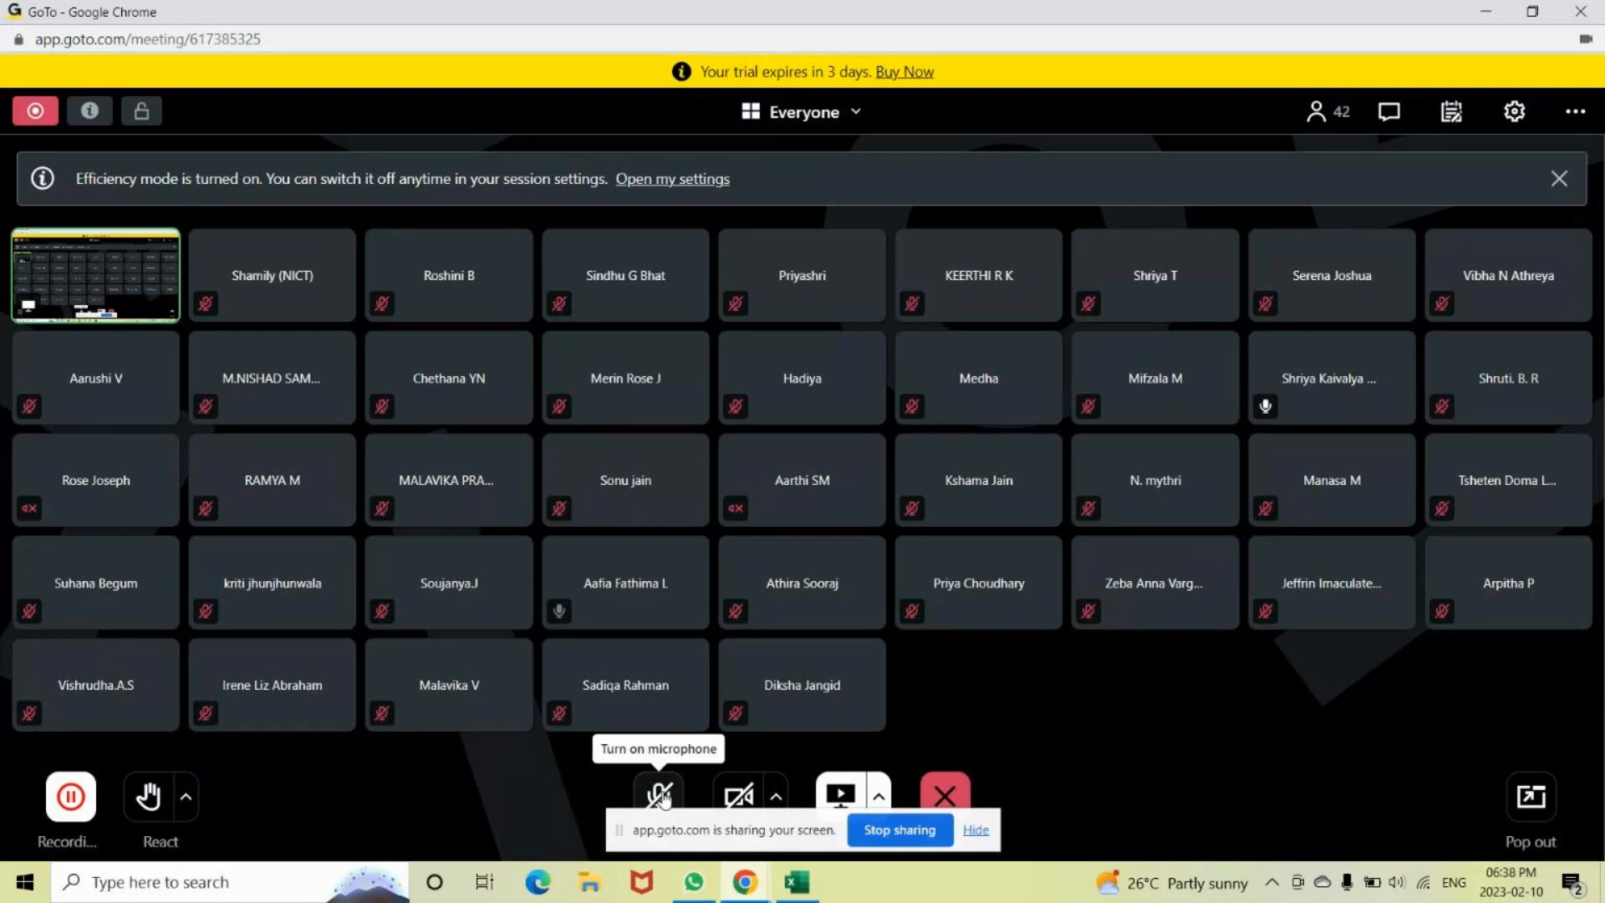
Turn on the microphone in the GoTo meeting and switch to the MCC college workbook in Excel.
click(660, 795)
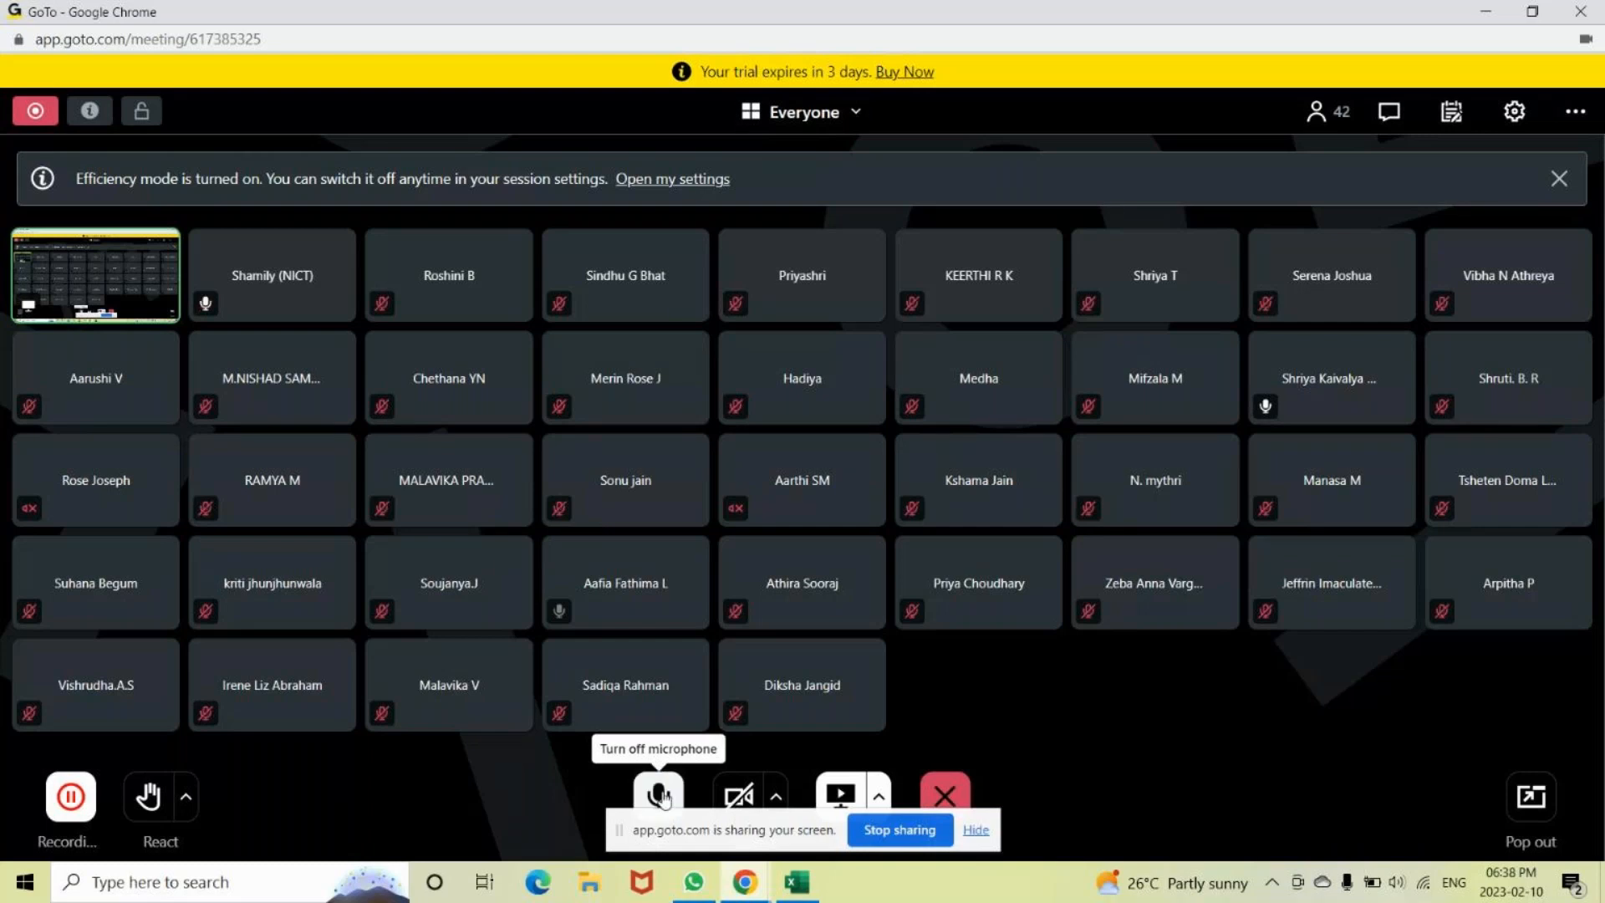
click(1137, 894)
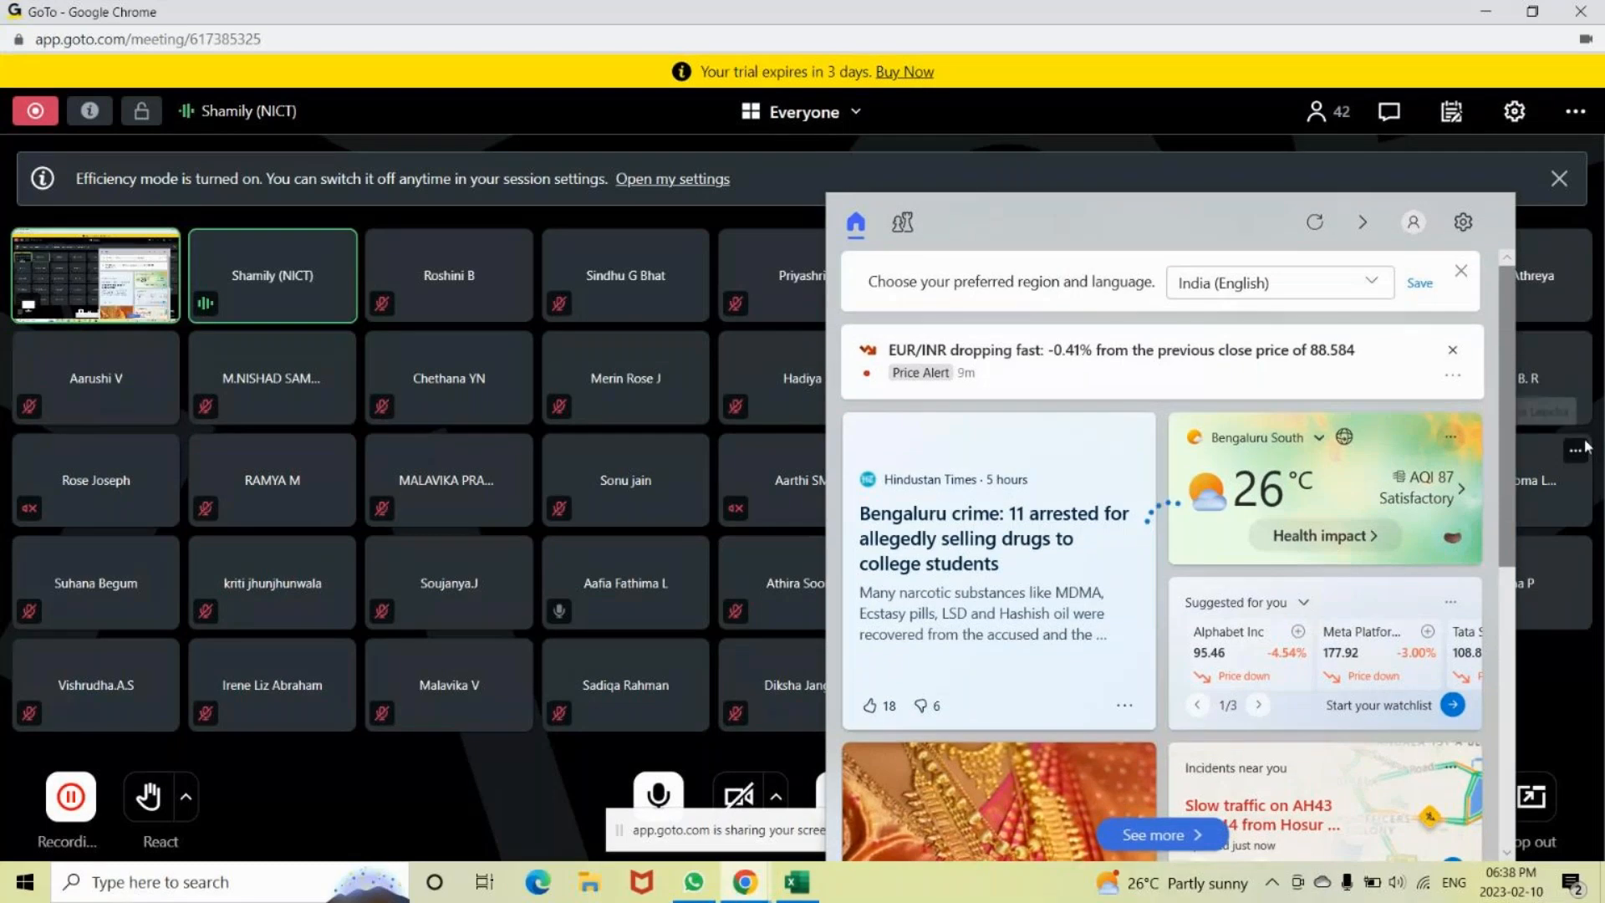
click(1461, 271)
mouse_move(736, 878)
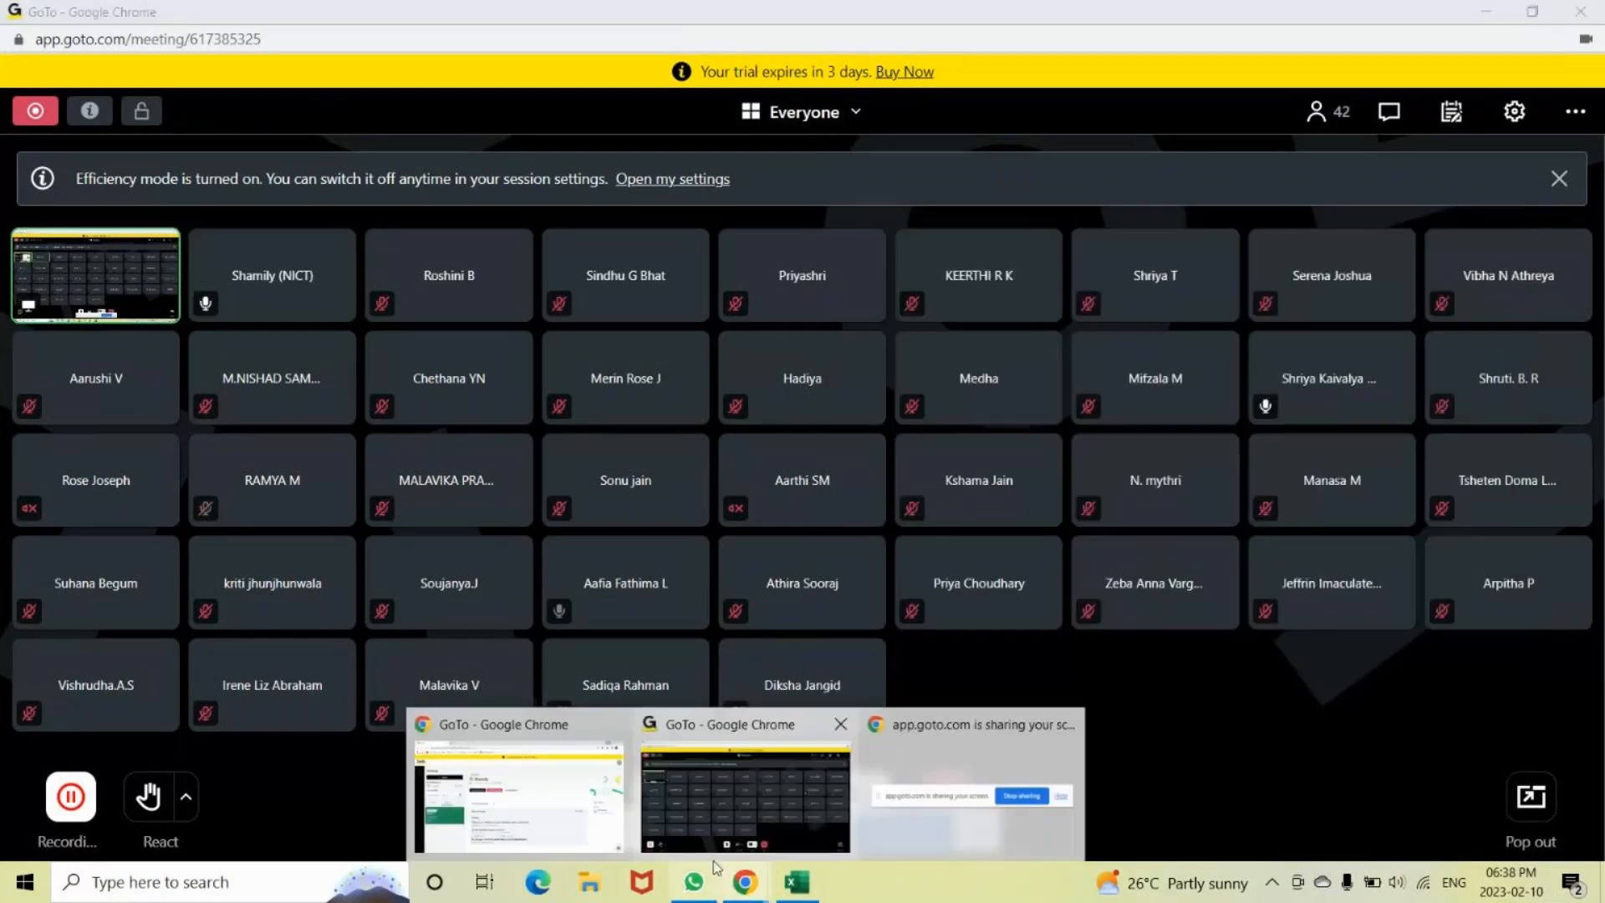
click(809, 892)
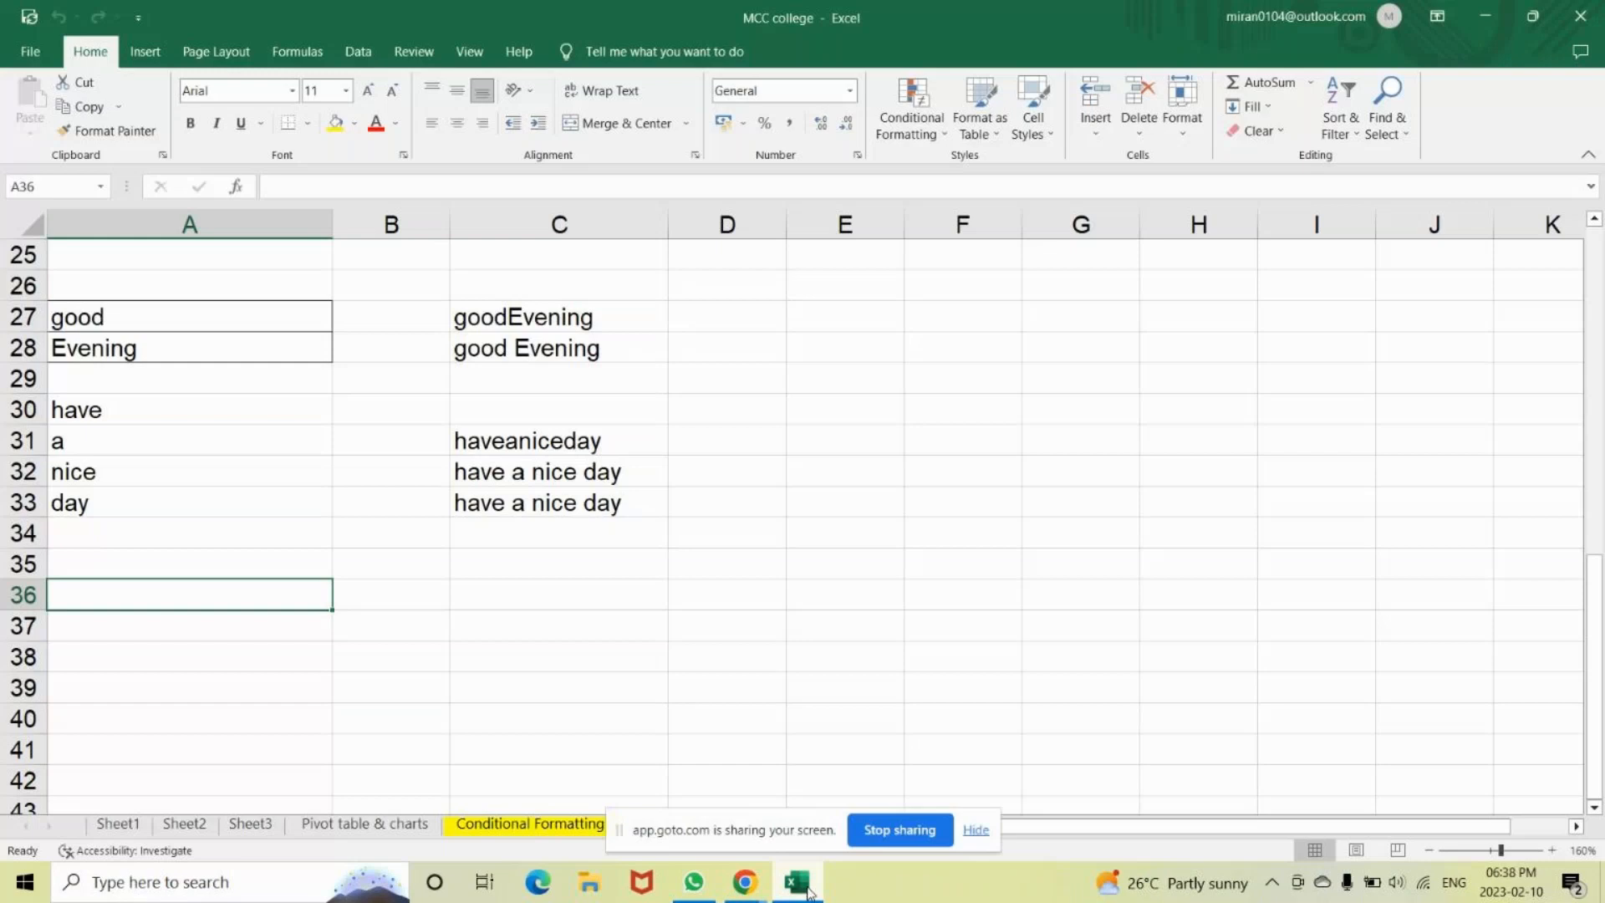
Check the GoTo meeting window and return to the MCC college workbook in Excel.
click(758, 886)
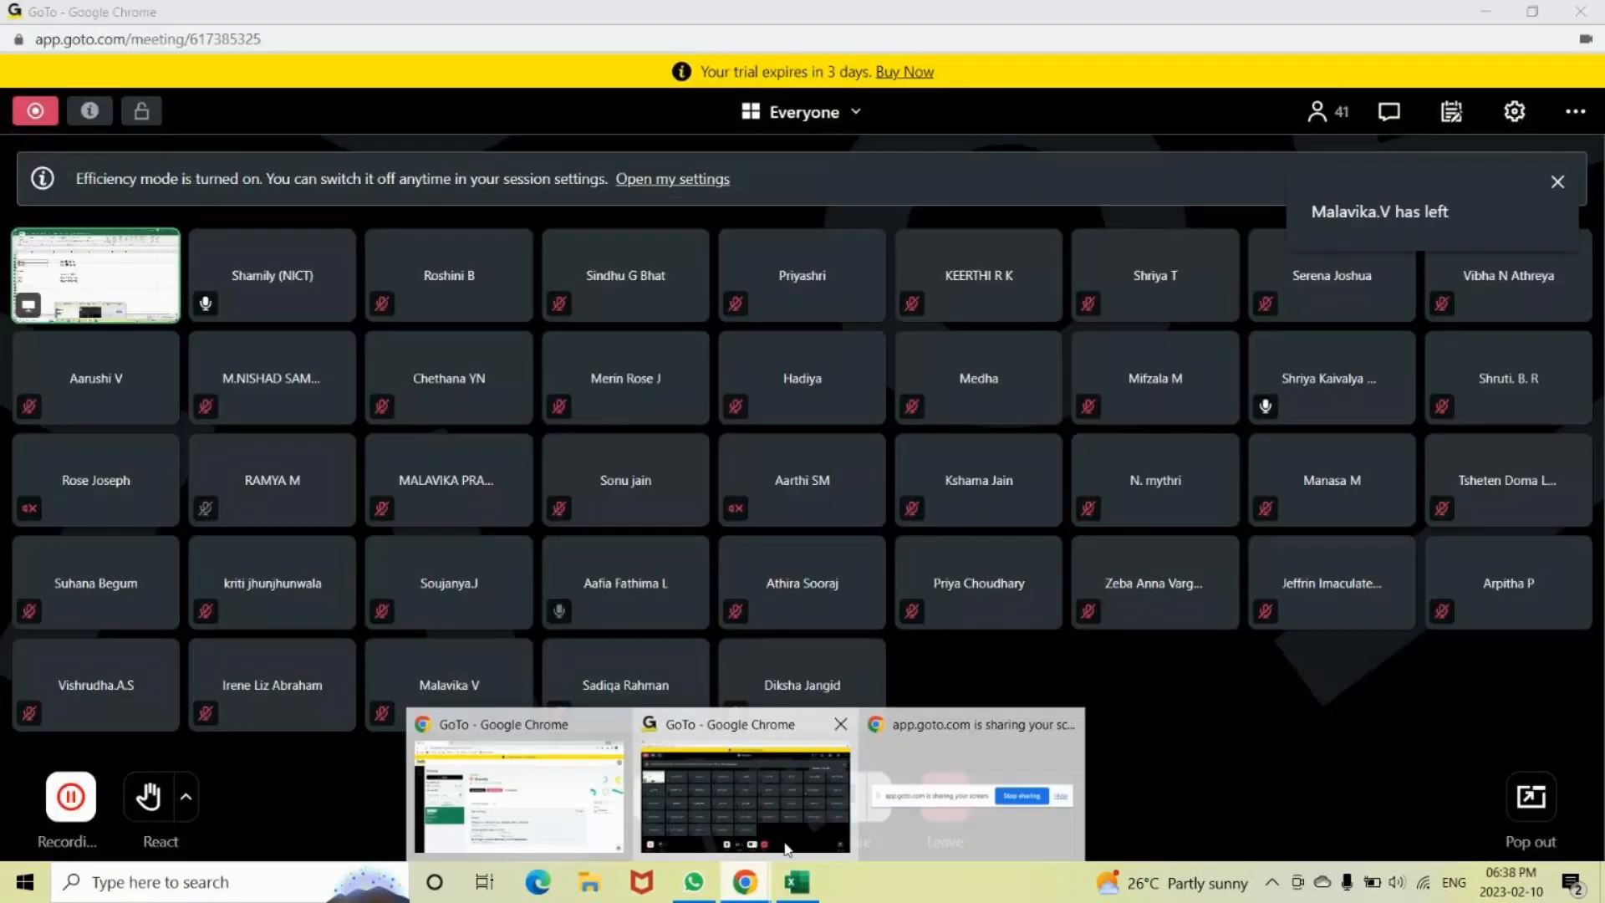
click(785, 848)
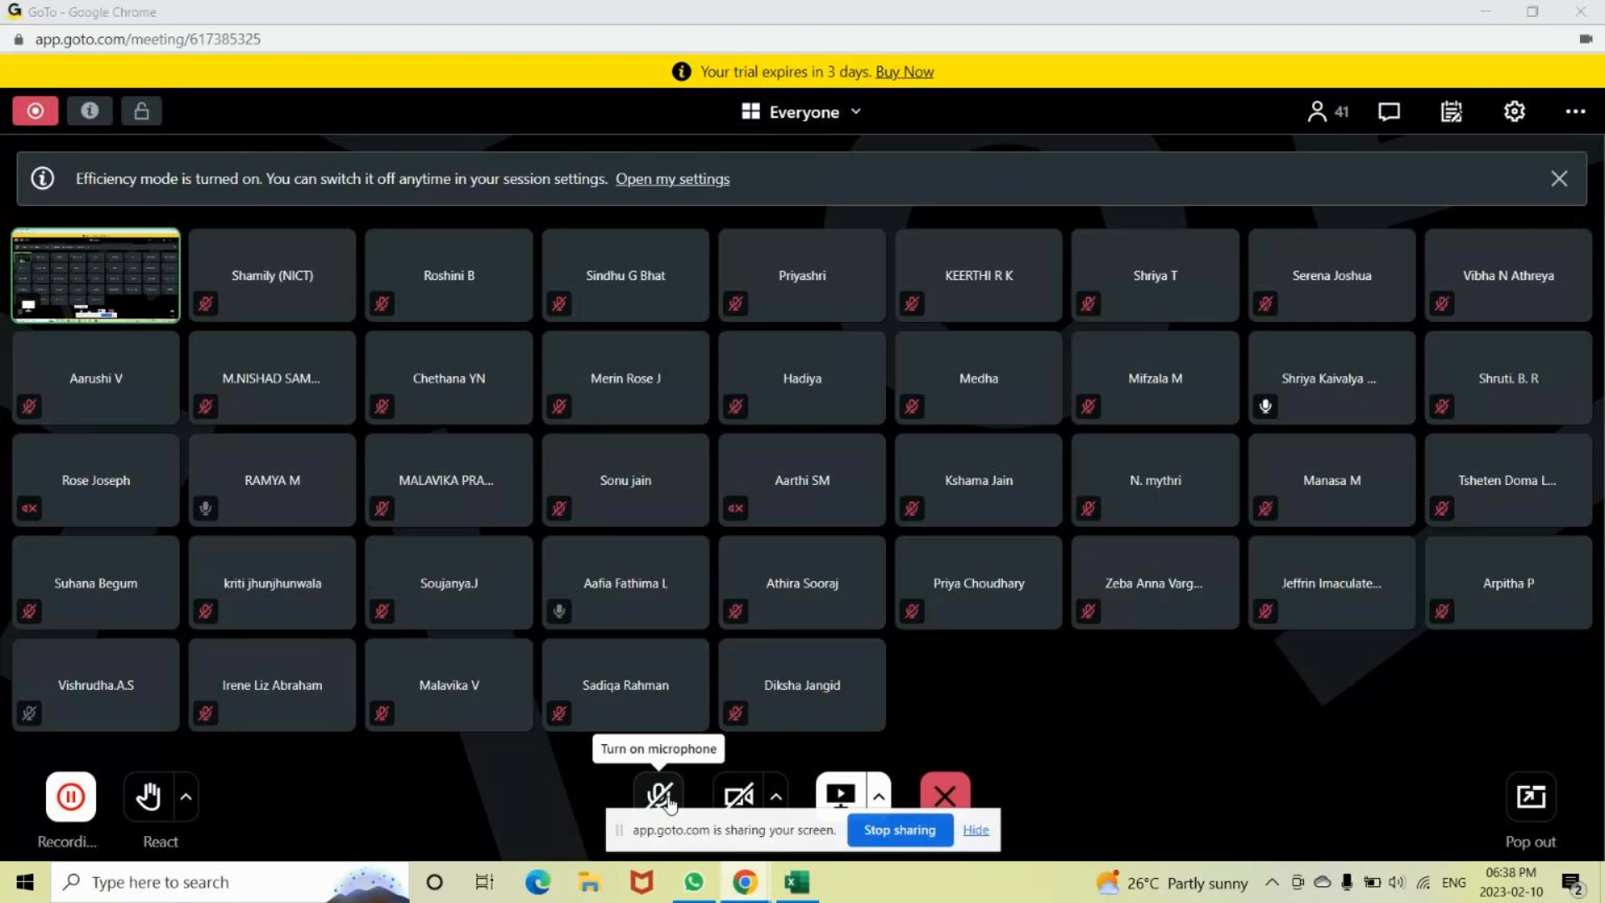
key(alt+Tab)
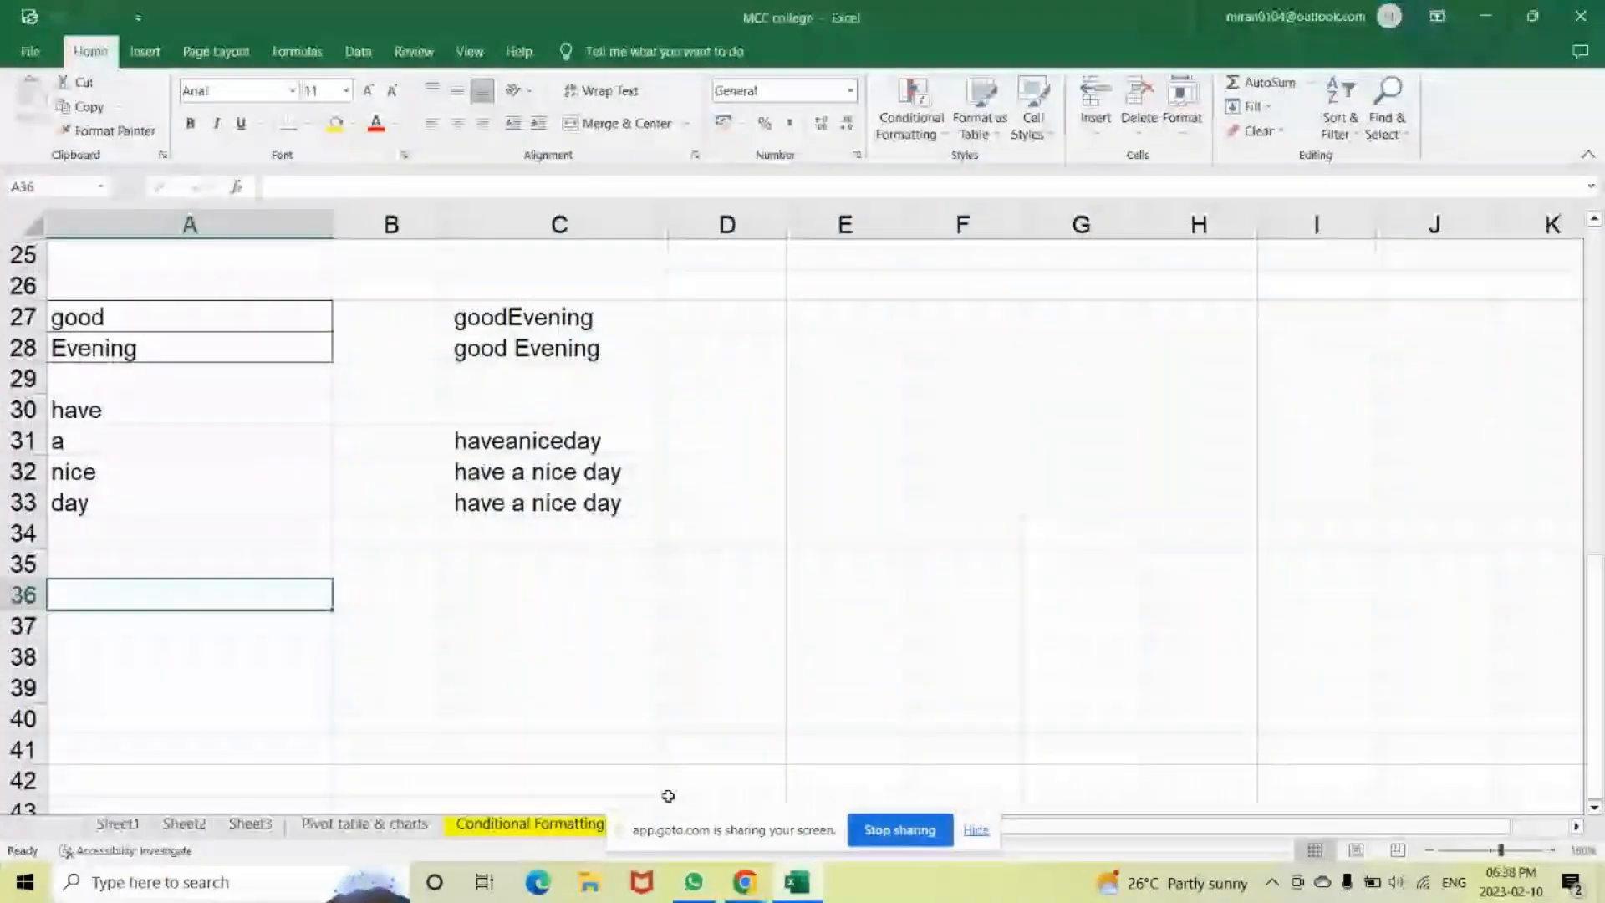
click(742, 887)
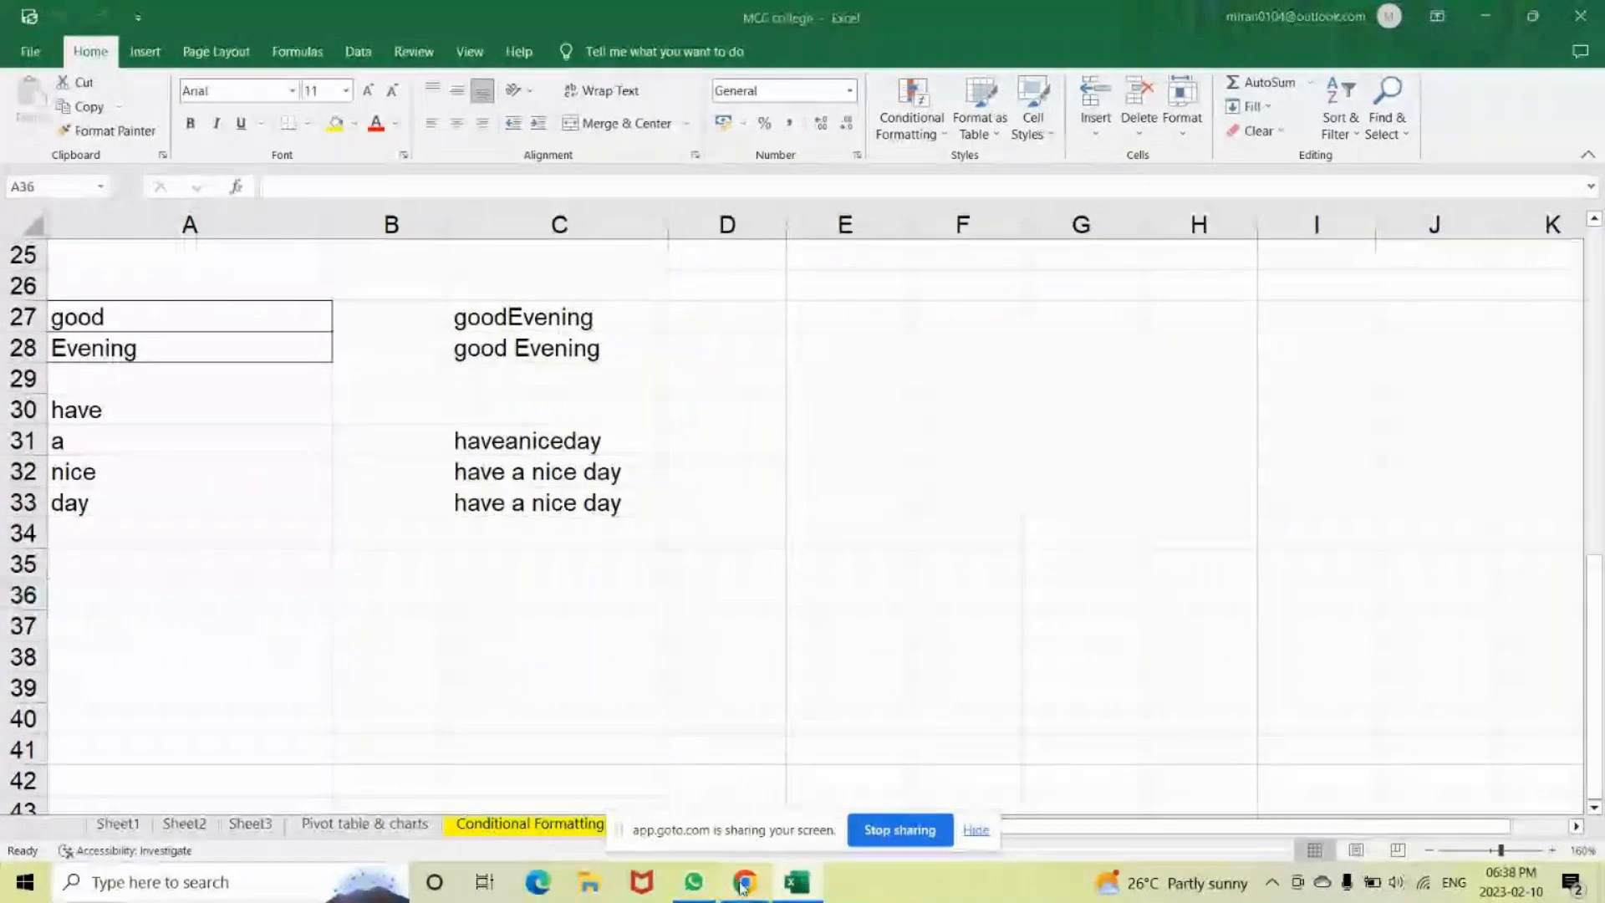
click(773, 845)
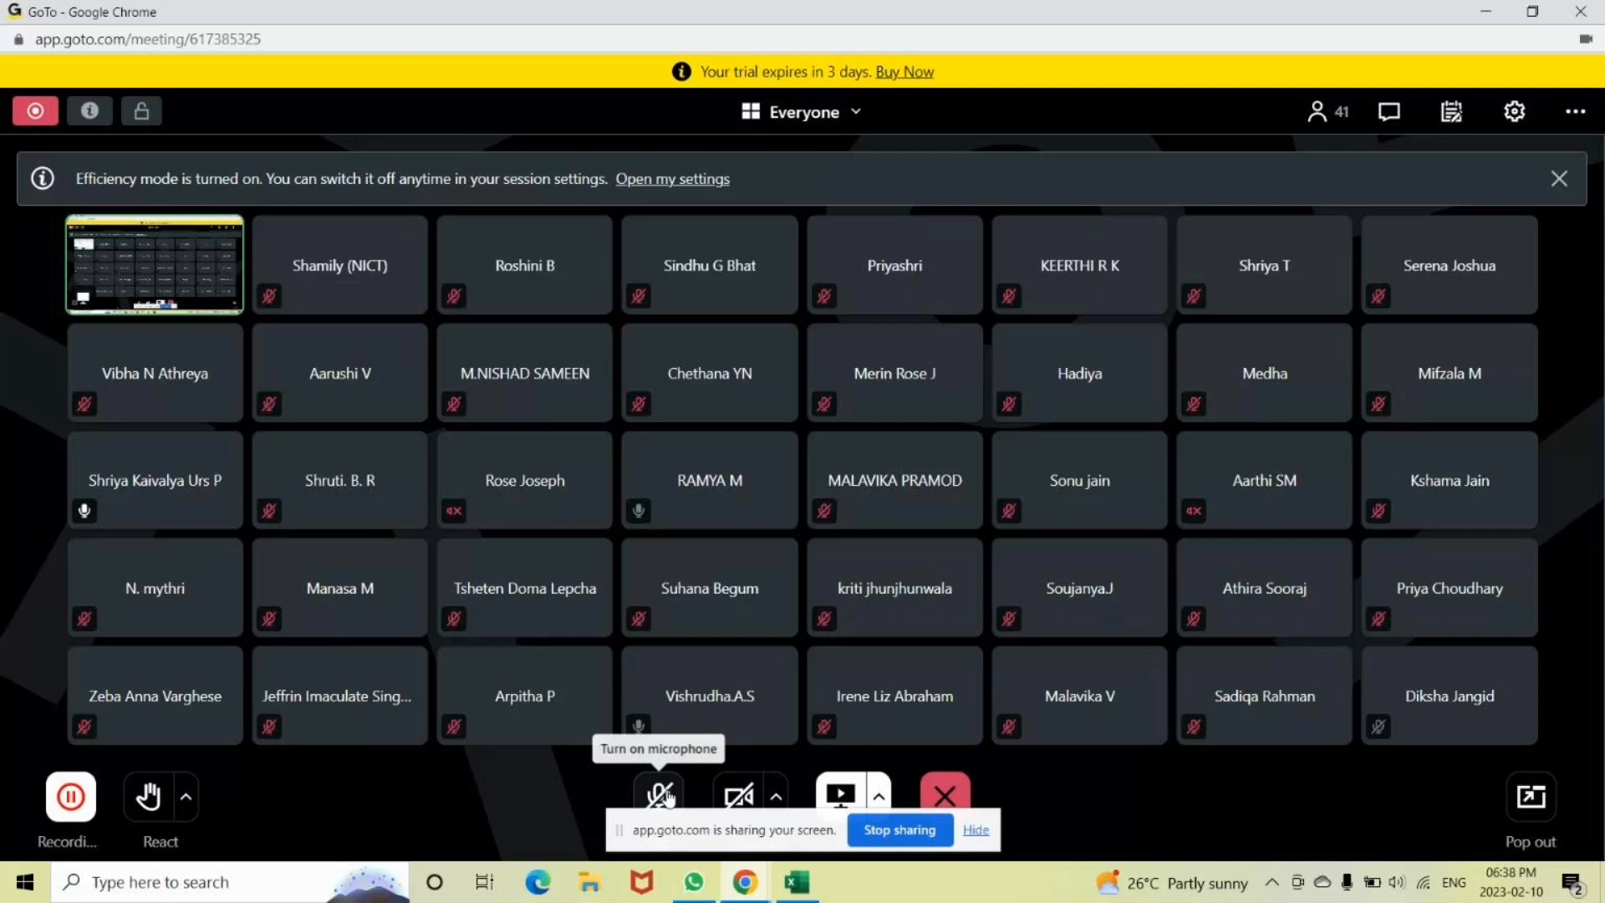
click(800, 891)
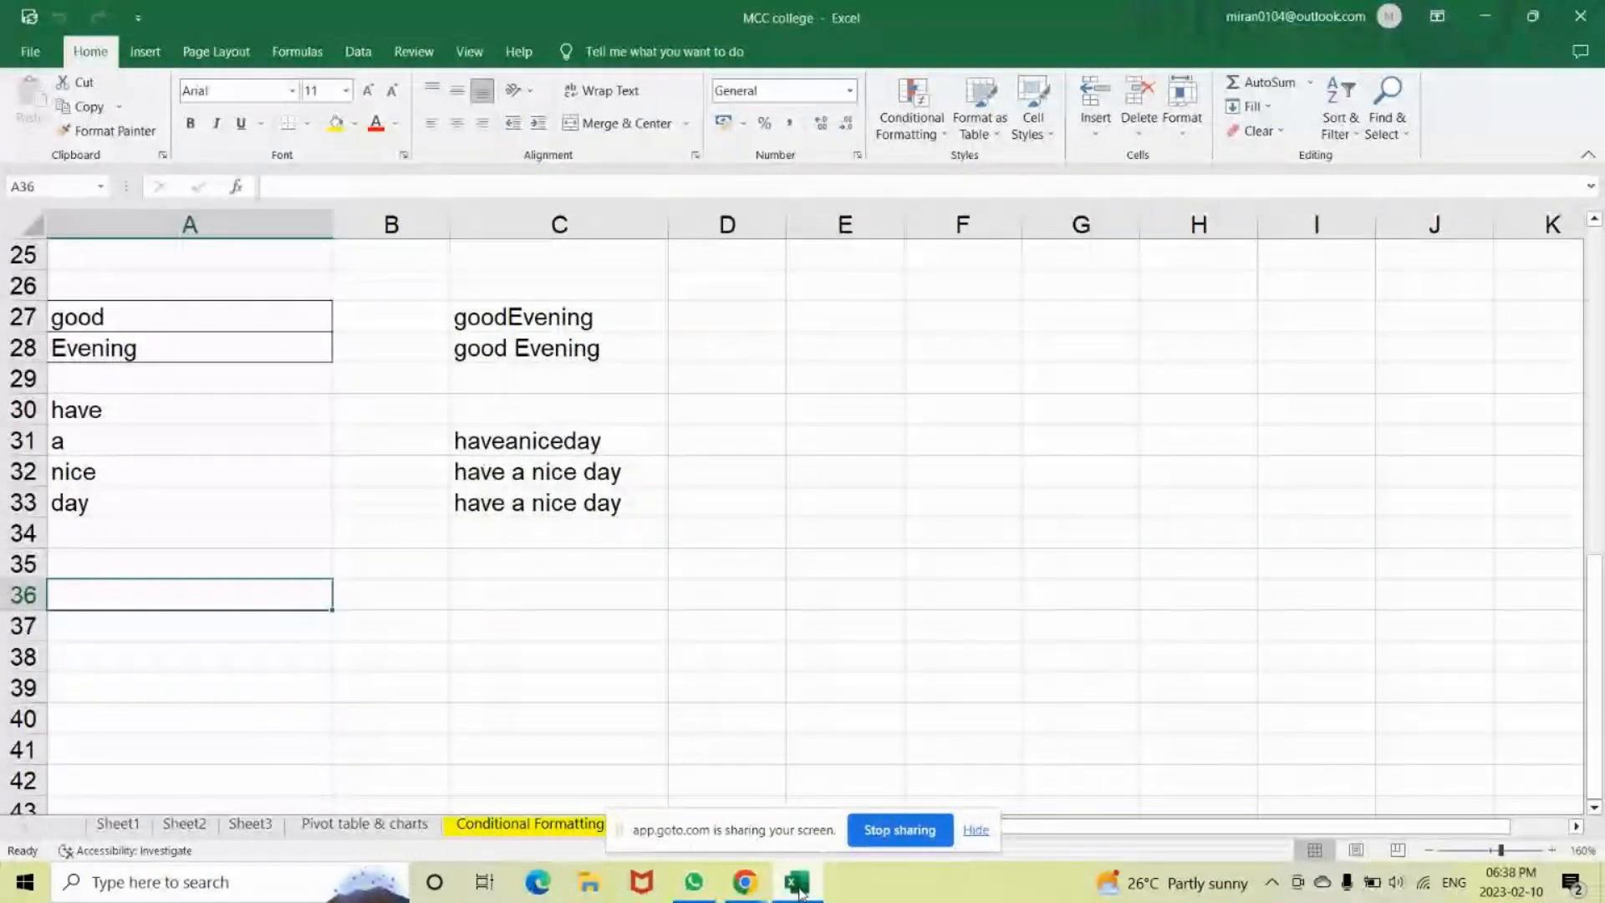
Review the text function examples from the upper-case section down to the joined words in row 33.
key(Up)
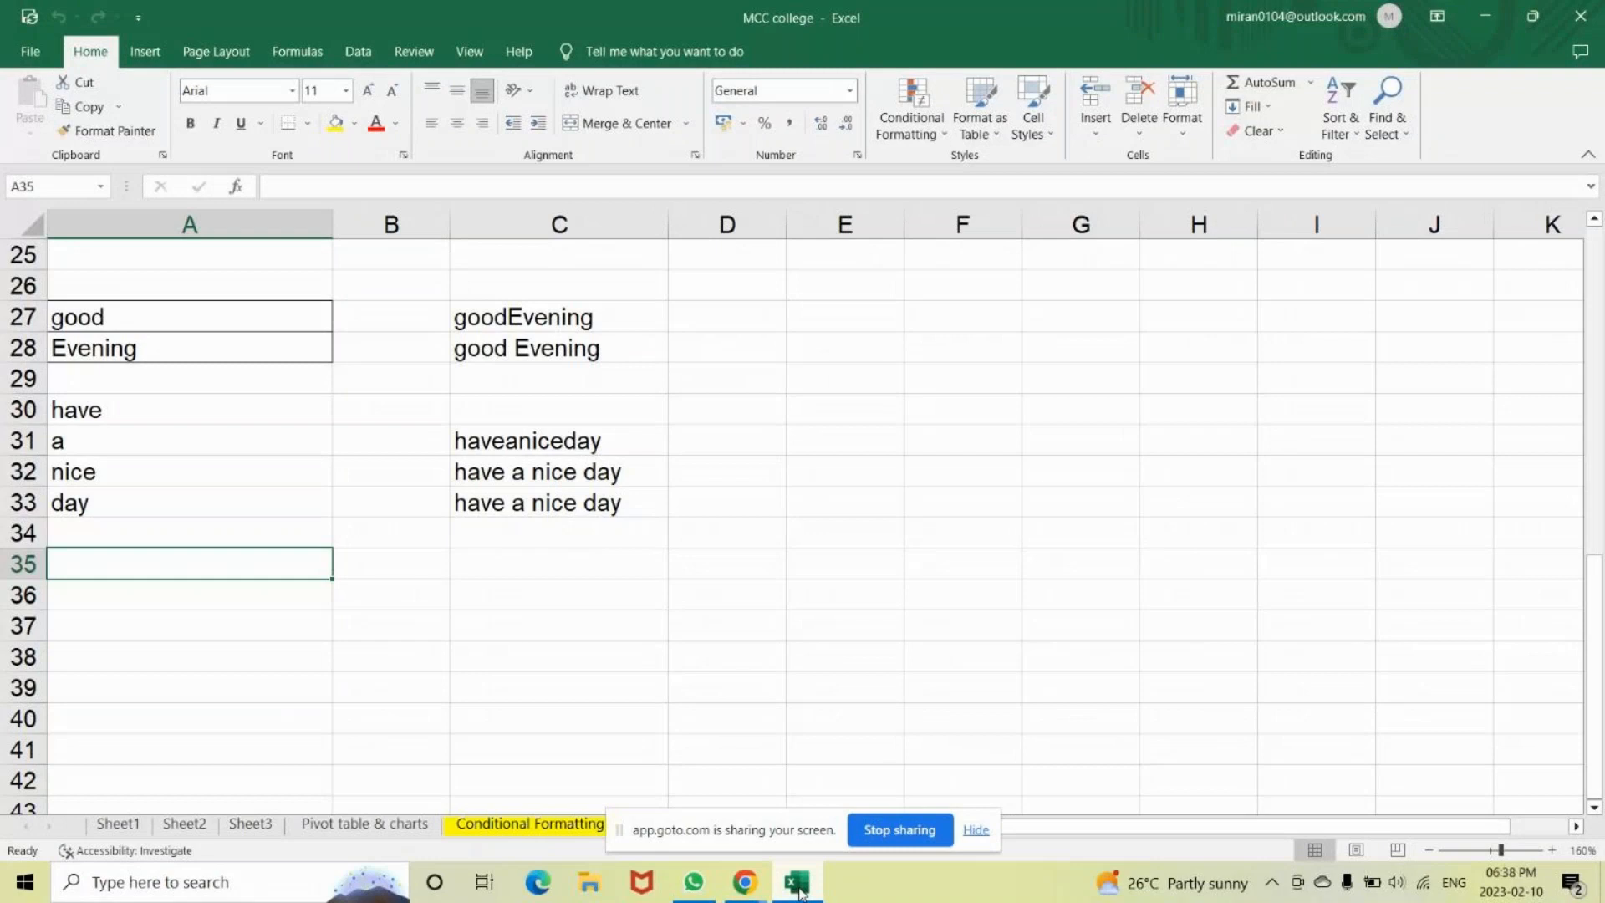
key(ctrl+Up)
key(ctrl+Up)
key(ctrl+Up)
key(ctrl+Up)
key(ctrl+Up)
key(ctrl+Up)
key(ctrl+Up)
key(ctrl+Up)
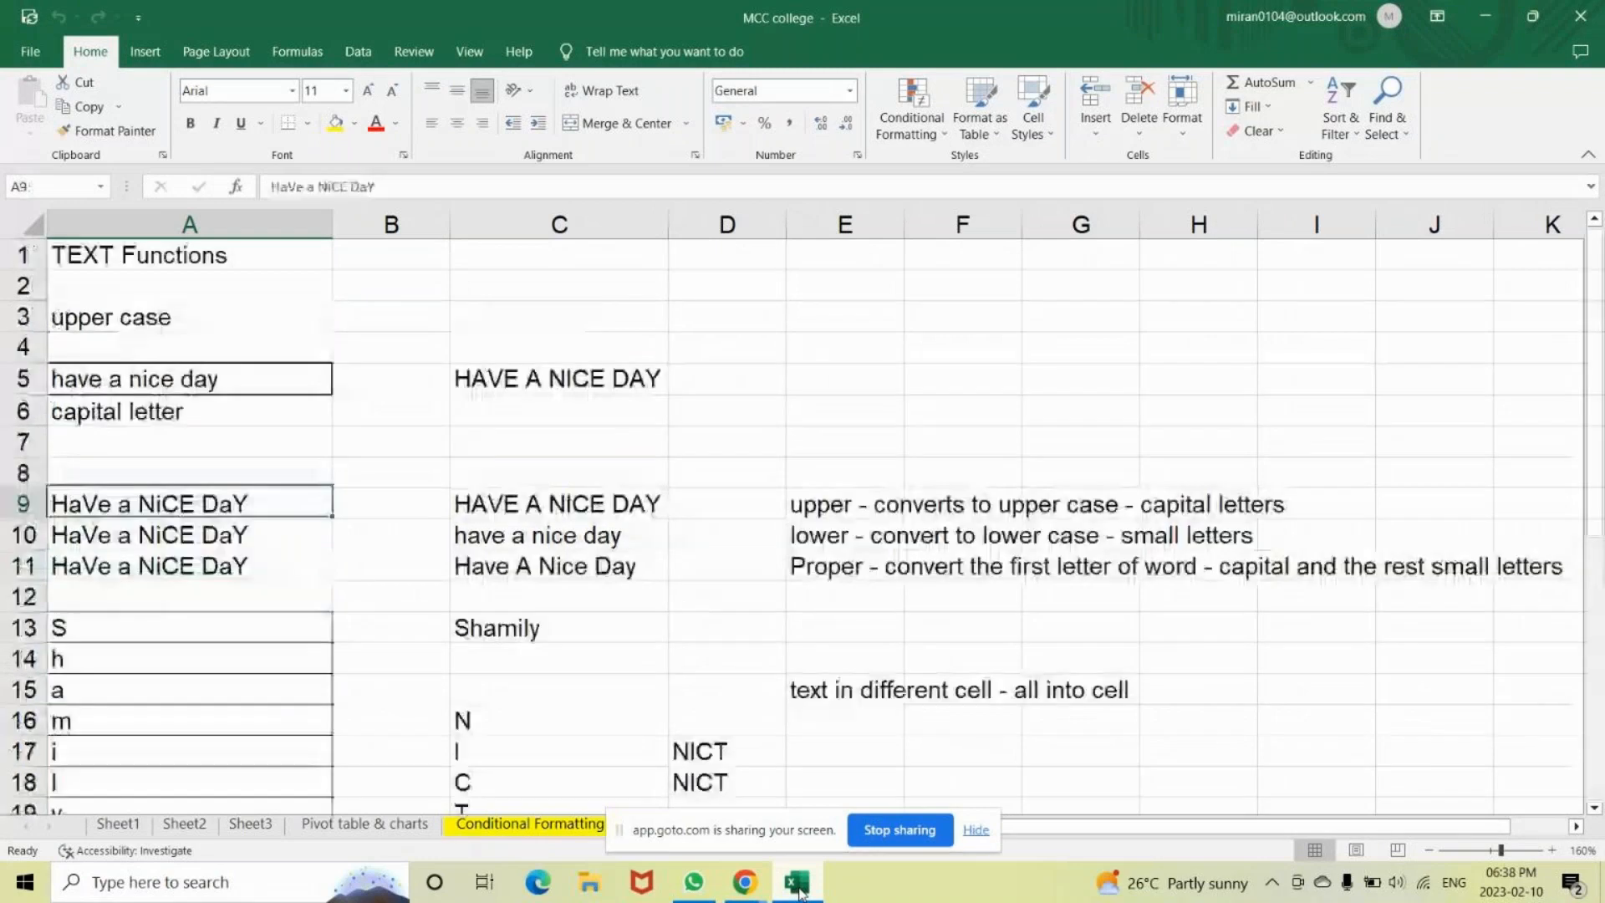
key(Down)
key(Down)
key(Down)
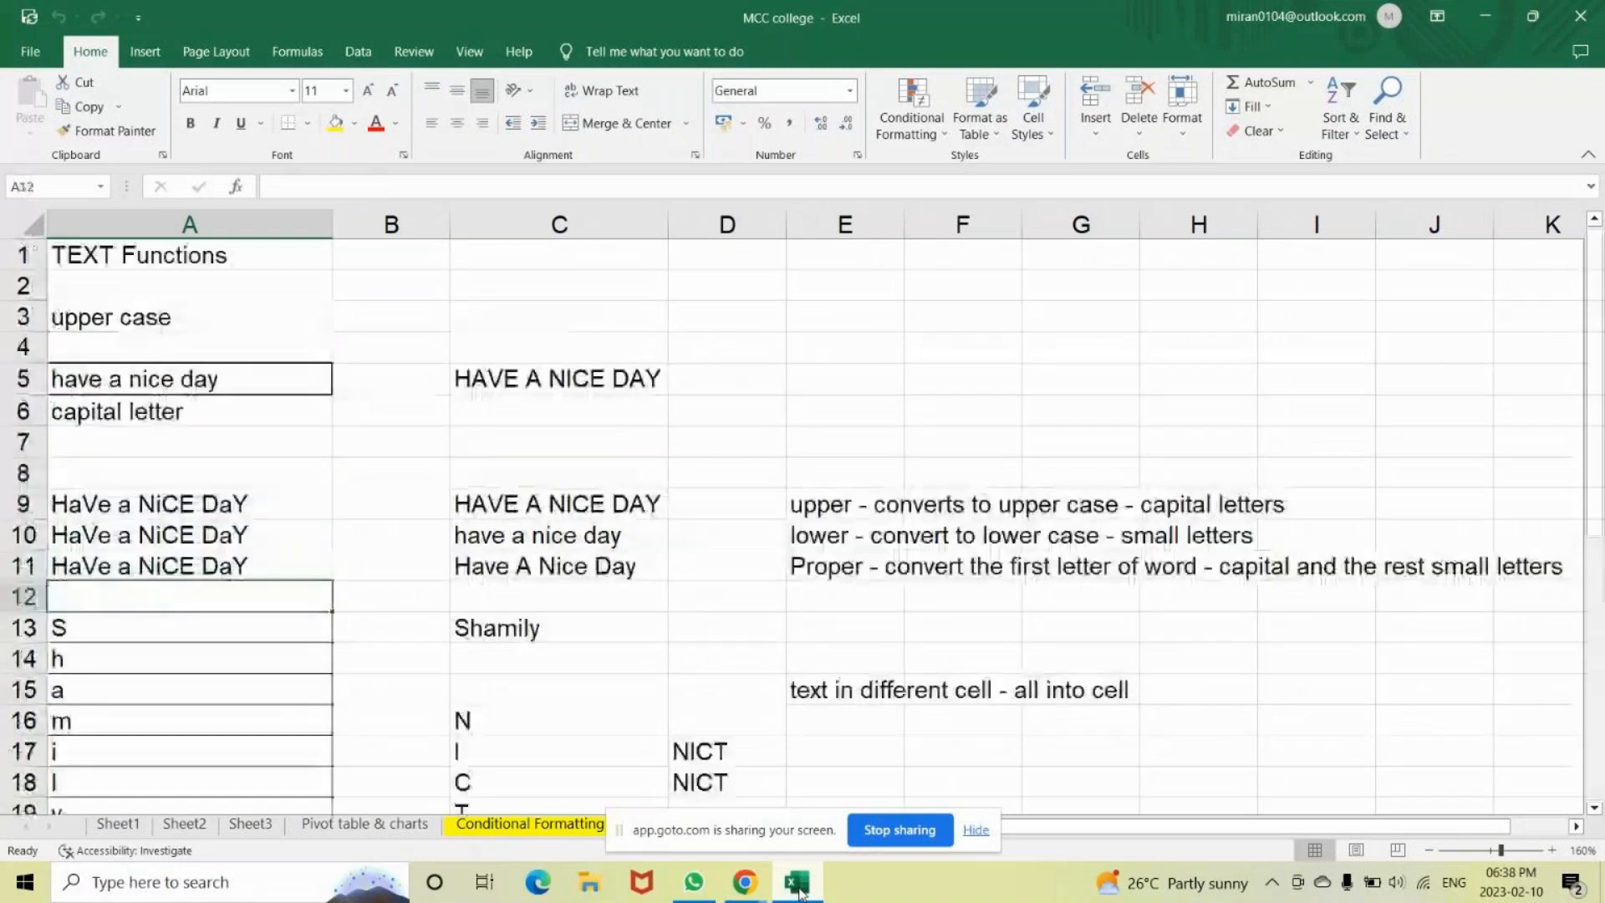
key(Down)
key(Down)
key(Down)
key(Down)
key(Down)
key(Down)
key(Down)
key(Down)
key(Down)
key(Down)
key(Down)
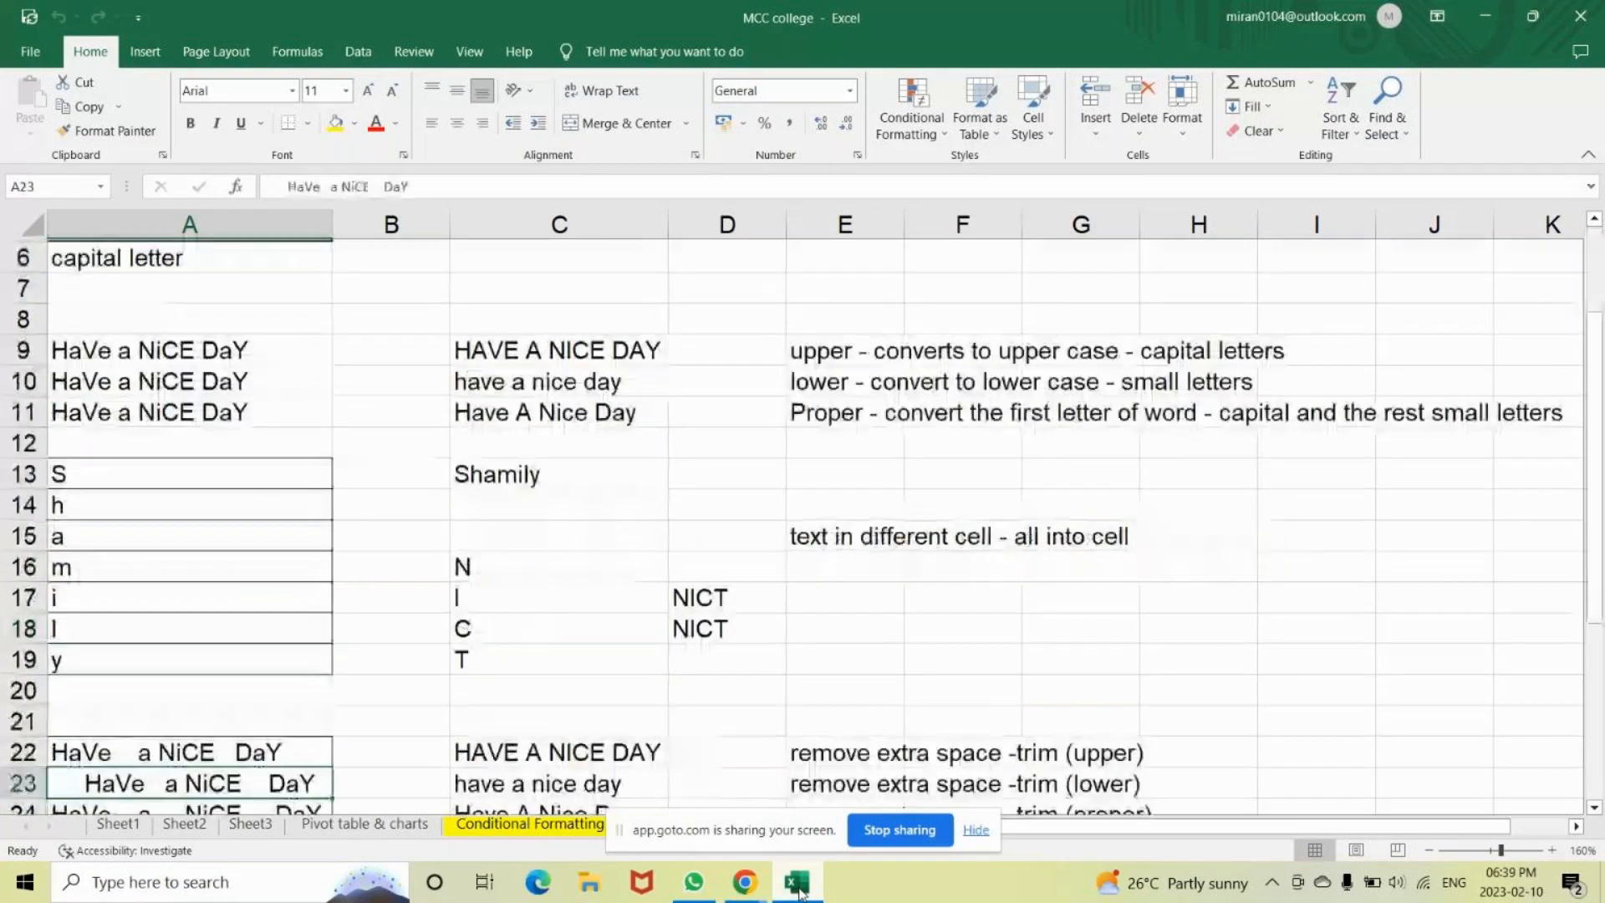
key(Down)
key(Down)
key(Down)
key(Down)
key(Down)
key(Down)
key(Down)
key(Down)
key(Down)
key(Down)
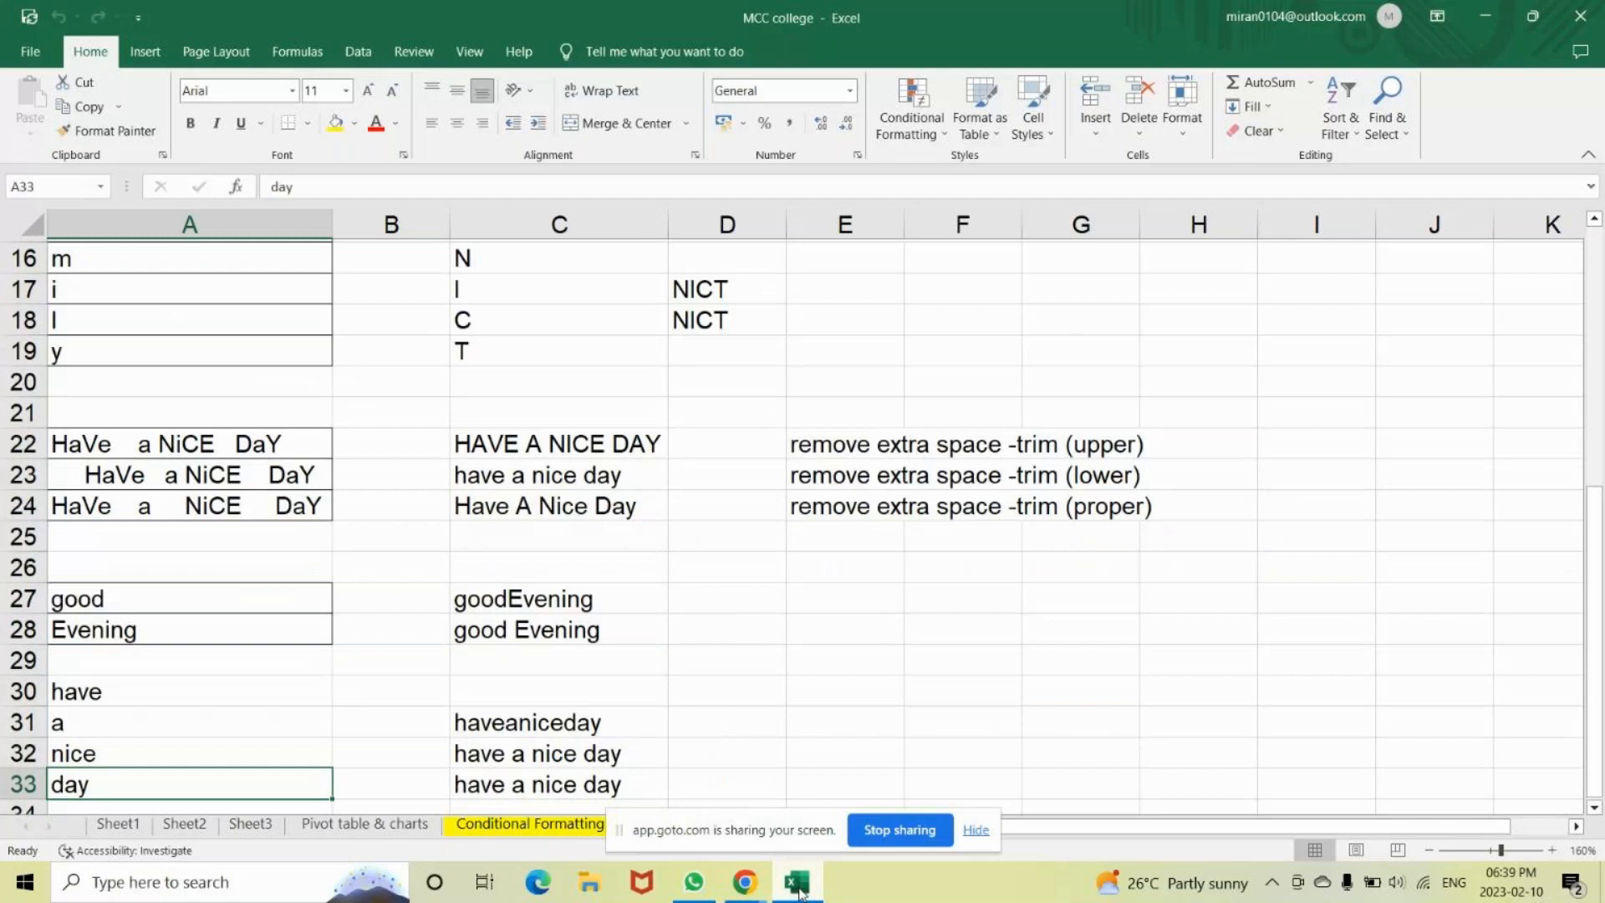
Enter the sample word Education in cell A35, below the existing examples.
key(Down)
key(Down)
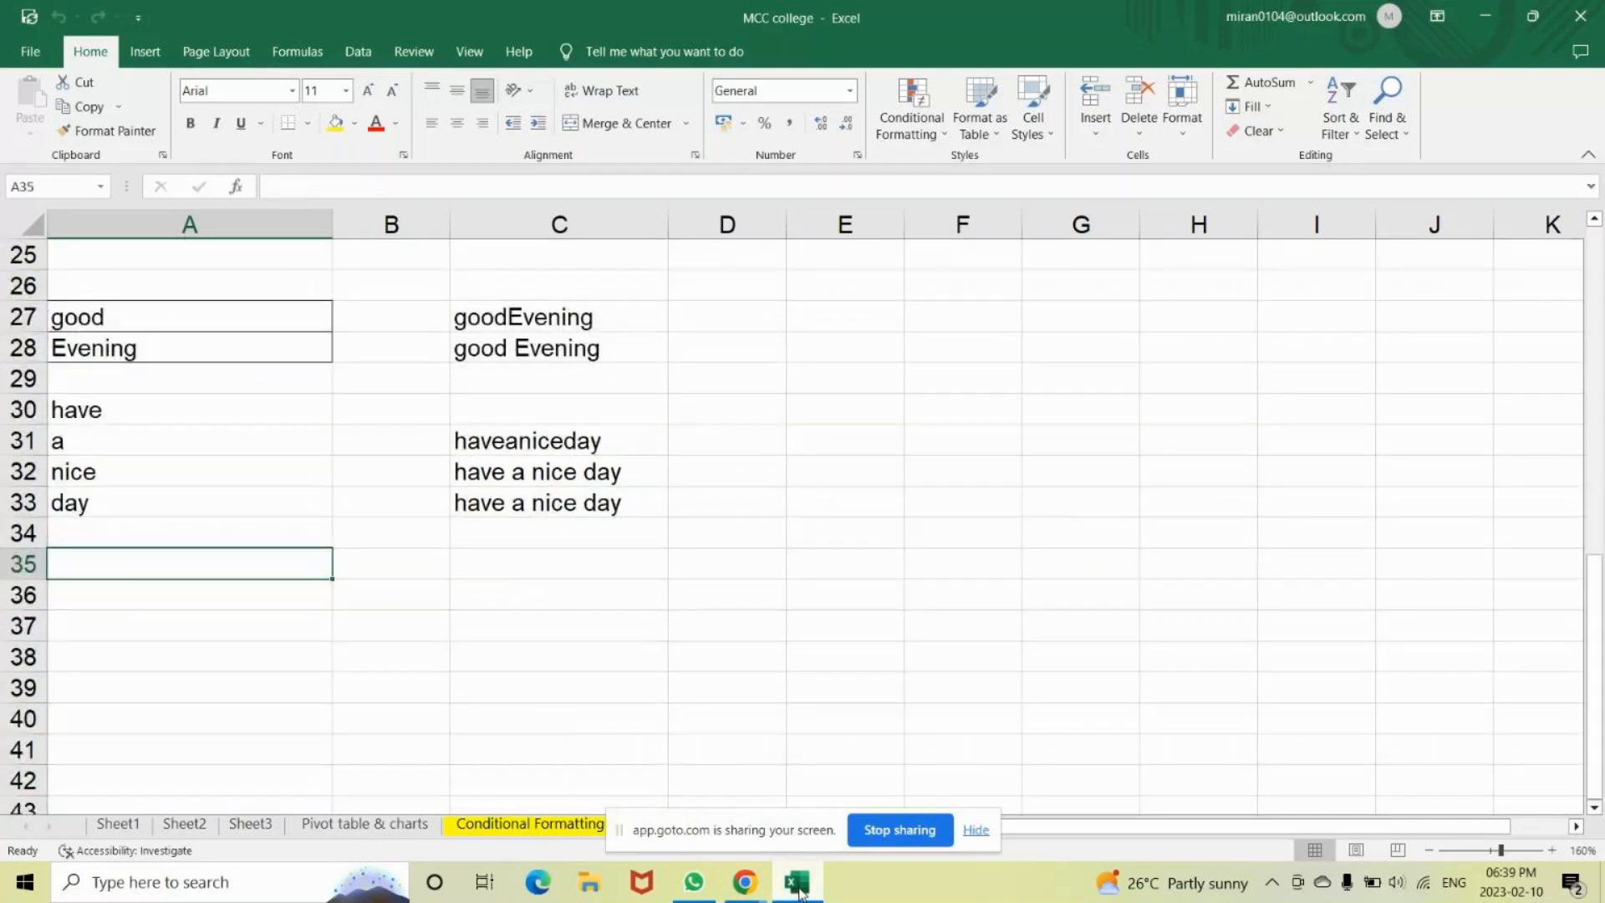
text(Educ)
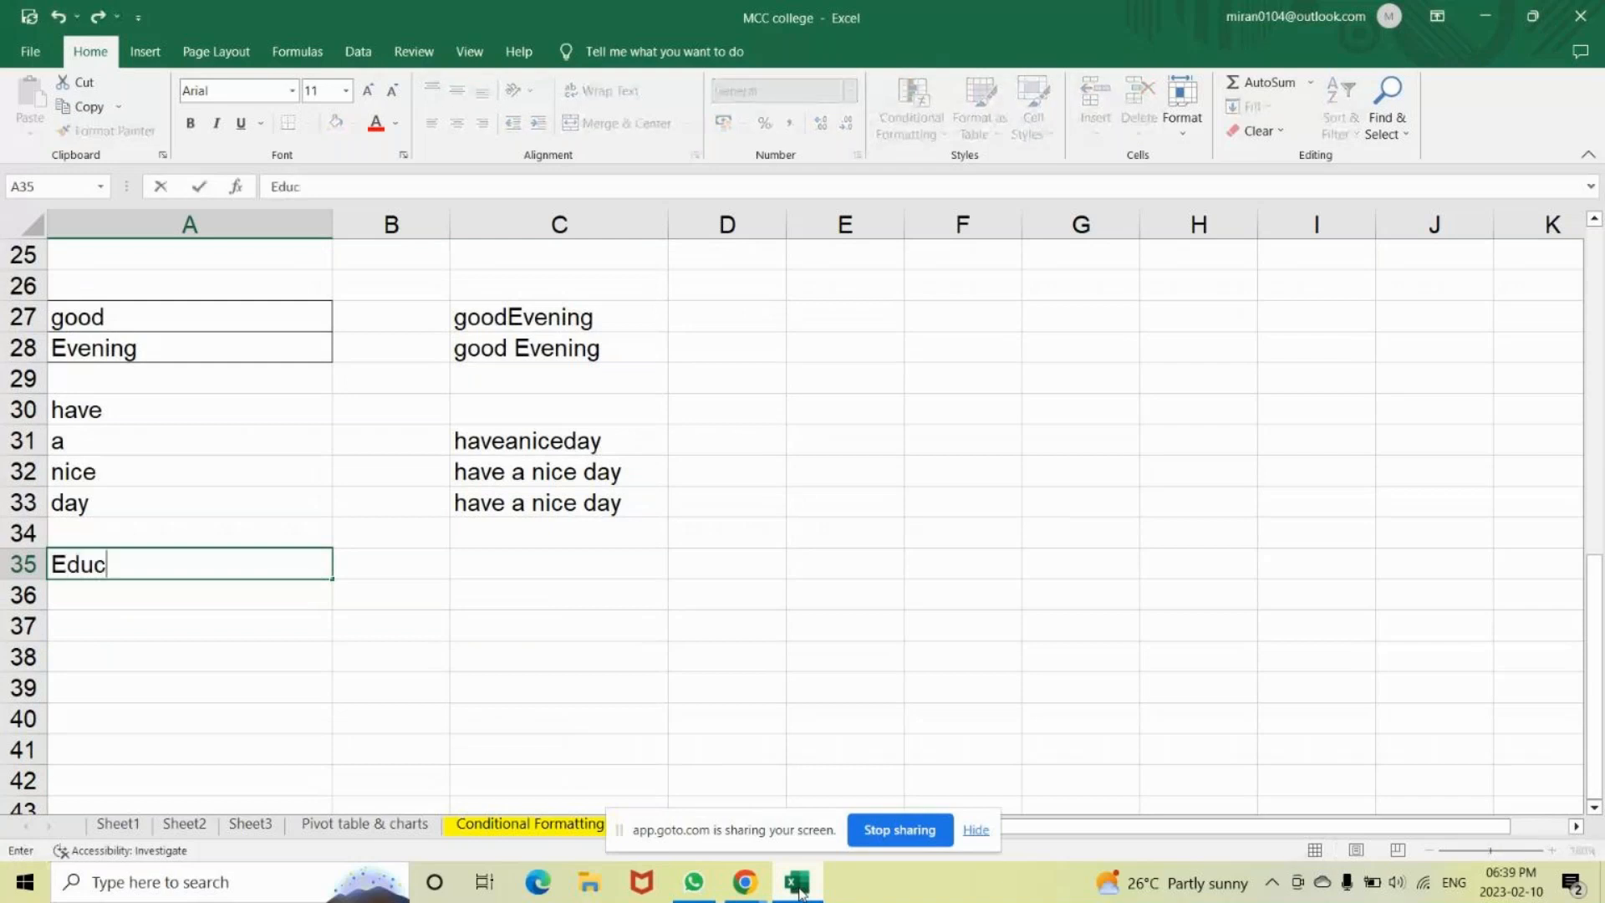
text(ation)
key(Return)
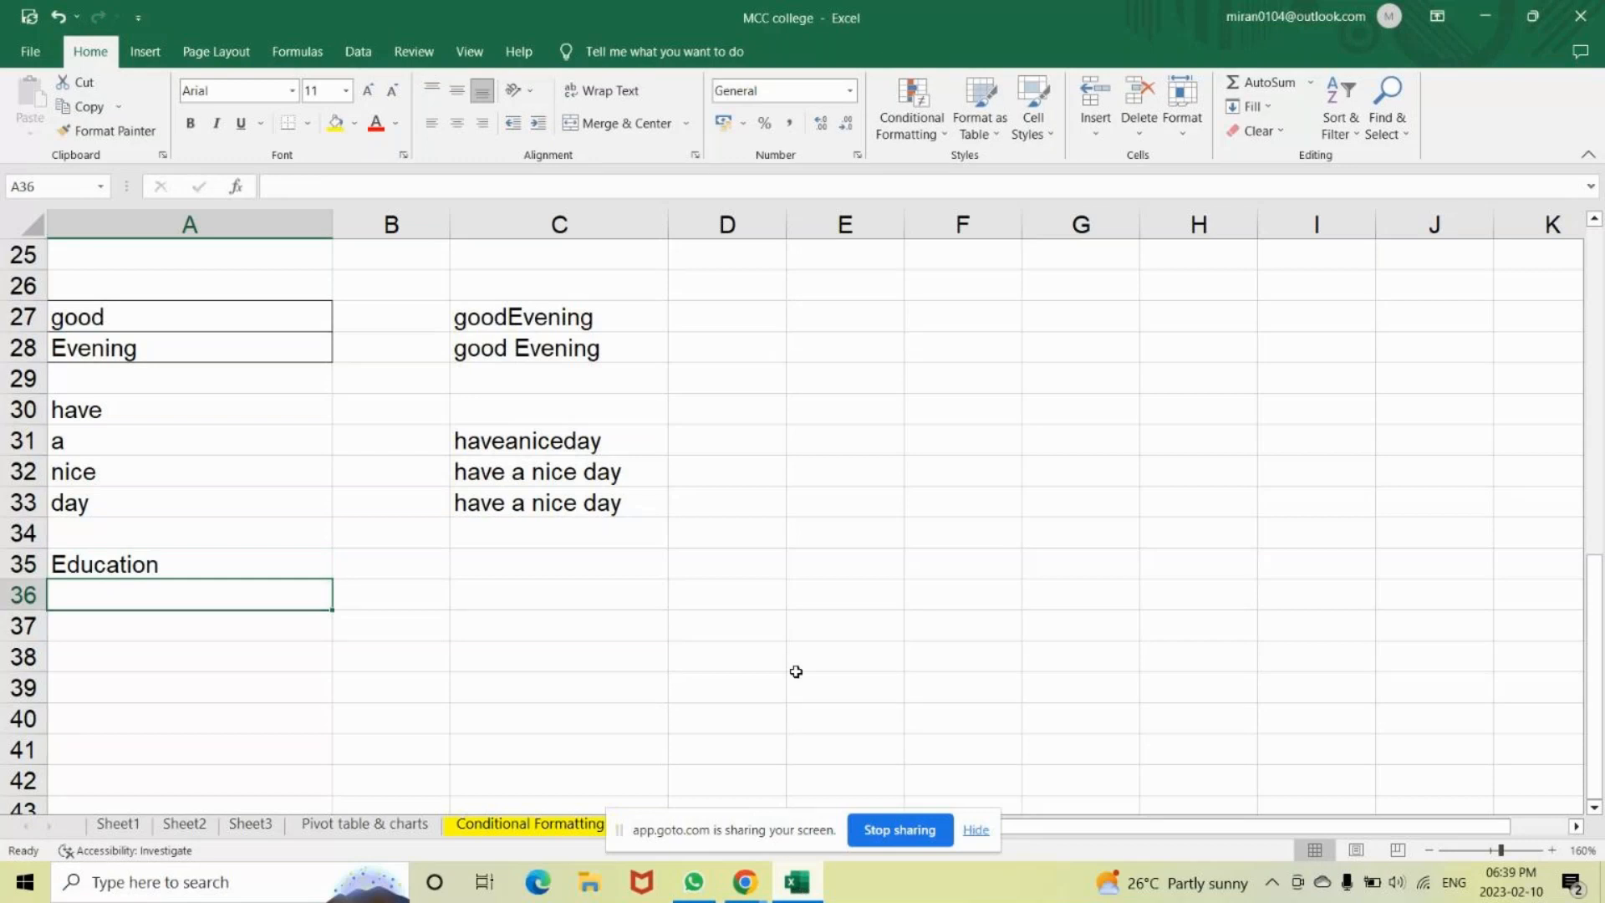
Enter the function labels Right, Left and Mid in cells A37 to A39.
double_click(305, 631)
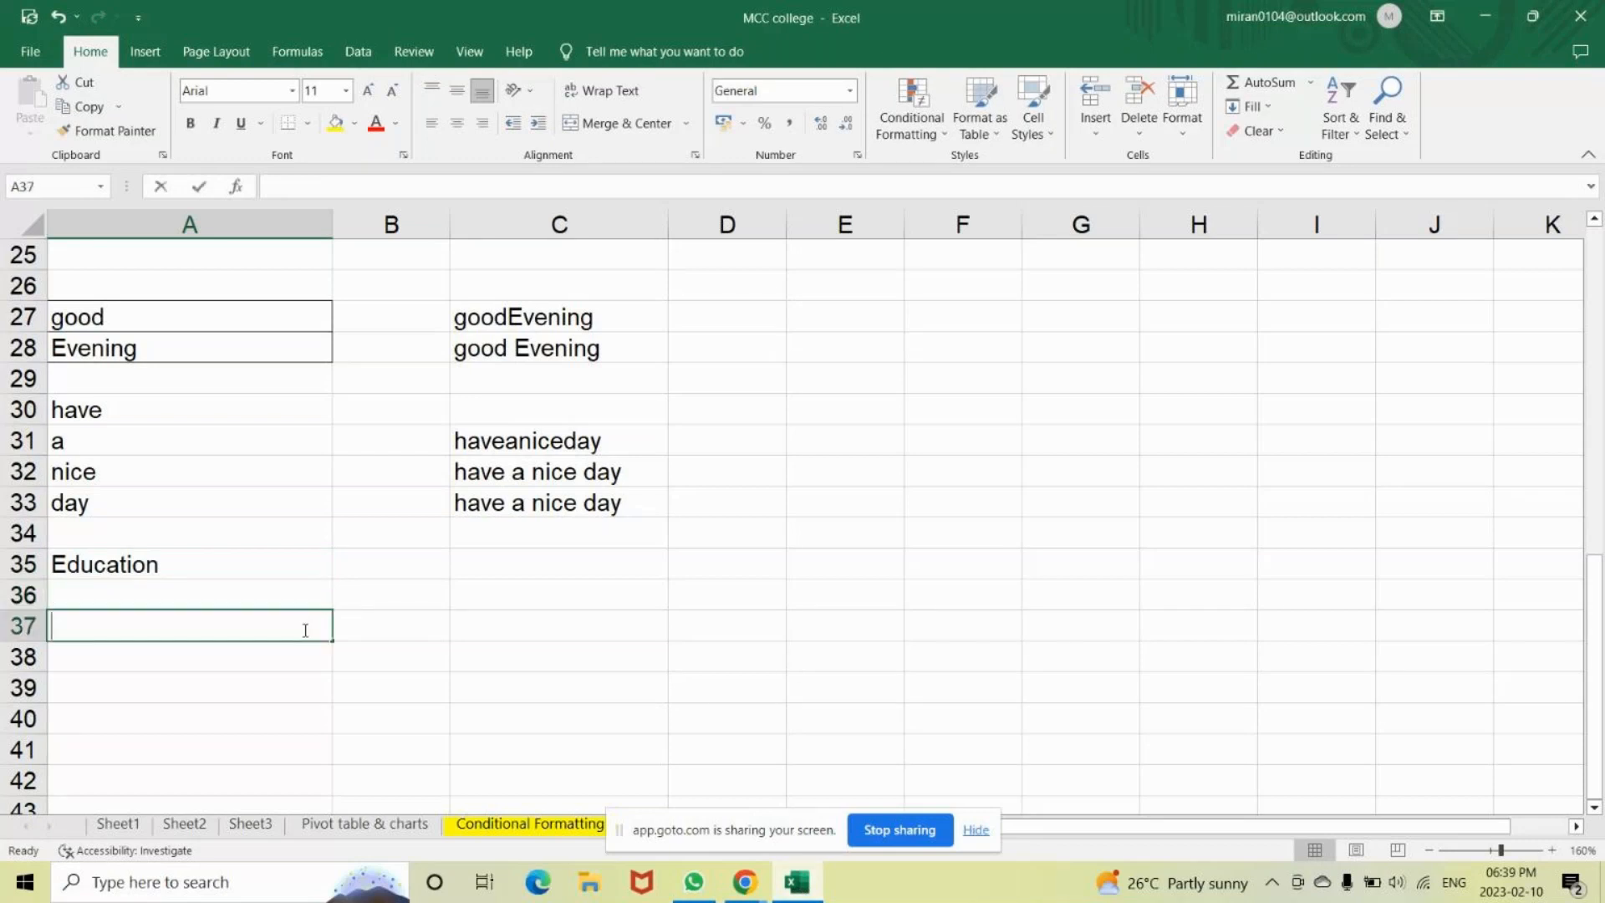
text(Right)
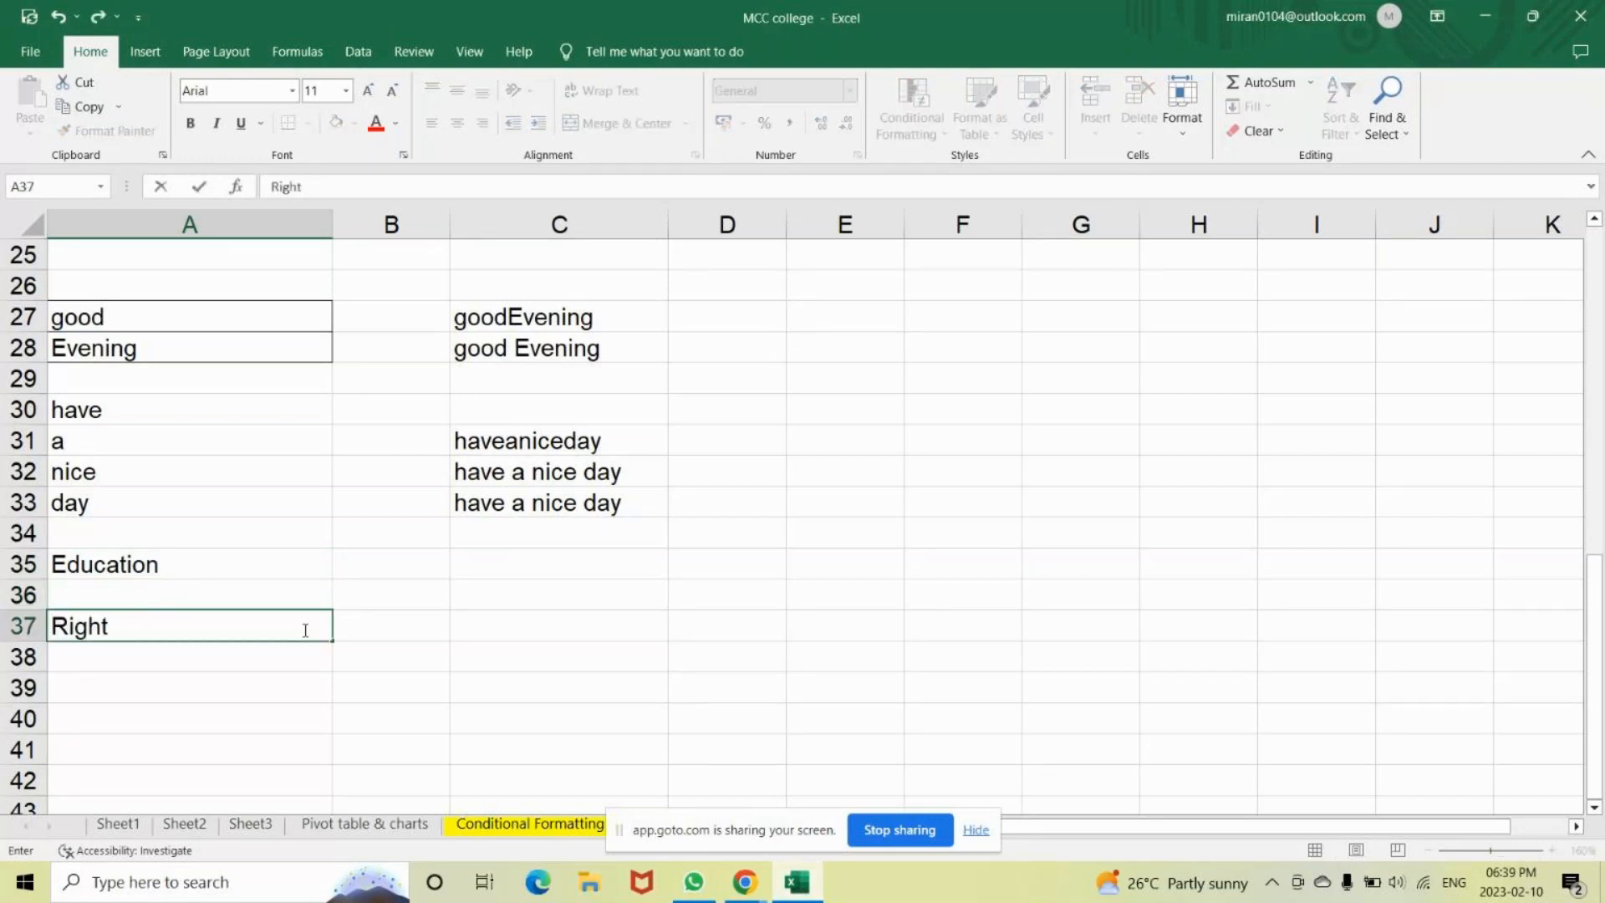
key(Return)
text(Lef)
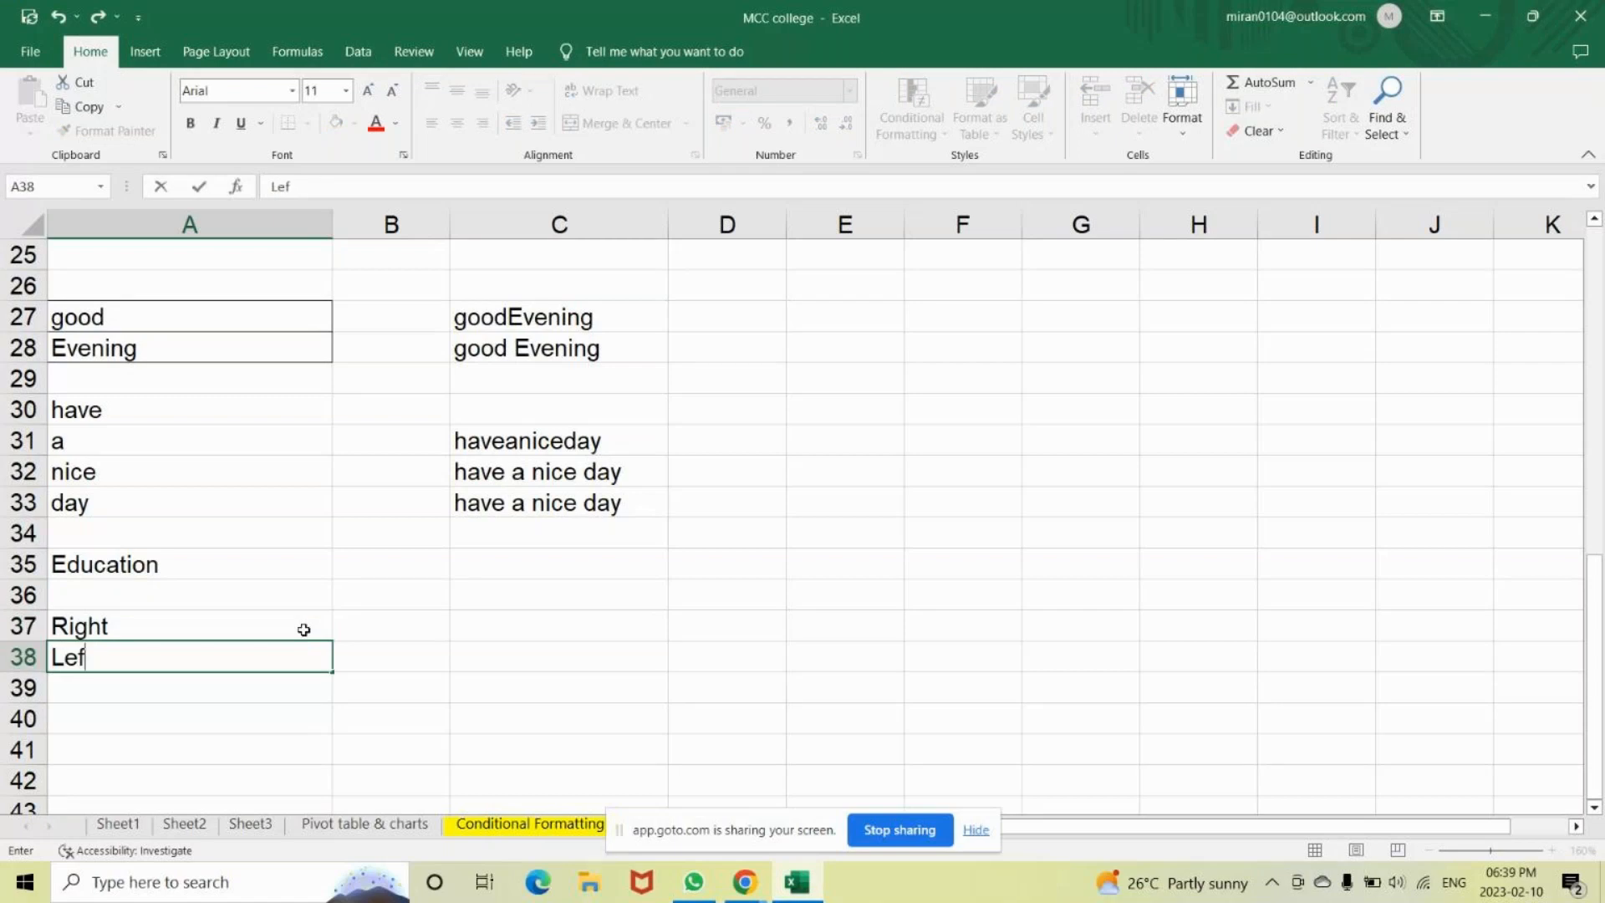
text(t)
key(Return)
text(M)
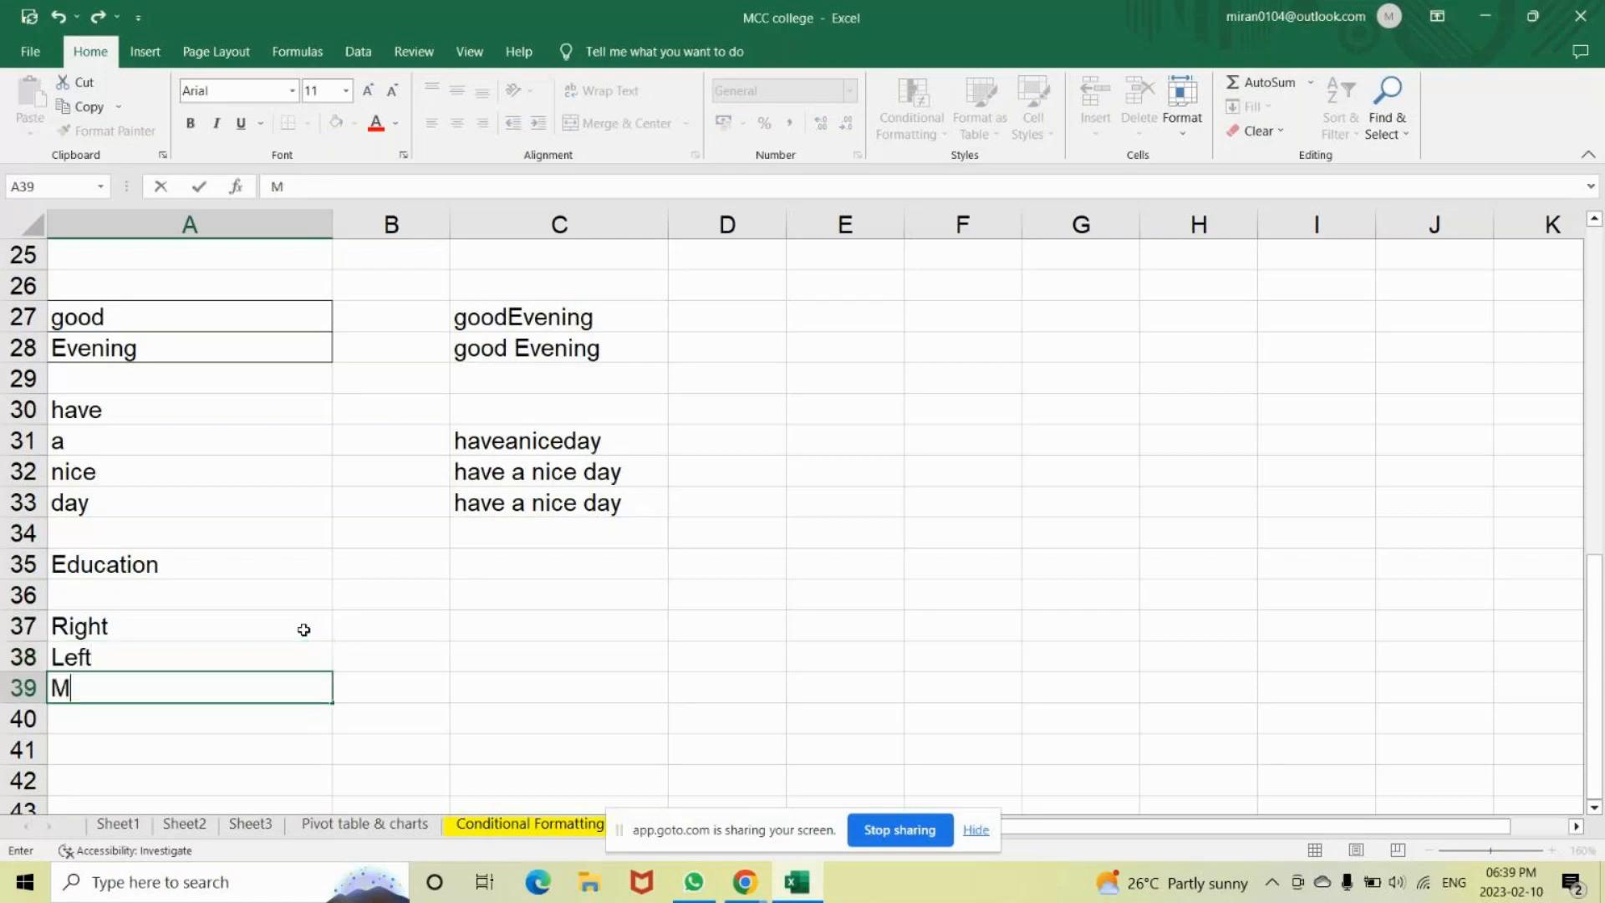
text(id)
key(Return)
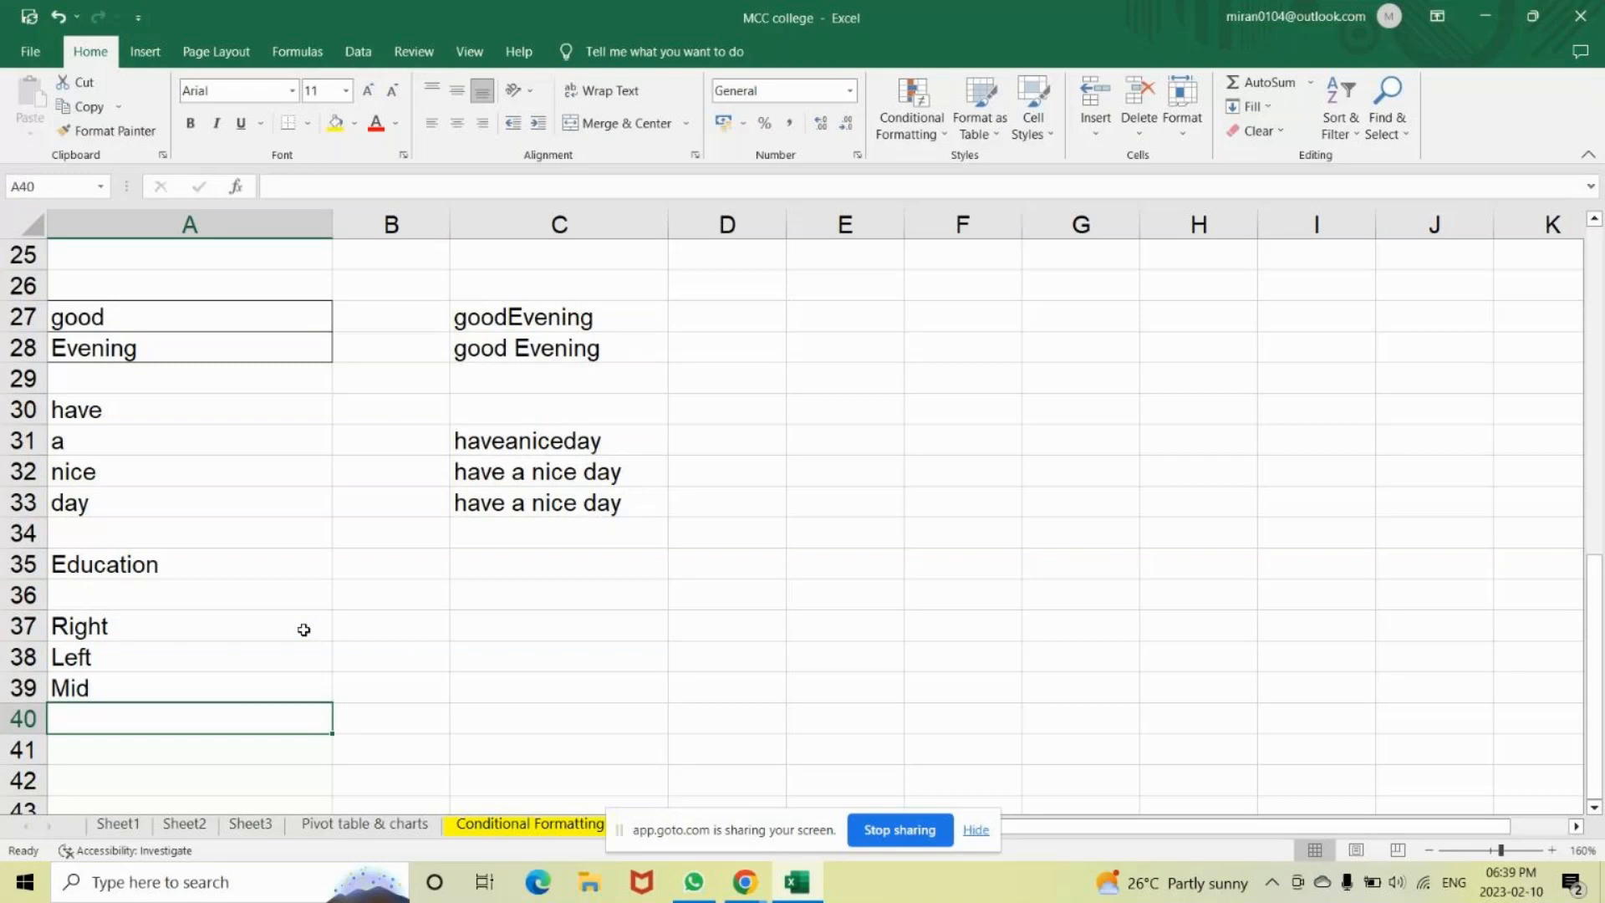
Highlight the Education cell A35 with a yellow fill.
click(225, 570)
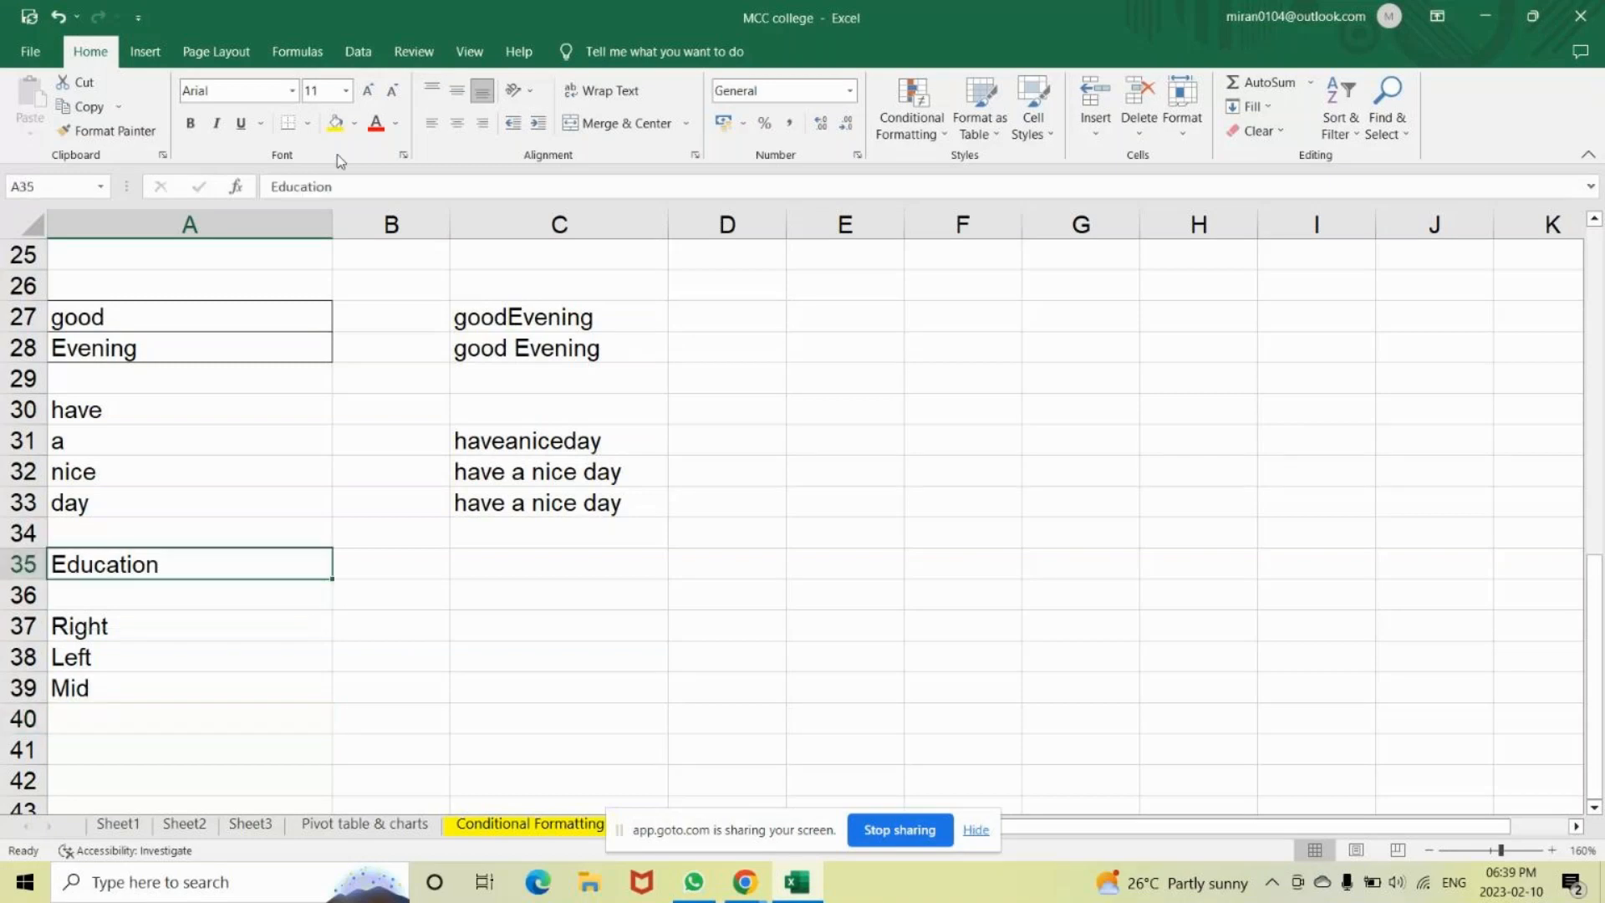
click(333, 124)
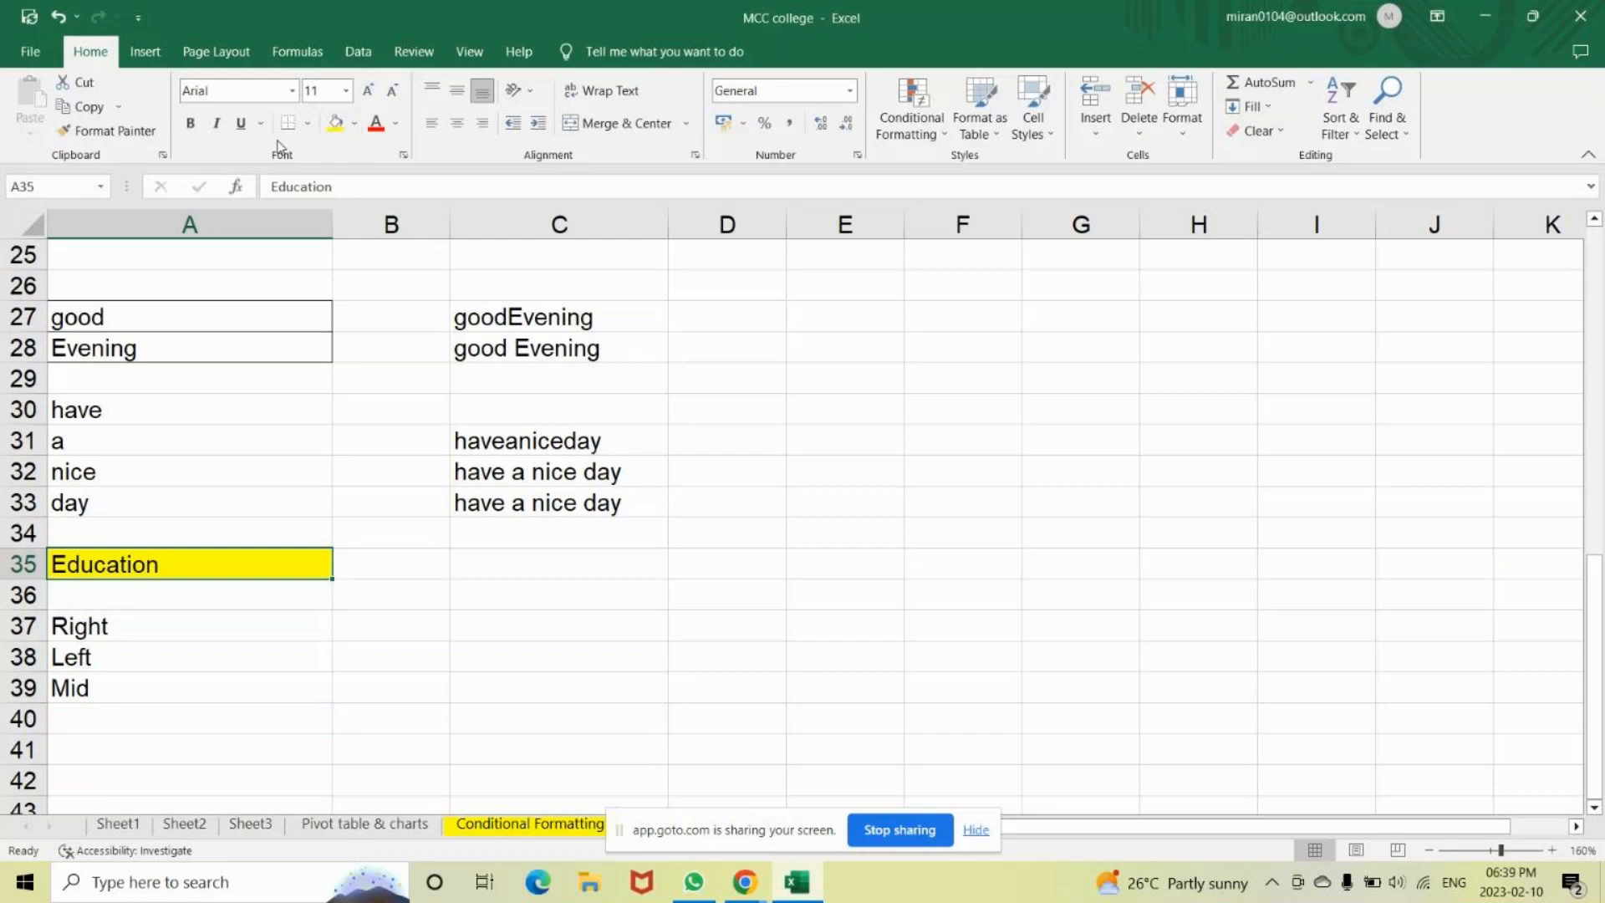
click(421, 615)
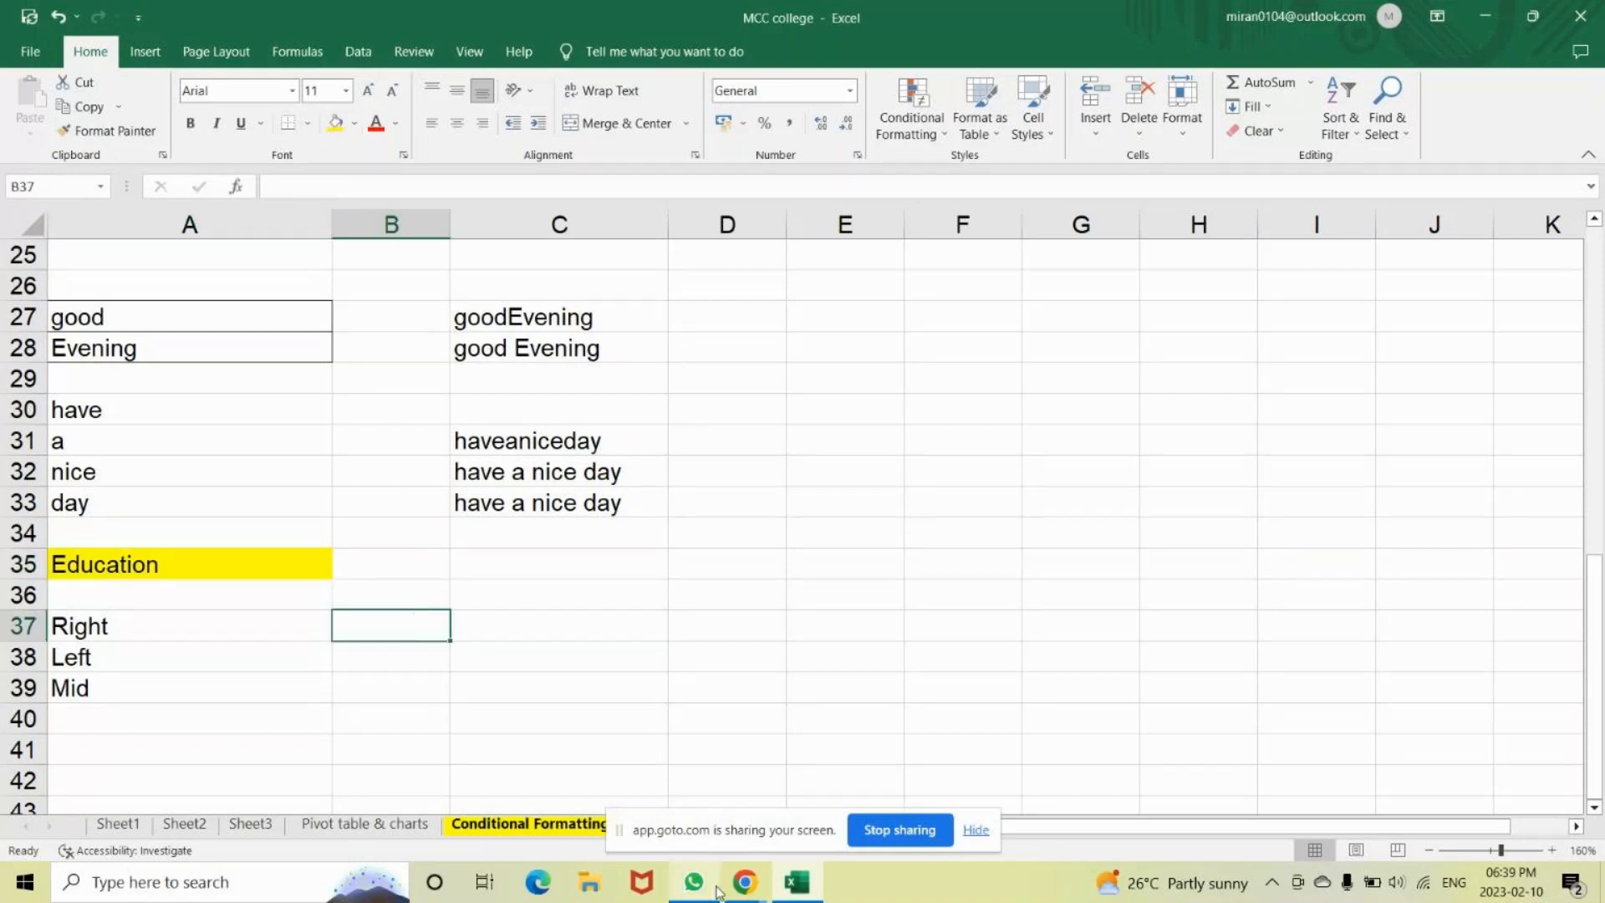
Switch from the workbook to the GoTo meeting window to check the session.
key(Up)
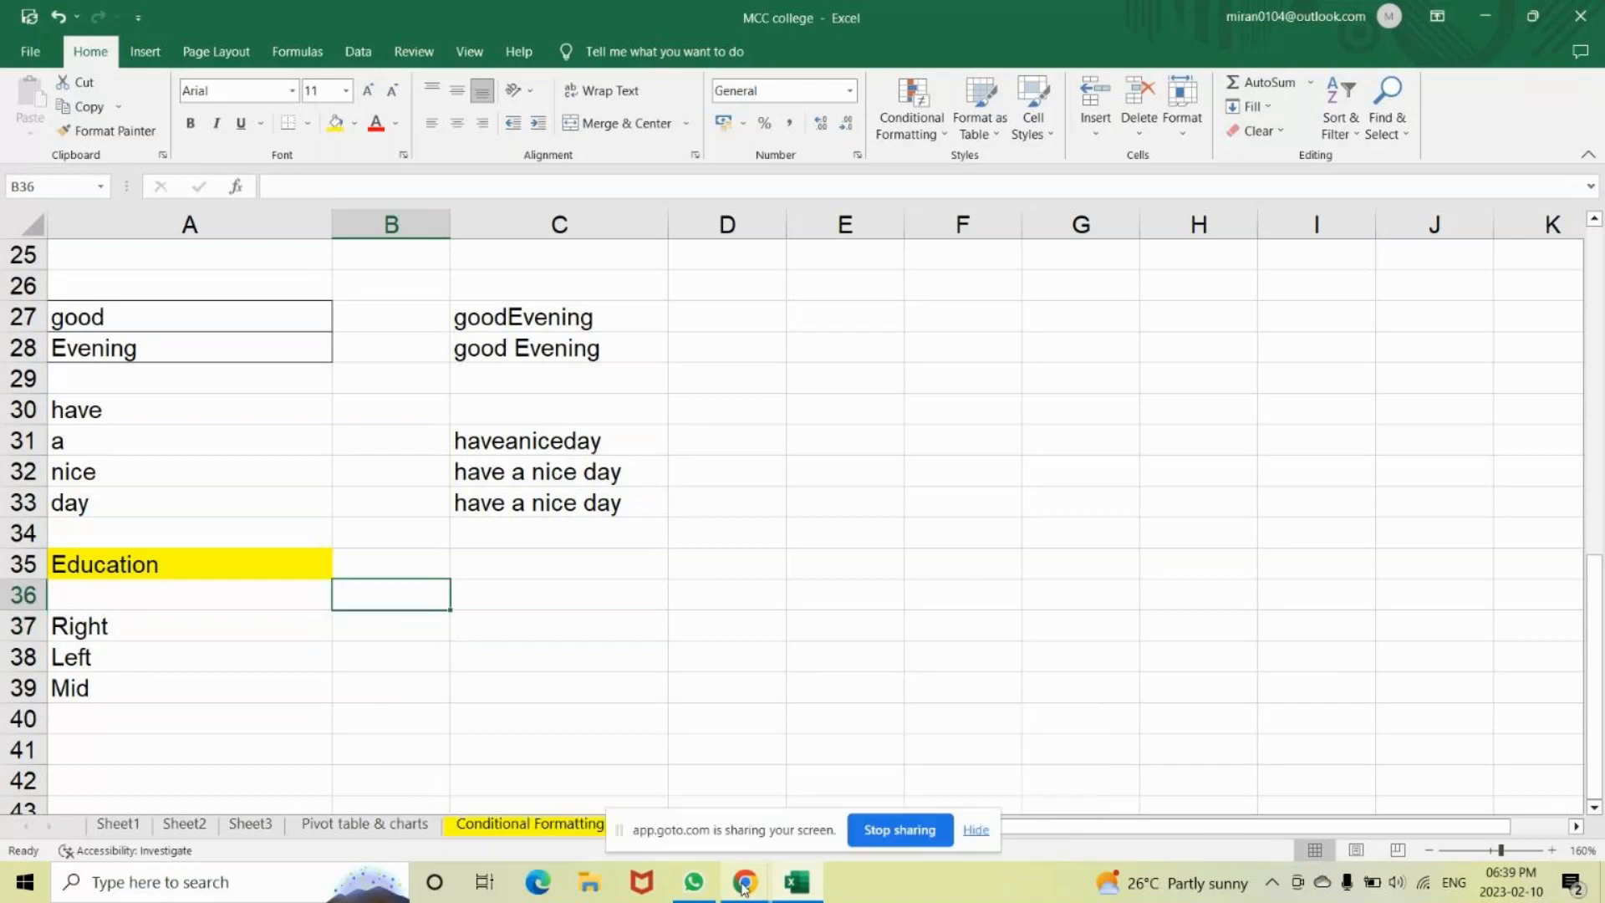
key(Up)
key(Up)
mouse_move(742, 886)
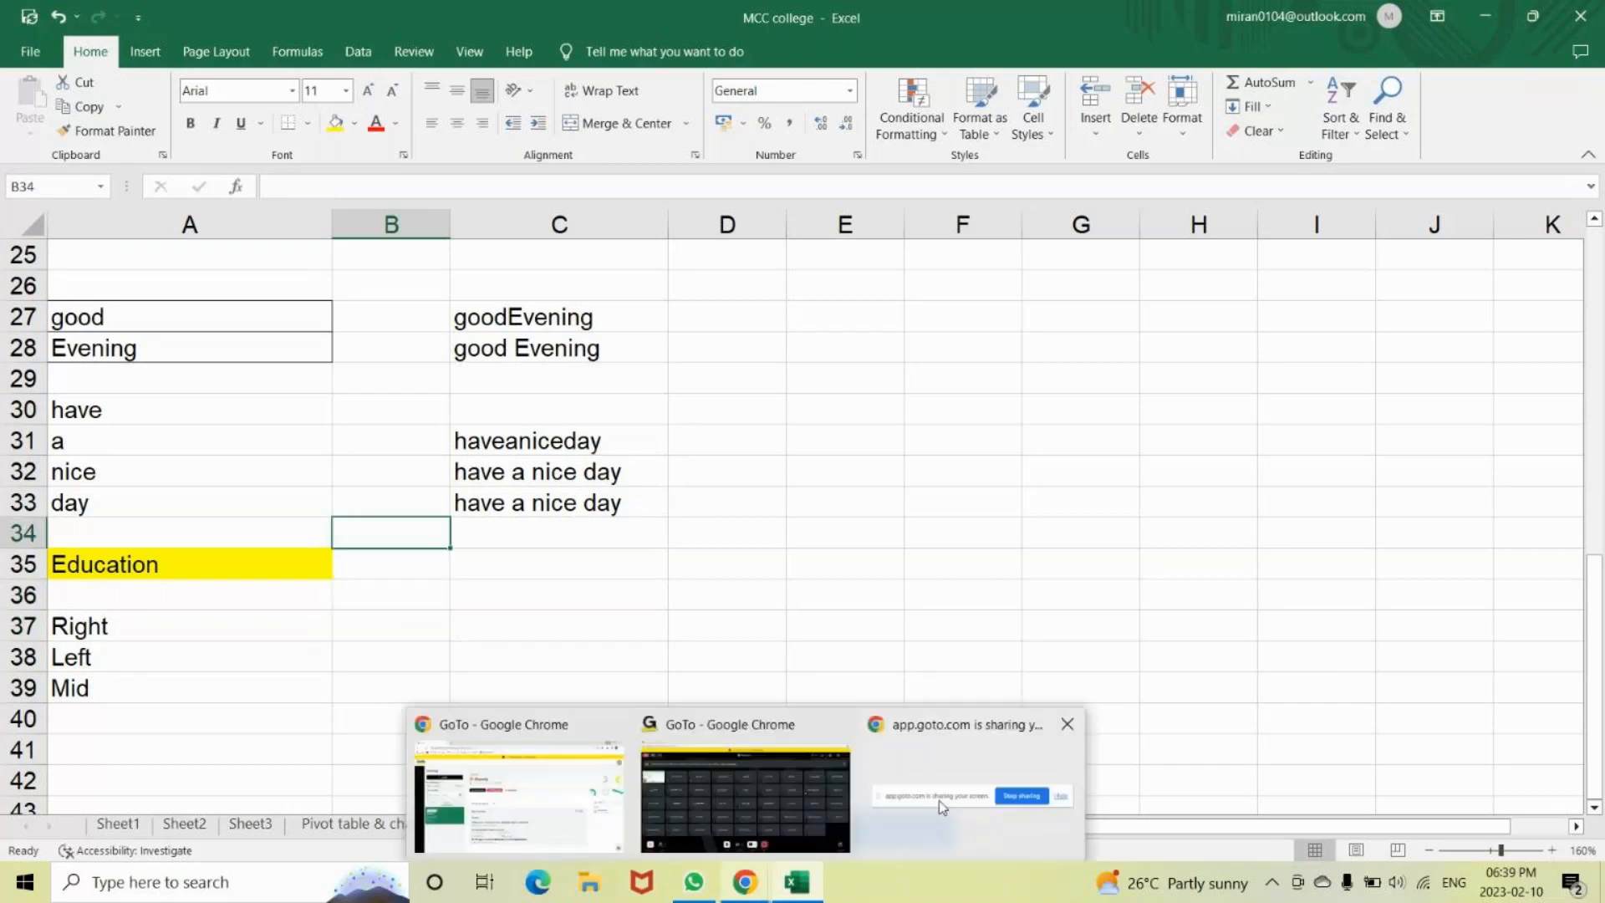
click(940, 800)
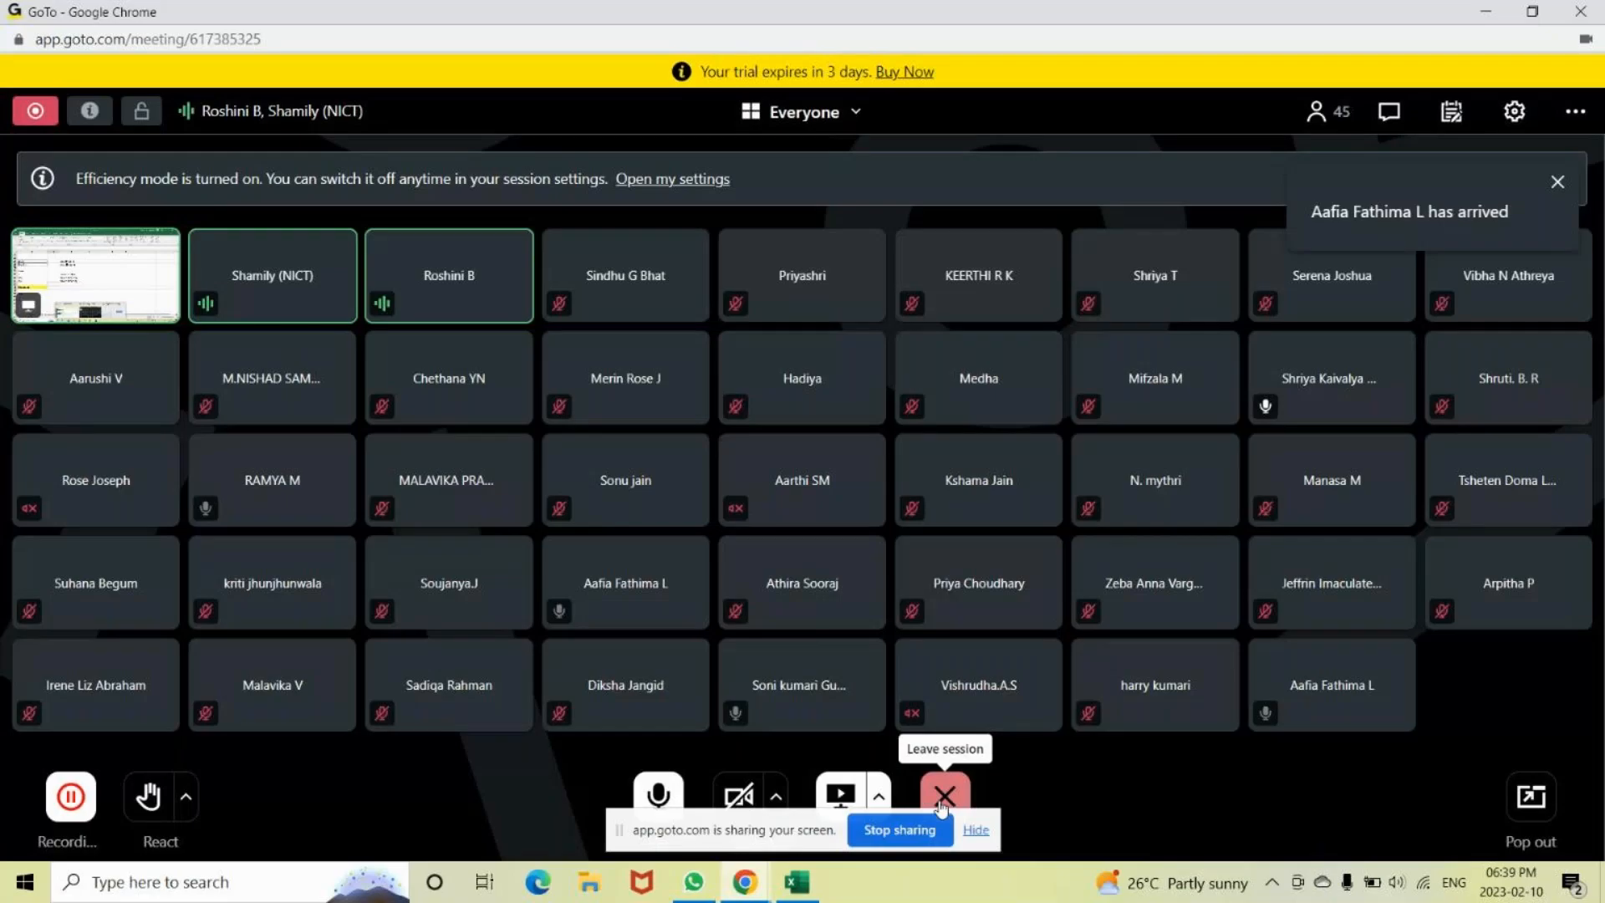
Minimise the GoTo meeting and MCC college windows and bring up the Excel working - 1 workbook.
click(1485, 13)
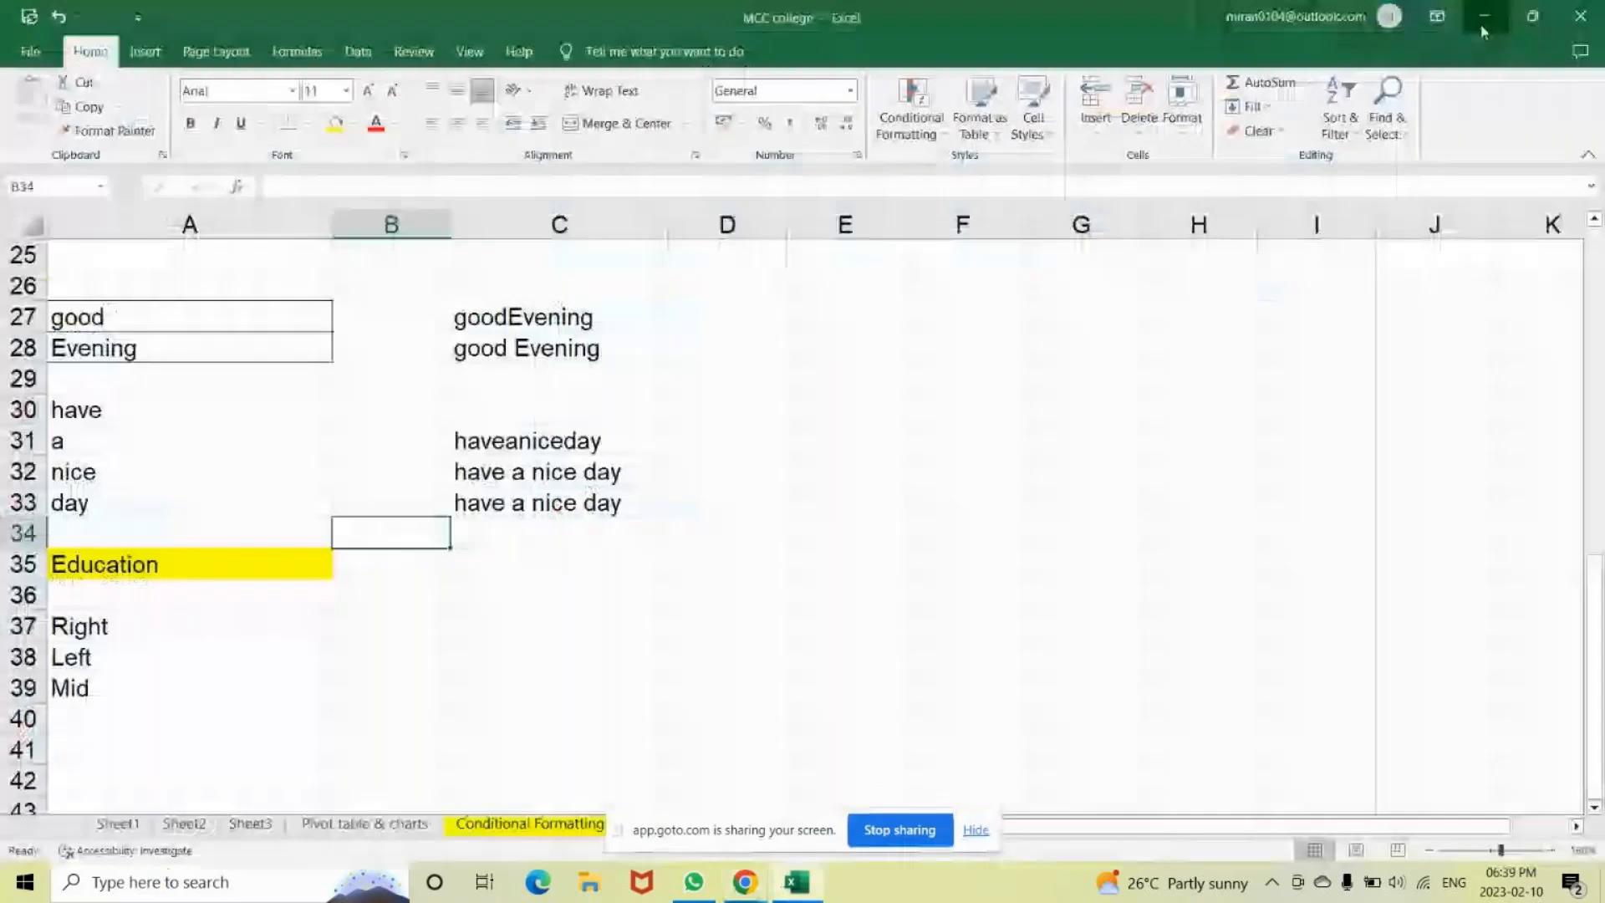
click(1481, 19)
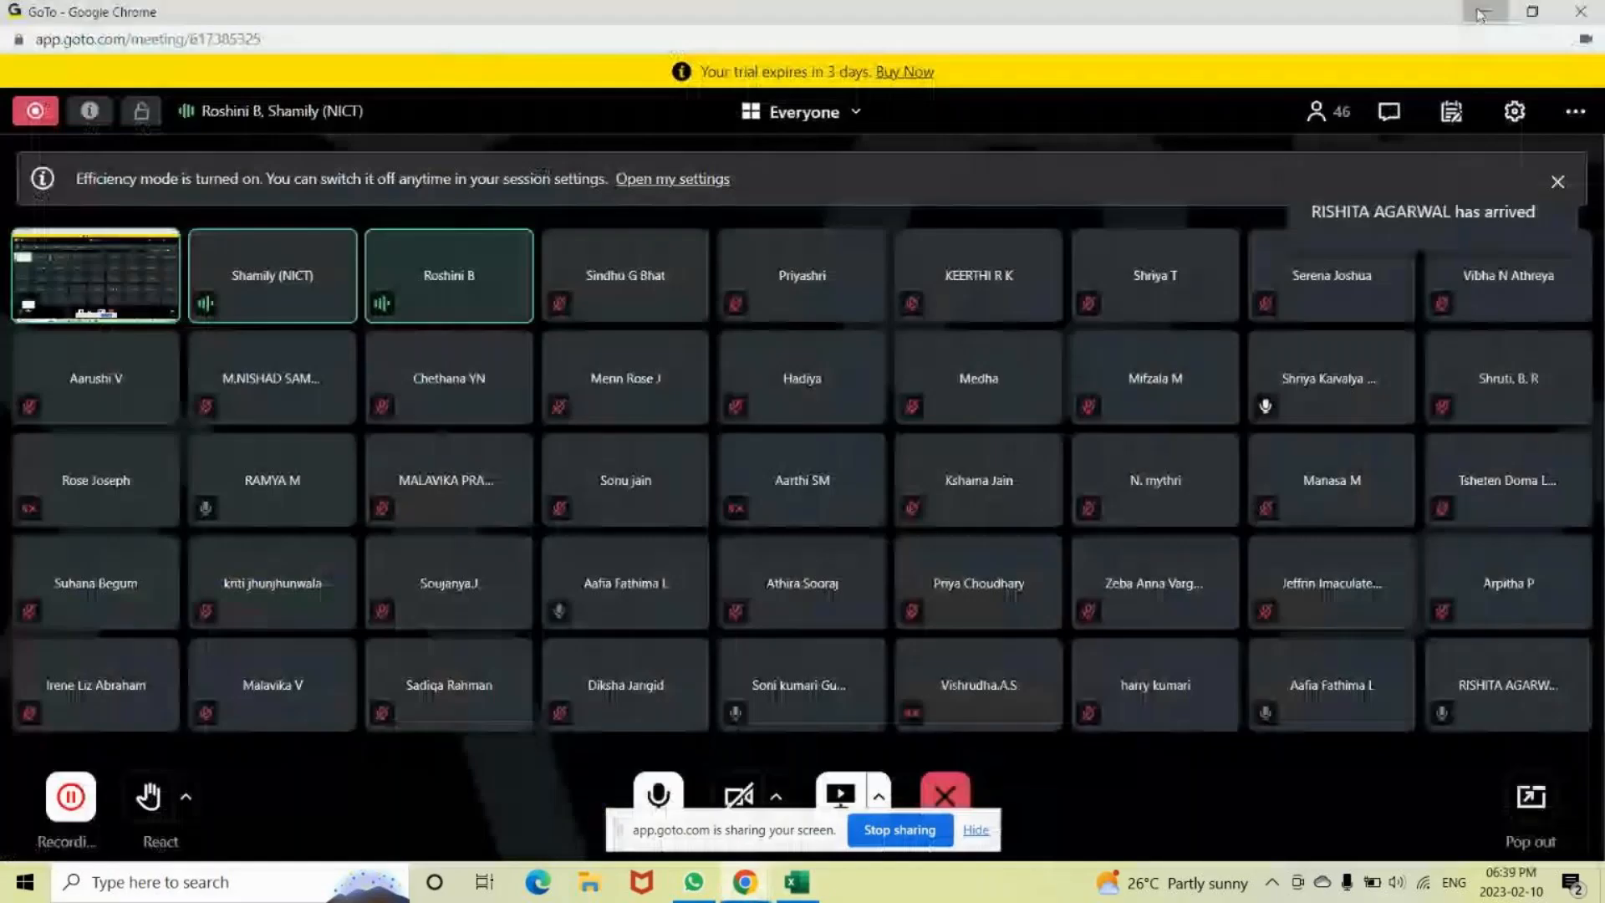
click(1480, 14)
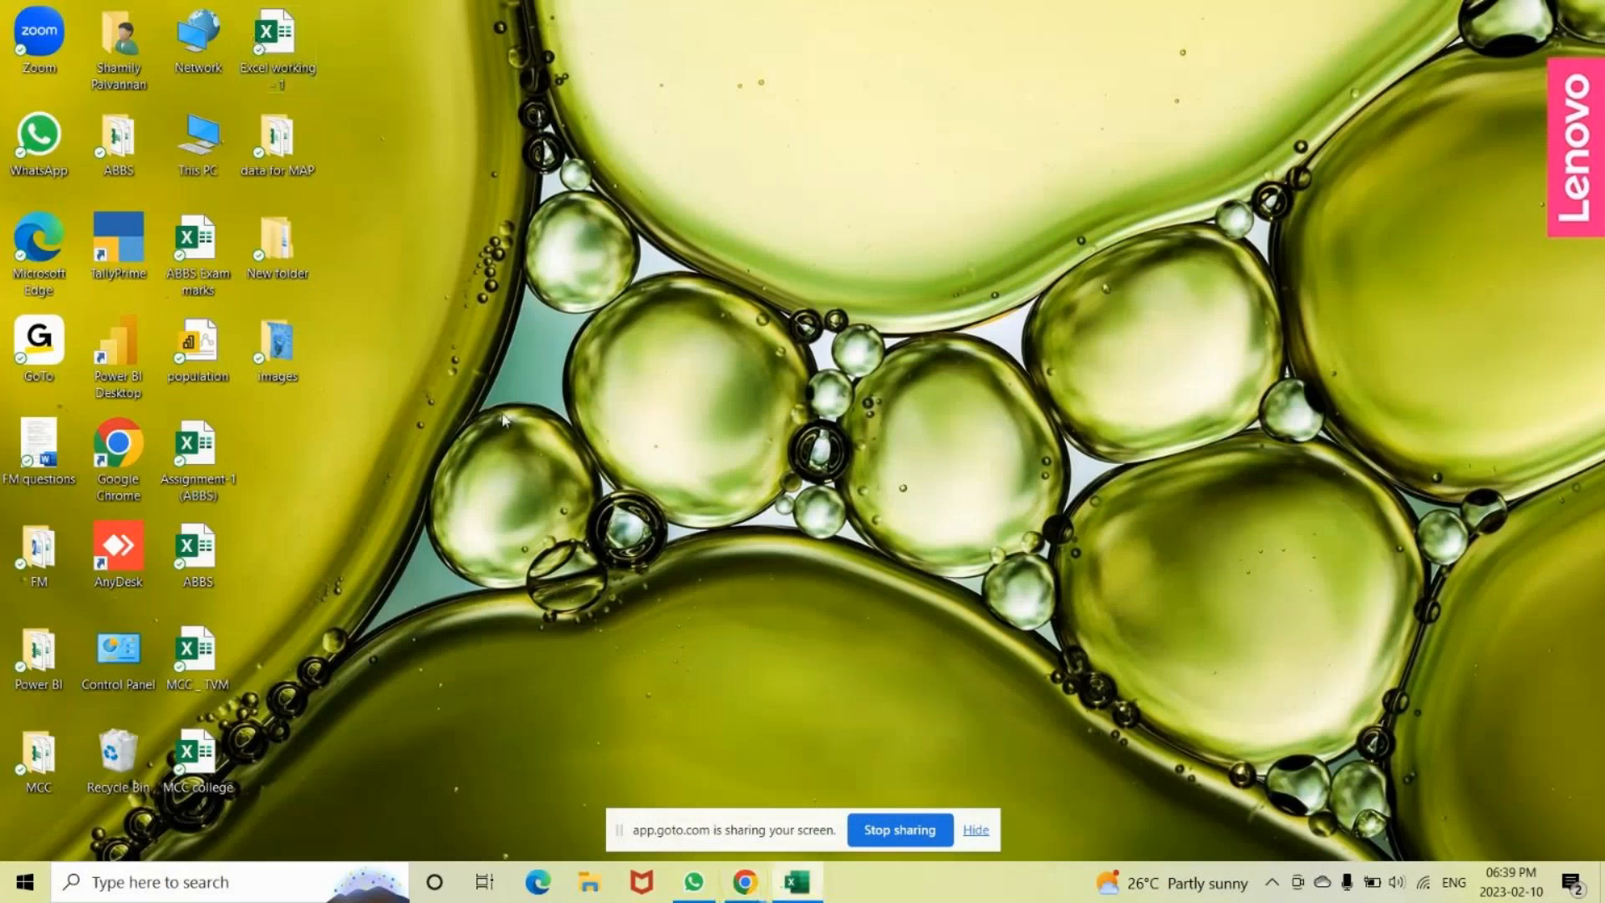
click(797, 882)
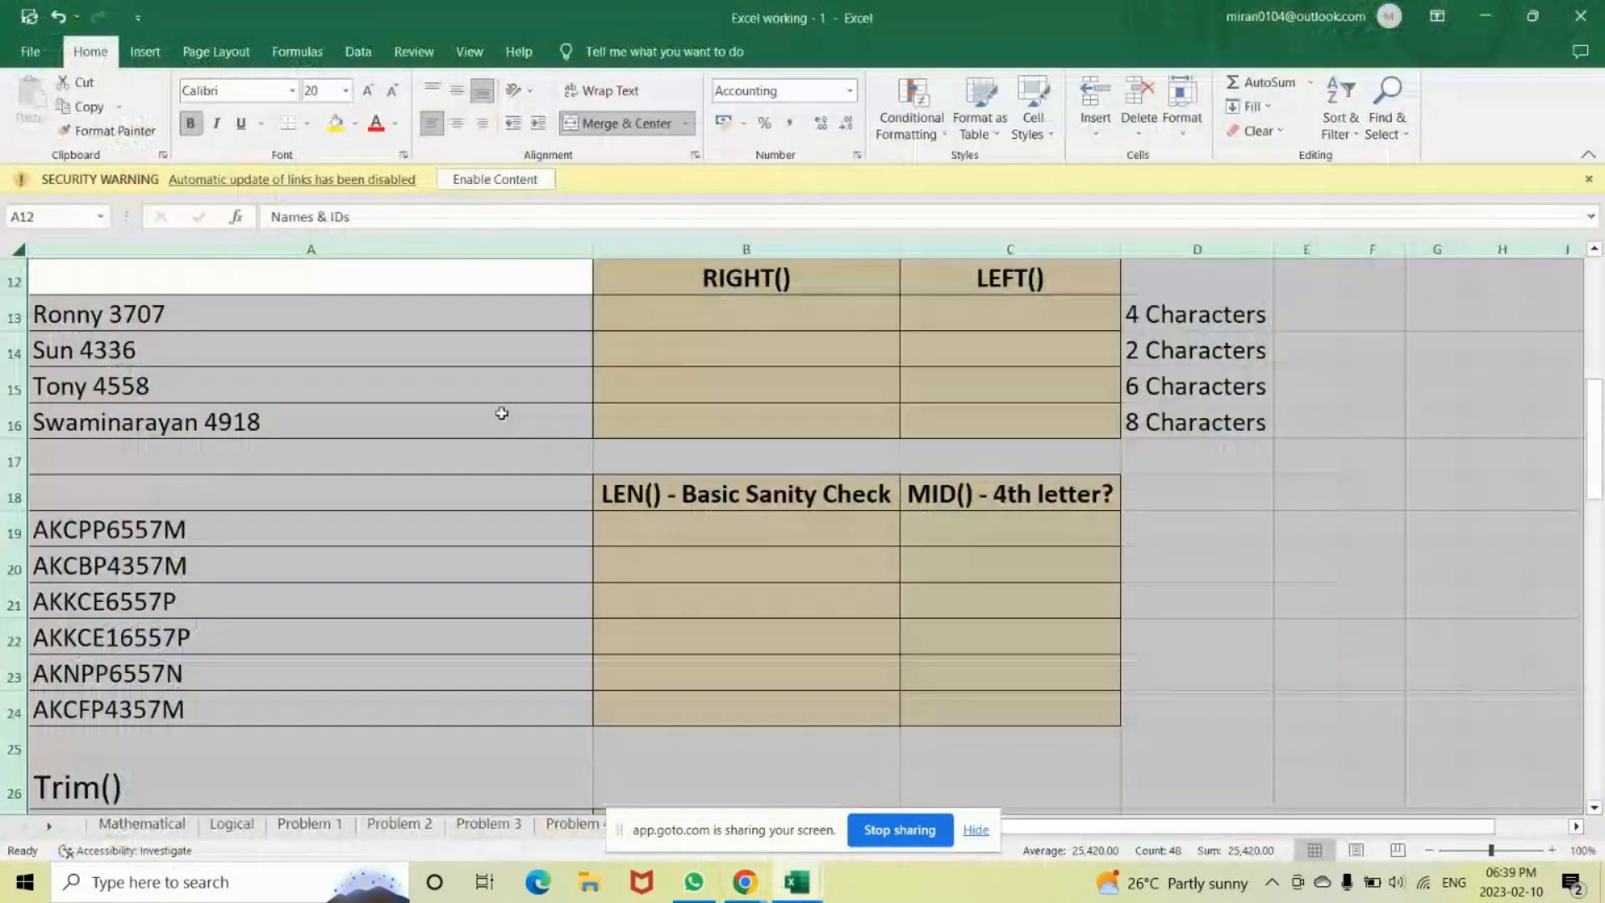
Examine the Expected Output exercise in row 37 and its Name and DOB source cells A40 and B40.
click(680, 668)
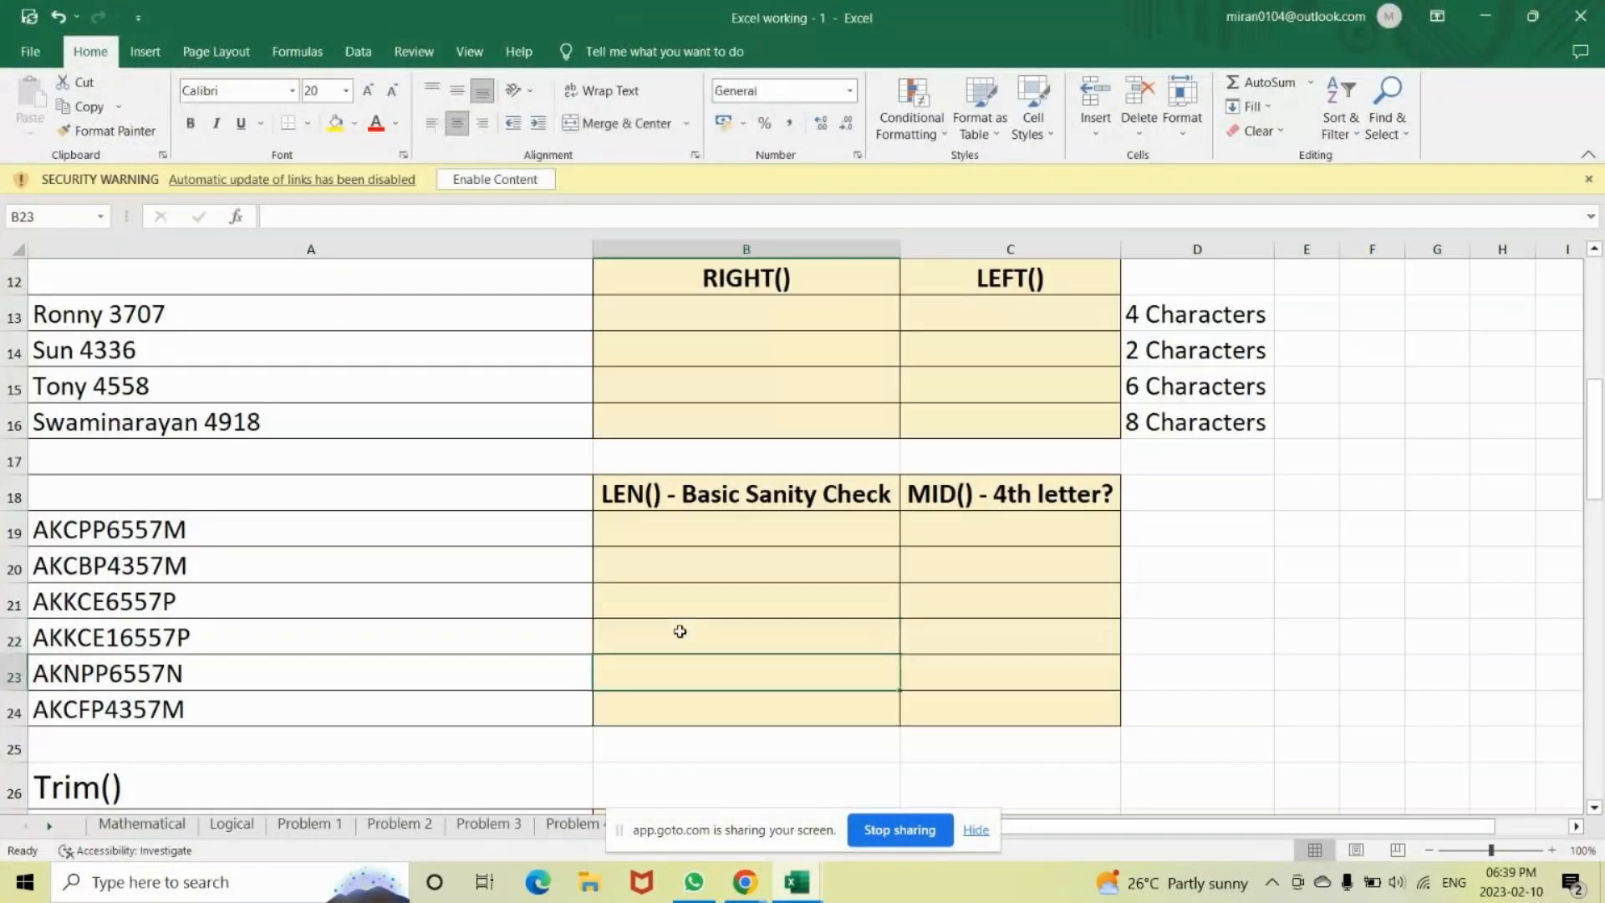
key(Page_Down)
key(Down)
key(Down)
key(Down)
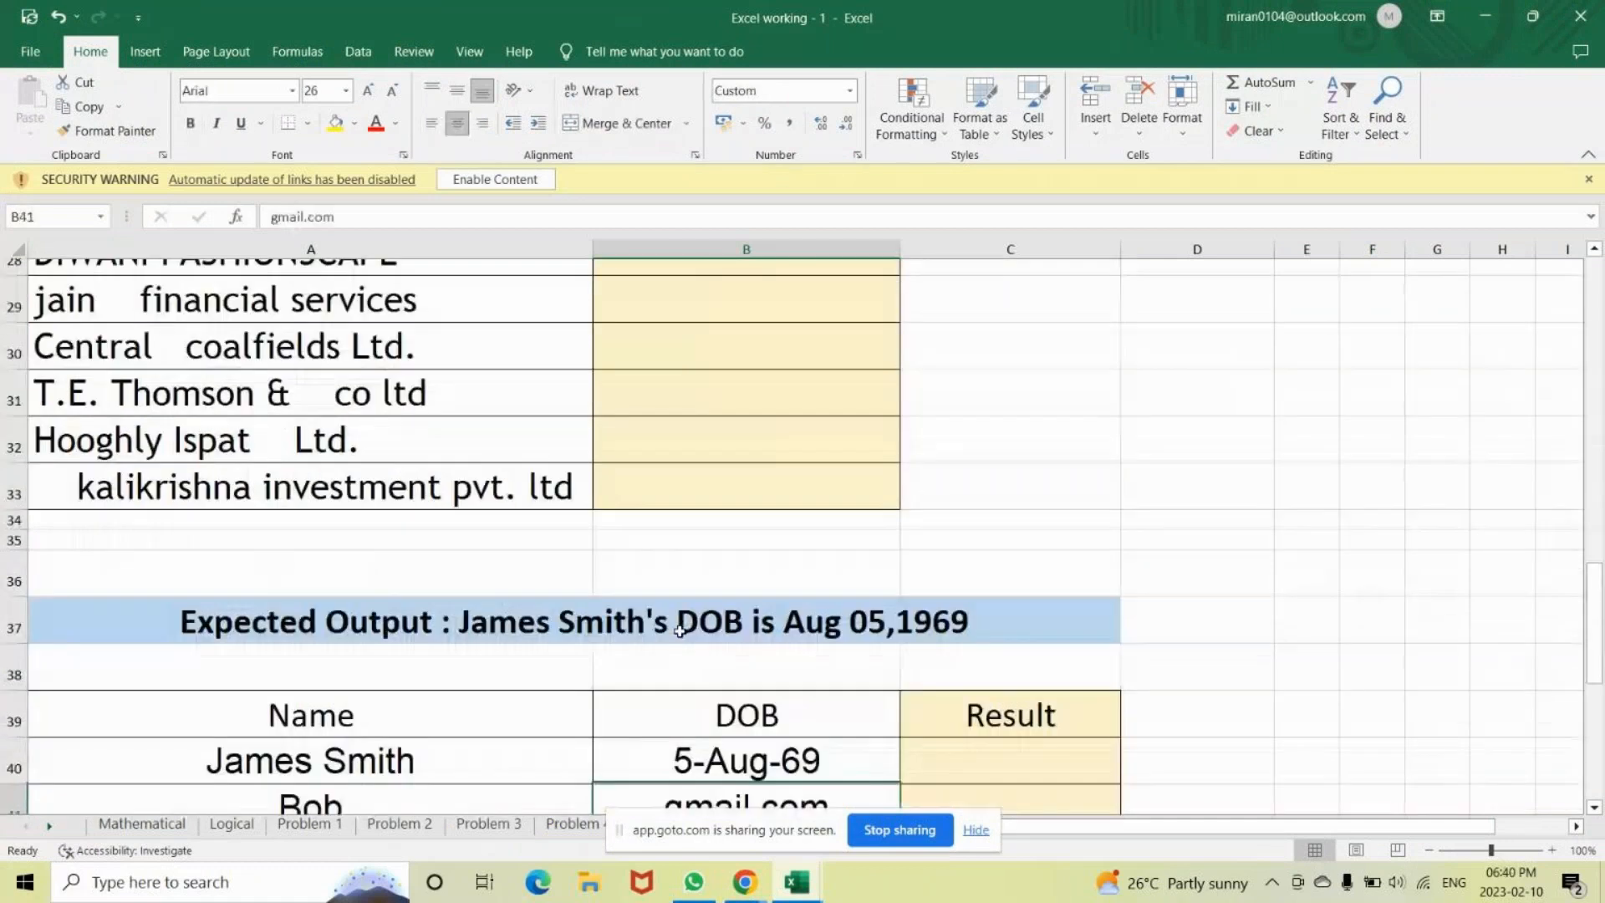
key(Down)
key(Down)
key(Down)
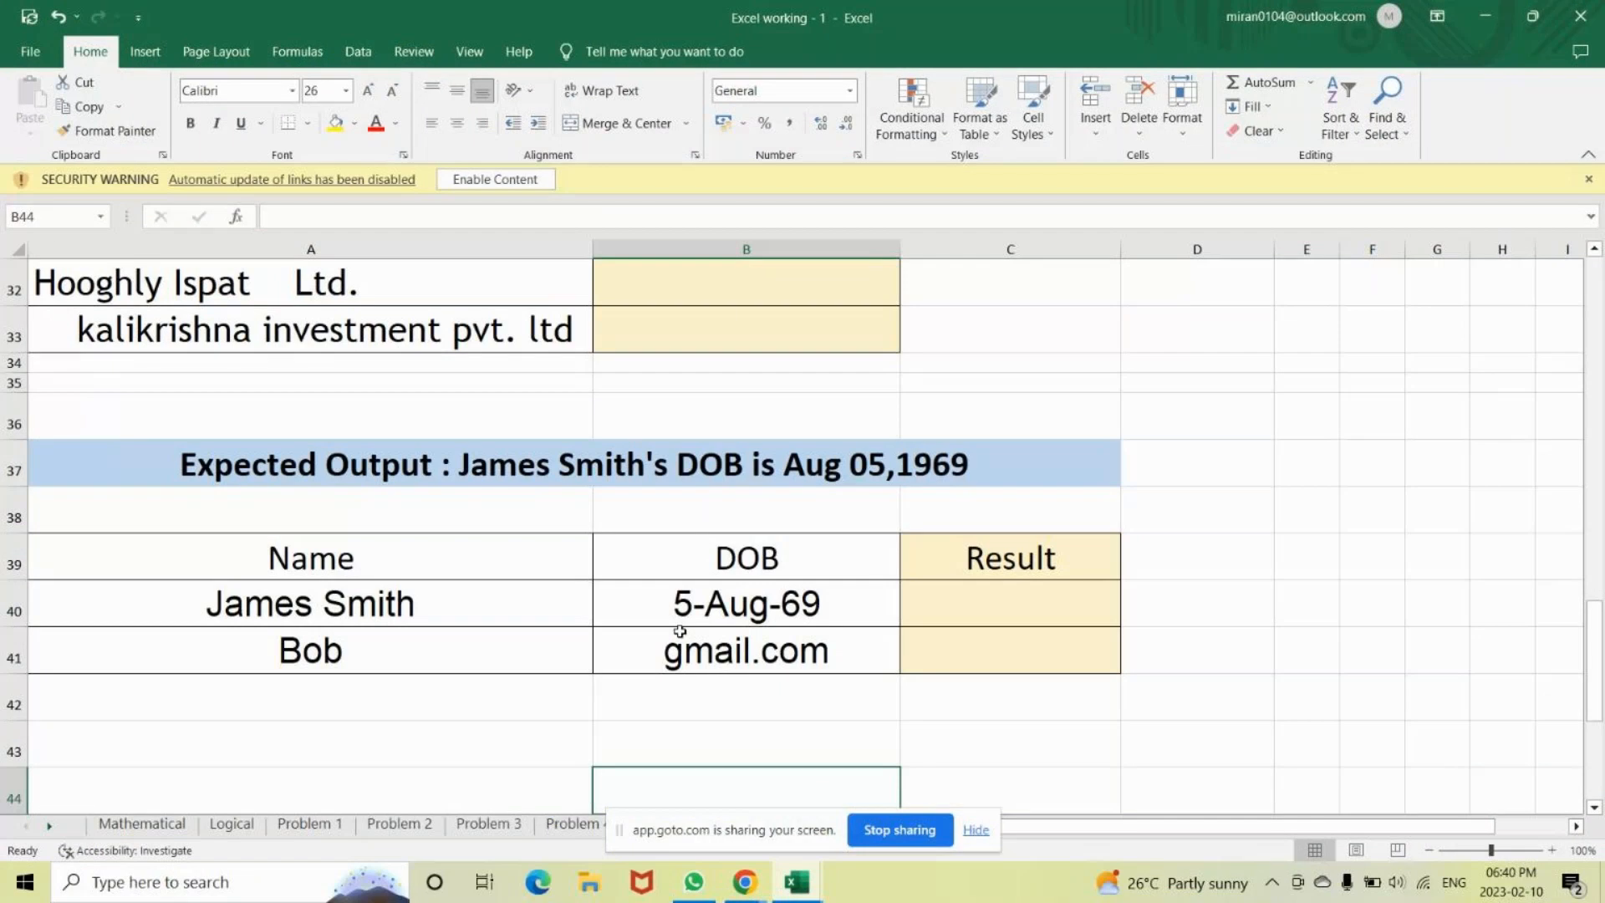
click(988, 606)
click(267, 458)
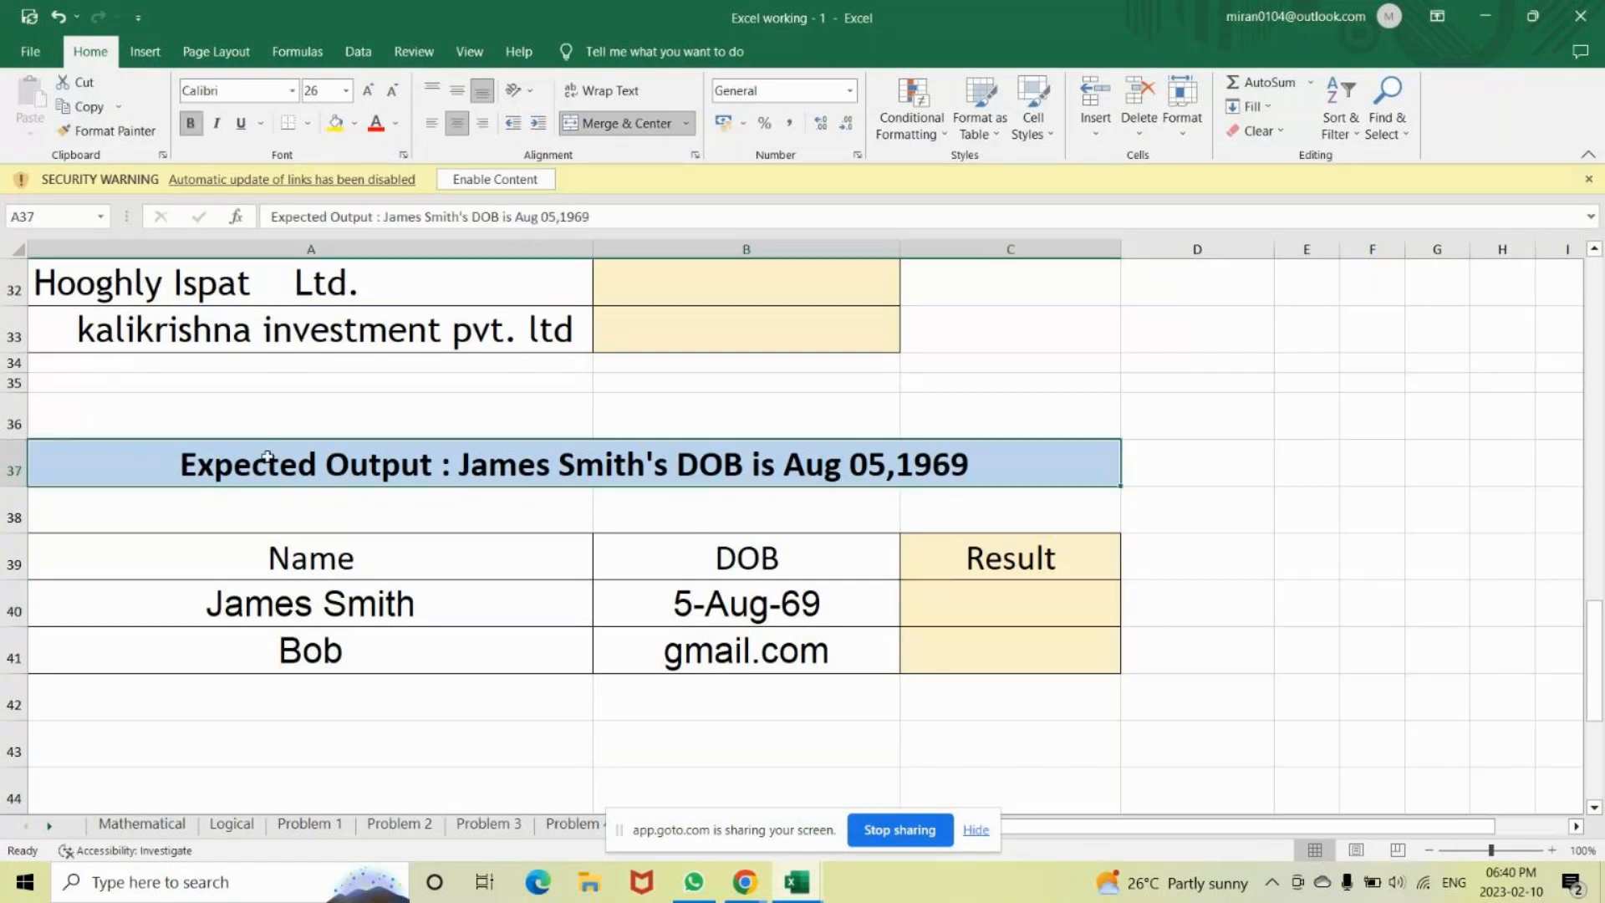
click(325, 608)
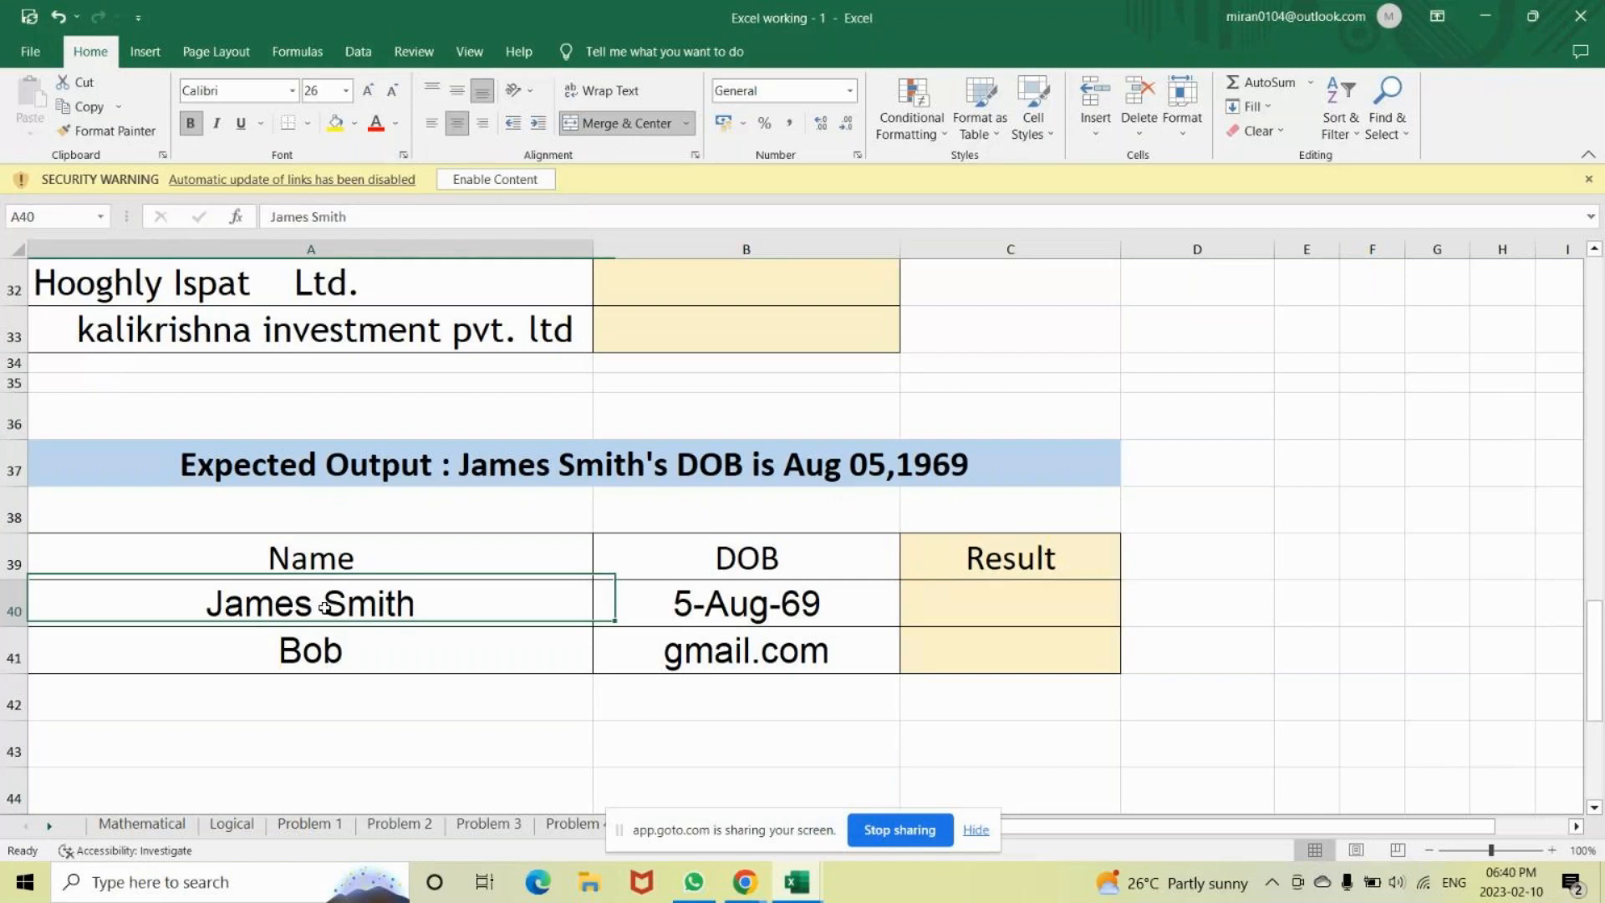
key(Right)
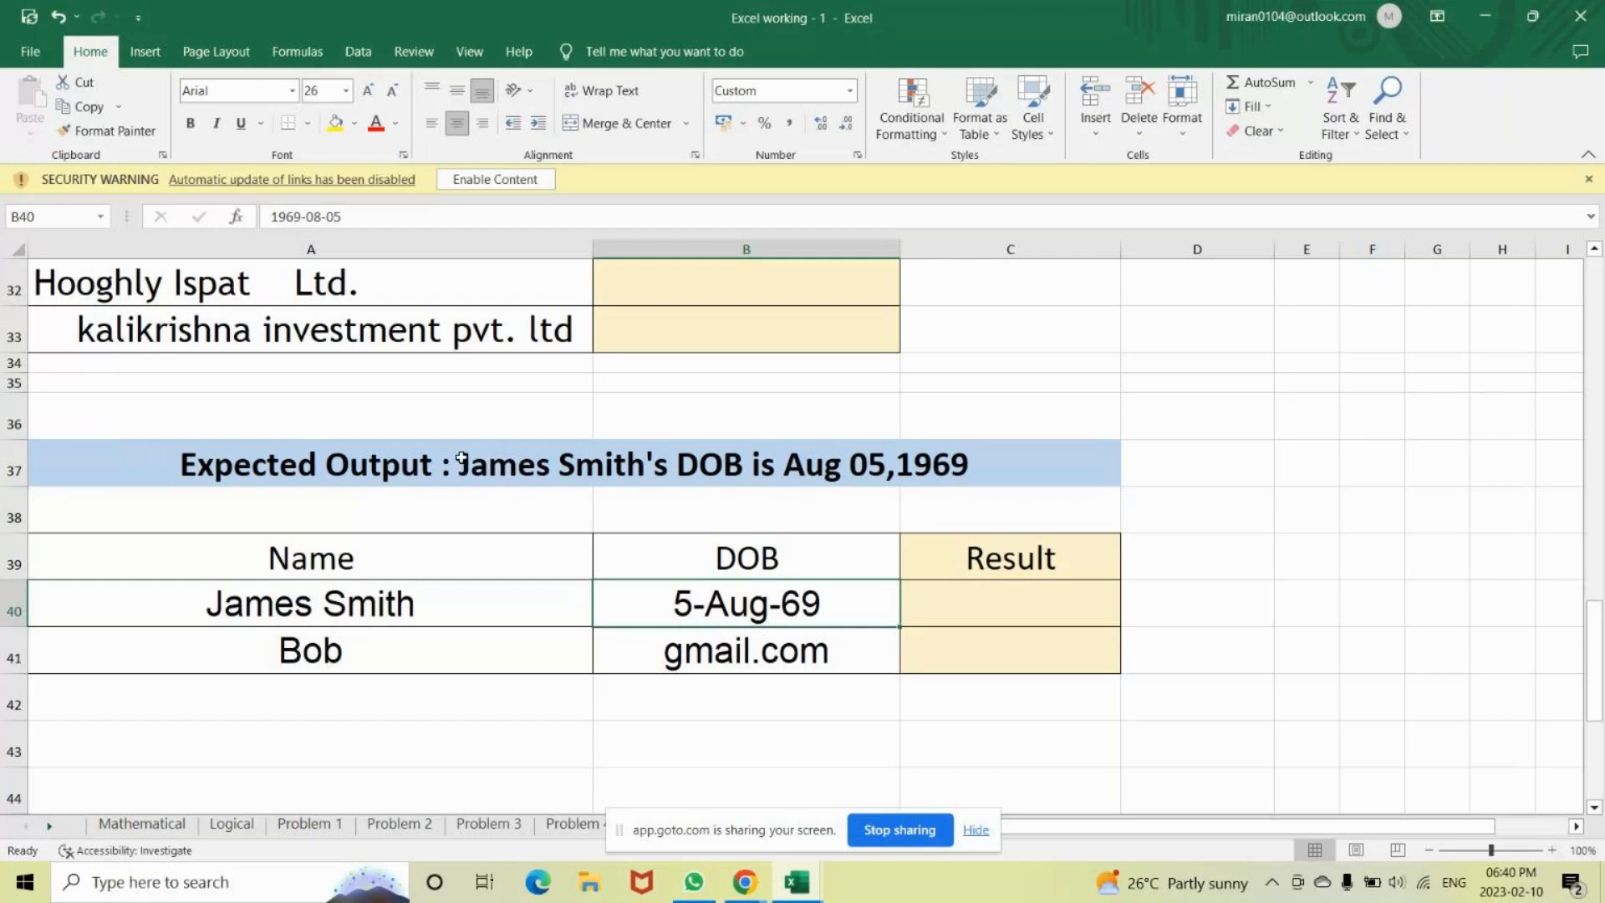
Begin a CONCATENATE formula in Result cell C40 with the name in A40 as its first text.
click(965, 598)
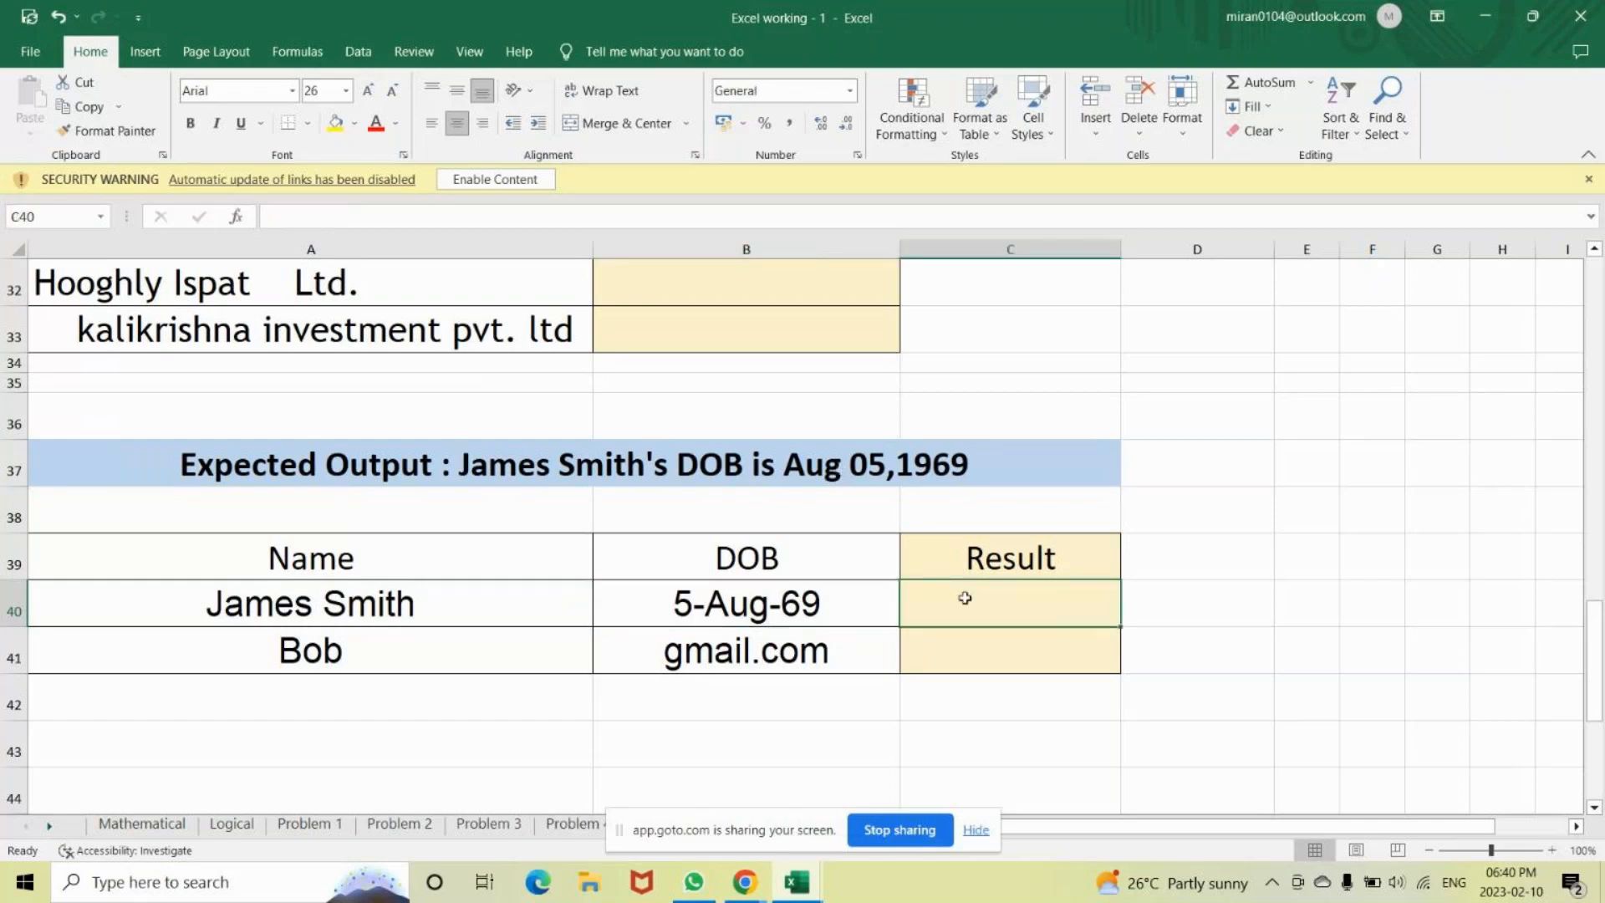
text(=)
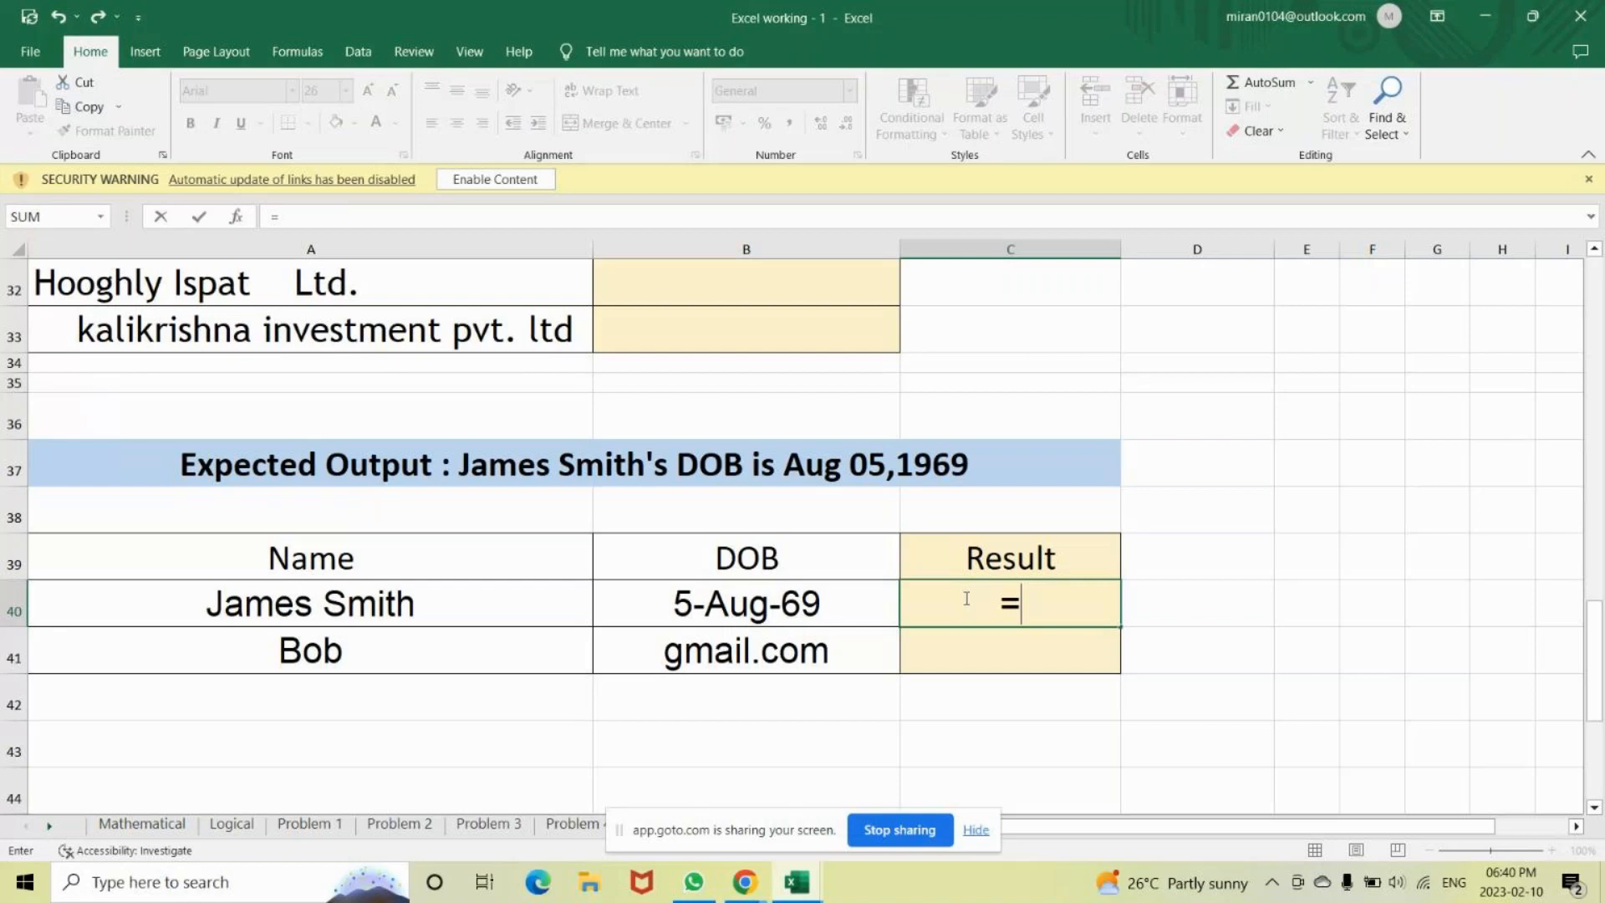
text(cona)
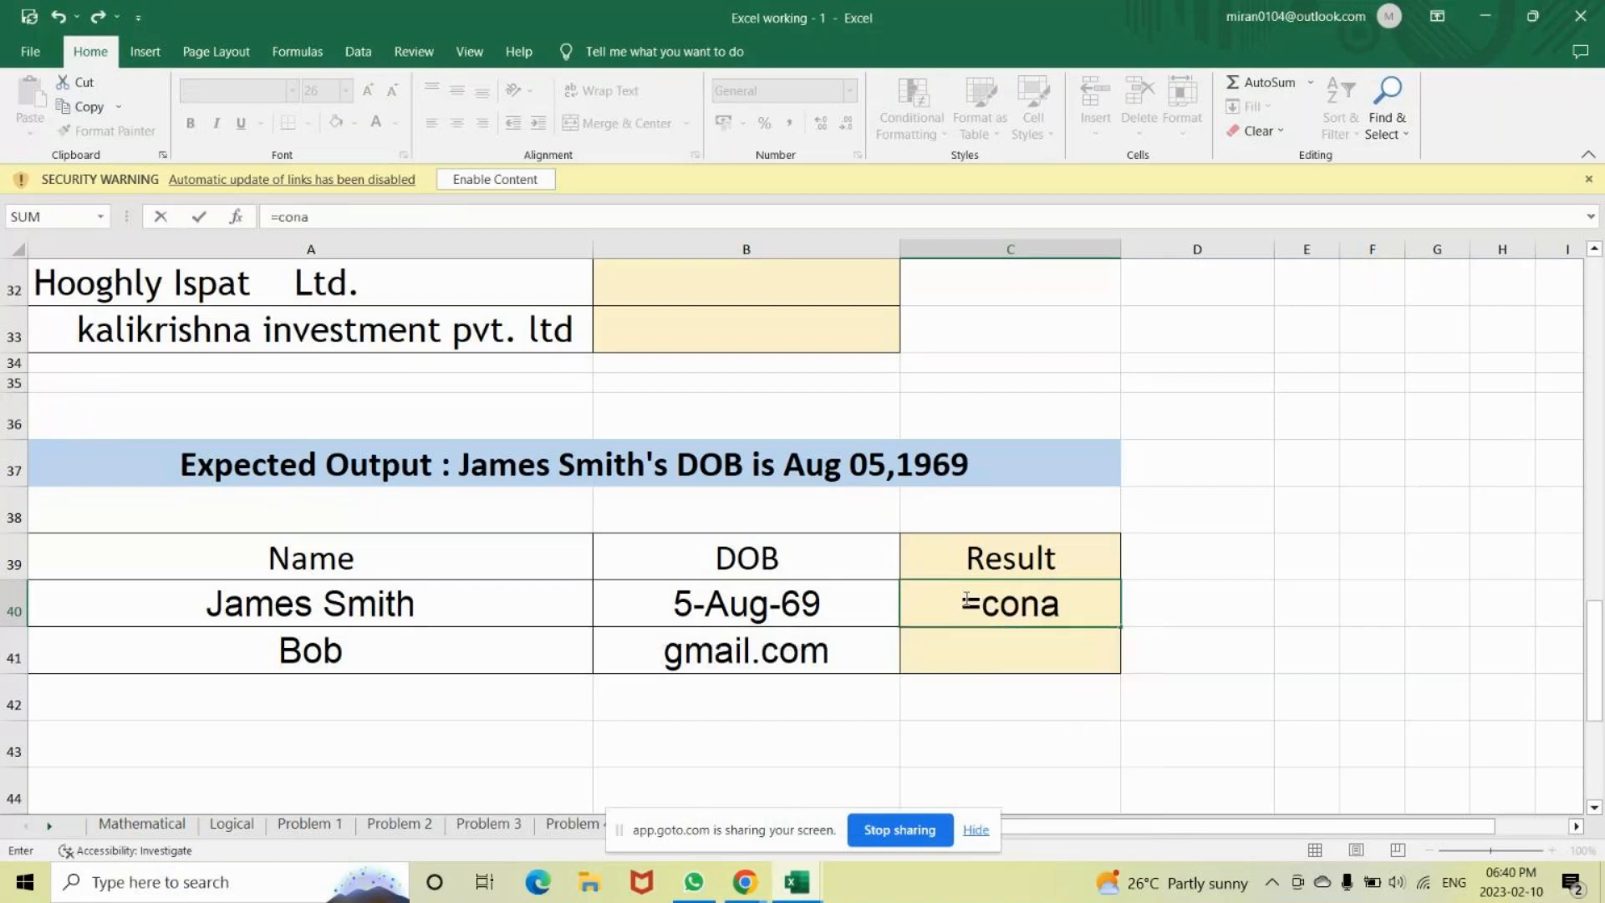
key(BackSpace)
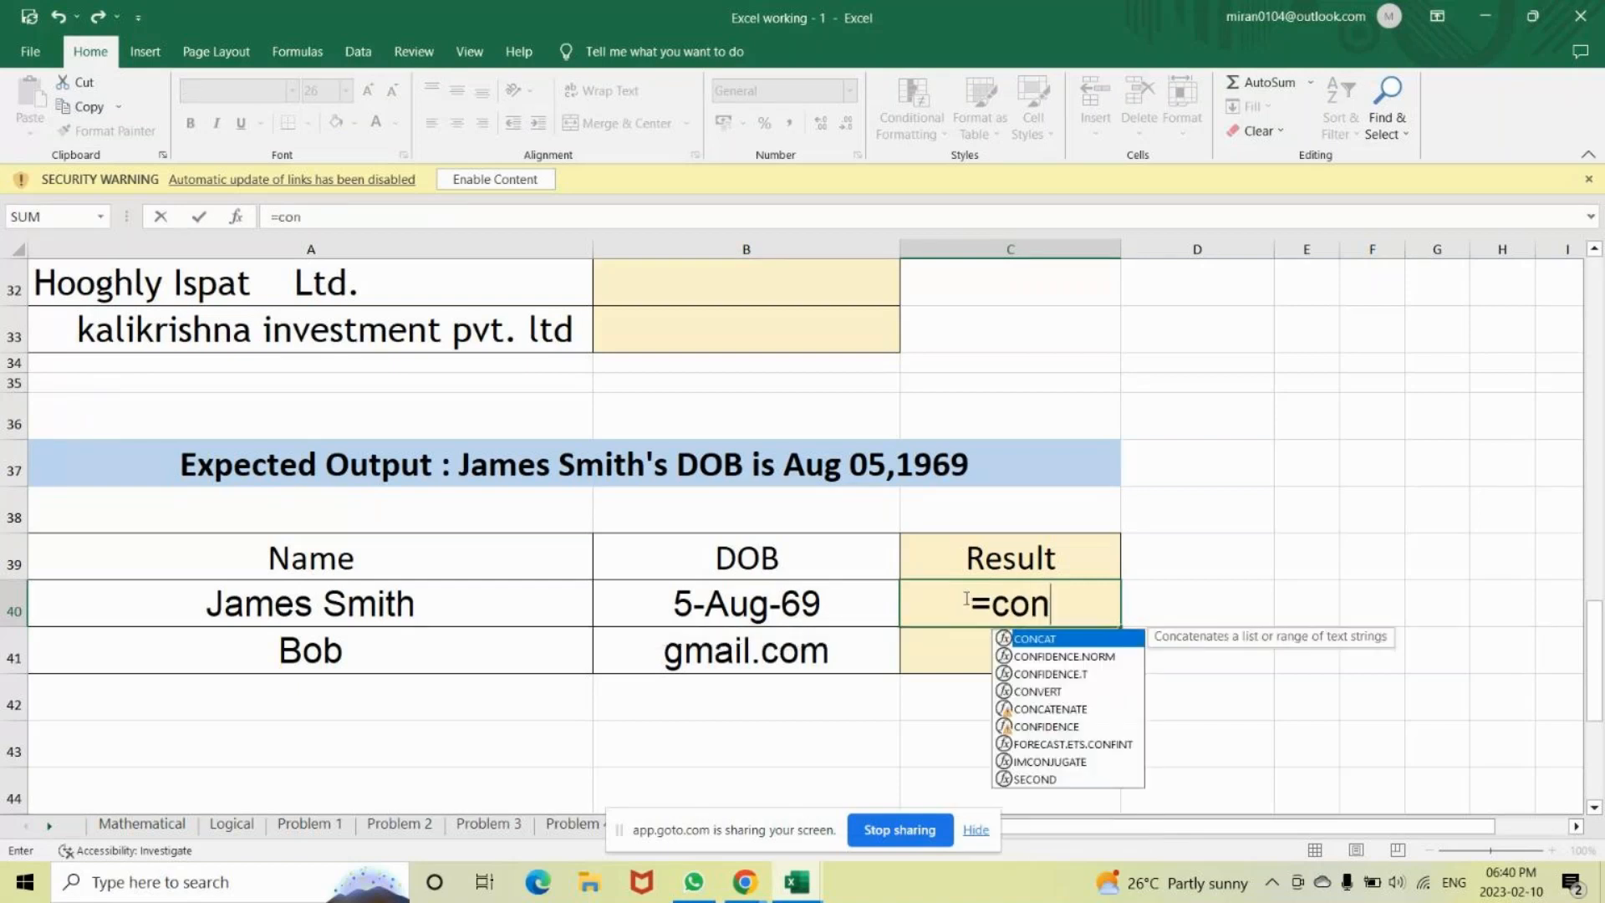
text(ca)
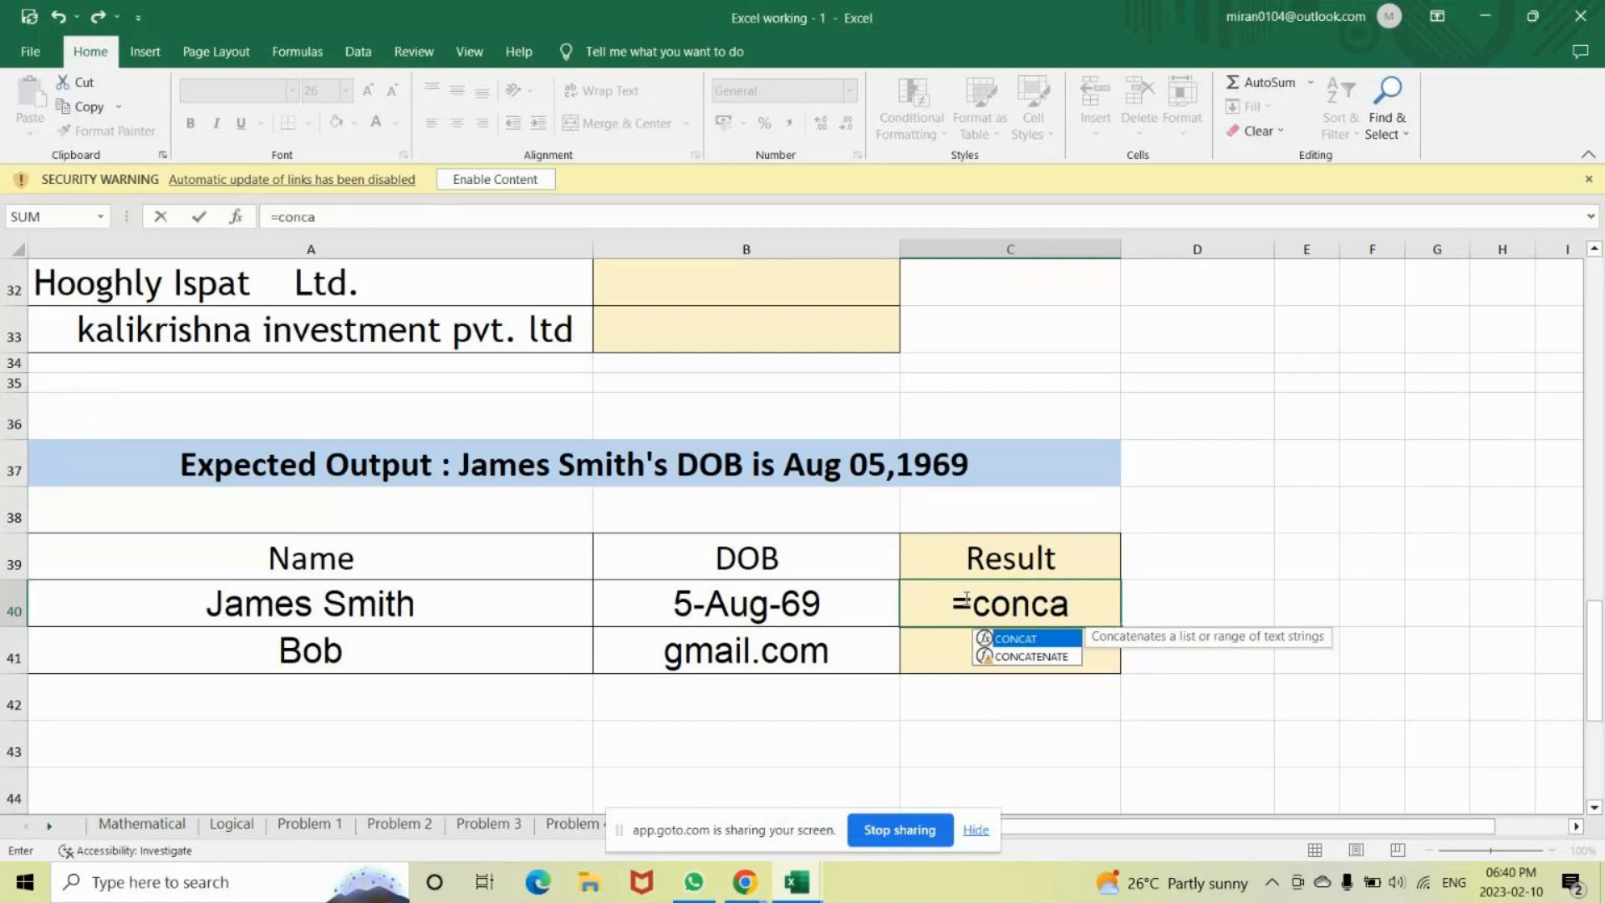
key(Down)
key(Tab)
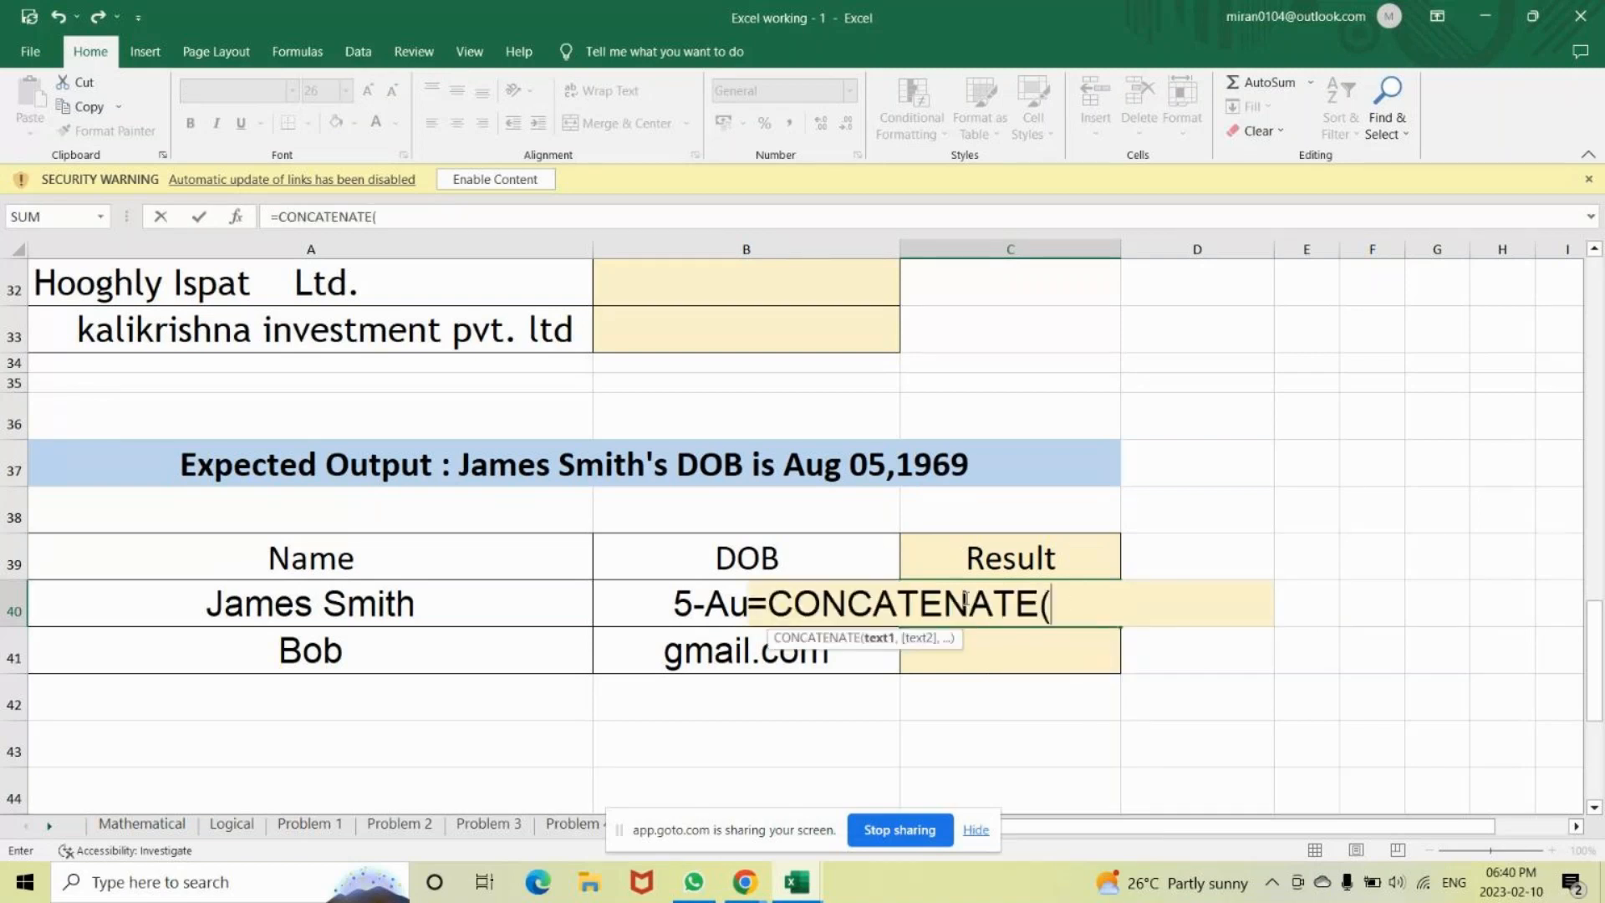
click(390, 604)
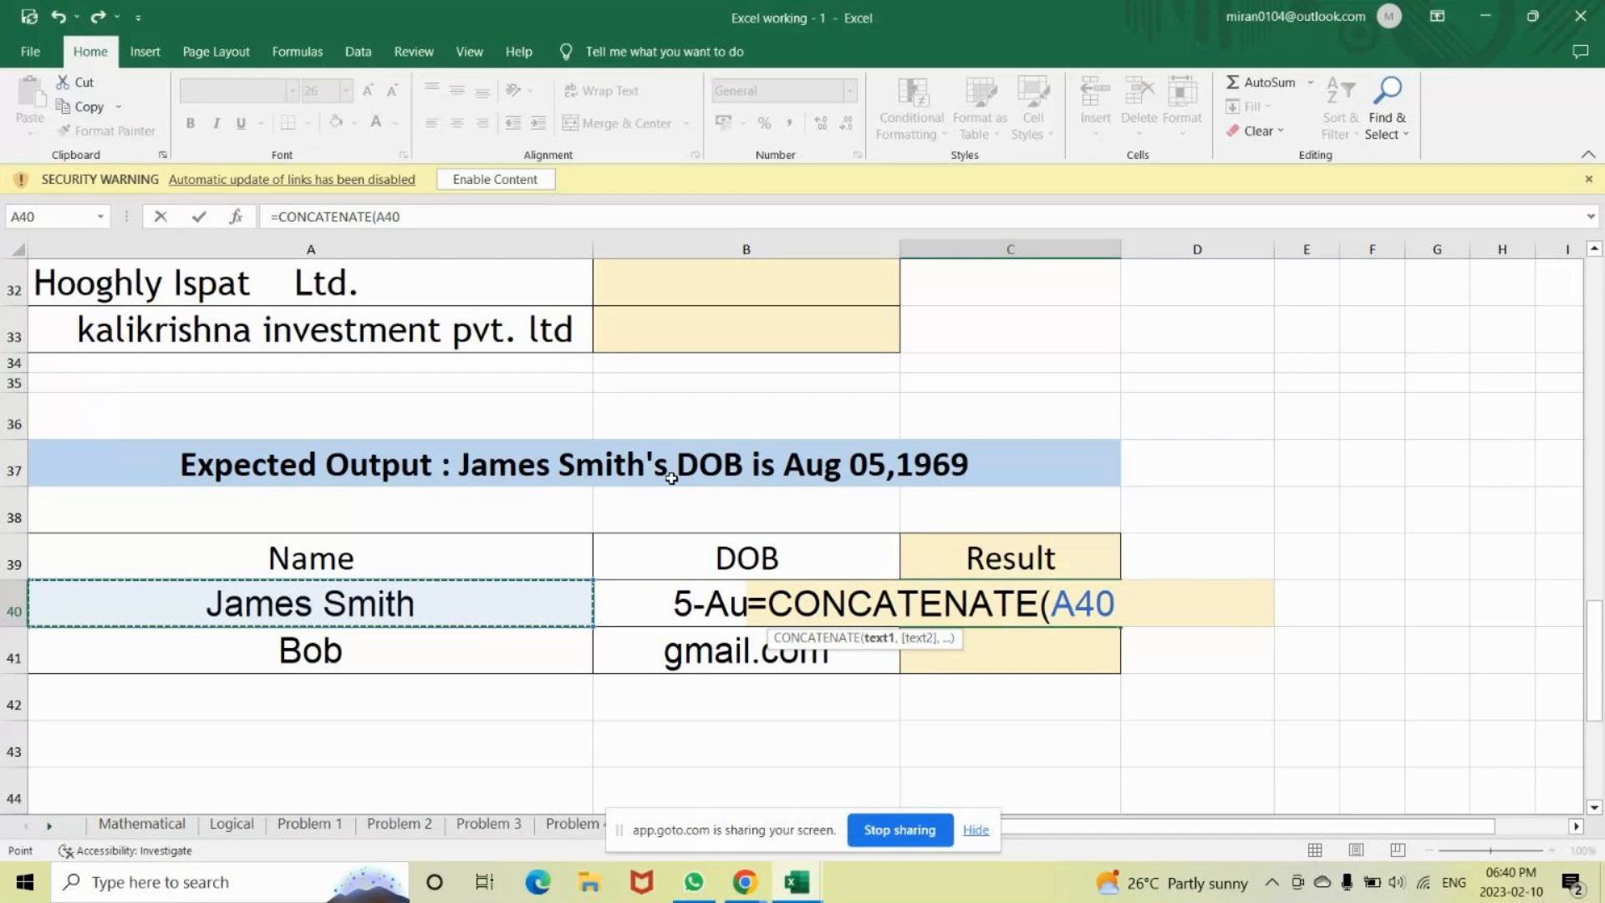
Add the text arguments "'s", " ", "DOB", " " and "is" to the CONCATENATE formula in C40.
text(,)
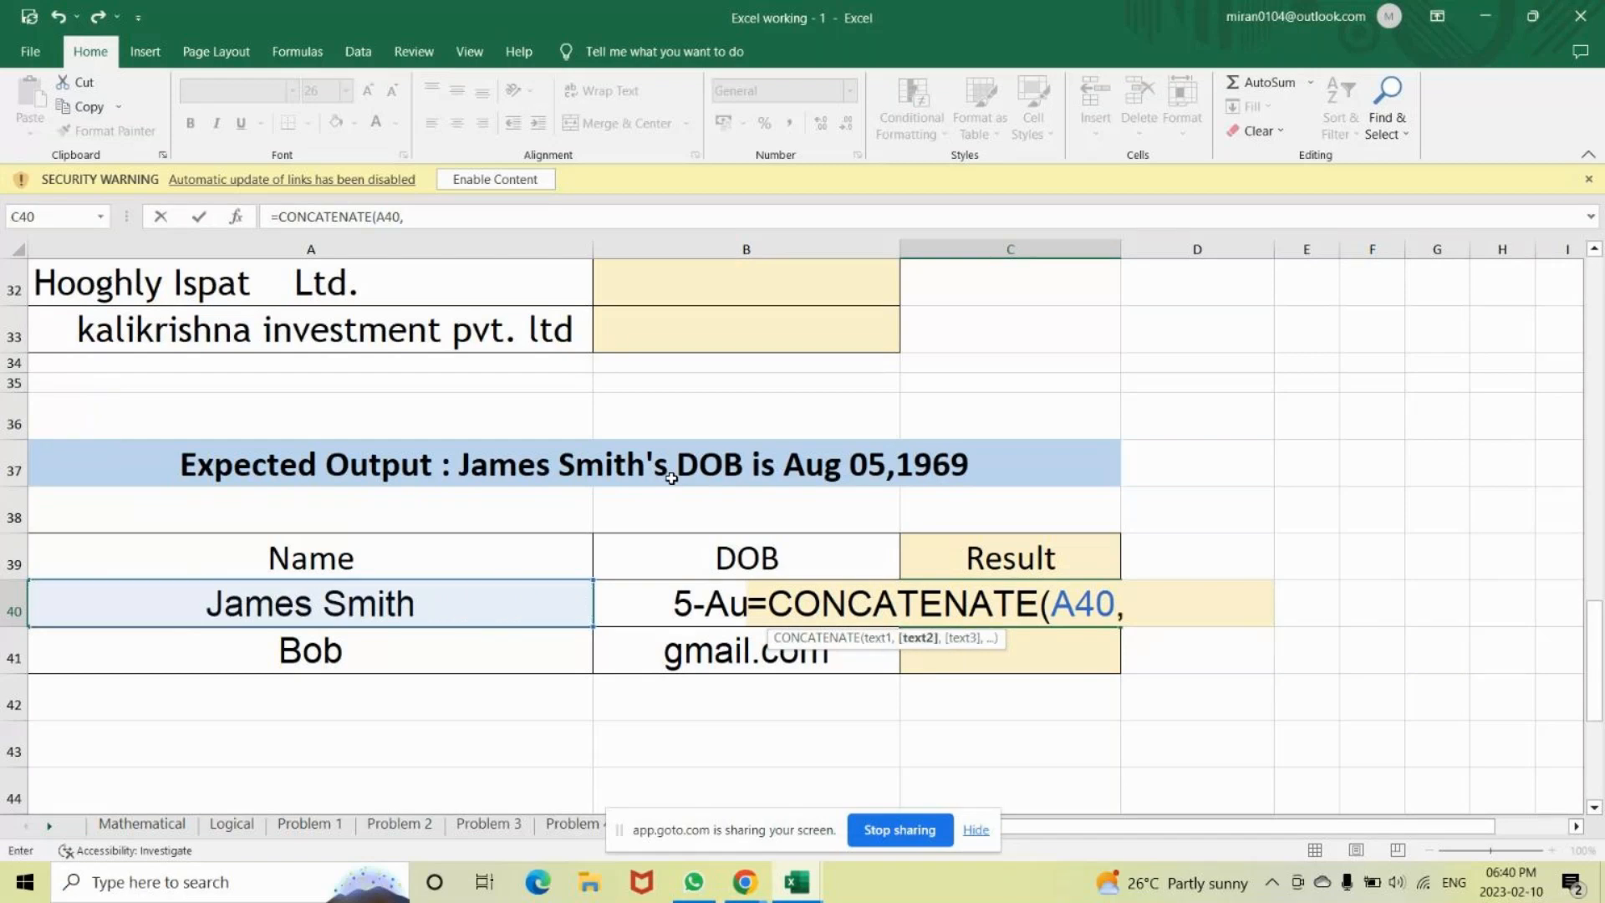
text("'s",)
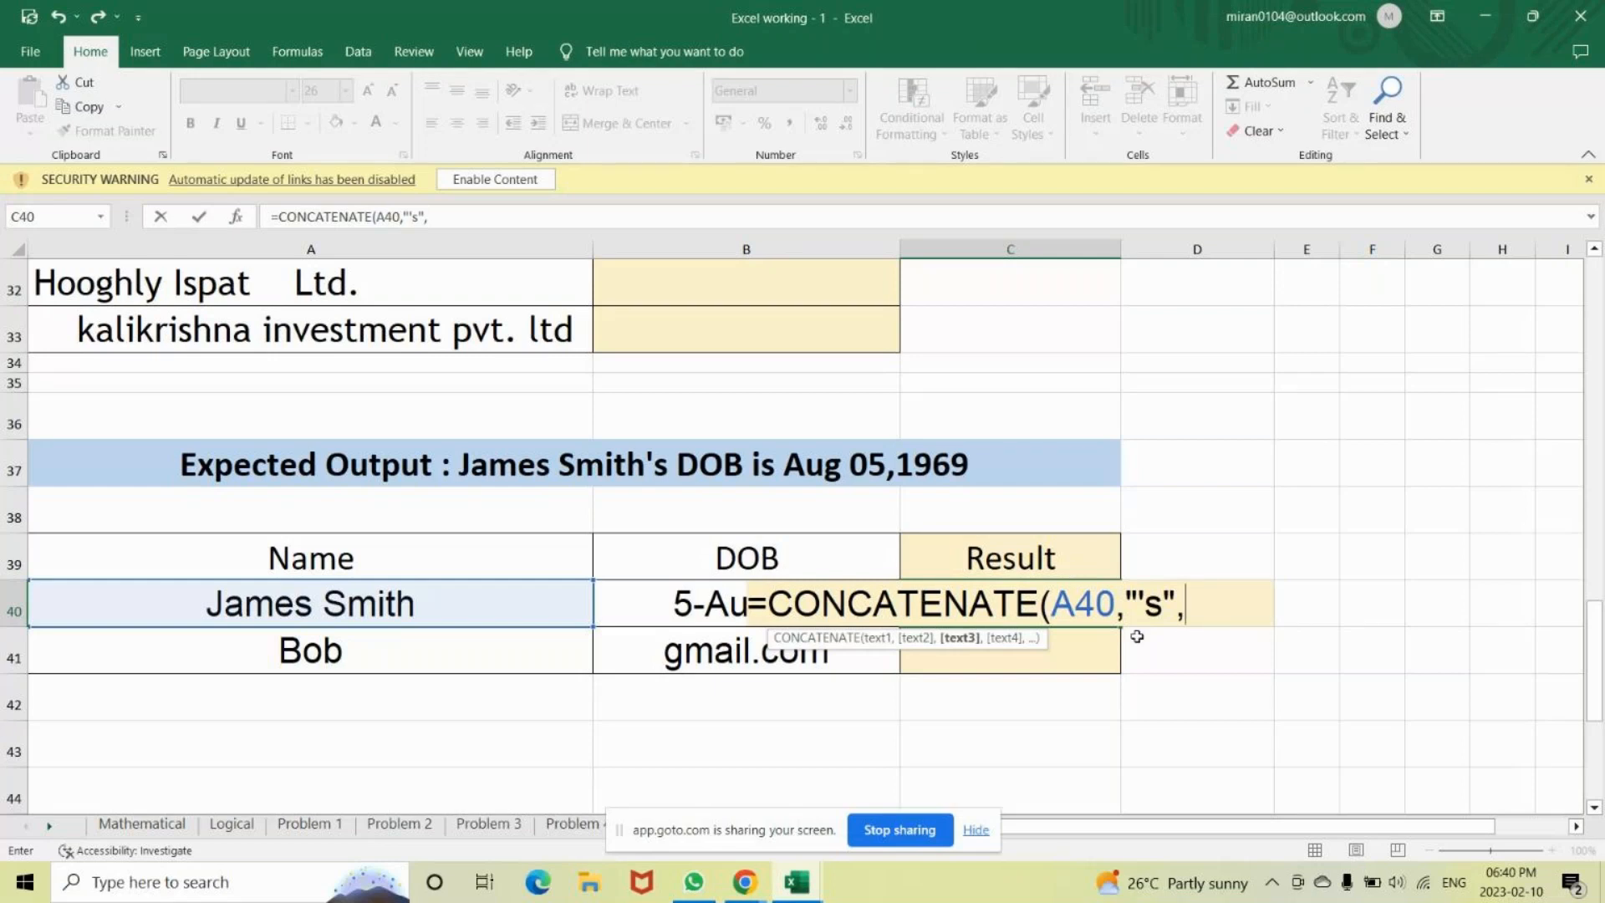
text(" ")
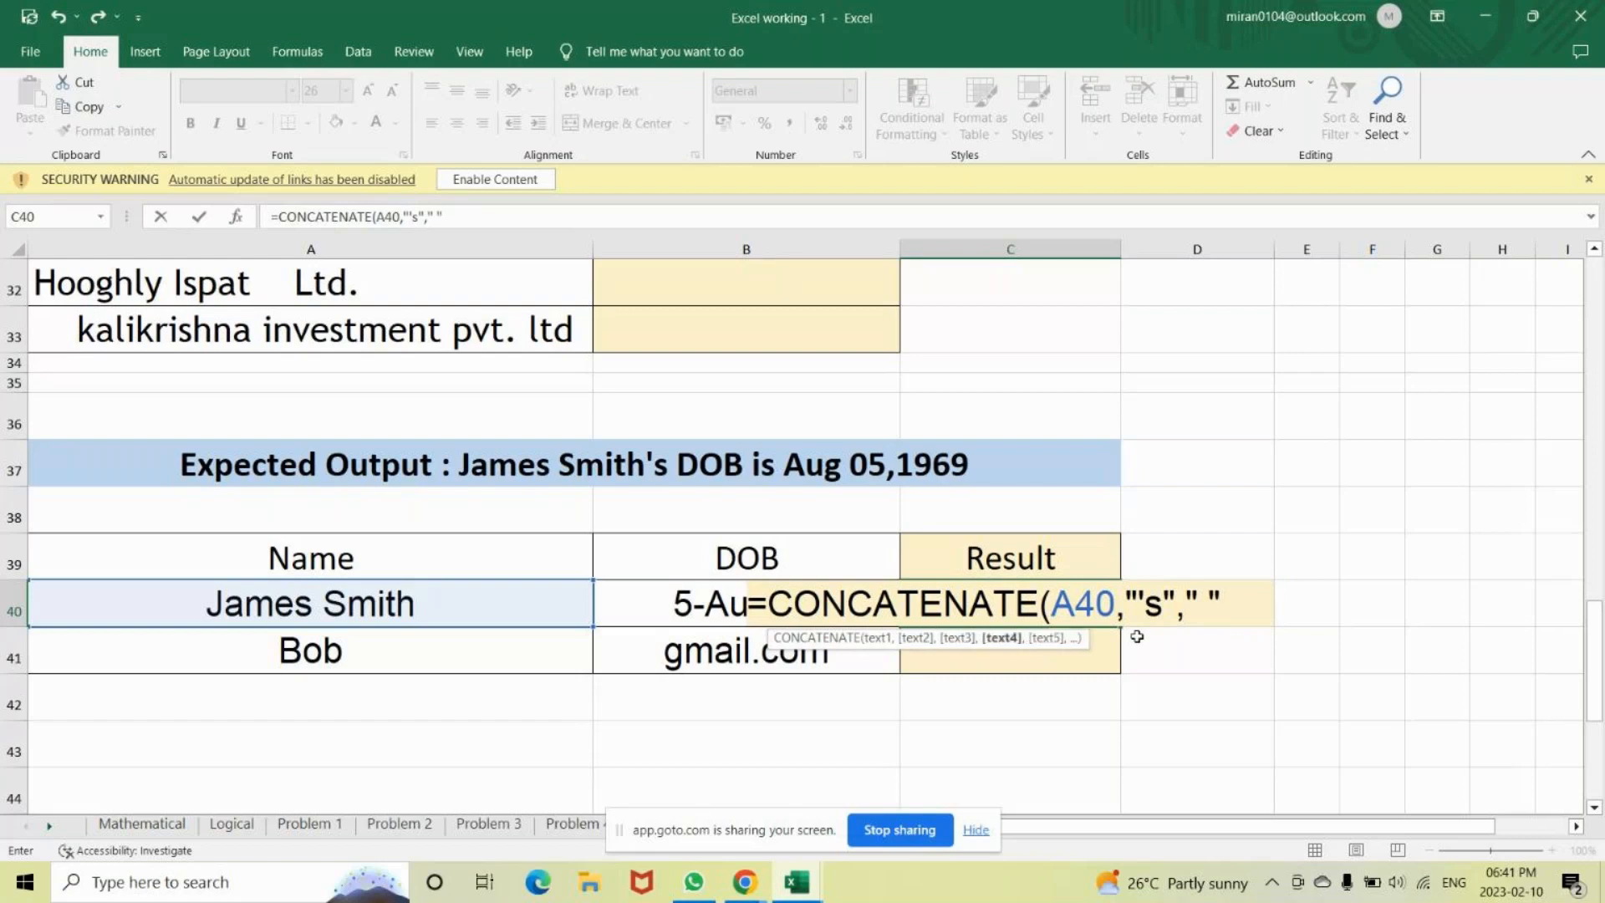
text(,"DOB)
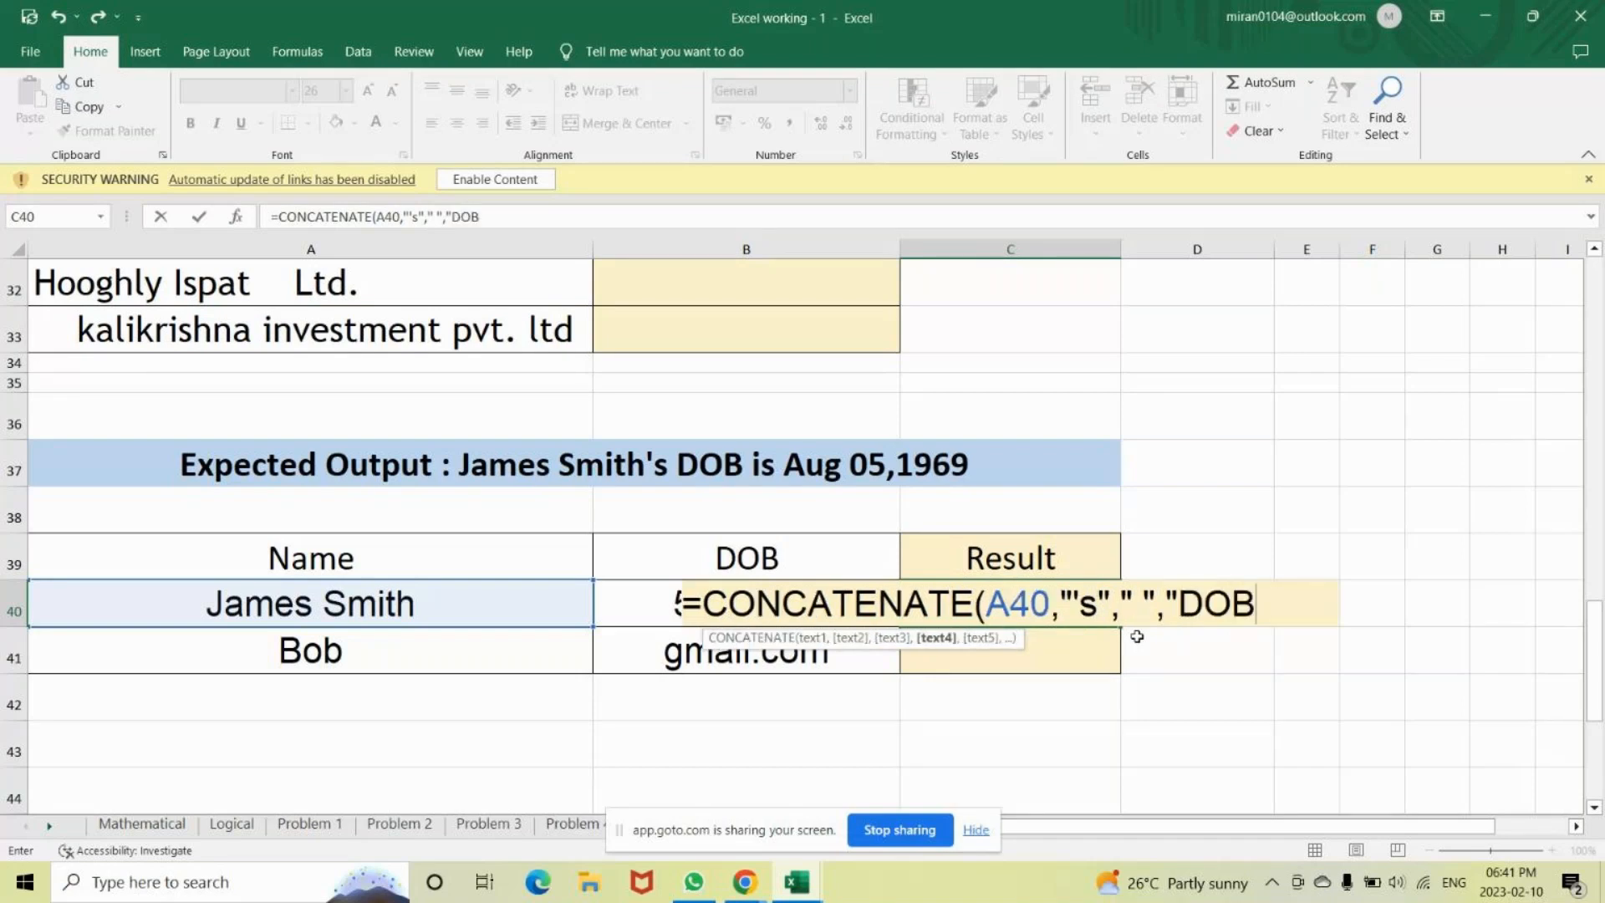
text(",)
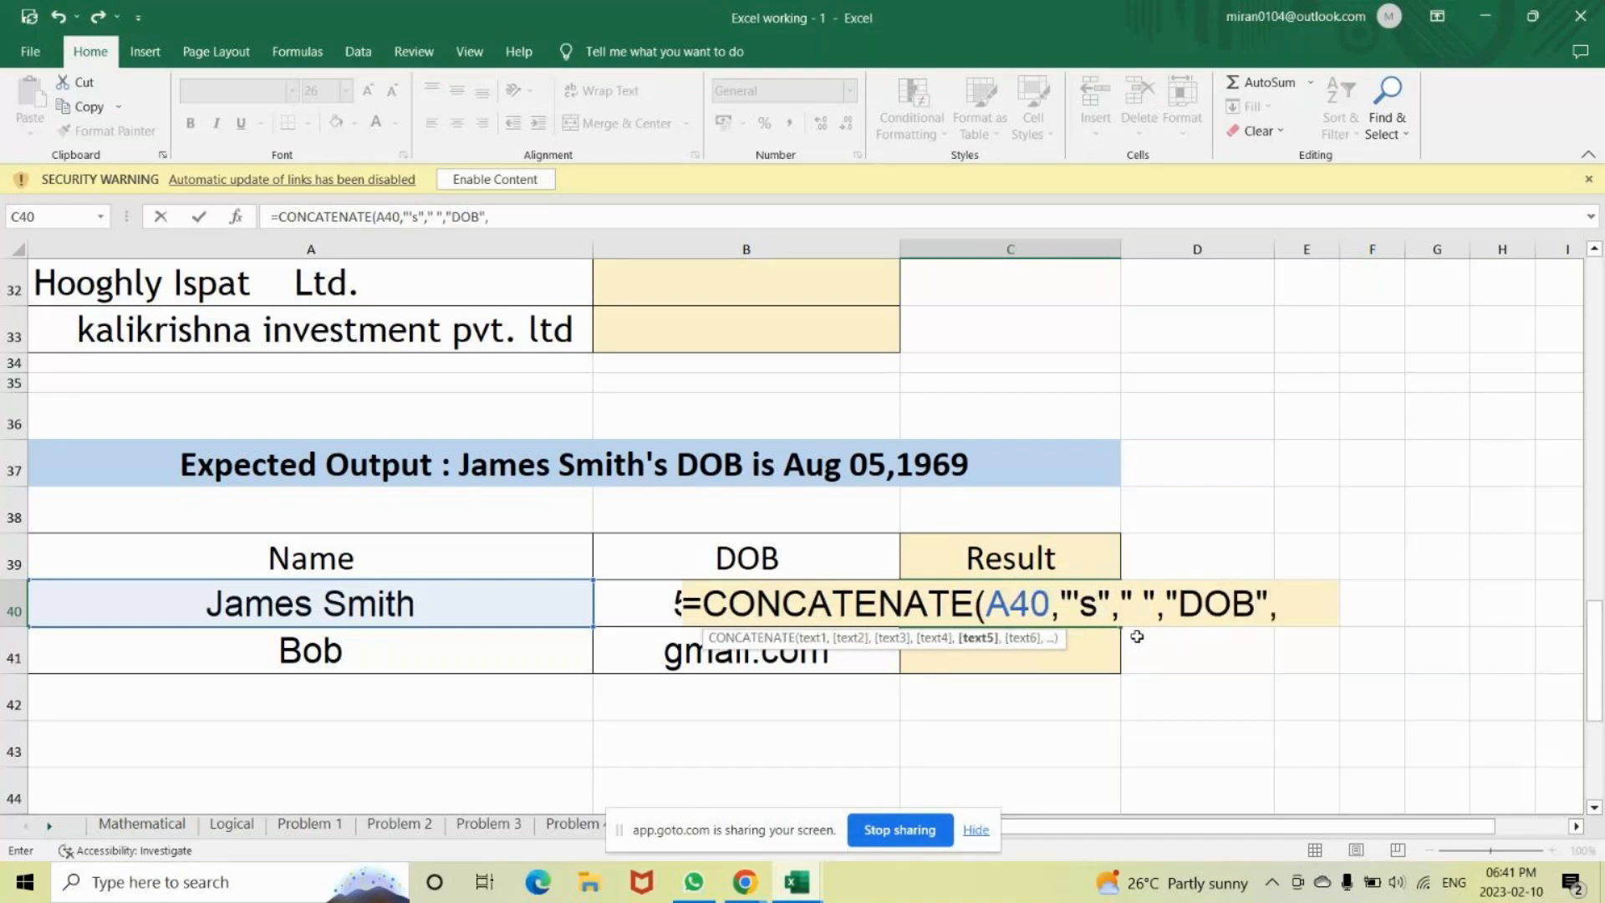
text(" ",)
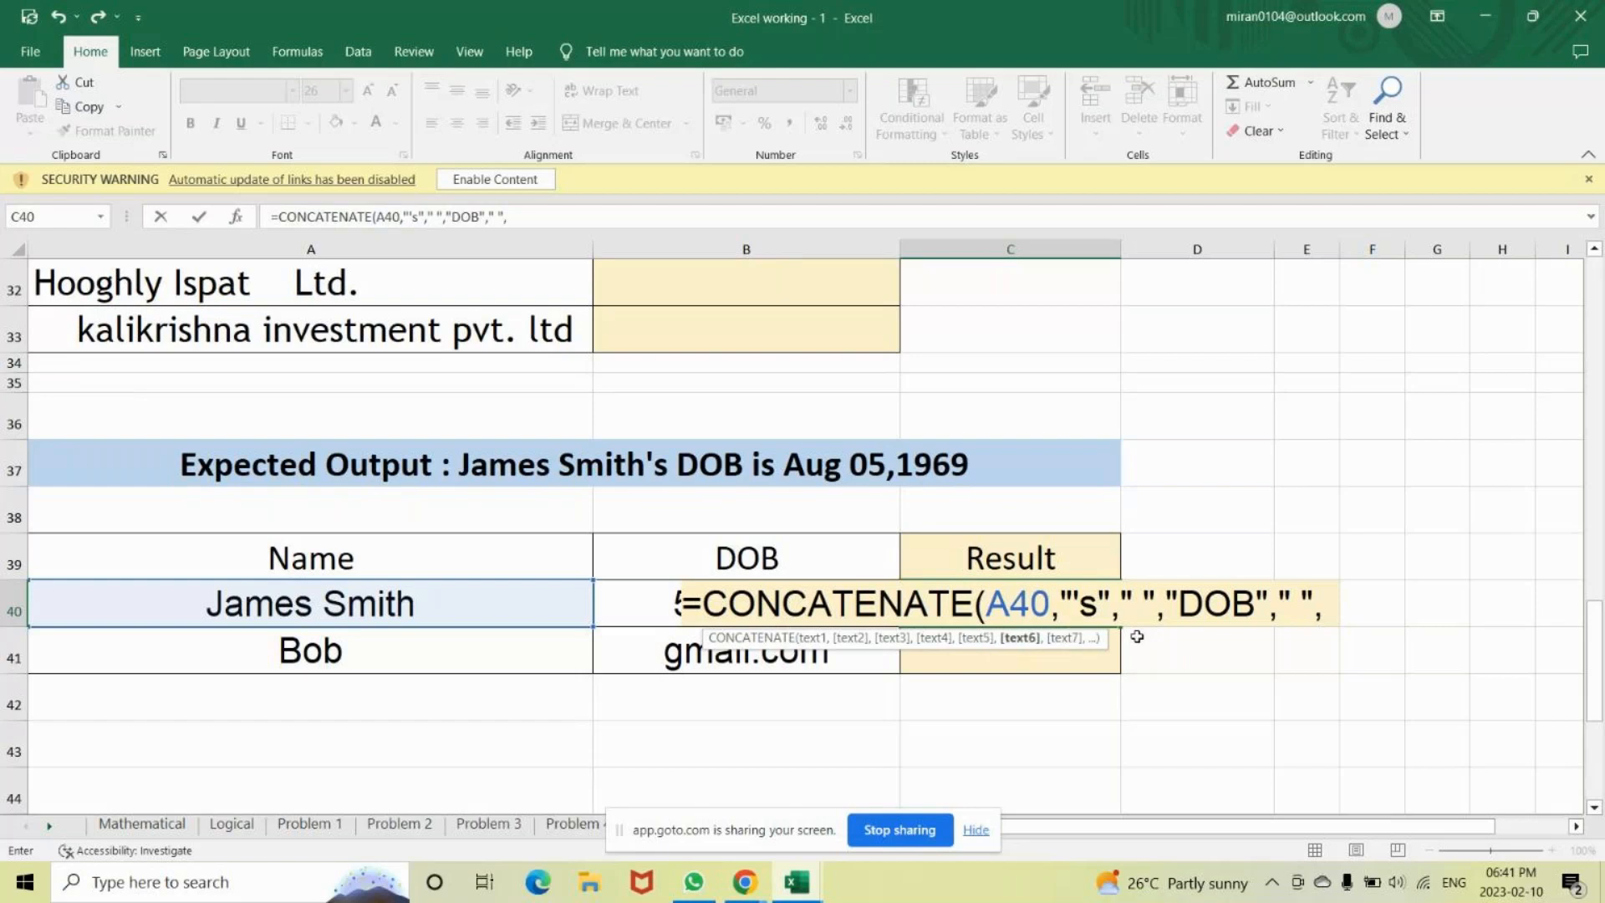
text("is")
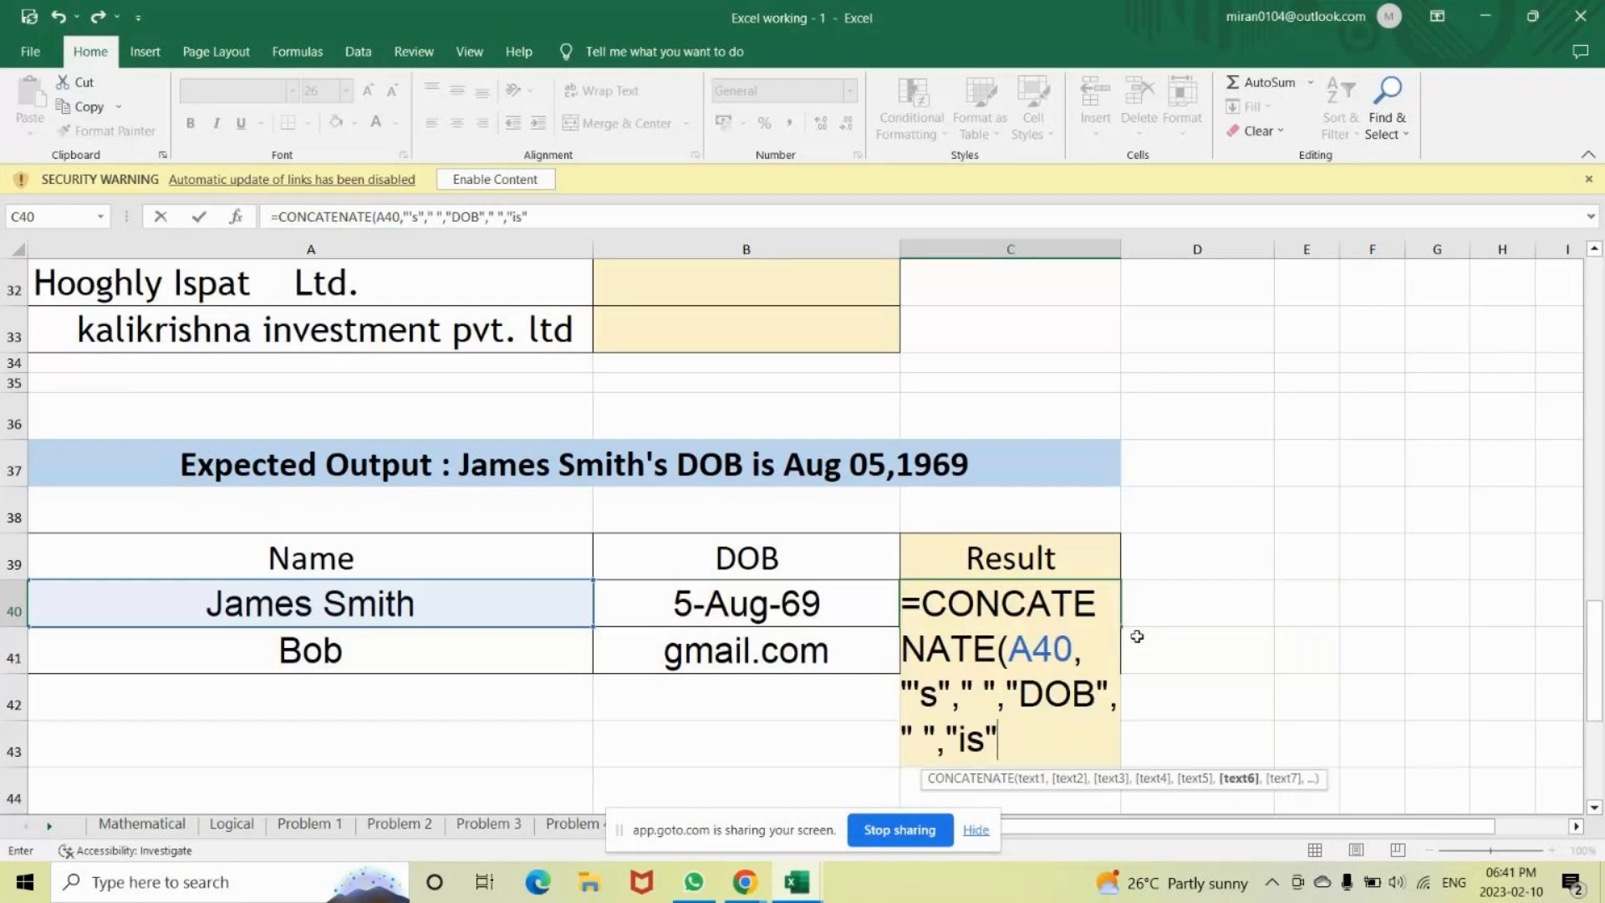
Add B40 as the last argument of the C40 formula and complete the entry.
text(,)
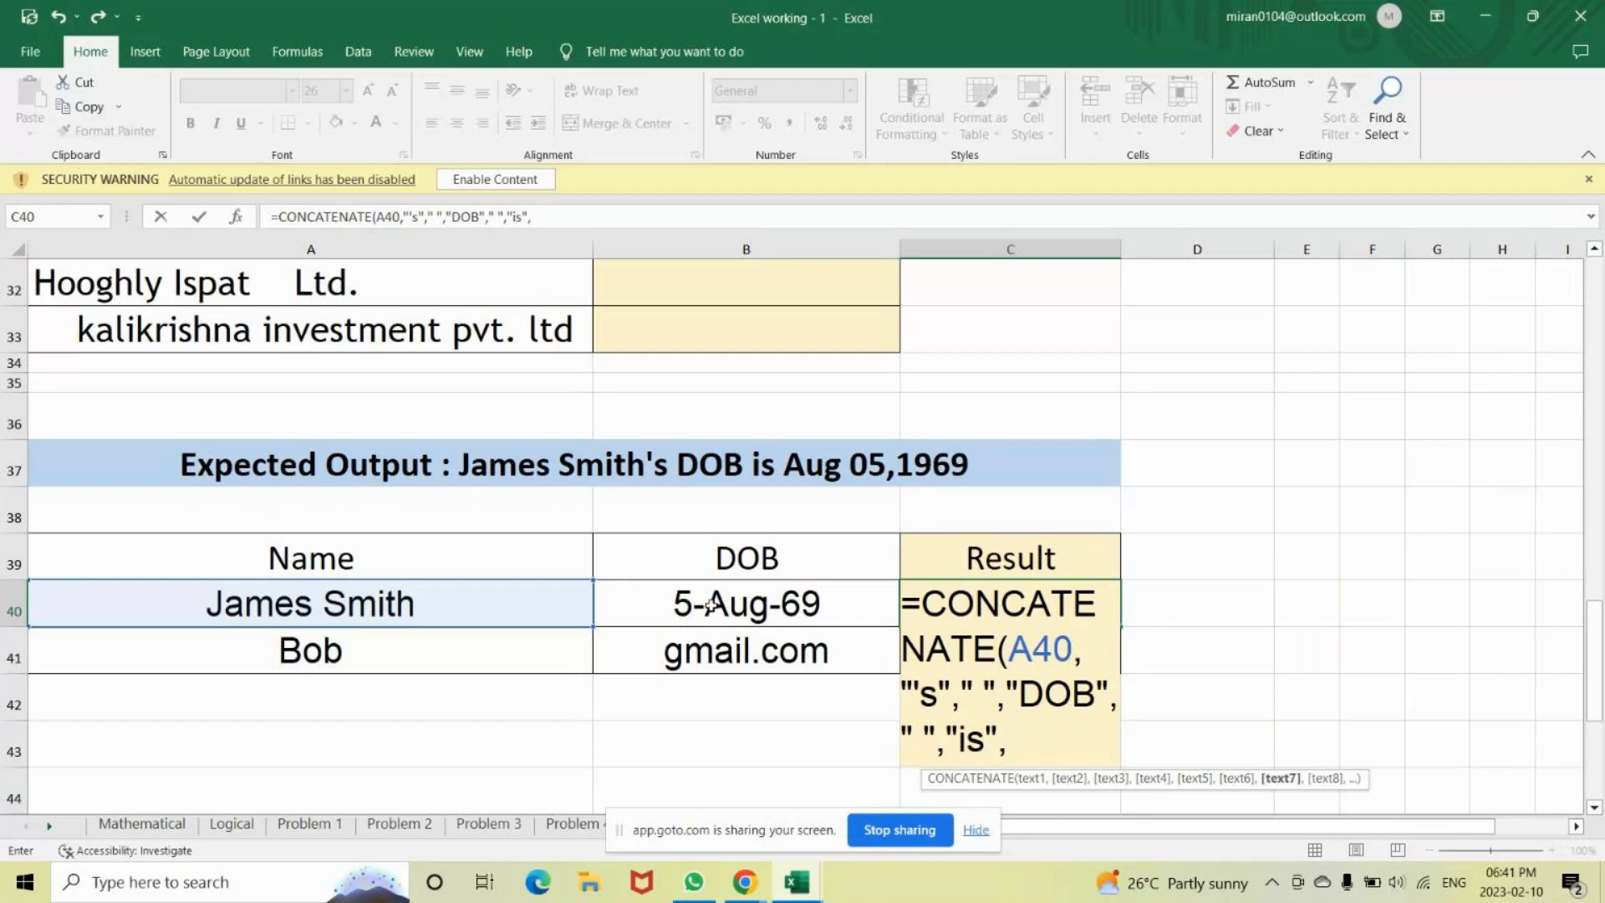
click(768, 604)
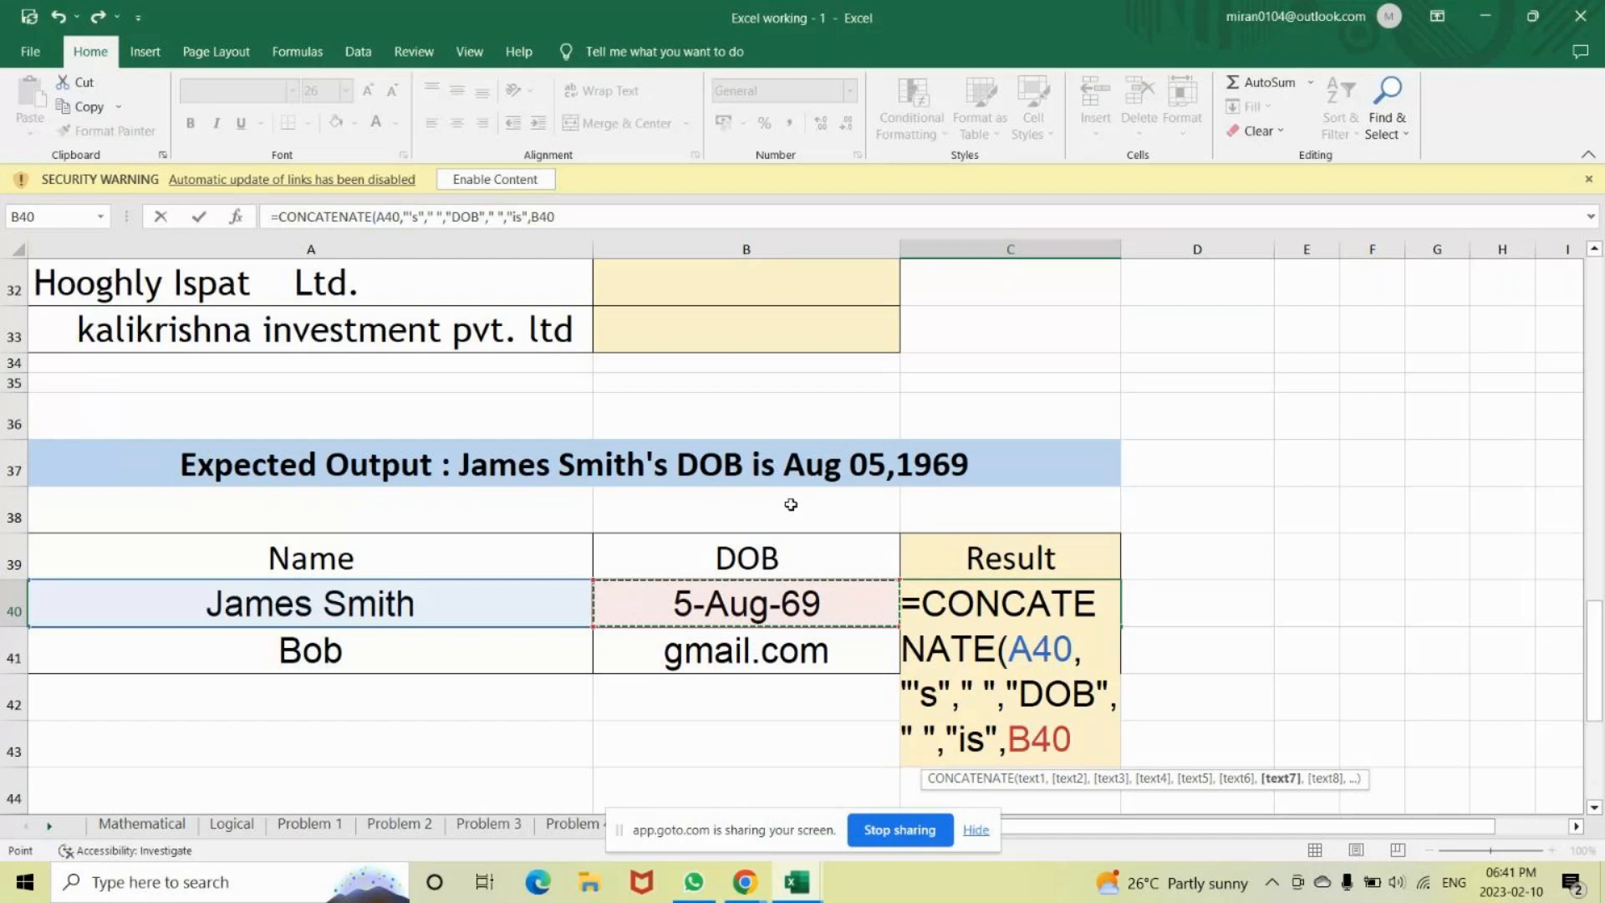
text())
key(Return)
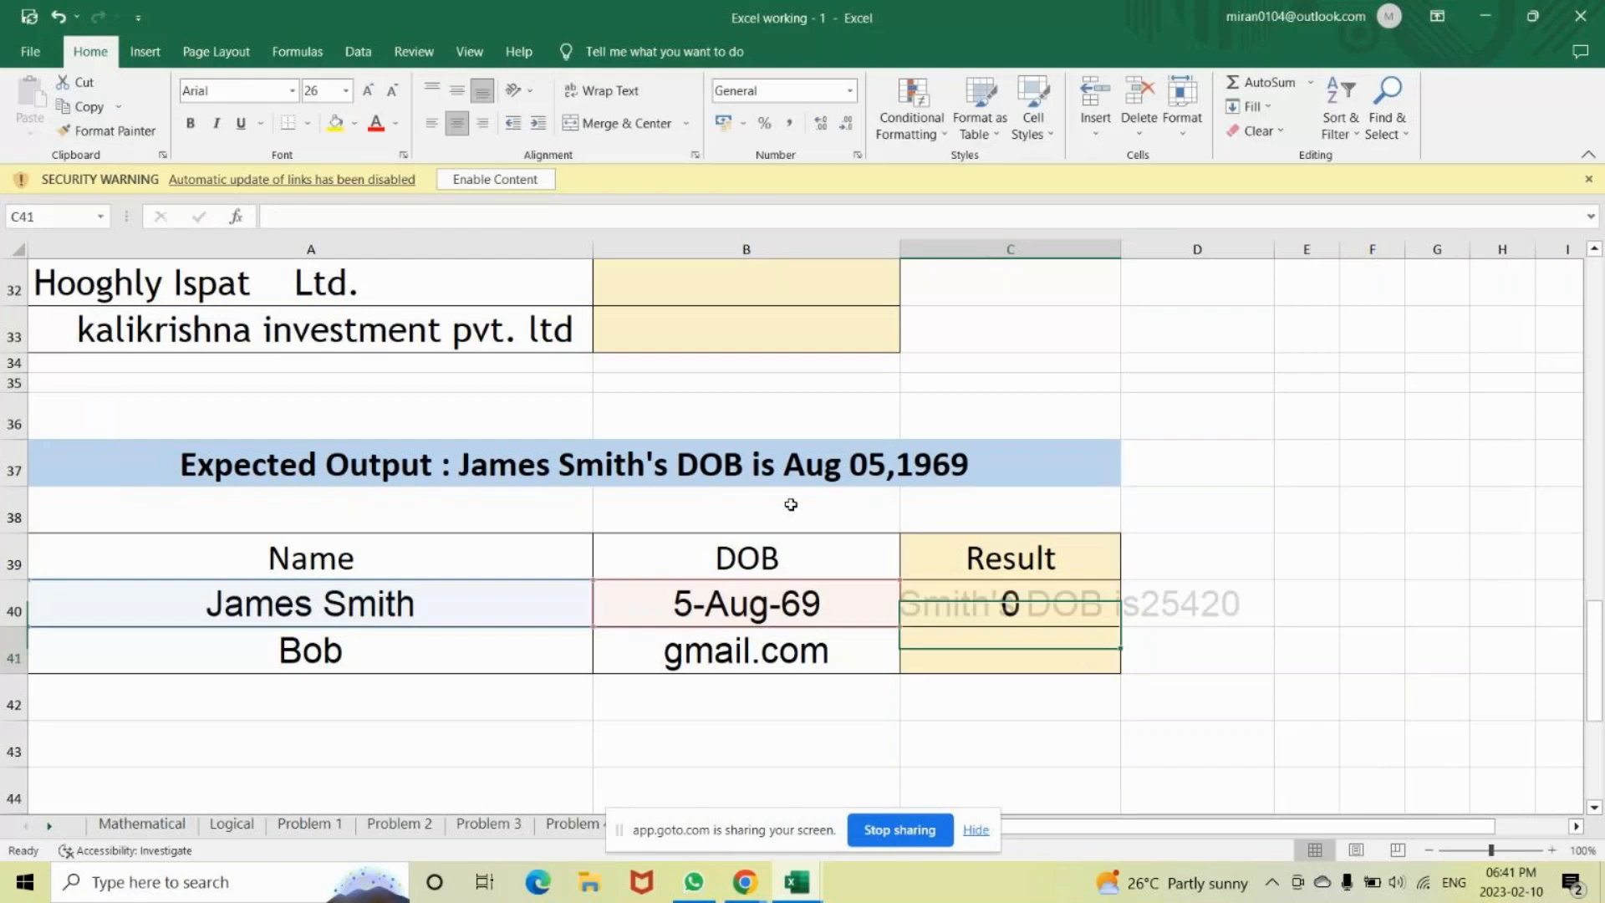
Compare the concatenated result in C40 with the source date in B40.
click(1118, 605)
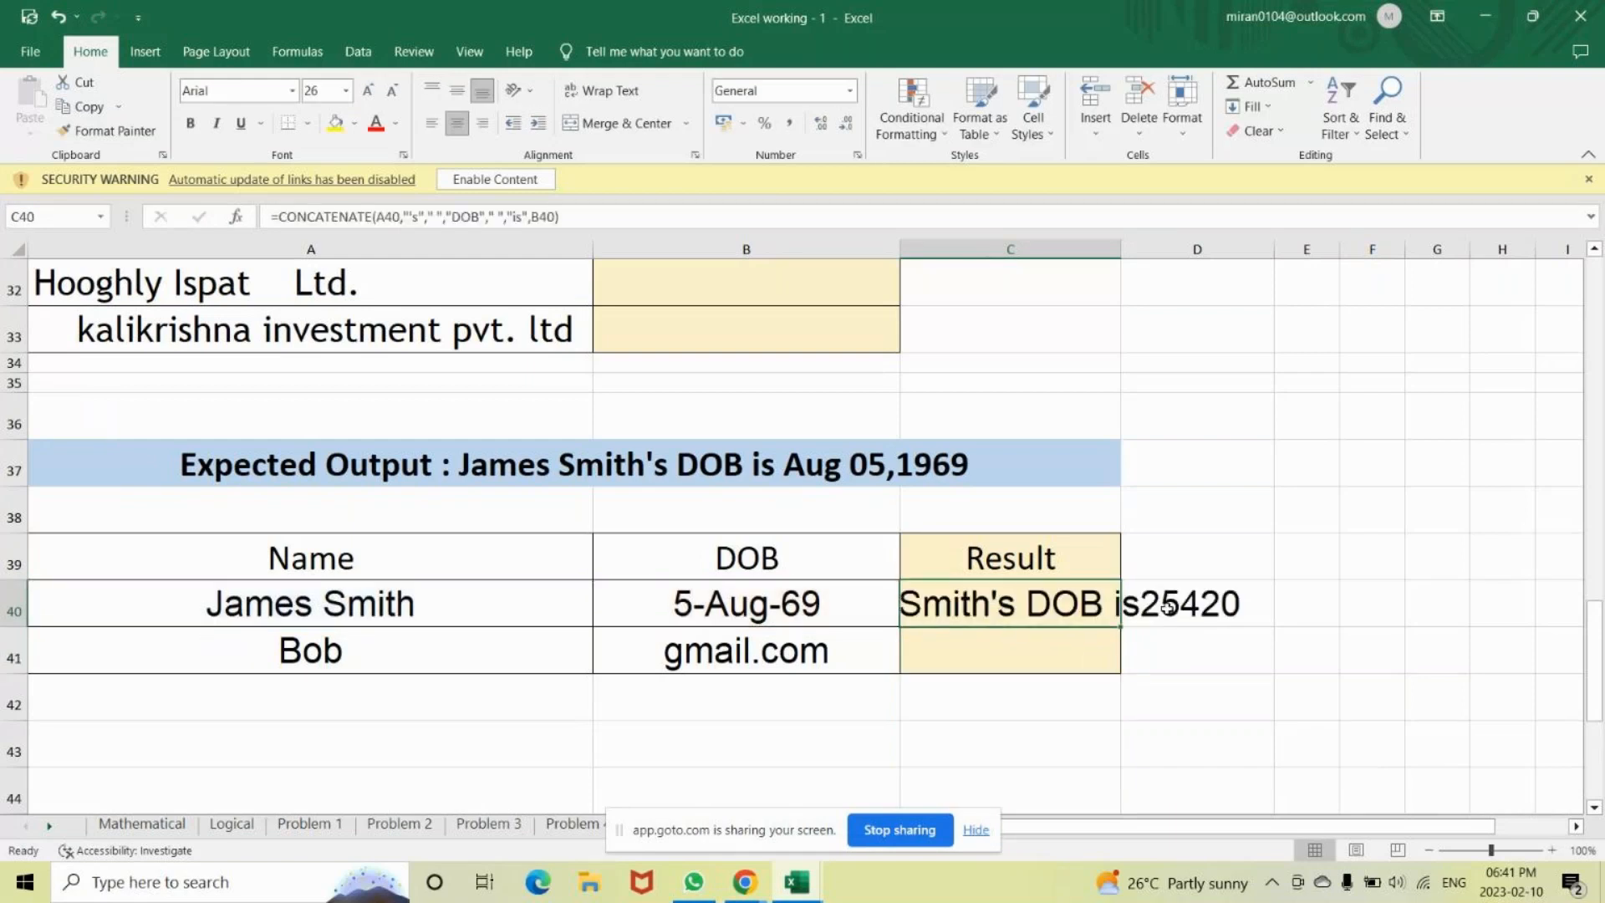
click(1168, 607)
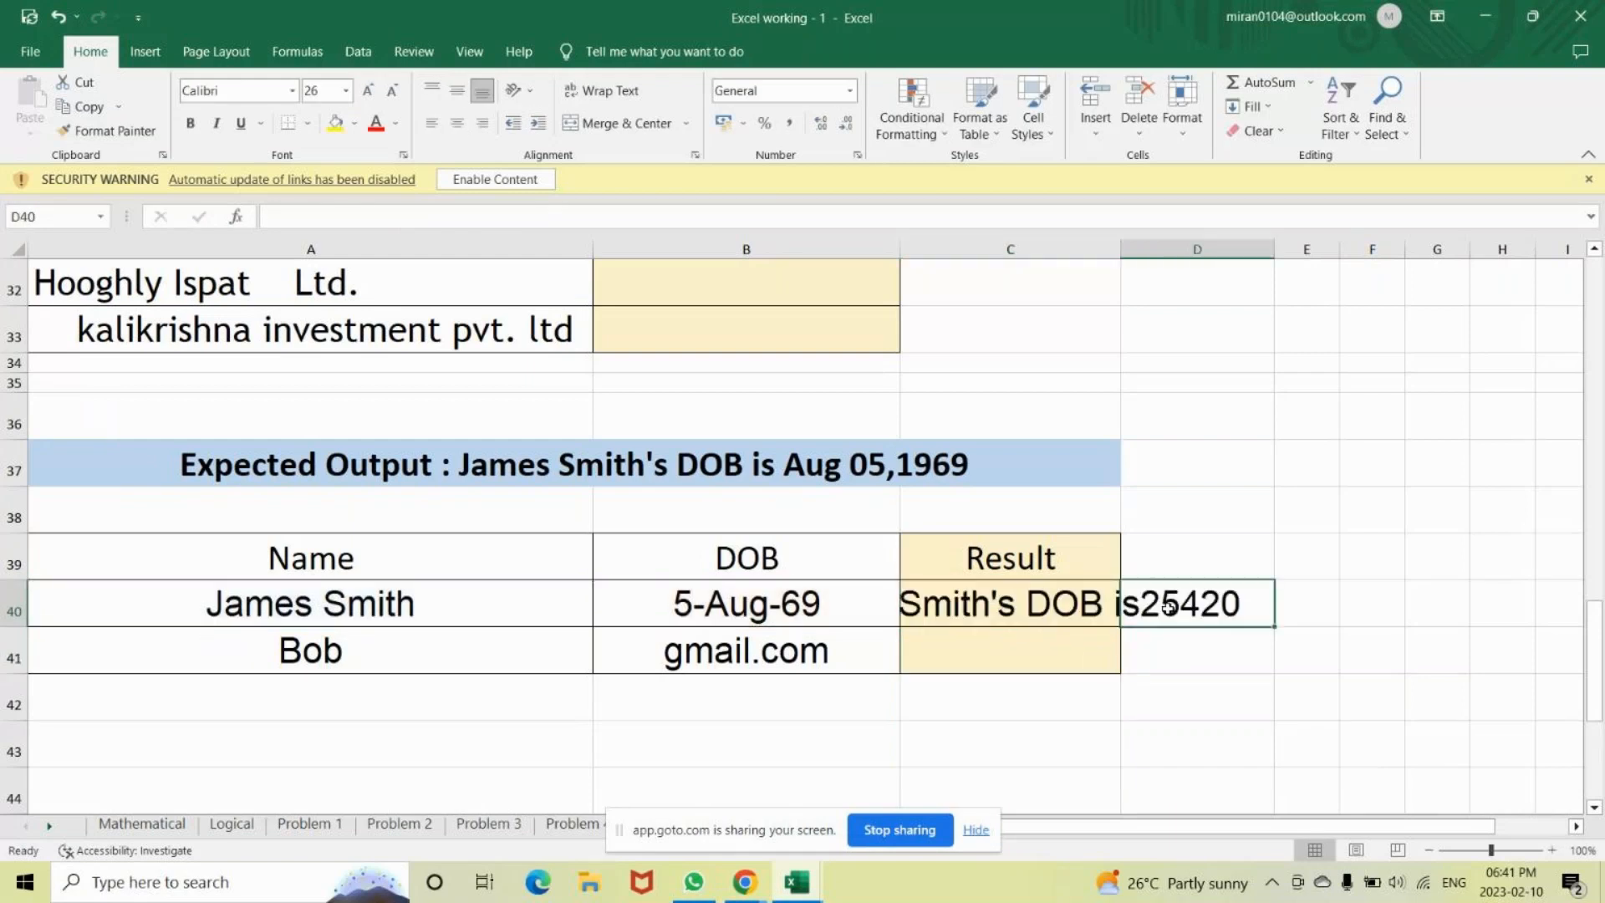
click(749, 623)
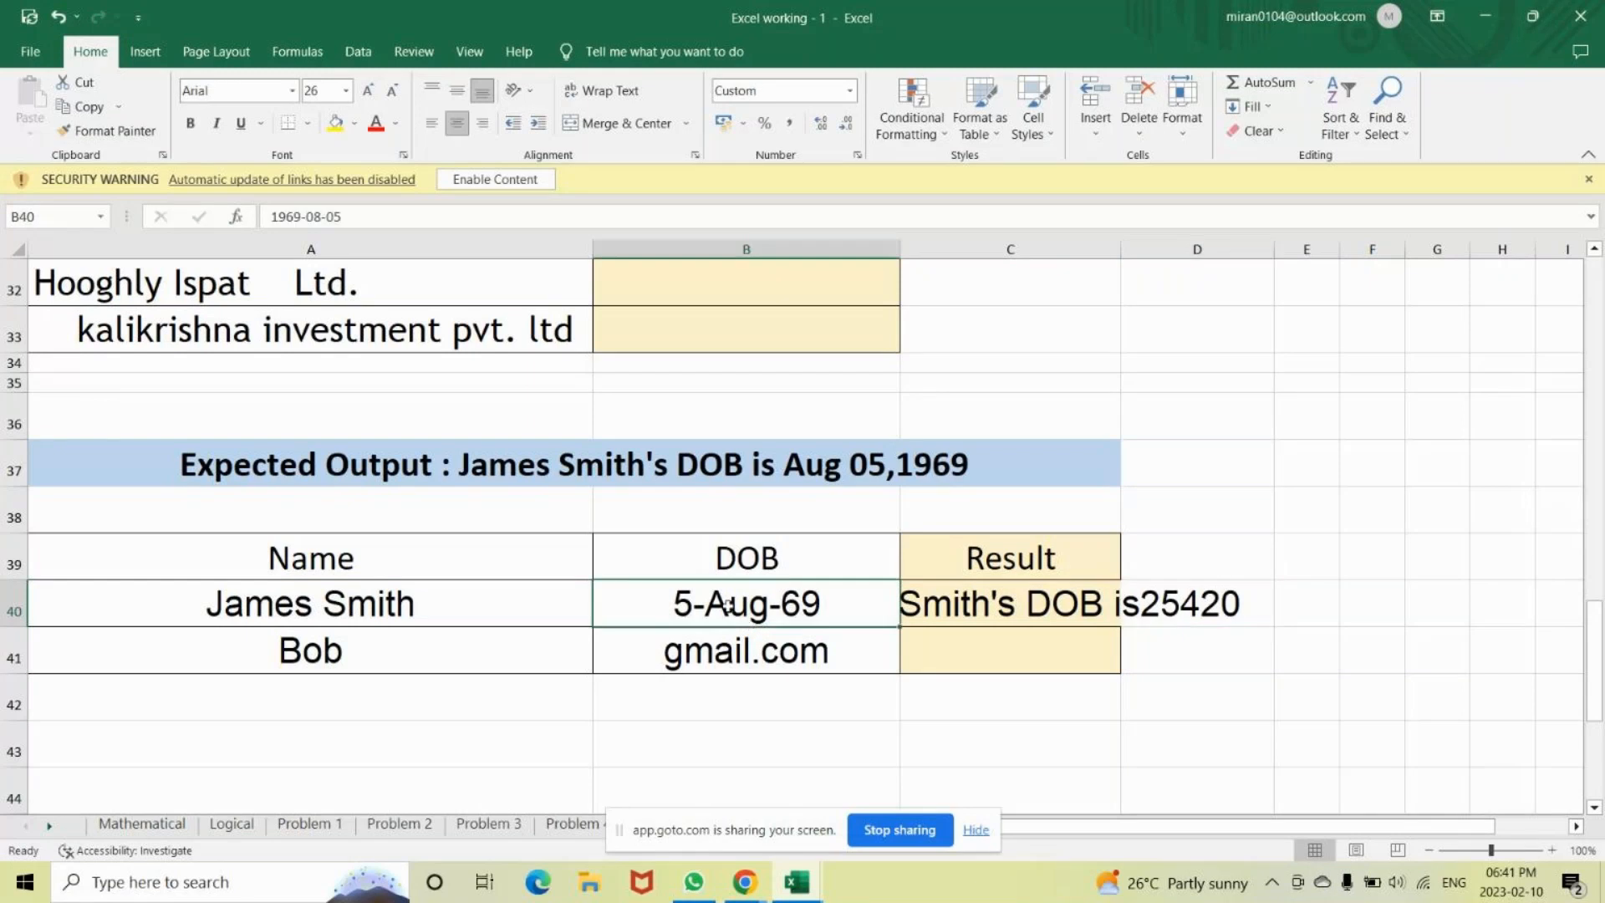
click(1014, 610)
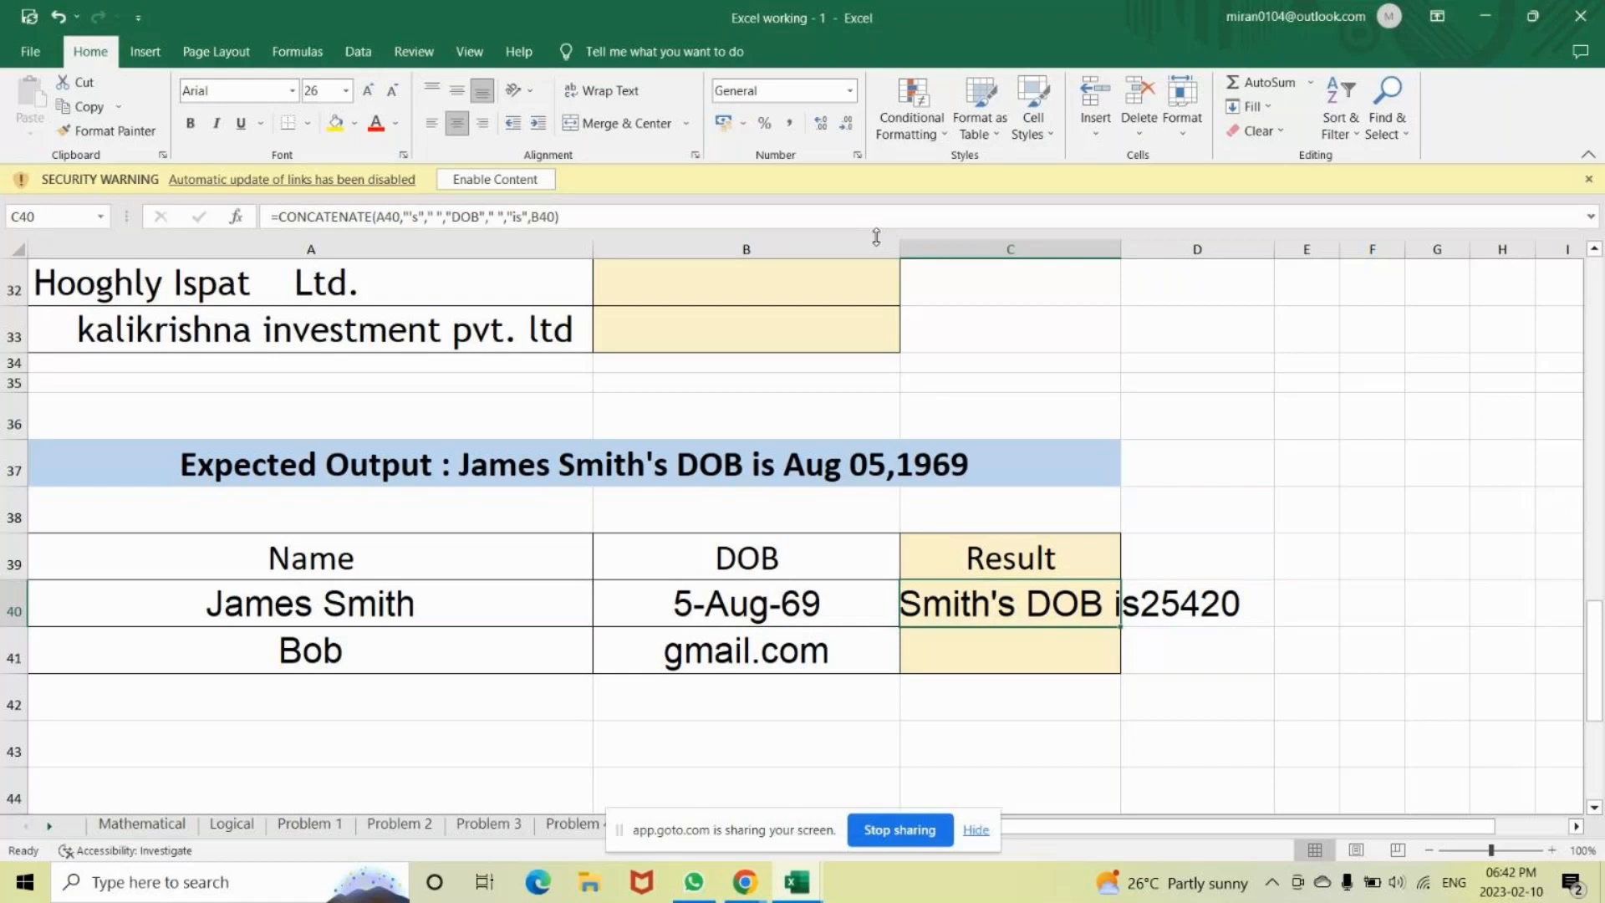
right_click(979, 605)
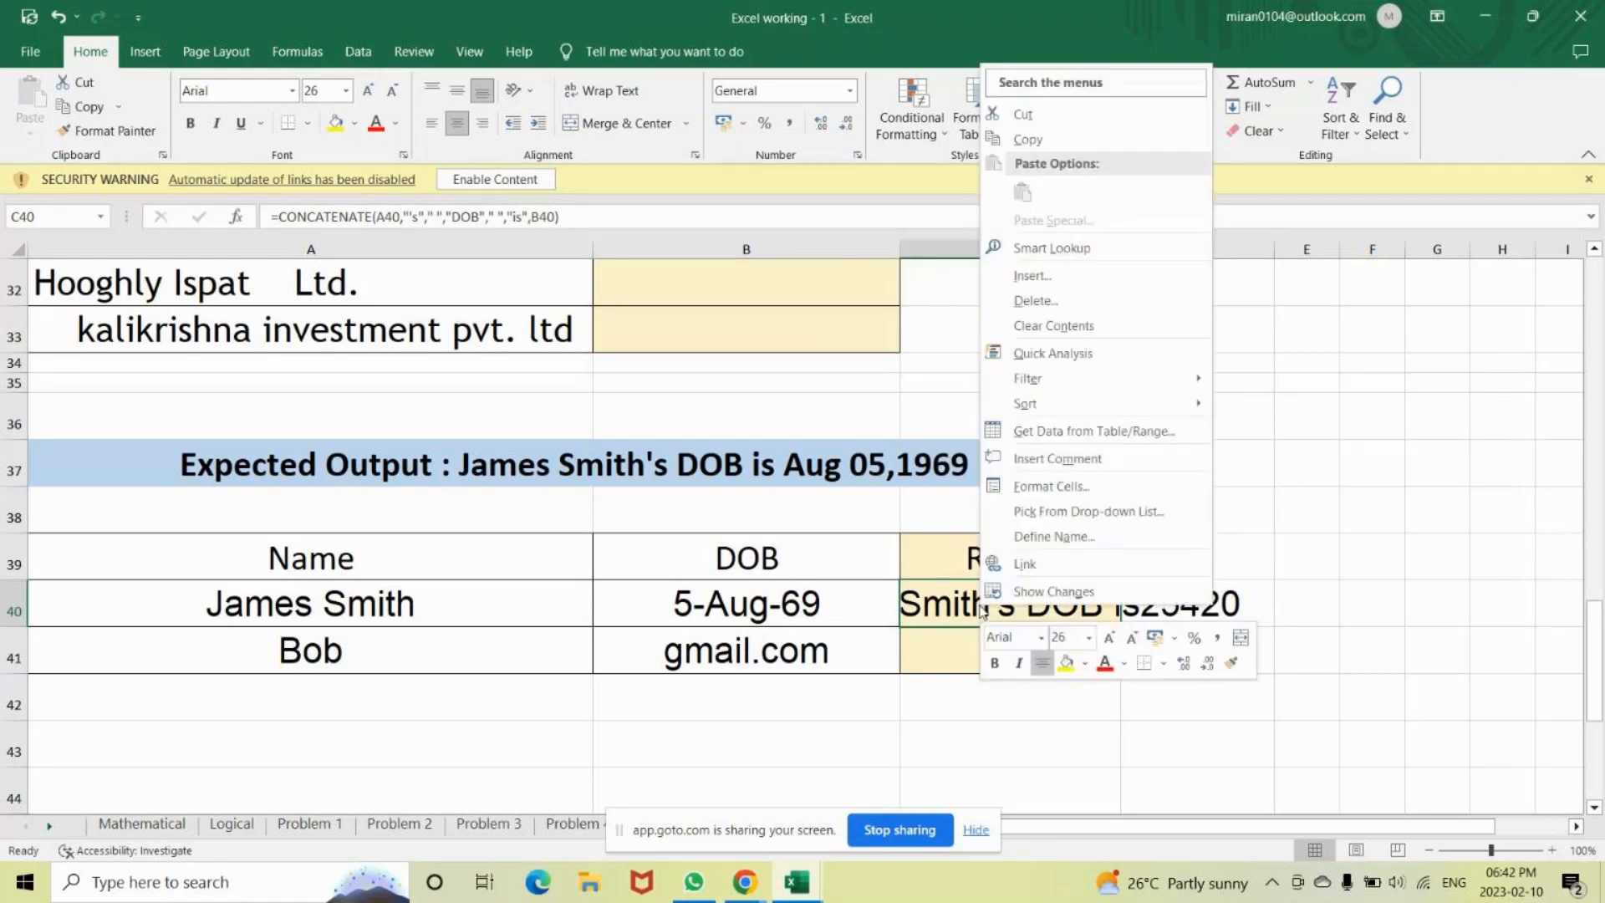
click(1040, 486)
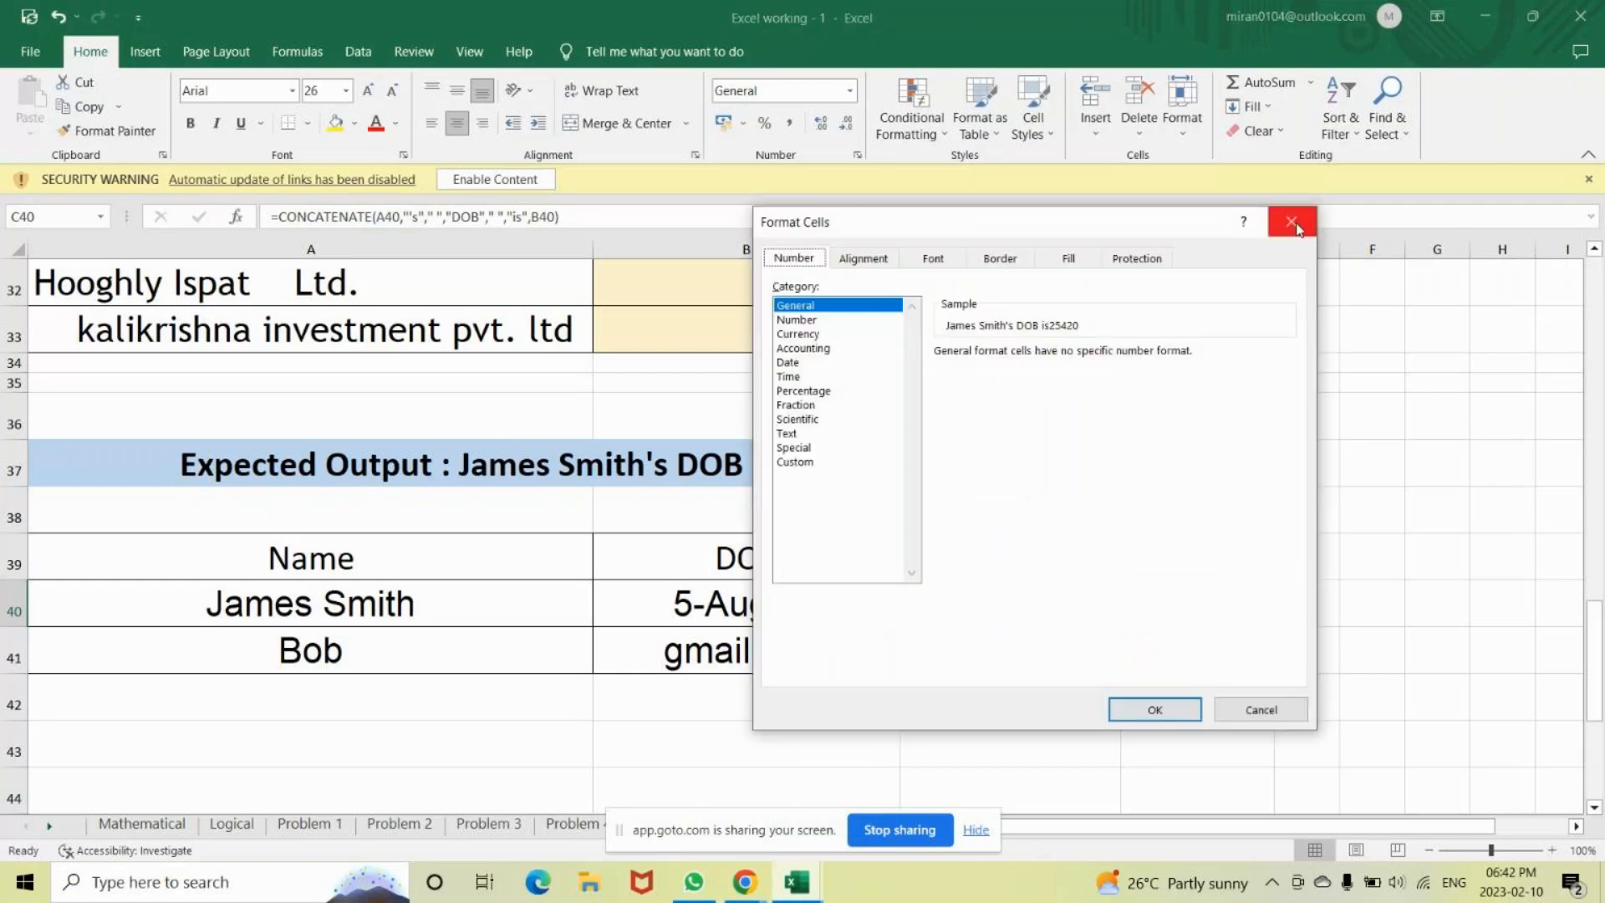
click(1292, 222)
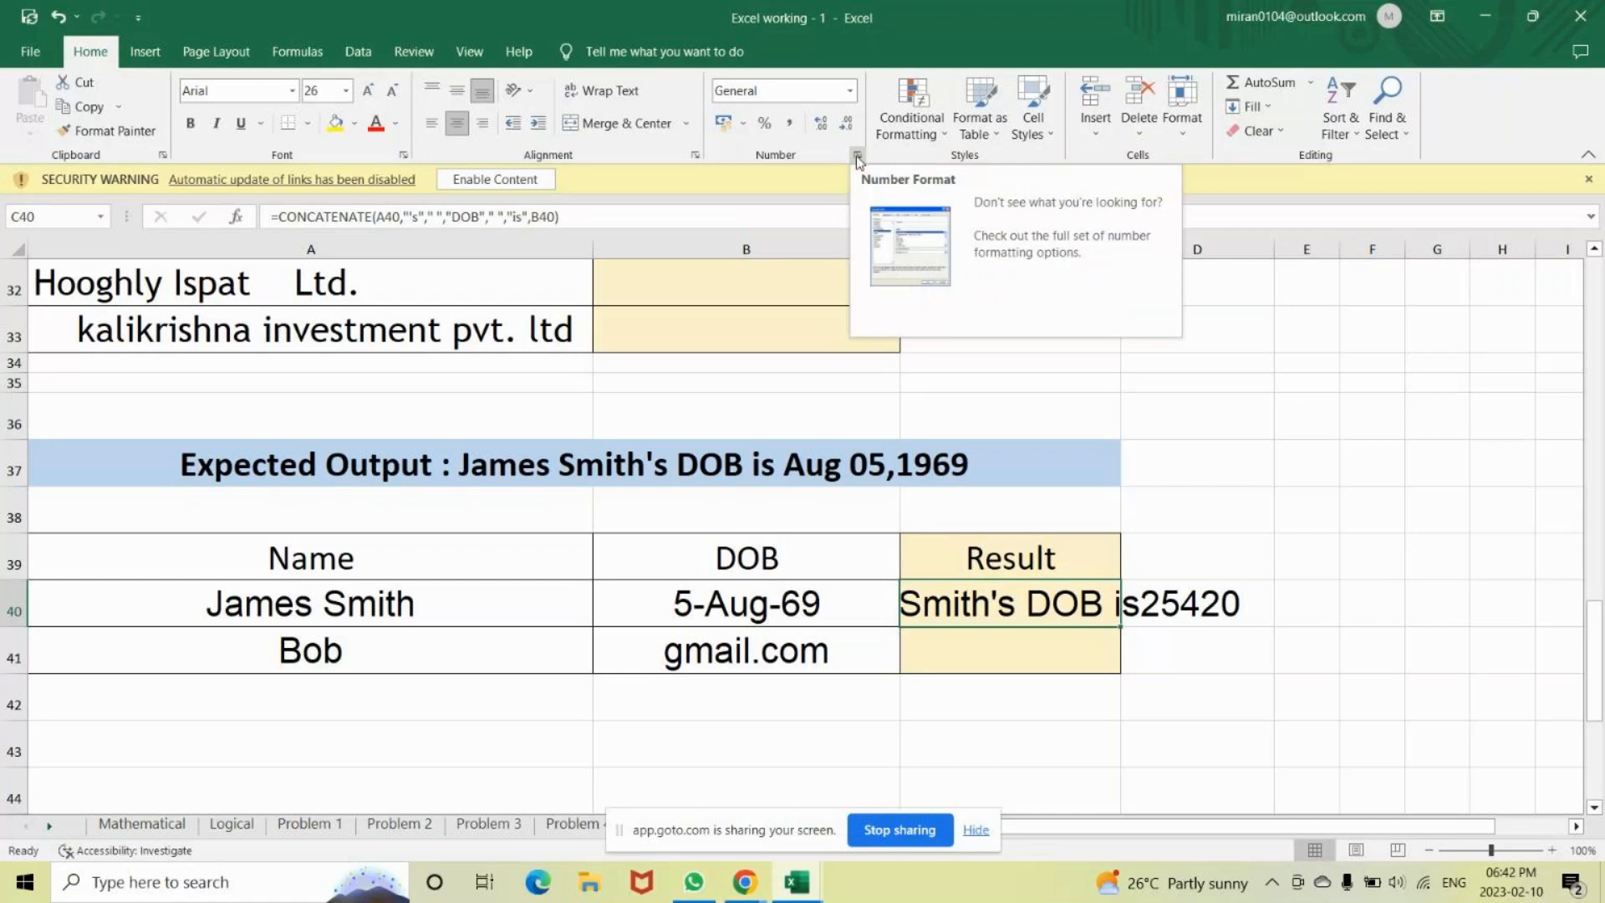
Format cell C40 with the date type "Wednesday, 14 March, 2012" and fit column C's width to its contents.
click(857, 157)
click(413, 275)
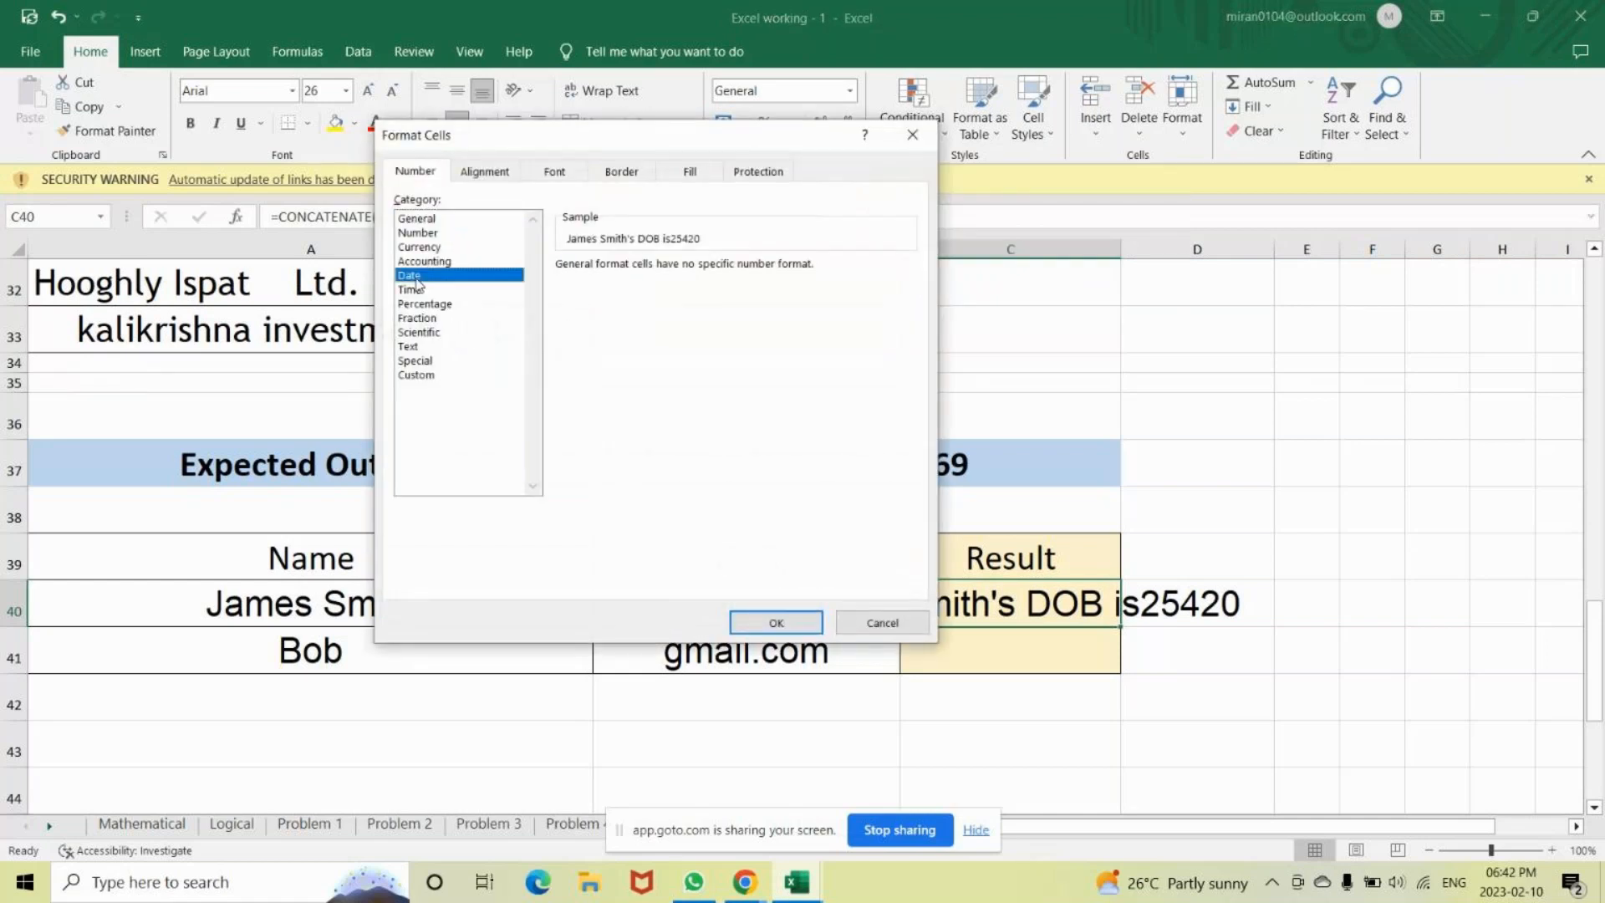
drag(584, 146, 223, 175)
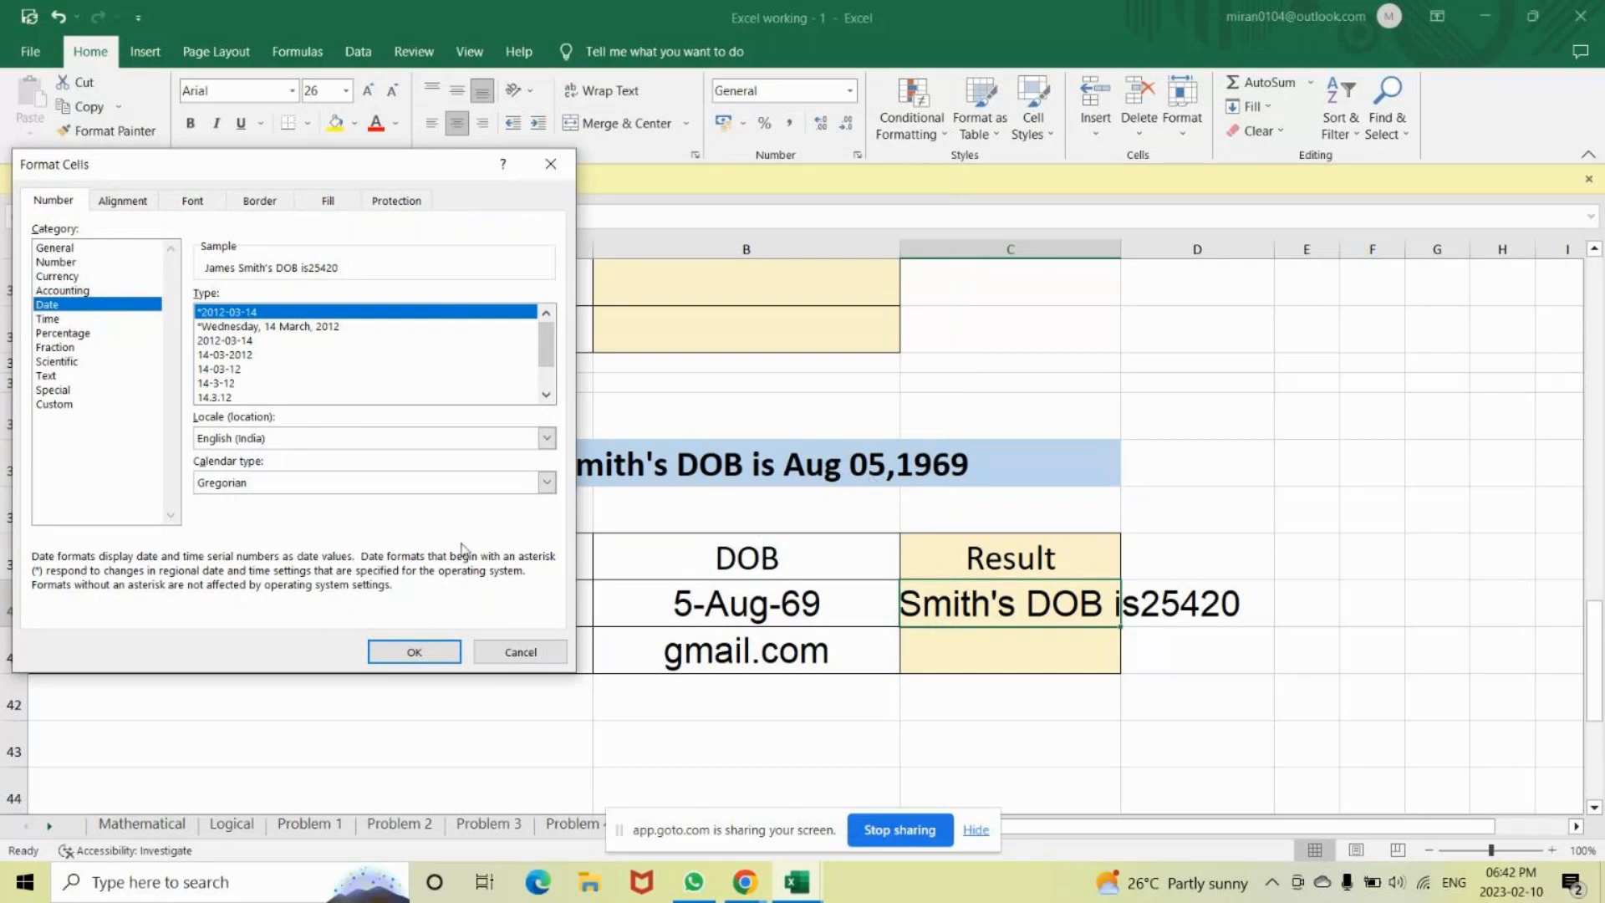
click(546, 395)
click(546, 395)
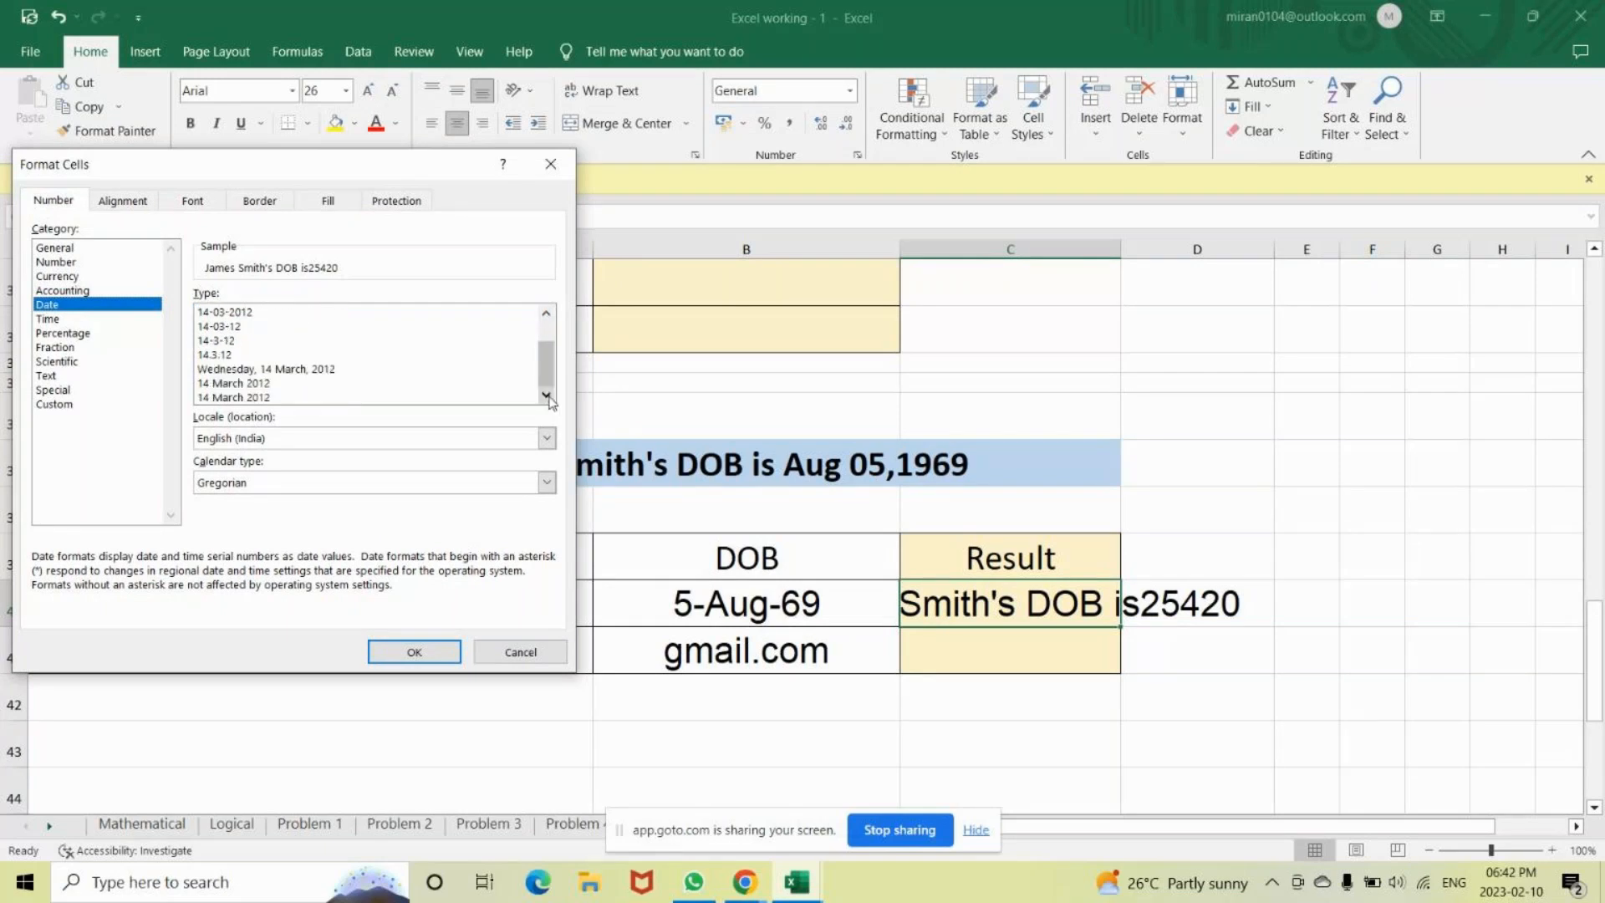
drag(547, 364, 543, 281)
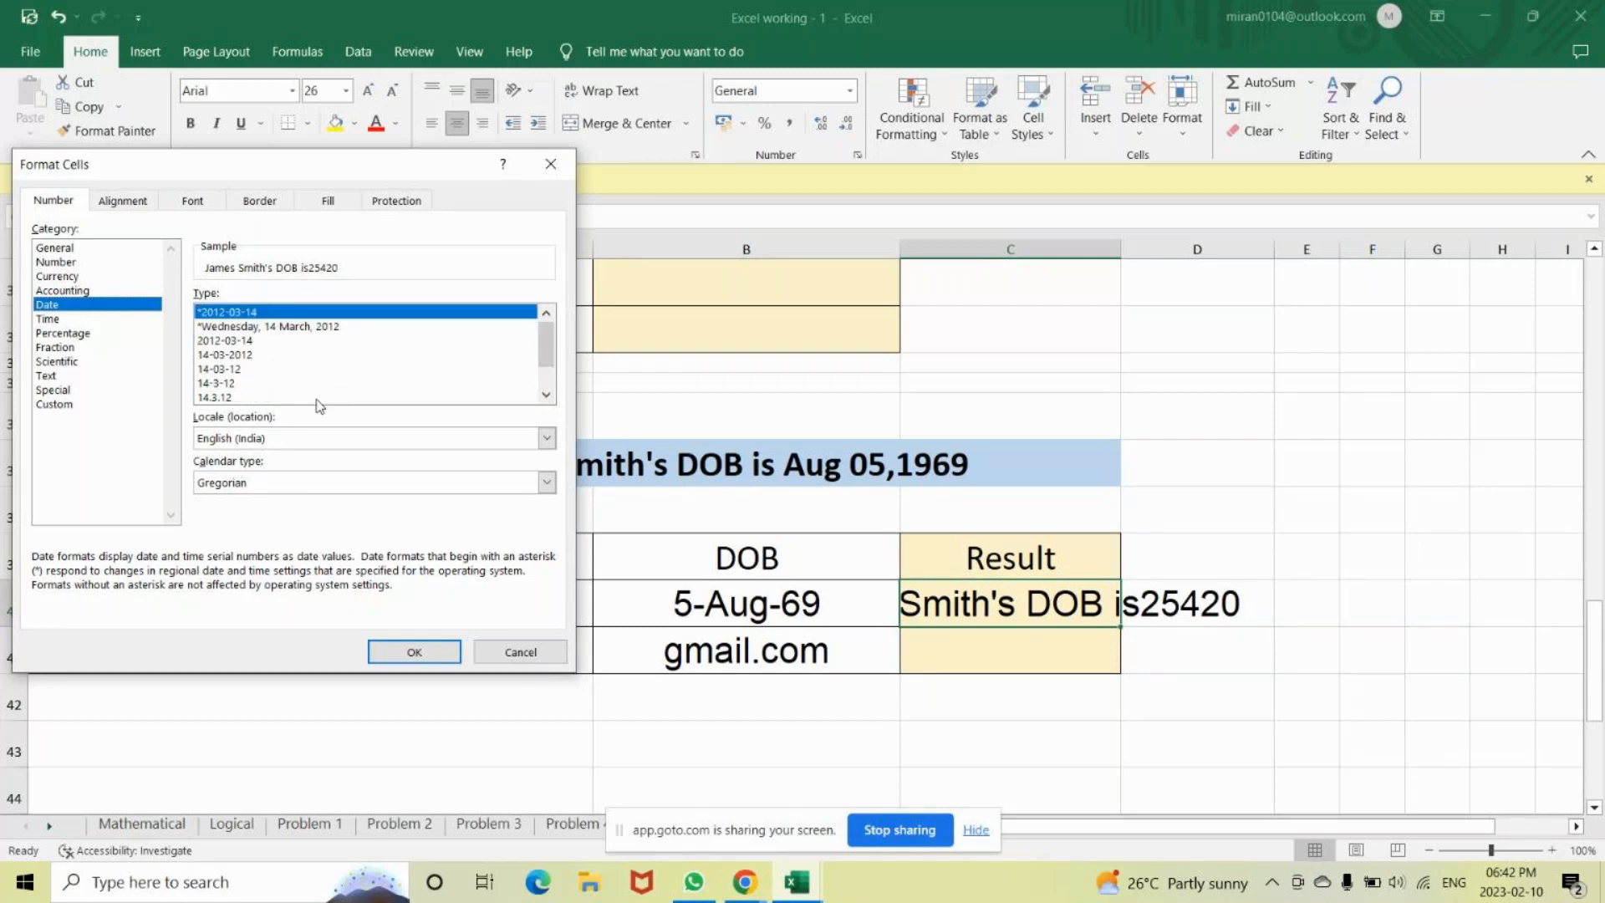
scroll(548, 386, down, 1)
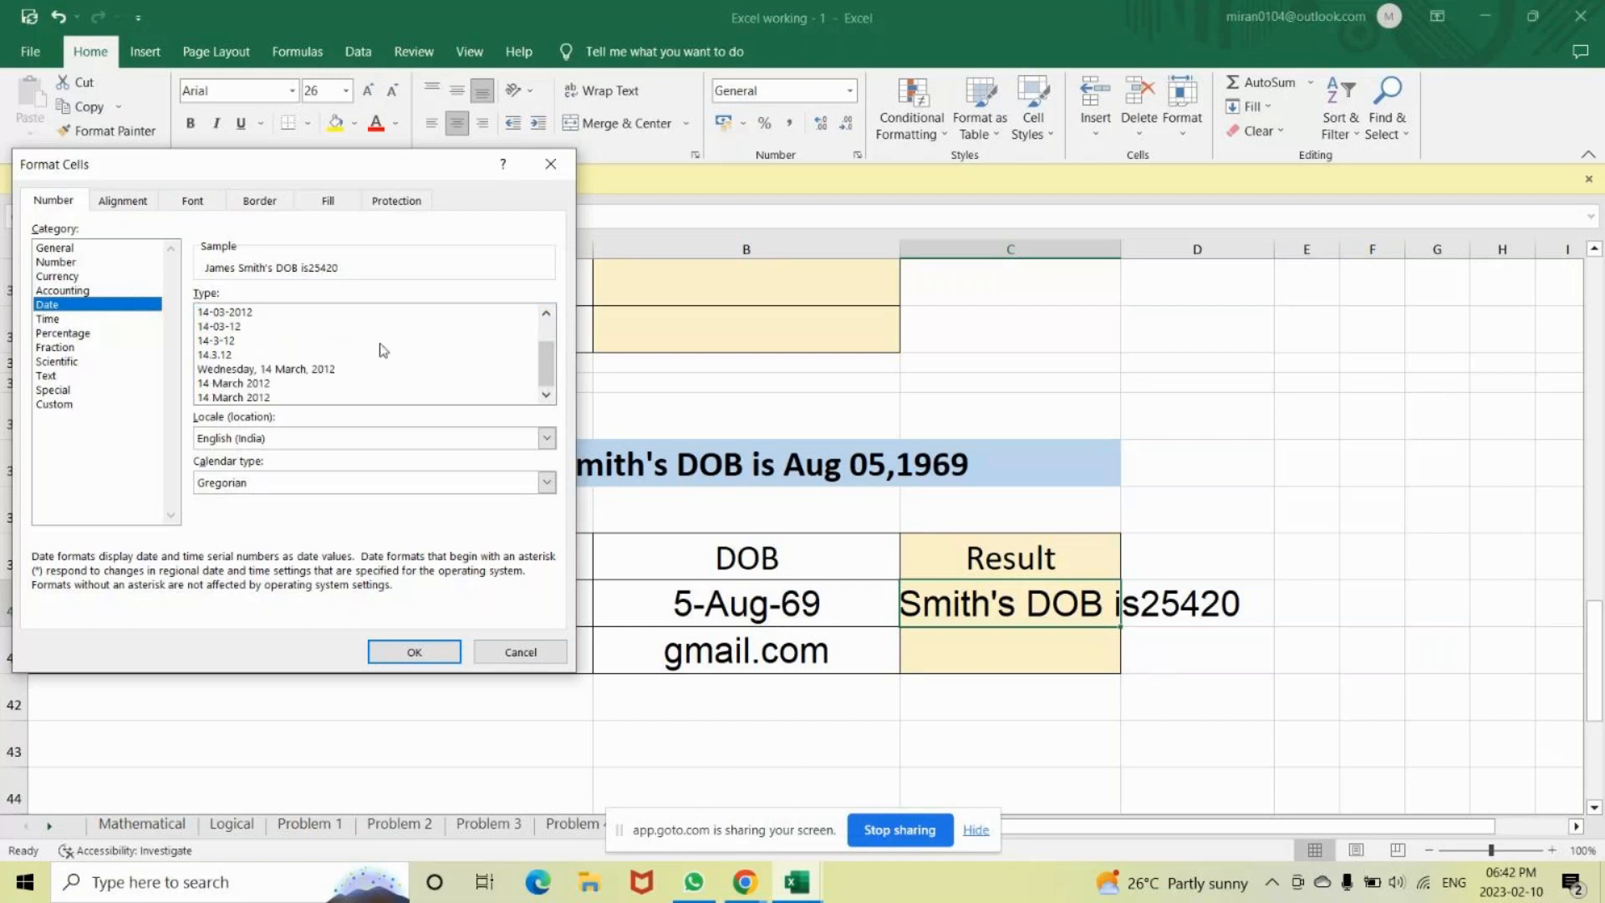
click(279, 370)
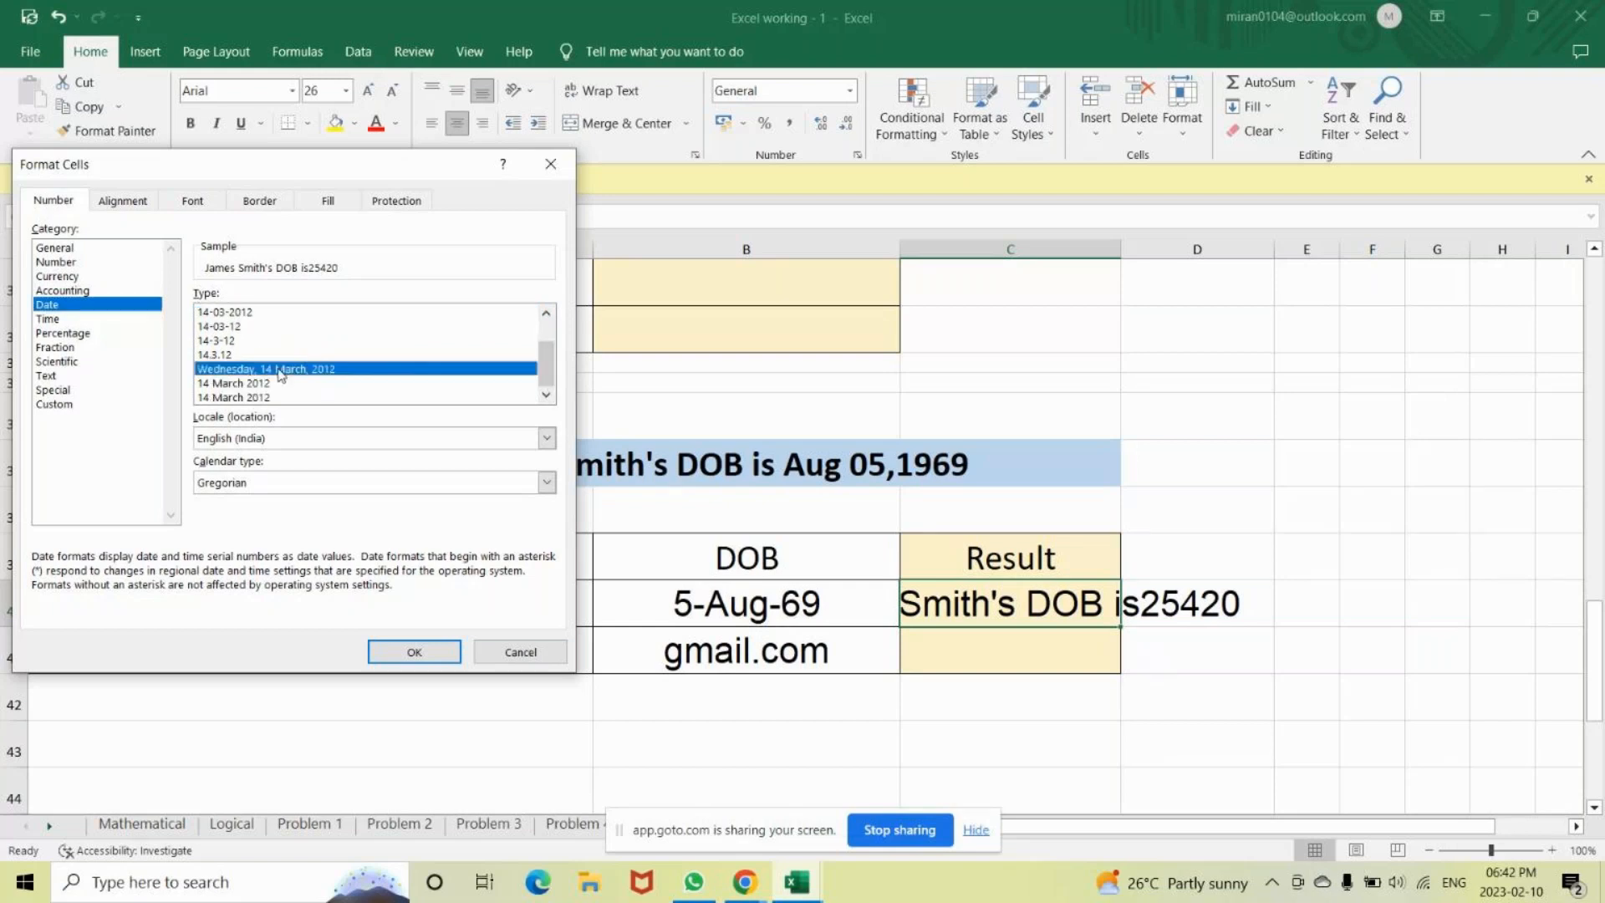
click(411, 652)
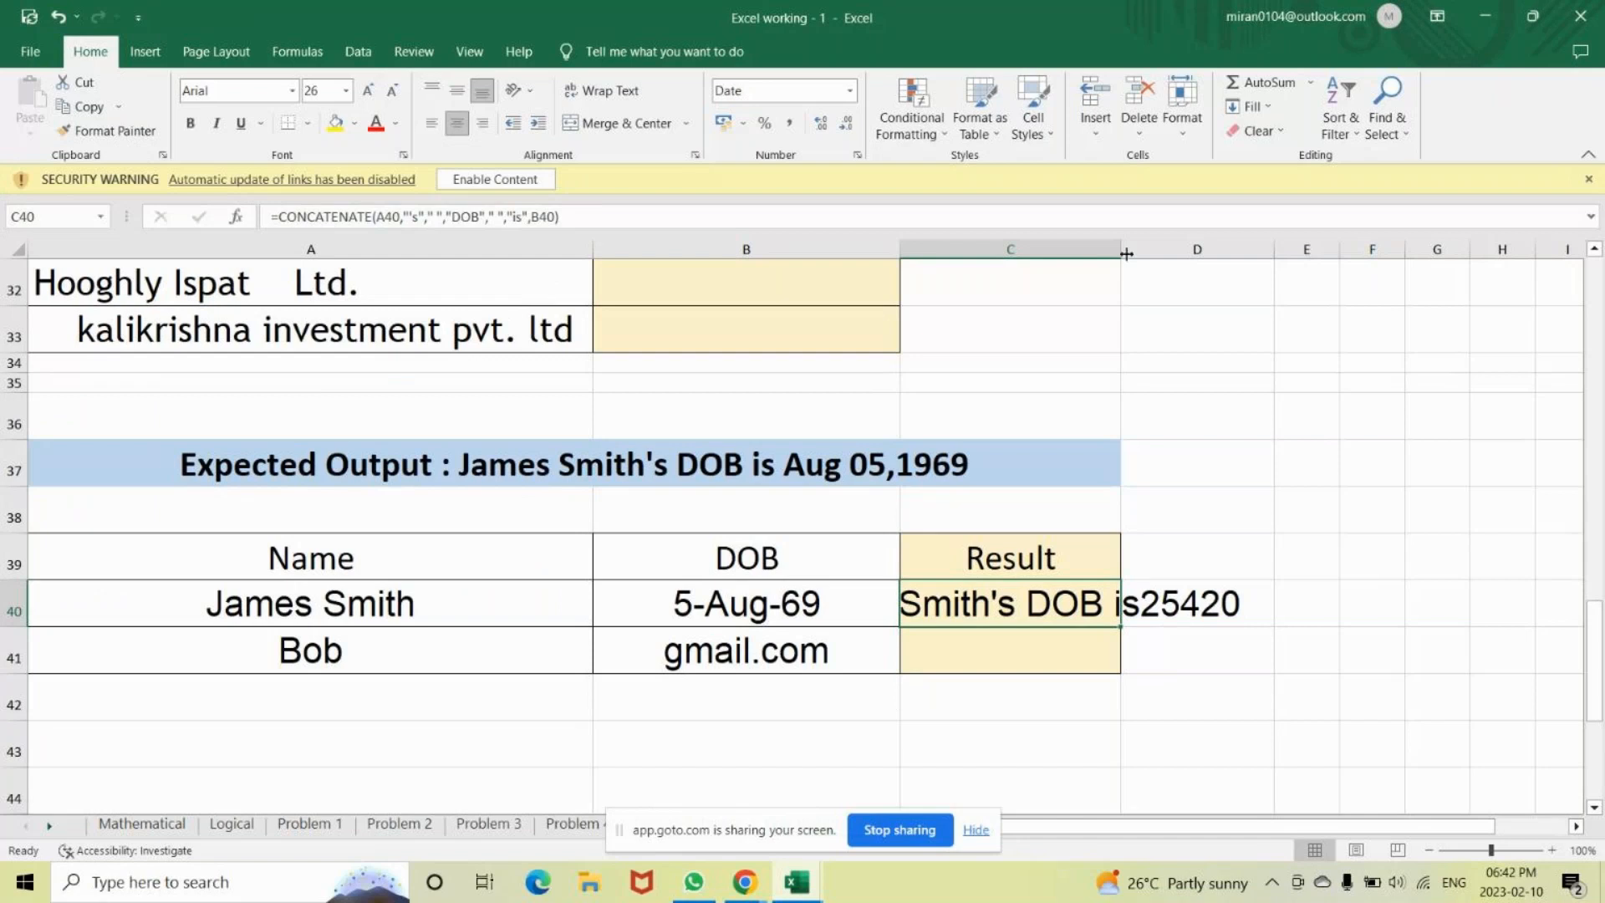
drag(1126, 253, 1122, 252)
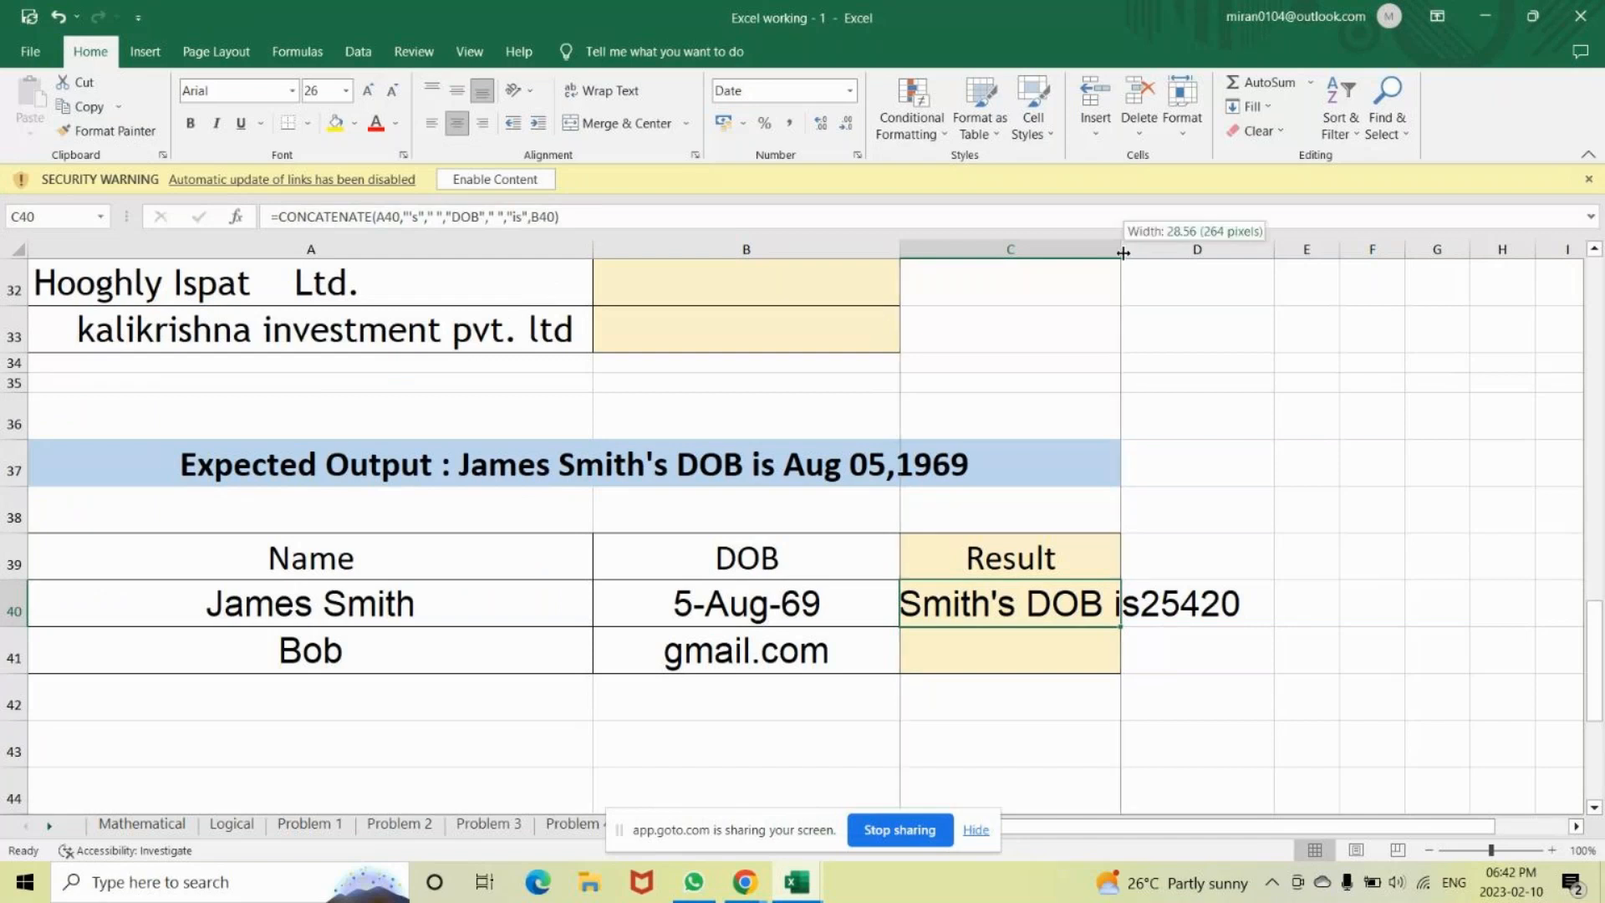
double_click(1122, 253)
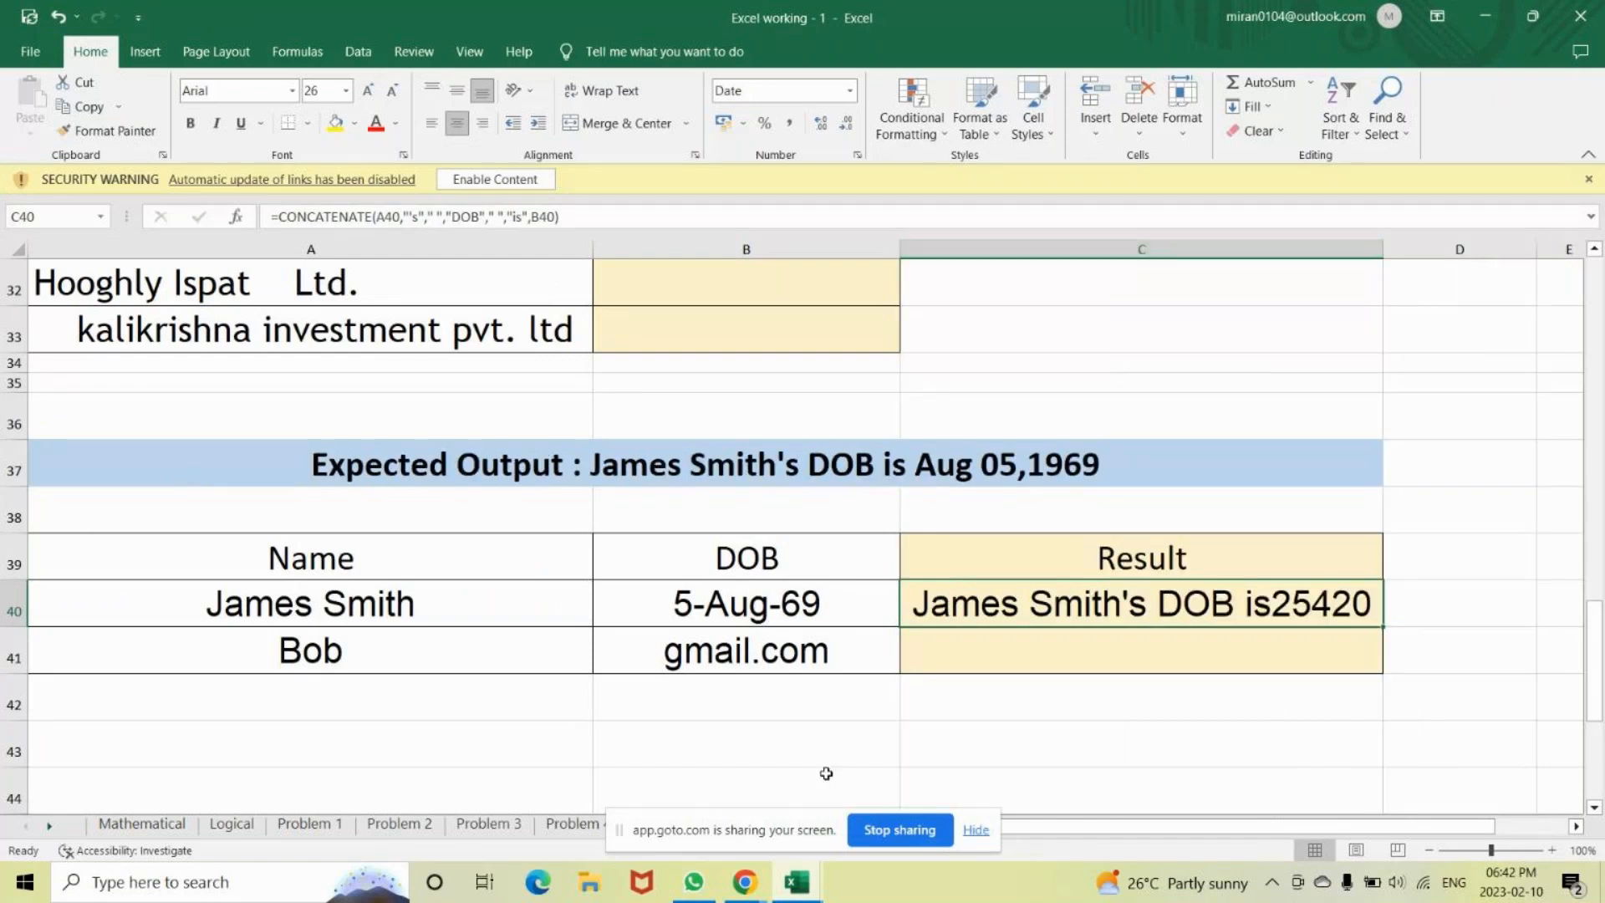
Switch to the GoTo meeting in Chrome to check the microphone, and return to the "Excel working - 1" workbook.
click(754, 895)
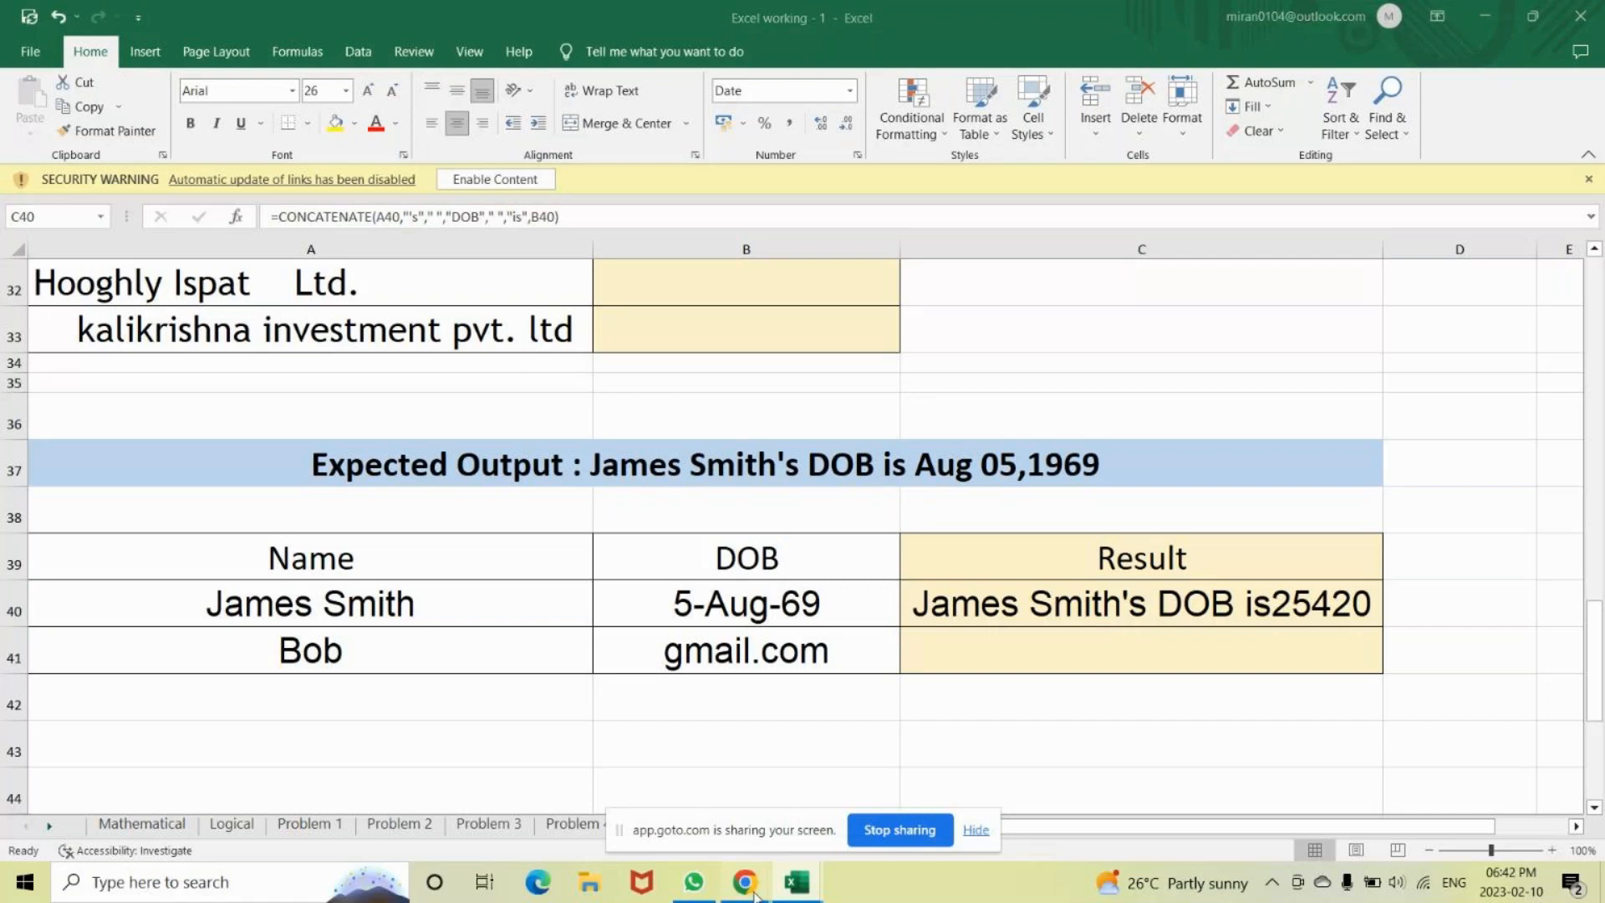
mouse_move(755, 892)
click(688, 853)
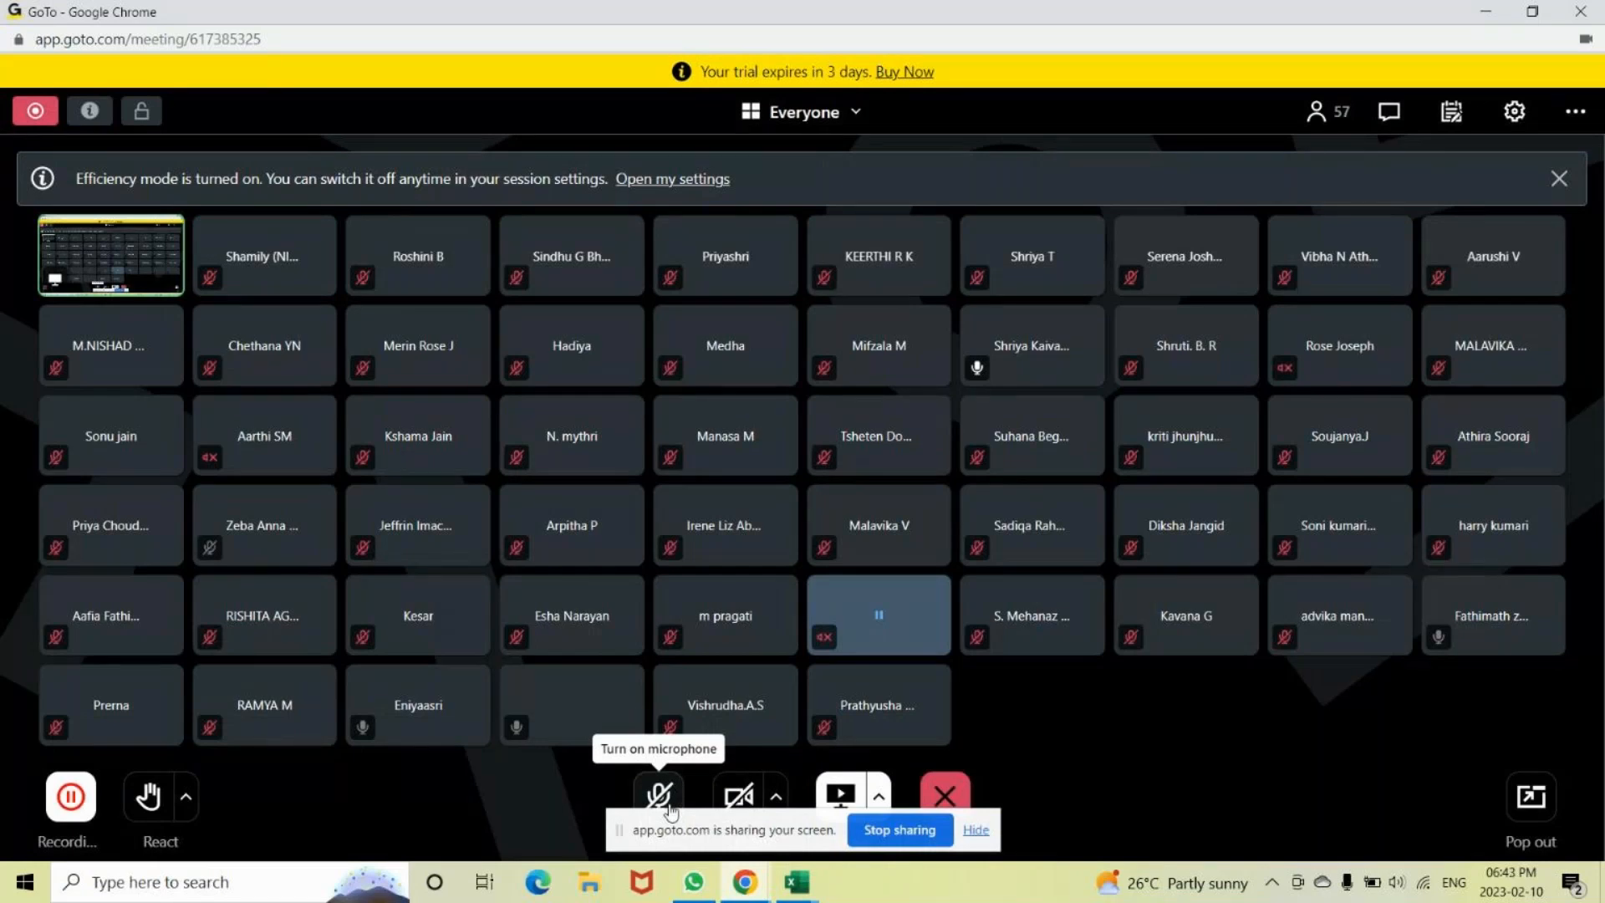
click(795, 882)
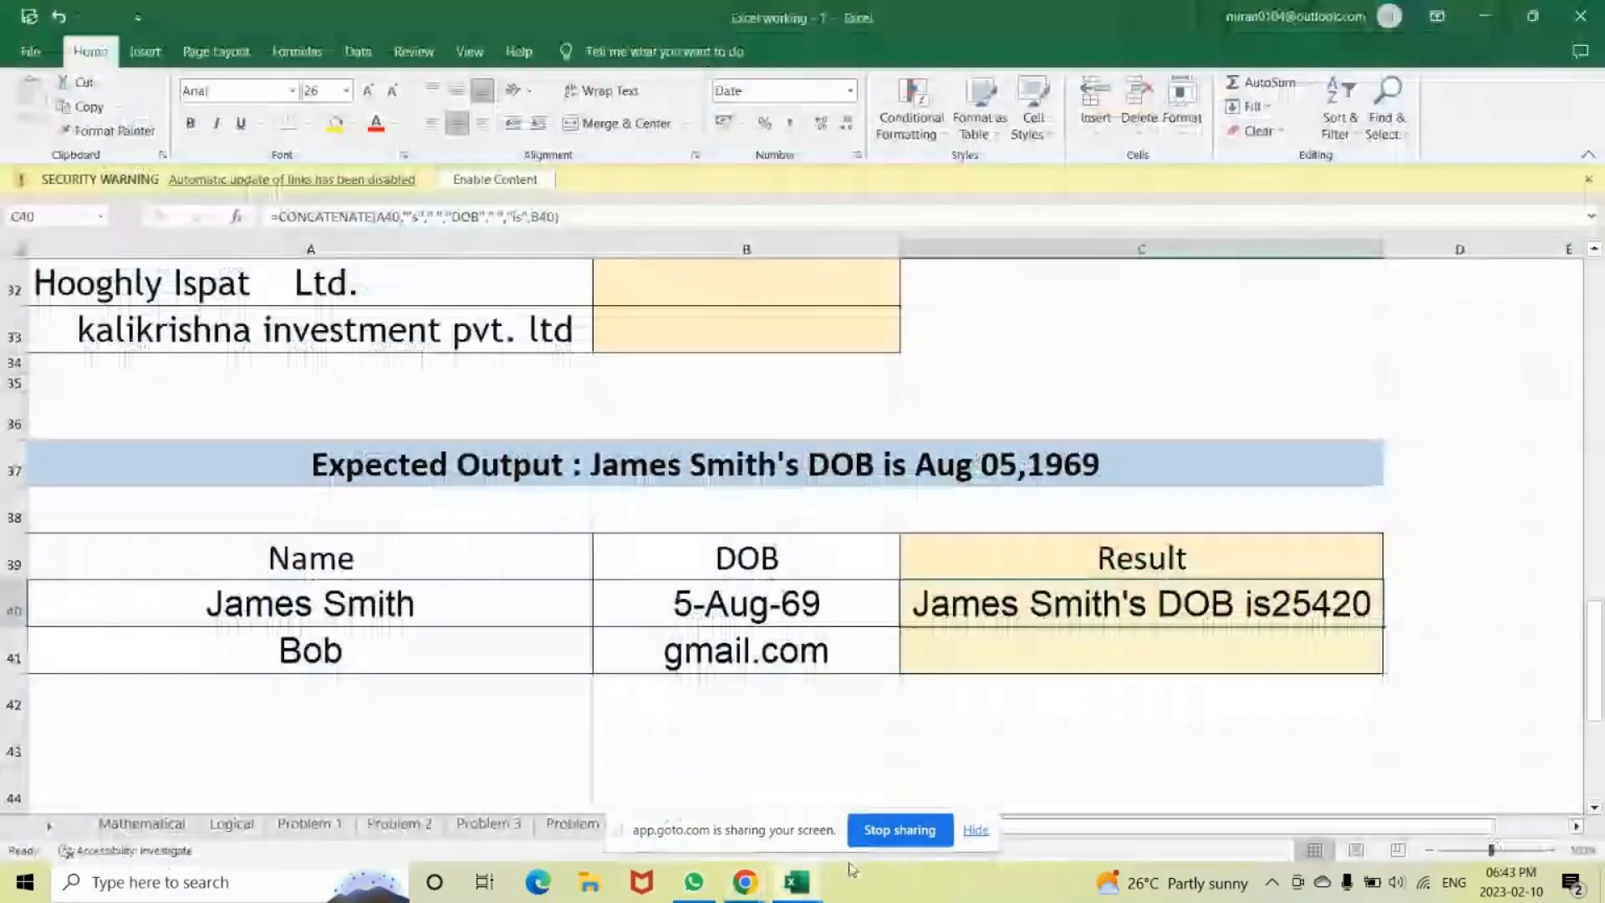
mouse_move(744, 881)
click(698, 836)
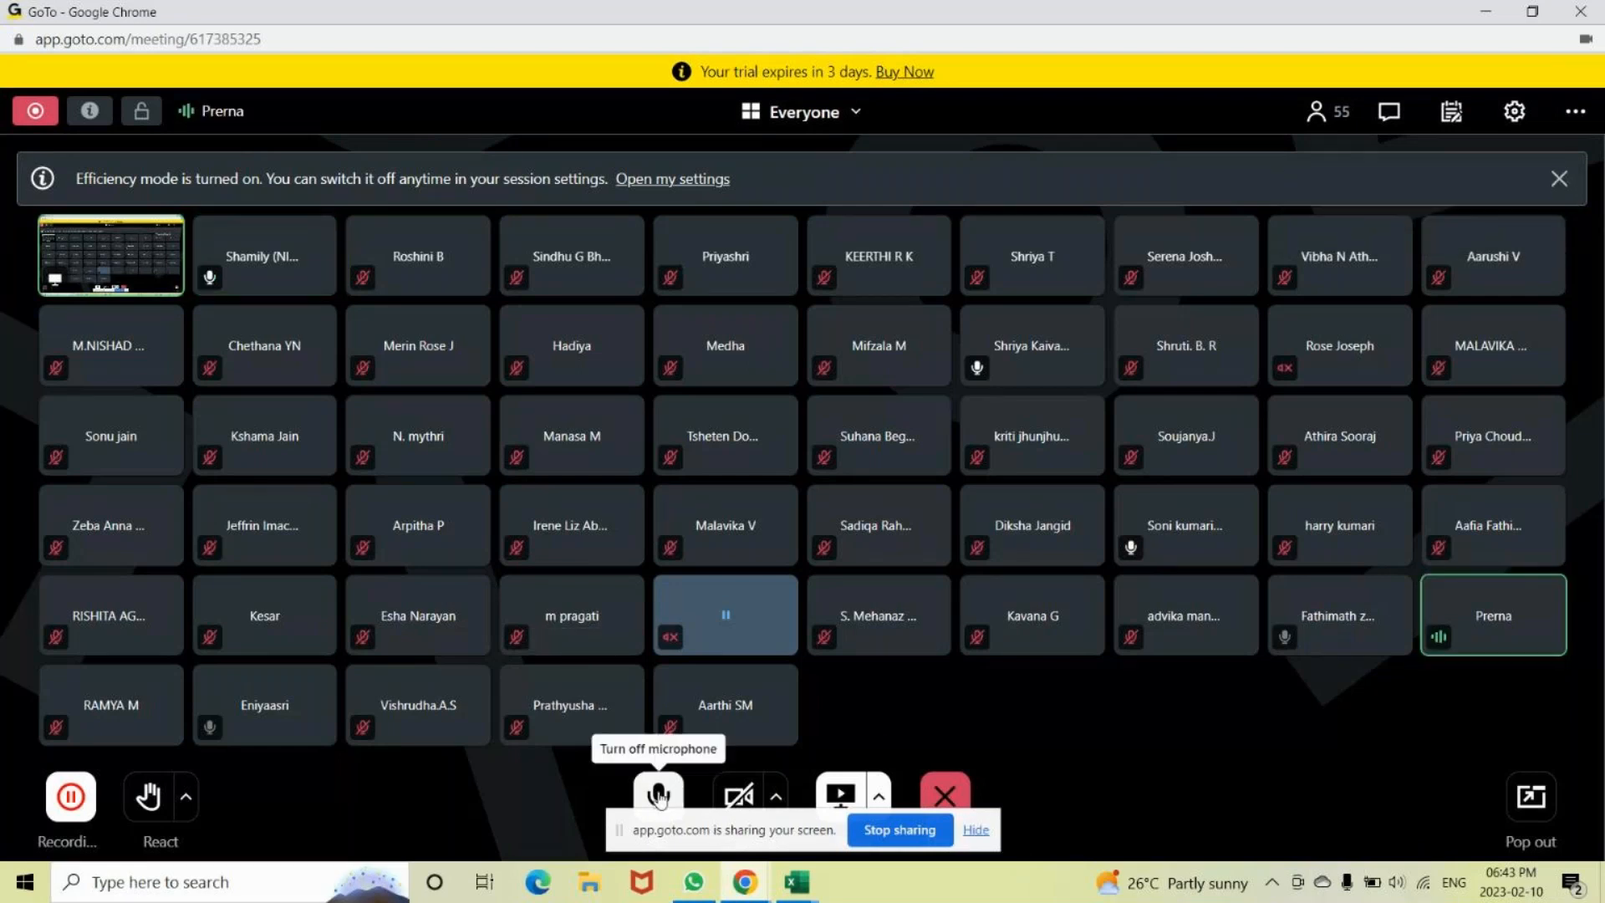
click(811, 886)
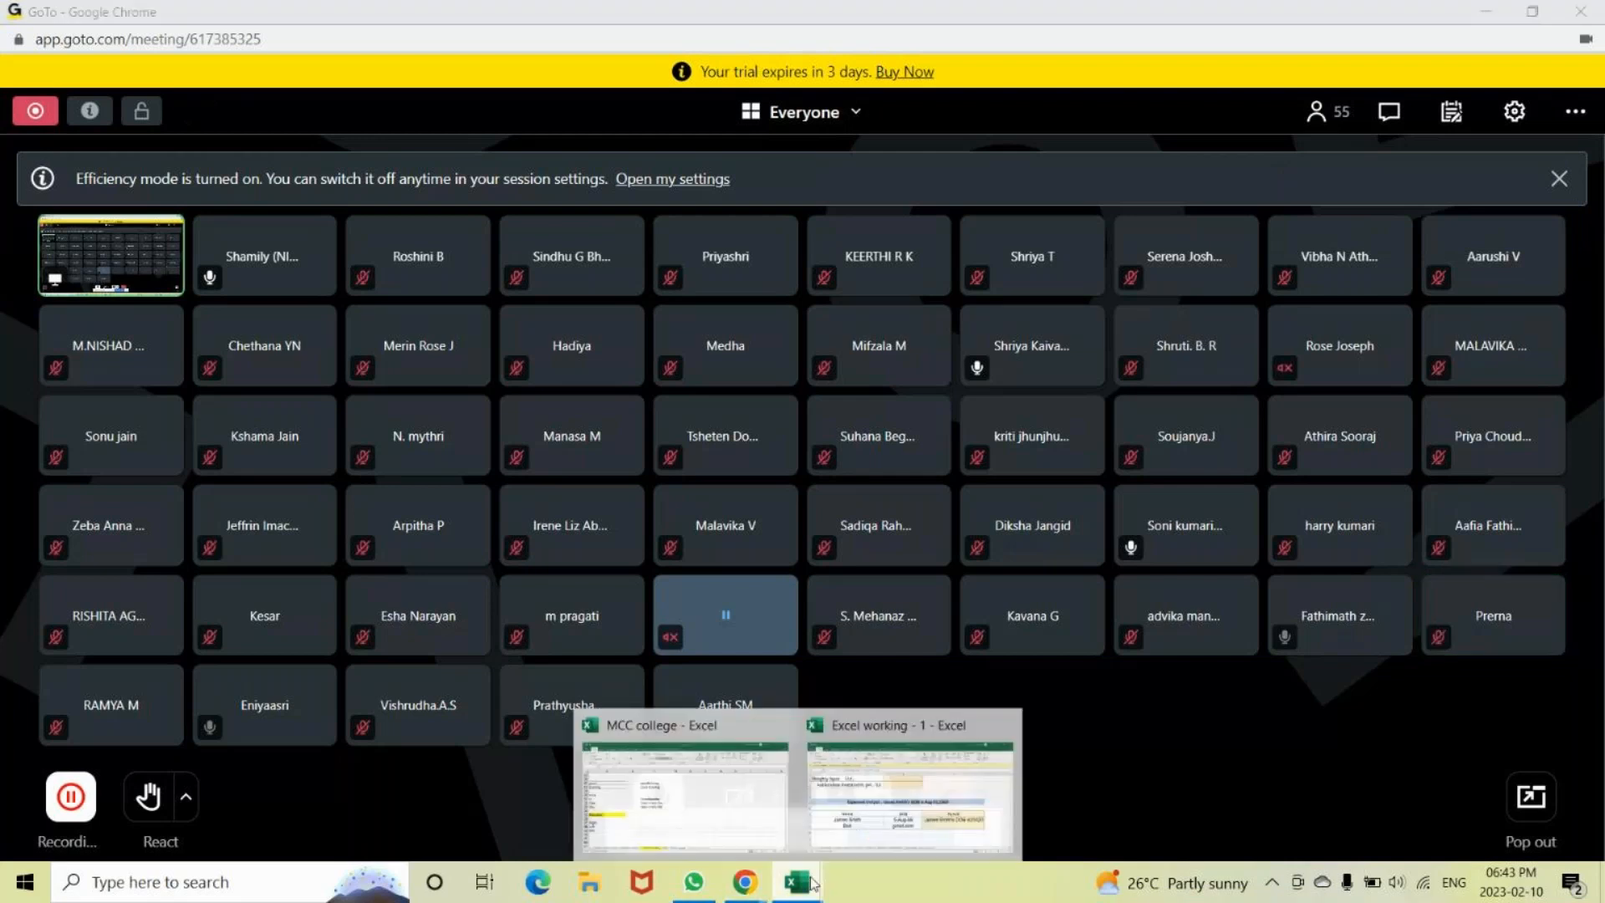
click(869, 811)
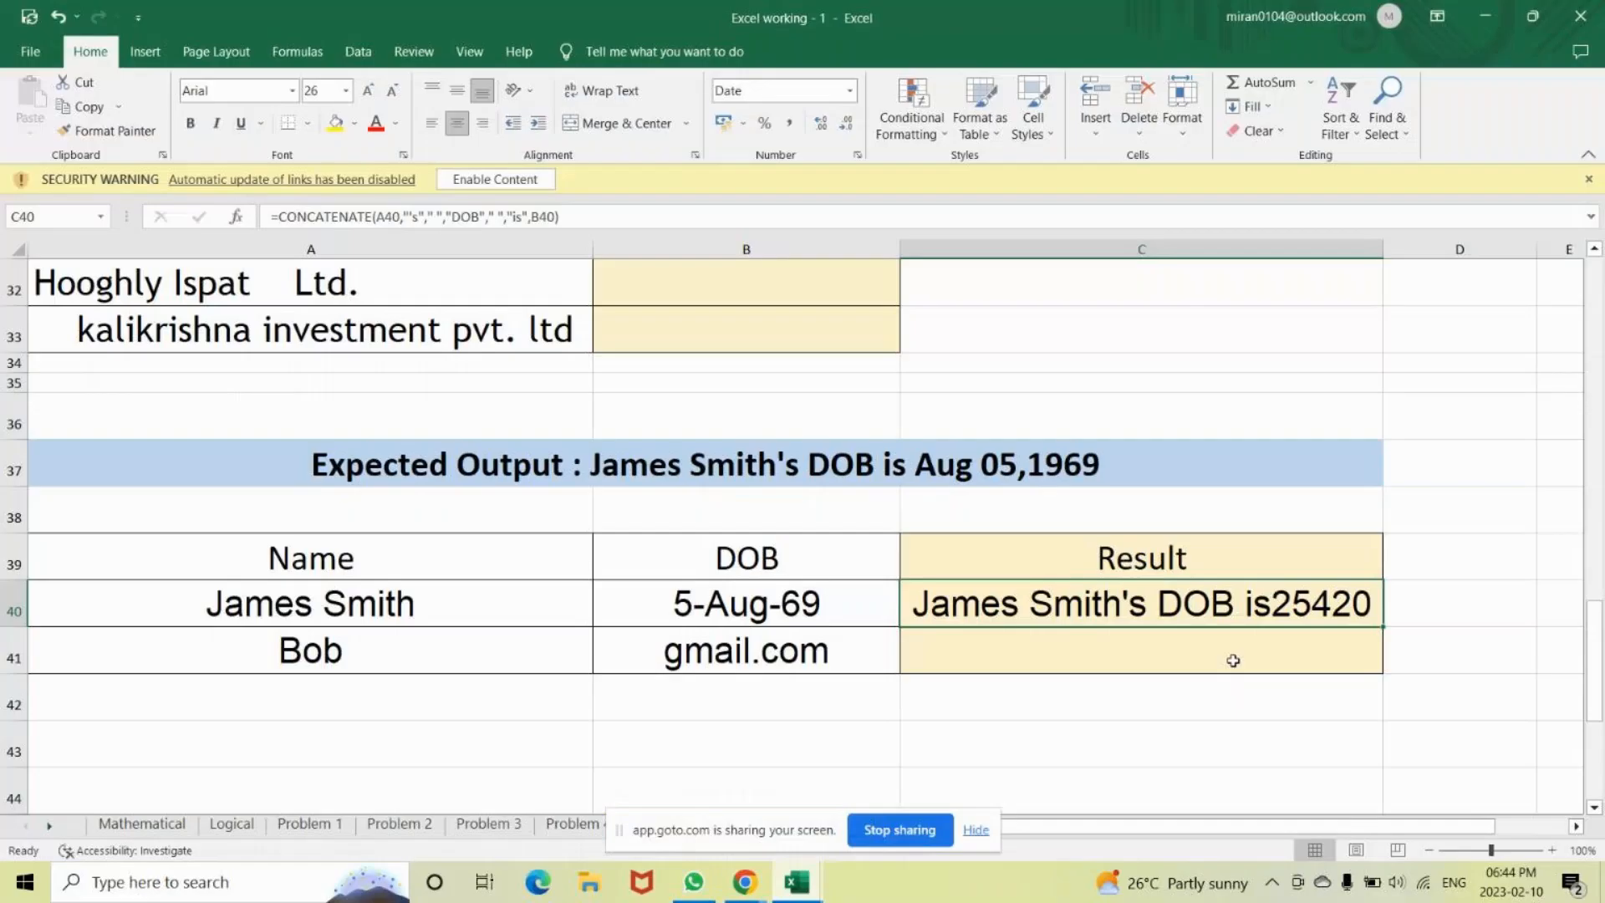
Insert a " " text argument between "is" and B40 in the C40 CONCATENATE formula and complete the entry.
double_click(1274, 609)
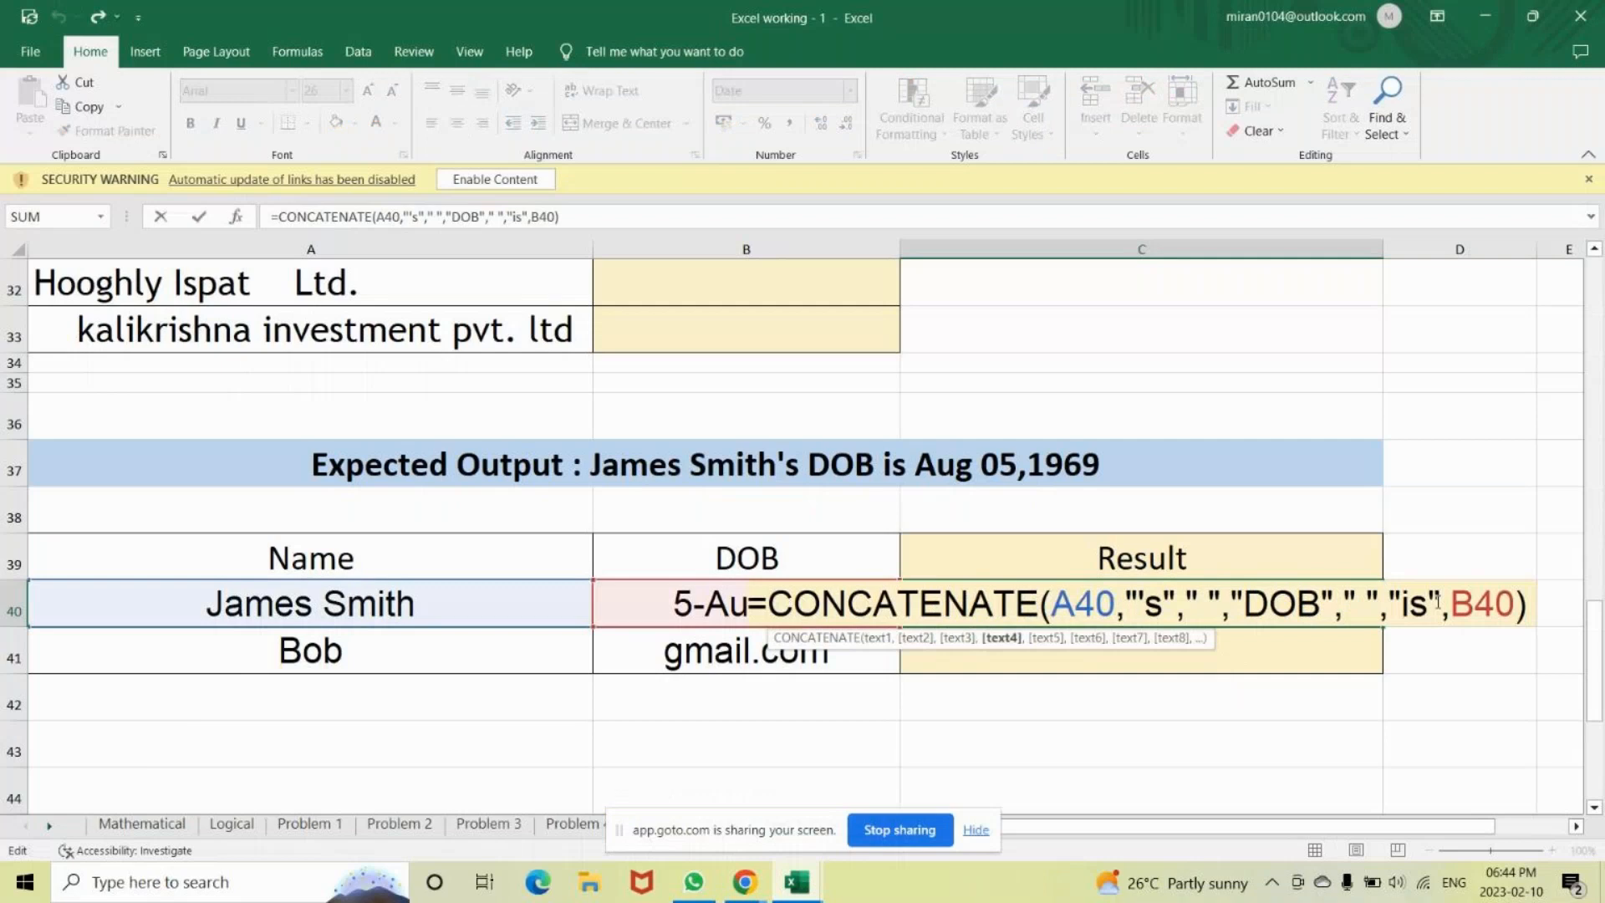
click(1455, 608)
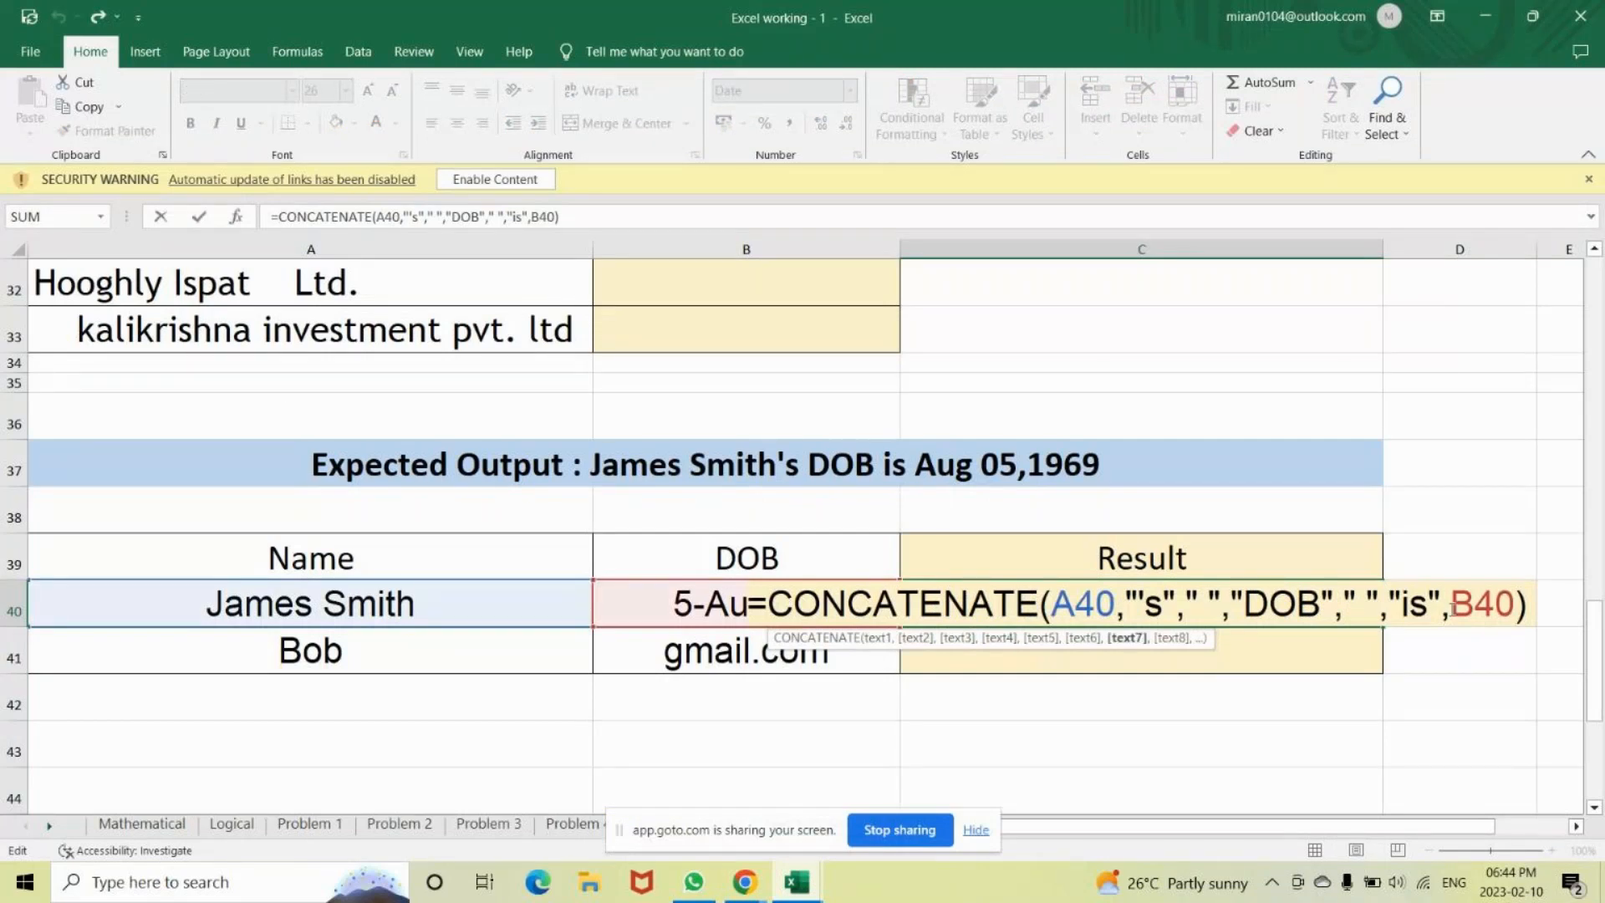
text(")
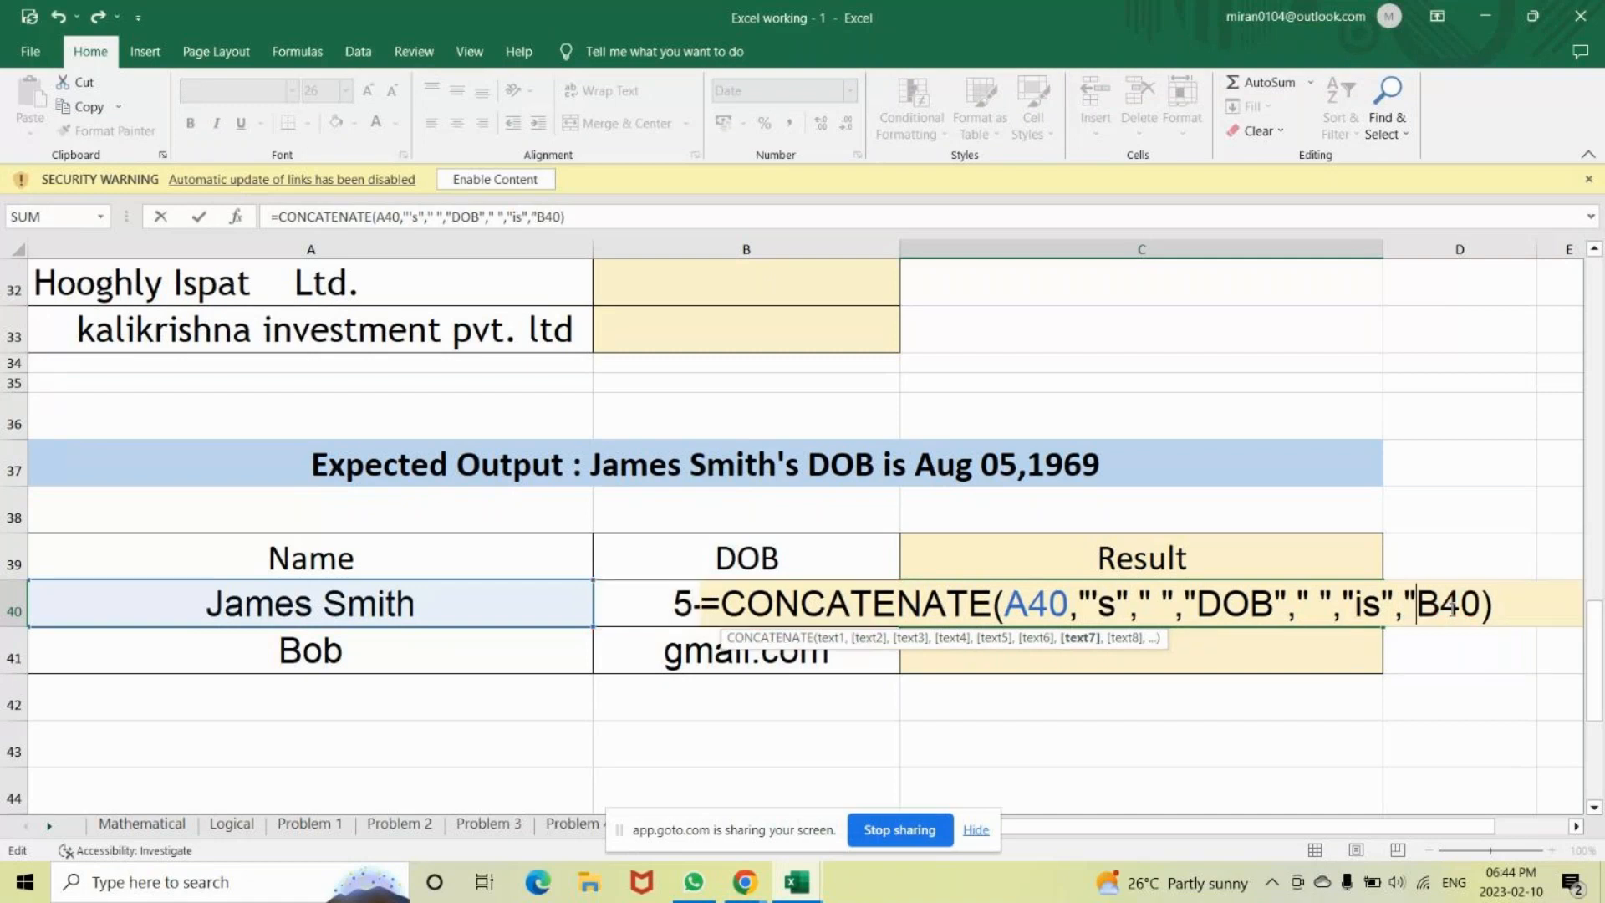
text( ")
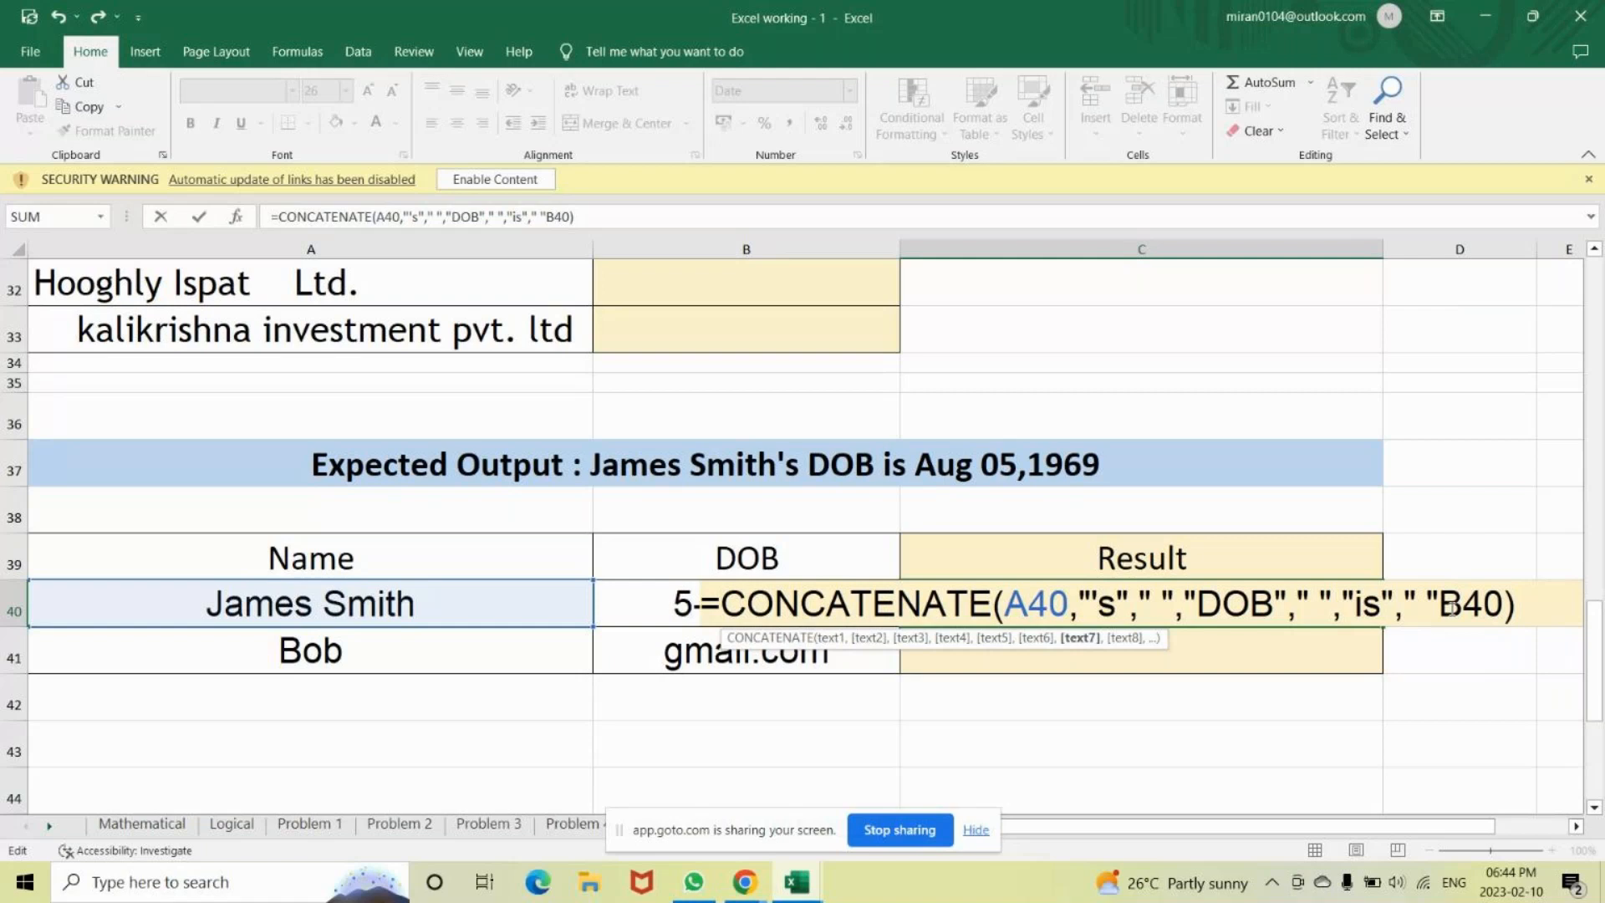
key(Return)
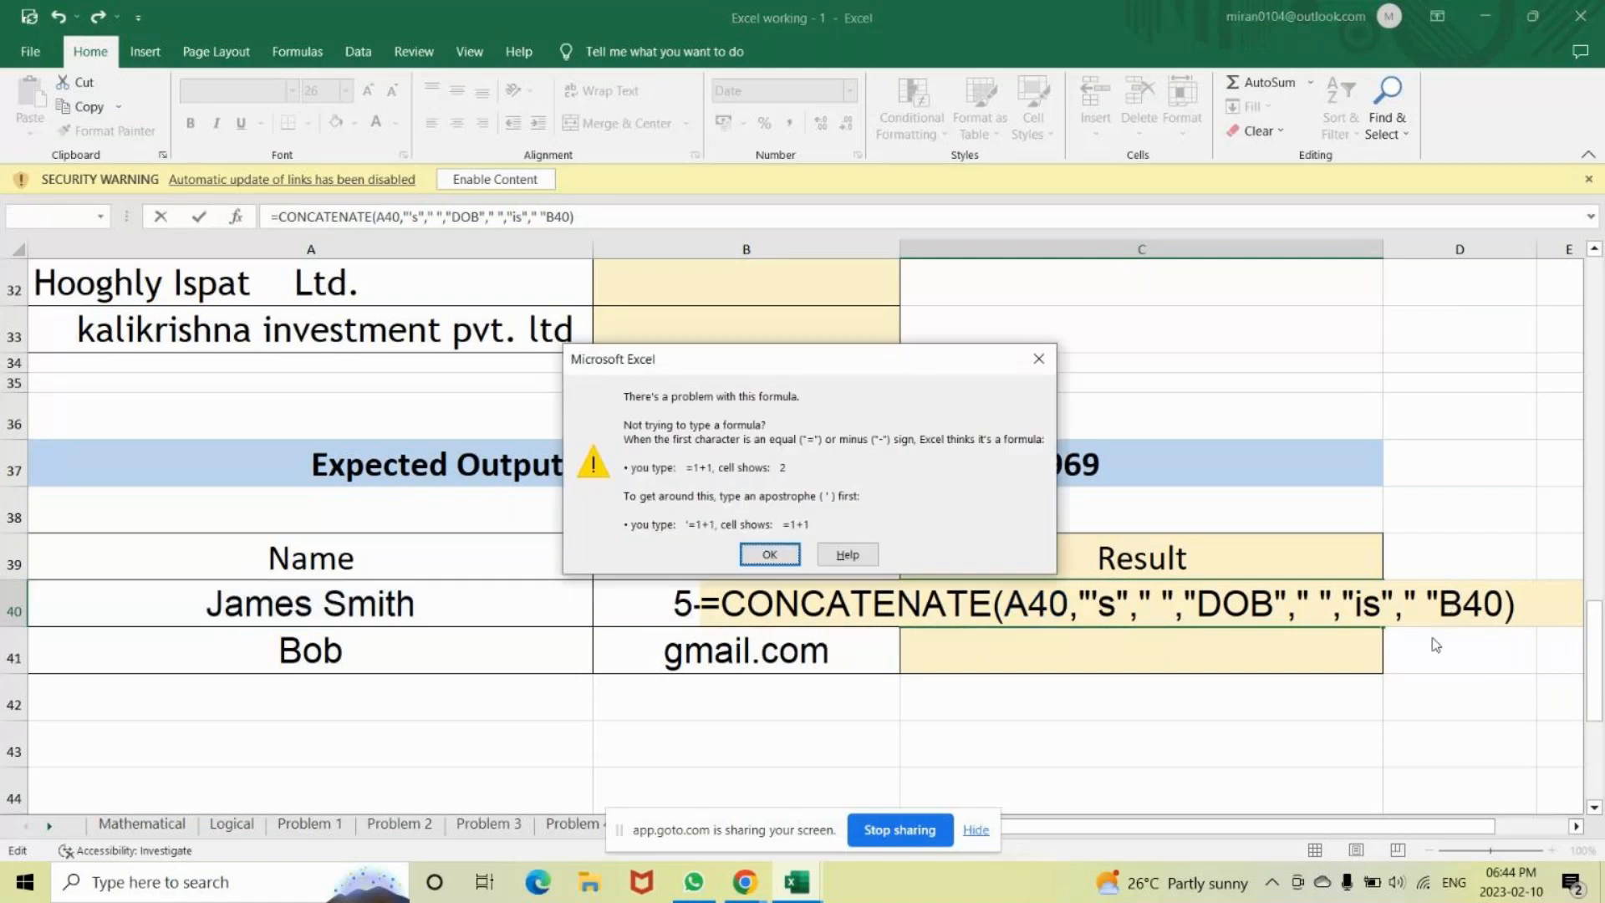
click(767, 554)
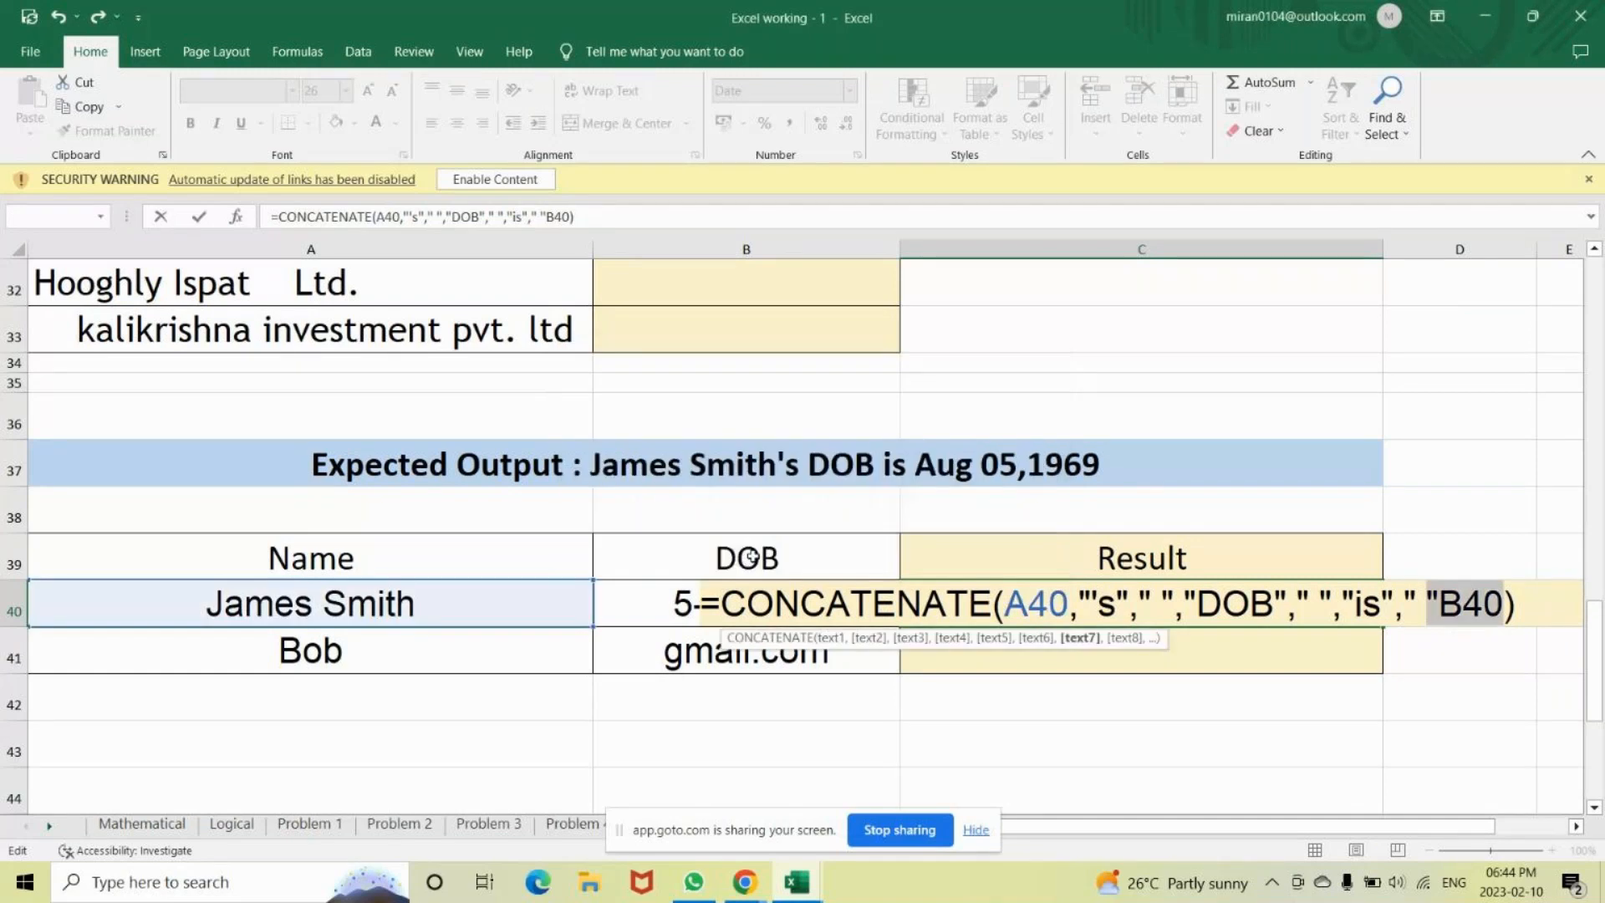
click(1439, 604)
text(,)
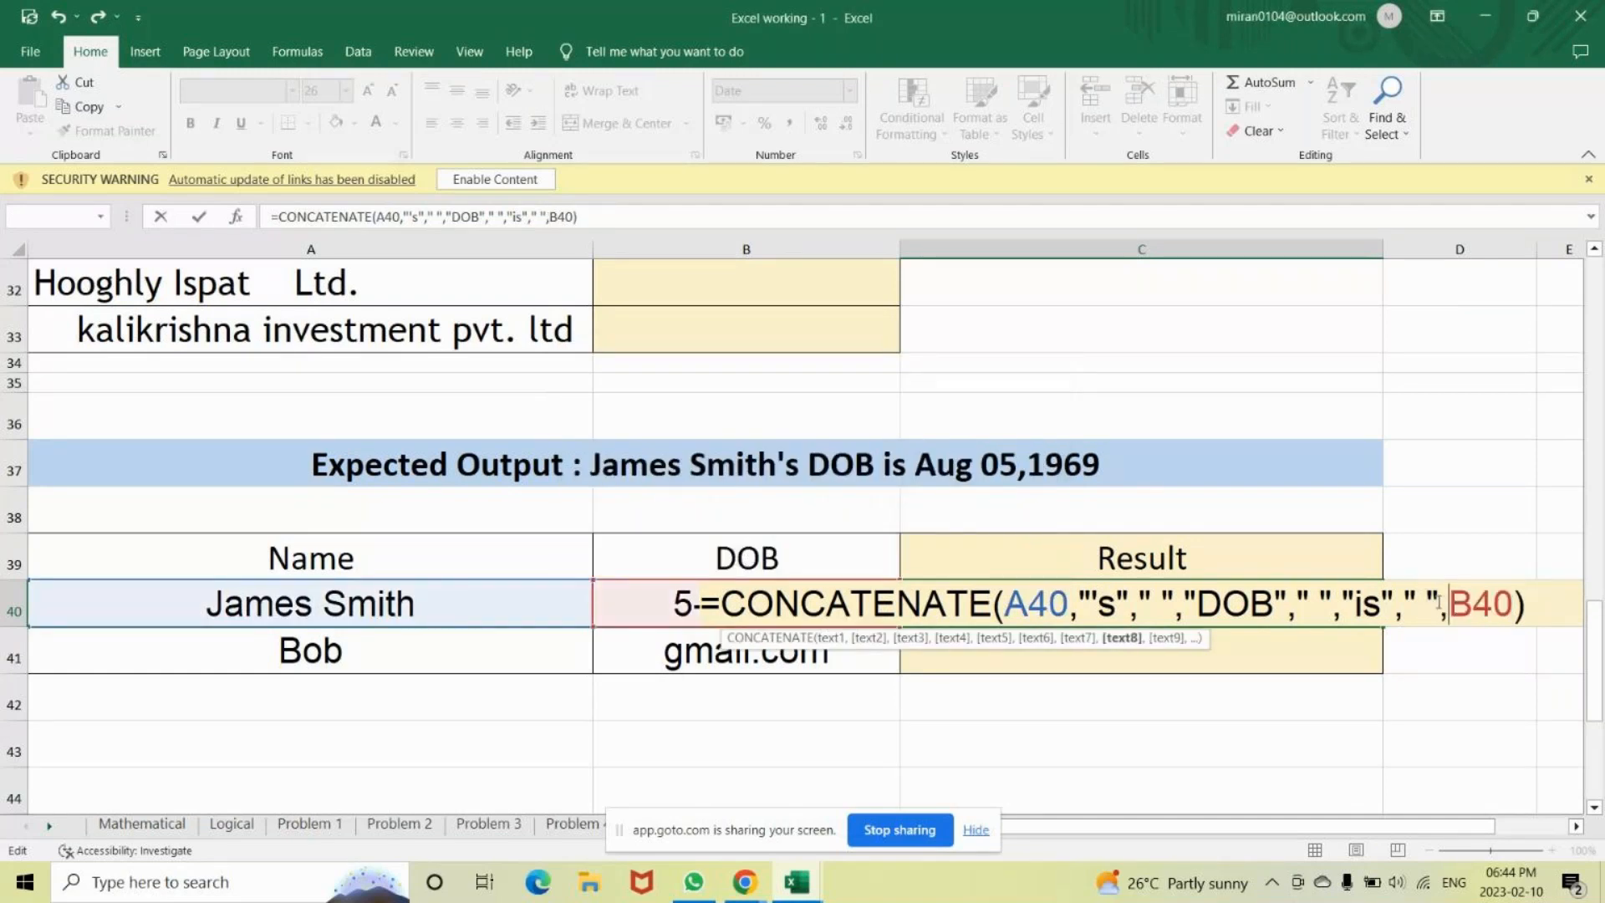
key(Return)
Review the B40 argument in the C40 formula without changing it.
click(1338, 603)
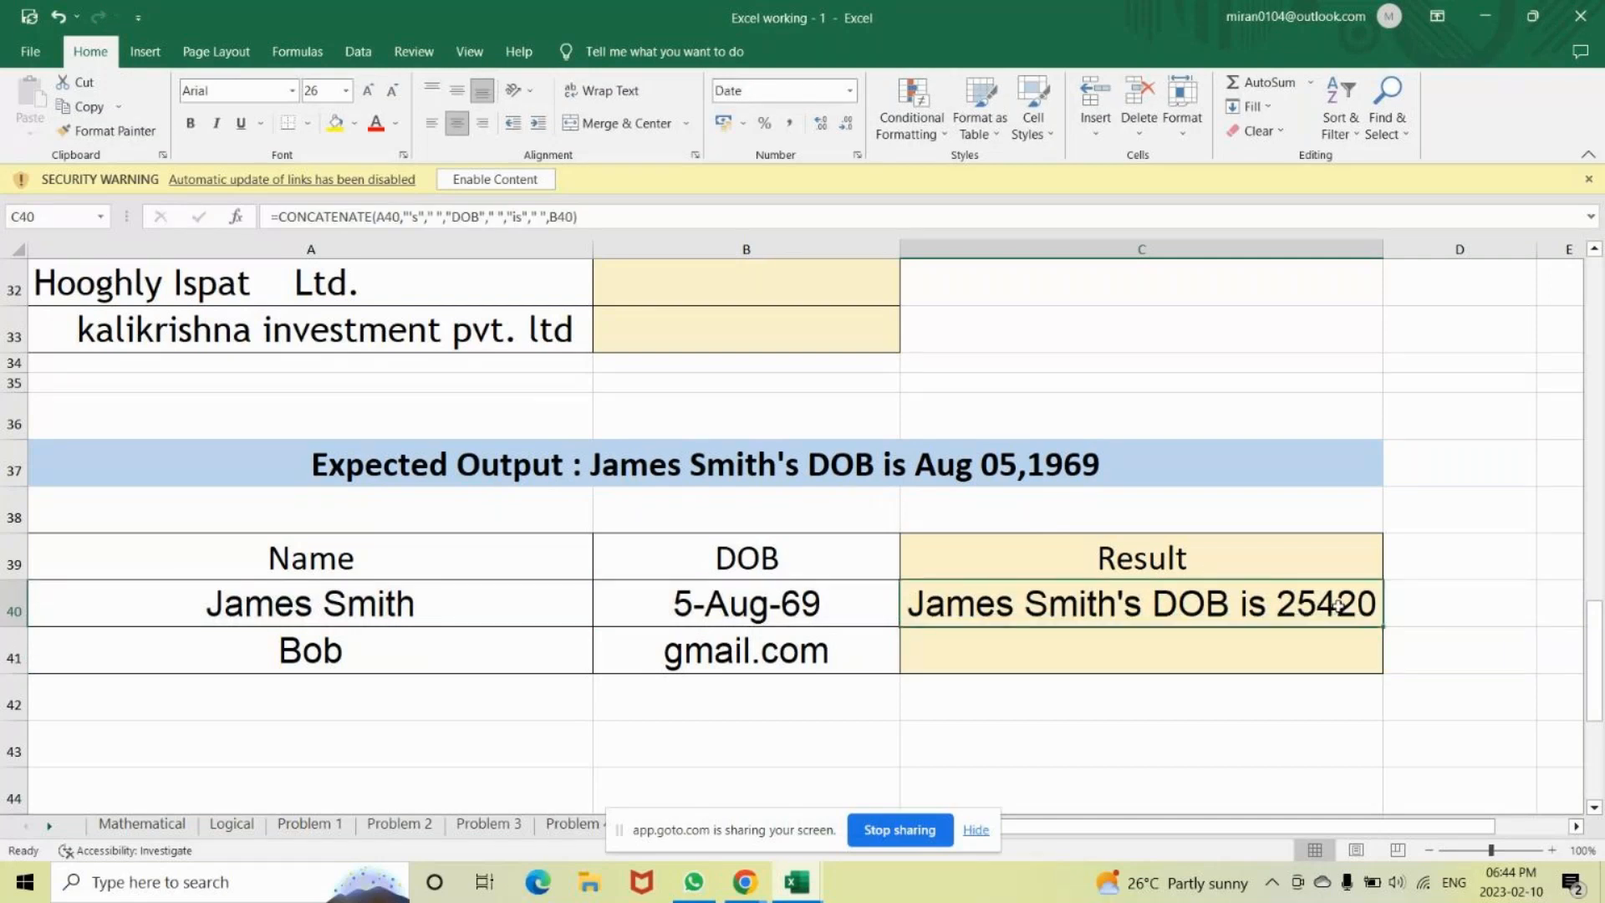
double_click(1337, 604)
click(1476, 603)
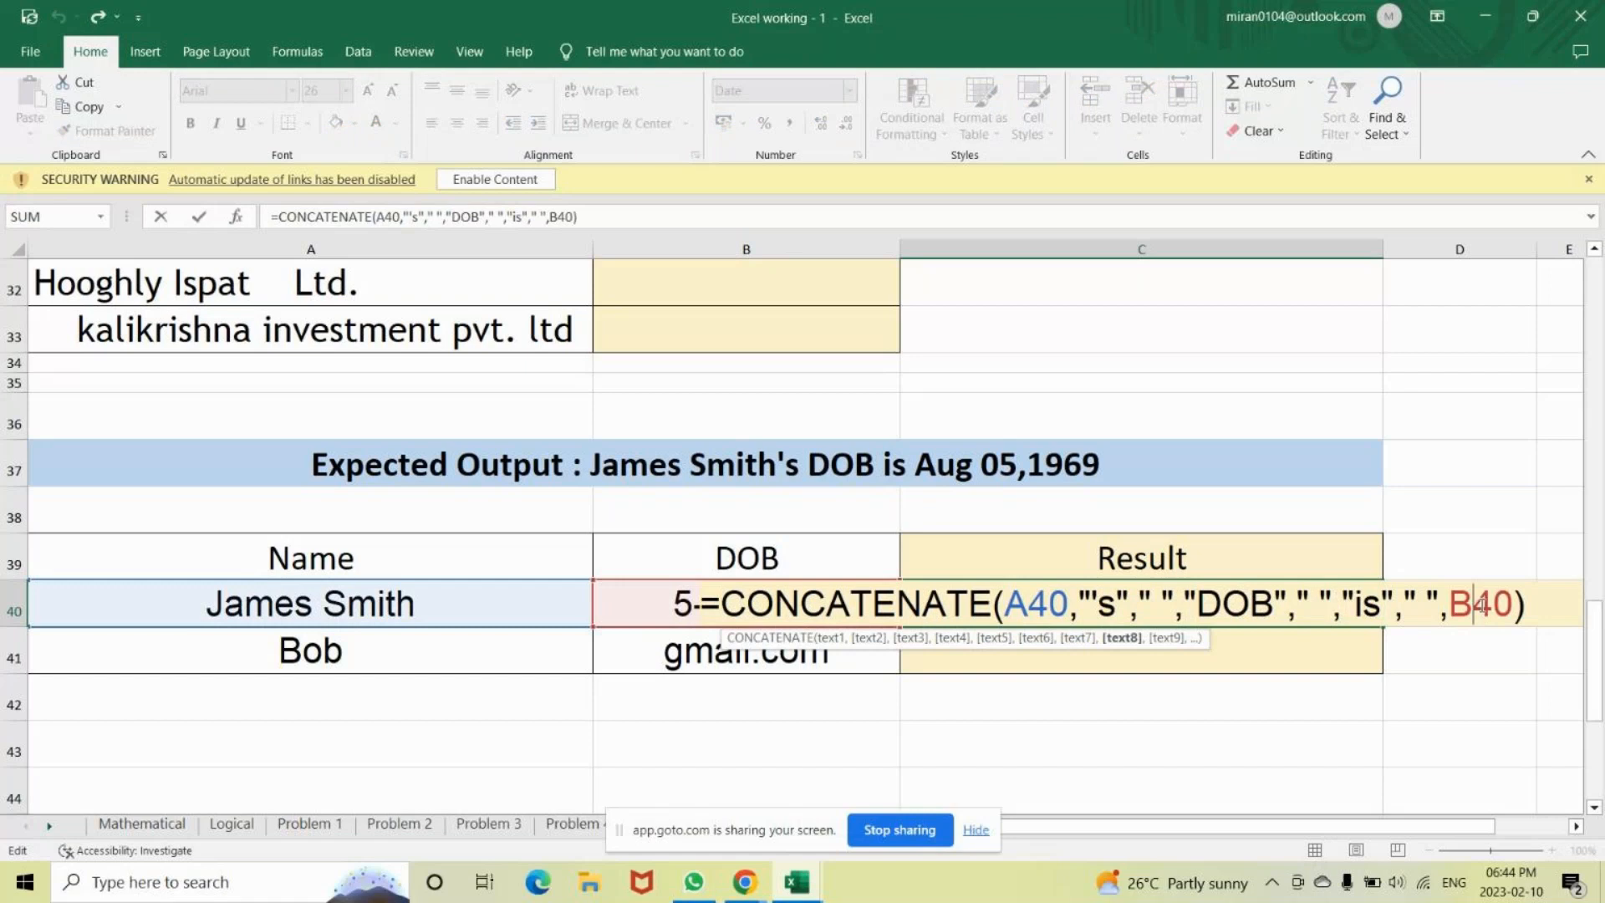
key(Return)
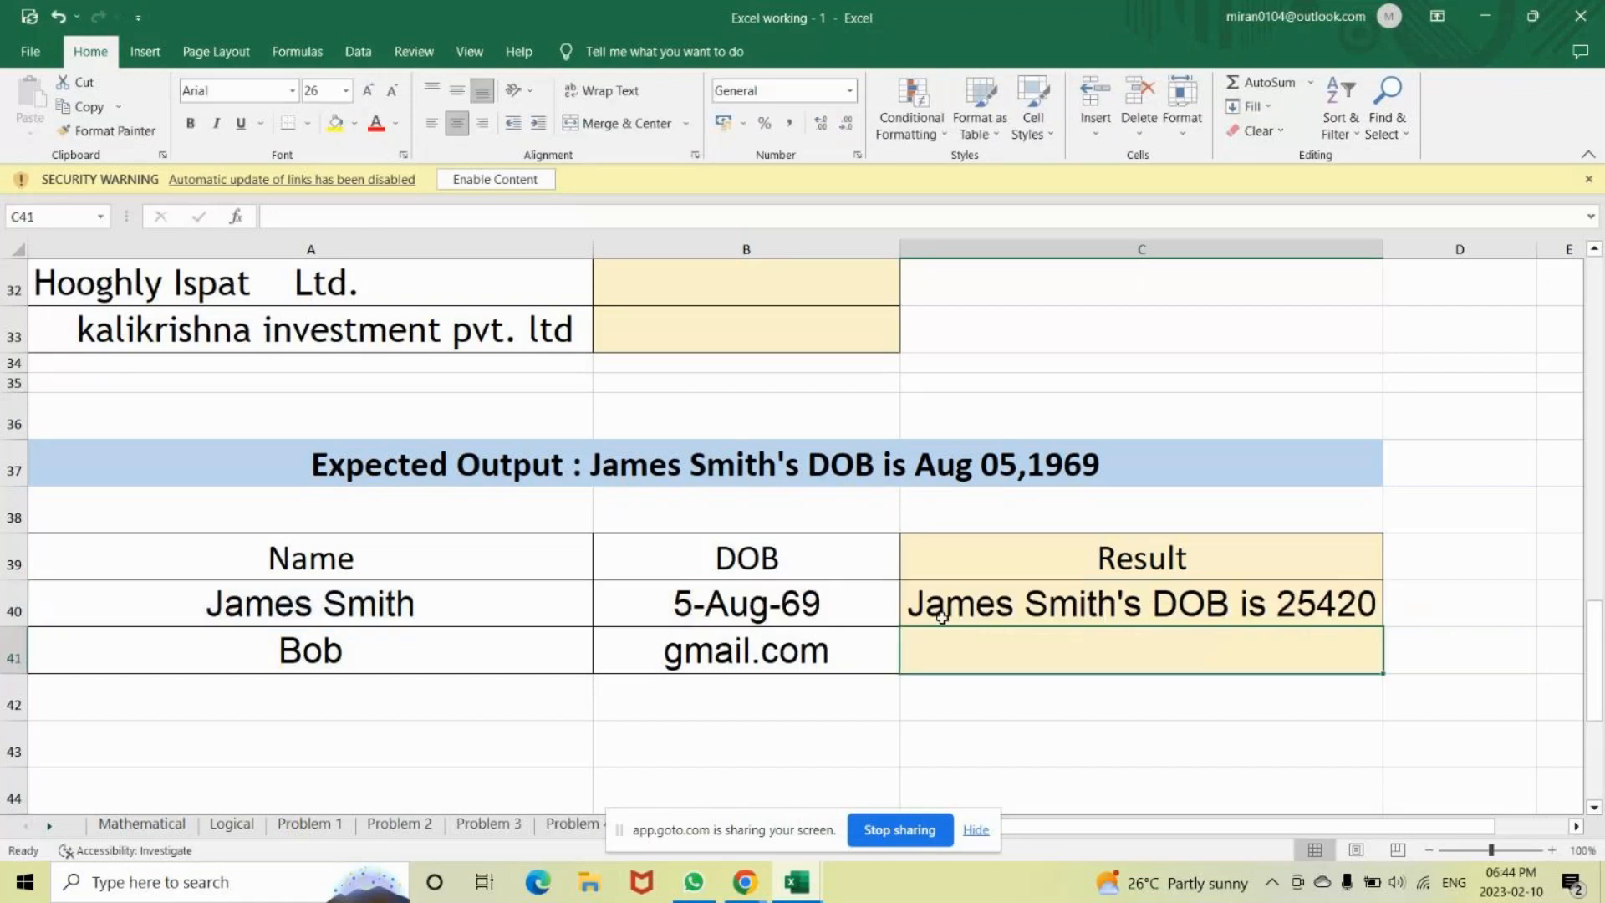
Format the DOB in B40 with the date type 2012-03-14.
click(790, 608)
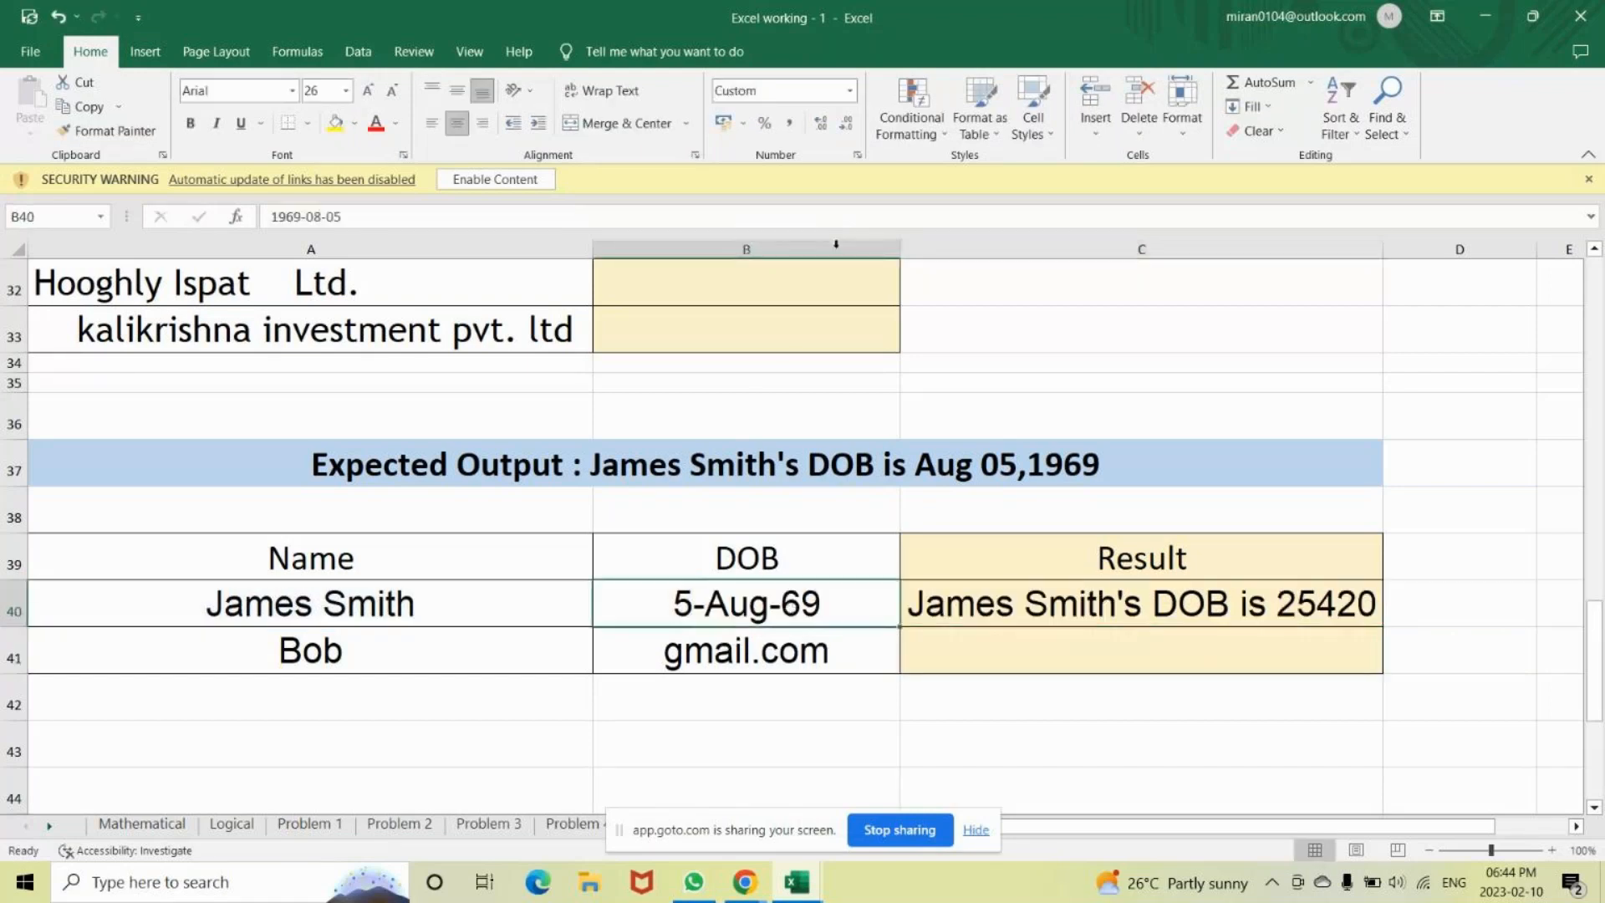
click(857, 156)
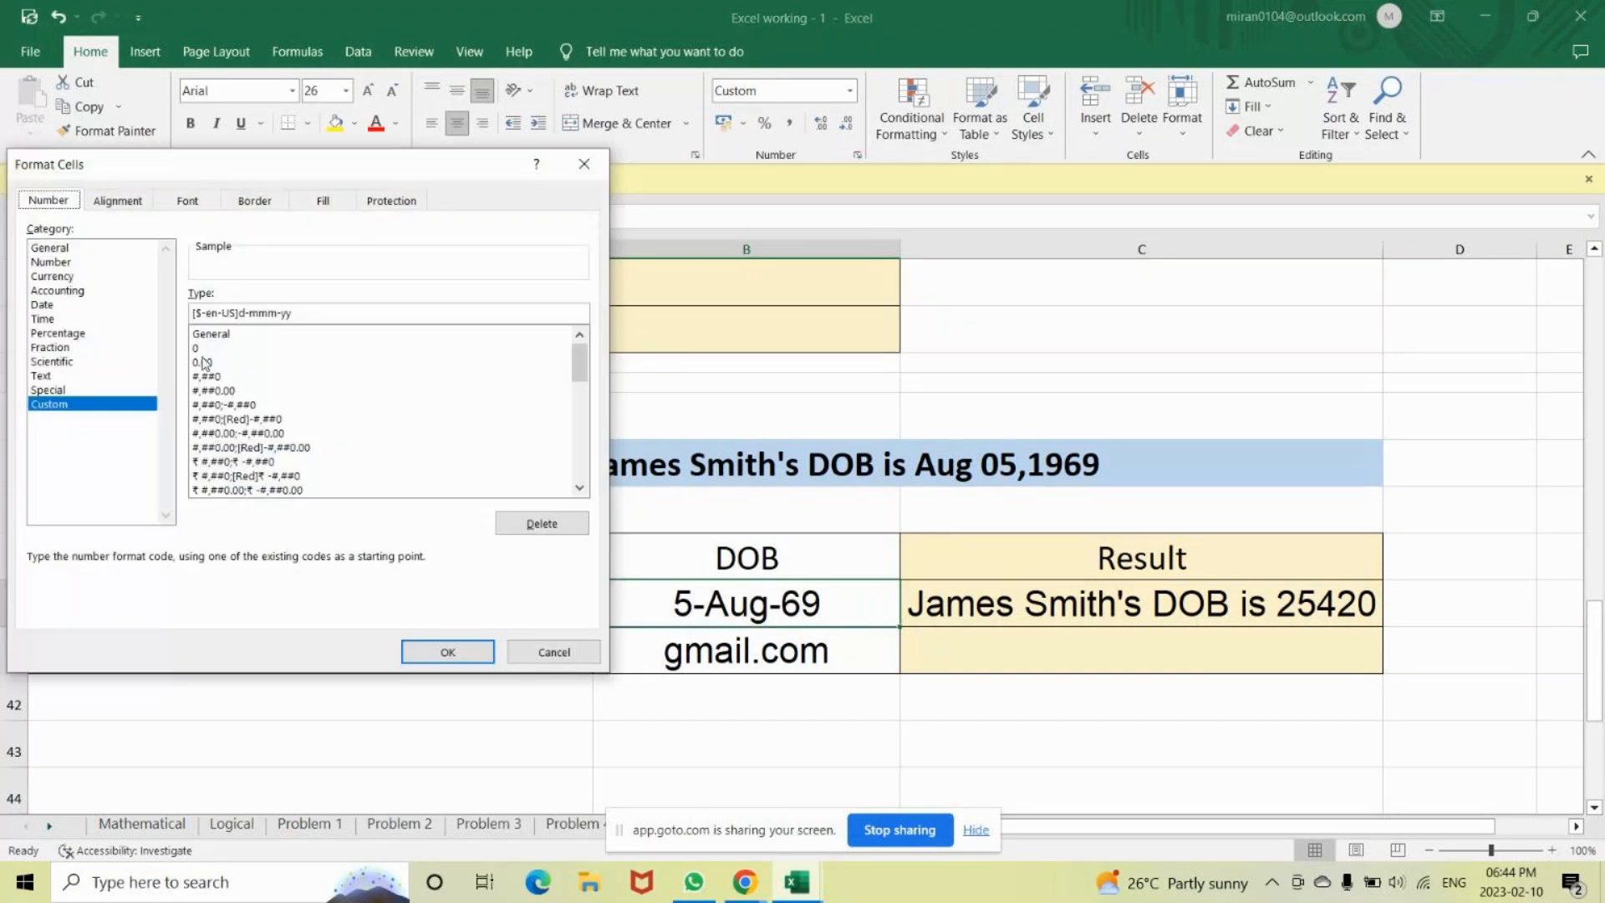
click(42, 305)
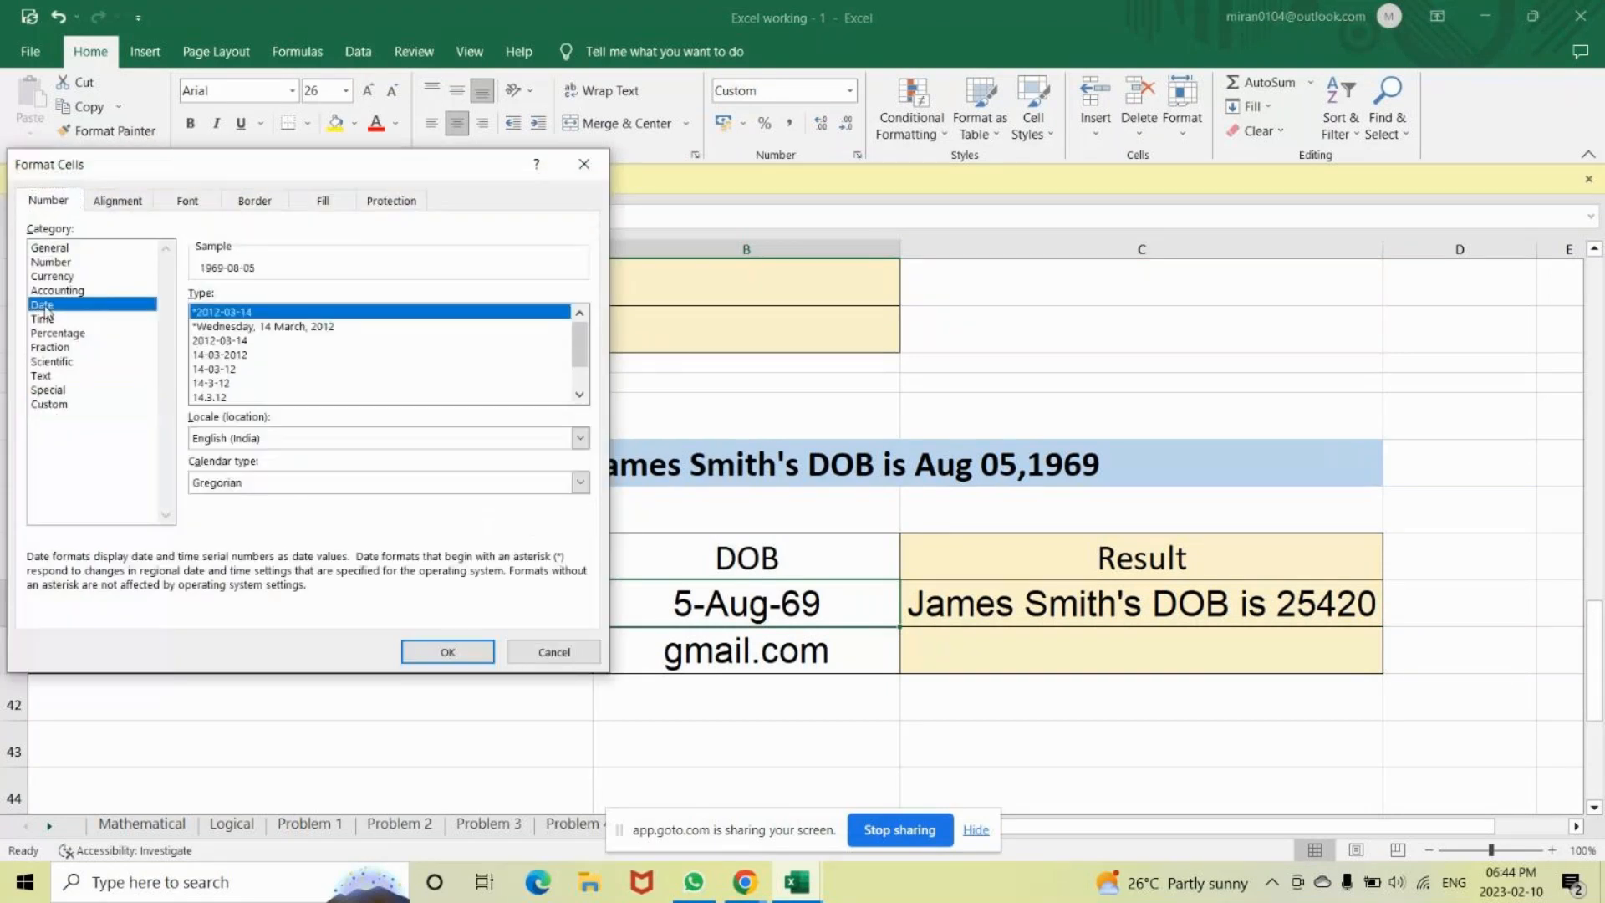
click(225, 341)
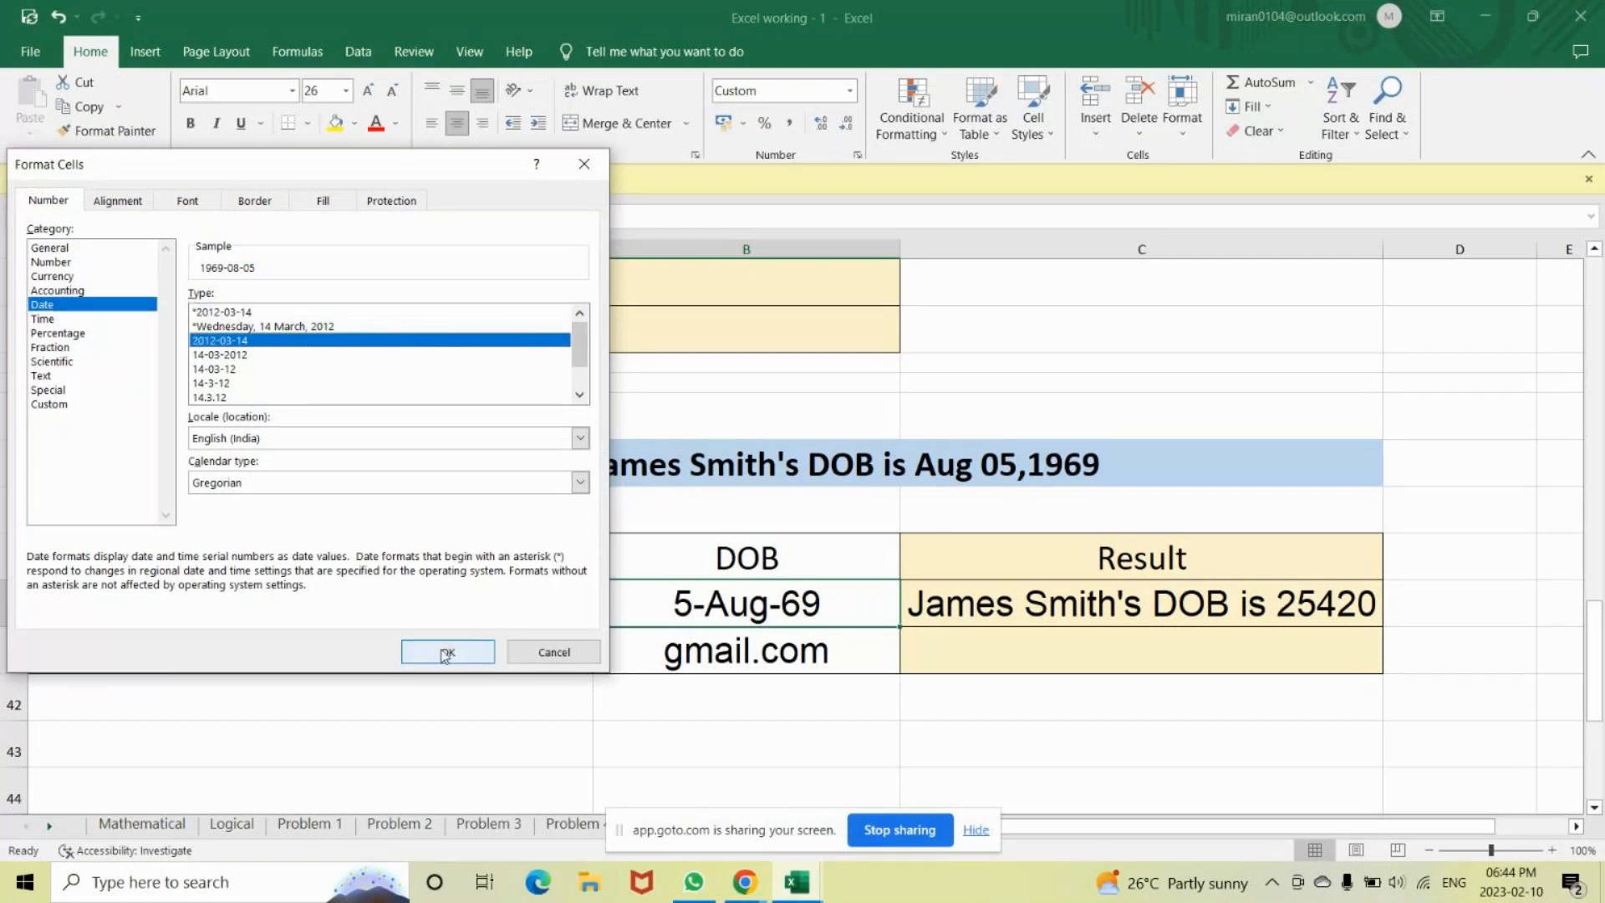
click(446, 652)
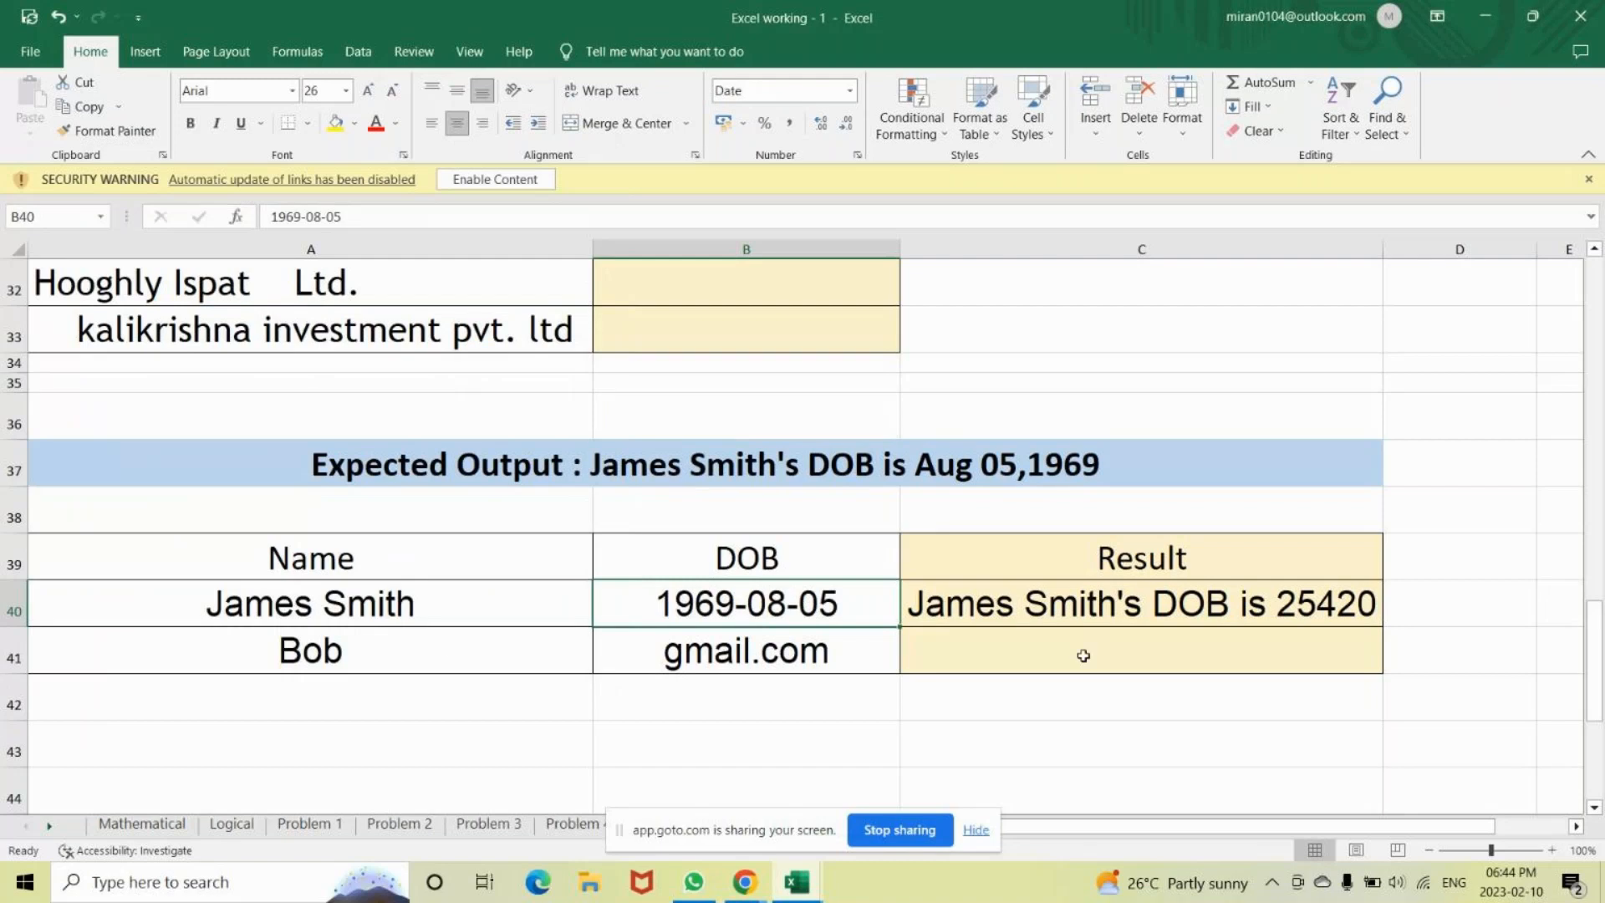
Examine the C40 formula and compare its result with the reformatted date in B40.
click(1082, 595)
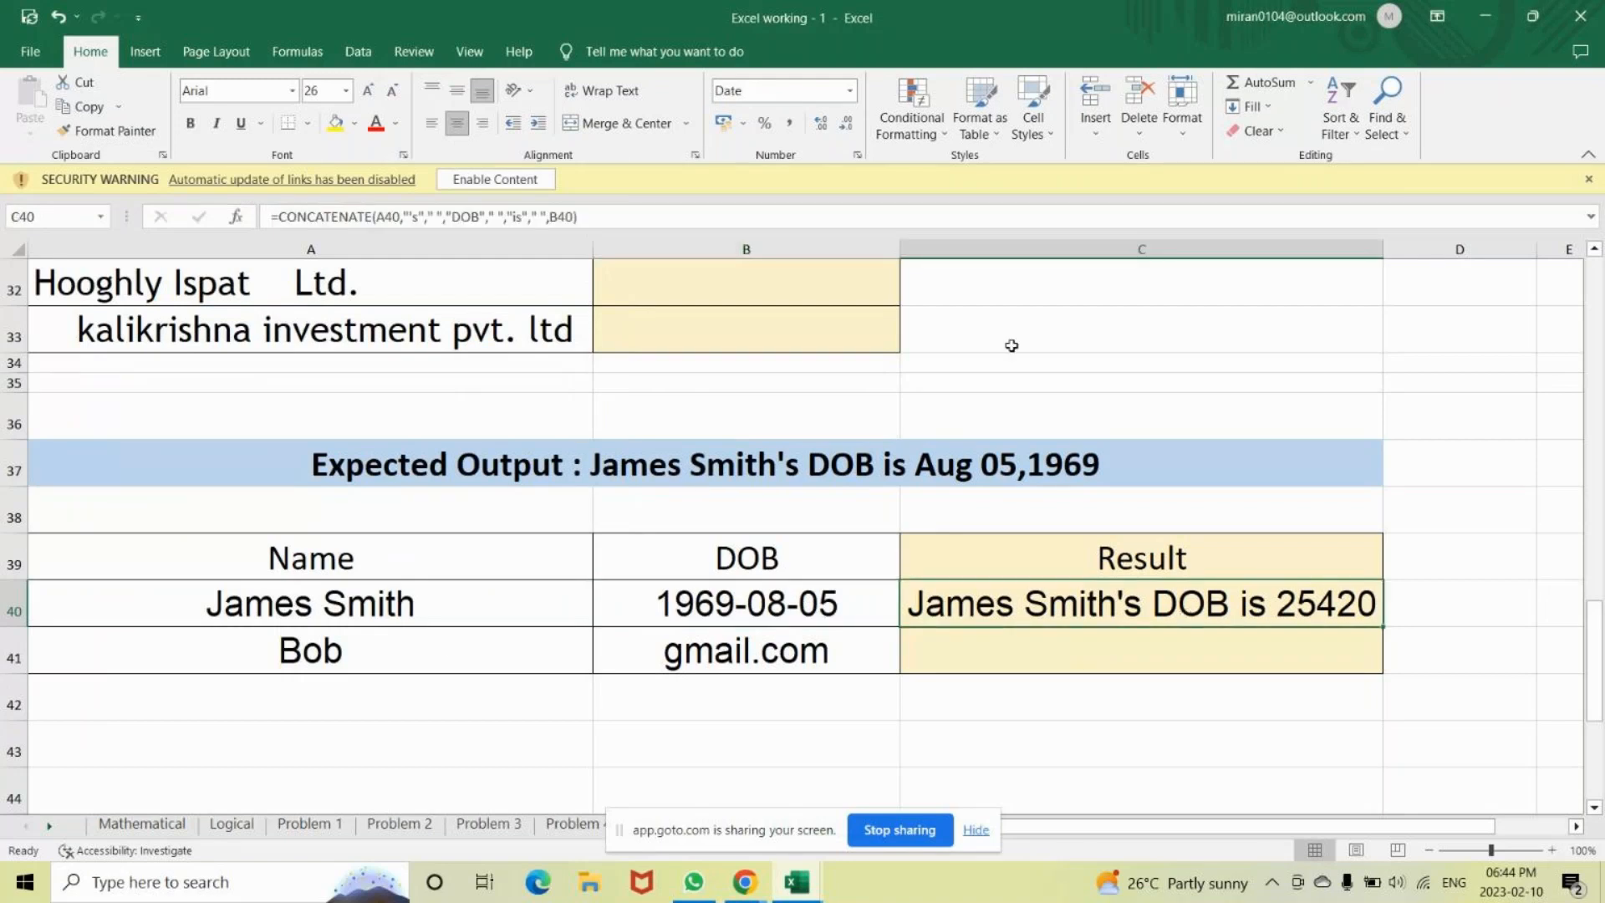
double_click(1308, 608)
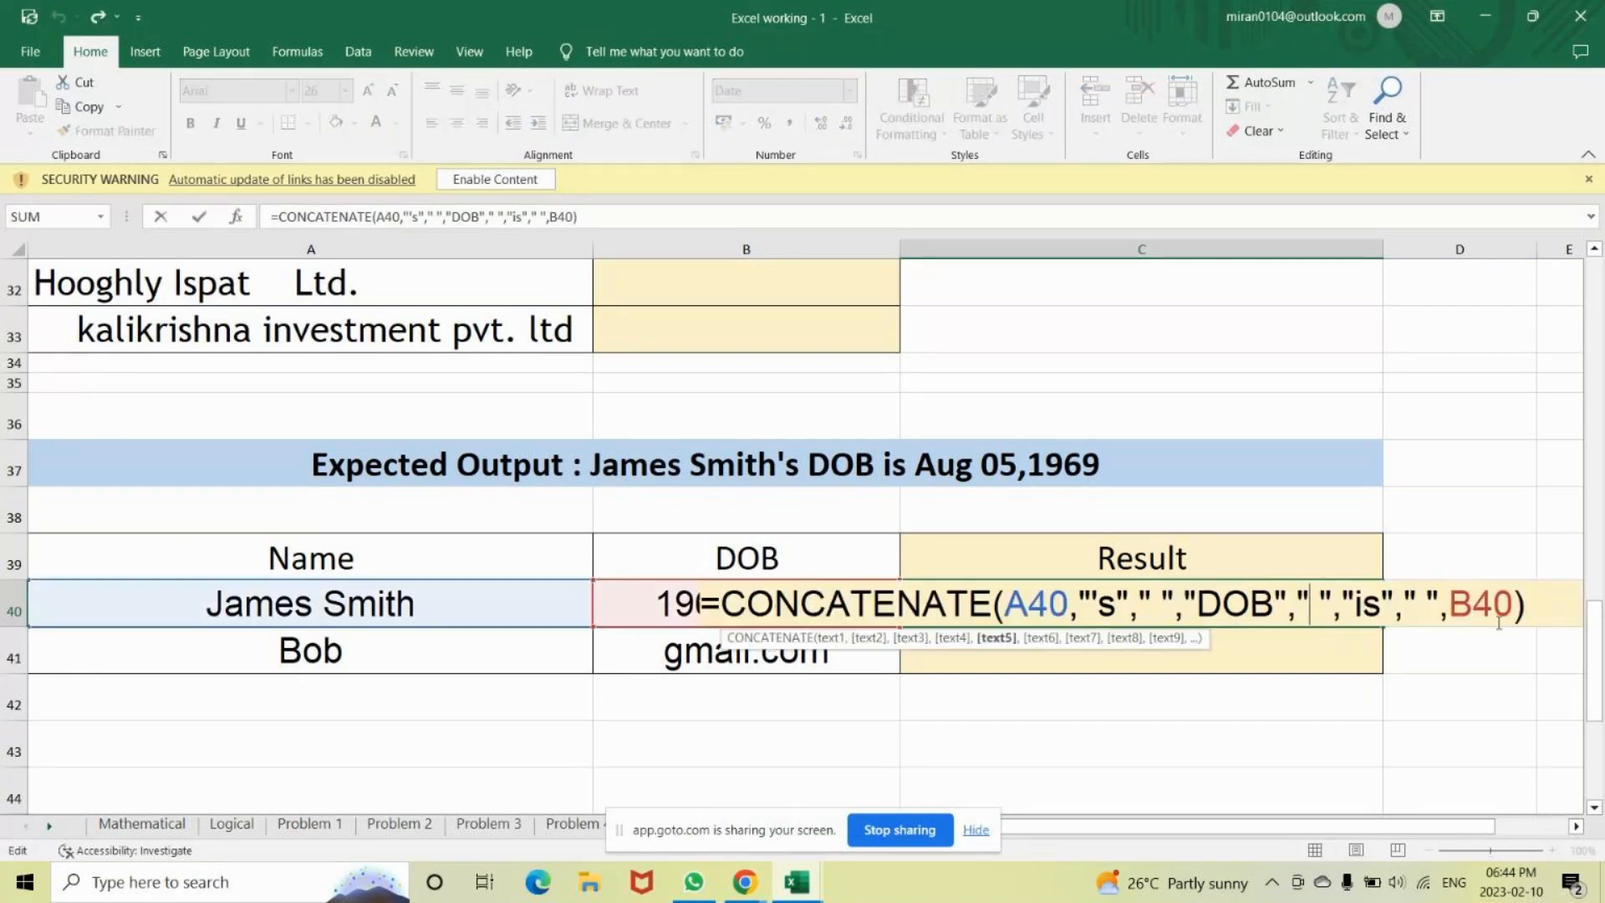
key(Return)
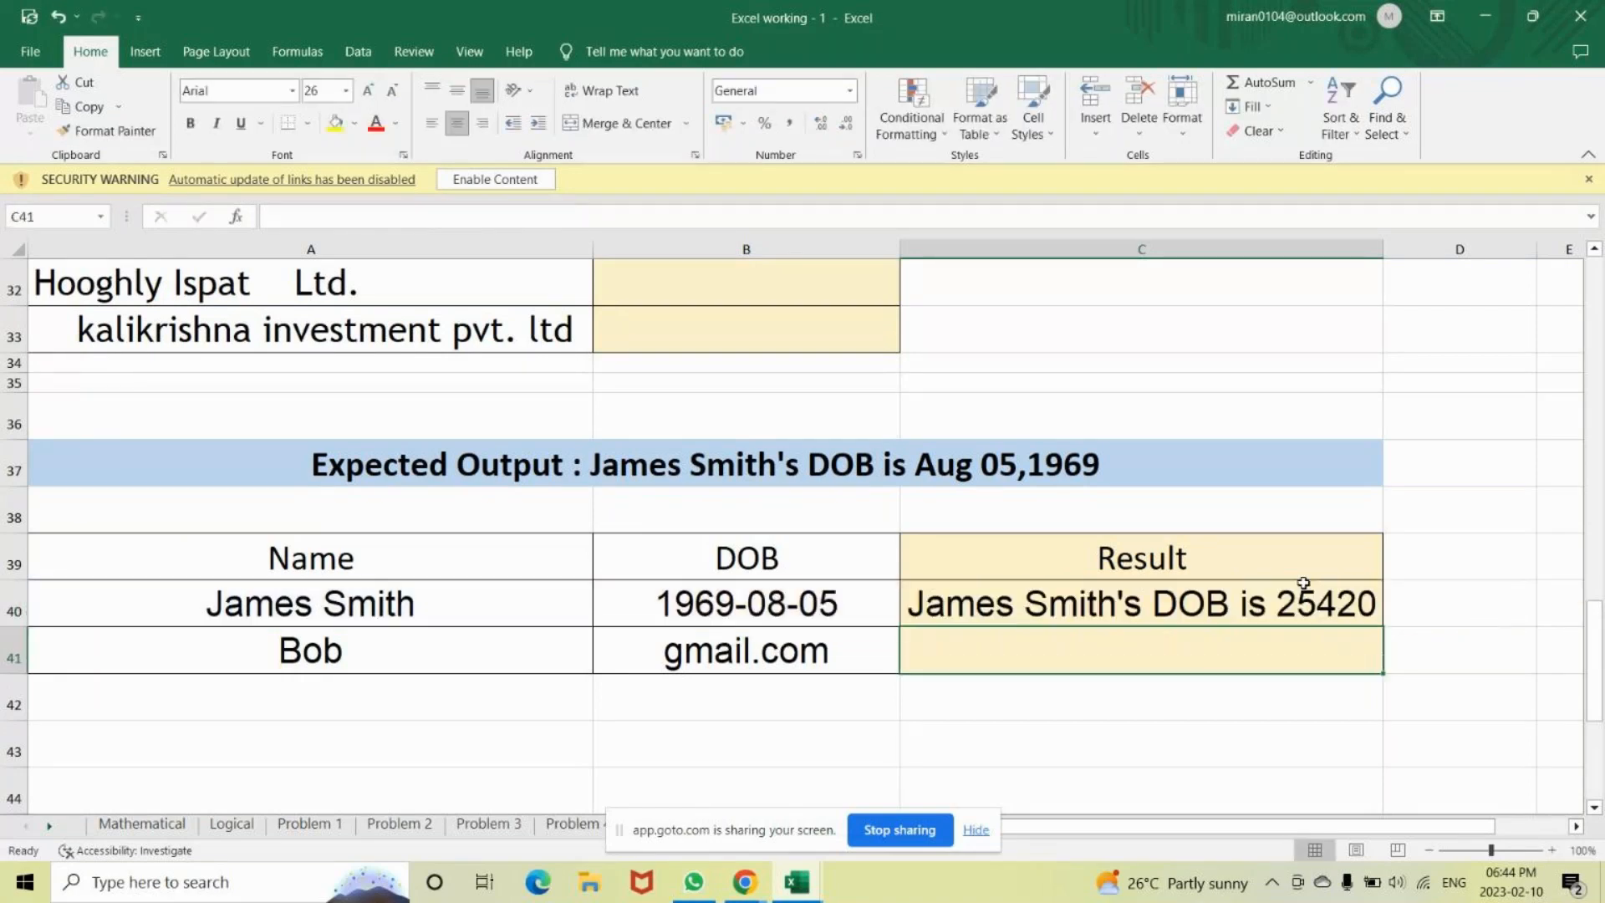
click(1303, 583)
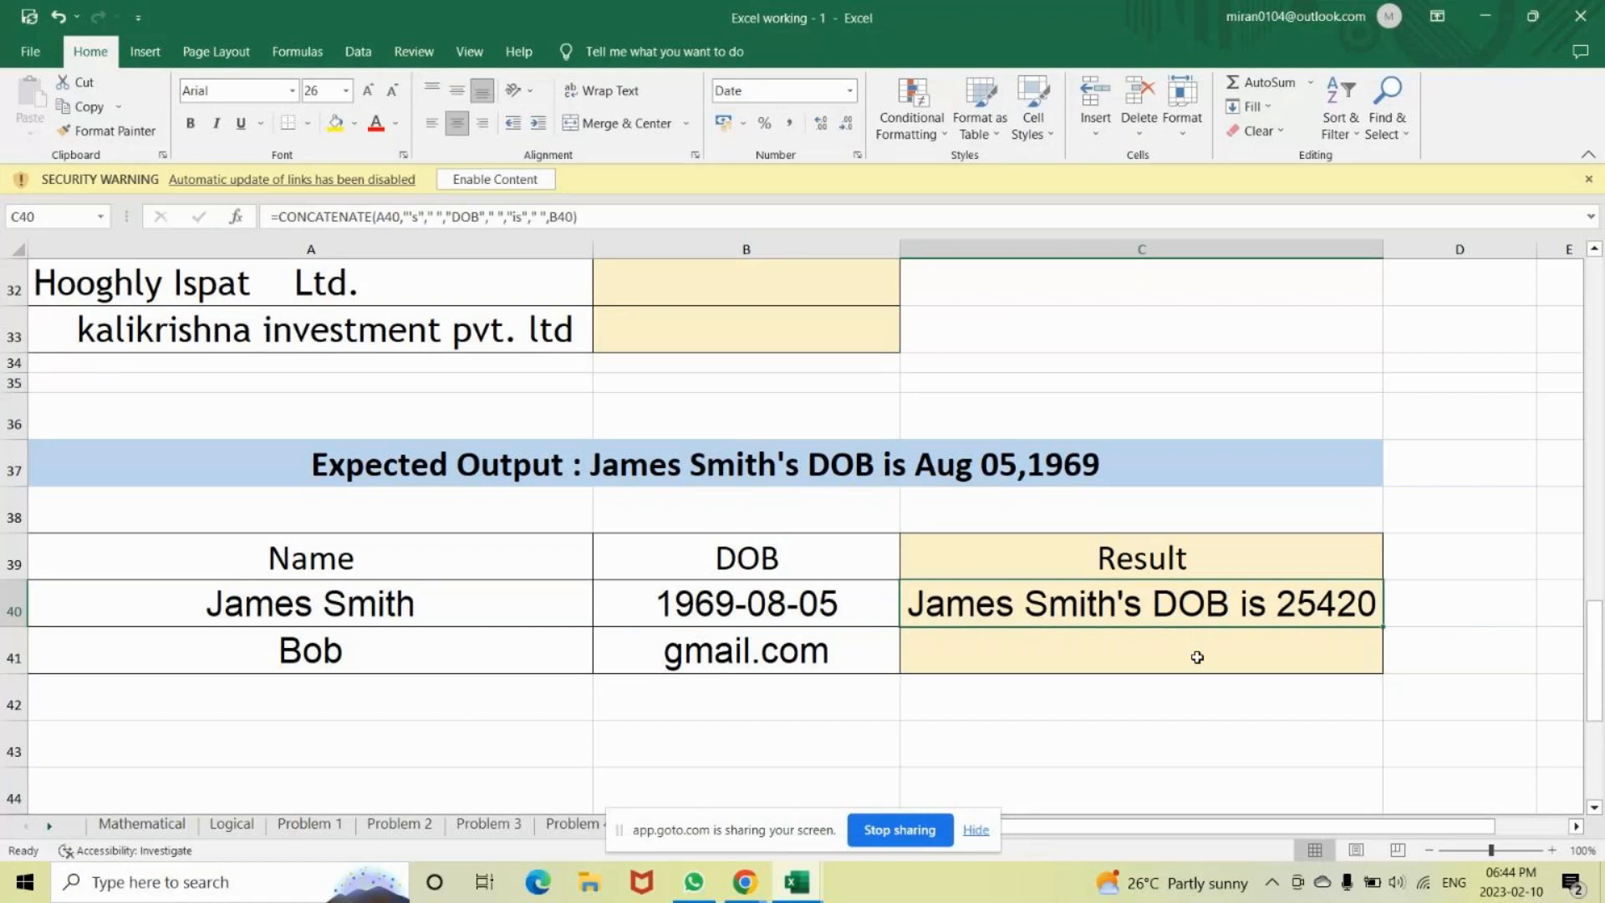
mouse_move(1187, 882)
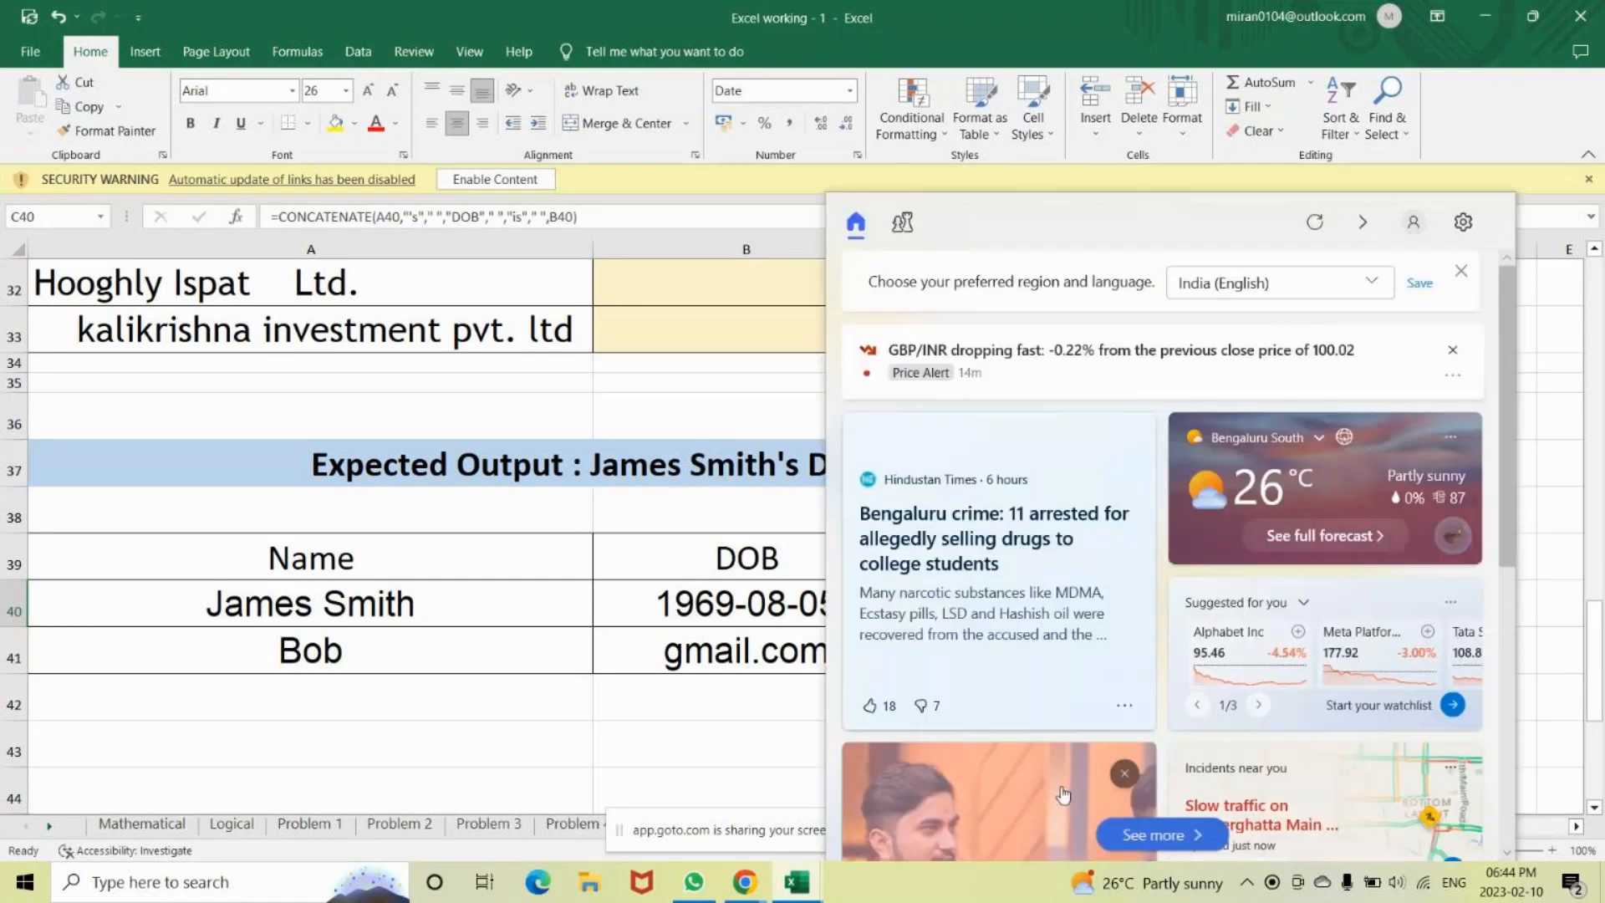
Enter a CONCATENATE formula in C41 that joins A41, "@" and B41.
click(1461, 271)
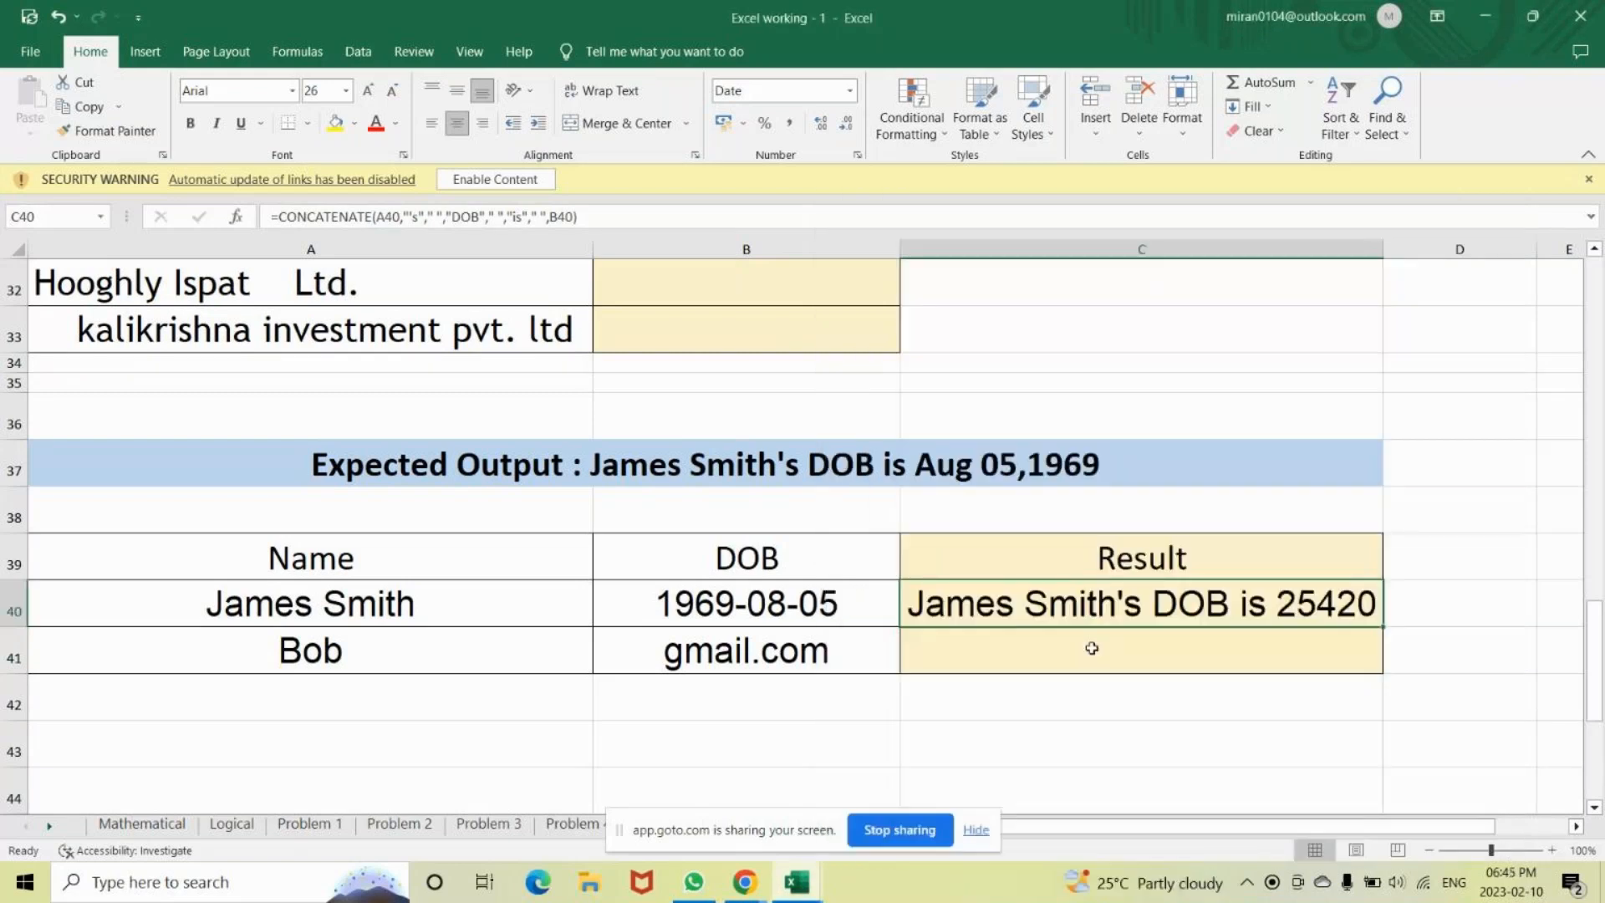
click(1092, 648)
text(=c)
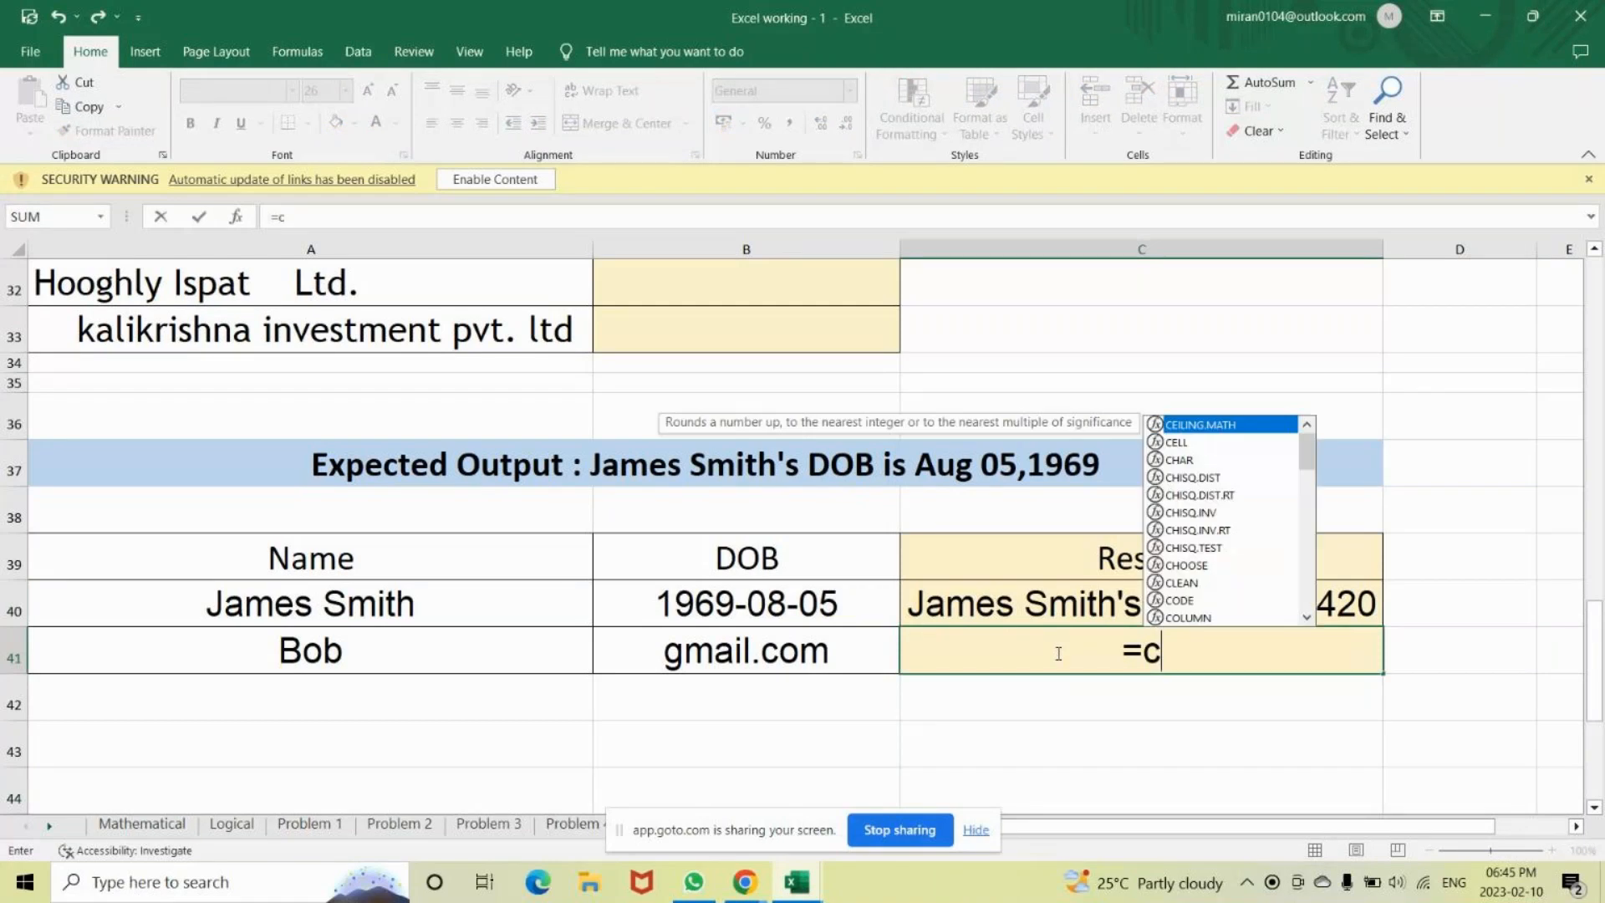
text(oncate)
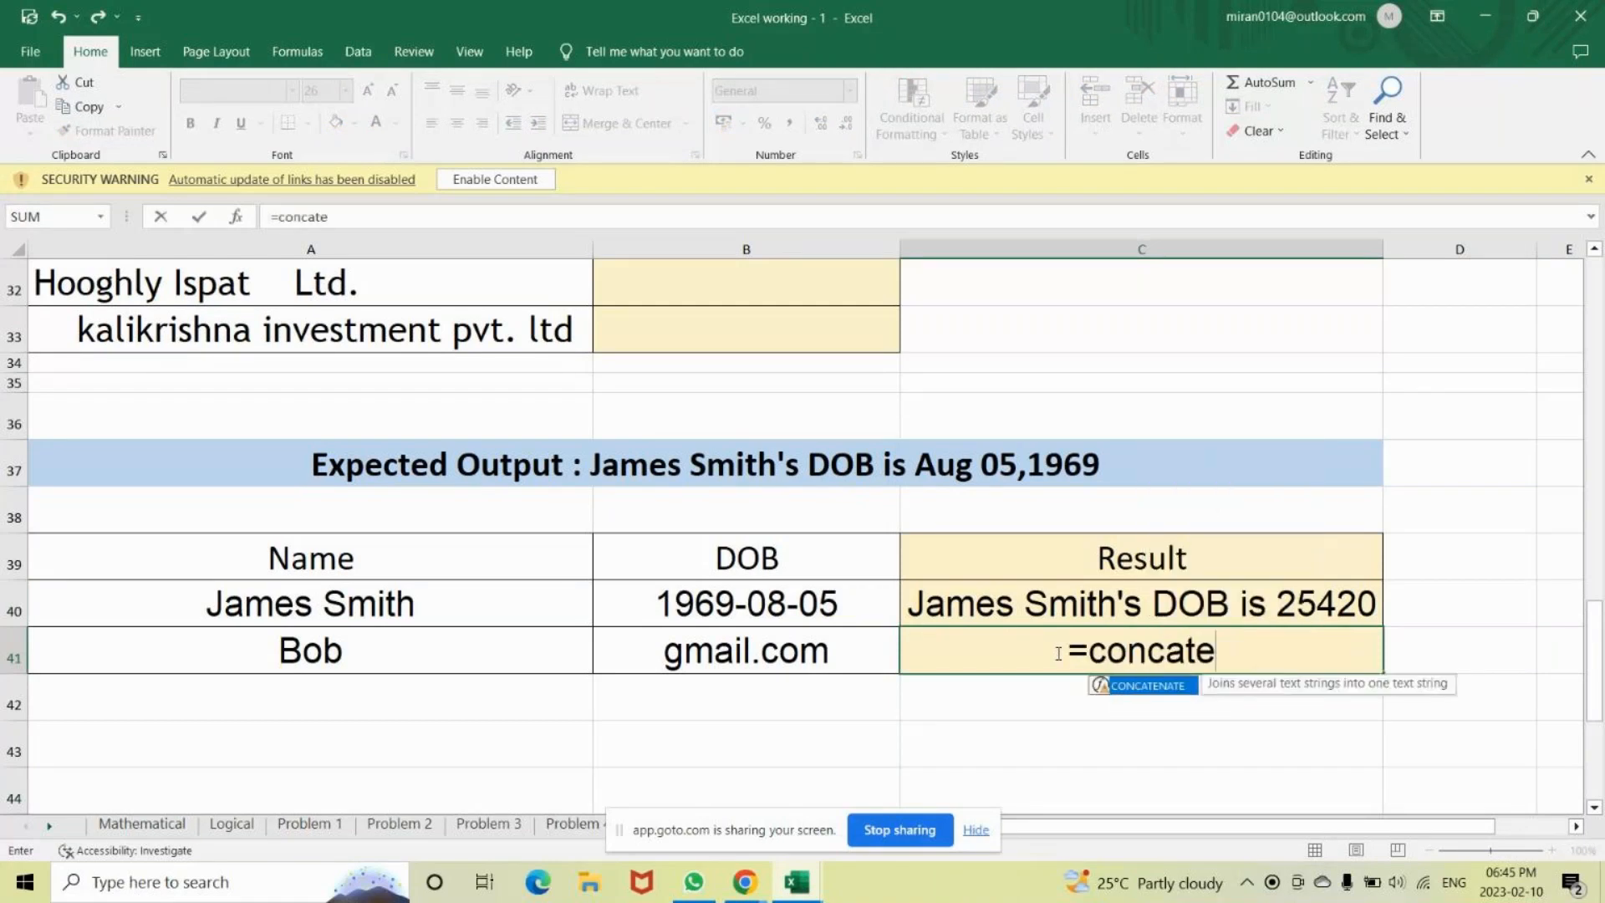
key(Tab)
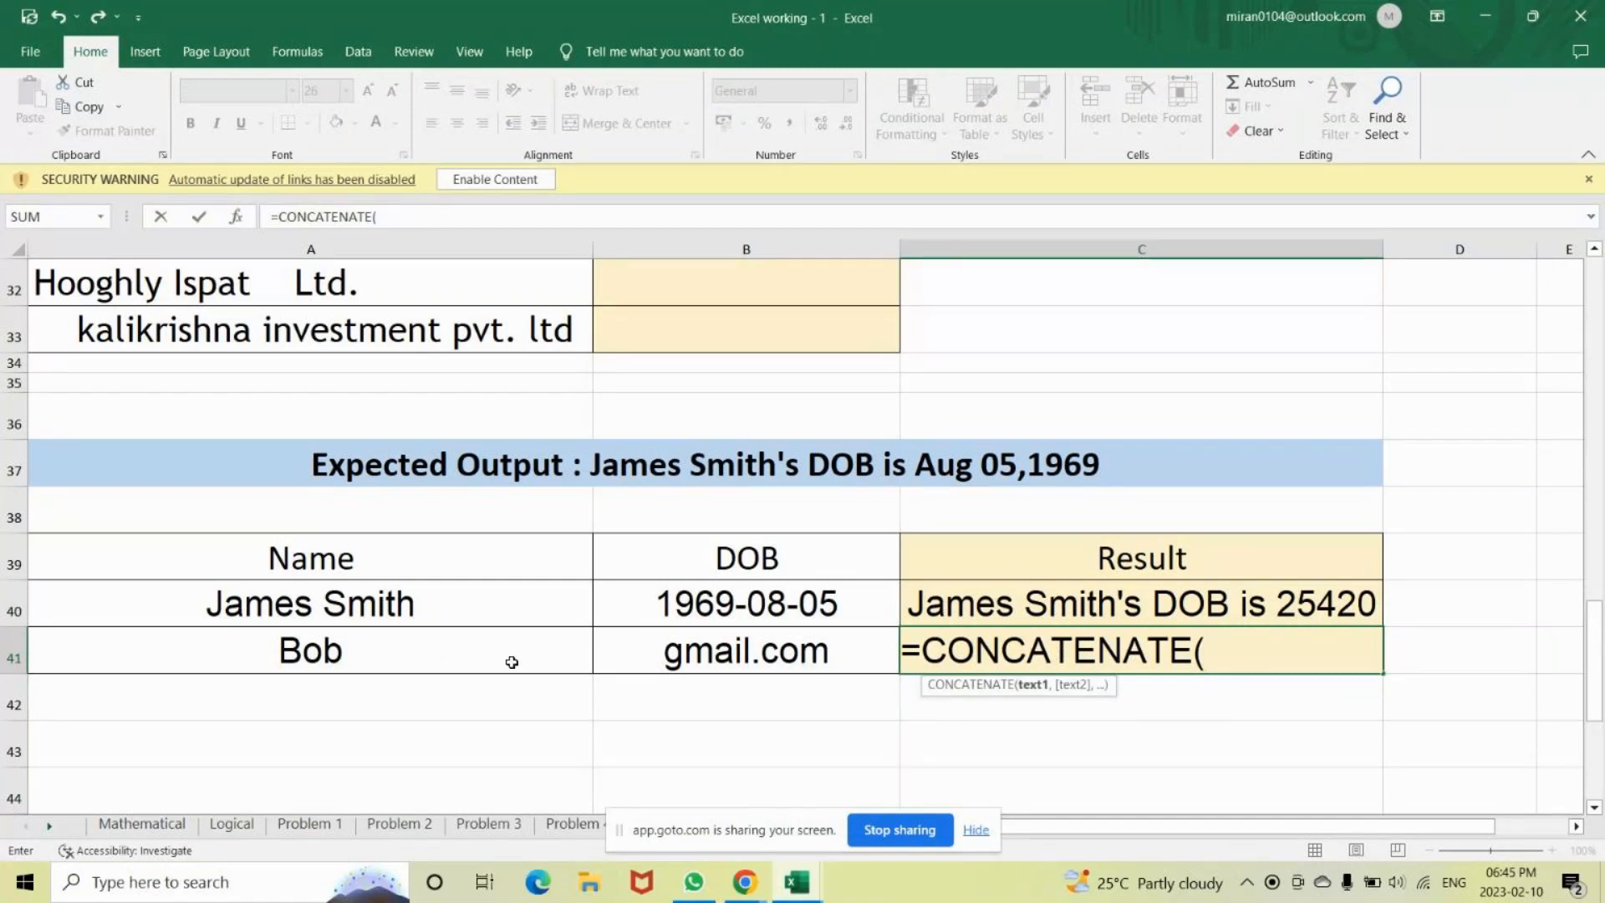
click(433, 652)
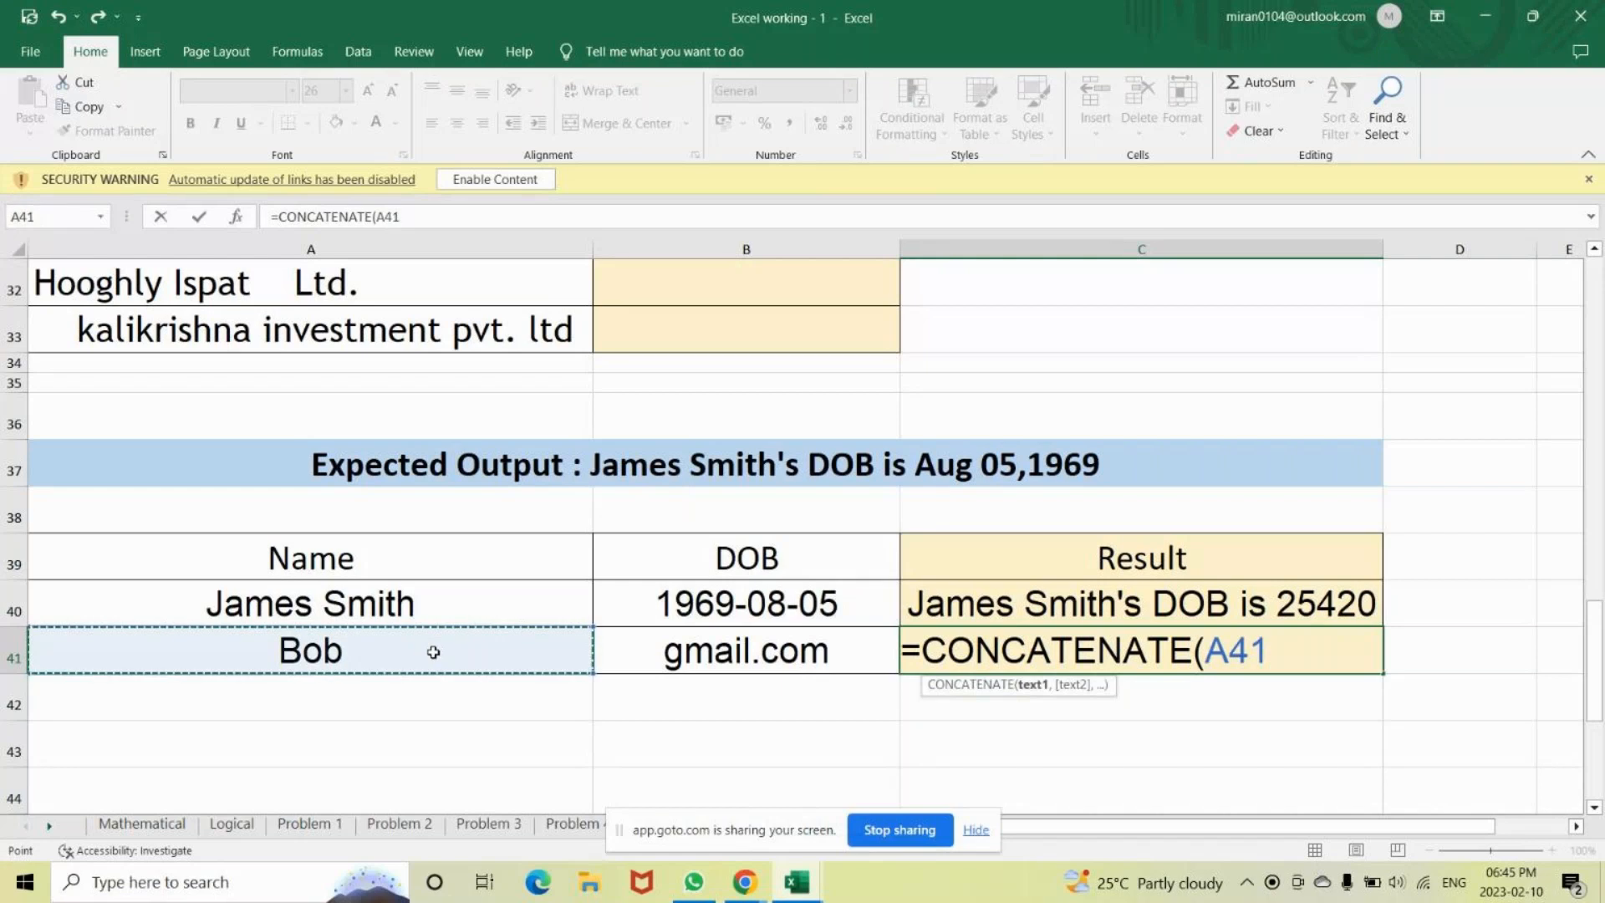
text(,)
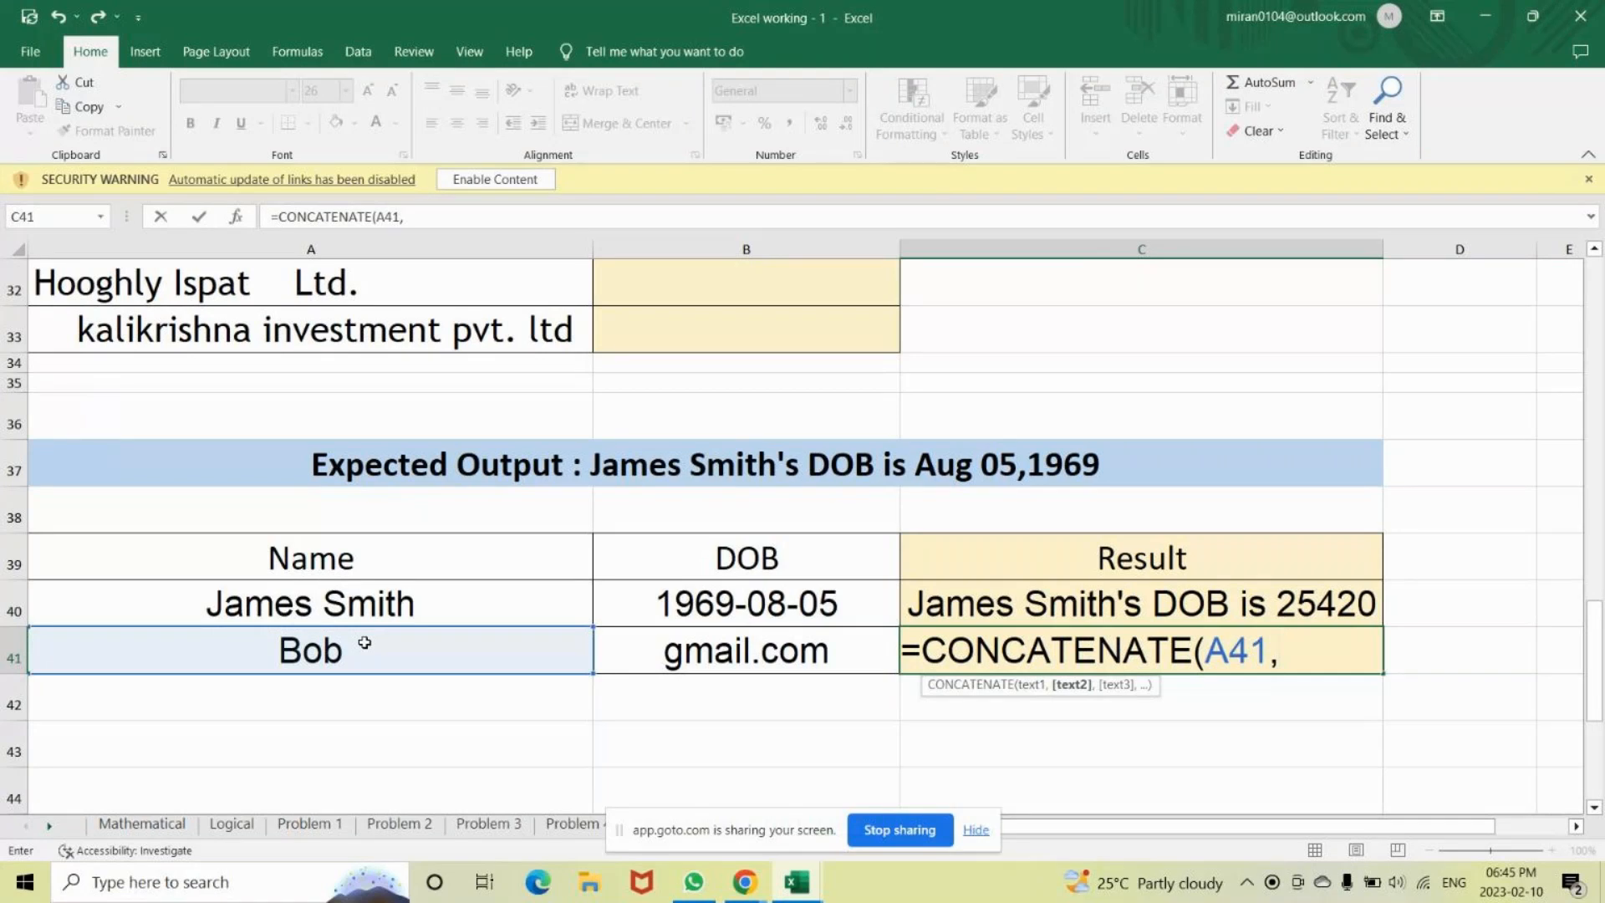
text("@",)
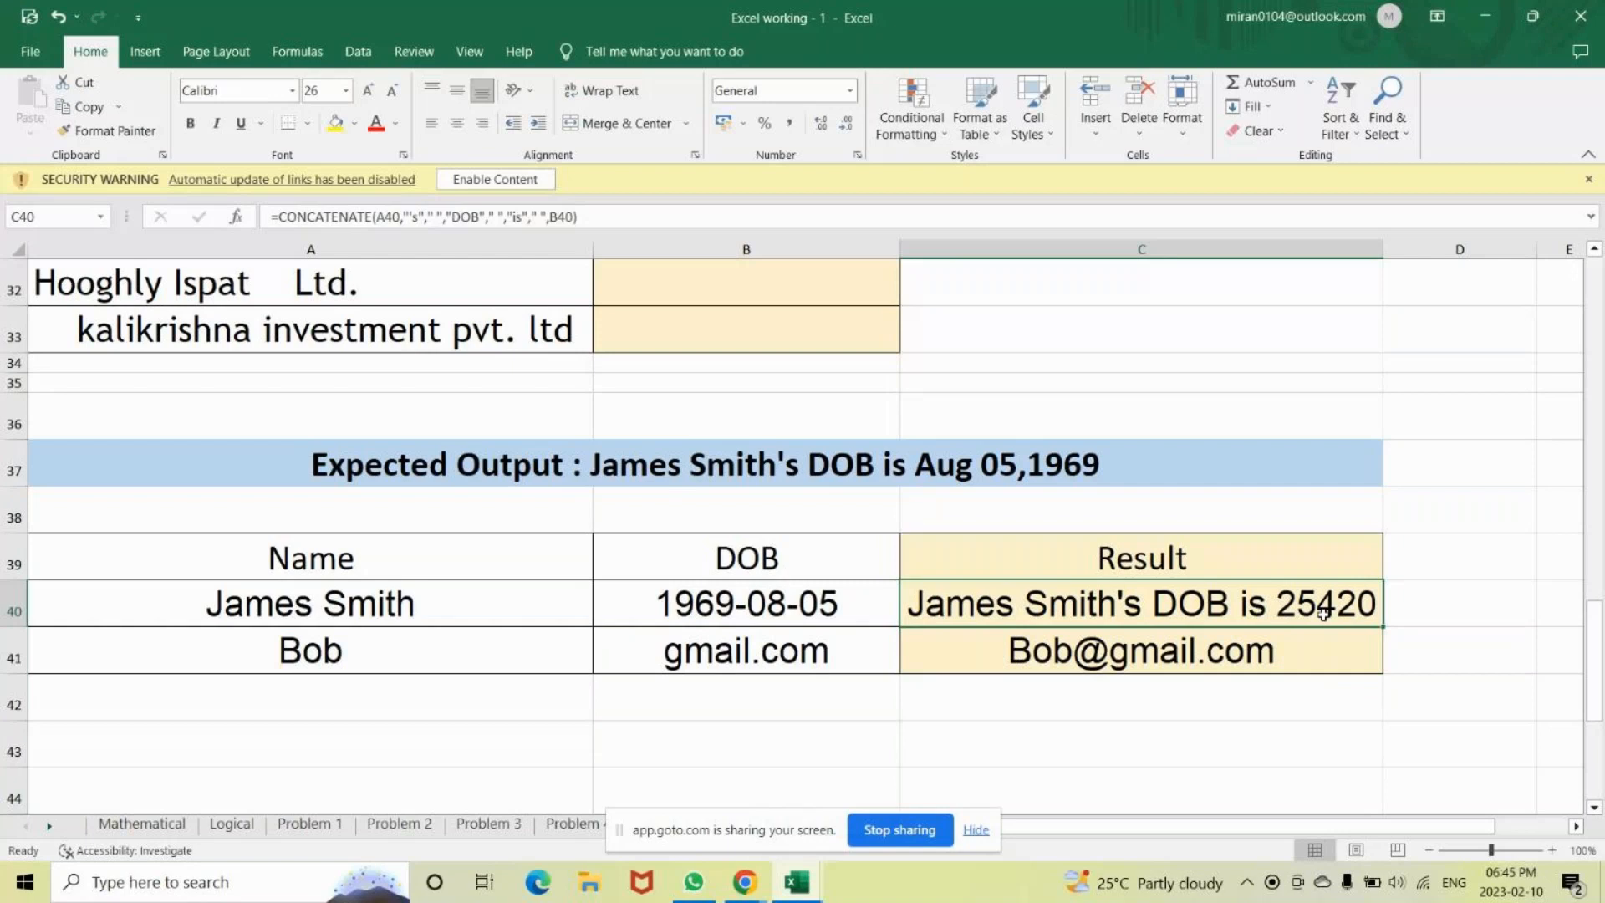
Try to format the C40 result with the custom date codes [$-en-IN,1]dddd, d mmmm, yyyy and [$-en-IN]dddd, d mmmm, yyyy.
double_click(1323, 614)
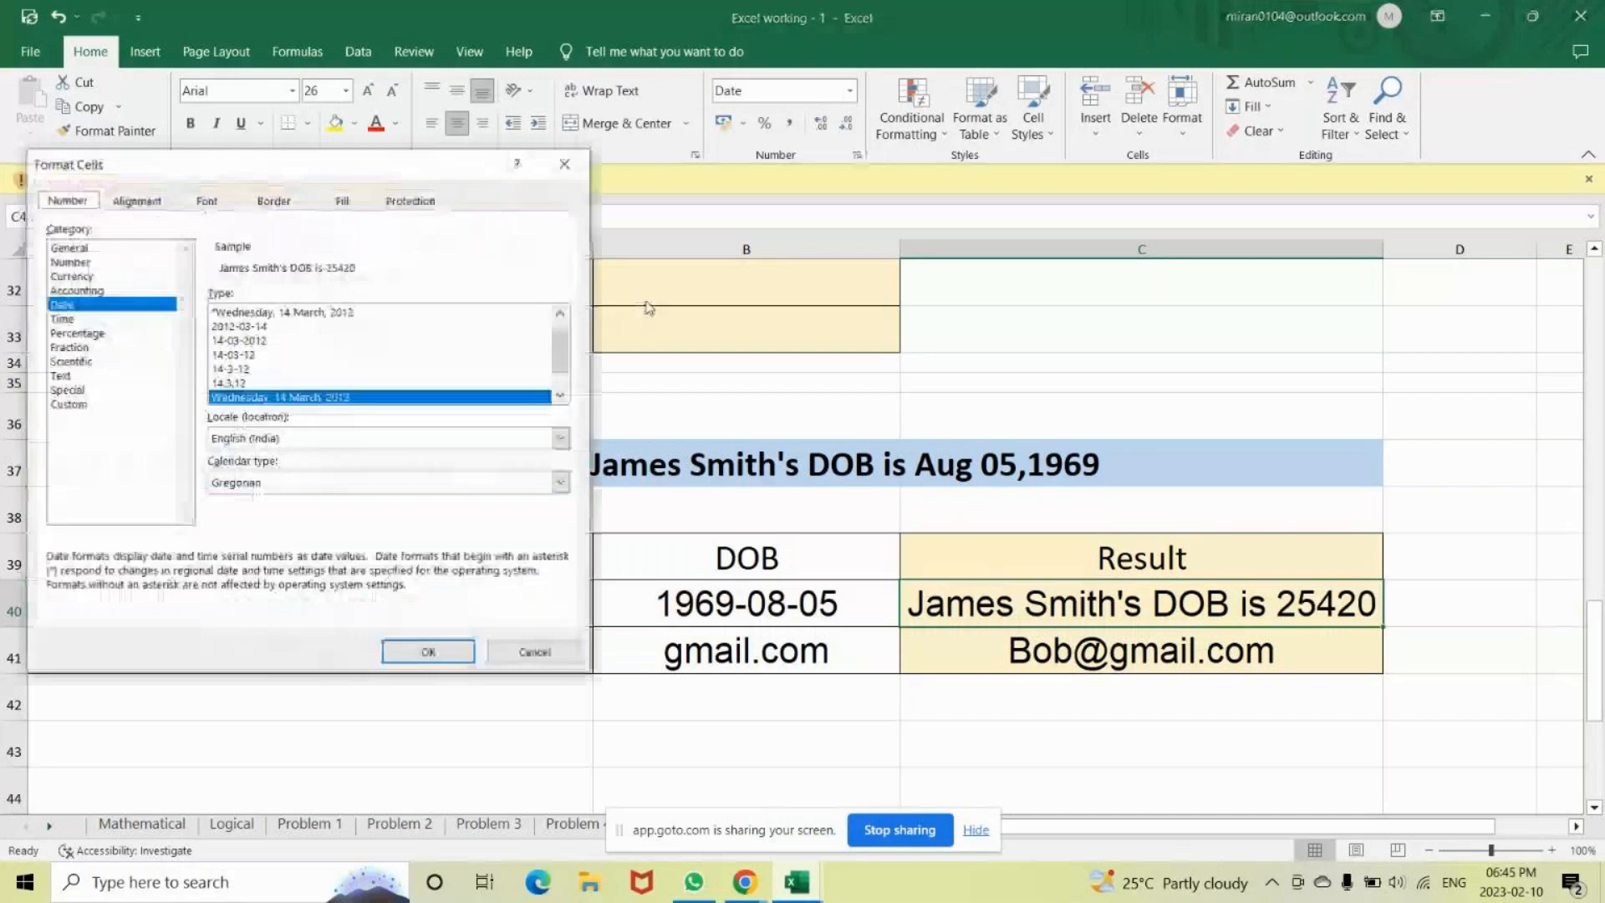
click(69, 405)
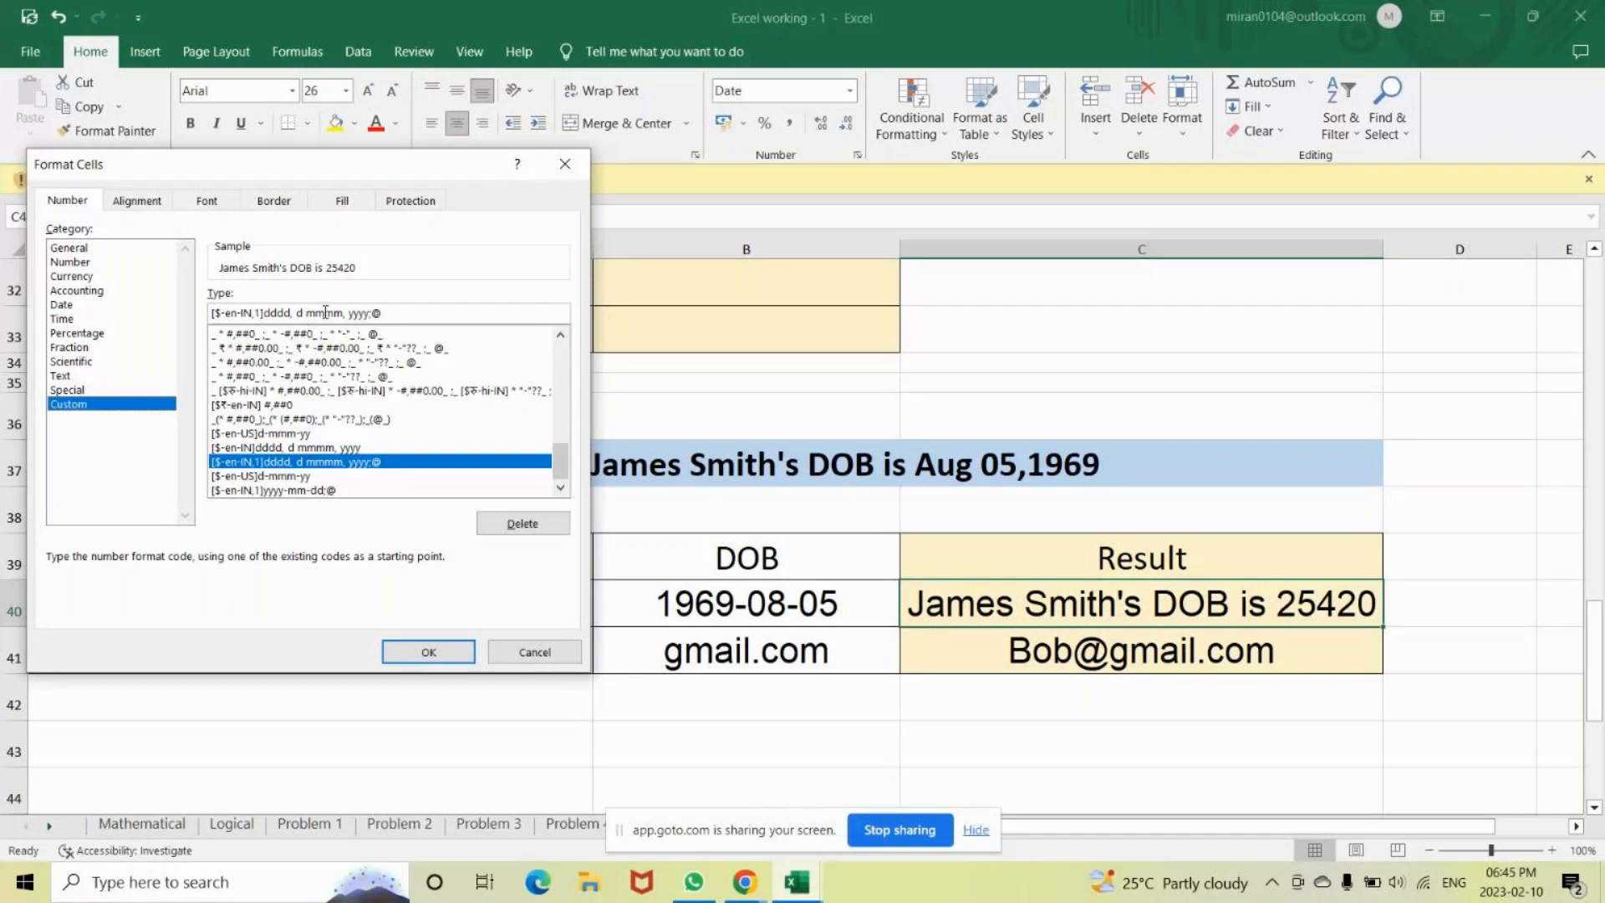
click(394, 312)
key(BackSpace)
key(BackSpace)
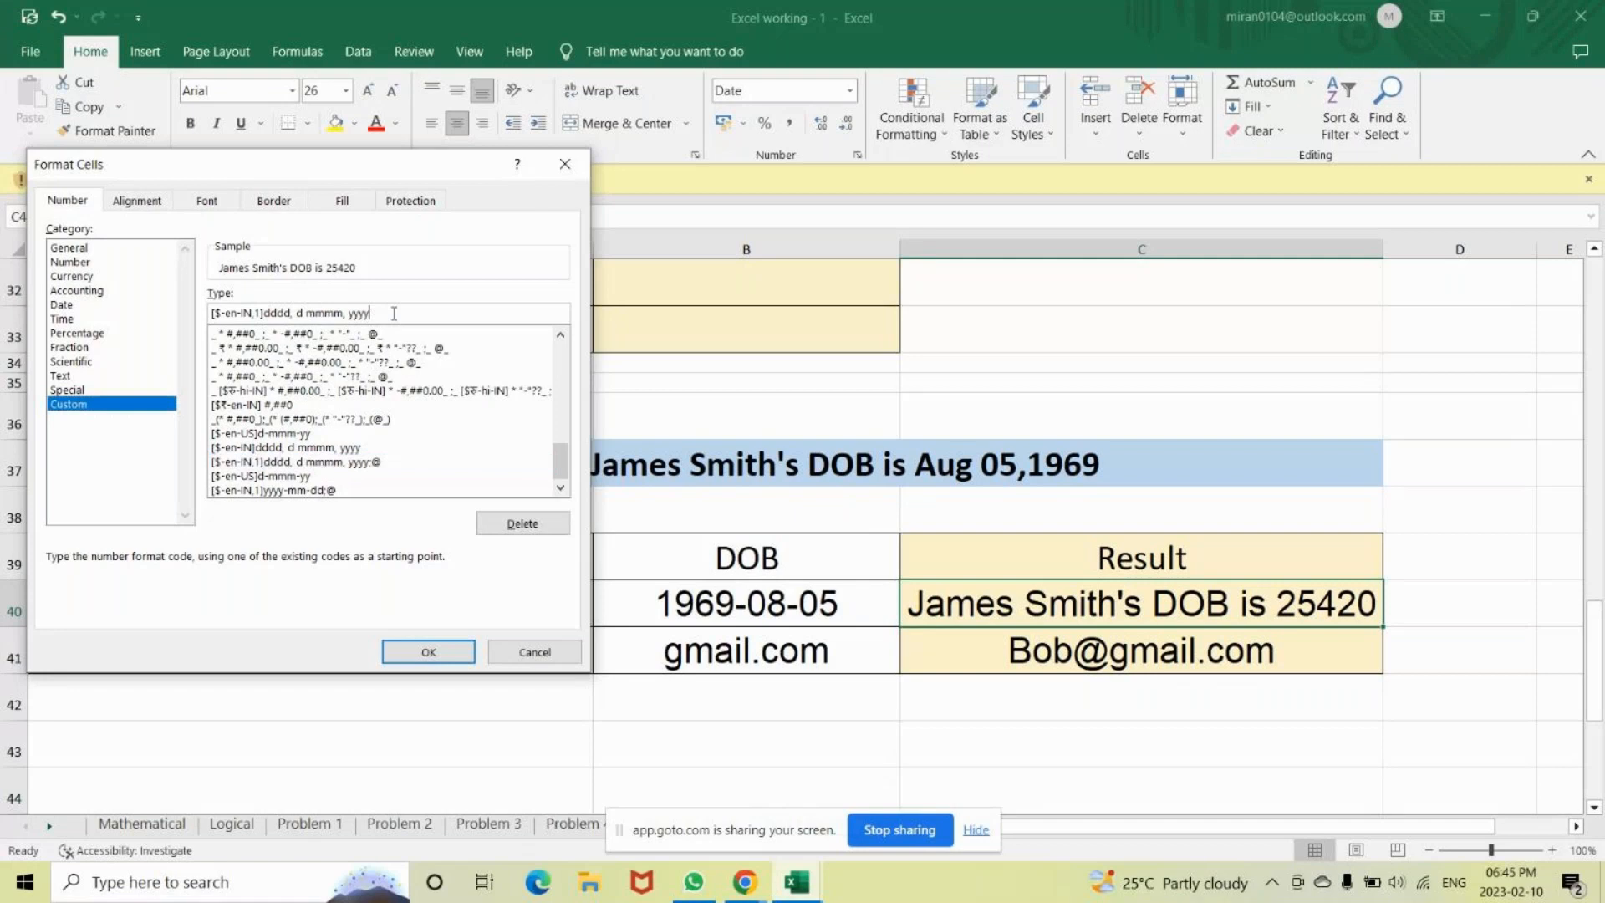
key(Return)
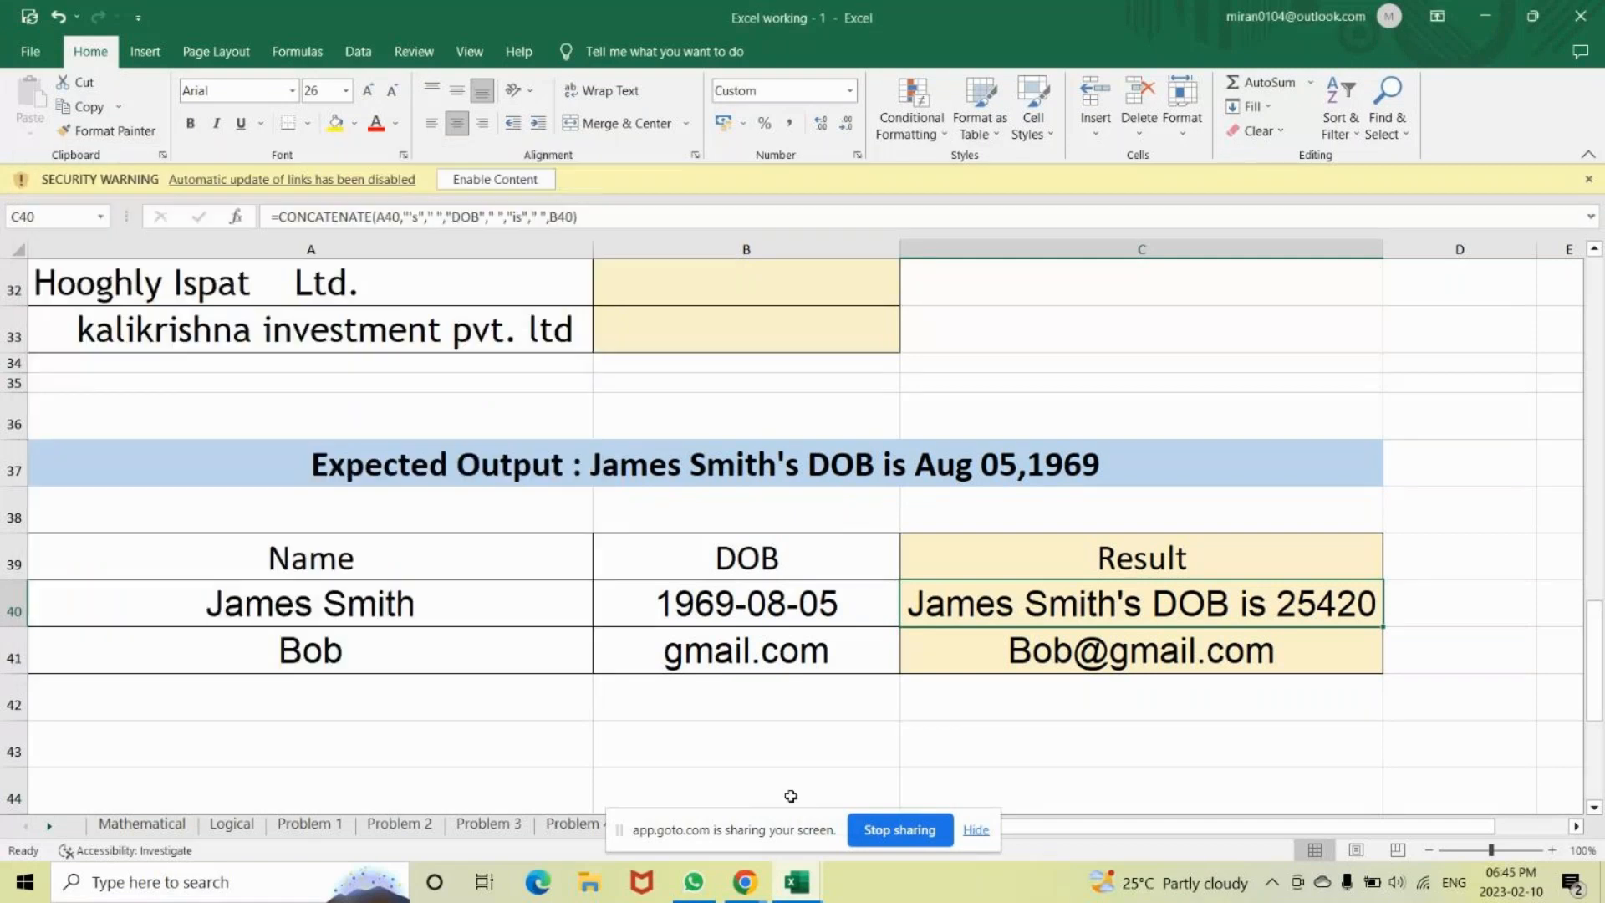
click(858, 156)
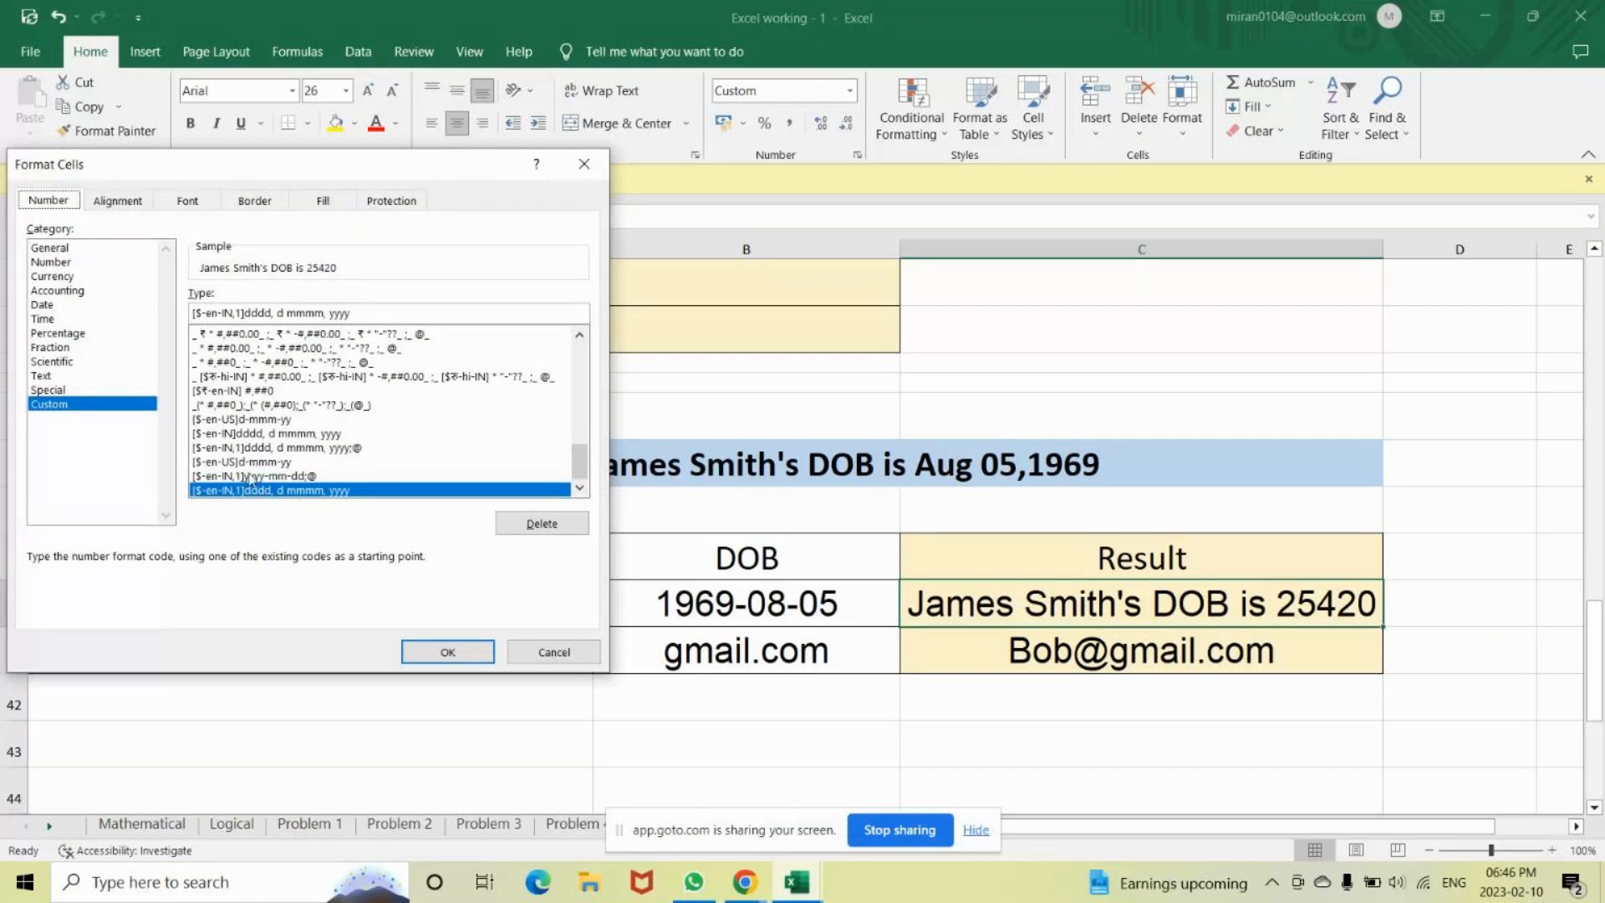
double_click(278, 436)
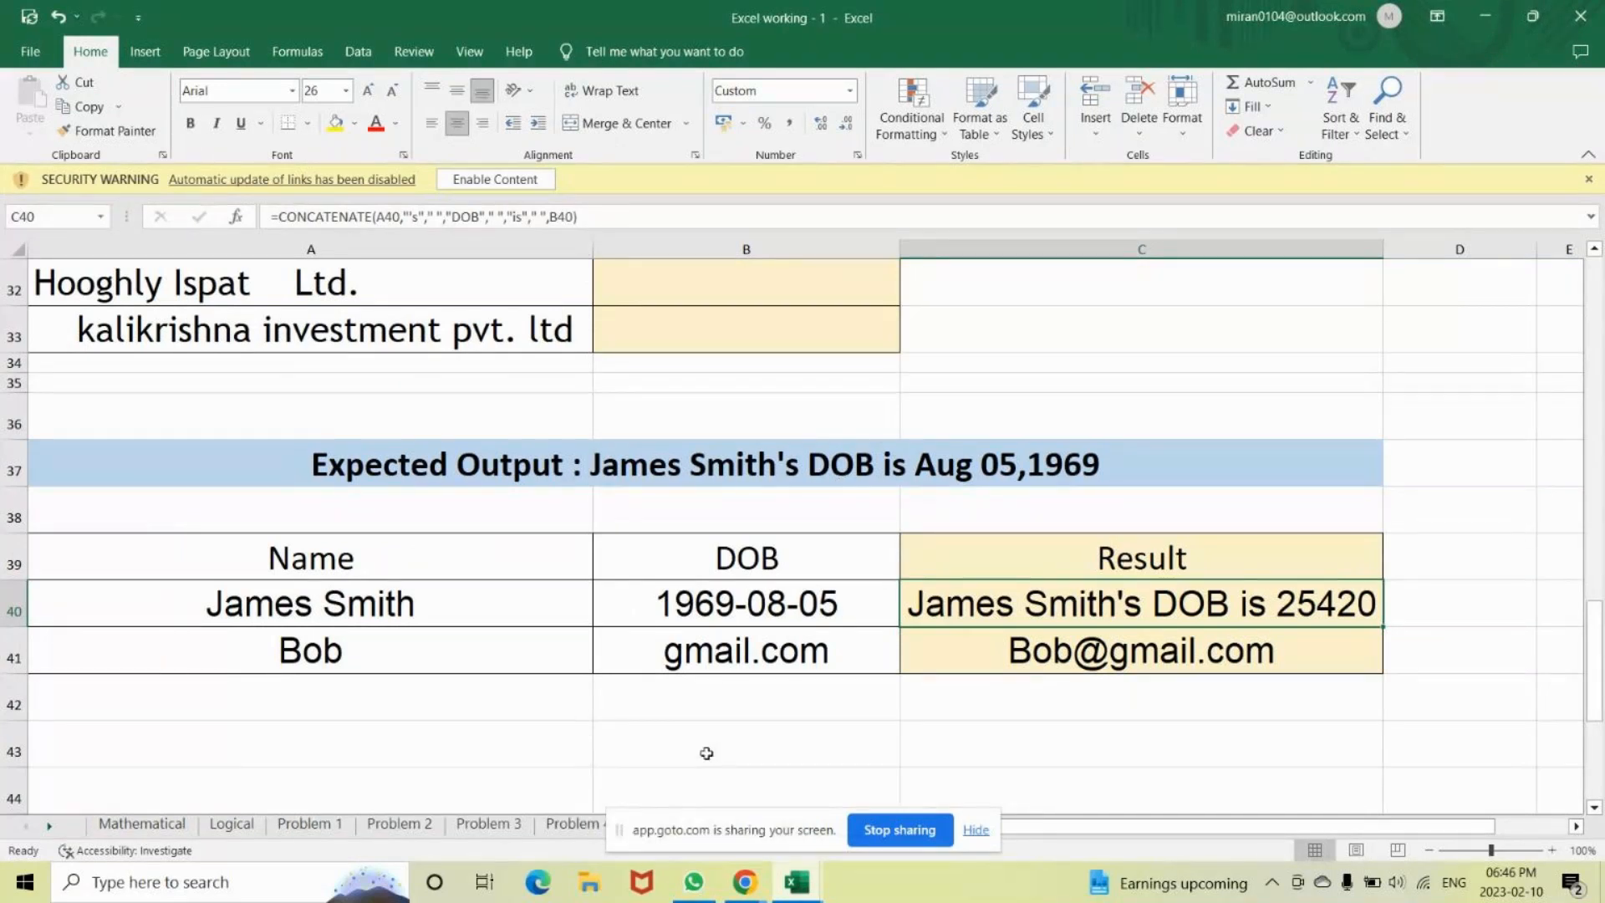
Mute the microphone in the GoTo meeting and return to the Excel working - 1 workbook.
click(803, 840)
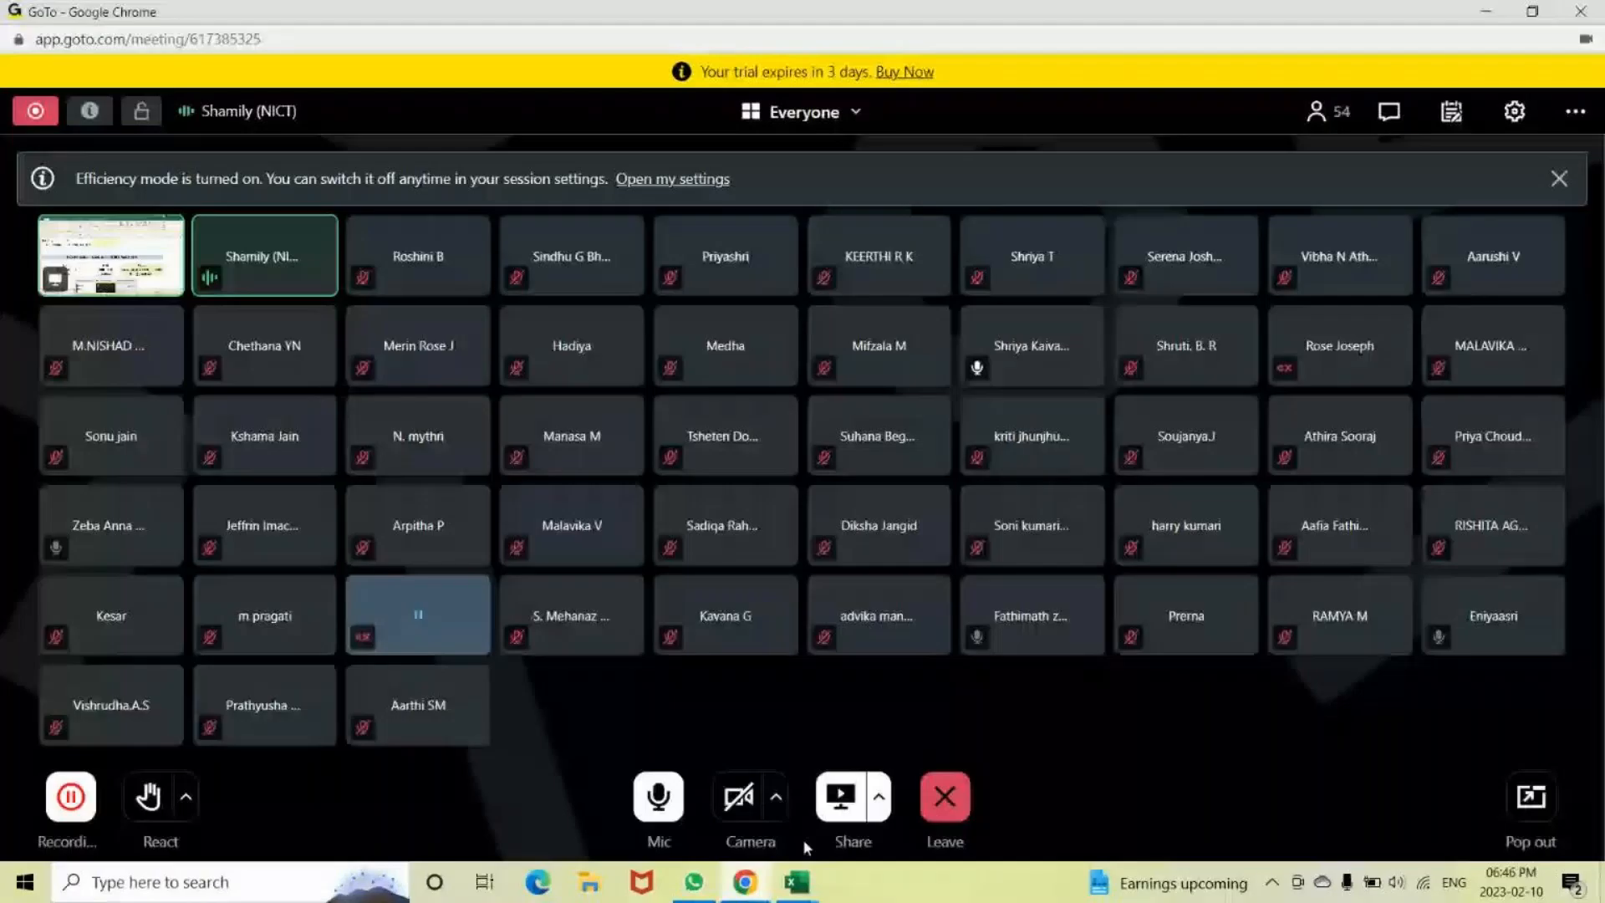
click(657, 797)
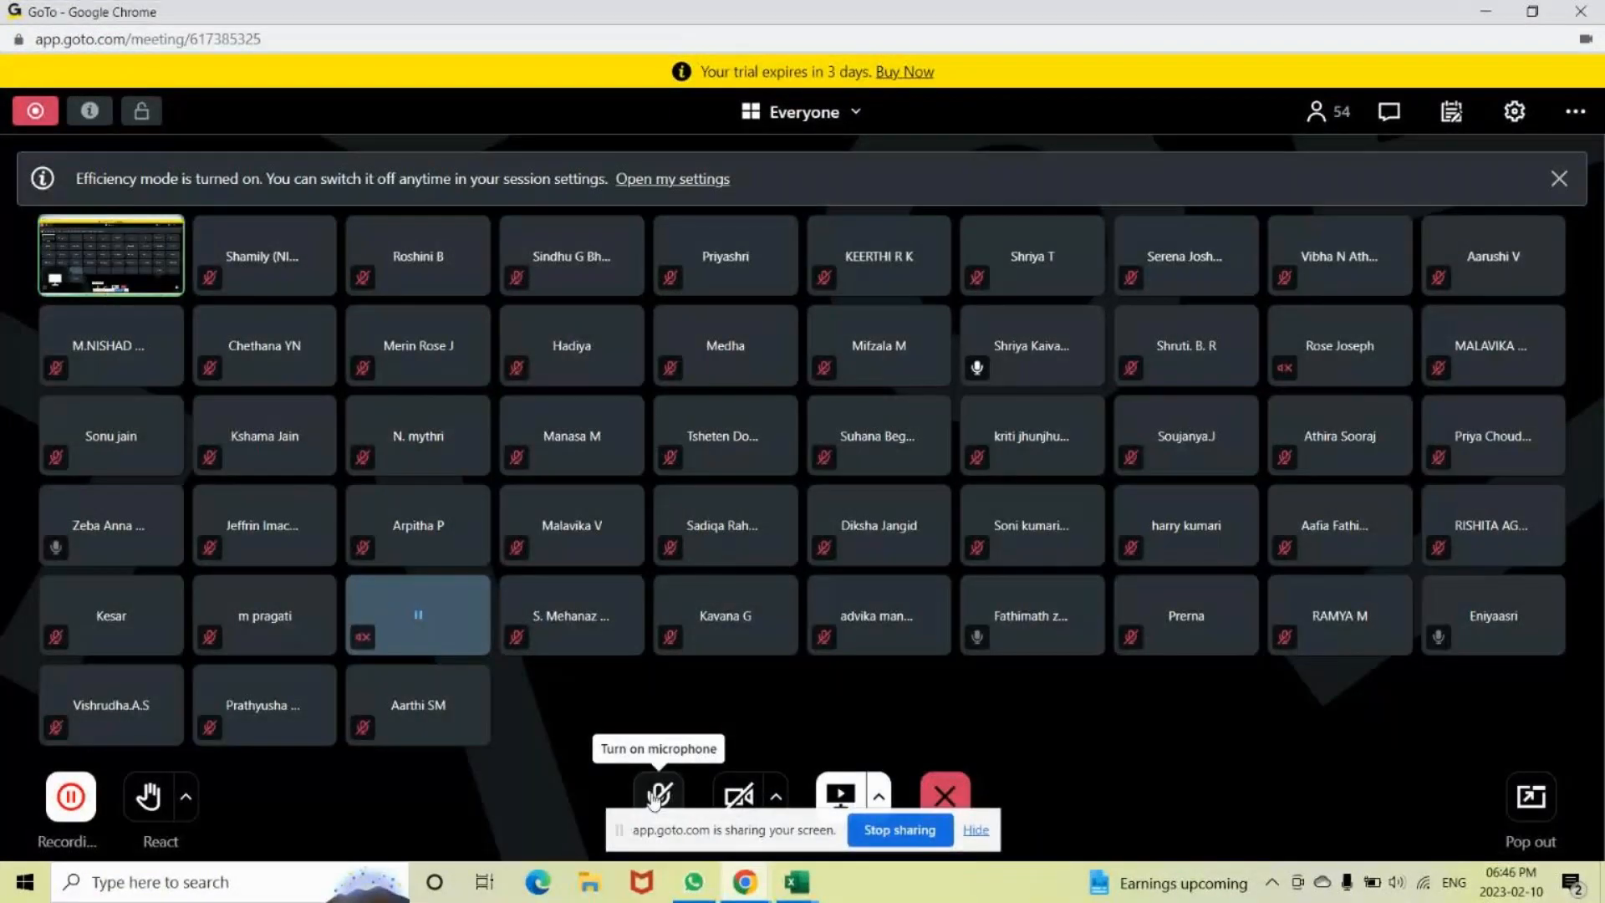
click(788, 888)
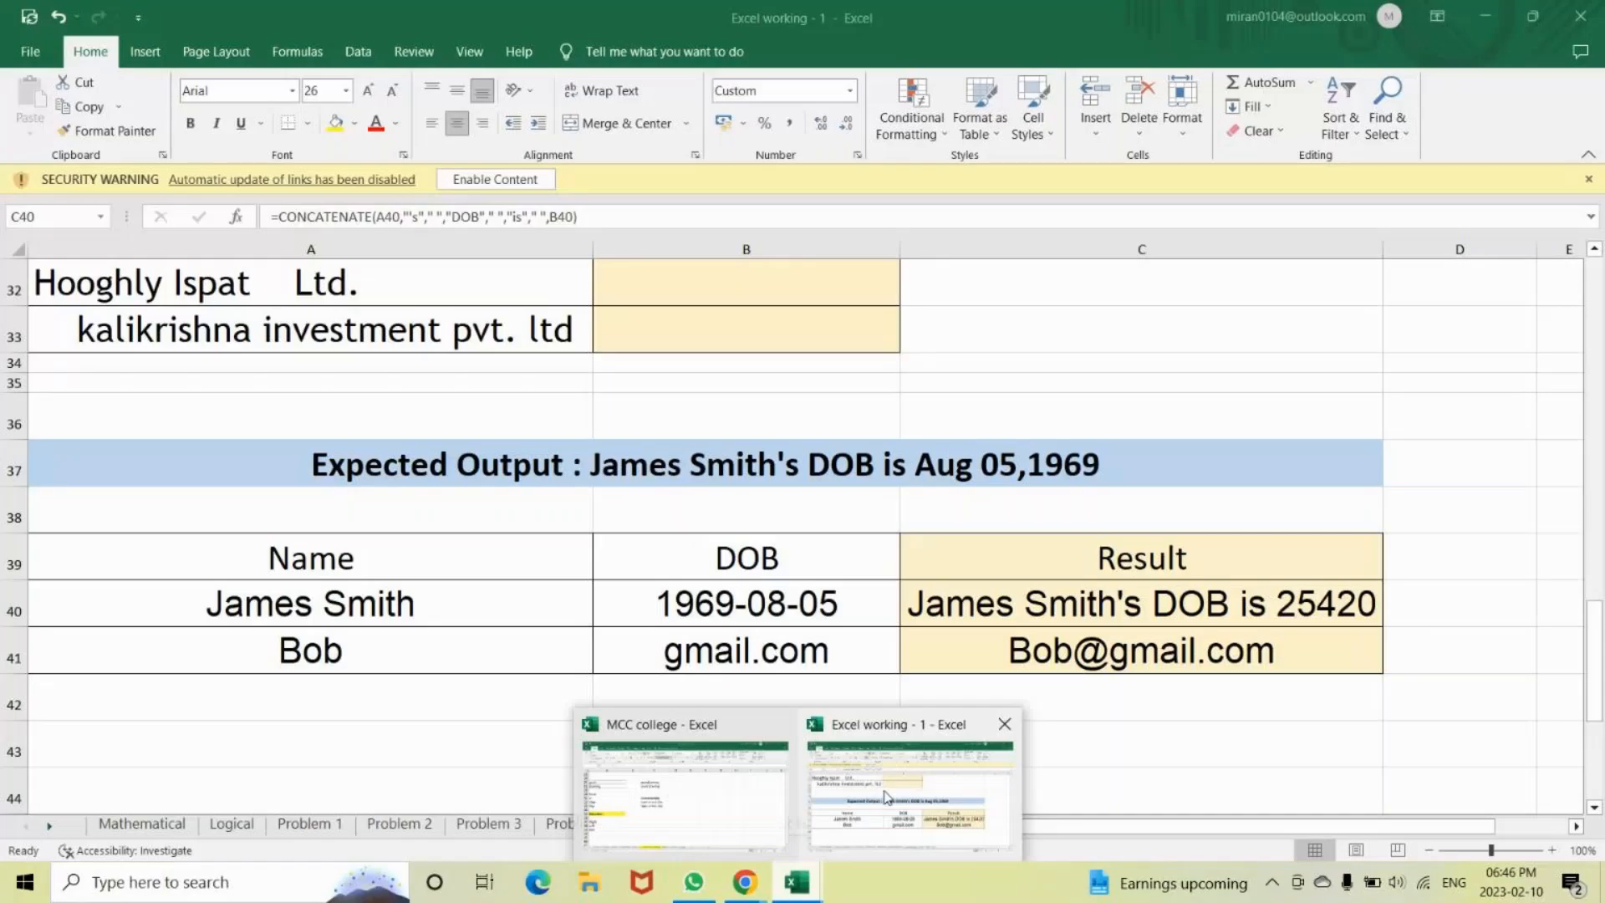
click(910, 794)
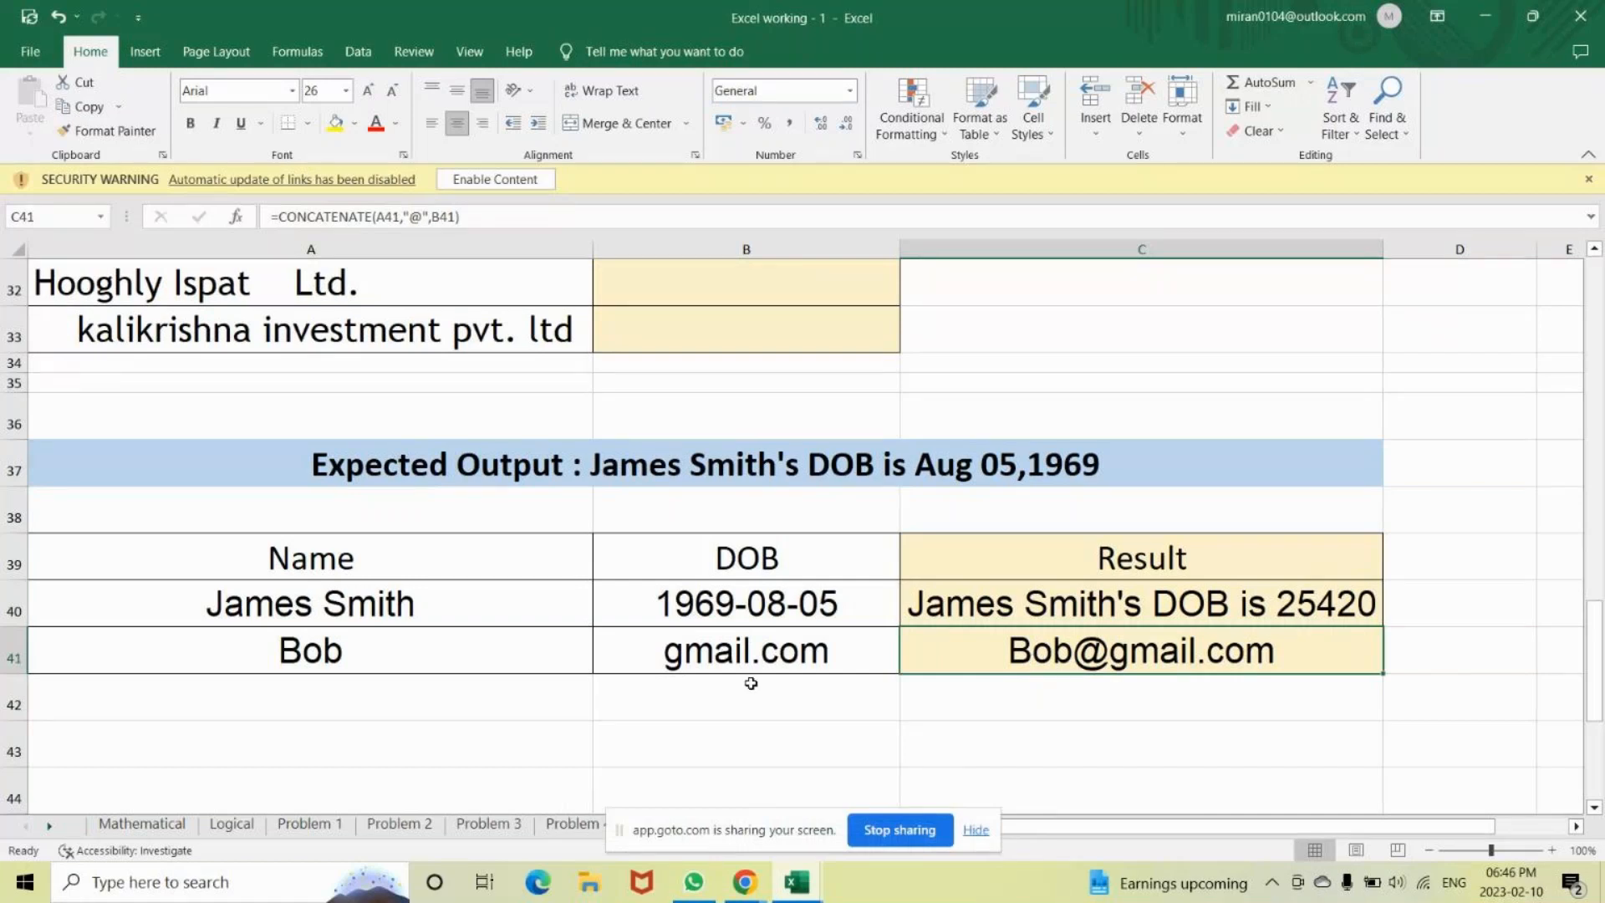
Inspect the arguments of the C40 CONCATENATE formula, including the B40 date reference, without changing them.
click(918, 602)
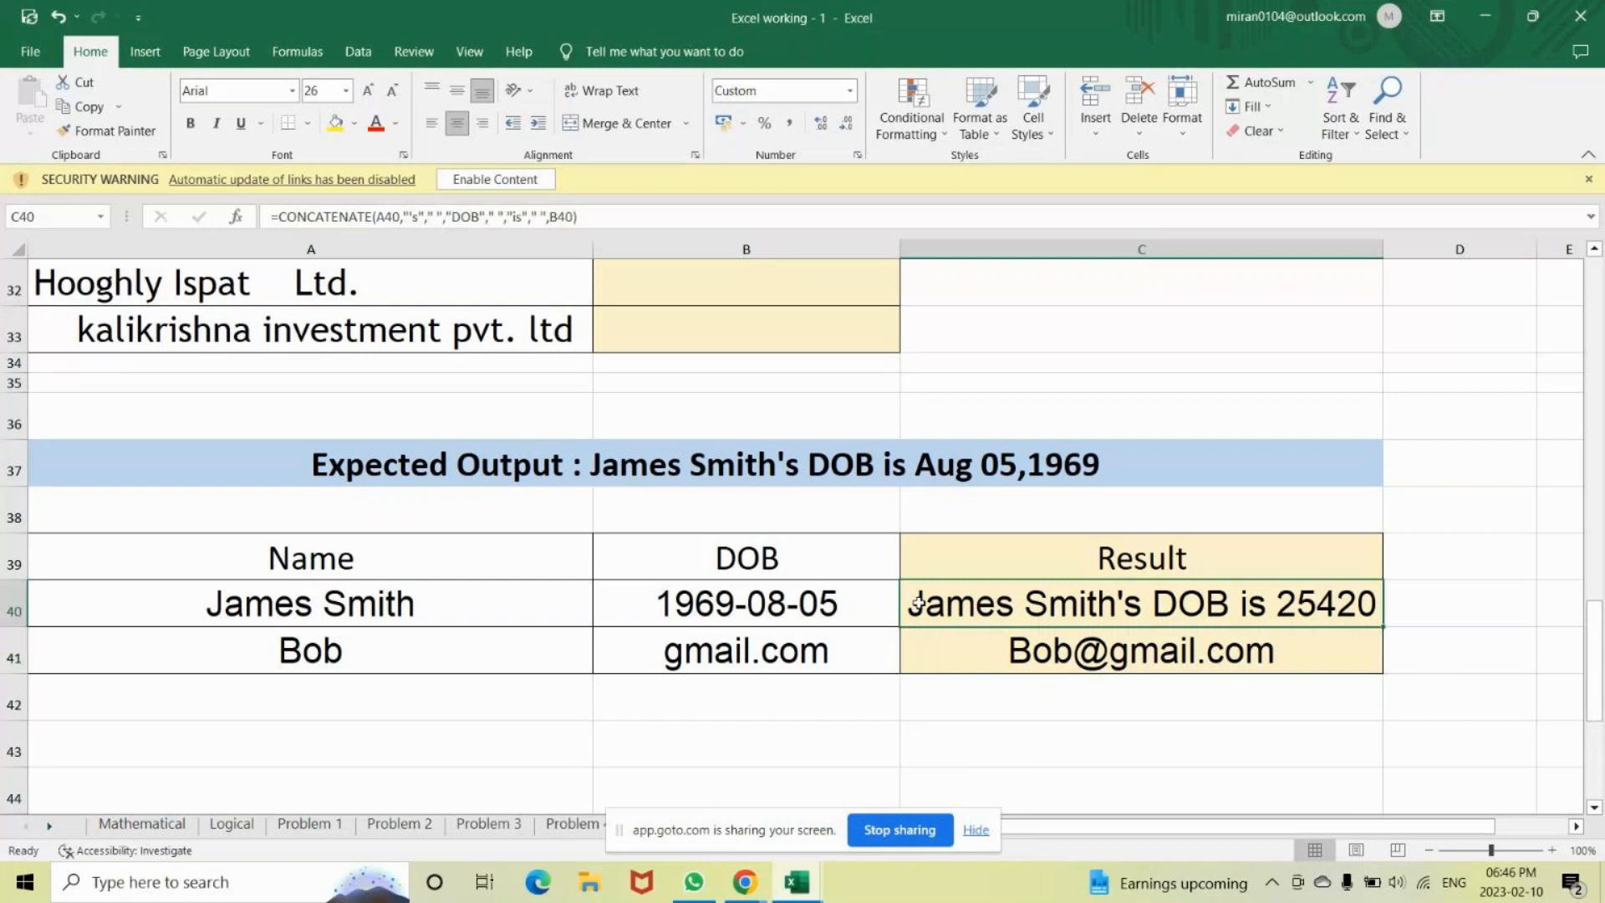
double_click(917, 602)
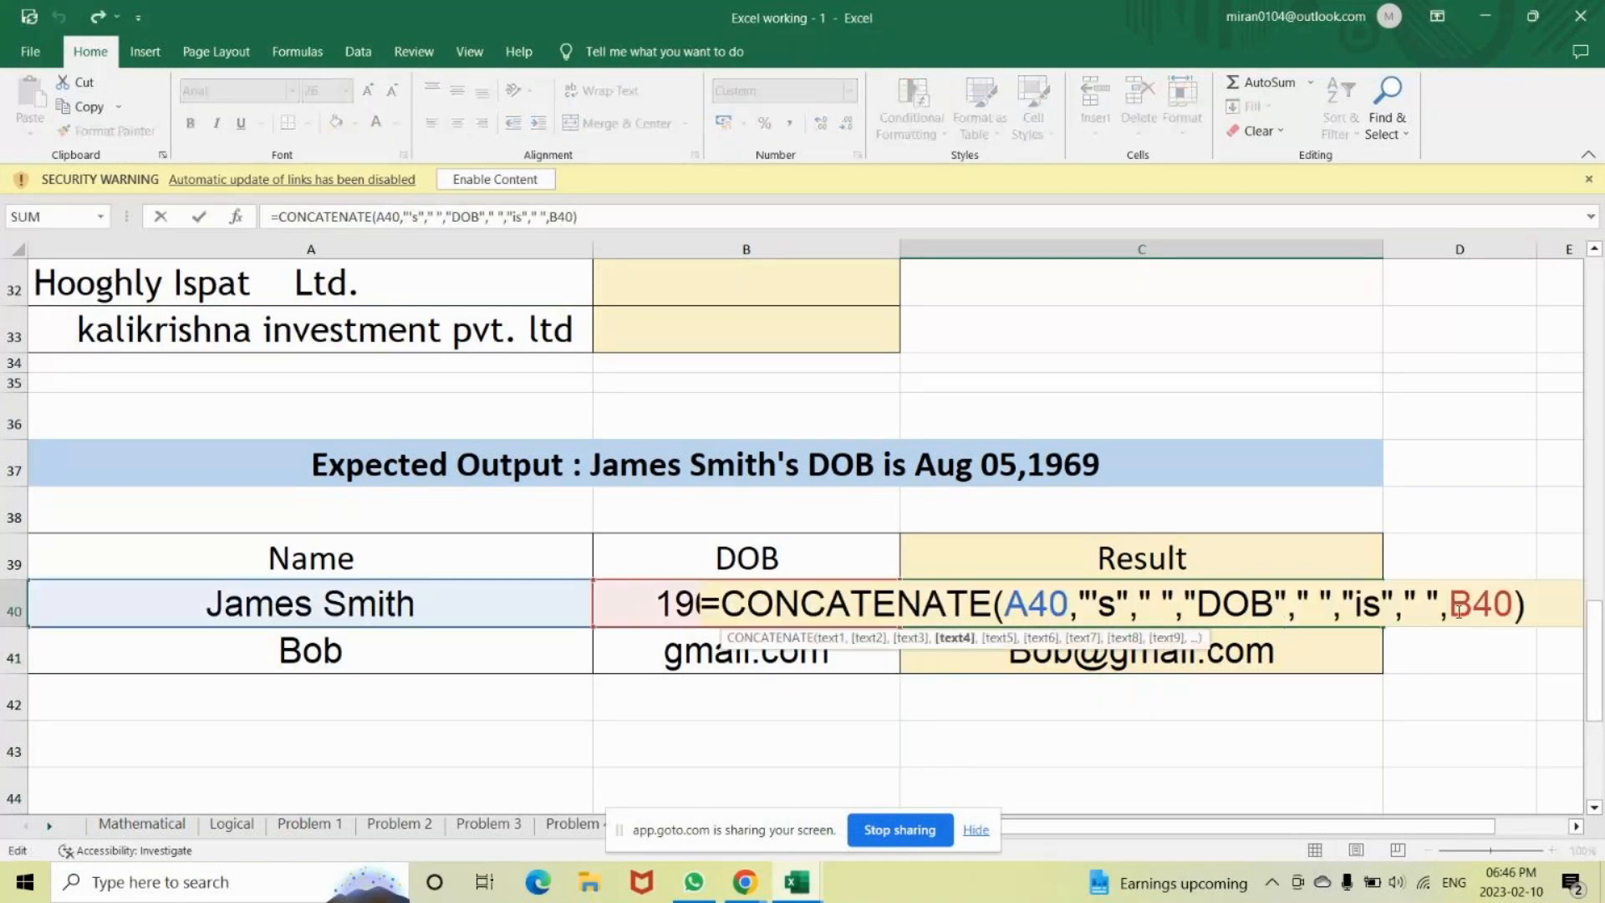
key(Return)
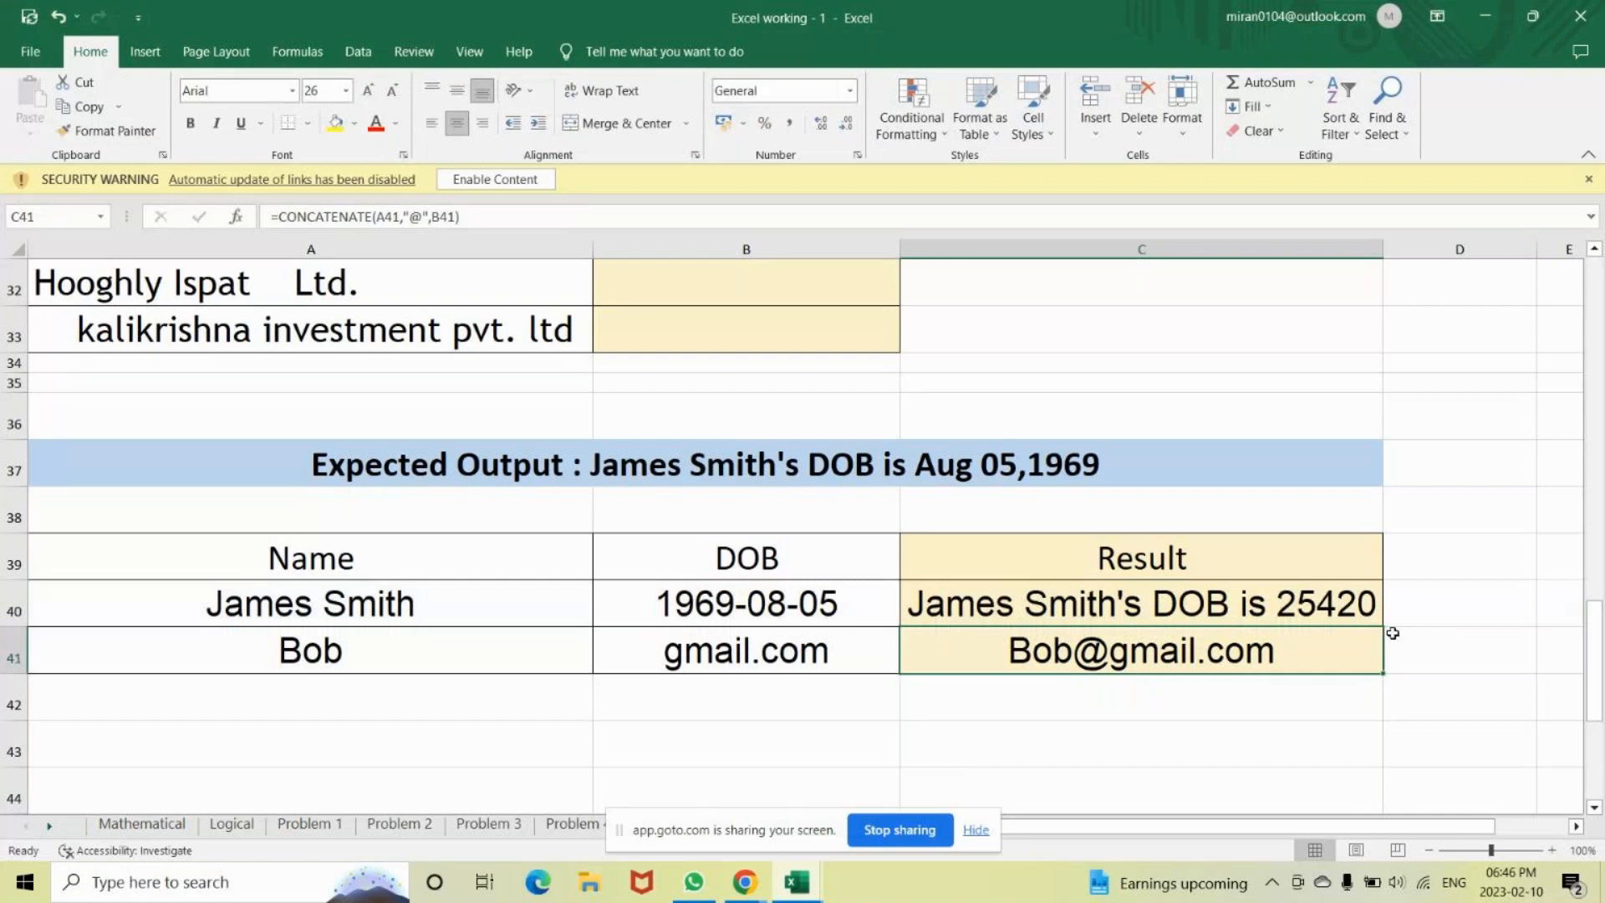
Reset the number format of the C40 result cell to General.
click(1337, 608)
click(849, 90)
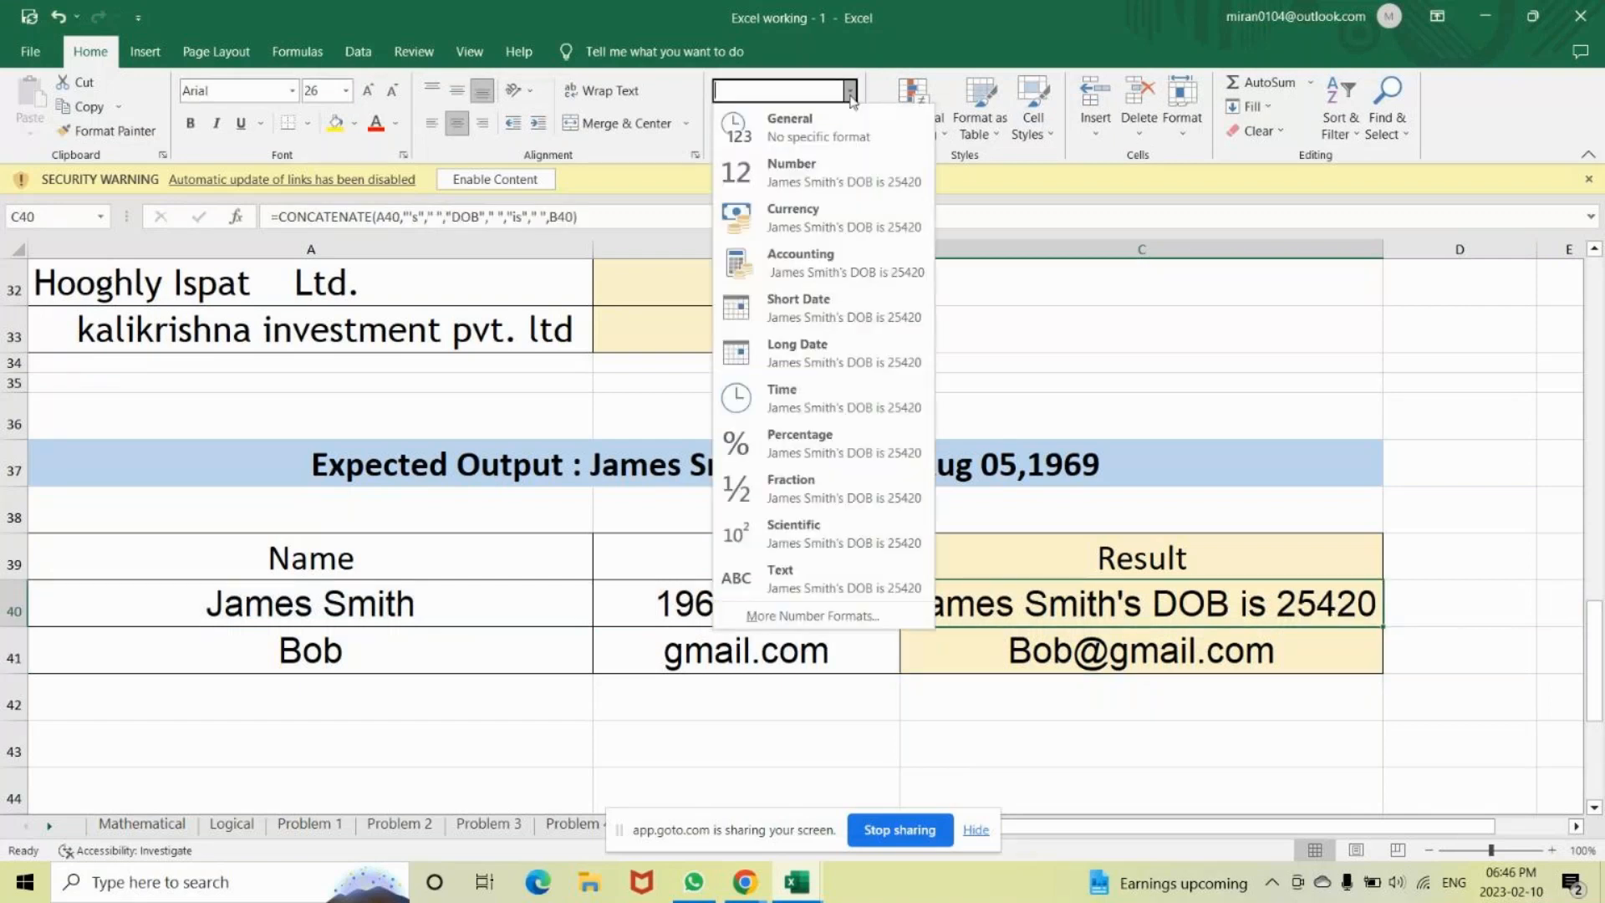
click(789, 129)
key(Down)
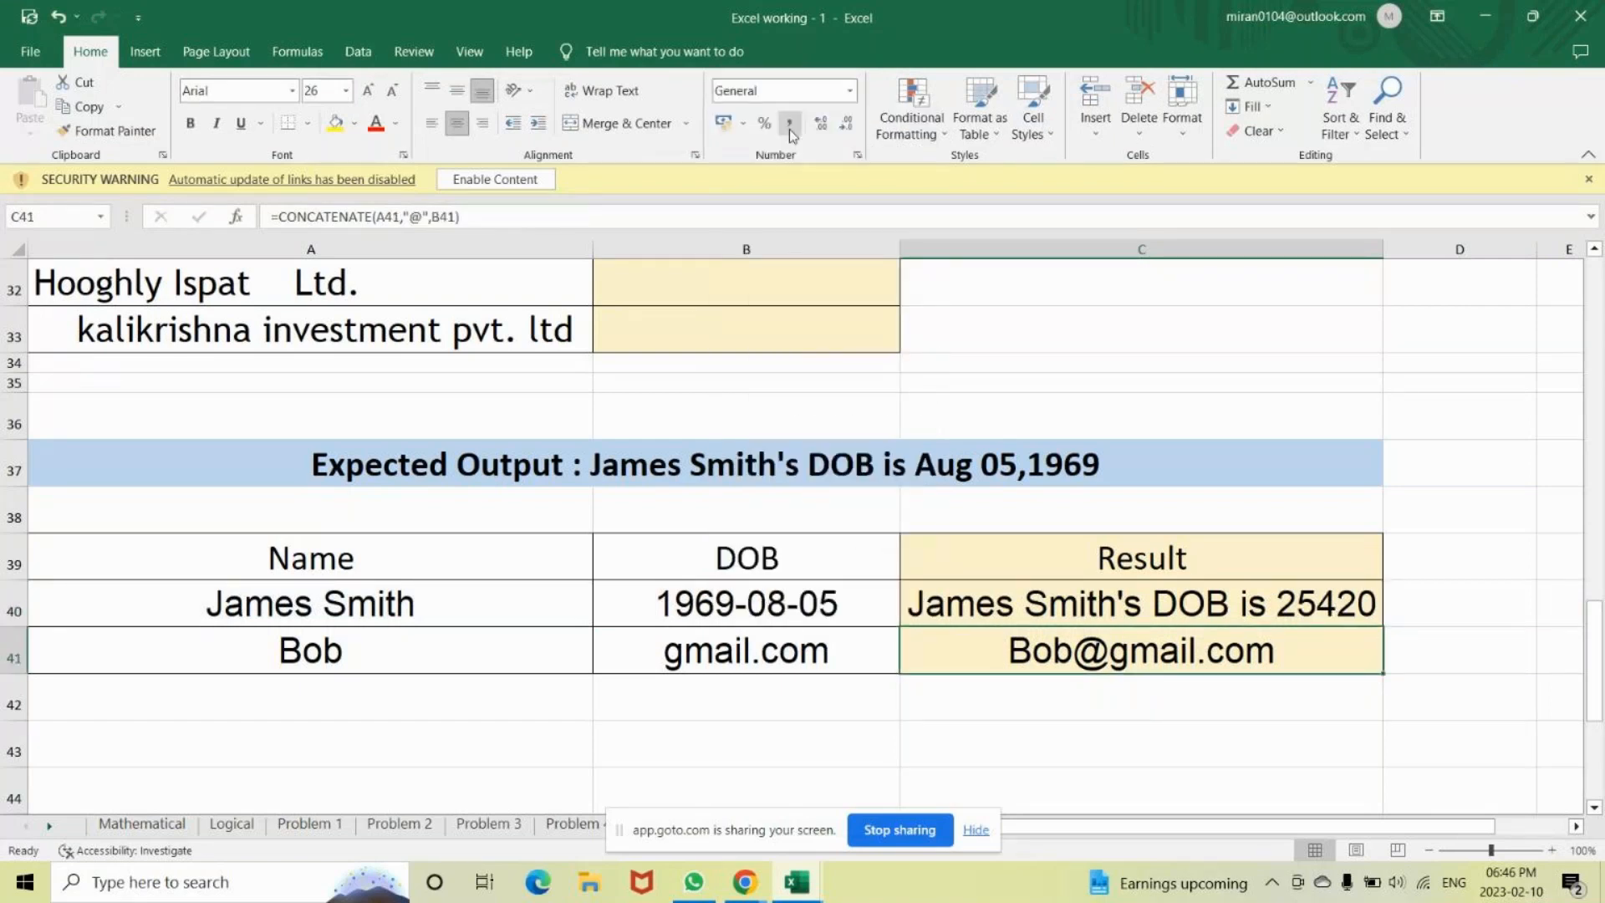
Apply a built-in date number format to the C40 result cell.
click(849, 90)
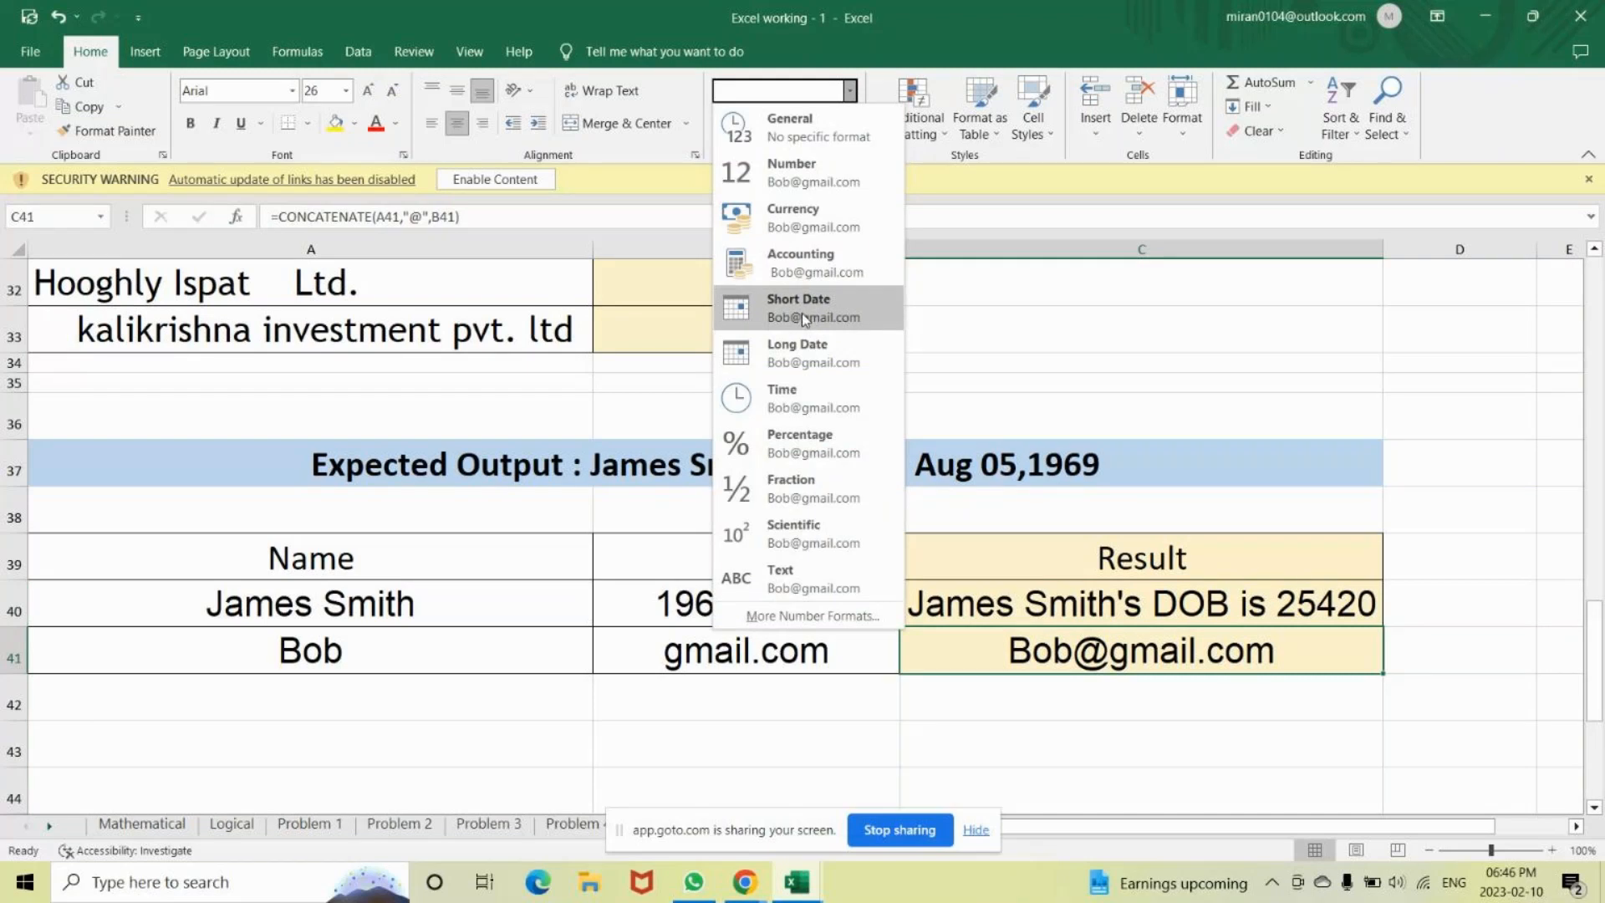
click(1111, 604)
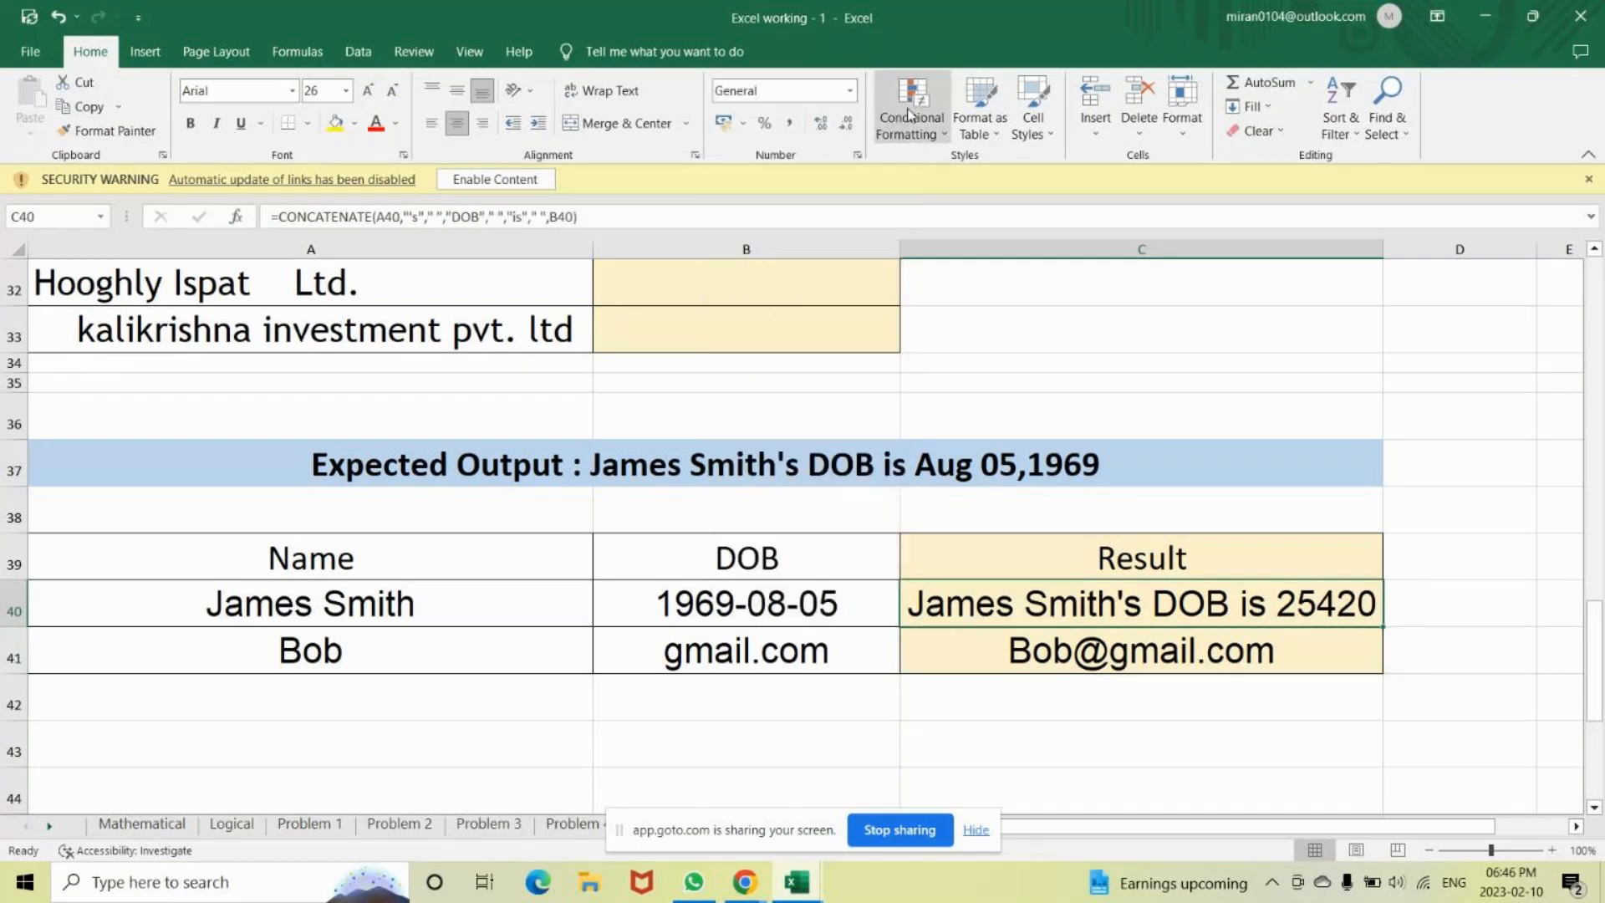
click(849, 90)
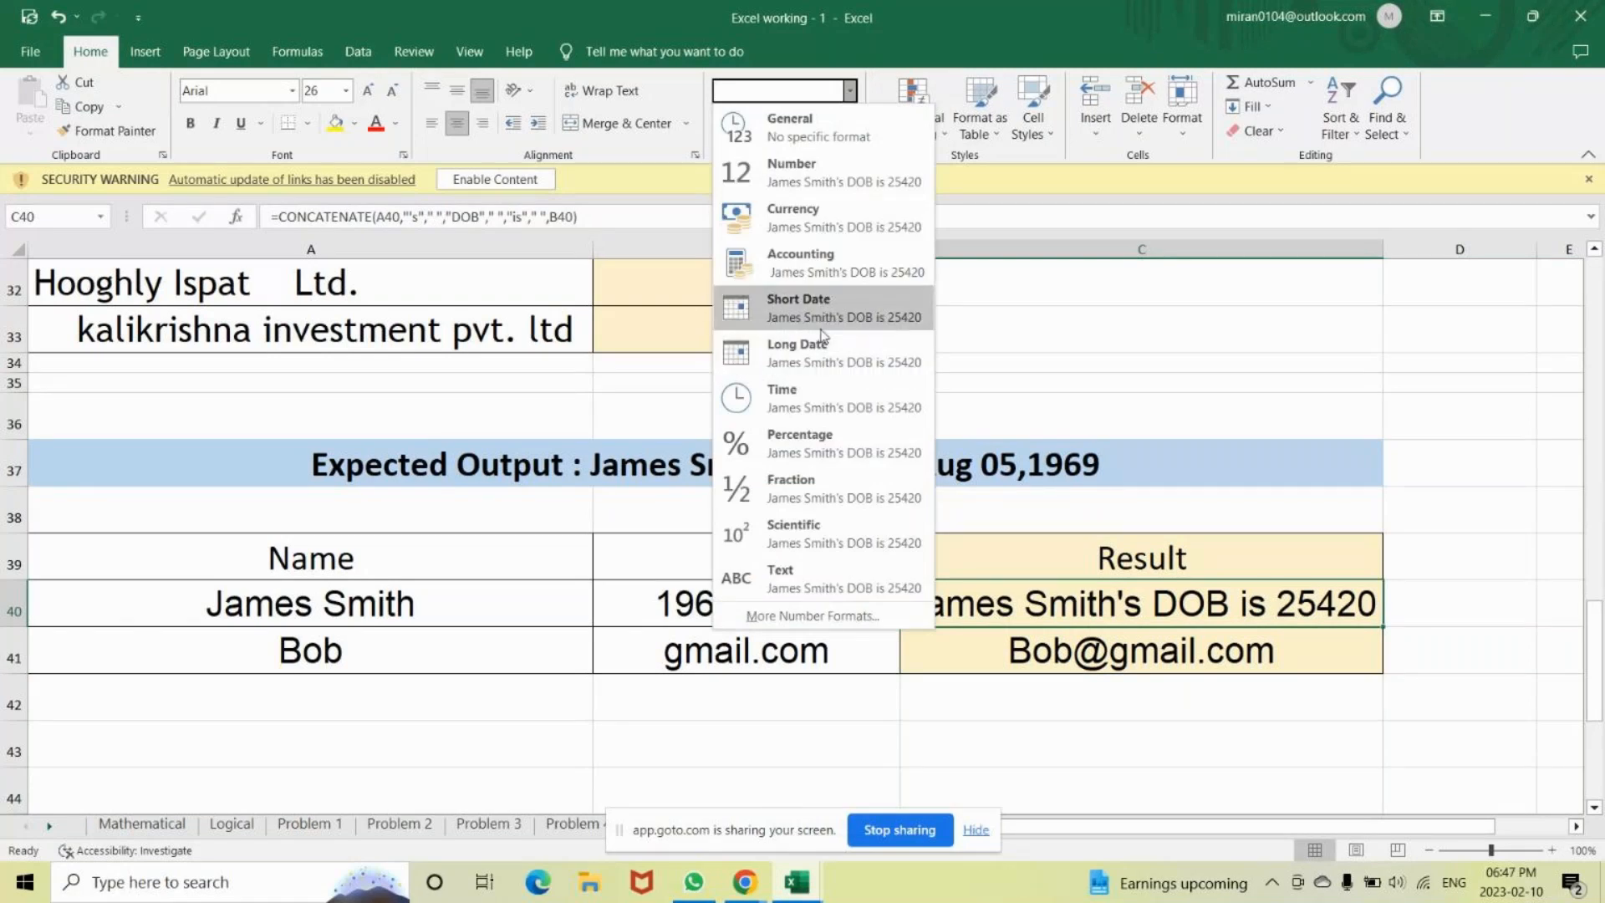
click(822, 333)
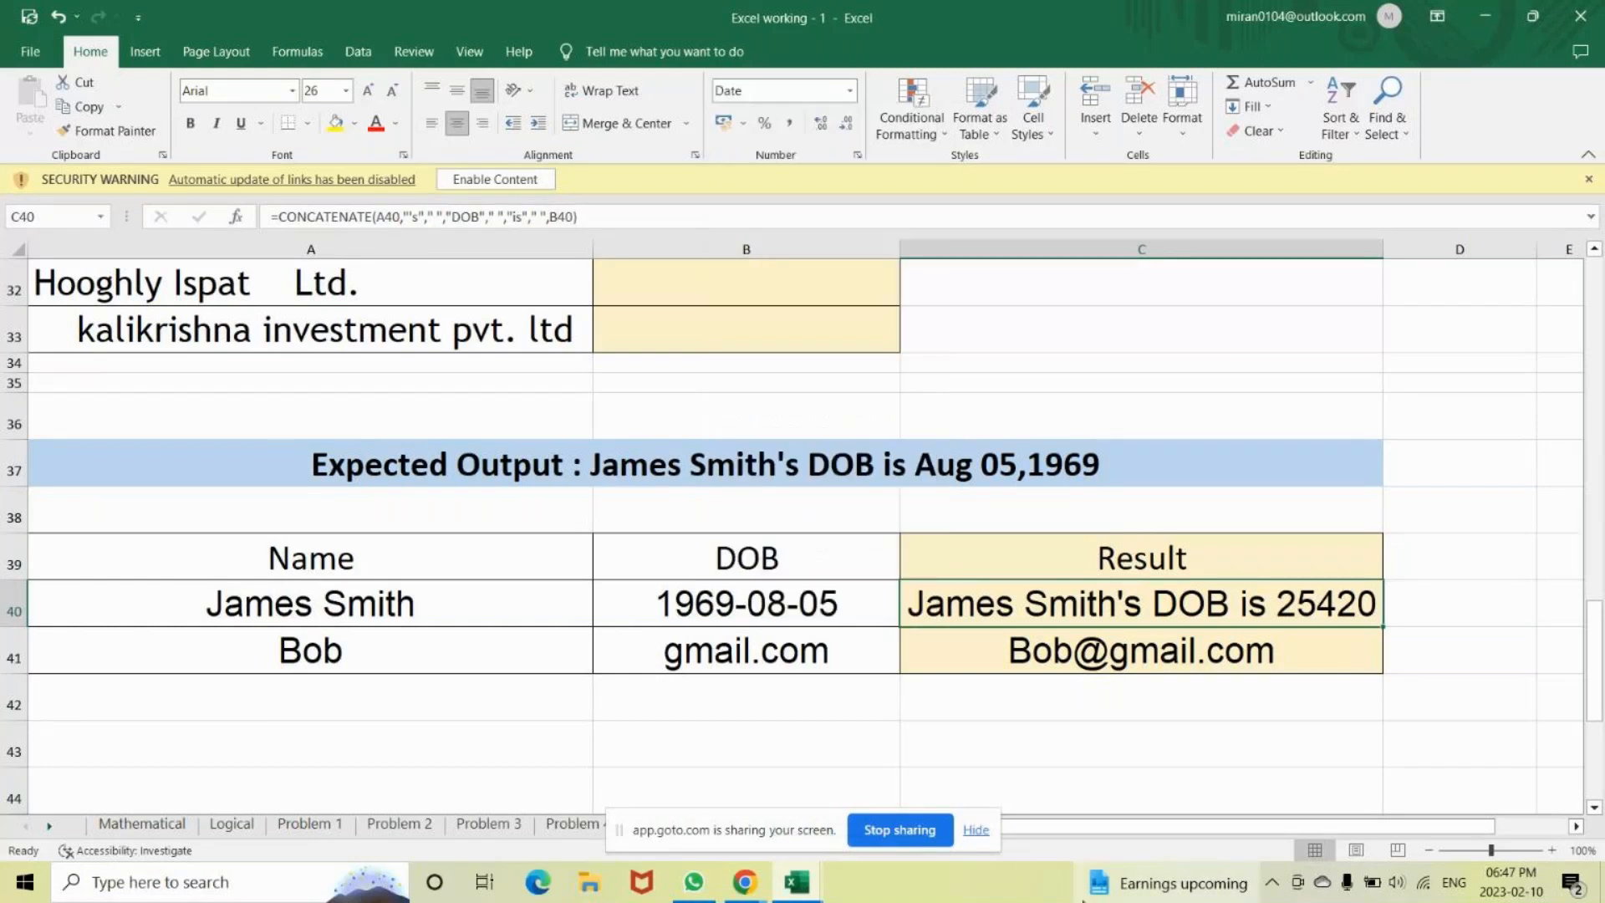
key(Down)
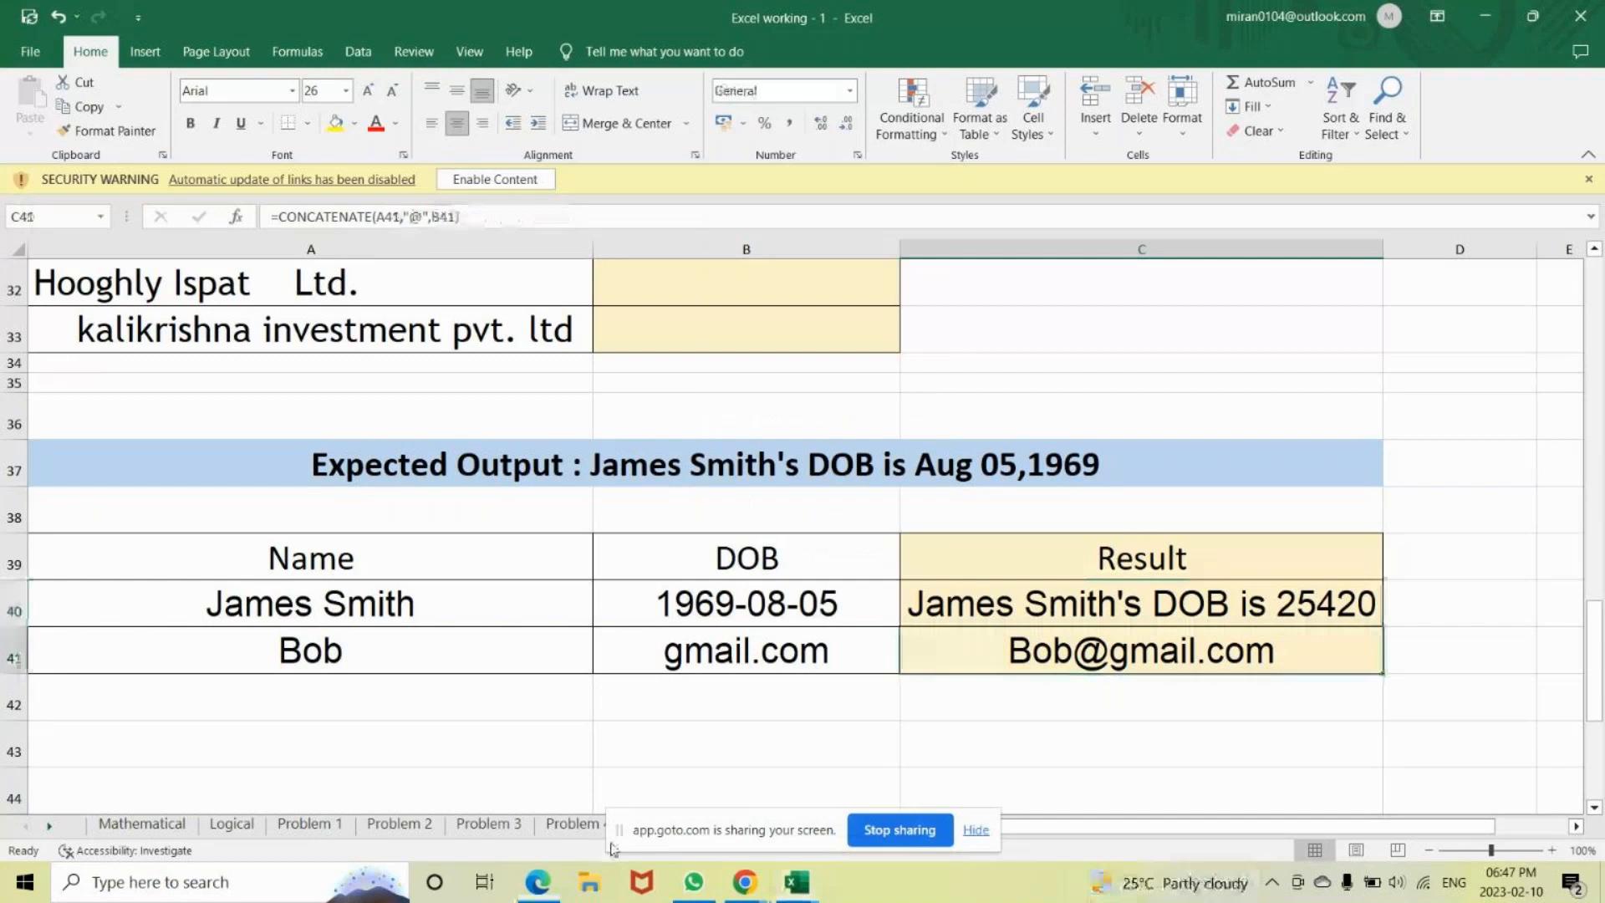
Switch to the MCC college workbook and select the Education cell A35.
mouse_move(749, 829)
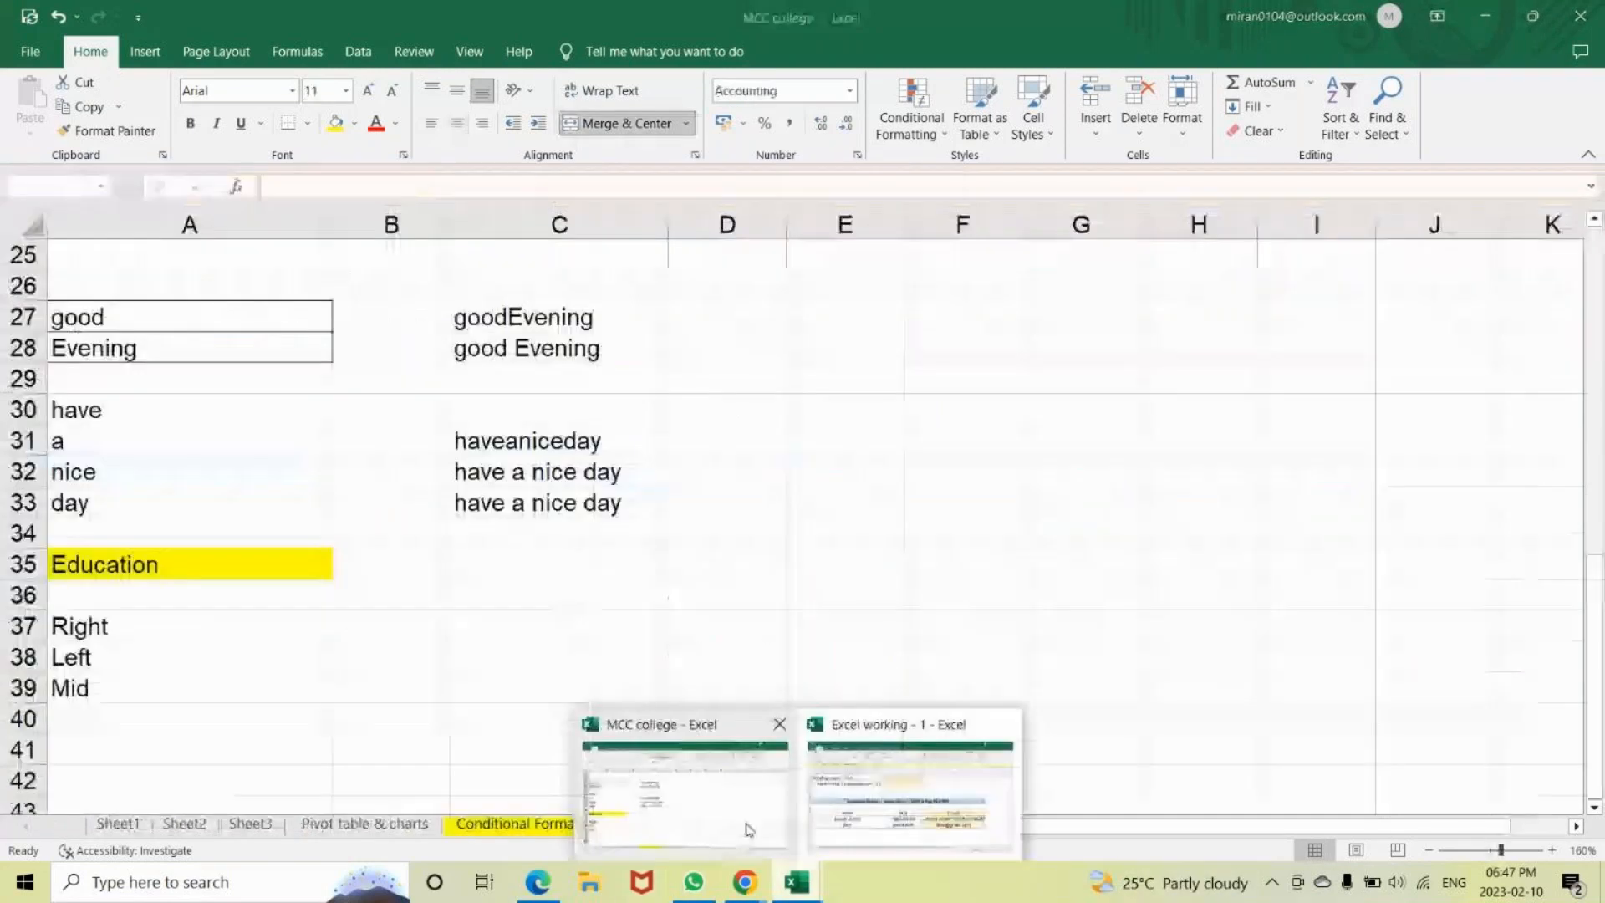
click(749, 829)
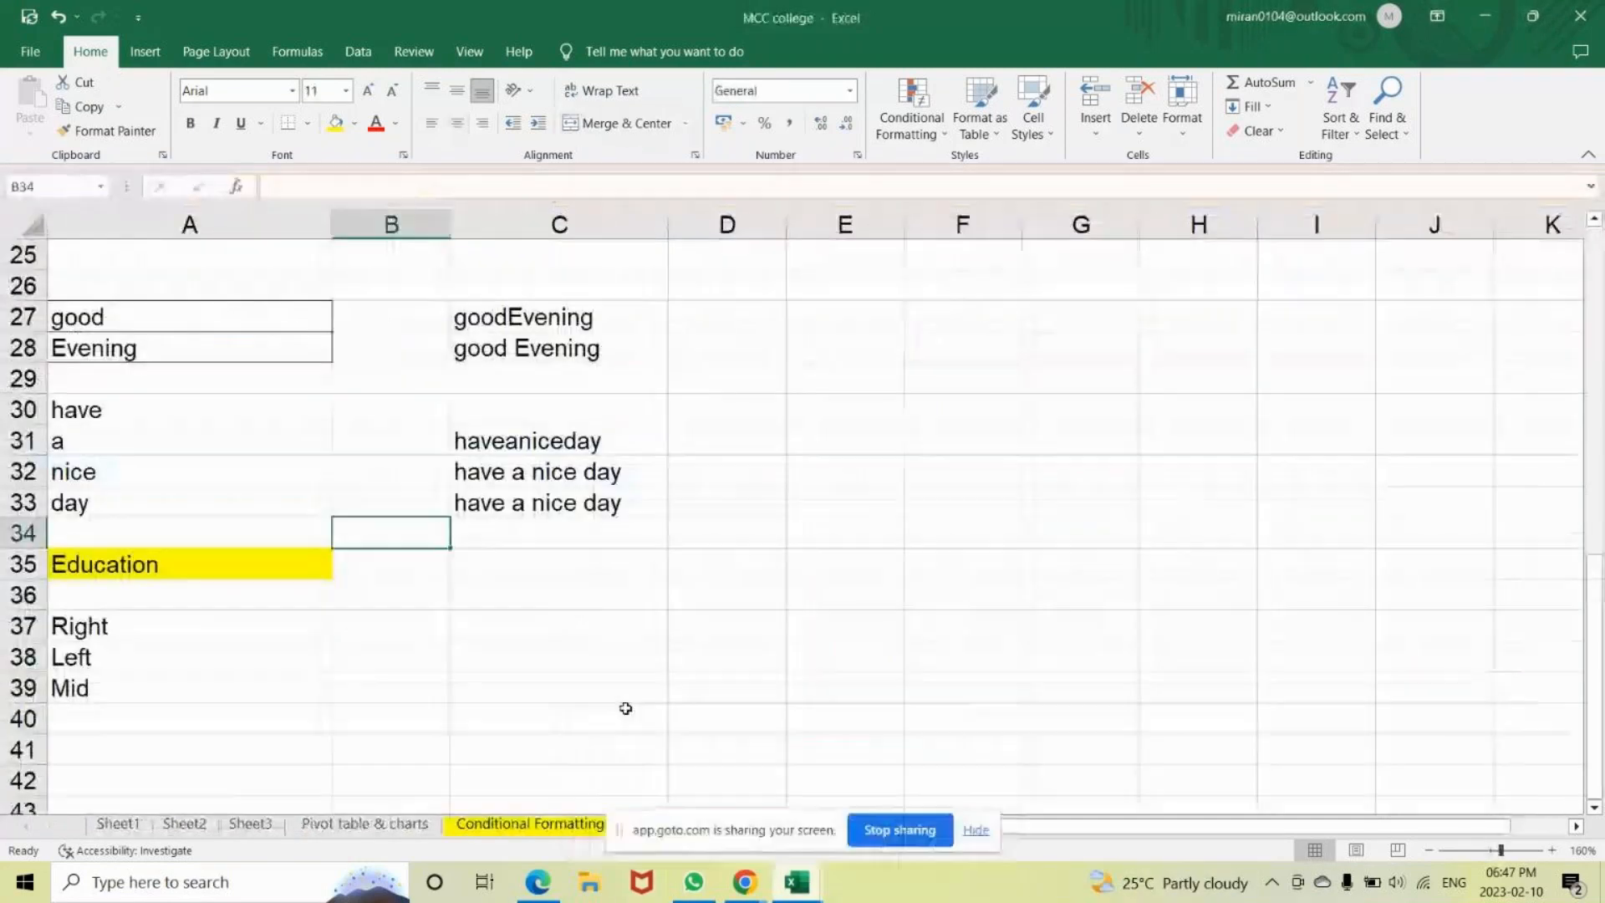
click(153, 572)
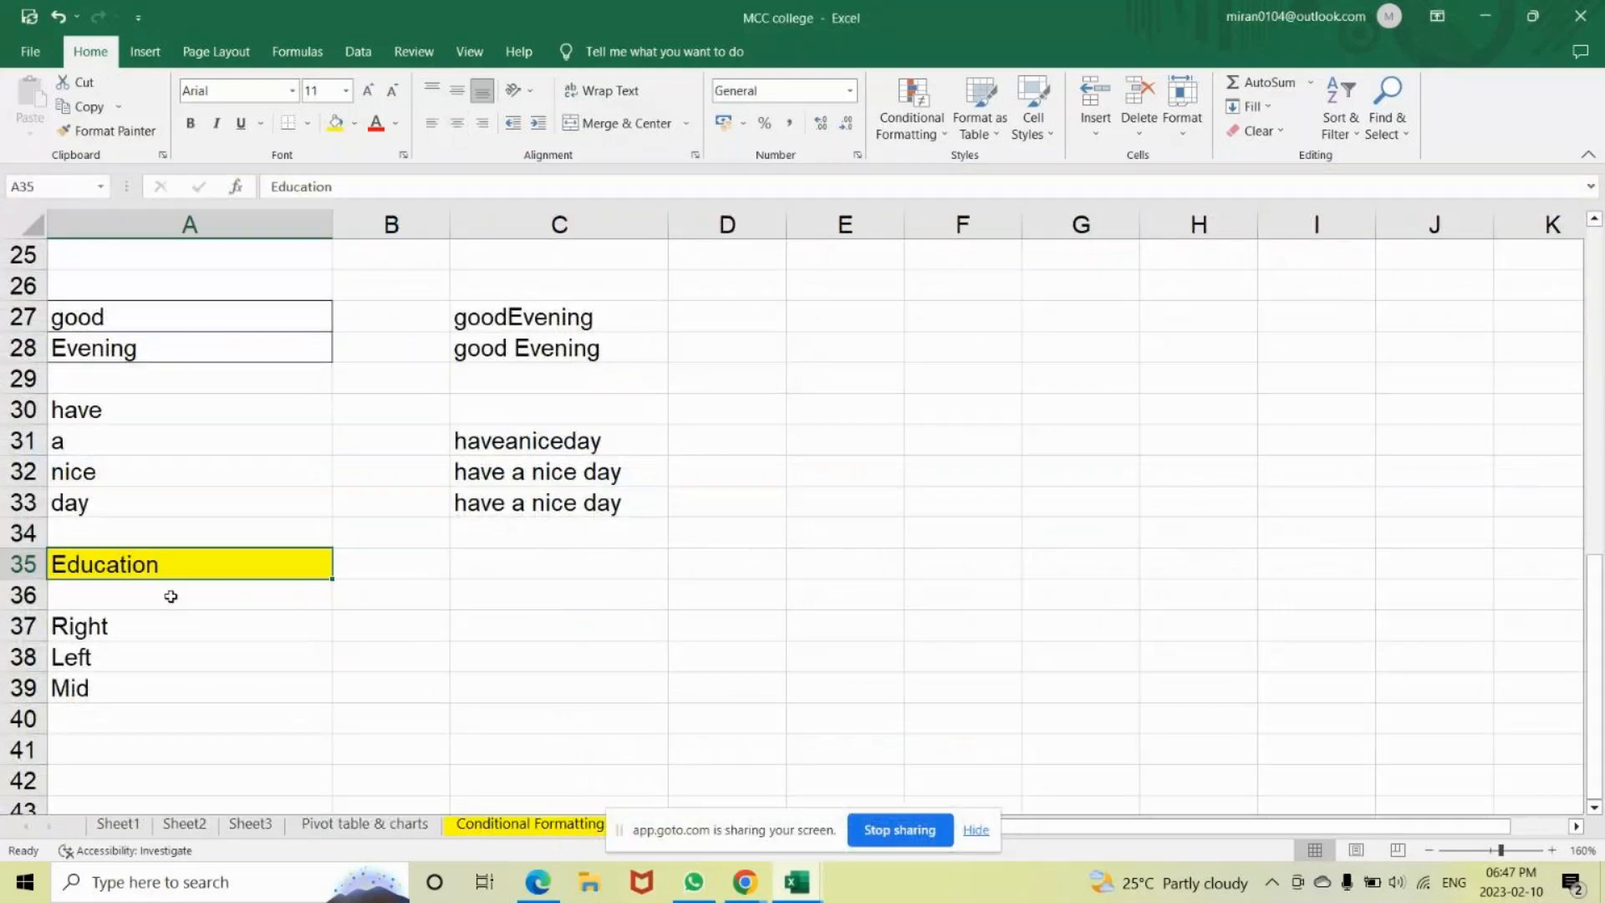
Bring the Excel working - 1 workbook to the front and close it.
click(746, 881)
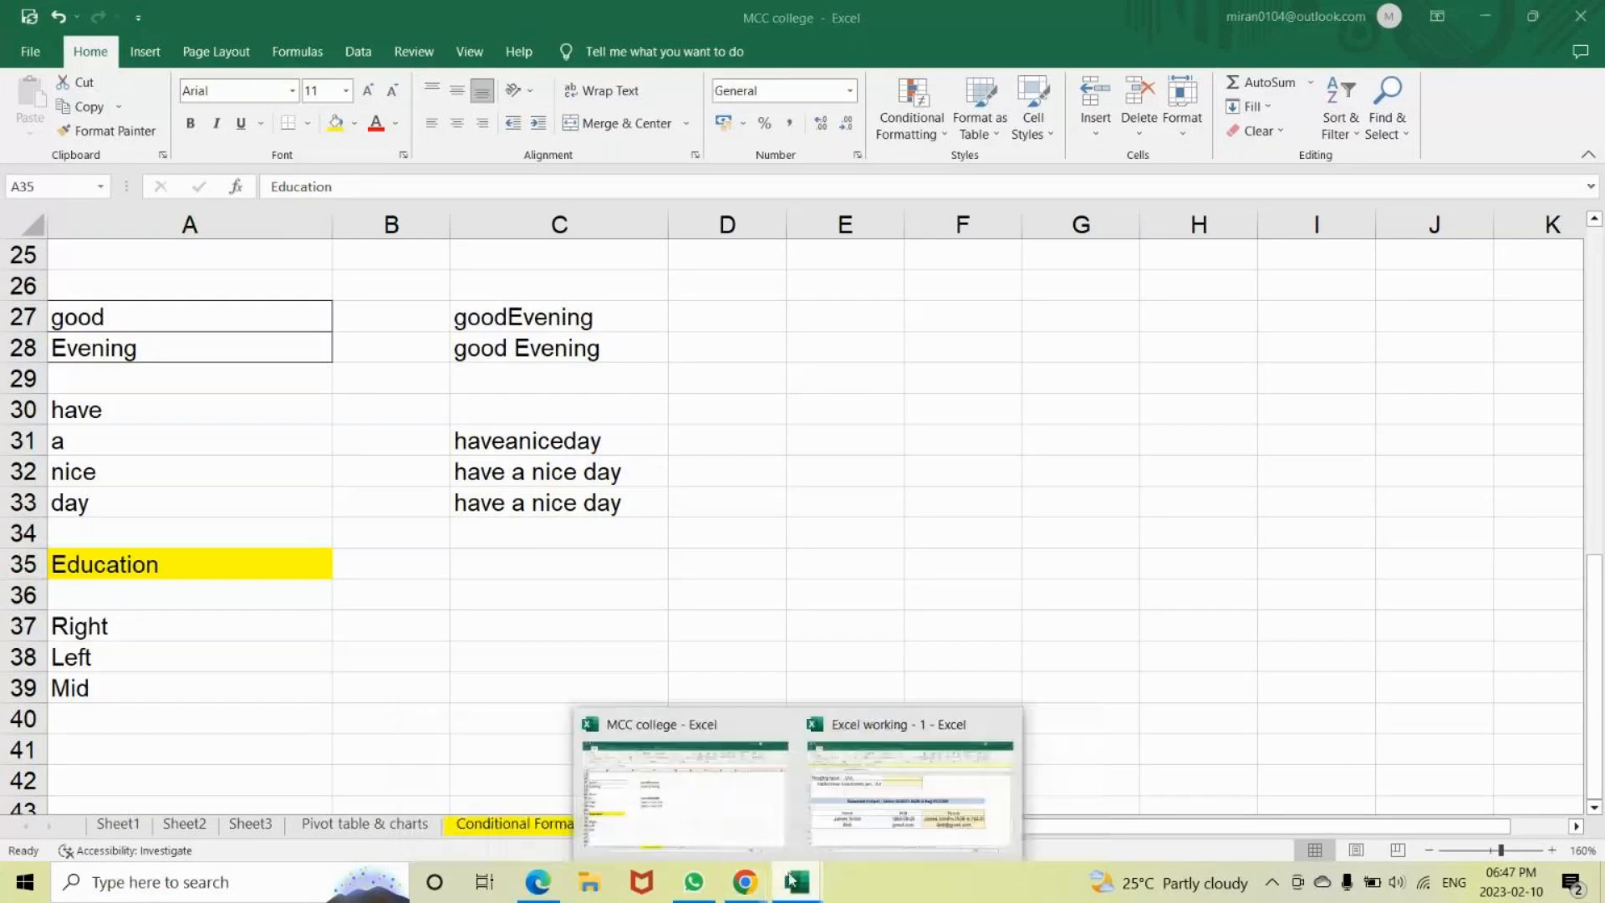
click(795, 886)
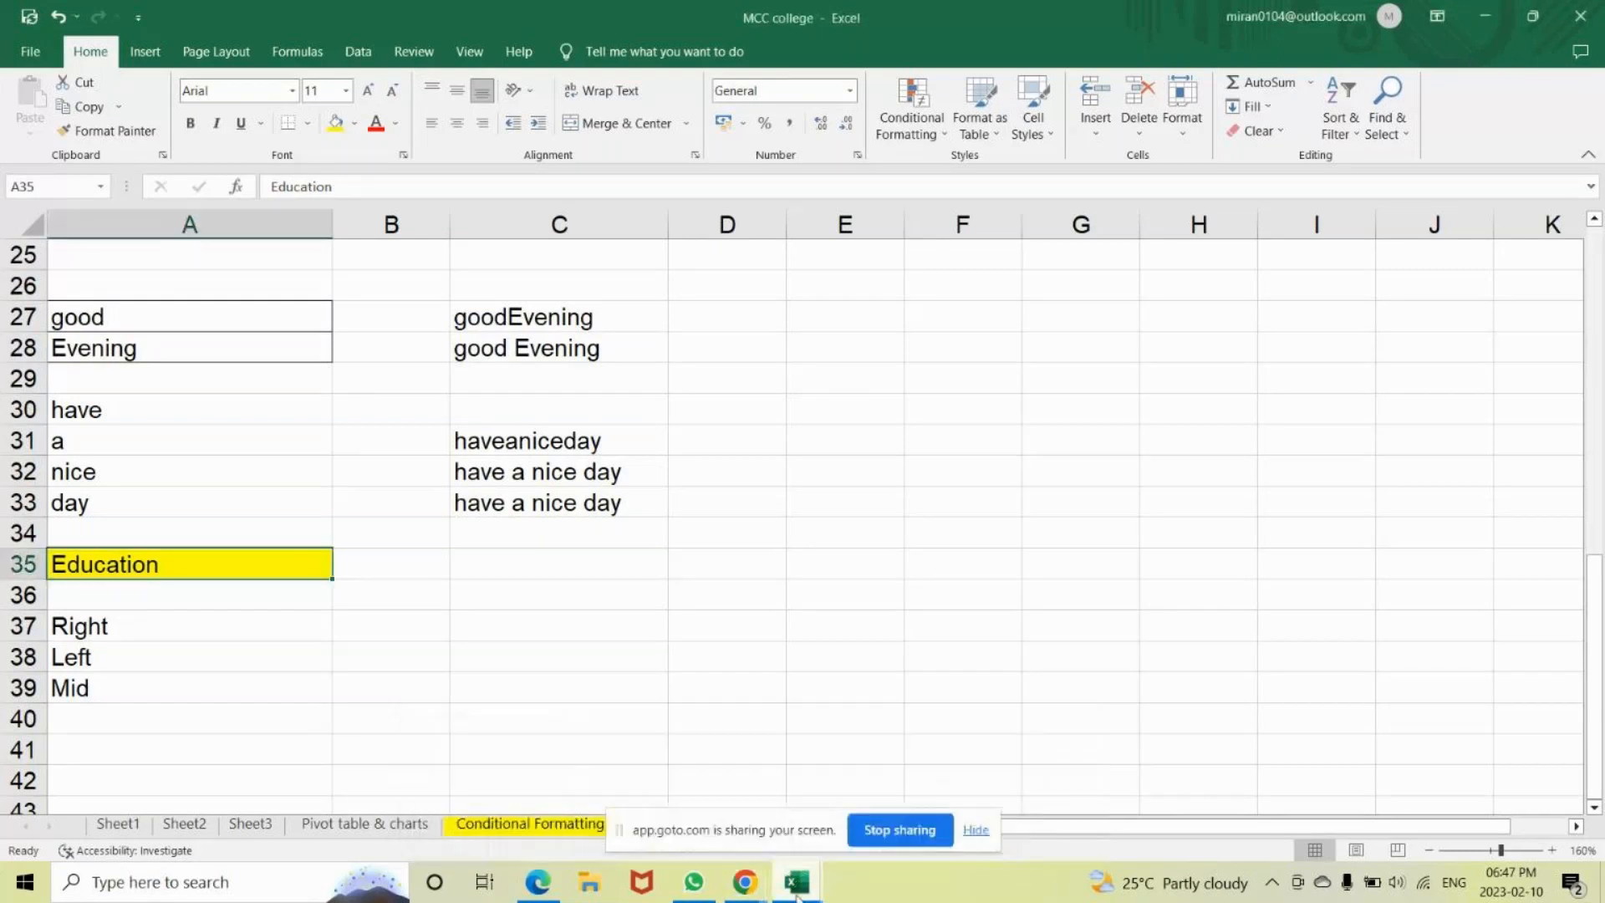
click(796, 892)
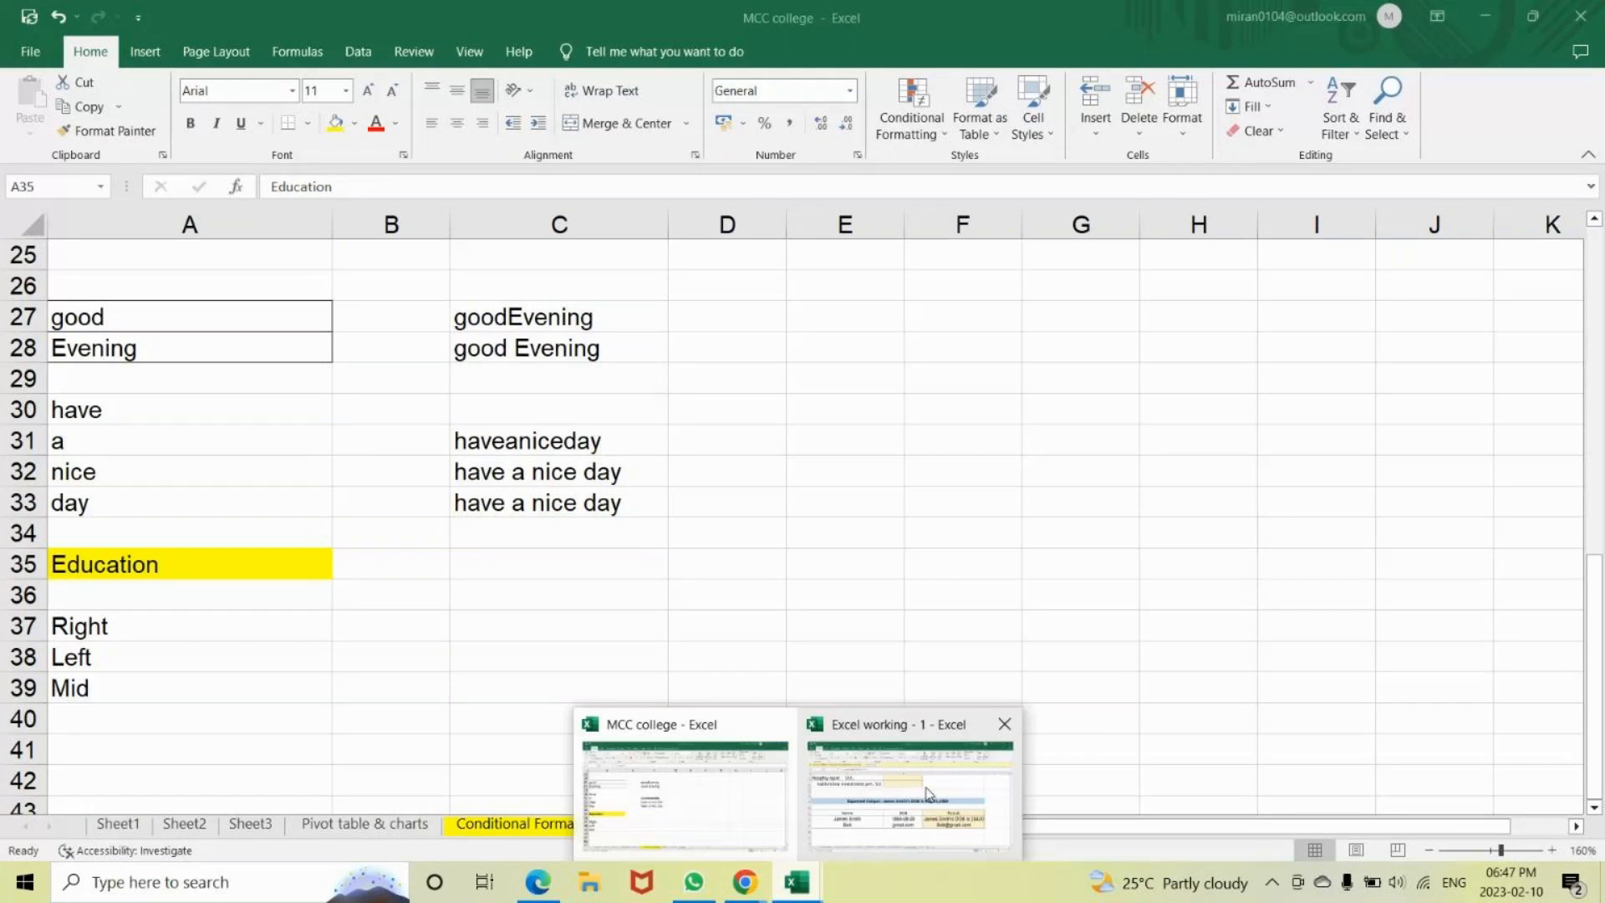
click(928, 794)
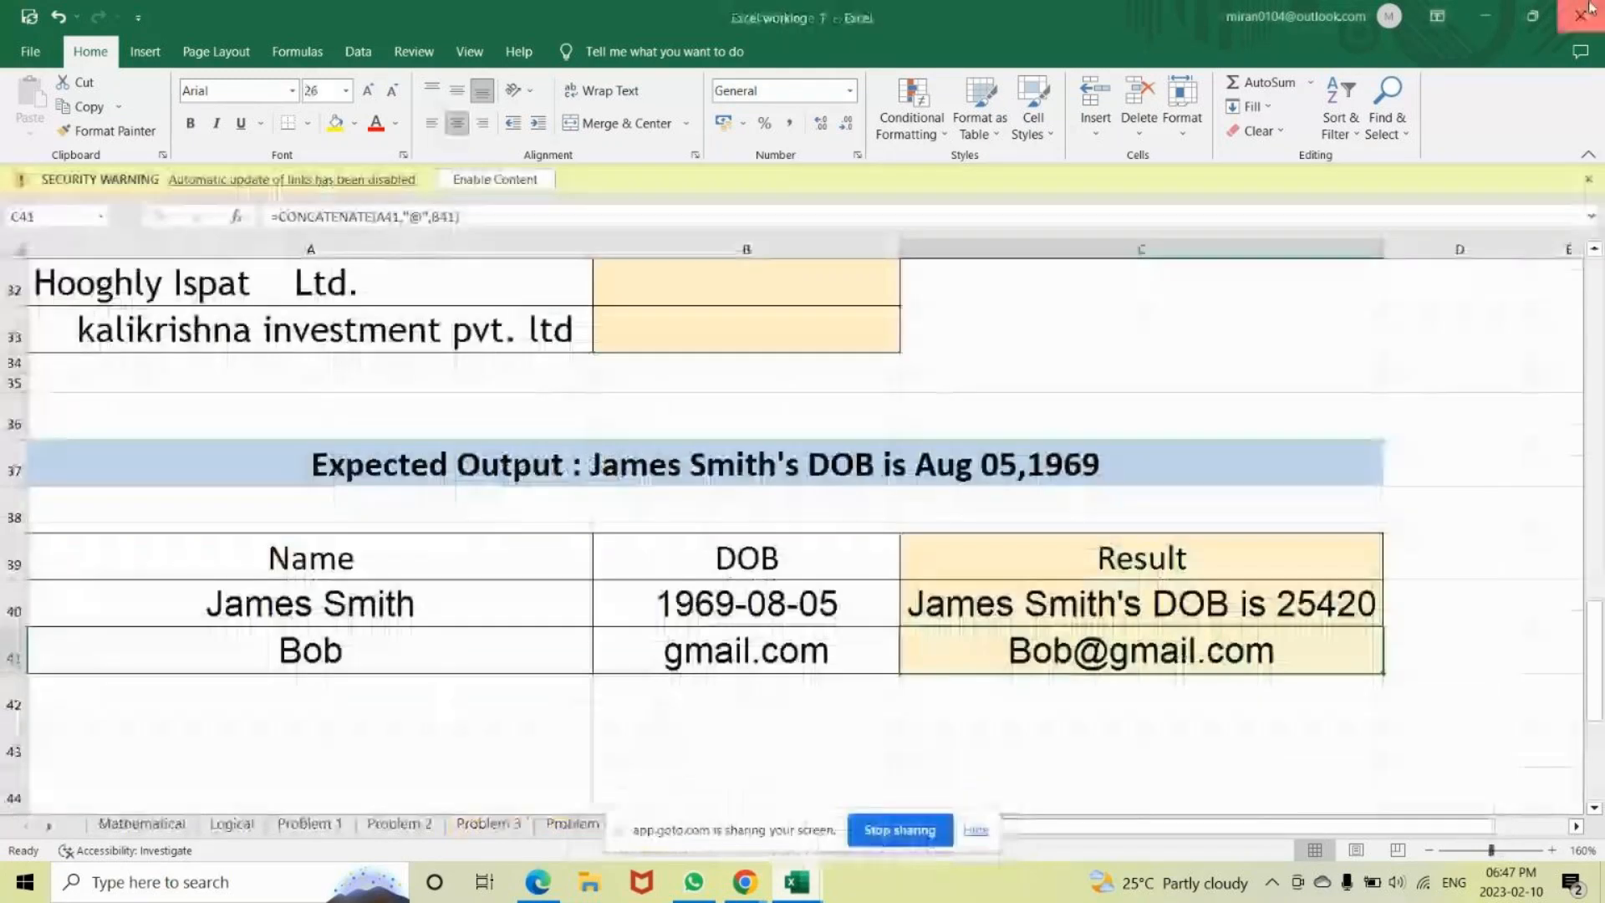
click(1582, 13)
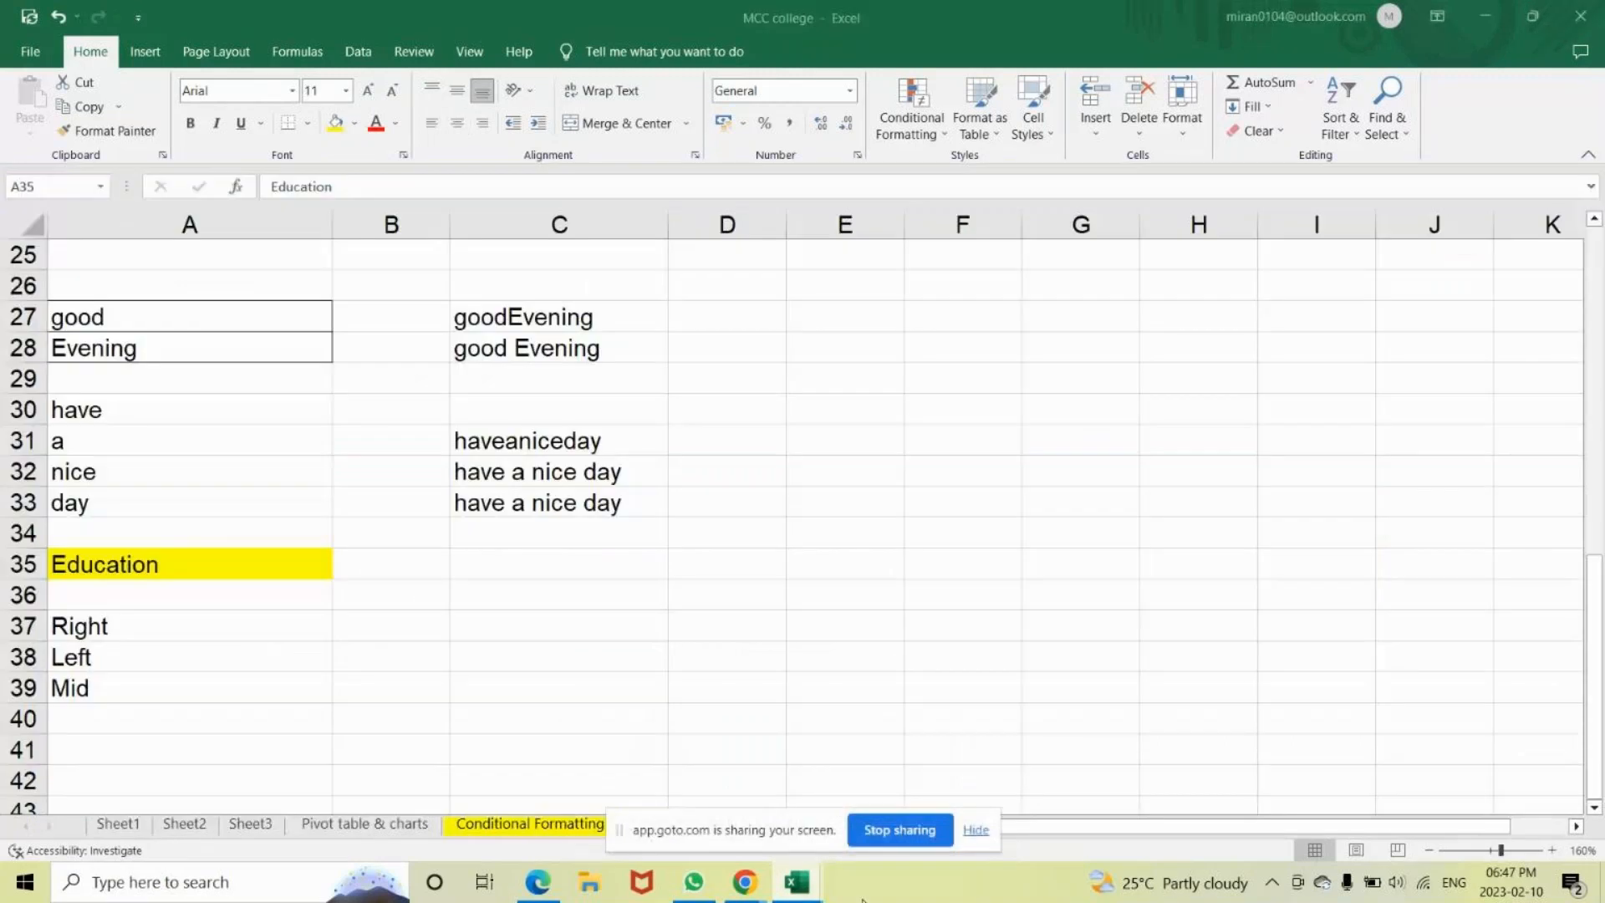
Enter the note "characters from this text - from right" in D37, on the row labelled Right.
click(374, 640)
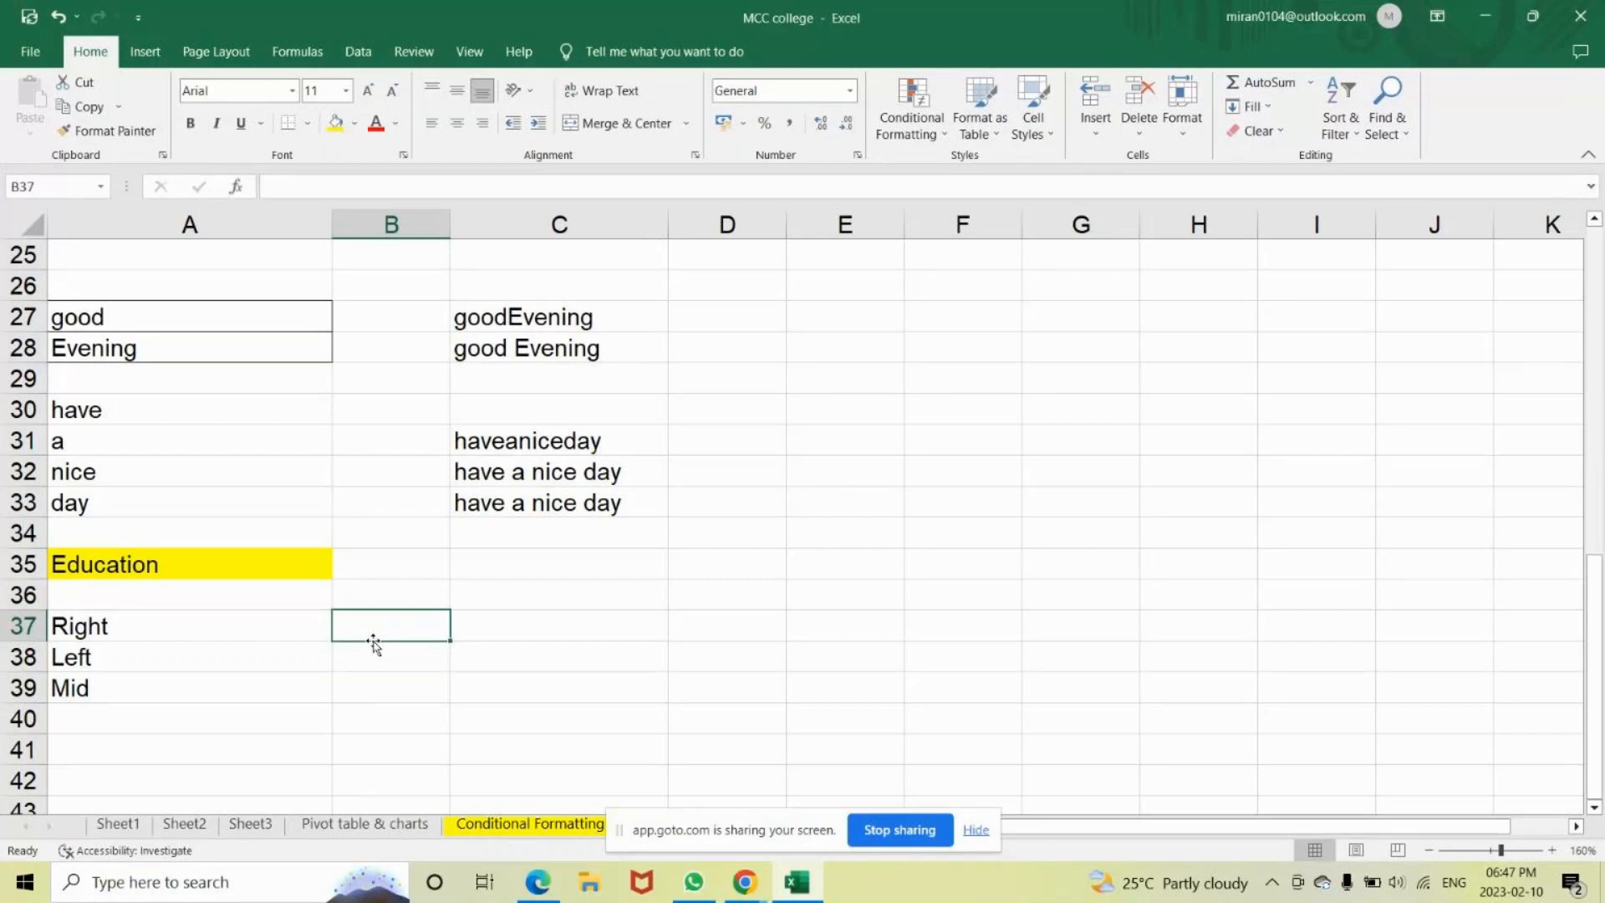
key(Left)
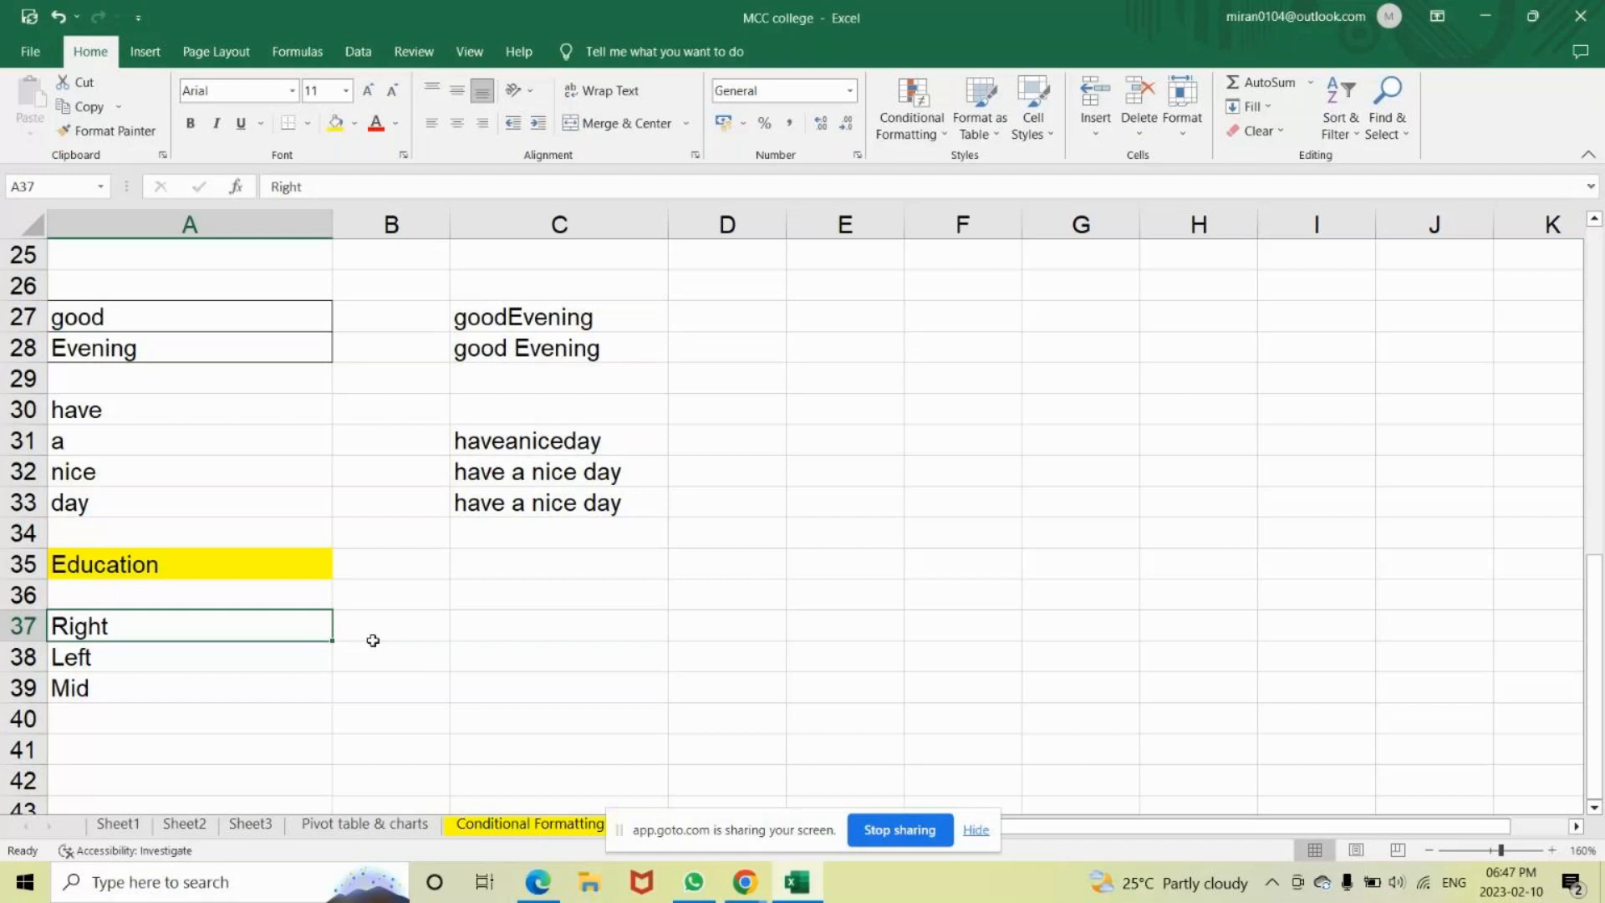
key(Right)
key(Right)
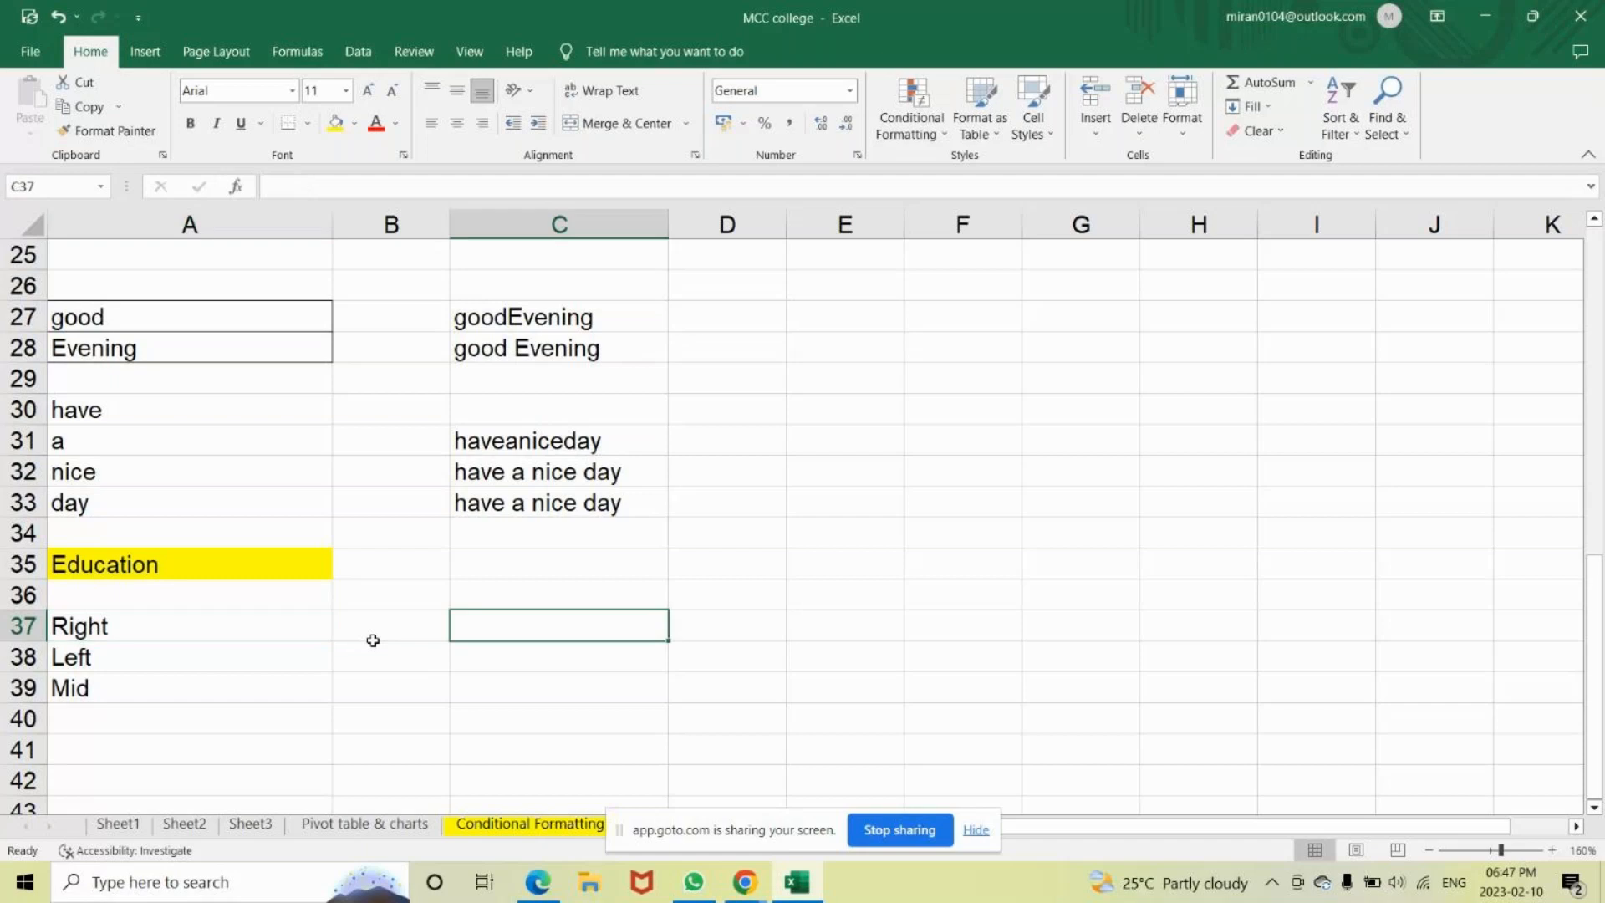
key(Right)
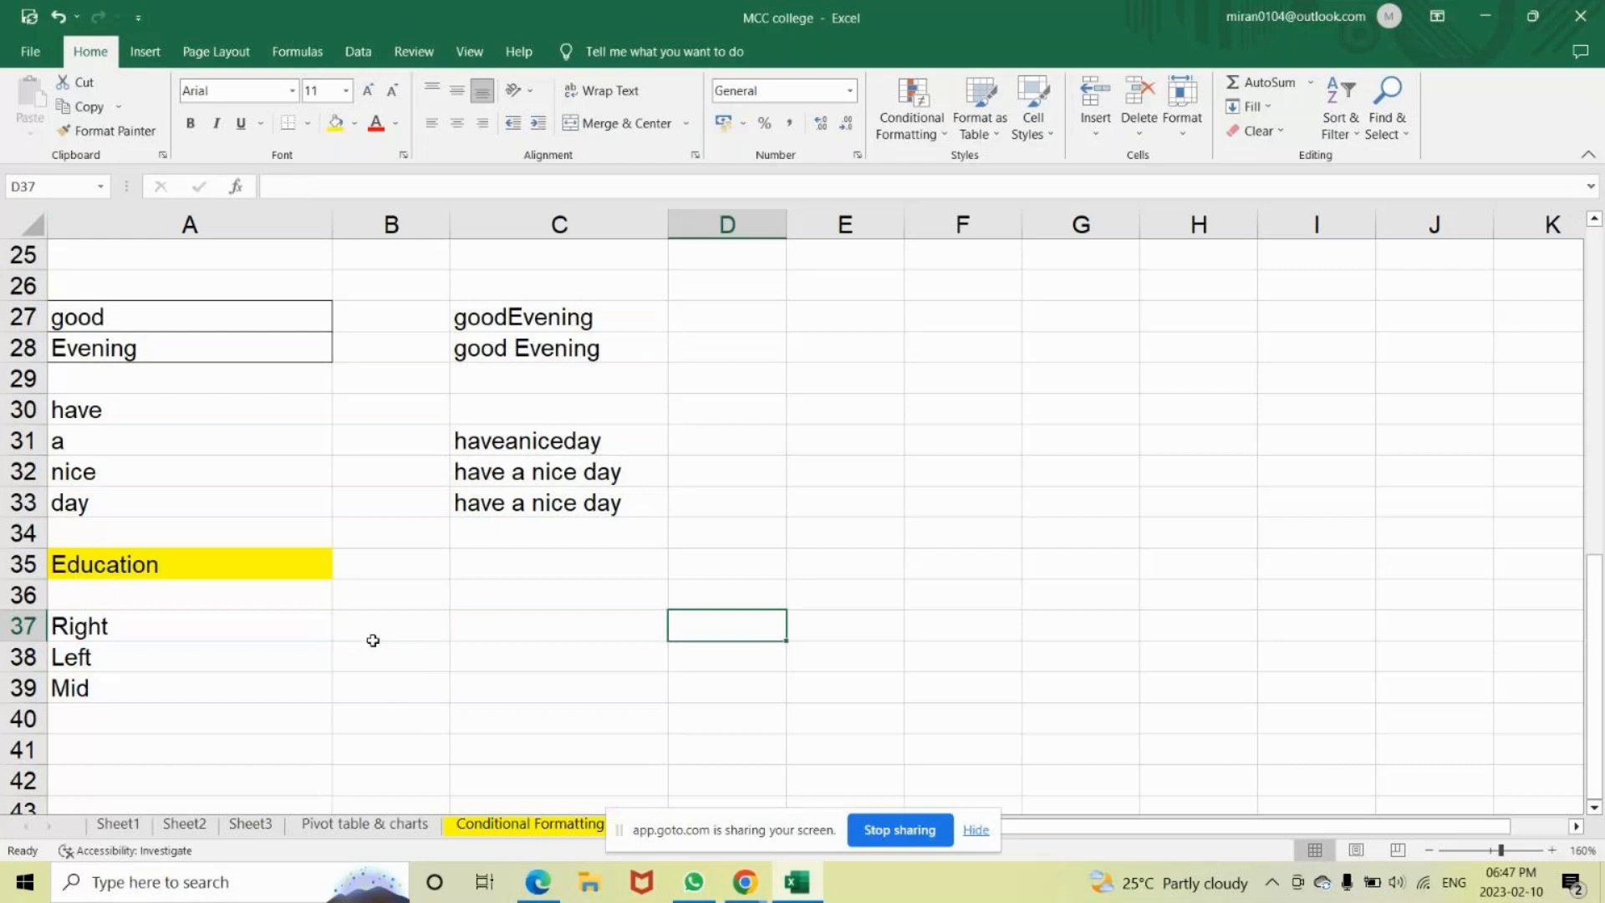
text(characters from thi)
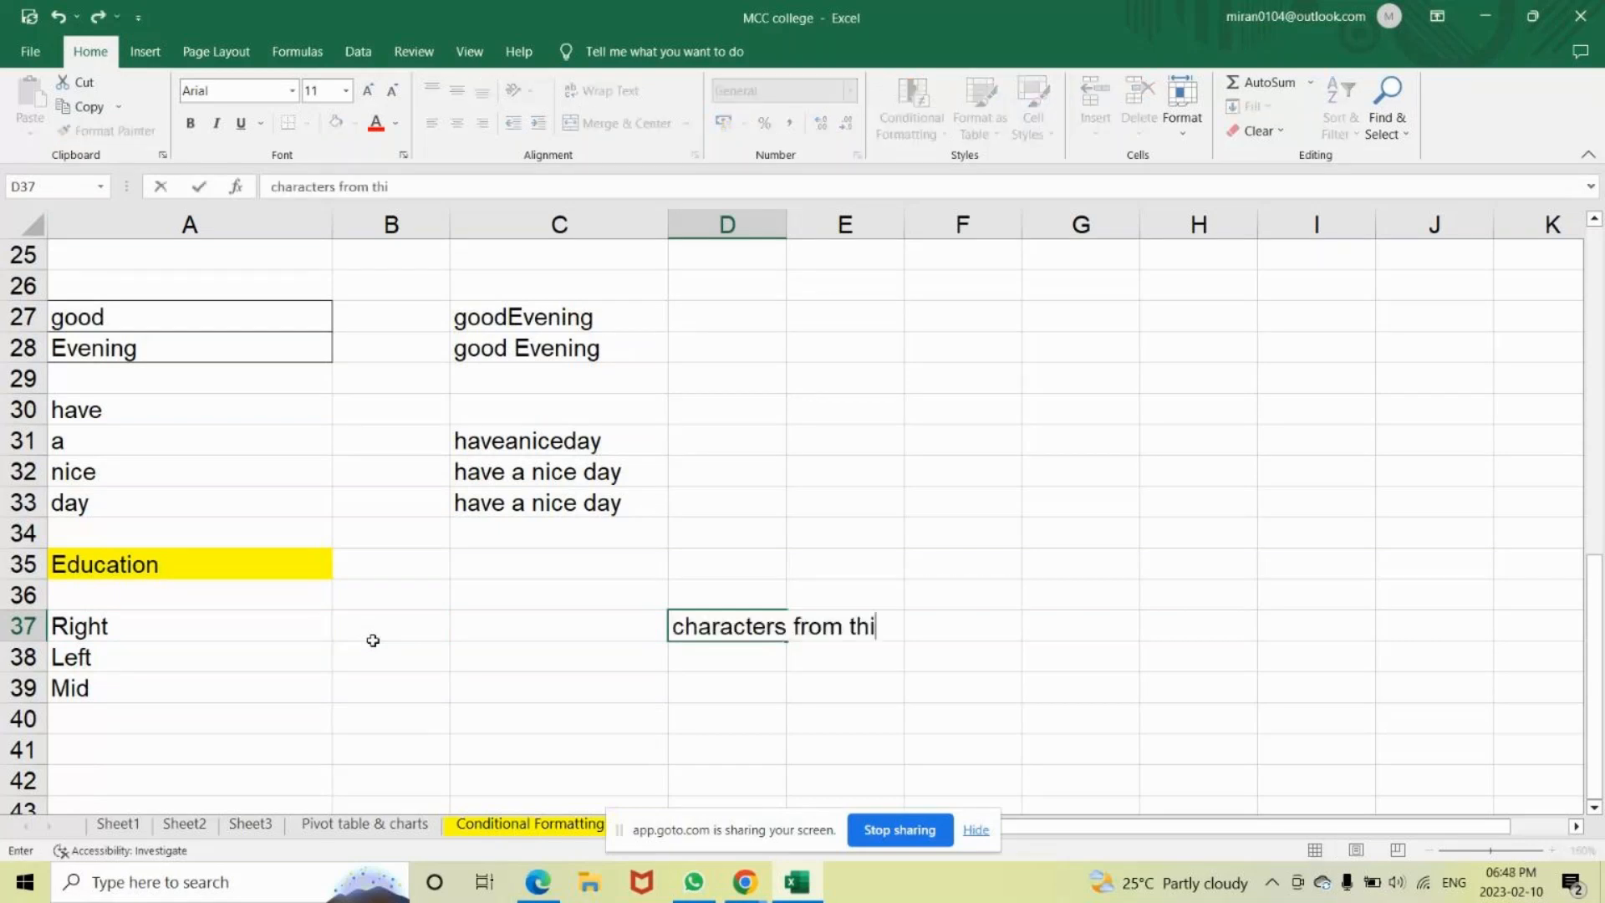
text(s ts)
key(BackSpace)
text(ext - from)
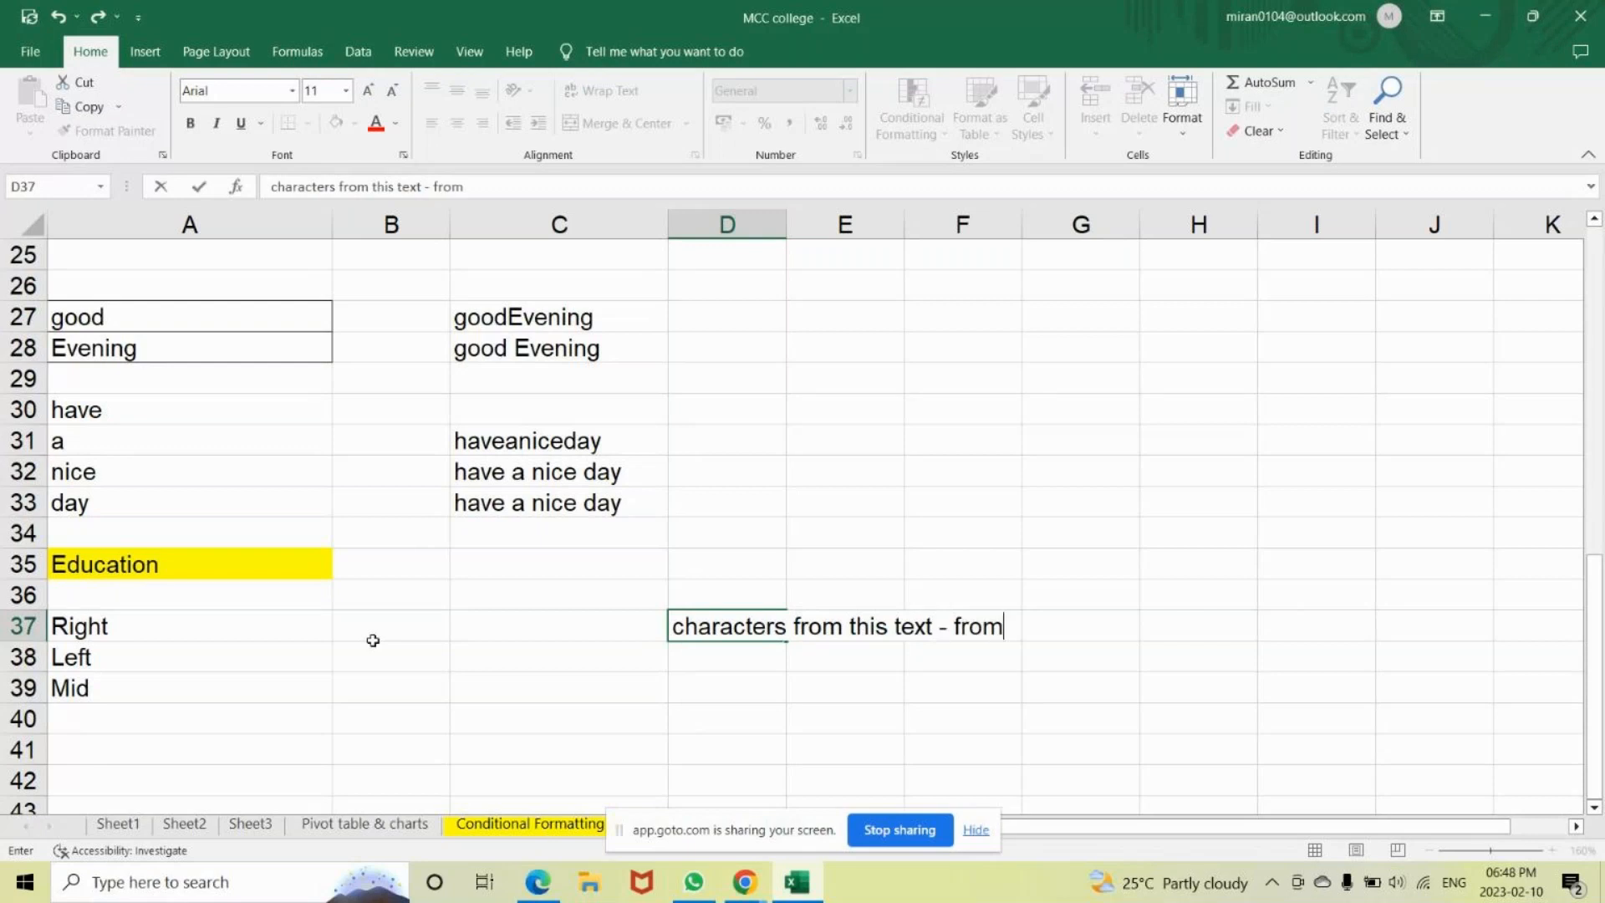
text( rifhr)
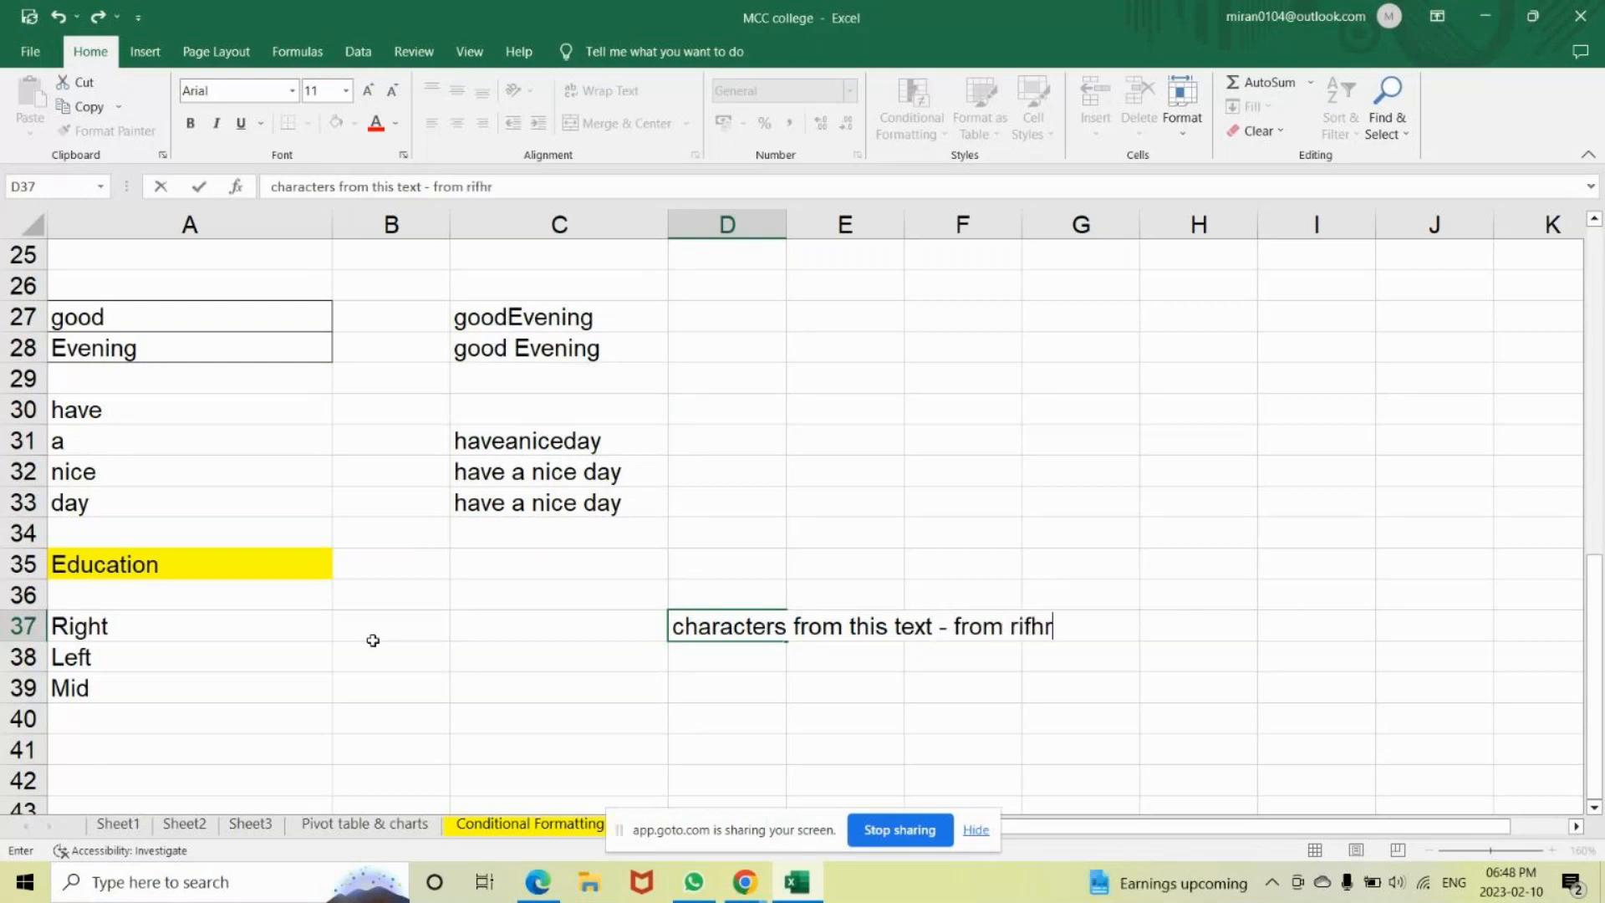
key(BackSpace)
key(BackSpace)
key(BackSpace)
text(ght)
key(Return)
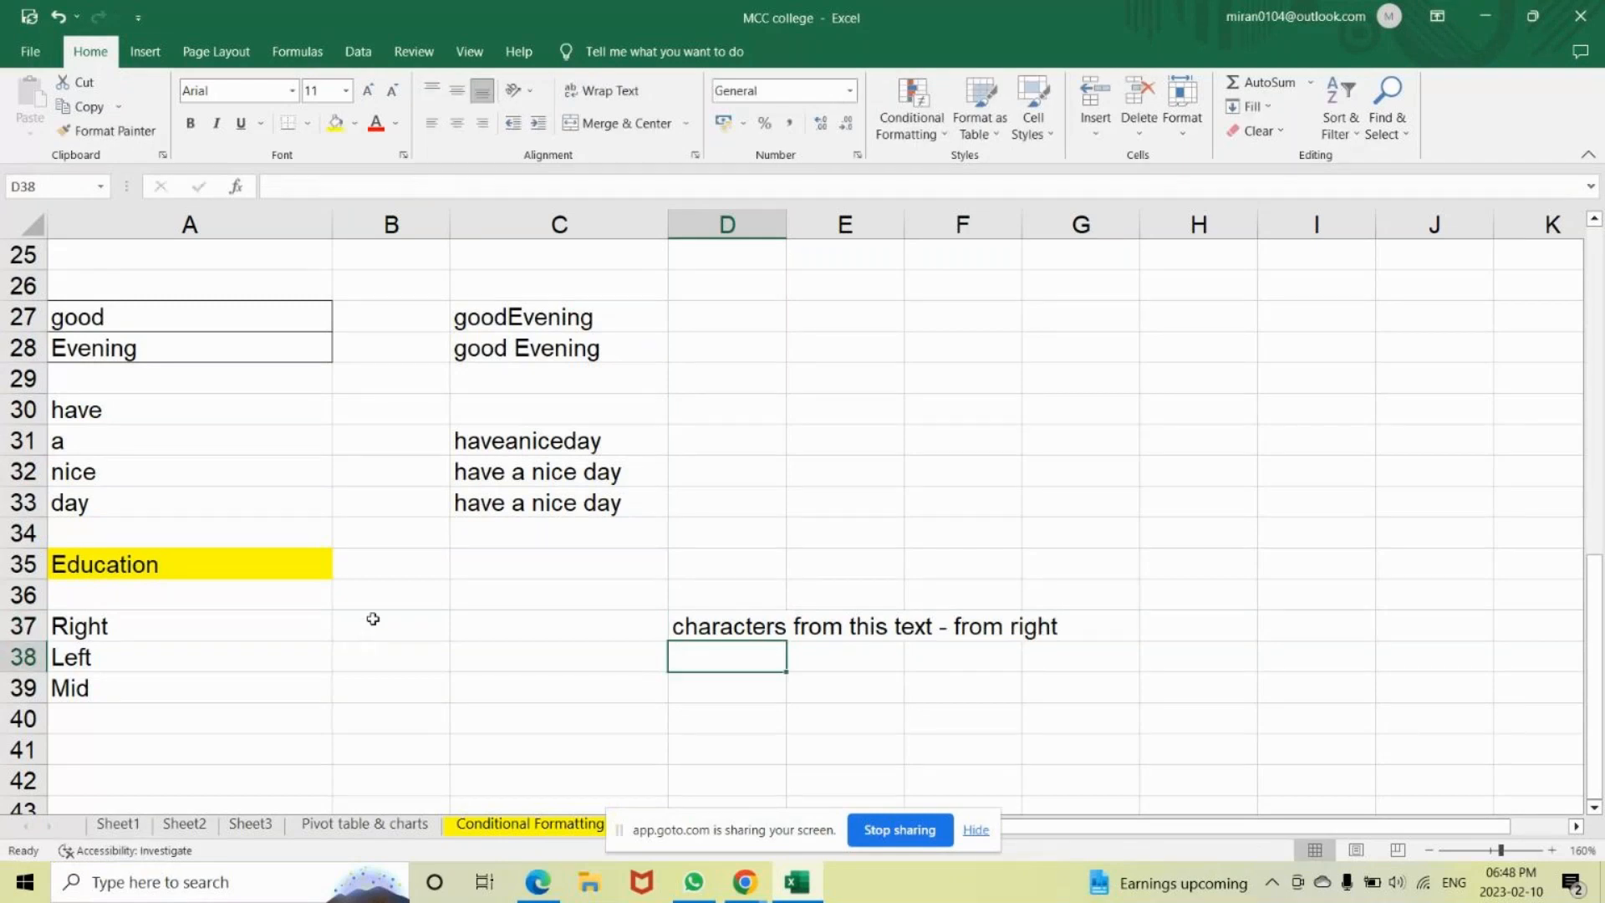
Enter =RIGHT(A35,4) in B37 to extract the last four characters of Education.
click(373, 619)
text(=)
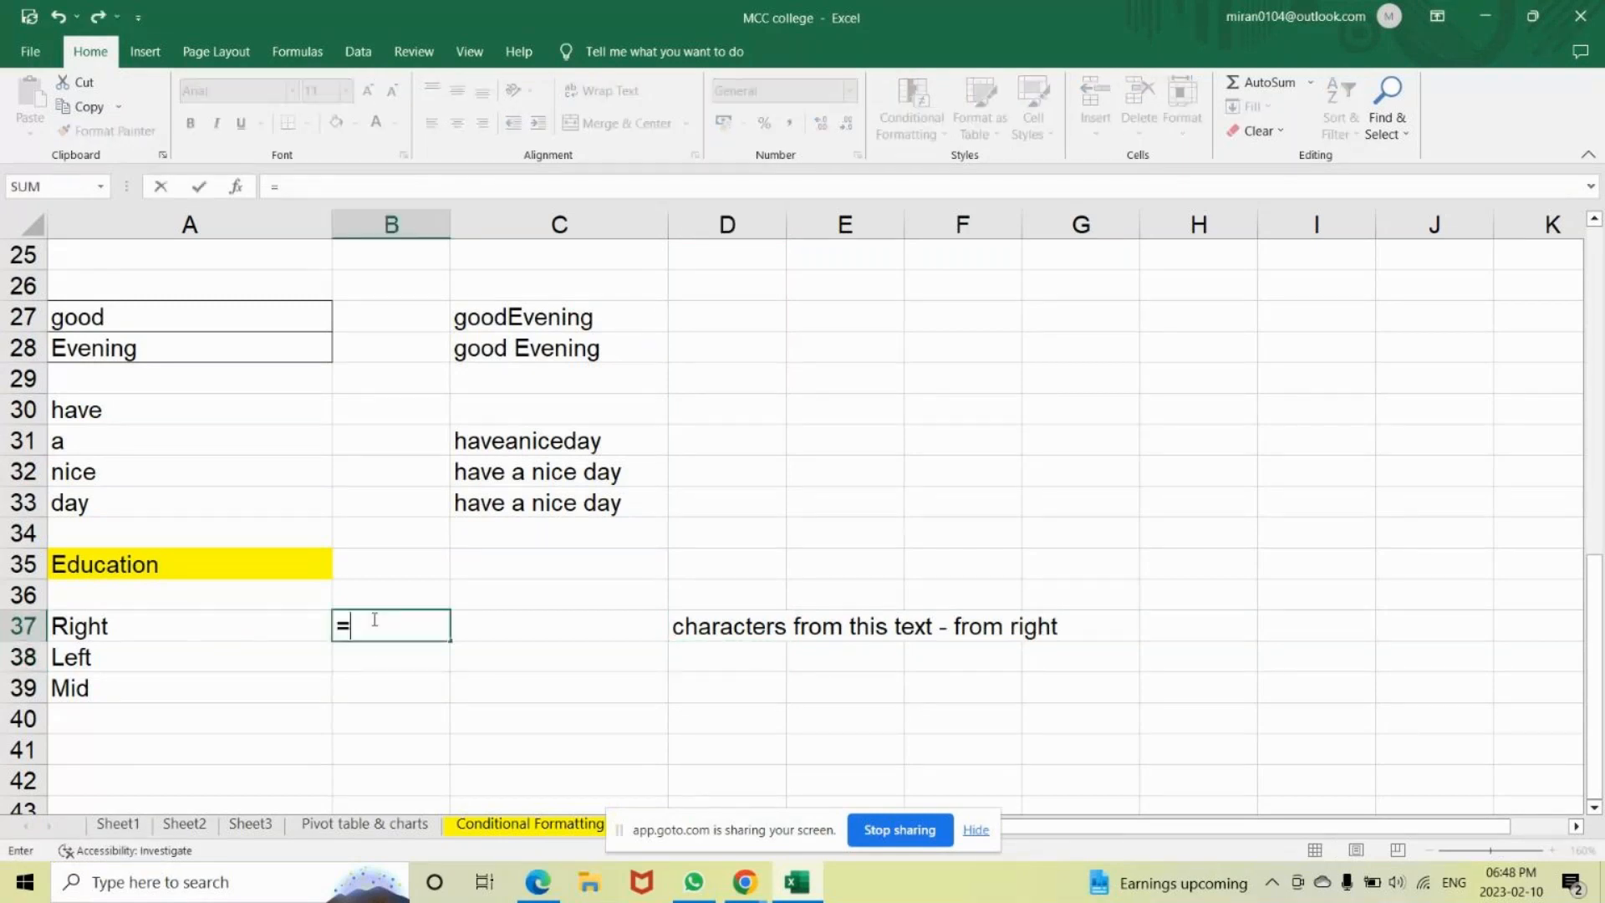
text(RIGHT()
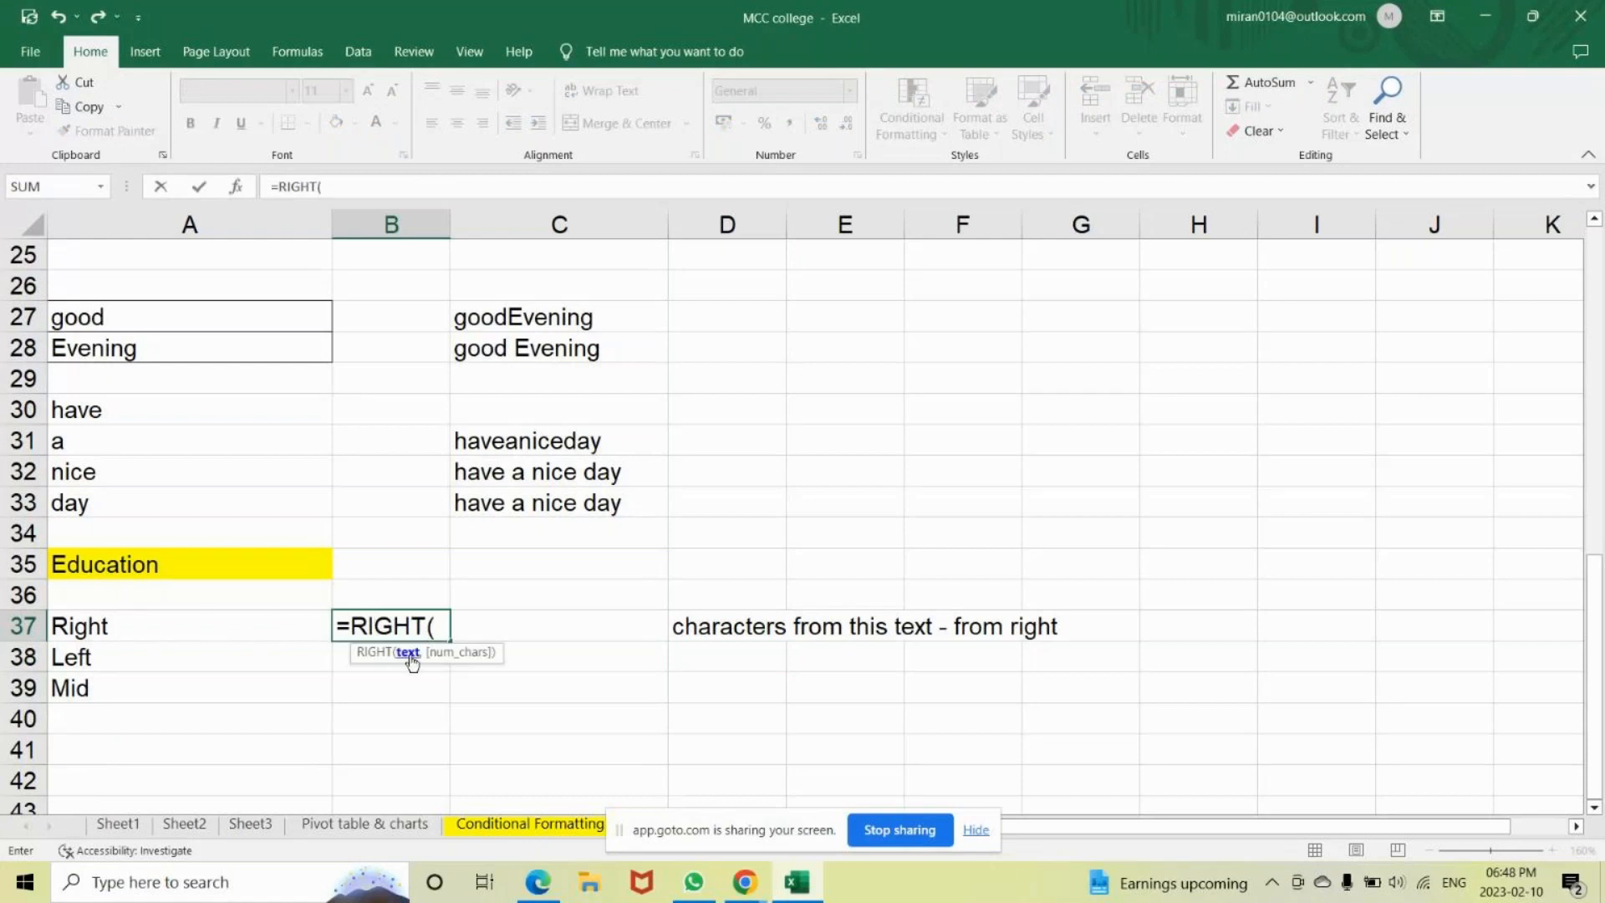
click(182, 569)
text(,)
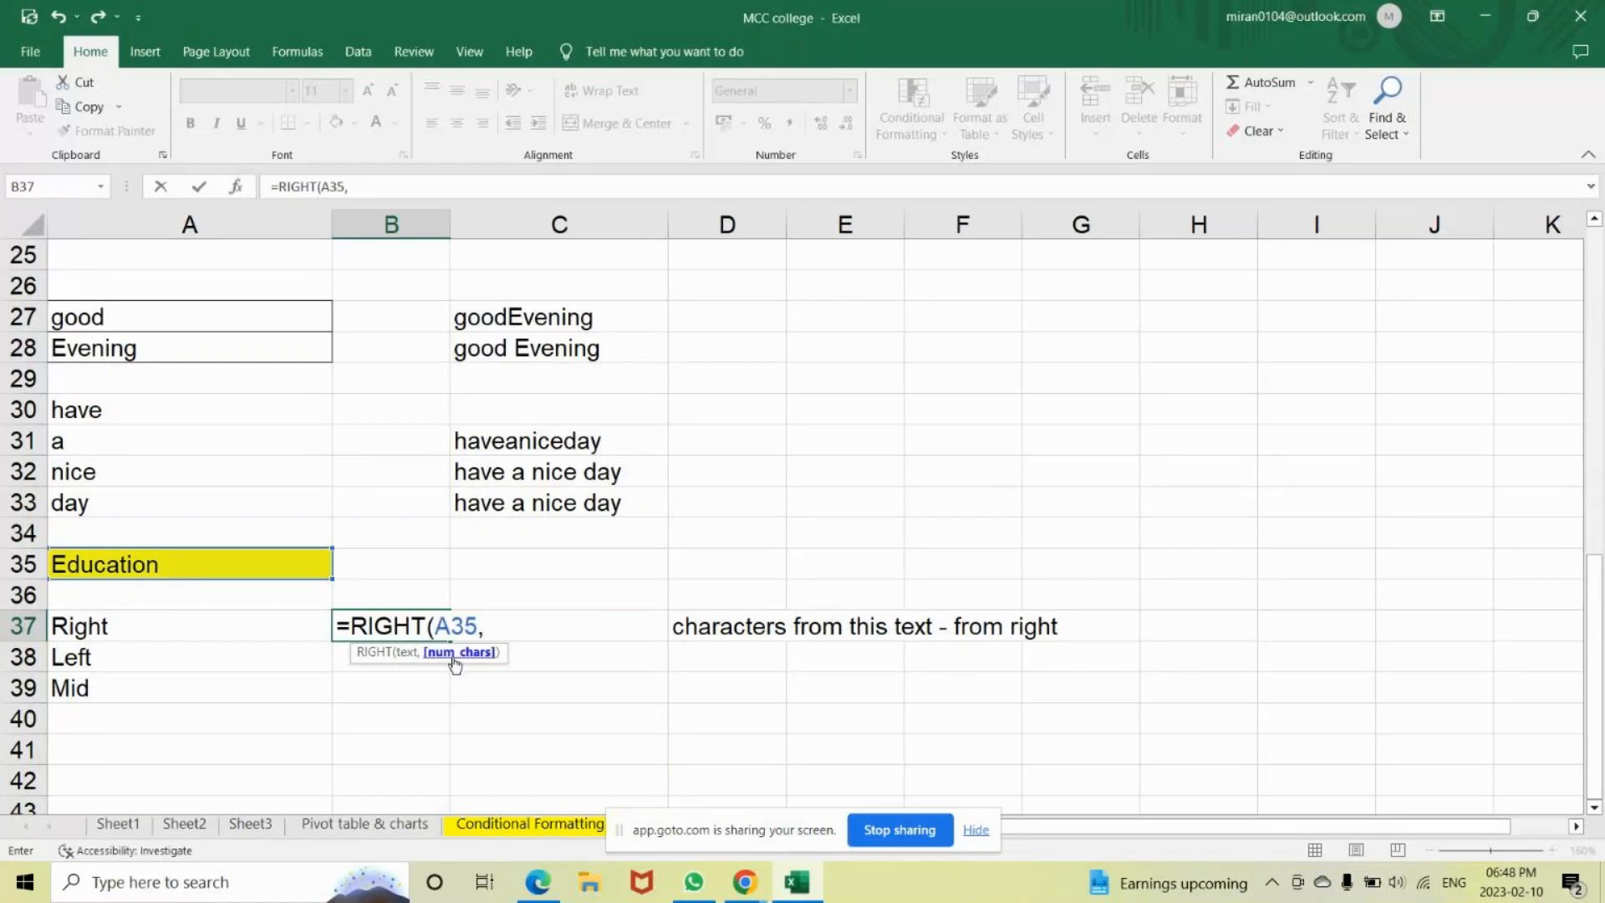
text(4))
key(Return)
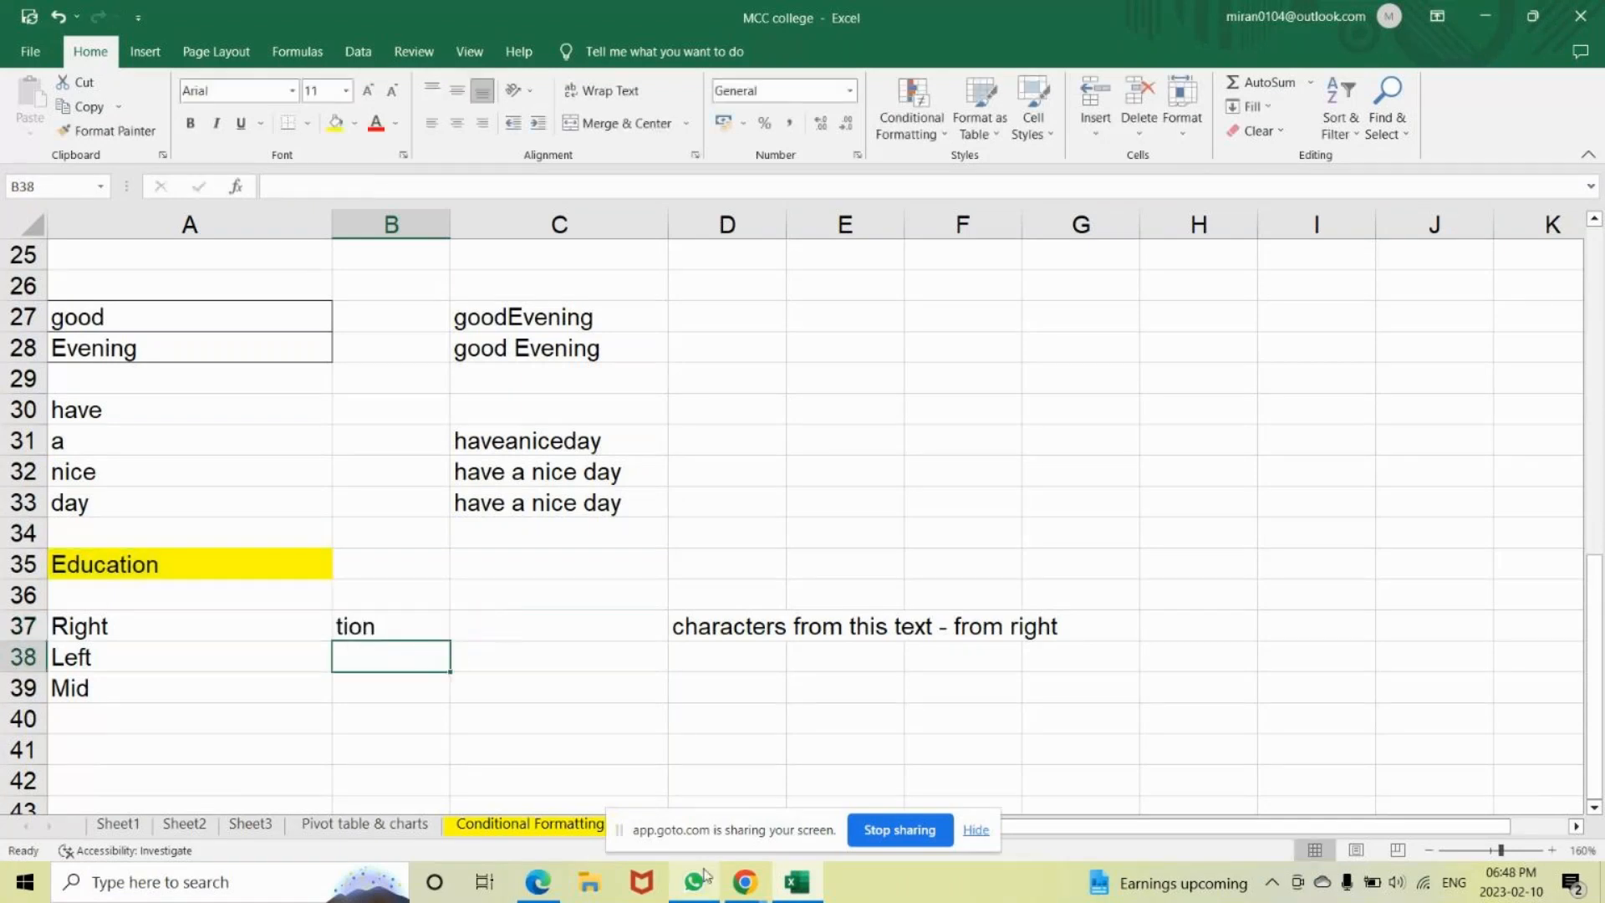
Switch to the GoTo meeting window in Chrome to mute the microphone, and return to the MCC college workbook.
click(730, 884)
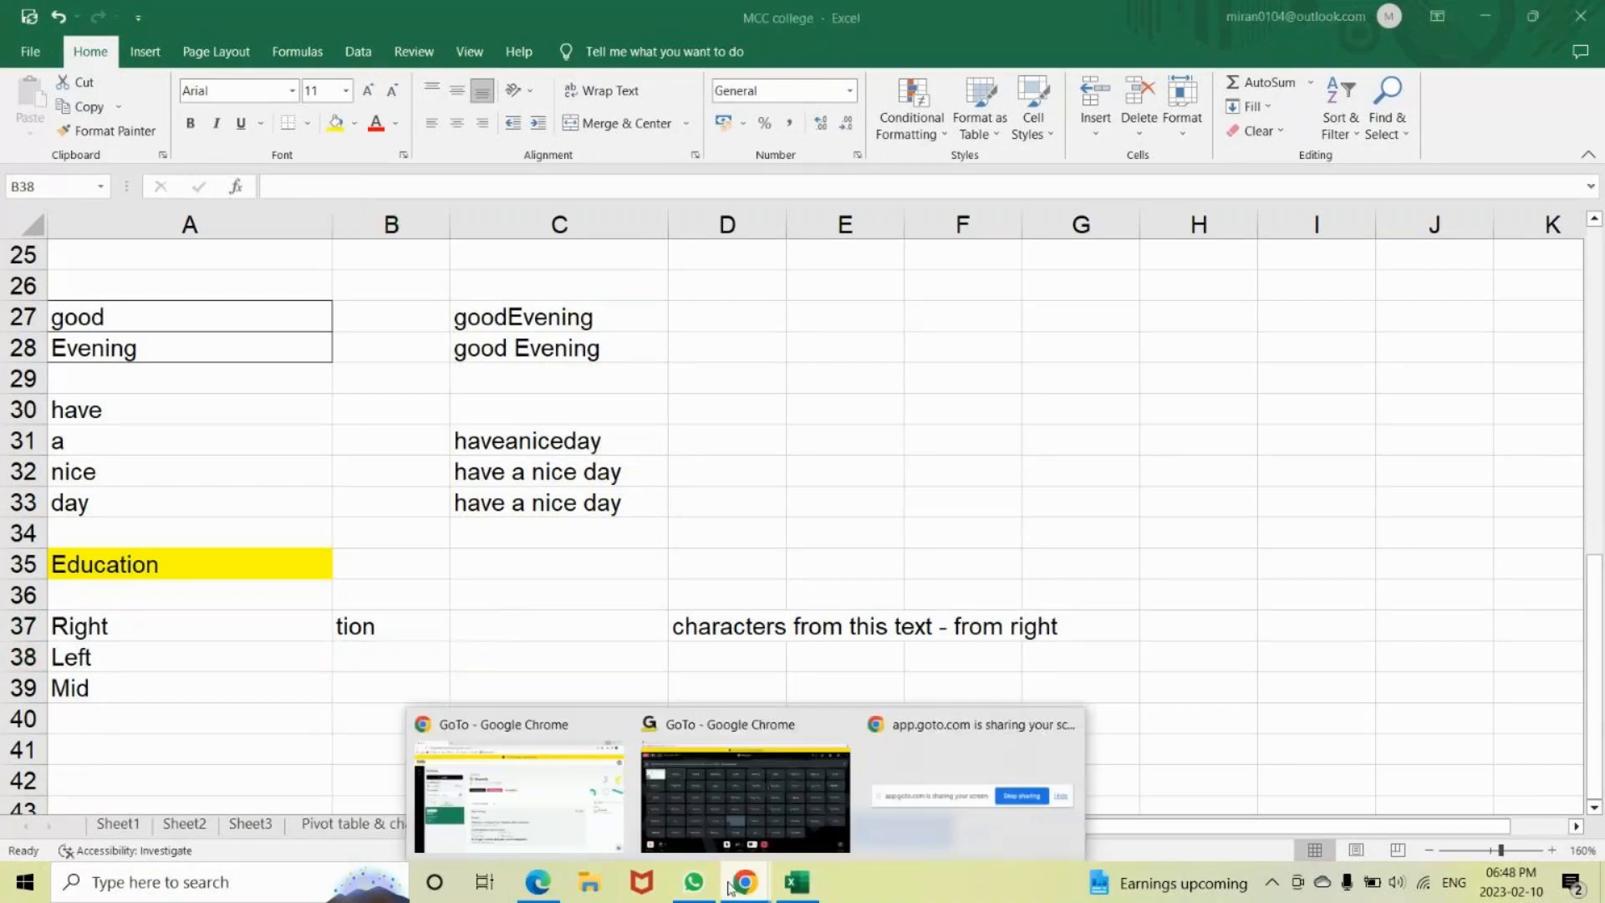
click(722, 834)
click(675, 811)
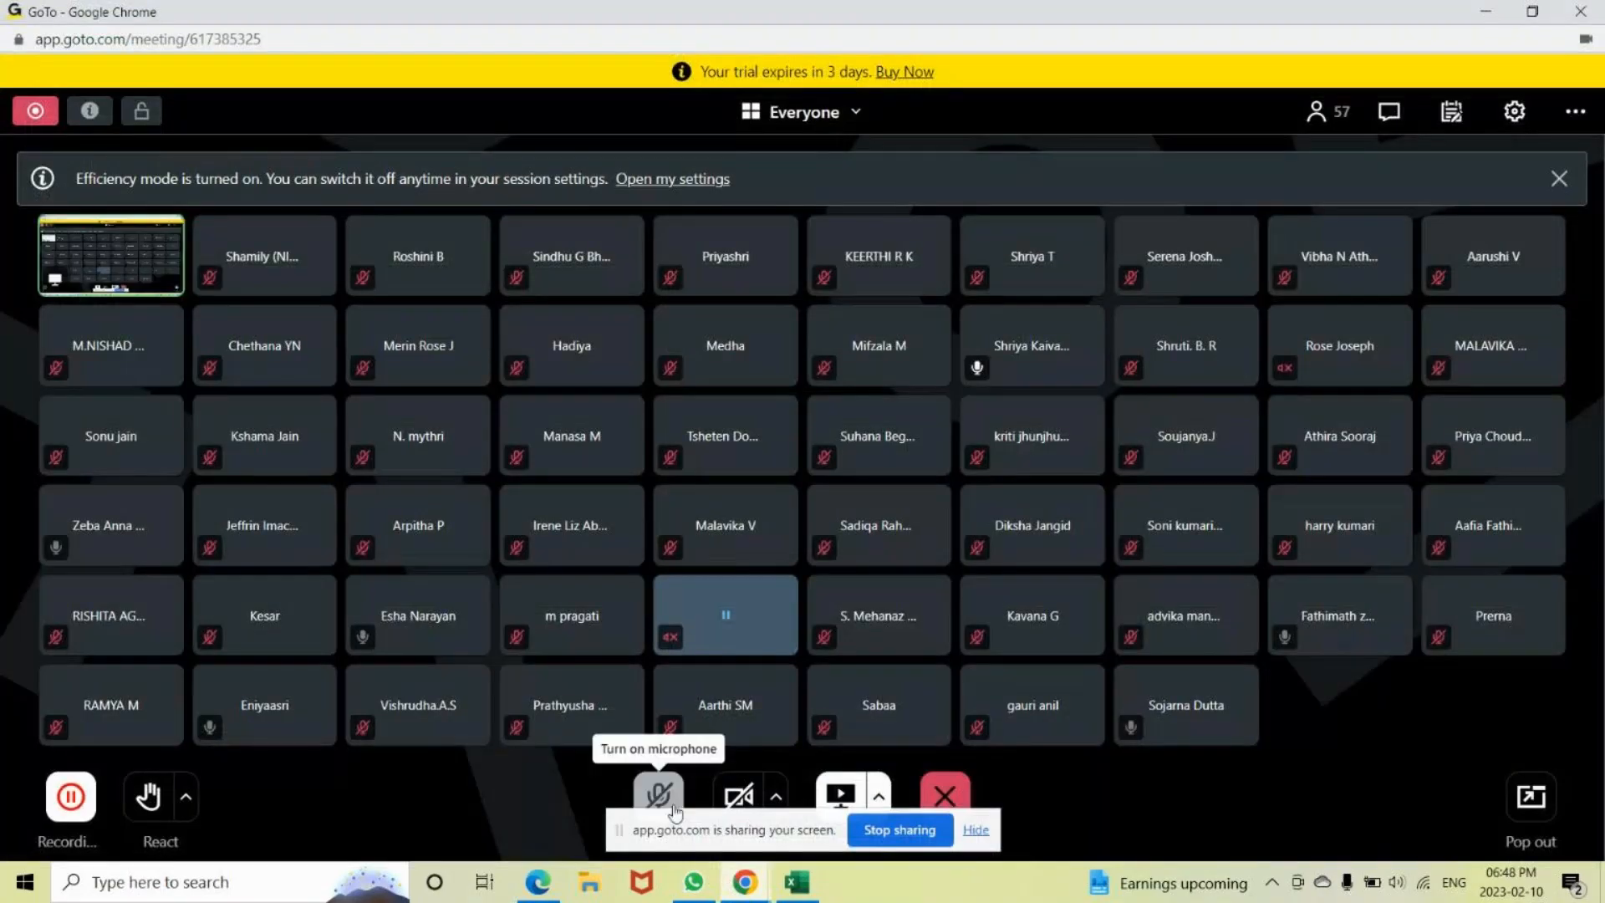
key(alt+Tab)
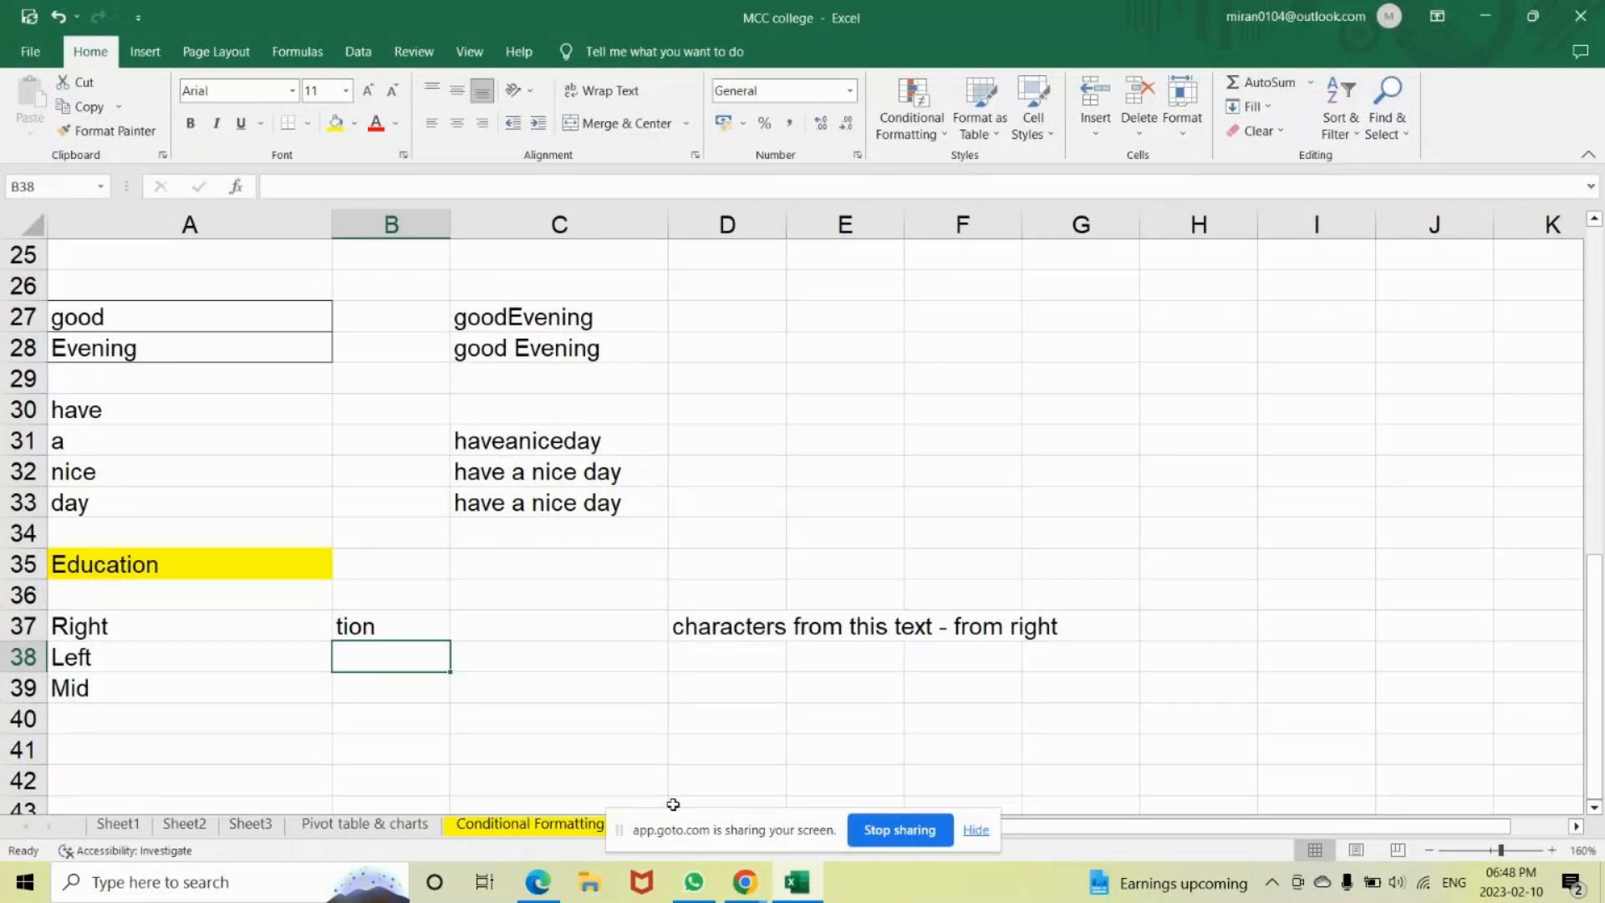
key(alt+Tab)
key(alt+Tab)
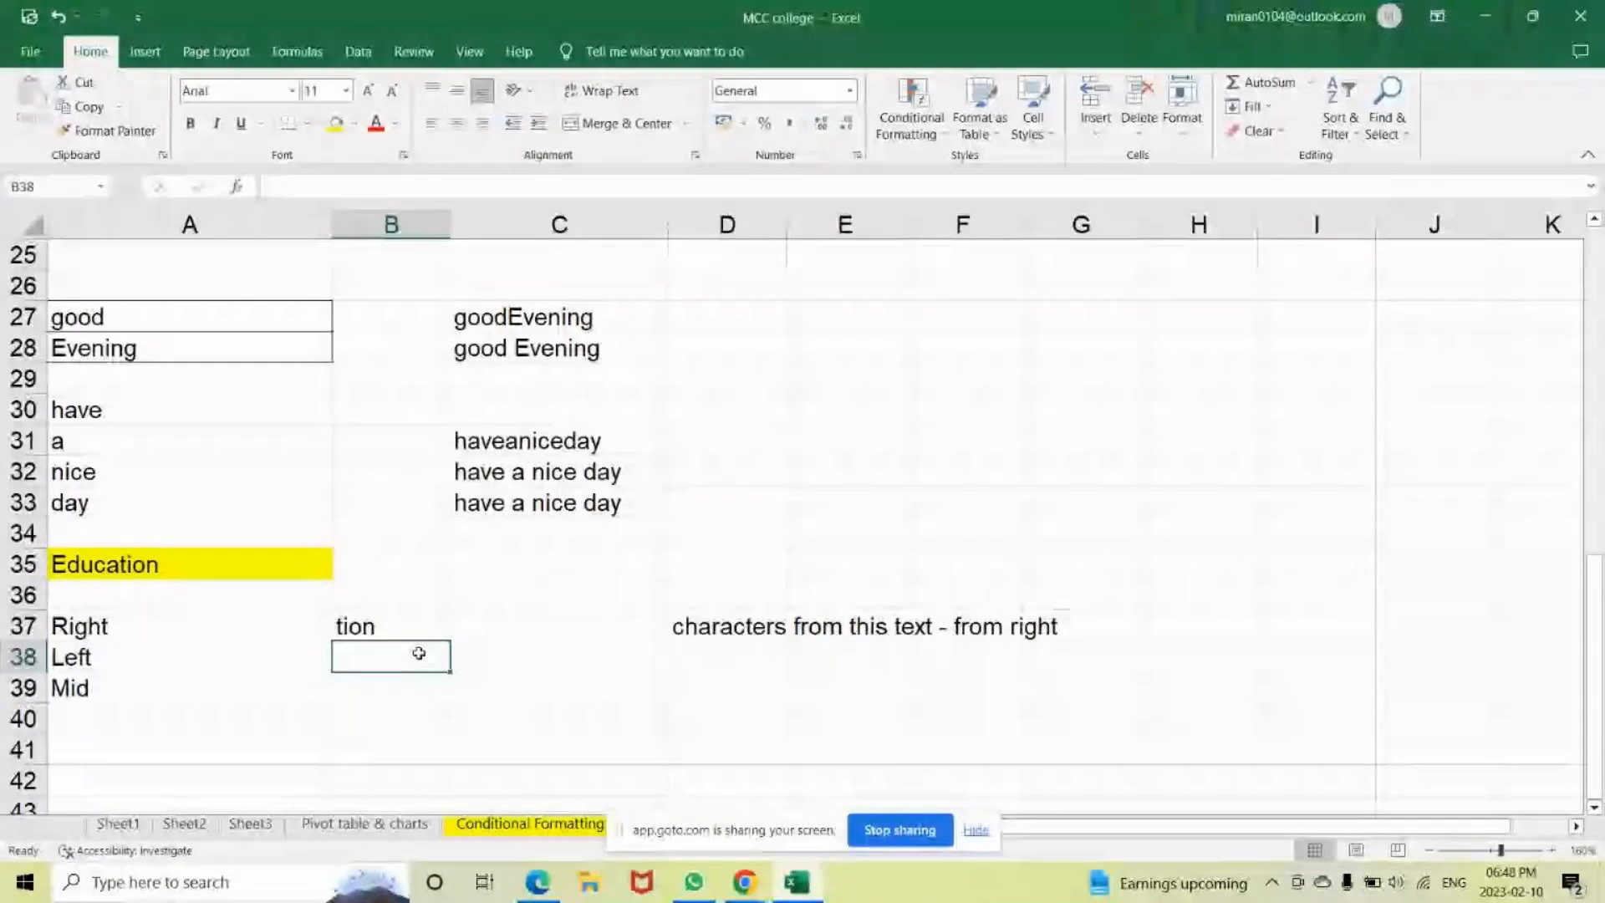
Re-enter the formula =RIGHT(A35,4) in B37, overwriting the existing one, to demonstrate the text and character-count arguments again.
click(397, 629)
text(=)
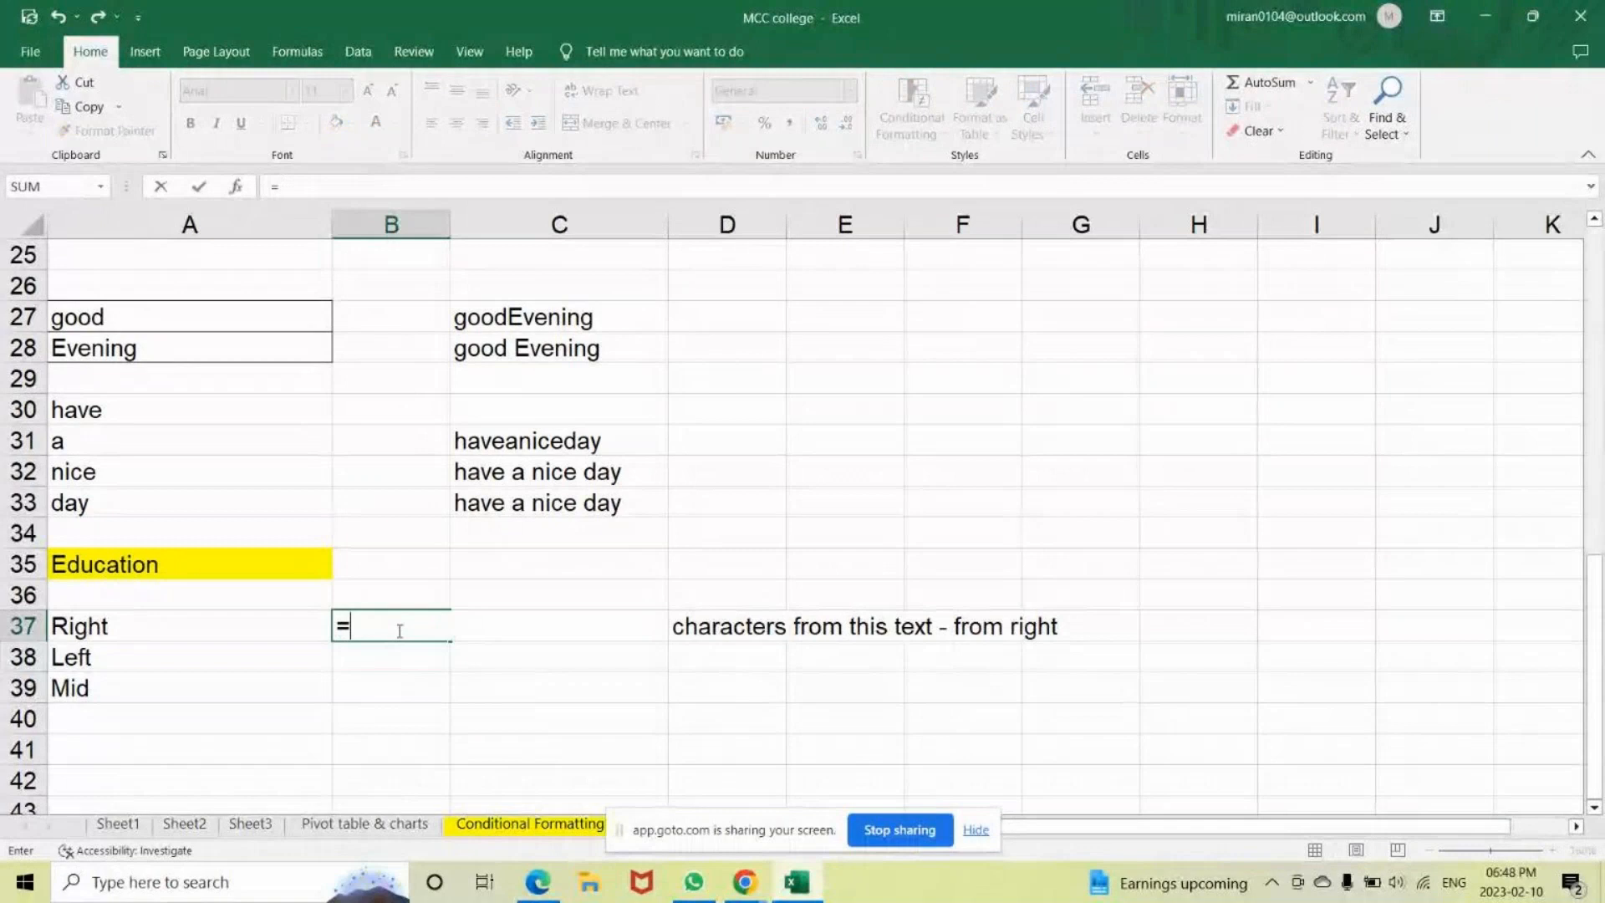
text(rigt)
key(BackSpace)
key(BackSpace)
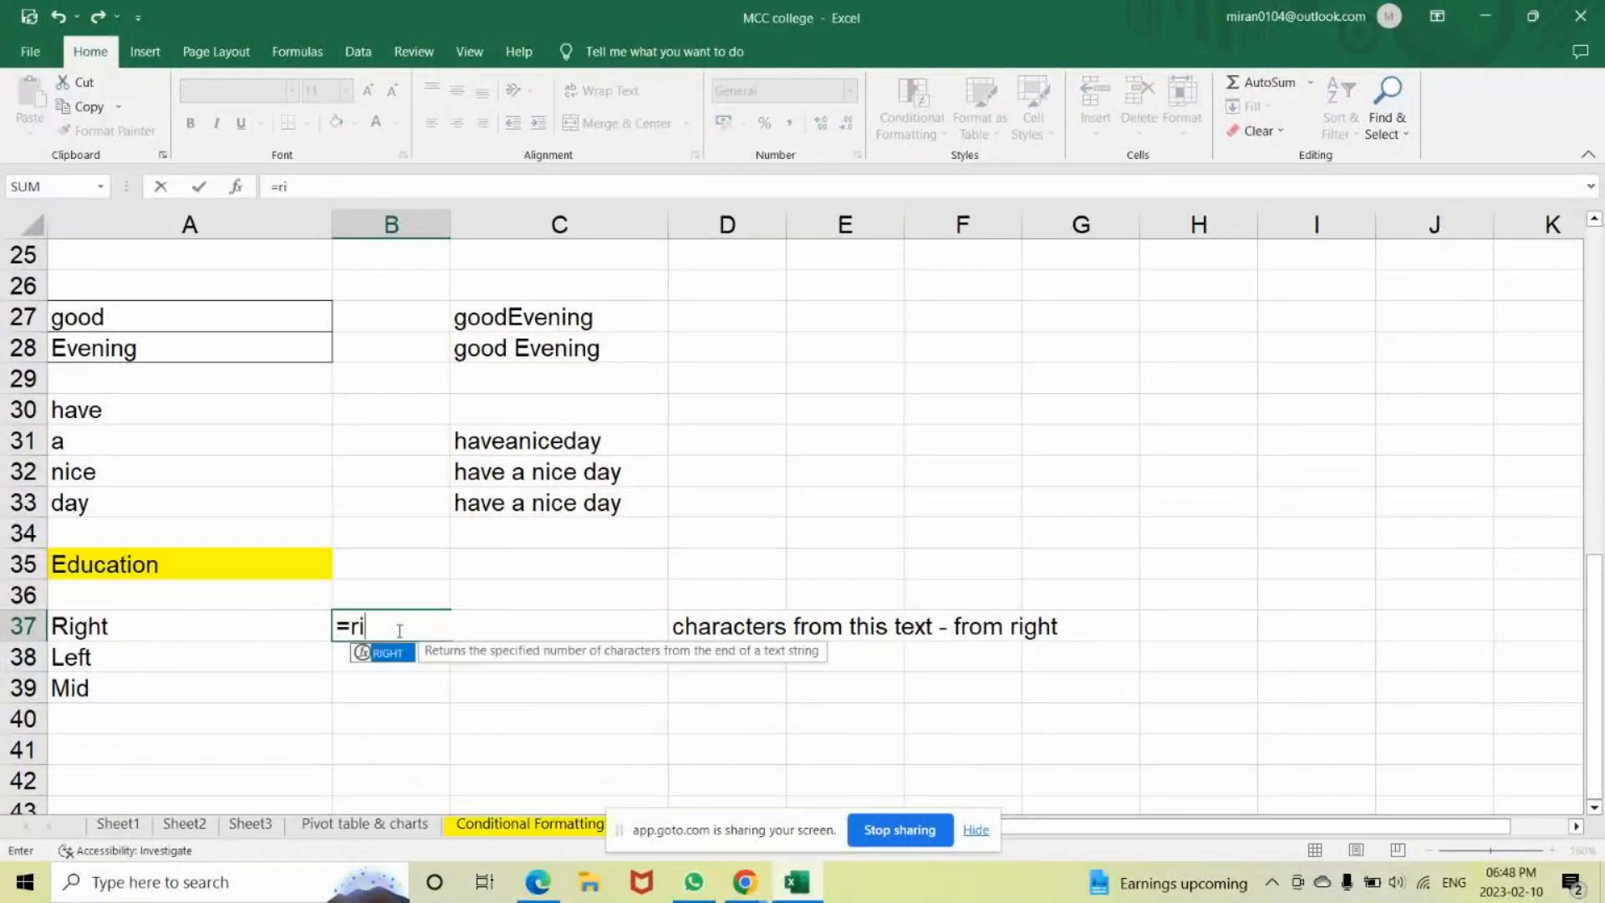
text(ght()
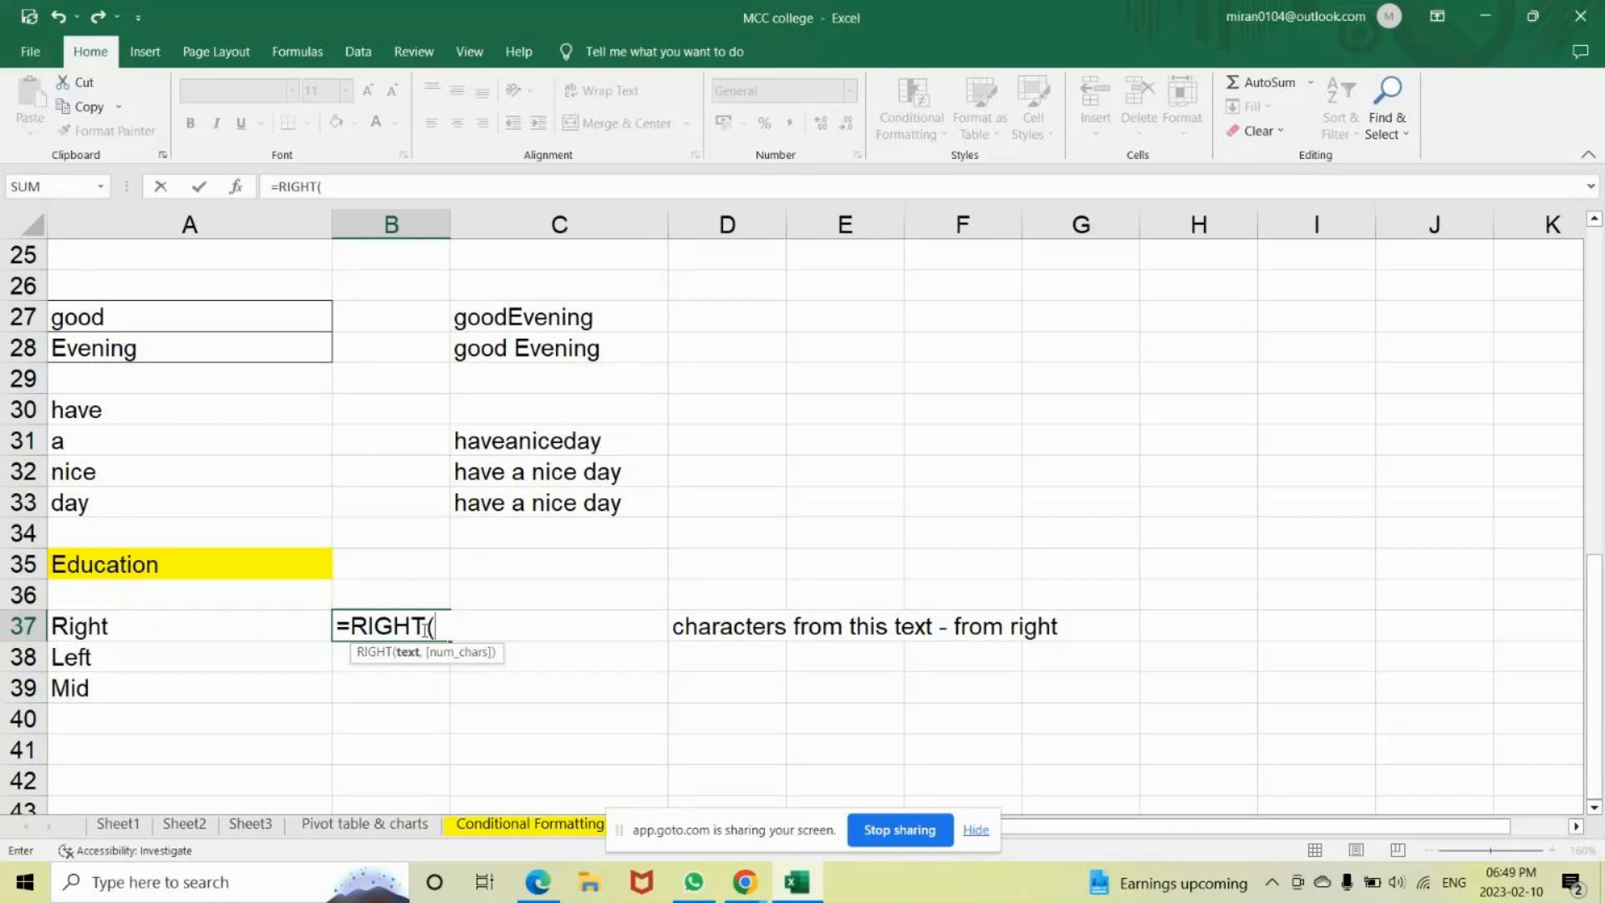
click(248, 572)
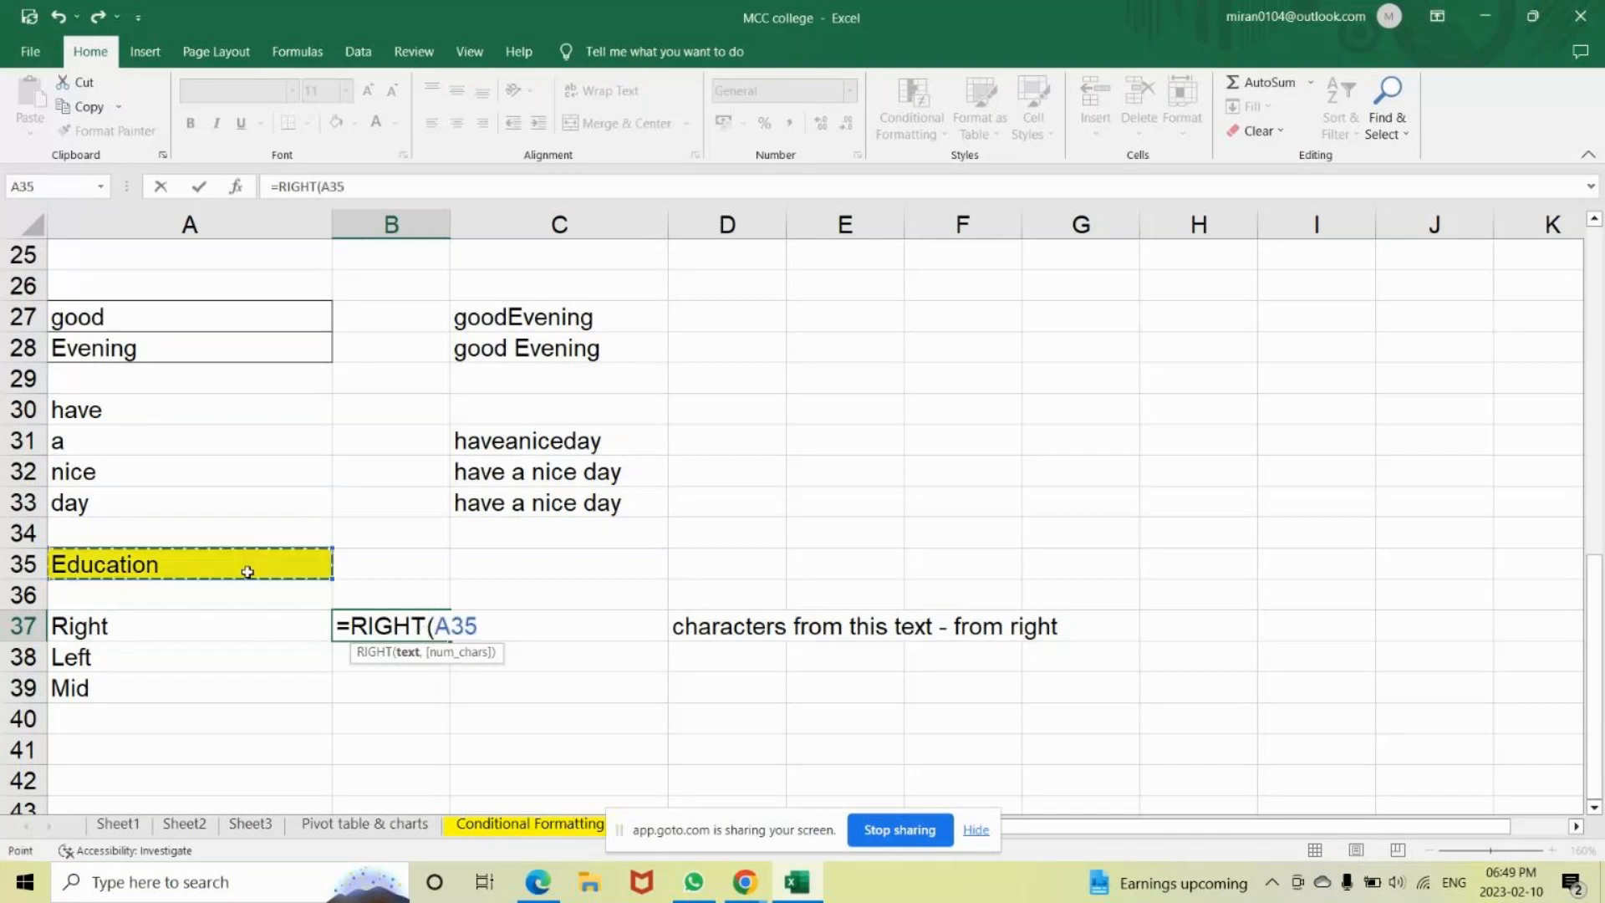
text(,)
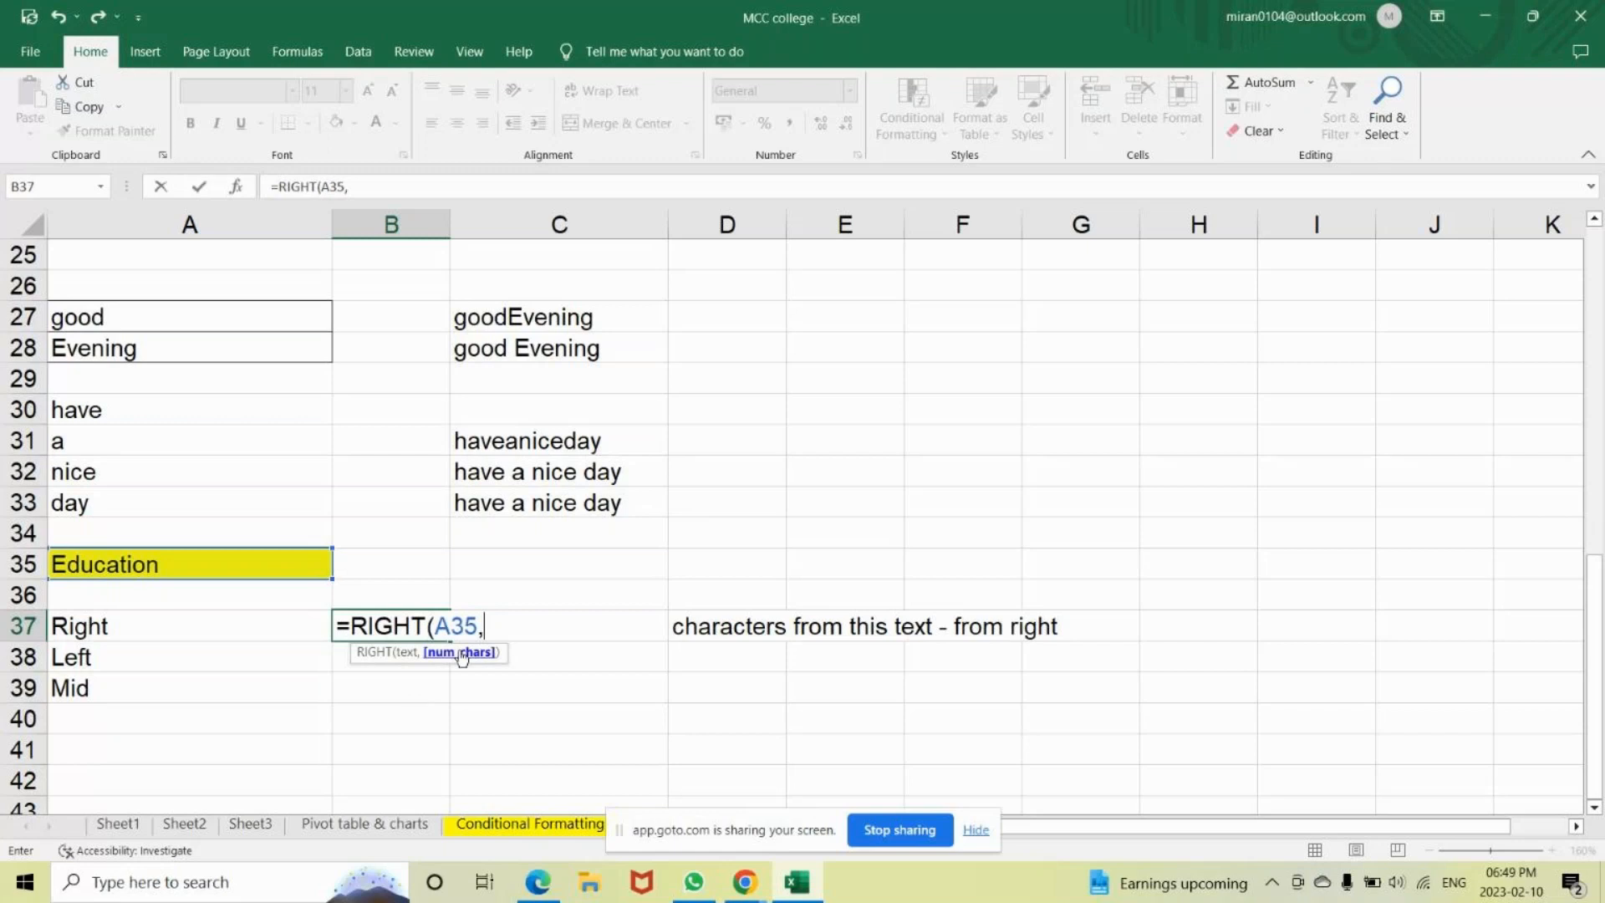
text(4))
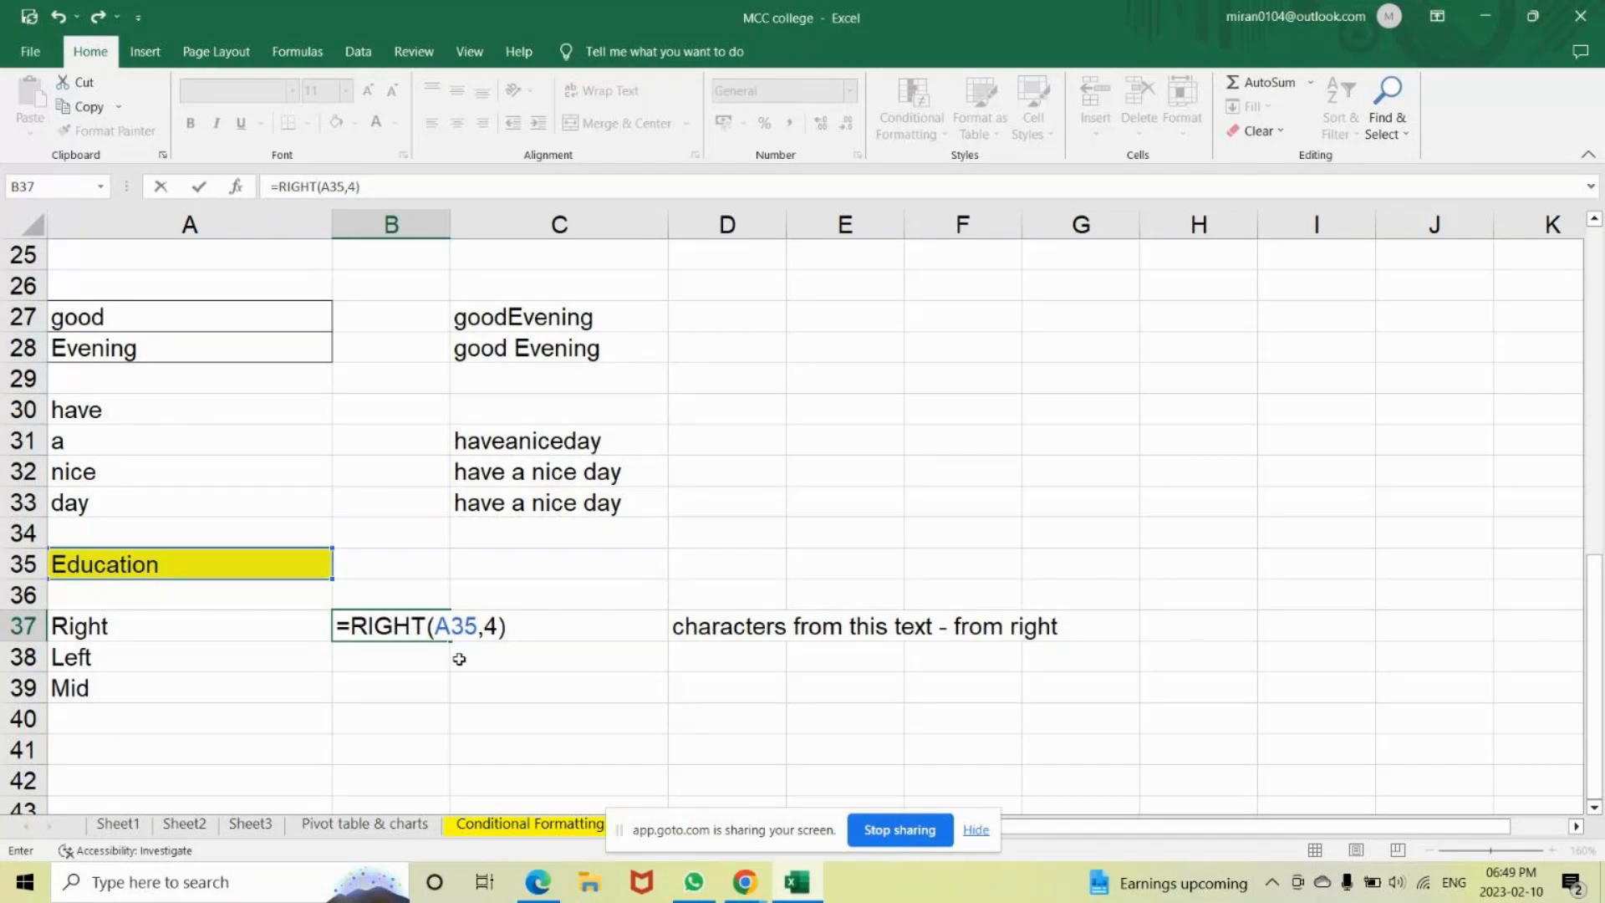
key(Return)
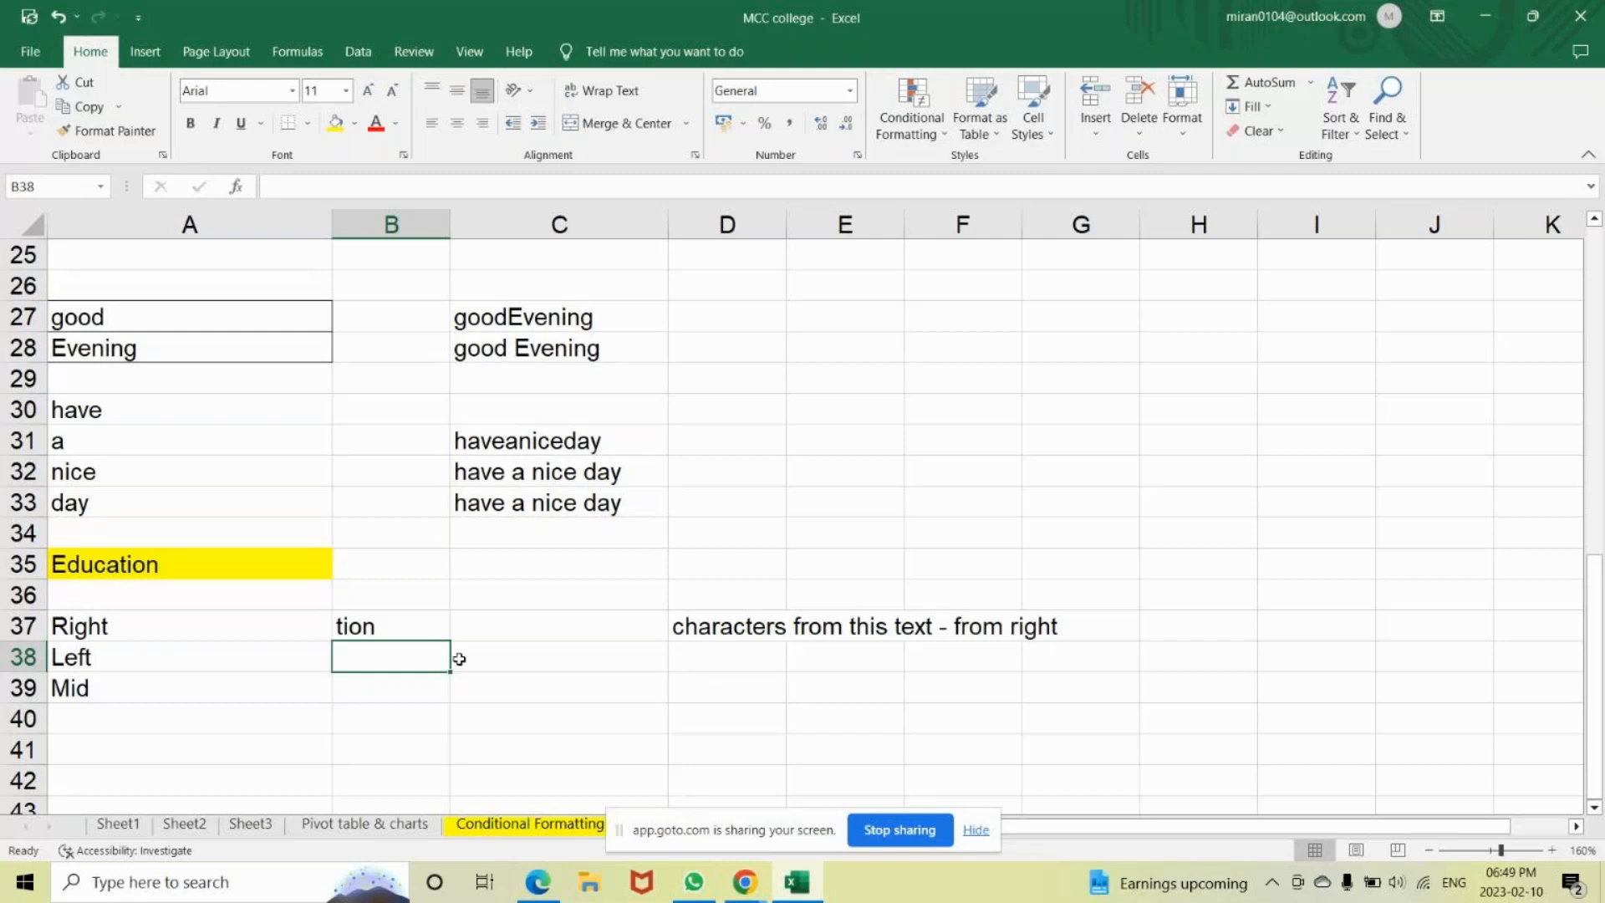
Insert a space before the final letter of the word in A35, making it "Educatio n".
click(287, 577)
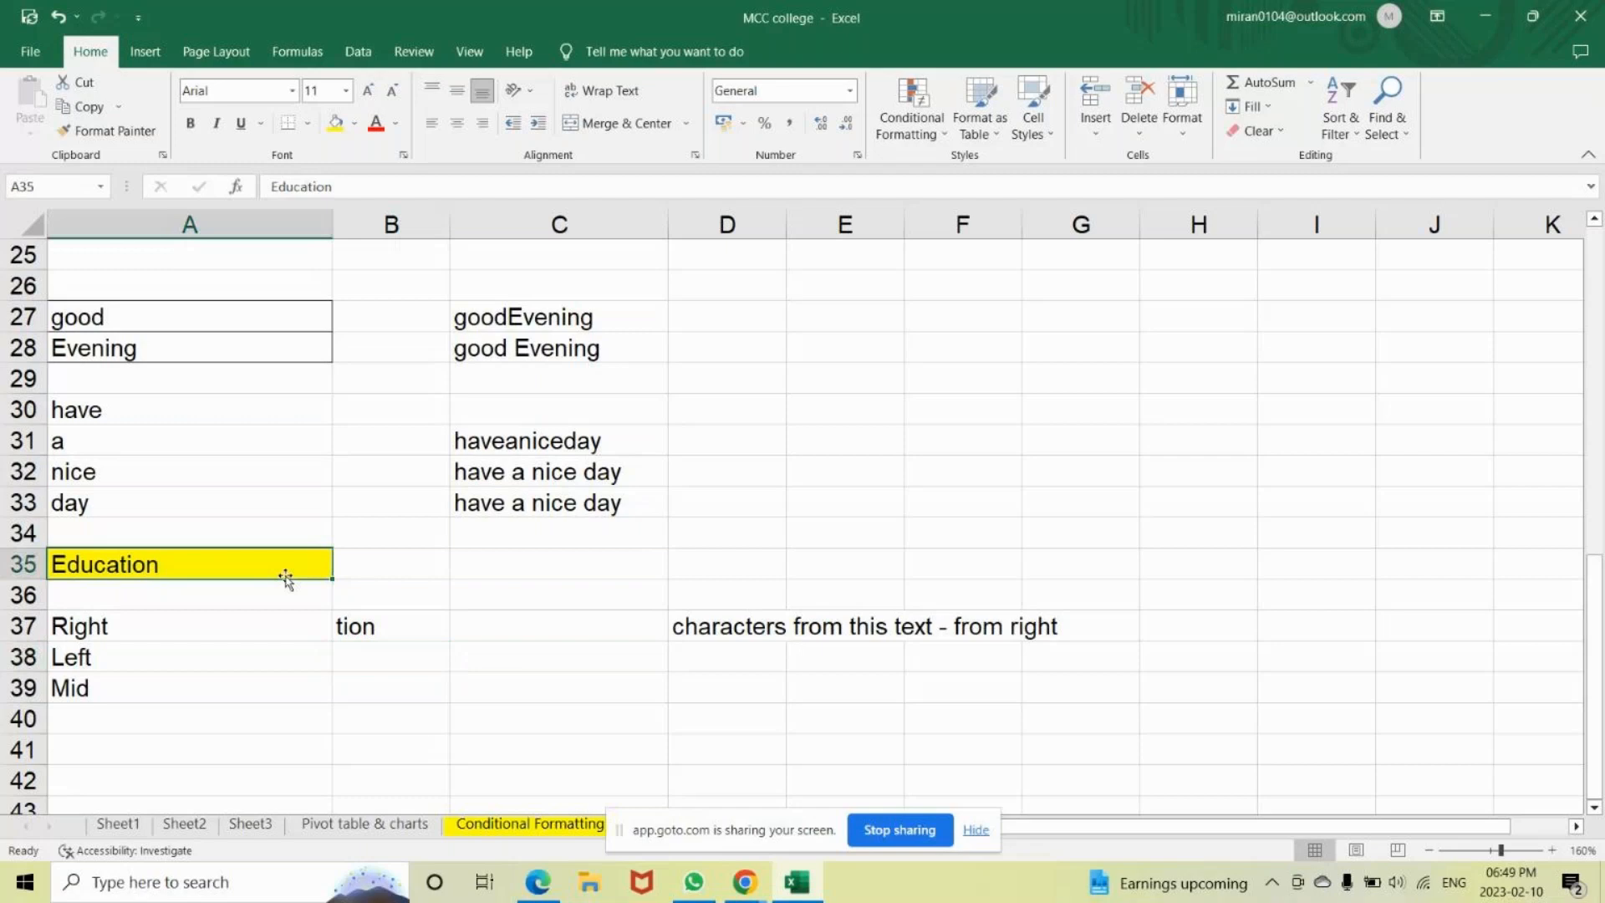
double_click(238, 560)
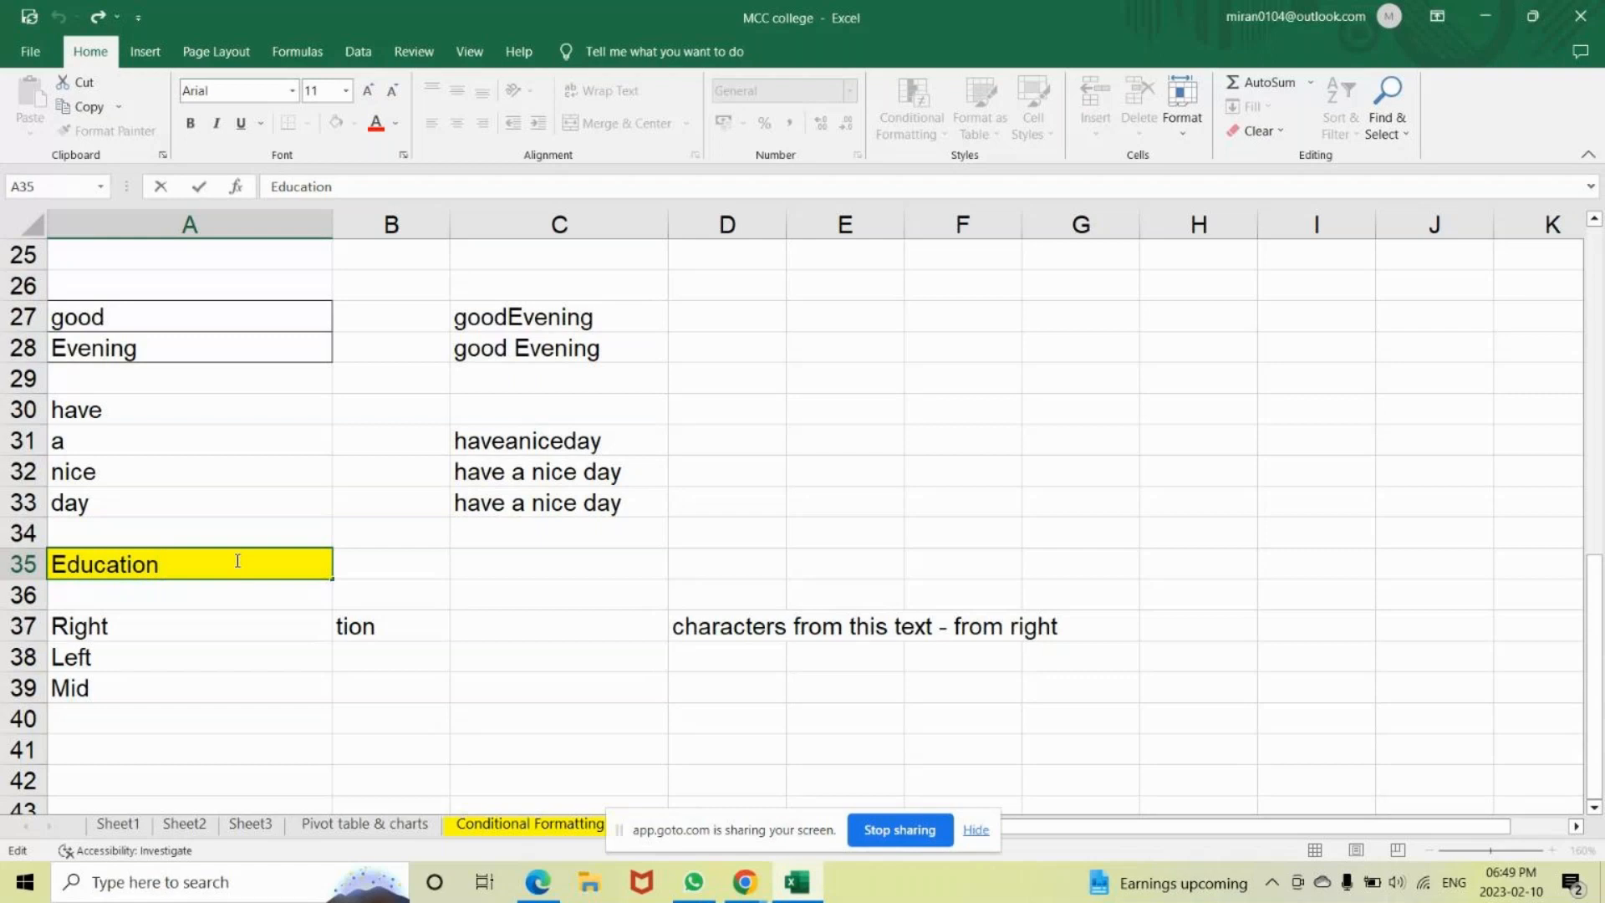
key(Return)
double_click(152, 564)
key(Return)
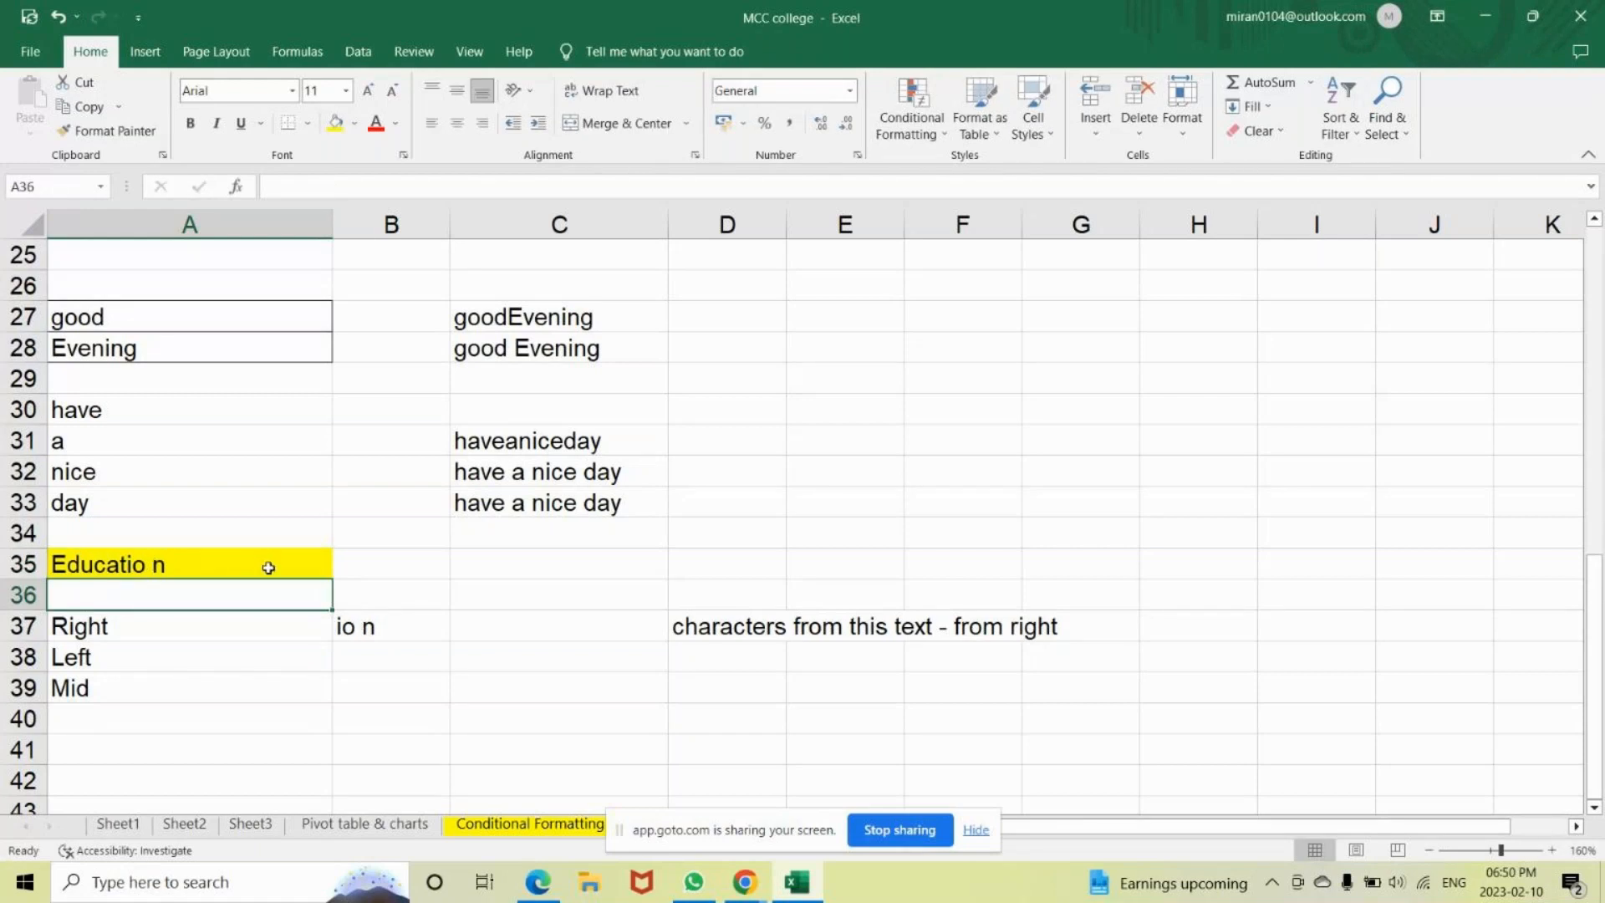
Switch to the GoTo meeting window in Chrome, mute and unmute the microphone, and return to the workbook.
click(745, 885)
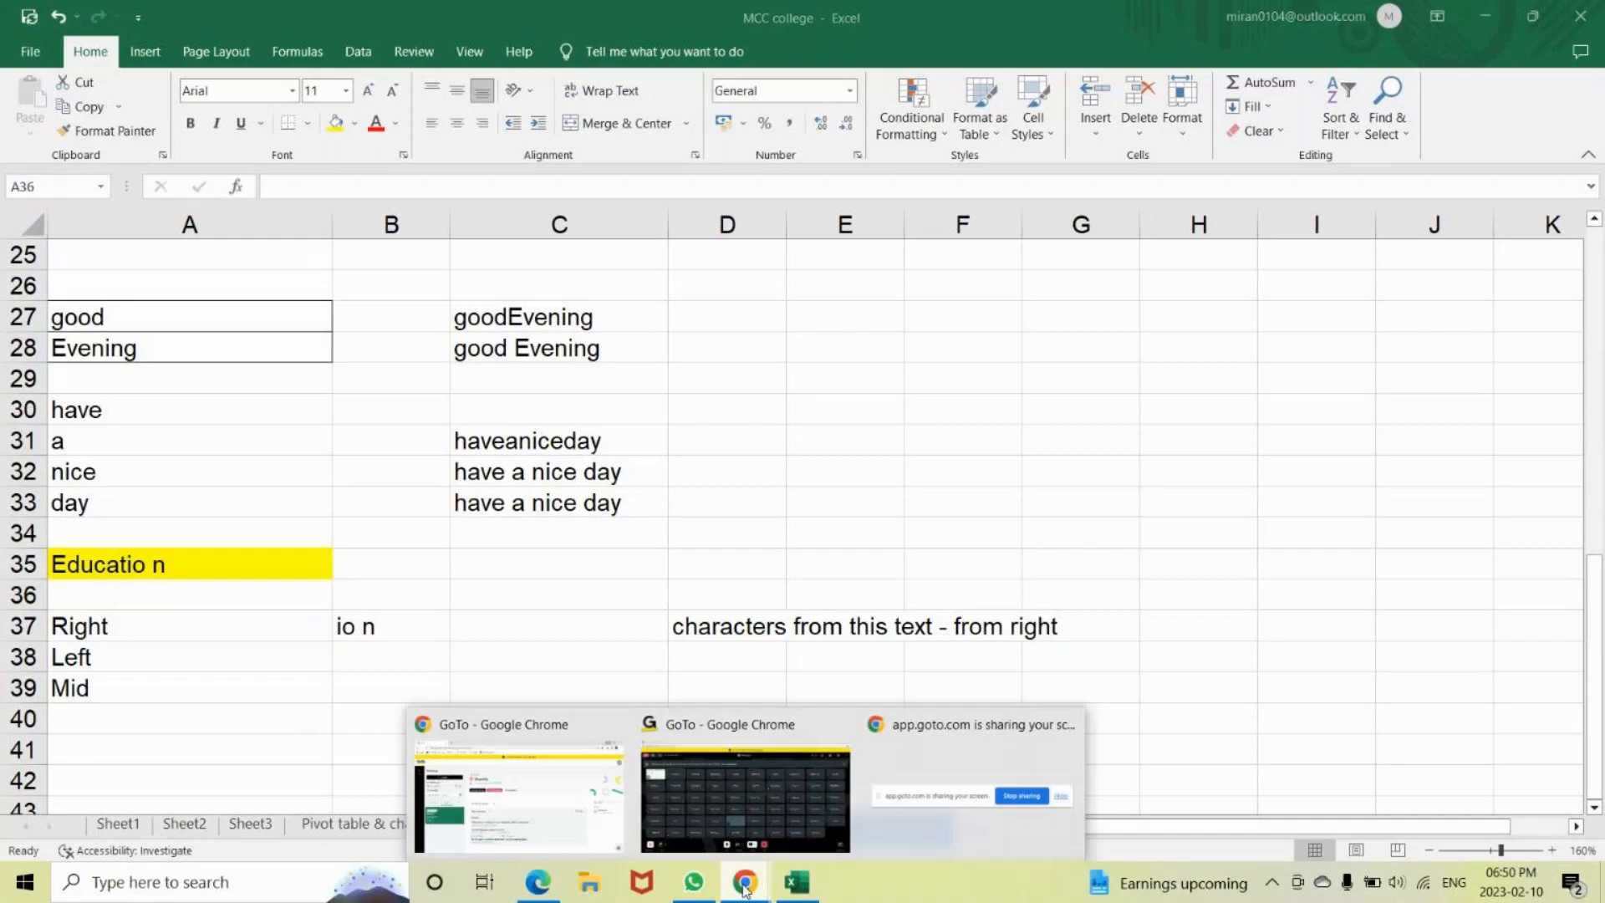
click(680, 815)
click(675, 807)
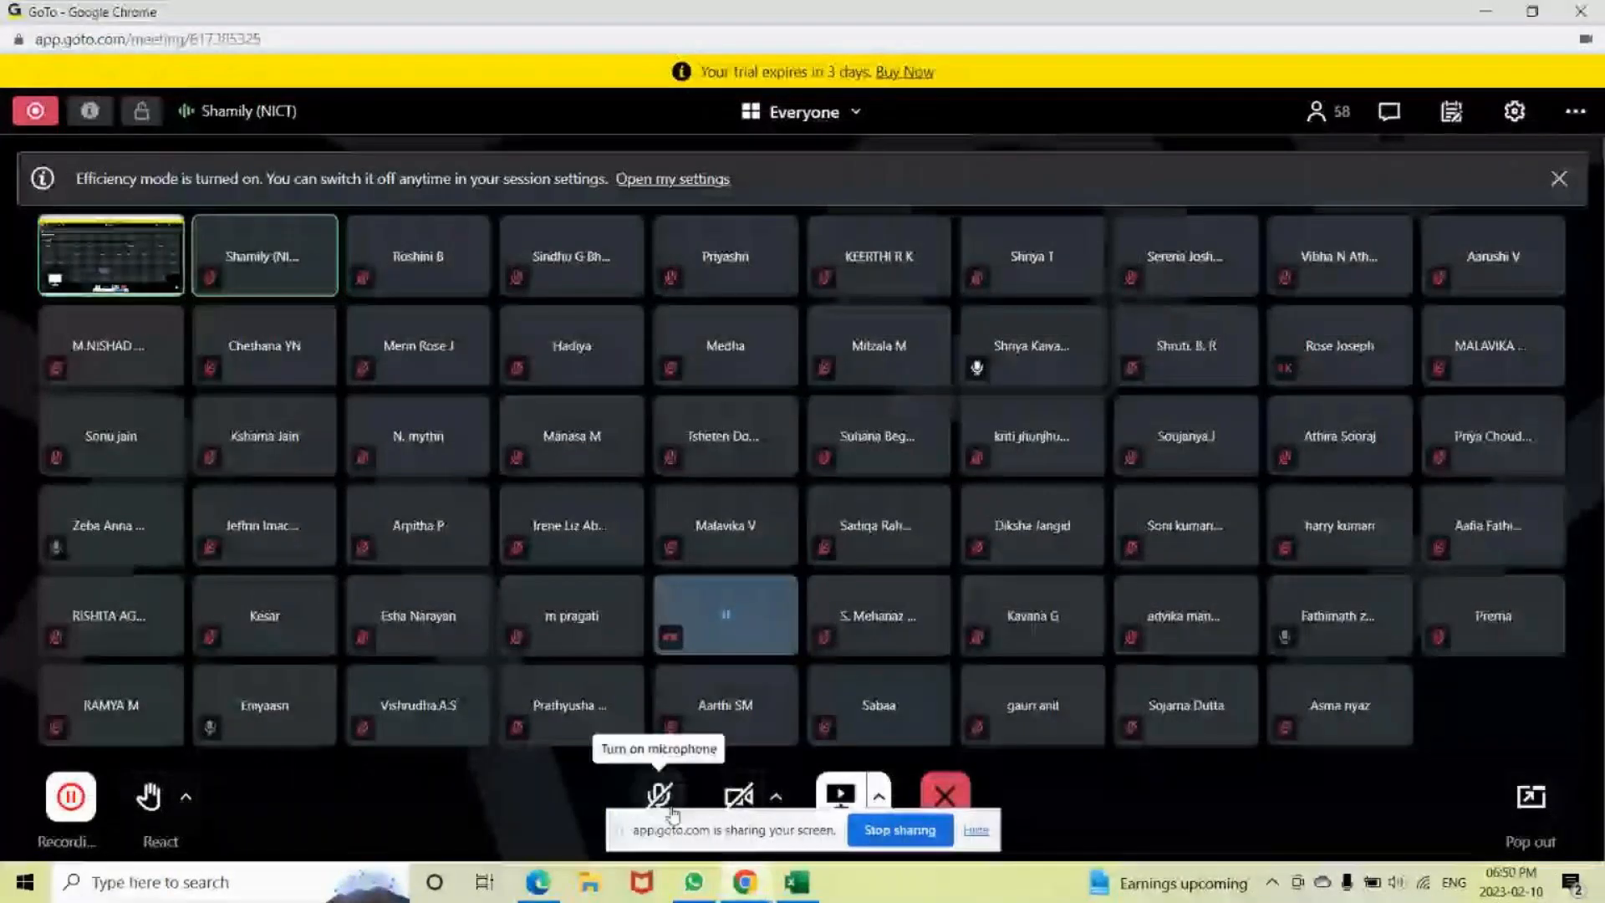
key(alt+Tab)
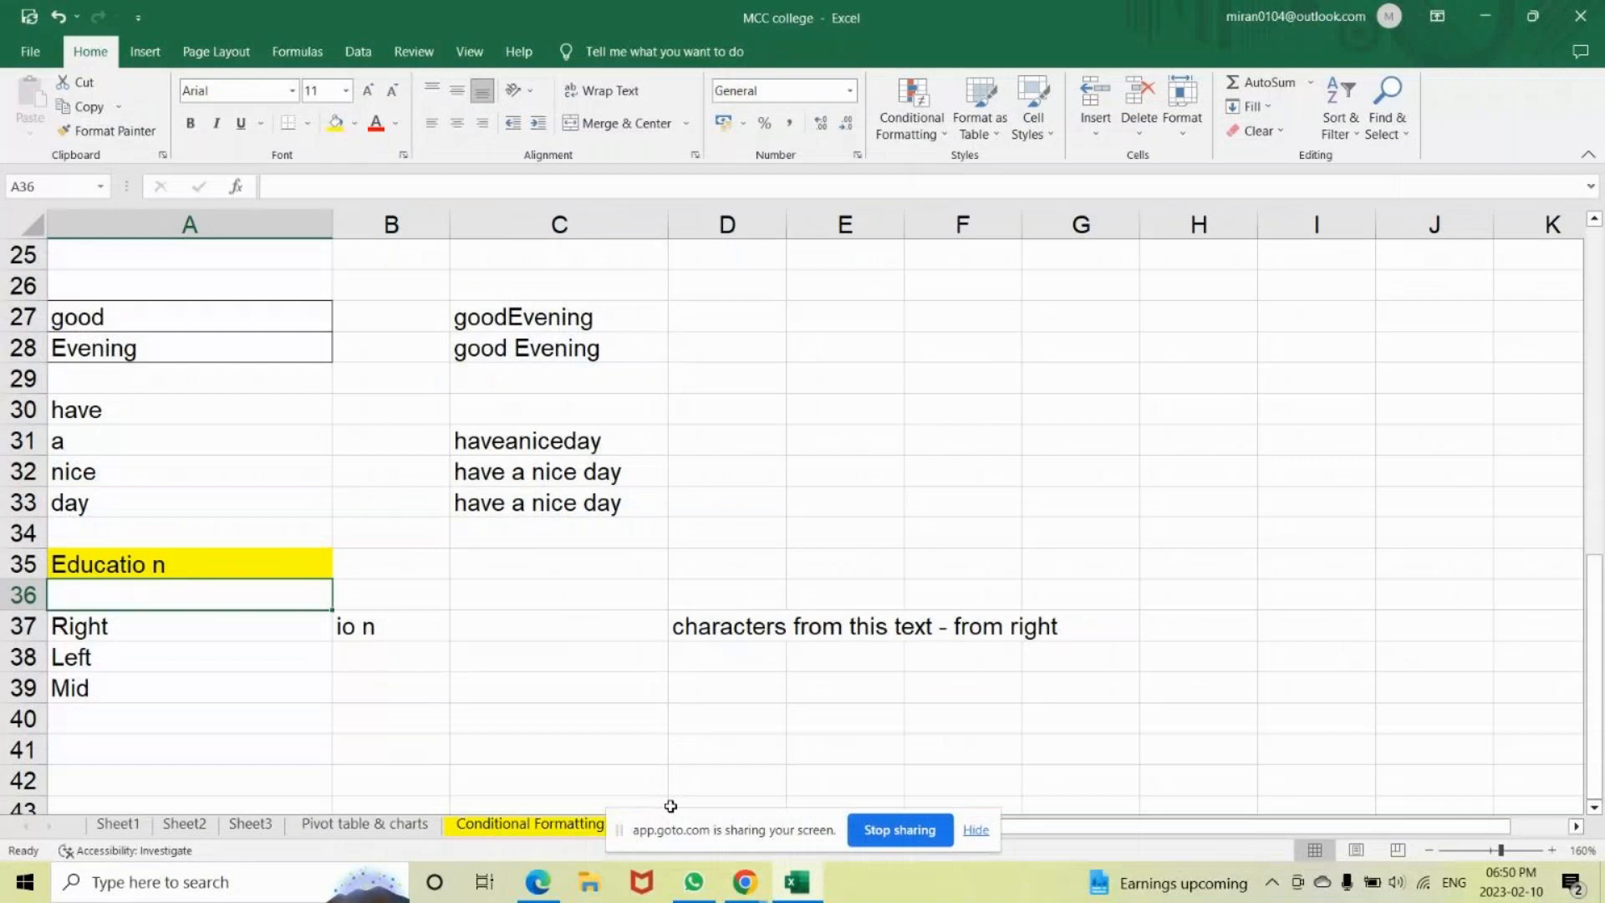
key(alt+Tab)
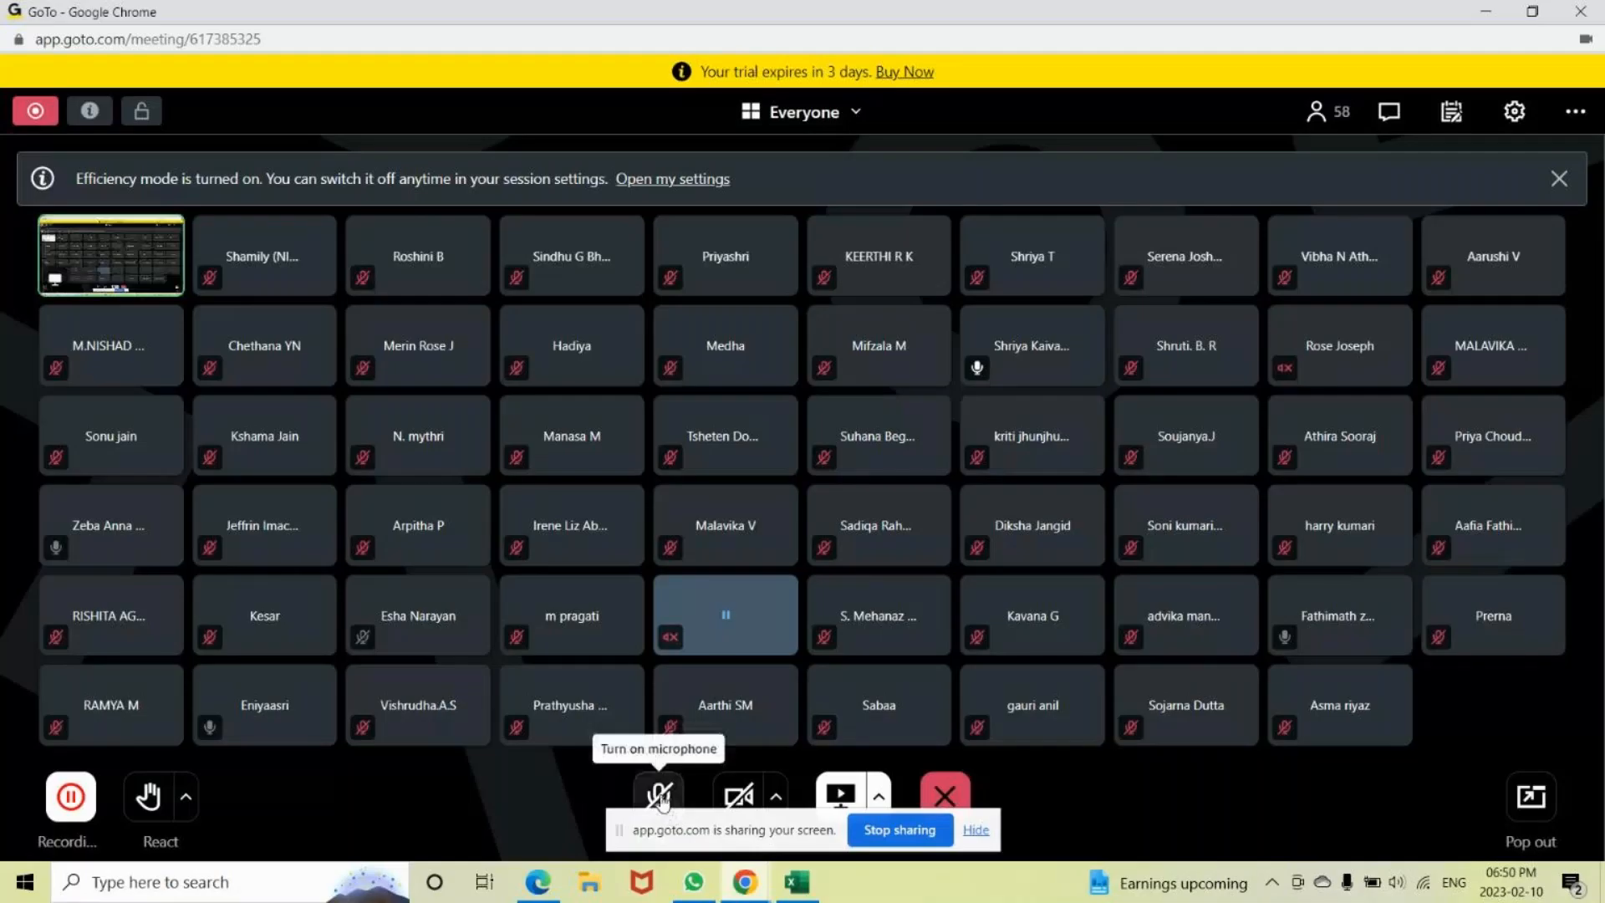
click(660, 796)
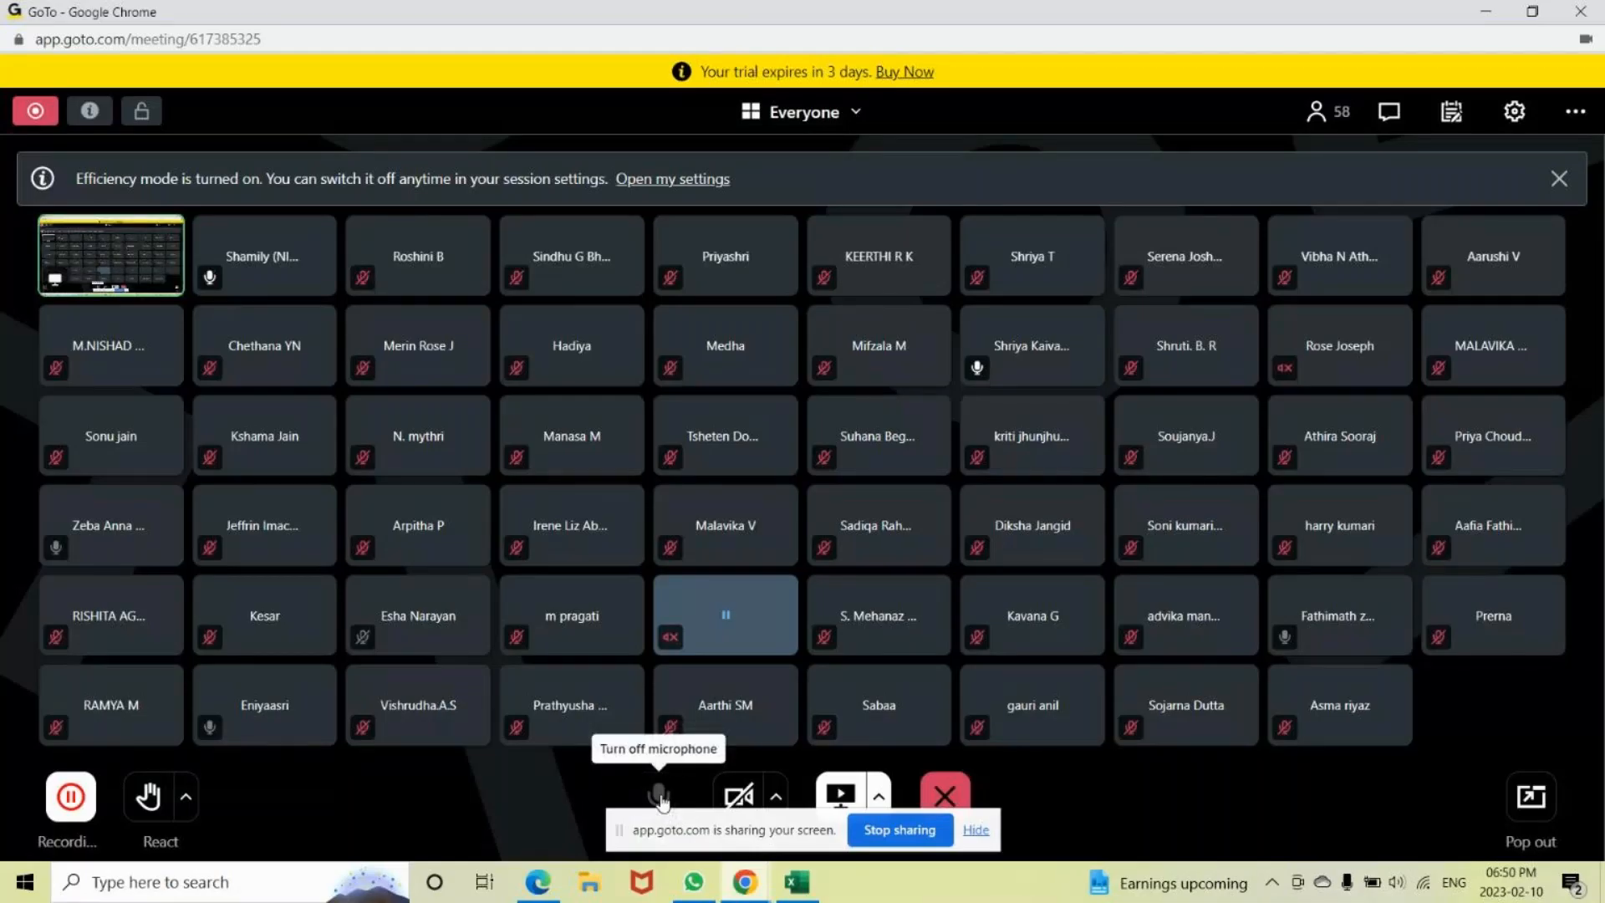
key(alt+Tab)
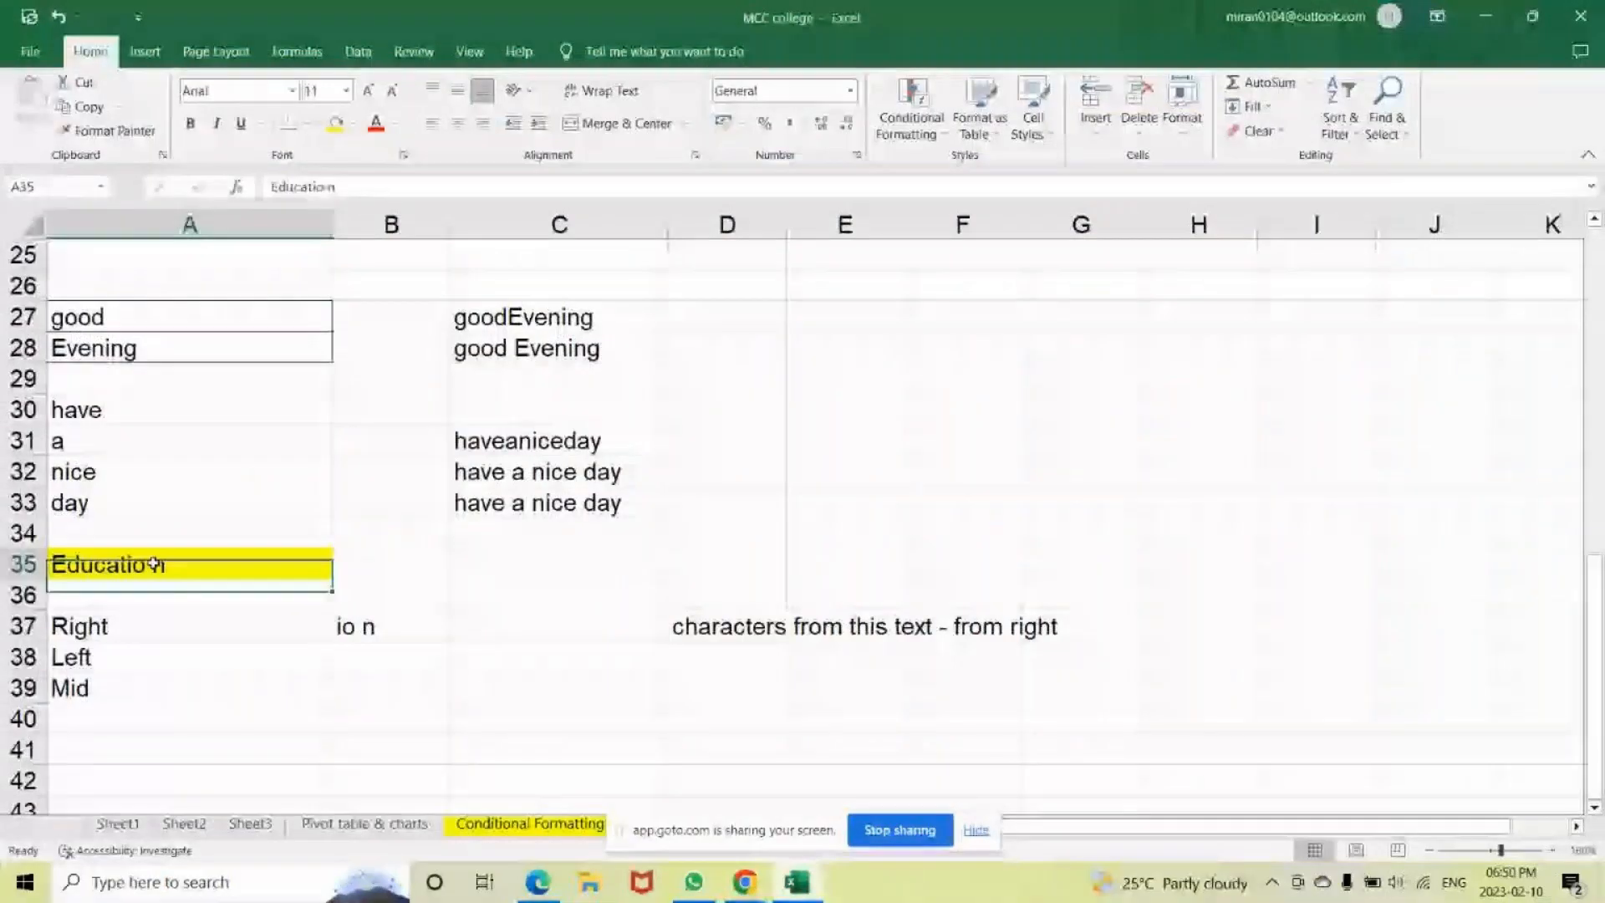
Remove the extra space in A35 so it reads Education, and select B38 beside Left.
double_click(154, 565)
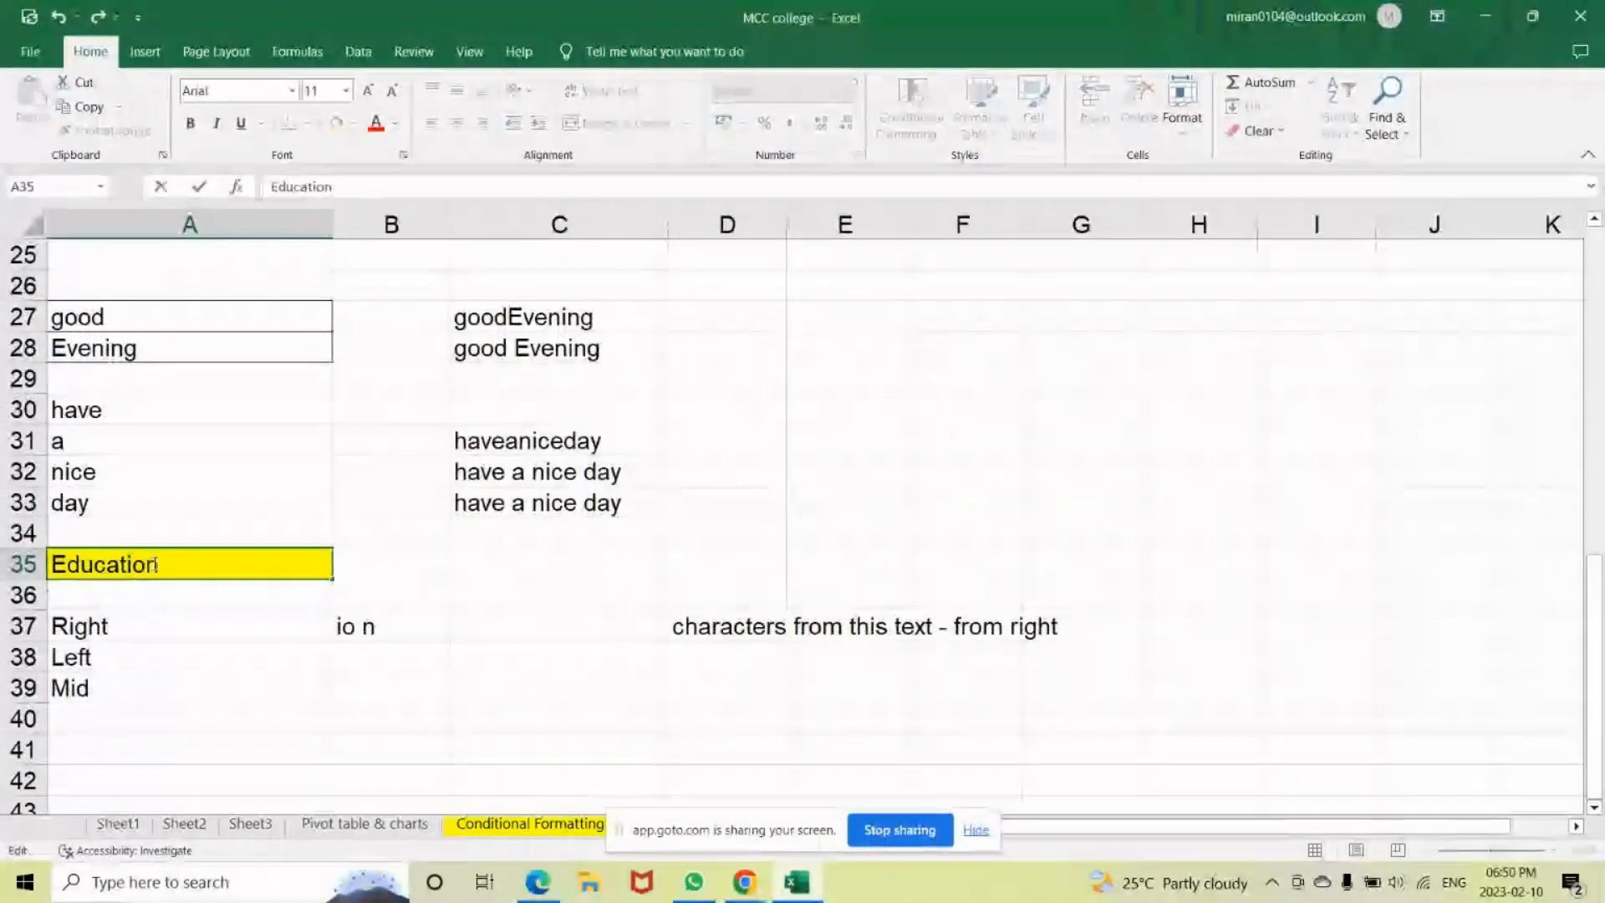
key(Return)
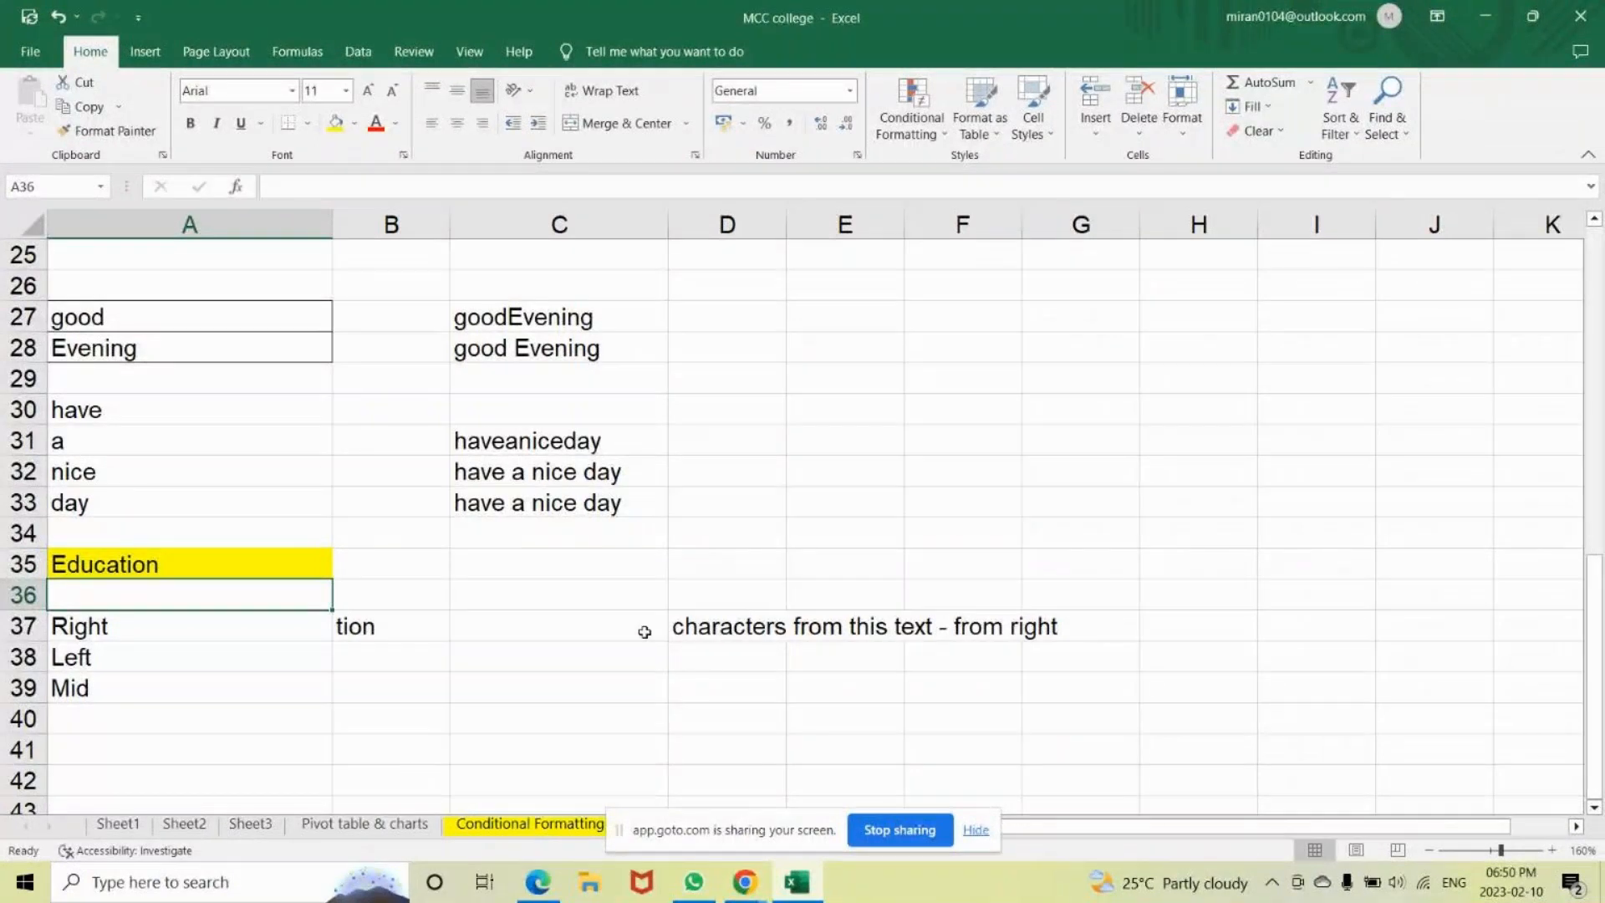
click(359, 653)
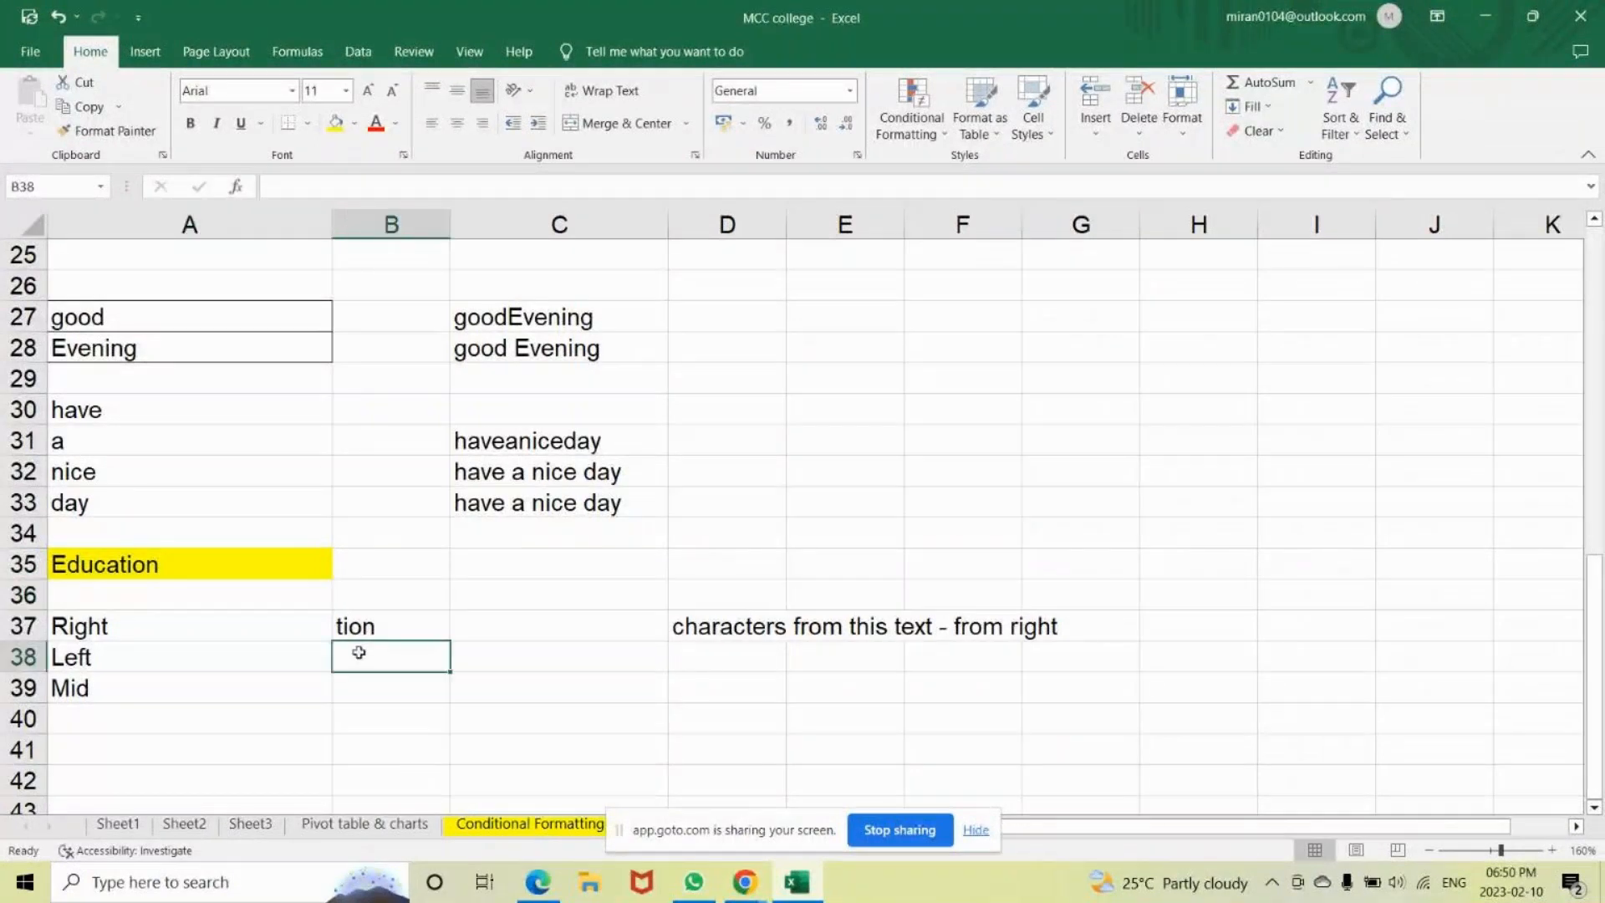
Enter =LEFT(A35,3) in B38 beside Left, and reopen the formula to review its arguments.
text(=)
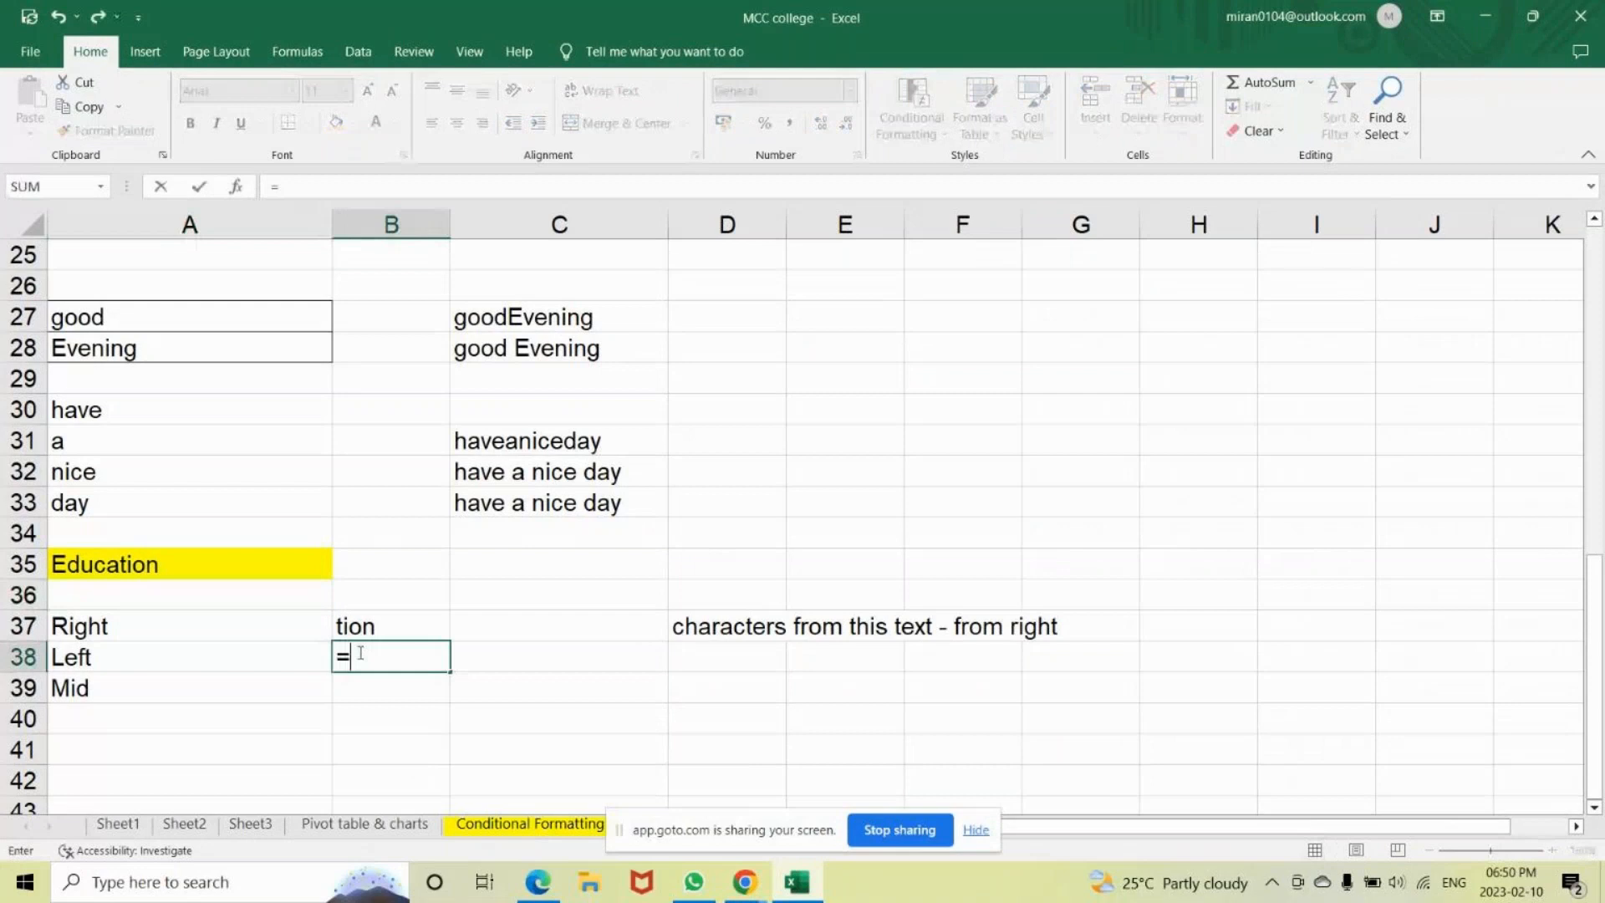
text(l)
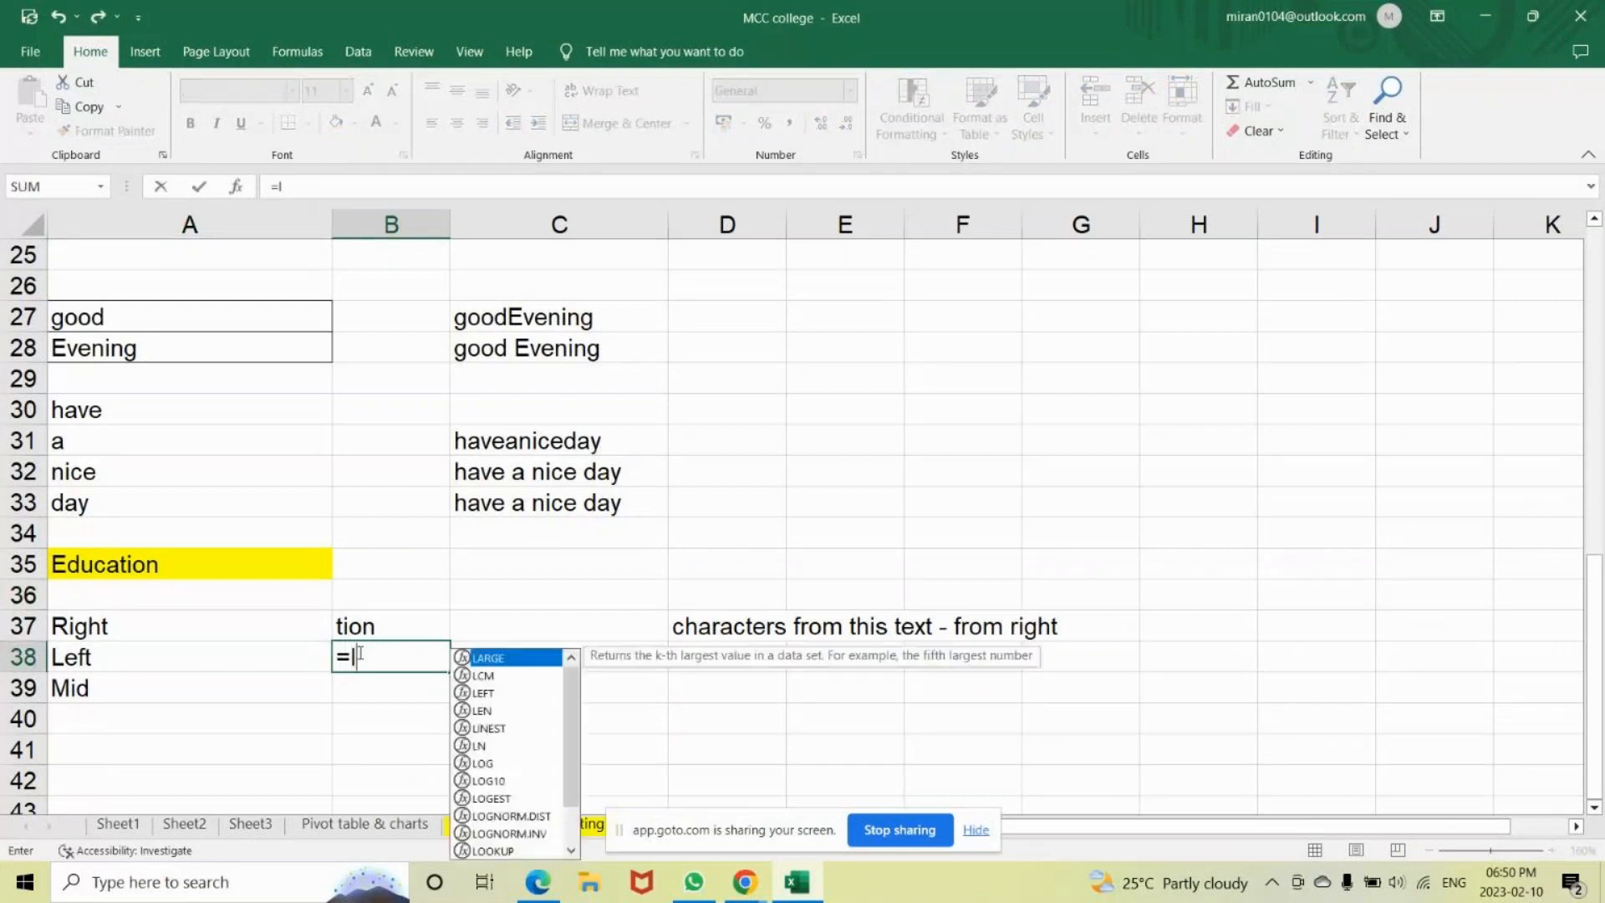
text(eft)
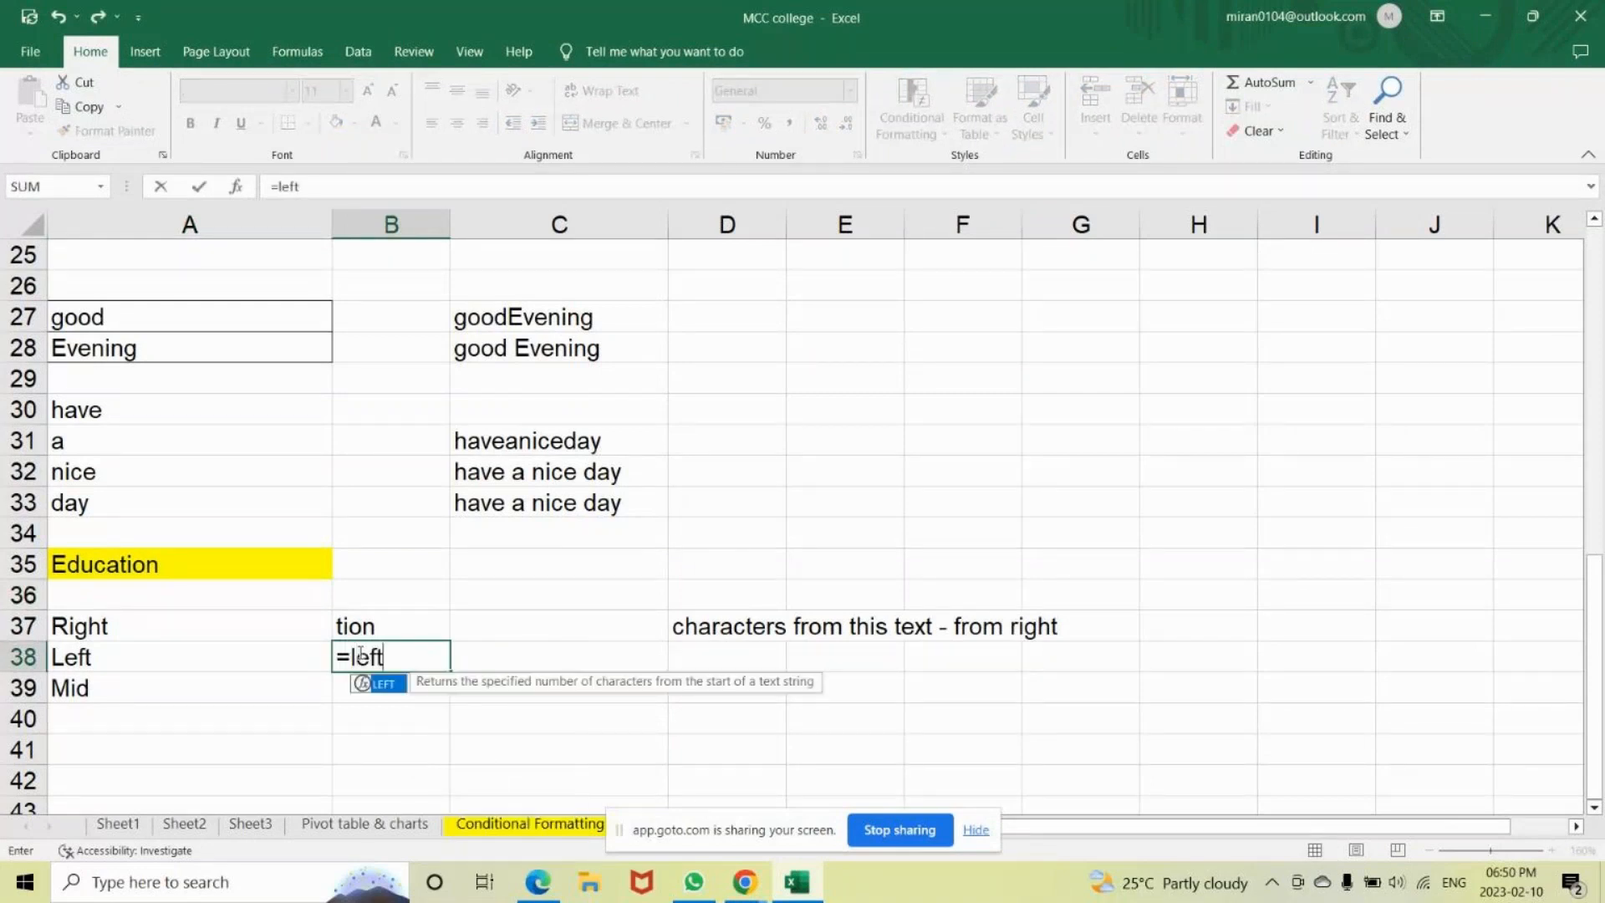
key(Tab)
click(217, 563)
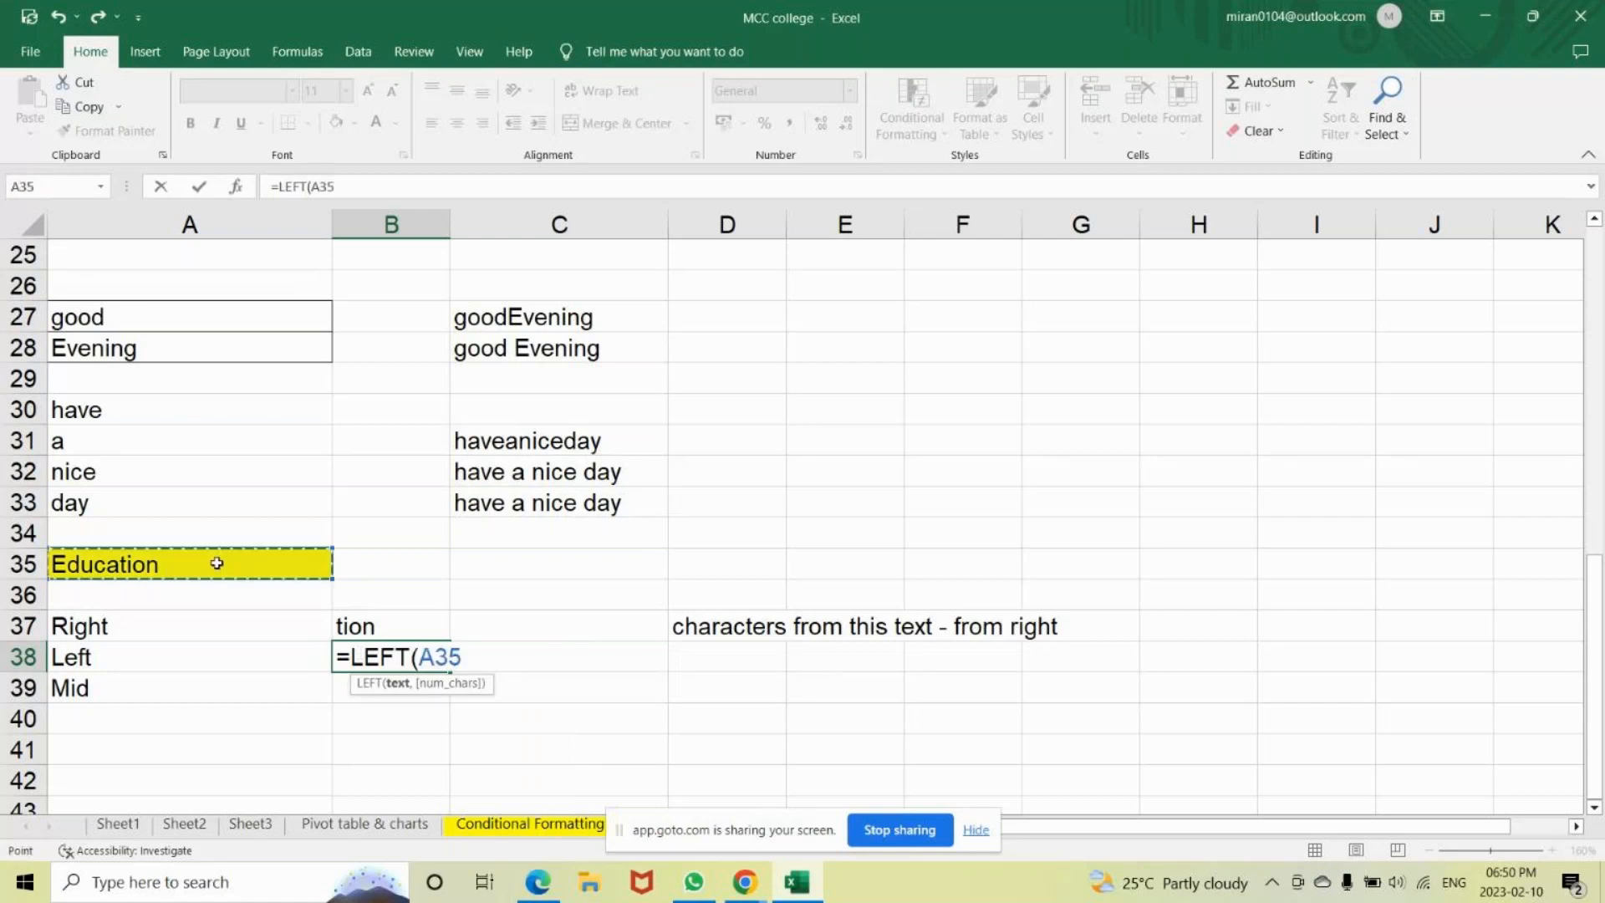
text(,)
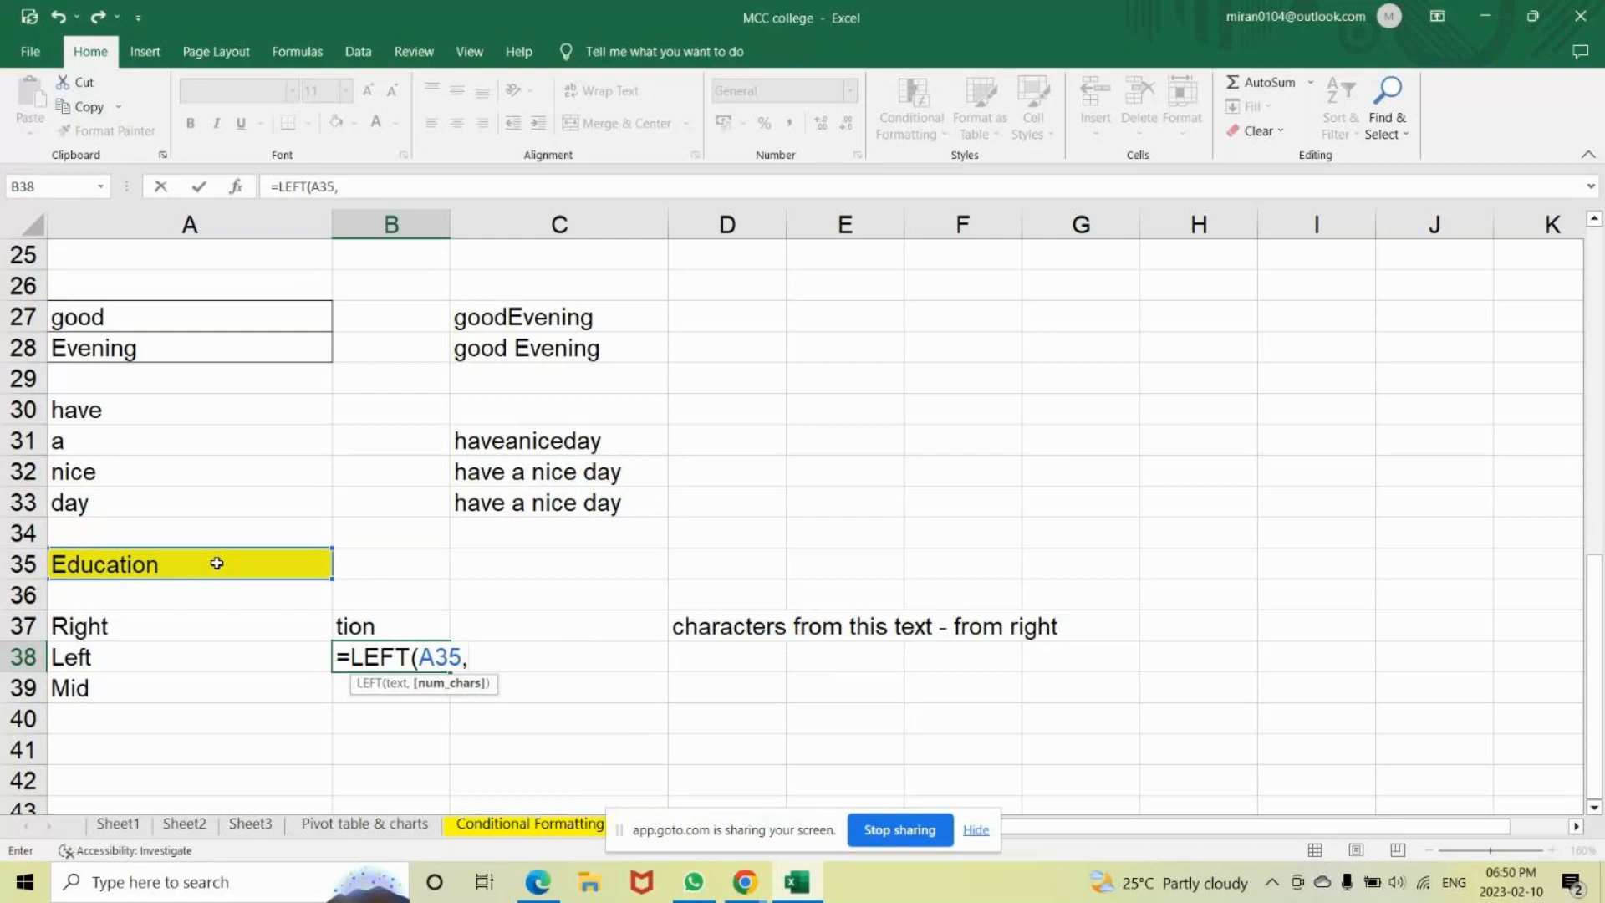
text(3))
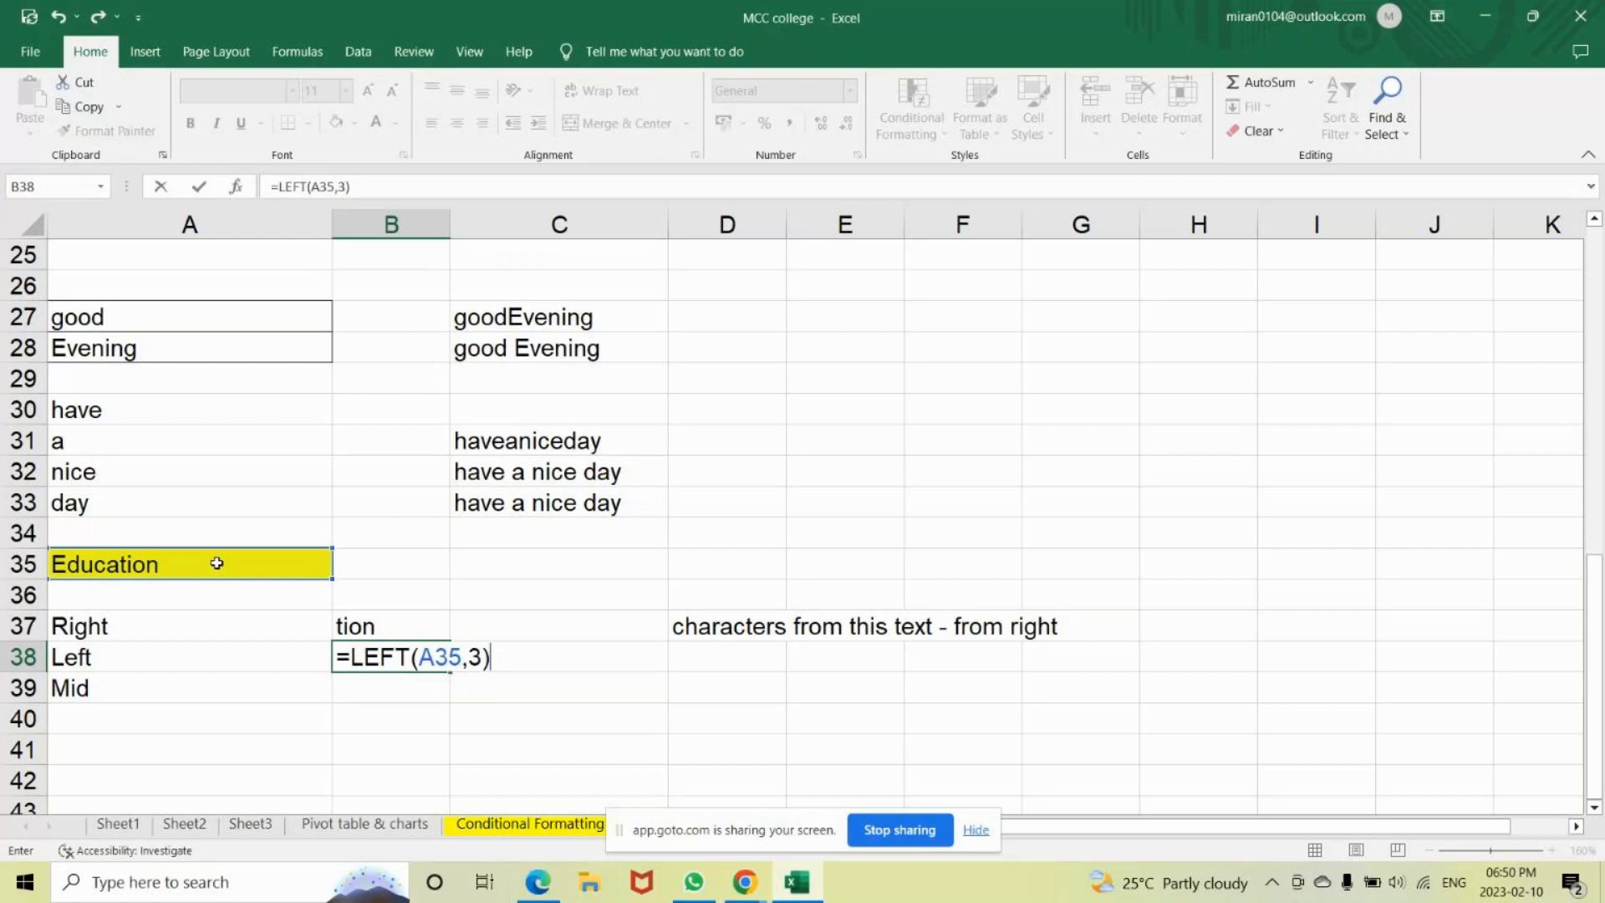
key(Return)
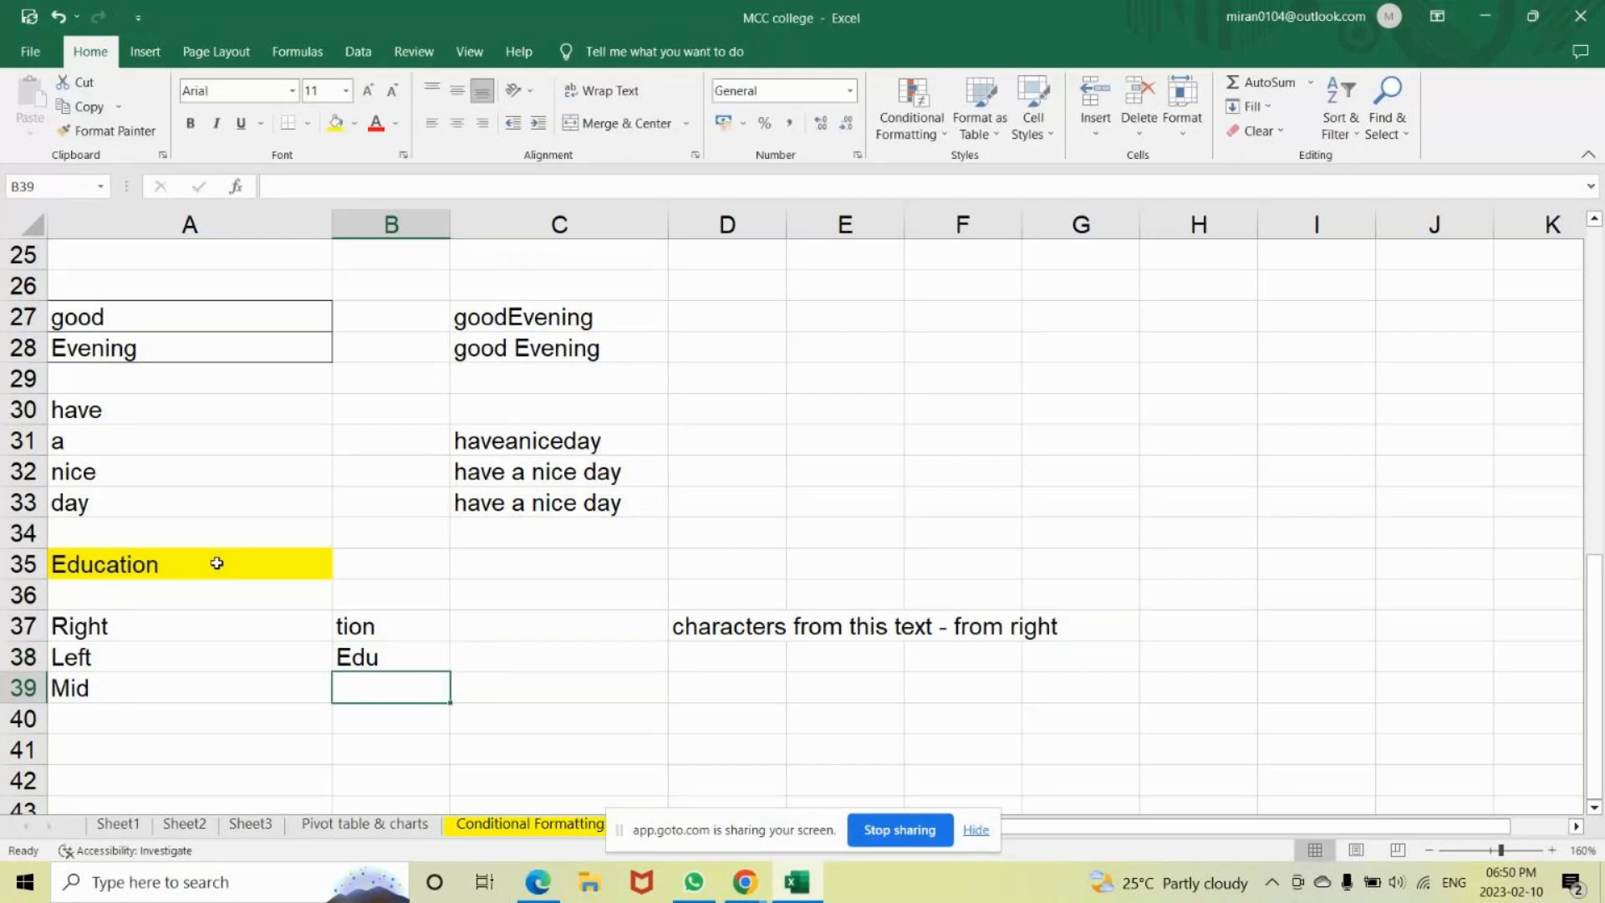
double_click(371, 657)
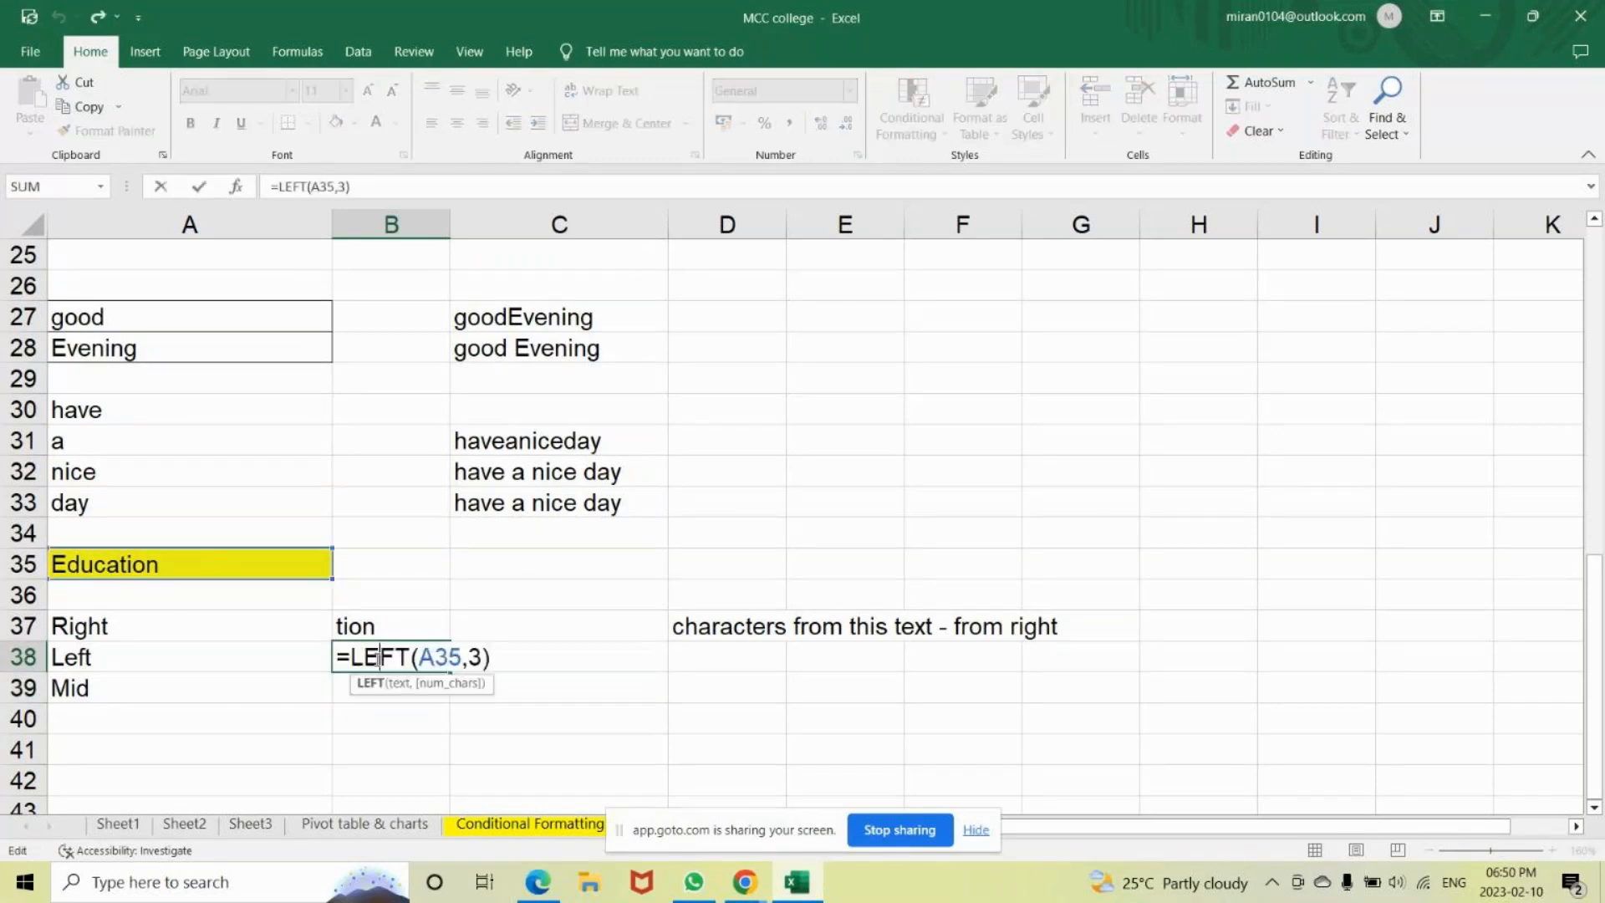
key(Return)
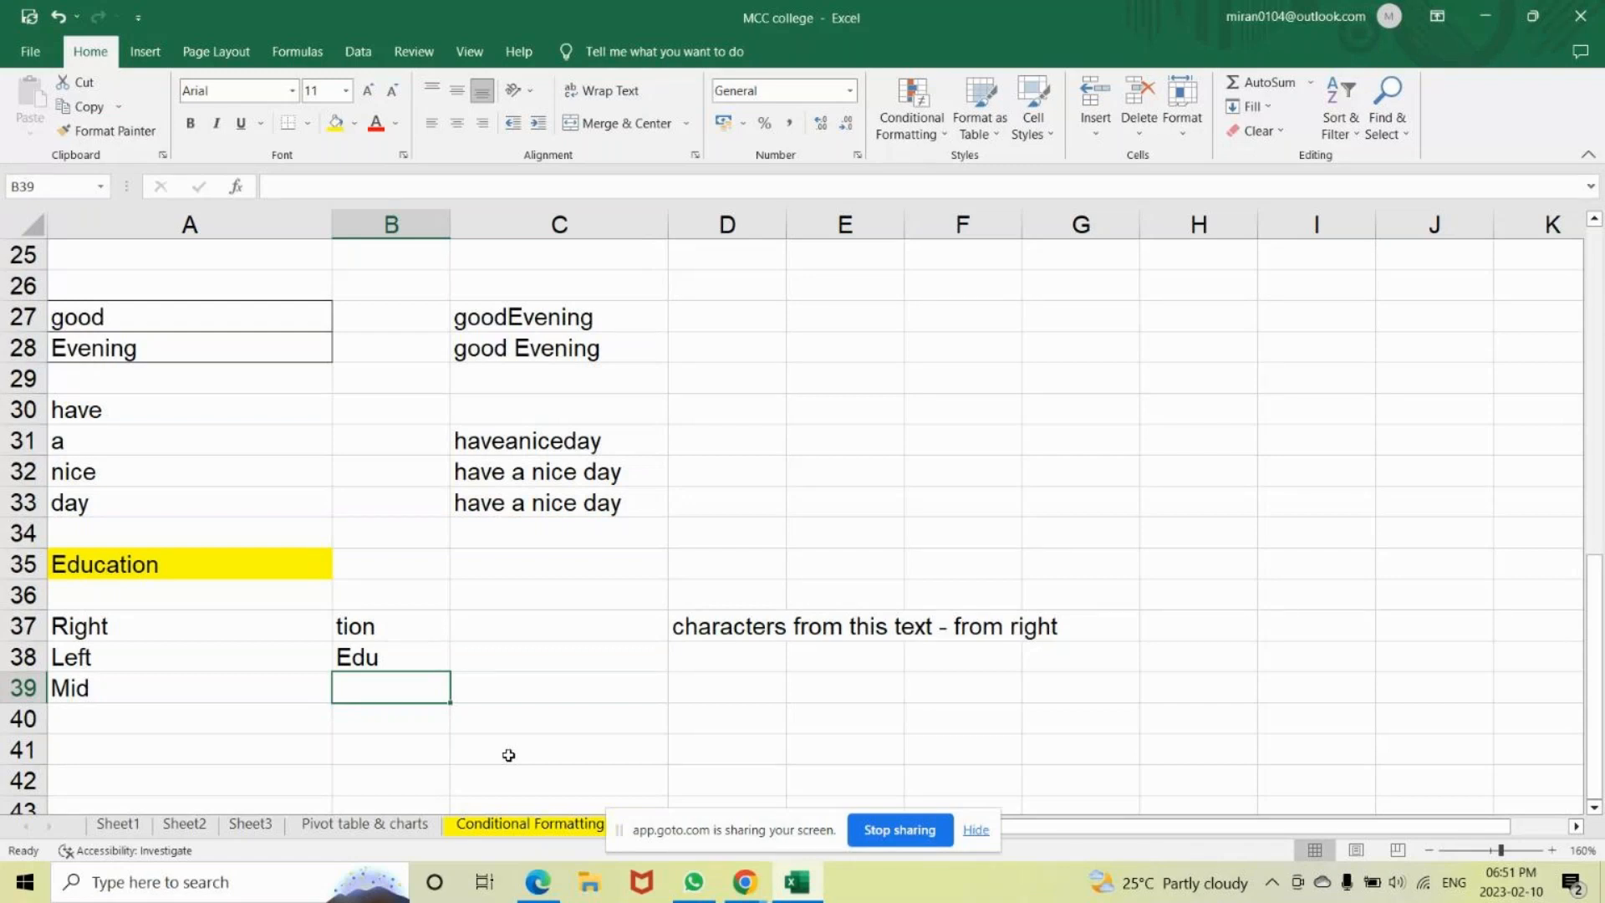
Enter =MID(A35,4,3) in B39 beside Mid to extract three characters starting from the fourth.
text(=mid)
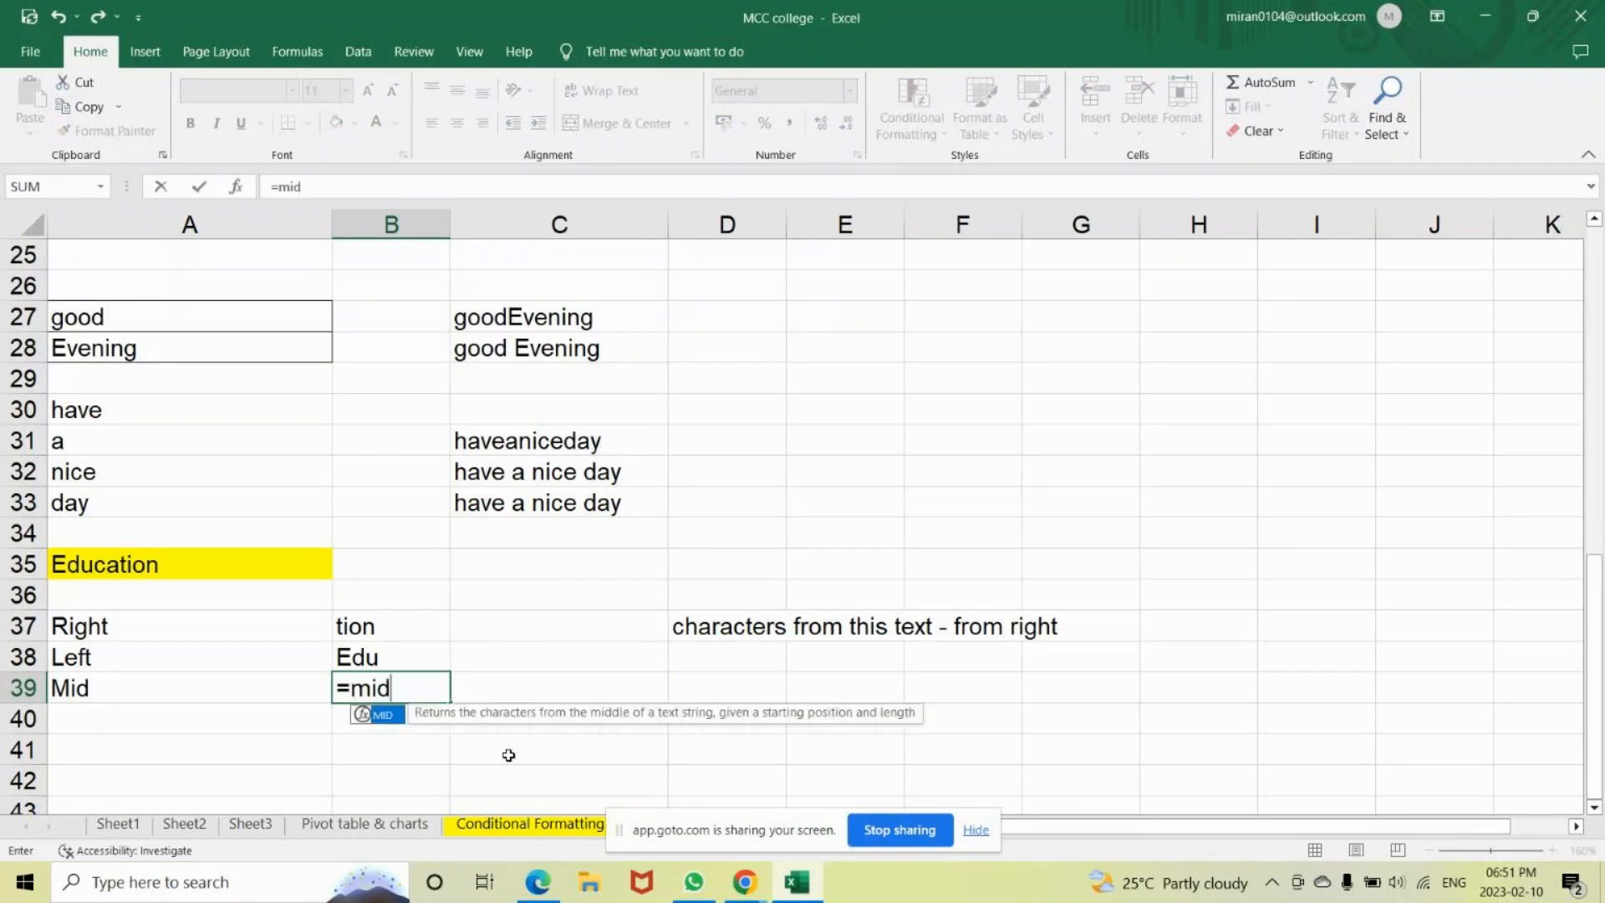
key(Tab)
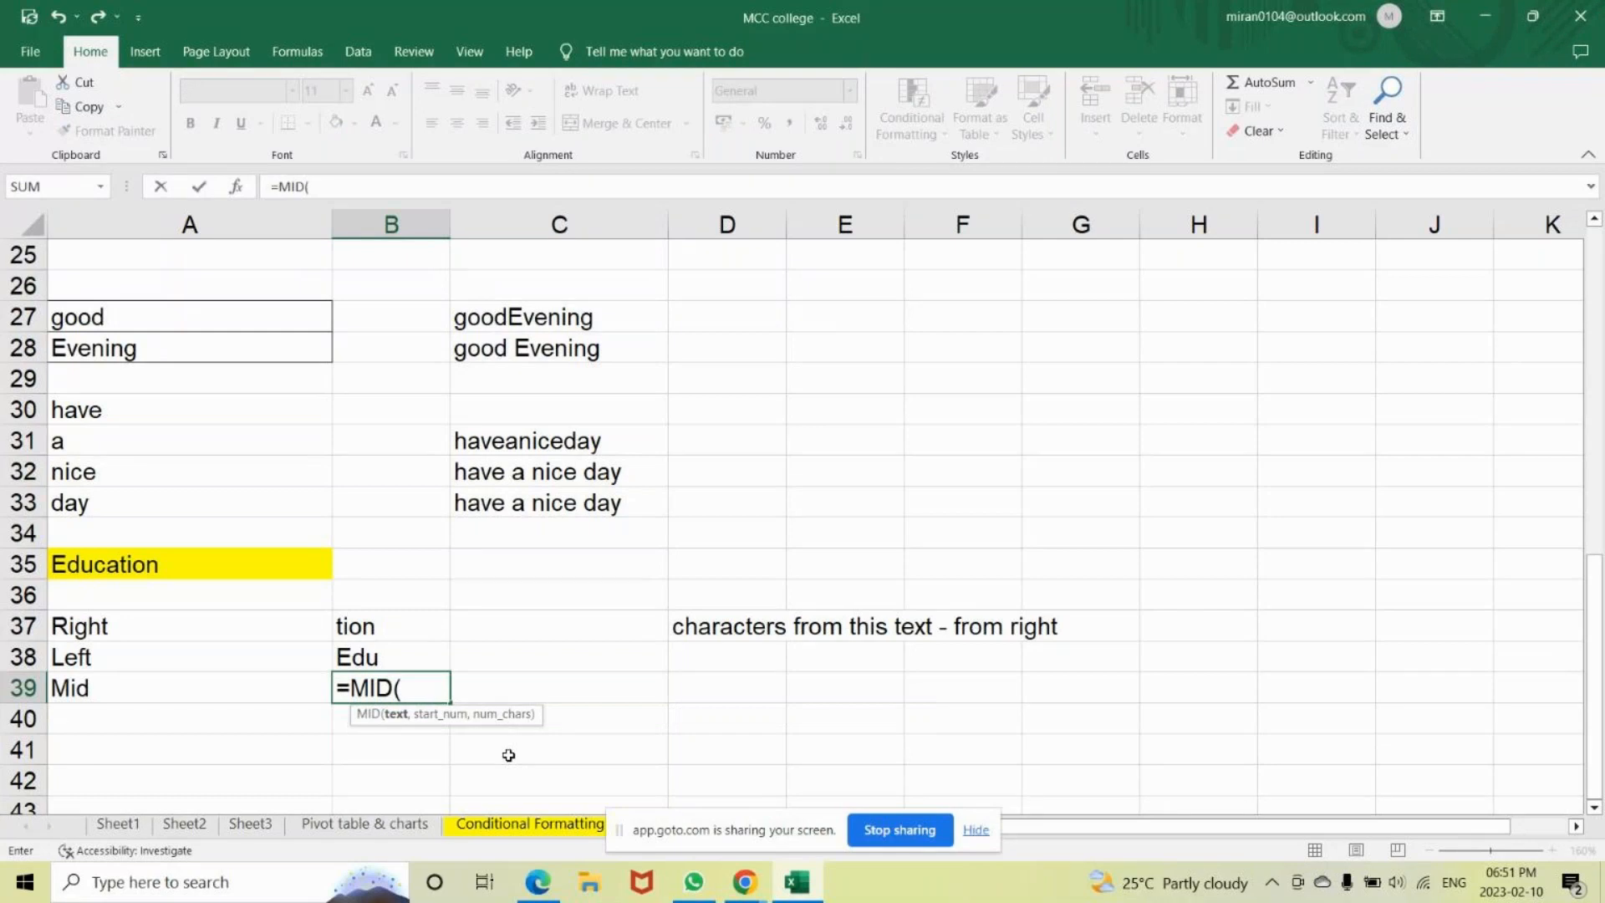
click(257, 568)
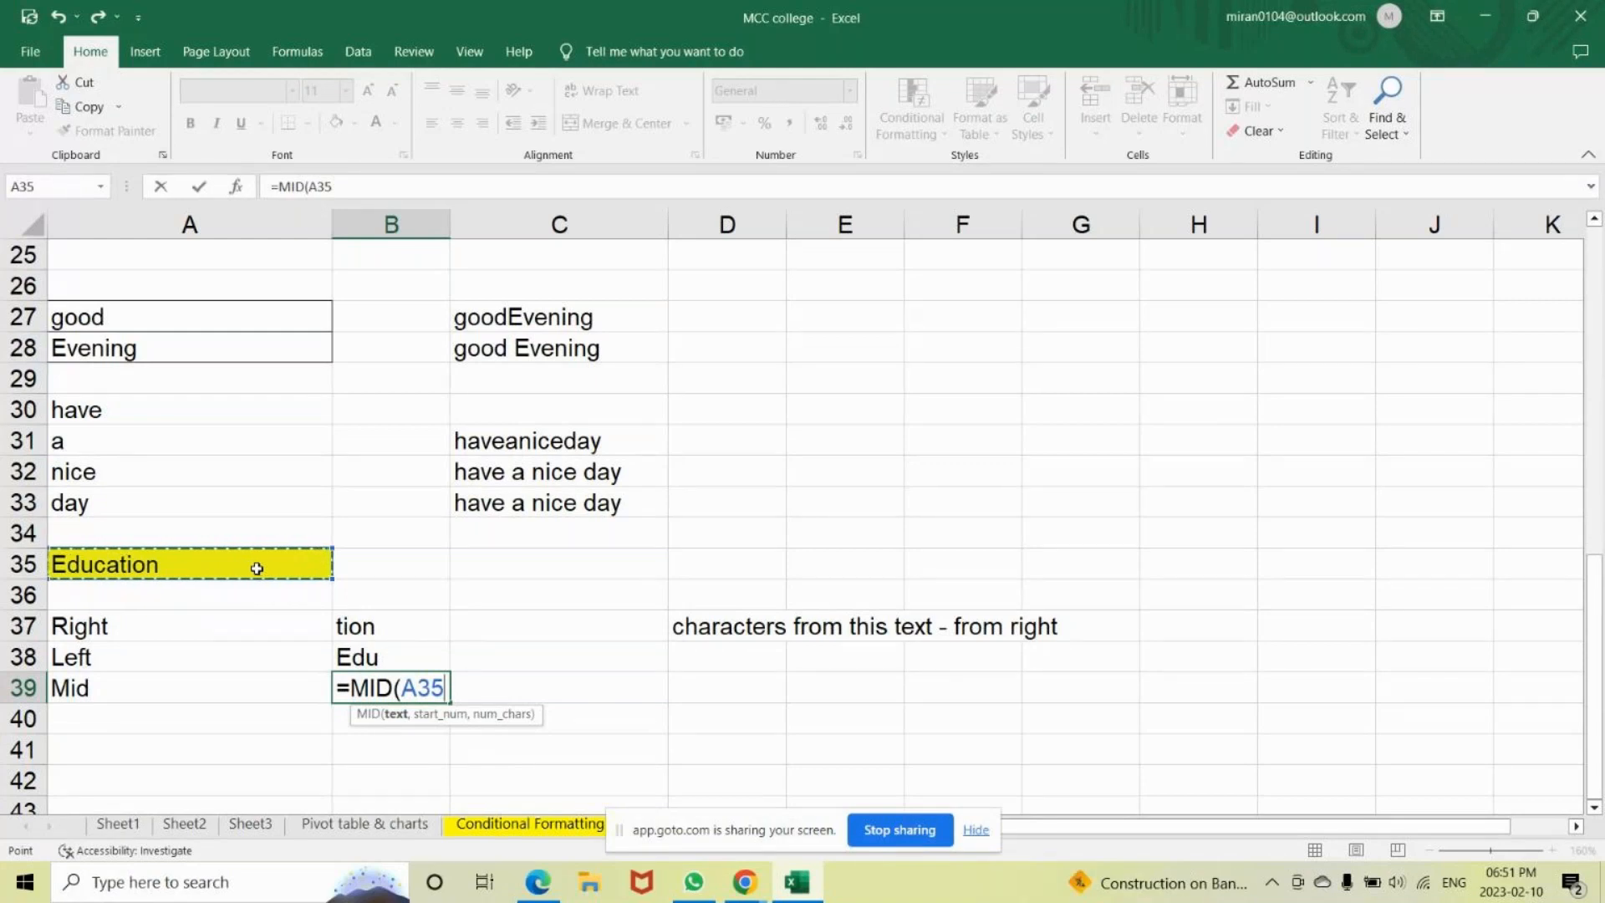
text(,)
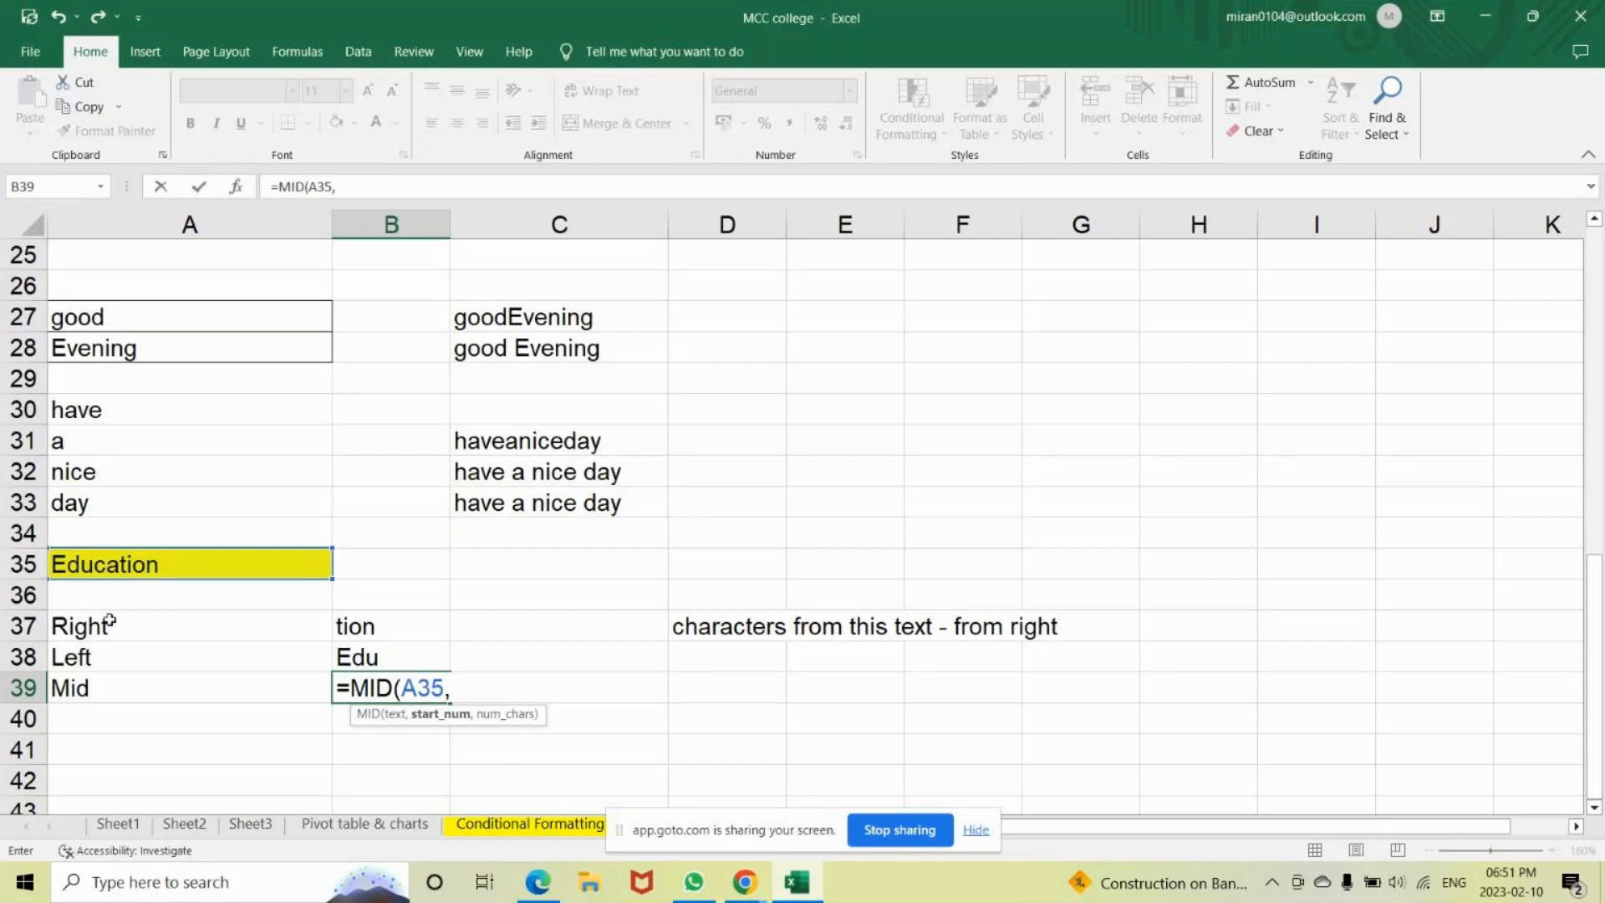
text(4,3)
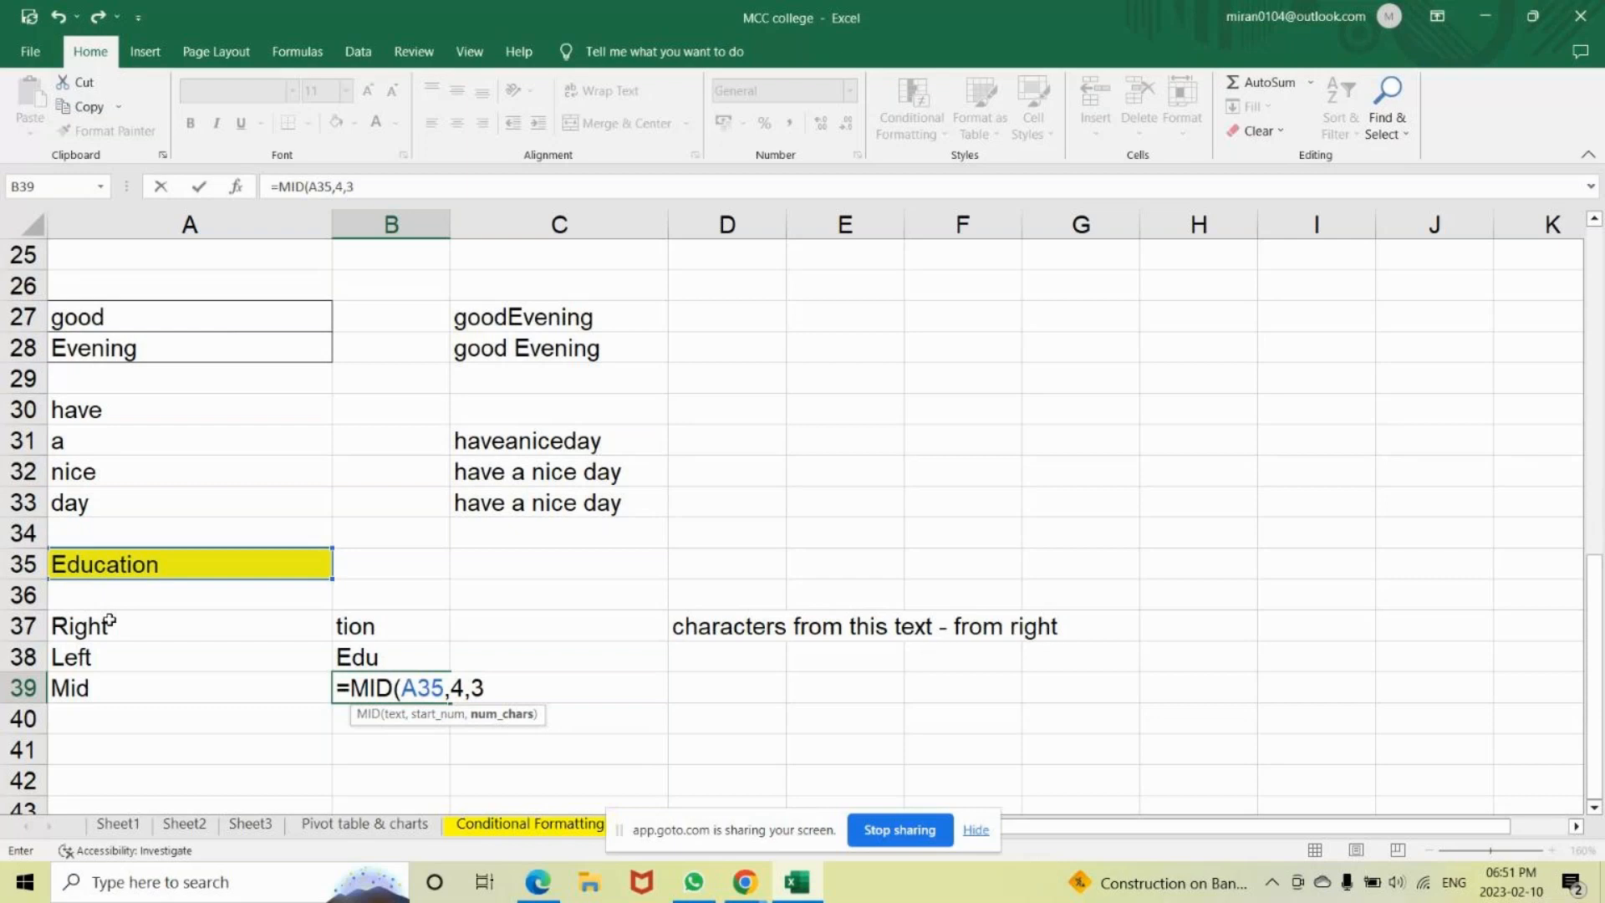
text())
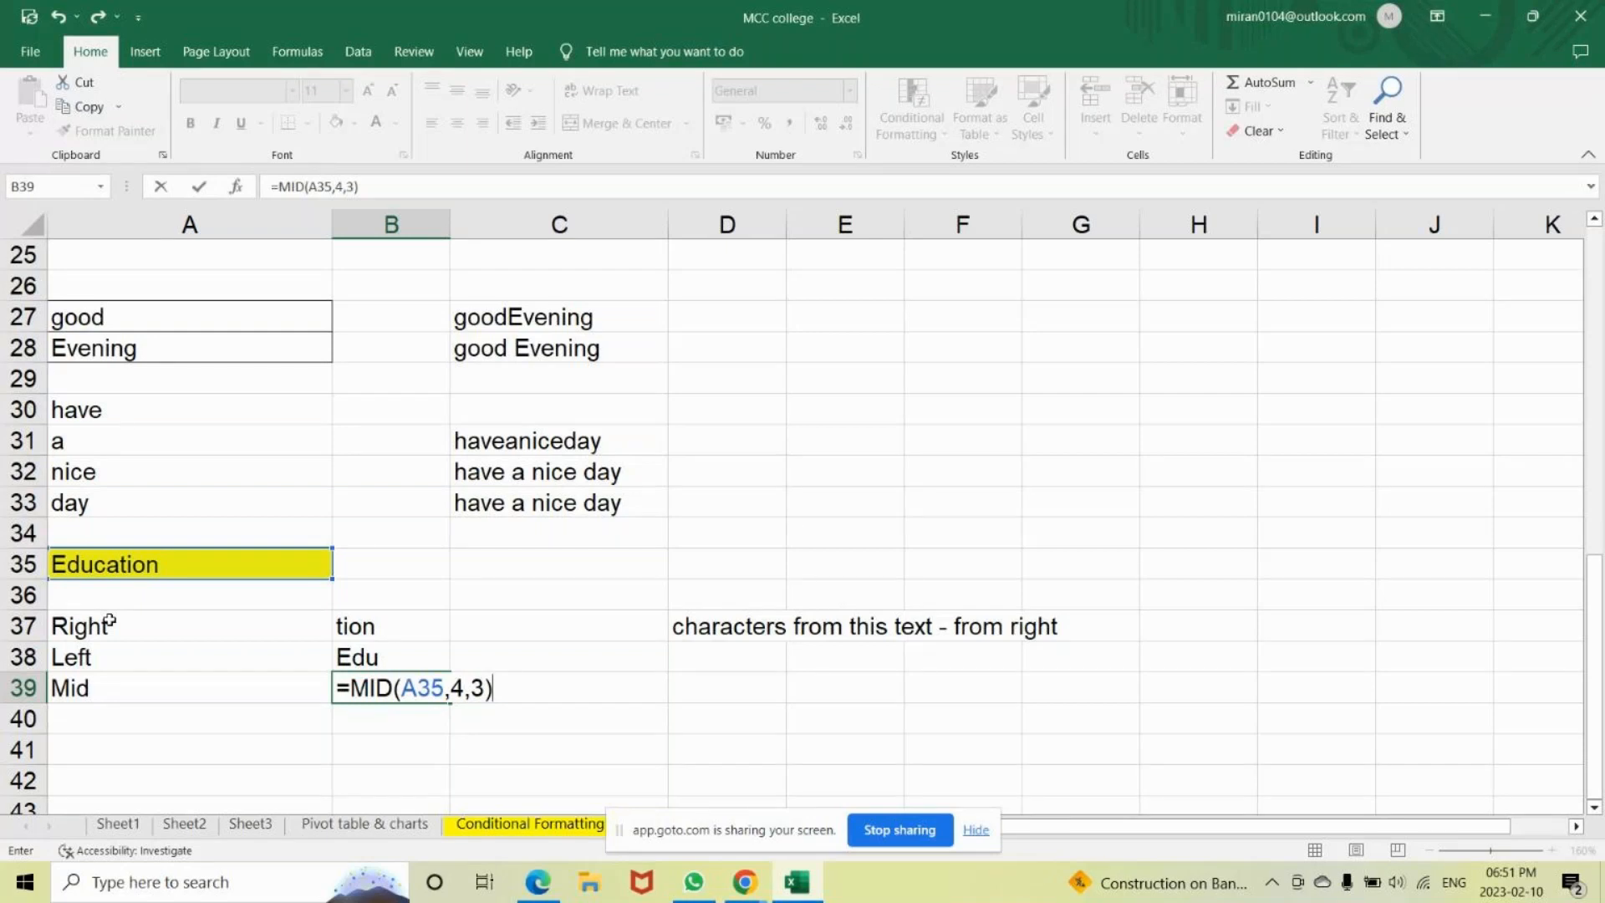
key(Return)
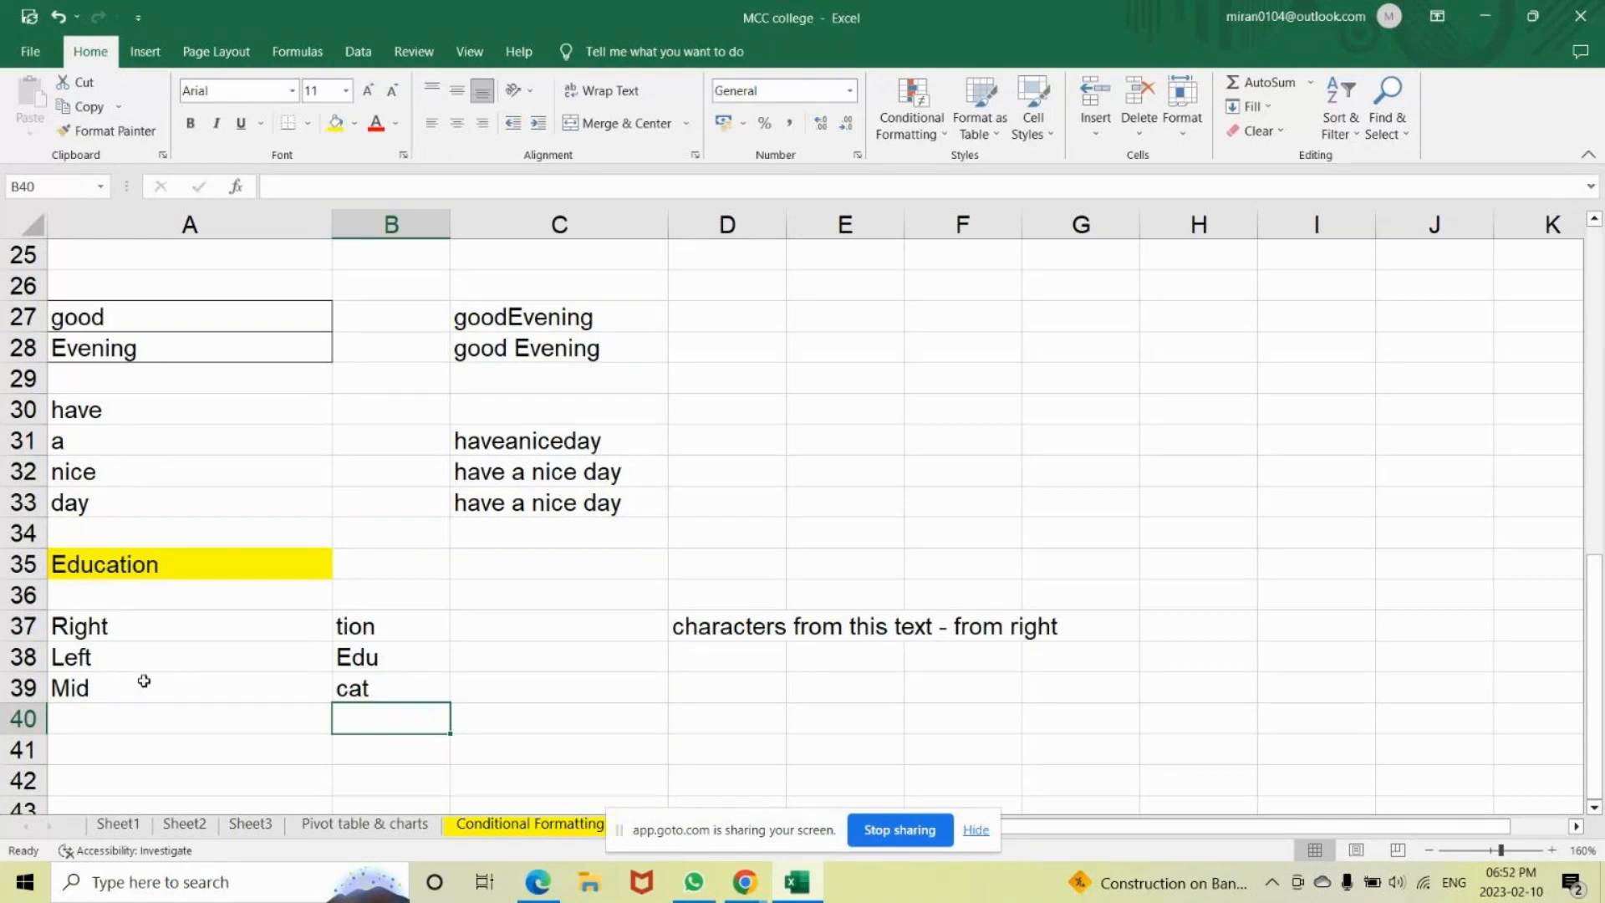
Check the GoTo meeting window in Chrome twice, returning to the Excel workbook each time.
click(749, 884)
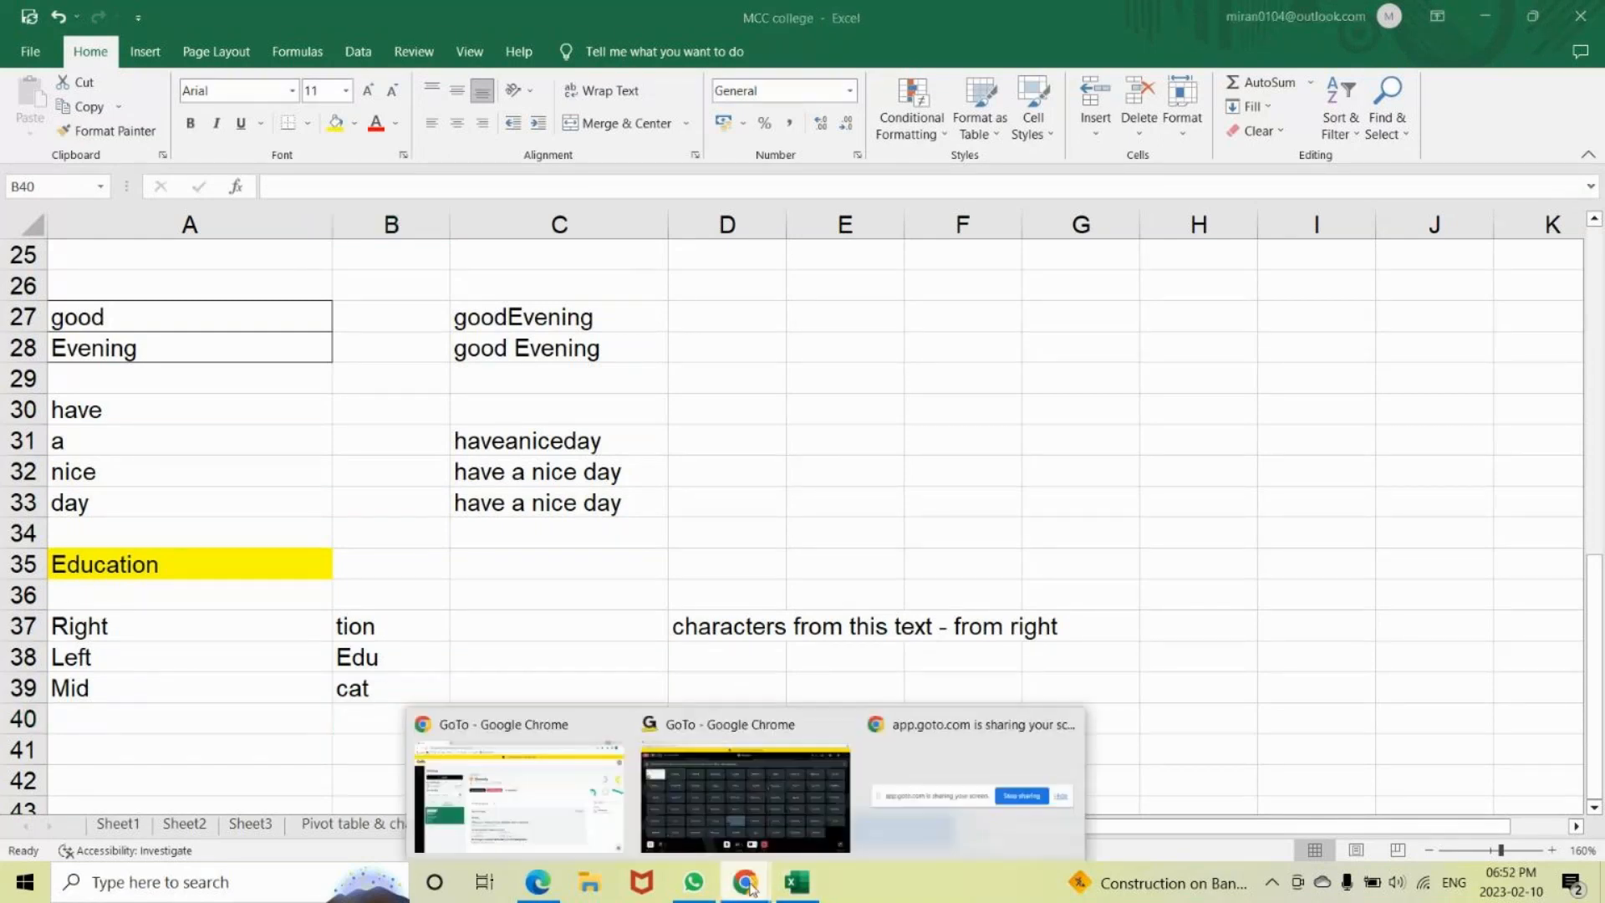
click(697, 850)
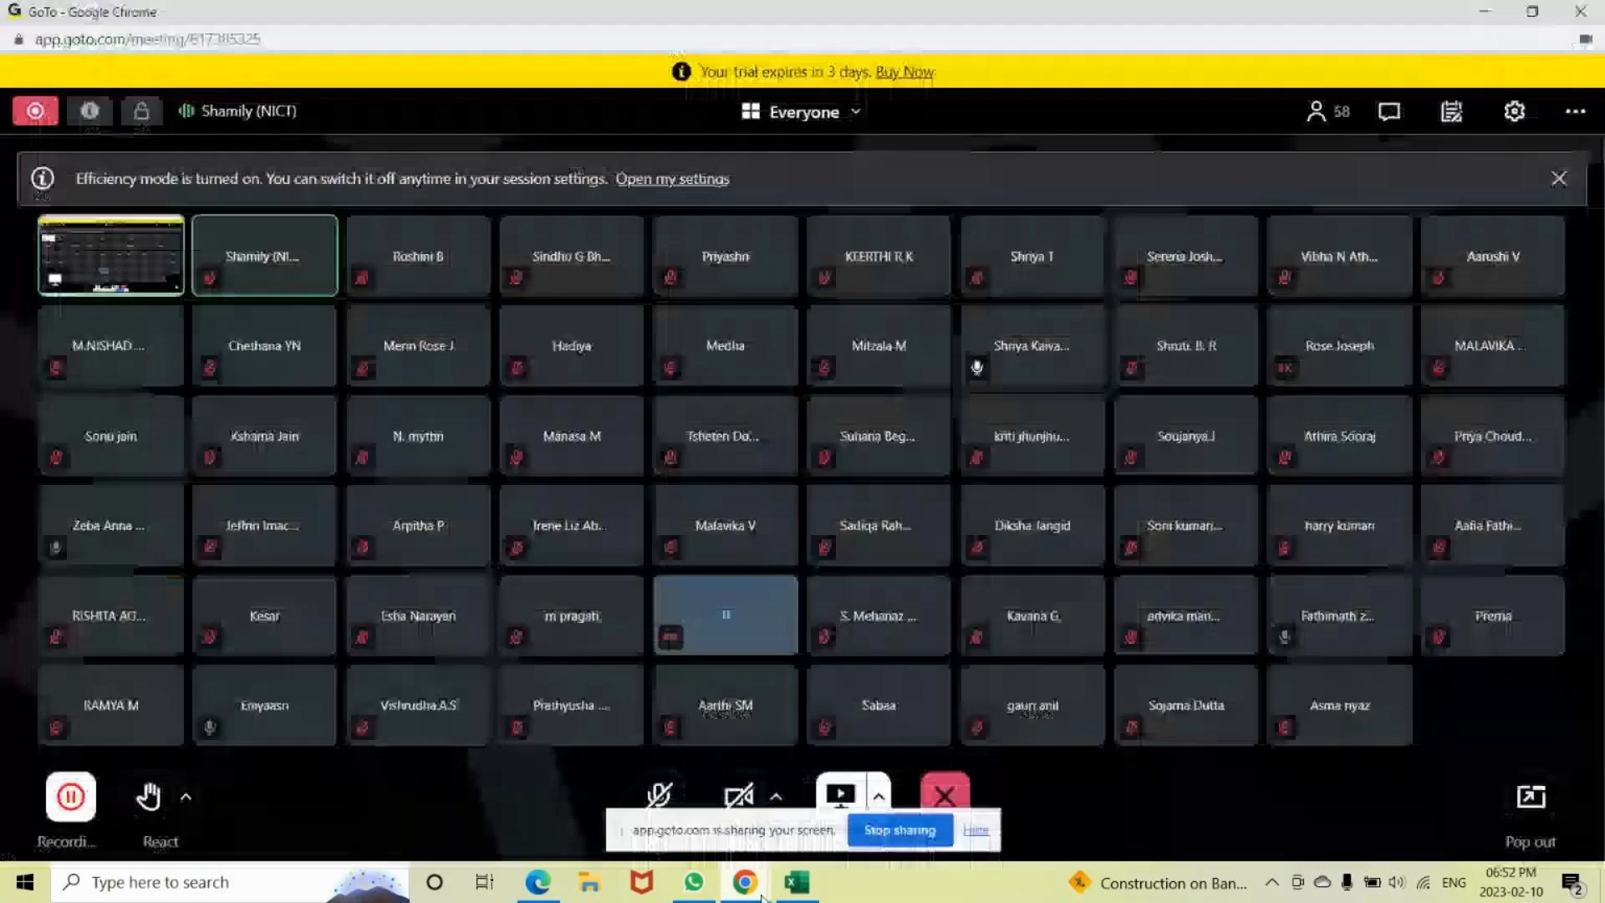
click(803, 889)
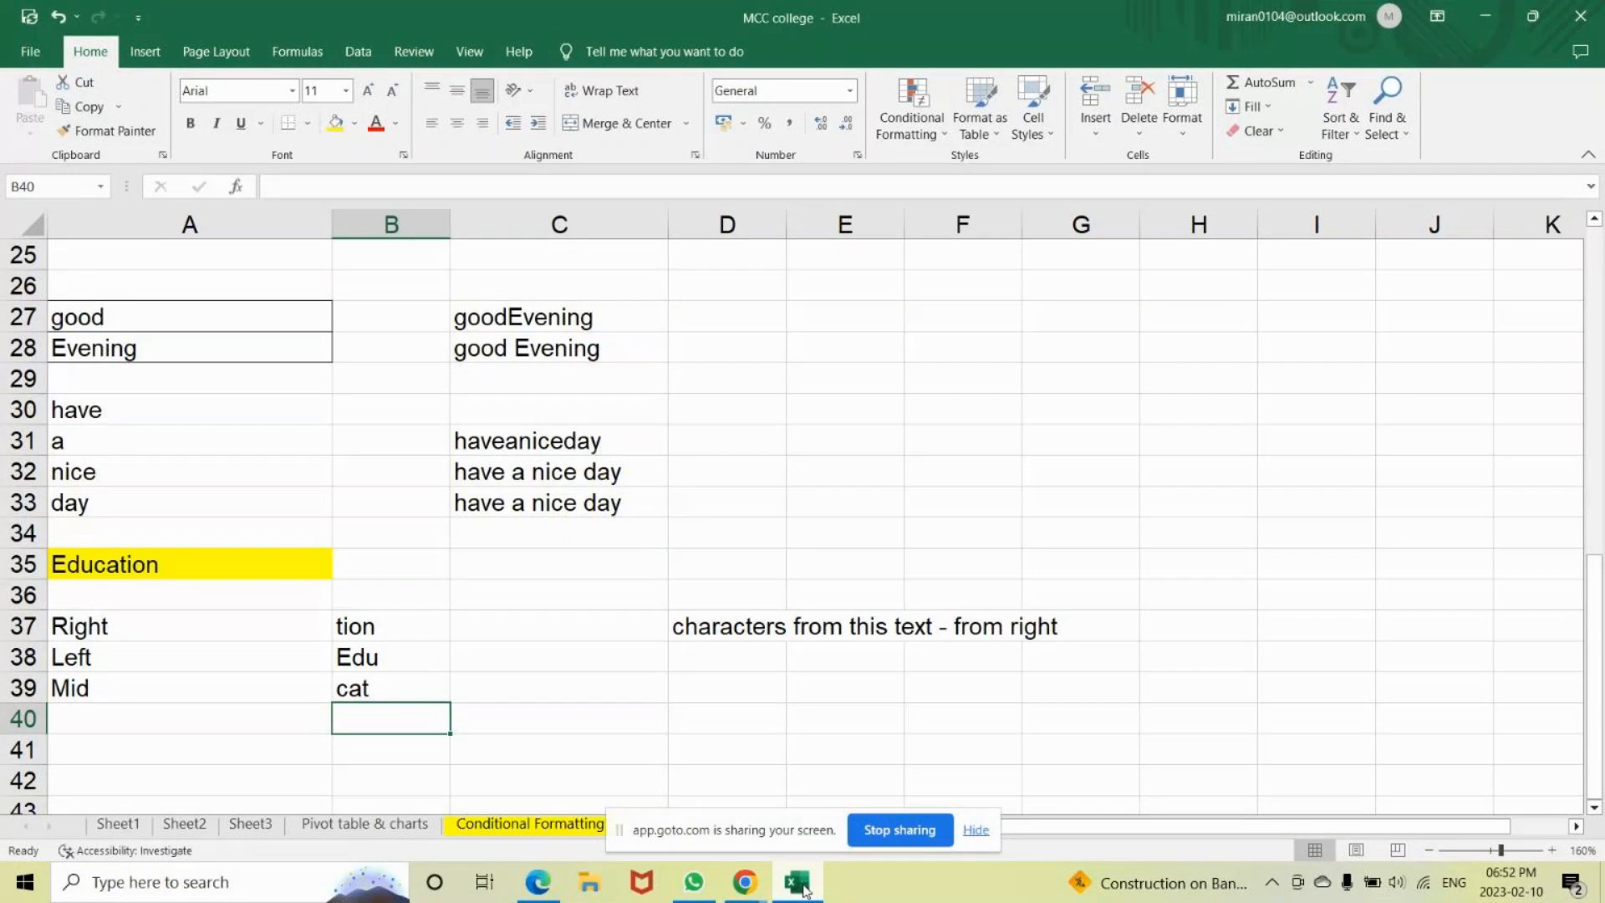
mouse_move(759, 888)
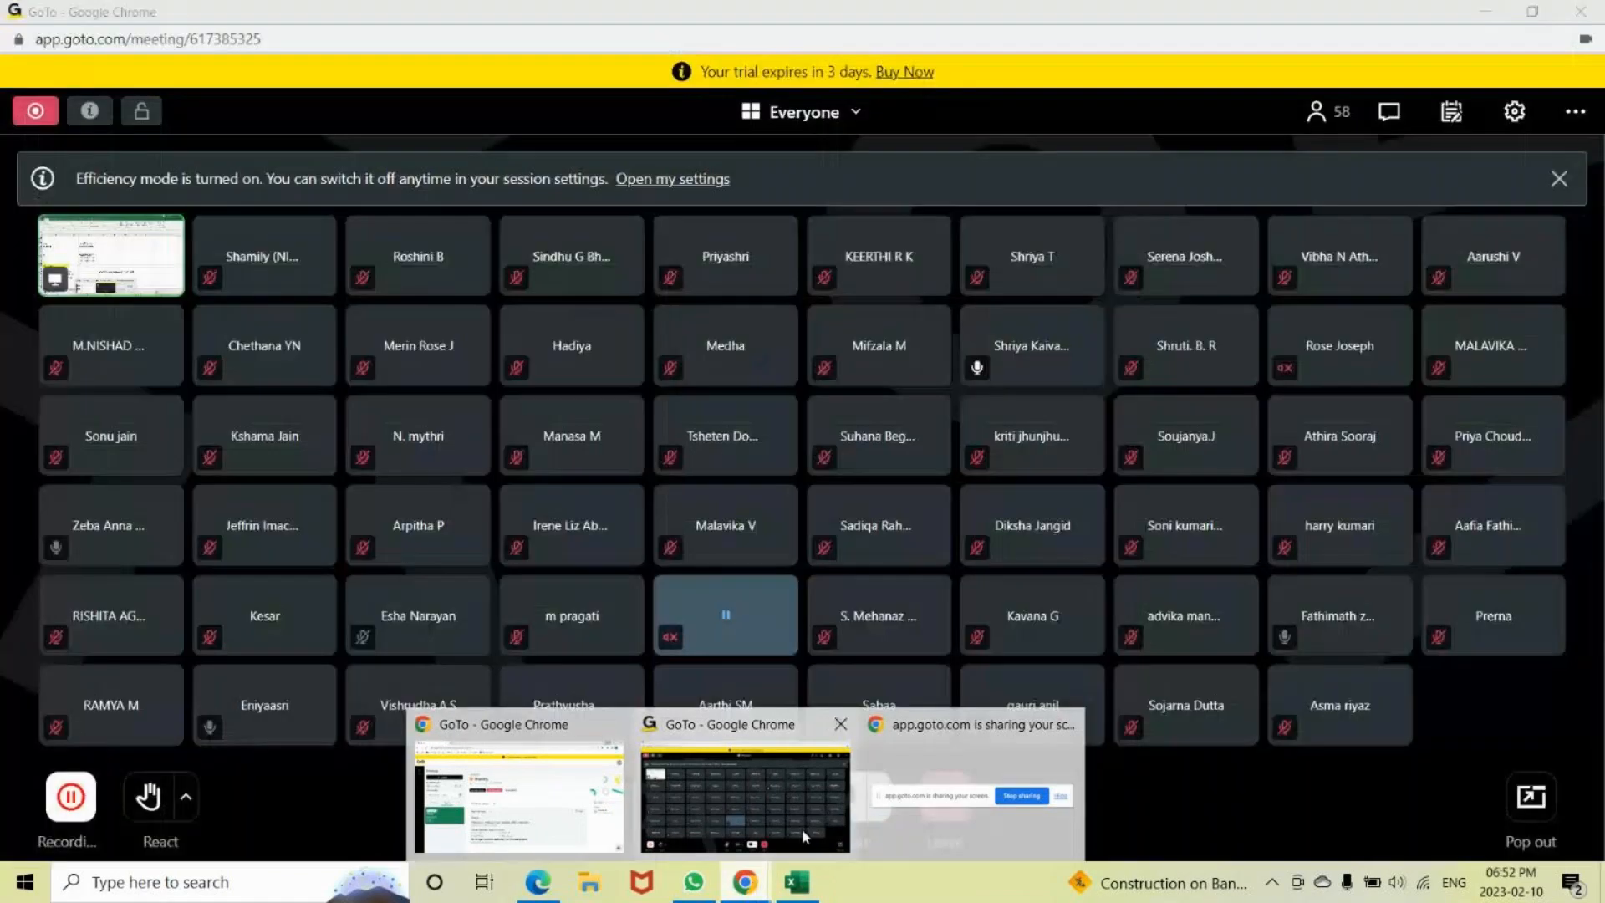
click(801, 829)
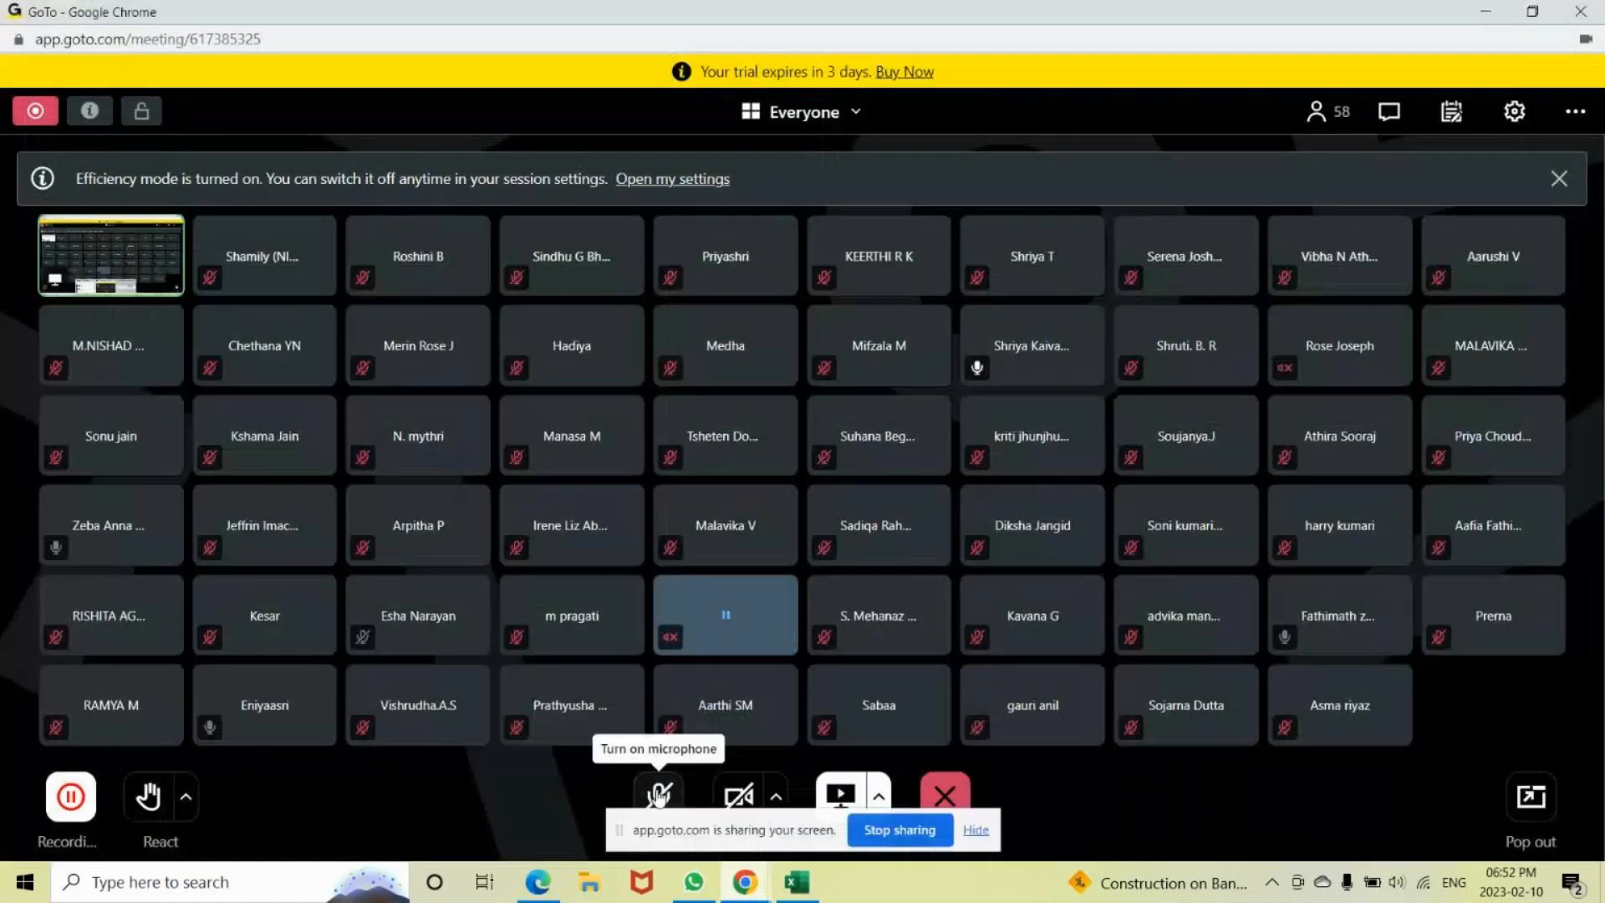
click(808, 884)
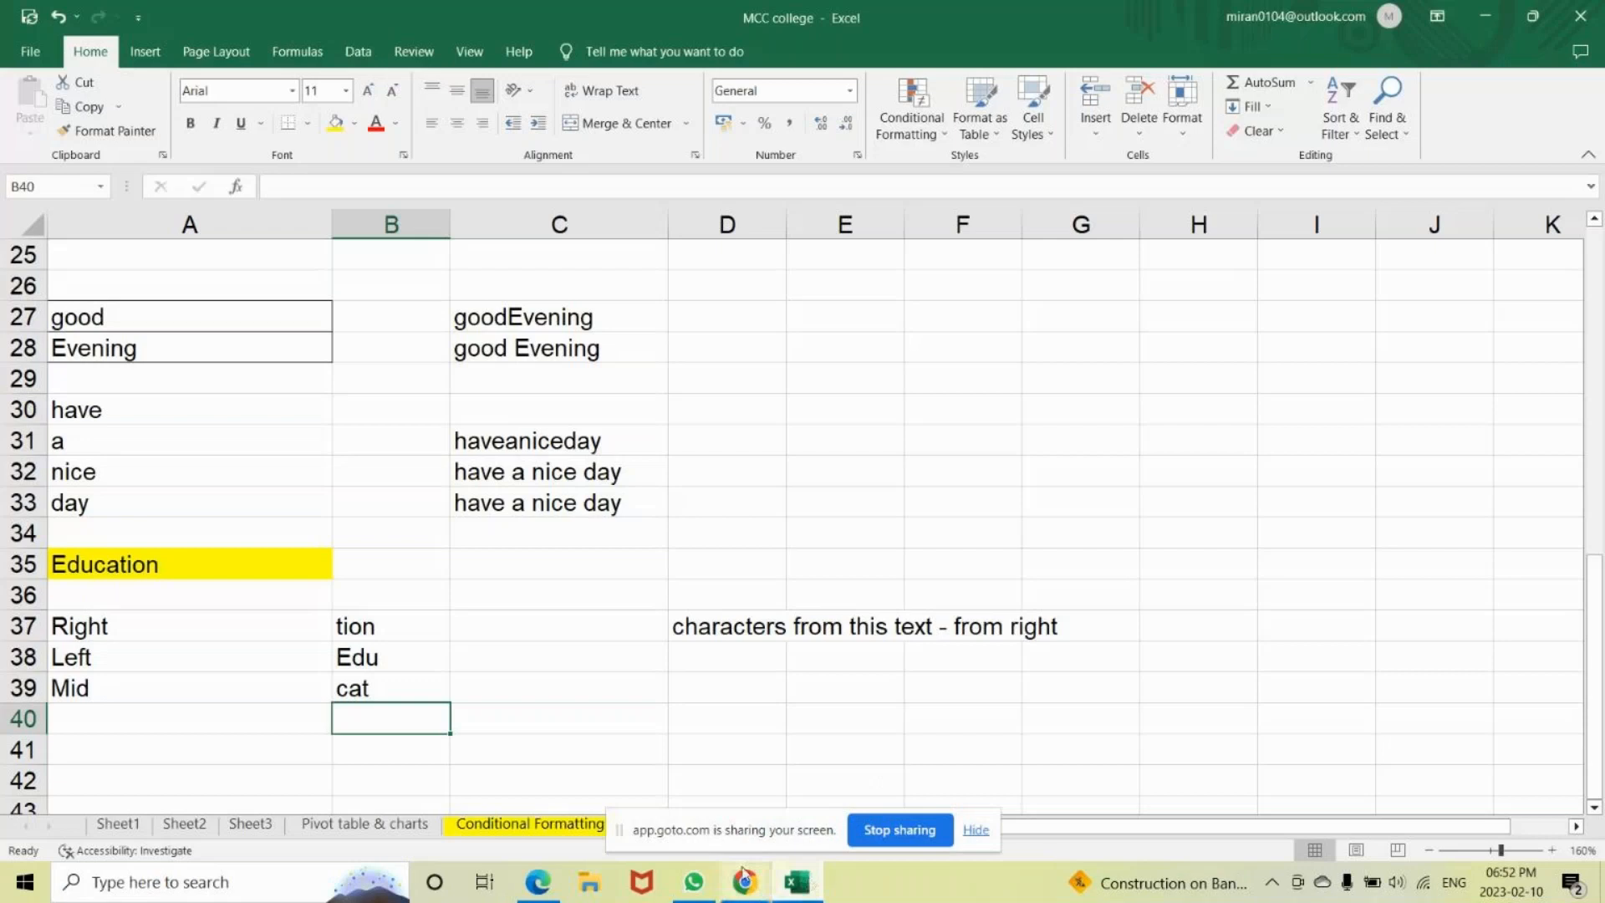
mouse_move(750, 883)
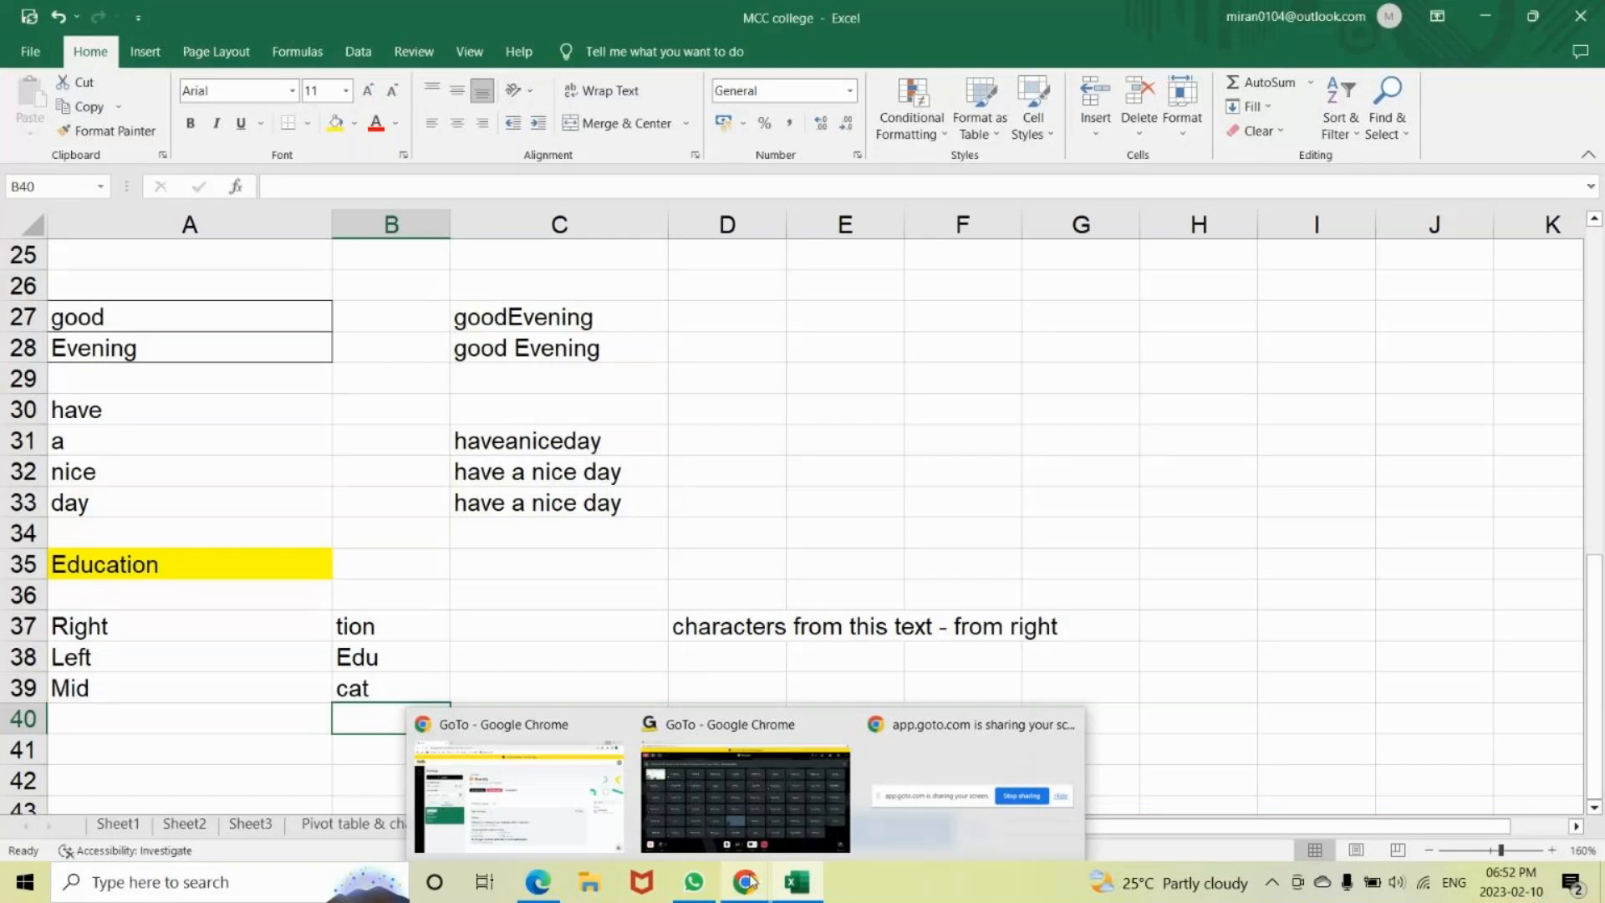
click(1117, 567)
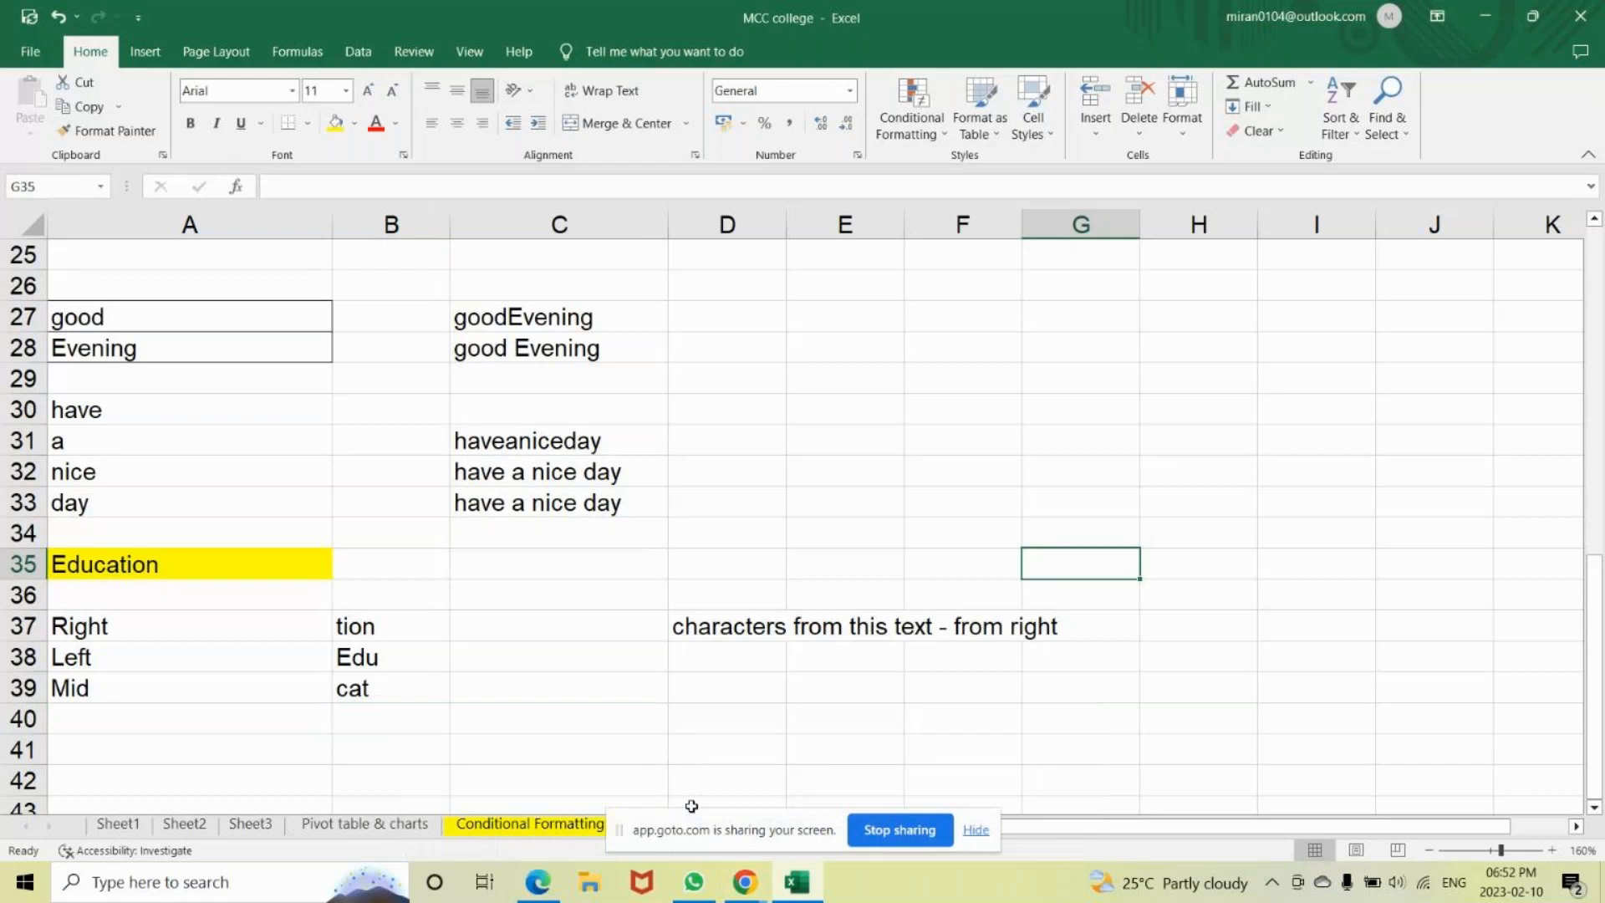
click(792, 420)
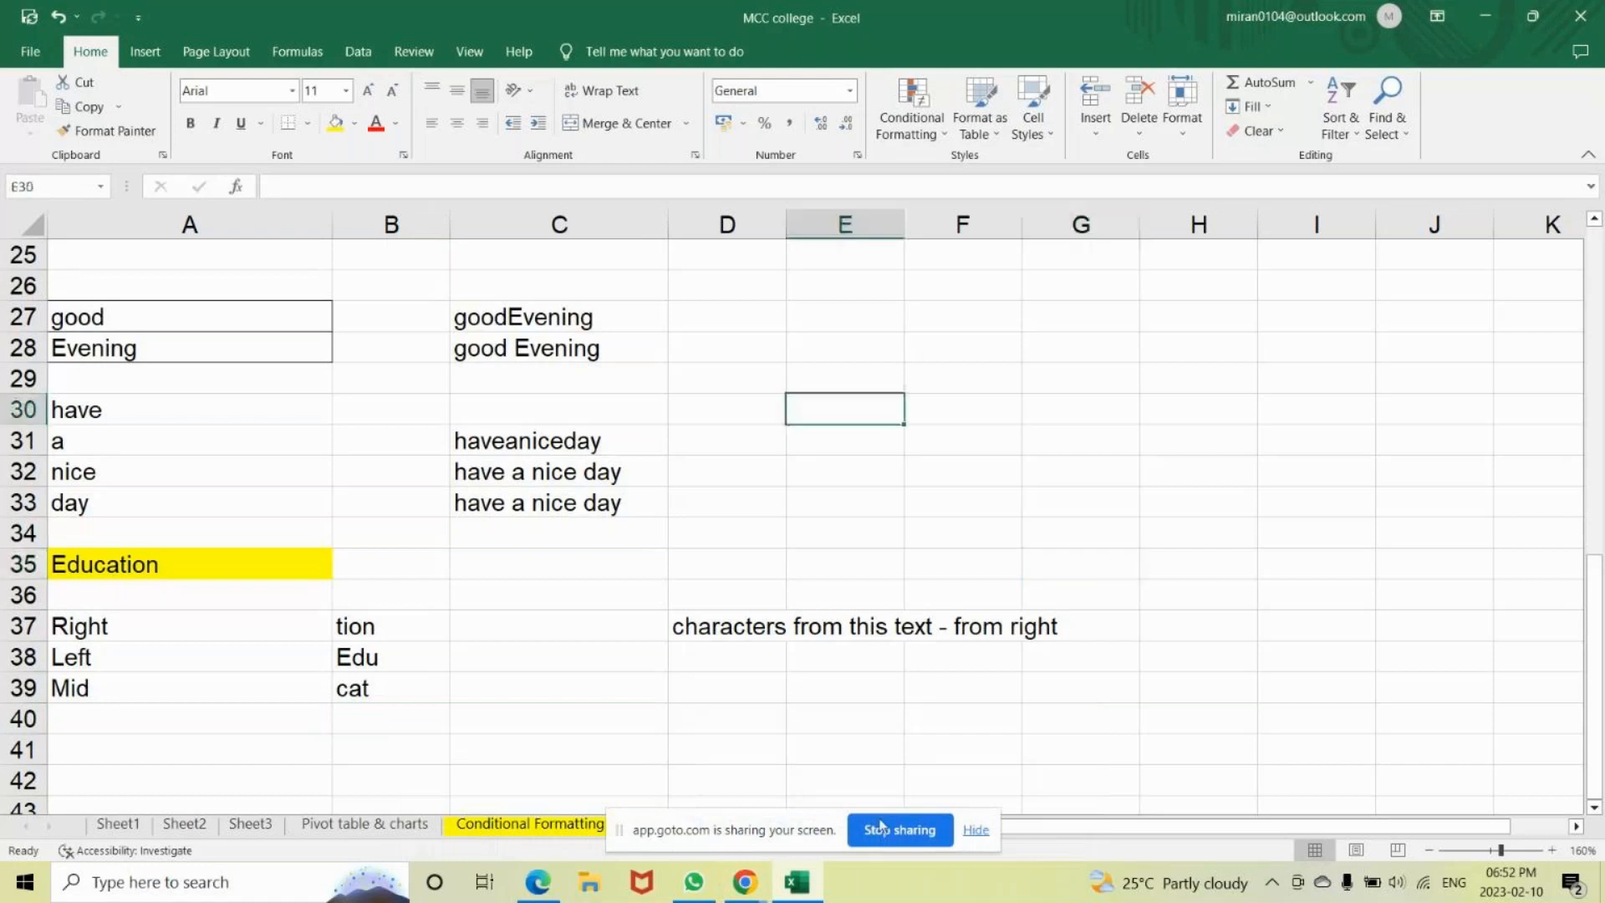
Move the screen-sharing bar off the later sheet tabs and add a new worksheet after Sheet5.
drag(748, 836, 222, 841)
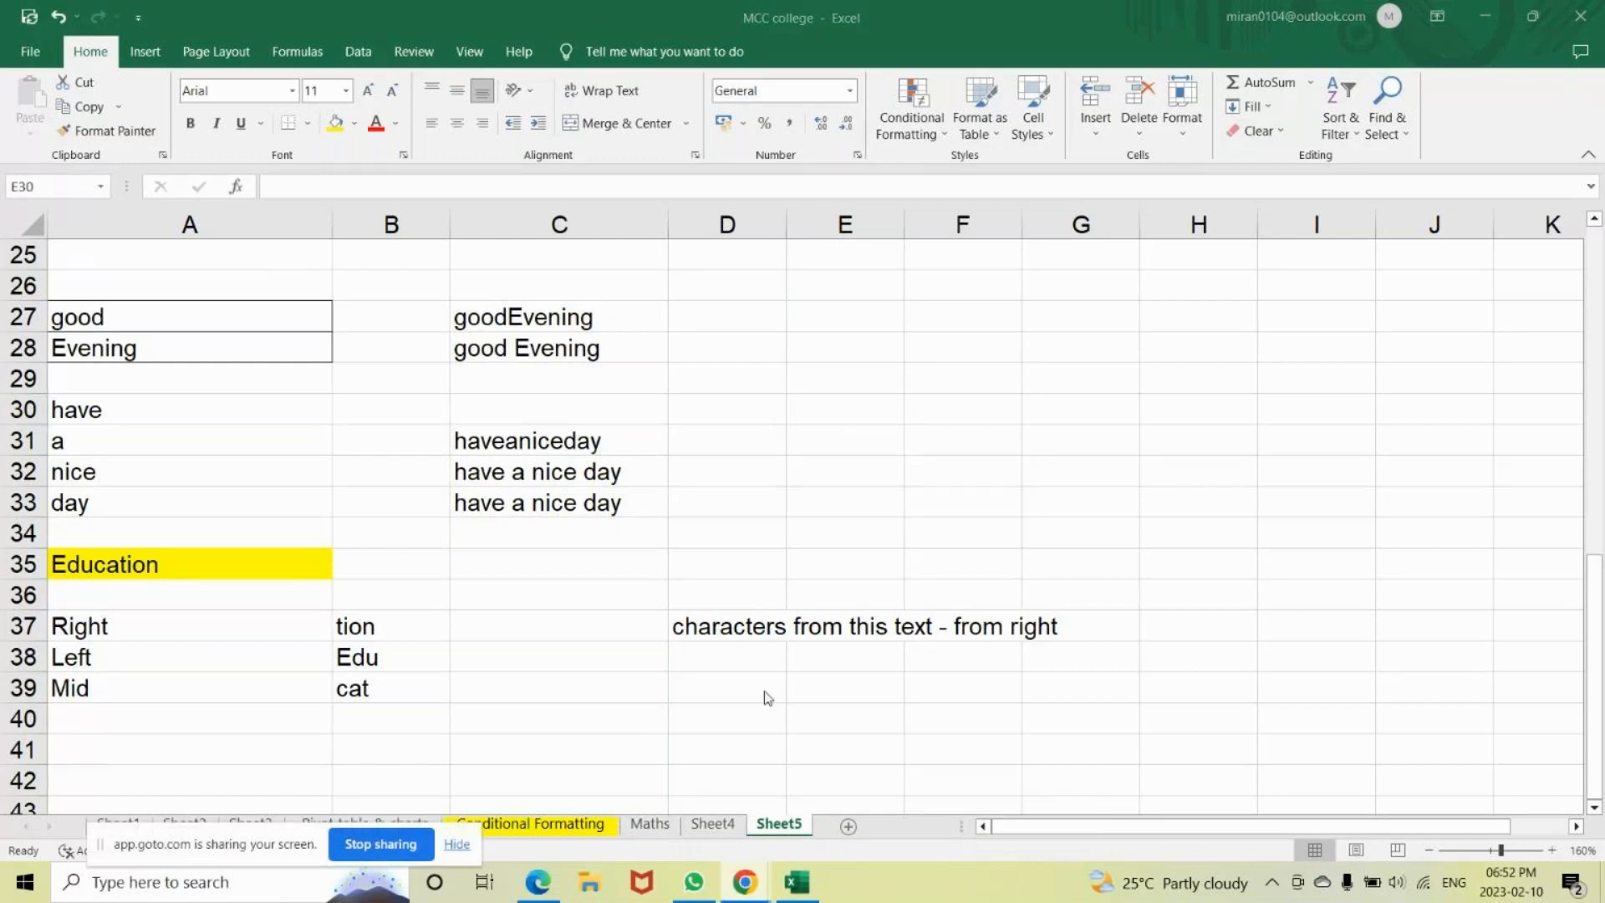
click(850, 828)
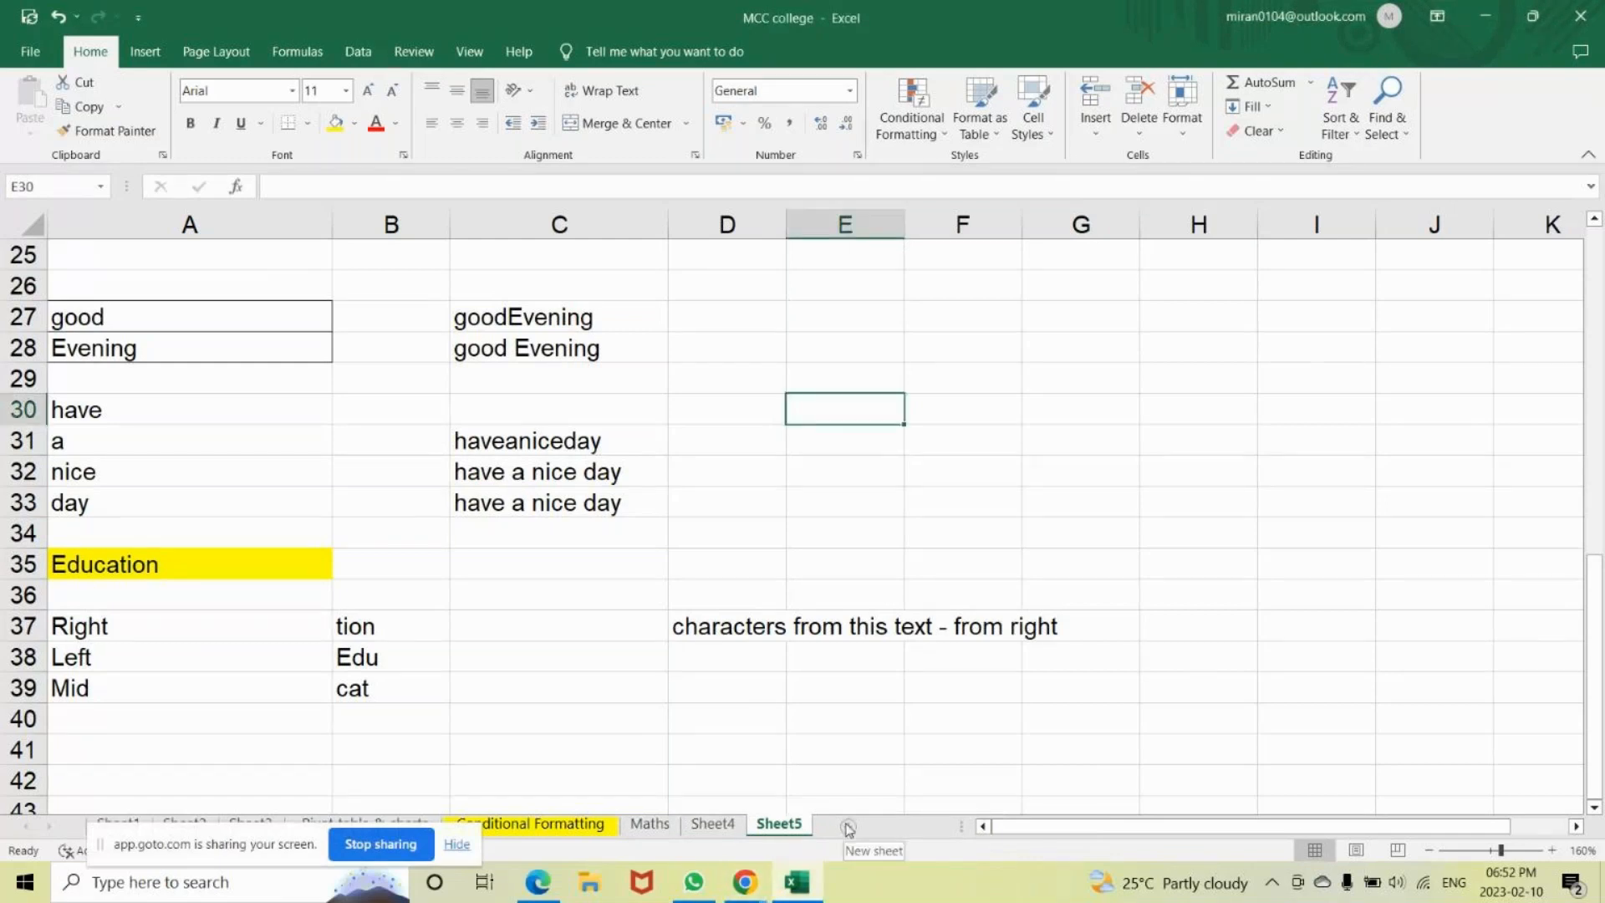
click(849, 828)
Fill column C of the new sheet with a sample first name in C3, 1234 in C4 and #### in C6.
click(230, 273)
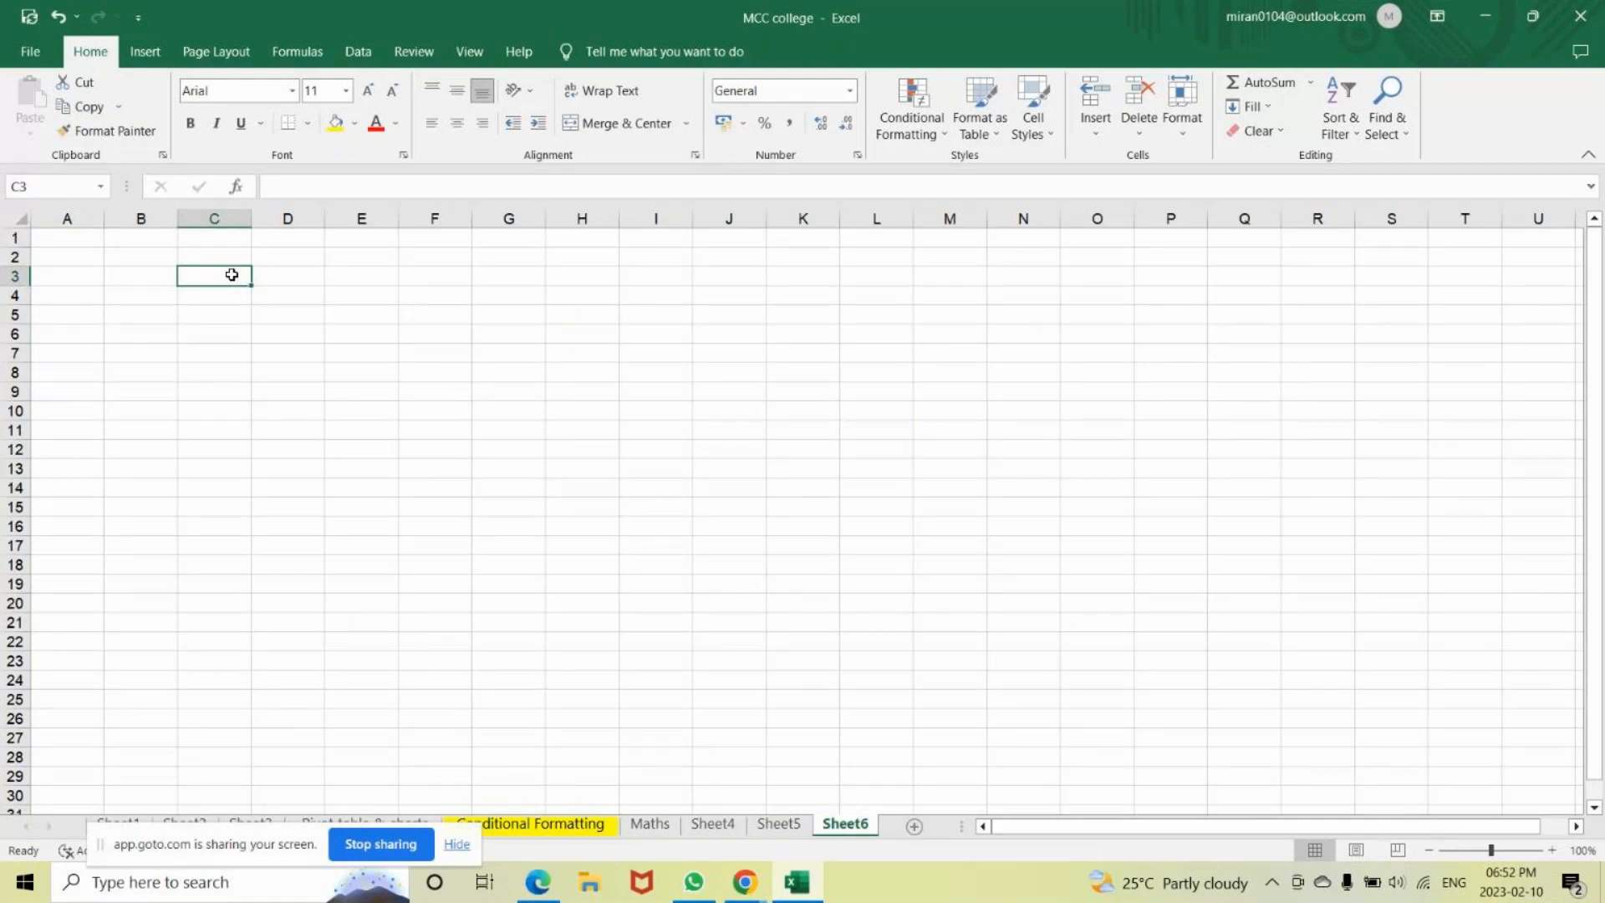
text(anu)
key(Return)
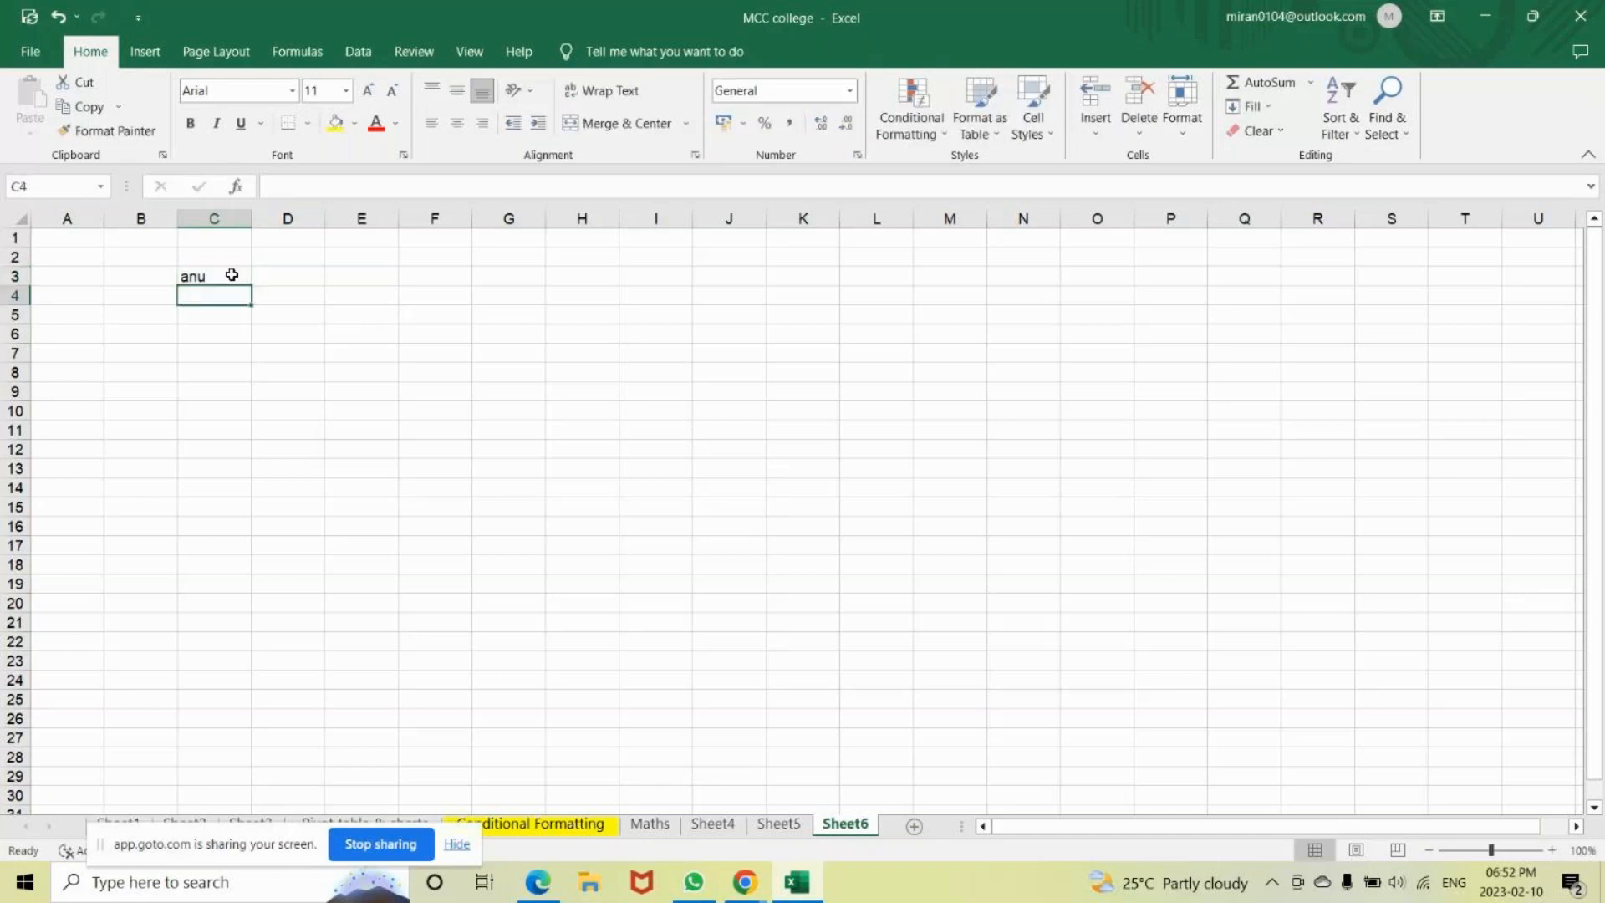
text(1234)
key(Return)
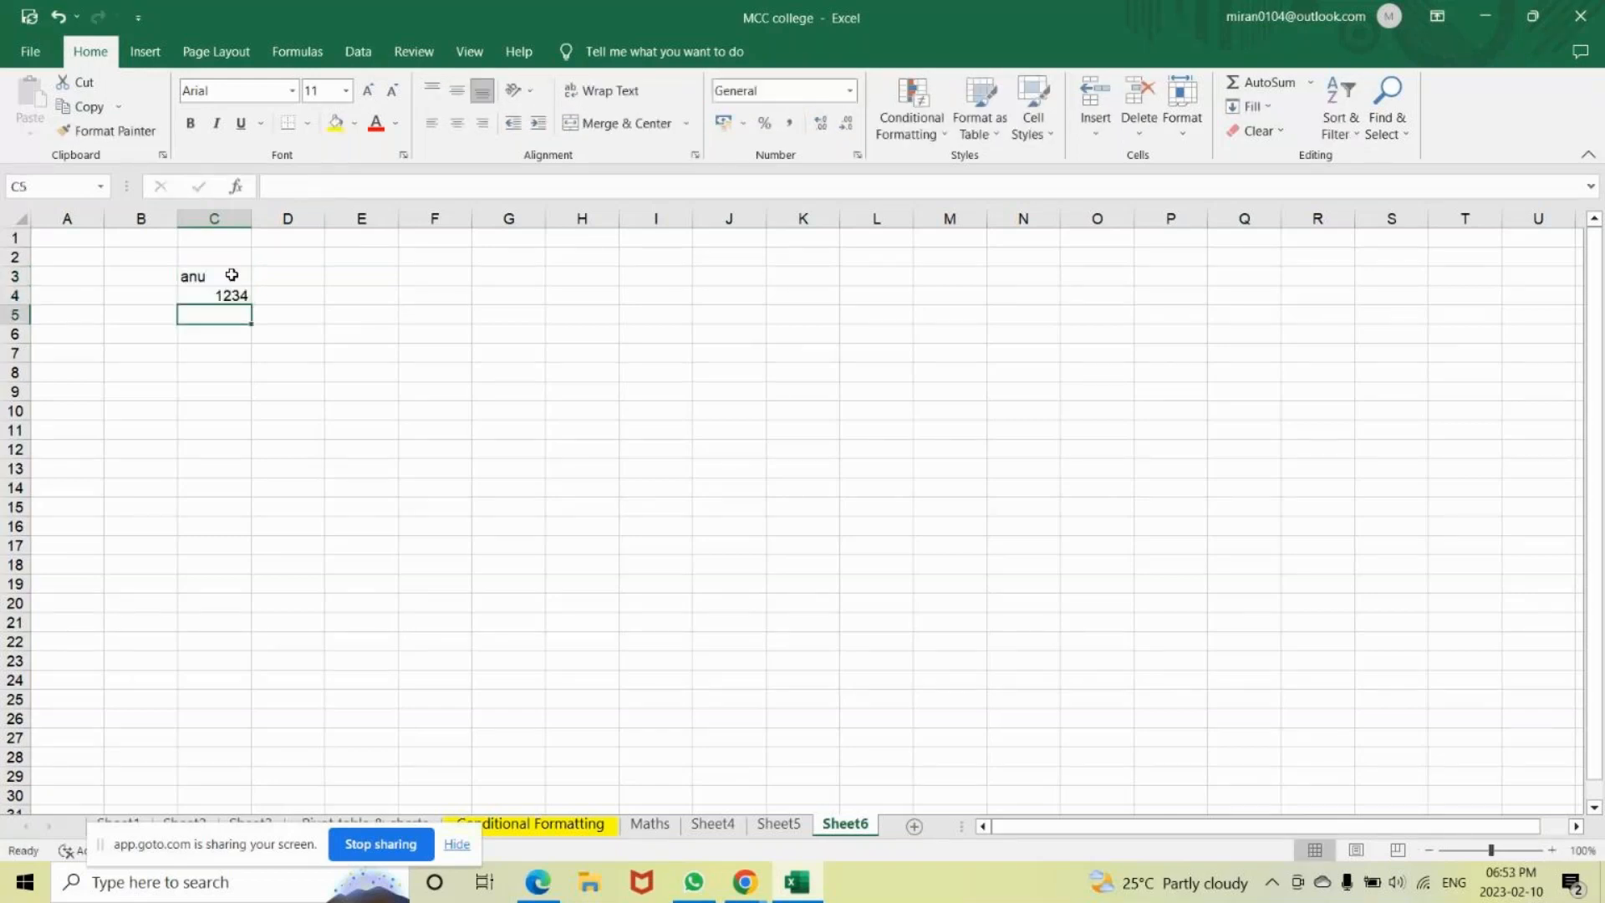
key(Return)
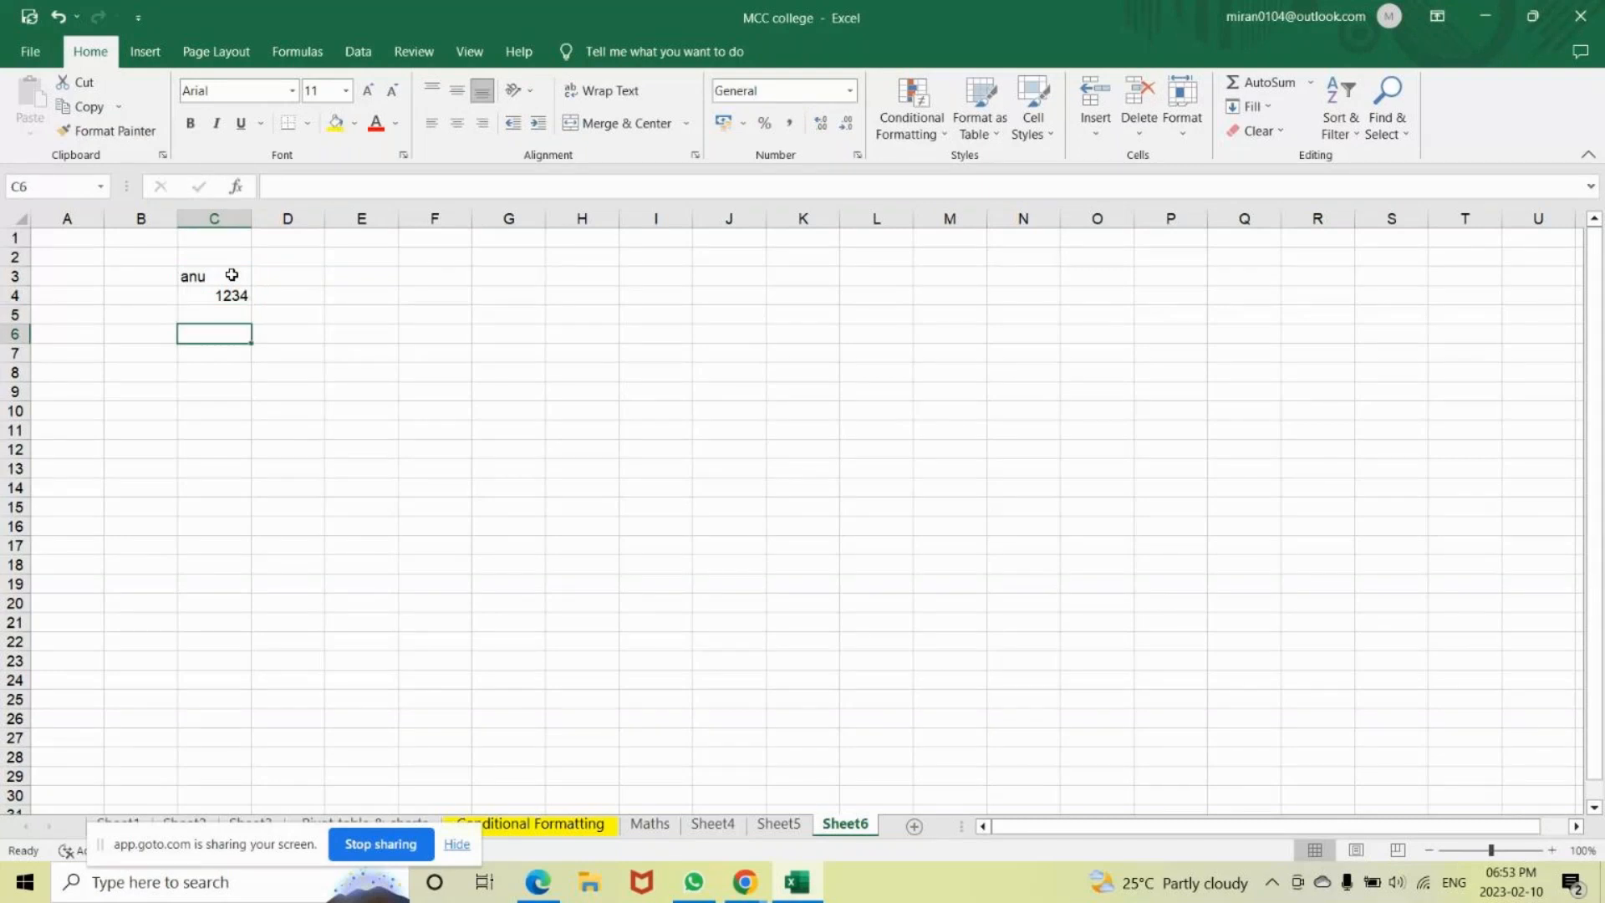
text(####)
key(Return)
key(Return)
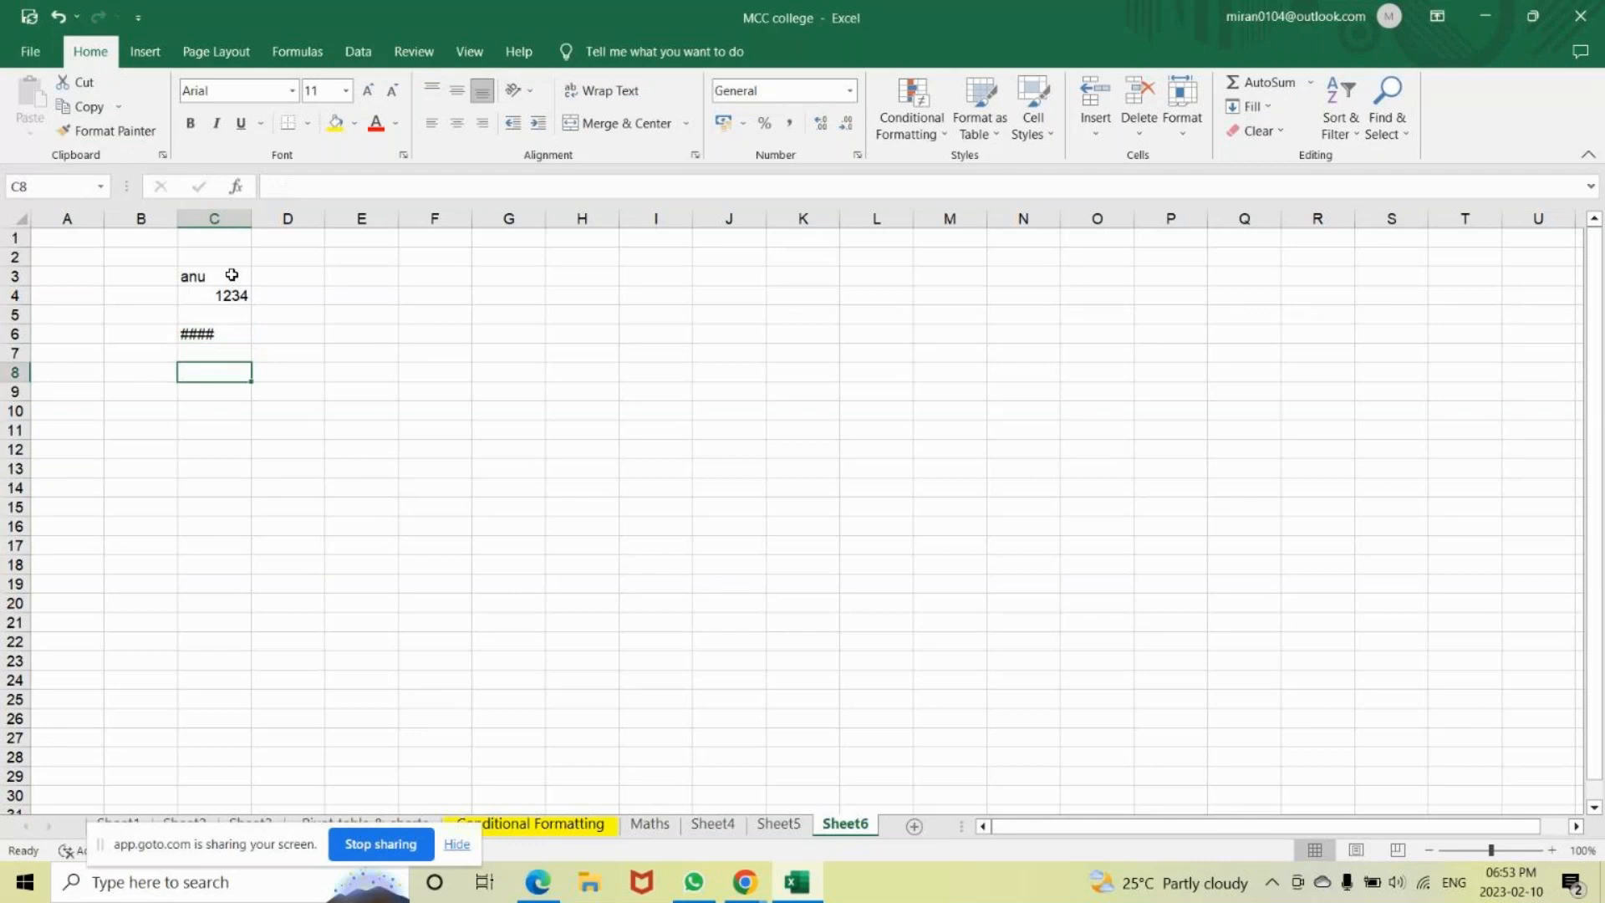
Continue column C with another sample first name in C8, 700 in C9 and 300 in C11.
text(bala)
key(Return)
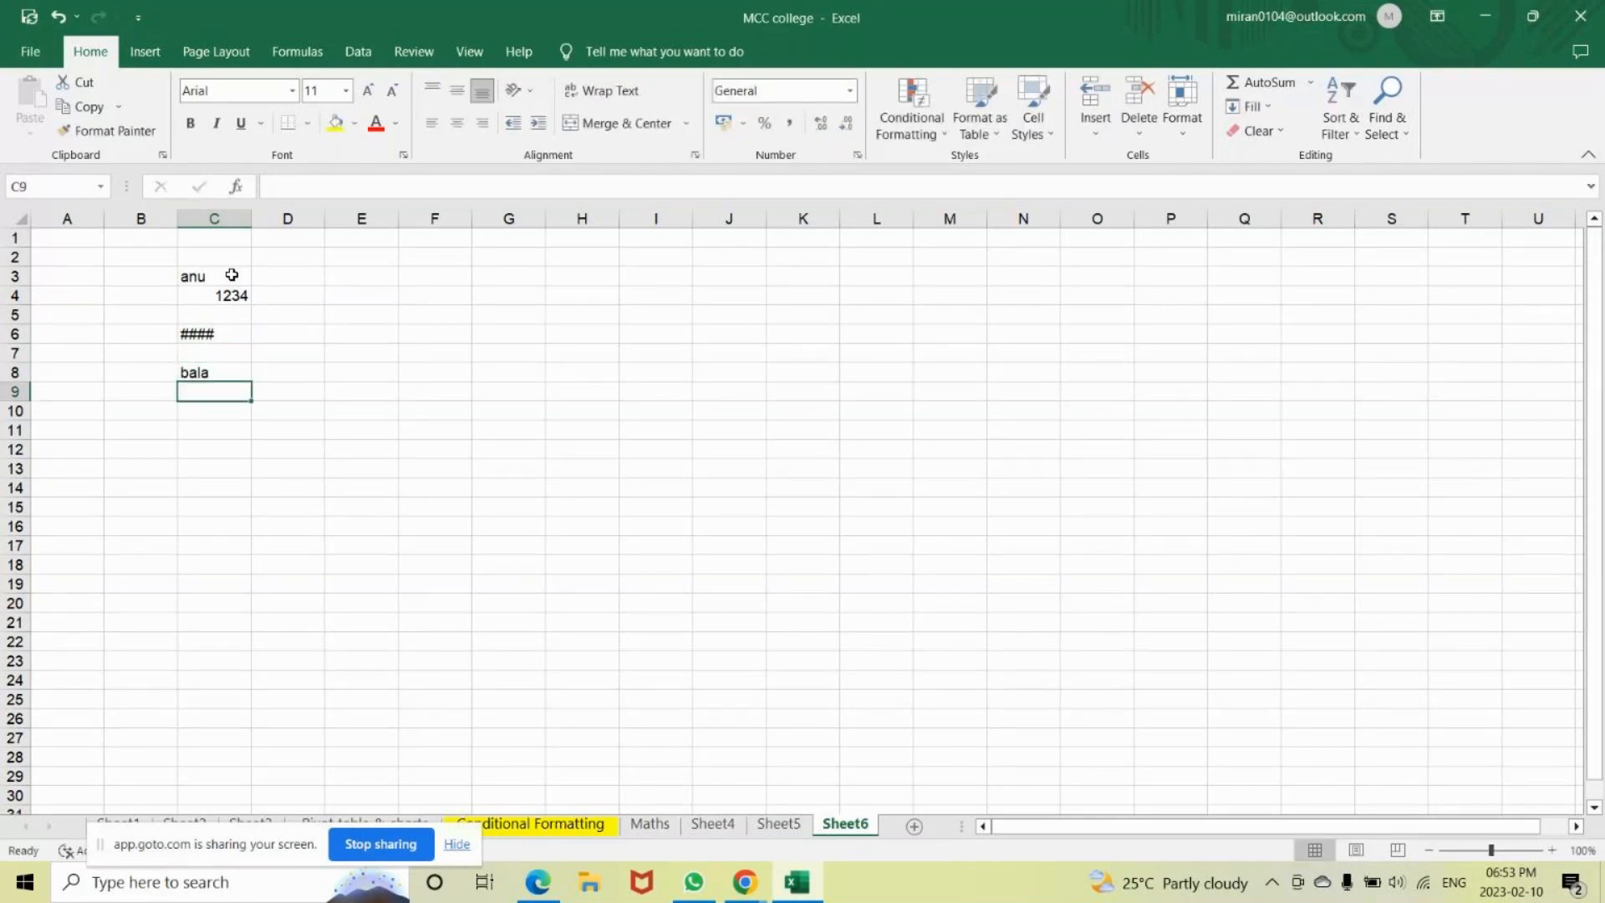
text(700)
key(Return)
key(Return)
text(300)
key(Return)
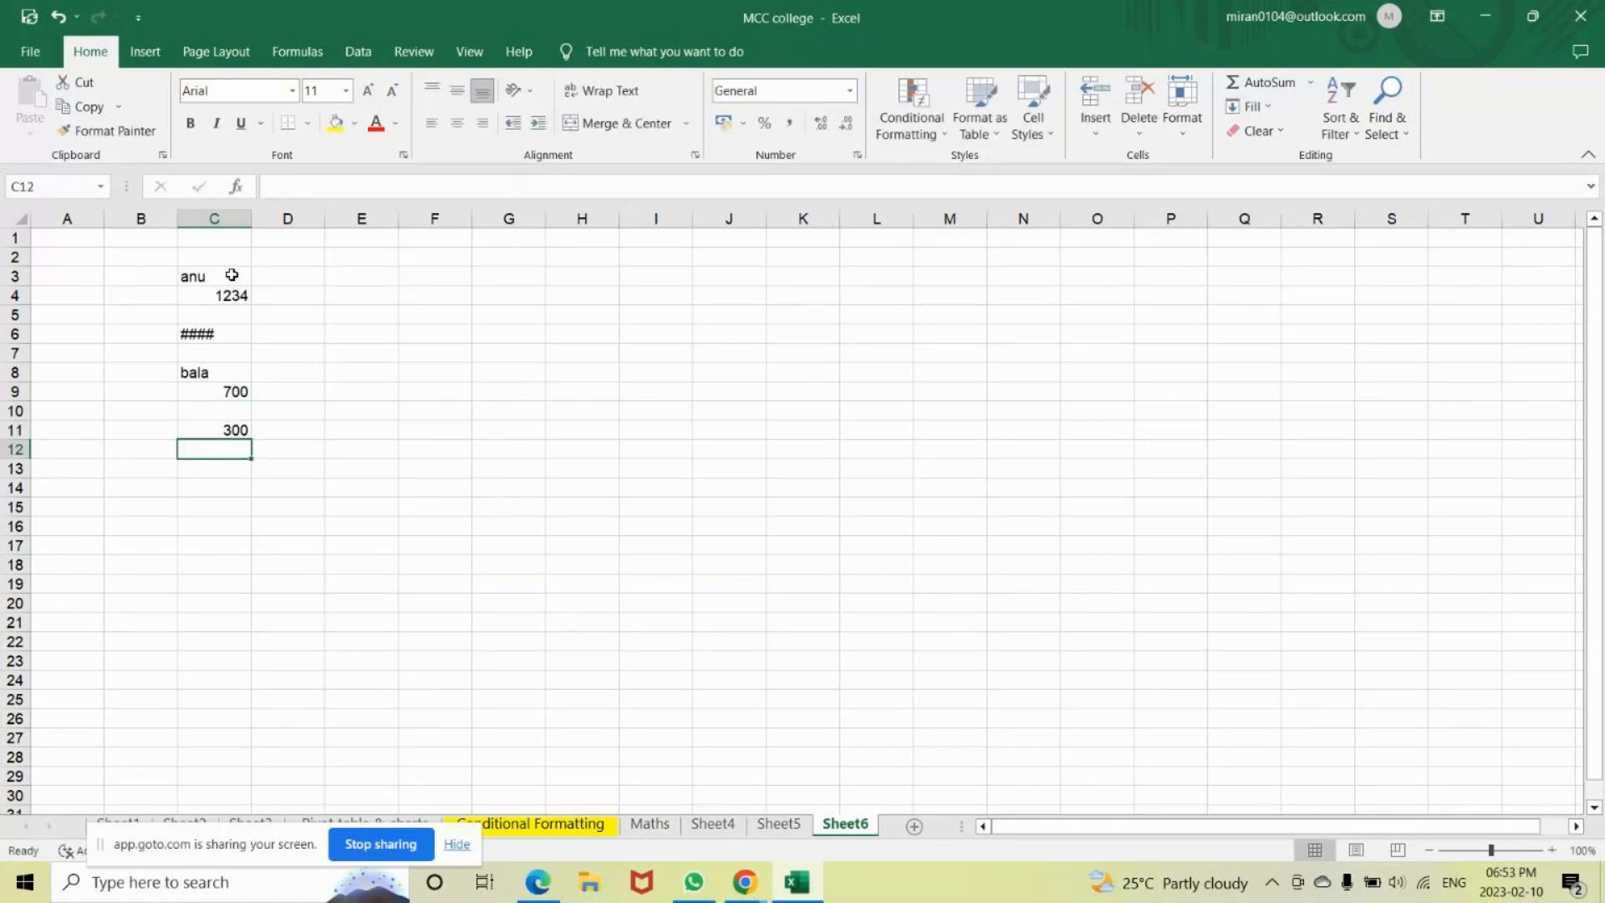
key(Return)
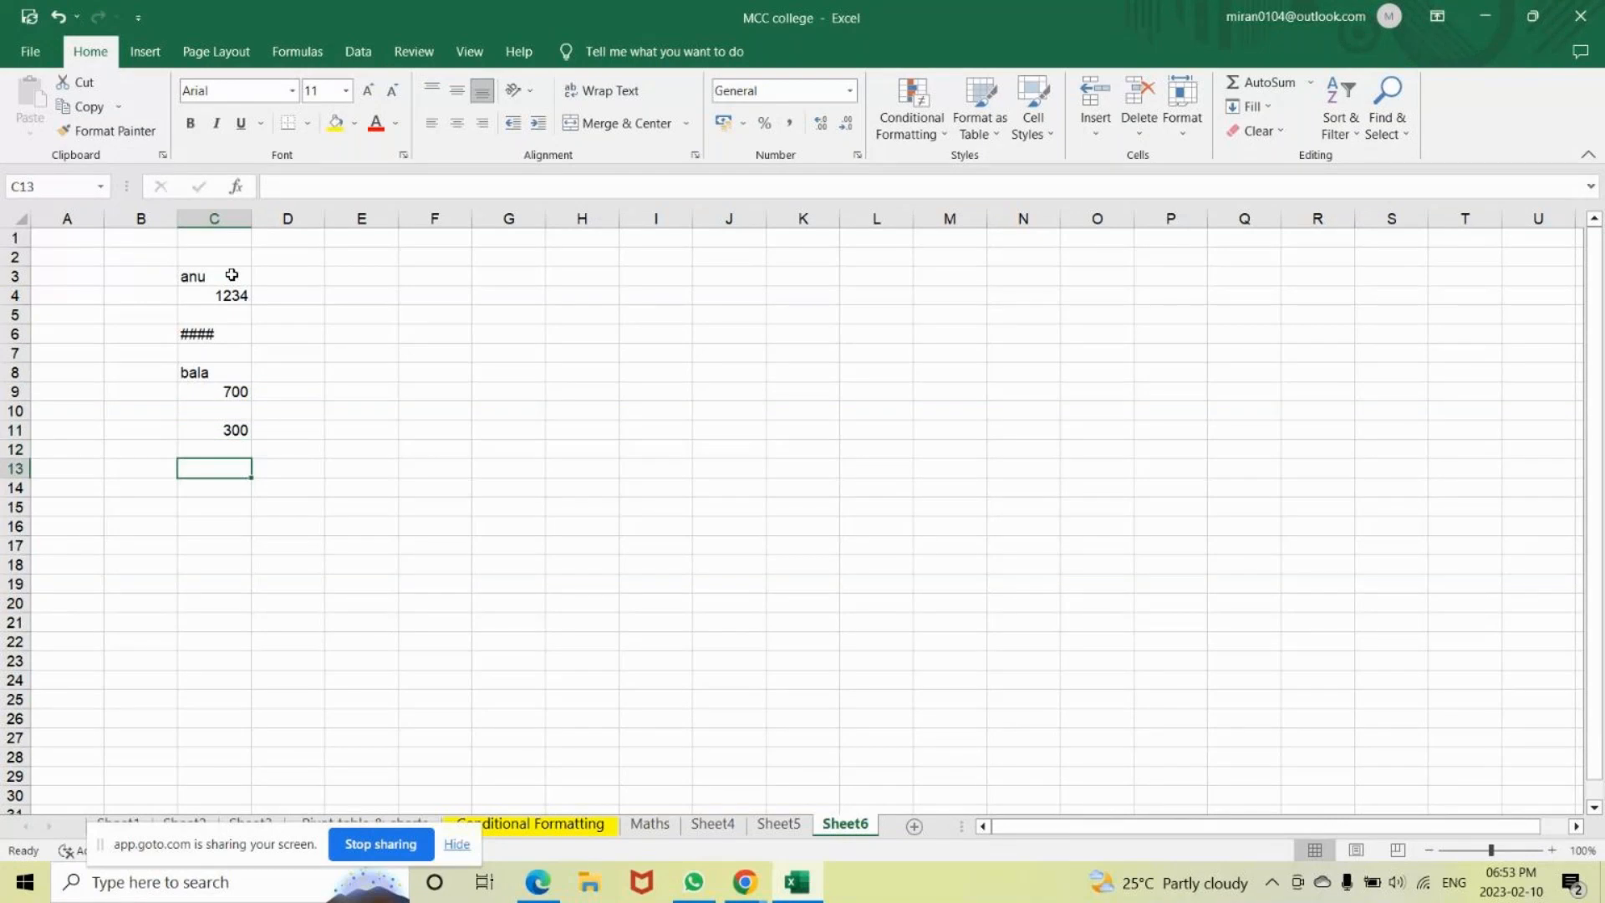
Continue column C with & in C13, a sample first name in C14 and 450 in C16.
text(&)
key(Return)
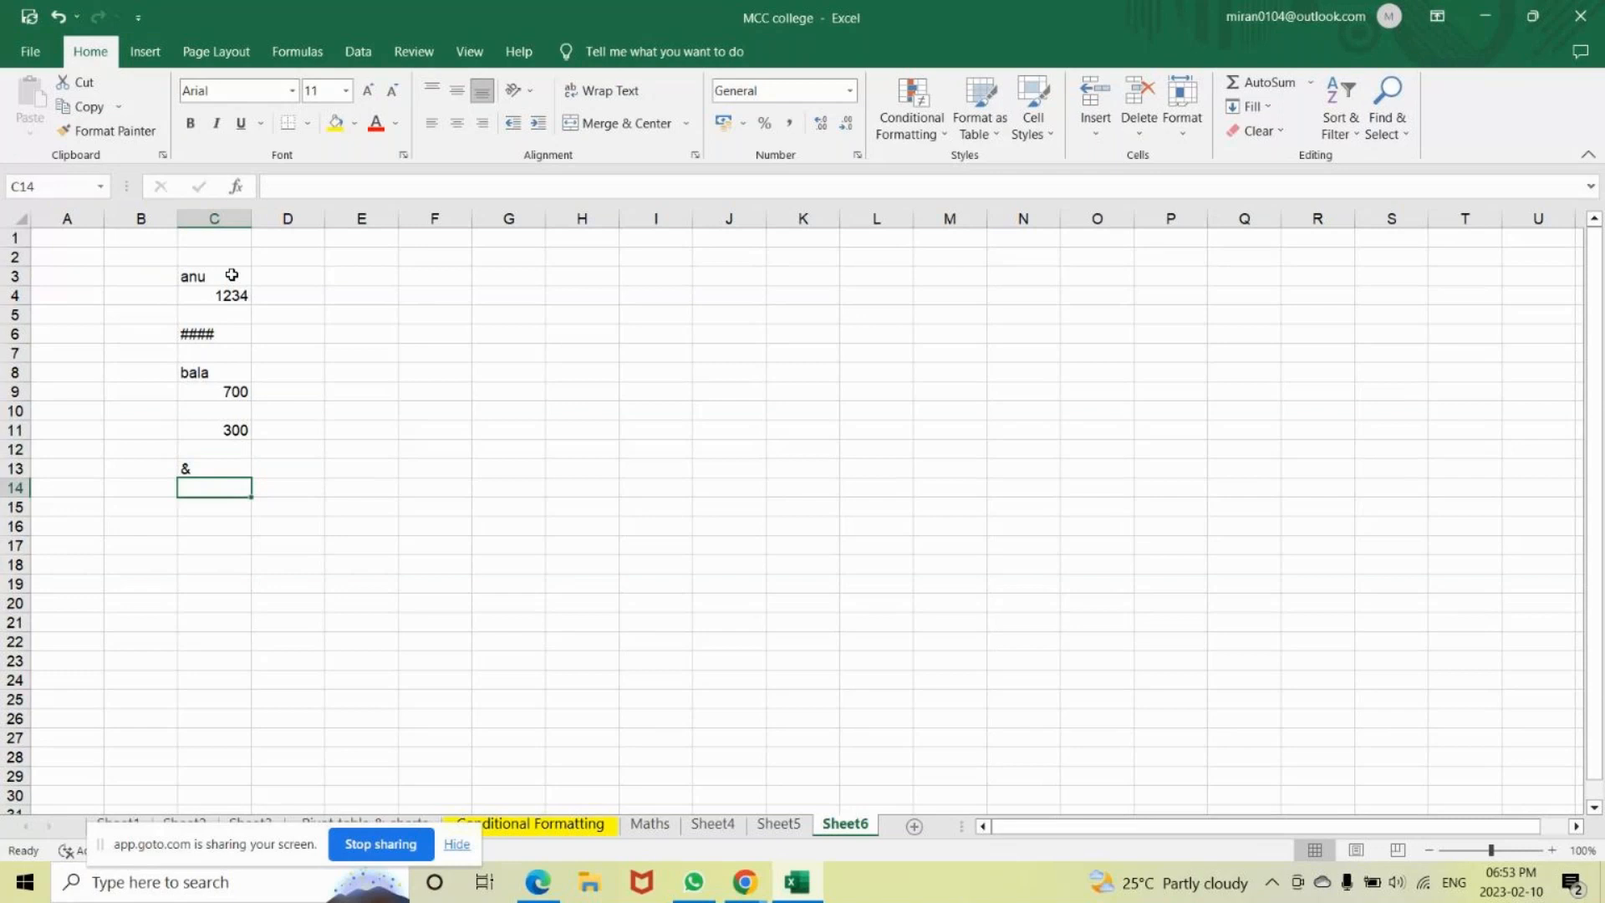
text(chitra)
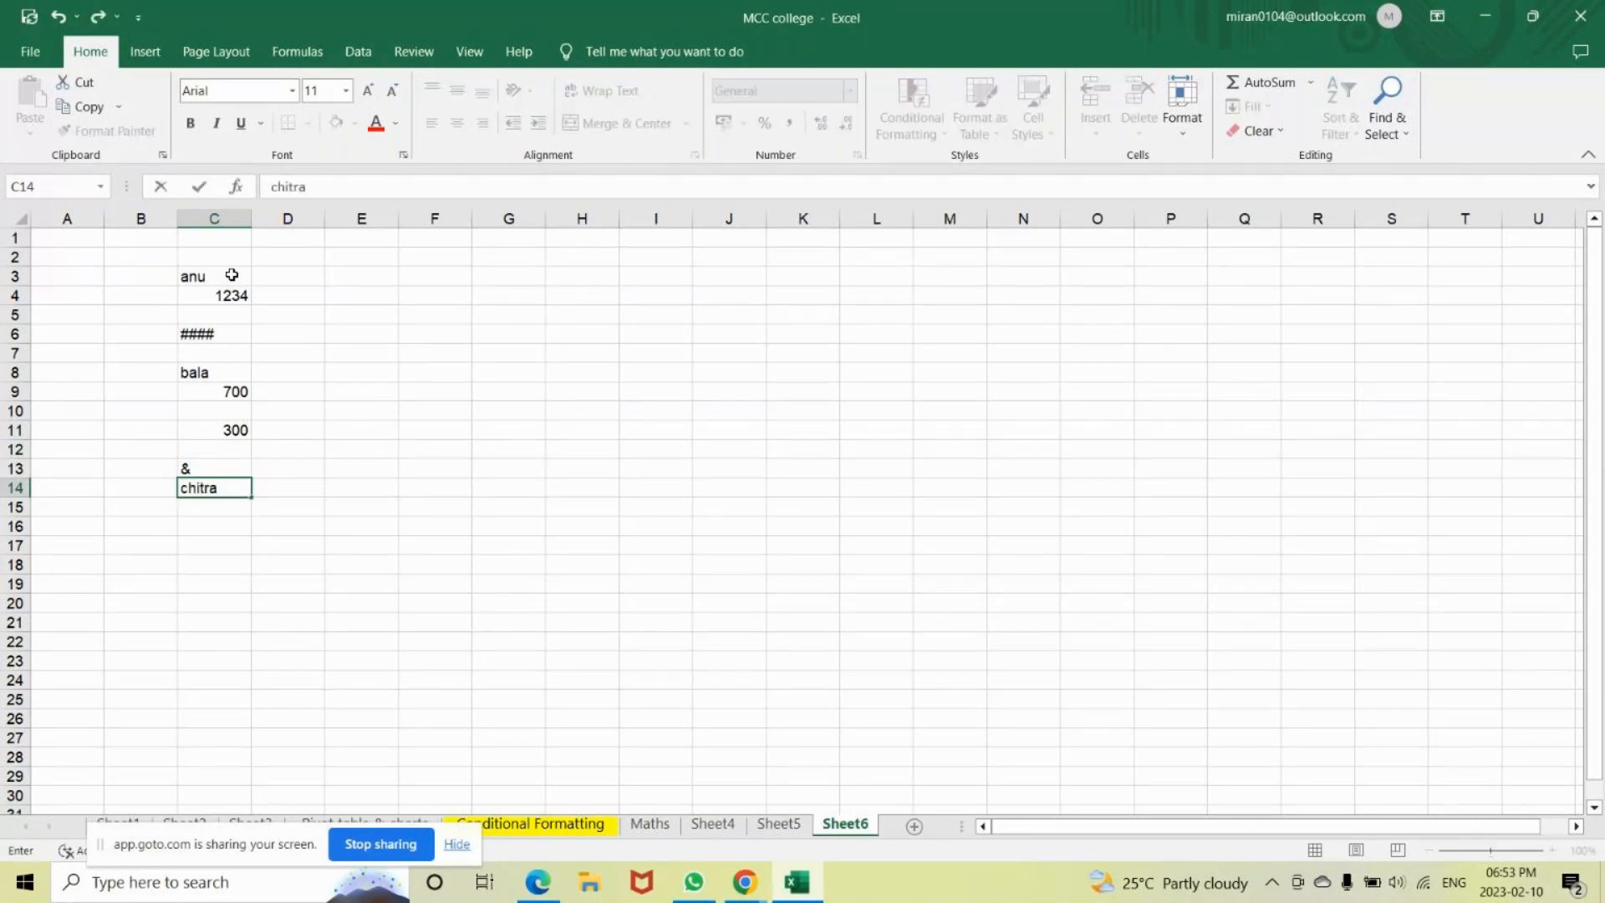
key(Return)
key(Return)
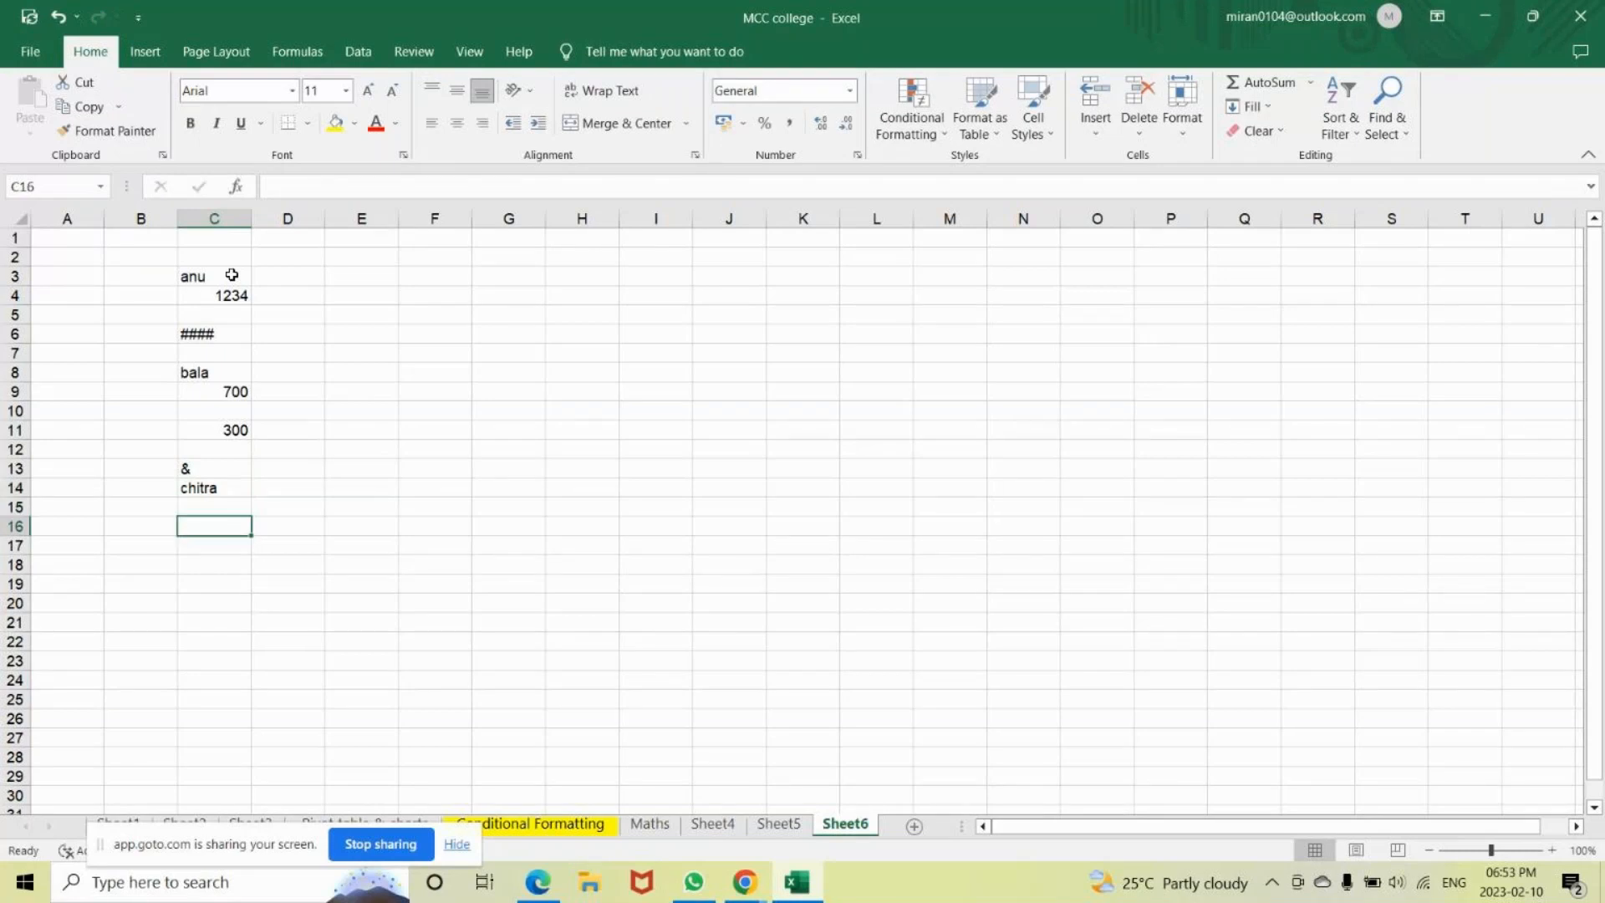
text(450)
key(Return)
key(Return)
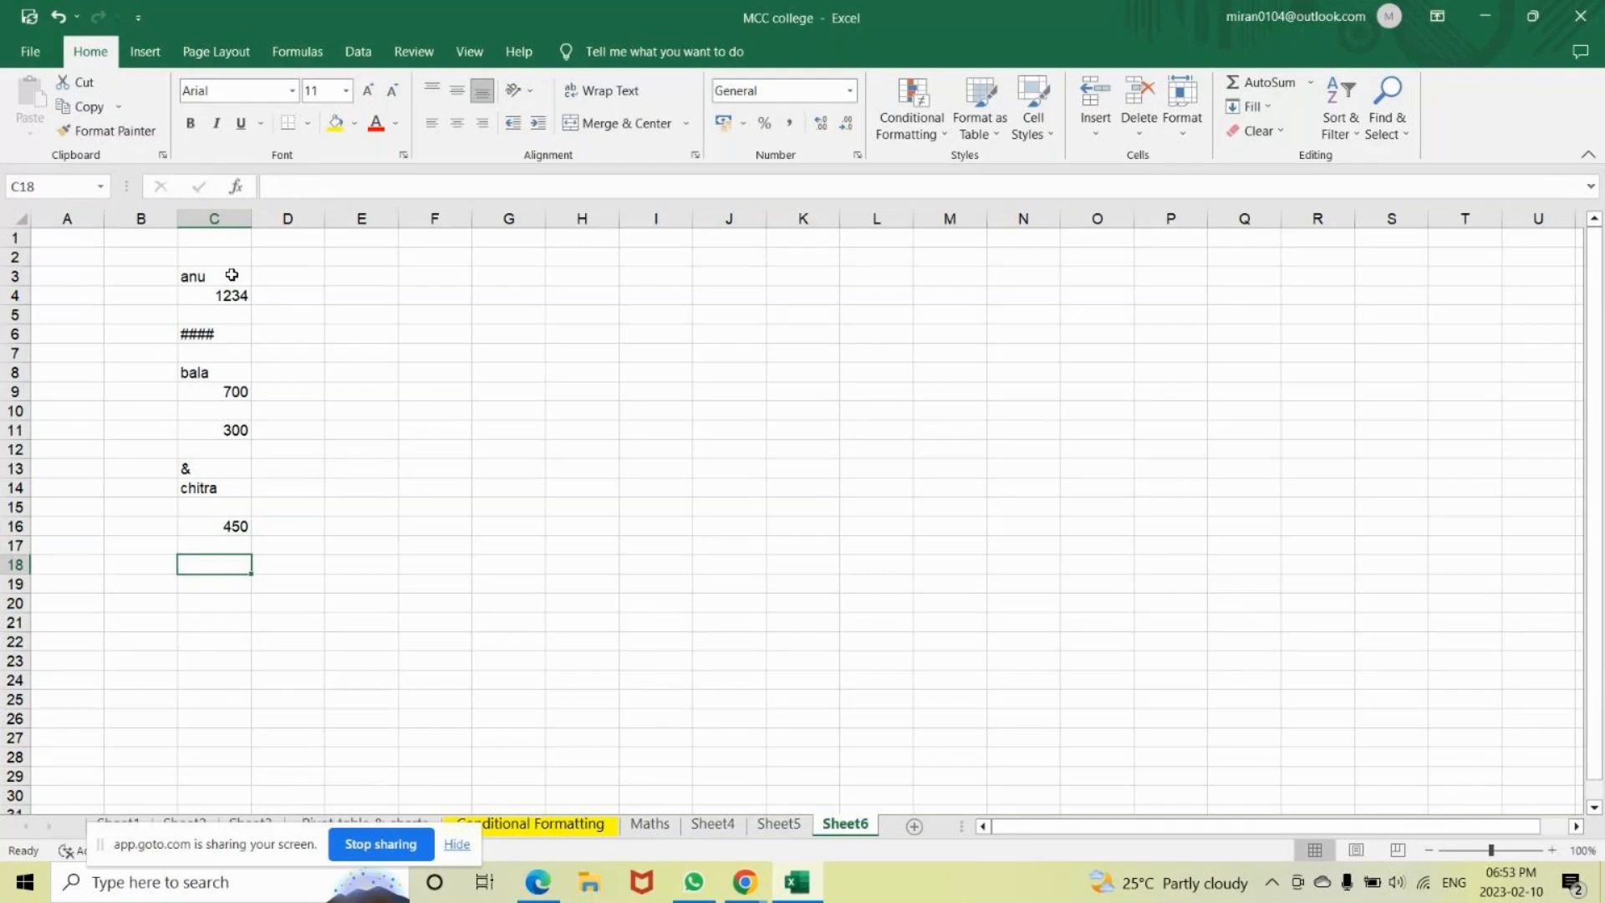
Complete the sample list in column C with % in C18, $ in C19 and a sample first name in C21.
text(%)
key(Return)
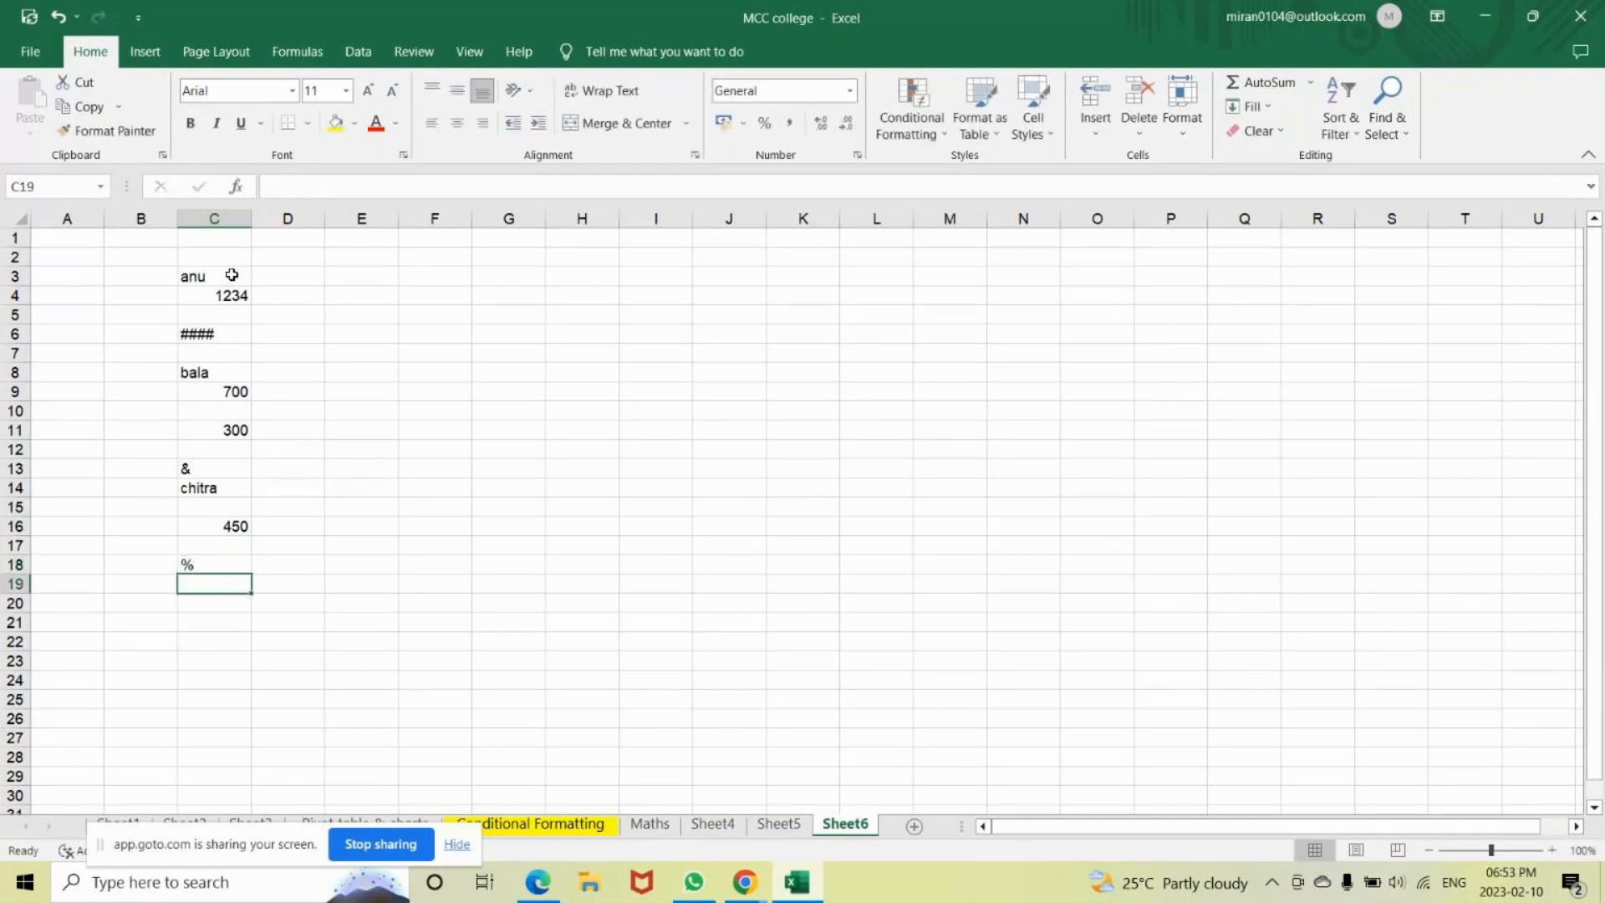
text($)
key(Return)
key(Return)
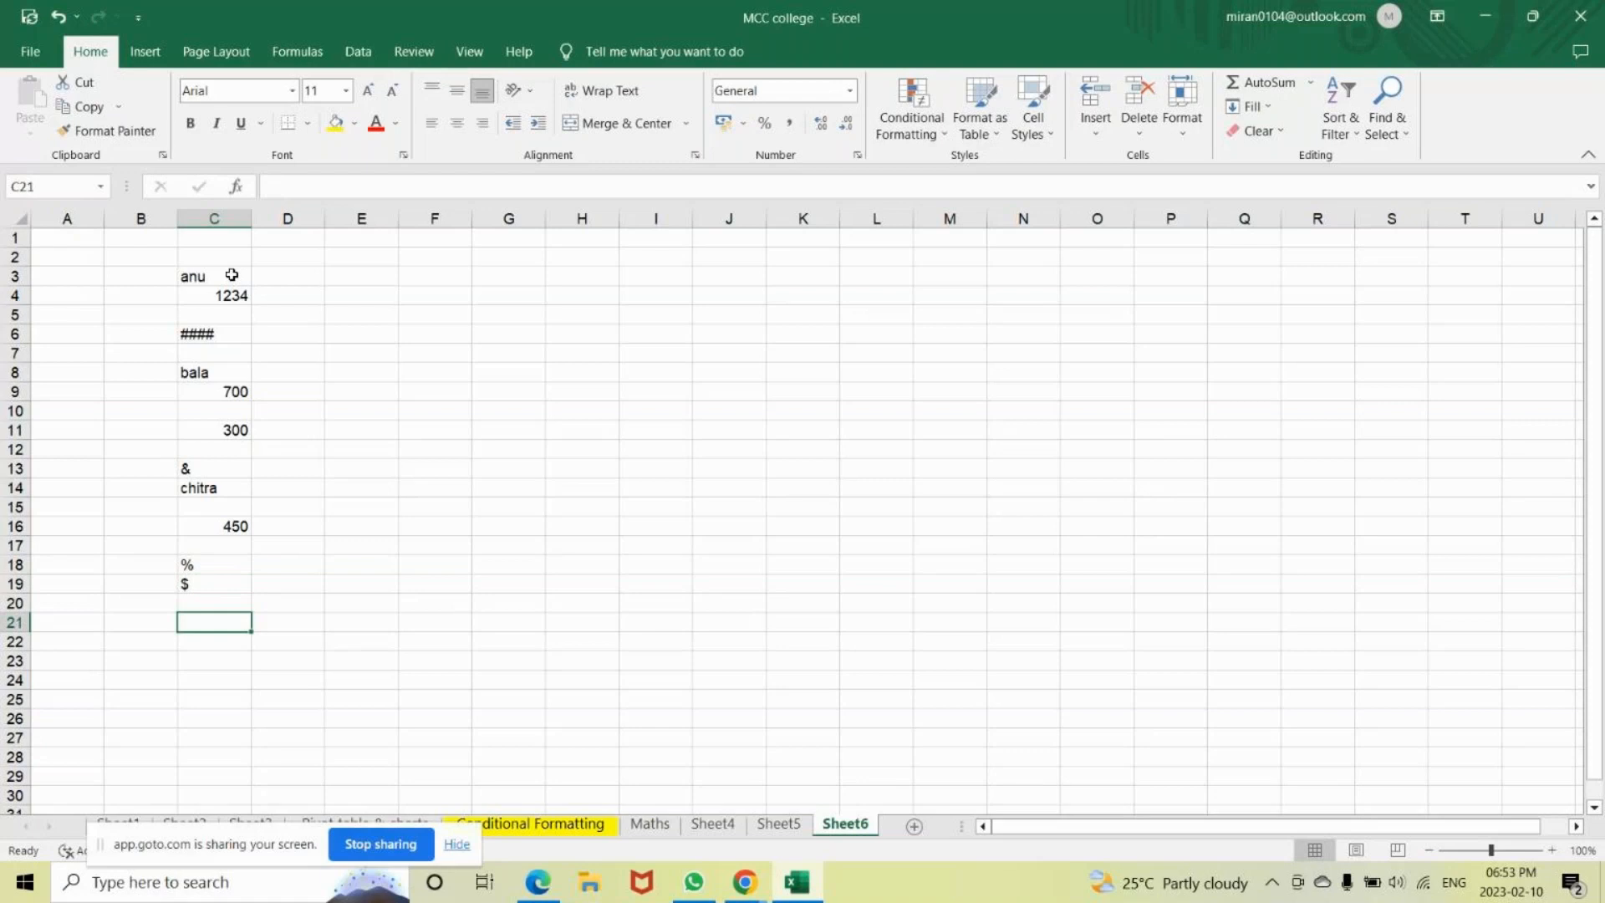
text(naz)
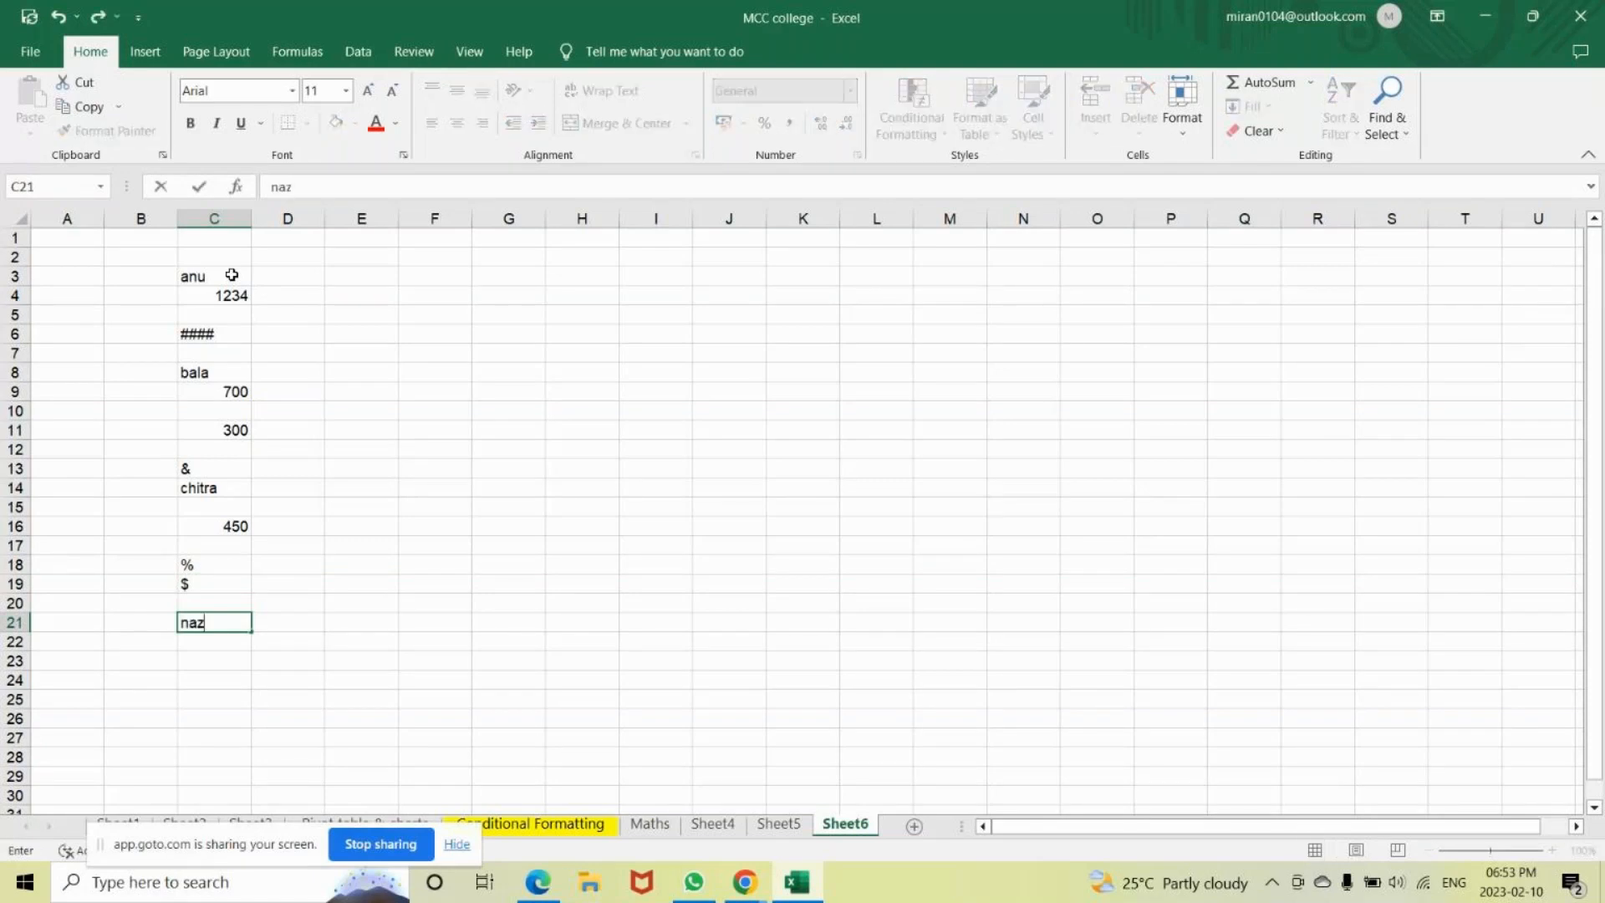
text(iya)
key(Return)
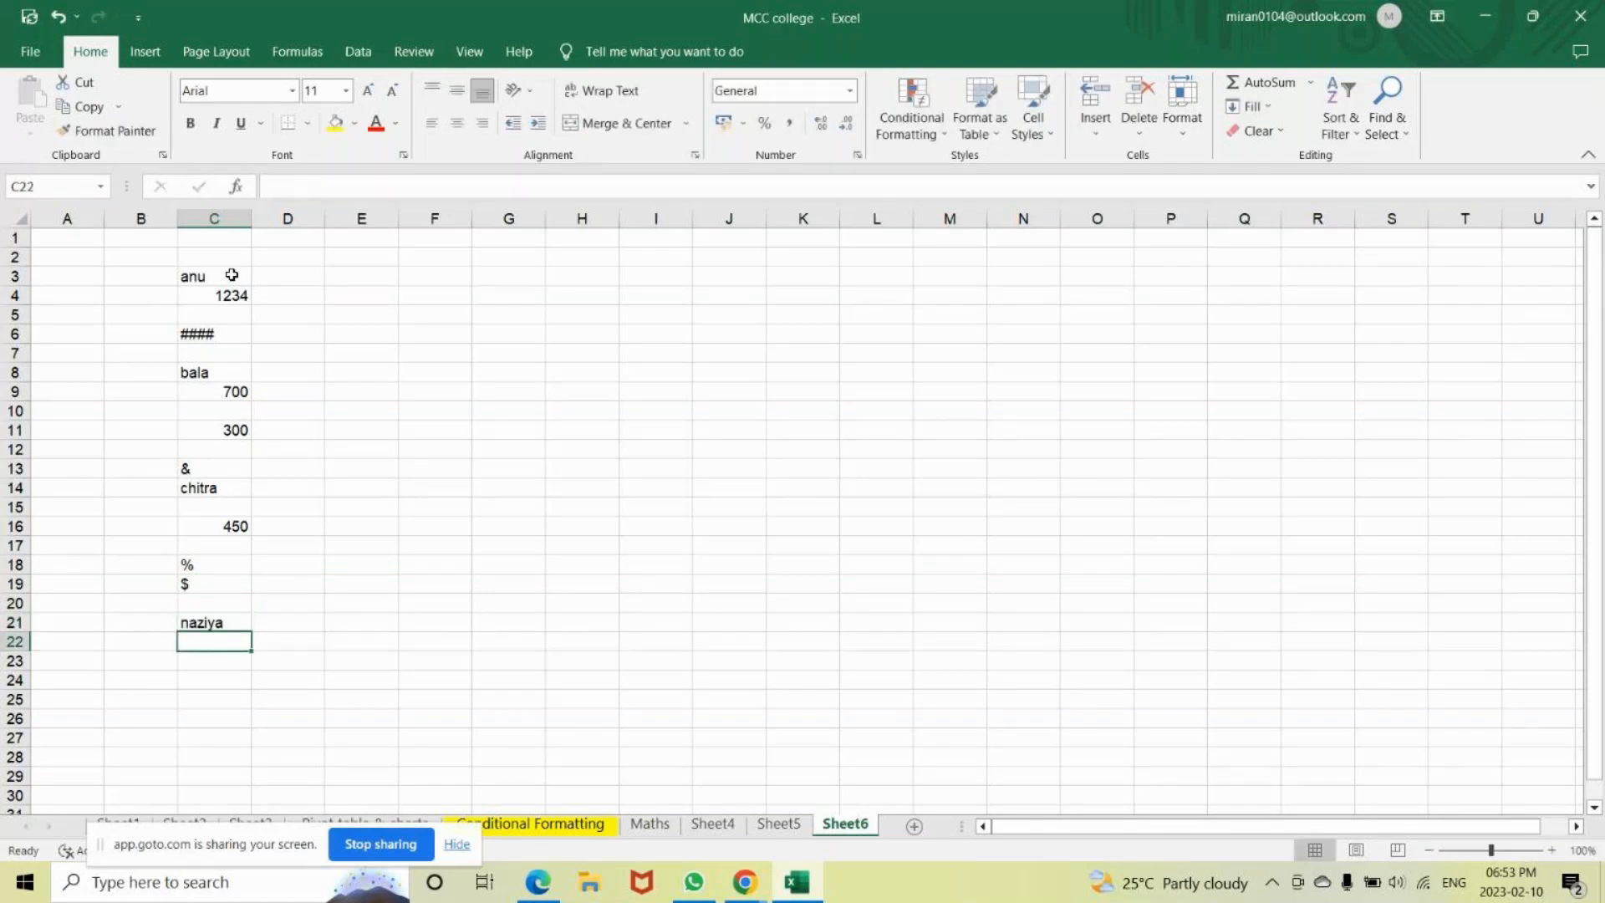
Check the GoTo meeting window in Chrome and return to the Excel workbook.
click(743, 891)
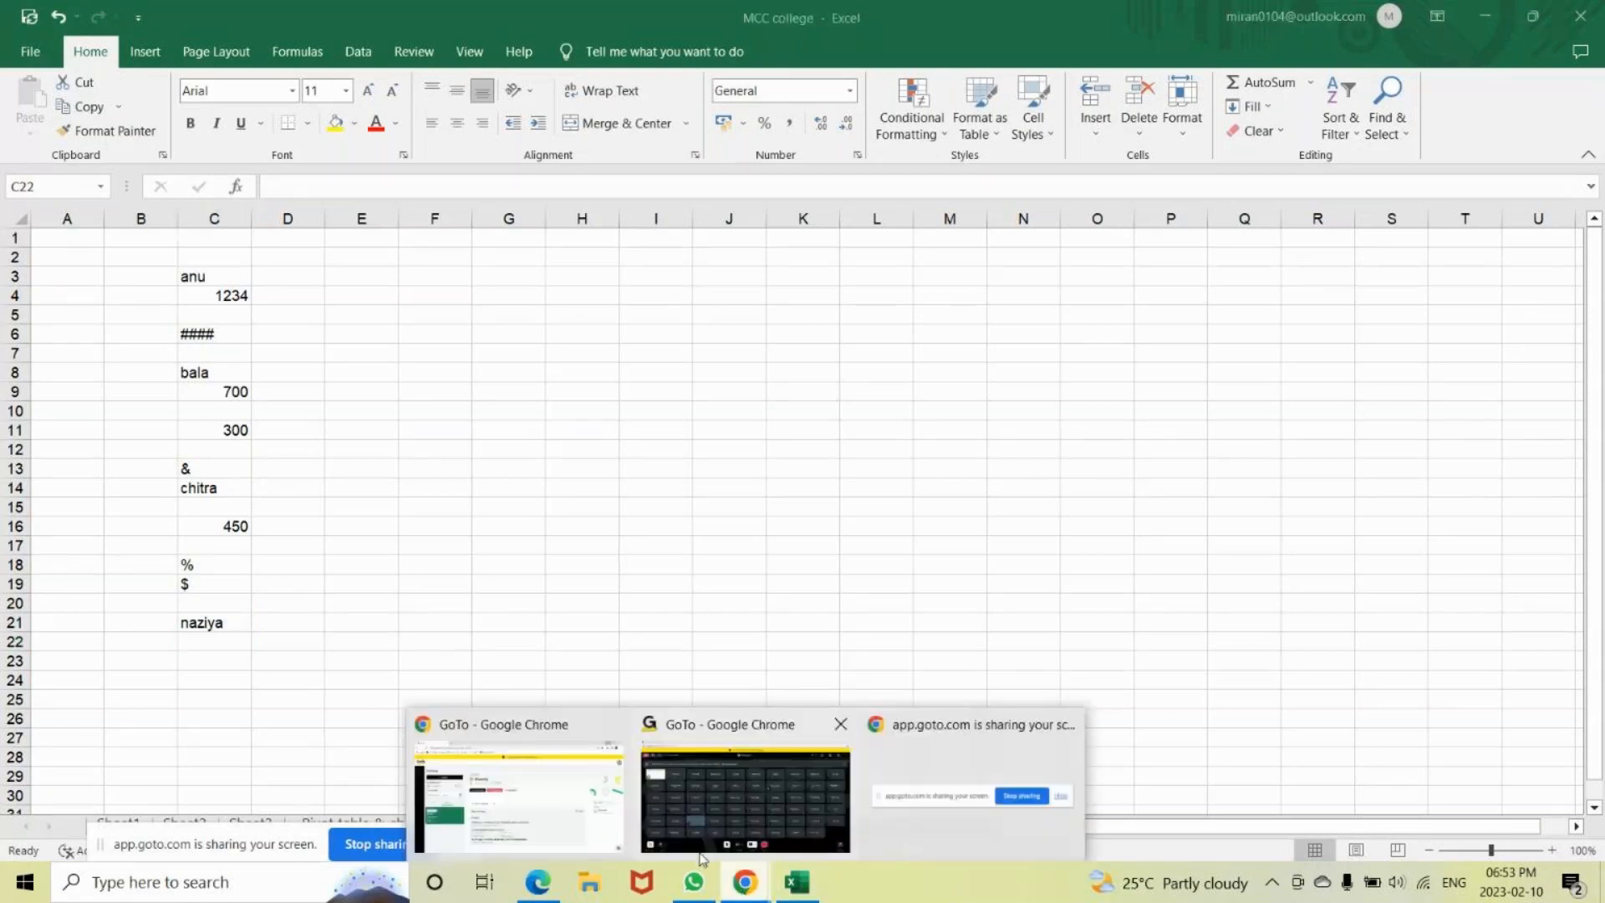
click(700, 853)
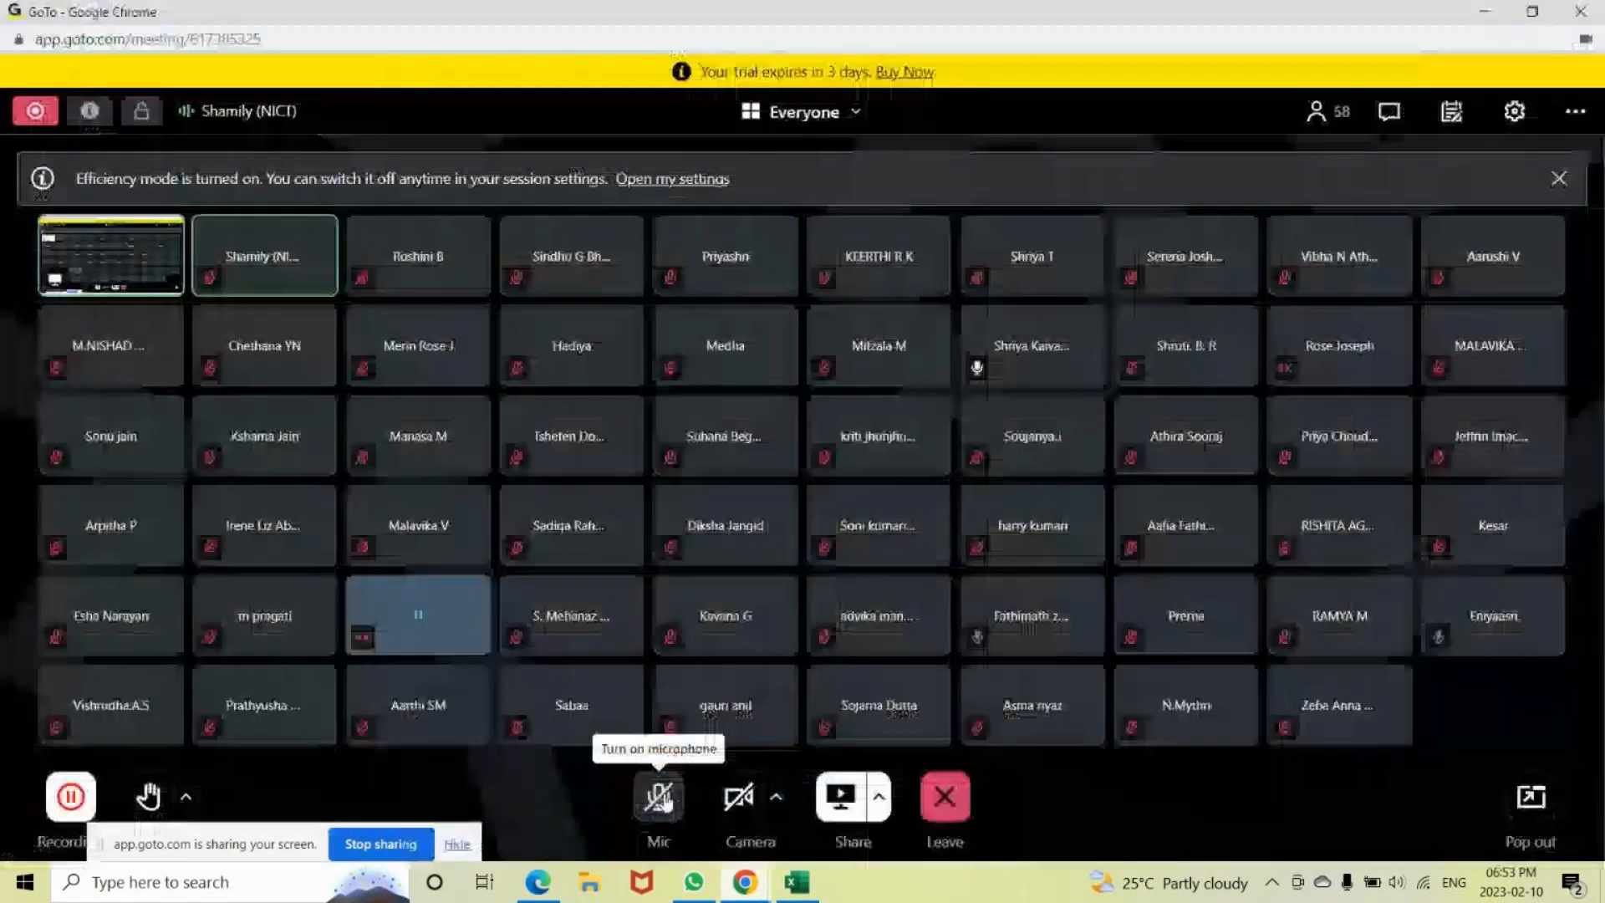
key(alt+Tab)
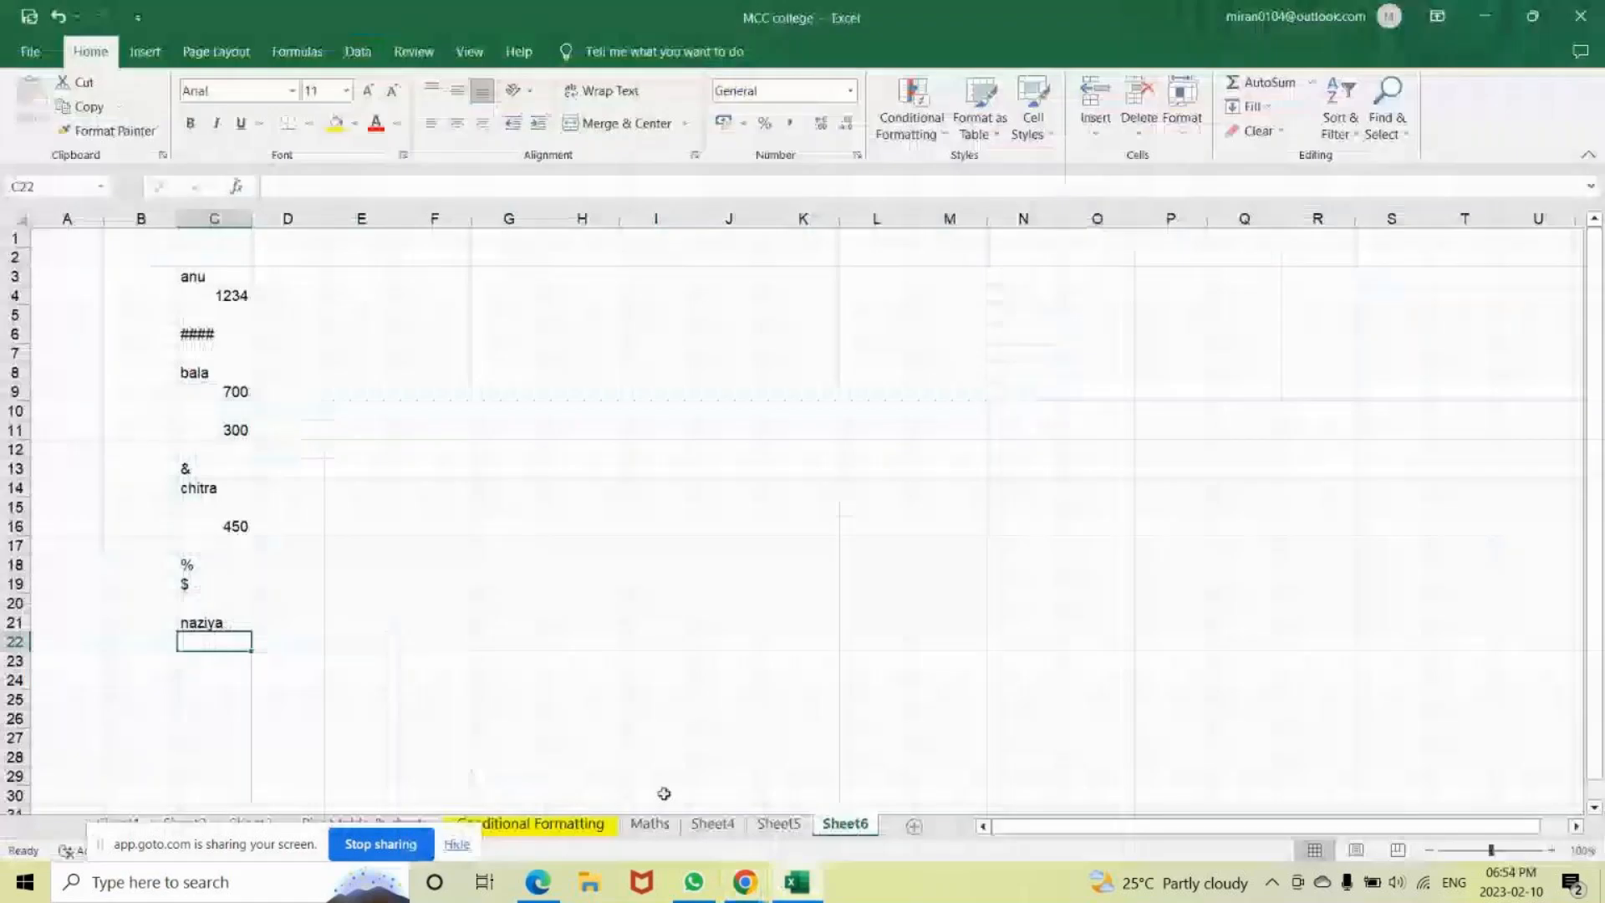
Highlight the sample data in C3:C21 to show its full extent, and clear the selection.
drag(200, 276, 209, 603)
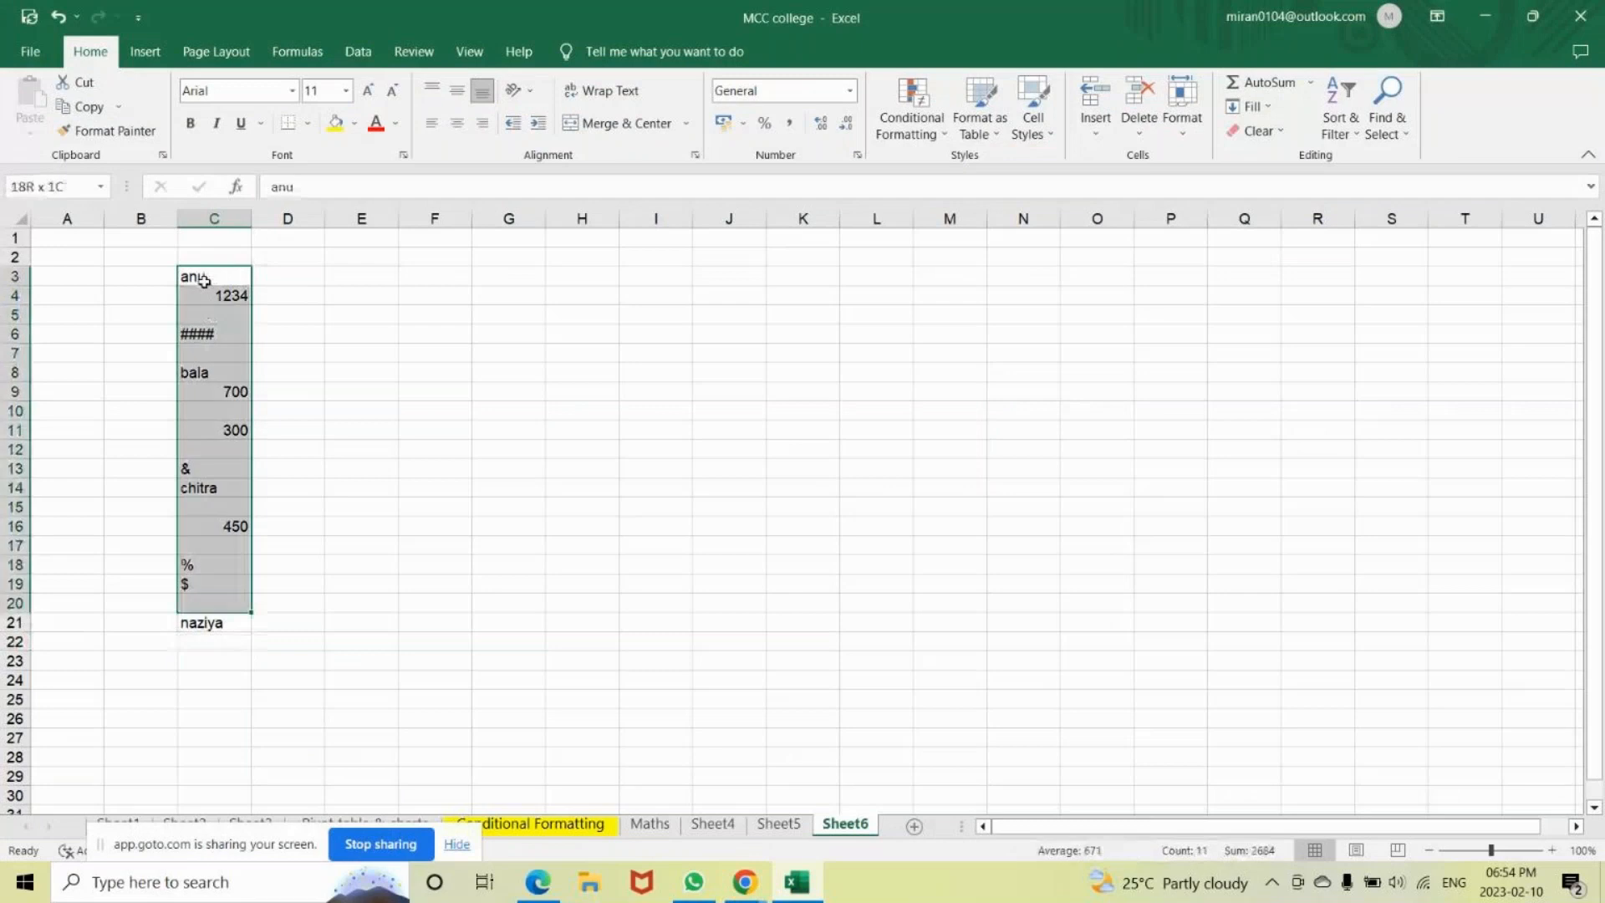
key(shift+Down)
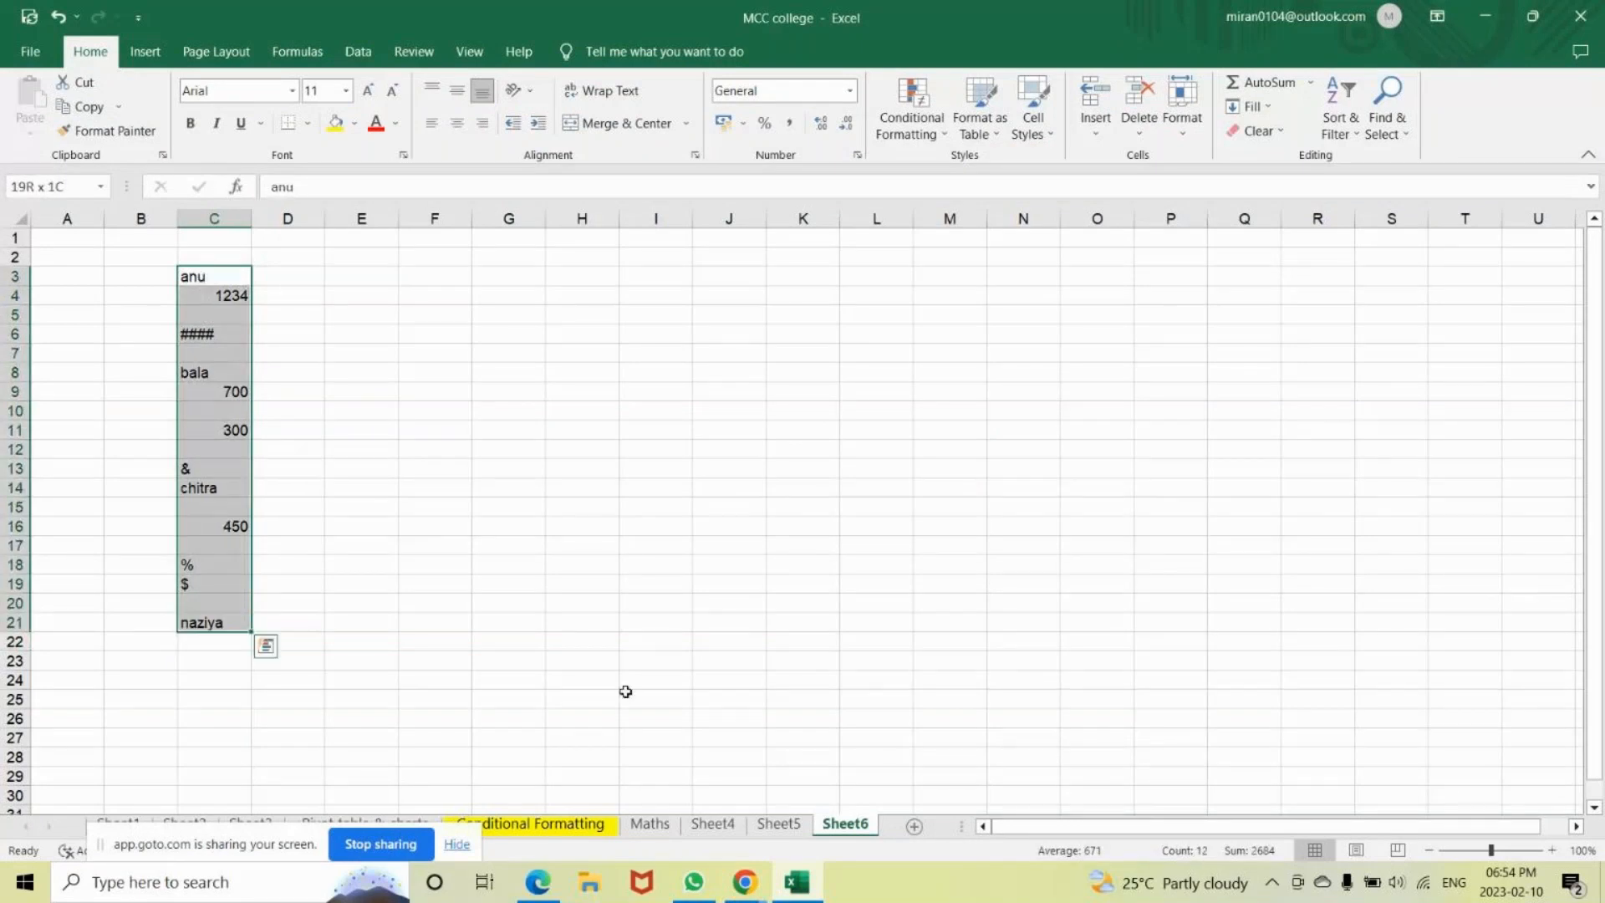
mouse_move(748, 886)
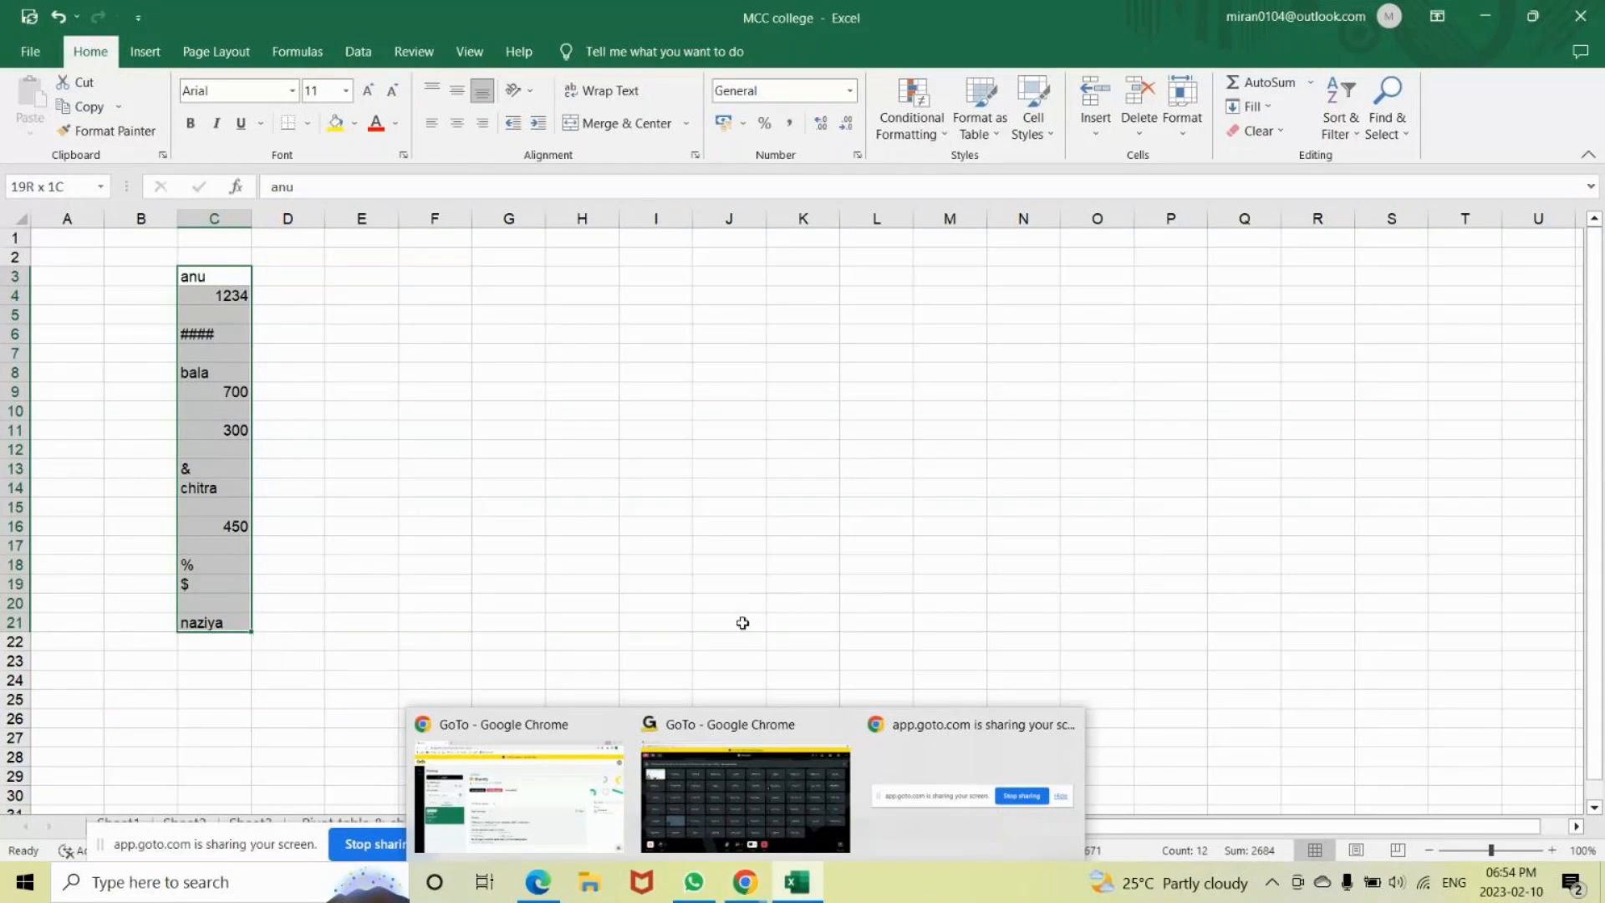
click(720, 581)
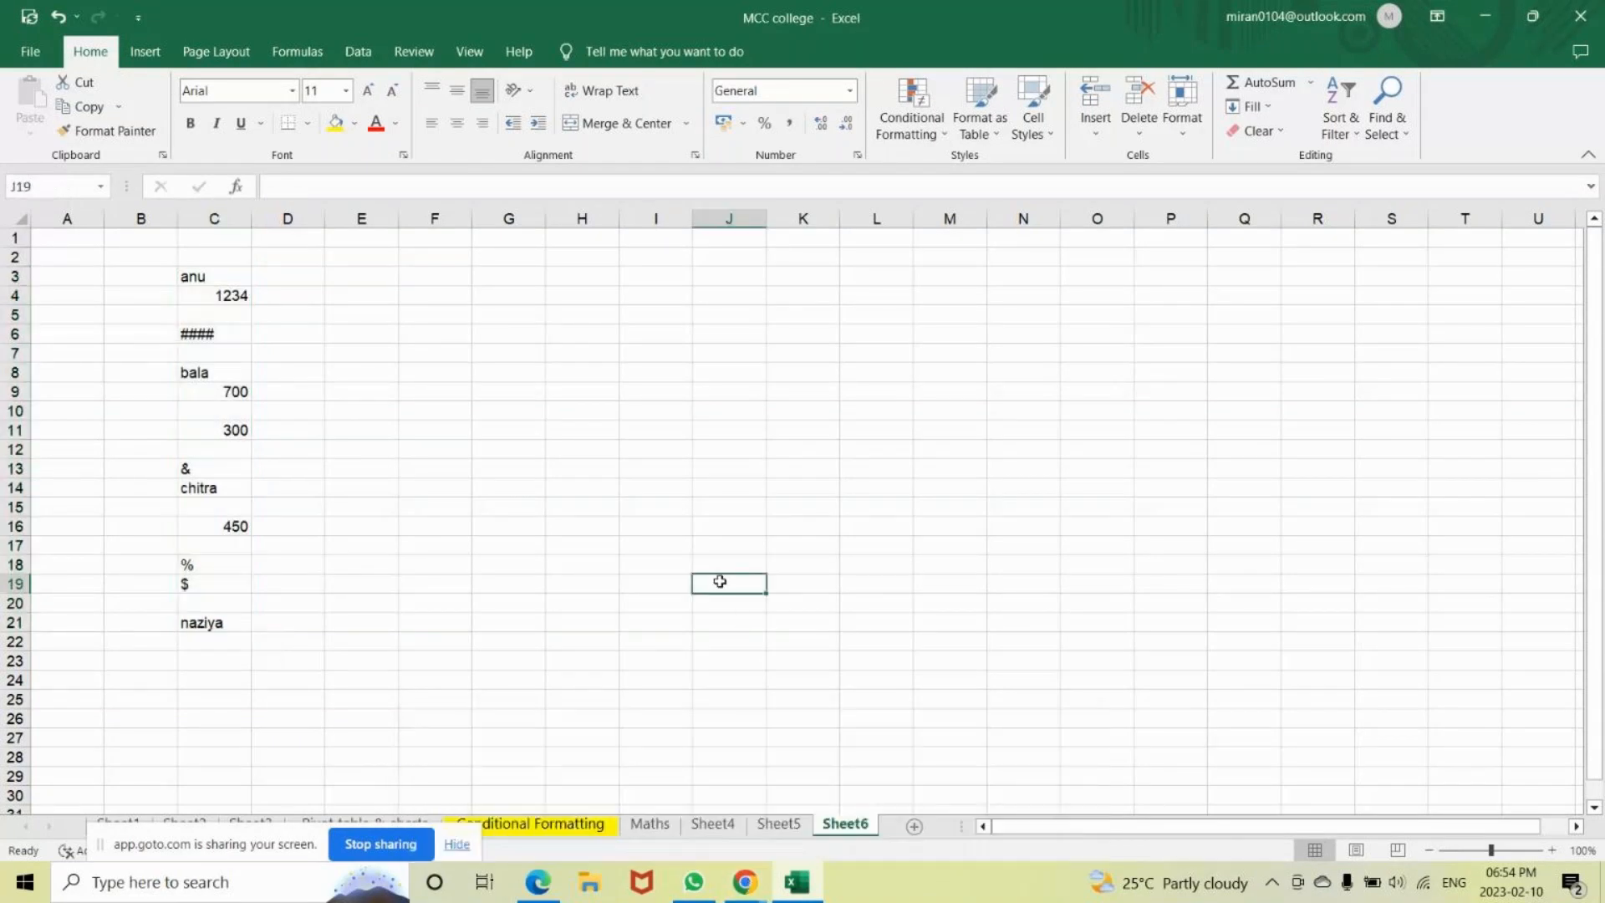
Check the GoTo meeting window in Chrome again and switch back to the Excel workbook.
click(742, 886)
click(689, 847)
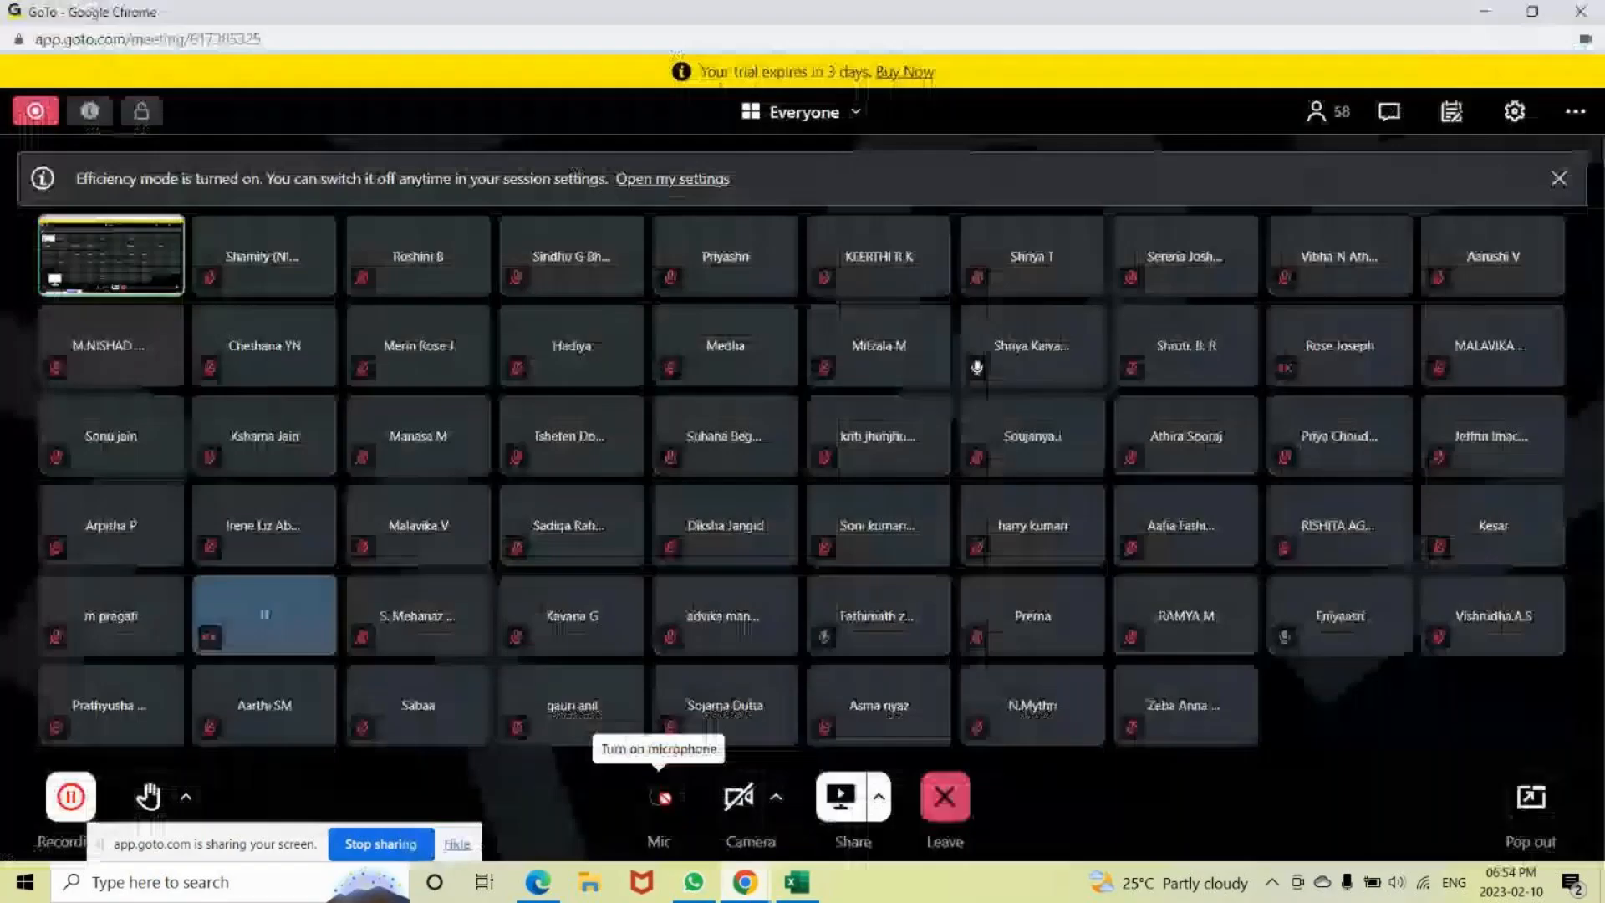
key(alt+Tab)
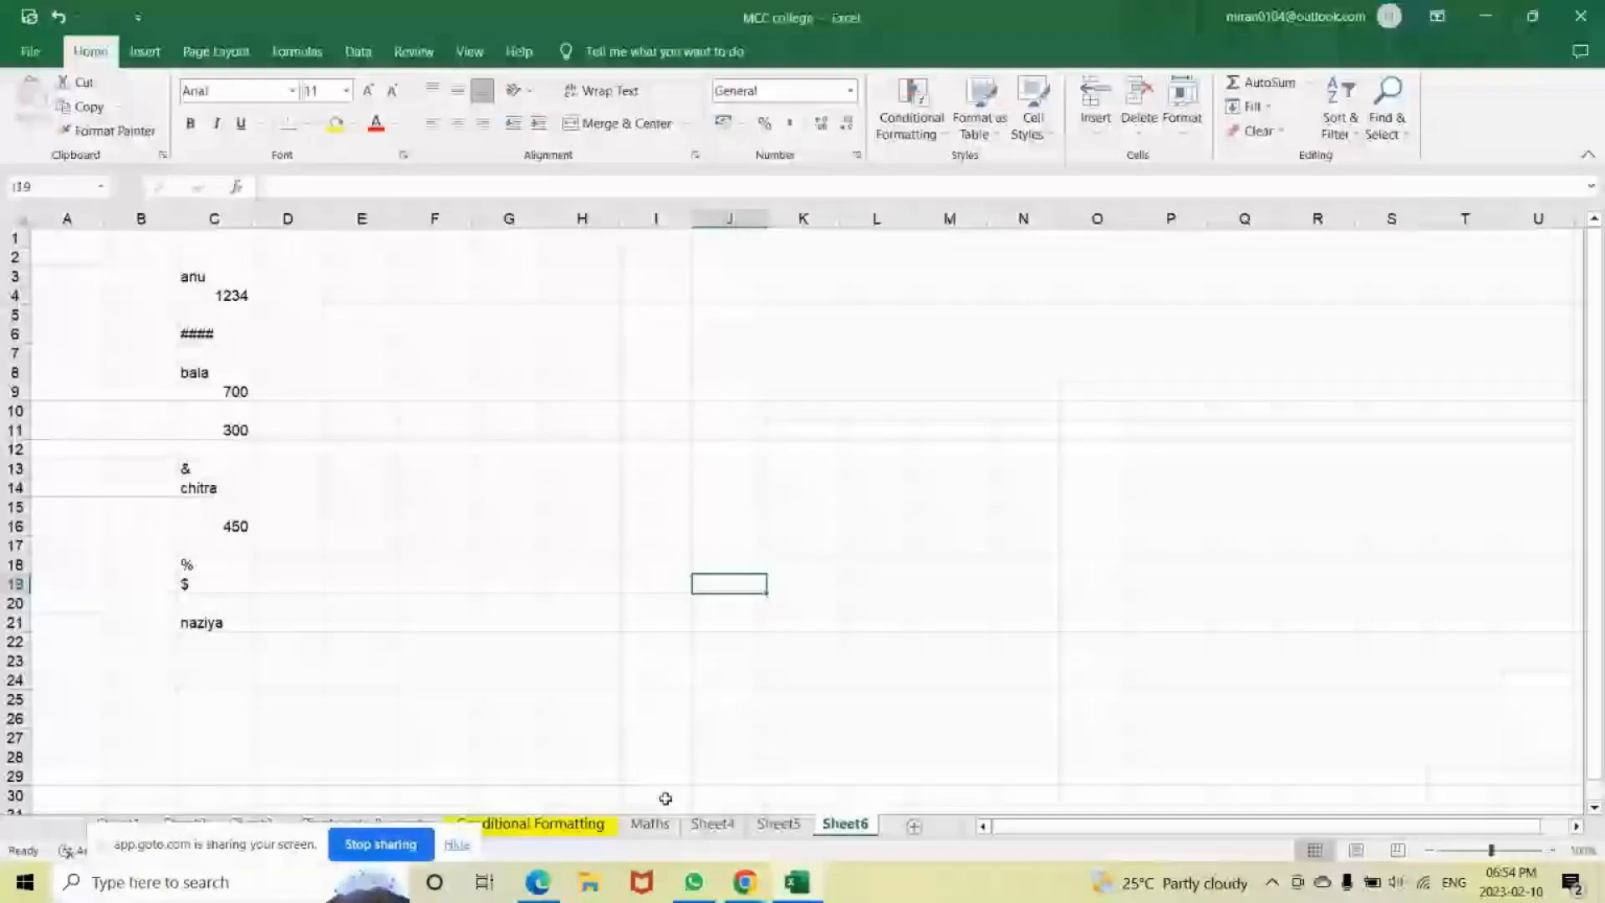
Apply All Borders to the sample data in C3:C21.
drag(193, 277, 213, 625)
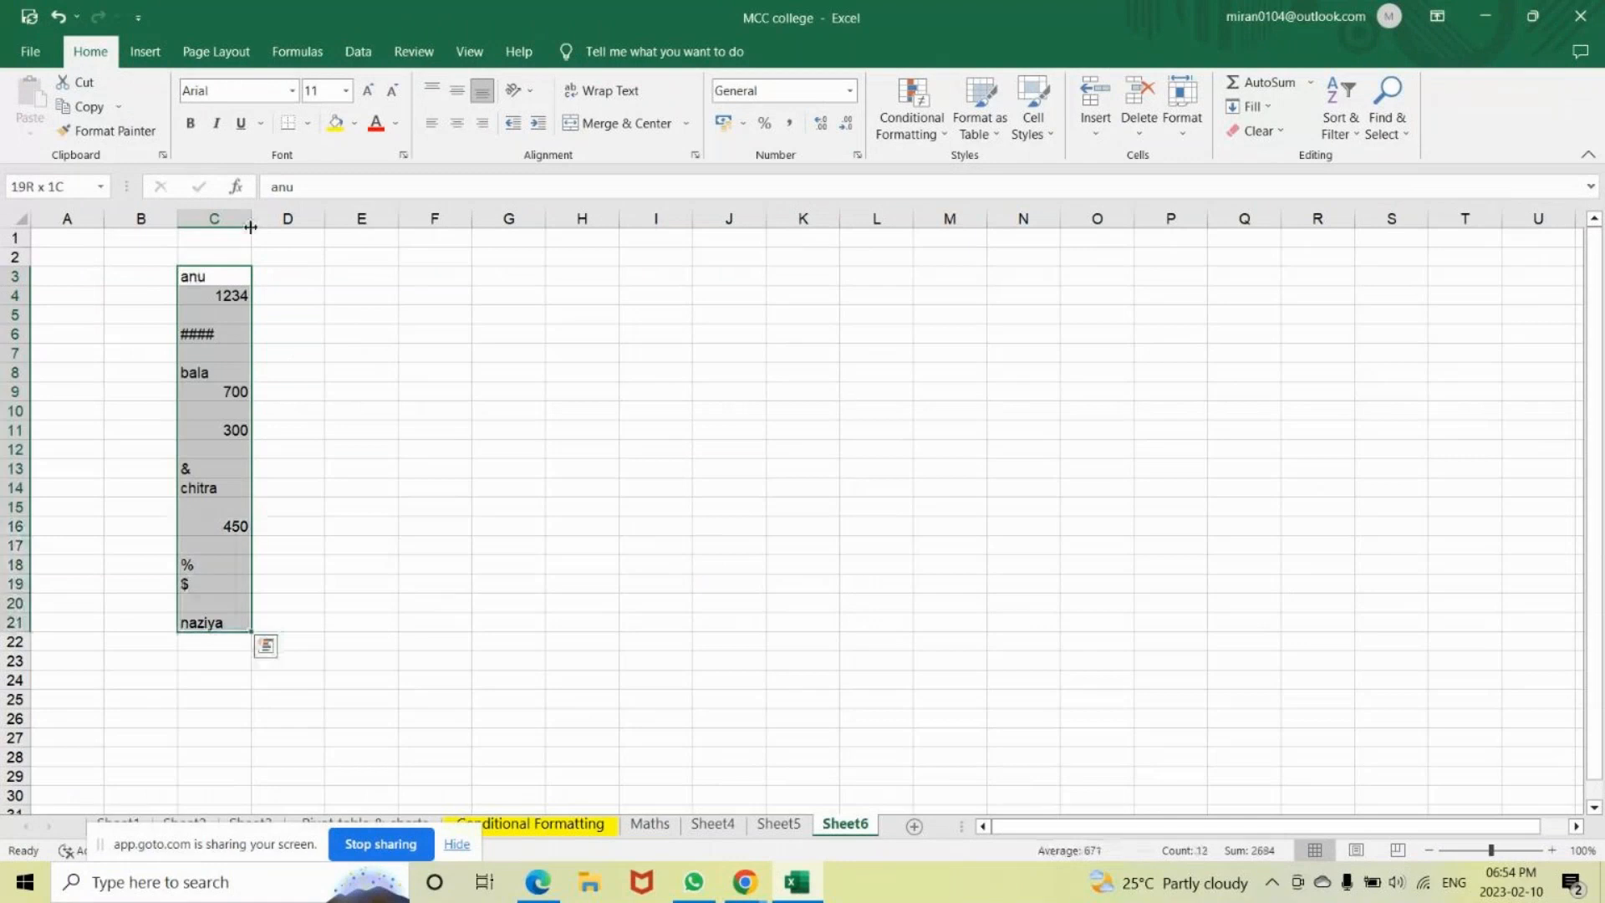
click(307, 124)
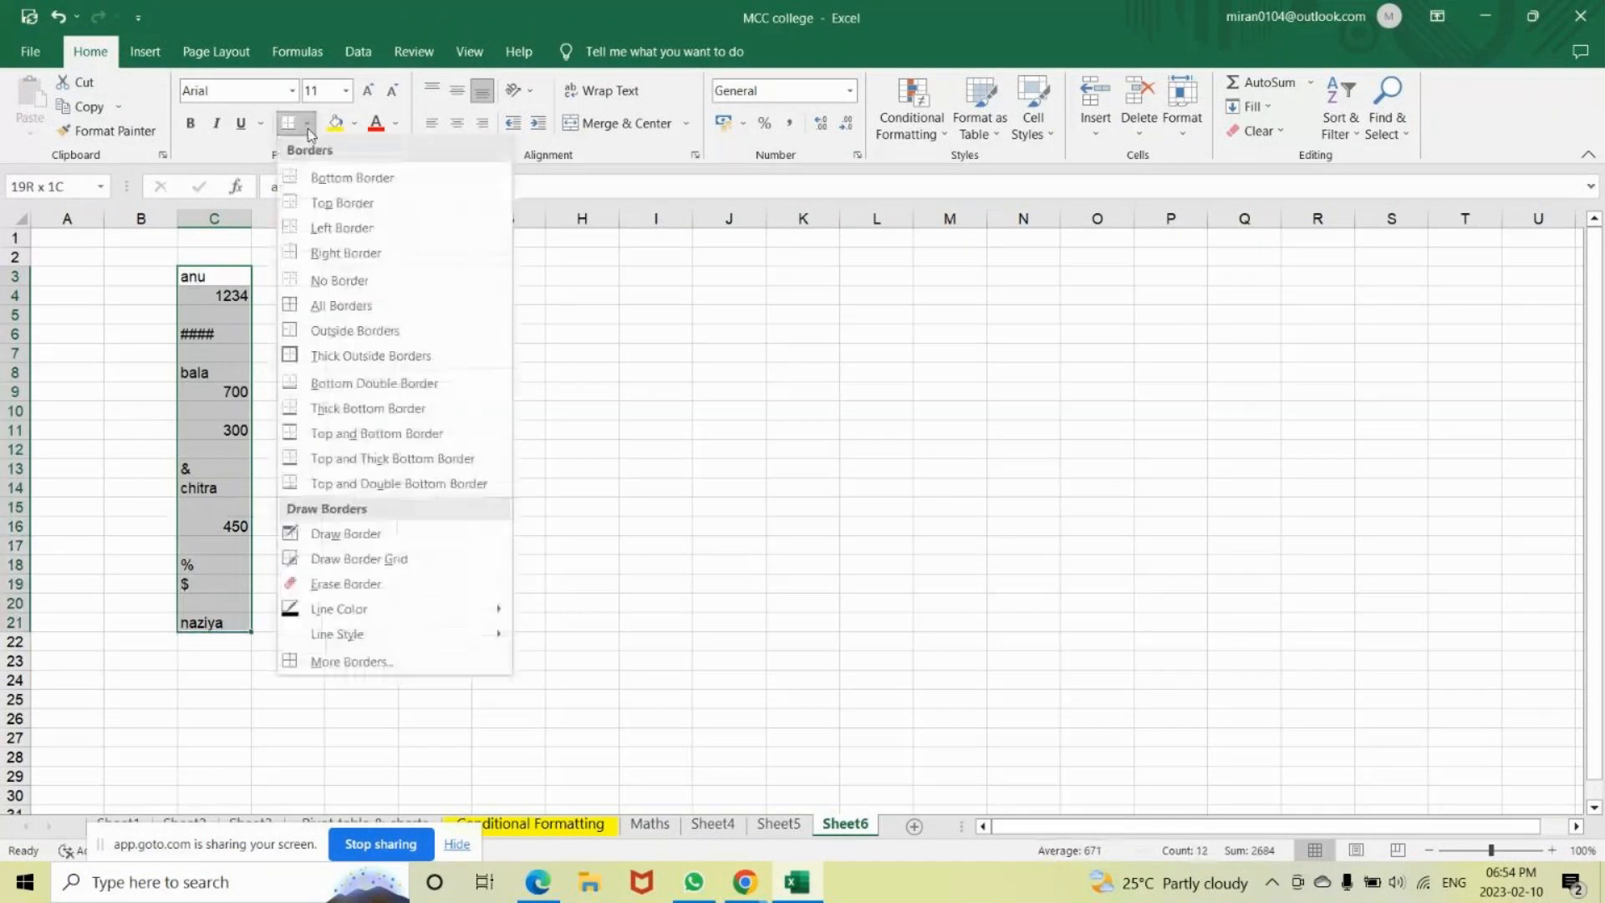
click(341, 305)
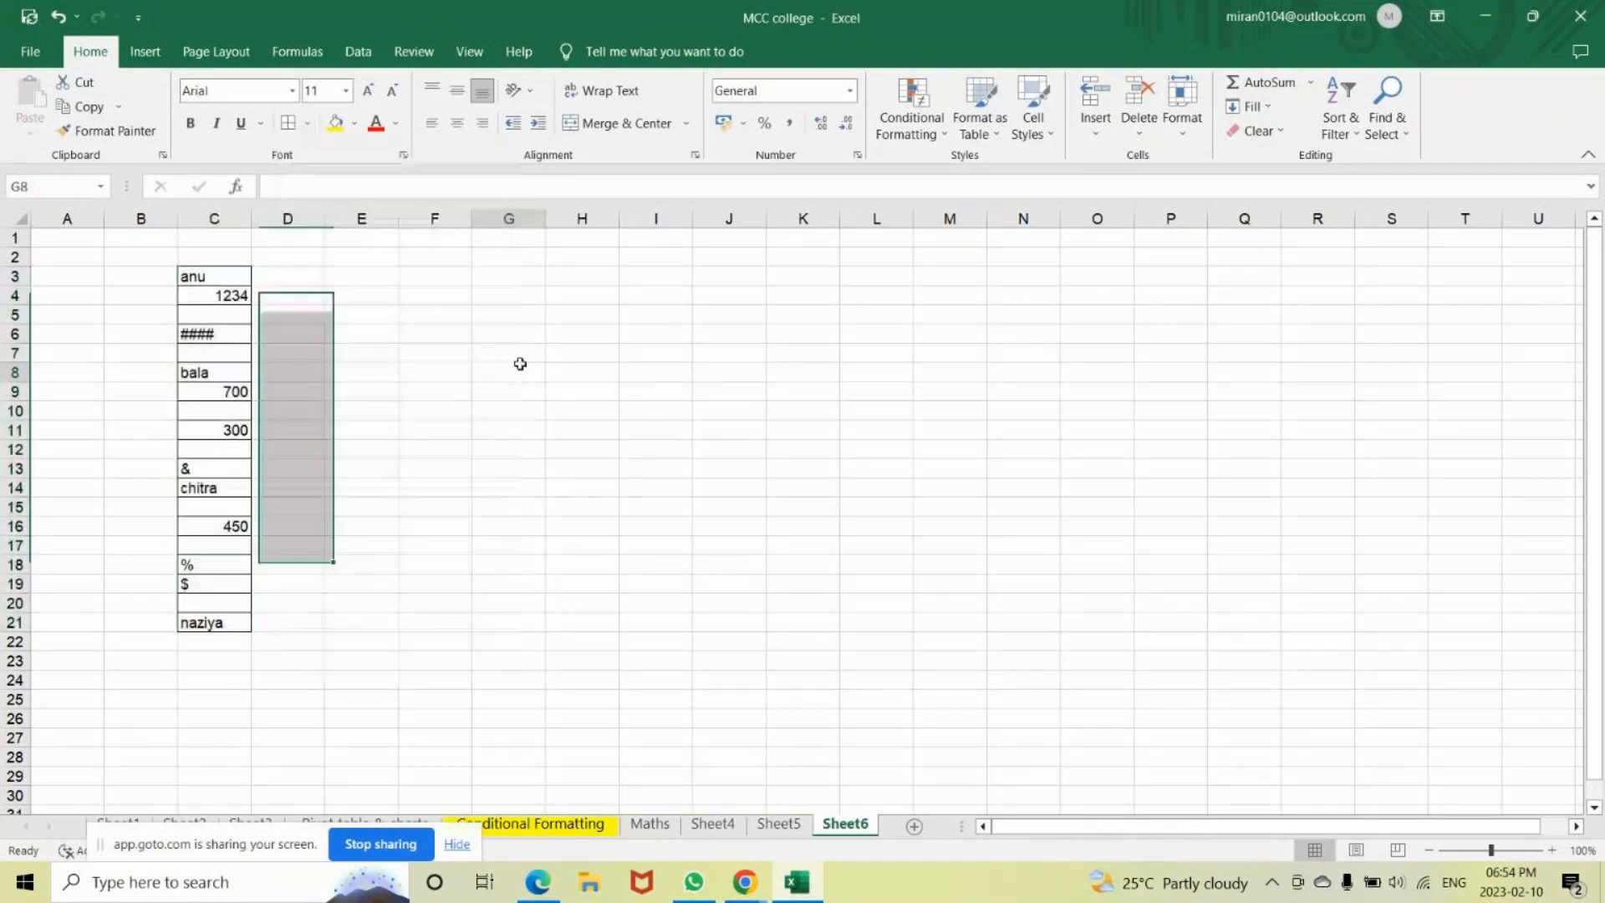
Open the empty cell C5 to inspect its content, leave it blank and select C3.
click(219, 318)
double_click(220, 318)
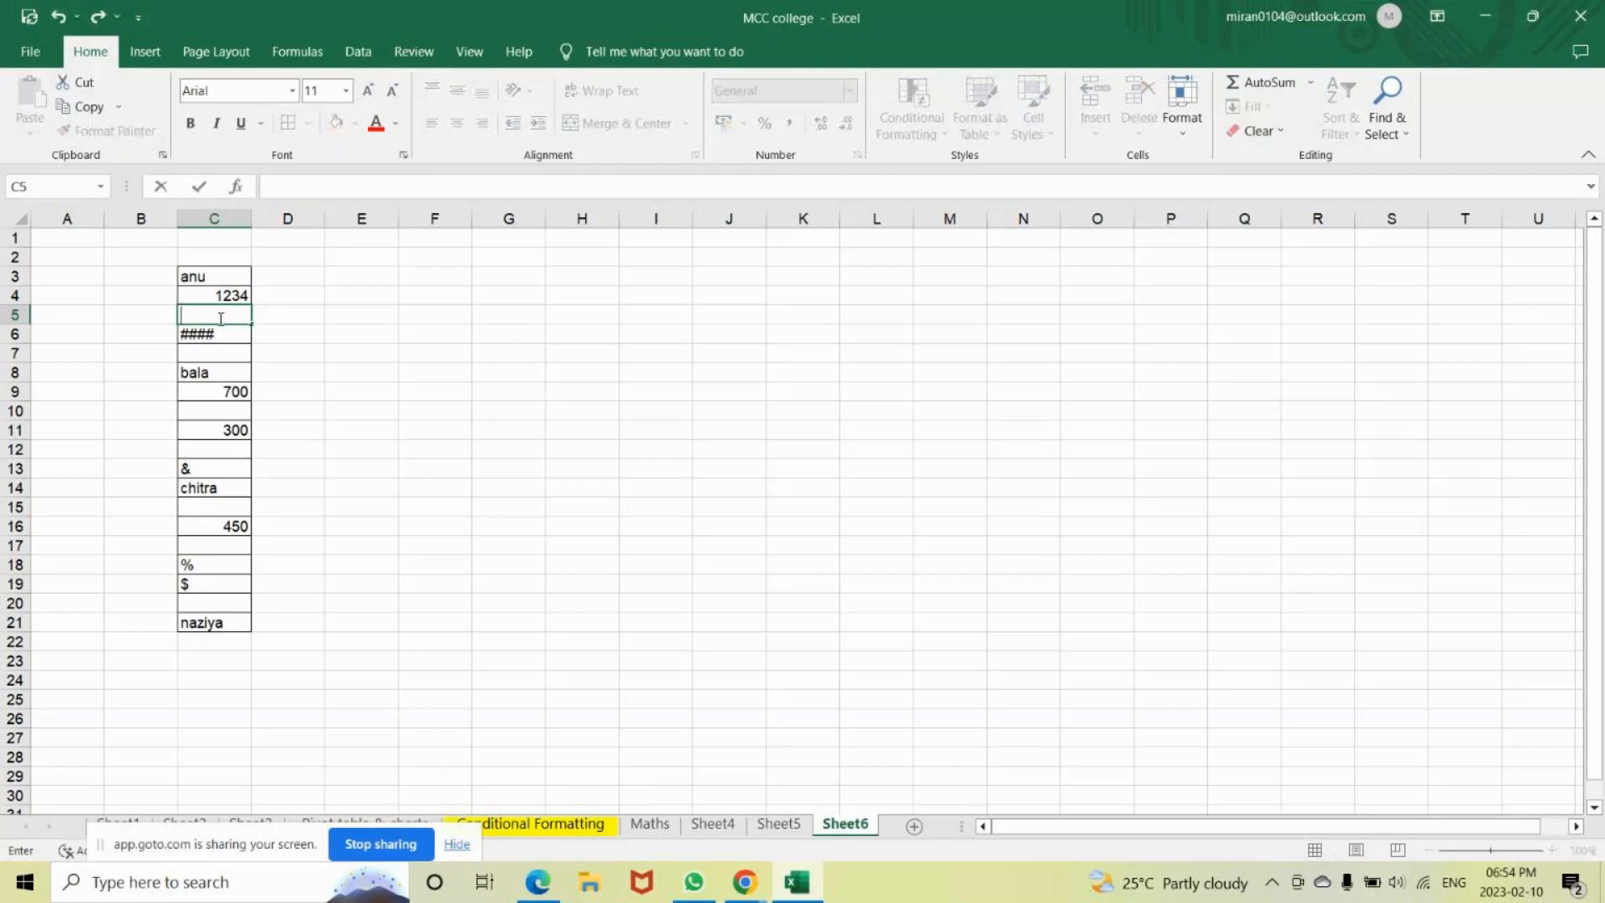
key(Return)
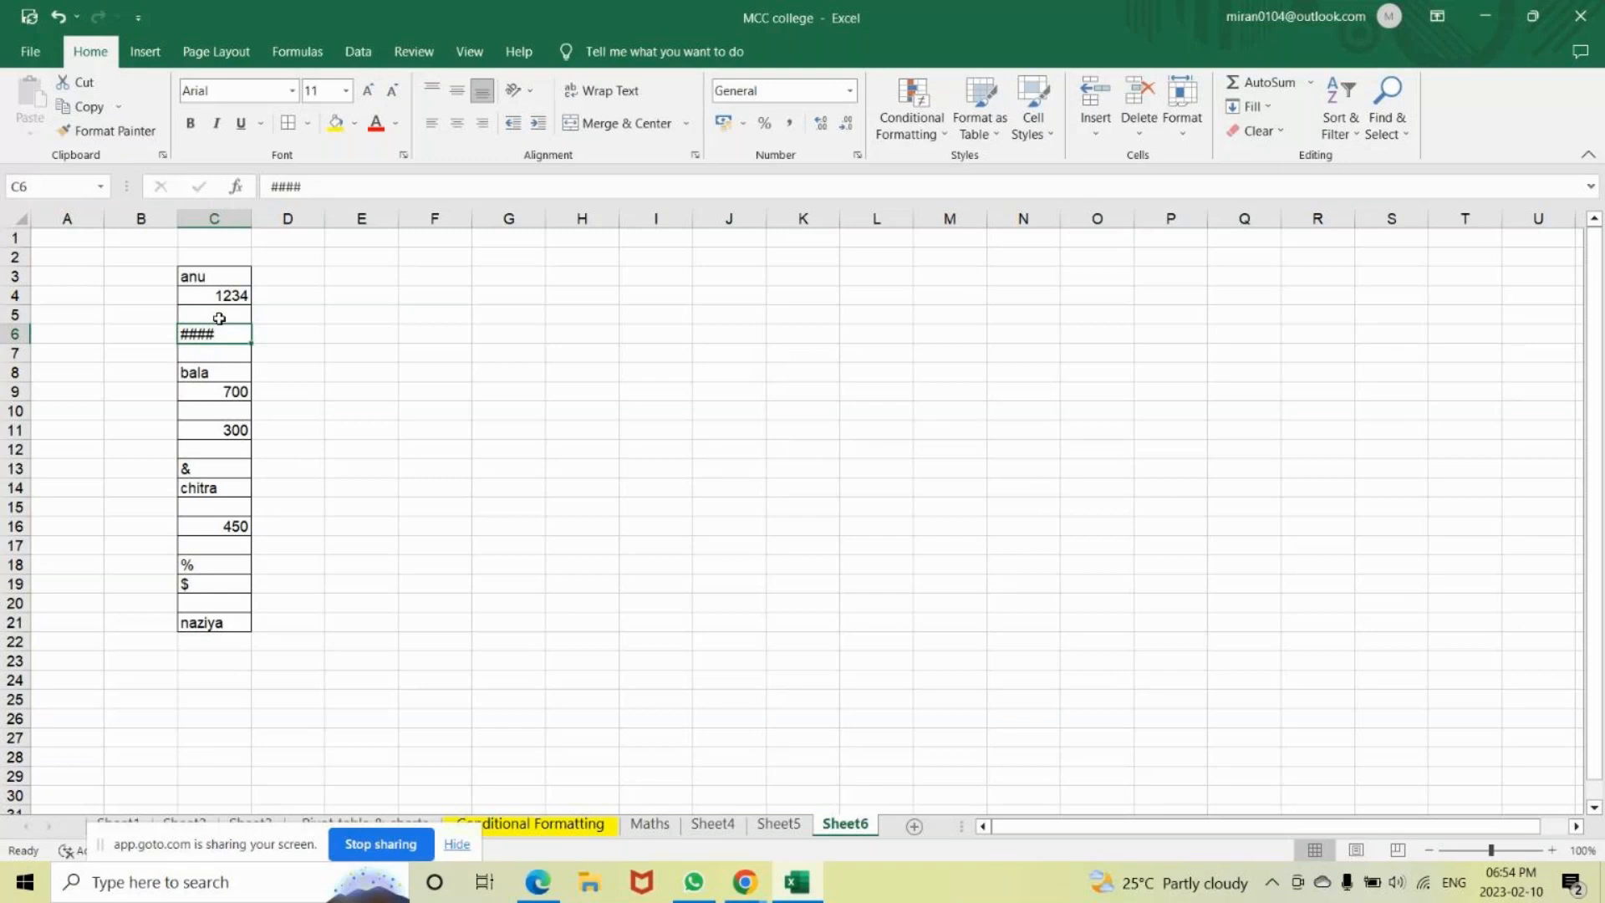
click(215, 275)
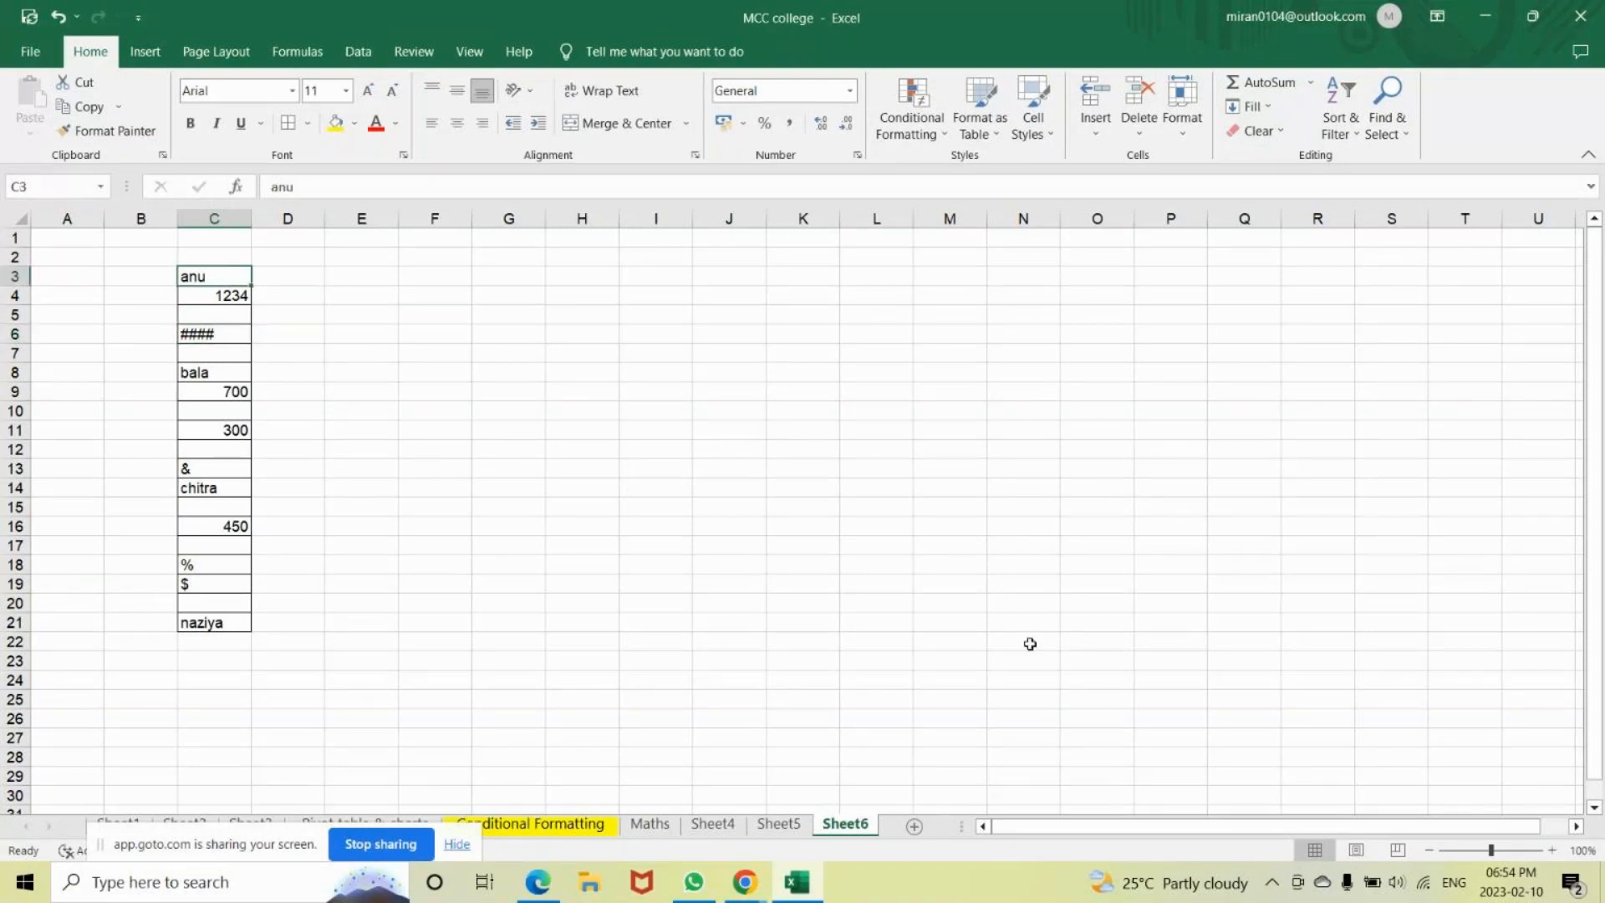
Enter the labels count, CountA and CountBlank in cells F5 to F7.
click(1552, 850)
click(1551, 850)
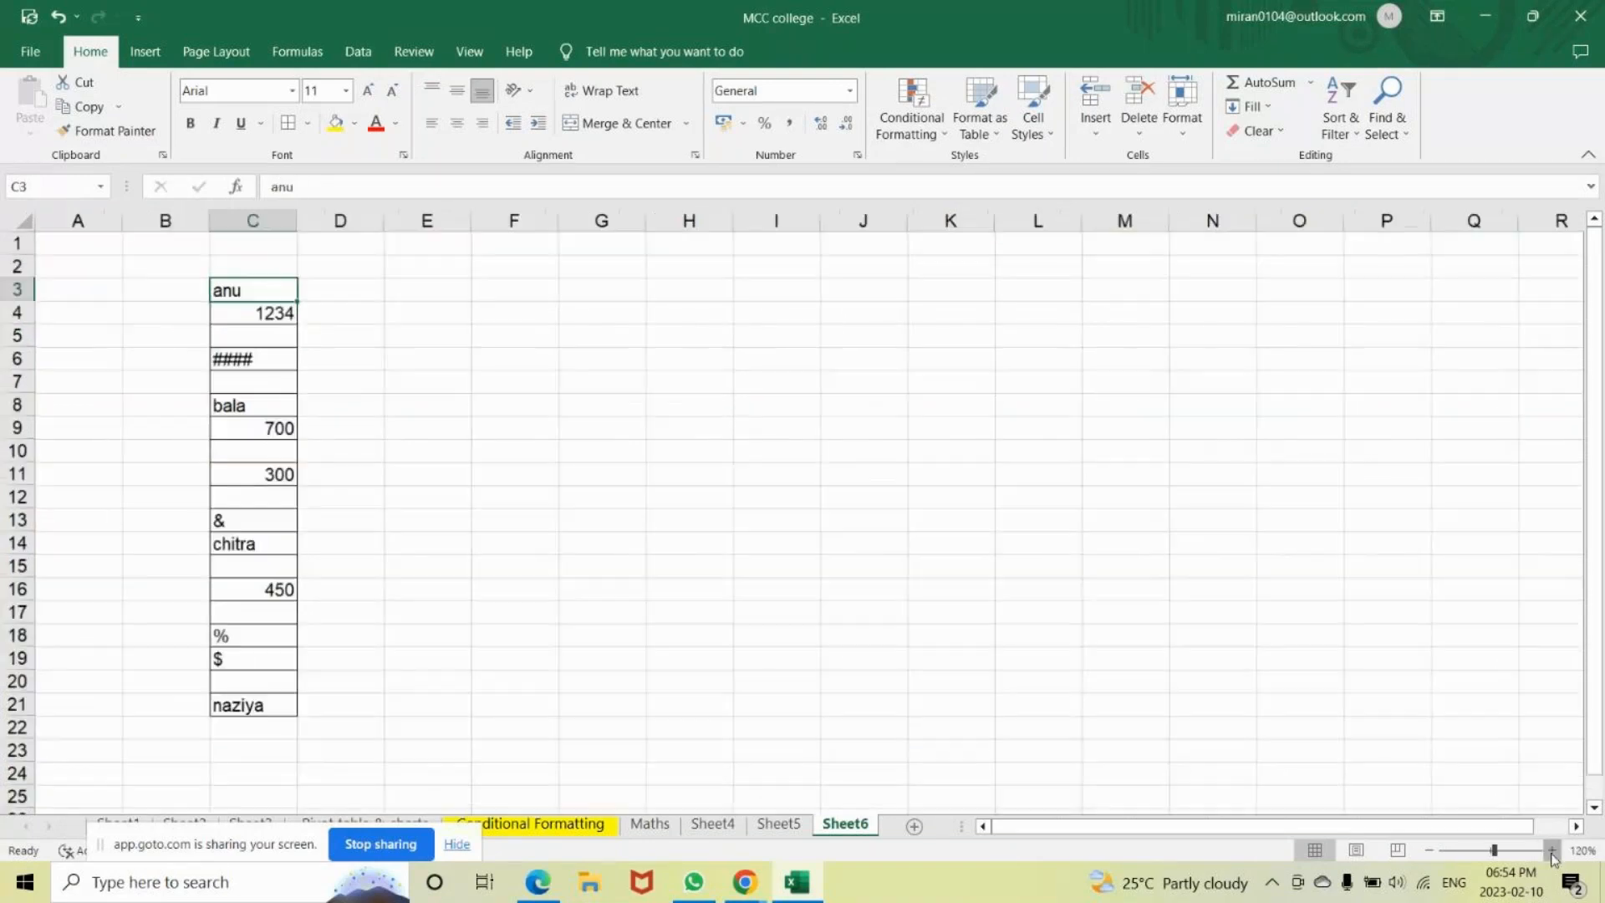
click(1551, 850)
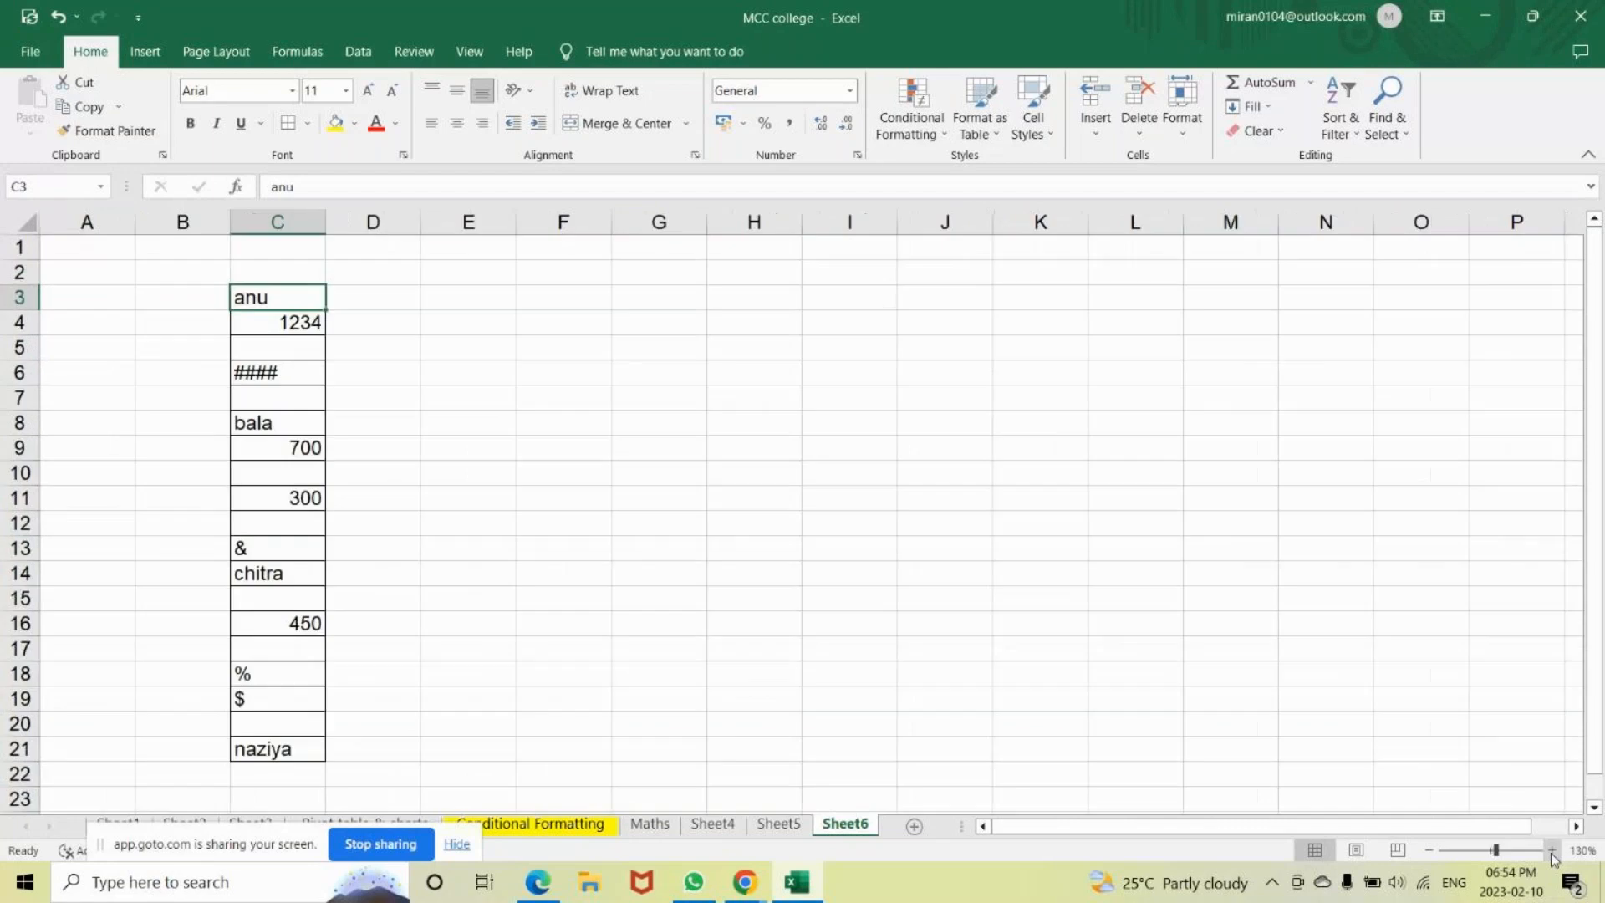
click(1031, 567)
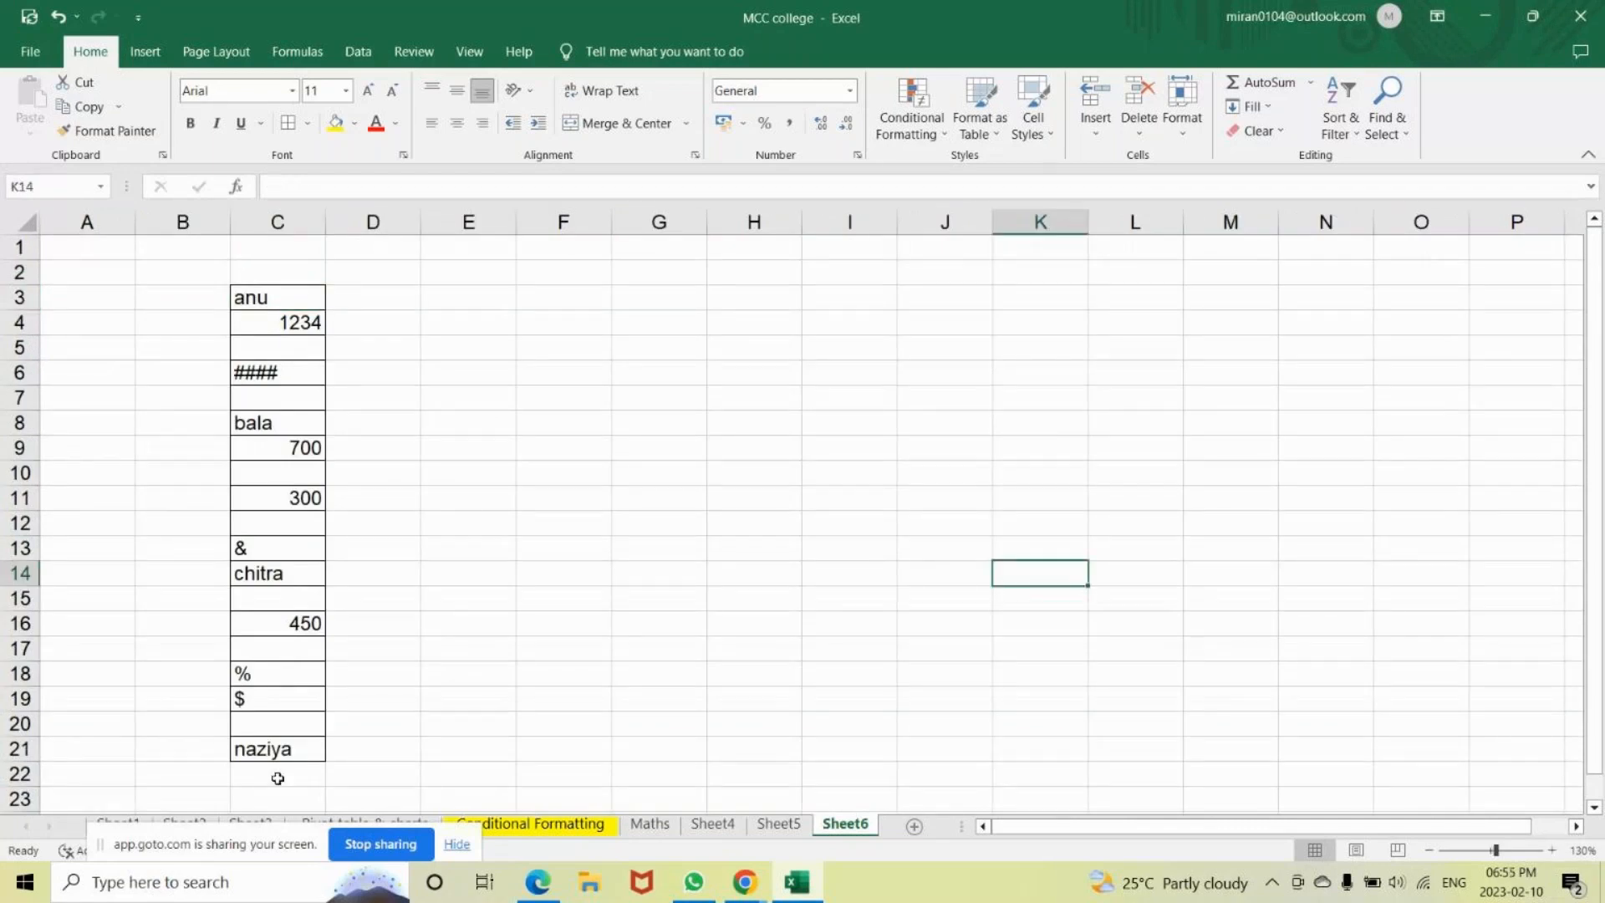
click(544, 351)
text(count)
key(Return)
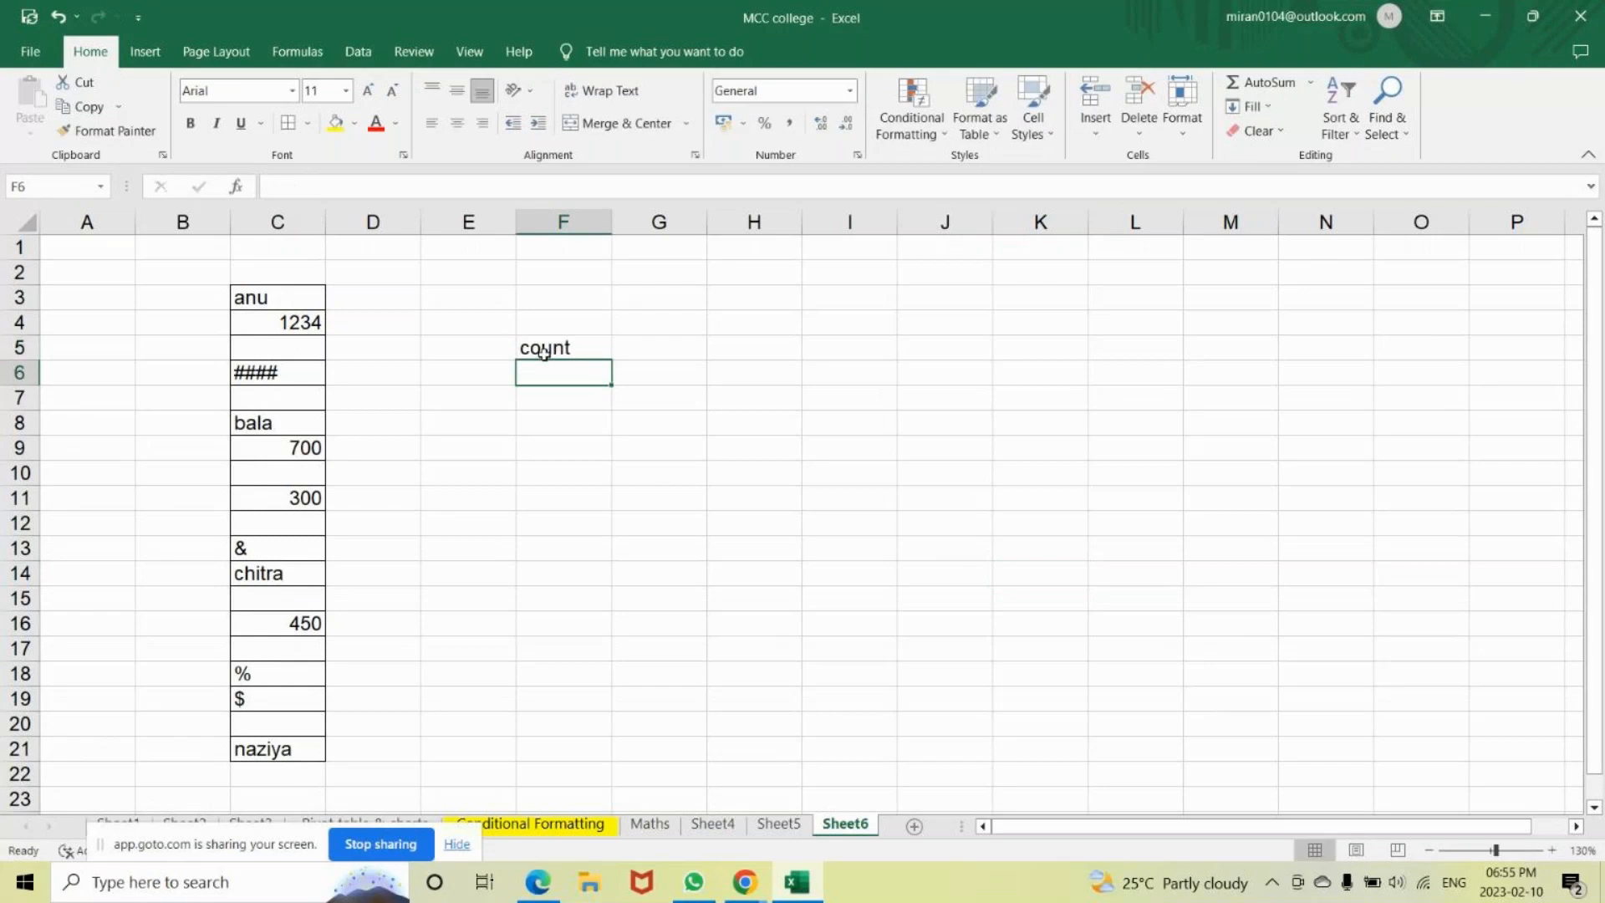
text(CountA)
key(Return)
text(Count)
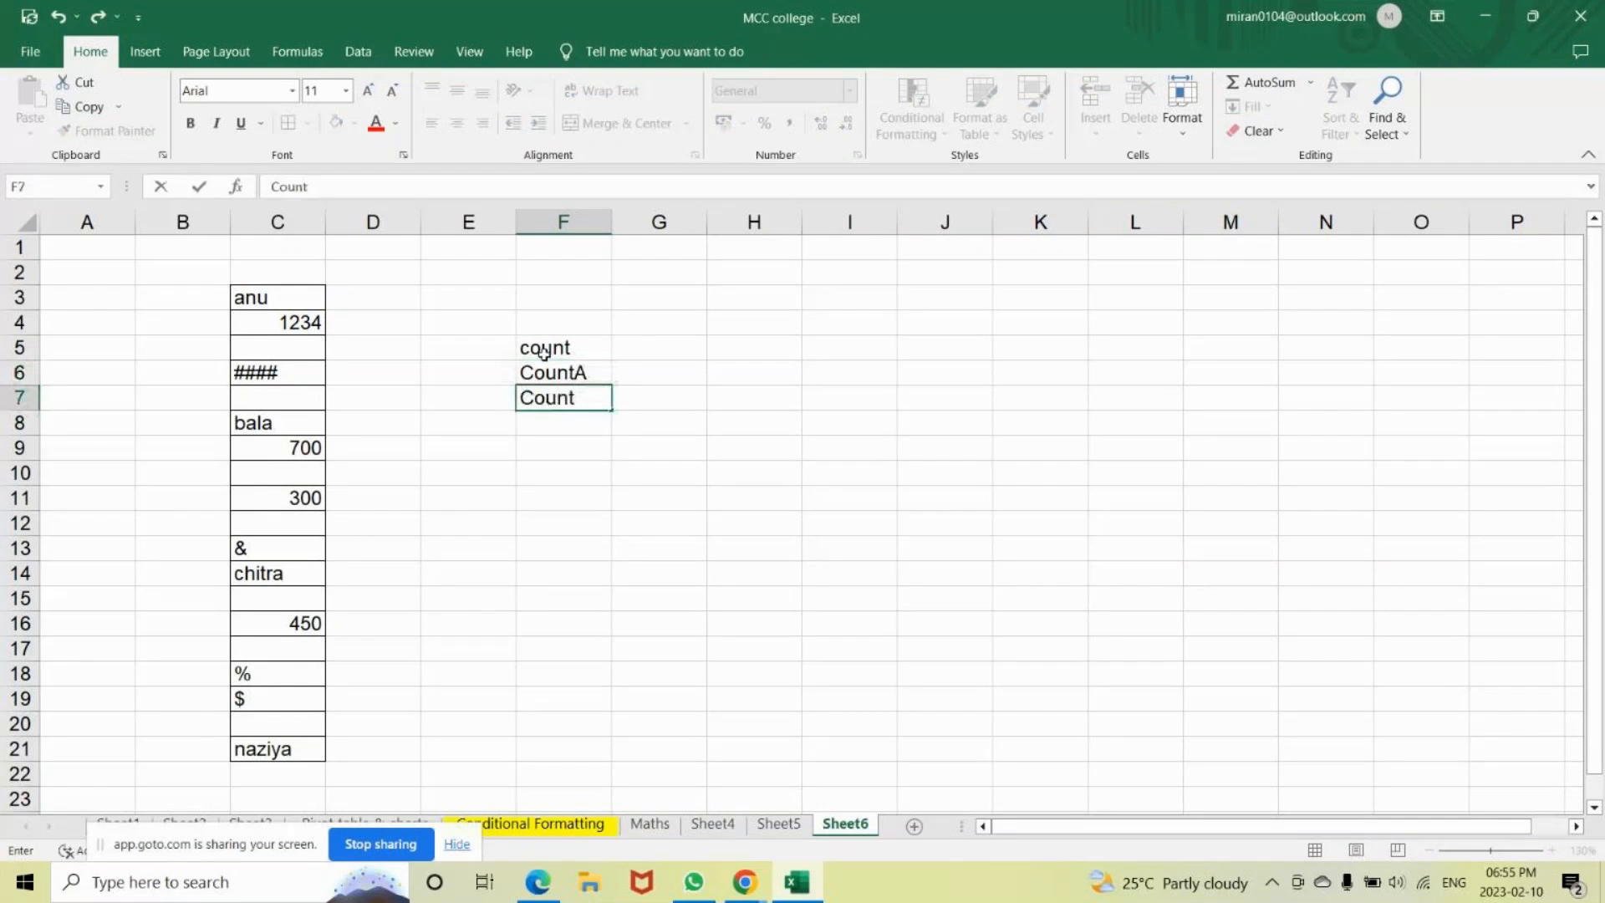
text(Blank)
key(Return)
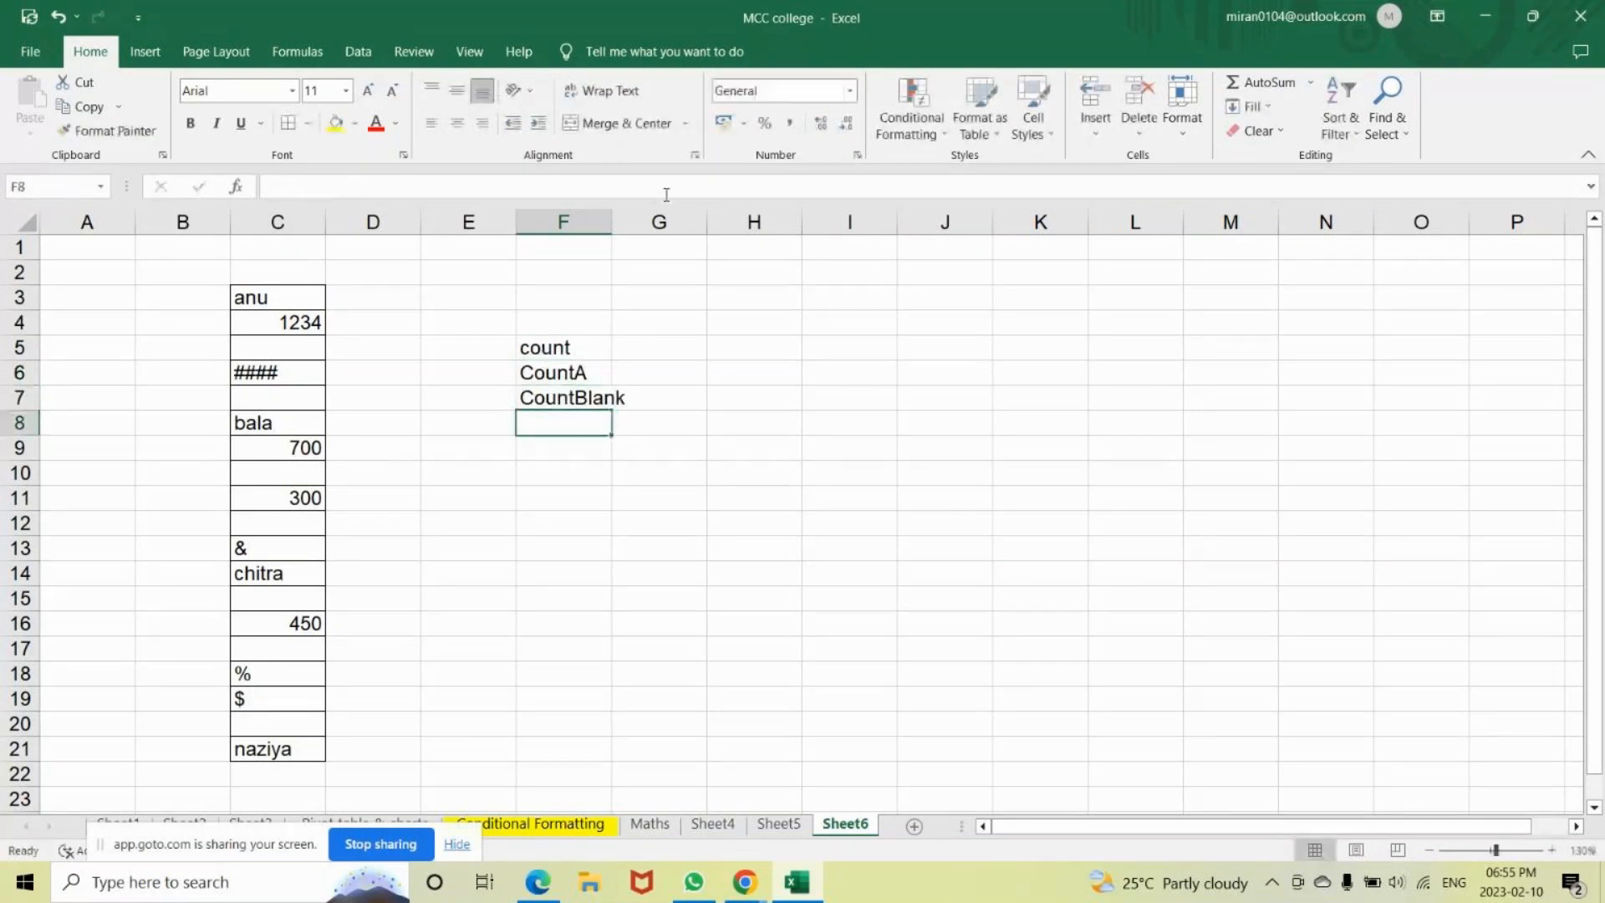
Auto-fit the width of column F and apply all borders to F5:G7.
double_click(610, 219)
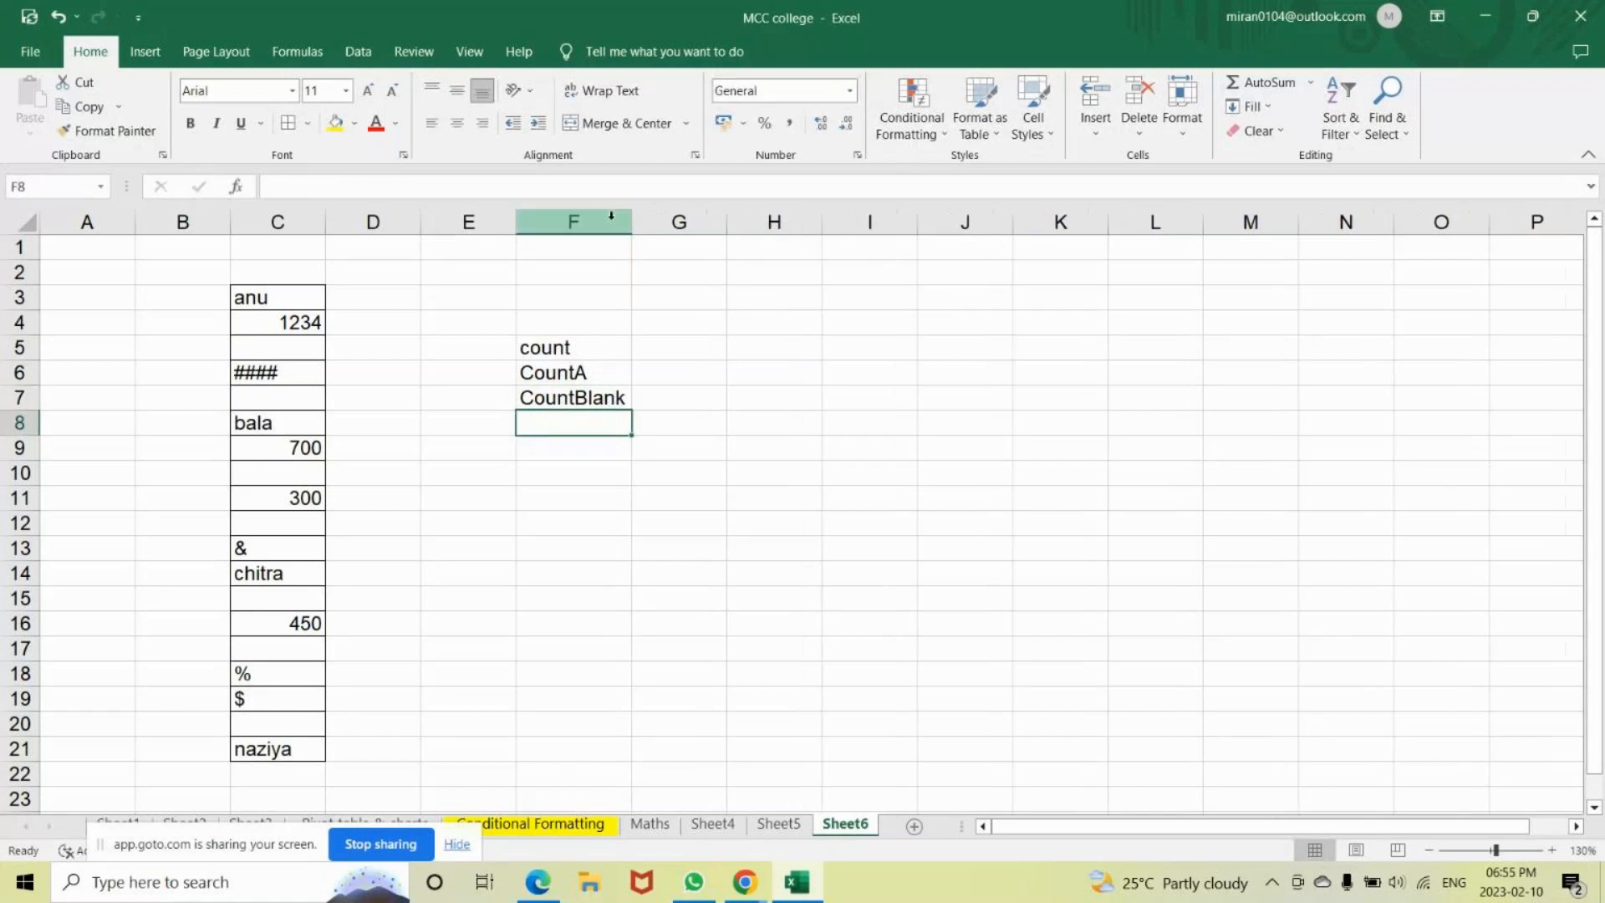
click(673, 347)
drag(557, 337, 688, 397)
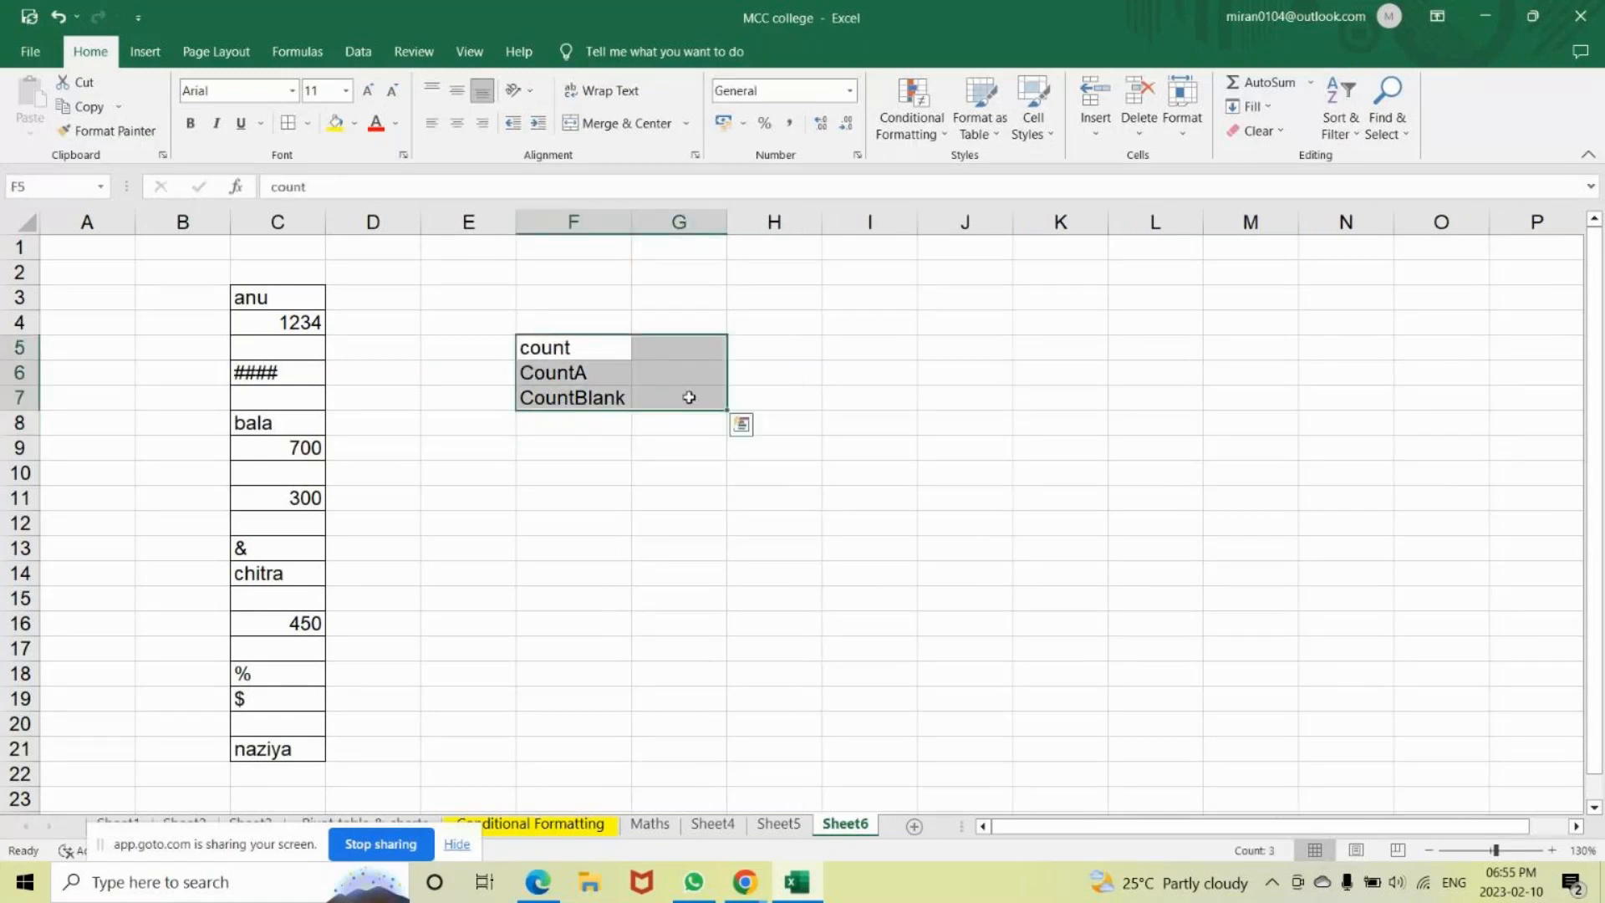
click(294, 127)
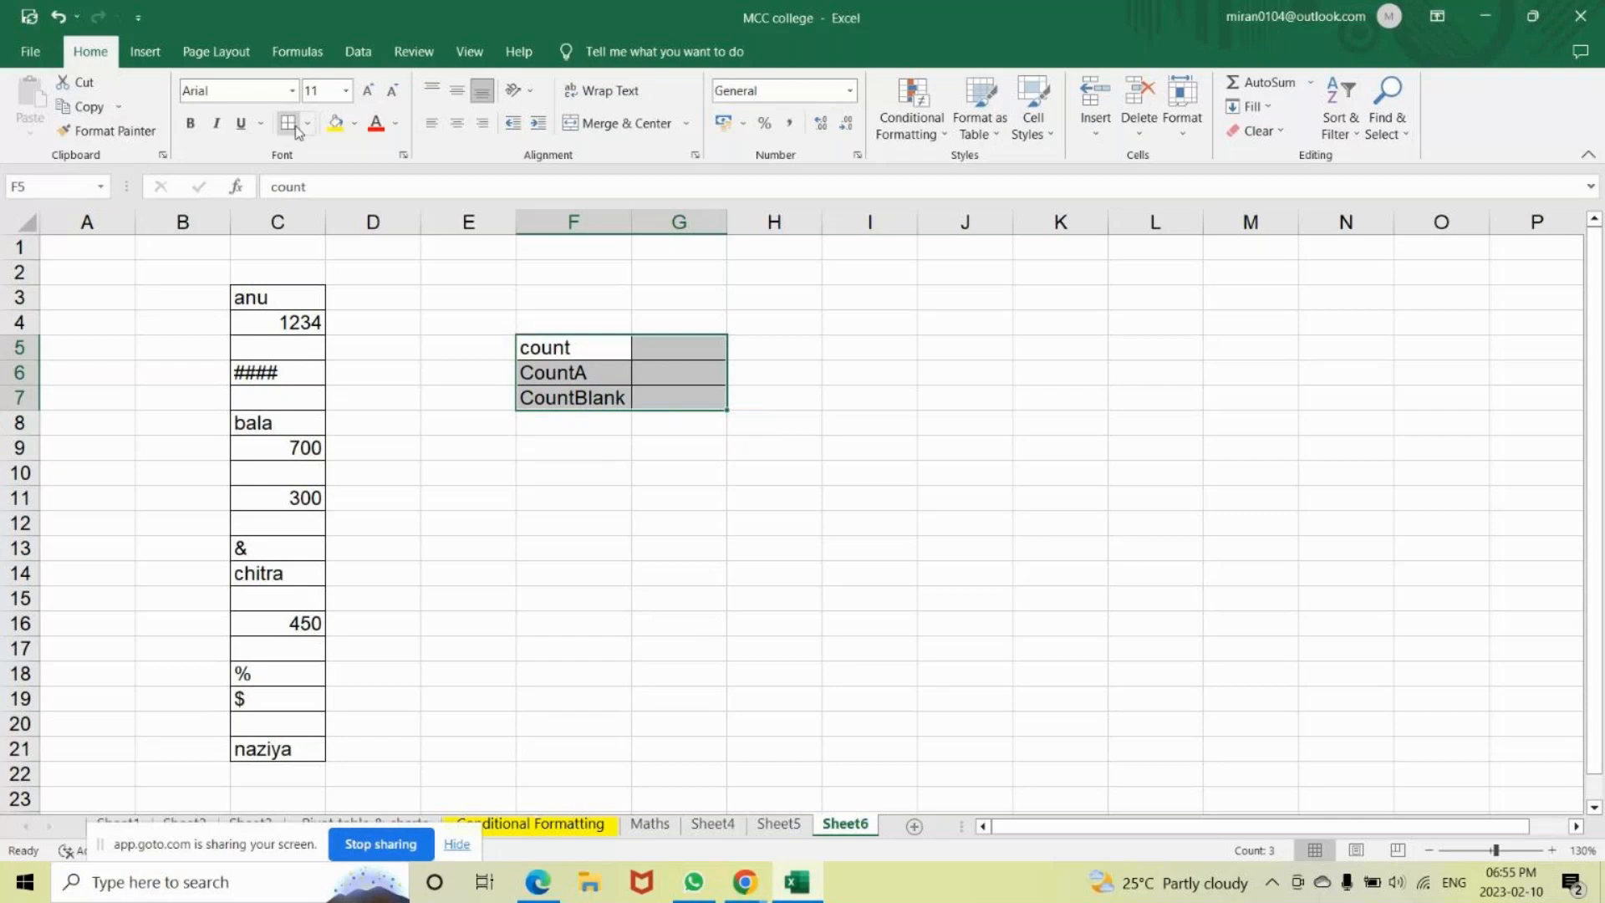
click(556, 474)
Enter the formula =COUNT(C3:C21) in cell G5, beside the count label.
click(672, 358)
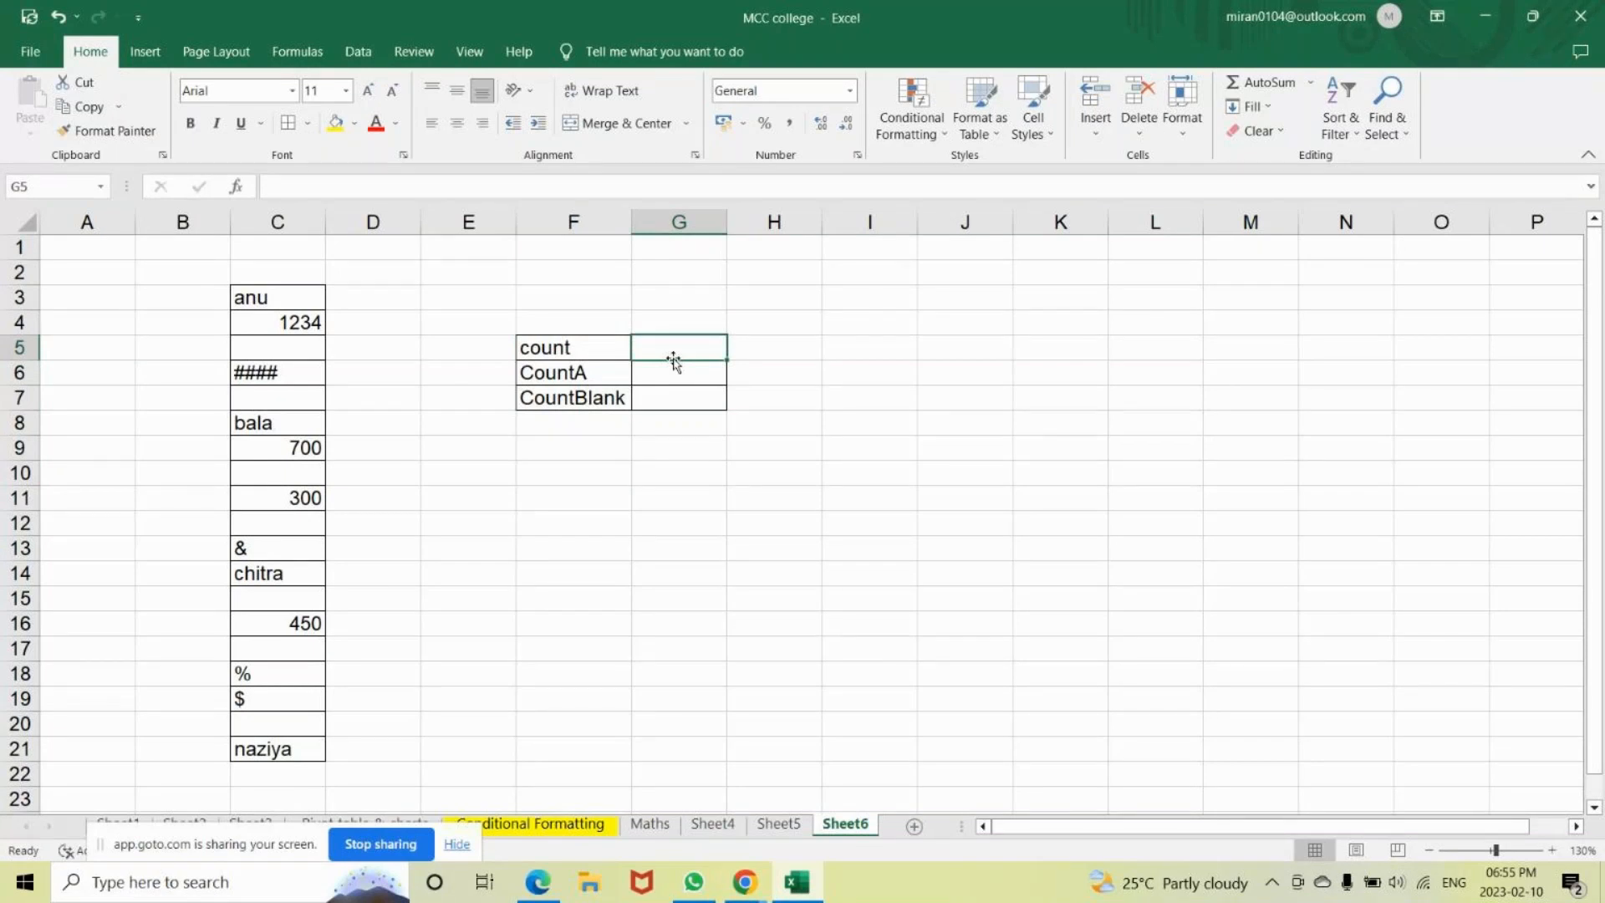
text(=c)
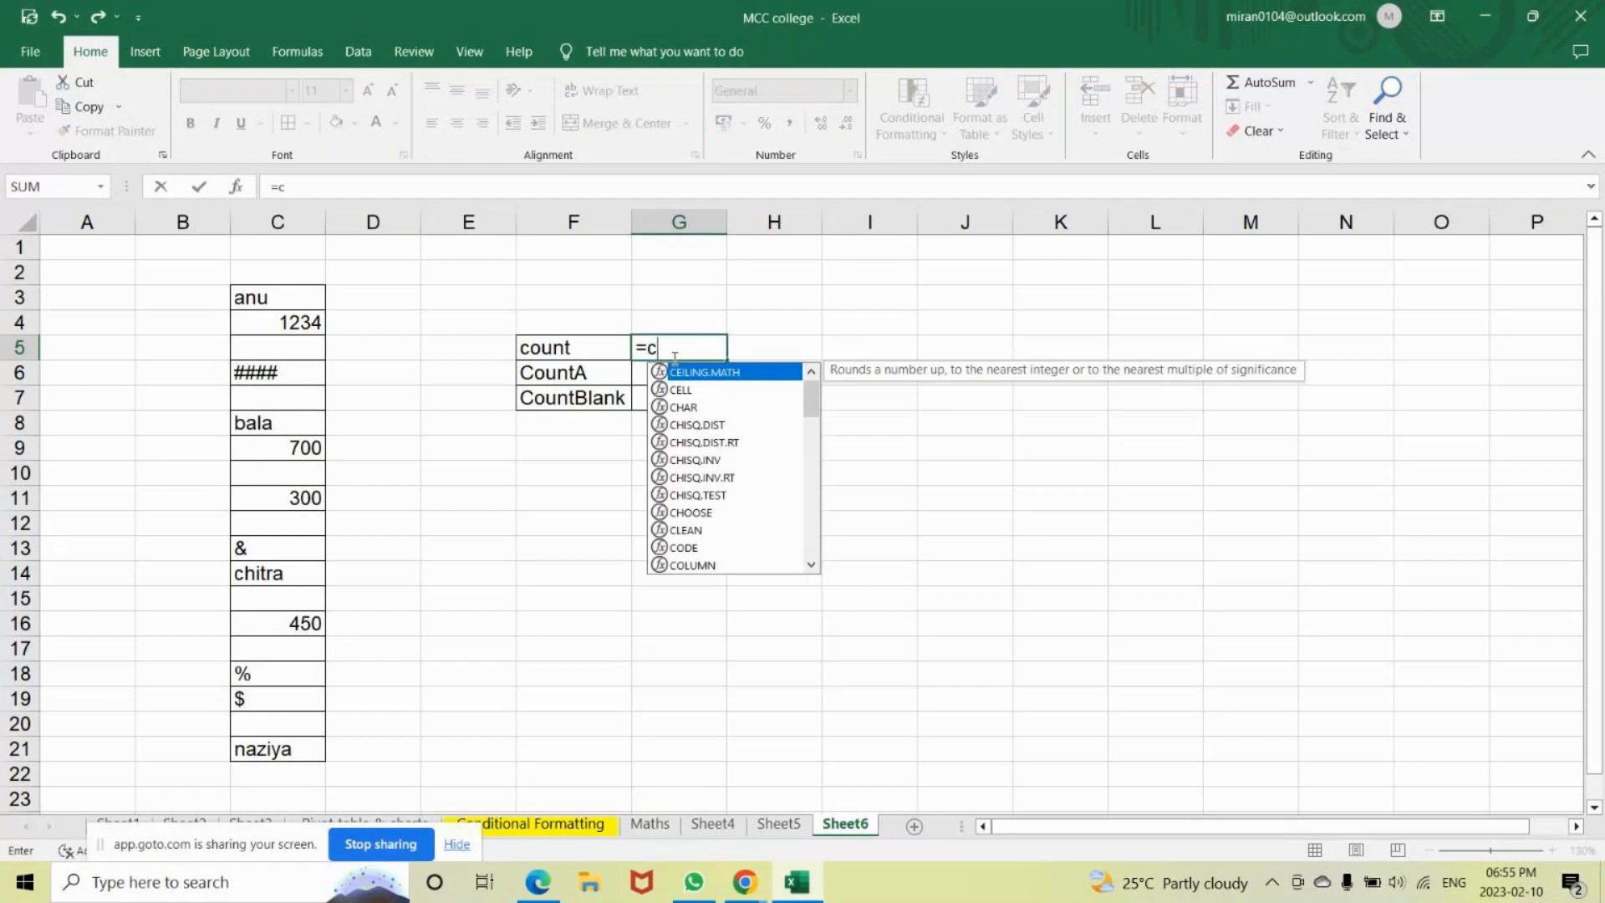
text(ount)
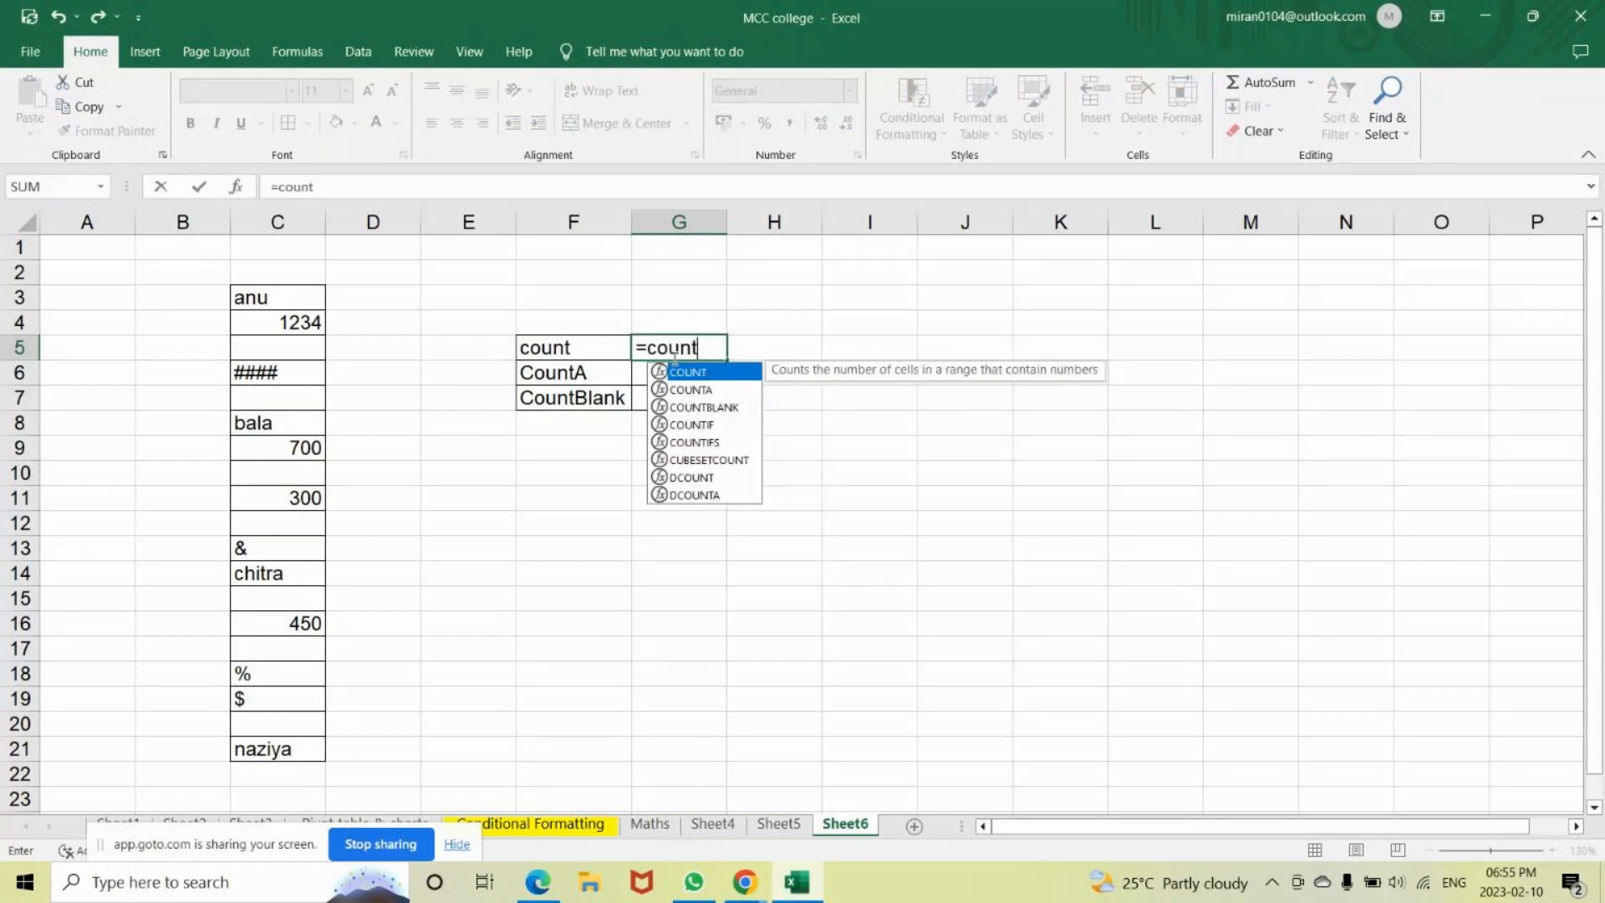
key(Tab)
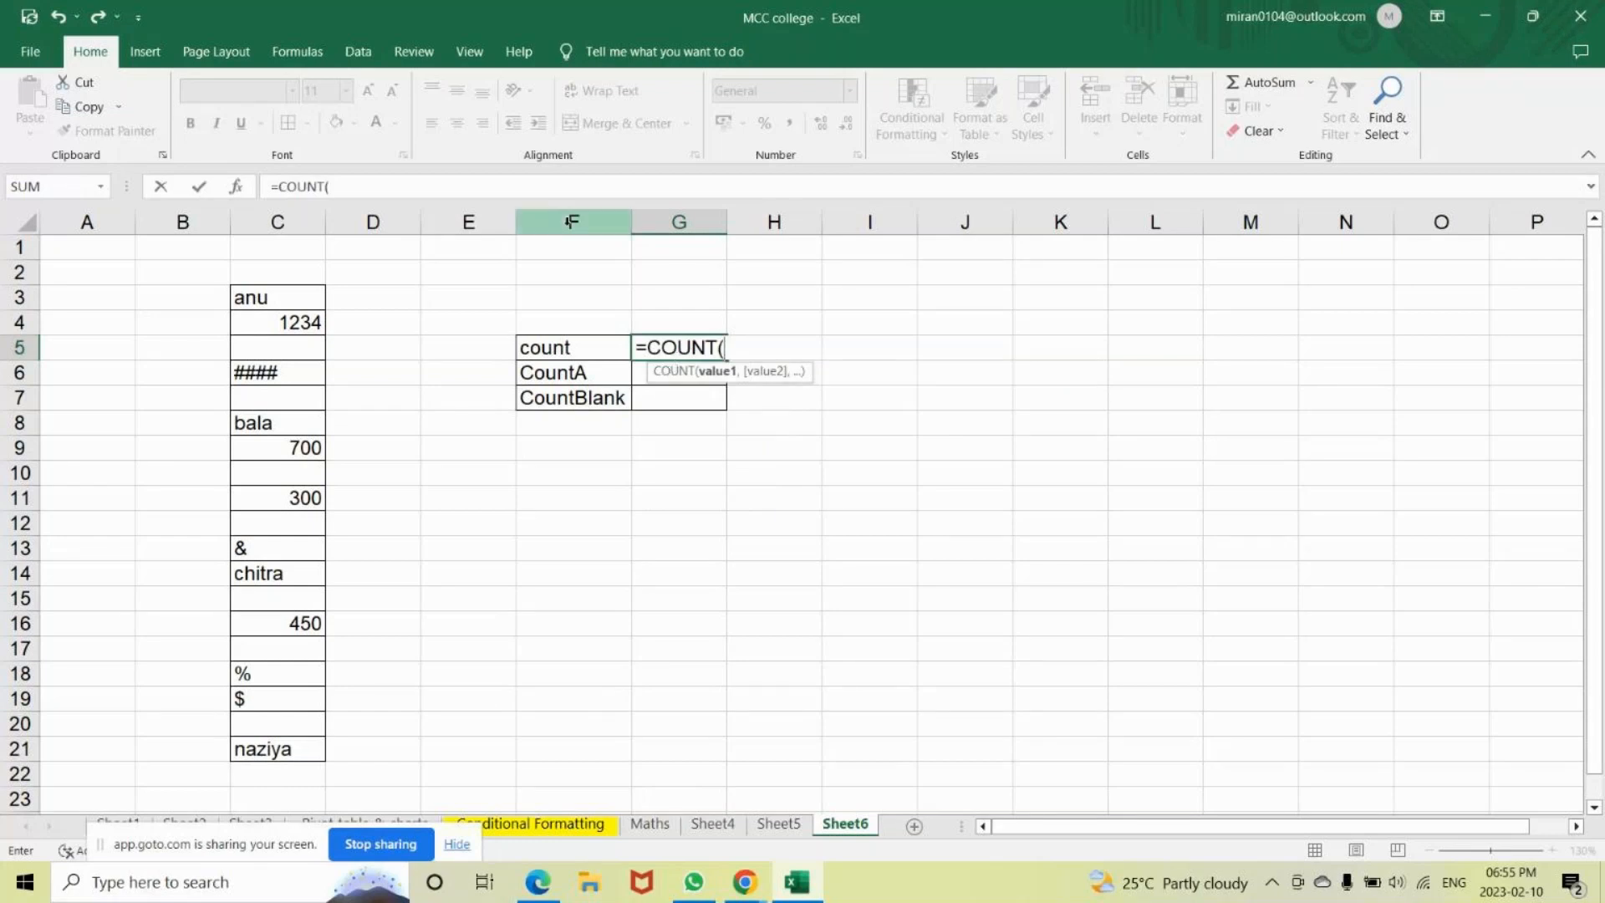
drag(274, 293, 269, 749)
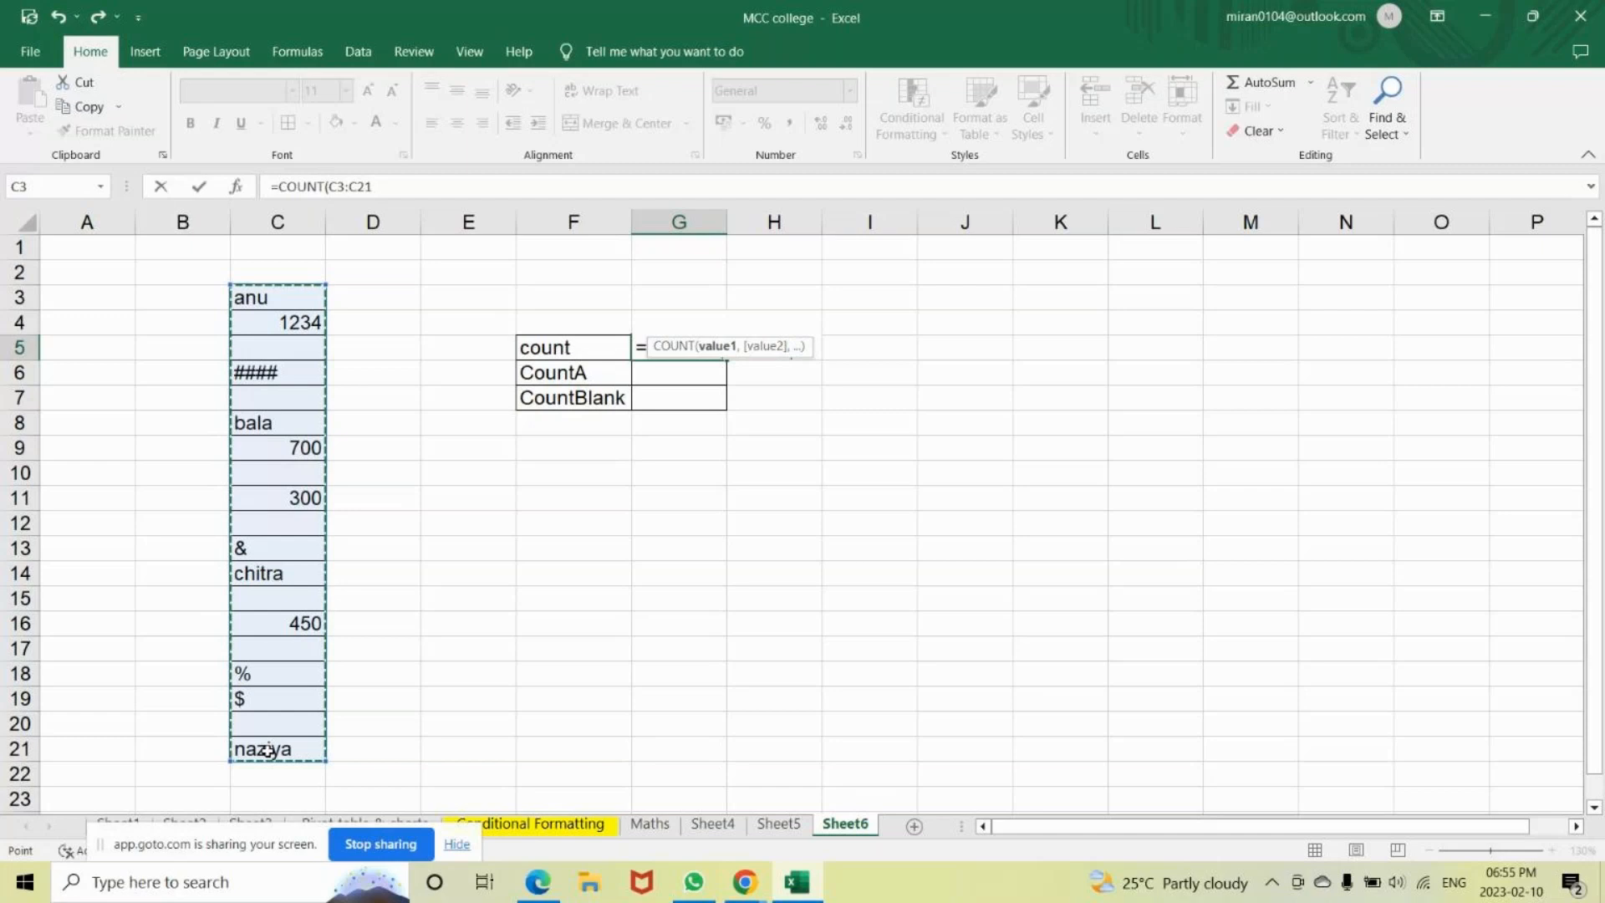
text())
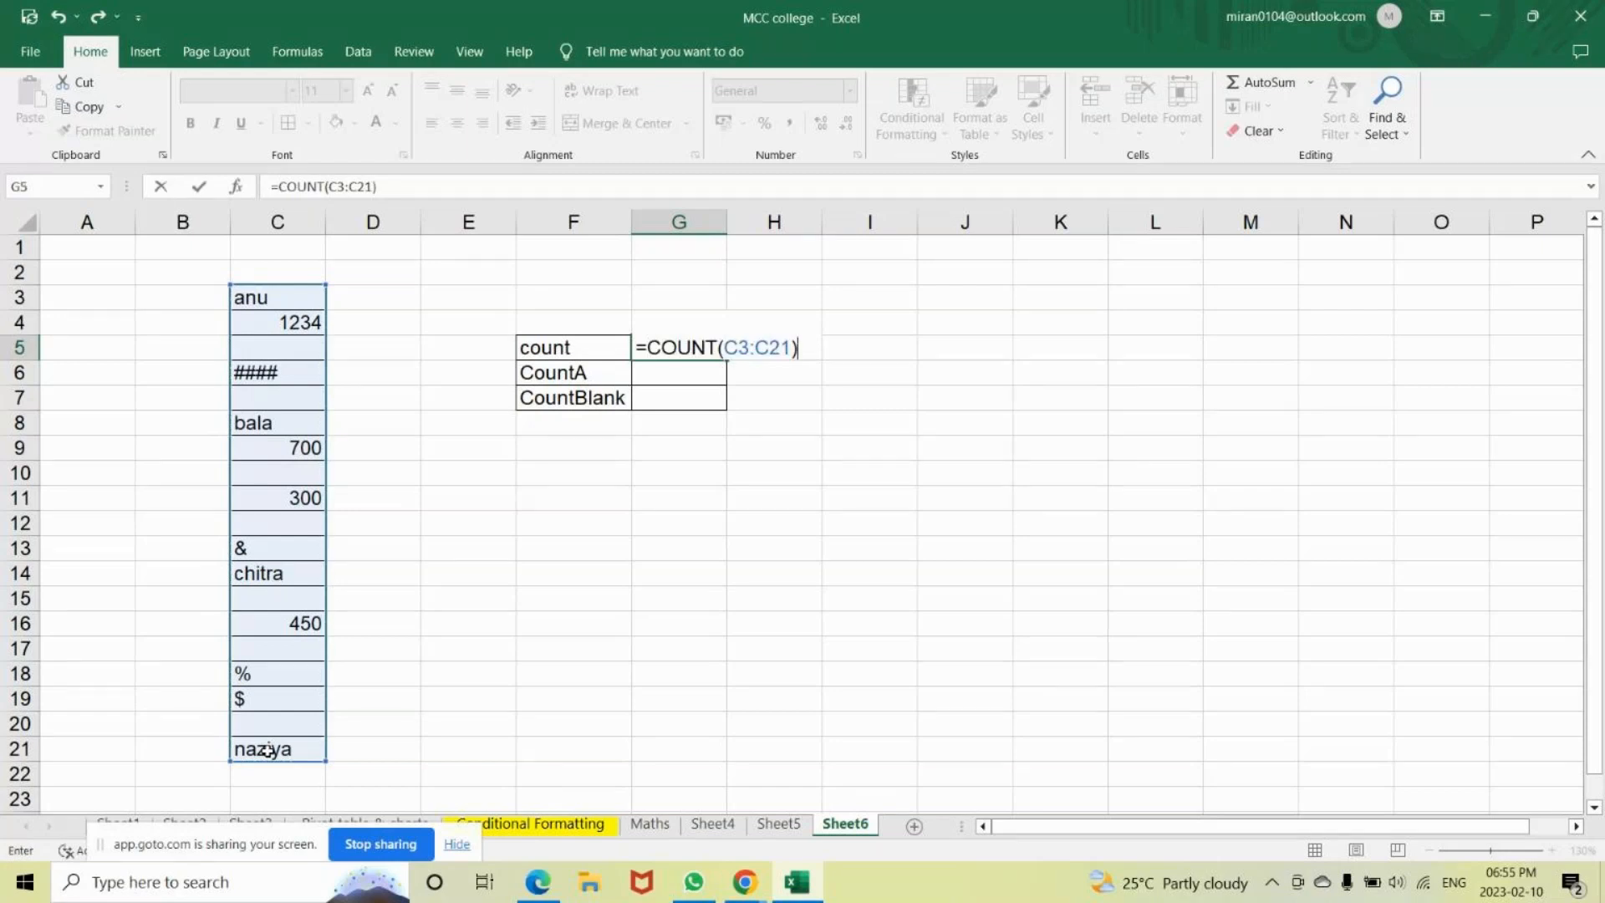
key(Return)
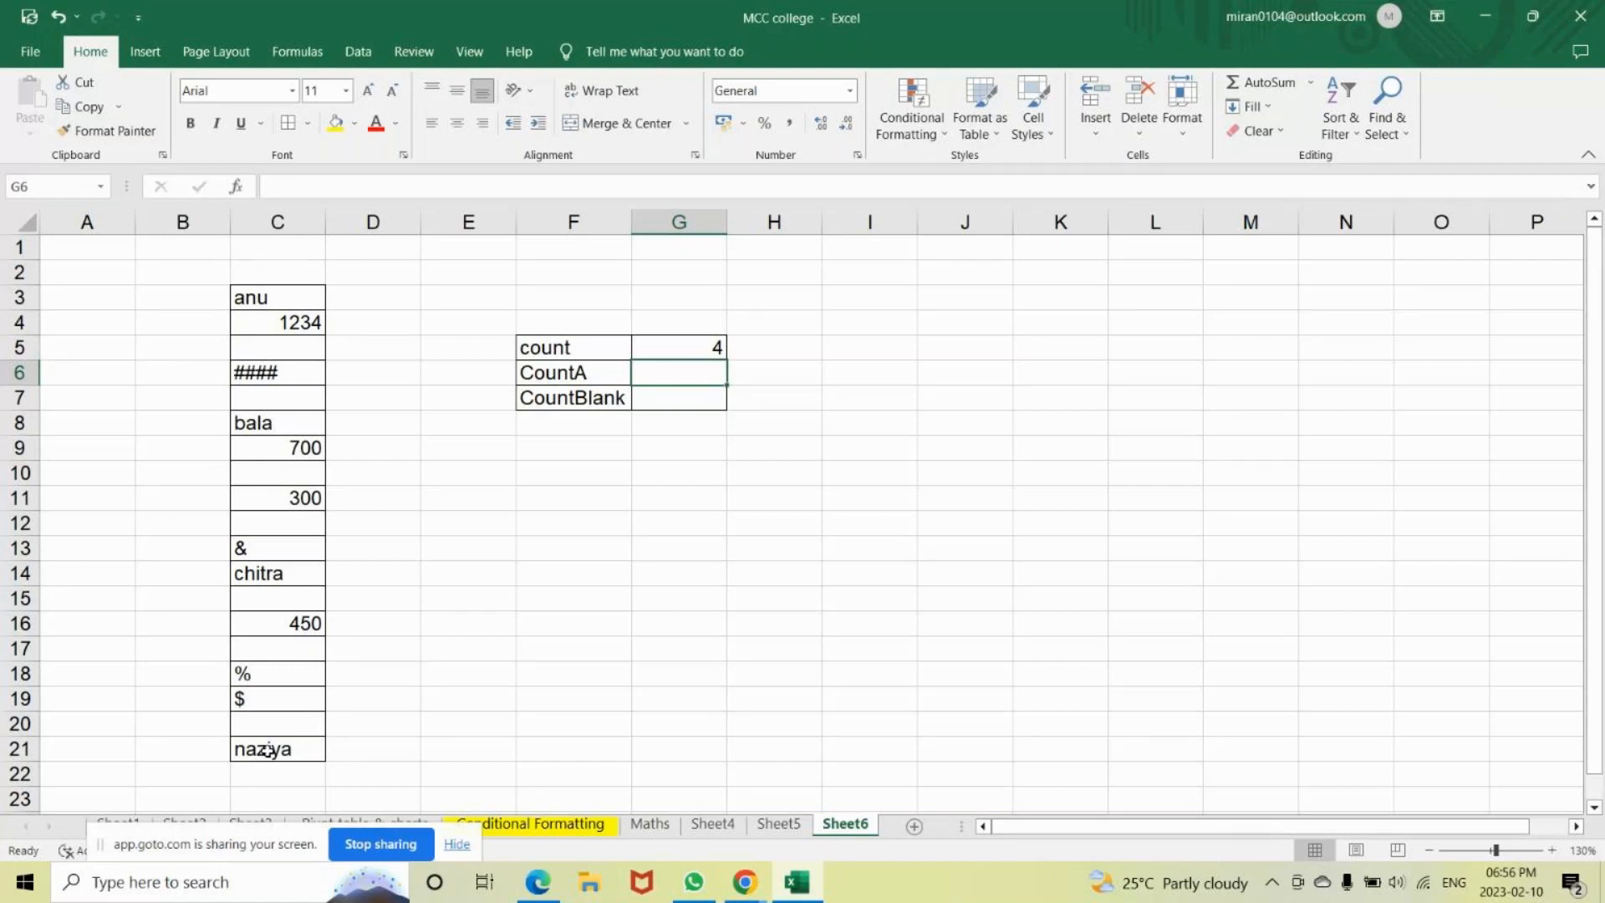
Start a COUNT formula in cell I5 to read the function's description, and discard the entry.
key(Up)
key(Right)
key(Right)
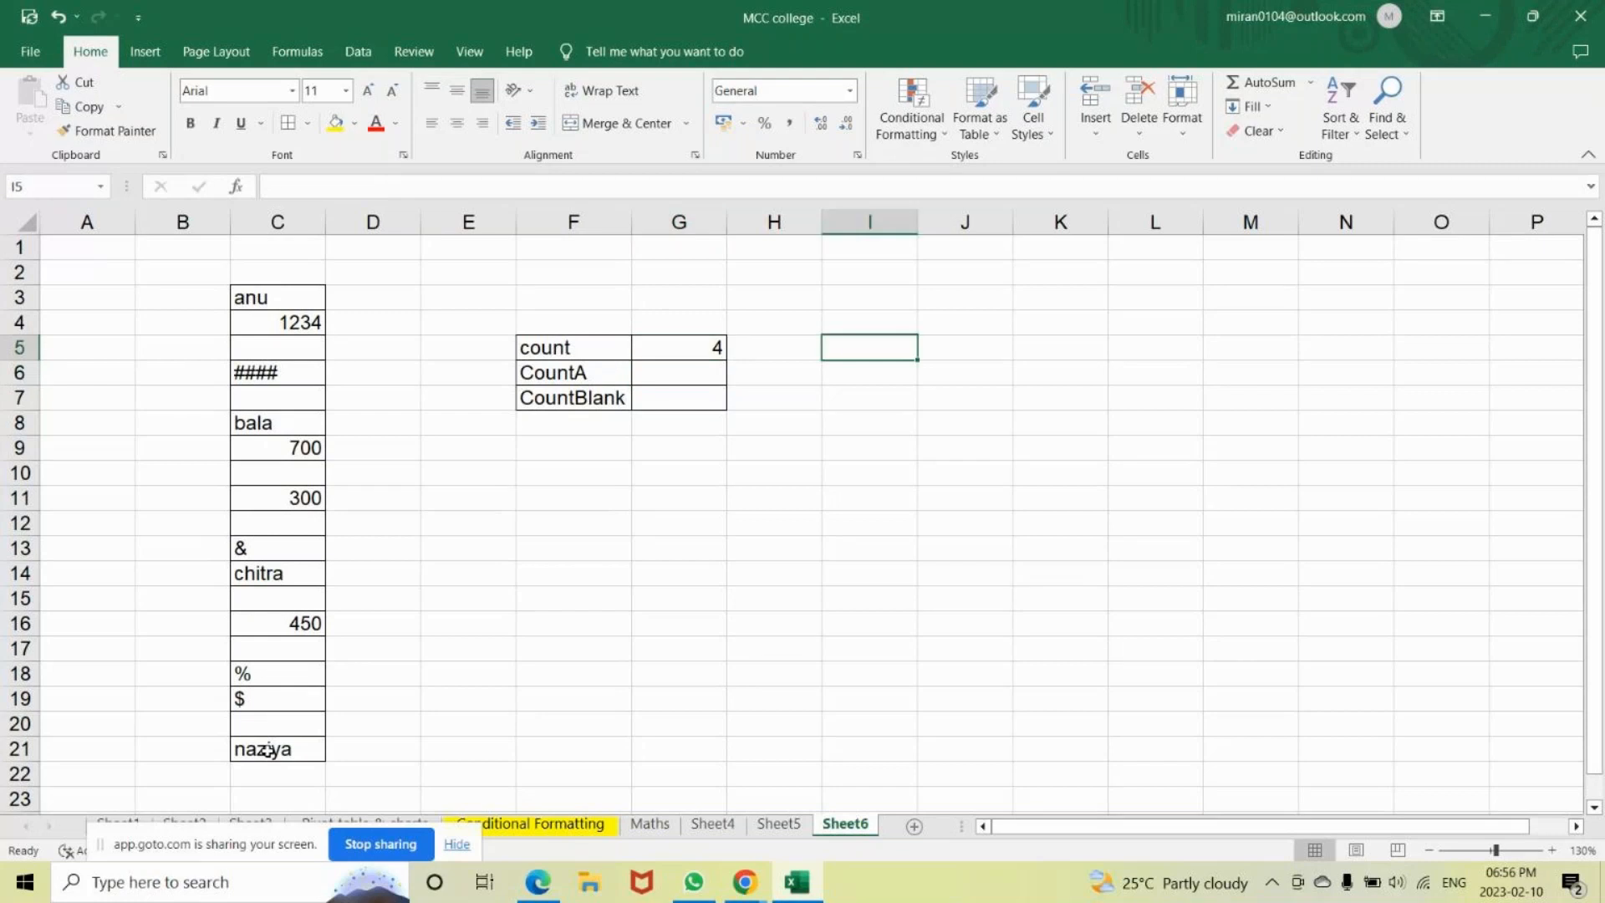
text(=)
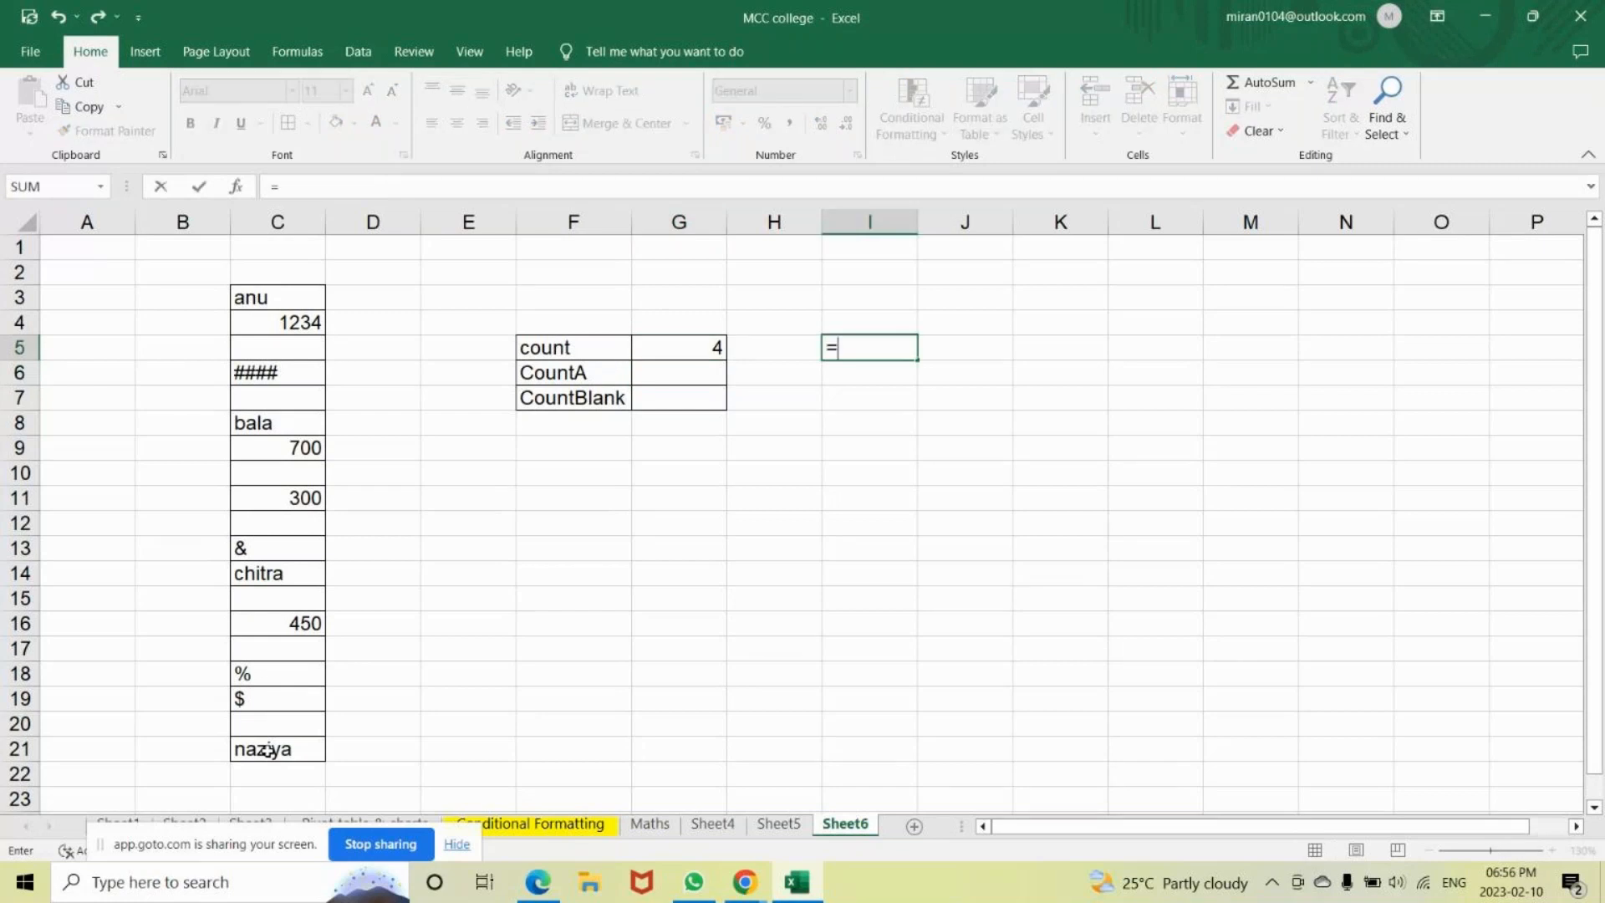
text(count)
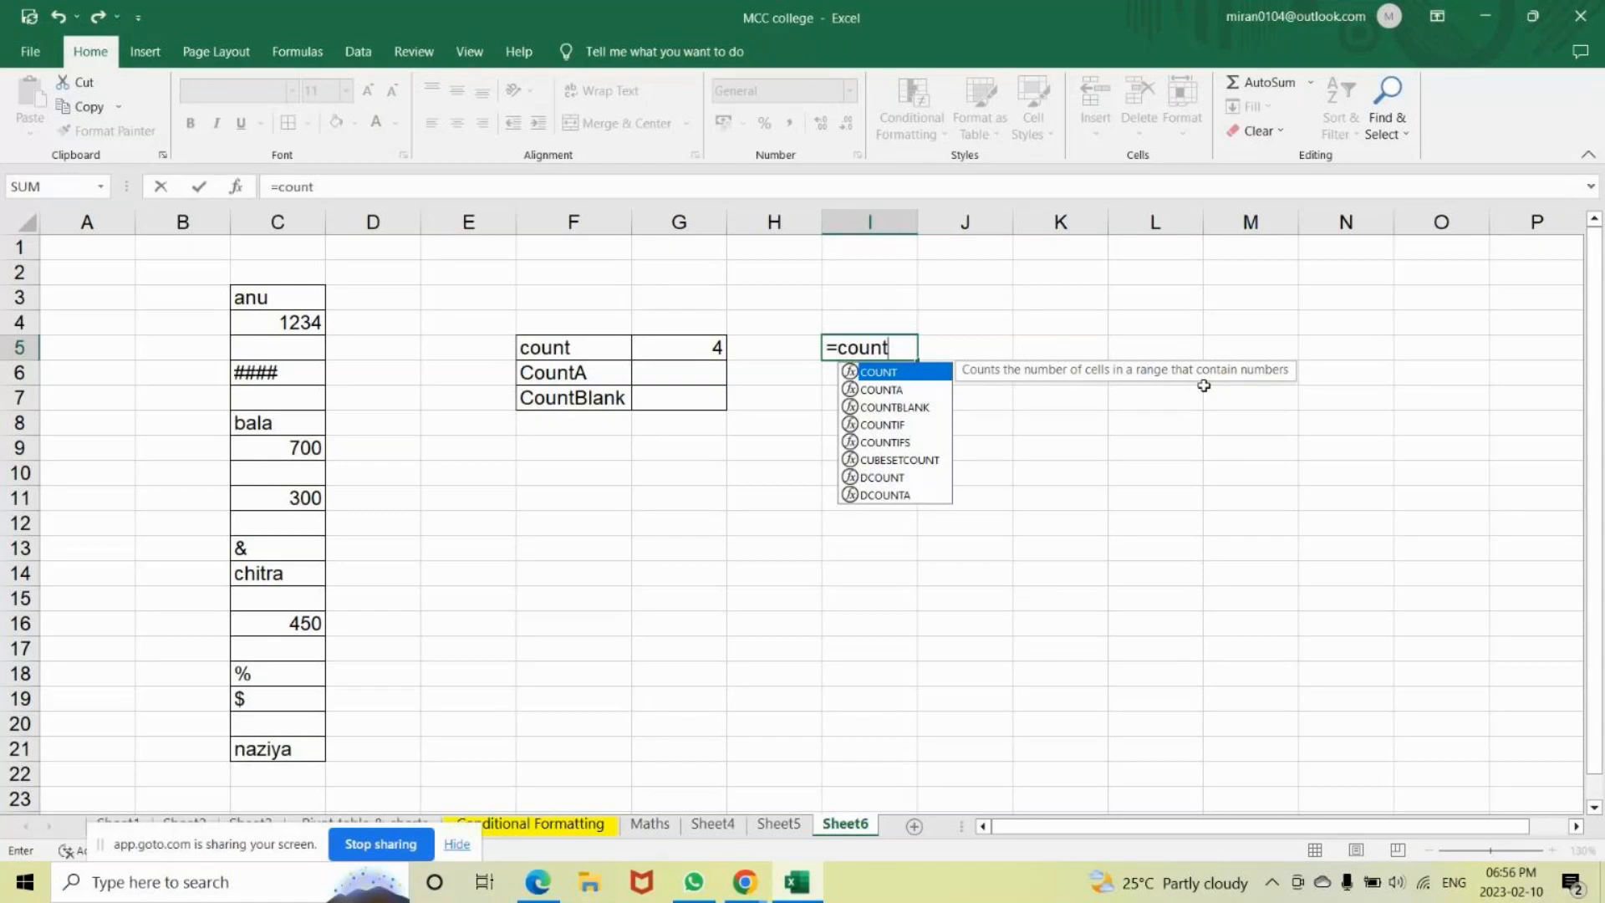
key(BackSpace)
key(BackSpace)
key(BackSpace)
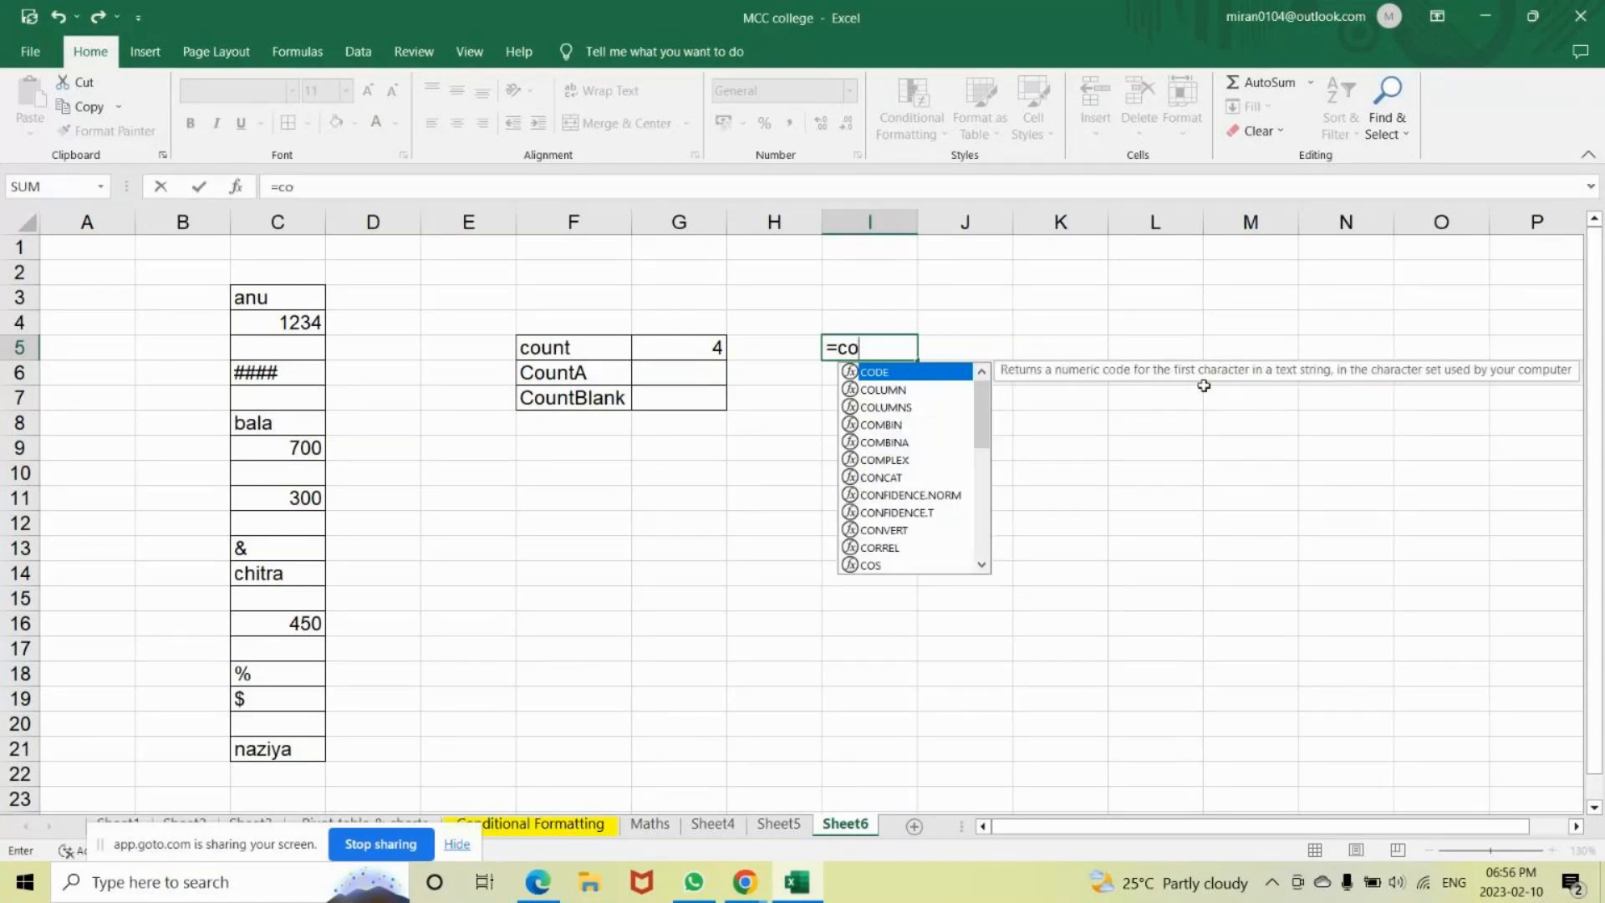
key(Escape)
Enter the note "count the number of cells, which is having number" in cell I5.
text(count th)
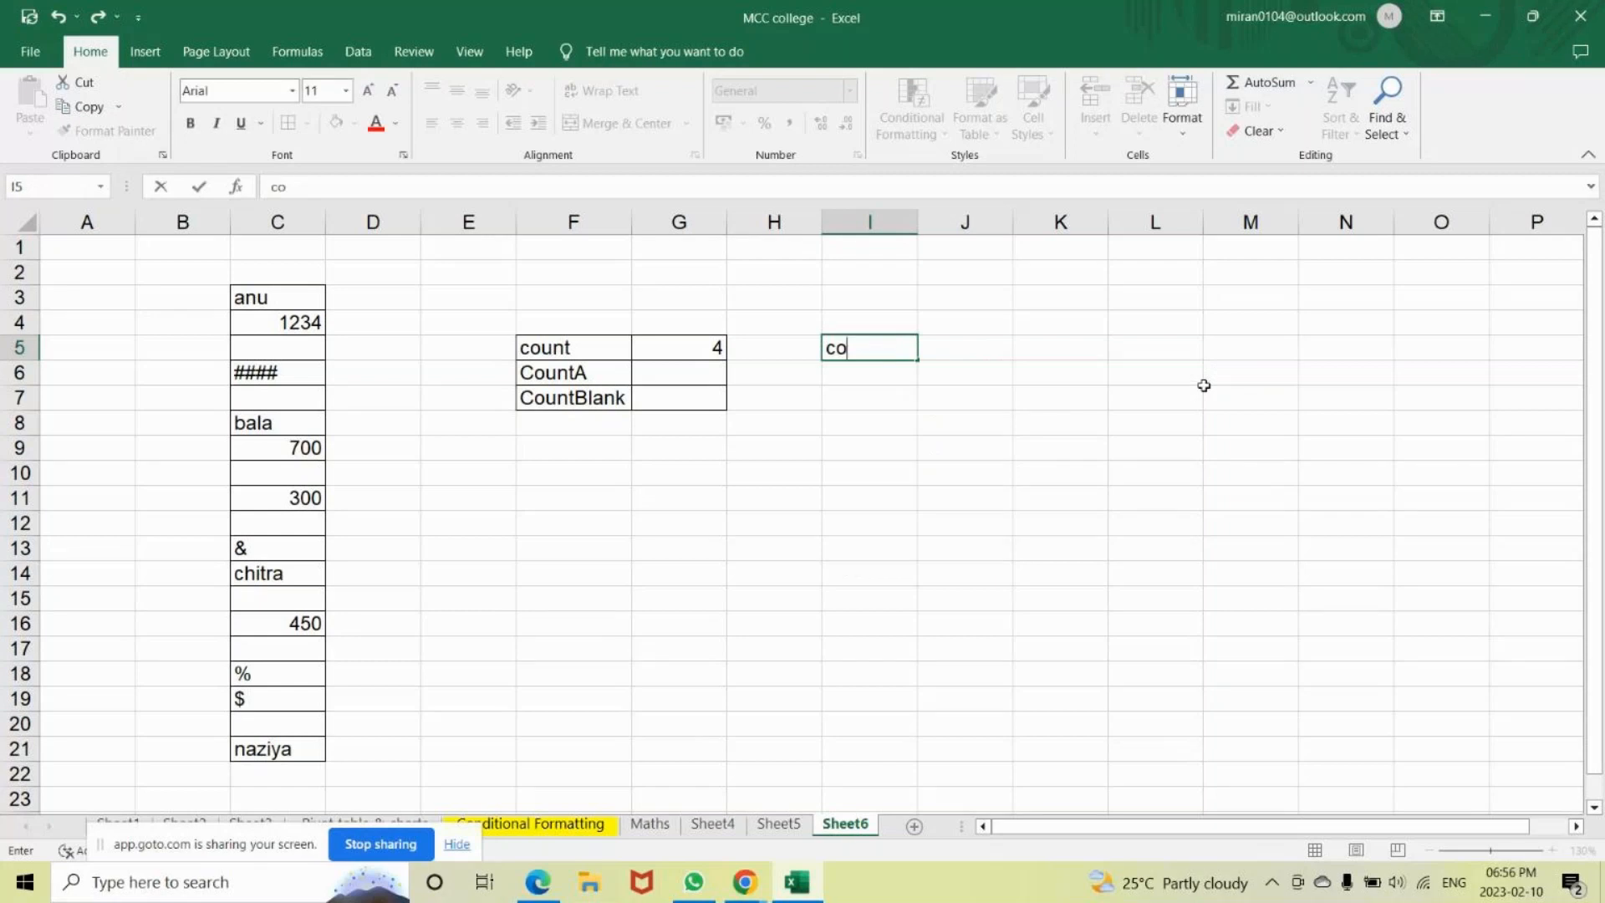
text(e num)
key(BackSpace)
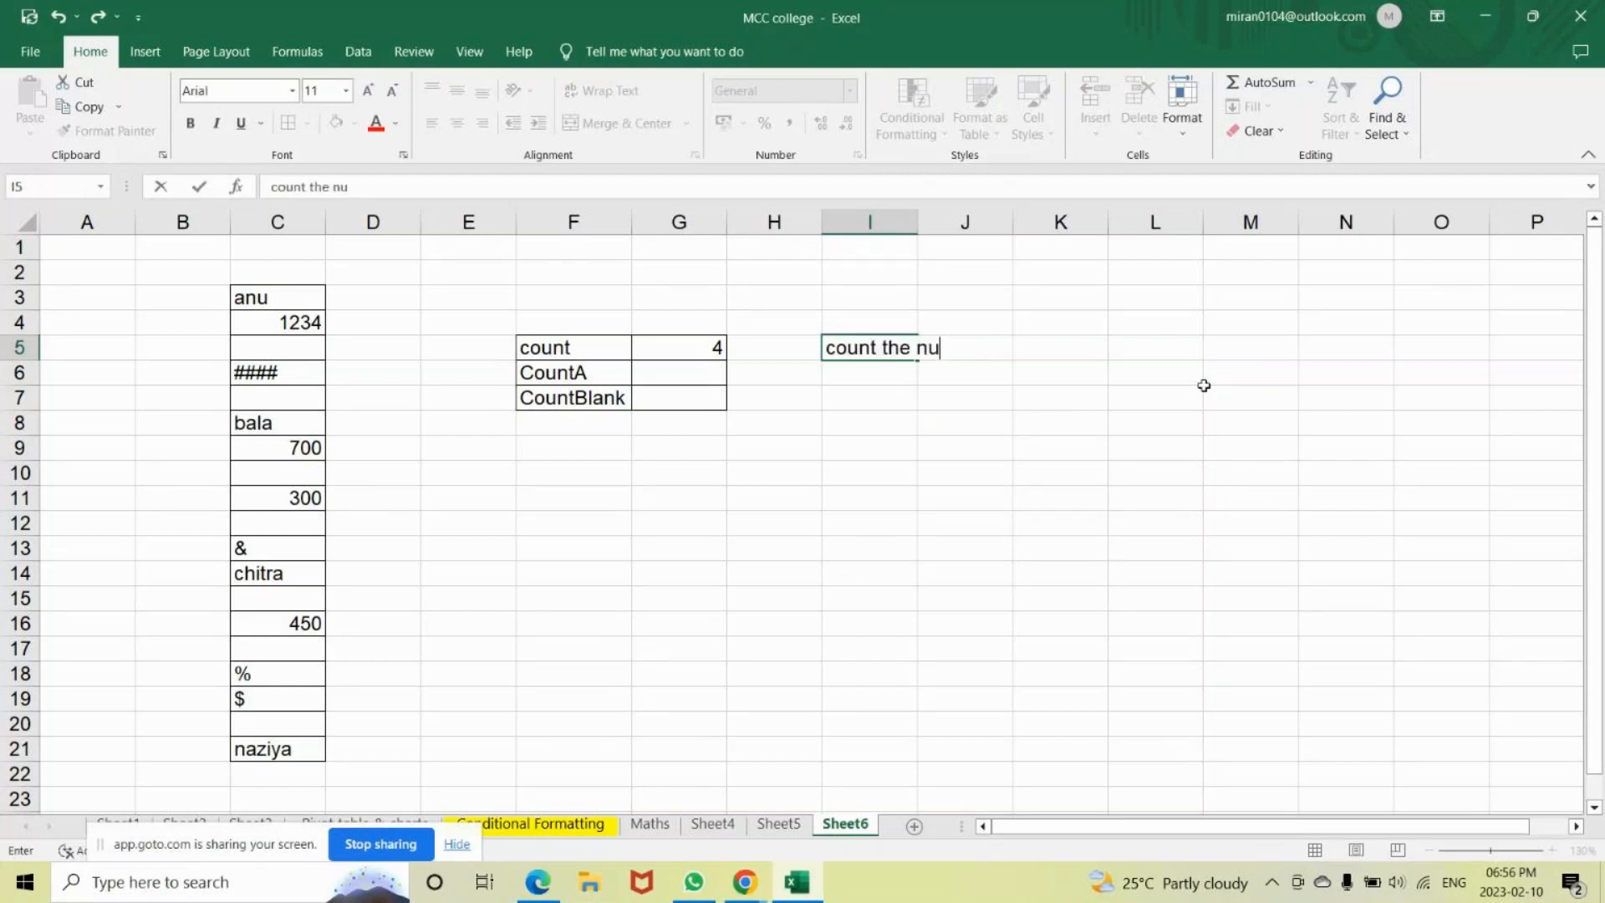
text(mber of c)
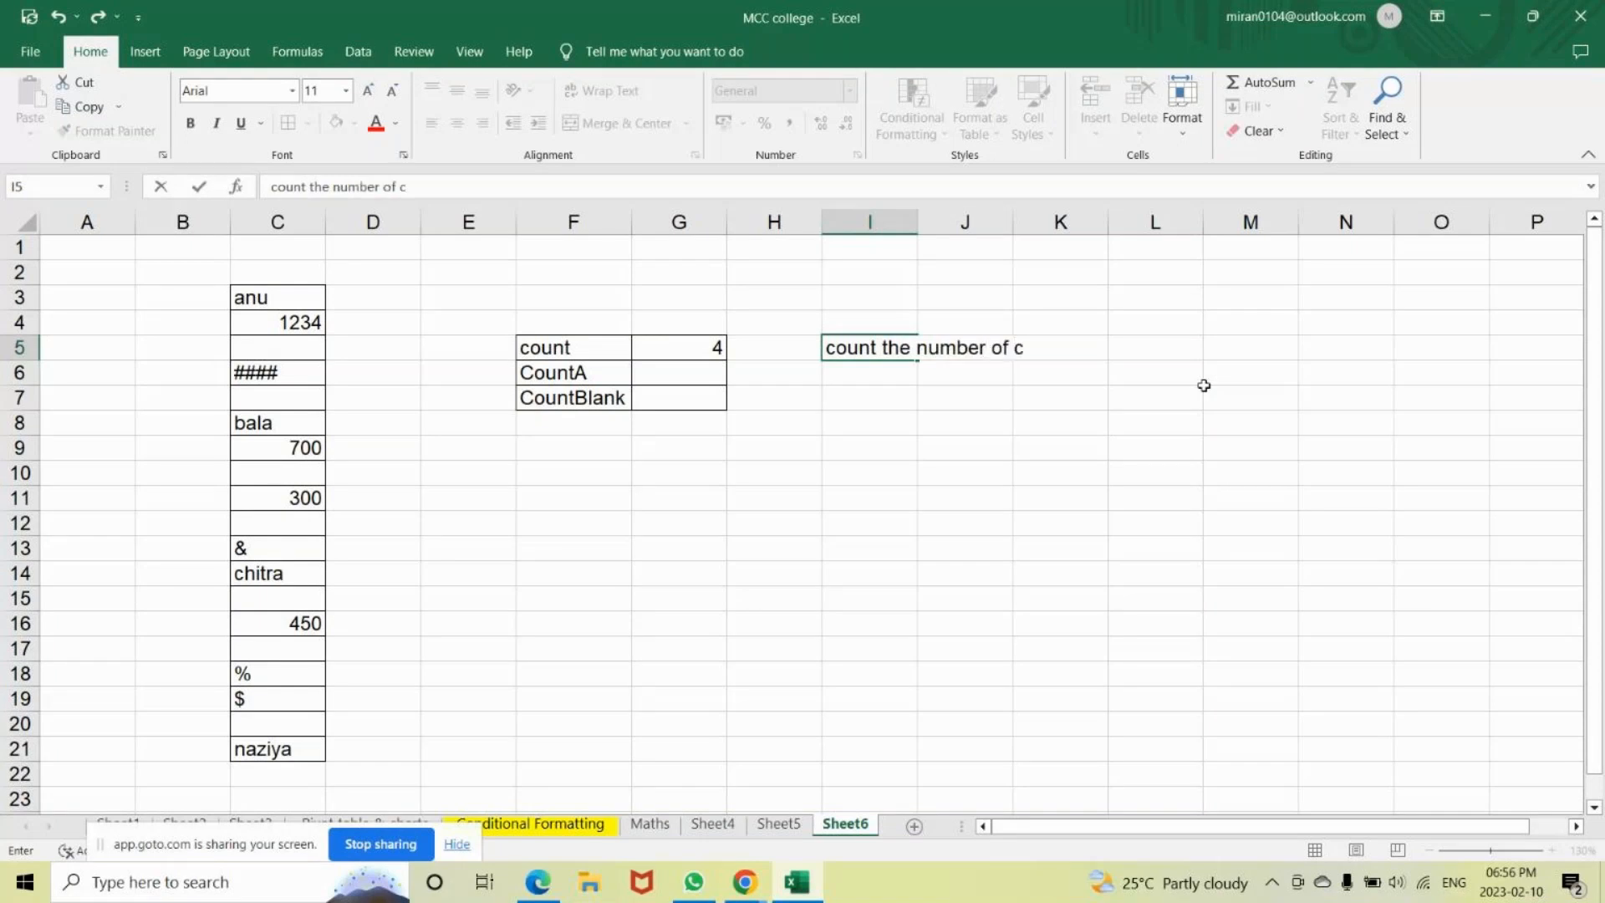
text(ount)
text(s)
key(BackSpace)
key(BackSpace)
key(BackSpace)
key(BackSpace)
key(BackSpace)
key(BackSpace)
text(ells, which )
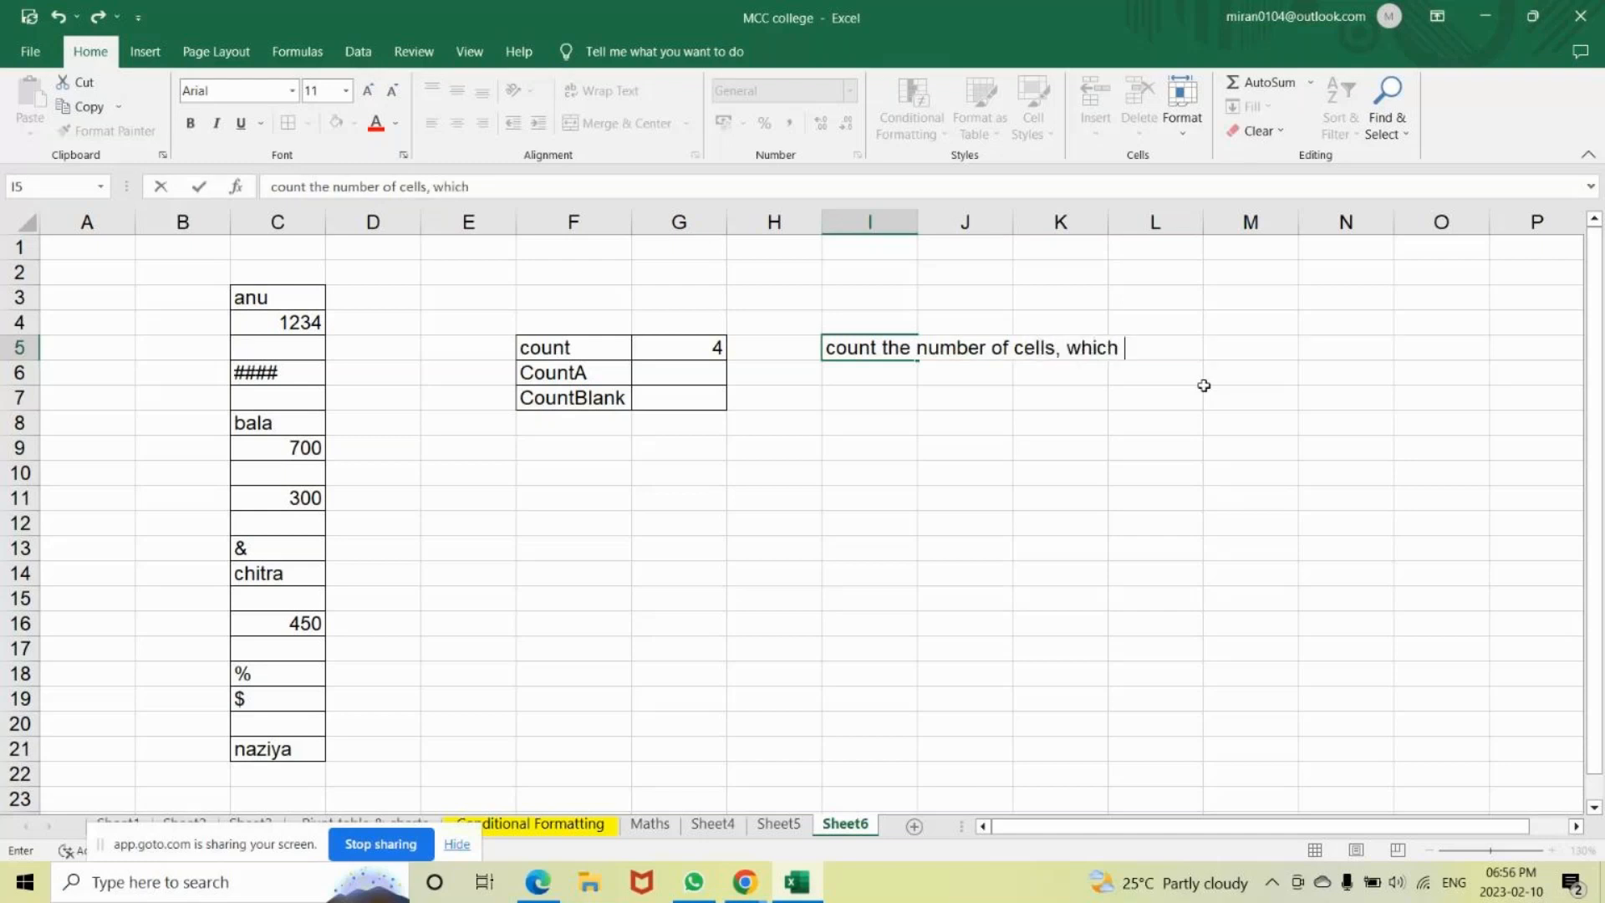
text(is havin)
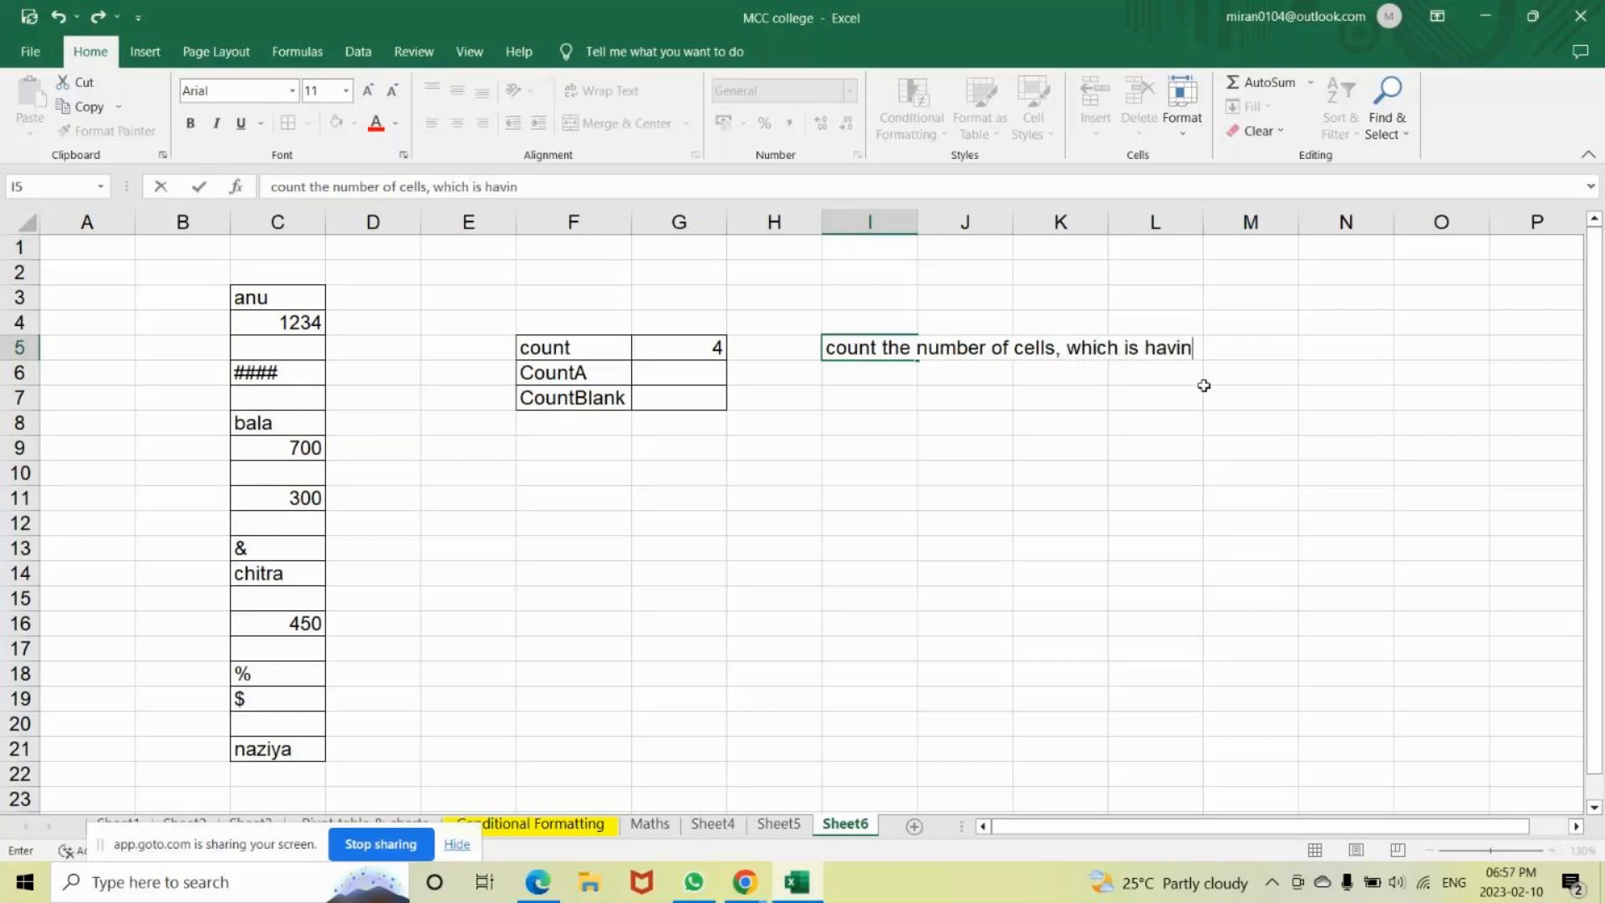
text(g number)
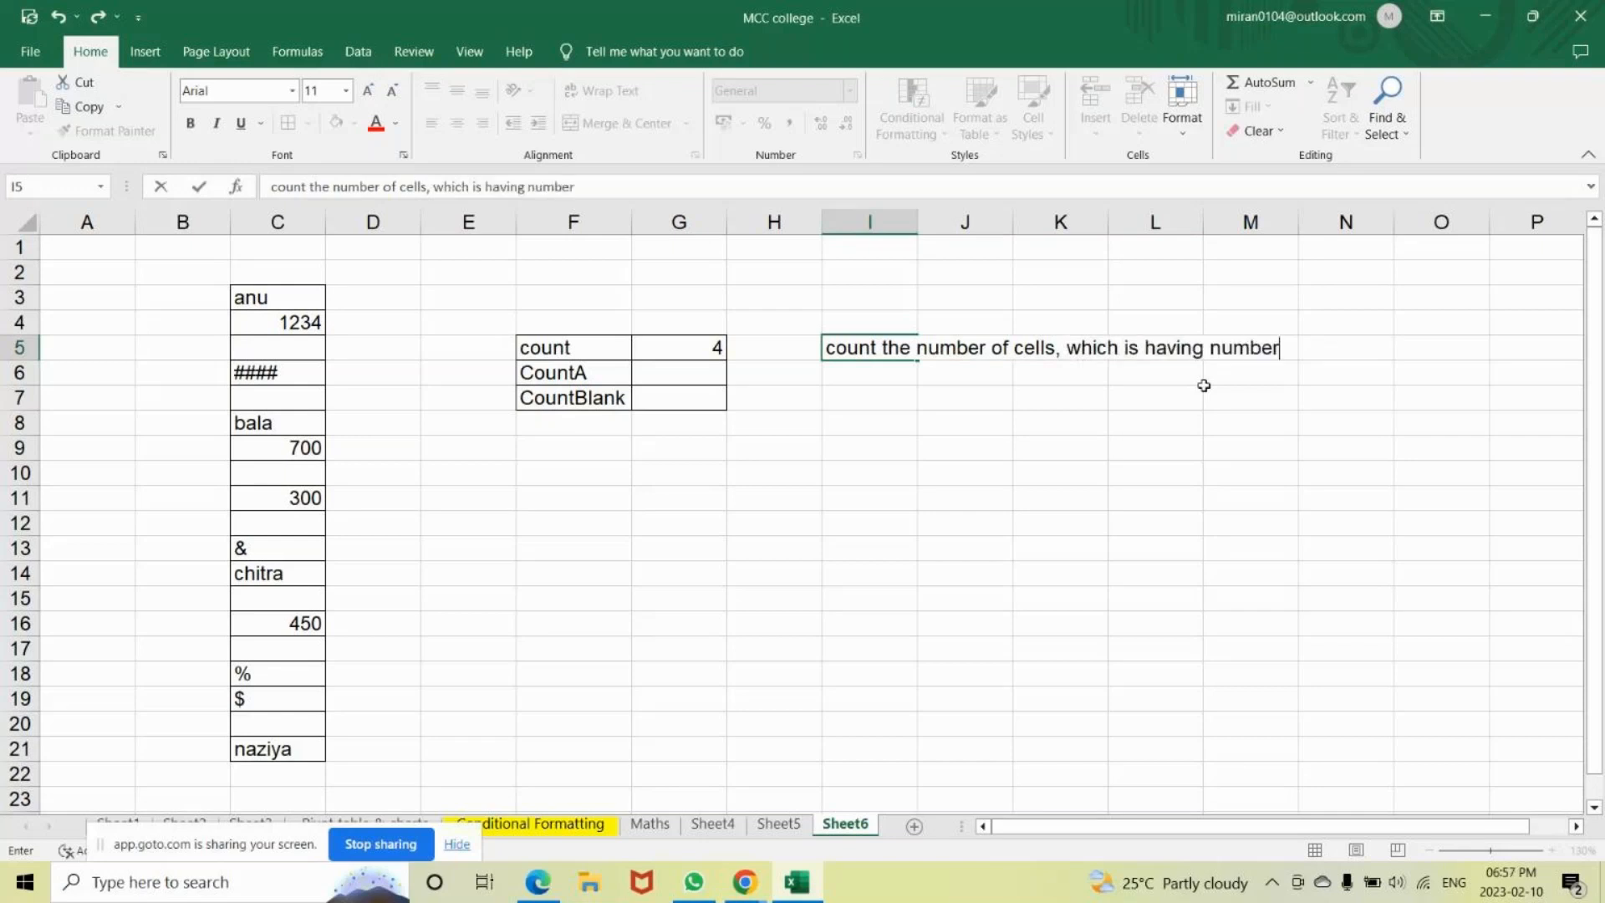
key(Return)
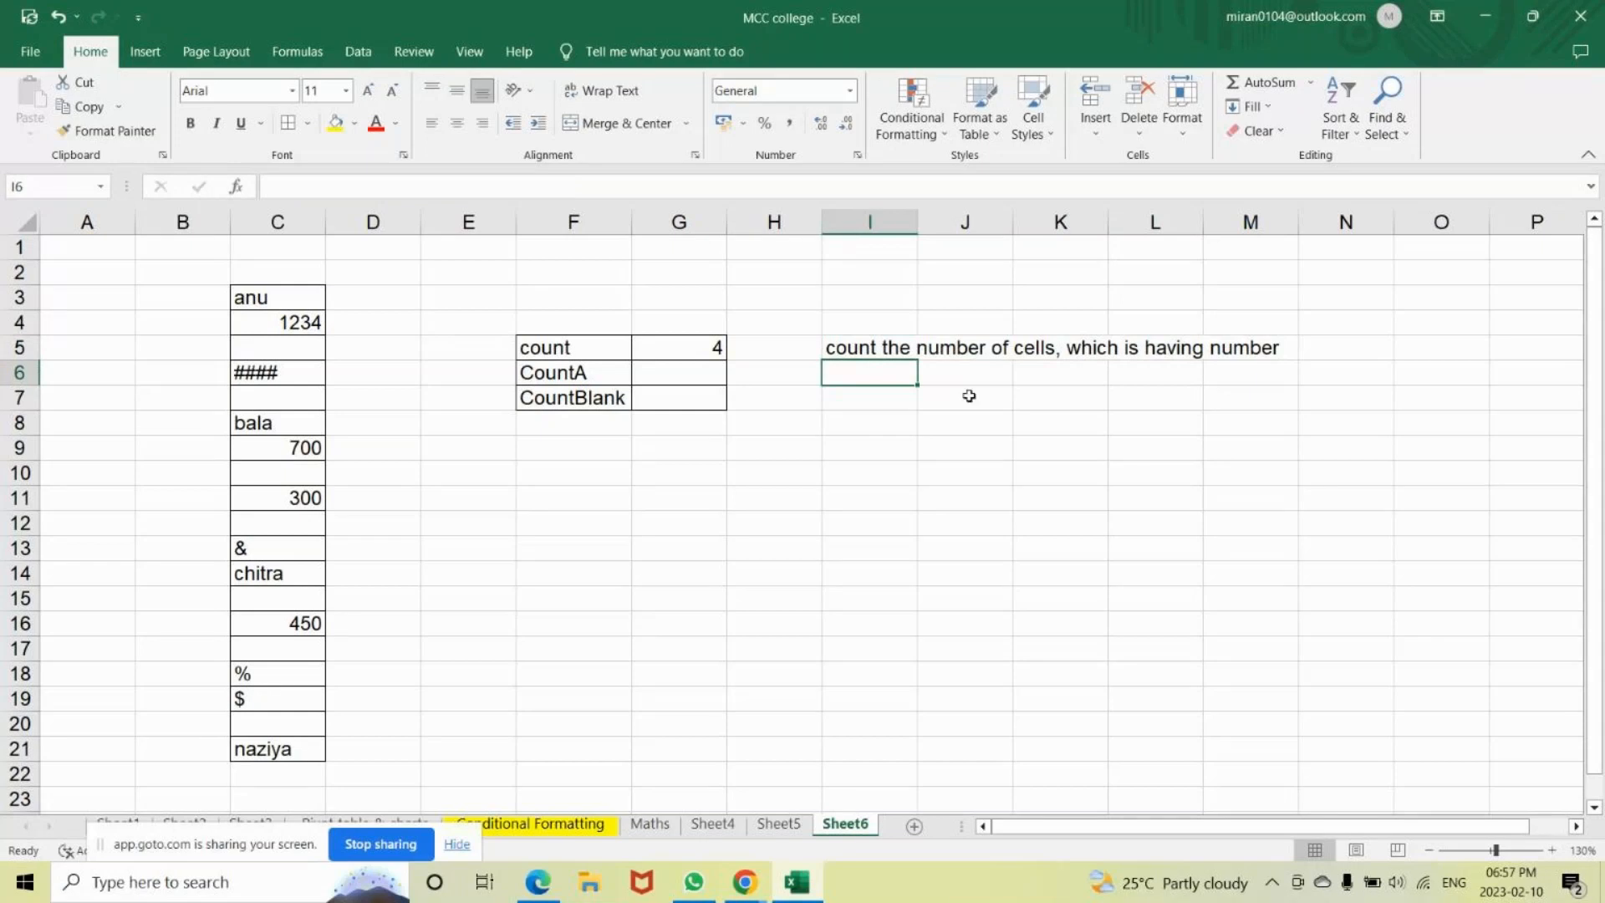
Enter the formula =COUNTA(C3:C21) in cell G6, beside the CountA label.
click(672, 373)
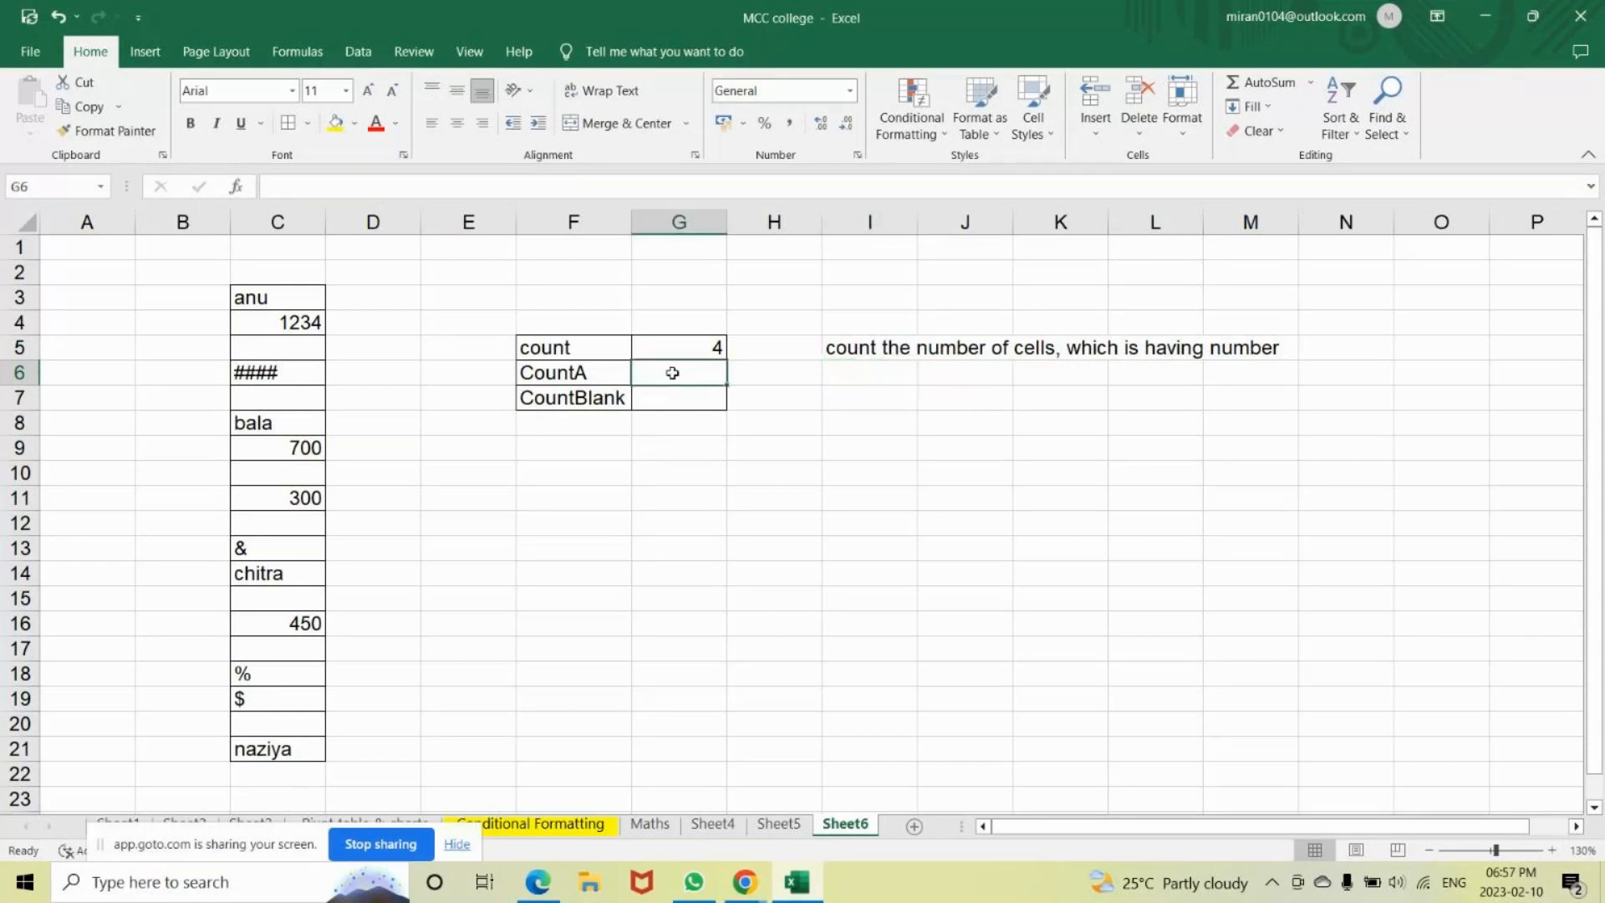
text(=count)
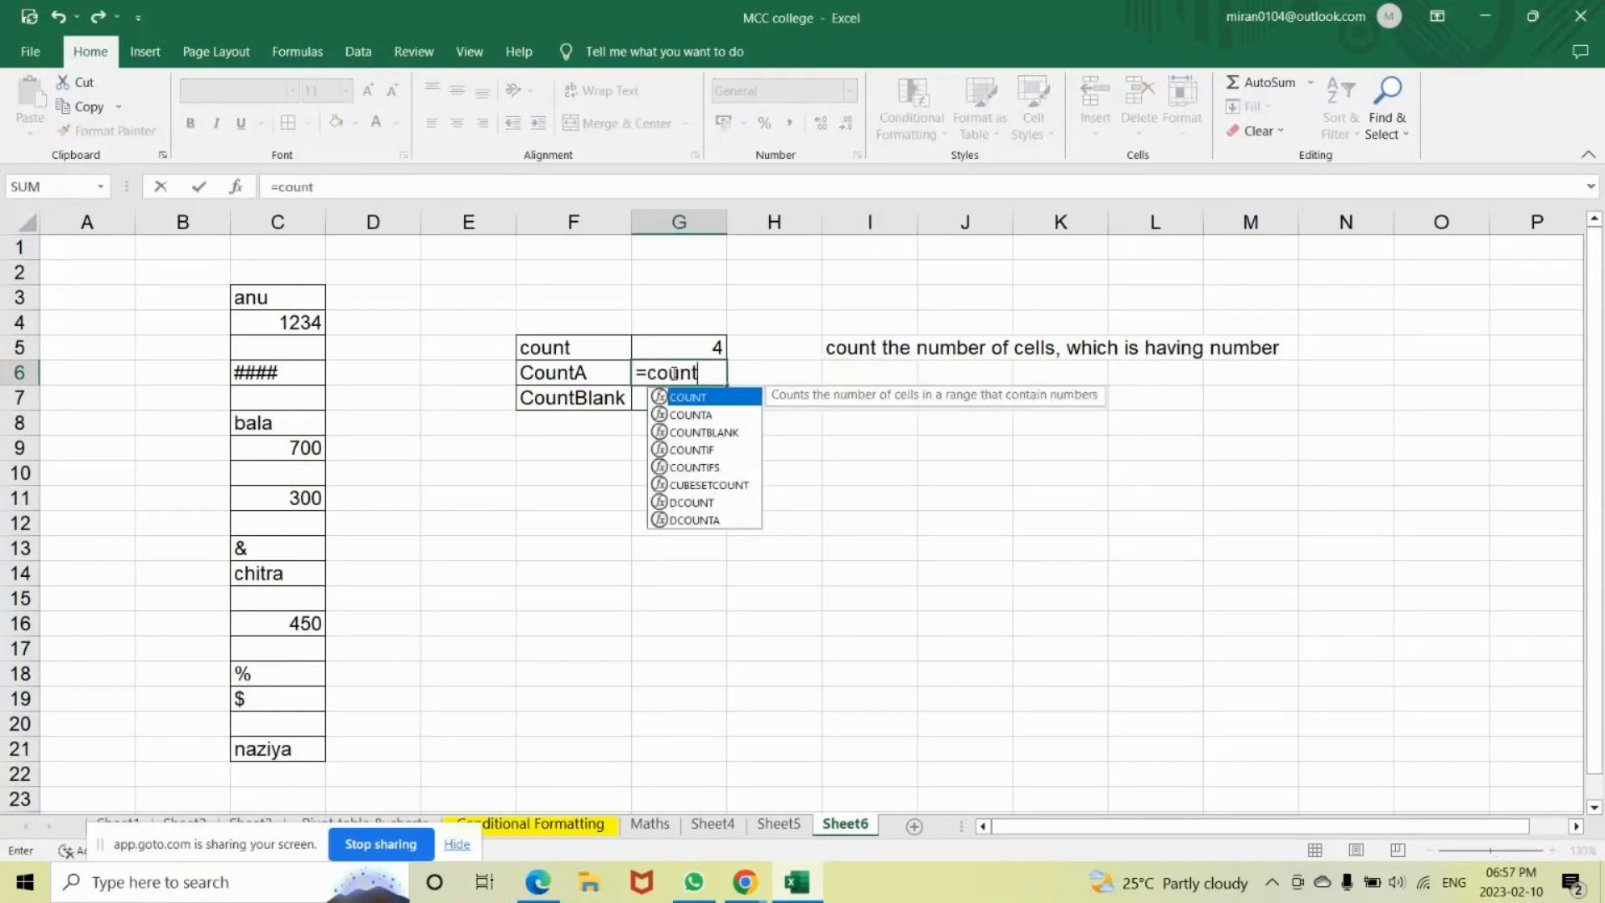
text(a)
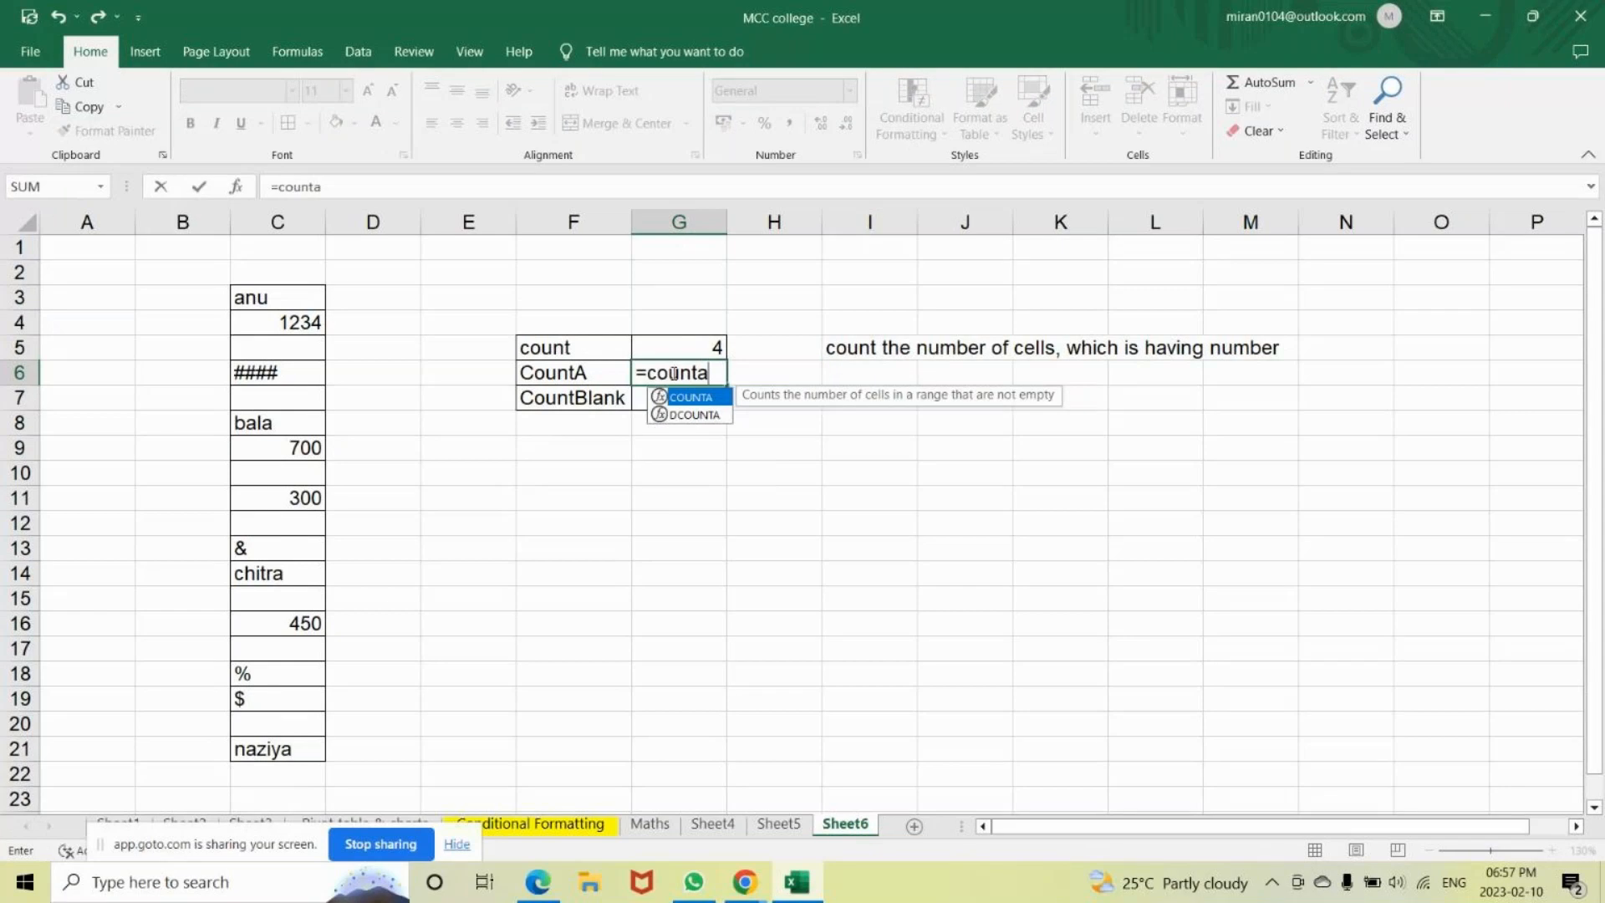
key(Tab)
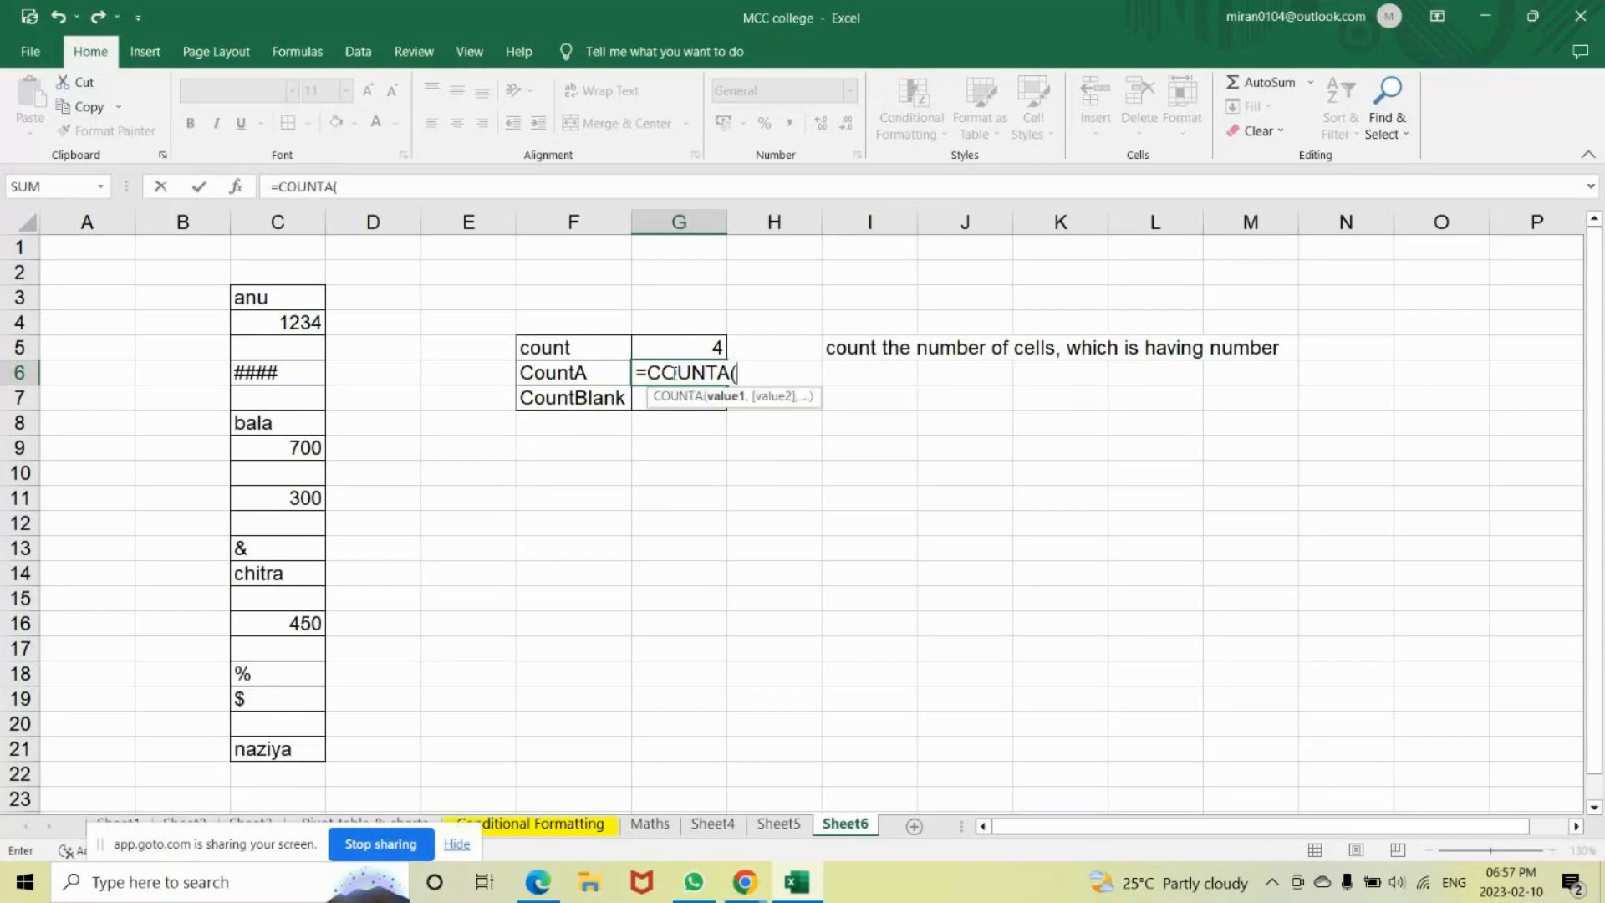
drag(270, 297, 250, 755)
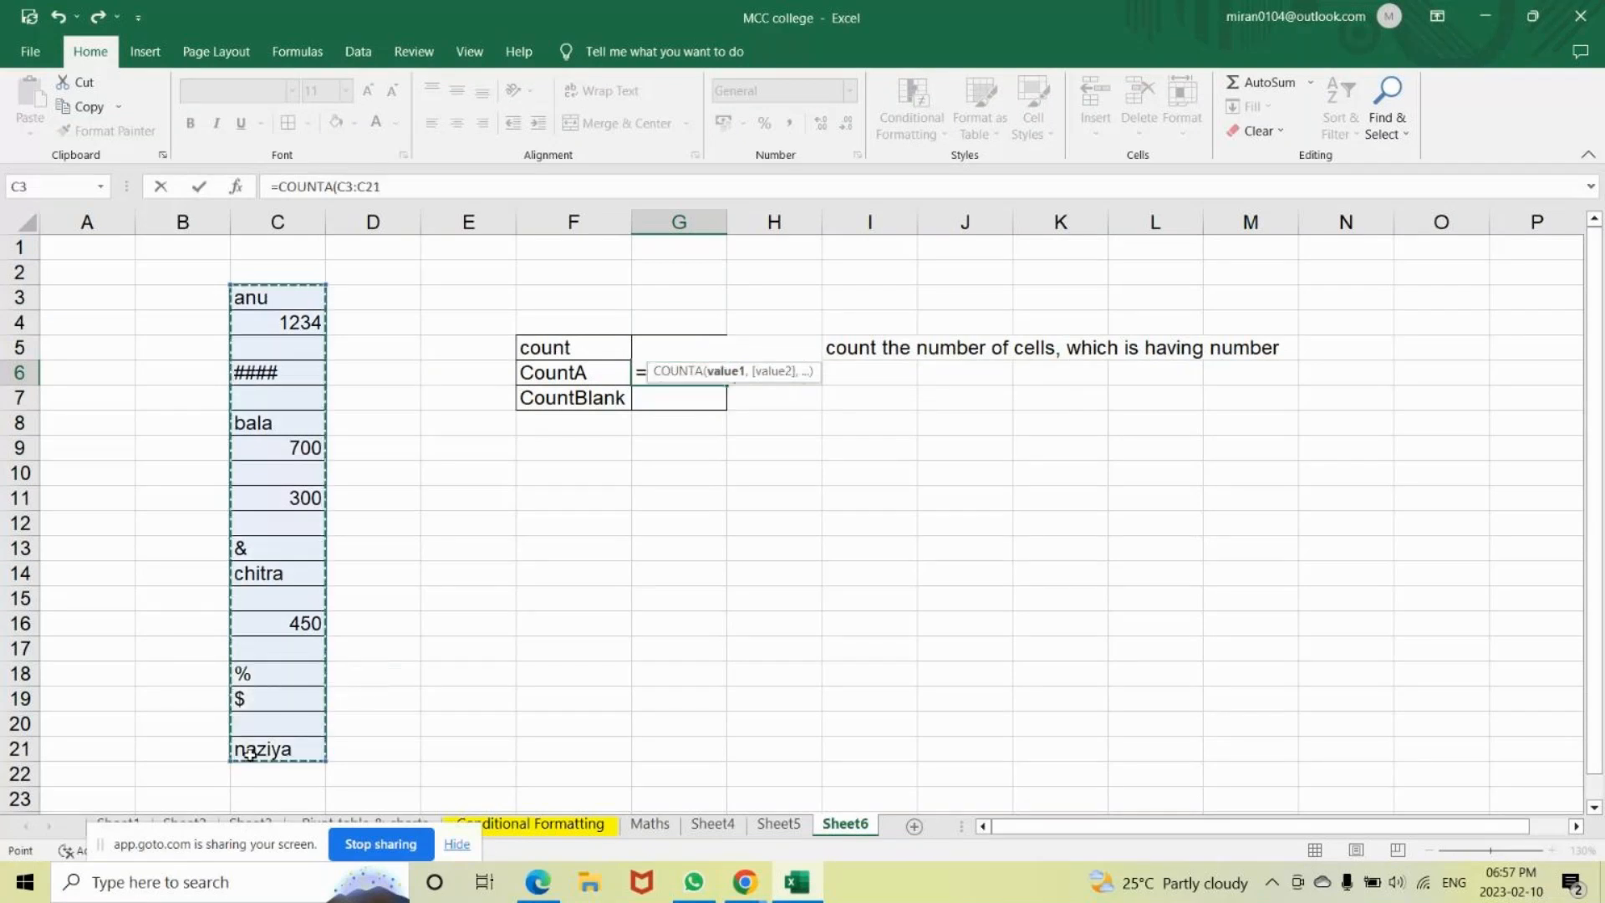
text())
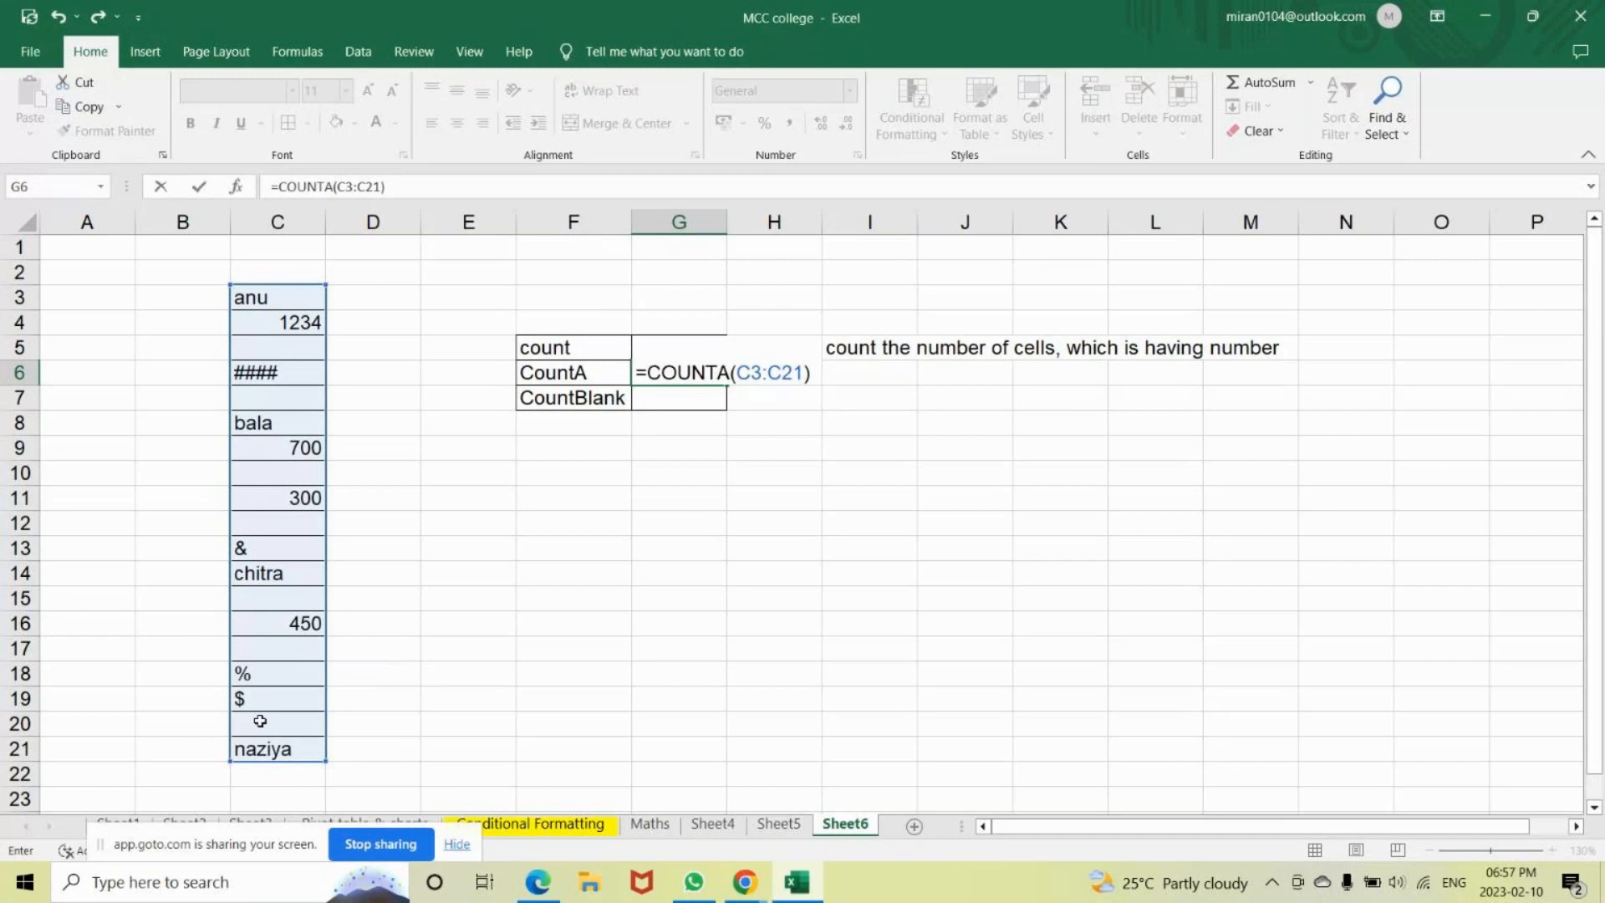
key(Return)
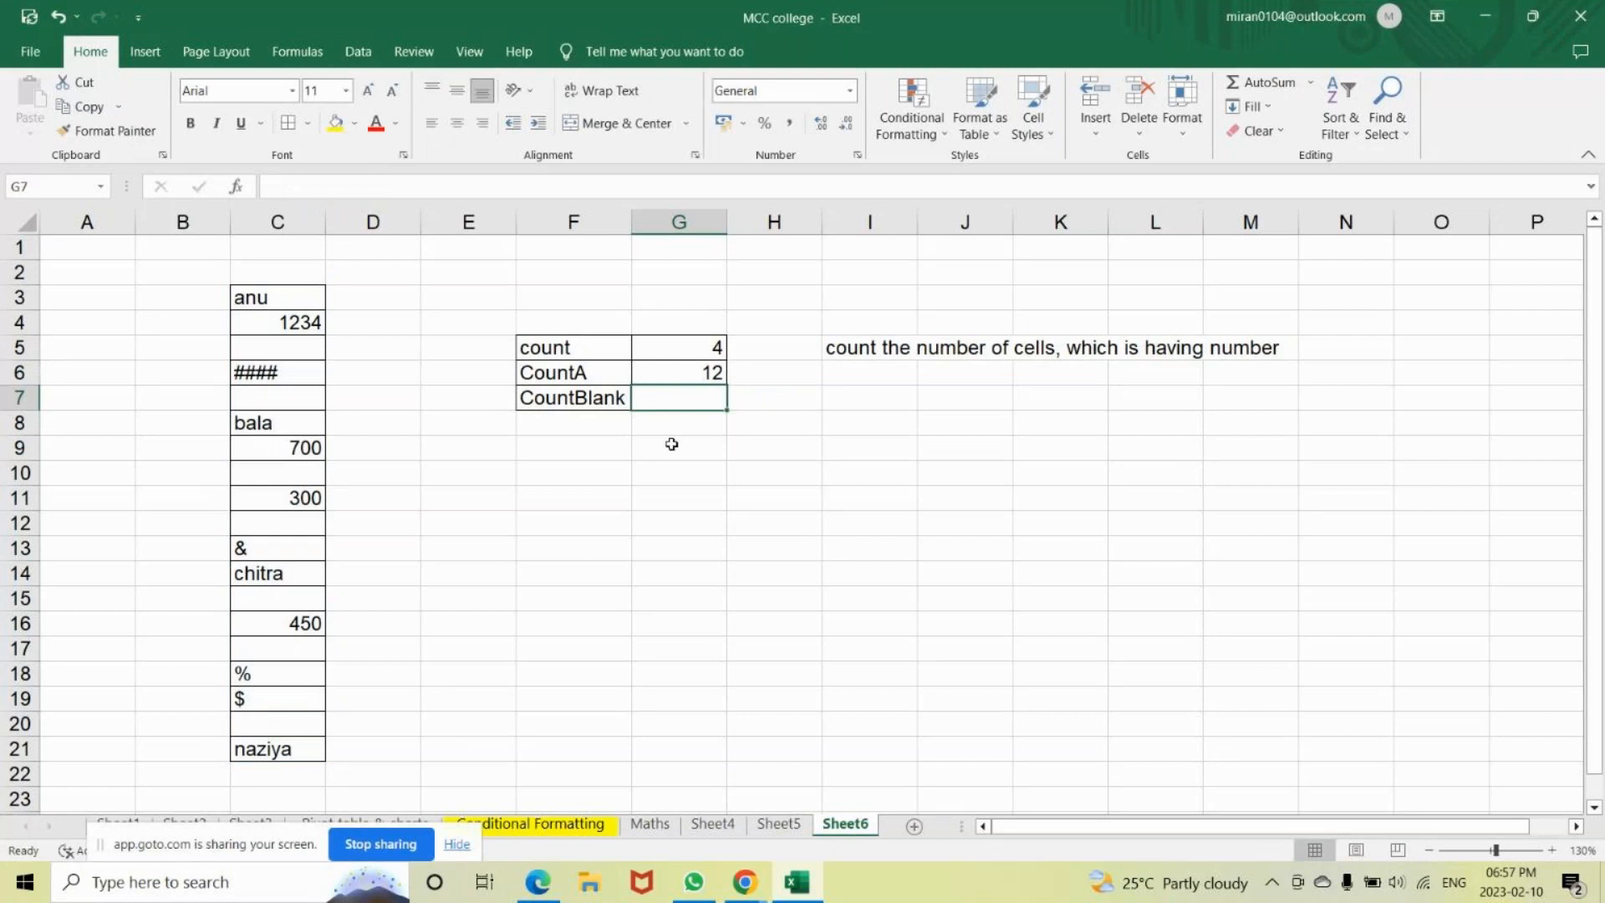
Start a COUNTA formula in cell I6 to read the function's description, and discard the entry.
click(865, 378)
text(=)
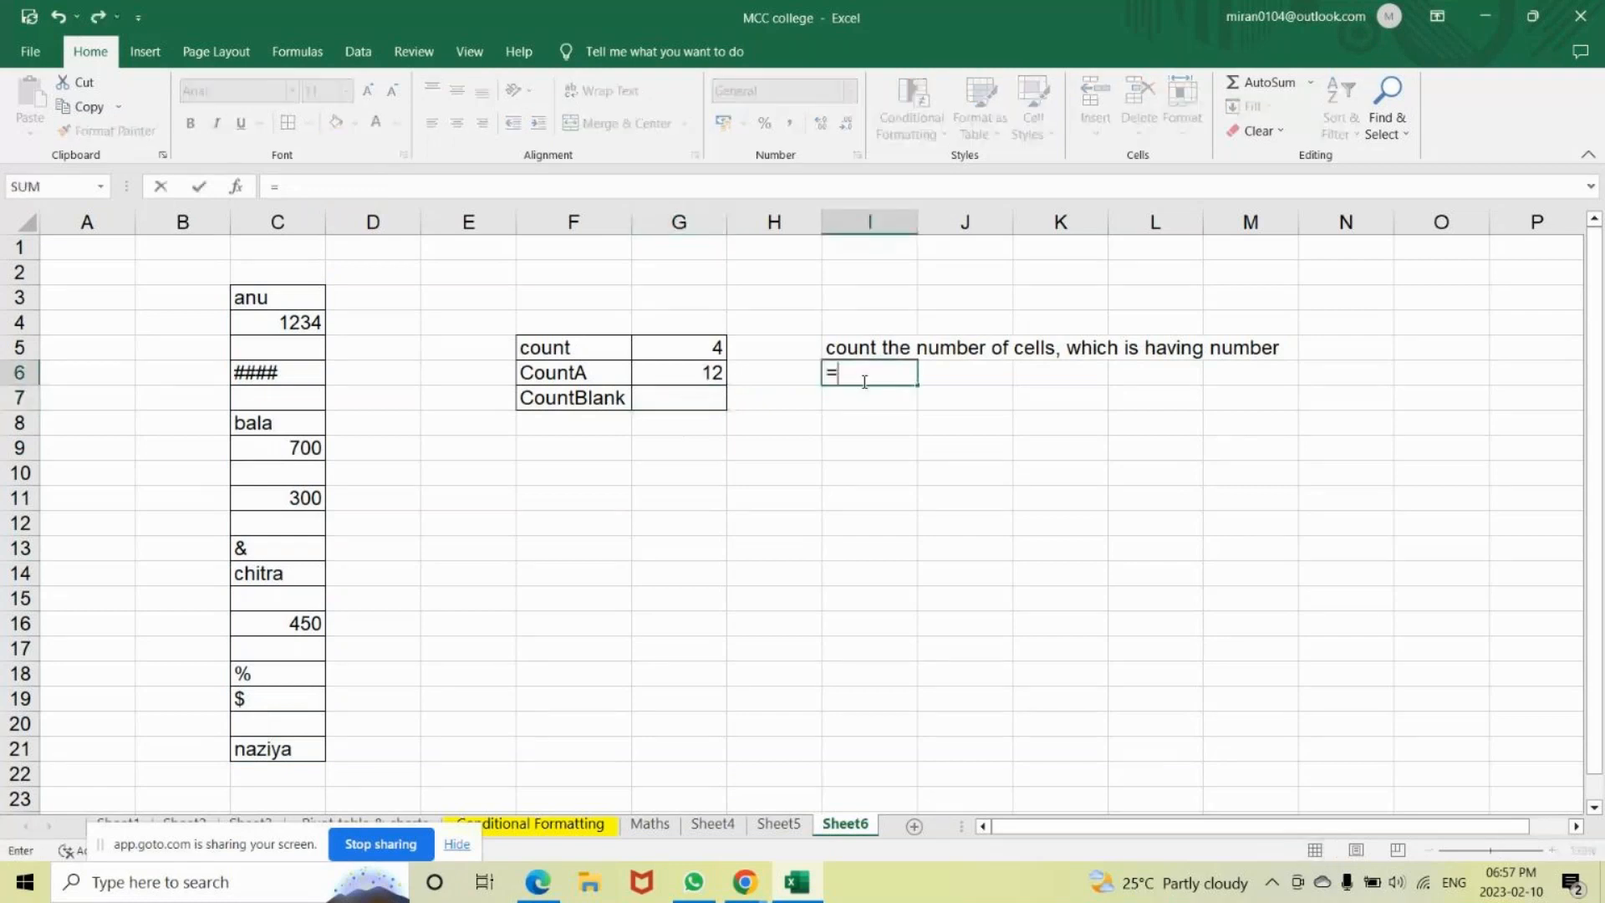
text(c)
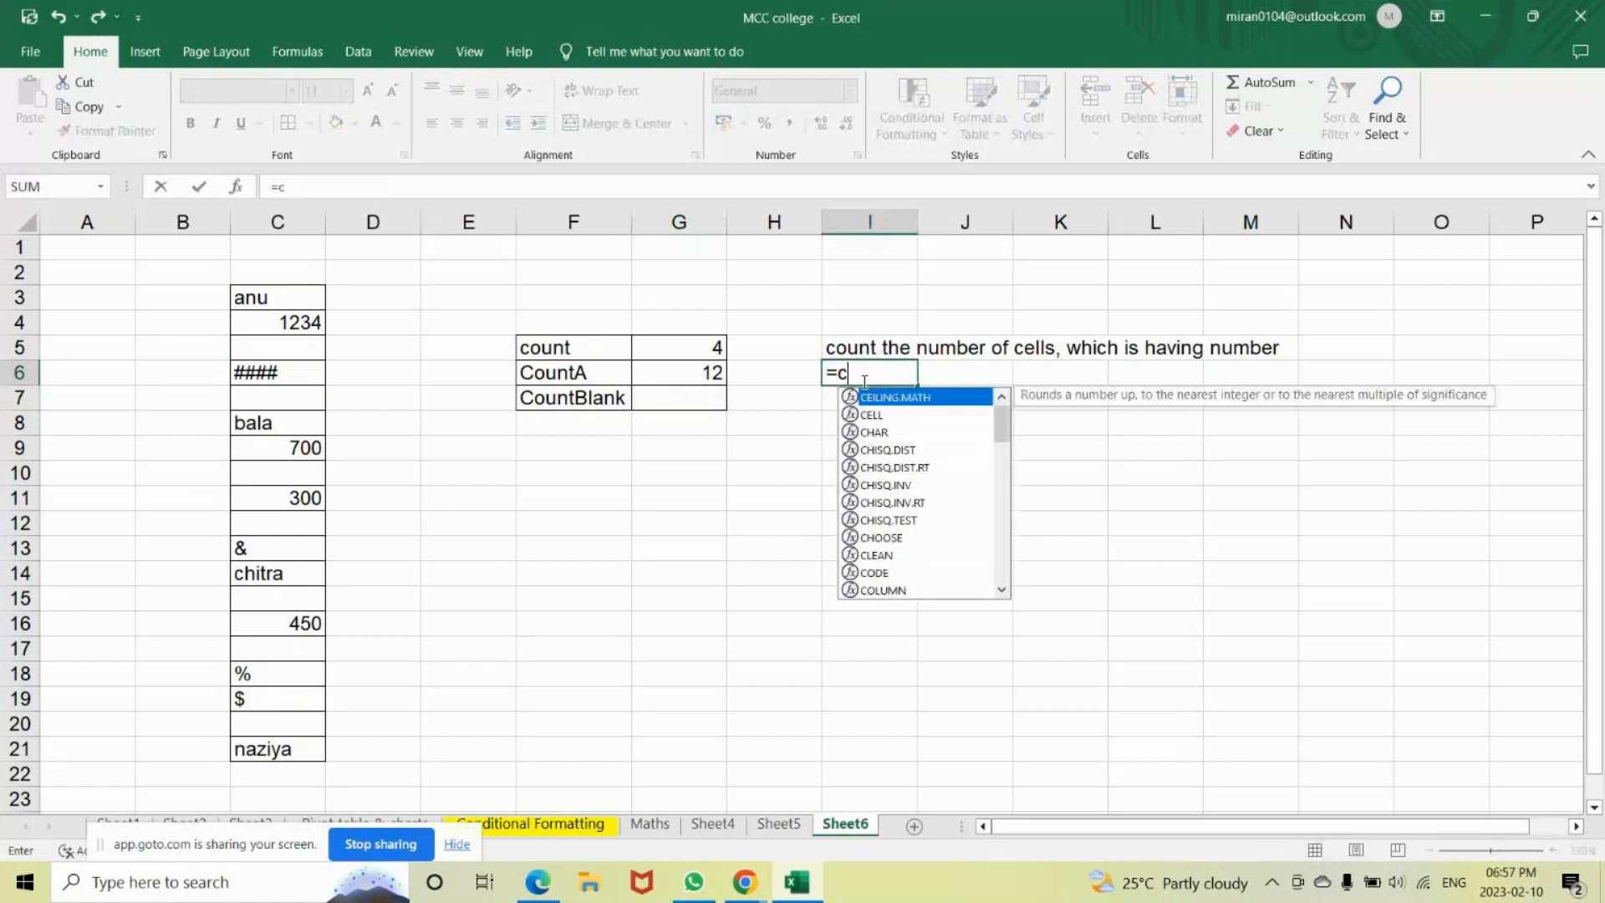
text(ounta)
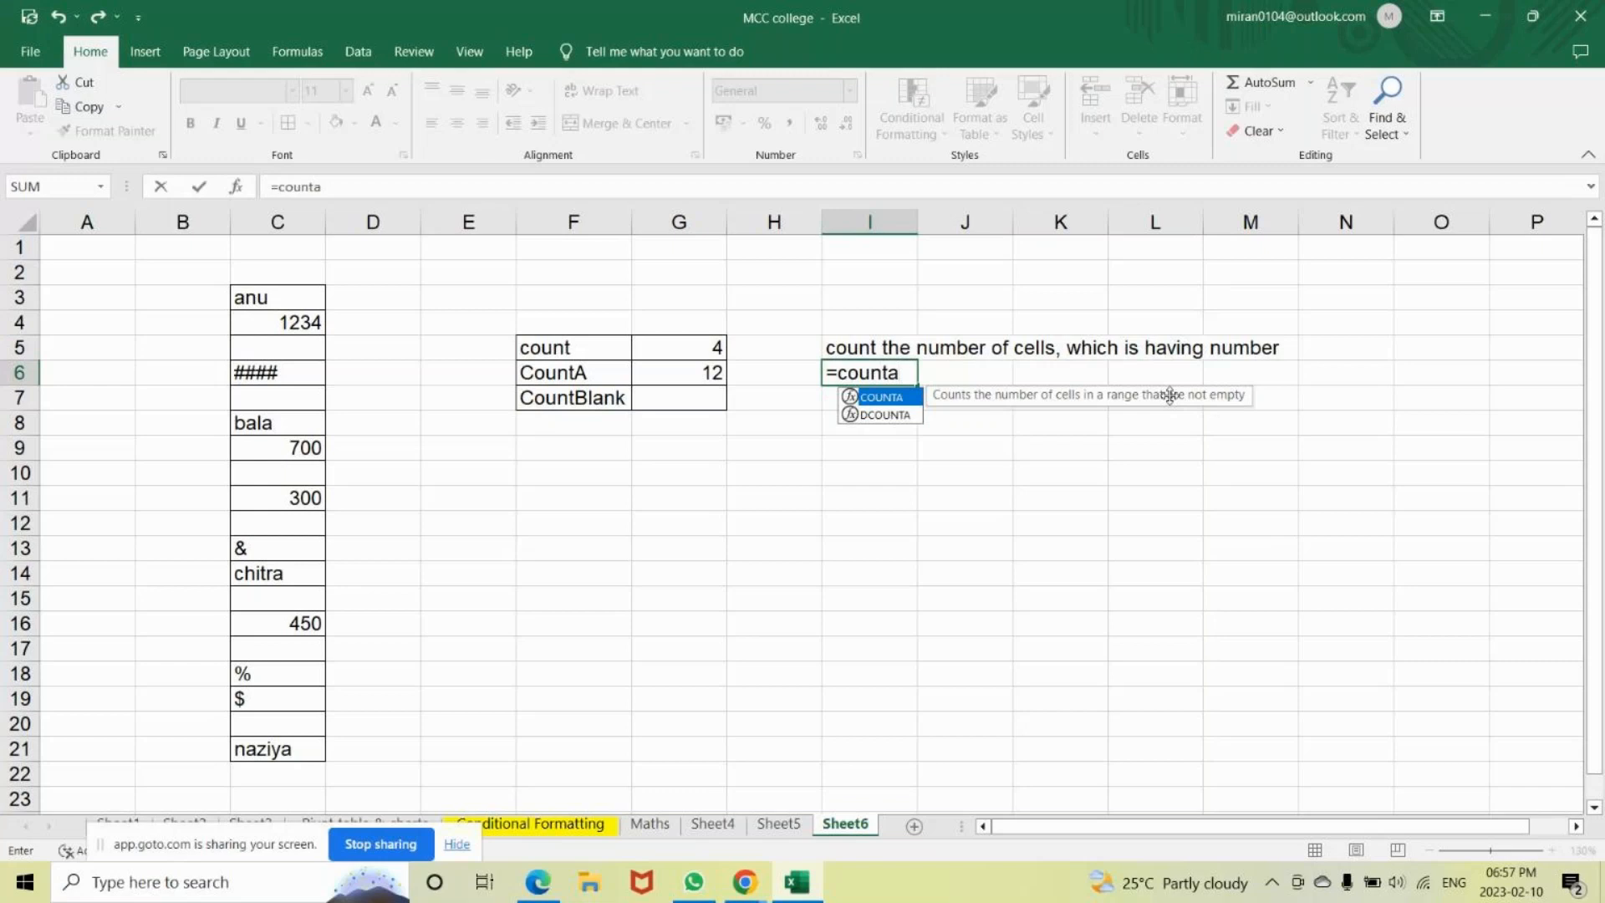
key(BackSpace)
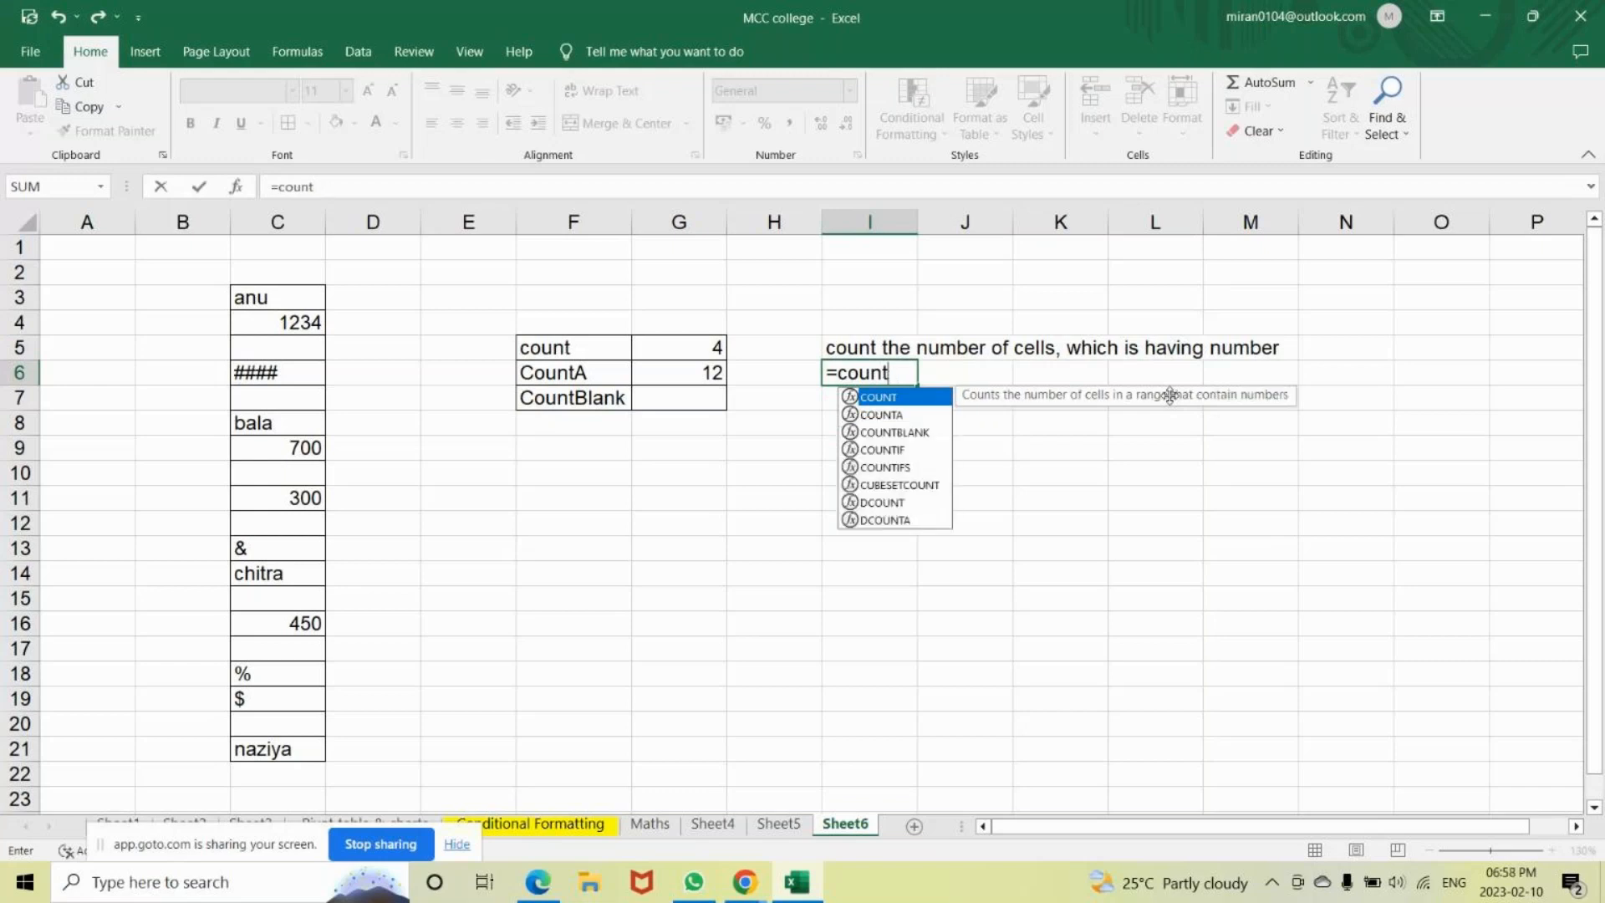
key(Escape)
Enter the note "counts all the cells which is used" in cell I6.
text(co)
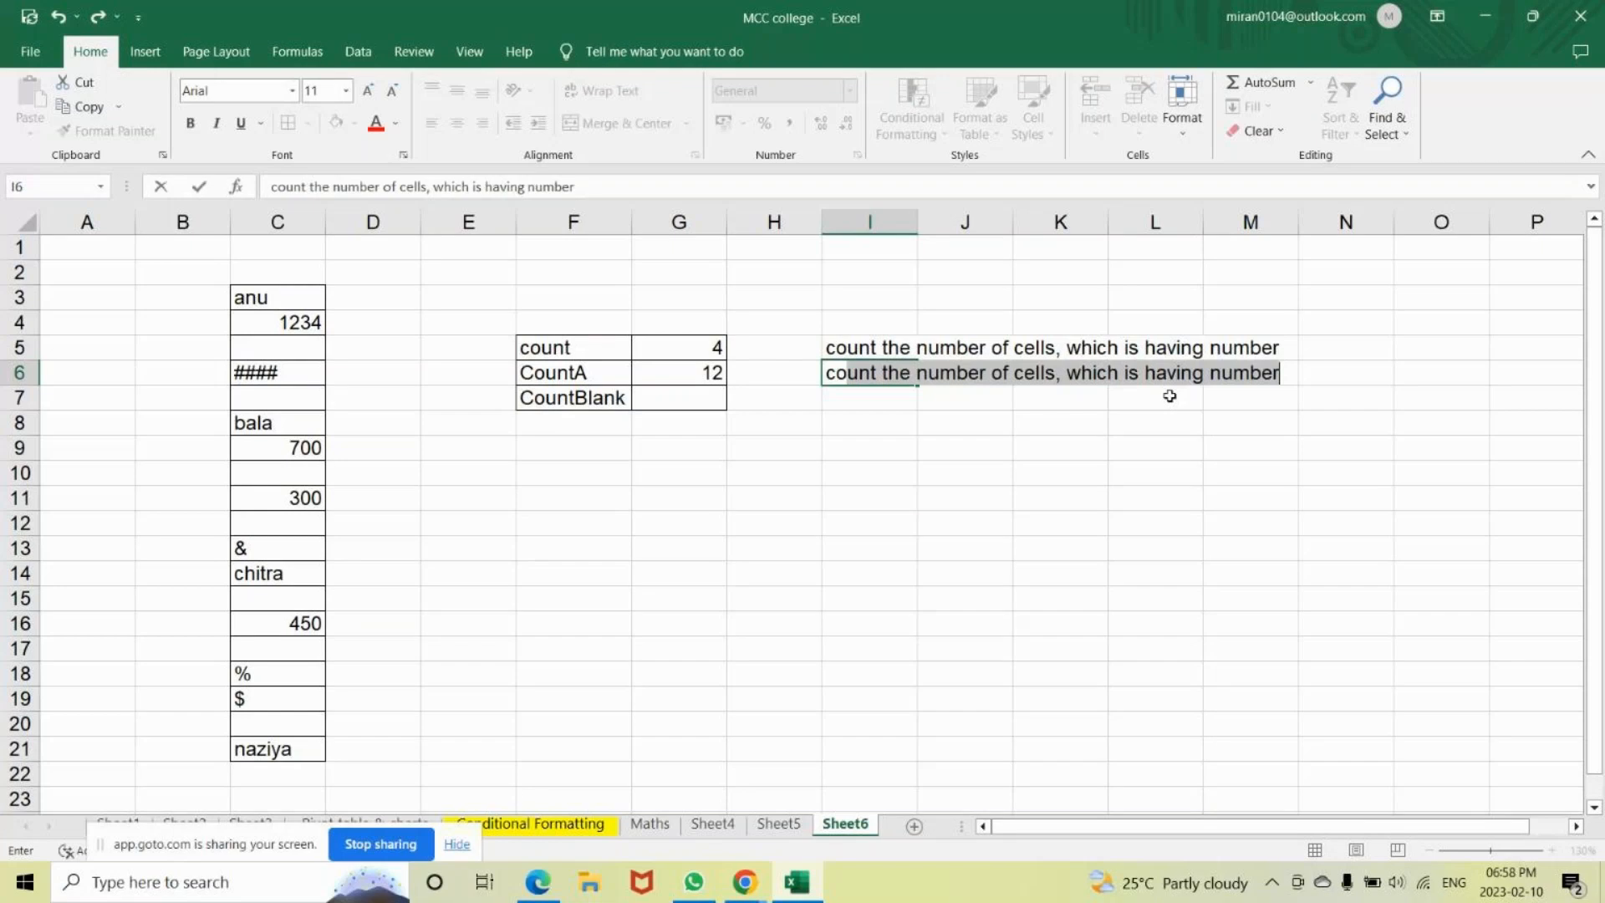
text(unts all)
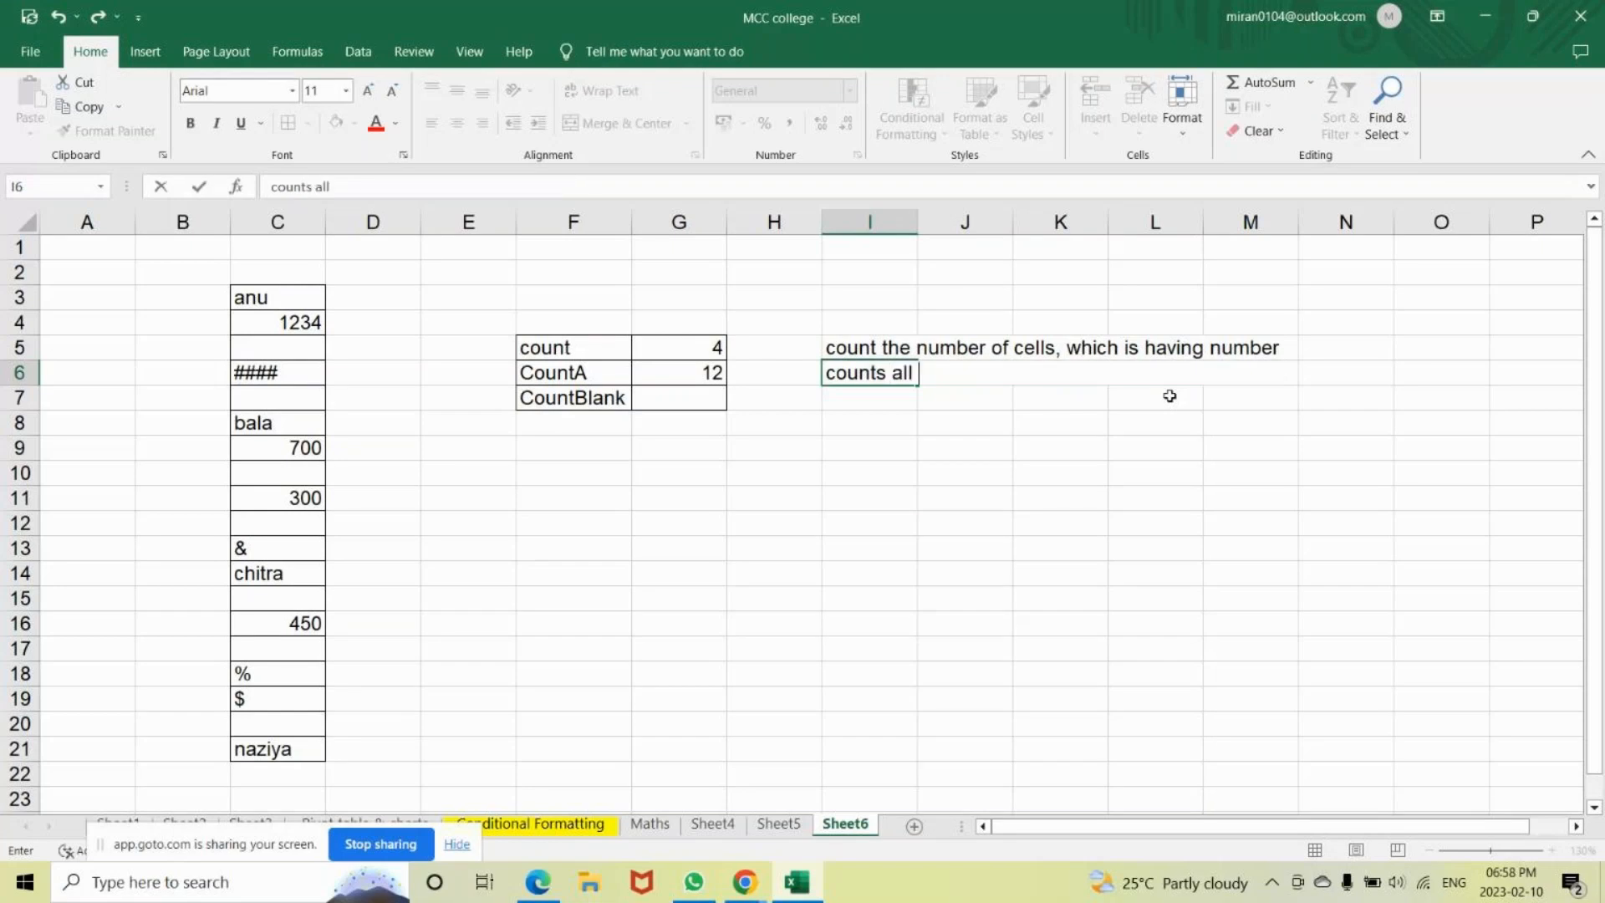
text( the cells which is)
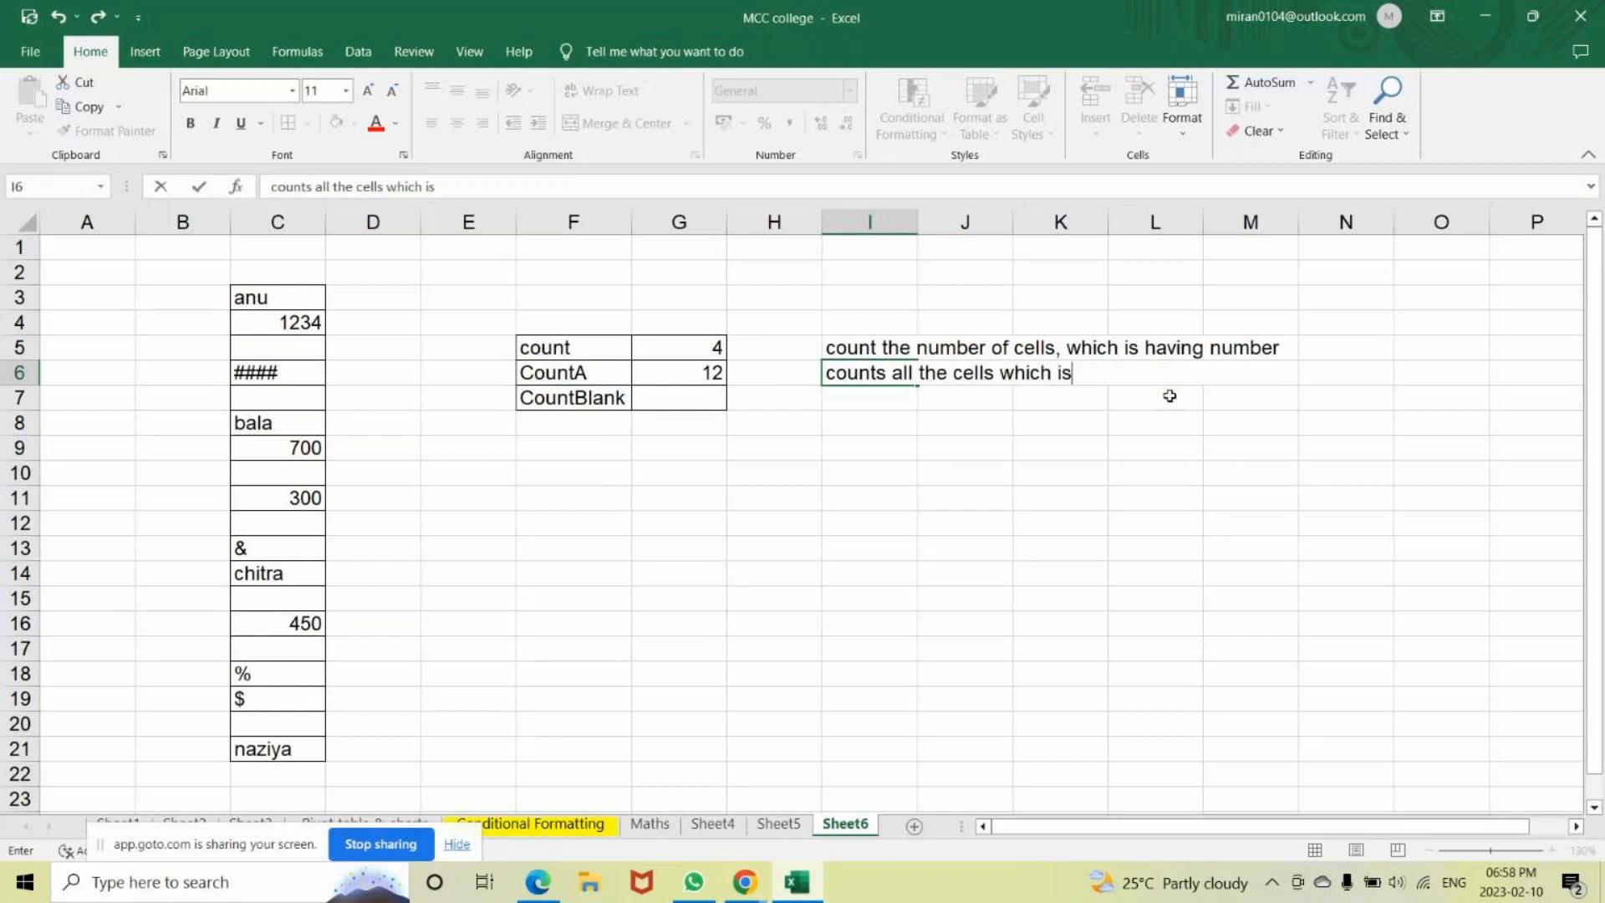
text( used)
key(Return)
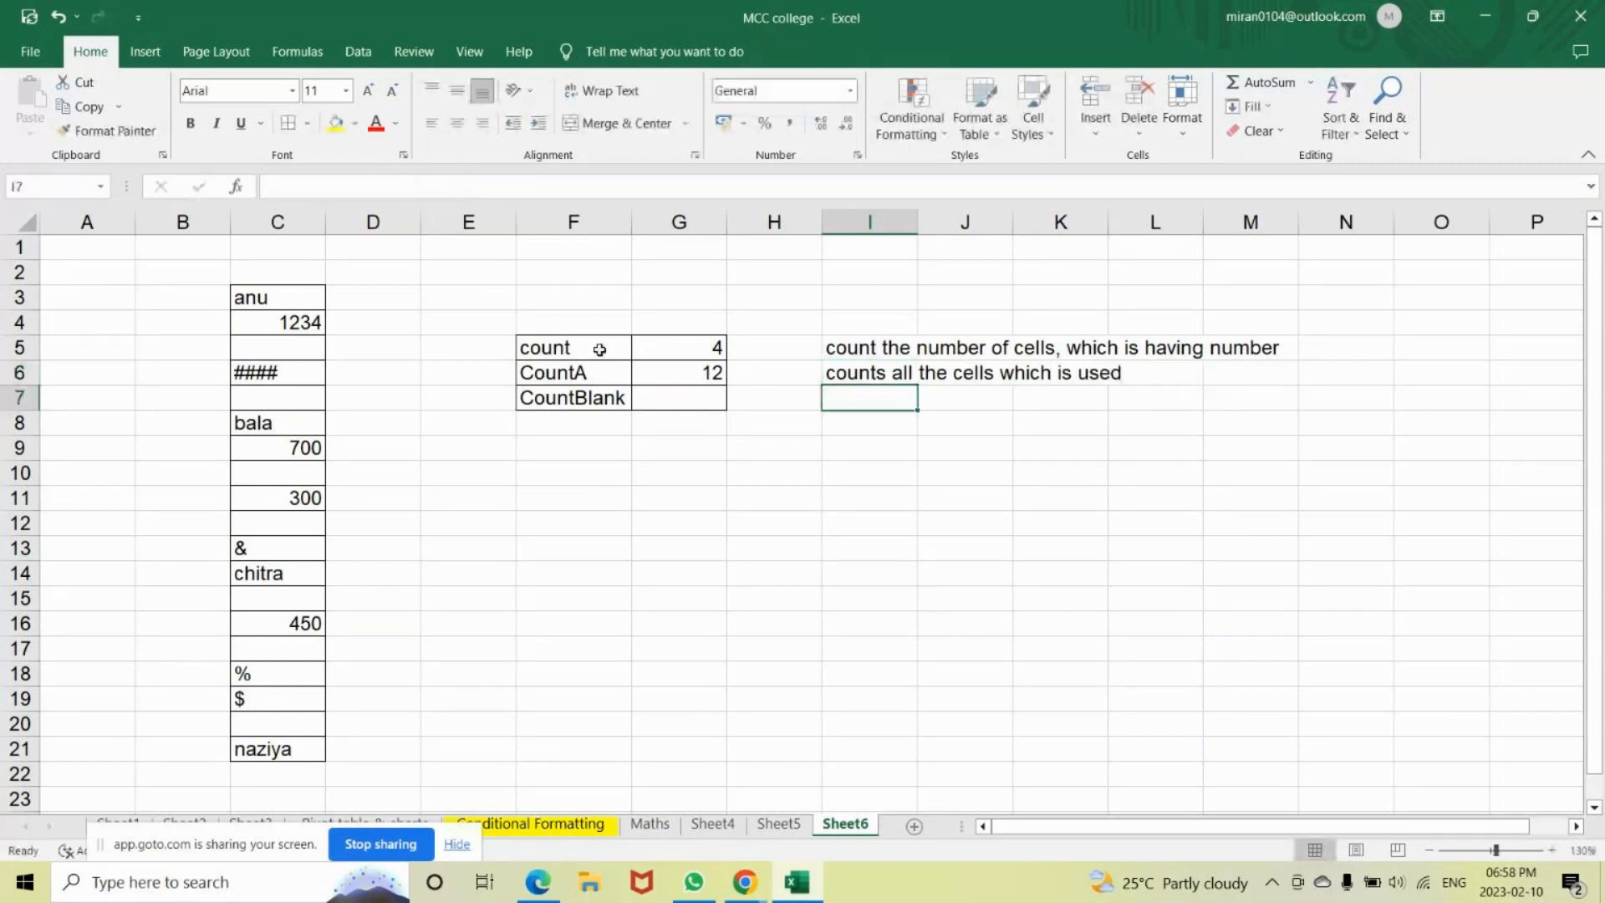
Enter a single space in the empty cell C10 to test its effect on COUNTA, and clear the cell again.
click(279, 482)
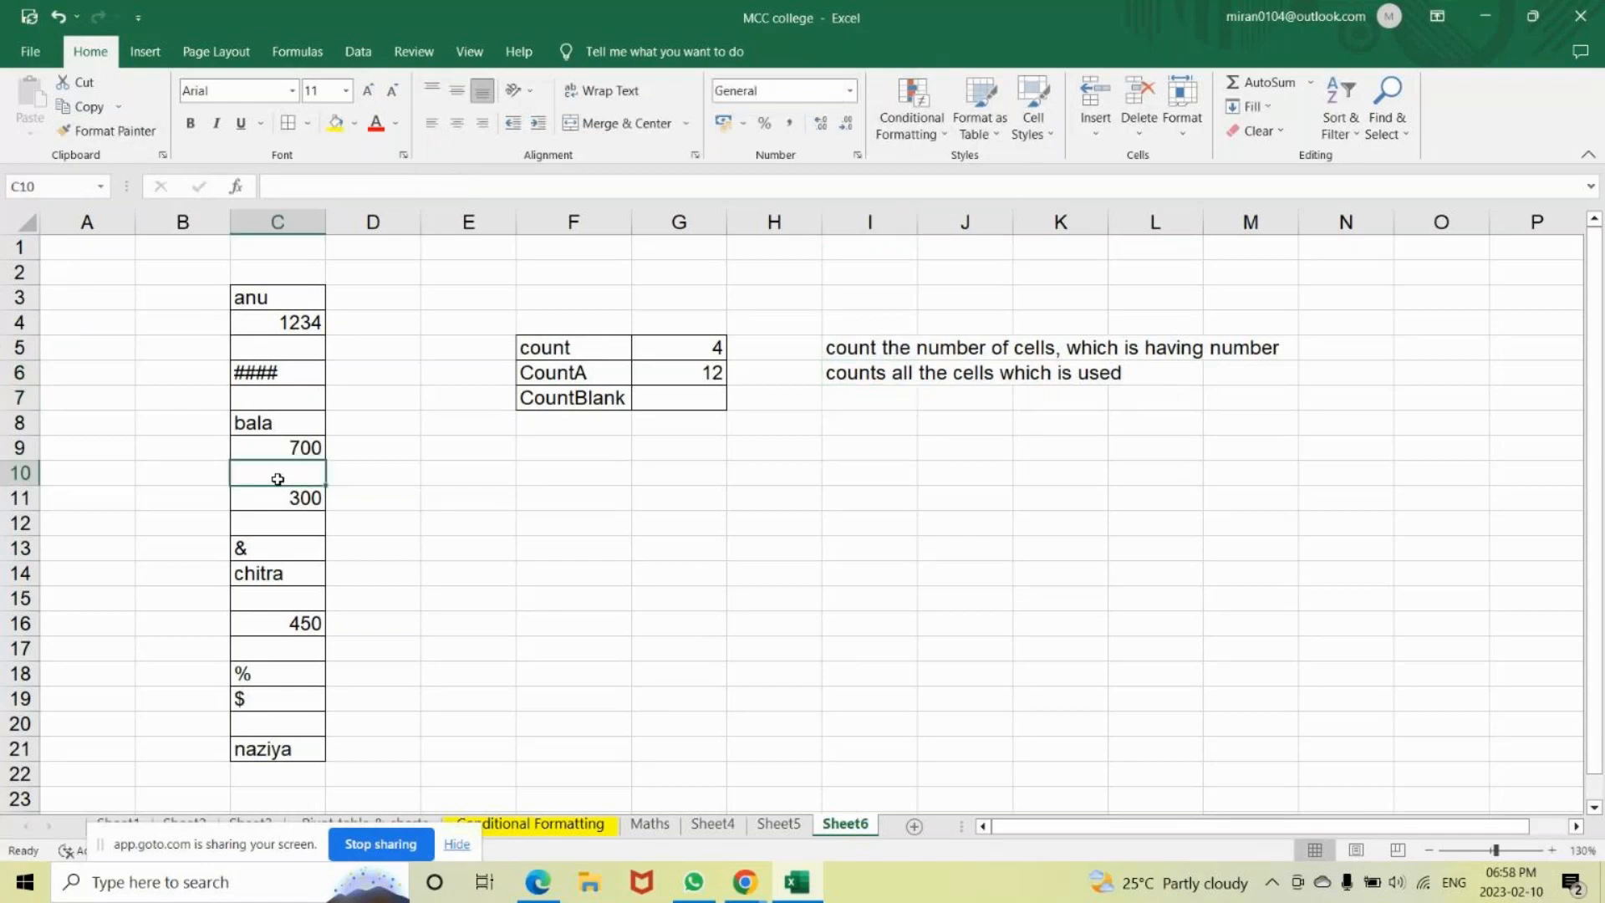
double_click(279, 480)
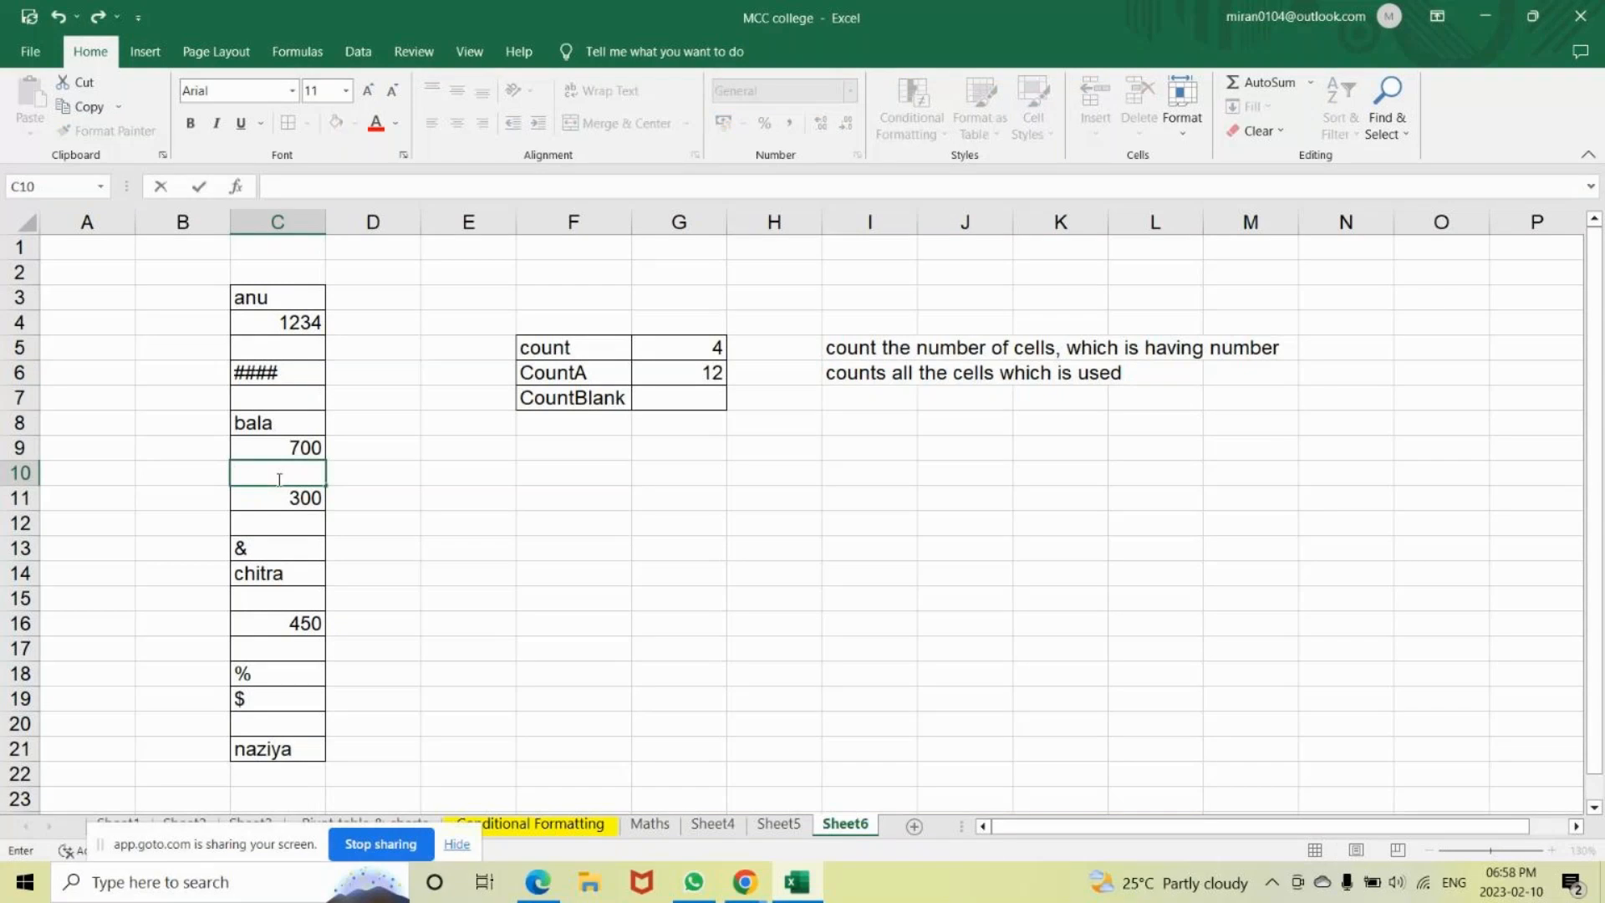
key(Return)
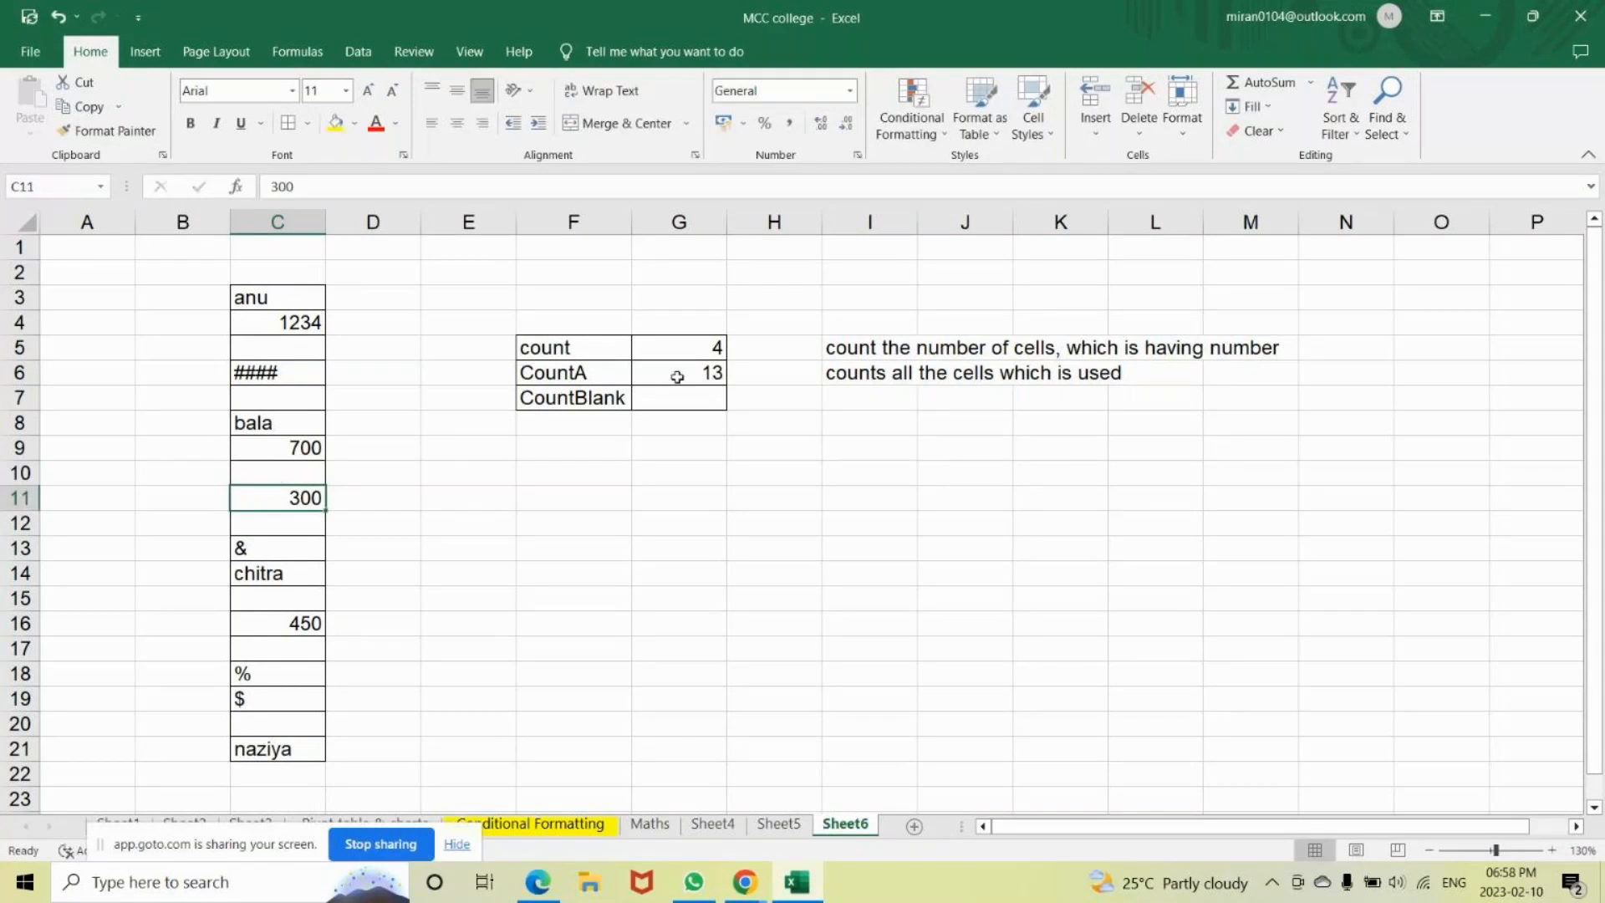
key(ctrl+z)
double_click(294, 480)
key(BackSpace)
key(Return)
click(674, 399)
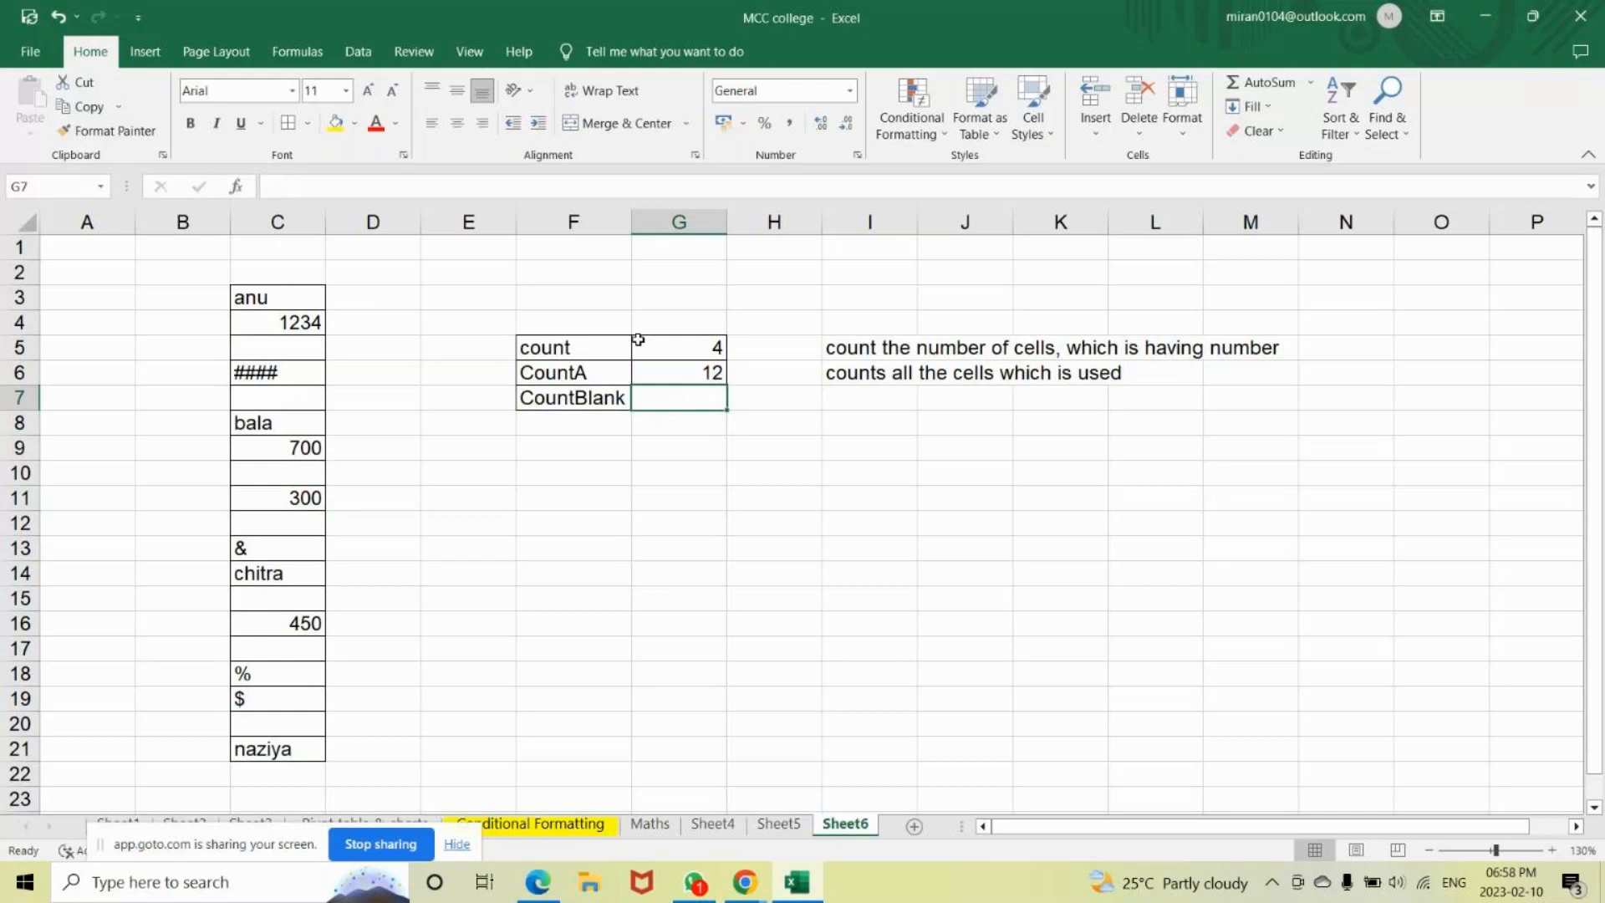
Fill the count label and its result, cells F5:G5, with yellow.
click(571, 350)
key(shift+Right)
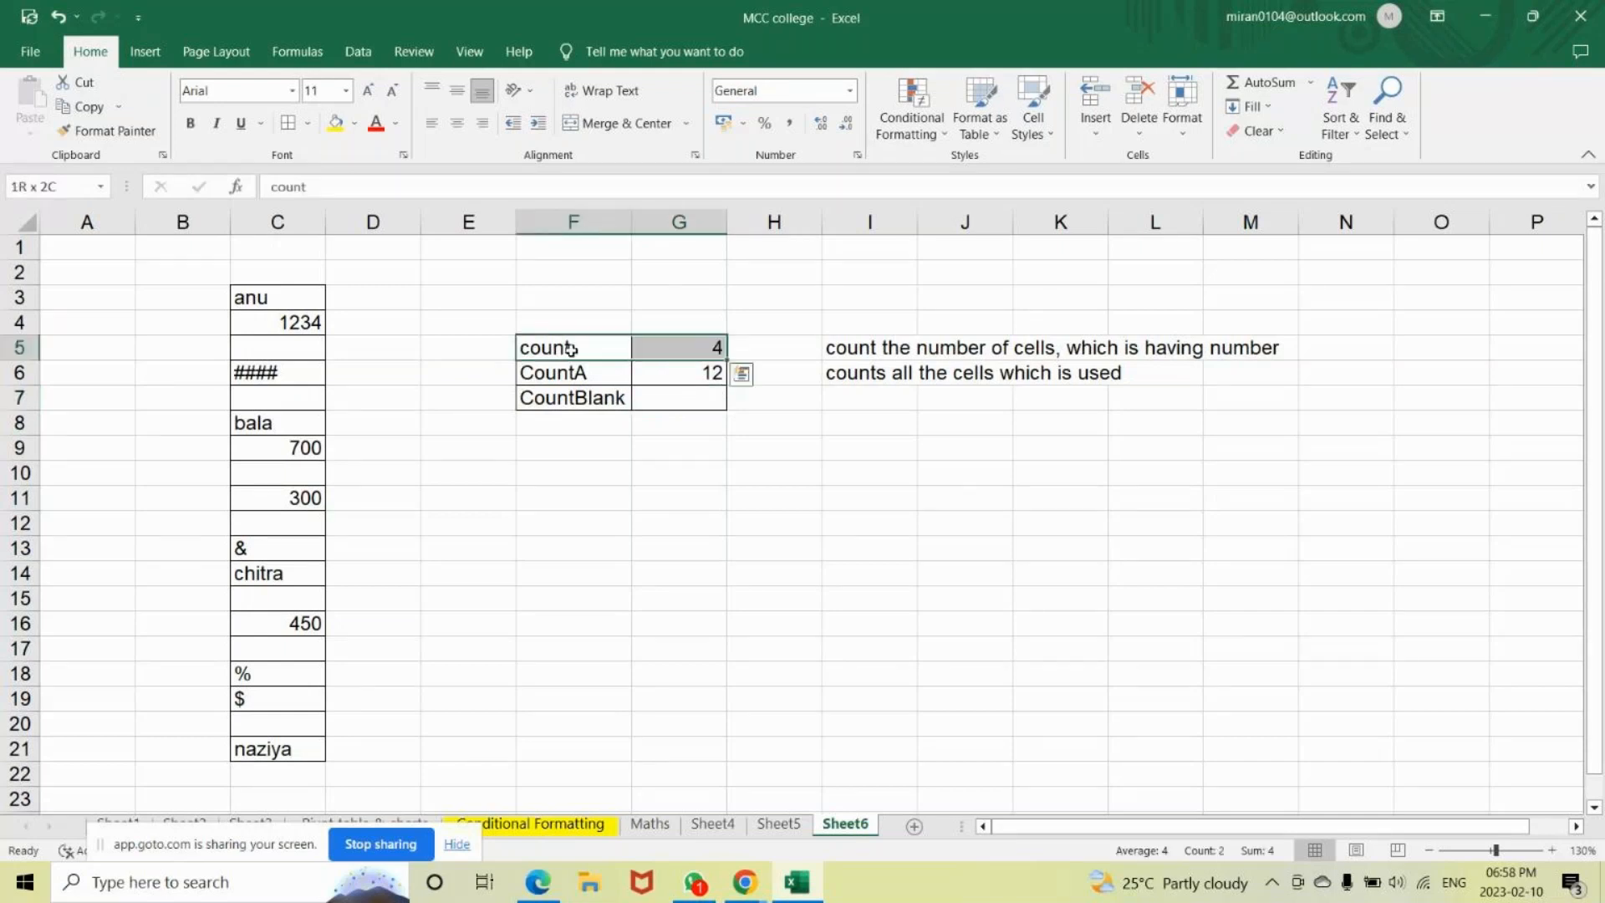
click(335, 124)
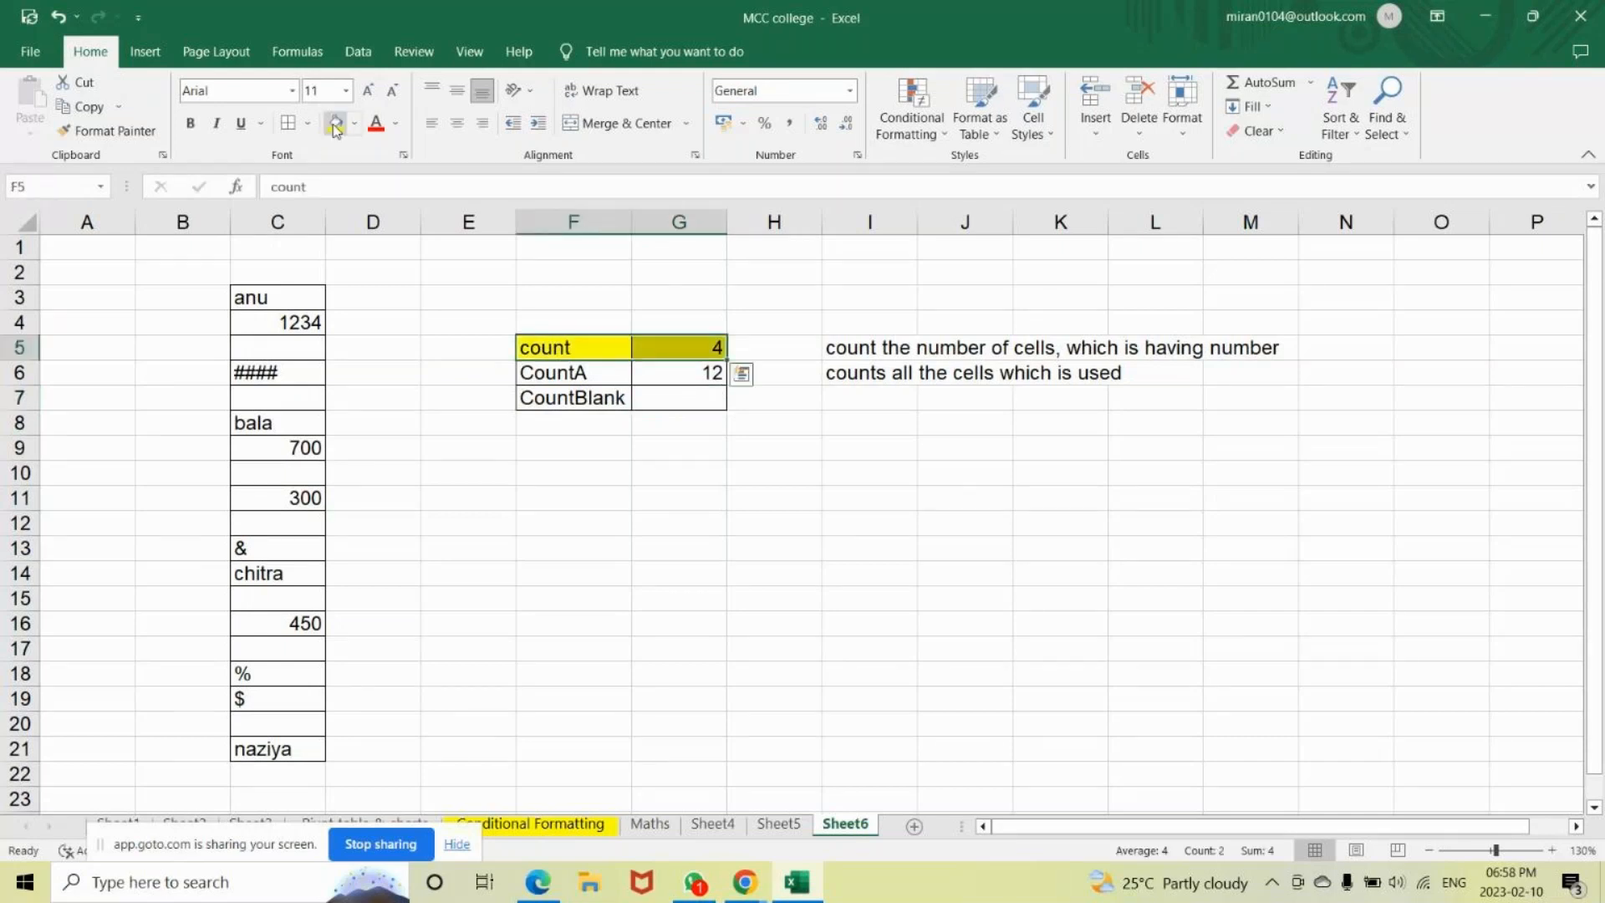
Fill the numeric cells C4, C9, C11 and C16 with the same yellow as the count row.
click(288, 322)
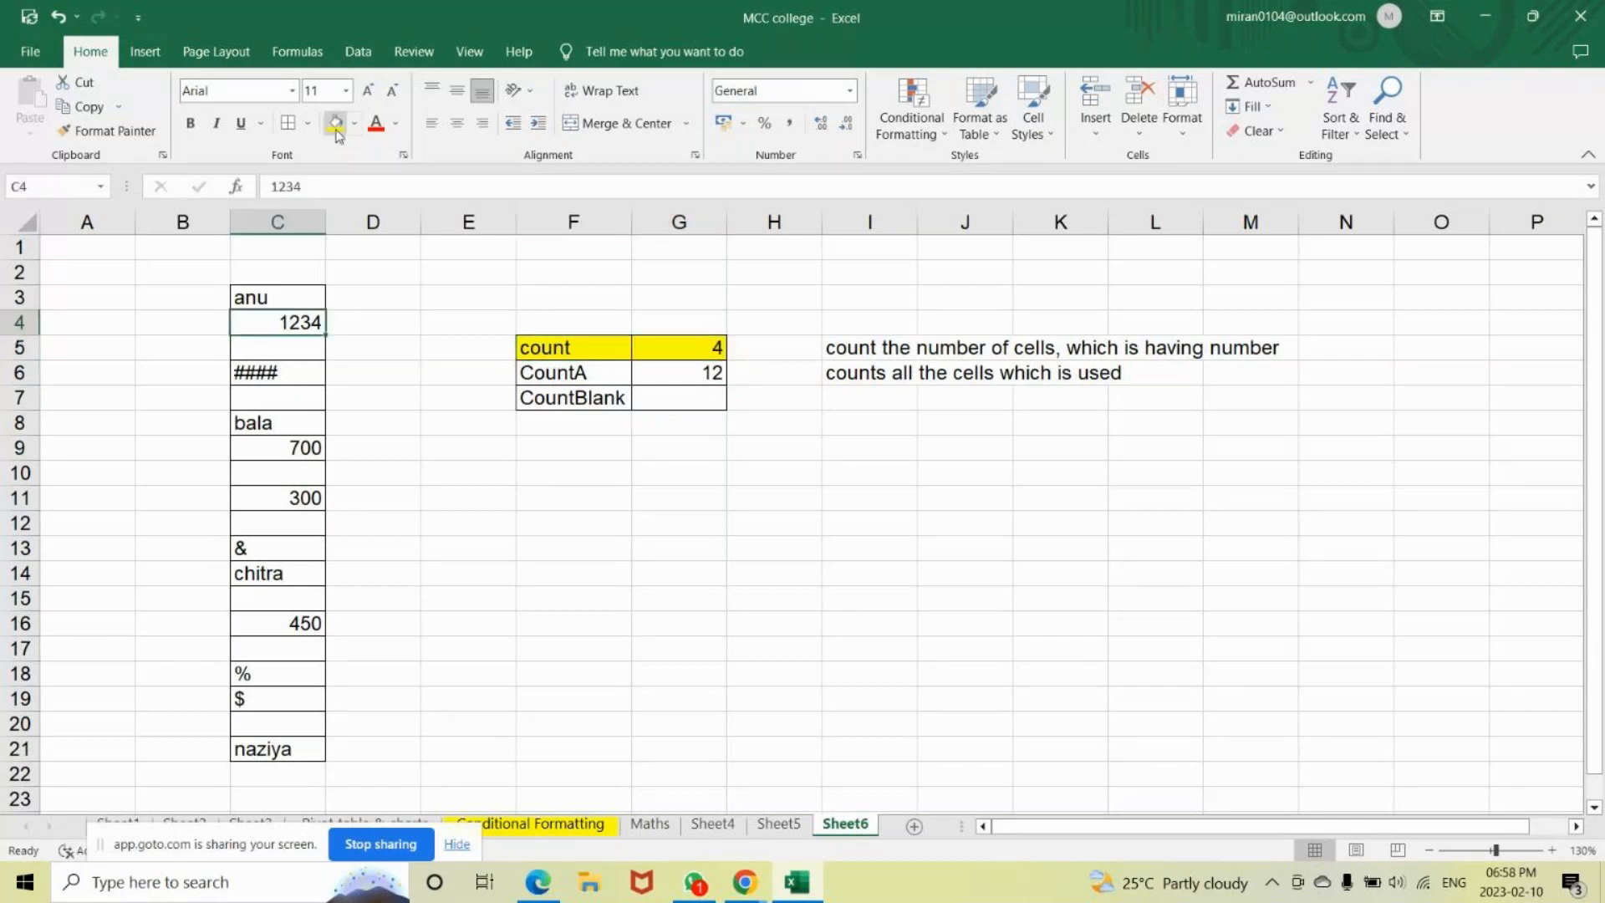
key(F4)
click(289, 446)
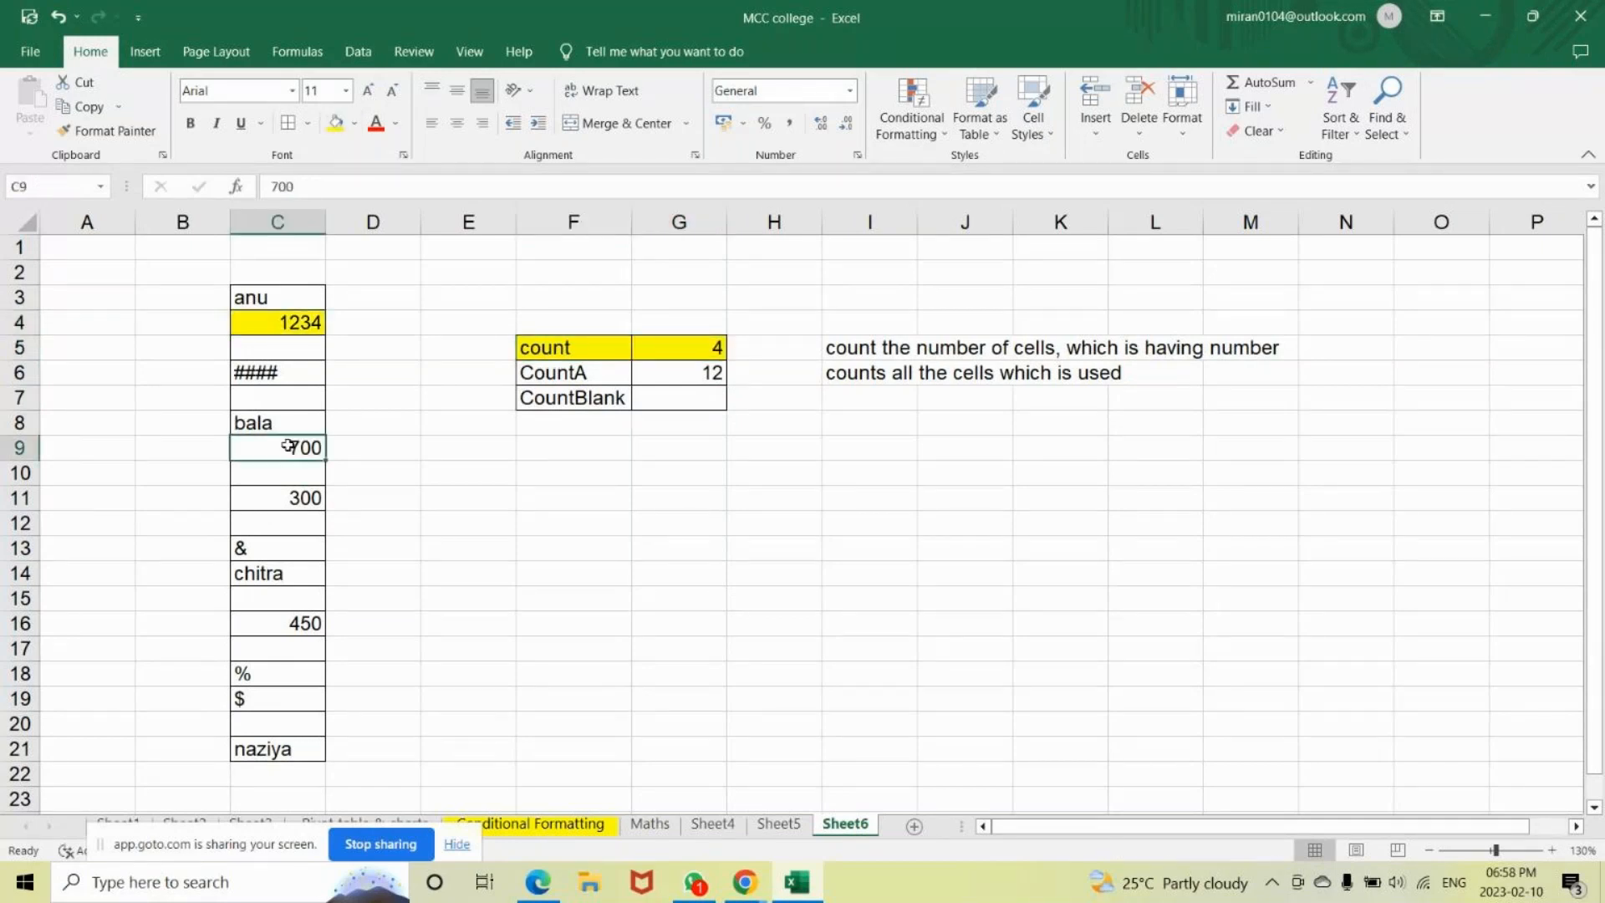
click(335, 125)
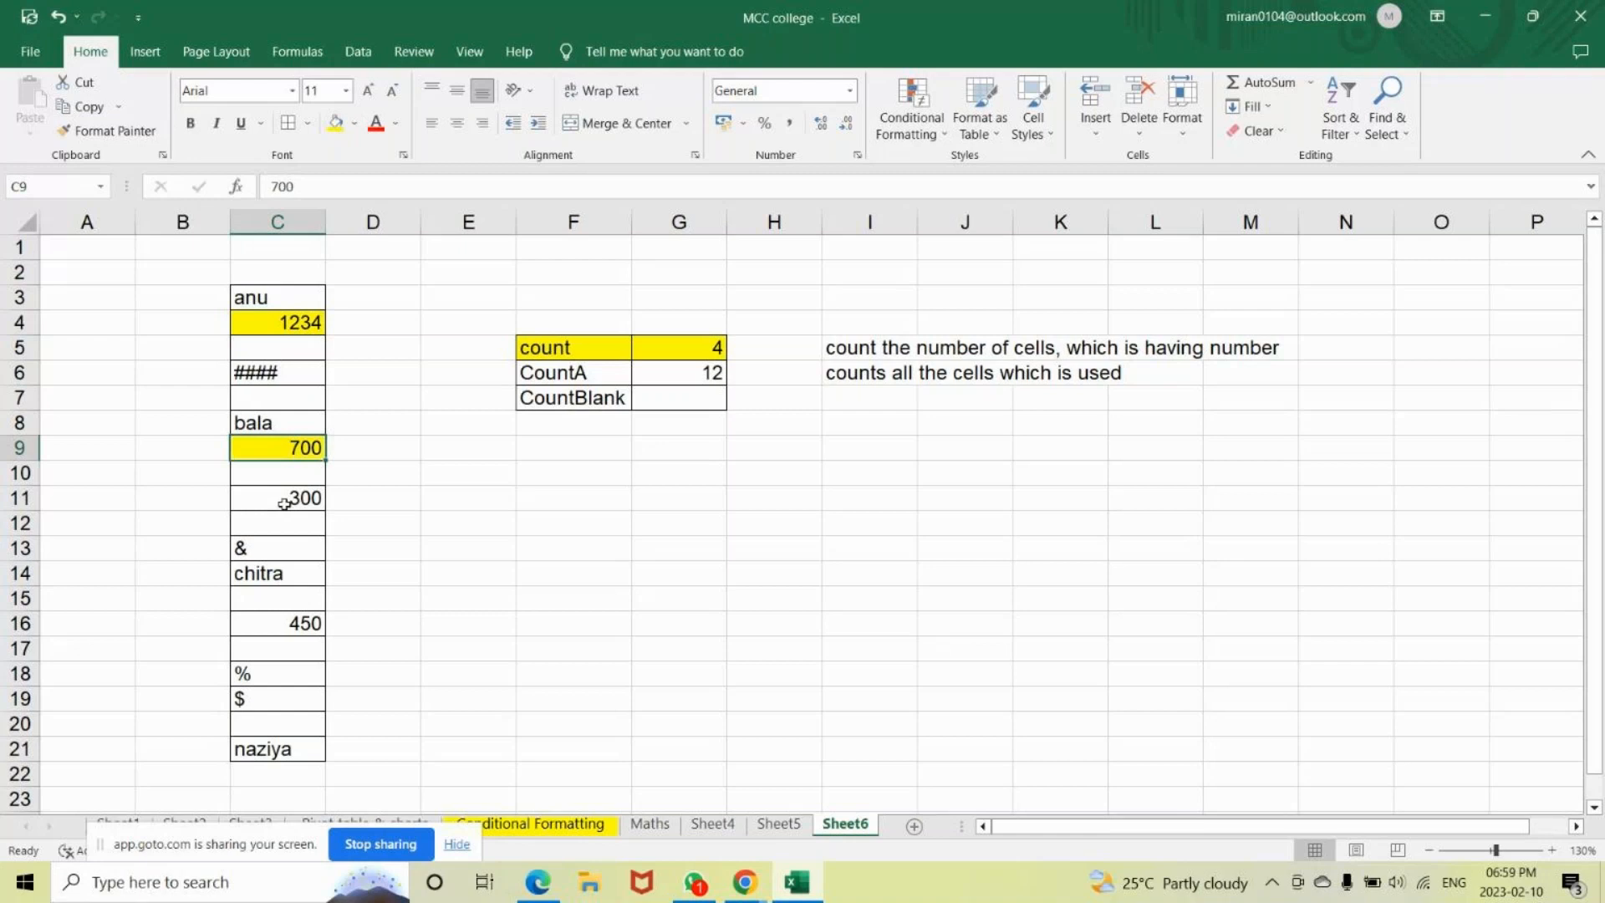
click(284, 503)
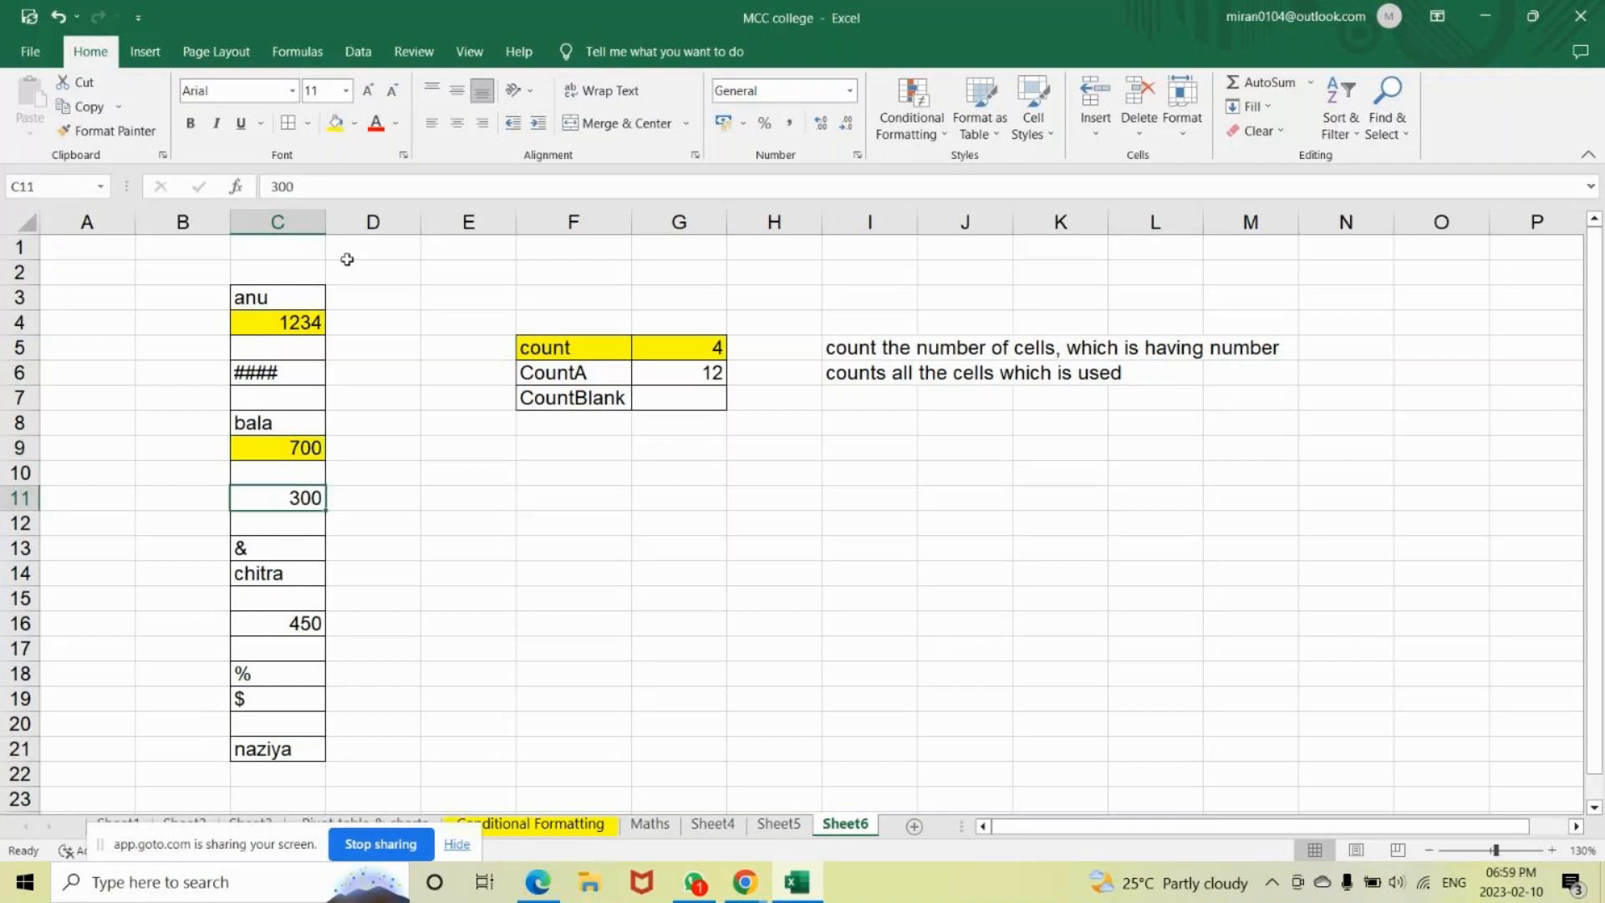
click(335, 125)
click(292, 628)
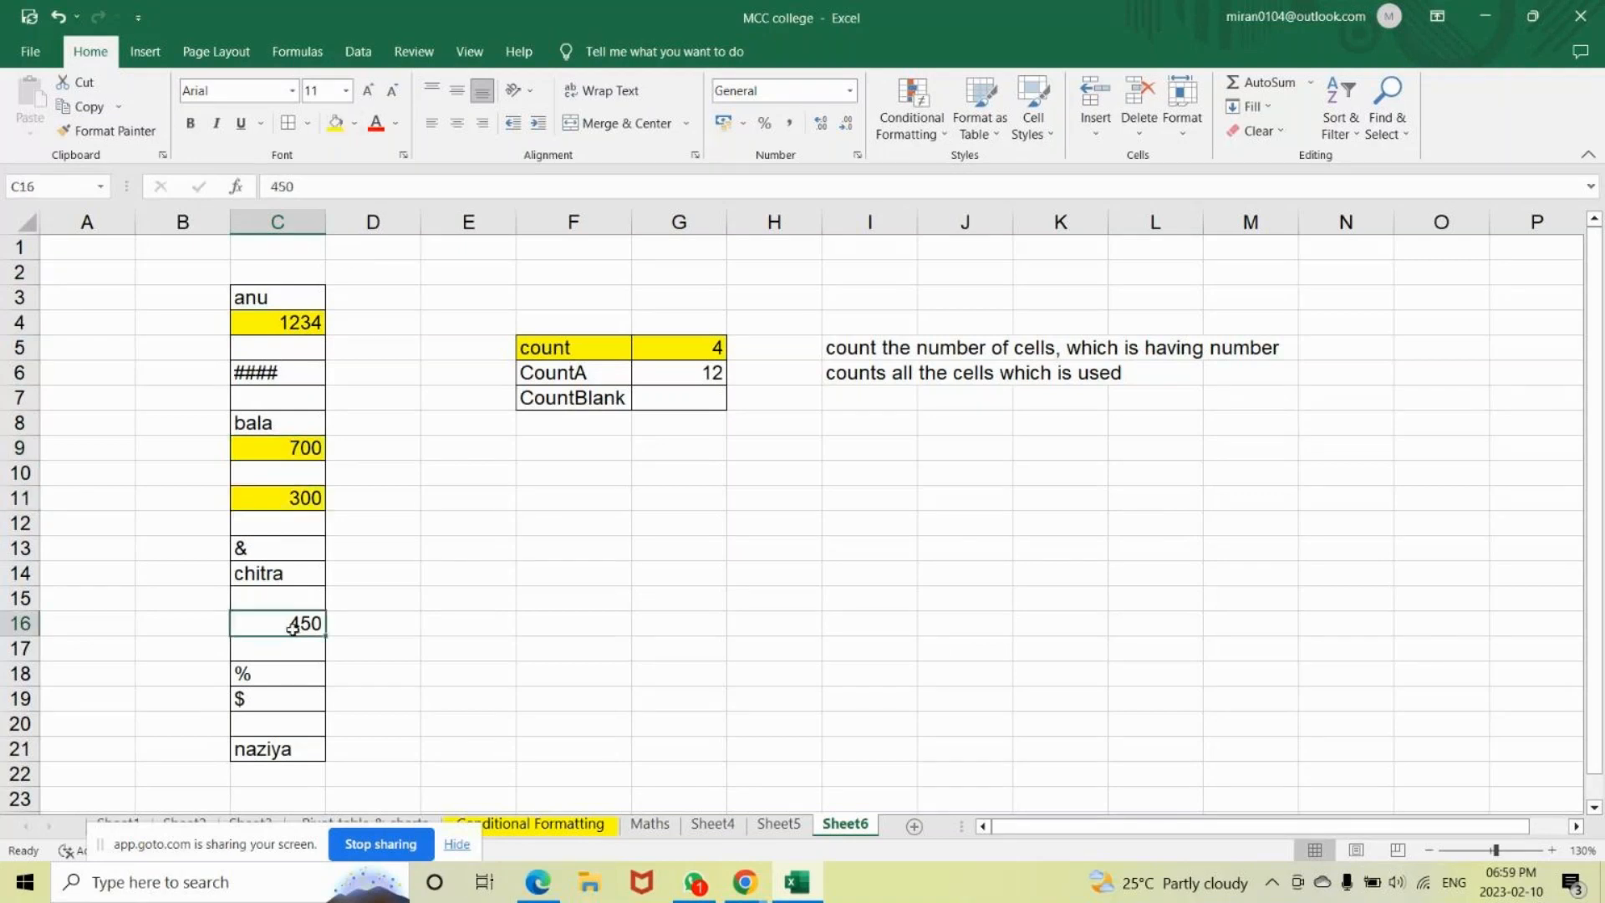
click(335, 125)
click(422, 567)
Enter a single space in the empty cell C12 so that it contains invisible content.
click(285, 523)
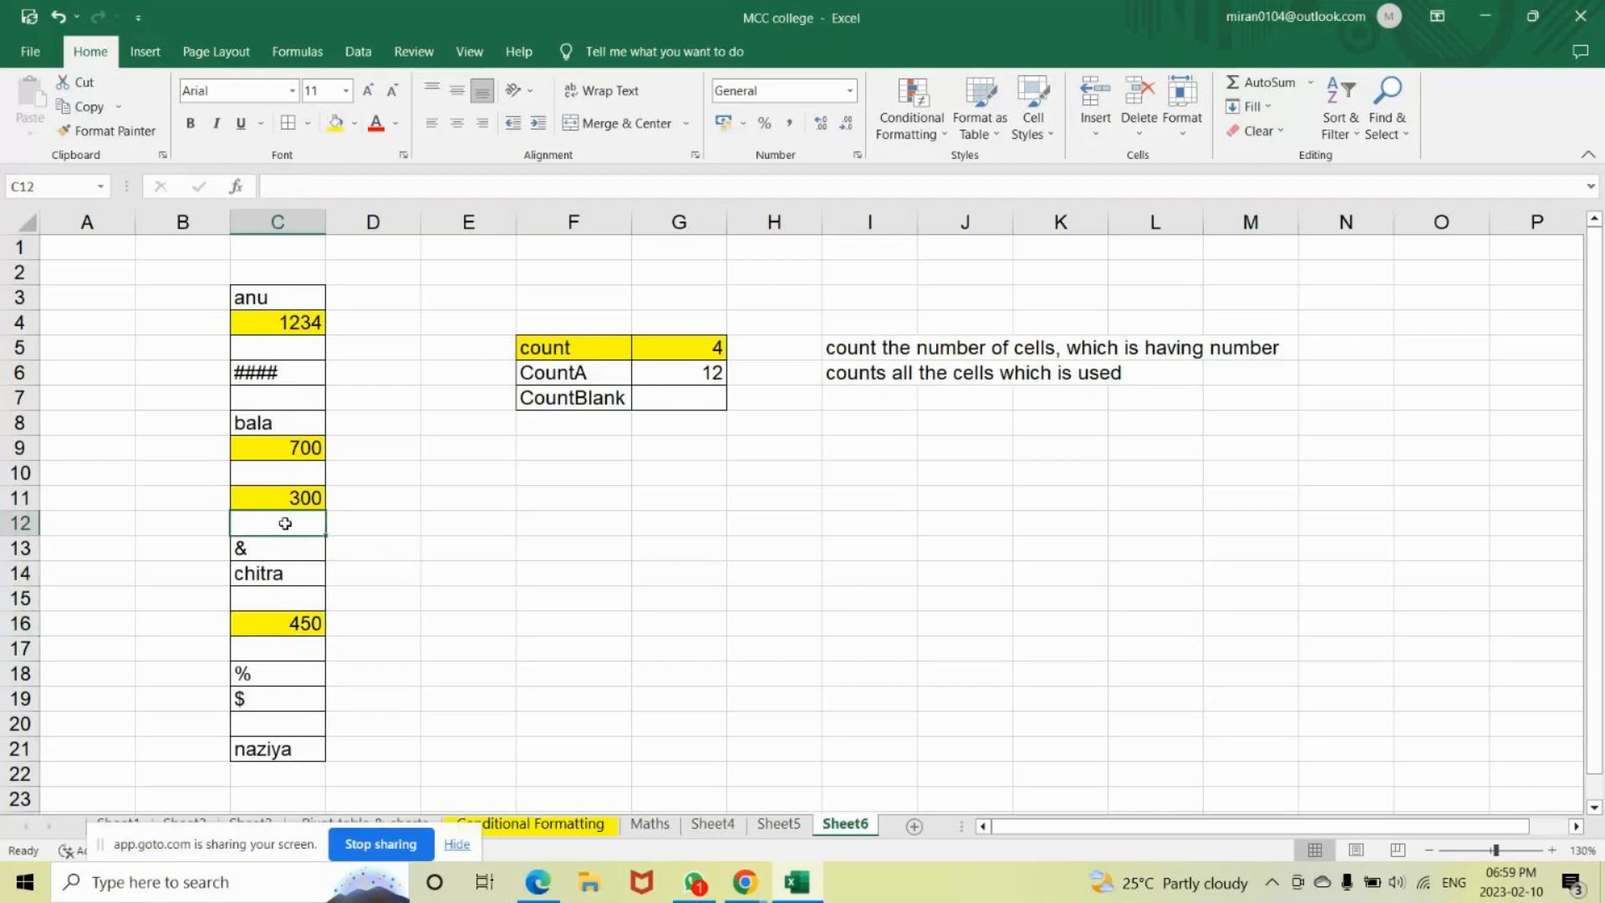
double_click(286, 523)
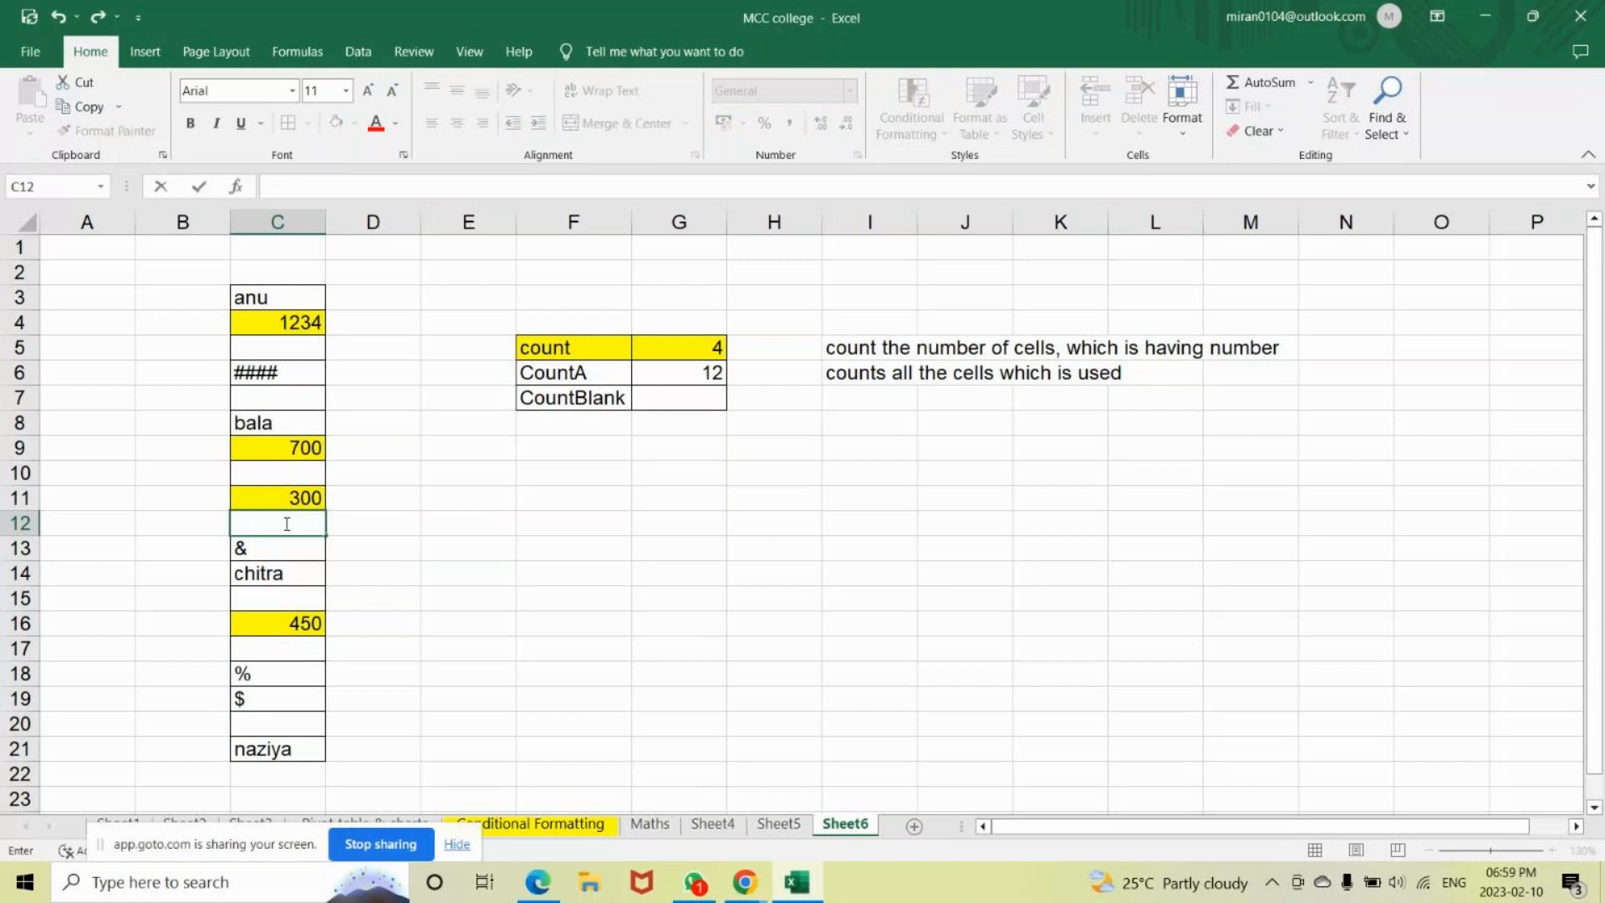
key(Return)
Start a COUNTA formula in cell F10 to read the function's description, and discard the entry.
click(629, 478)
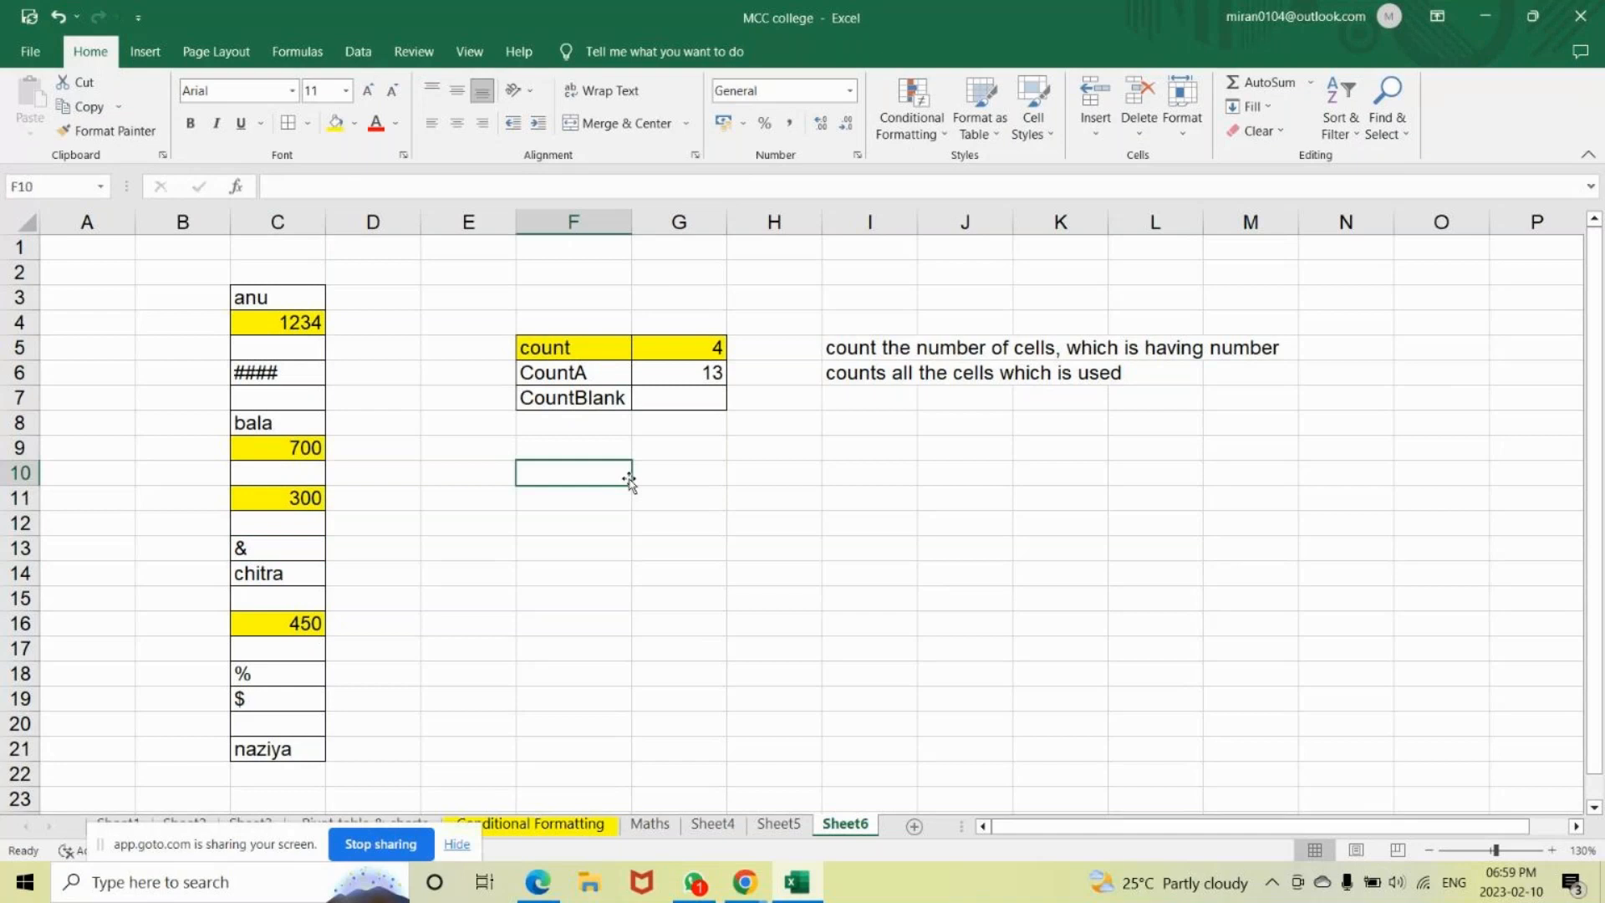
text(=cou)
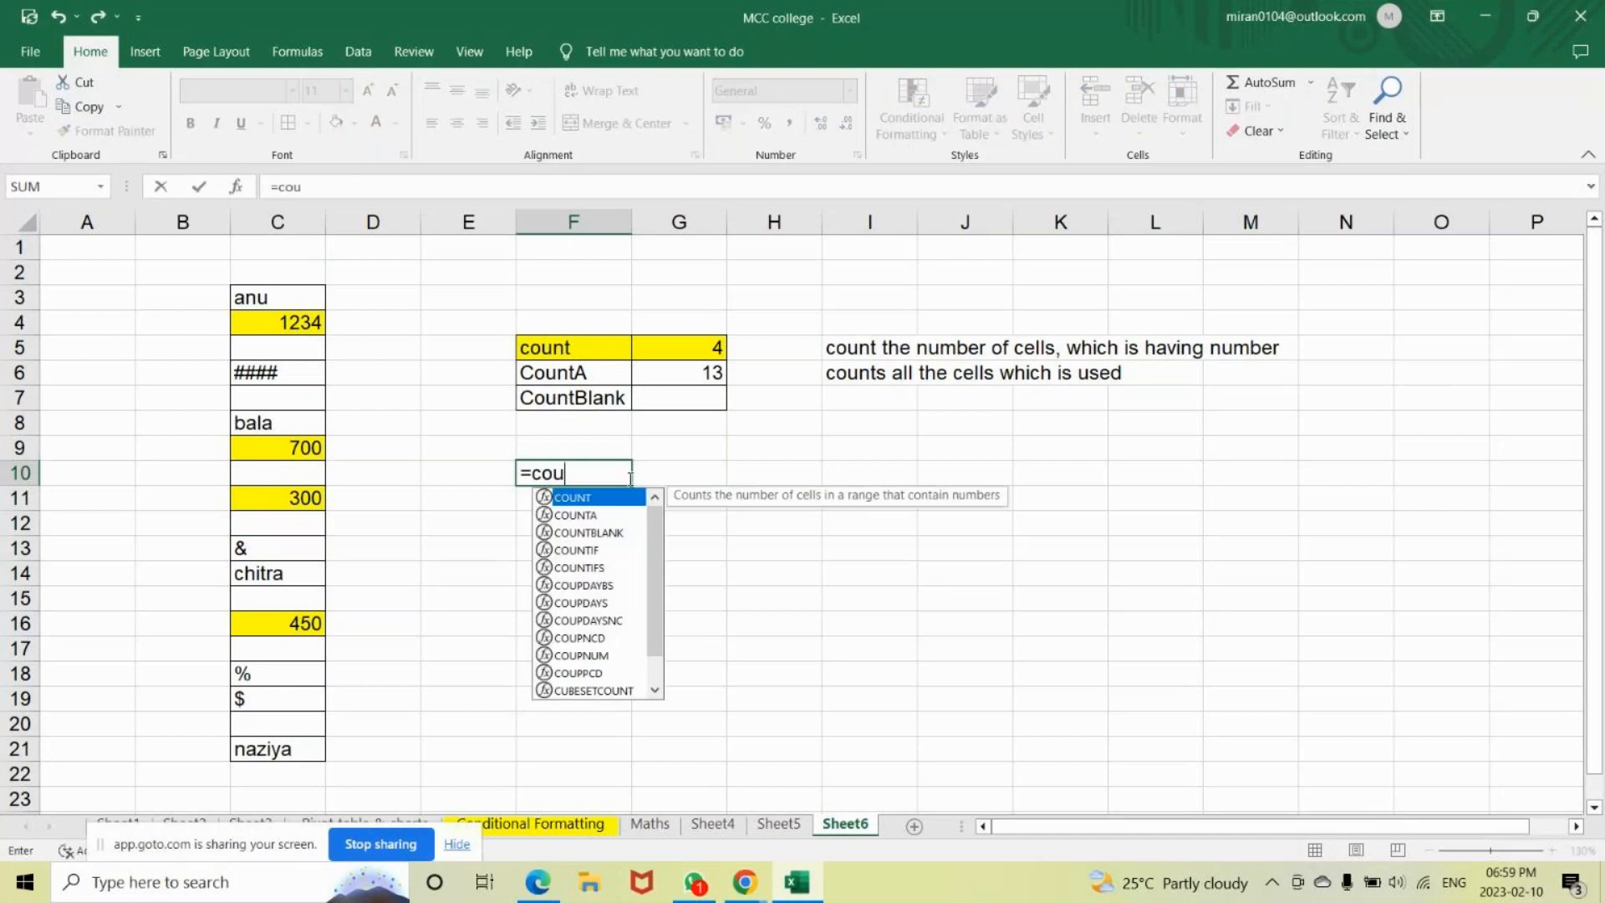
text(nta)
key(Tab)
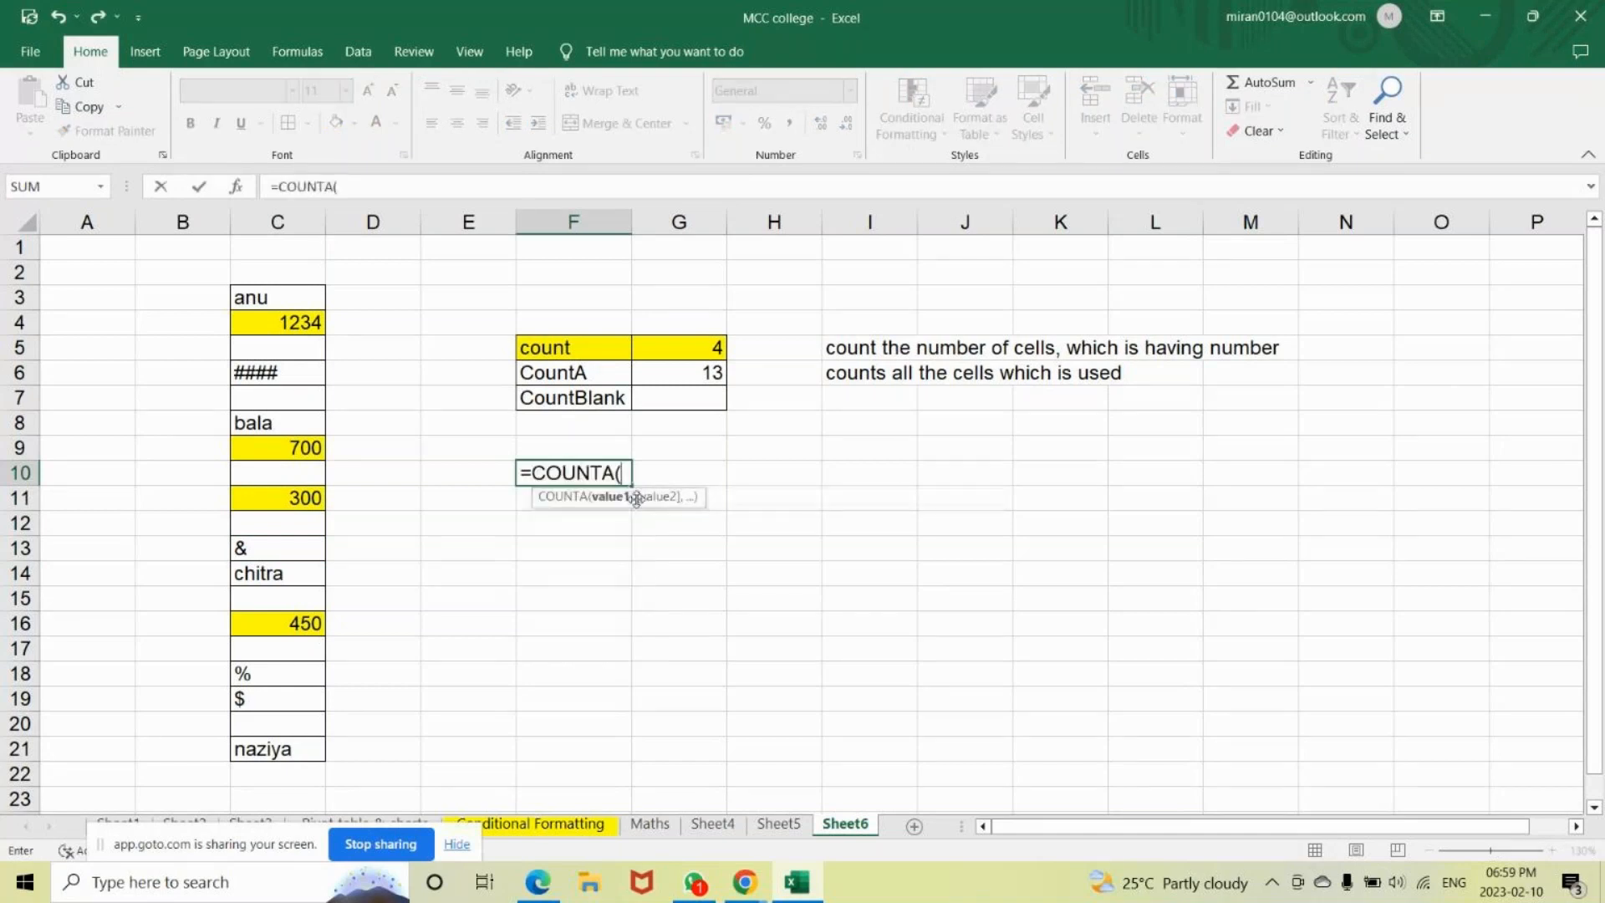
key(BackSpace)
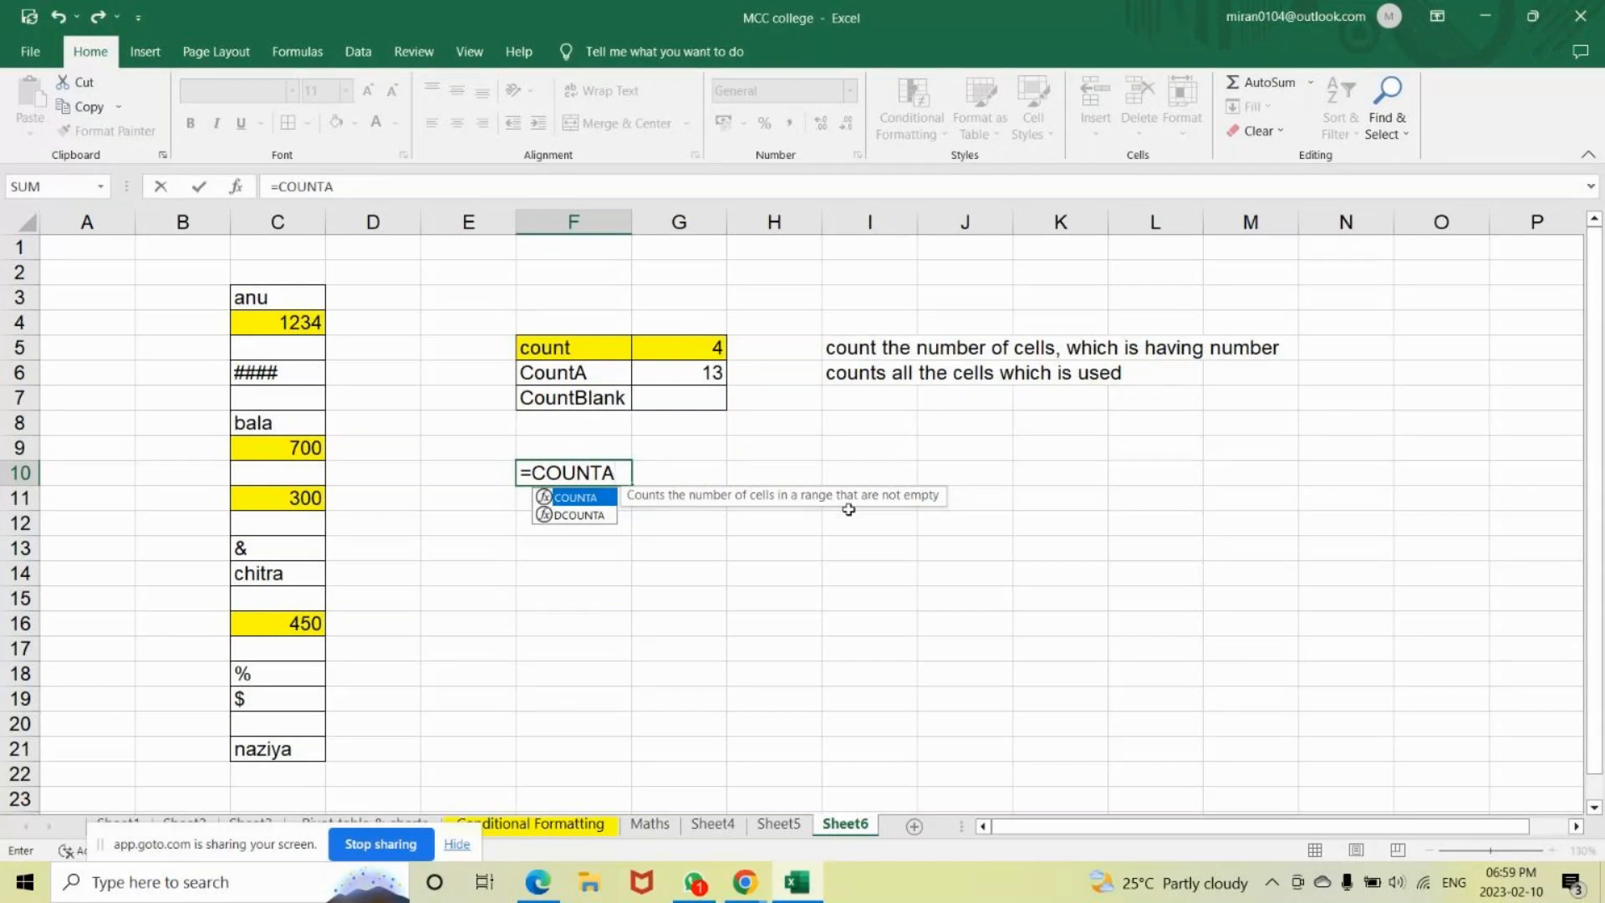
key(BackSpace)
key(BackSpace)
key(BackSpace)
key(BackSpace)
key(BackSpace)
key(BackSpace)
key(BackSpace)
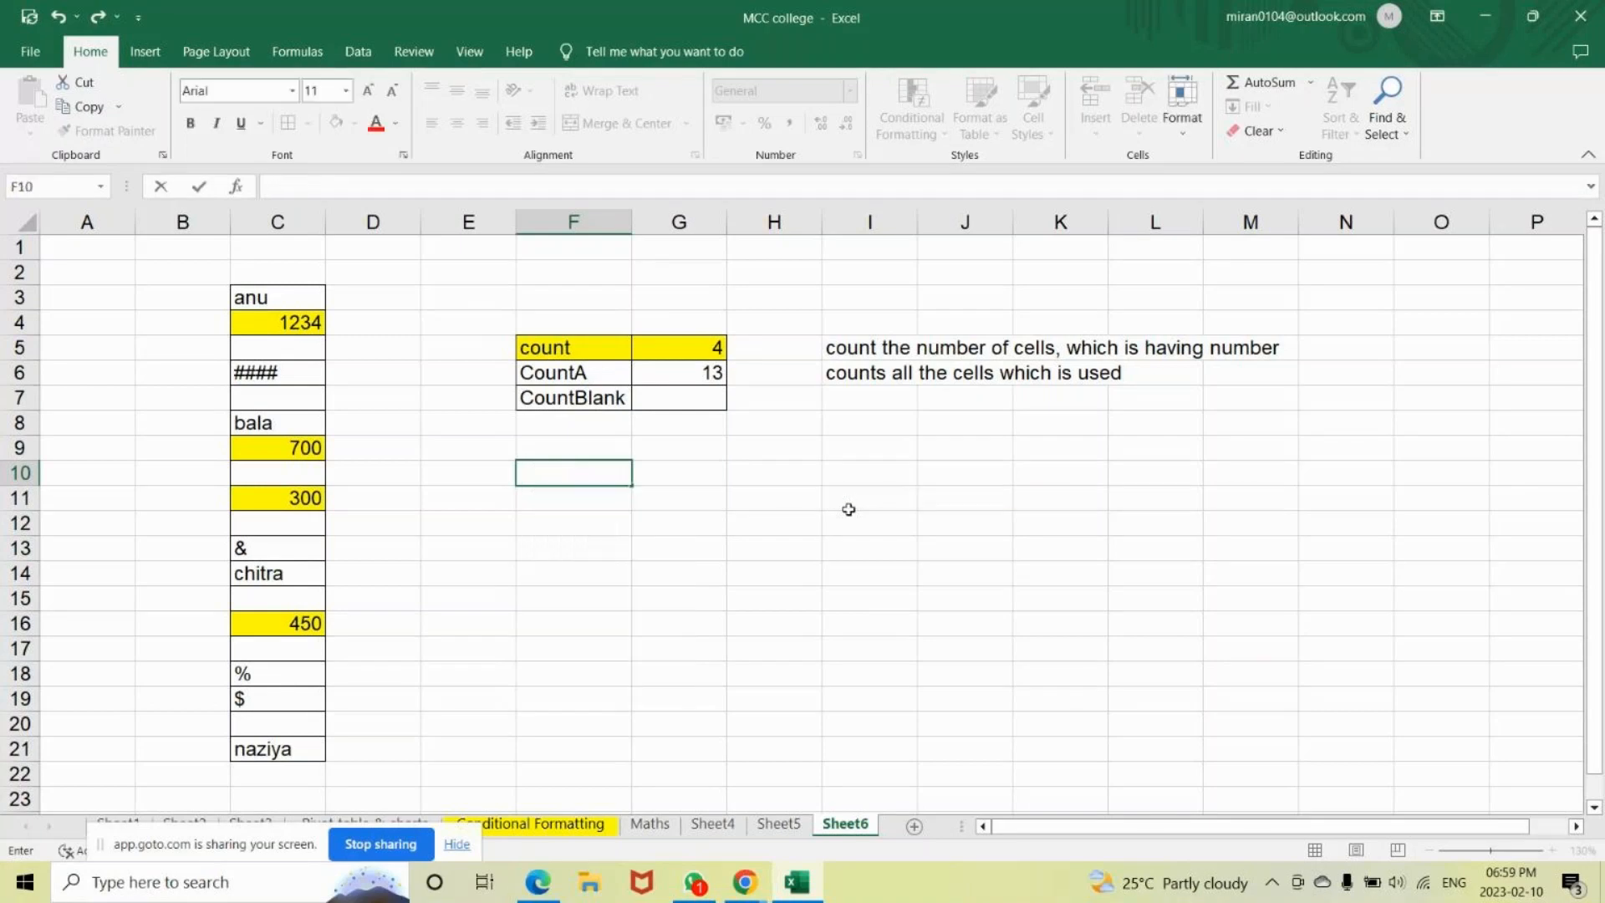
key(Return)
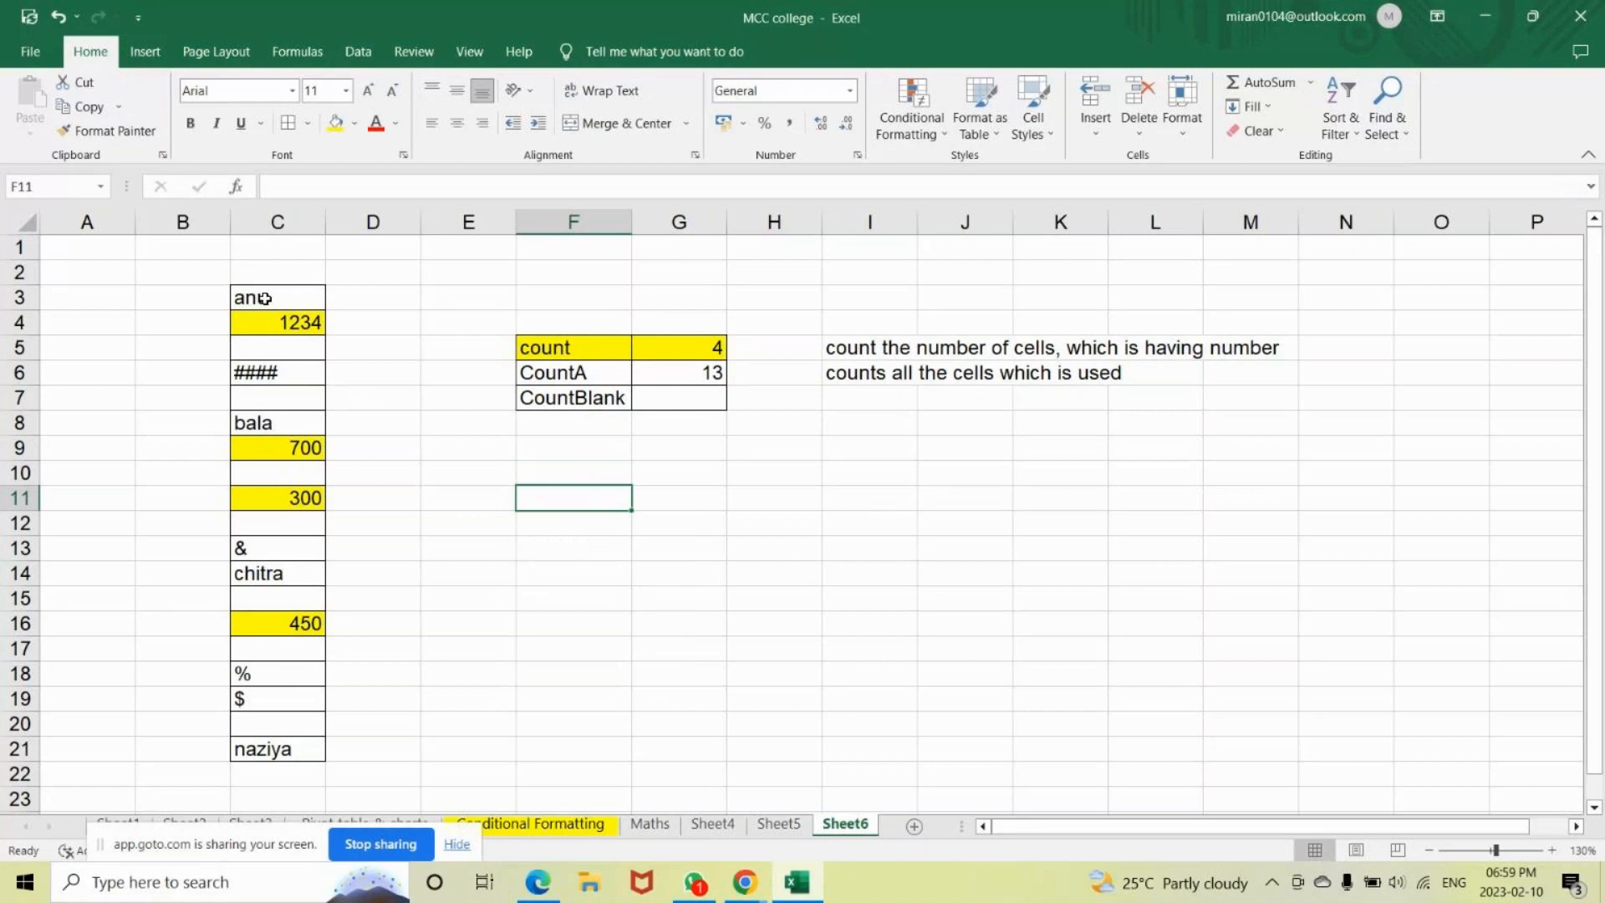
Apply red font colour to the sample data in C3:C21 and to the CountA label and result in F6:G6.
drag(264, 298, 282, 750)
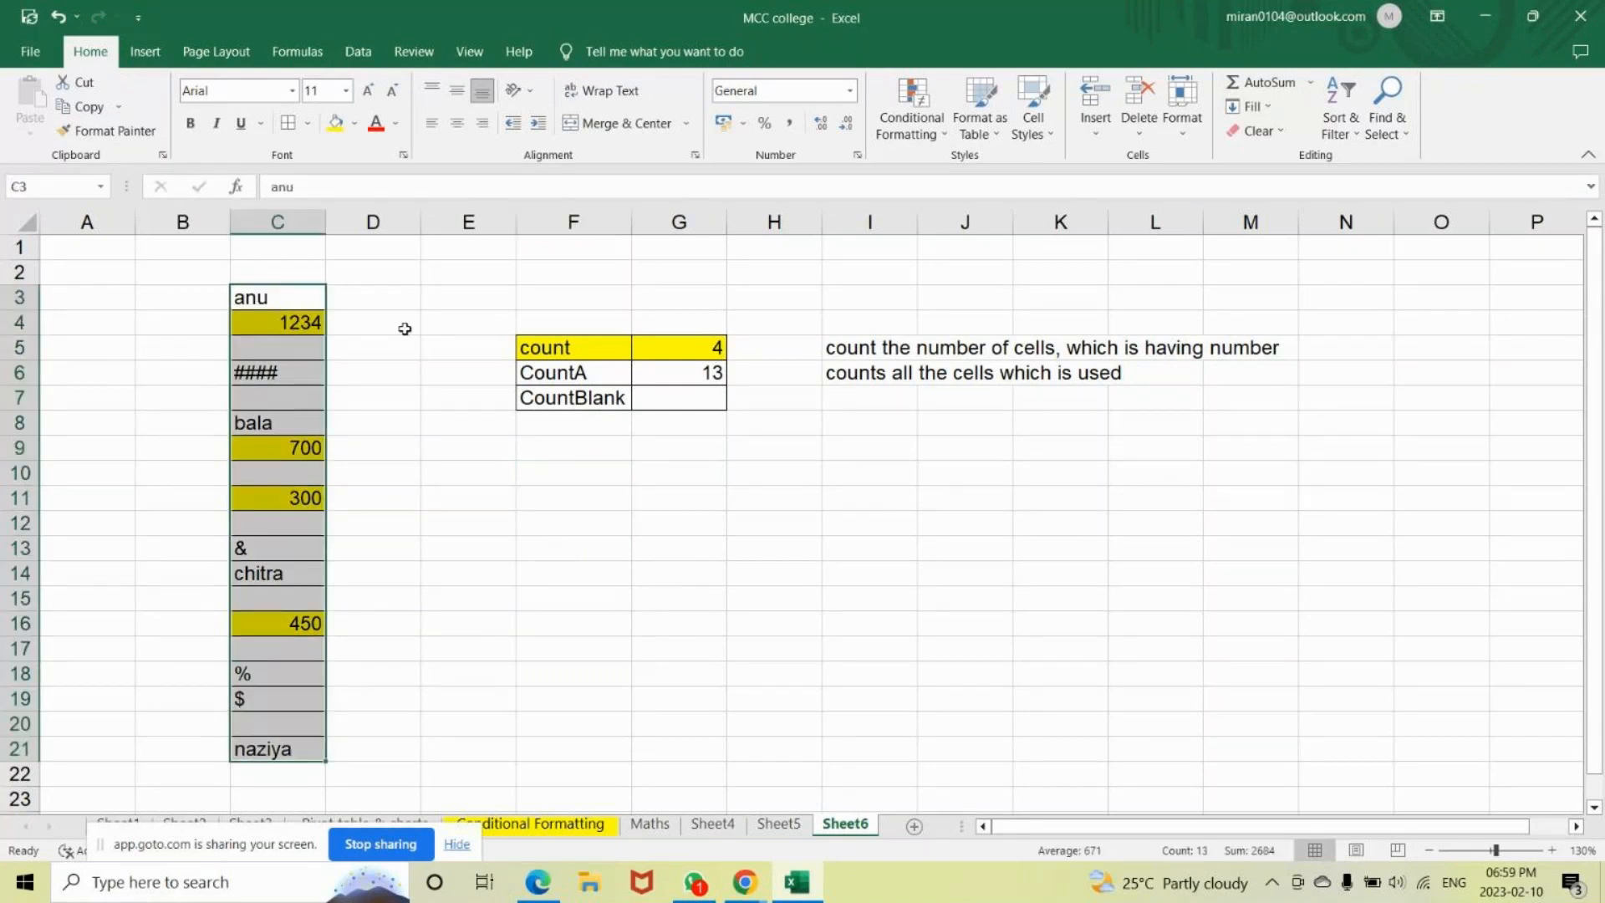
click(376, 123)
click(636, 492)
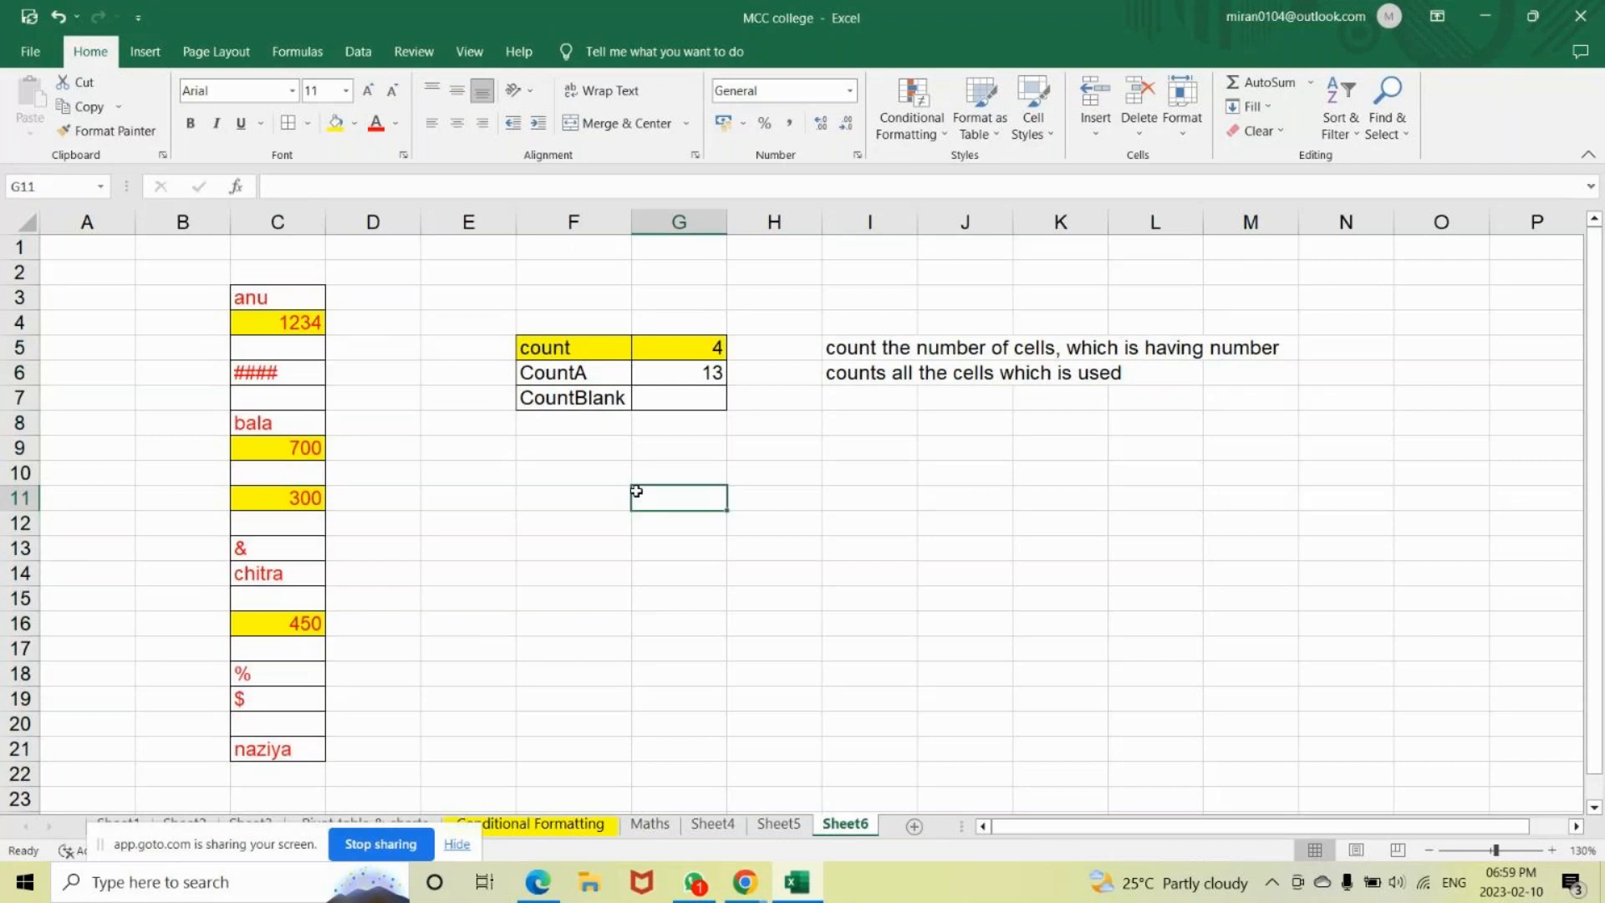
drag(568, 373, 679, 373)
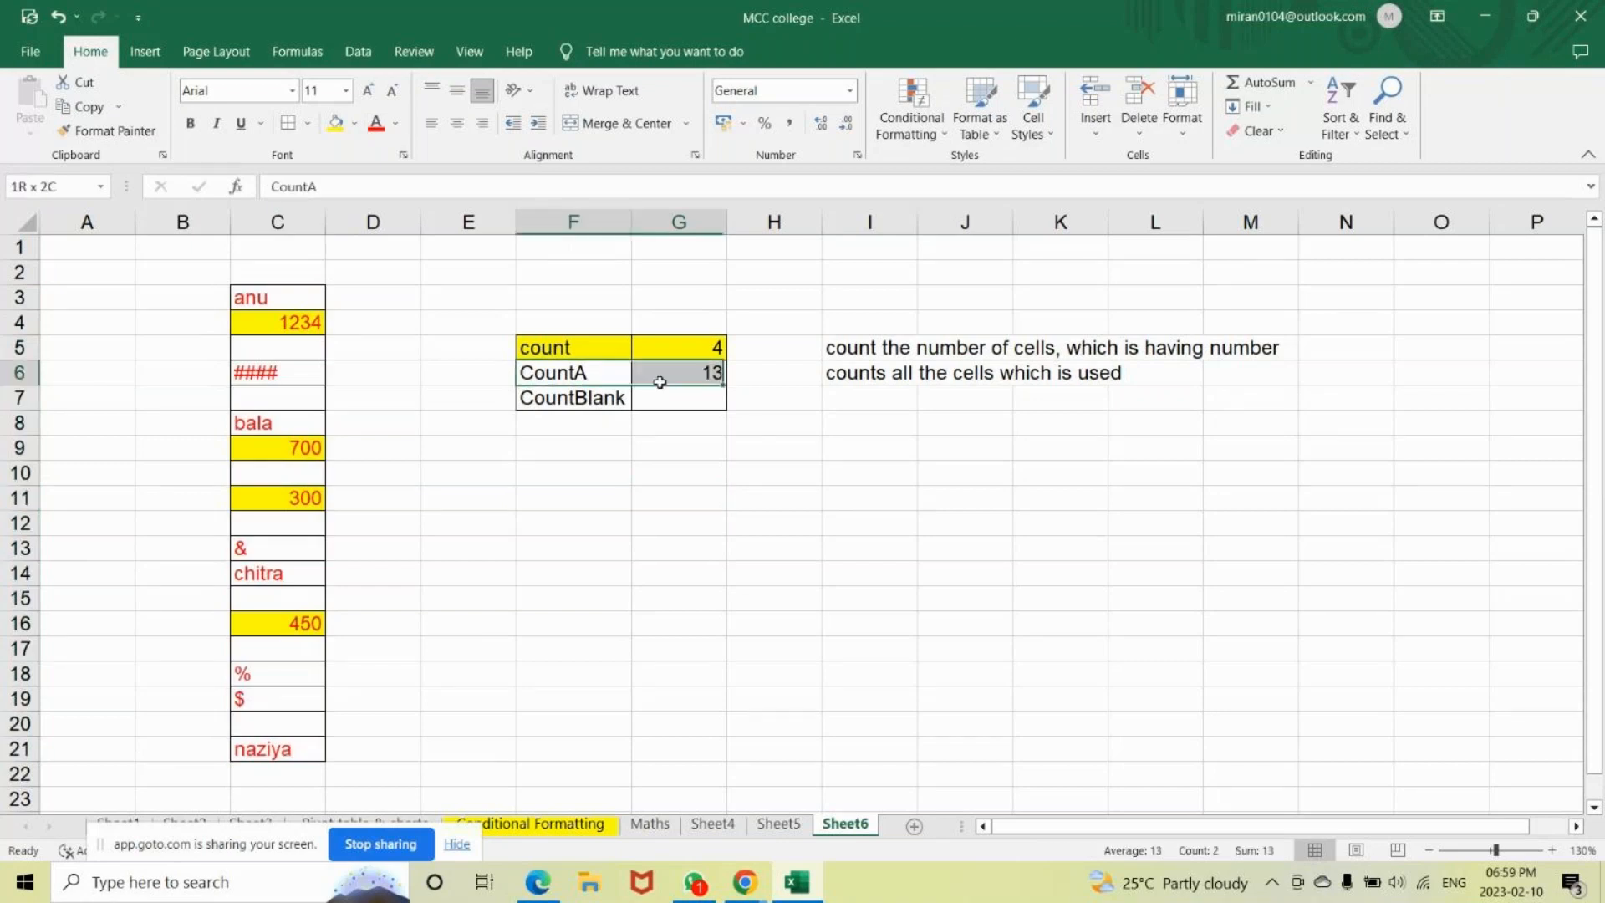
click(376, 123)
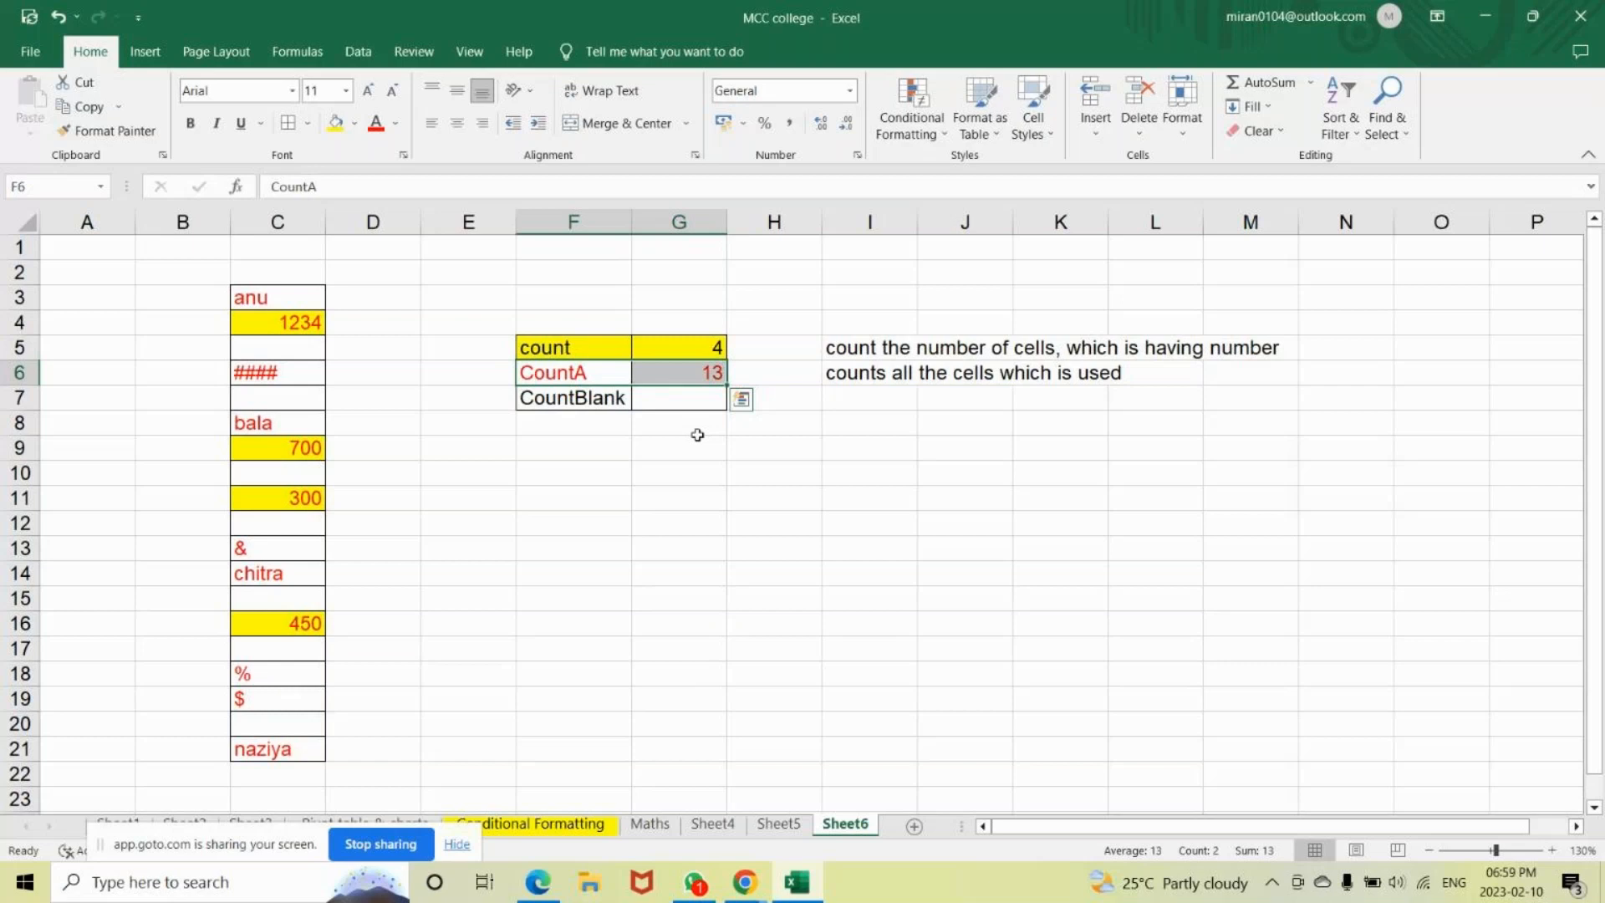
click(680, 395)
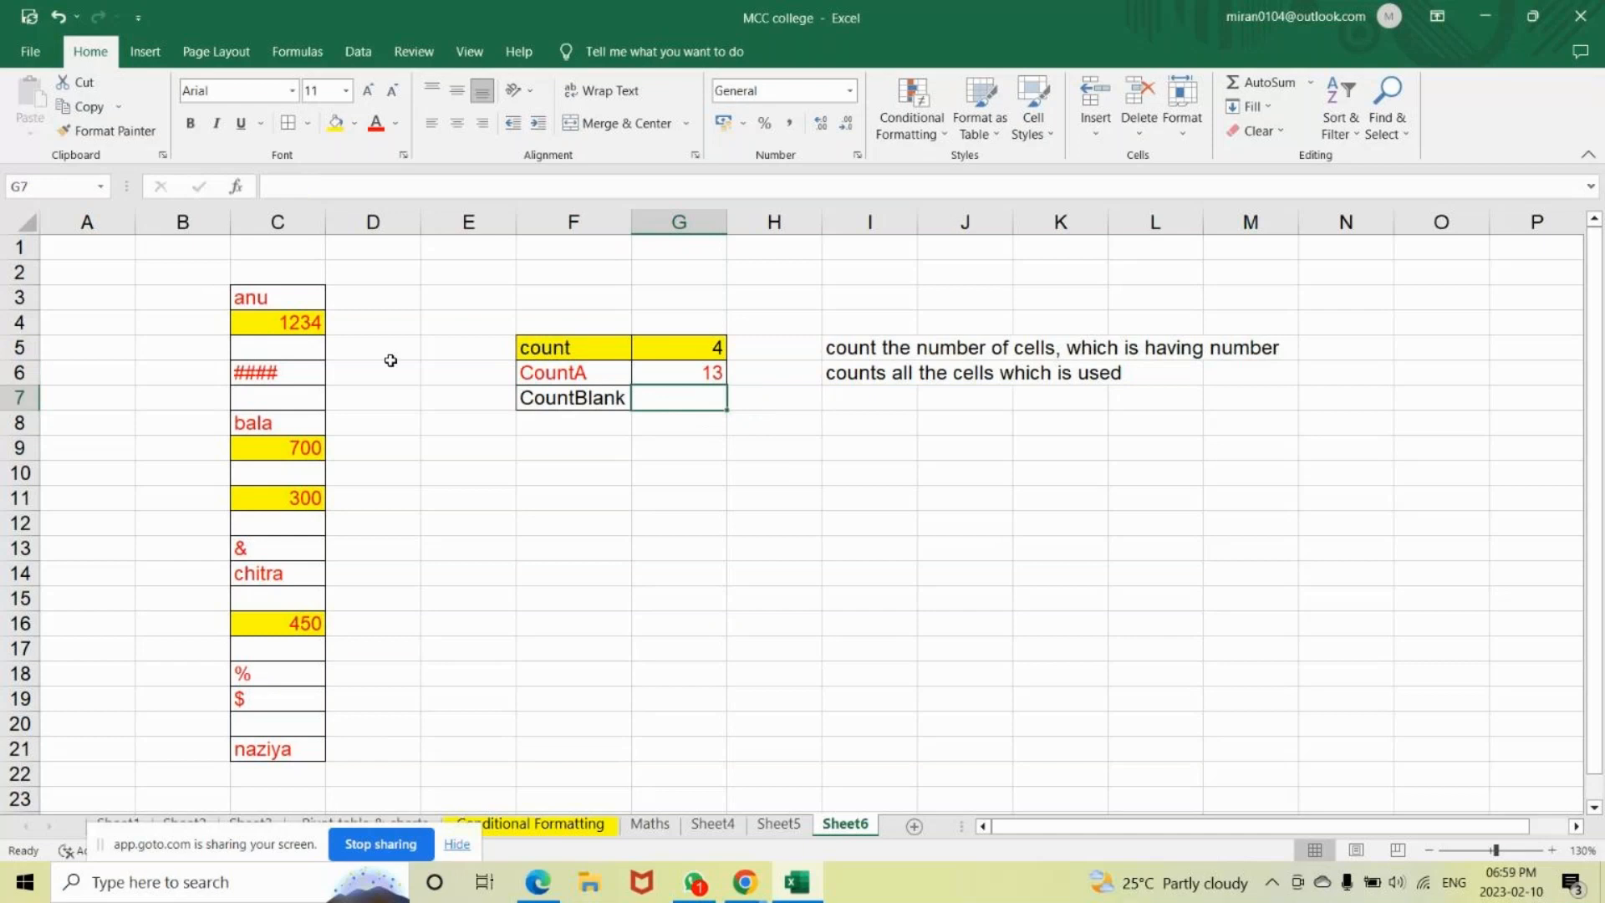
Switch to the GoTo meeting, mute the microphone and turn it back on, and return to the Excel workbook.
click(756, 891)
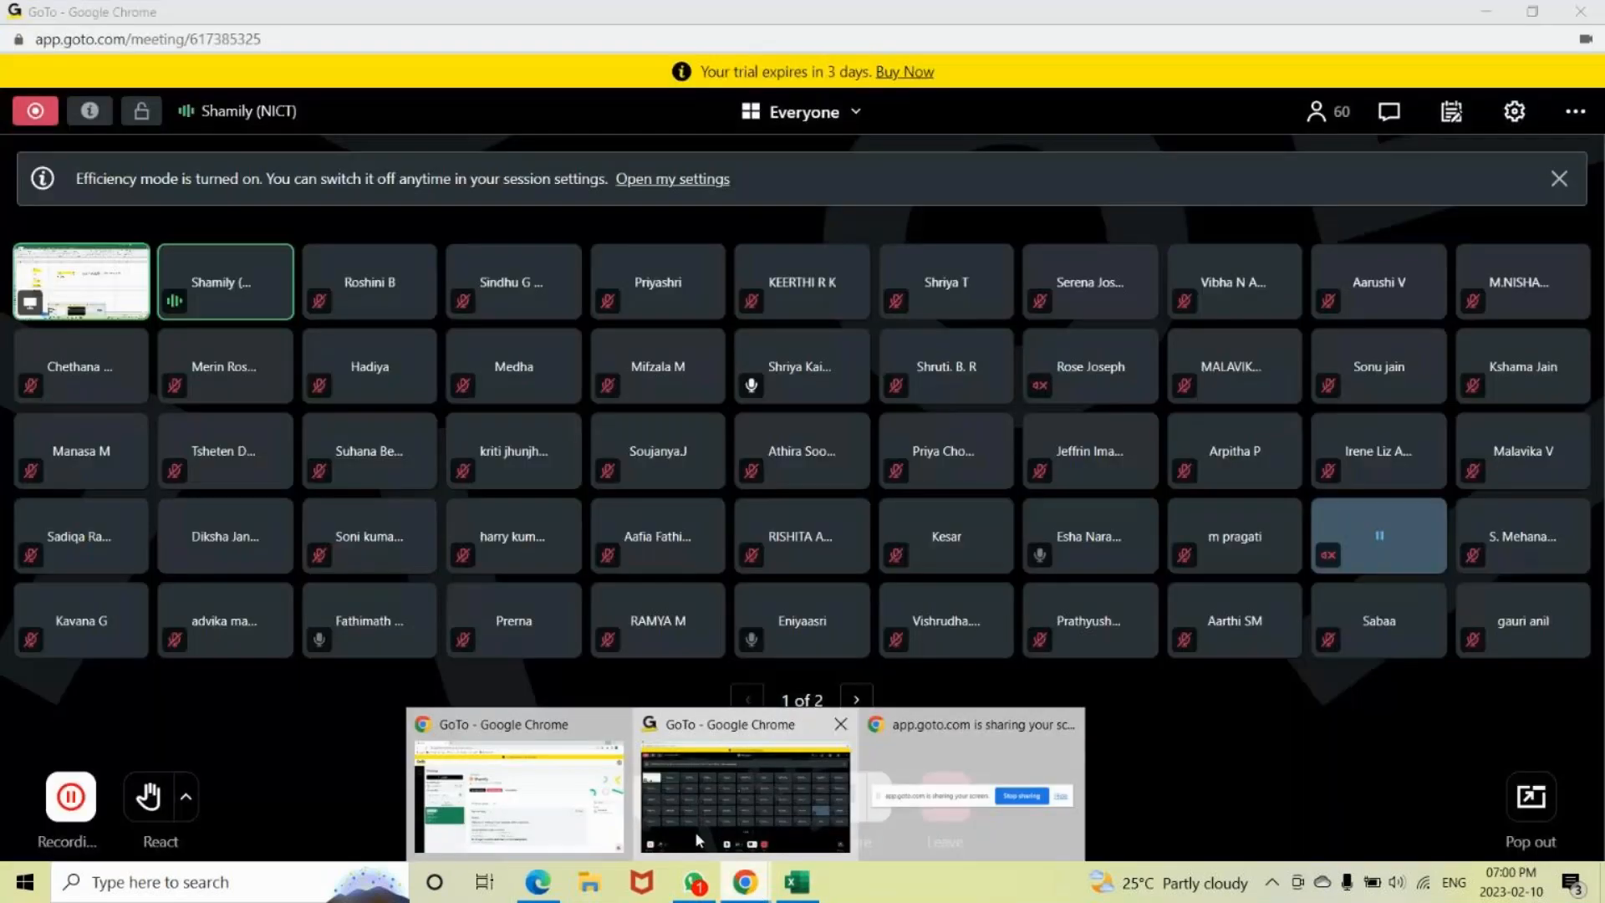
click(735, 799)
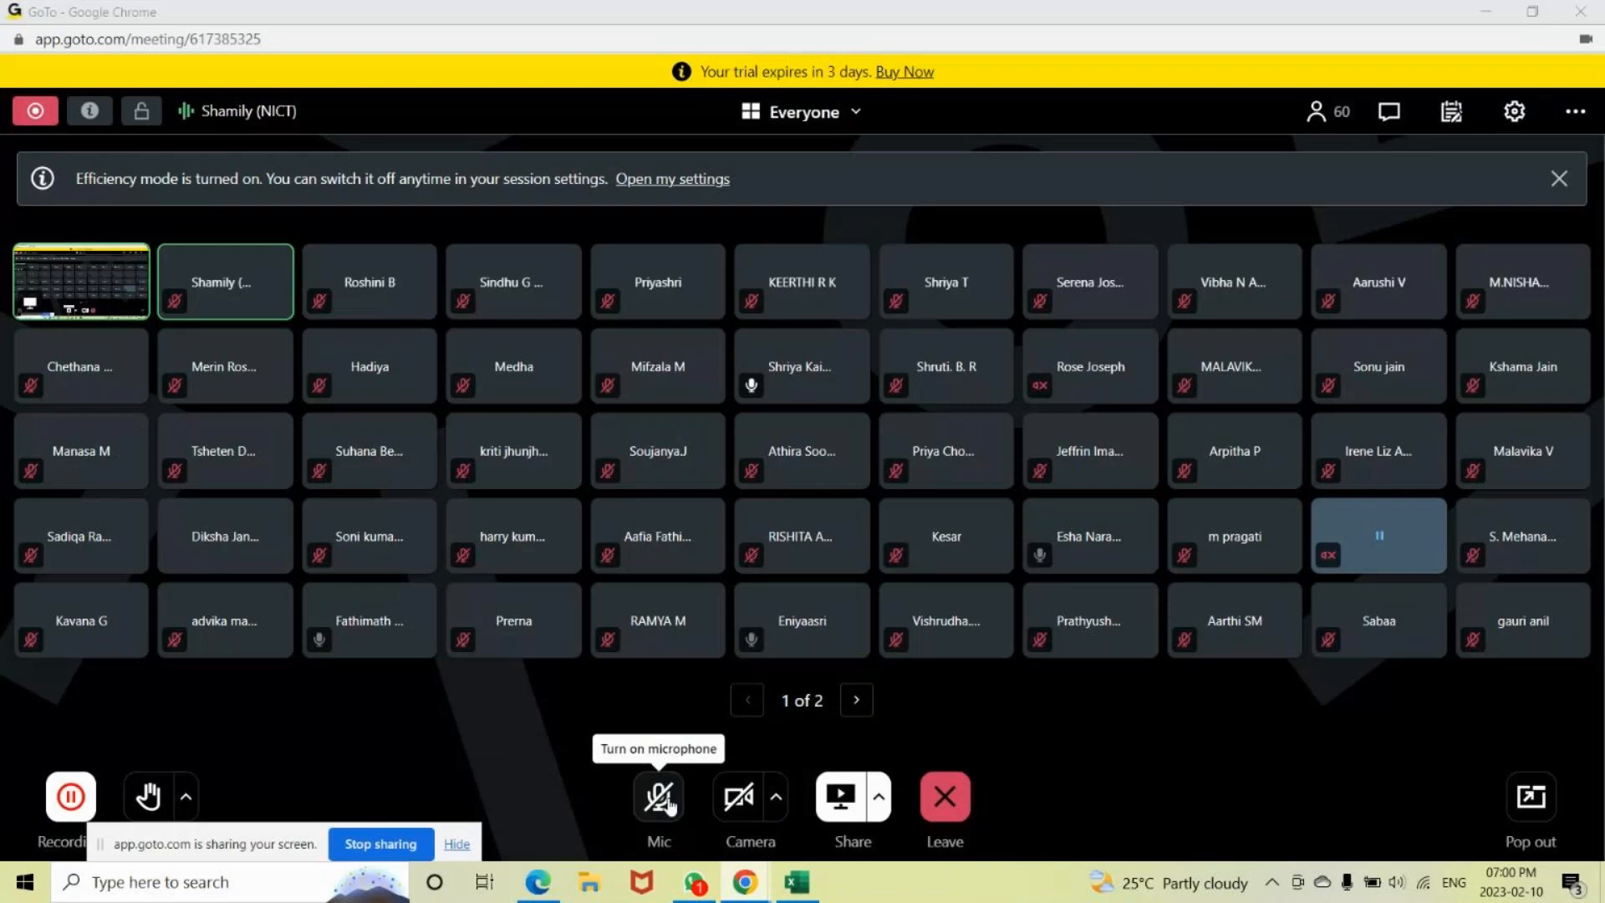
key(alt+Tab)
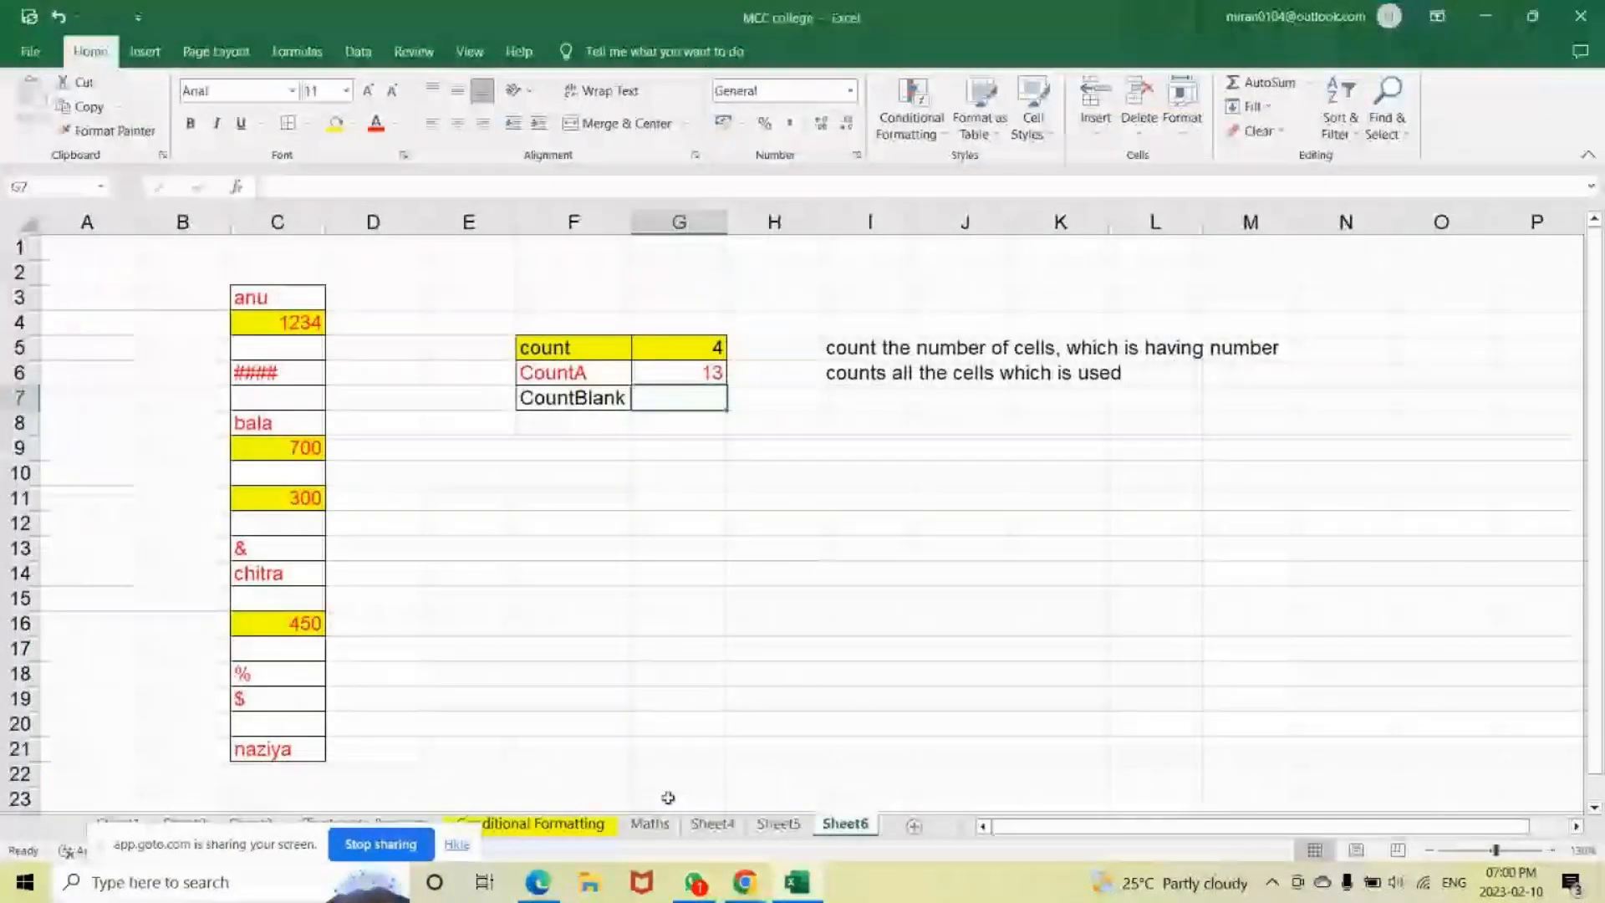
key(alt+Tab)
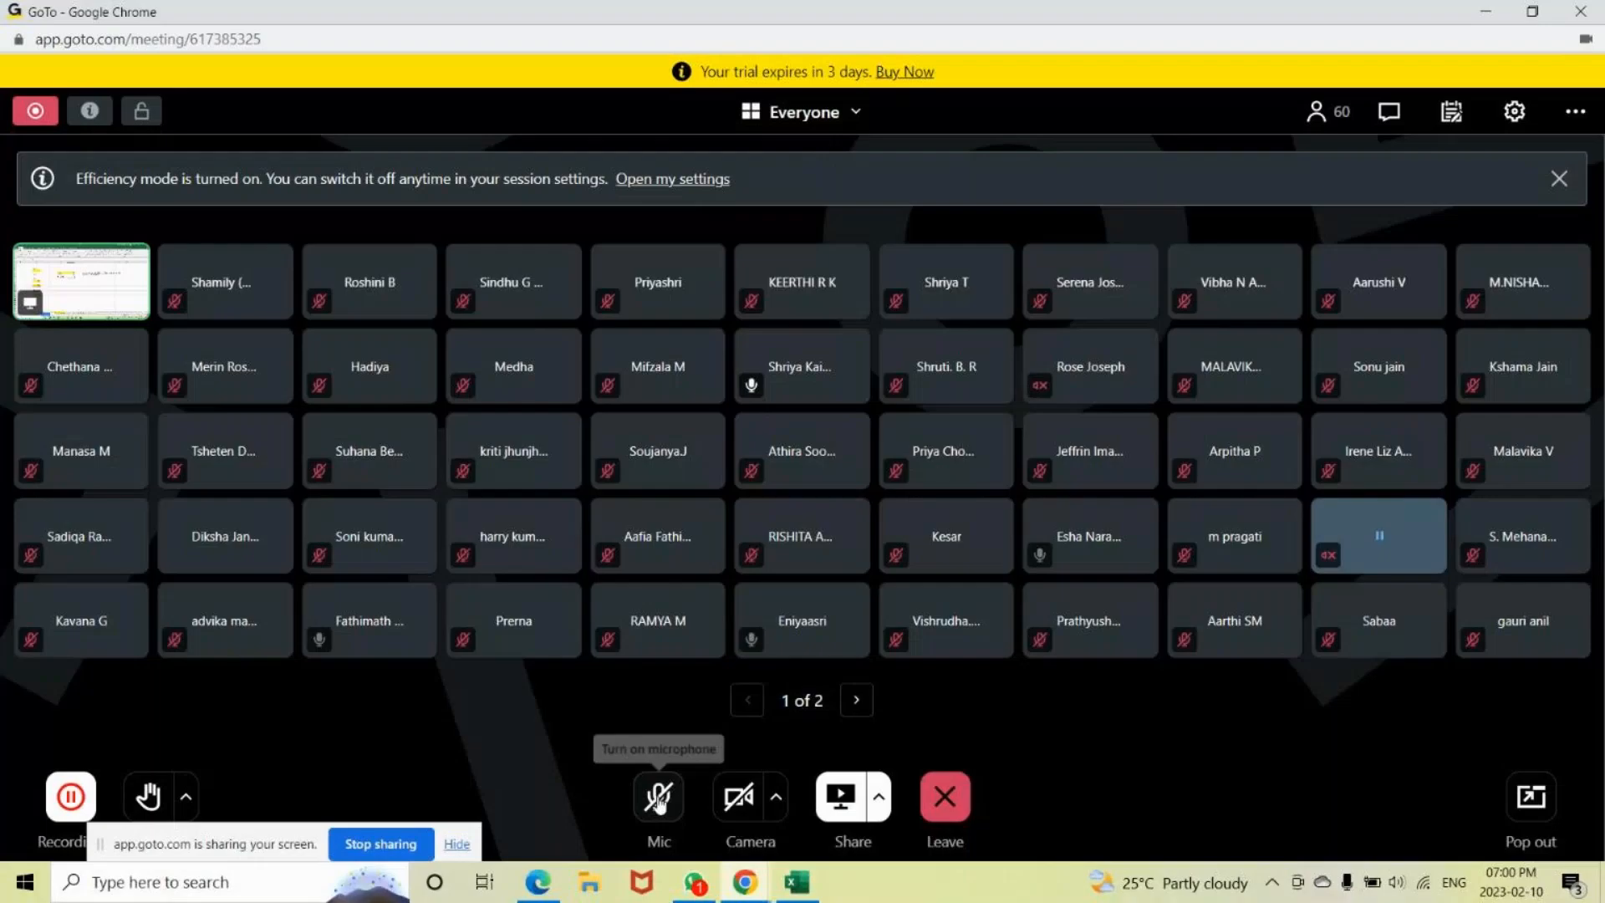
click(659, 798)
key(alt+Tab)
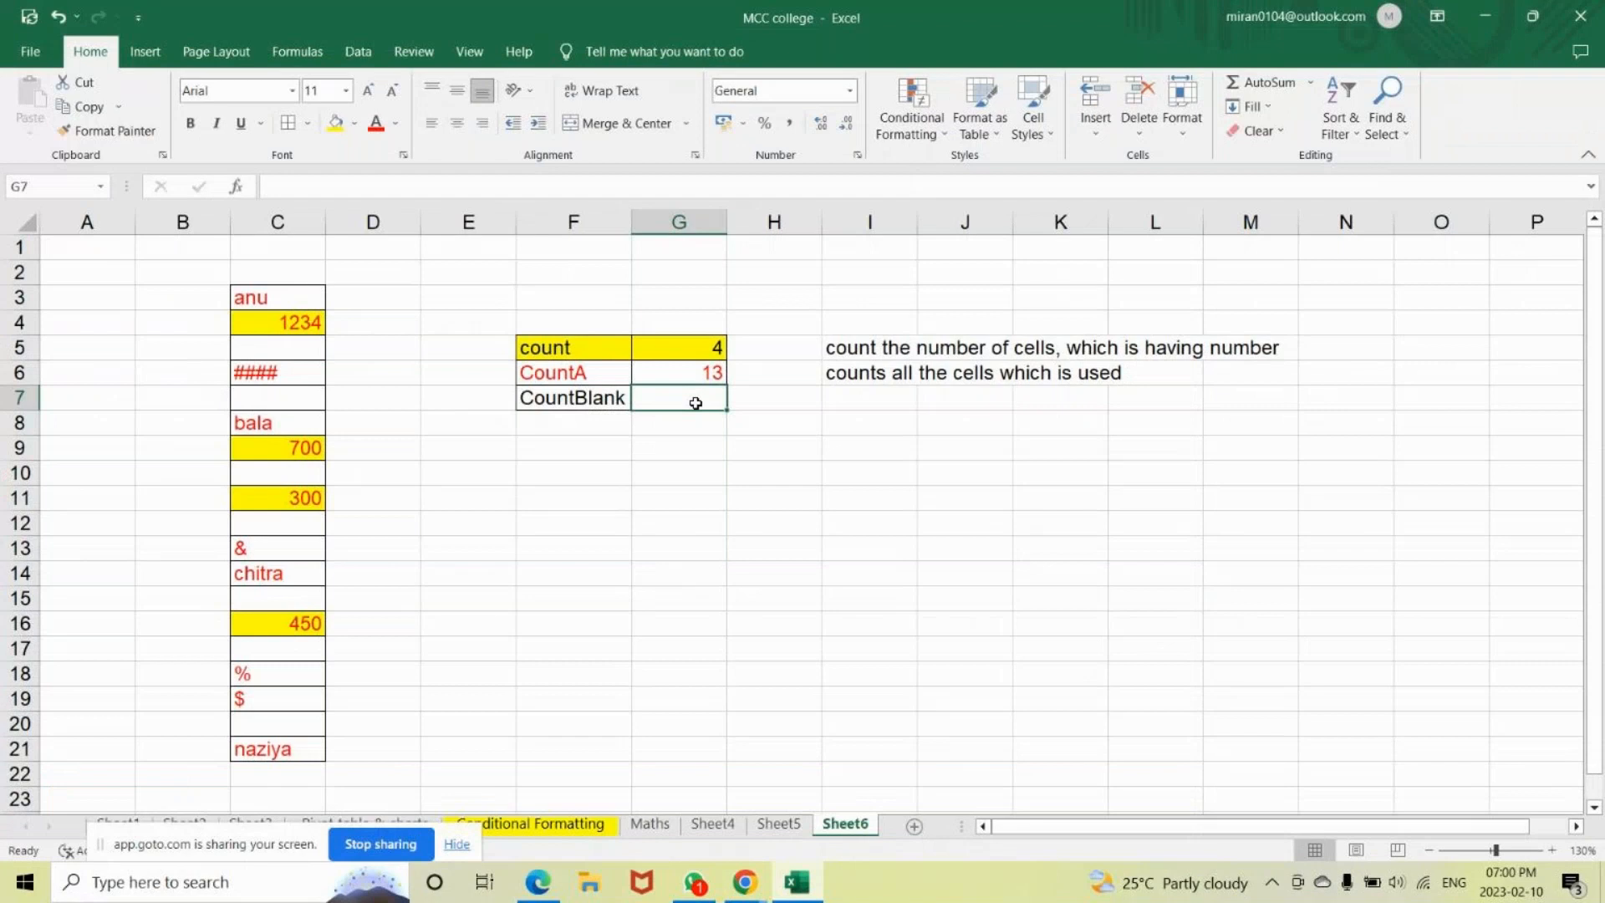
Enter the formula =COUNTBLANK(C3:C21) in cell G7, beside the CountBlank label.
text(=c)
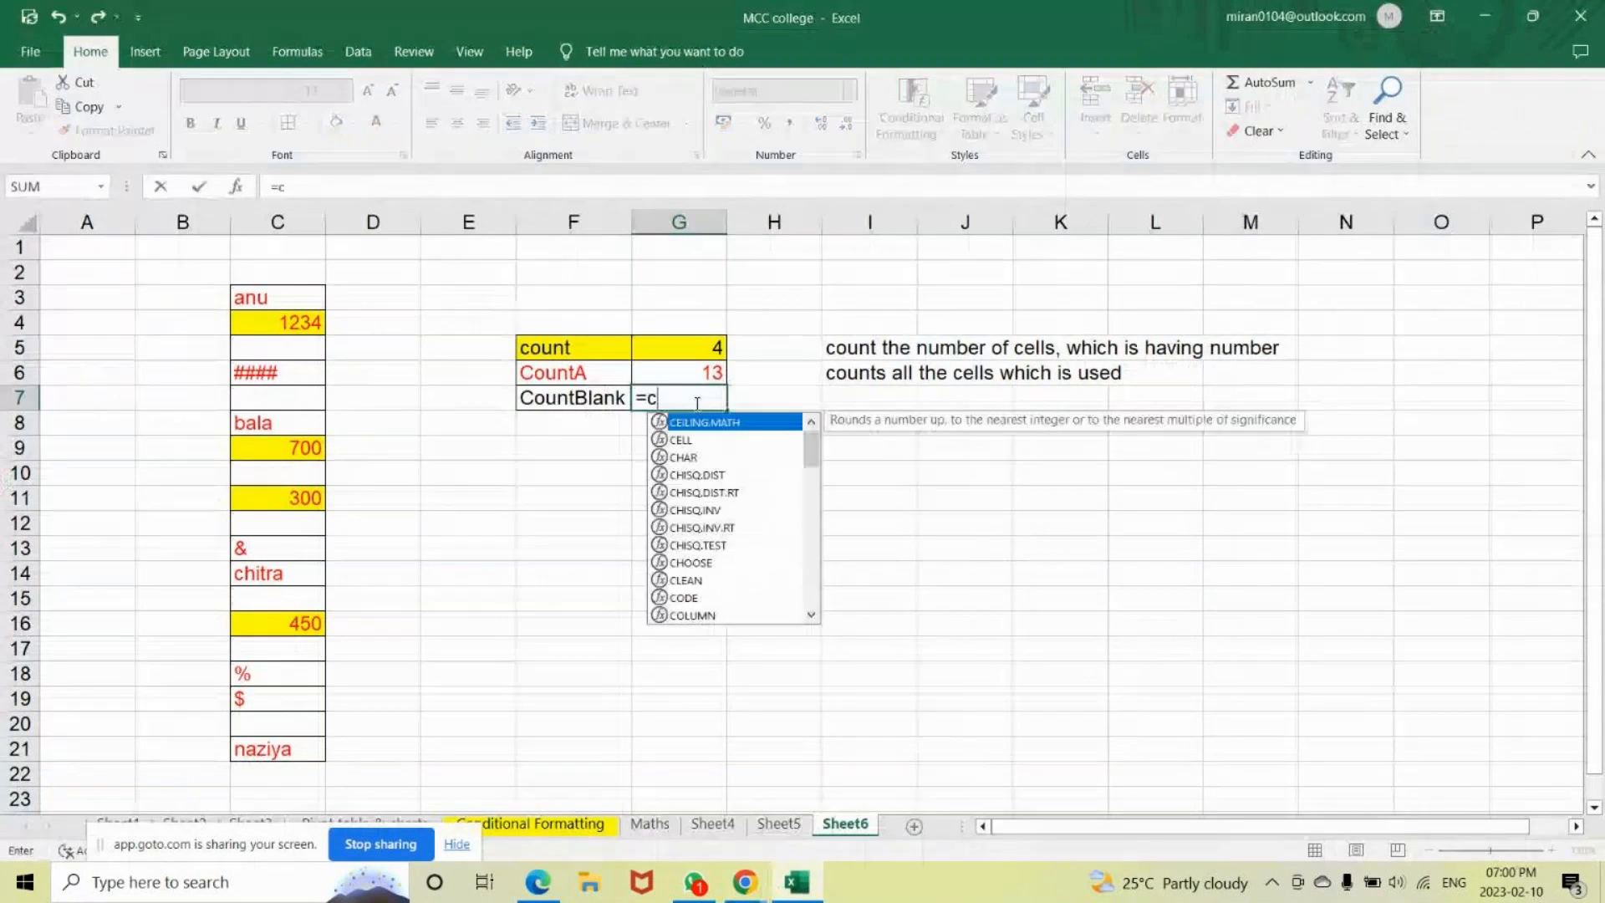
text(ount)
key(Down)
key(Down)
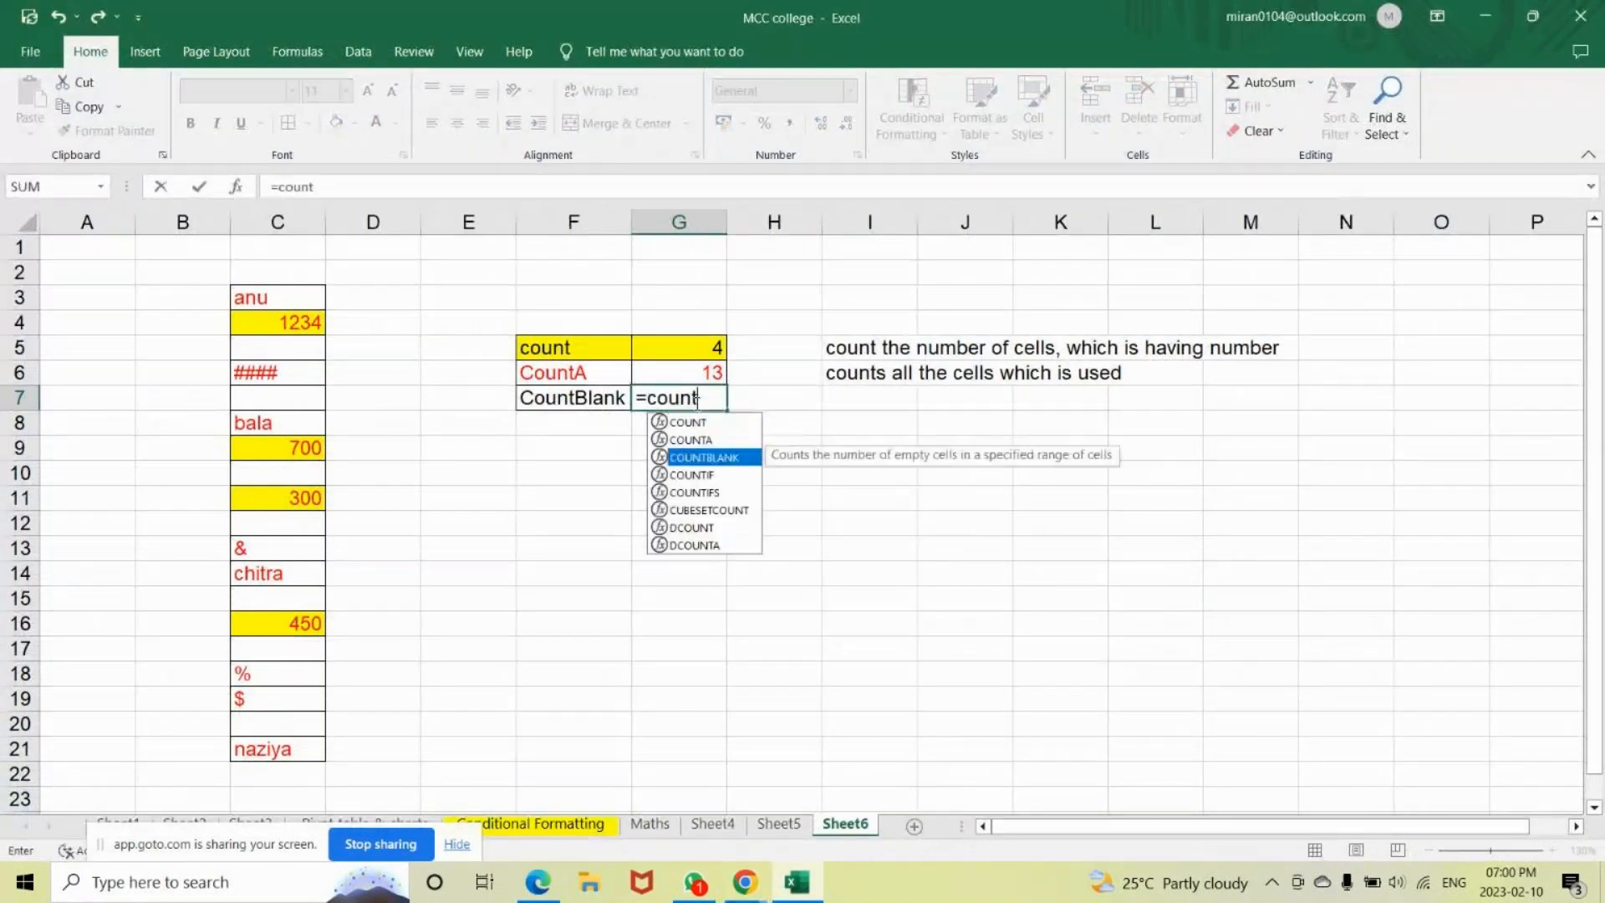
key(Tab)
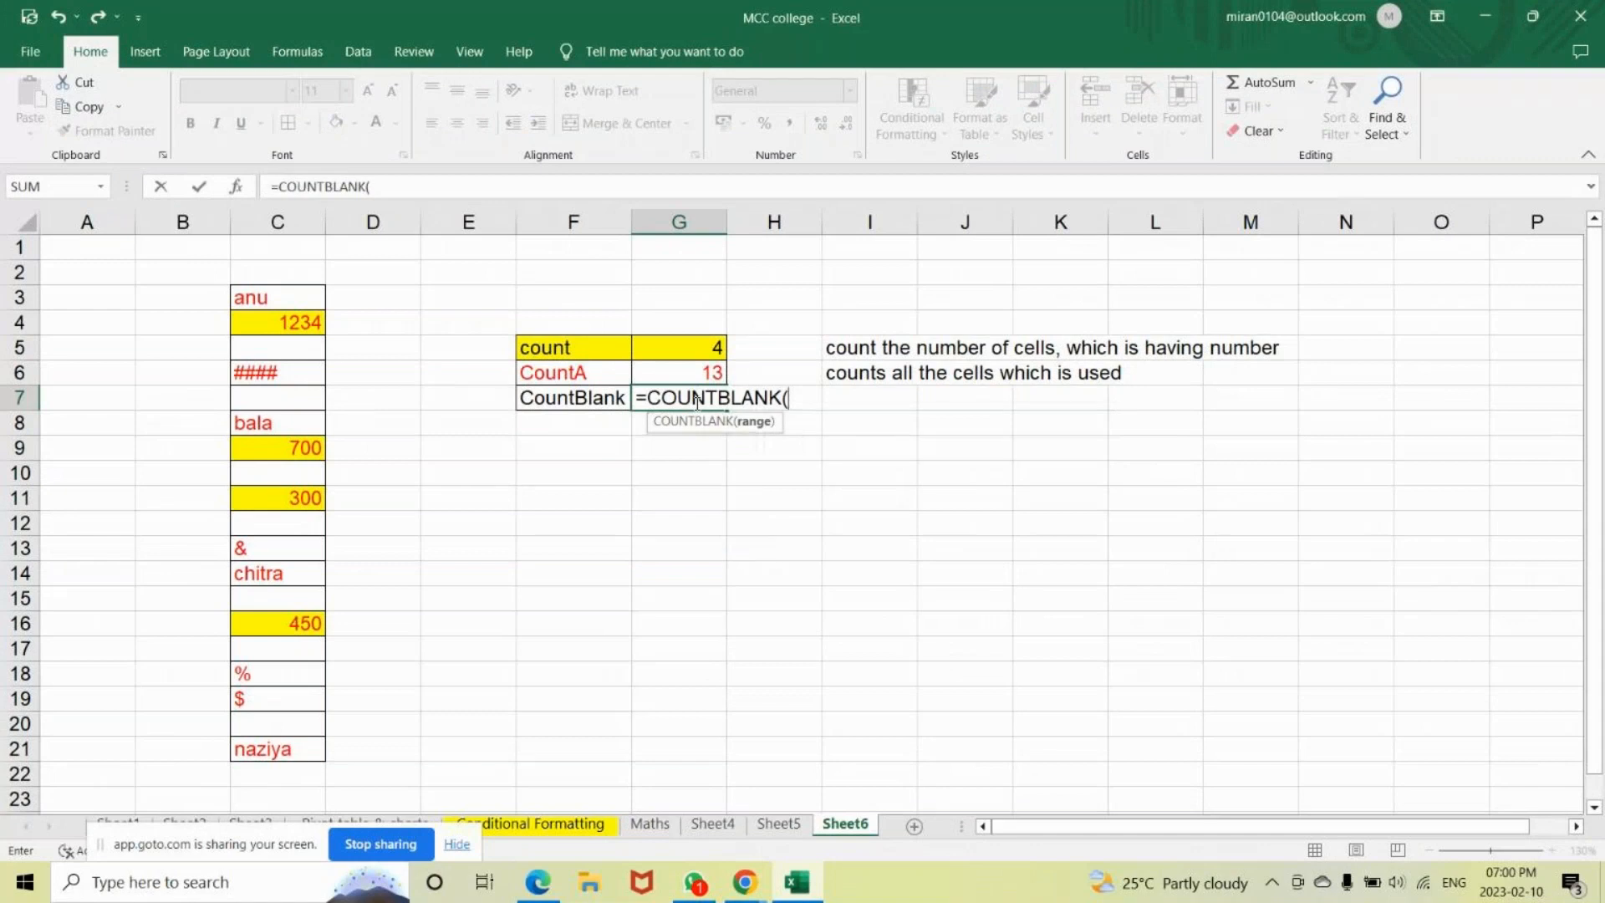
drag(276, 297, 274, 748)
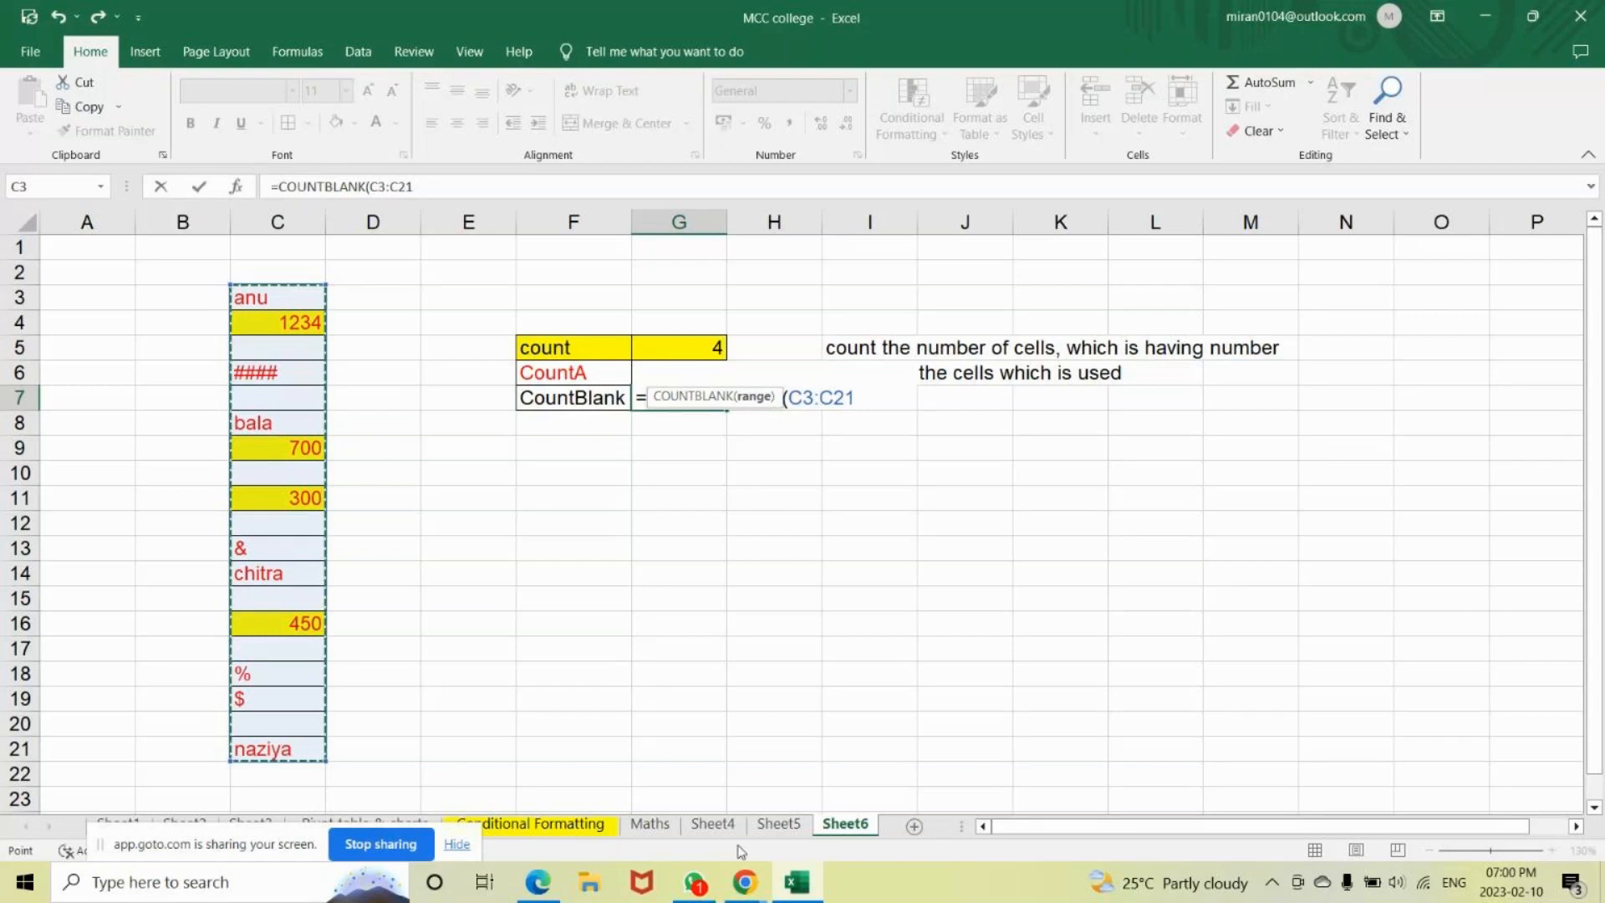
text())
key(Return)
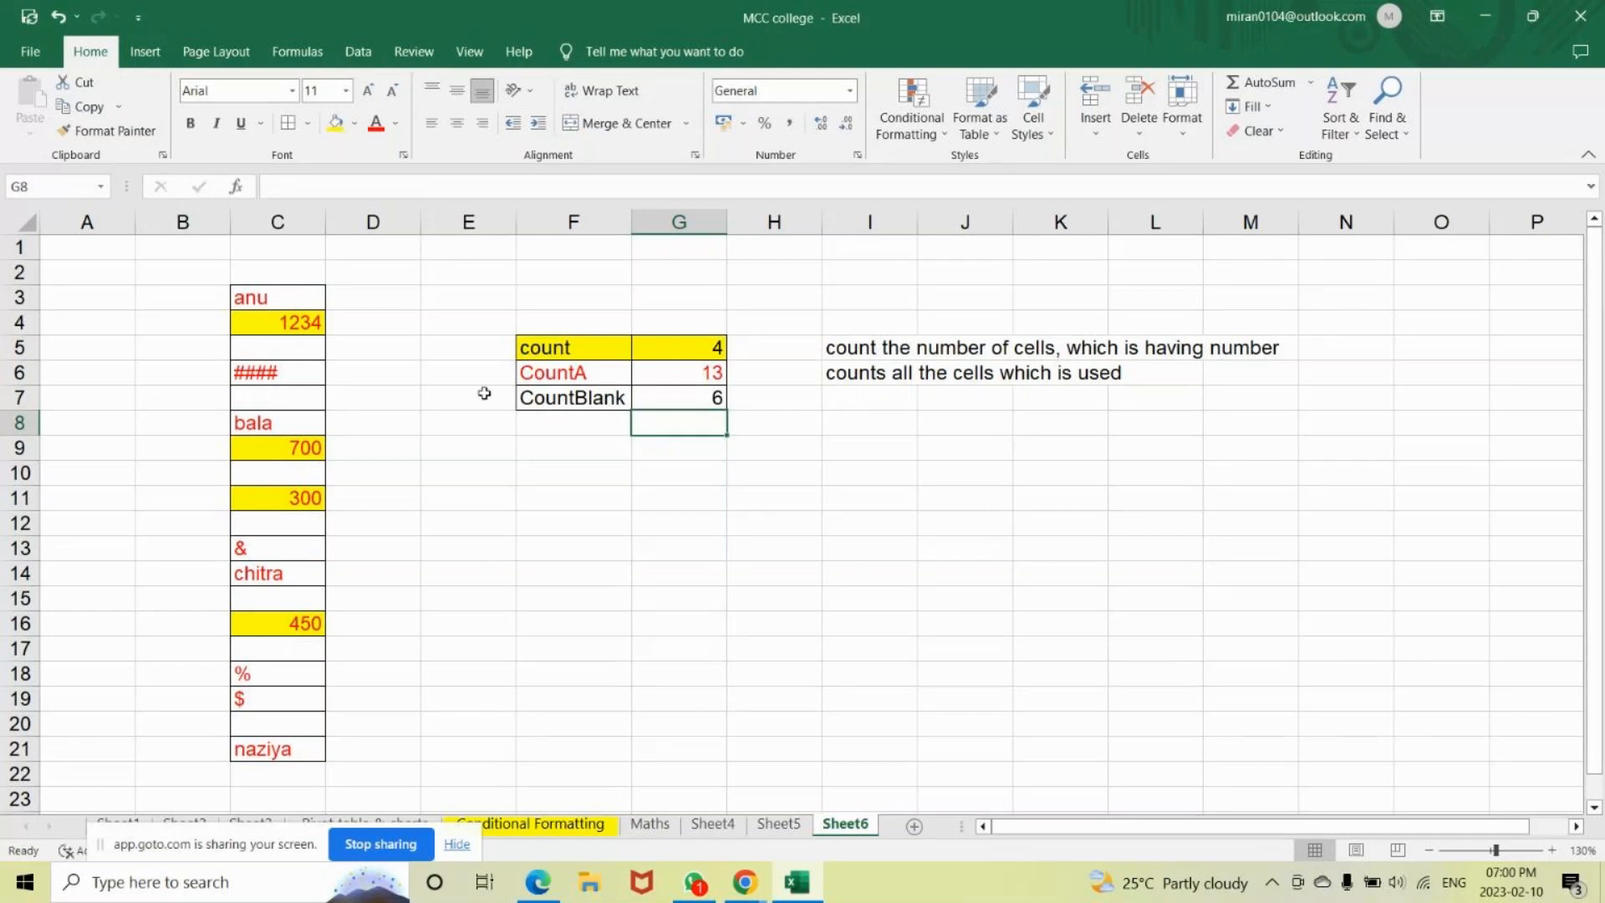
Fill the blank cells C5, C7 and C10 with the theme colour Aqua, Accent 5, Lighter 60%.
click(275, 347)
click(354, 123)
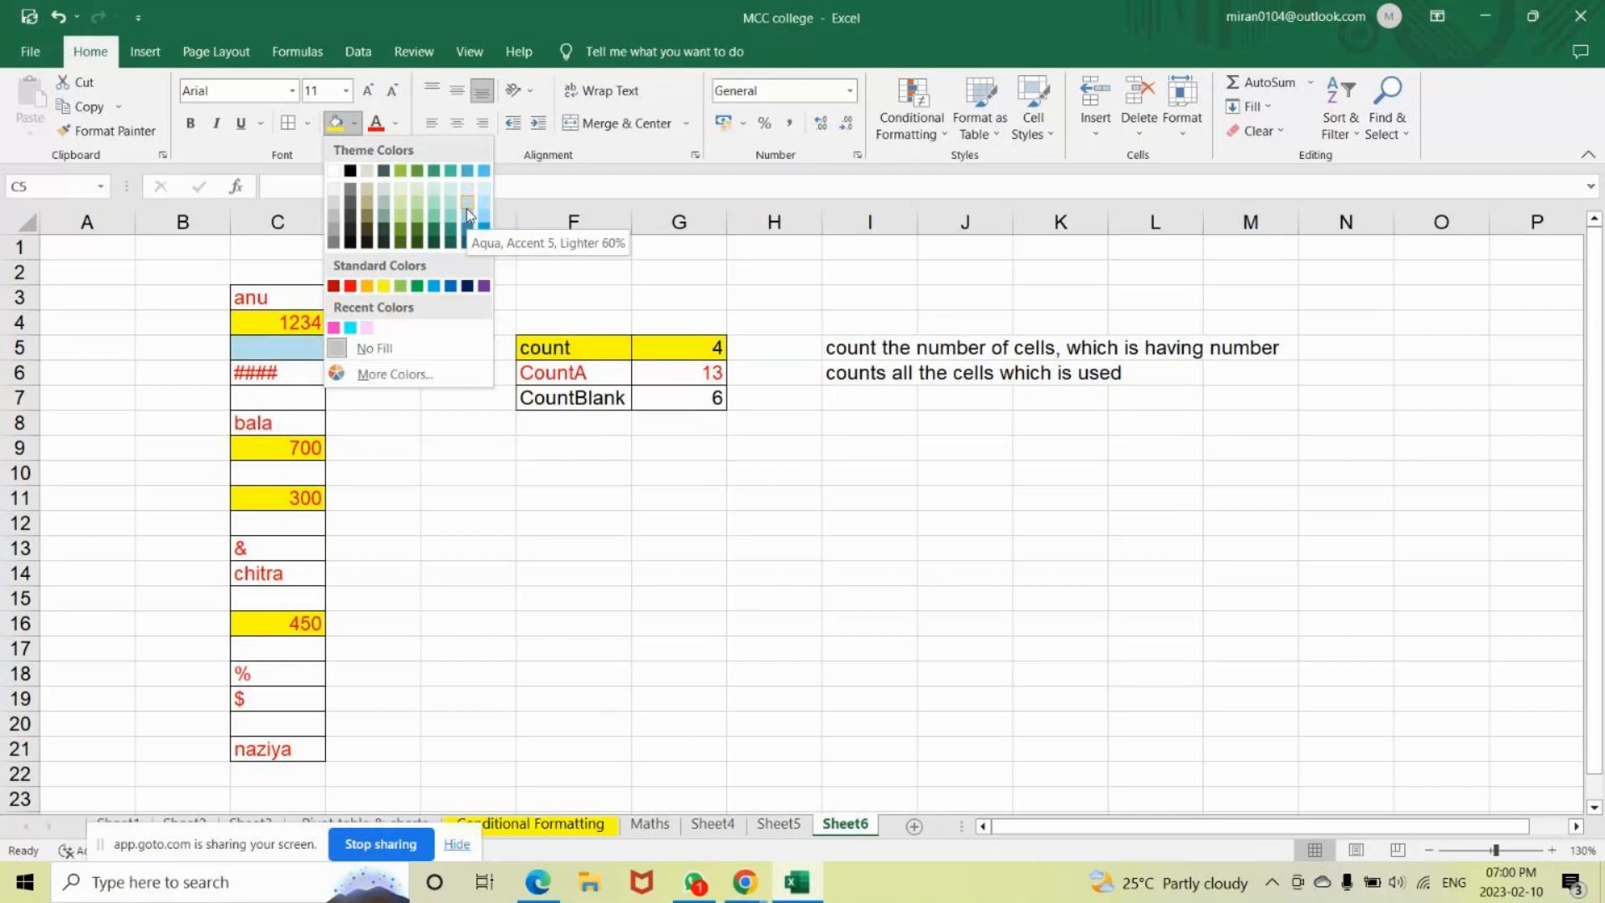
click(467, 209)
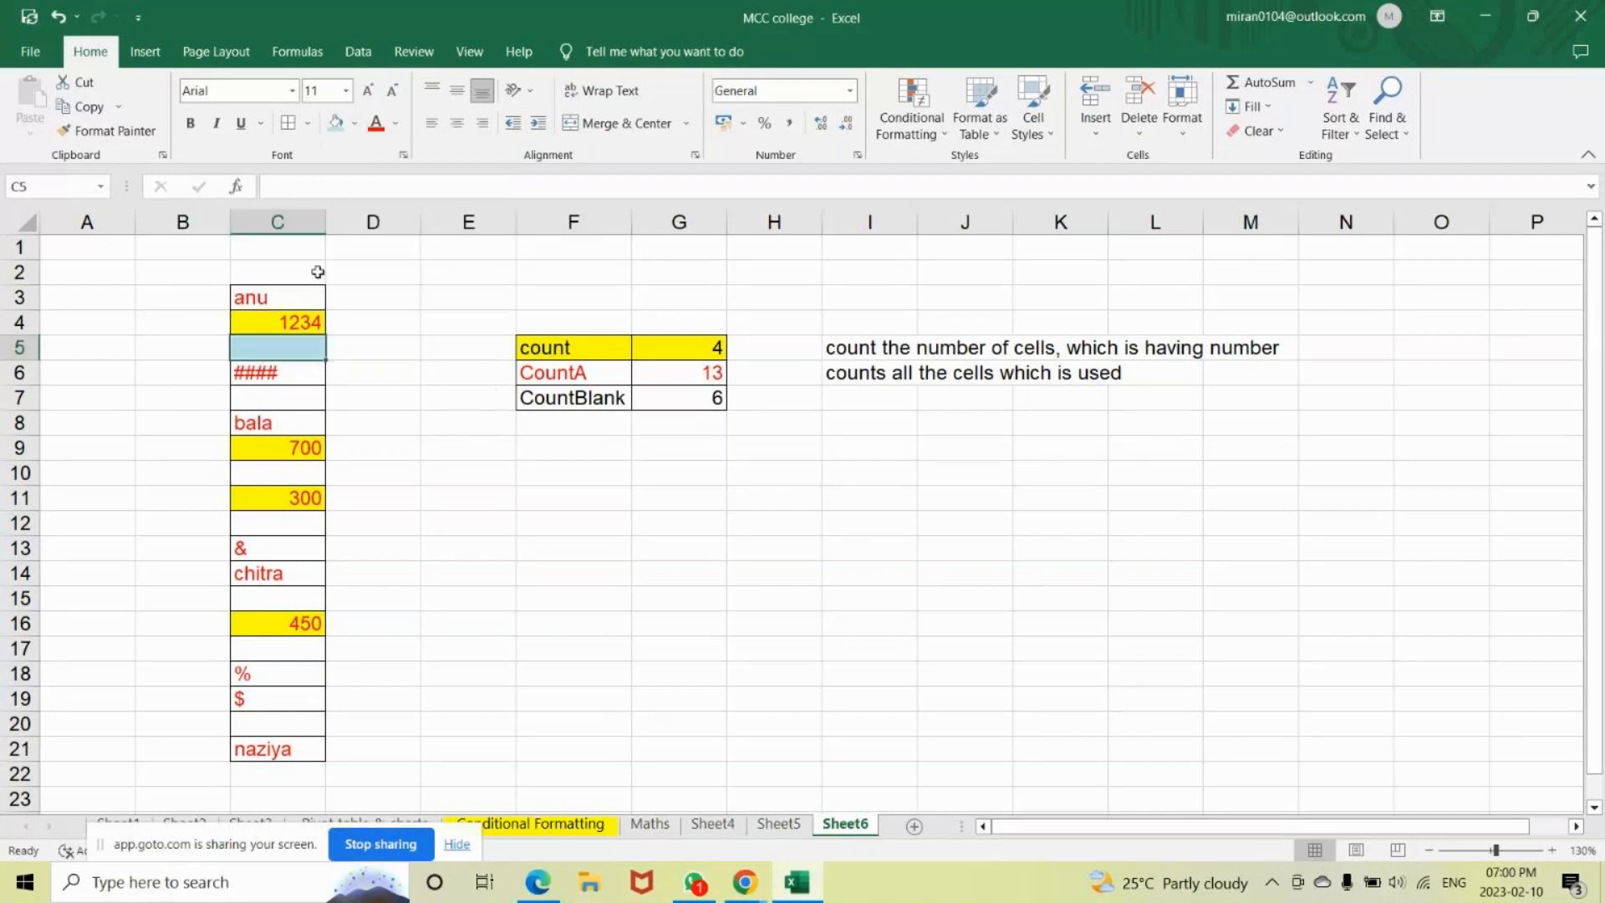
click(275, 398)
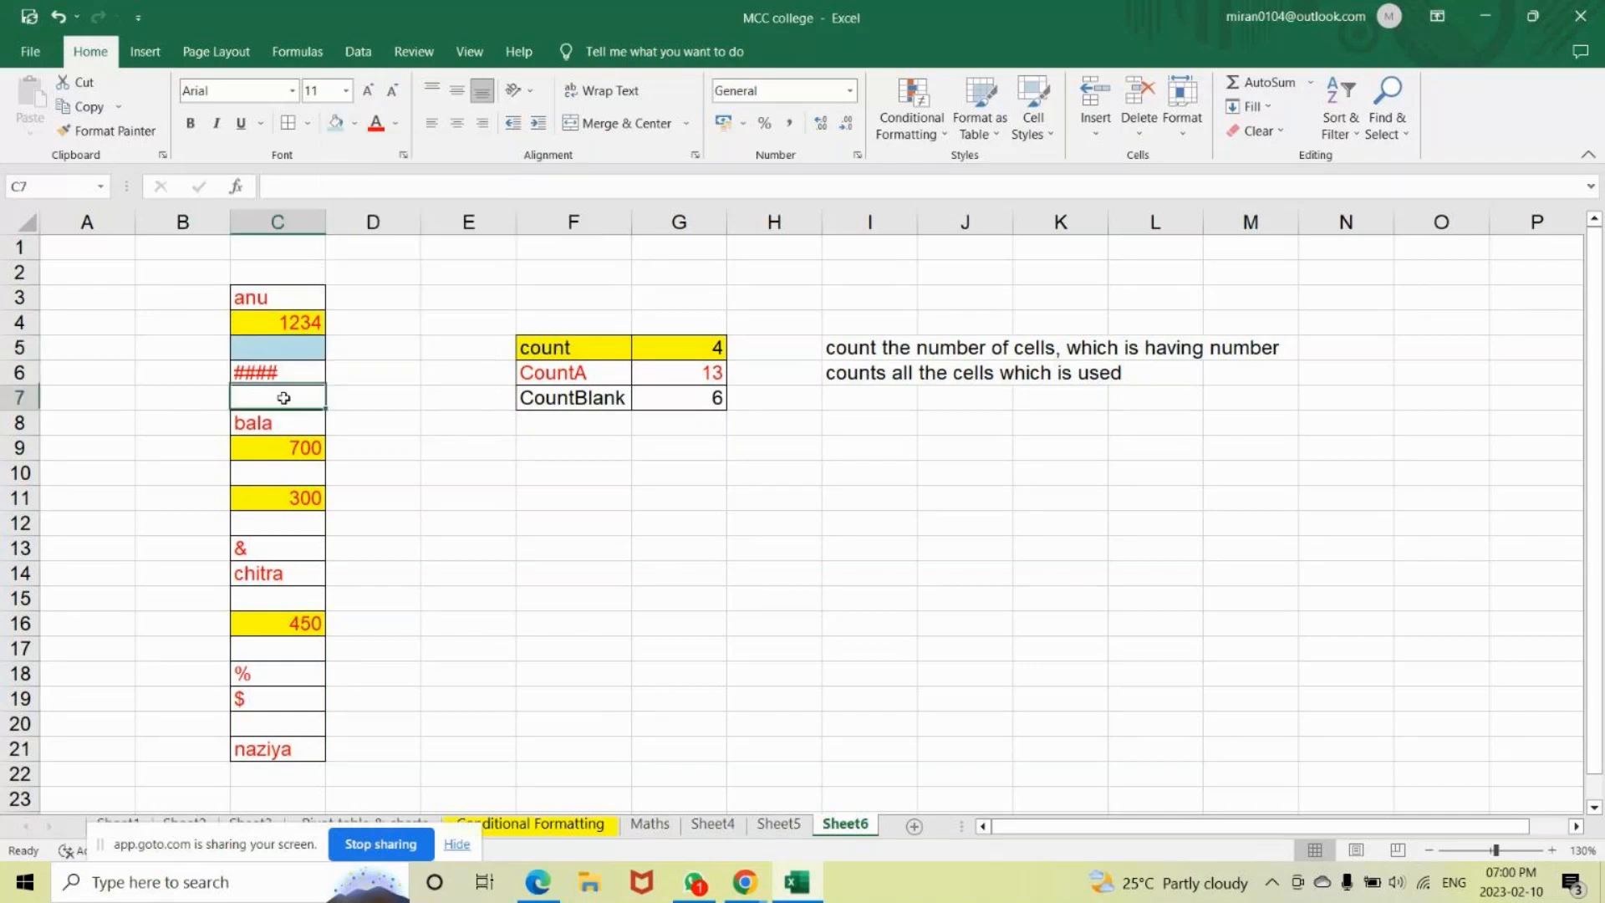
click(251, 473)
key(F4)
Apply the same light aqua fill to the remaining blank-looking cells C12, C15, C17 and C20.
click(274, 521)
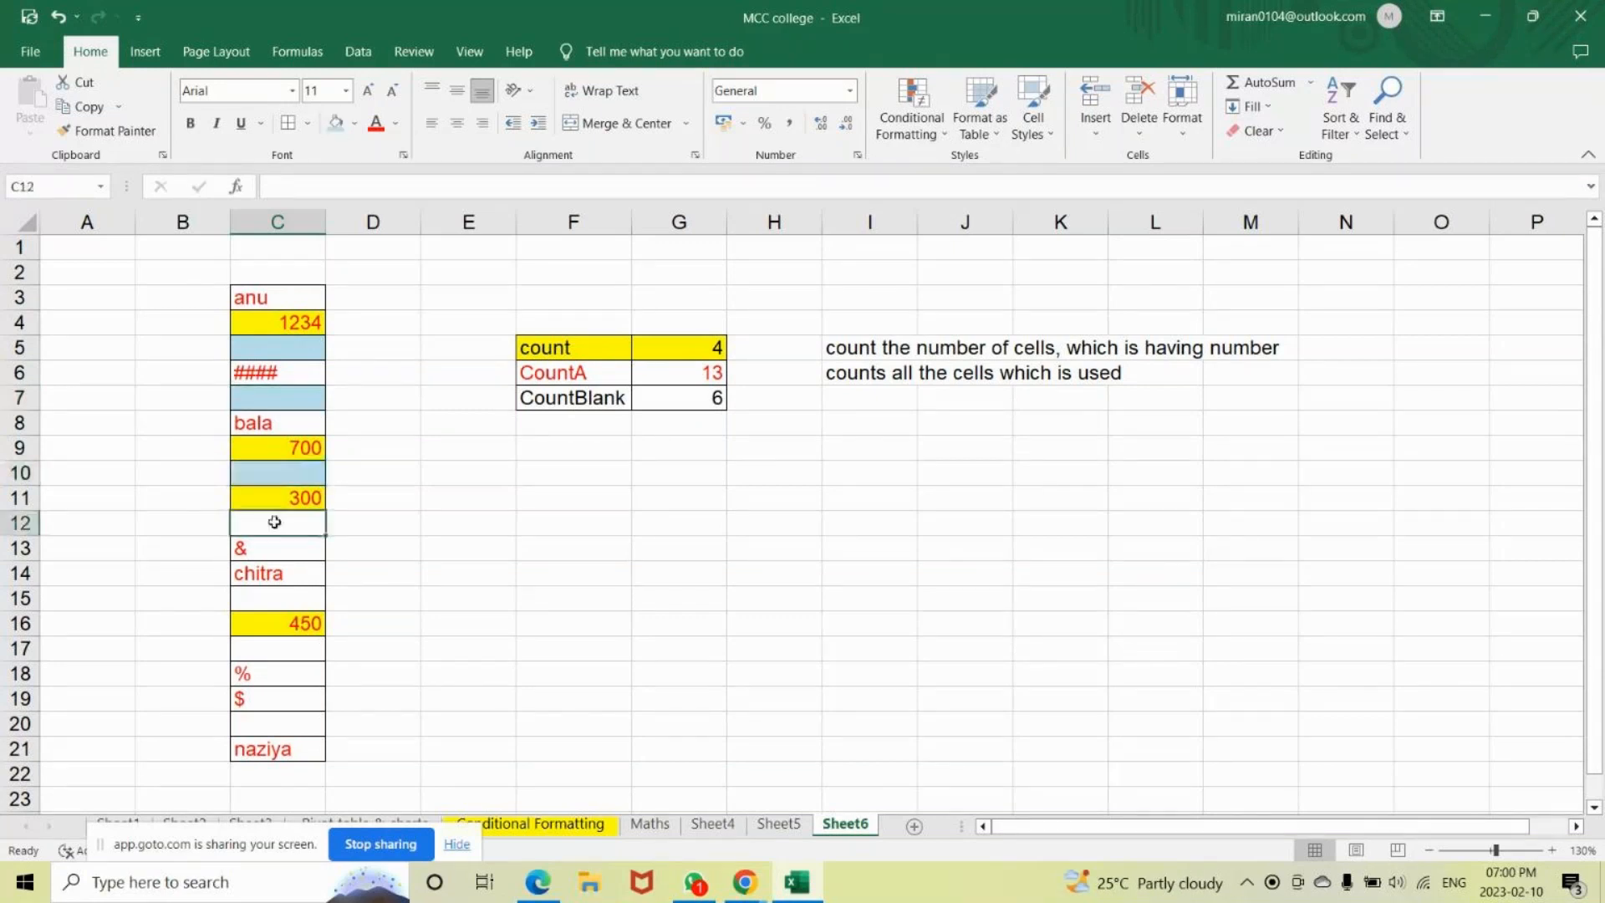
click(335, 125)
key(Down)
key(Down)
key(Down)
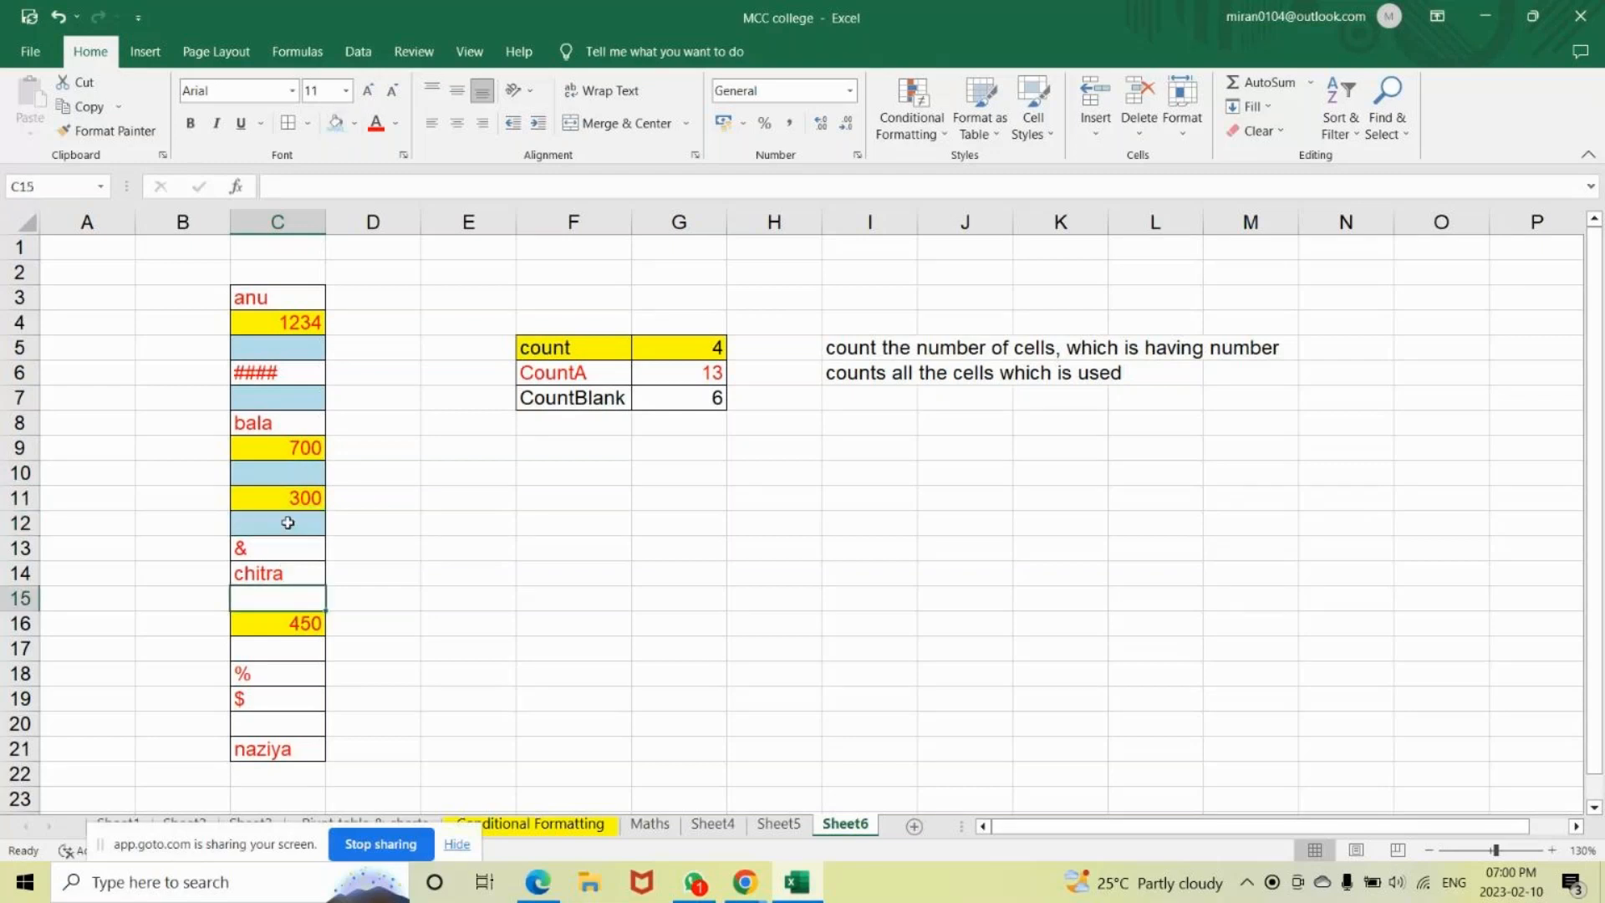
click(335, 126)
key(Down)
key(Down)
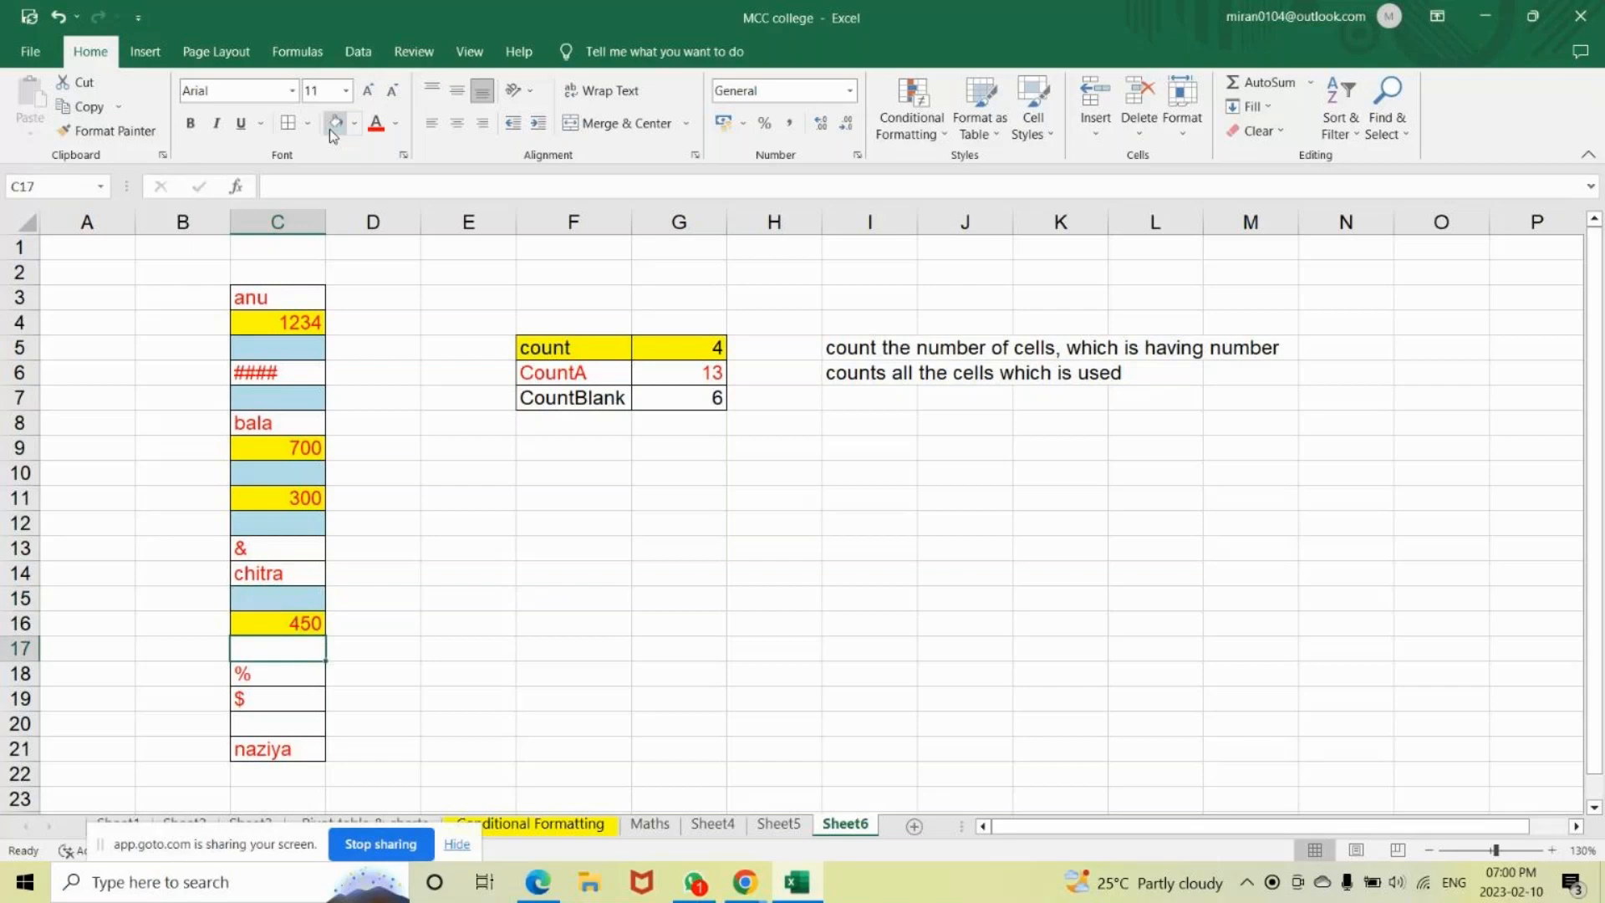
click(333, 126)
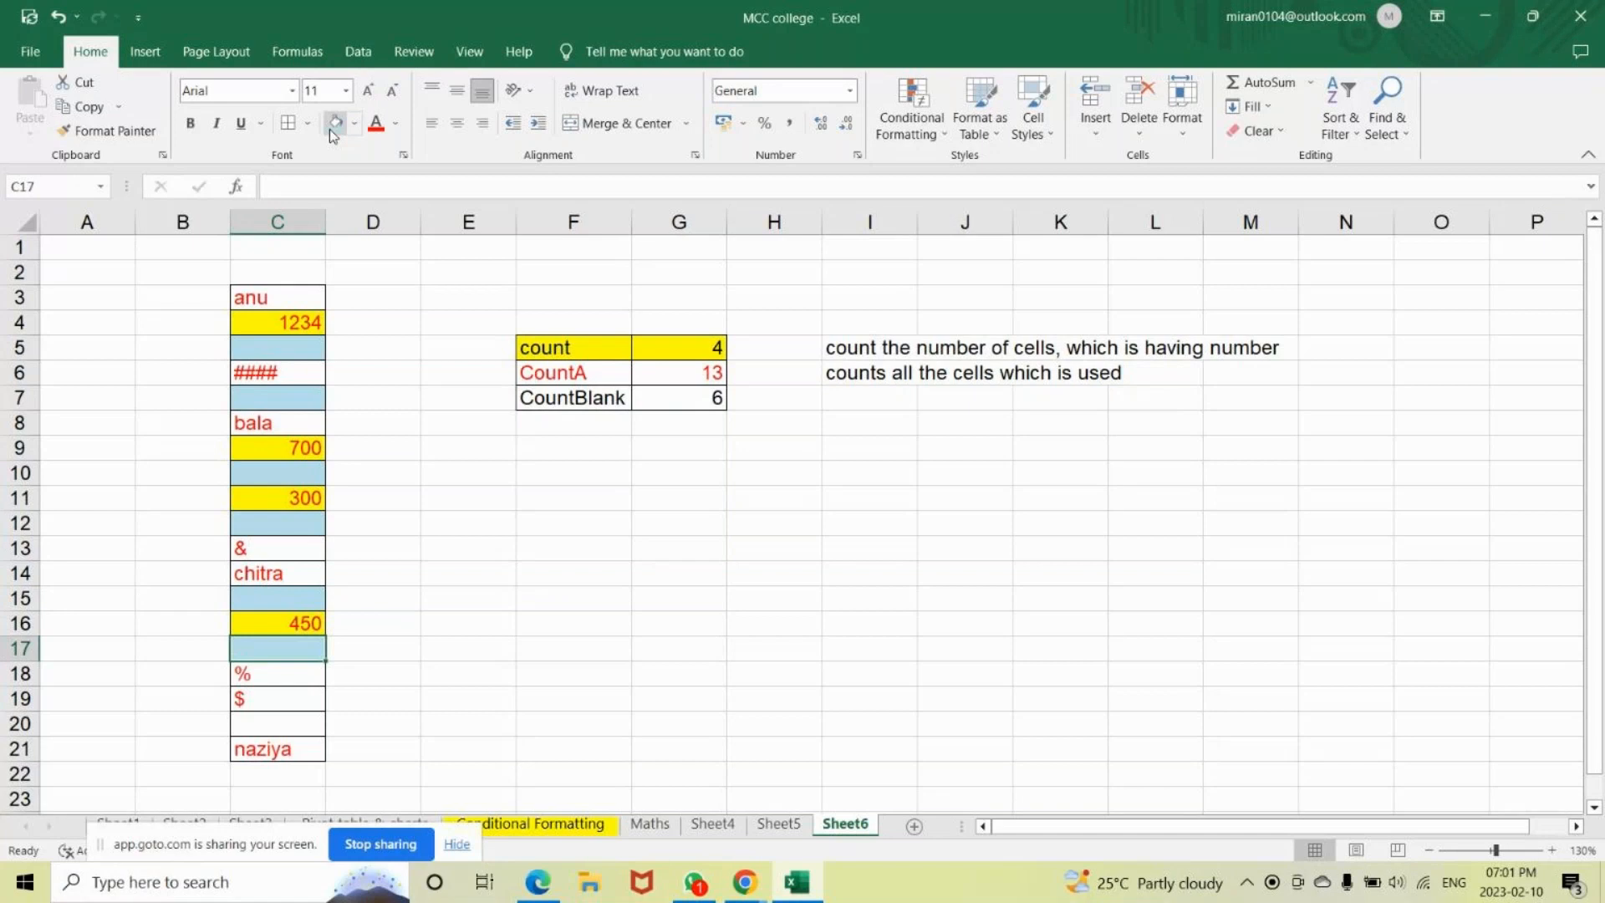
key(Down)
key(Down)
key(Down)
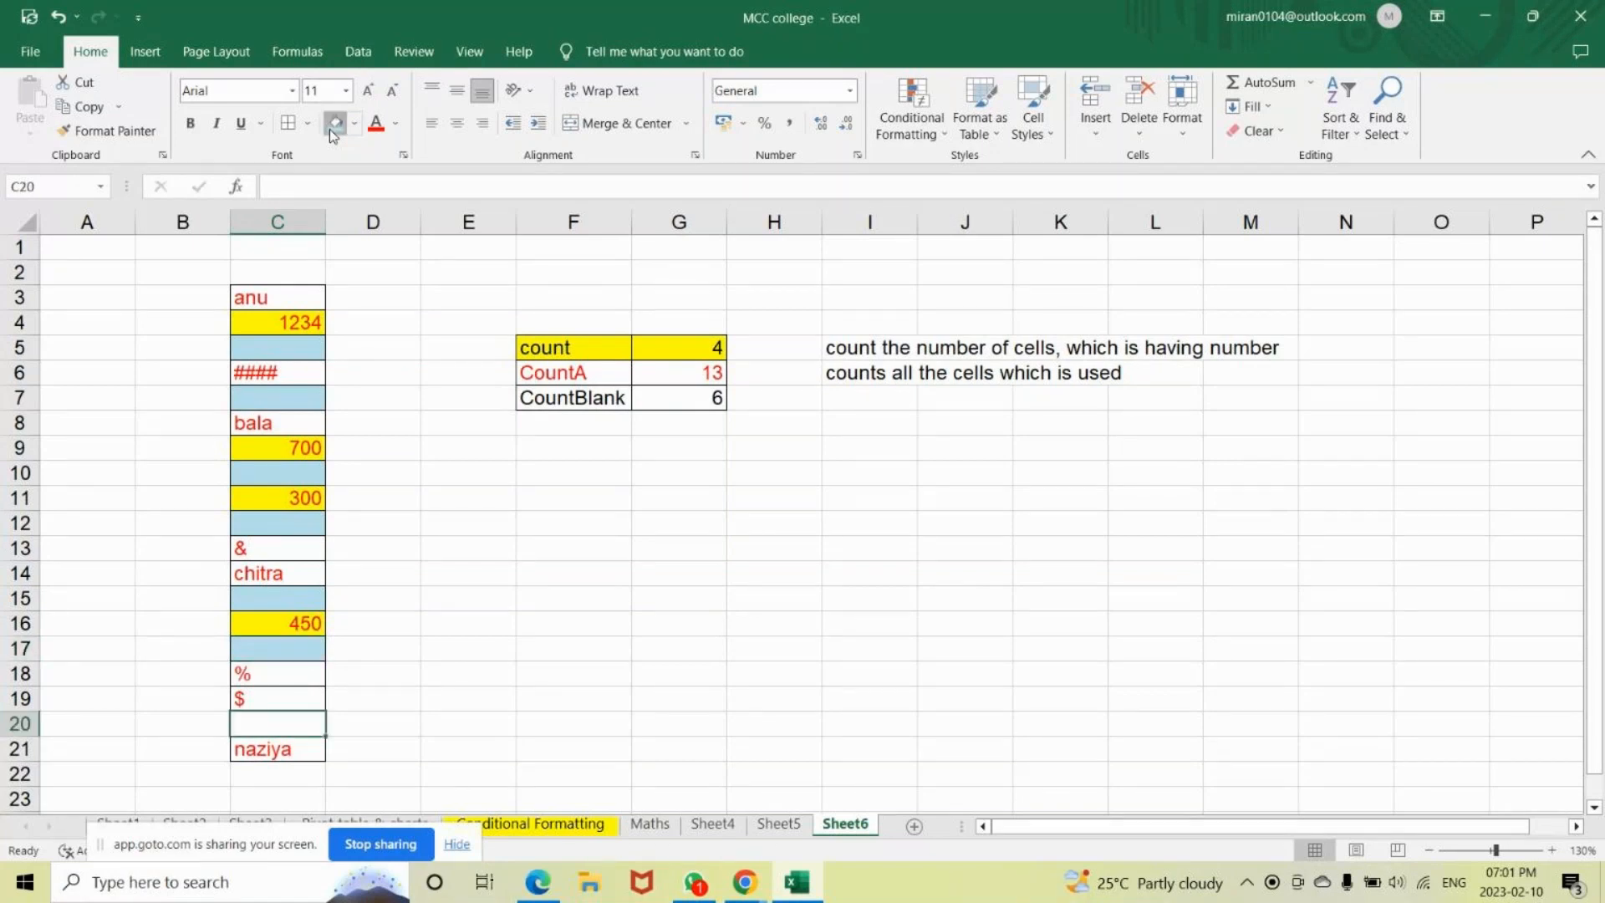
click(332, 125)
key(Down)
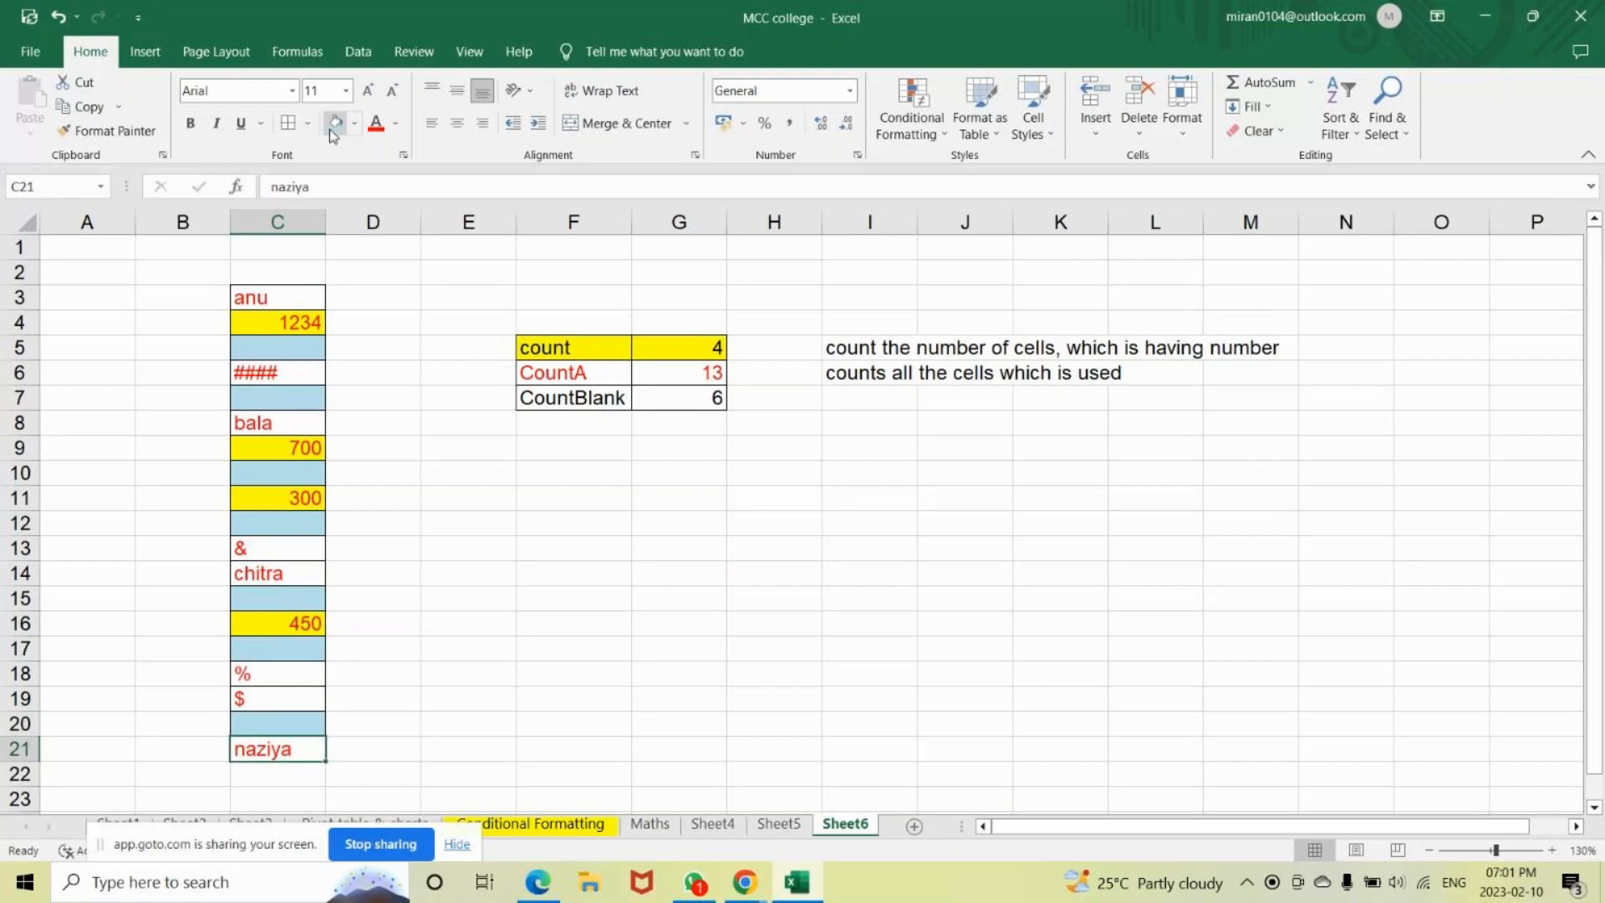
Inspect the COUNTBLANK formula in G7 and check the aqua cells in column C one by one for hidden content.
click(710, 397)
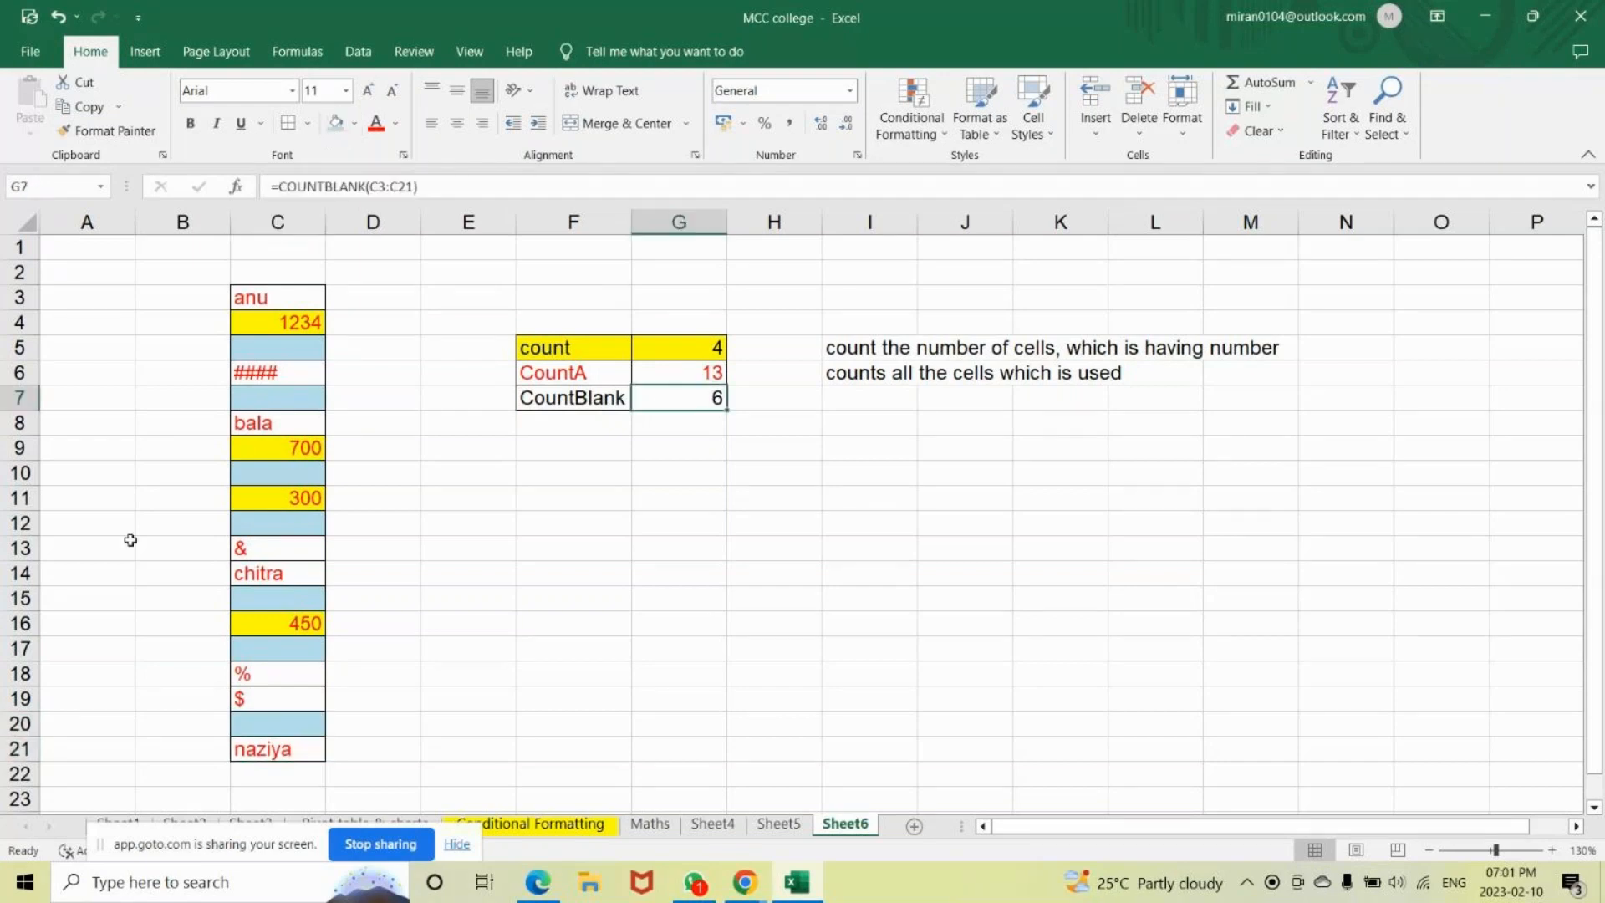
double_click(267, 476)
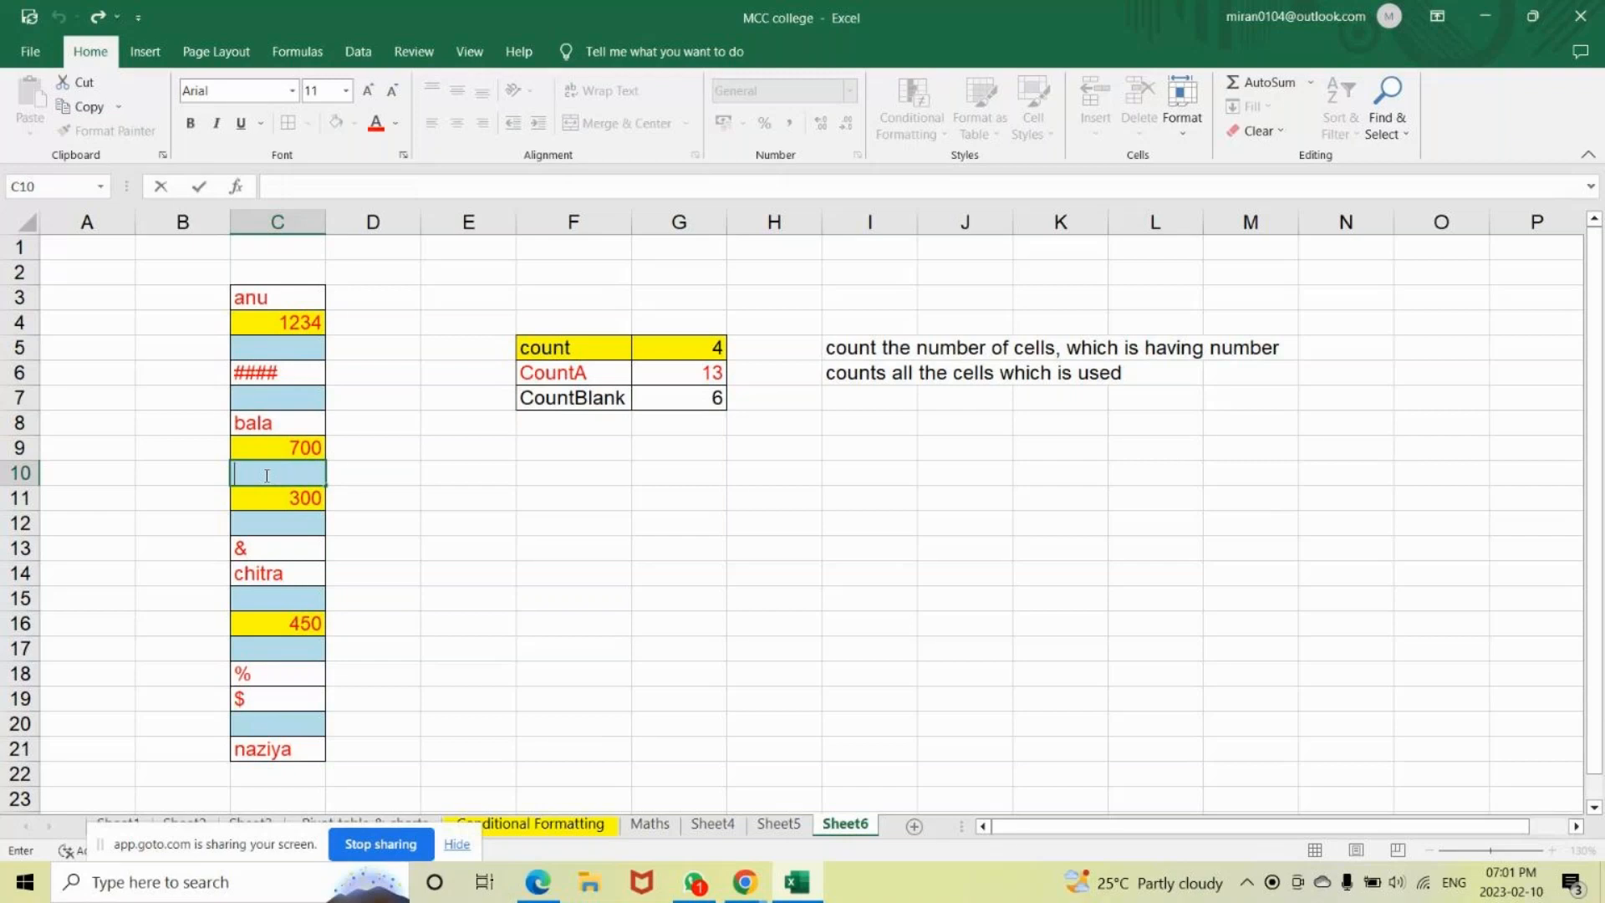
double_click(254, 402)
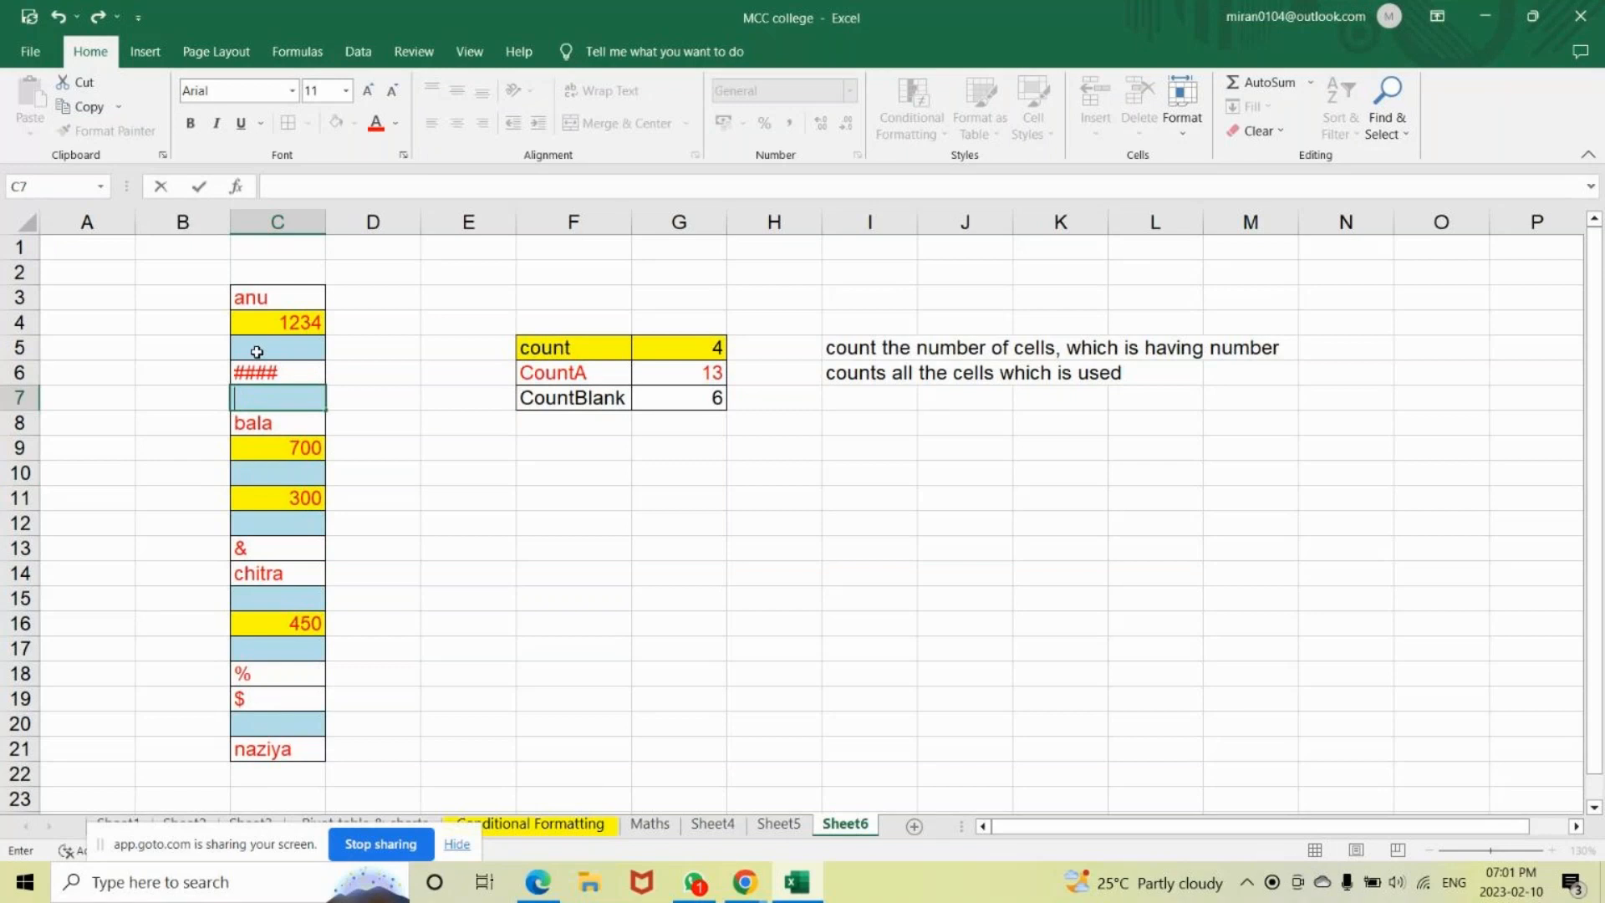
click(256, 352)
key(Down)
key(Down)
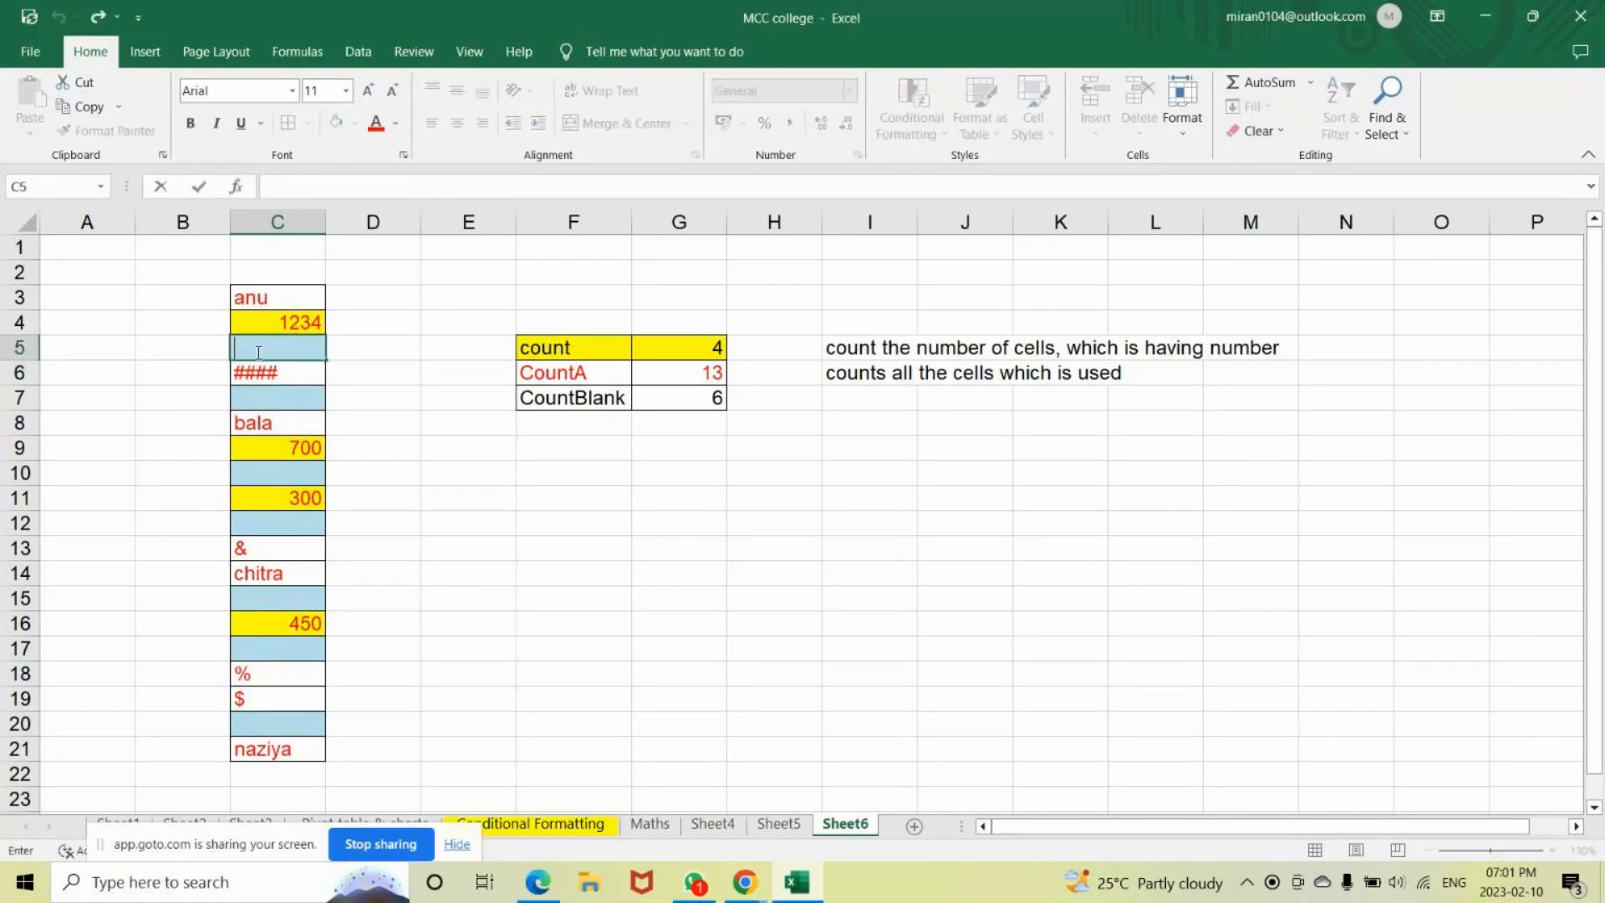
key(Down)
key(Down)
key(Down)
key(Down)
key(Down)
key(Down)
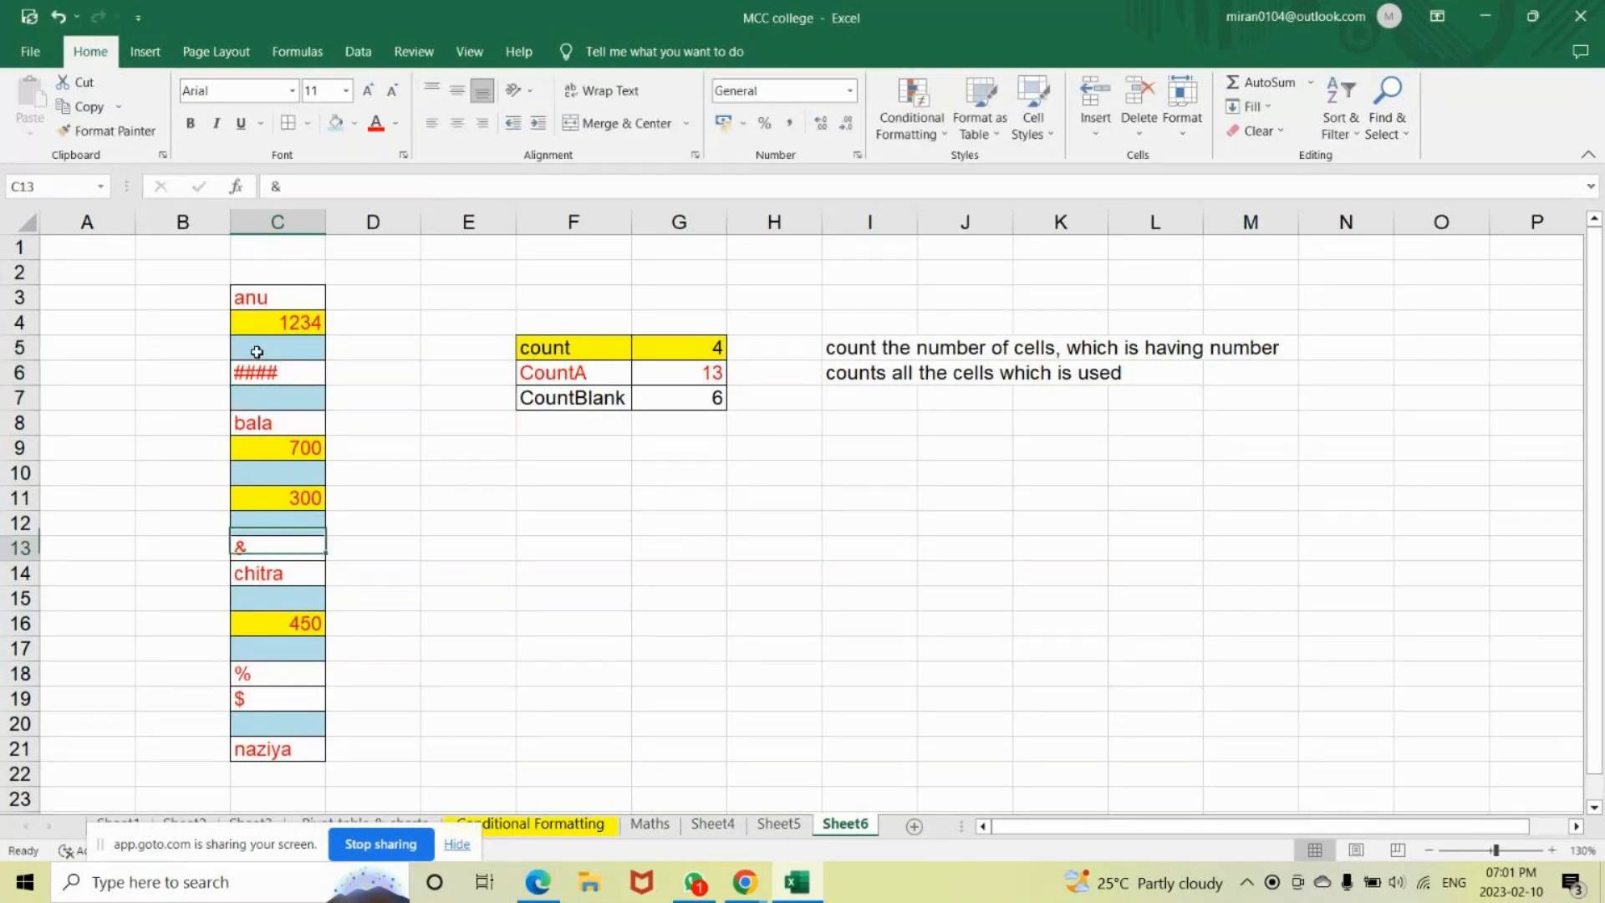
key(Down)
key(Down)
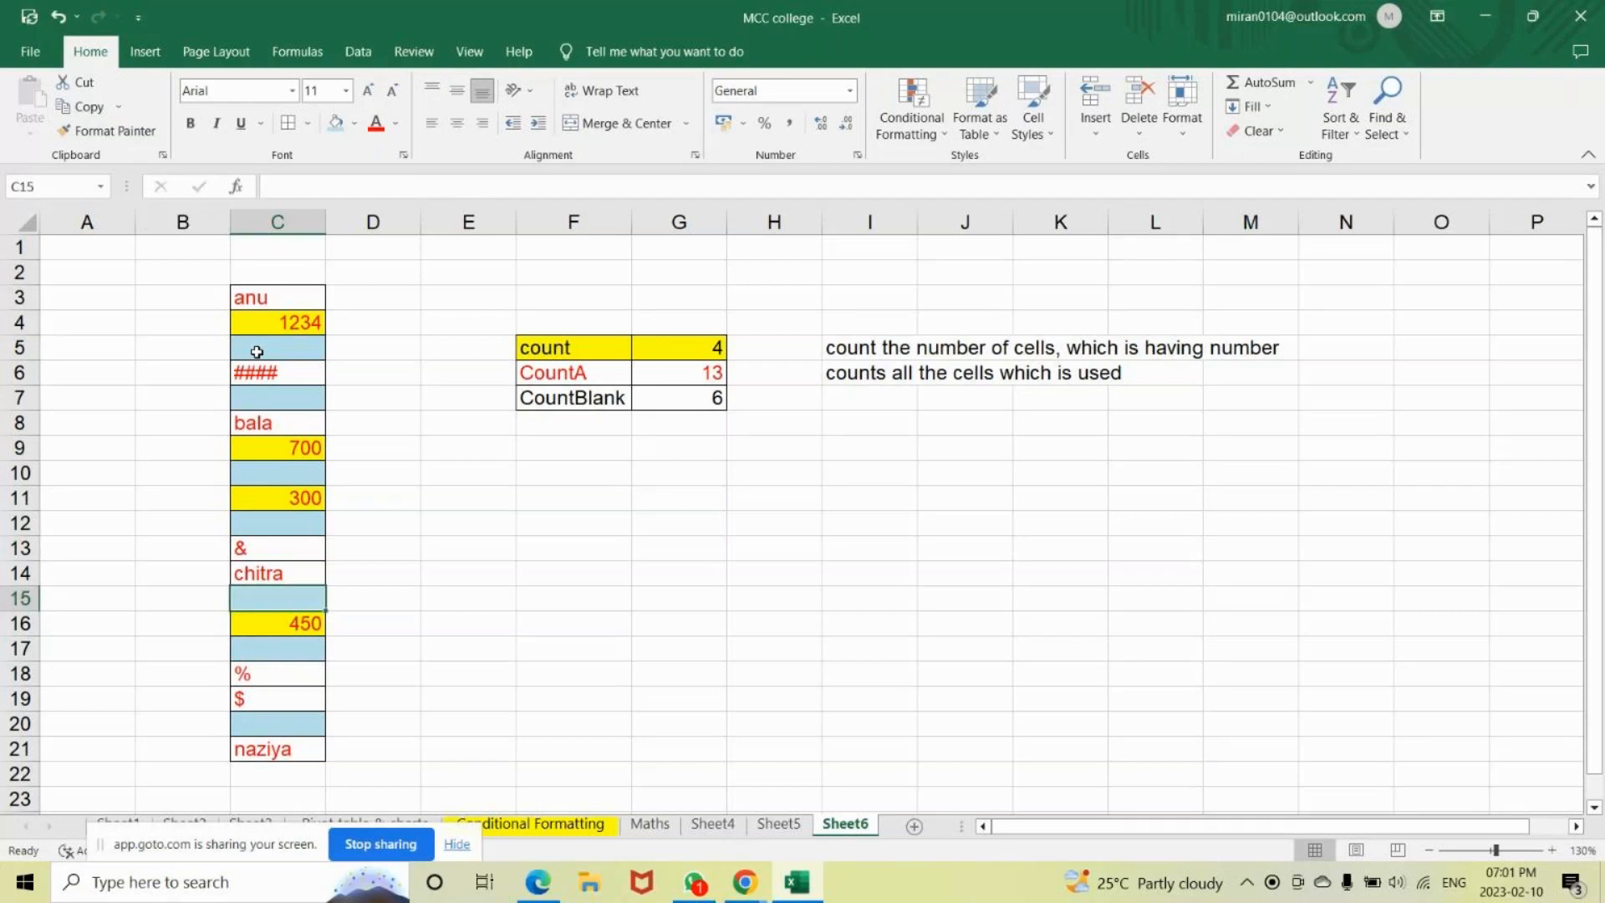
double_click(268, 601)
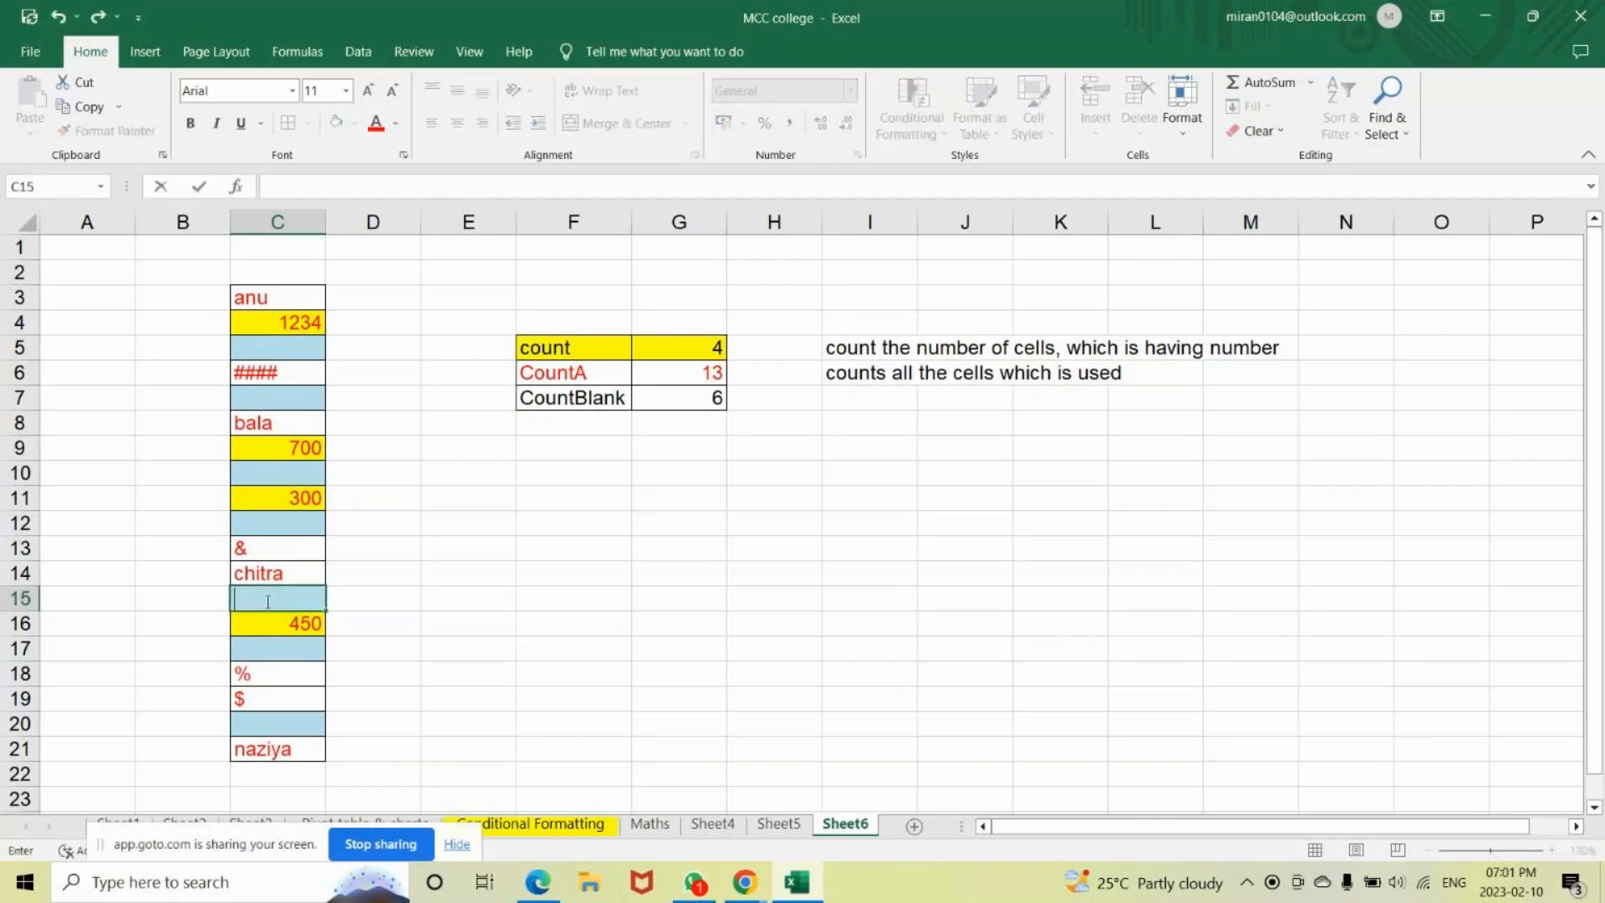
key(Return)
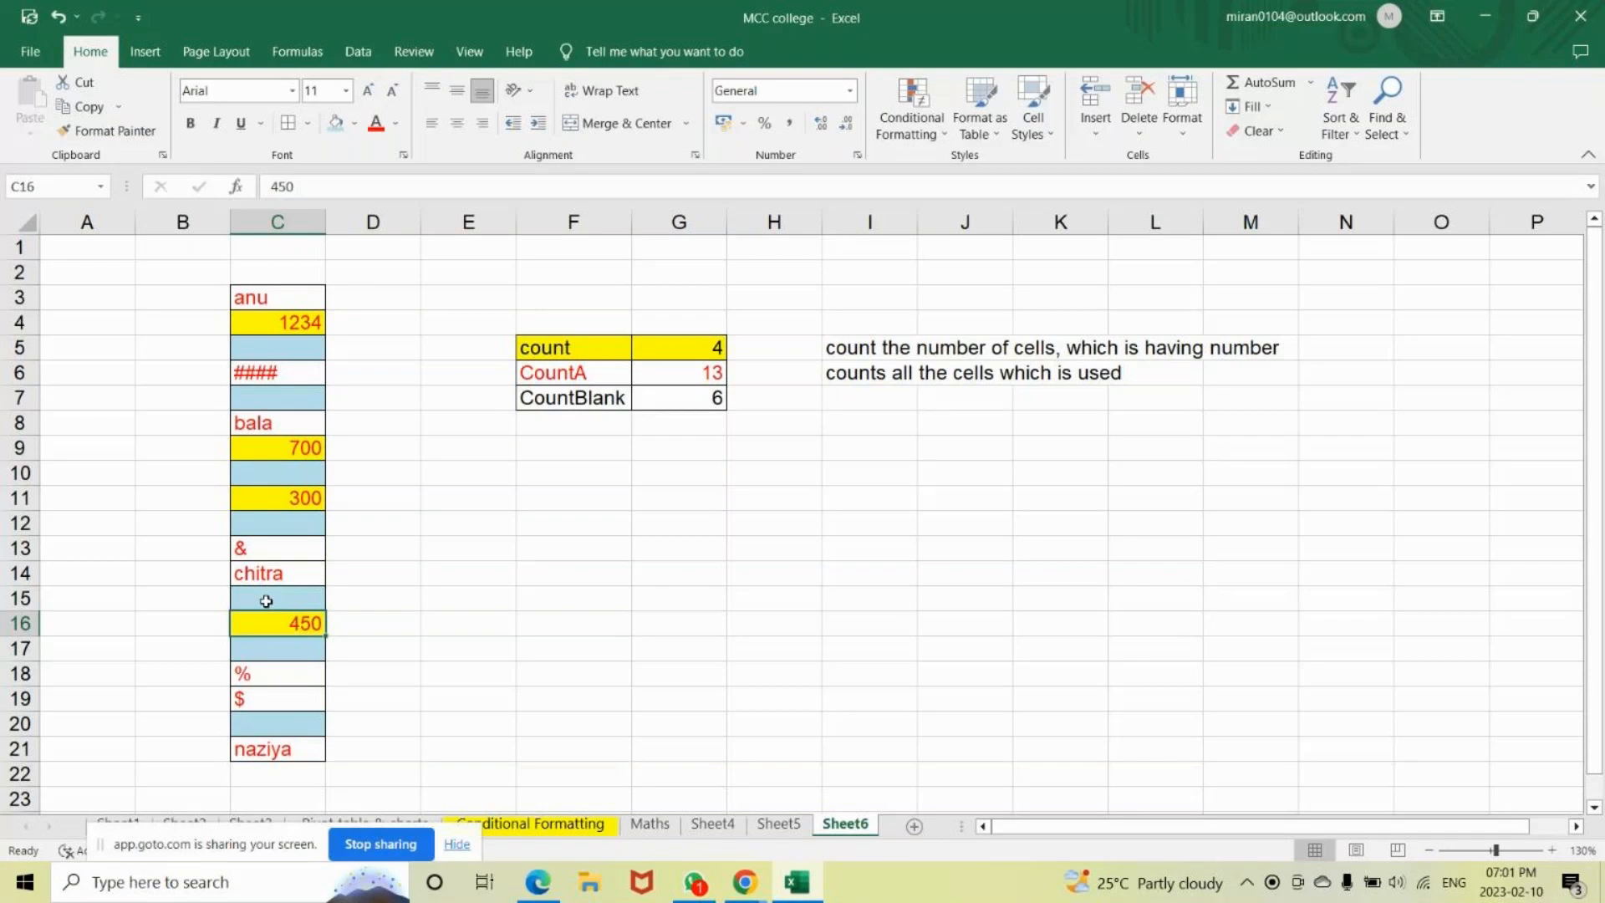
double_click(263, 653)
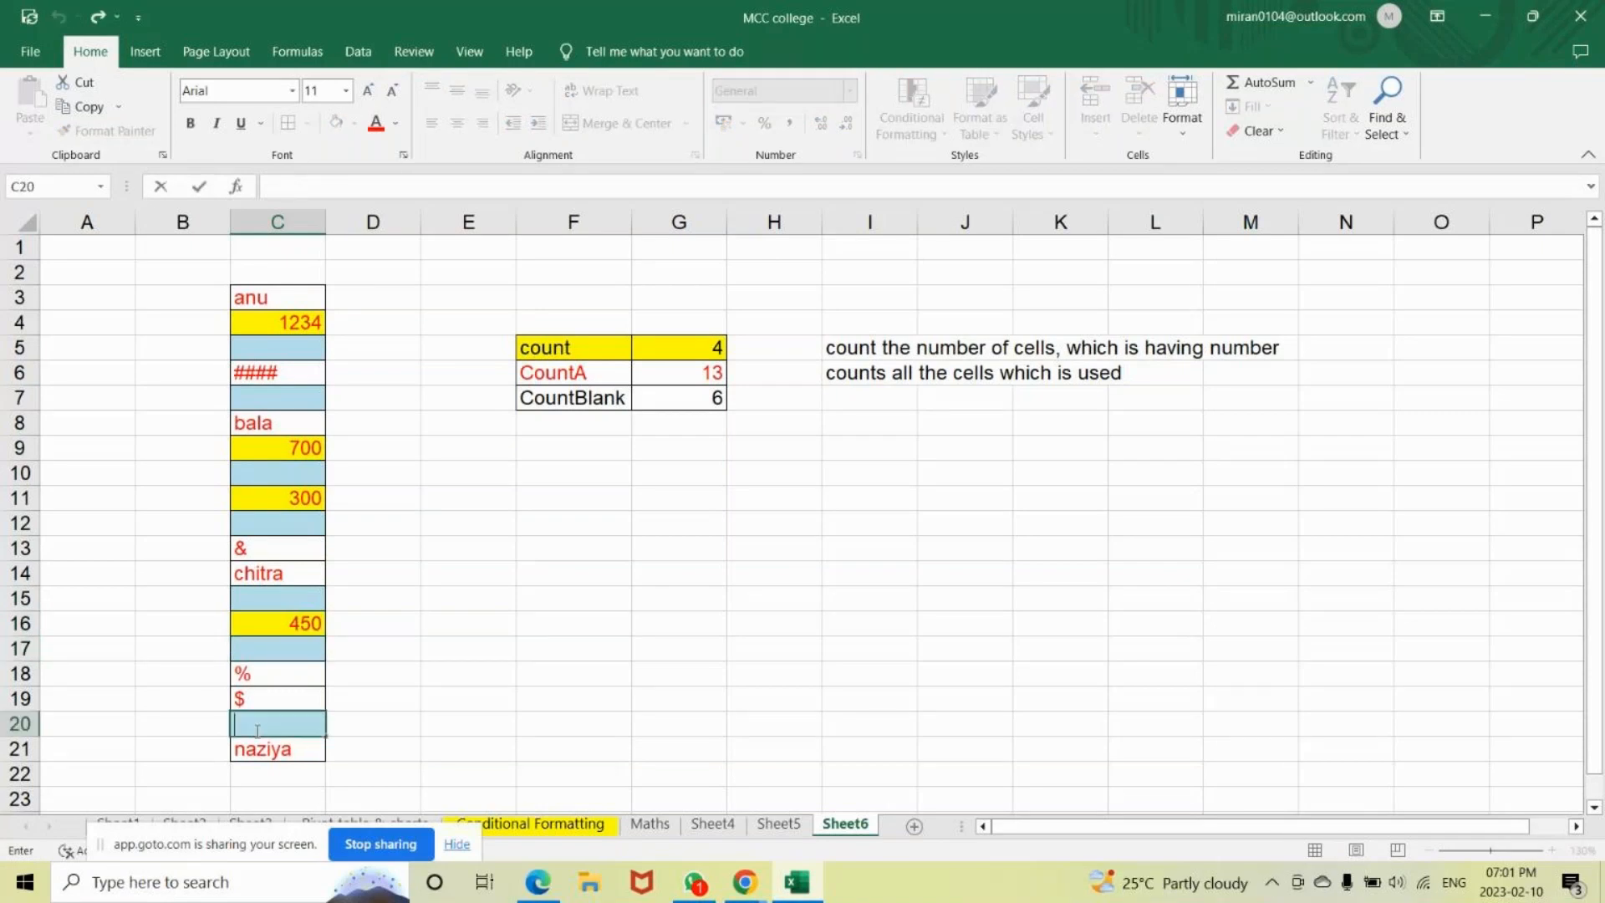
key(Return)
Count through the aqua cells from C5 to C20 again and review the range used by the COUNTBLANK formula in G7.
click(308, 354)
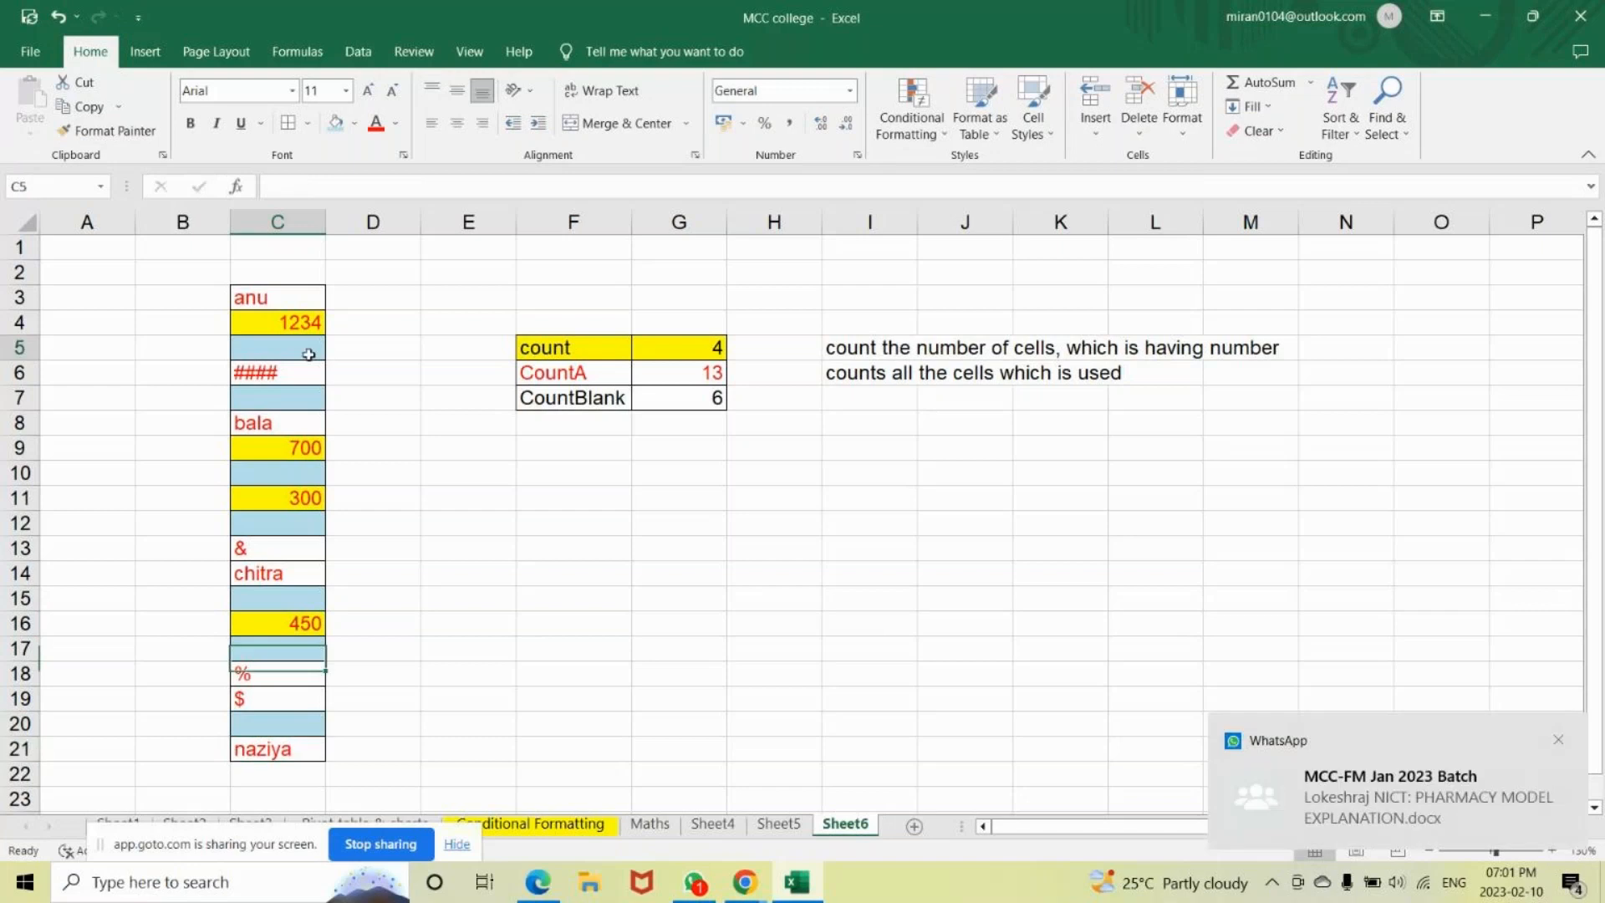
drag(281, 396, 268, 465)
click(269, 465)
drag(254, 522, 252, 739)
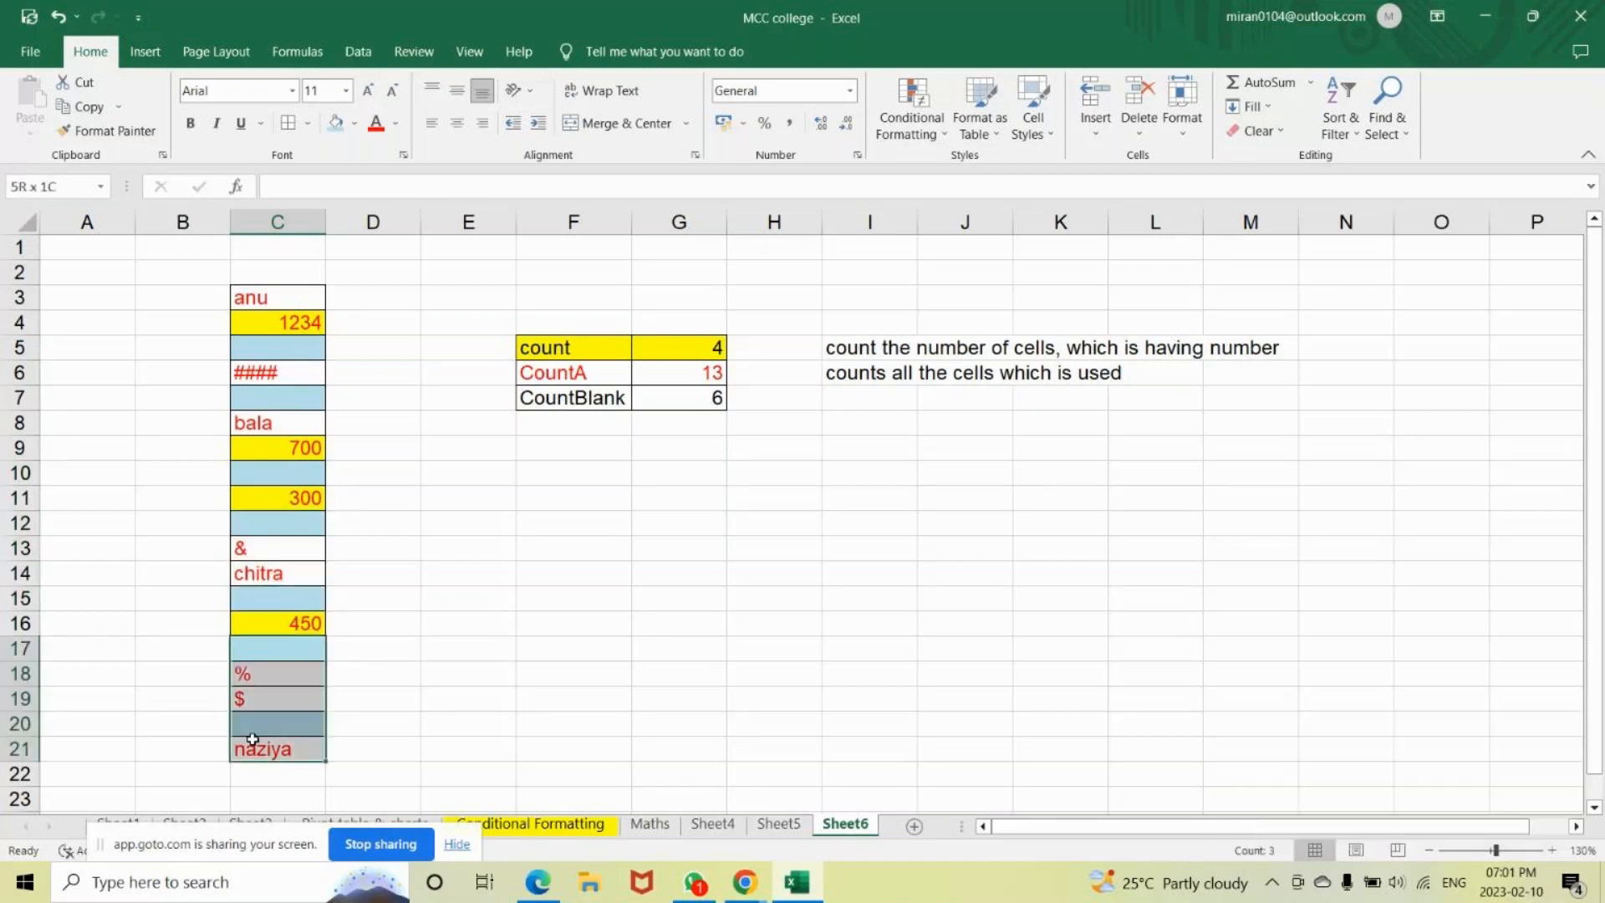
click(252, 724)
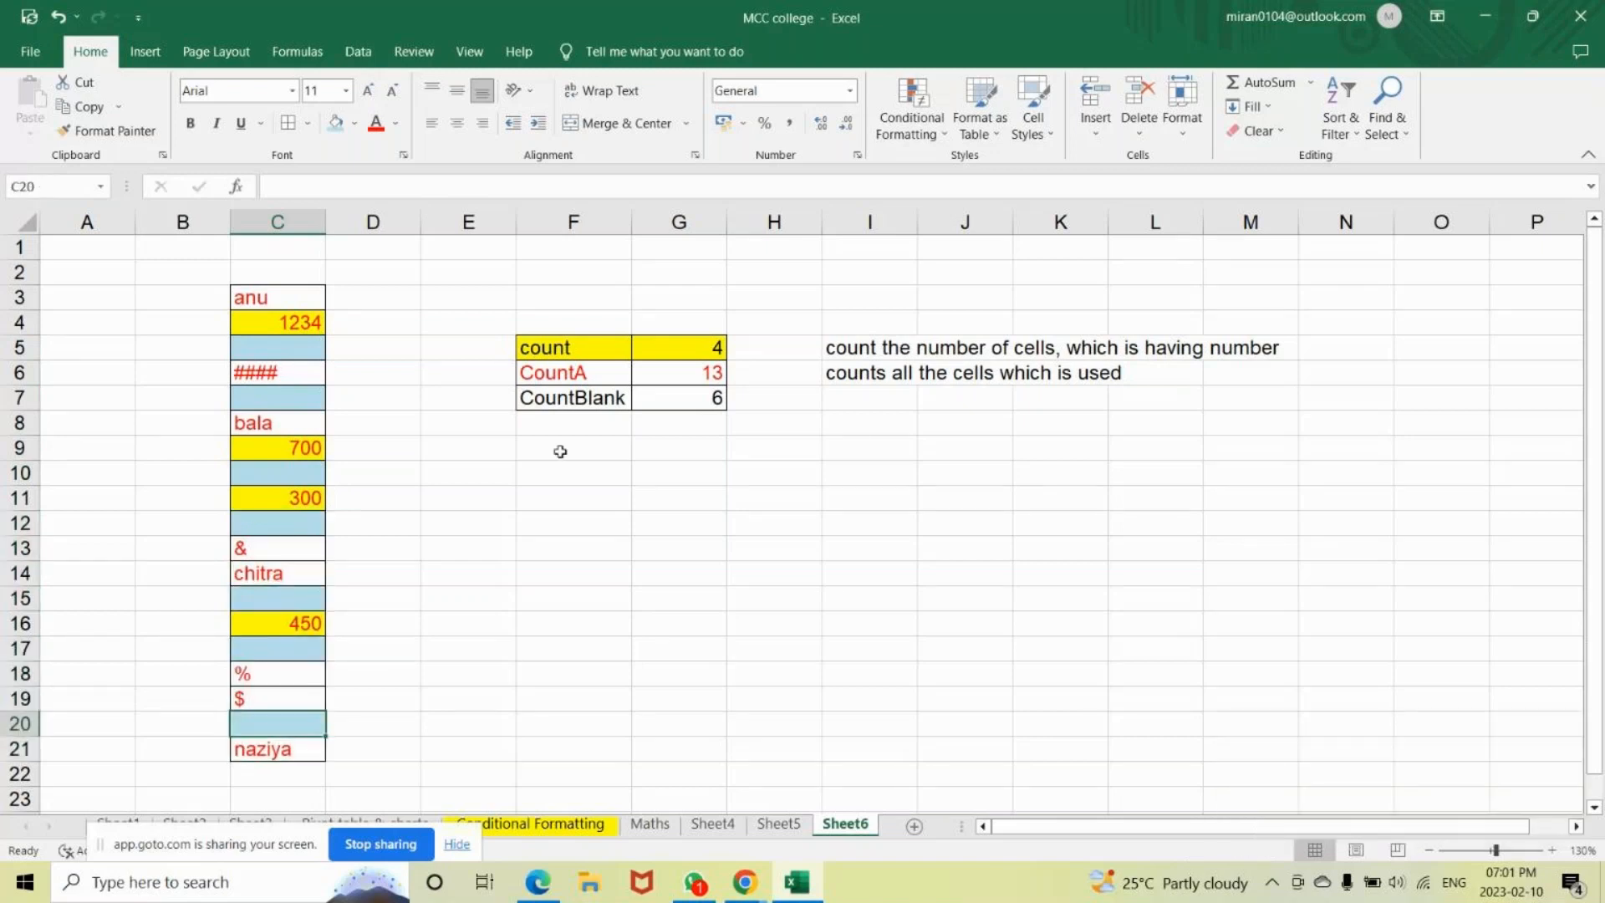
double_click(678, 401)
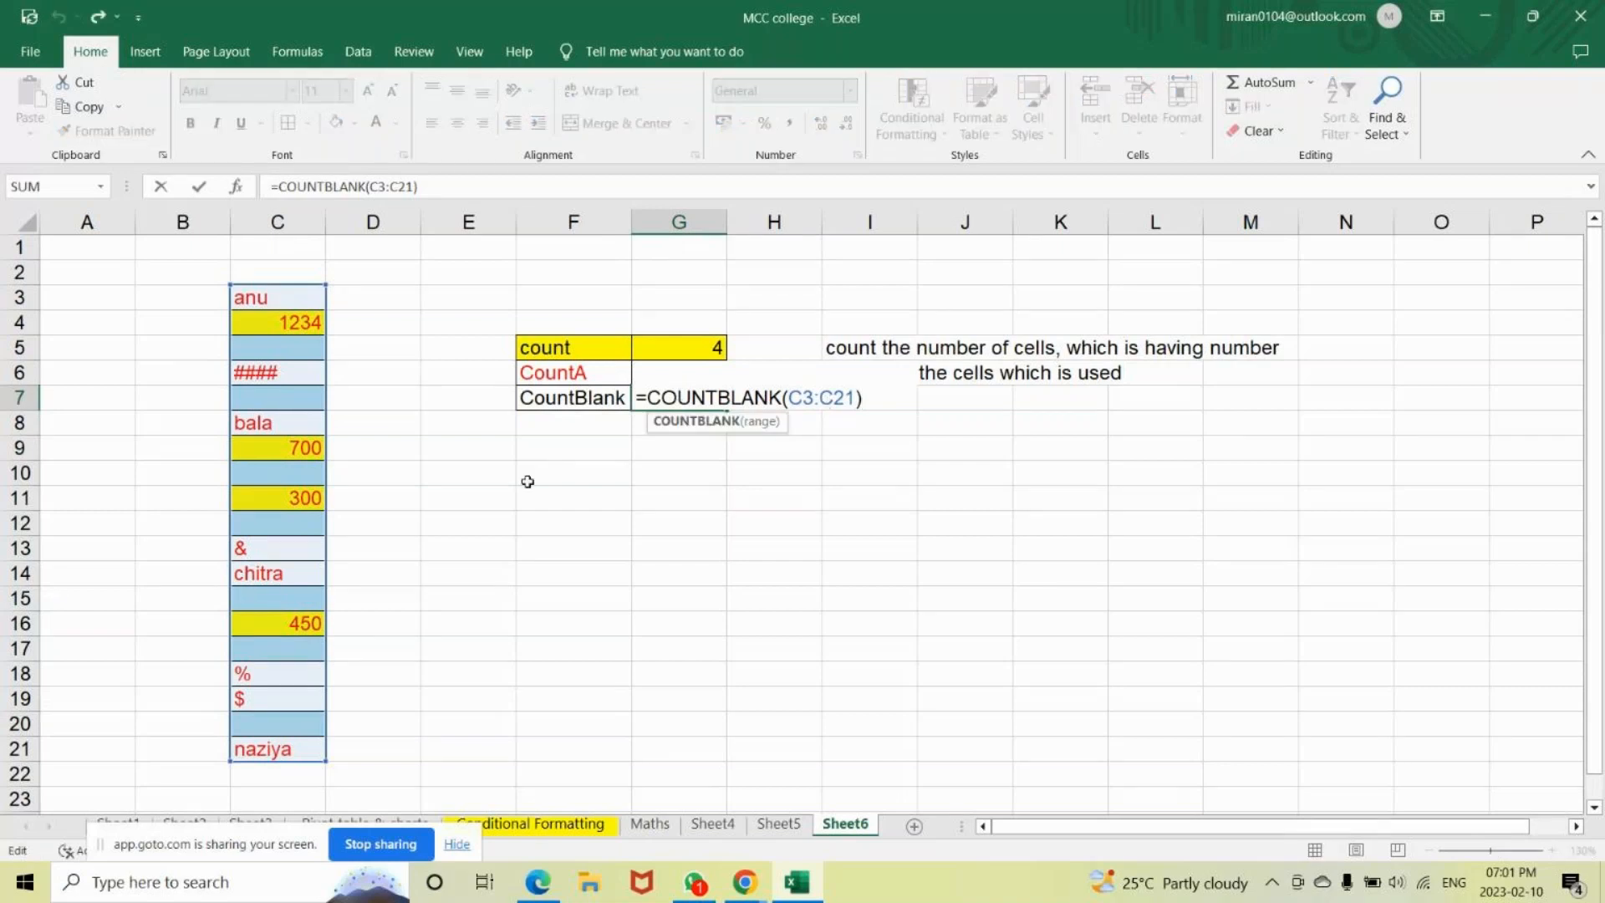
key(Return)
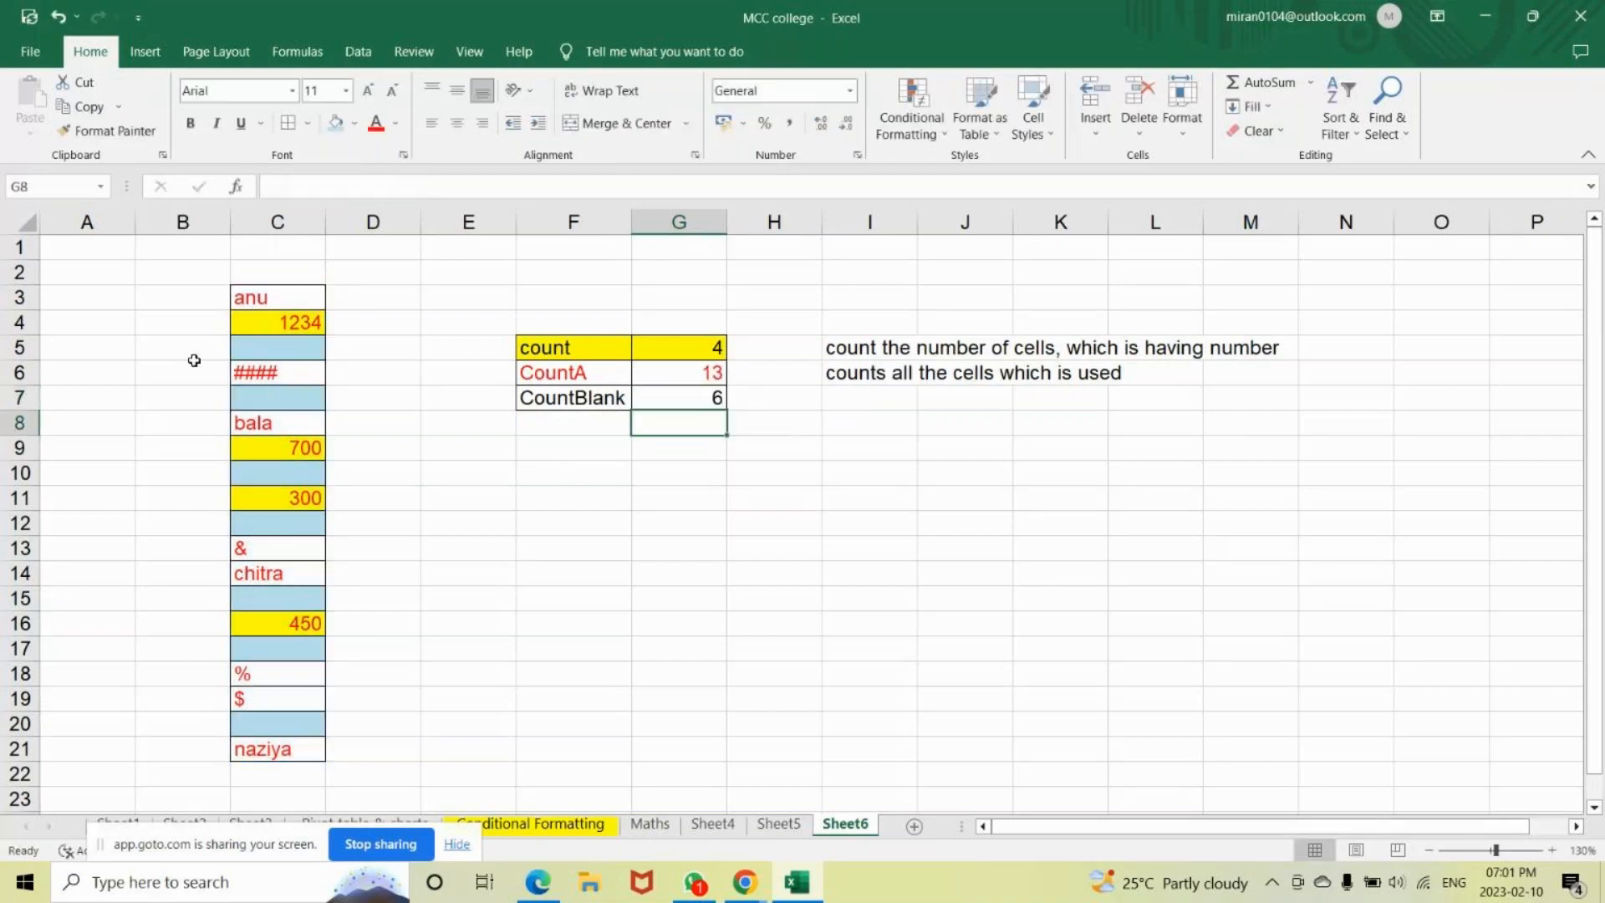
Check the aqua cells C7 and C10 for hidden content, and clear the hidden content from C12.
click(259, 372)
click(264, 402)
double_click(264, 402)
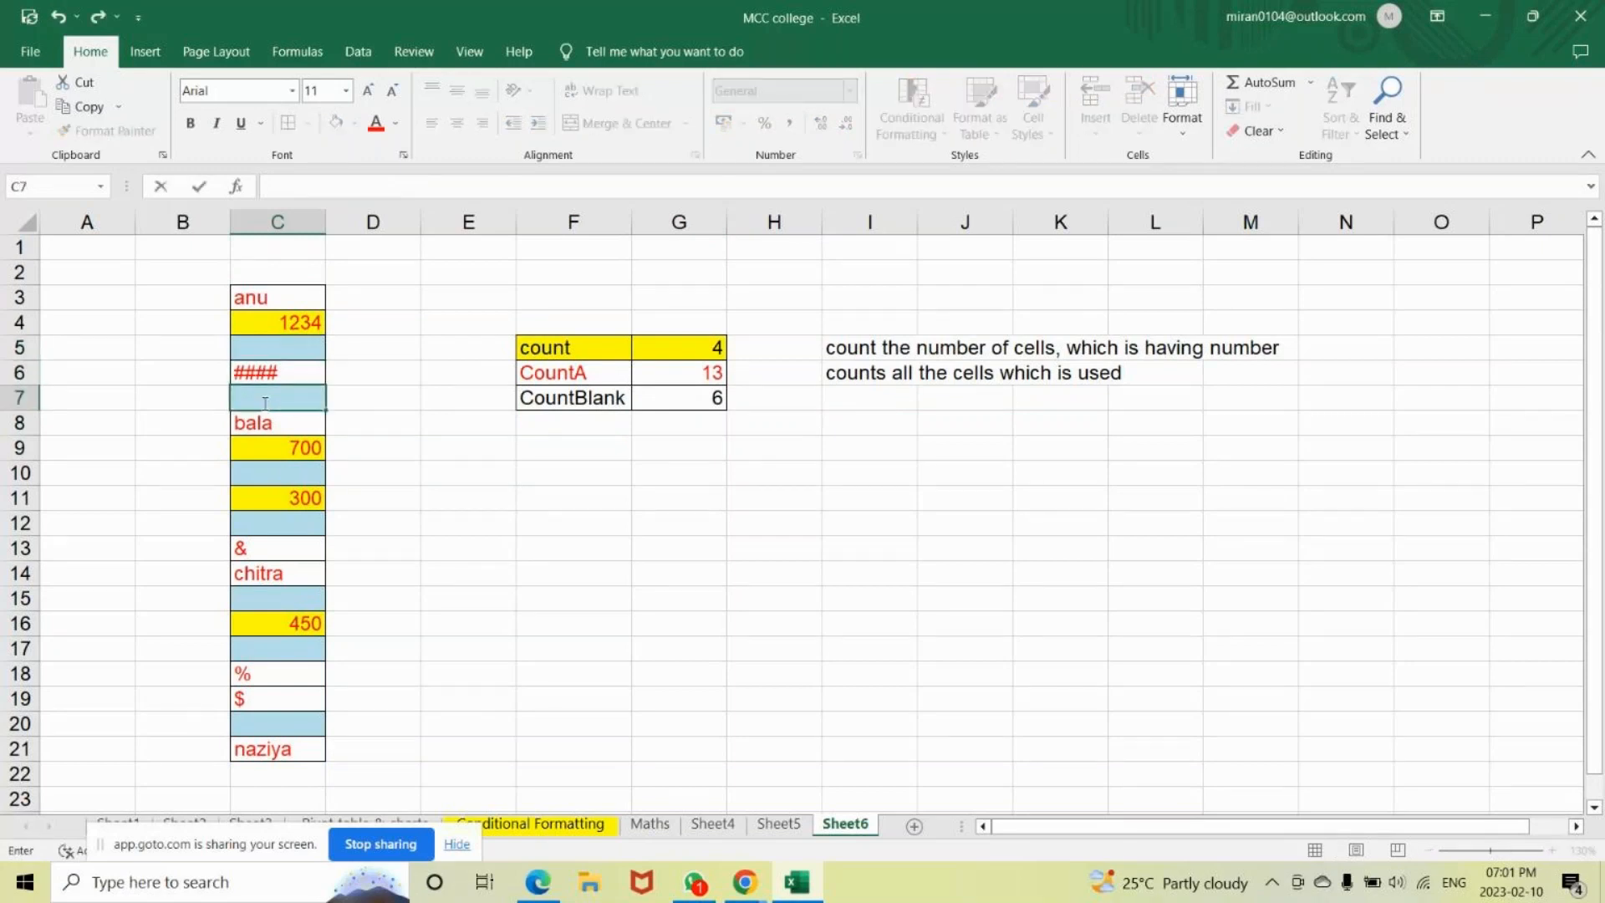
key(Return)
click(258, 477)
double_click(258, 477)
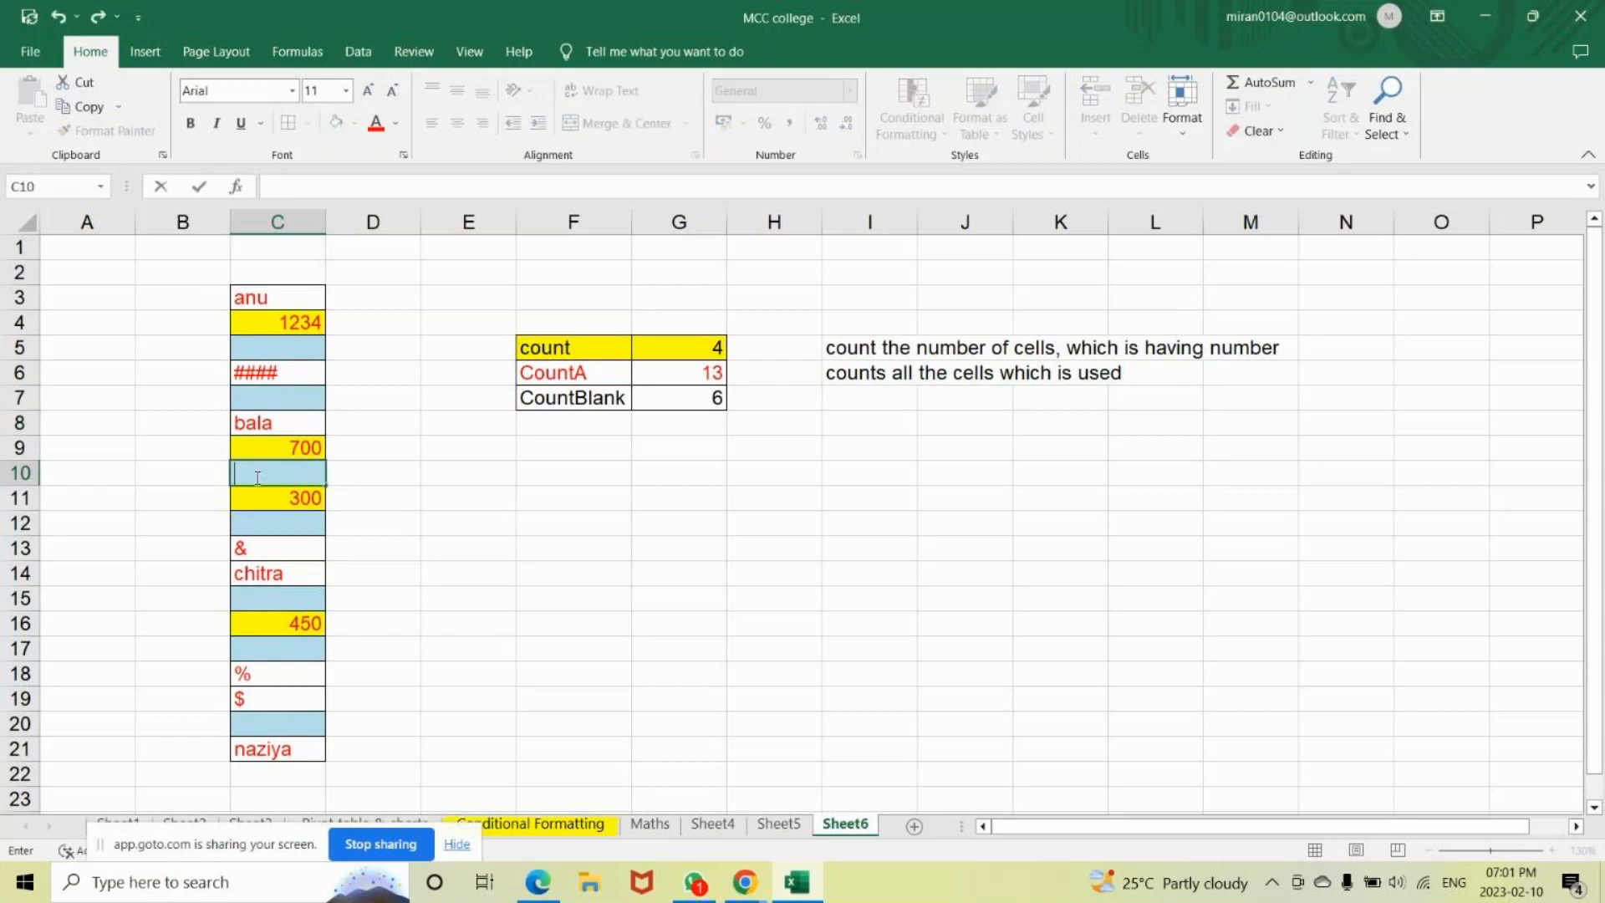
key(Return)
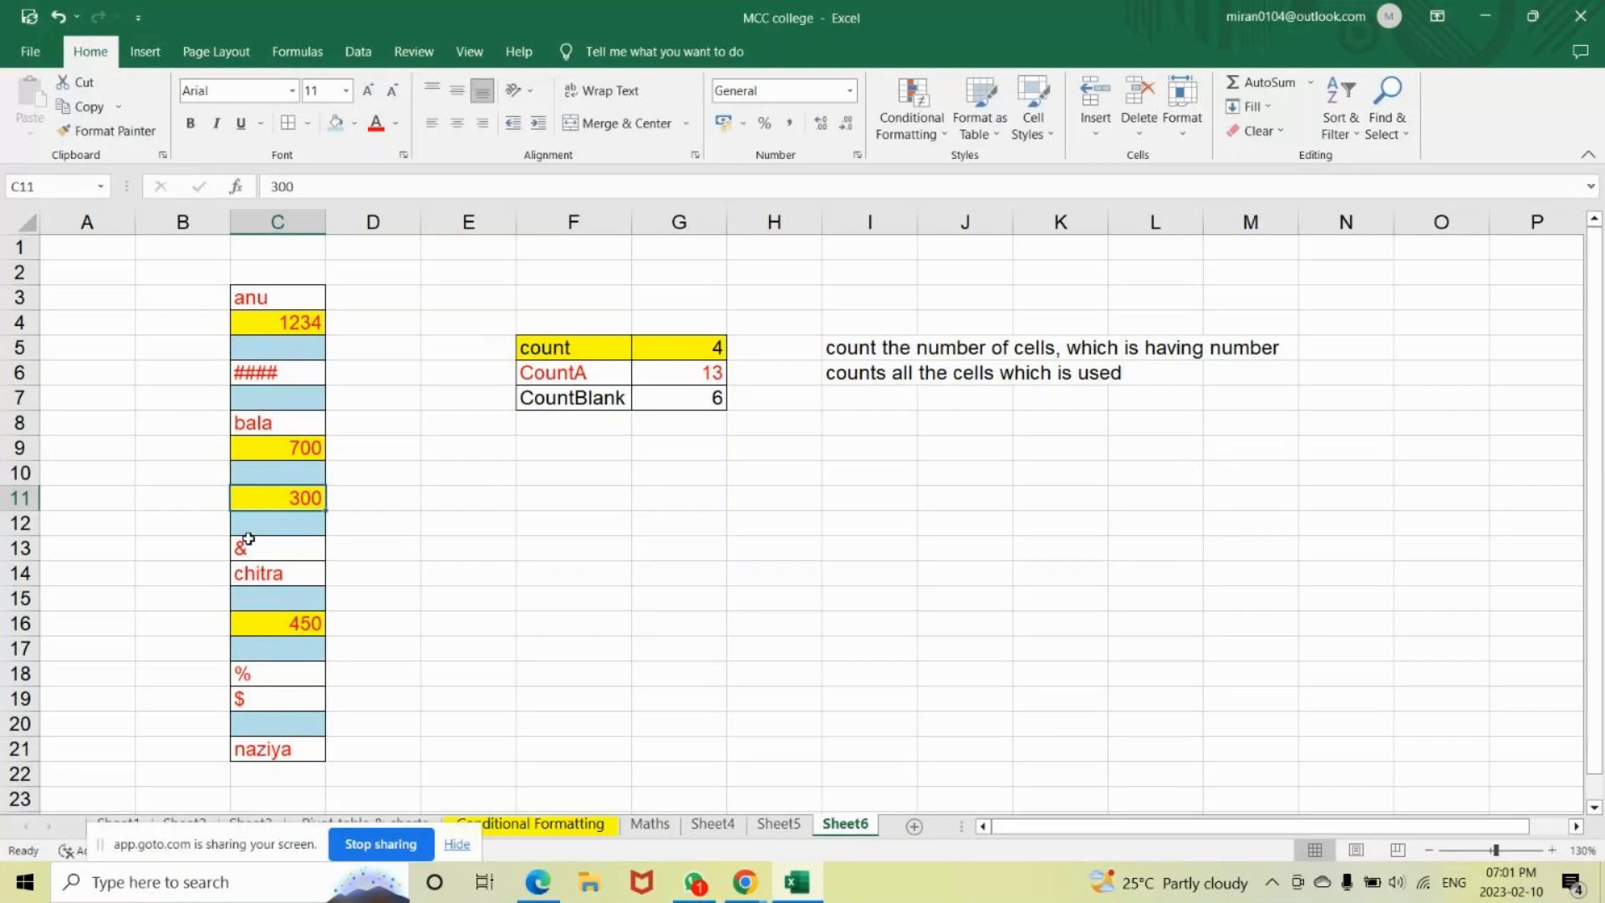
double_click(250, 519)
key(Return)
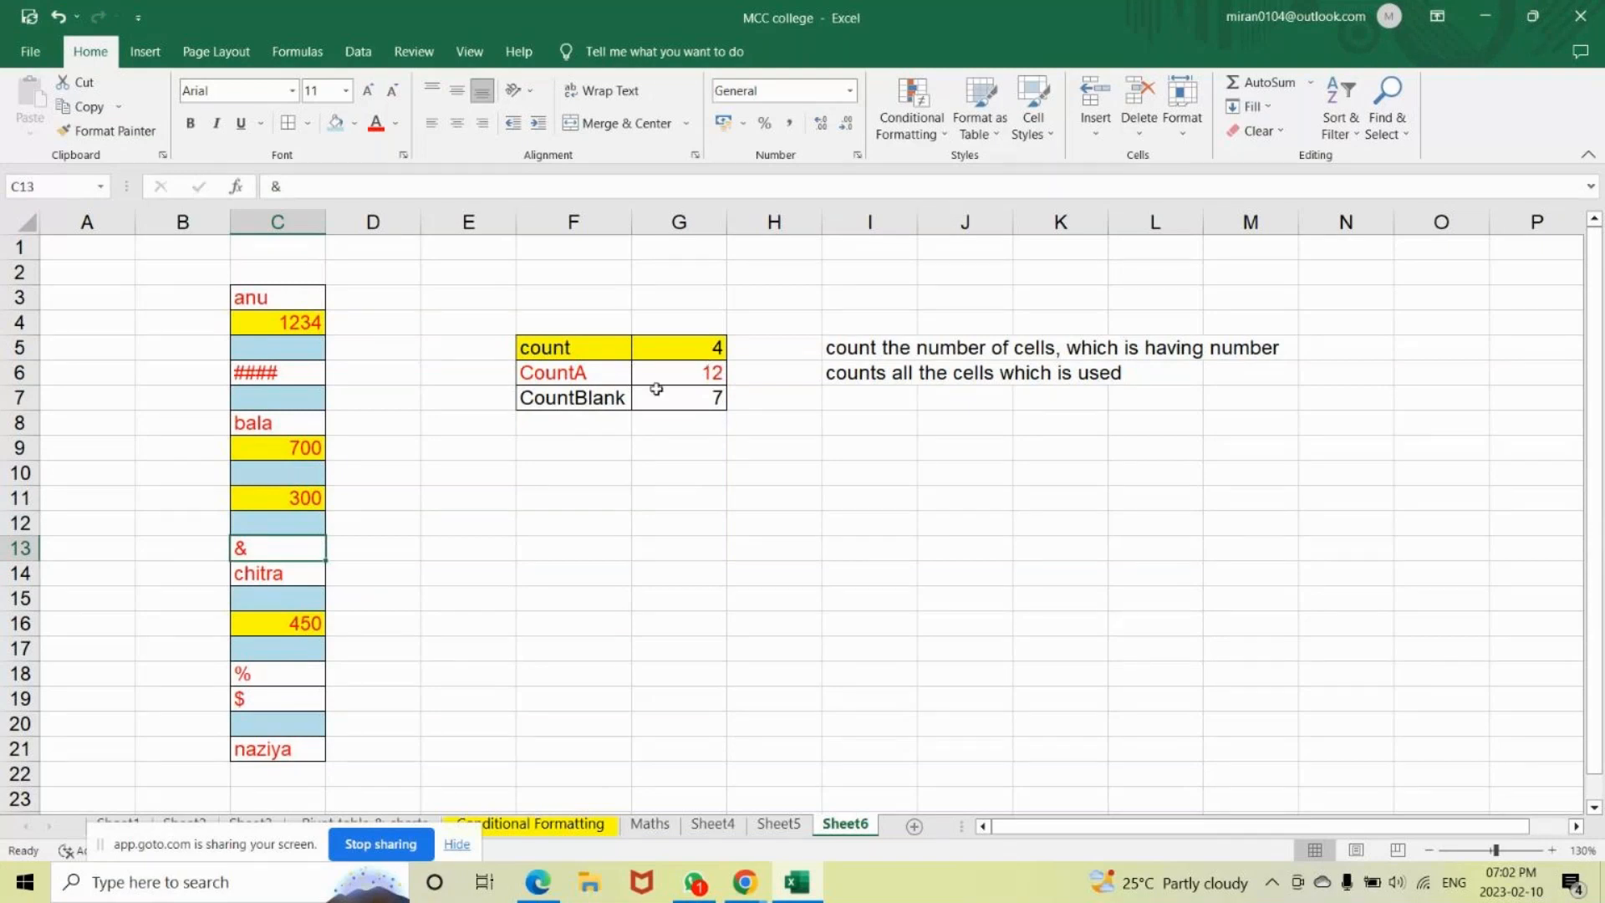
Enter the note "counts the number of cell blank" in cell I7, beside the CountBlank result.
click(837, 397)
text(counts )
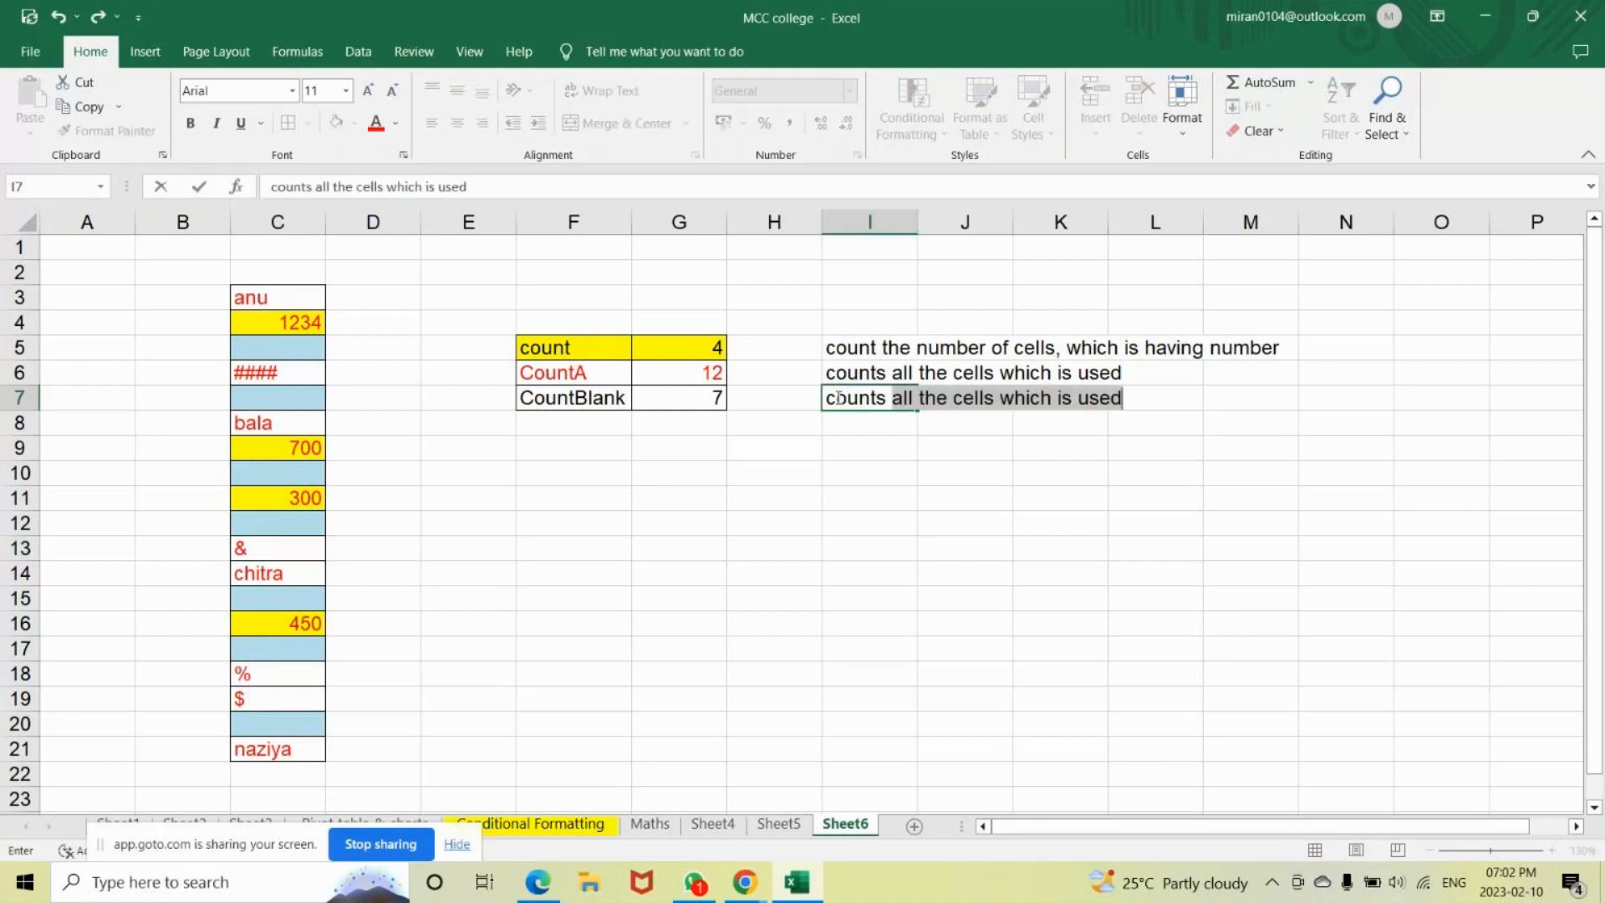
text(the nu)
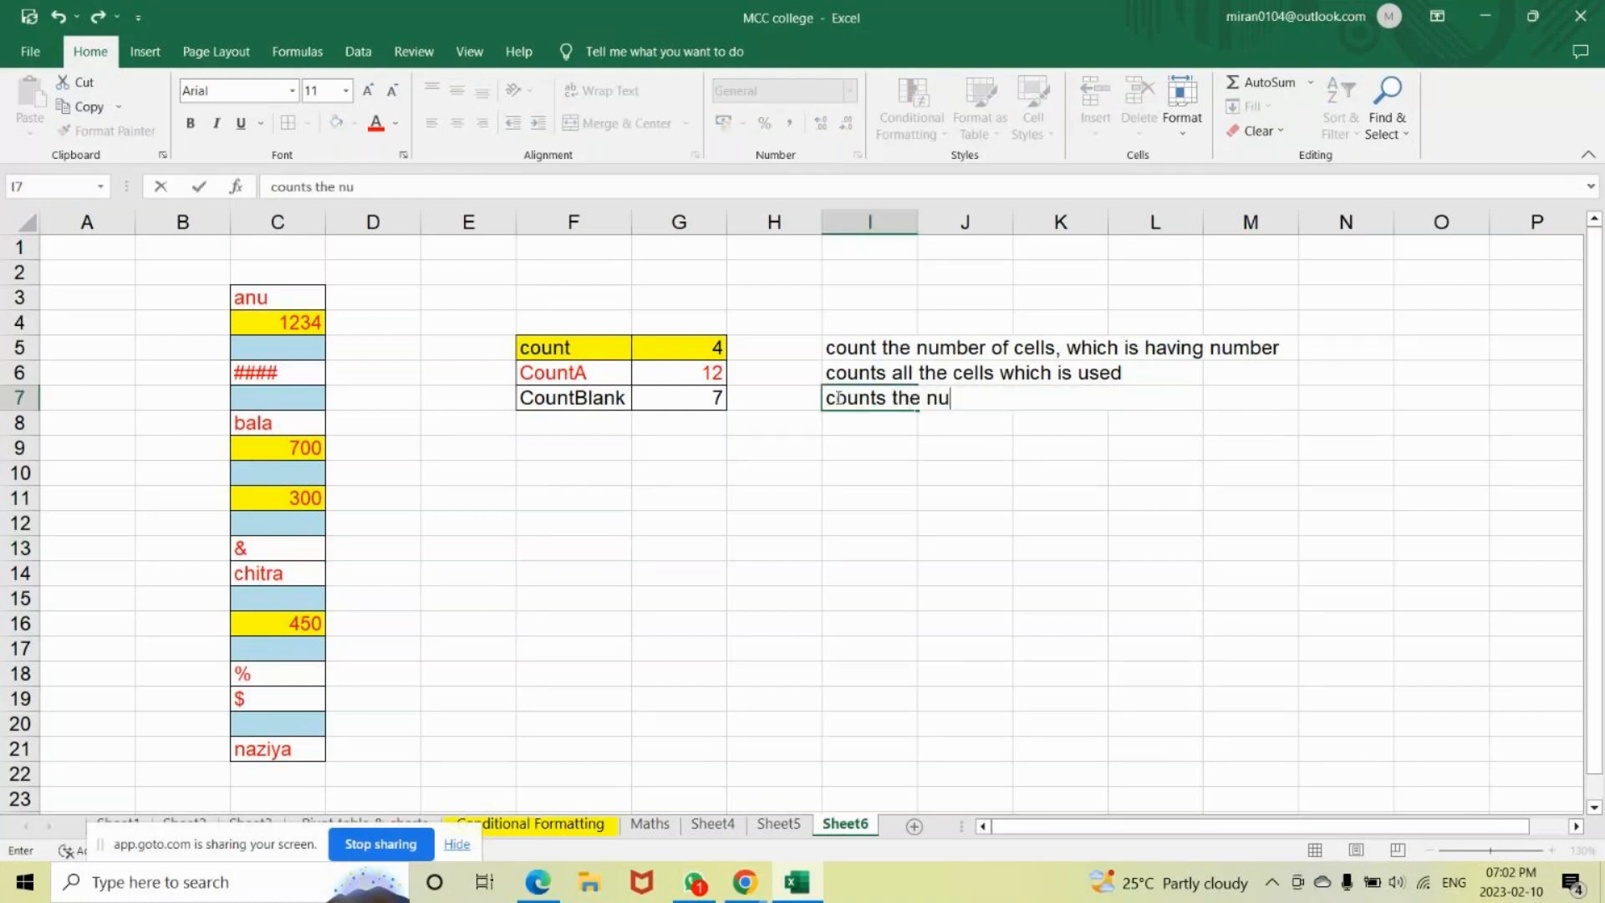
text(mber of c)
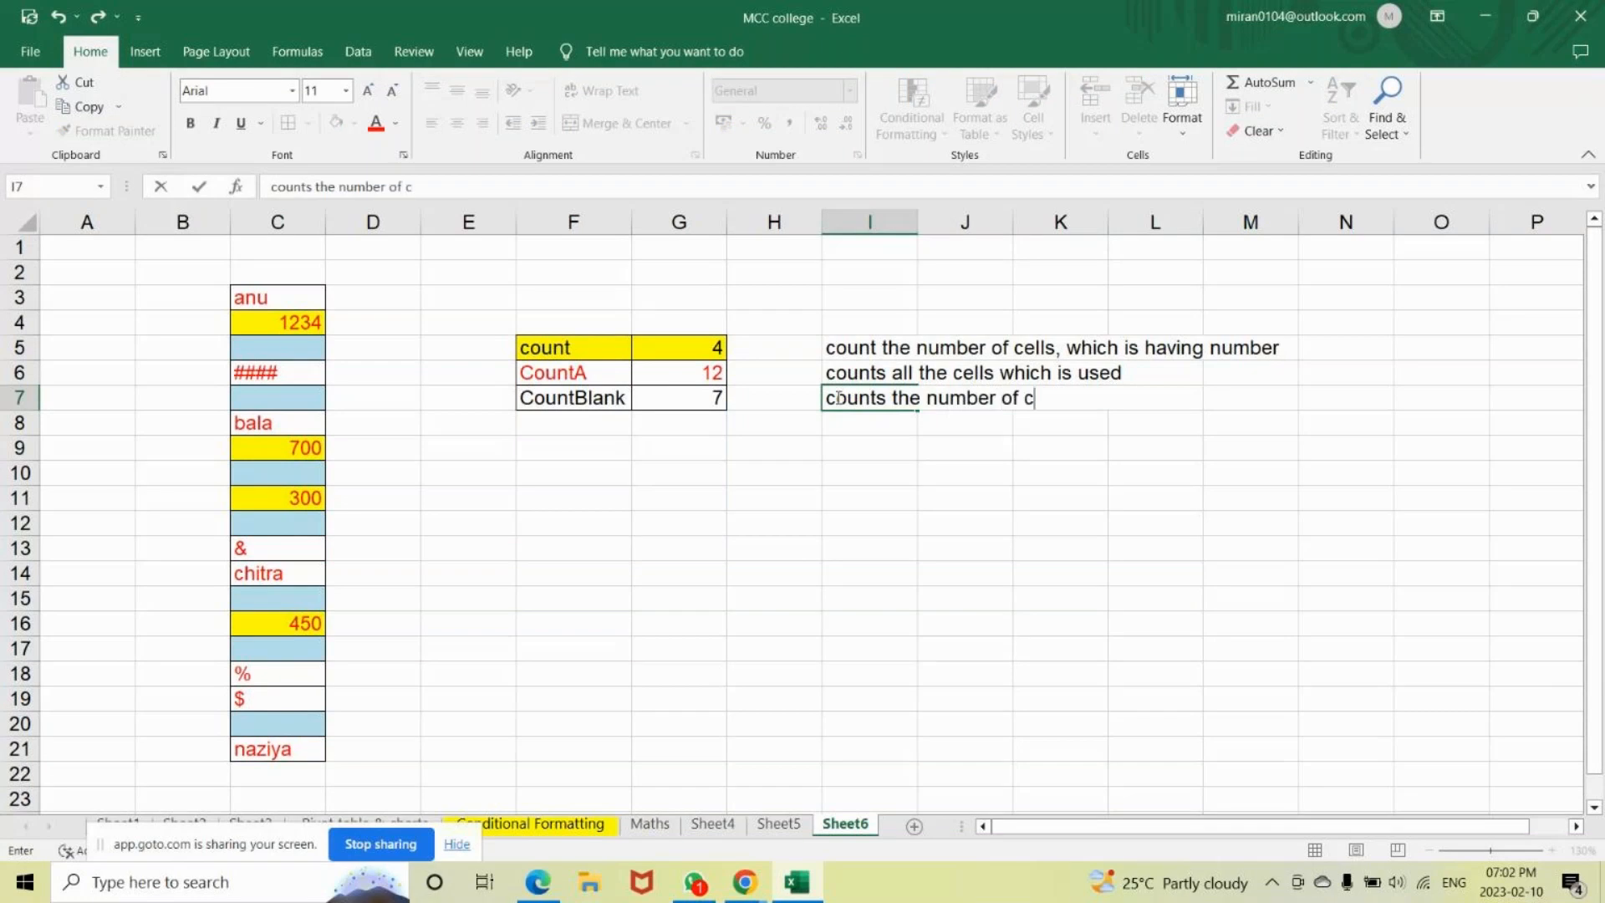
text(ell balan)
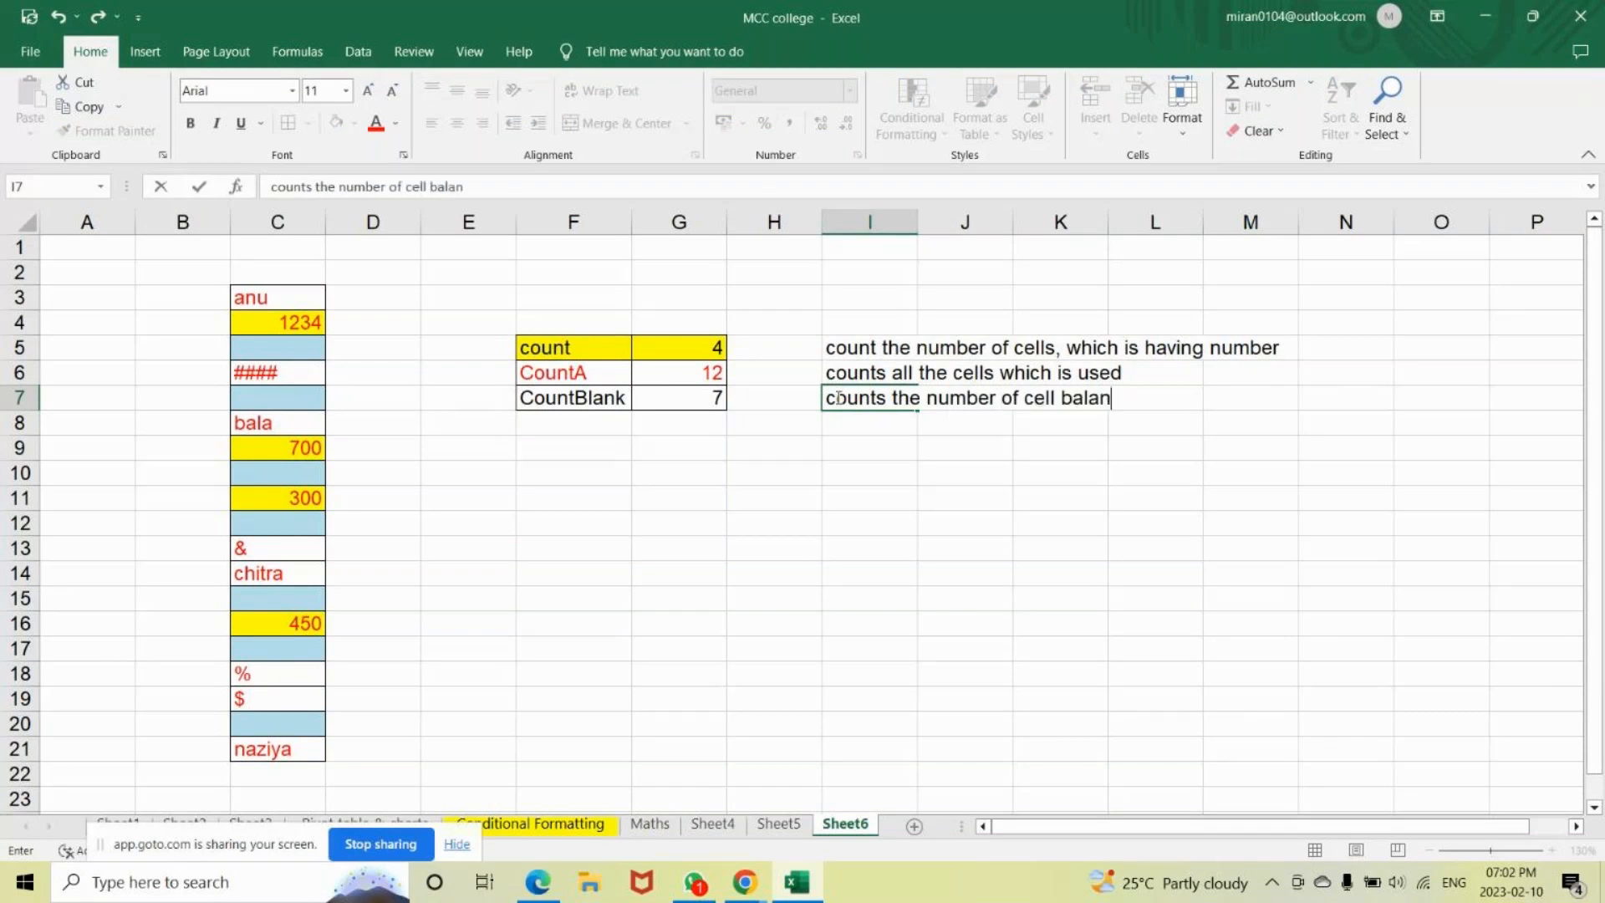
text(k)
key(BackSpace)
key(BackSpace)
key(BackSpace)
key(BackSpace)
key(BackSpace)
text(lank)
key(Return)
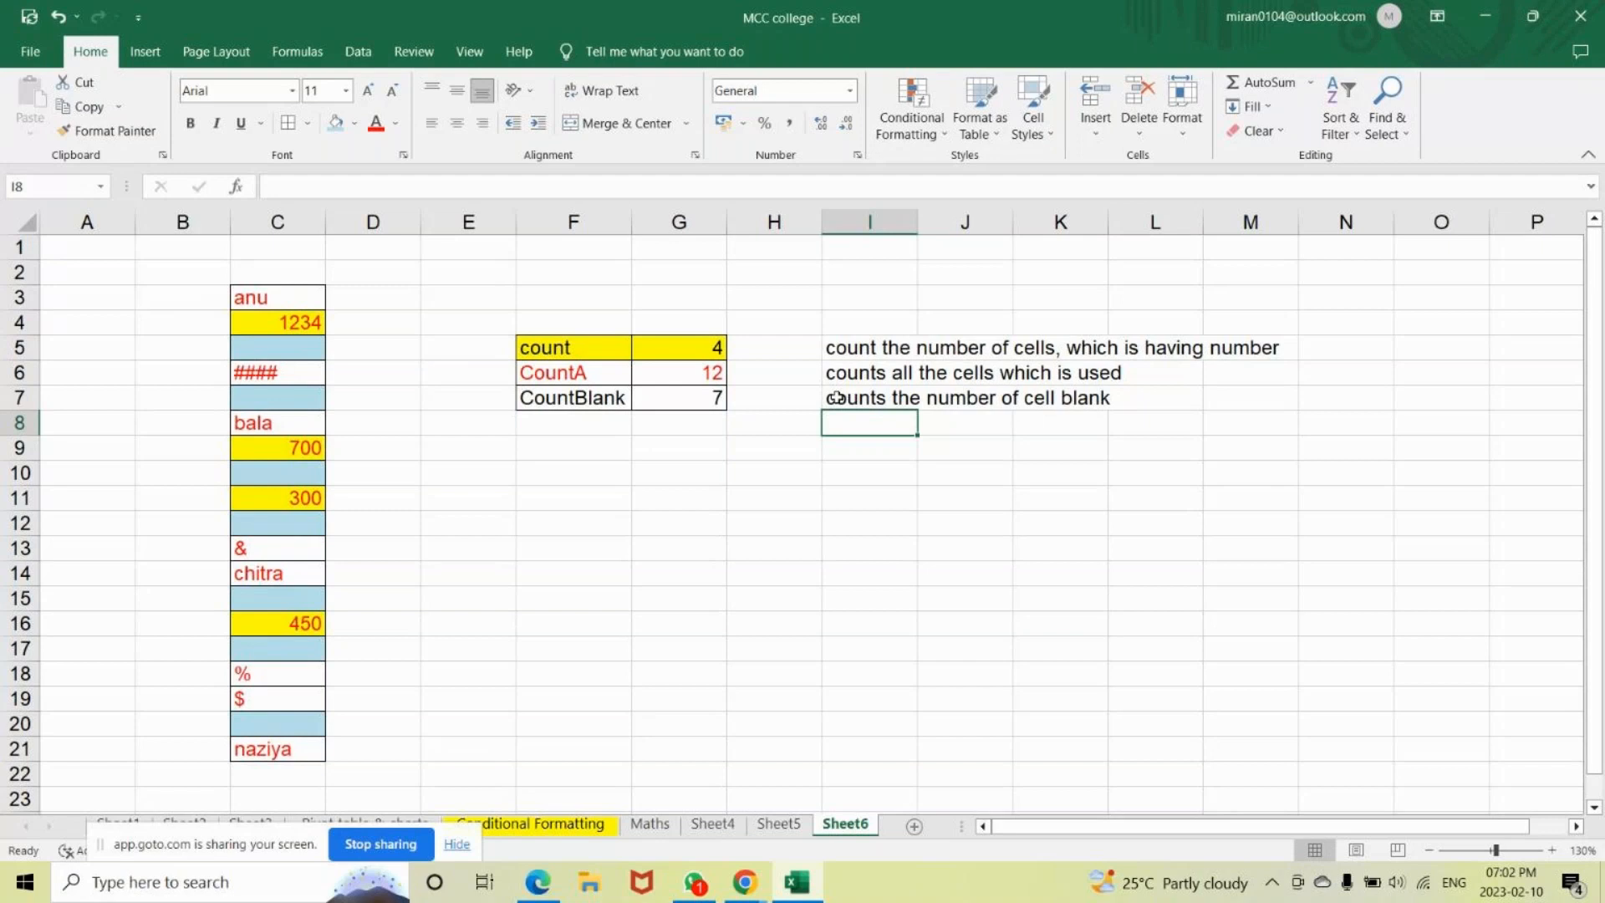
click(747, 888)
click(746, 889)
click(561, 466)
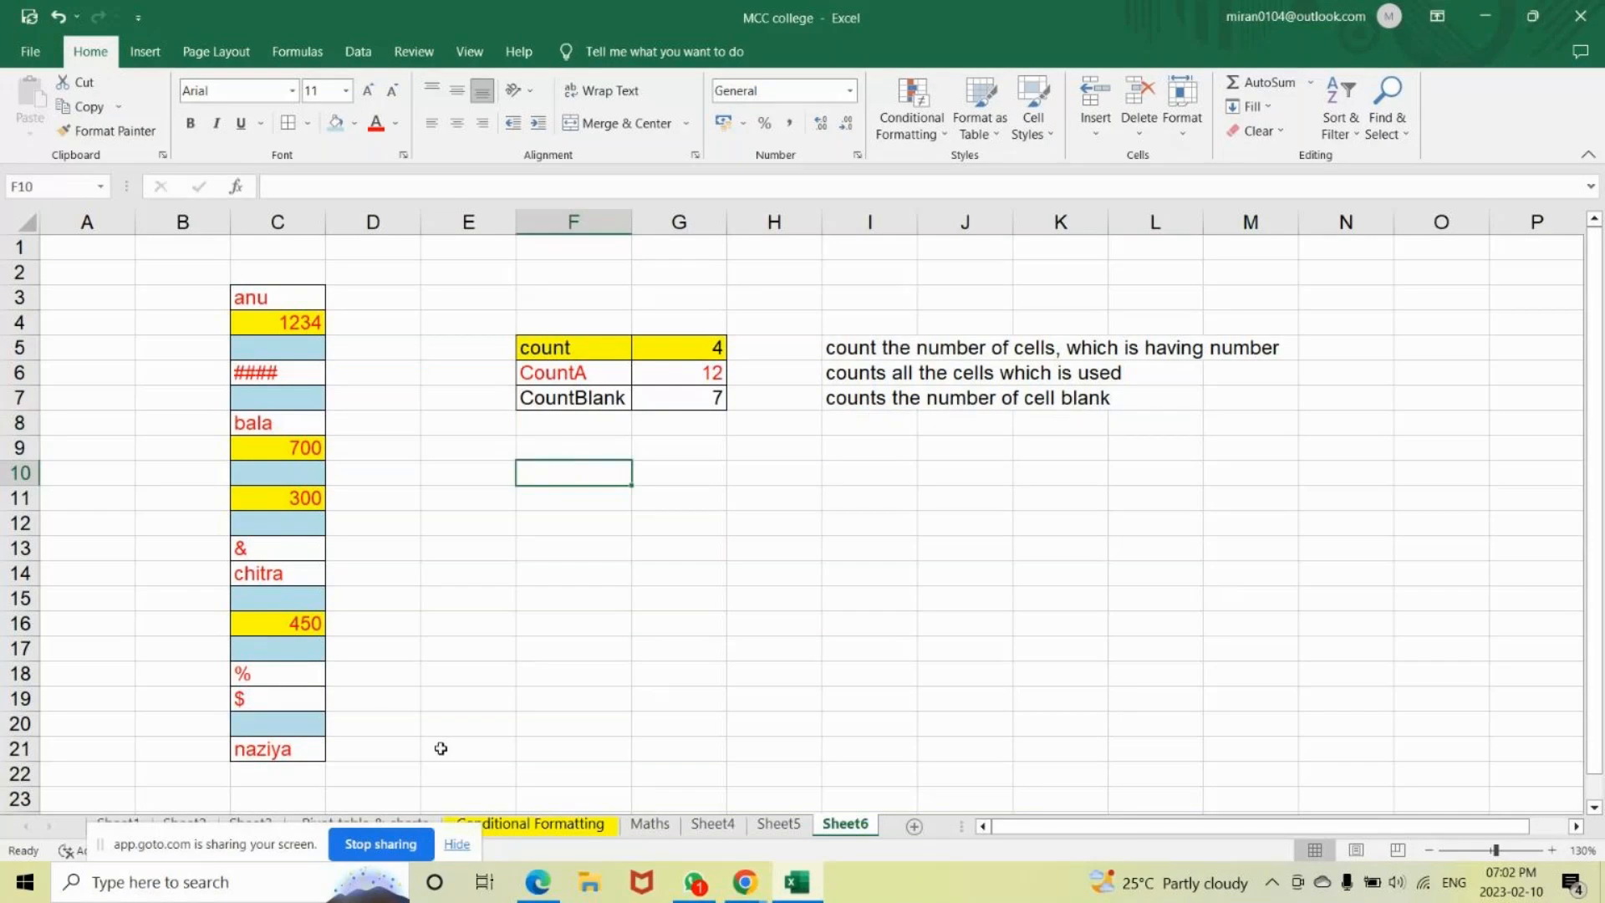
key(Down)
key(Down)
key(Down)
key(Down)
key(Down)
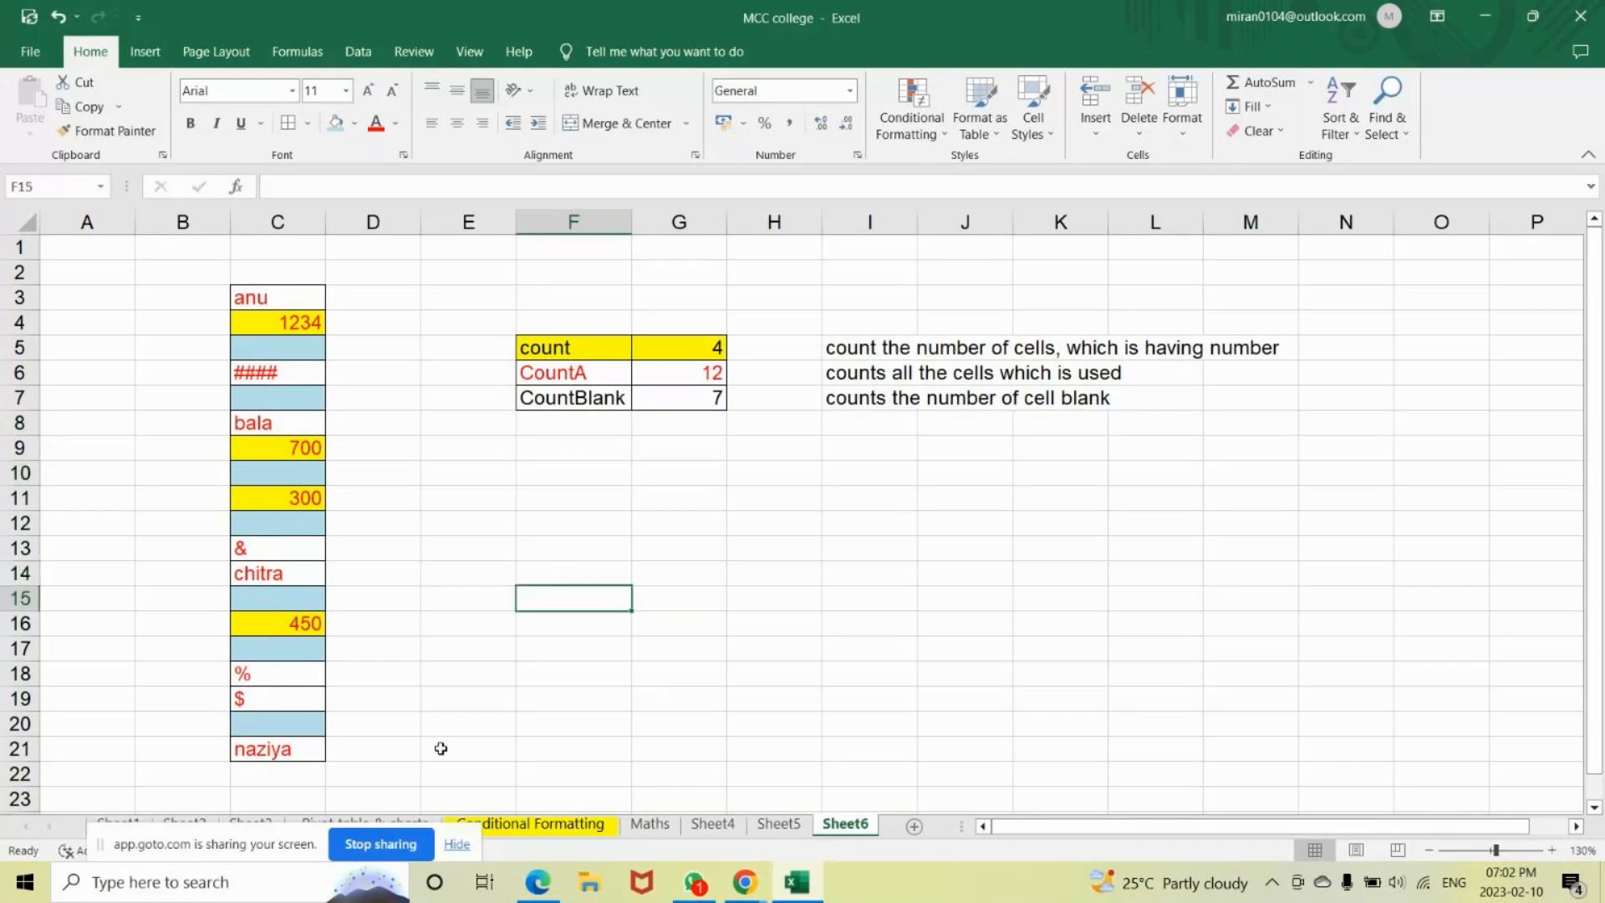
Display Excel's function library for the selected empty cell F15.
click(290, 55)
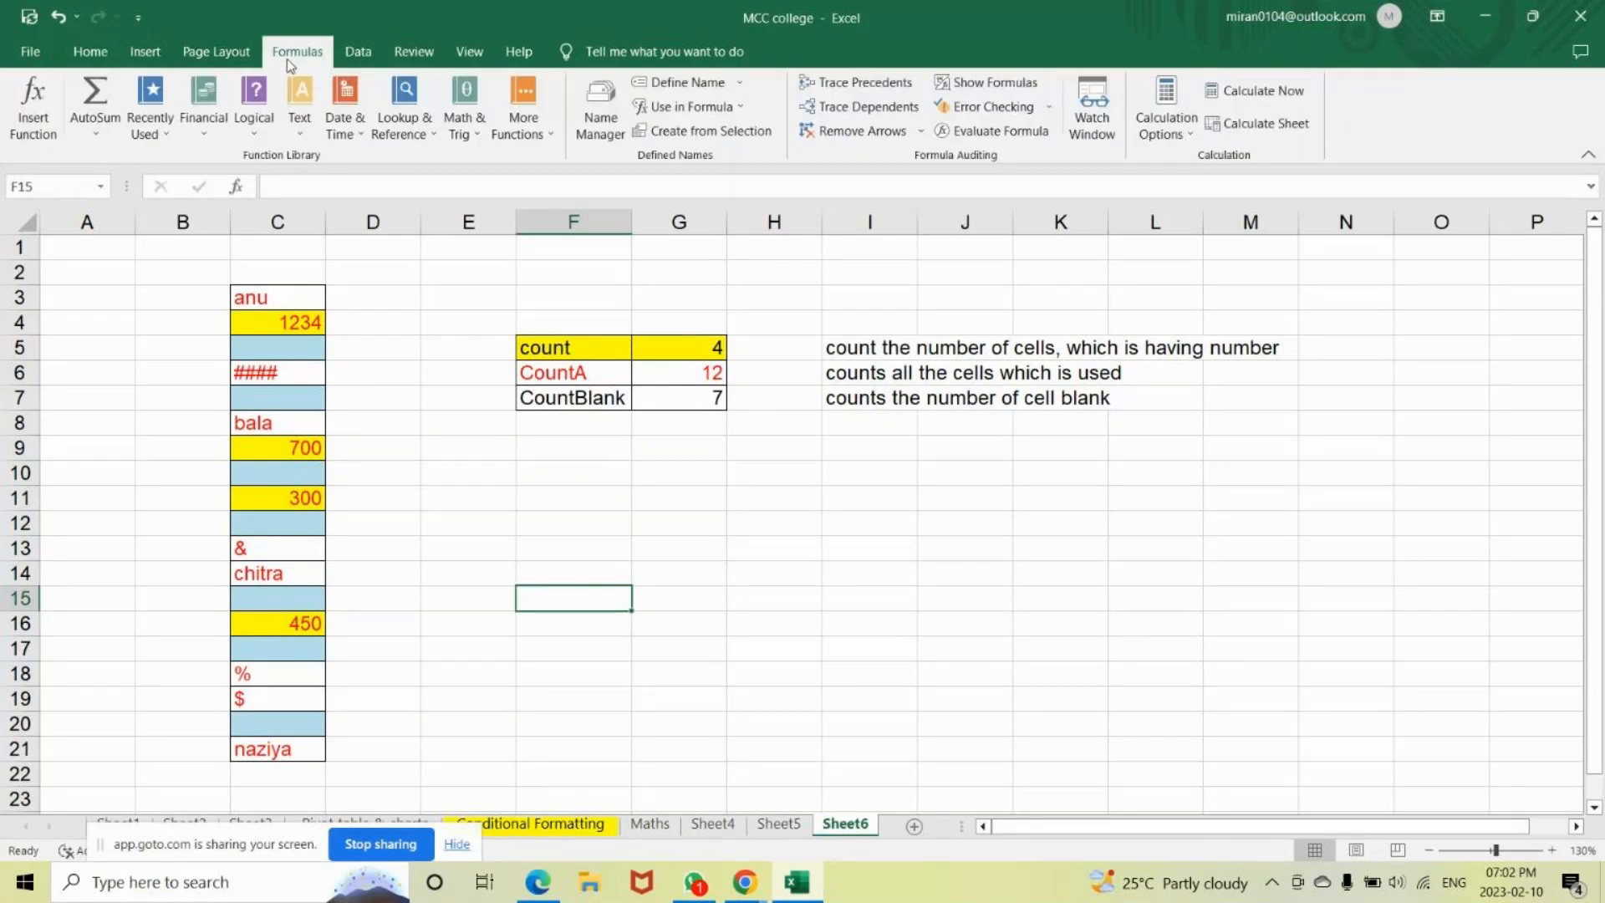
click(501, 468)
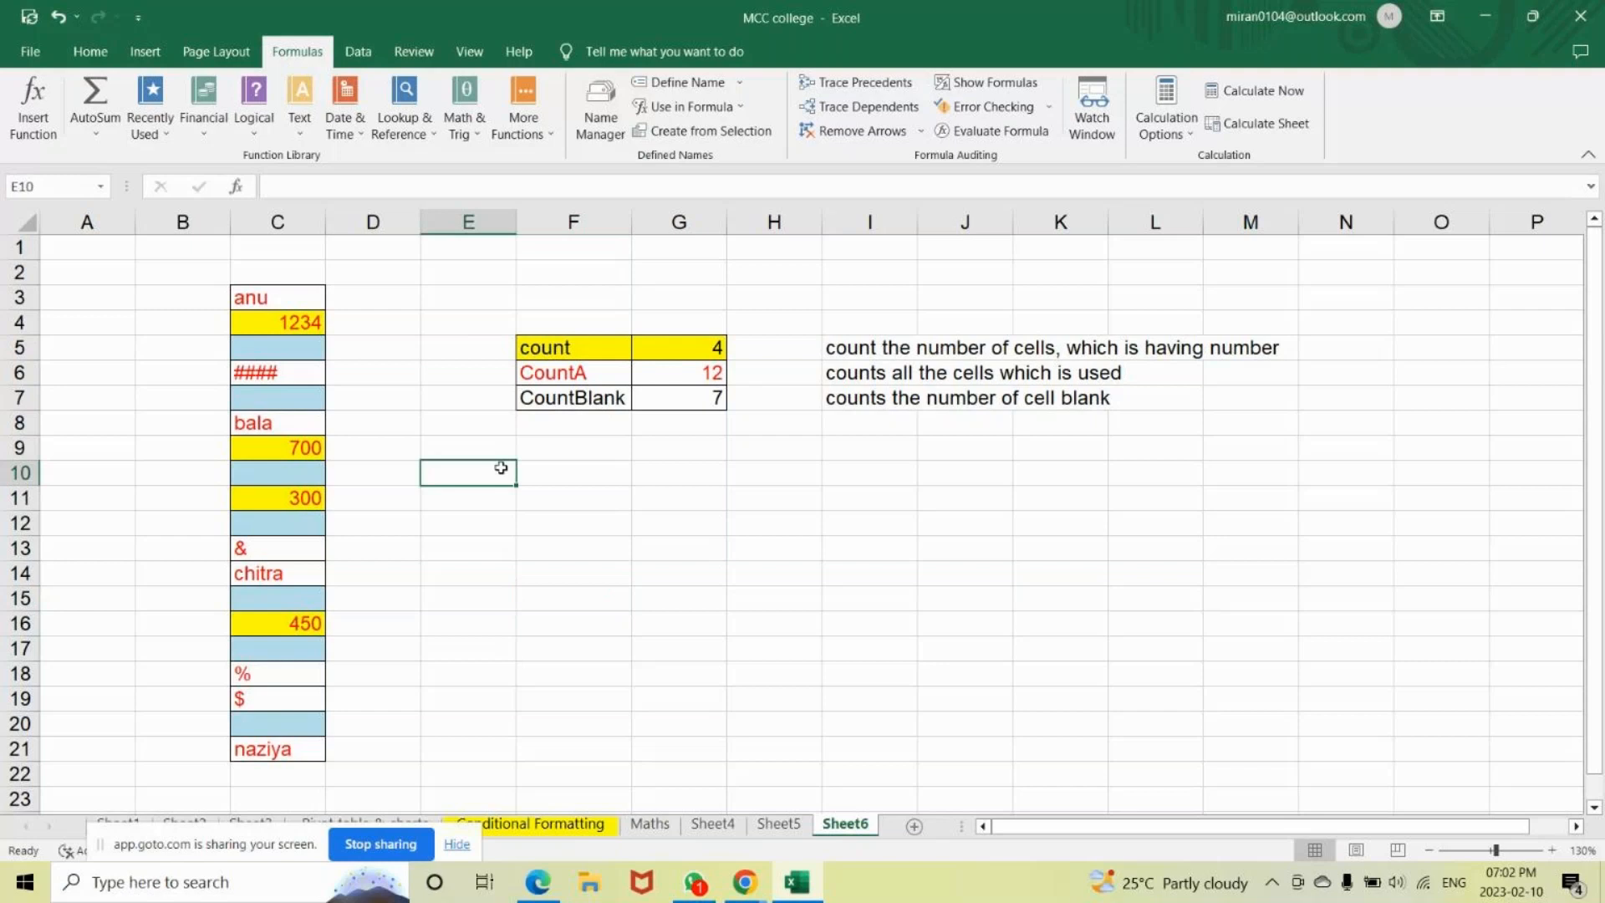
click(195, 796)
key(Down)
key(Down)
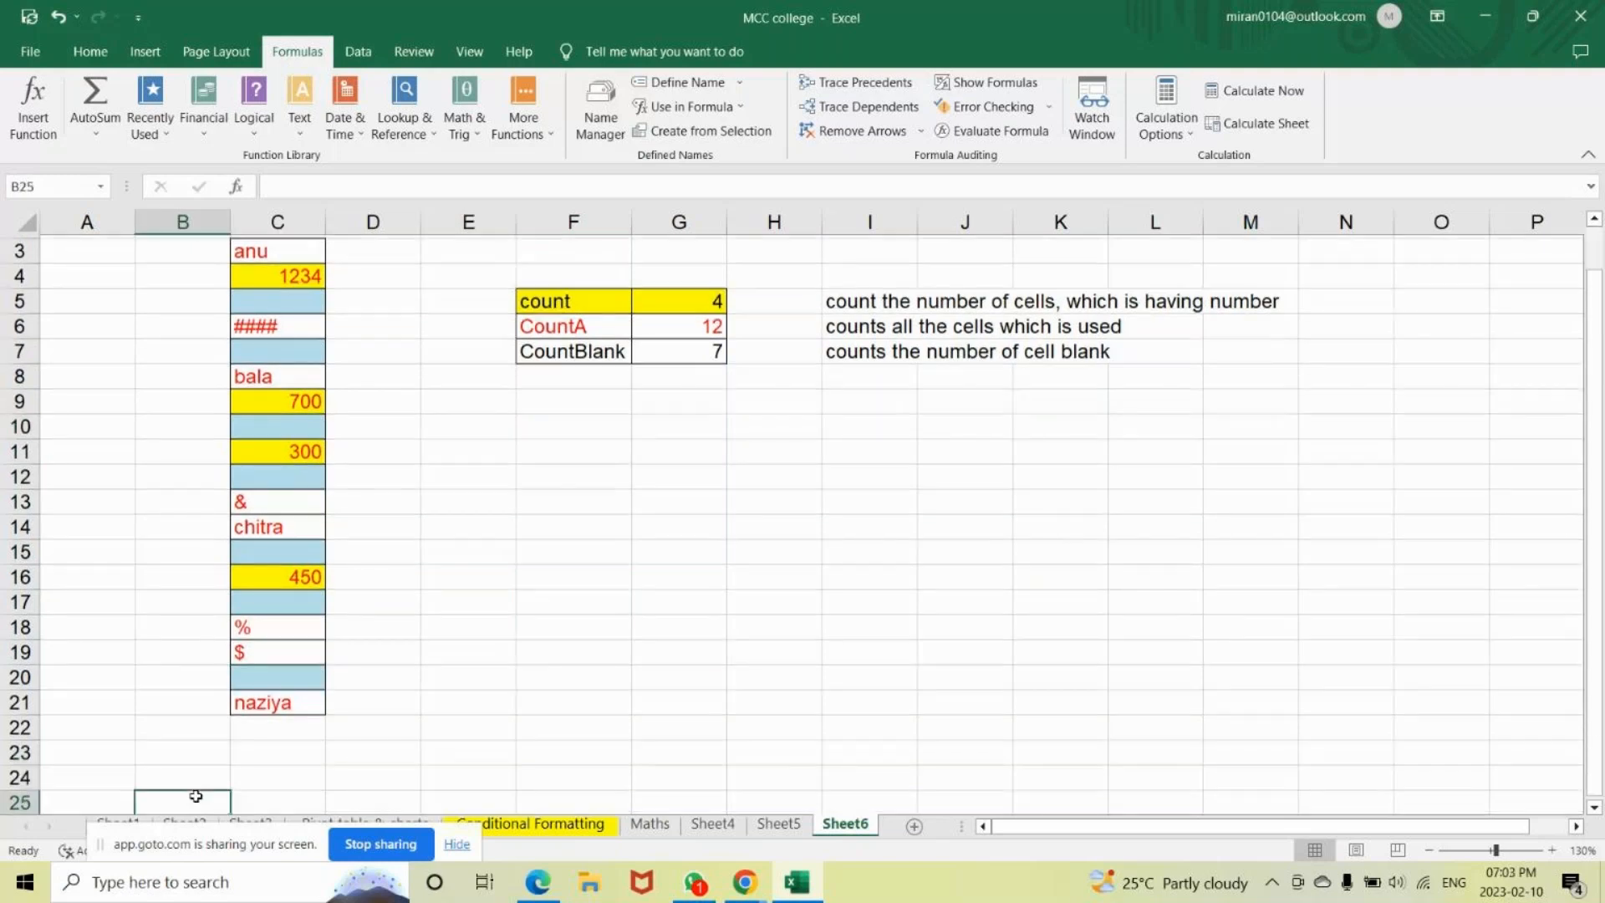
key(Down)
key(Down)
key(Down)
key(Down)
key(Down)
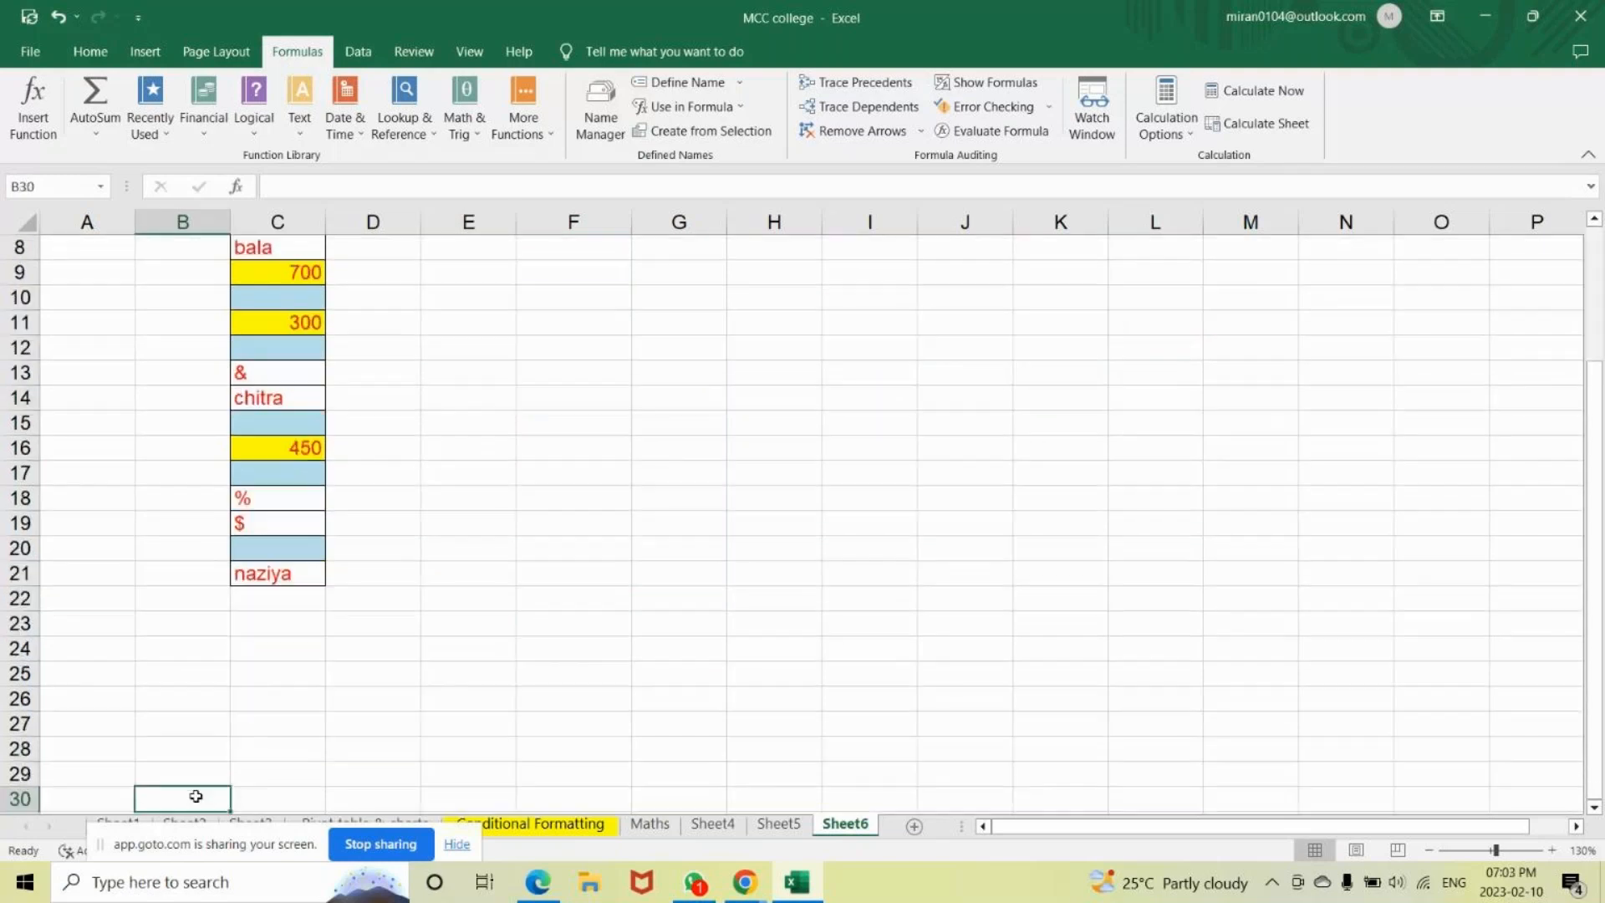
Add a new worksheet after Sheet6 and enlarge its display to 190%.
click(913, 826)
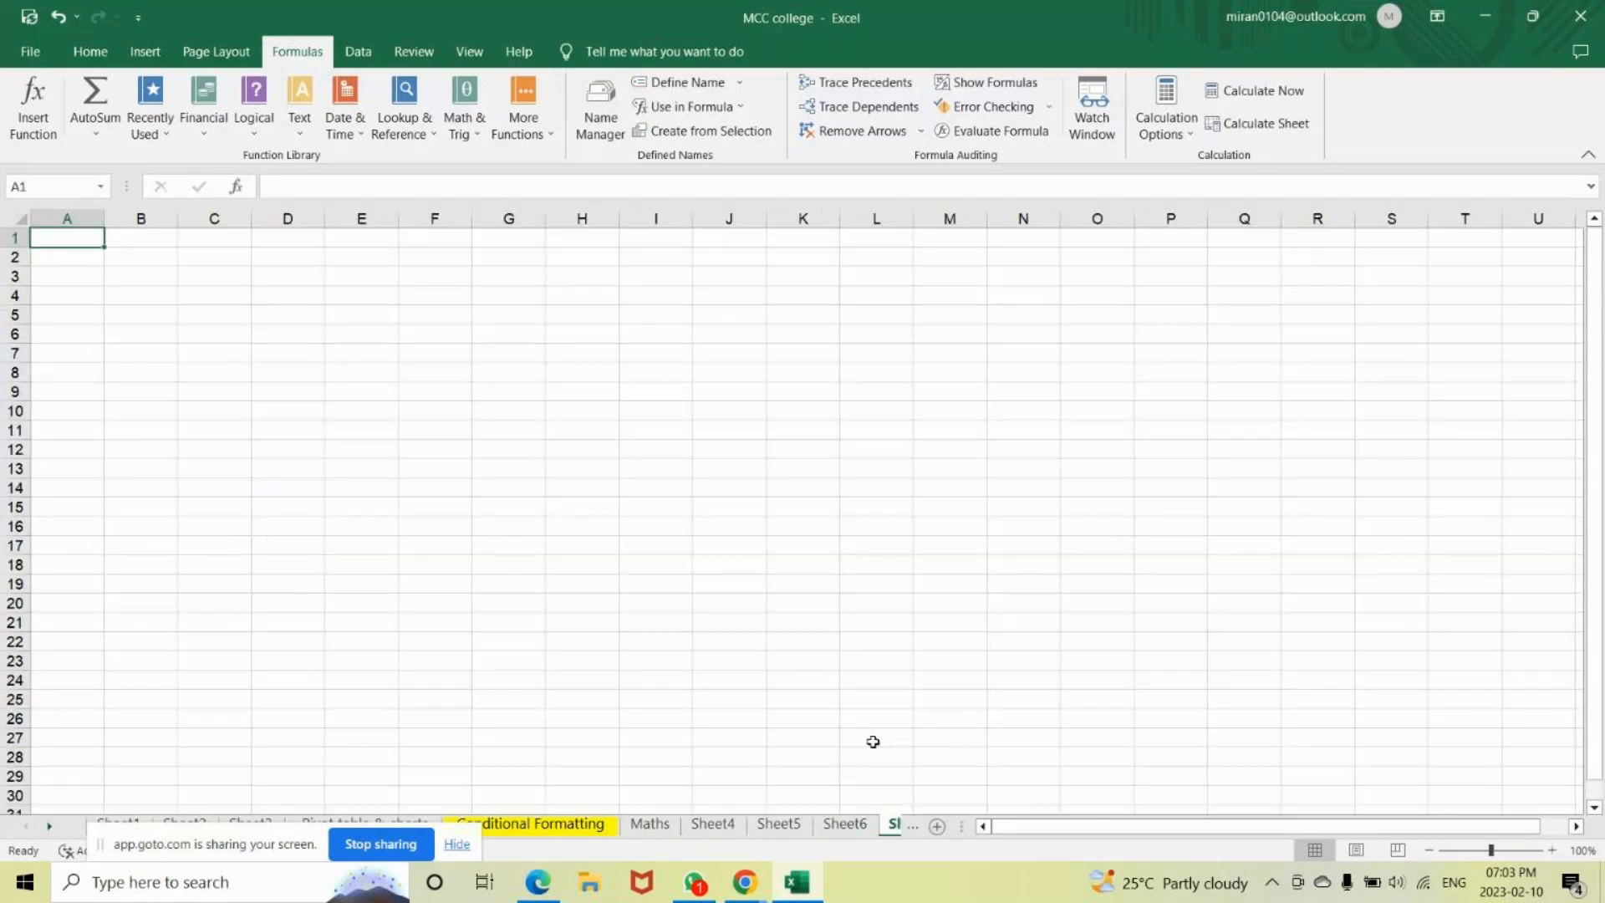
click(1553, 851)
click(1553, 851)
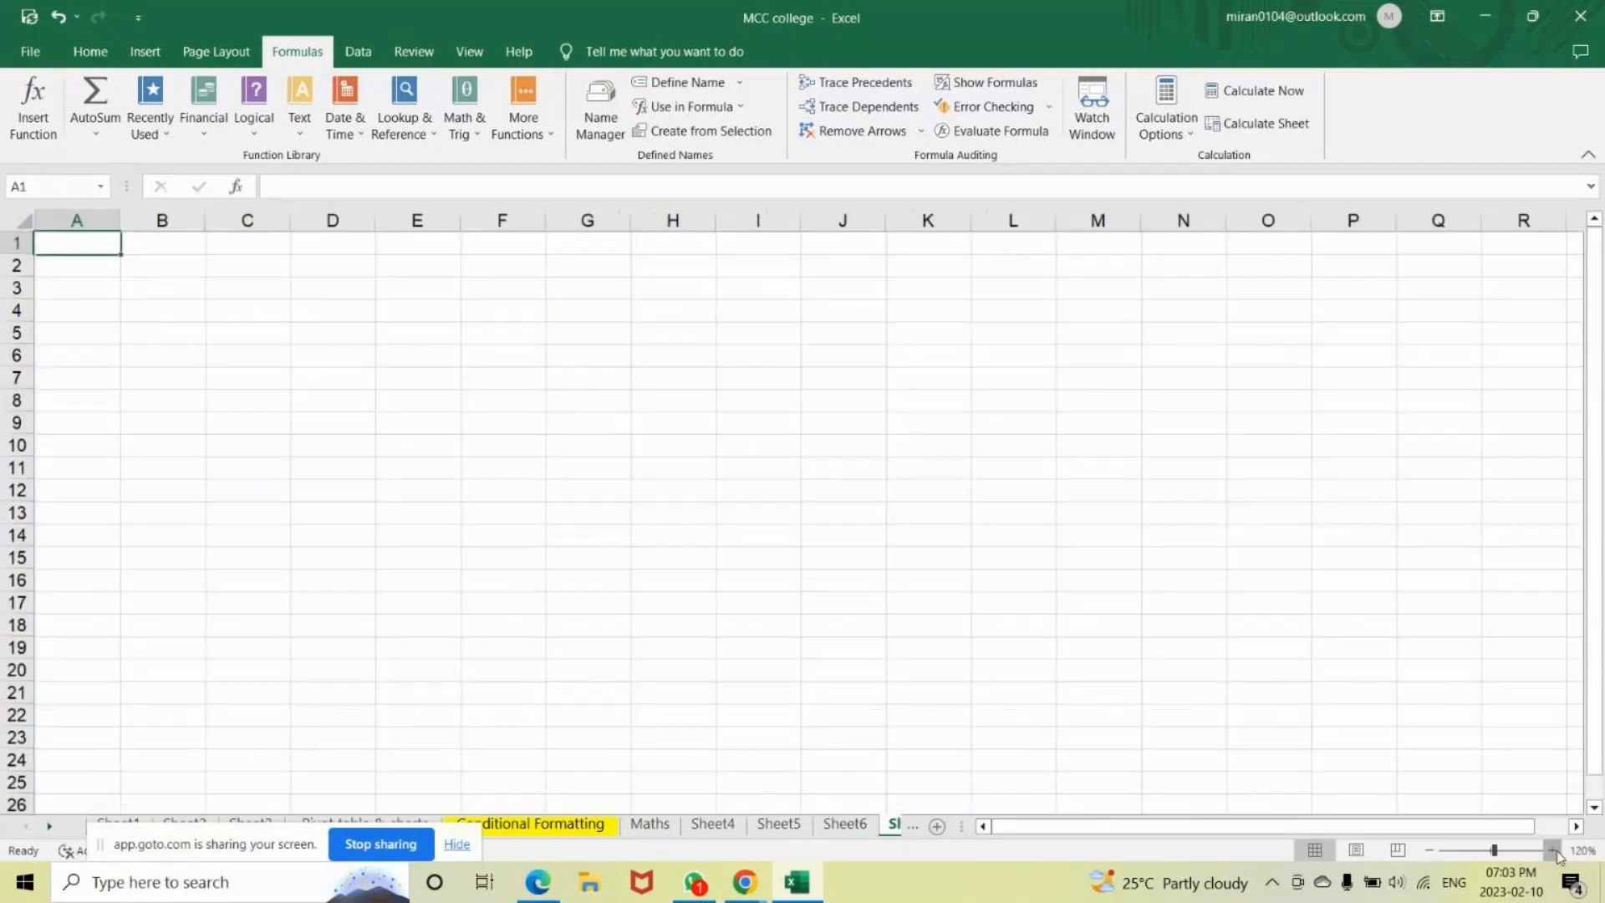
click(1553, 851)
click(1553, 851)
click(1553, 850)
click(1553, 851)
click(1553, 850)
click(1553, 851)
click(1553, 851)
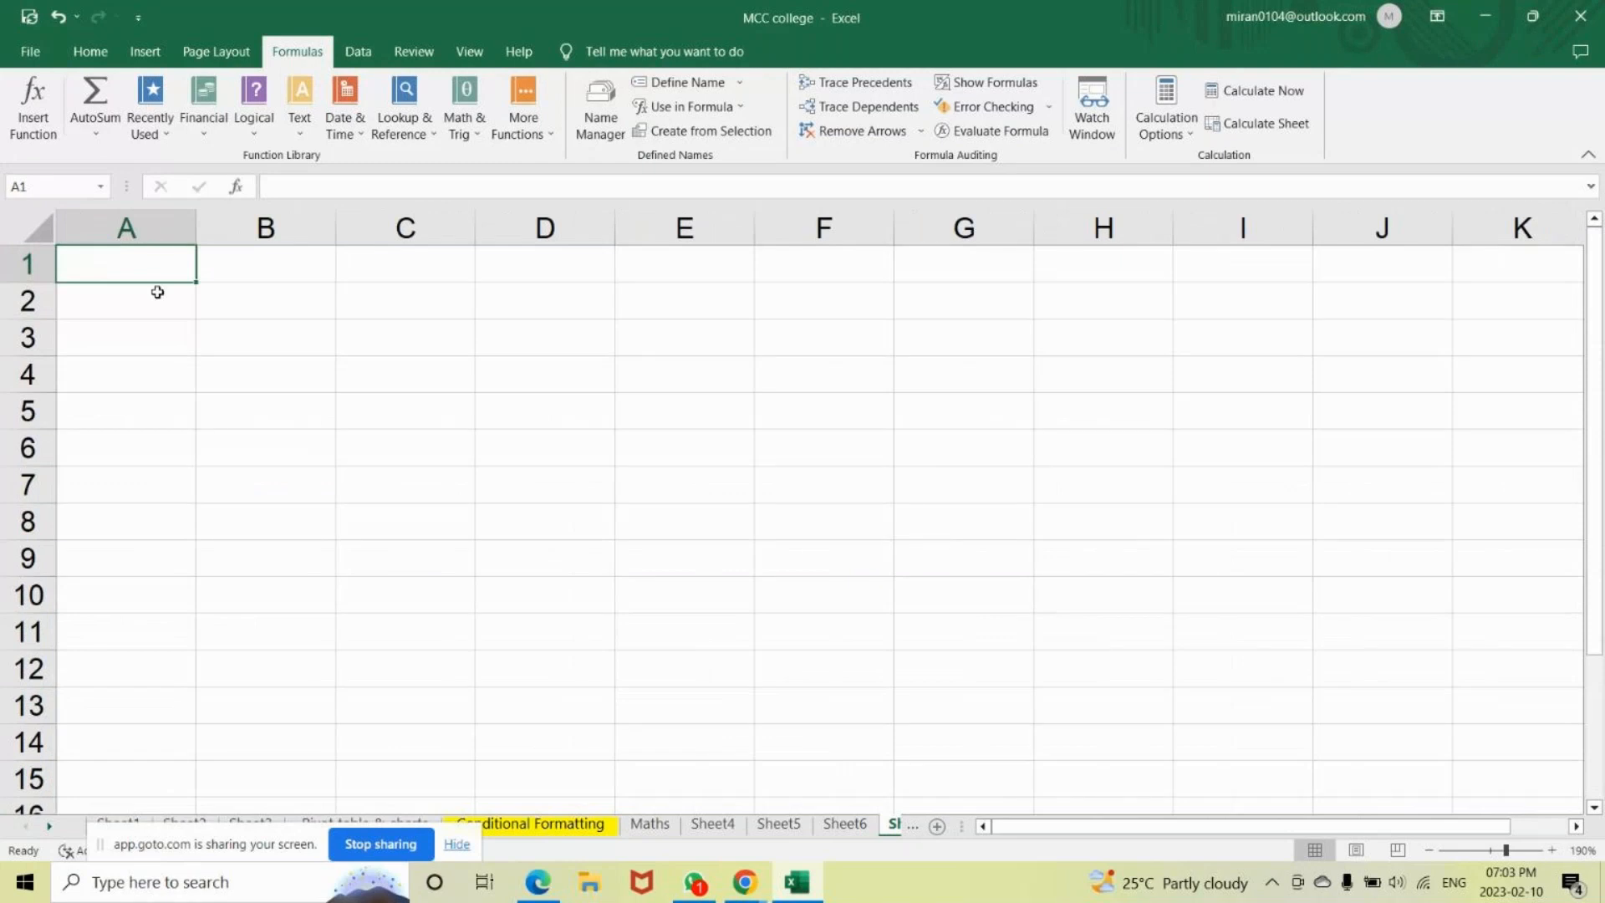
Enter the label "current date" in B2 and the formula =TODAY() in D2.
click(235, 292)
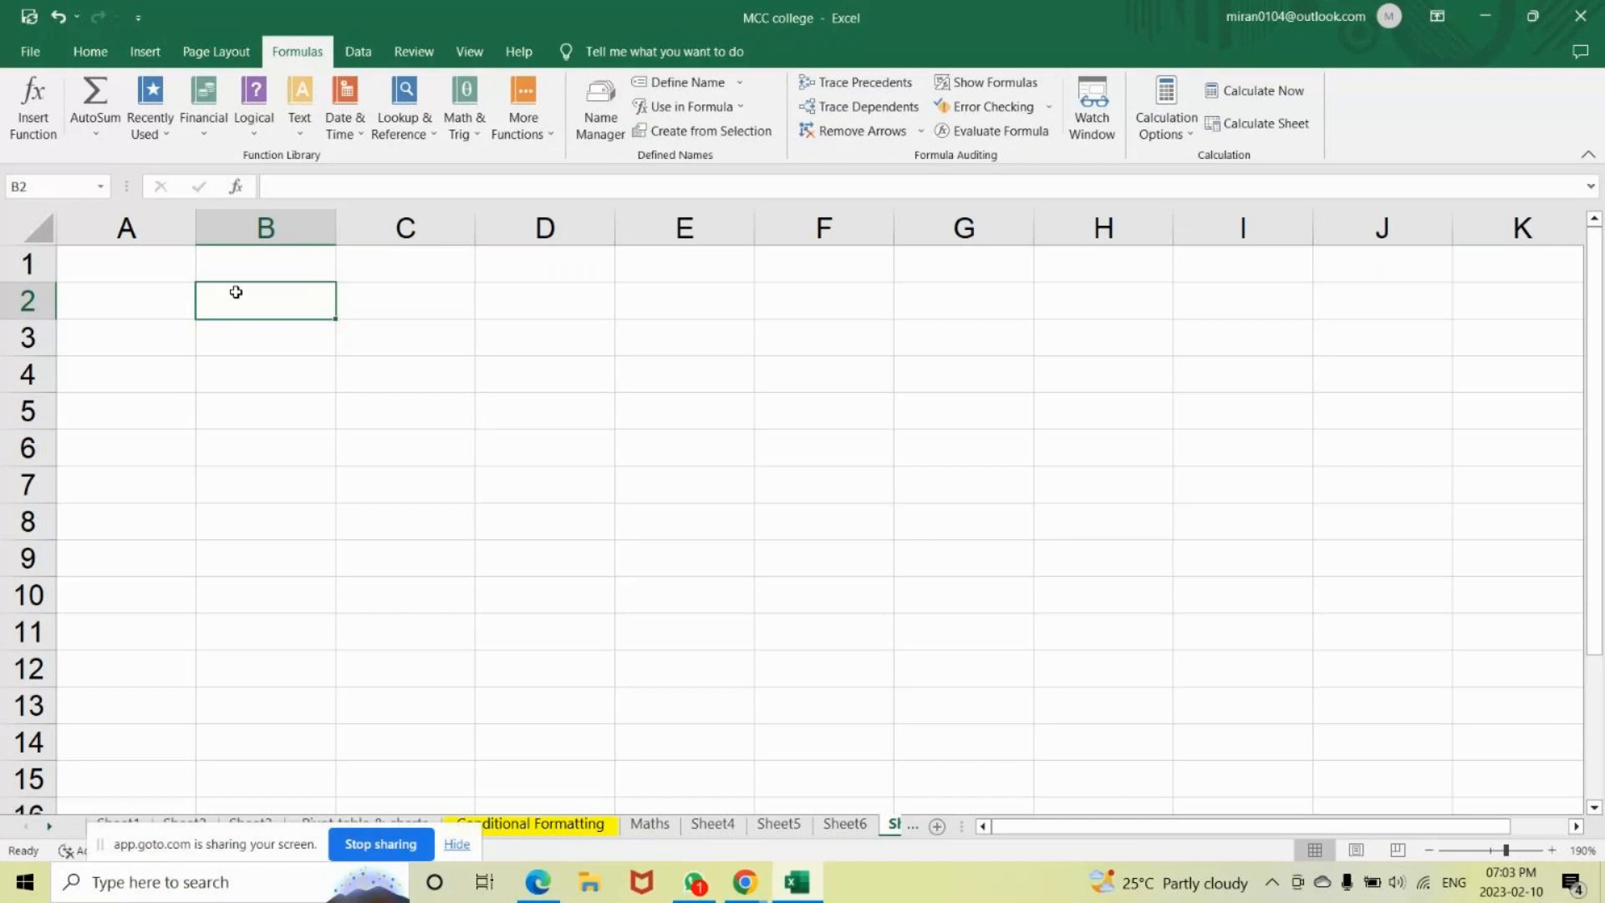
text(current date)
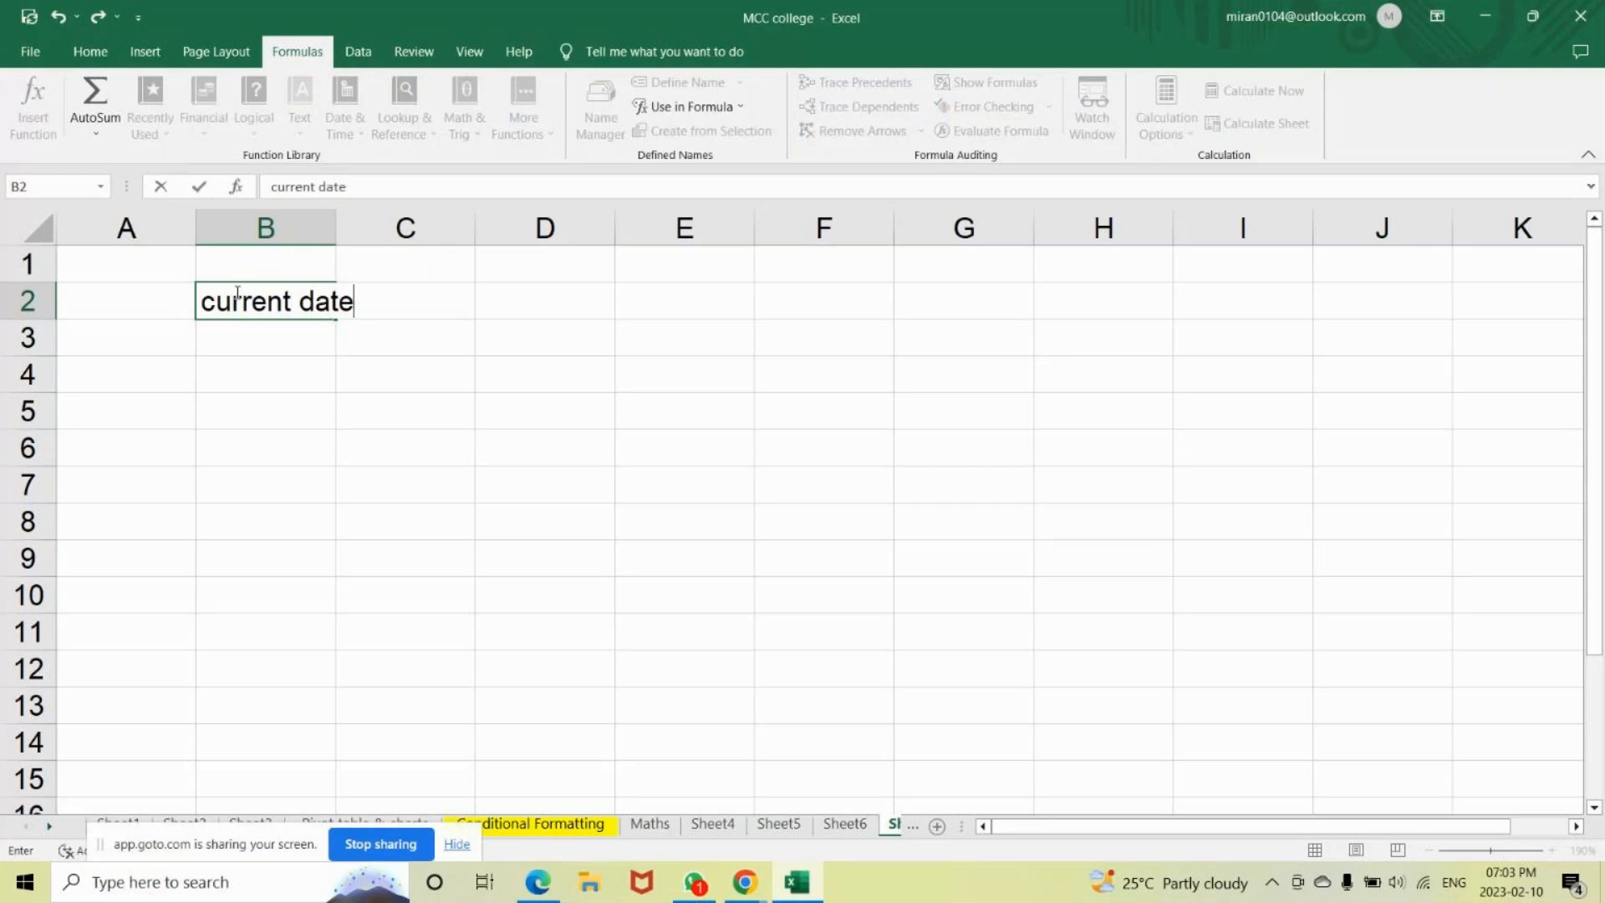
key(Tab)
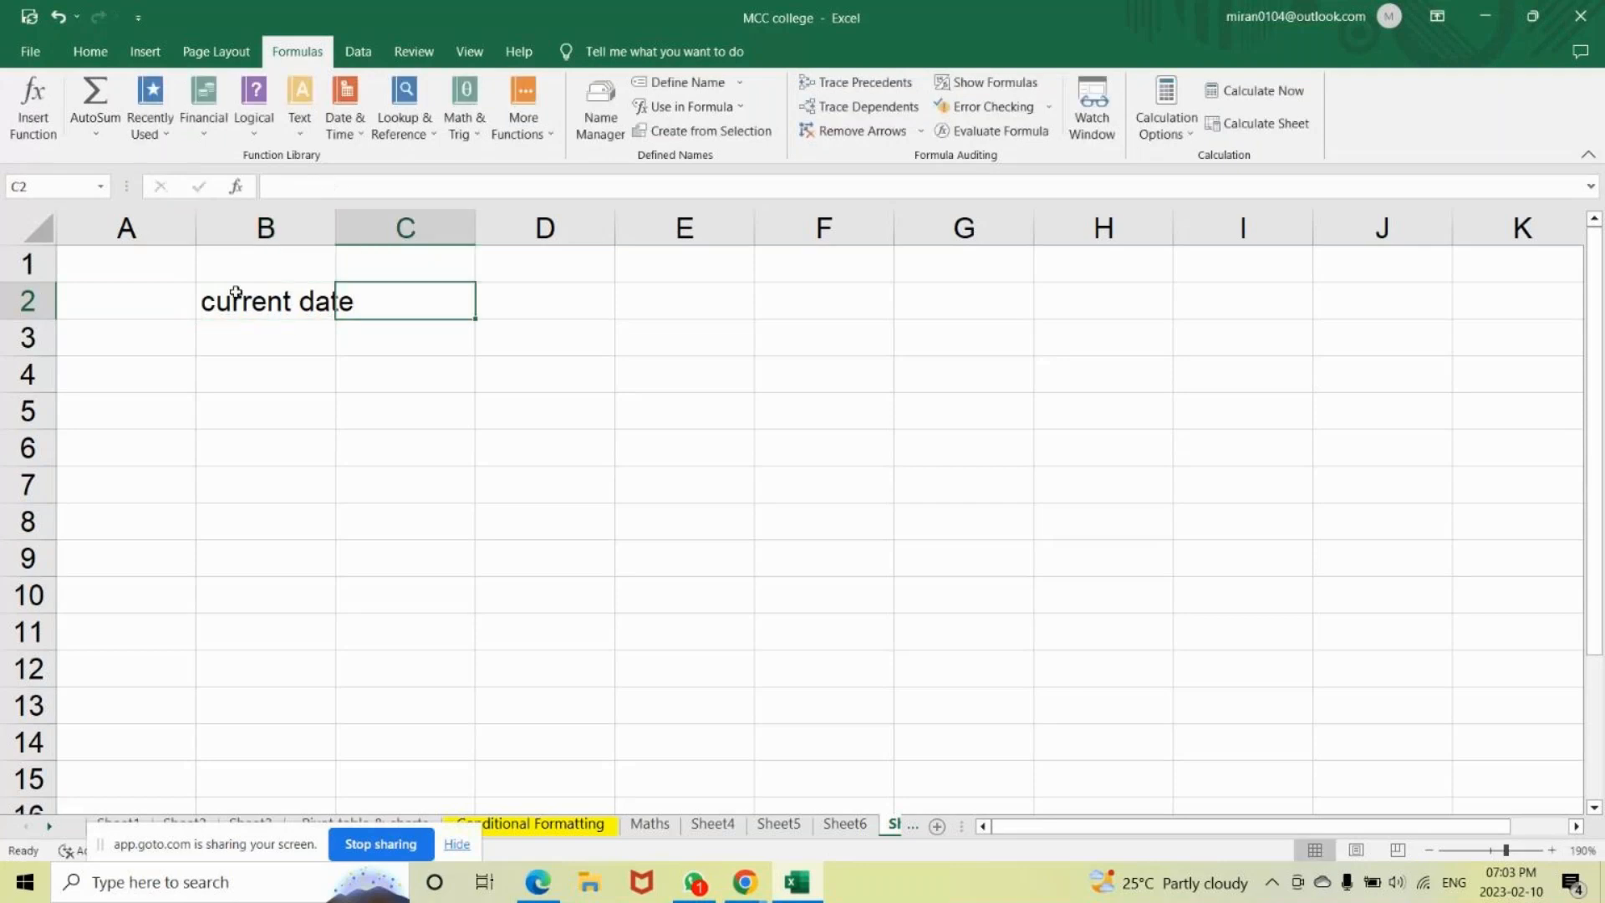
key(Right)
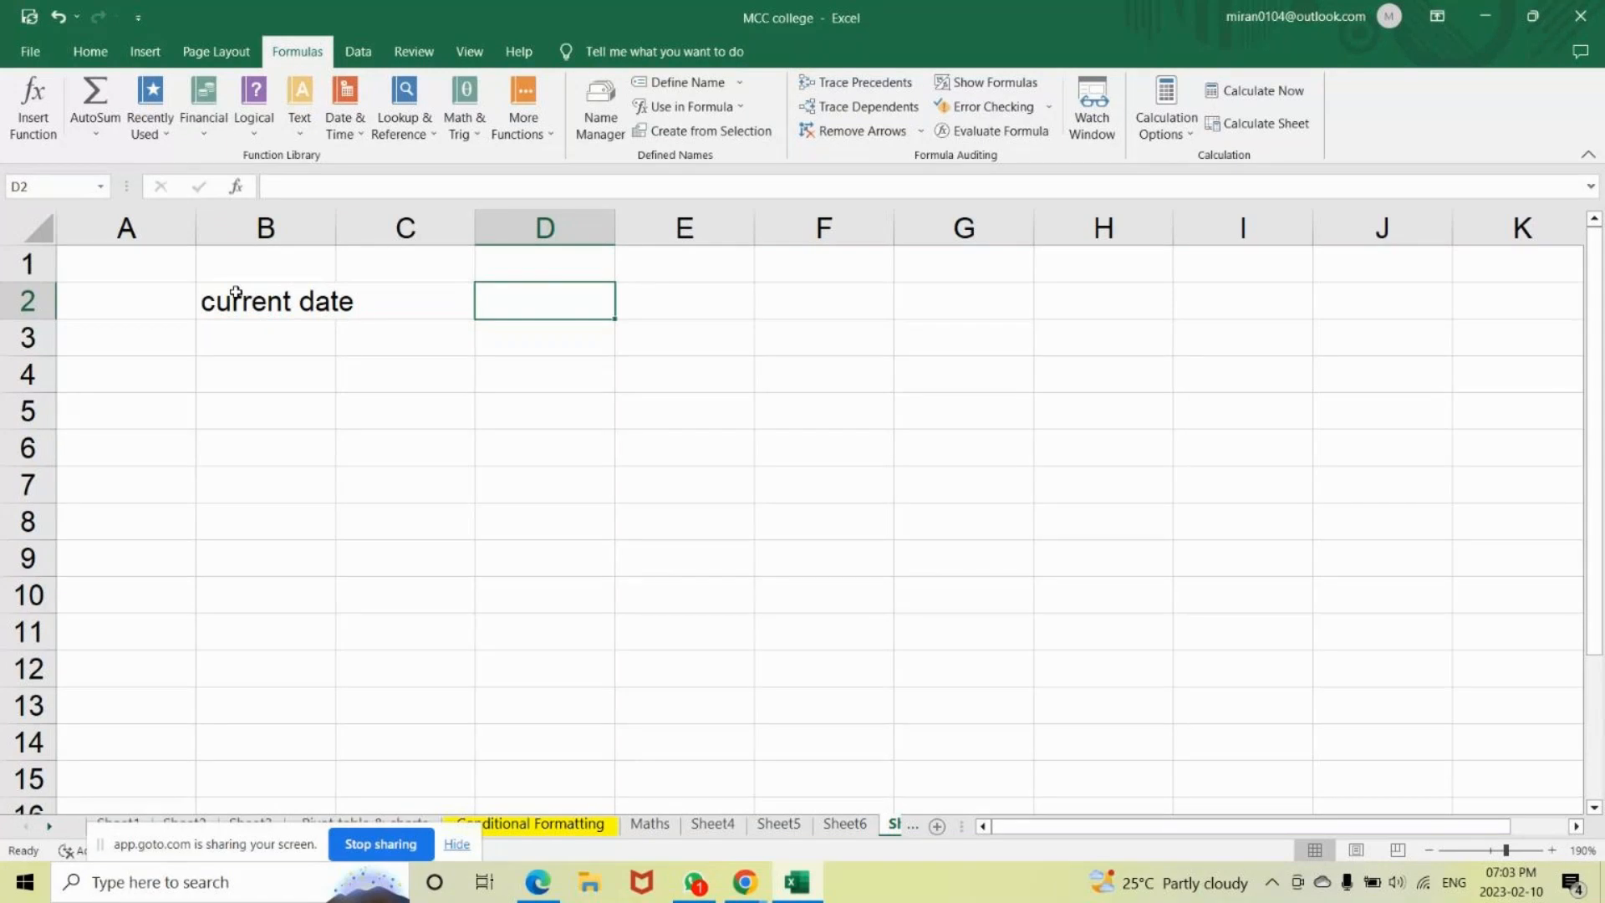
text(=)
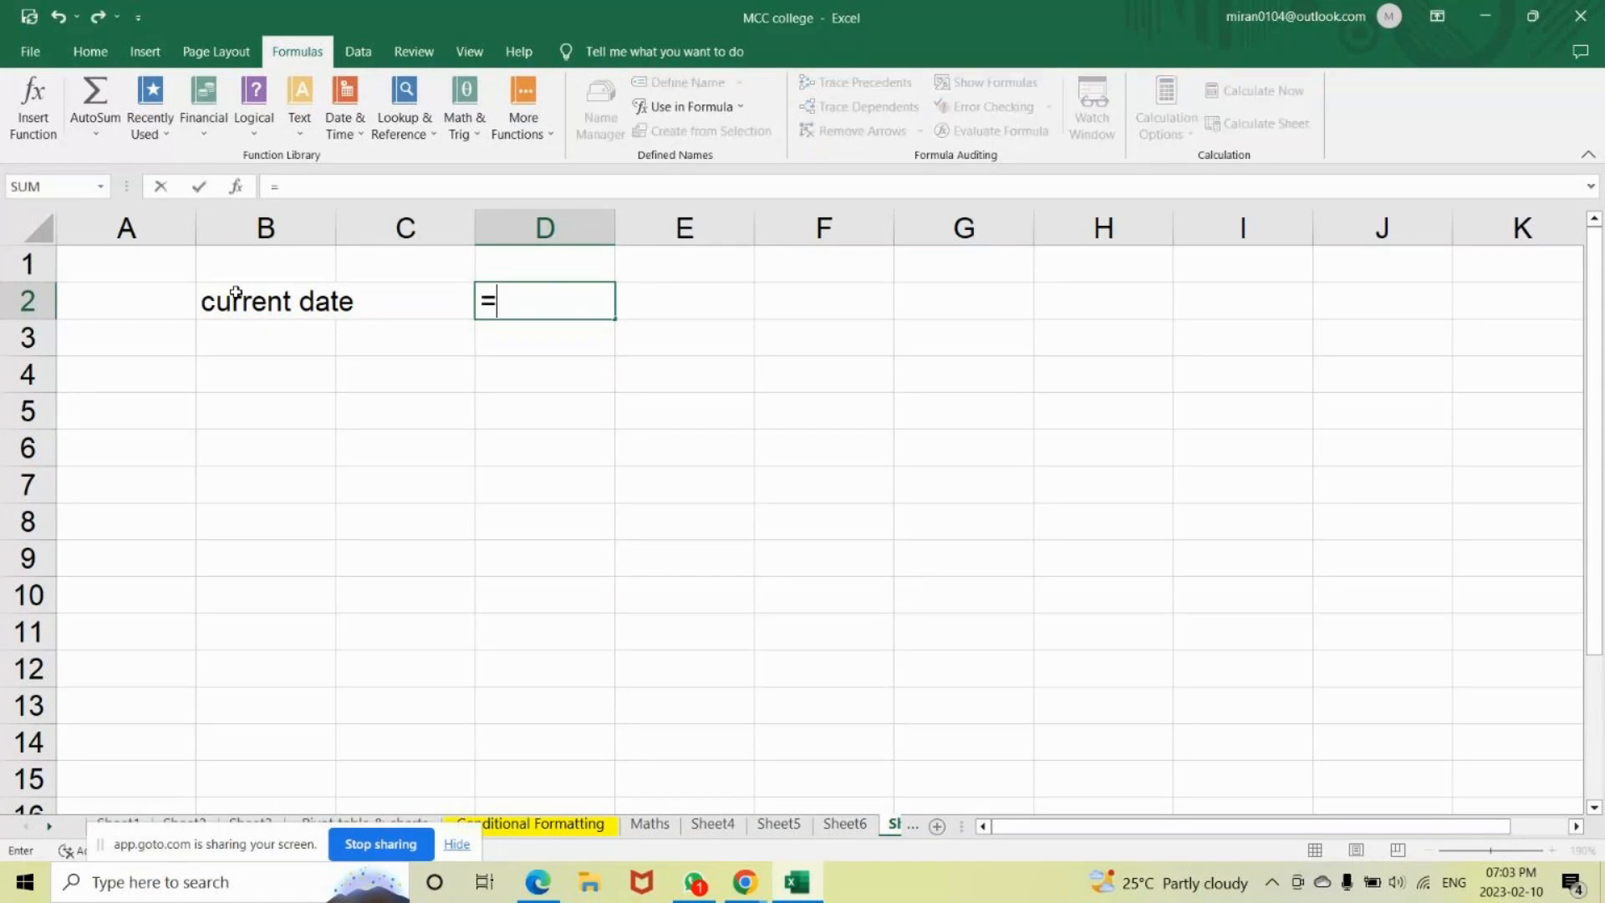
text(today)
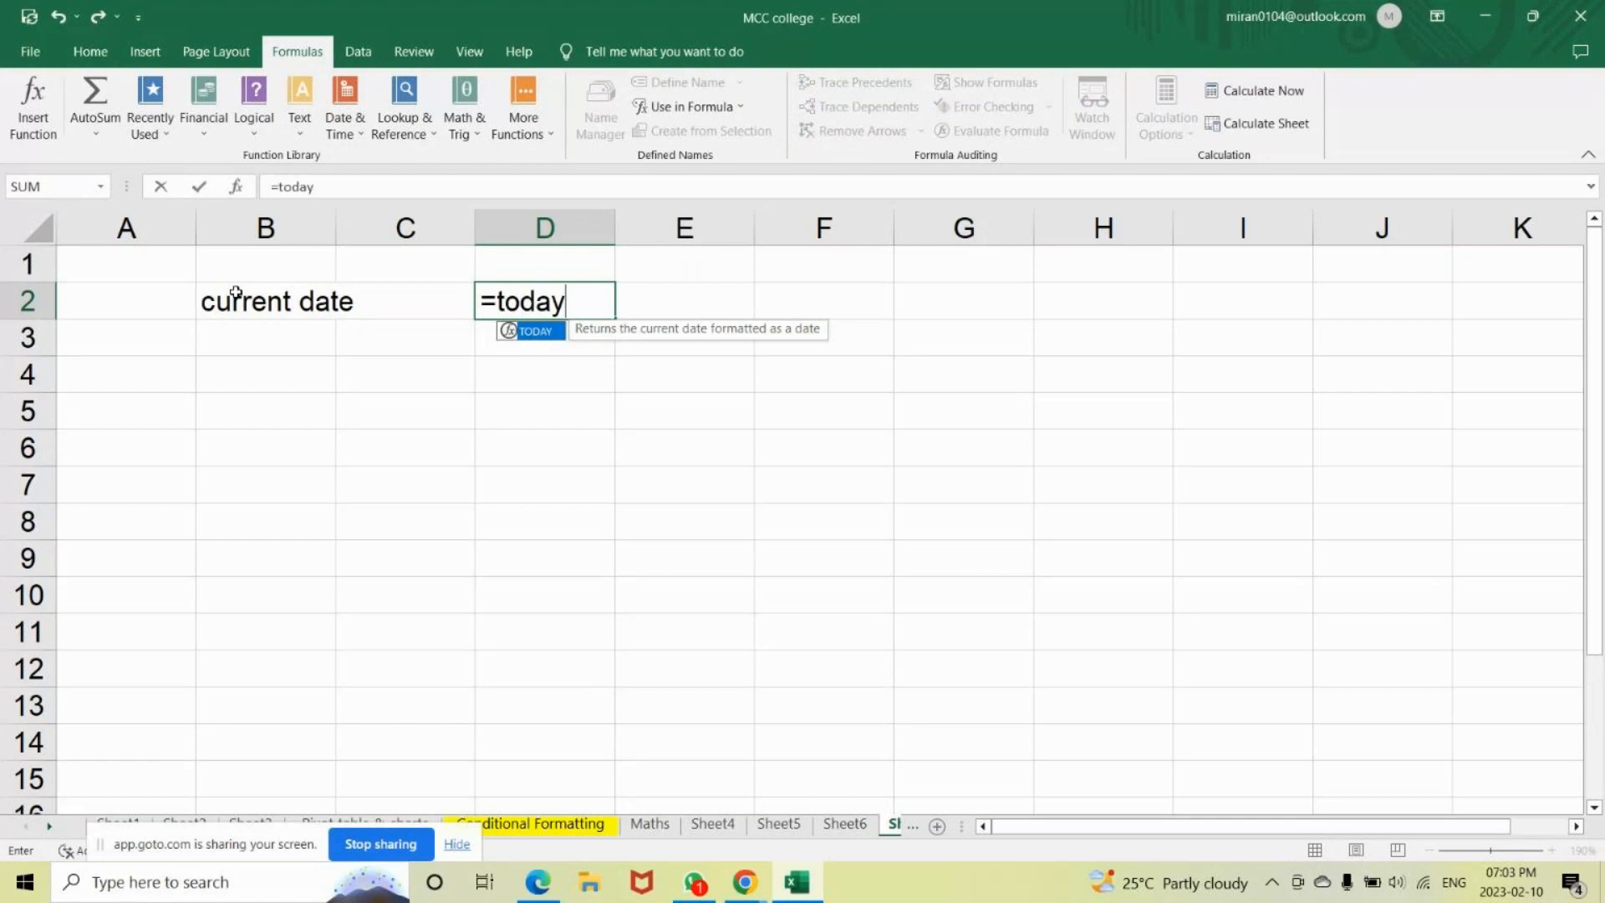
text(())
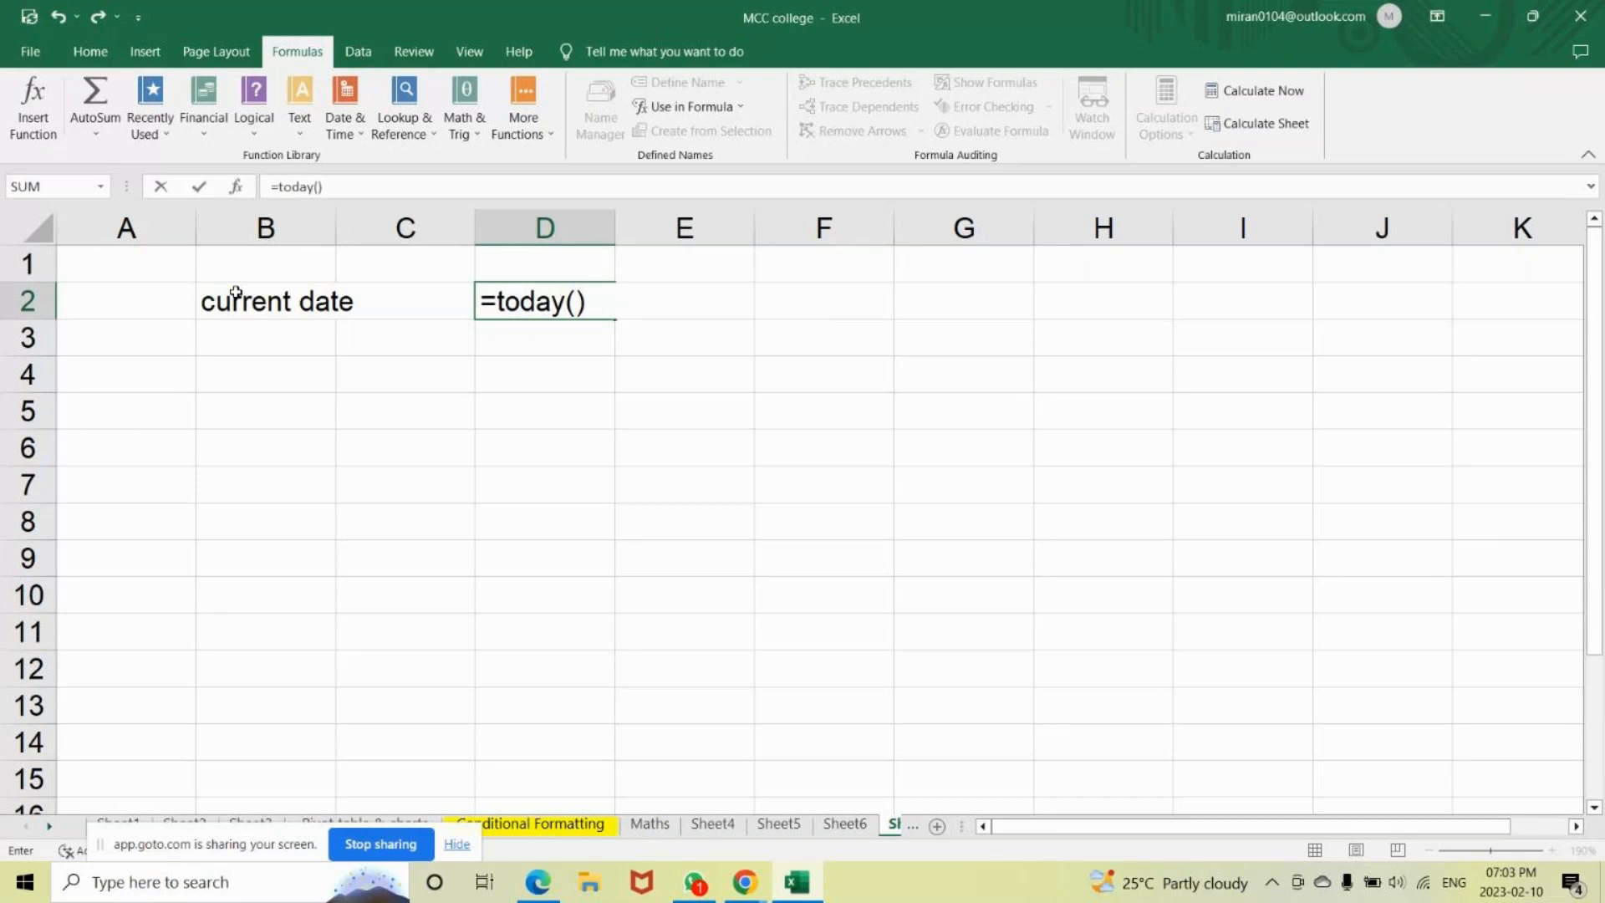
key(Return)
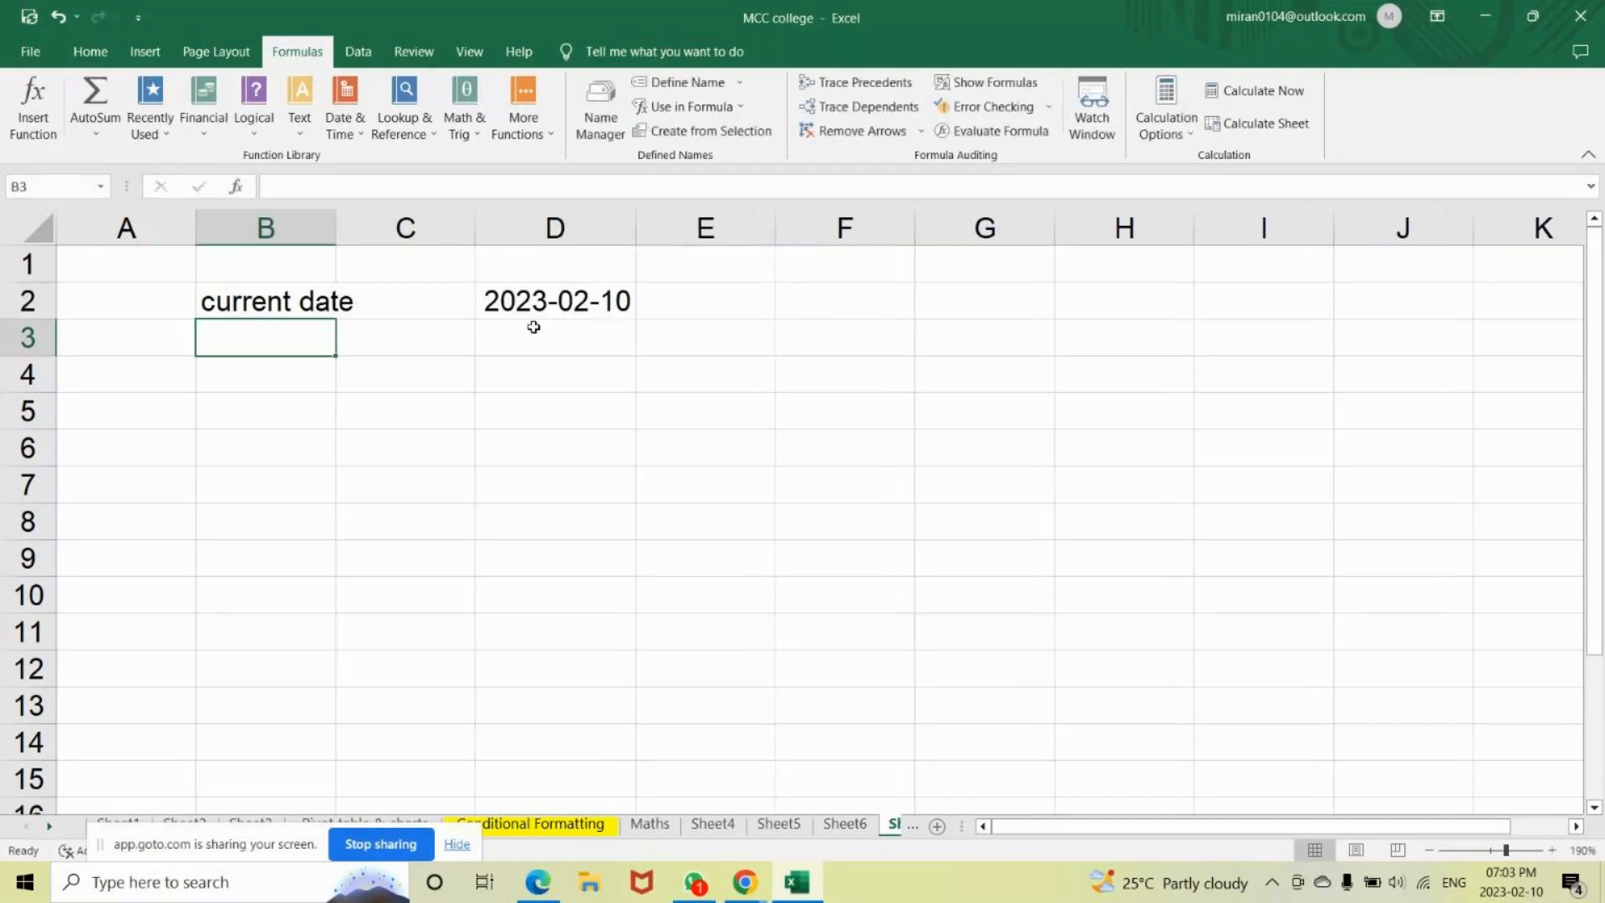
Apply the Short Date number format to the current date in D2.
click(528, 297)
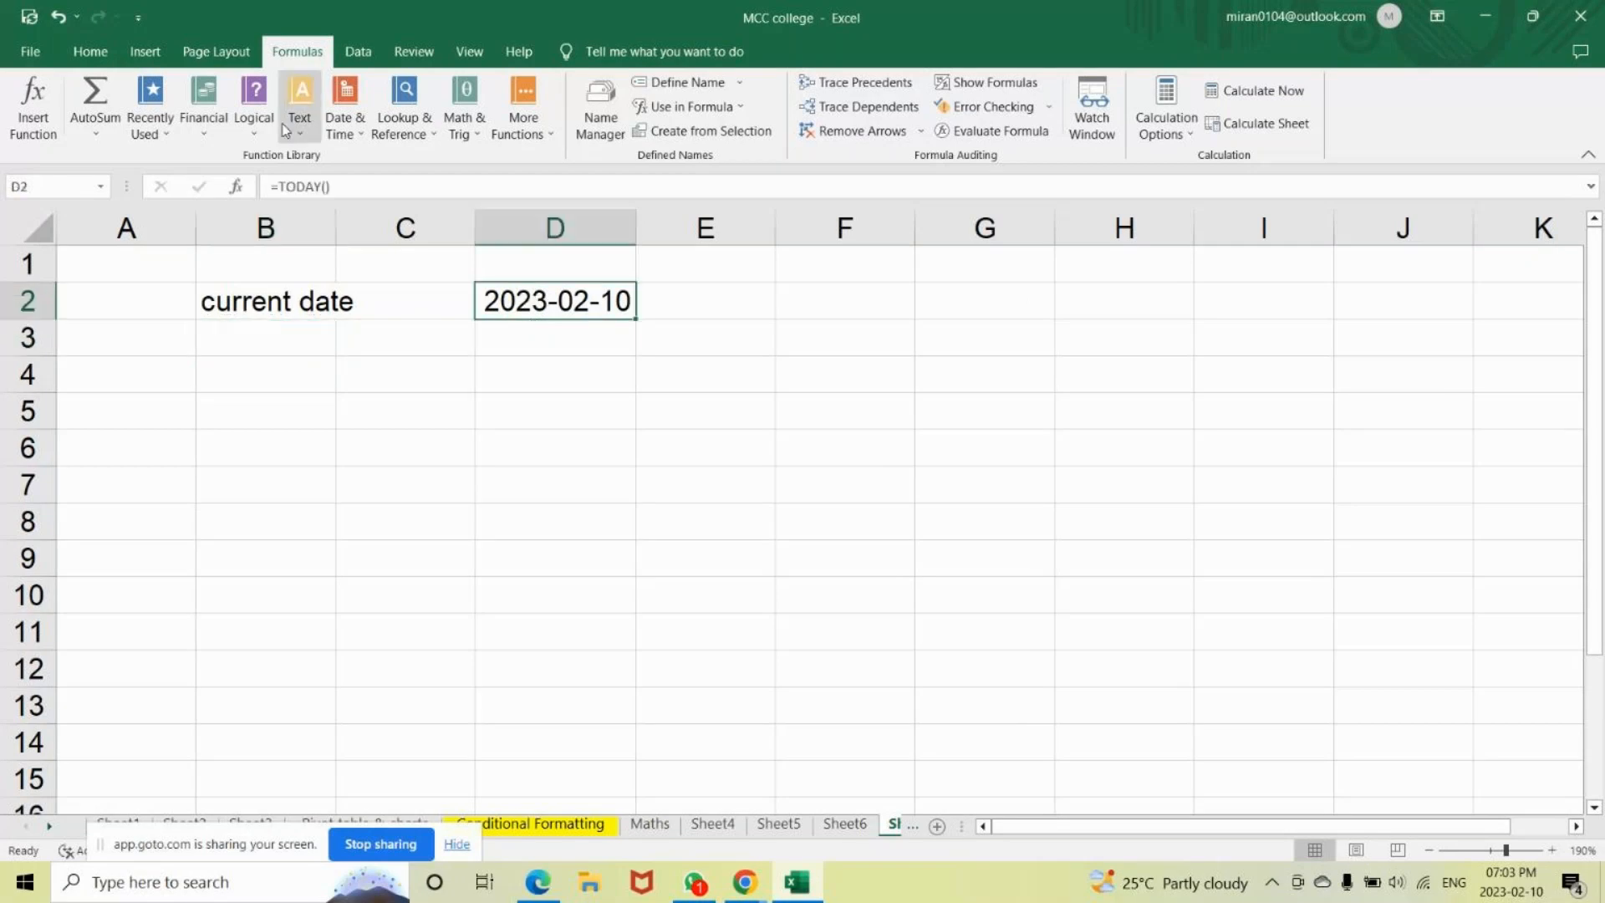
click(92, 53)
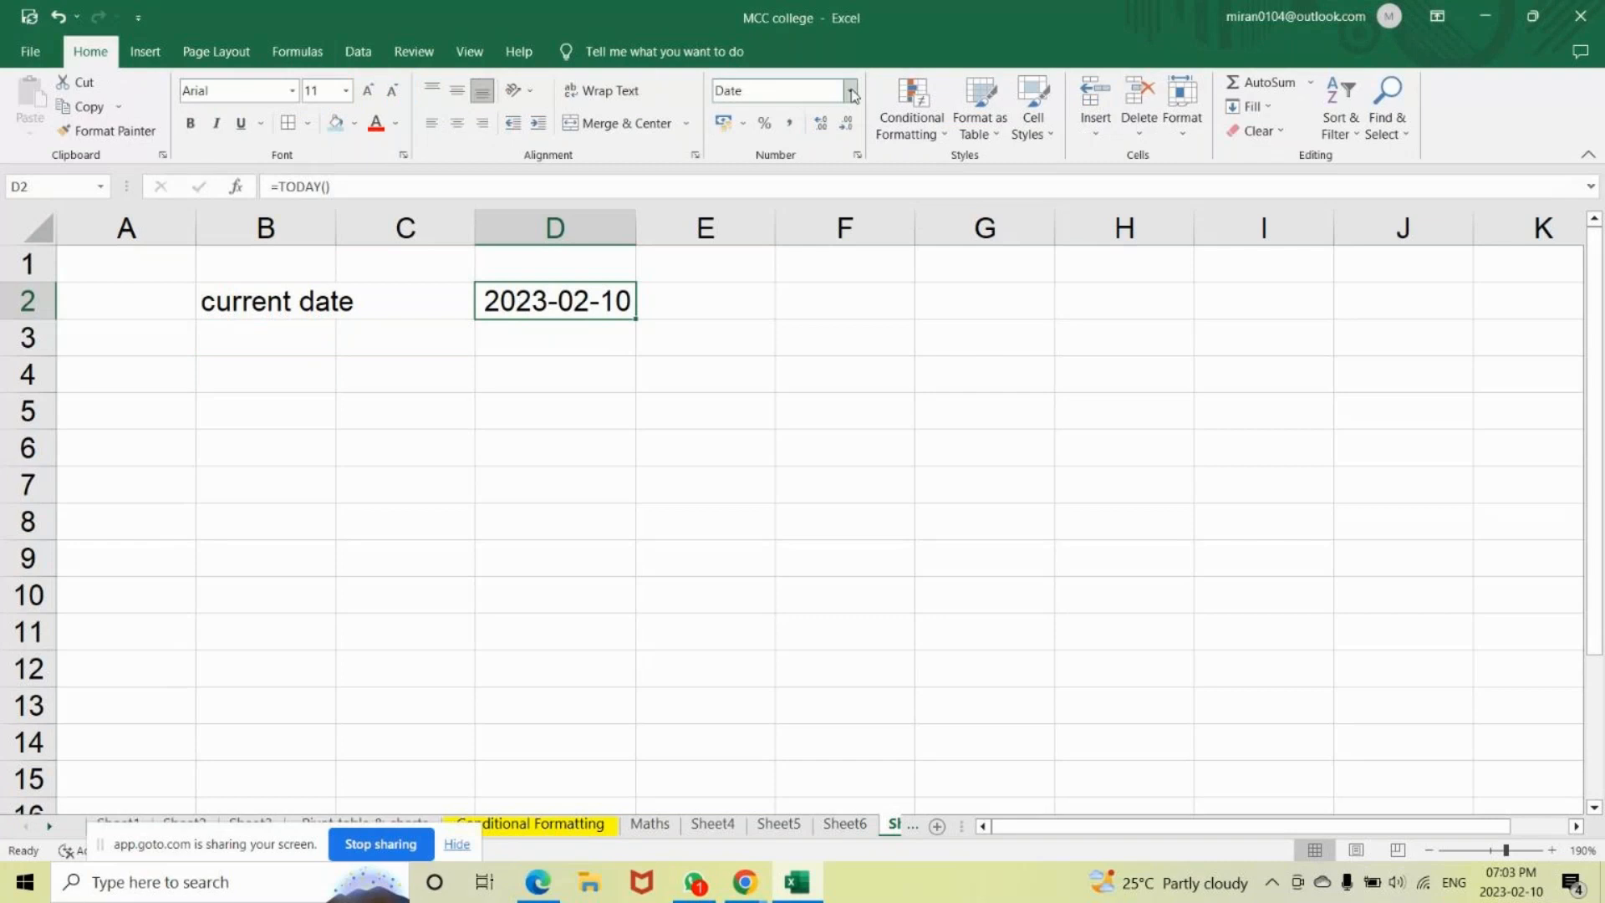
click(853, 92)
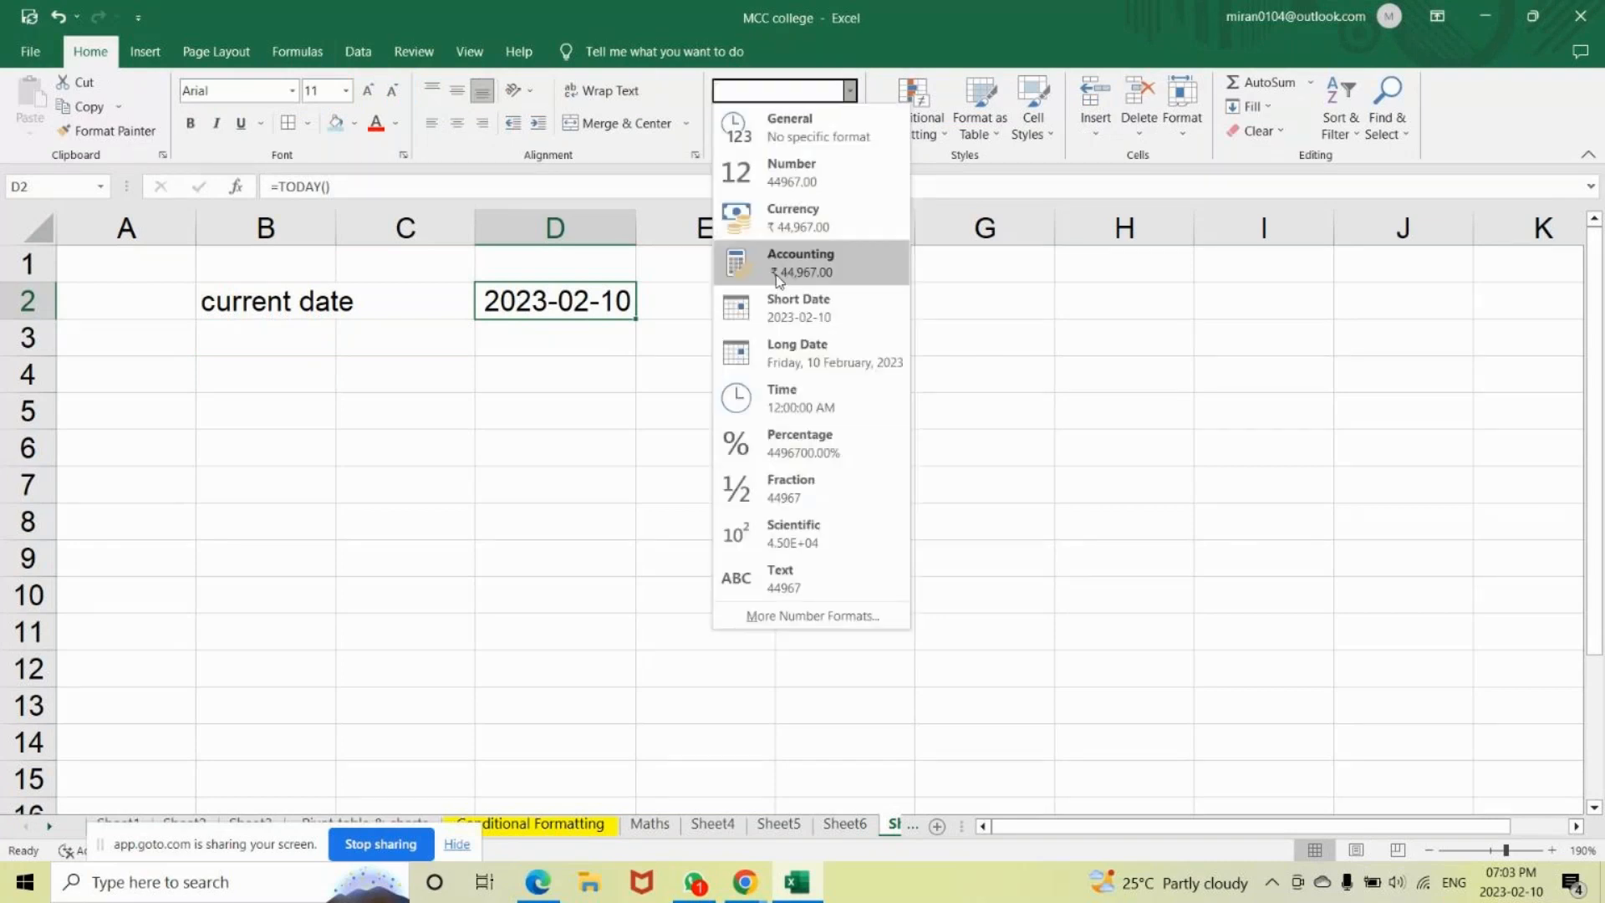
click(807, 324)
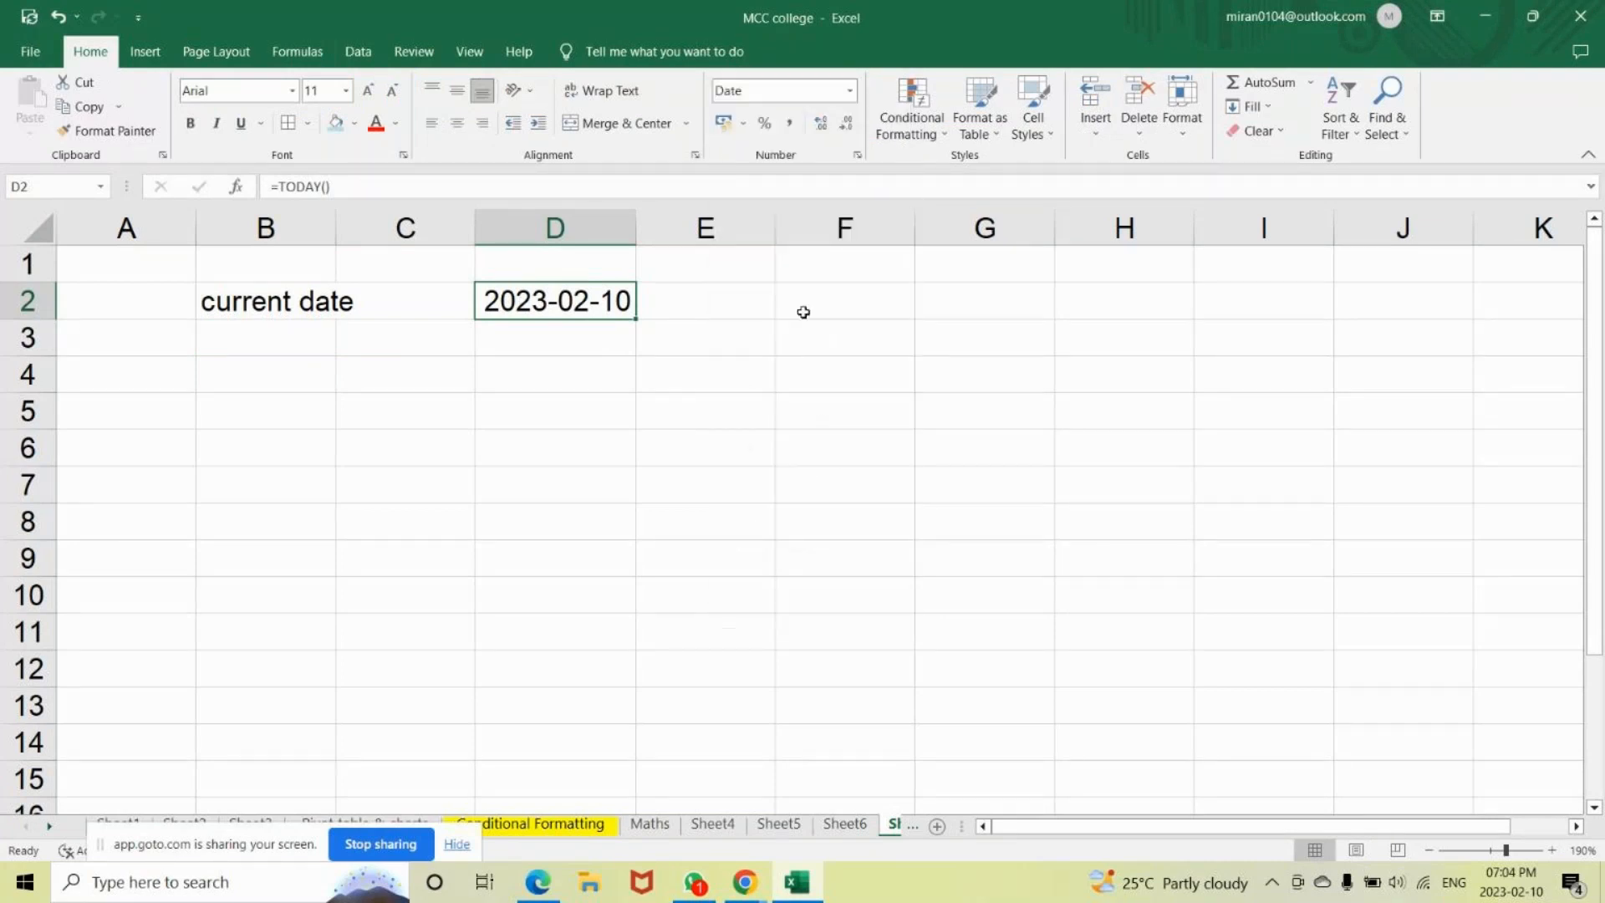
click(856, 156)
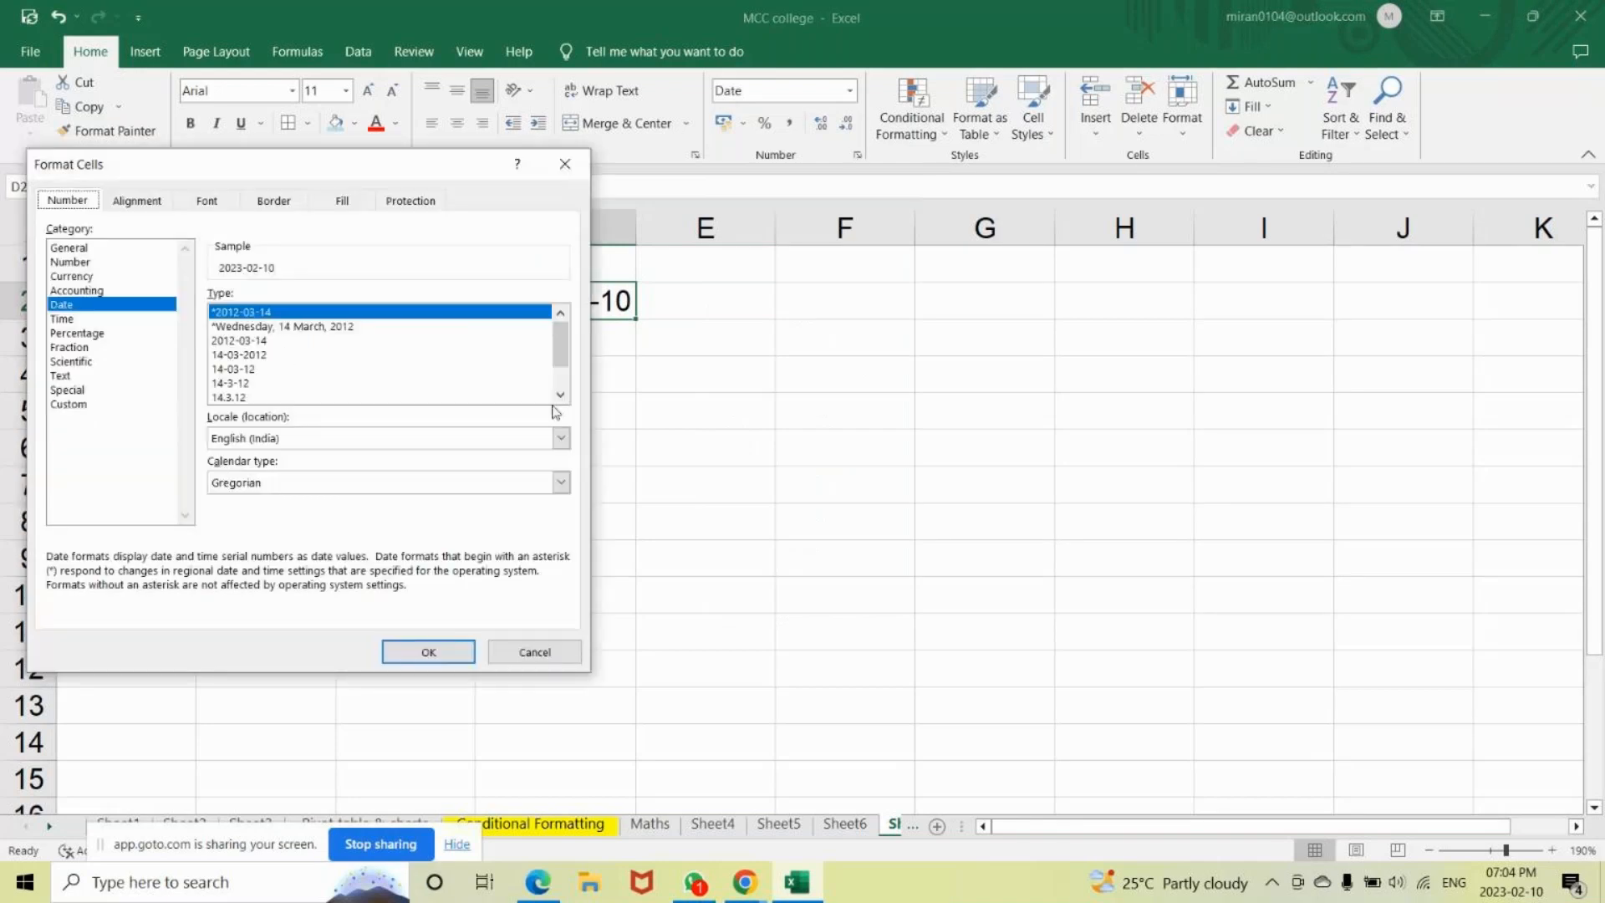
click(560, 395)
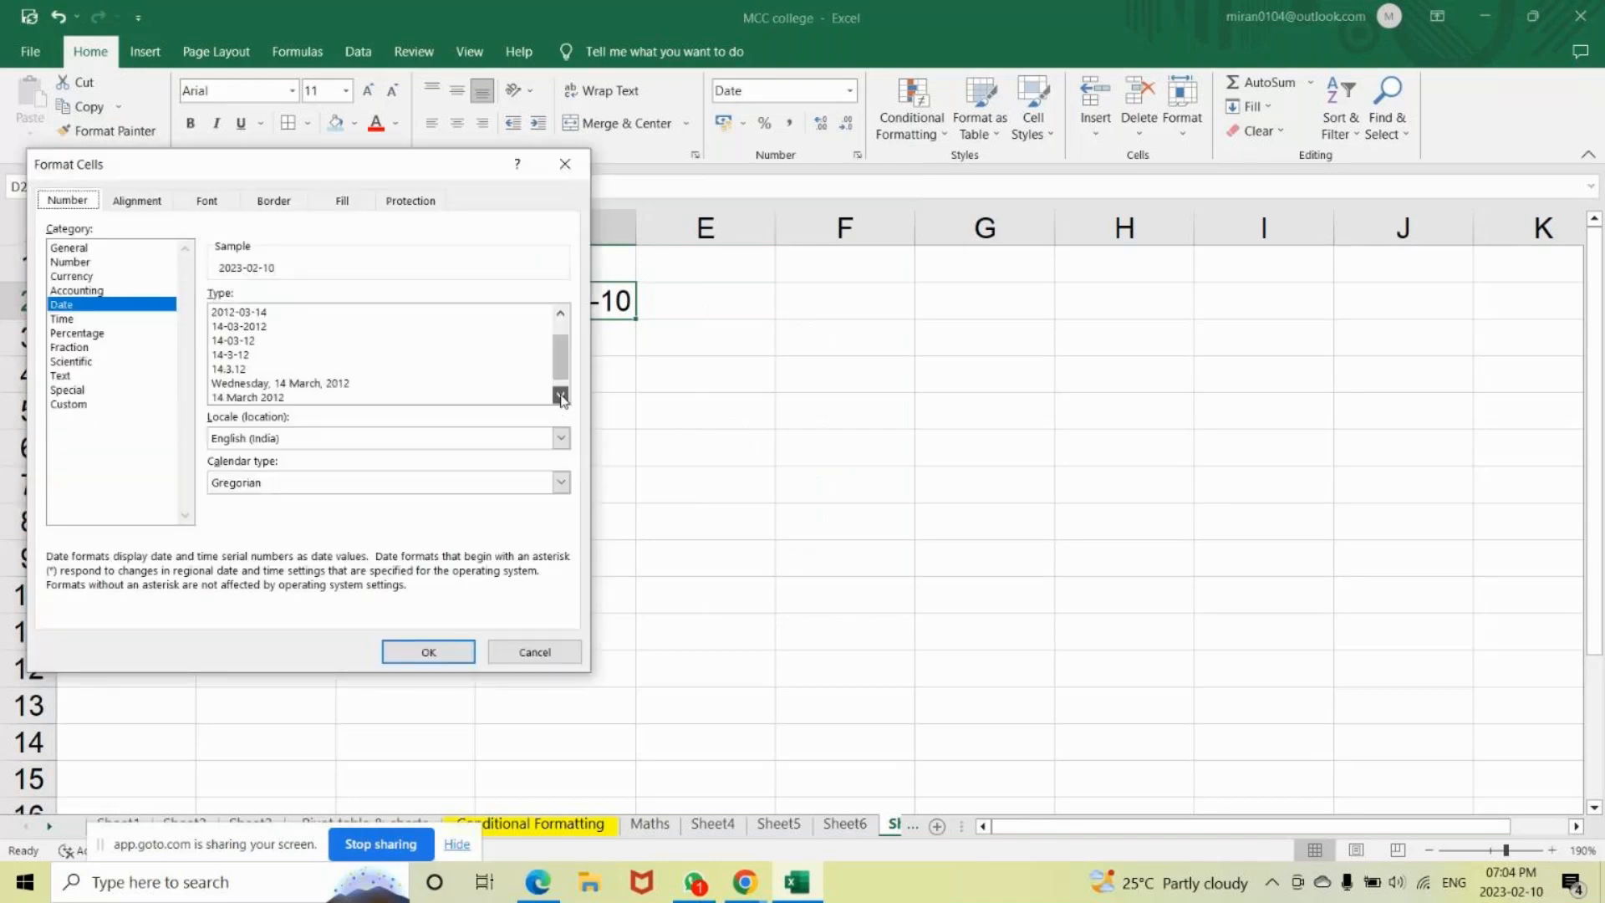
scroll(257, 368, up, 1)
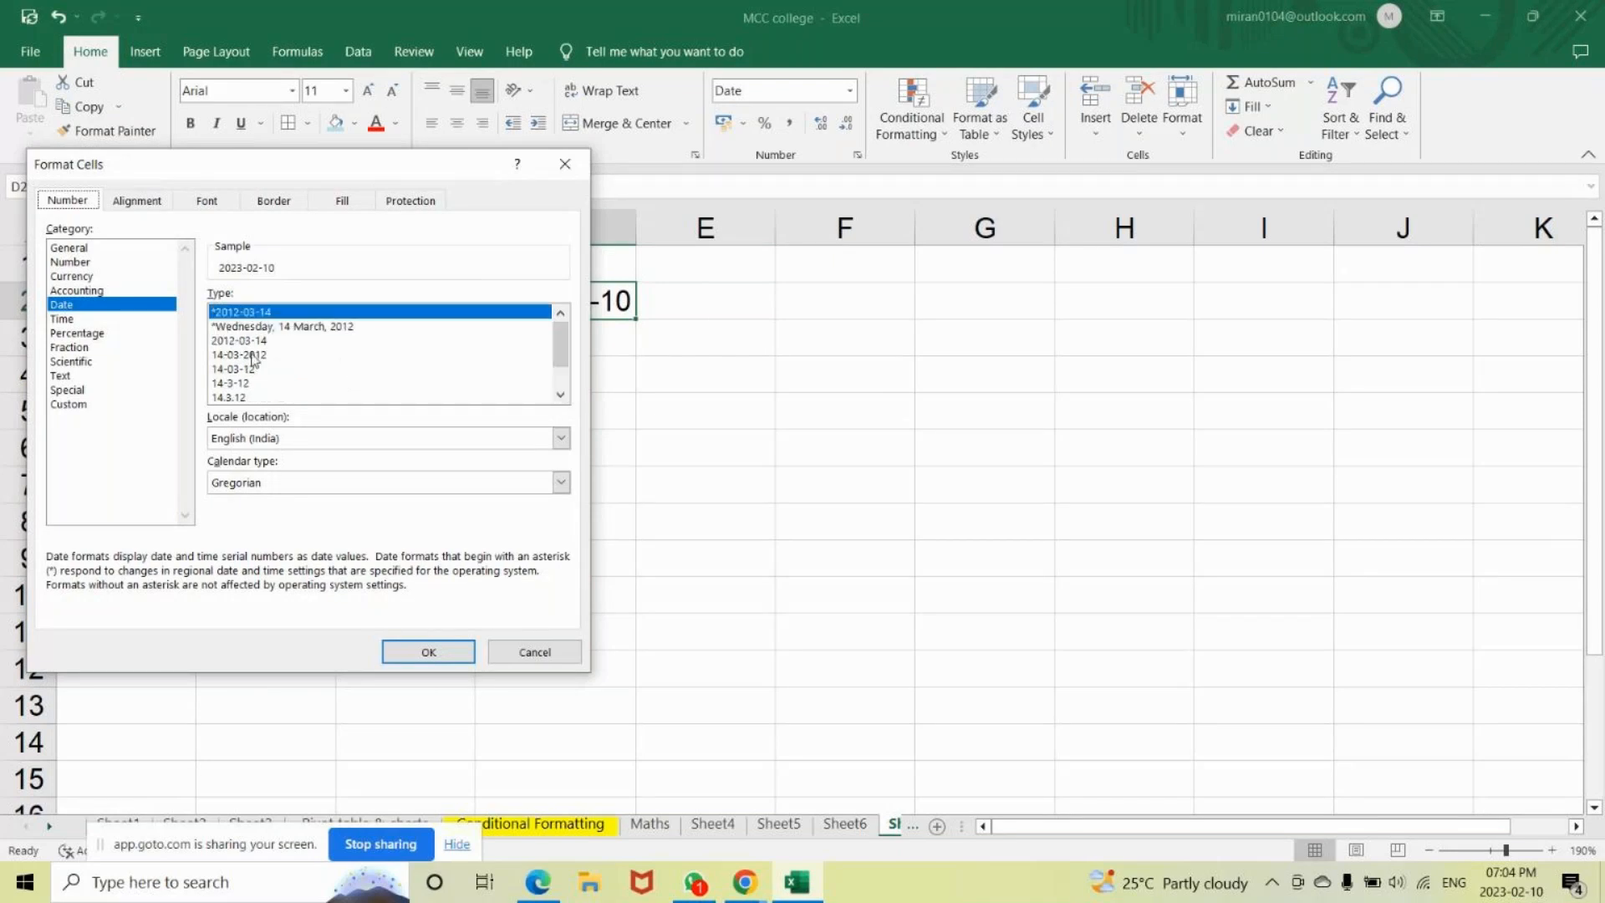
click(570, 167)
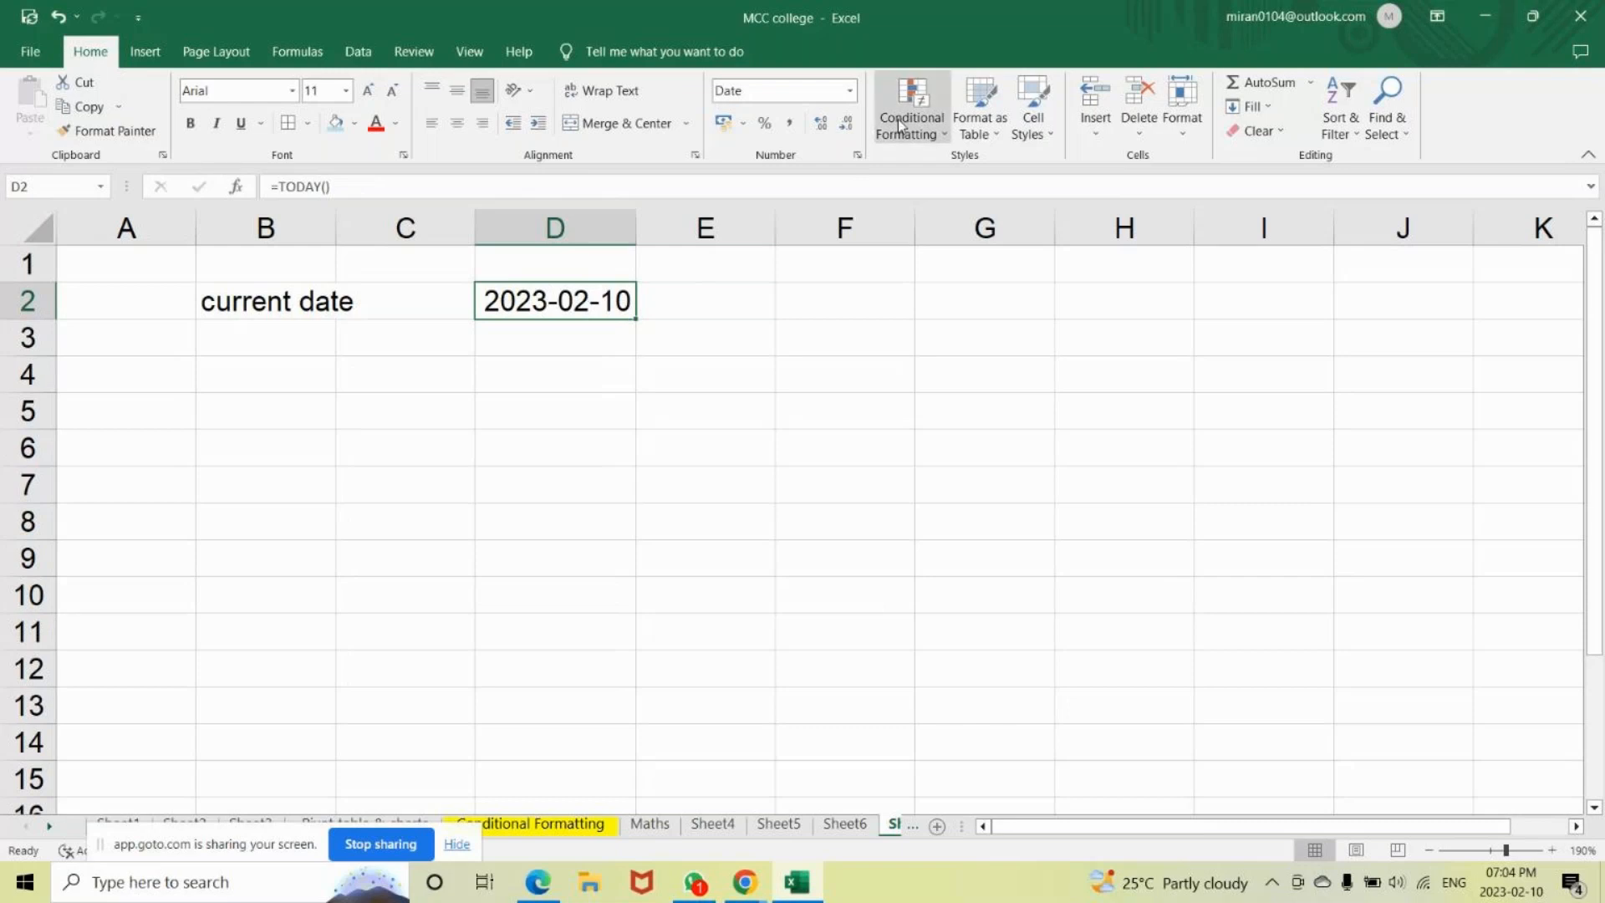
Format the date in D2 with the day-month-year date type 14-03-2012.
click(857, 155)
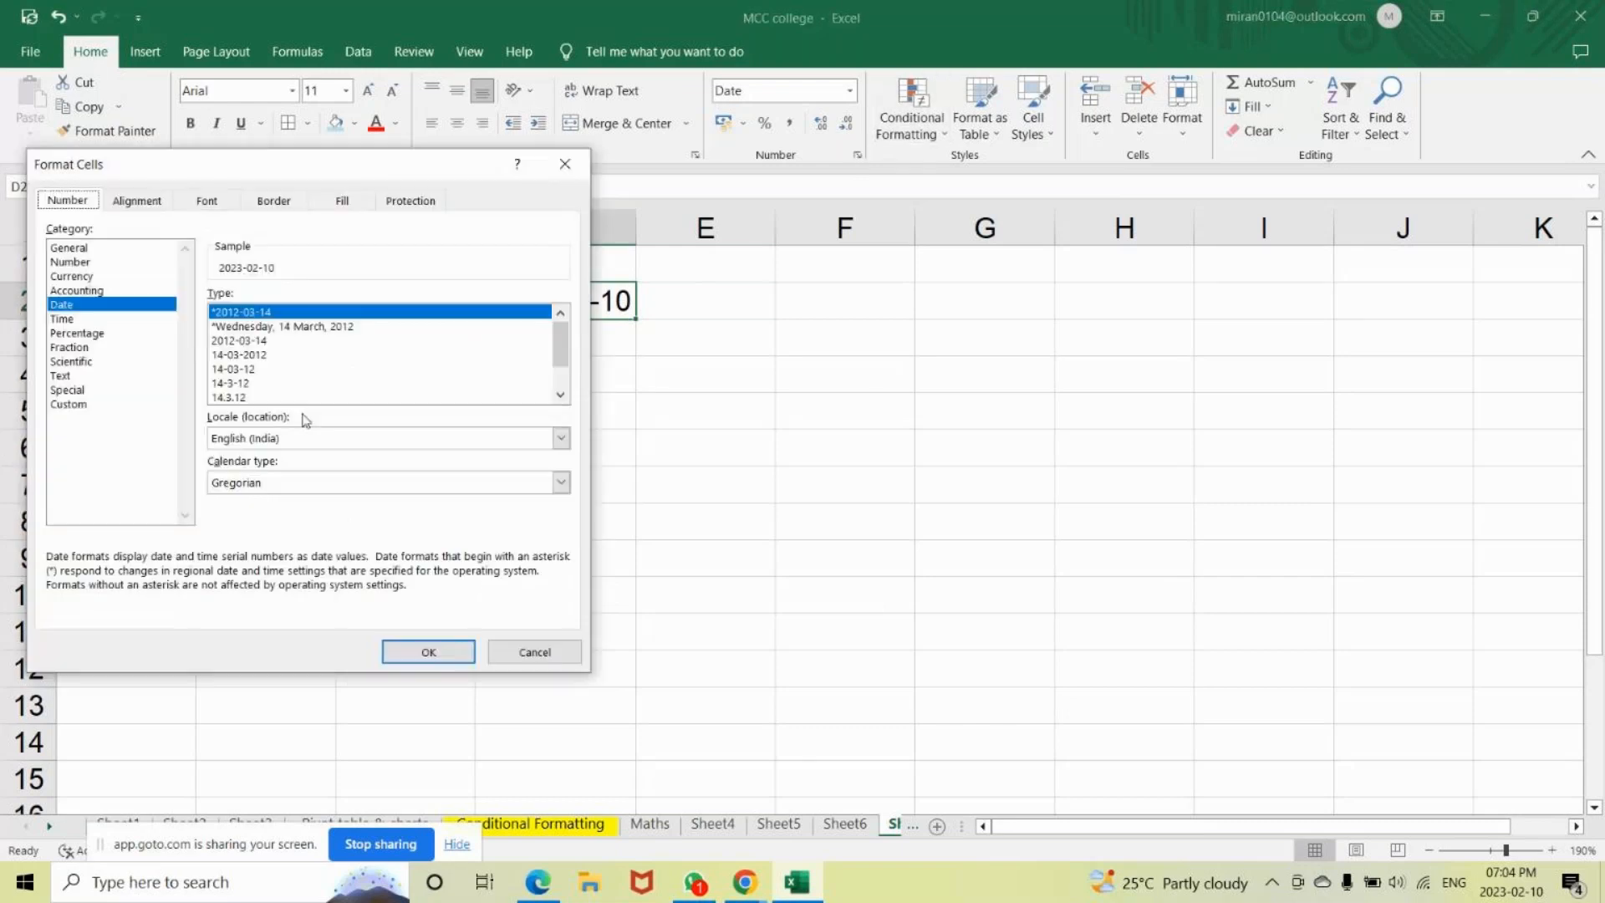
click(242, 341)
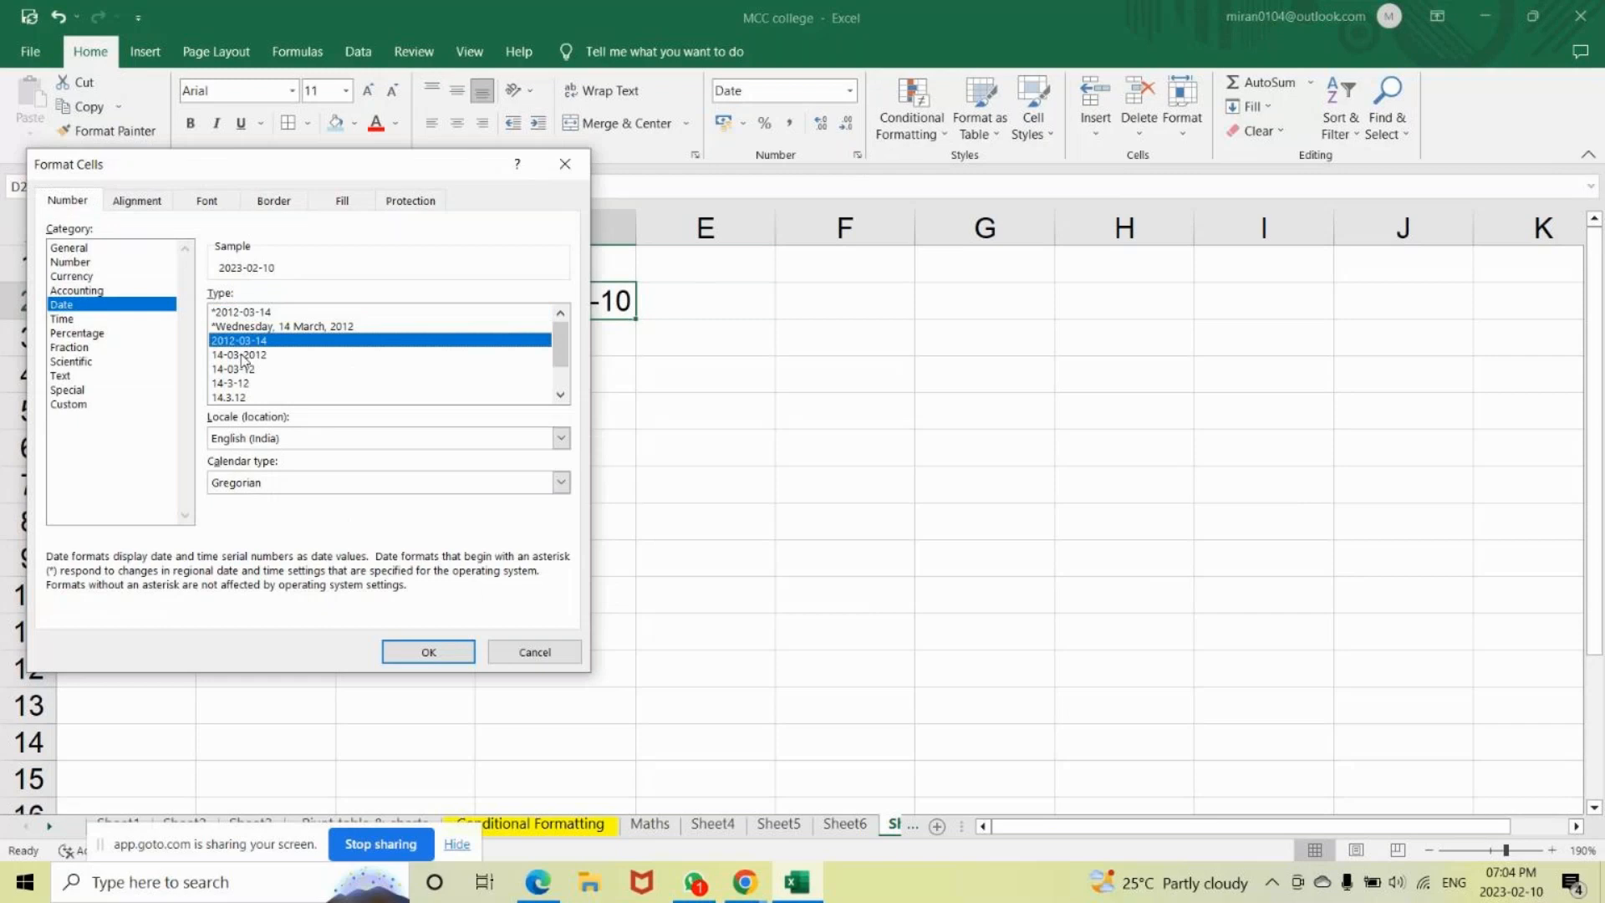
click(242, 356)
click(238, 369)
click(234, 382)
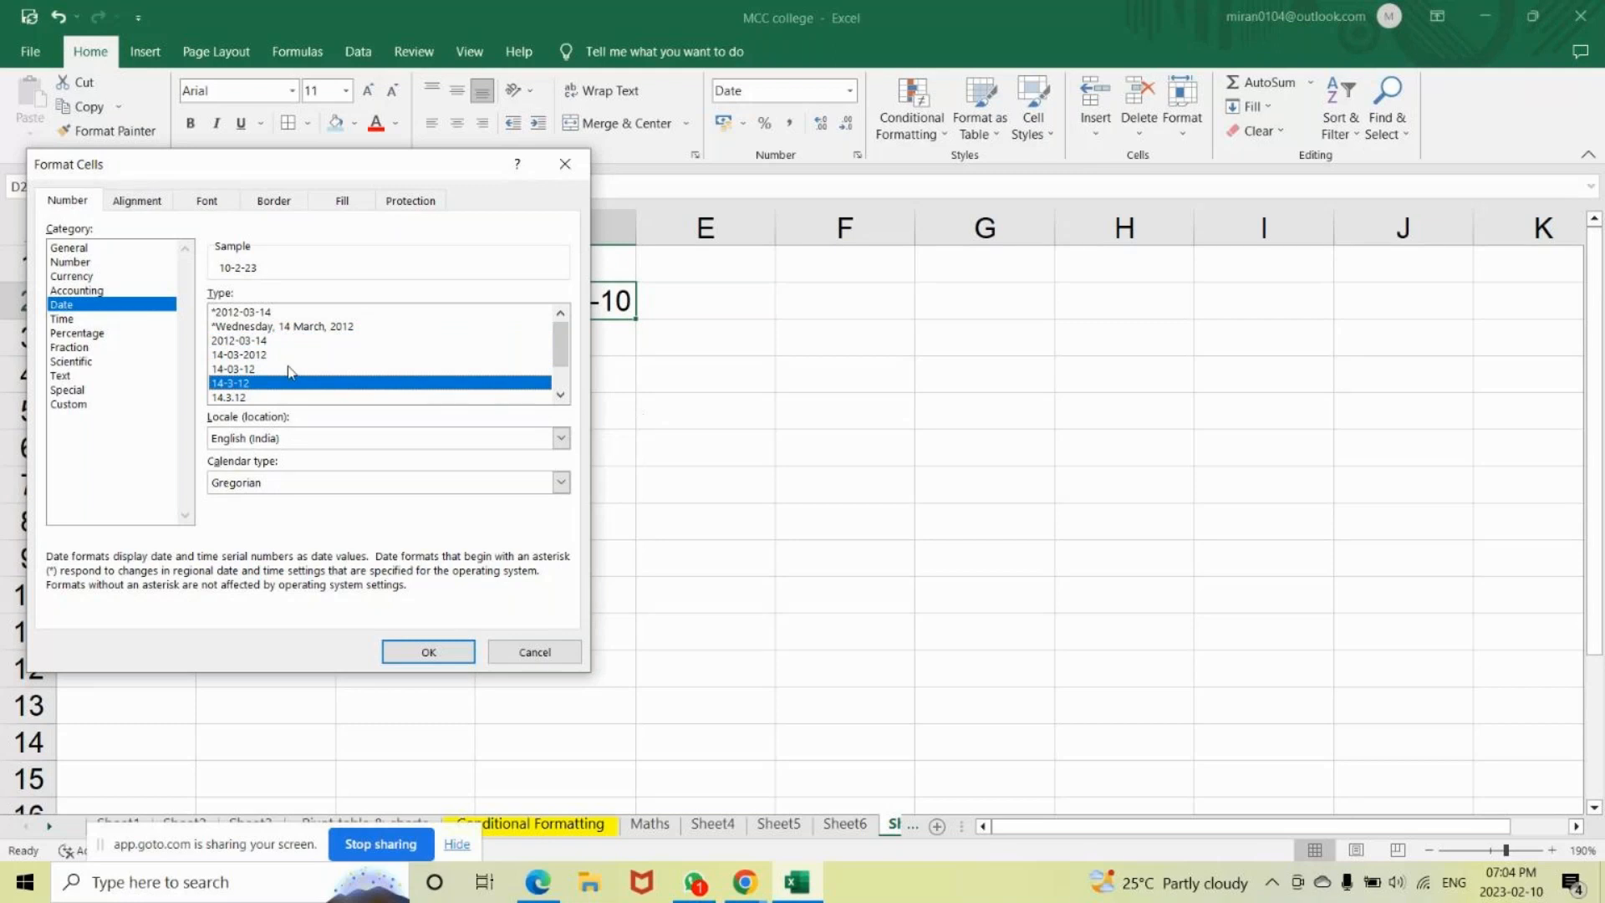
click(263, 352)
key(Return)
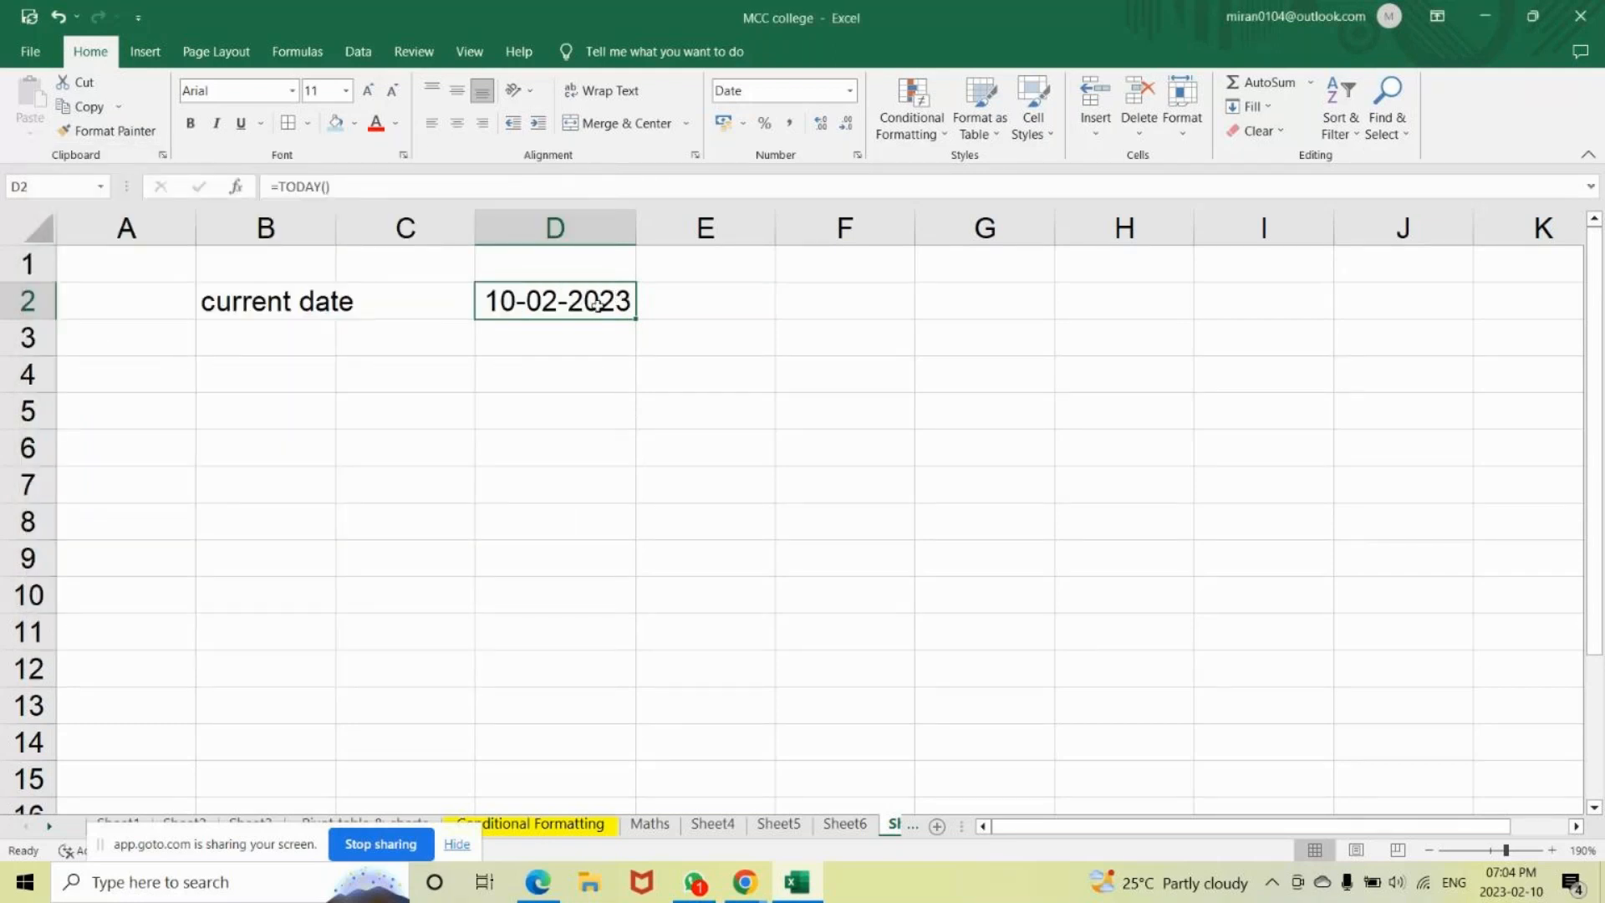
Enter the date pattern label MM/DD/YYYY in D4.
key(Down)
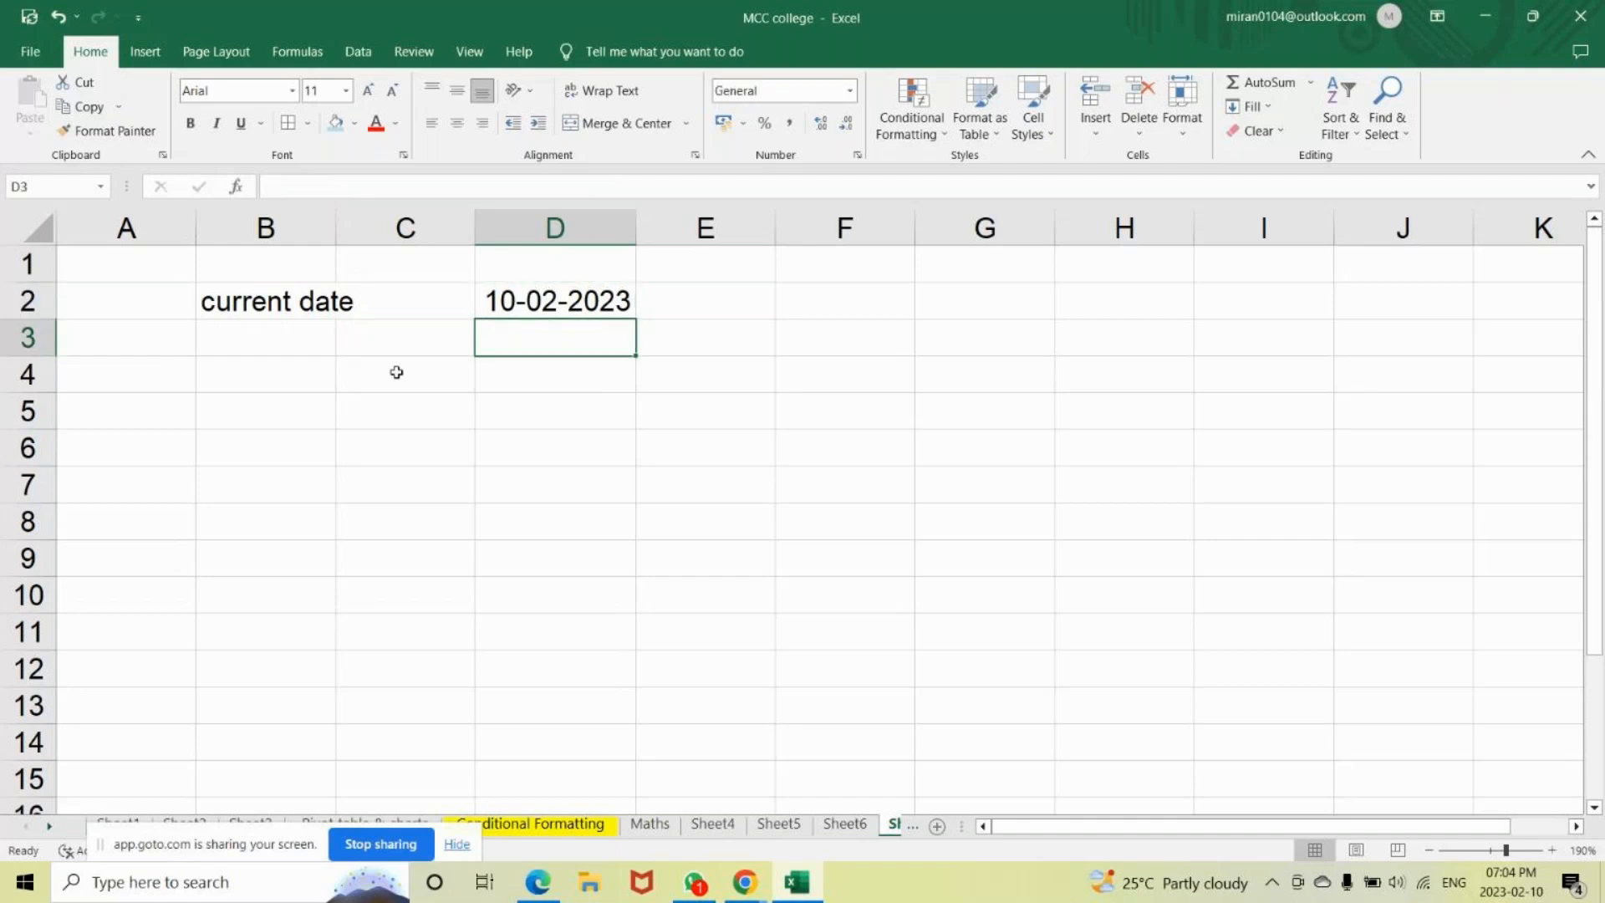
key(Down)
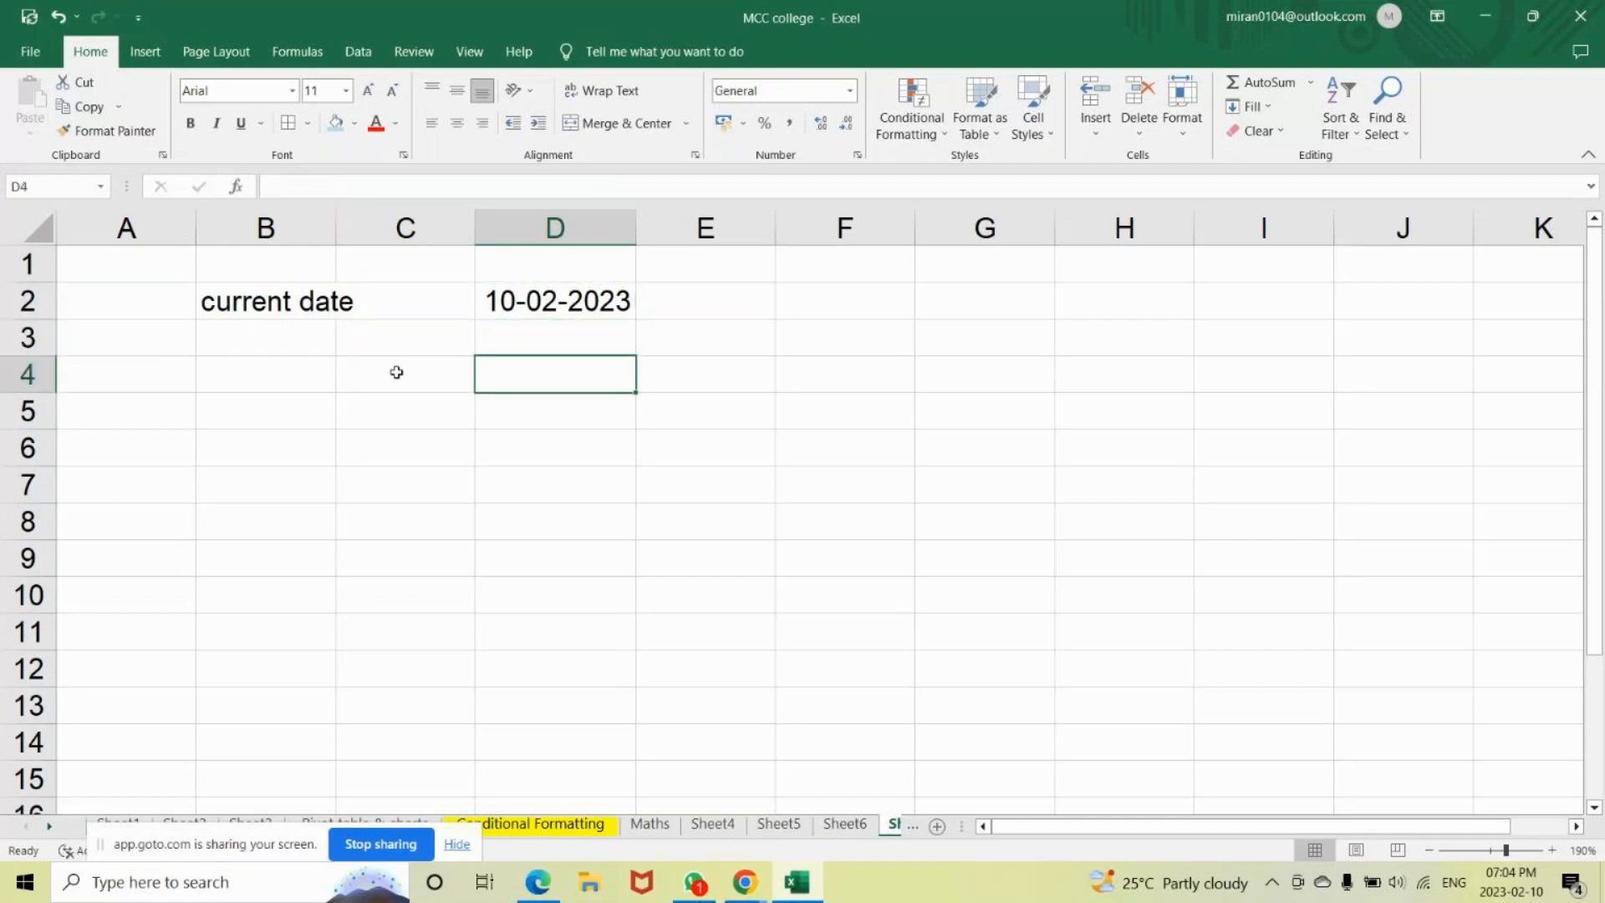
text(MM-DD)
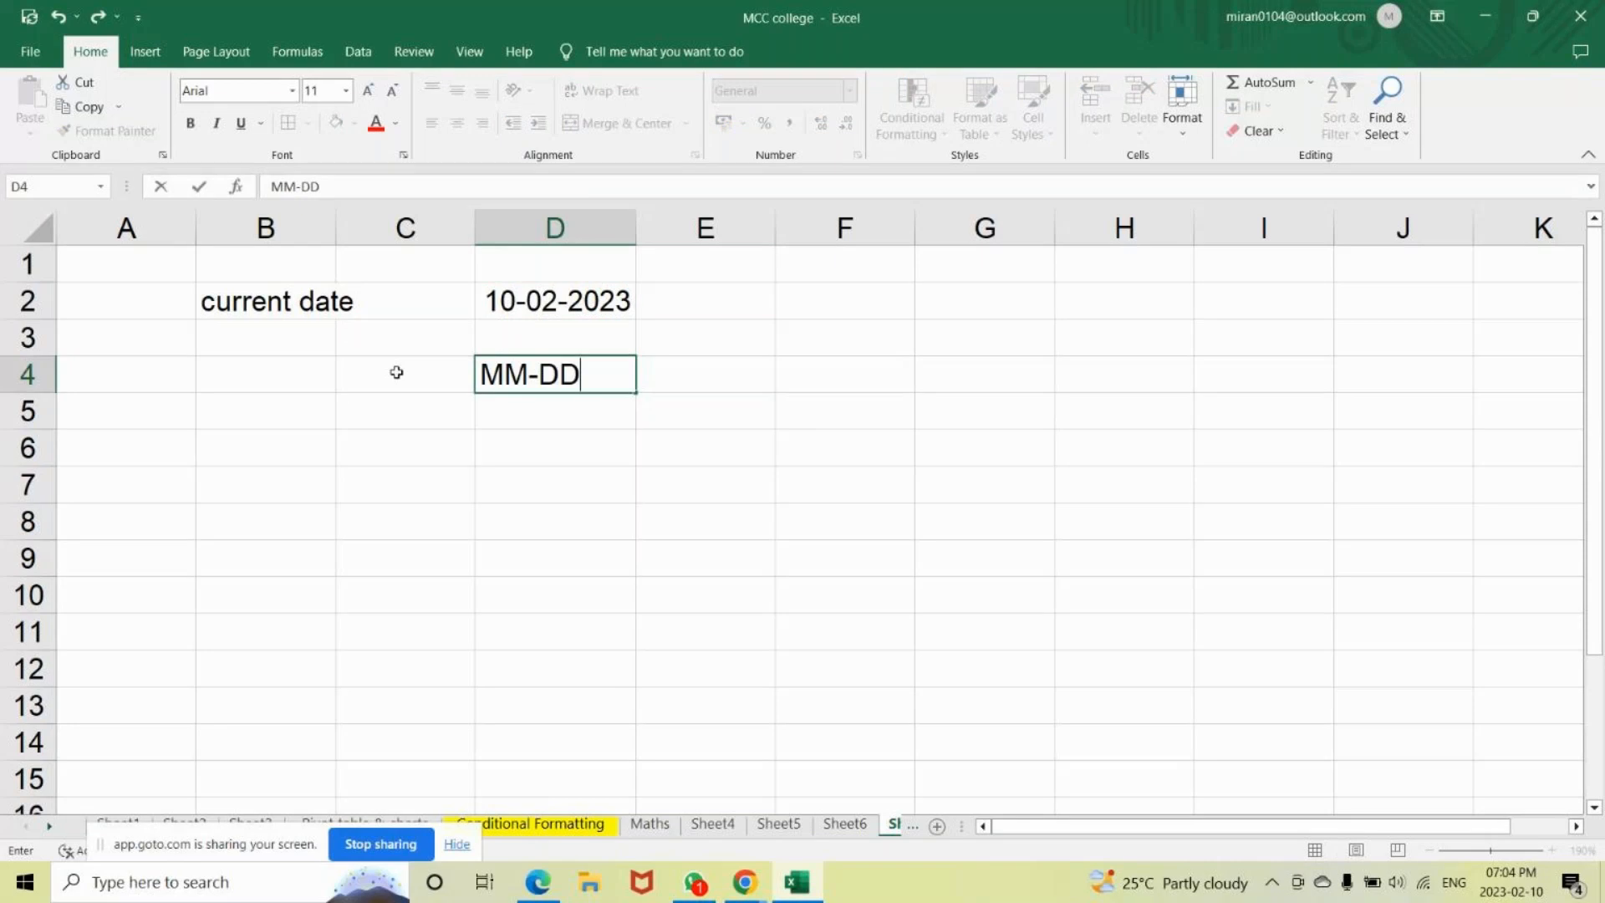
text(-)
key(BackSpace)
key(BackSpace)
key(BackSpace)
key(BackSpace)
text(/DD/YYY)
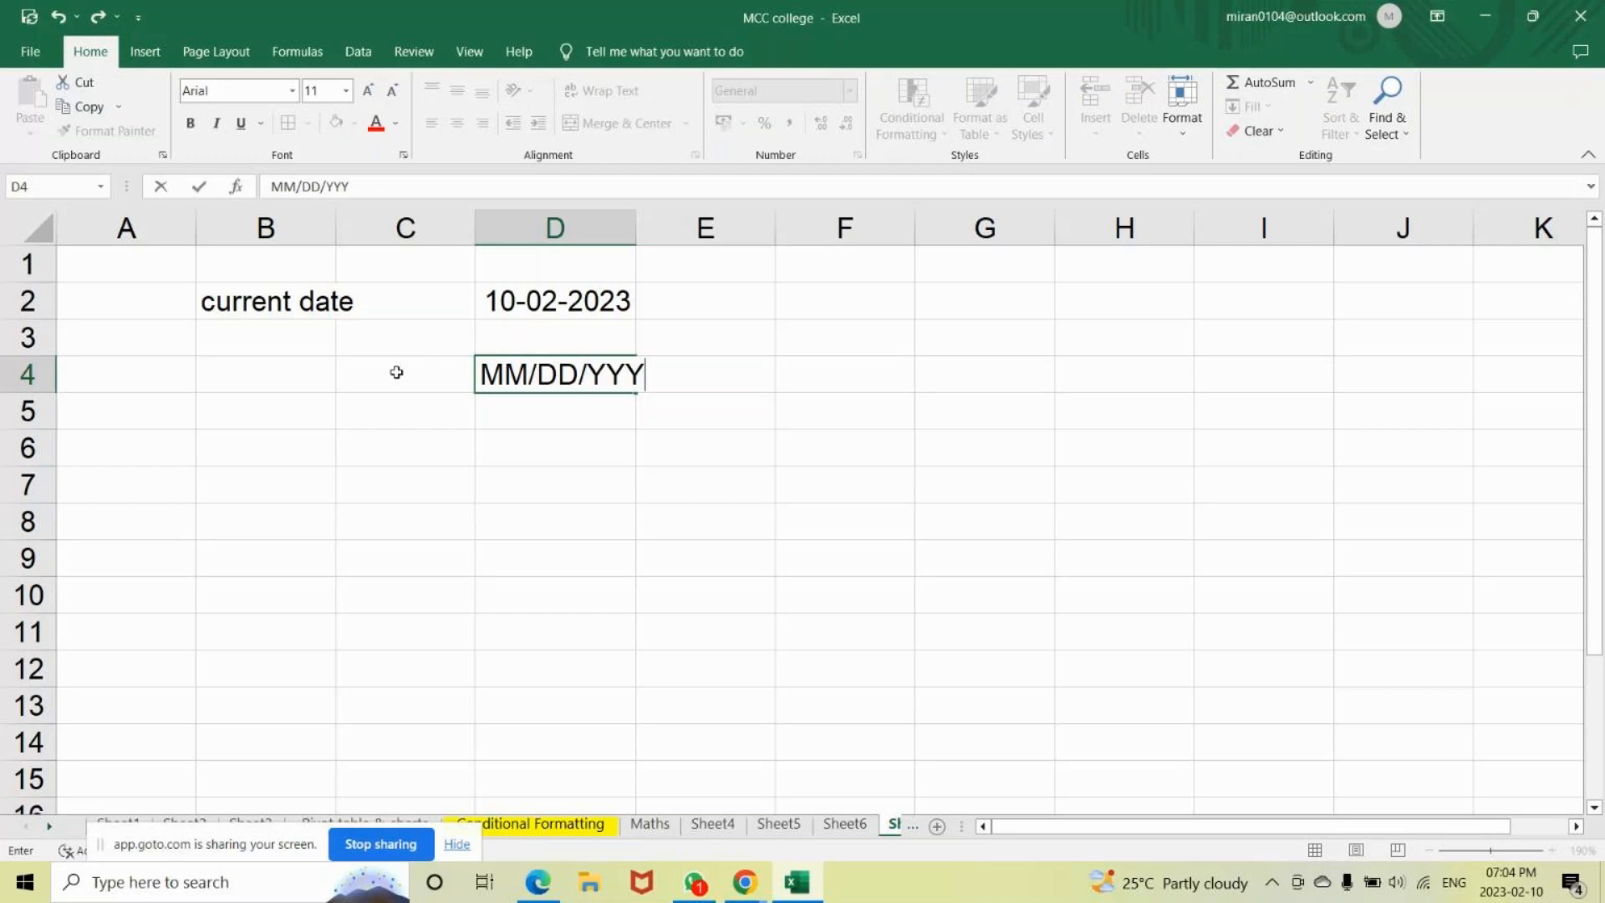
text(Y)
key(Return)
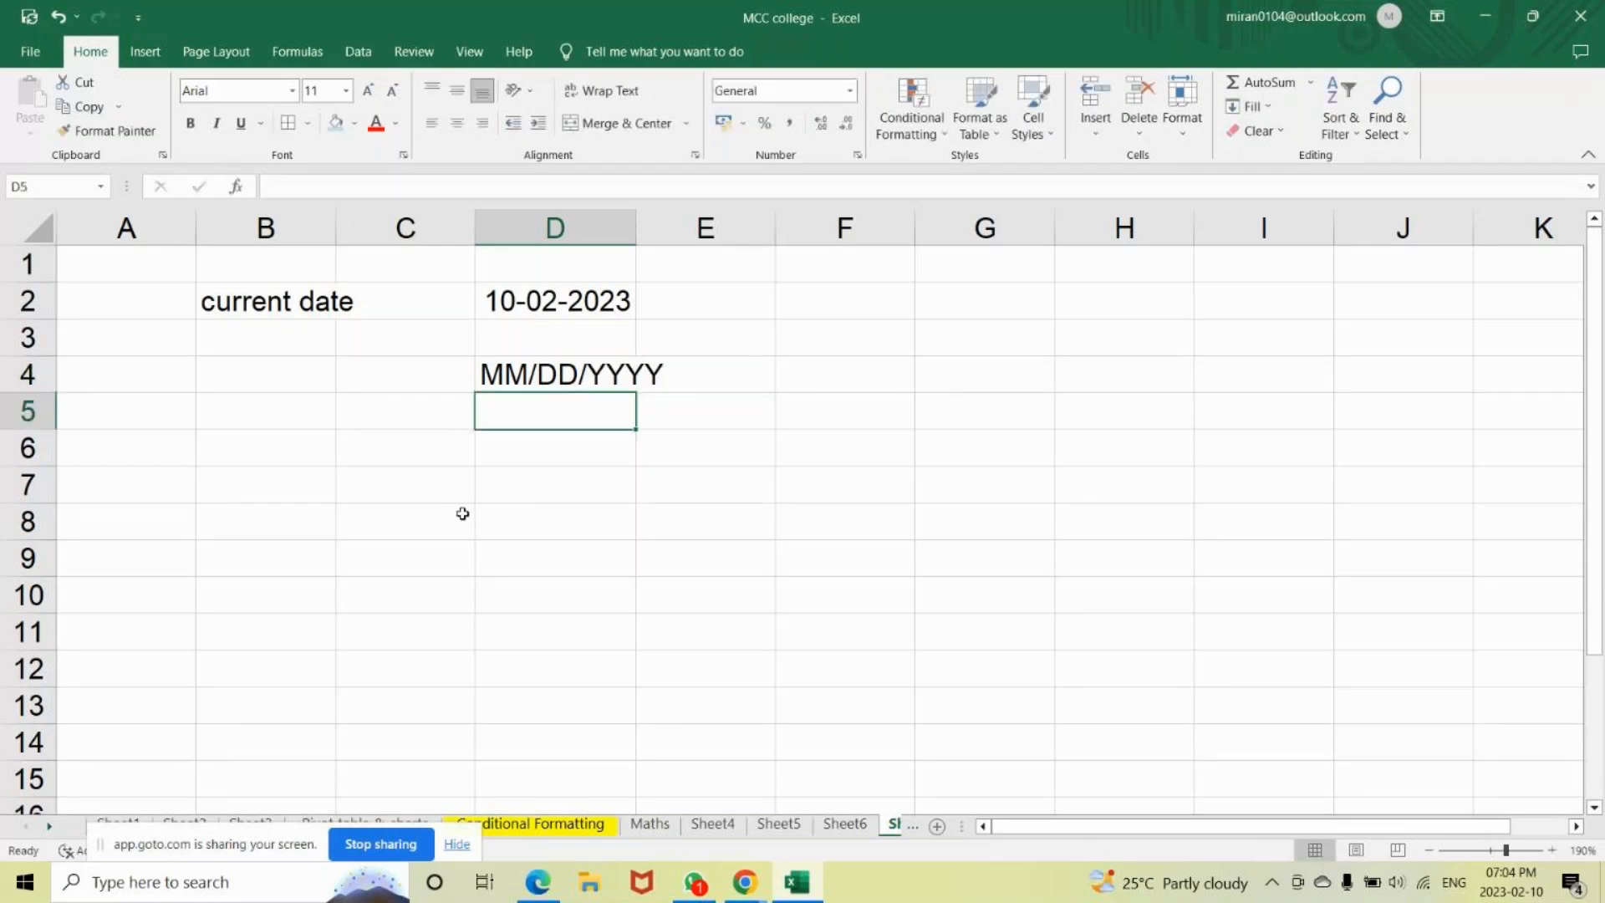
Enter the sample date 02/10/2023 in D5, directly below the MM/DD/YYYY label.
click(824, 303)
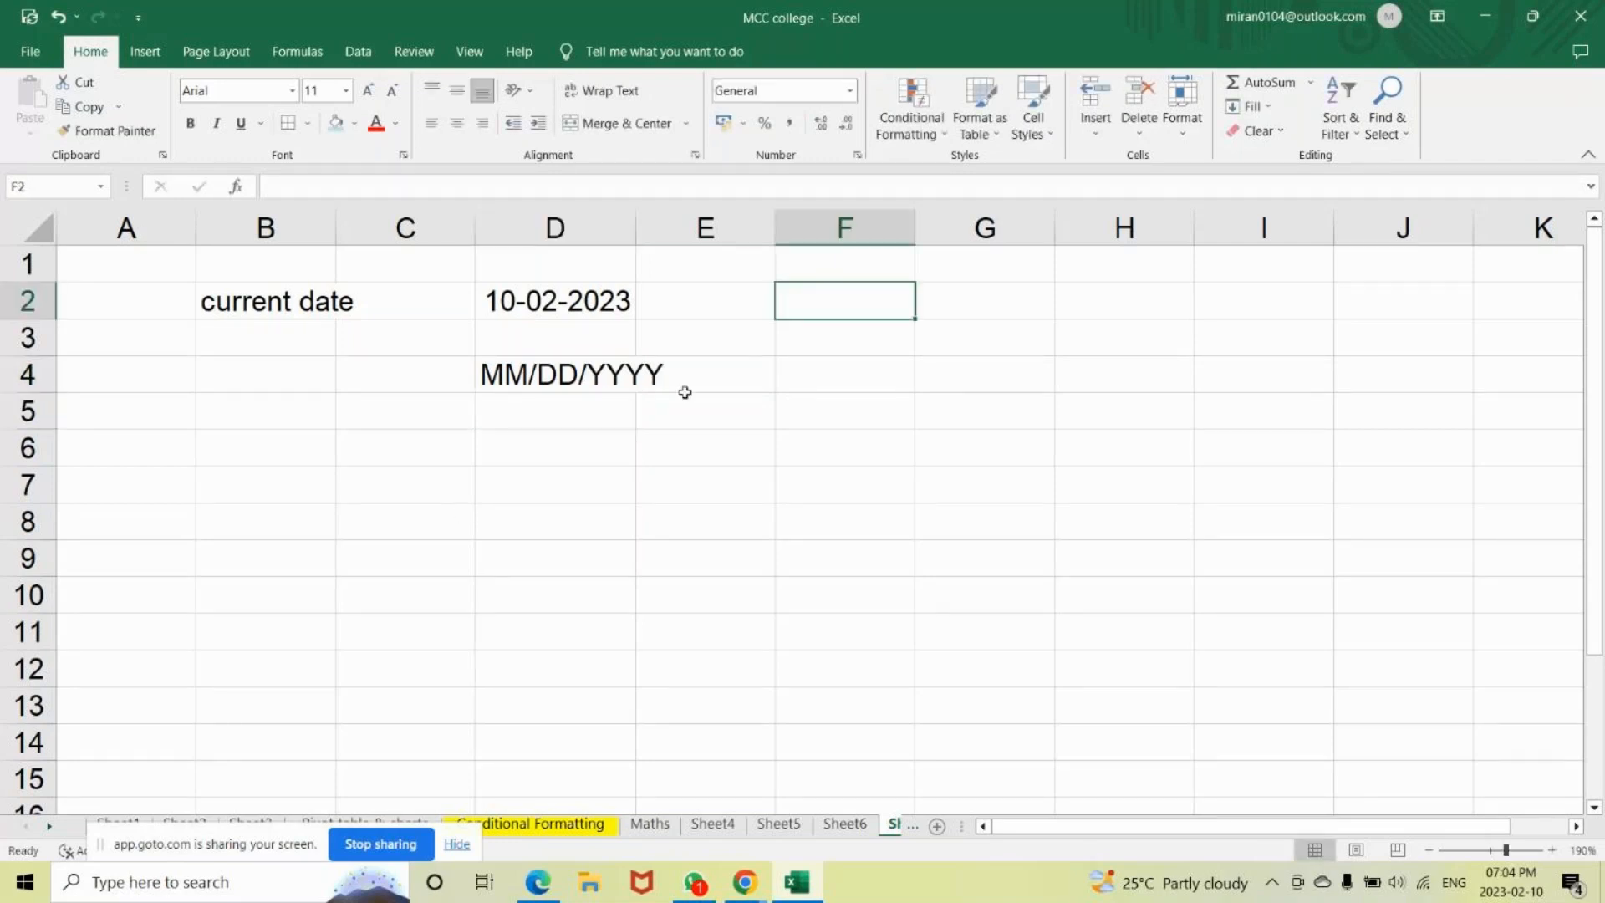
click(539, 423)
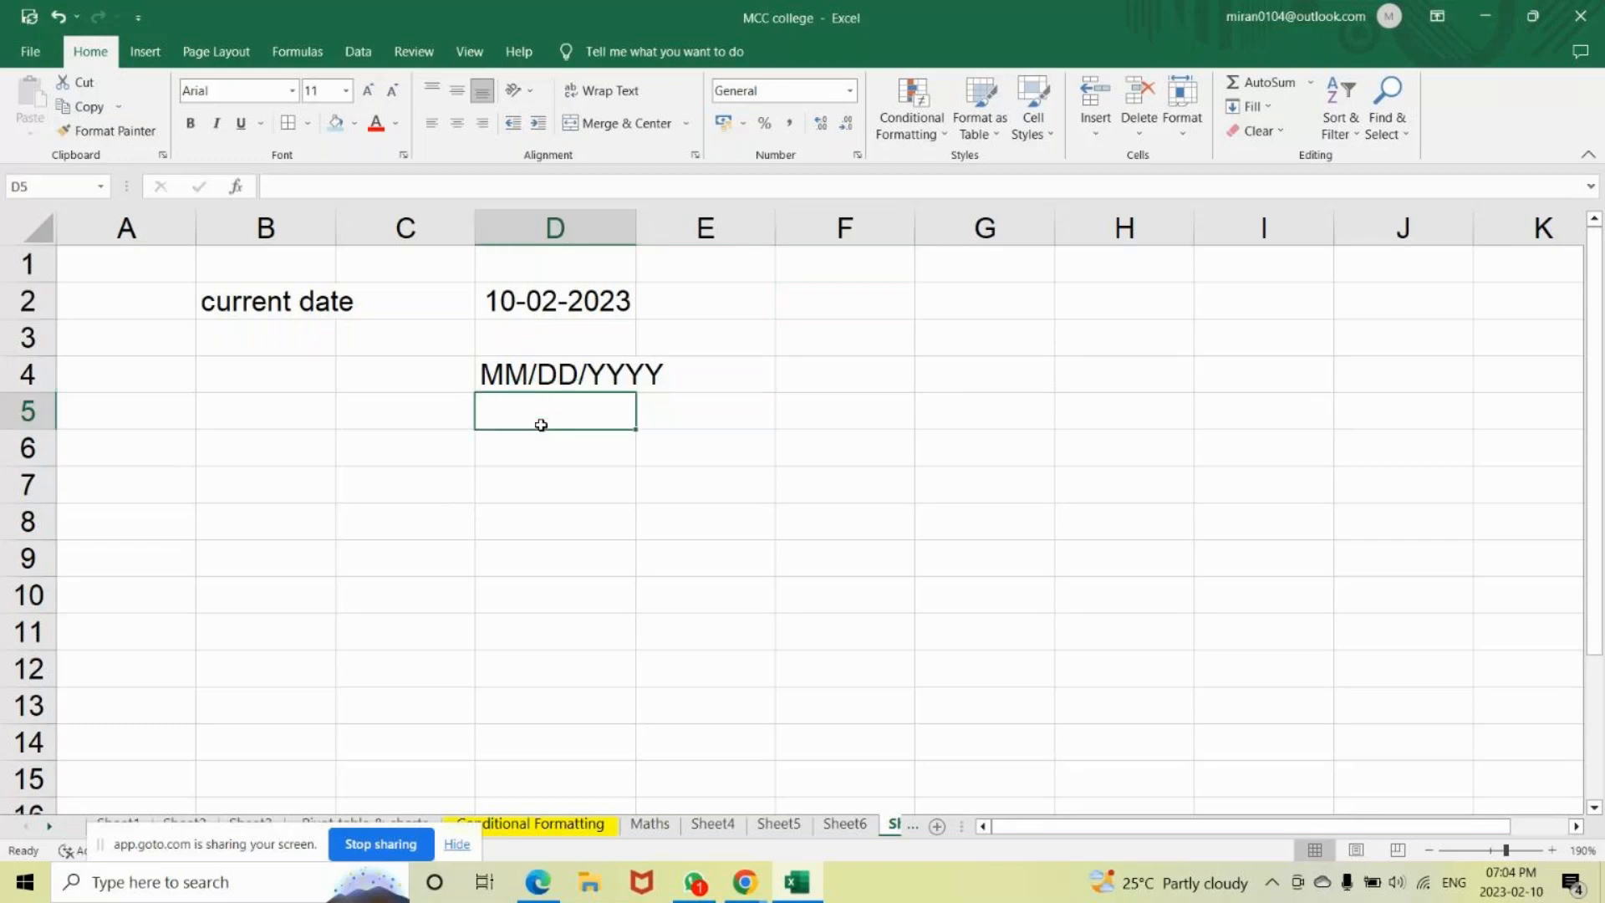
text(02)
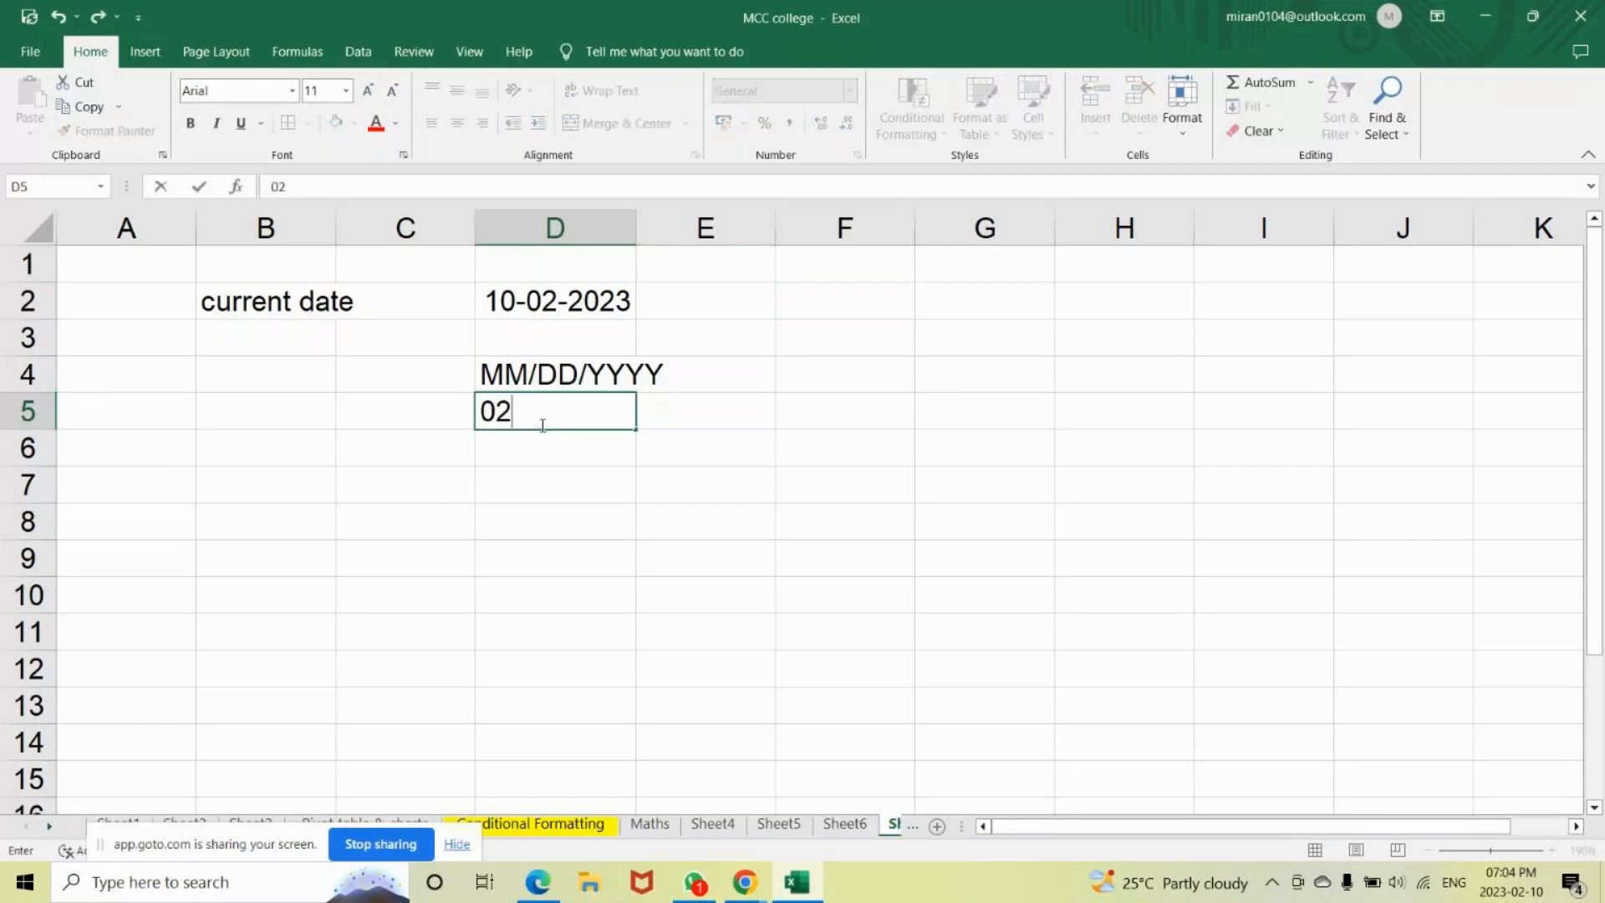
text(/10/2023)
key(Return)
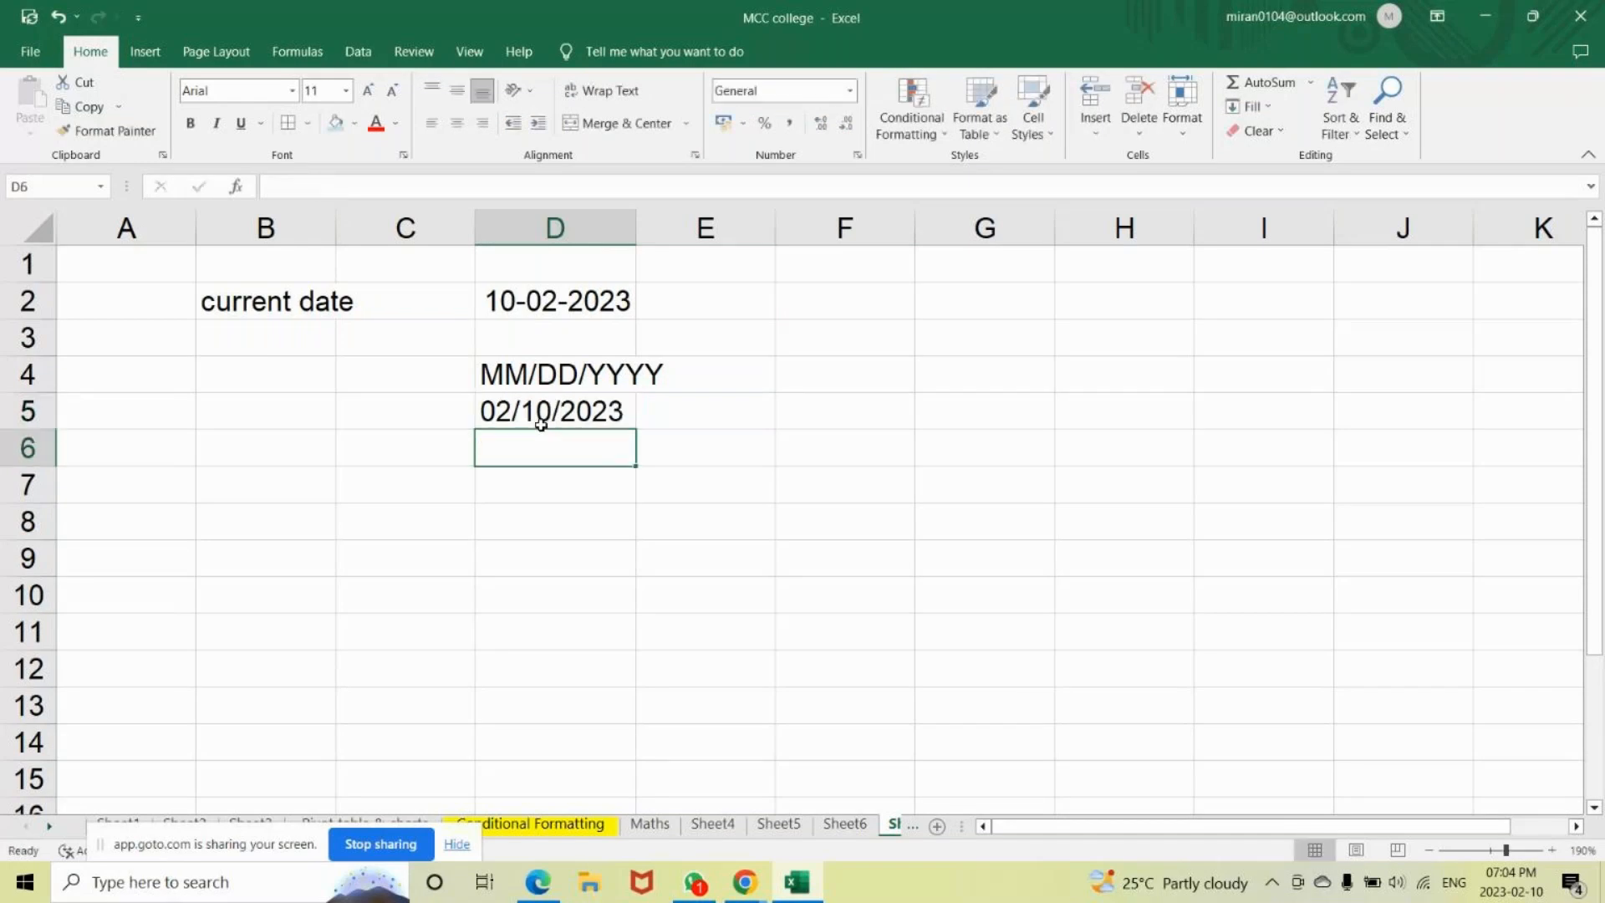
Open the cell format settings for the sample date in D5 and choose the Date category.
click(572, 409)
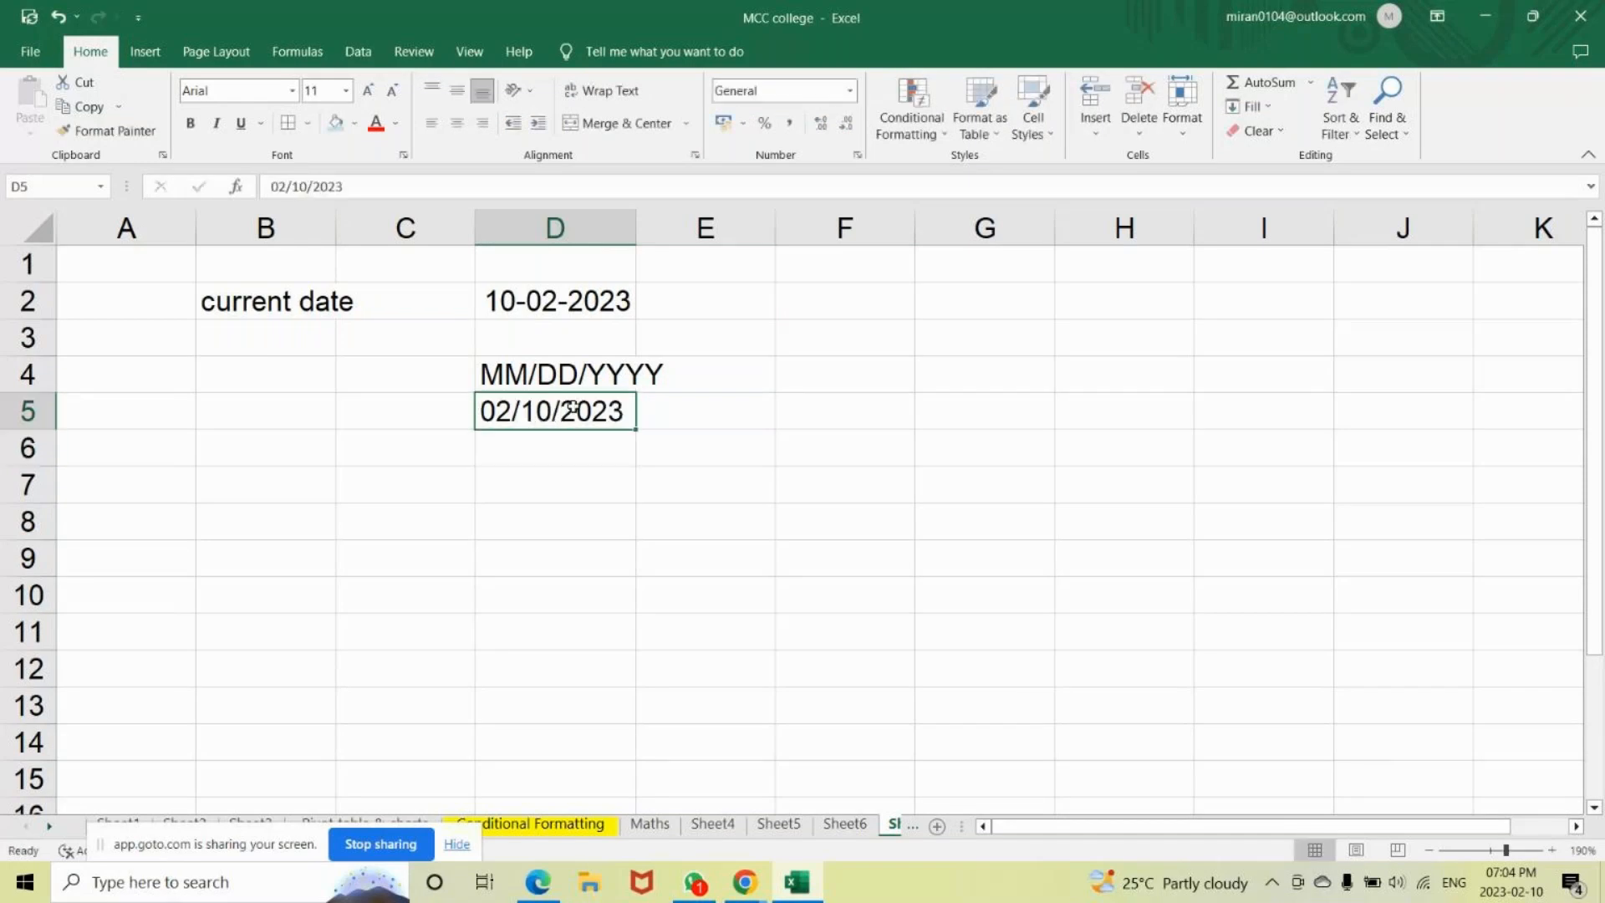
click(858, 156)
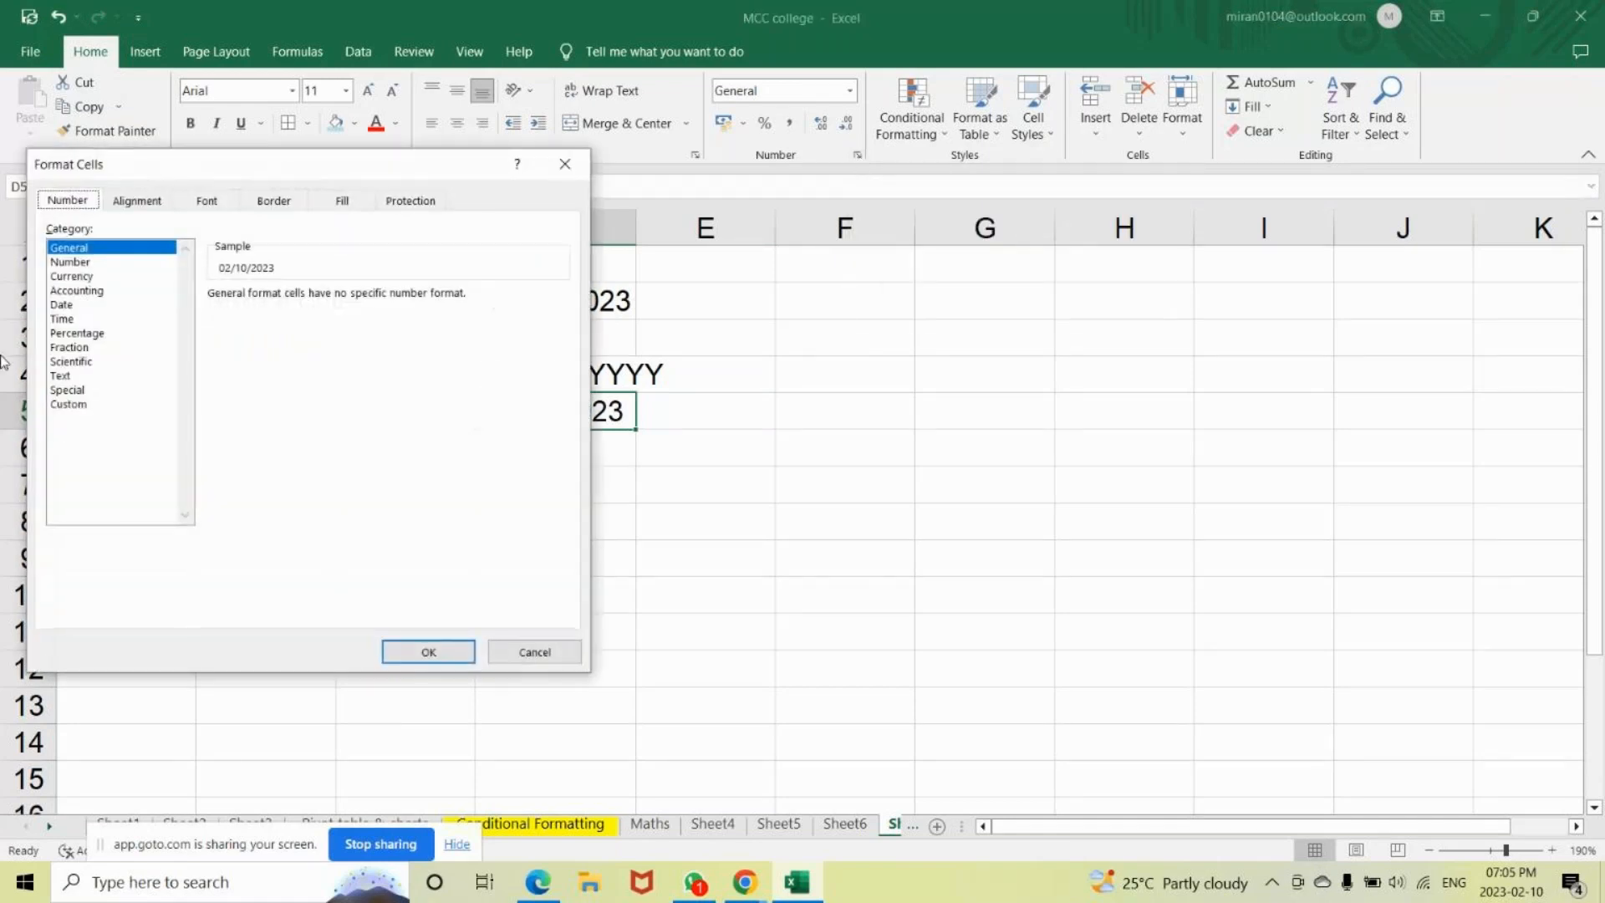
click(60, 305)
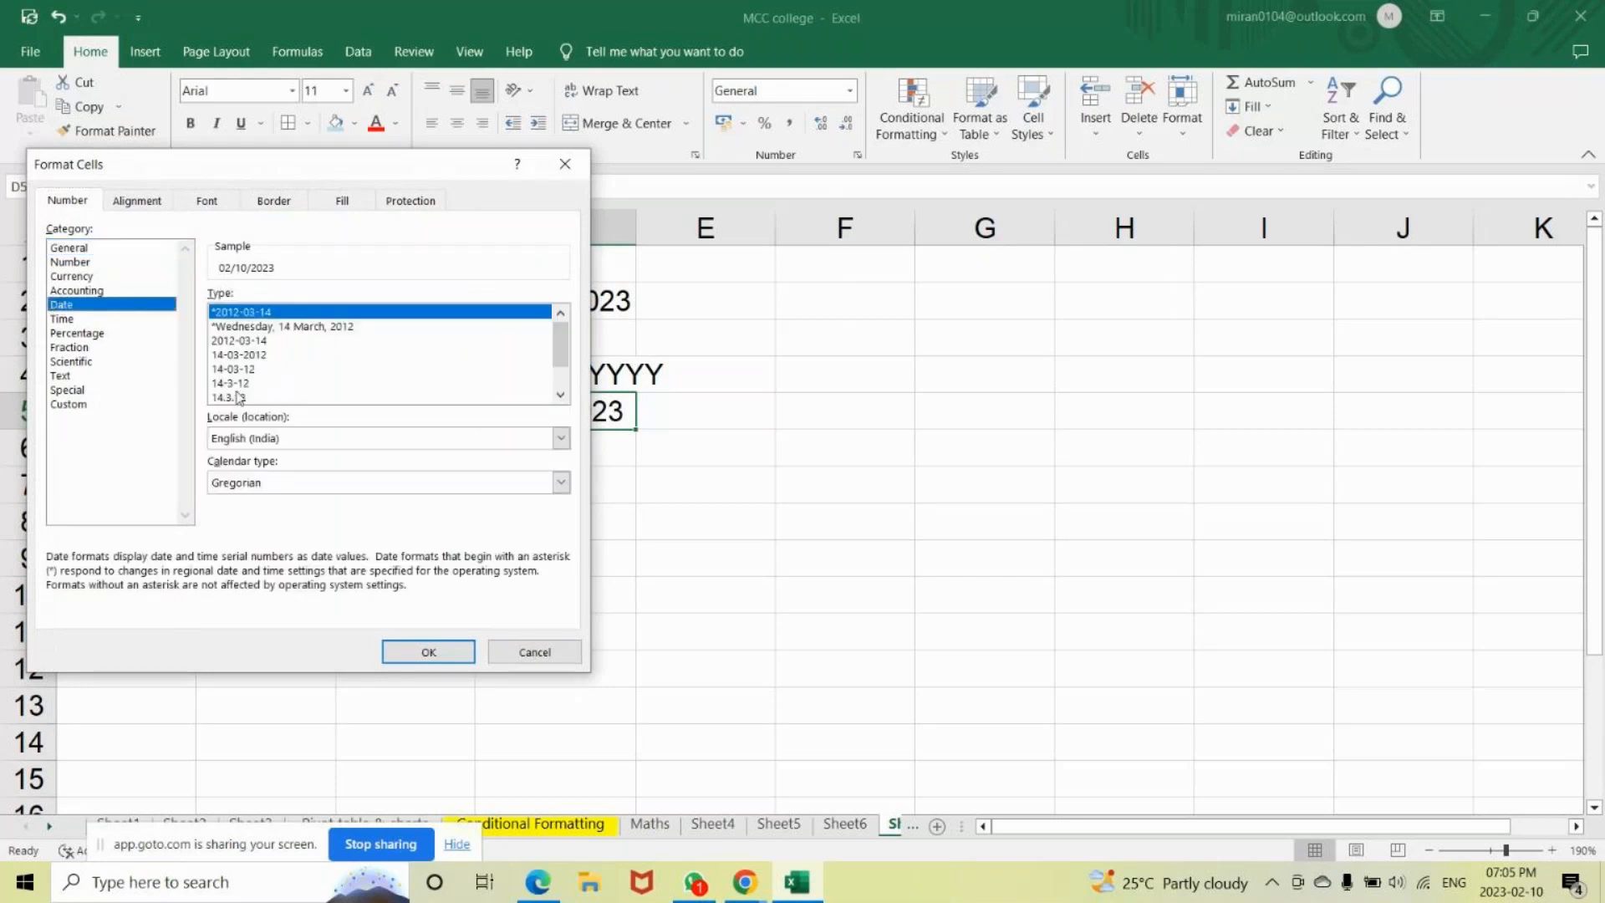
scroll(561, 399, down, 1)
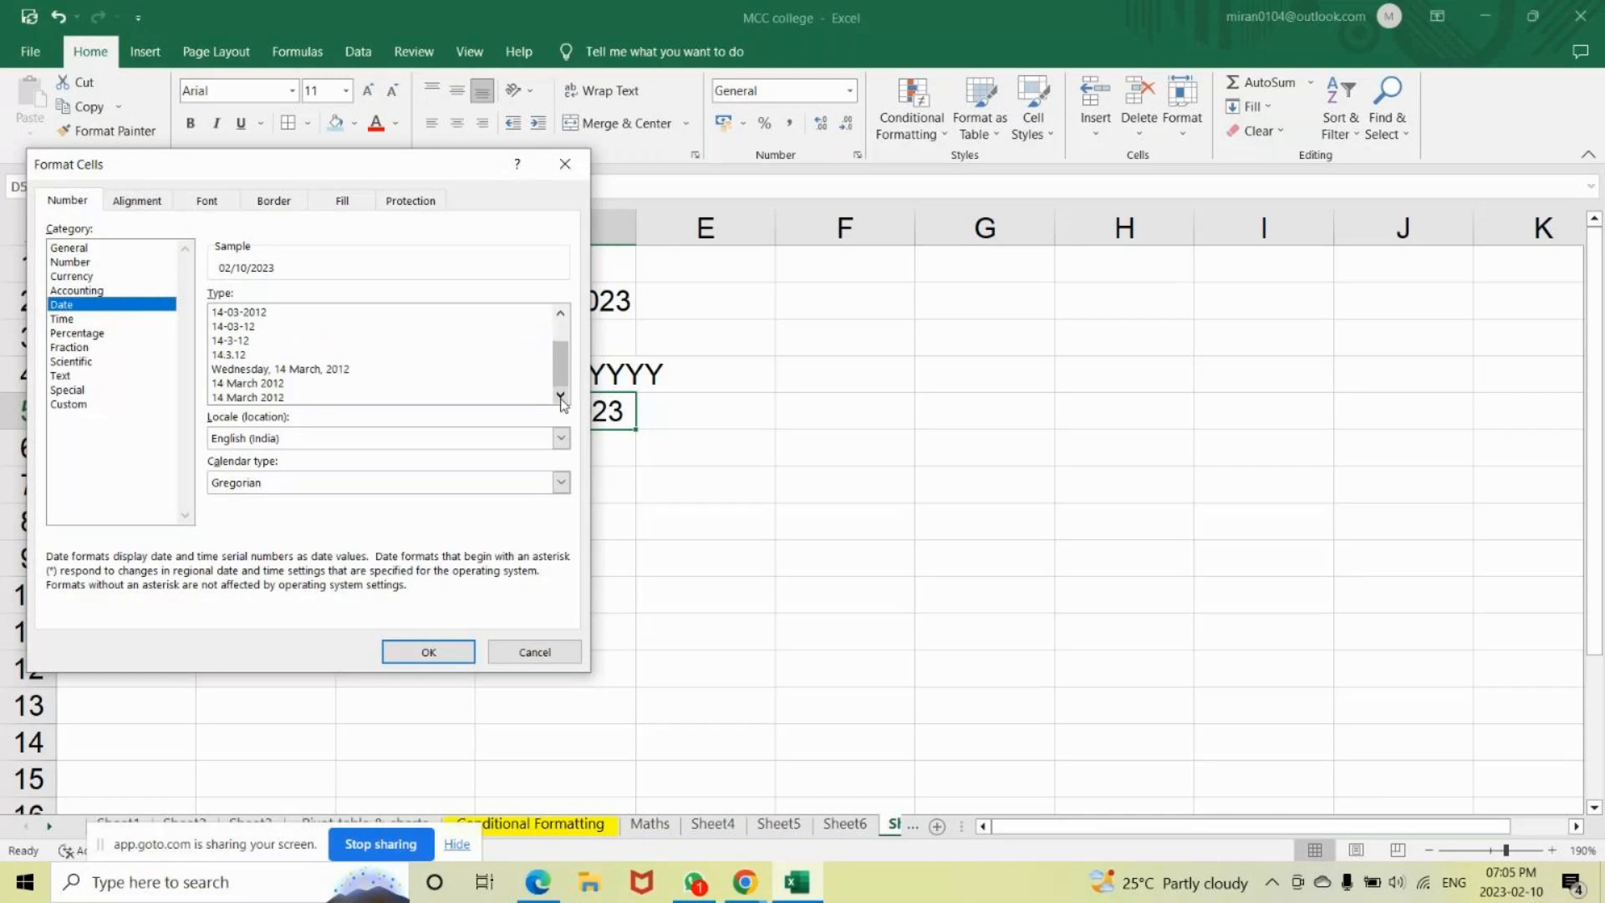
click(561, 438)
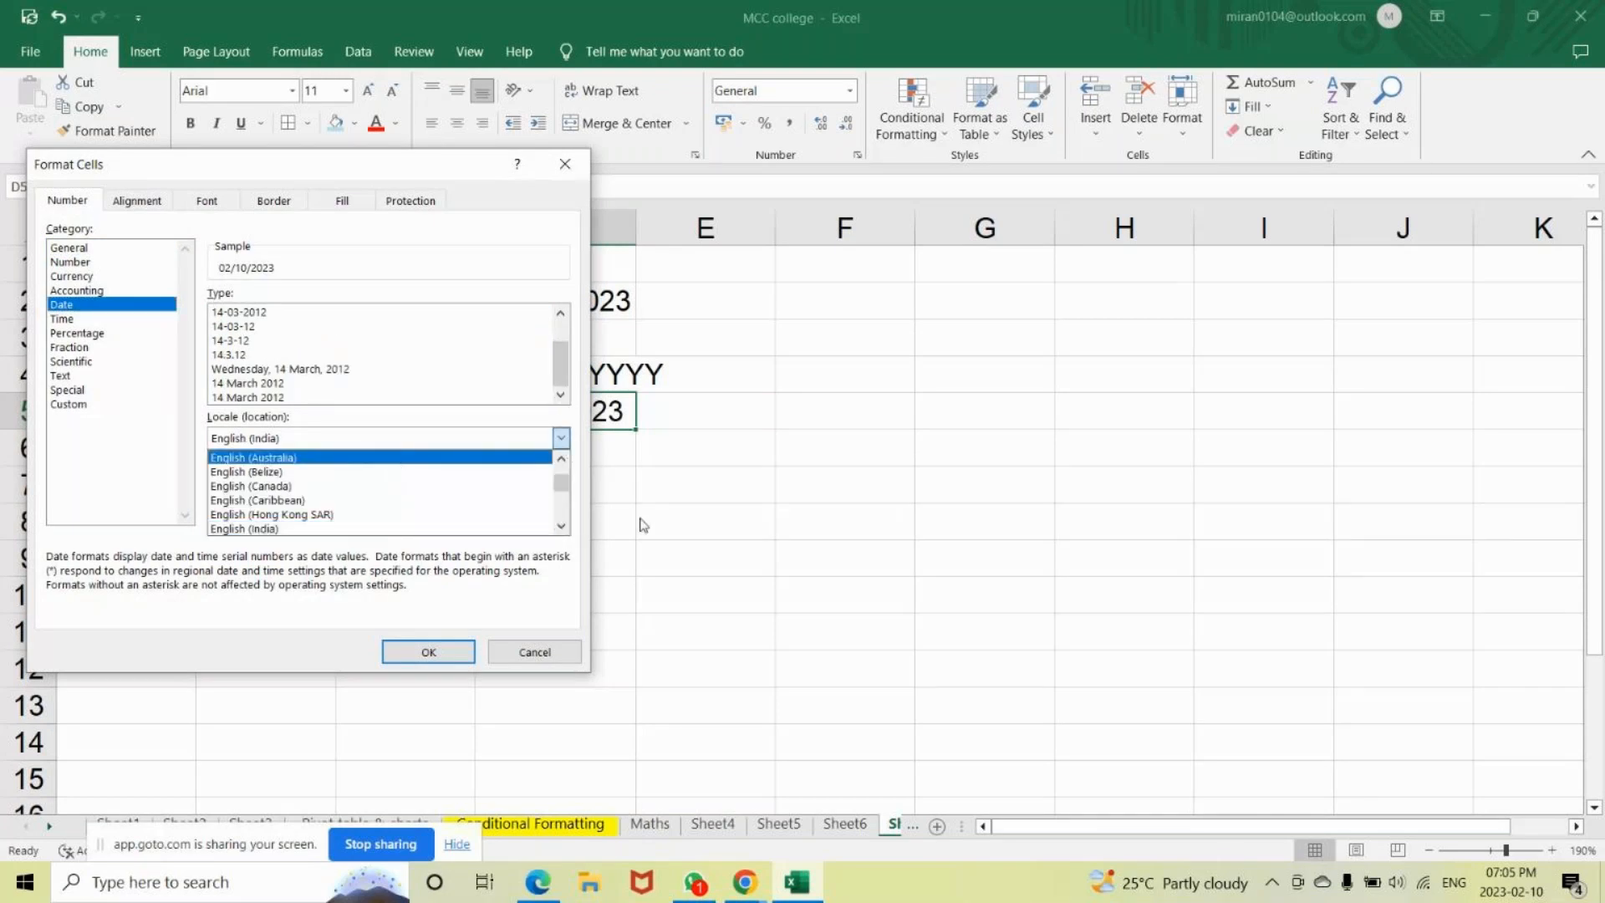
click(338, 443)
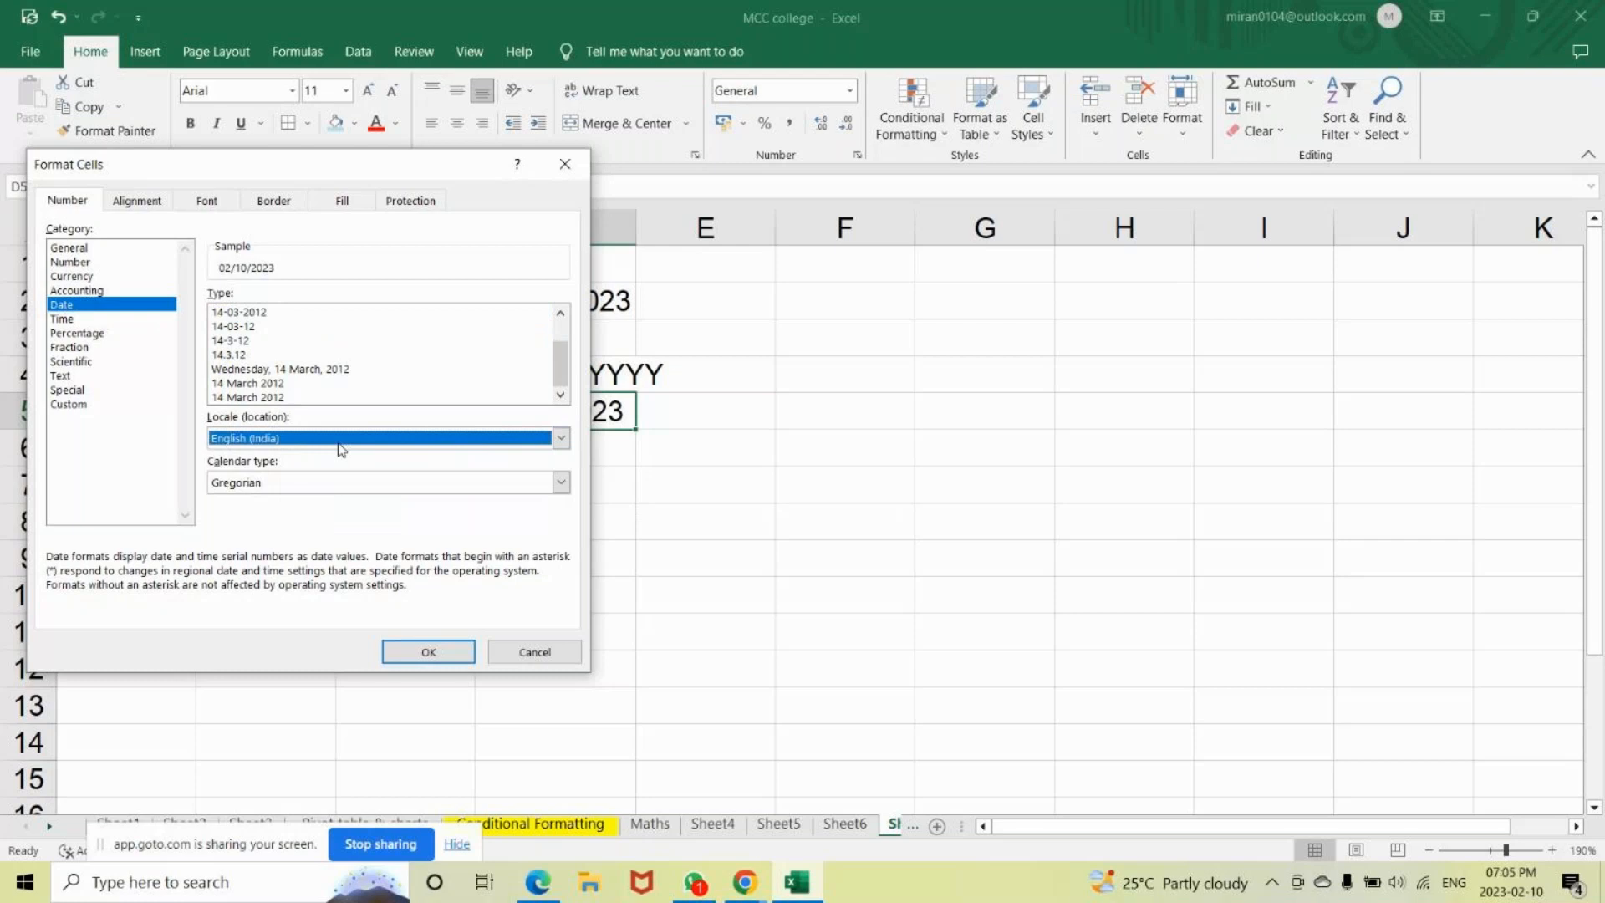
Set the date locale for D5 to English (United States) and apply the 2012-03-14 date type.
click(561, 439)
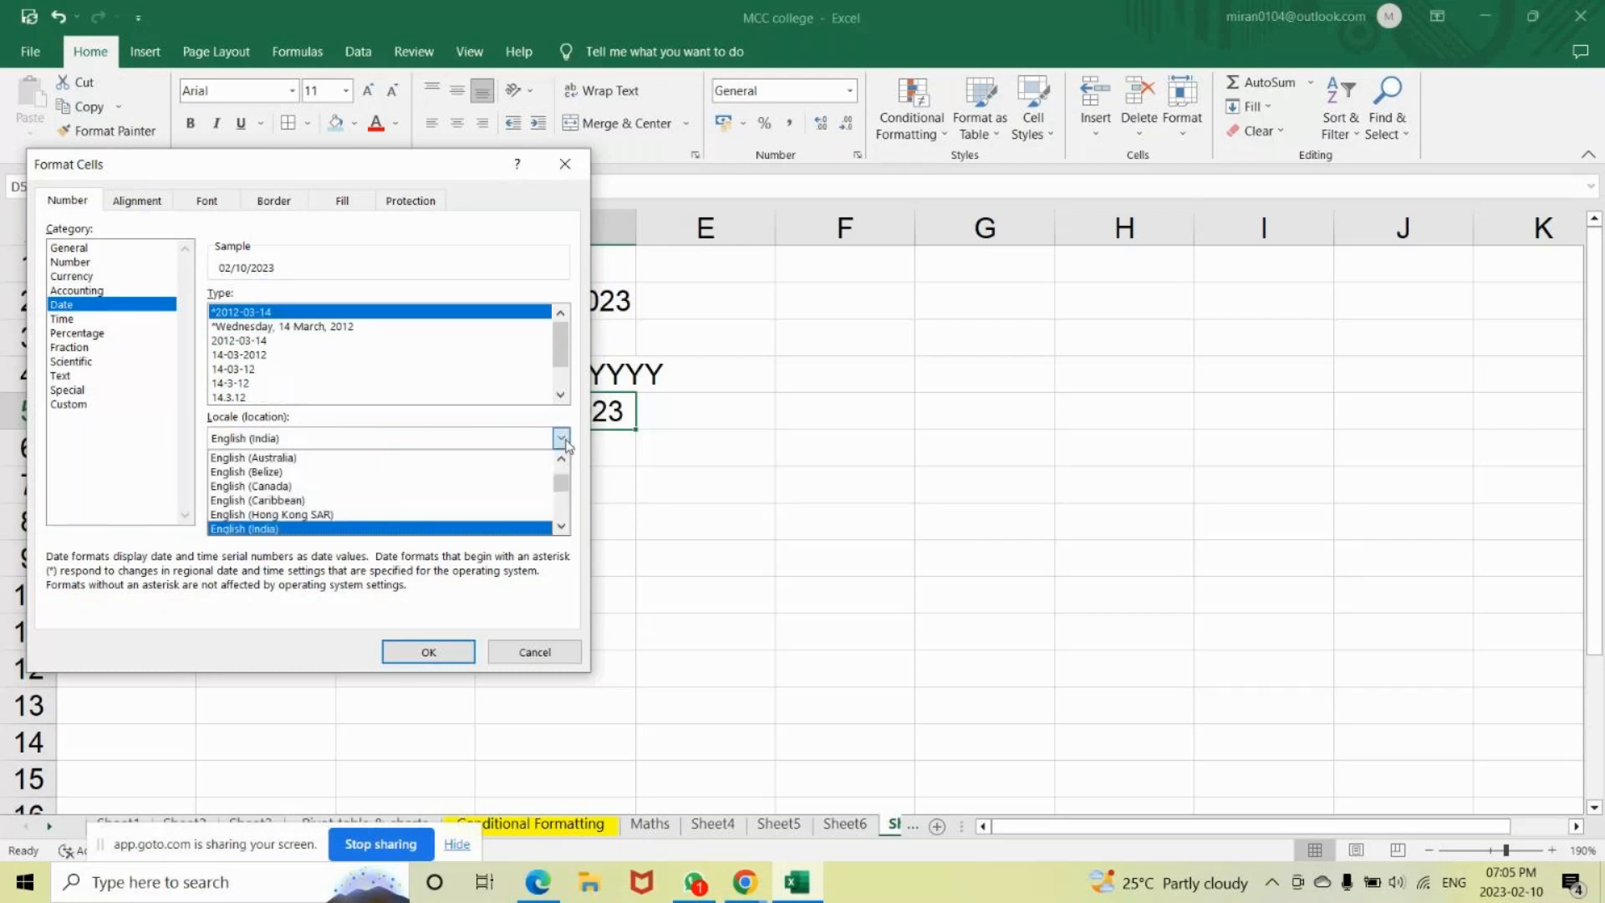
key(Up)
key(Up)
key(Up)
key(Up)
key(Up)
key(Up)
key(Up)
key(Up)
key(Up)
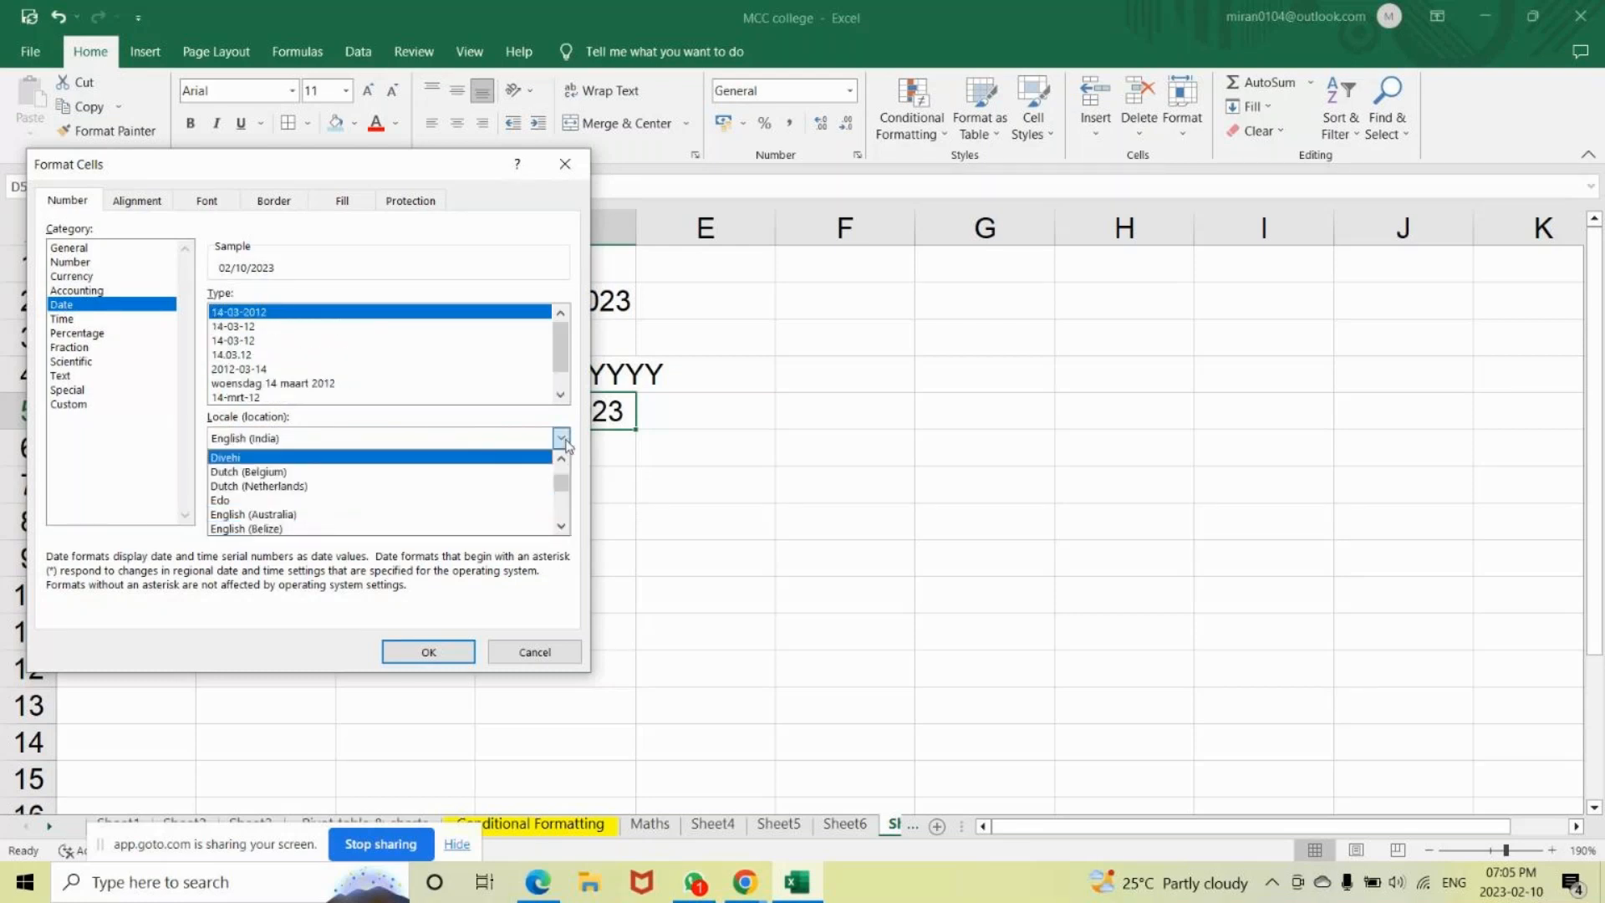
key(Down)
key(Down)
key(Down)
key(Down)
key(Down)
key(Down)
key(Down)
key(Down)
key(Down)
key(Down)
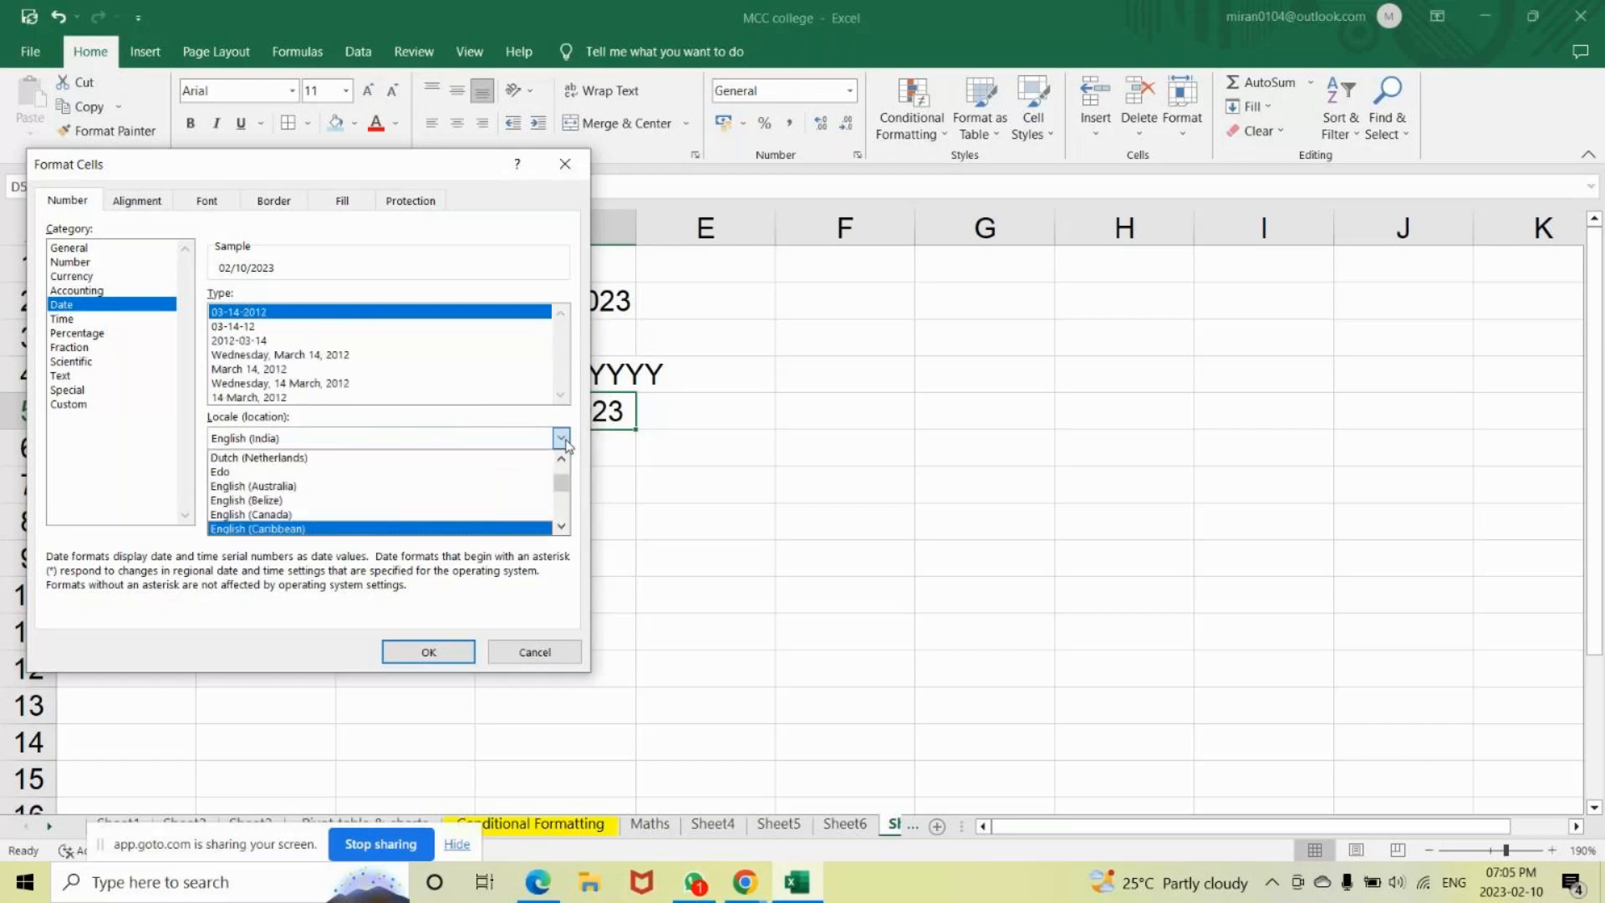
key(Down)
key(Down)
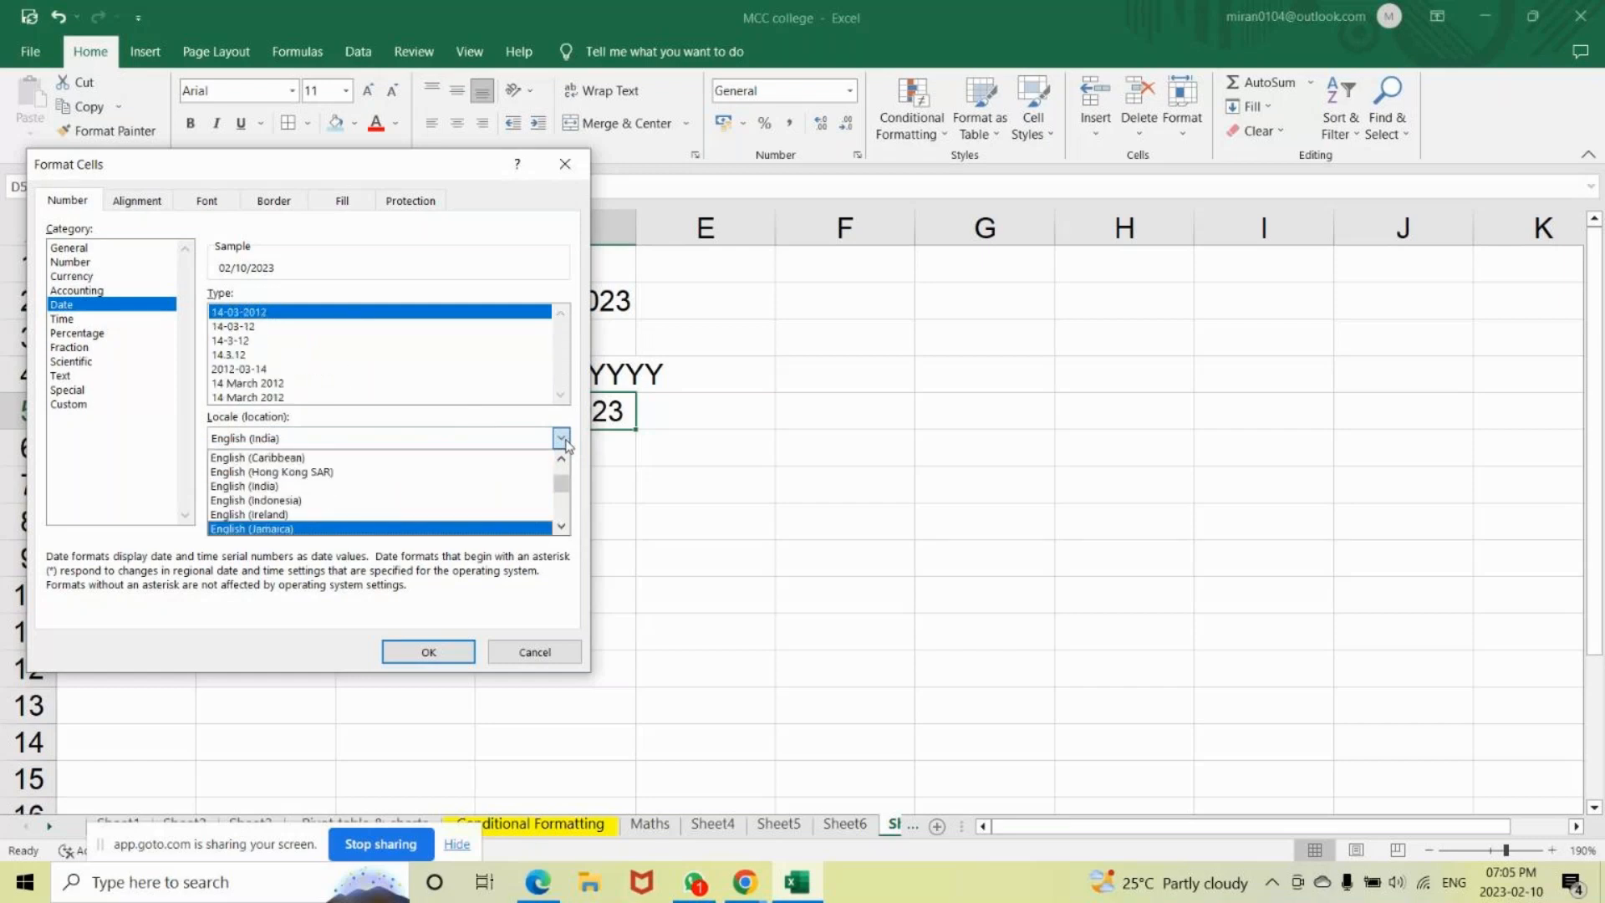
key(Down)
key(Down)
key(Down)
key(Down)
key(Down)
key(Down)
key(Down)
key(Down)
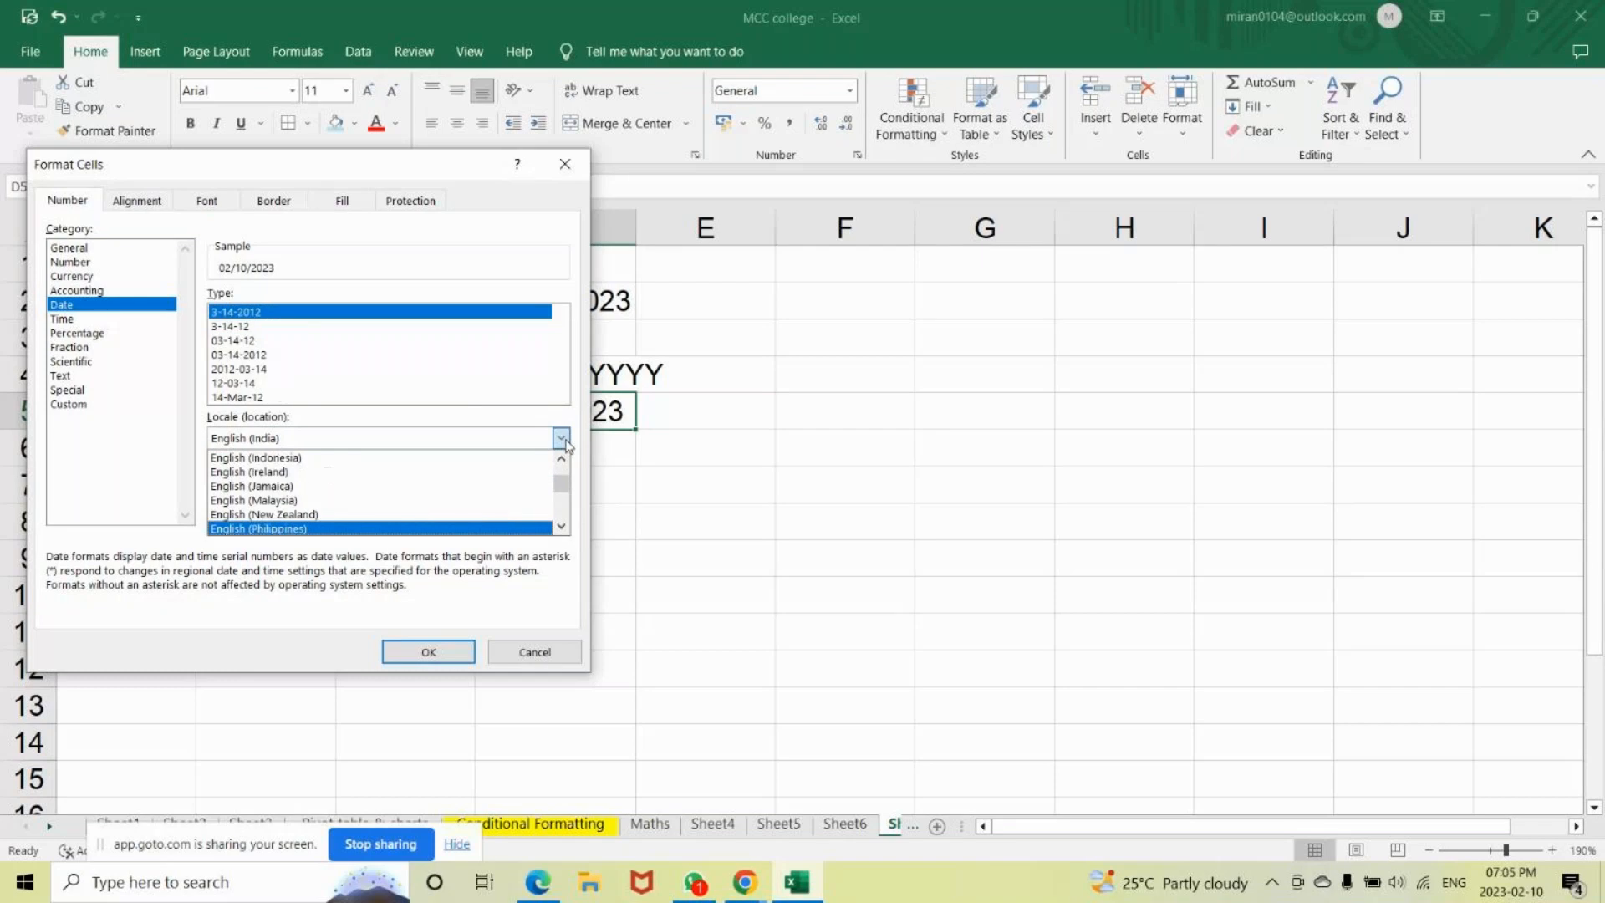
key(Up)
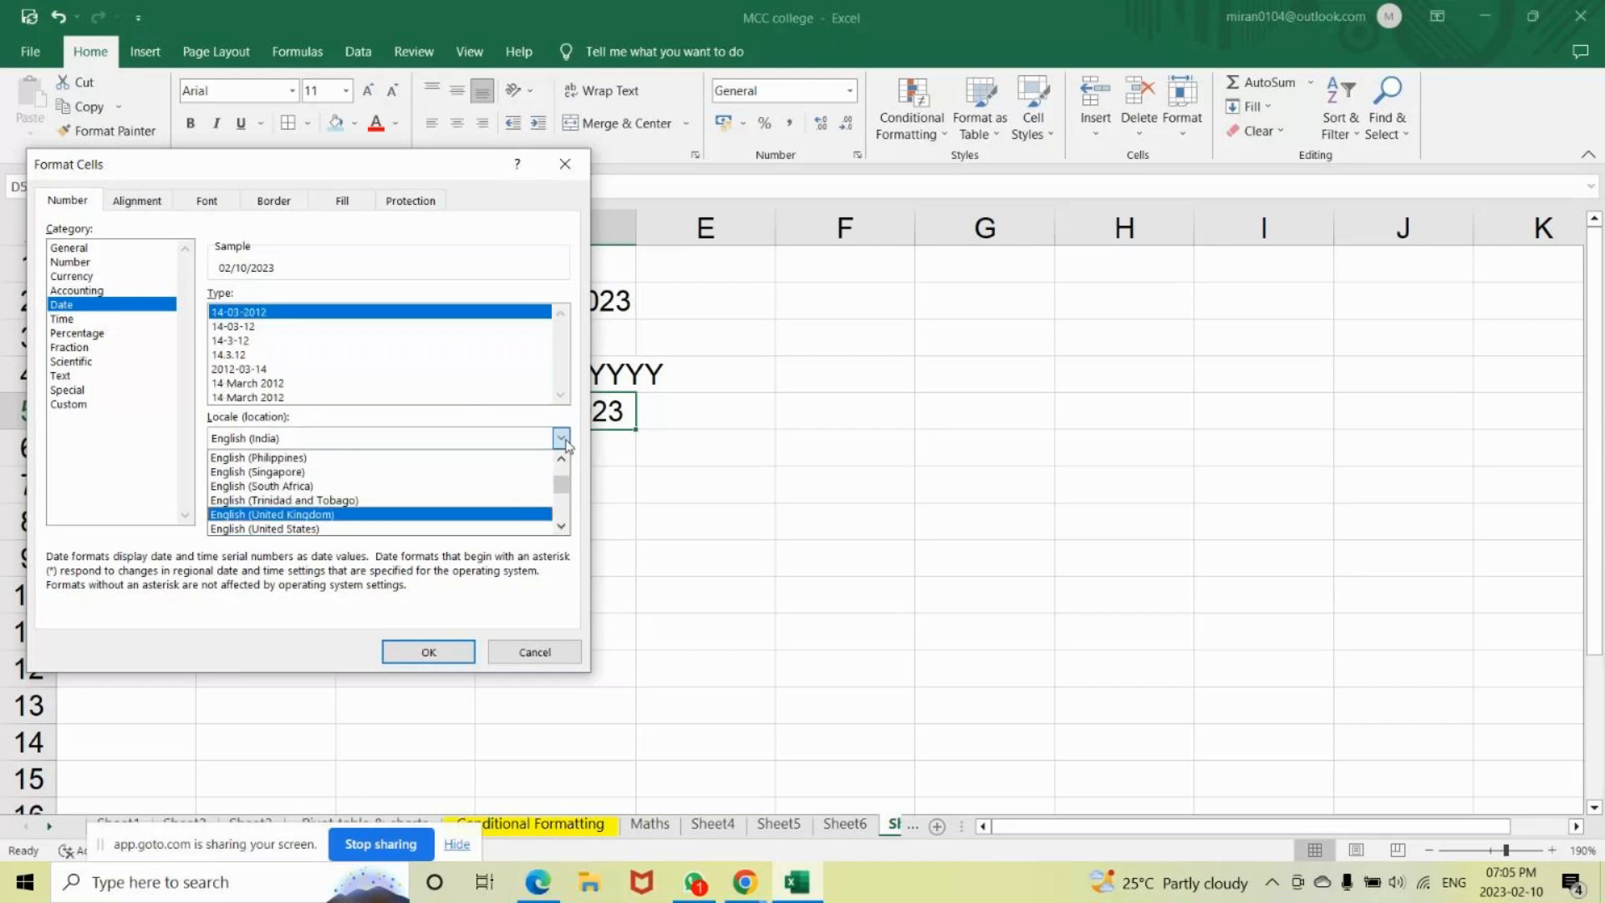
key(Down)
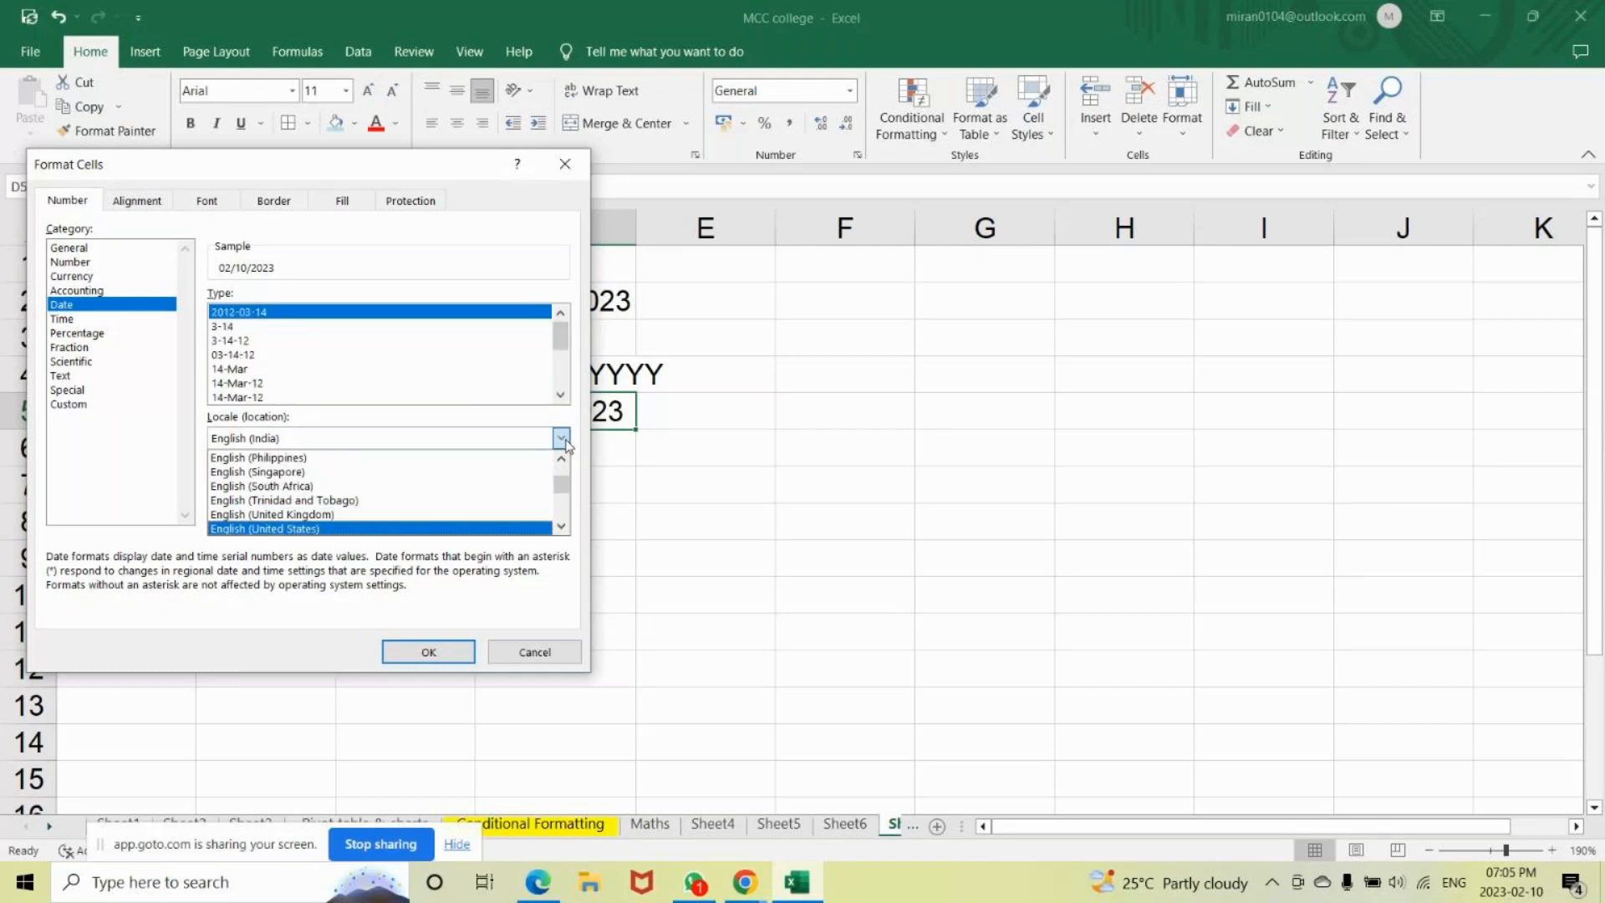
key(Return)
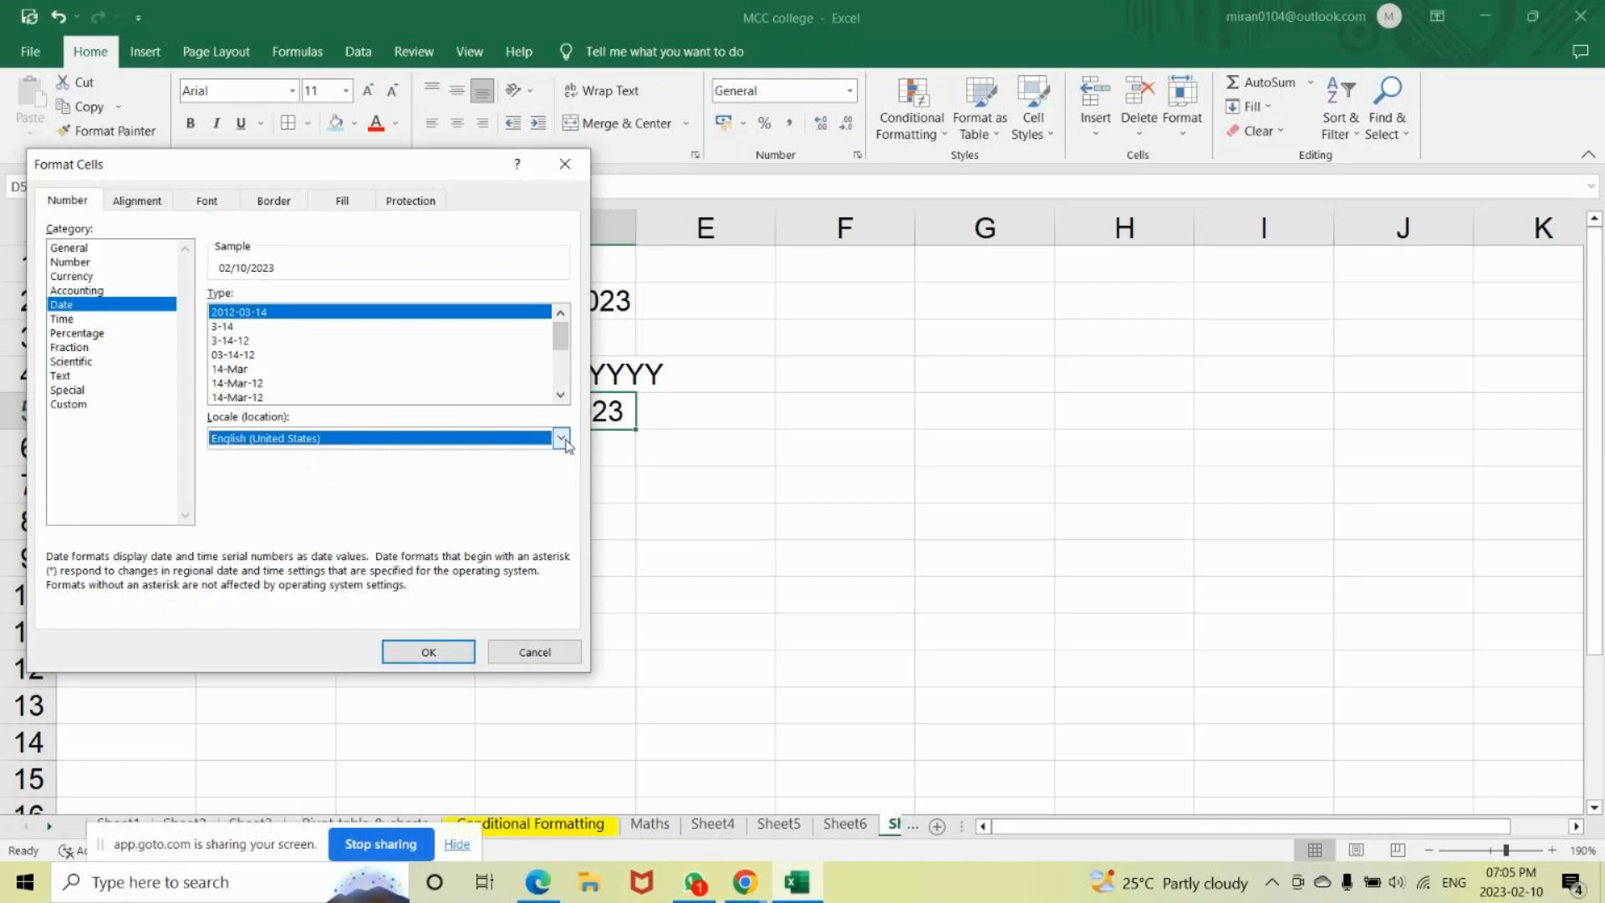
click(412, 654)
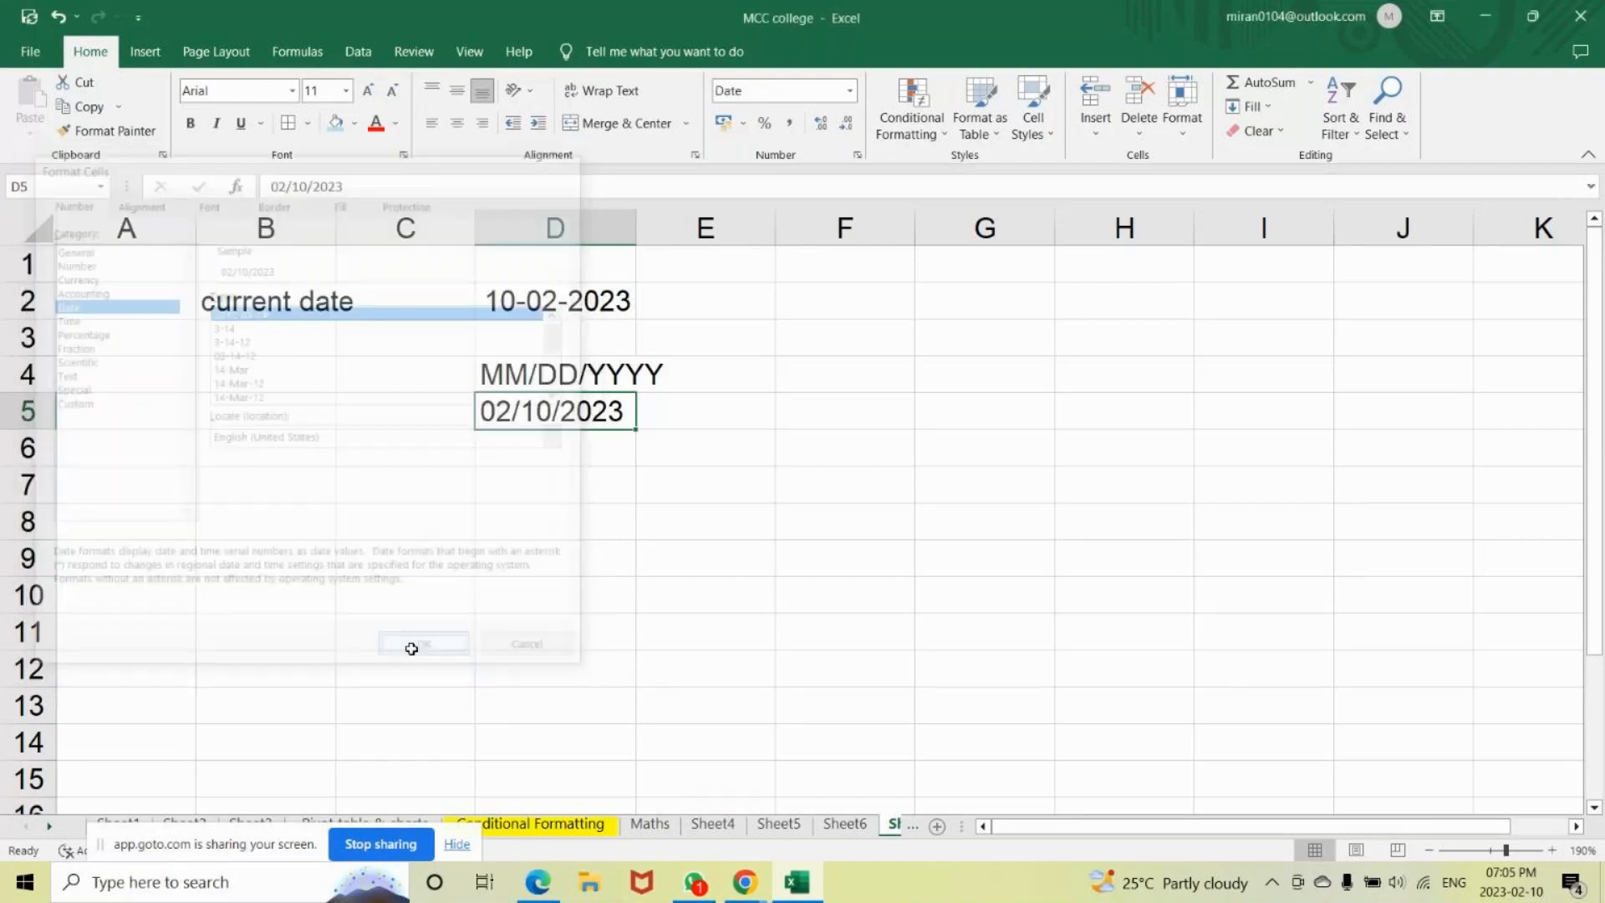
click(691, 417)
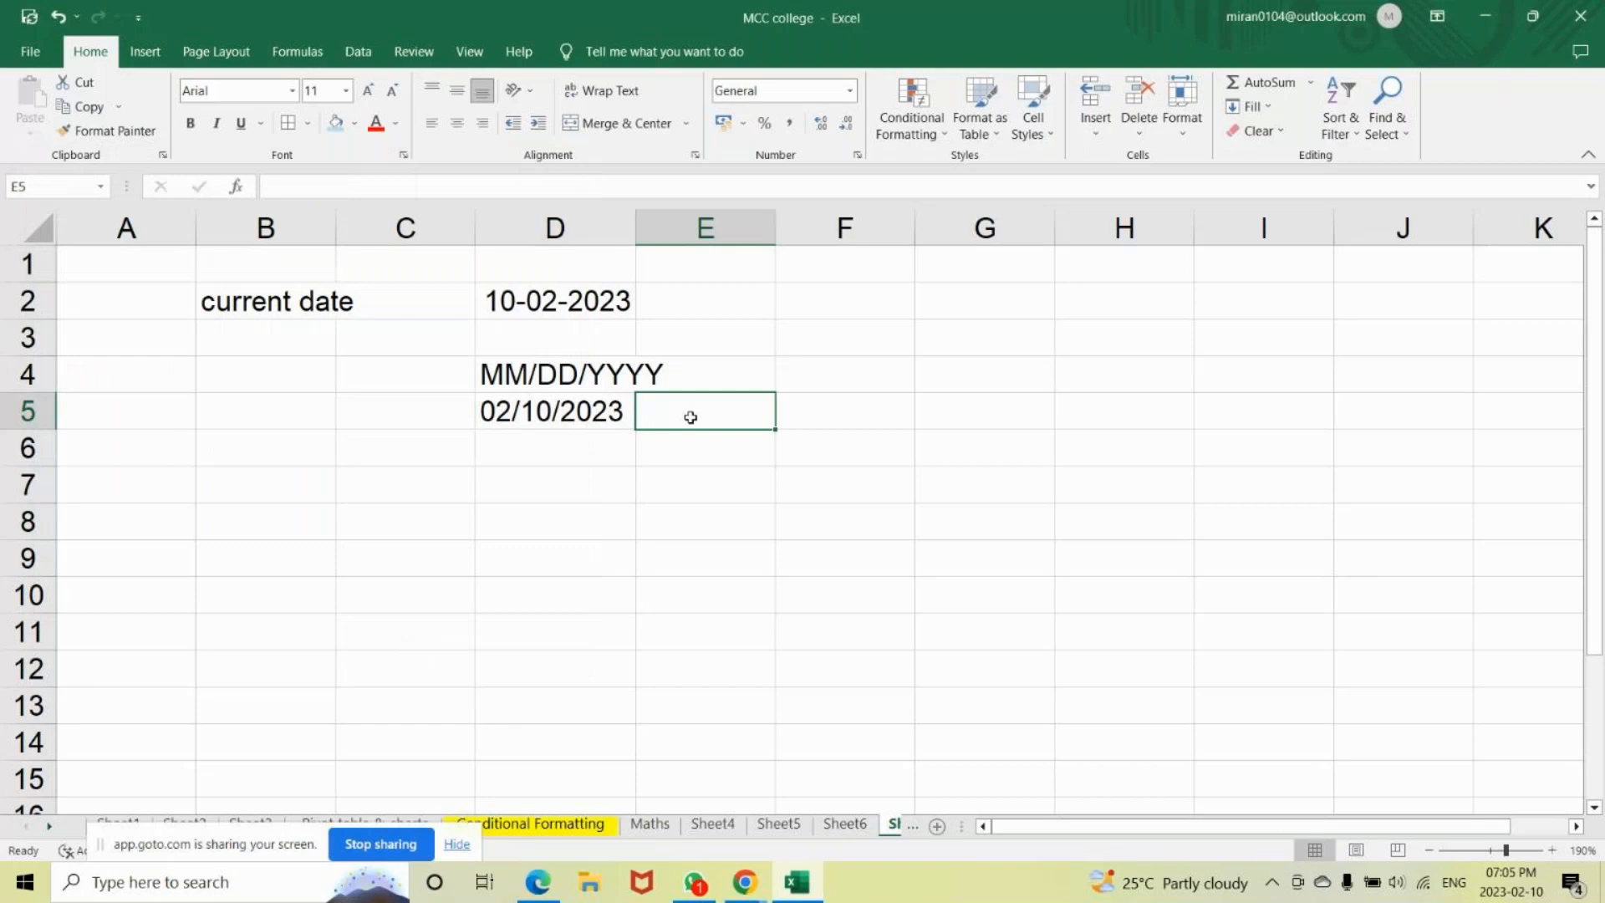
Apply the English (United States) date type 14-Mar-2012 to the sample date in D5.
key(Left)
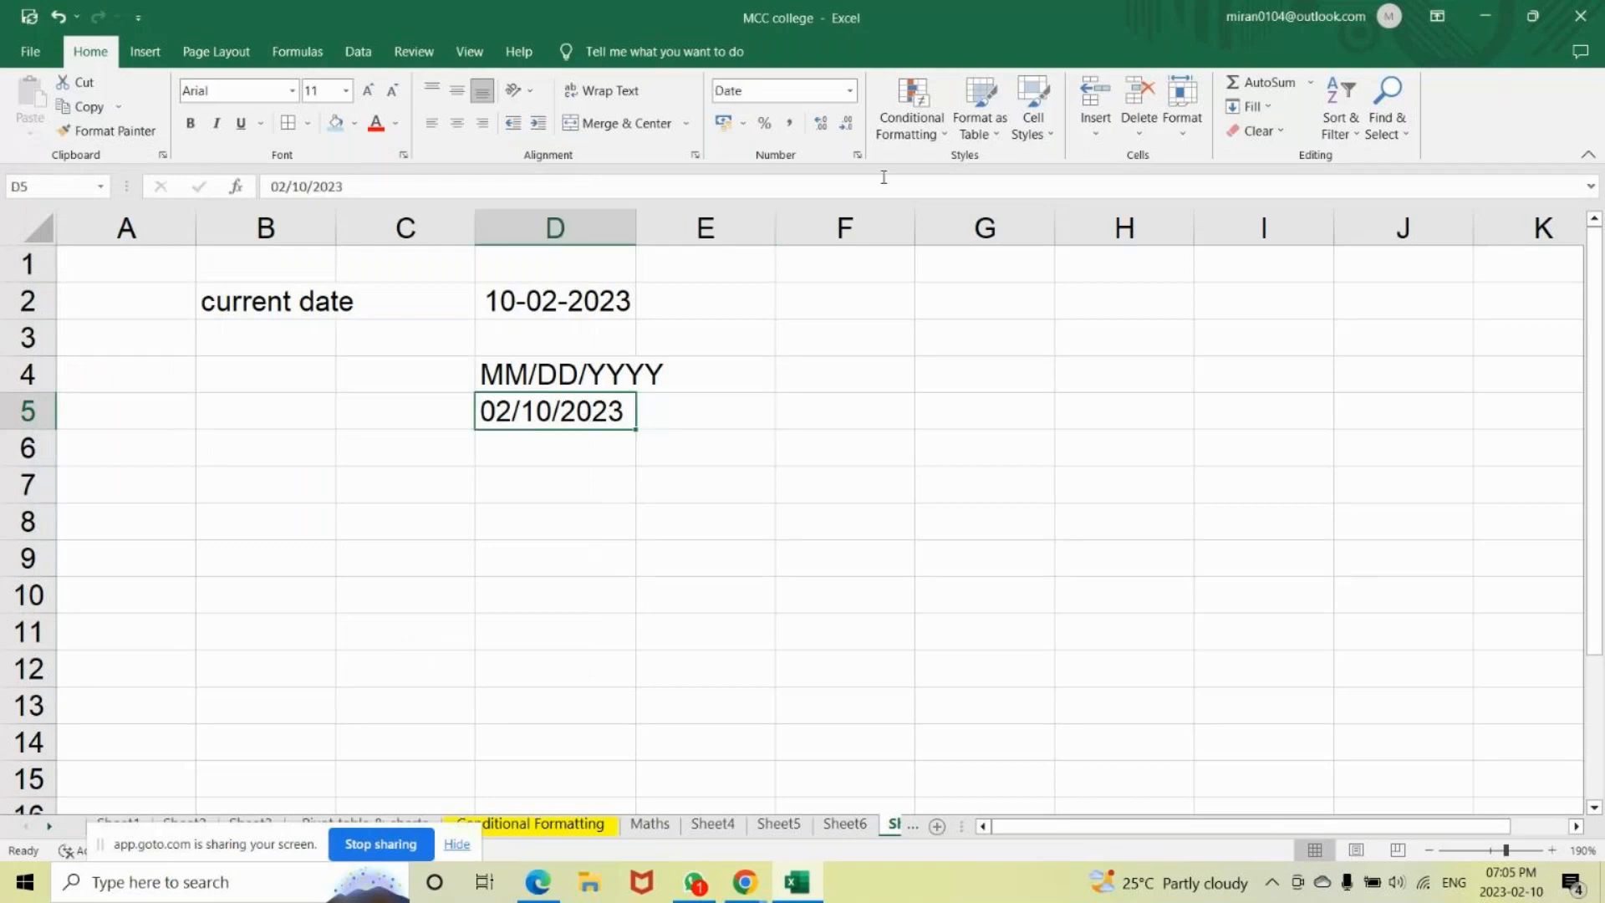
click(856, 156)
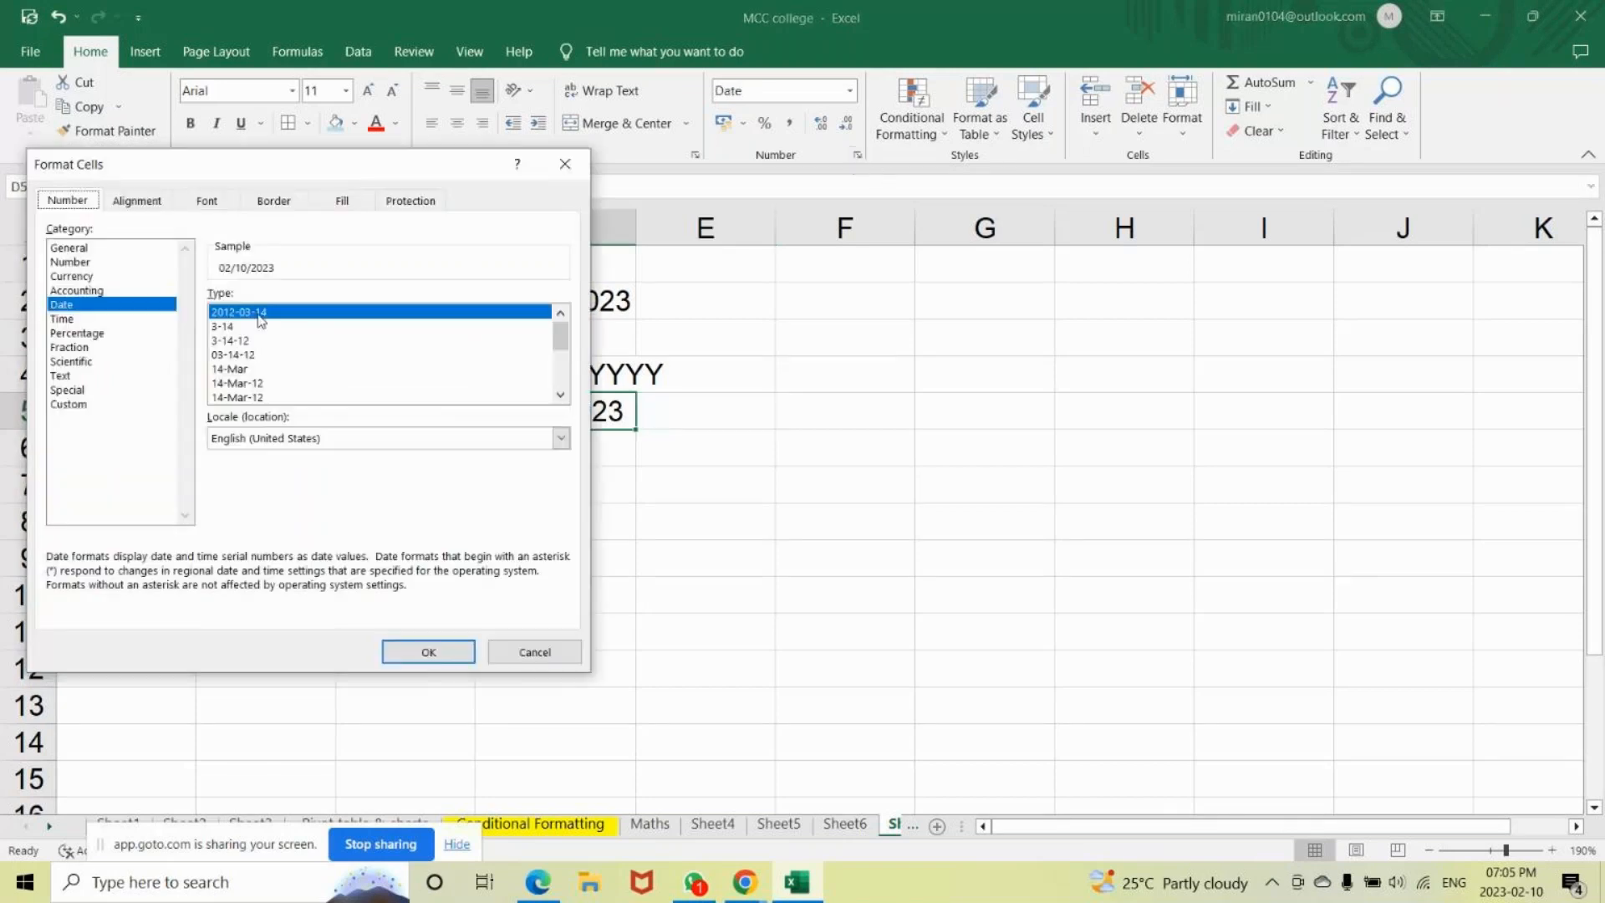
click(230, 343)
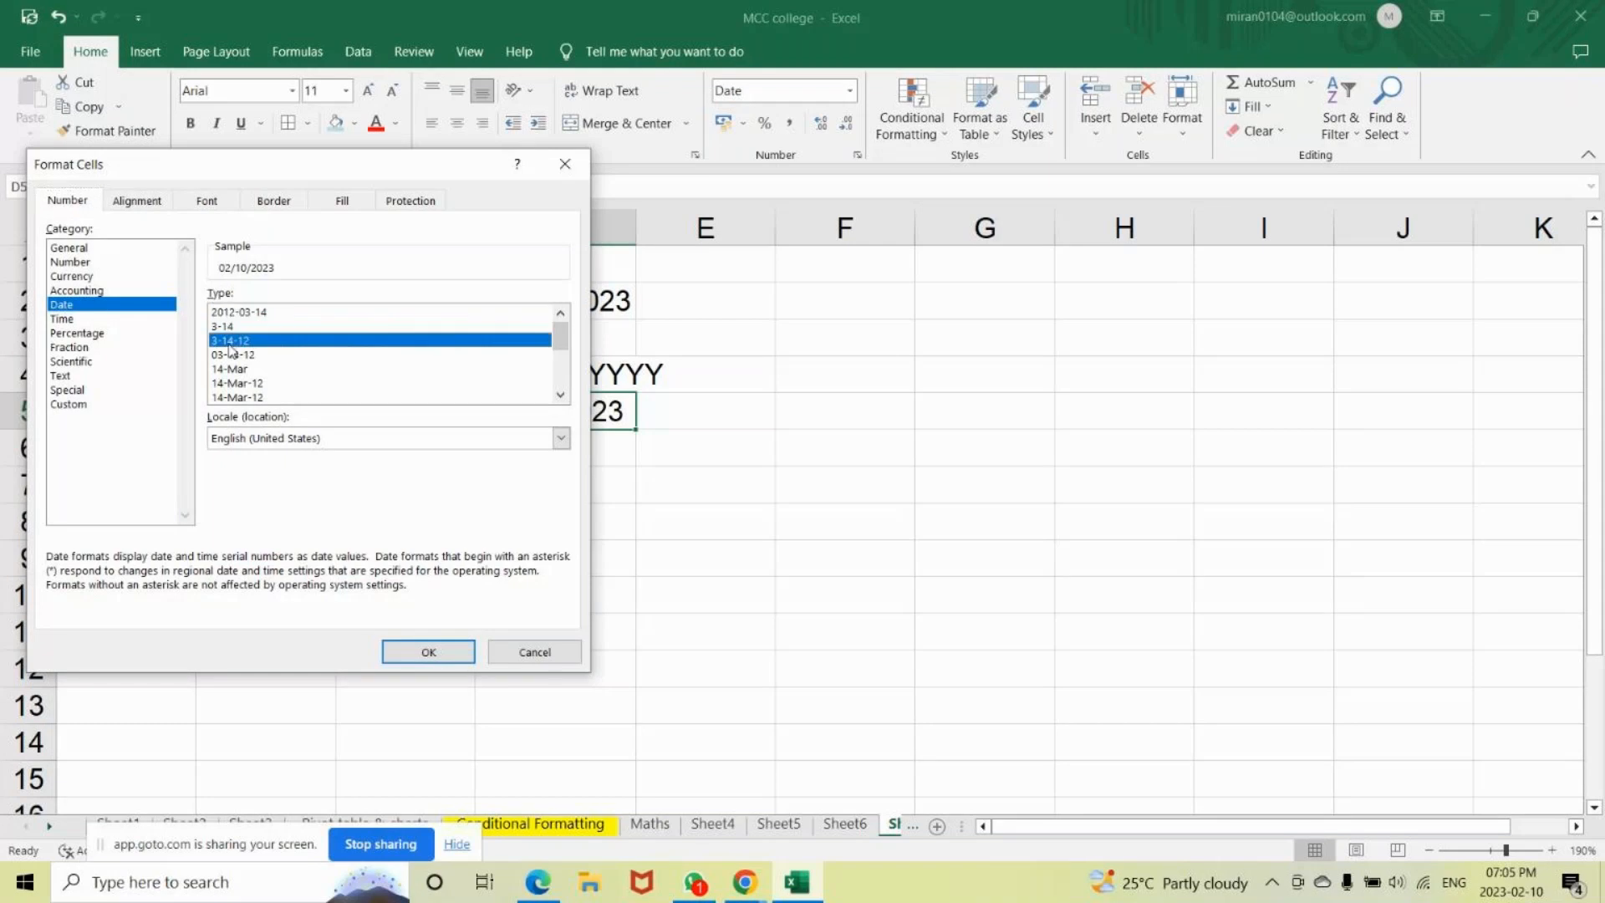
click(234, 383)
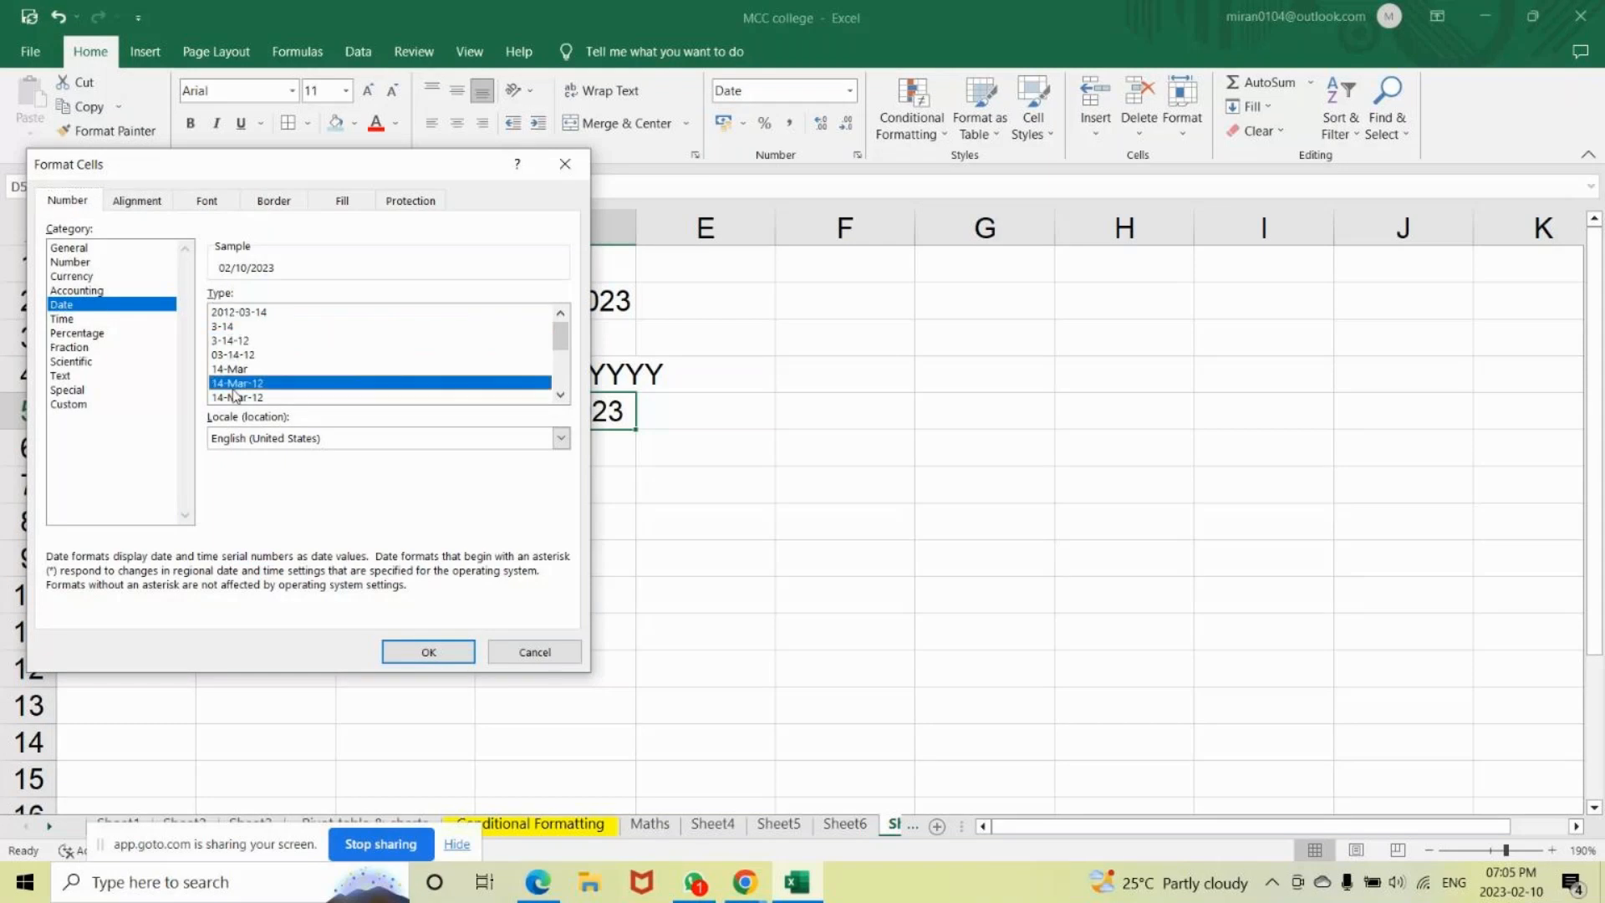
click(560, 396)
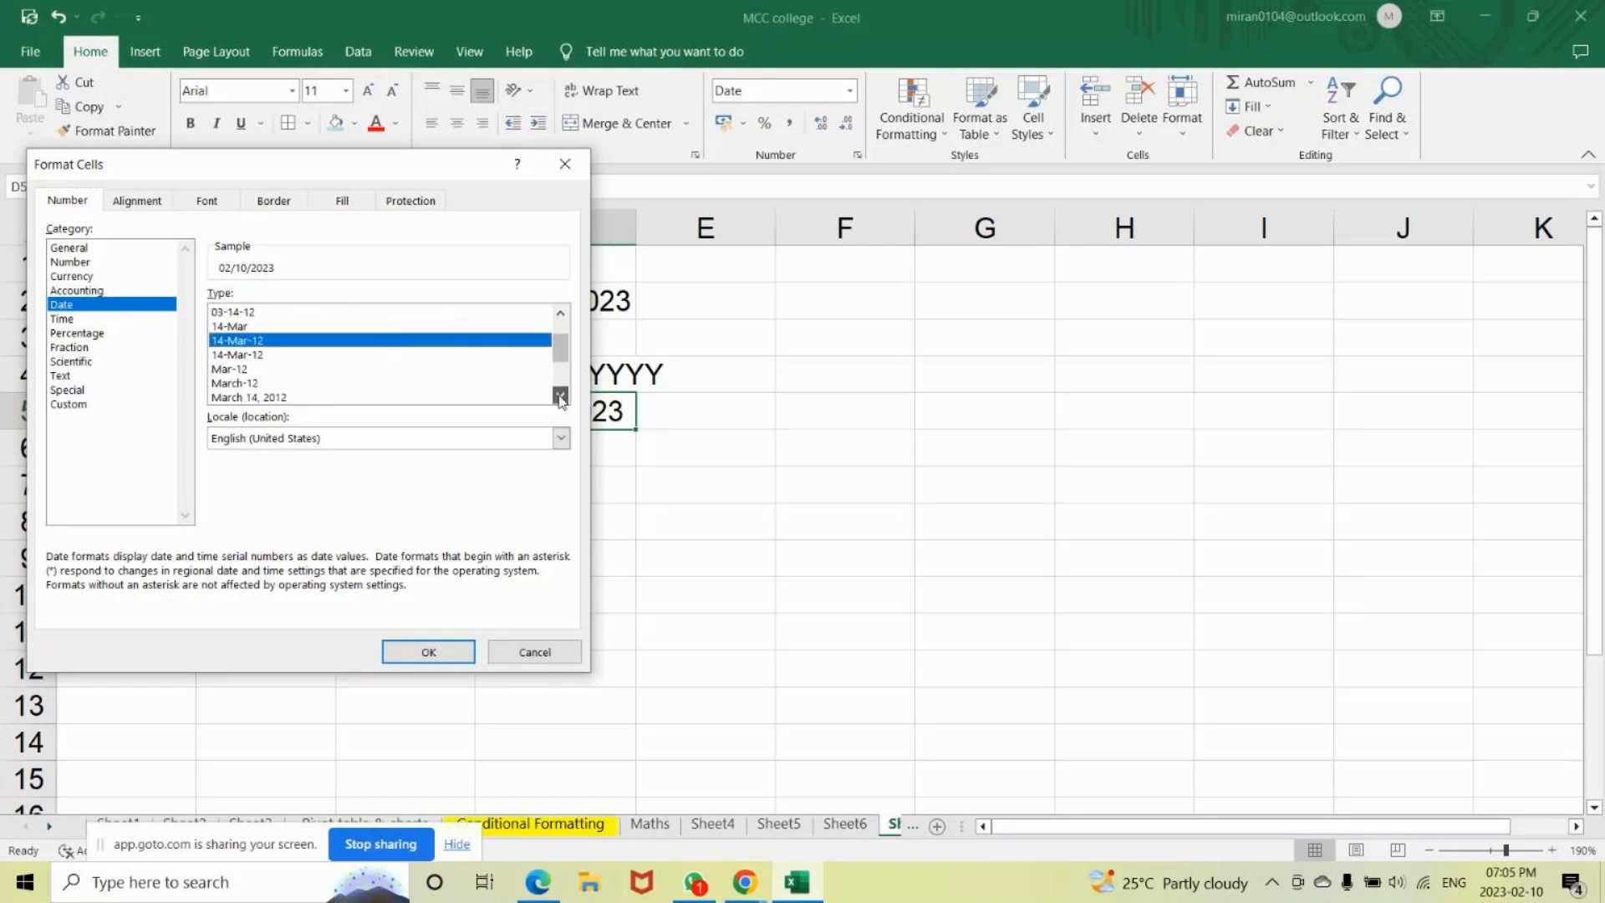
click(560, 396)
click(560, 396)
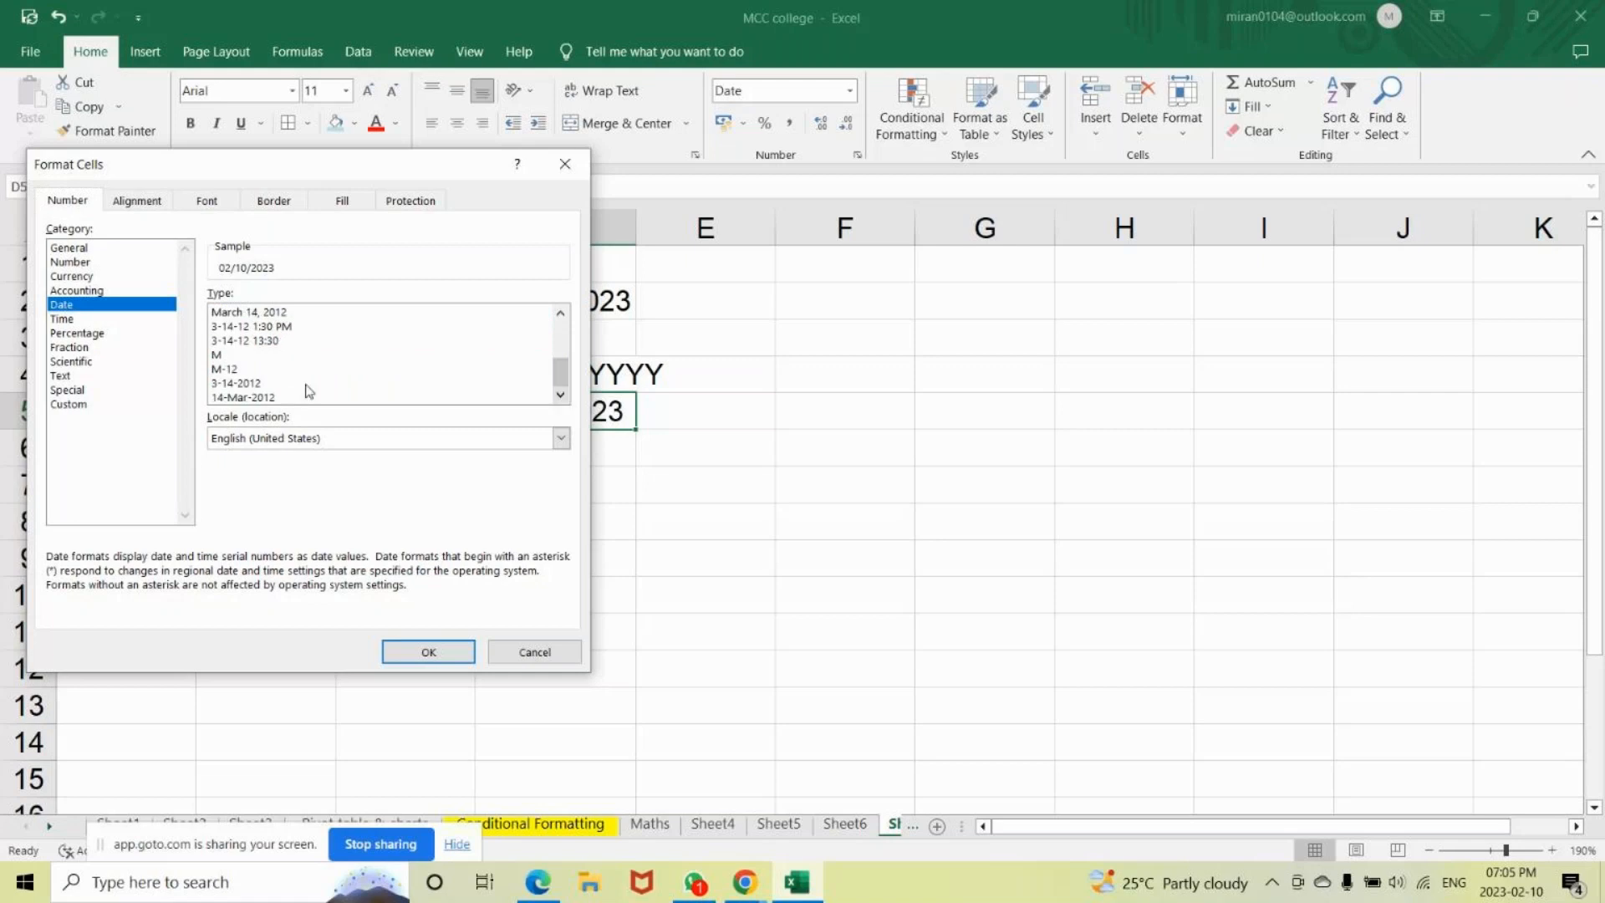
click(232, 398)
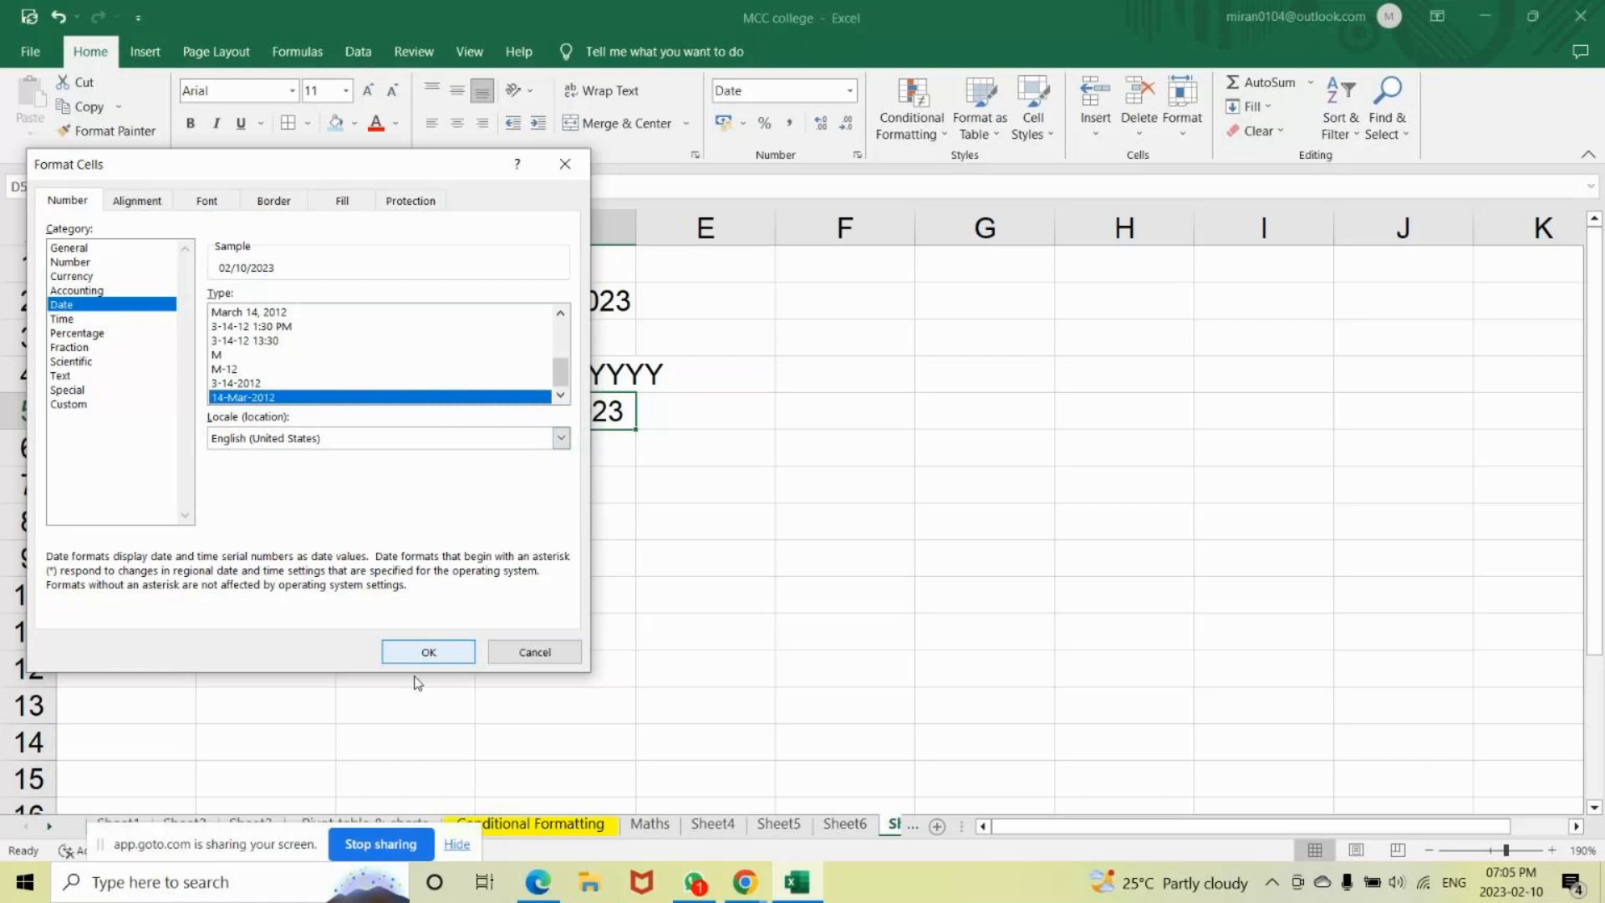
click(428, 651)
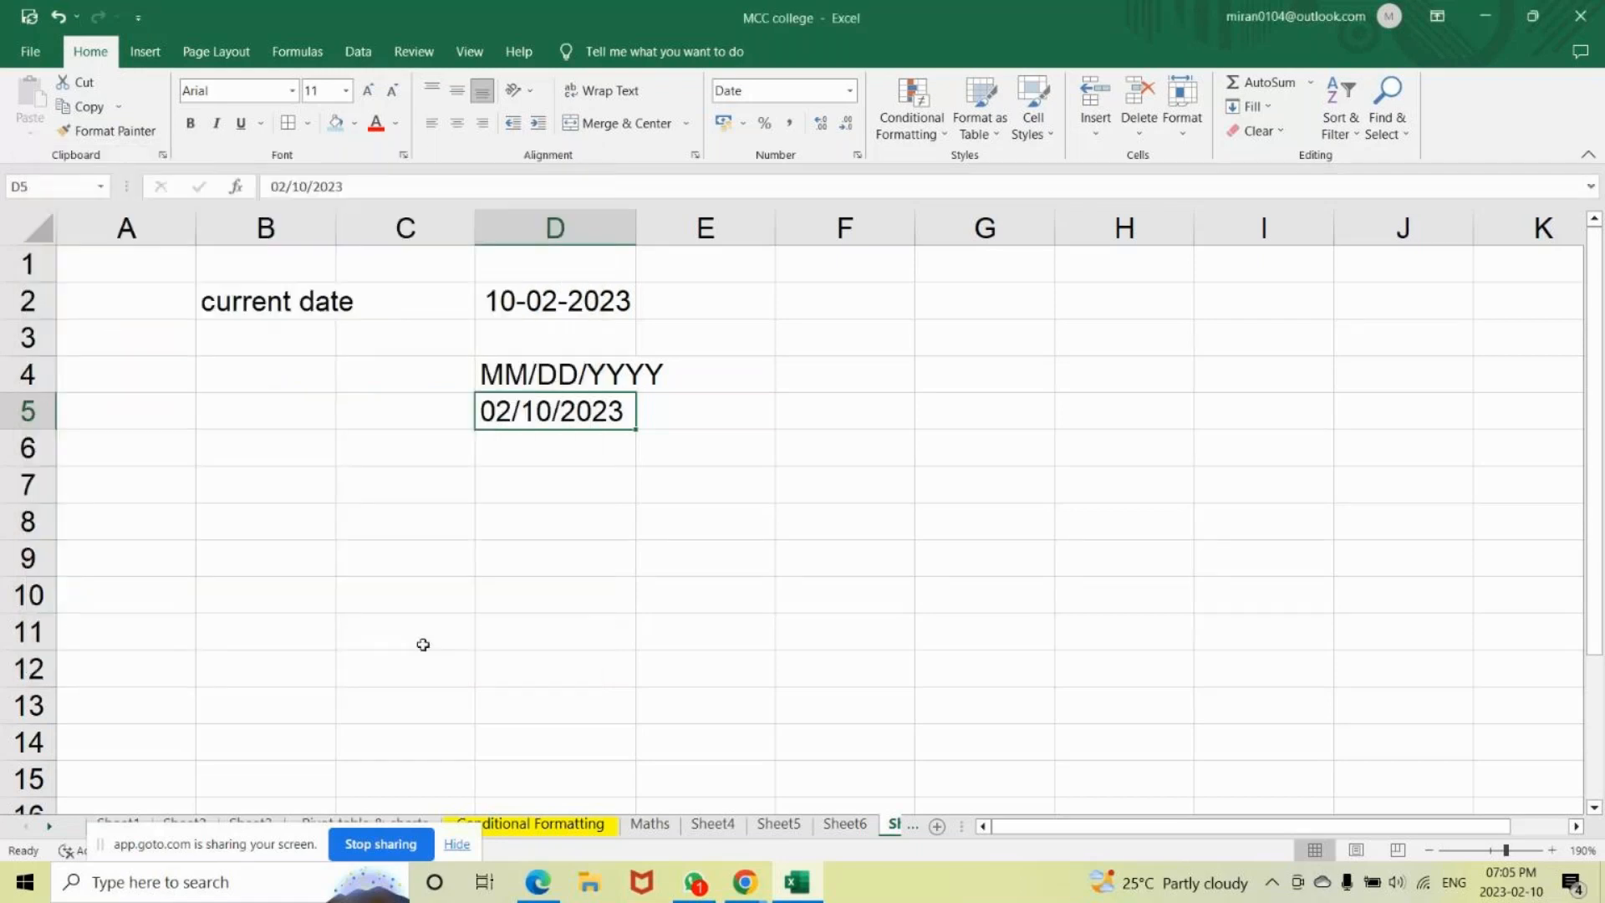
key(Return)
Enter the formula =TODAY() in F2, in the same row as the current date.
click(553, 297)
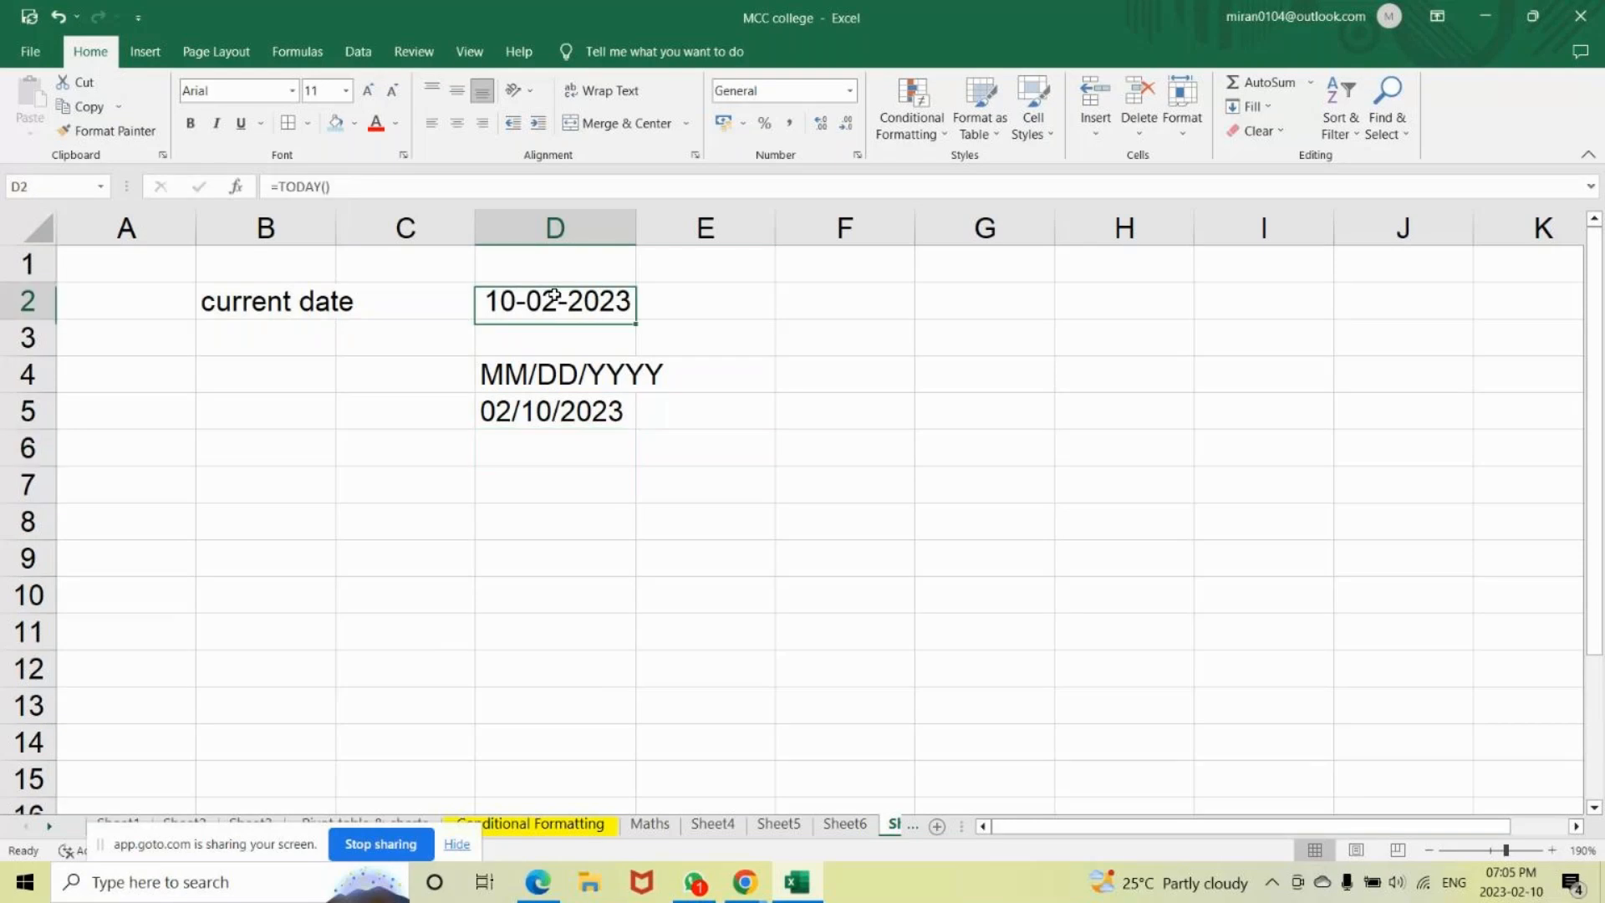
click(879, 292)
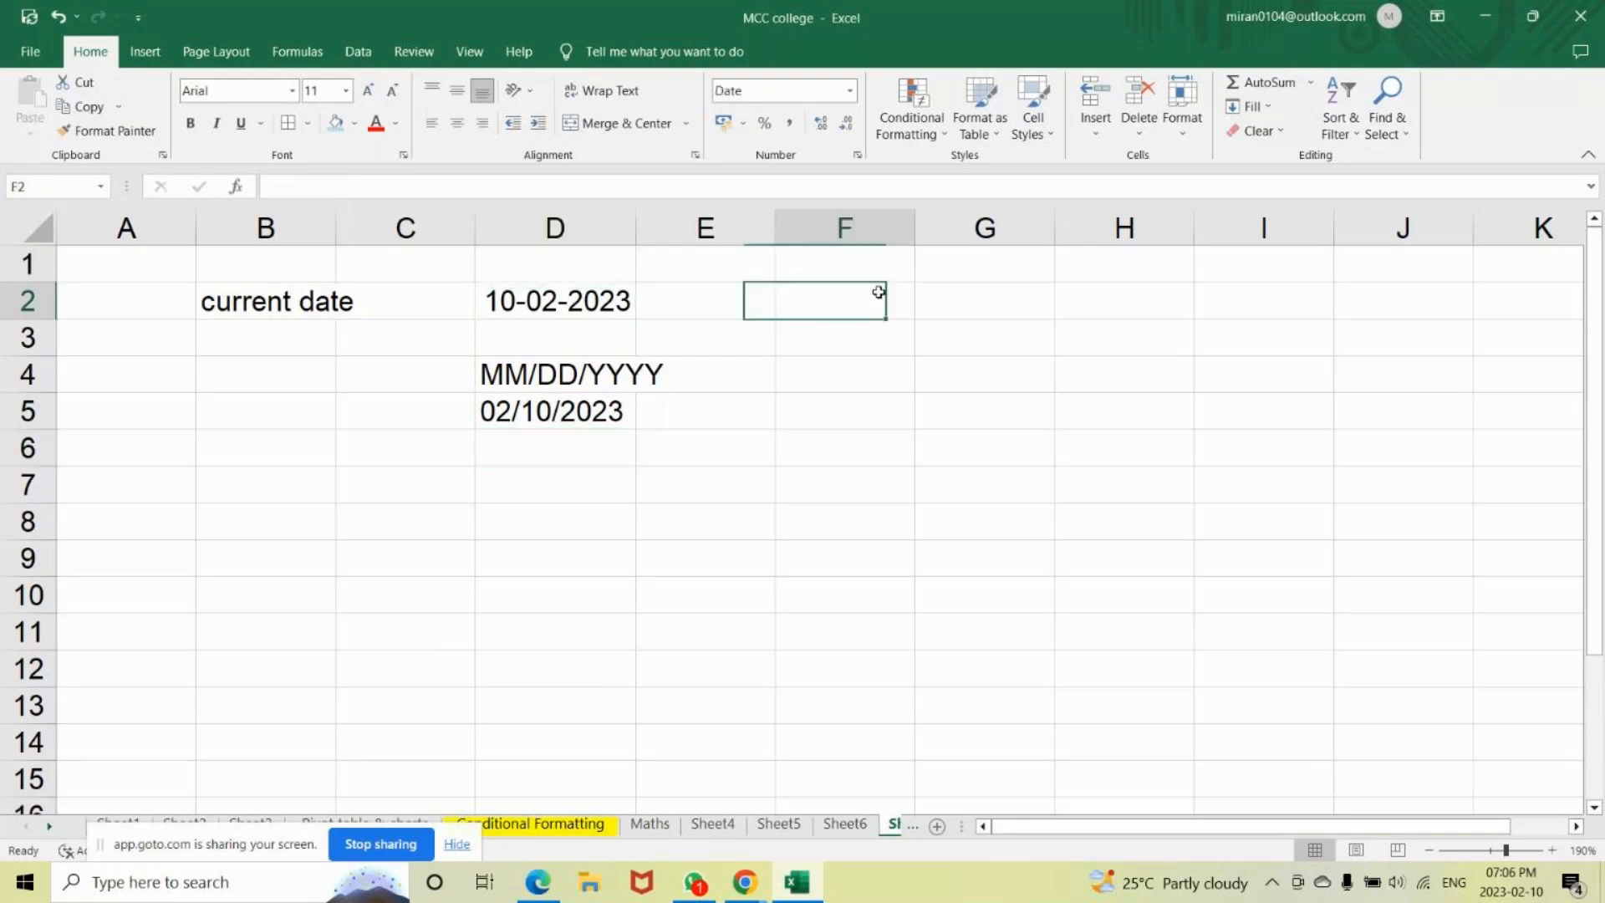
text(=to)
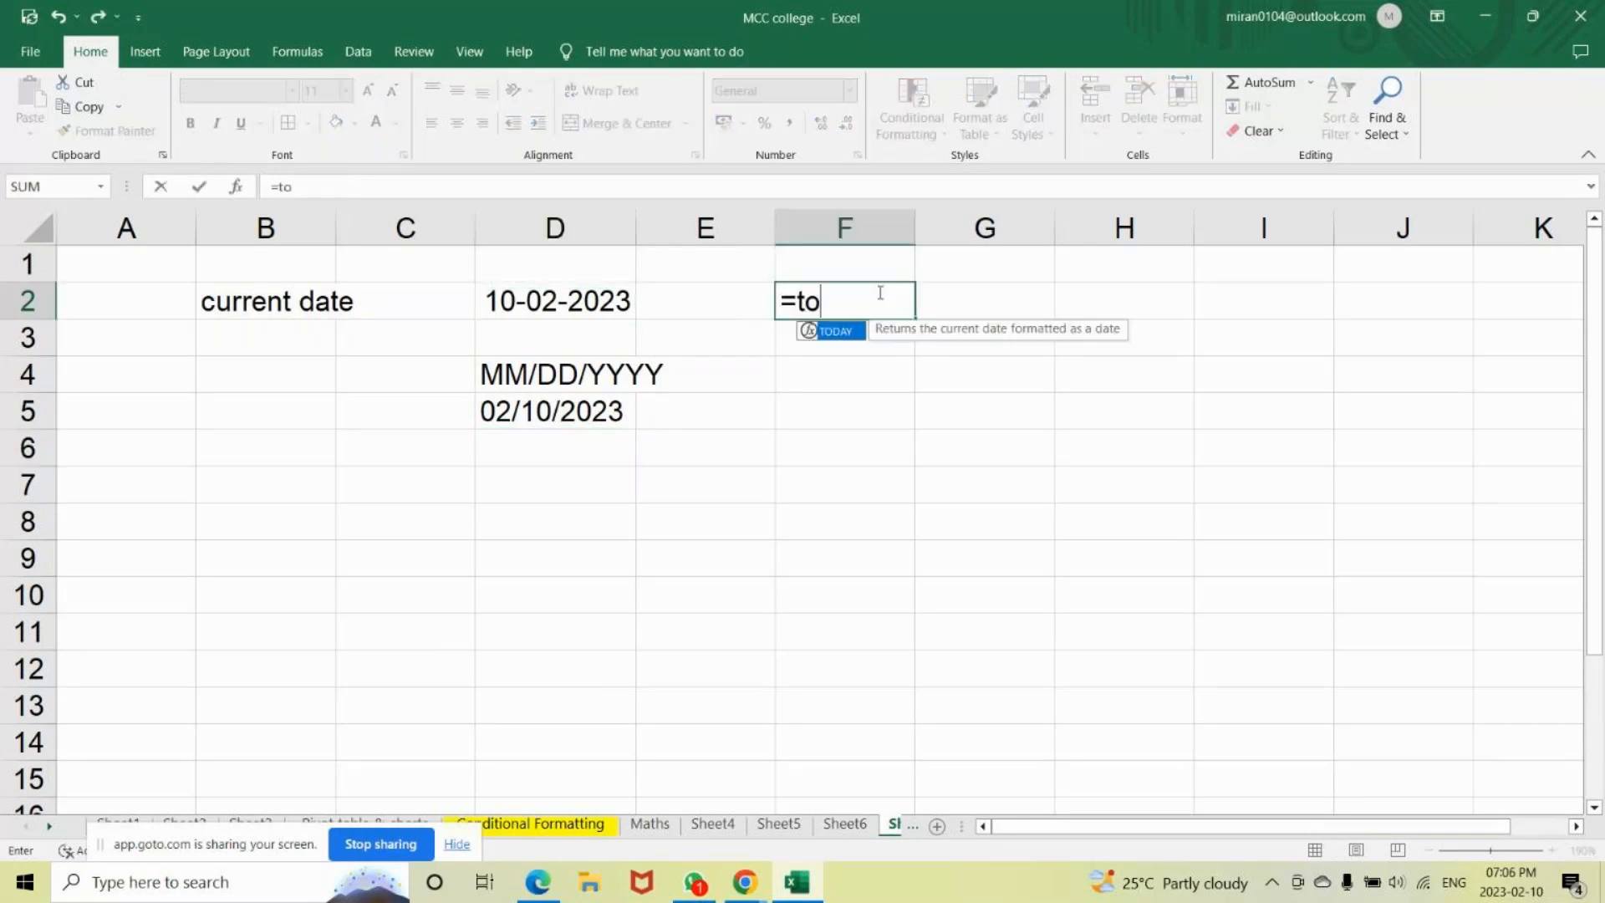
text(day()
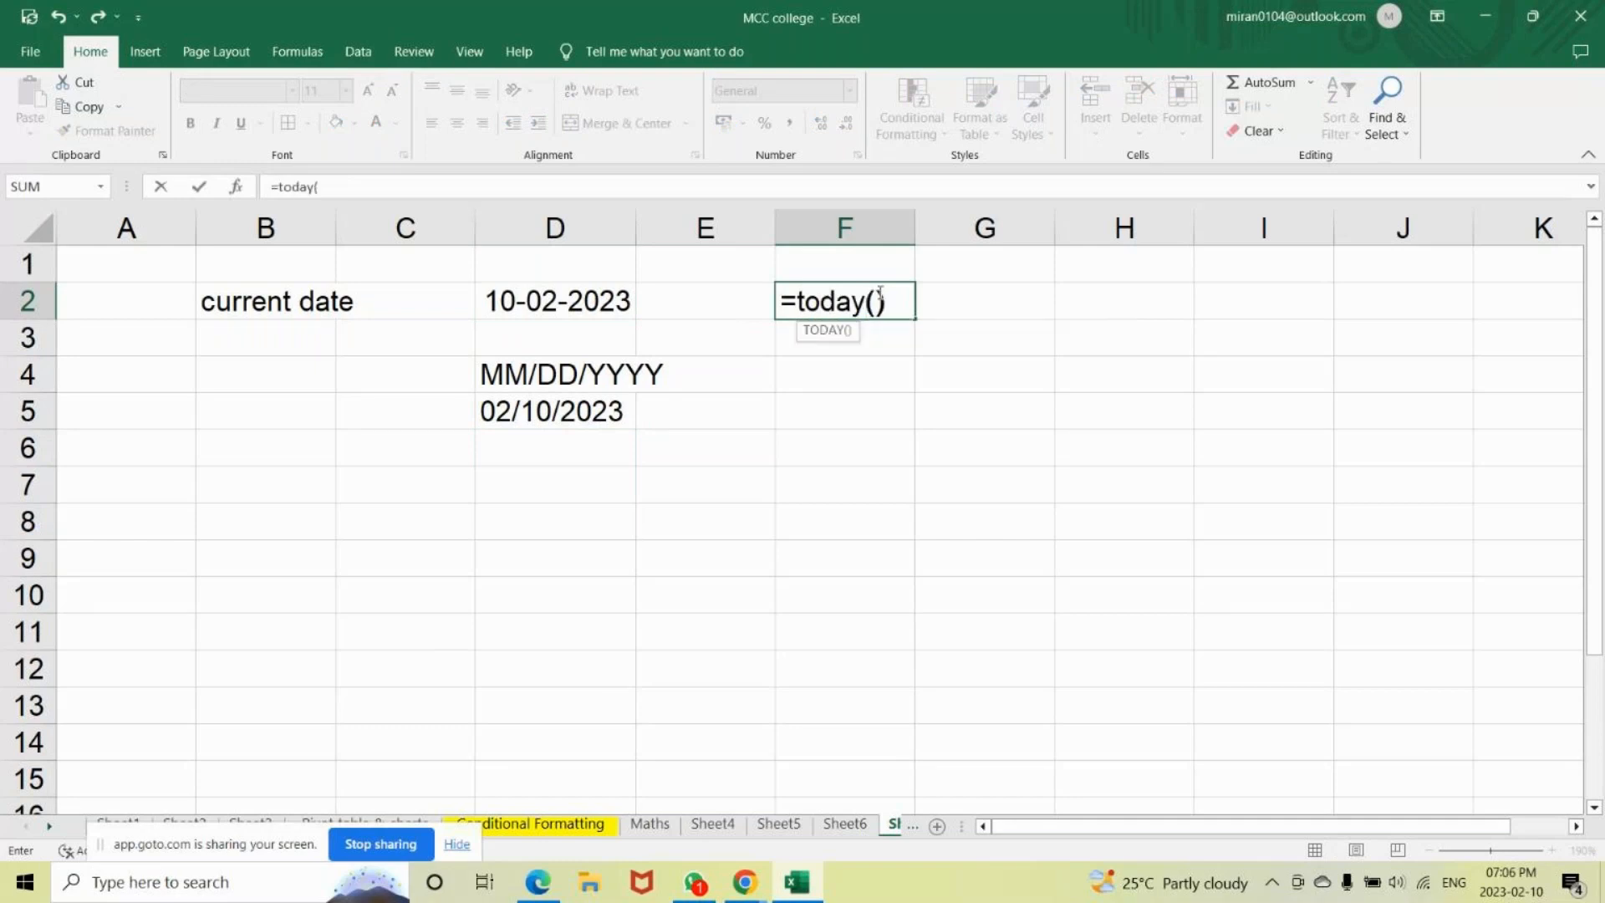
key(Return)
Format the TODAY date in F2 with the last 14 March 2012 date type of the English (India) locale.
click(900, 305)
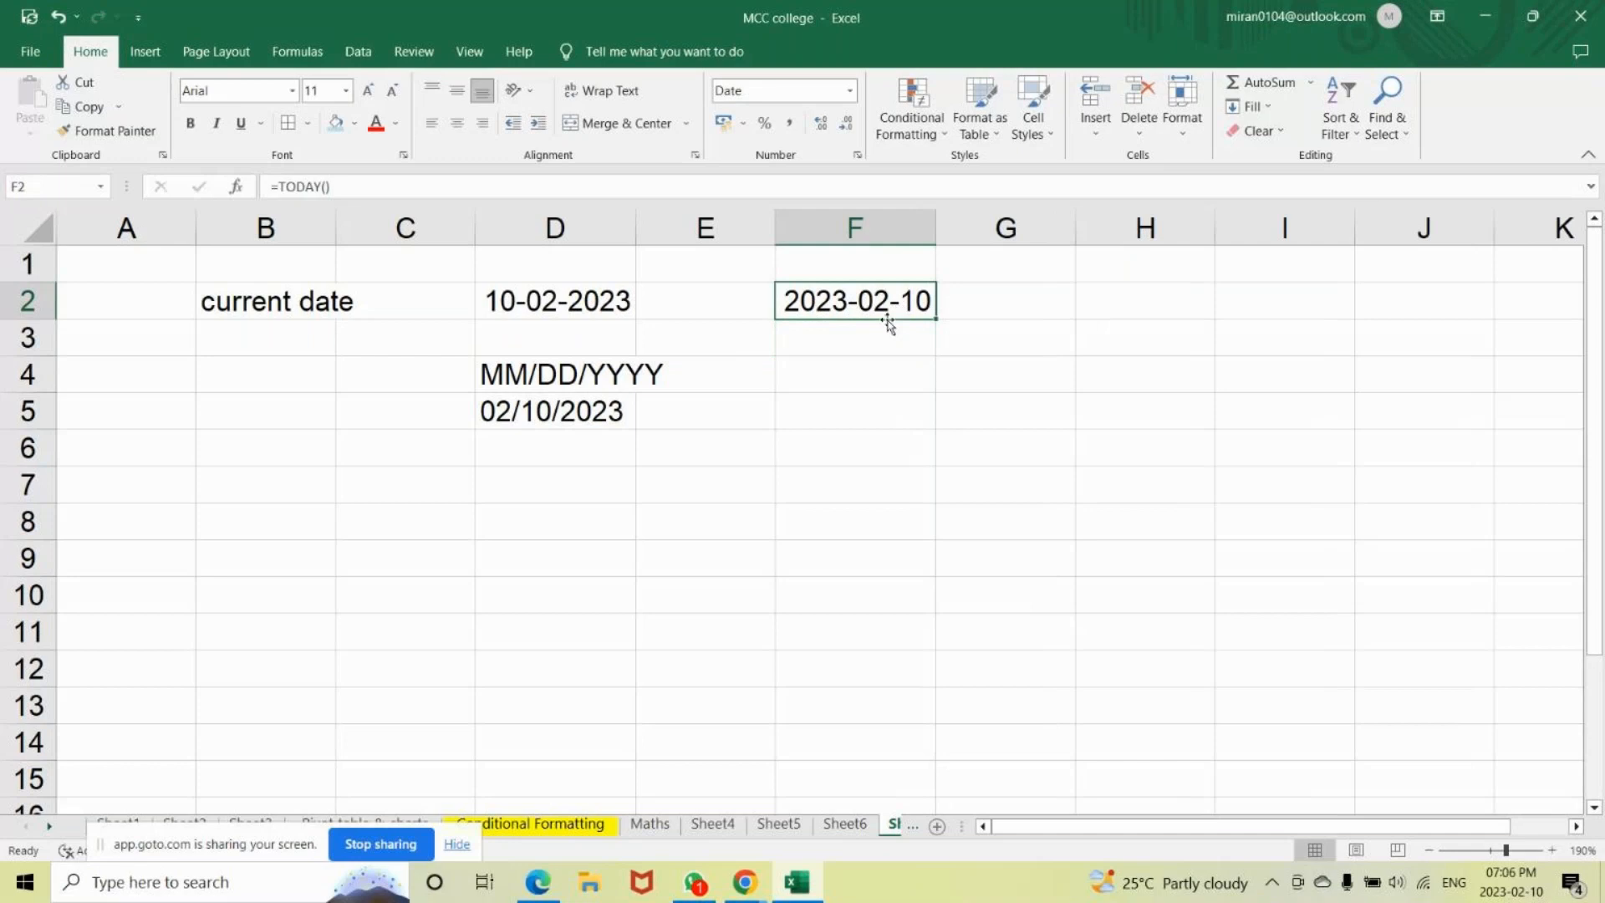
click(859, 155)
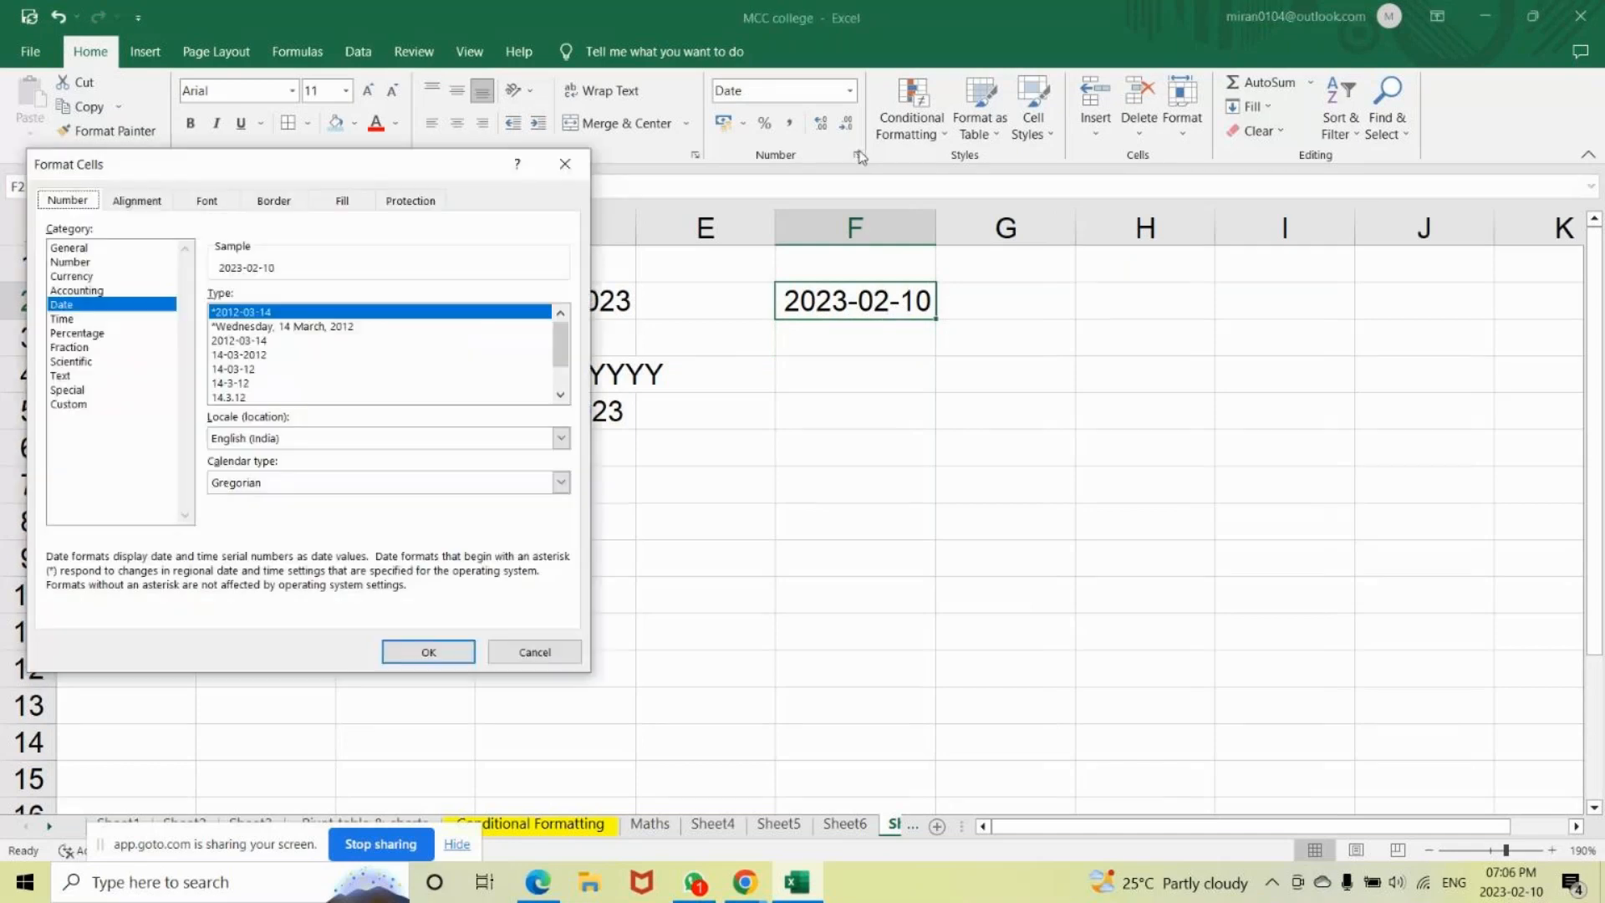
click(560, 395)
click(560, 394)
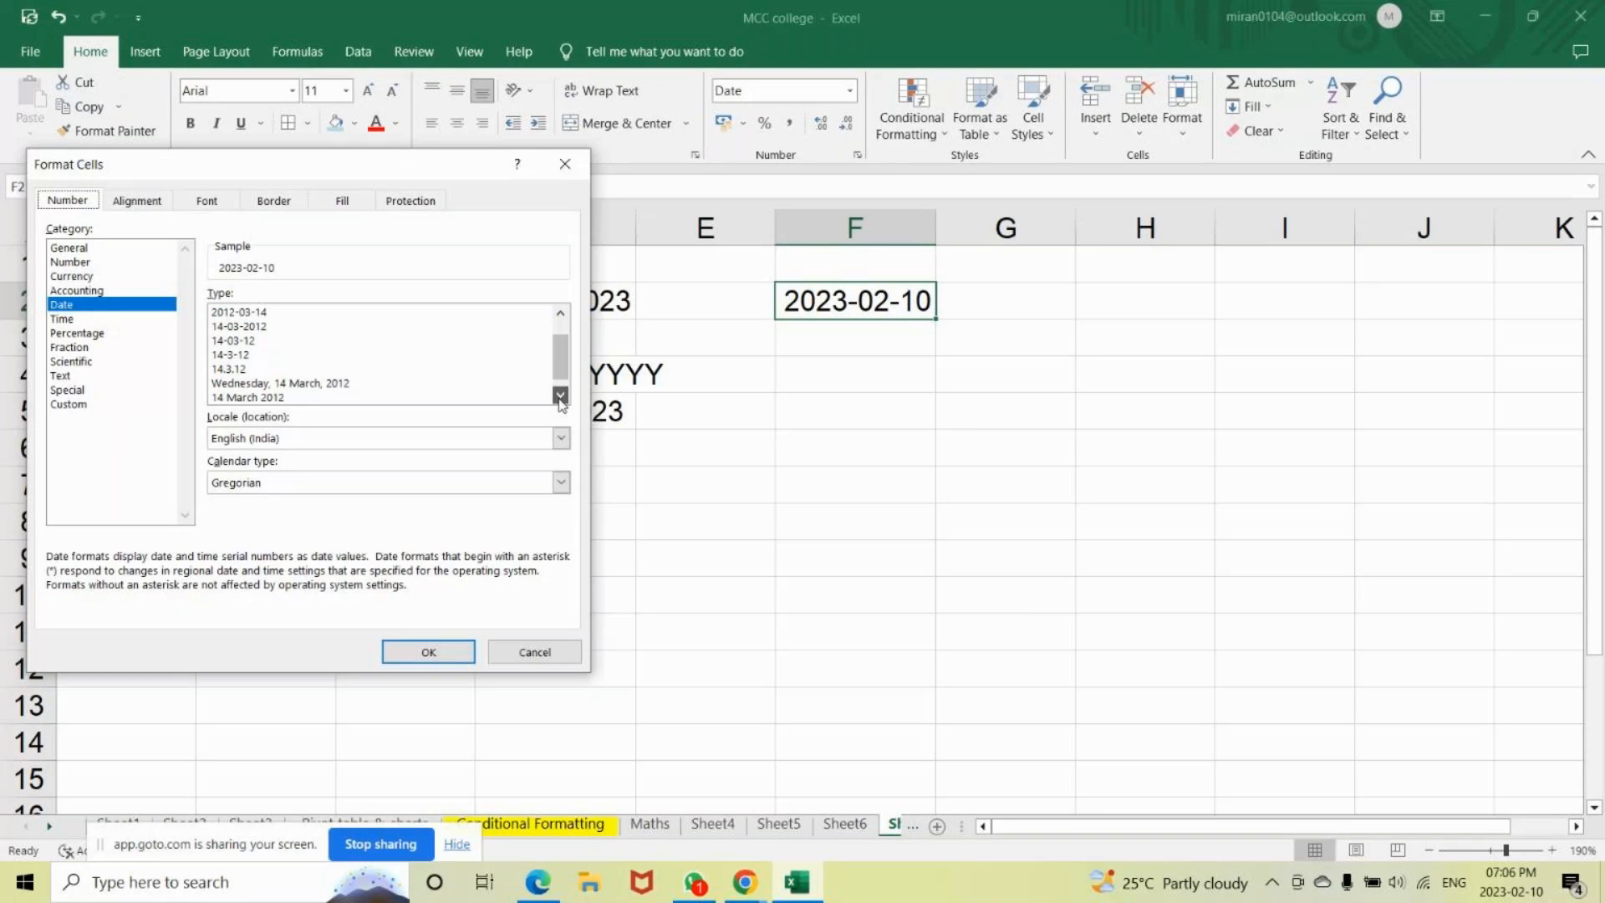
click(560, 396)
click(257, 398)
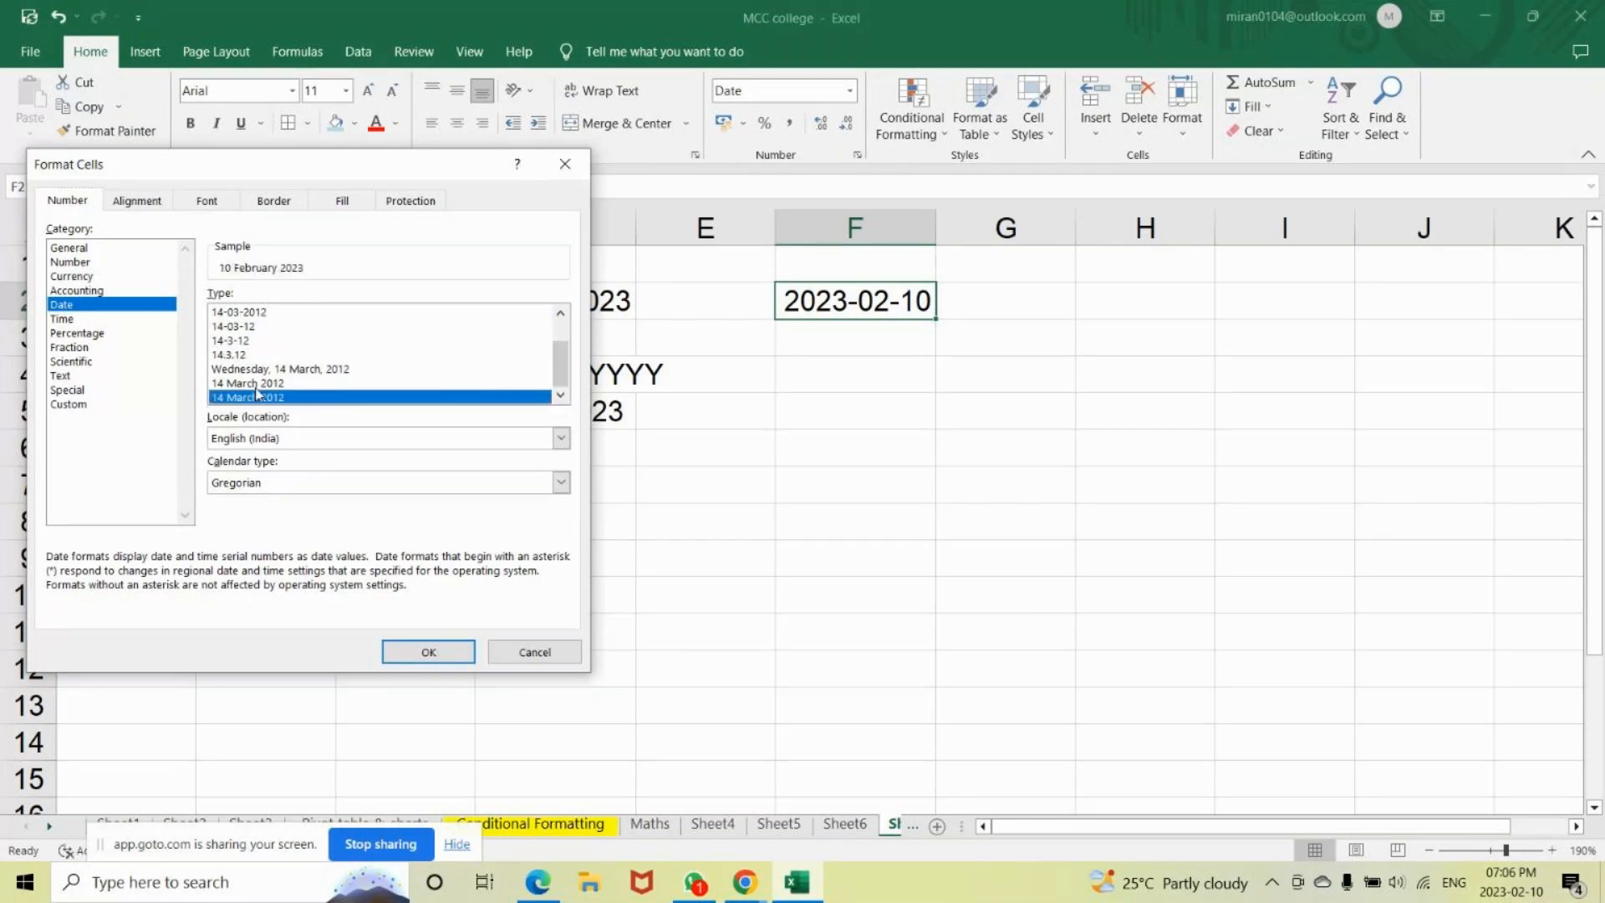
click(428, 651)
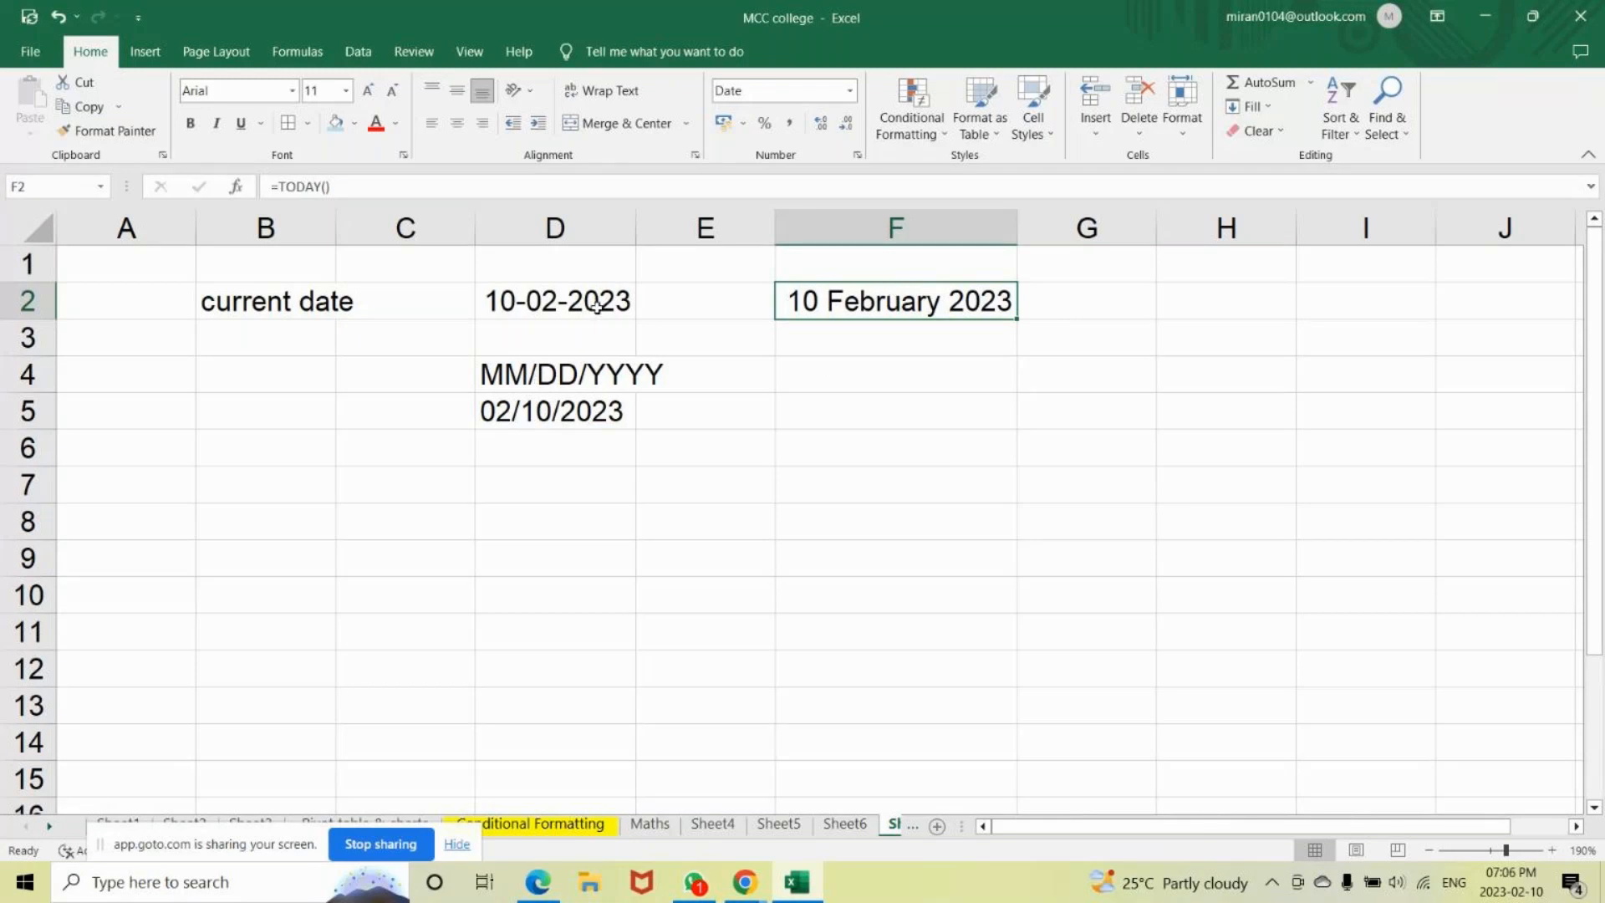
Insert the current date as a fixed value in F4.
click(249, 323)
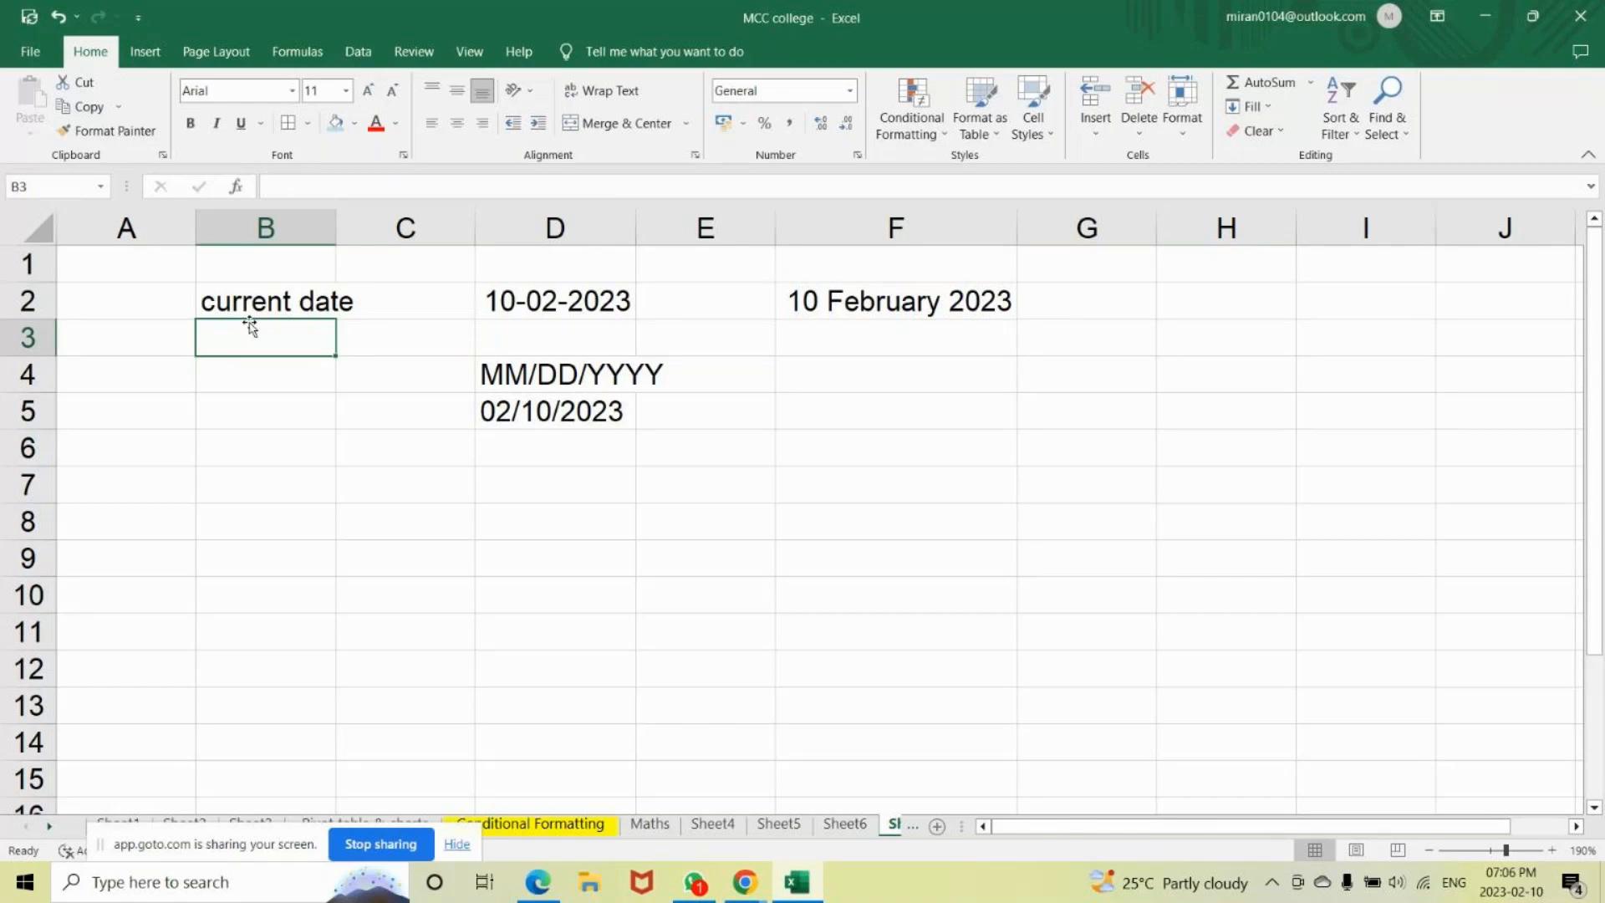
key(Down)
key(Down)
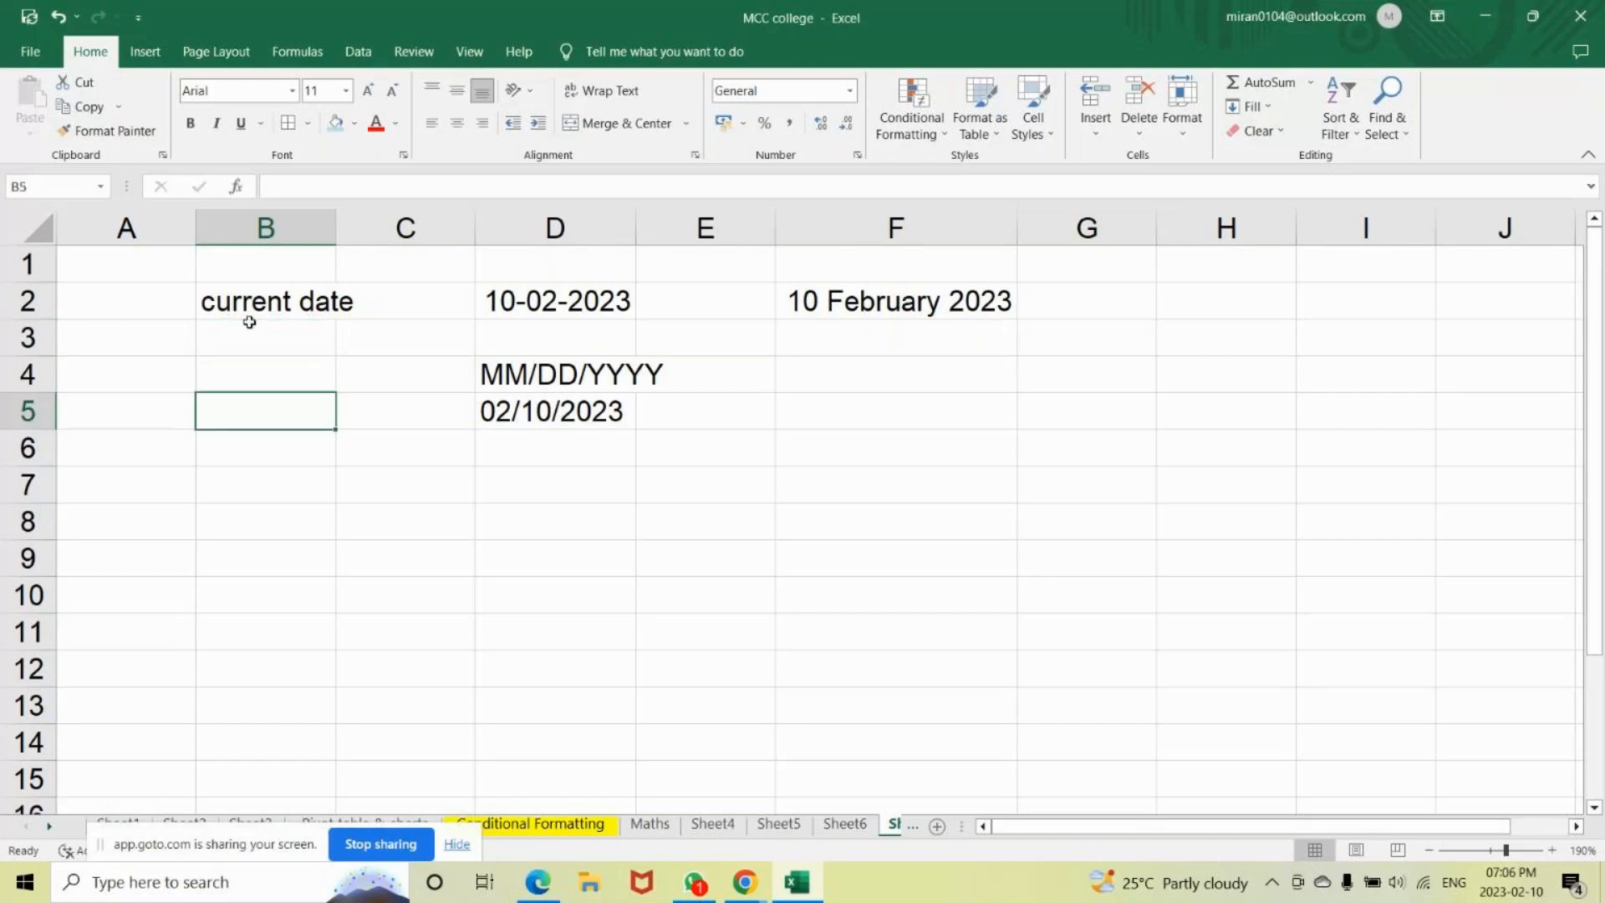
key(Right)
key(Right)
key(Right)
key(Right)
key(Up)
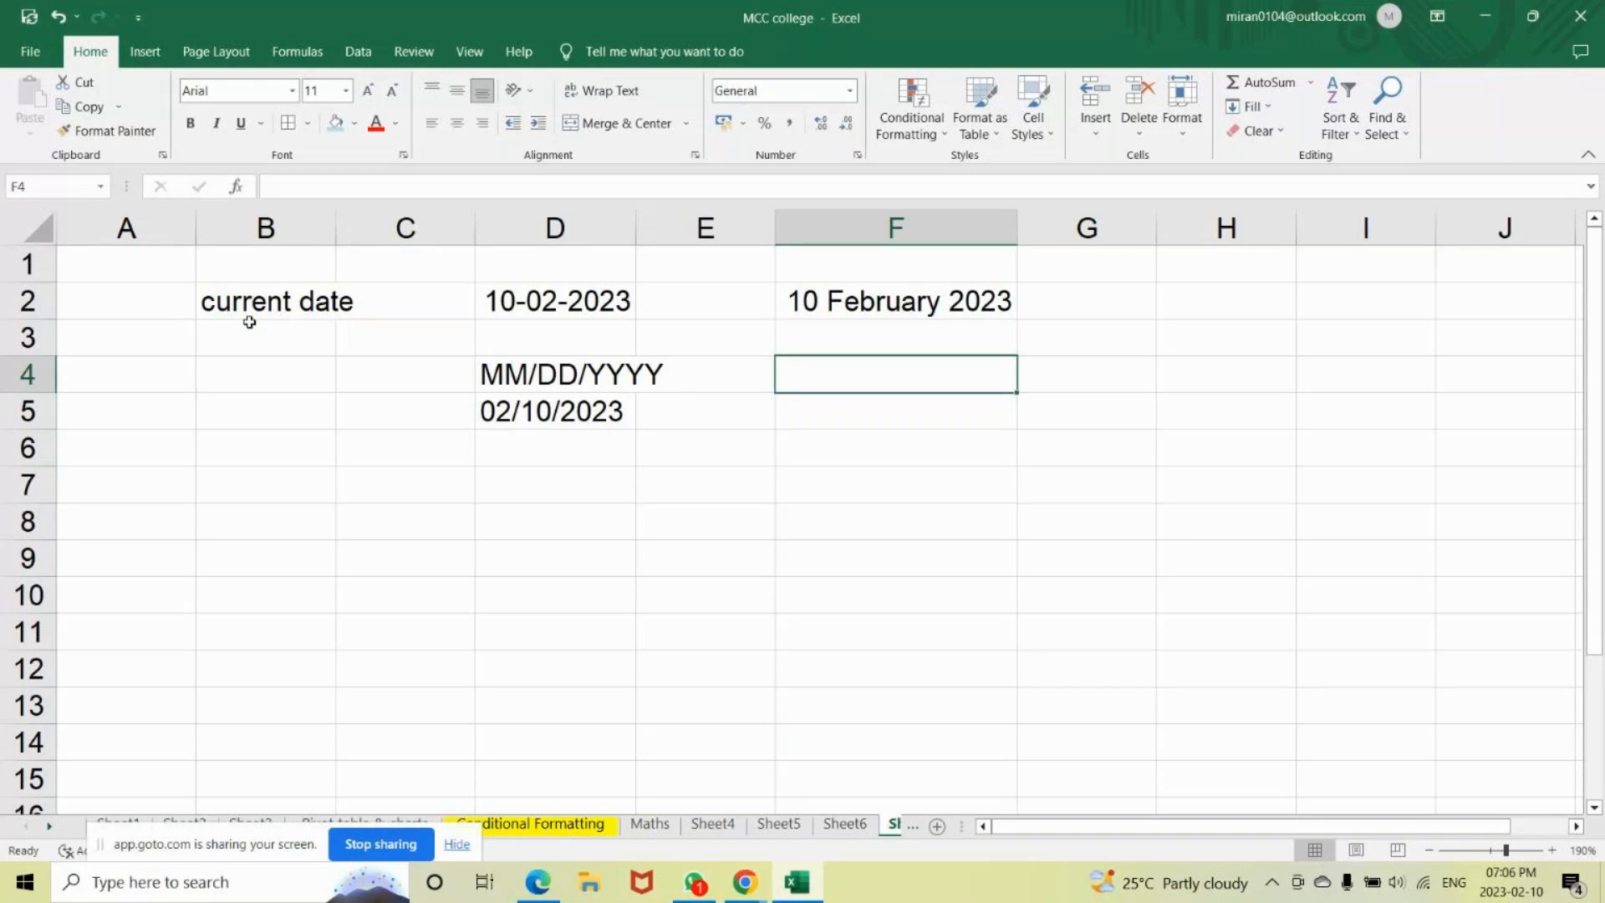
key(ctrl+semicolon)
key(Return)
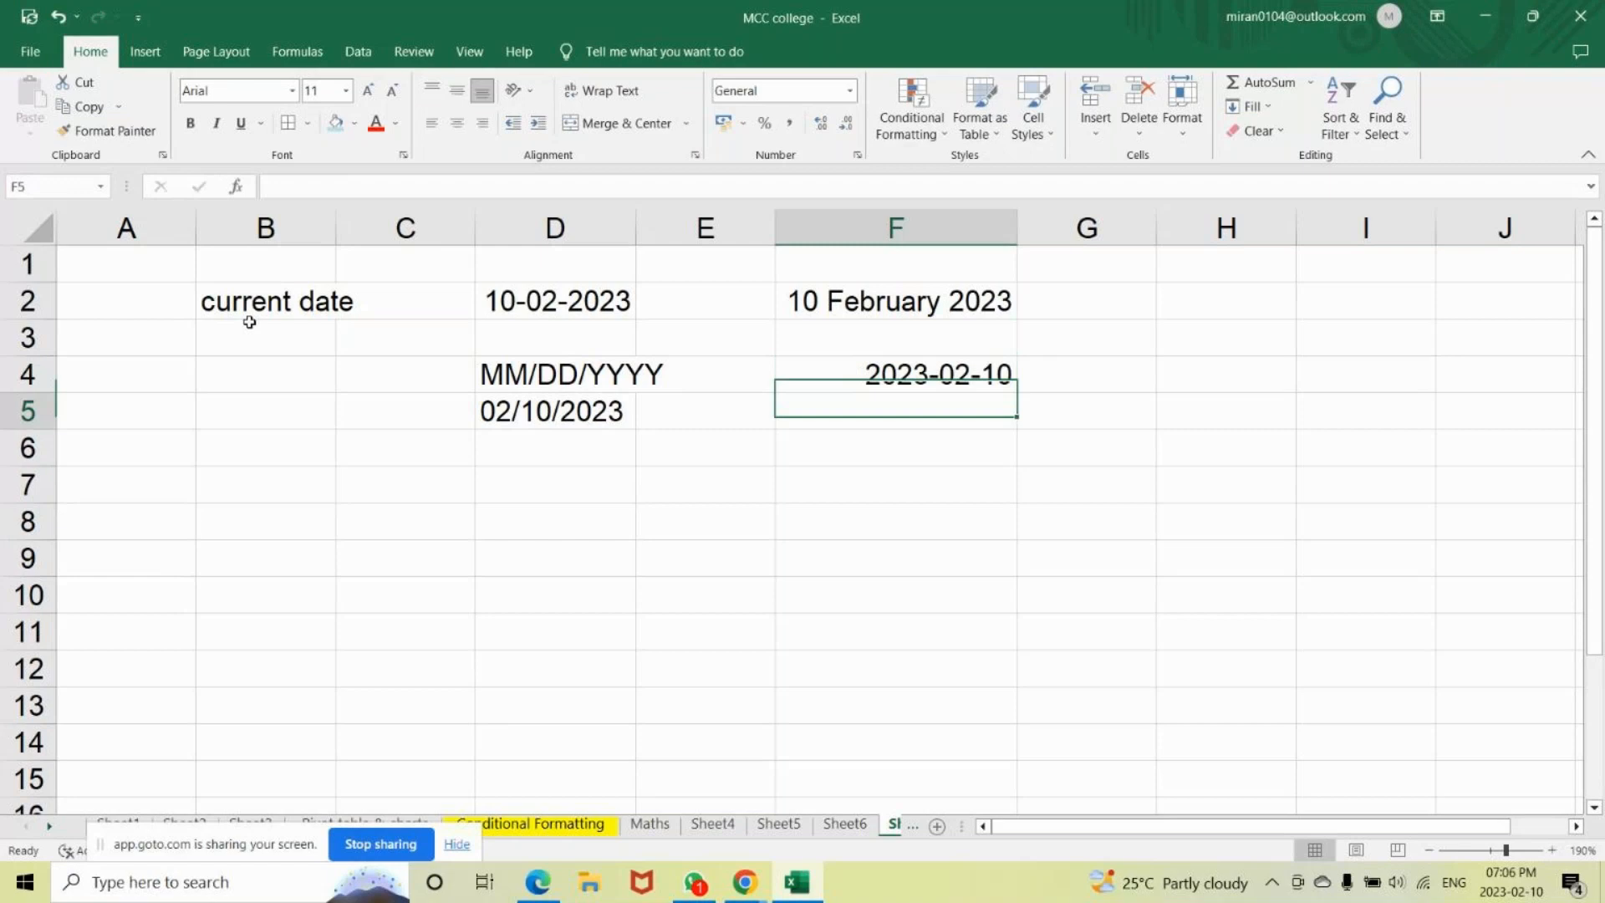
Enter the shortcut note "Ctrl ;" in H4, in the same row as the fixed date.
click(1186, 372)
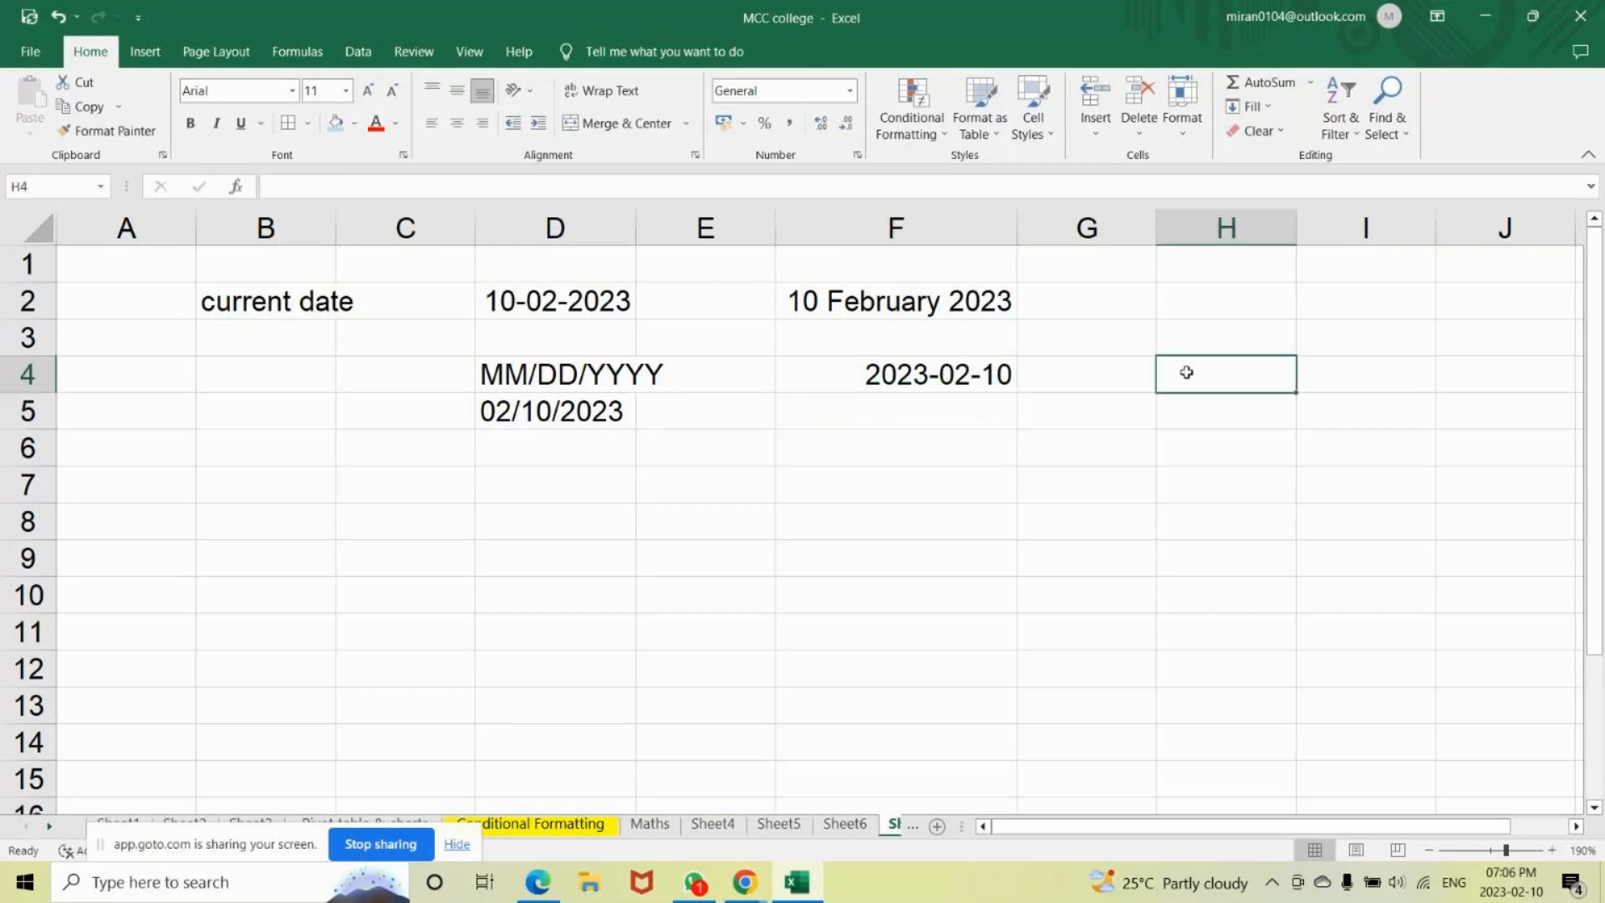
text(Ctr)
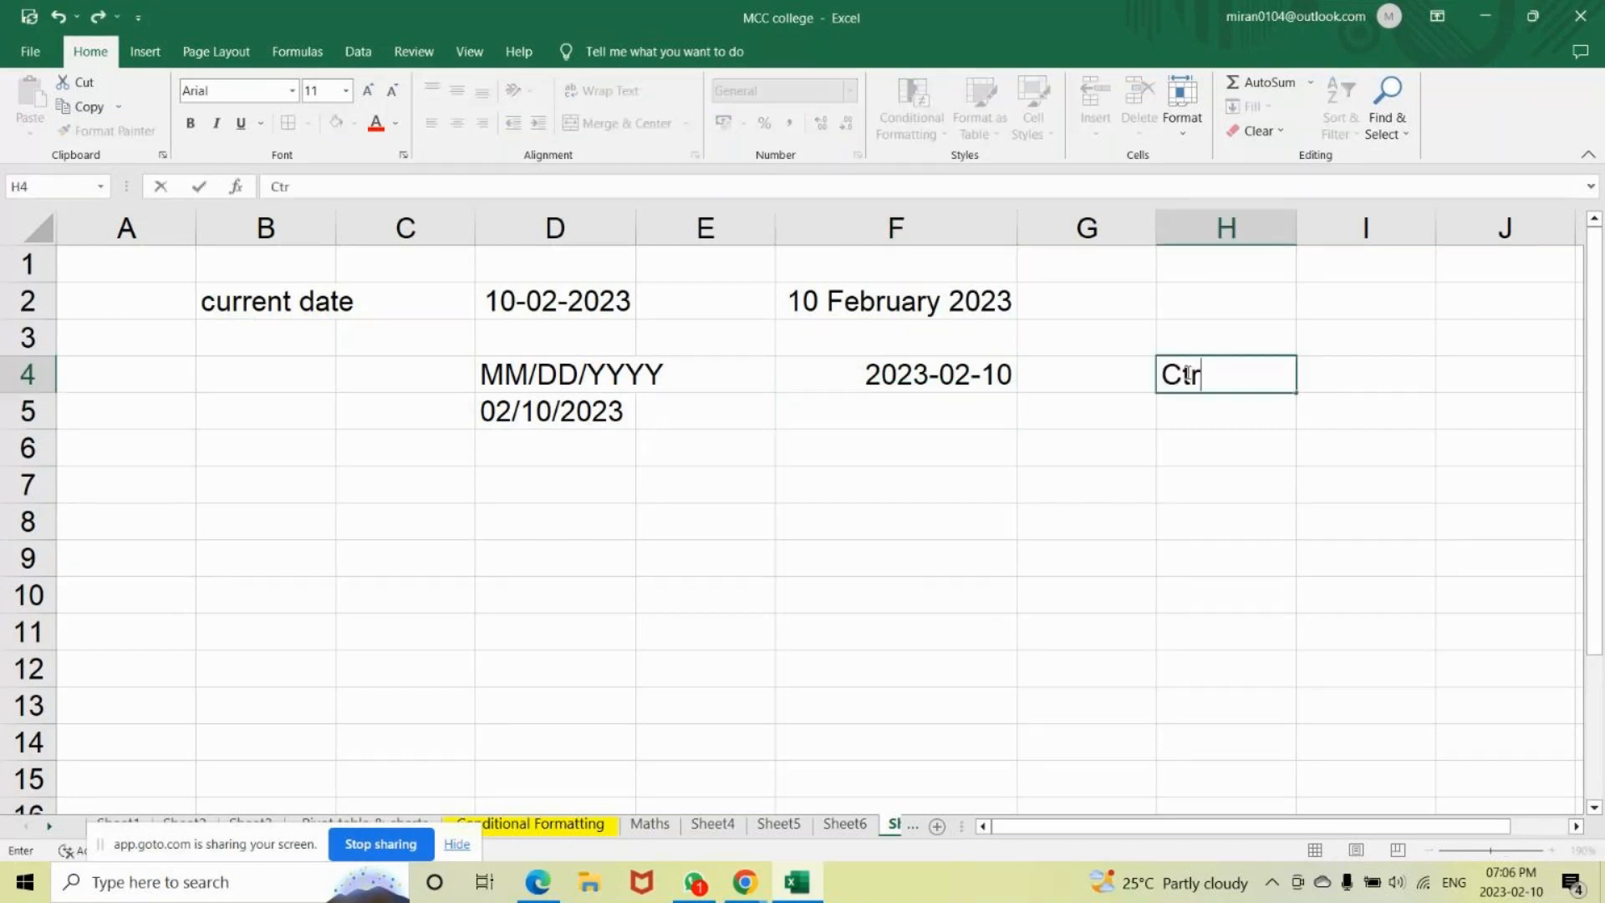
text(l ;)
key(Left)
click(1186, 373)
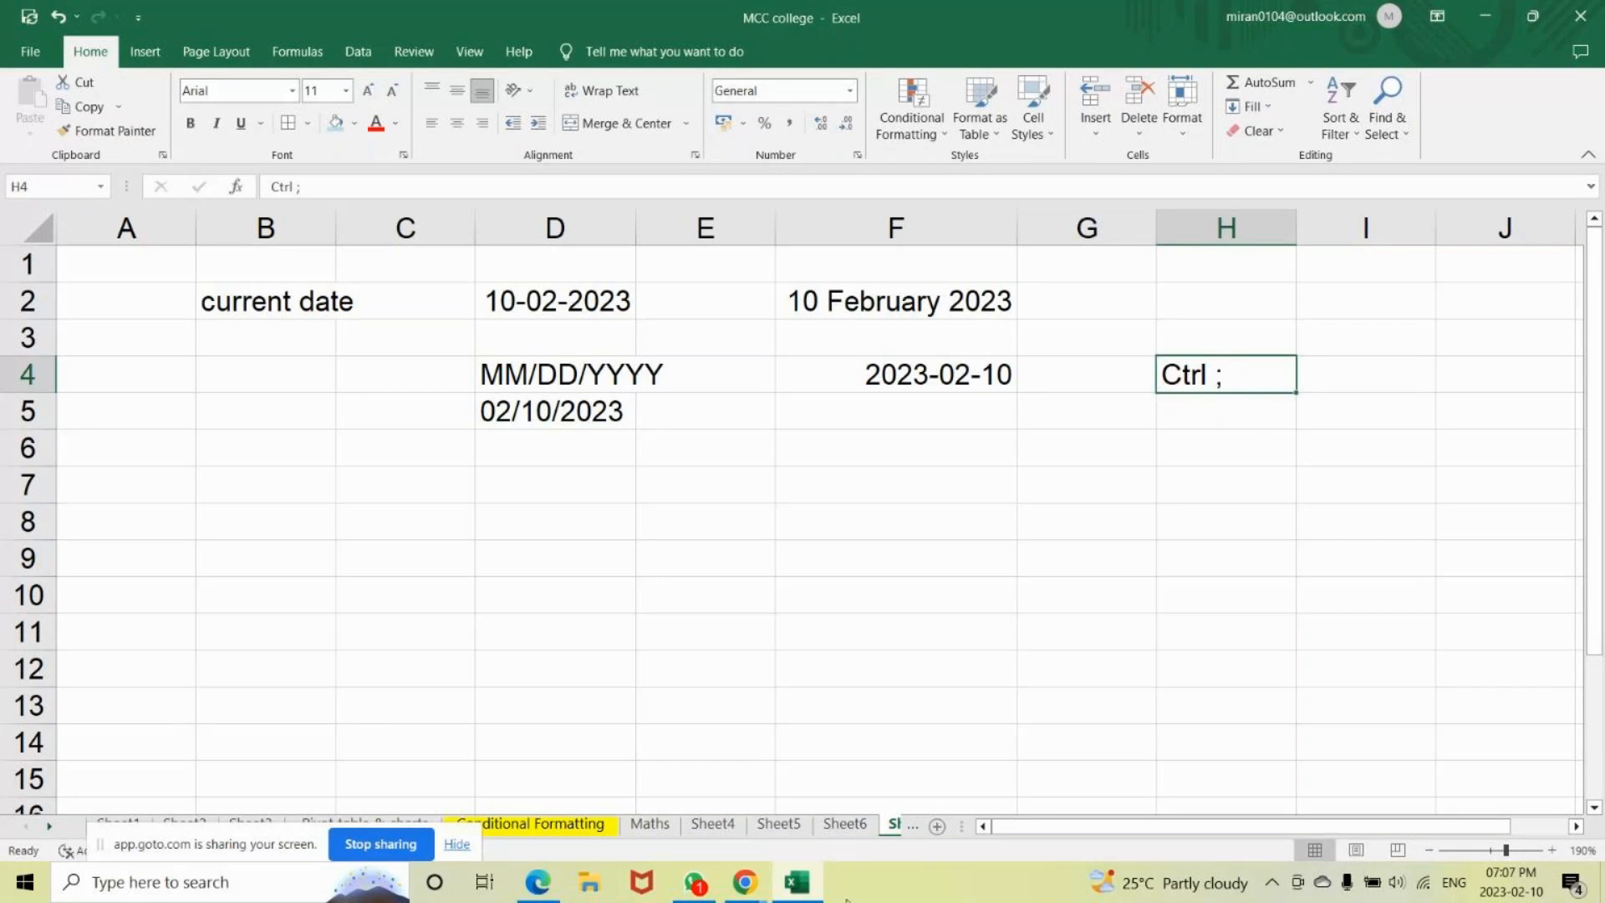
Switch to the GoTo meeting window in Chrome to turn off the microphone, and return to the Excel workbook.
click(745, 882)
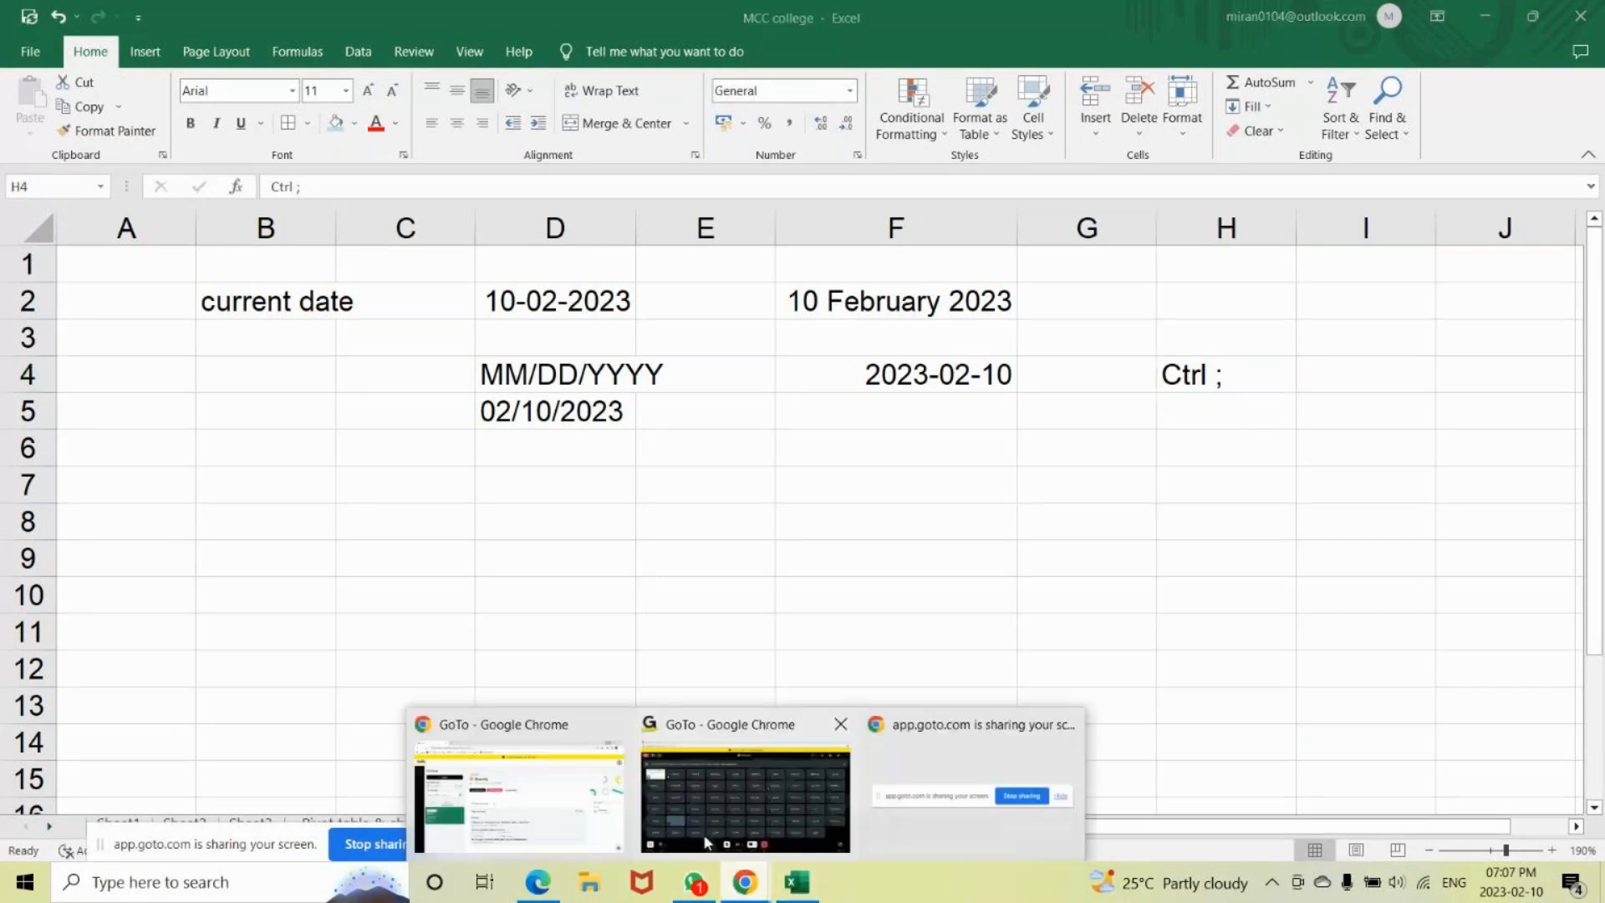
click(704, 841)
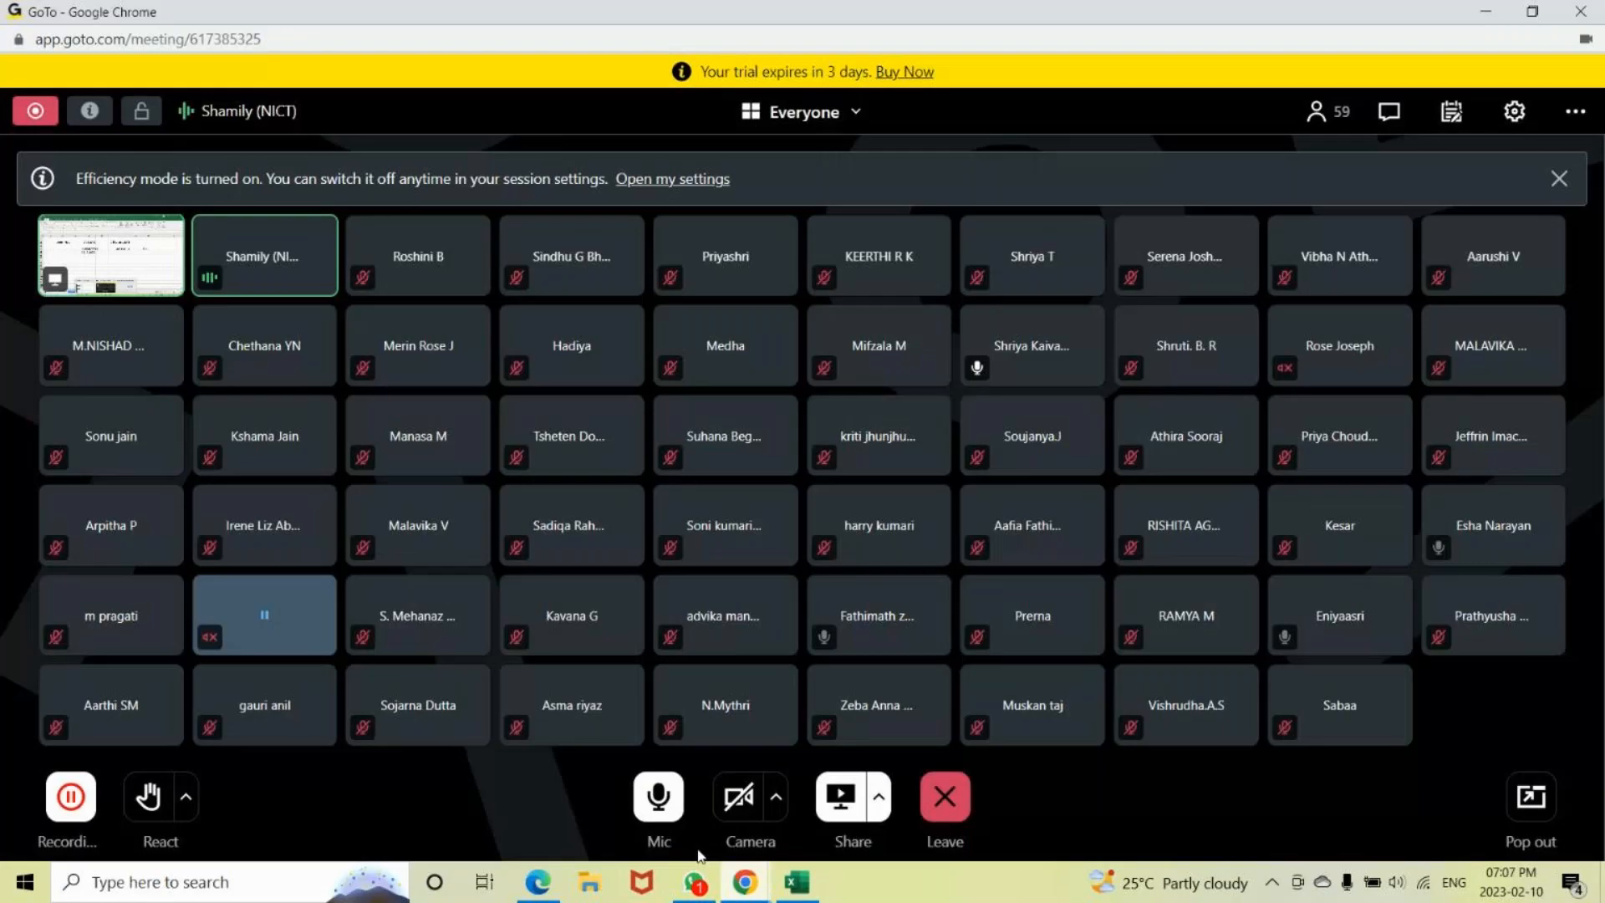
click(665, 804)
key(alt+Tab)
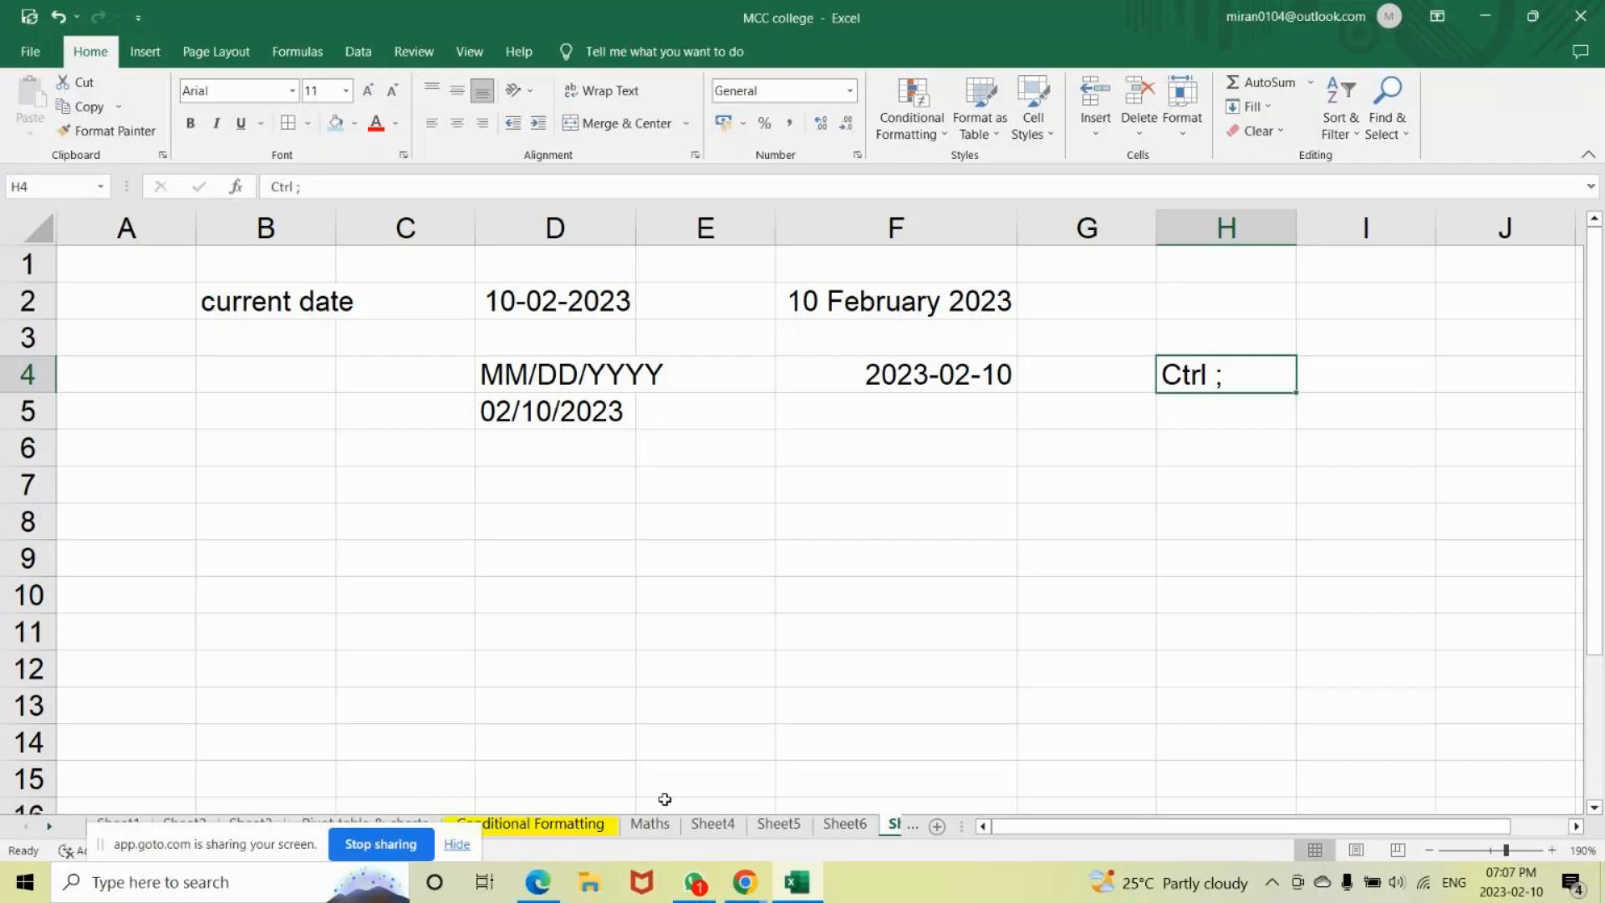
key(alt+Tab)
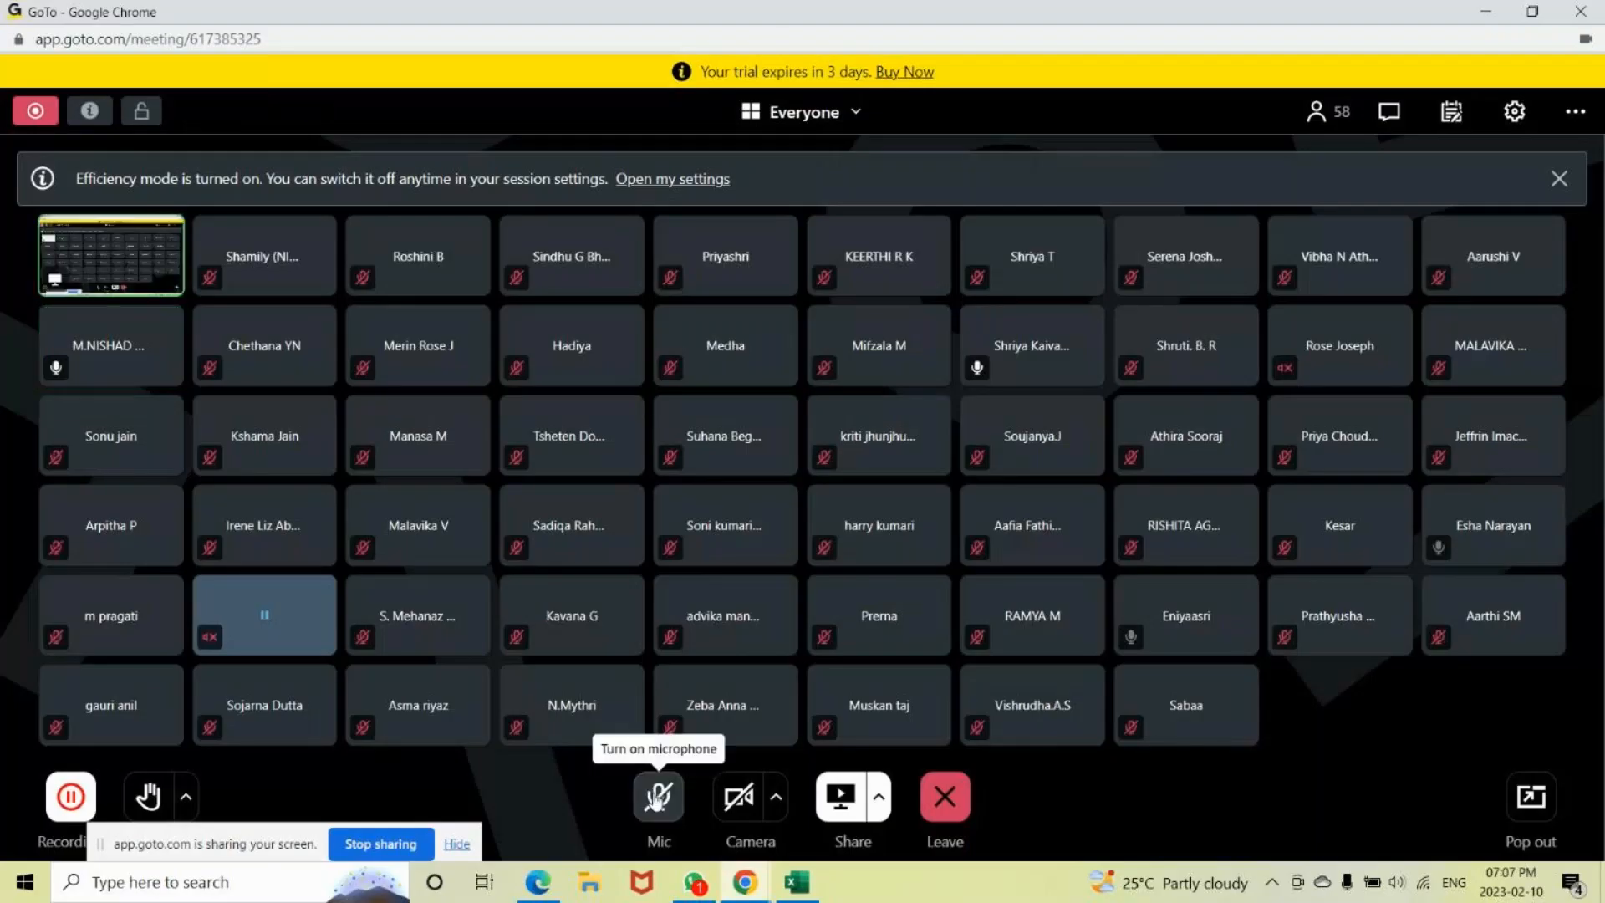
key(alt+Tab)
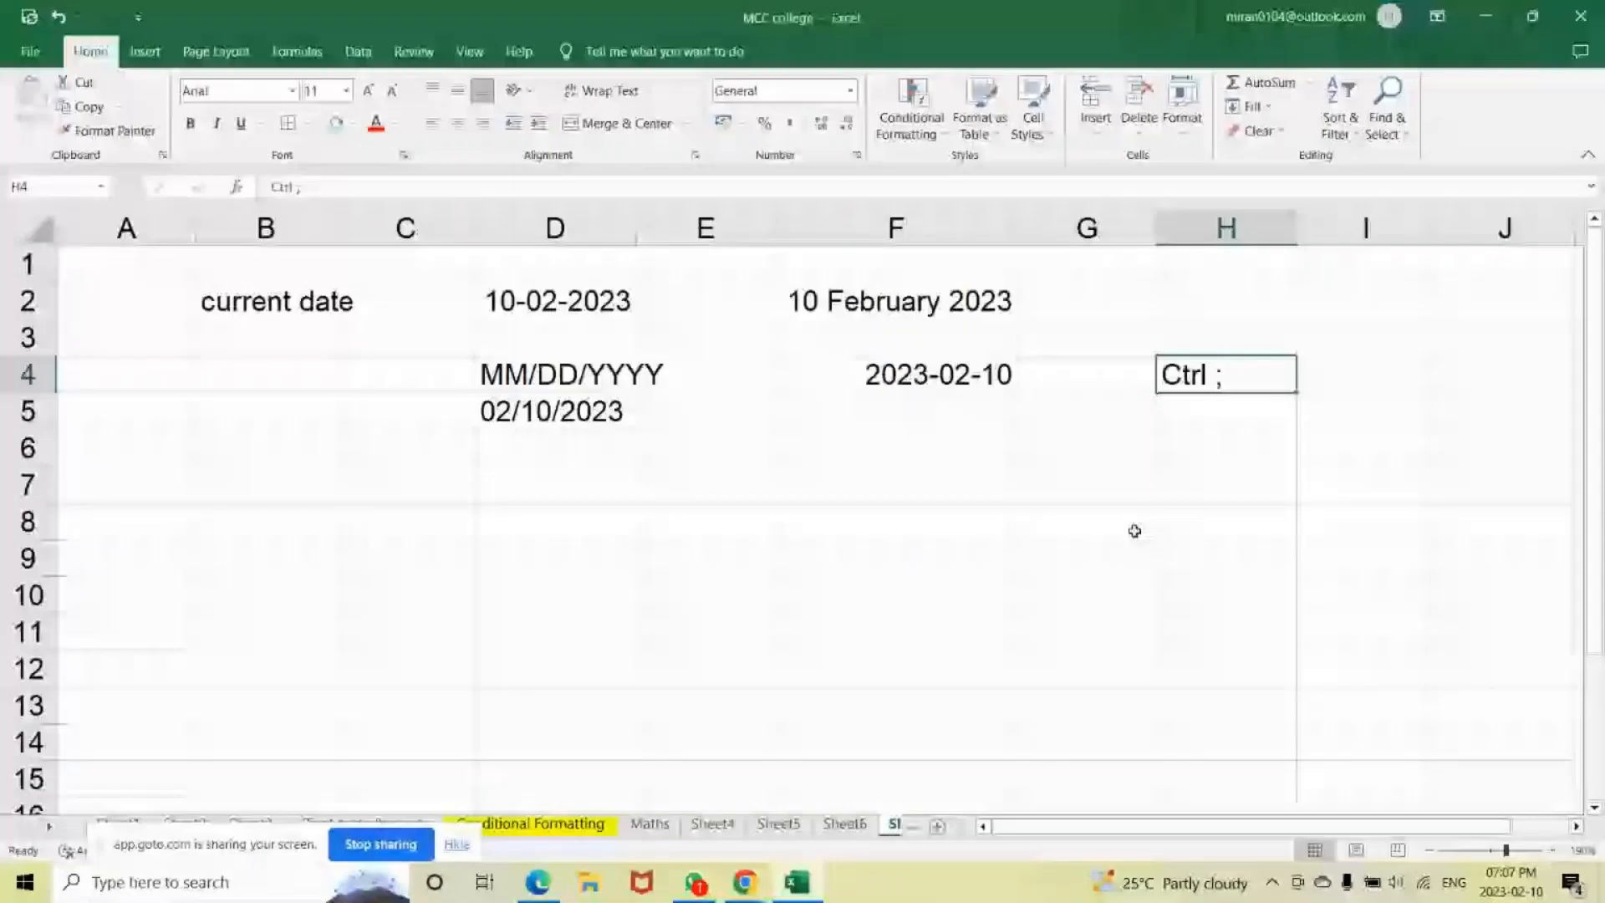
Edit the shortcut note in H4 by adding a plus sign before the semicolon, as in "Ctrl + ;".
double_click(1217, 376)
text(+)
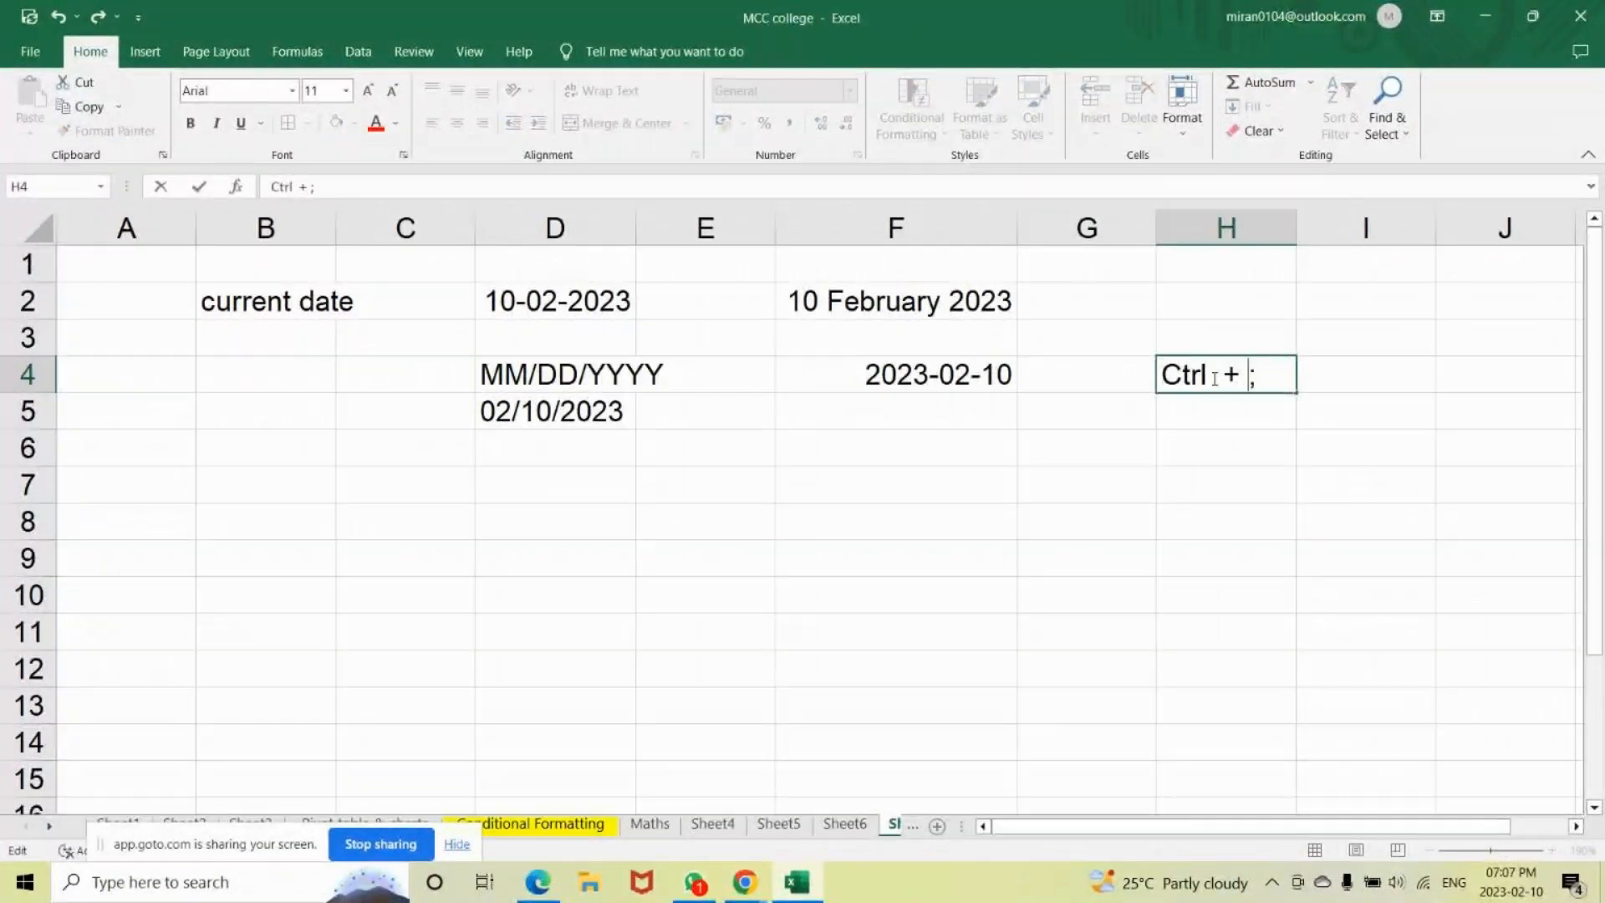
key(Return)
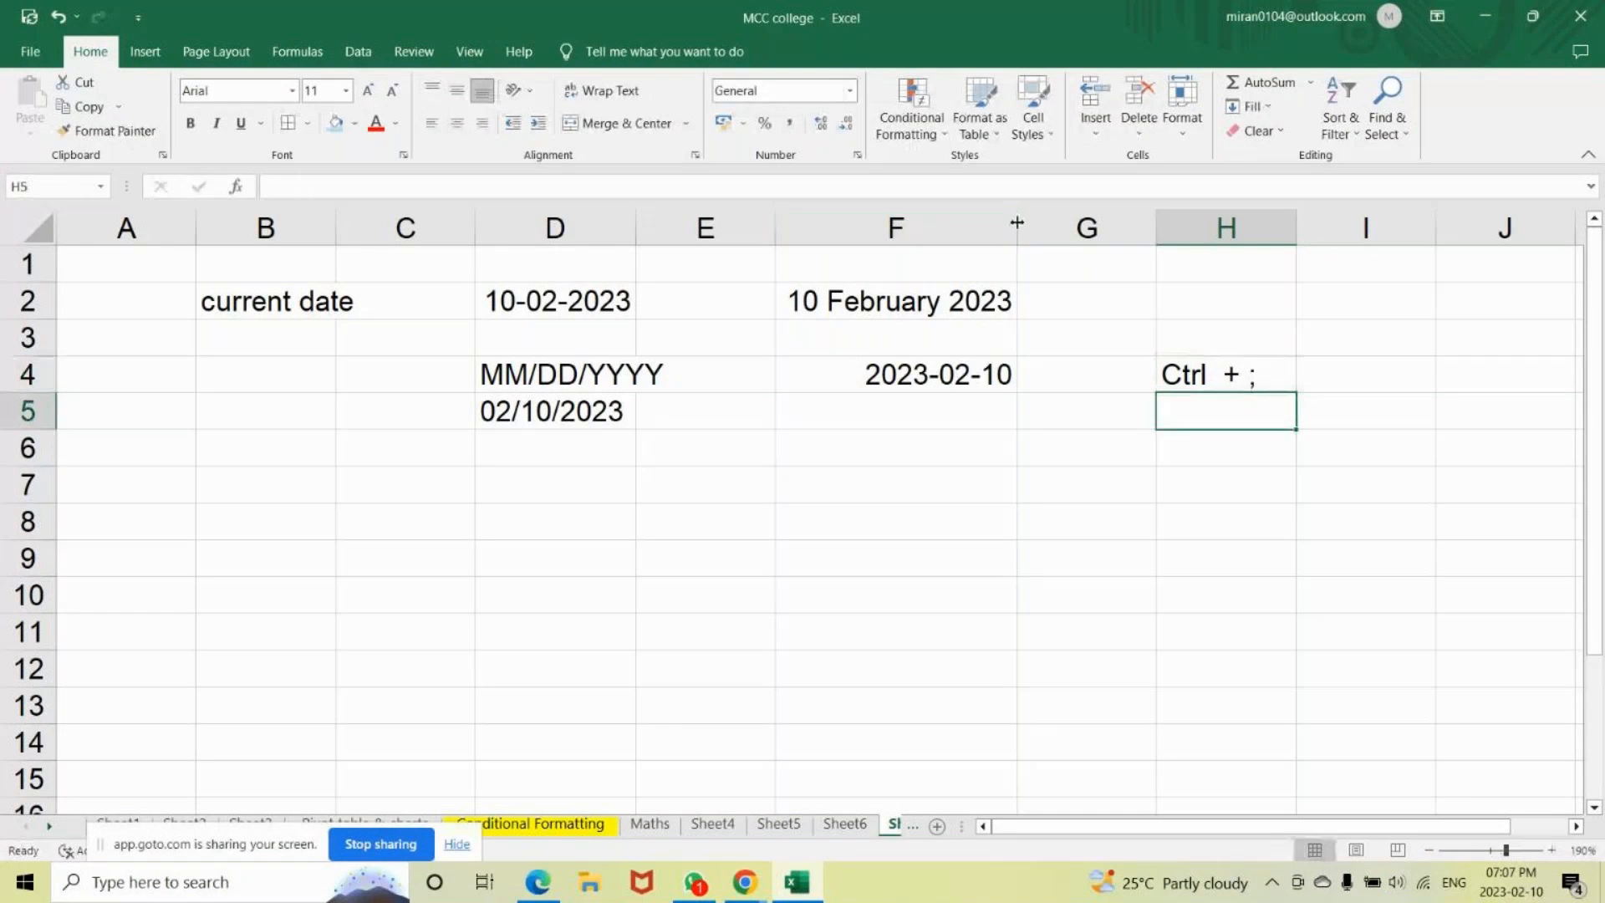
Narrow column F so its long date no longer fits, autofit it back to its contents, and look at the AutoFit Column Width option.
drag(1017, 223, 934, 226)
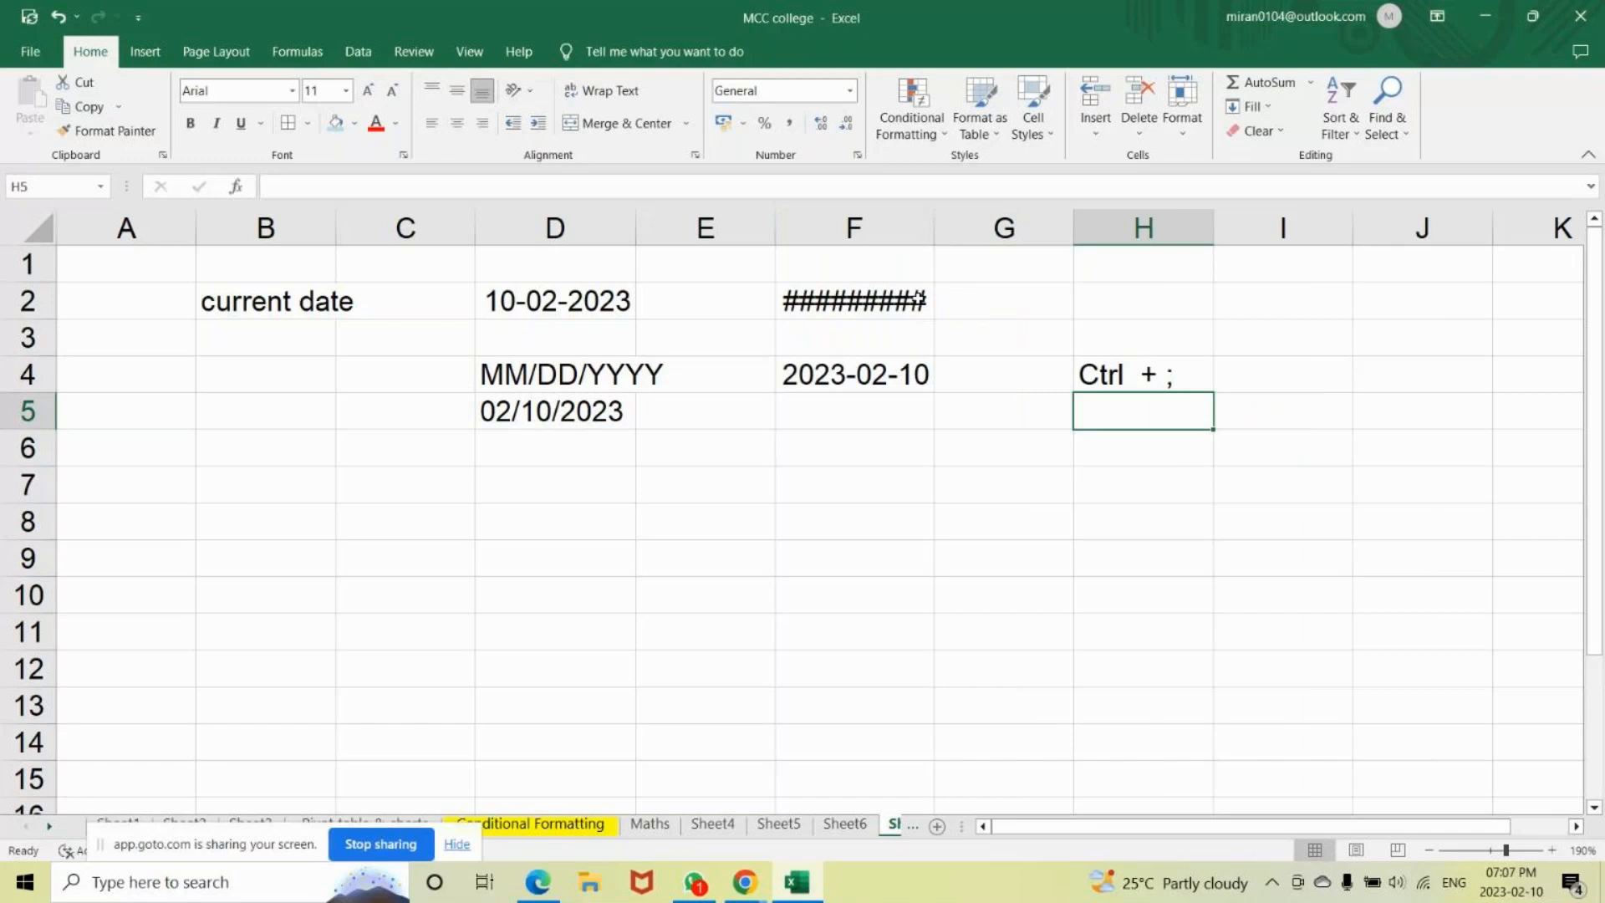
double_click(935, 228)
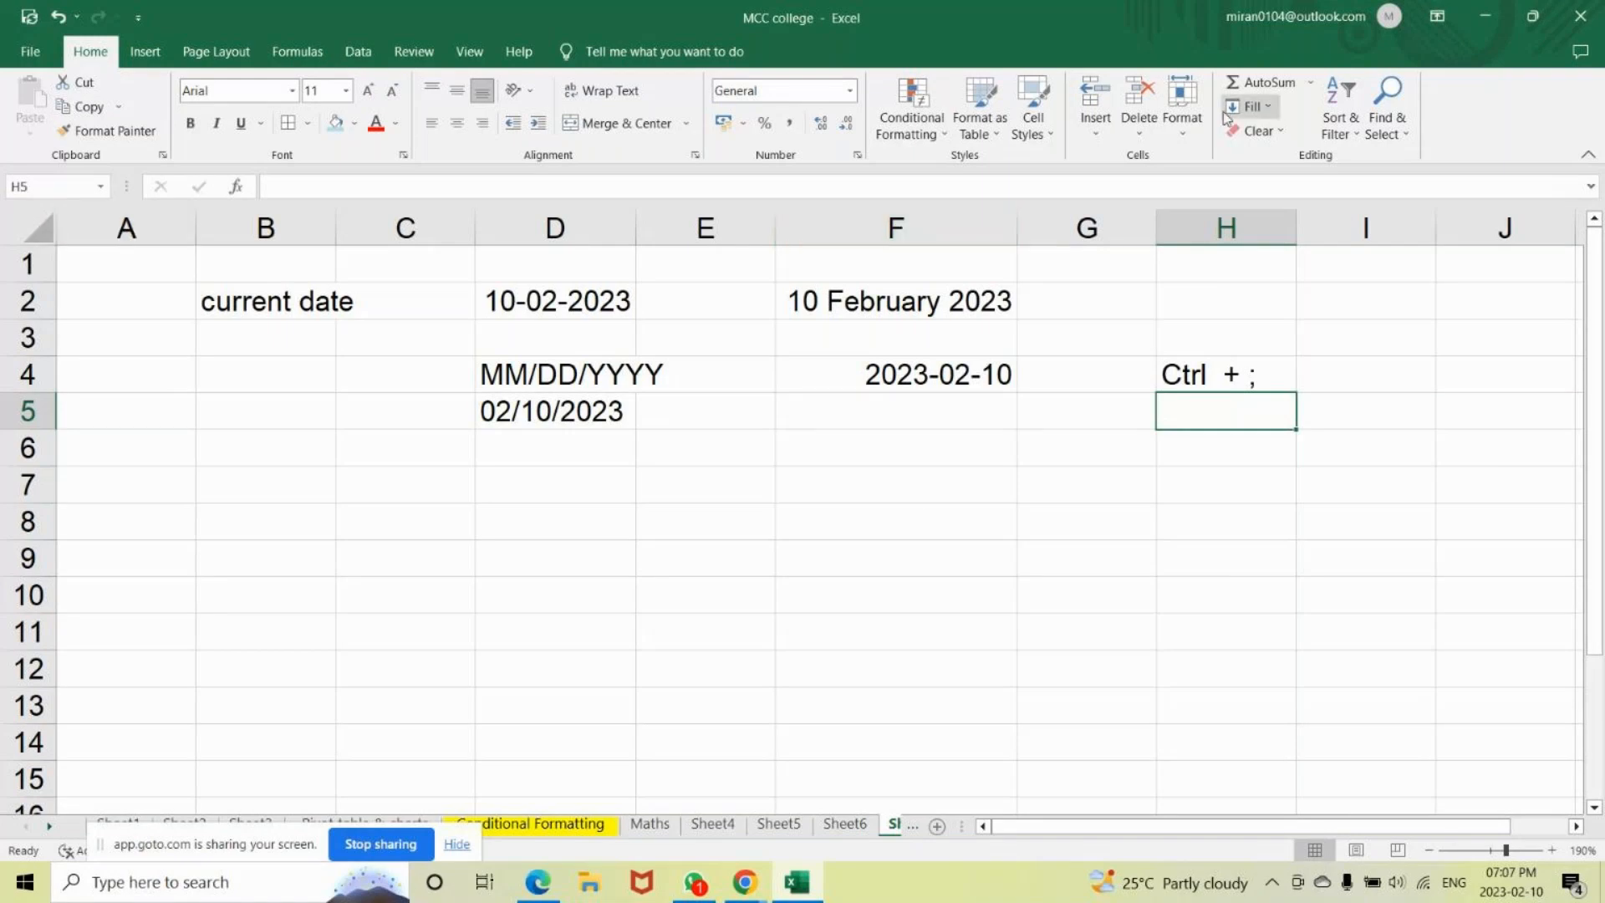
click(1180, 117)
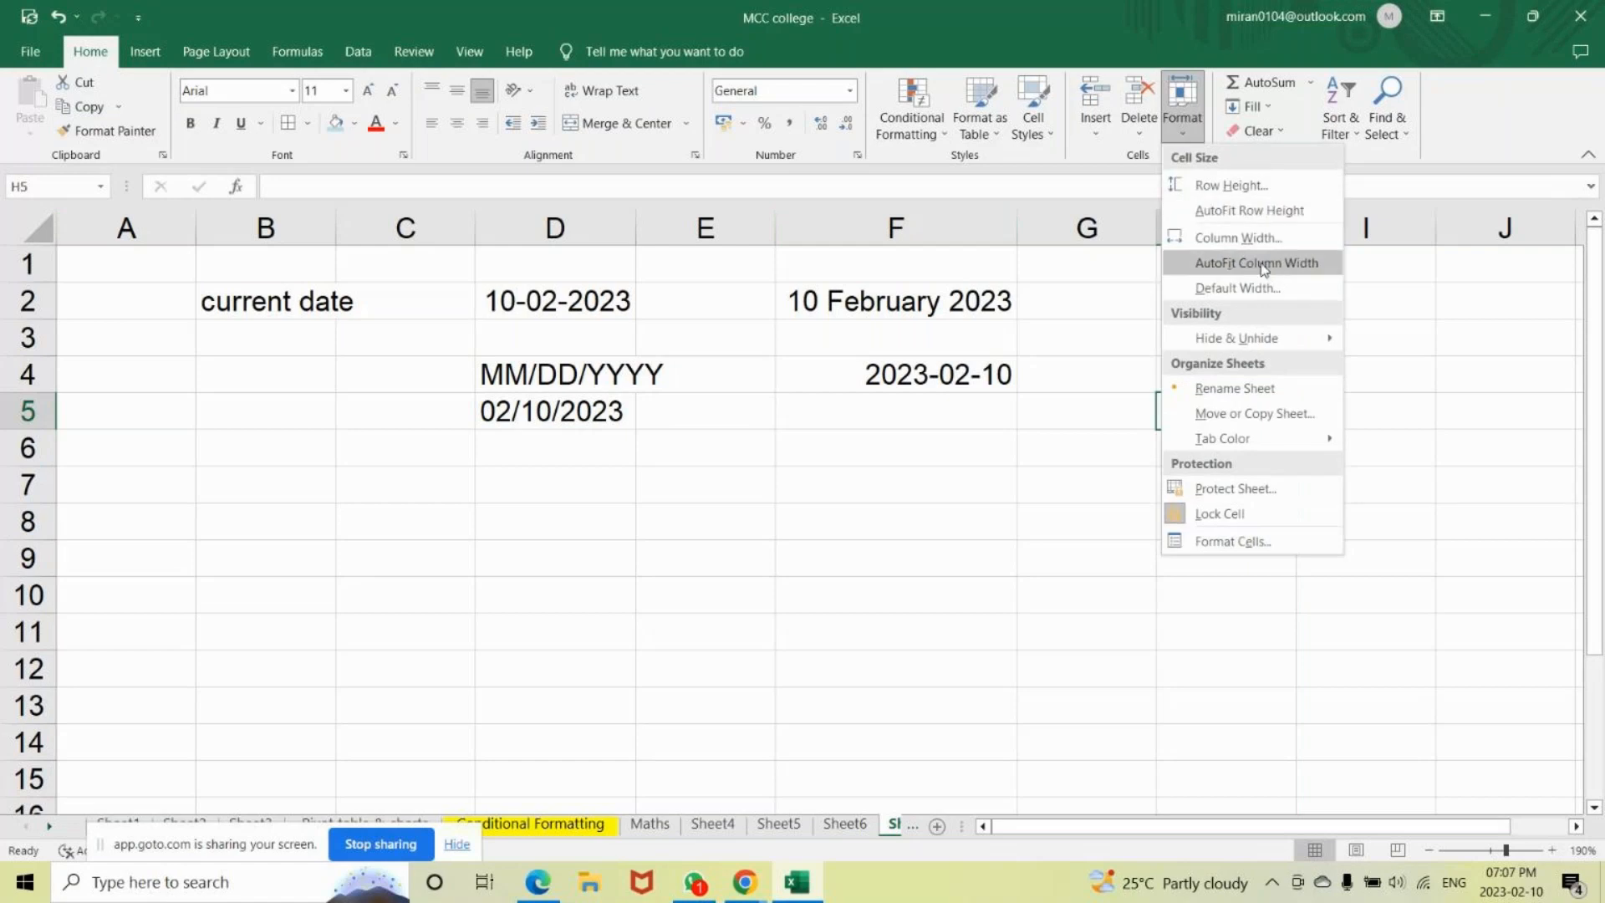
click(763, 493)
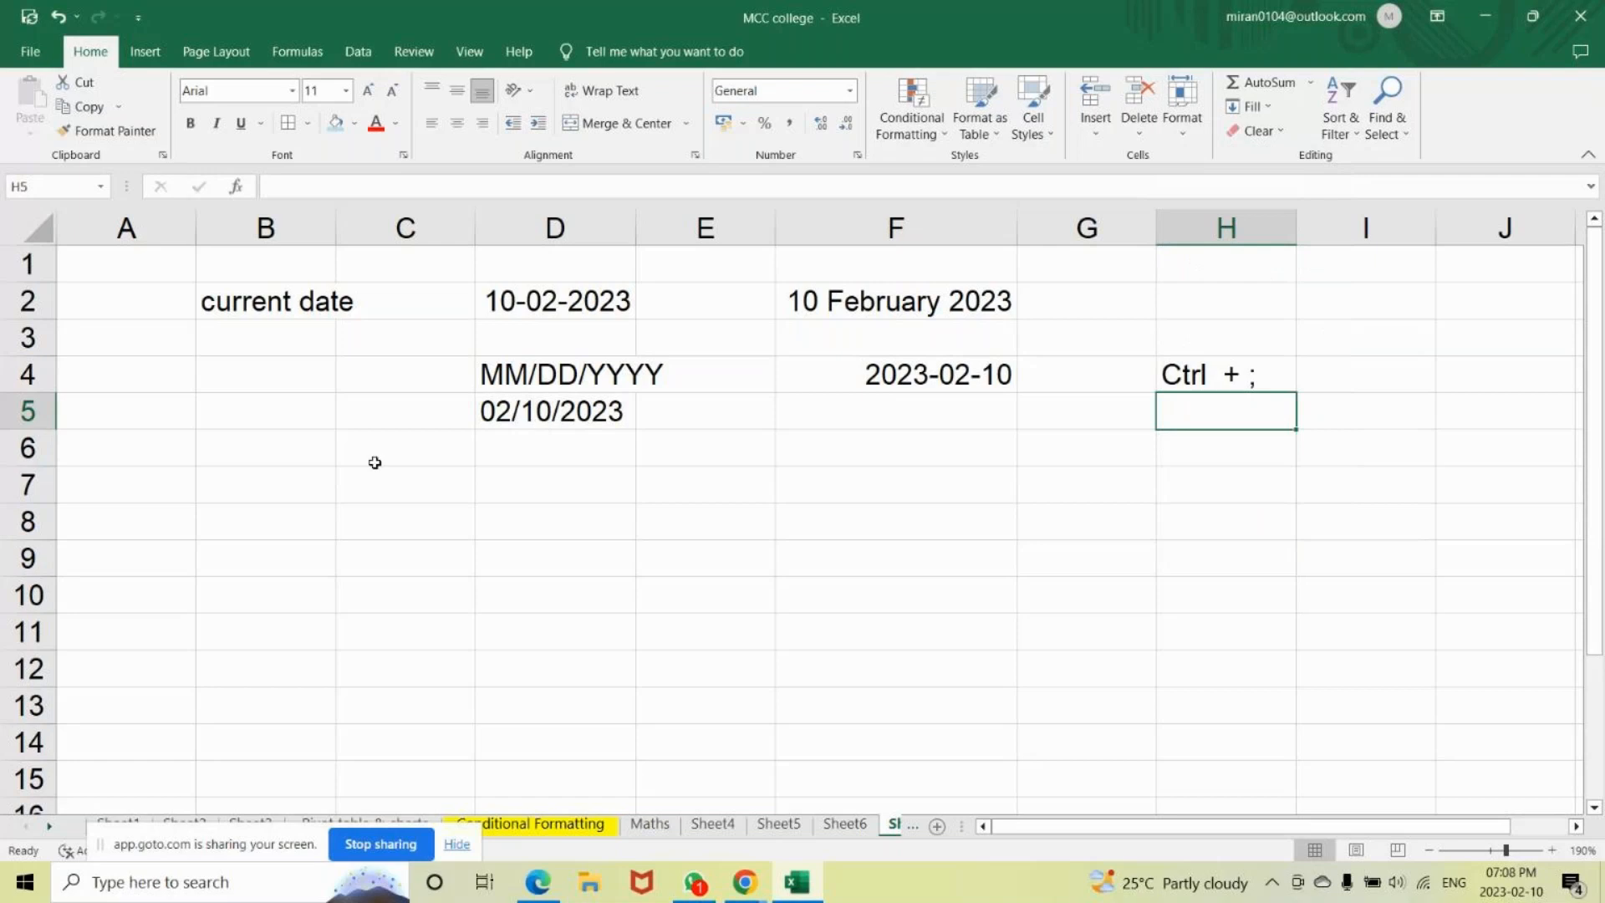
Enter the heading "time" in B7.
click(262, 481)
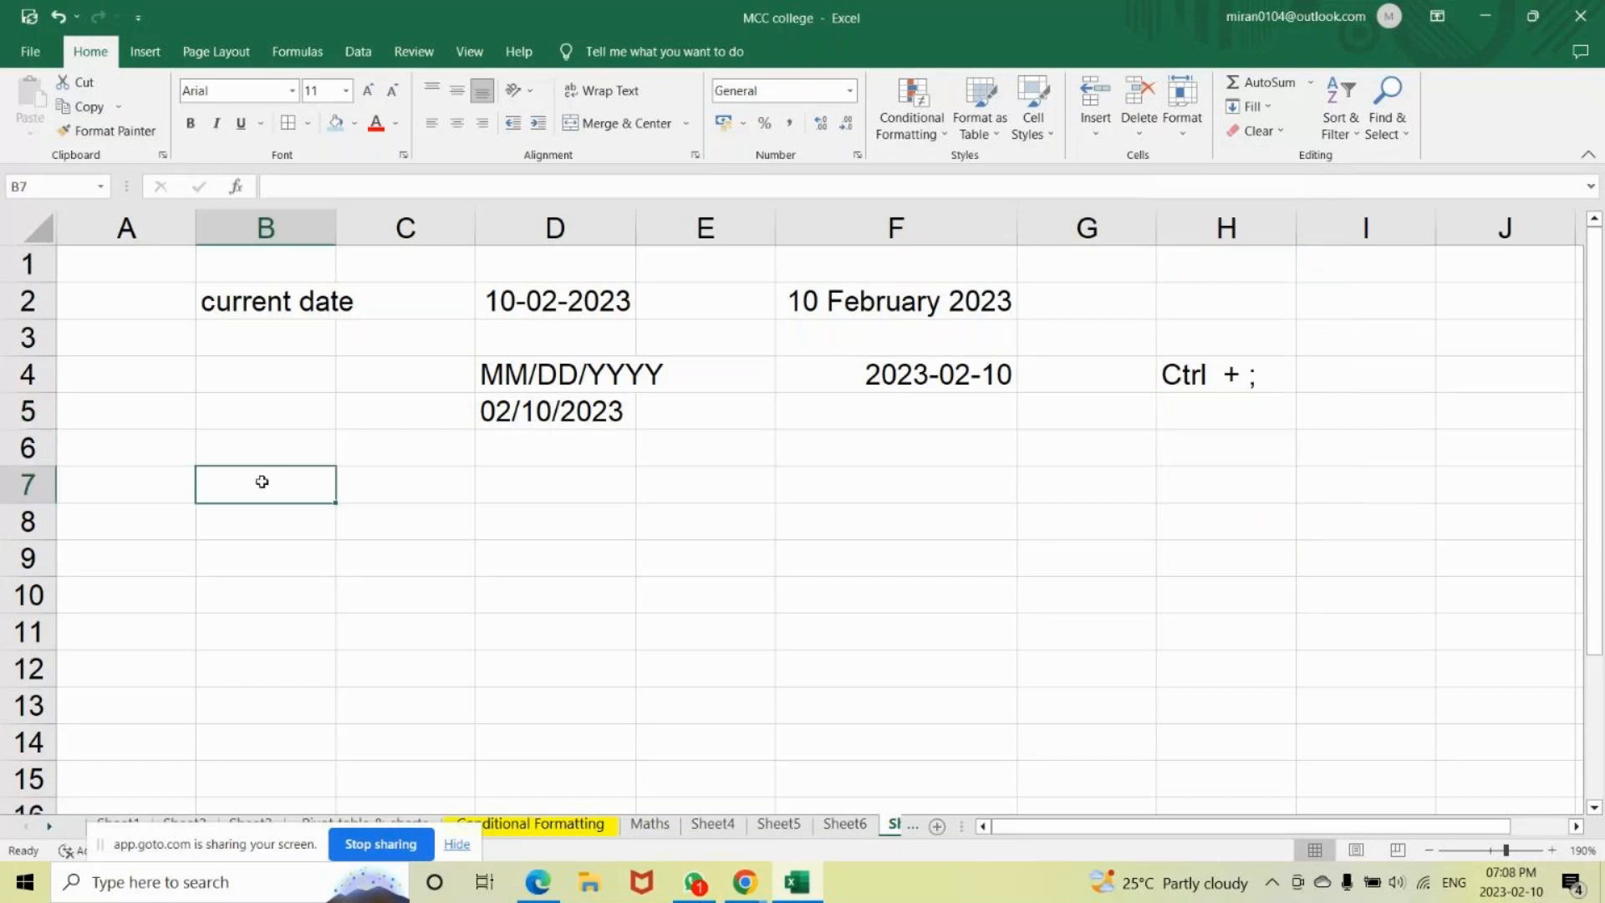
text(ti)
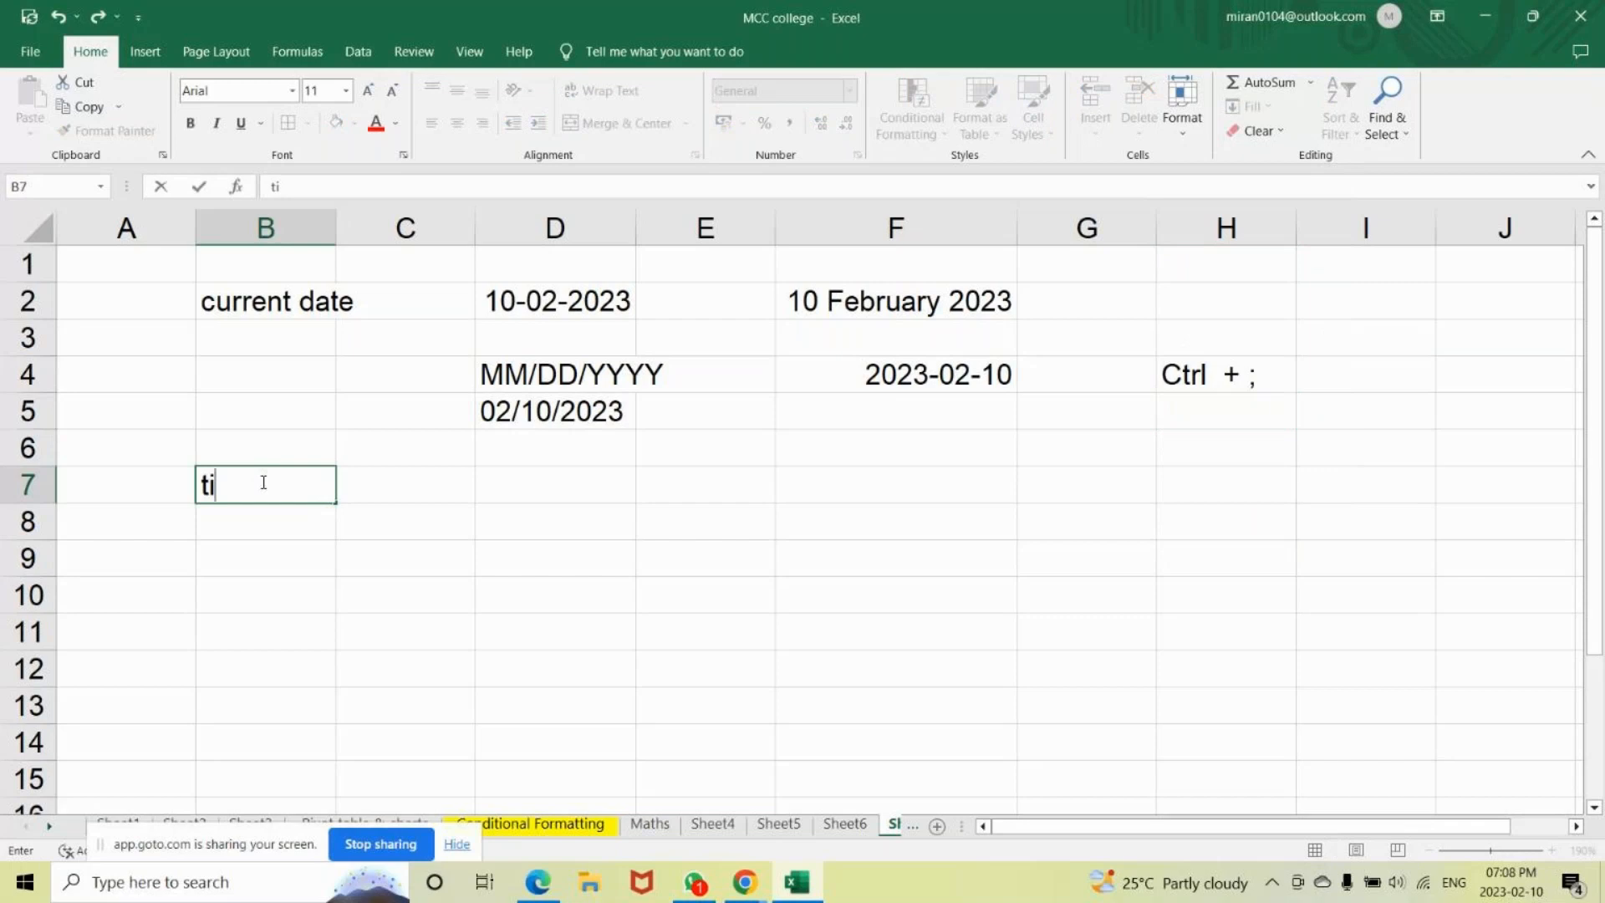
text(me)
key(Return)
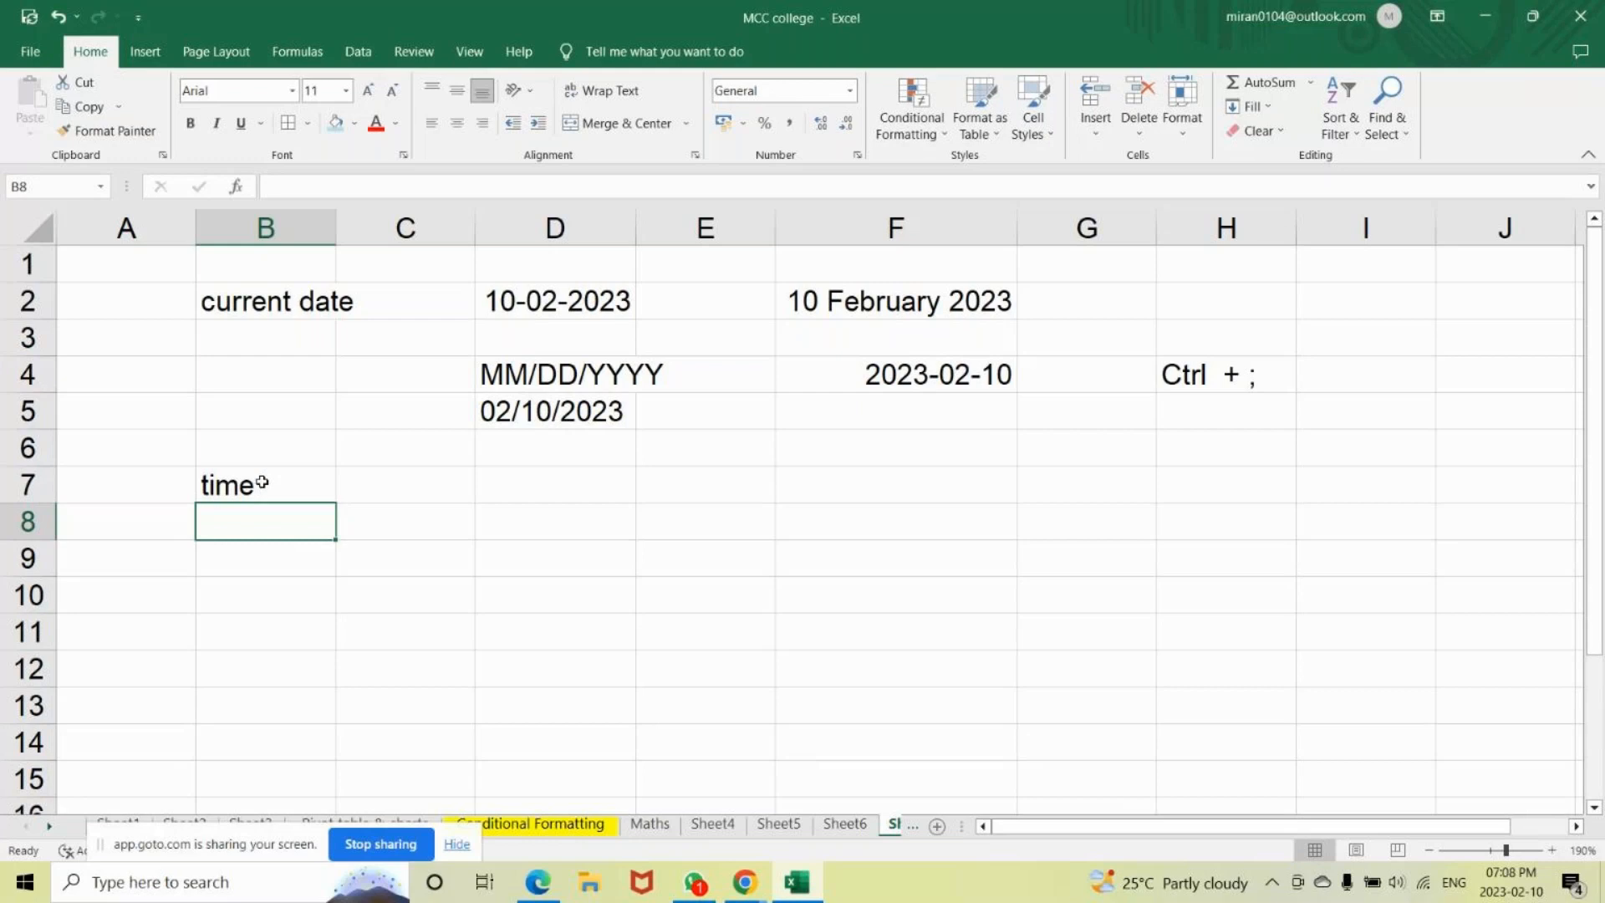
Enter the shortcut note "Ctrl + Shift + :" in B8 and insert the current time as a fixed value in B9.
key(Down)
key(Up)
text(Ctrl )
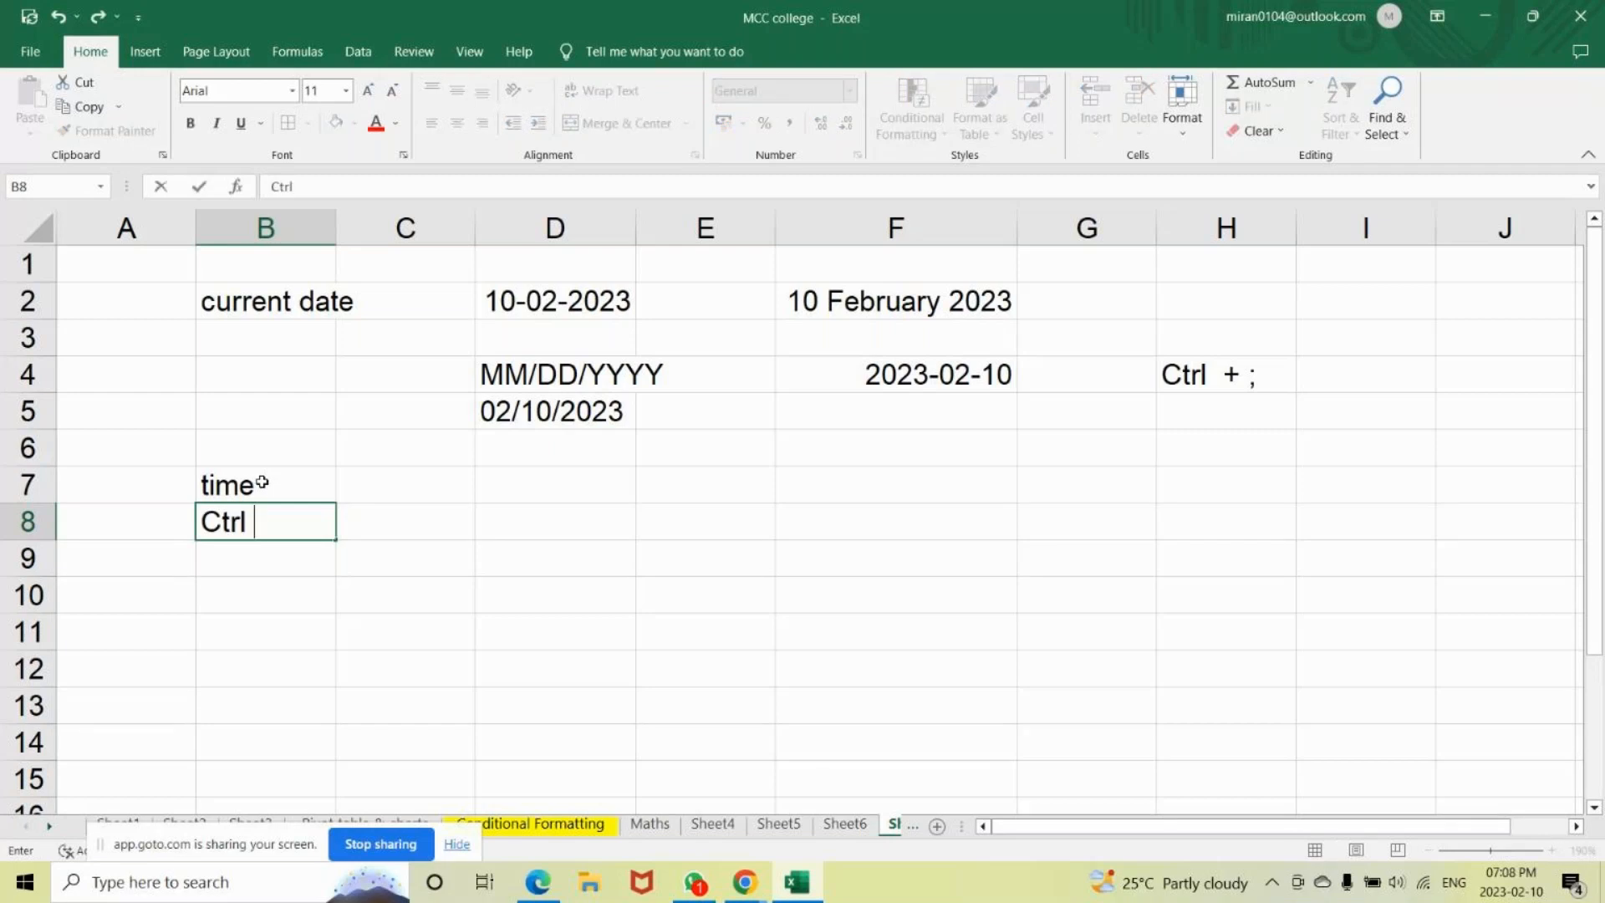
text(+ Shift + :)
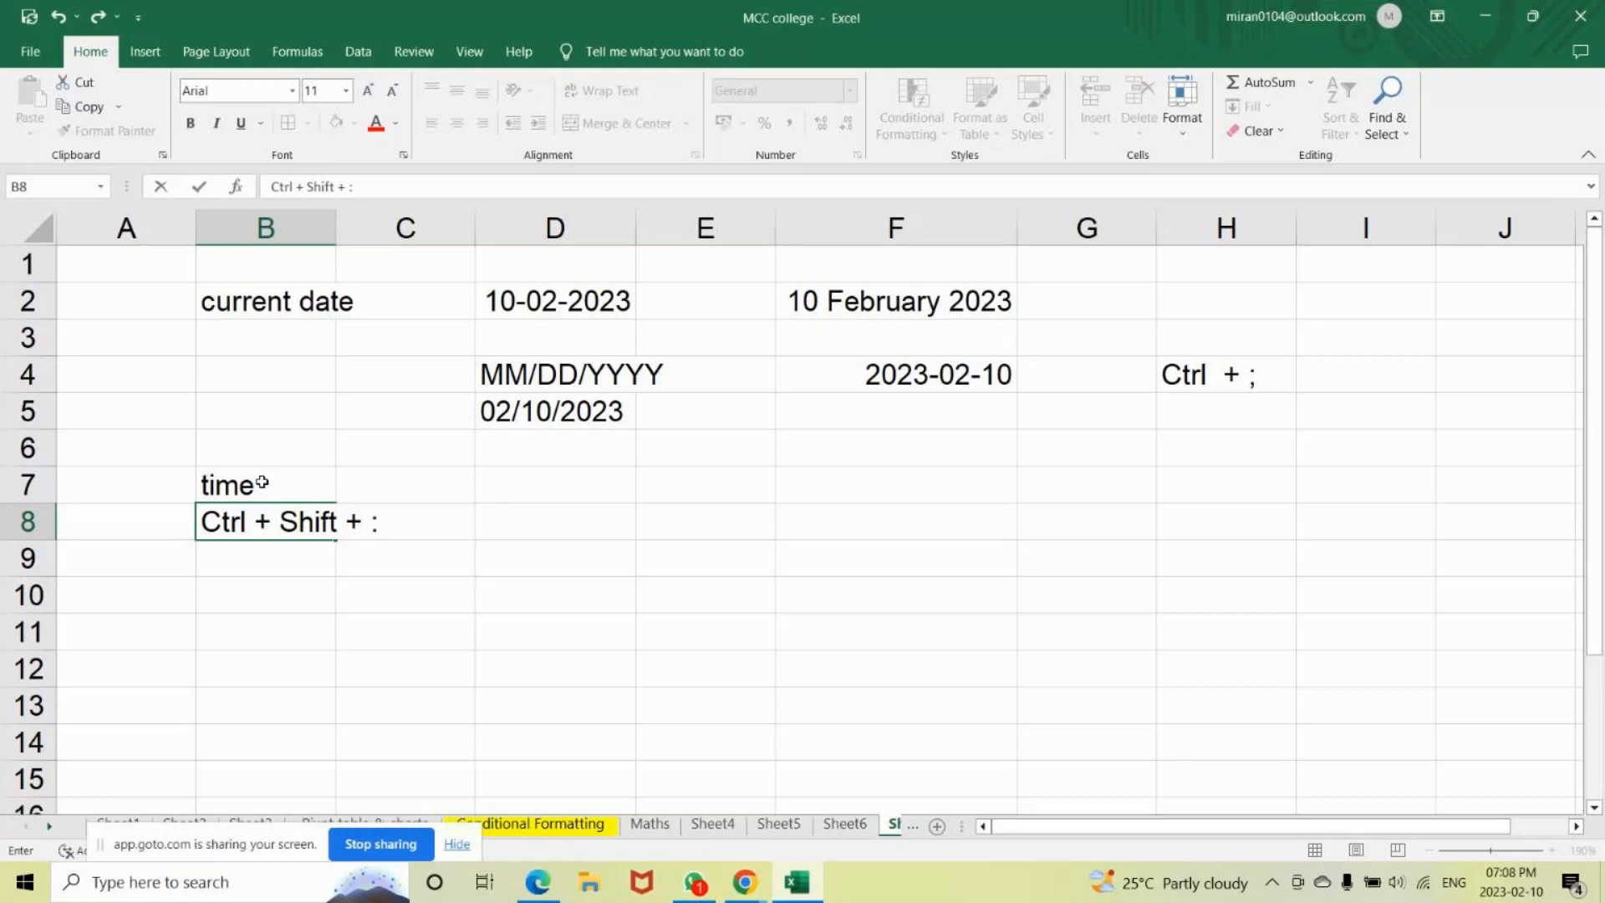
key(Return)
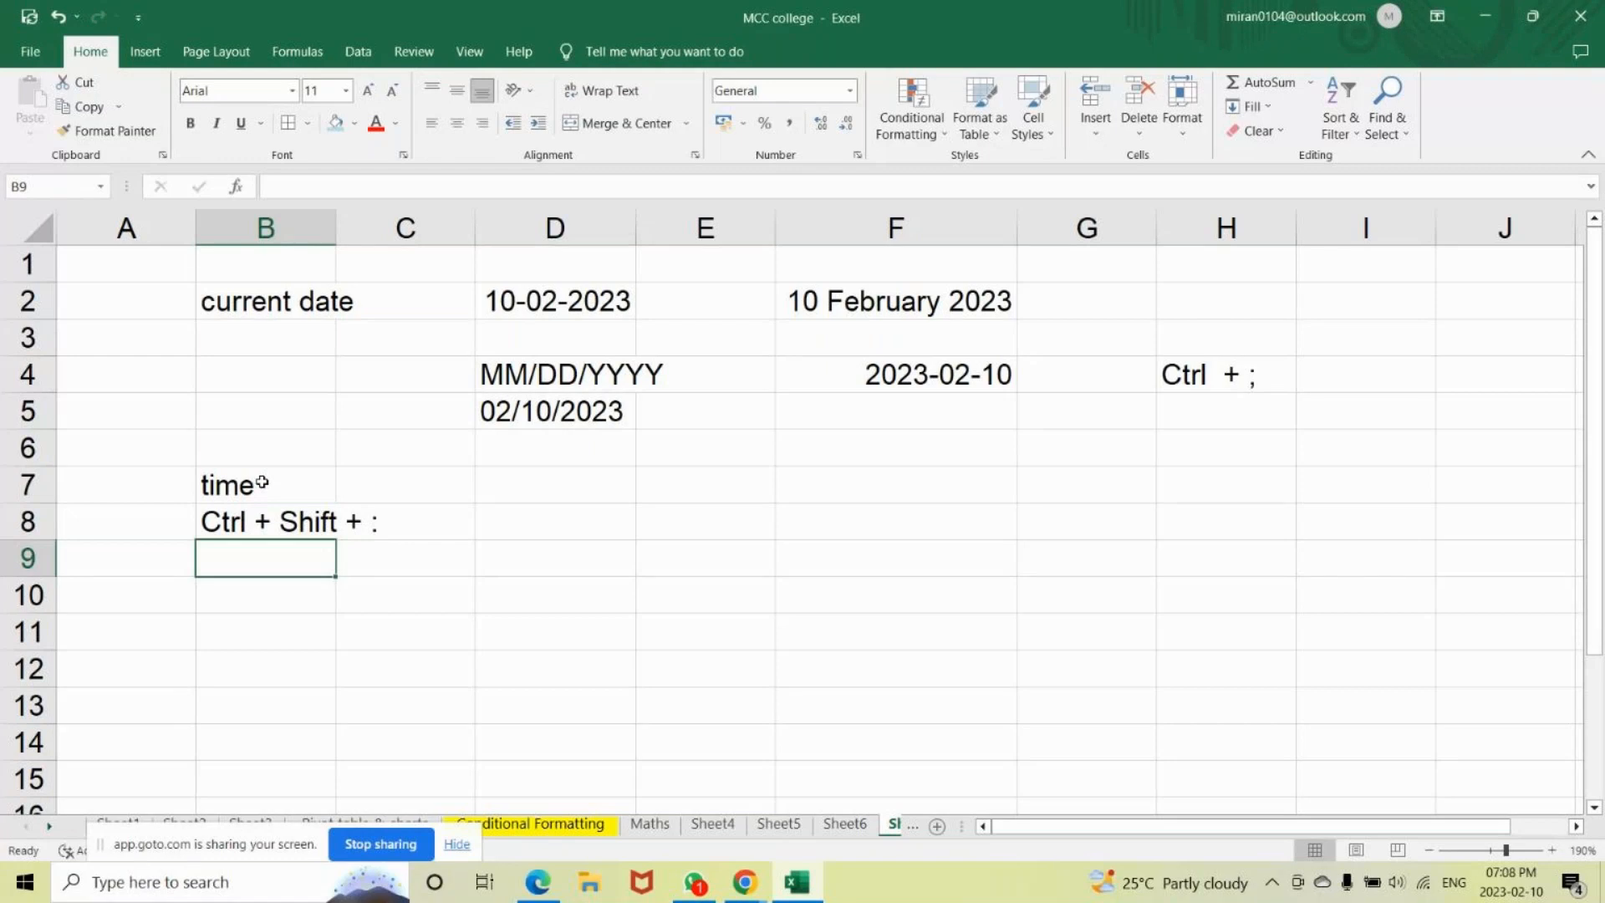
key(ctrl+shift+semicolon)
key(Return)
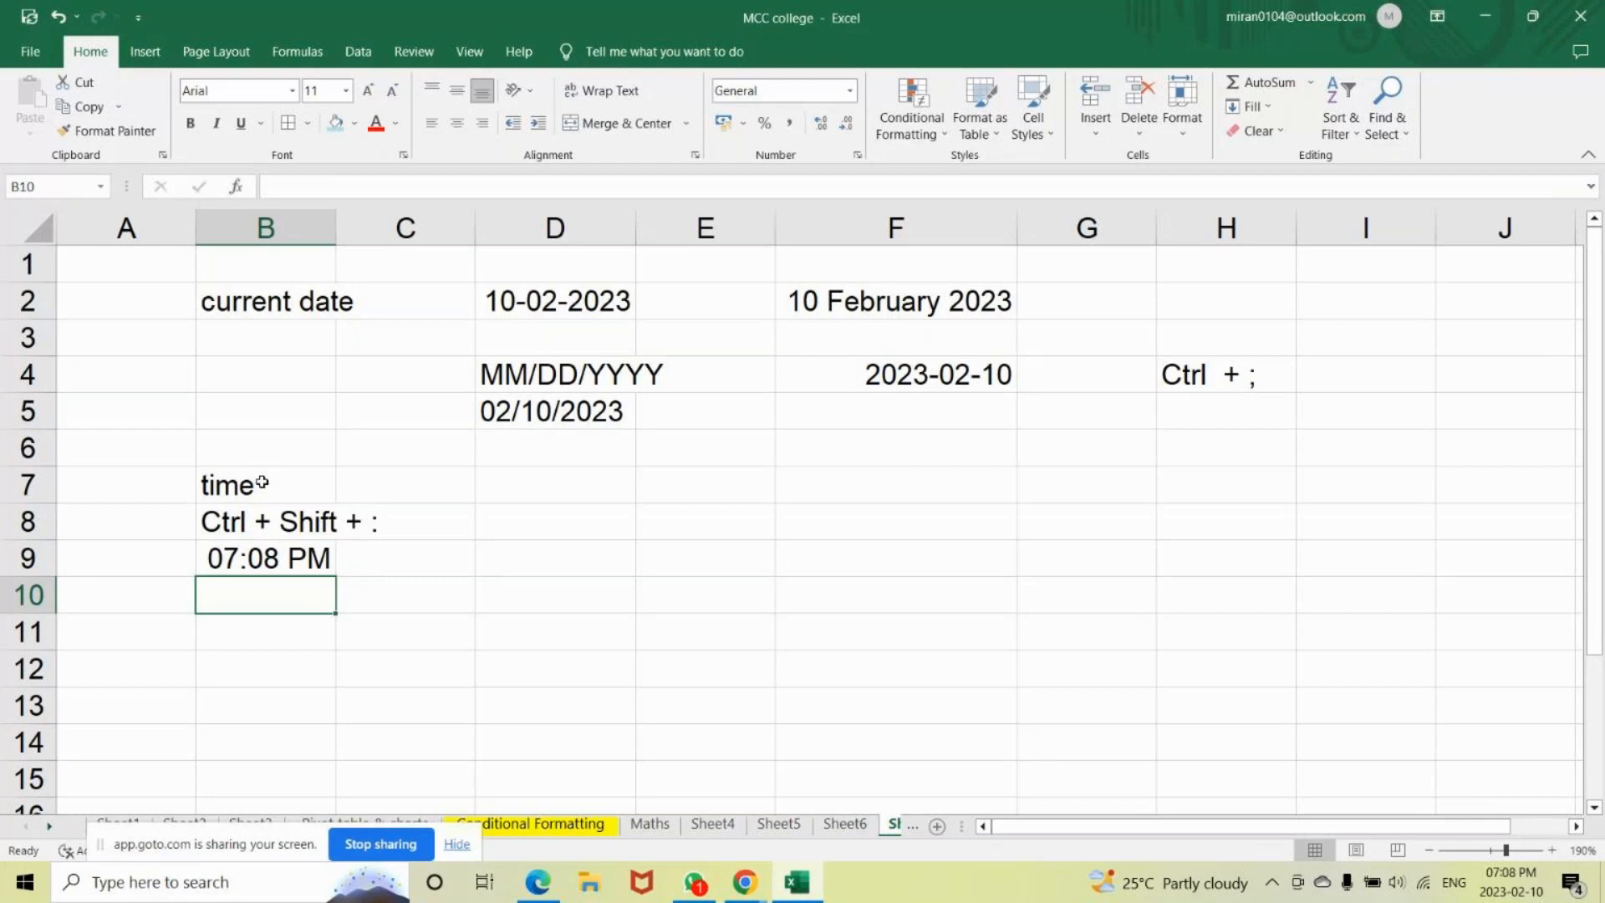
Enter the heading "date and time" in B11, leaving one empty row below the time value.
key(Down)
key(Down)
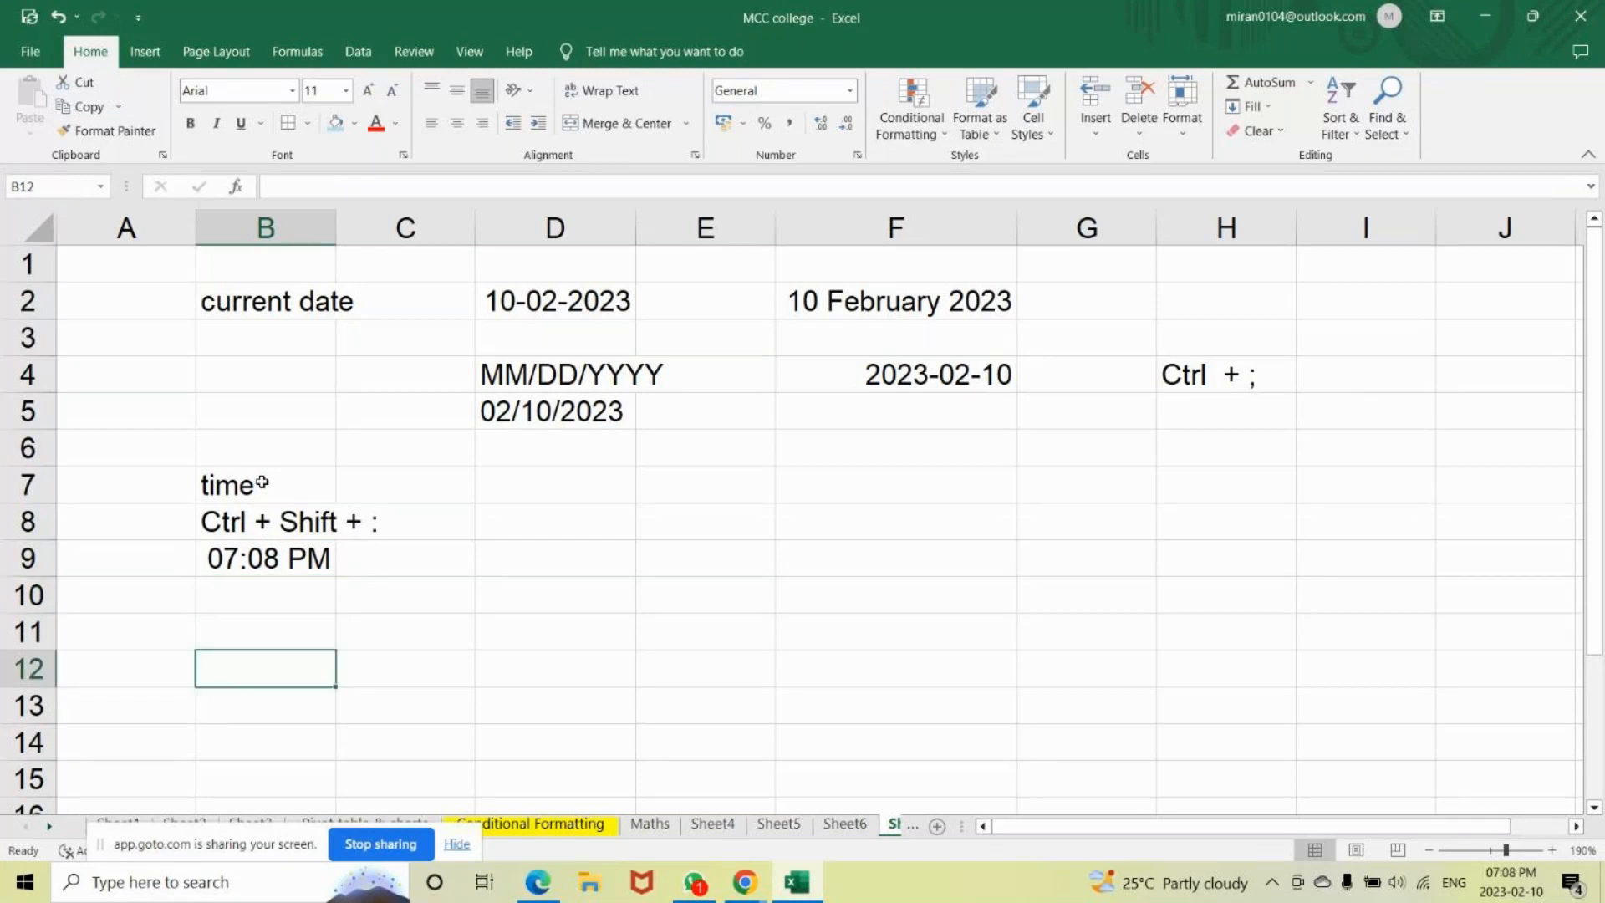
key(Up)
text(date an)
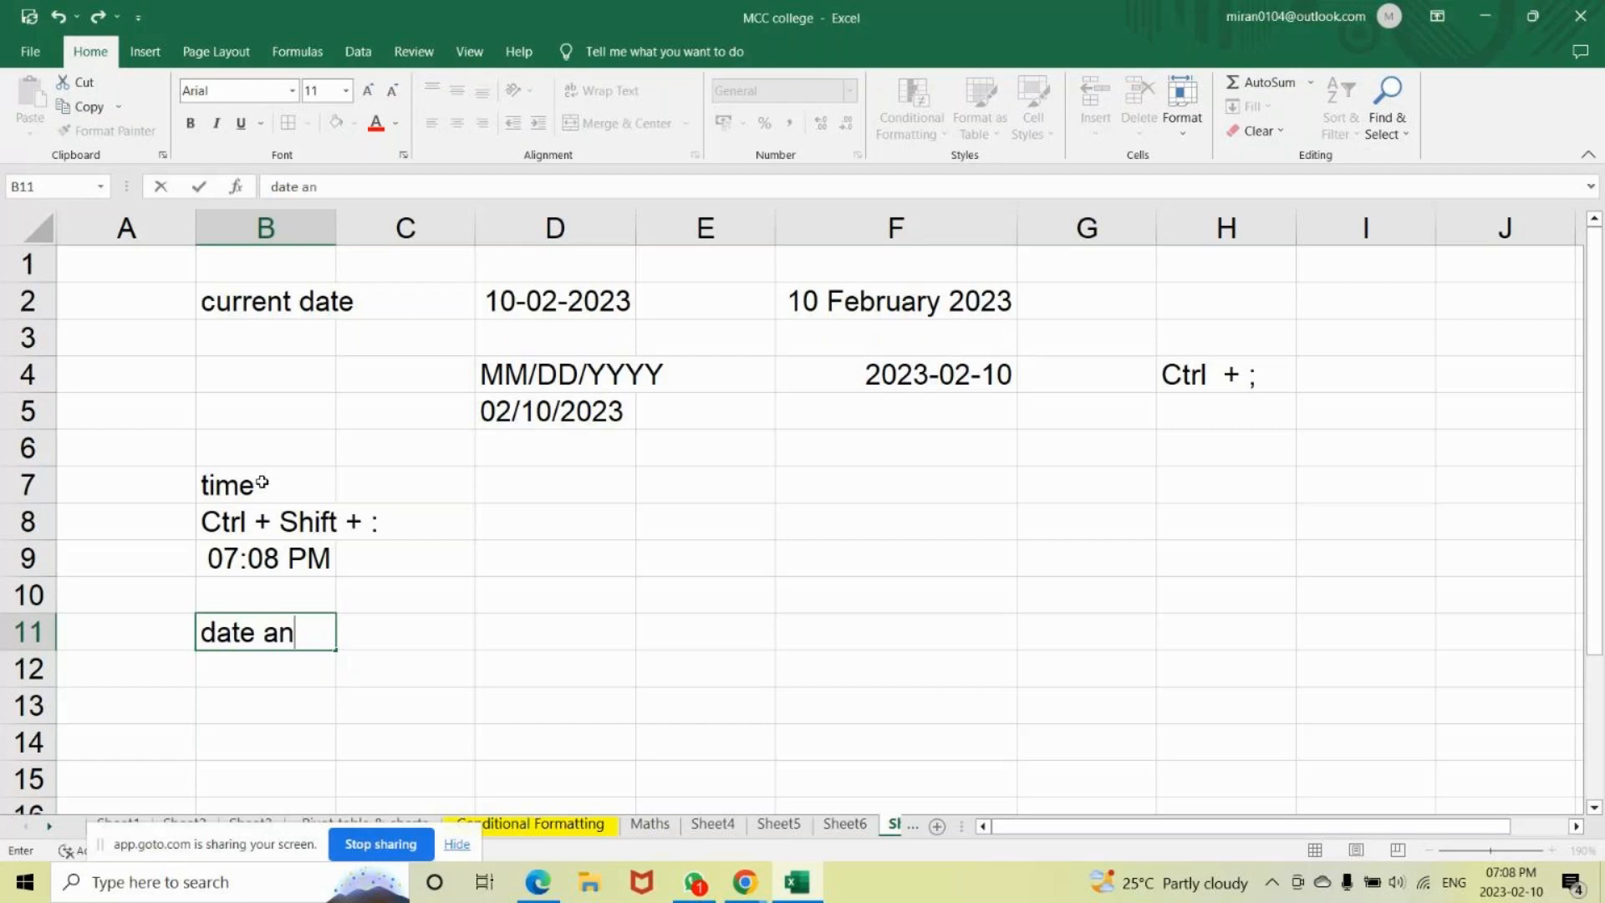
text(d time)
key(Return)
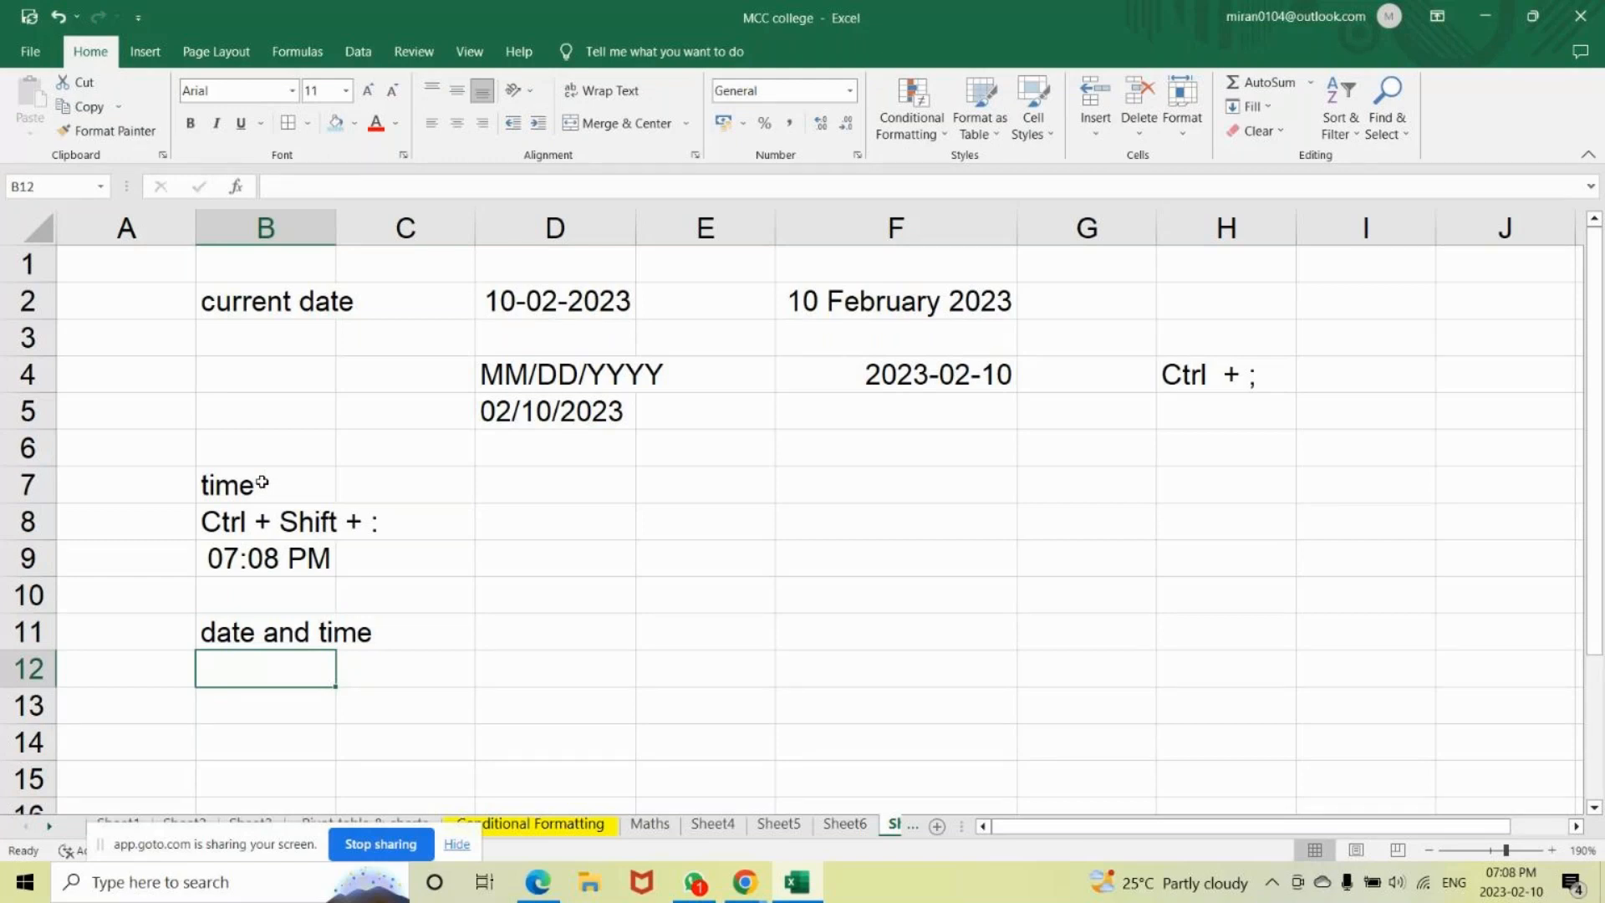
Autofit column B to its contents and check the time shortcut note and the time value in B8 and B9.
key(Up)
key(Up)
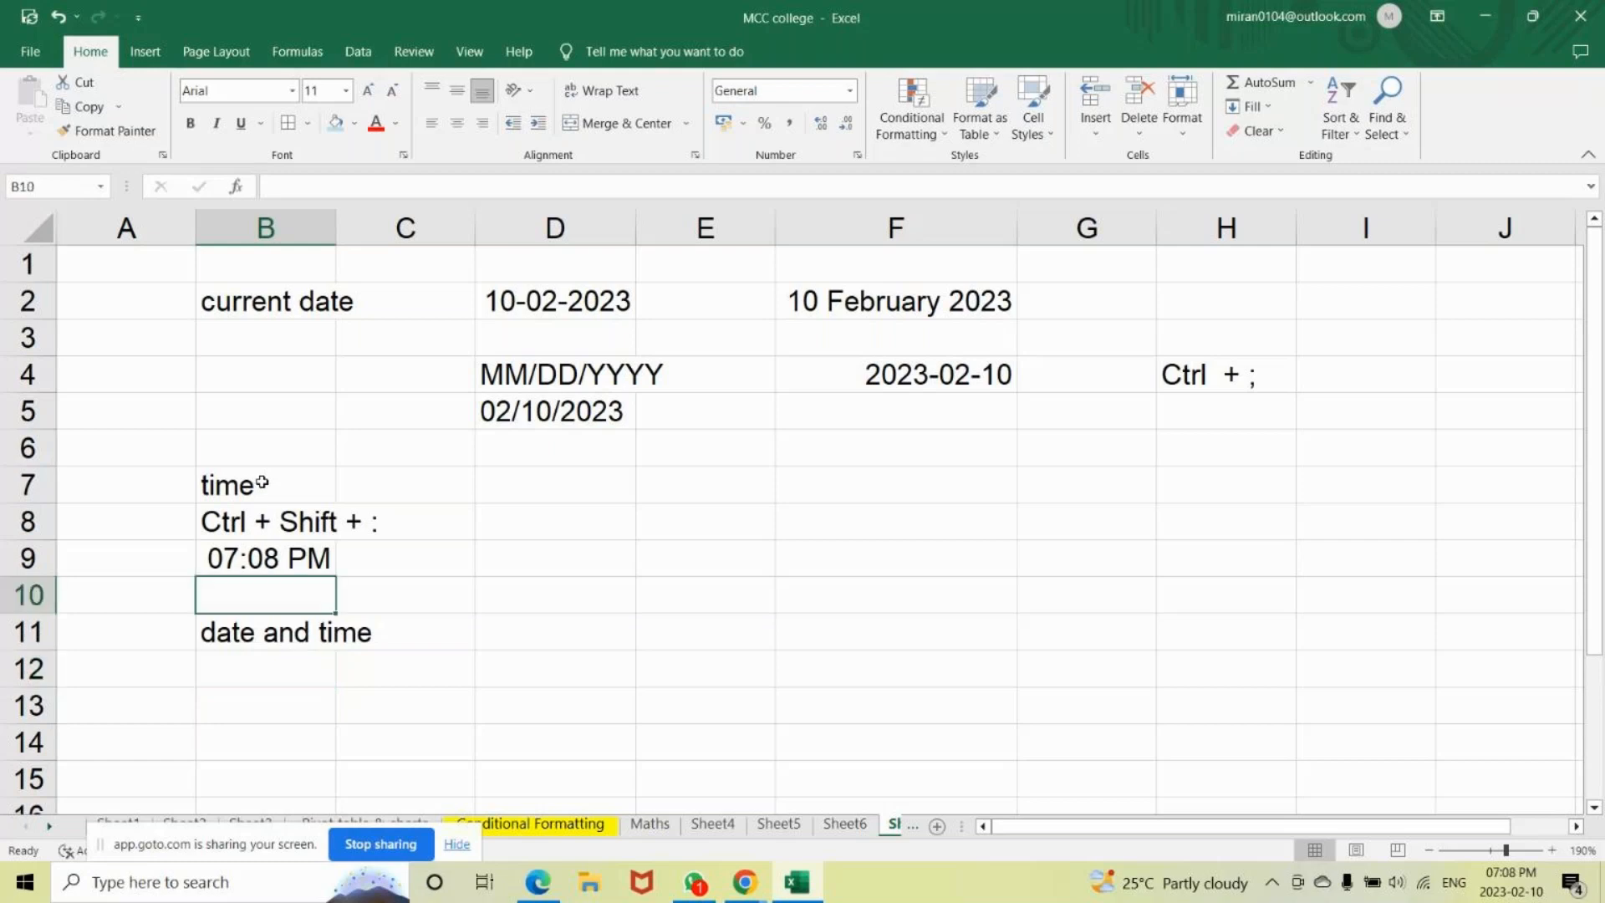
key(Up)
key(Up)
key(Right)
click(179, 519)
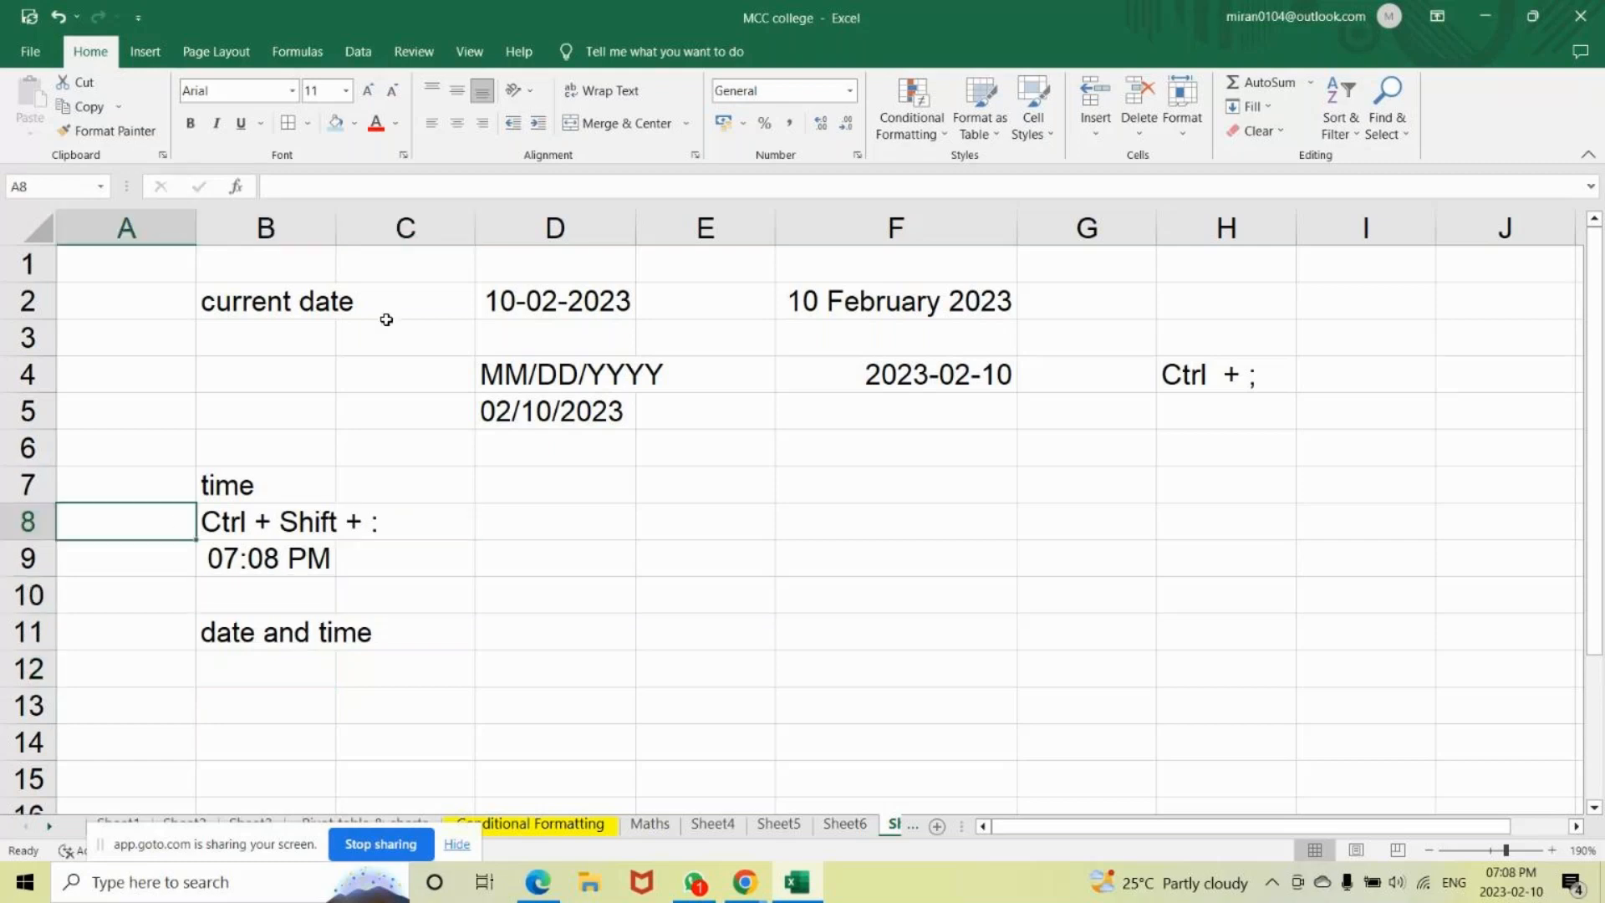
double_click(335, 227)
click(284, 527)
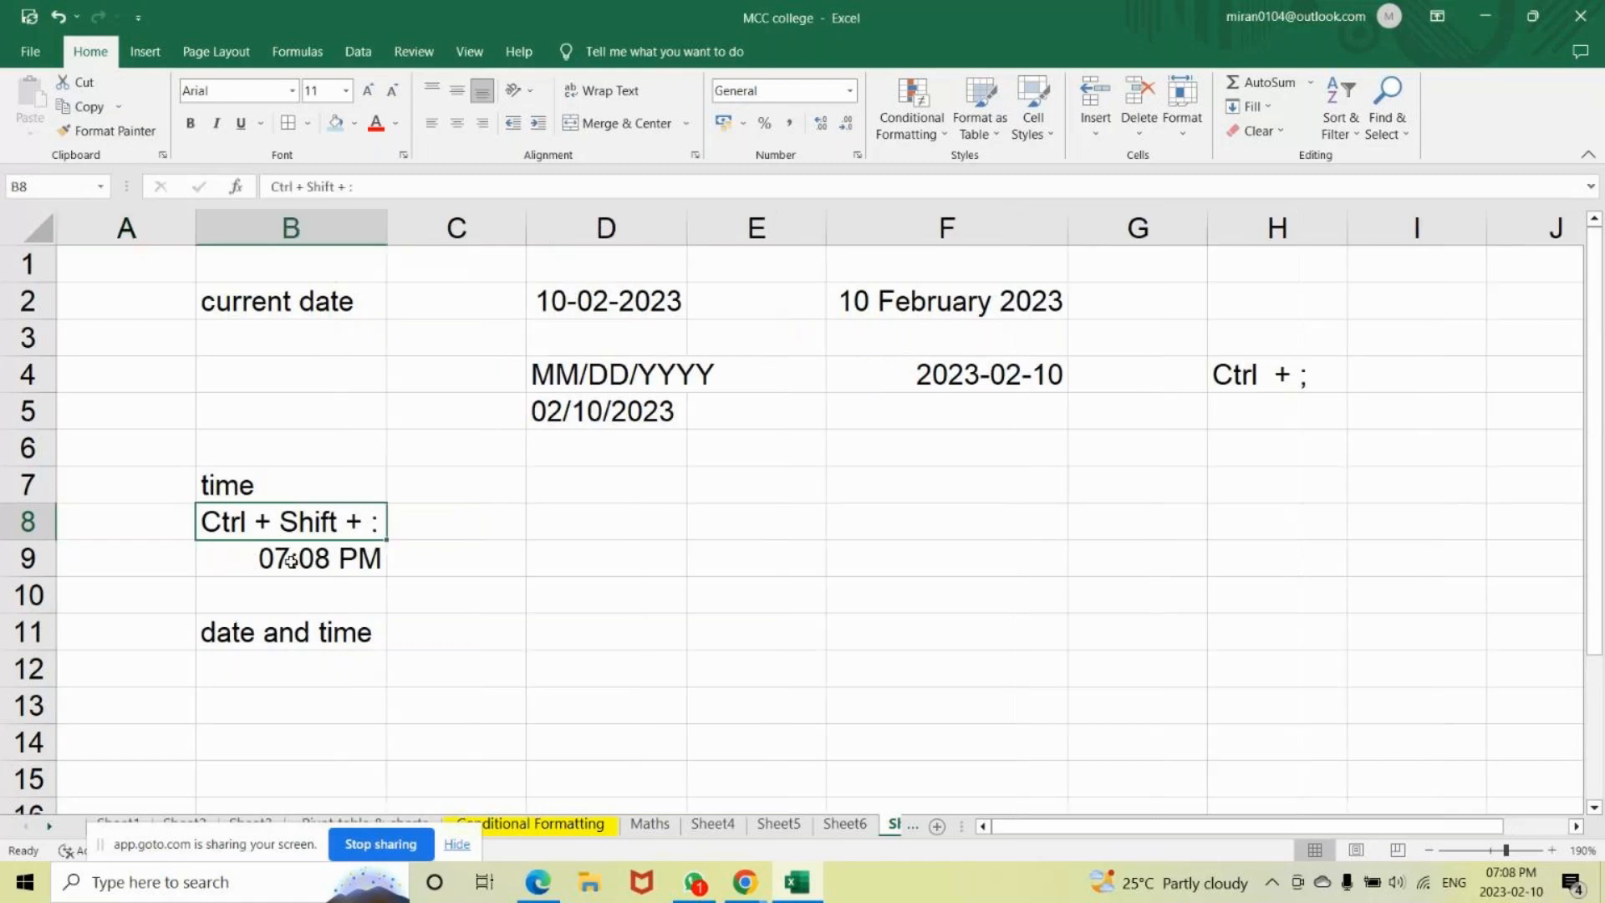
click(290, 561)
click(299, 523)
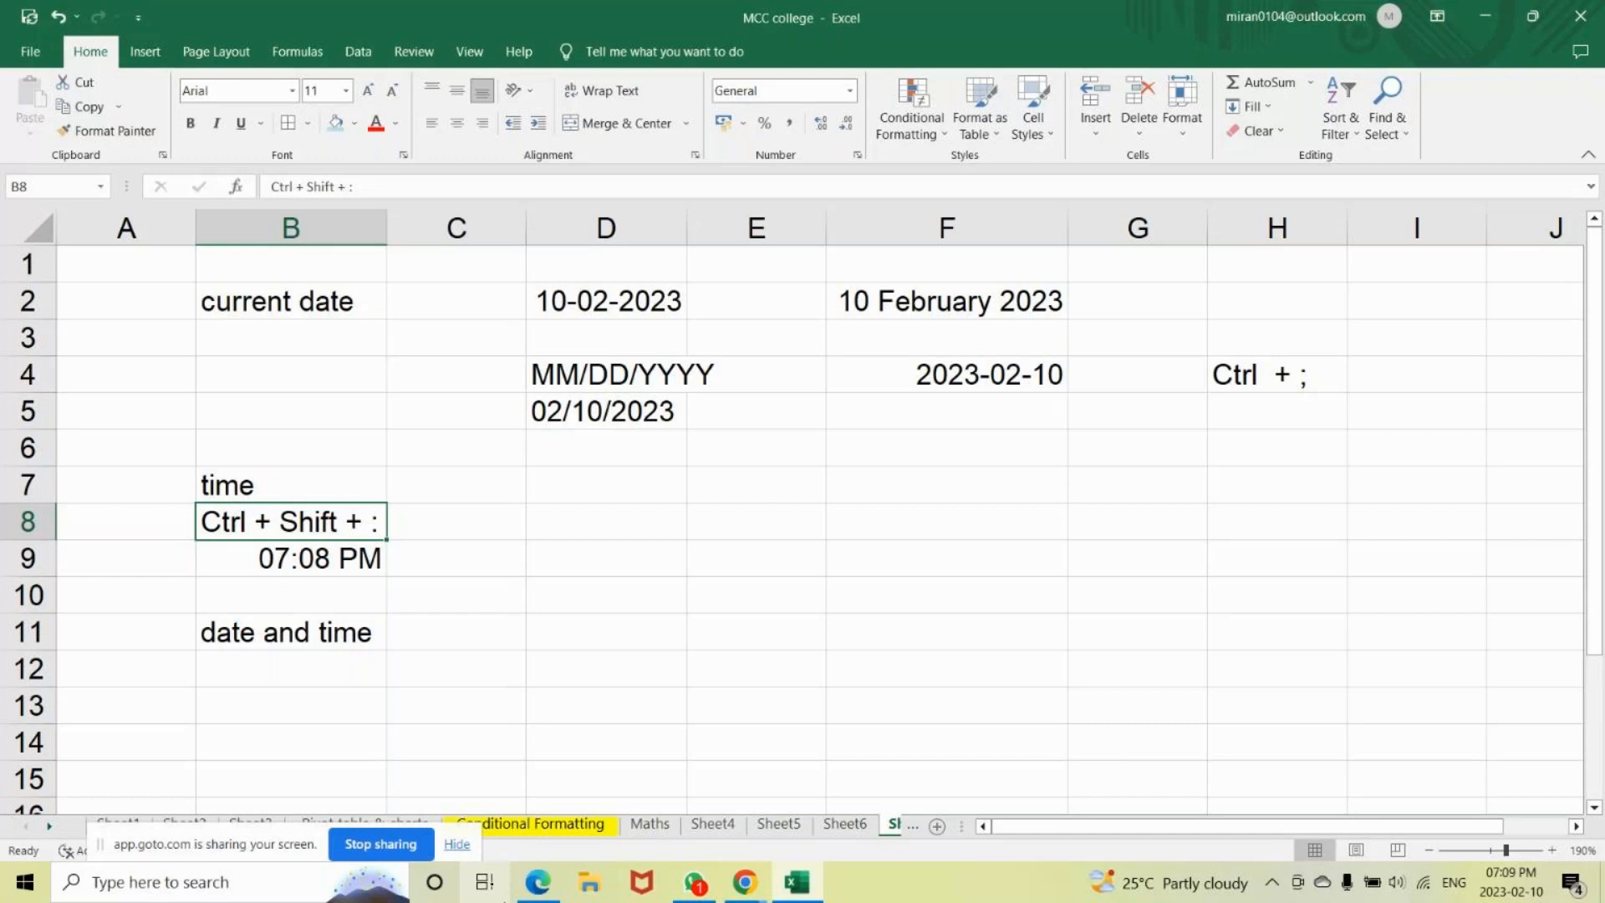
Enter the formula =now() in B12, directly below the "date and time" heading.
click(291, 595)
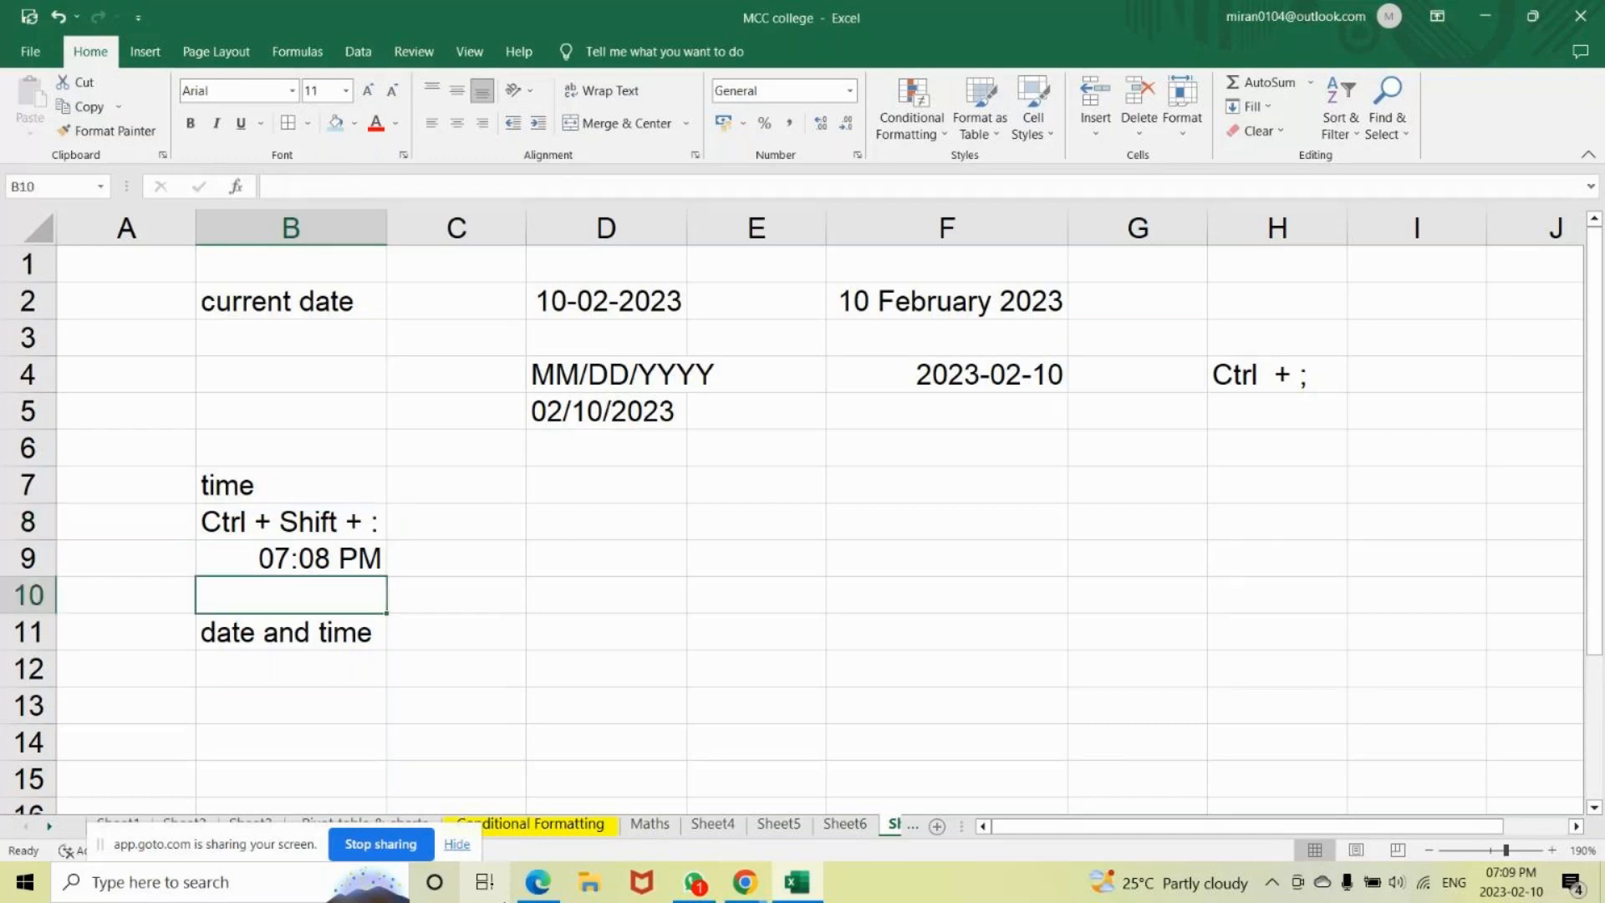
click(290, 669)
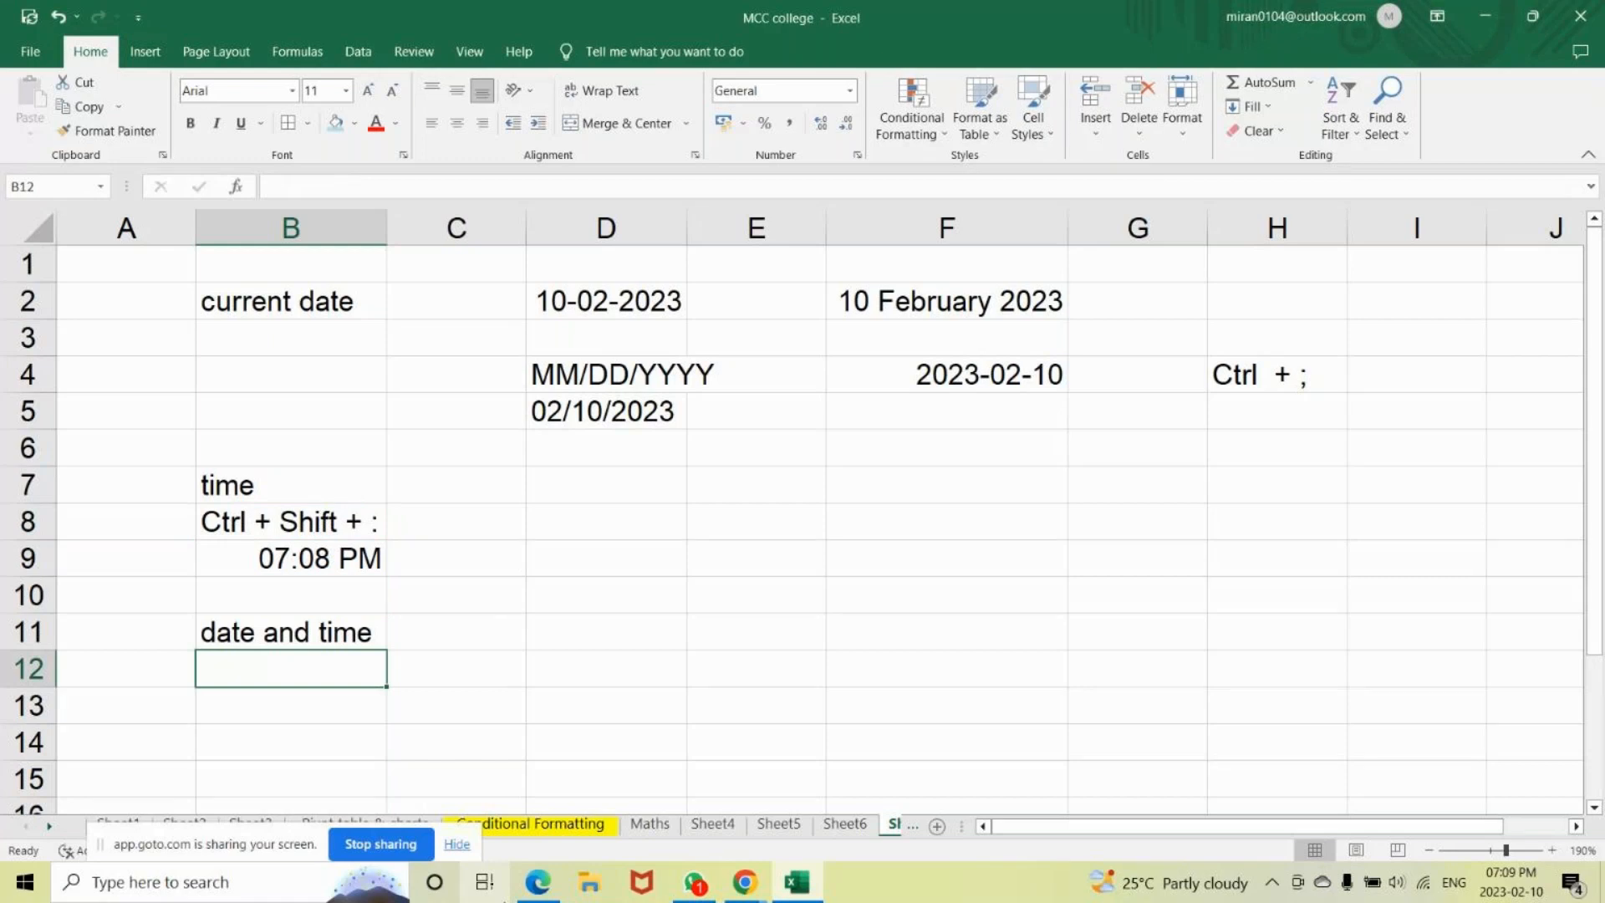
text(=now())
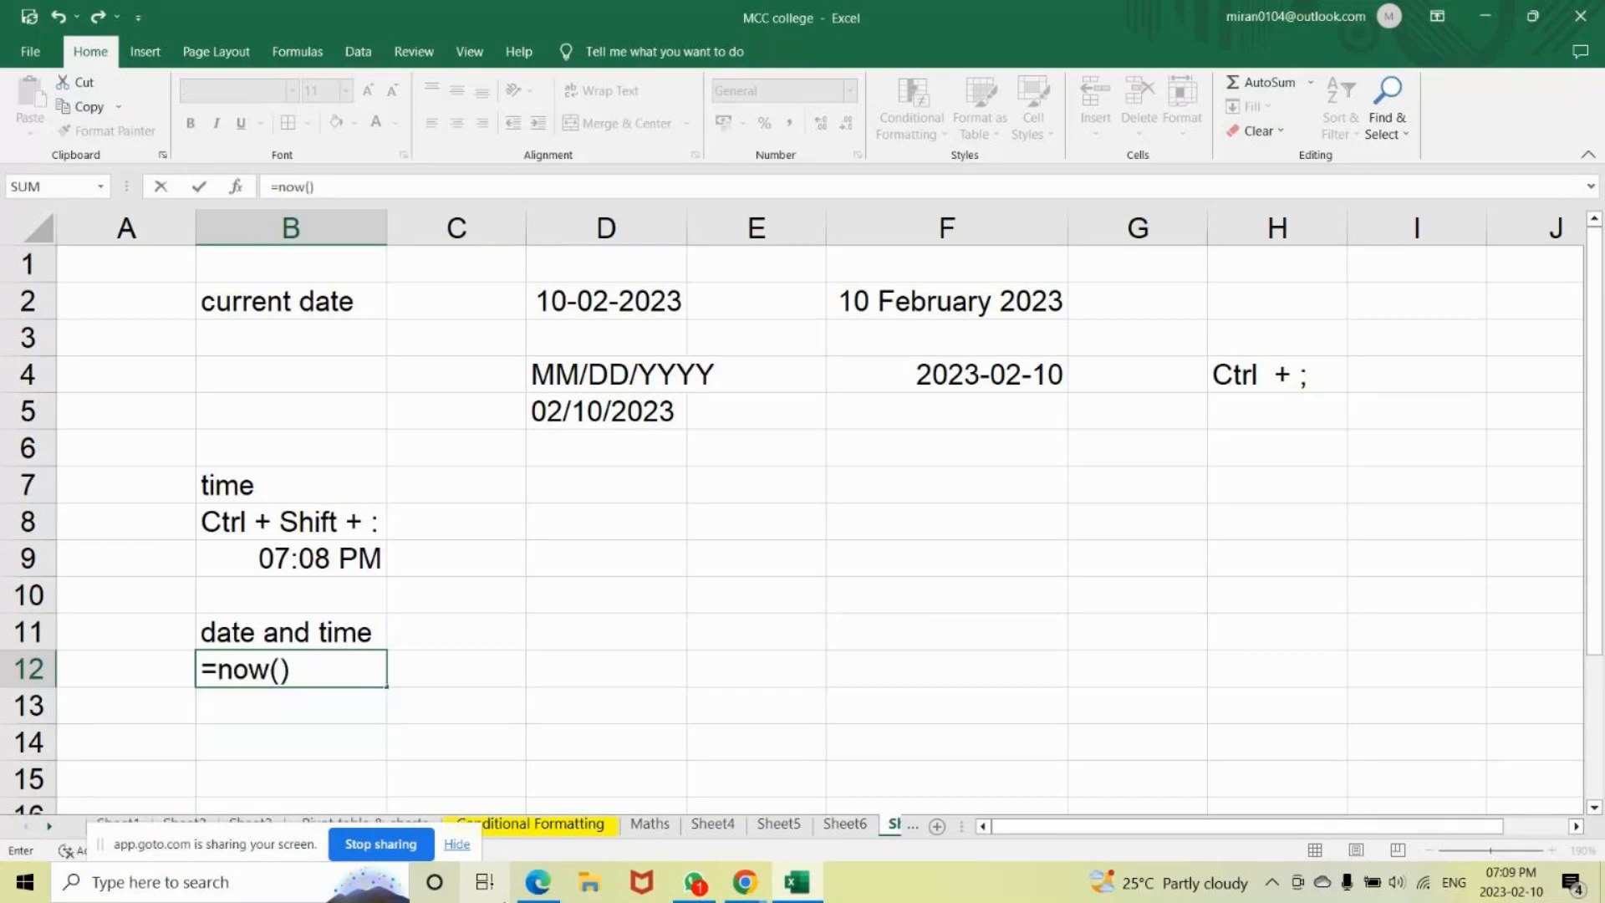
key(Return)
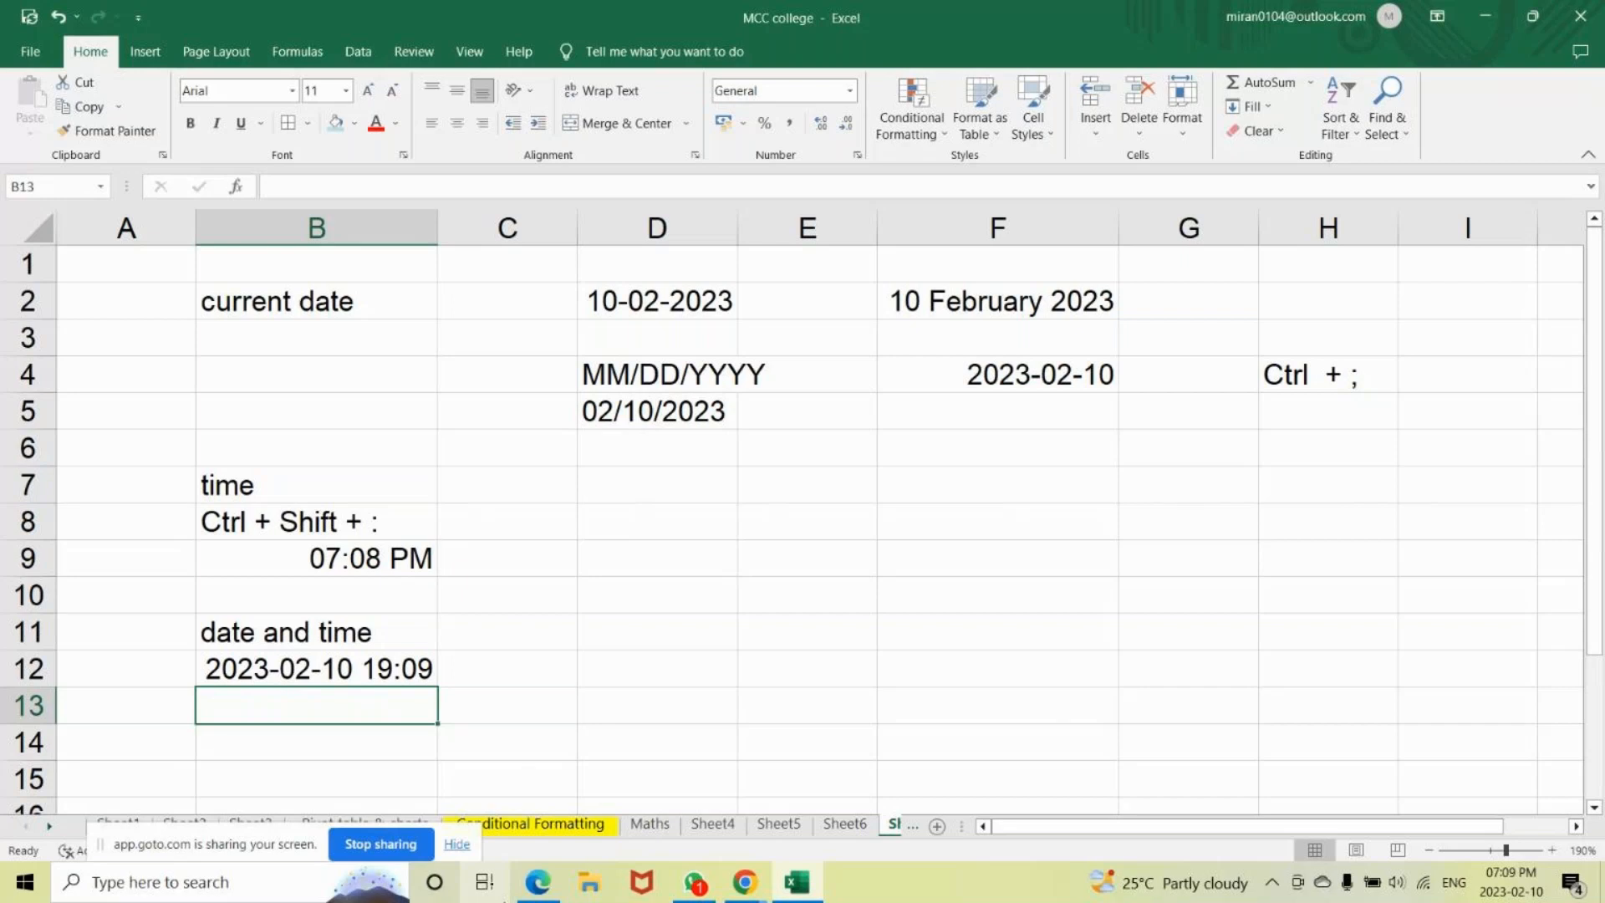
Enter a second =now() formula in B13, below the first date-and-time value.
key(Up)
key(Down)
text(=no)
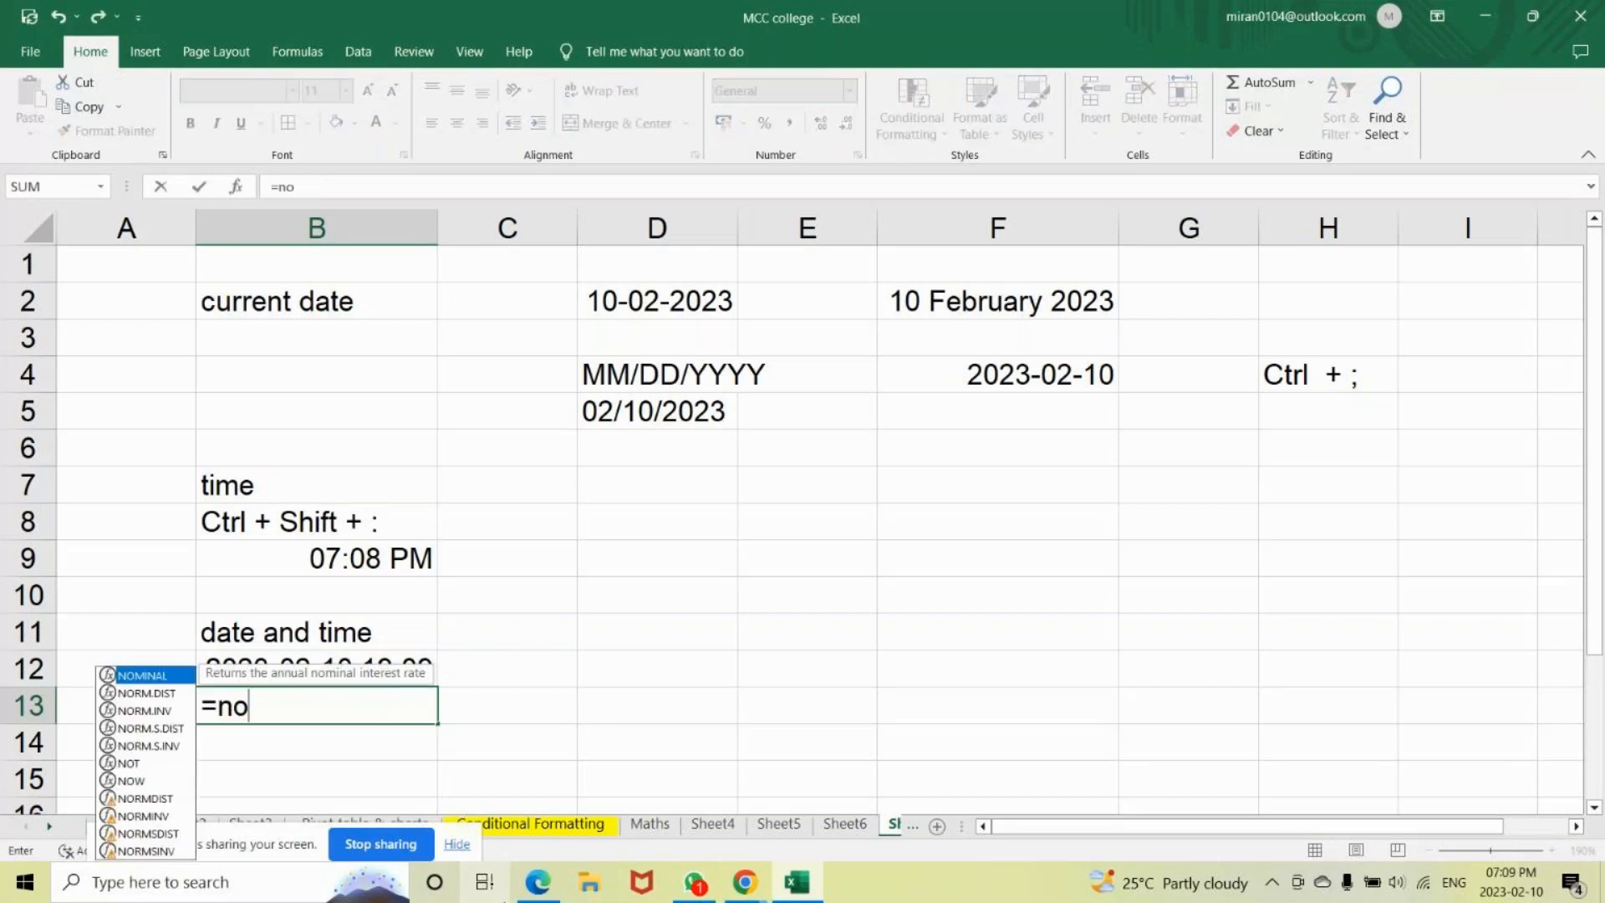
text(w())
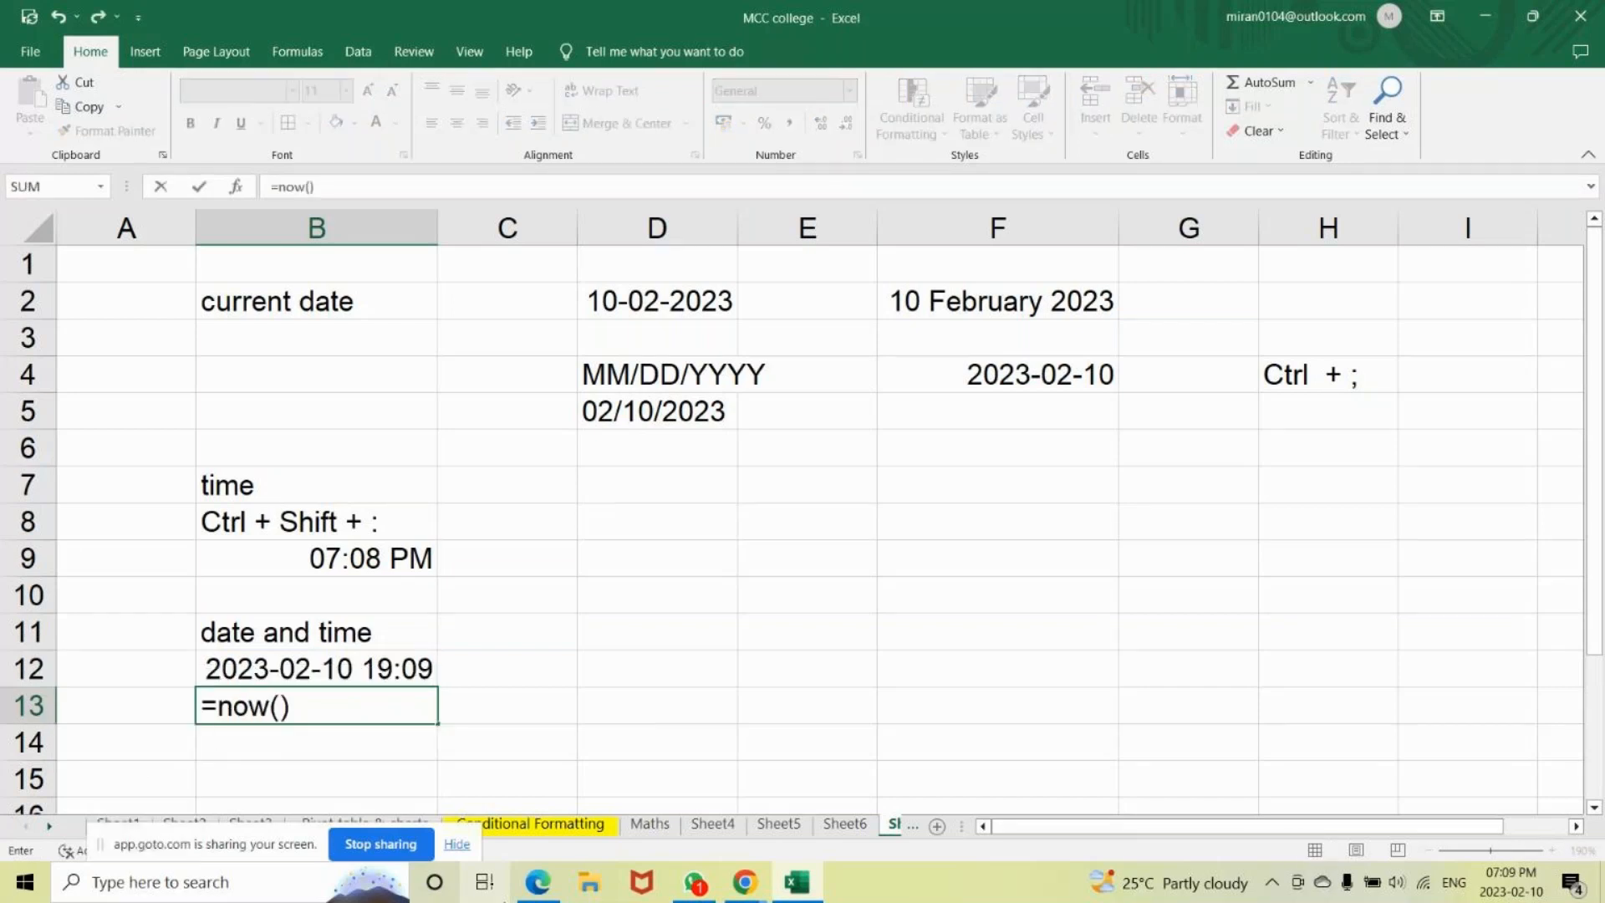
key(Return)
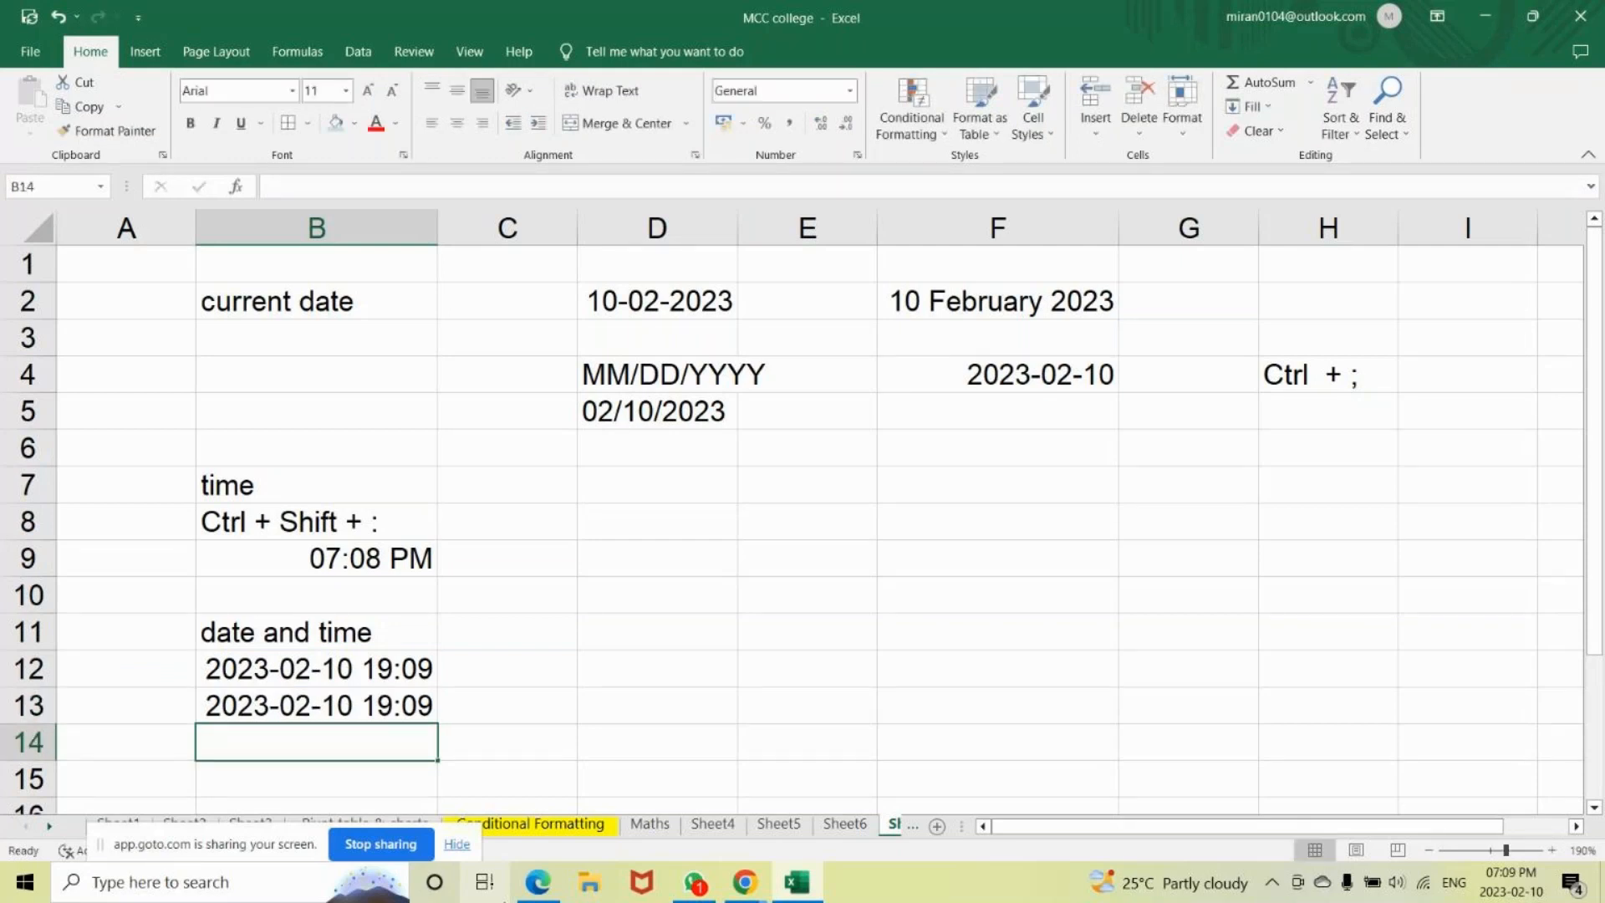
Enter the formula =today() in B16, leaving two empty rows below the date-and-time values.
key(Down)
key(Down)
key(Down)
key(Down)
key(Down)
key(Down)
key(Down)
key(Down)
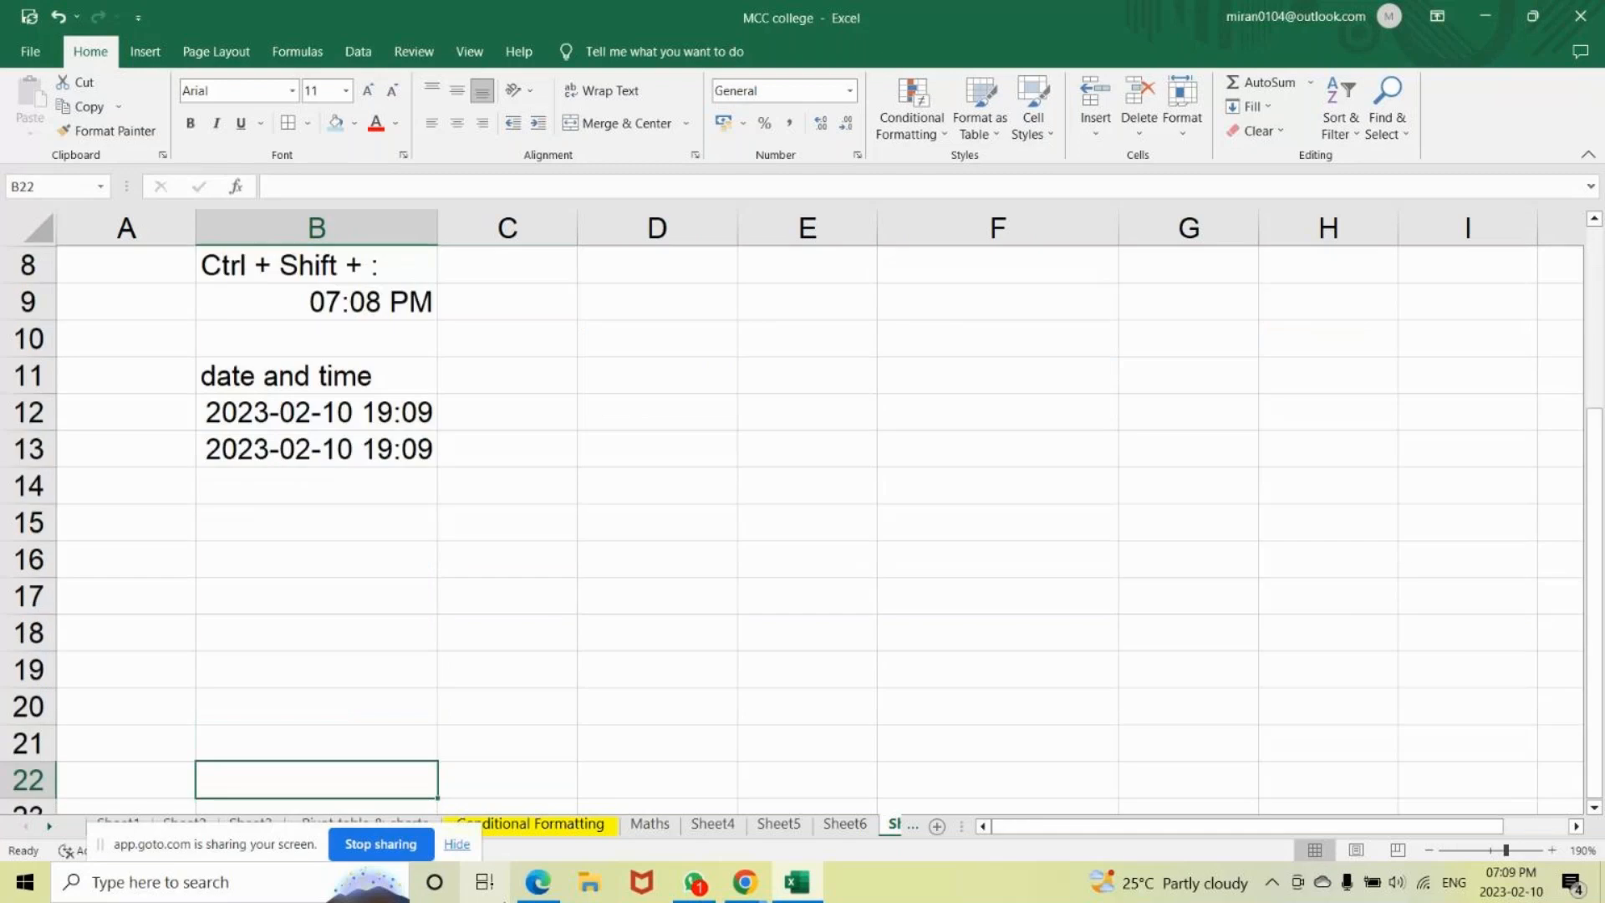
key(Up)
key(Up)
key(Up)
key(Up)
key(Up)
key(Up)
key(Up)
key(Up)
key(Down)
key(Down)
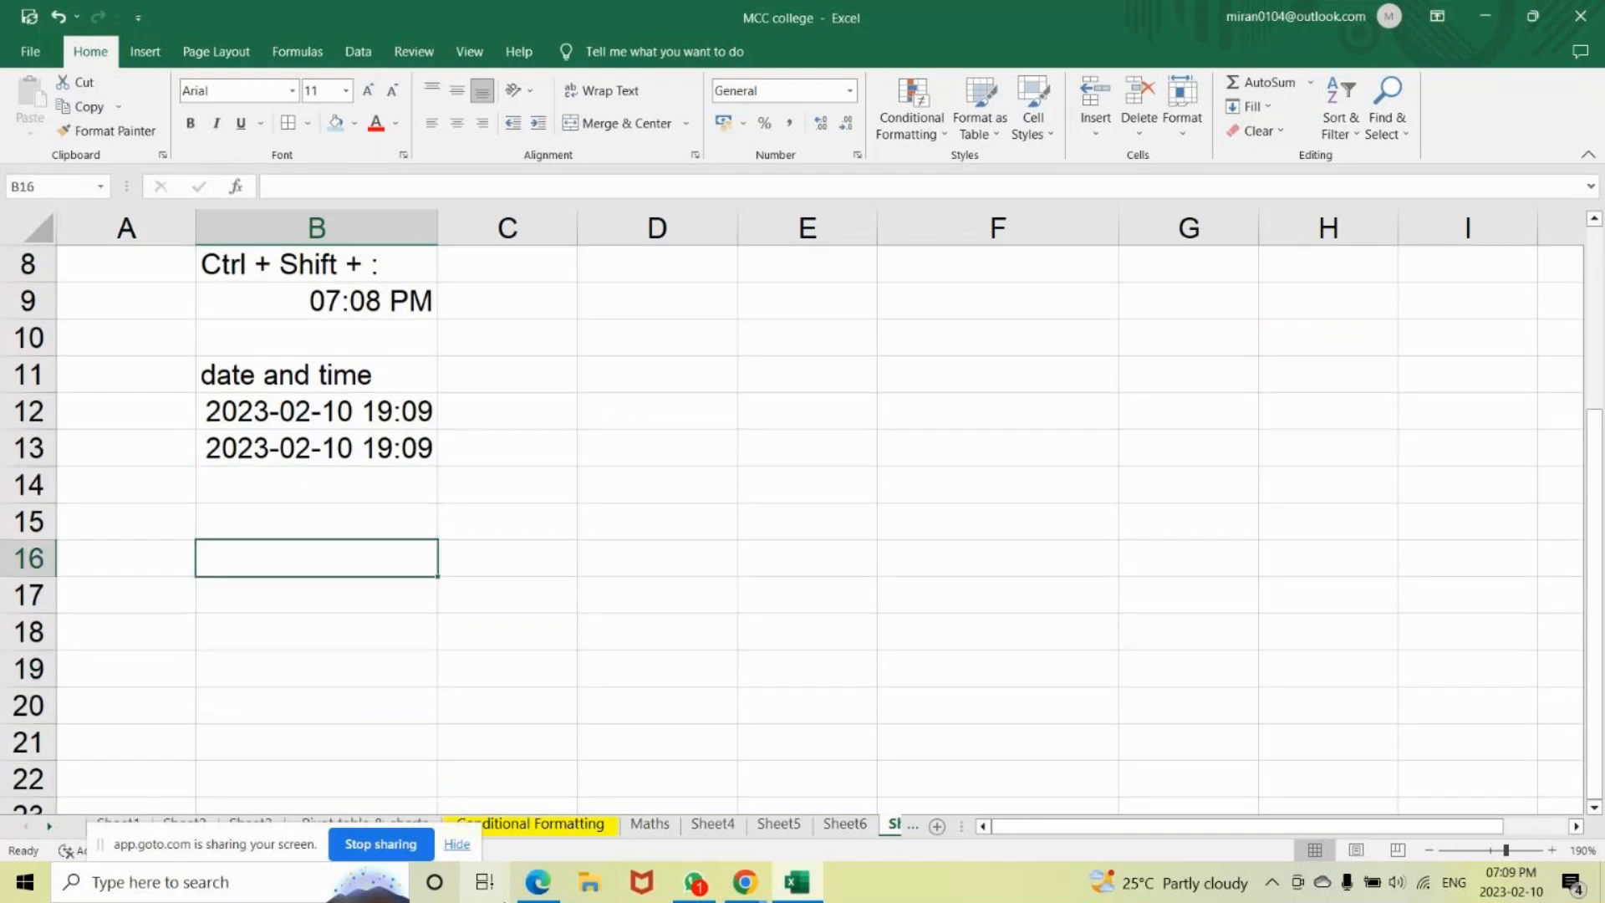
text(=)
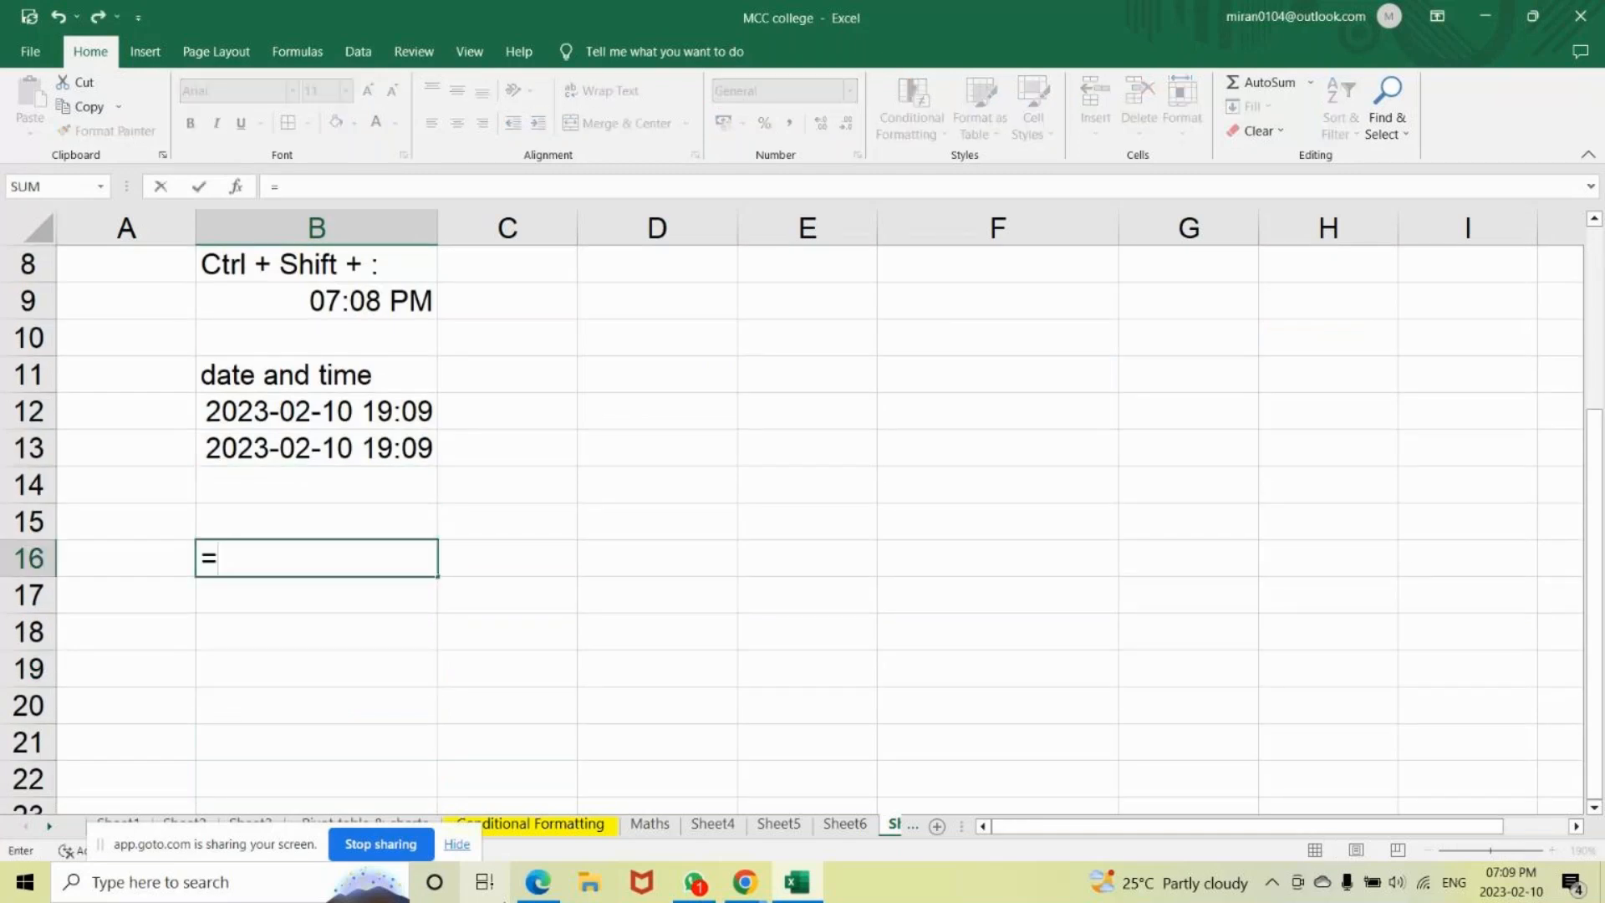
text(tod)
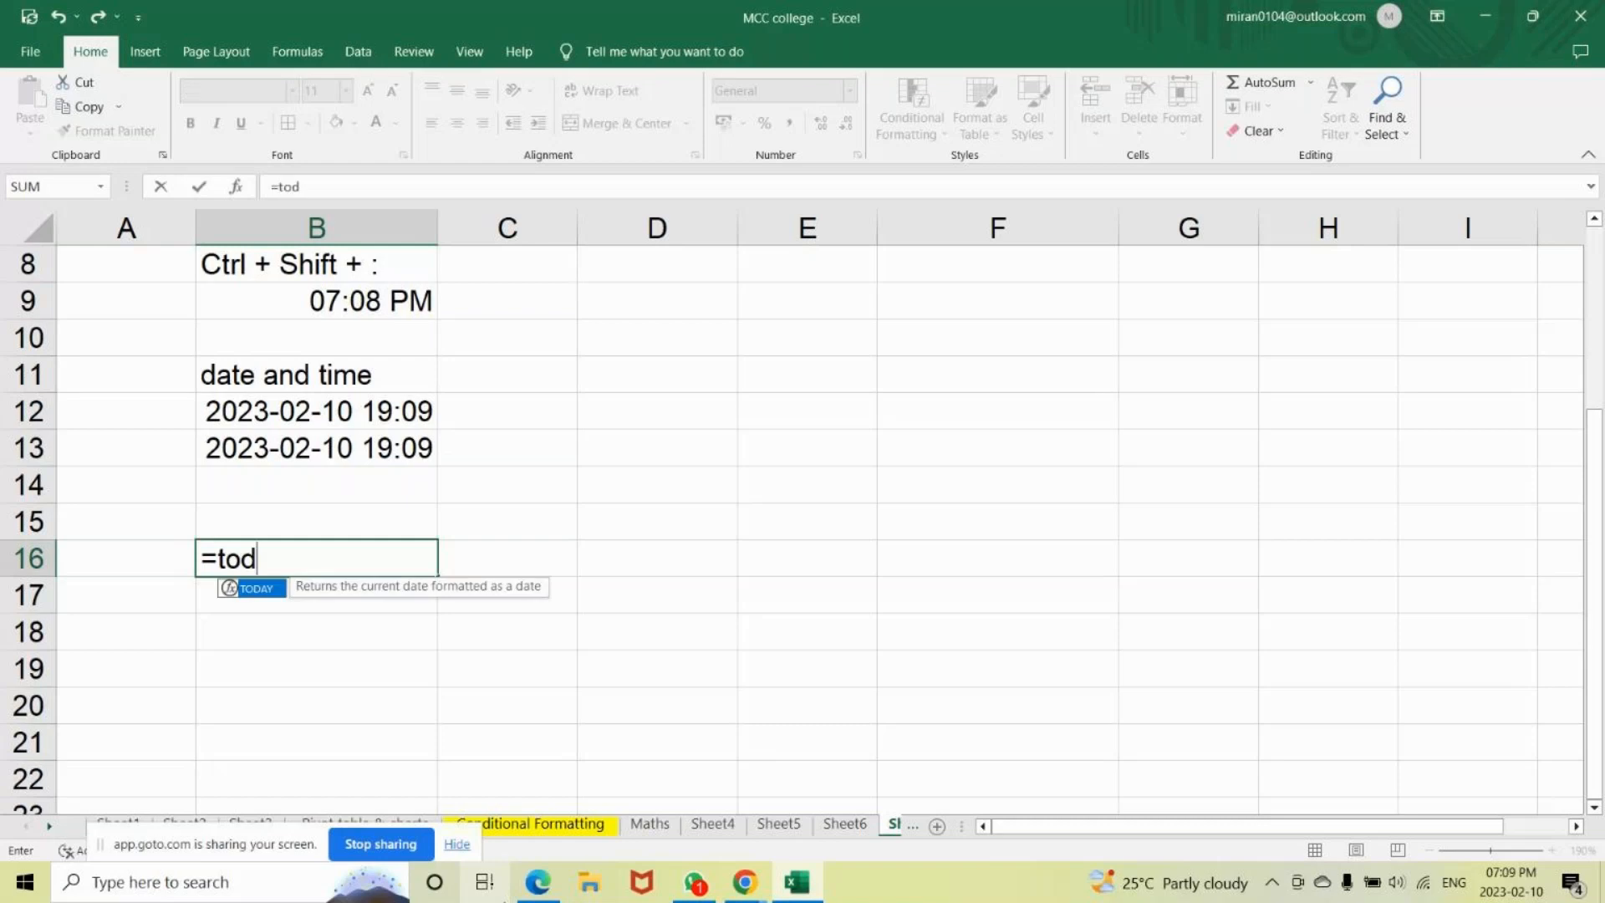
text(ay())
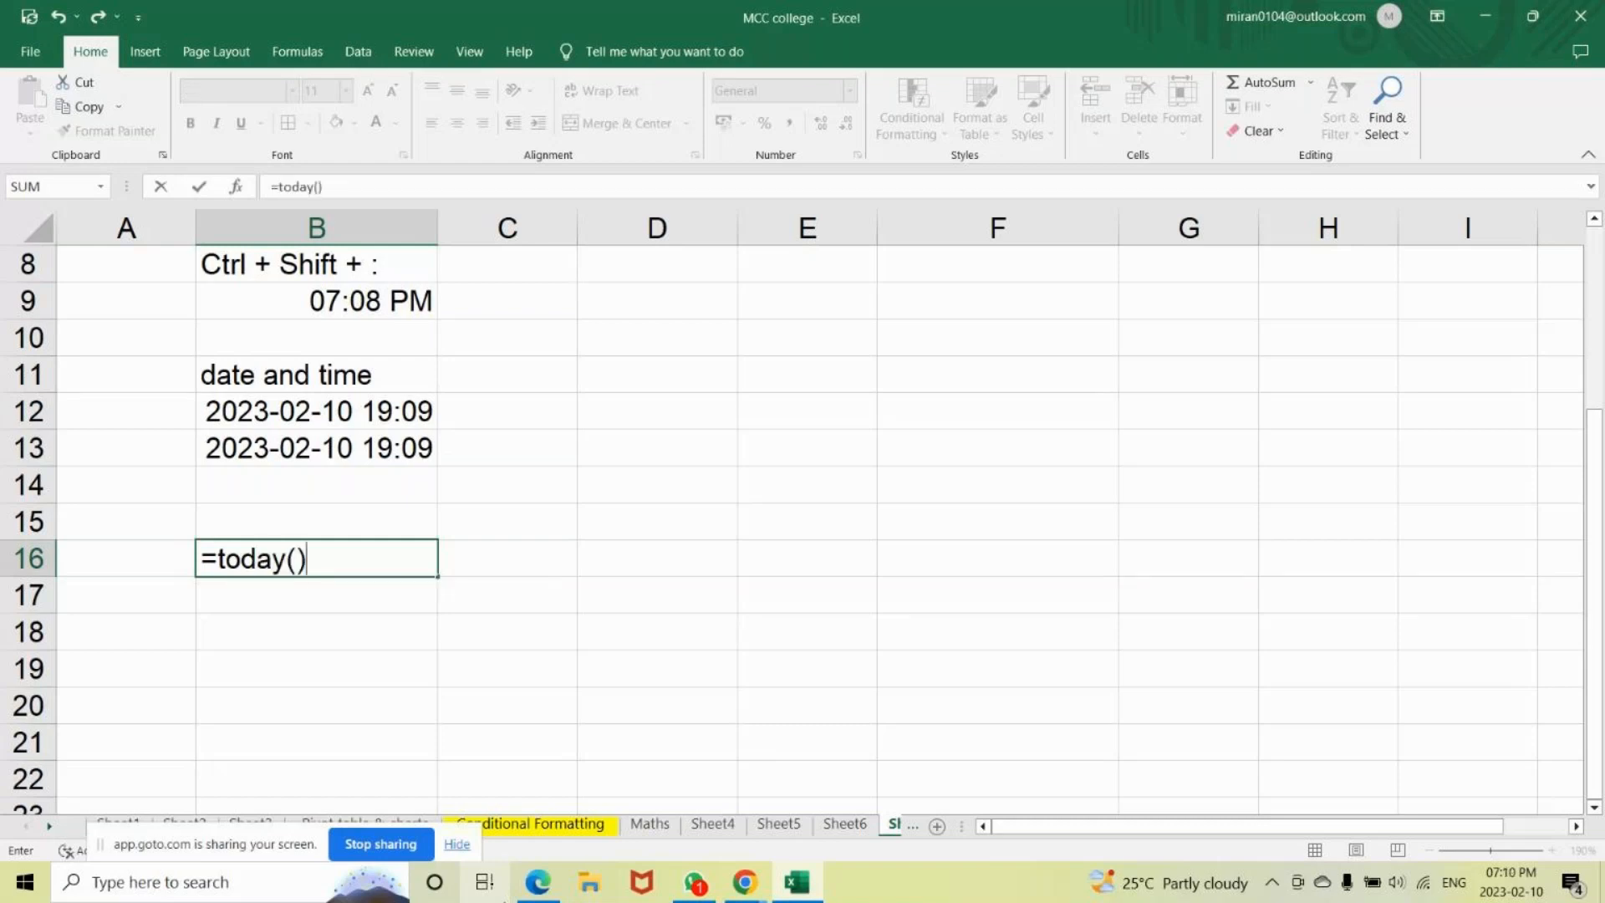
key(Return)
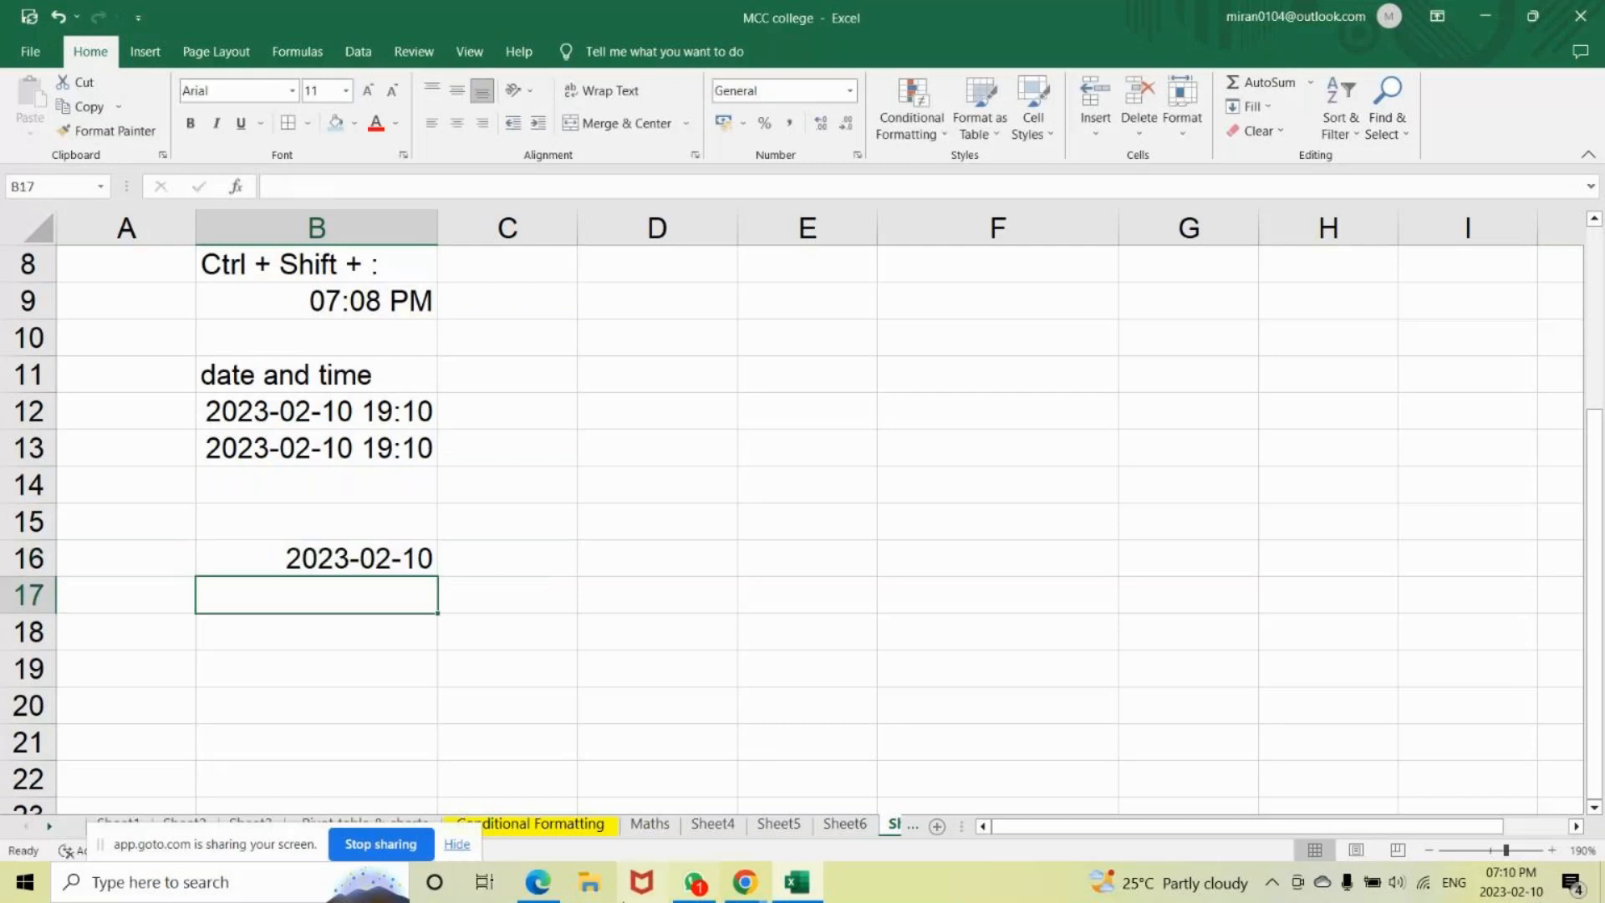
Extract the day from the date in B16 by entering =day(B16) in D16.
click(609, 559)
text(=da)
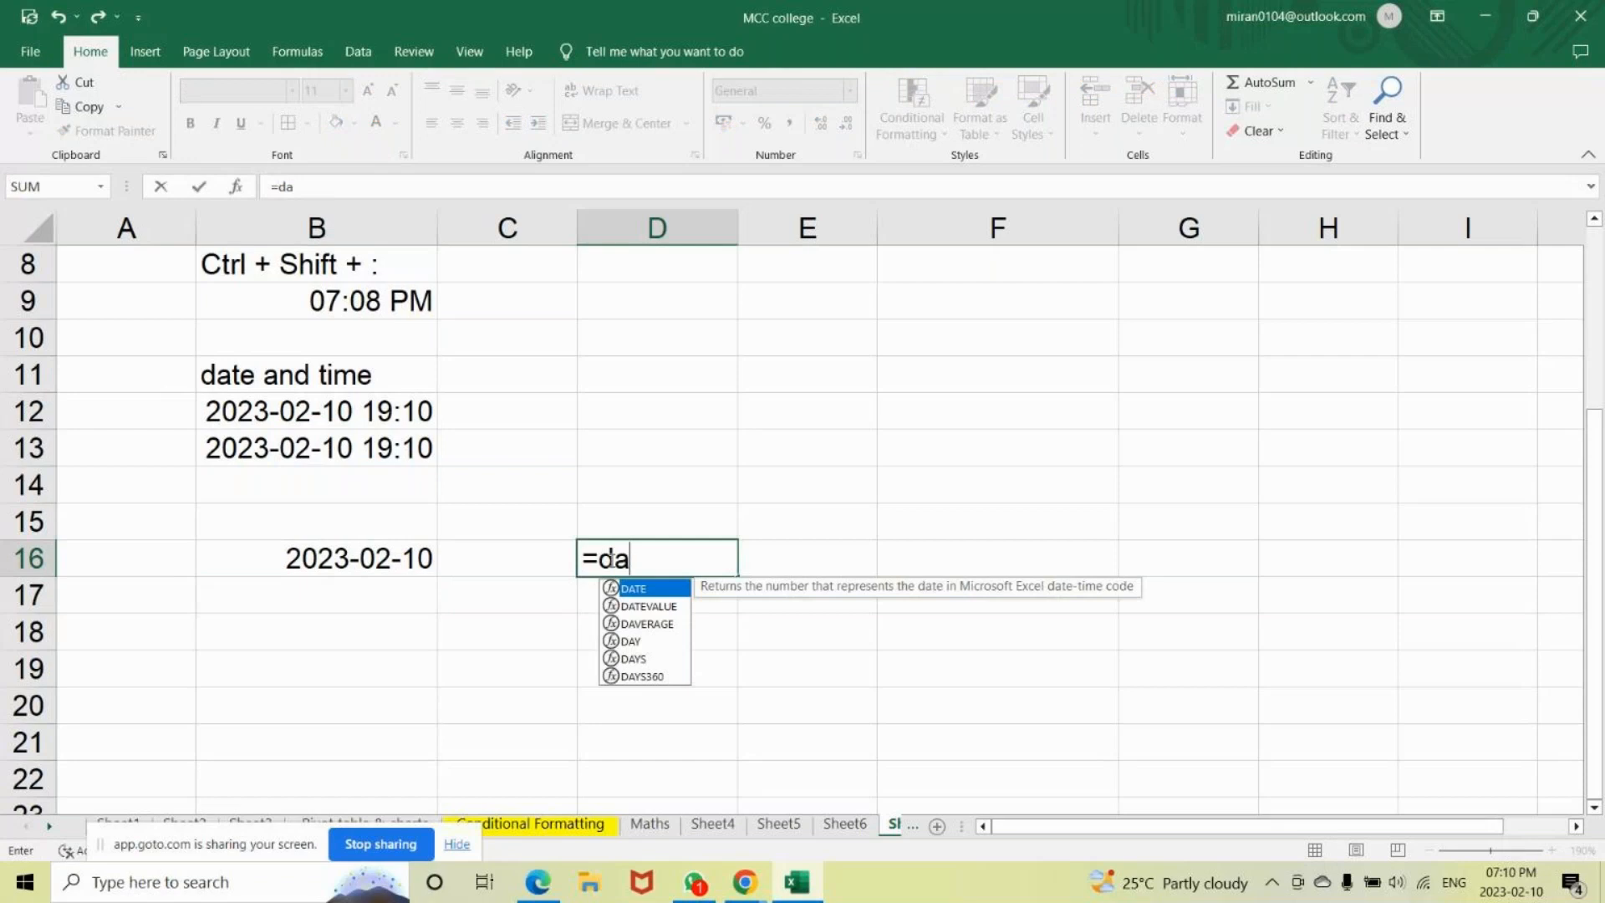
text(ya)
key(BackSpace)
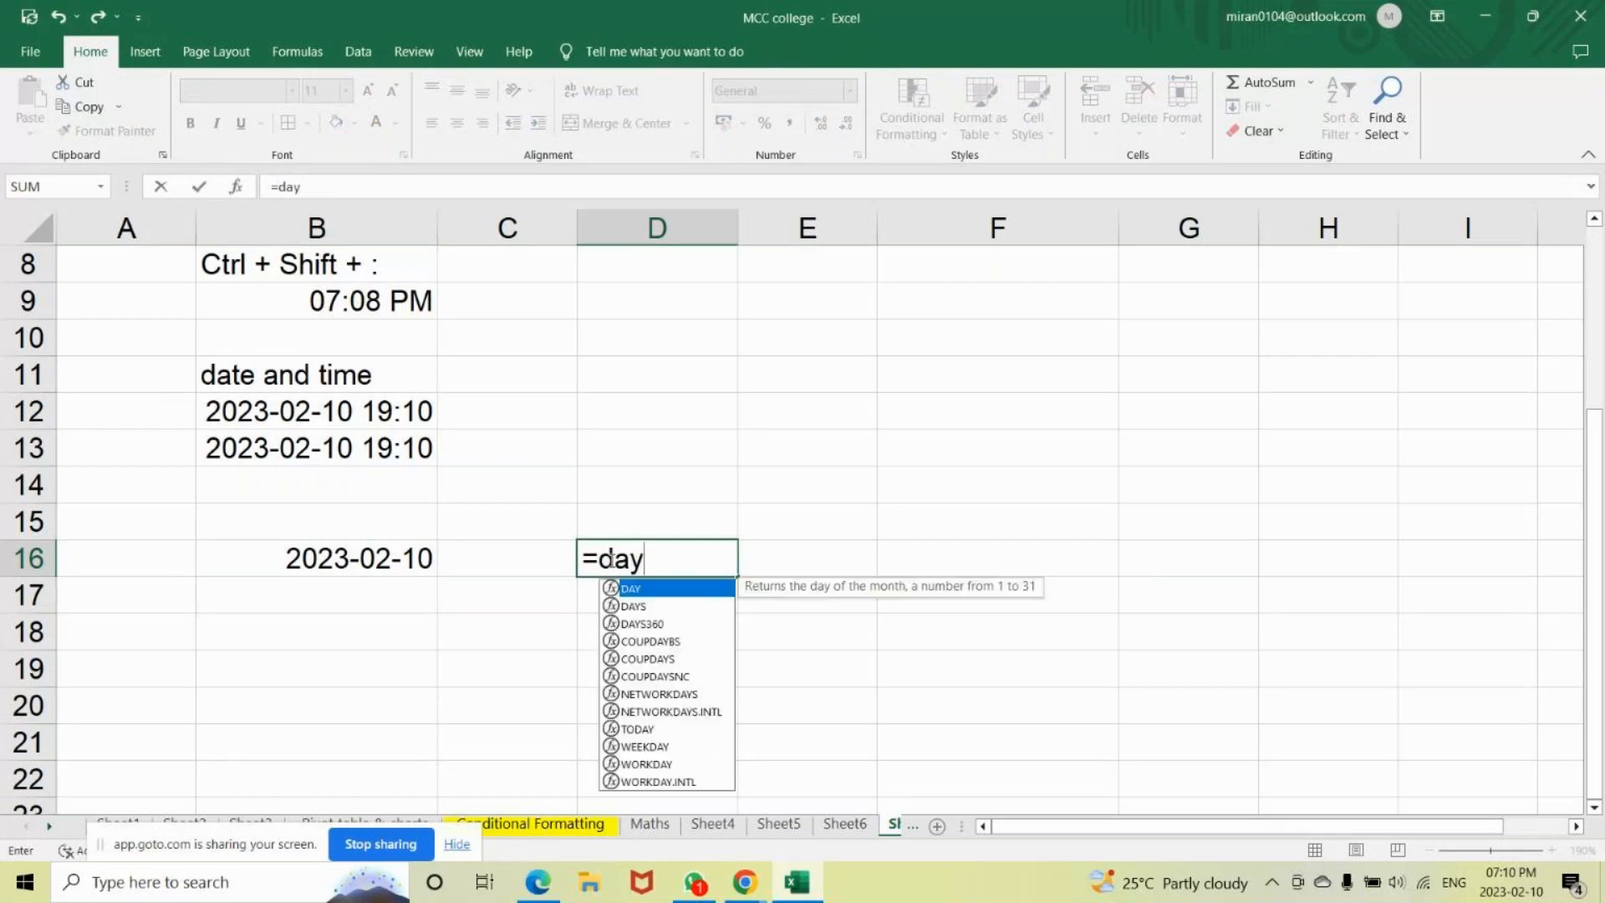
text(()
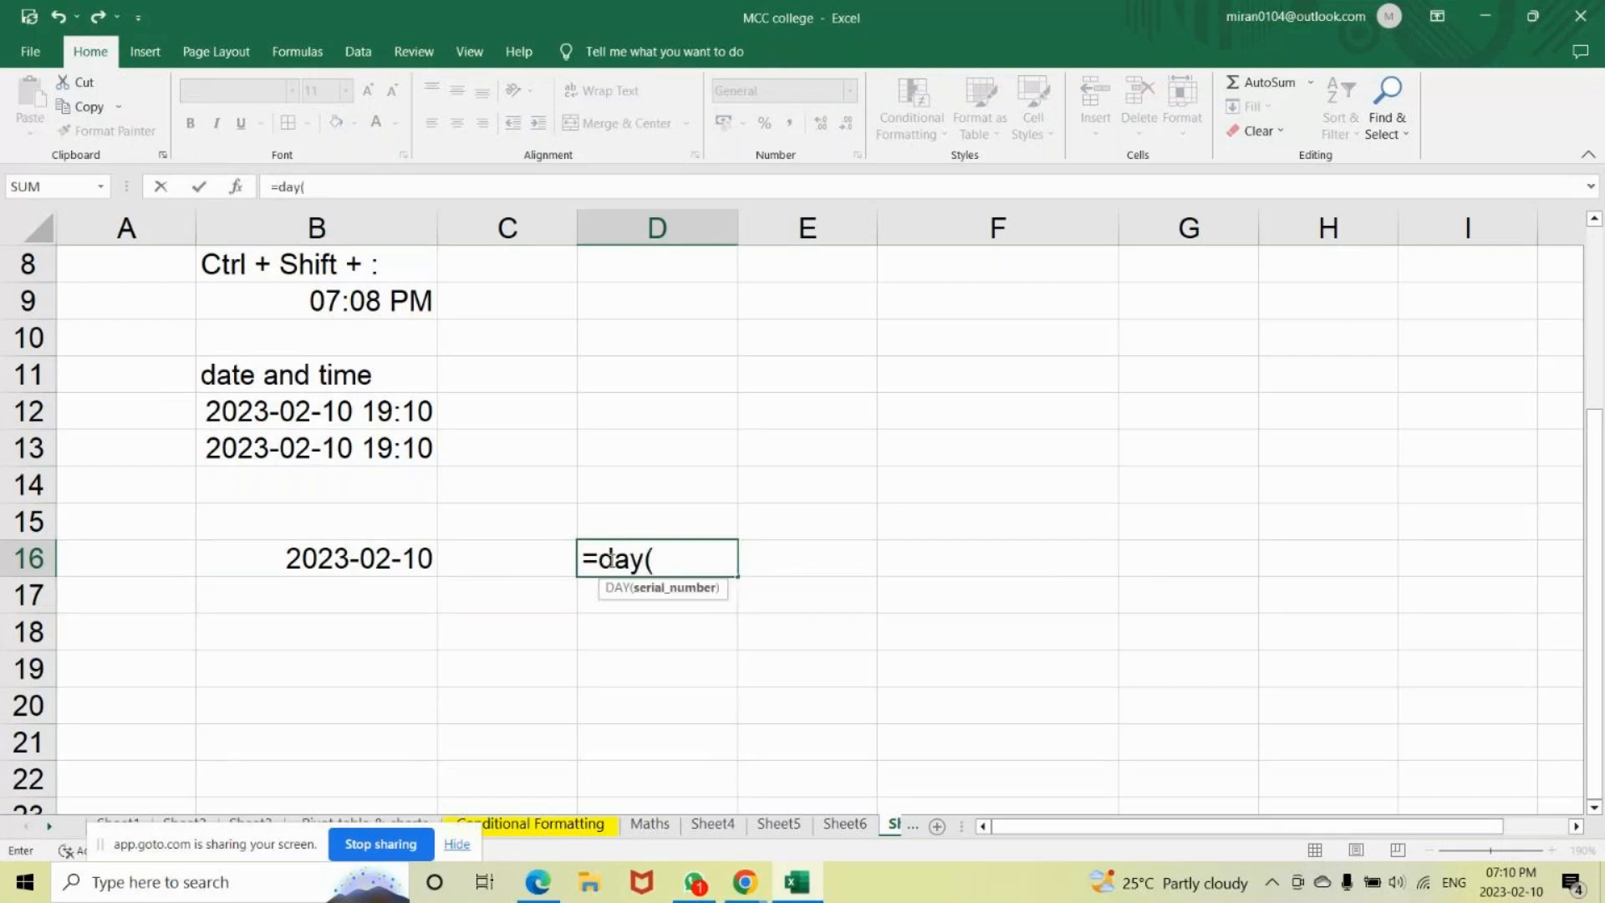
click(365, 566)
text())
key(Return)
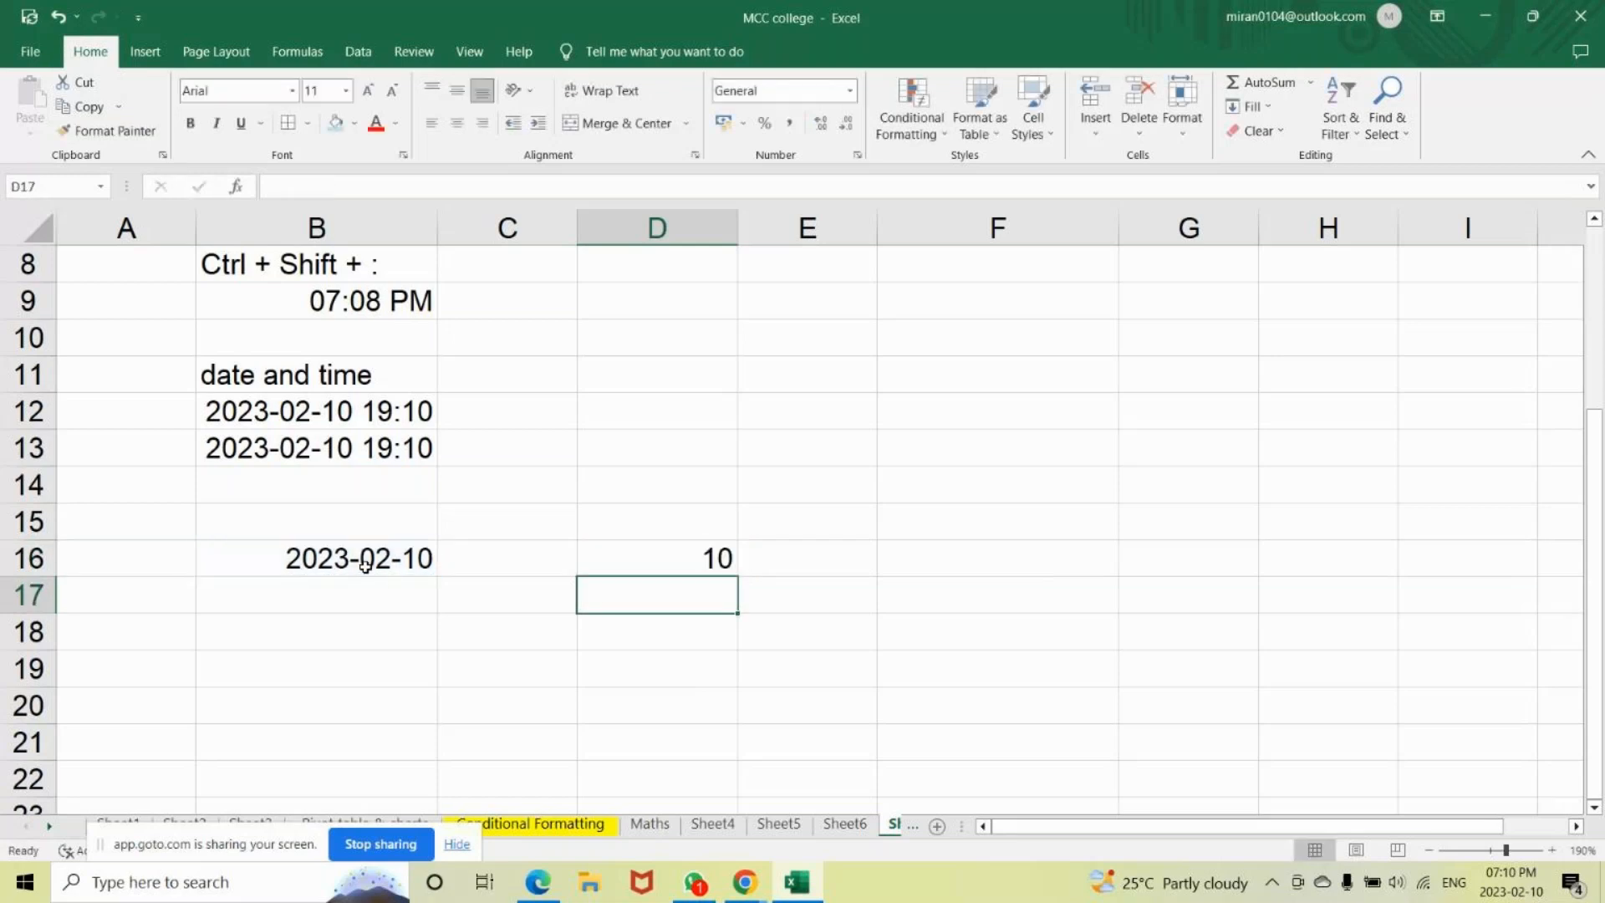
Enter the headings "day" in D15 and "month" in E15.
key(Up)
key(Up)
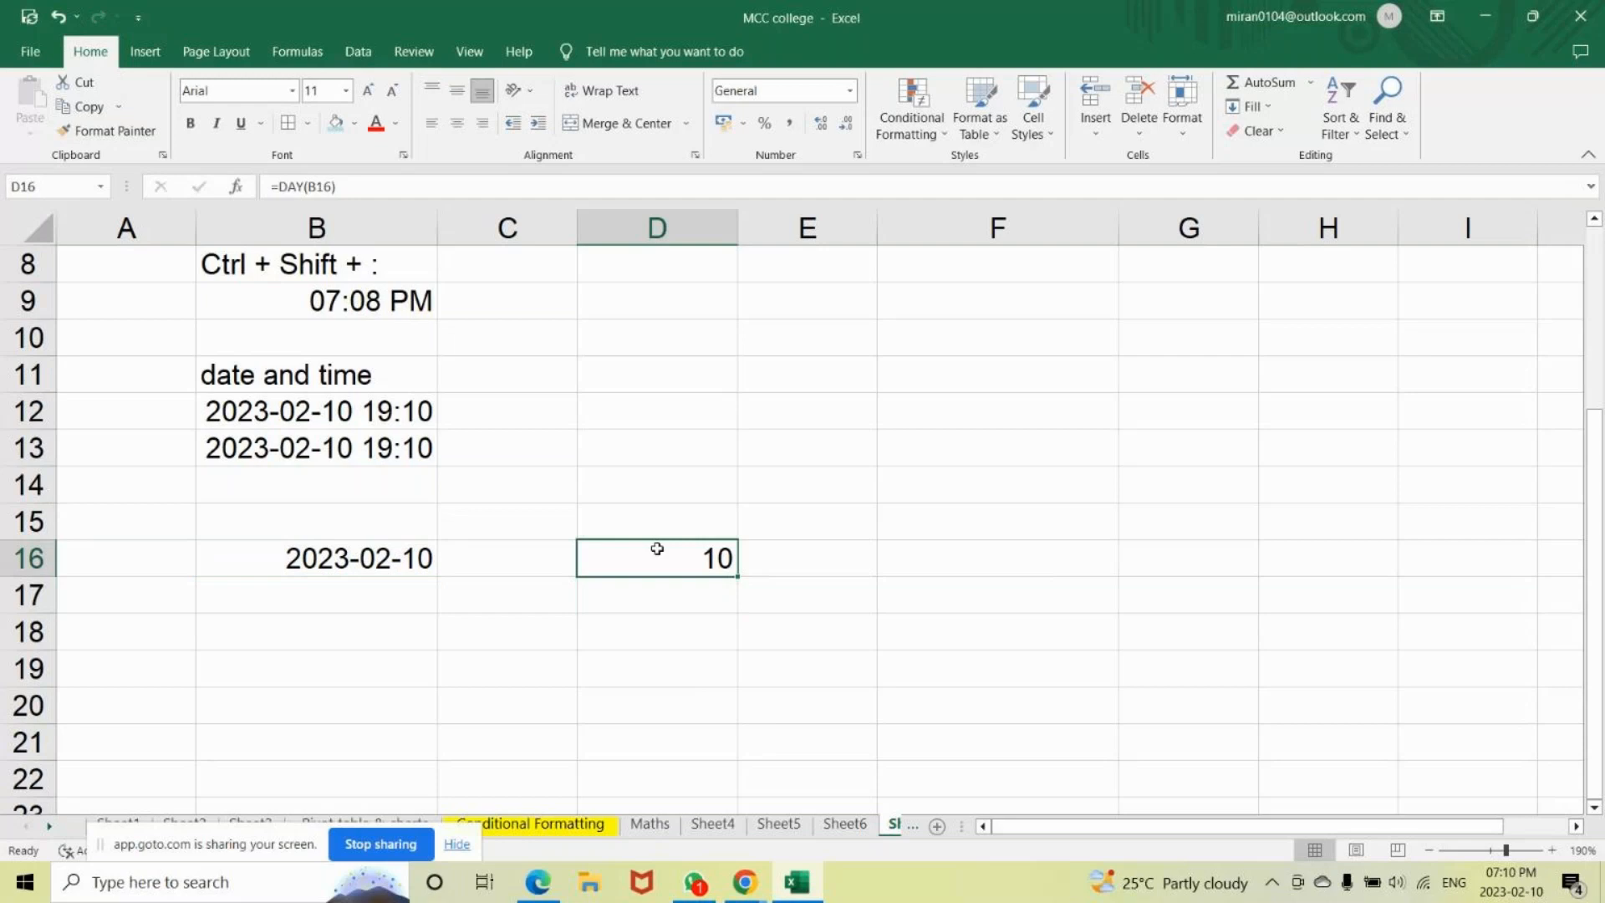
text(day)
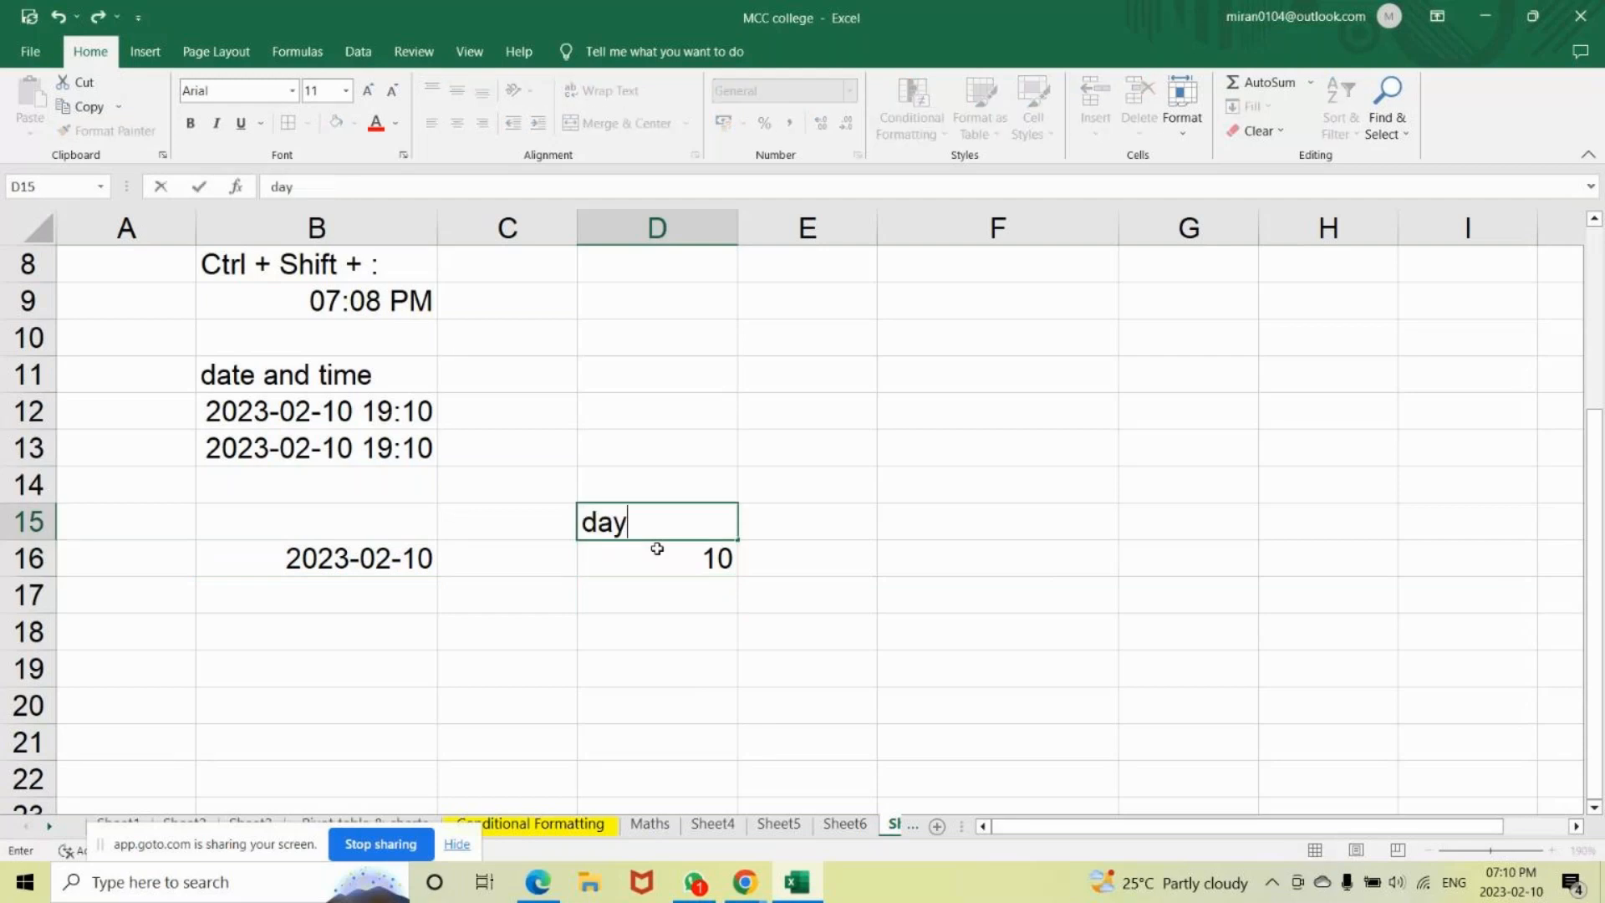
key(Tab)
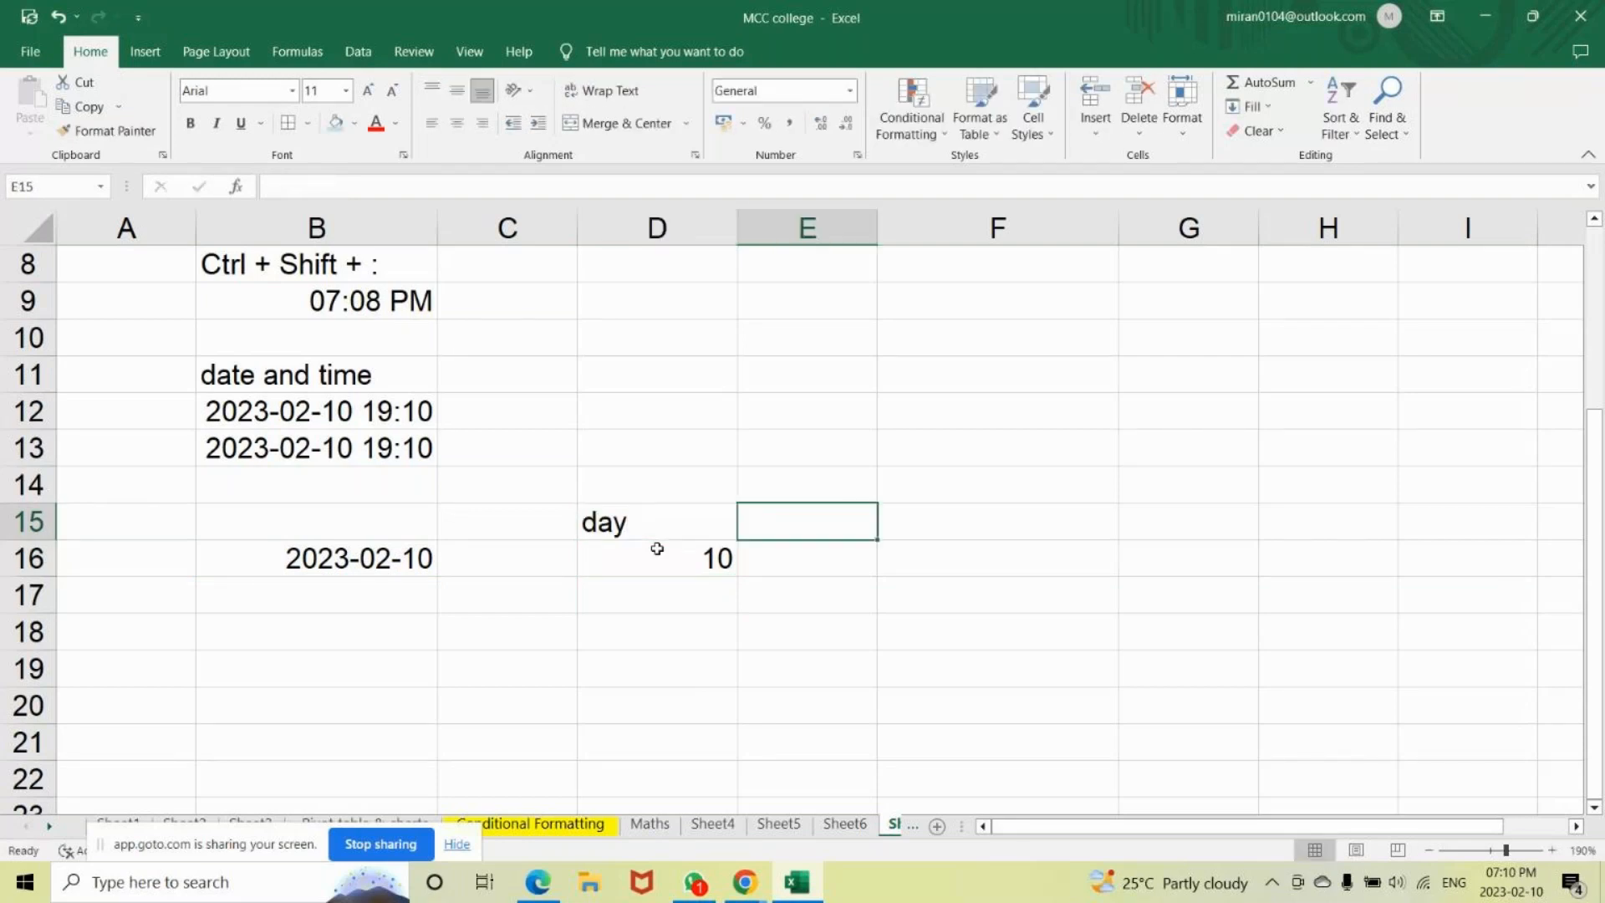
text(mo)
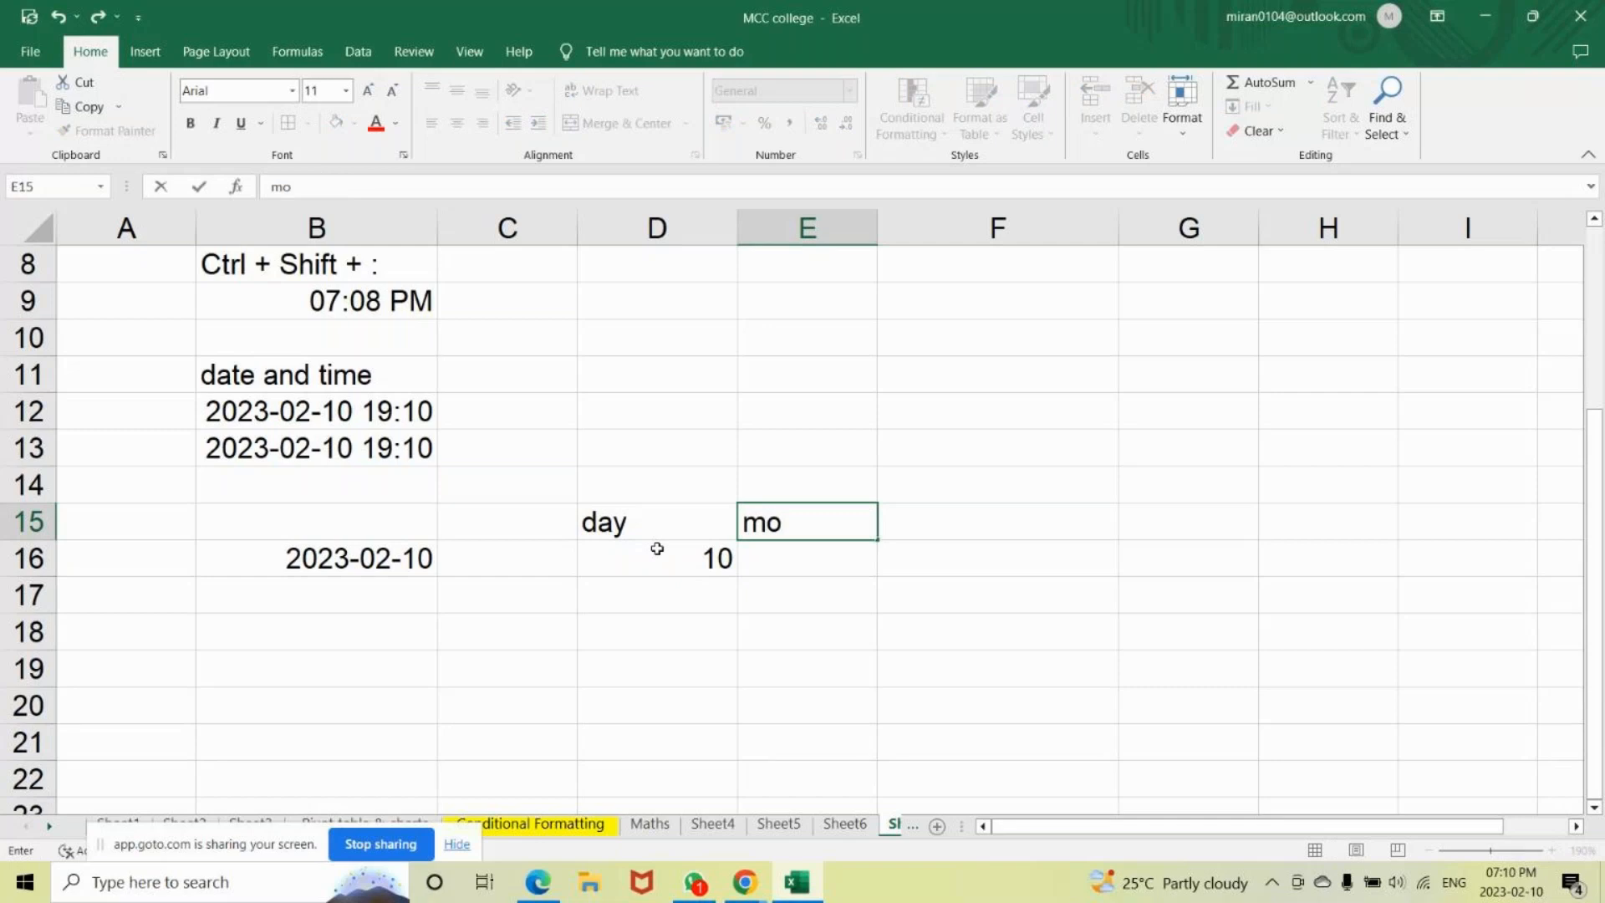
text(nth)
key(Right)
key(Left)
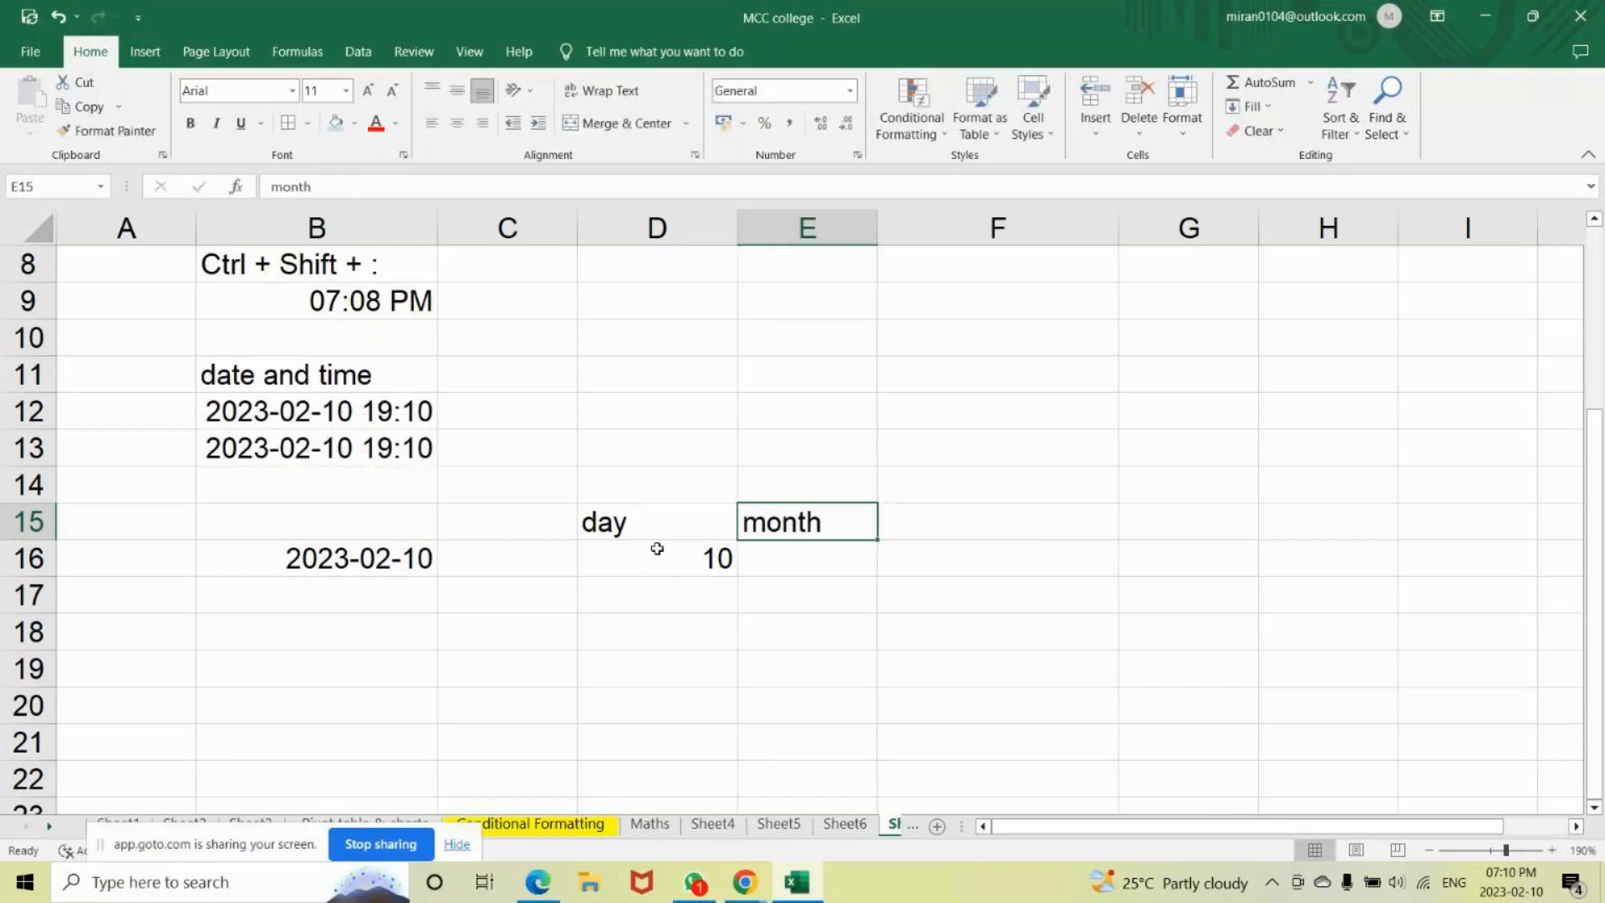
Extract the month from the date in B16 by entering =MONTH(B16) in E16.
key(Down)
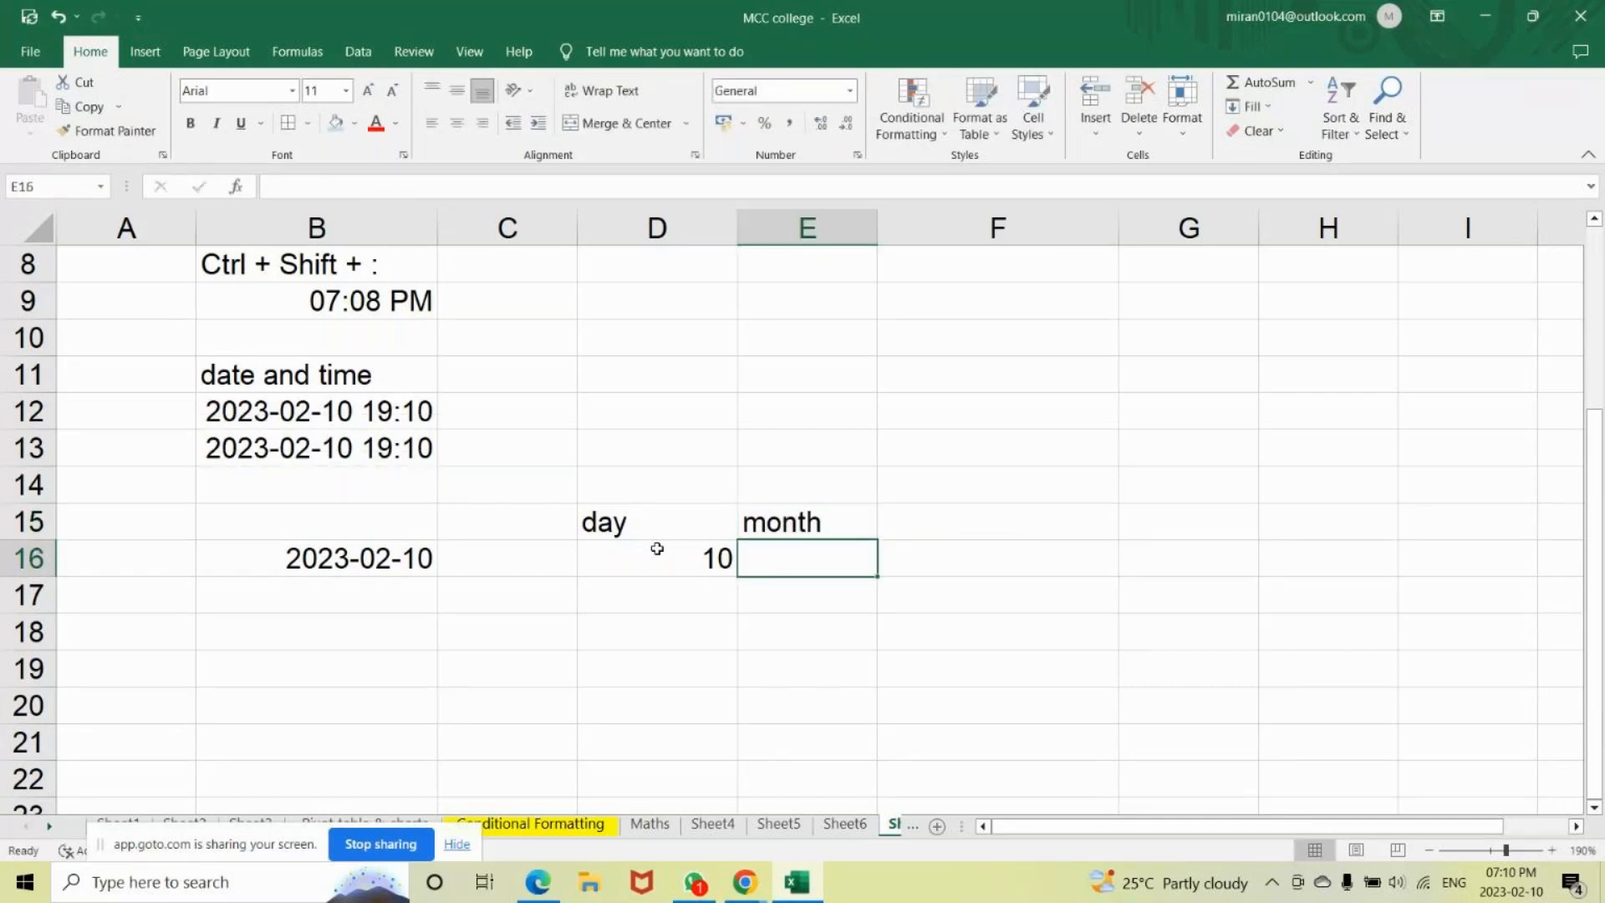
text(=mon)
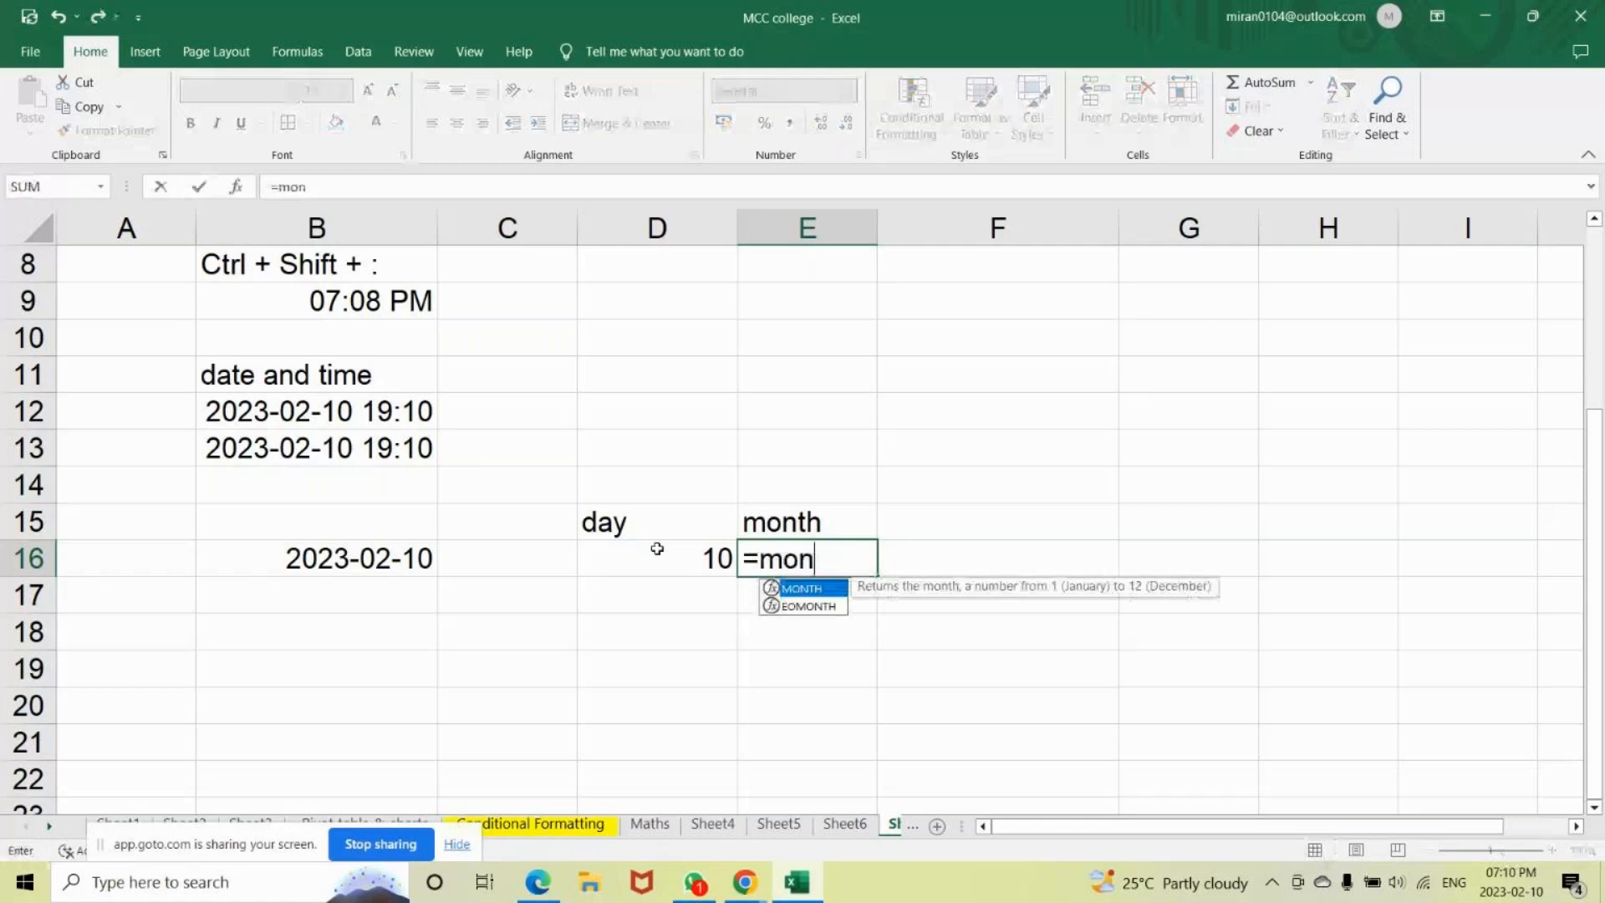
key(Tab)
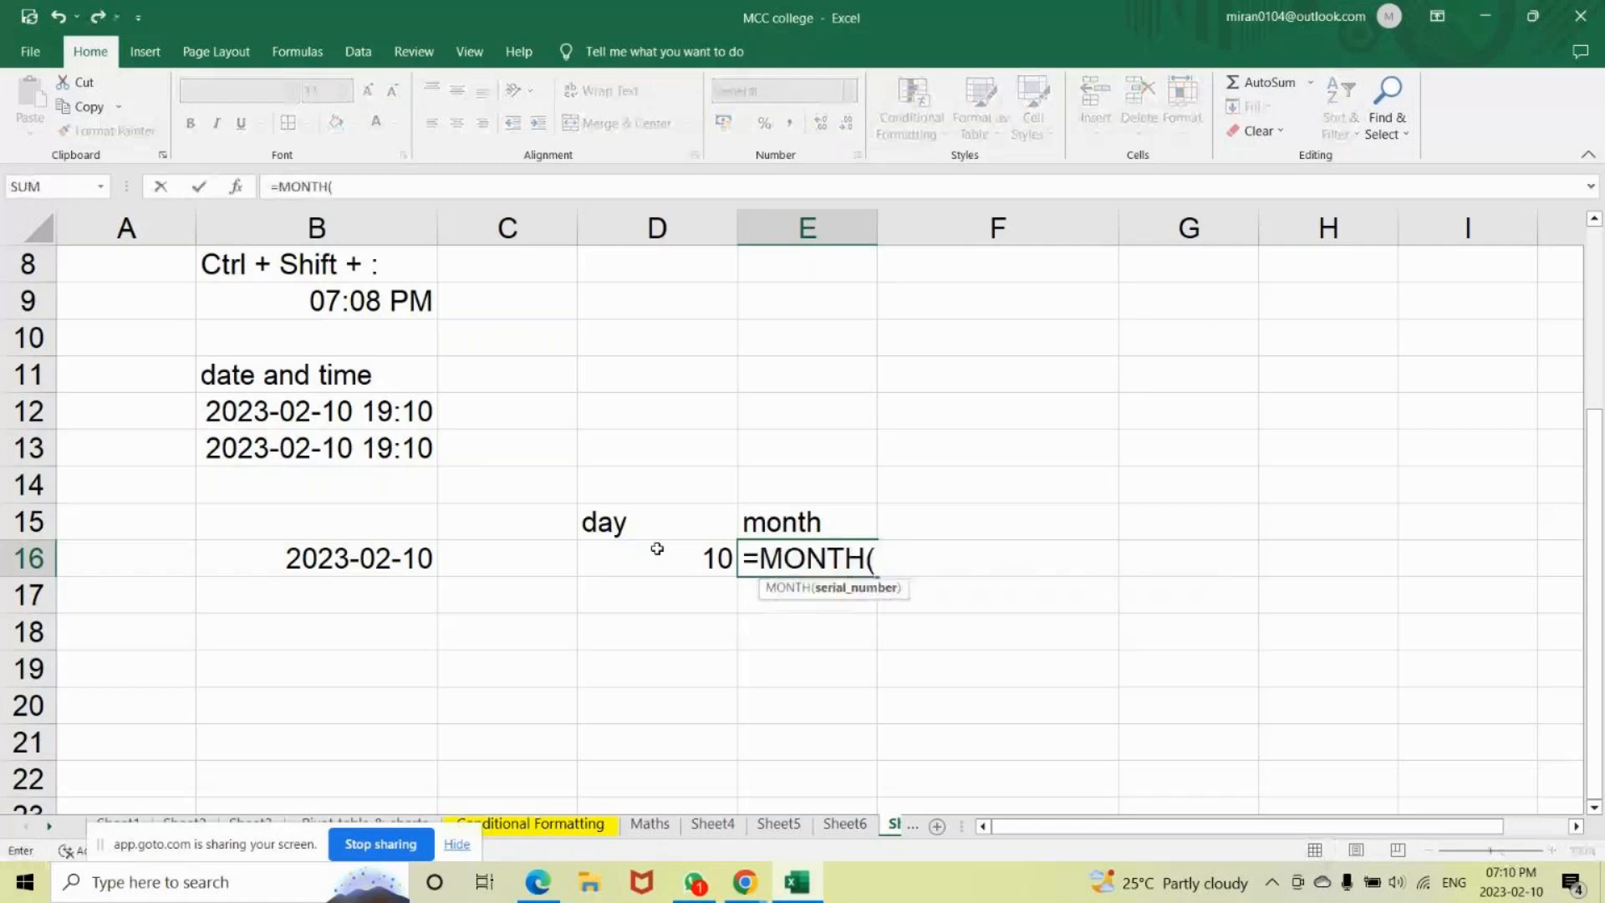
click(303, 559)
text())
key(Return)
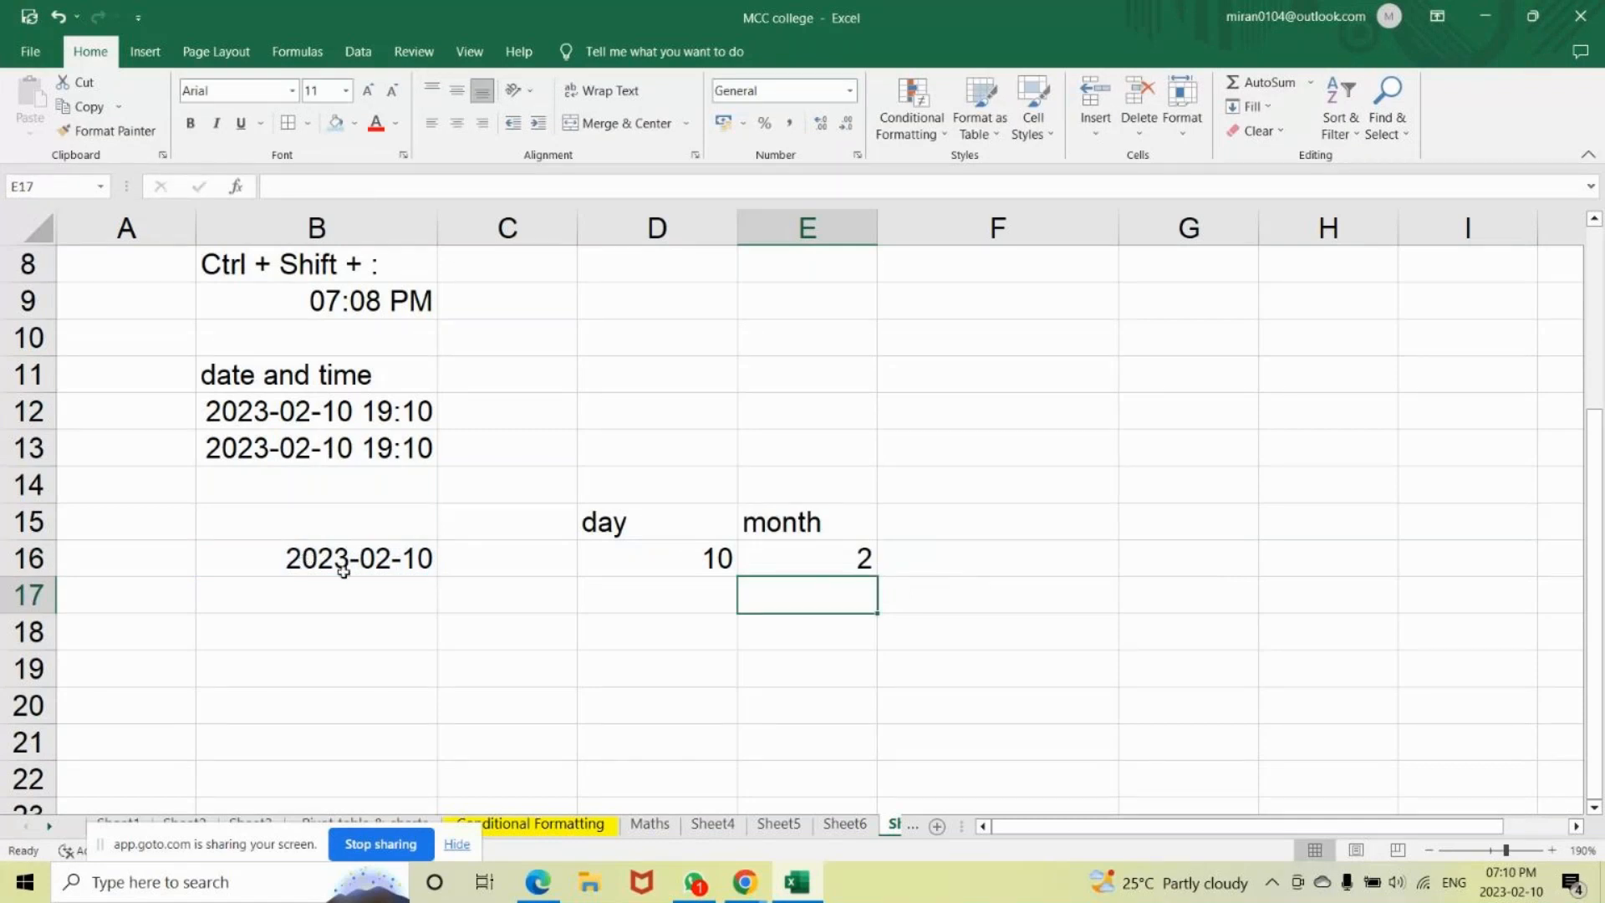
Enter the heading "year" in F15 and the formula =year(B16) below it in F16.
click(932, 519)
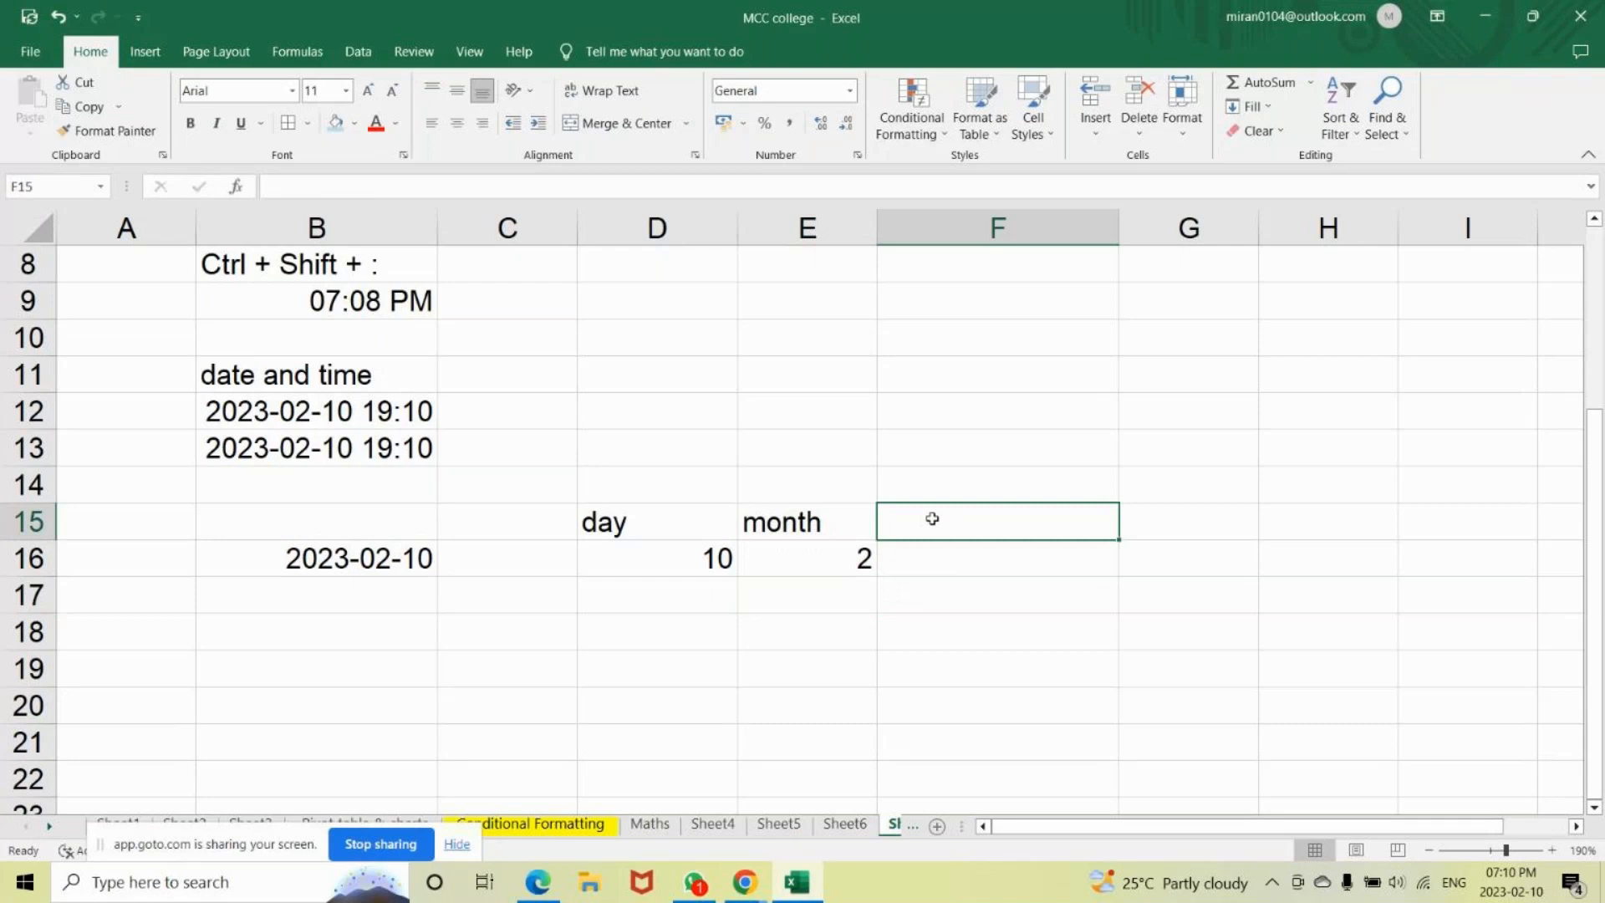
text(year)
key(Return)
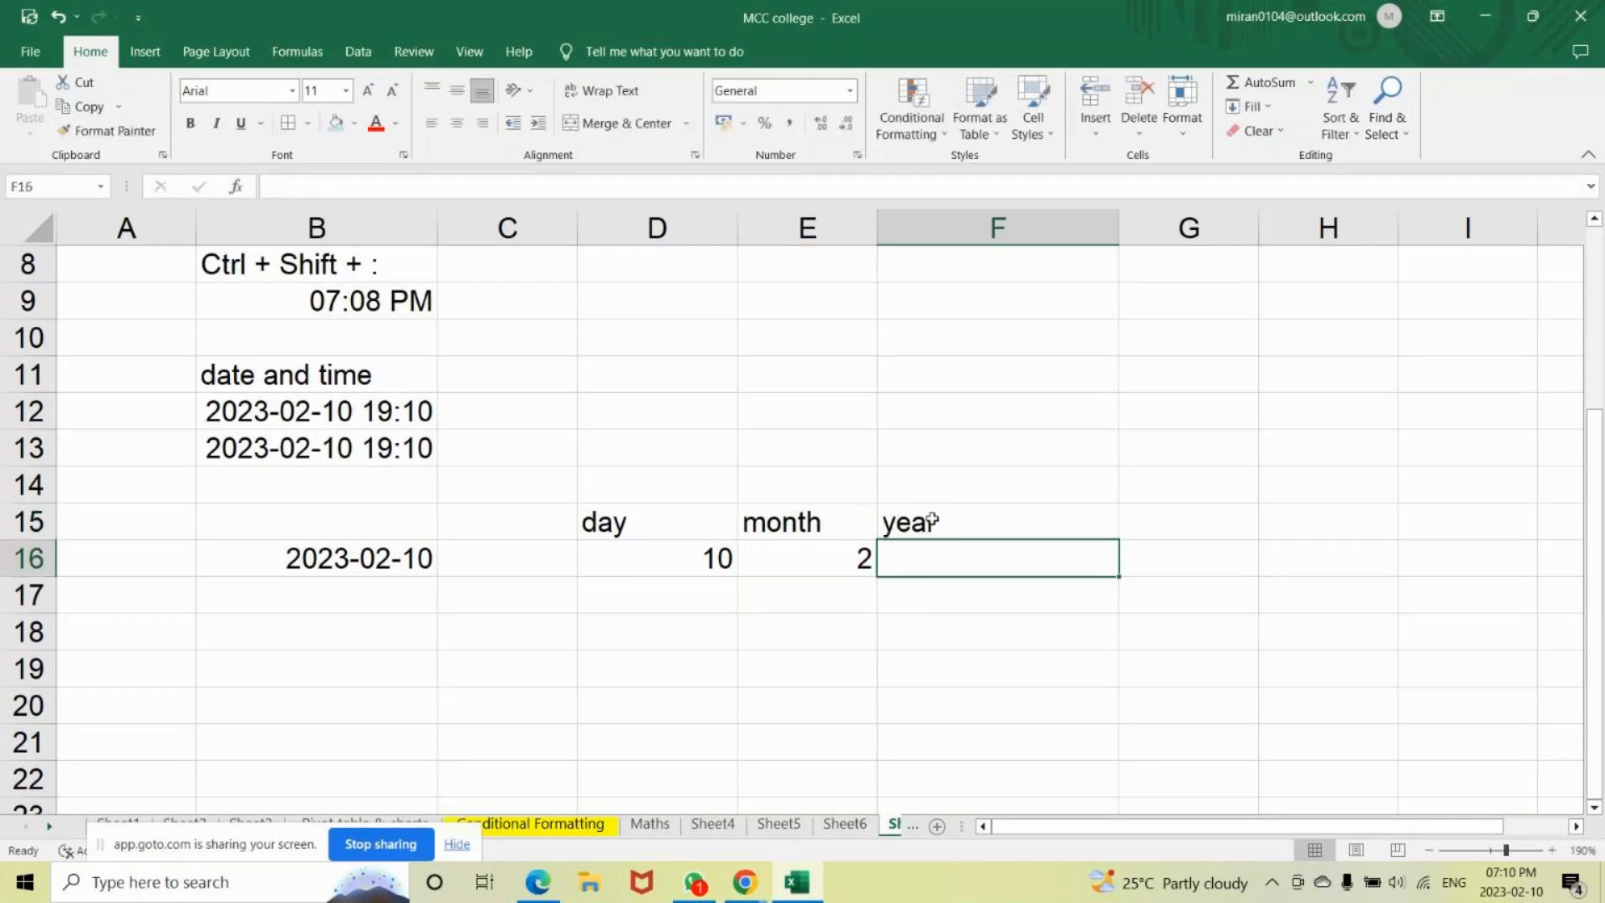
text(=)
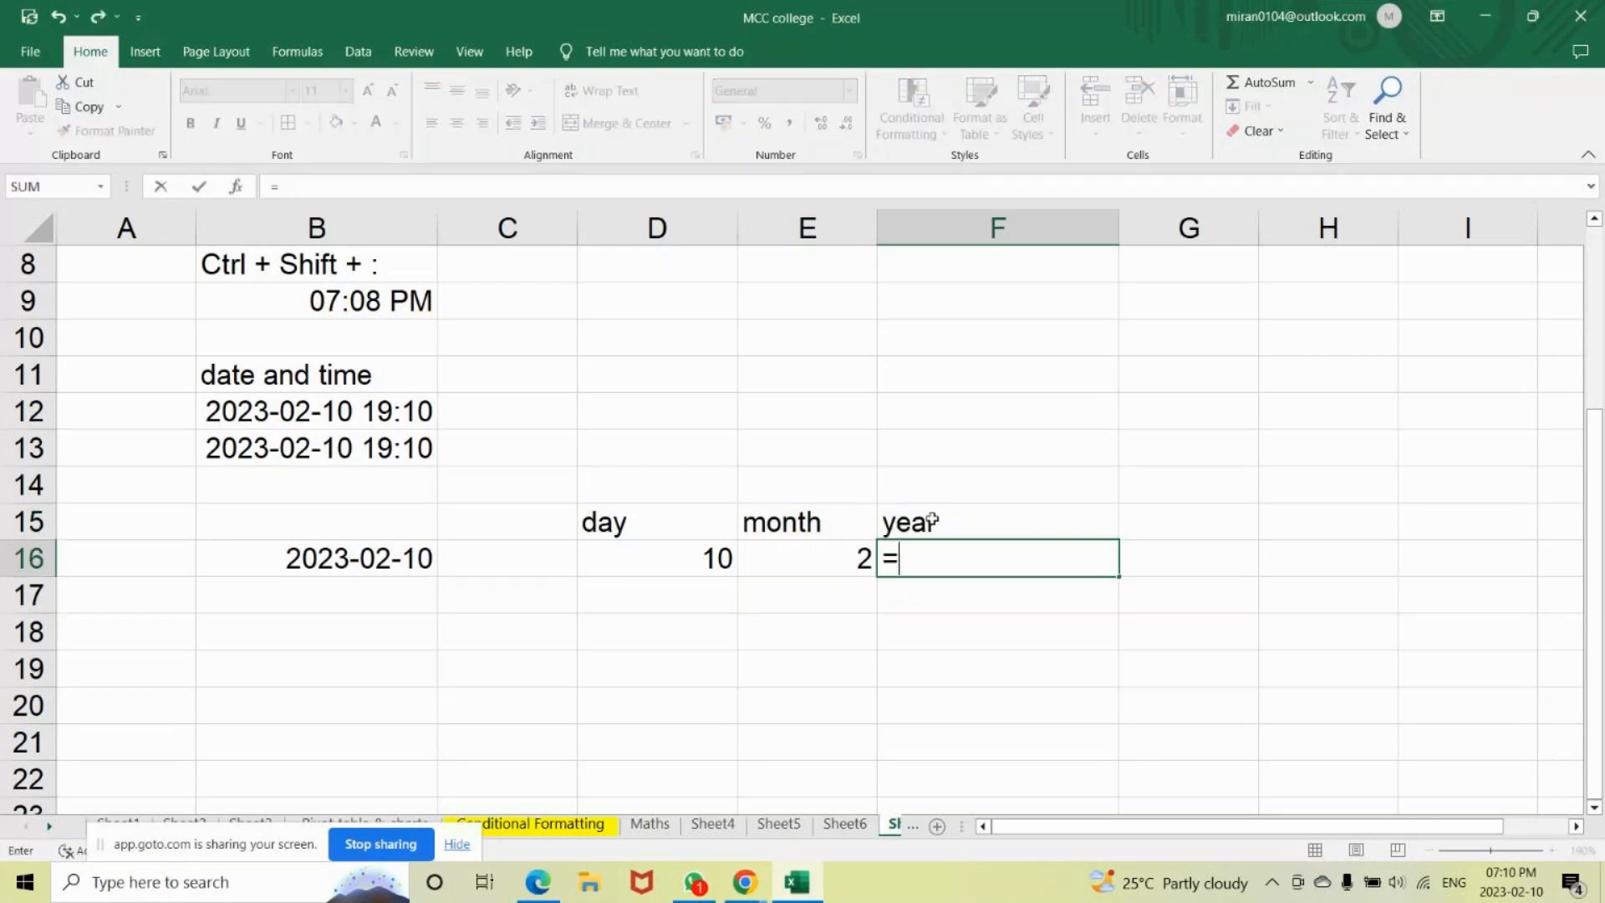
text(year)
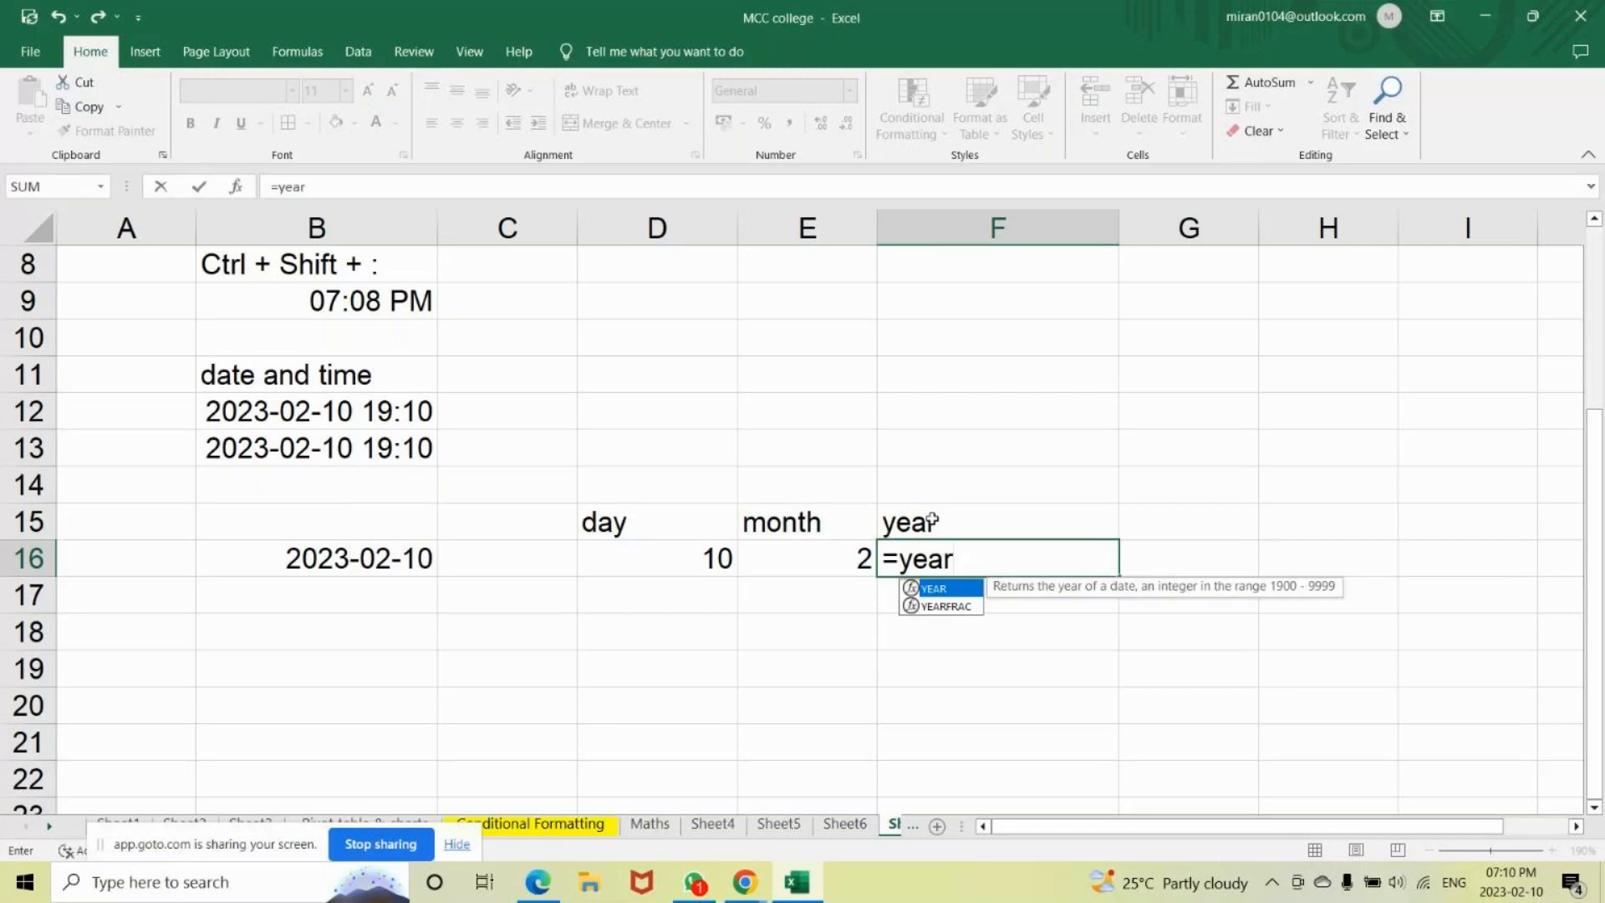
text(()
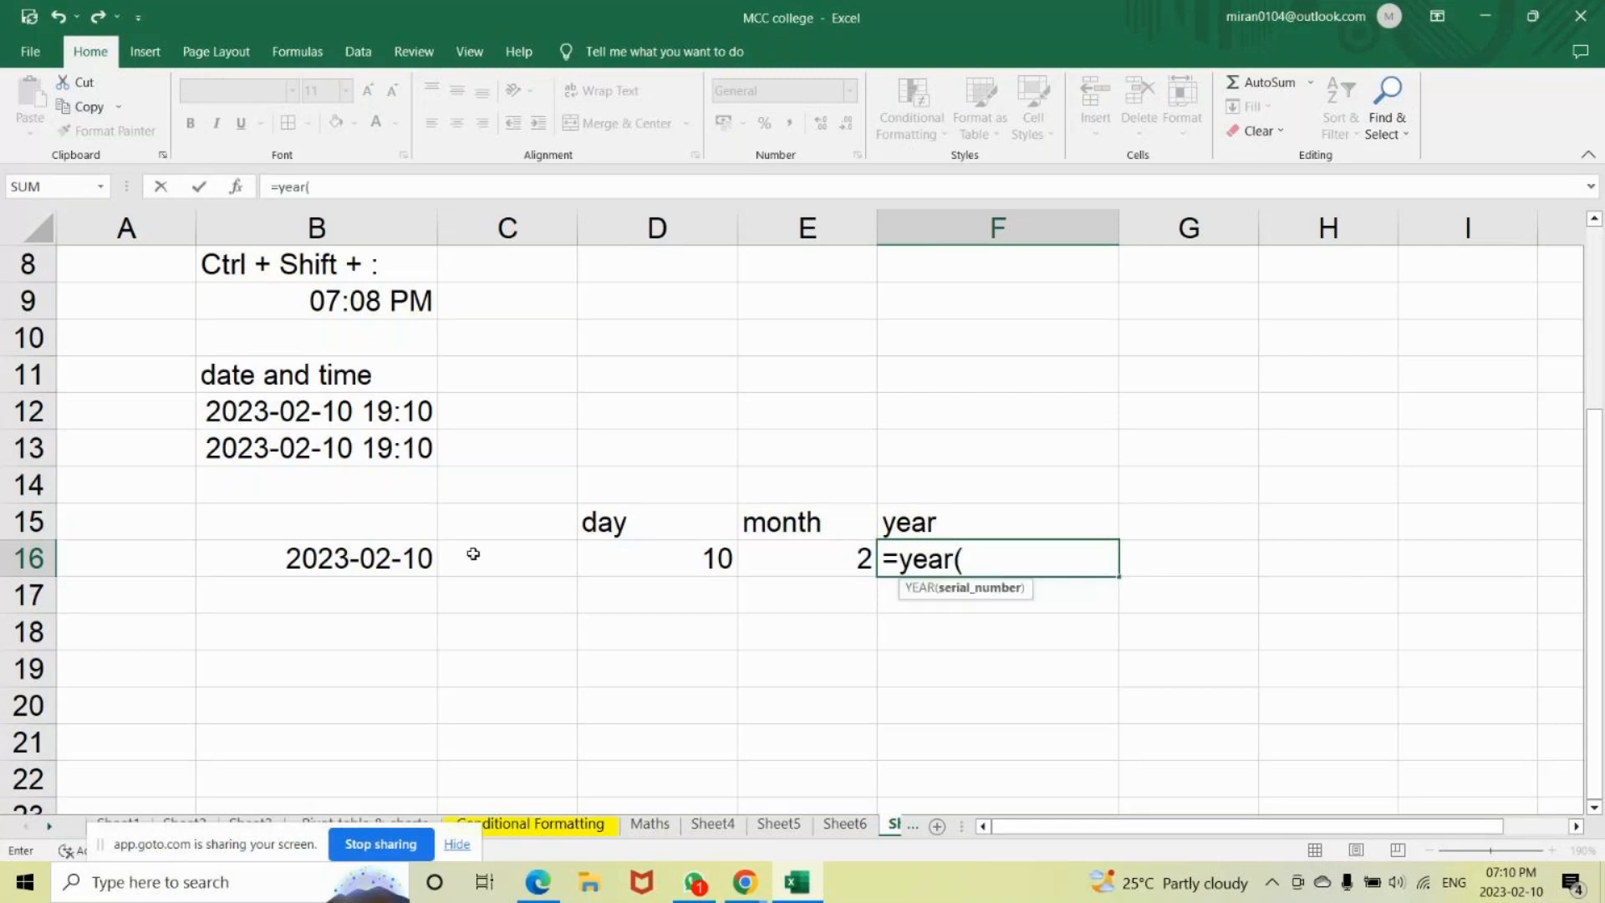
click(412, 559)
text())
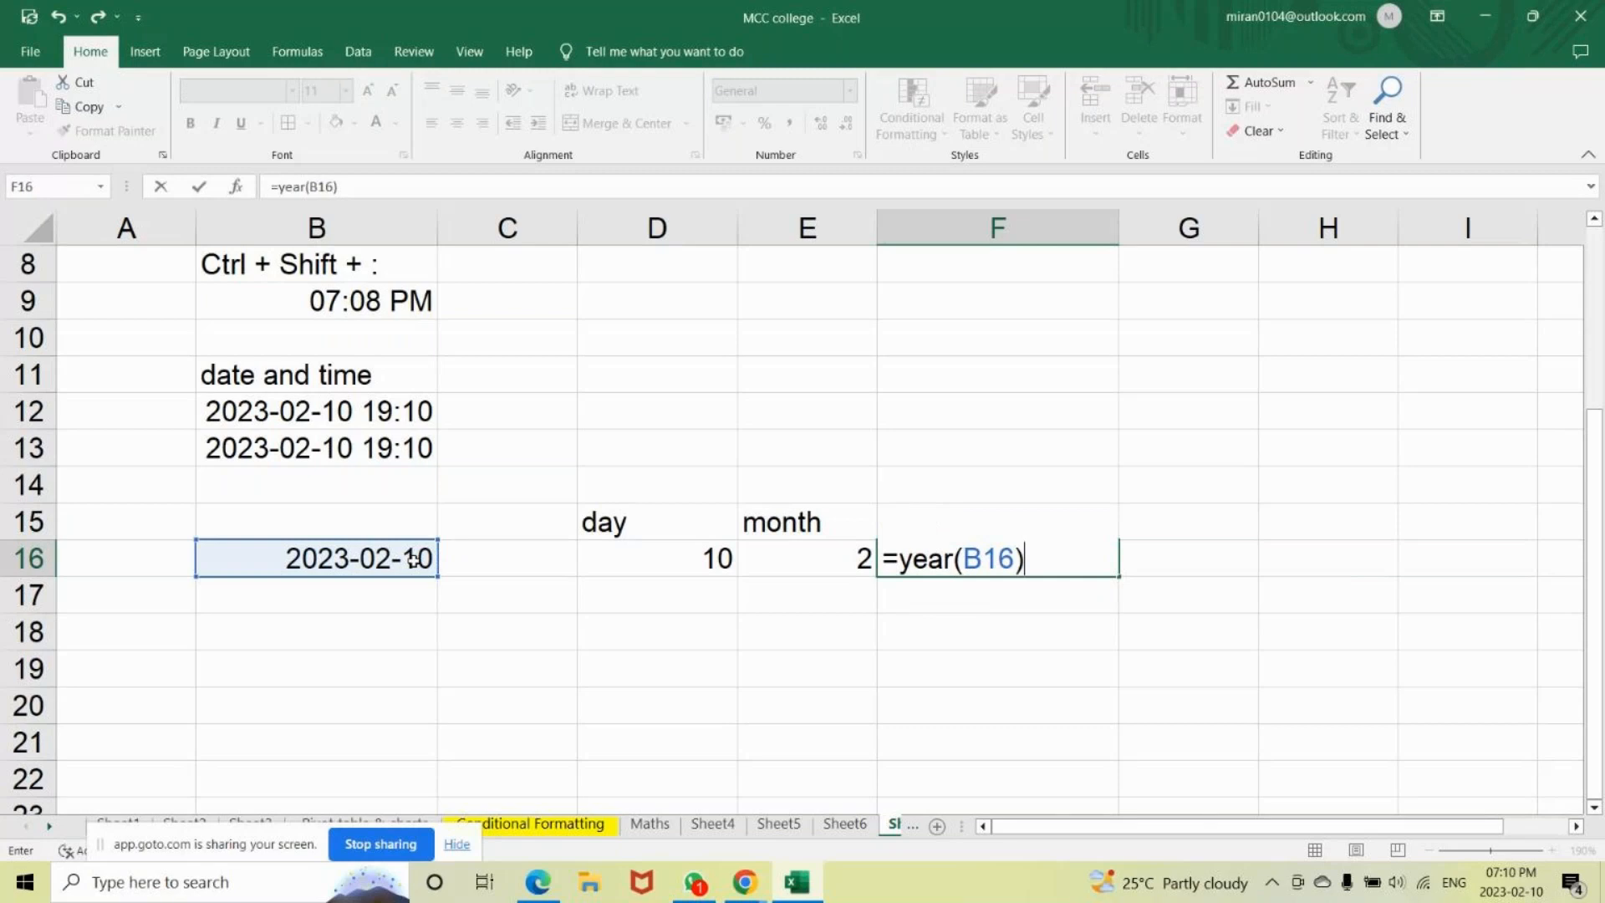
key(Return)
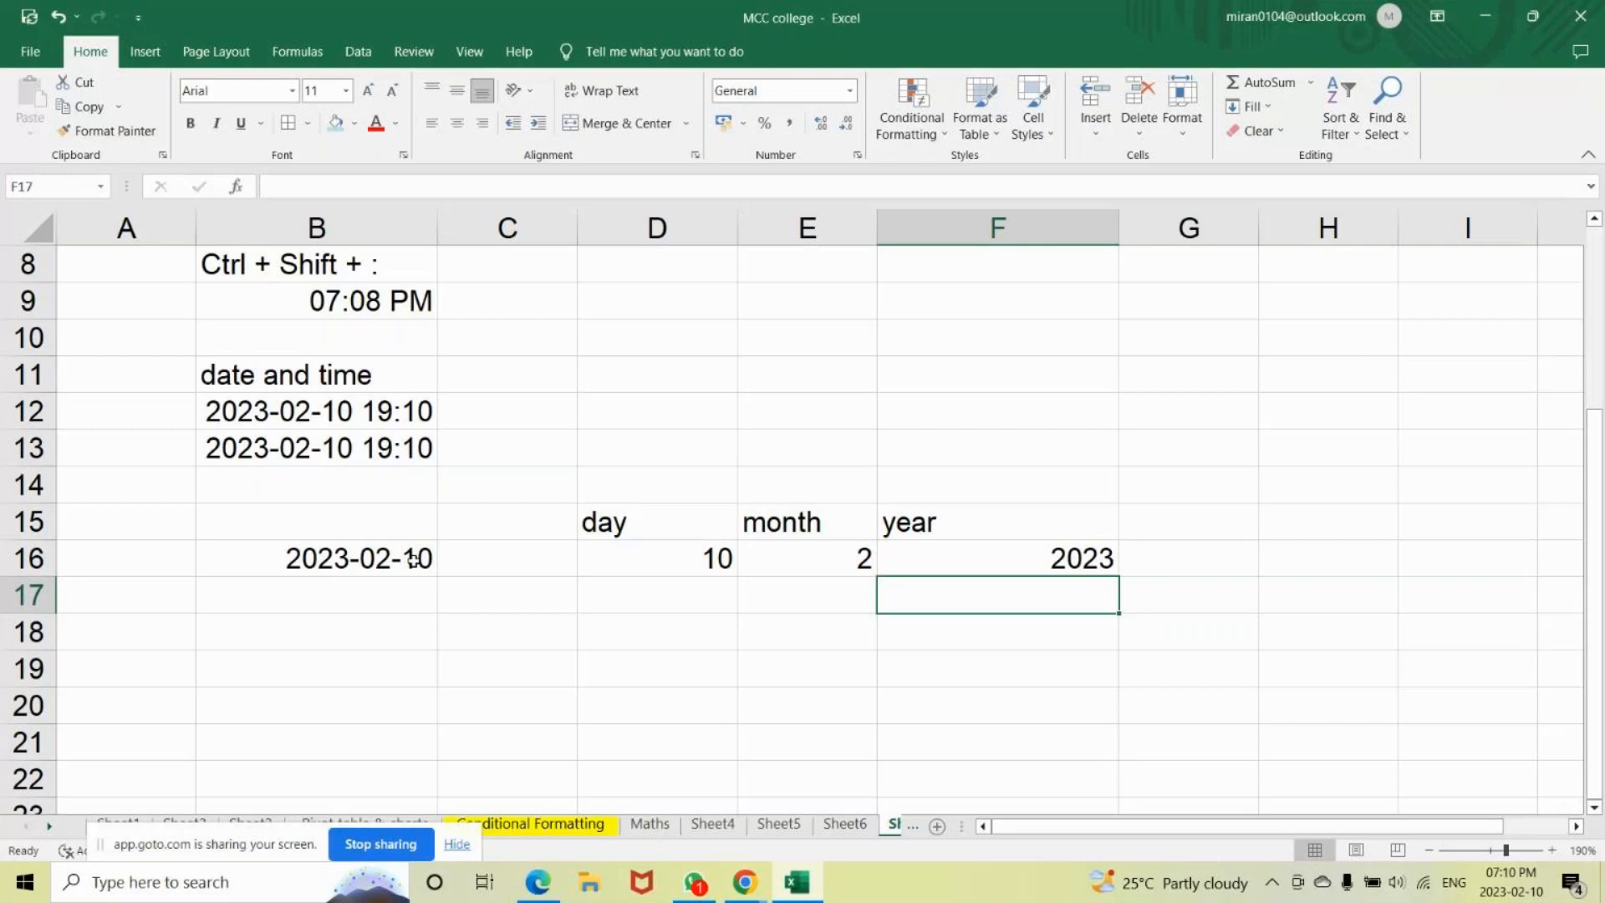
Open the YEAR formula in F16 to review its reference to the date in B16.
click(929, 566)
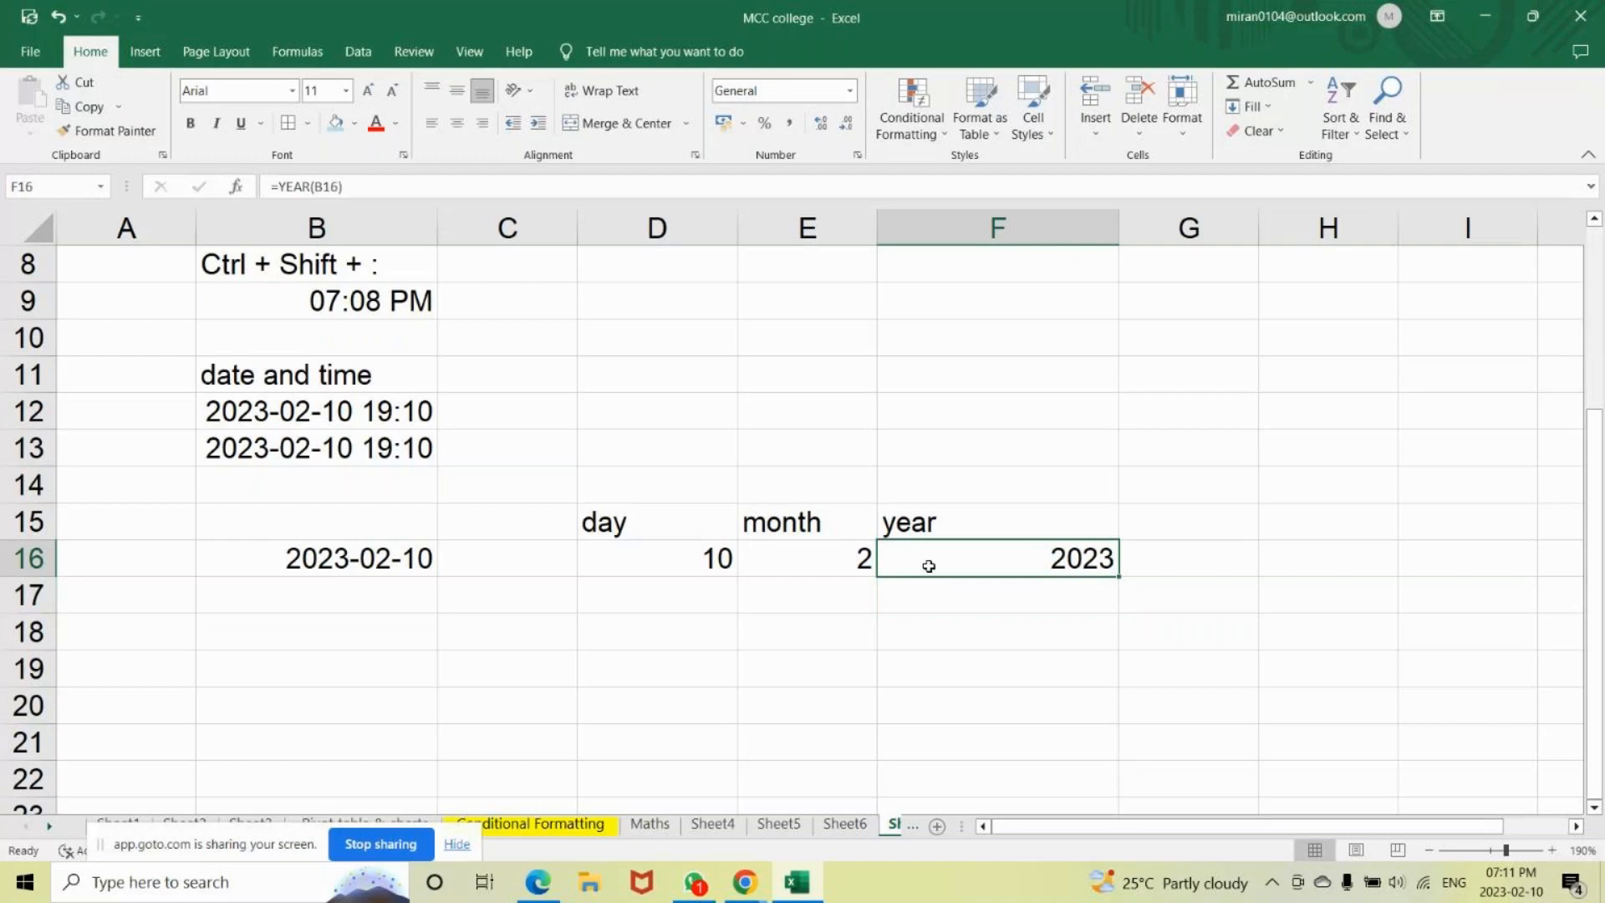
double_click(929, 566)
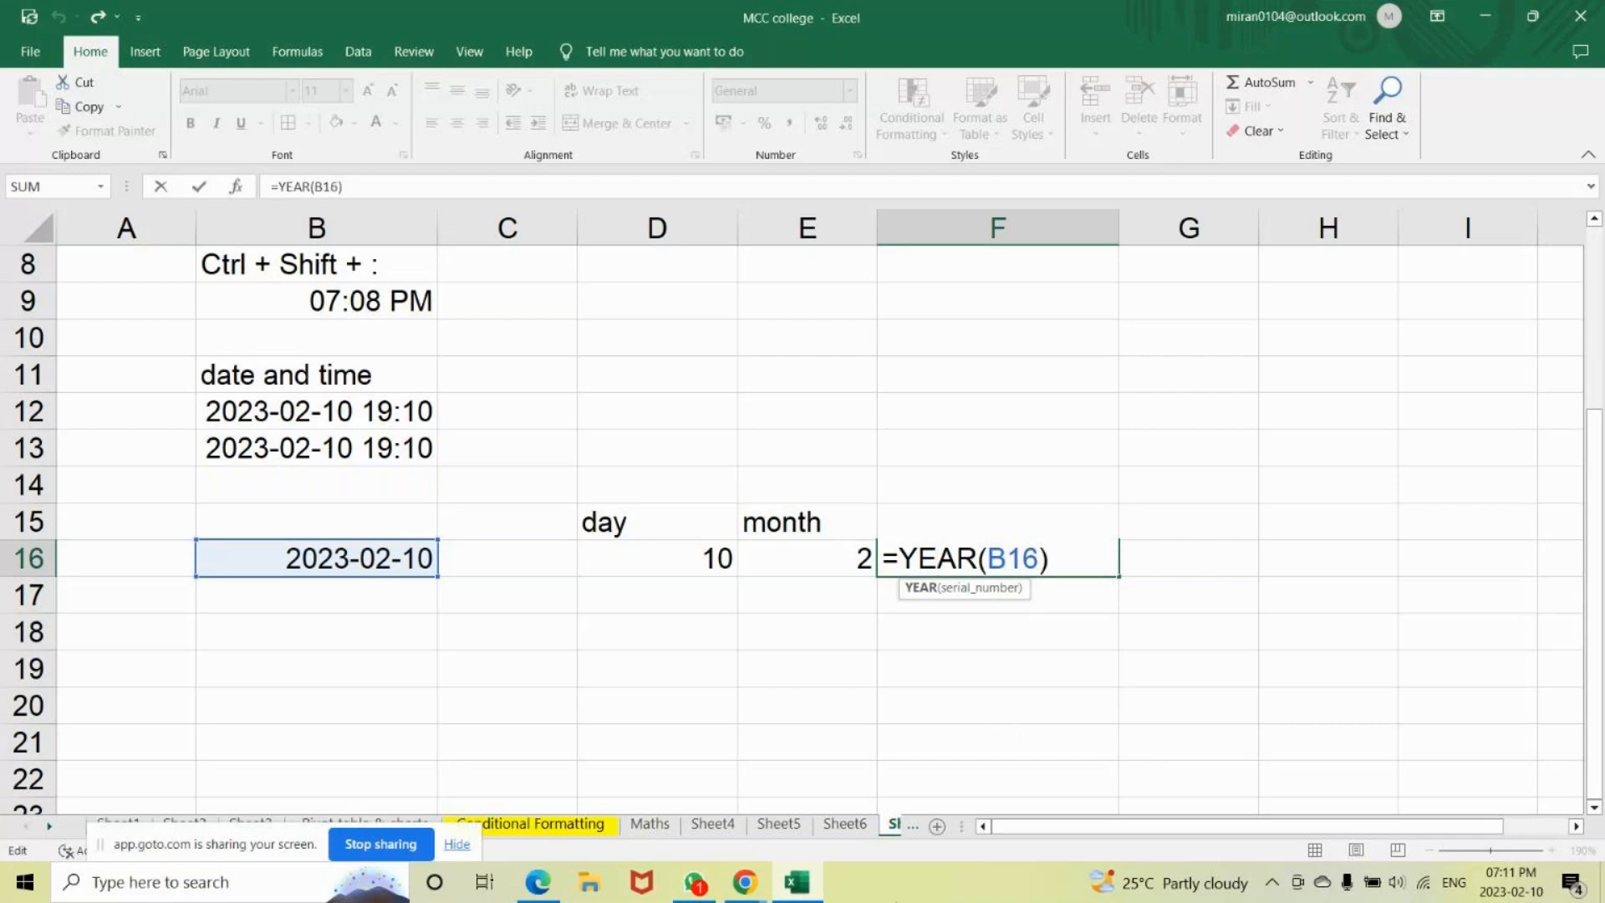
Switch to the GoTo meeting in Chrome, toggle the microphone, and return to the Excel workbook, closing the F16 formula.
click(745, 882)
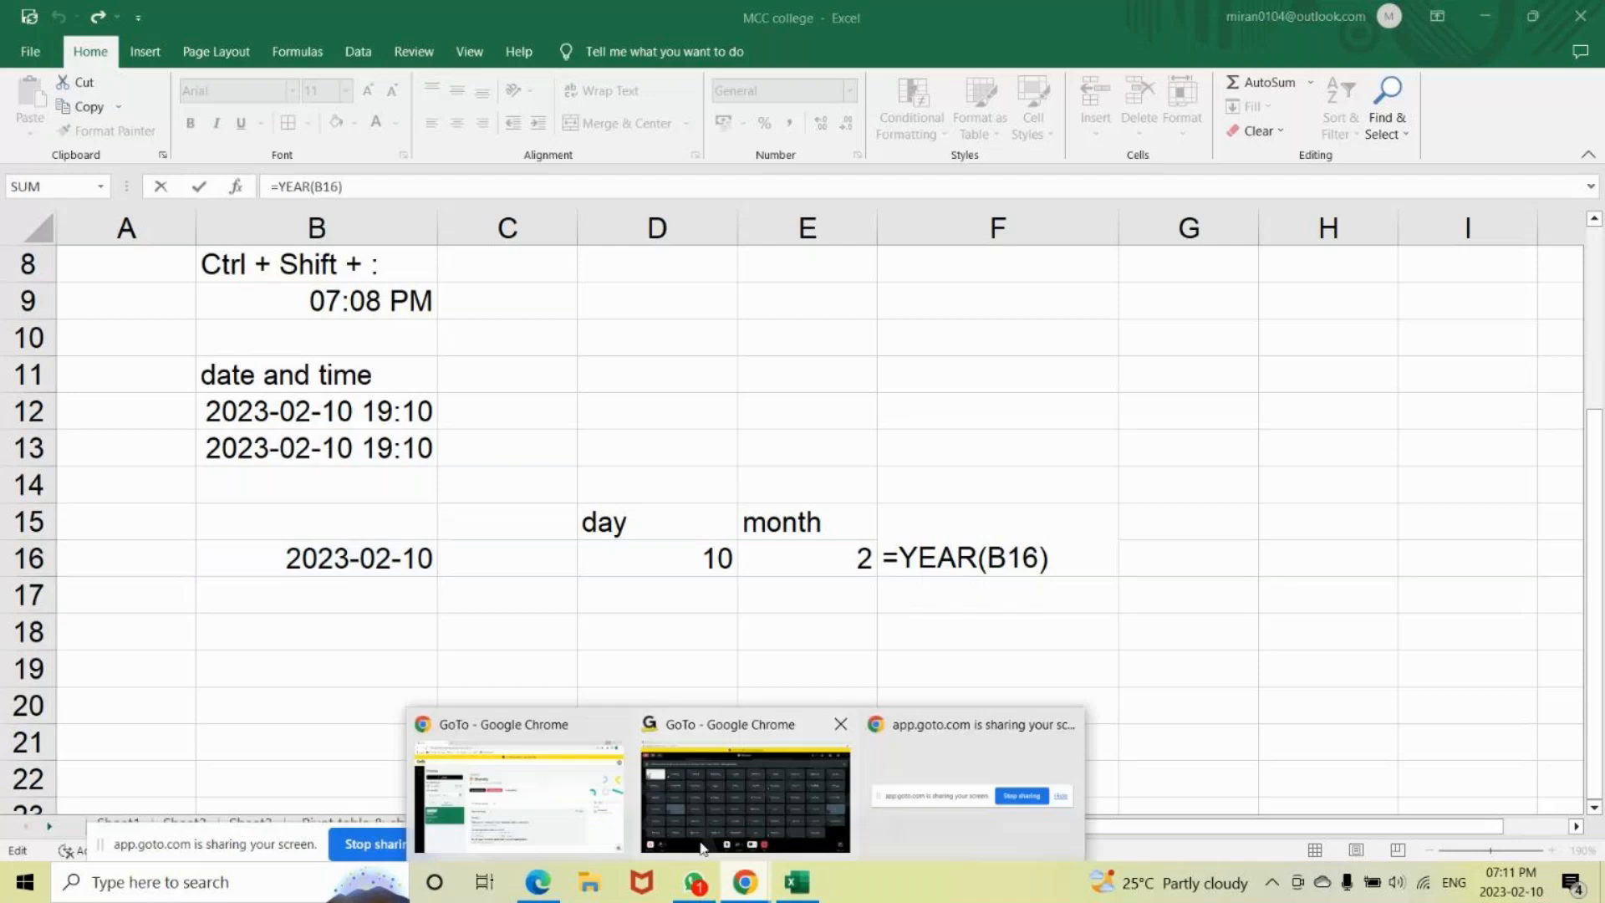
click(703, 848)
click(666, 814)
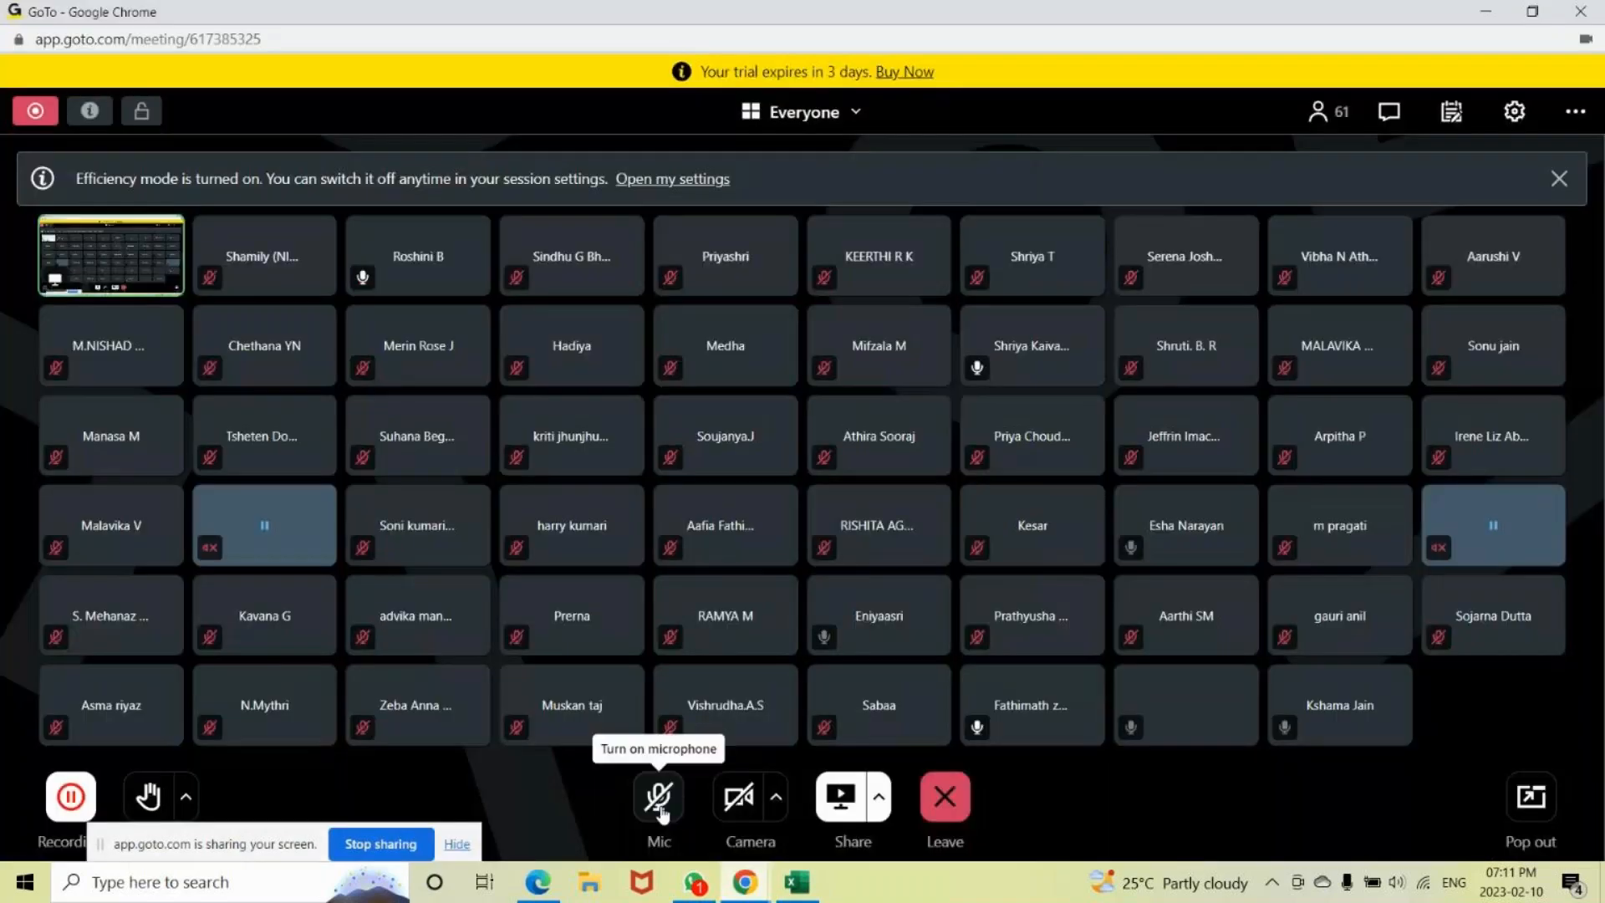
key(alt+Tab)
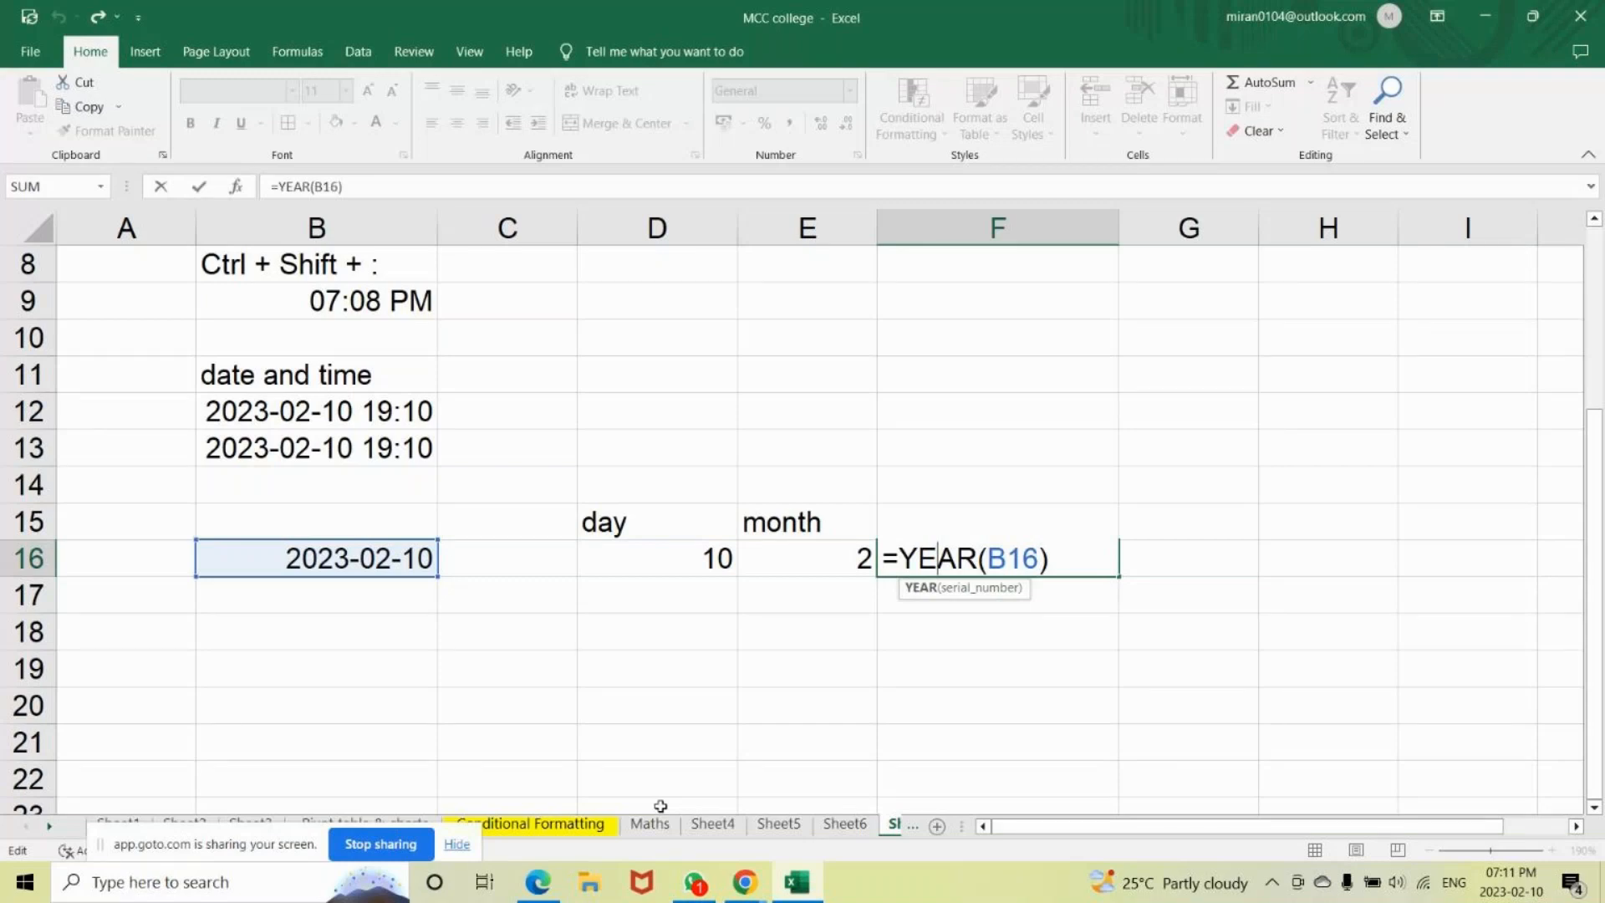
key(alt+Tab)
key(alt+Tab)
click(530, 629)
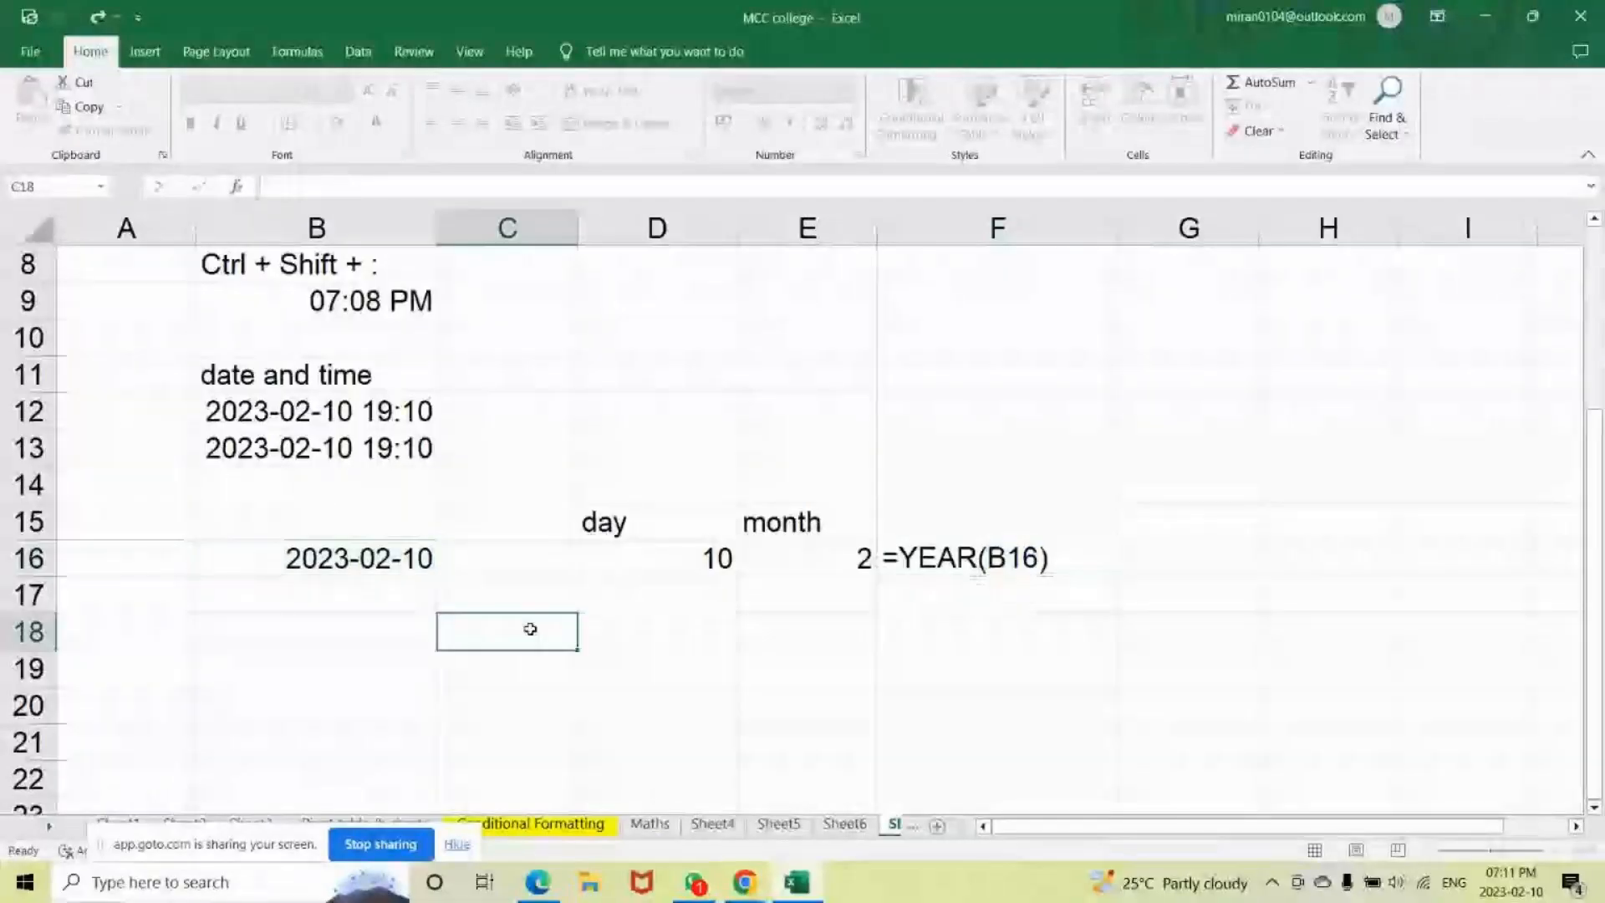
Enter the date 2023-01-01 in B18.
click(283, 642)
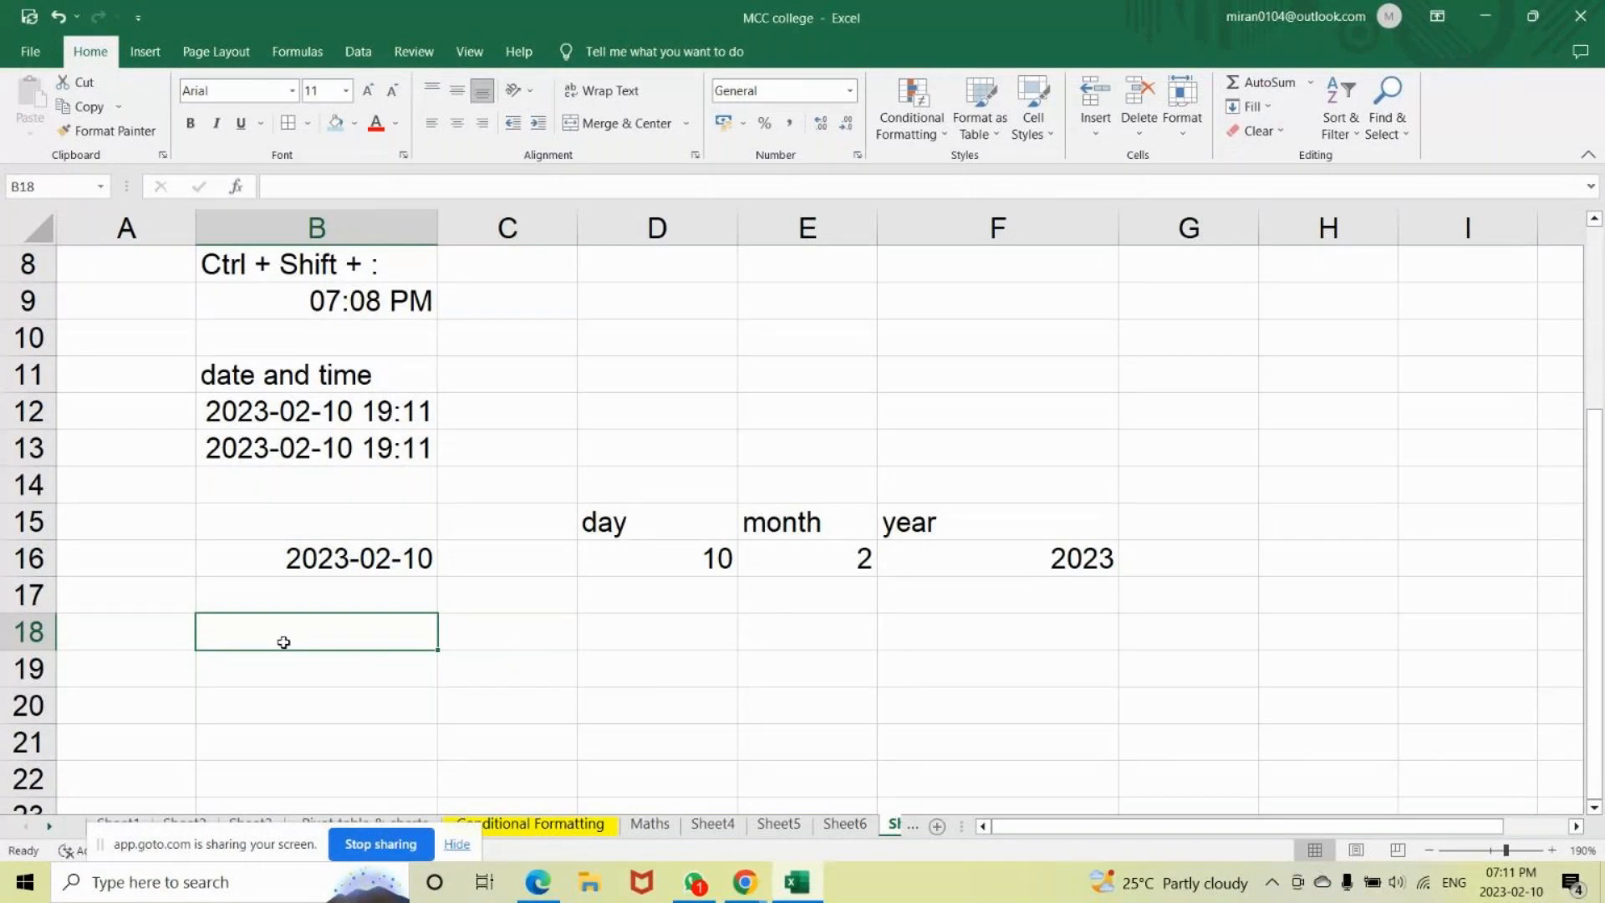
text(2023-01-)
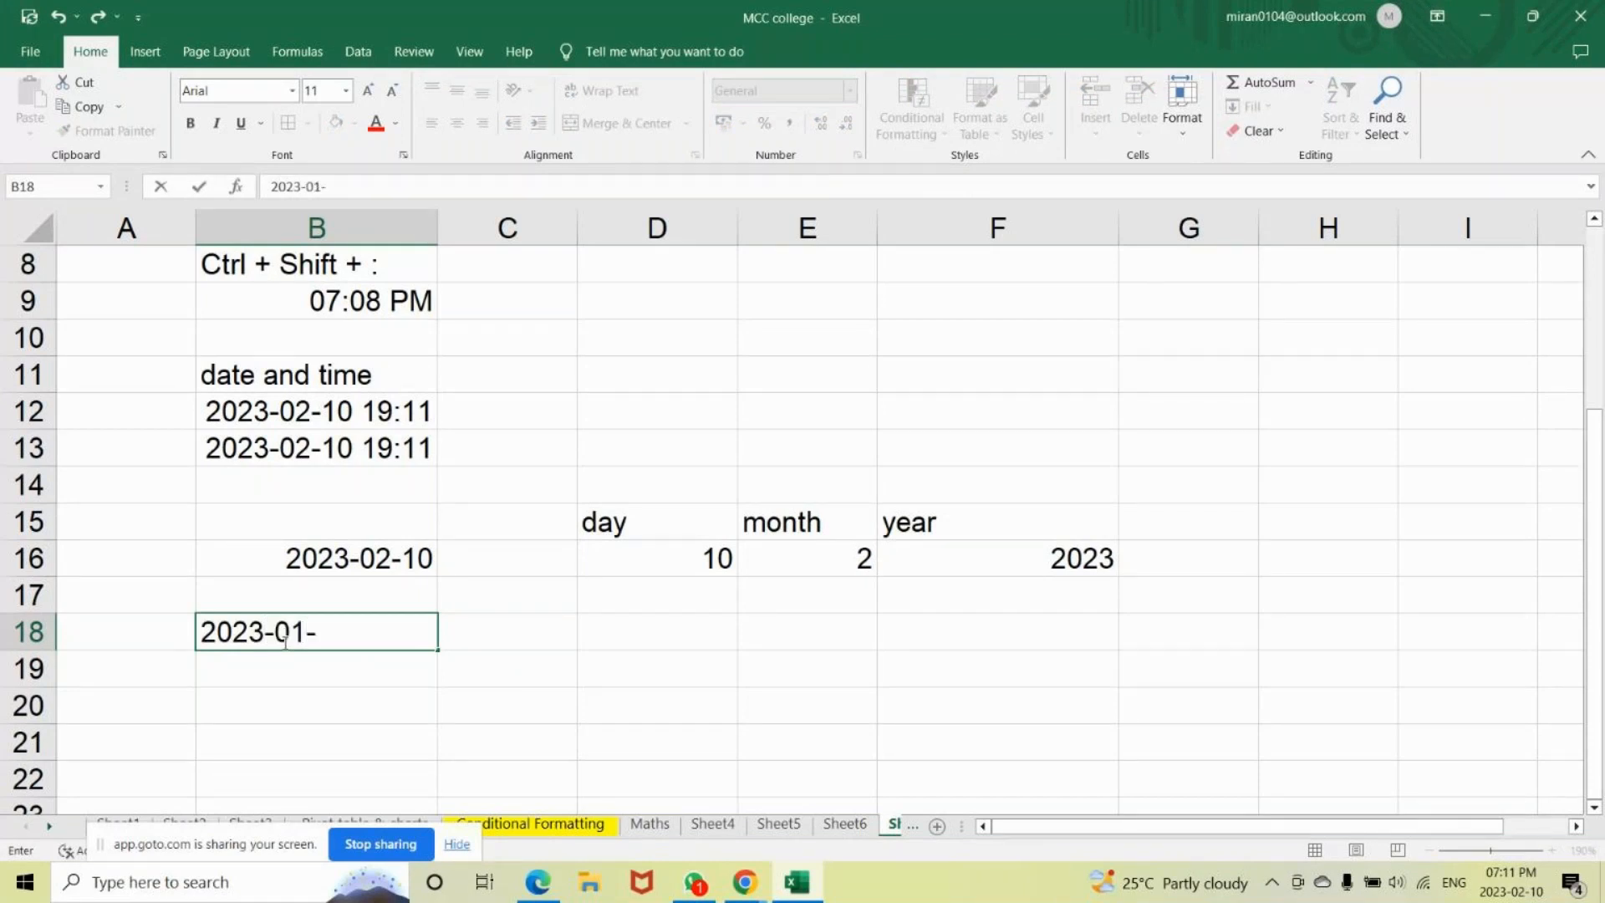
text(01)
key(Return)
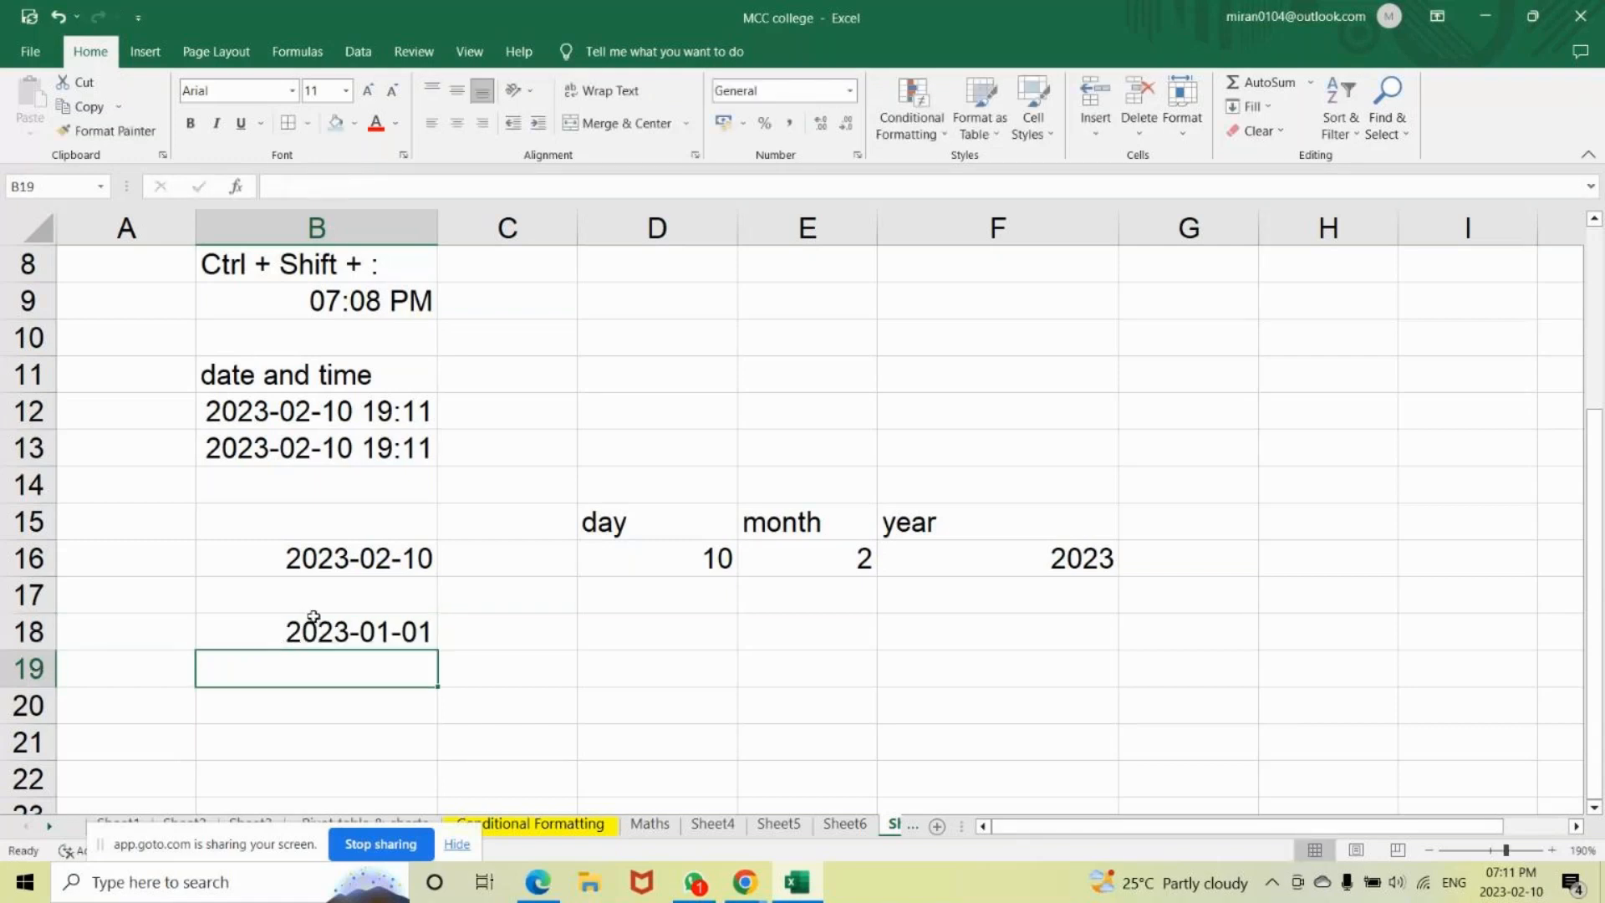
Enter the date pattern note YYYY-MM-DD in B19, directly below the new date.
click(314, 617)
double_click(287, 666)
text(YYYY-)
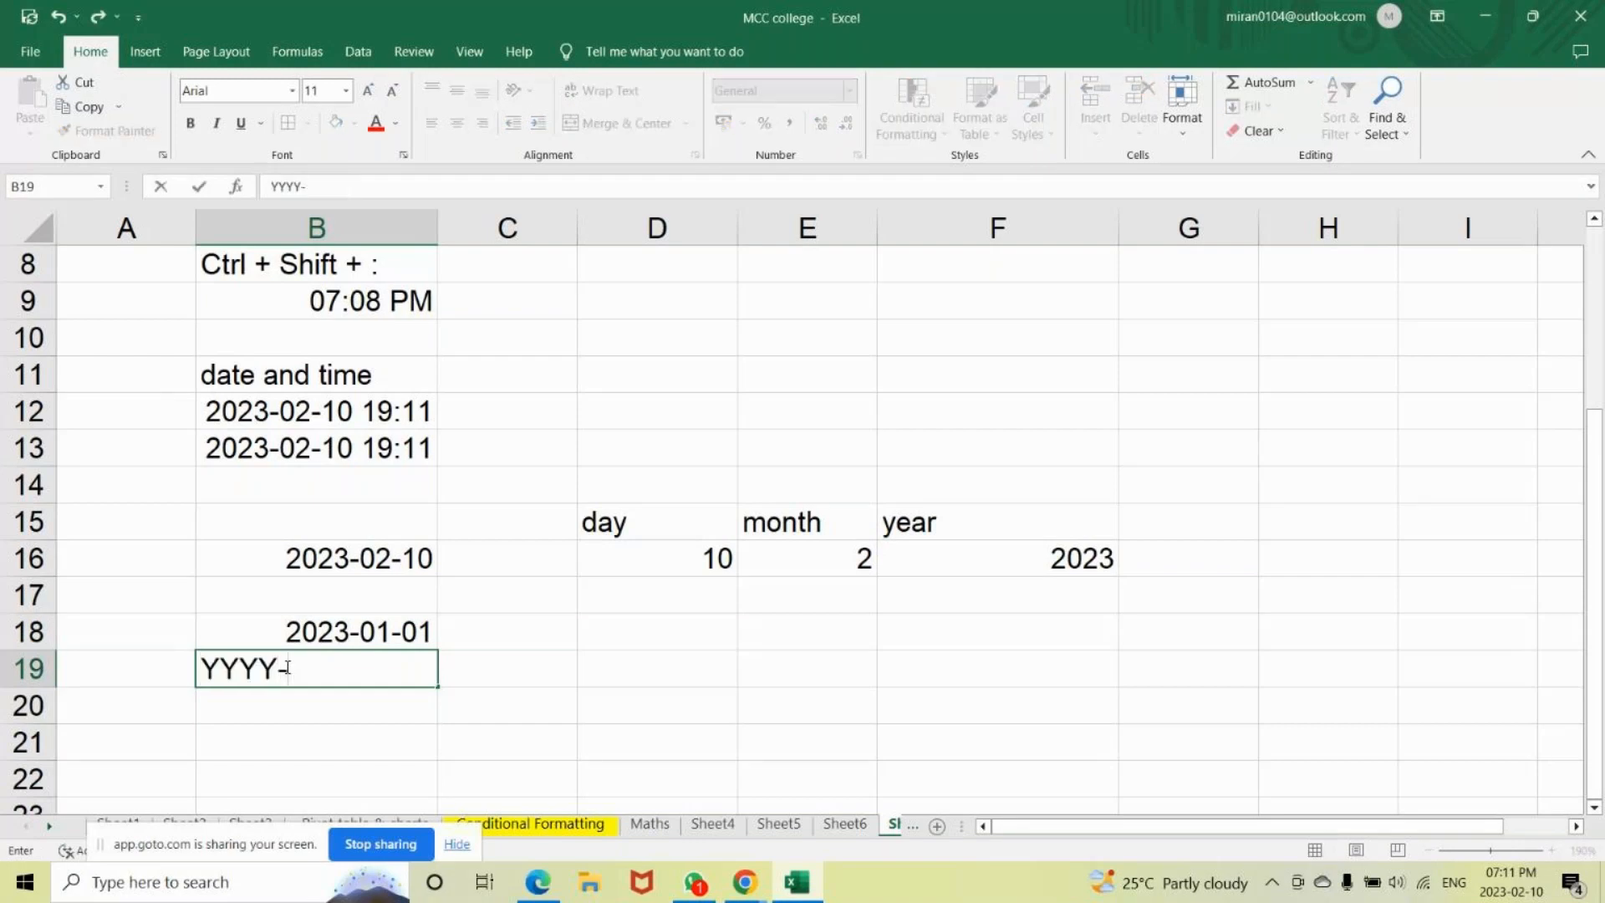
text(MM-DD)
key(Return)
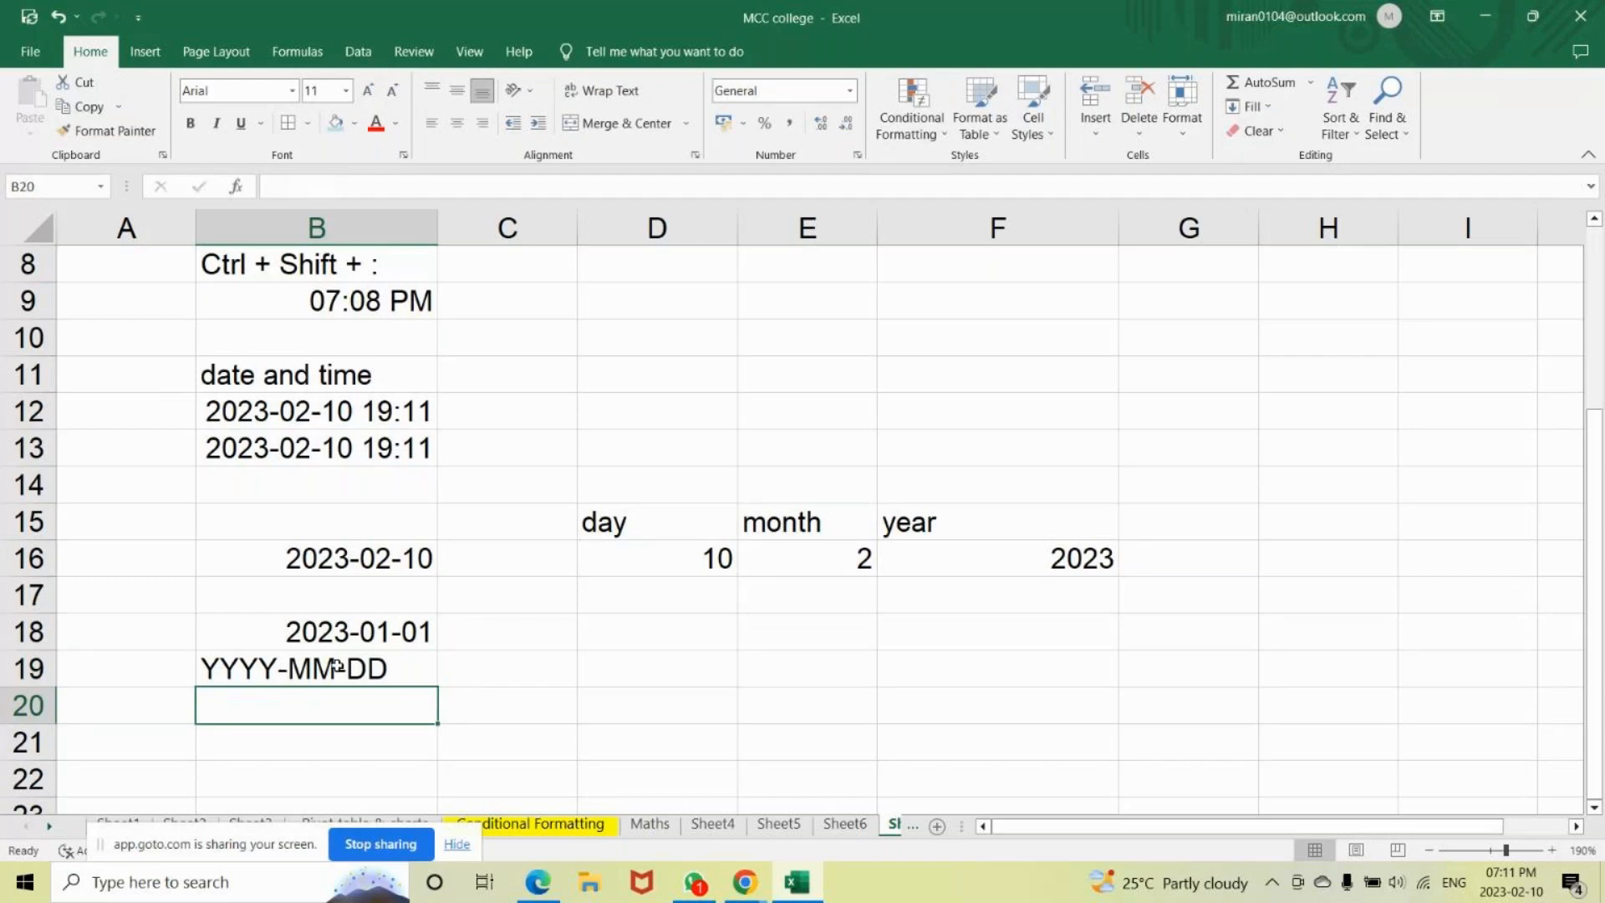
Fill the date and its pattern note in B18:B19 with light blue.
drag(336, 665, 334, 633)
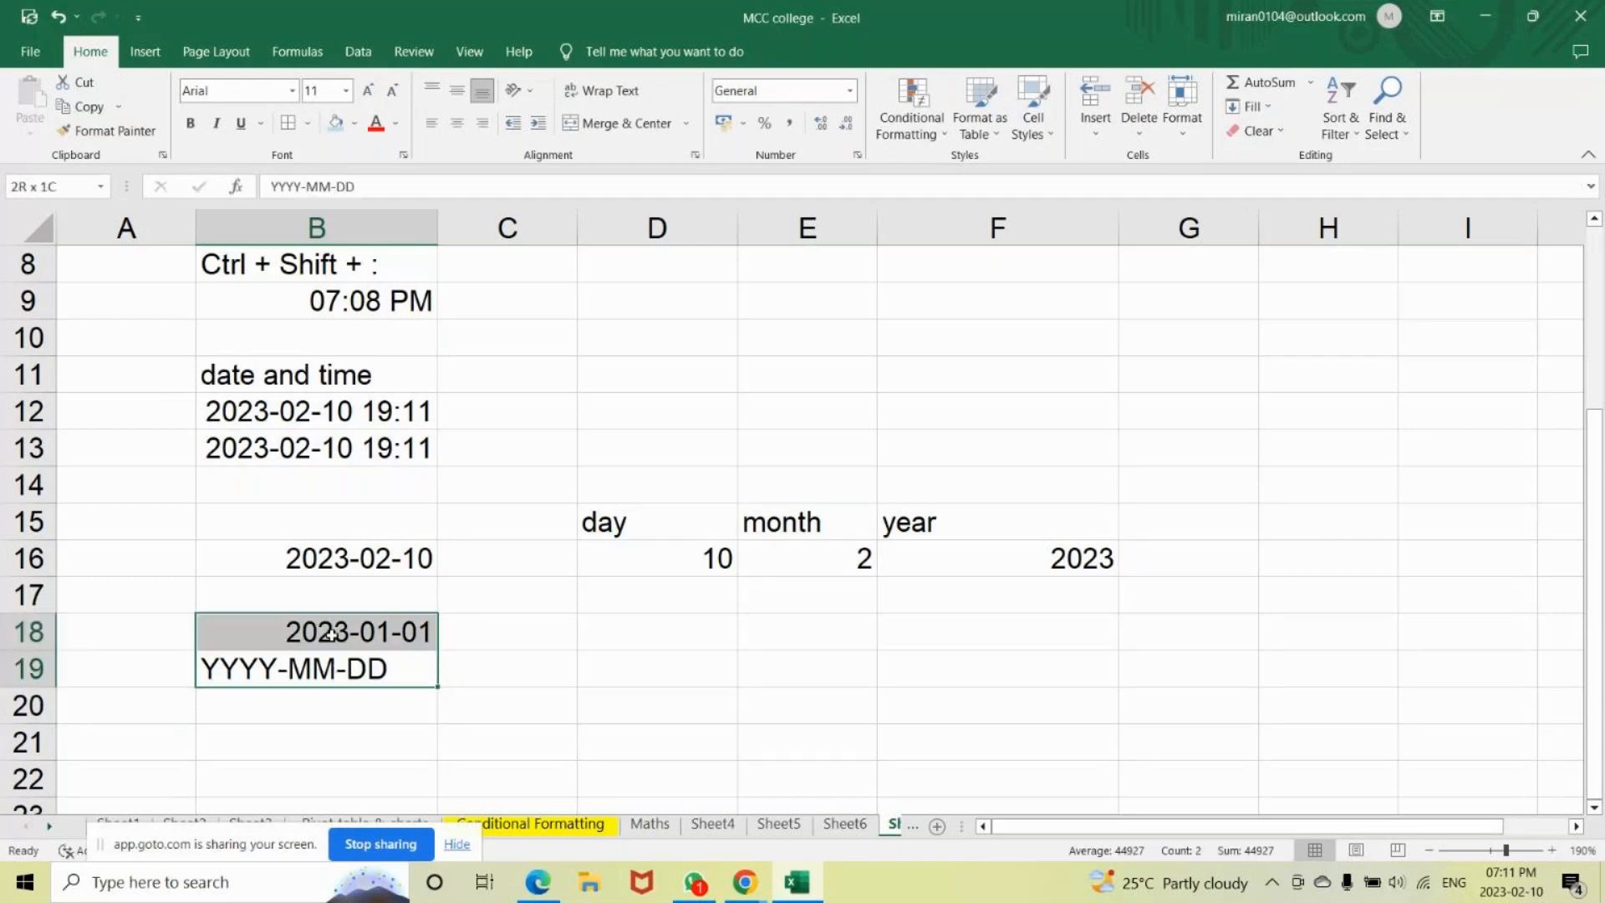
click(335, 124)
click(619, 639)
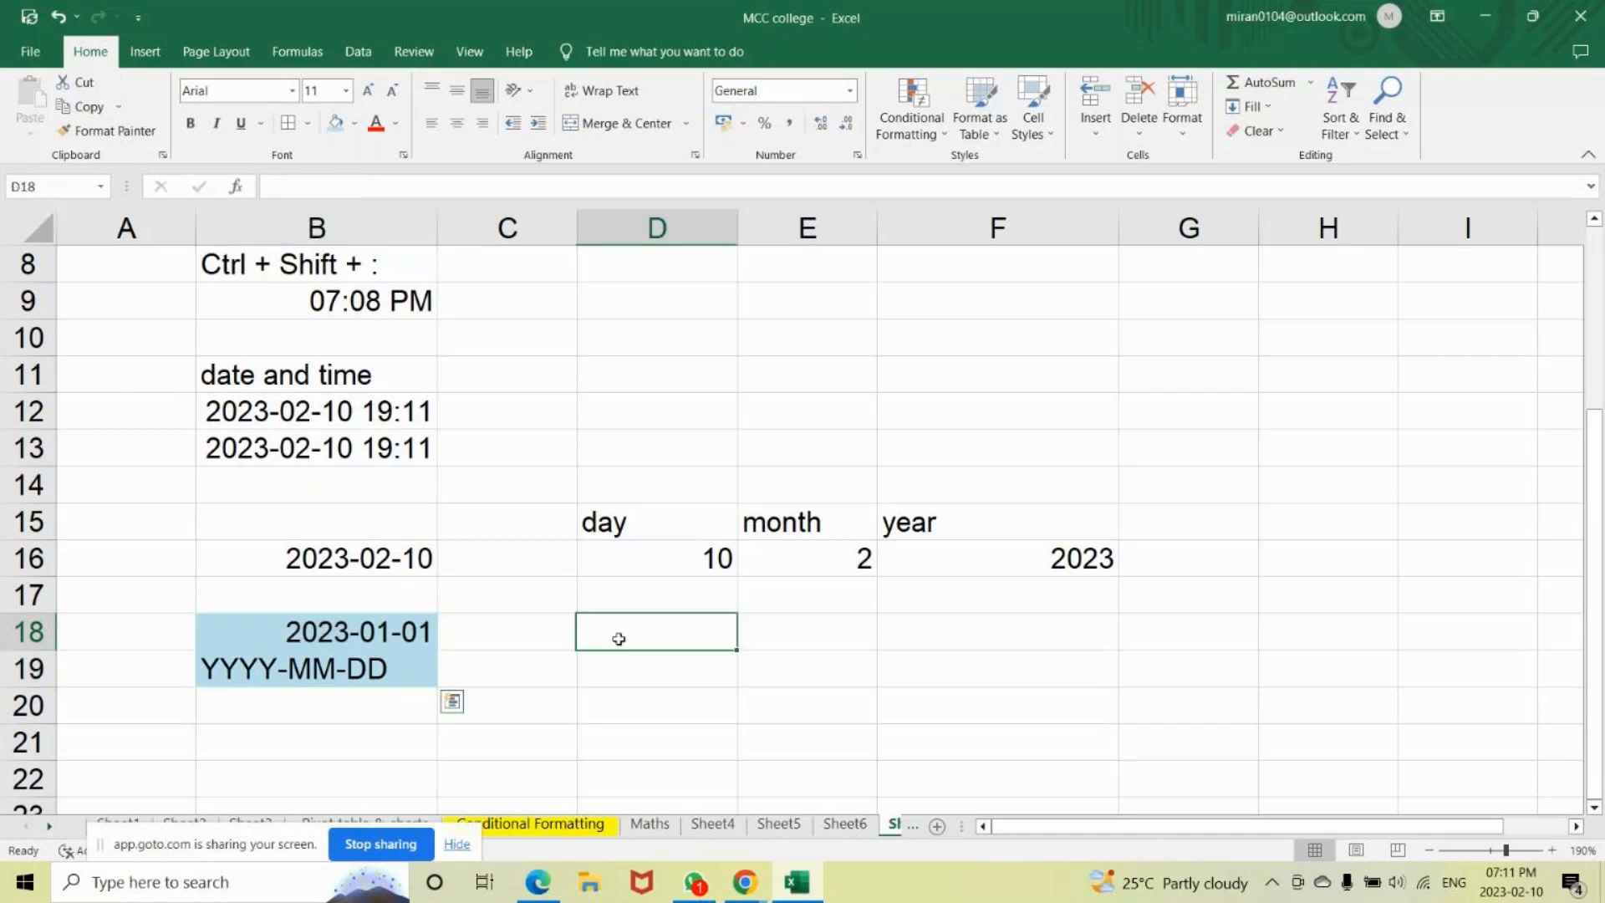
click(366, 640)
click(604, 634)
Enter the question "after 3months - what will date" in B20.
click(359, 700)
text(after)
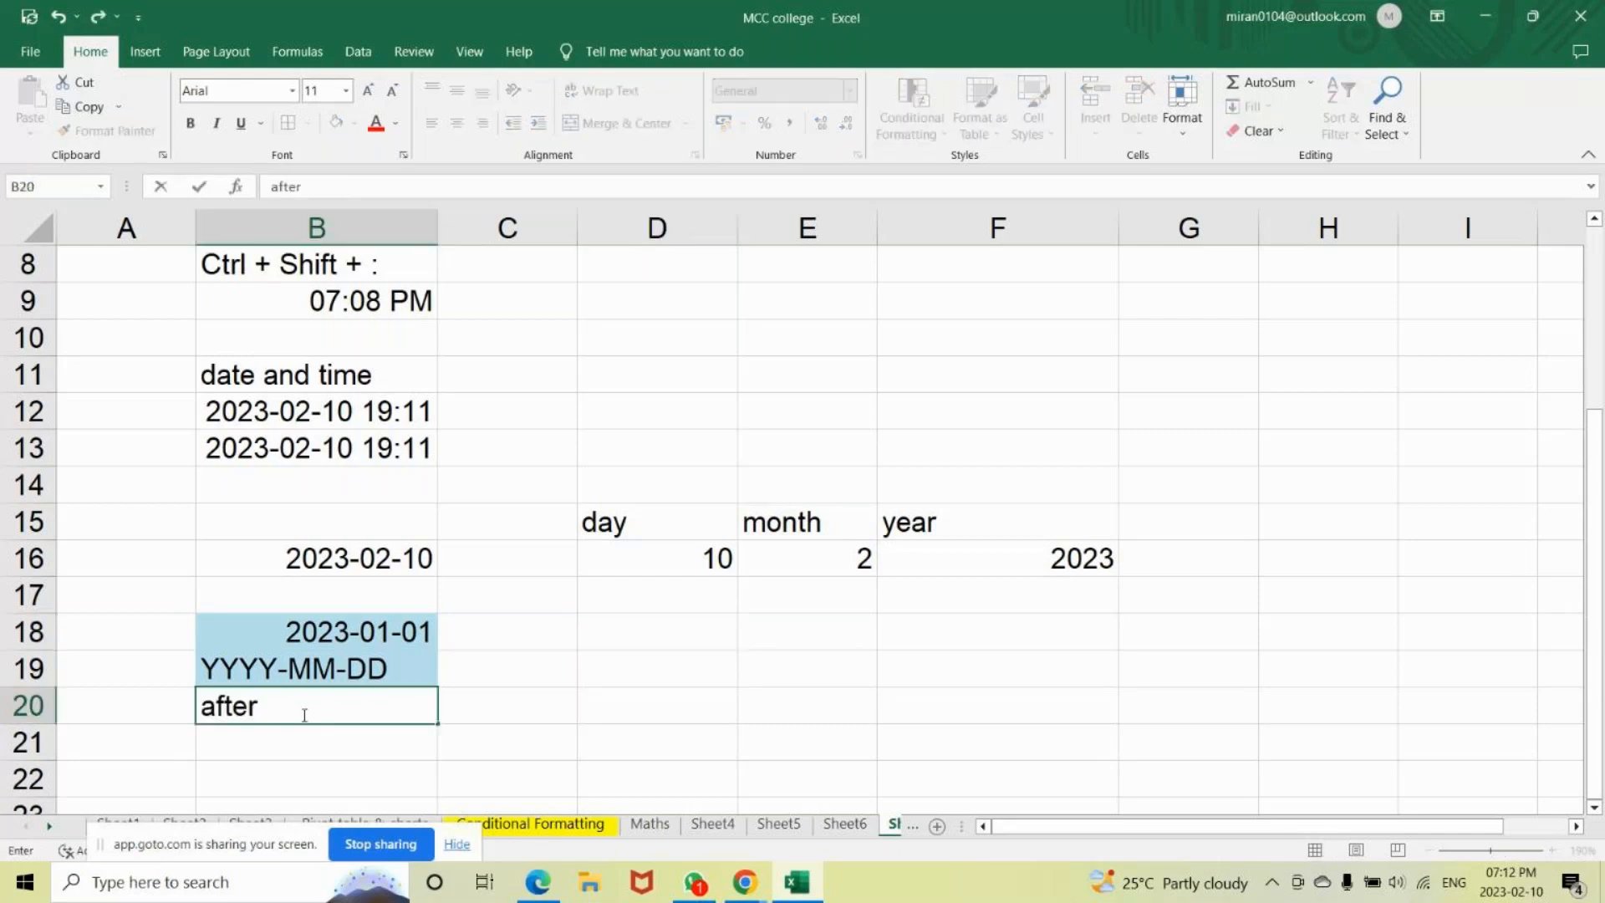
text( 3mnth)
key(BackSpace)
key(BackSpace)
key(BackSpace)
key(BackSpace)
text(months - )
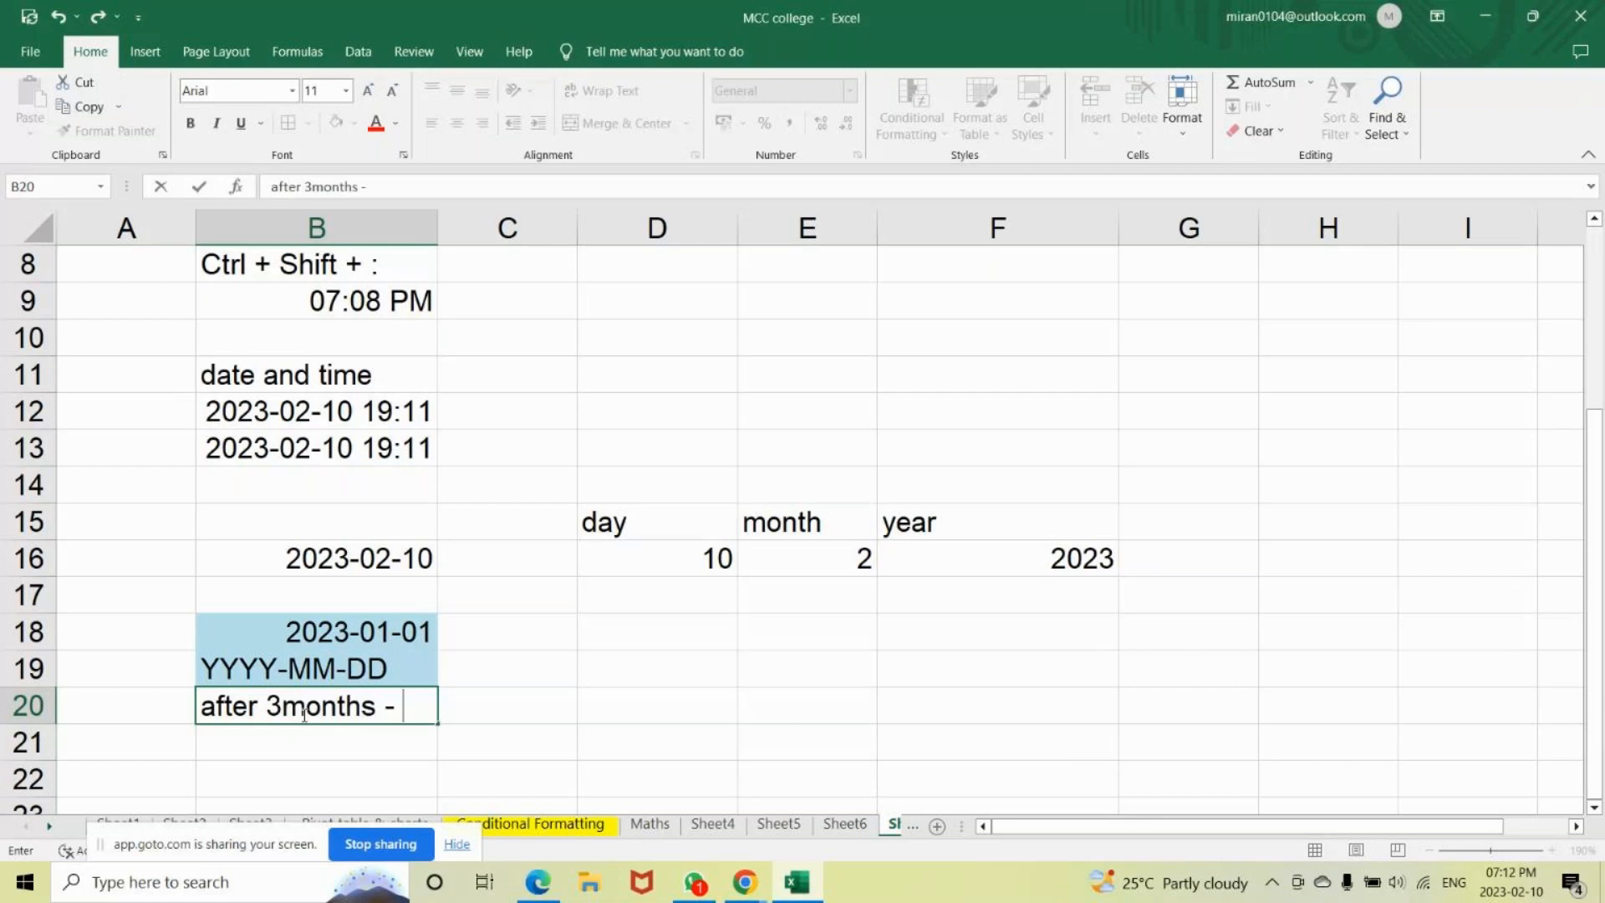
text(what will )
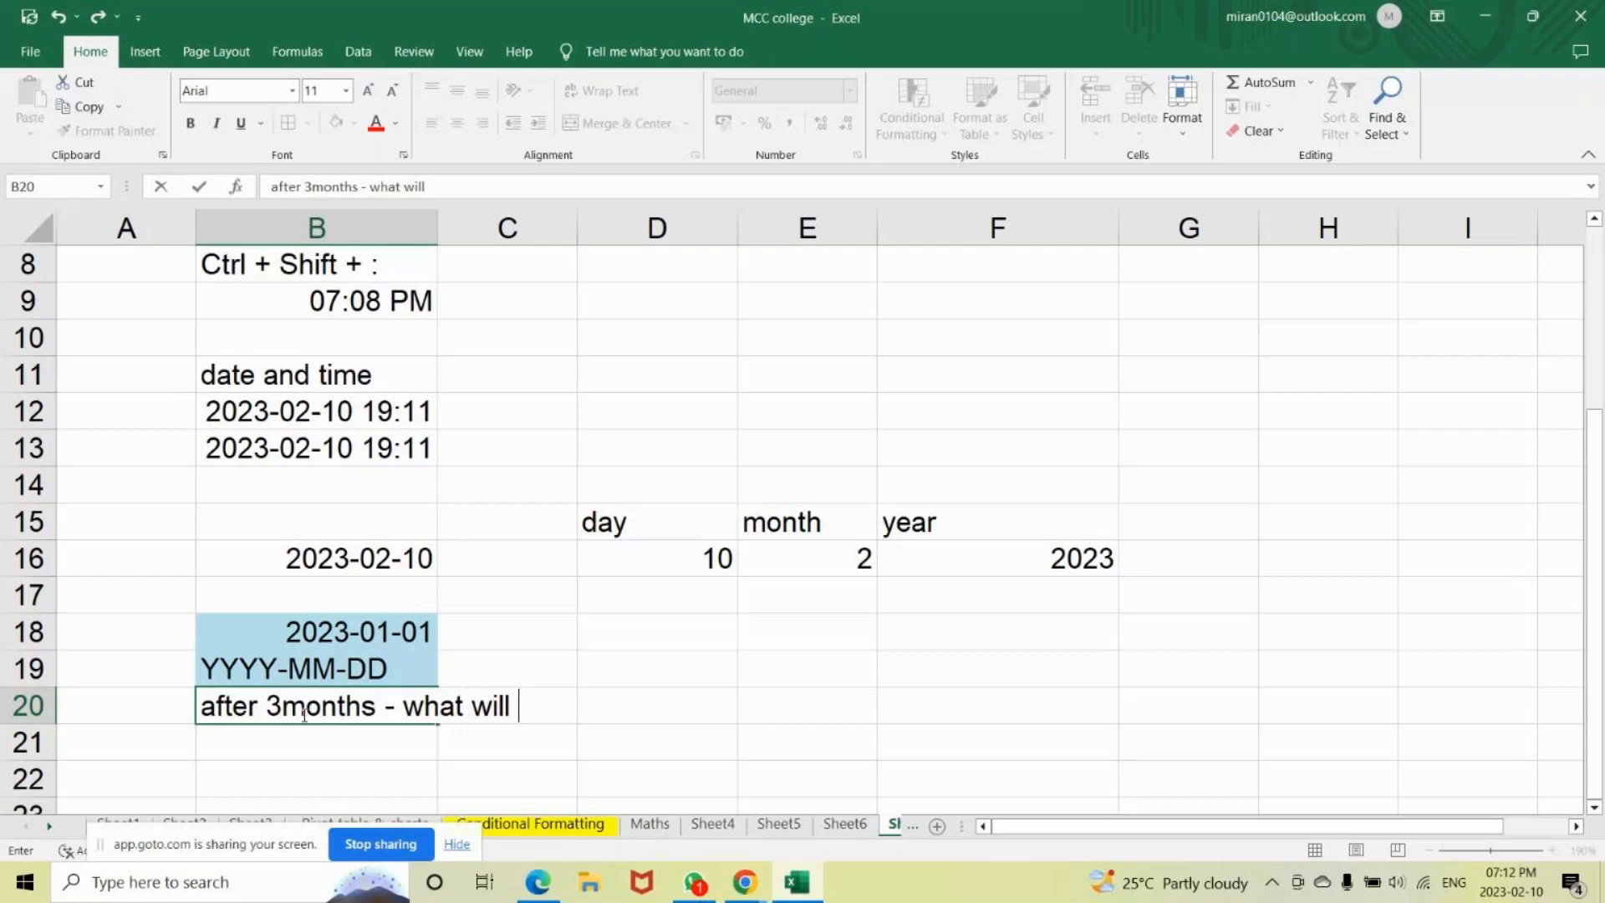
text(date)
key(Return)
Wrap the question text in B20 so it fits within the column.
click(294, 700)
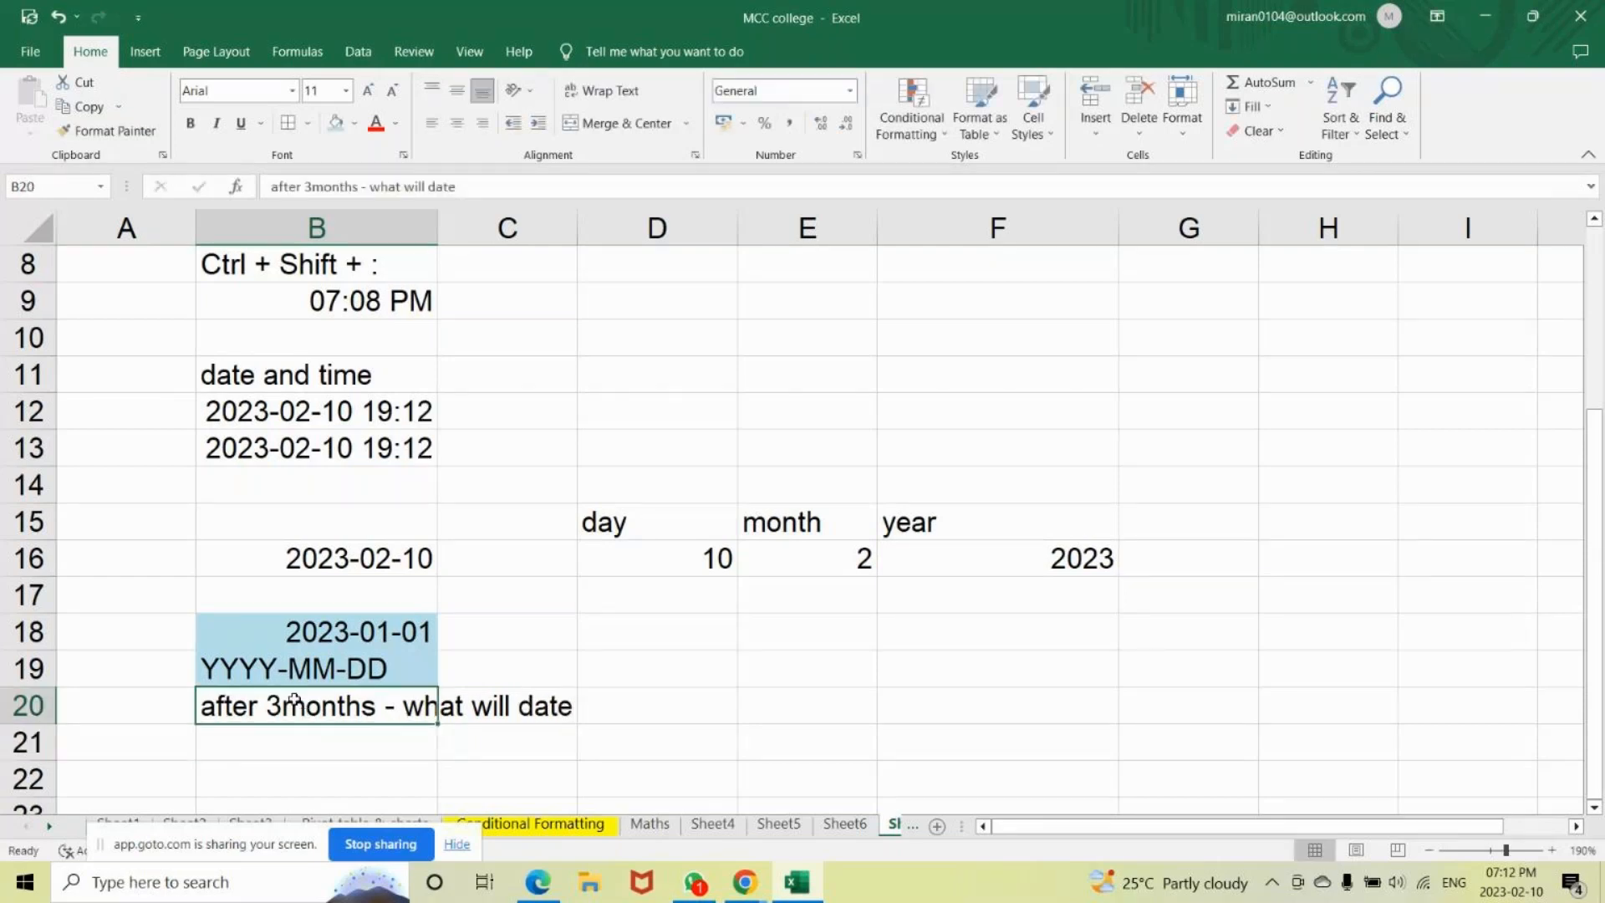
click(648, 785)
drag(648, 784, 281, 707)
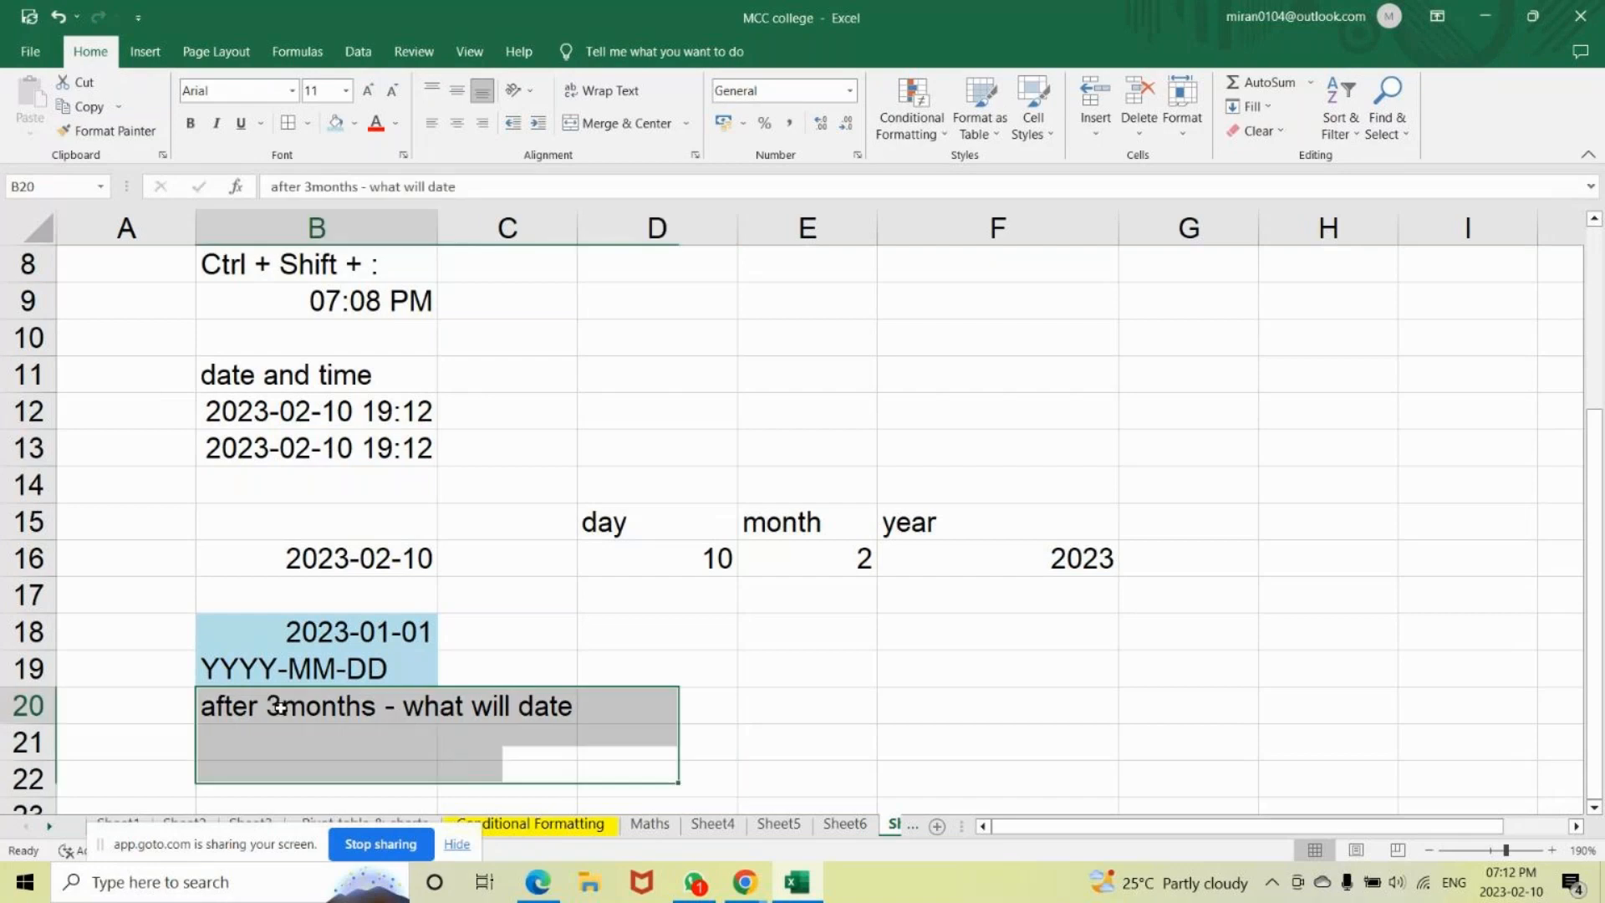
click(281, 707)
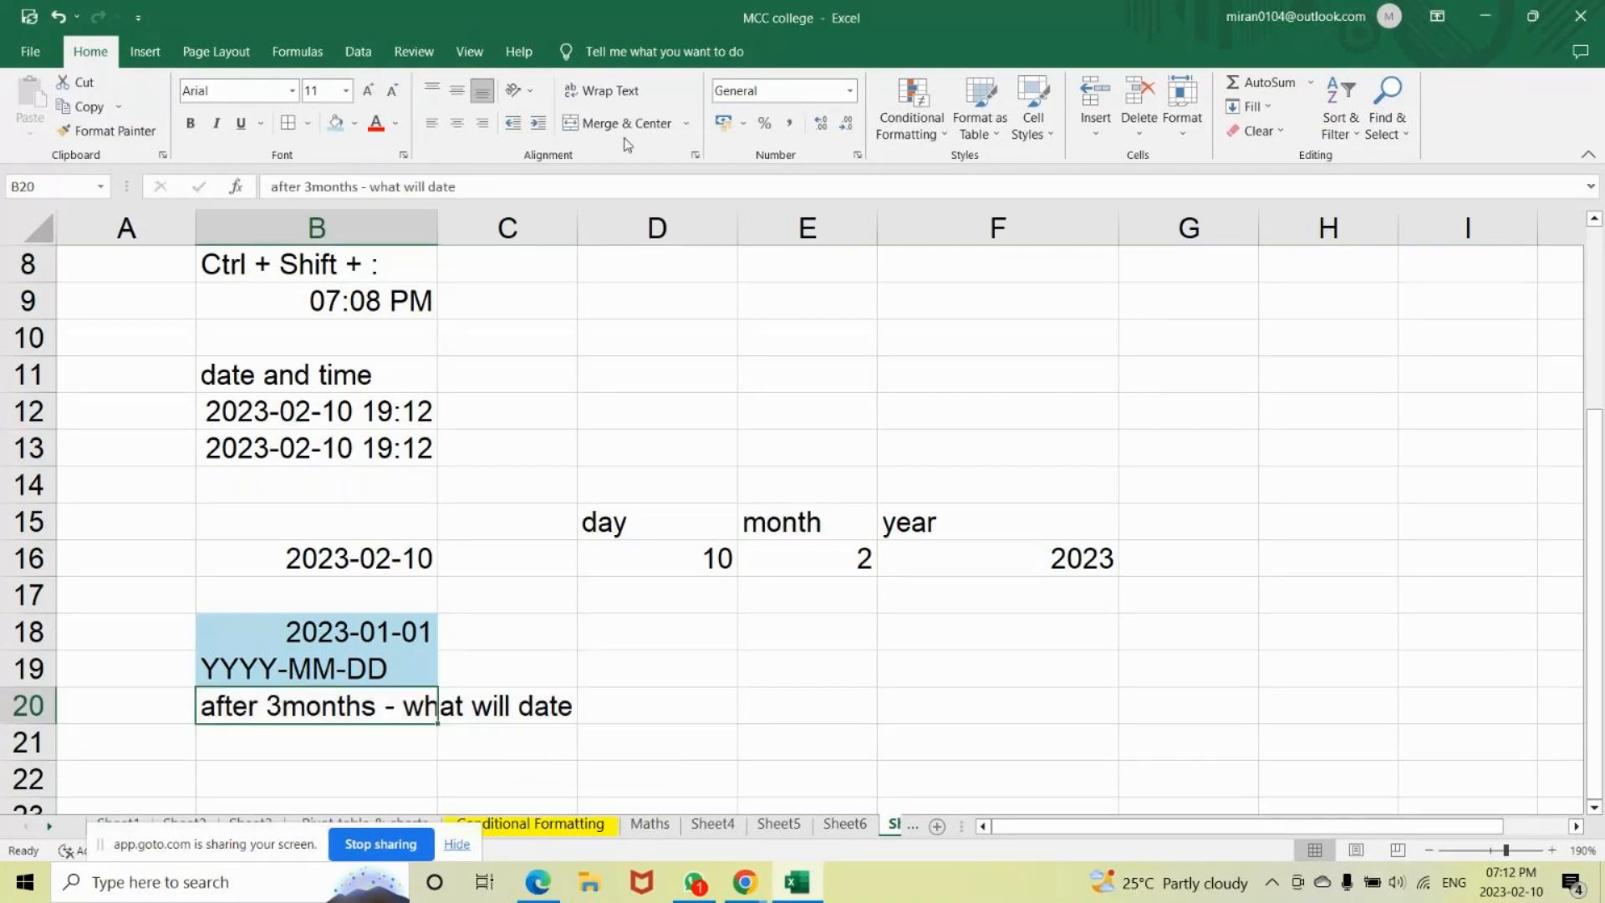
click(611, 98)
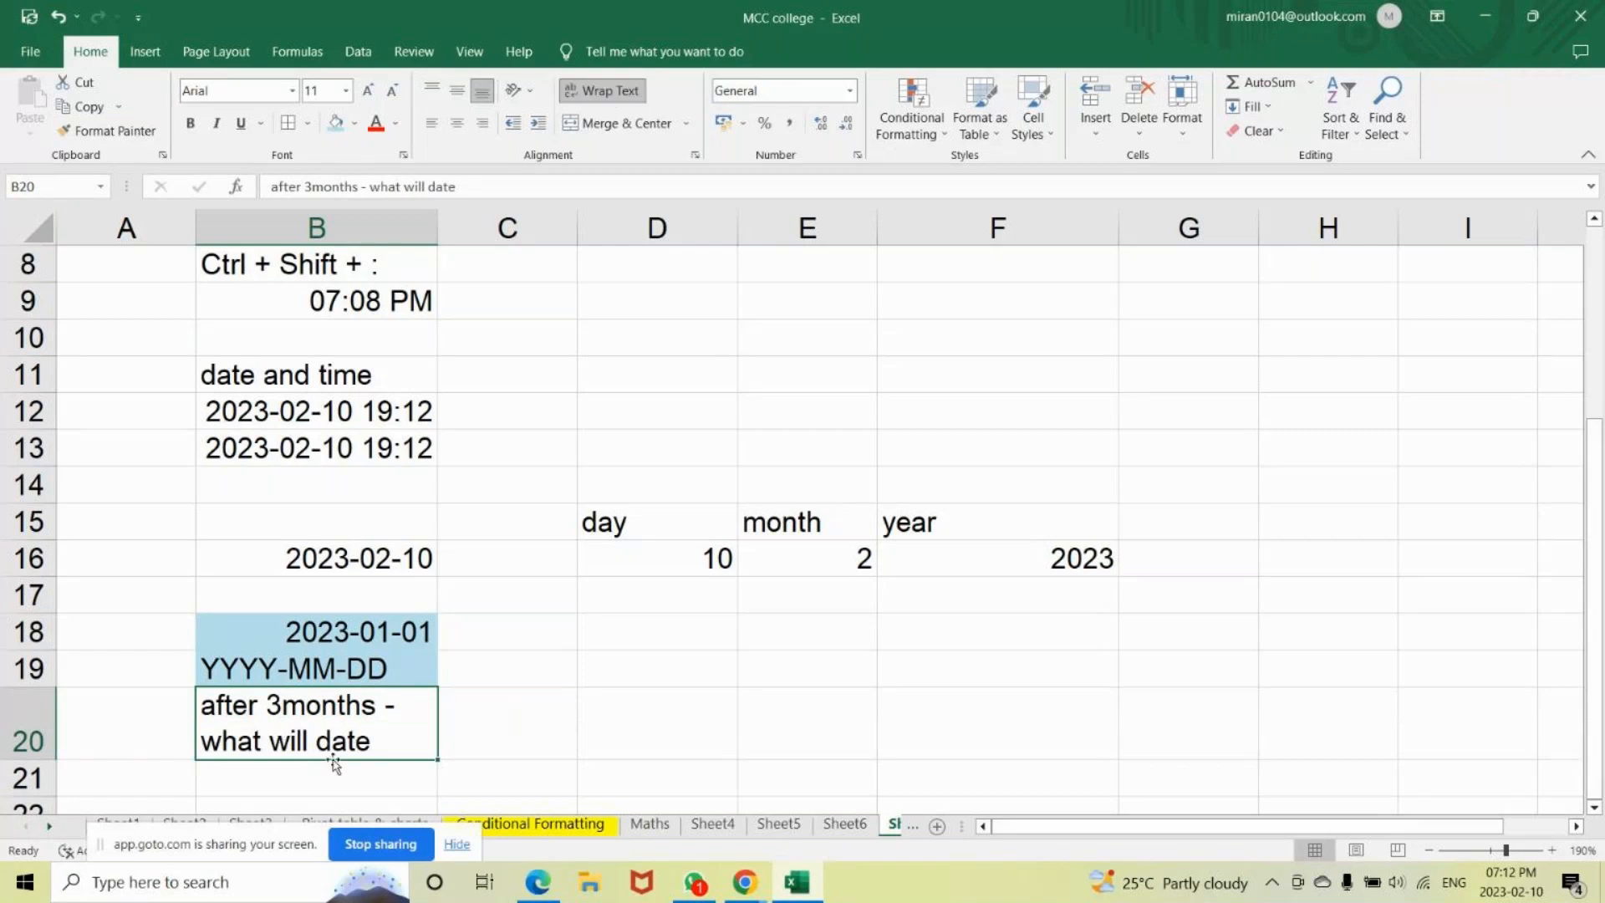
click(547, 631)
click(318, 720)
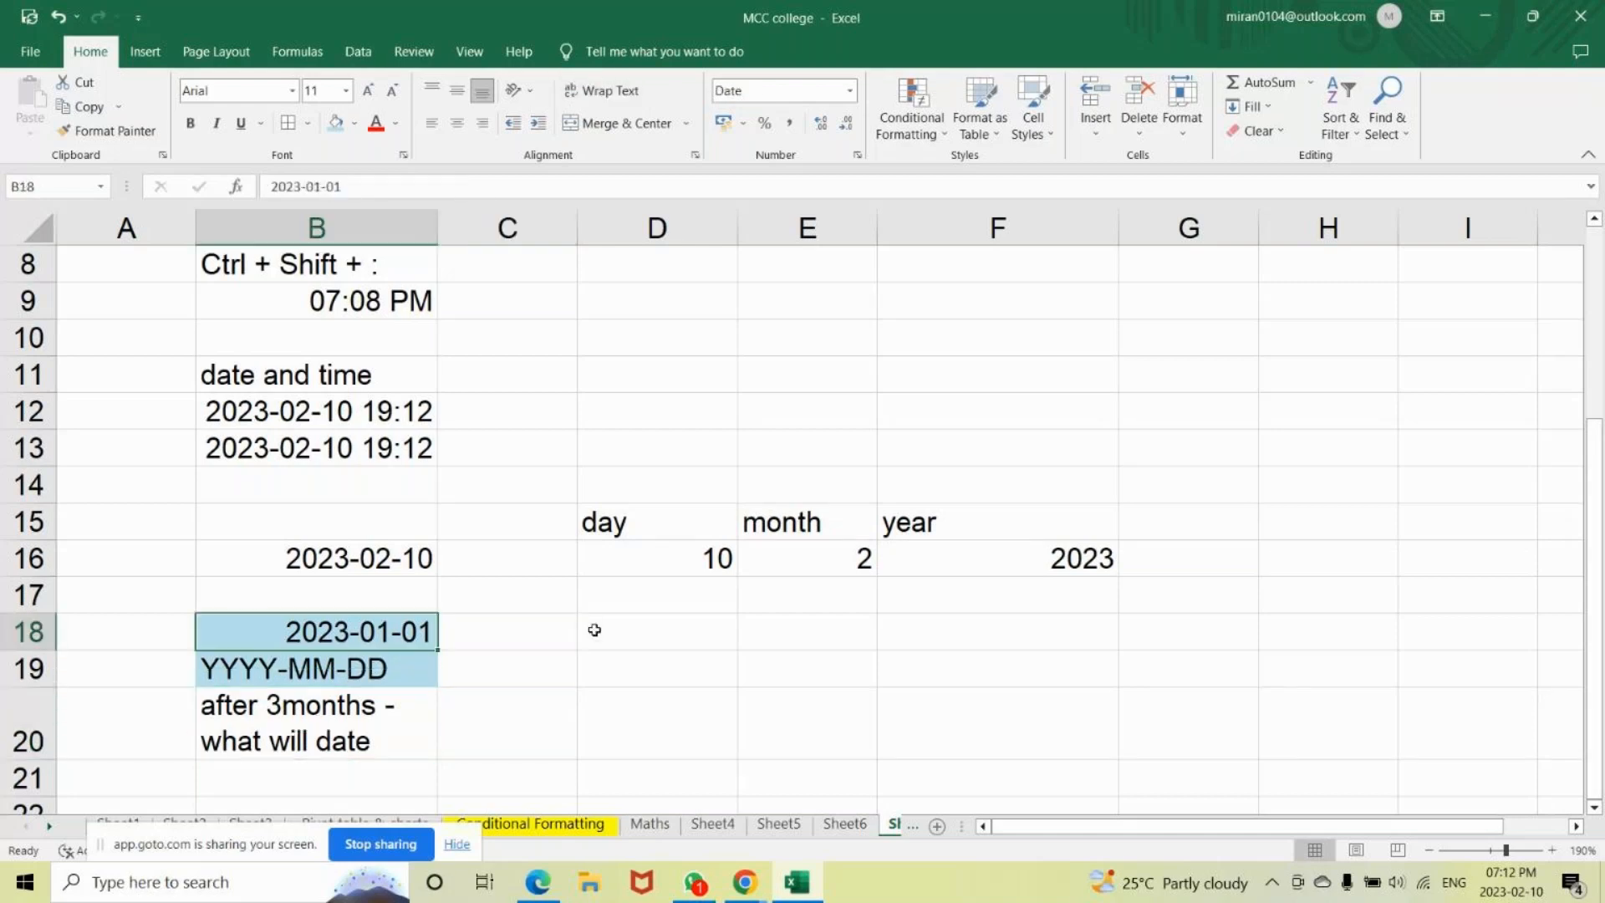
Calculate the month-end date three months after the date in B18 by entering =EOMONTH(B18,3) in D18.
click(624, 627)
text(=)
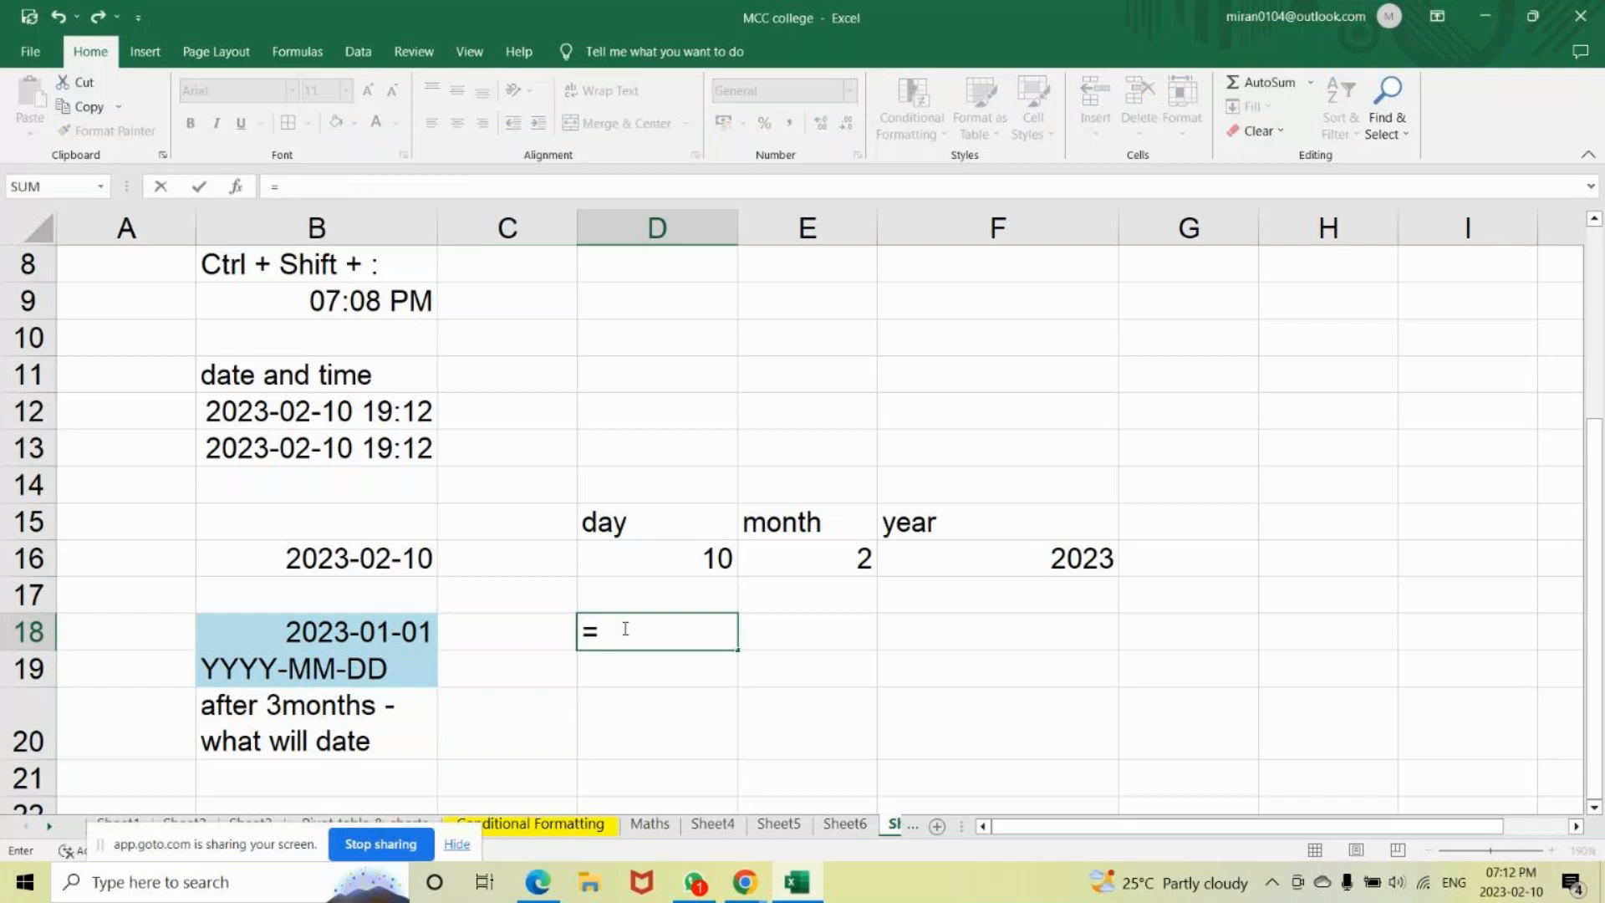
text(eom)
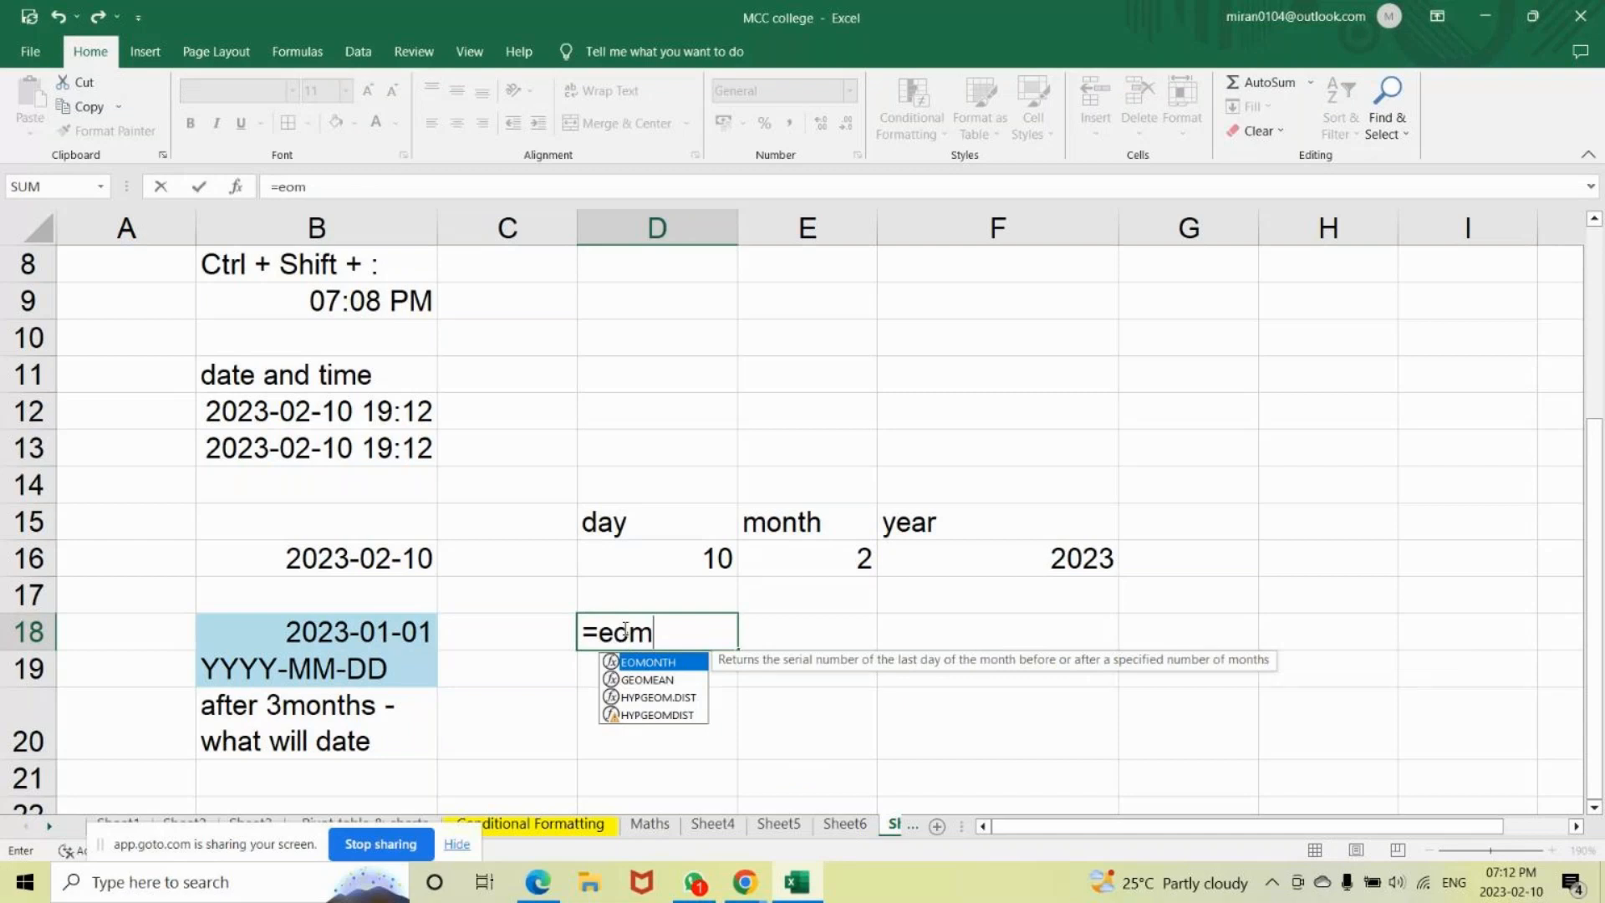
key(Tab)
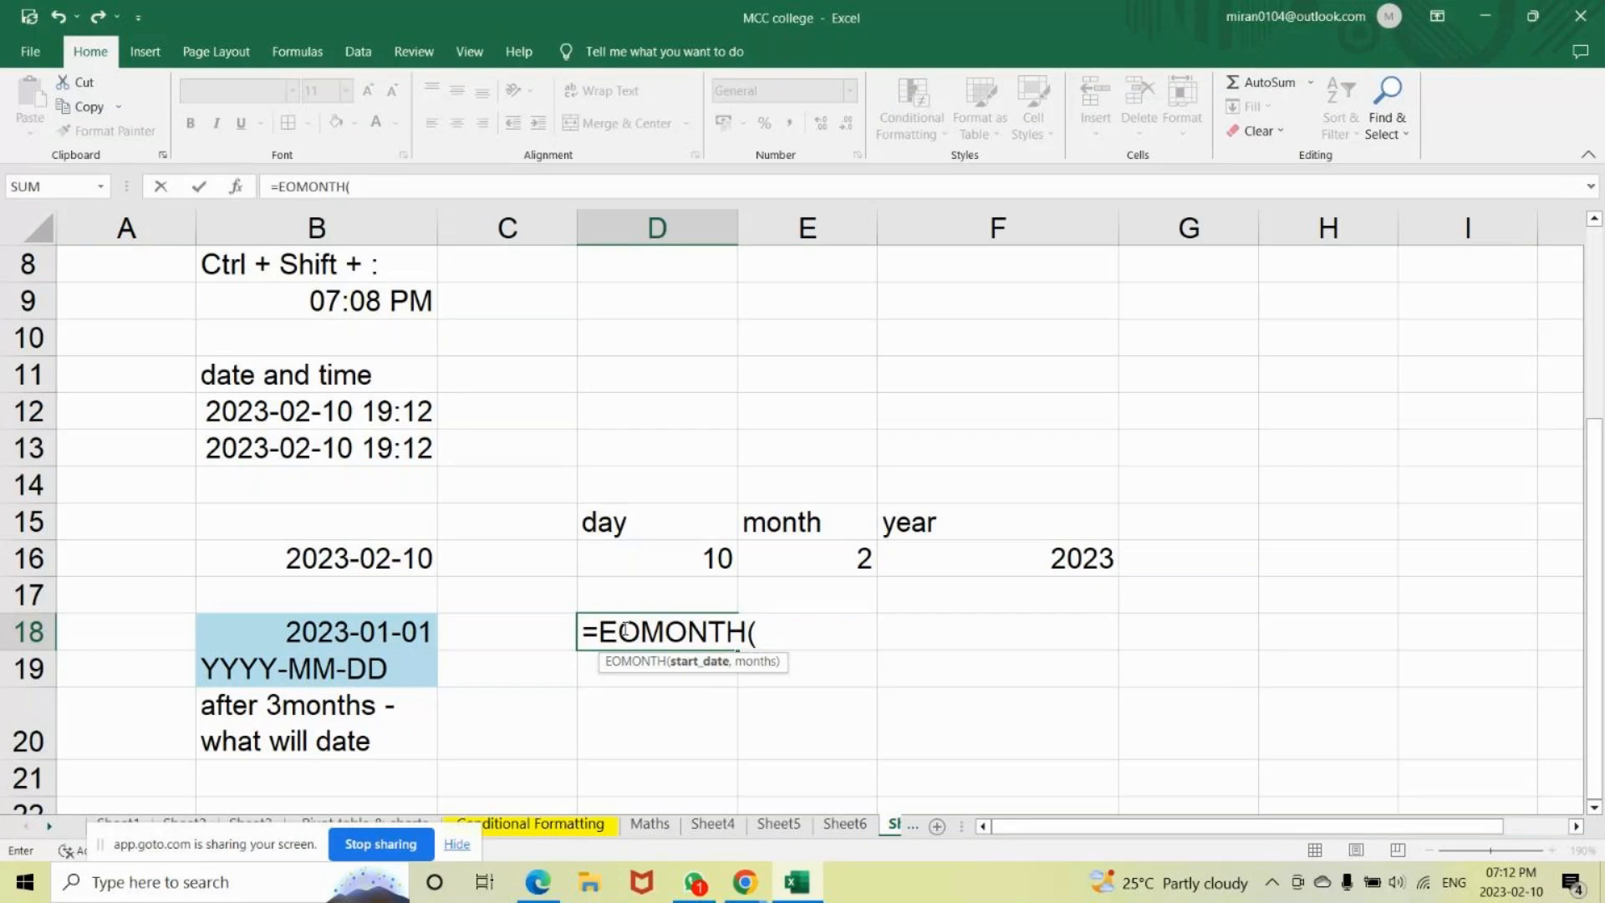
click(325, 630)
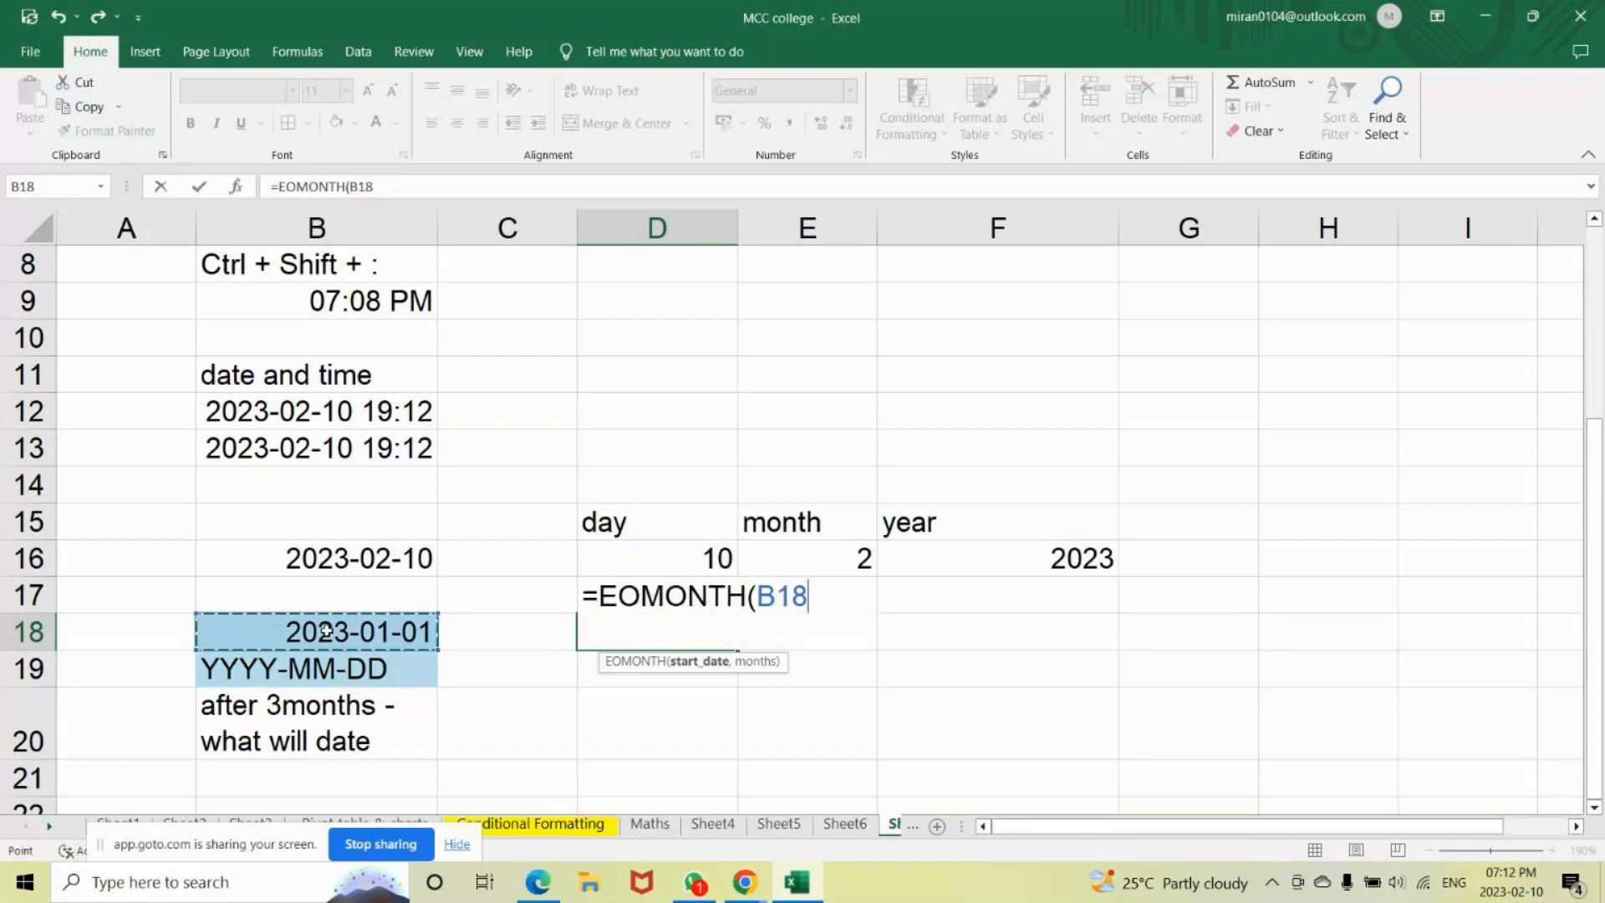
text(,)
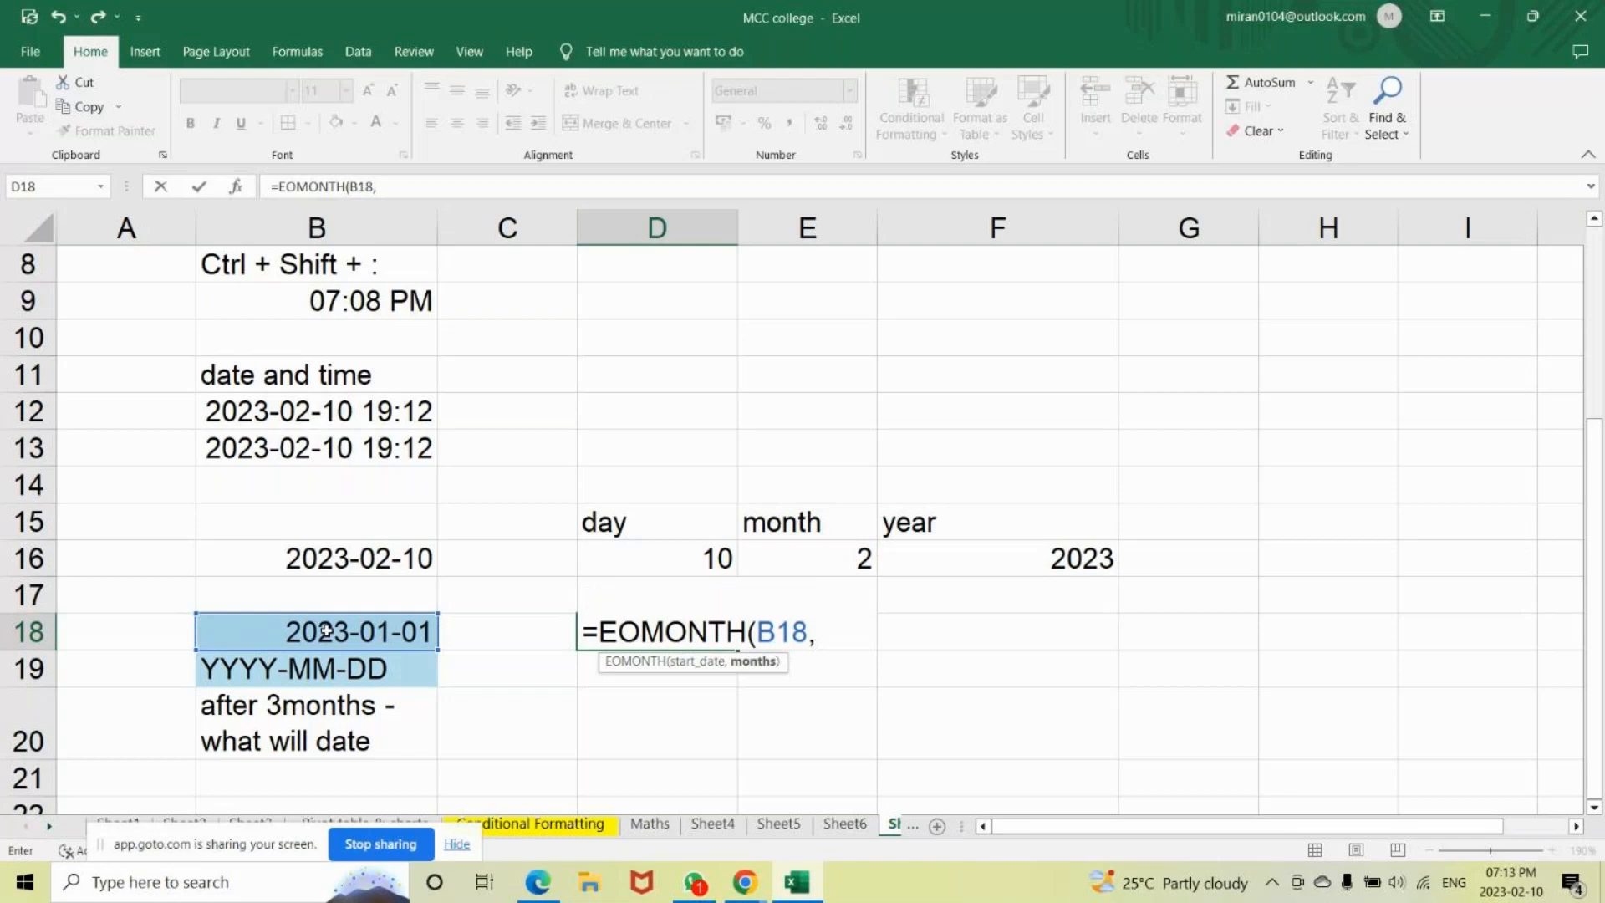
text(3))
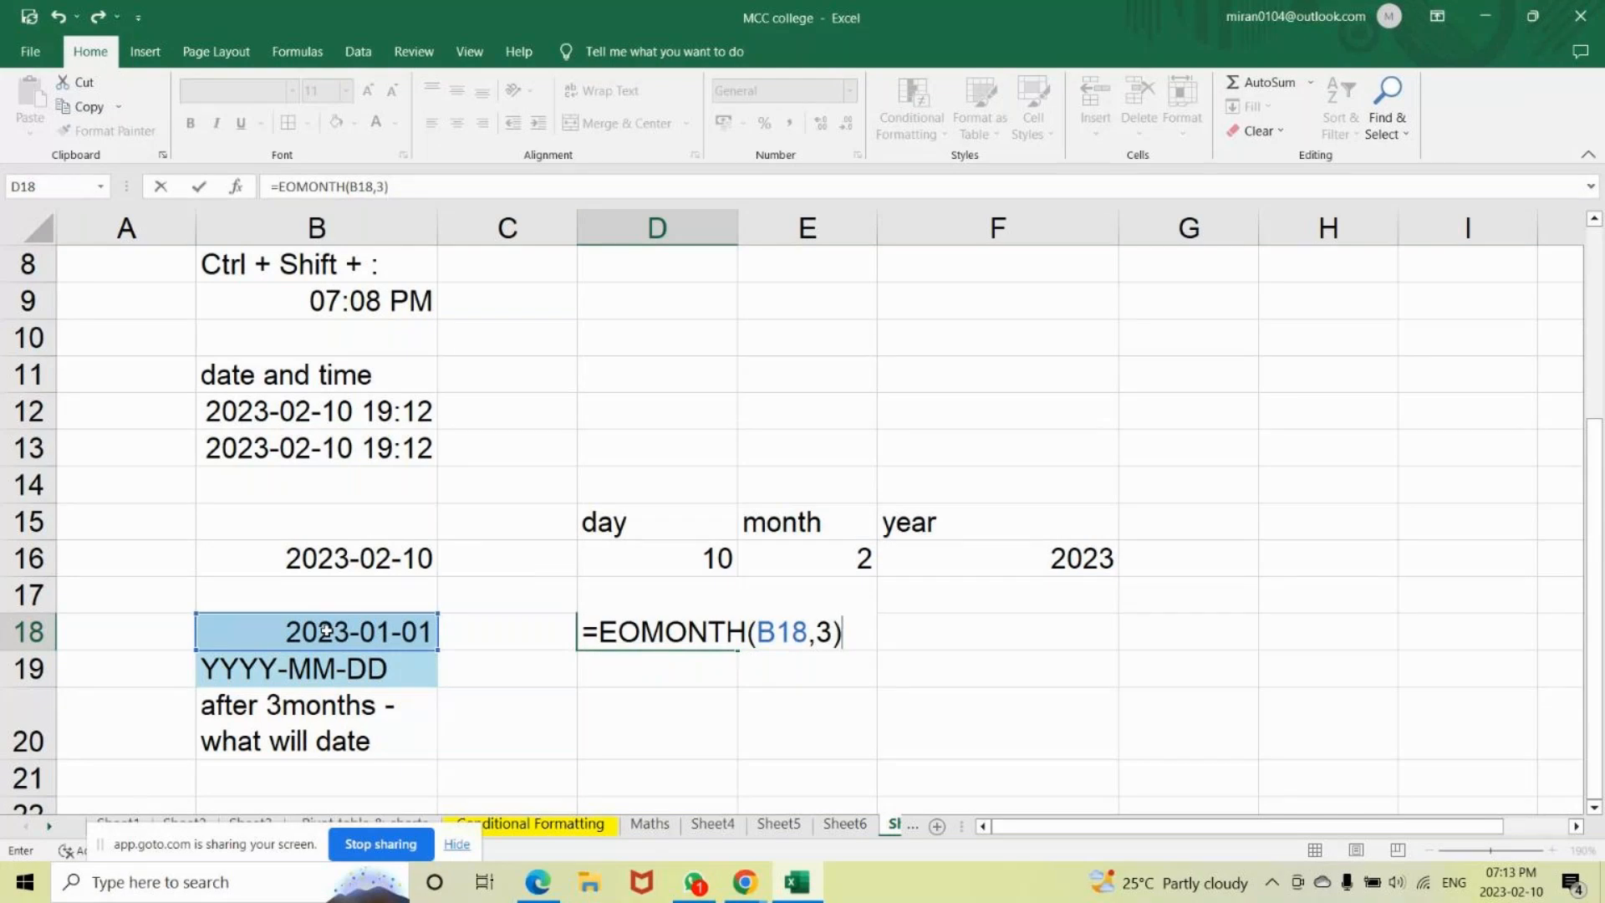
key(Return)
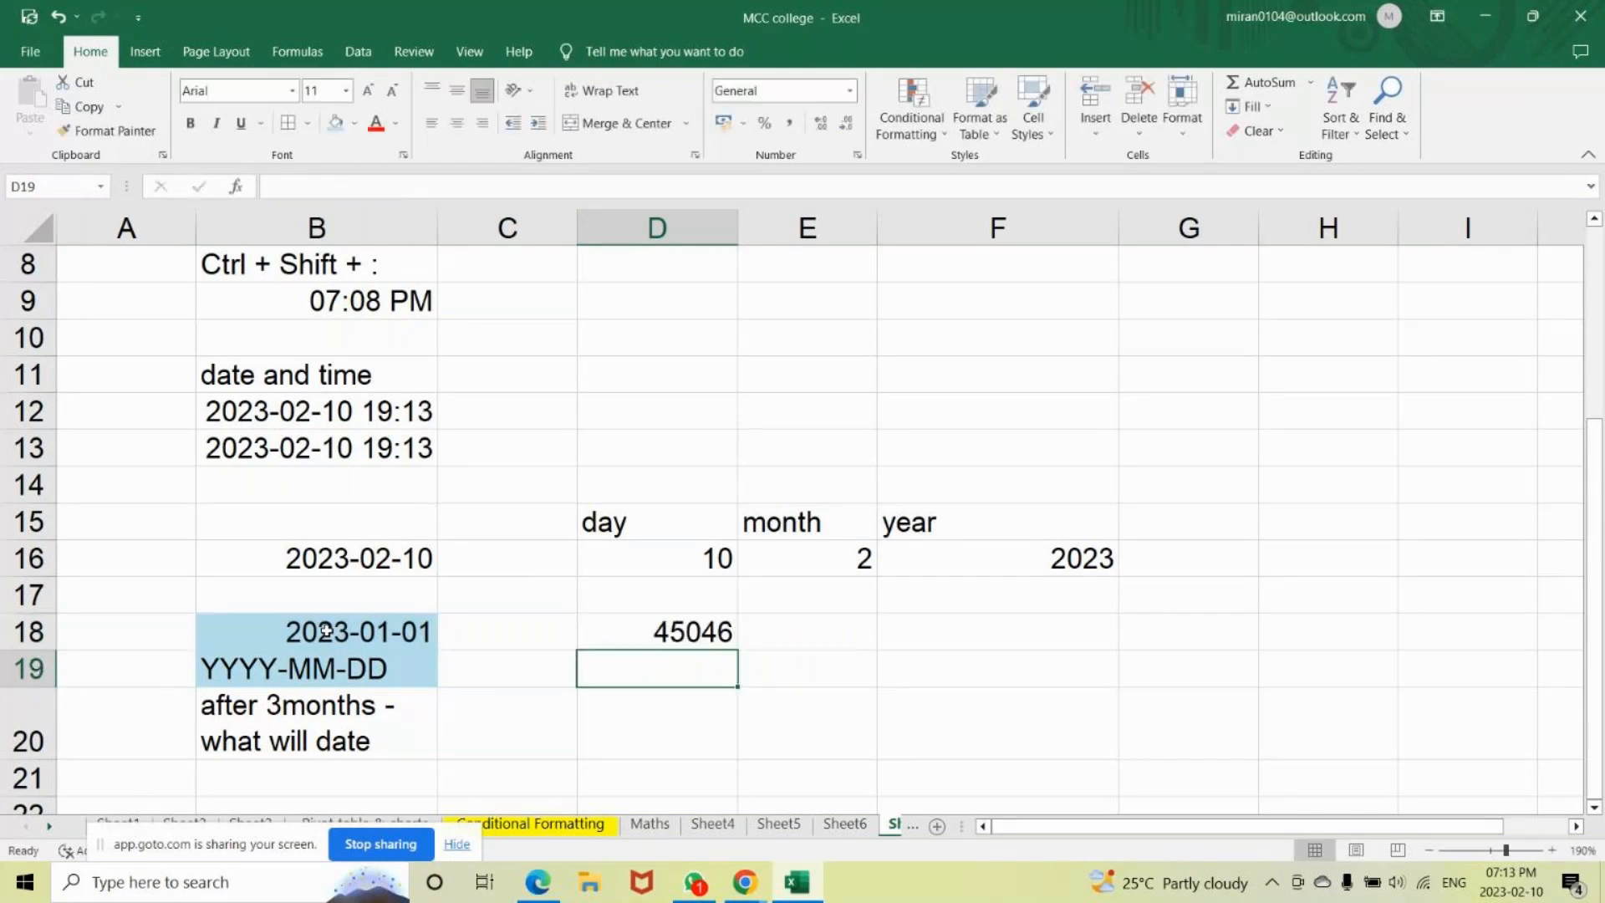
Format the EOMONTH result in D18 as a date of type 2012-03-14, and review its formula.
key(Up)
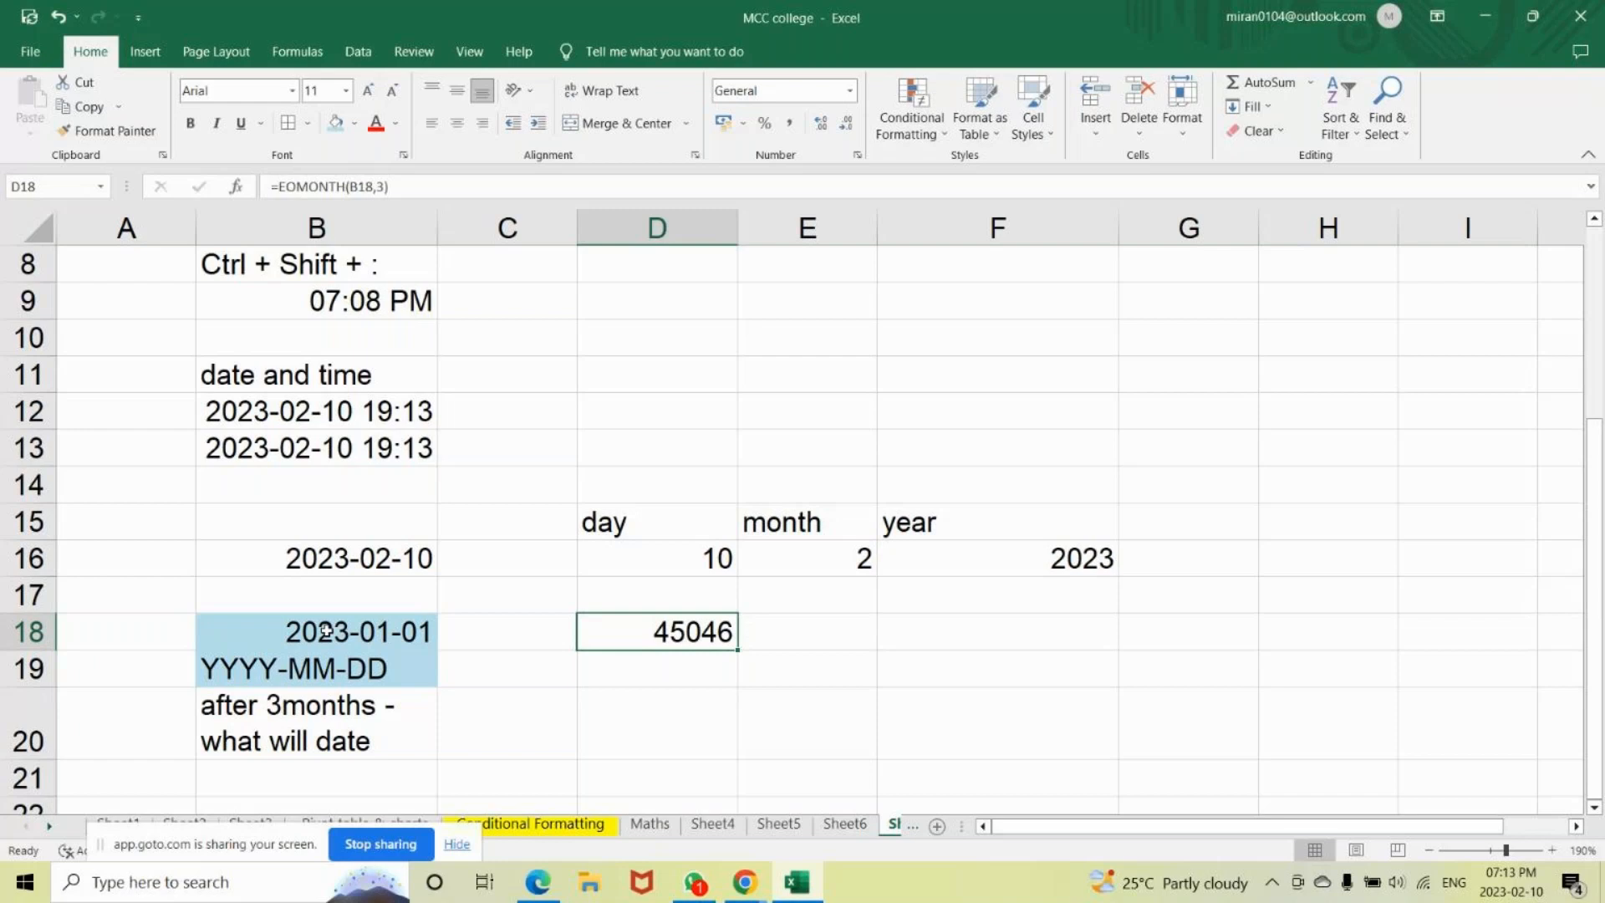
click(857, 156)
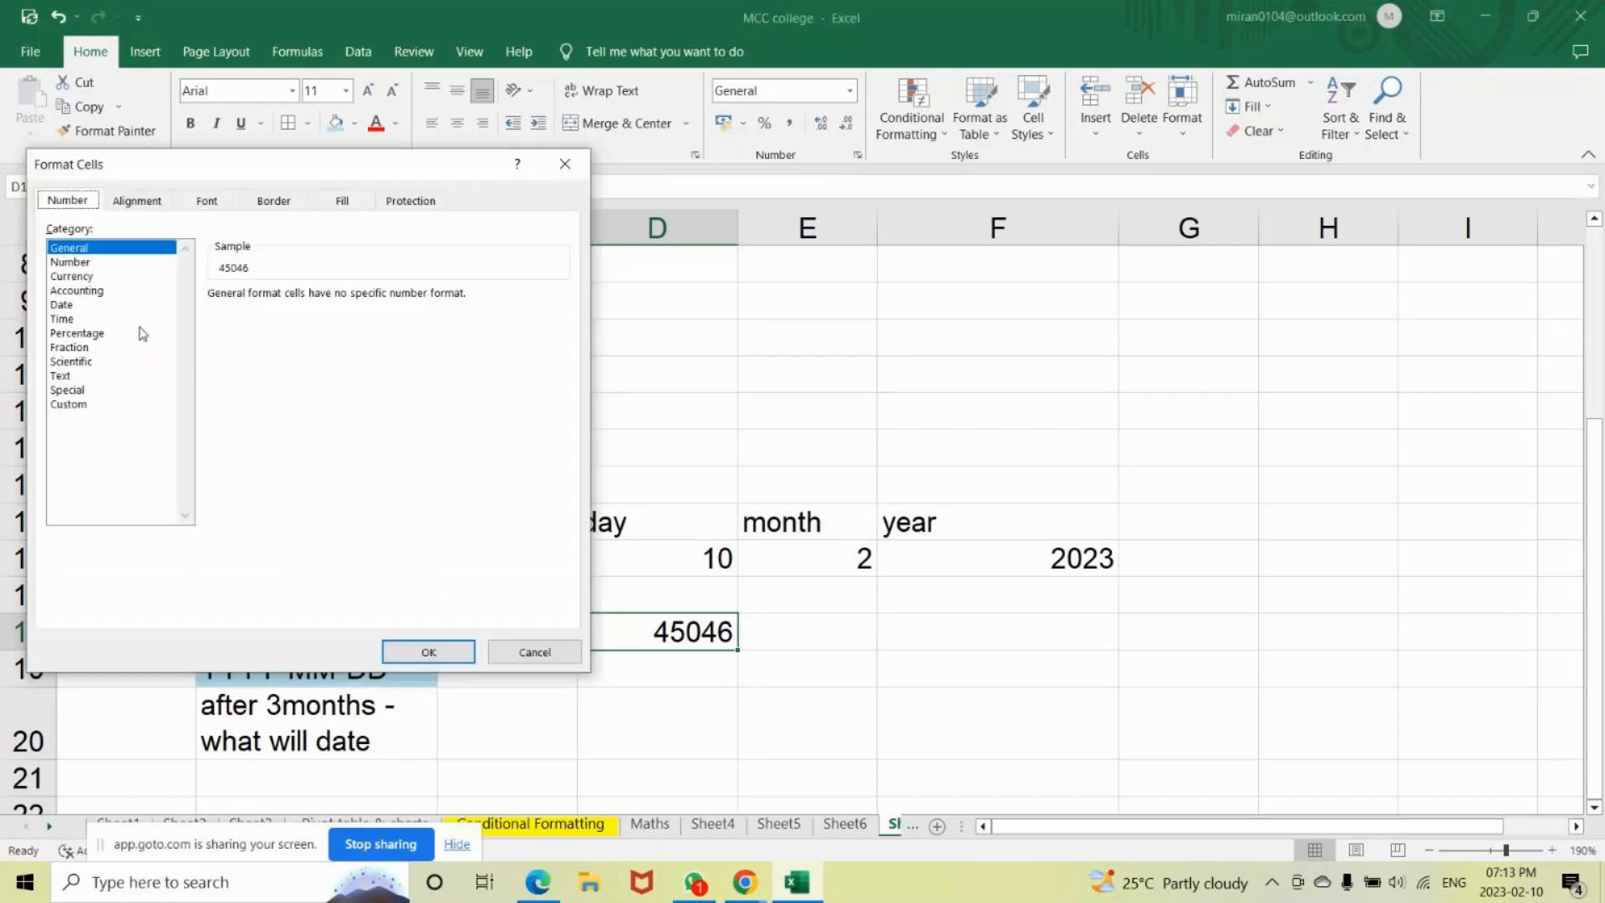
click(59, 305)
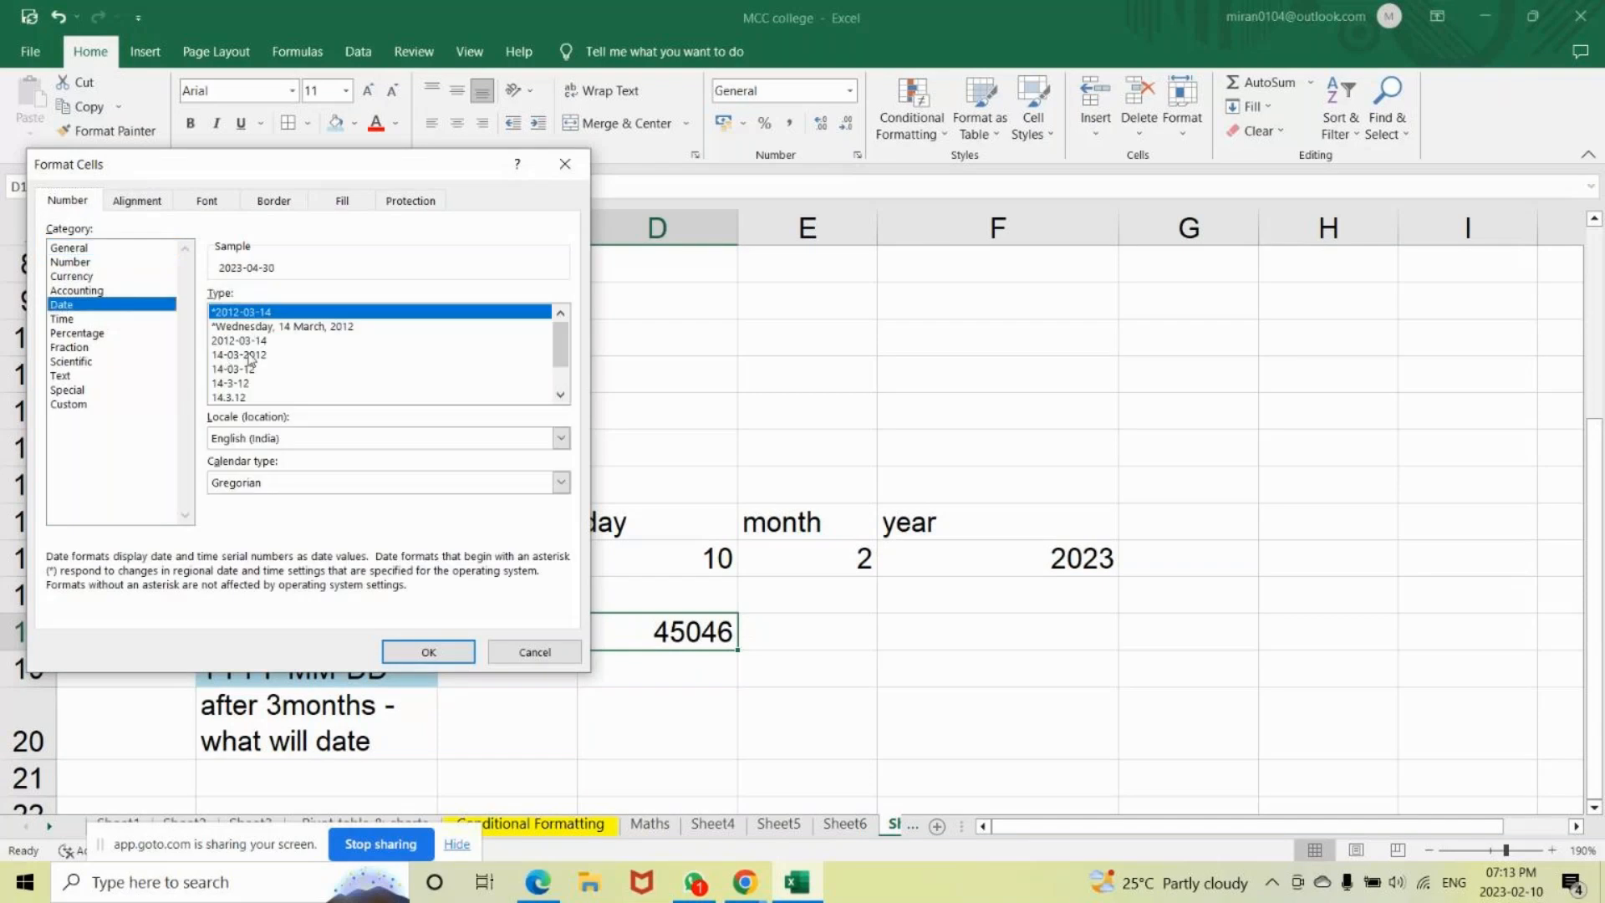
click(243, 341)
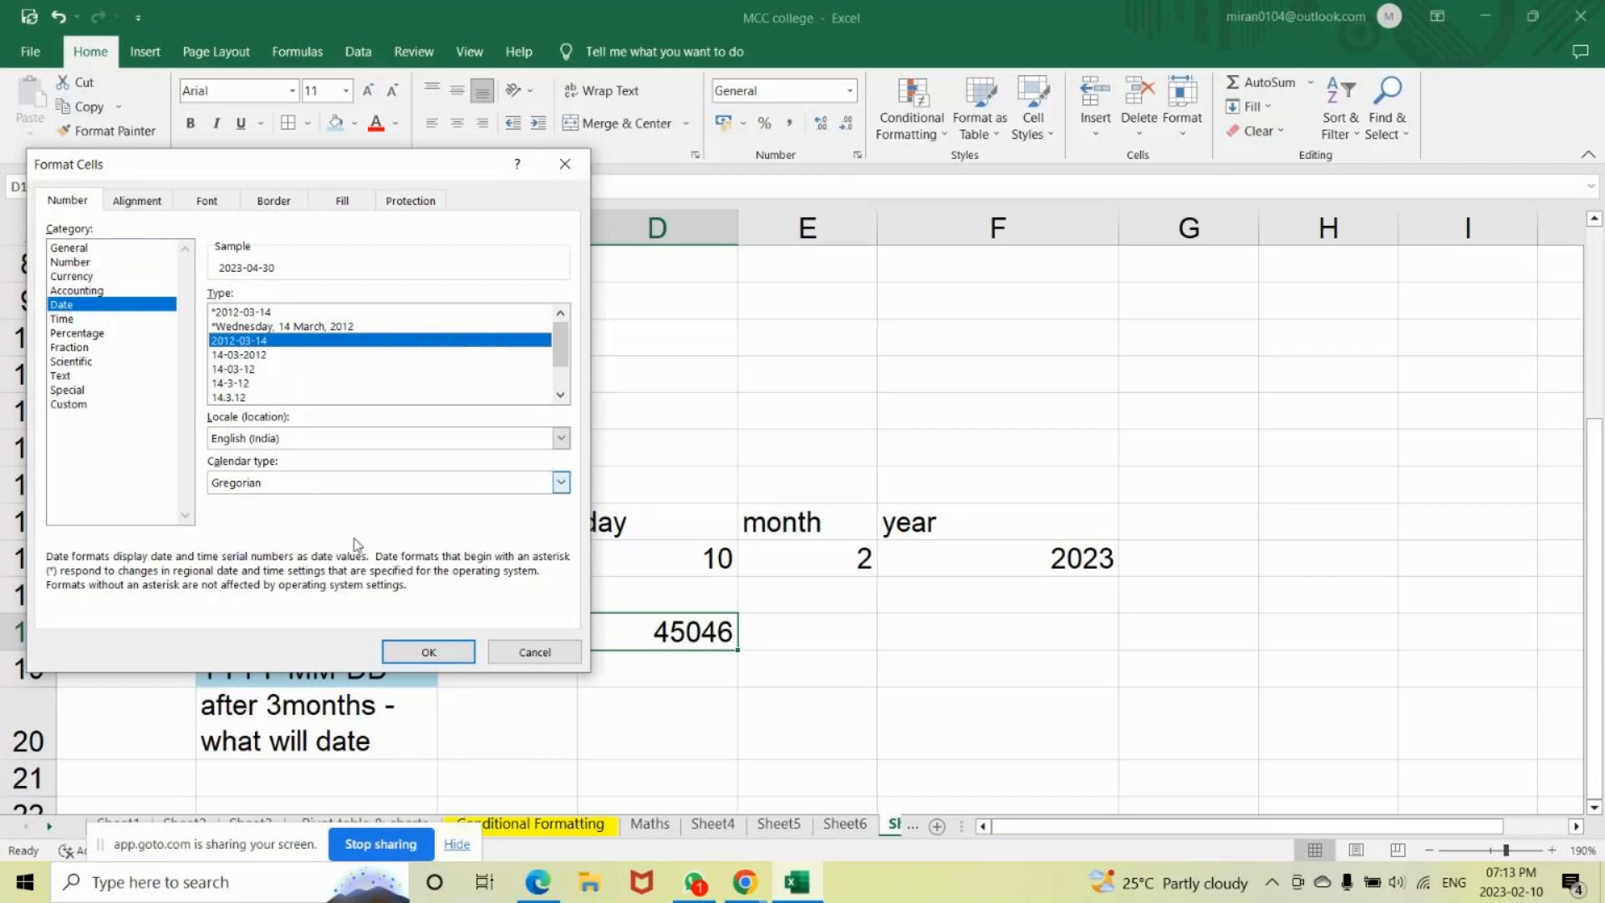
click(430, 653)
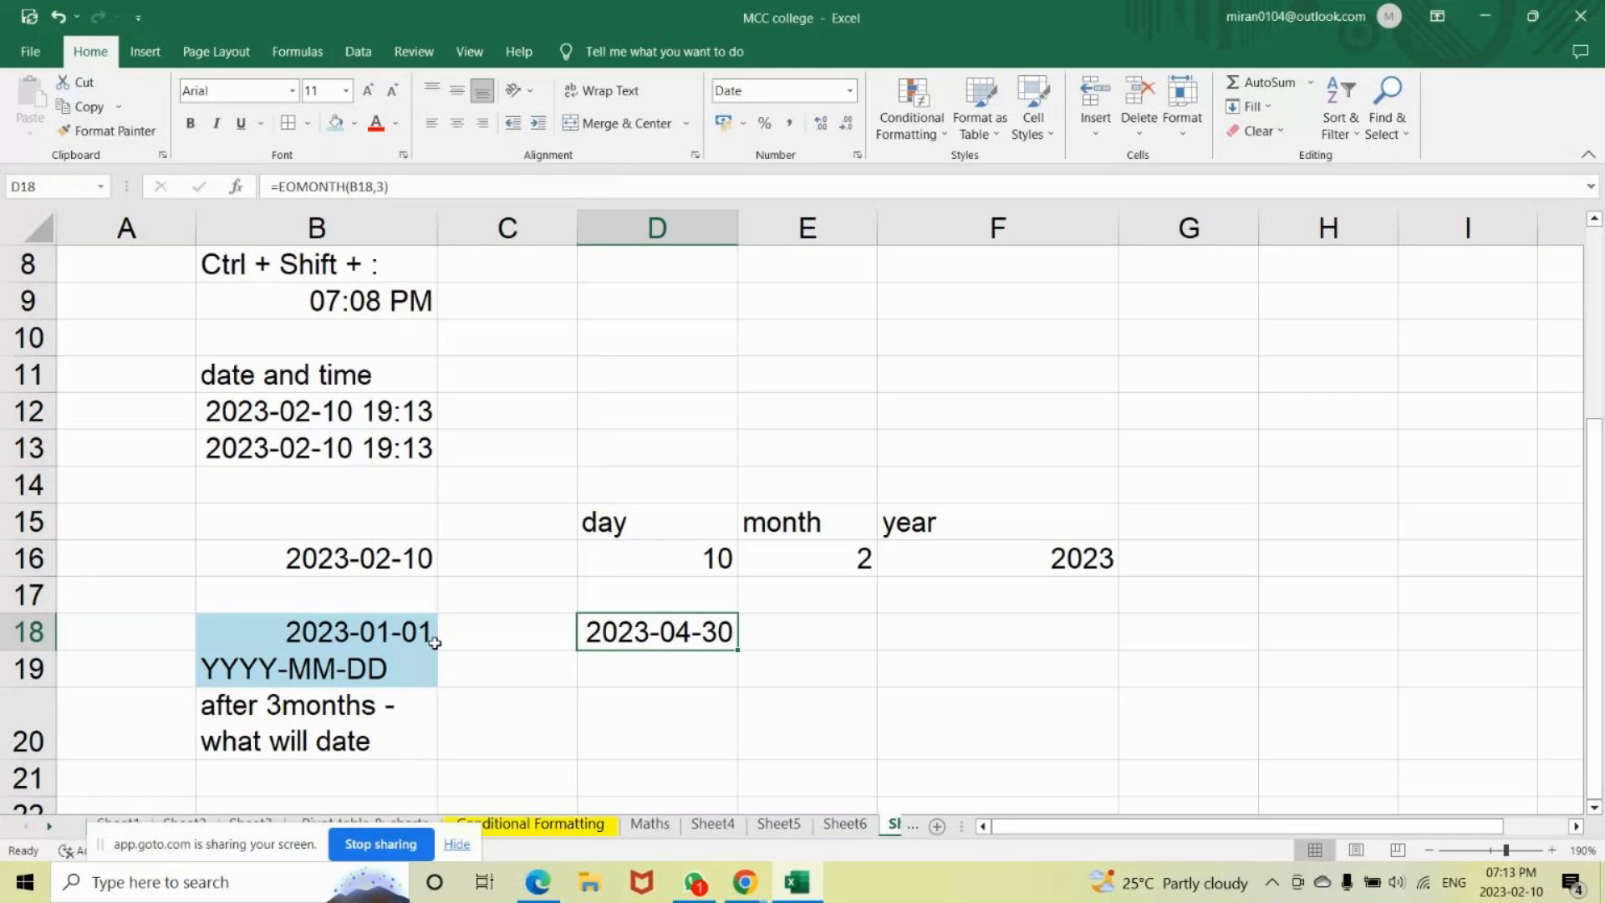
double_click(681, 635)
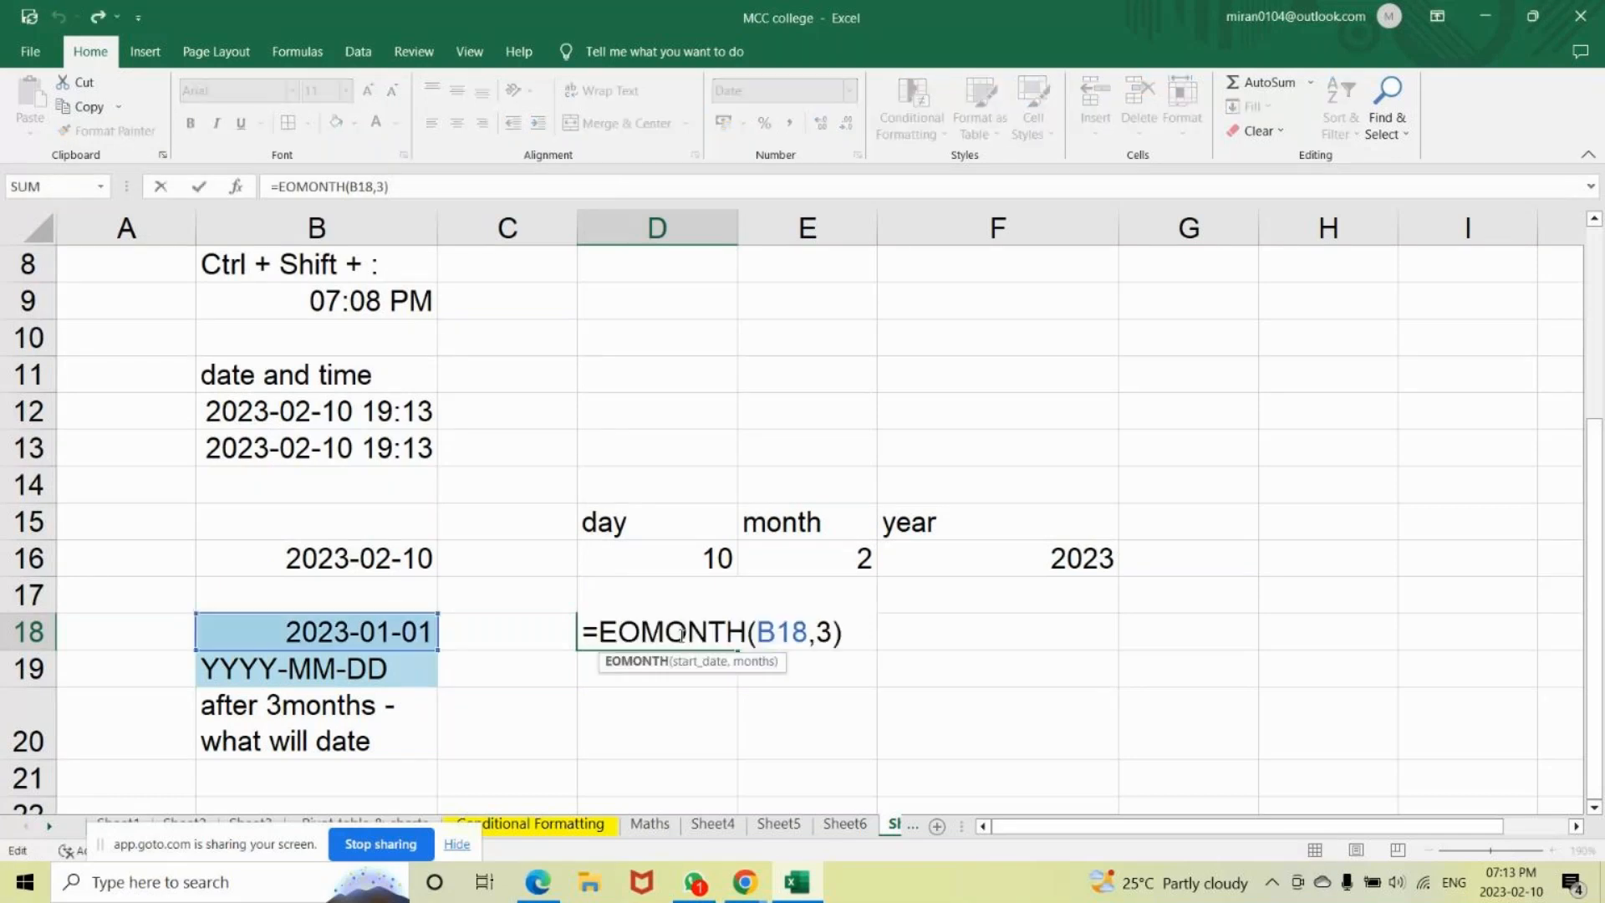
key(Return)
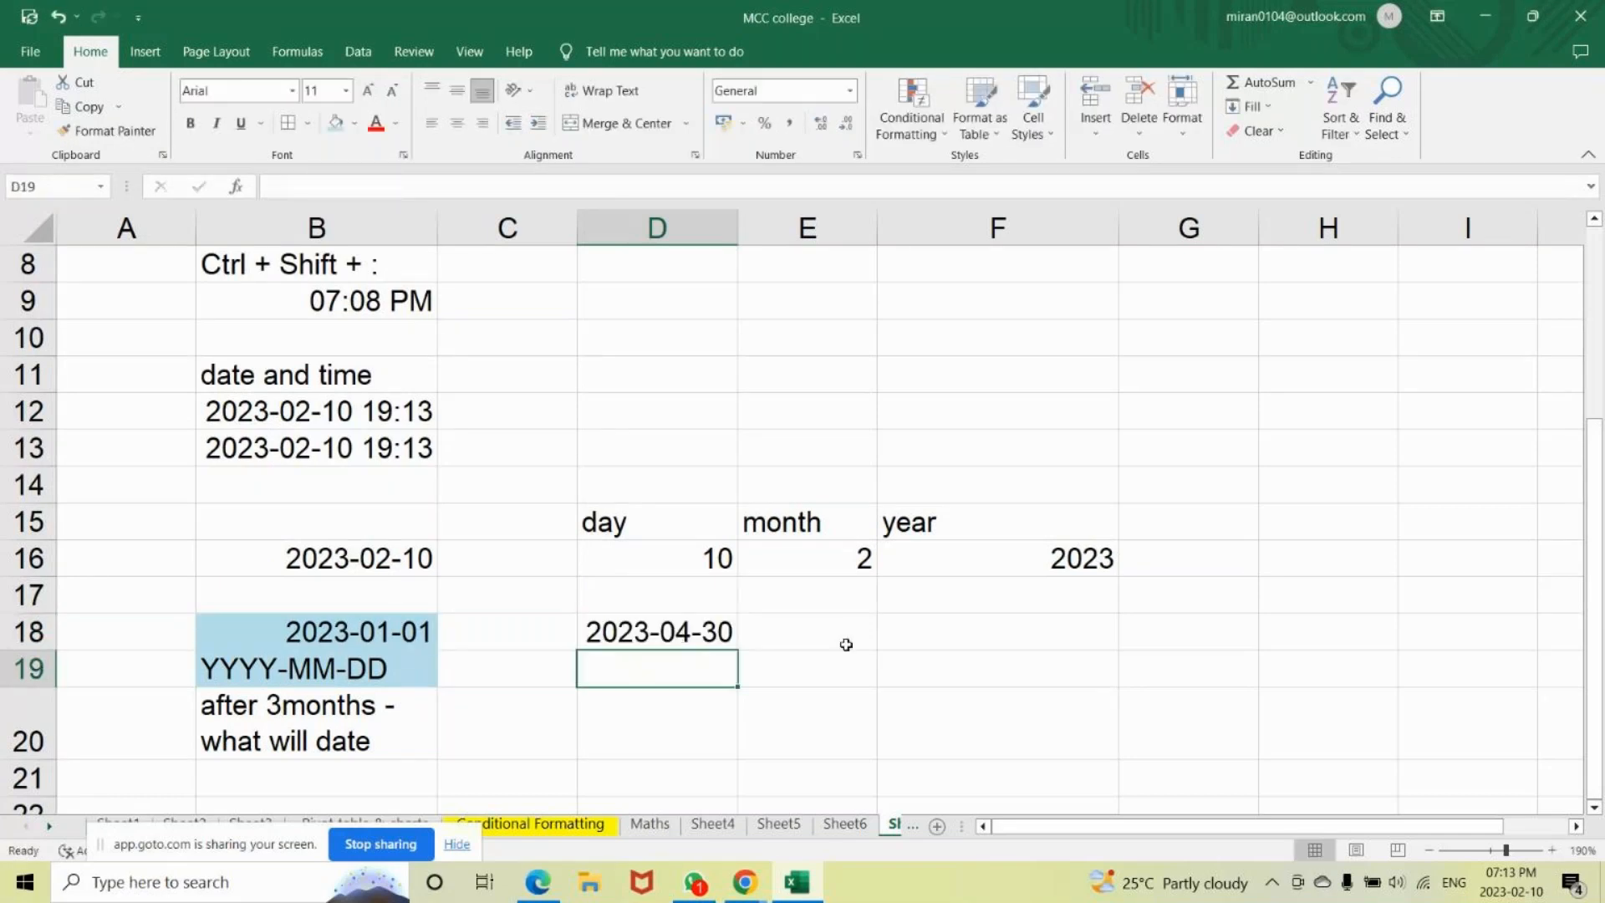
Enter the month labels jan, feb, mar and apr across C19 to F19.
click(938, 641)
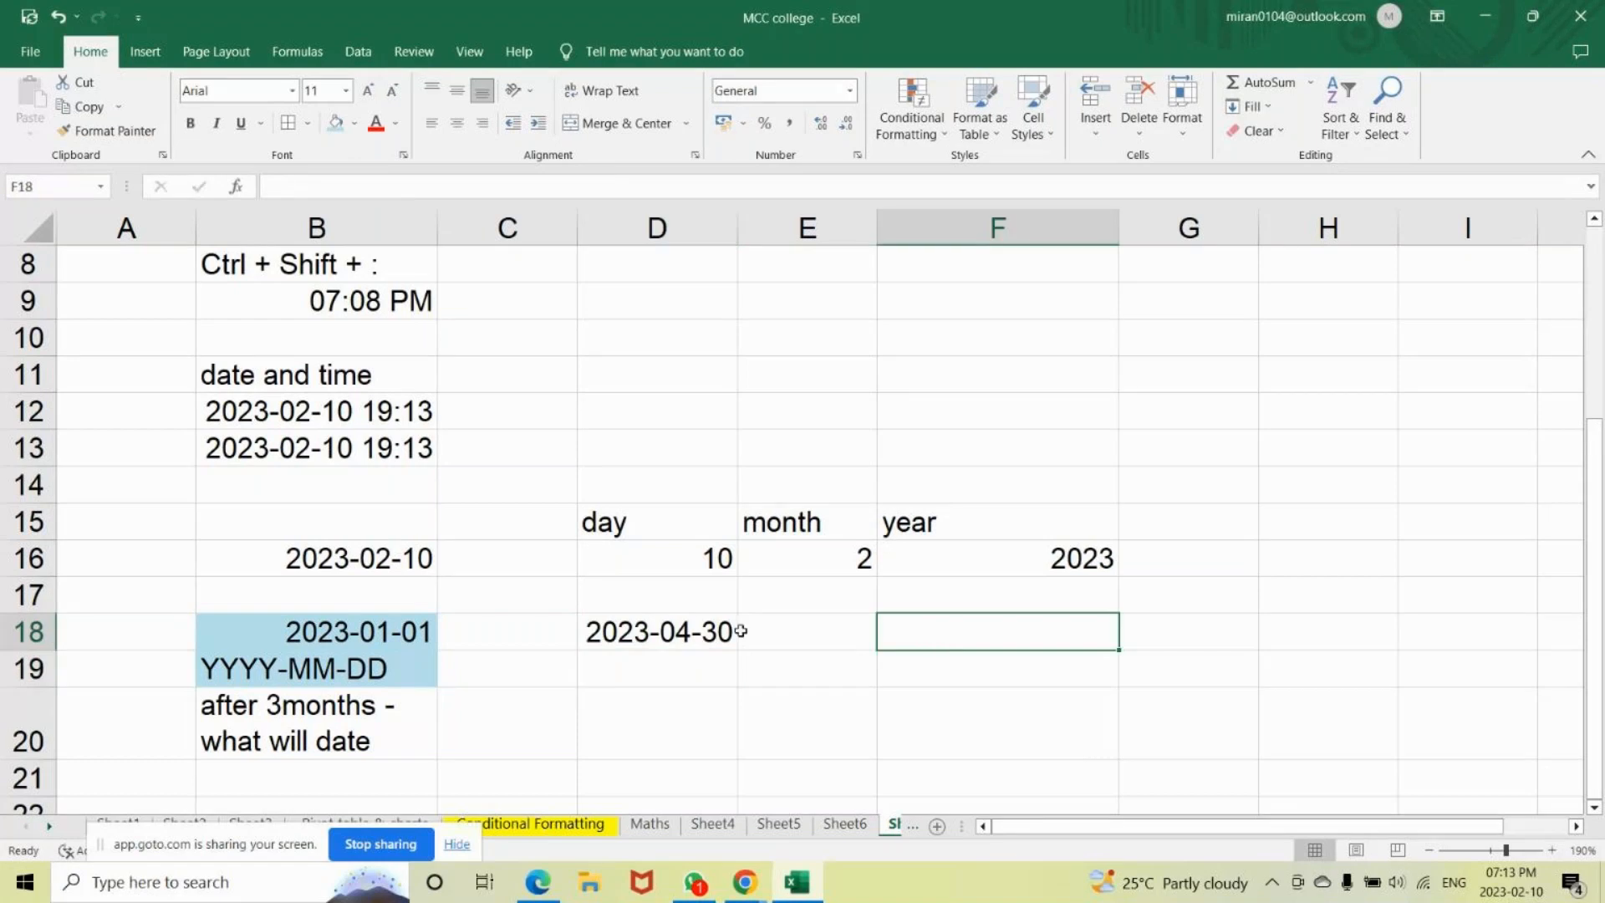
click(511, 672)
text(jan)
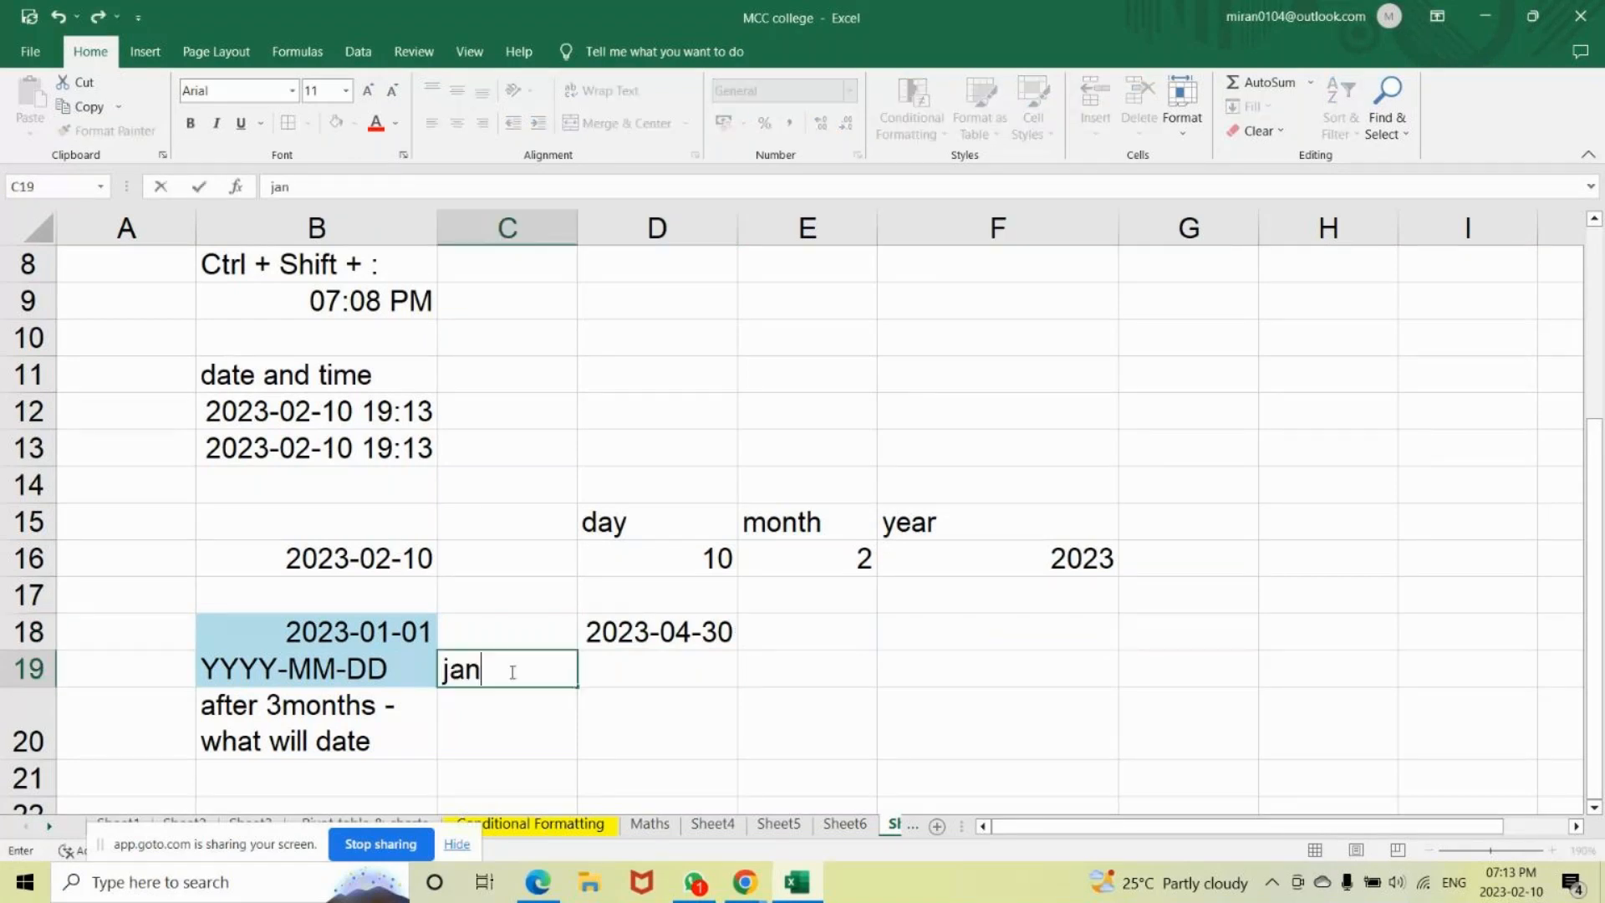
key(Tab)
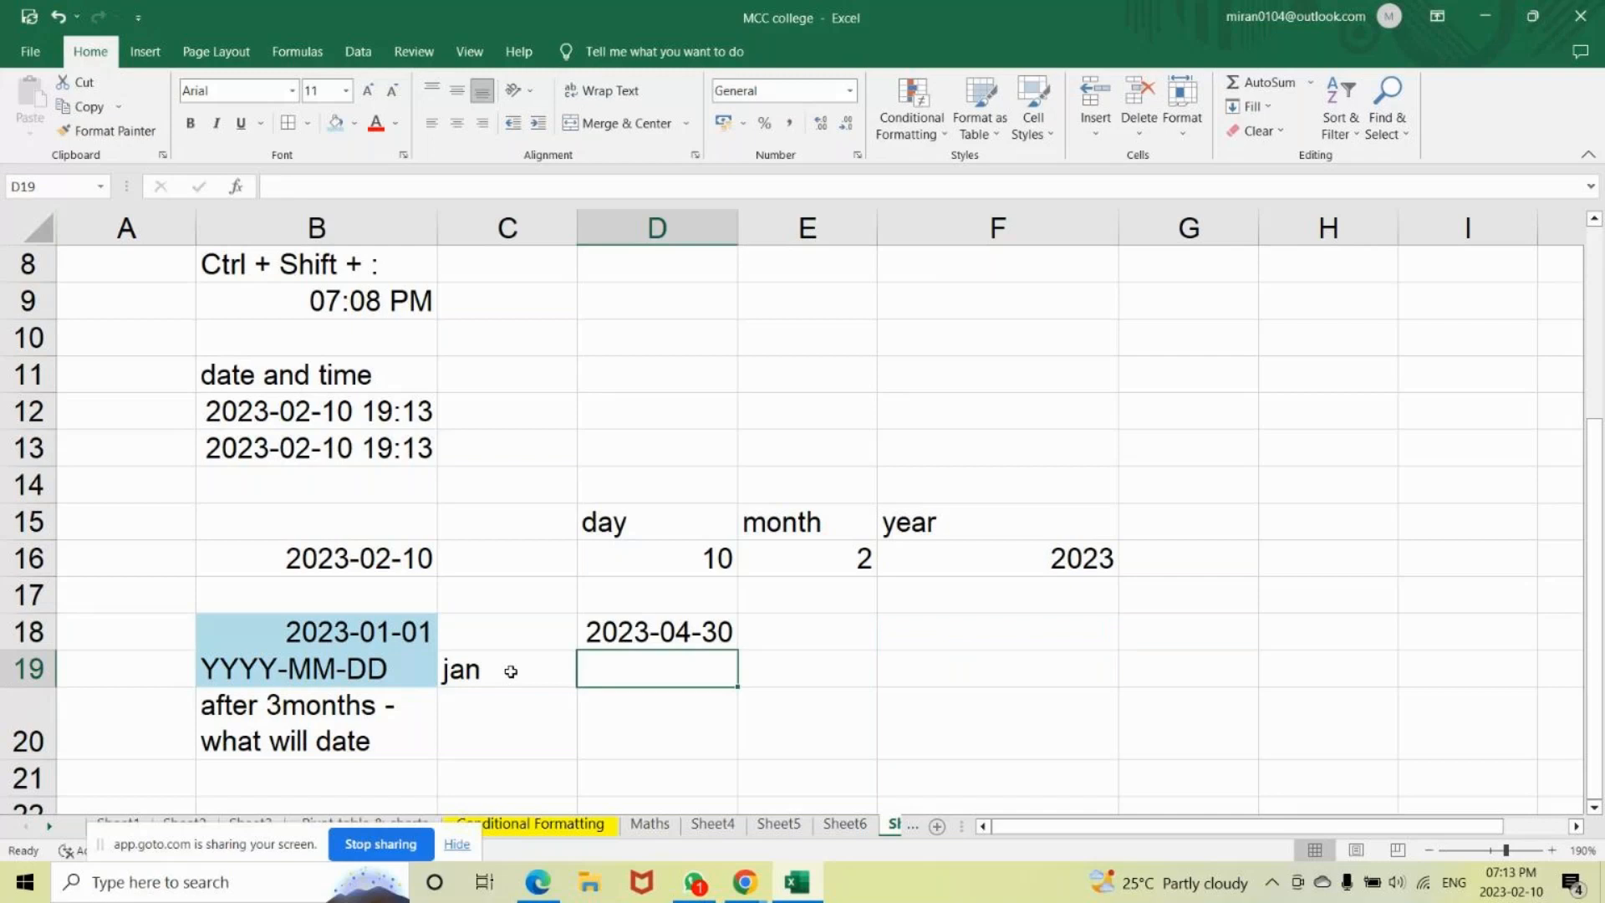
text(feb)
key(Tab)
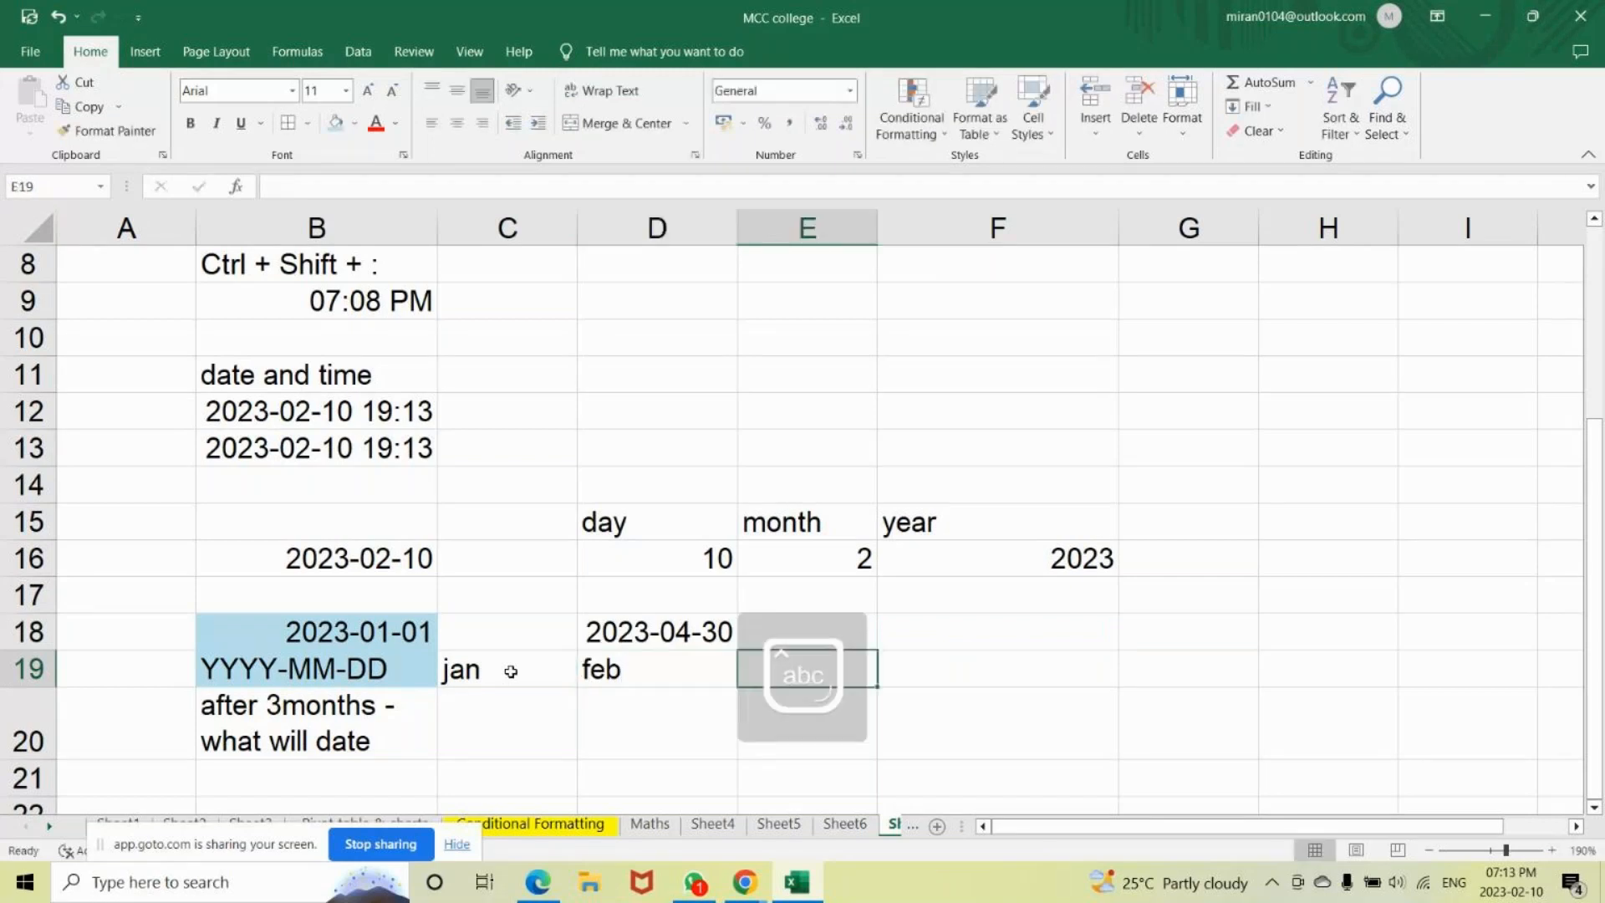
text(mar)
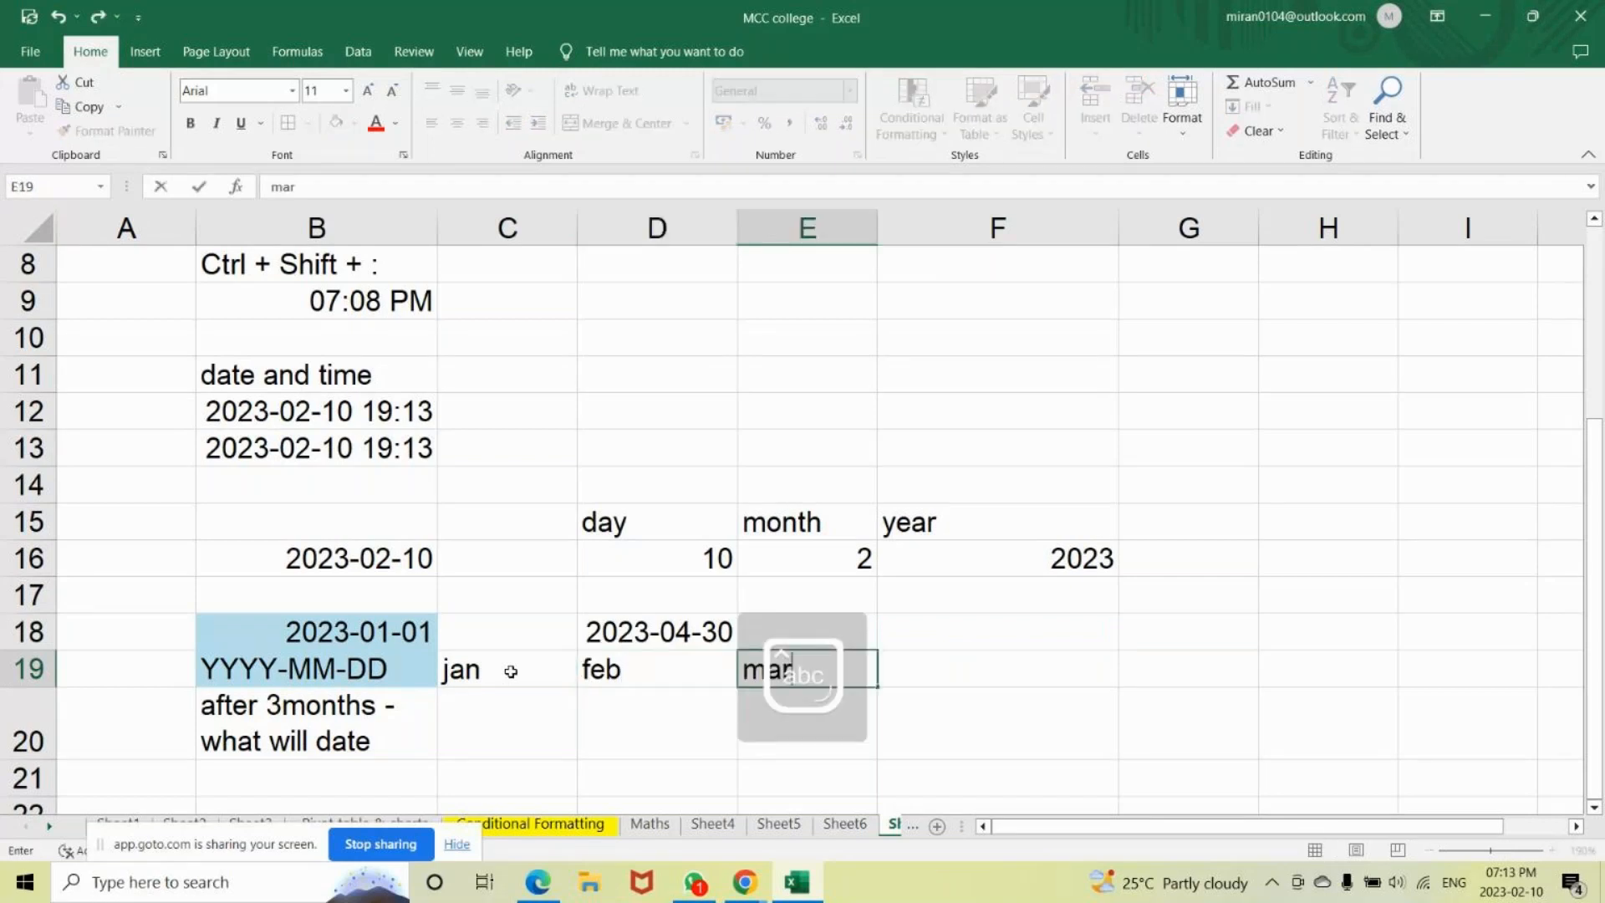
key(Tab)
text(apr)
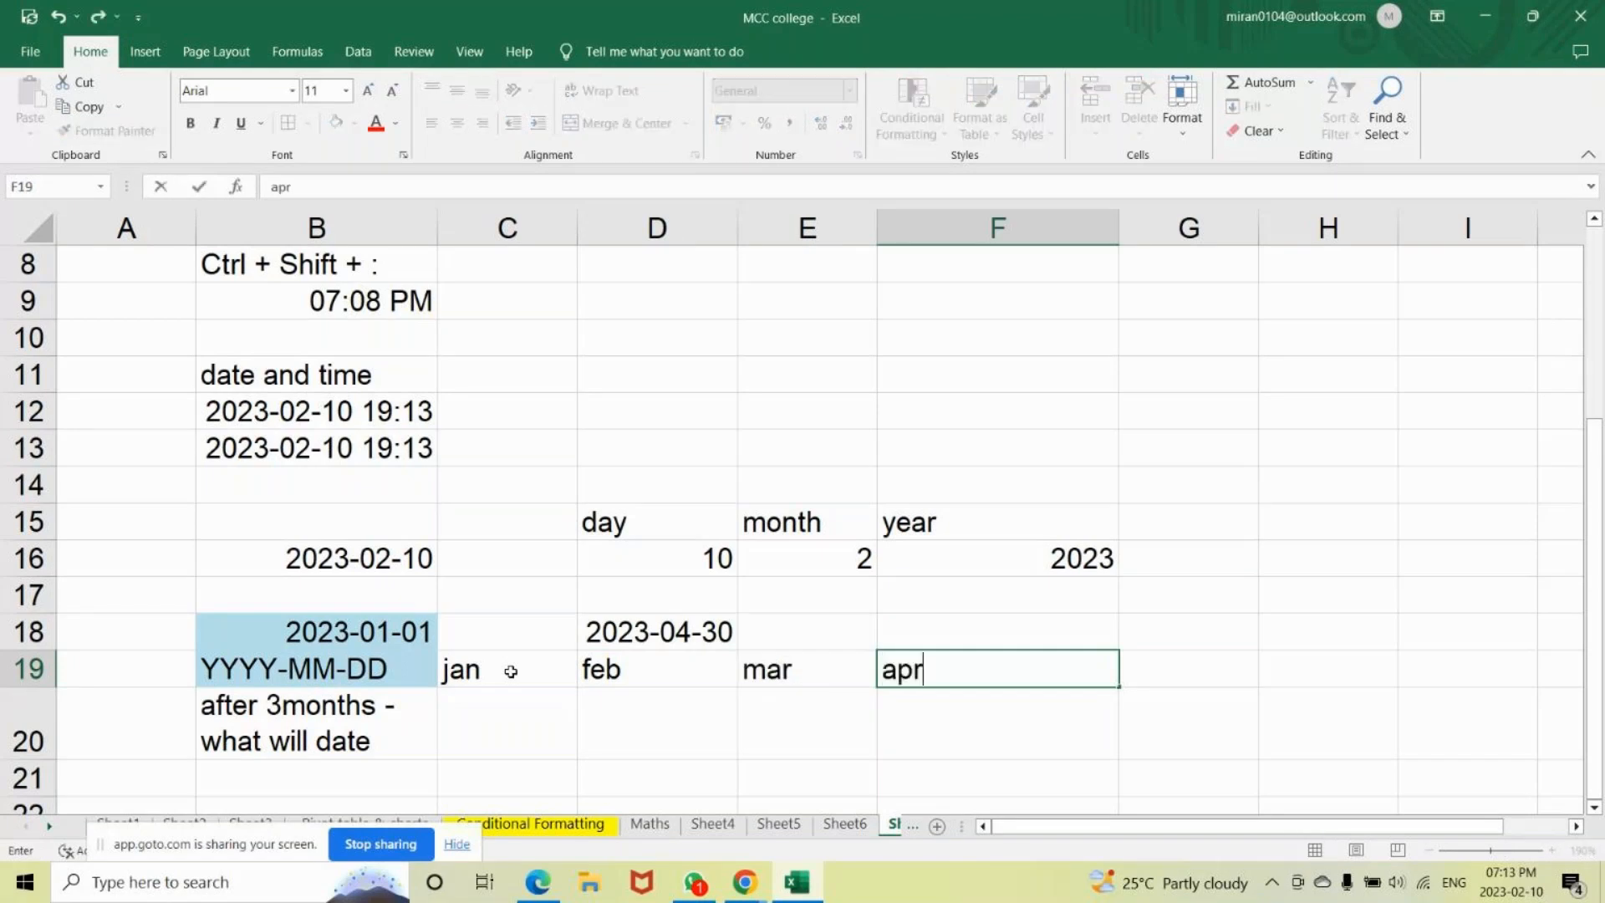
key(Return)
Colour the jan label in C19 red, and select the three counted months feb to apr in D19:F19.
click(502, 669)
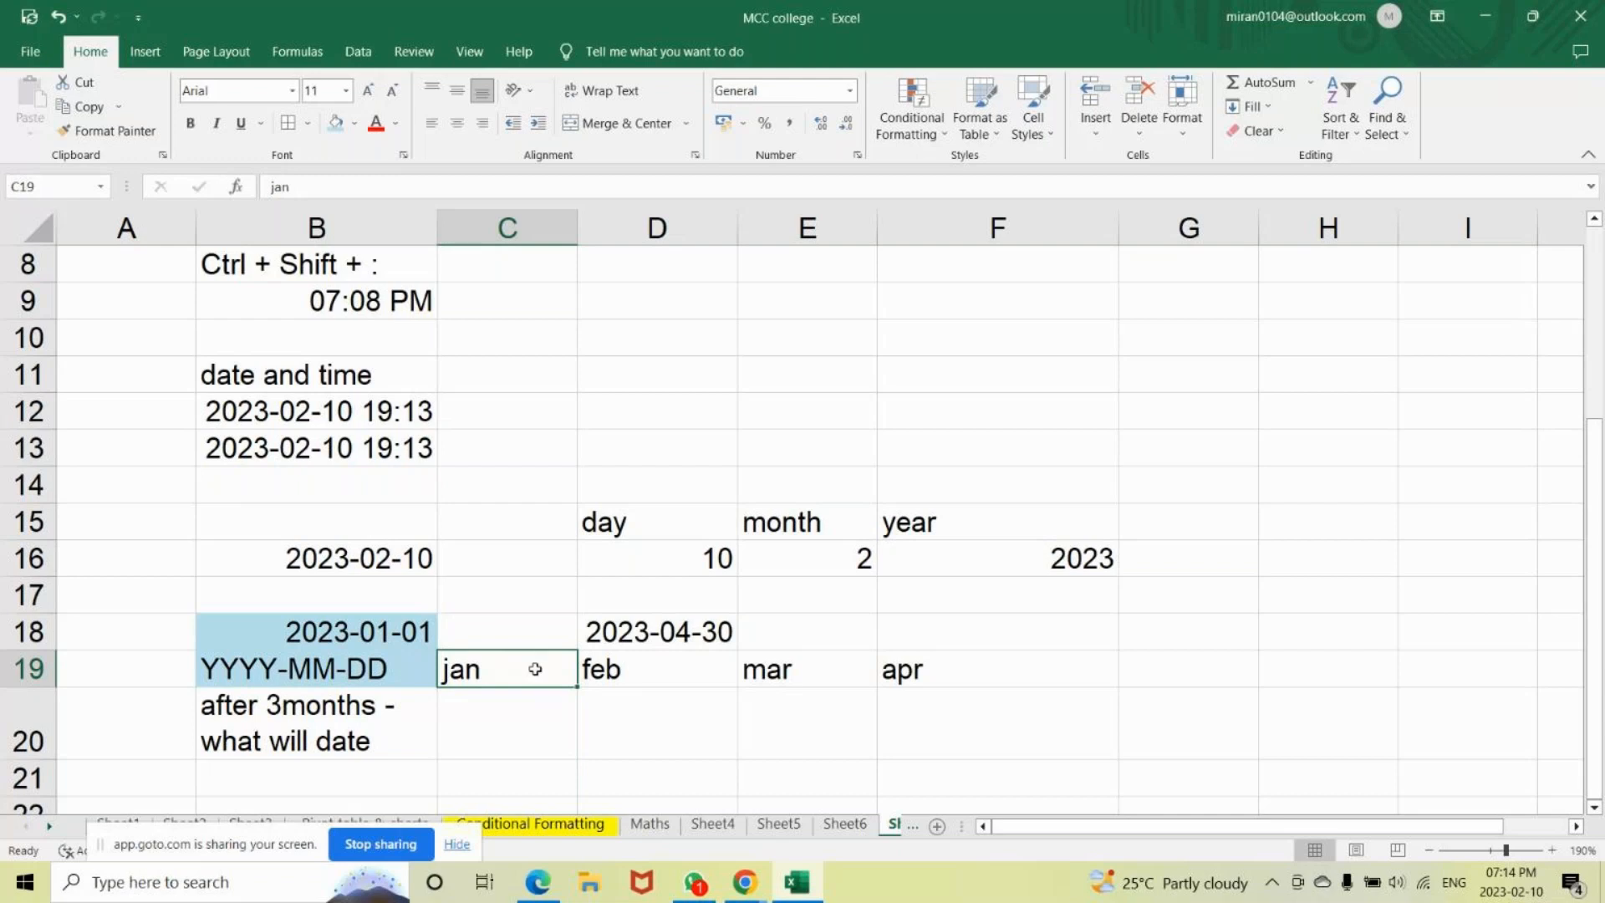
click(378, 125)
click(611, 669)
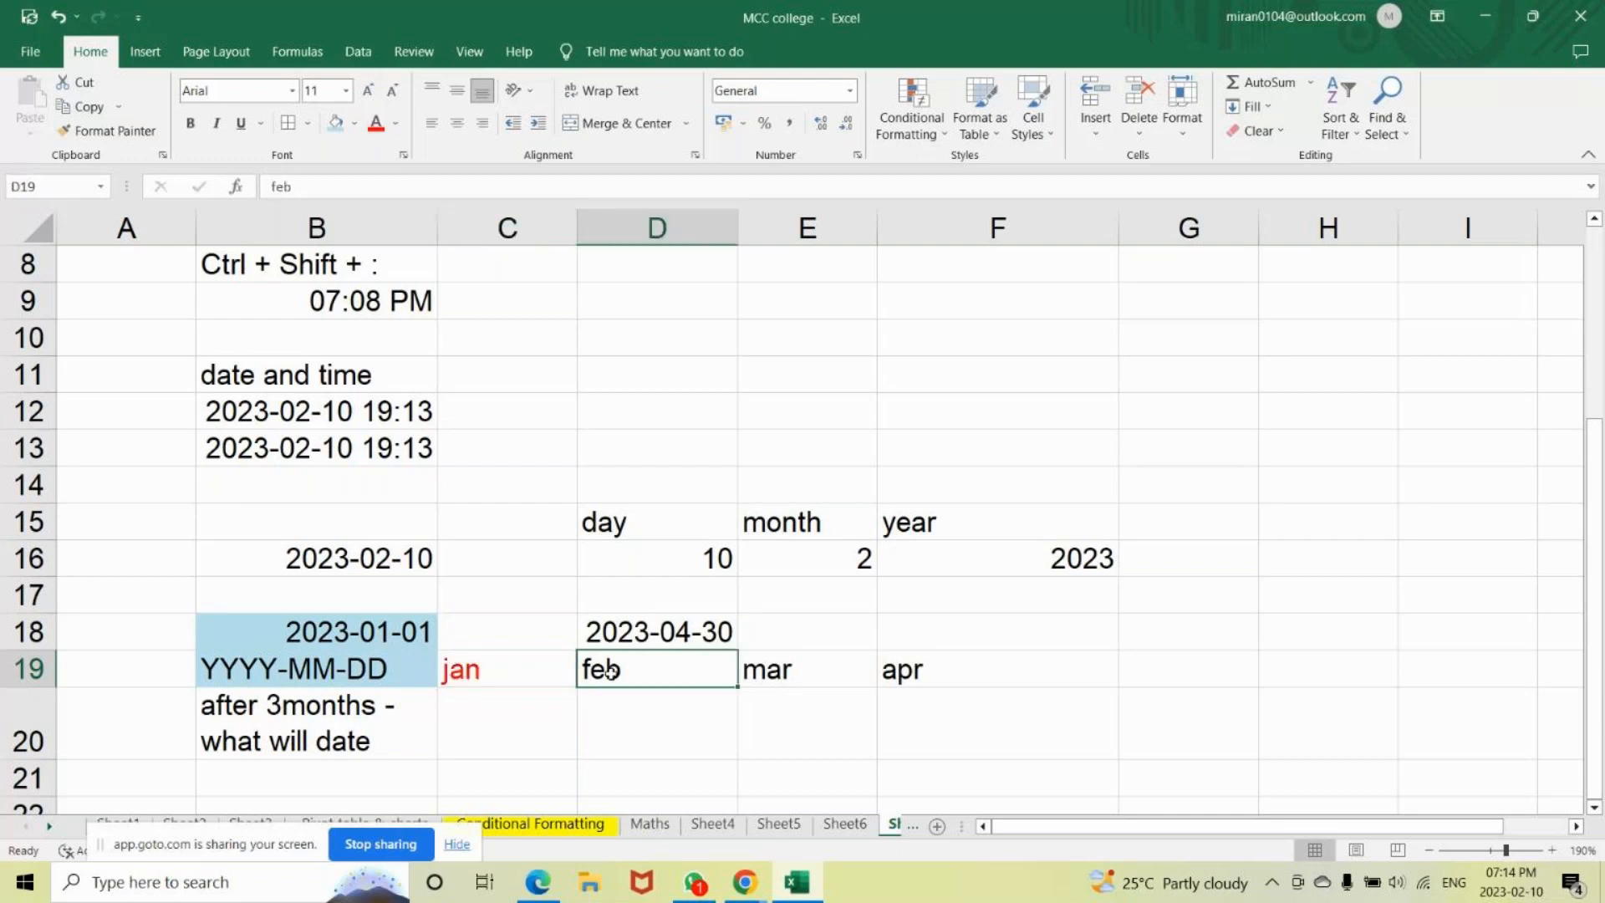
key(shift+Right)
key(shift+Right)
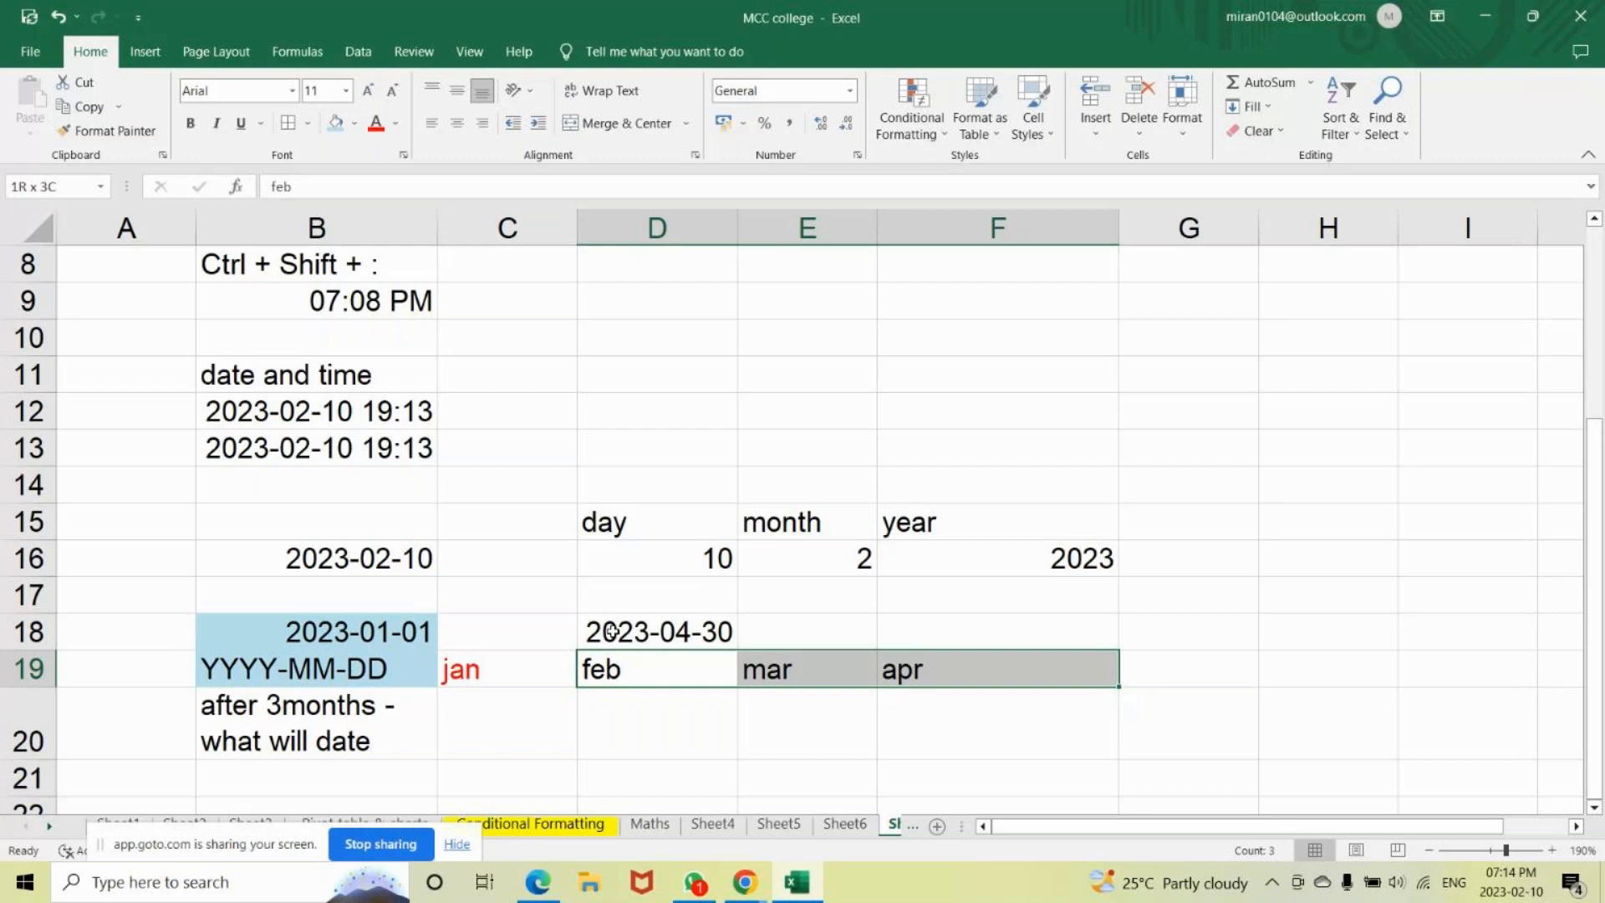
click(595, 705)
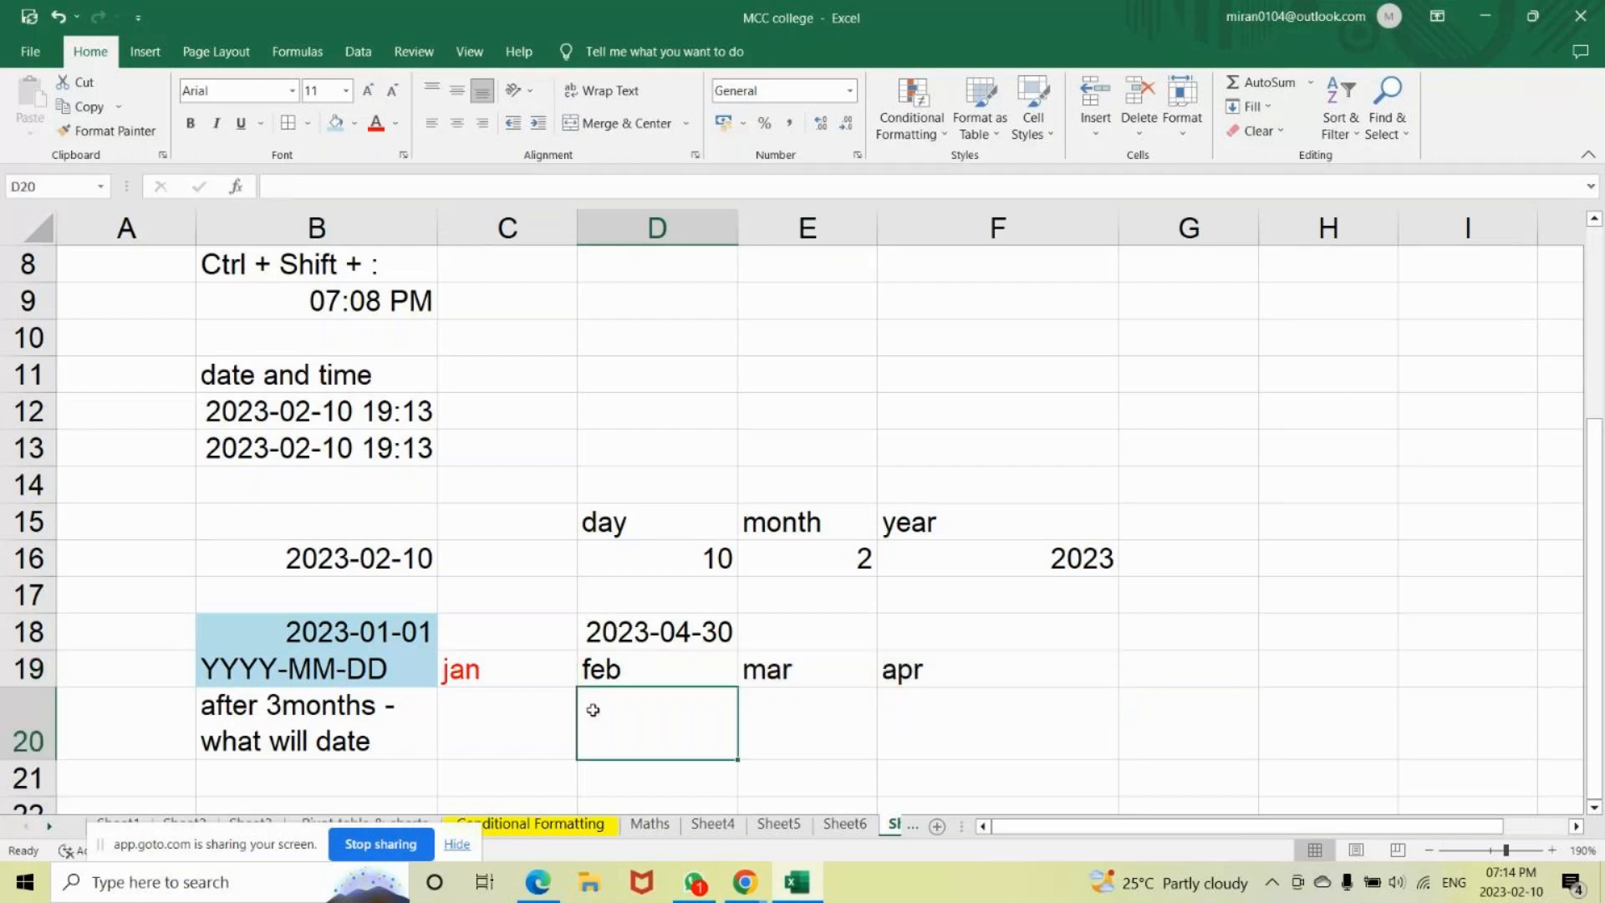
Enter the note "wrong" in G19 and colour its text red.
click(1157, 666)
text(wr)
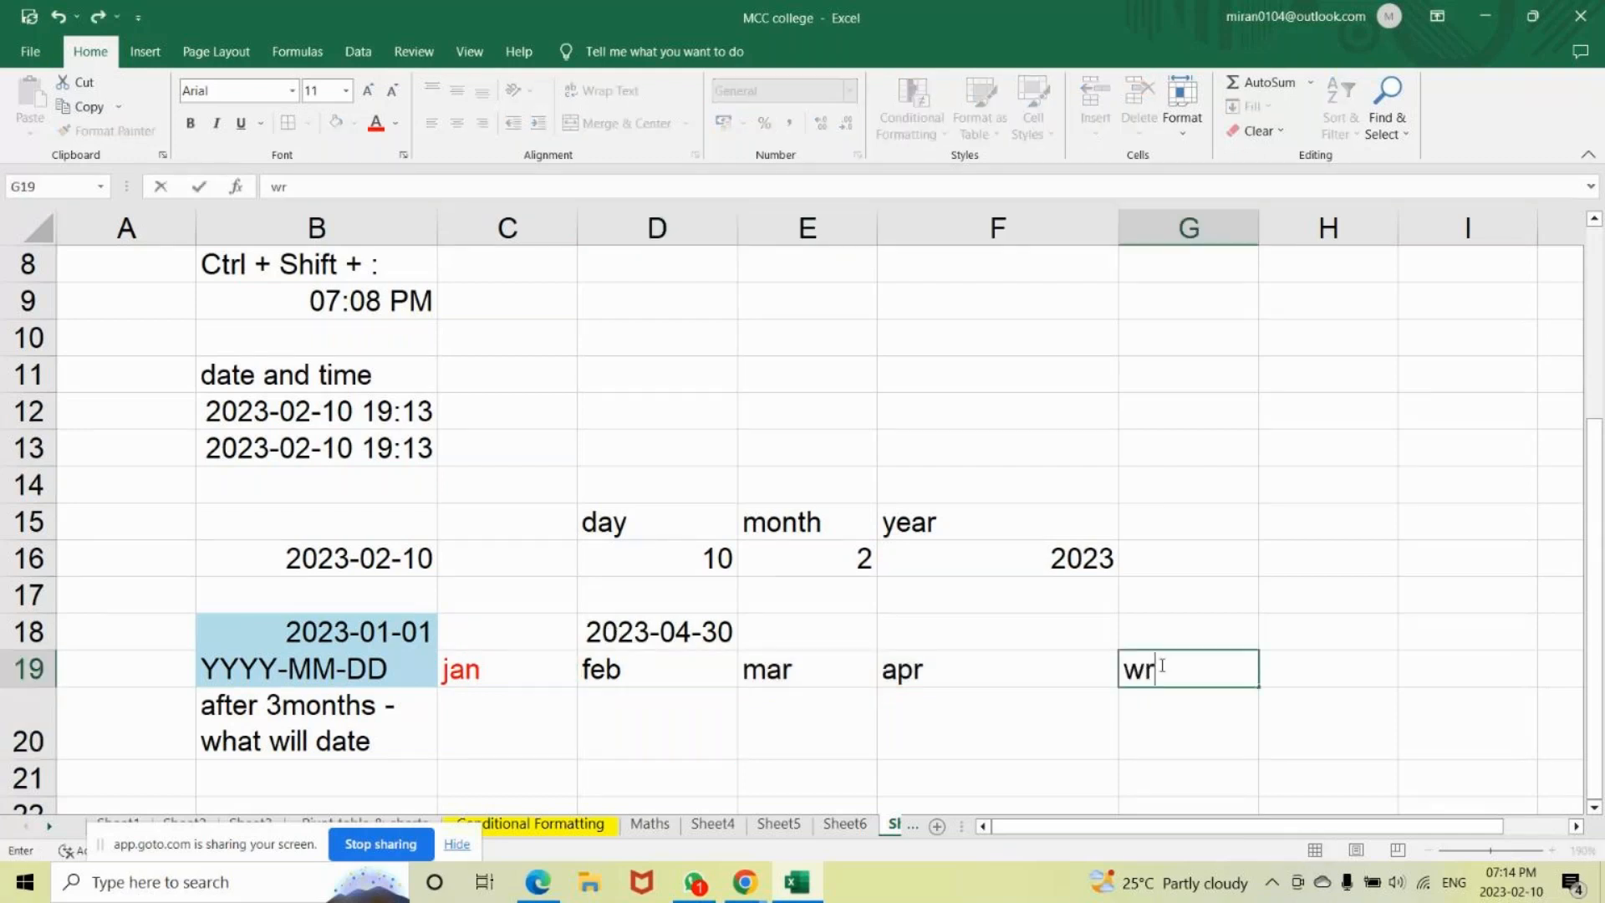
text(onf)
key(BackSpace)
text(g)
key(Return)
click(1162, 666)
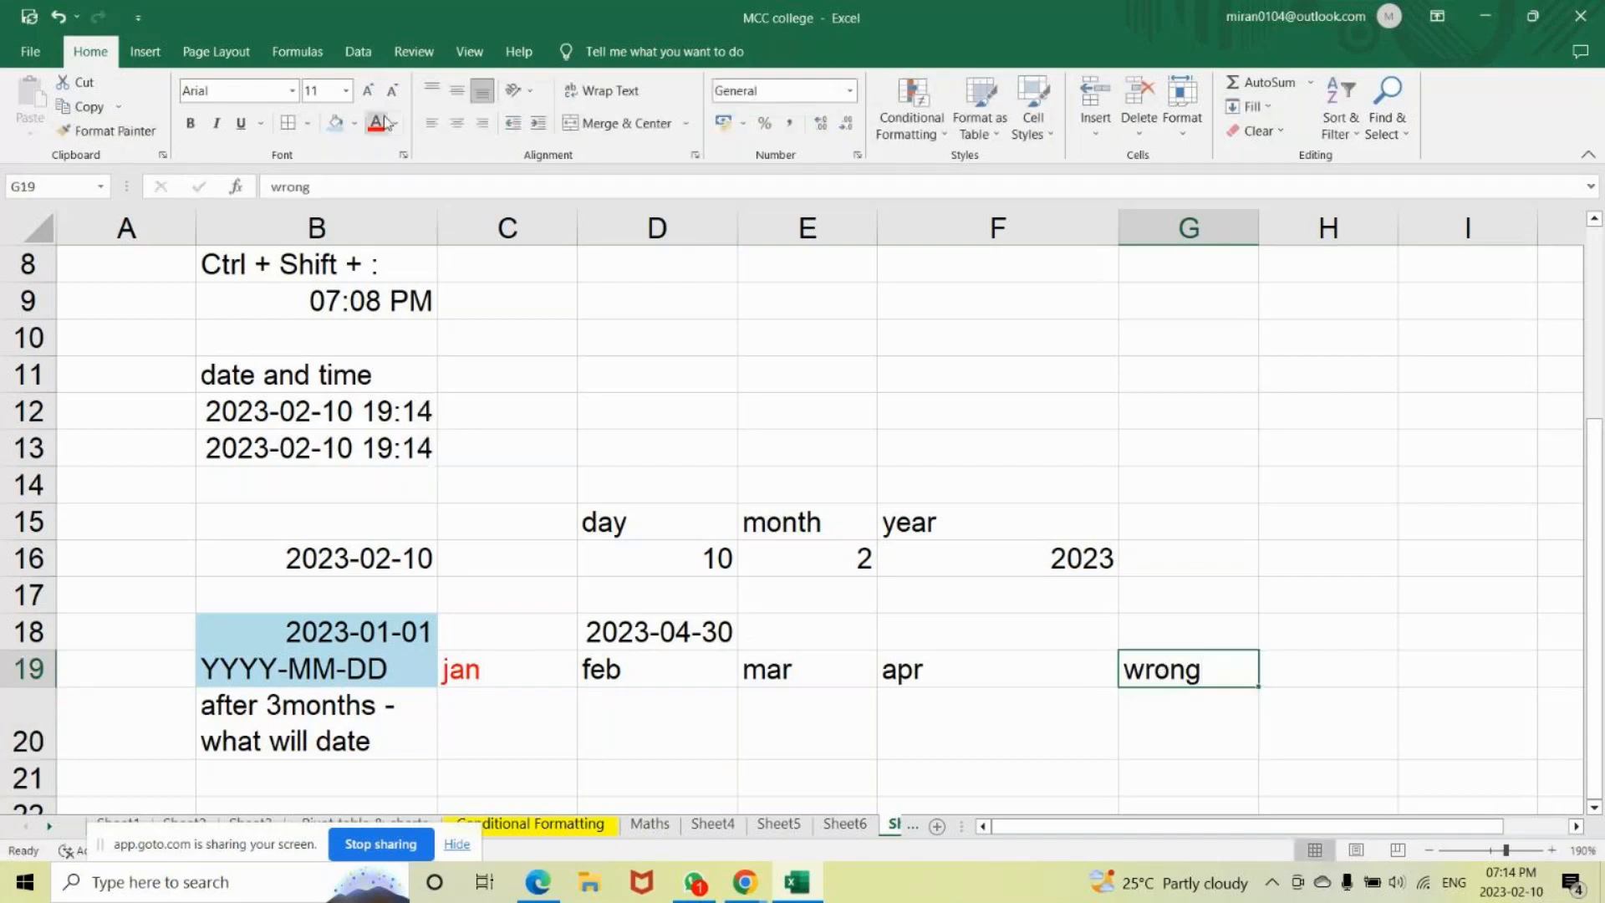
click(376, 122)
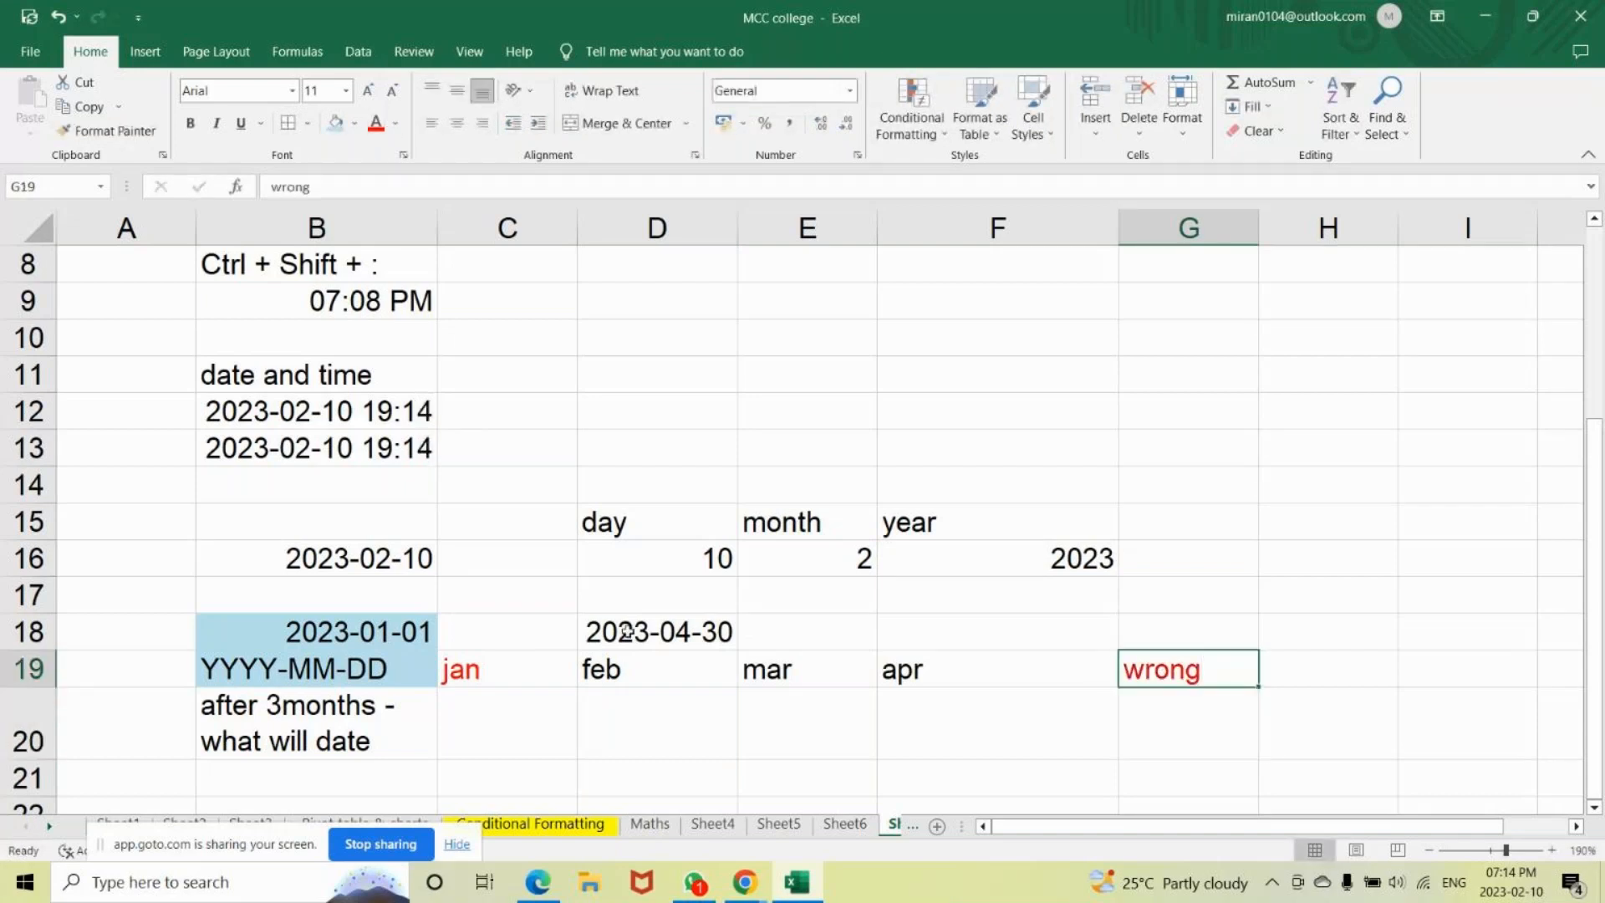
Calculate the exact date three months after the date in B18 by entering =EDATE(B18,3) in D20.
click(628, 629)
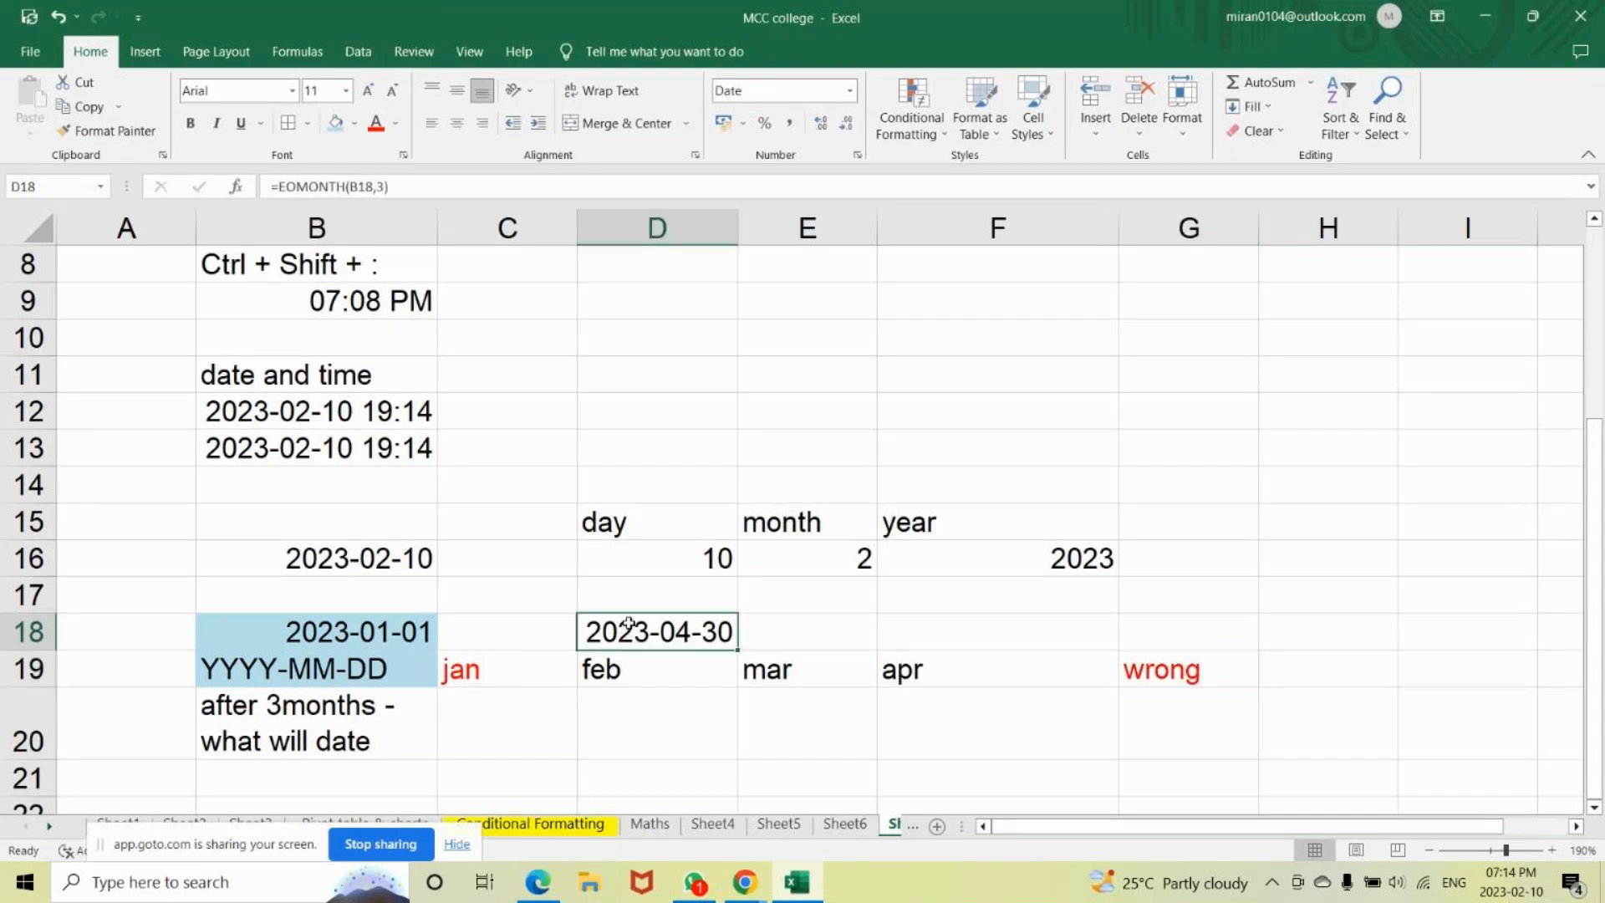
click(627, 731)
text(=)
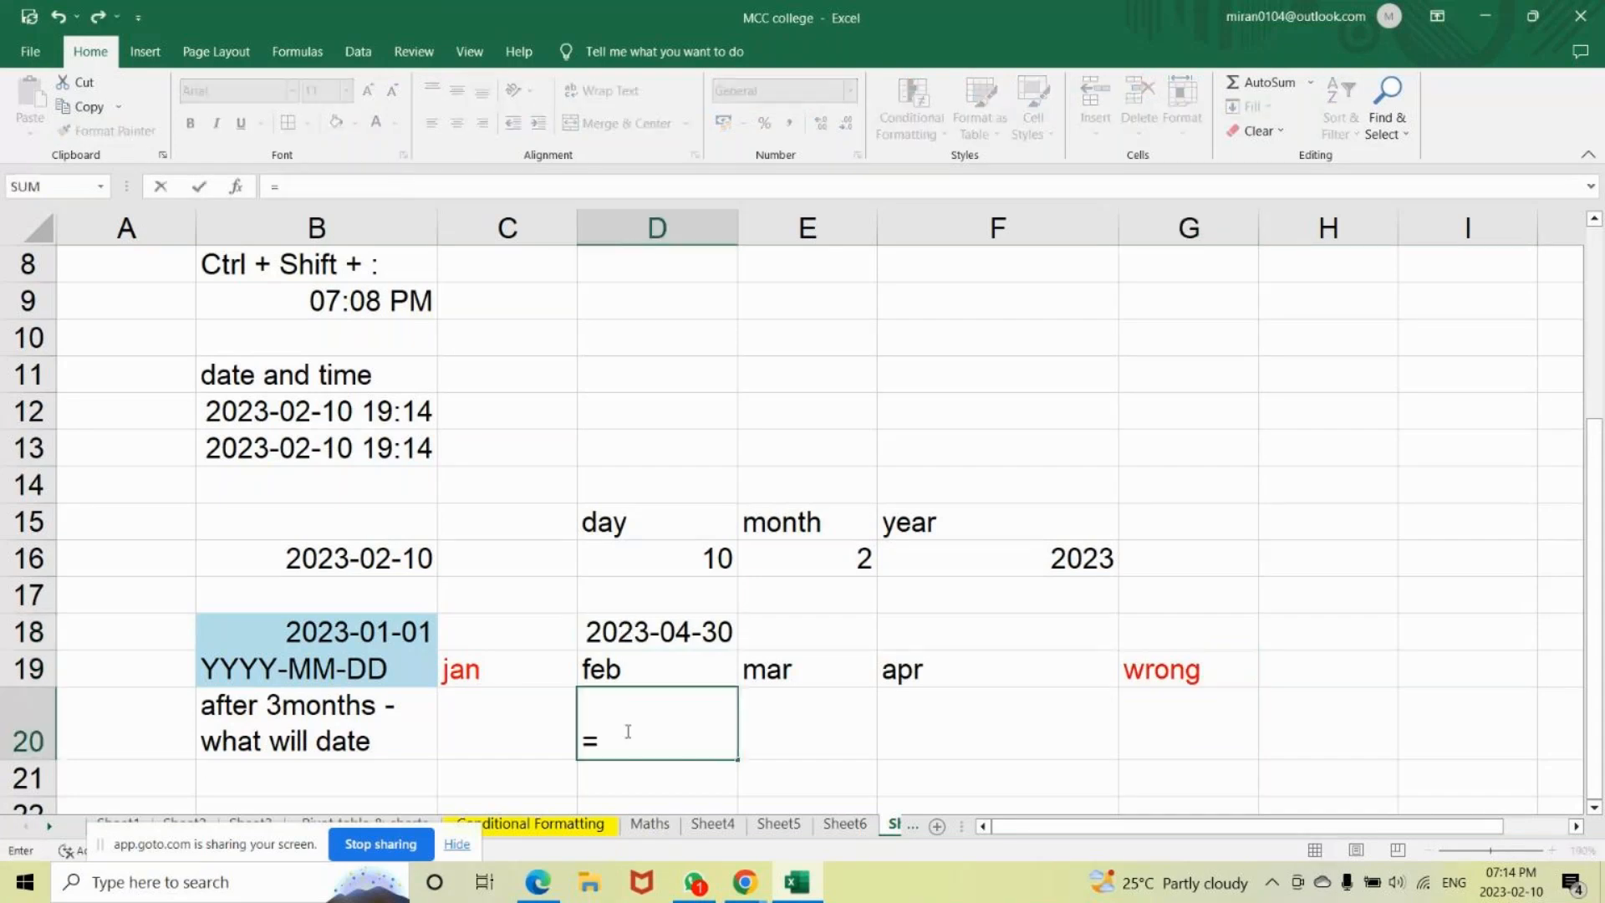
text(edate)
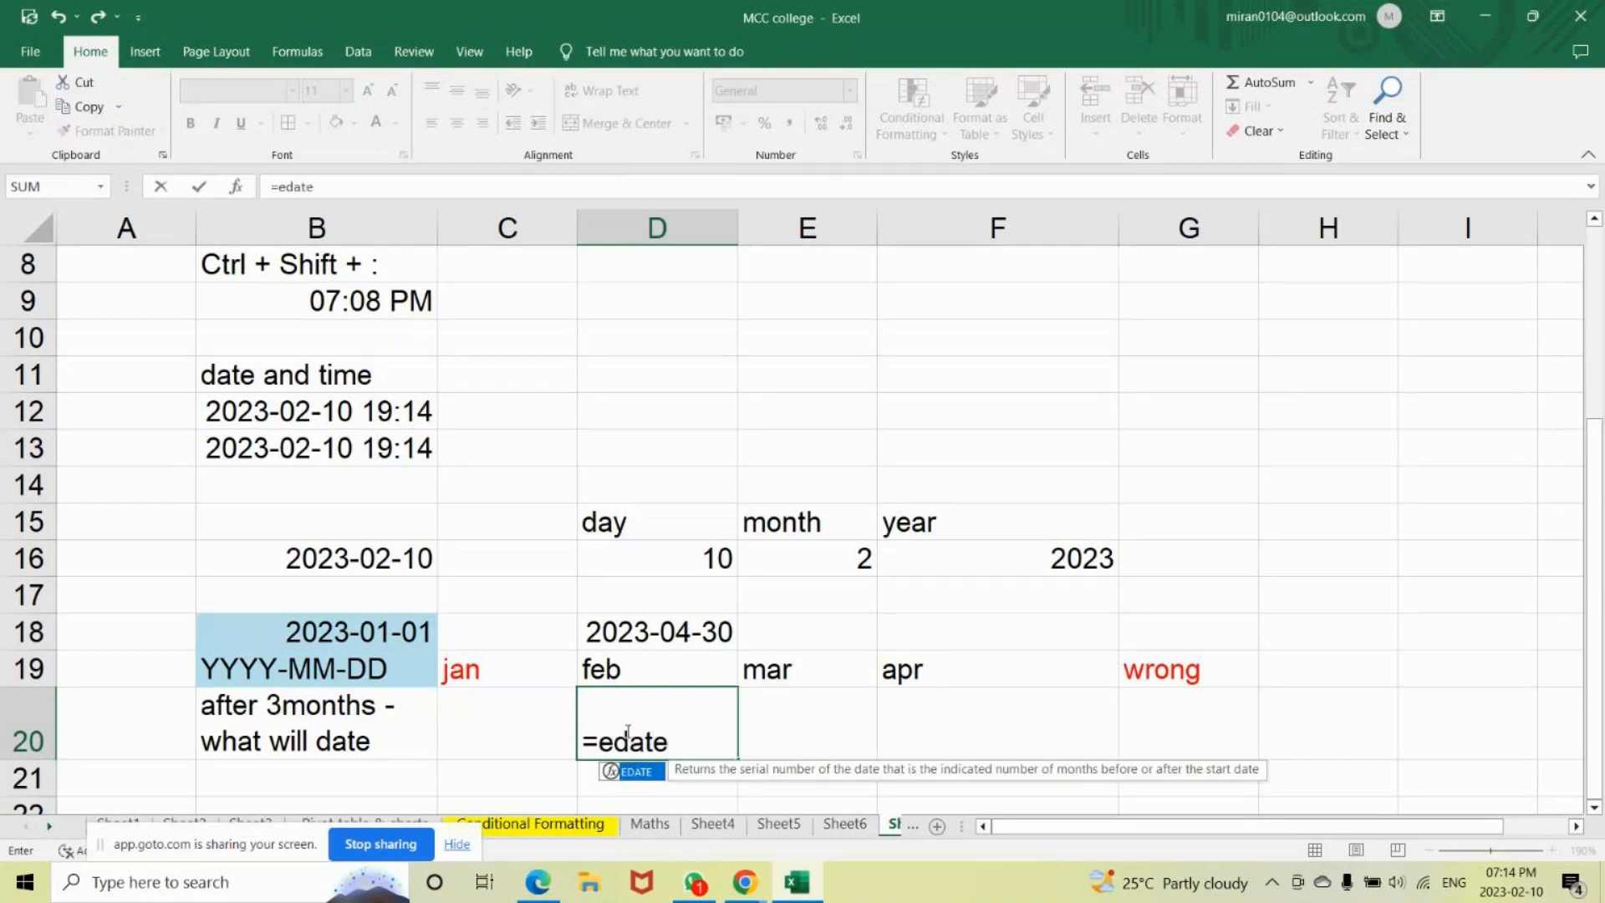
key(Tab)
click(360, 629)
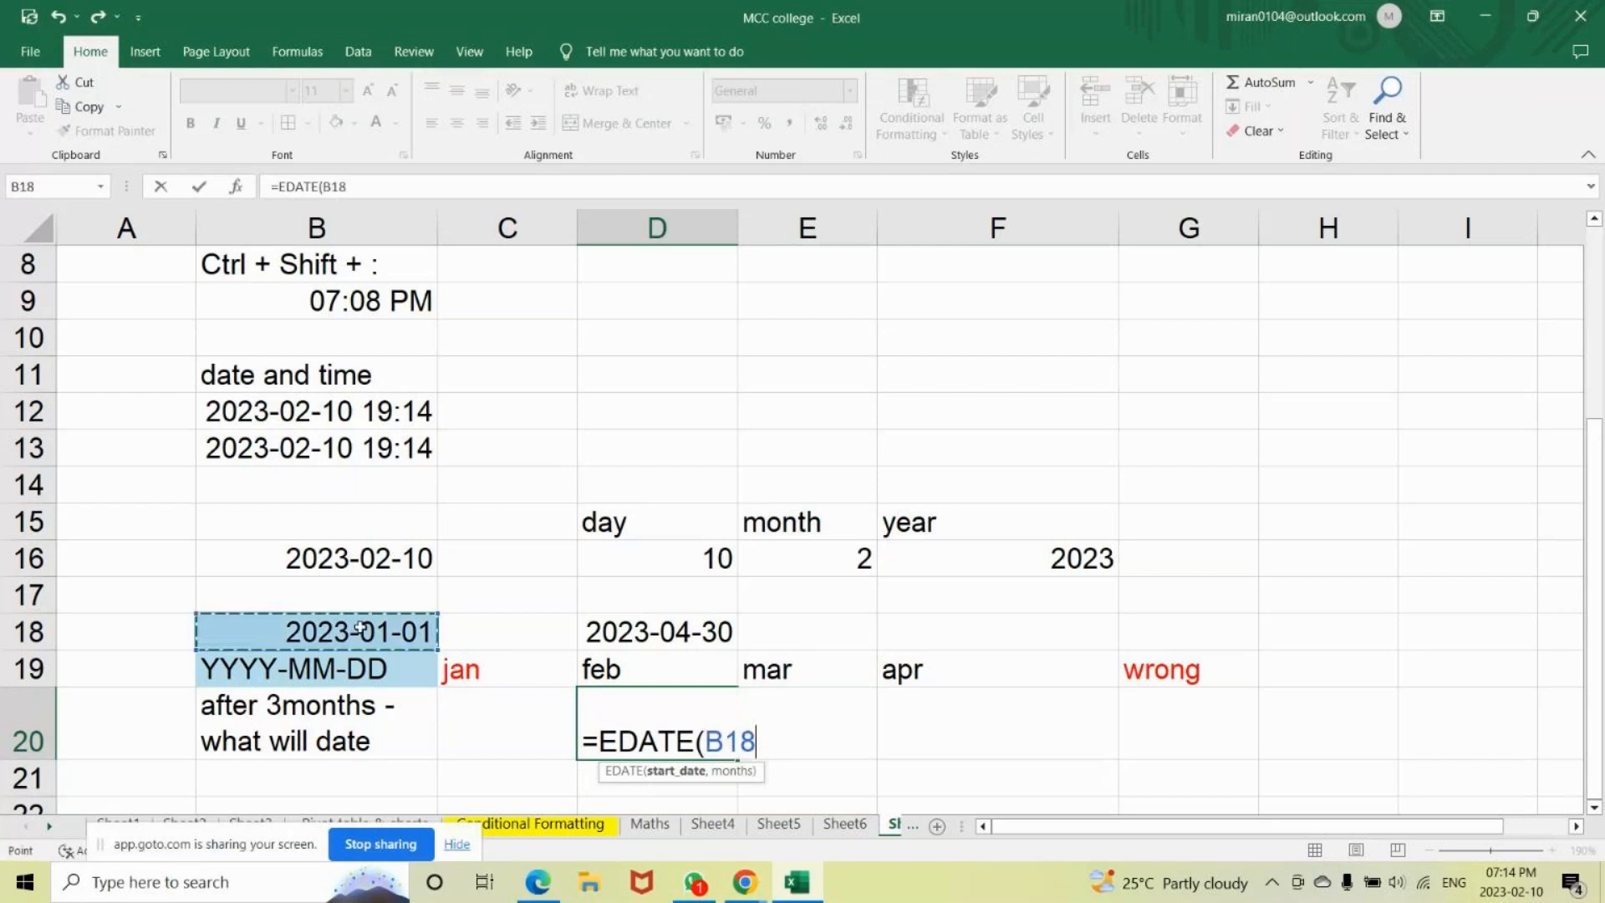
text(,)
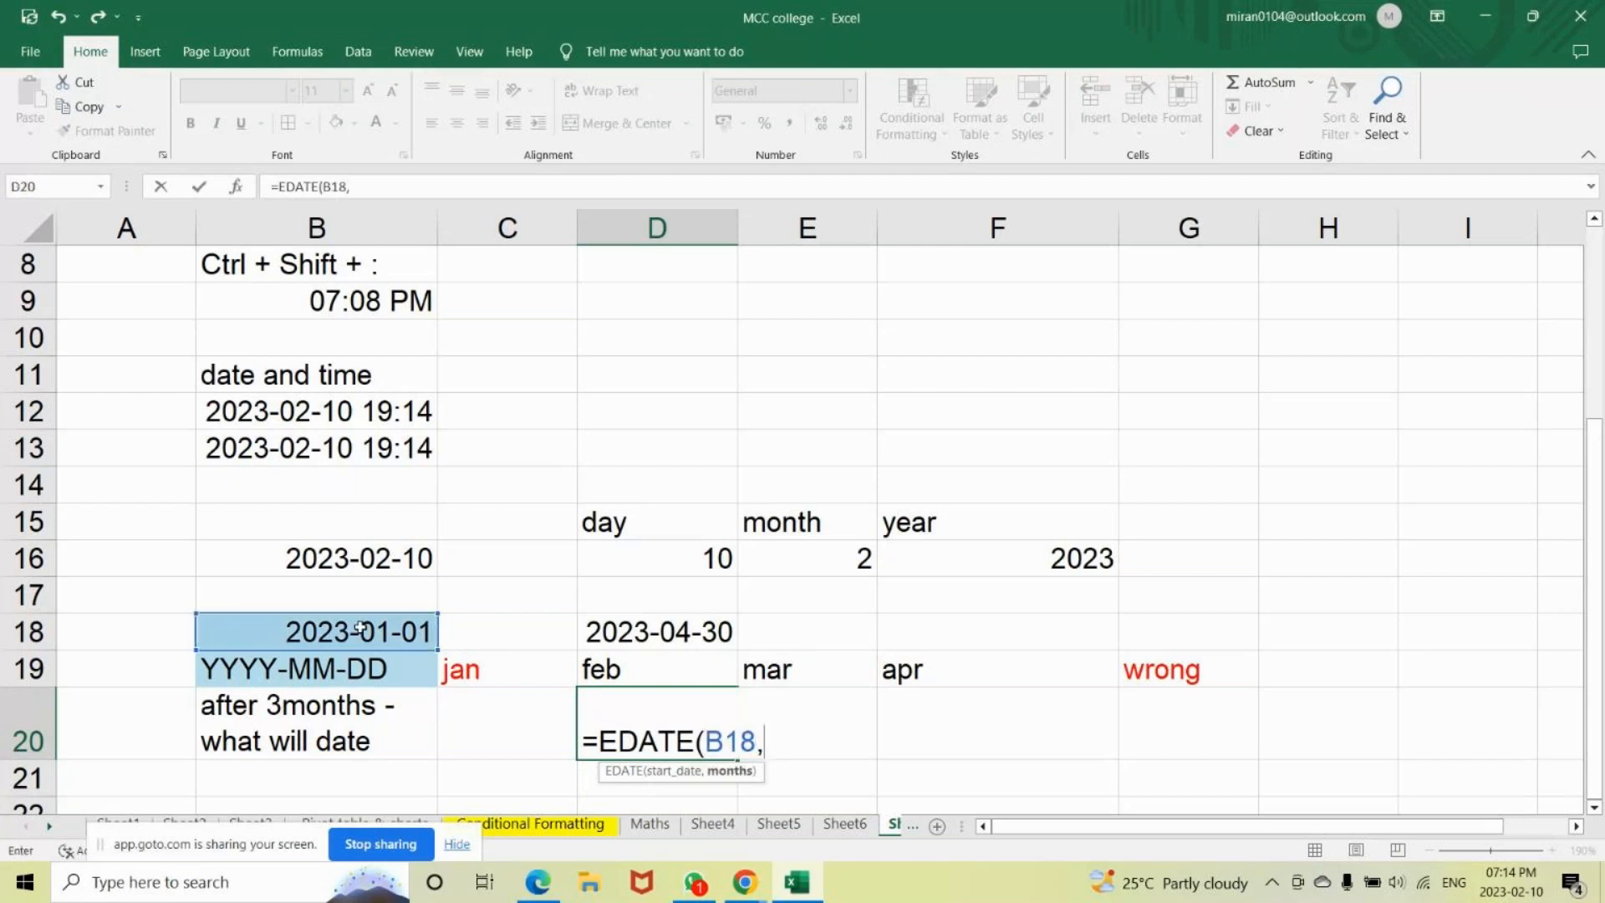
text(3))
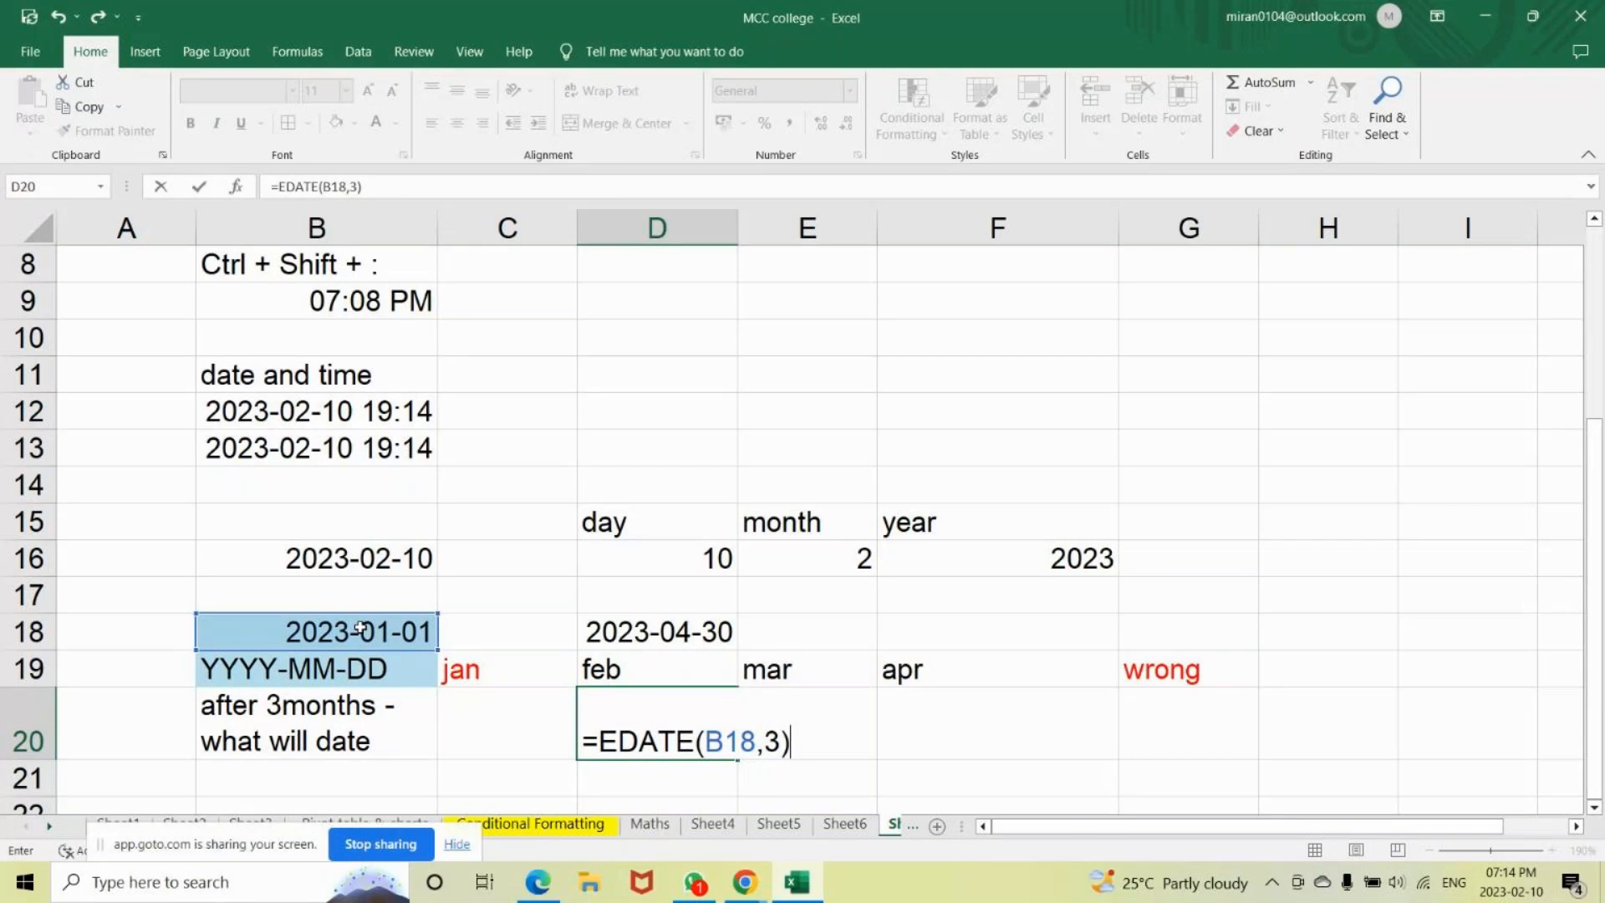
key(Return)
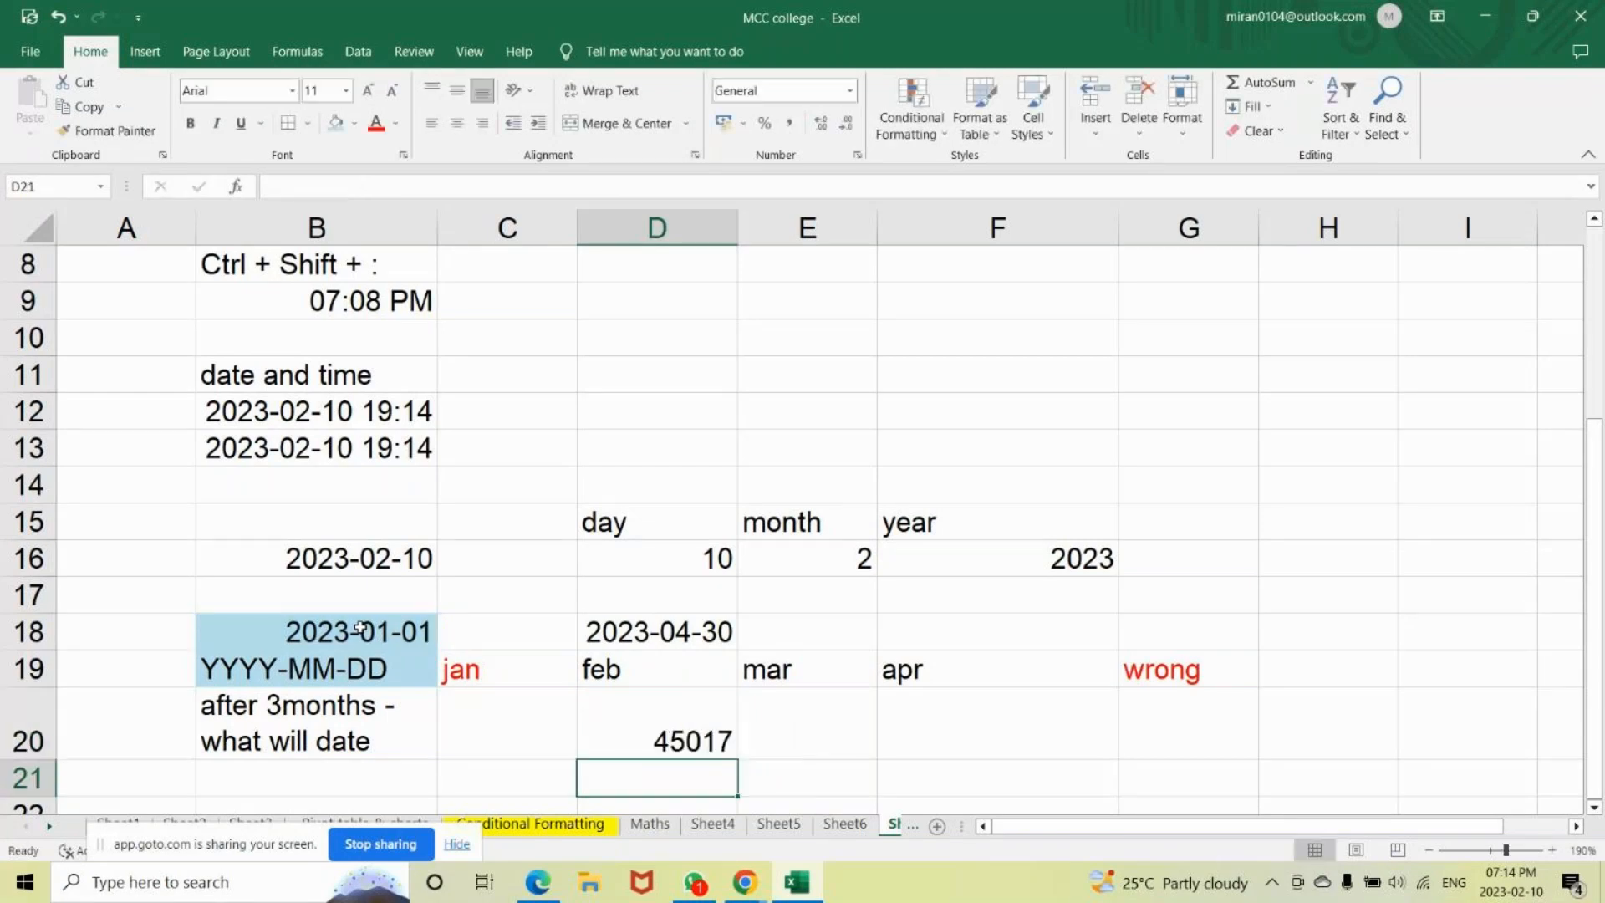
Format the EDATE result in D20 as a date of type 2012-03-14.
click(614, 735)
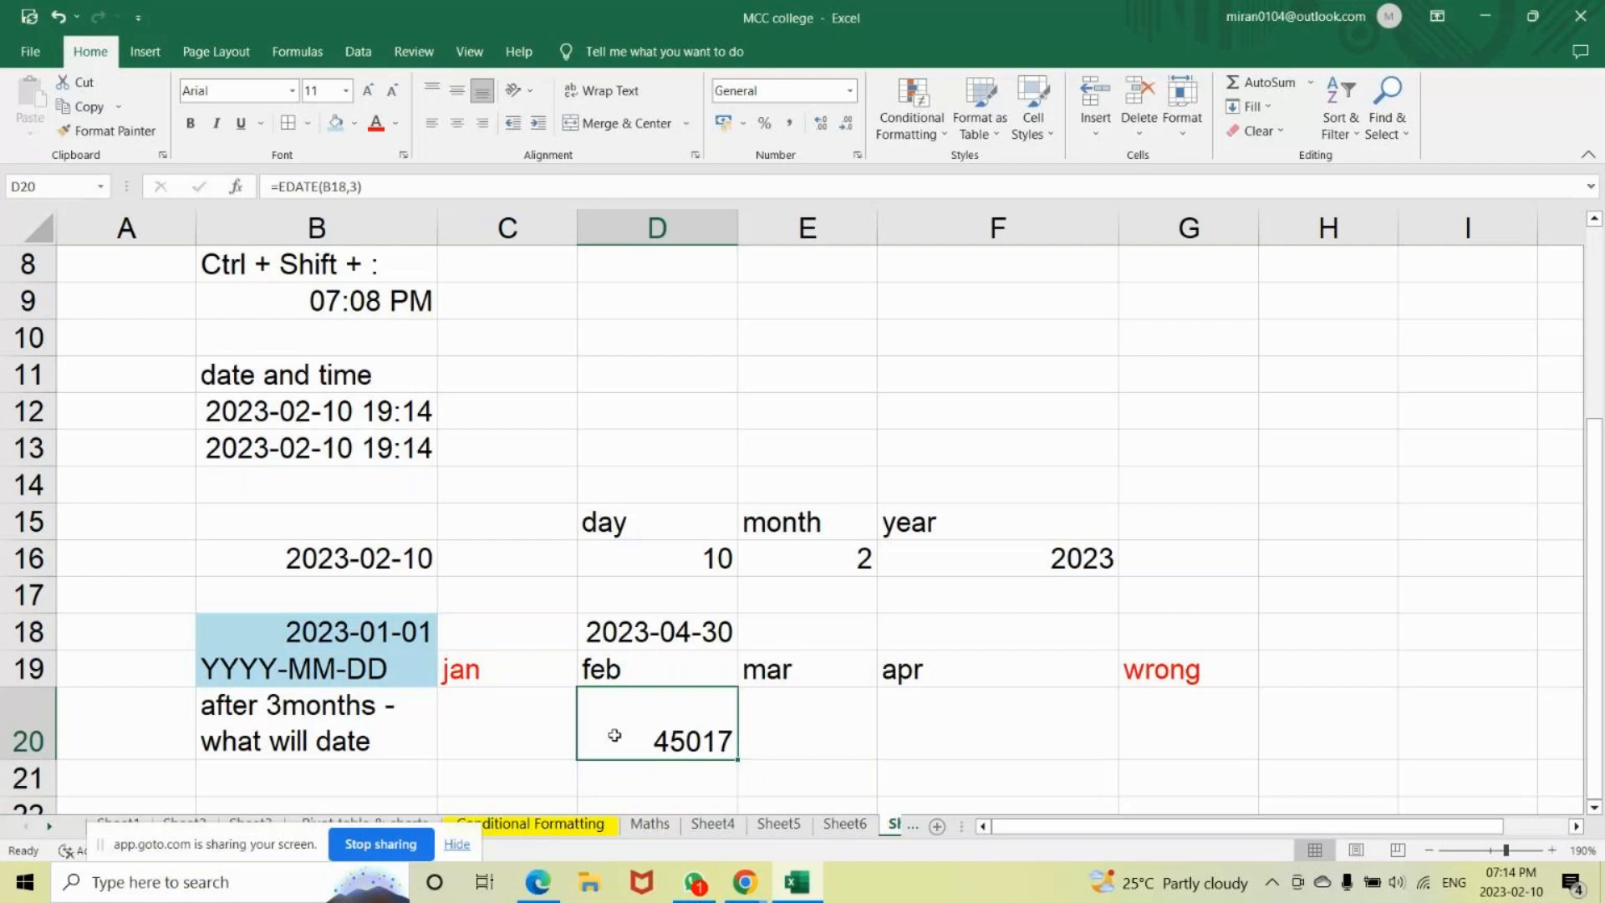
click(859, 157)
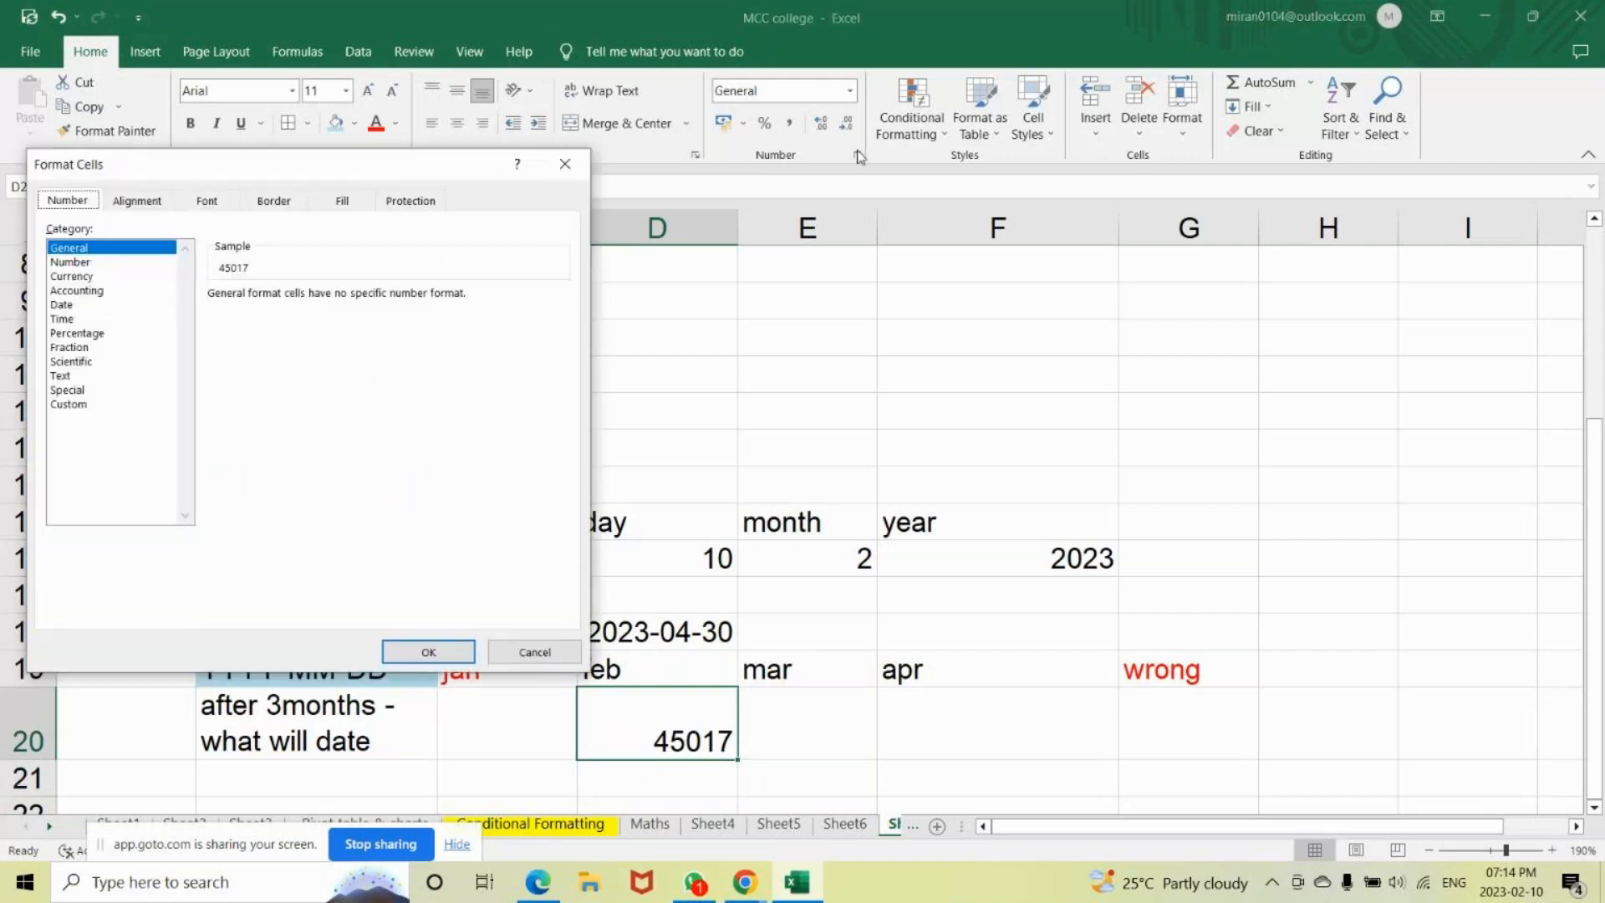
click(62, 305)
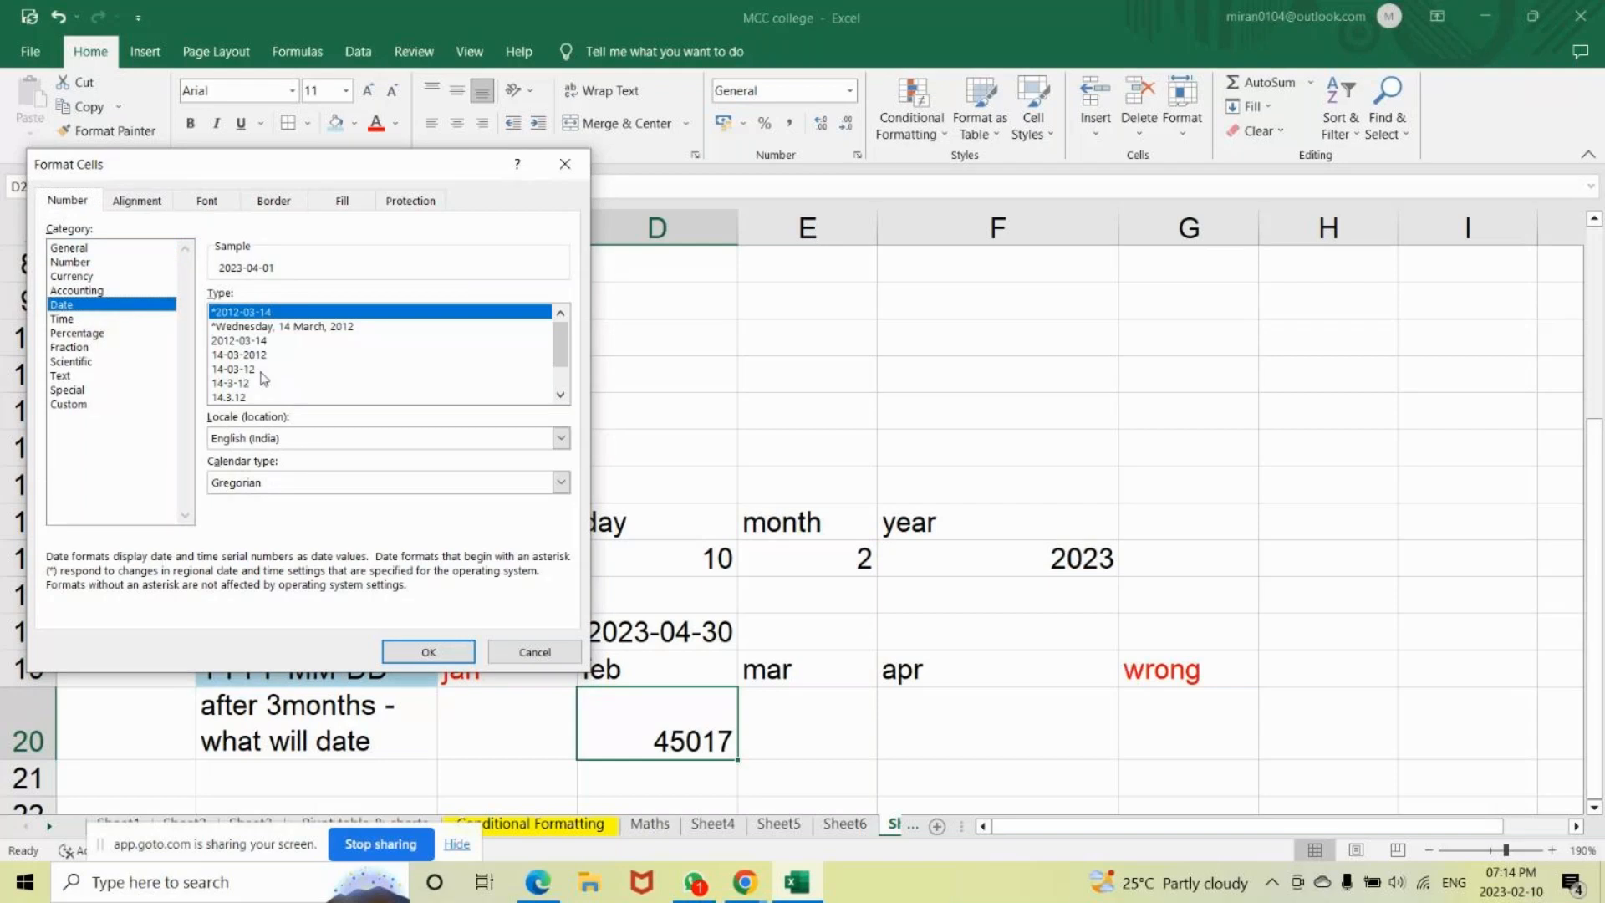
click(239, 341)
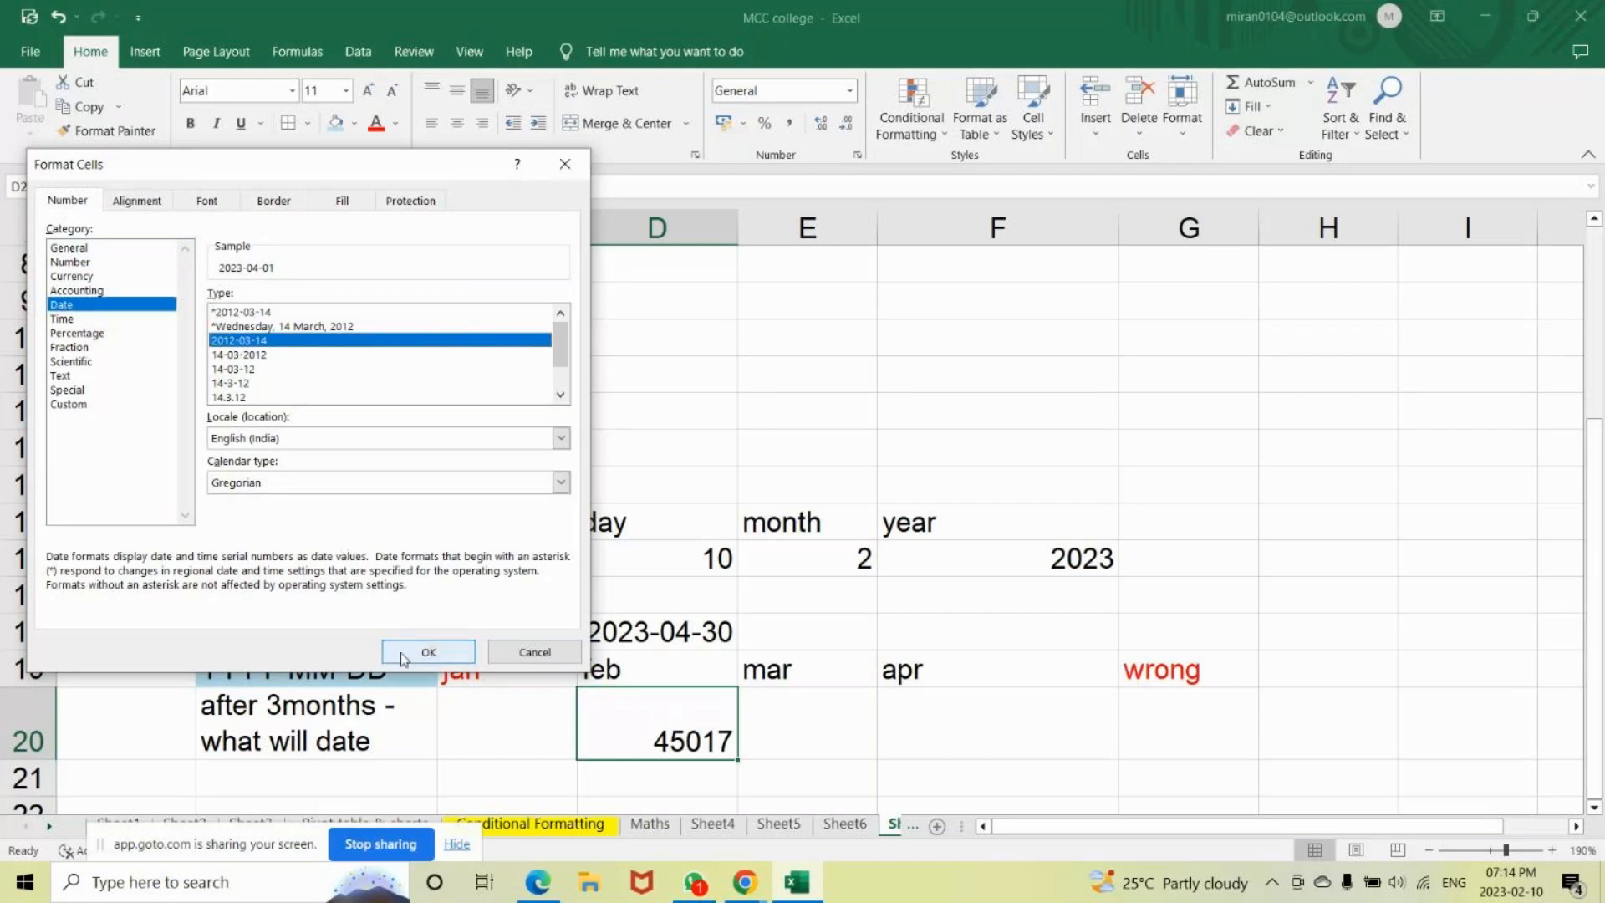
click(428, 652)
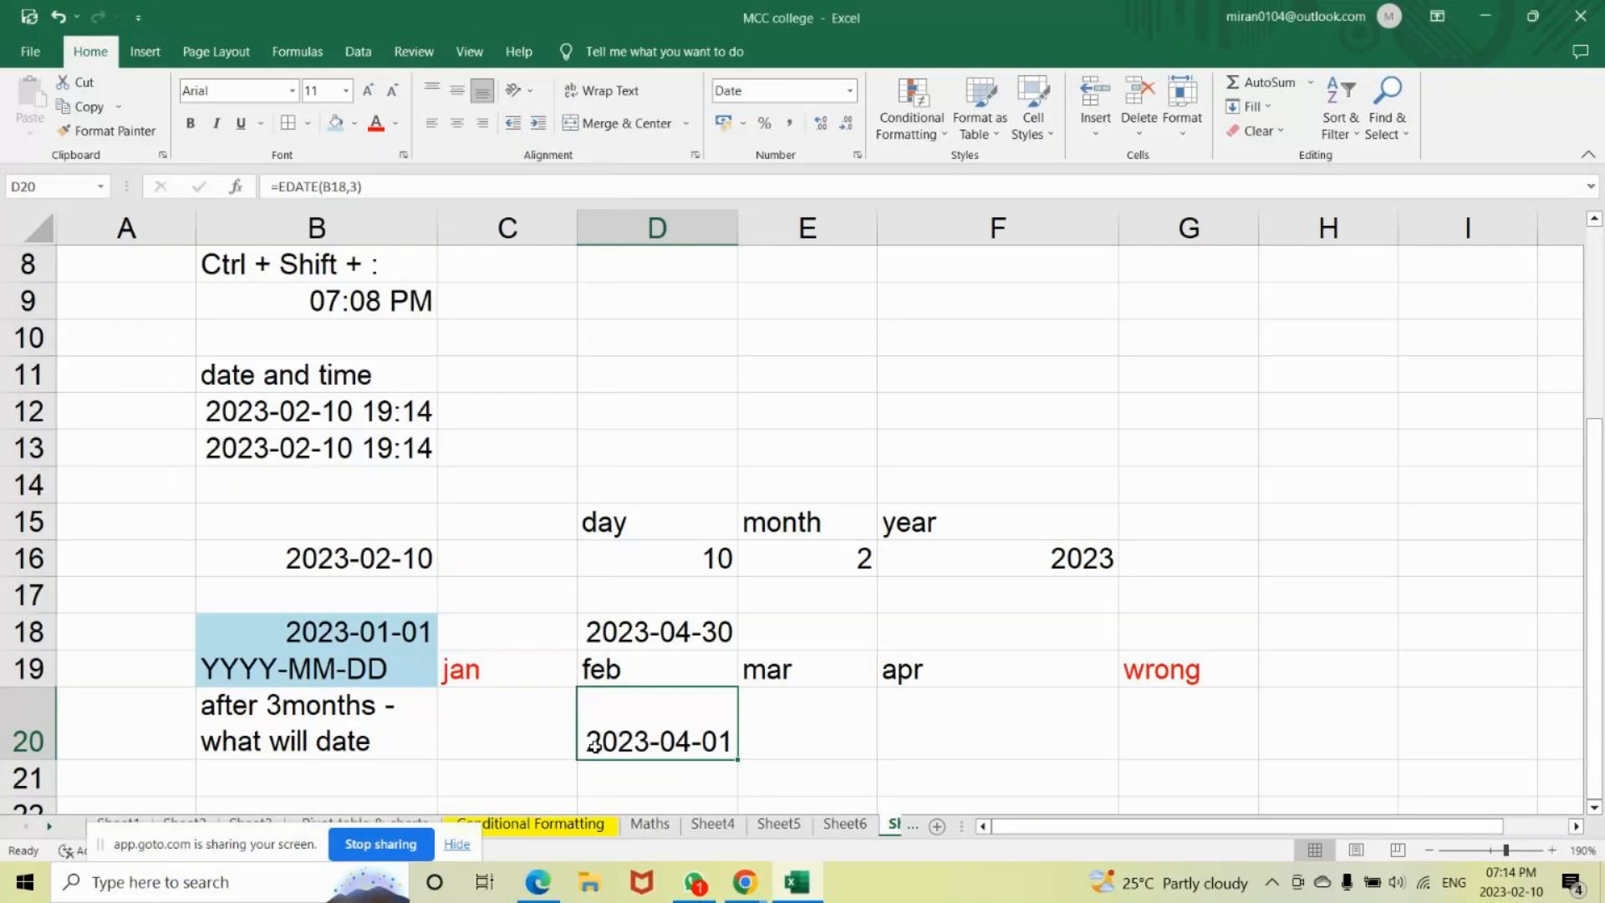
Compare the EOMONTH formula in D18 and the EDATE formula in D20 with the start date in B18.
key(Up)
key(Up)
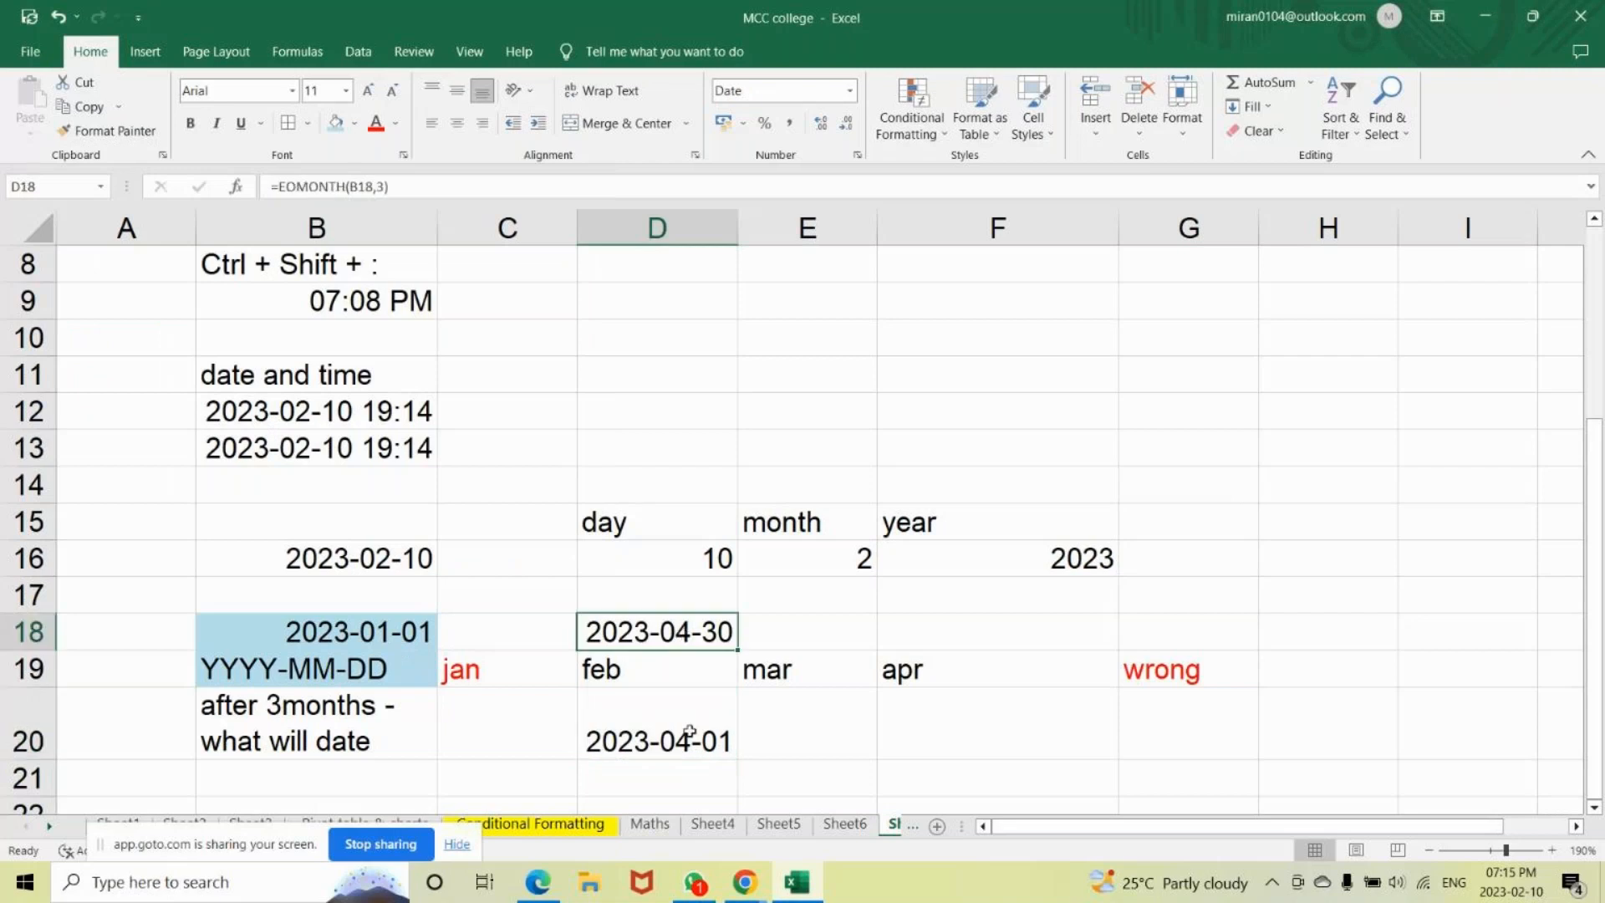
click(689, 744)
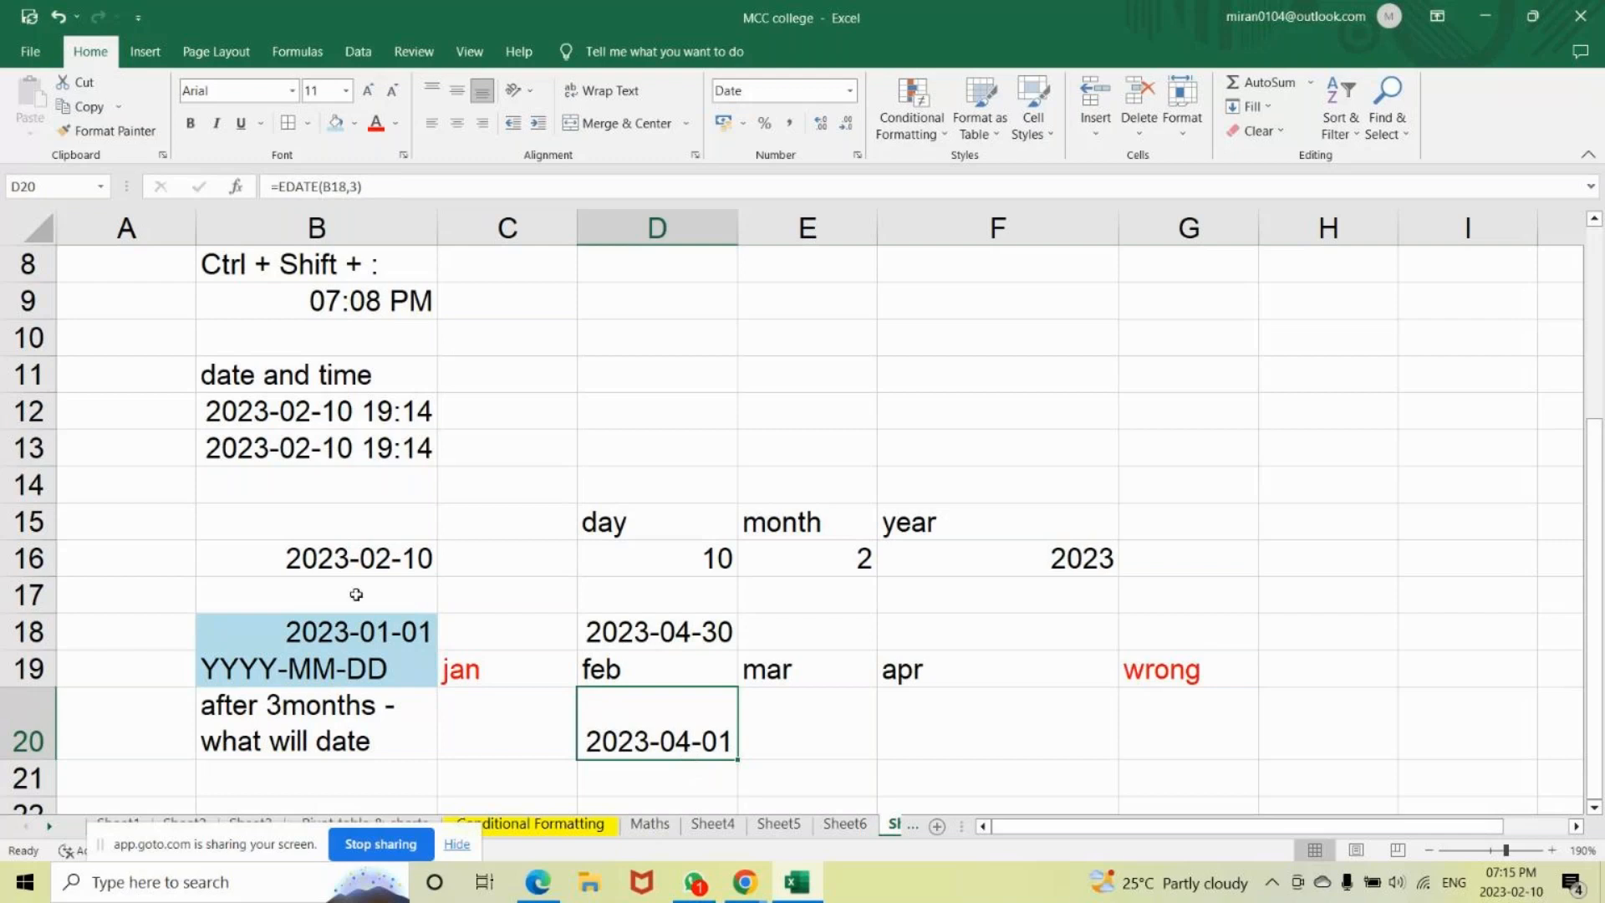
click(372, 631)
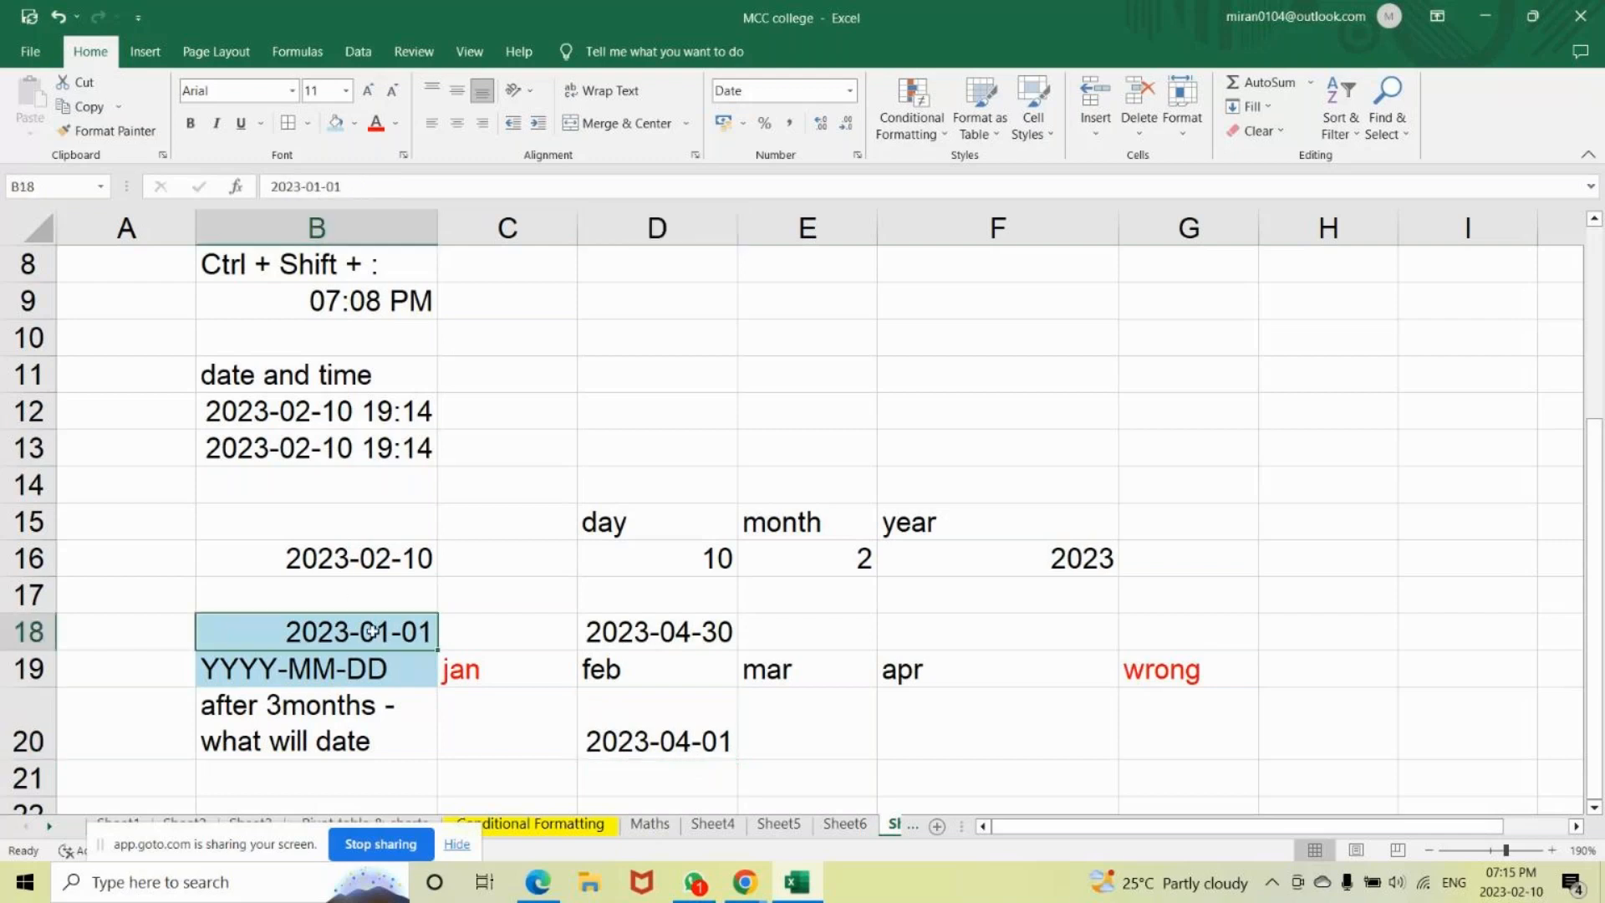
click(711, 745)
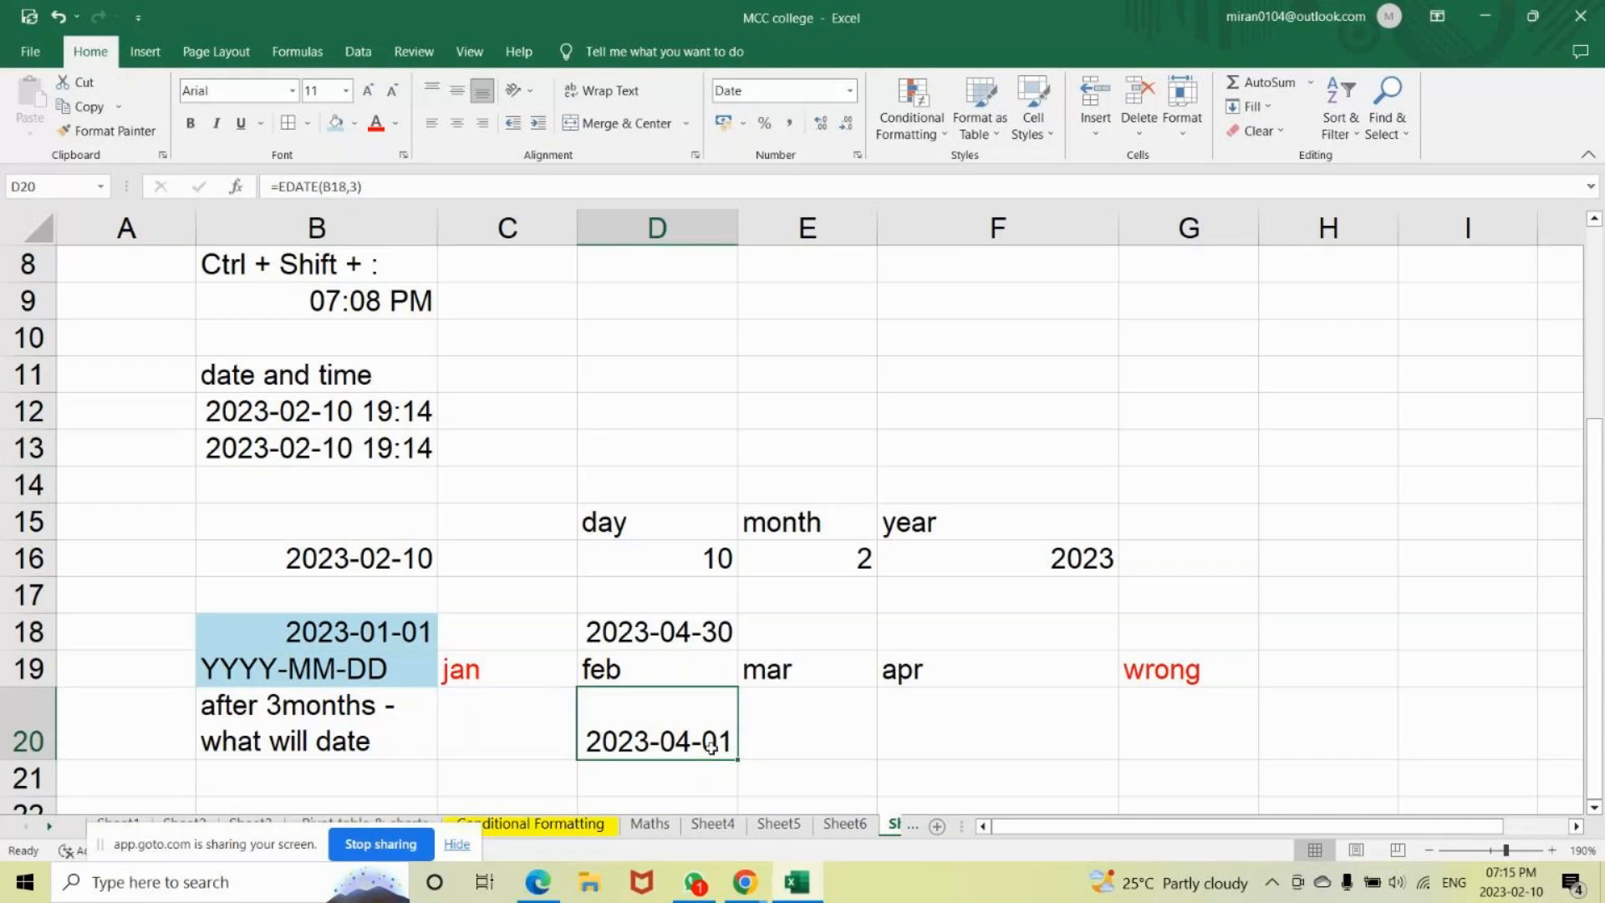
Check the GoTo meeting window in Chrome, and return to the Excel worksheet at the empty cell D23.
click(757, 878)
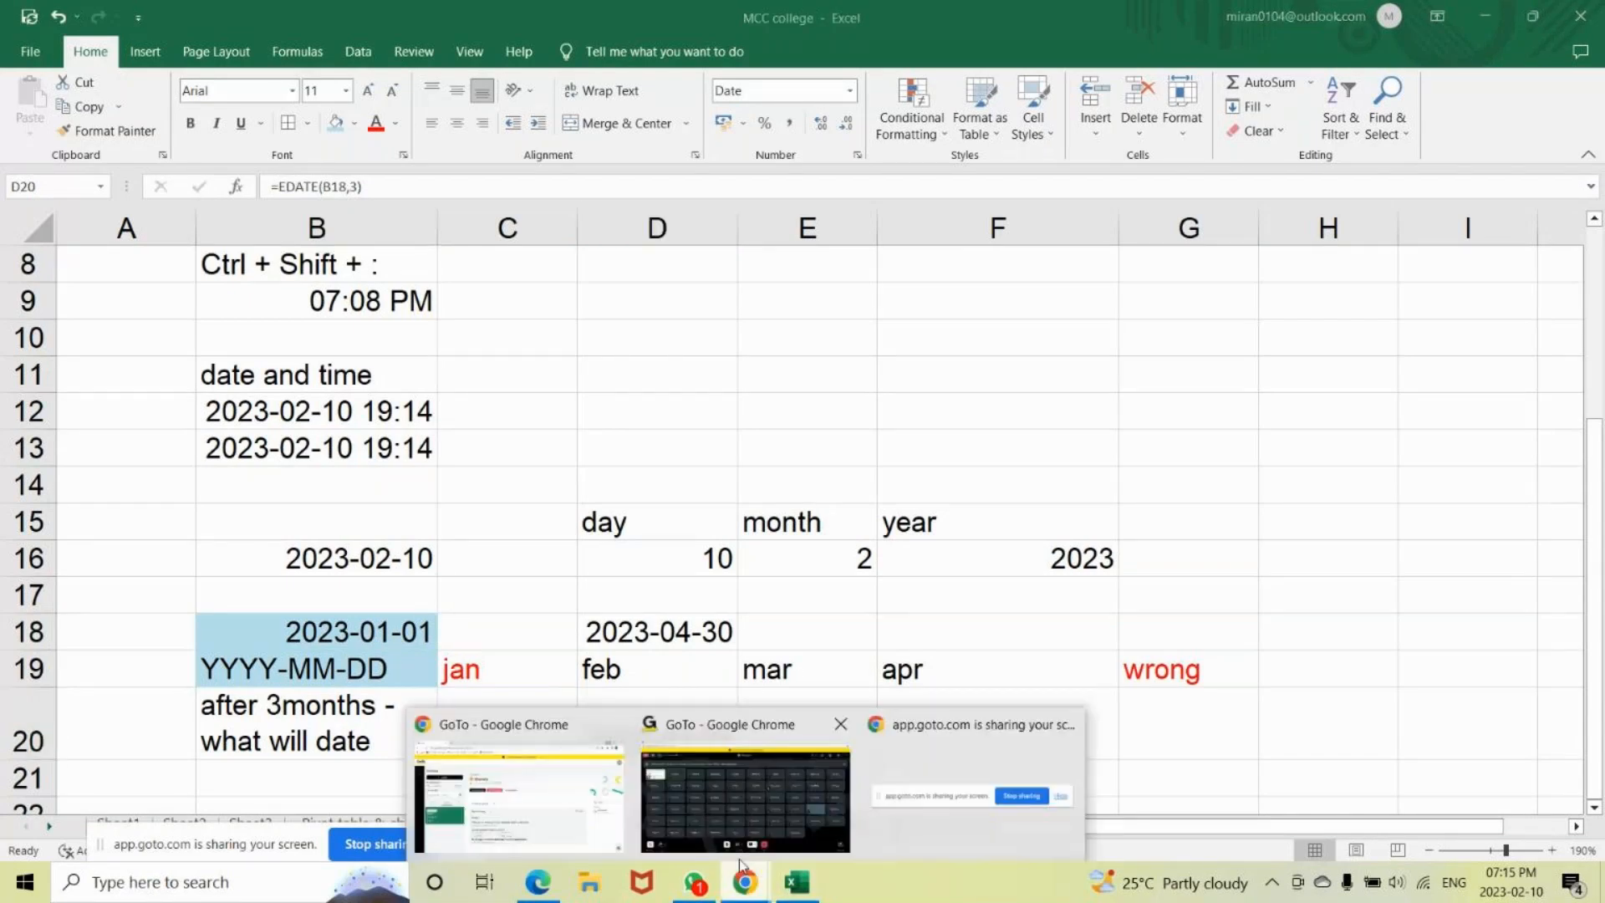
click(740, 861)
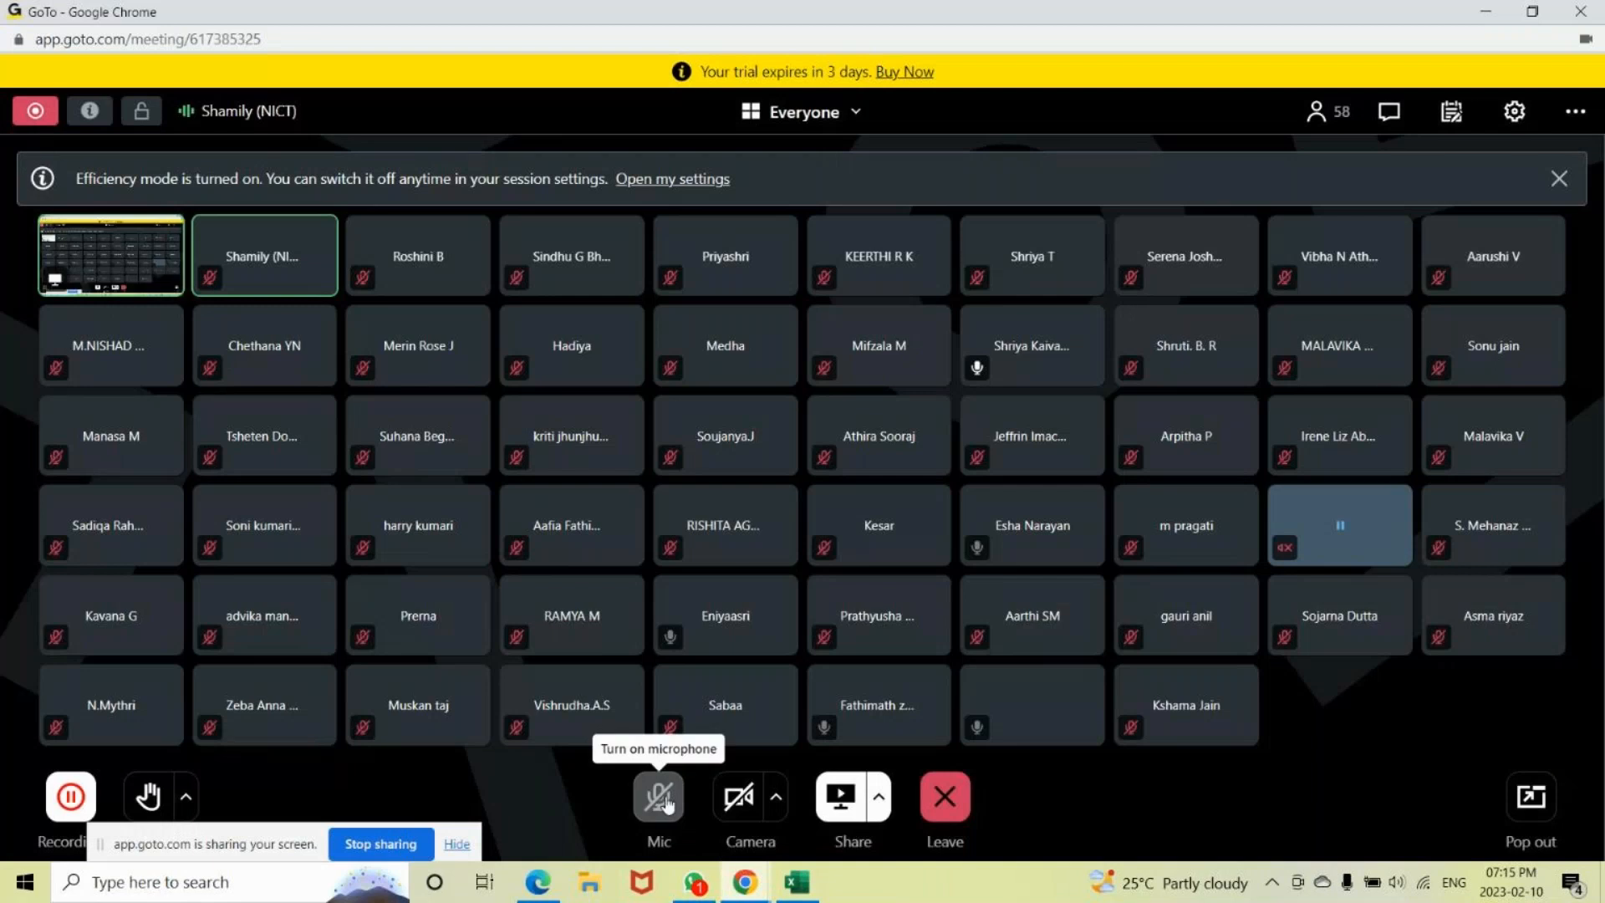
key(alt+Tab)
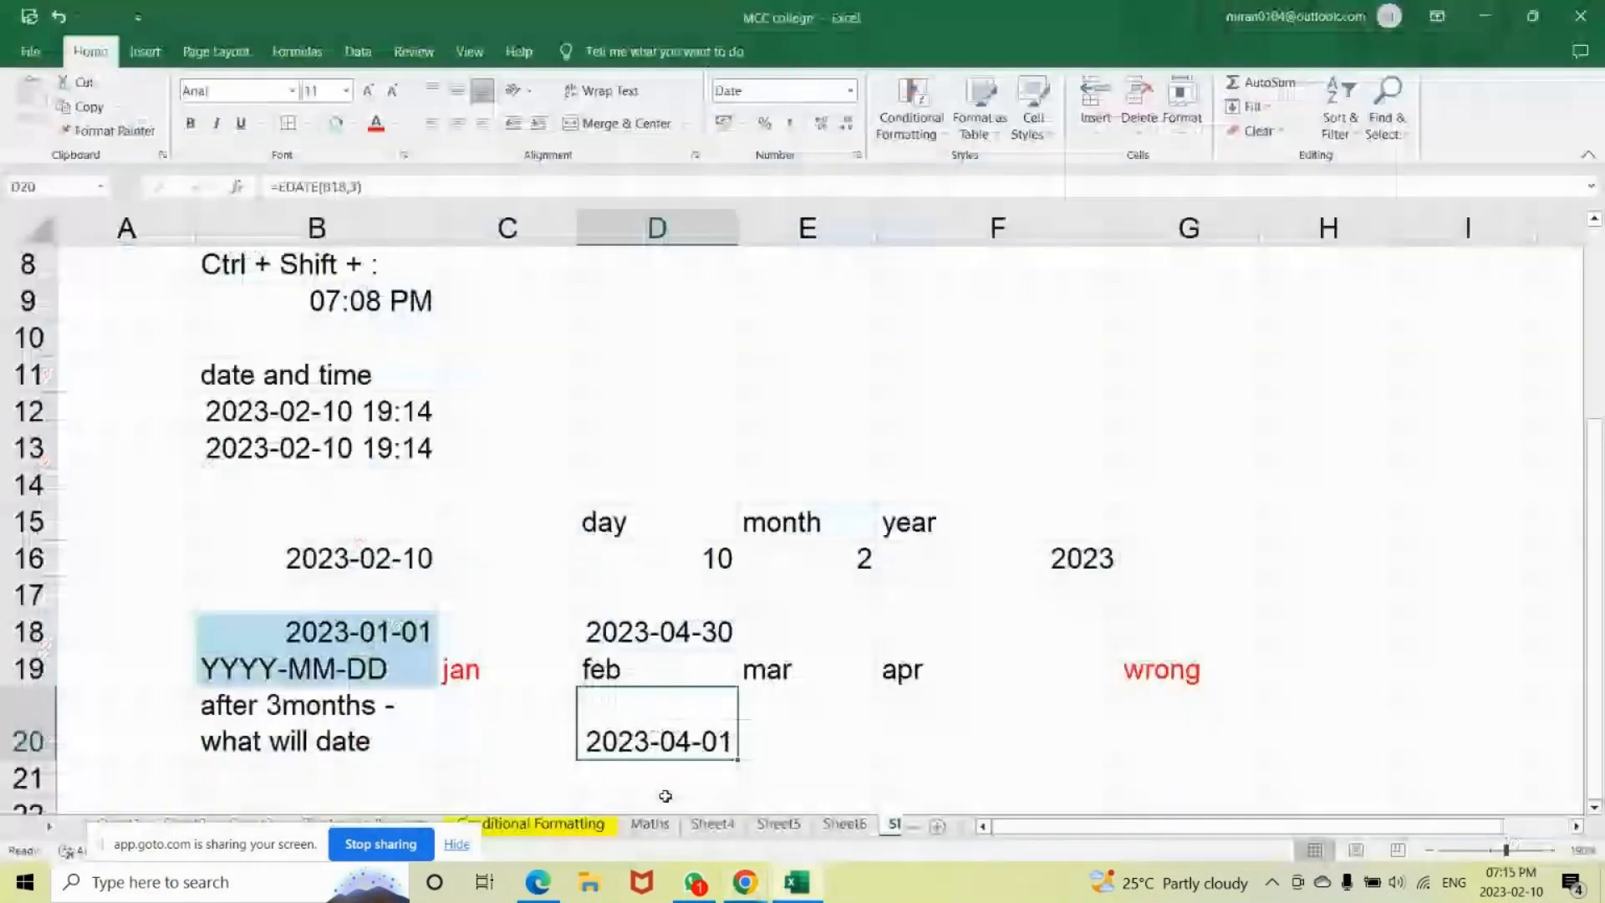
key(alt+Tab)
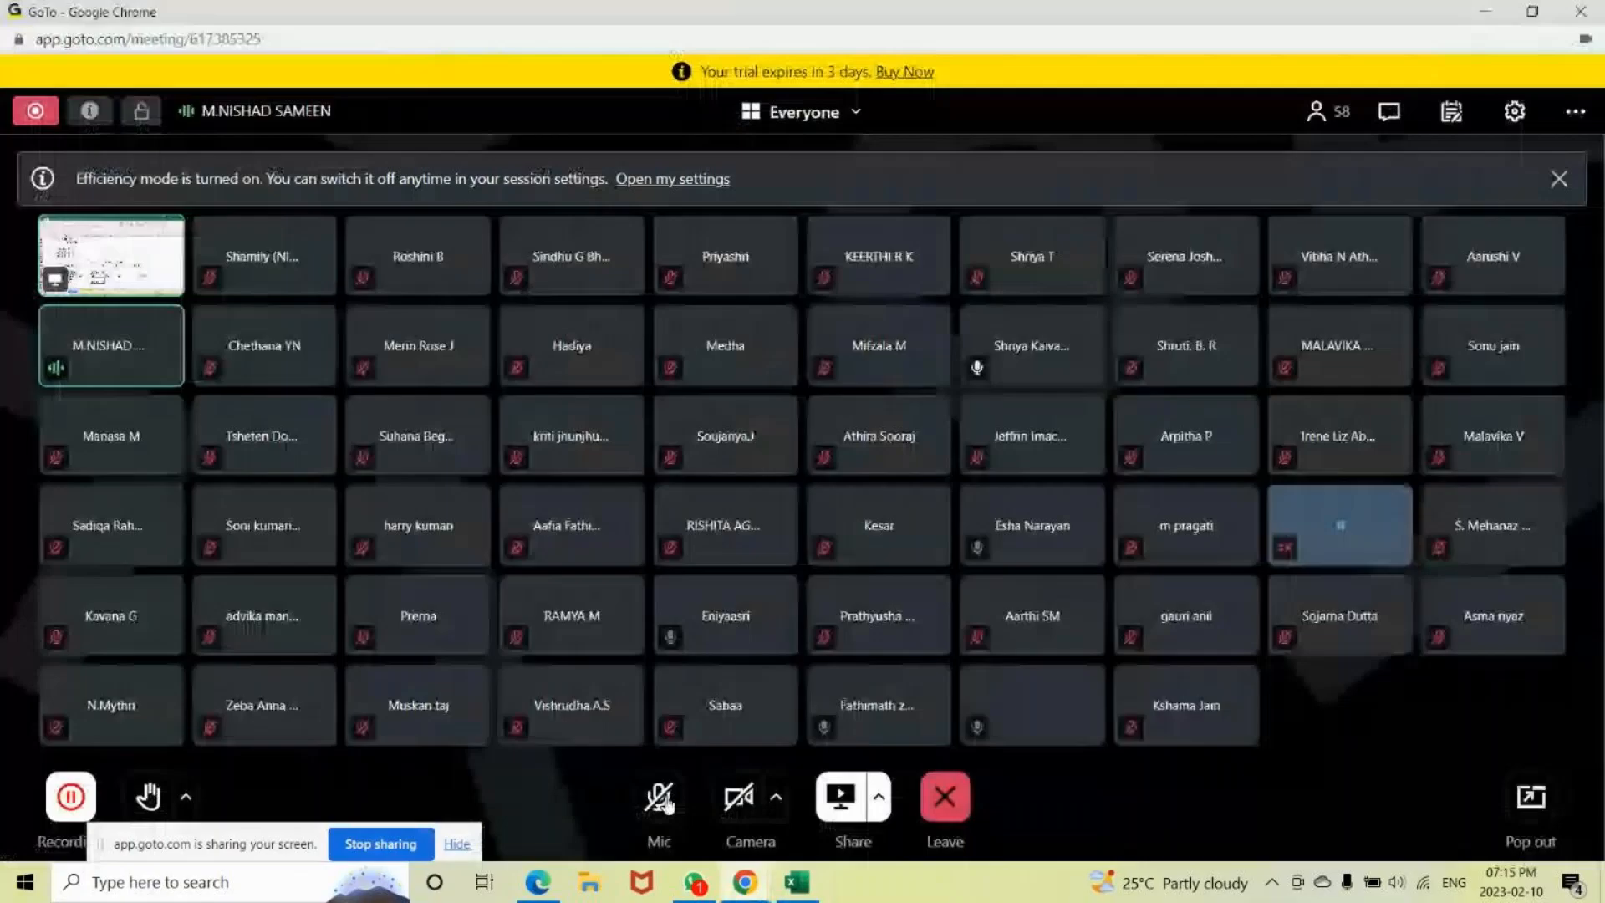
key(alt+Tab)
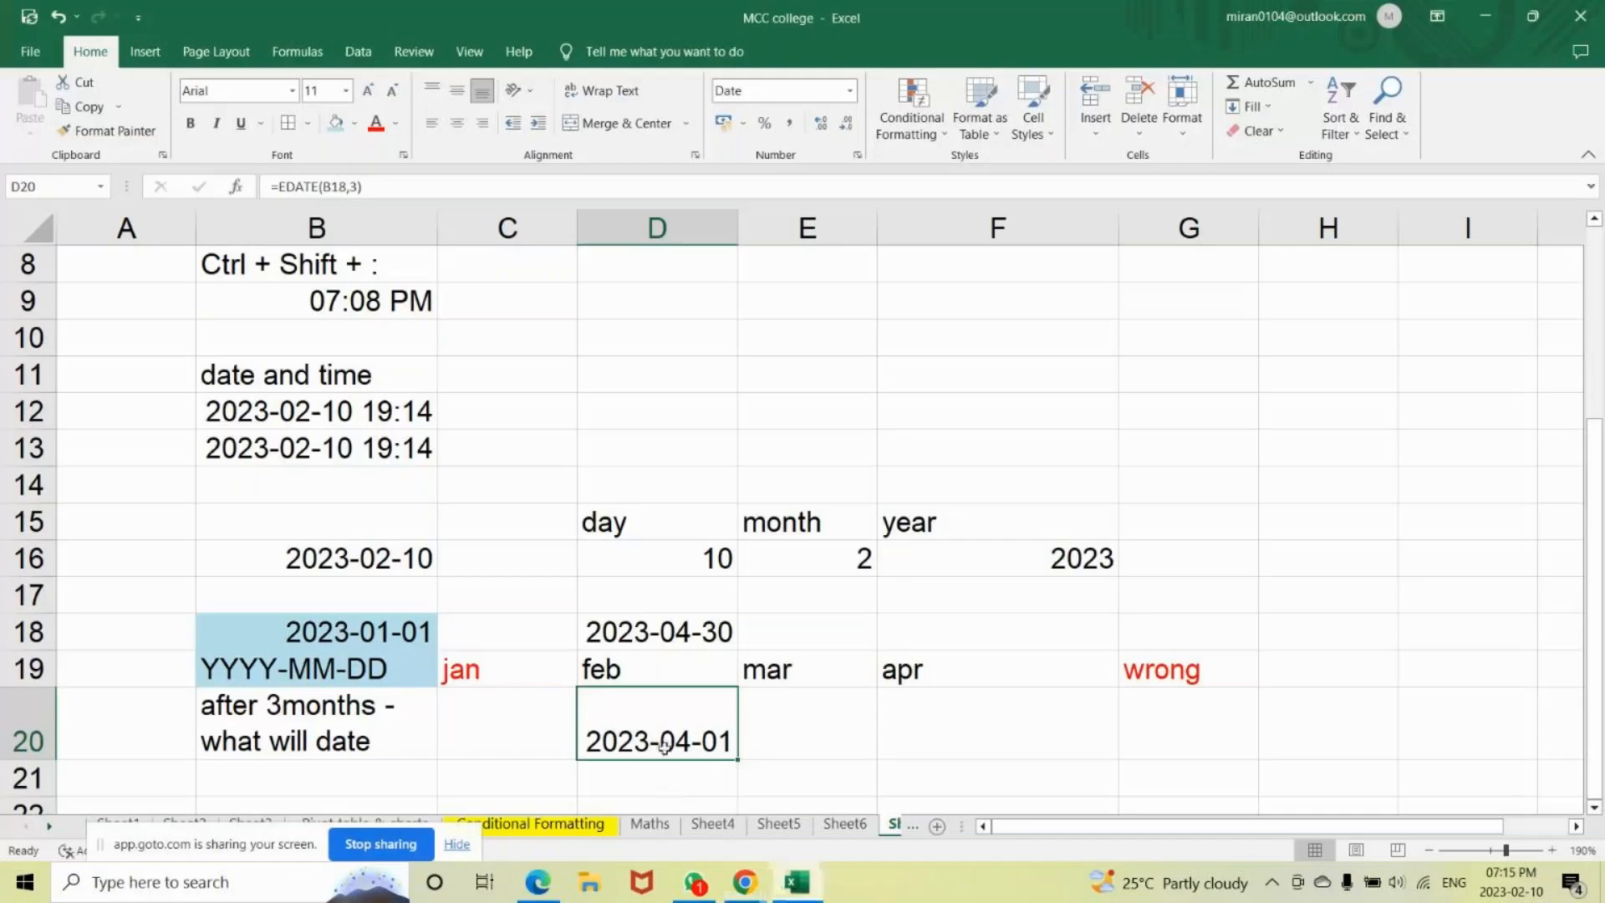
key(Down)
key(Down)
key(Down)
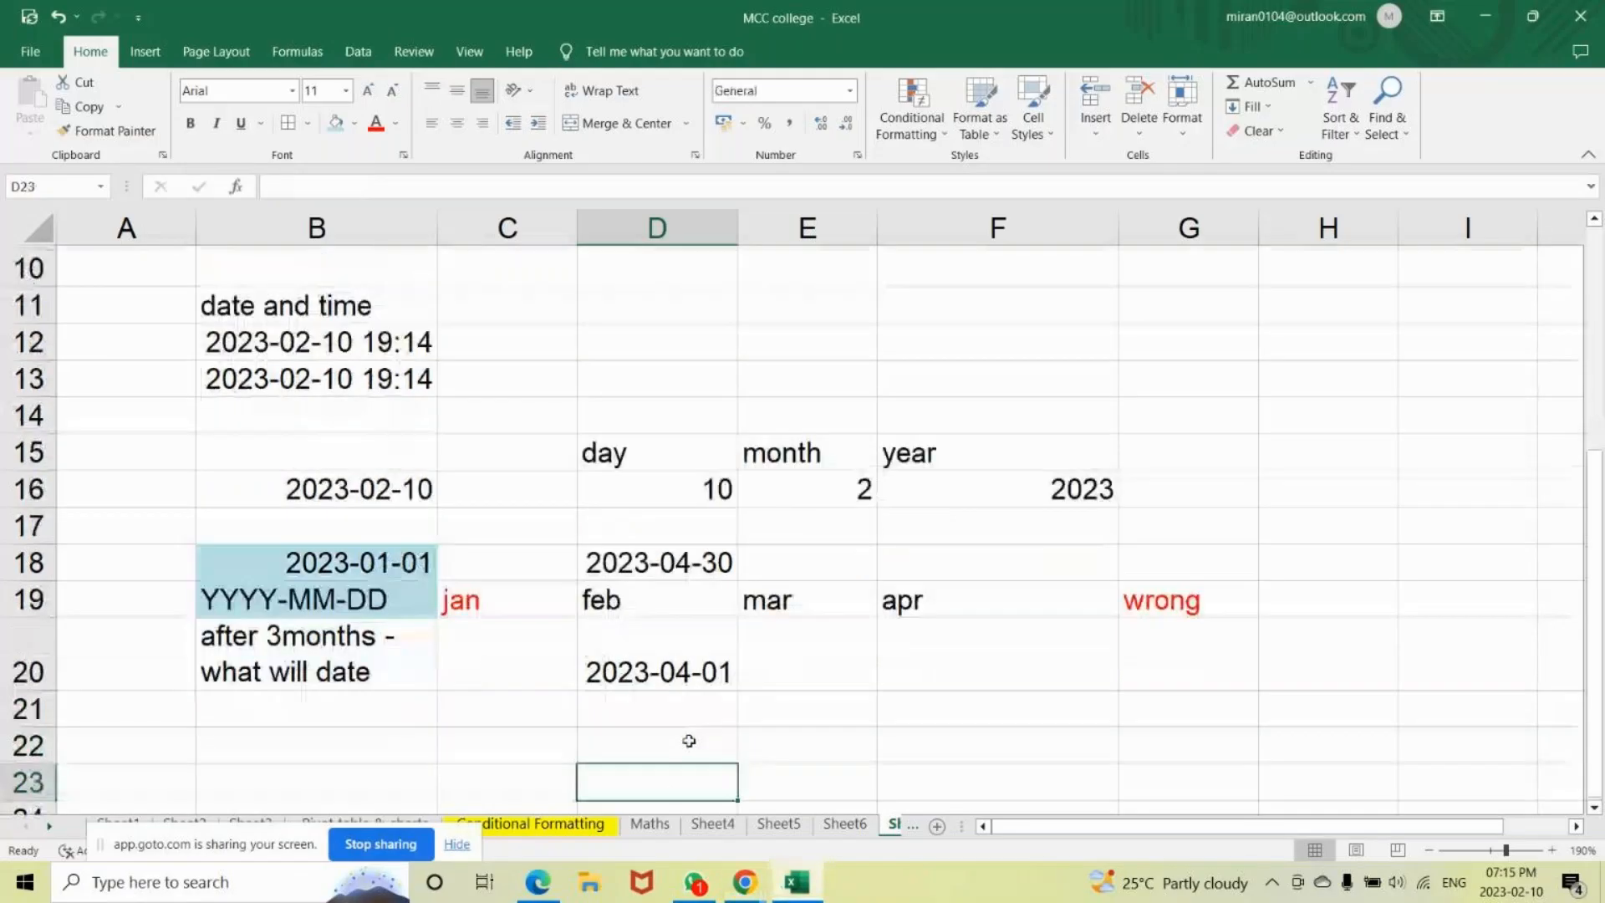
Enter the second example's start date 2022-10-20 in B23 and the format label YYYY-MM-DD beneath it in B24.
key(Down)
key(Down)
key(Down)
key(Down)
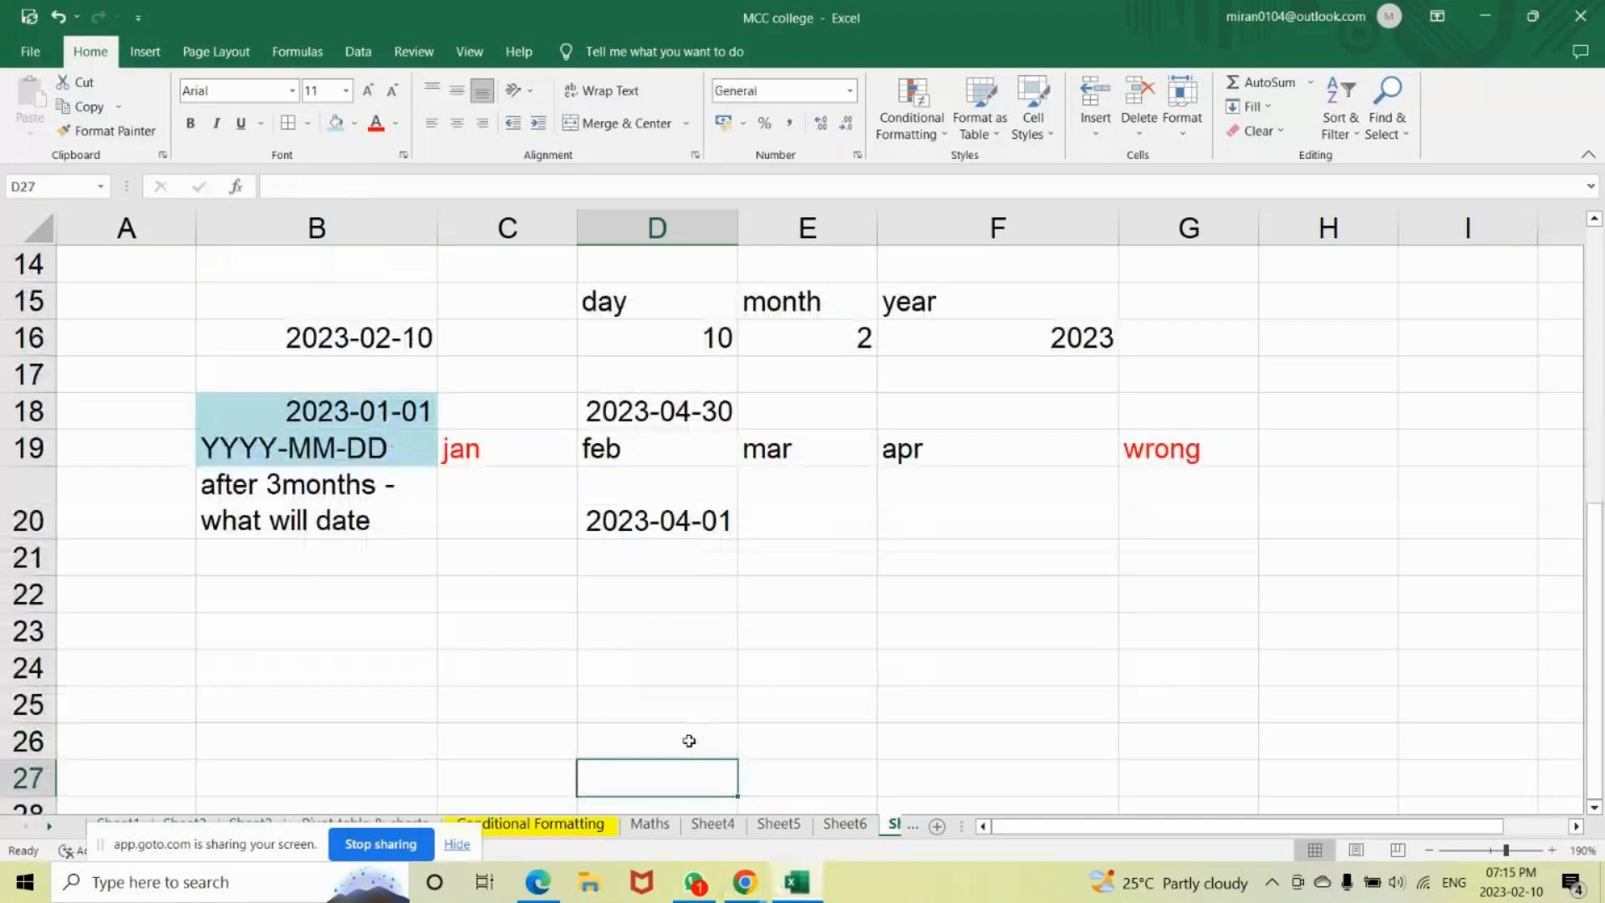
click(268, 628)
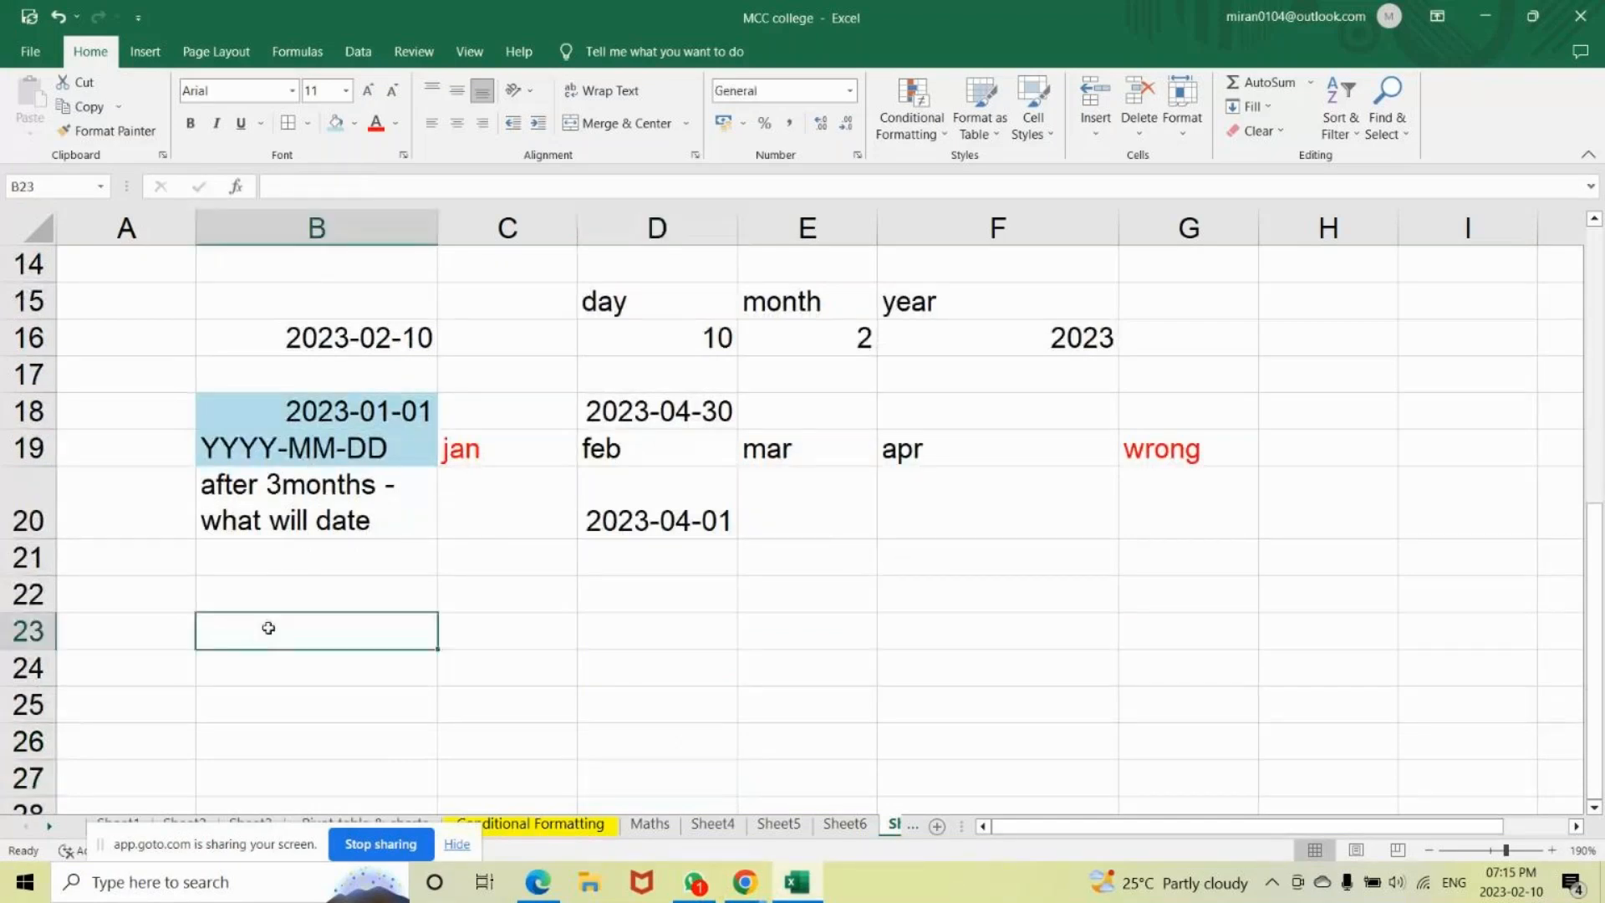
text(2022-)
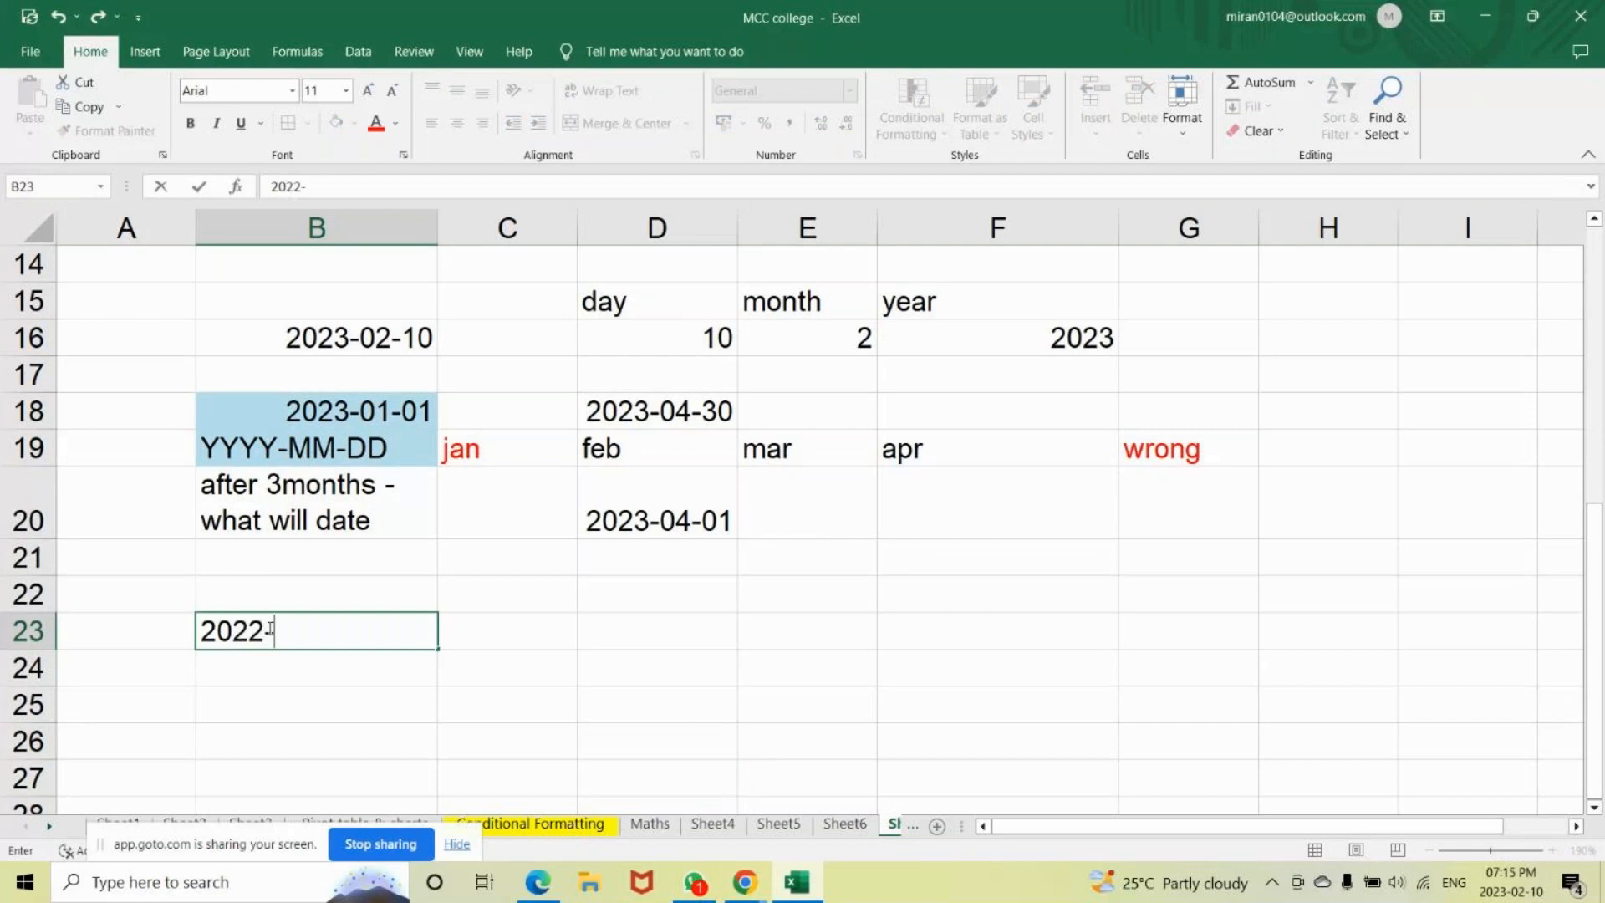
text(10-20)
key(Return)
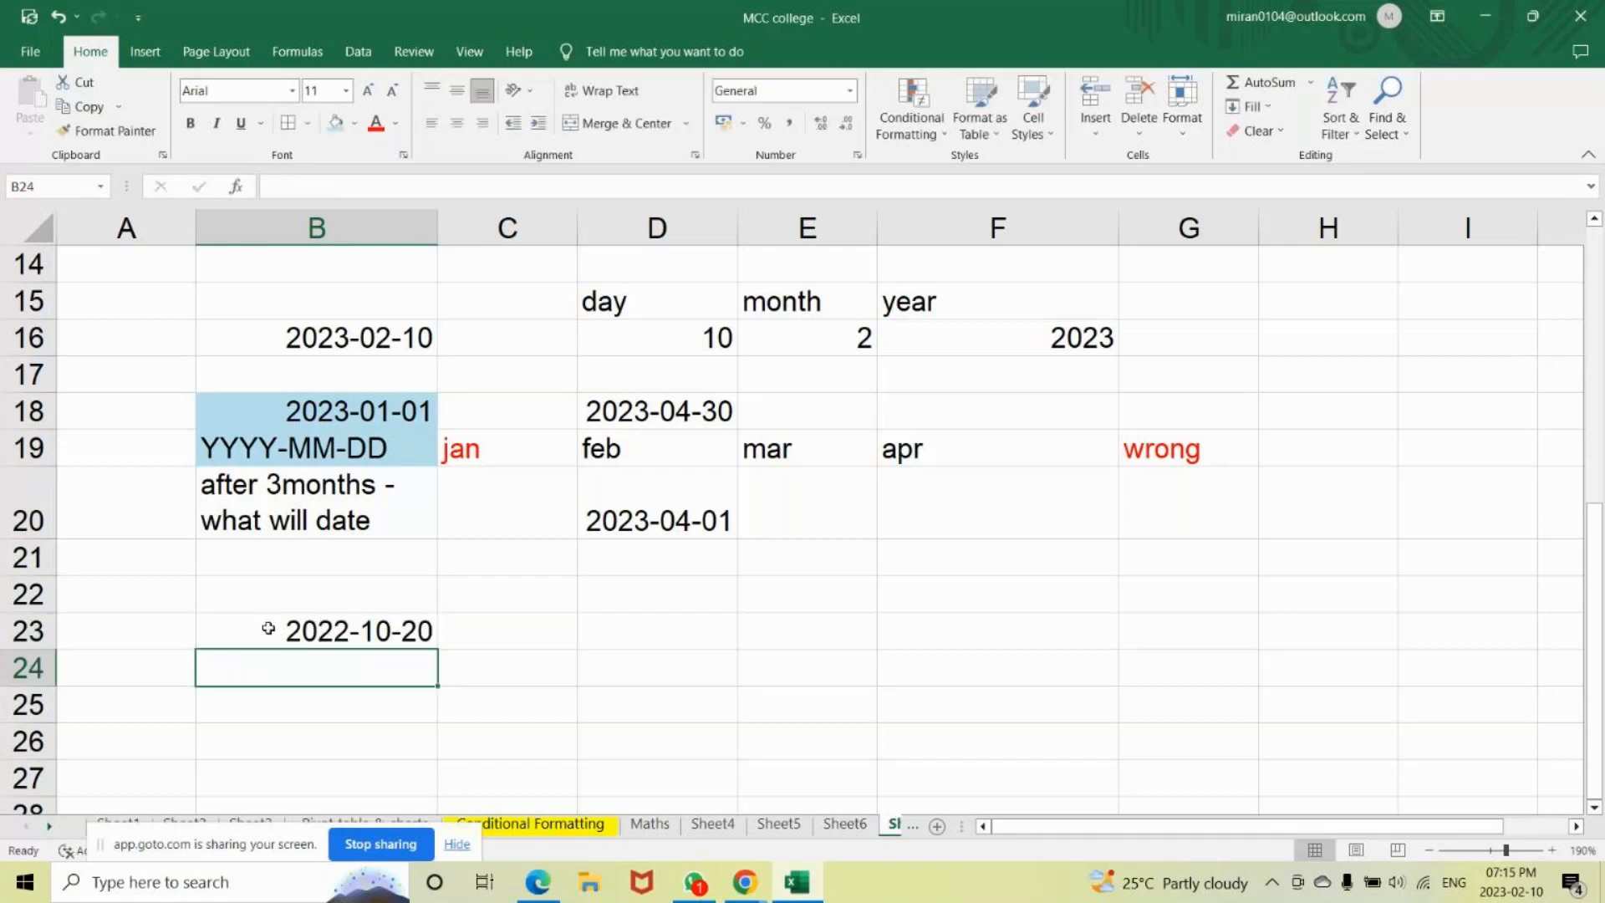
text(YYYY)
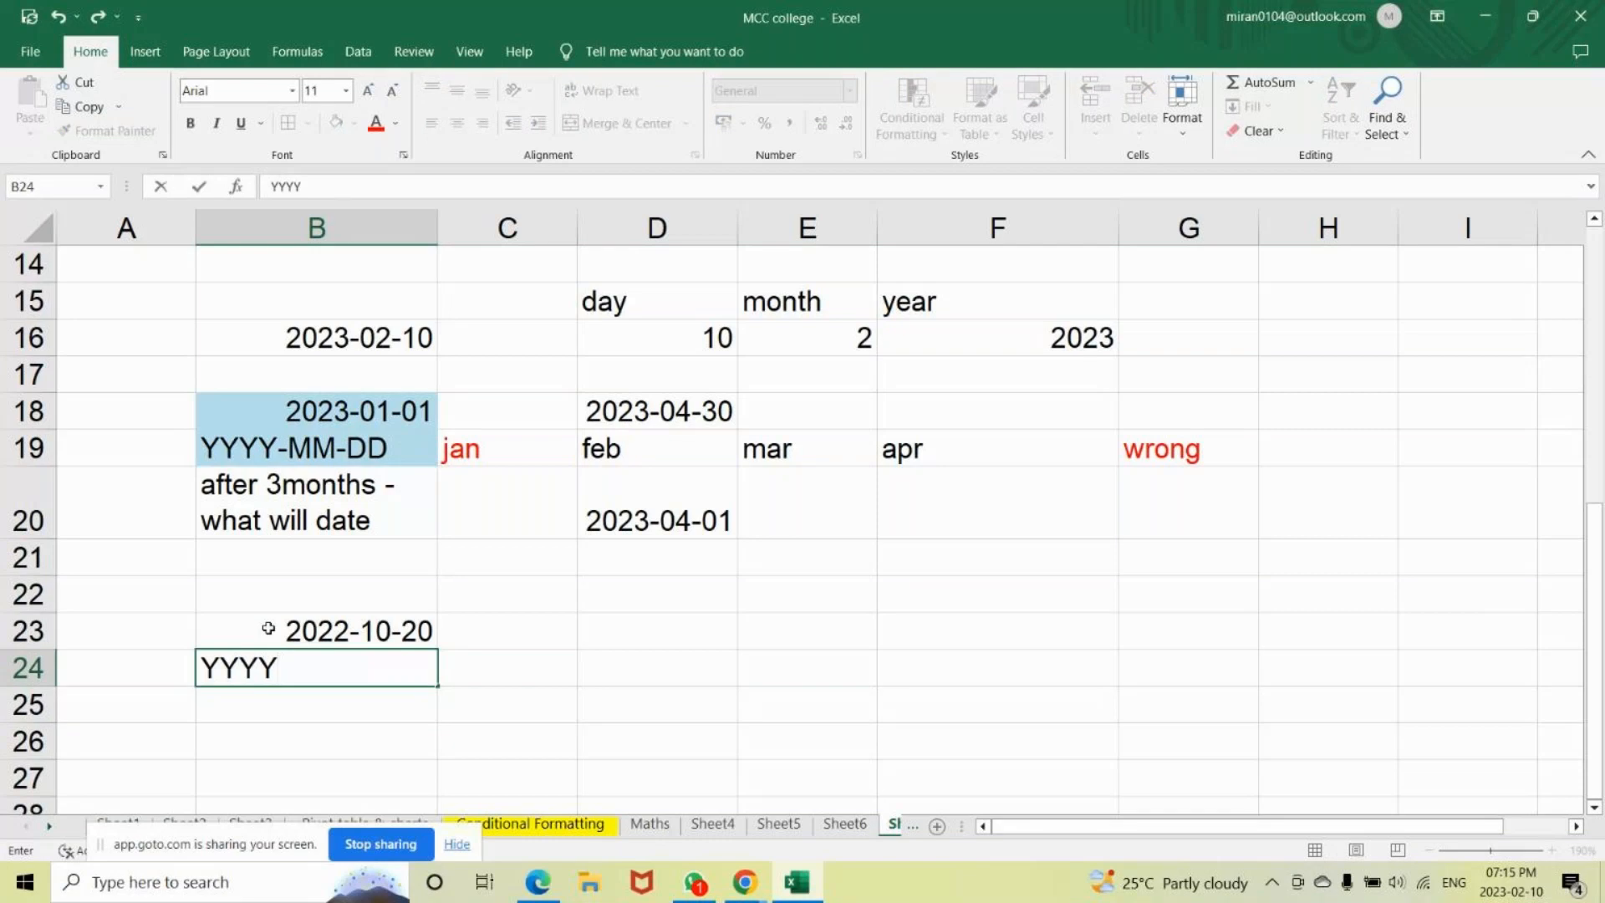
text(-MM-DD)
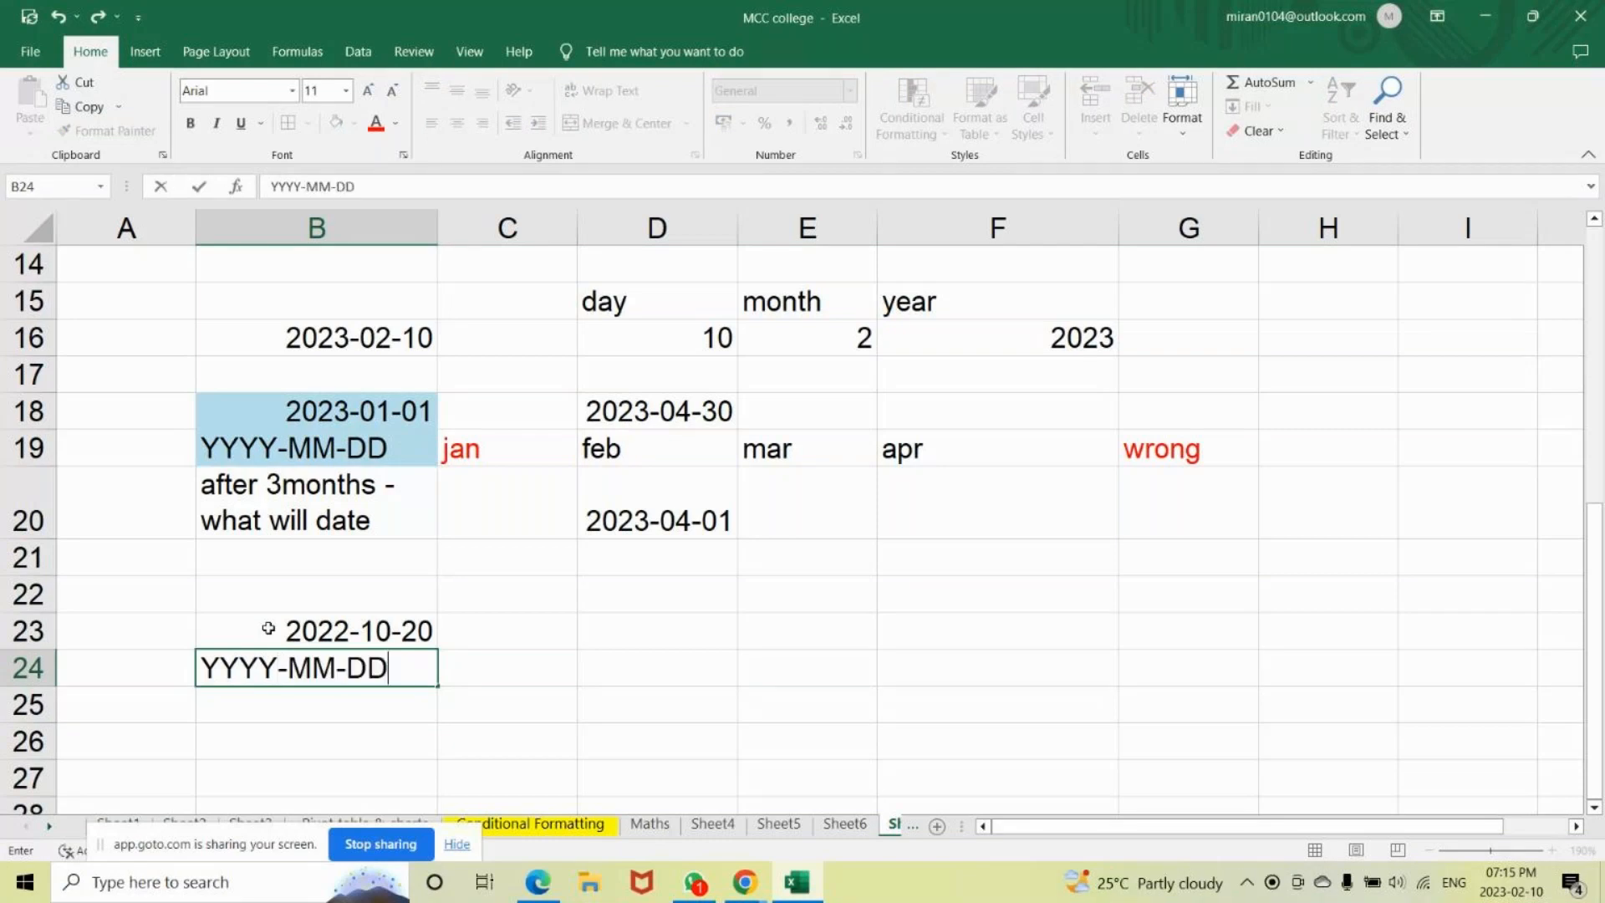
key(Tab)
Copy the three-month question text from B20 into B25.
click(274, 501)
key(ctrl+c)
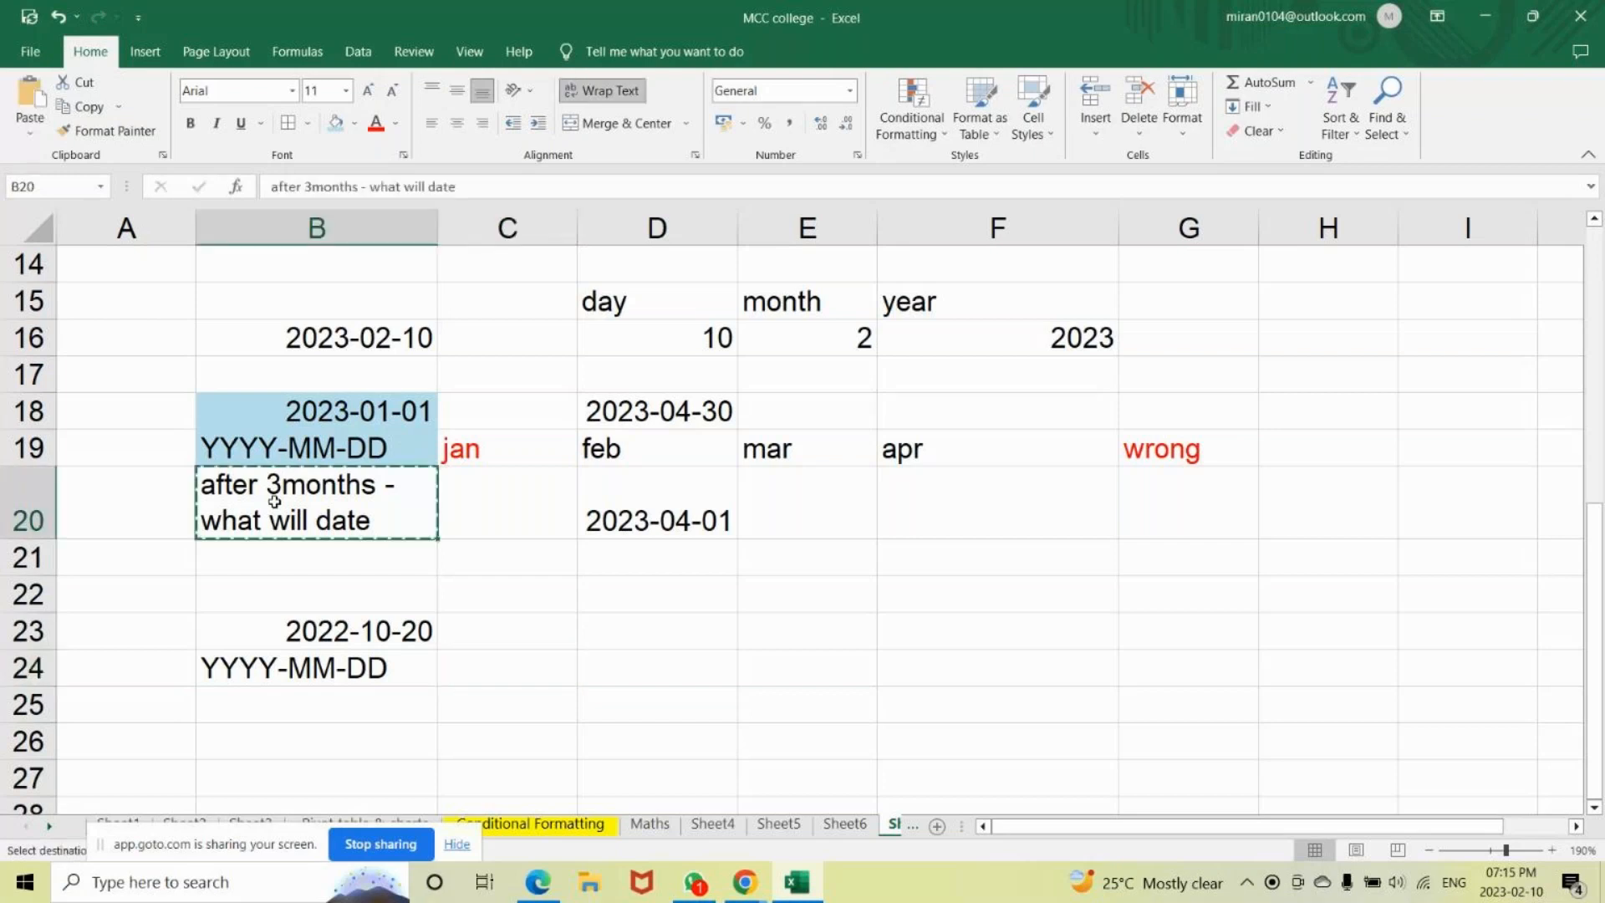
click(258, 713)
key(ctrl+v)
Calculate the end of the month three months after the date in B23 by entering =EOMONTH(B23,3) in D23.
click(630, 637)
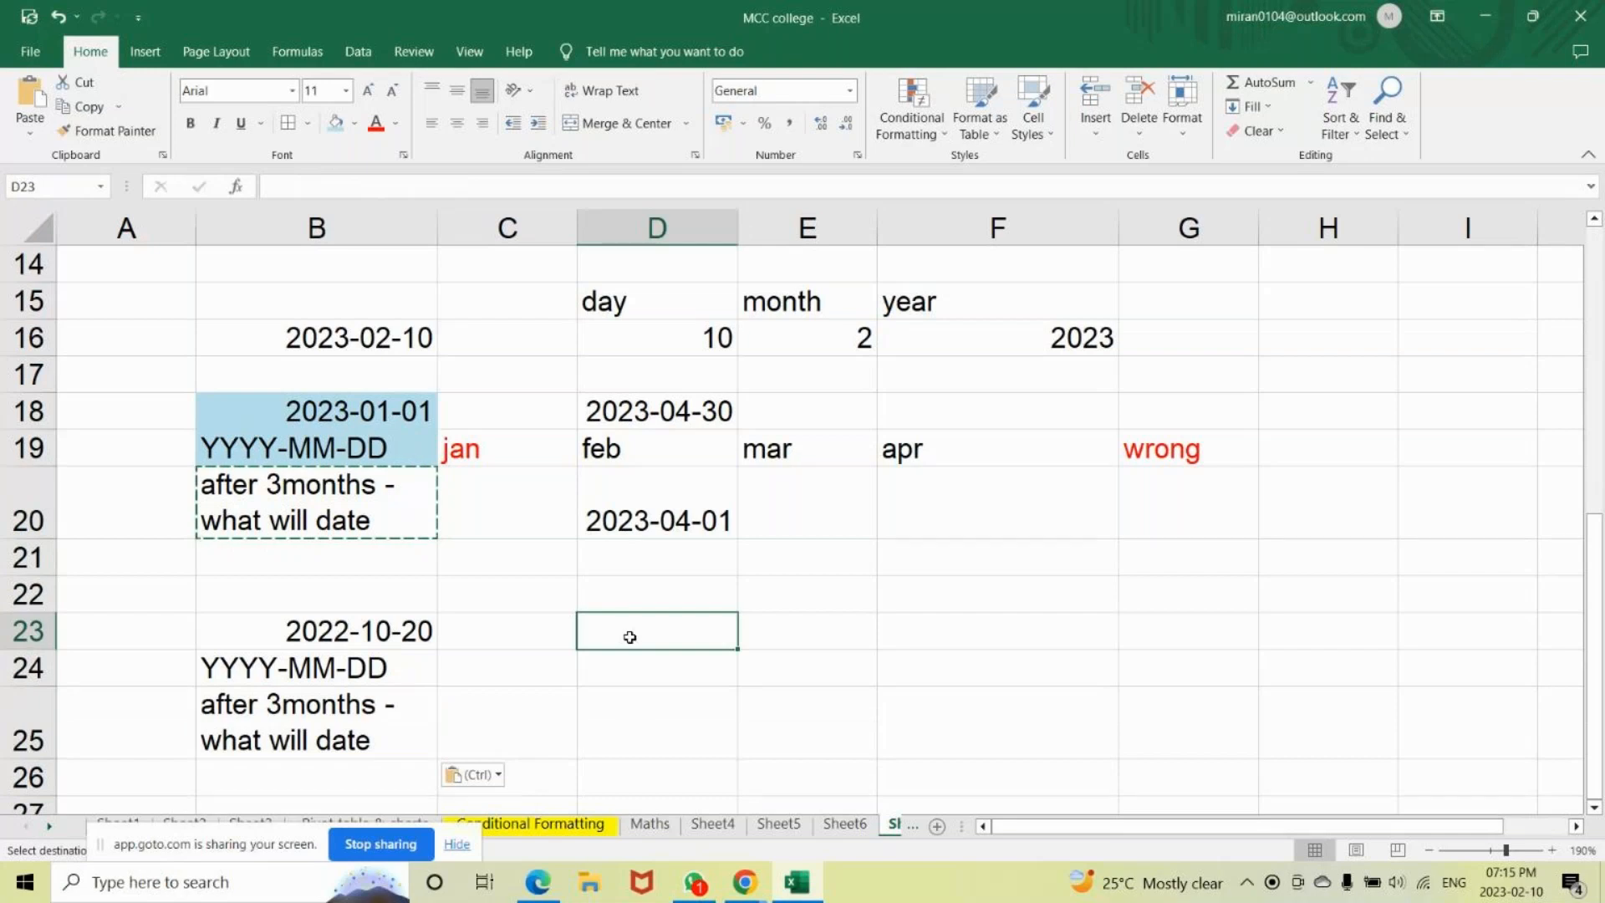
text(=e)
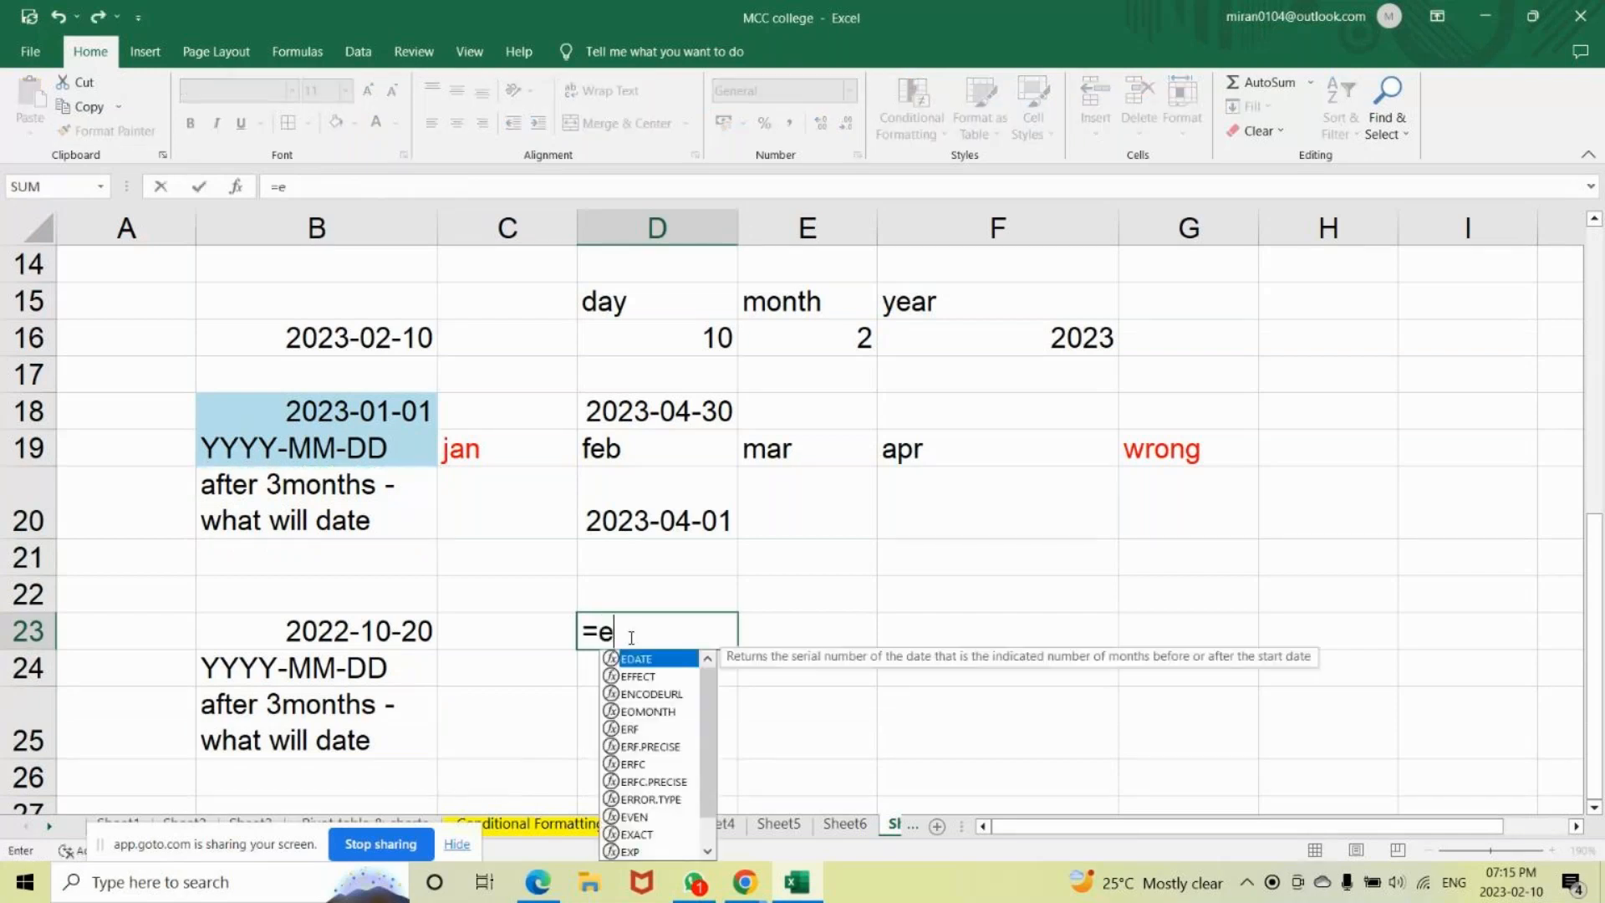
text(o)
key(Tab)
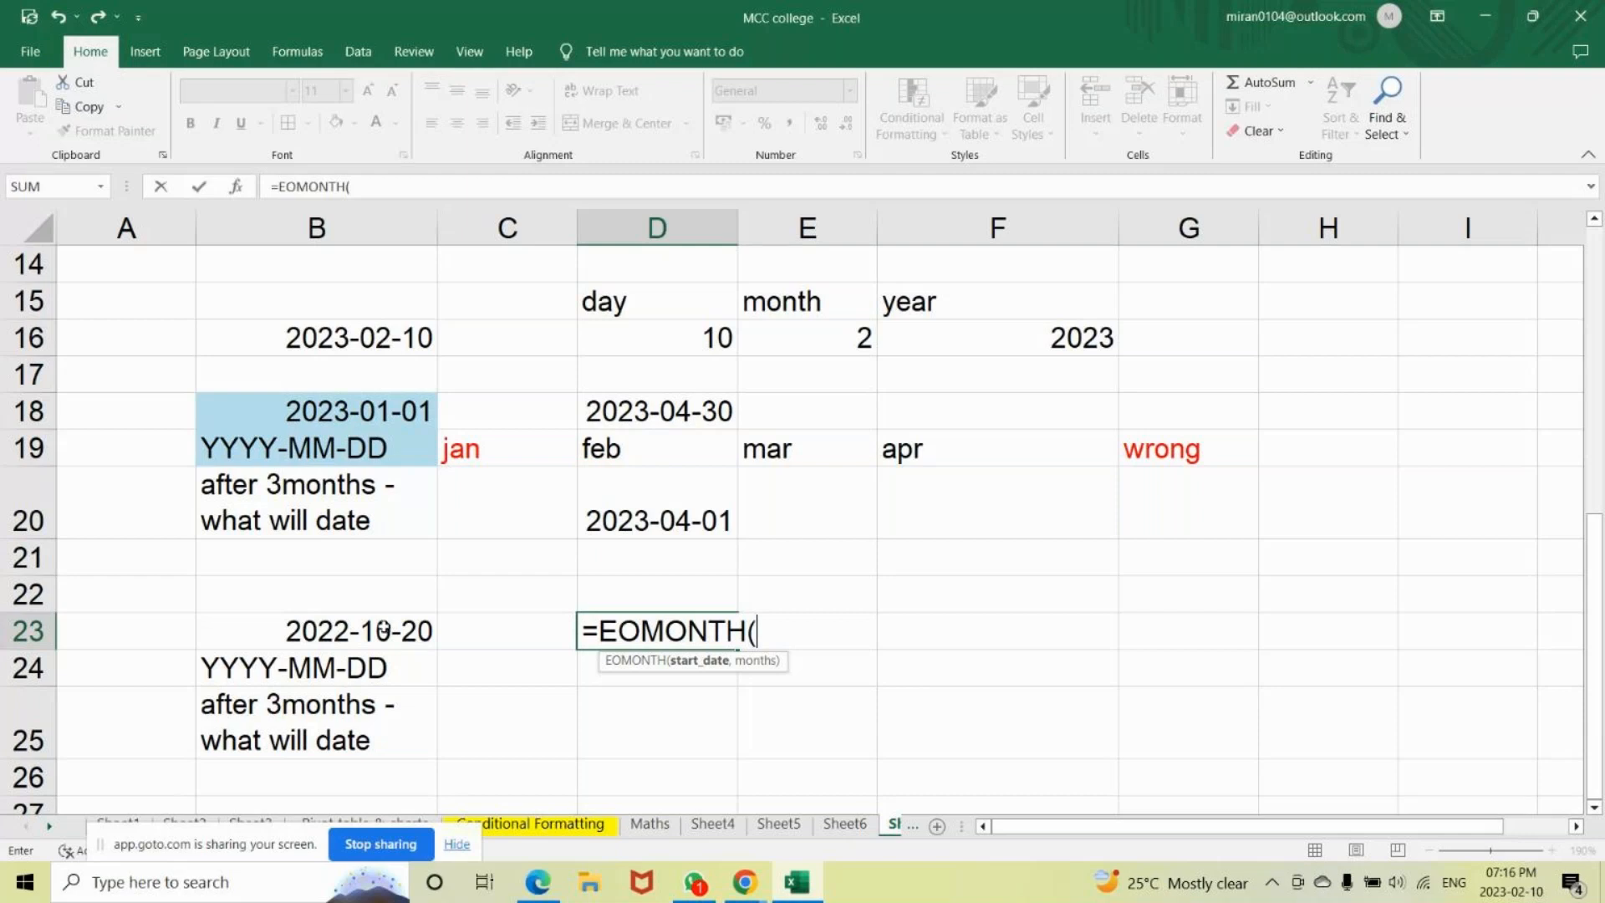
click(383, 631)
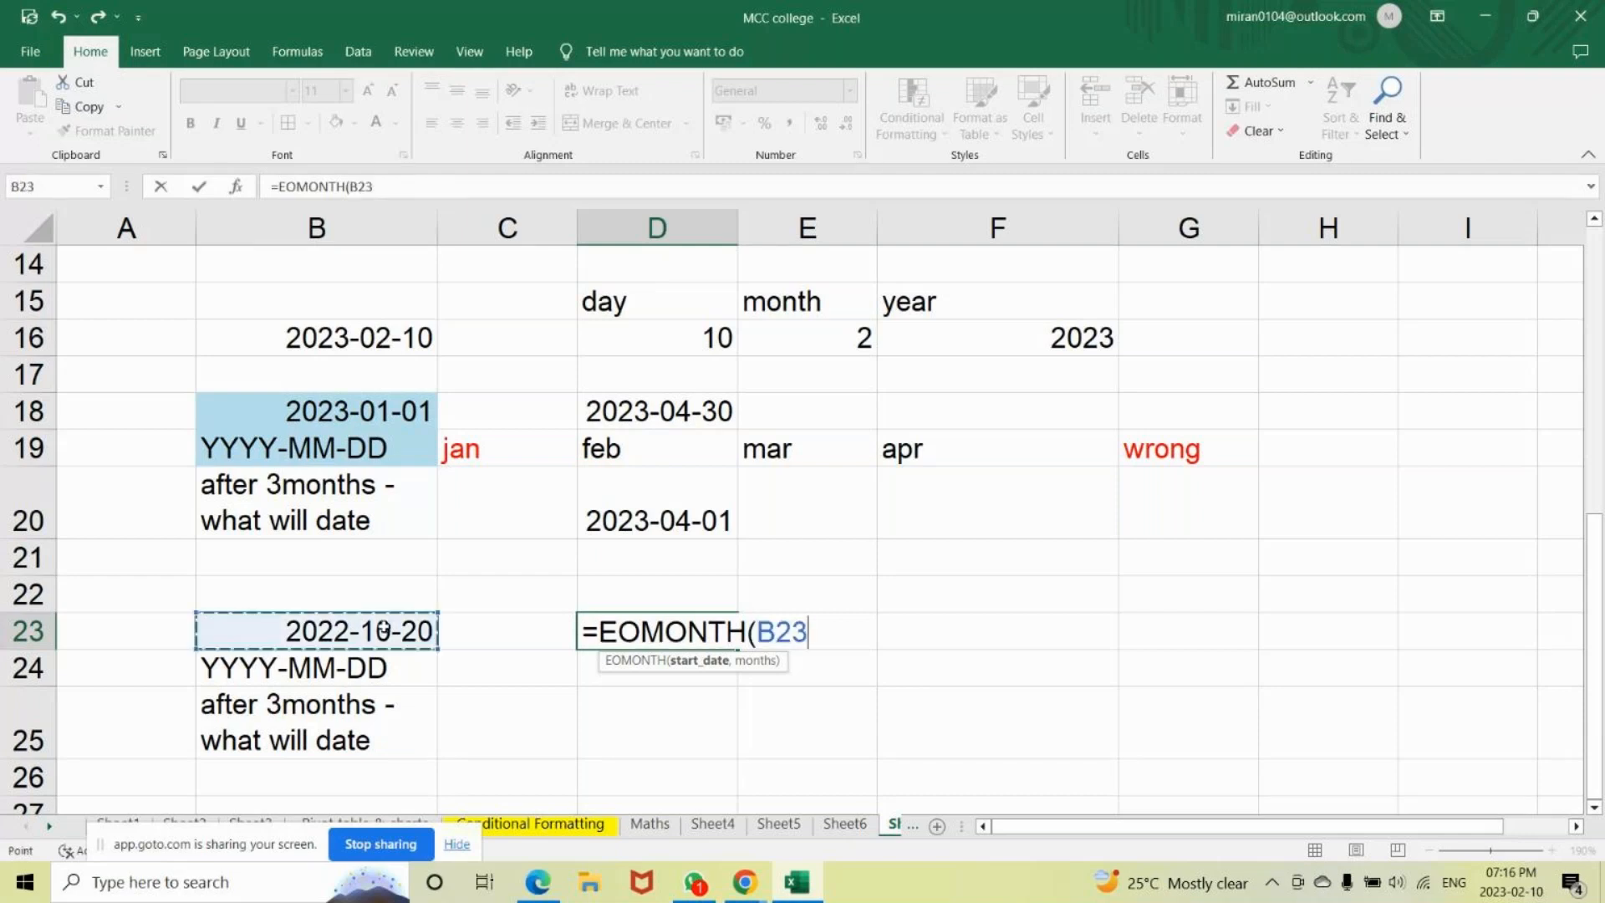
text(,3))
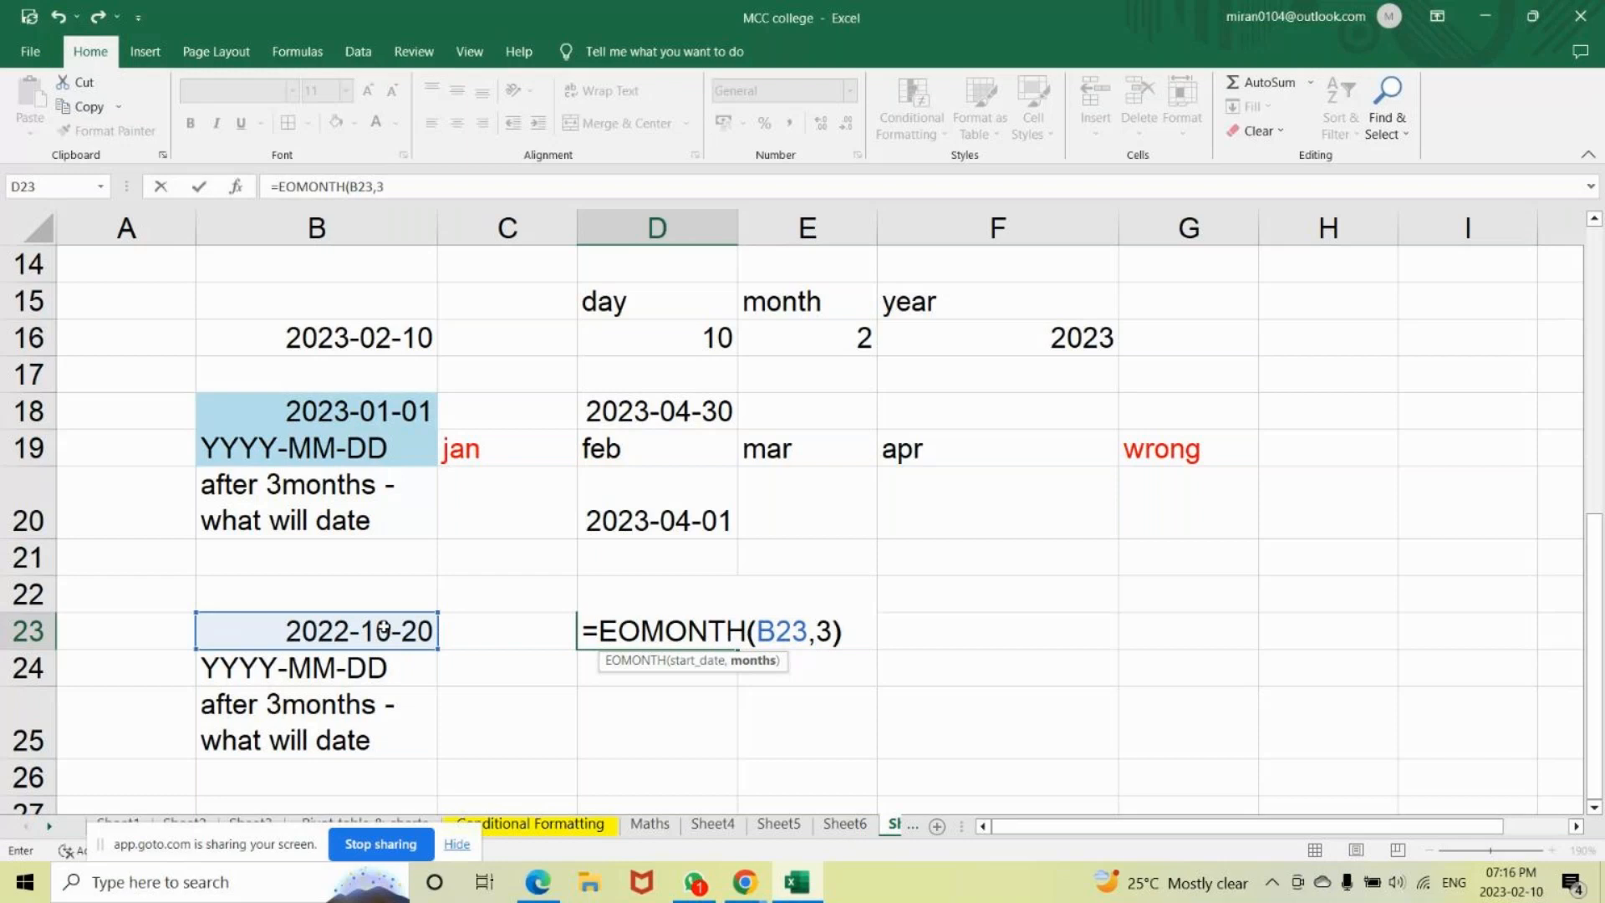
key(Return)
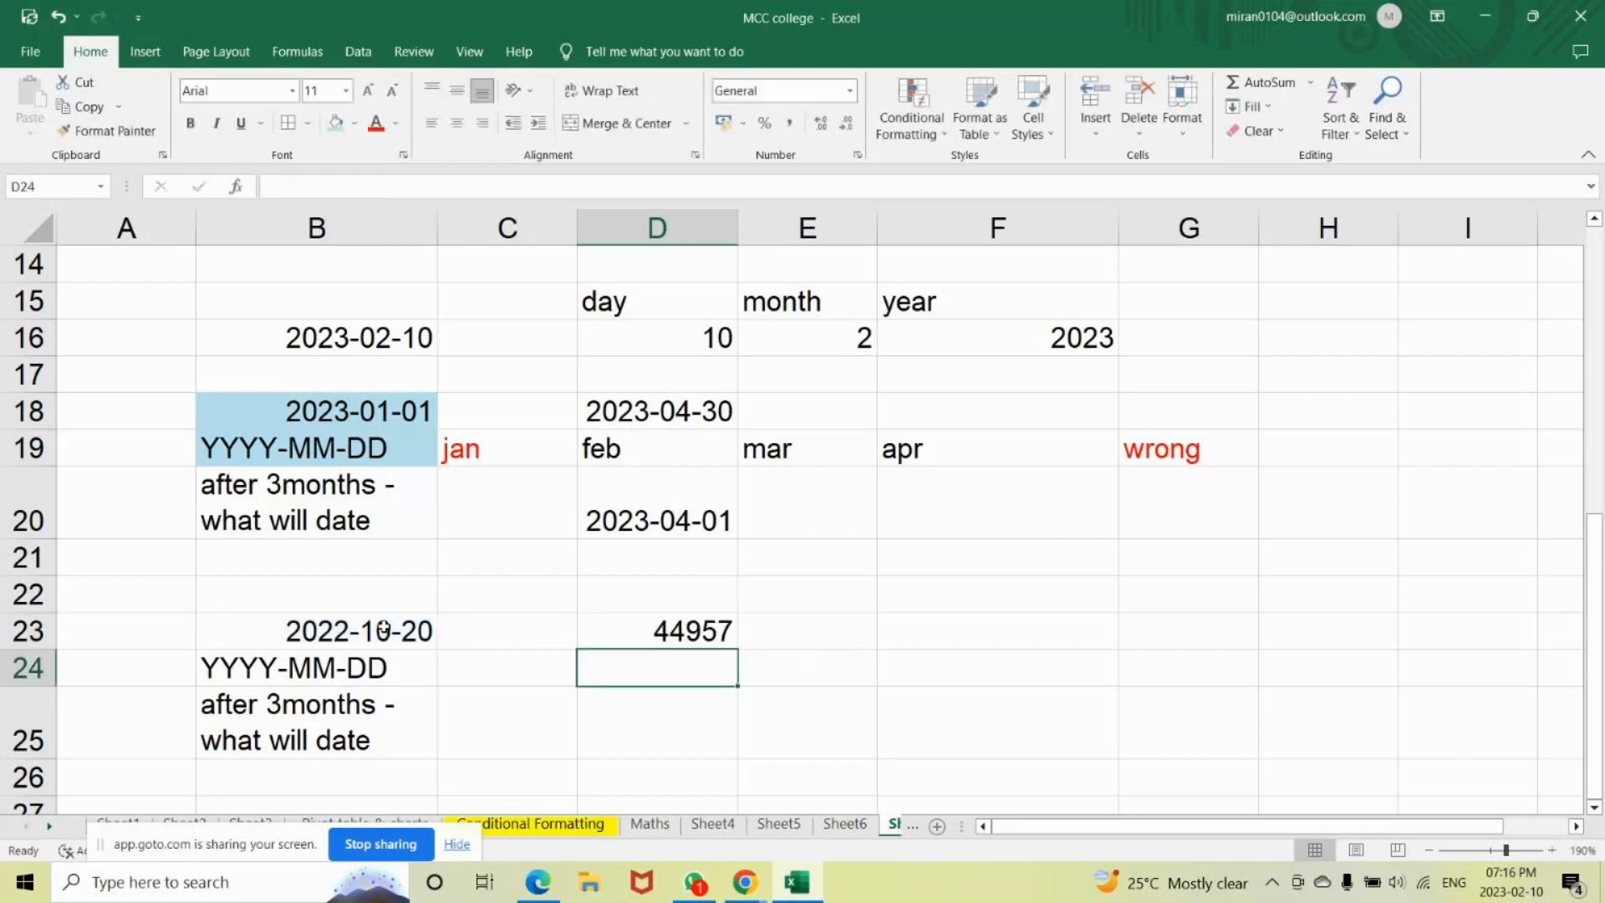
Format the EOMONTH result in D23 as a date of type 2012-03-14.
click(624, 627)
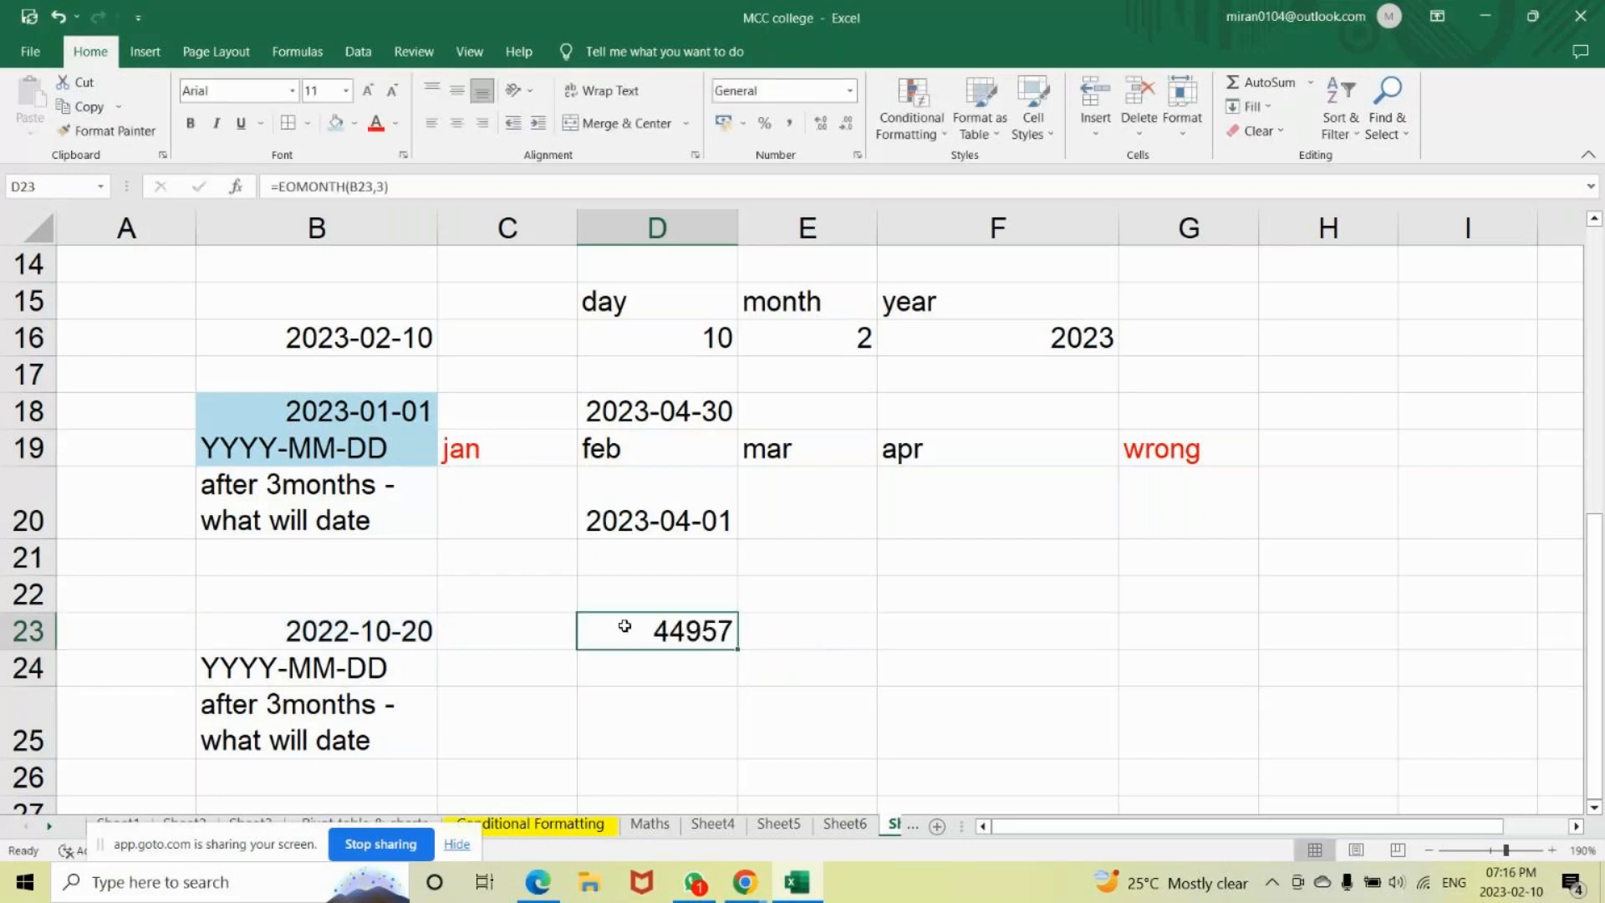
click(859, 156)
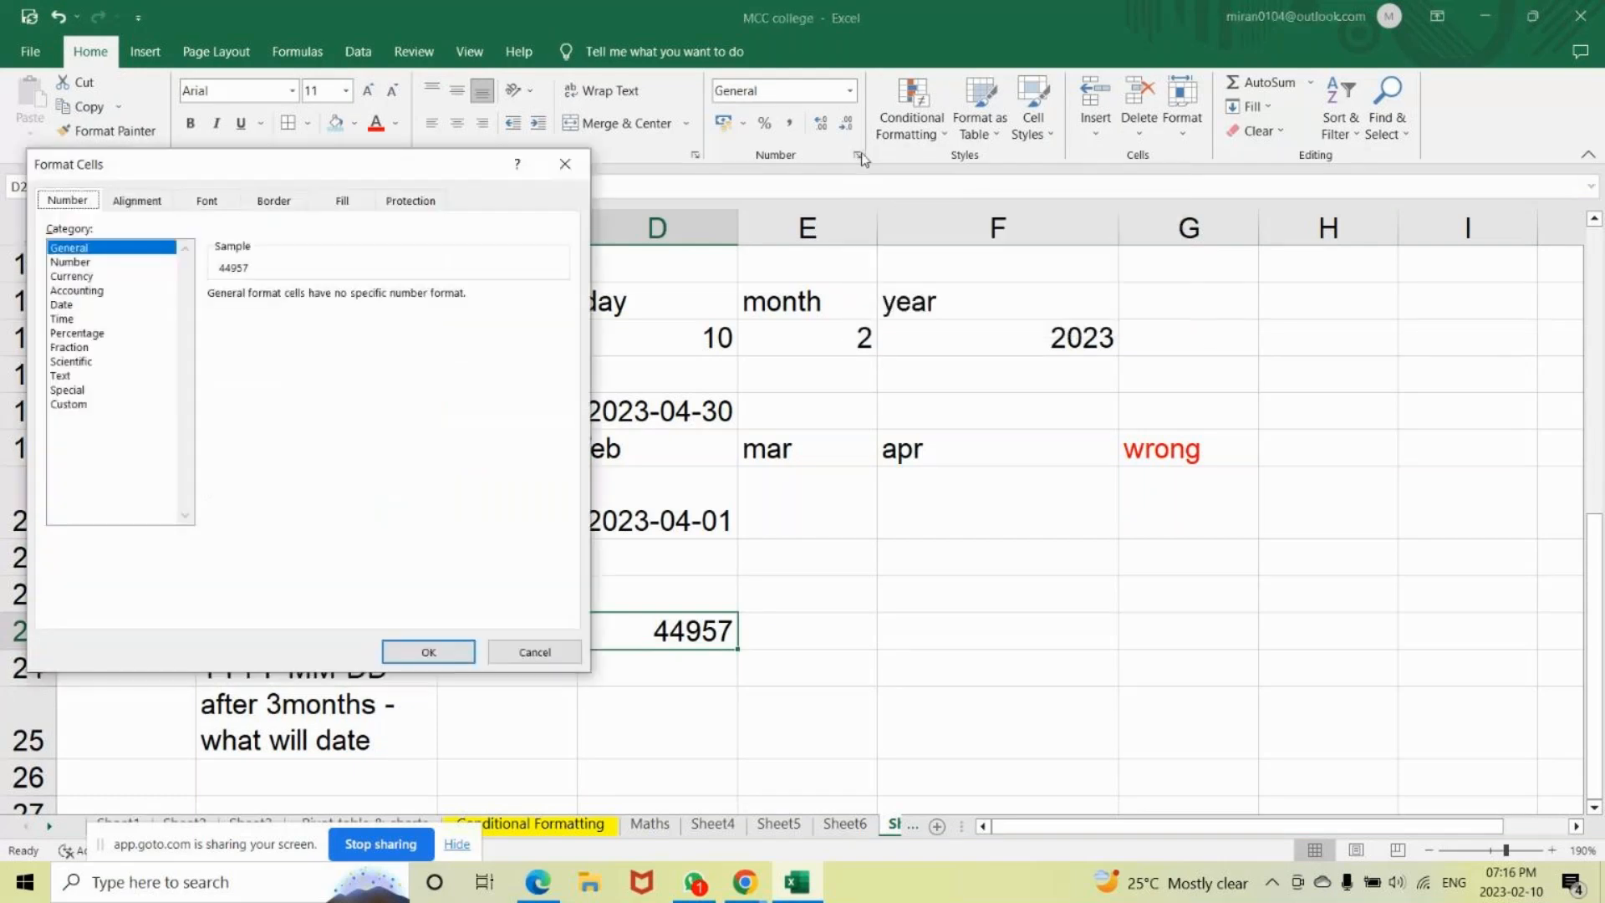
click(64, 306)
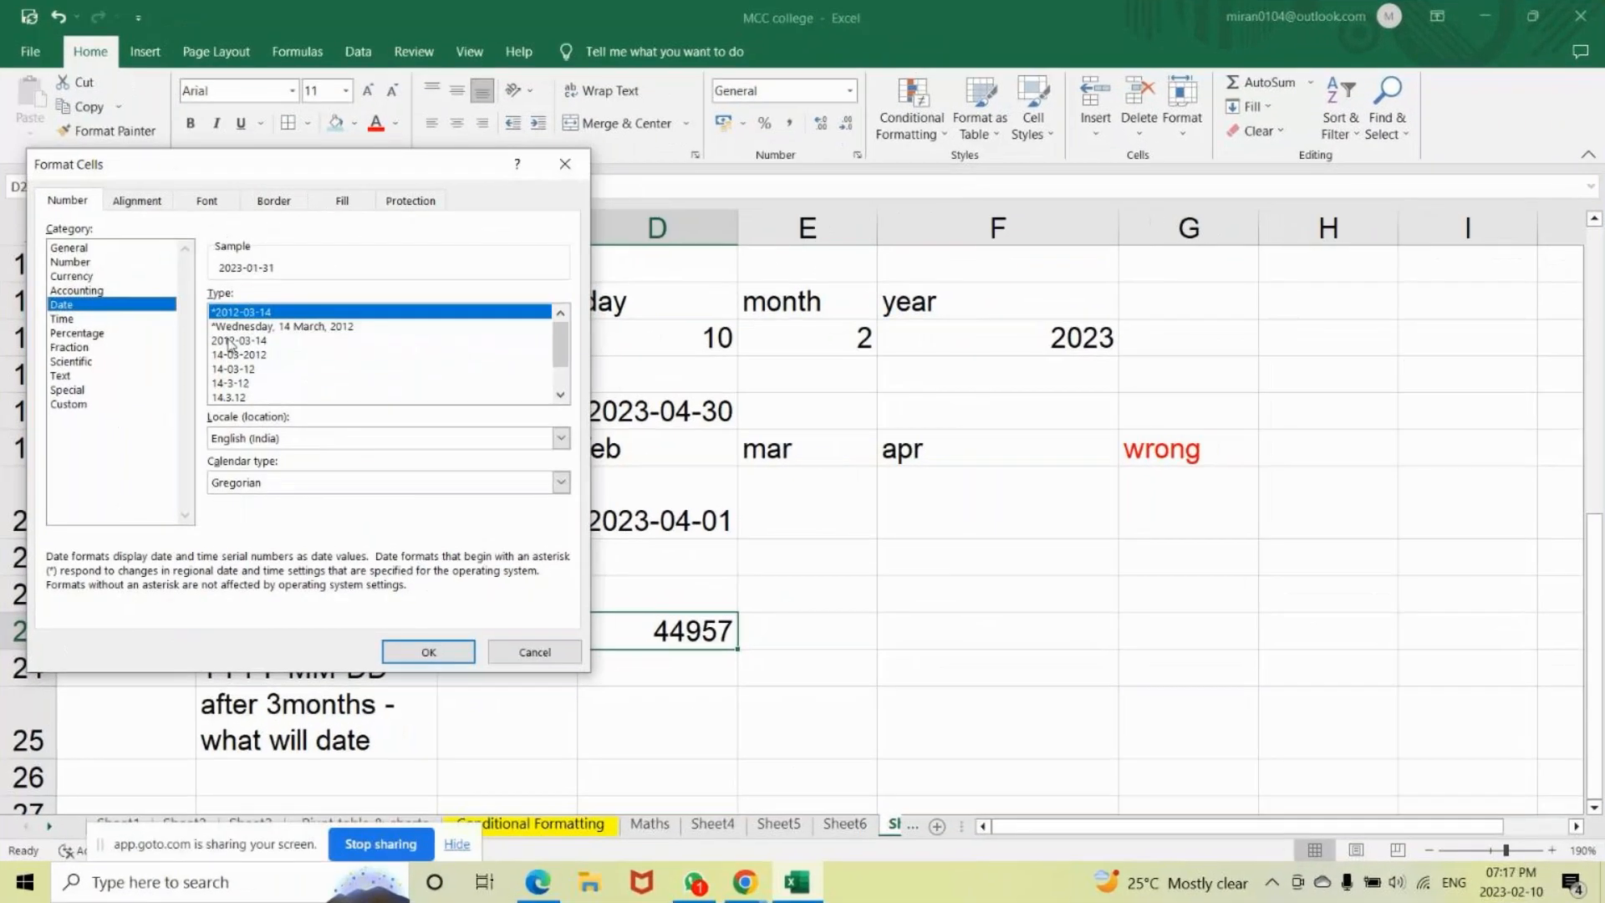
click(460, 362)
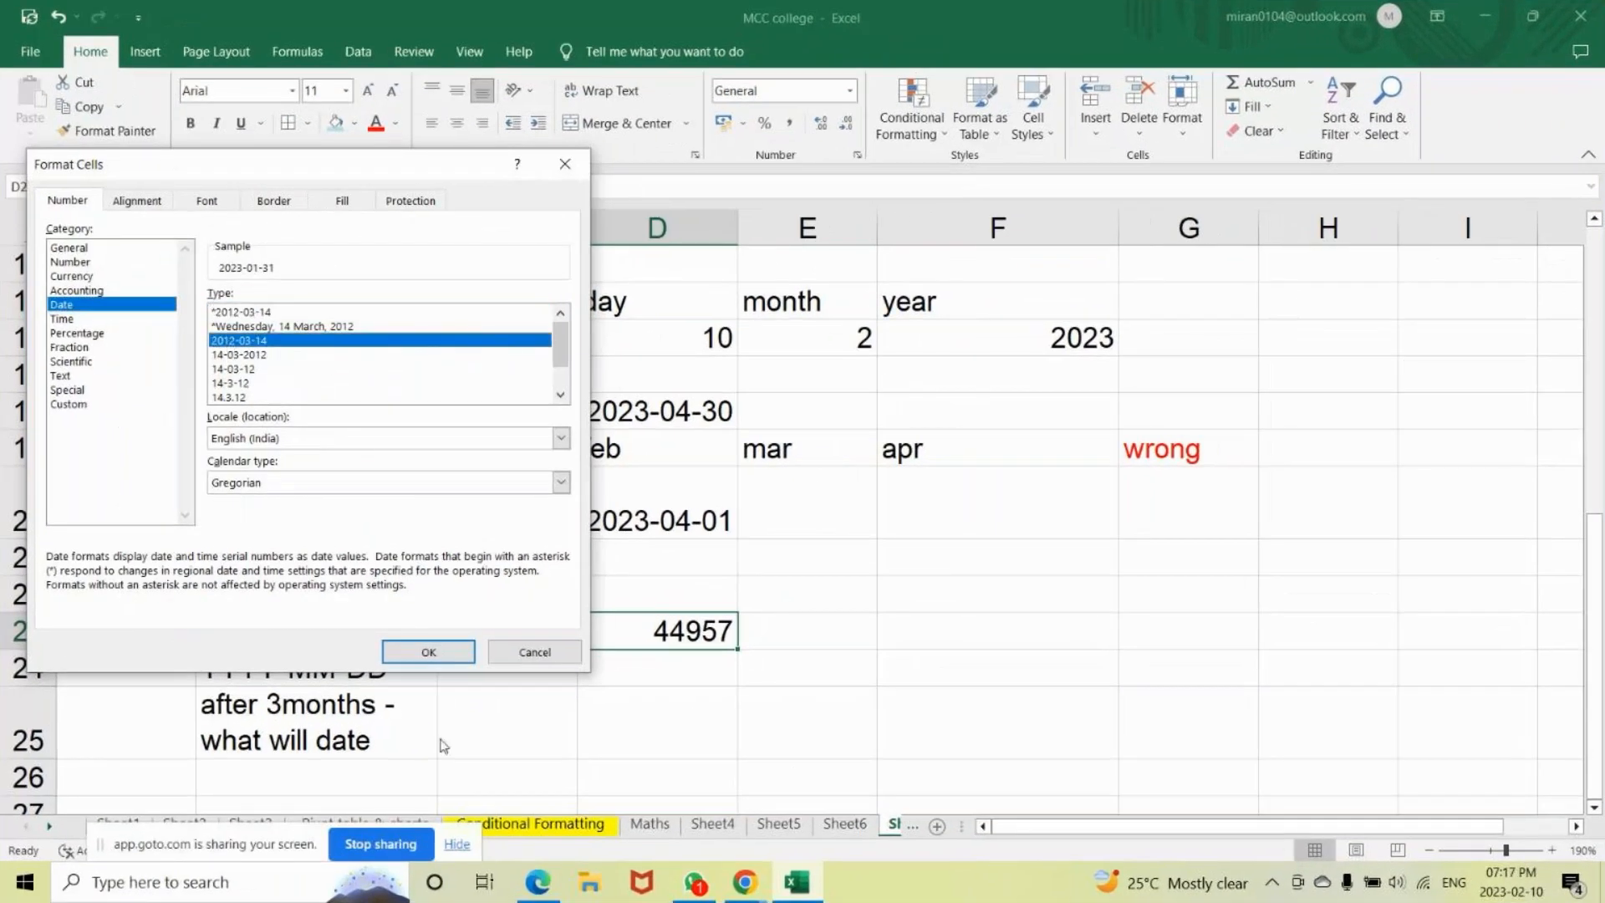
click(426, 651)
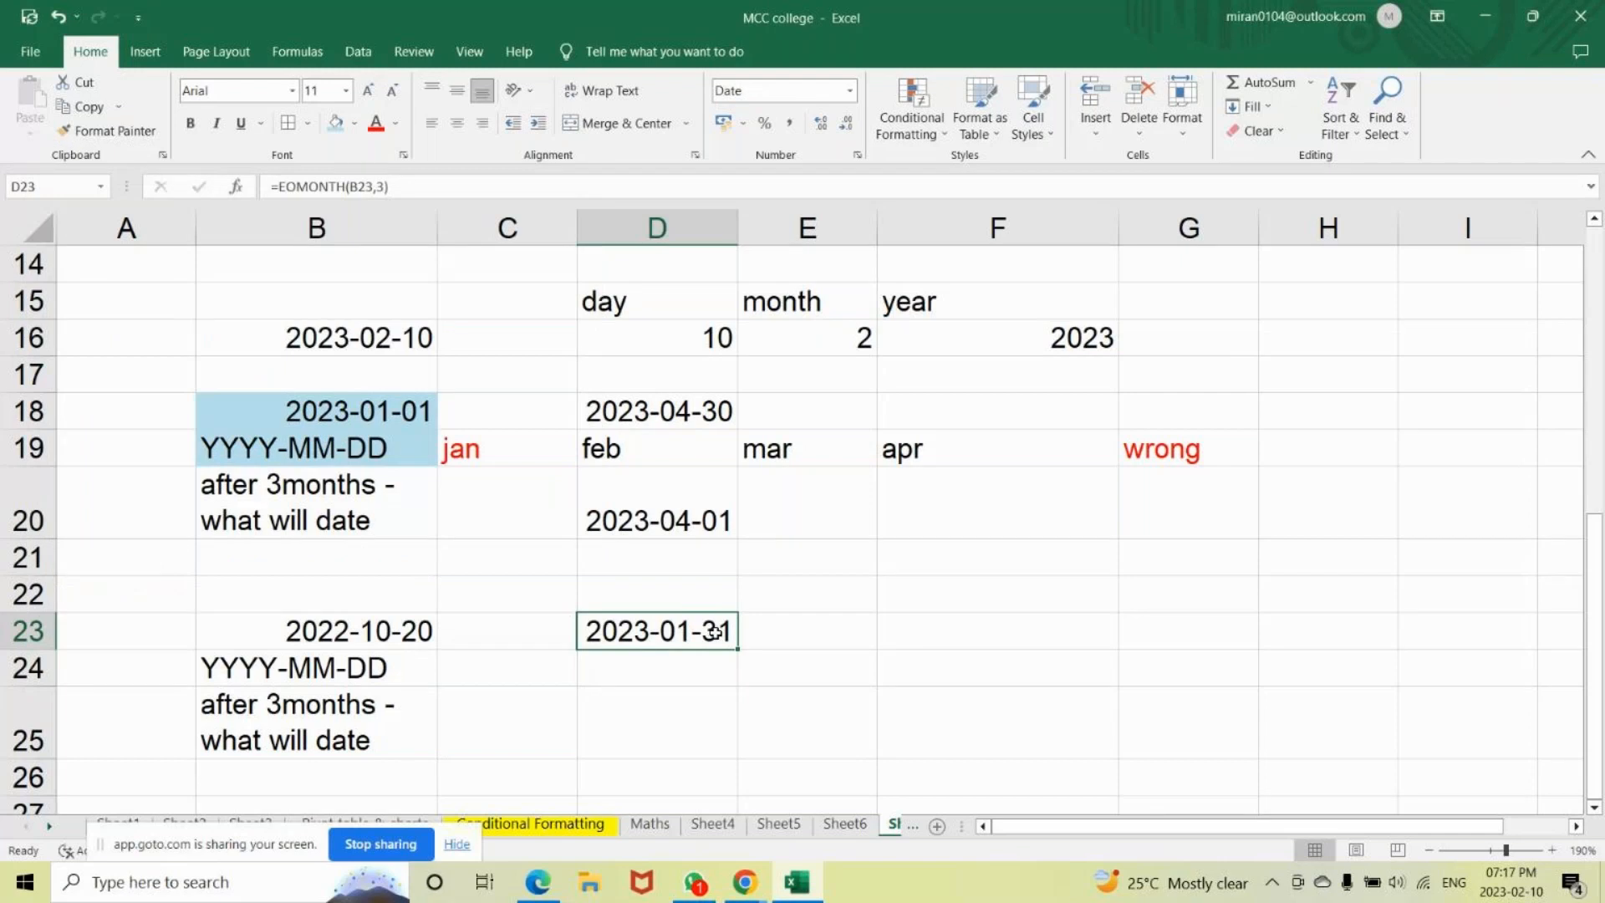
click(928, 633)
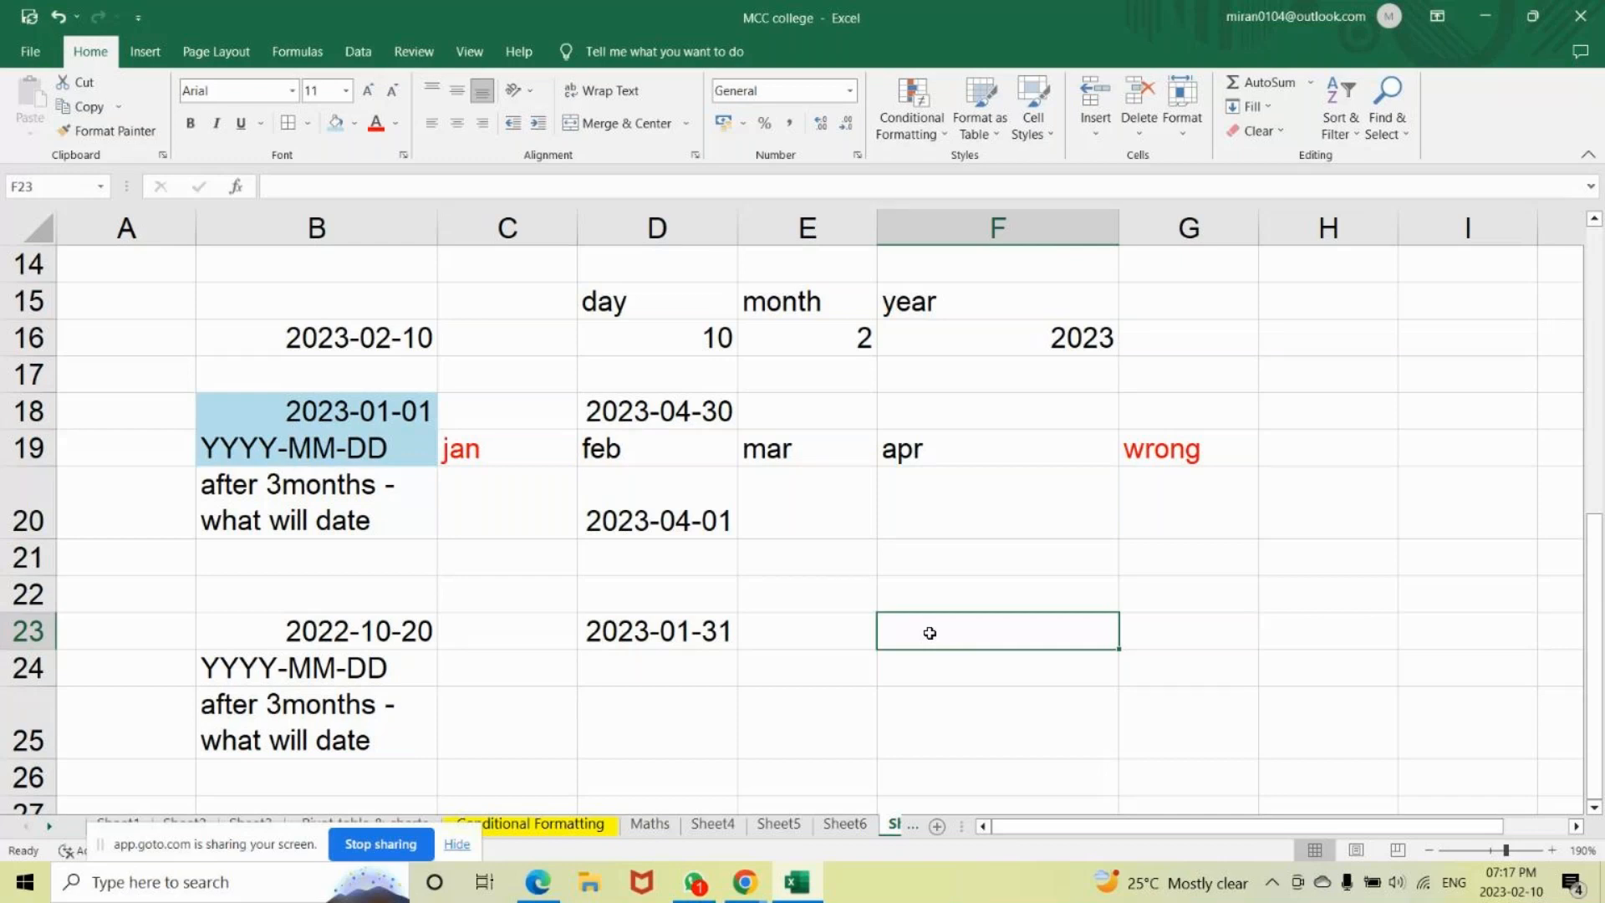
click(697, 633)
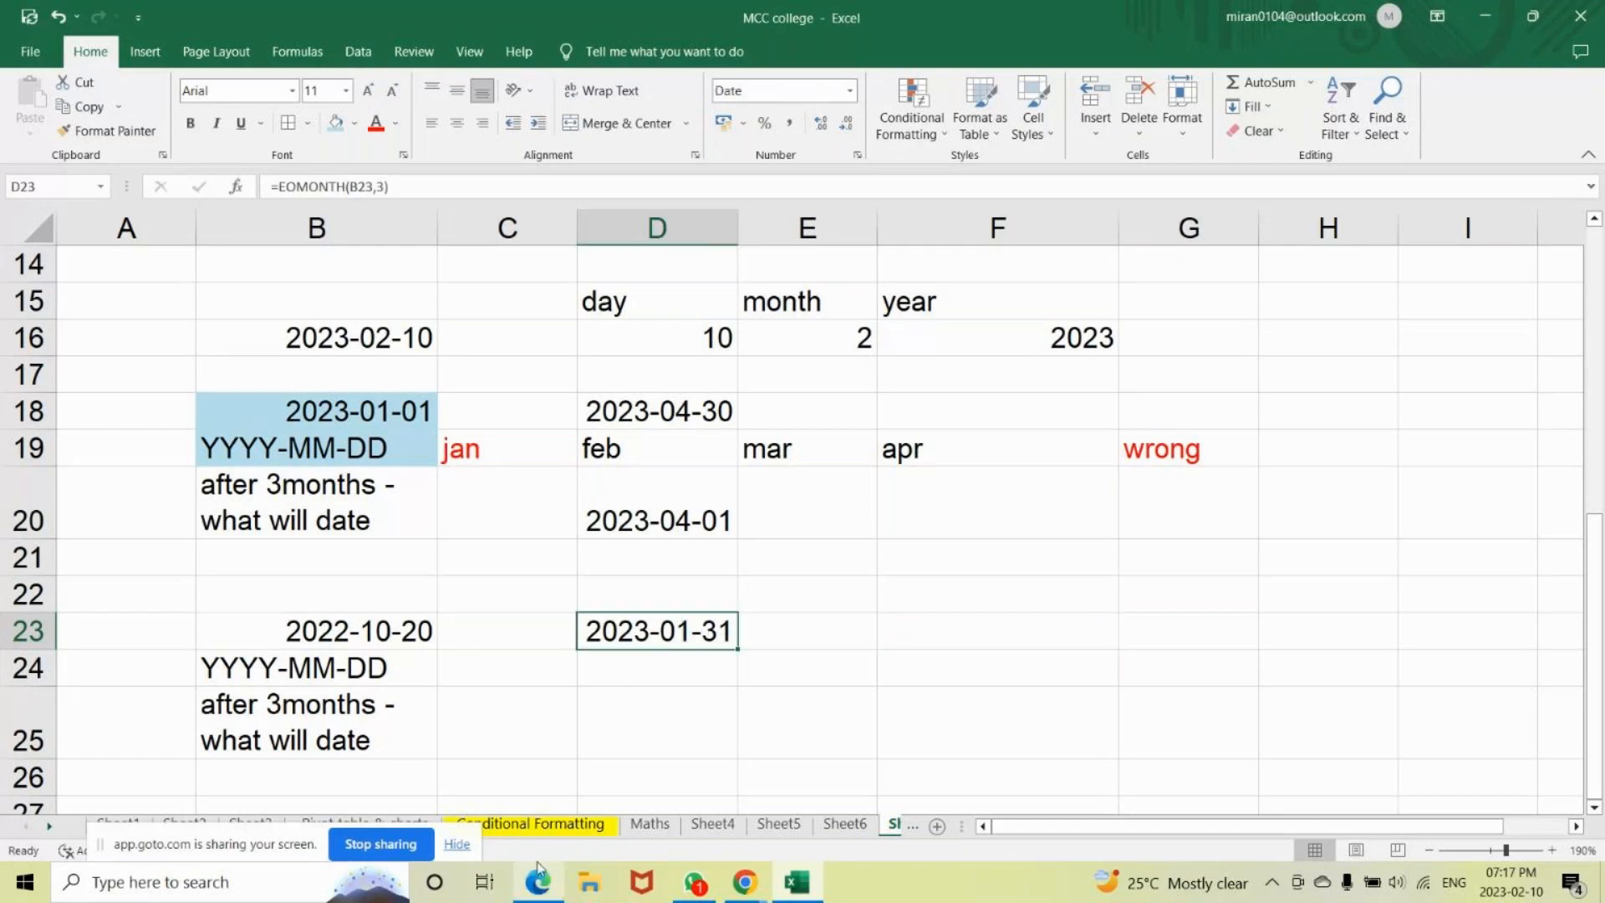
click(817, 706)
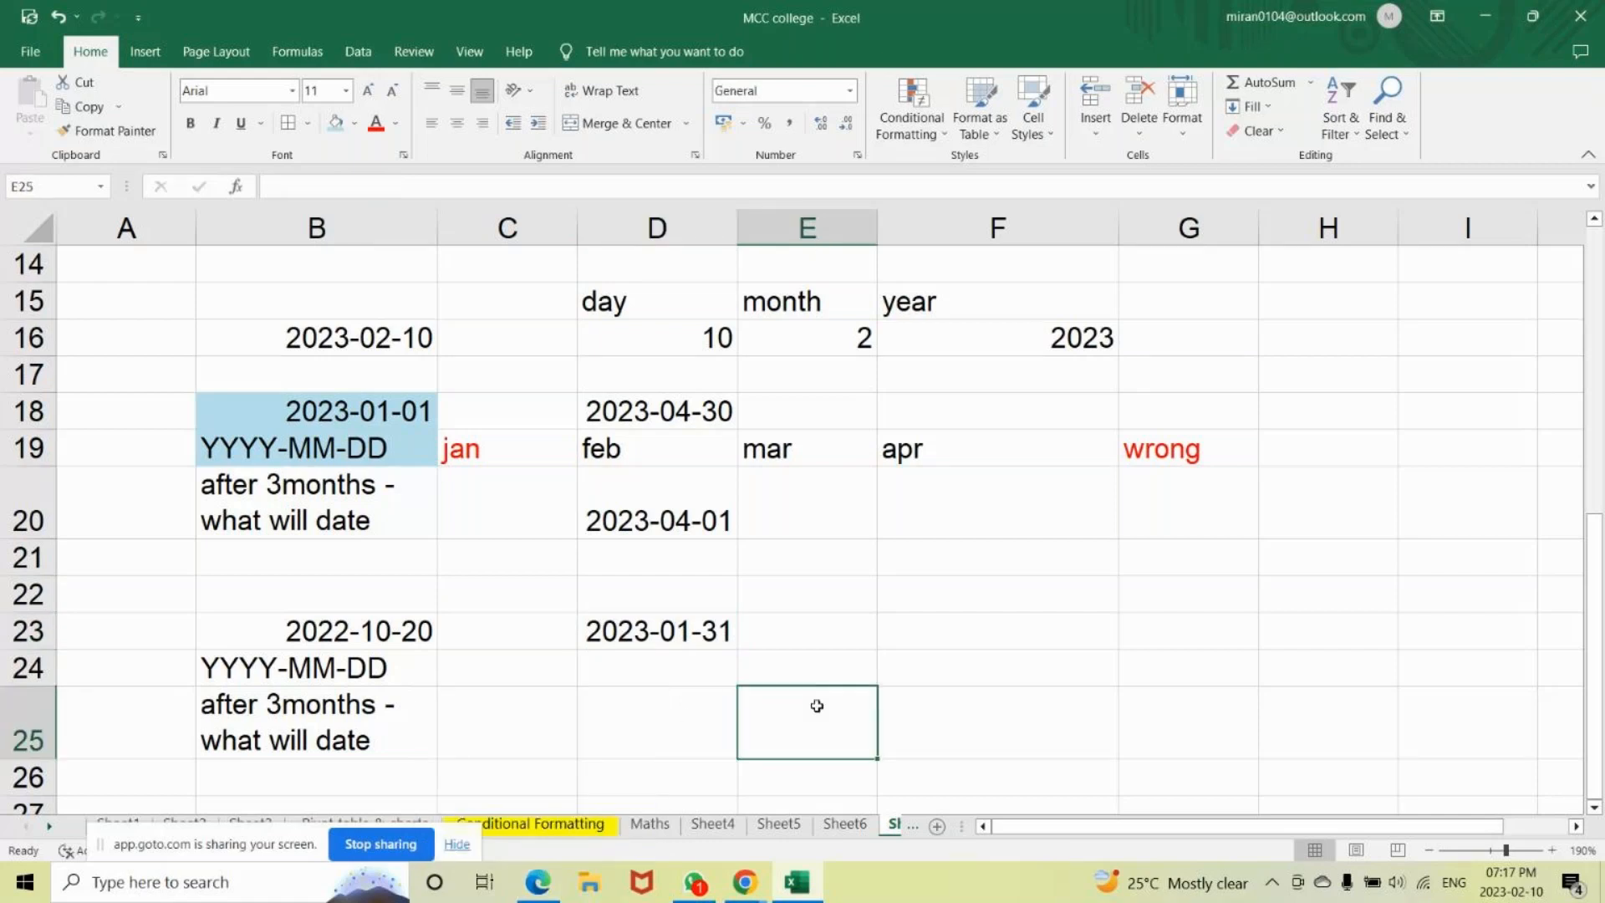
Calculate the exact date three months after the date in B23 by entering =EDATE(B23,3) in D25.
click(690, 719)
text(ed)
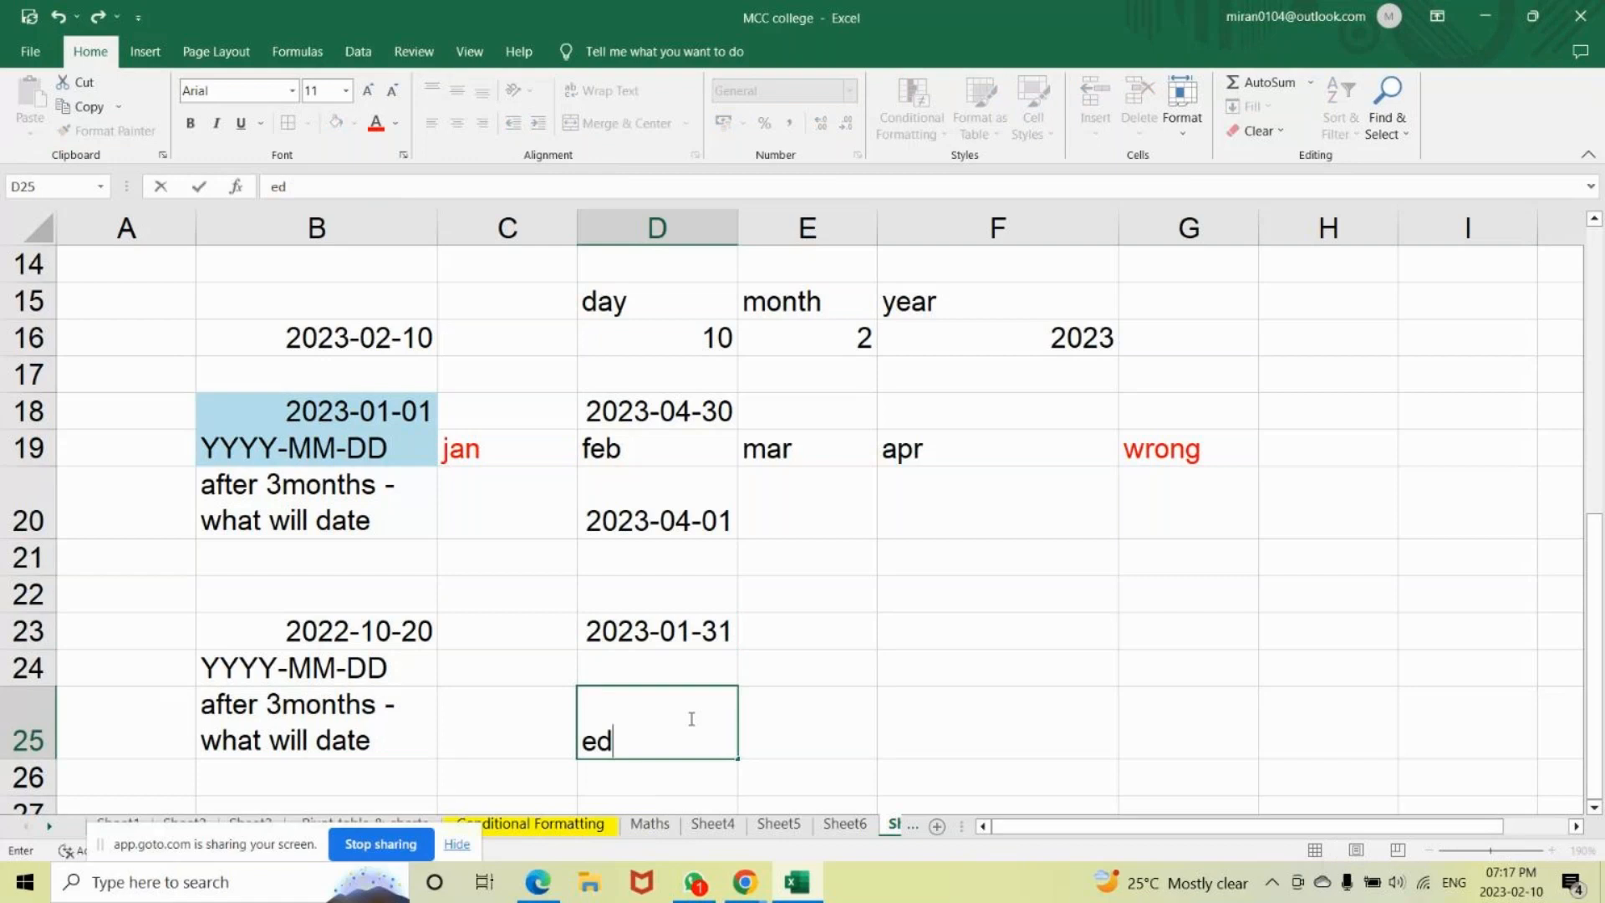
text(ate)
key(BackSpace)
key(BackSpace)
key(BackSpace)
key(BackSpace)
key(BackSpace)
text(=eda)
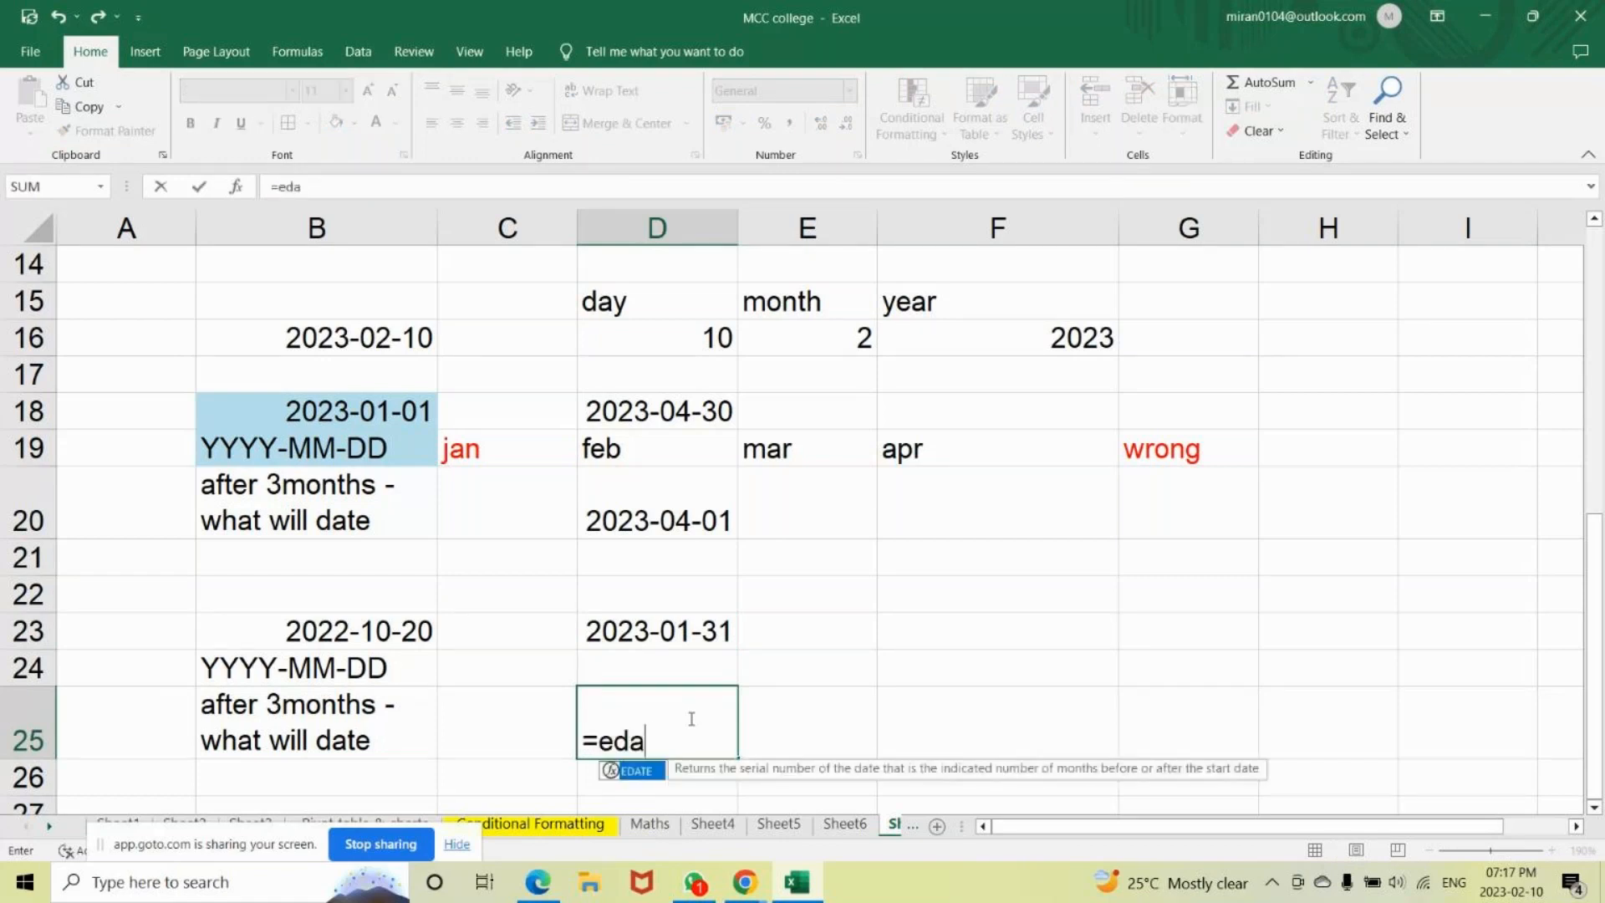
key(Tab)
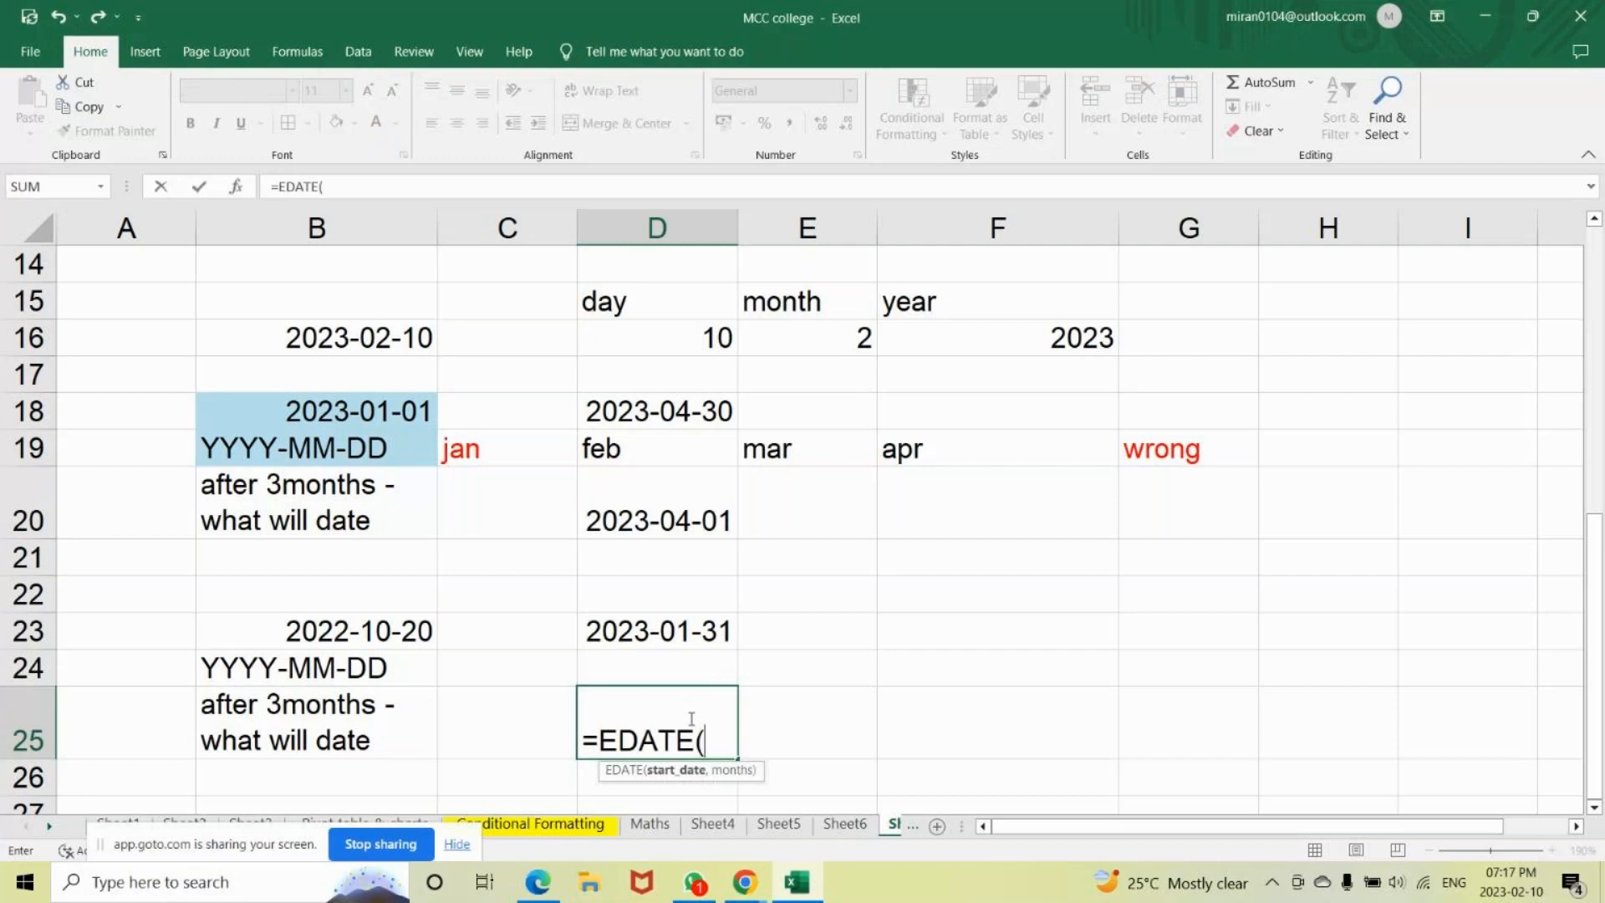
click(430, 642)
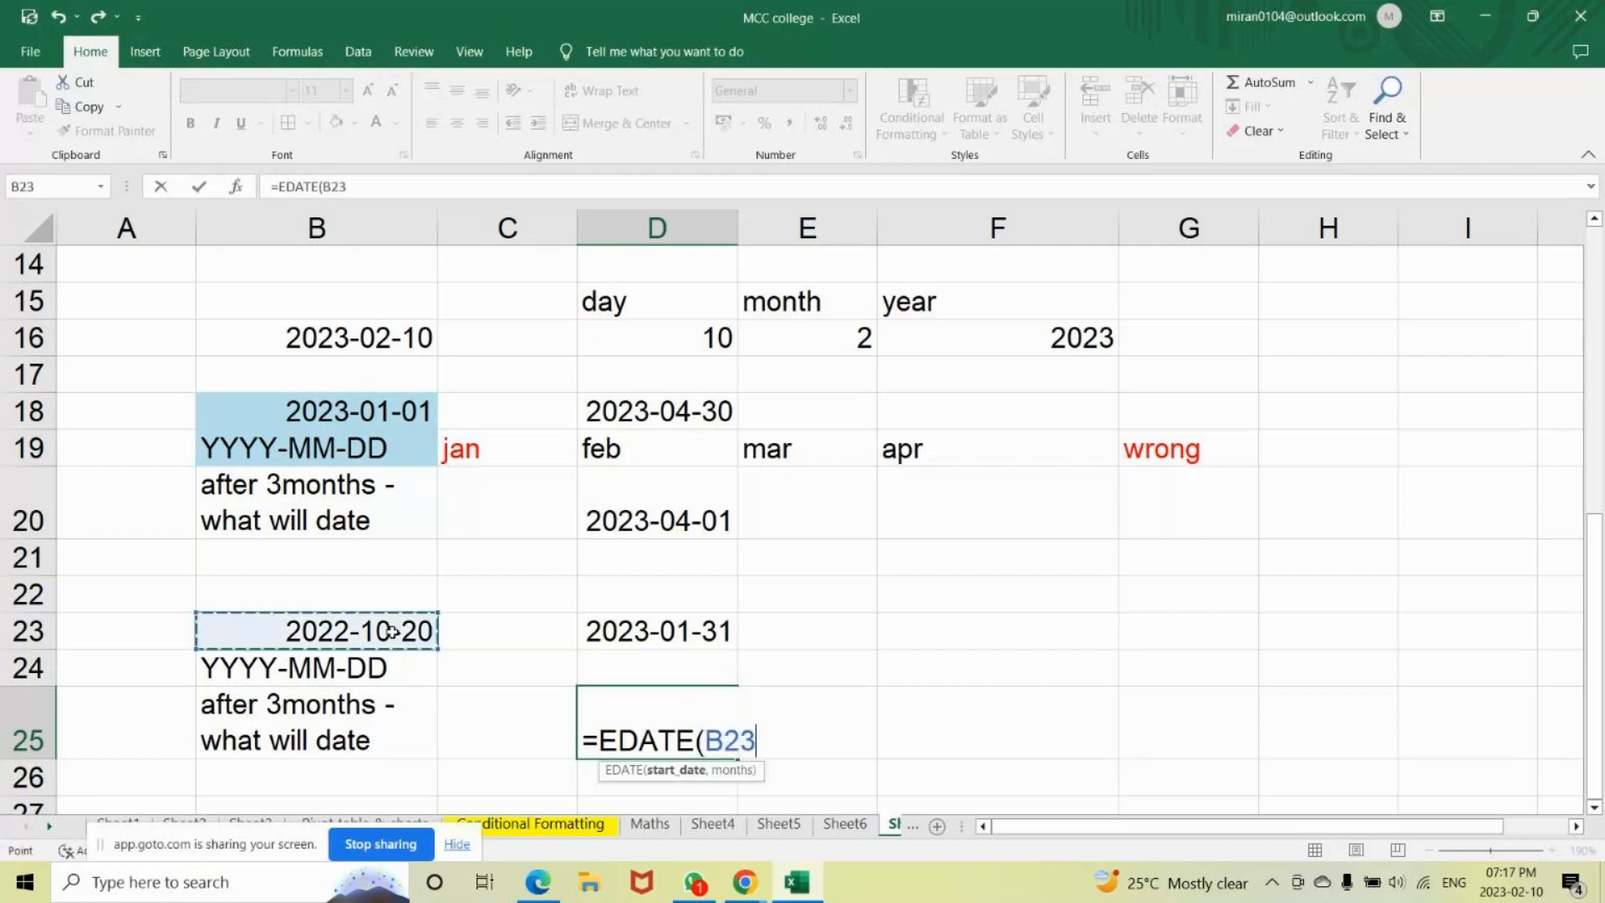
text(,)
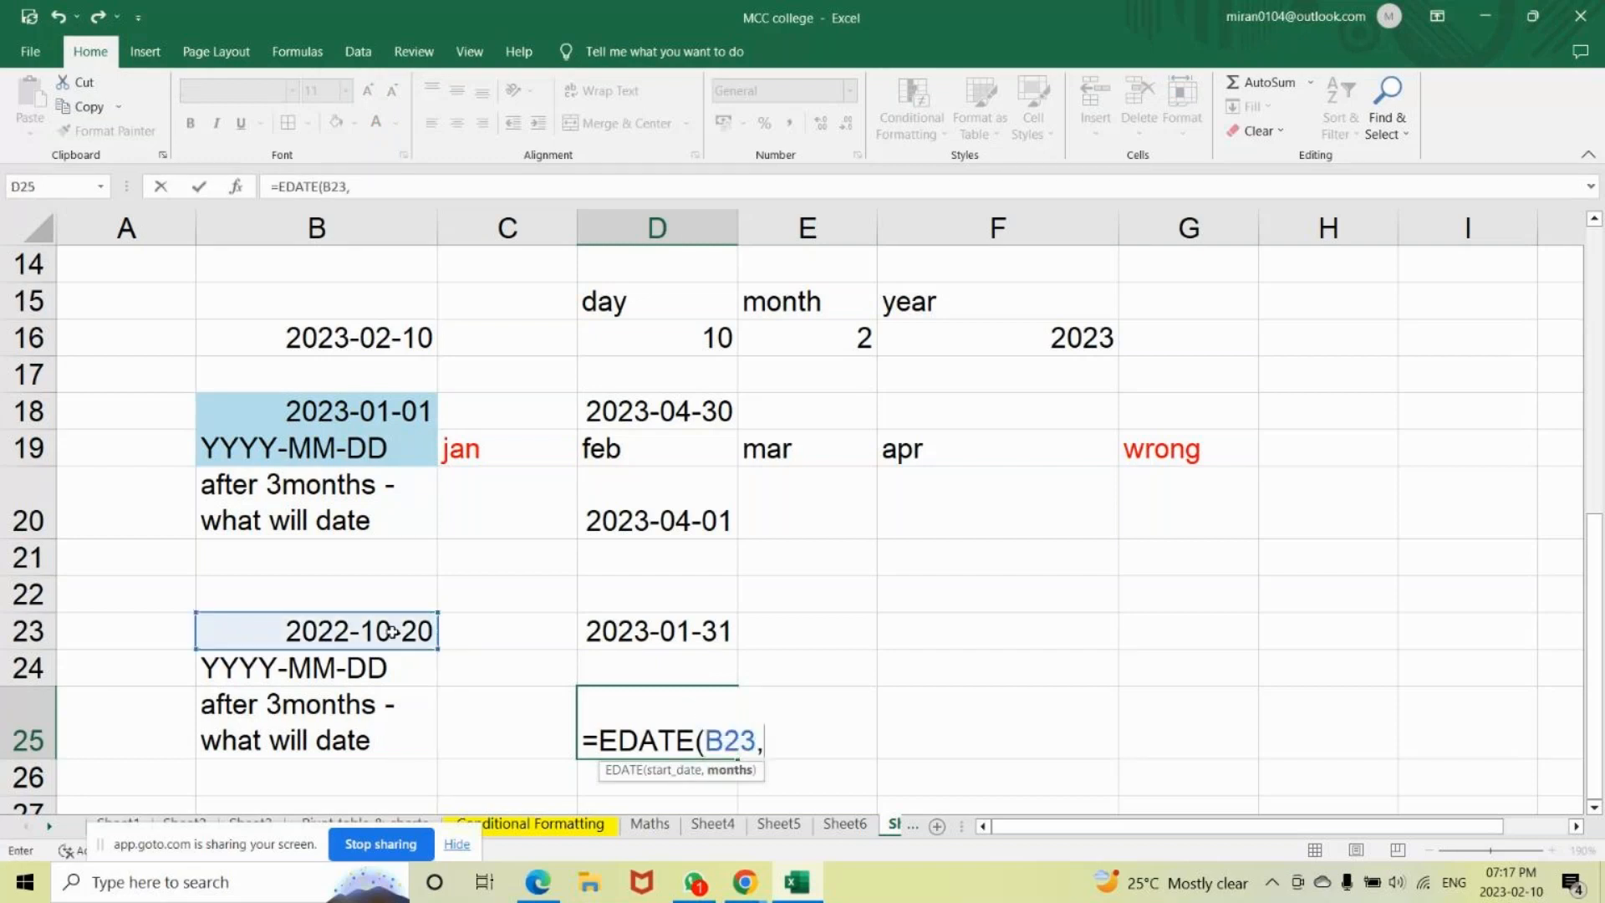
text(3))
key(Return)
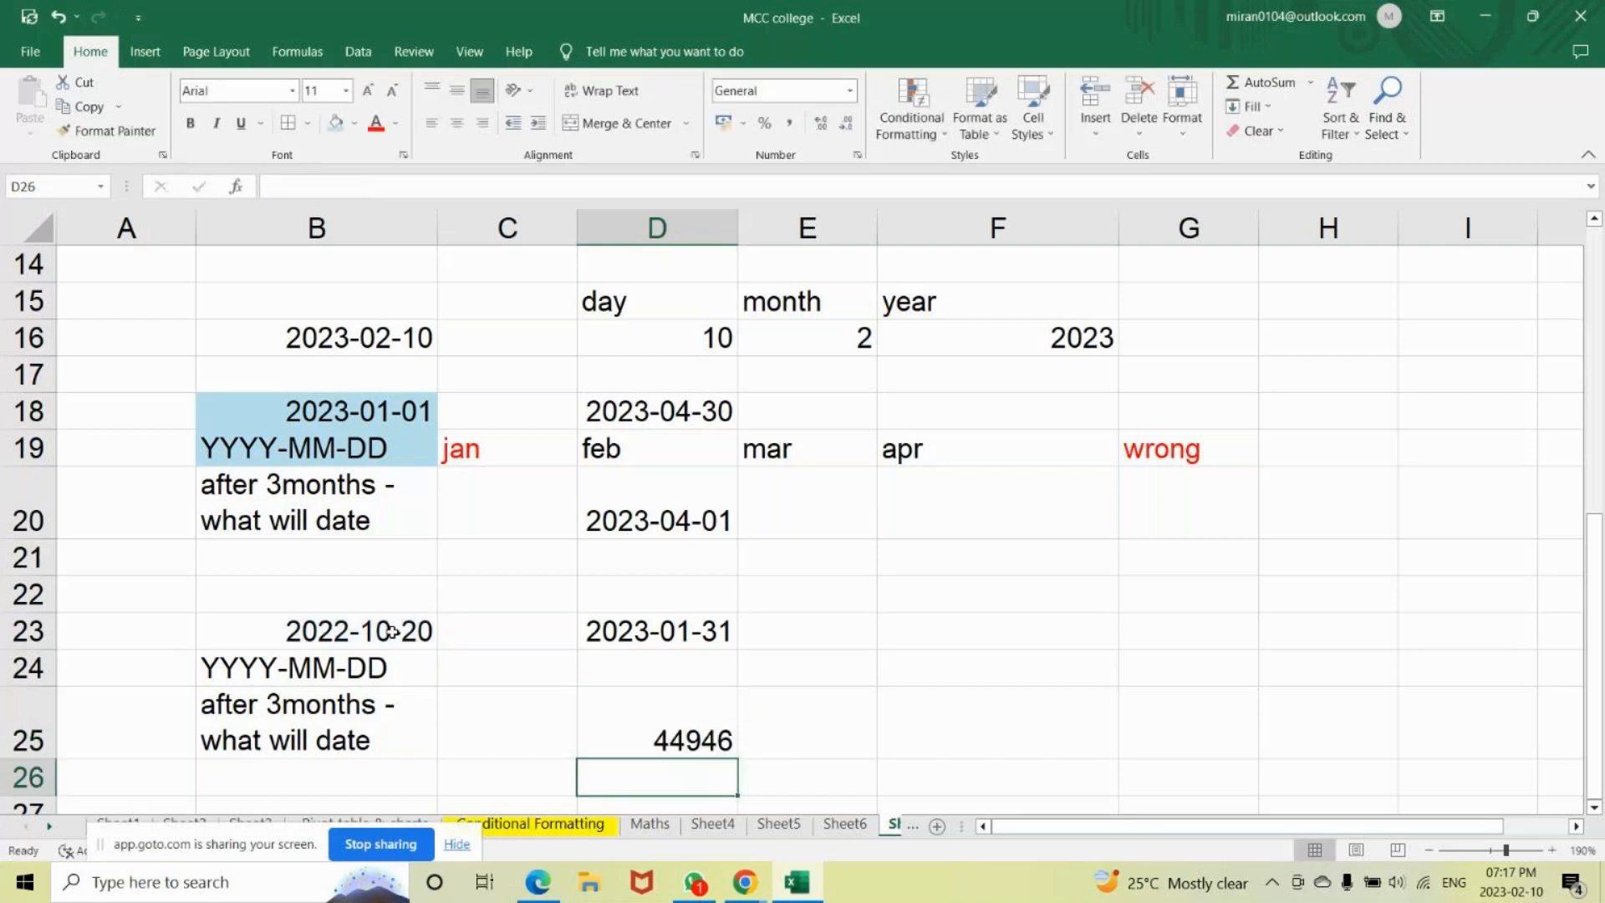
Format the EDATE result in D25 as a date of type 2012-03-14.
click(612, 740)
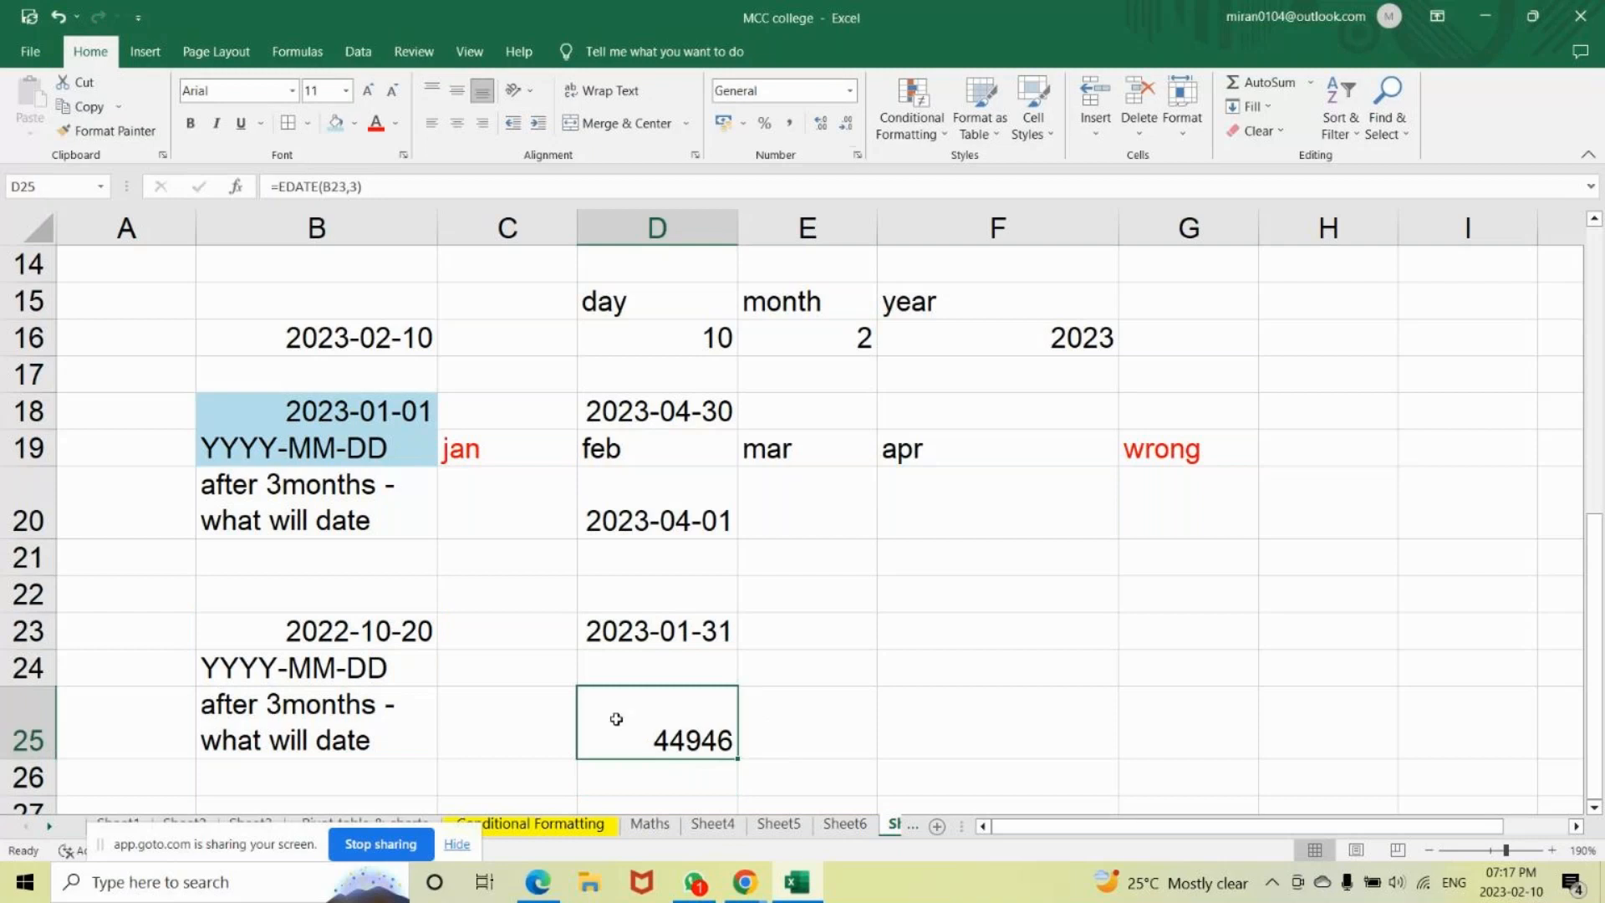
right_click(616, 719)
click(673, 640)
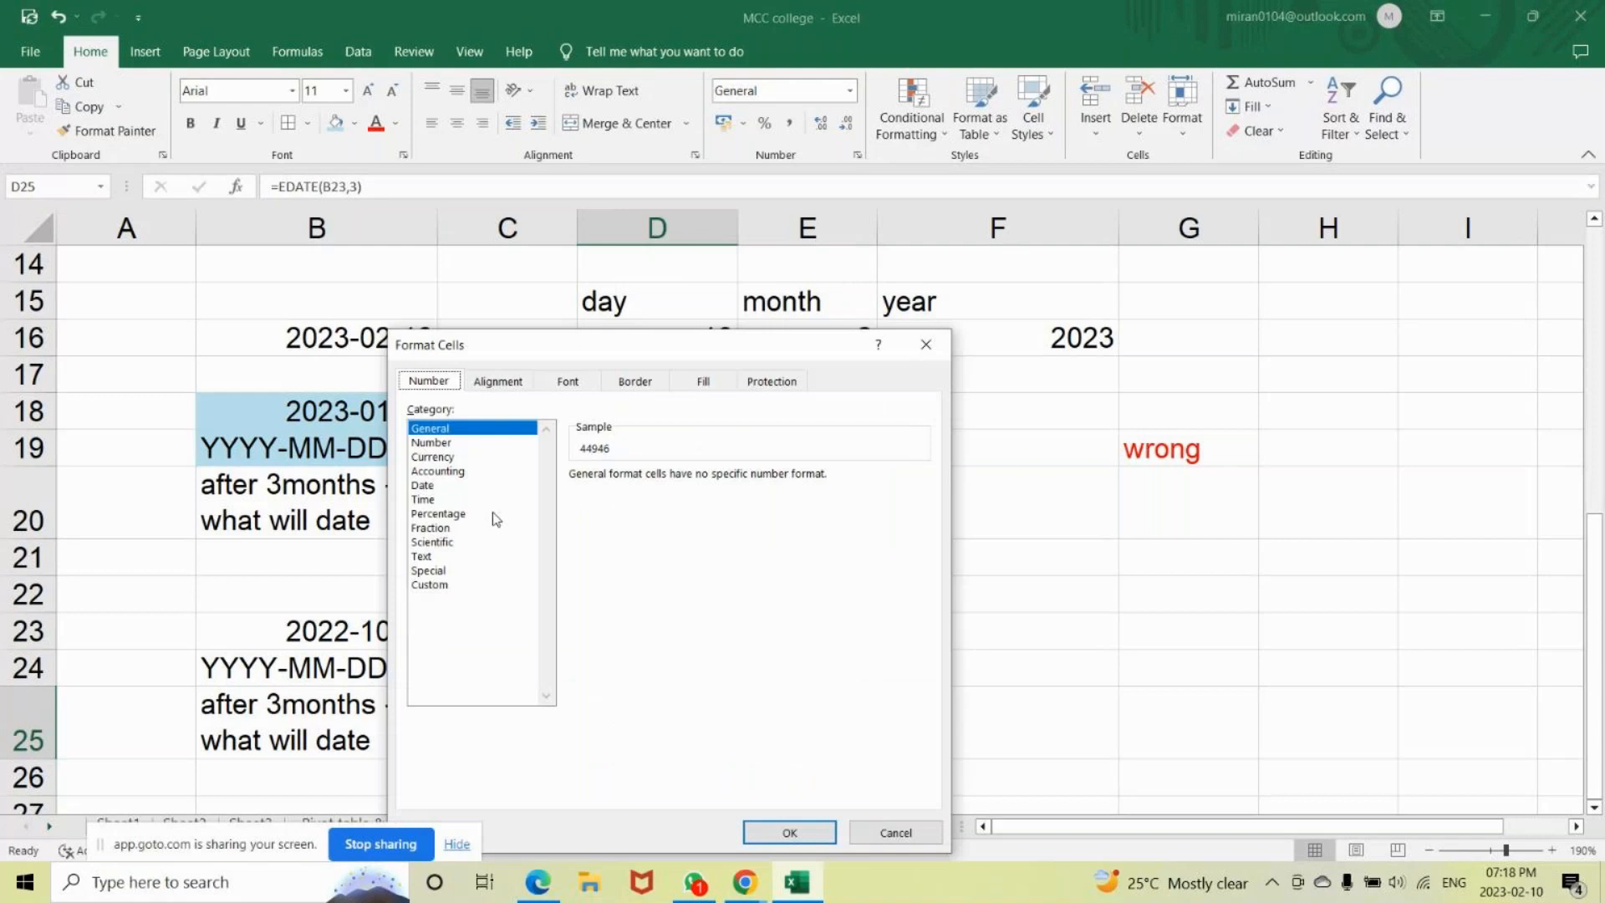
click(423, 486)
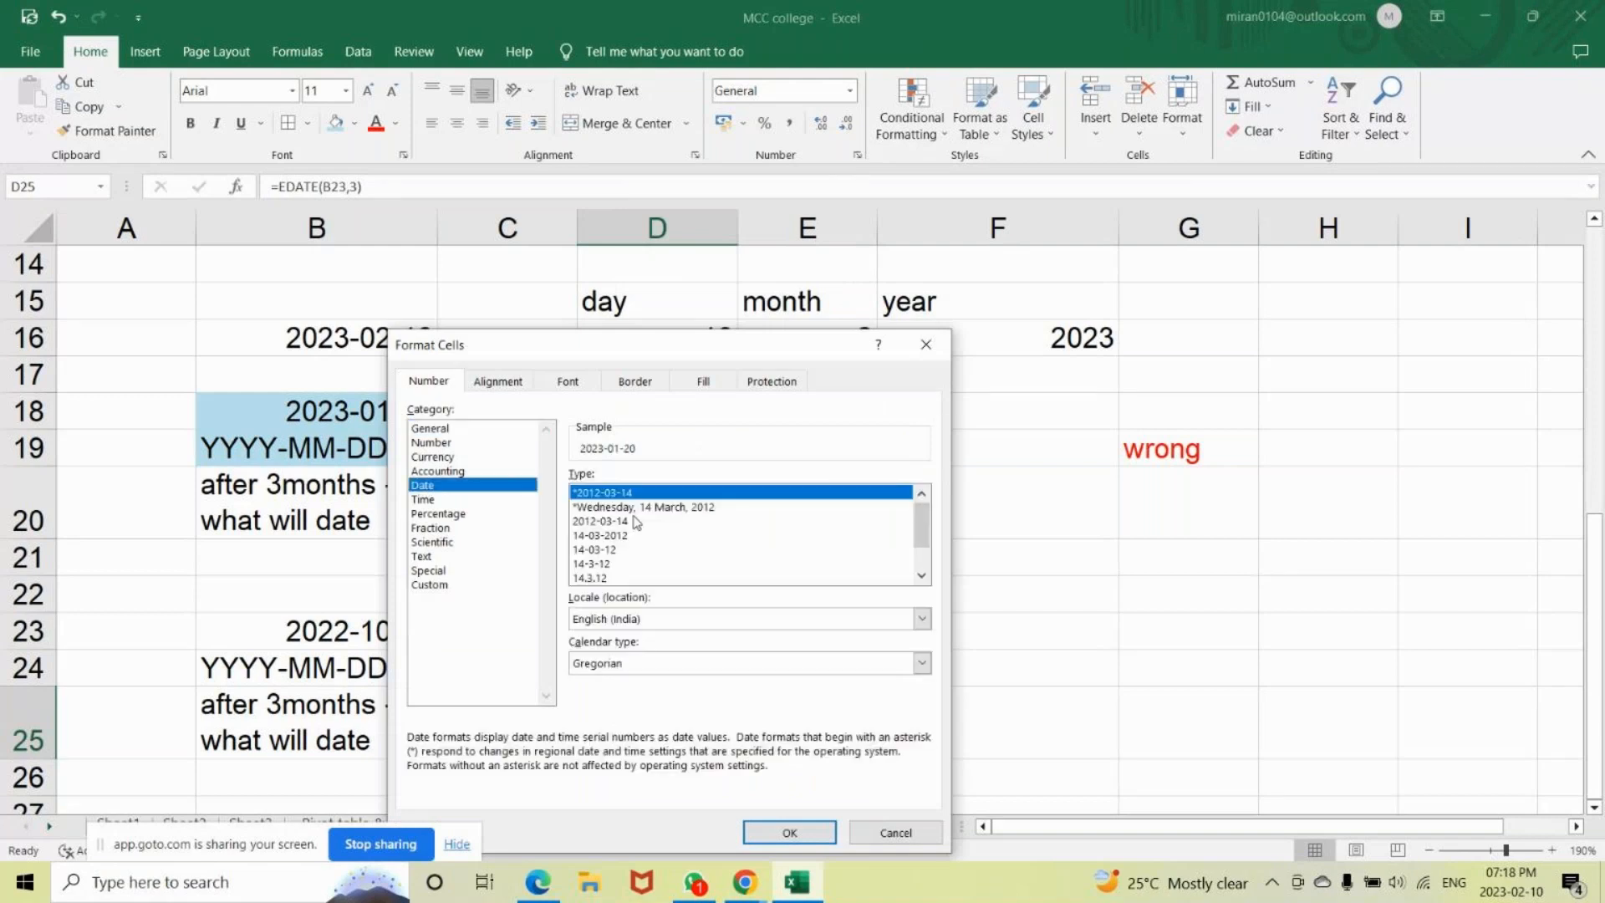
click(635, 521)
click(770, 832)
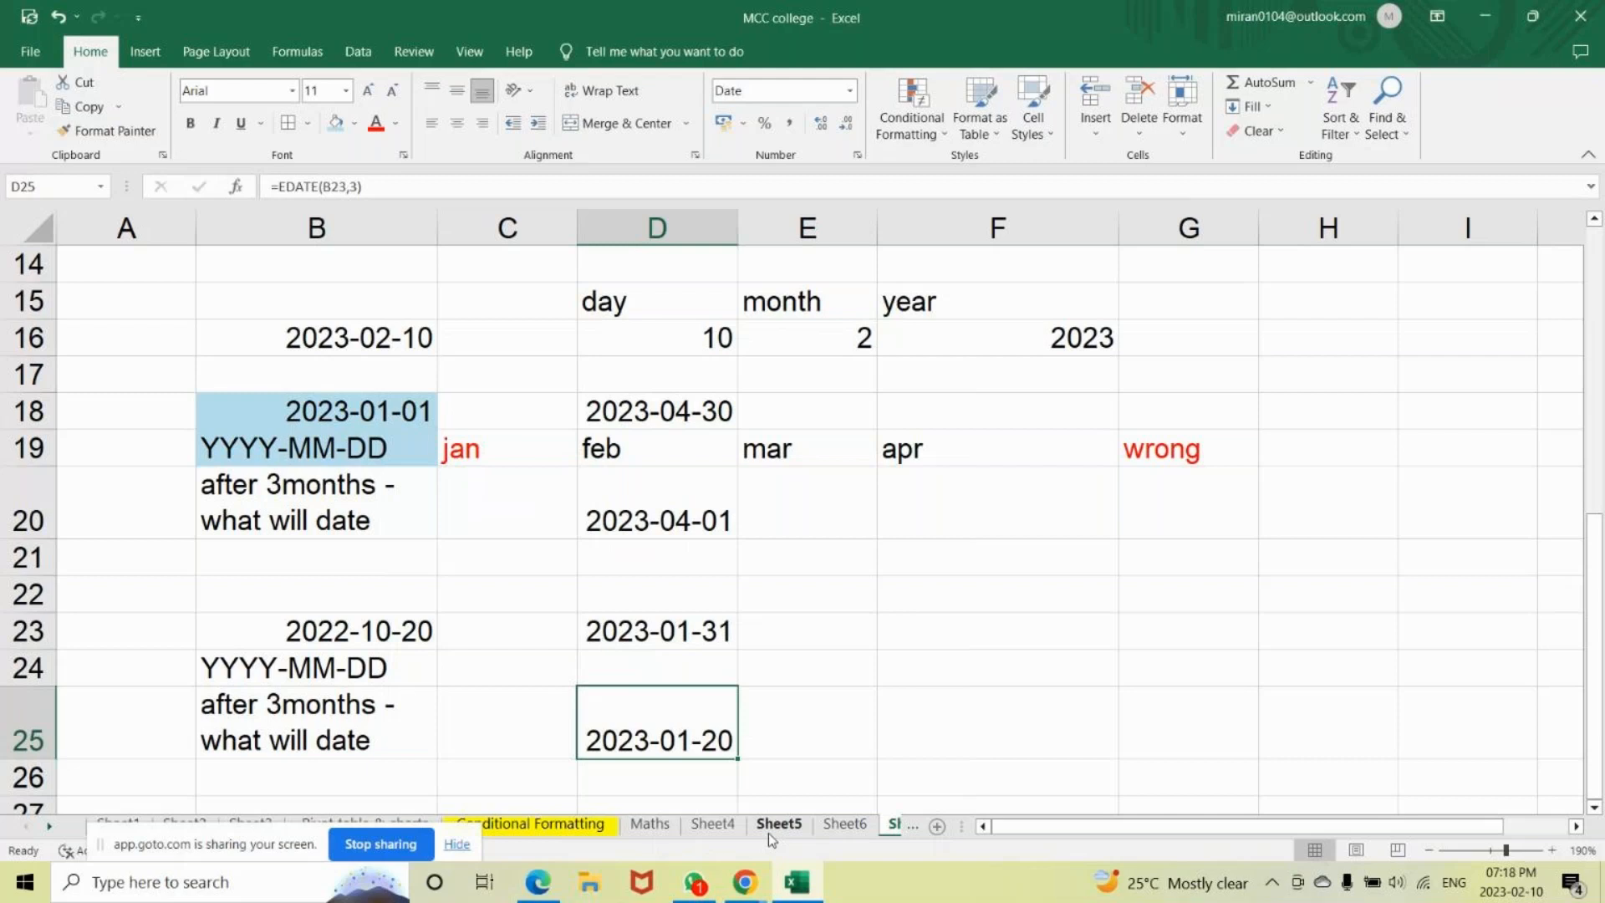
Switch to the GoTo meeting in Chrome, mute the microphone, glance back at the Excel worksheet, and unmute the microphone in the meeting.
mouse_move(751, 894)
click(681, 853)
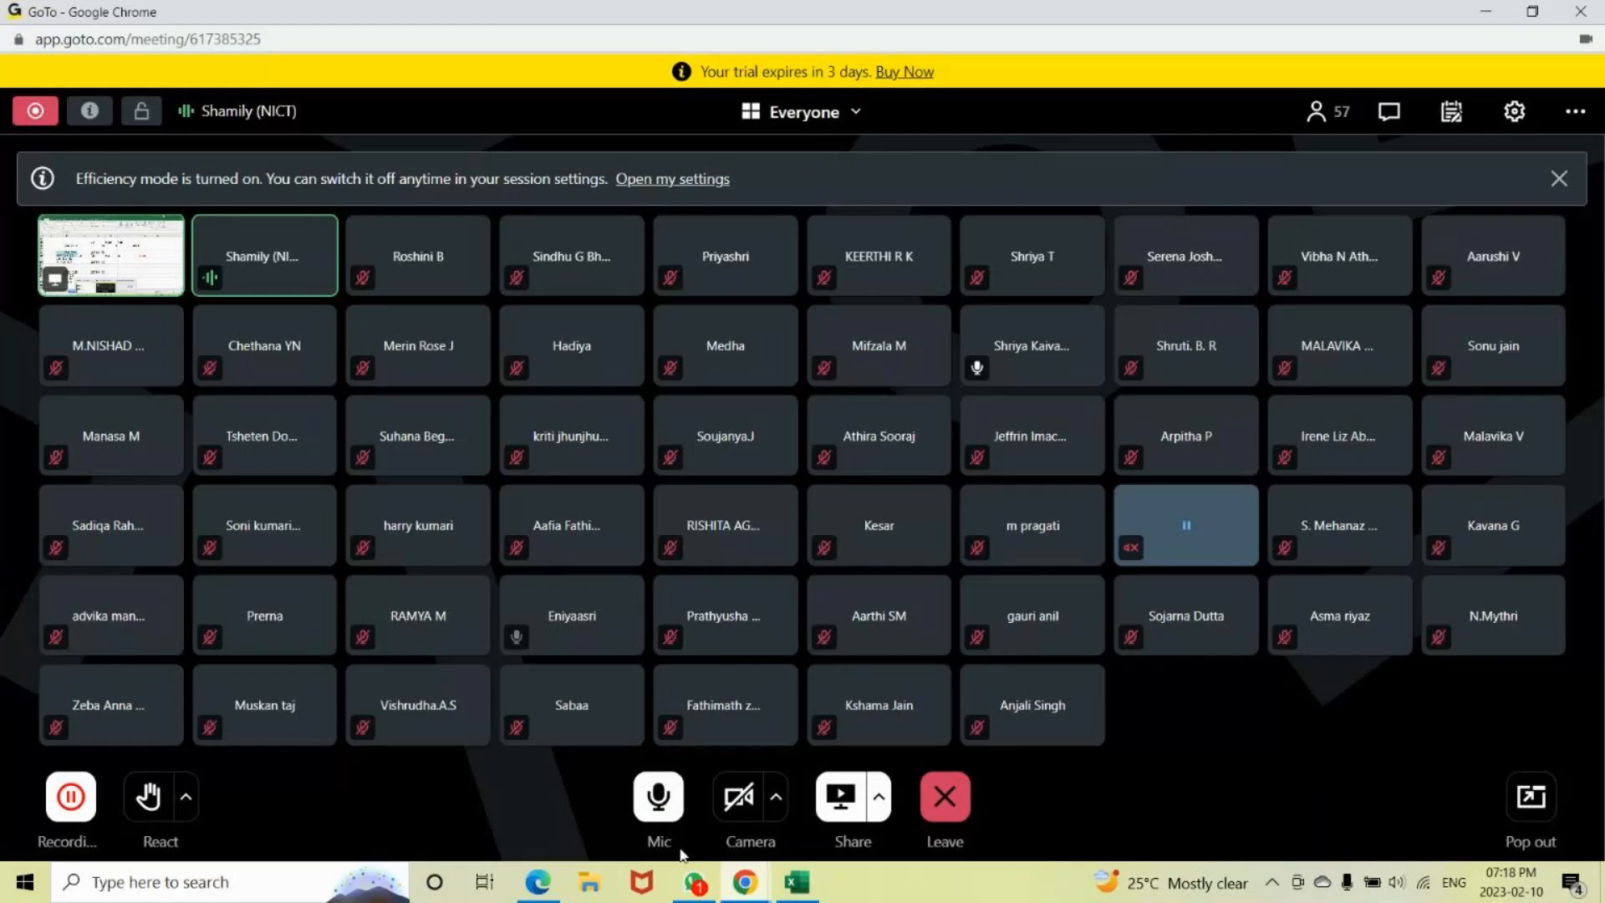
click(660, 807)
key(alt+Tab)
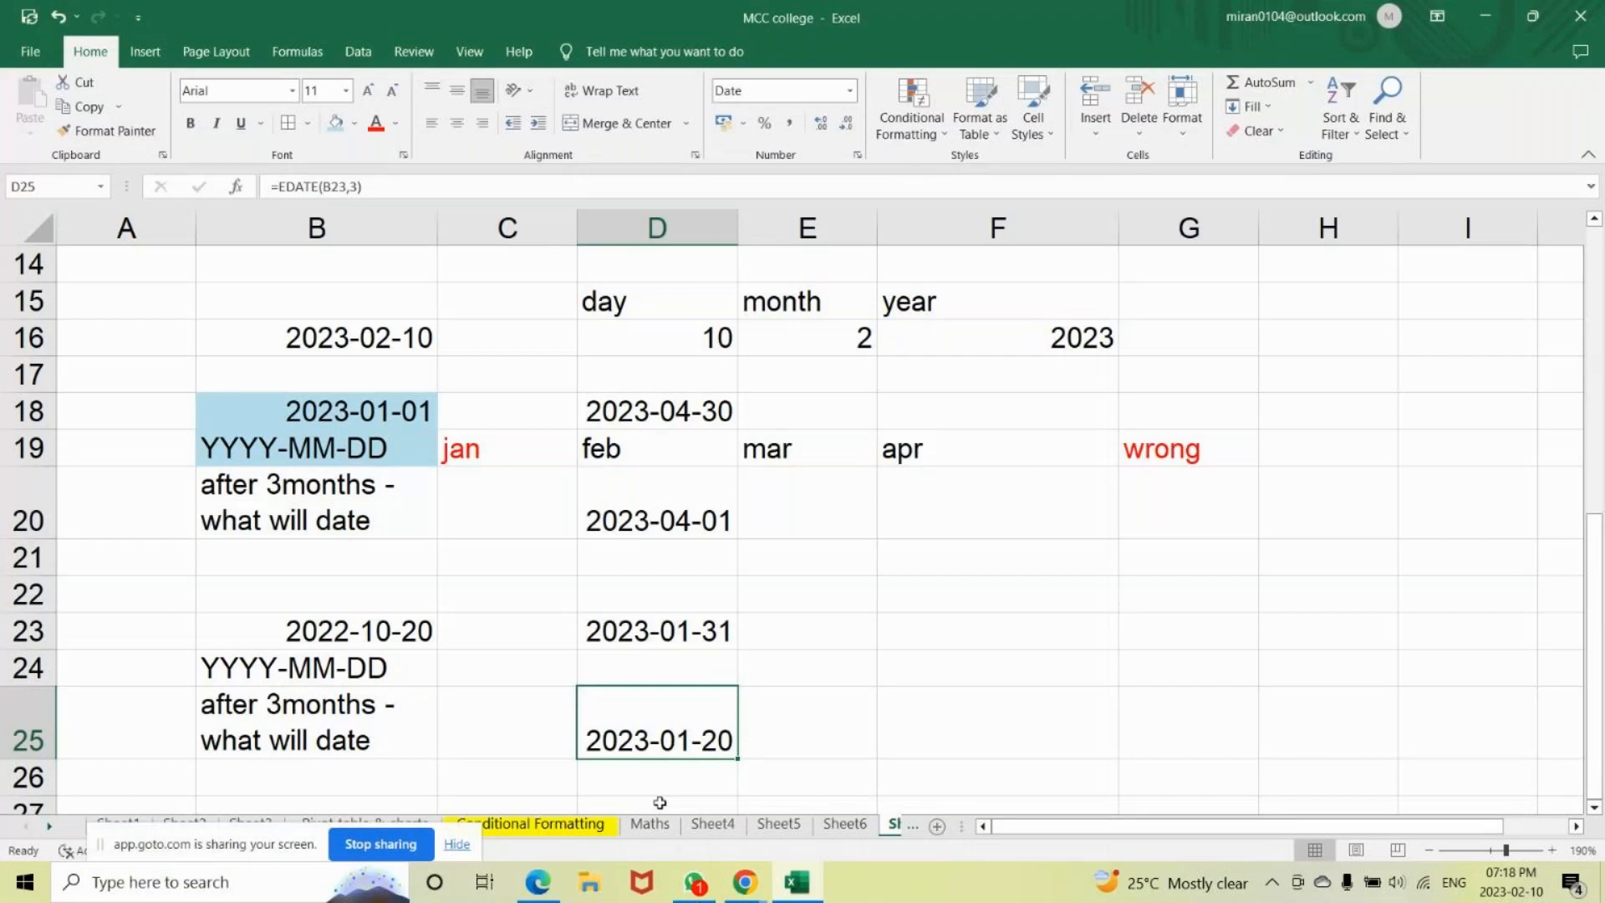
key(alt+Tab)
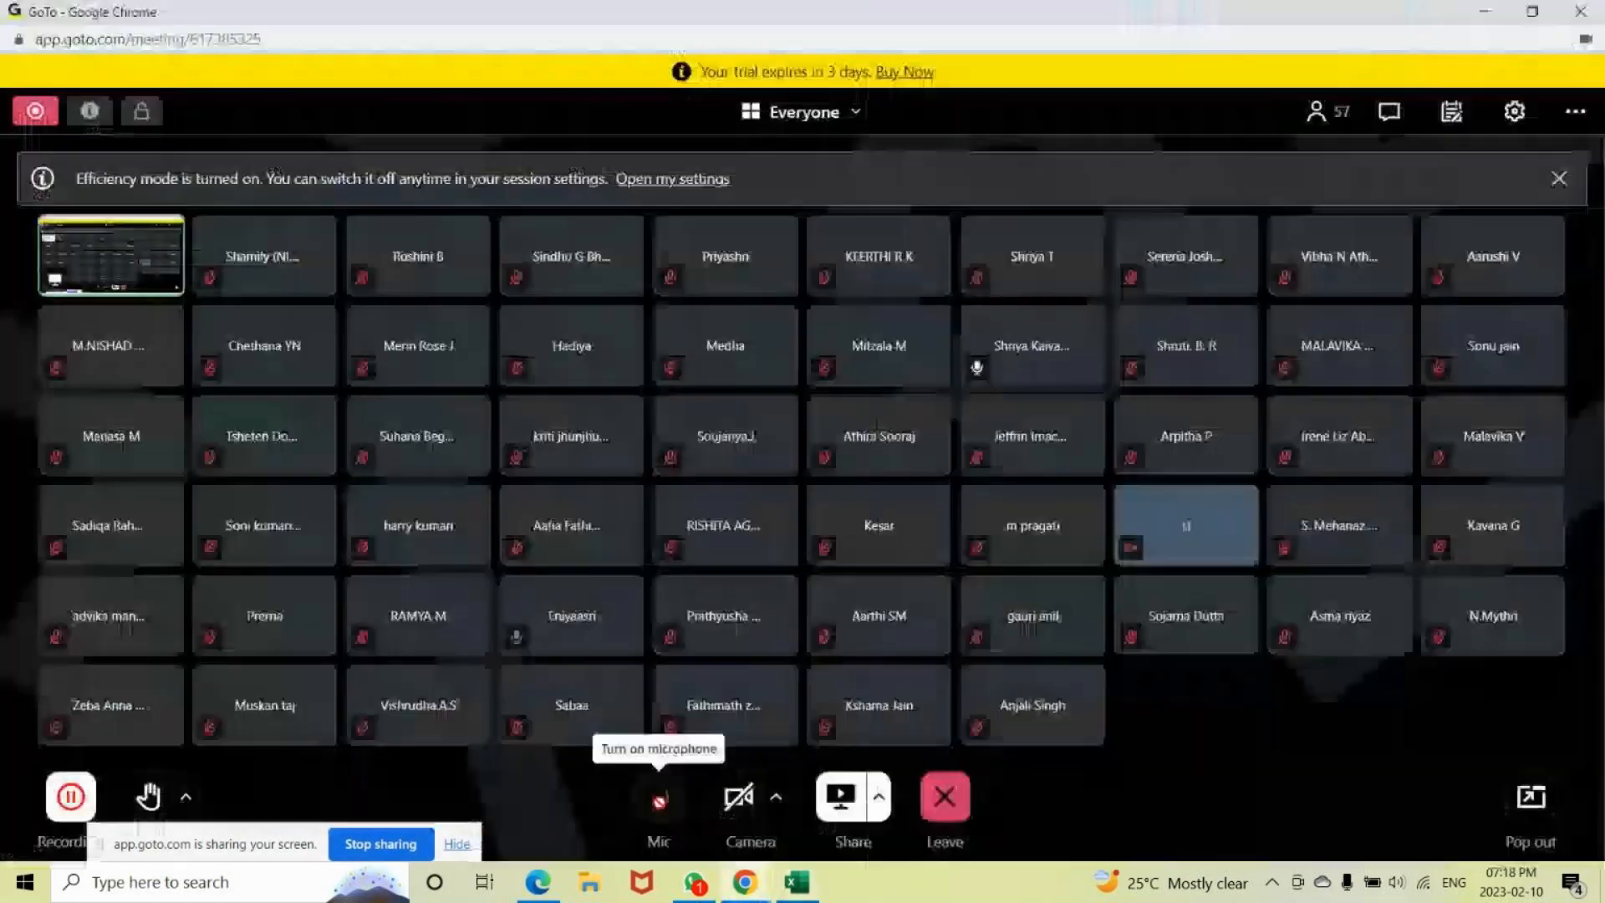
click(660, 806)
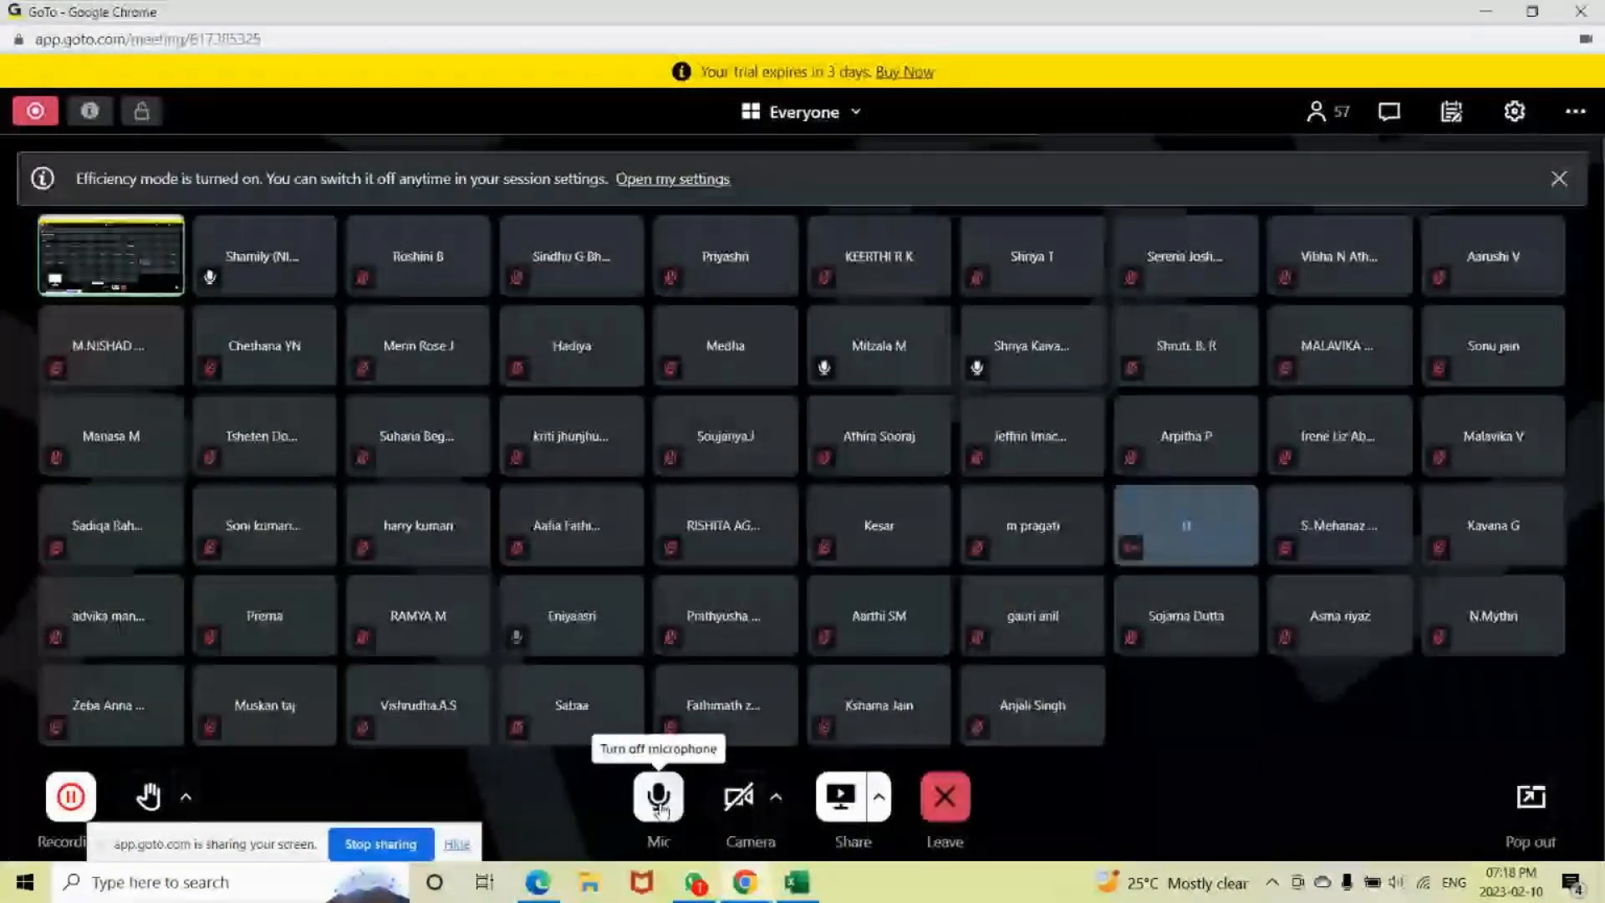
Switch back to the Excel worksheet and compare the EOMONTH formula in D23 with the EDATE formula in D25.
key(alt+Tab)
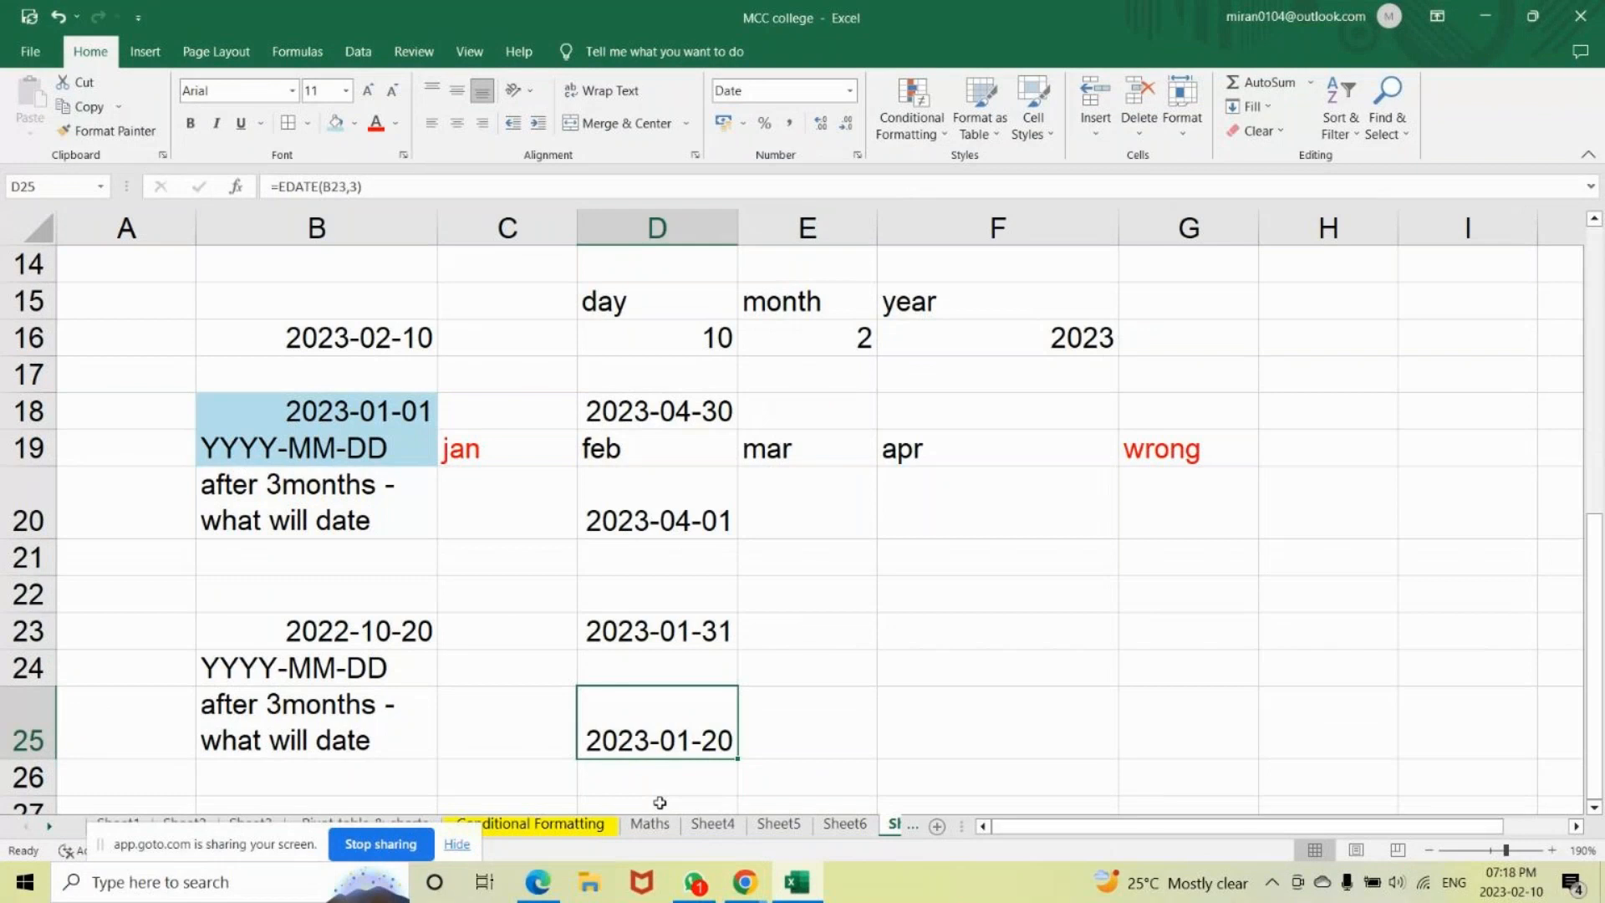
key(Up)
key(Up)
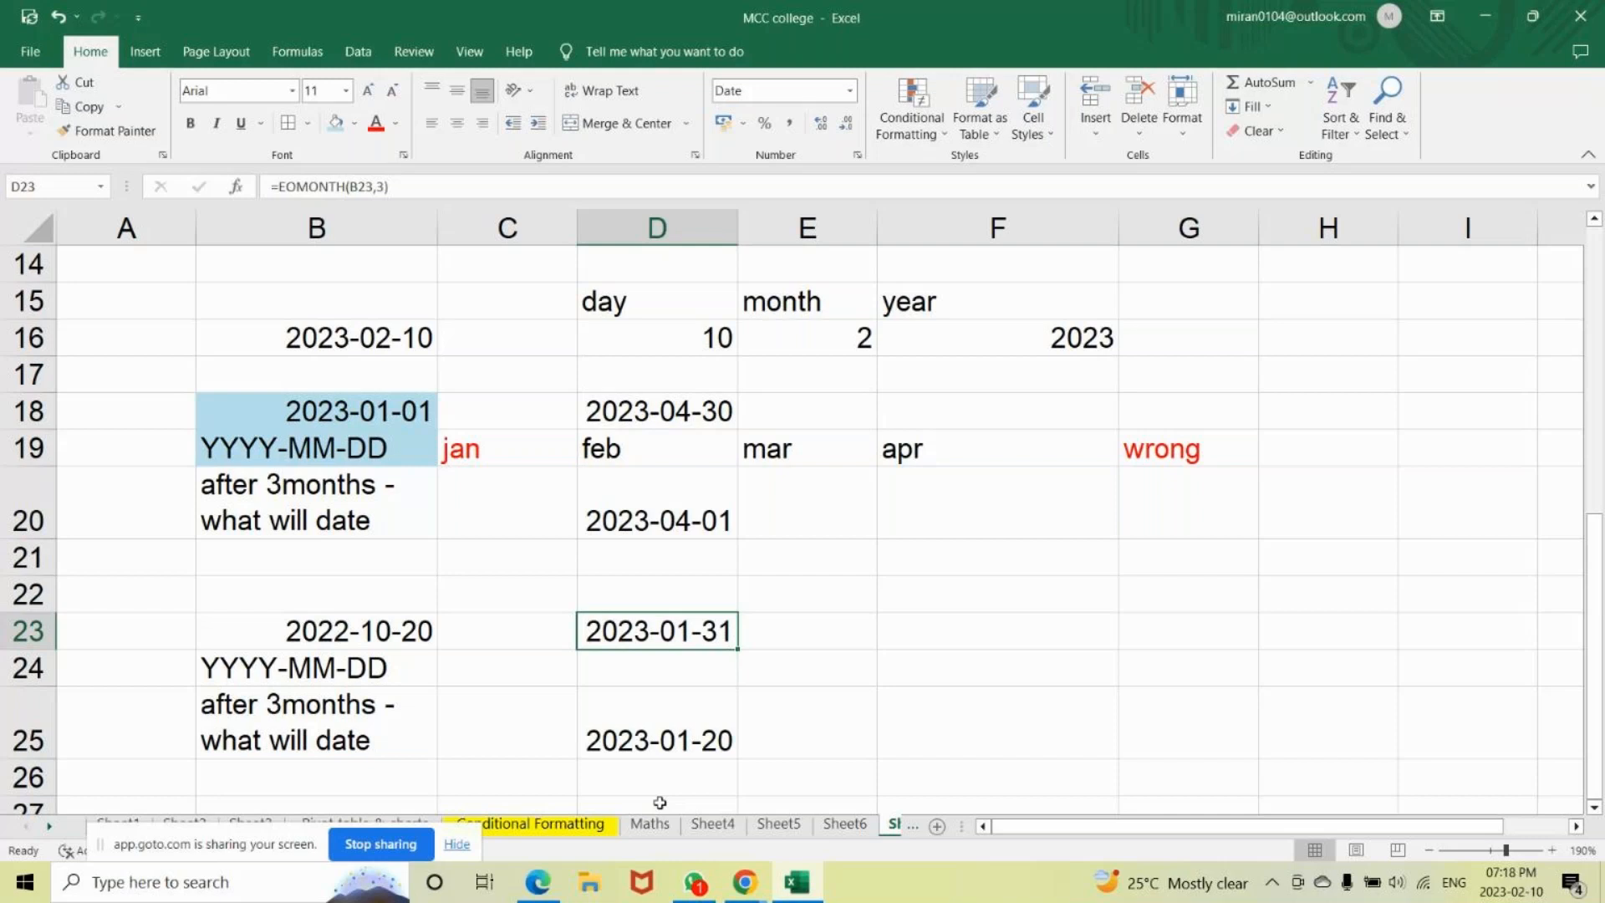
key(Down)
key(Down)
key(Down)
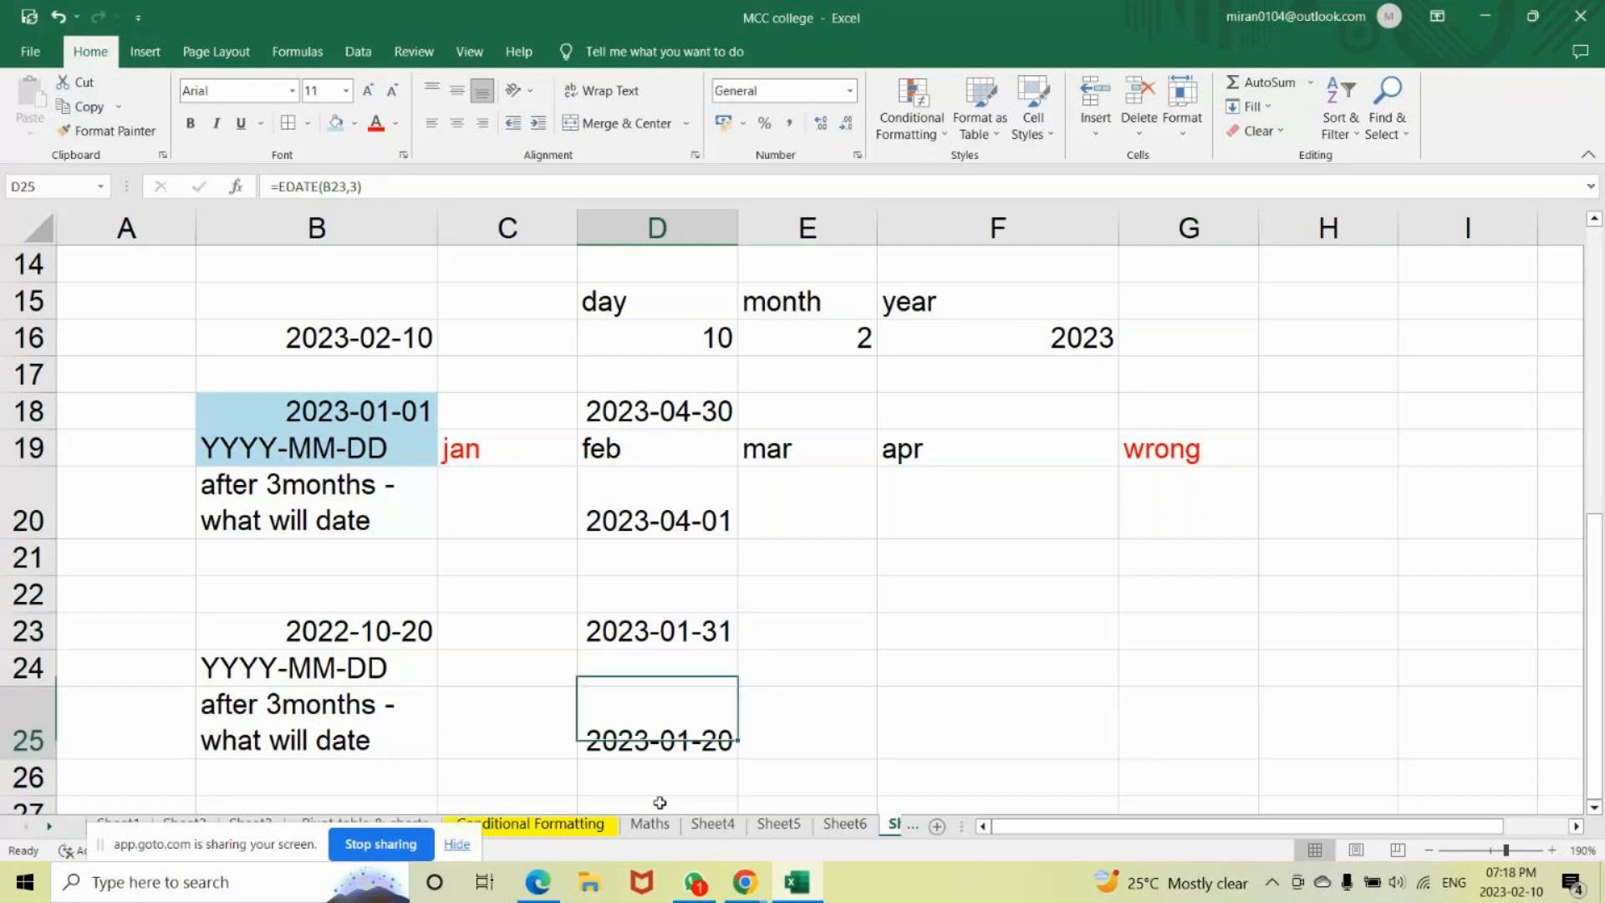
key(Up)
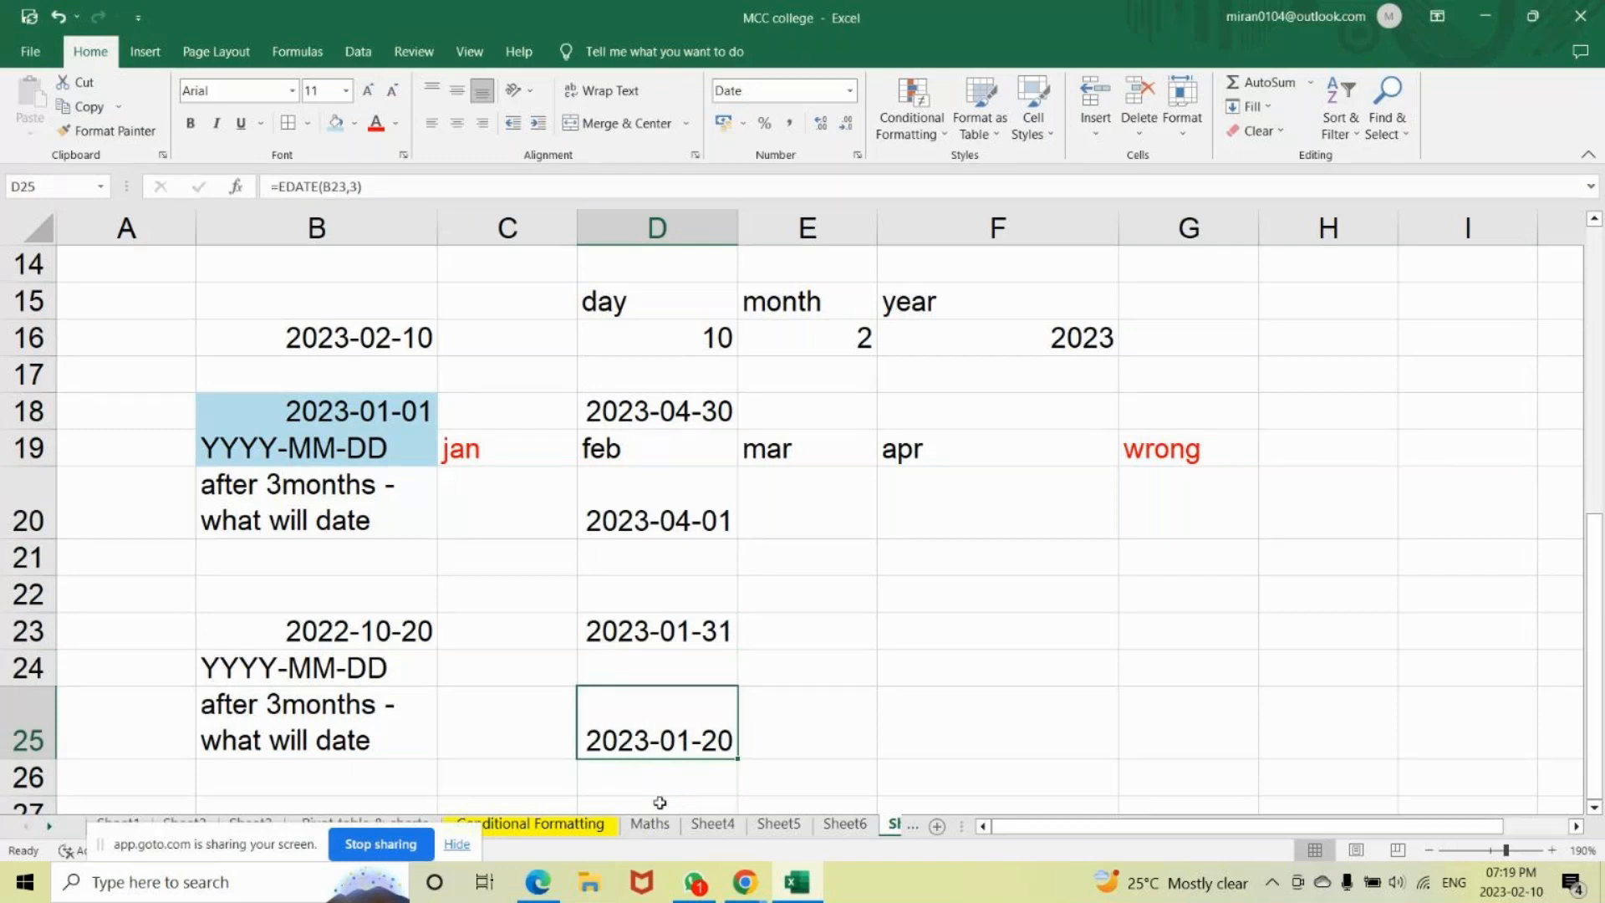
click(670, 631)
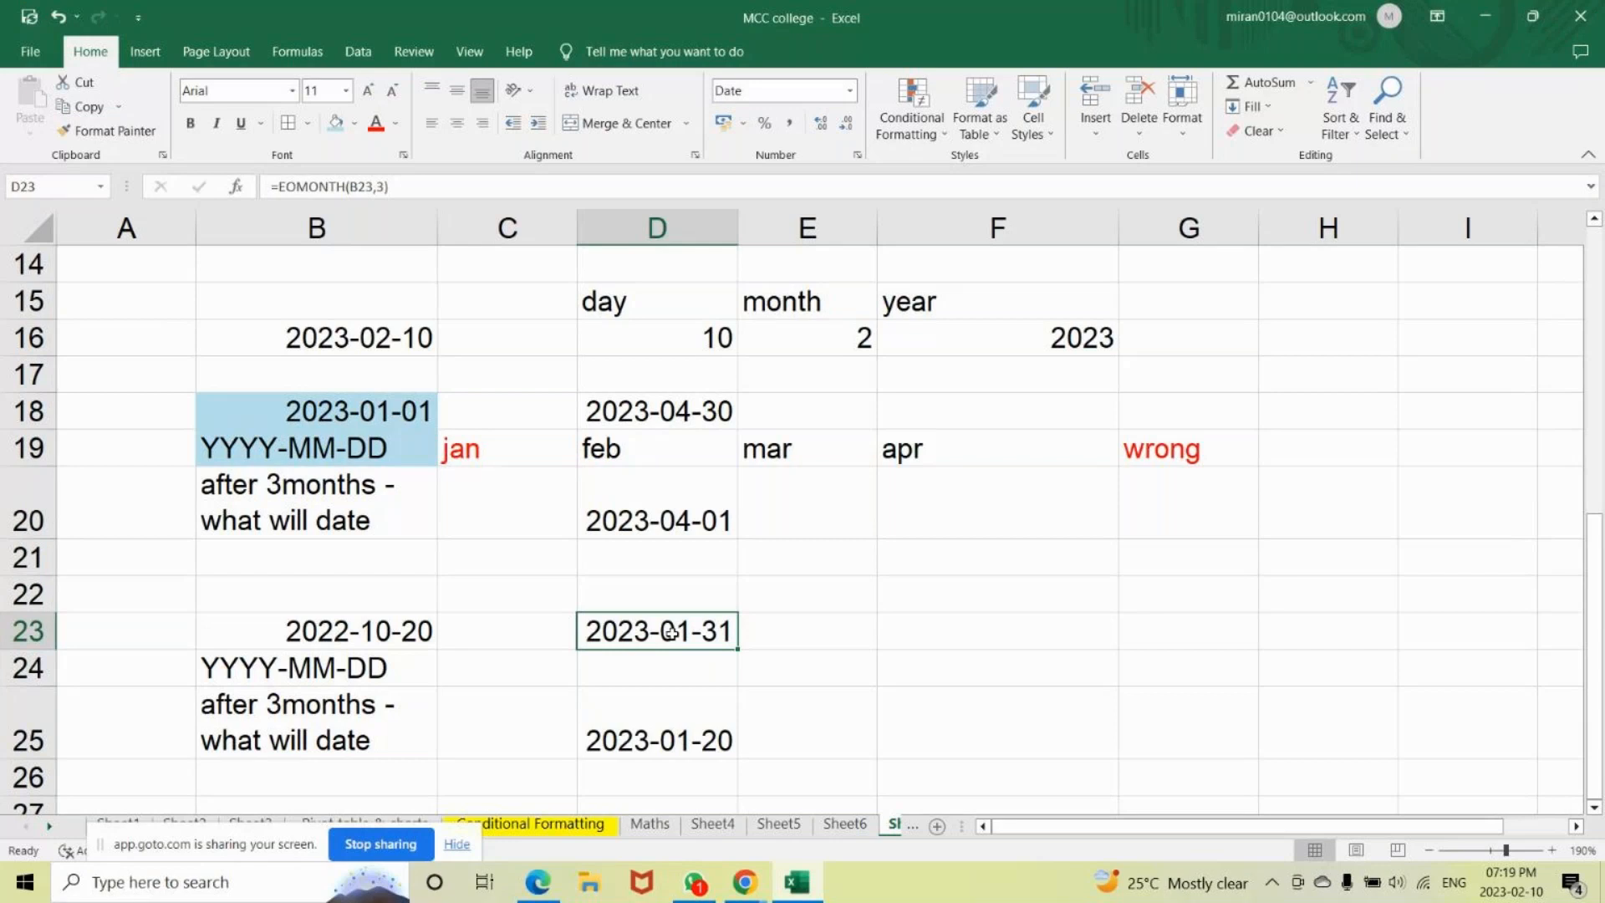
click(671, 717)
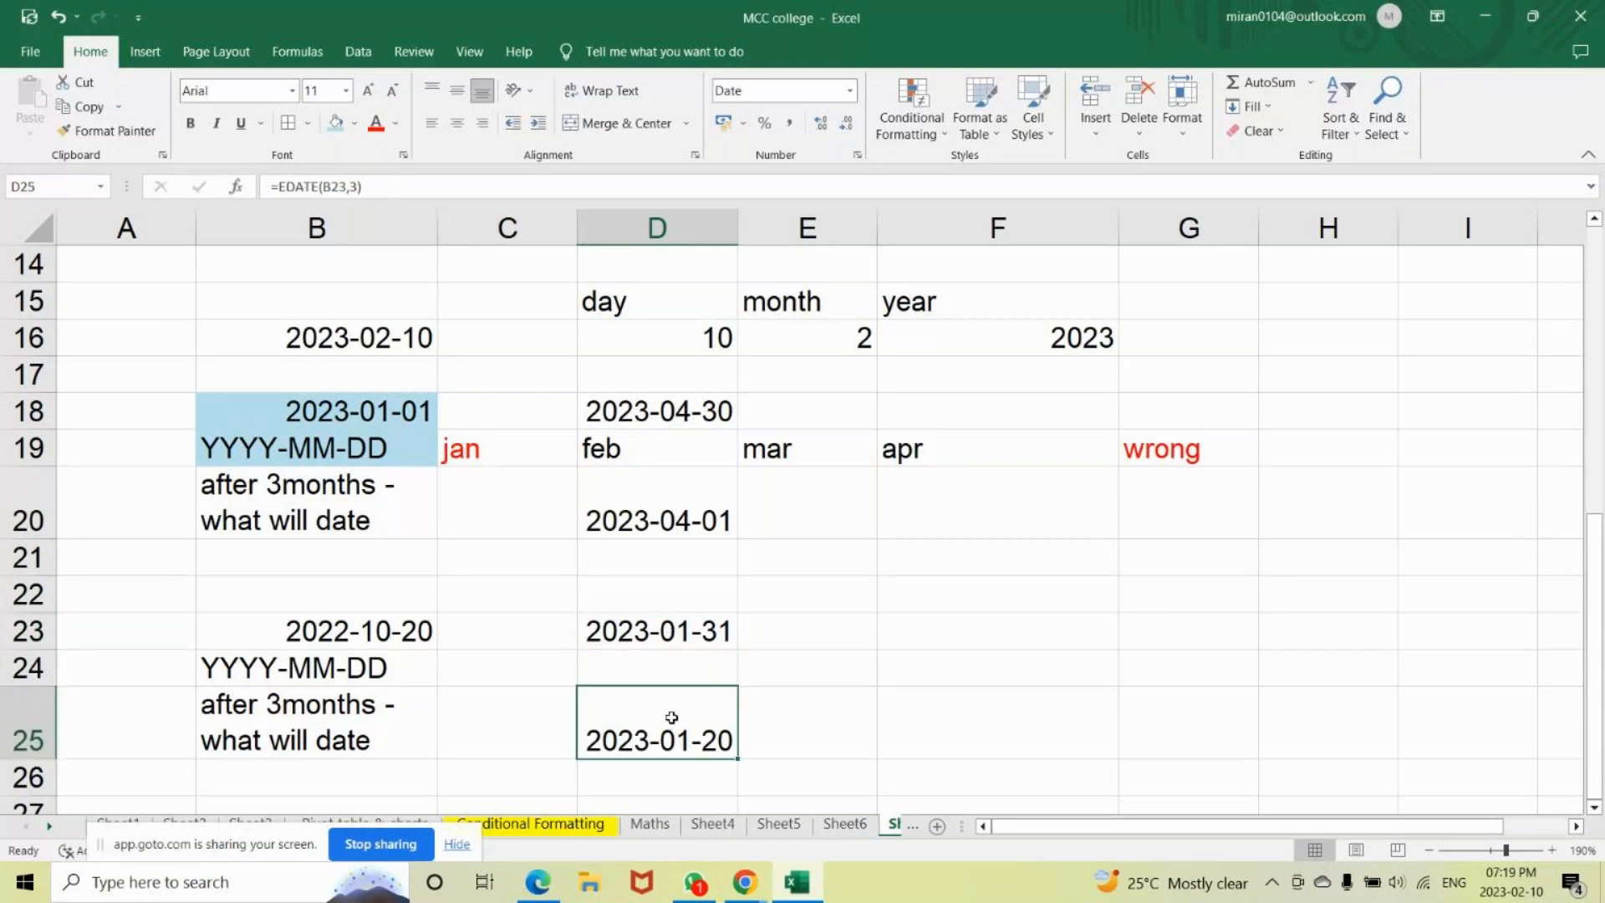
click(660, 640)
Copy the "after 3months - what will date" label from B25 into E25.
click(282, 727)
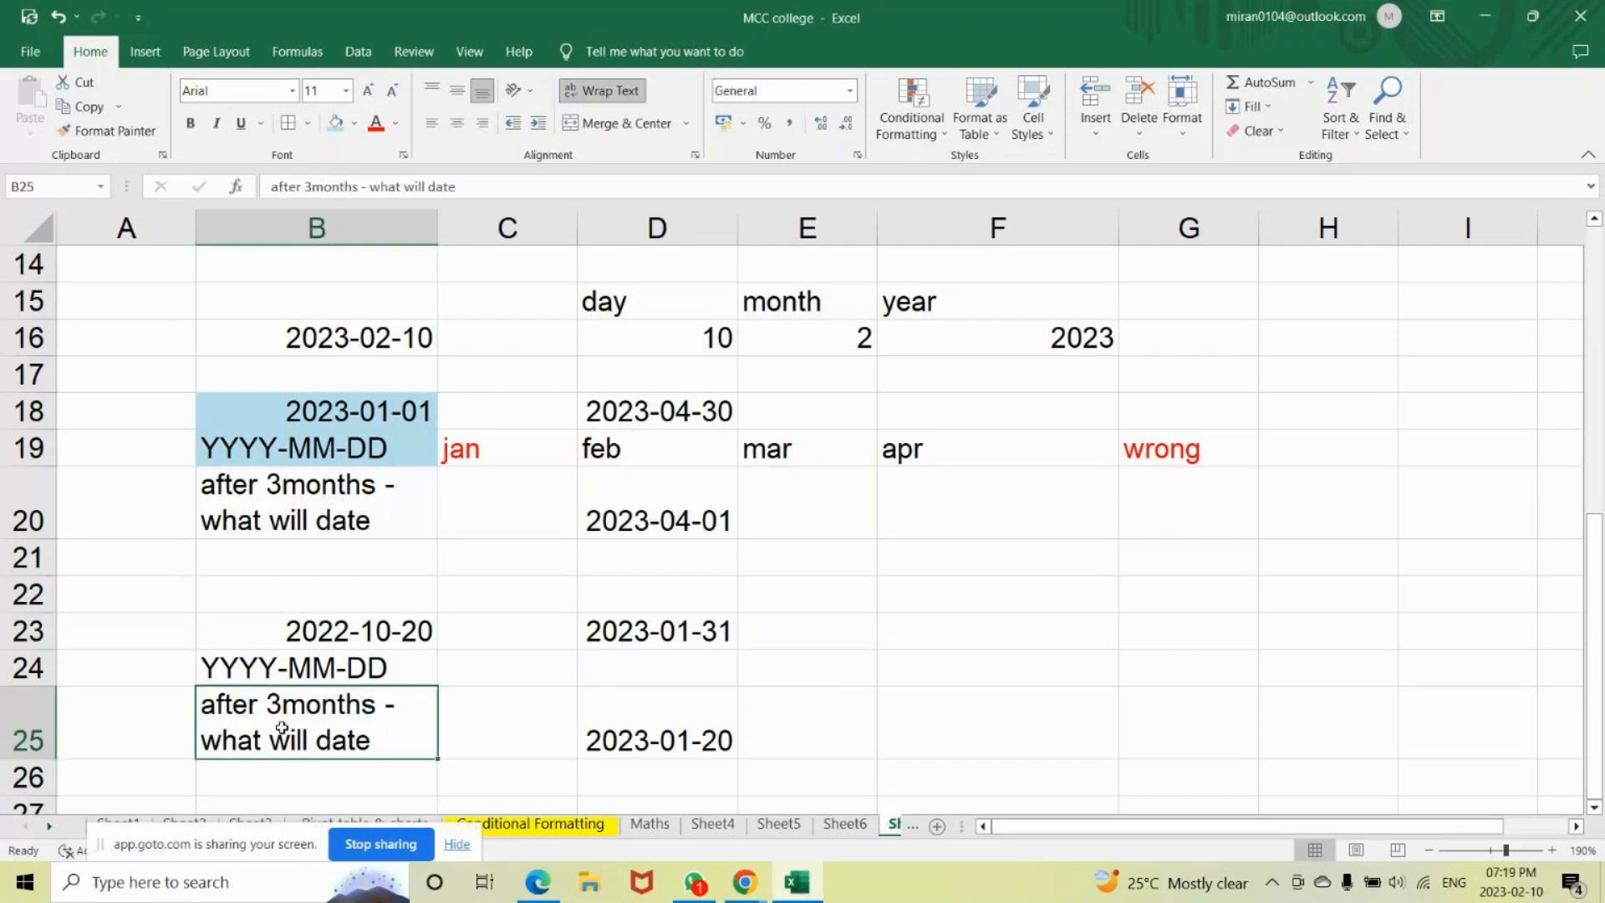
key(ctrl+c)
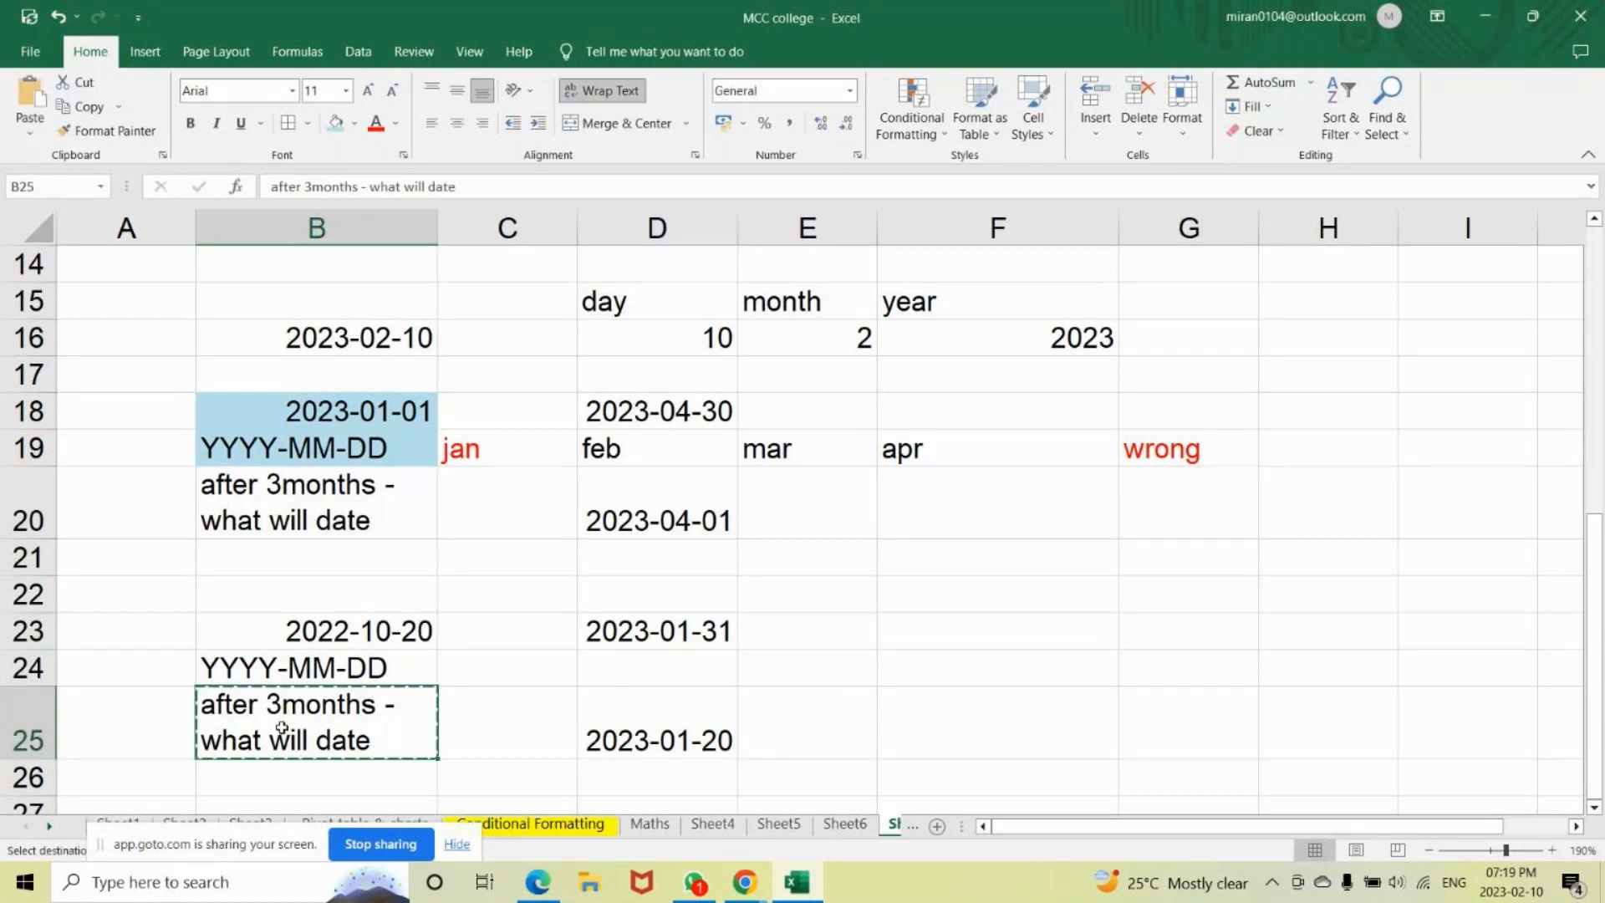
key(Down)
drag(112, 636, 961, 664)
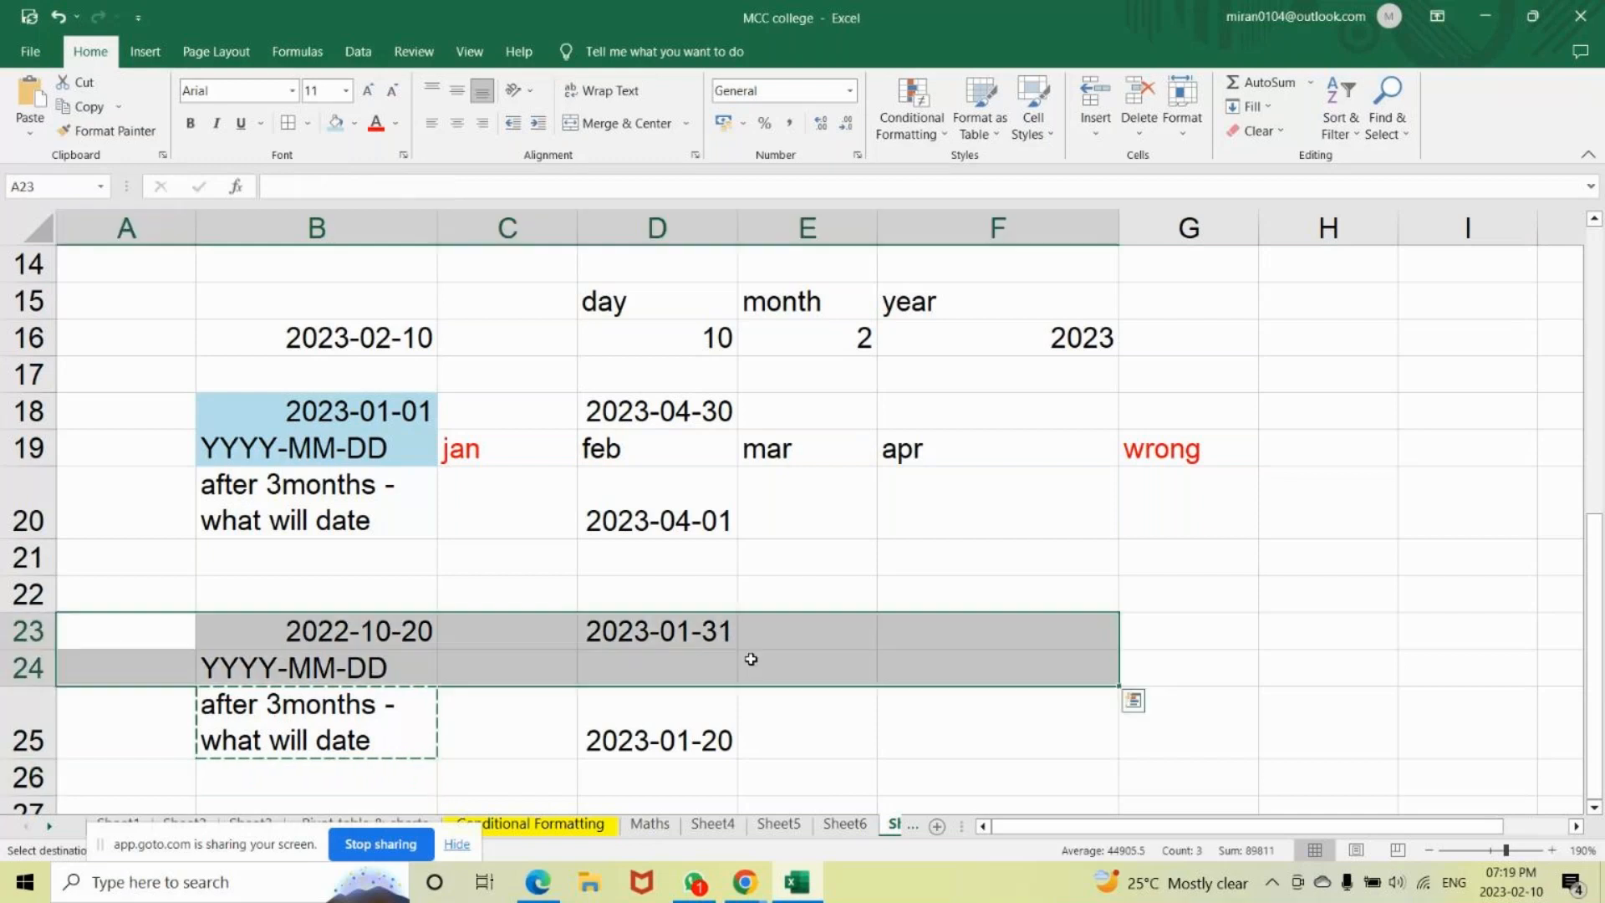
click(818, 641)
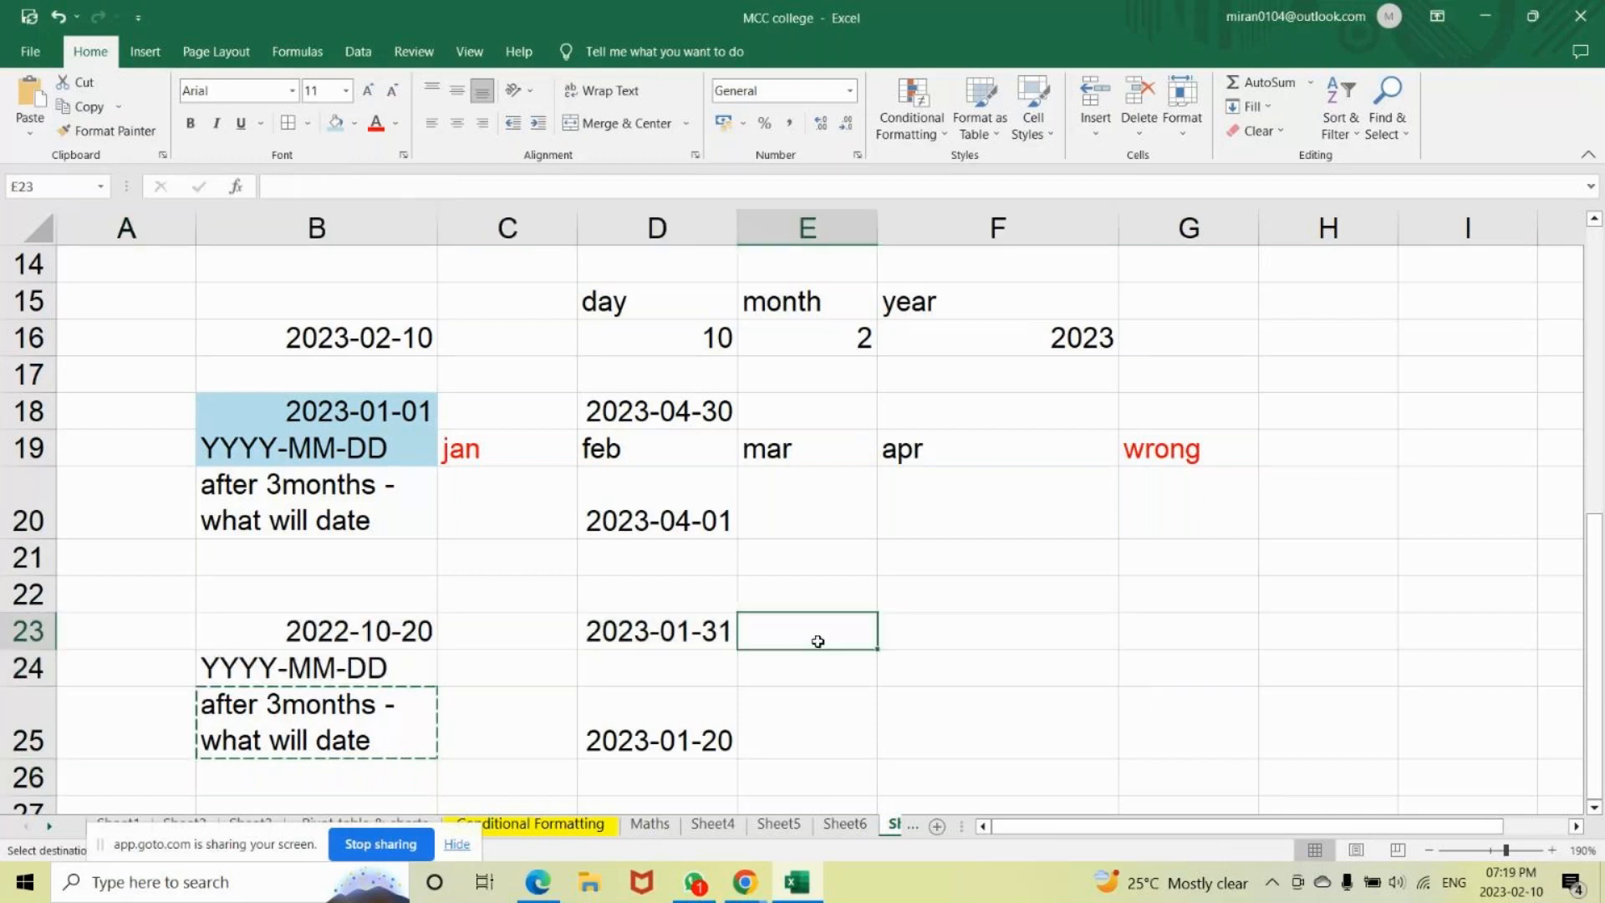
key(Right)
key(Down)
key(Left)
key(Down)
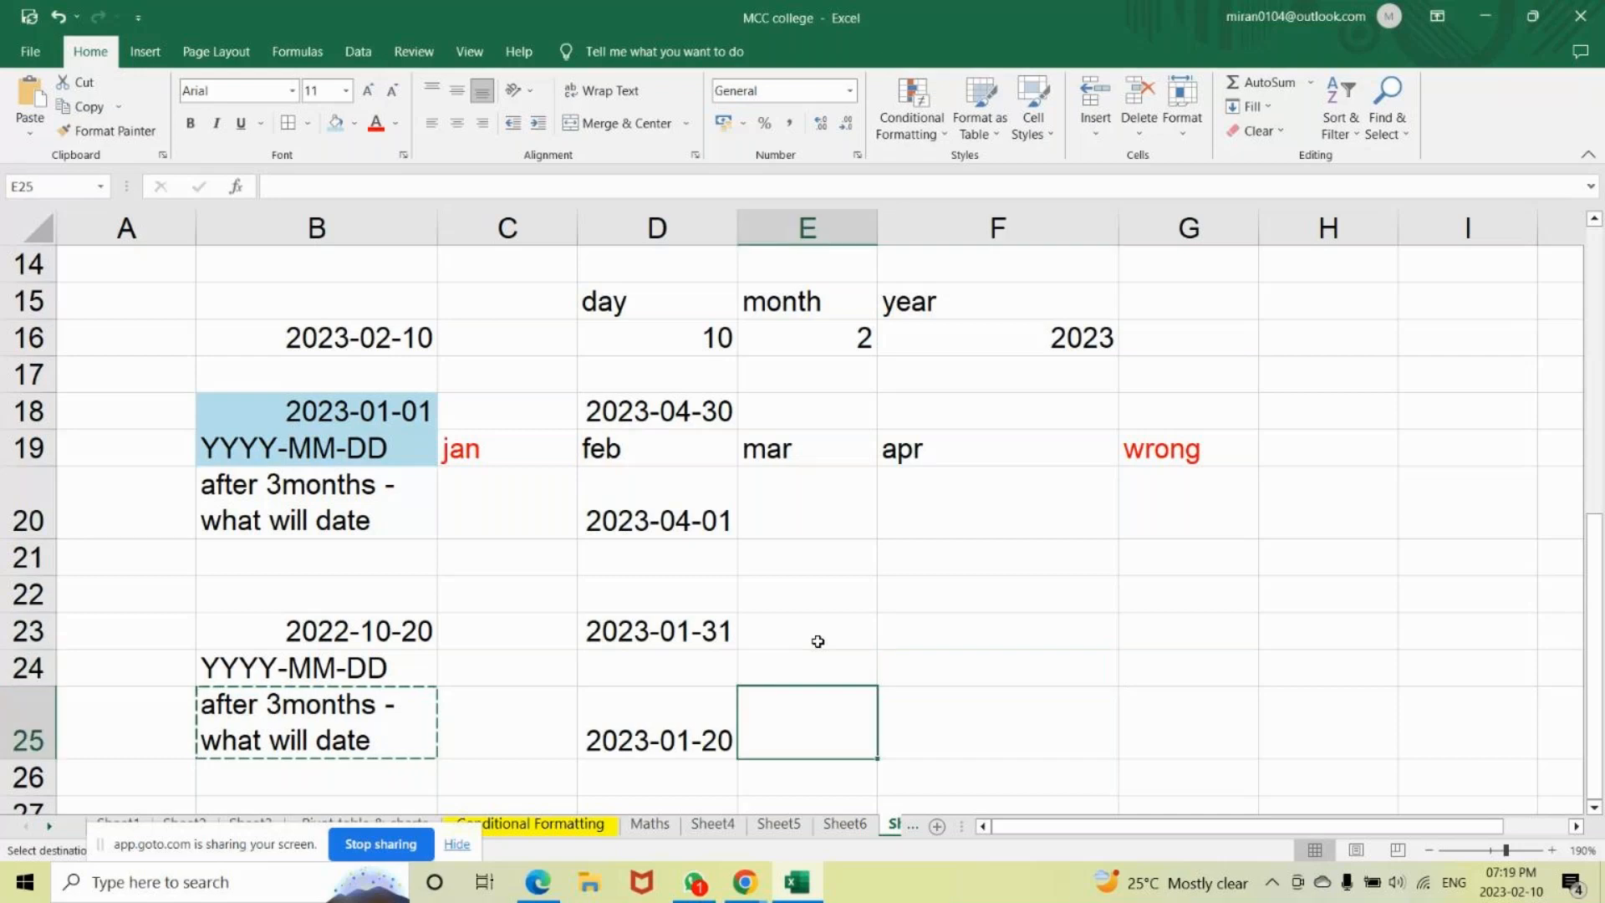
key(ctrl+v)
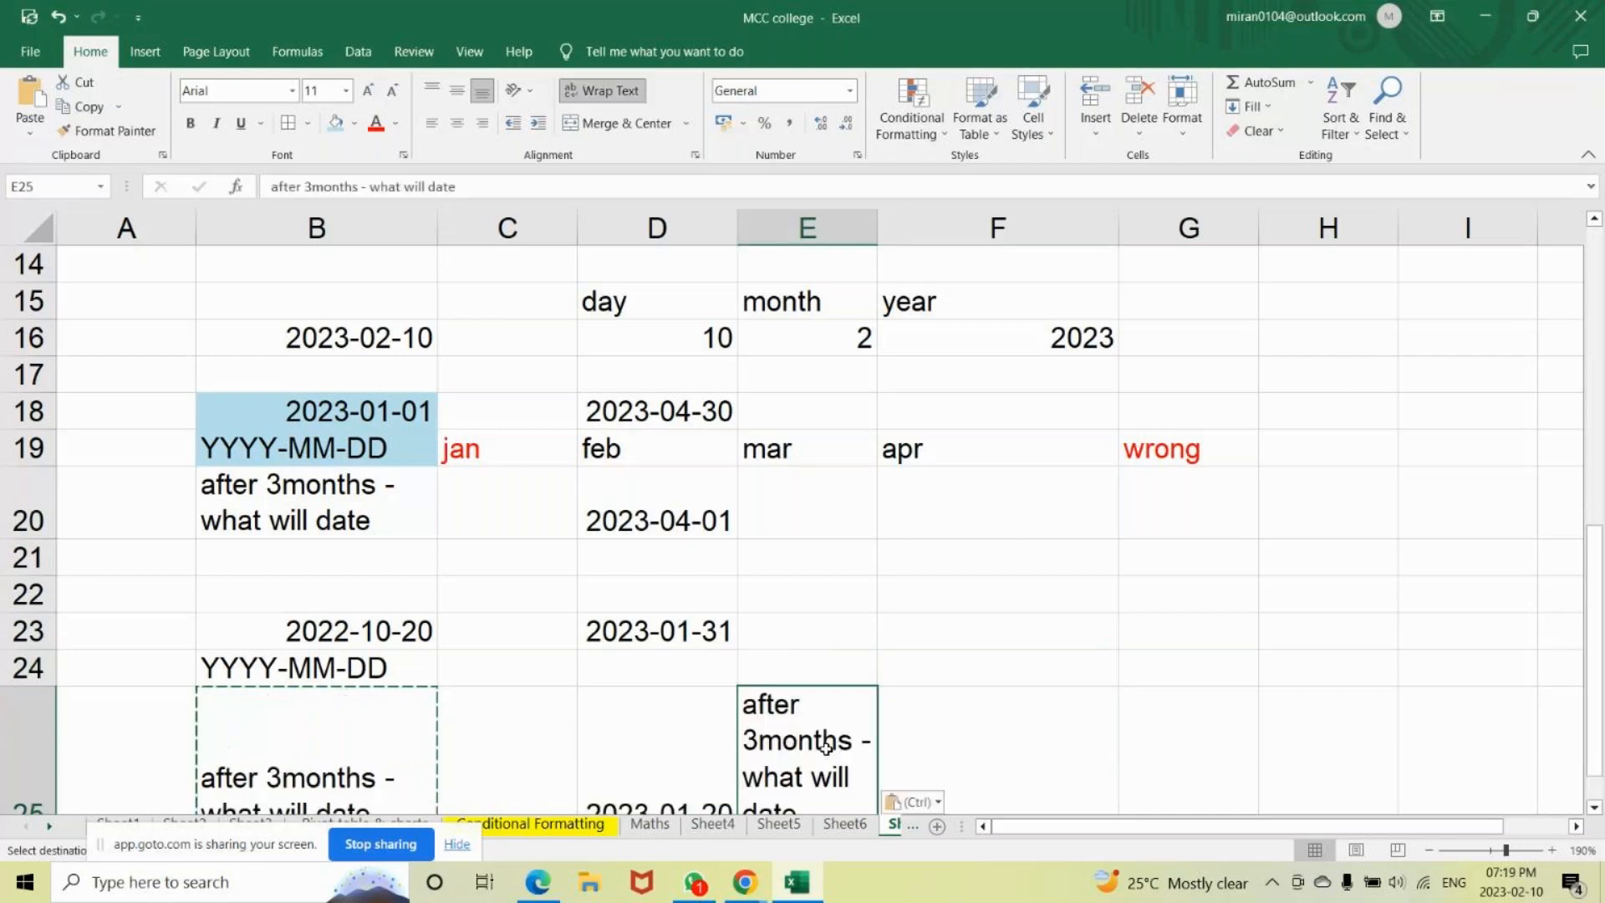
Change the copied label in E25 to read "before 3months - what will date".
double_click(818, 699)
key(BackSpace)
key(BackSpace)
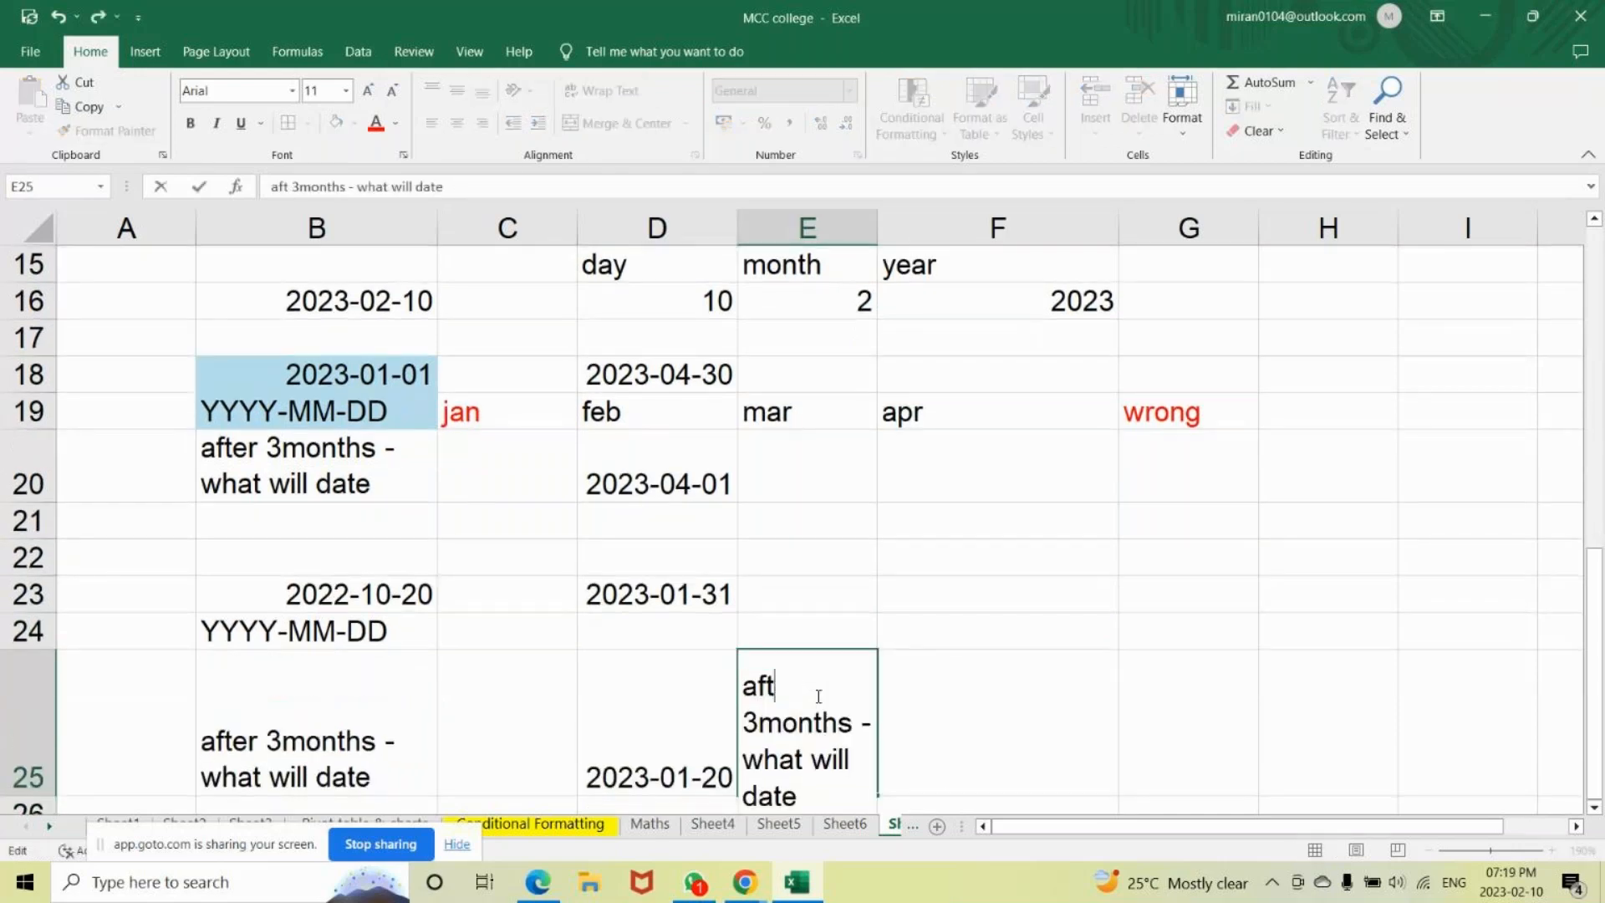
key(BackSpace)
key(BackSpace)
key(BackSpace)
text(bef)
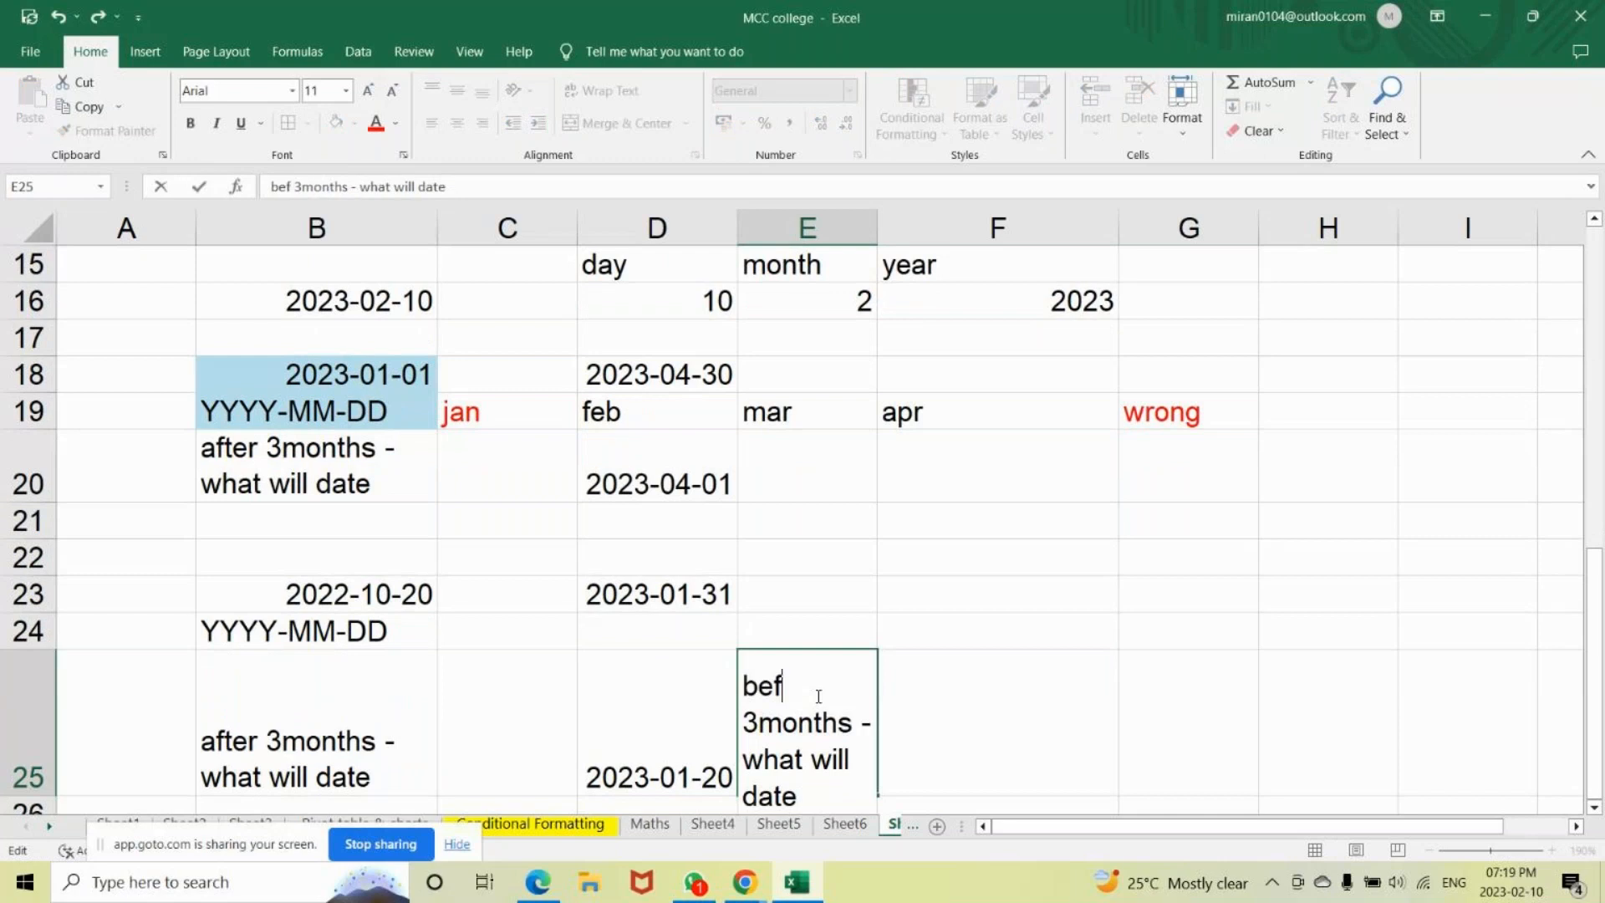
text(ore)
key(Return)
Calculate the month end three months before the date in B23 by entering =EOMONTH(B23,-3) in F23.
click(1027, 546)
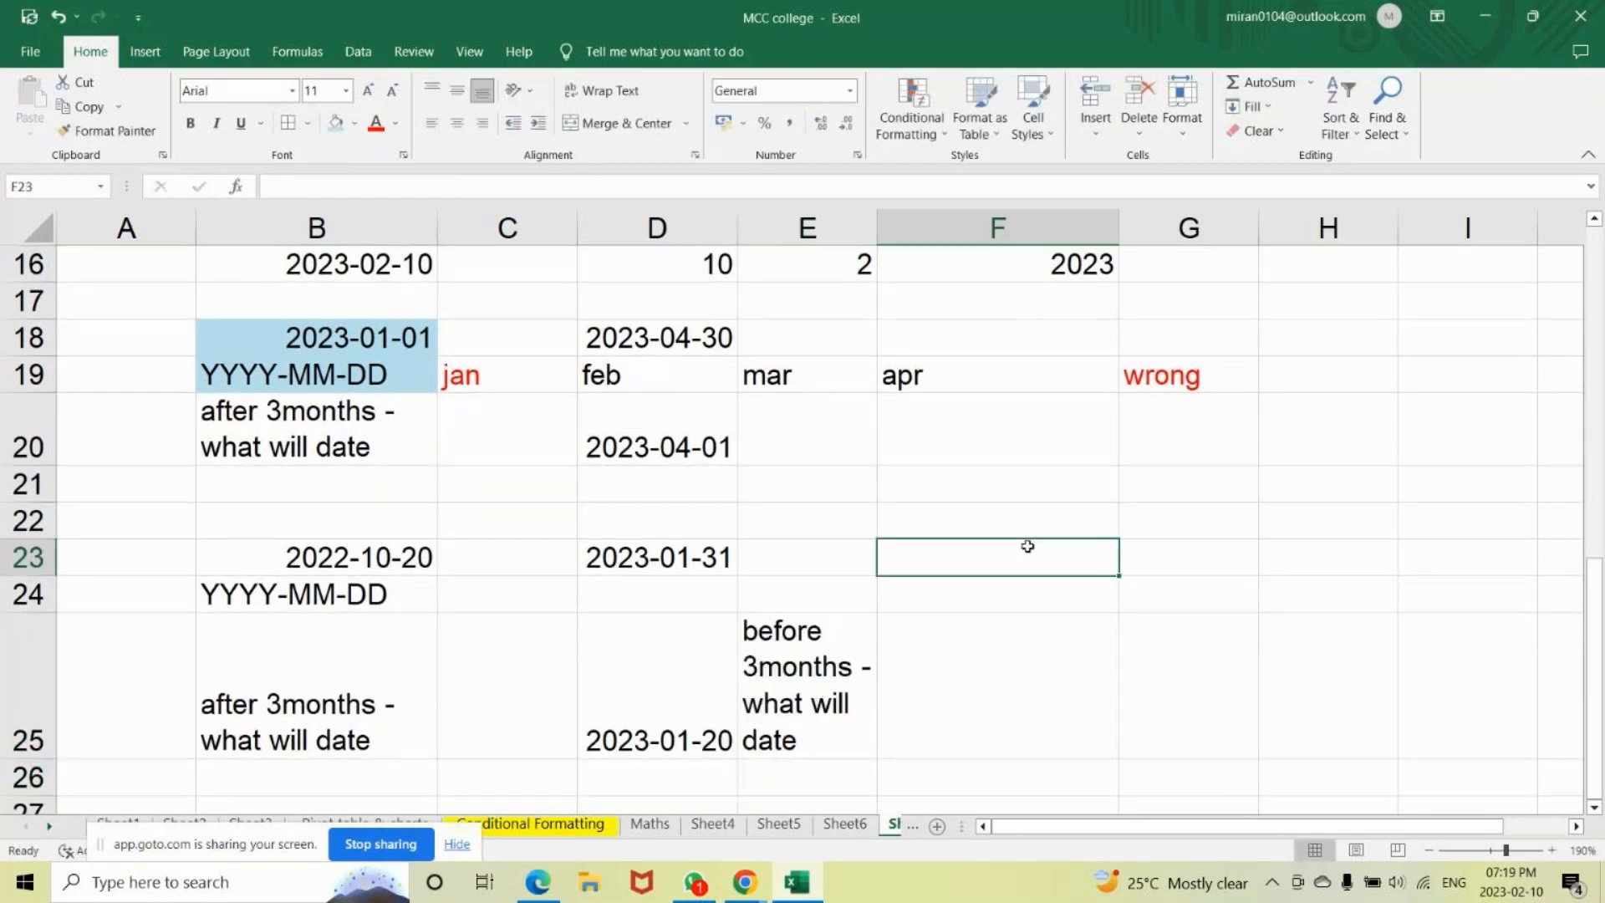
text(=eomo)
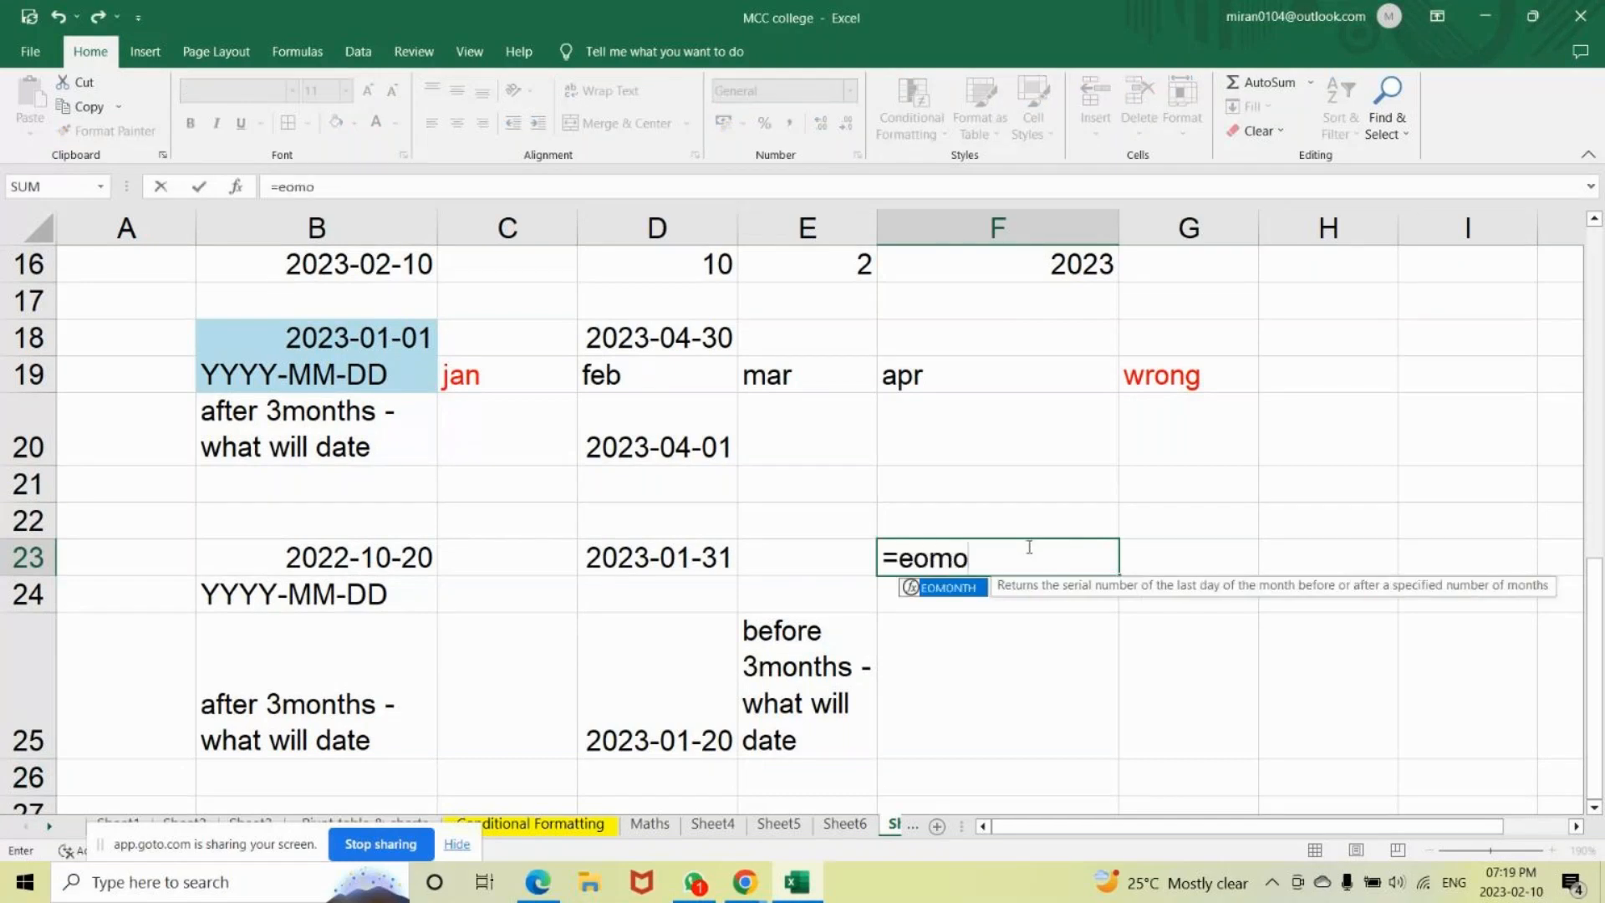
key(Tab)
click(374, 558)
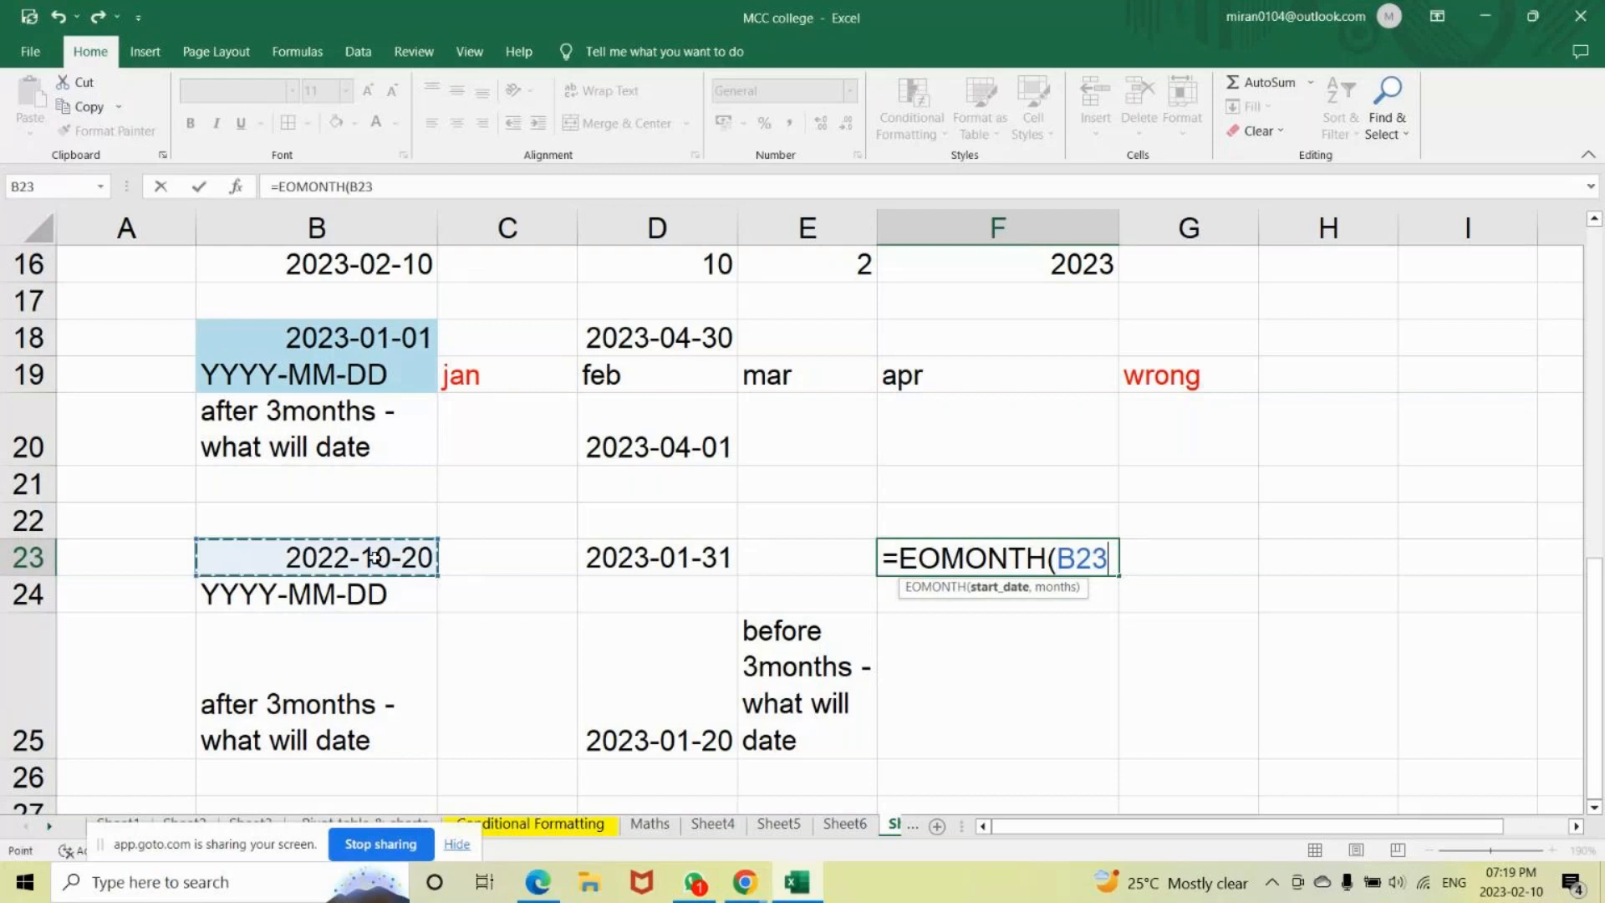
text(,)
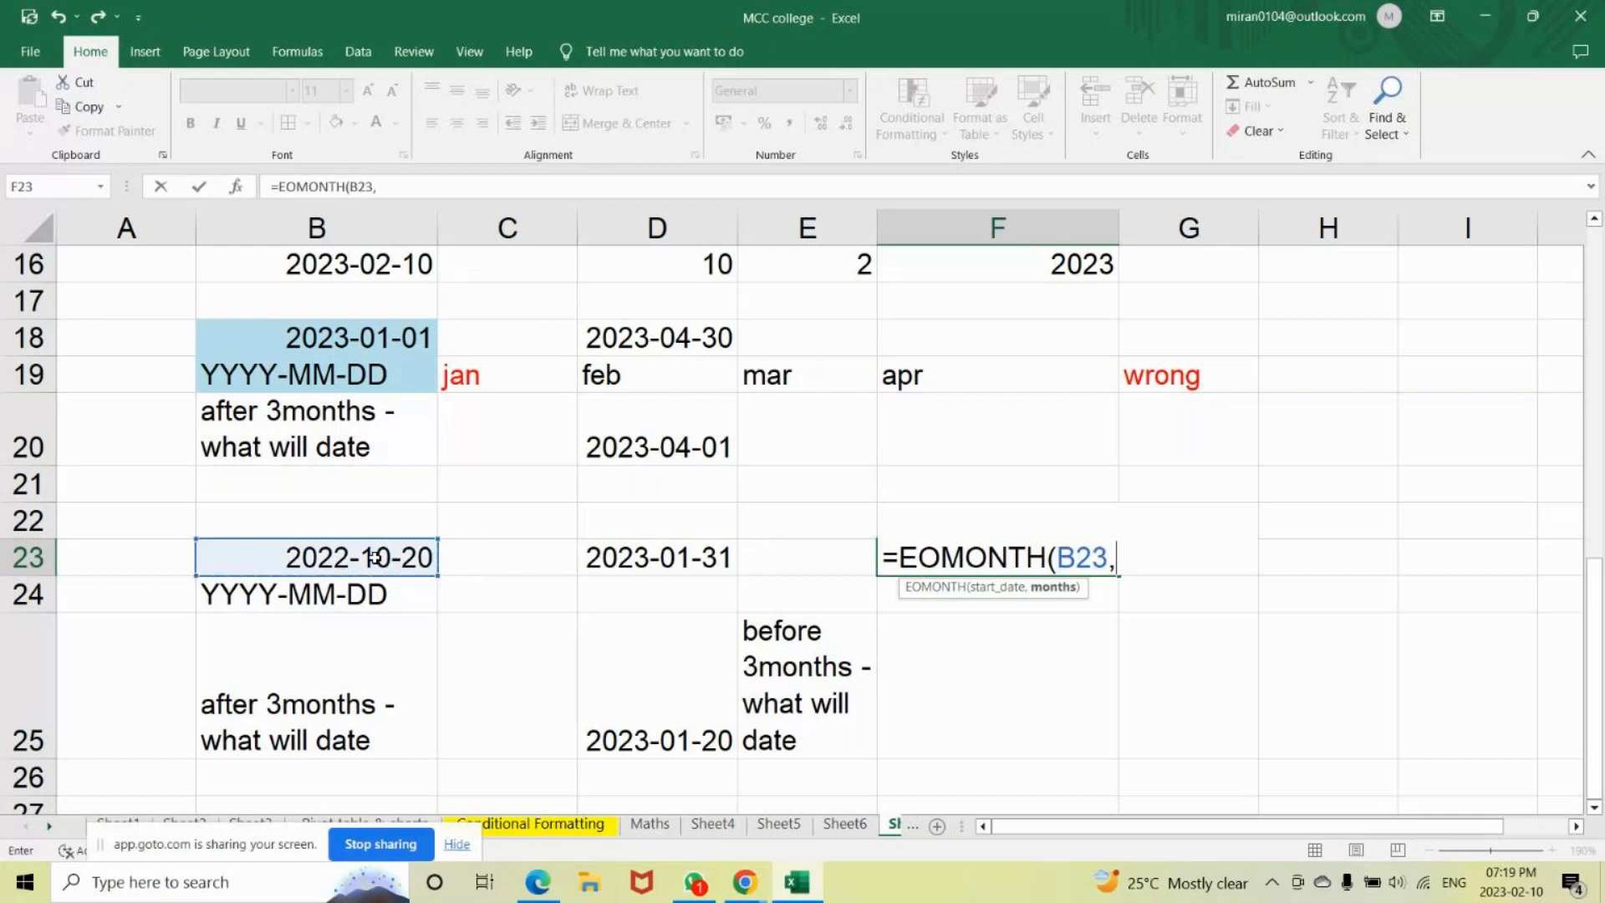
text(-3))
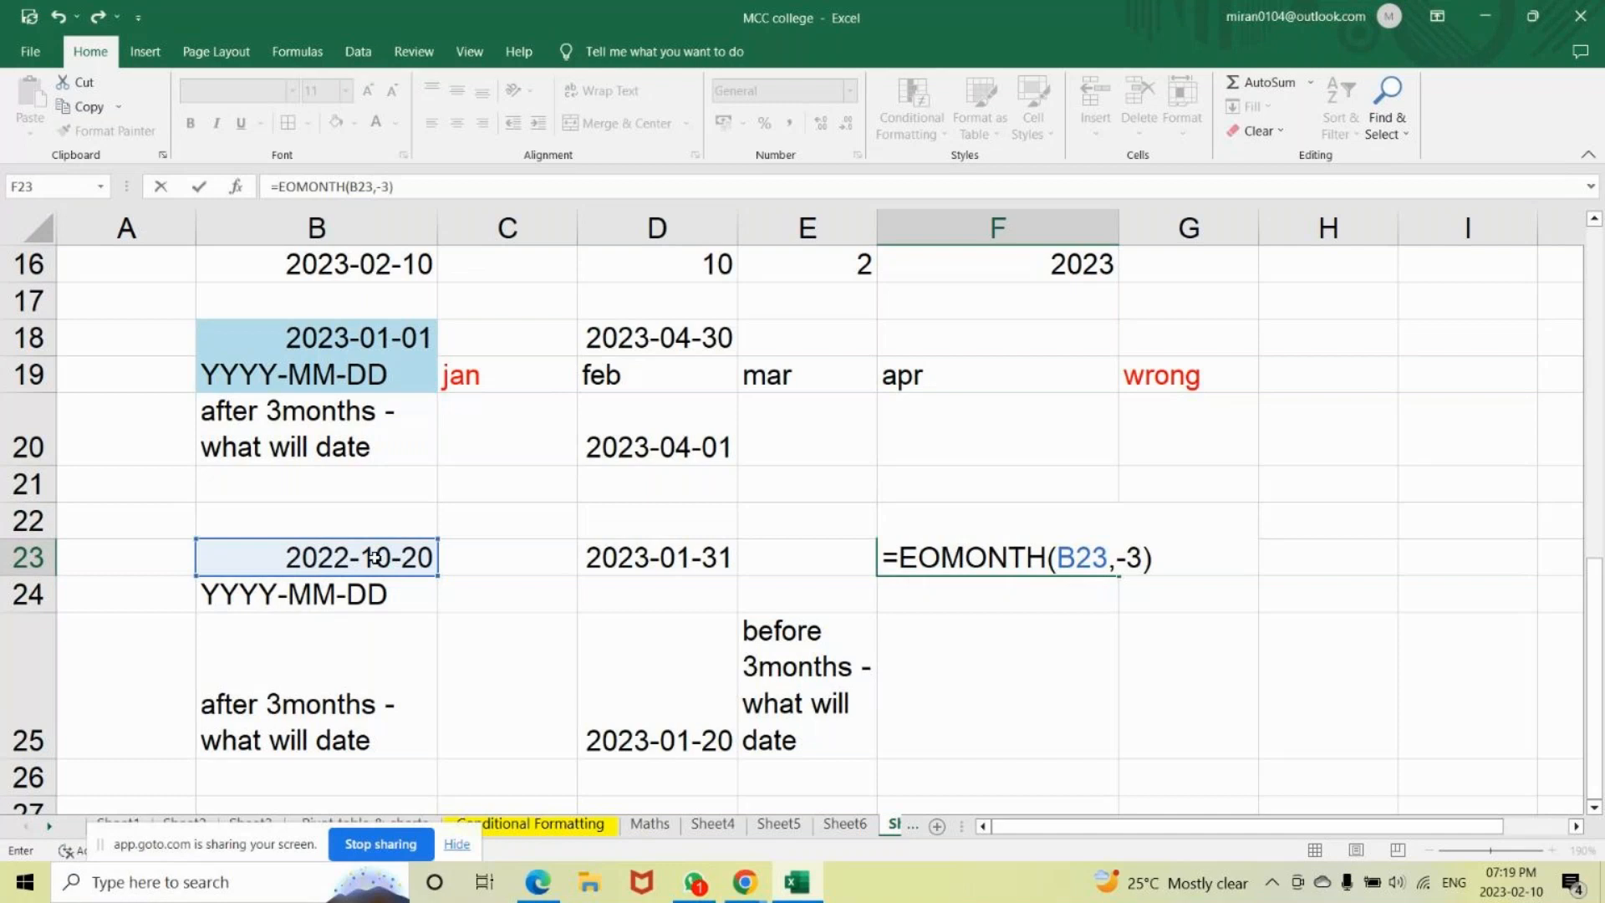
key(Return)
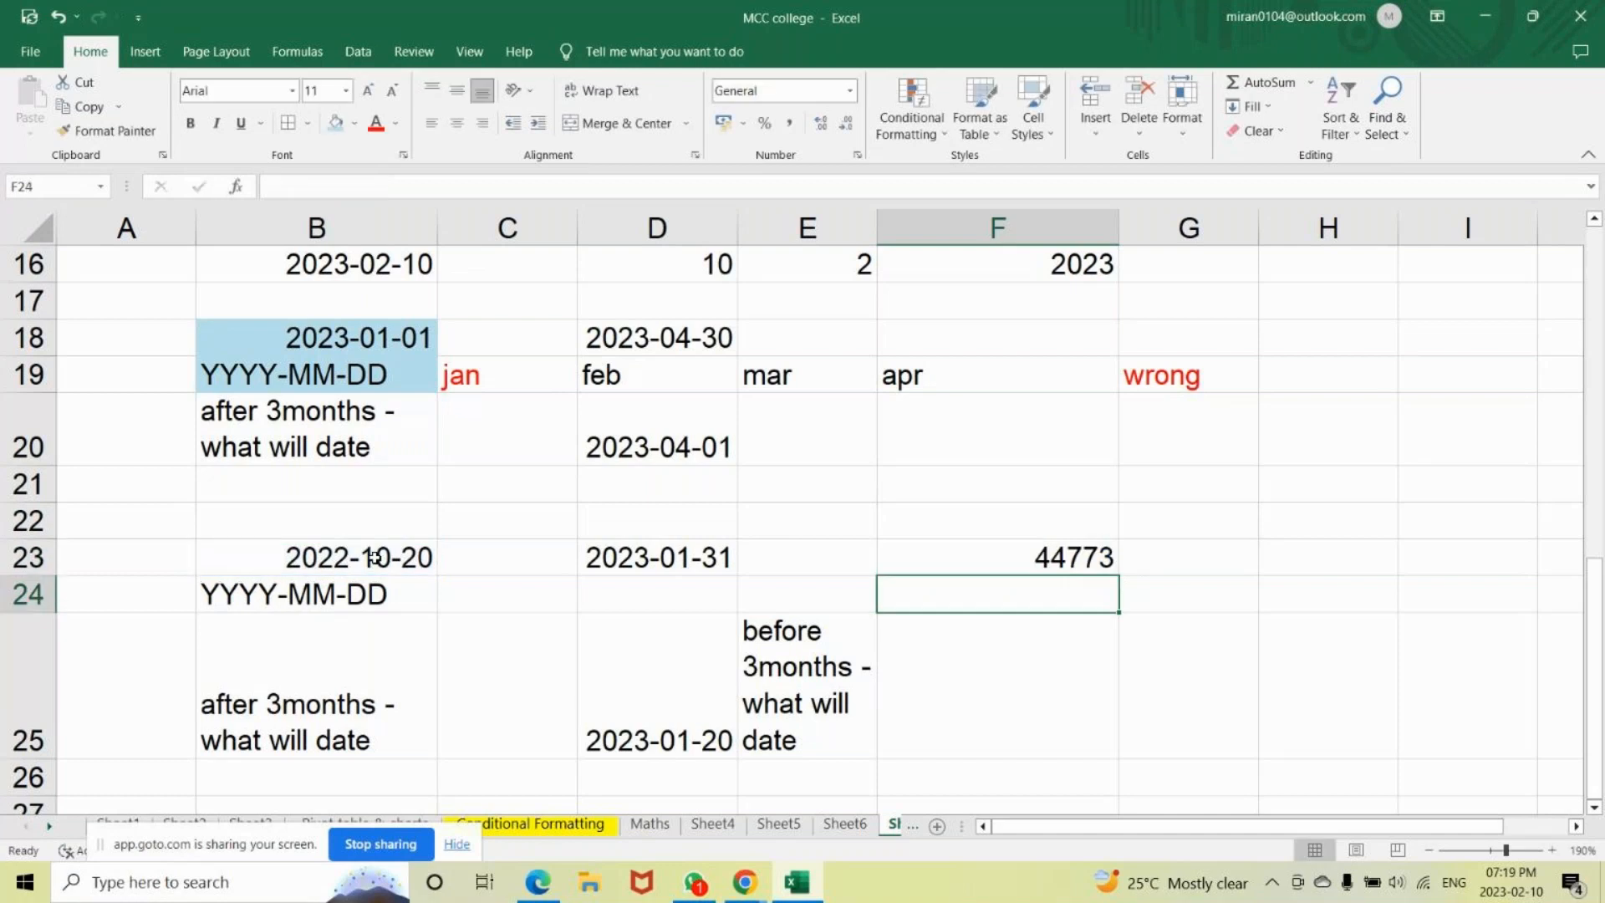
Copy the date formatting of D23 onto the EOMONTH result in F23 with Format Painter.
click(619, 542)
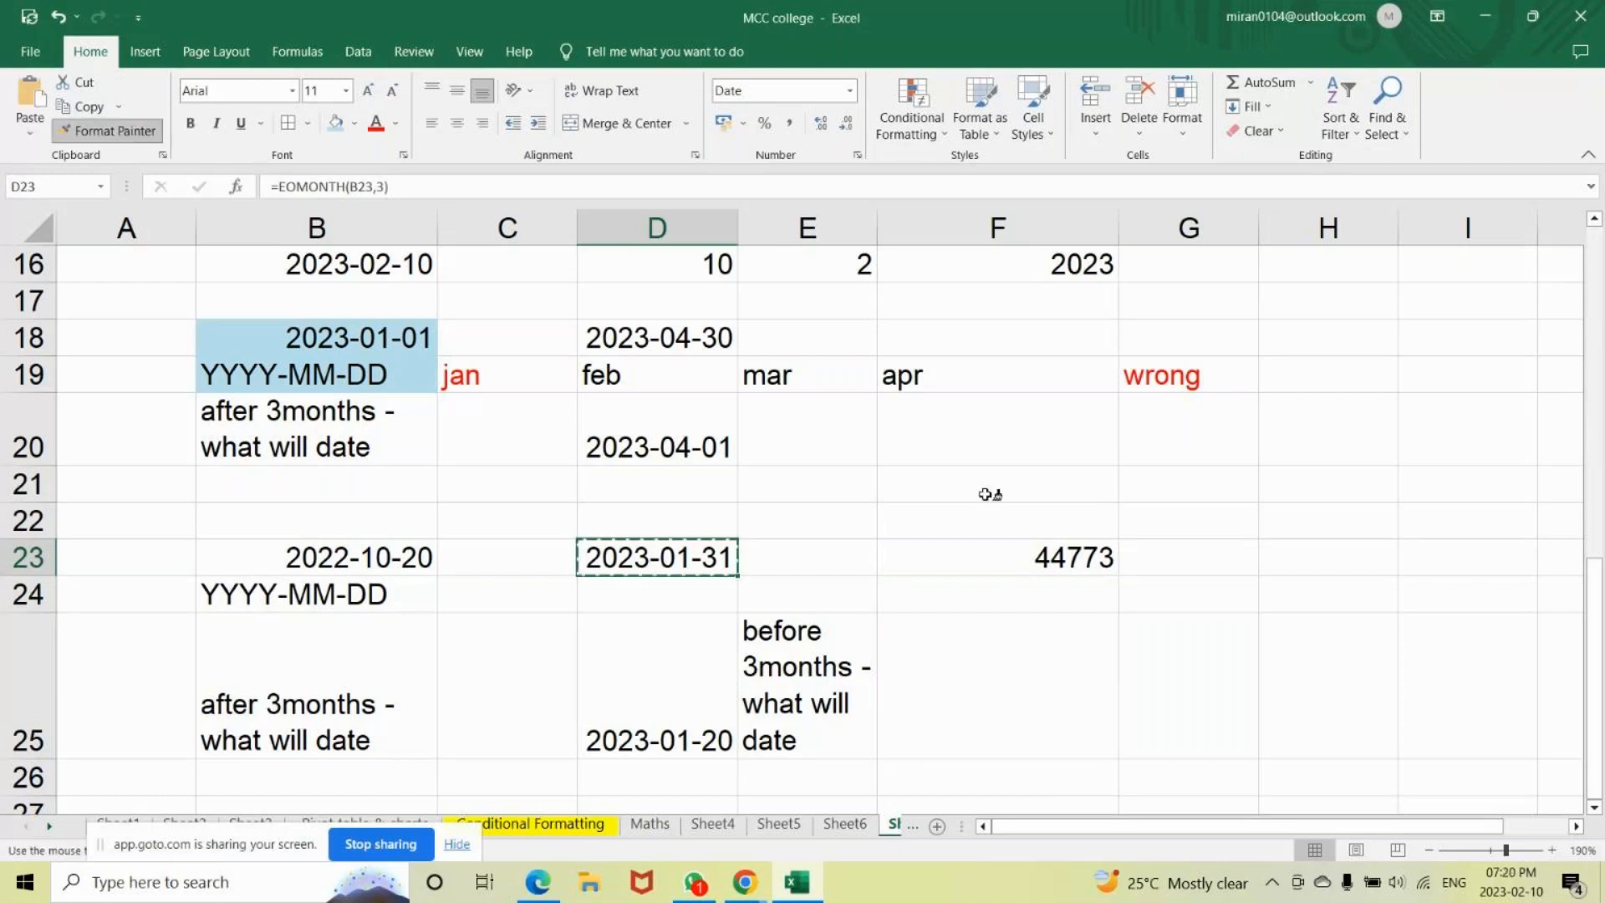
double_click(989, 559)
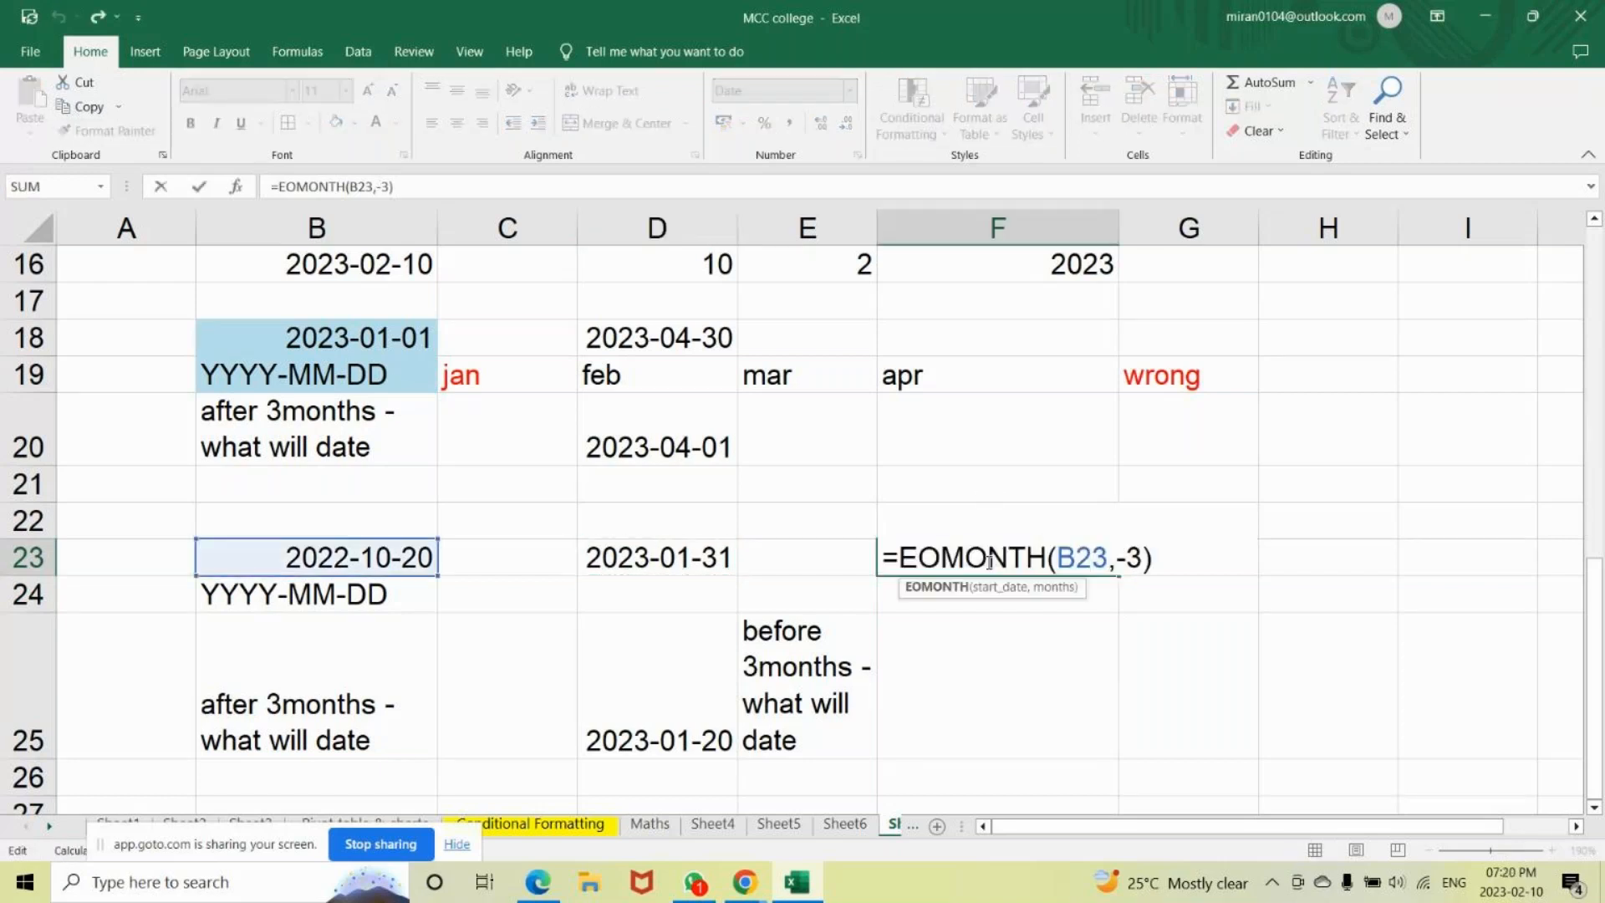
key(Return)
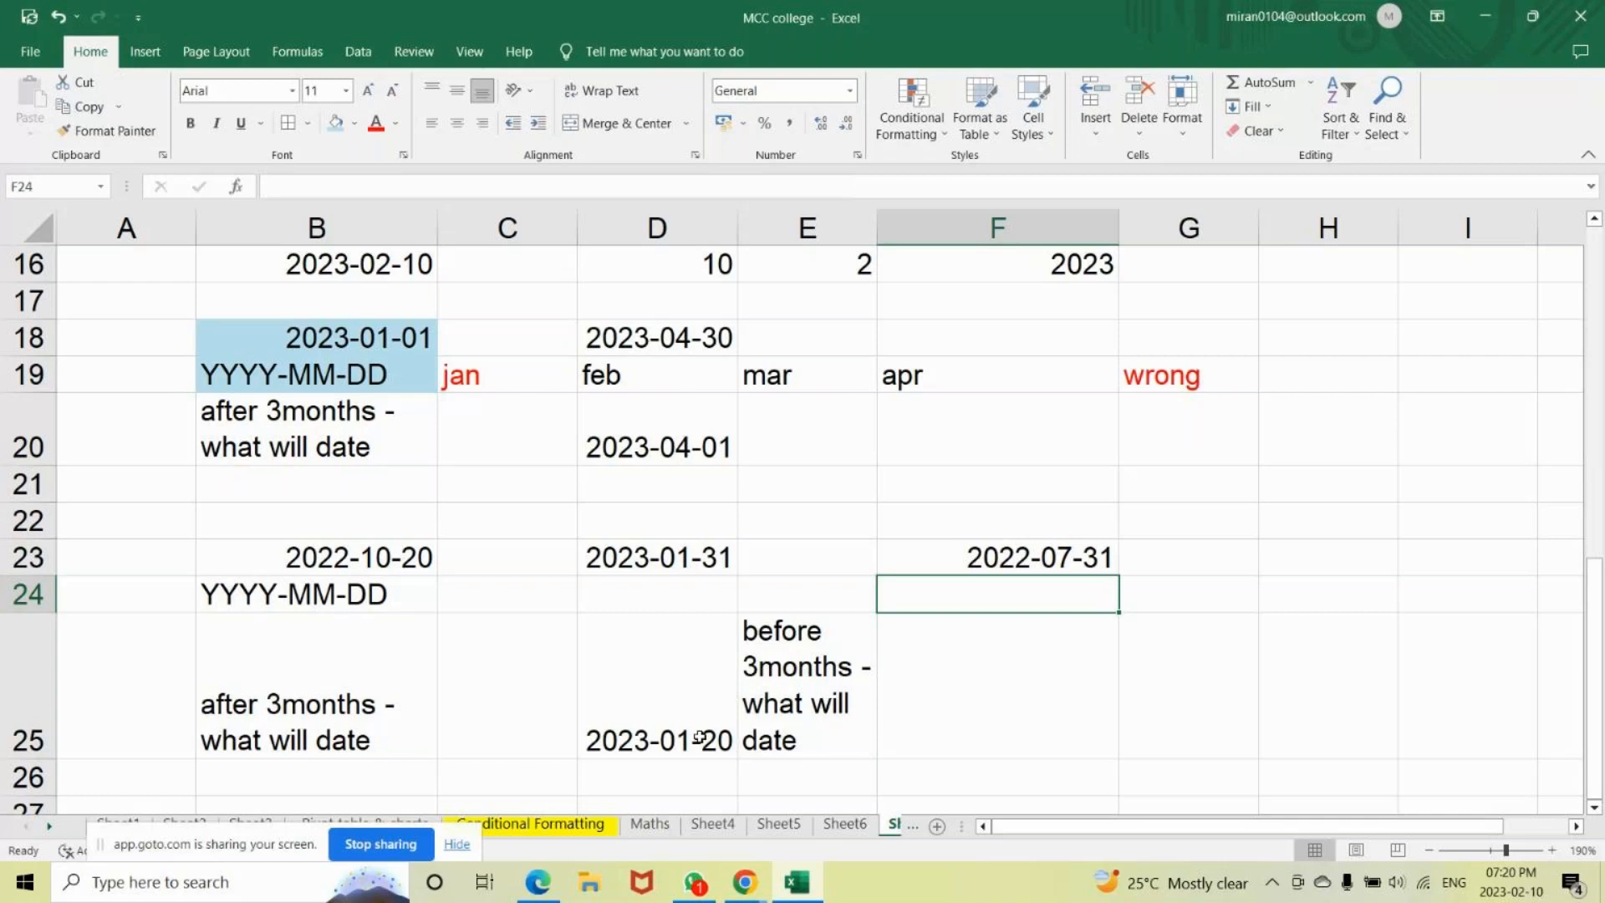
click(1073, 719)
click(1044, 555)
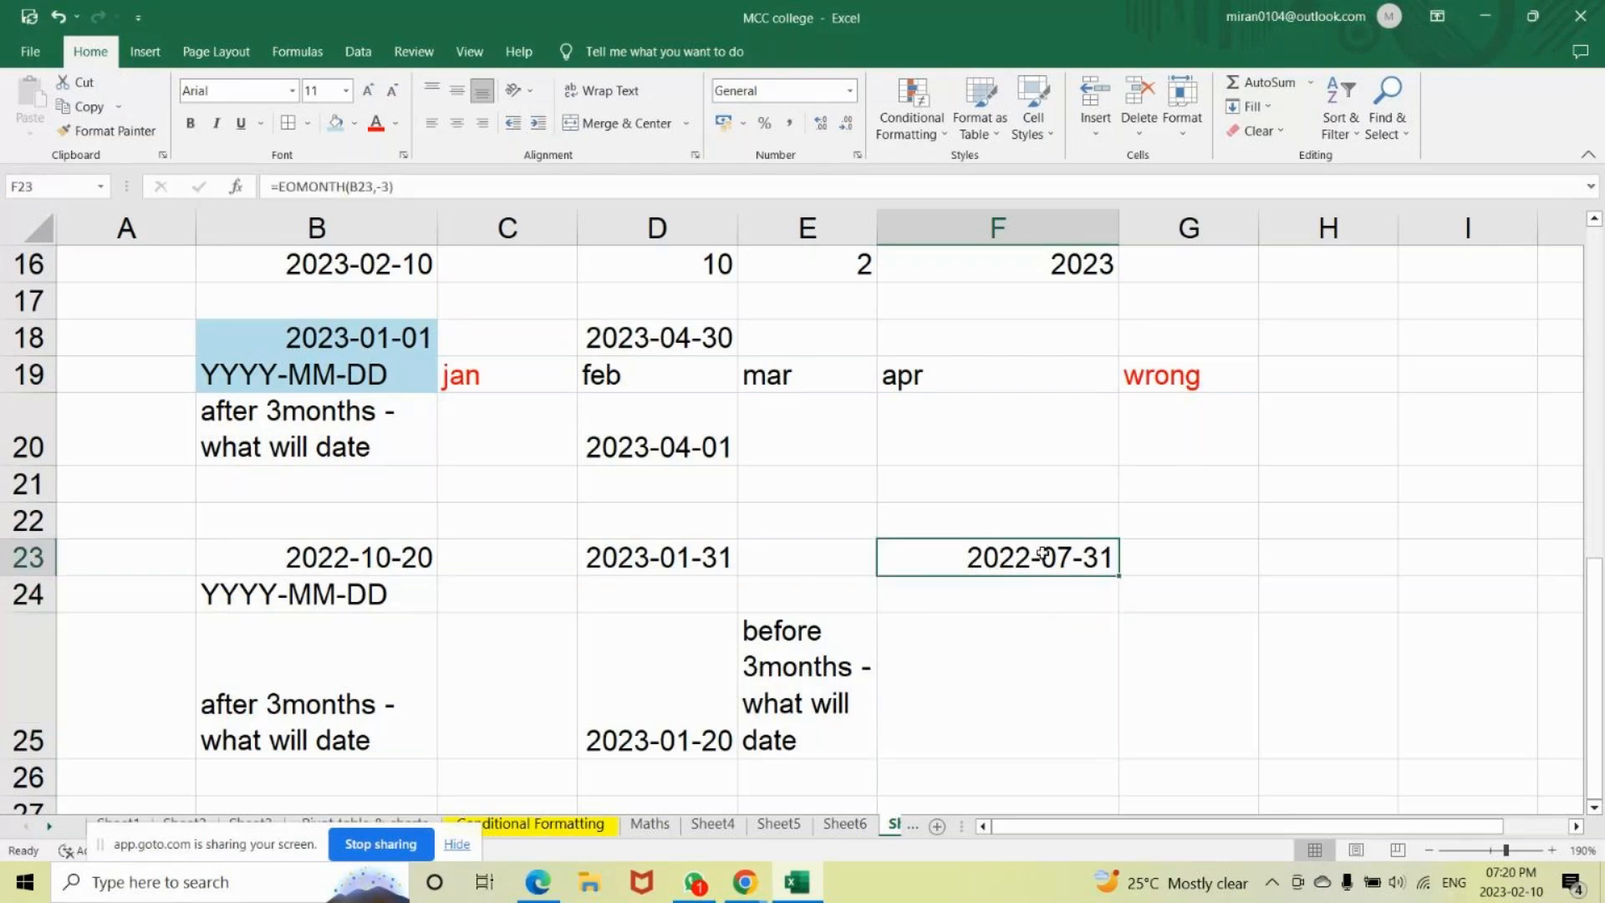
Calculate the exact date three months before the date in B23 by entering =EDATE(B23,-3) in F25.
click(987, 733)
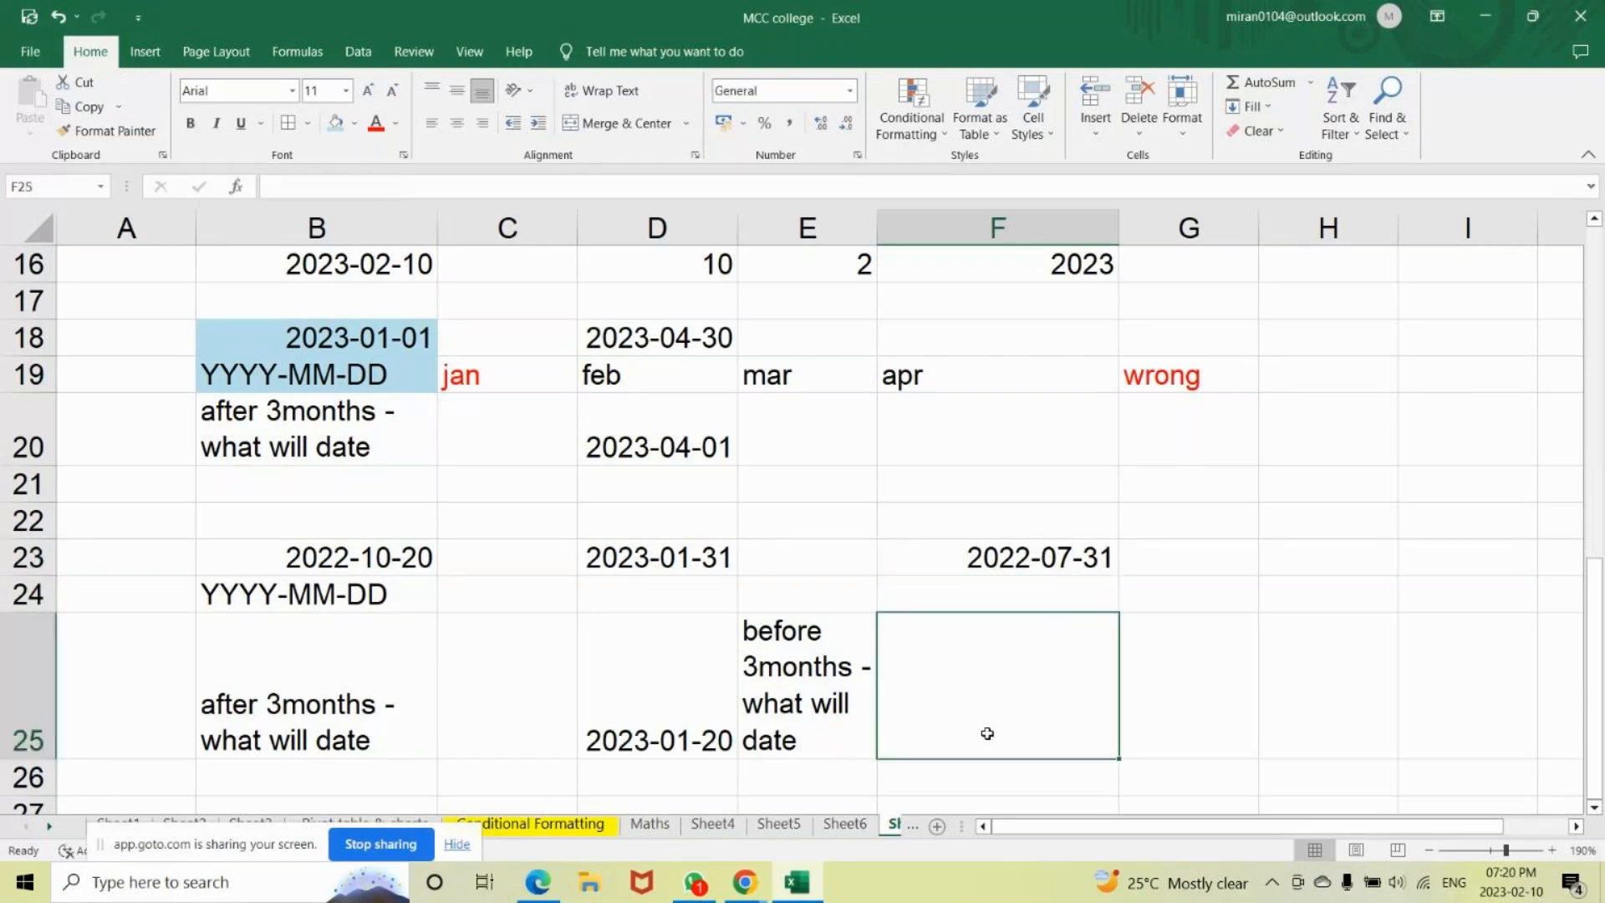
text(=)
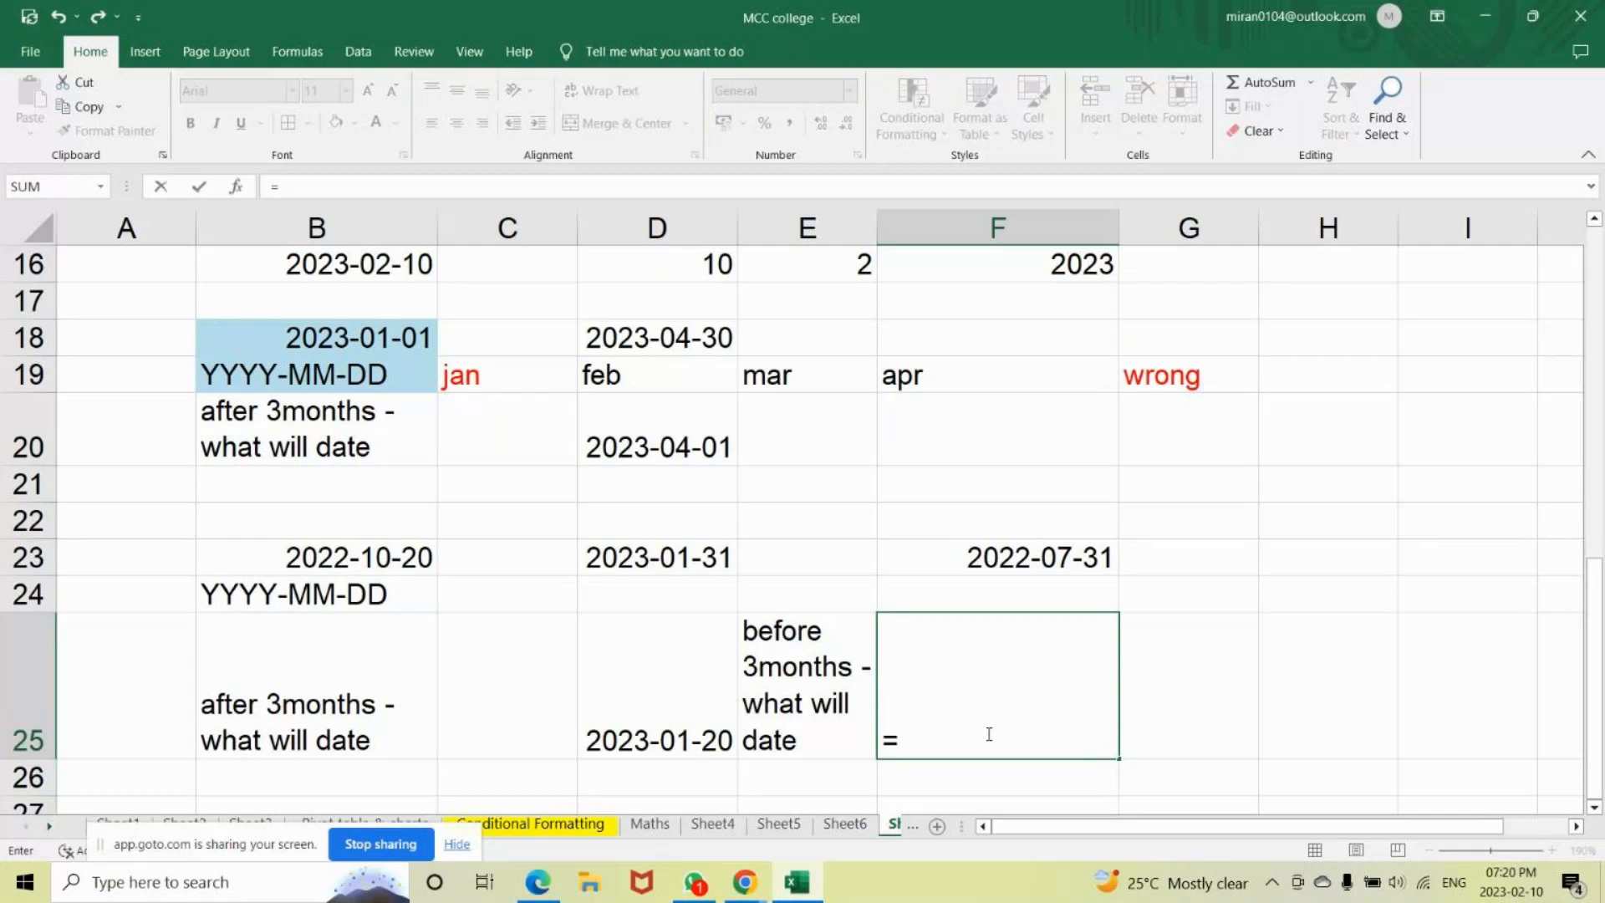
text(eda)
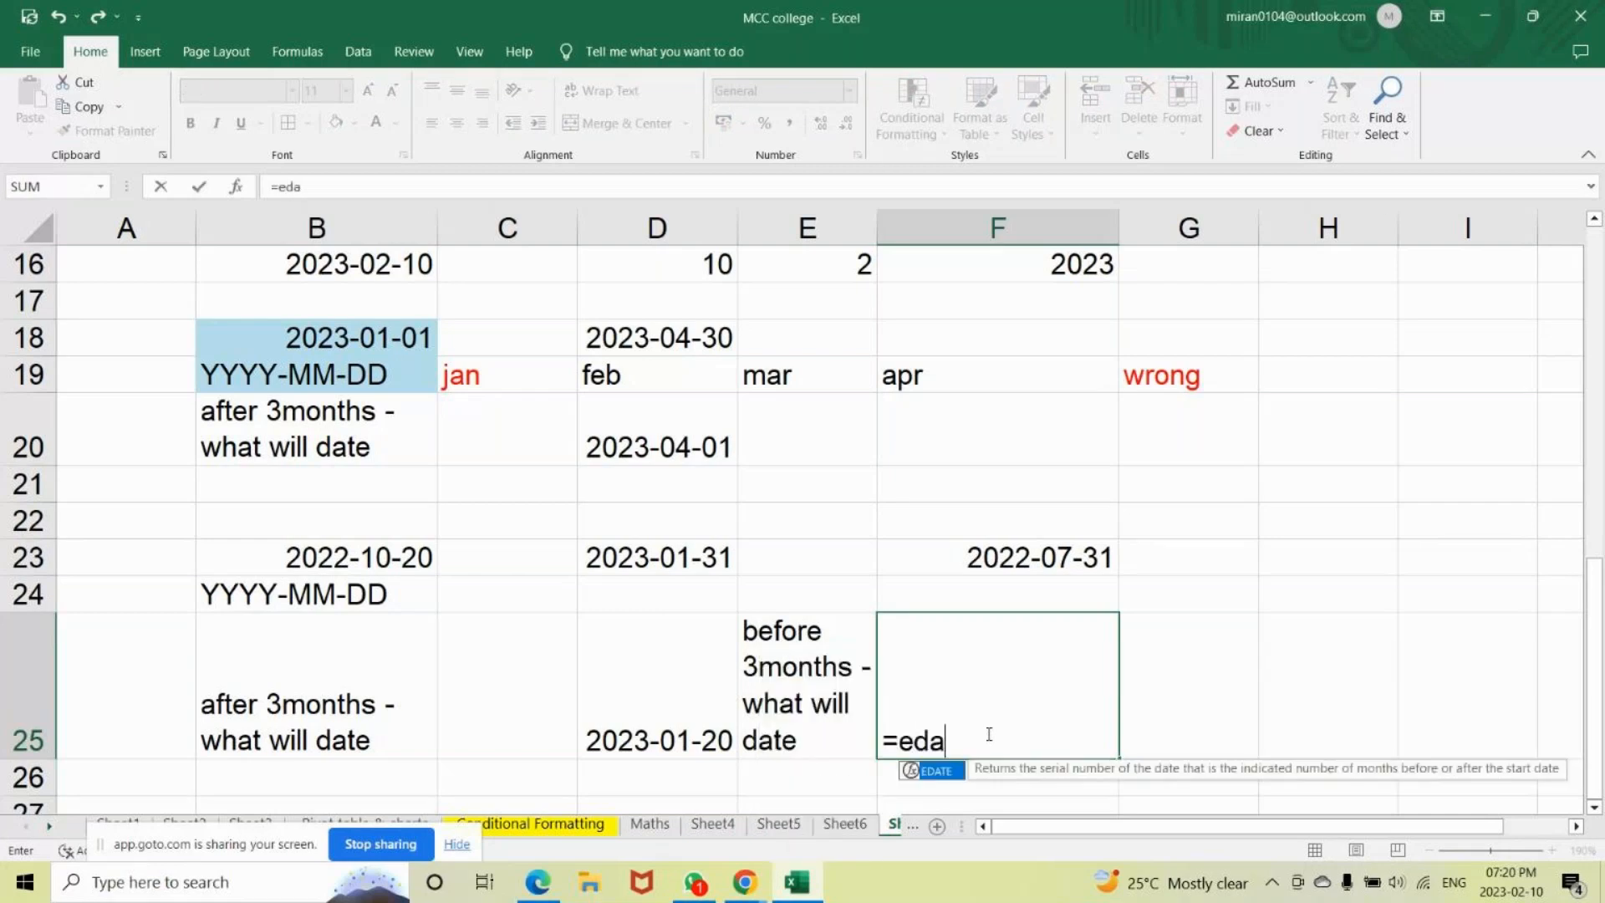
text(te)
key(Tab)
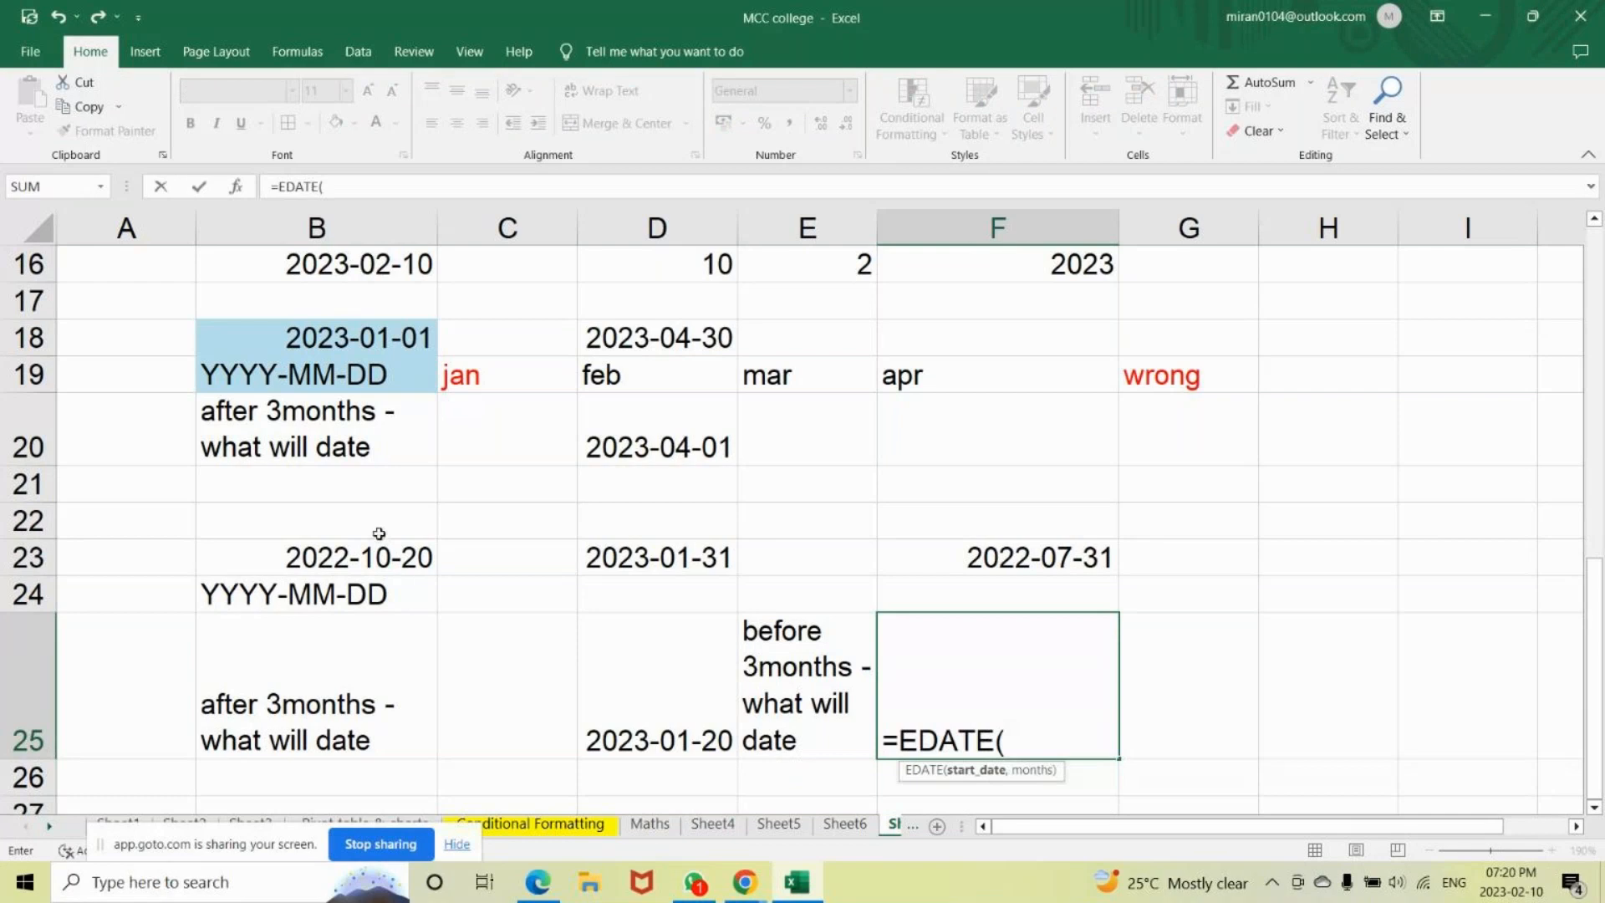
click(337, 557)
text(,)
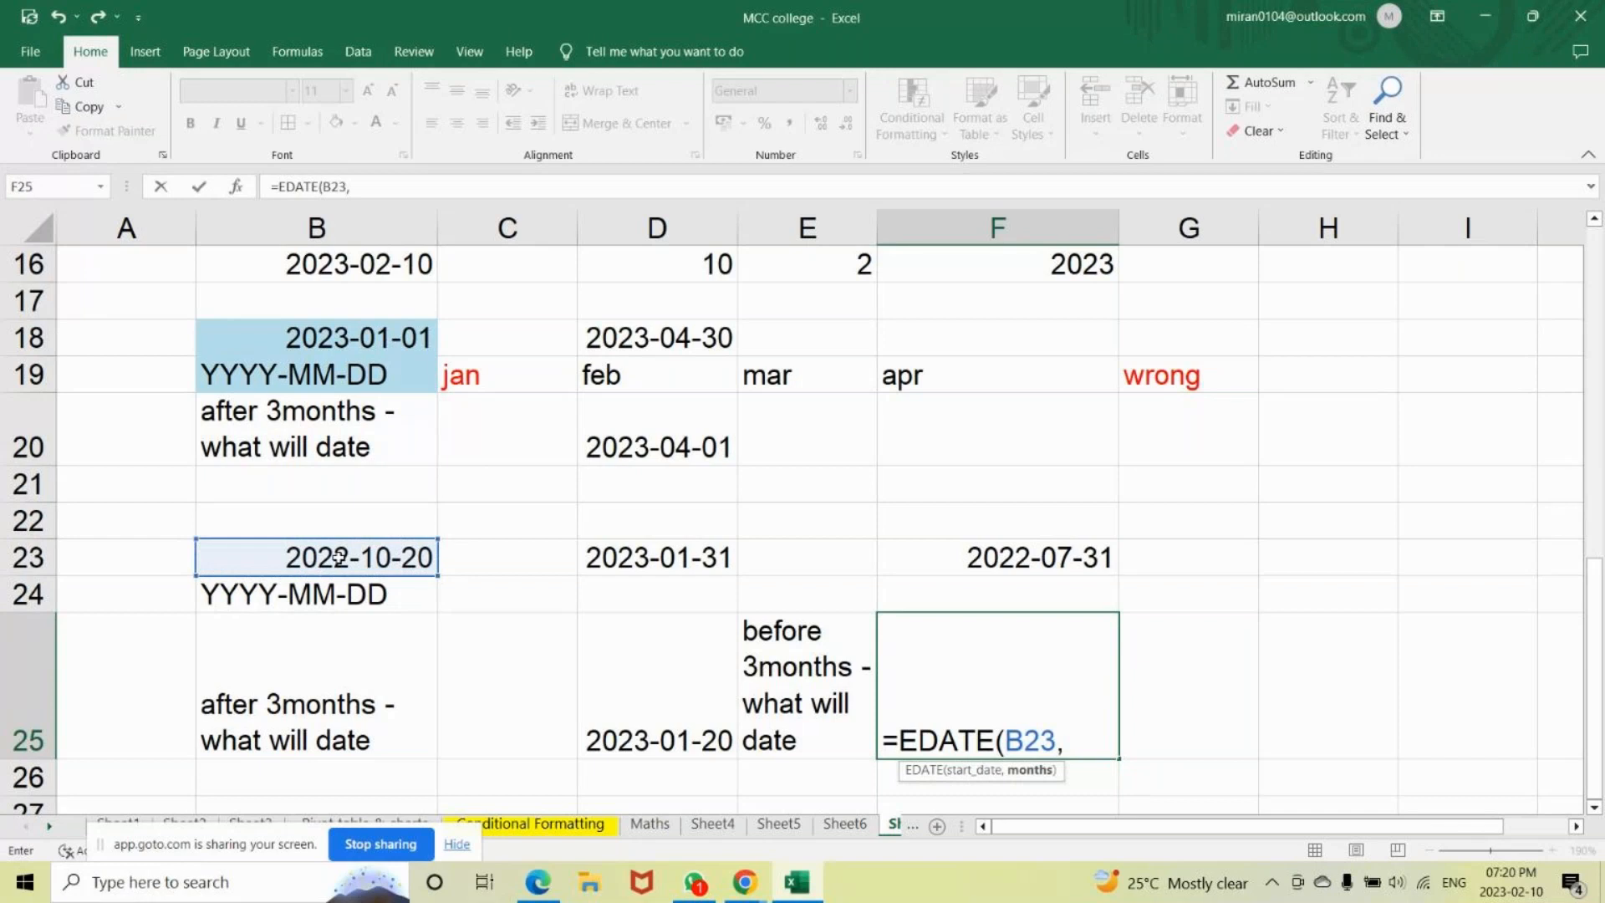
text(-3)
key(Return)
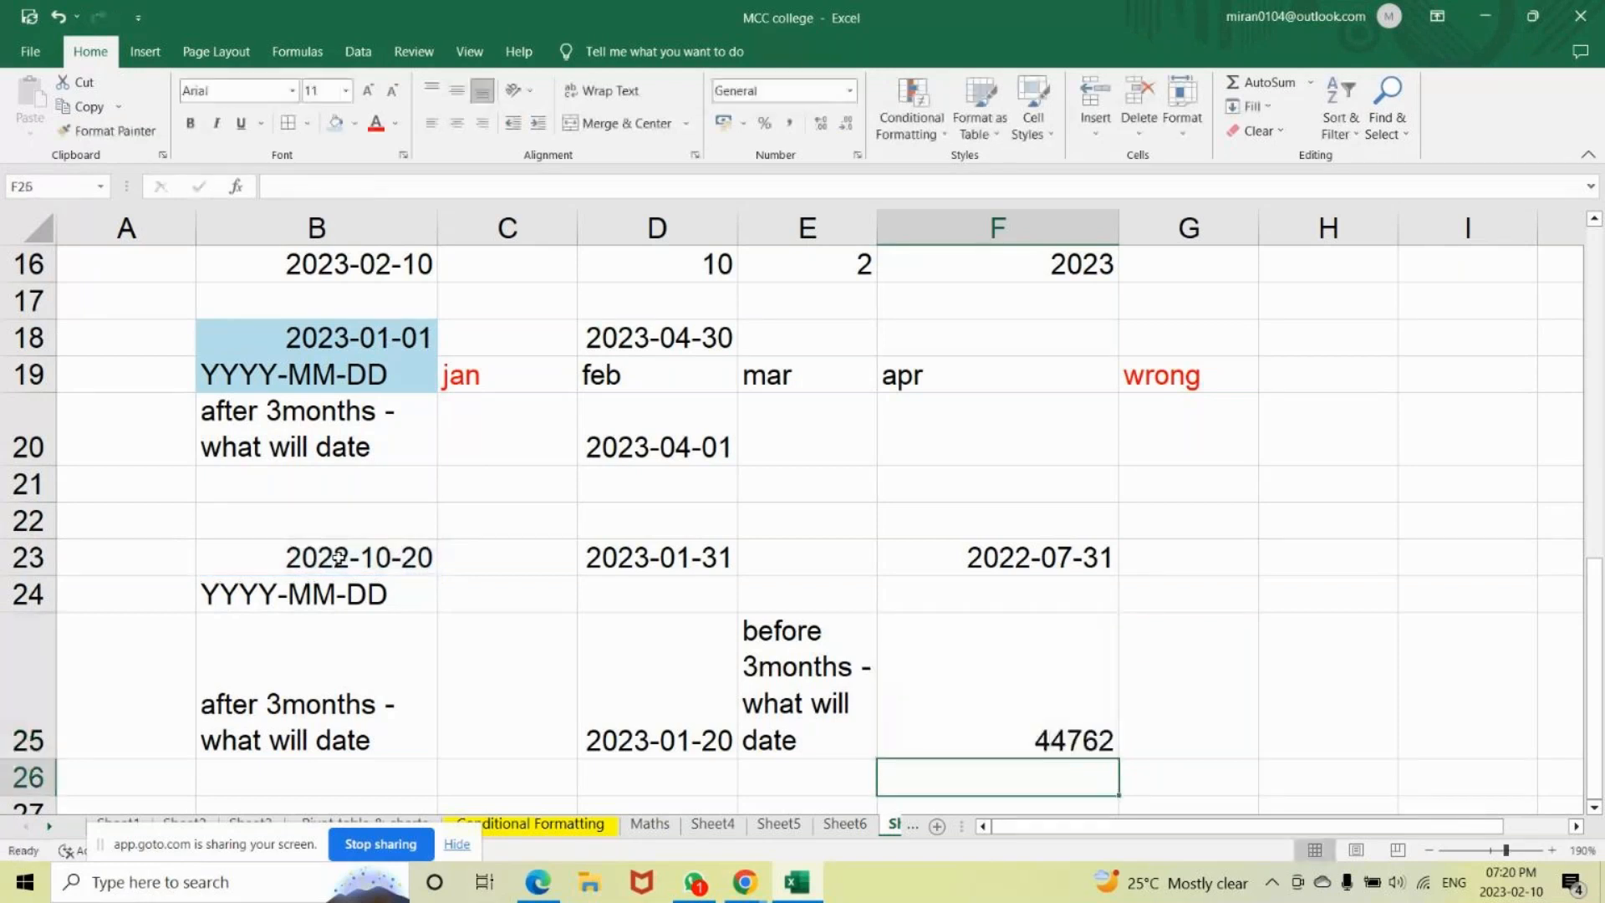
Copy the date formatting of D25 onto the EDATE result in F25 with Format Painter.
click(915, 727)
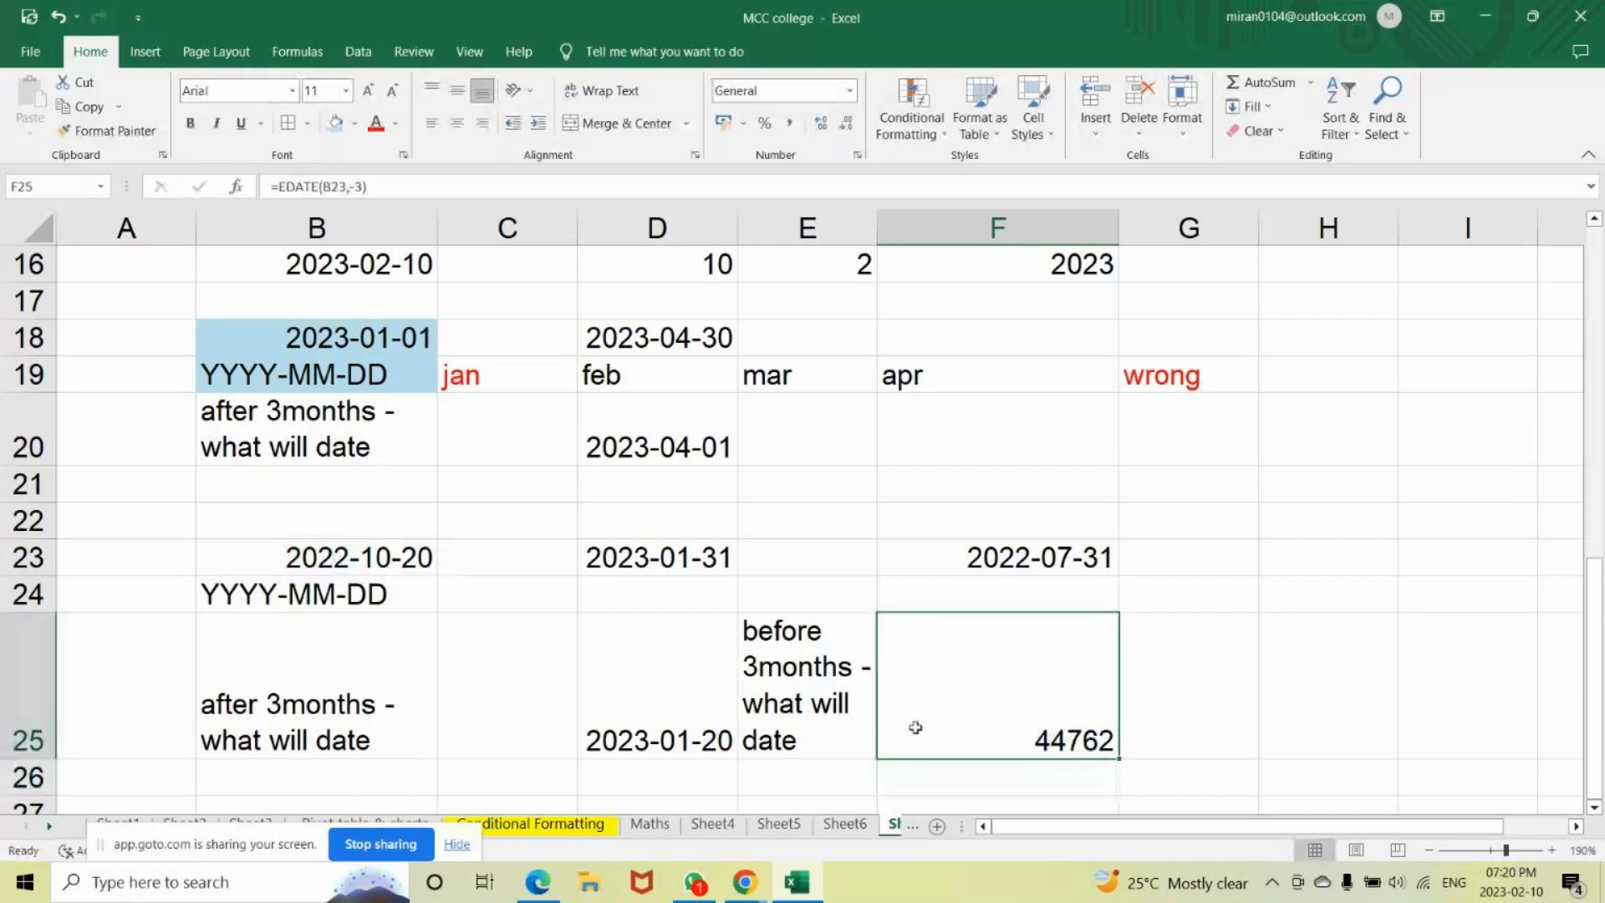
click(662, 721)
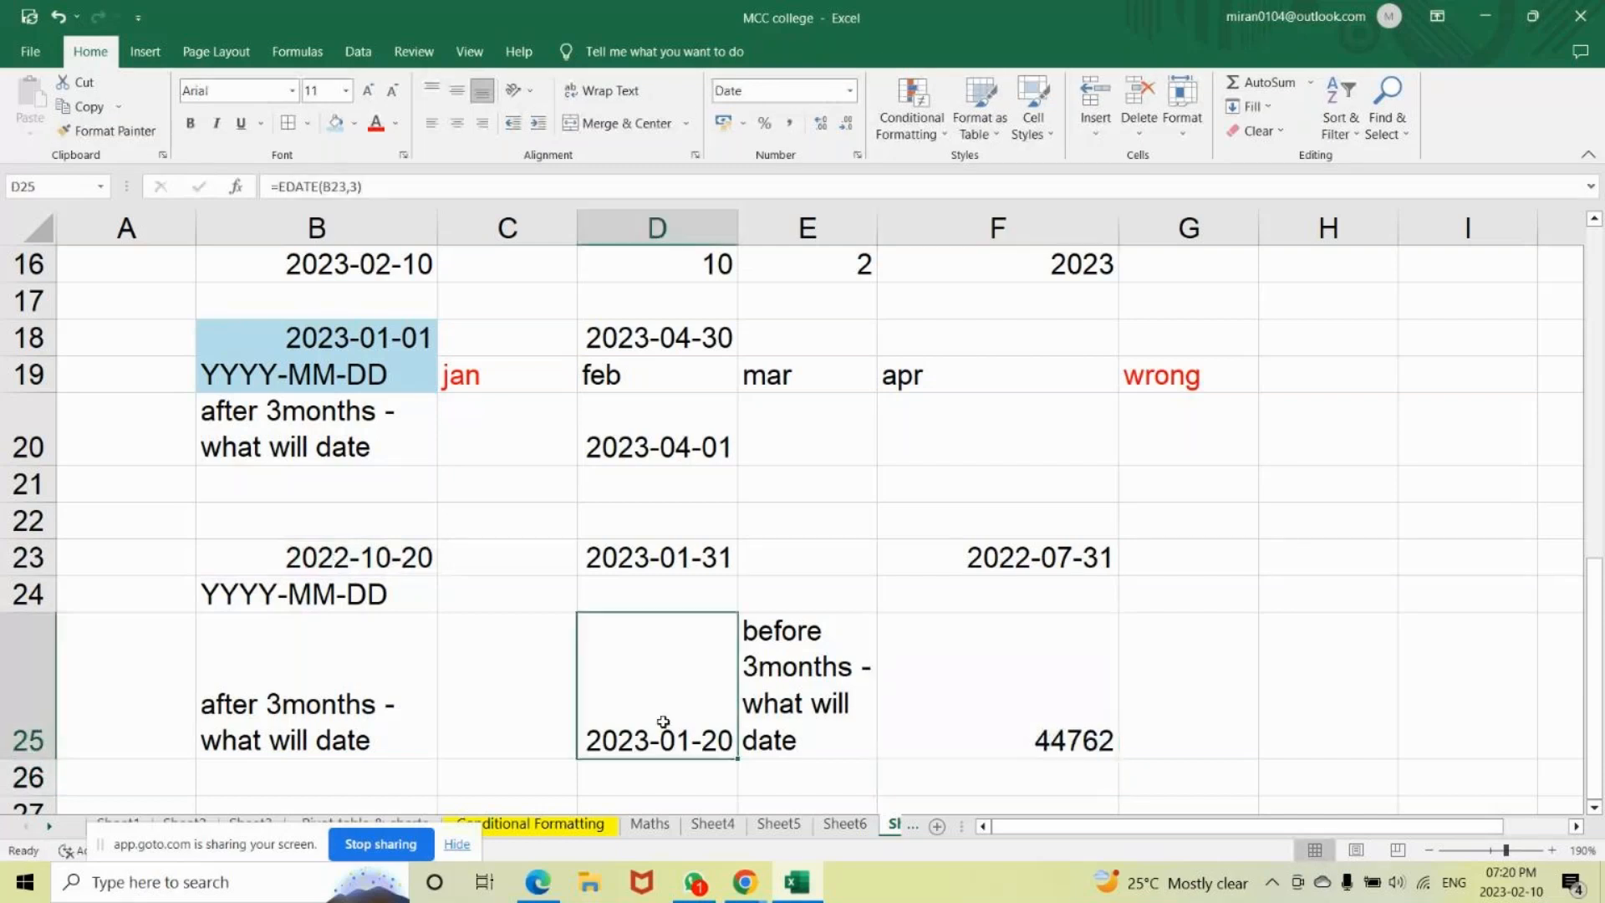
click(1127, 731)
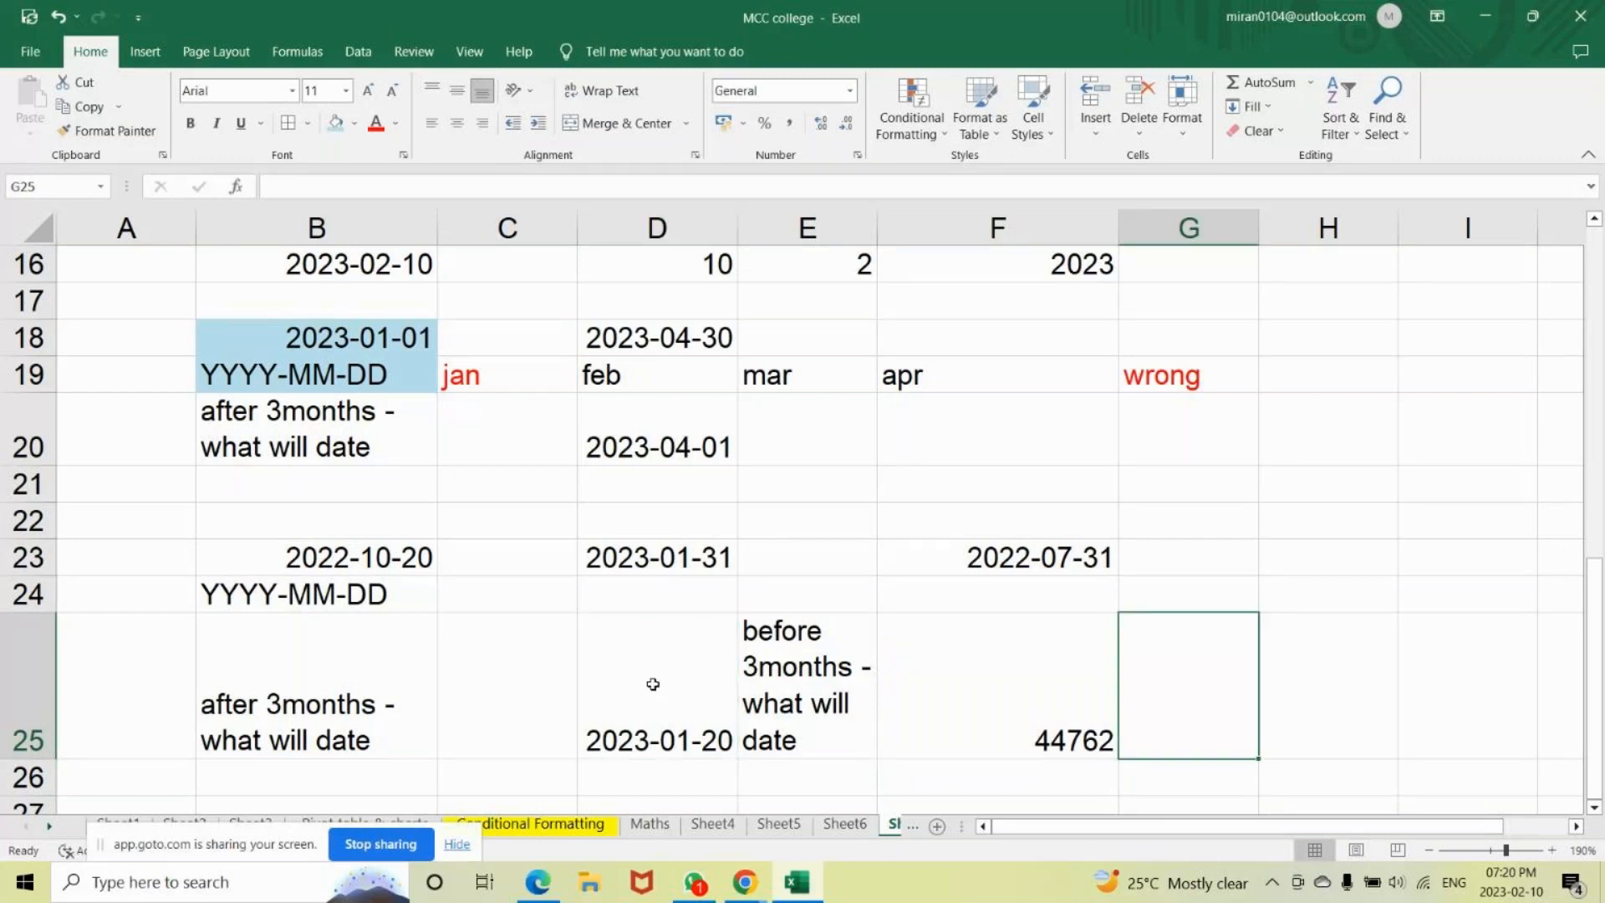
click(653, 683)
click(110, 132)
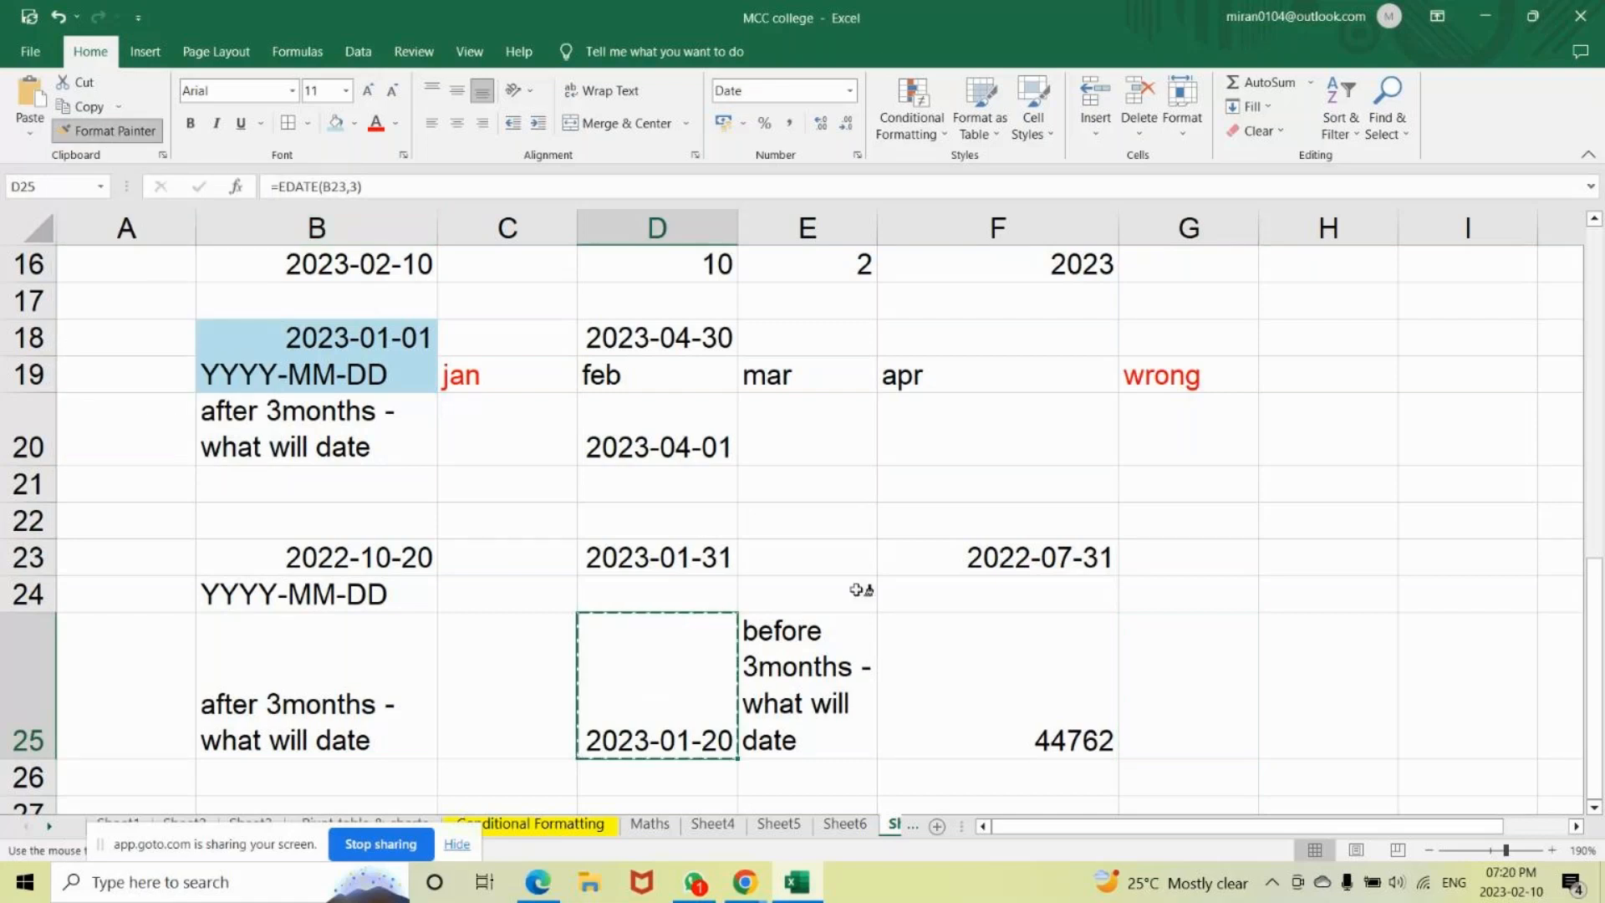
double_click(1014, 703)
key(Return)
click(1012, 723)
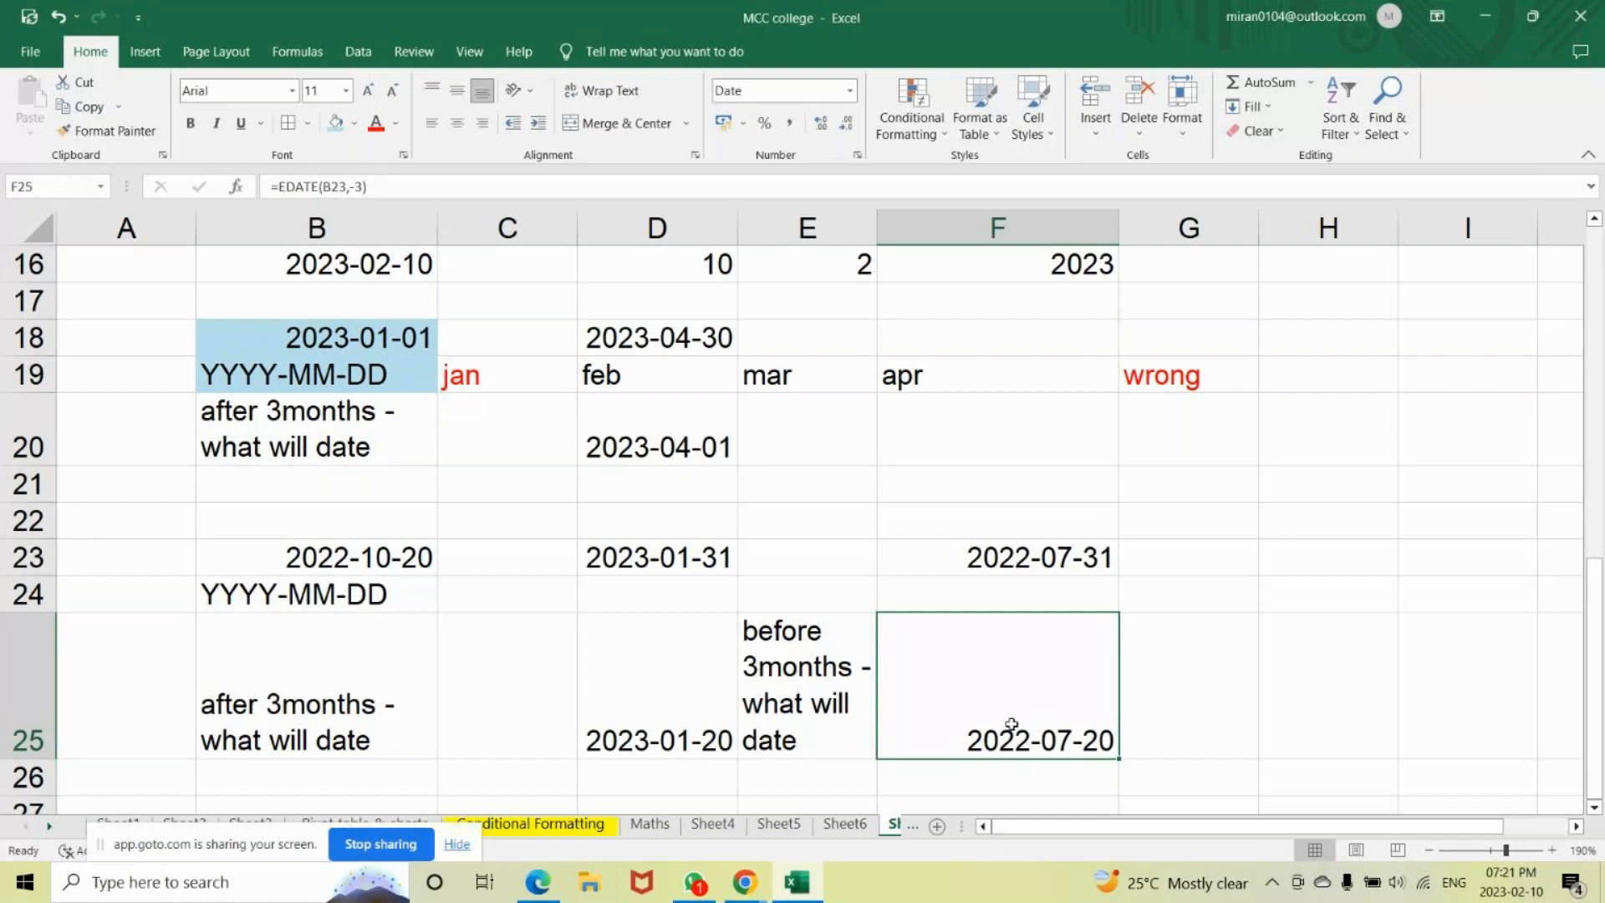
Switch to the GoTo meeting window to check the participants and microphone, and return to the MCC college workbook.
click(760, 883)
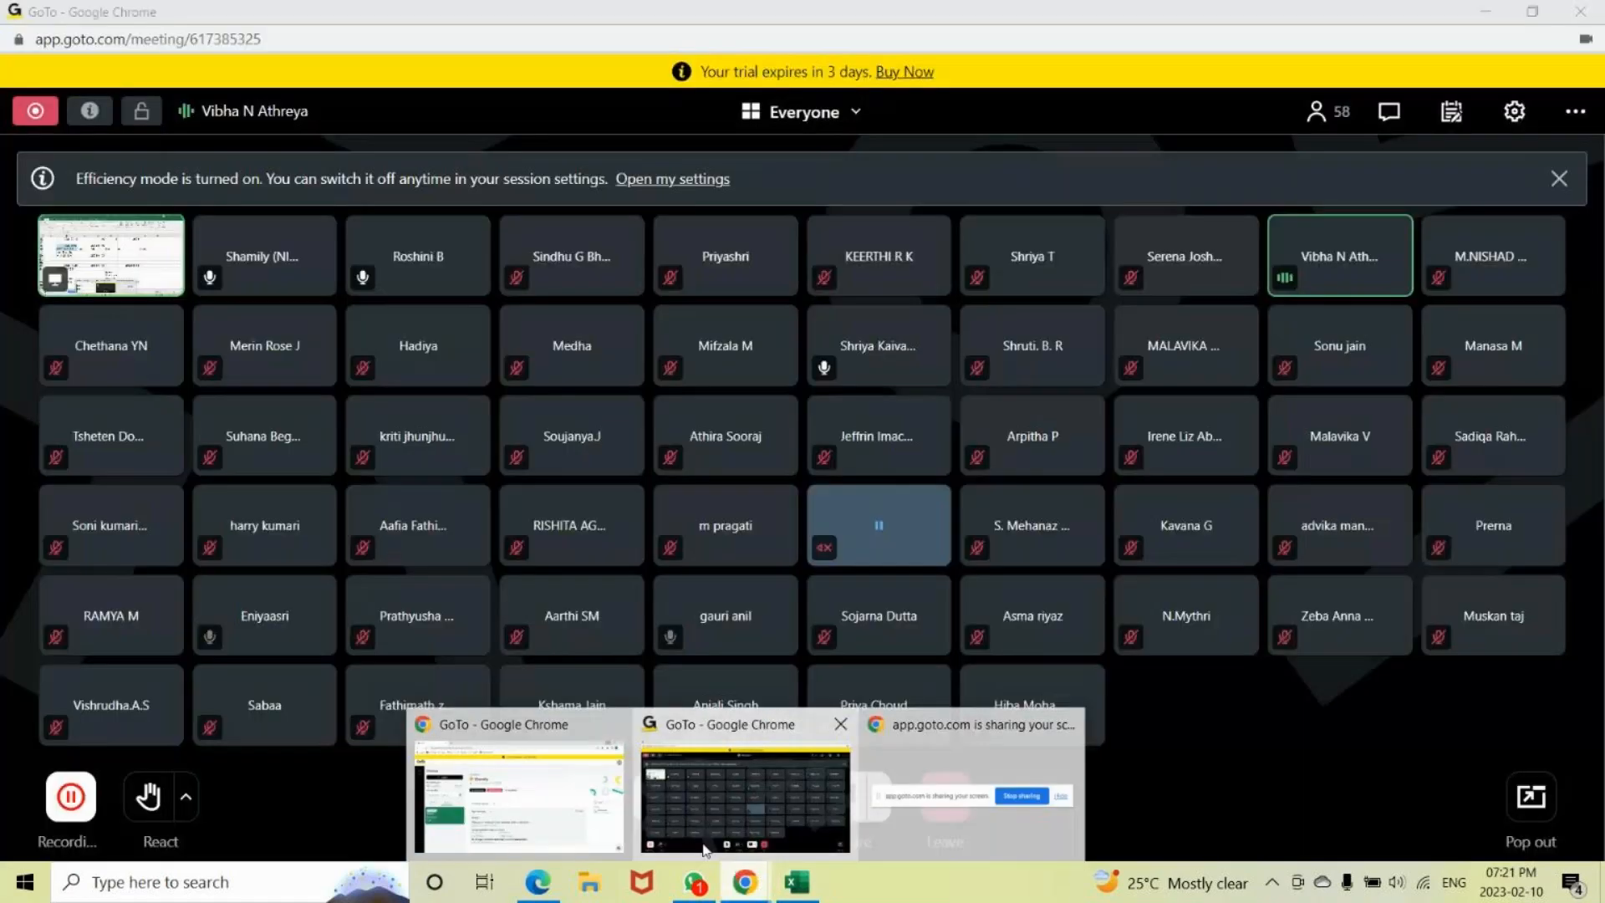
click(705, 849)
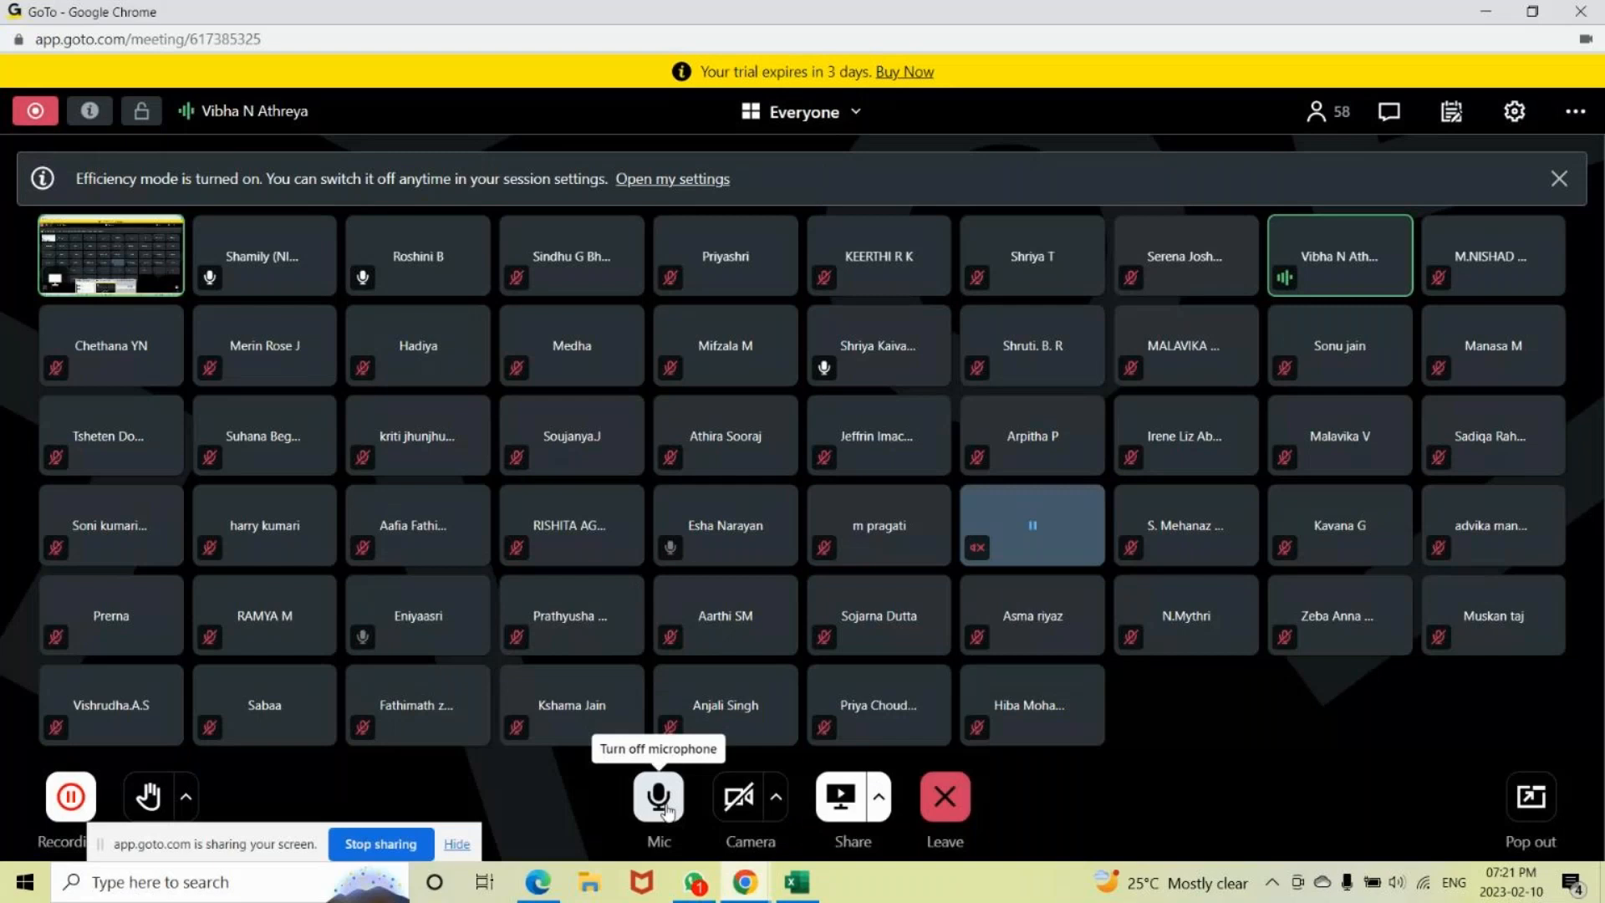
key(alt+Tab)
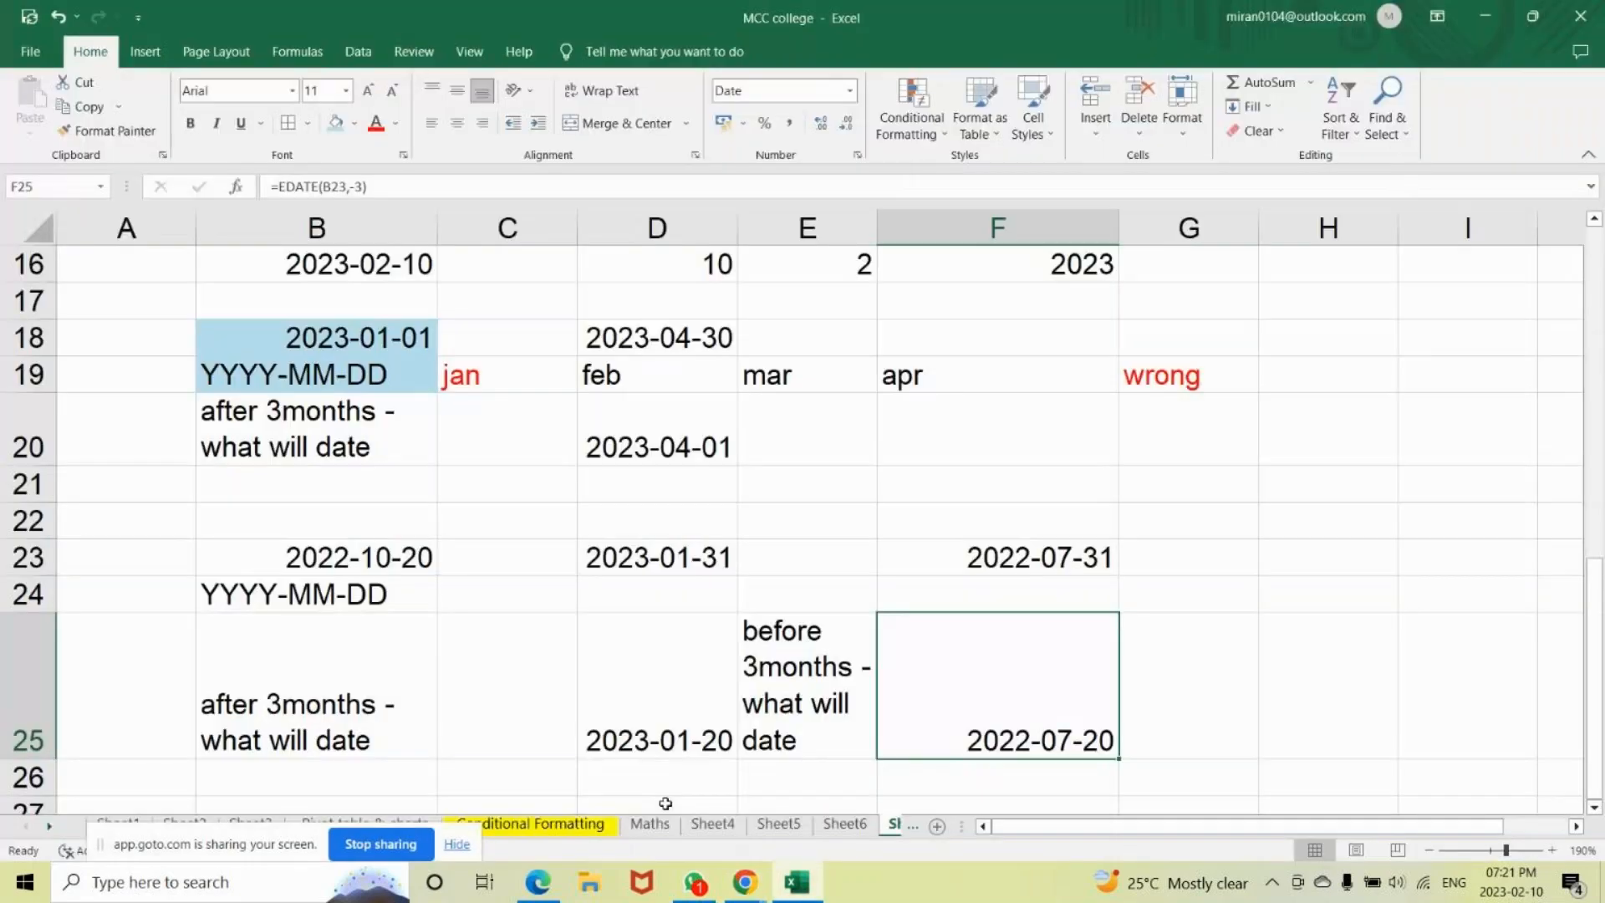
key(alt+Tab)
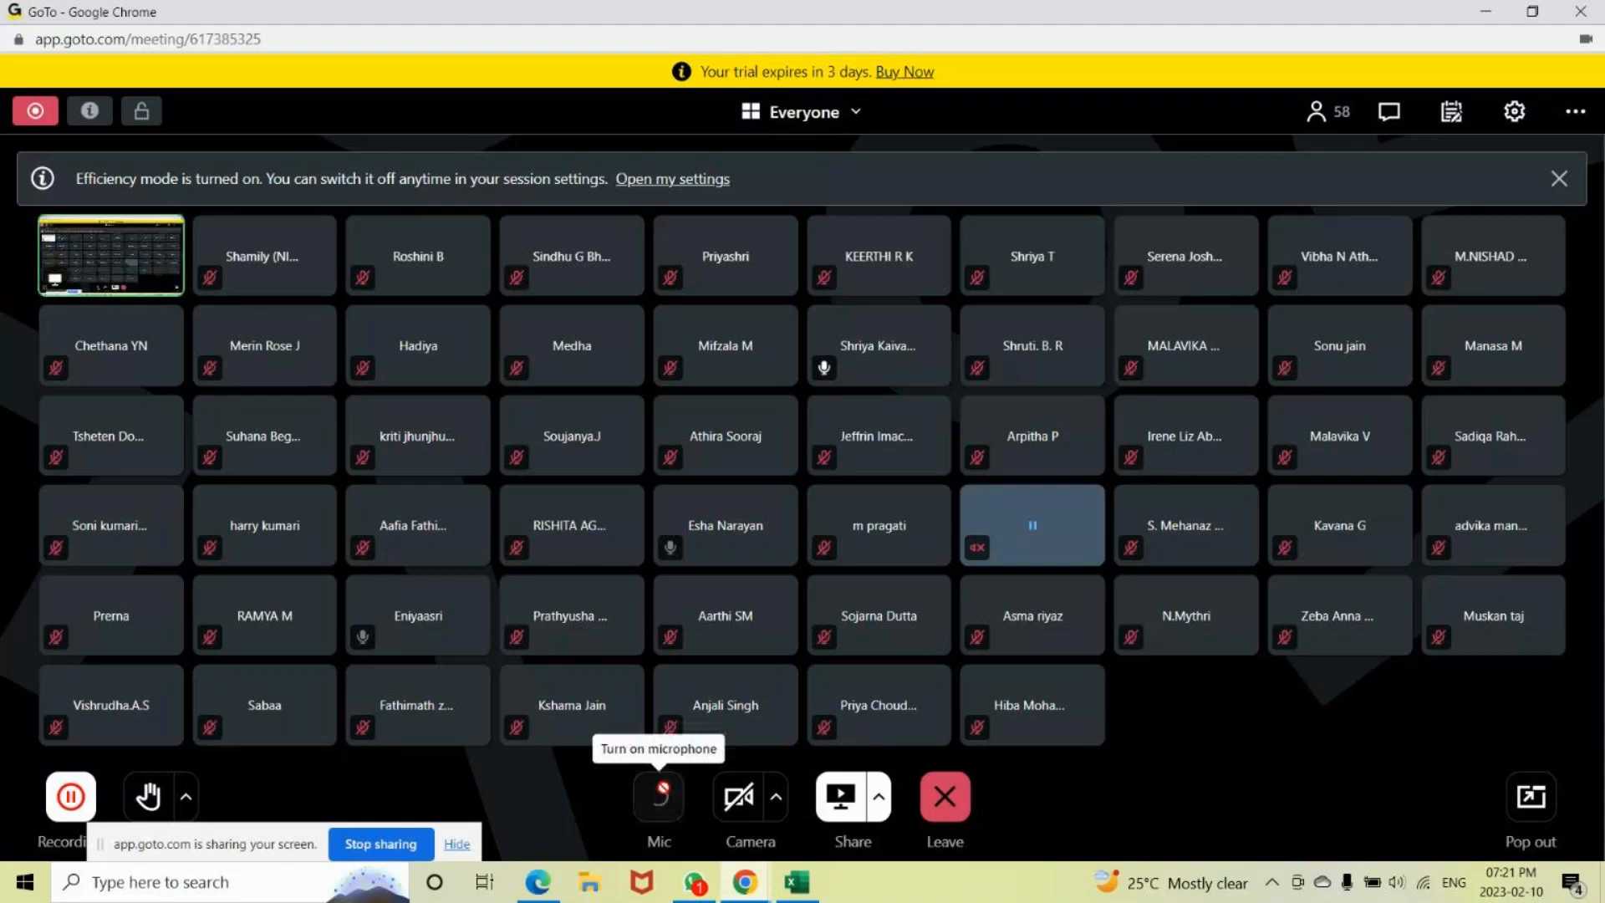
key(alt+Tab)
Open the EOMONTH formula in F23 for editing and delete everything after the equals sign.
click(773, 688)
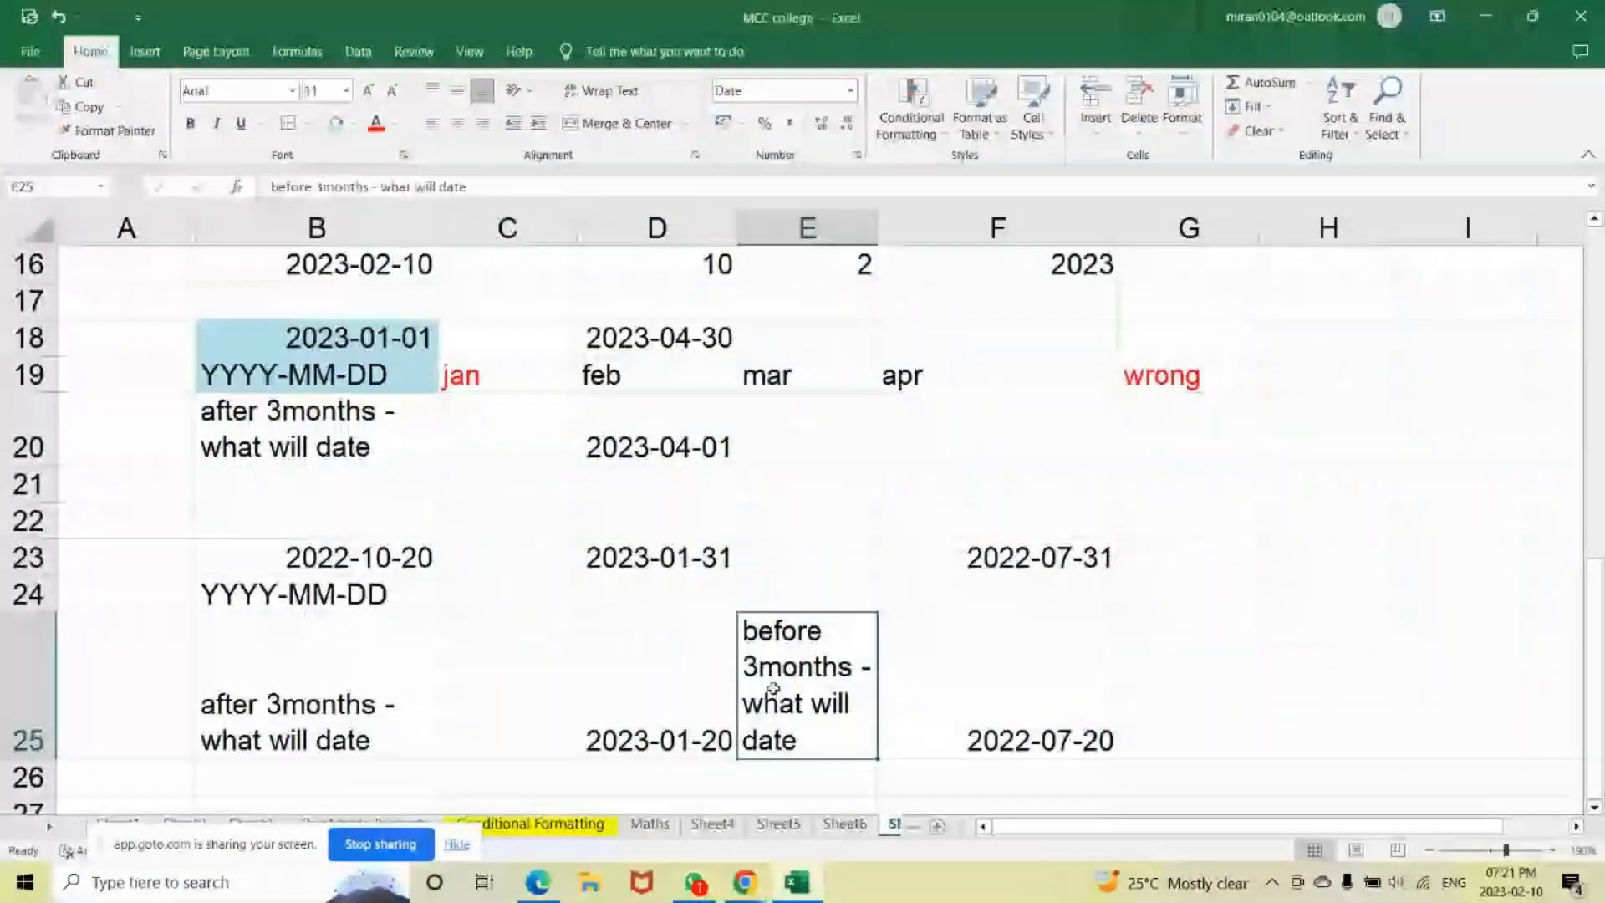
double_click(970, 560)
click(1116, 560)
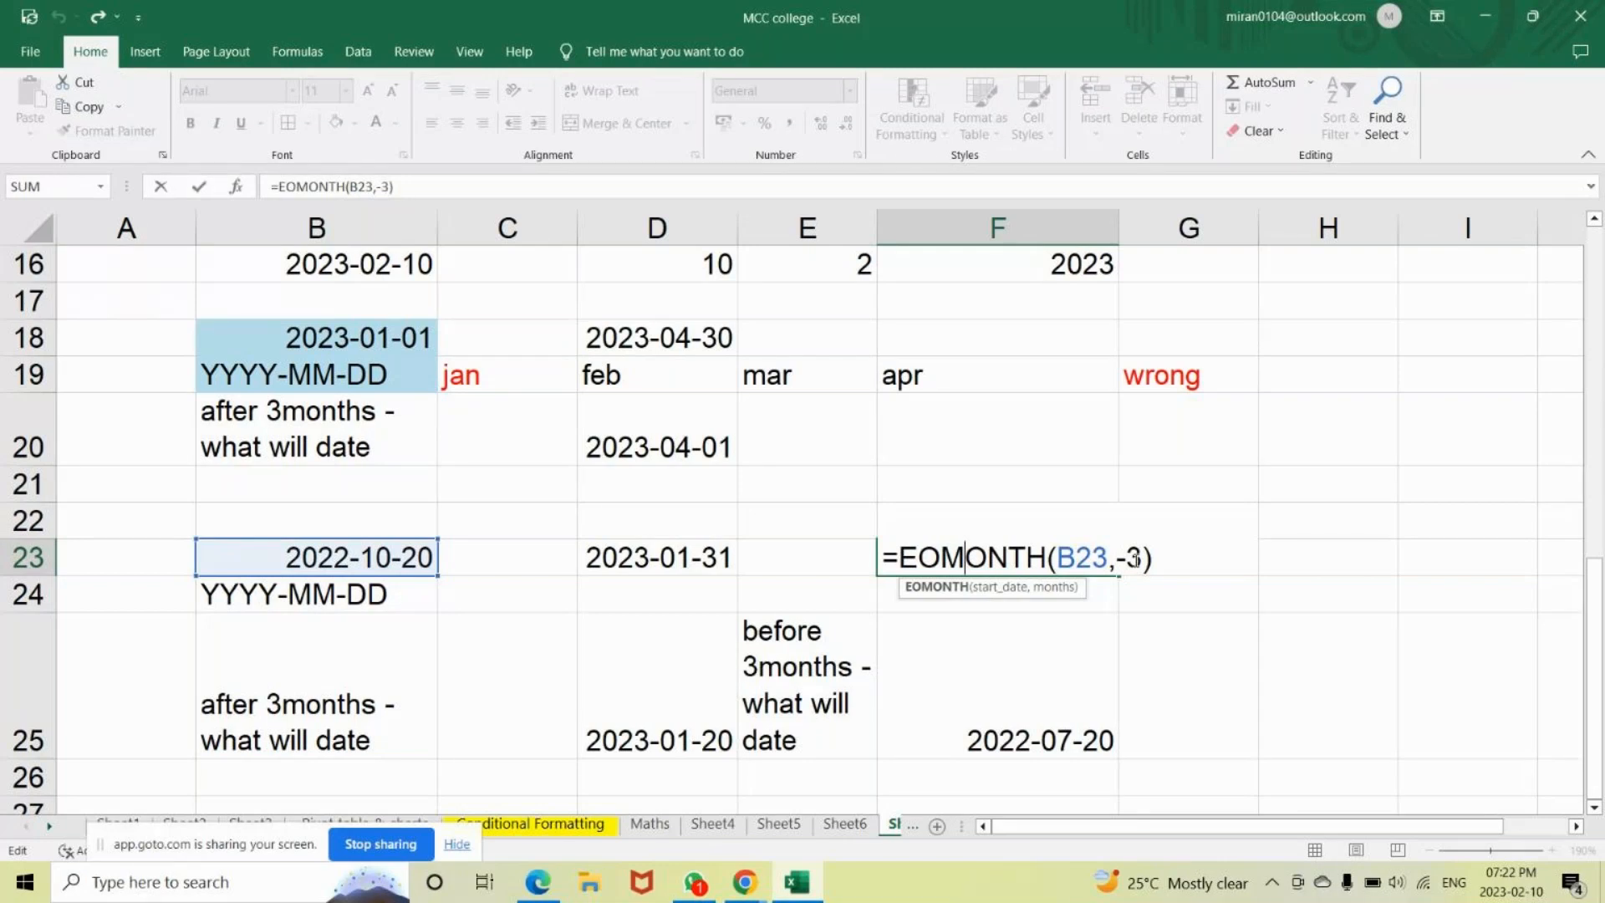
click(1172, 557)
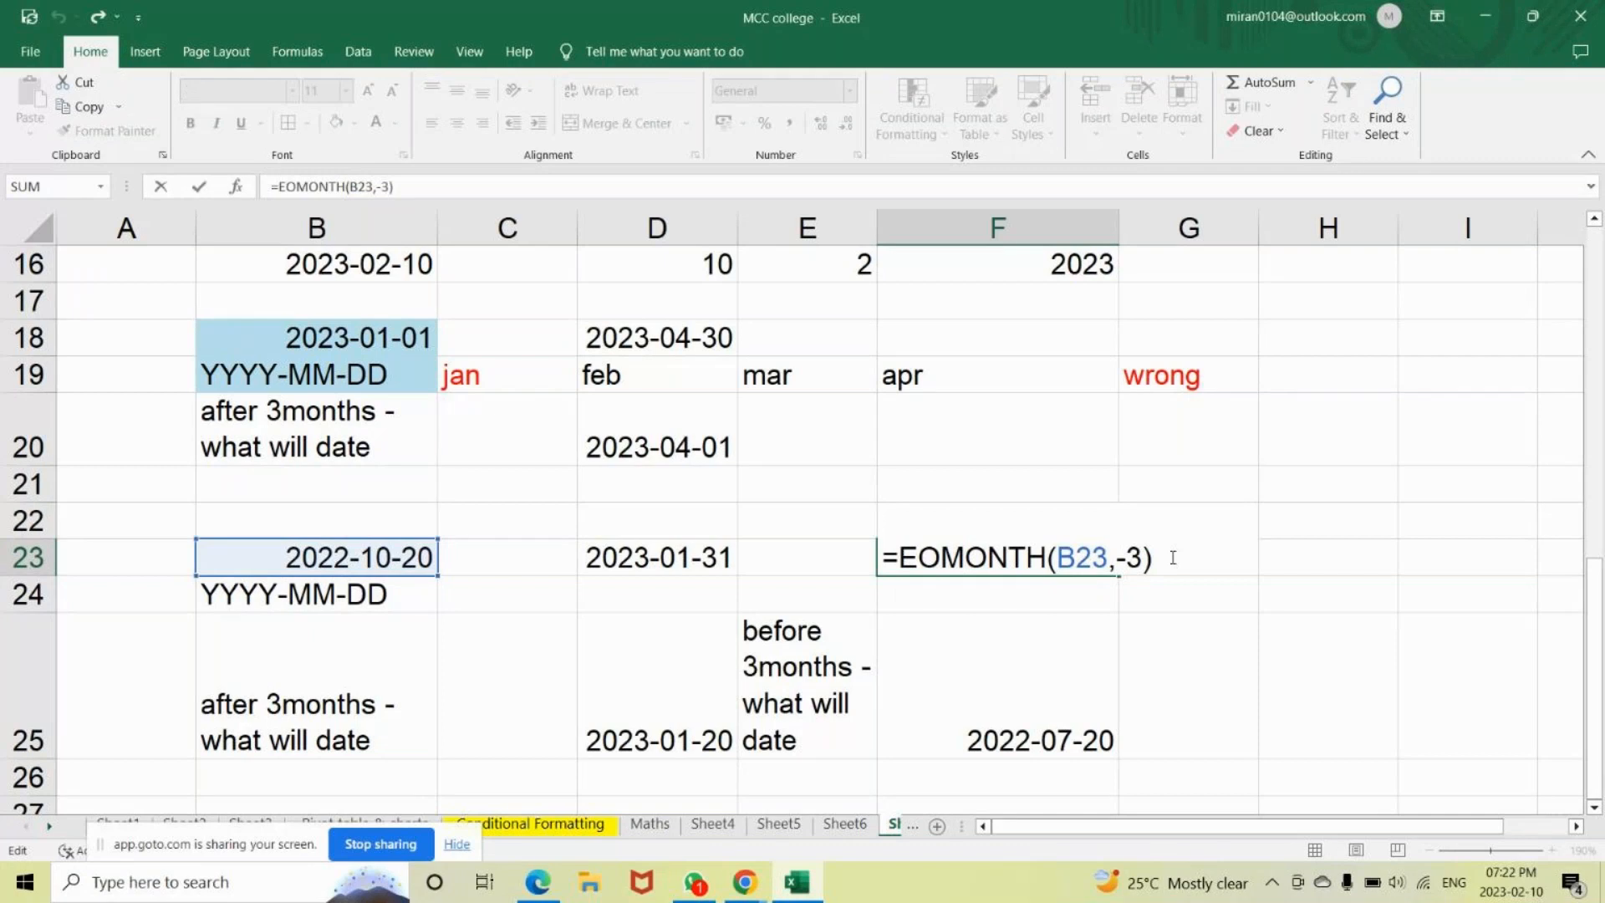
key(BackSpace)
key(BackSpace)
key(BackSpace)
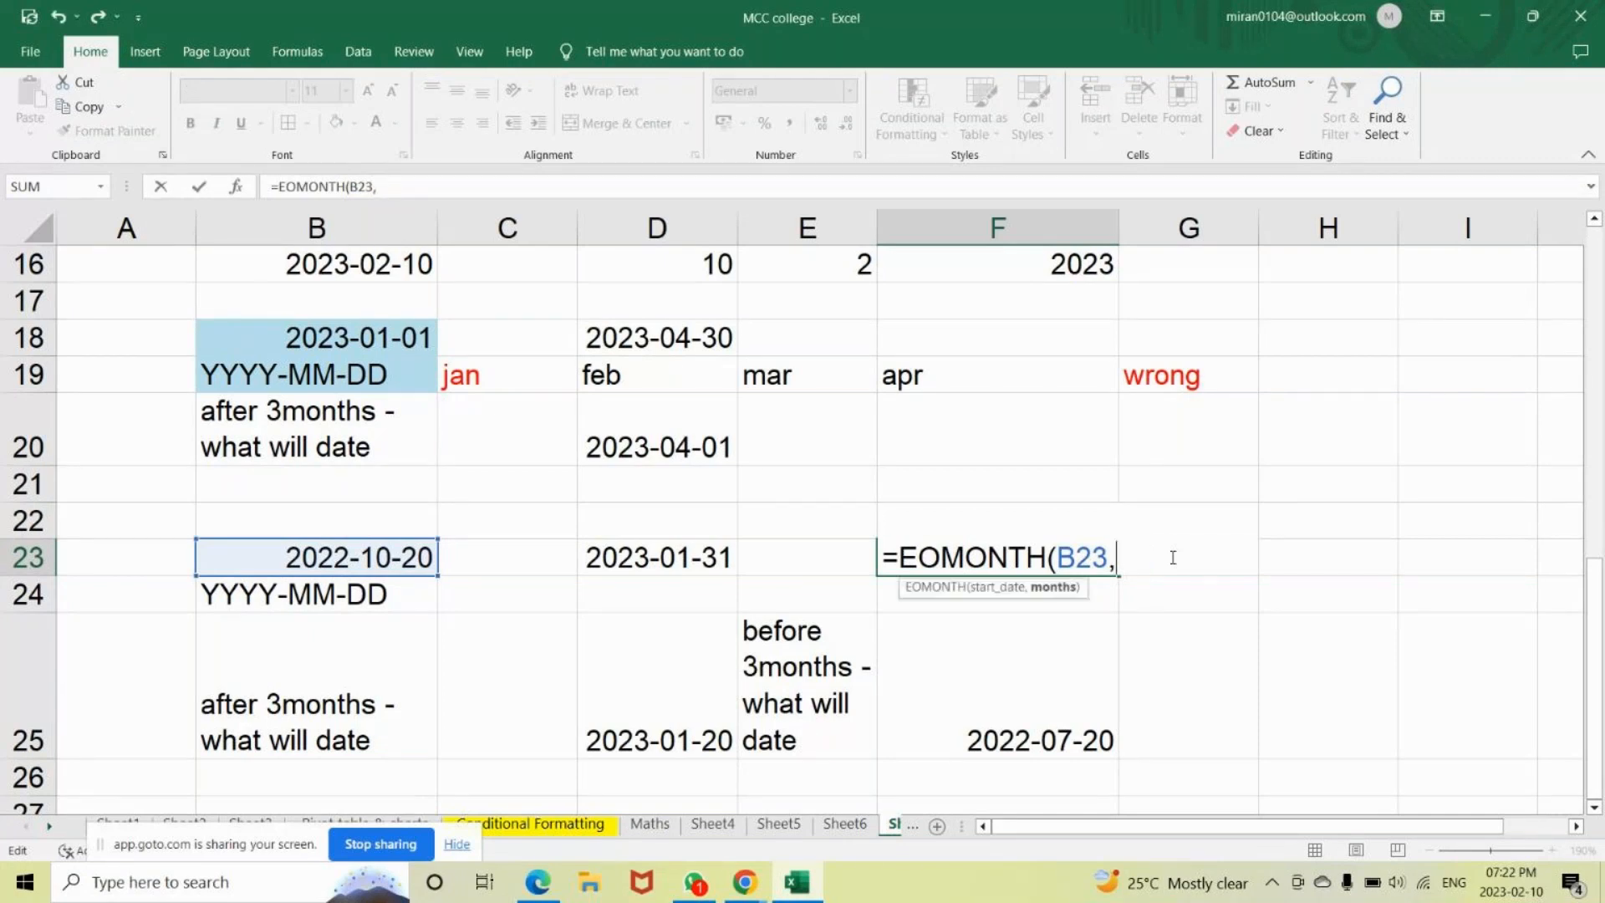
key(BackSpace)
key(BackSpace)
key(BackSpace)
key(BackSpace)
key(BackSpace)
key(BackSpace)
key(BackSpace)
key(BackSpace)
key(BackSpace)
key(BackSpace)
key(BackSpace)
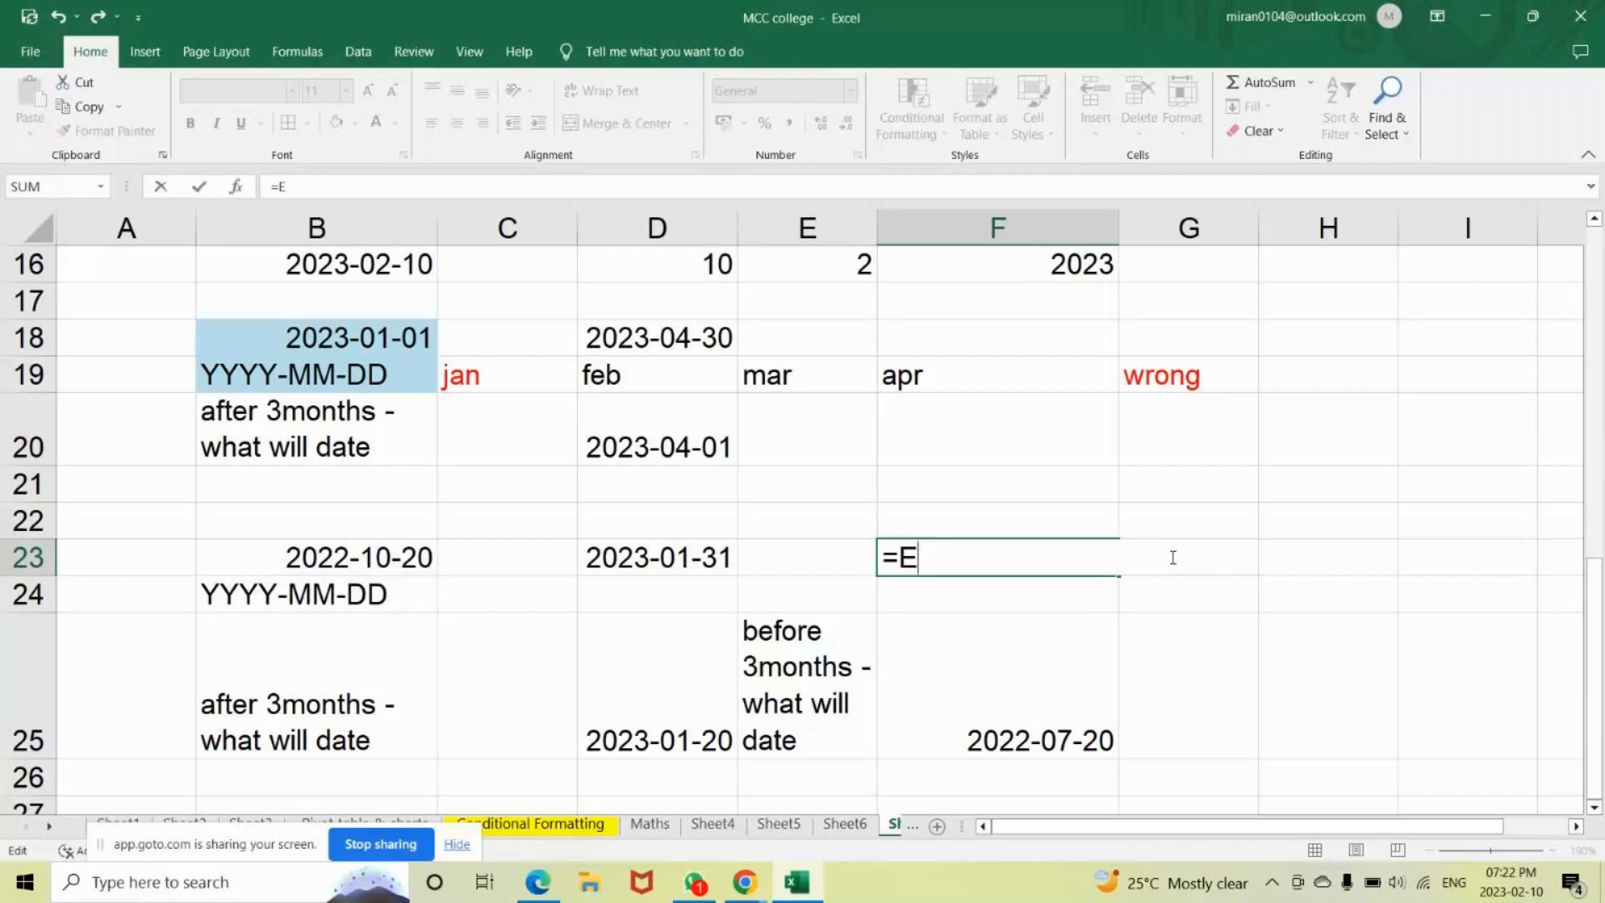
key(BackSpace)
Complete the formula in F23 as =EOMONTH(B23,-3) to calculate the month end three months before the date in B23.
text(eomo)
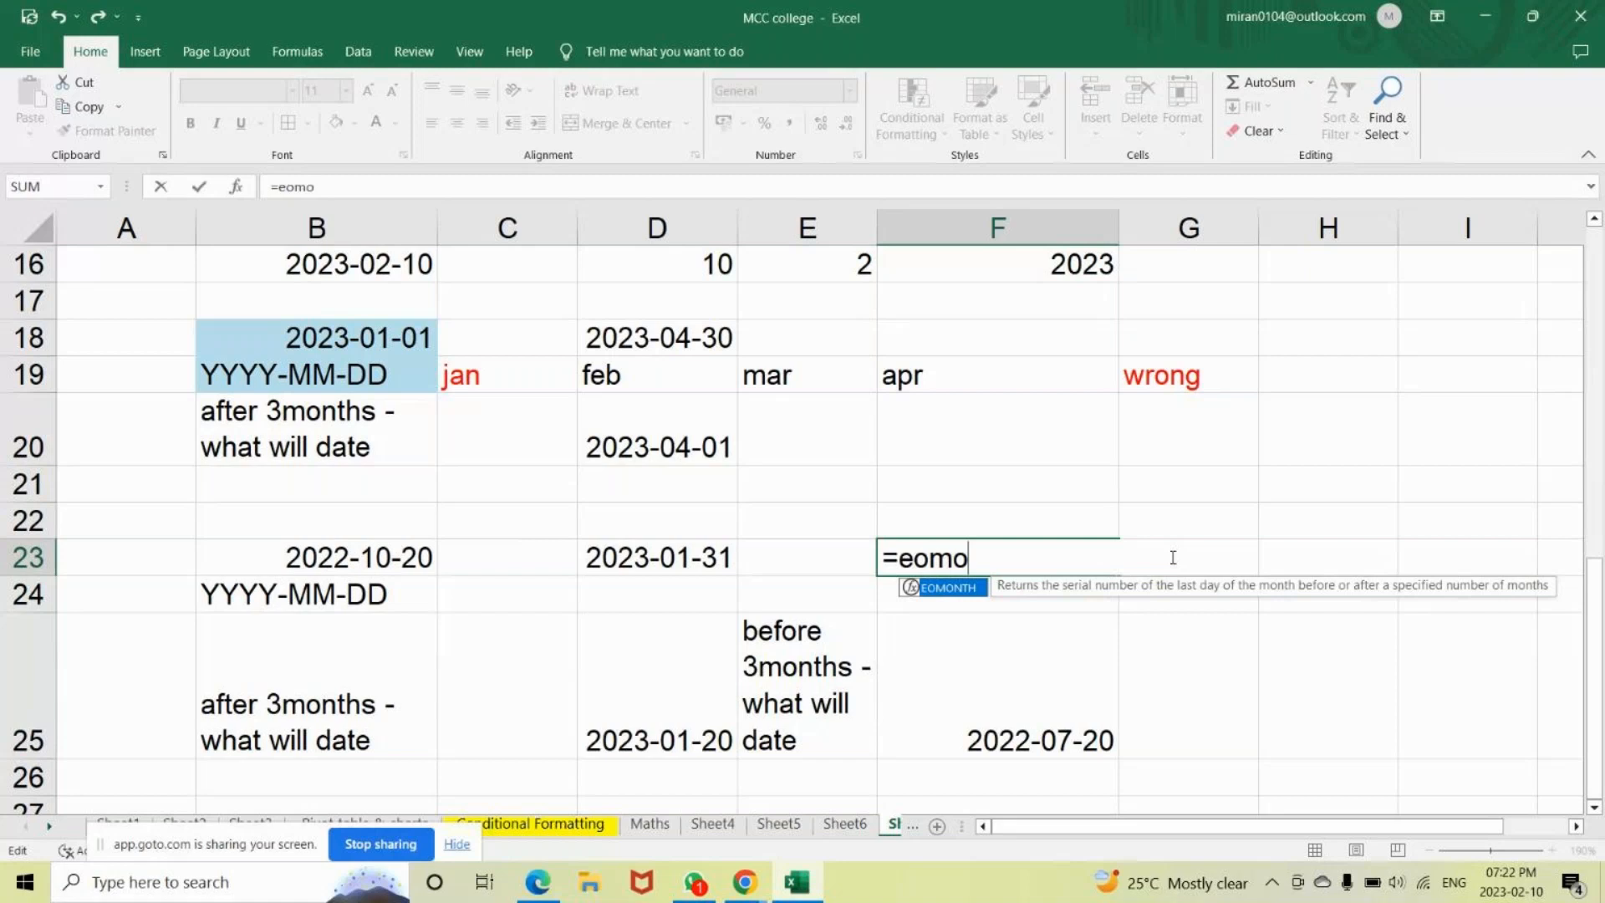
key(Tab)
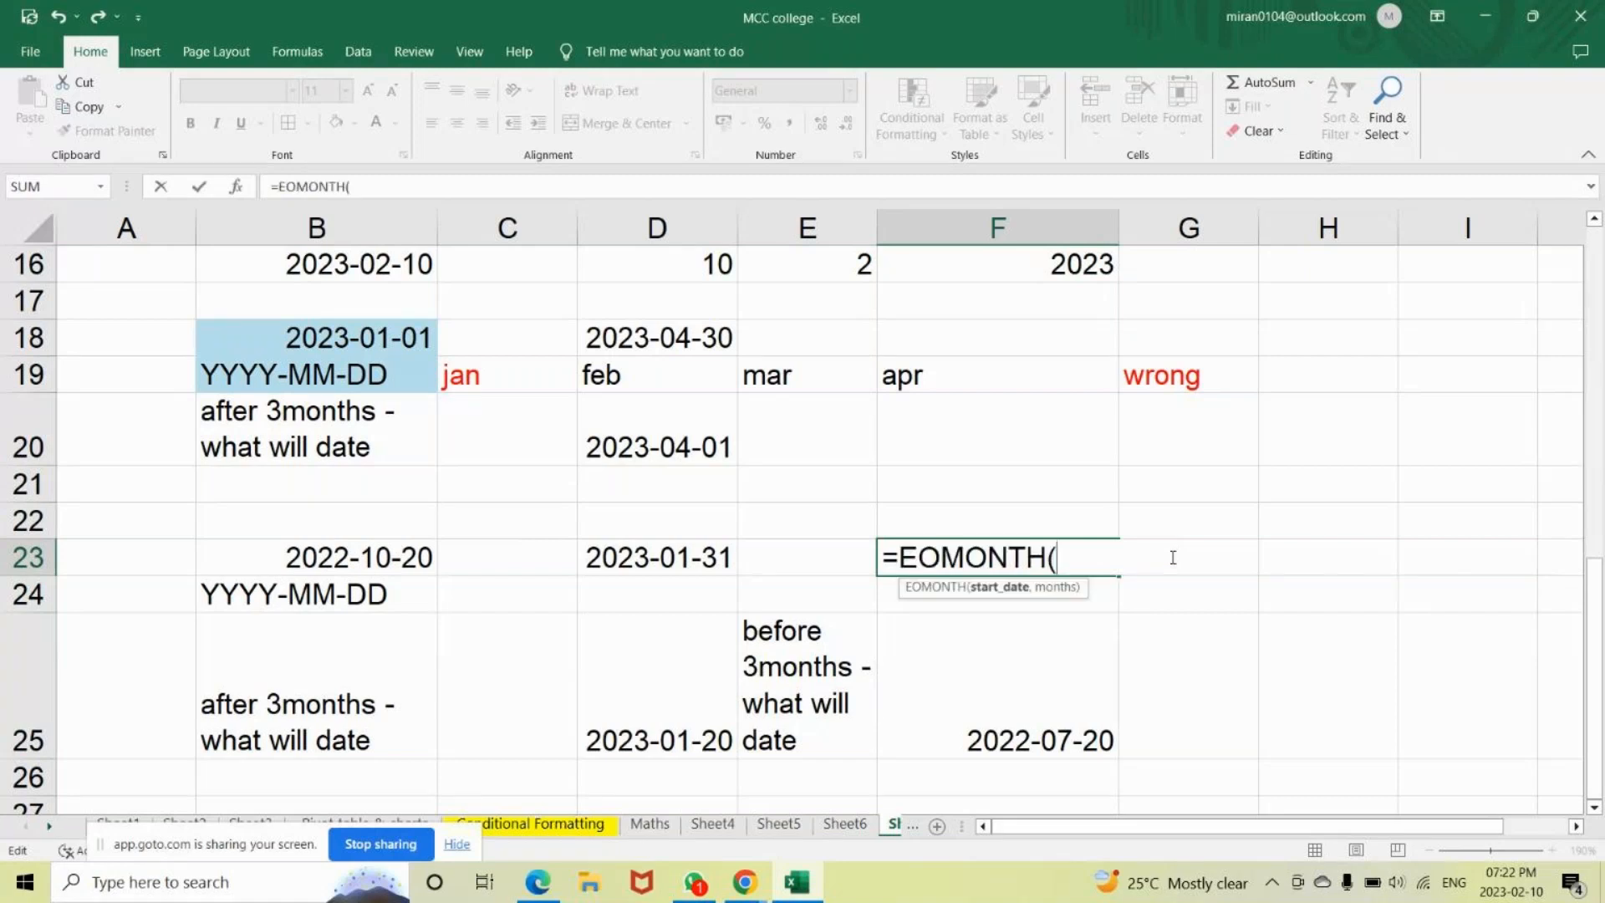
click(360, 566)
text(,)
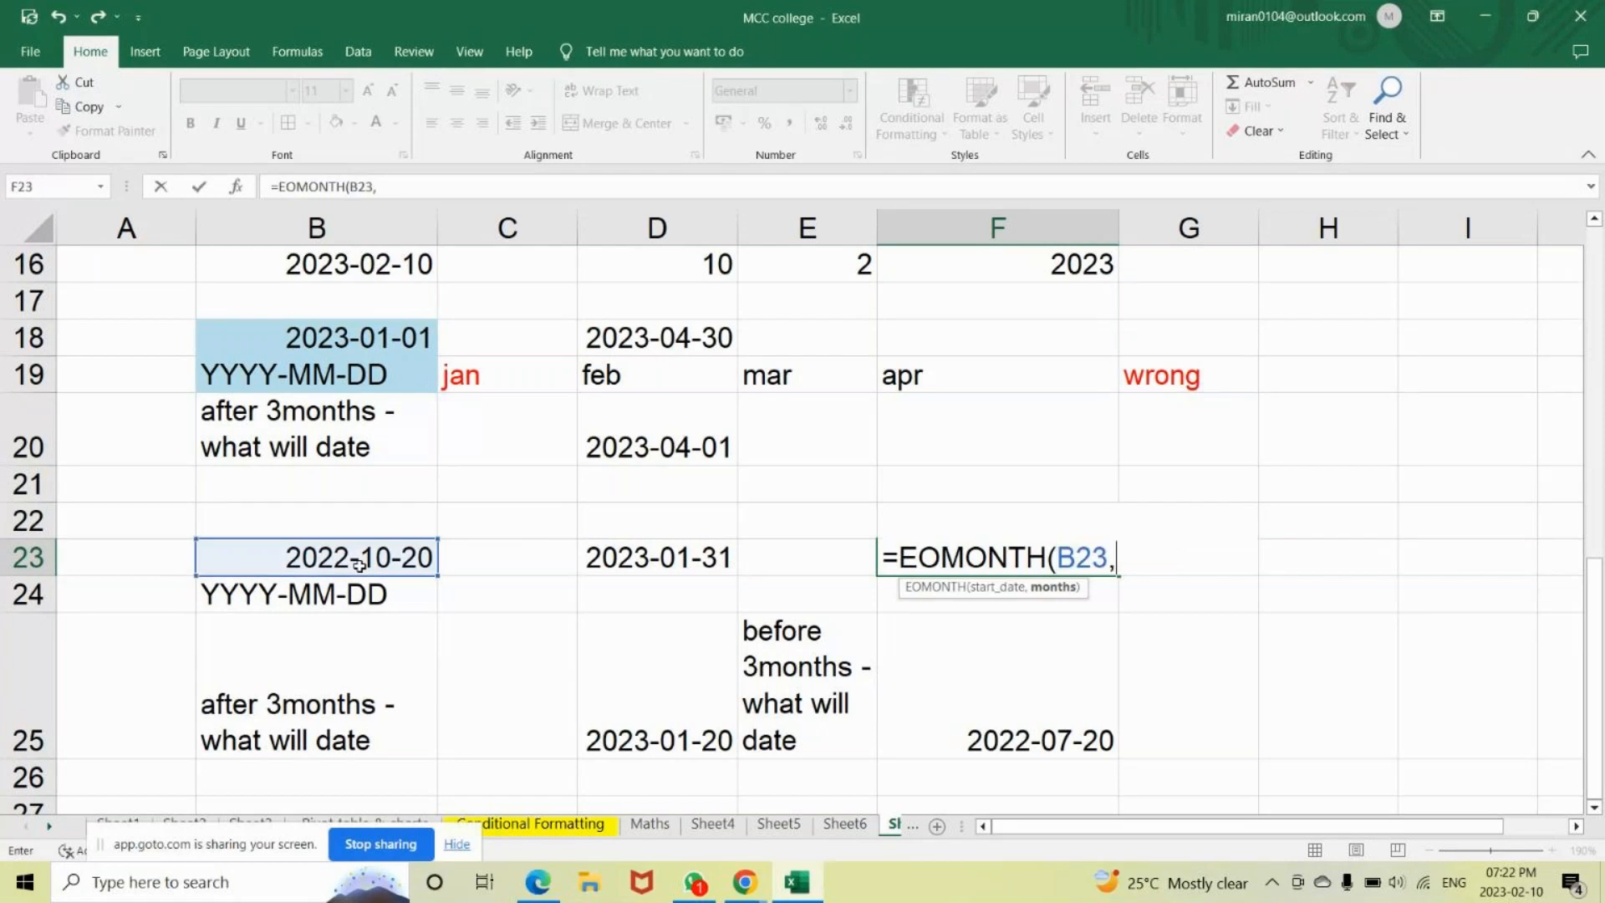
text(-3))
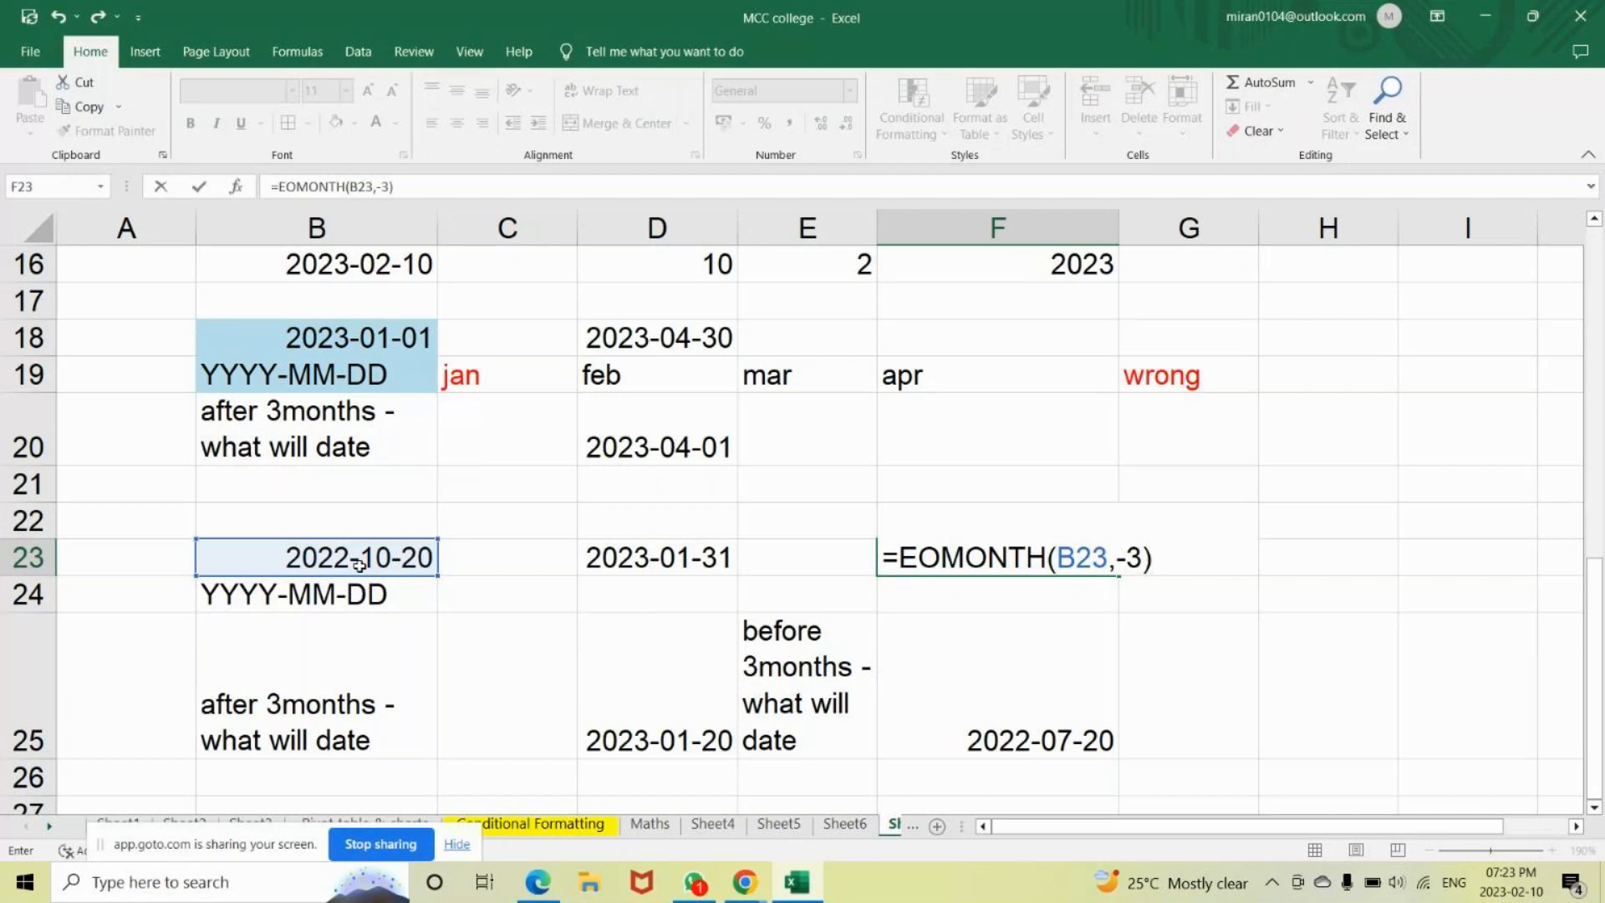
key(Return)
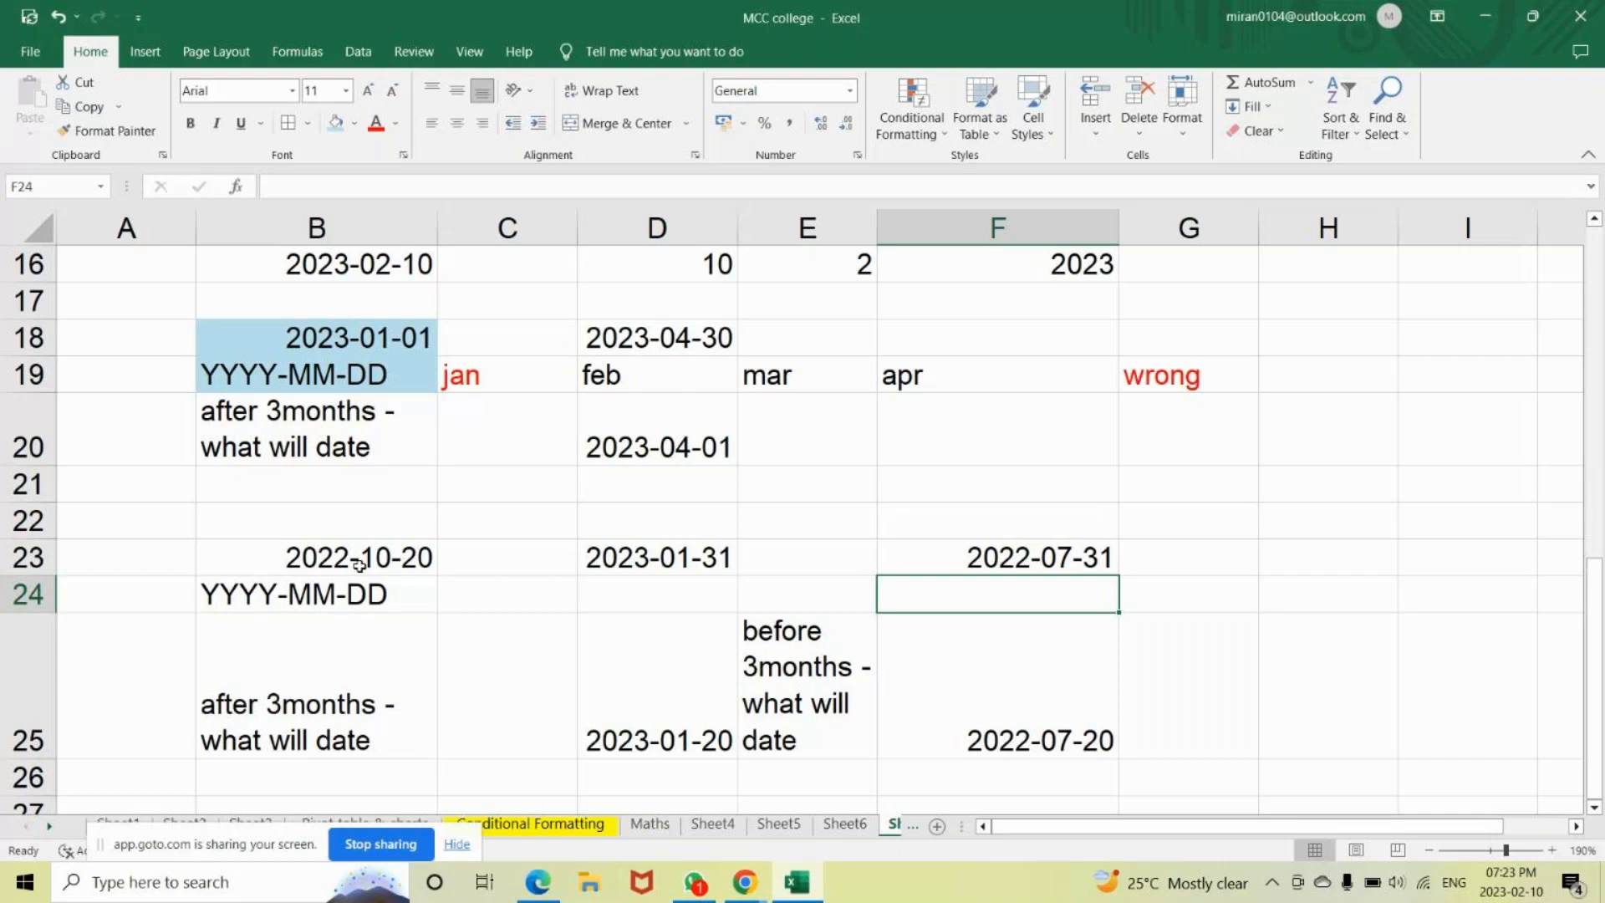
Switch to the GoTo meeting window and open its screen sharing options.
click(730, 891)
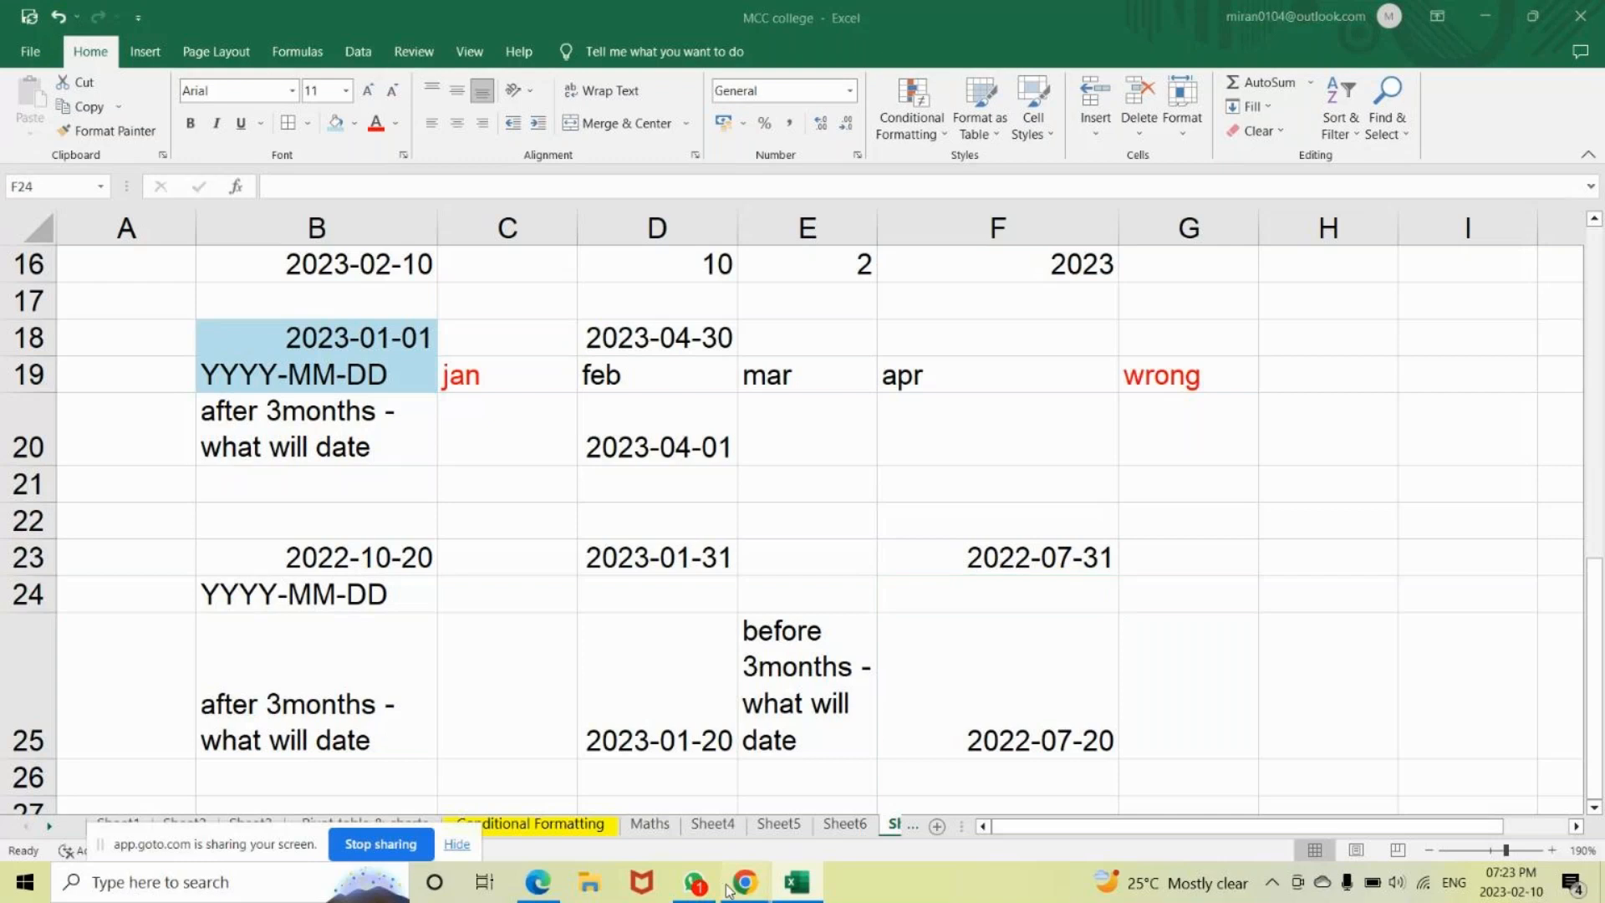
mouse_move(728, 889)
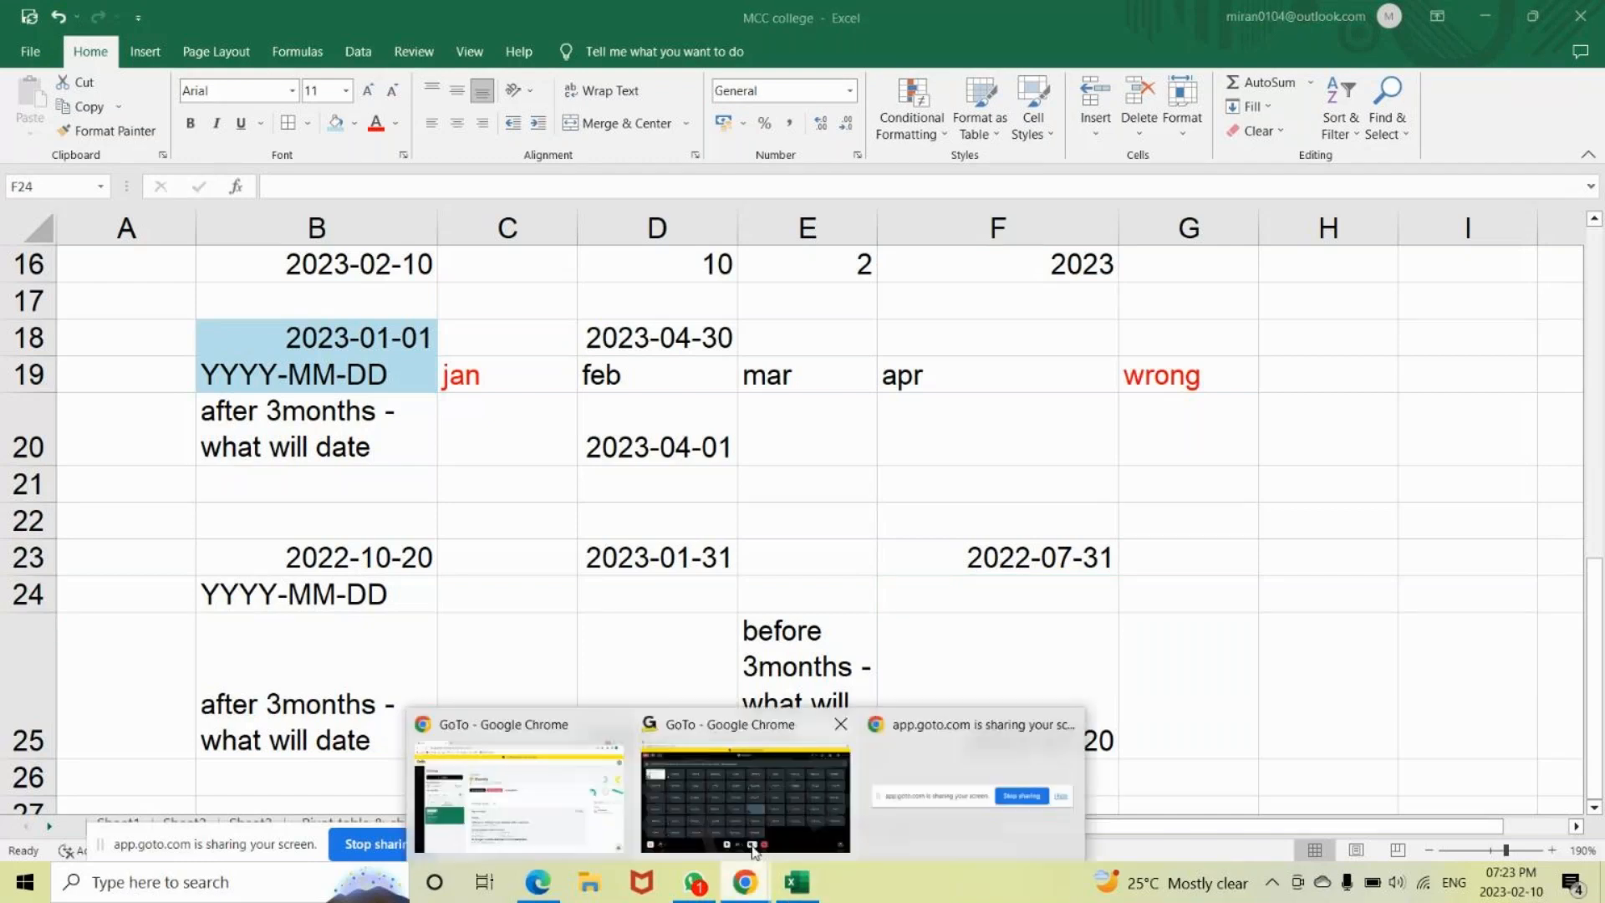
mouse_move(760, 851)
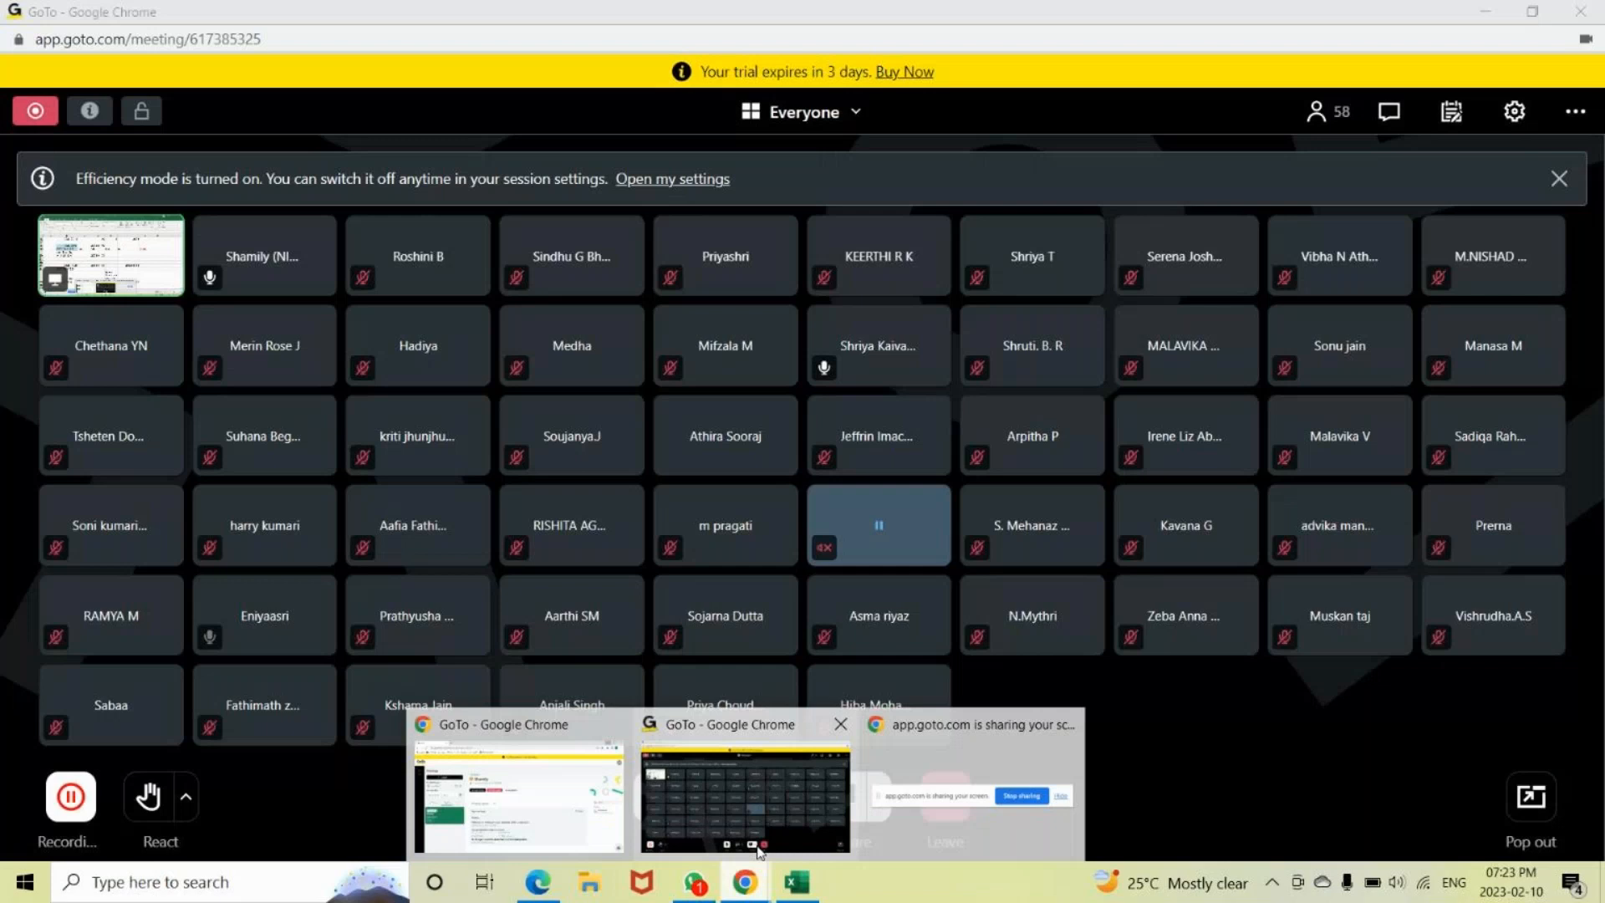
click(753, 854)
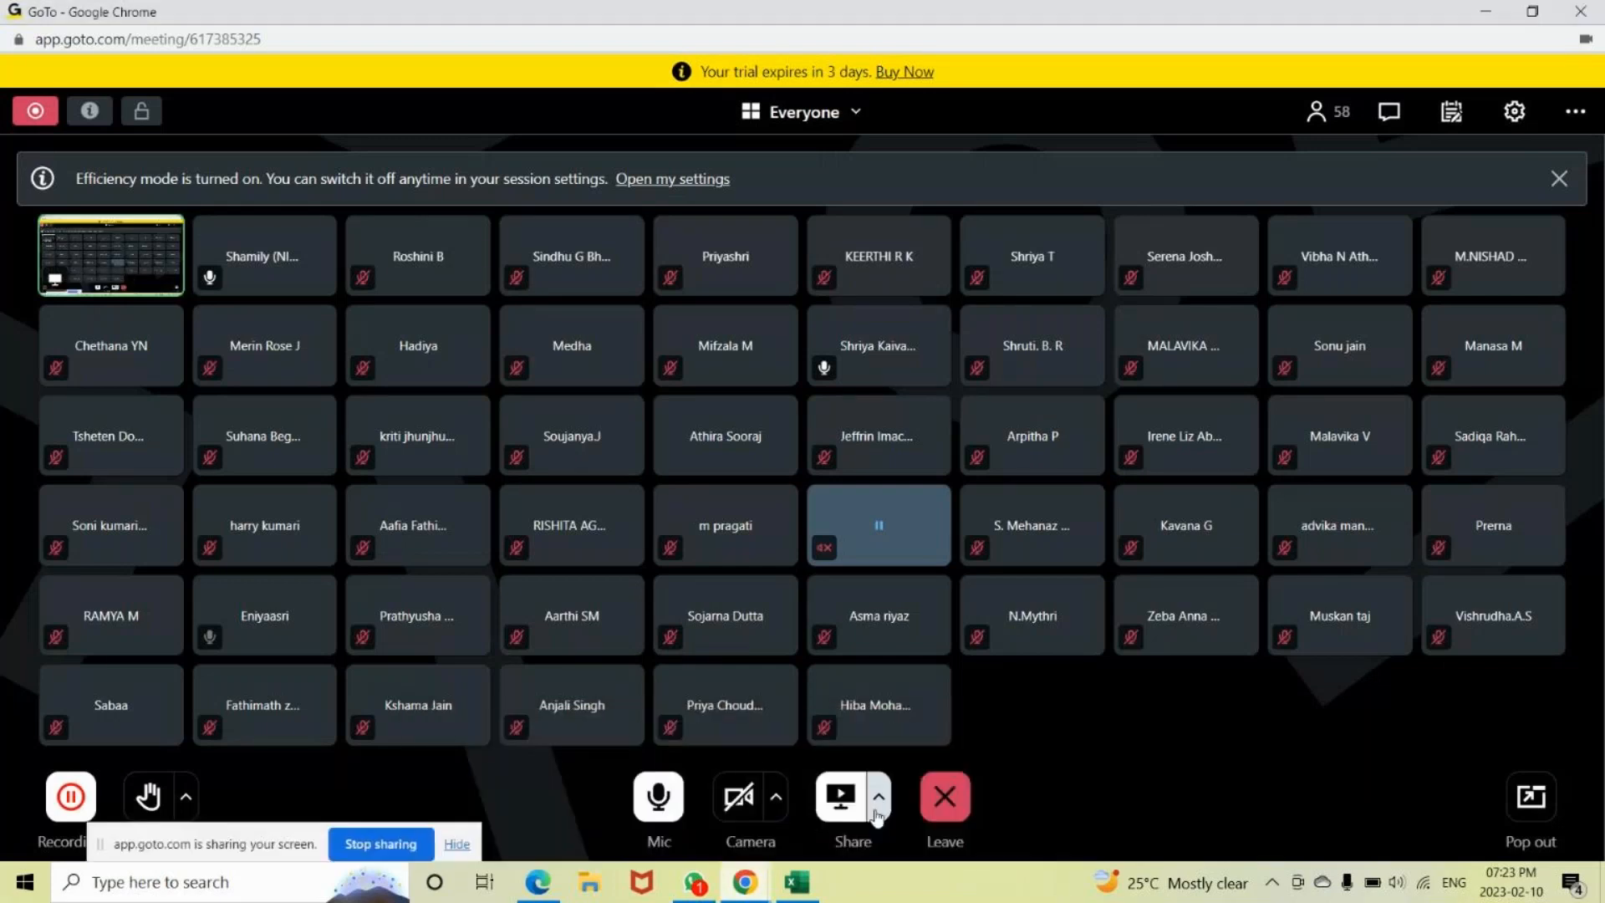
click(877, 810)
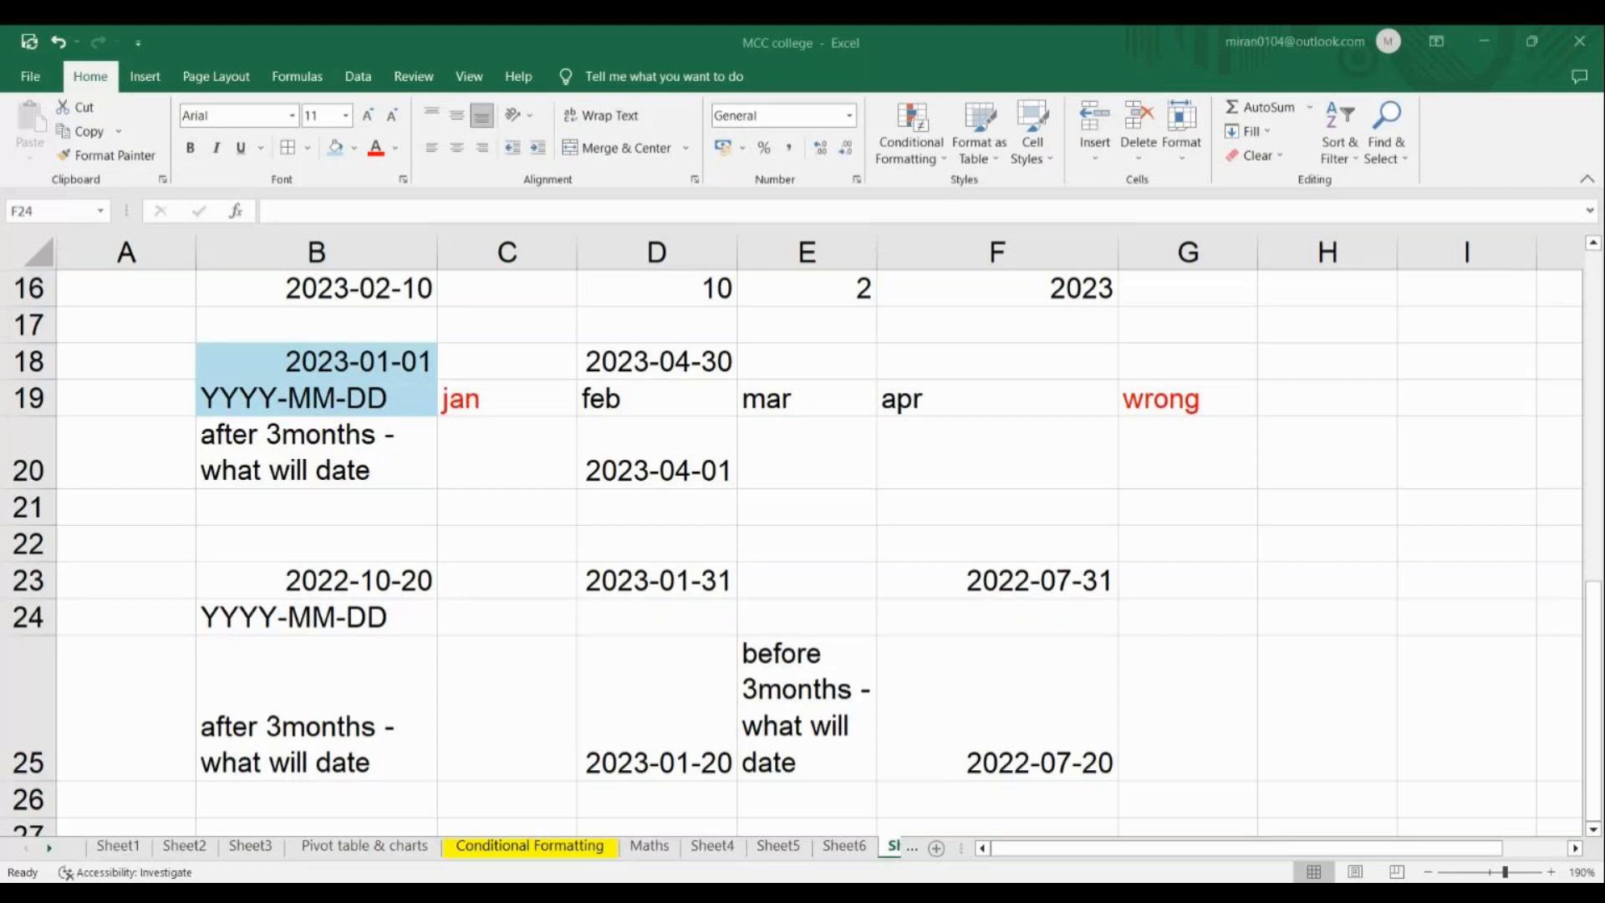
Return to the MCC college workbook and enter the label Power in B27, below the date examples.
click(1475, 44)
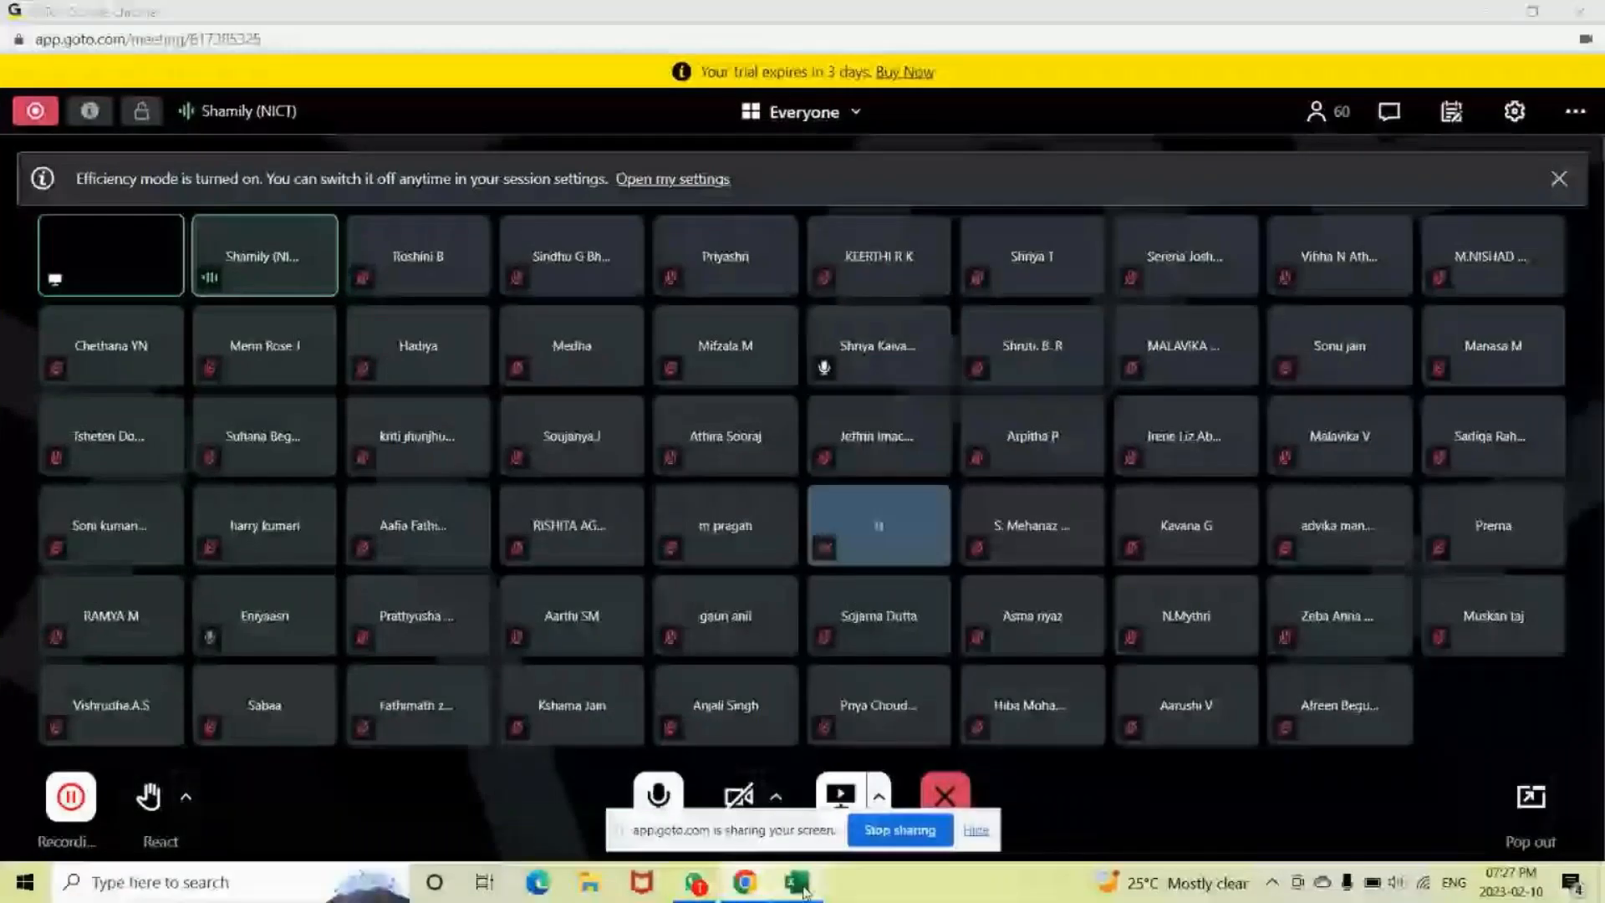
click(803, 891)
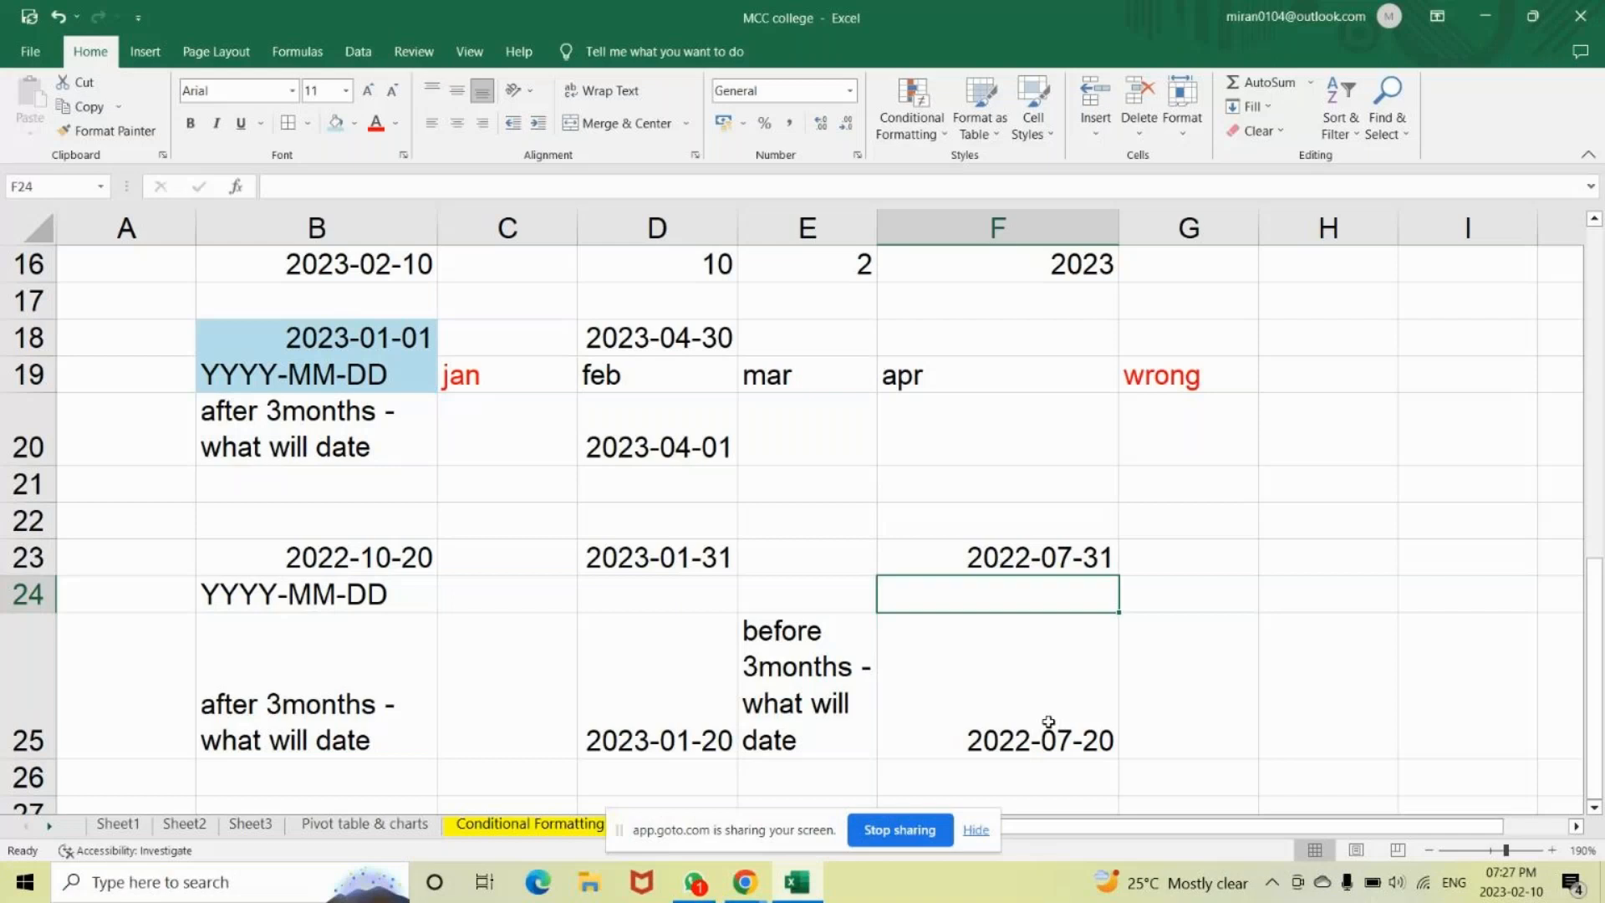
key(Down)
key(Down)
key(Down)
key(Down)
key(Down)
key(Down)
key(Down)
key(Down)
key(Down)
key(Down)
key(Down)
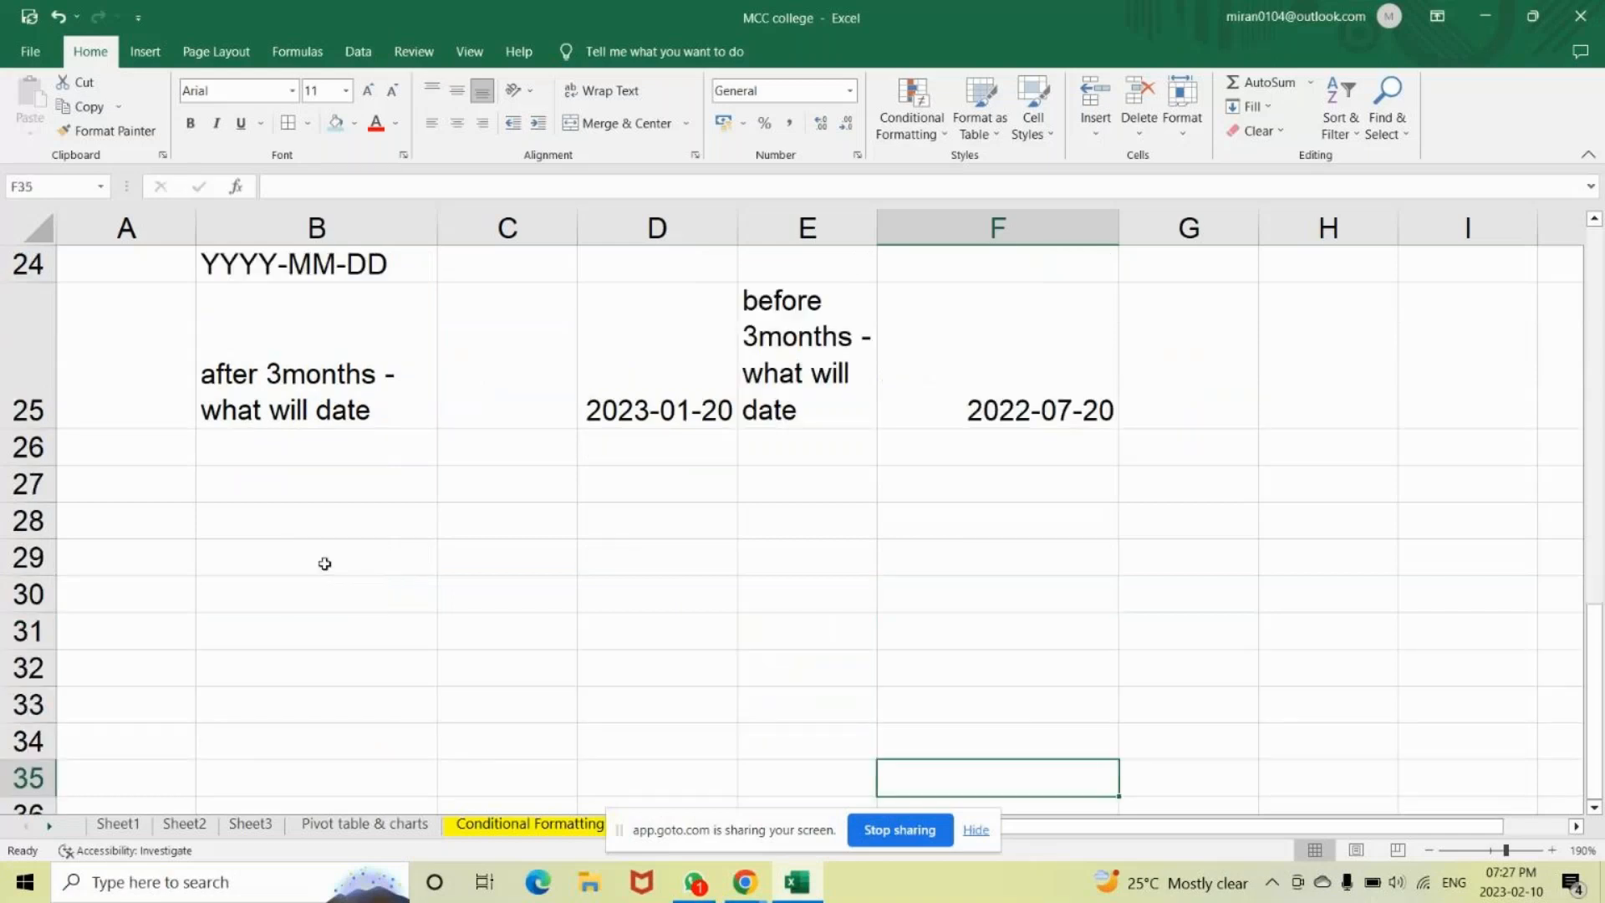
click(297, 502)
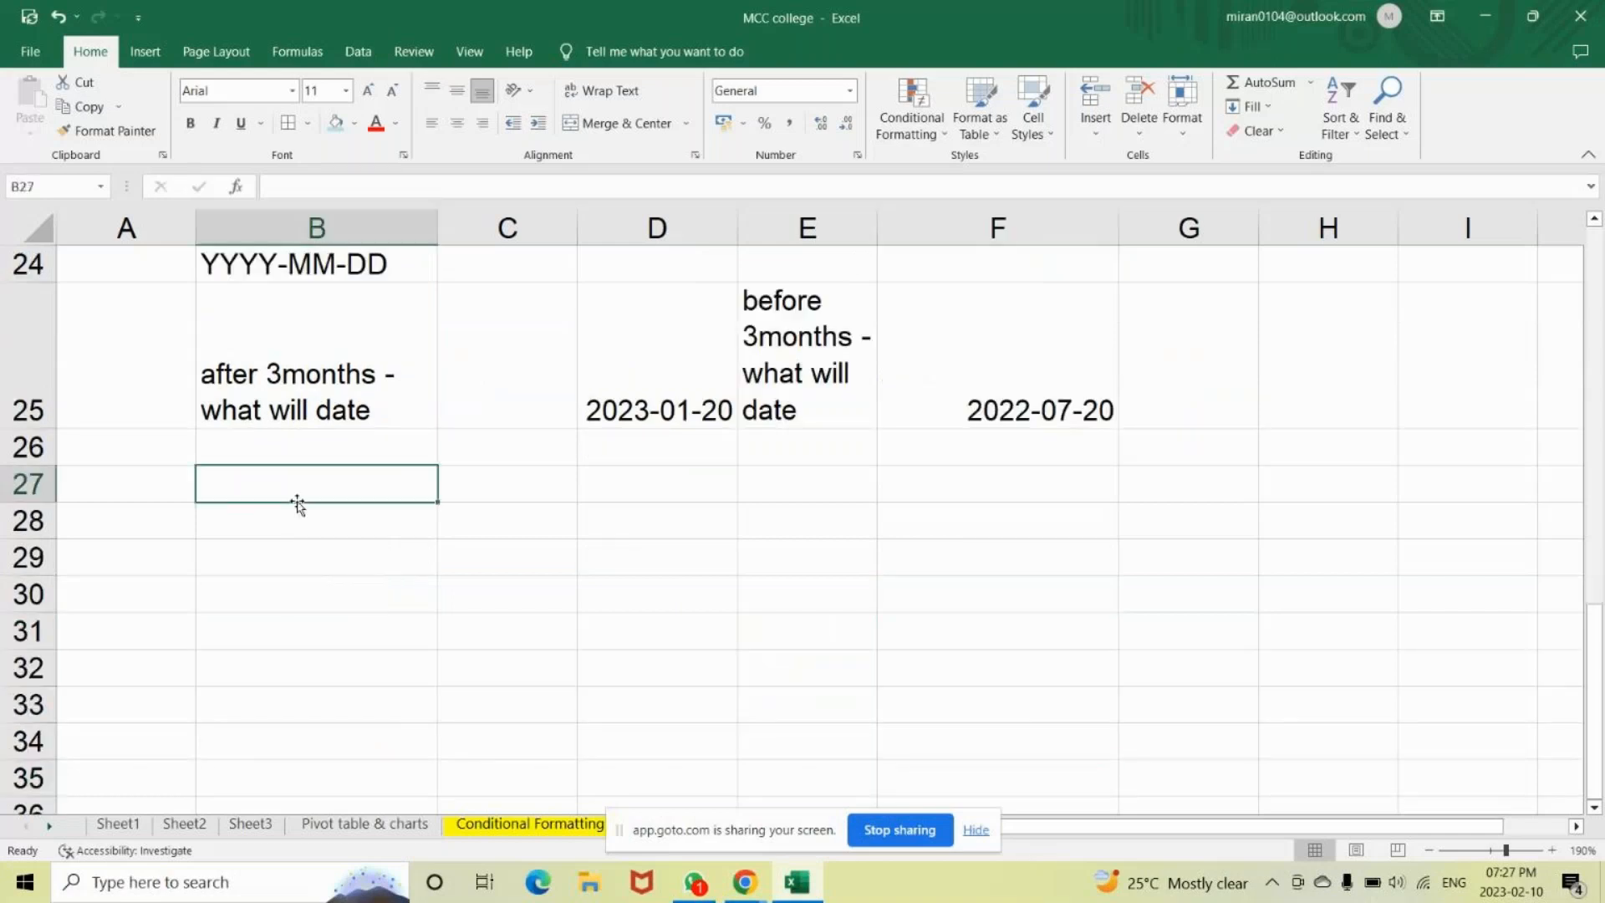
text(Pw)
key(BackSpace)
text(ower)
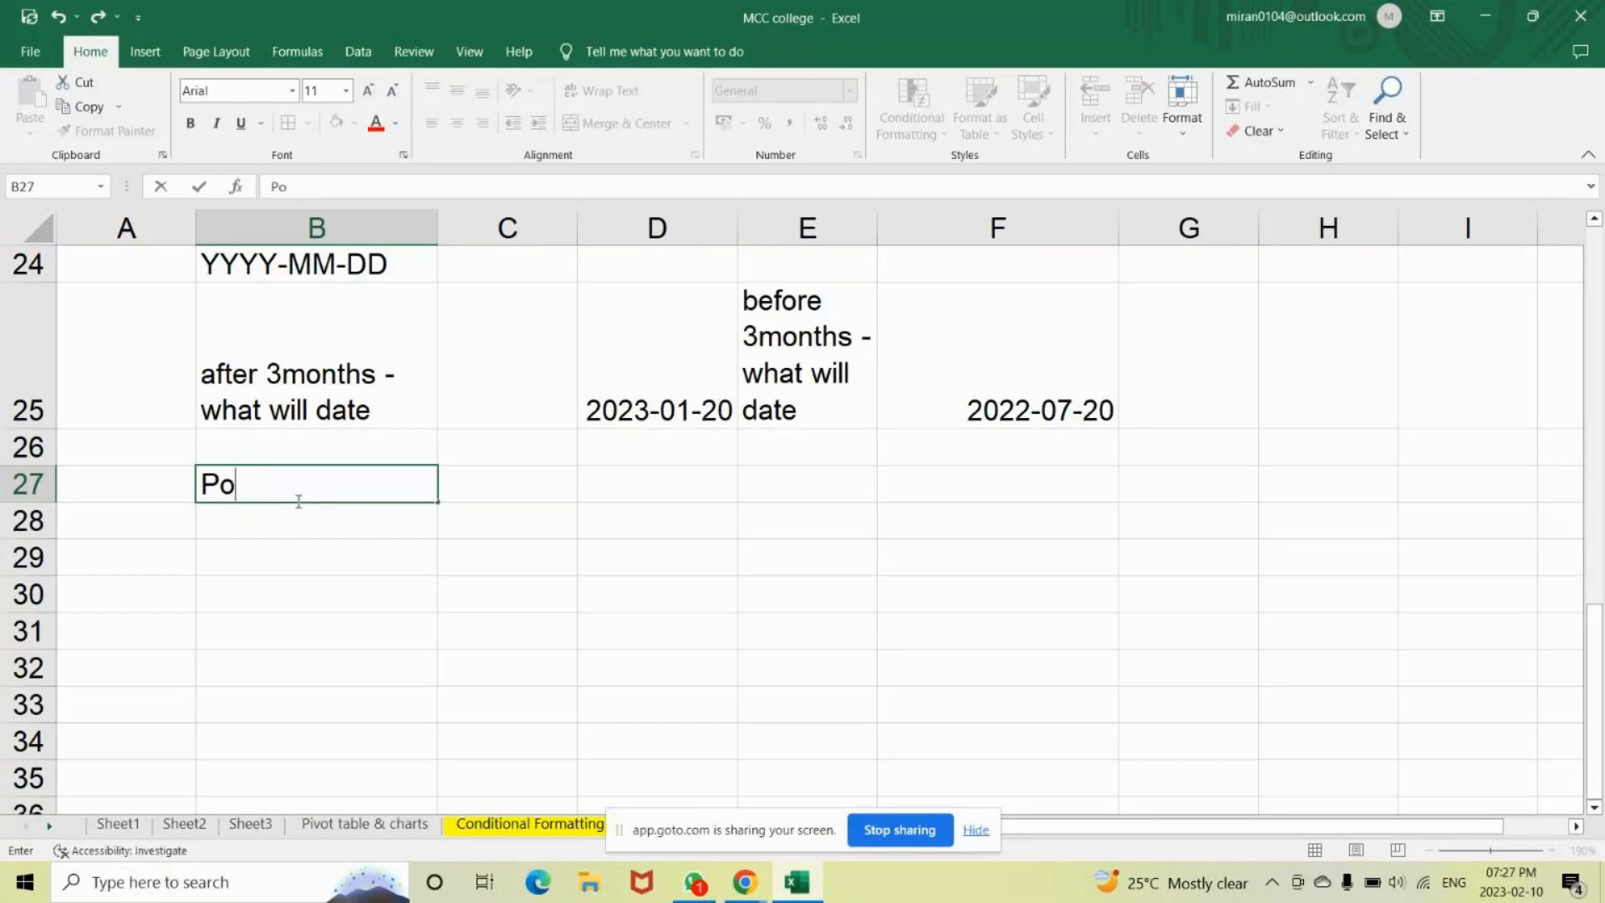
key(Return)
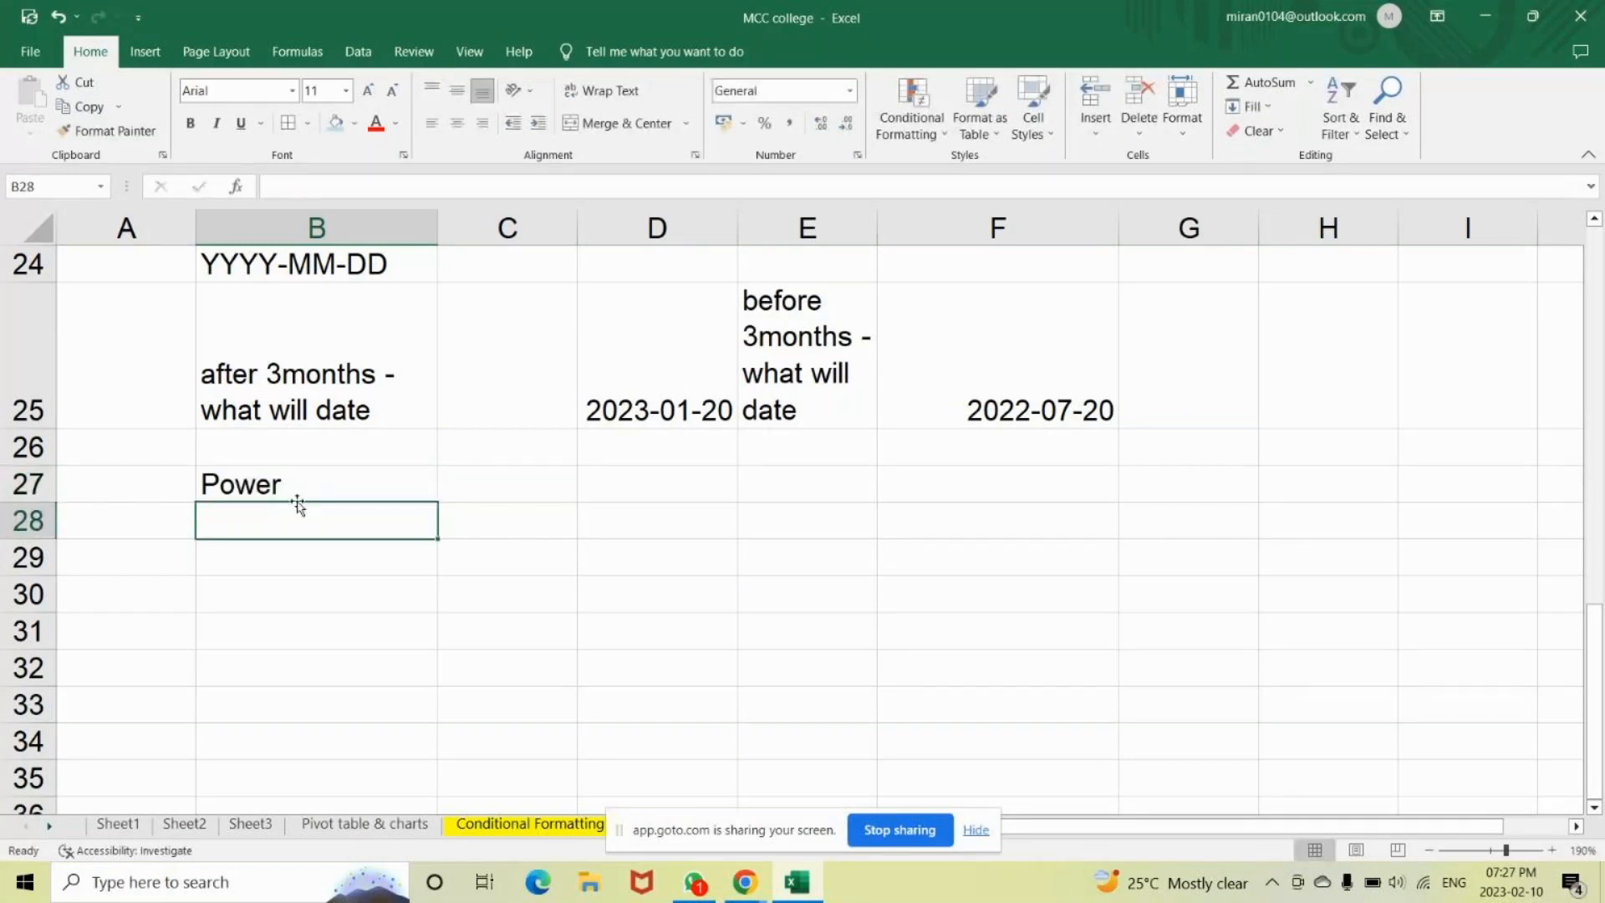
Enter the label Sqare in B29.
key(Return)
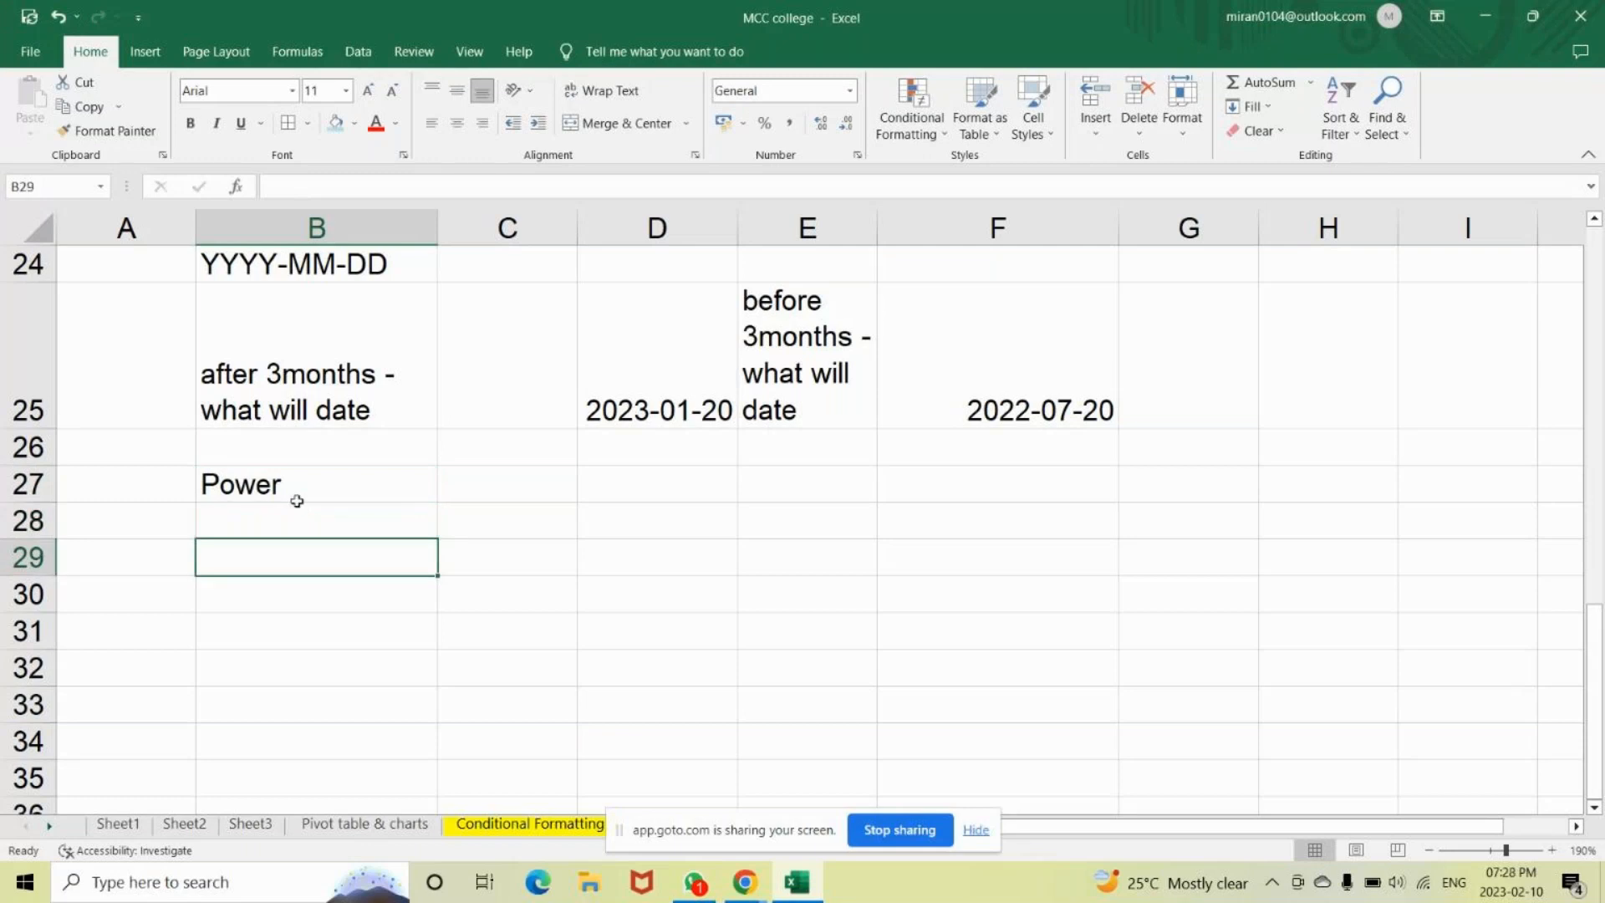
text(Sqare)
key(Return)
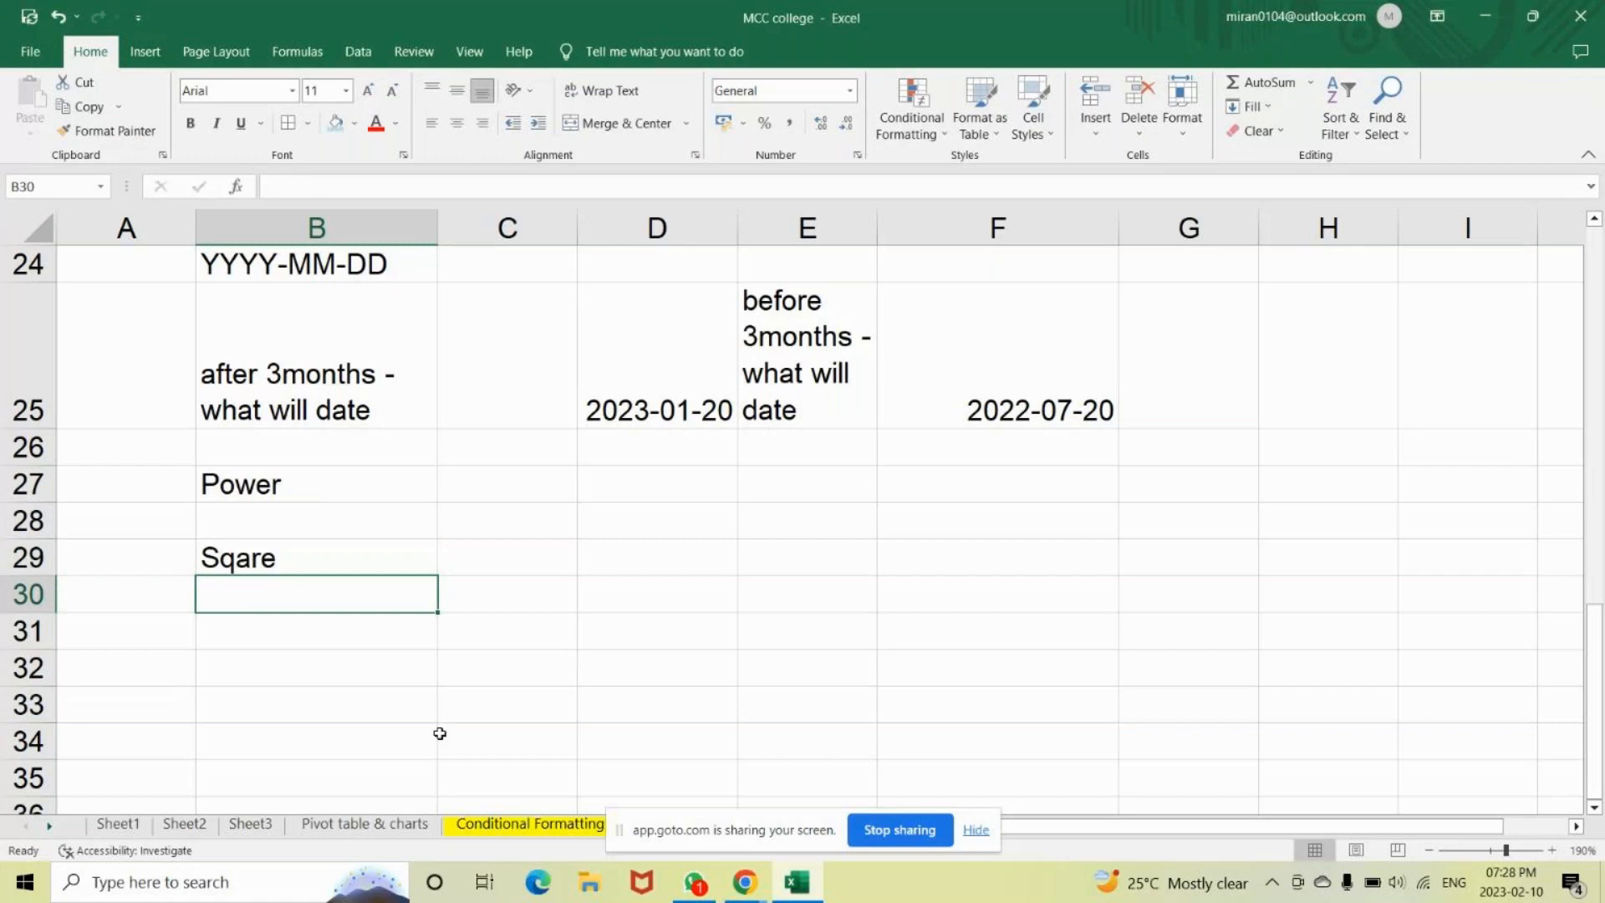
Switch to the Excel working - 1 workbook, uncover its sheet tabs, and view the Square & Power and Date functions sheets.
click(1487, 16)
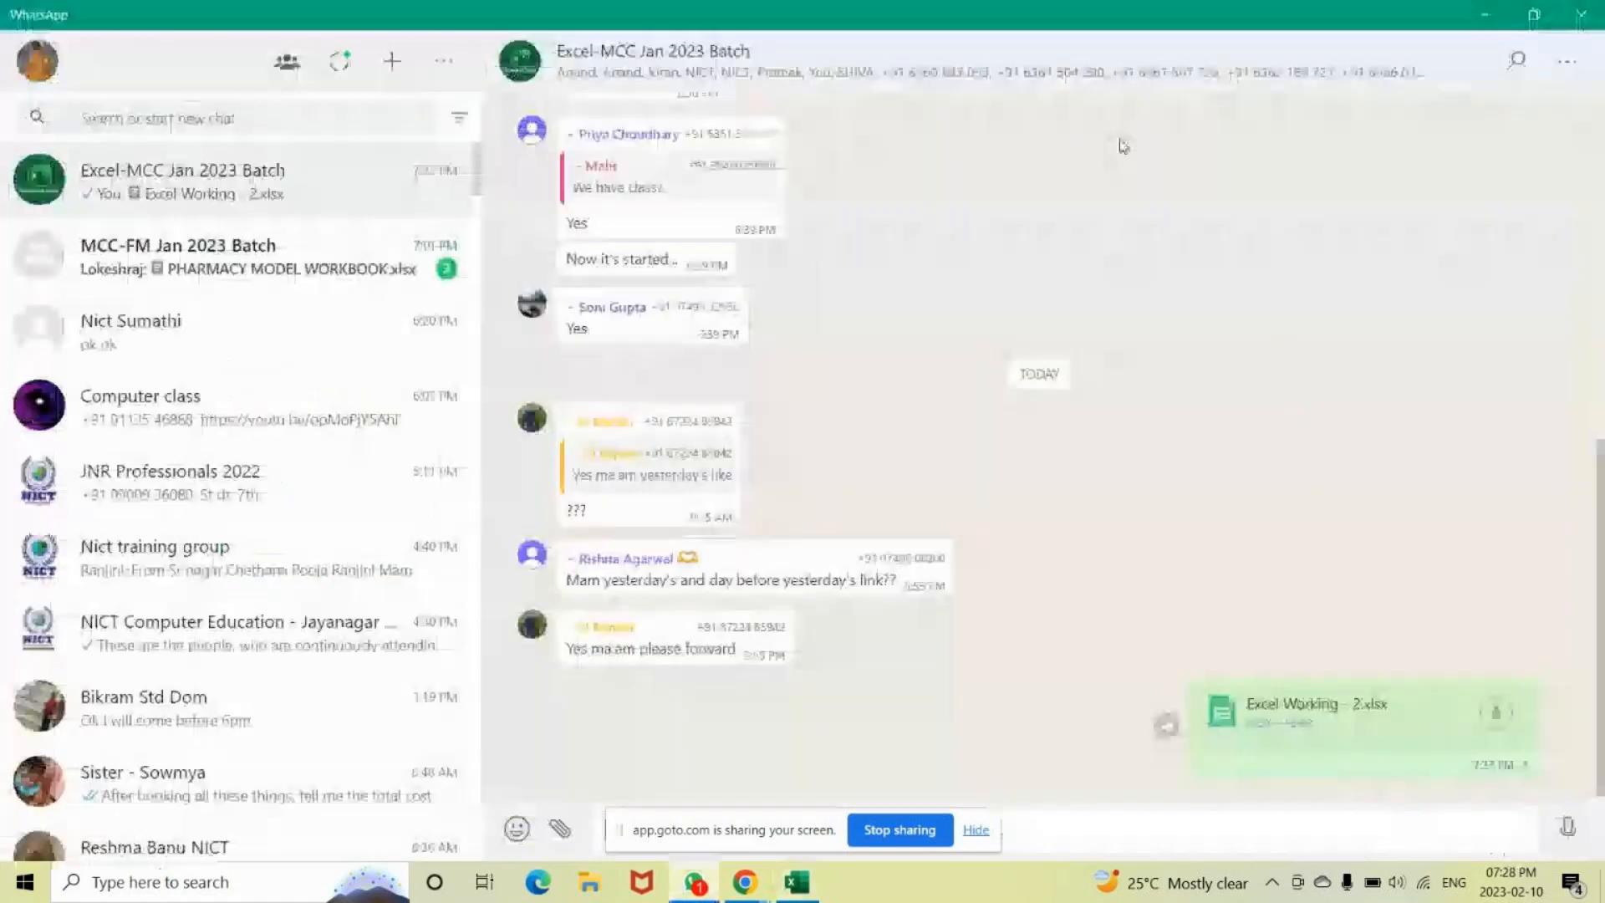
click(1484, 15)
click(1483, 17)
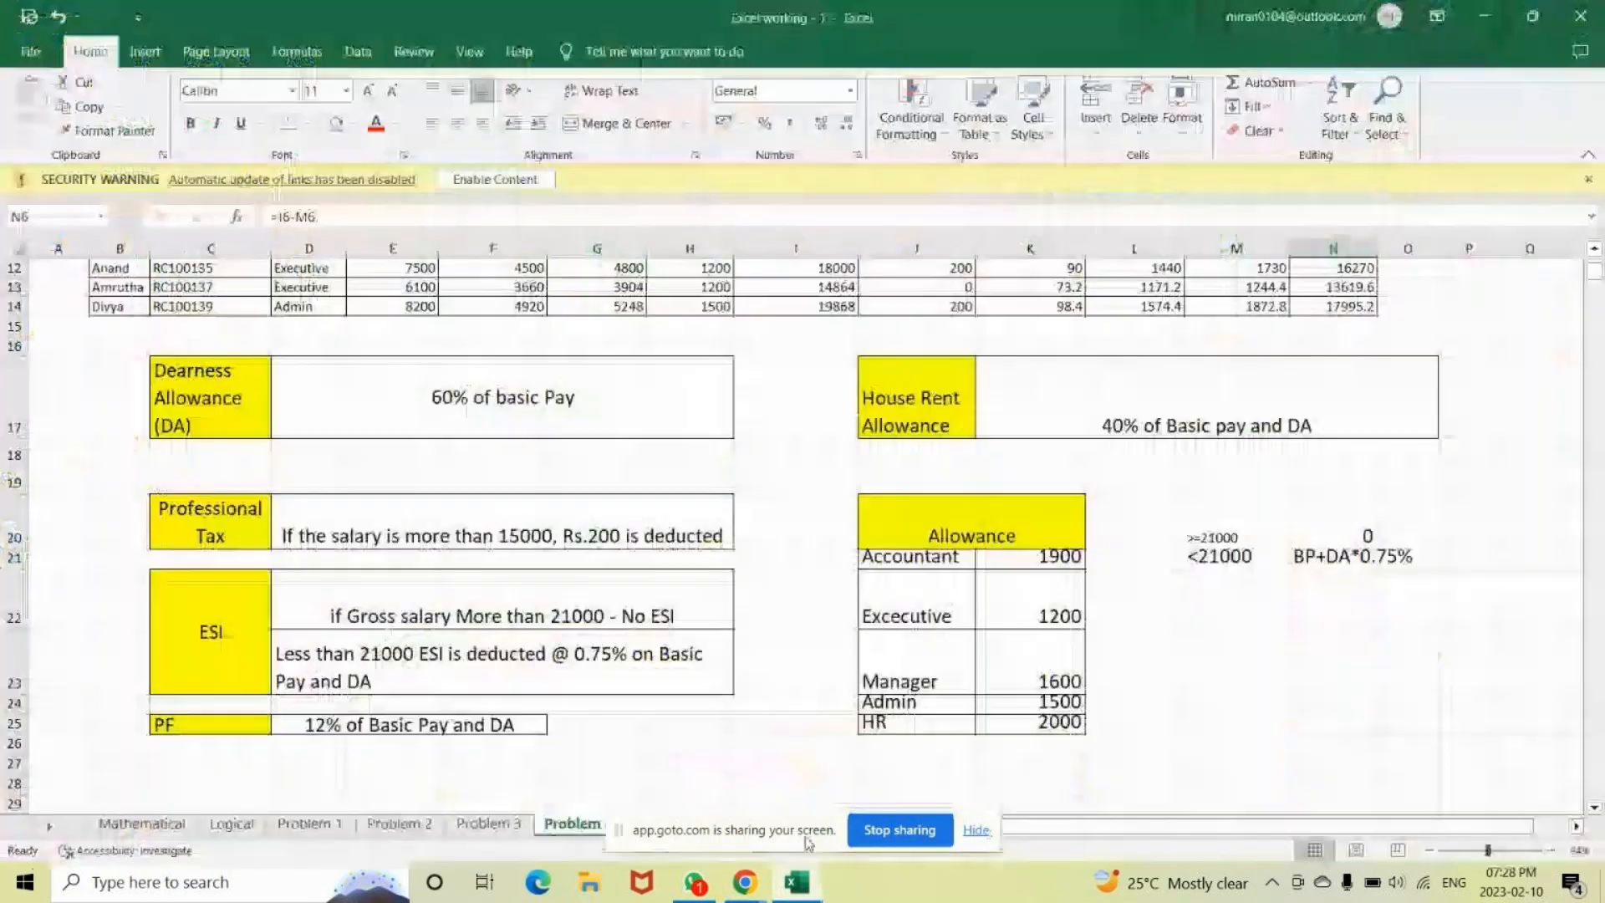
drag(808, 842, 499, 893)
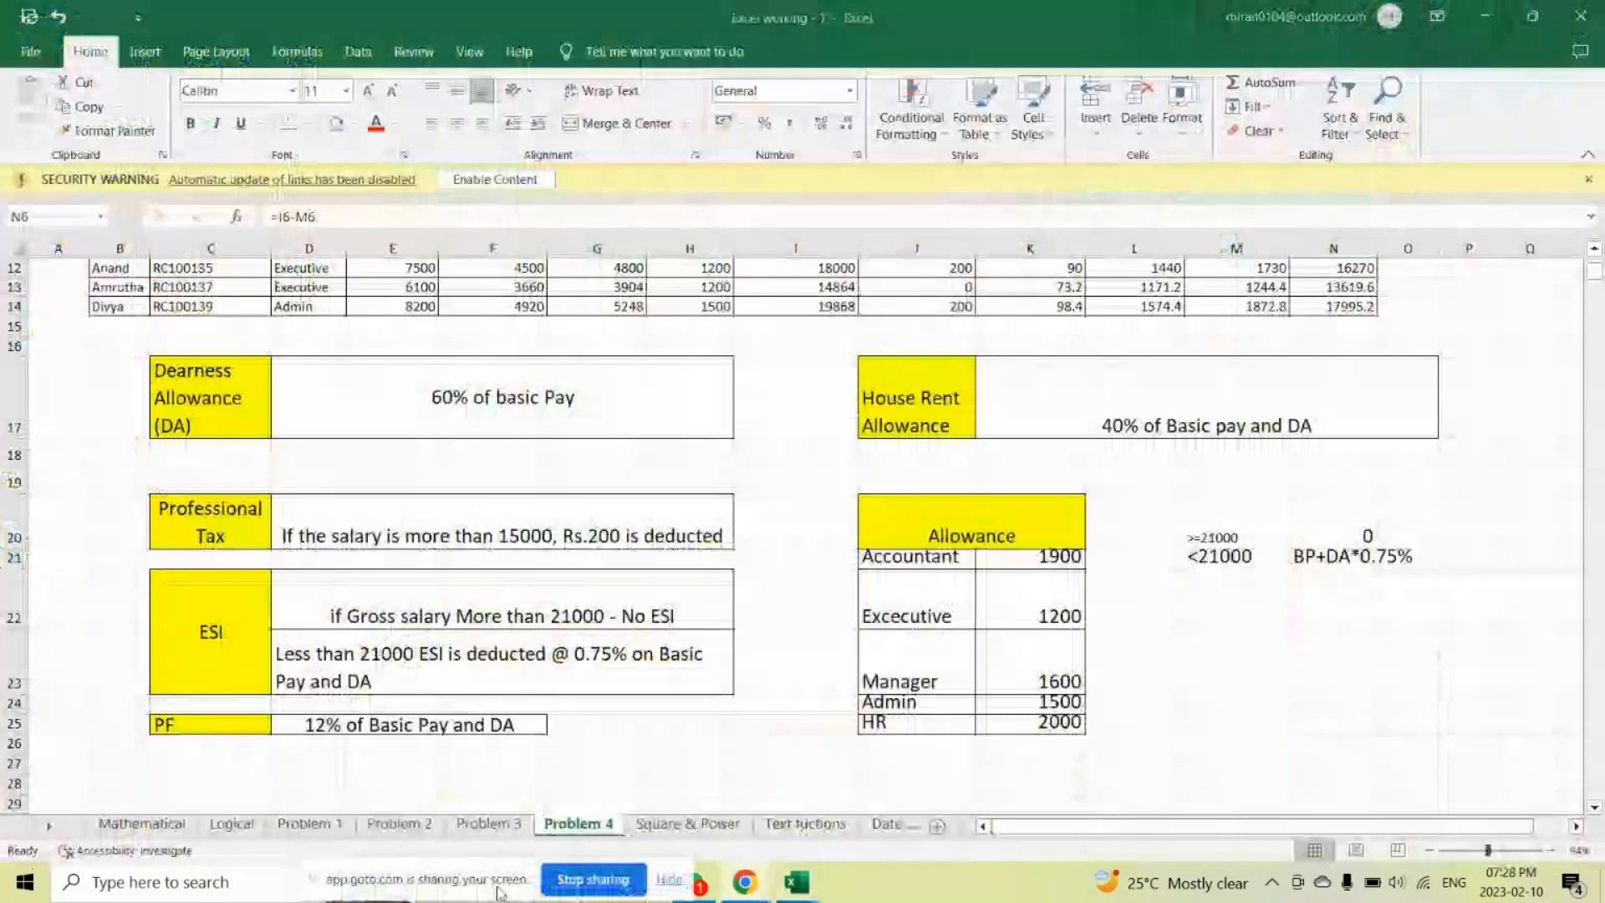
click(677, 824)
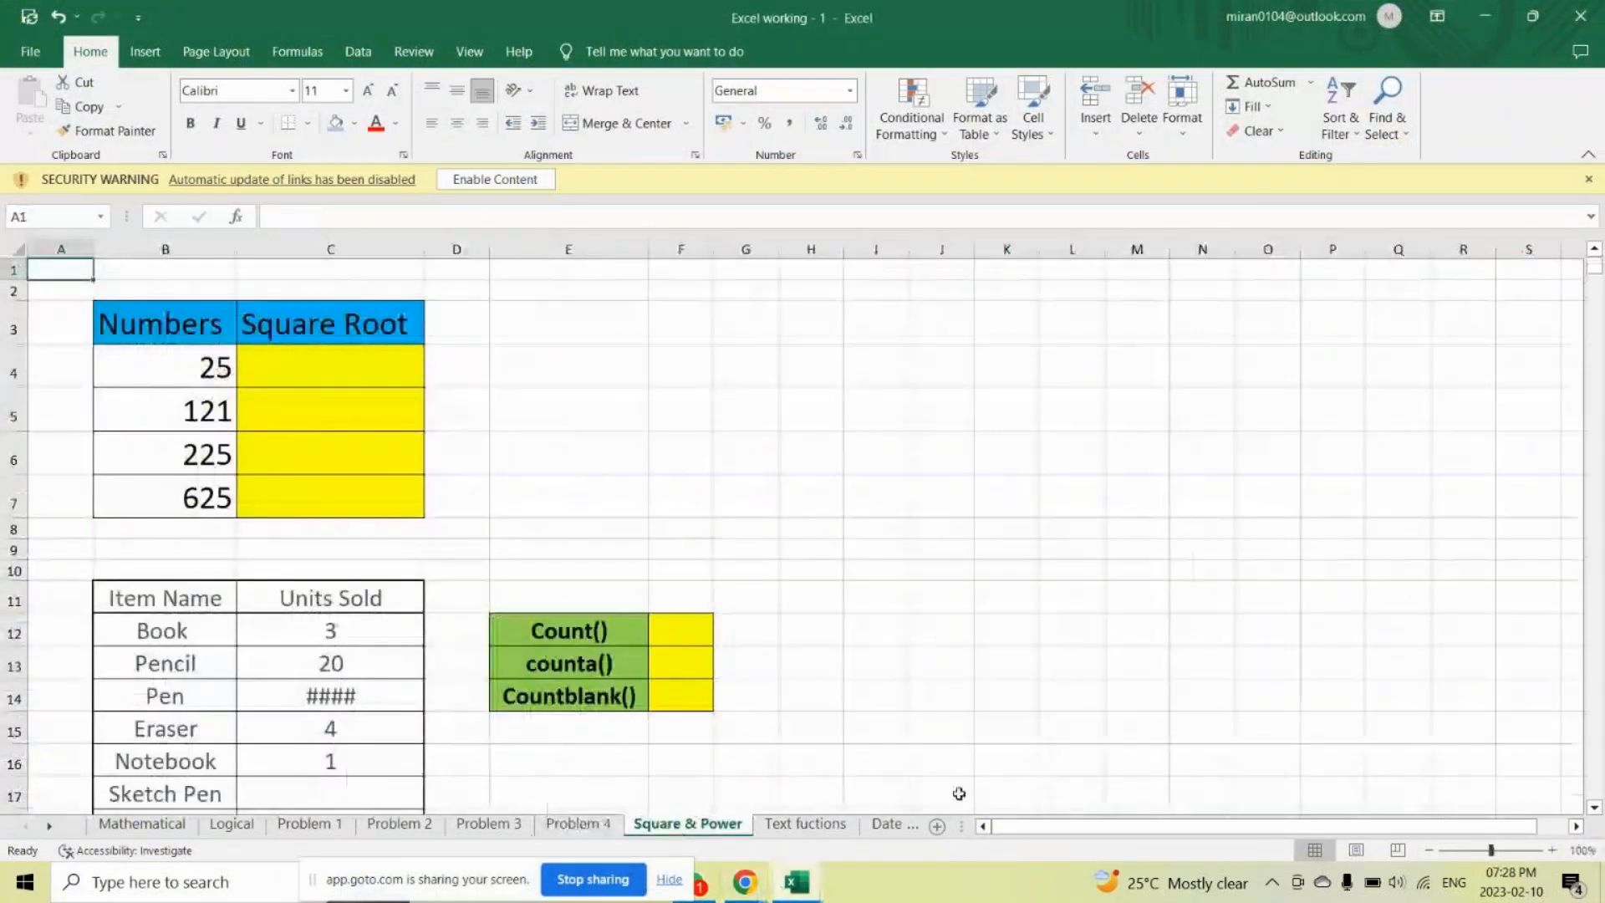
click(884, 825)
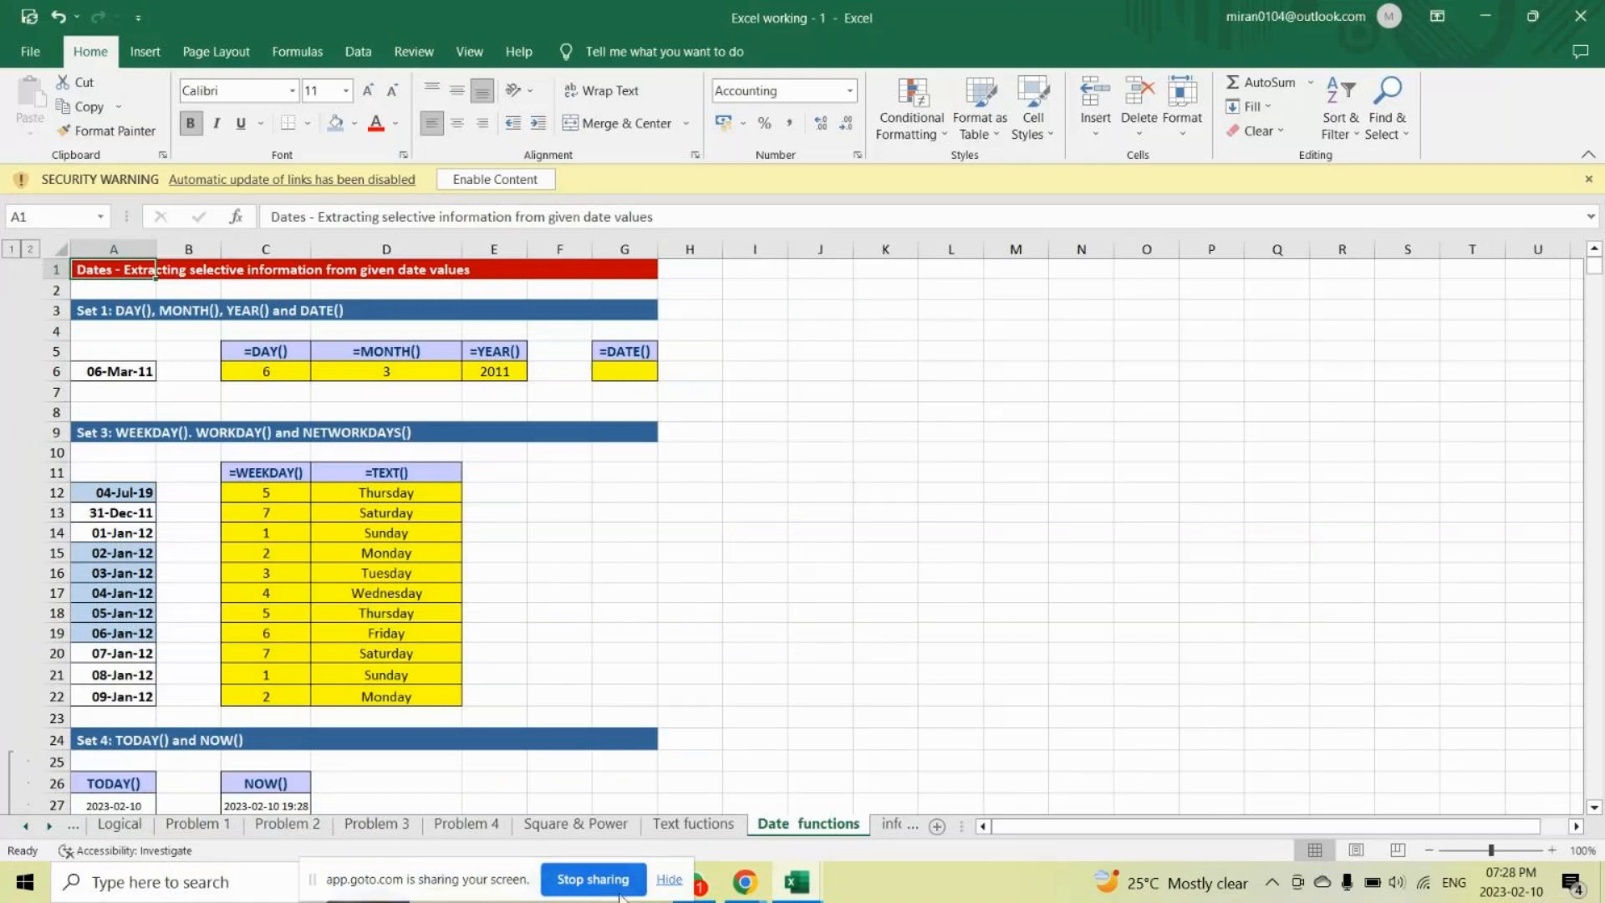
Switch back to the MCC college workbook.
mouse_move(745, 882)
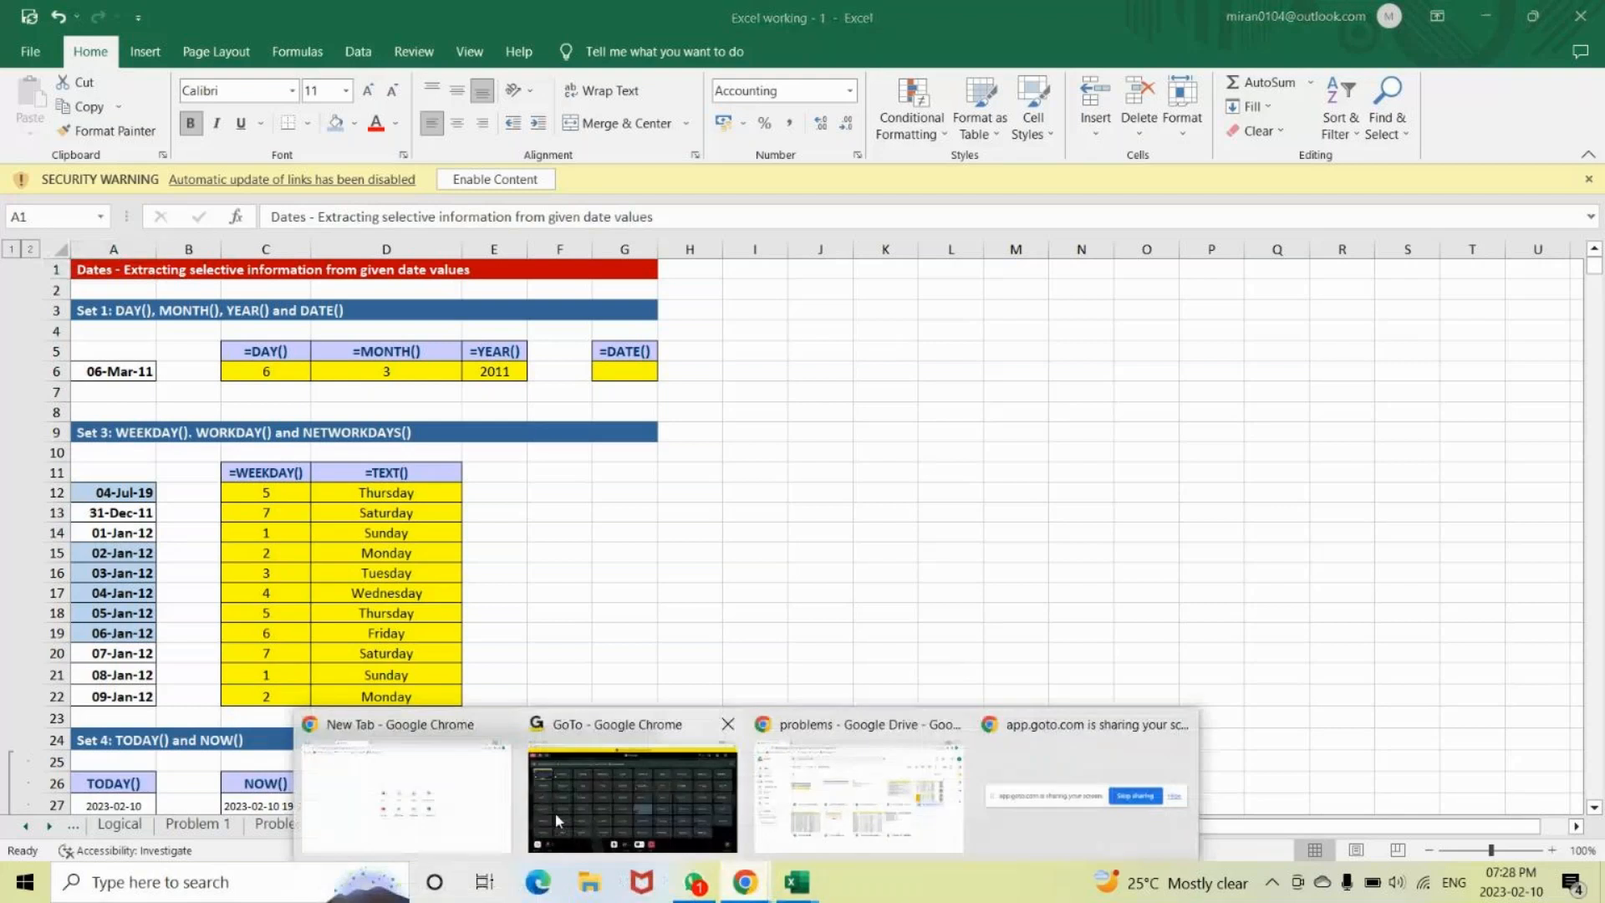
mouse_move(901, 824)
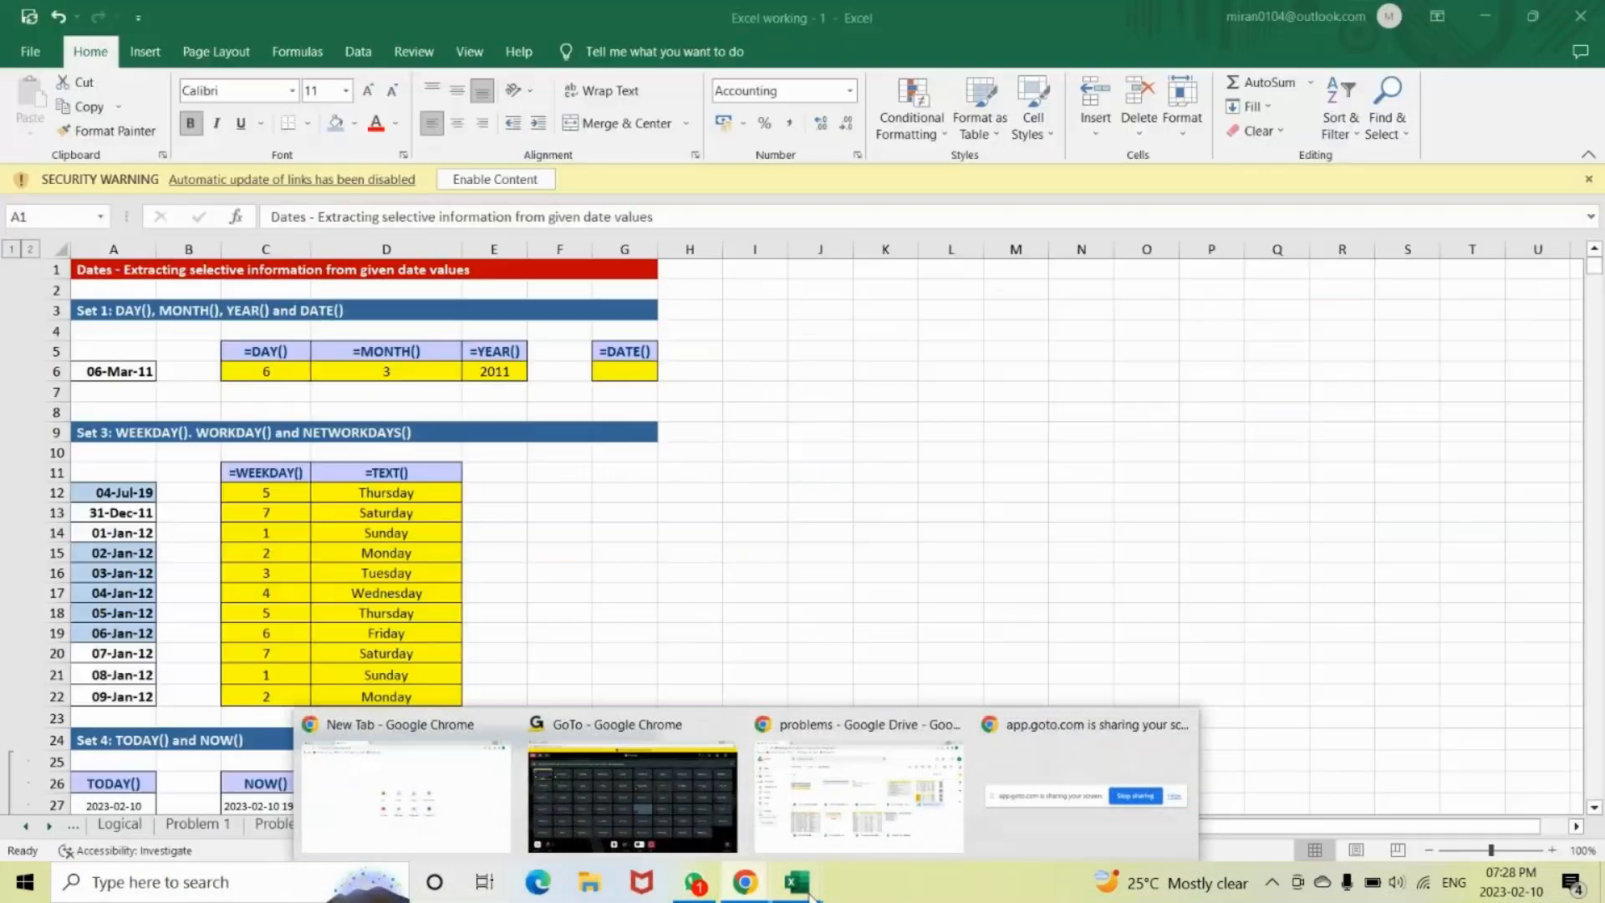
mouse_move(797, 881)
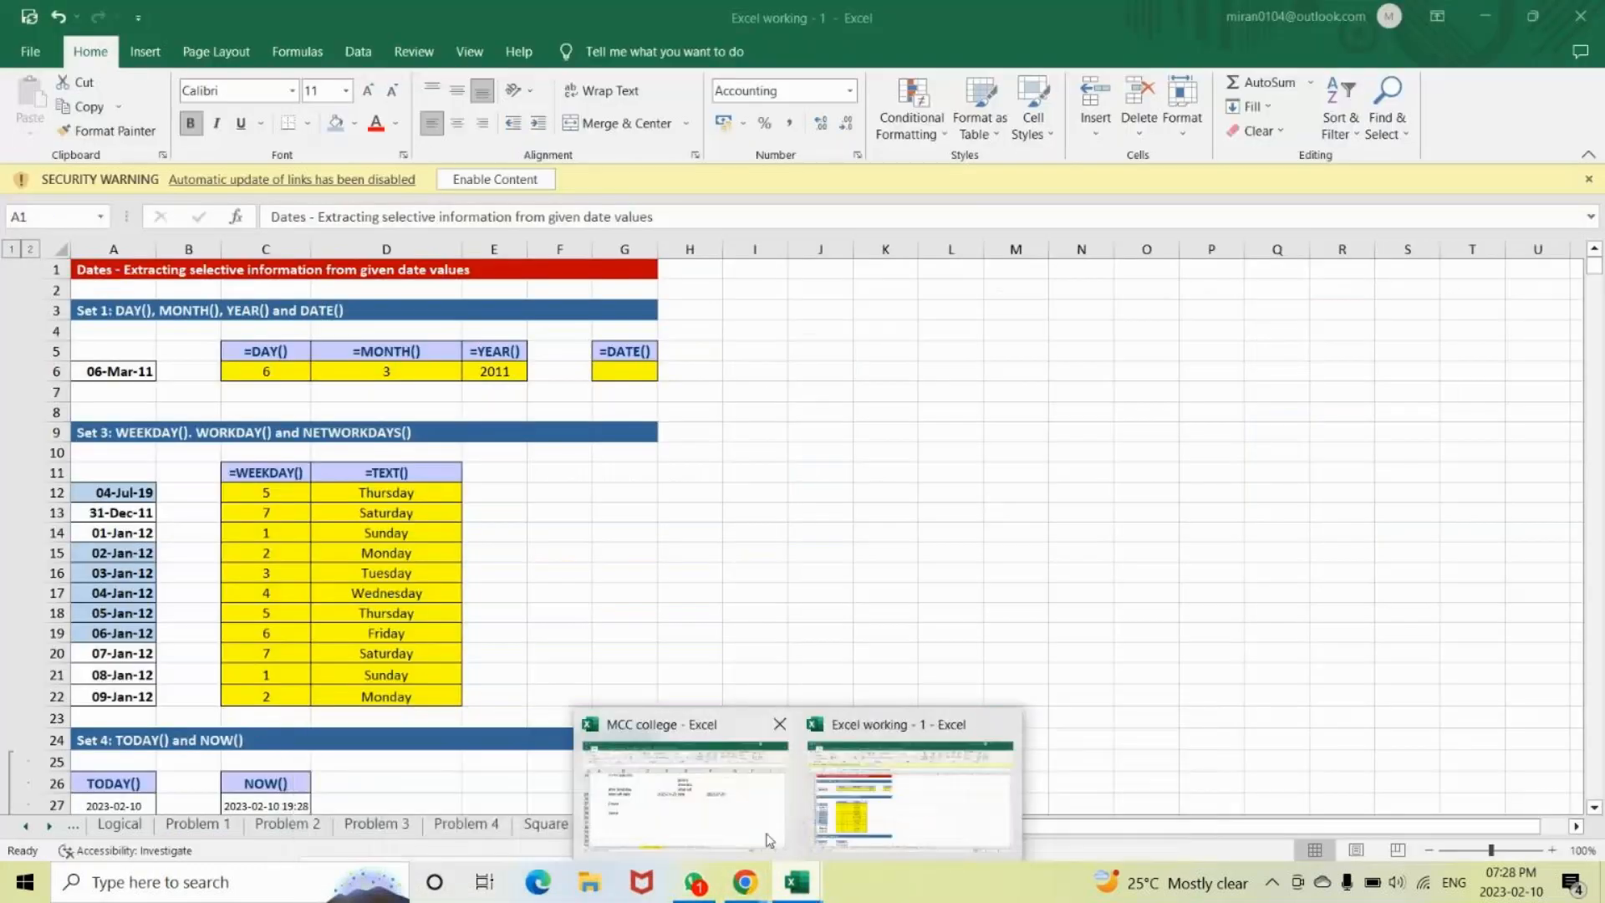
click(770, 840)
click(512, 495)
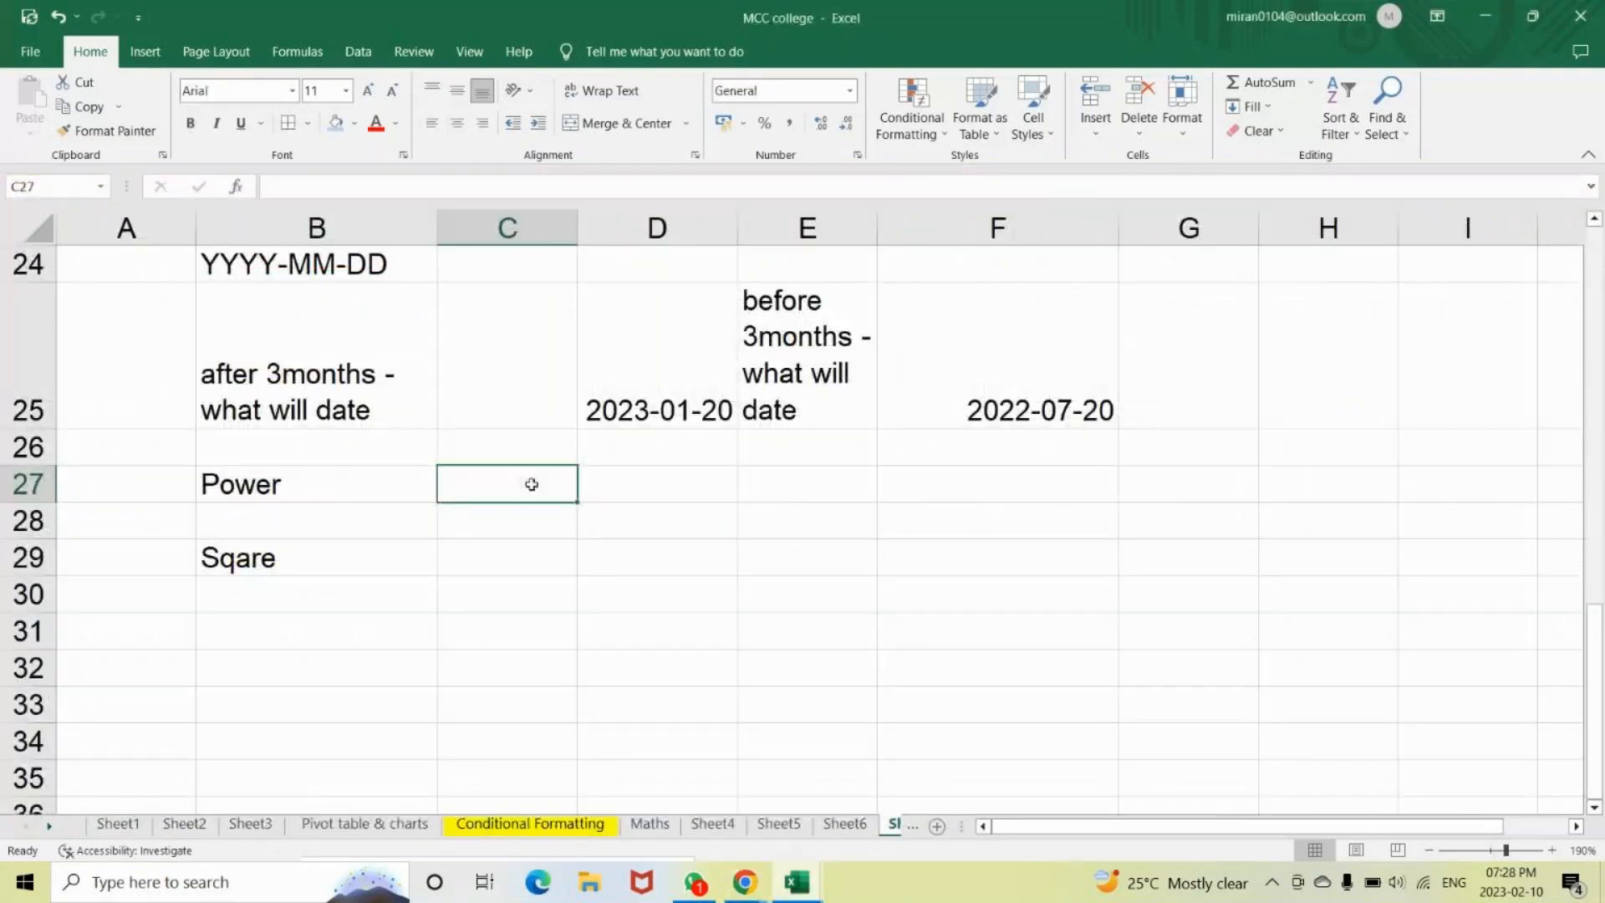
text(2)
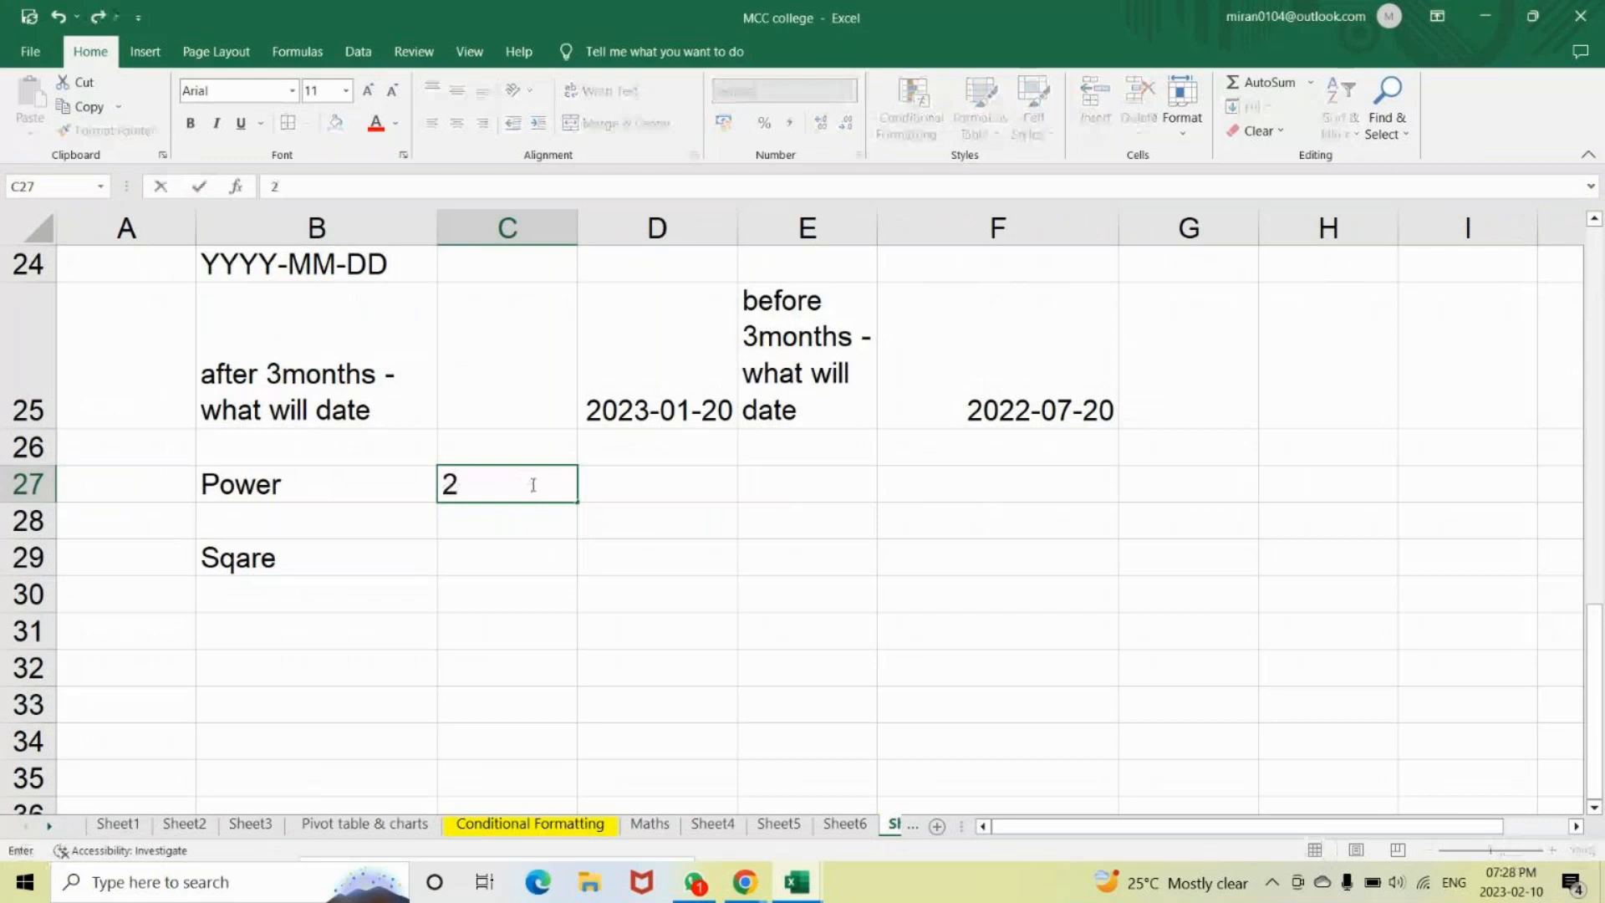
text(*2)
key(Tab)
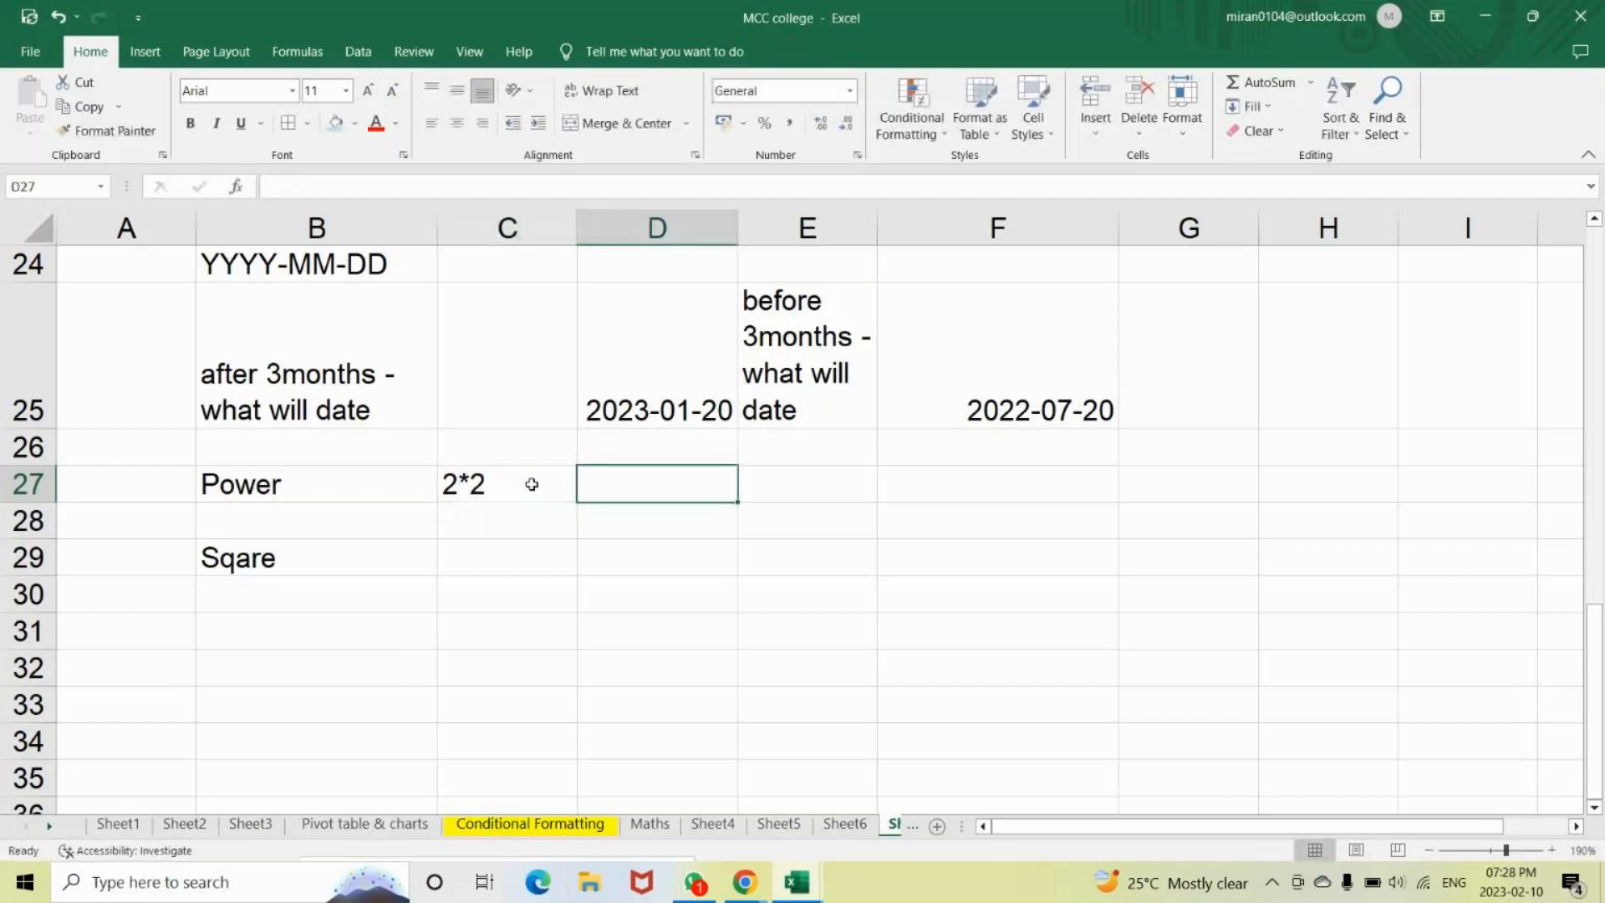
text(4)
key(Return)
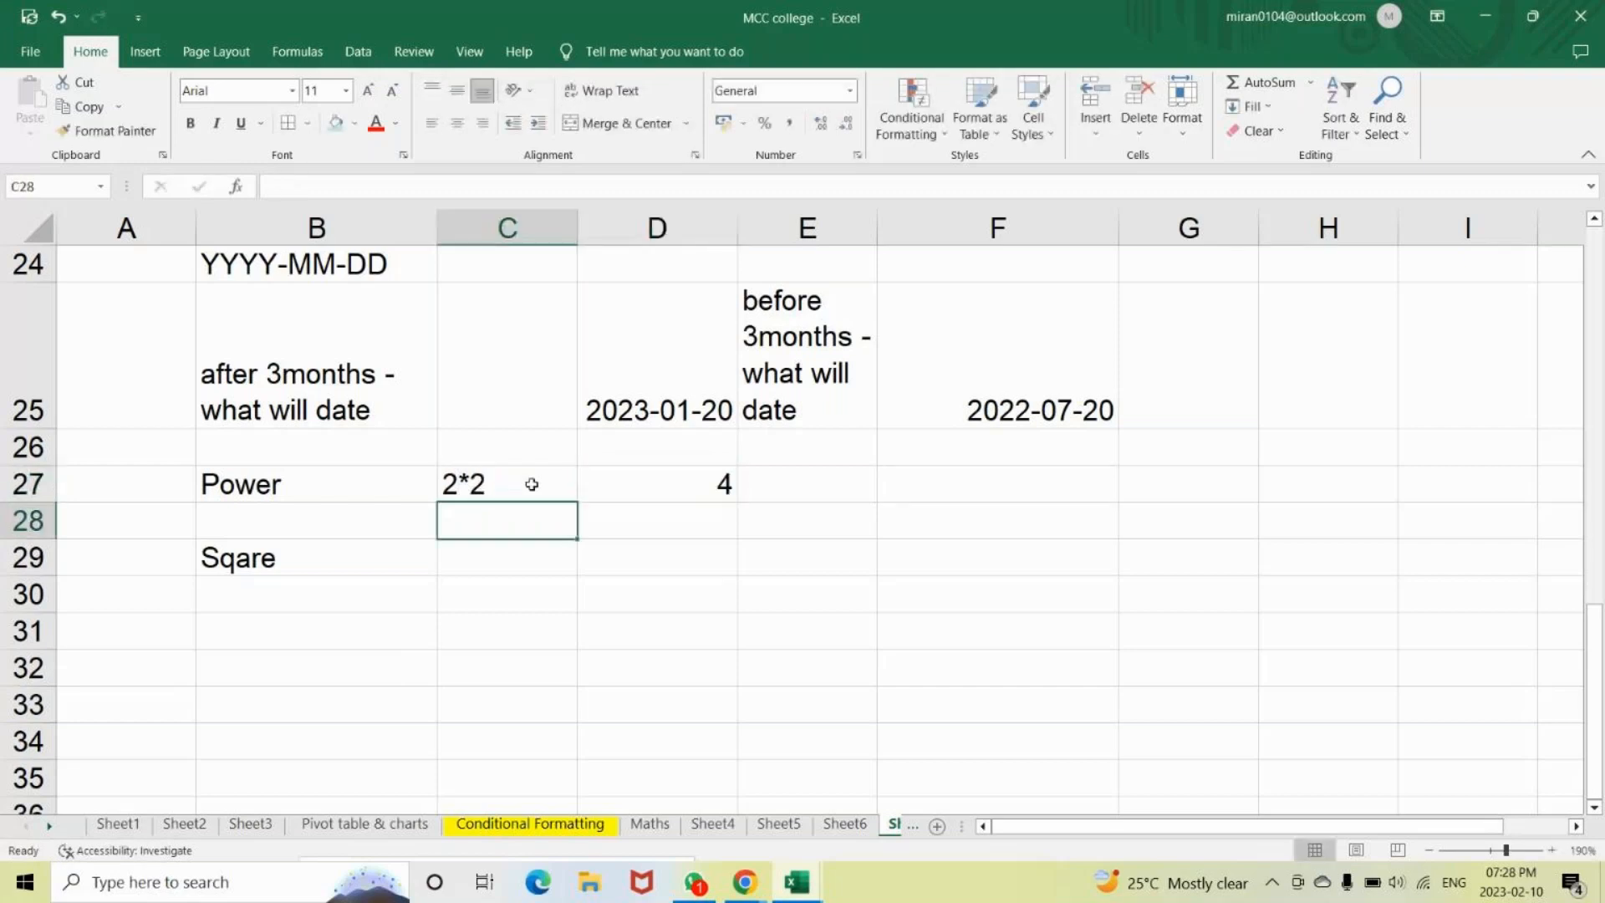
key(Down)
click(532, 485)
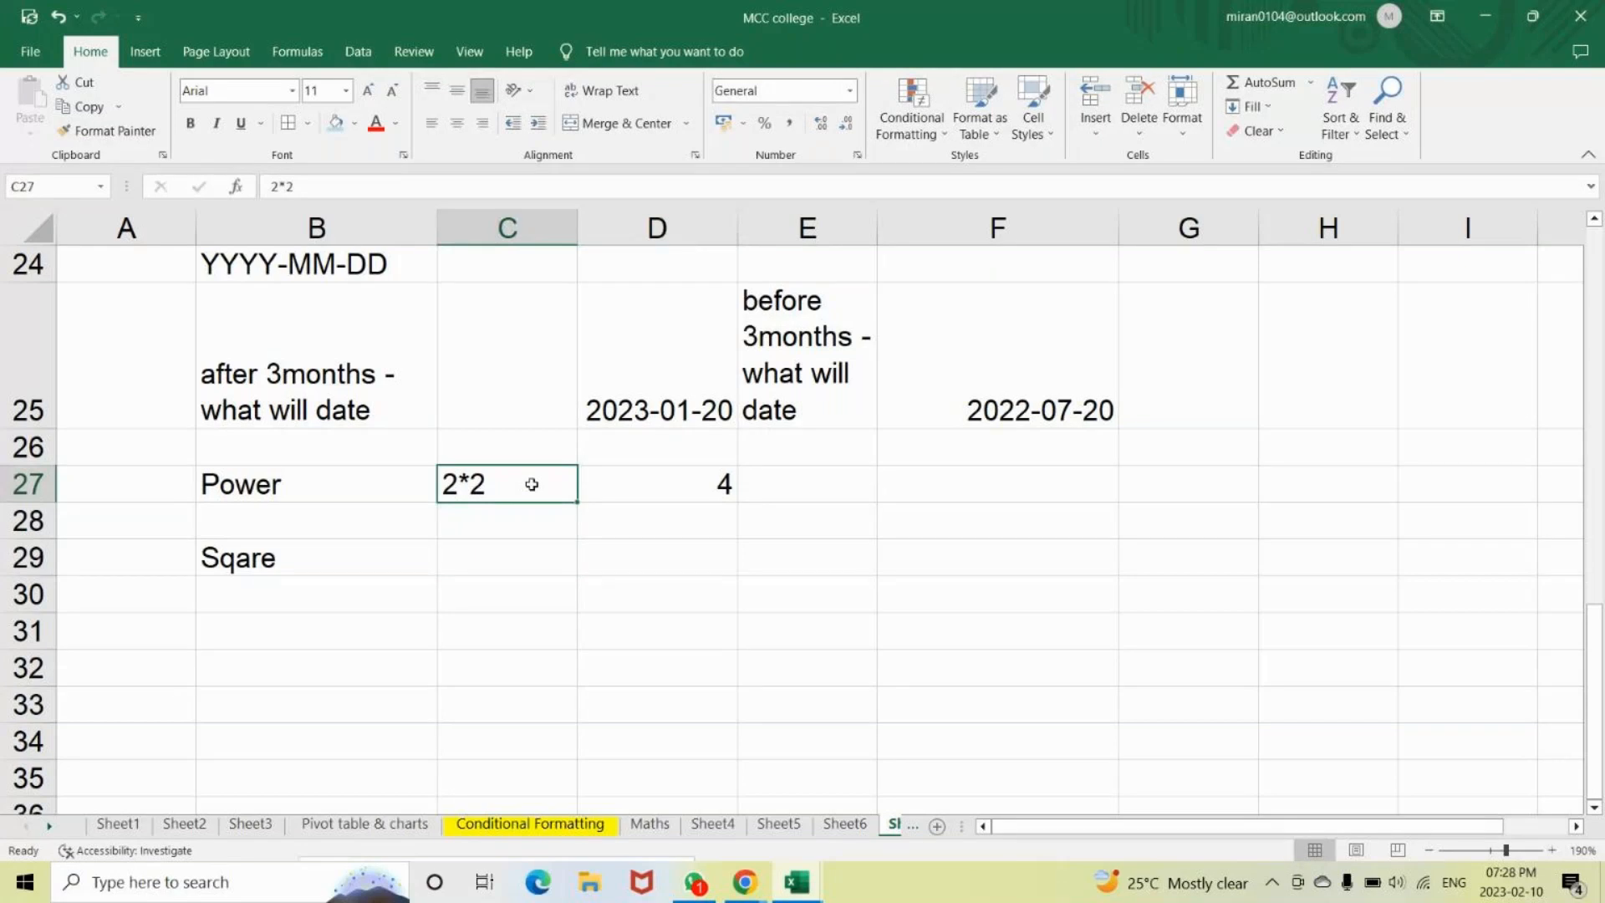
key(BackSpace)
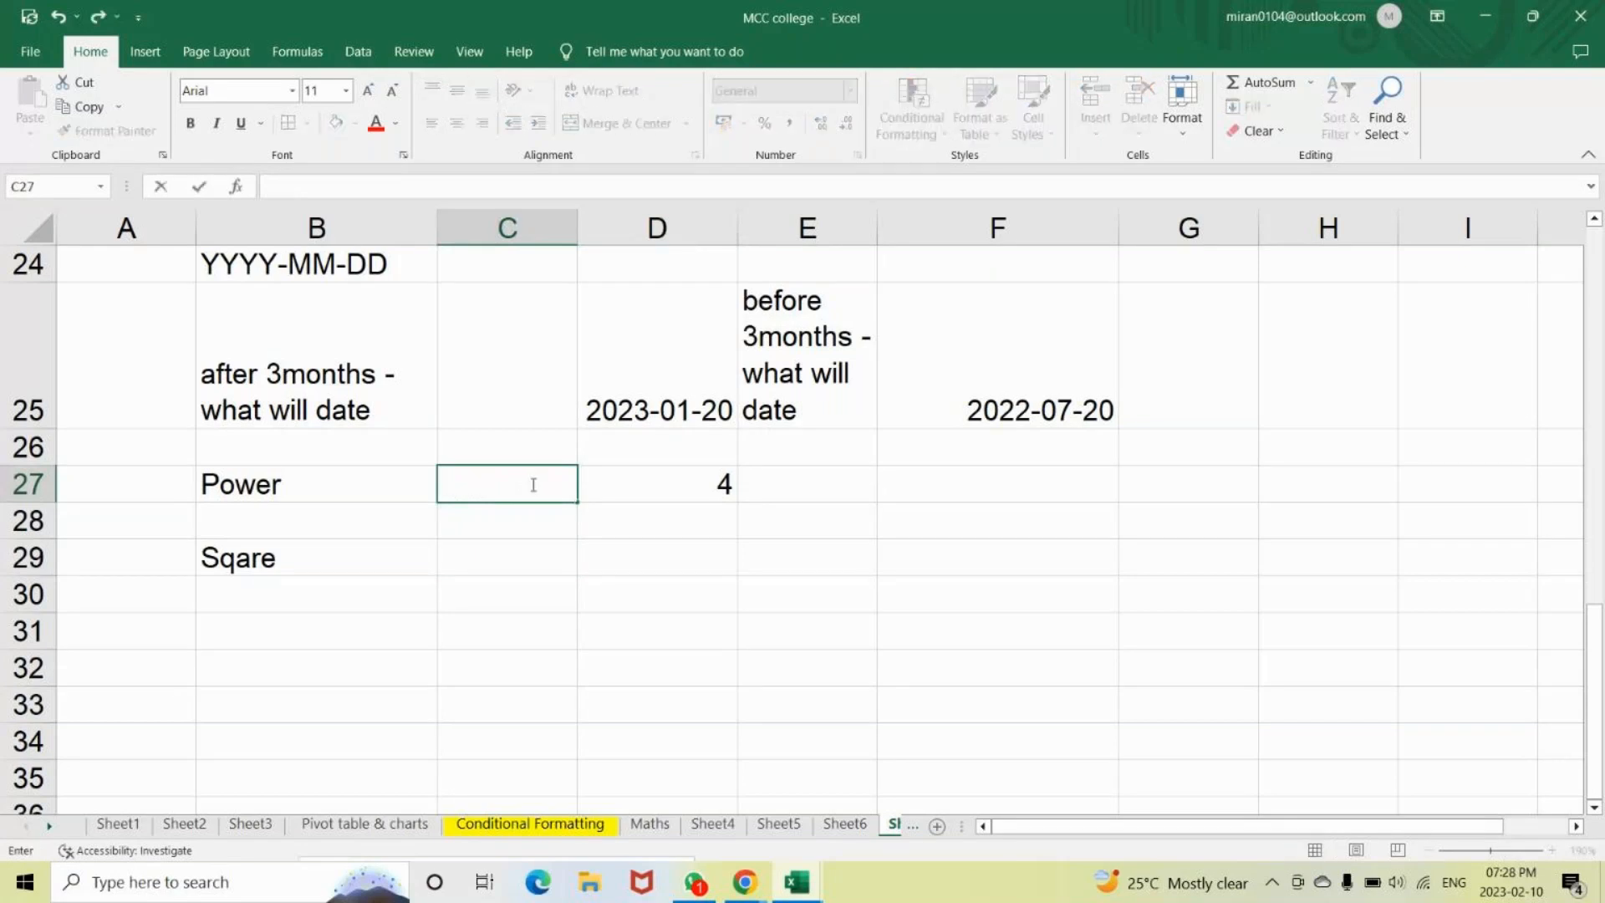
click(655, 502)
key(BackSpace)
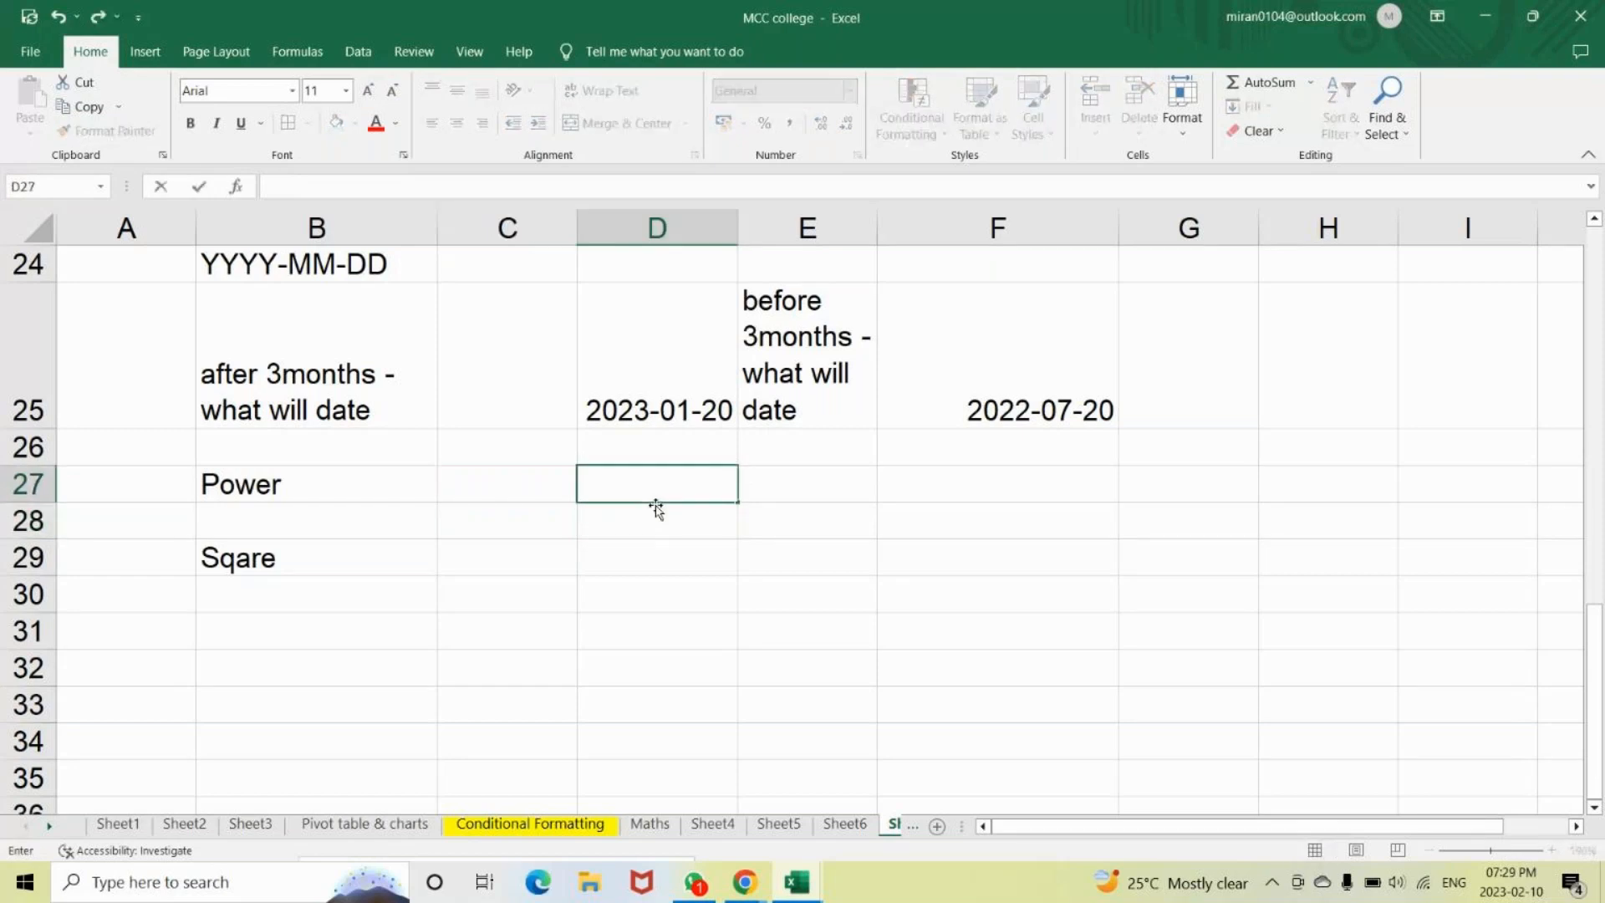
Enter the example 2*2 in C29 beside the Sqare label and its result 4 in D29.
key(Down)
key(Down)
key(Left)
text(2)
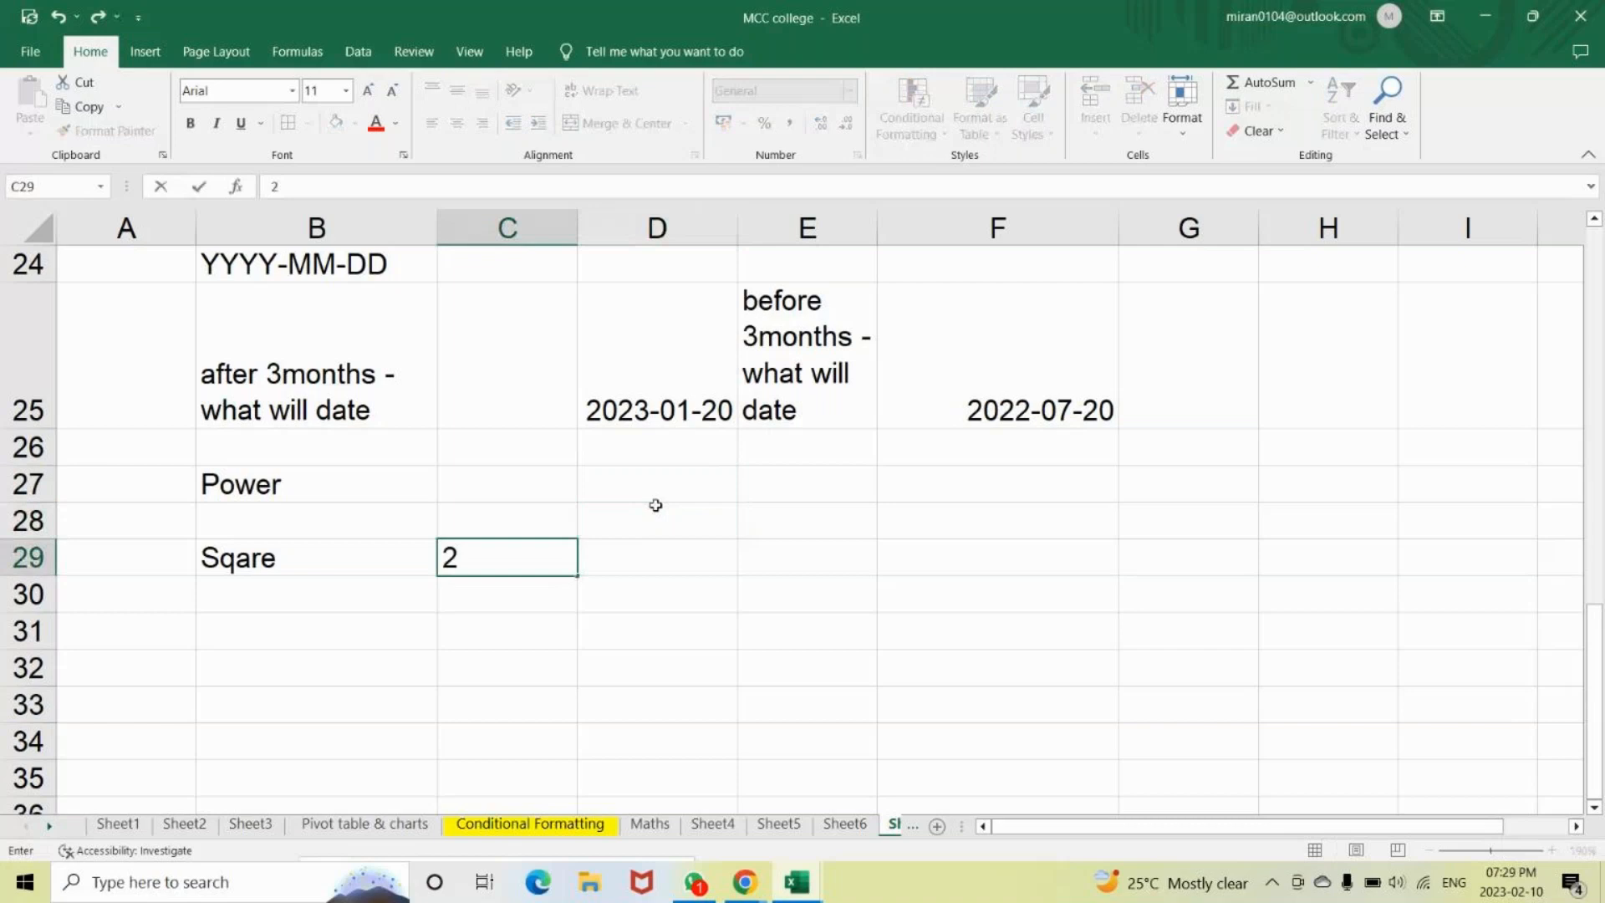
text(*2)
key(Tab)
text(4)
key(Return)
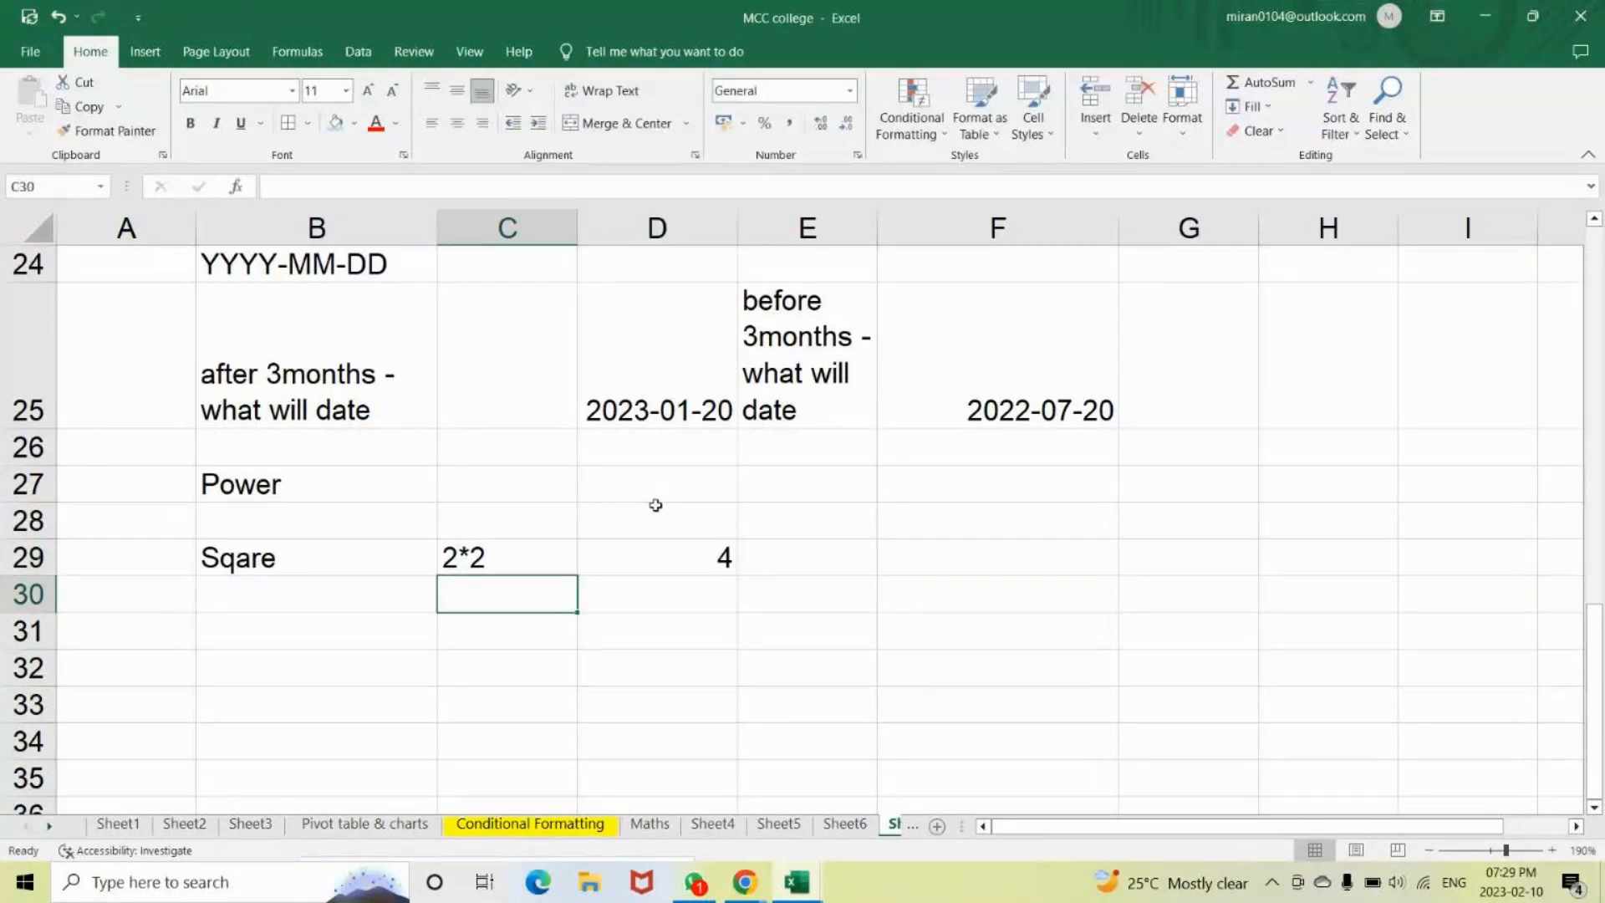
Enter the example 4*4*4 in C30, below the 2*2 example.
text(3)
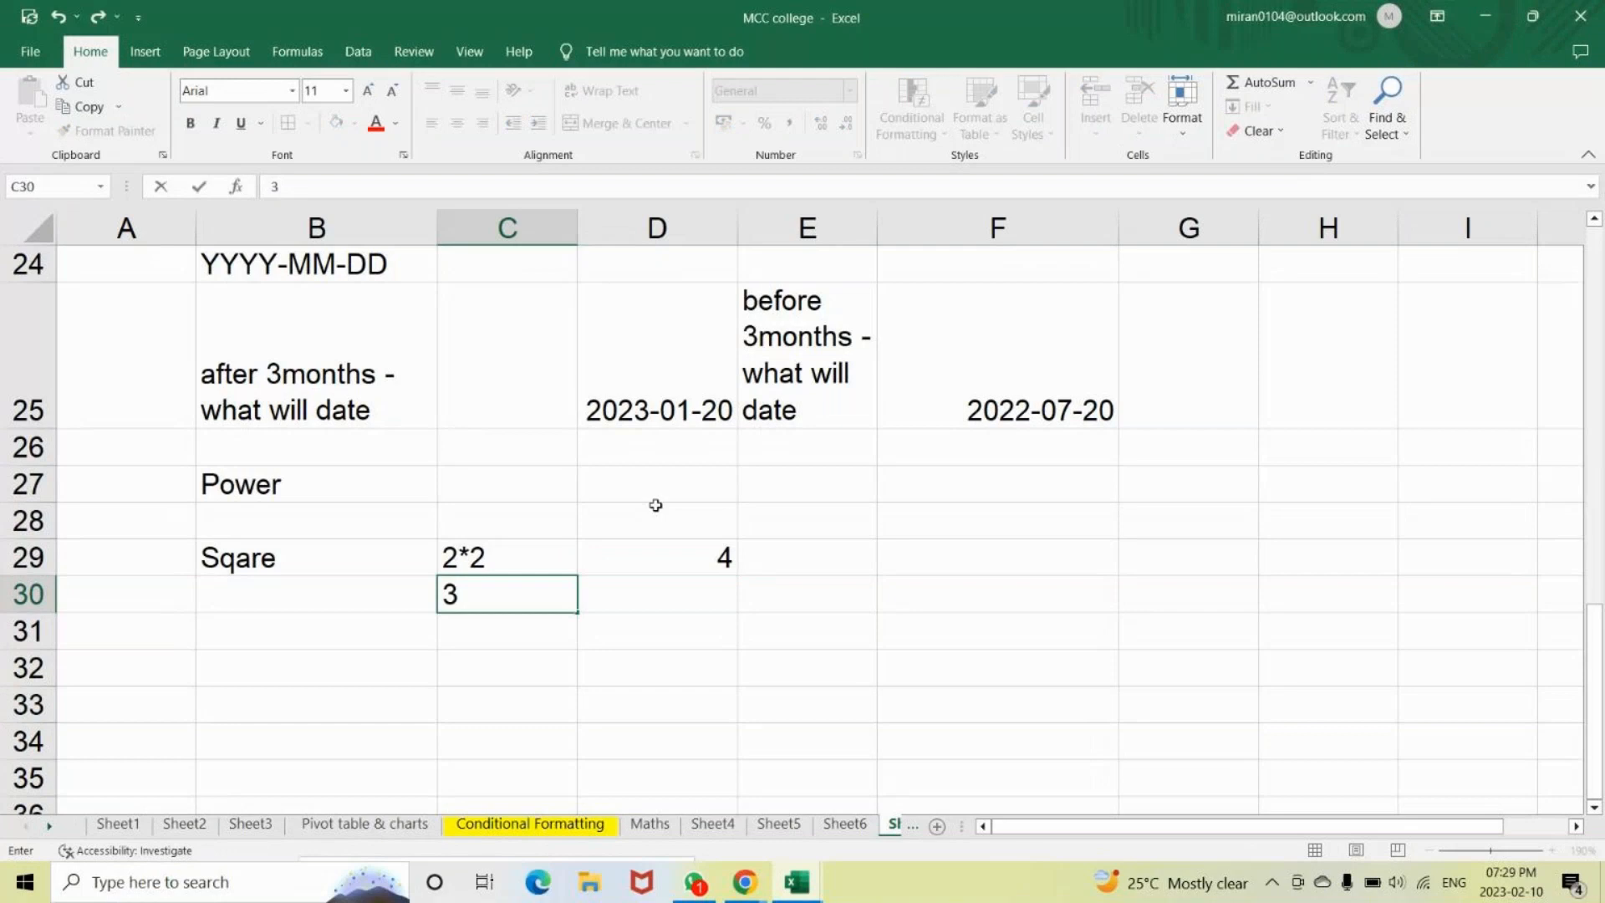
key(BackSpace)
text(4*4*4)
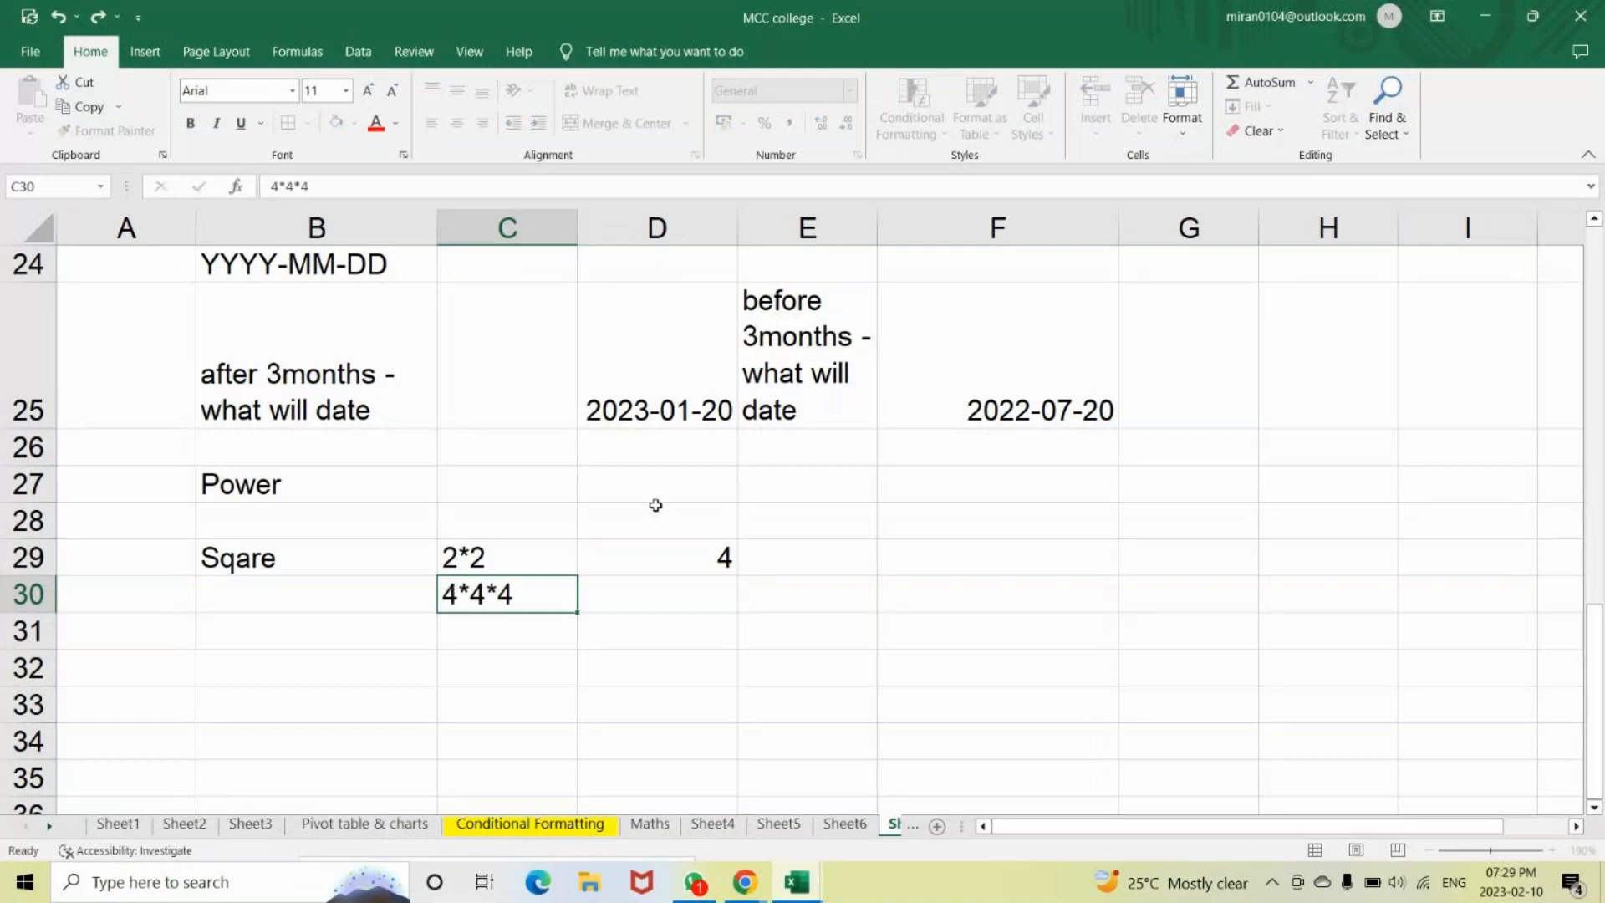
key(Tab)
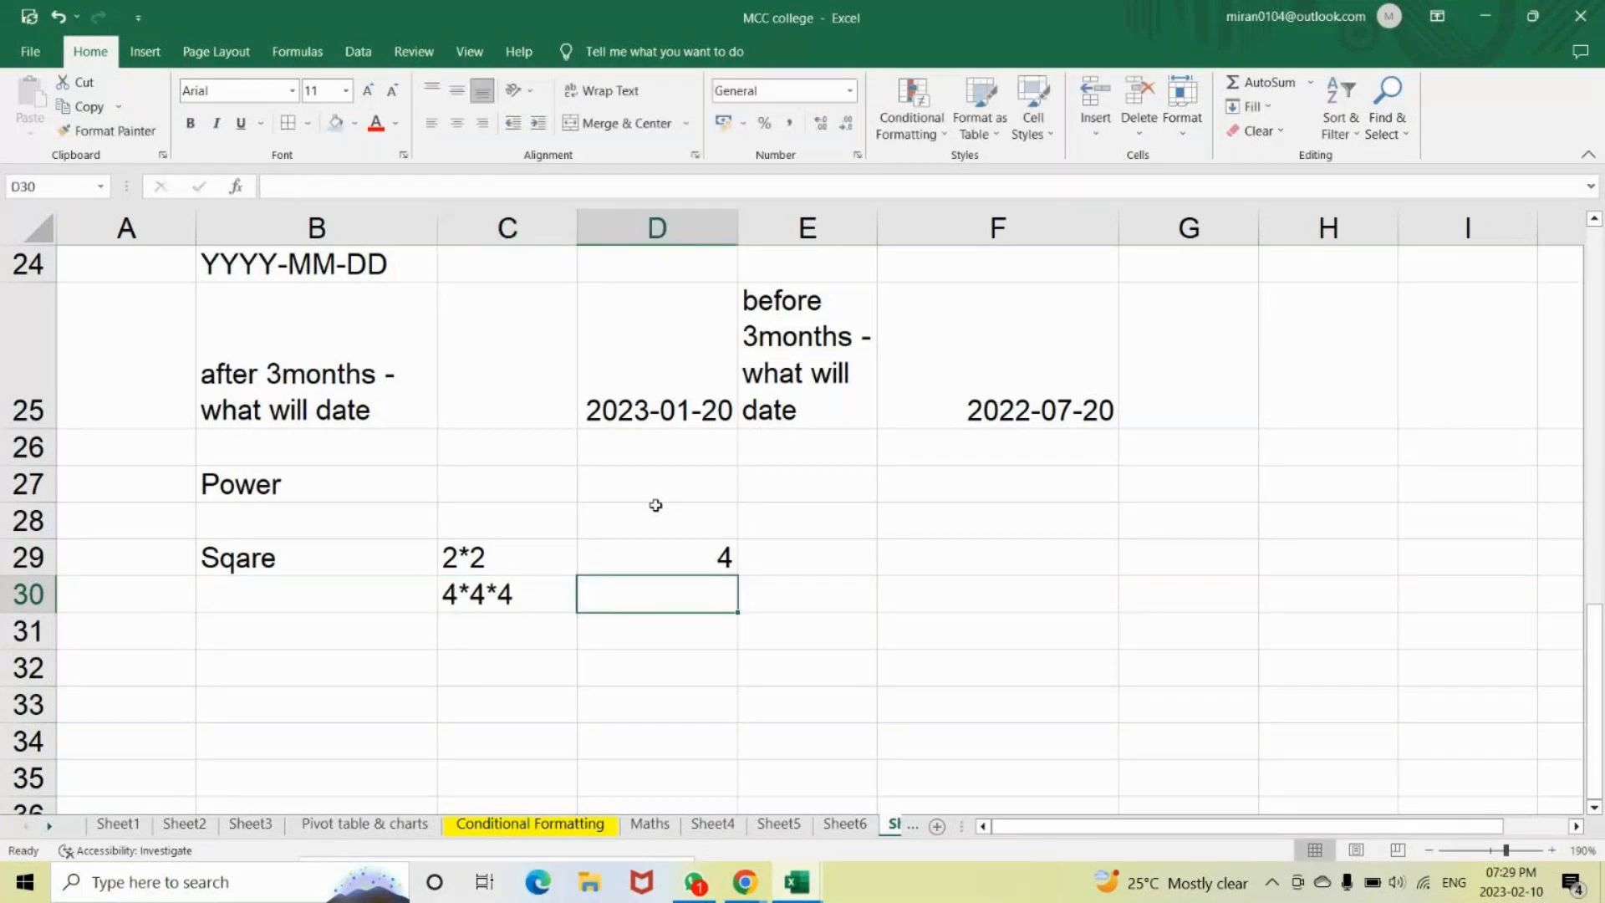
key(Return)
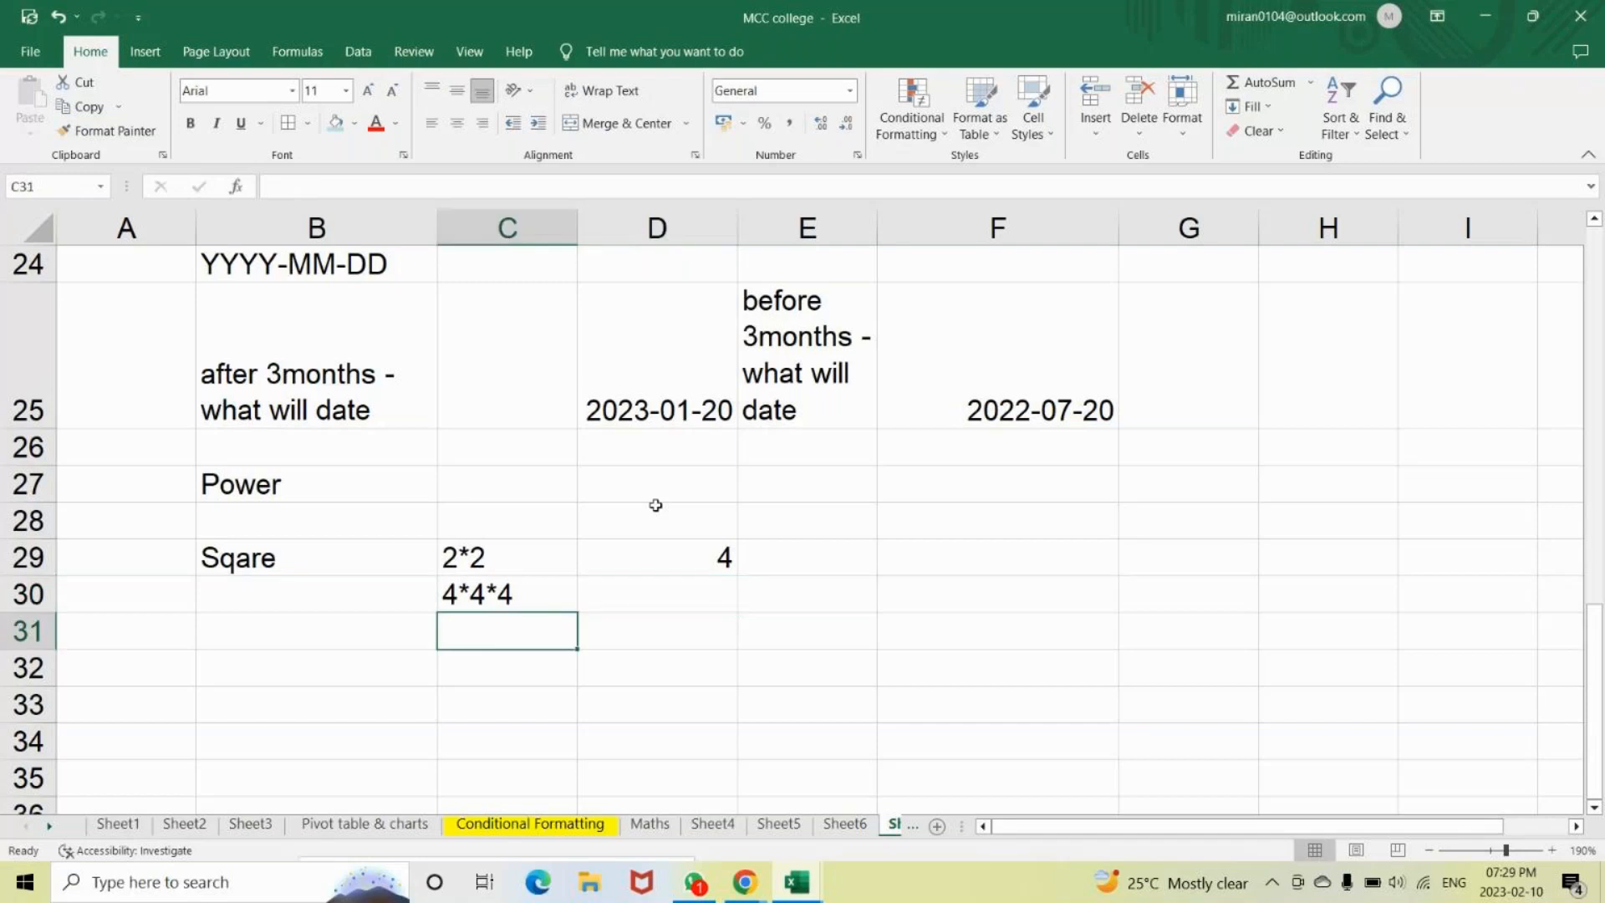
click(660, 598)
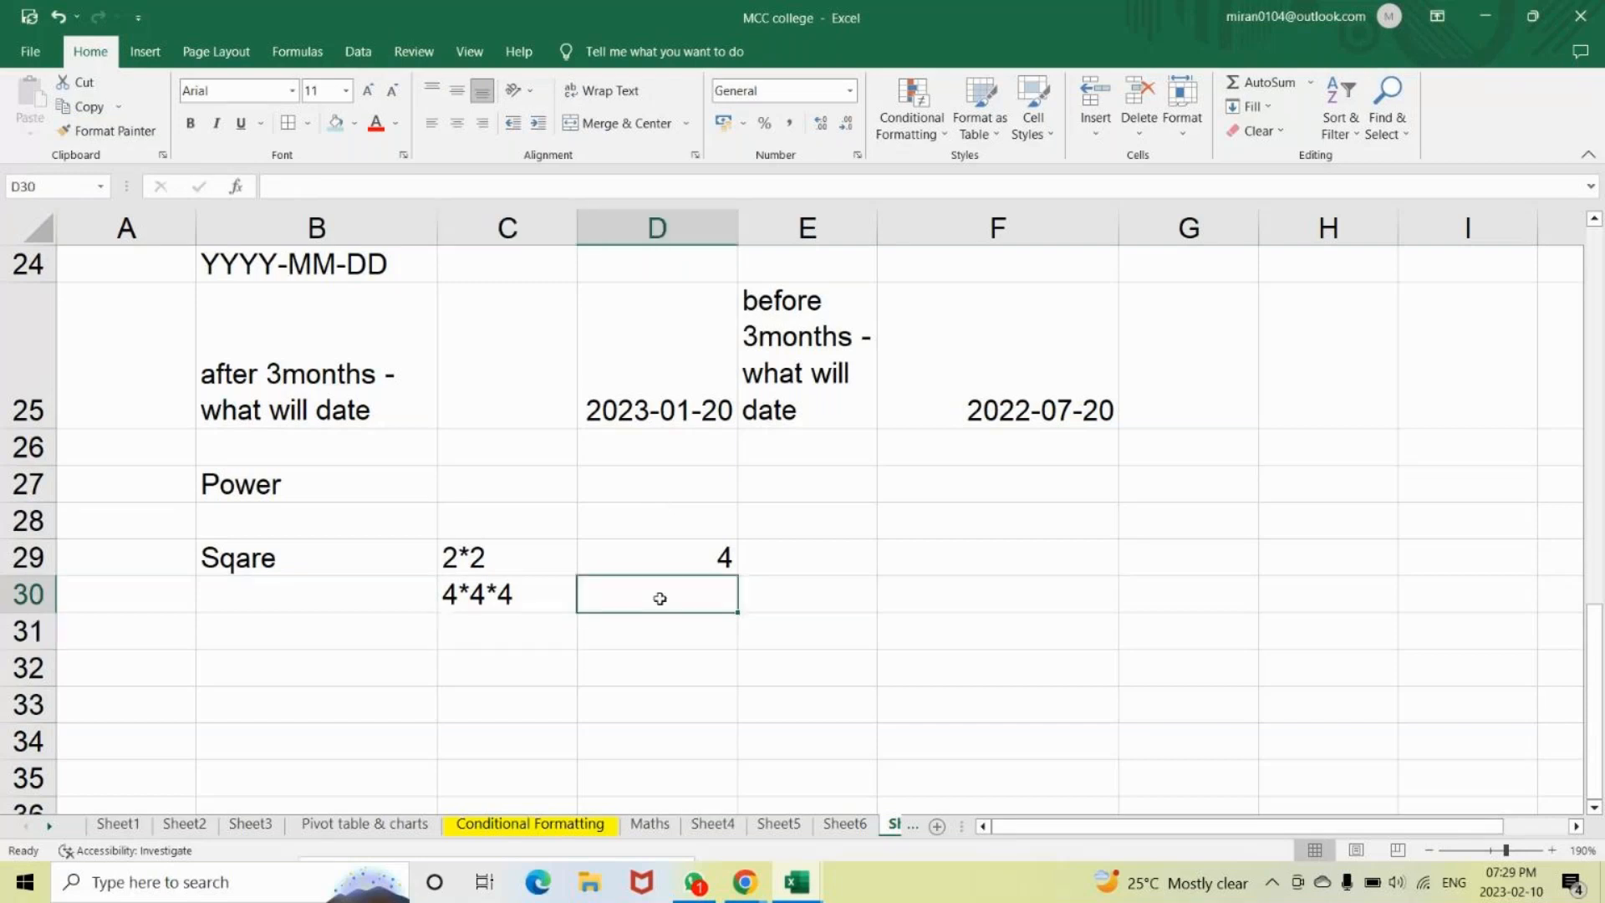
click(258, 559)
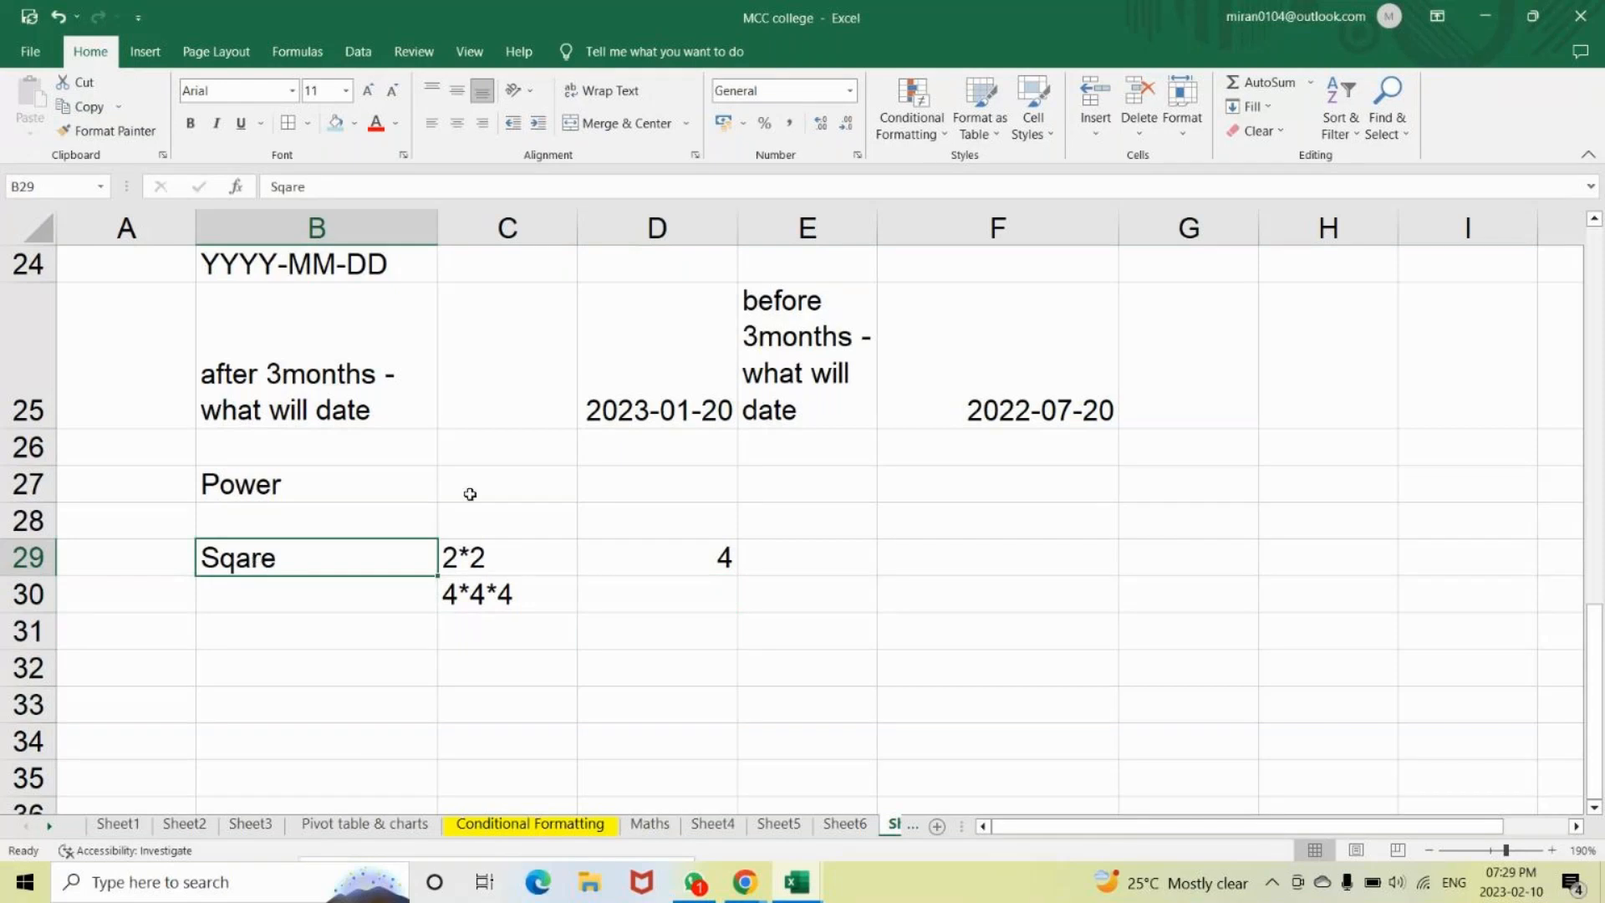
Enter 25 in C27 beside the Power label.
click(523, 486)
text(25)
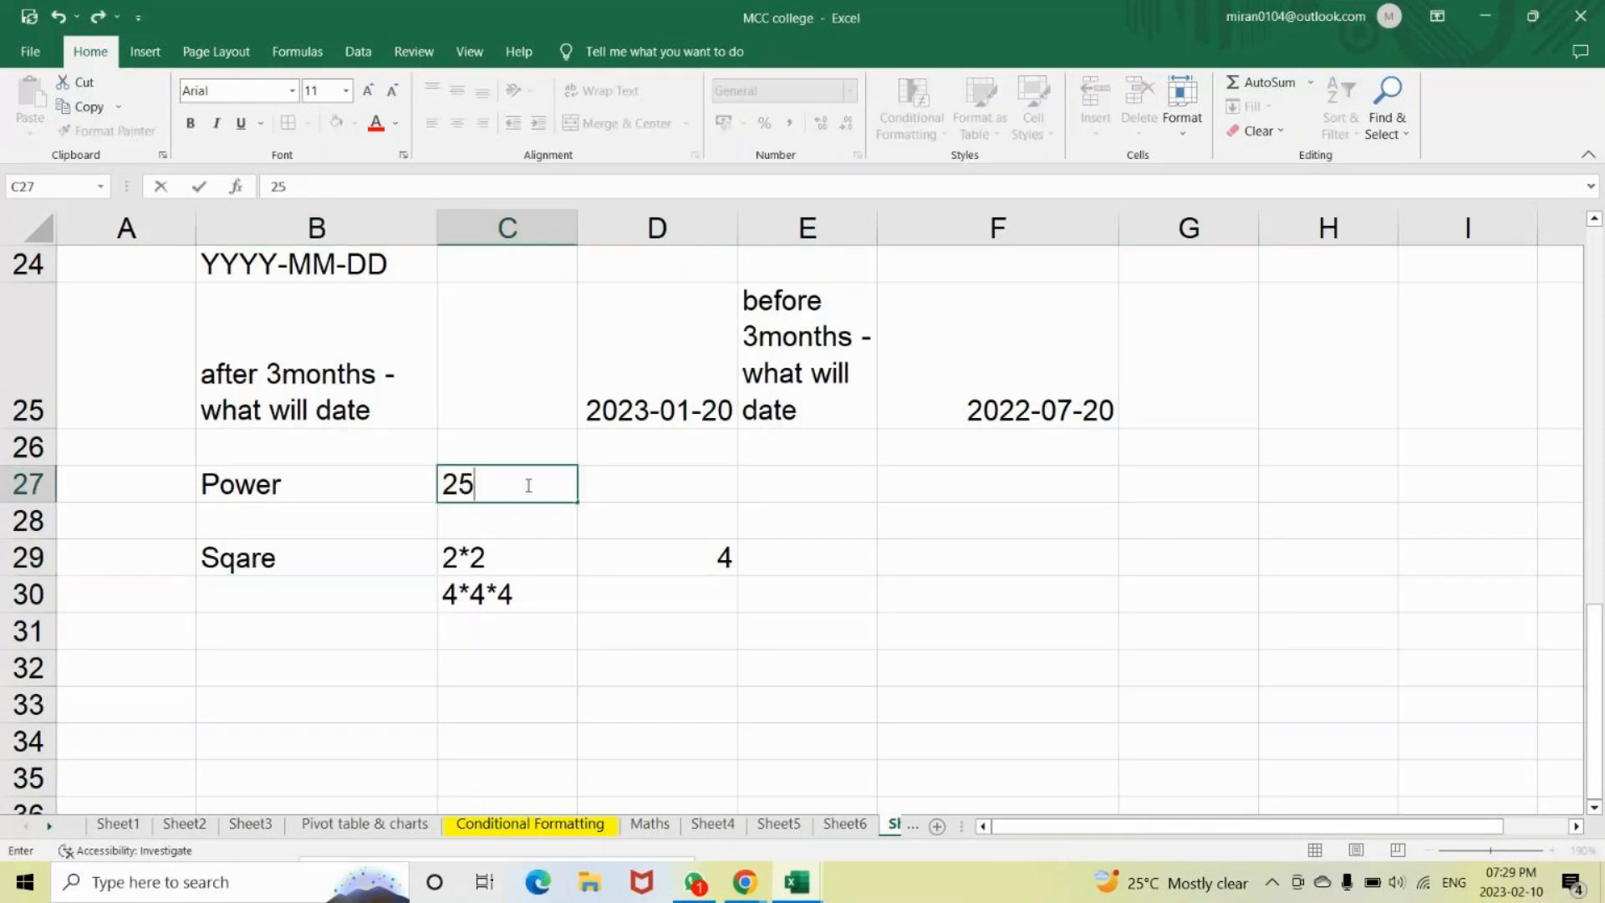
key(Tab)
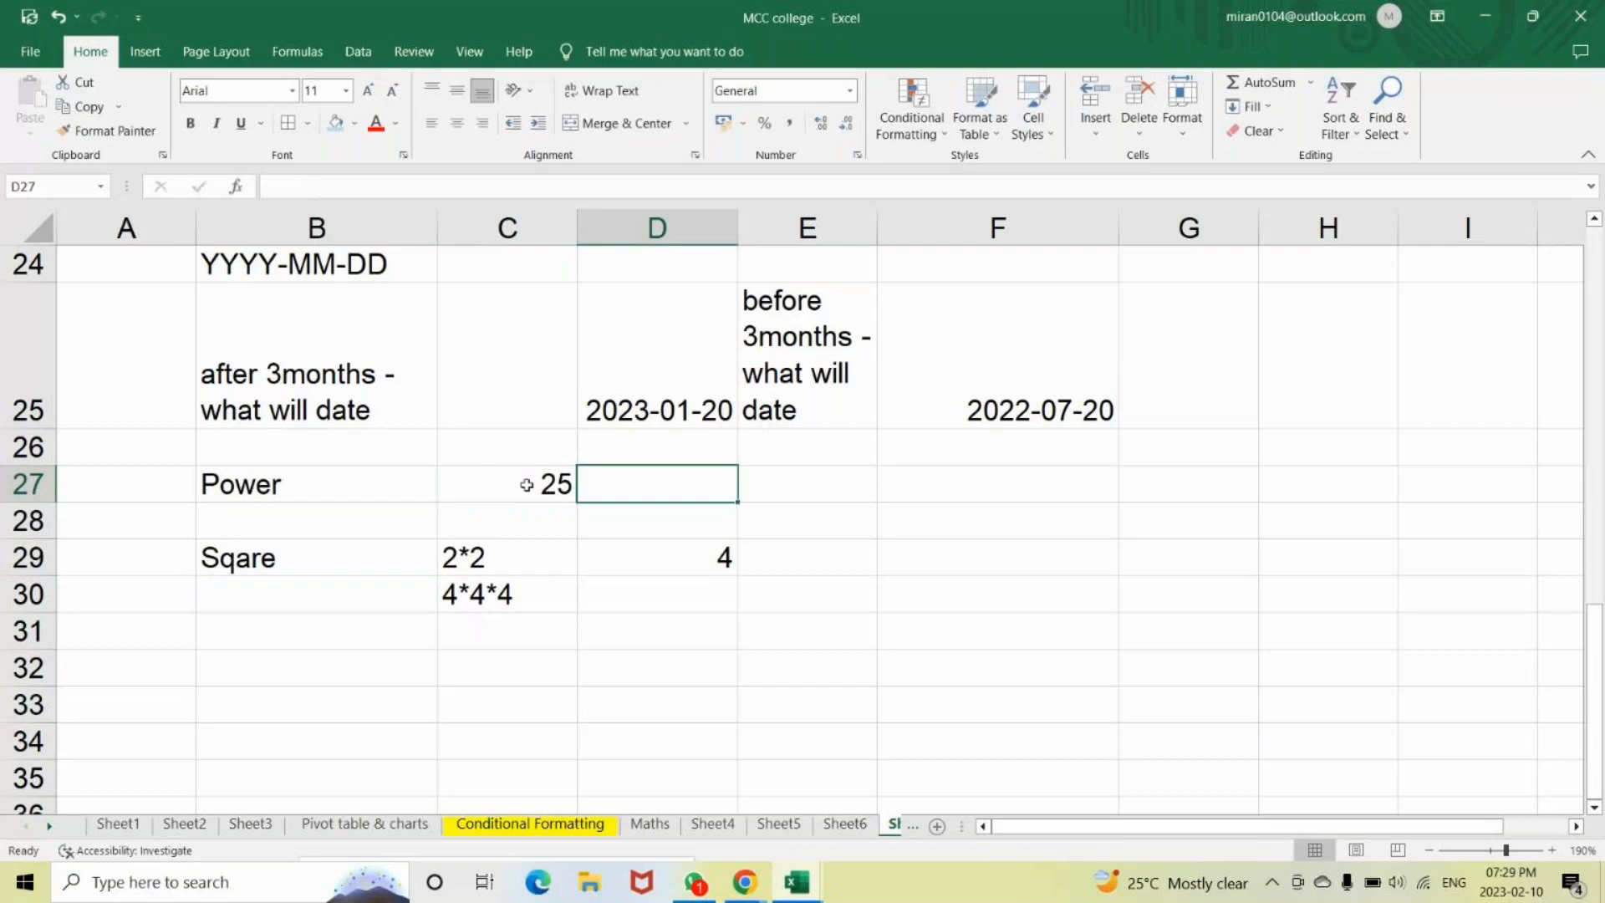
click(940, 468)
text(=)
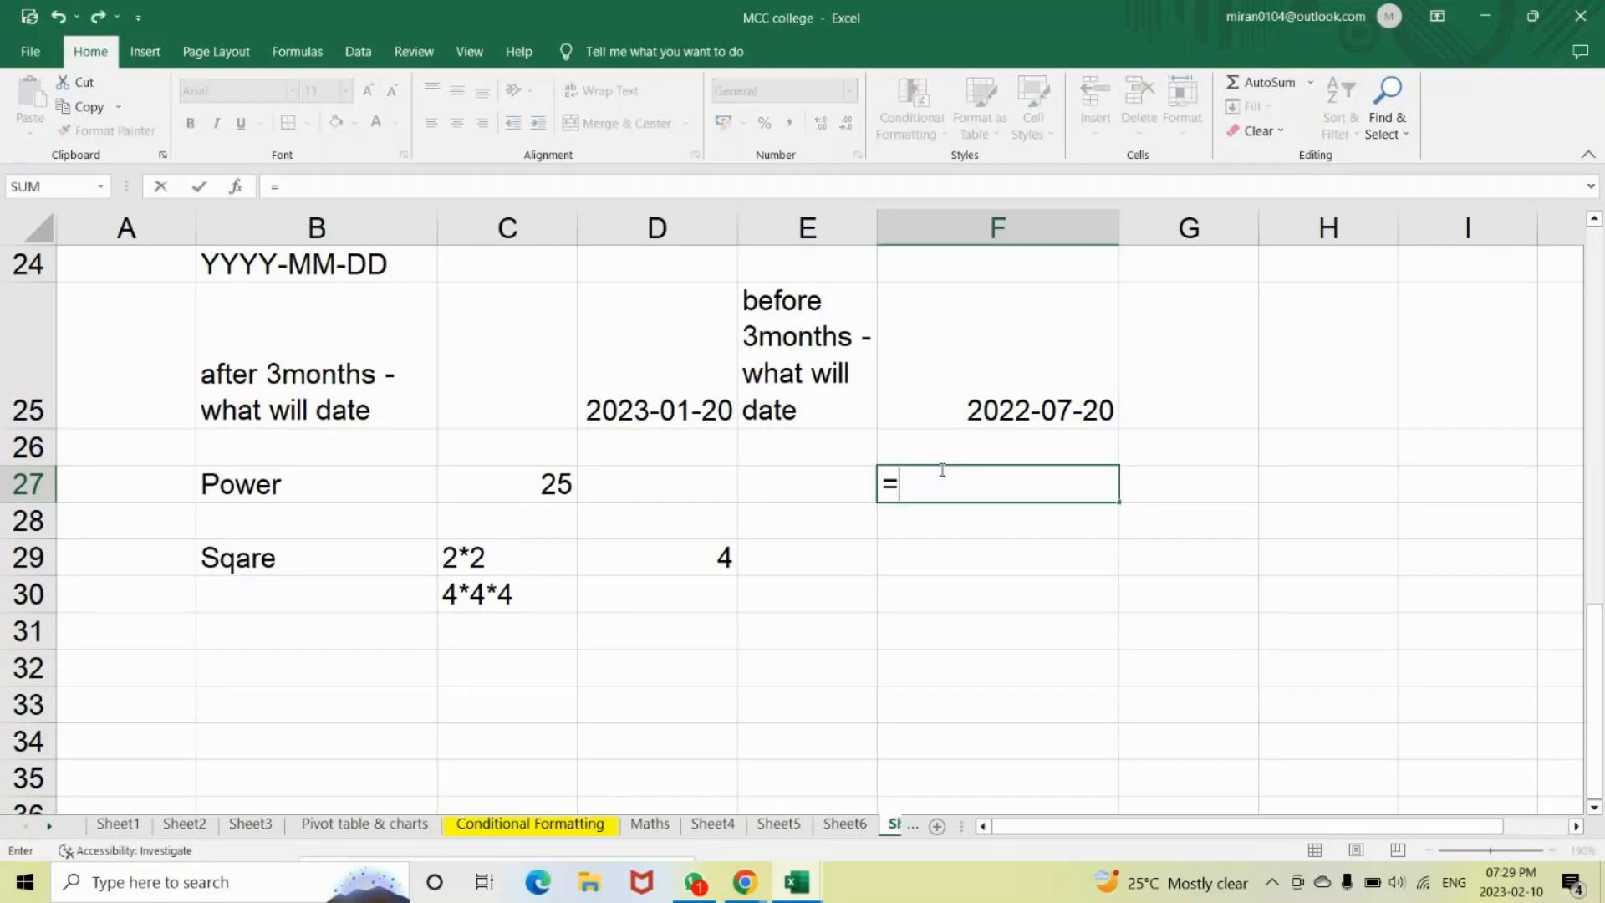
text(sq)
key(Tab)
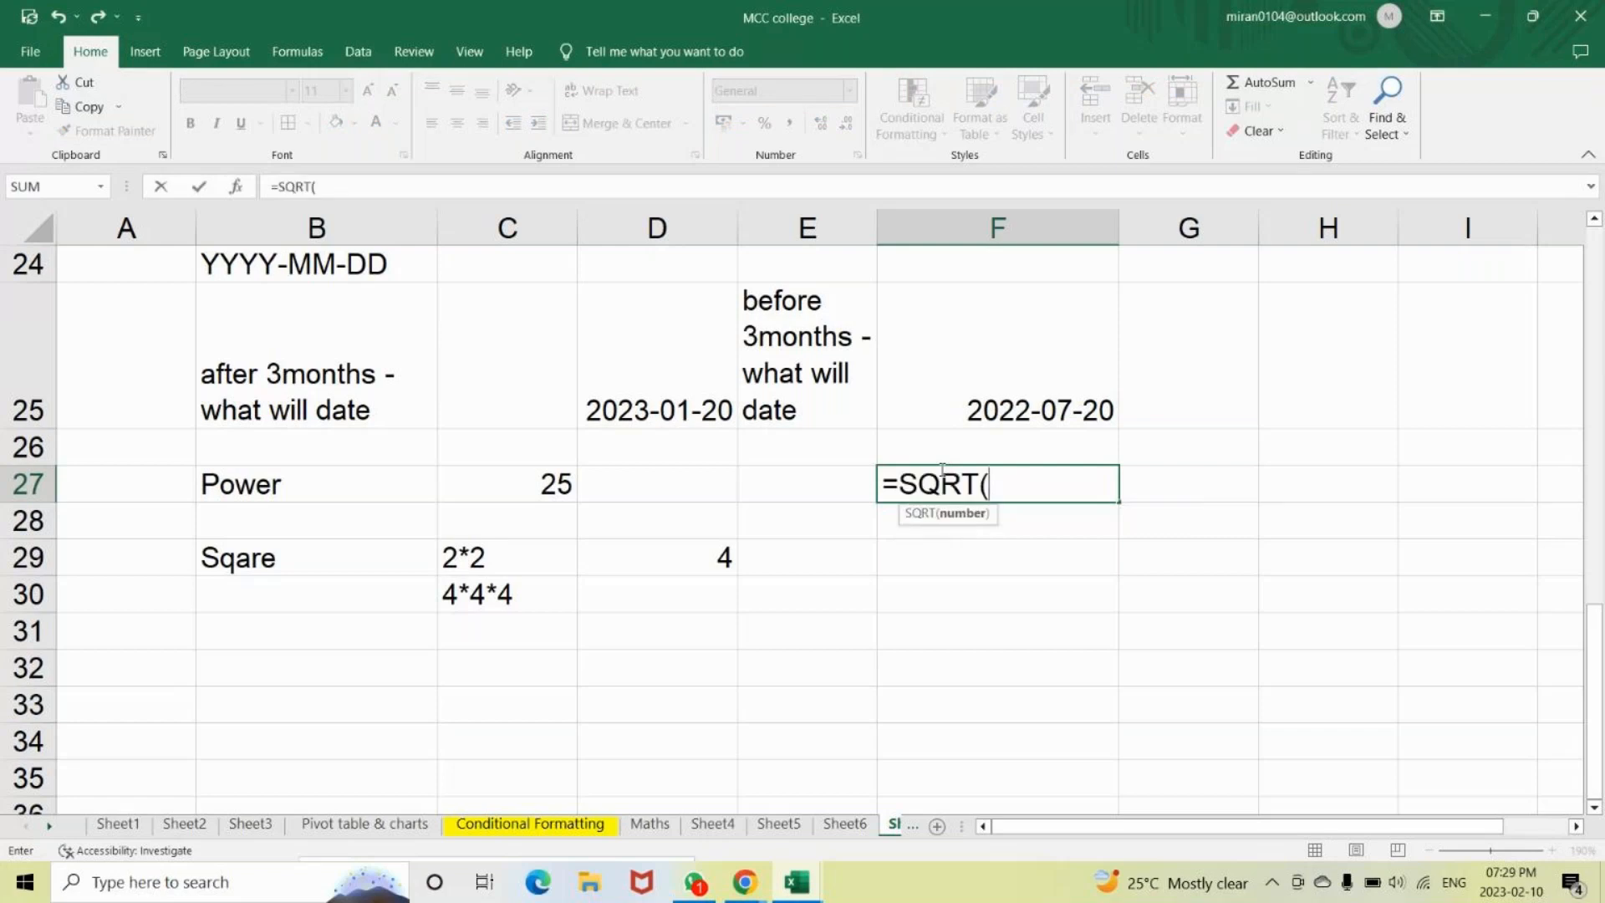
key(BackSpace)
key(BackSpace)
key(BackSpace)
key(BackSpace)
key(BackSpace)
key(BackSpace)
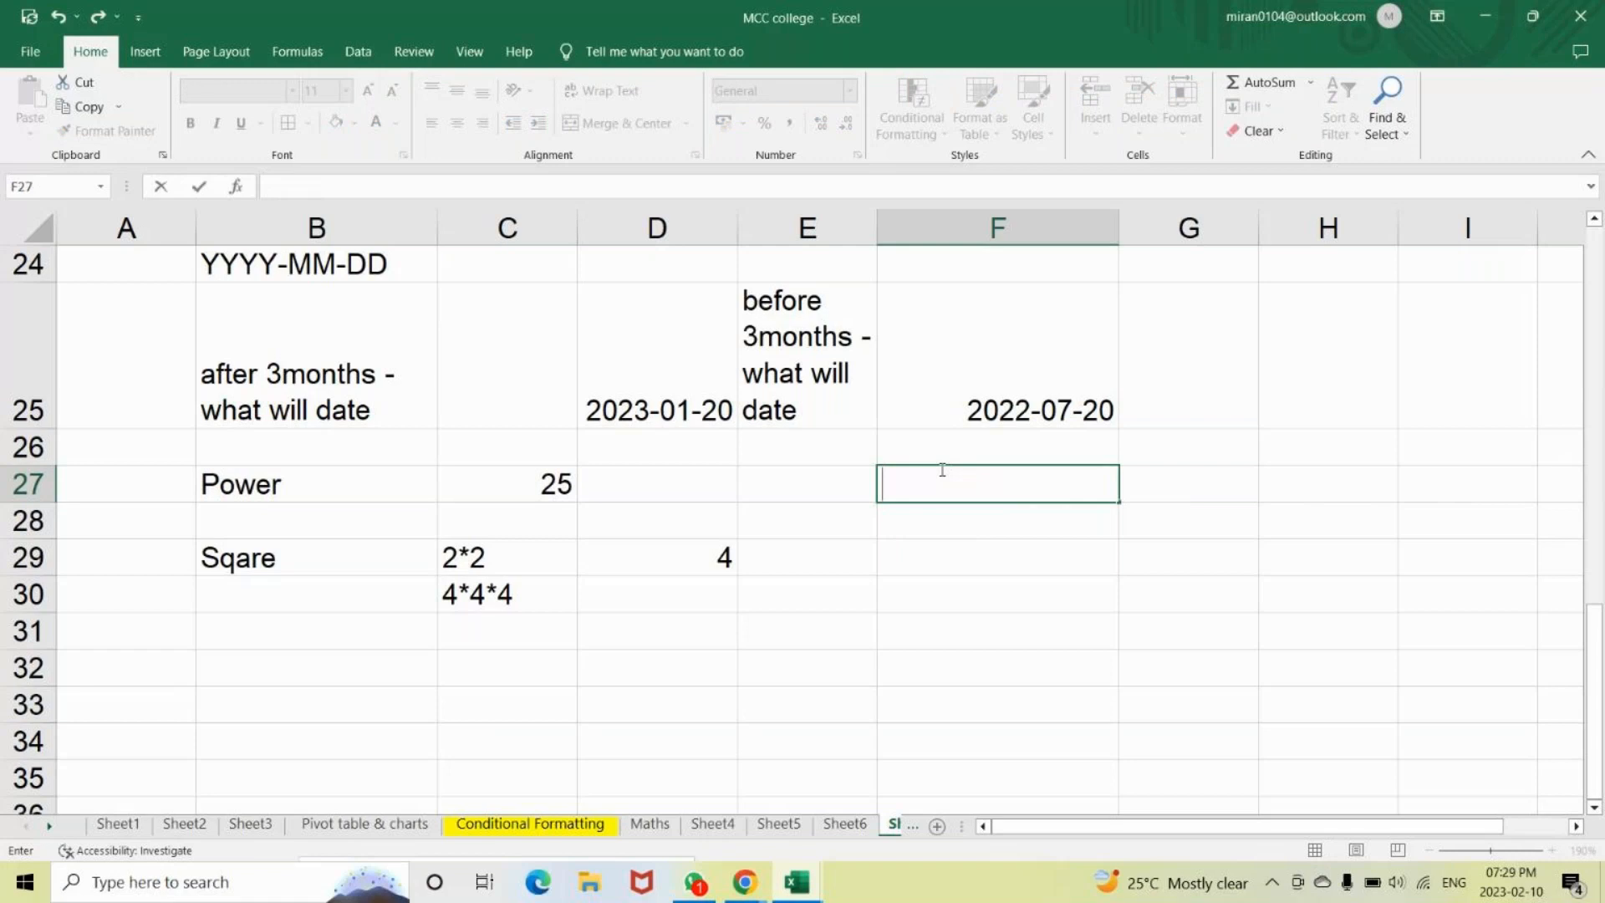
key(Return)
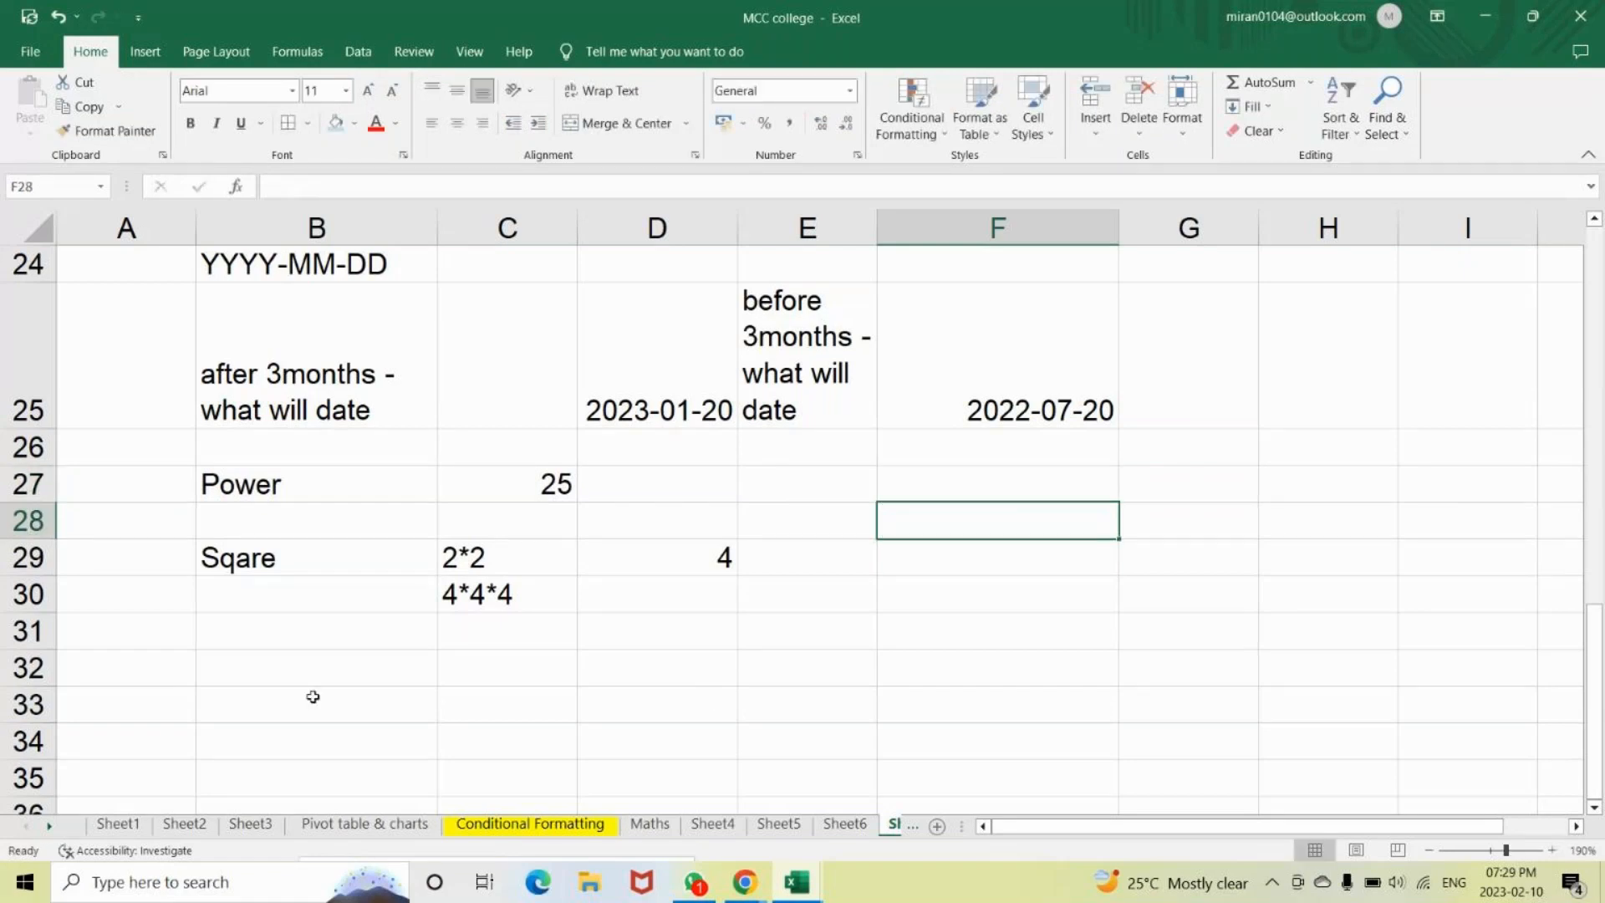
Enter the sample numbers 25, 100, 625, 4, 81 and 121 in B33:B38, below the Sqare examples.
key(Down)
key(Down)
key(Down)
key(Down)
key(Down)
key(Down)
key(Down)
key(Down)
key(Down)
key(Down)
key(Down)
key(Down)
key(Down)
key(Down)
key(Down)
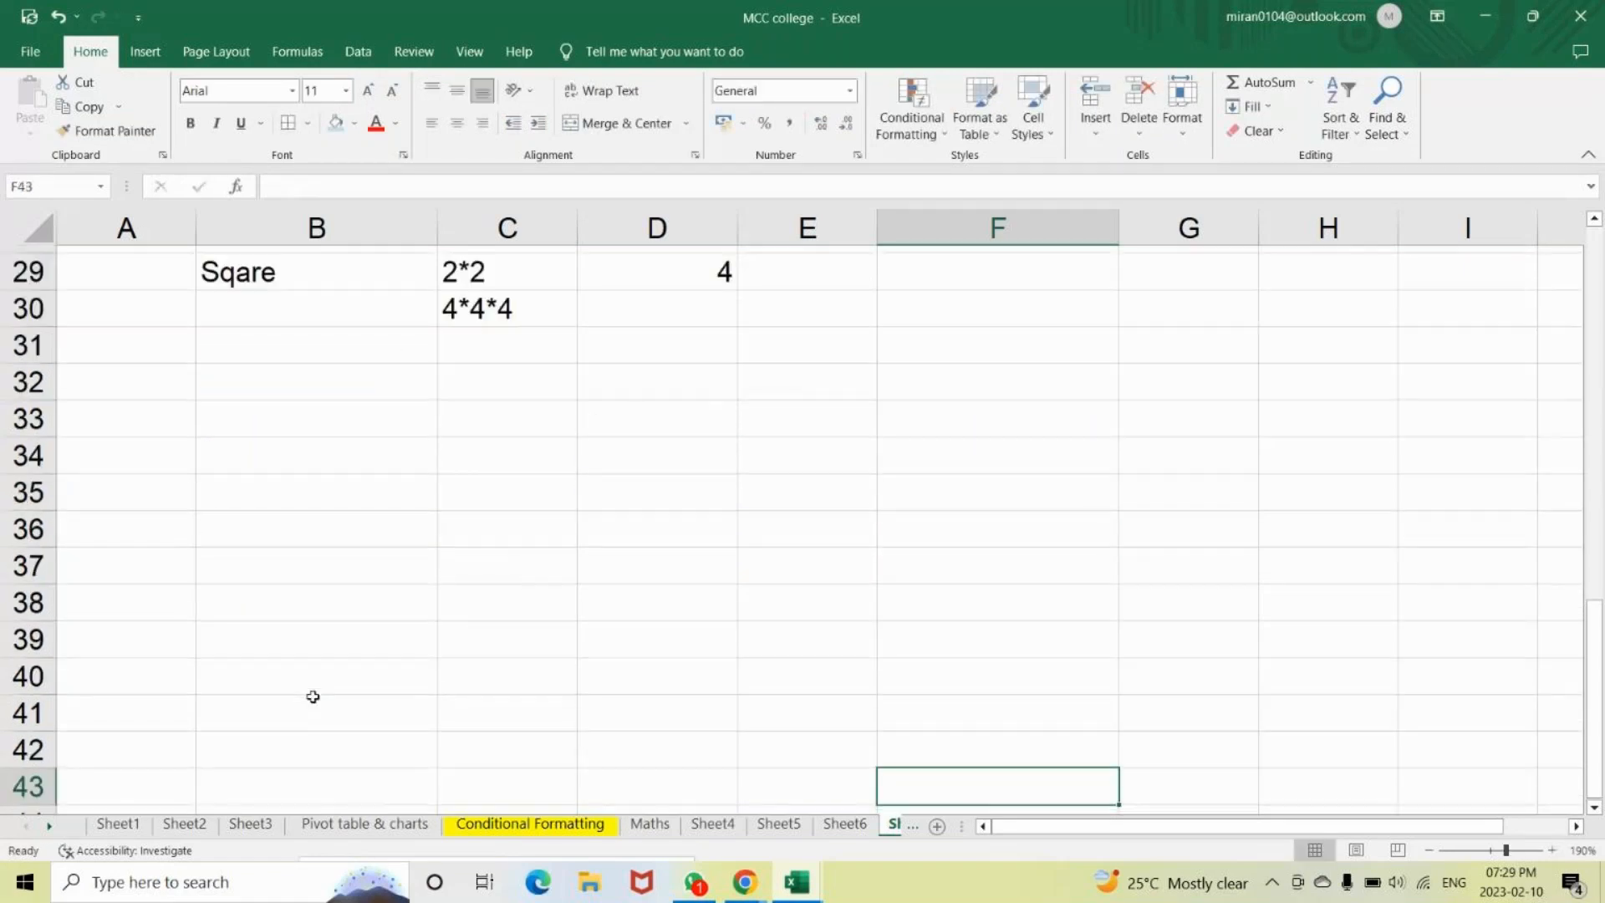
click(271, 417)
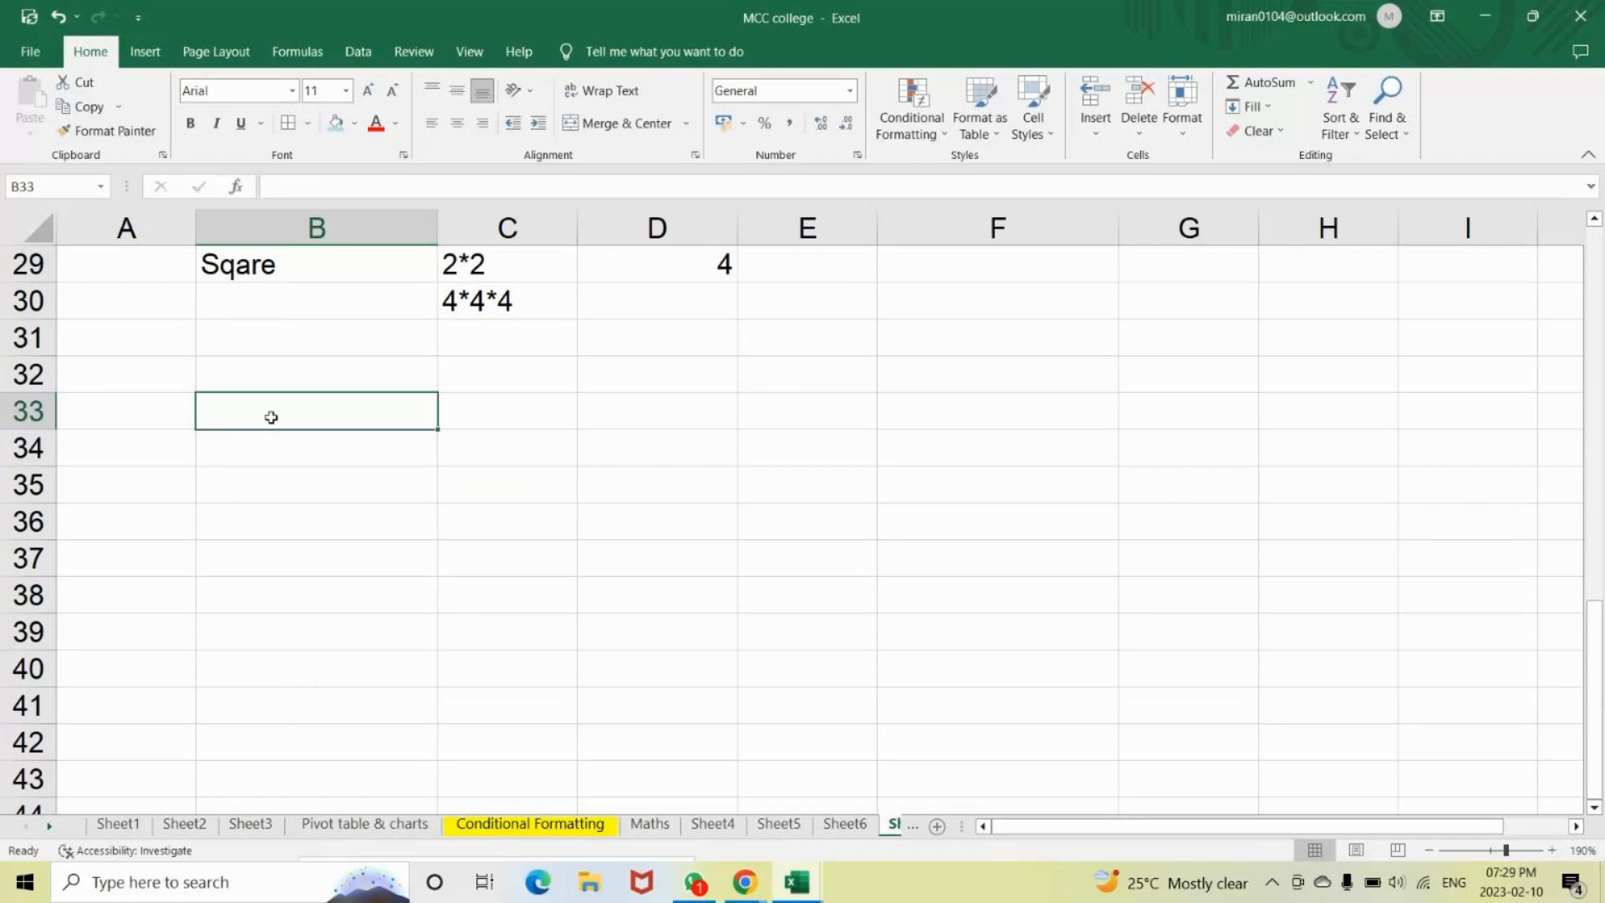
text(25)
key(Return)
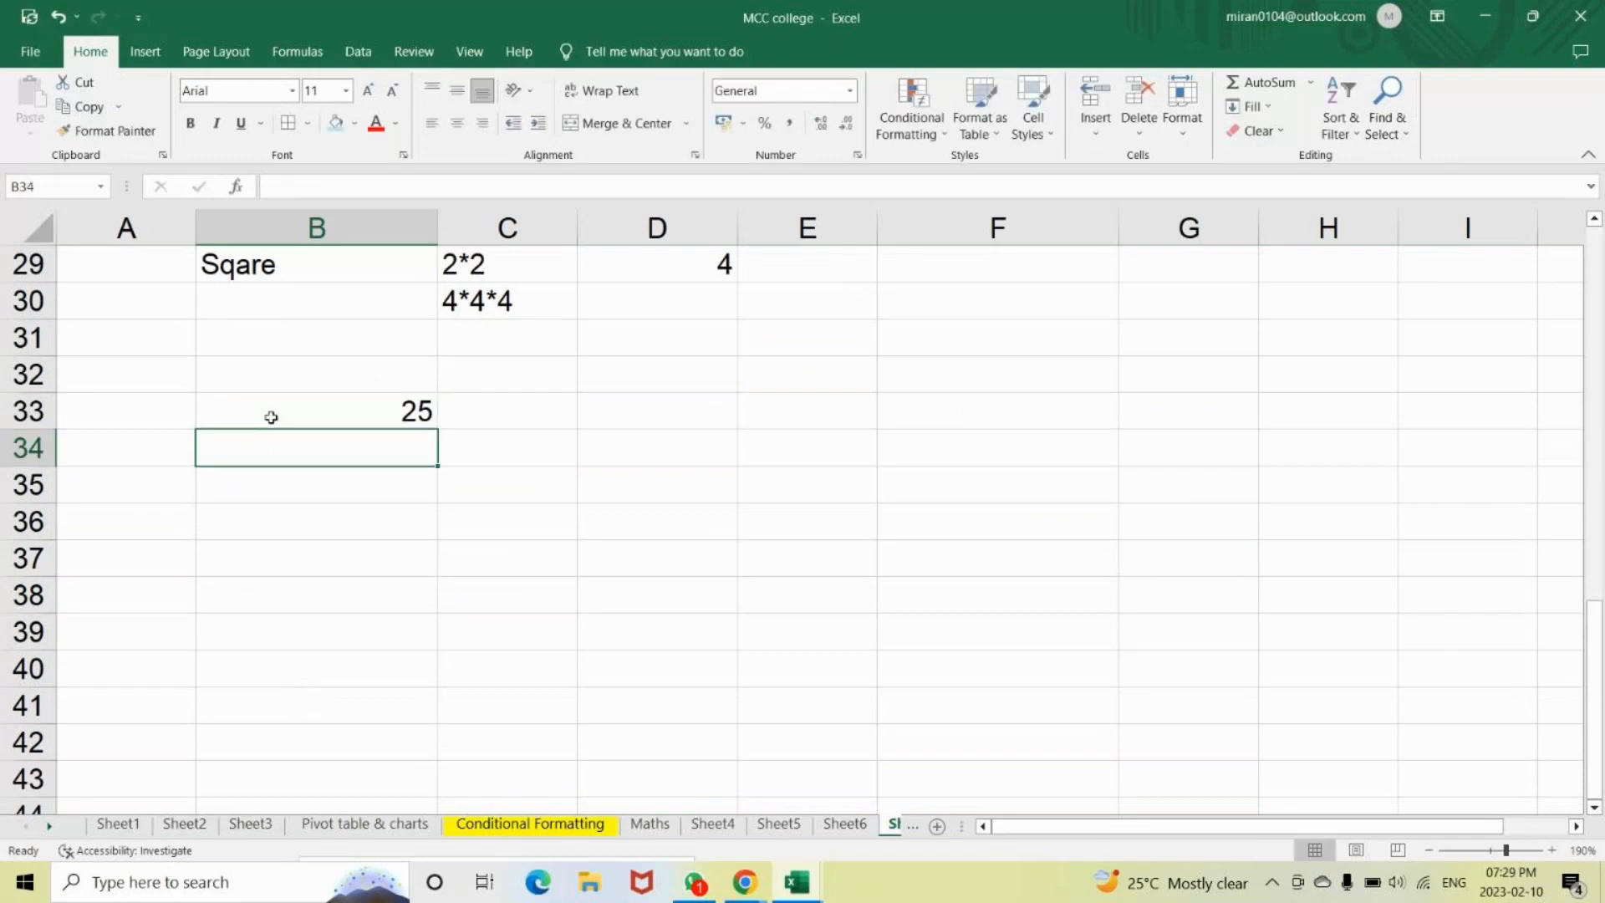
text(100)
key(Return)
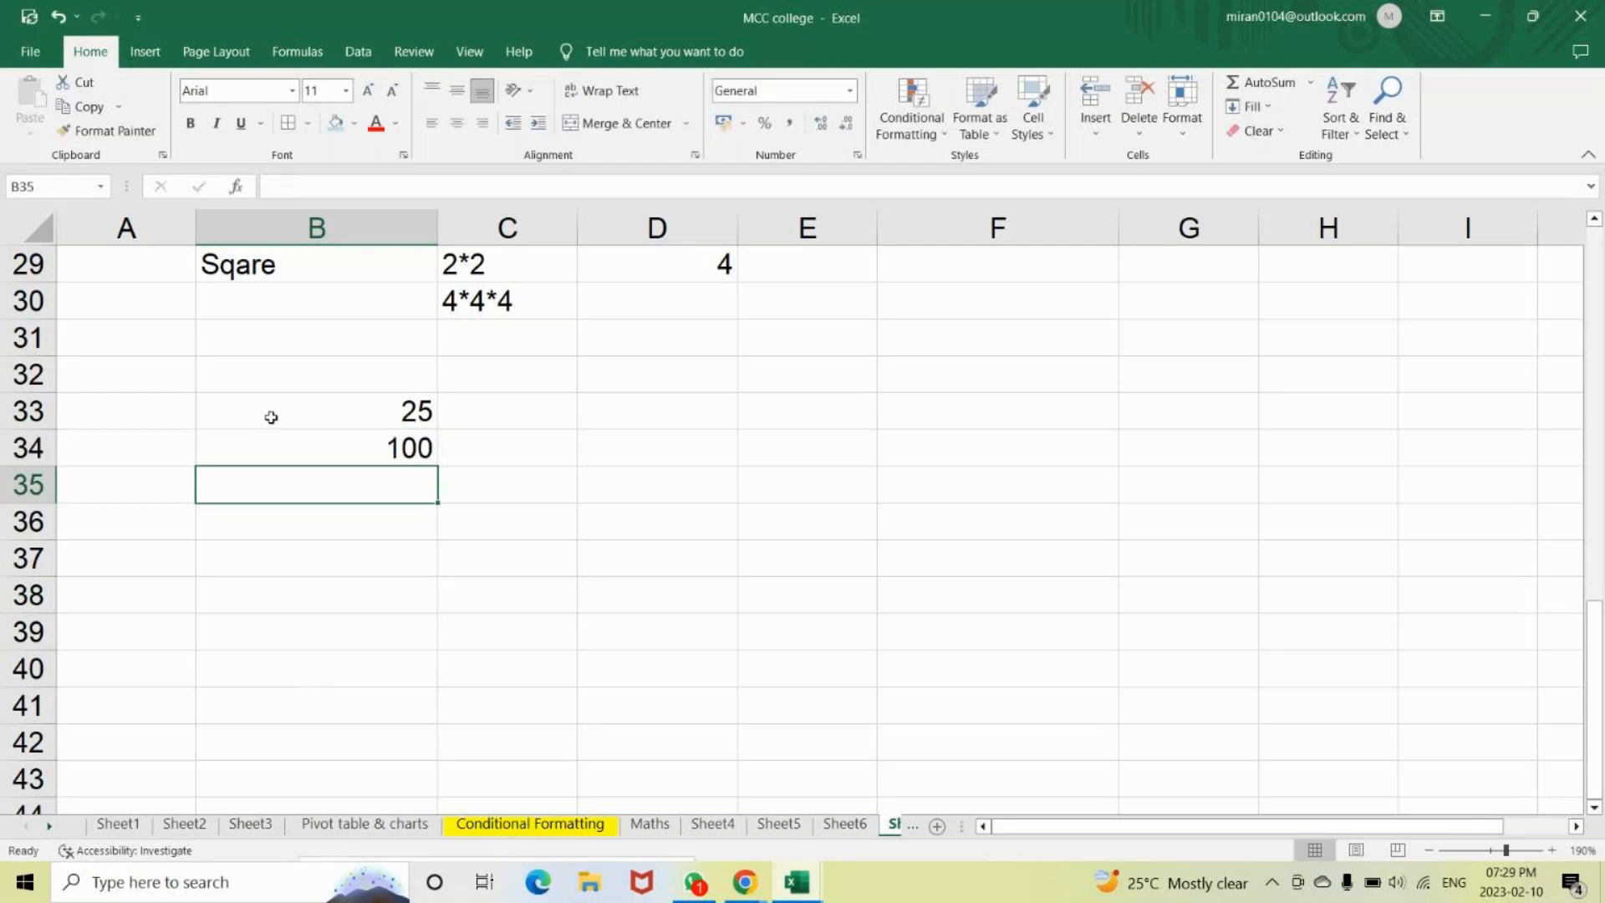
text(625)
key(Return)
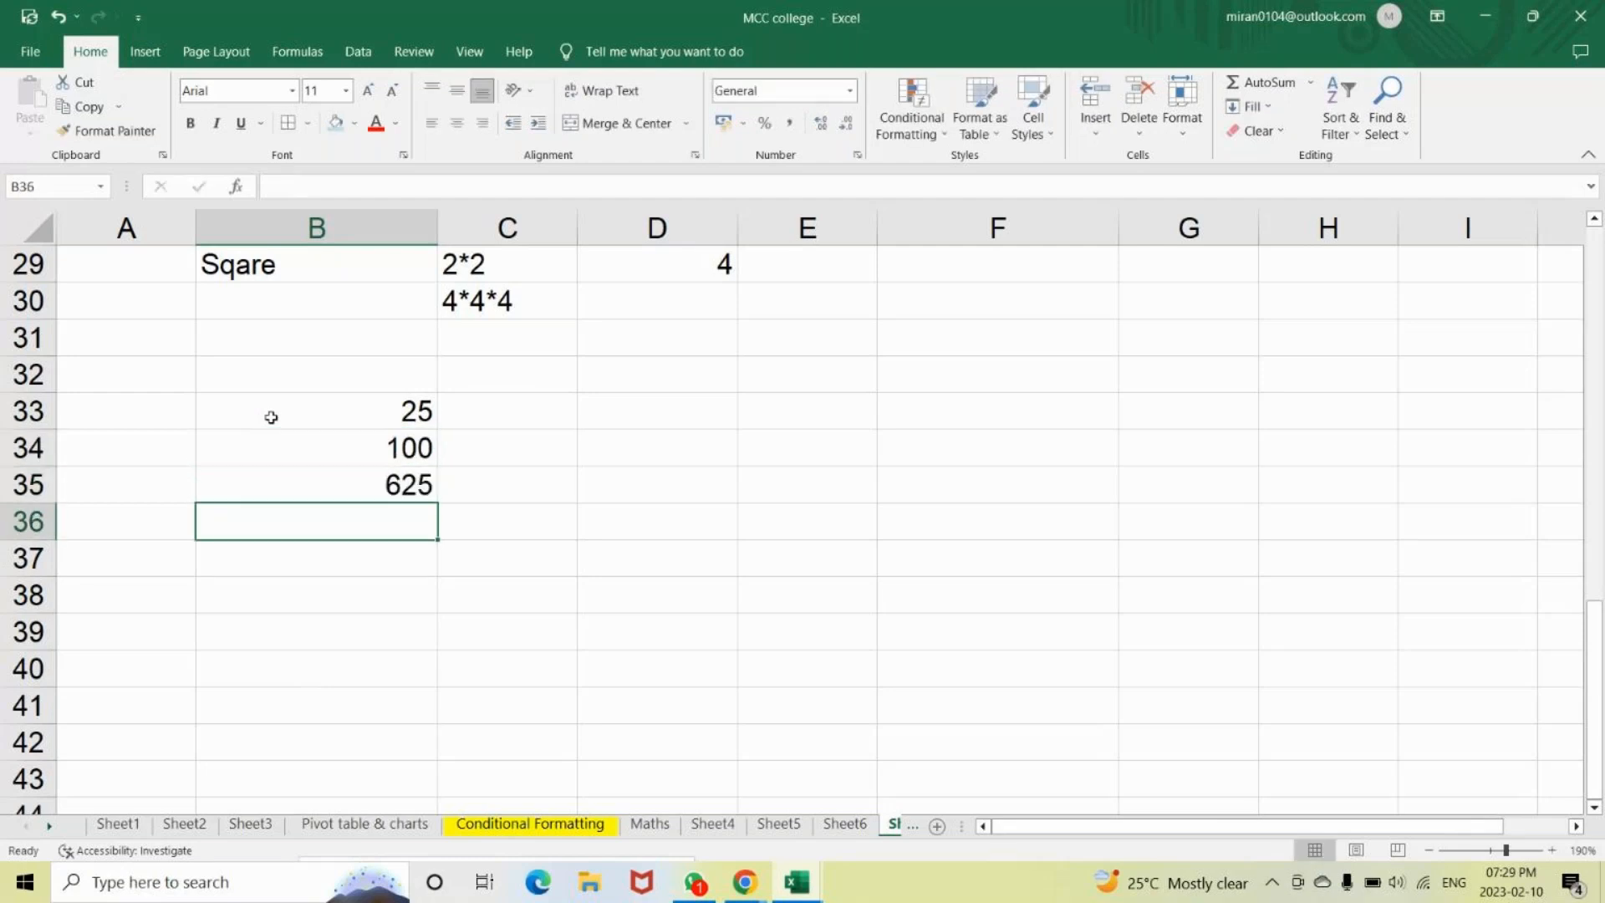
text(4)
key(Return)
text(81)
key(Return)
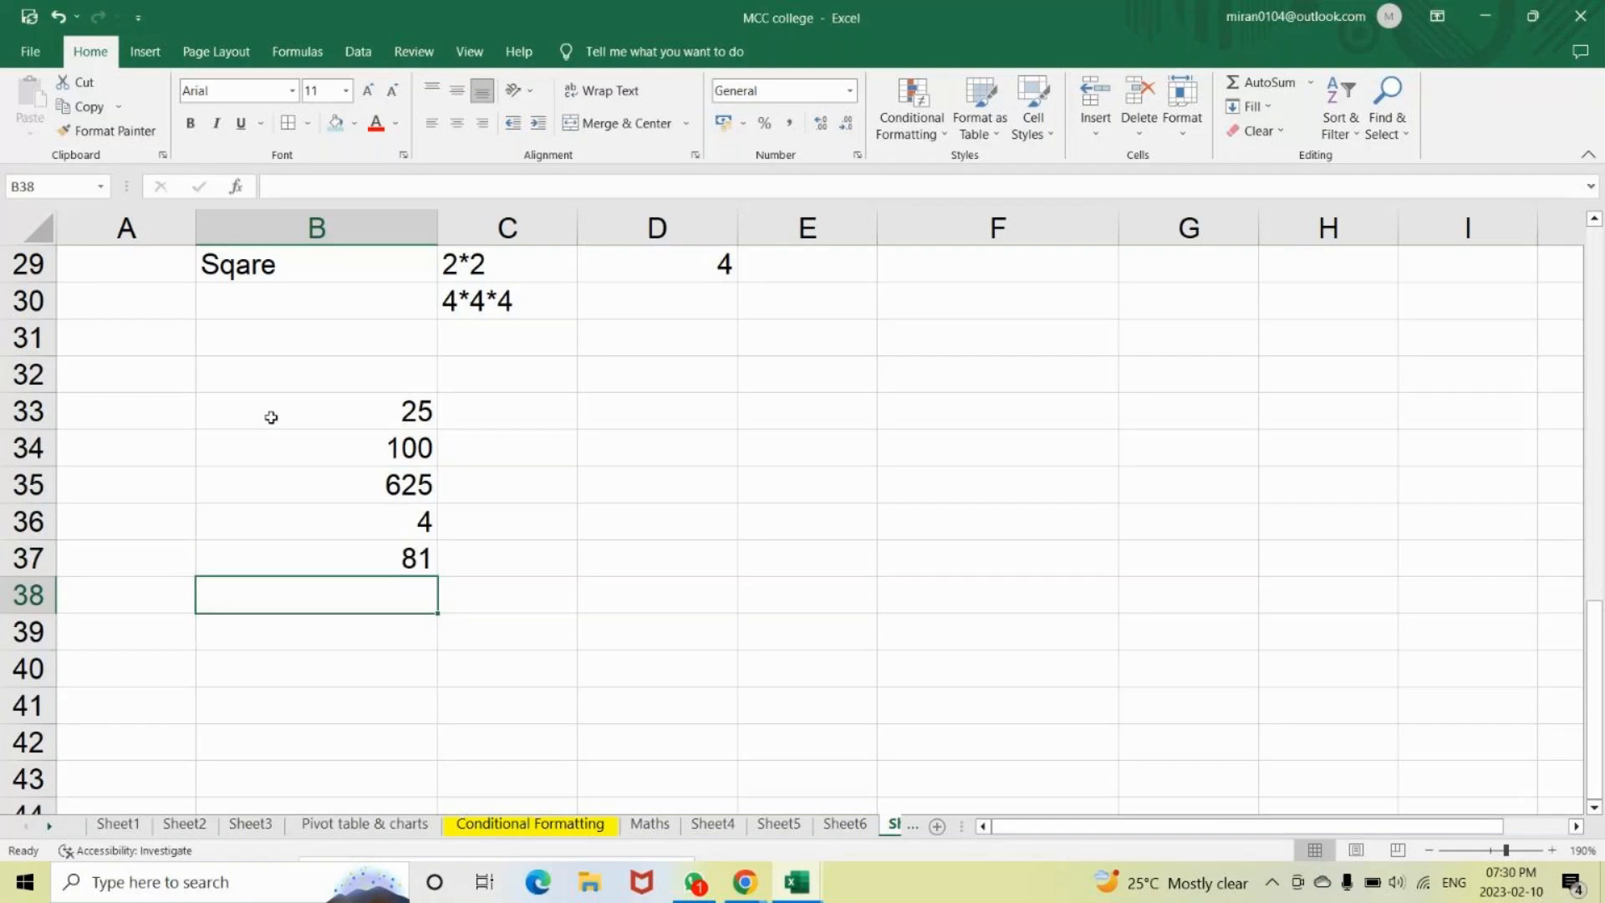
text(121)
key(Return)
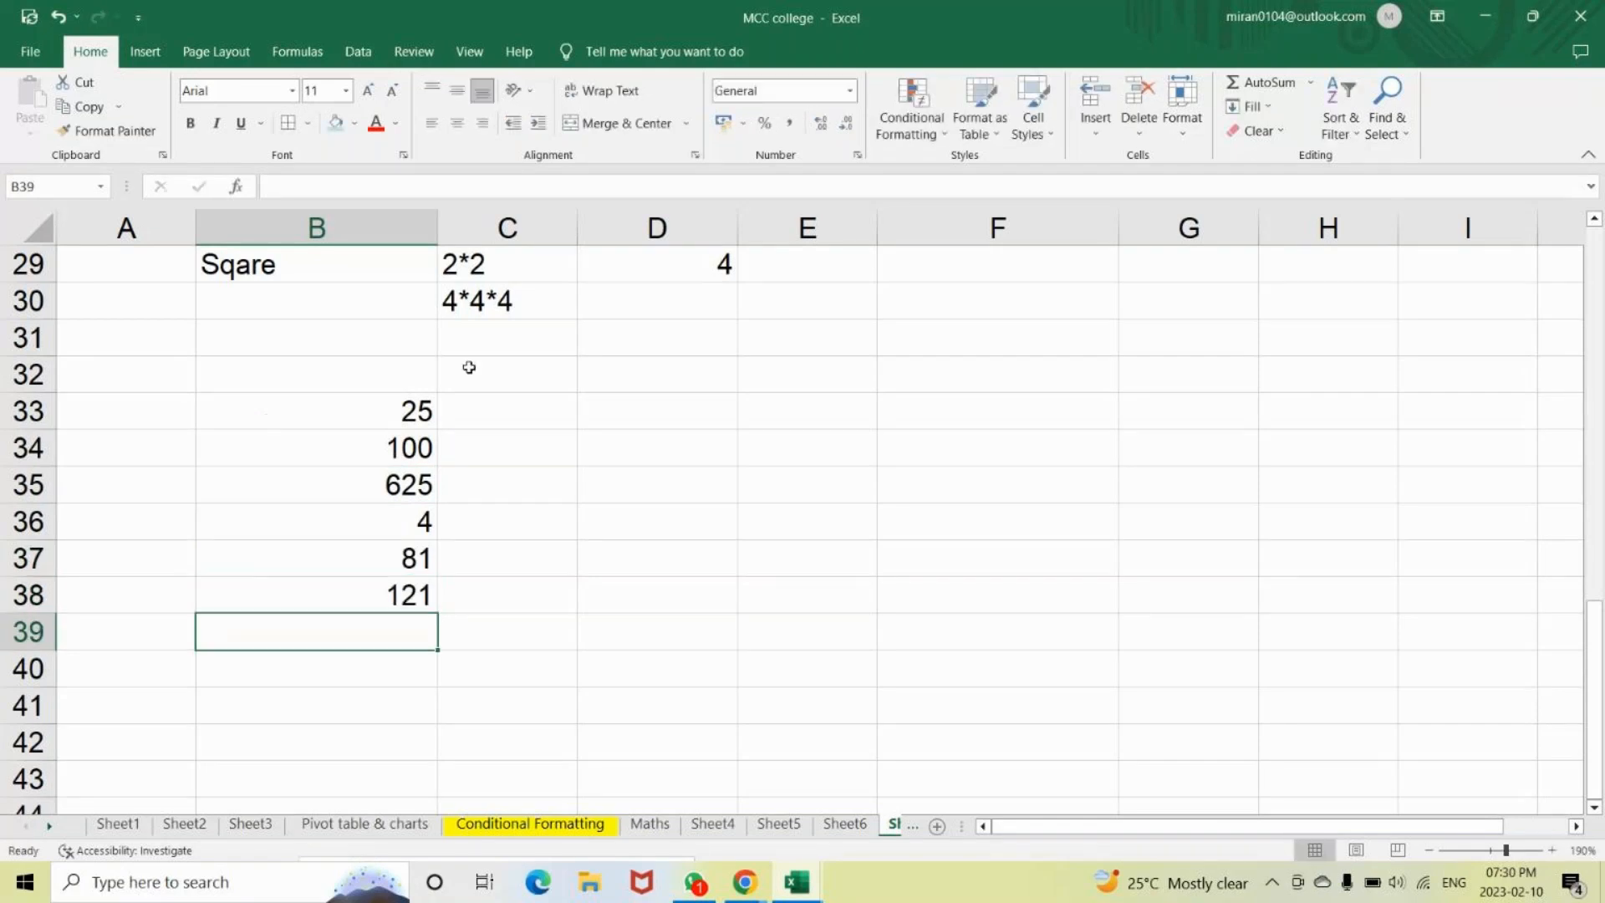
Start a SQRT formula in C33, beside the first sample number.
click(498, 412)
text(=)
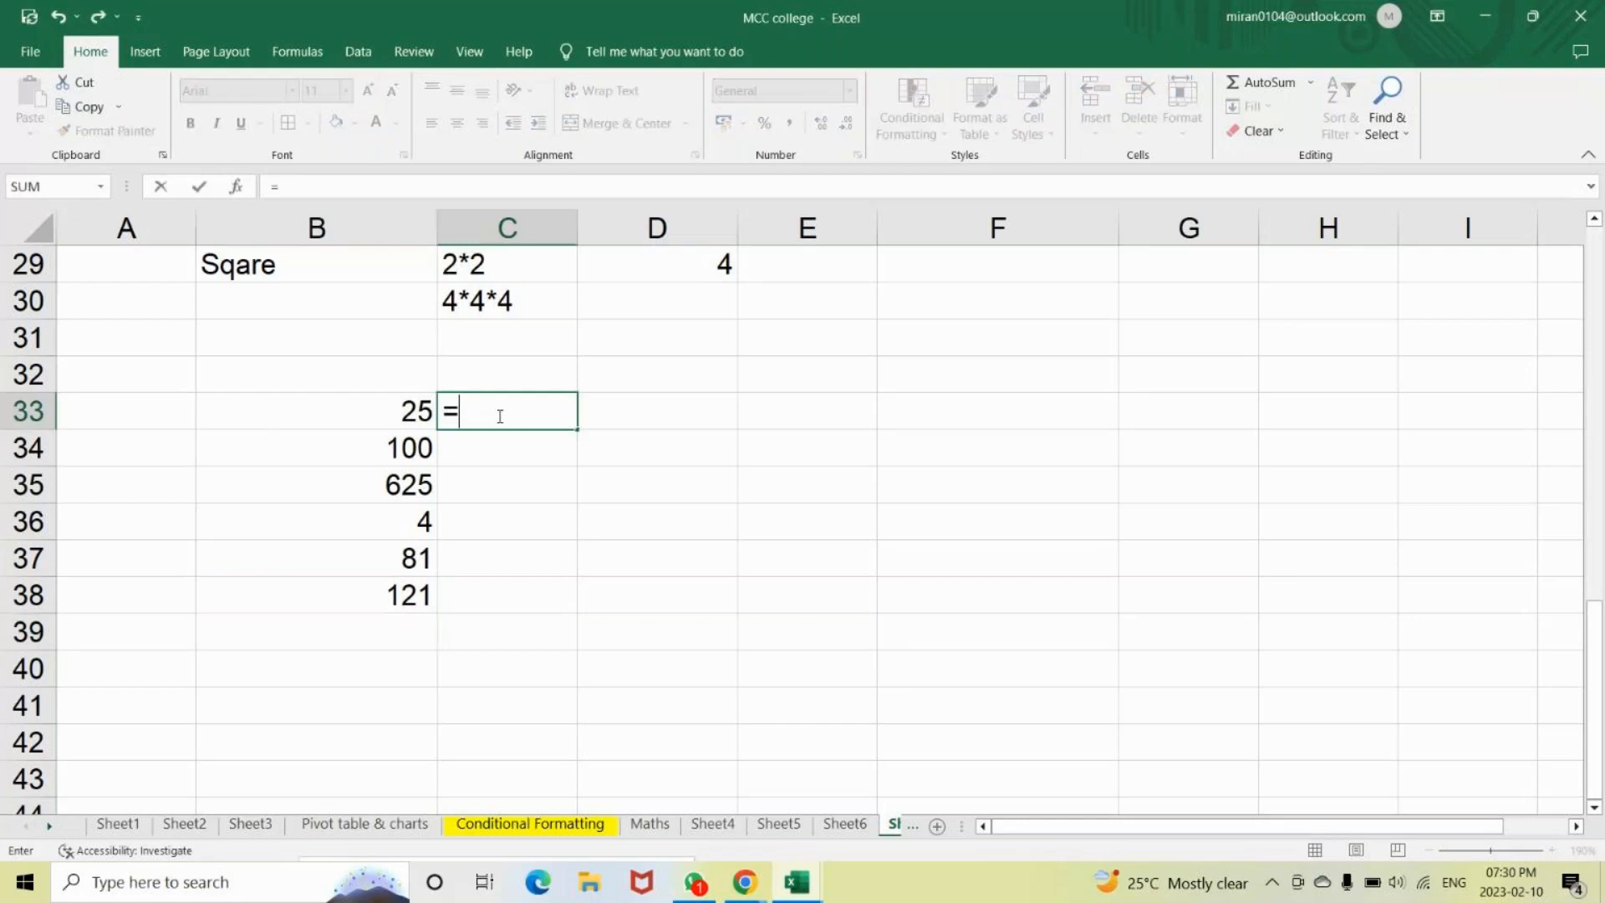
text(sq)
key(Tab)
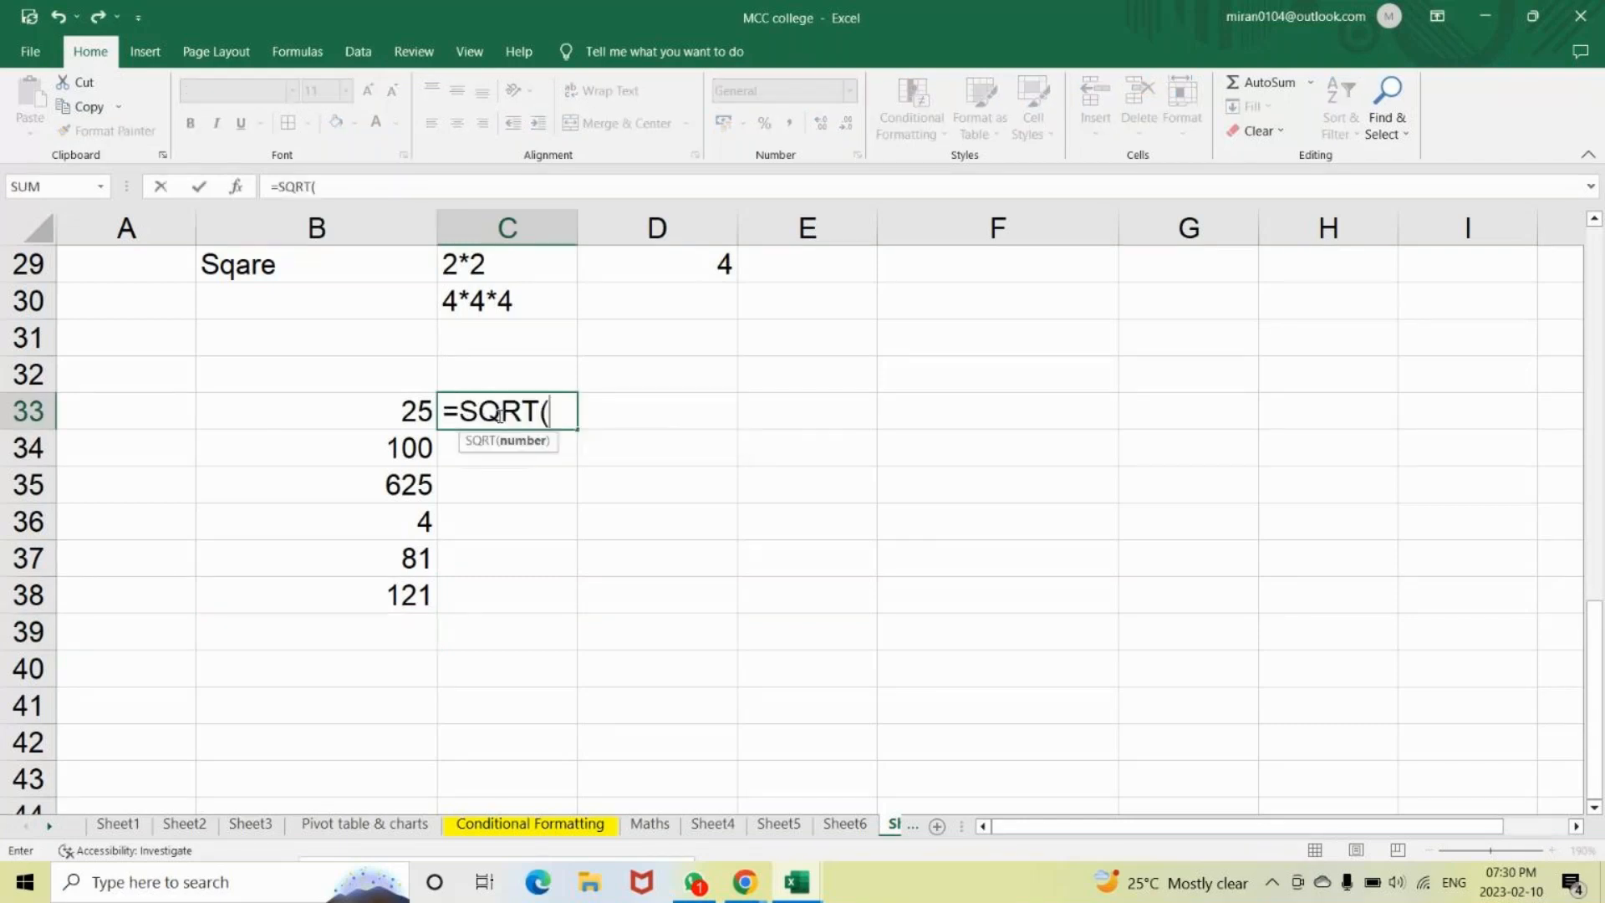
Complete the SQRT formula in C33 to calculate the square root of B33.
click(381, 415)
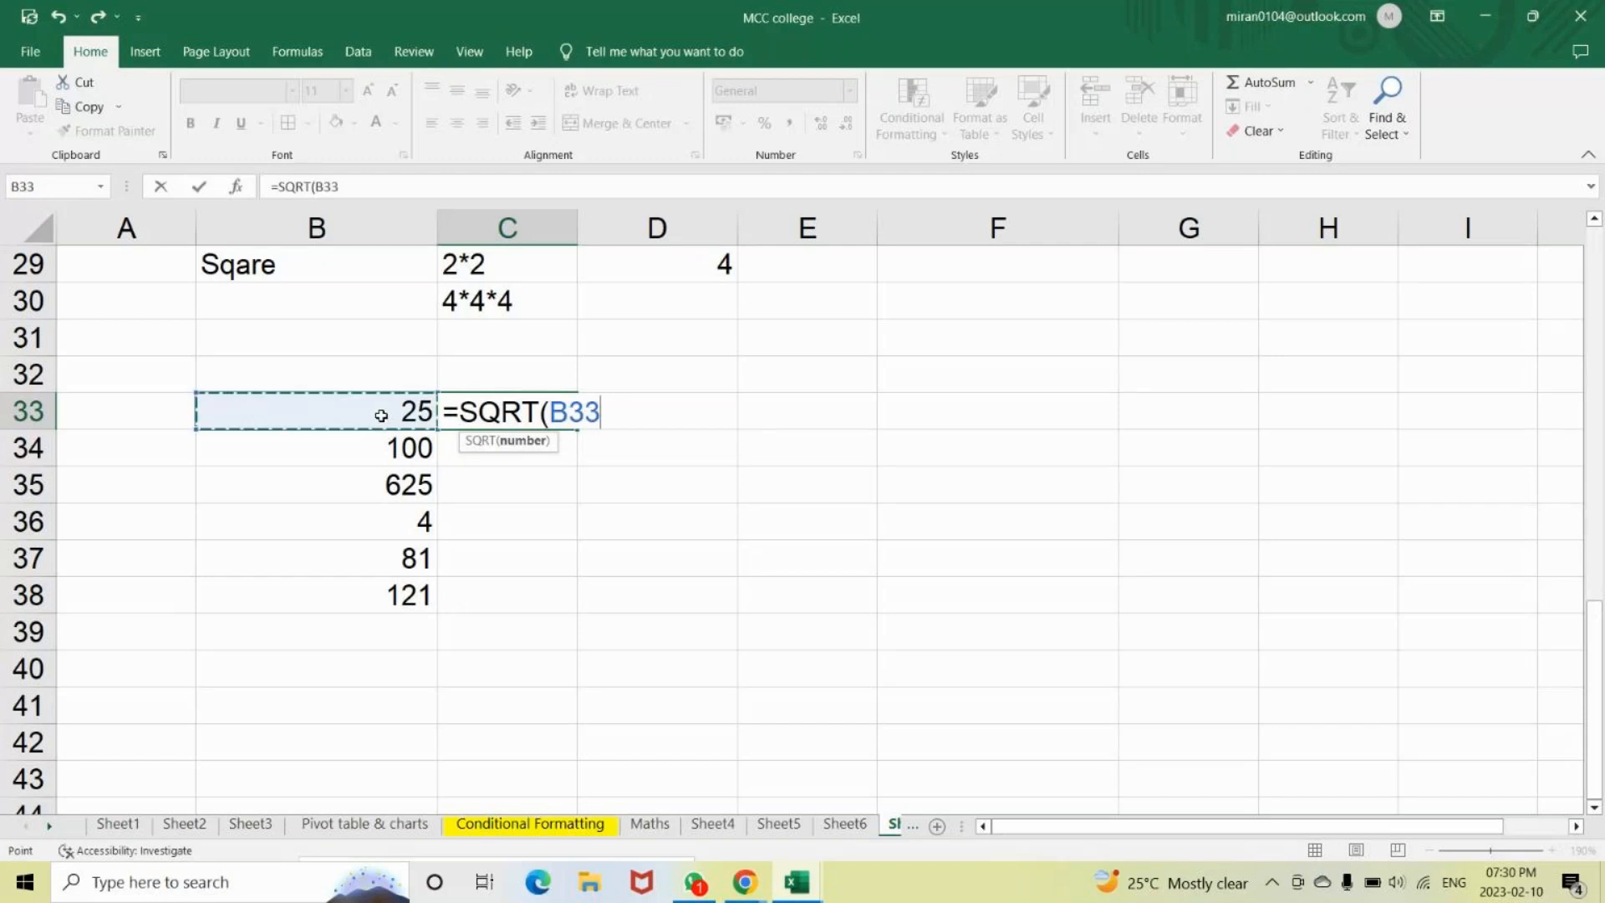
text())
key(Return)
Calculate the square root of B34 in C34 with the SQRT function.
text(=)
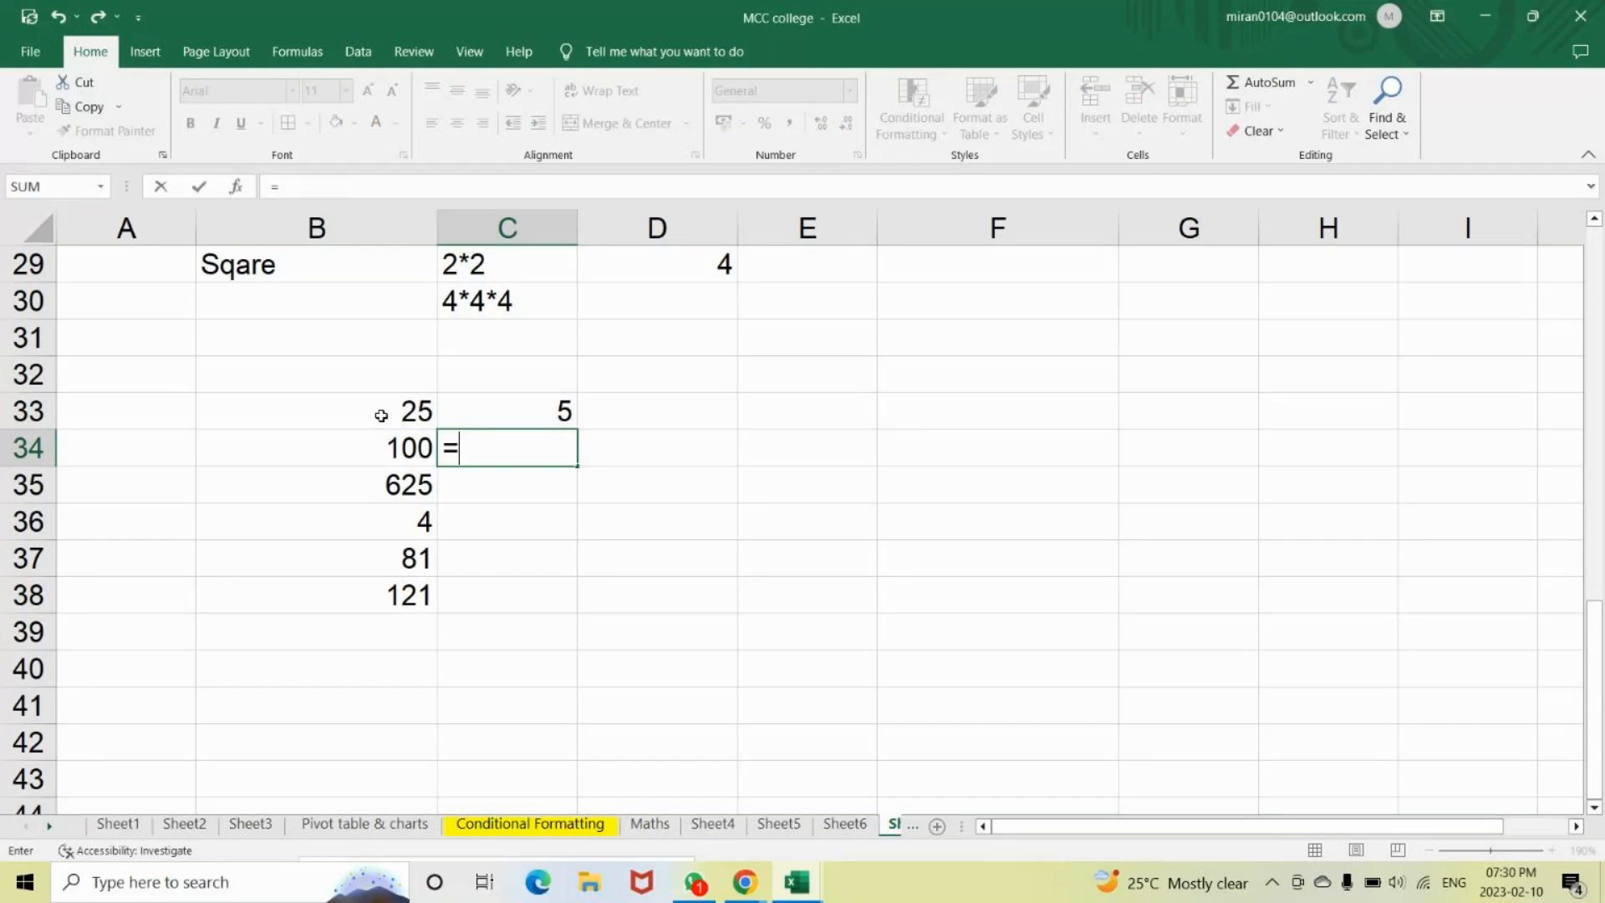
text(sq)
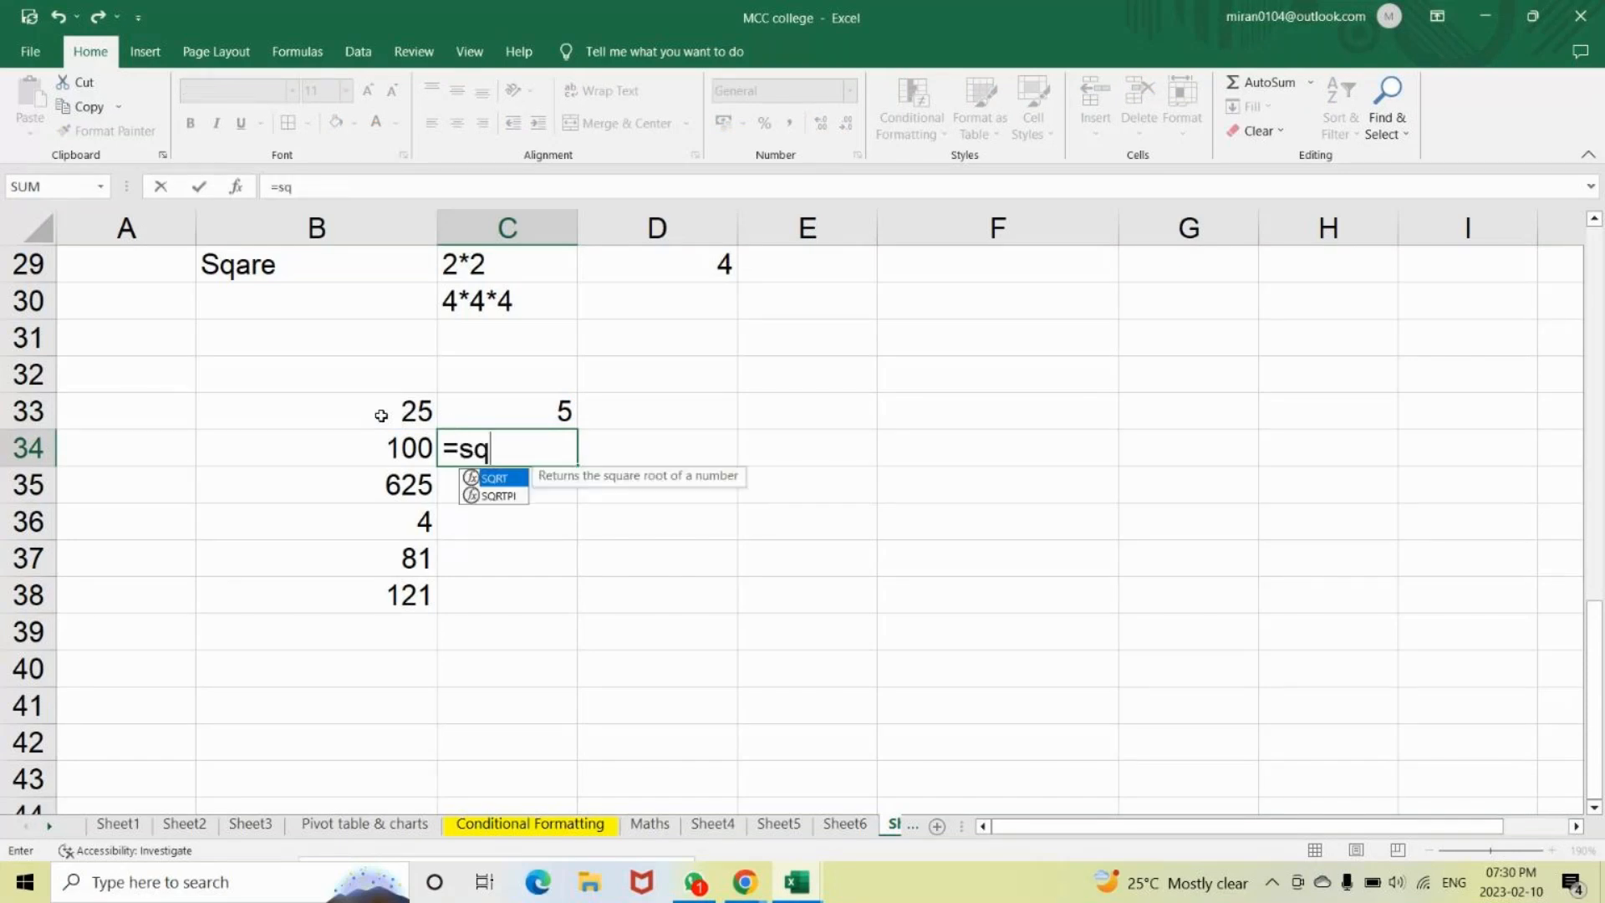
key(Tab)
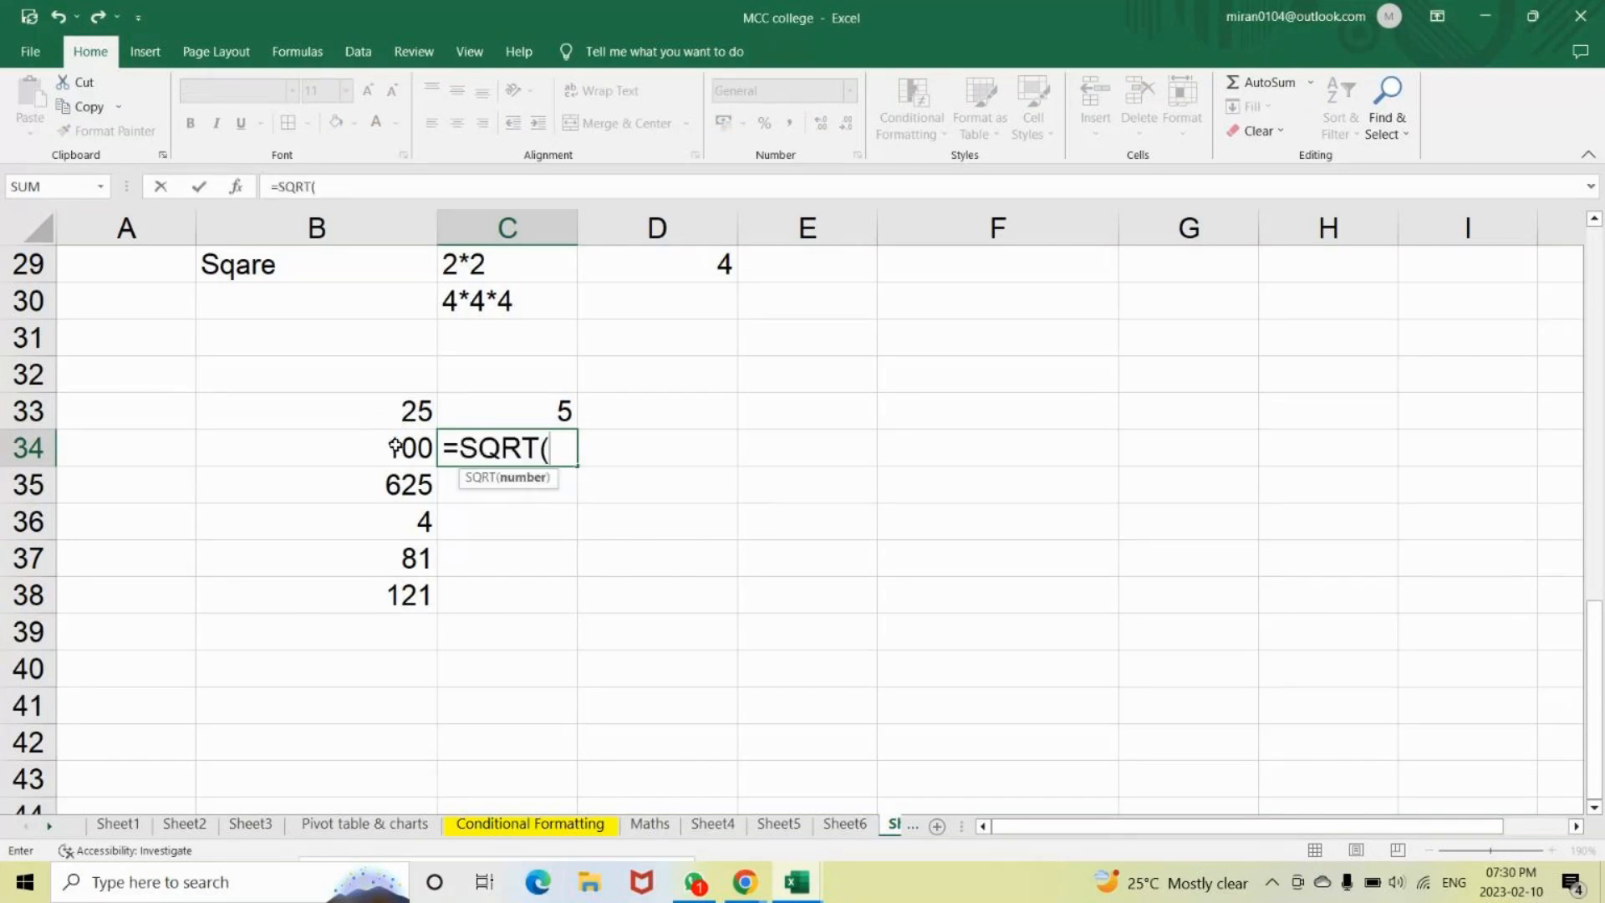
click(396, 446)
text())
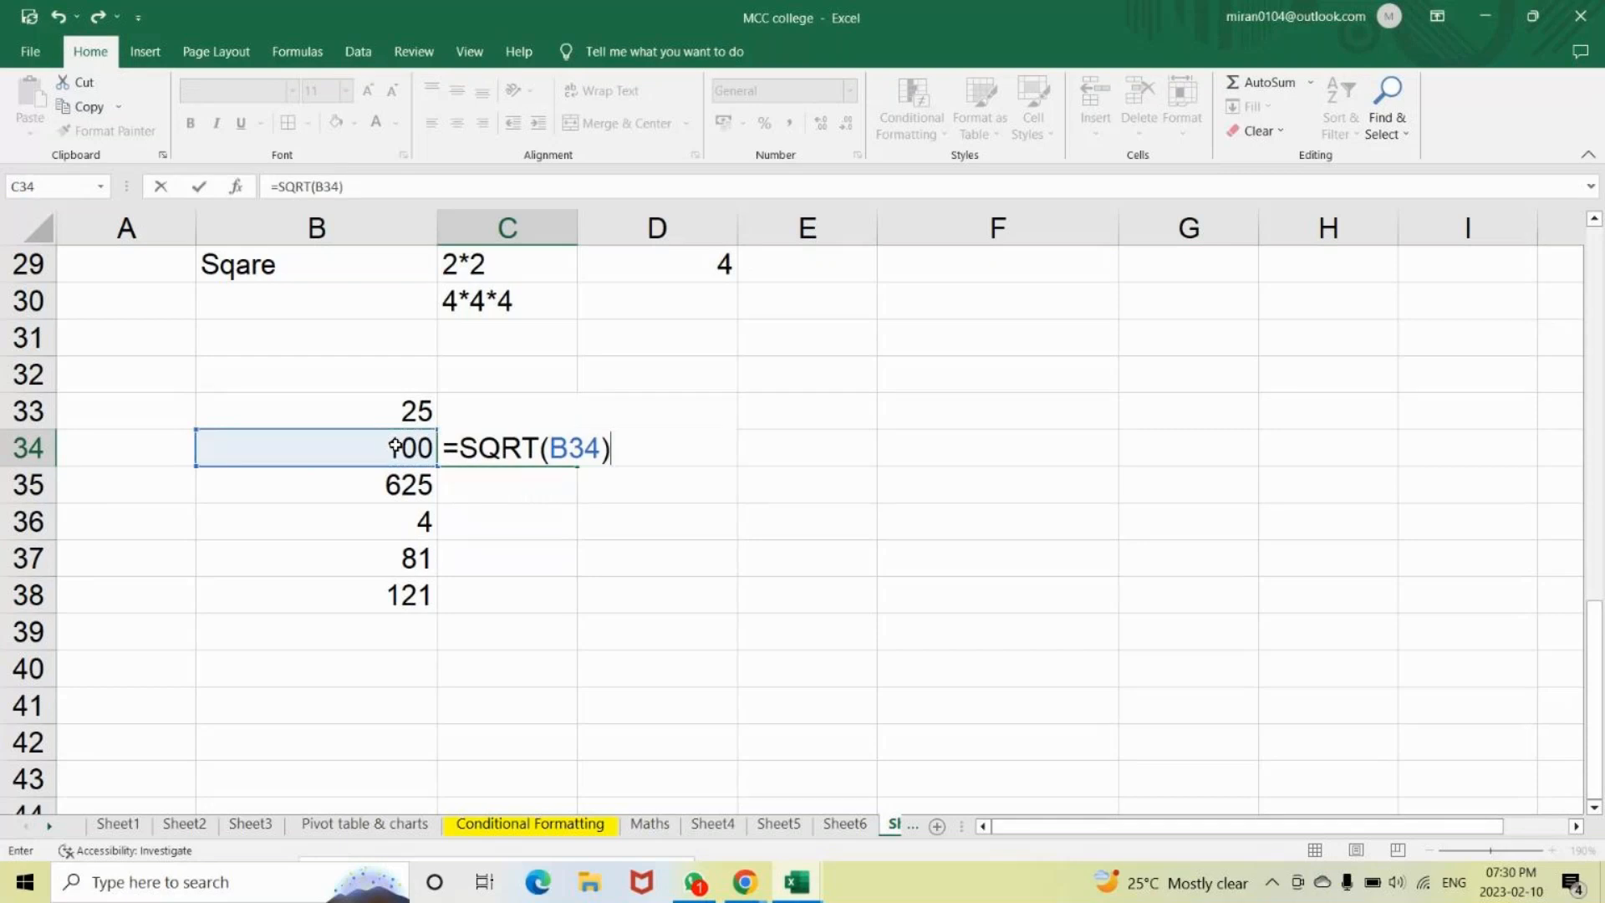
key(Return)
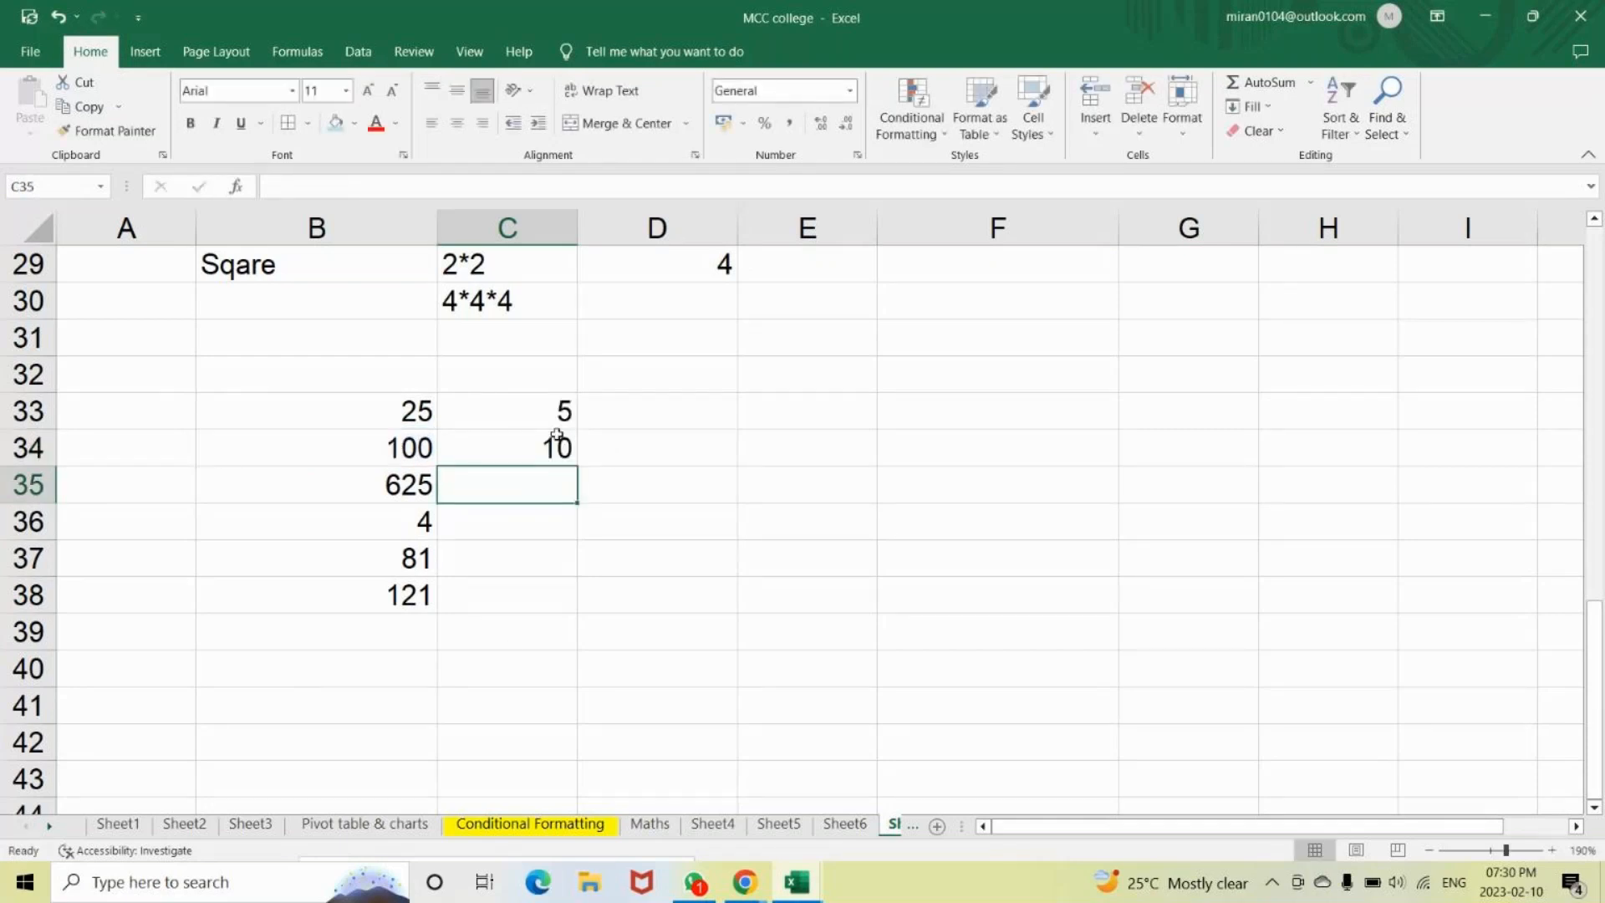
Calculate the square root of B35 in C35 with SQRT and fill the formula down to C38.
text(=sq)
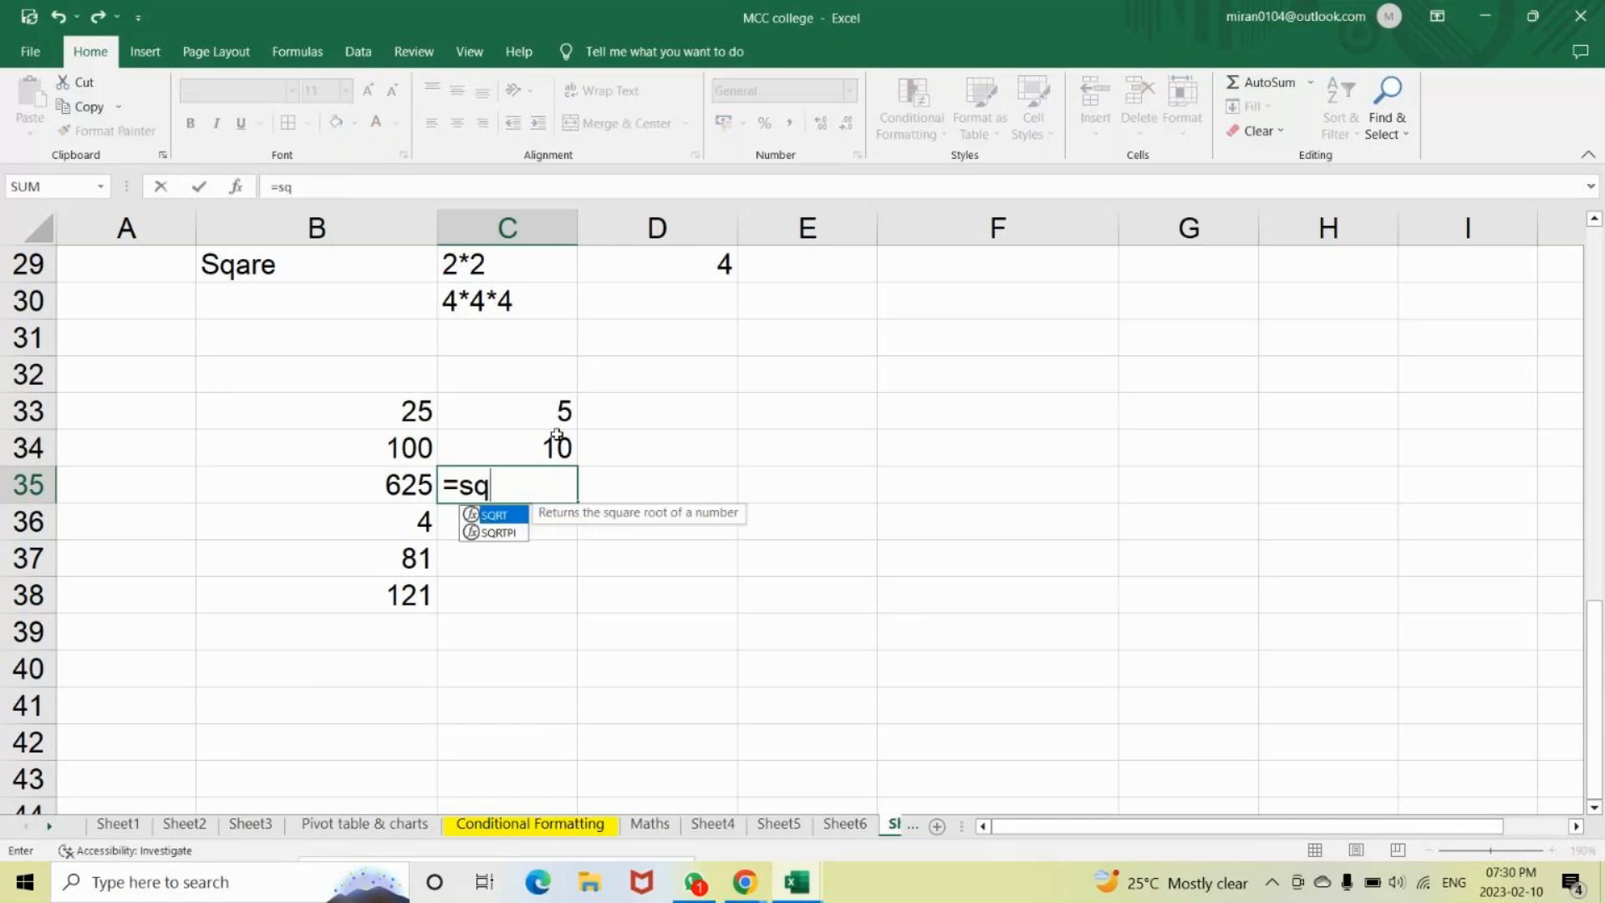
text(rt)
key(Tab)
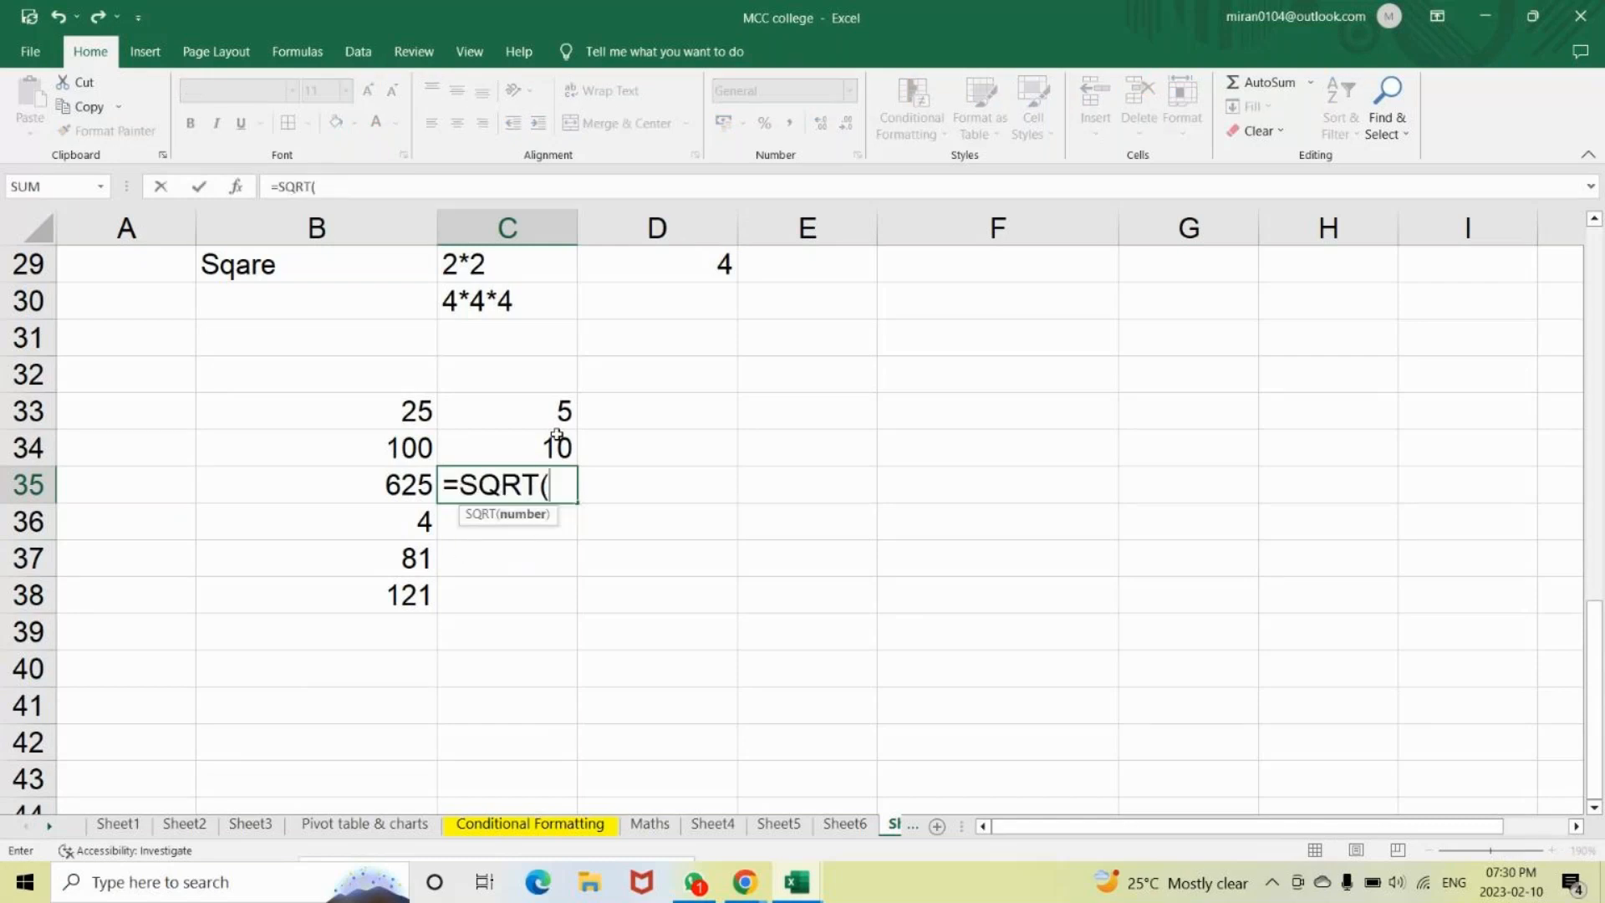
click(397, 482)
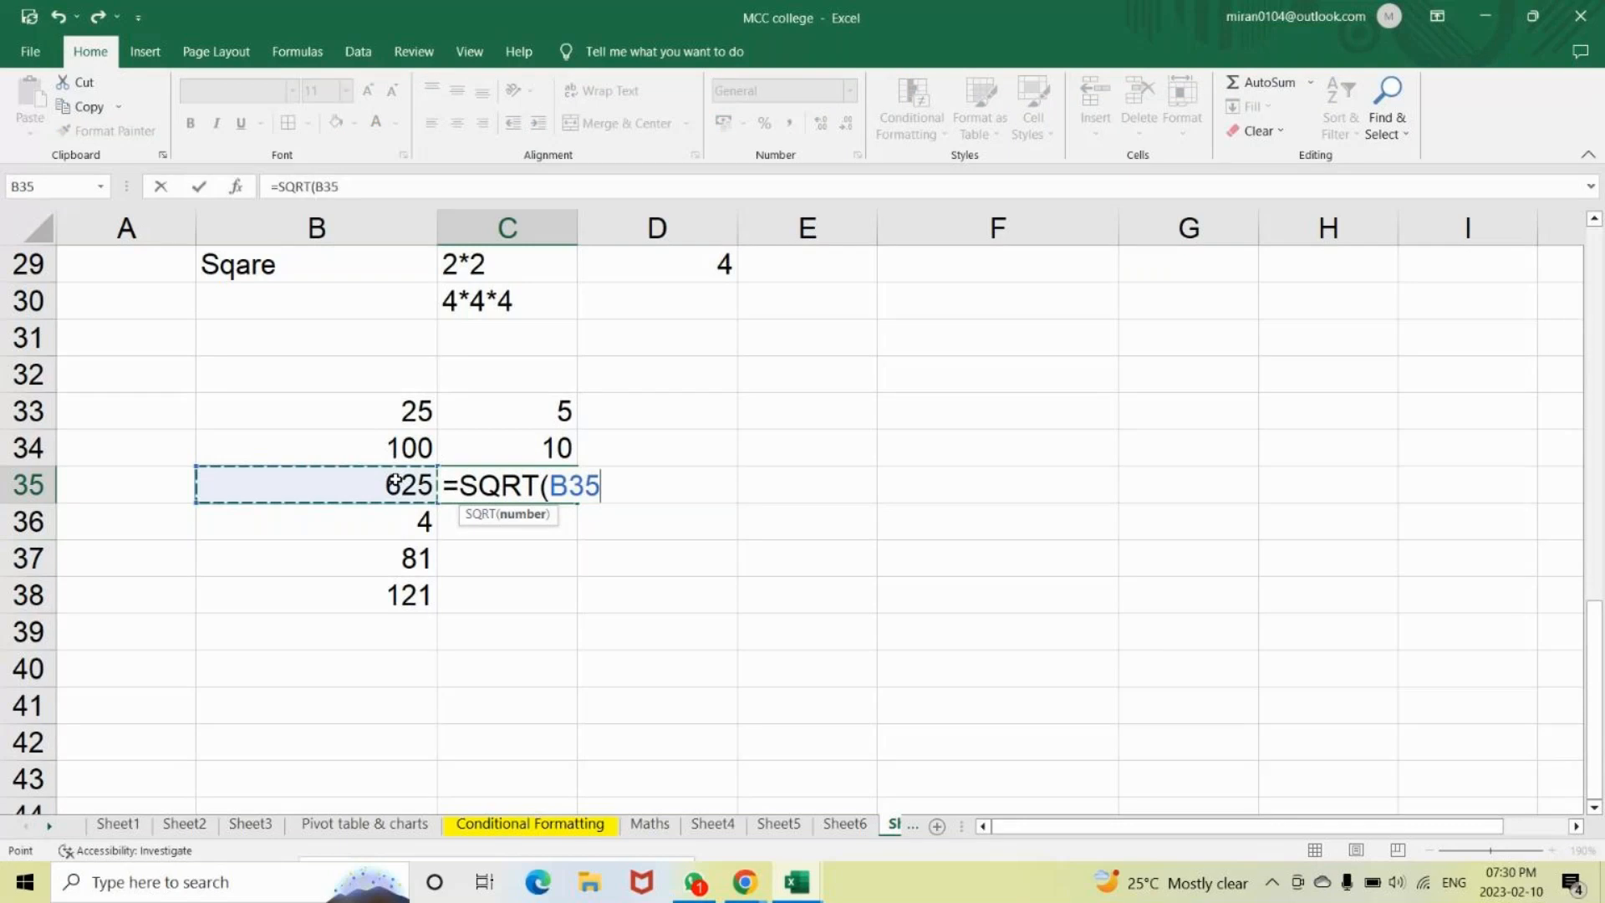
text())
key(Return)
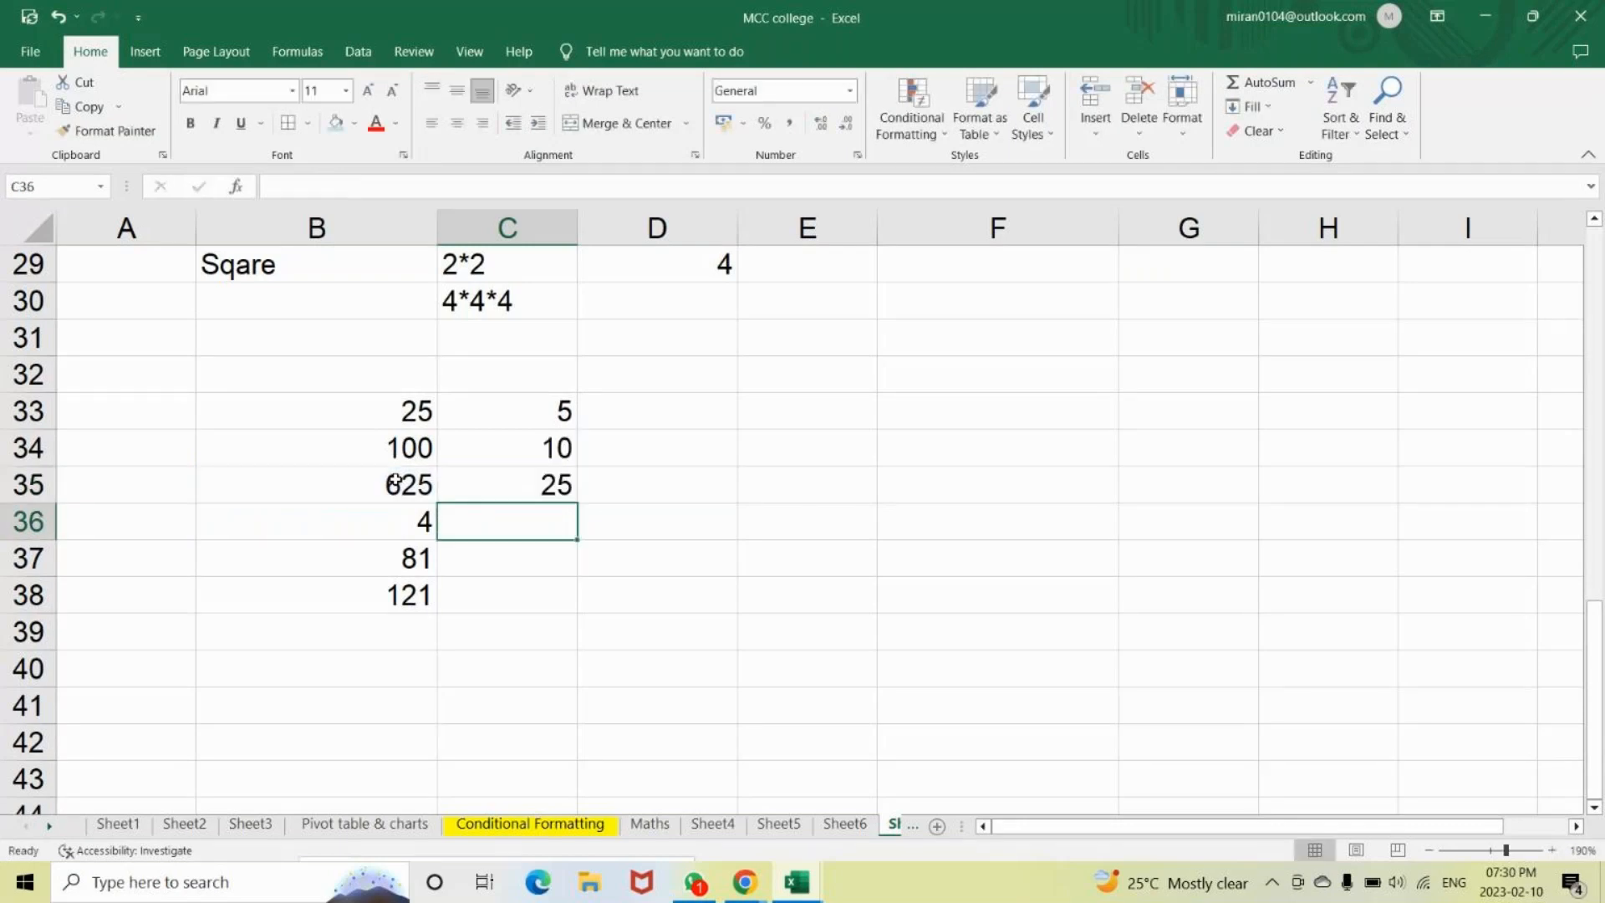
click(531, 485)
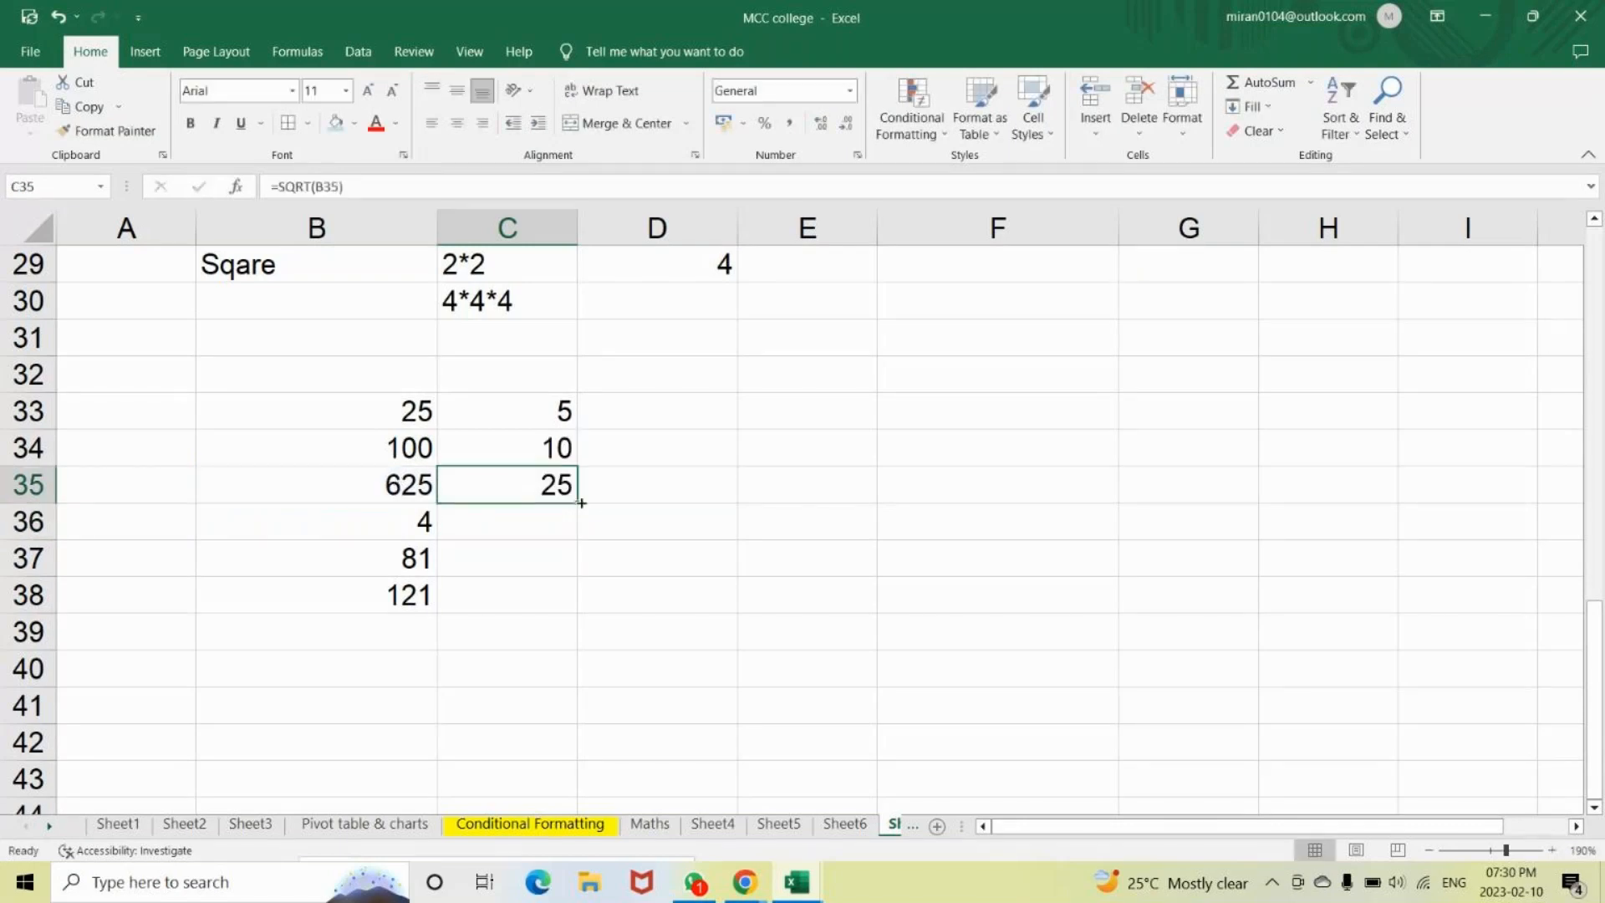
double_click(582, 502)
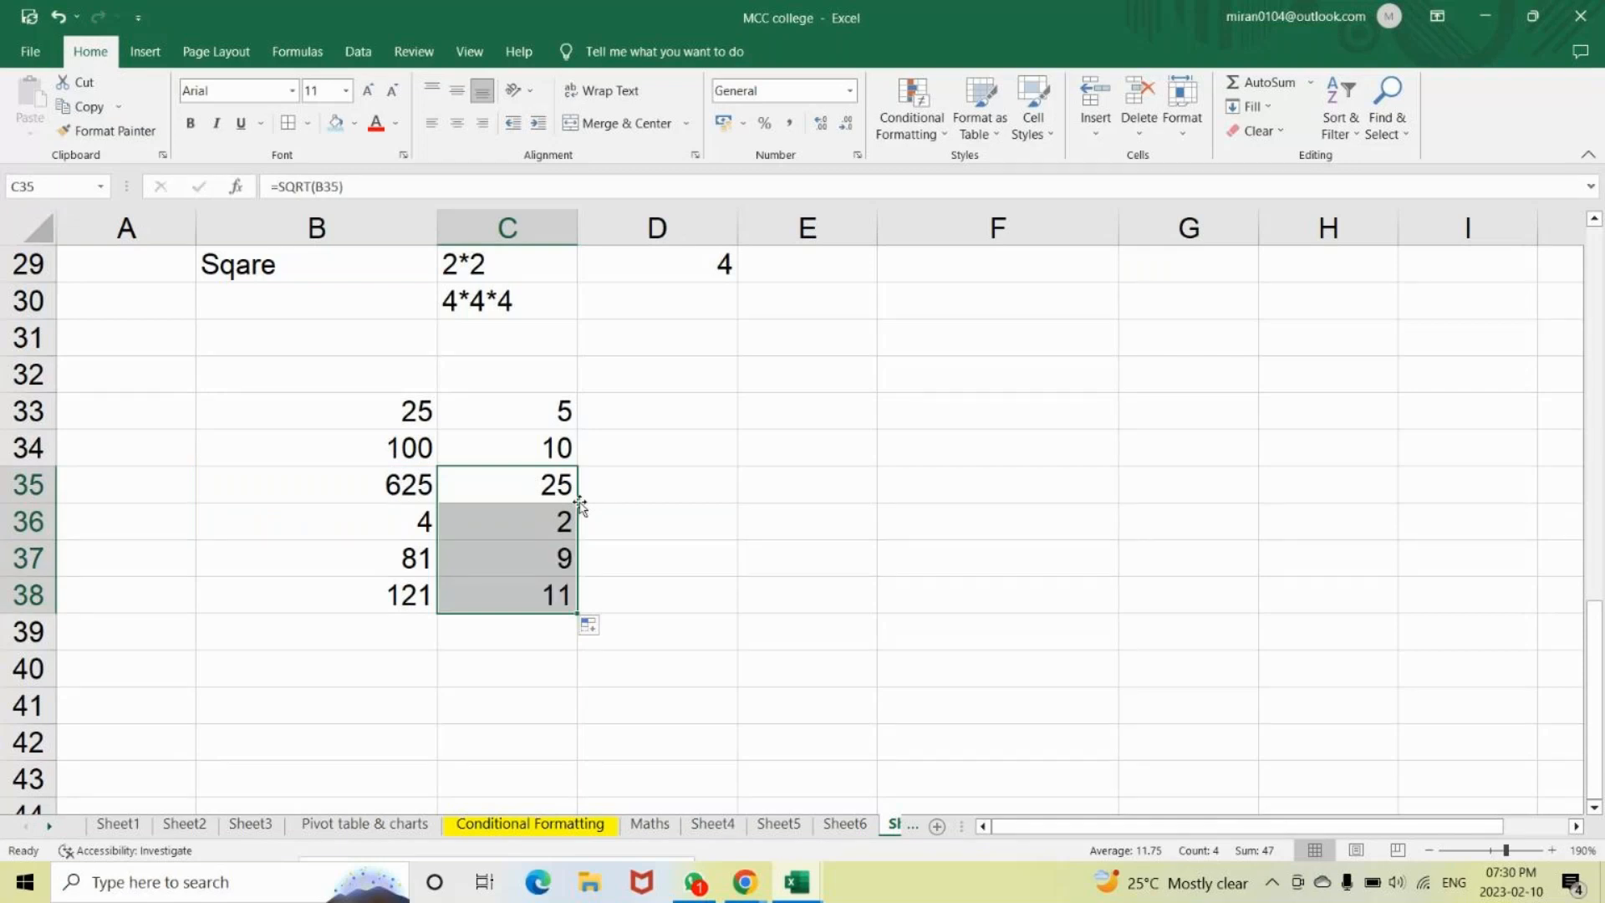
Replace the content of C29 in the Sqare row with 2 and clear the 4*4*4 text from C30.
click(472, 275)
click(695, 259)
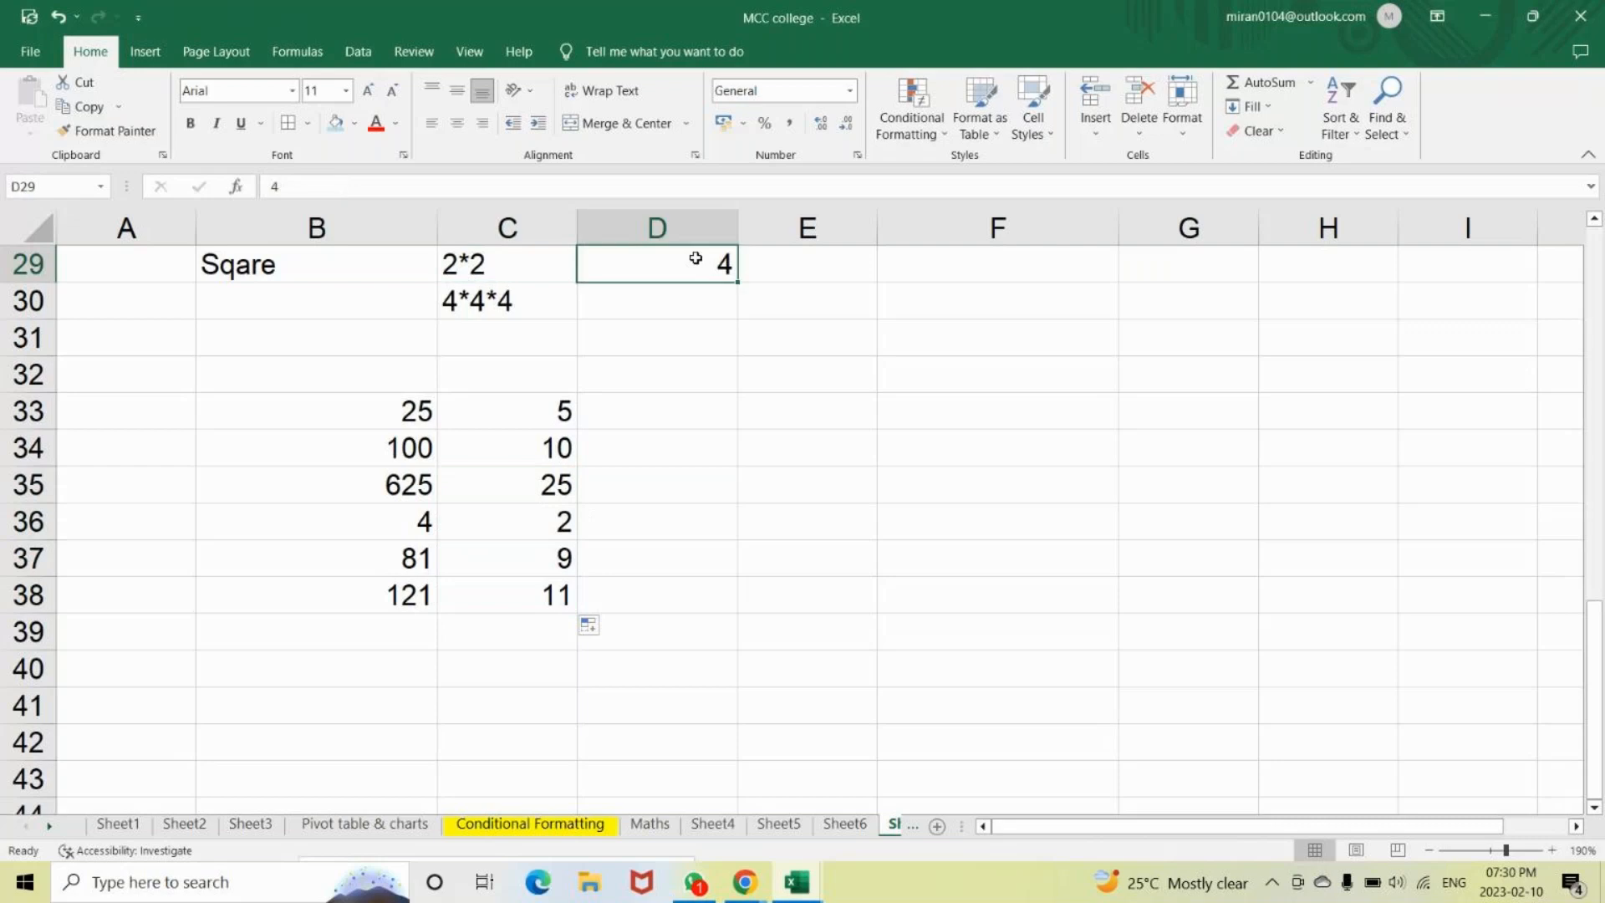
click(484, 261)
double_click(504, 272)
key(BackSpace)
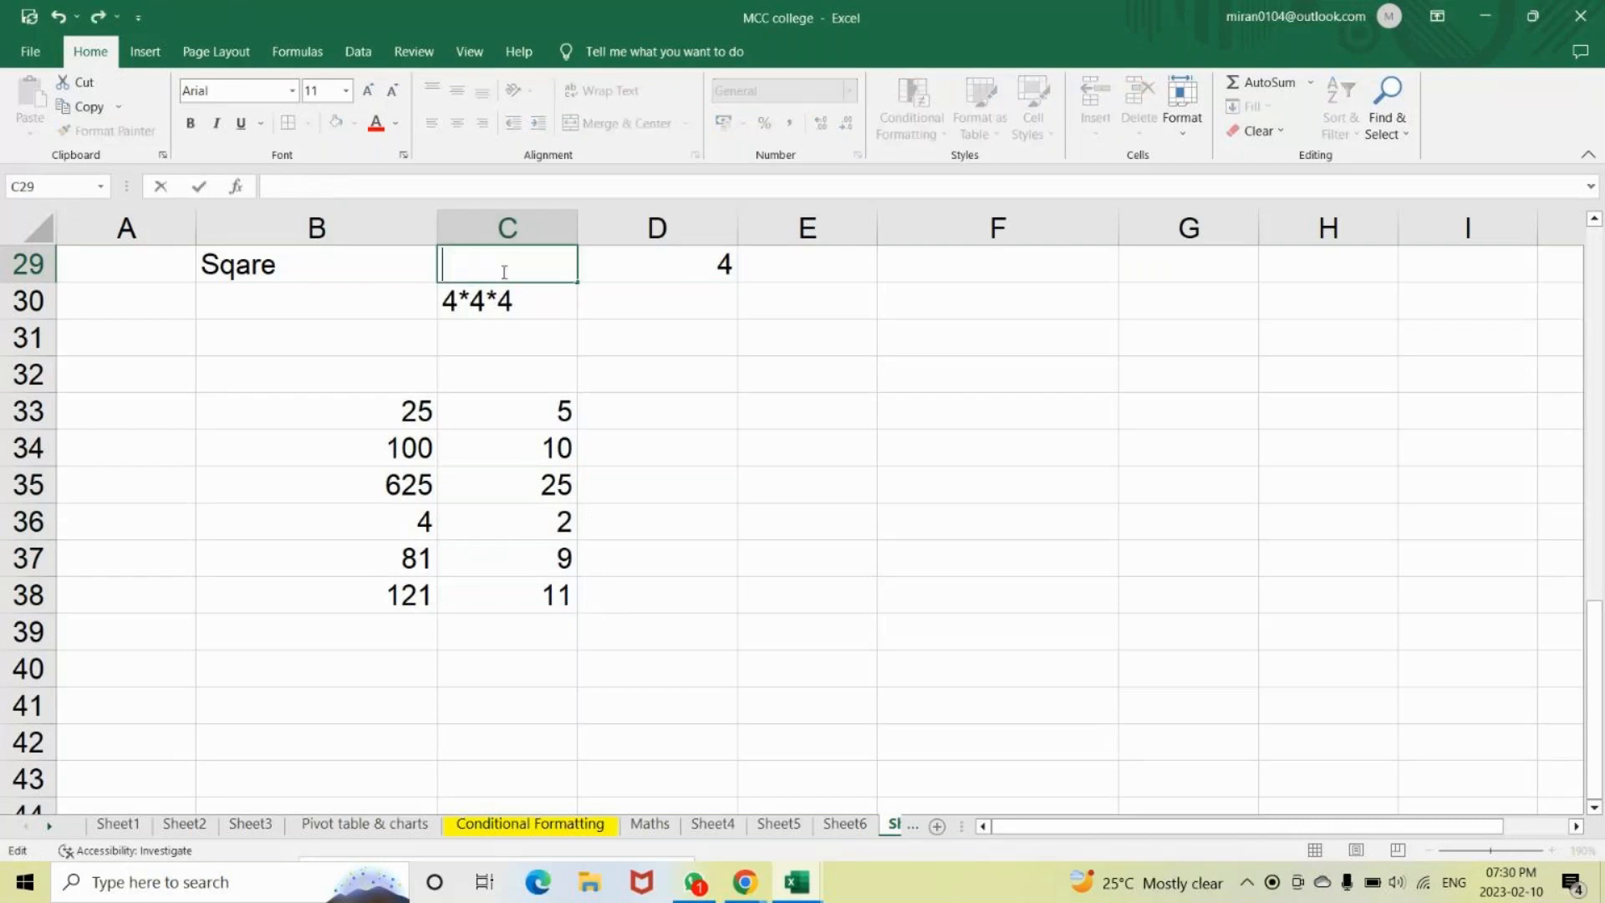
text(2)
click(528, 298)
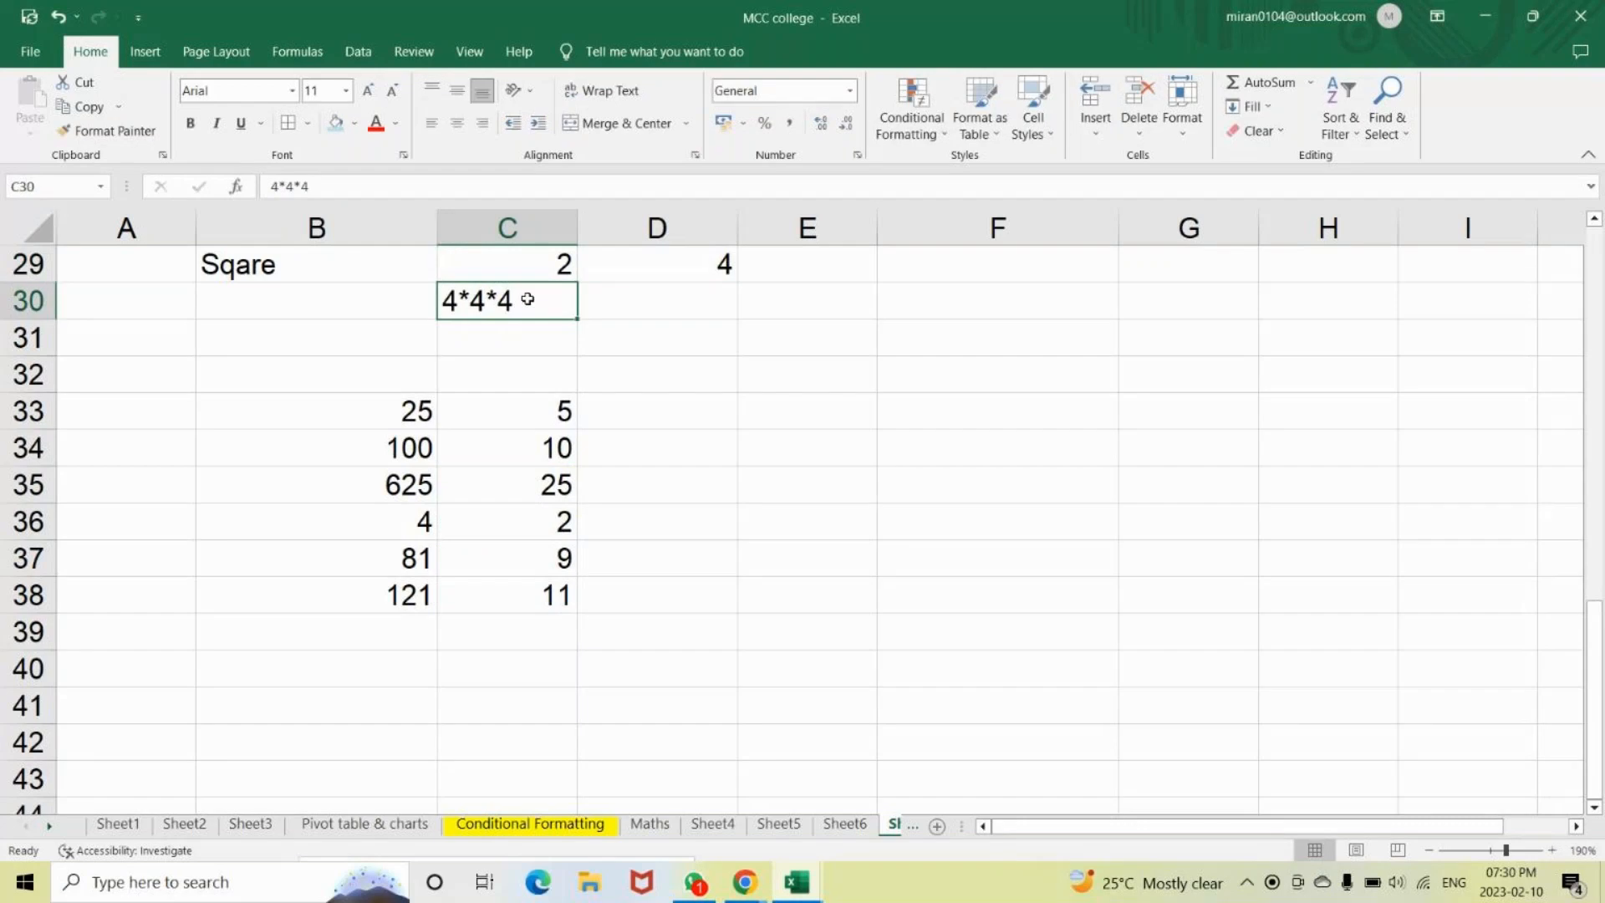
key(BackSpace)
key(Return)
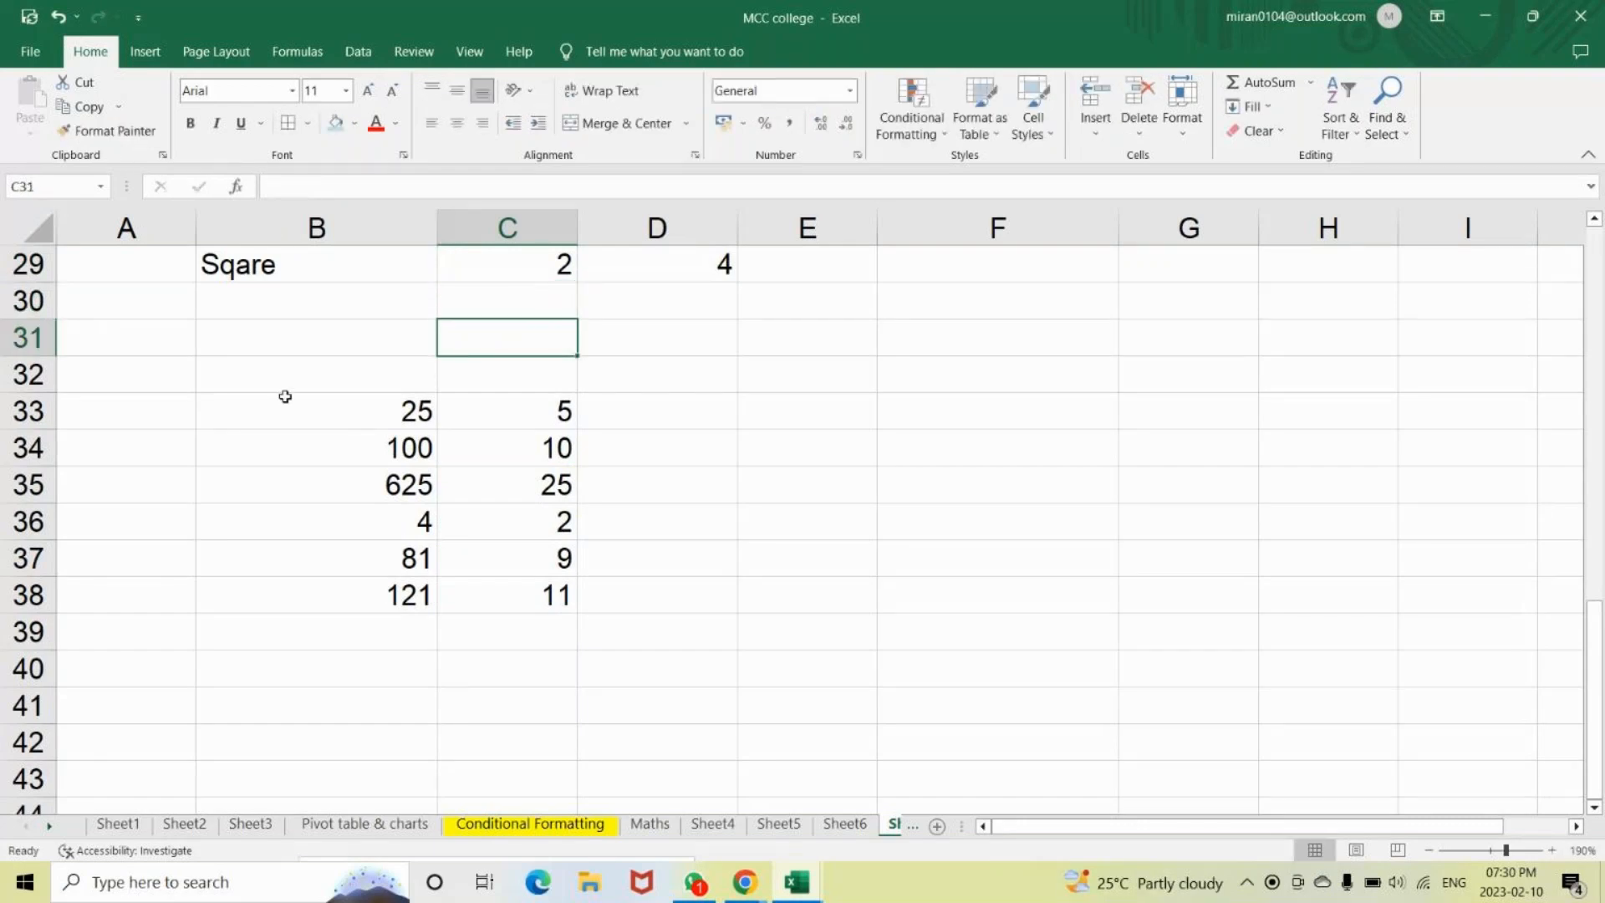
Apply a light blue fill to the square root table B33:C38 and the Sqare label in B29.
drag(283, 398, 513, 610)
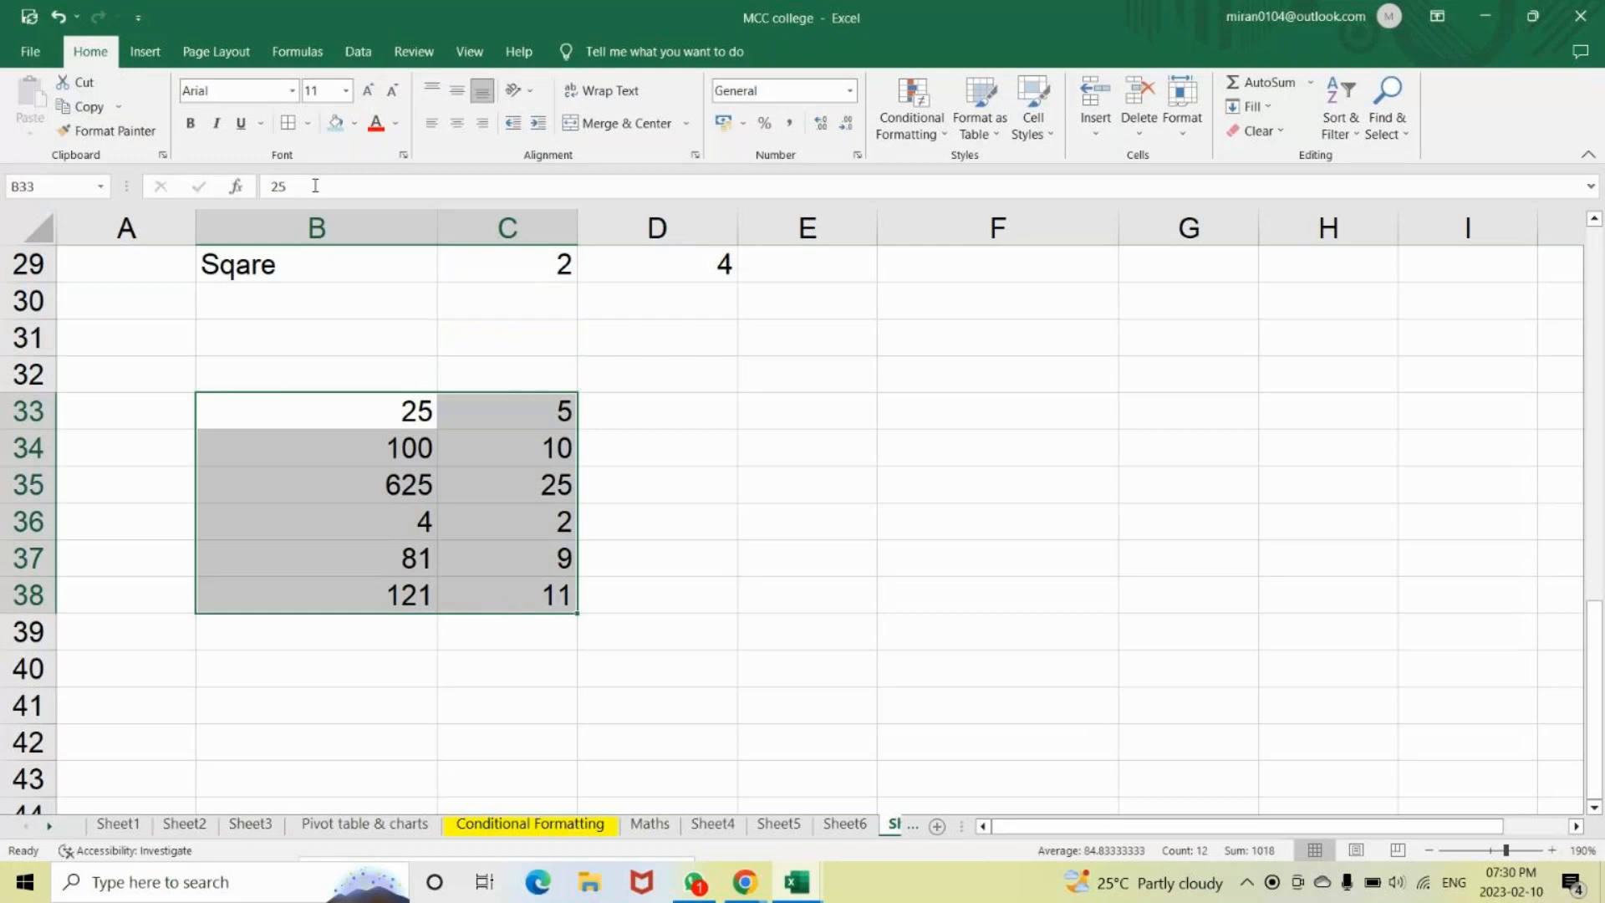
click(336, 124)
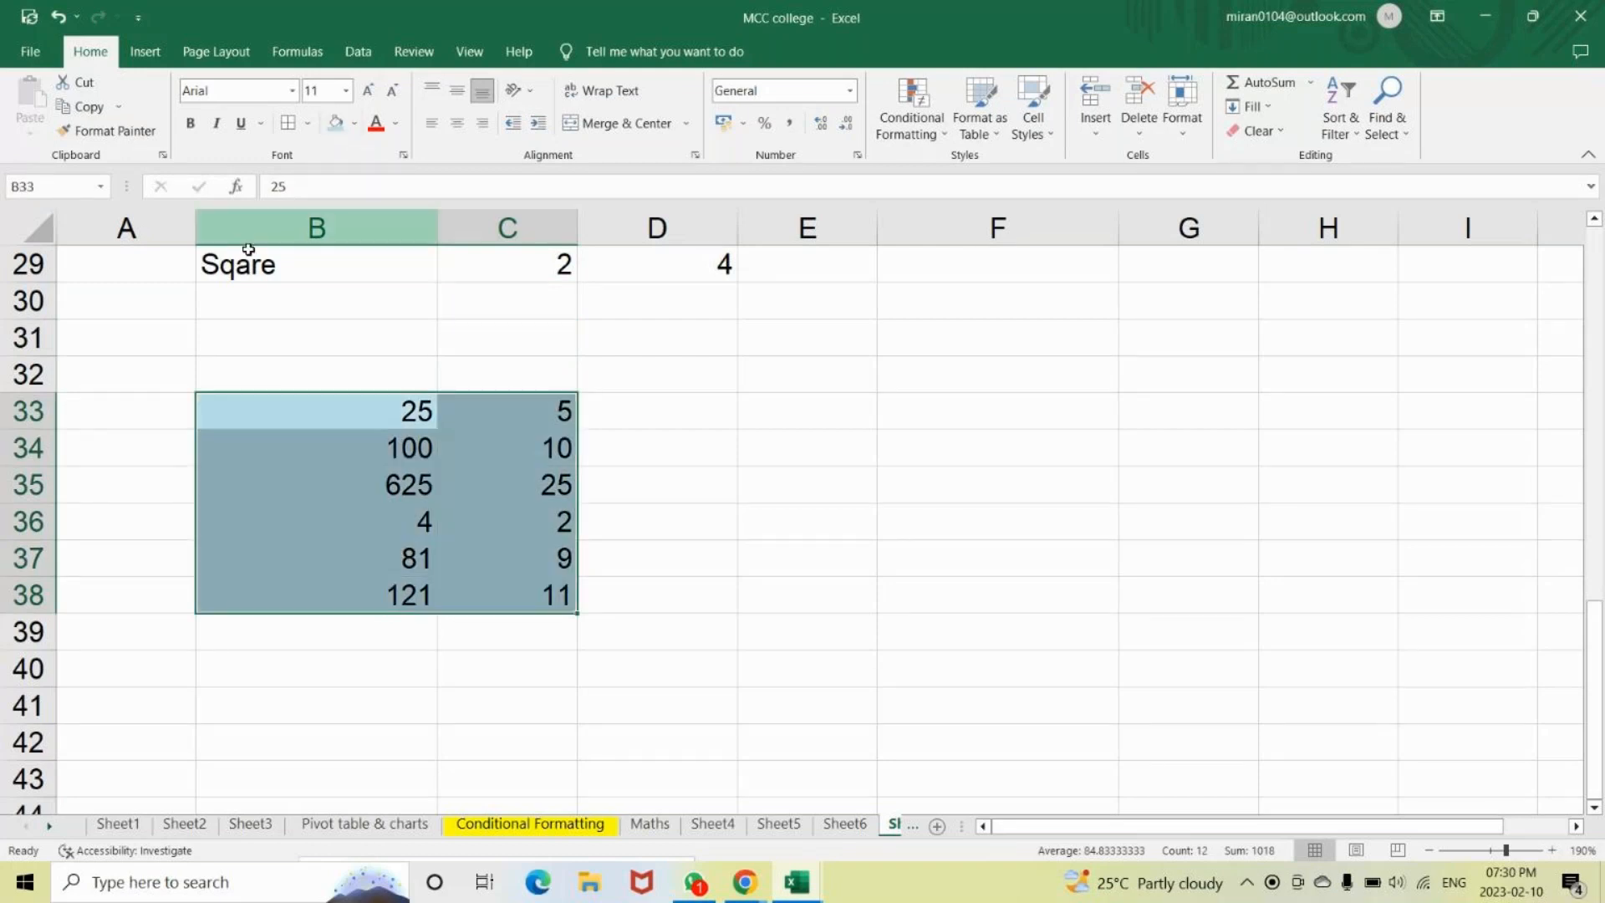
click(248, 251)
click(336, 124)
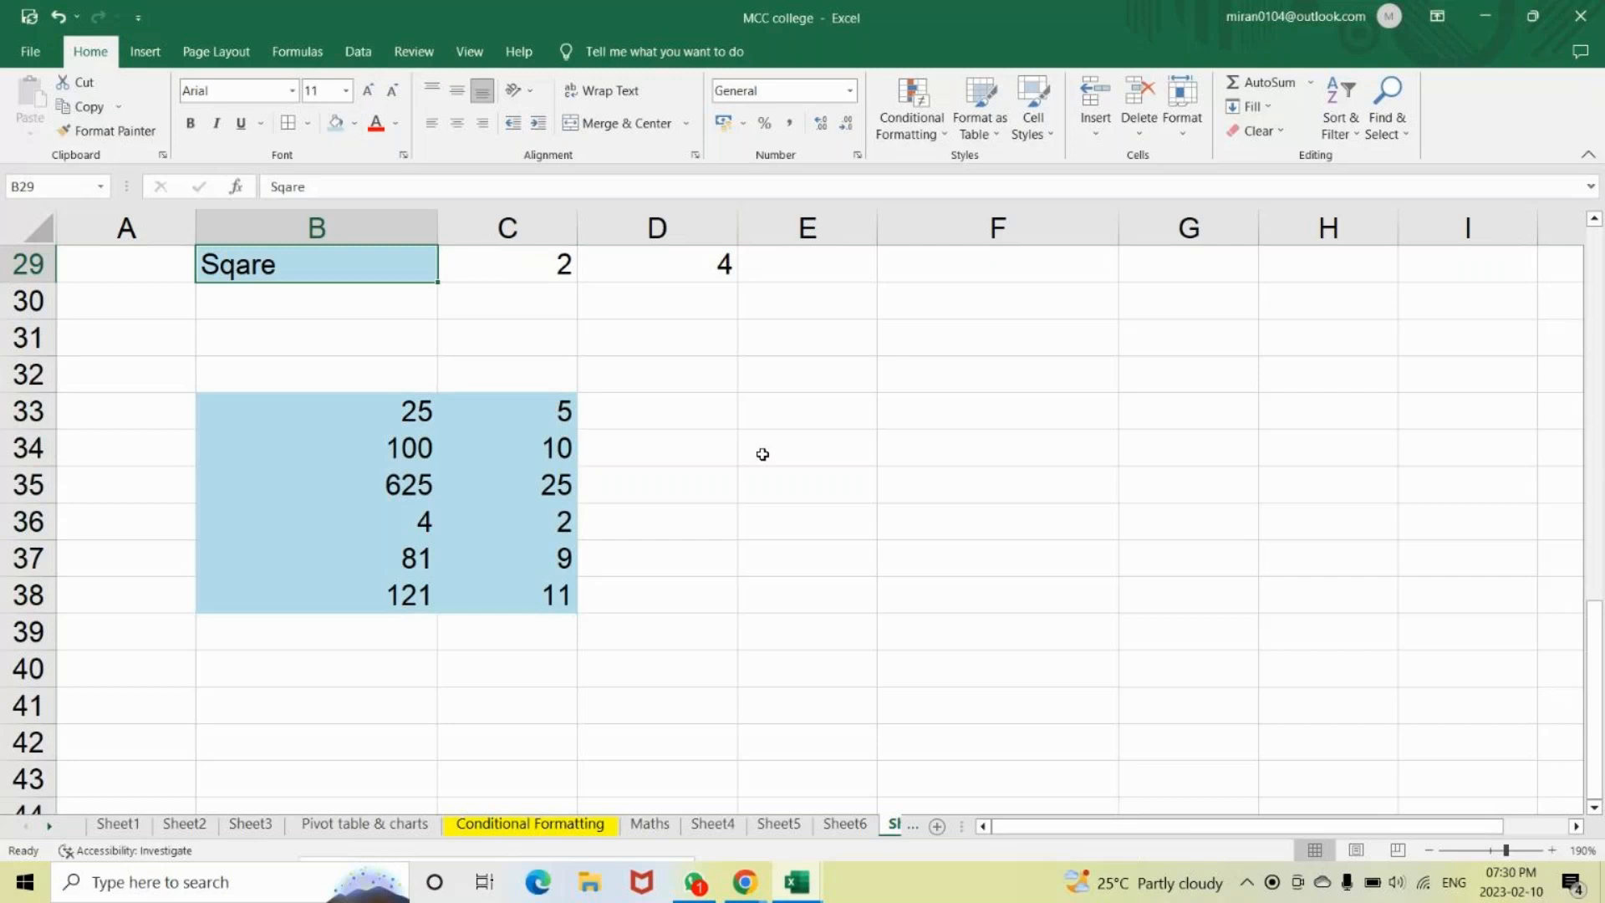
Enter the heading Power in F29.
click(961, 273)
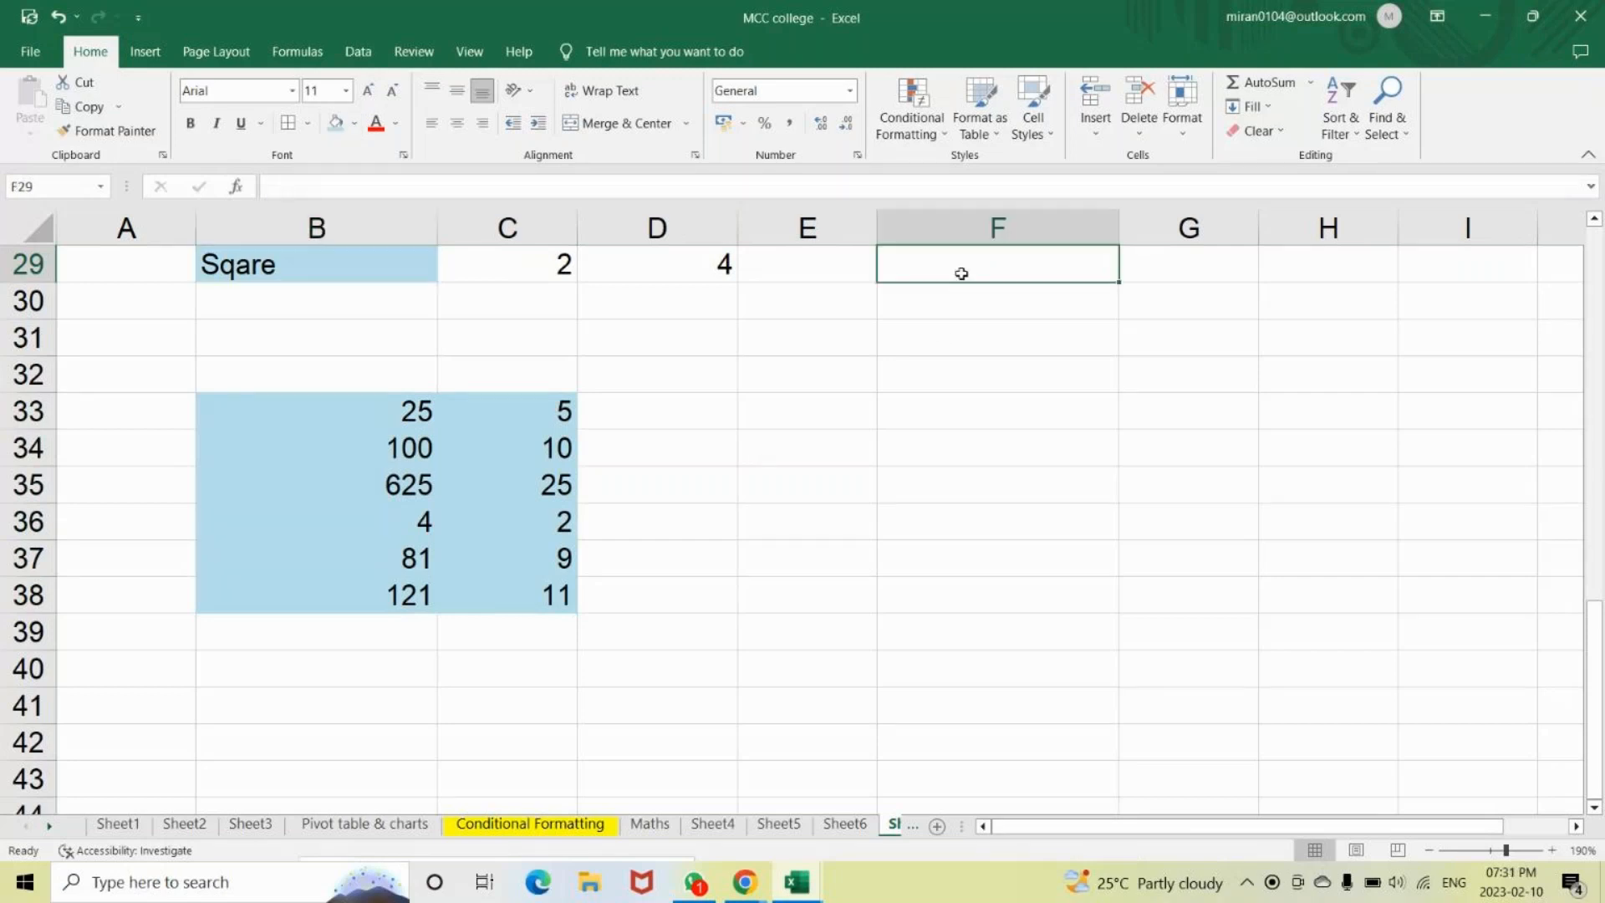
text(Power)
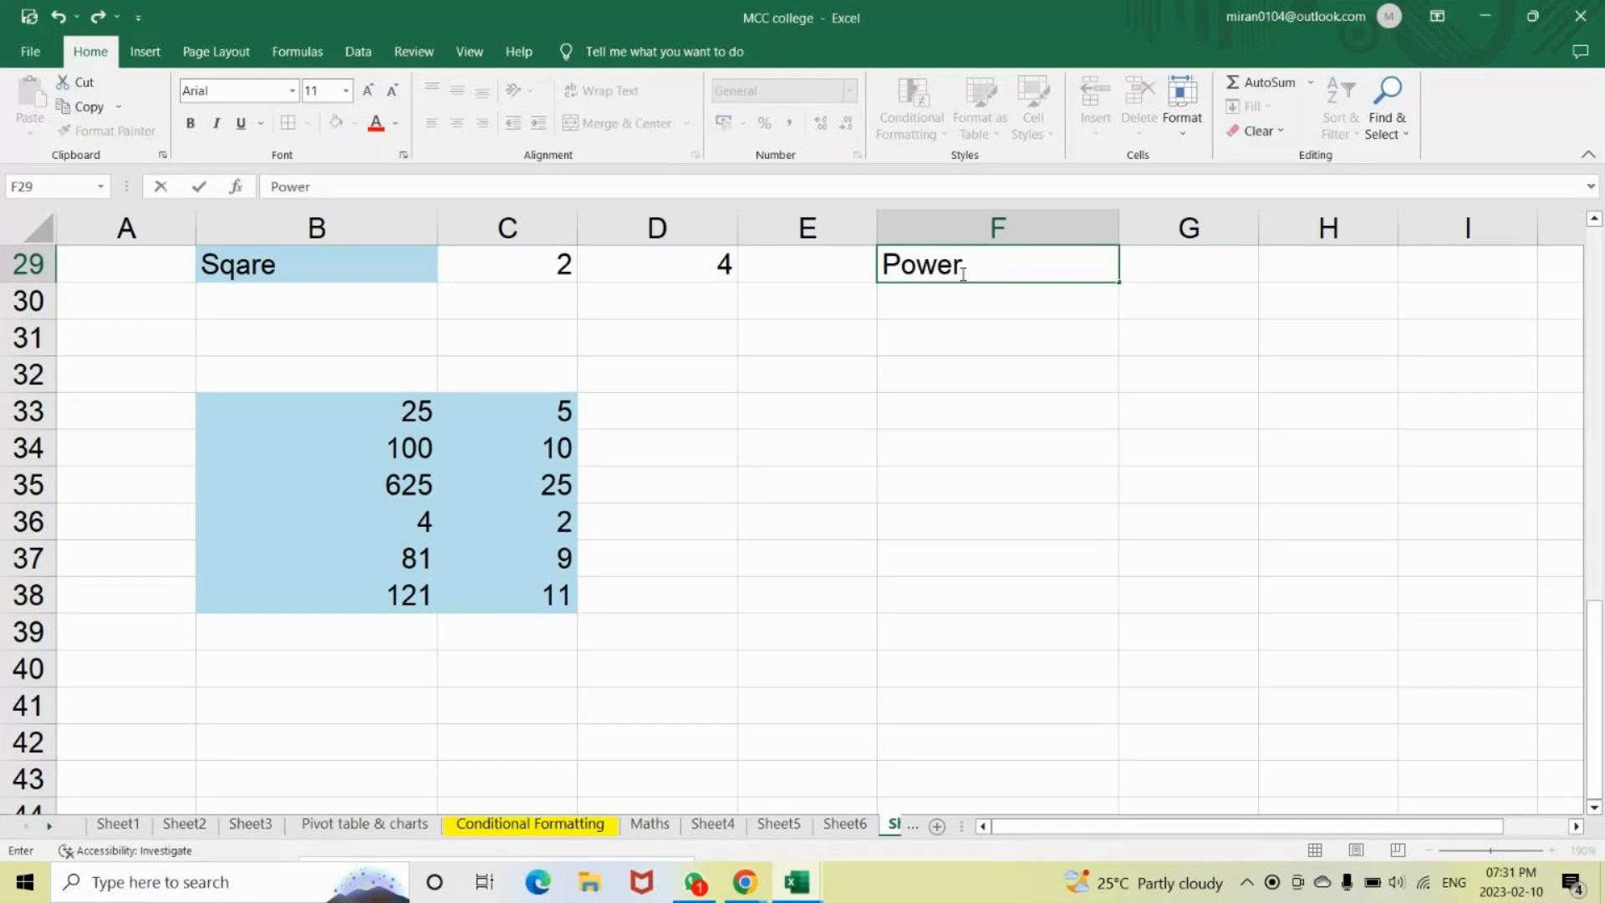
key(Return)
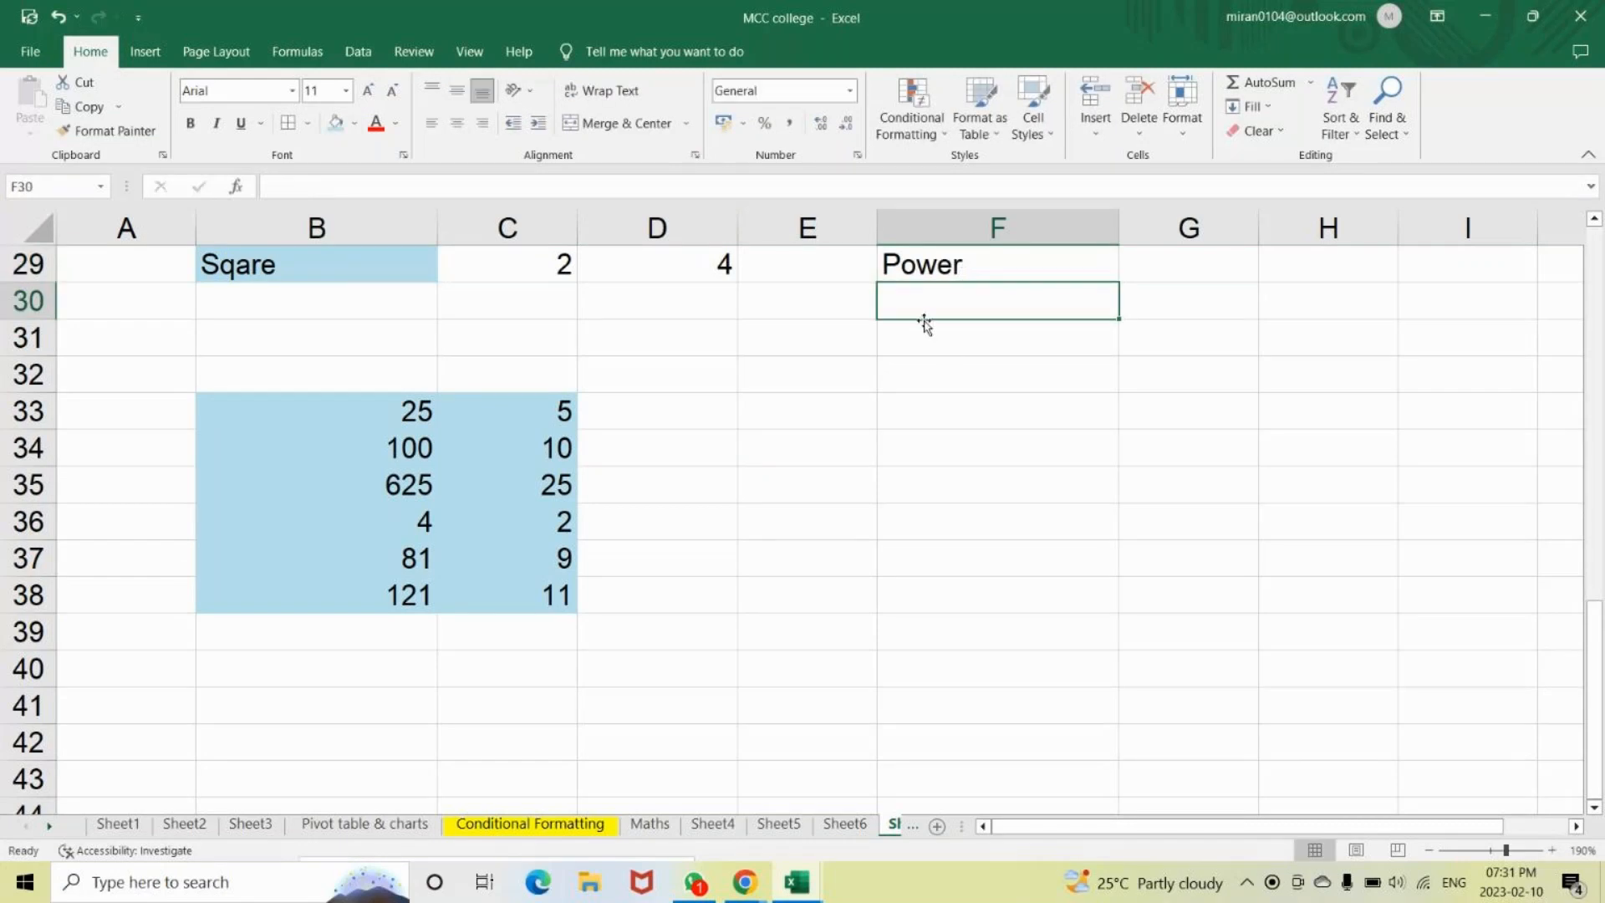
Enter the example 3*3*3 in F30 and its description "3 cube" in G30.
text(3)
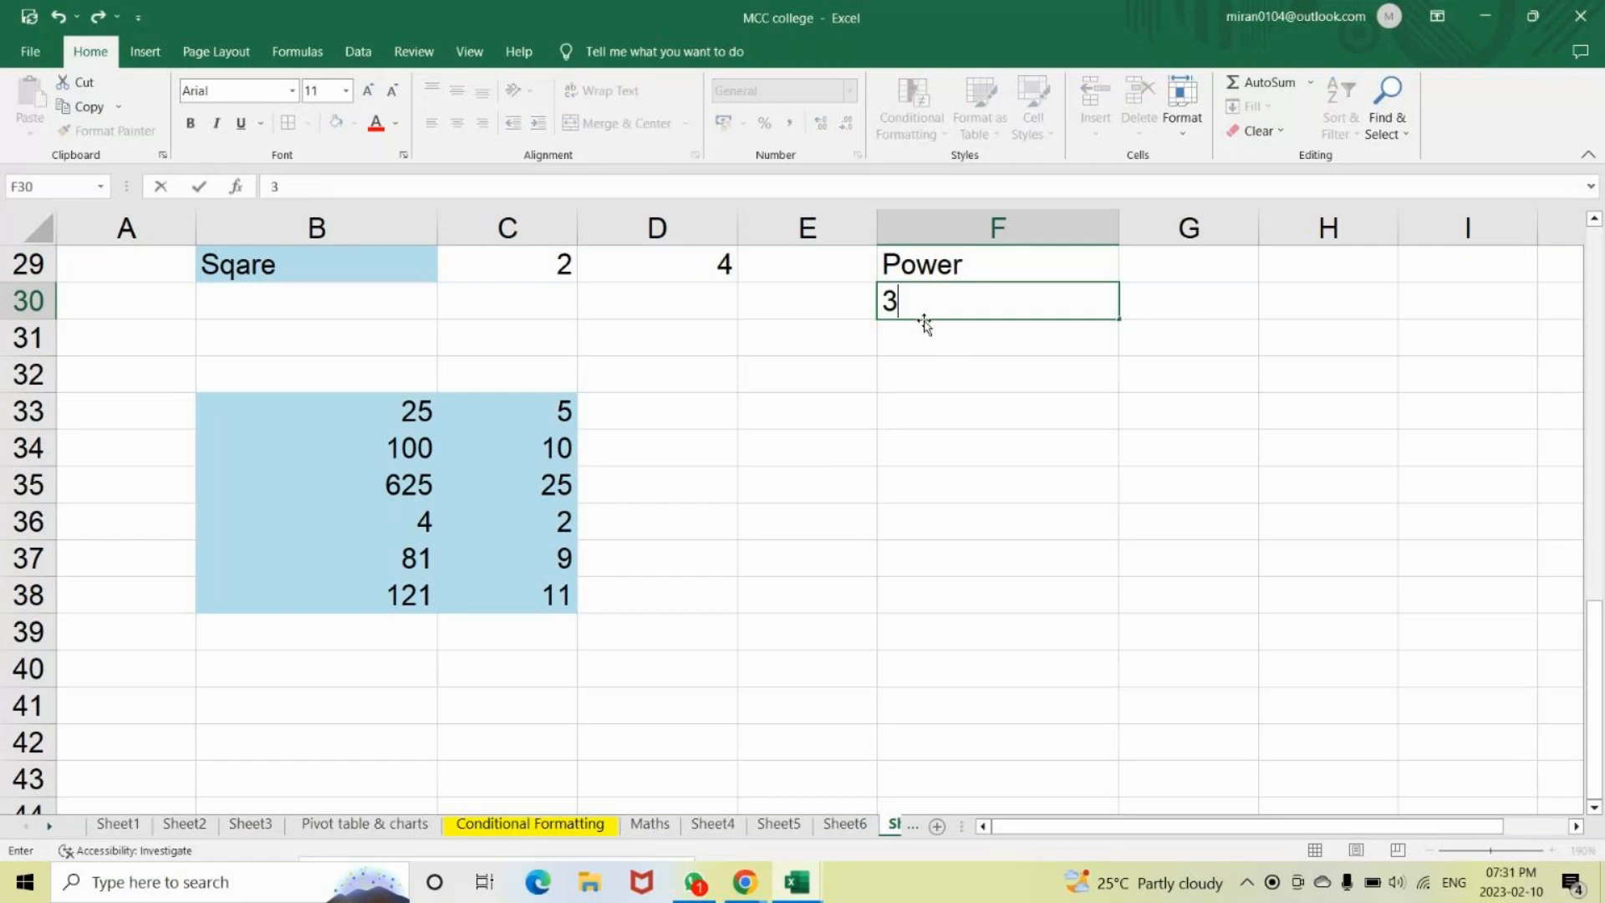
text(*)
text(3*3)
key(Tab)
text(3c)
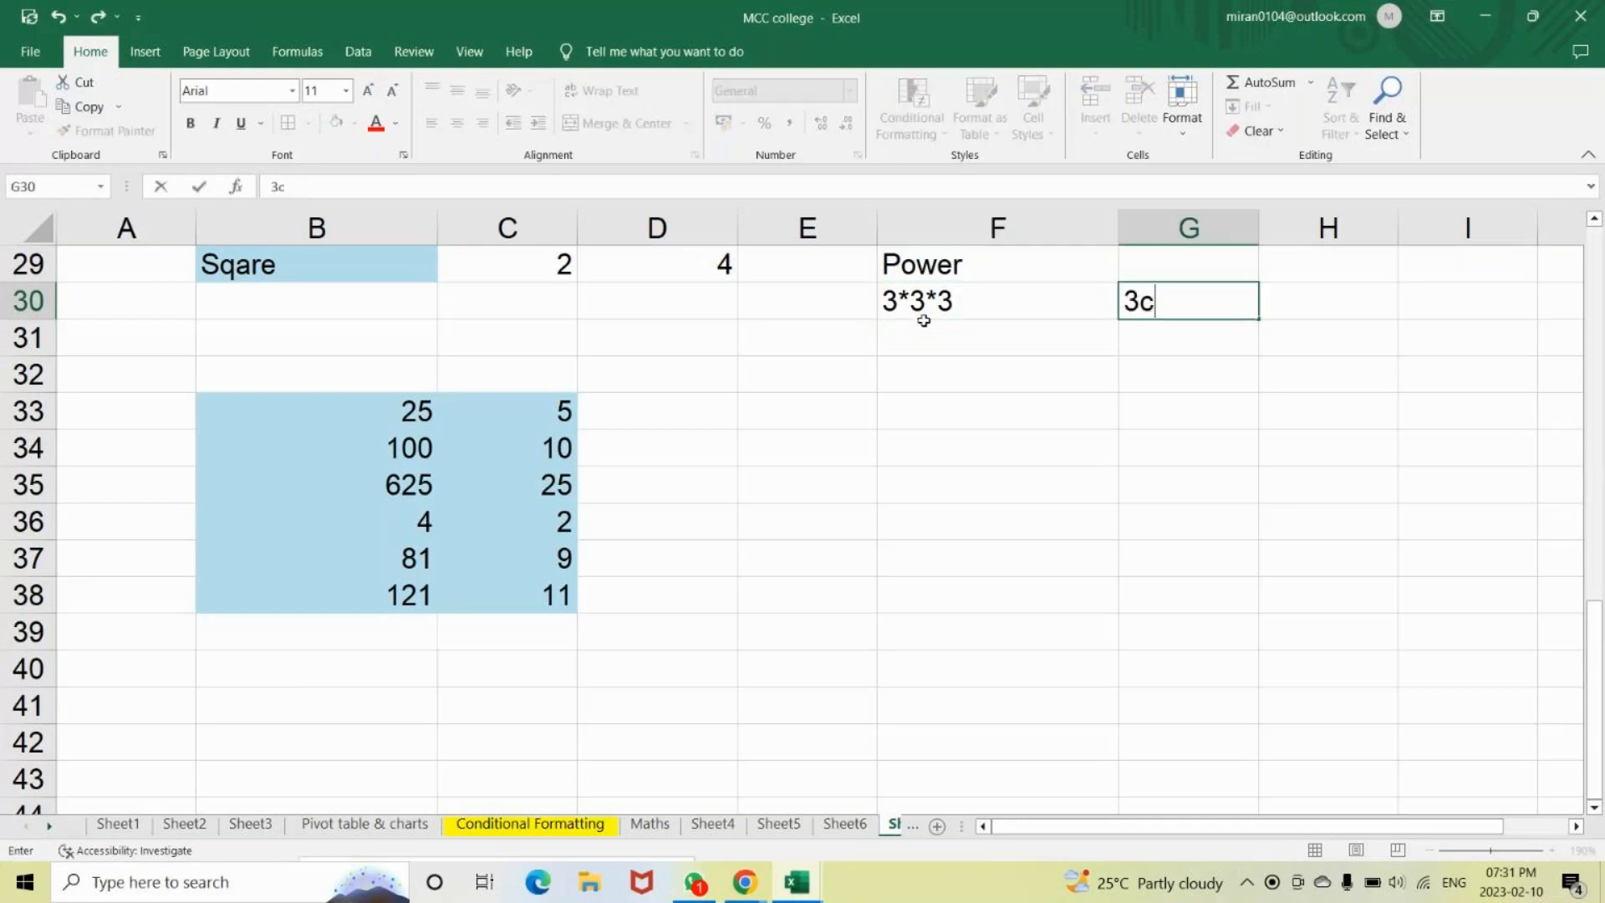
key(BackSpace)
text(cube)
key(Return)
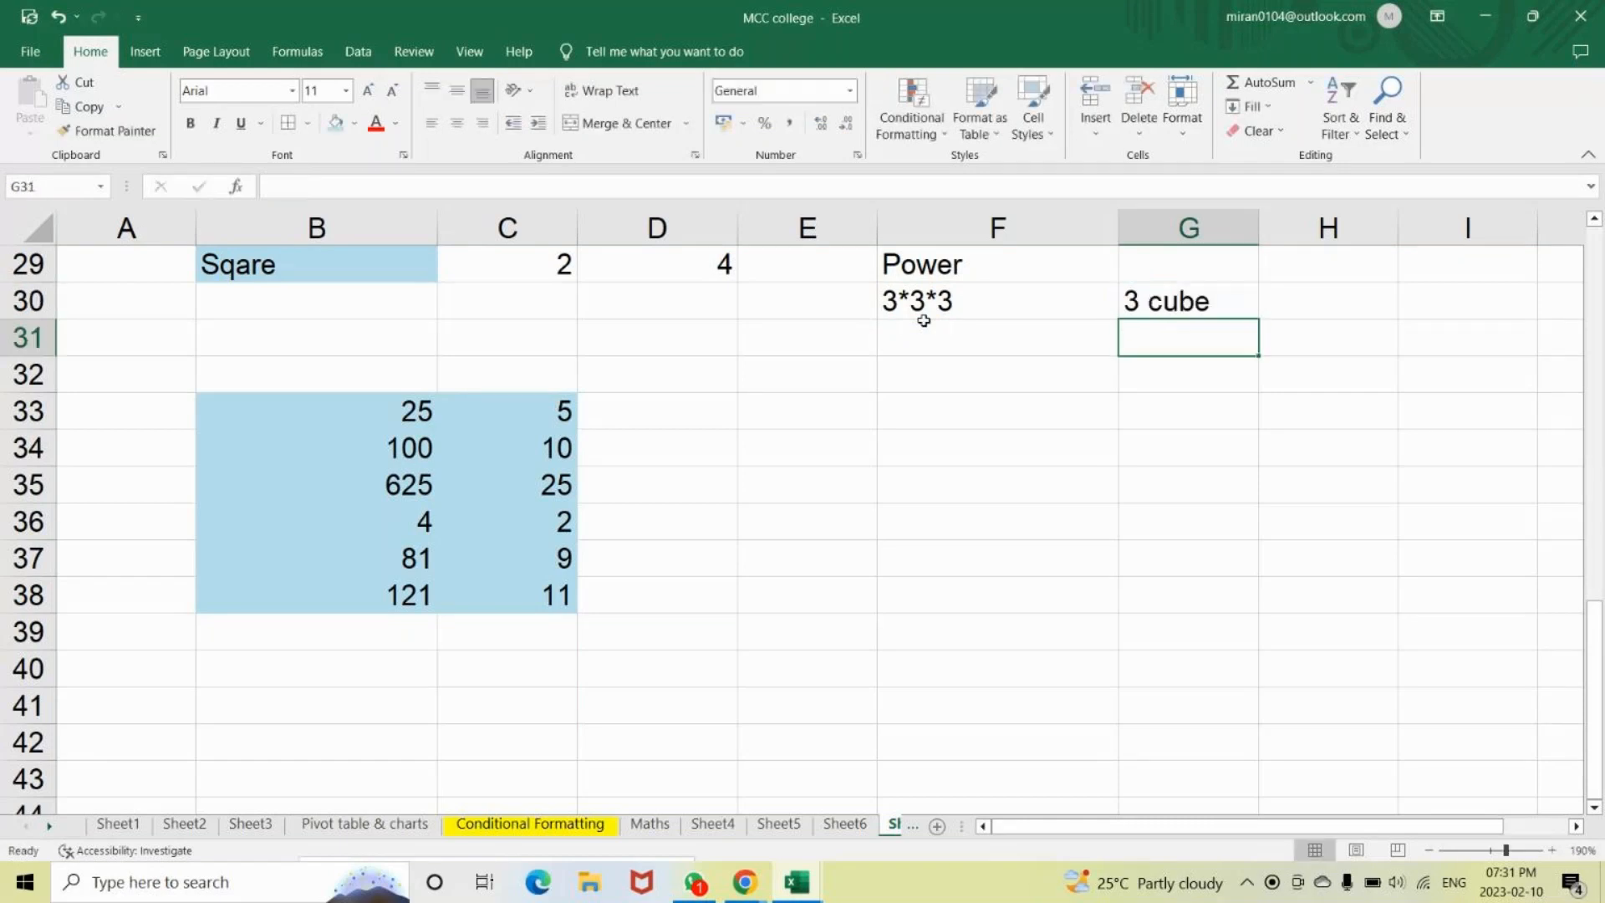
Enter the example 5*5*5*5 in F31 and its description "5 to the power 4" in G31.
key(Left)
key(Left)
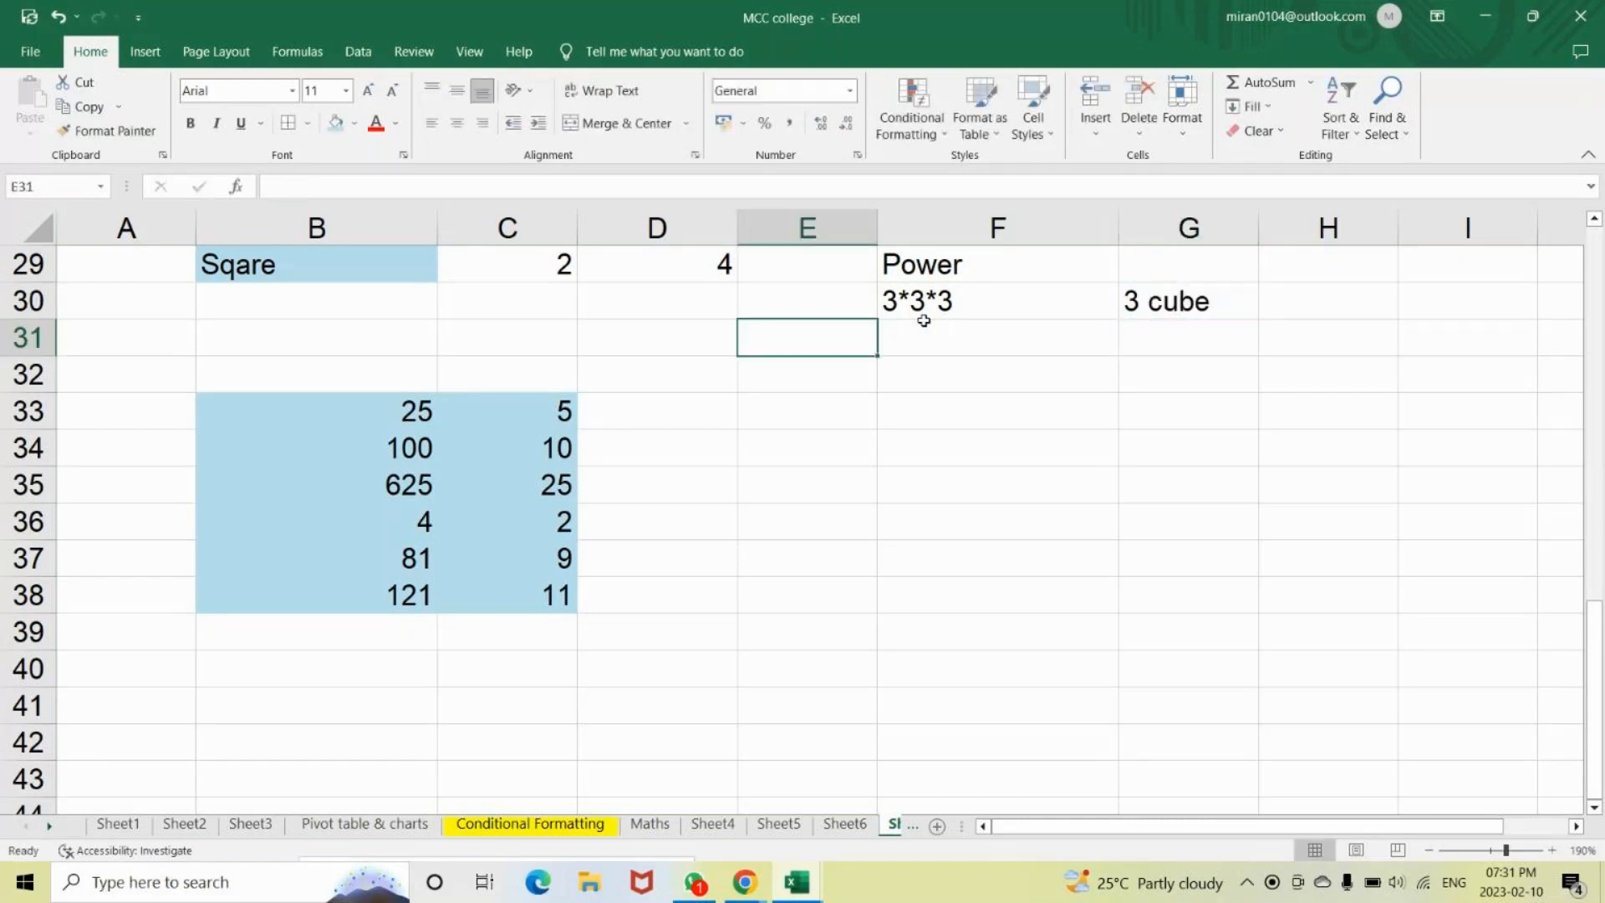
click(924, 323)
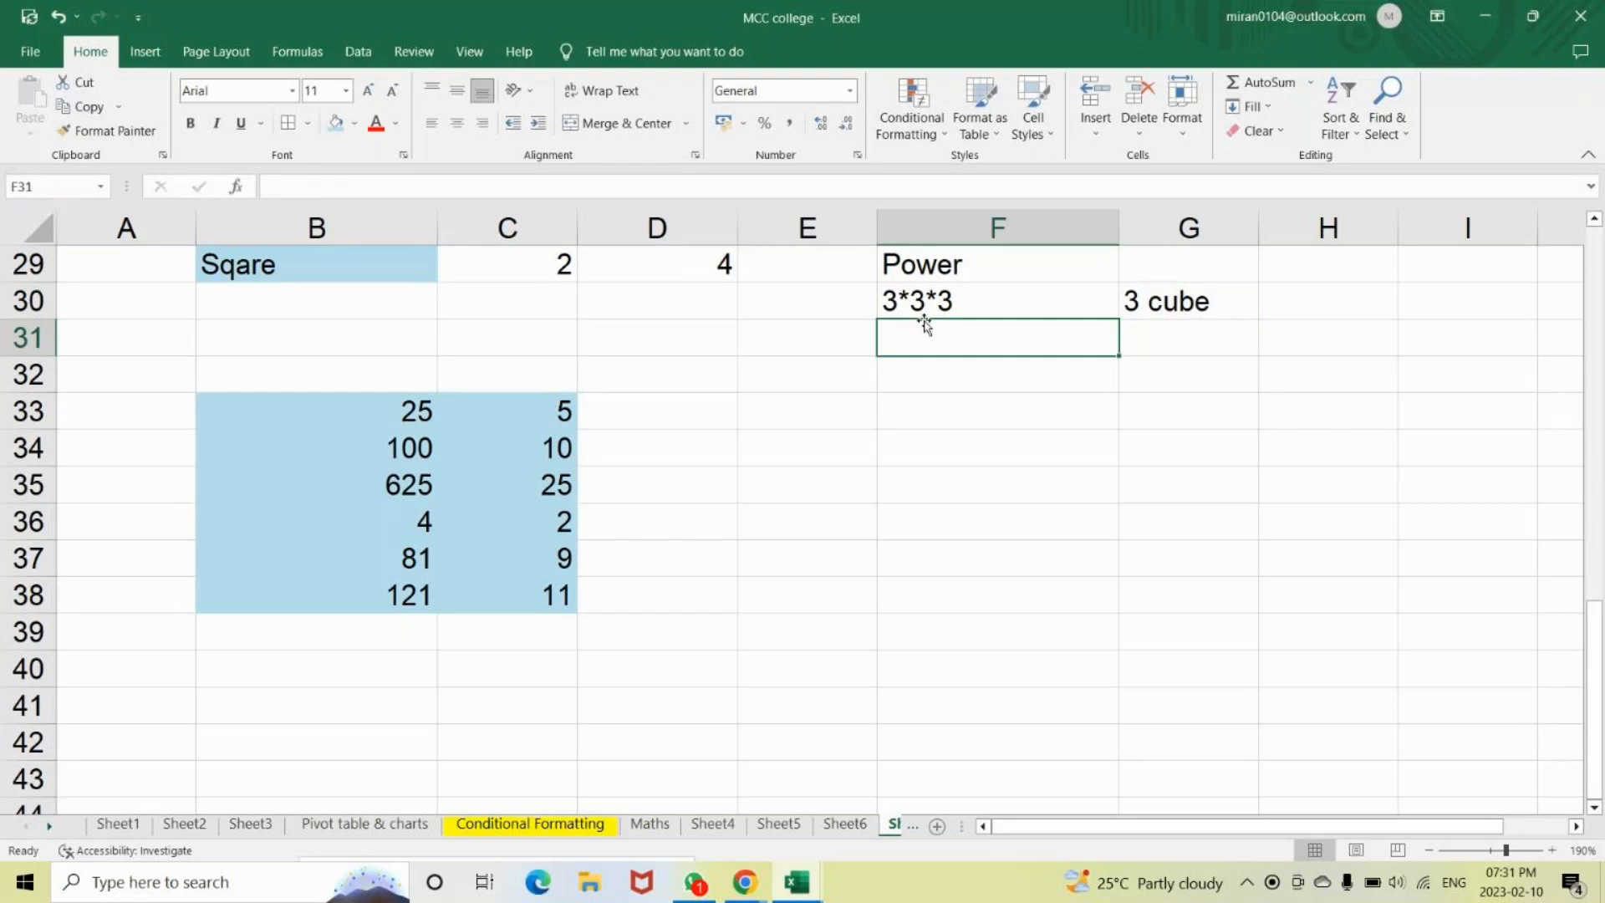
text(5*)
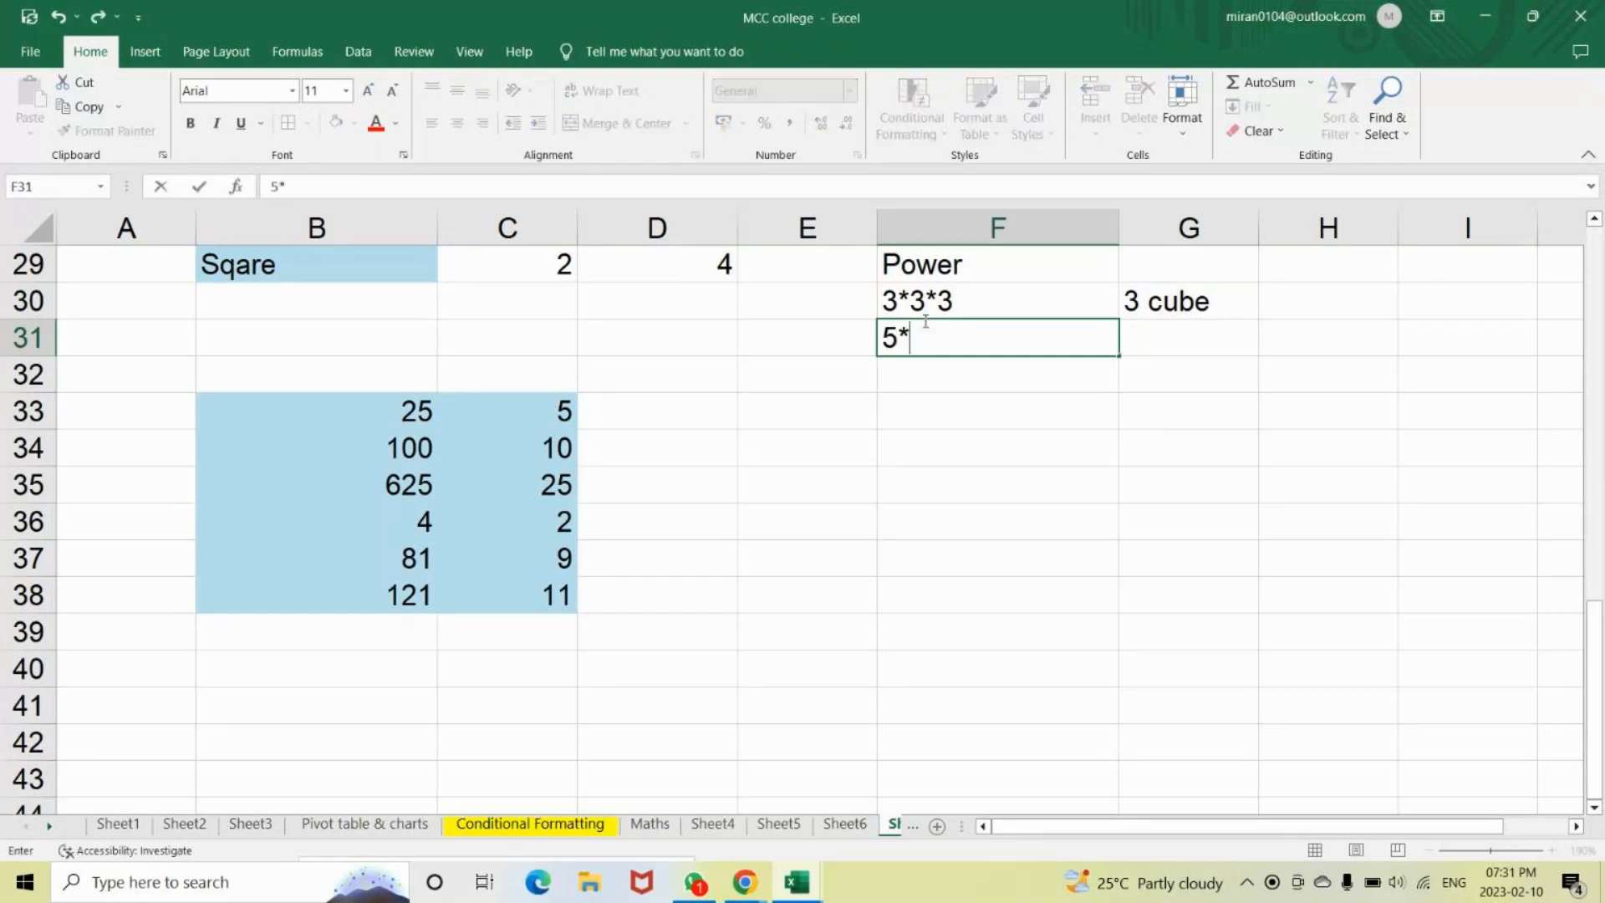
text(5*5)
key(Tab)
text(5 )
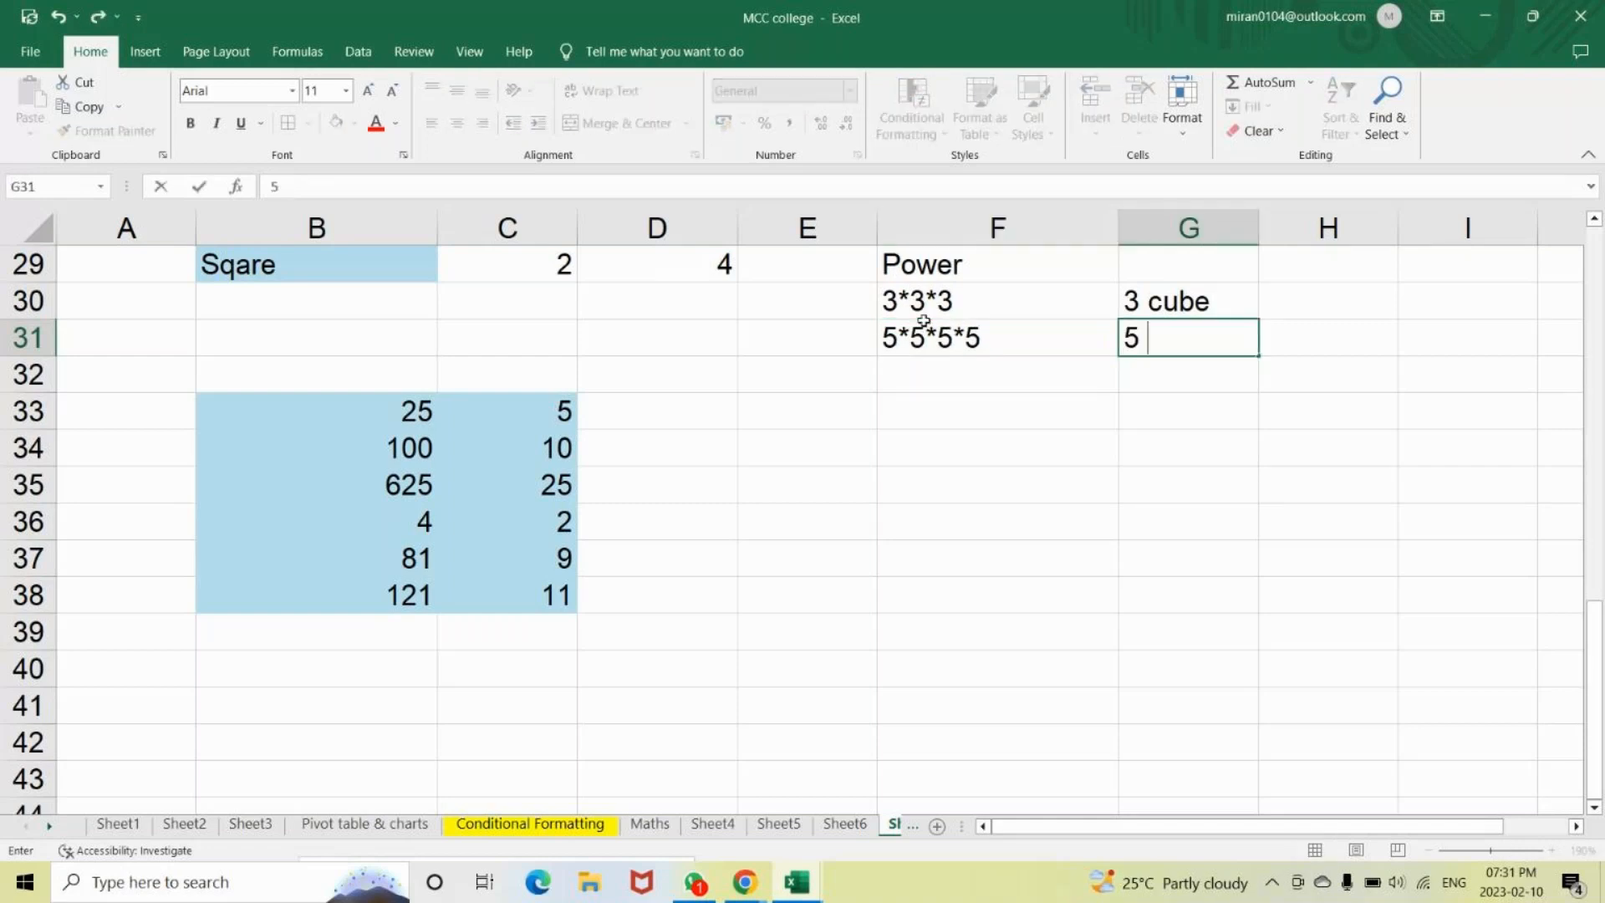
text(to the )
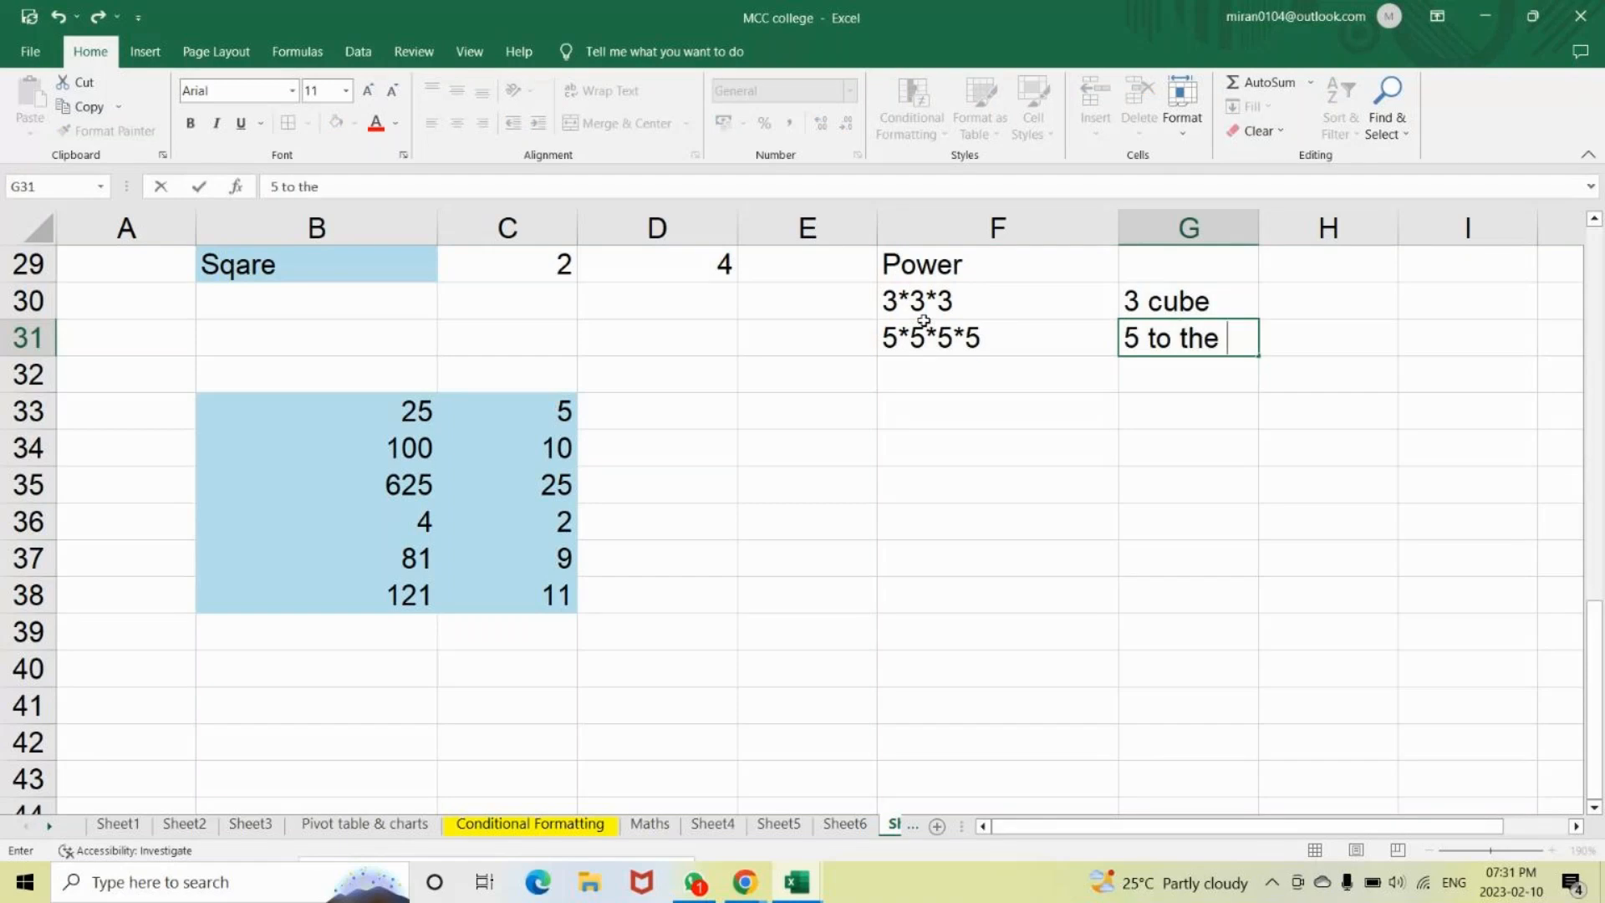
text(power 4)
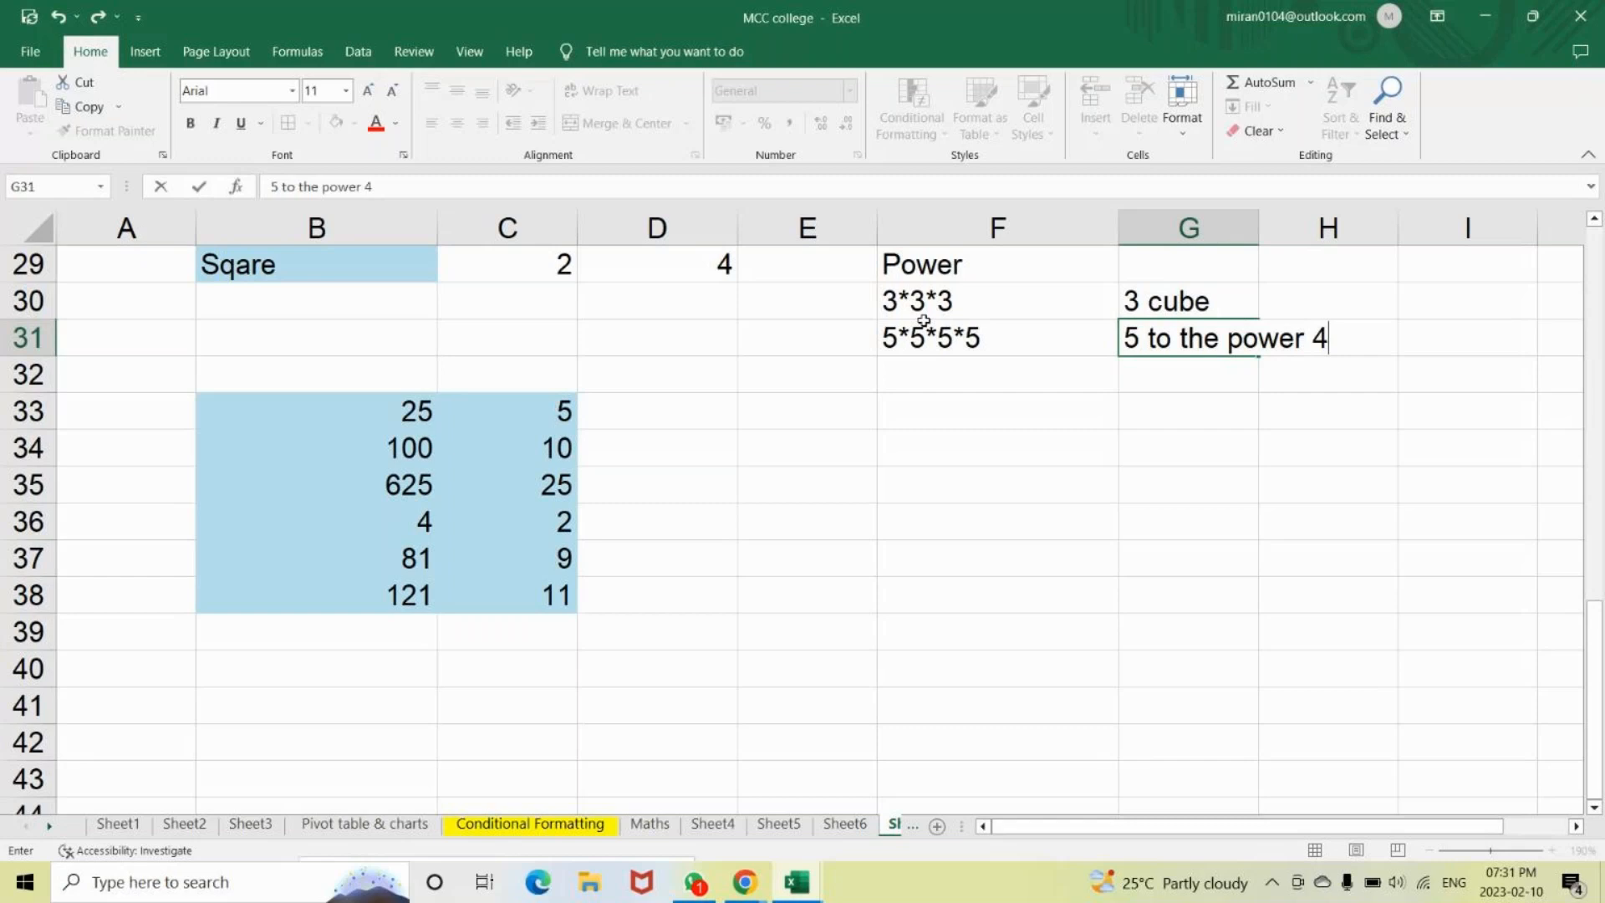
key(Return)
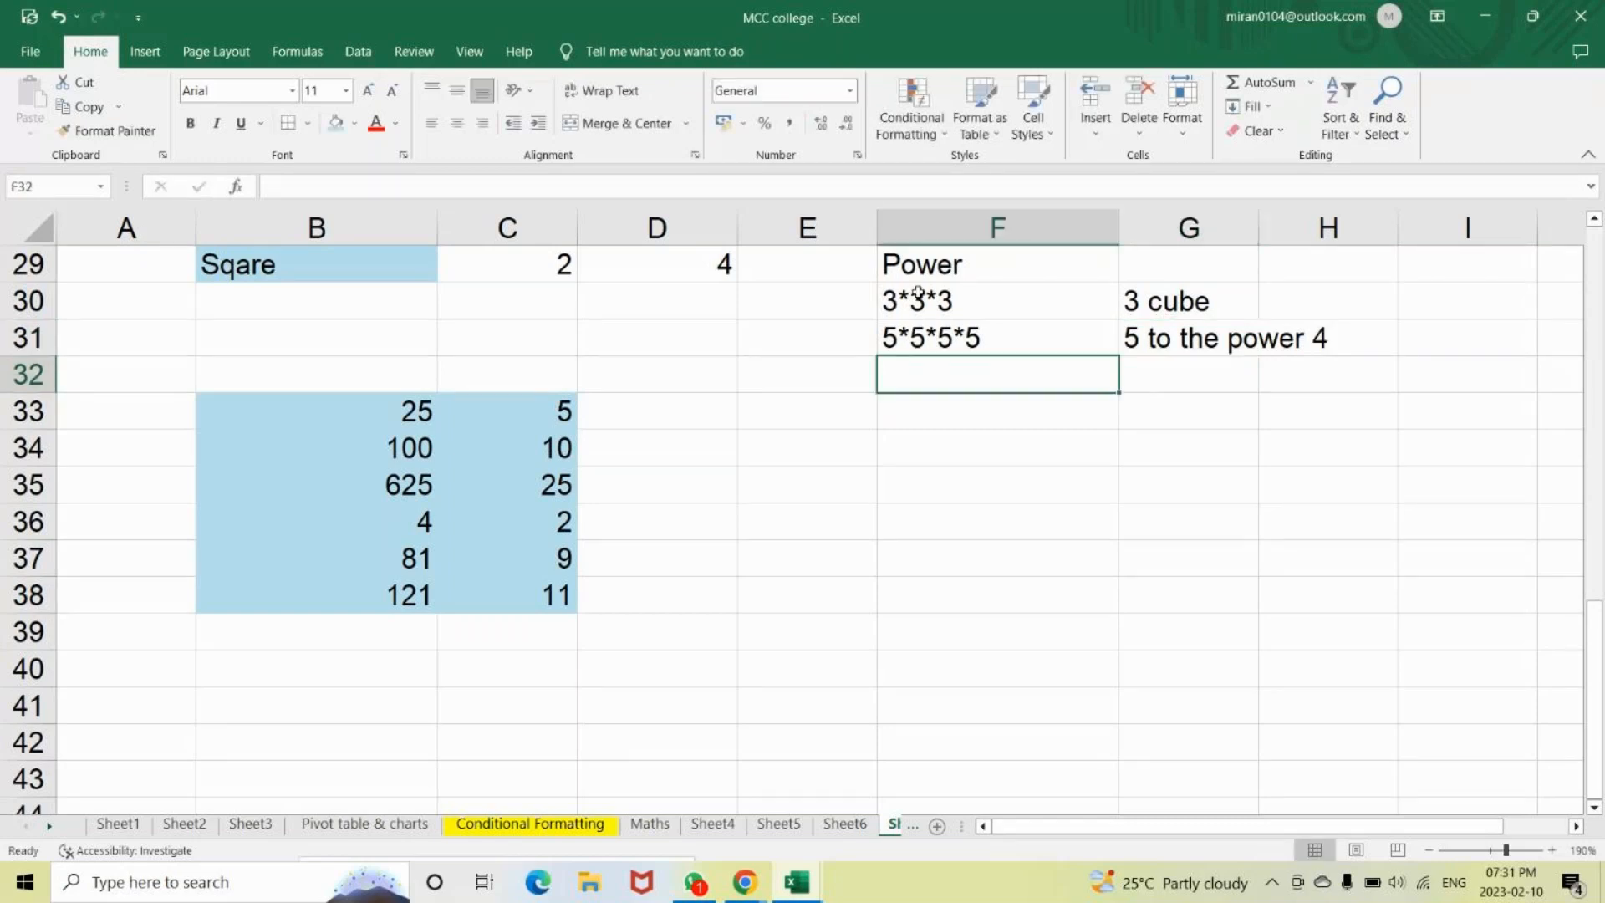
Apply a light green fill to the Power heading in F29.
click(918, 264)
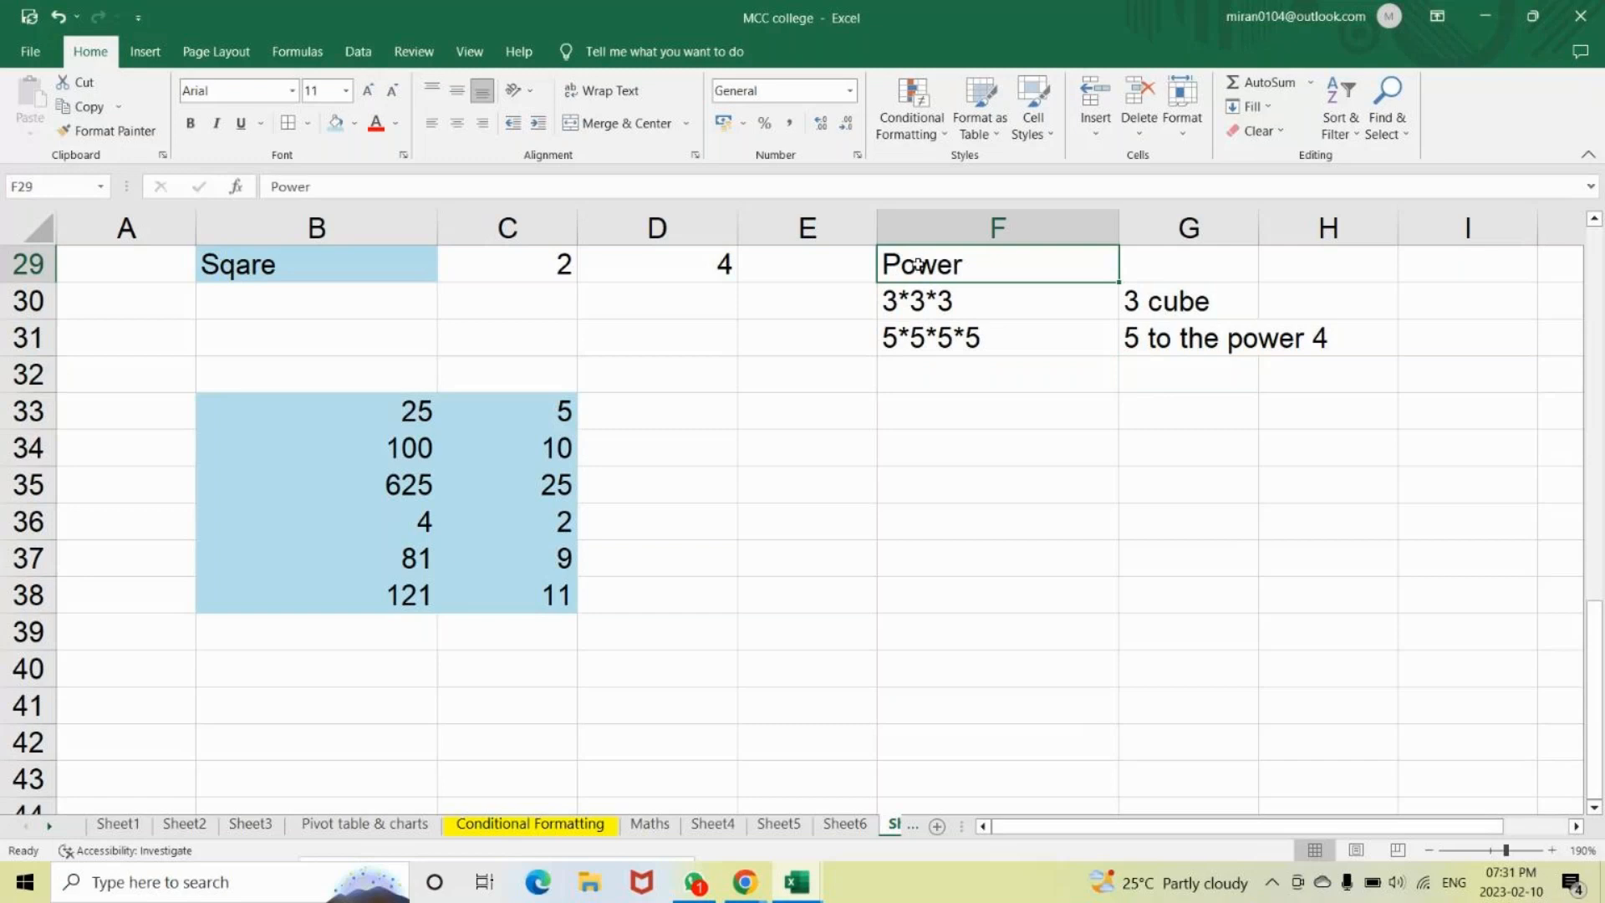
click(355, 125)
click(399, 218)
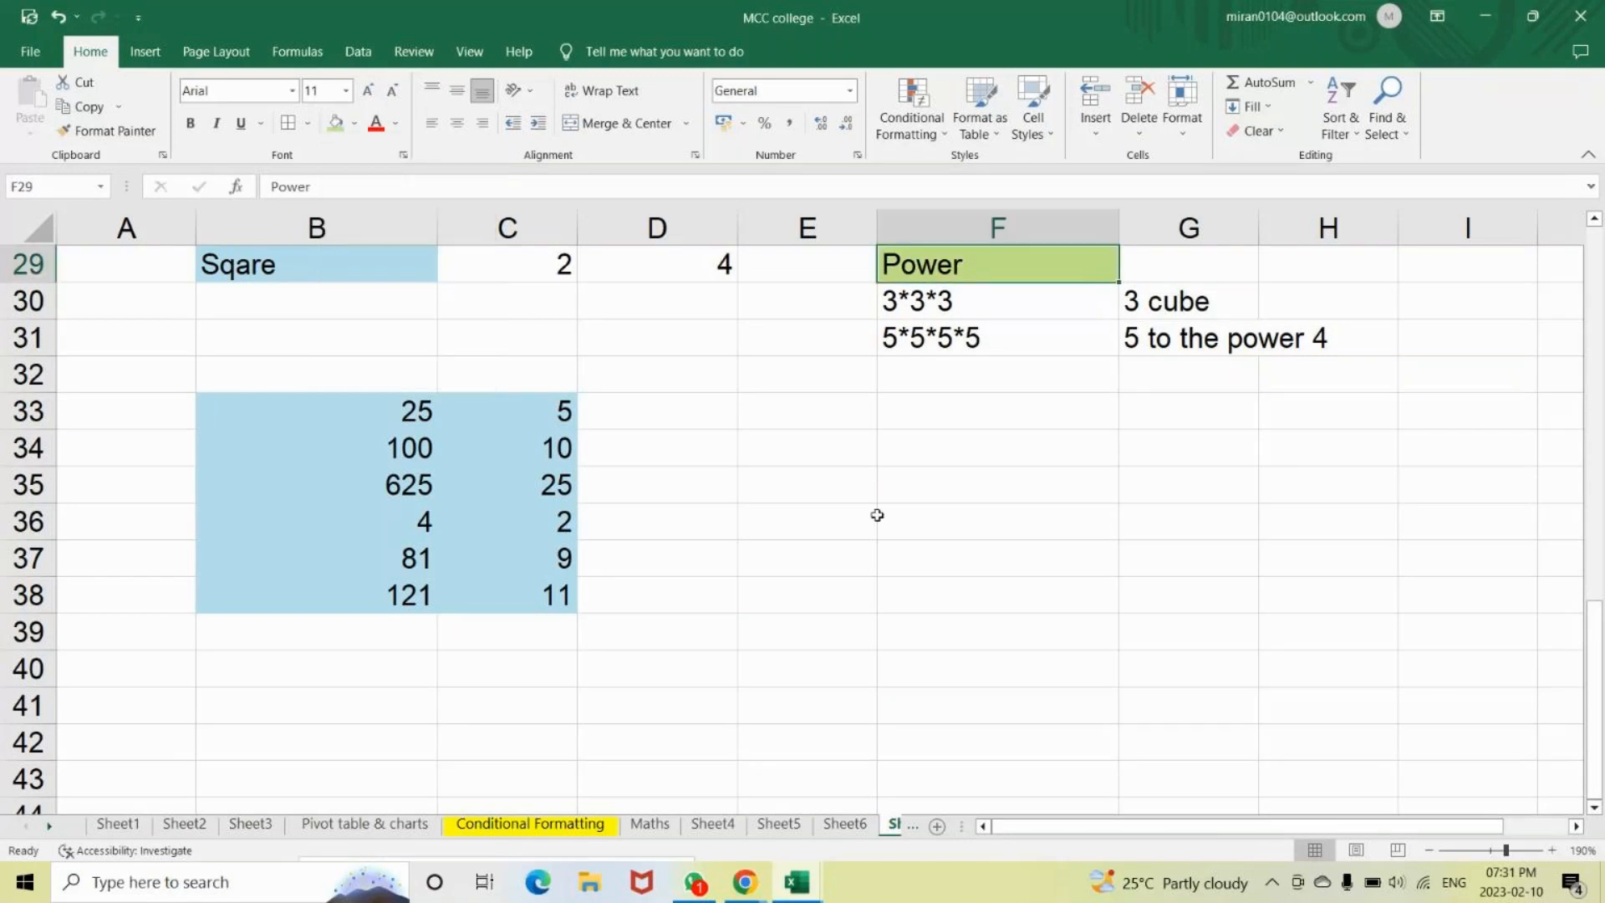
click(917, 425)
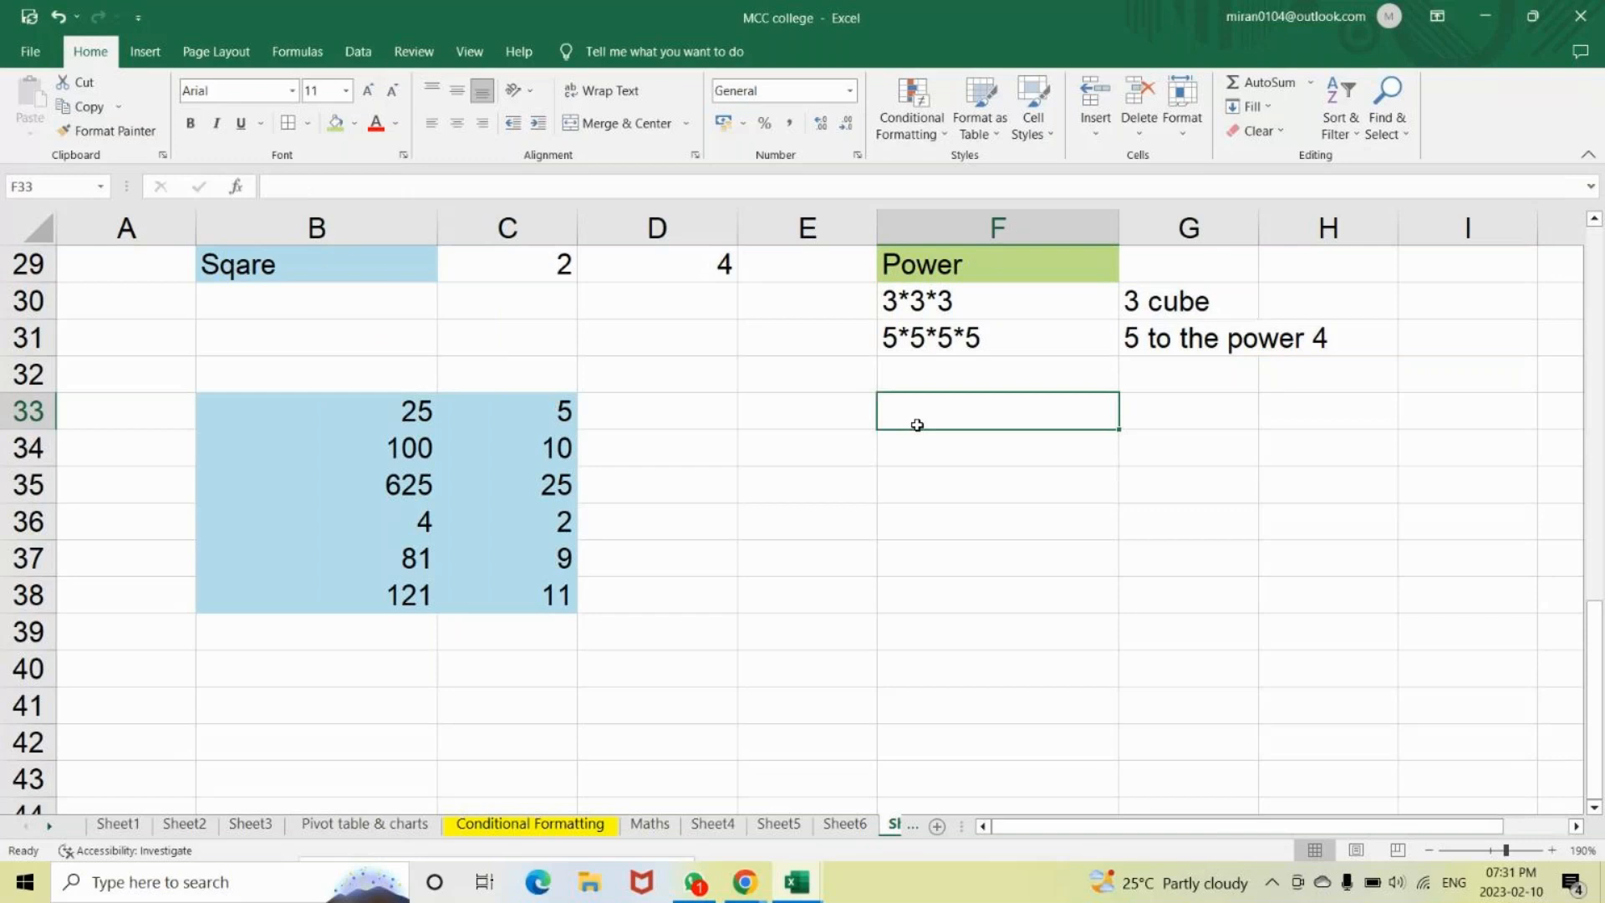
Enter the base number 3 in F33 and its exponent 3 in G33.
double_click(917, 424)
text(3)
key(Tab)
text(3)
key(Return)
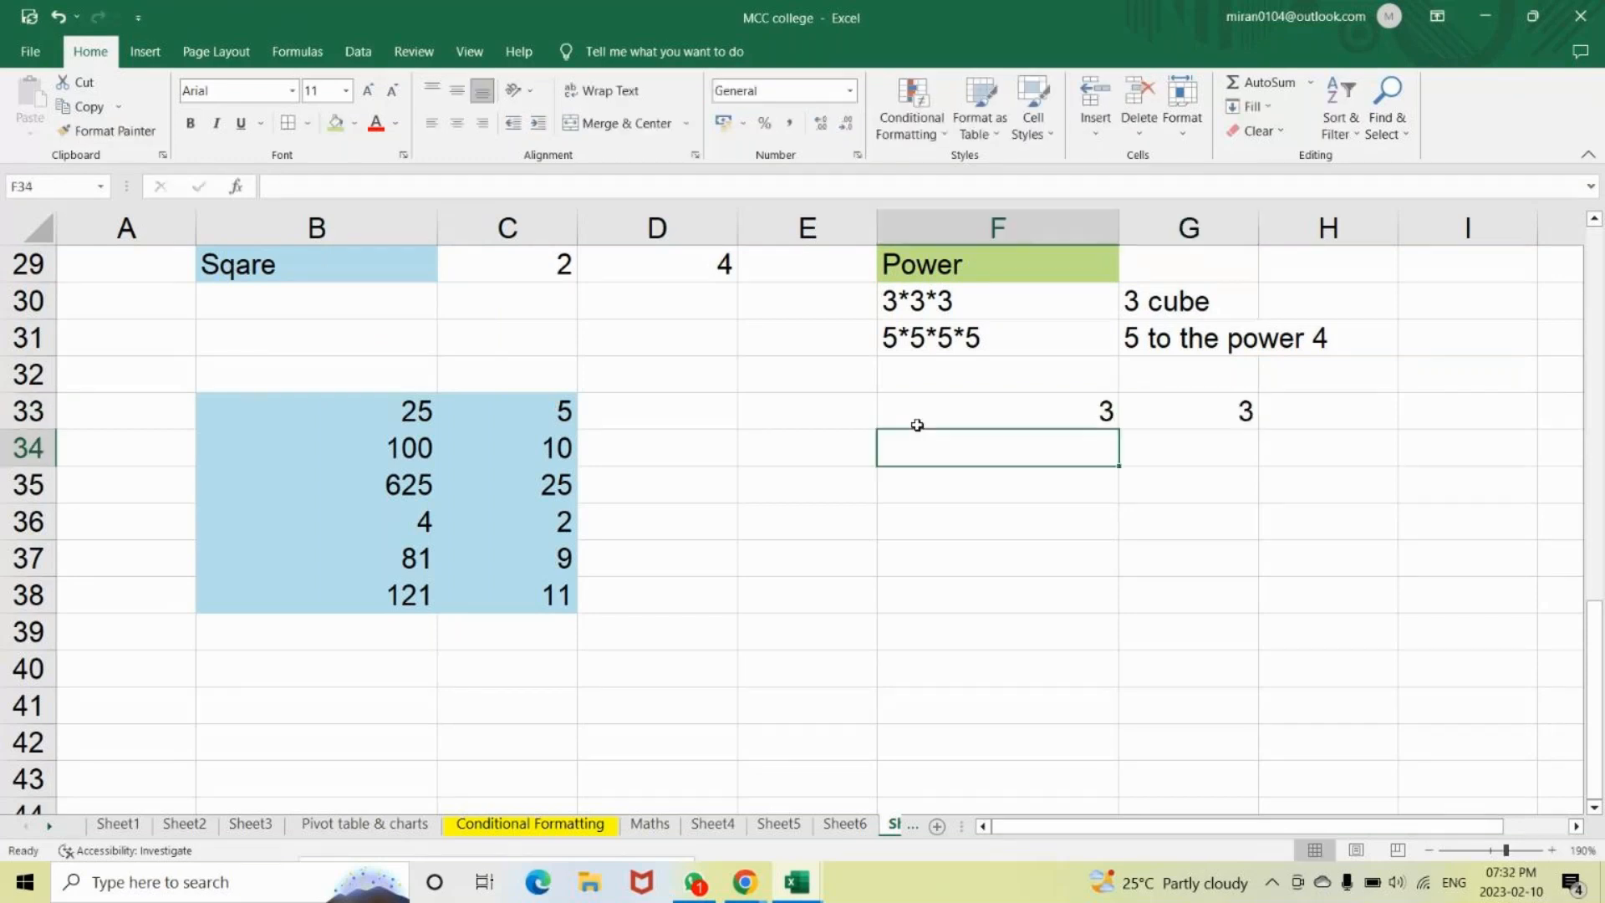
Enter the base number 5 in F34 and its exponent 4 in G34.
text(5)
key(Tab)
text(4)
key(shift+Tab)
key(Return)
Enter the base number 100 in F35 and its exponent 2 in G35.
text(1)
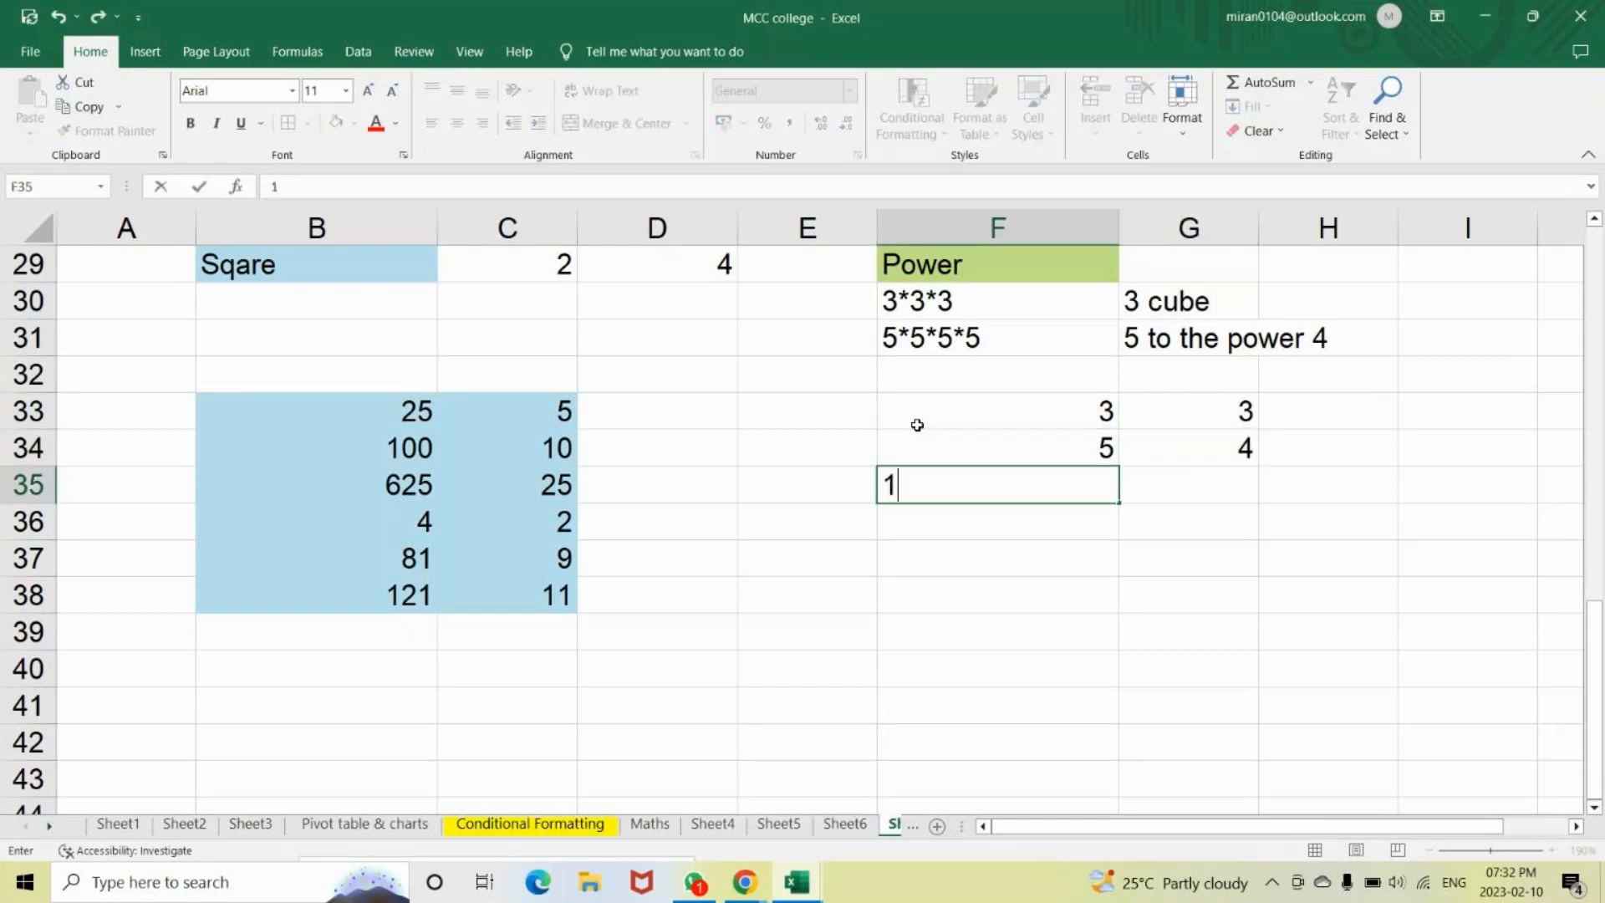
text(00)
key(Tab)
text(2)
key(Return)
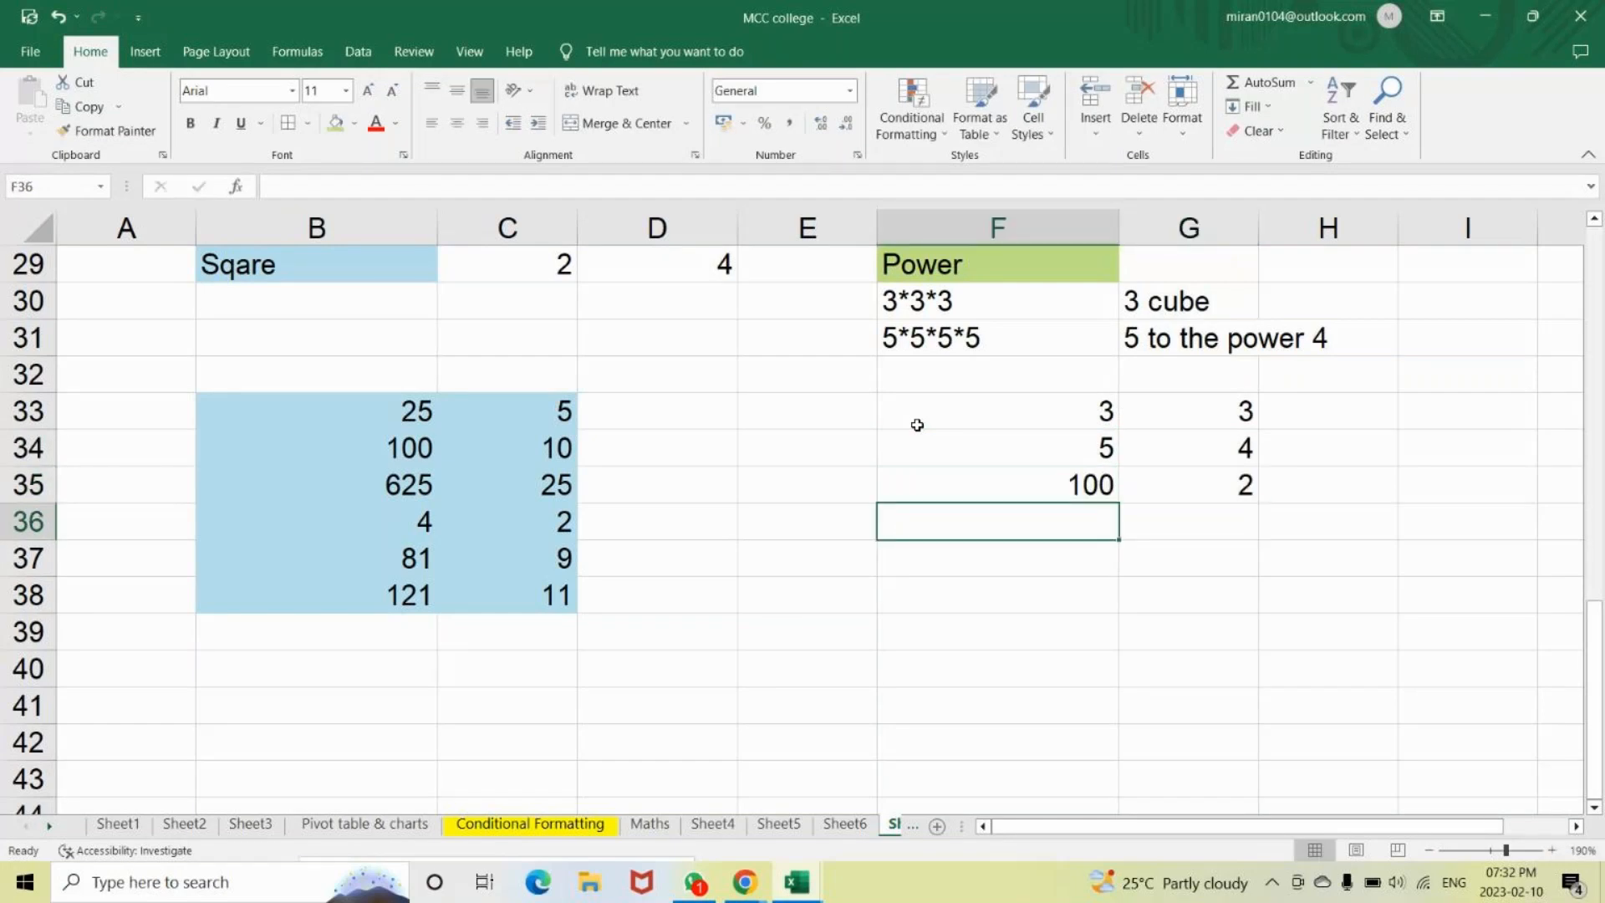
Enter 11 in F36 as the base number and 11 in G36 as its exponent.
text(11)
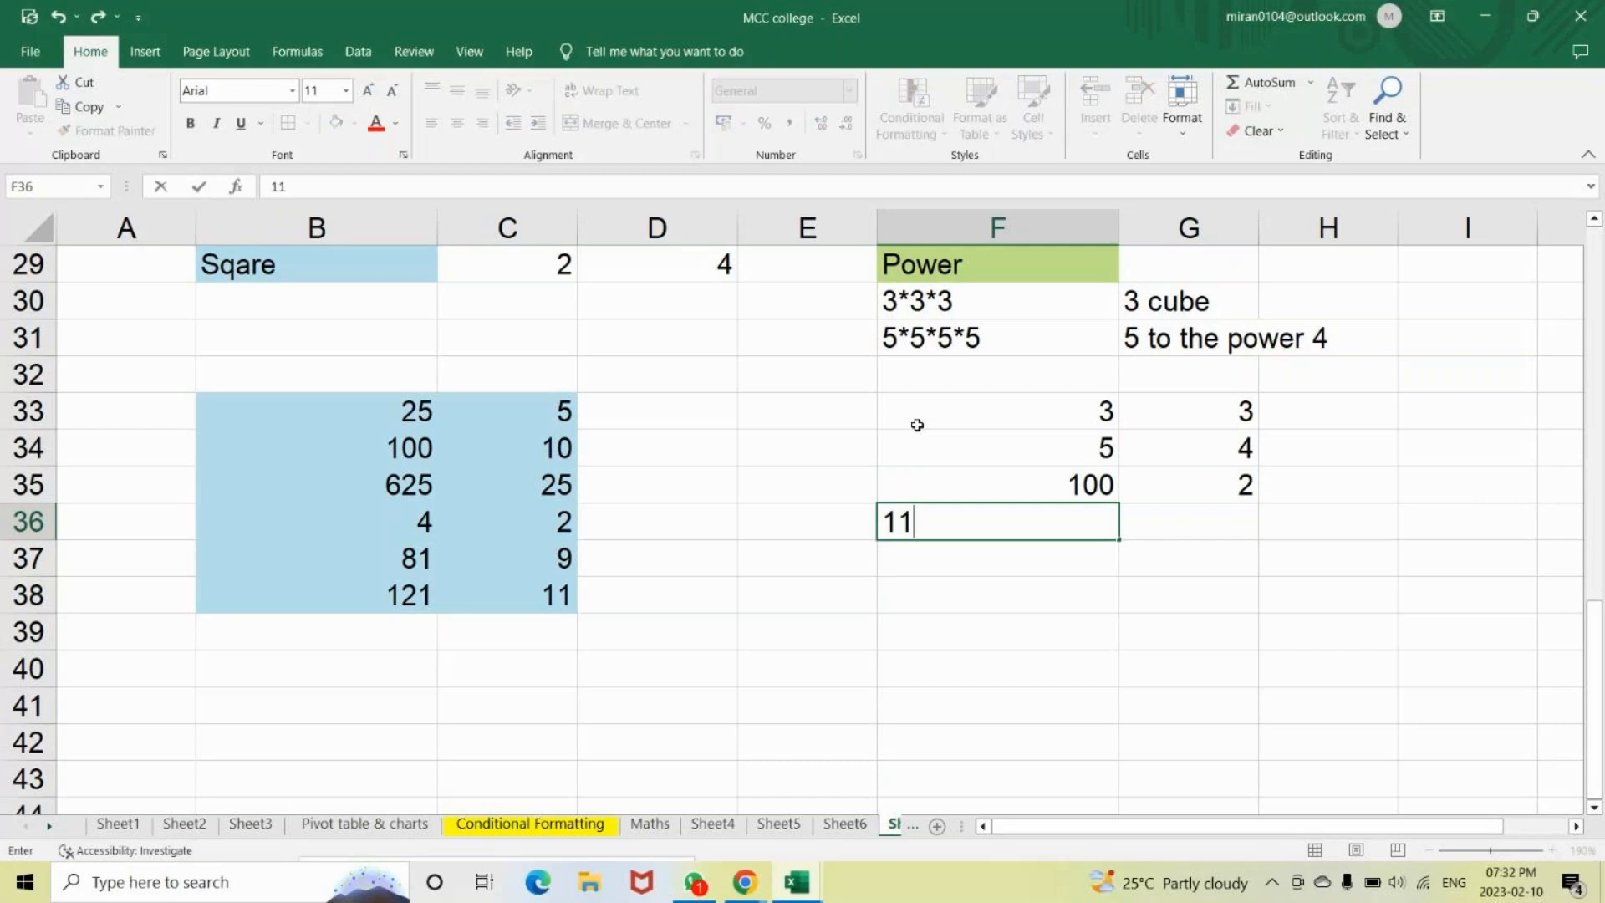
text(*)
key(BackSpace)
key(Tab)
text(11)
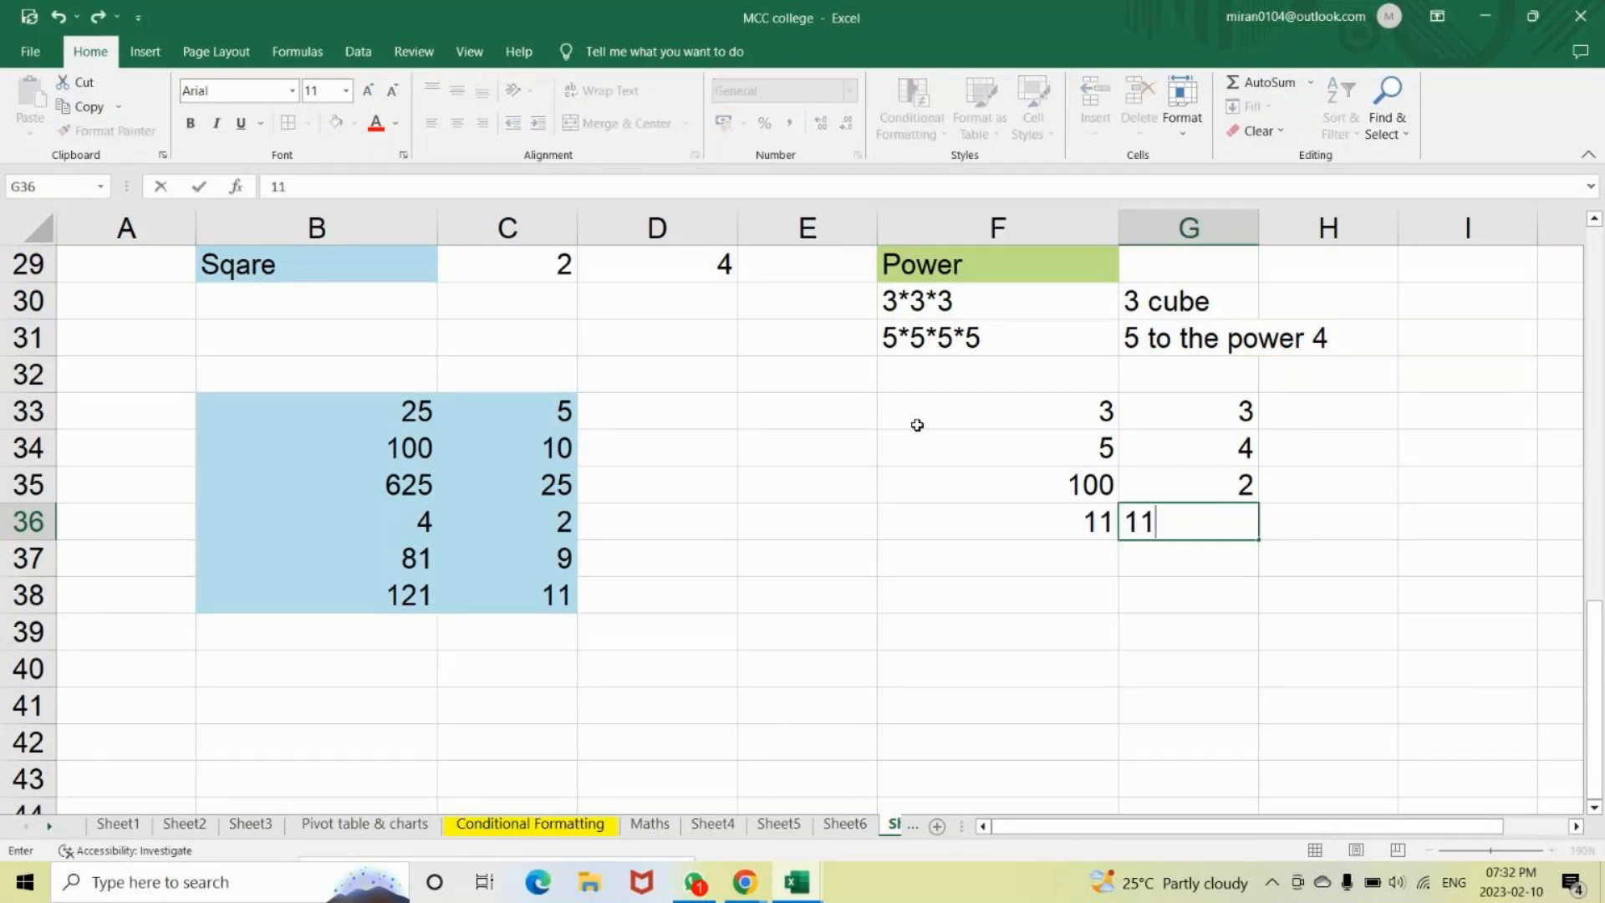
key(Return)
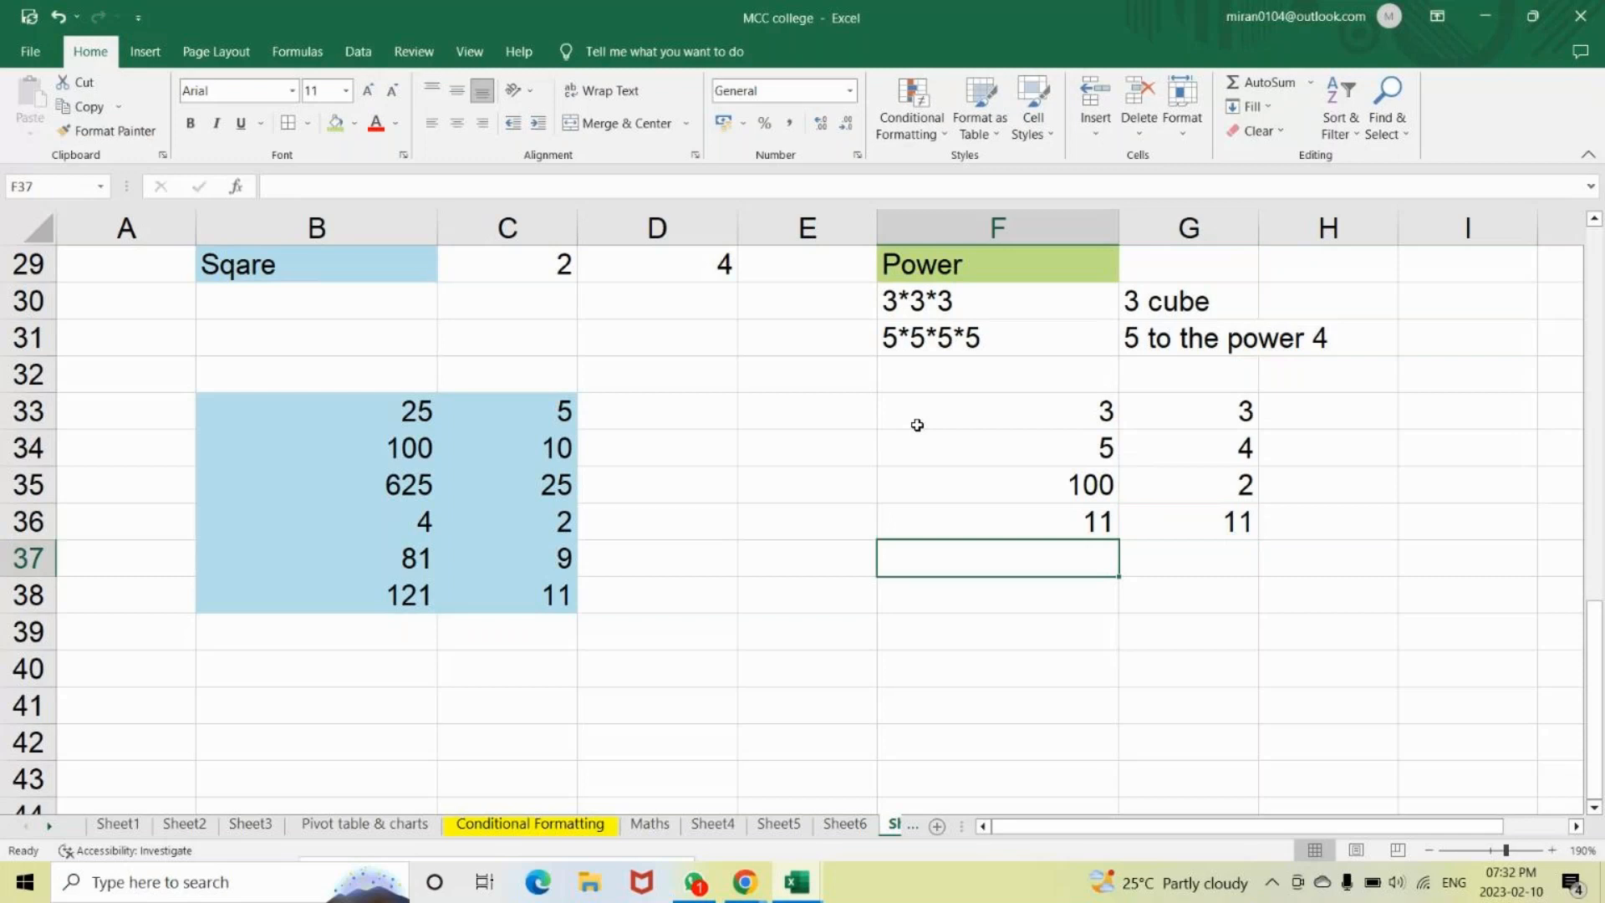
Enter the base number 30 in F37 with exponent 5 in G37, and set the exponent in G36 to 3.
text(30)
key(Tab)
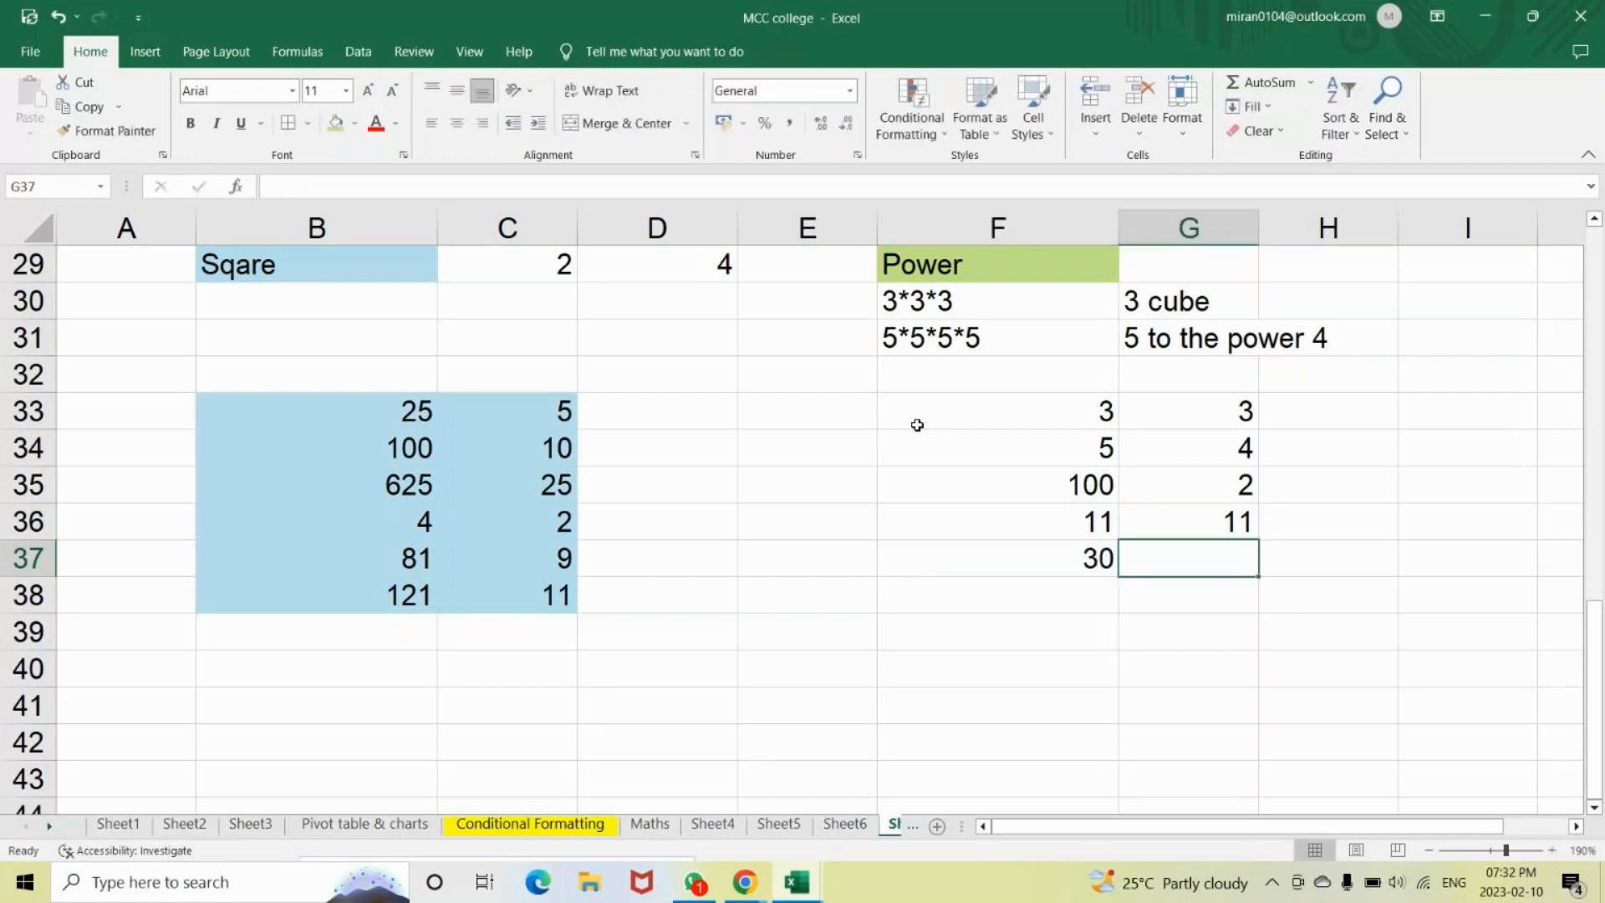
key(Up)
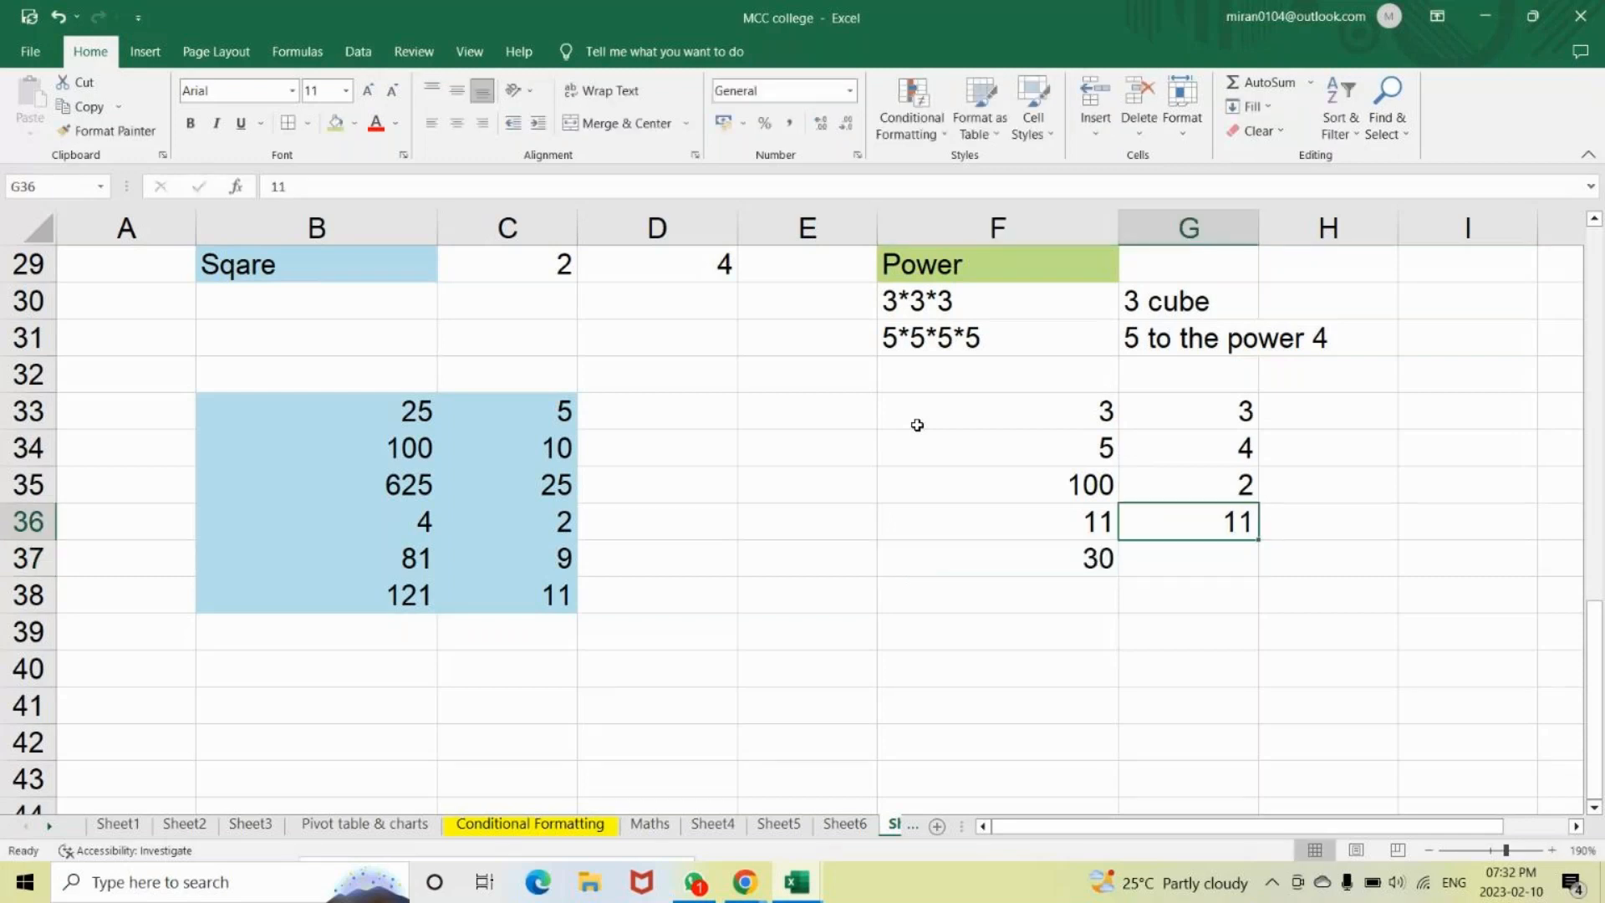
key(BackSpace)
text(3)
key(Return)
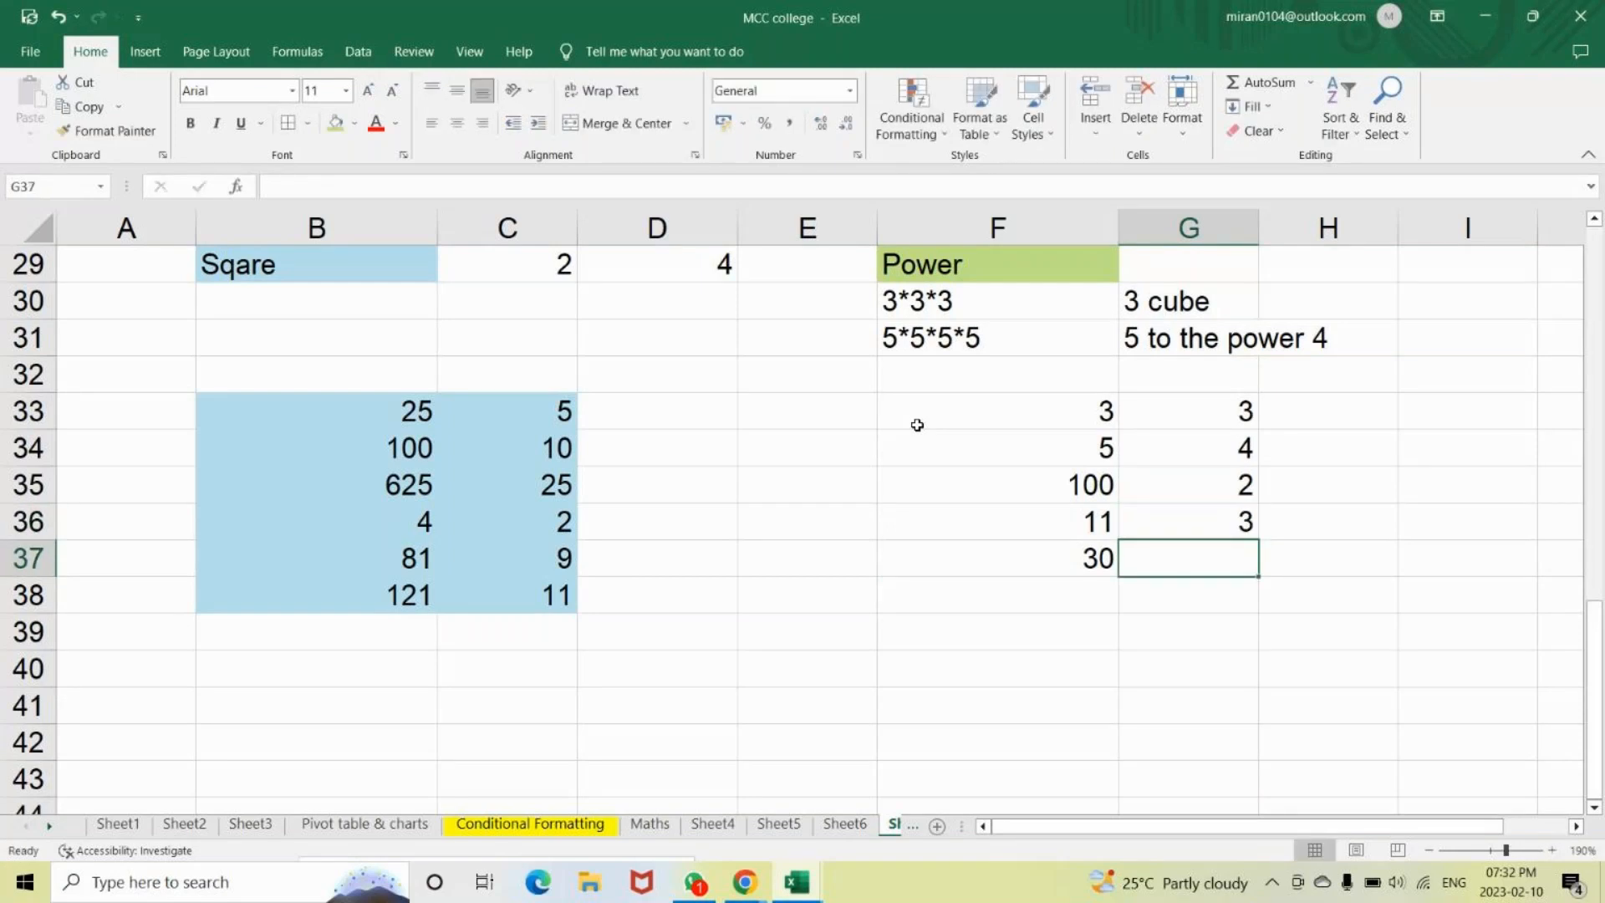
text(5)
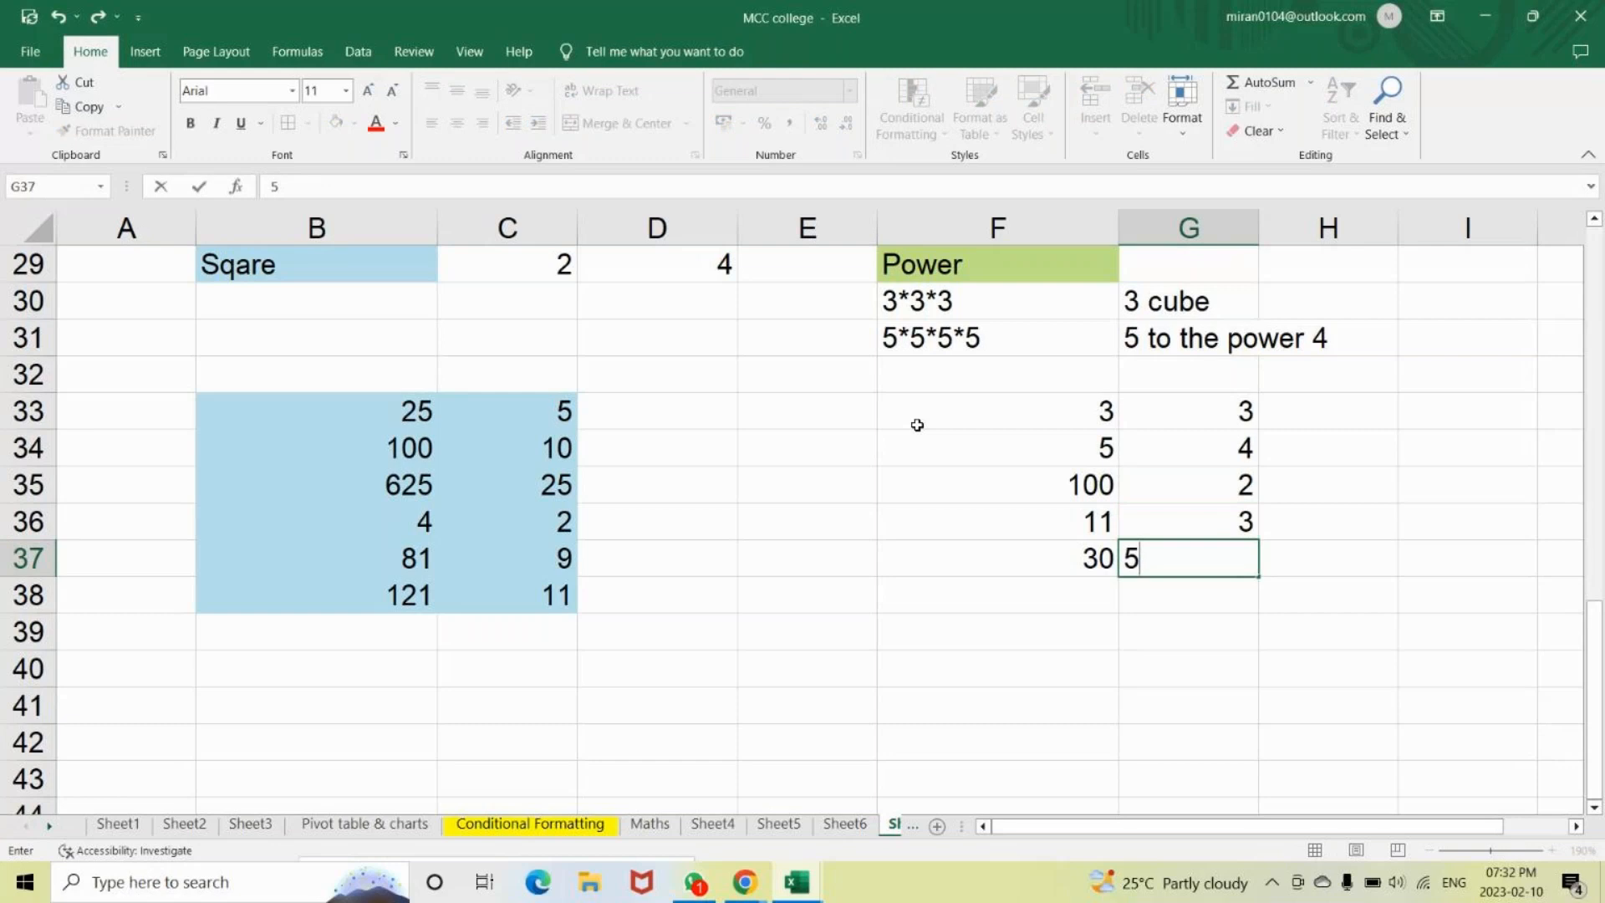
key(Return)
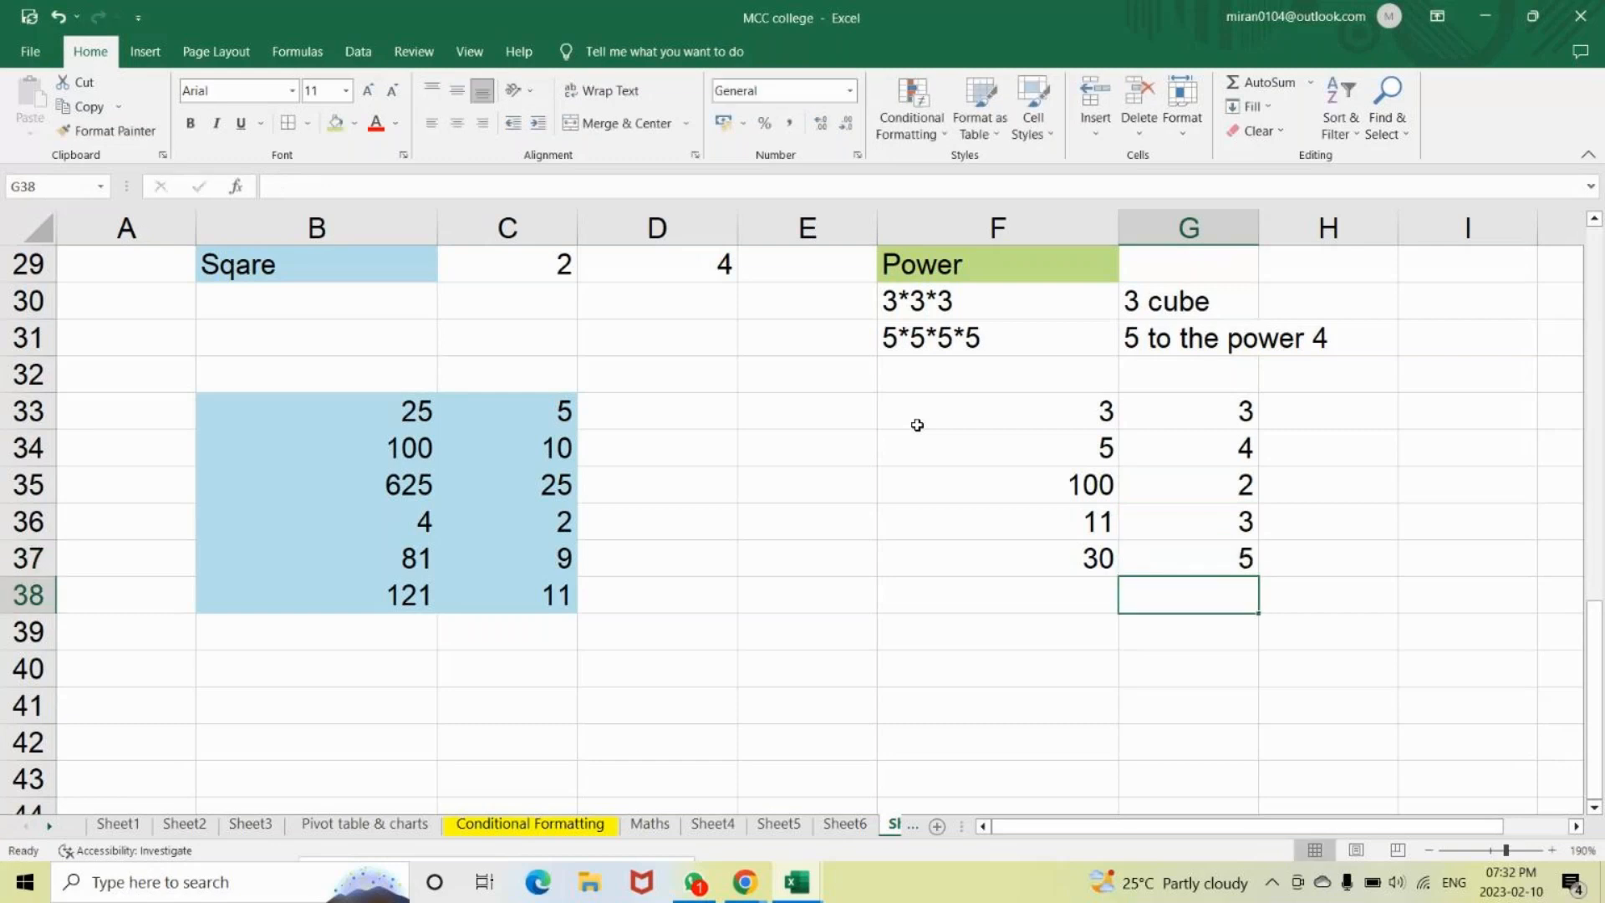
Calculate the first base number raised to its exponent in H33 with =POWER(F33,G33).
click(1330, 413)
text(=po)
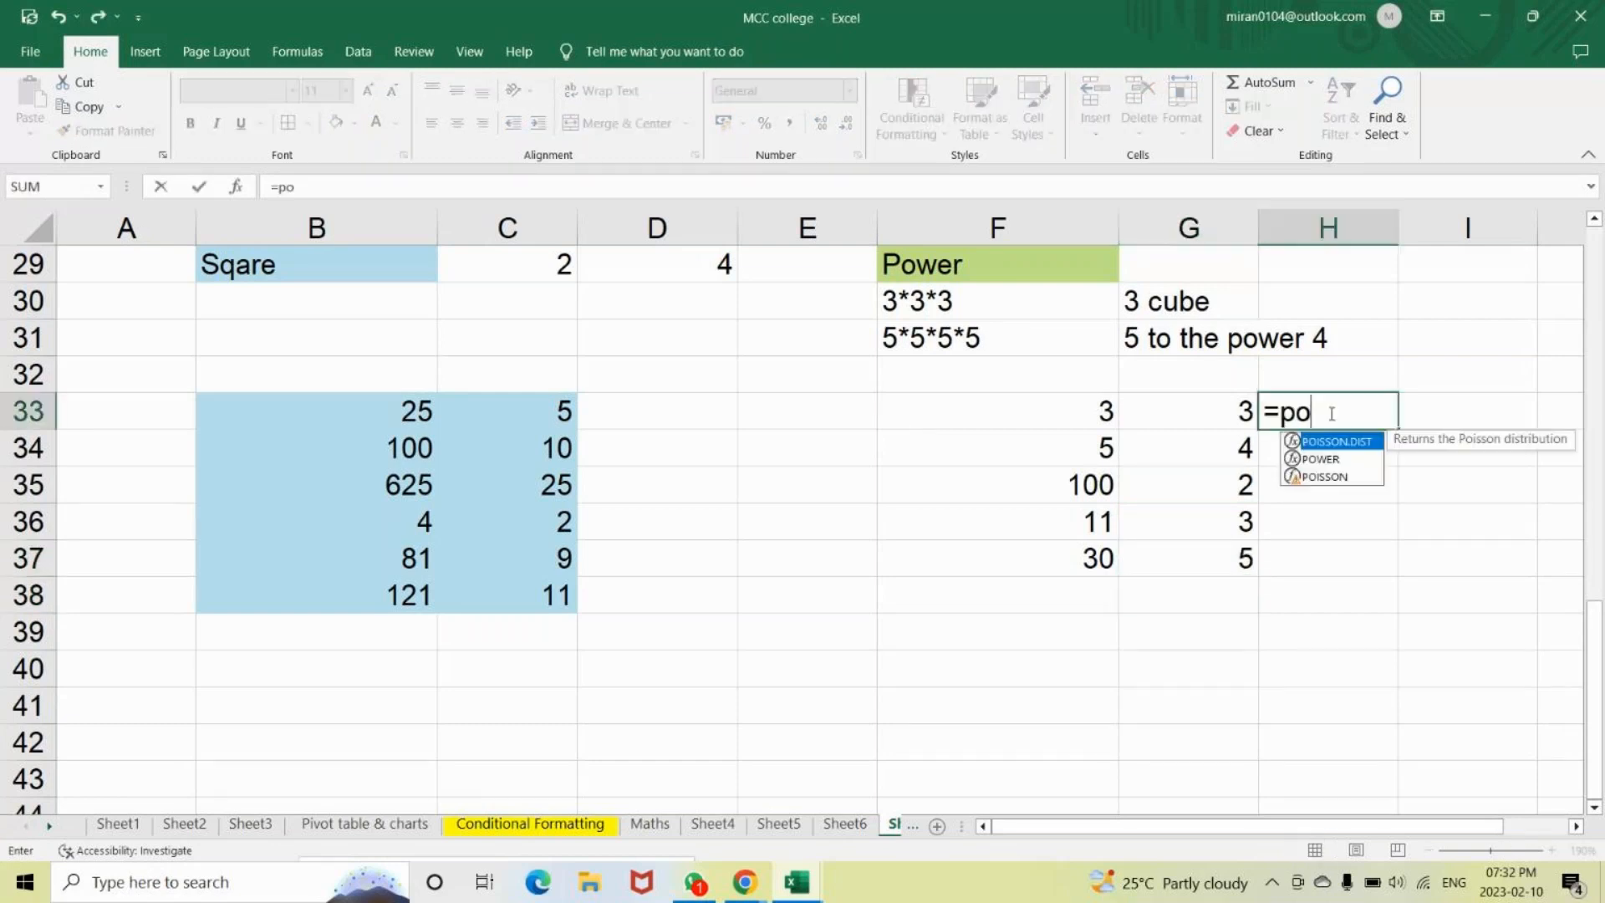
text(wer)
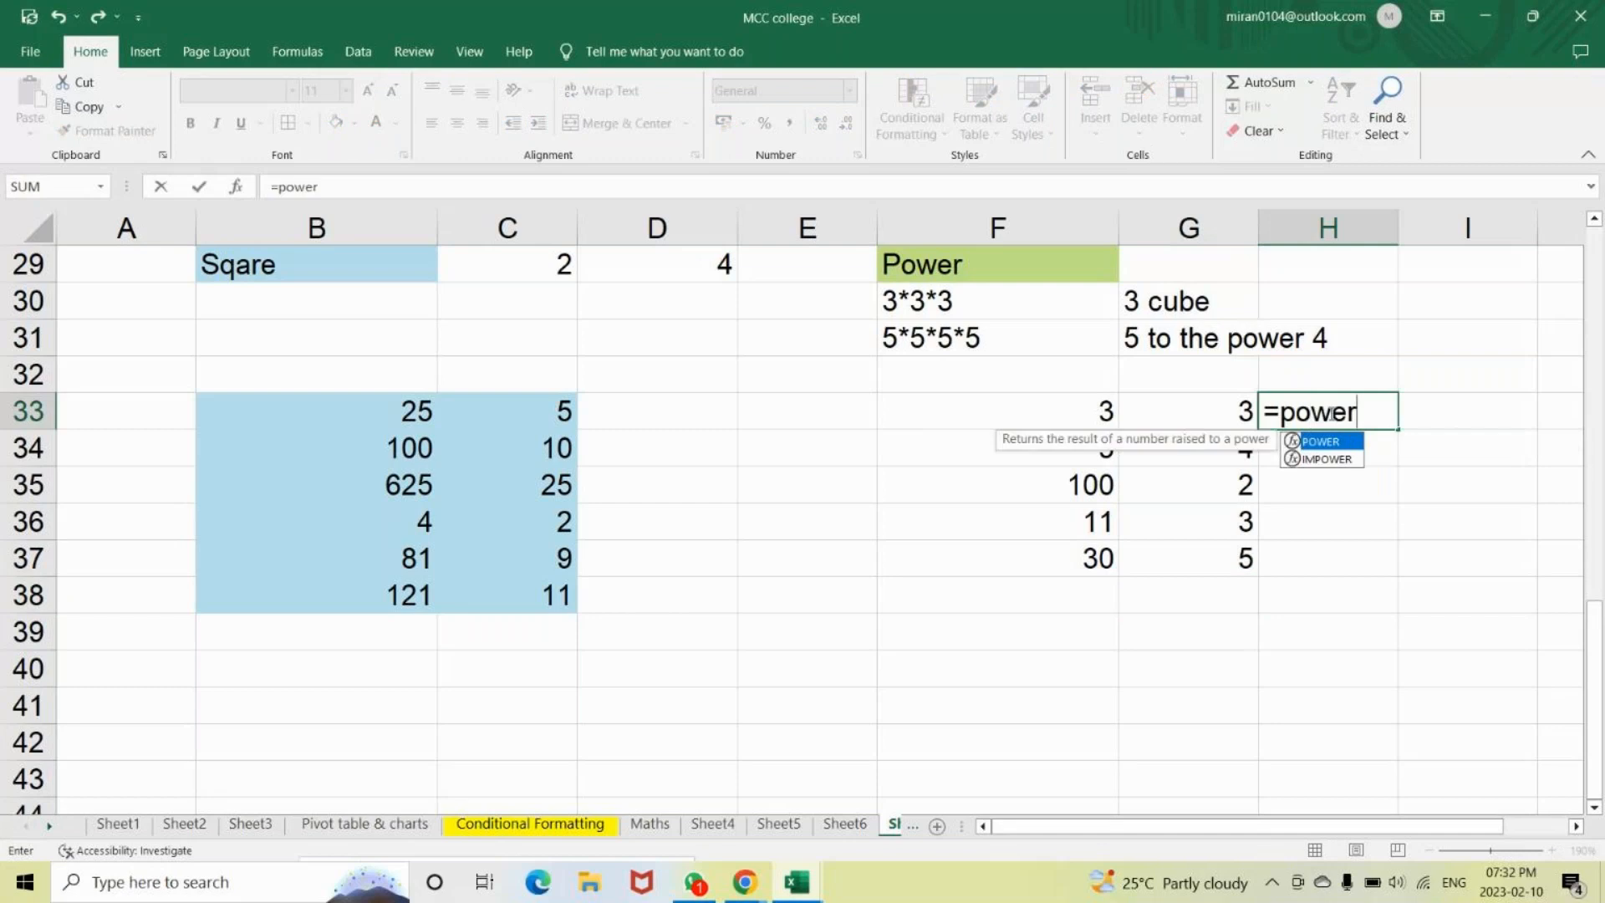
key(Tab)
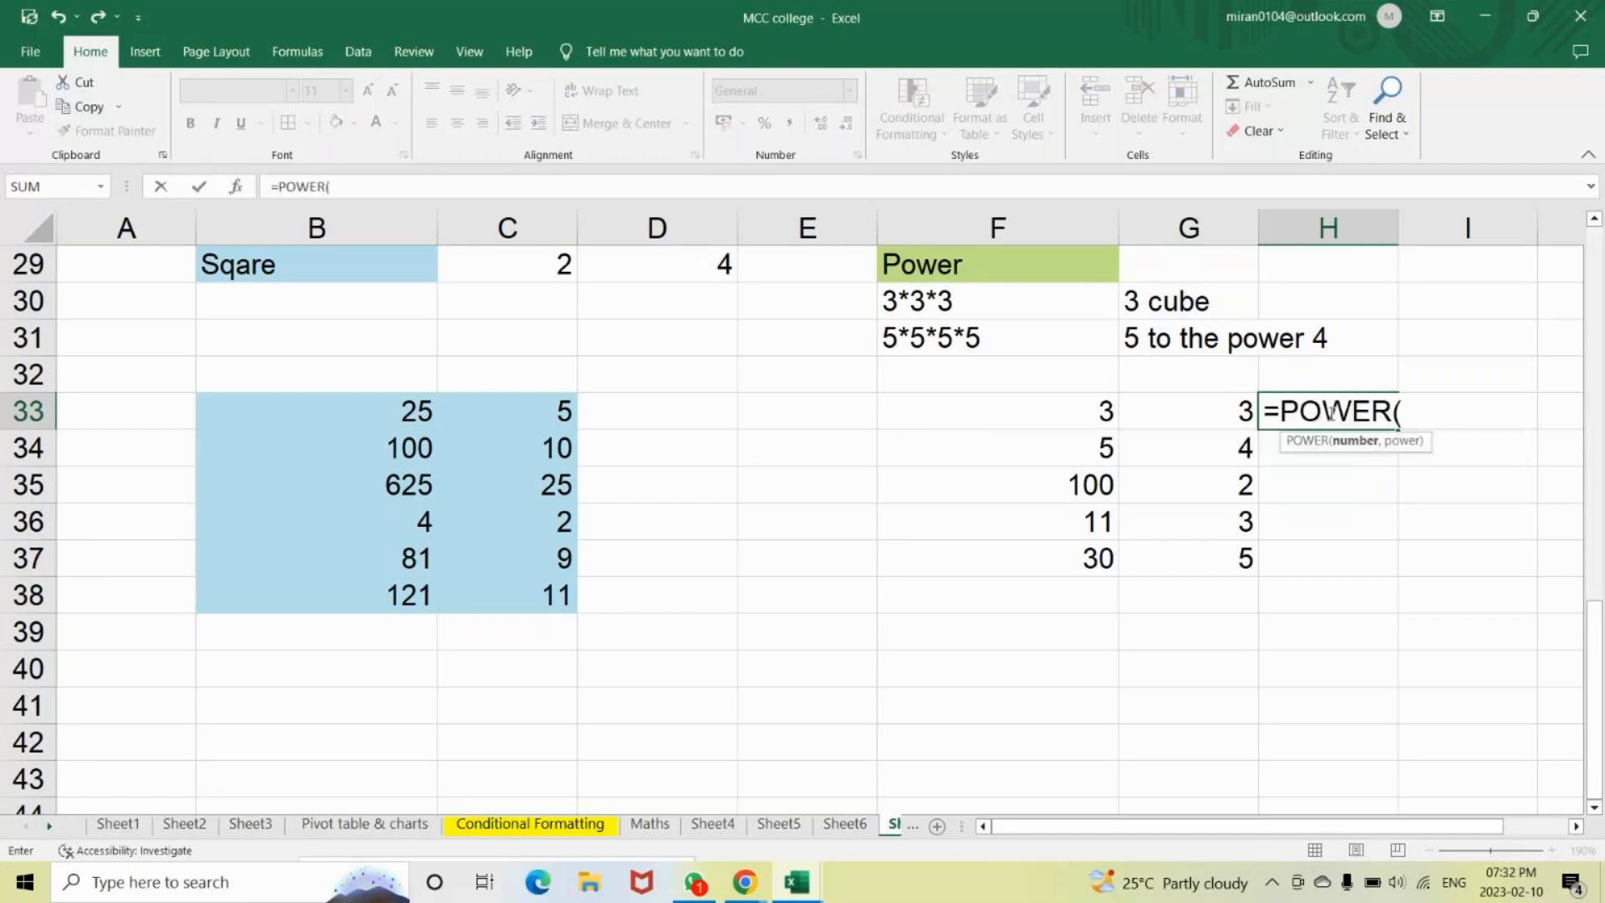
click(1064, 406)
text(,)
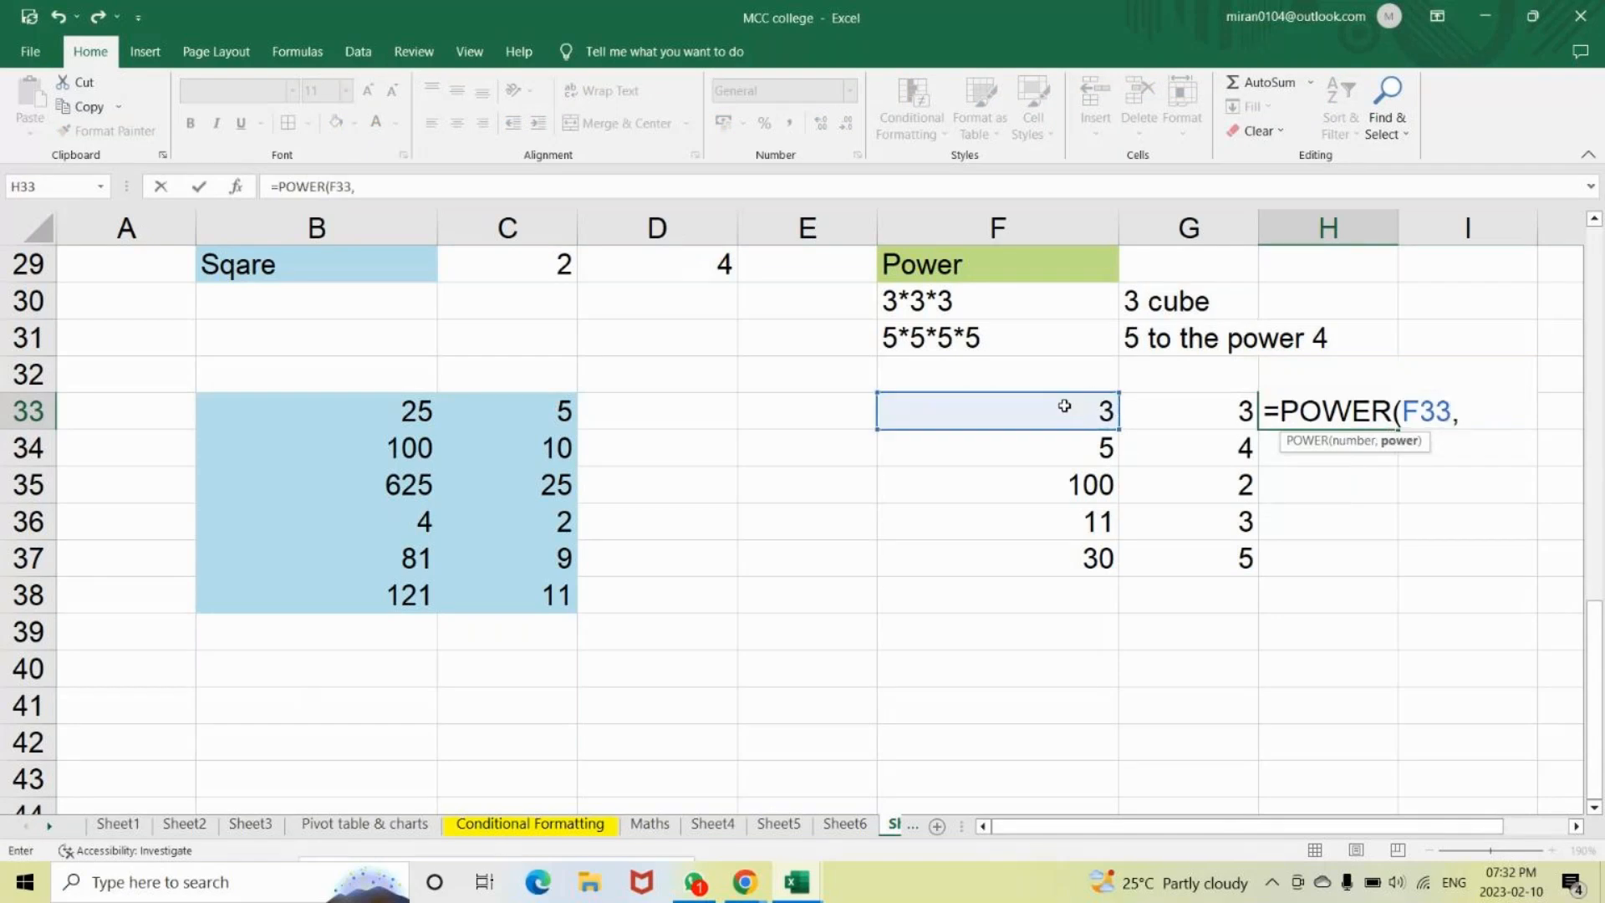
click(1228, 414)
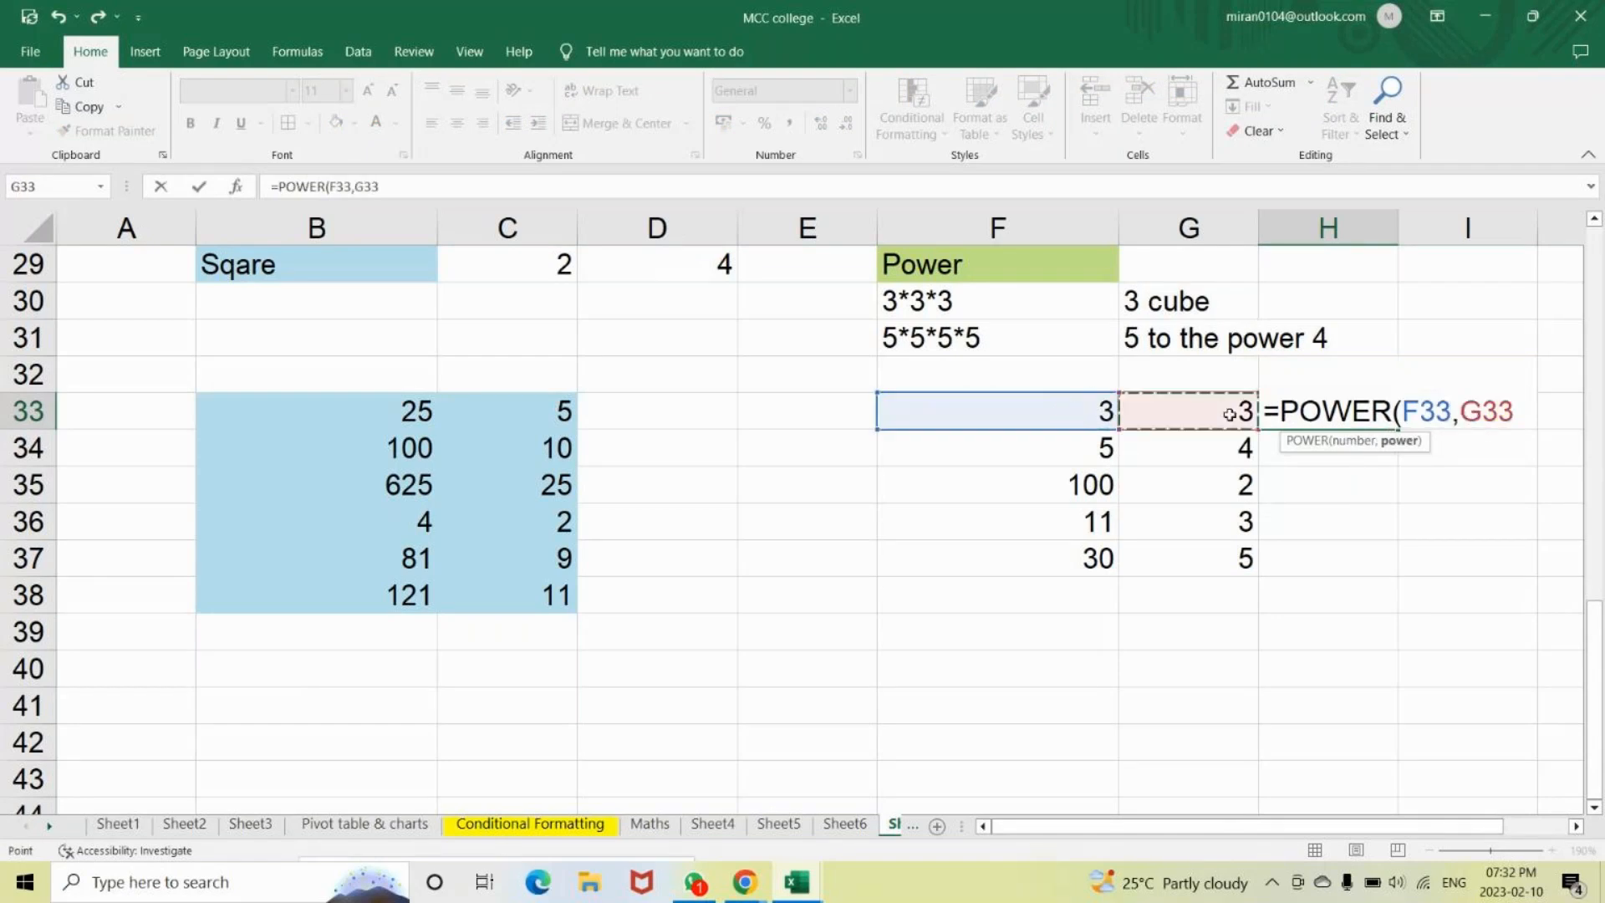
text())
key(Return)
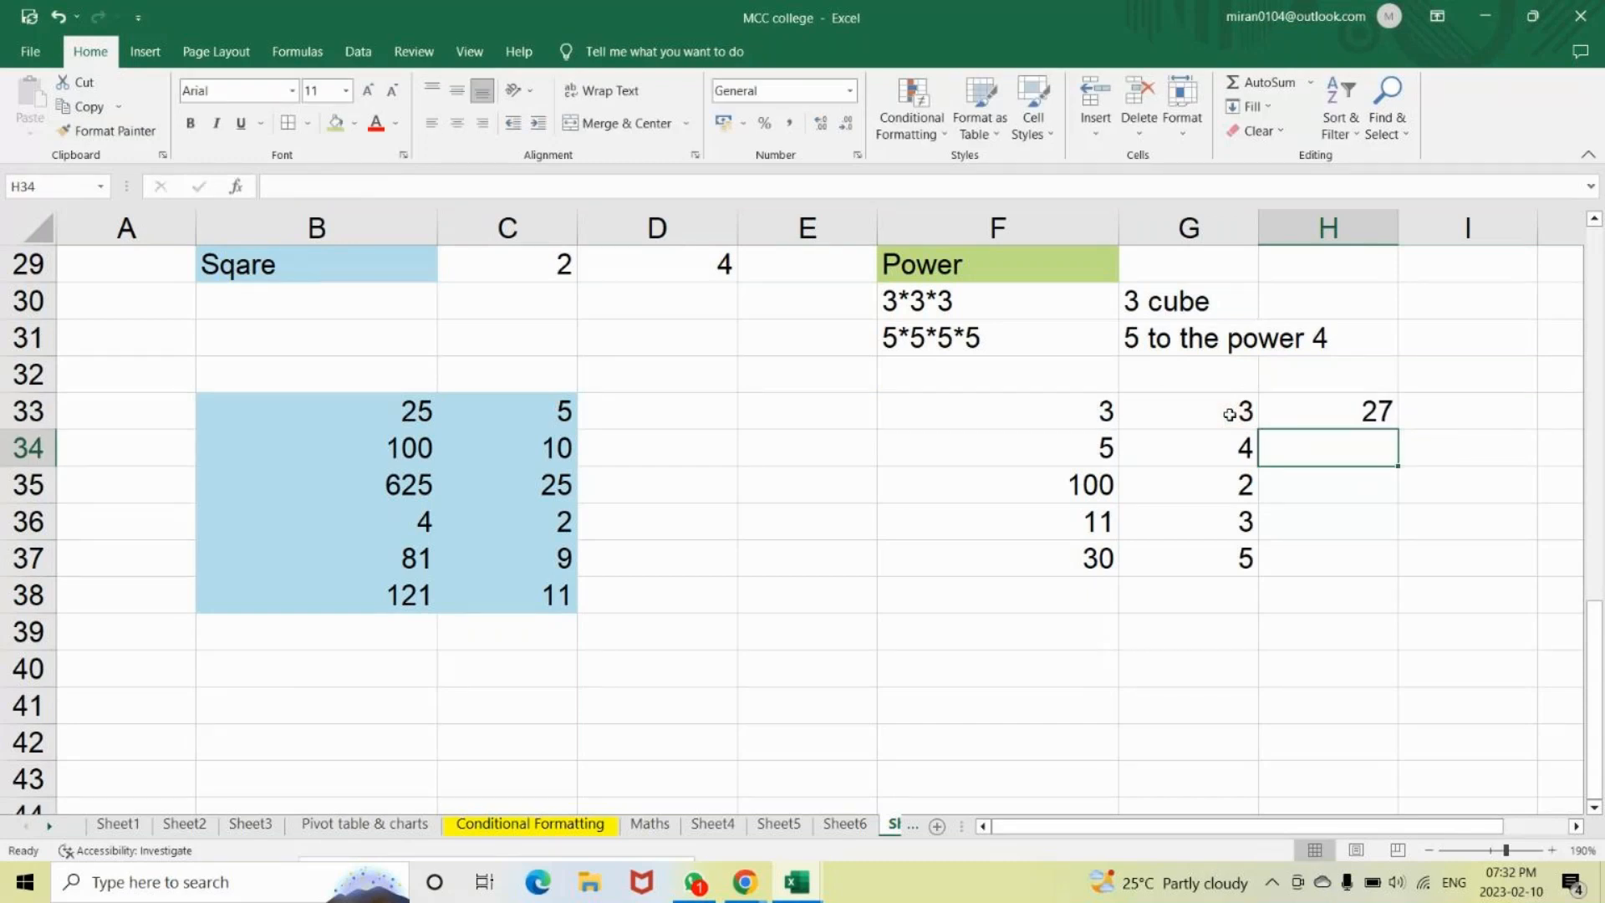
Enter the multiplication formula =3*3*3 in F39 to cross-check the first power result.
click(1034, 632)
text(=)
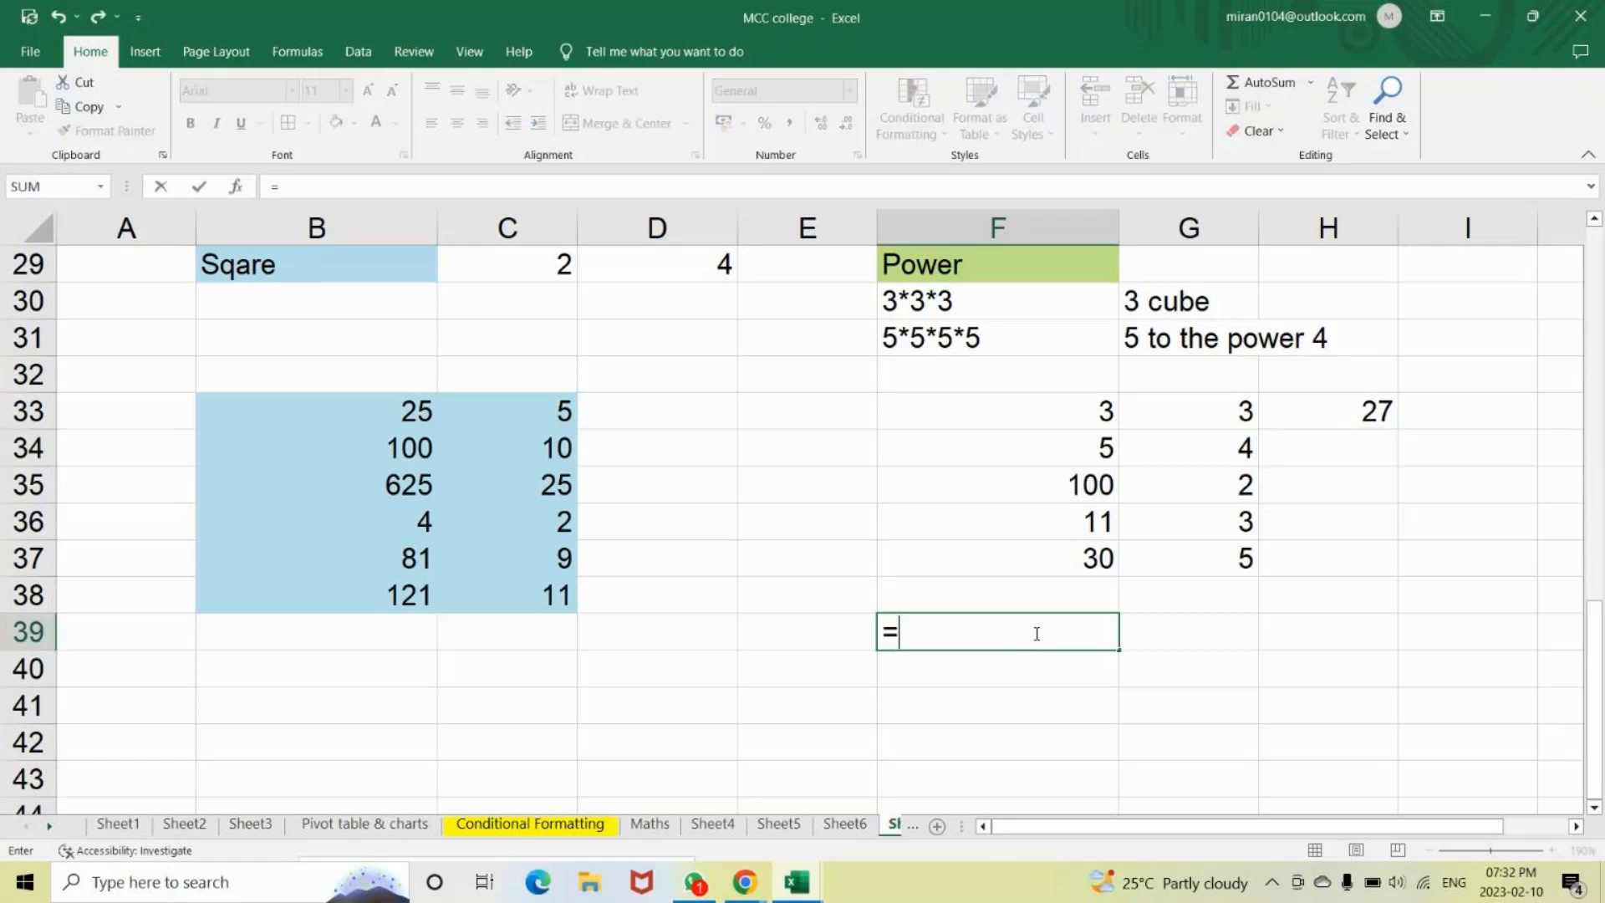
text(3*3*3)
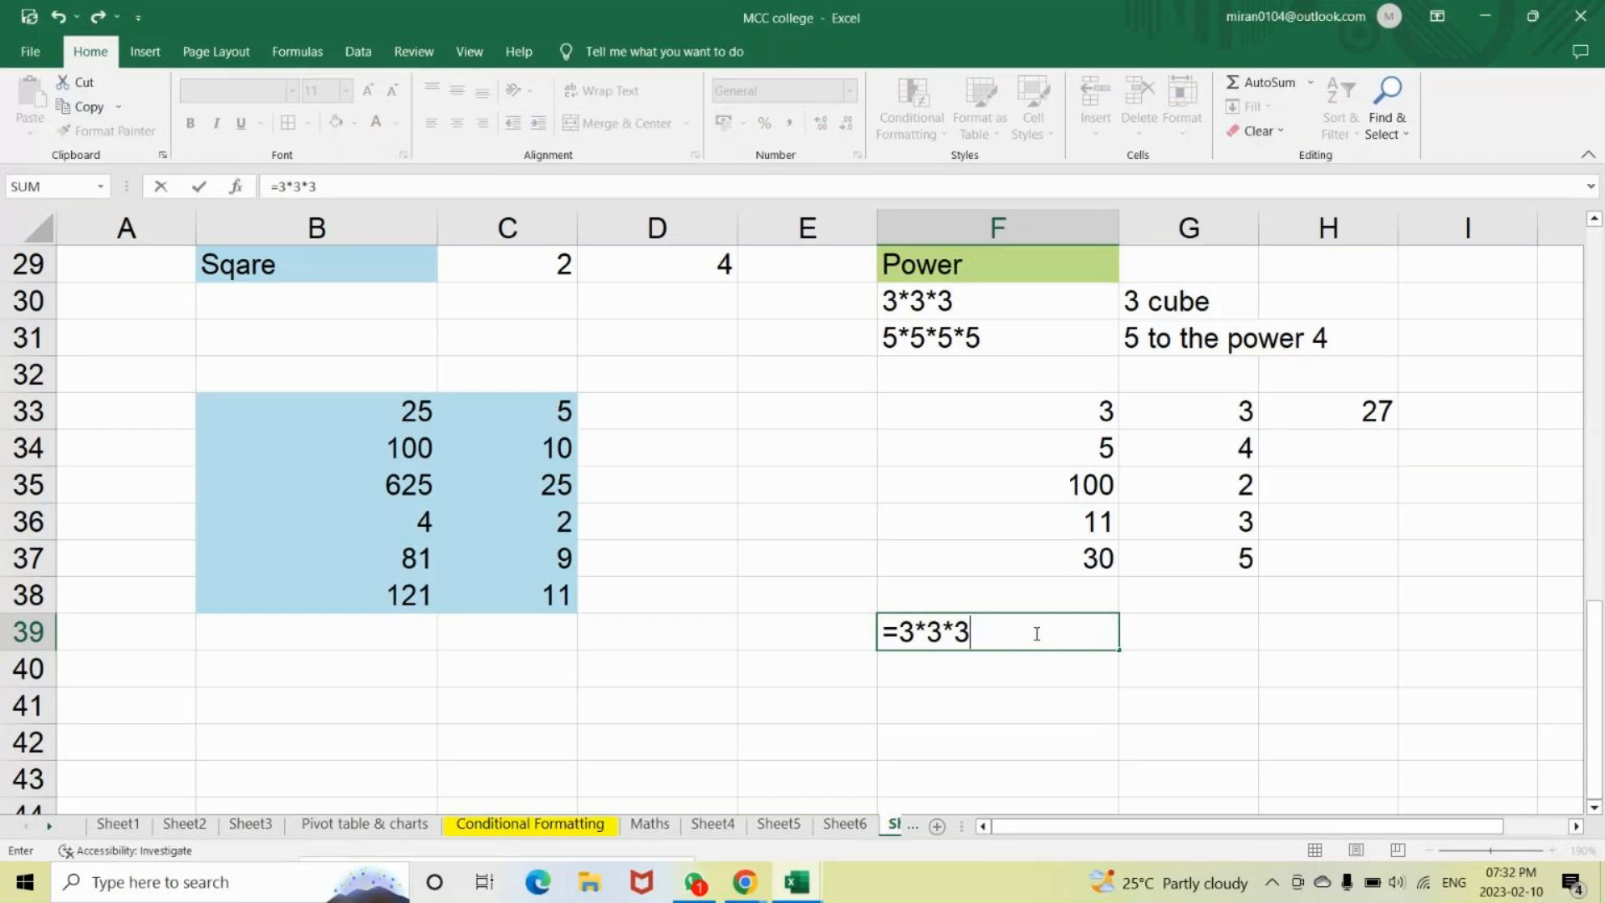
key(Return)
click(1043, 632)
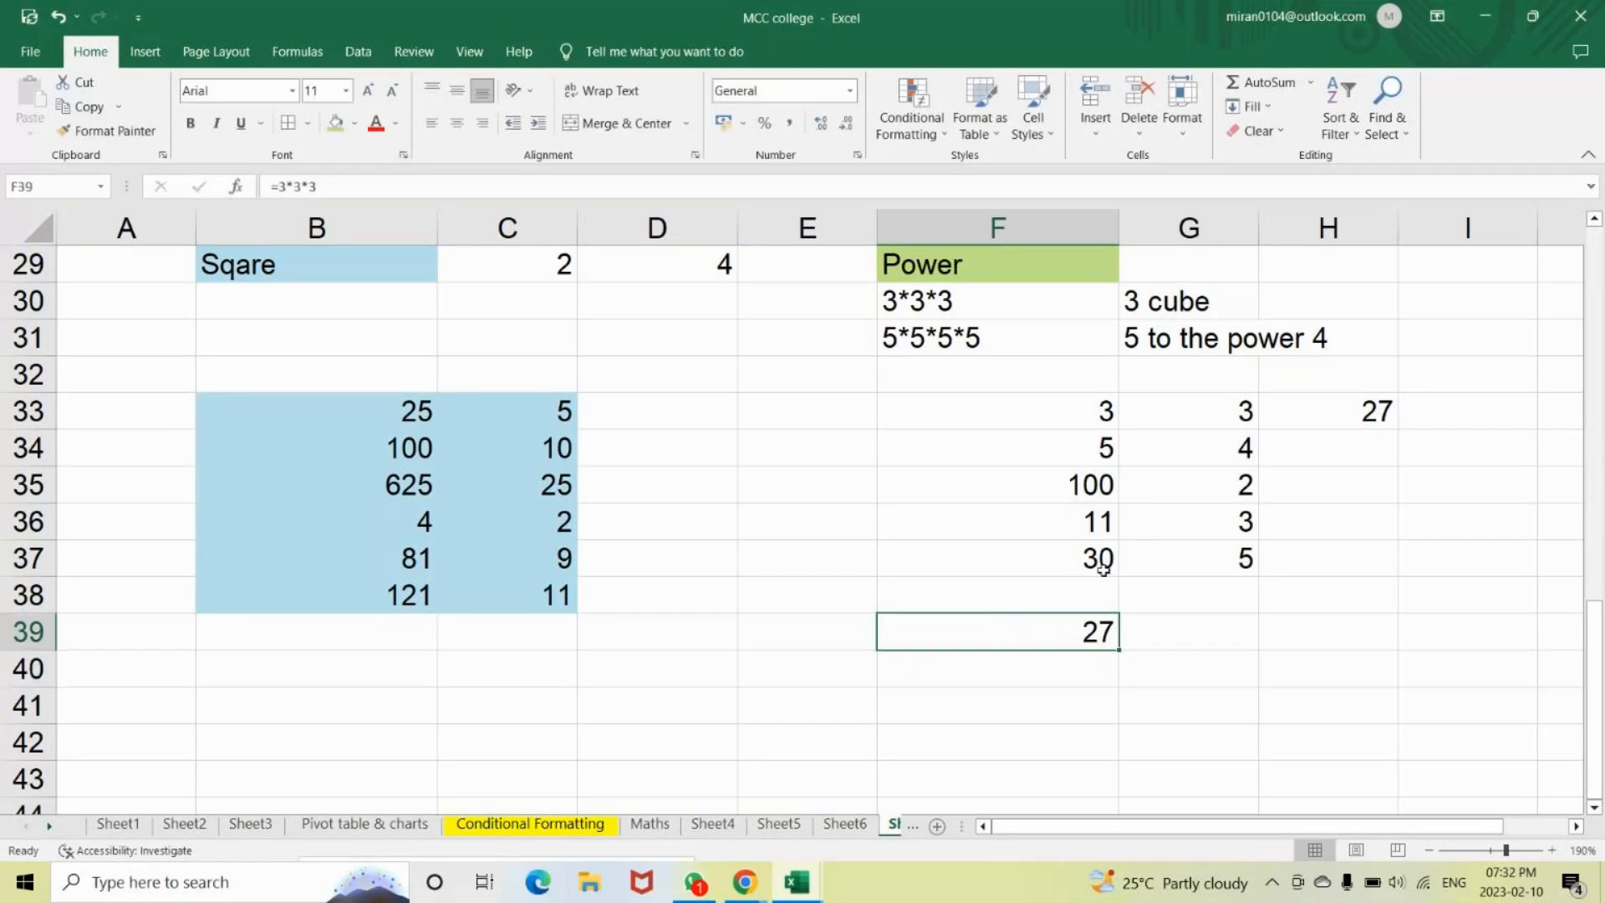
Calculate the second base number raised to its exponent in H34 with =POWER(F34,G34).
click(1340, 440)
text(=)
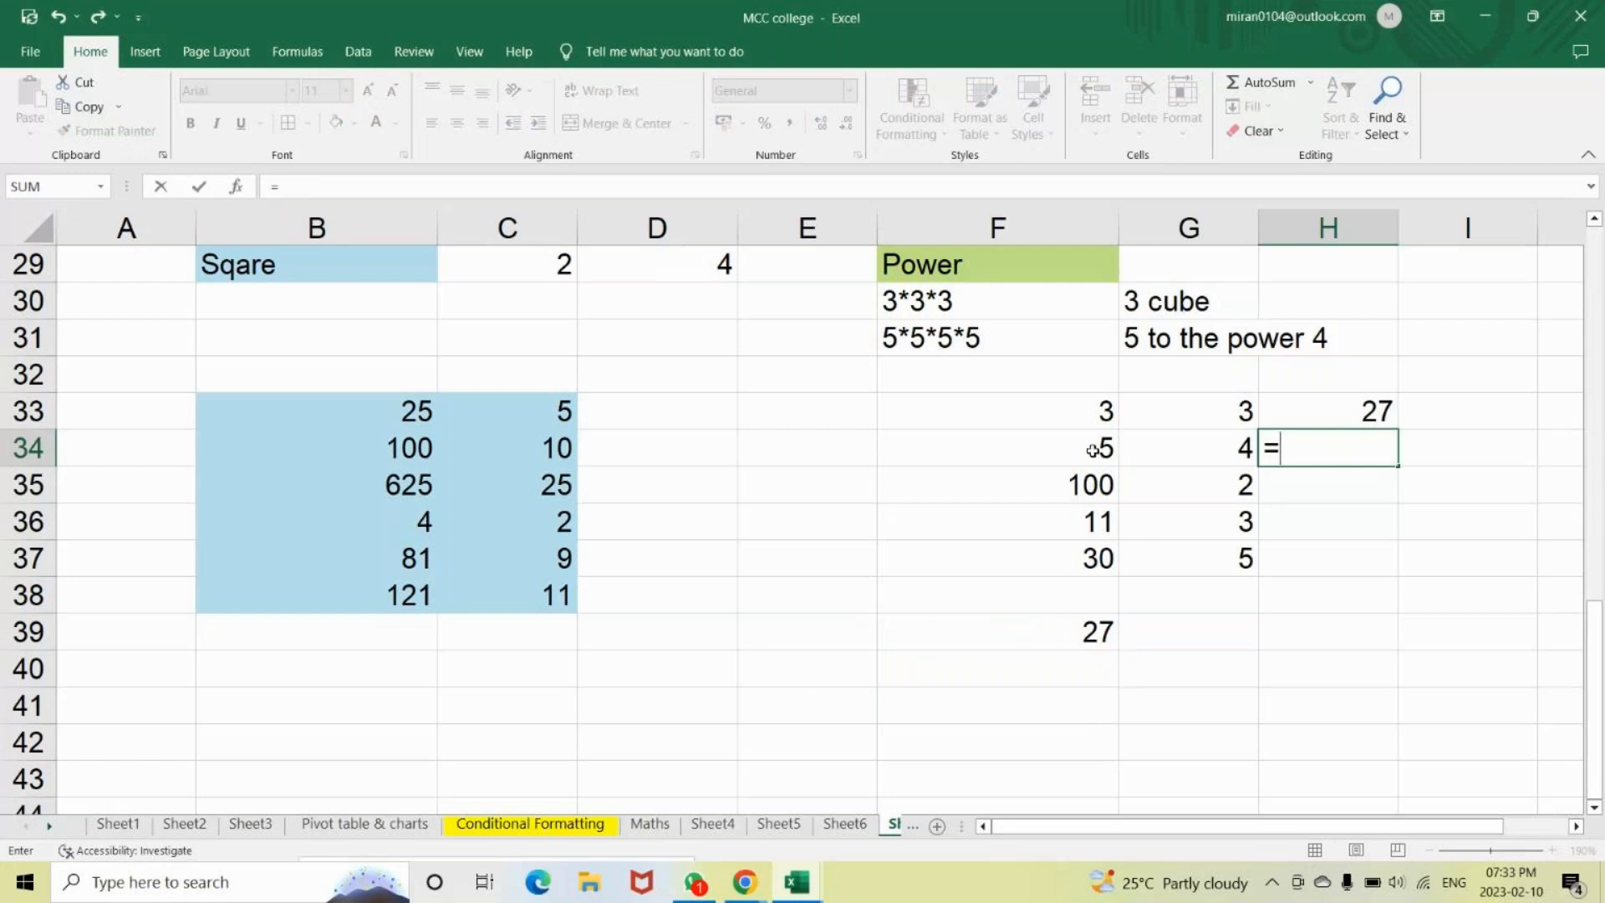
text(powe)
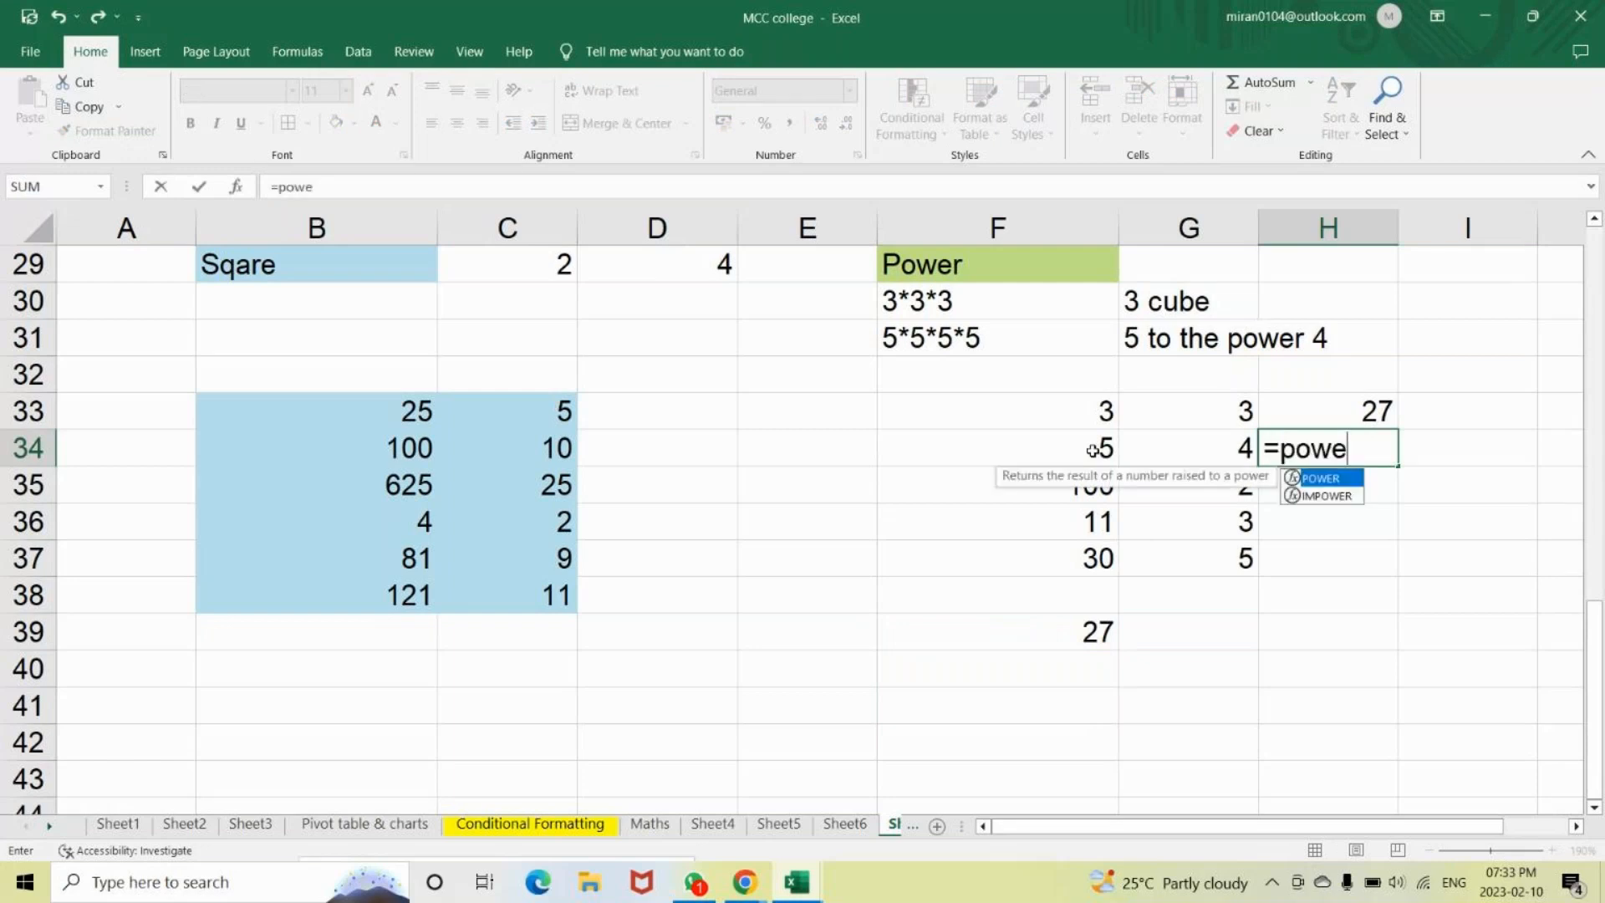
key(Tab)
click(1093, 451)
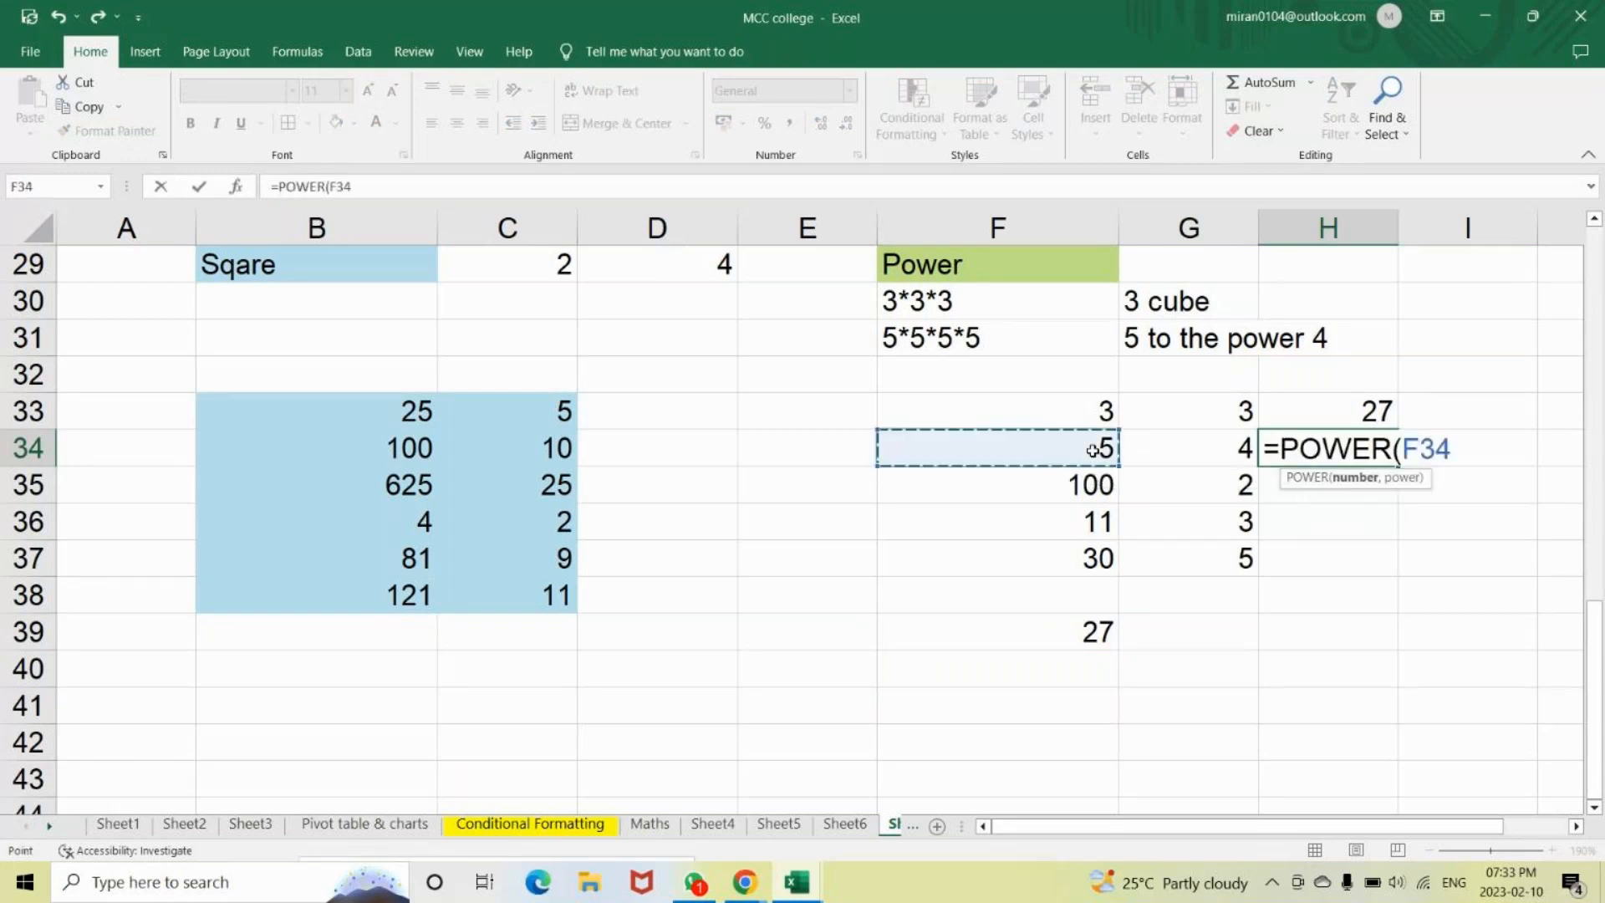
text(,)
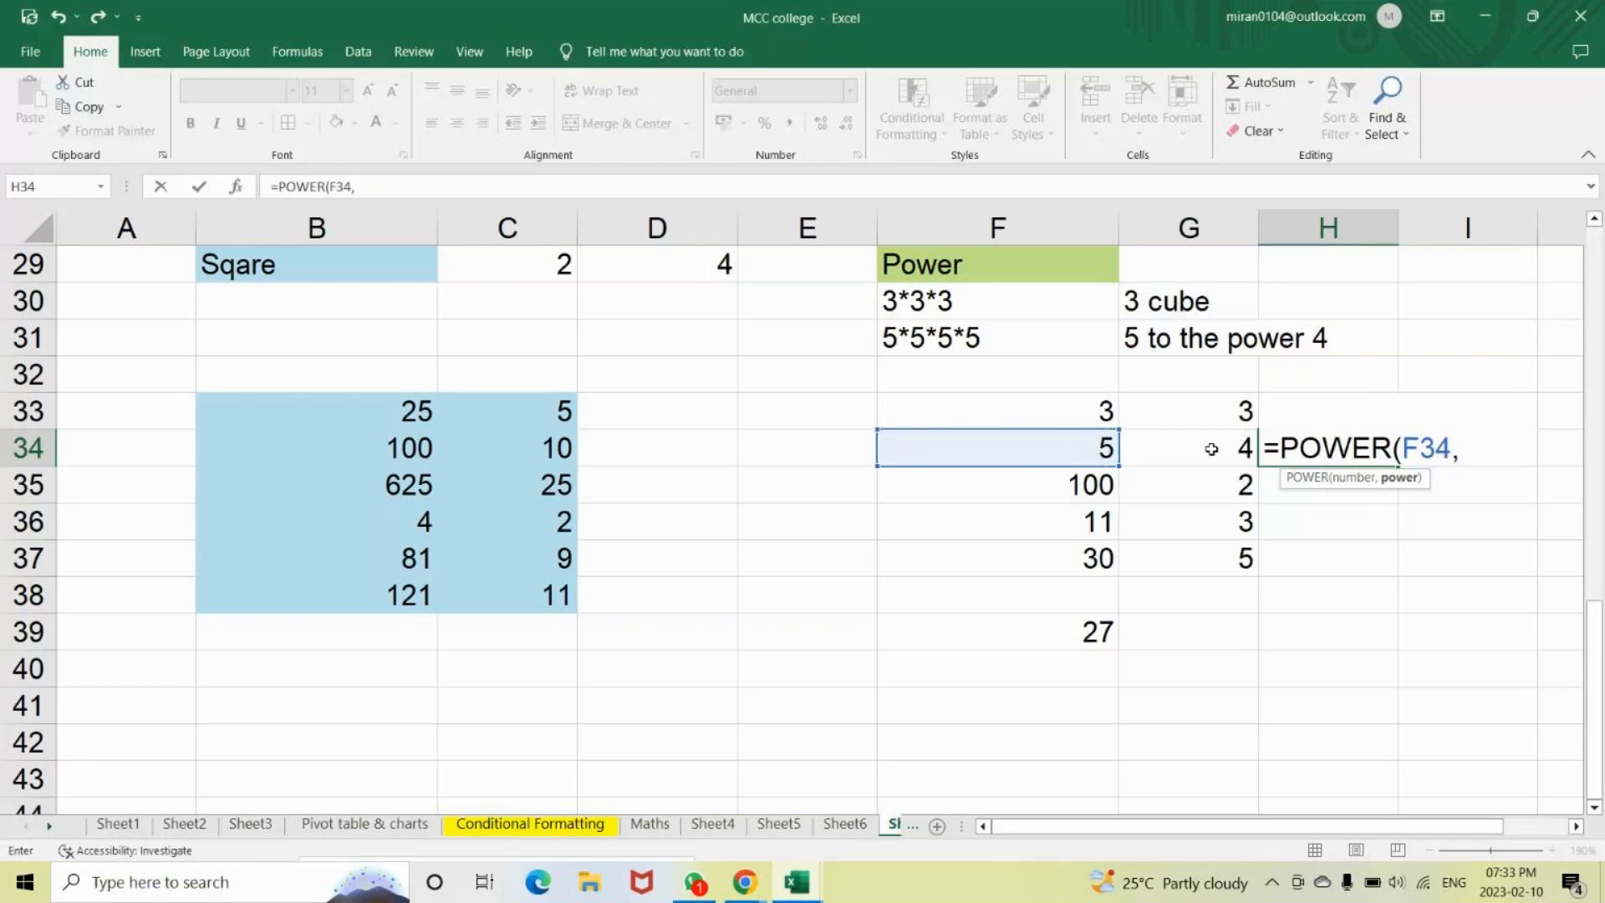
click(1211, 449)
text())
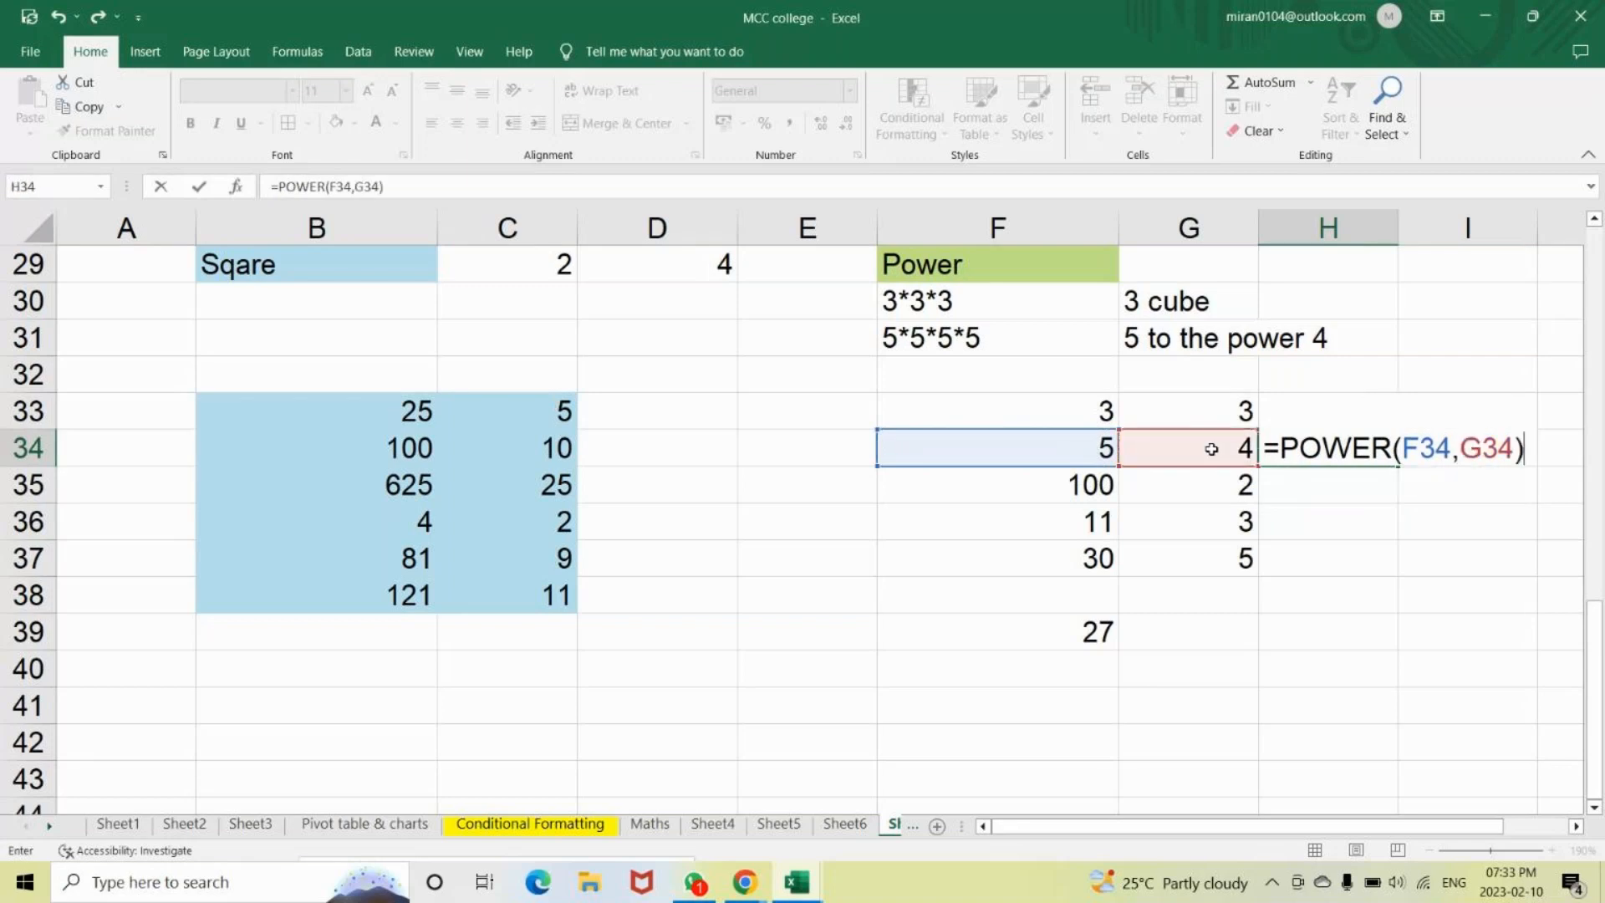
key(Return)
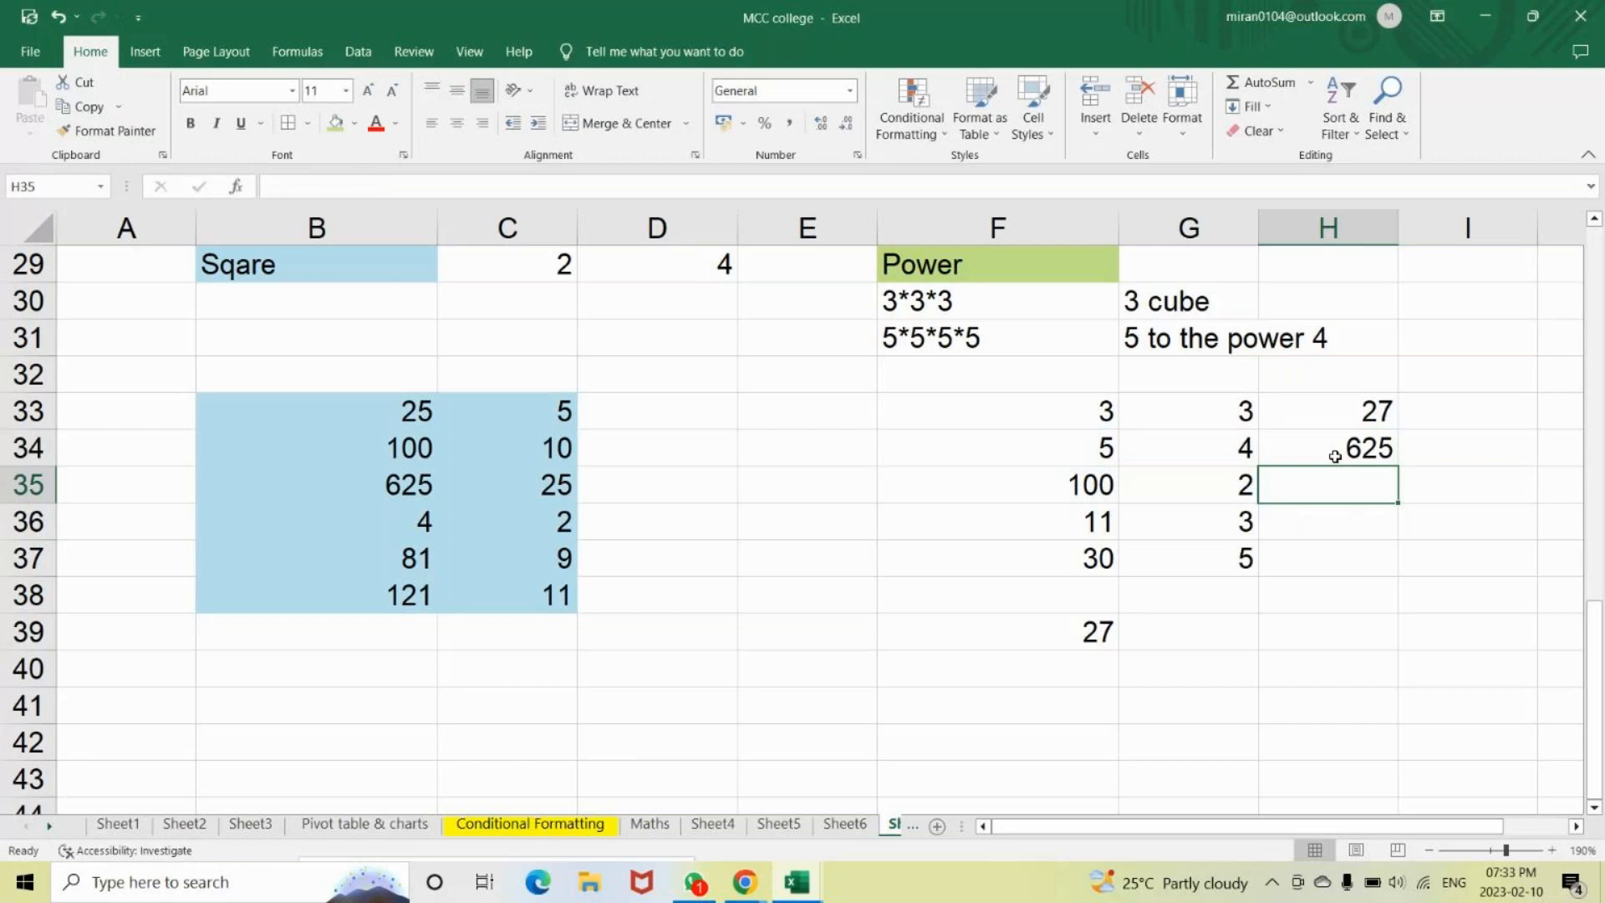
Fill the POWER formula from H34 down through H37.
click(1335, 457)
drag(1395, 467, 1396, 467)
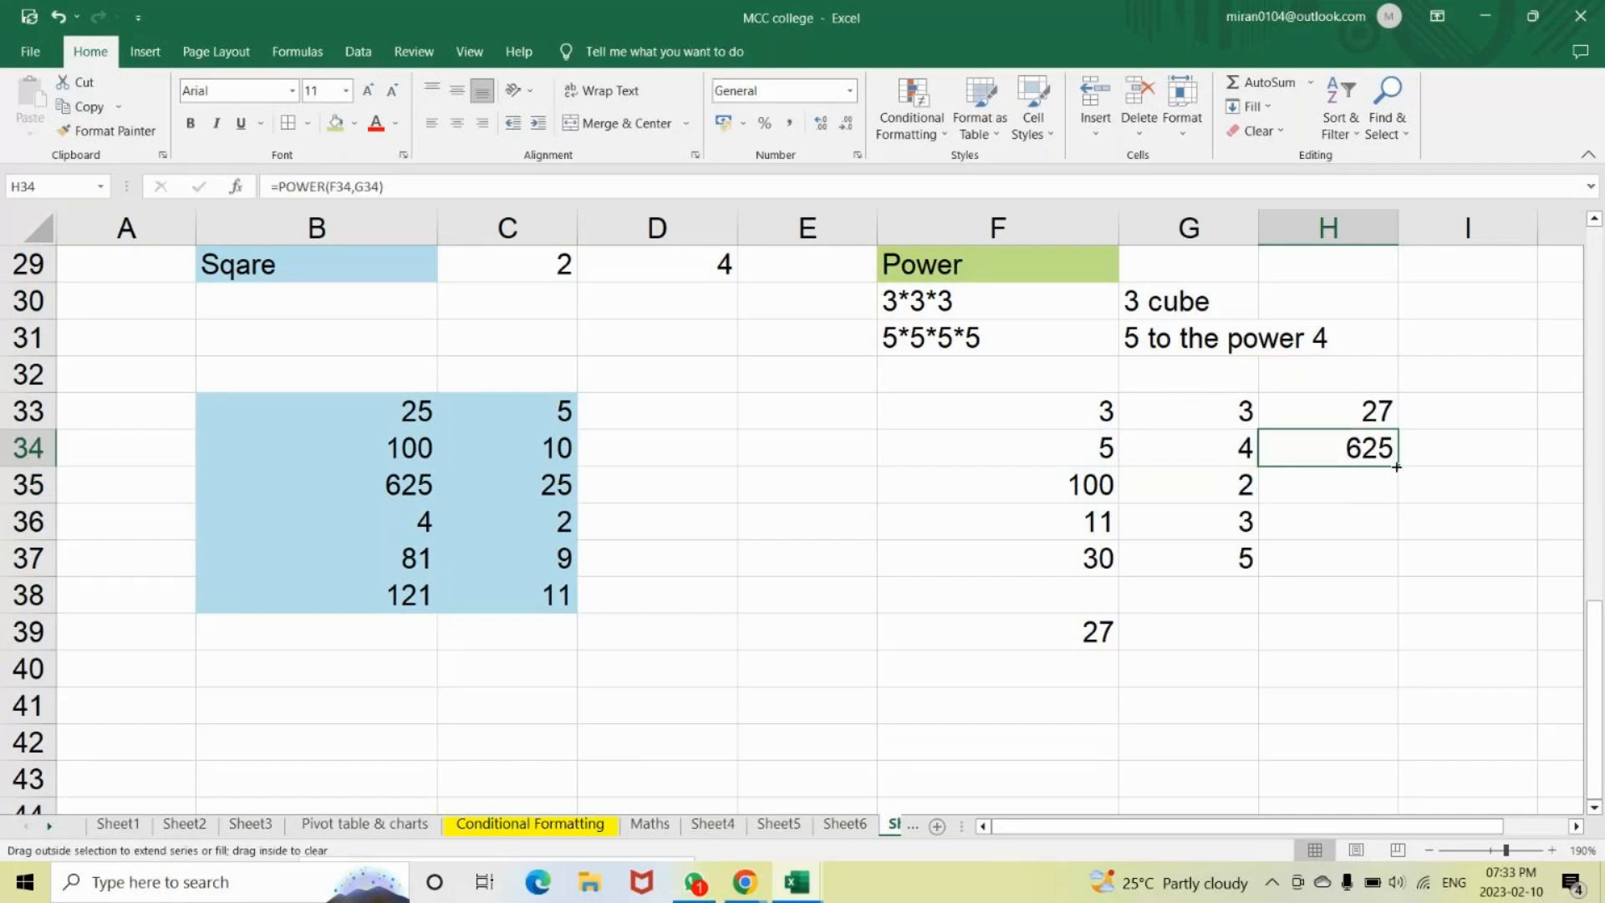
double_click(1396, 467)
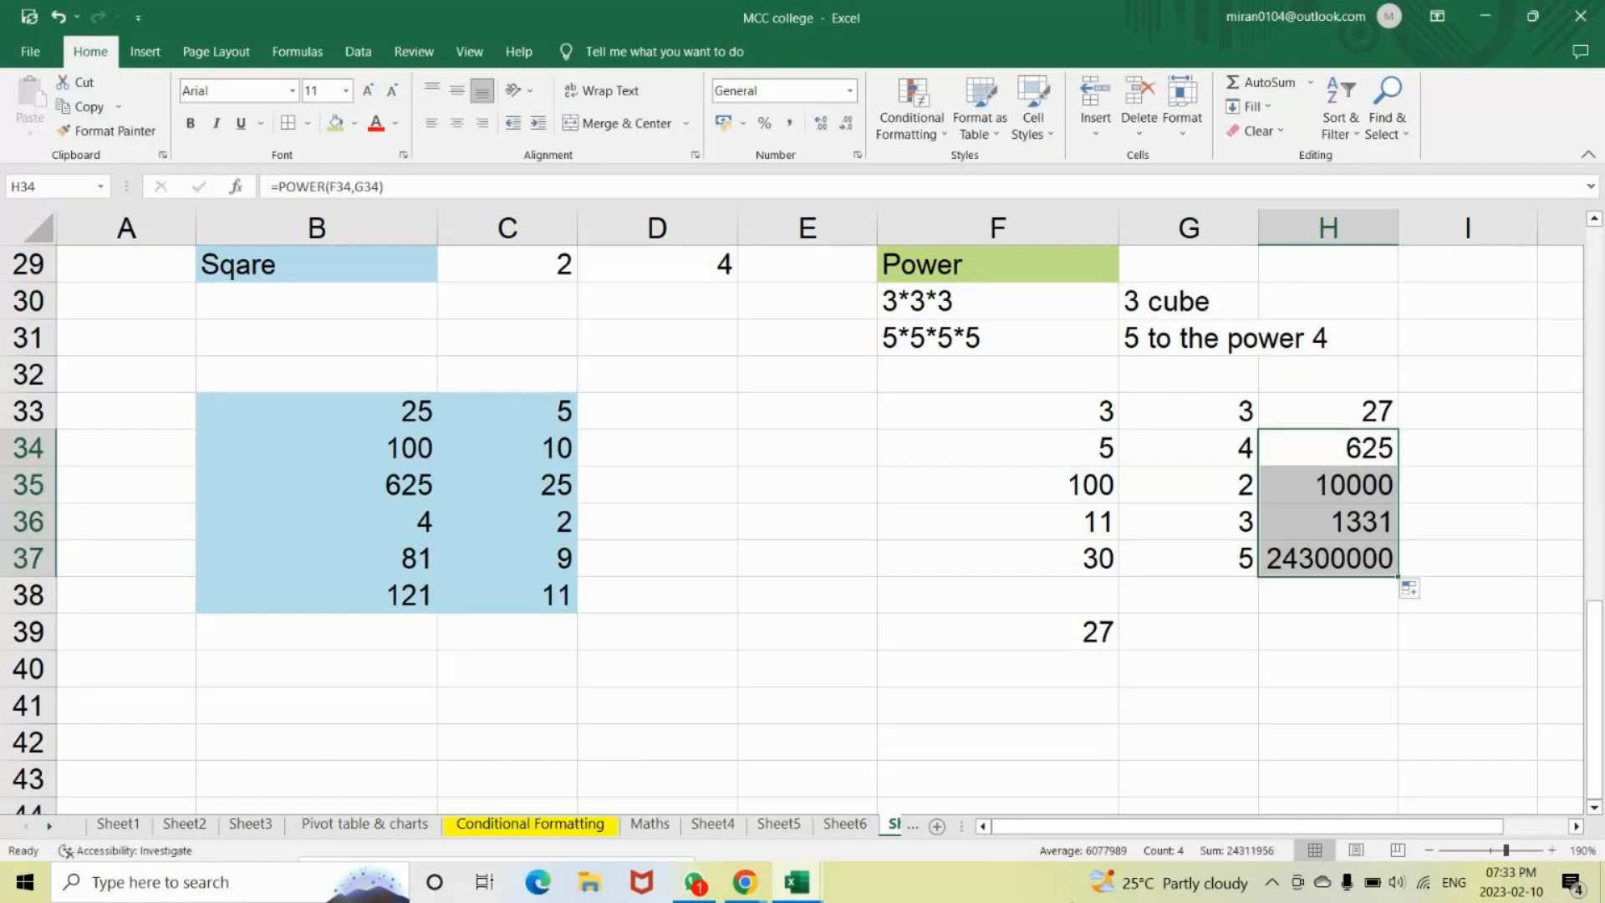
Switch to the GoTo meeting window in Chrome to check it, and return to the Excel workbook.
click(747, 883)
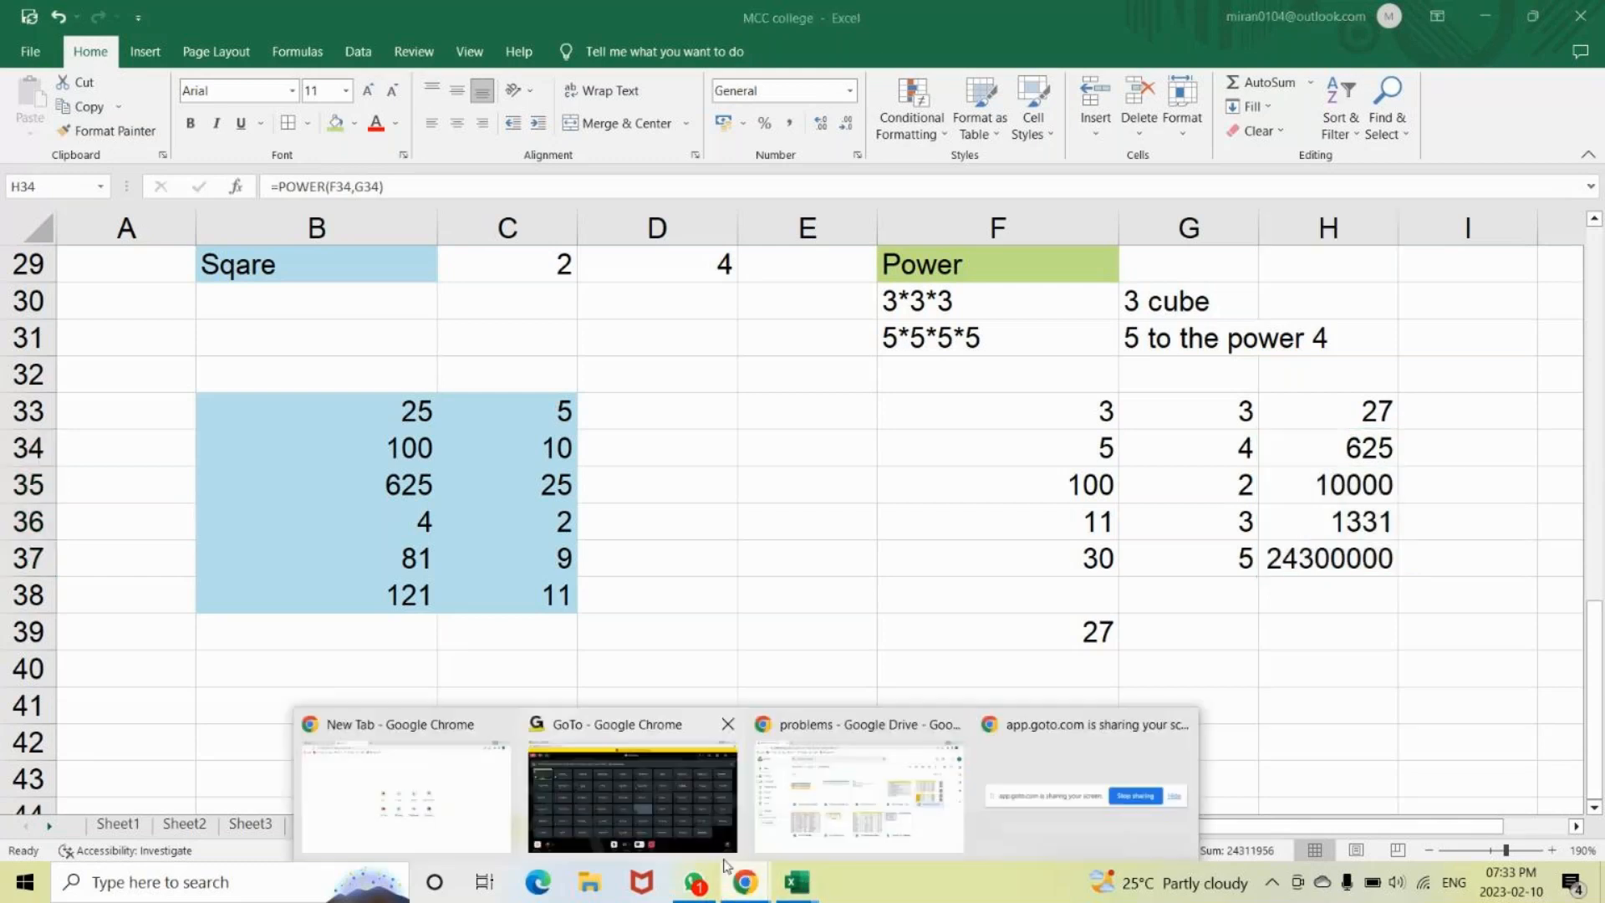
click(692, 848)
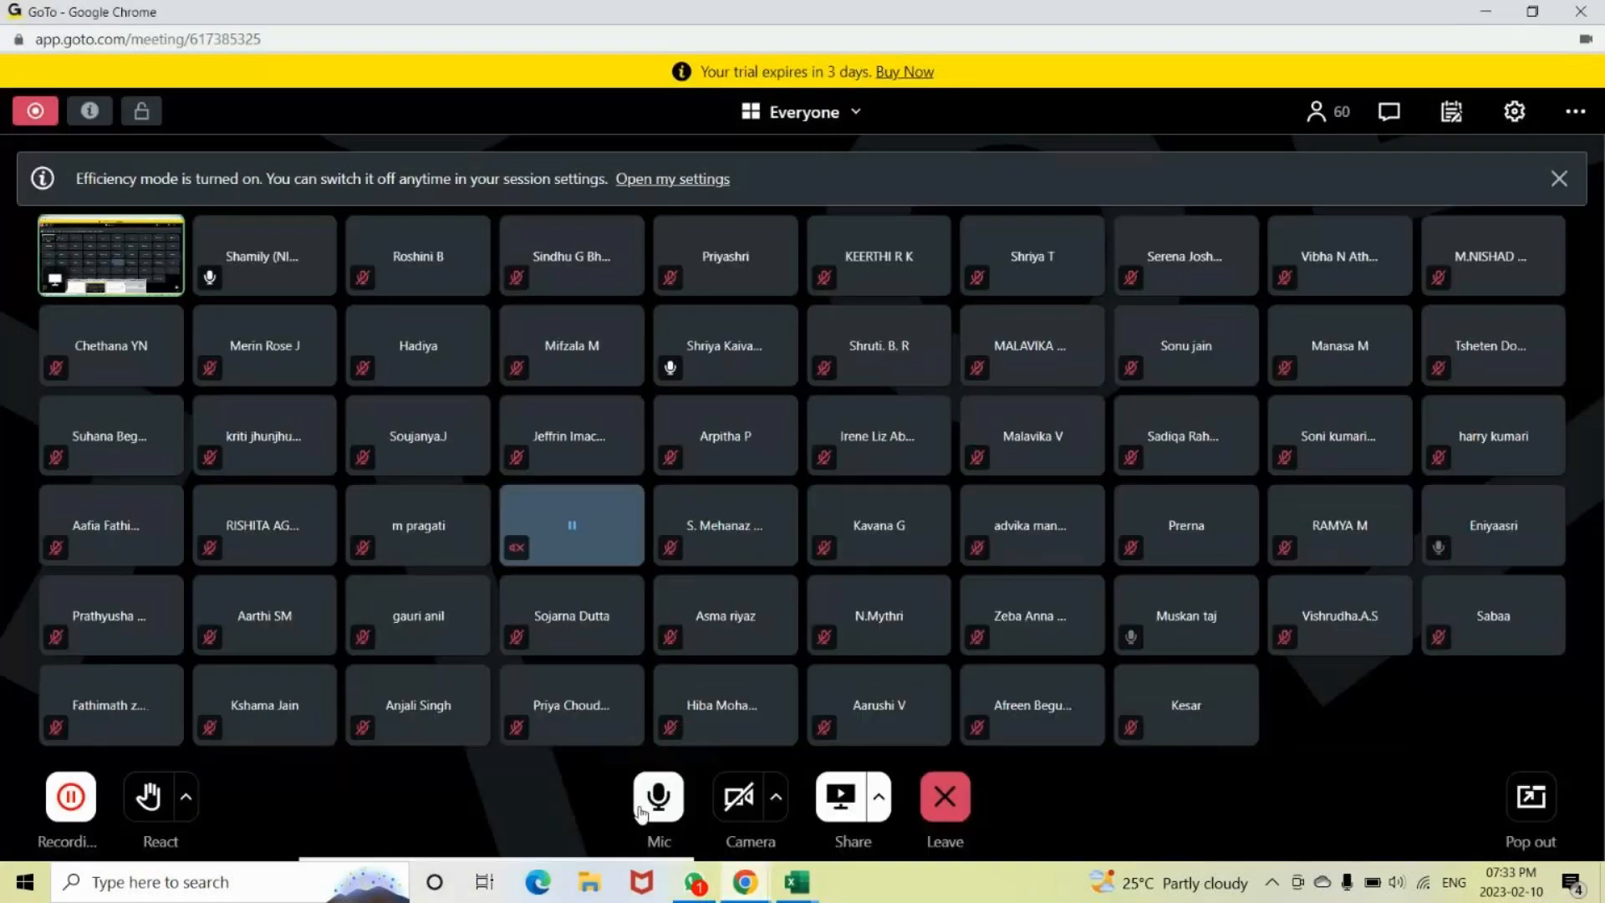
key(alt+Tab)
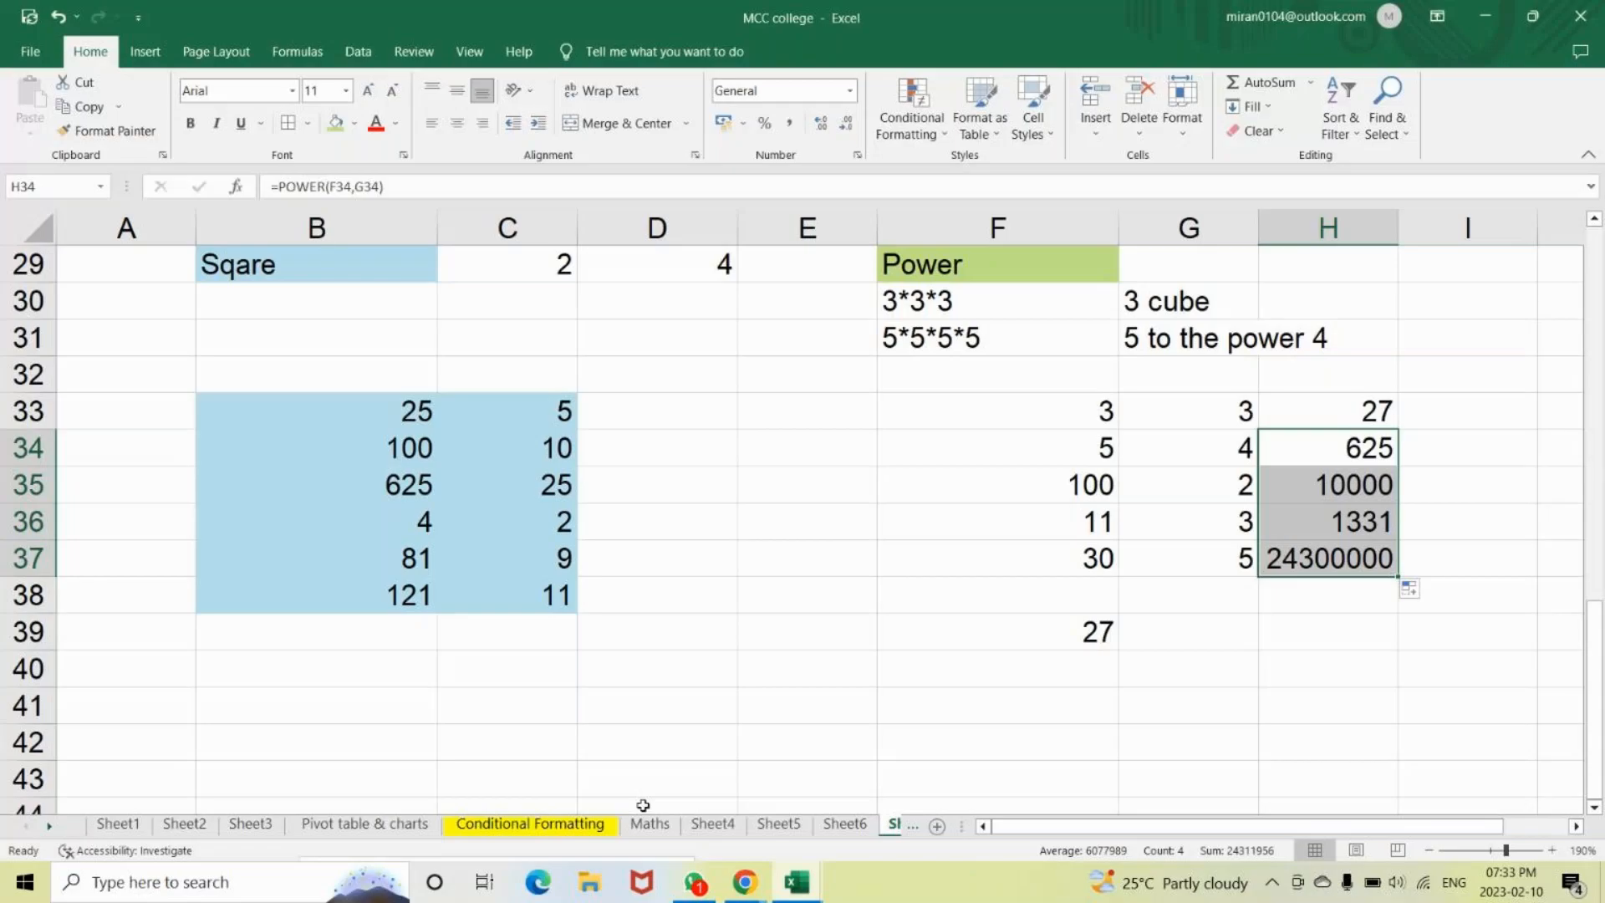
key(alt+Tab)
key(alt+Tab)
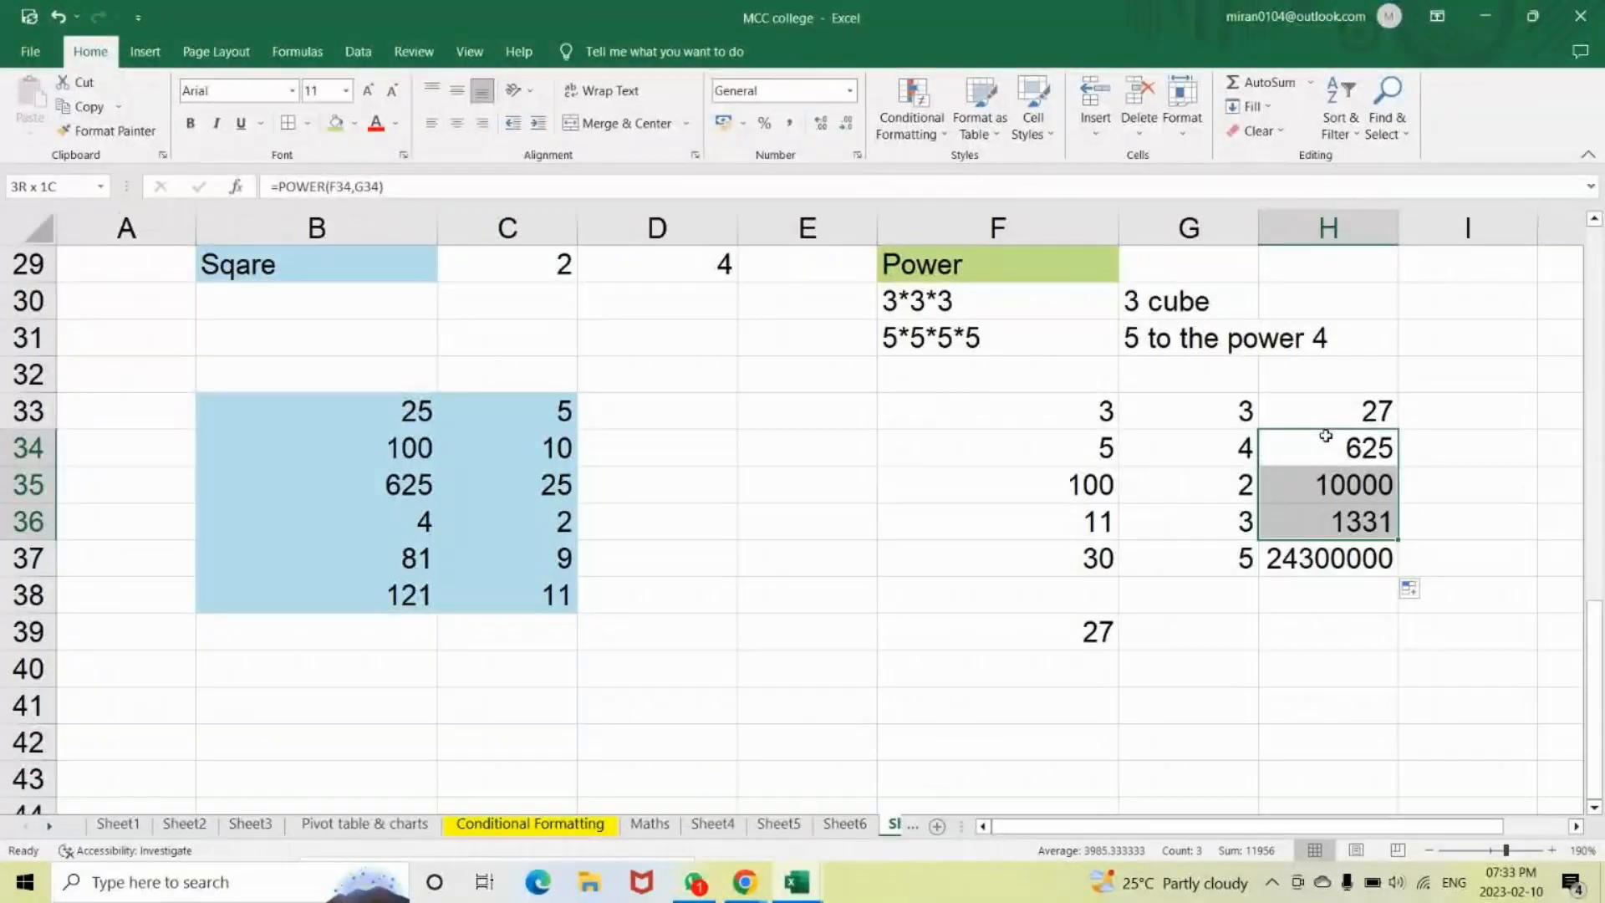
Clear the POWER formulas from H34:H37, leaving only the one in H33.
double_click(1326, 436)
key(Return)
key(BackSpace)
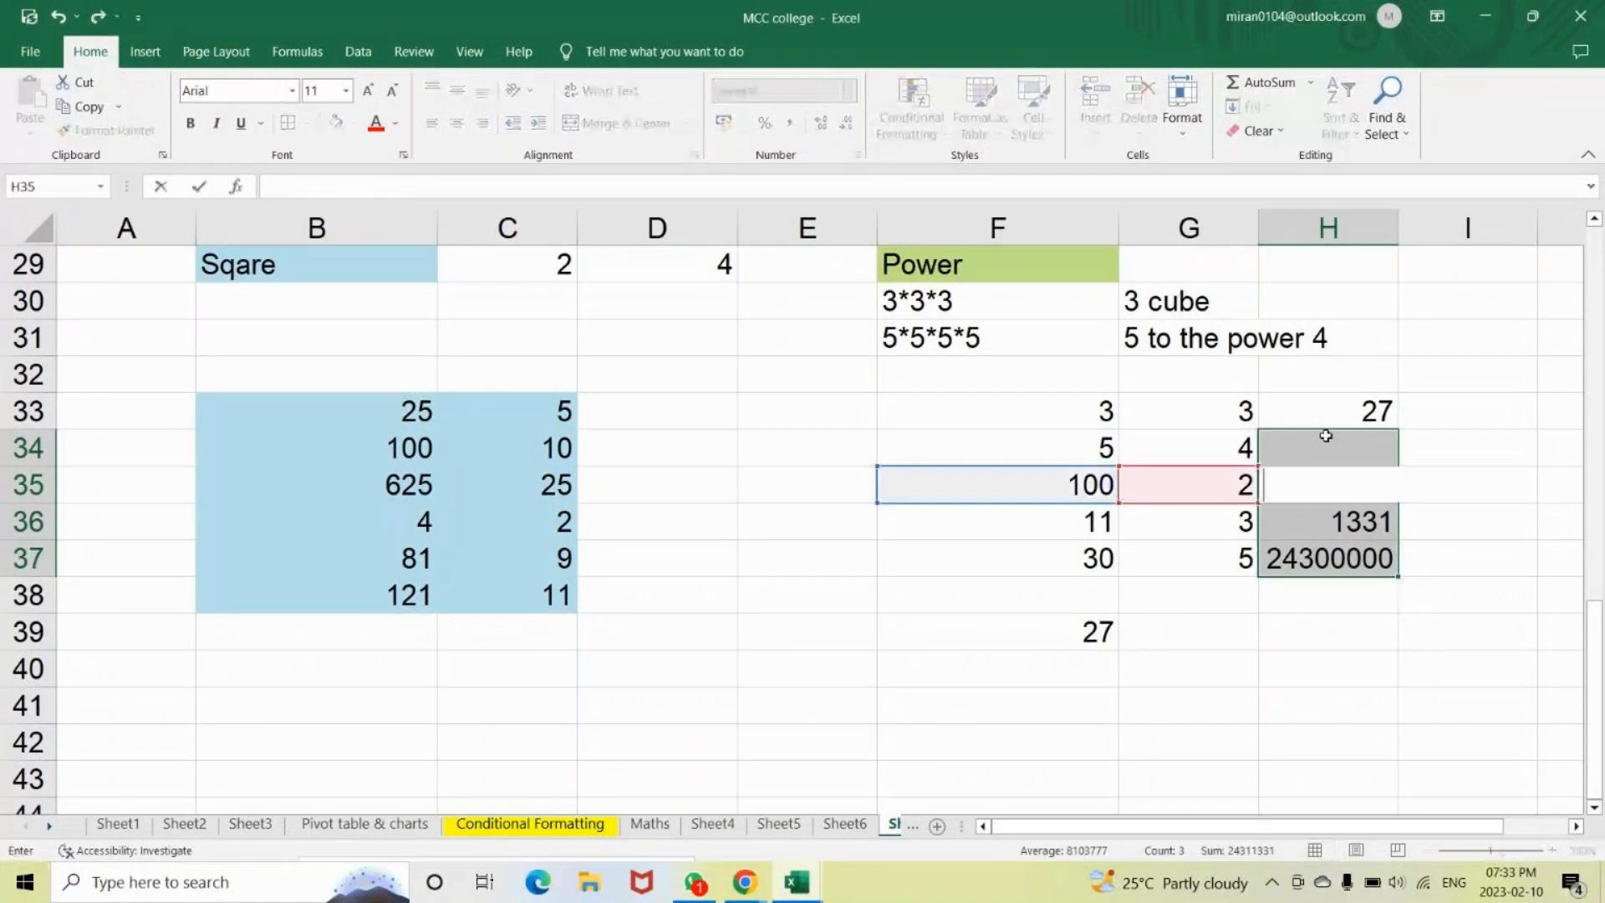
key(Return)
key(BackSpace)
key(Return)
key(BackSpace)
key(Return)
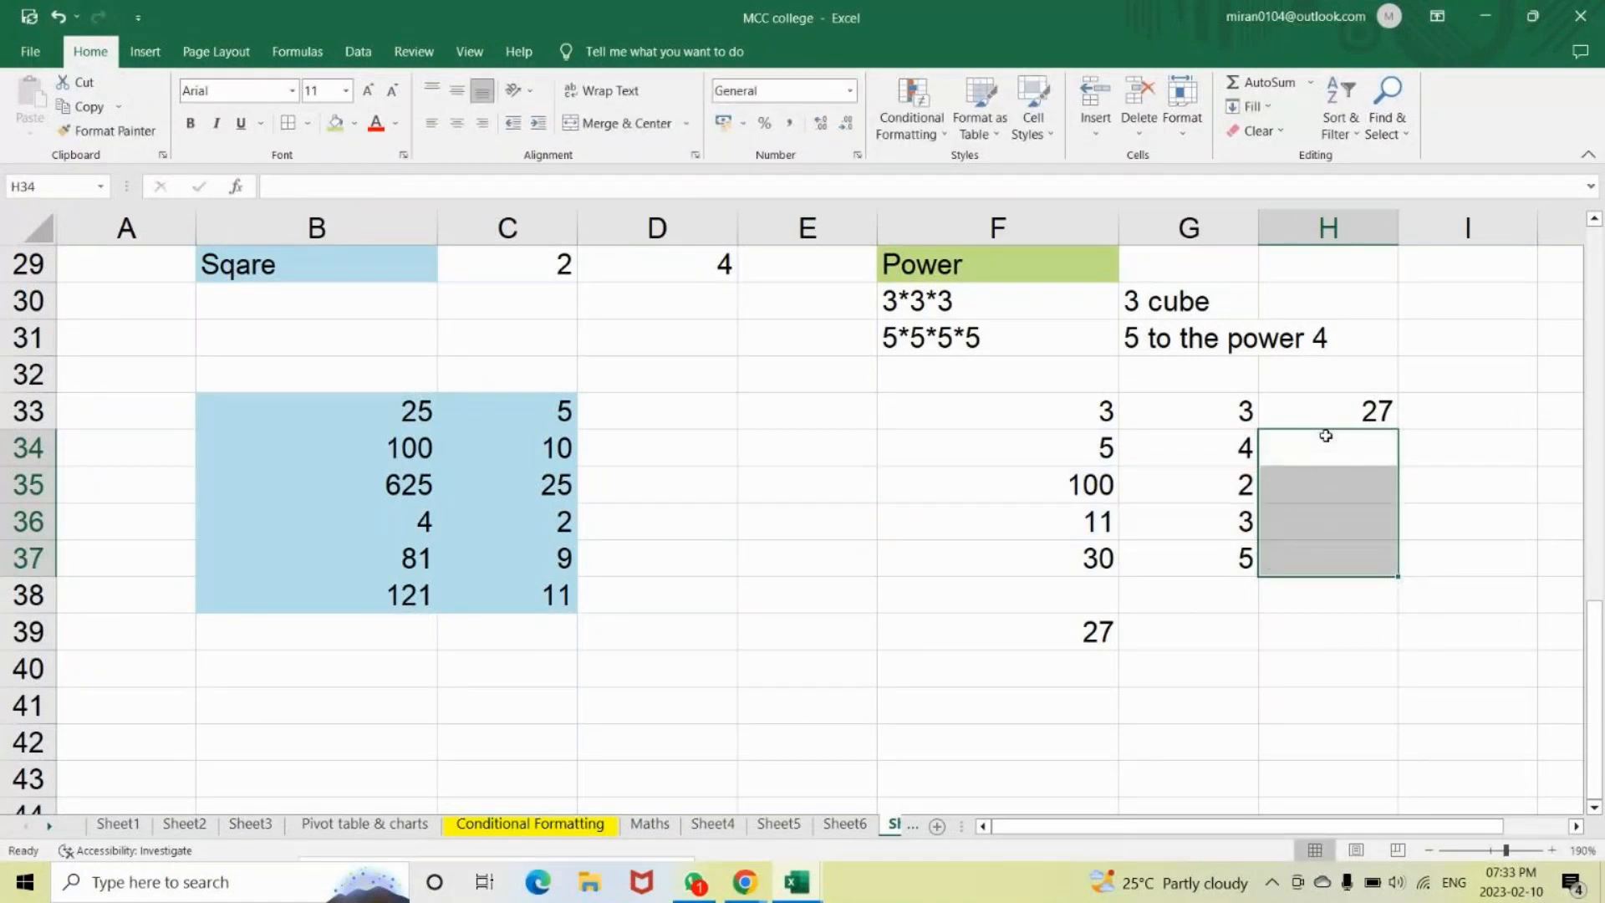
click(1018, 664)
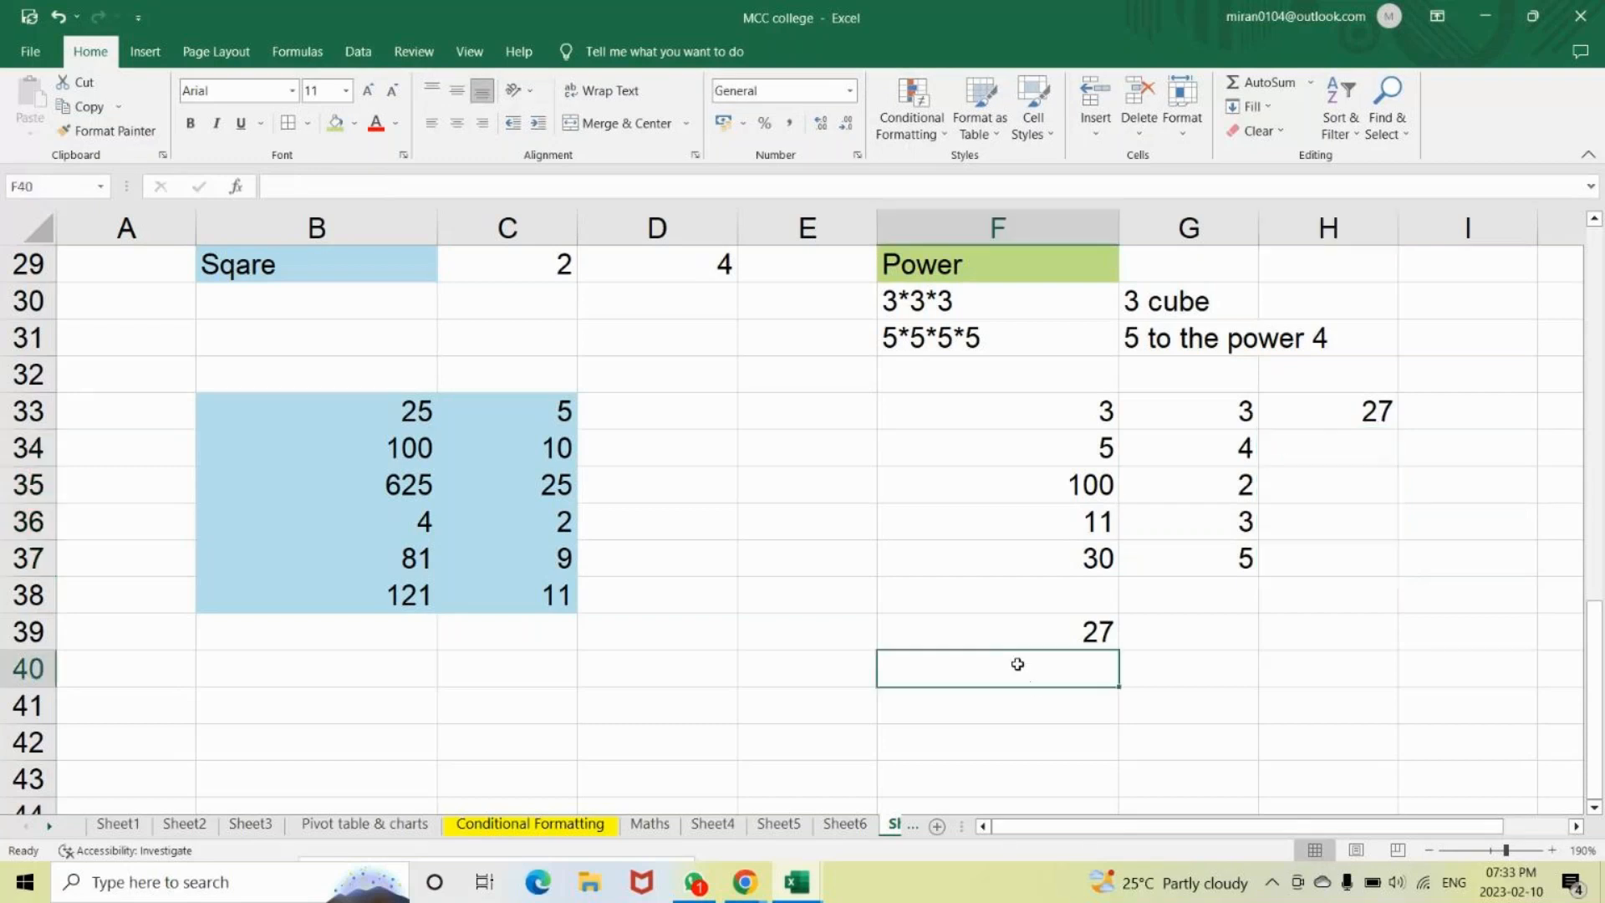
Calculate 5 to the power 4 by plain multiplication in F40 with =5*5*5*5.
text(=5*5*)
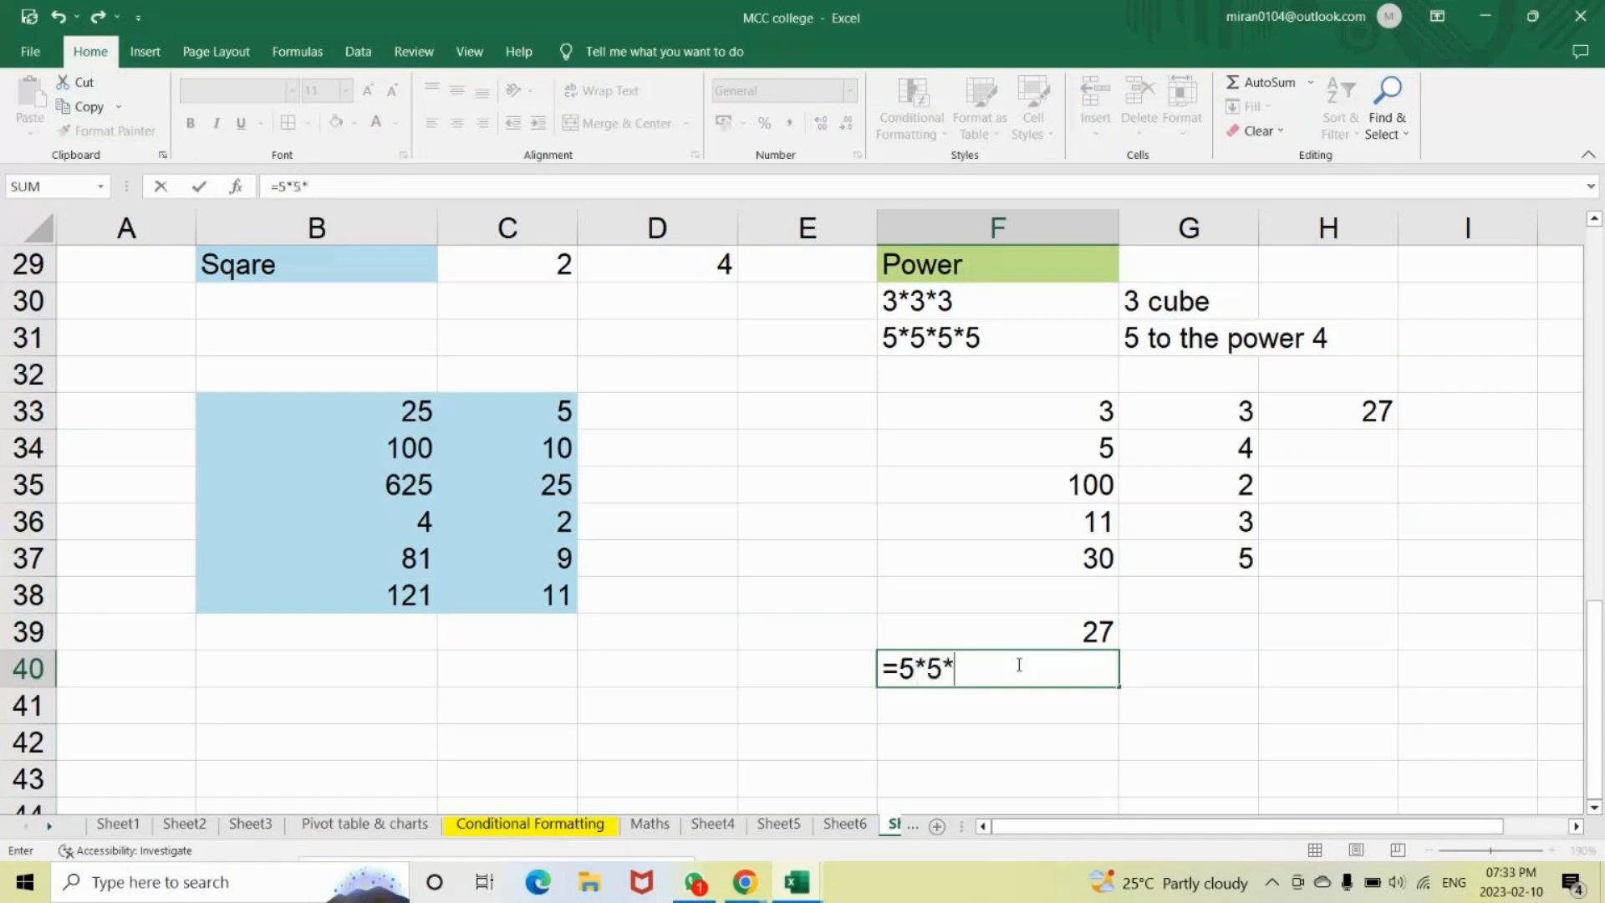
text(5*5*)
key(BackSpace)
key(Return)
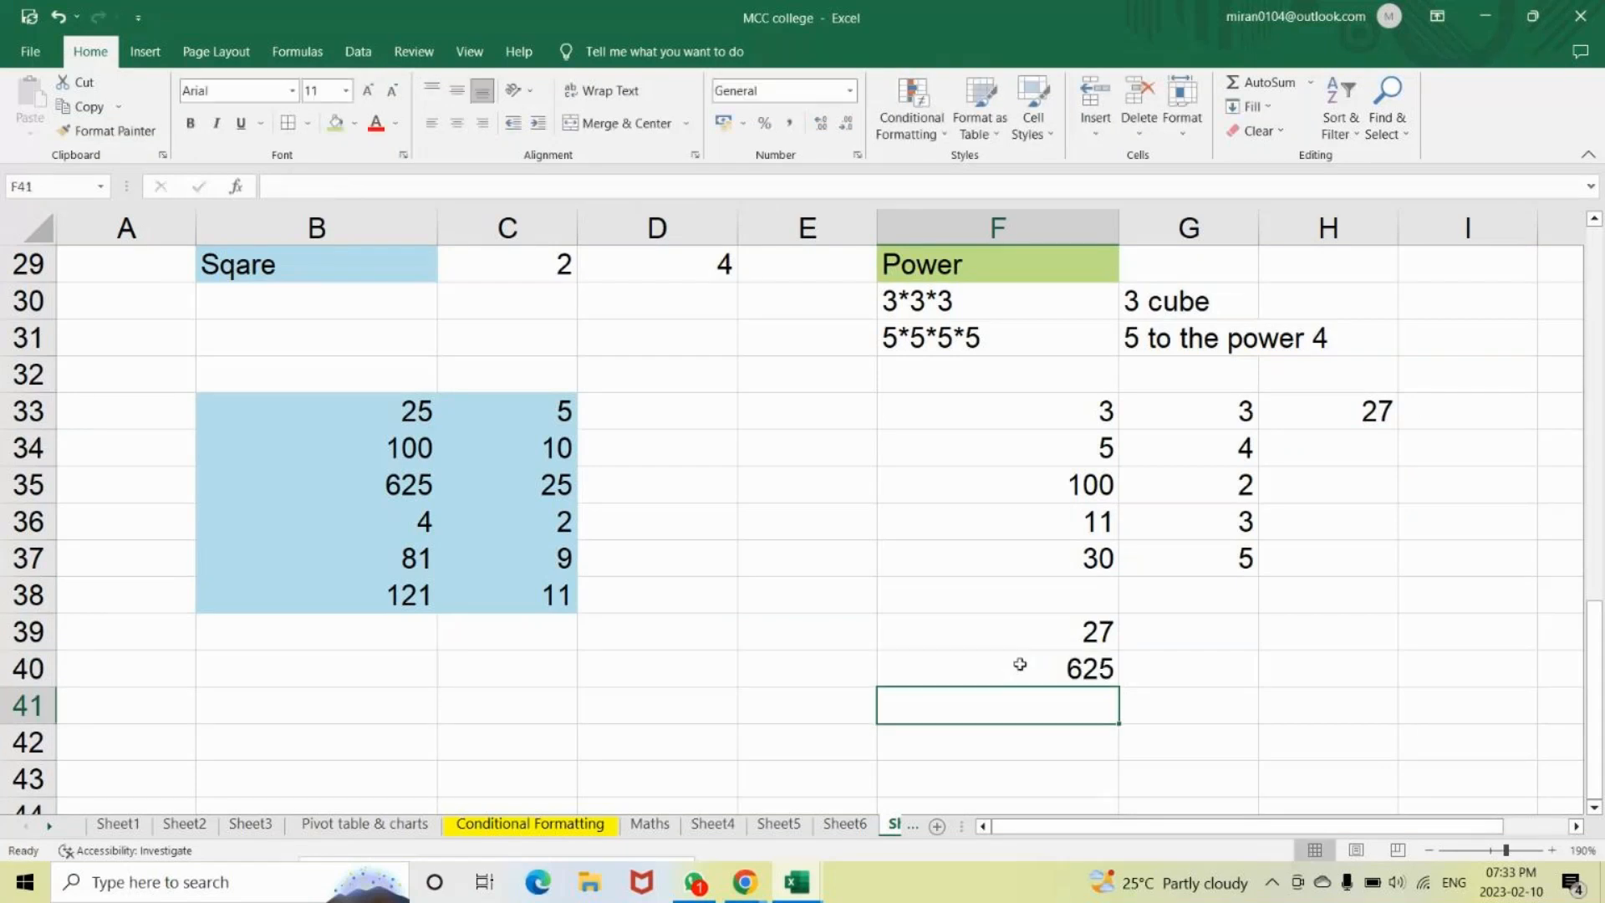
click(1019, 664)
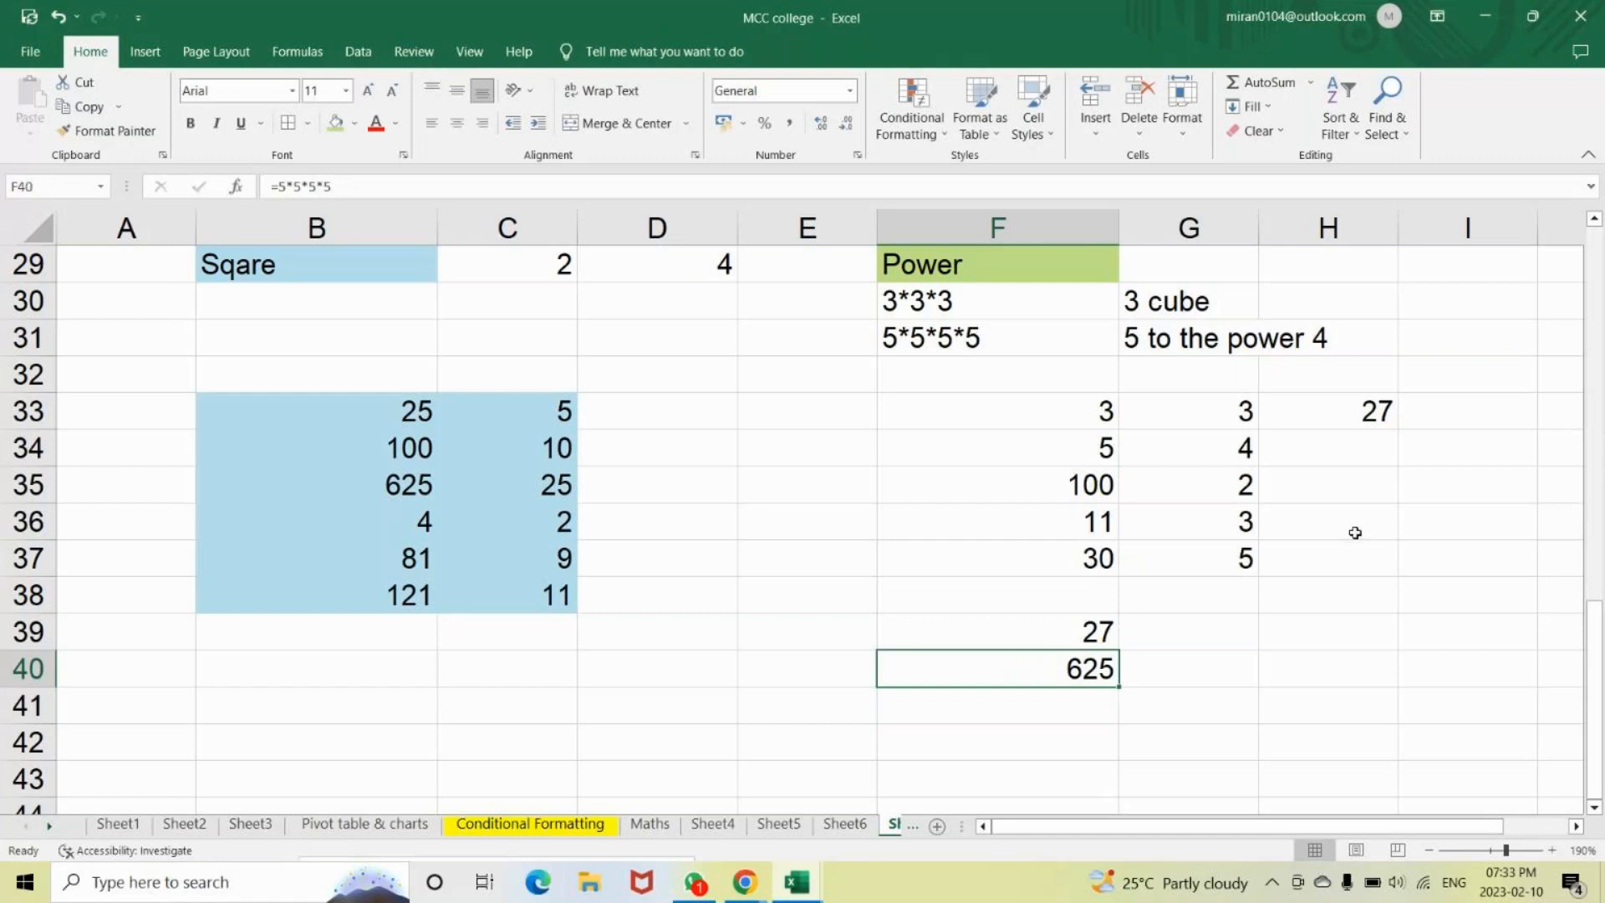
Raise the base in F34 to its exponent in H34 with =POWER(F34,G34).
click(1355, 458)
text(=power)
key(Tab)
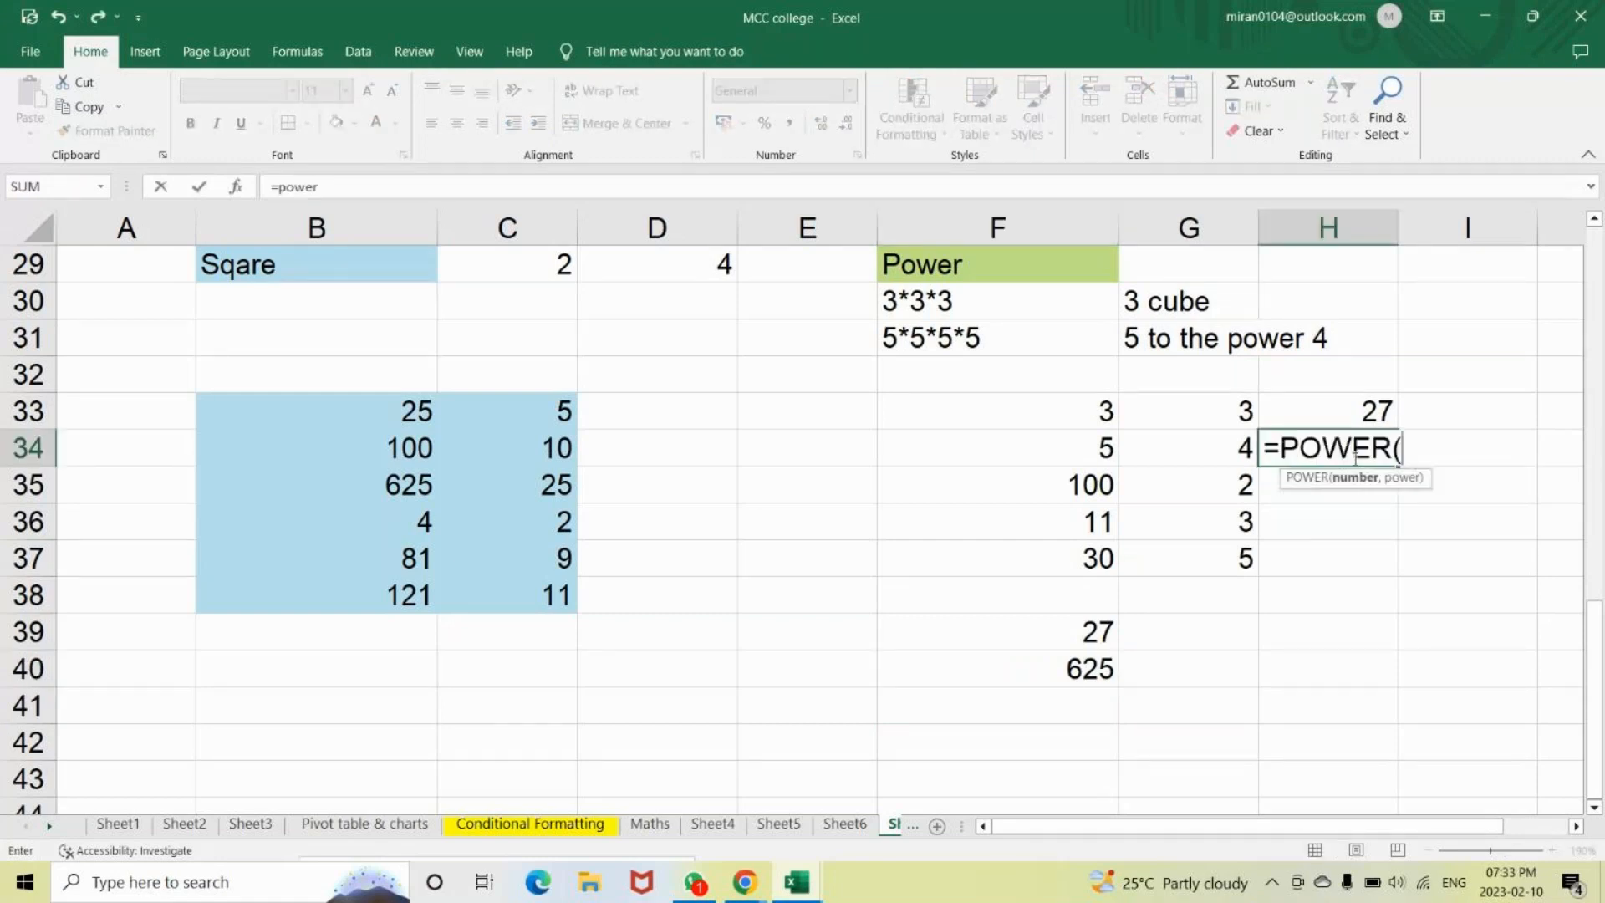
click(1092, 447)
text(,)
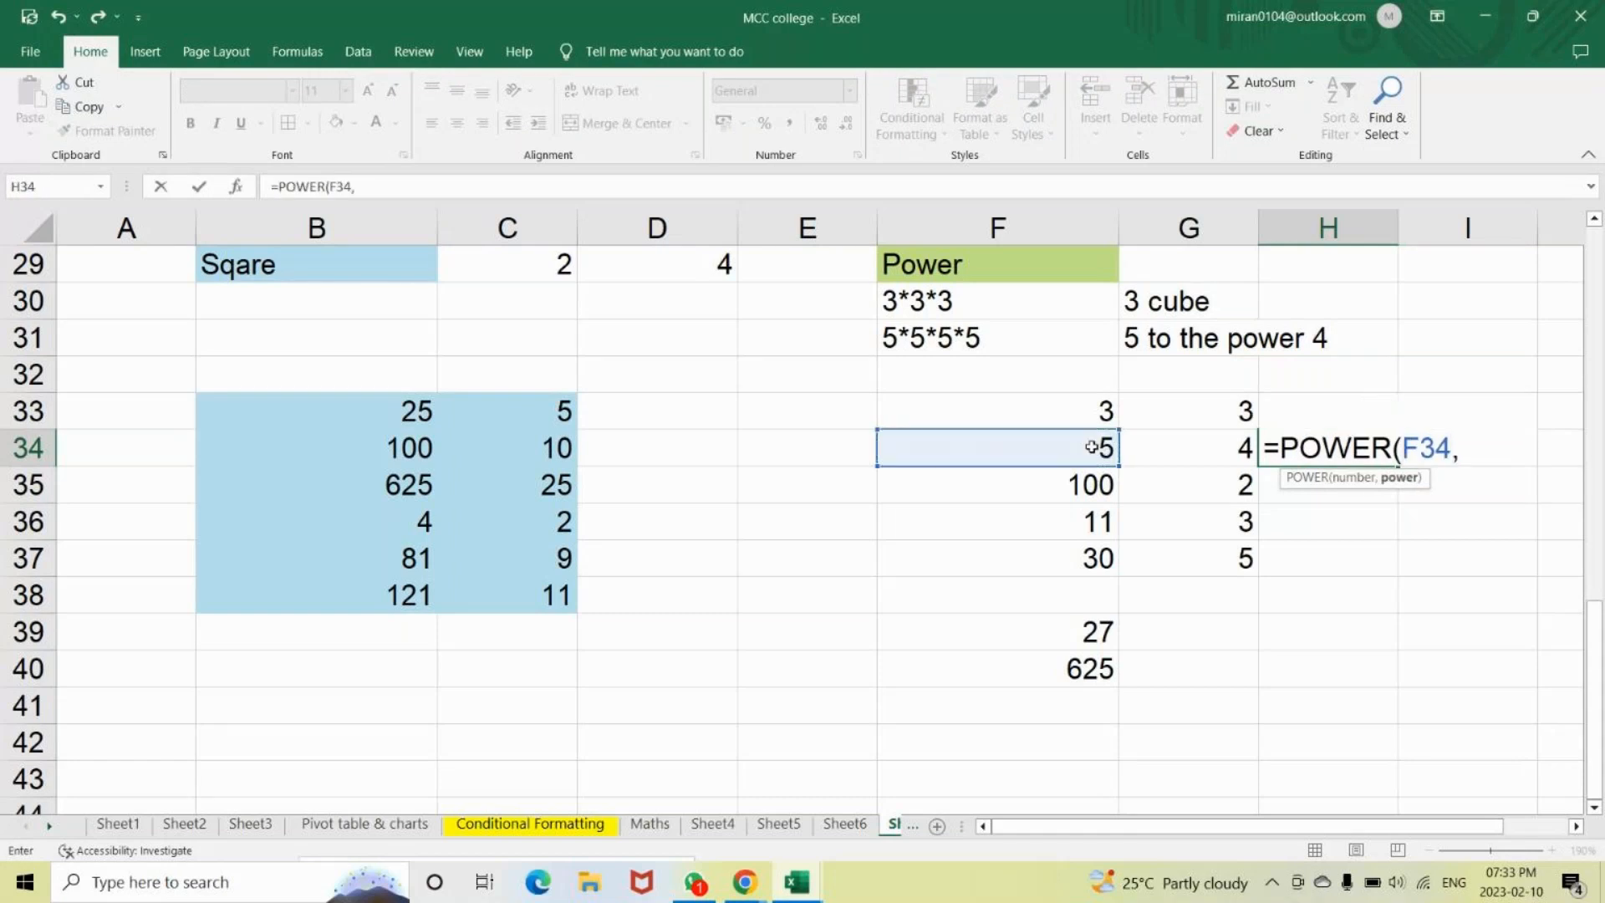
text(4)
key(BackSpace)
click(1204, 452)
text())
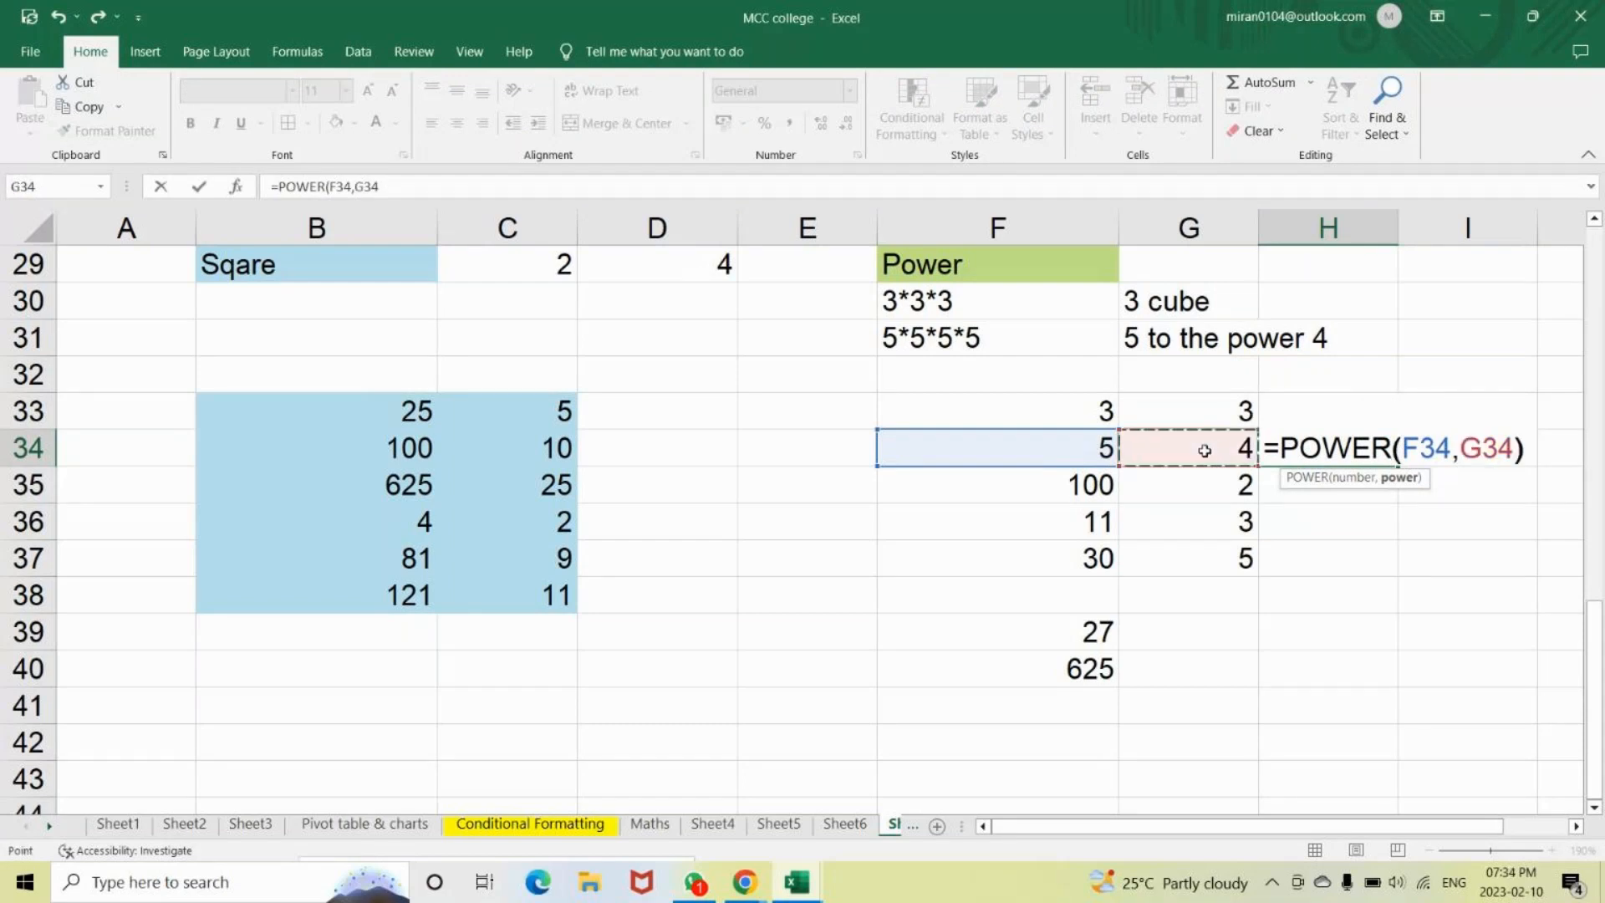
key(Return)
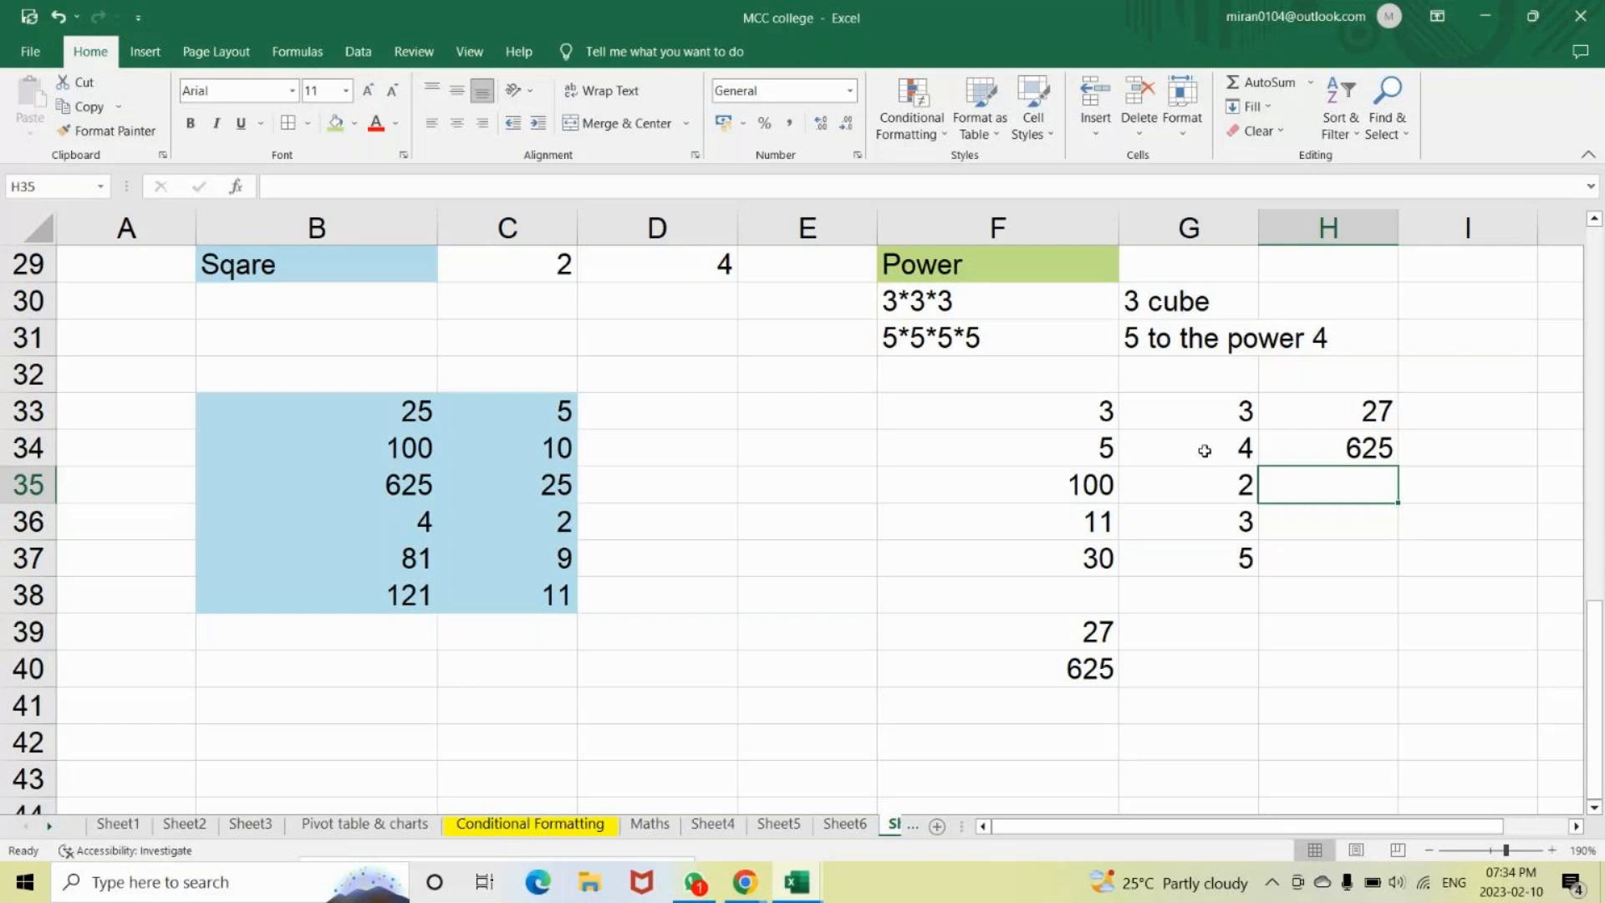
Fill the POWER formula from H34 down through H37 and shade the range F33:H37 green.
click(1355, 440)
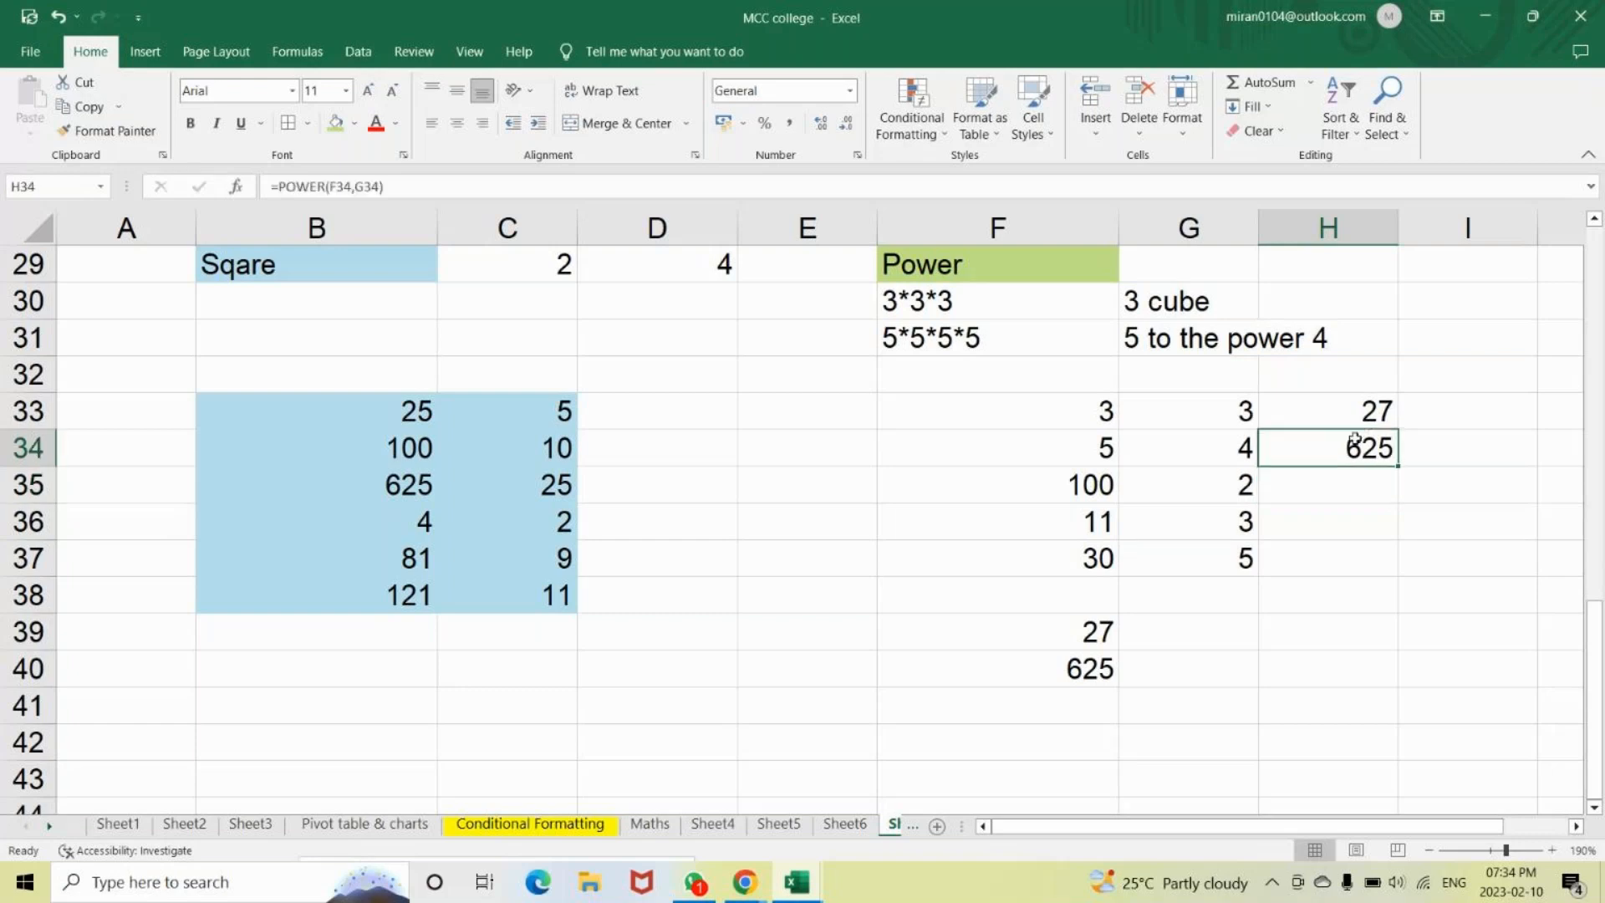
drag(1399, 468, 1397, 572)
drag(1072, 407, 1355, 559)
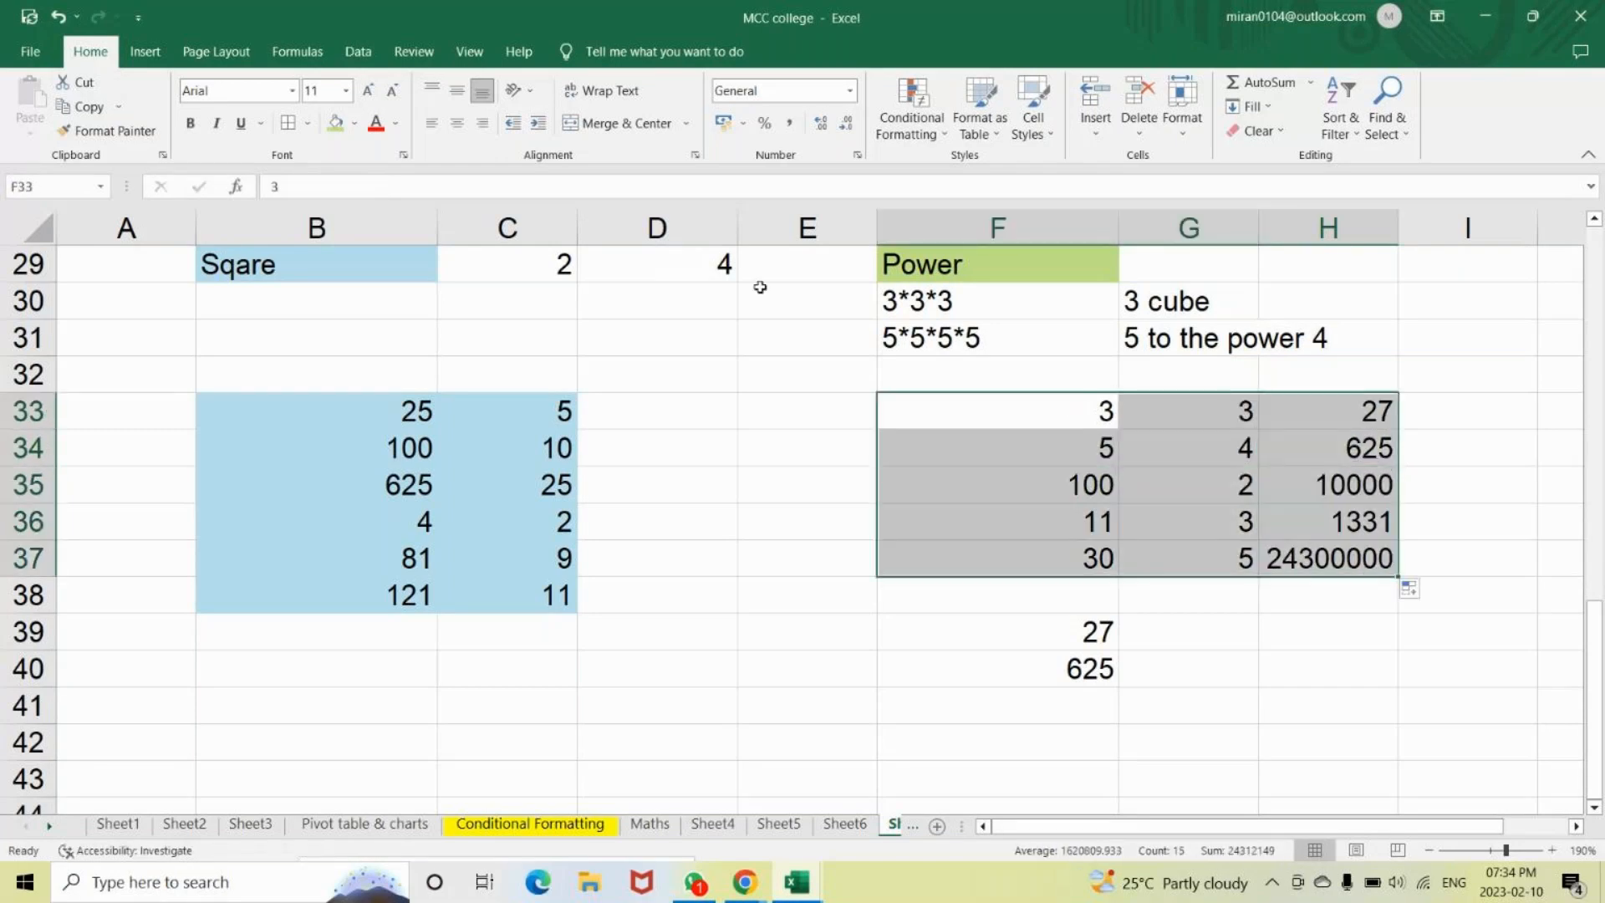
click(332, 125)
Label B41 "pi" and calculate its approximate value in B42 with =22/7.
click(298, 719)
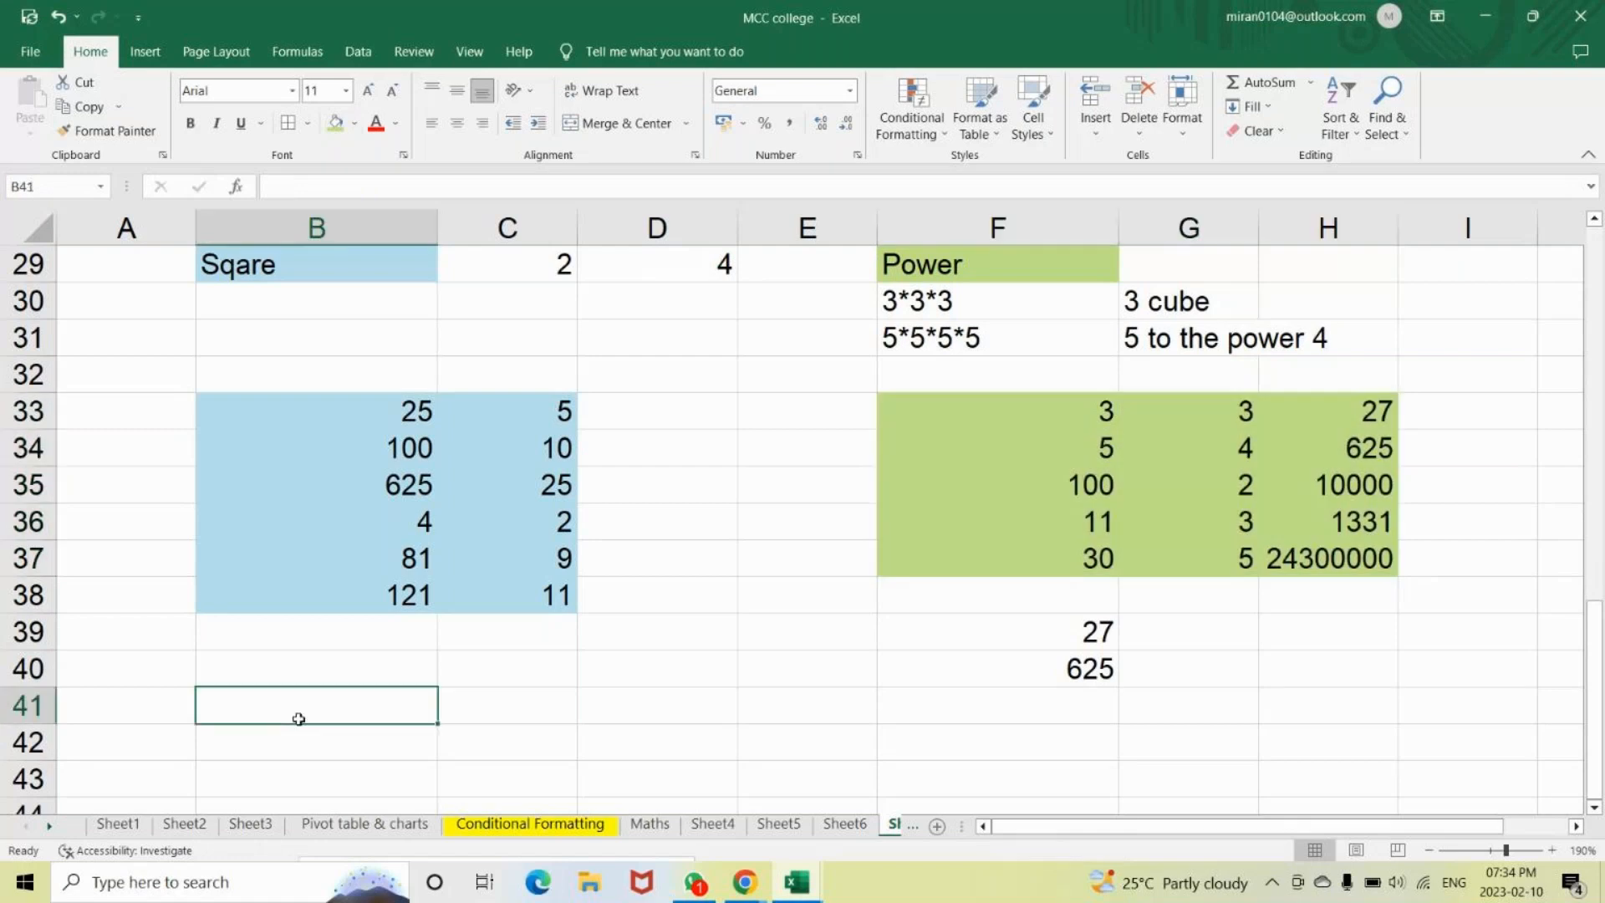
text(pi)
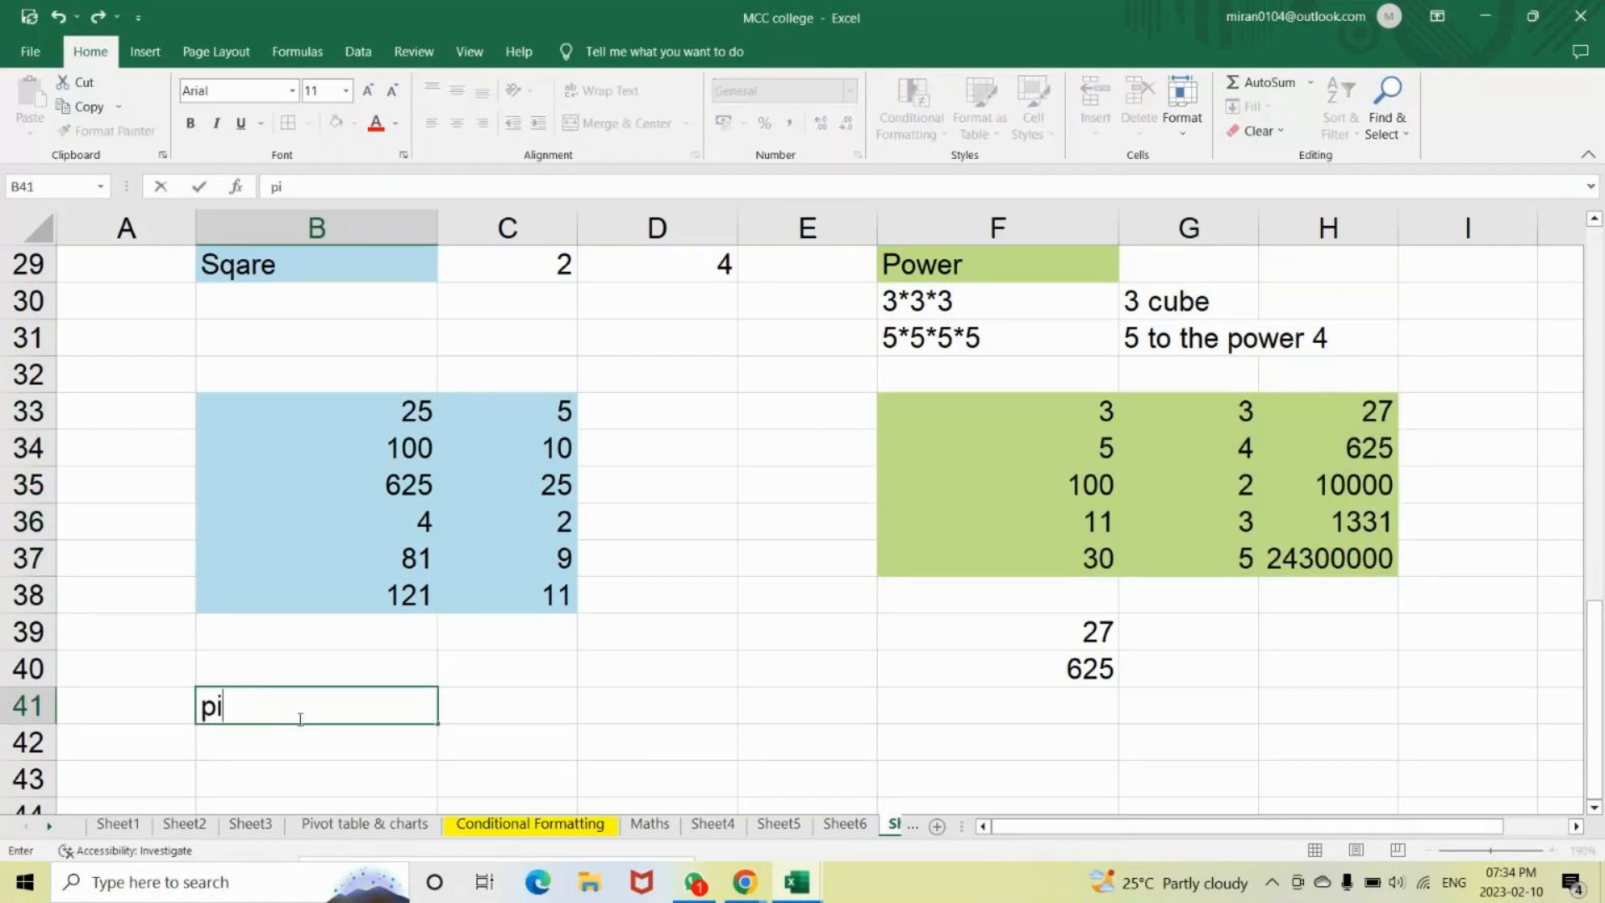
key(Return)
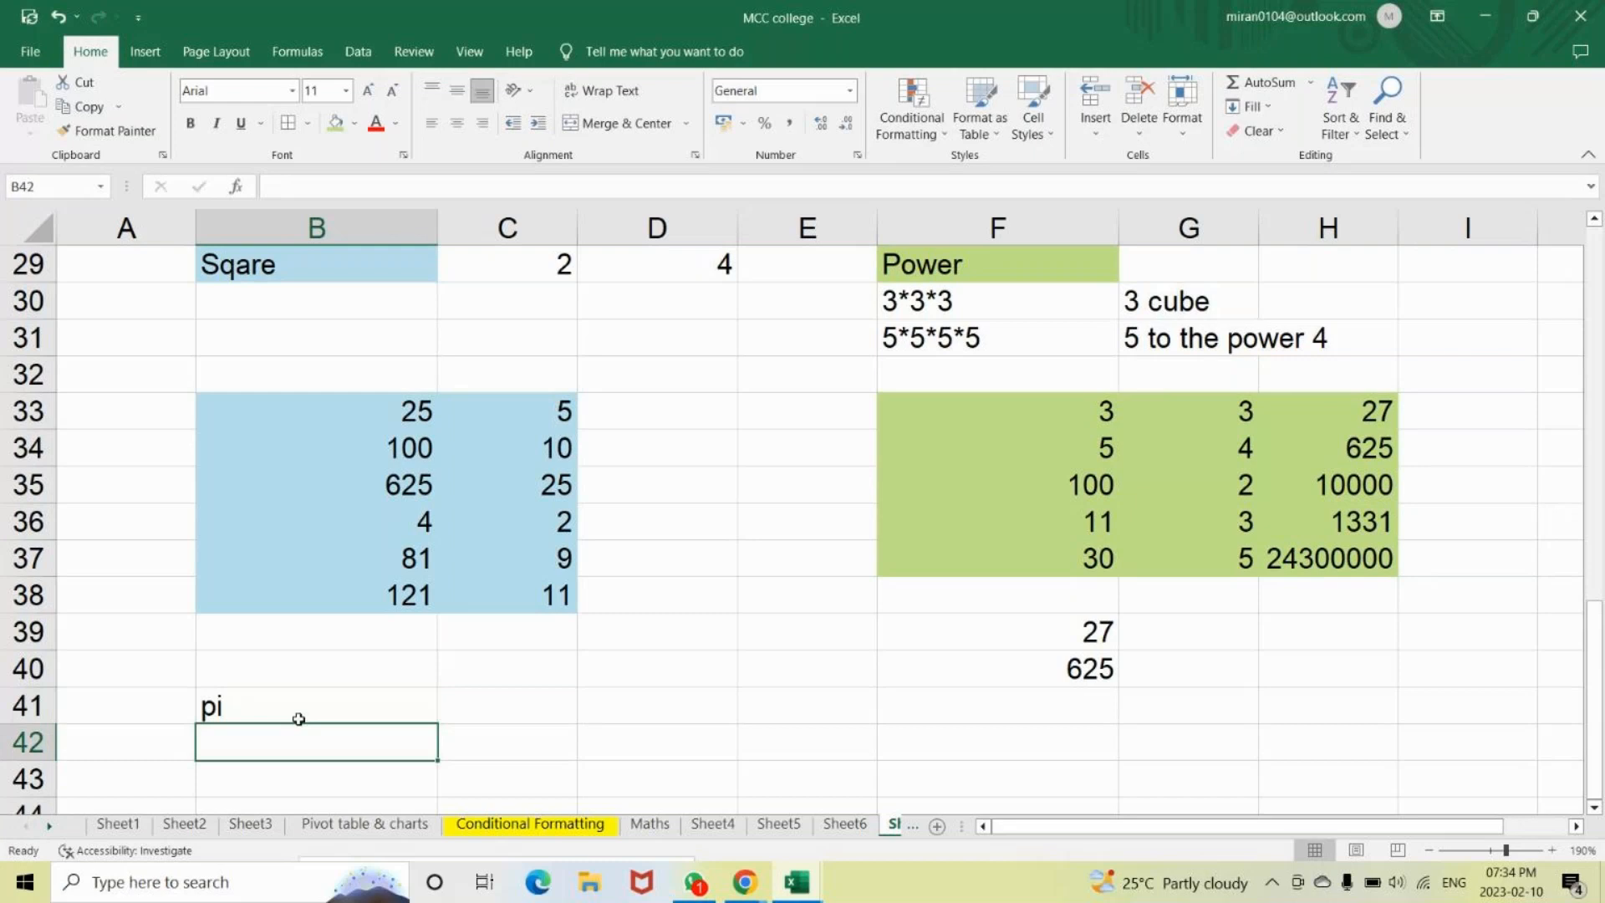
text(=227)
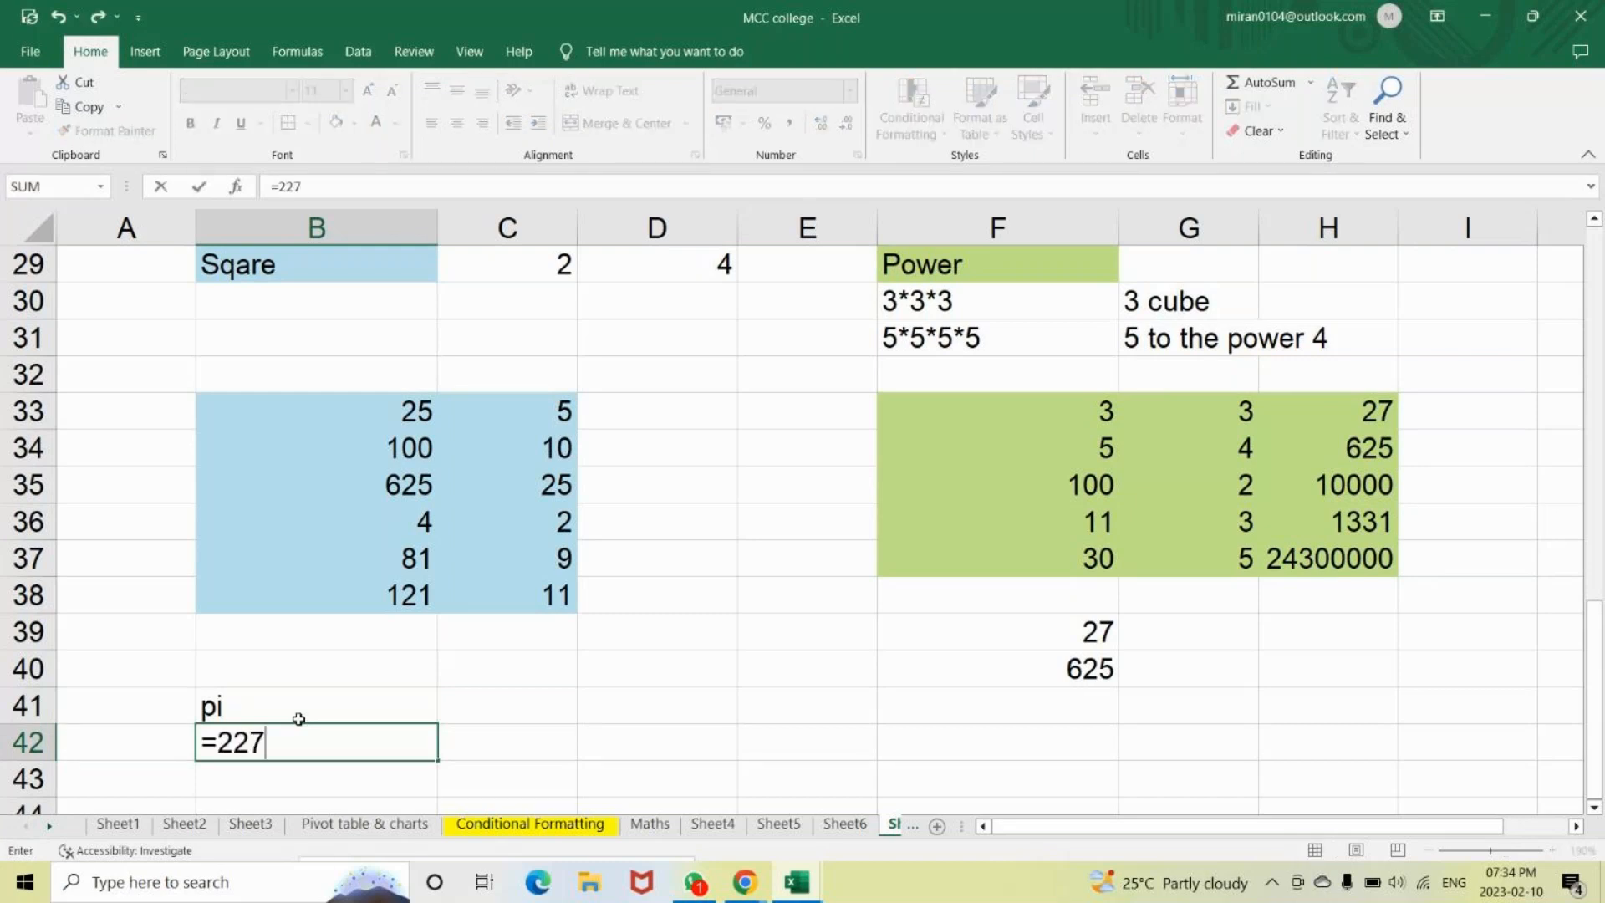
text(/)
key(BackSpace)
key(BackSpace)
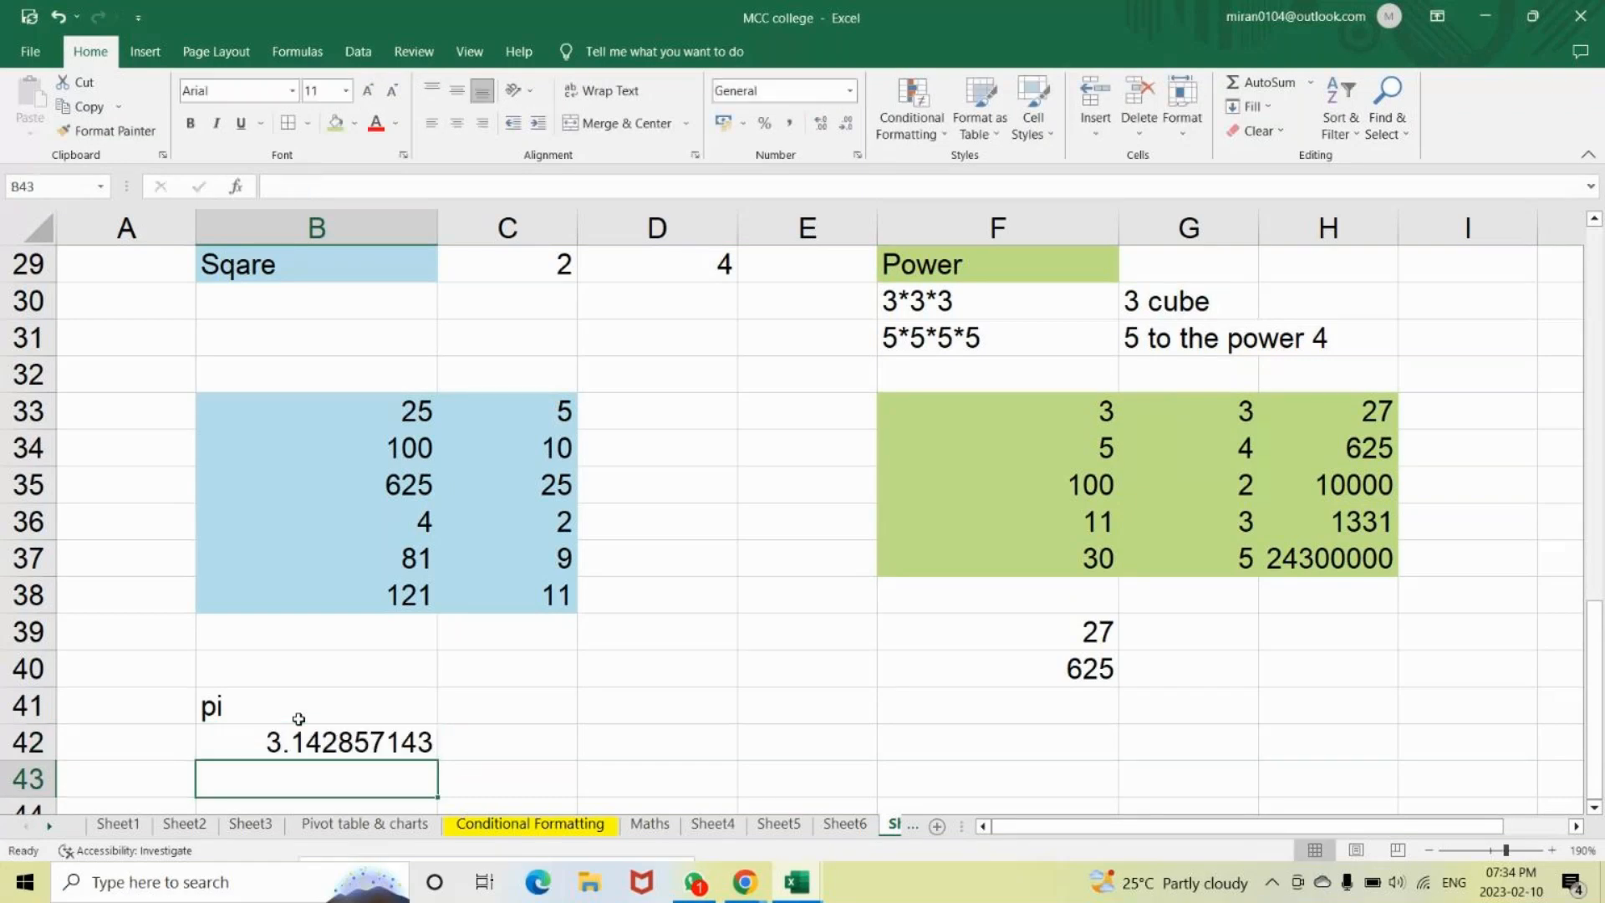
click(313, 744)
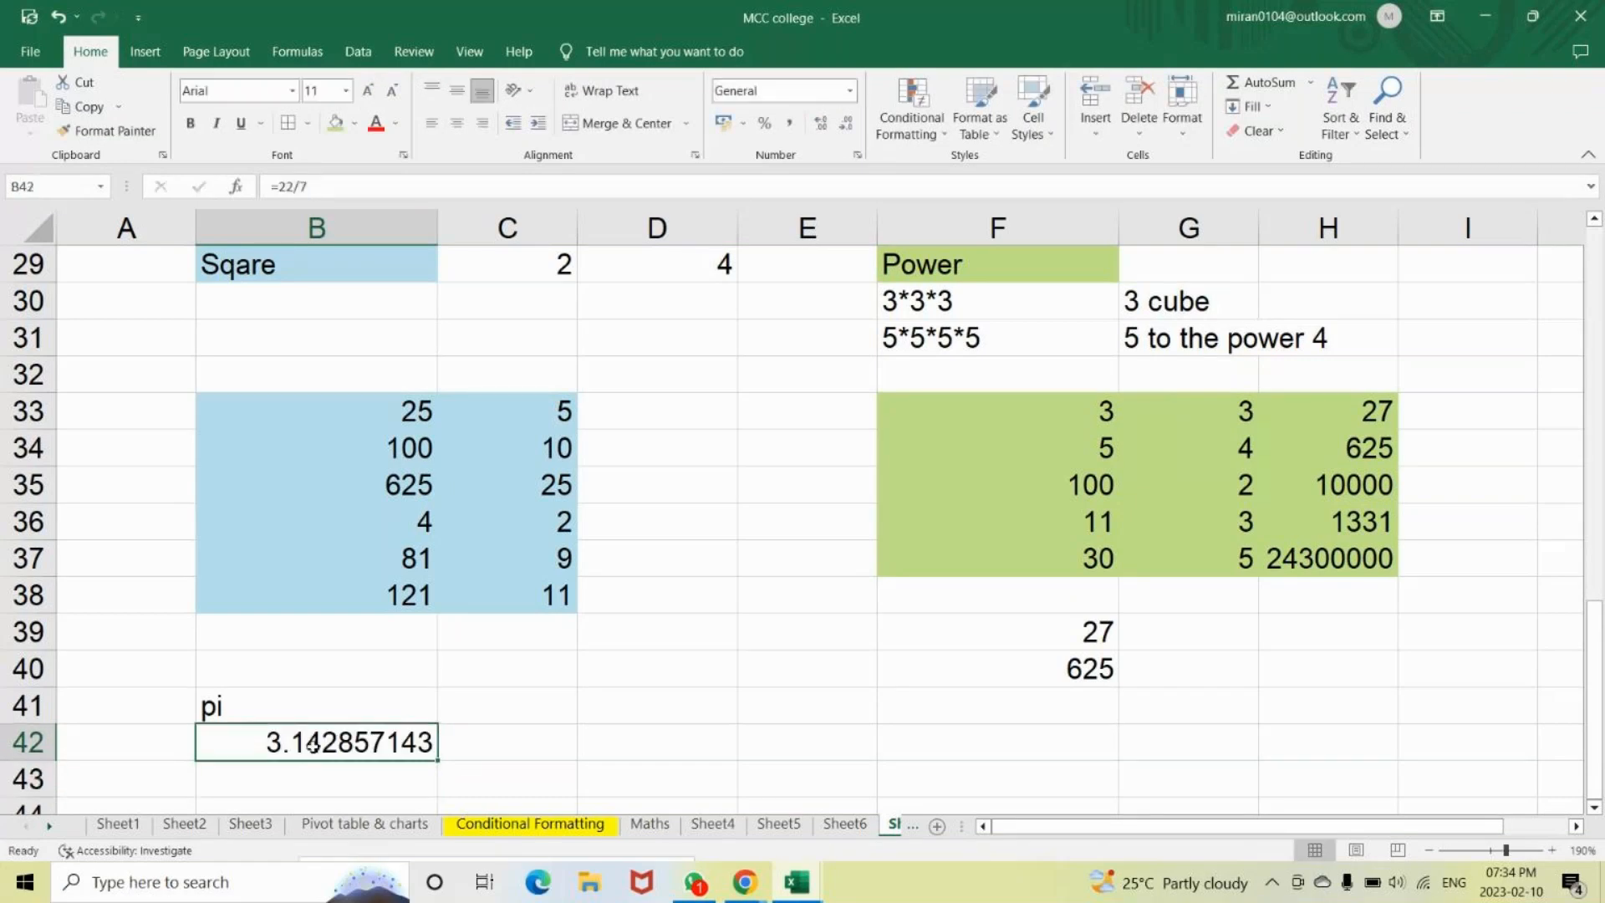
Enter the number 4 in B44, two rows below the approximate pi value.
key(Down)
key(Down)
key(Down)
key(Down)
key(Down)
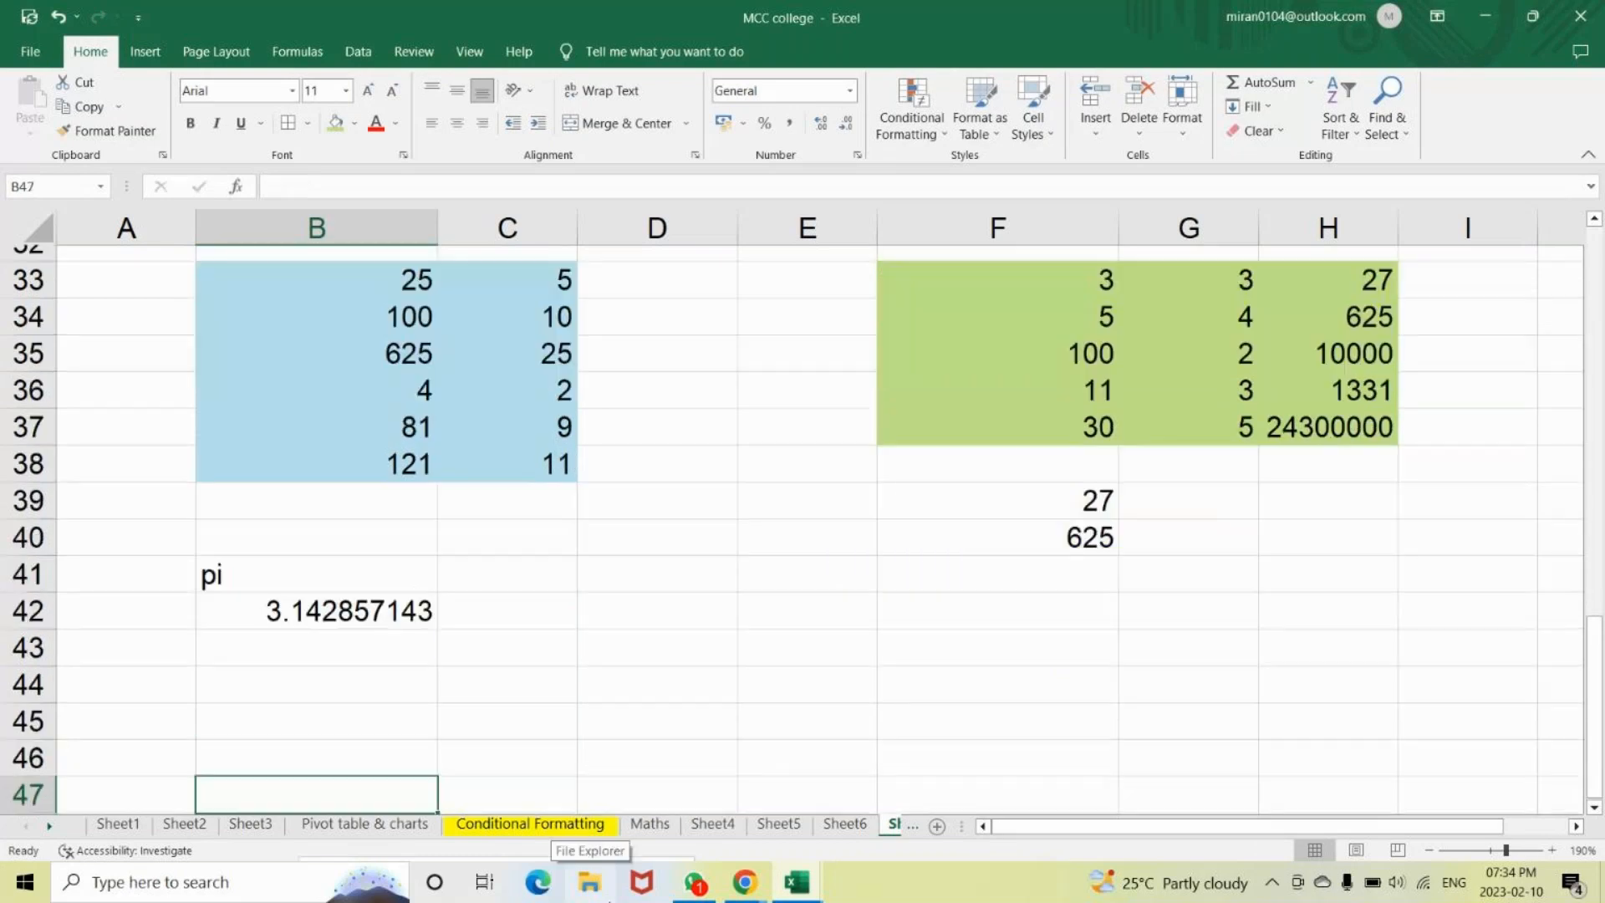
key(Down)
key(Up)
key(Up)
key(Up)
key(Up)
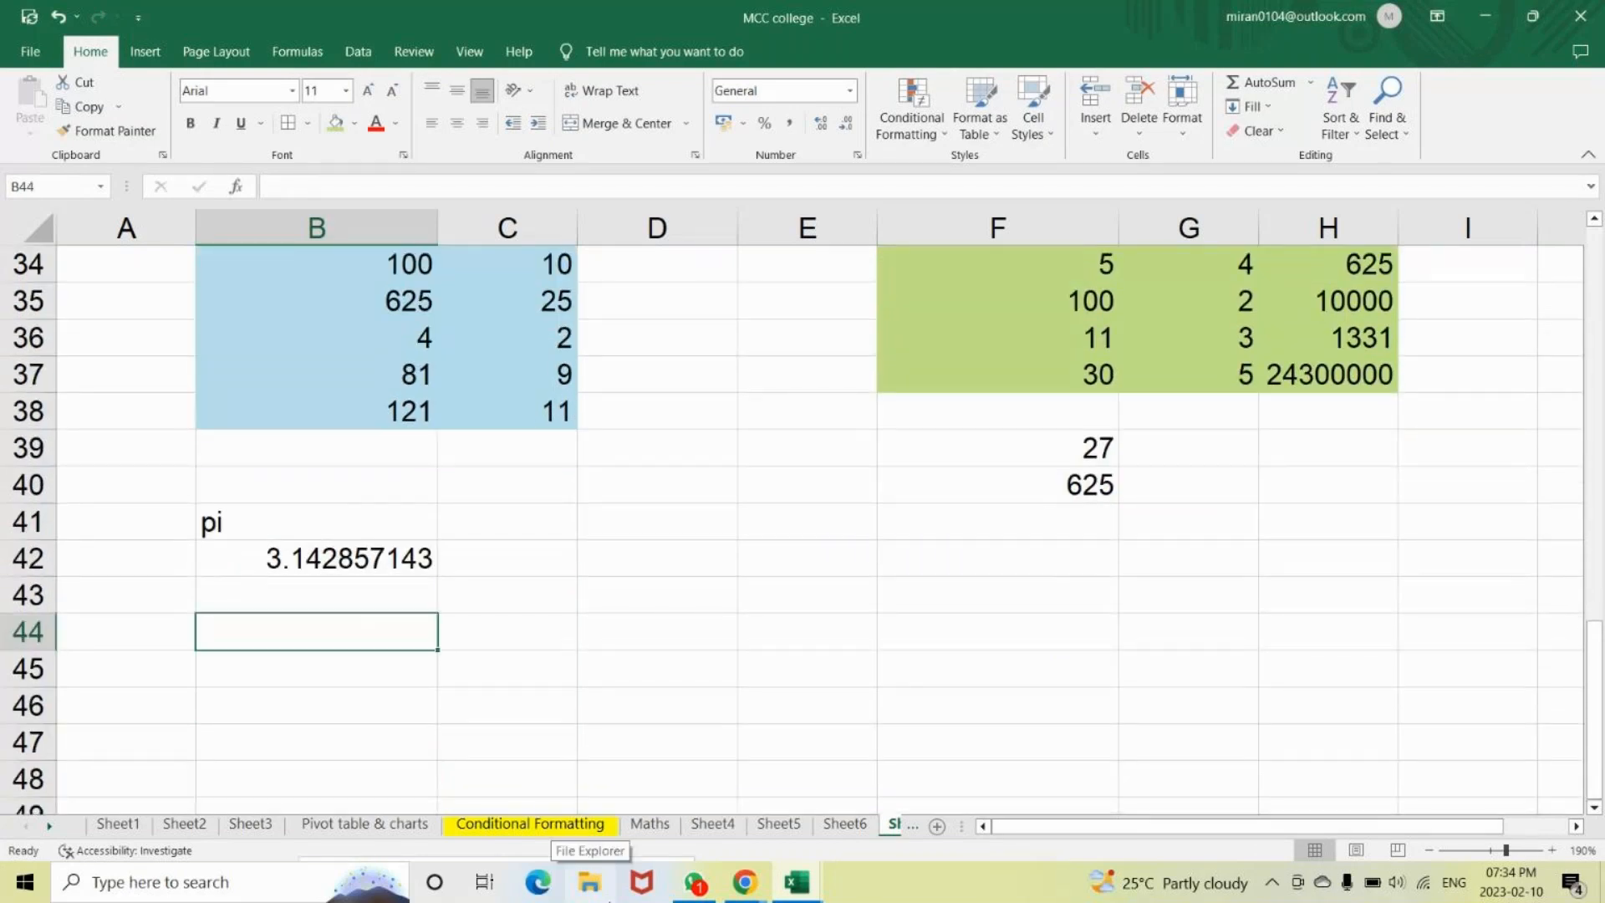
text(5)
key(Return)
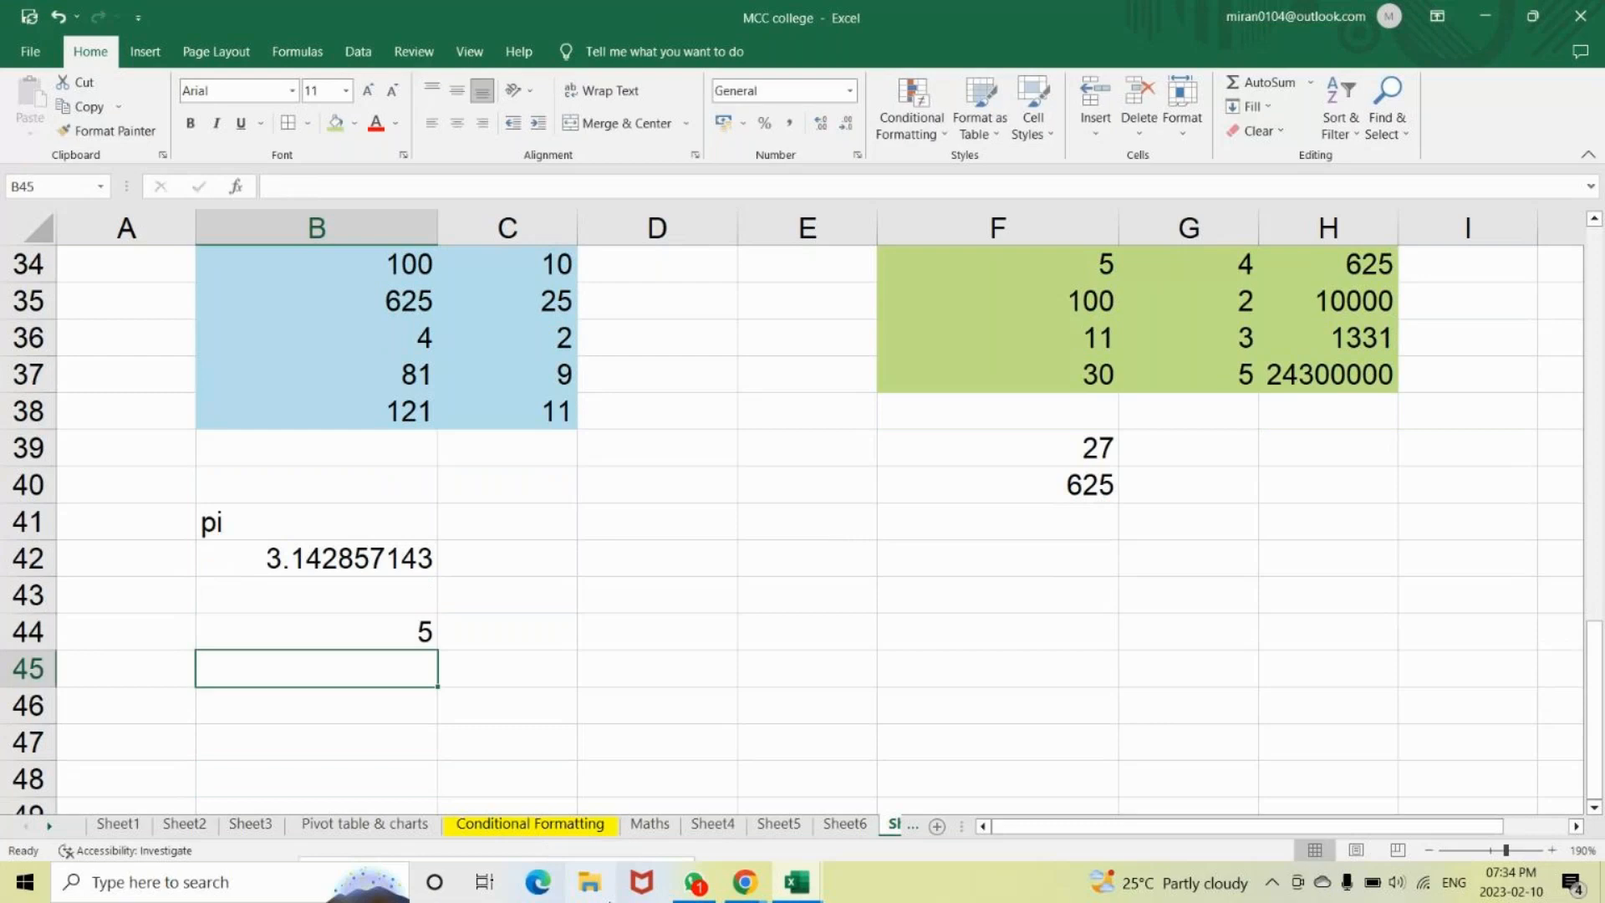
key(Up)
text(4)
key(Return)
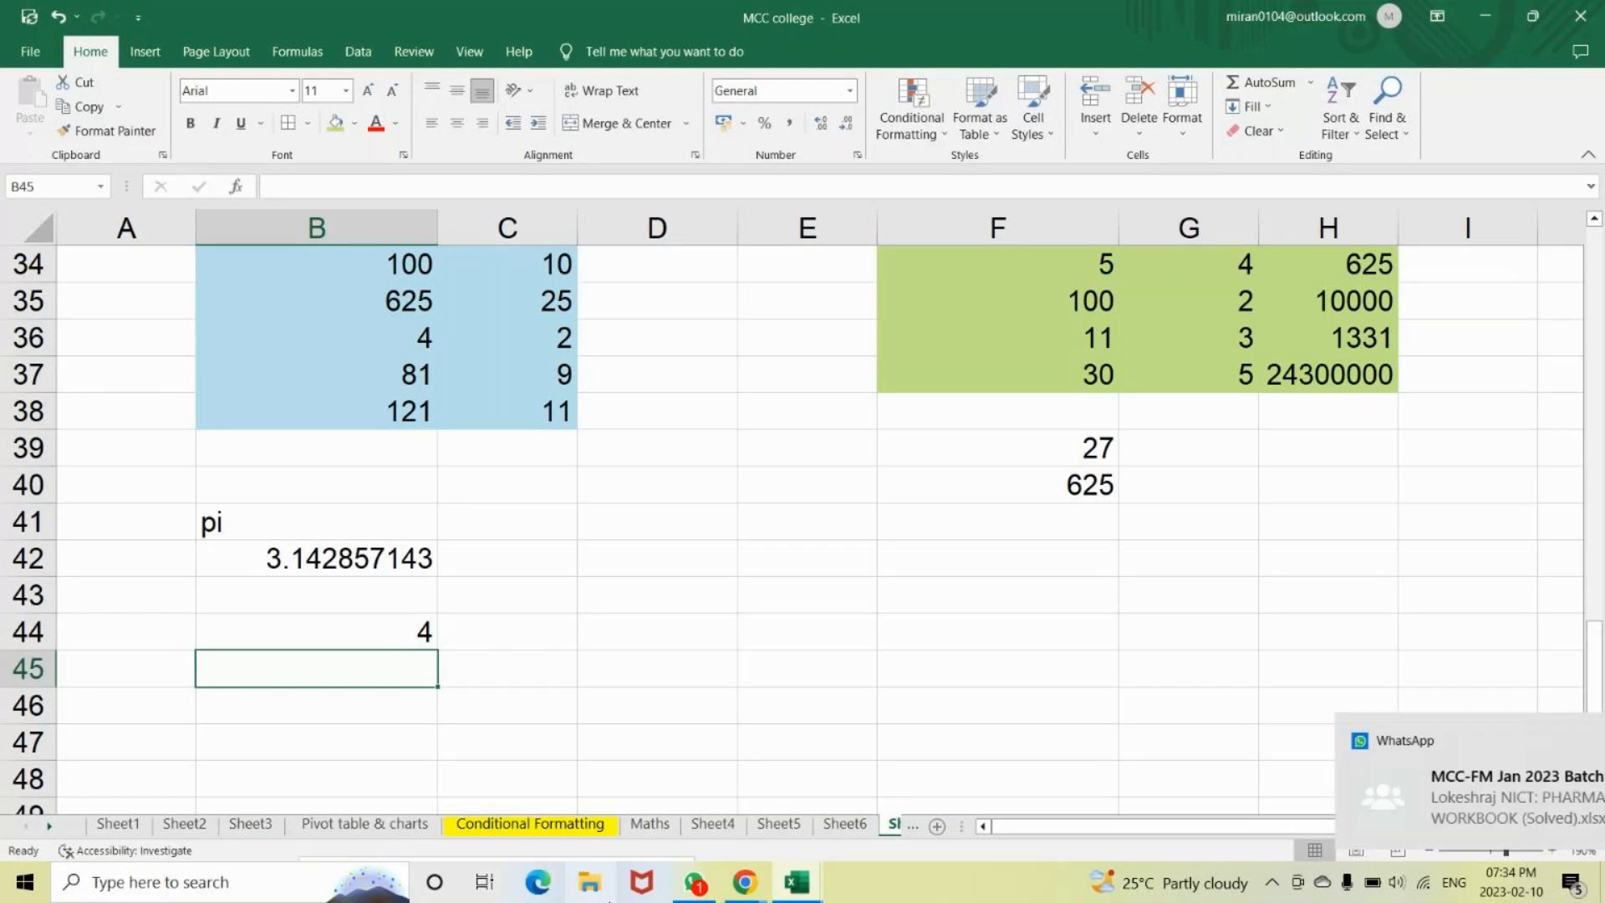
Multiply the number in B44 by pi in B45 with =B44*PI().
text(=)
mouse_move(745, 882)
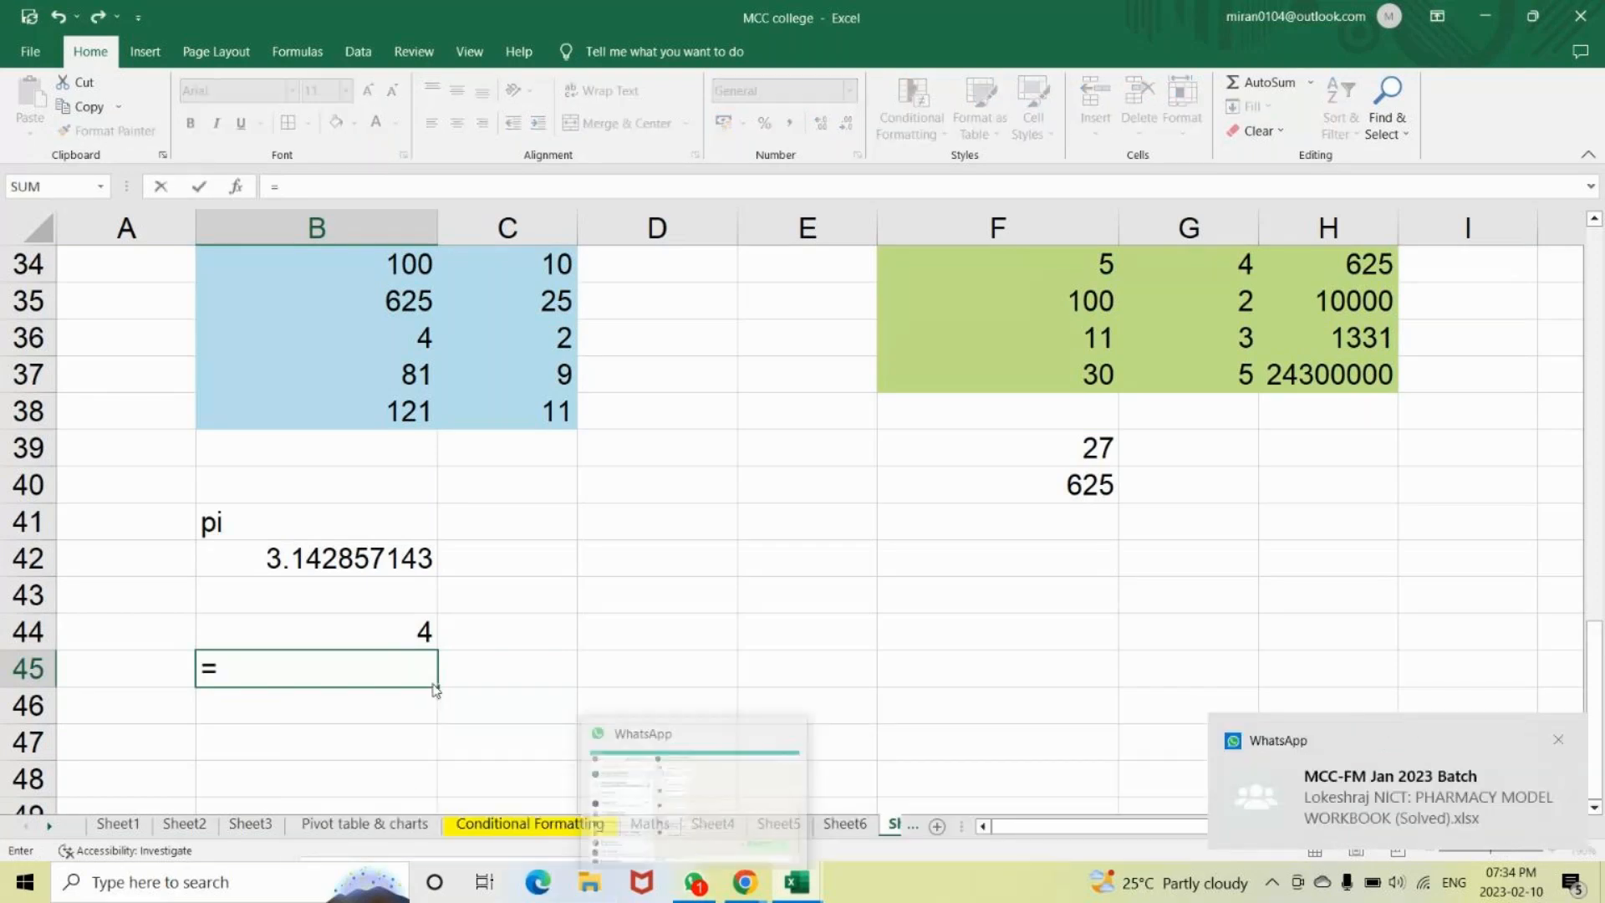
click(380, 631)
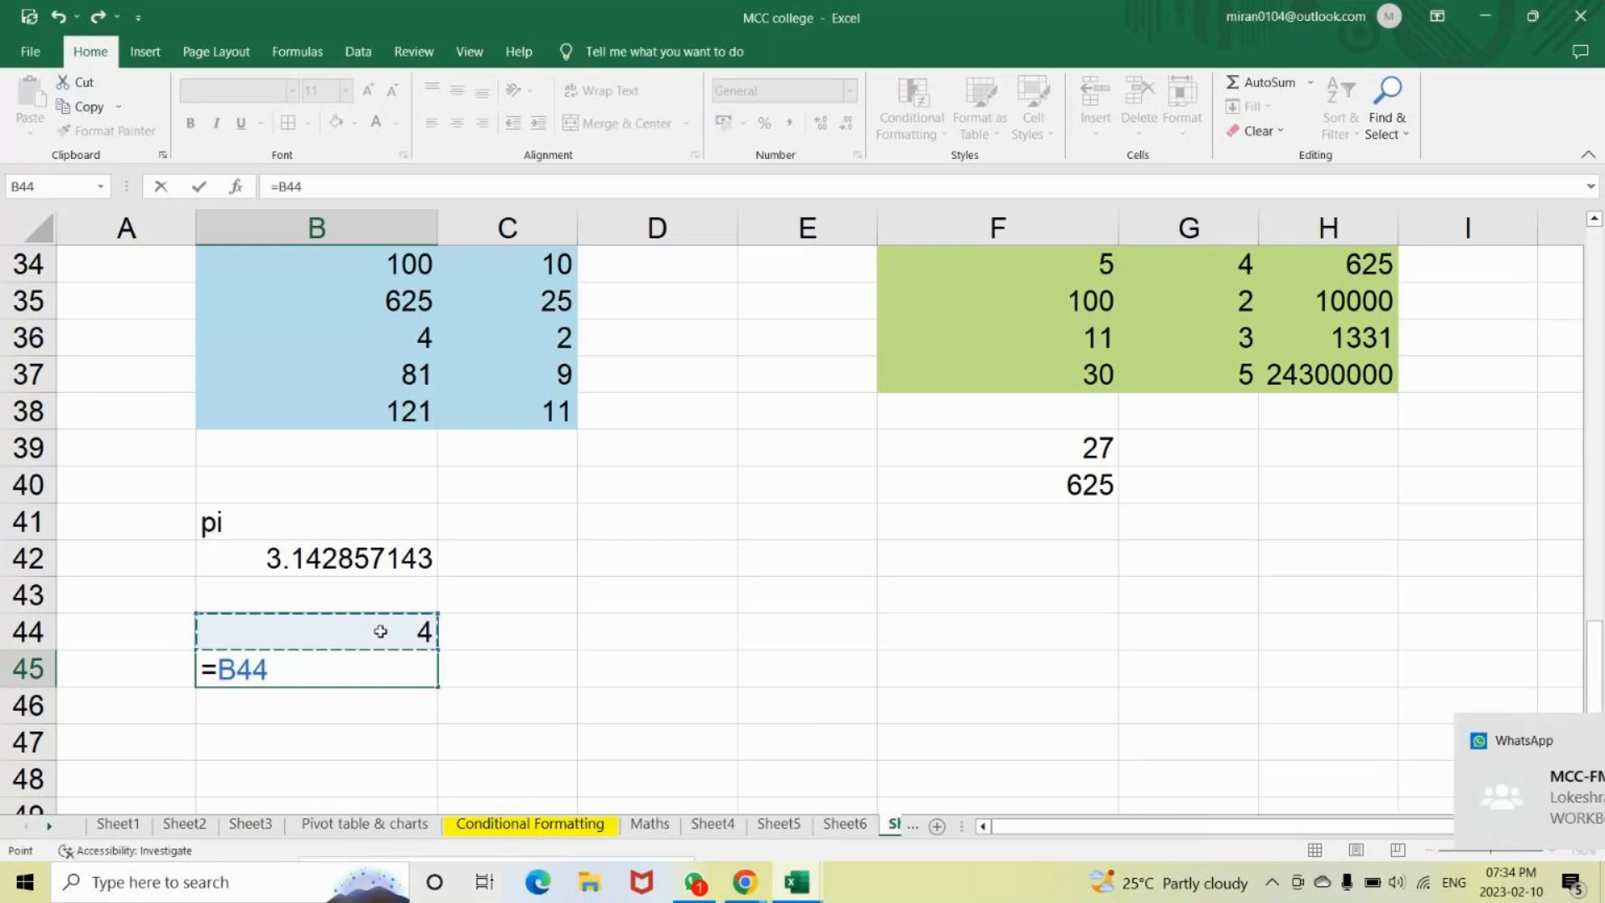
text(*pi)
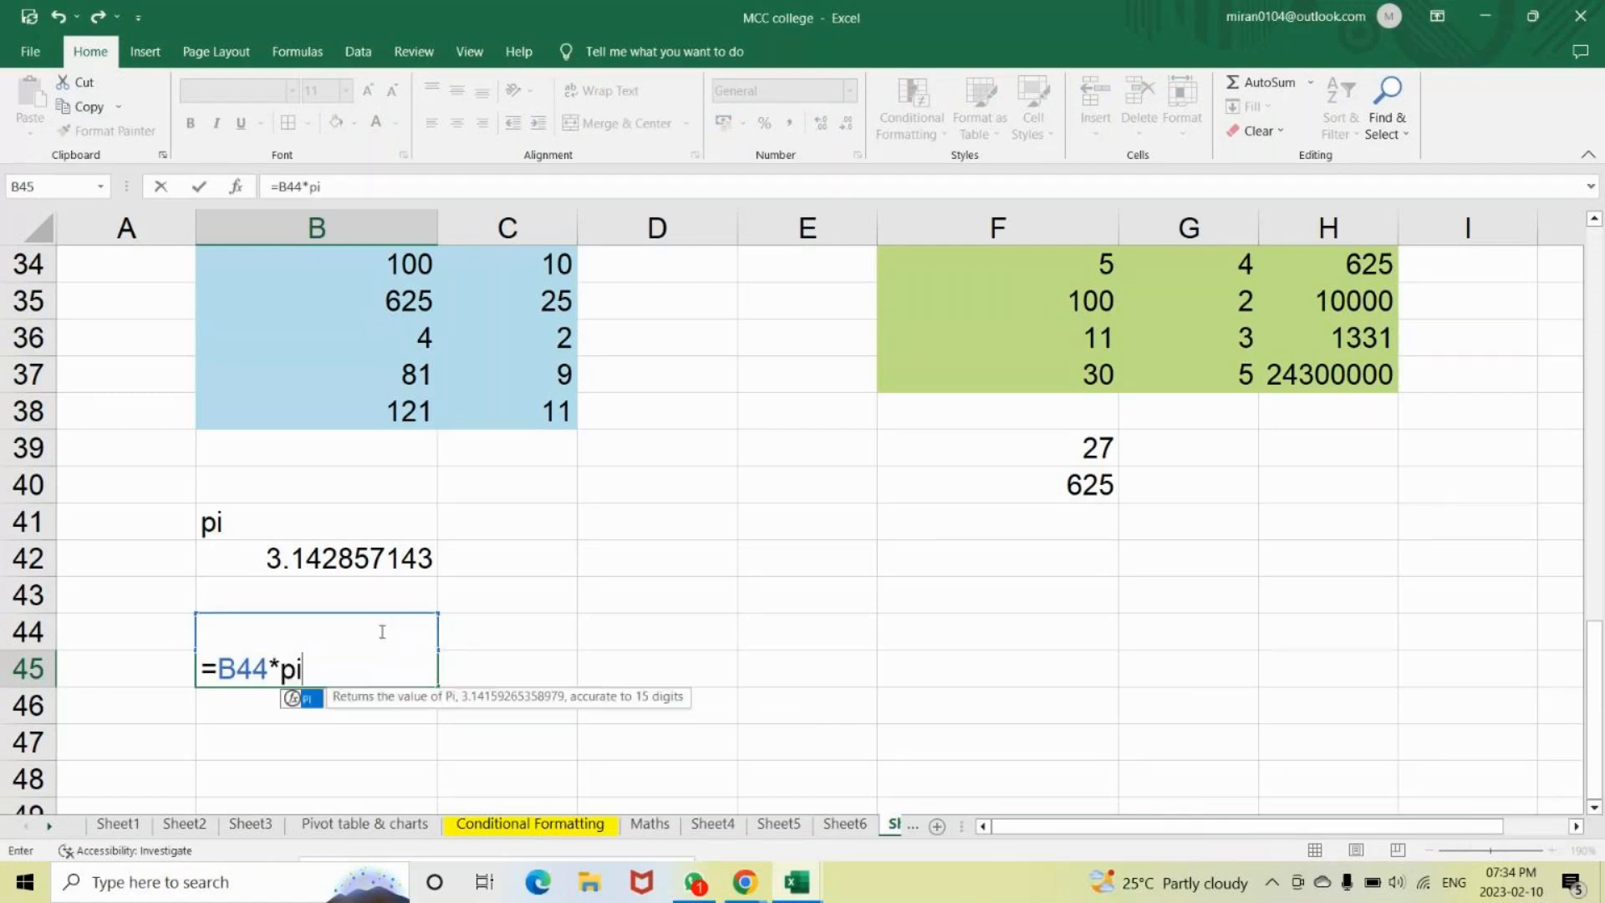
text(())
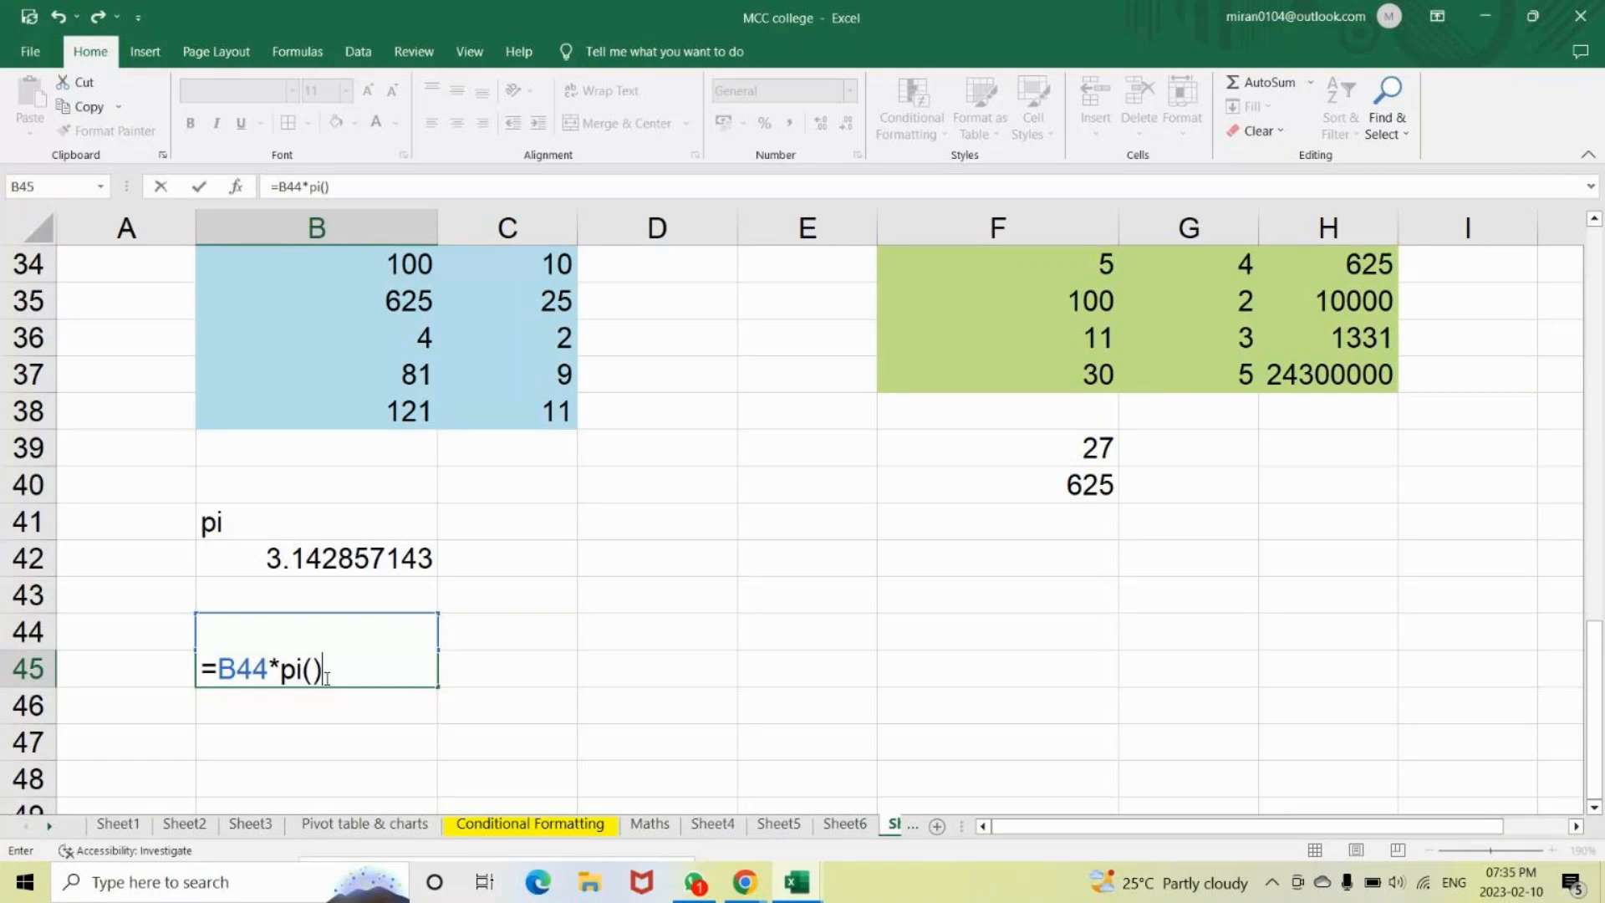
key(Return)
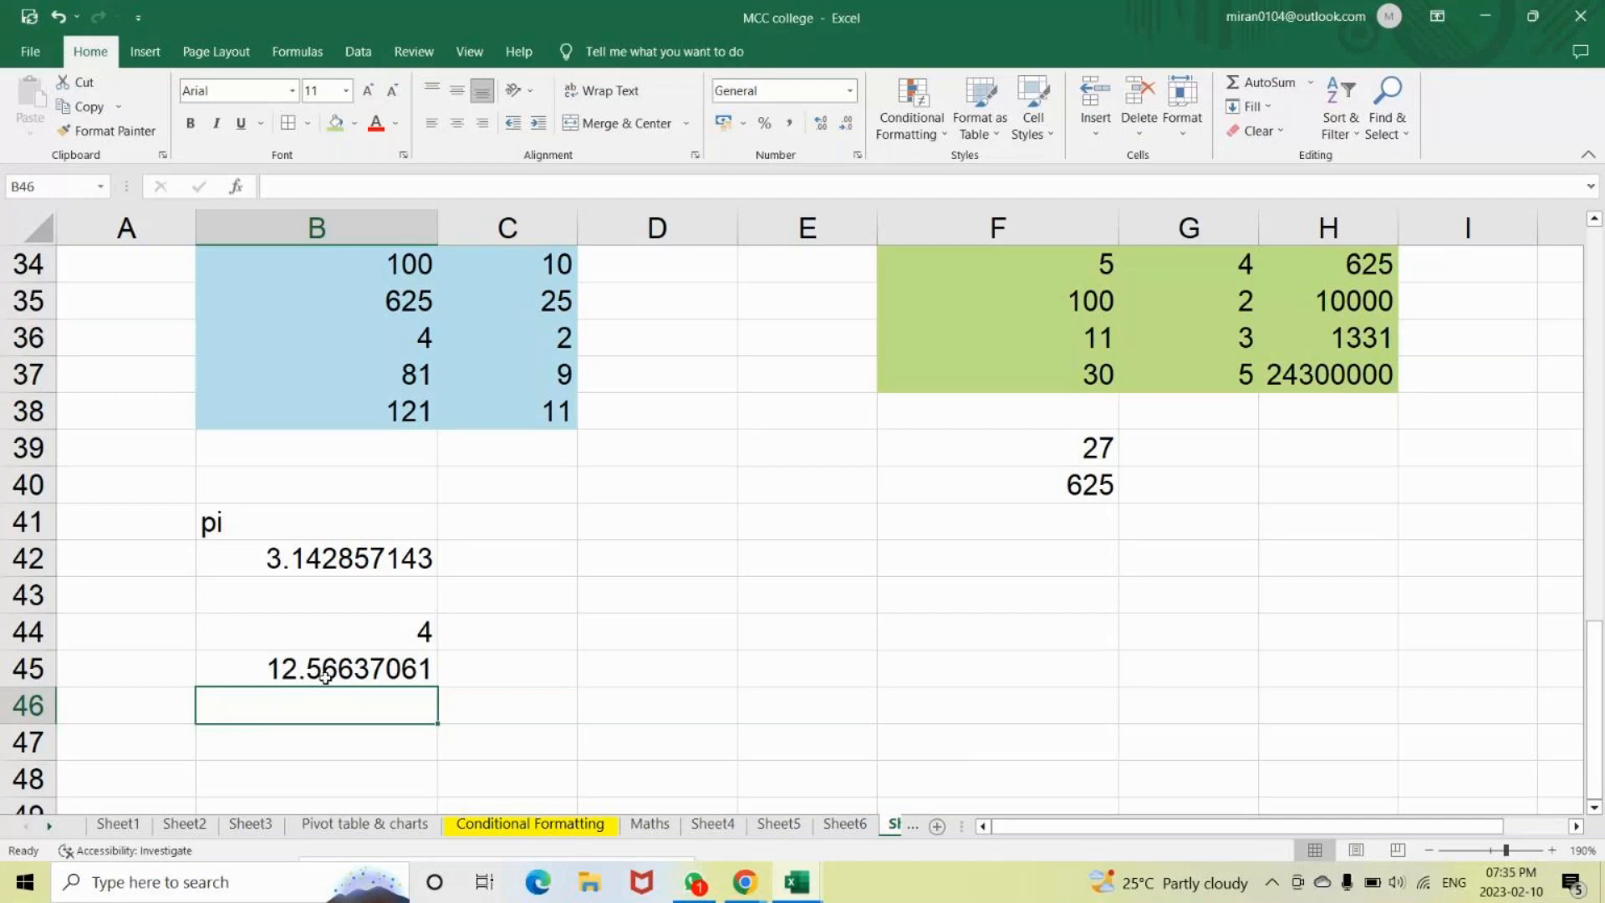
Enter the label "10 pi" in D44 for a second pi example.
key(Up)
key(Right)
key(Up)
key(Right)
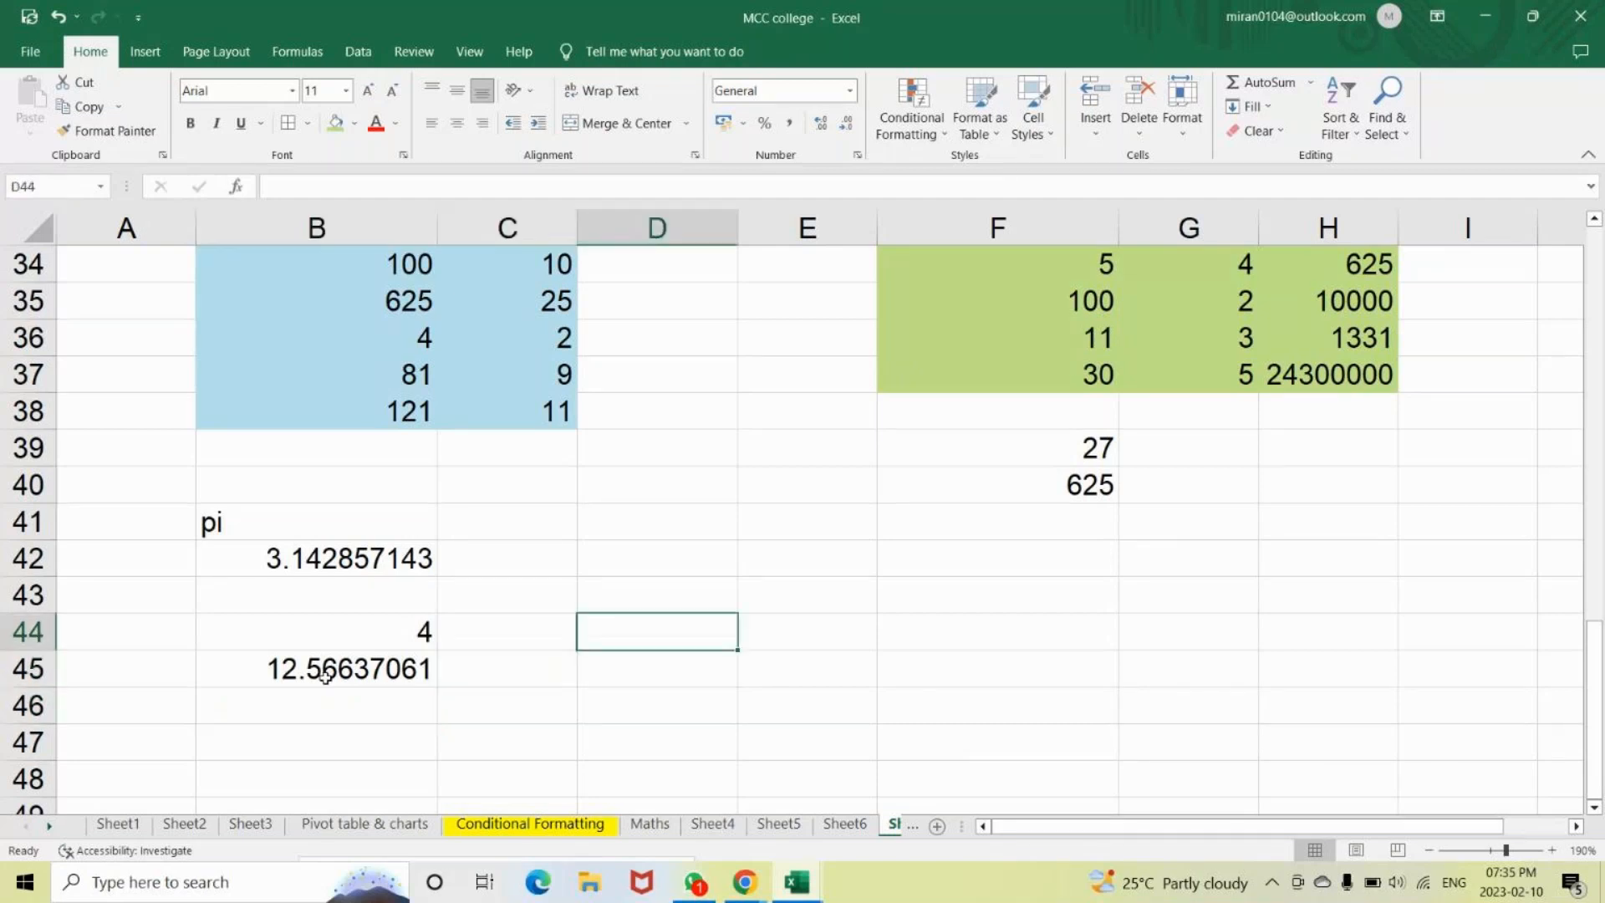
text(10)
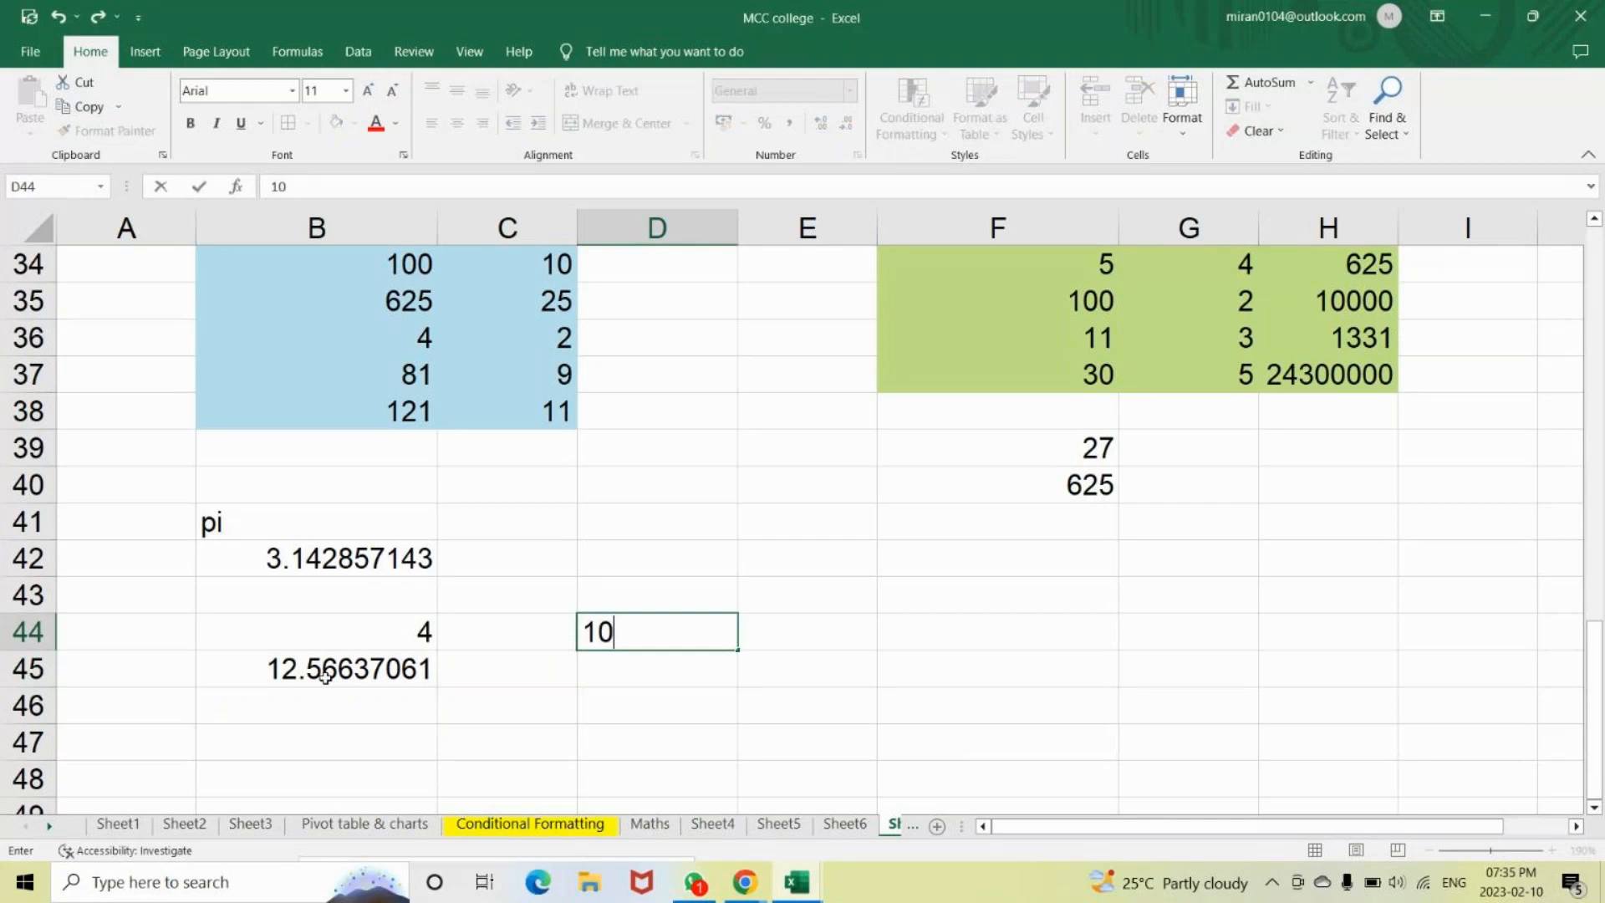
text( pi)
key(Tab)
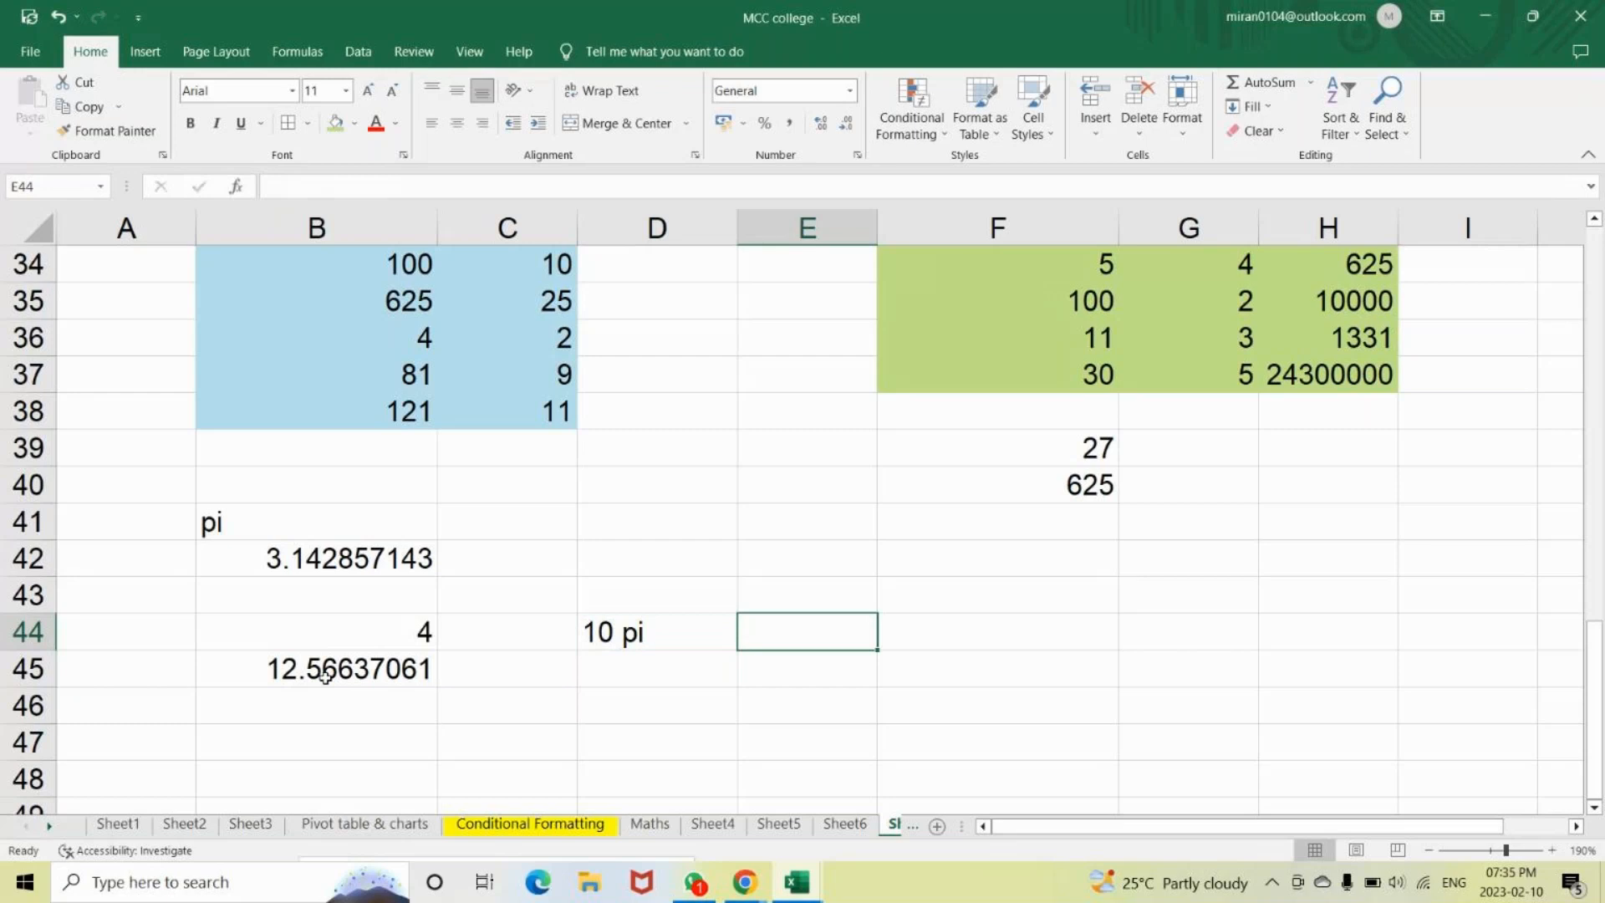
Write the expanded expression 10*3.142857143 as text in E44.
text(10*)
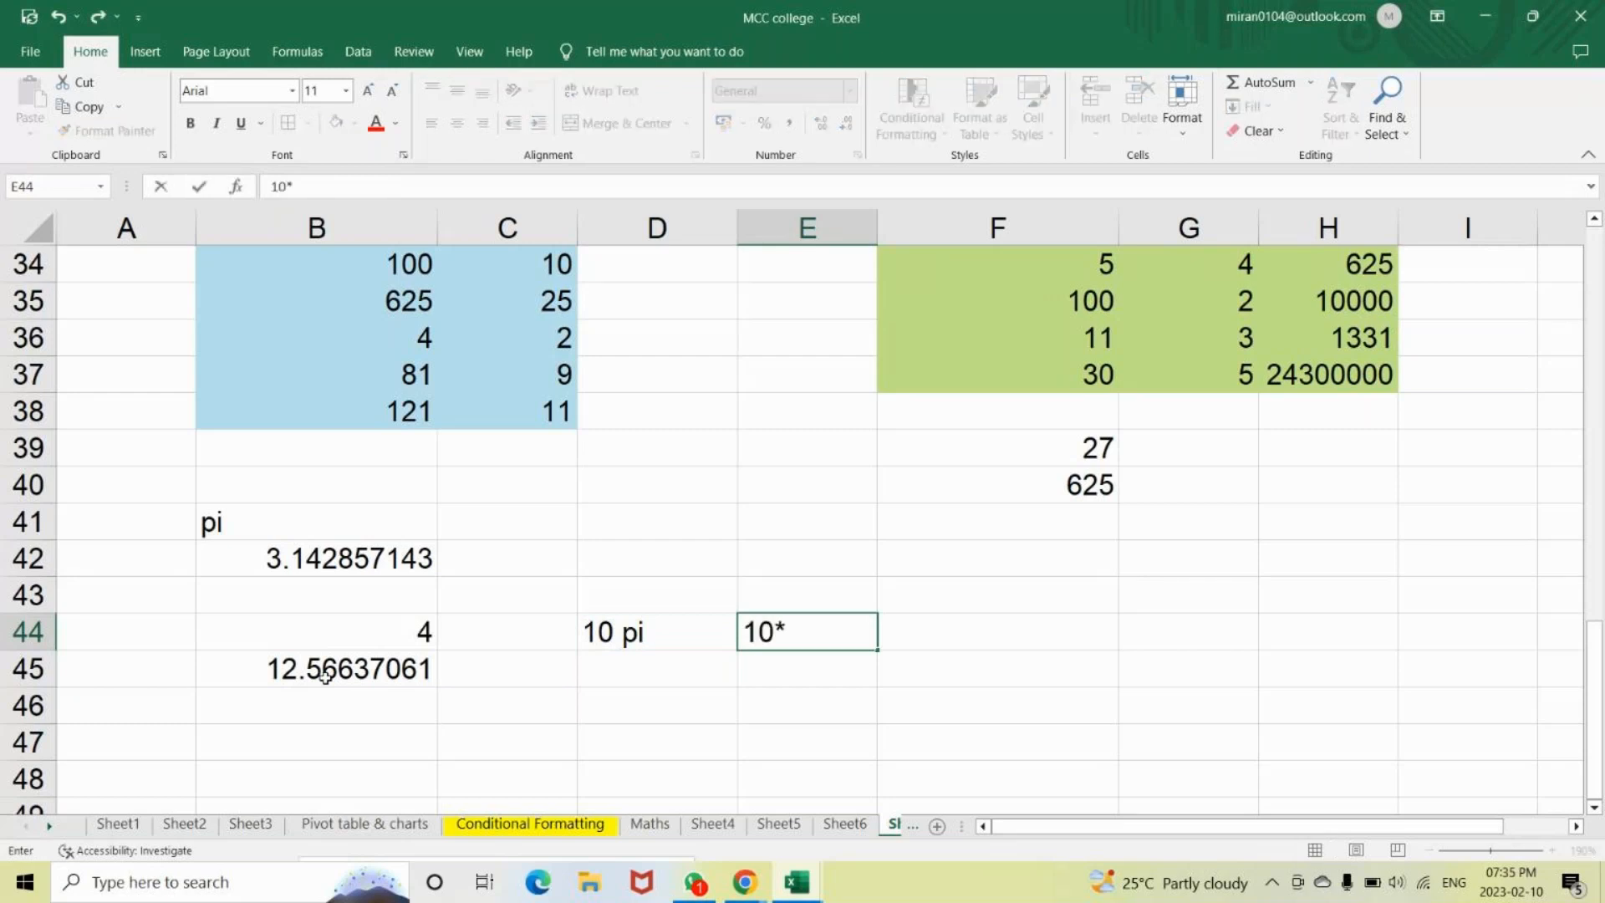
text(3.142)
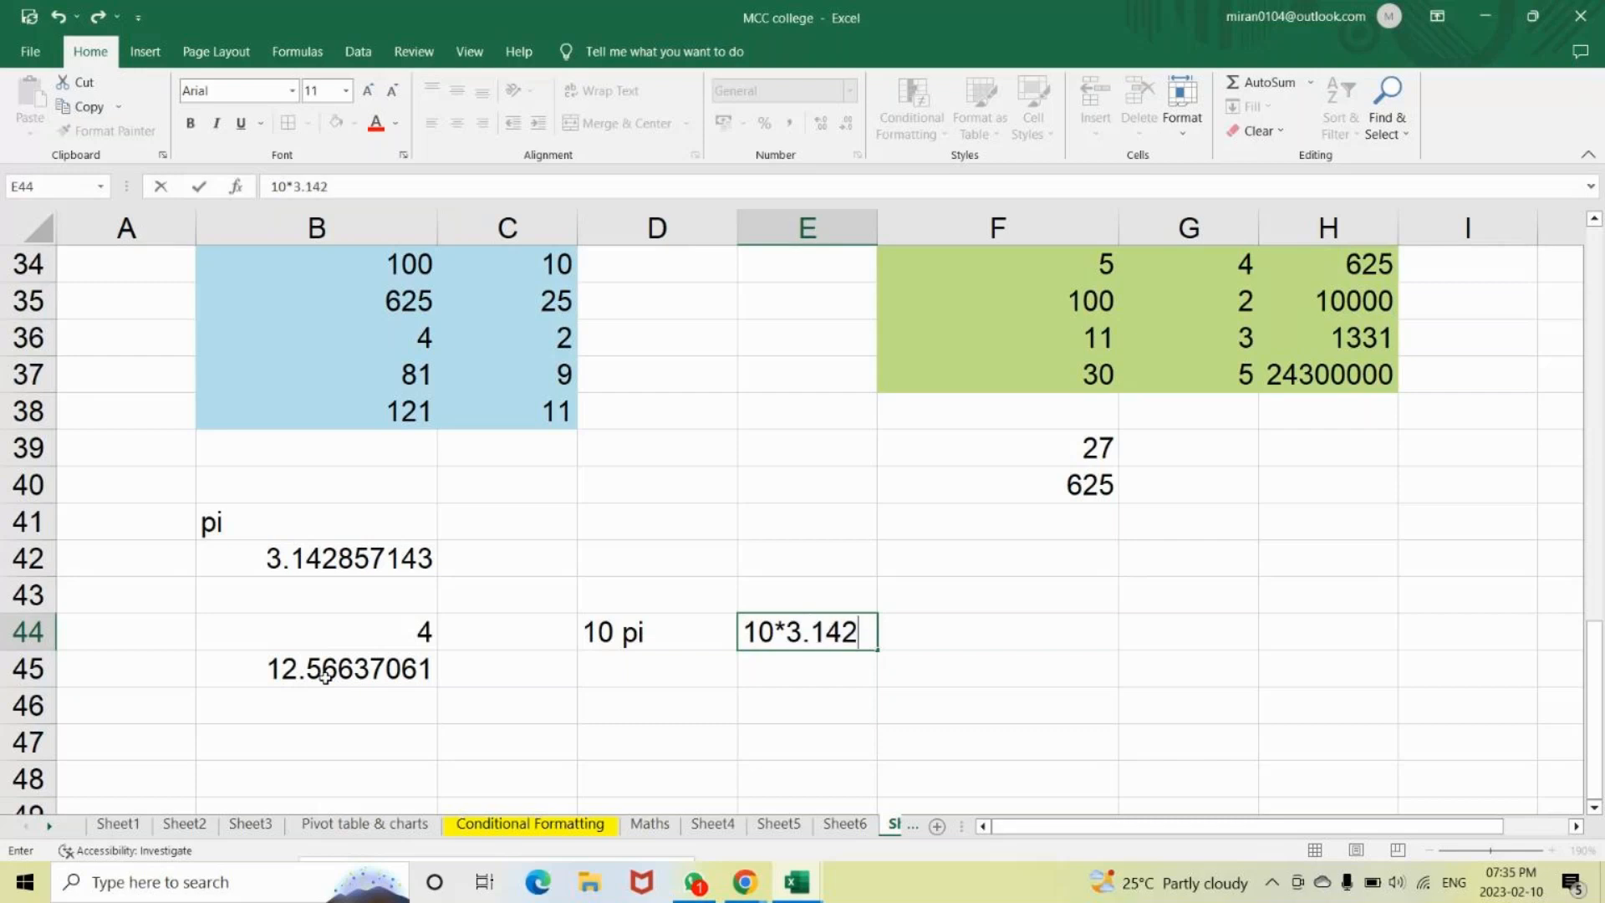
text(857143)
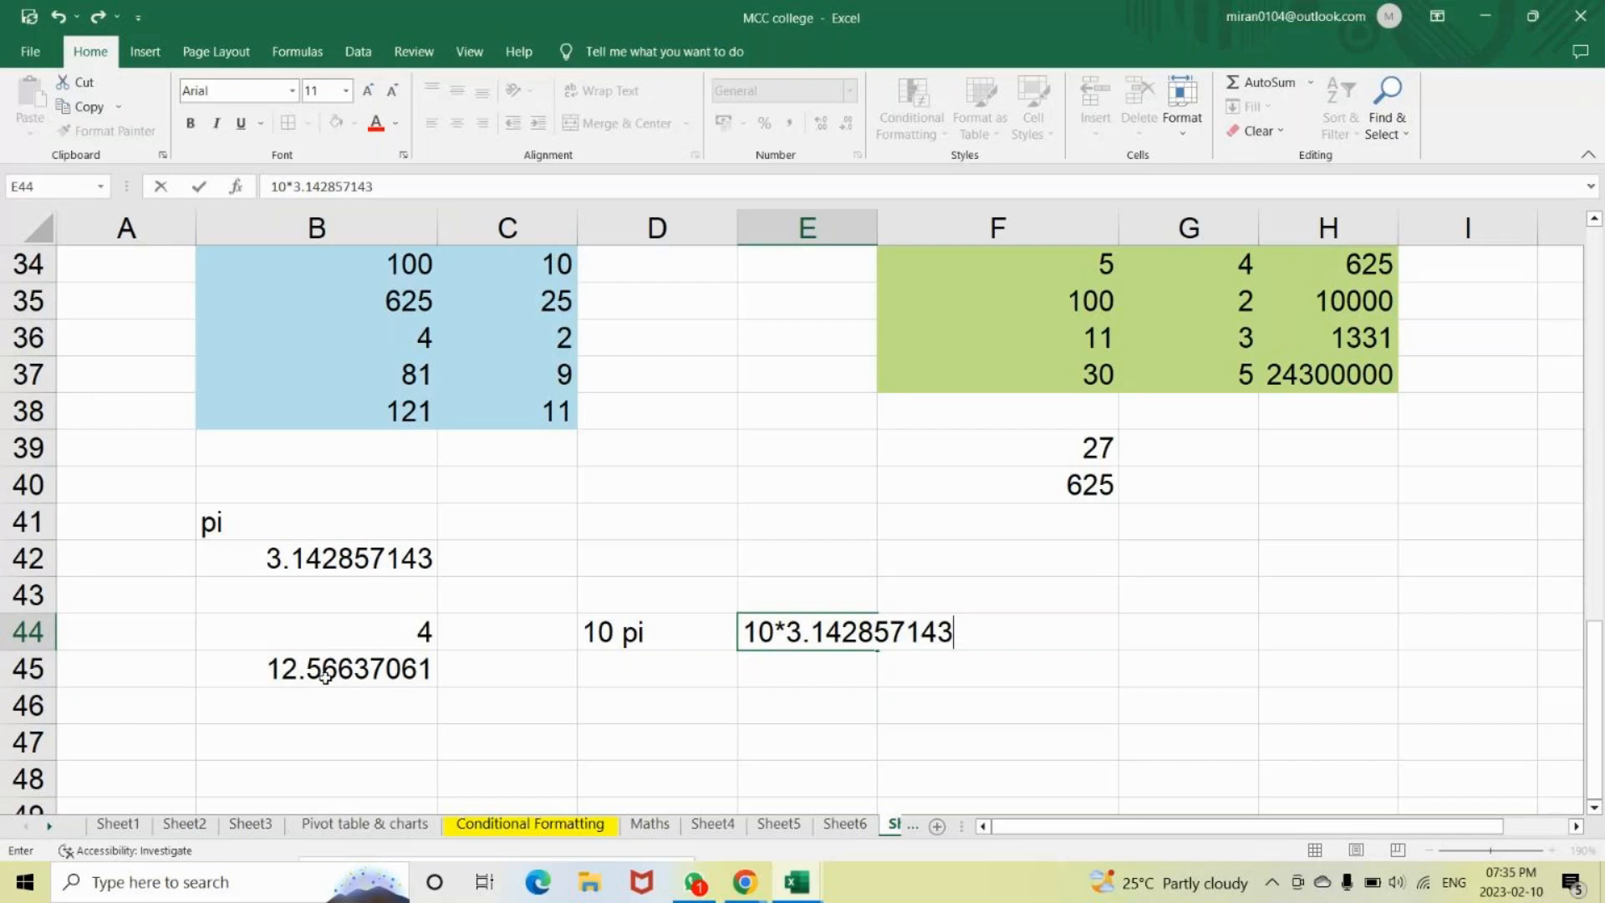
key(Return)
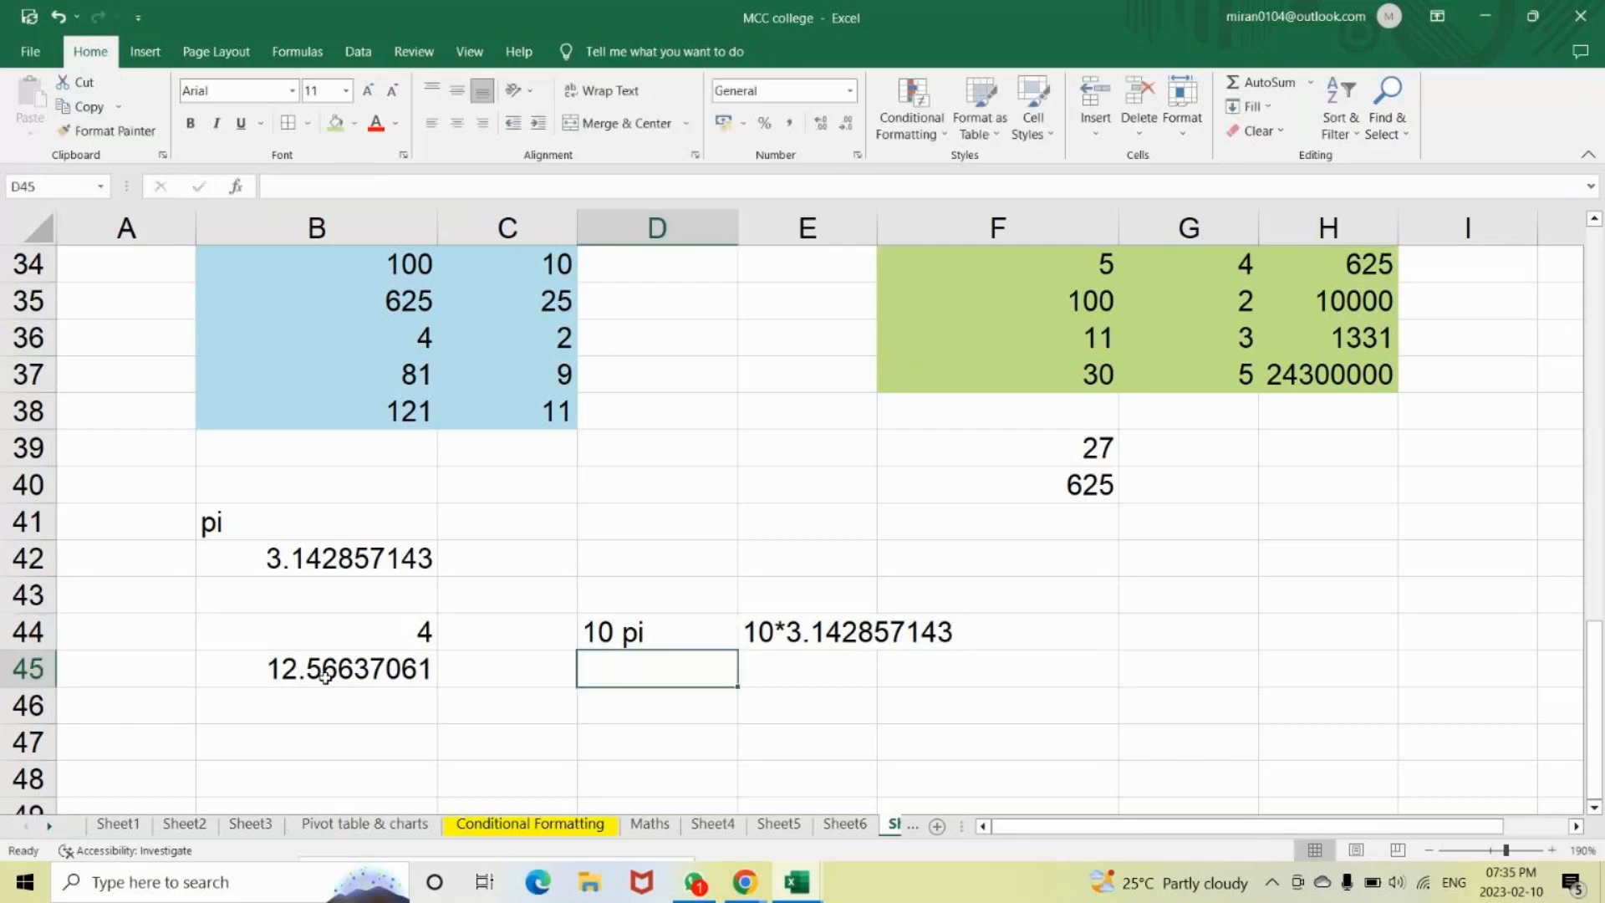
Calculate 10 times pi in D45, below the "10 pi" label, with the formula =10*PI().
click(788, 639)
key(Left)
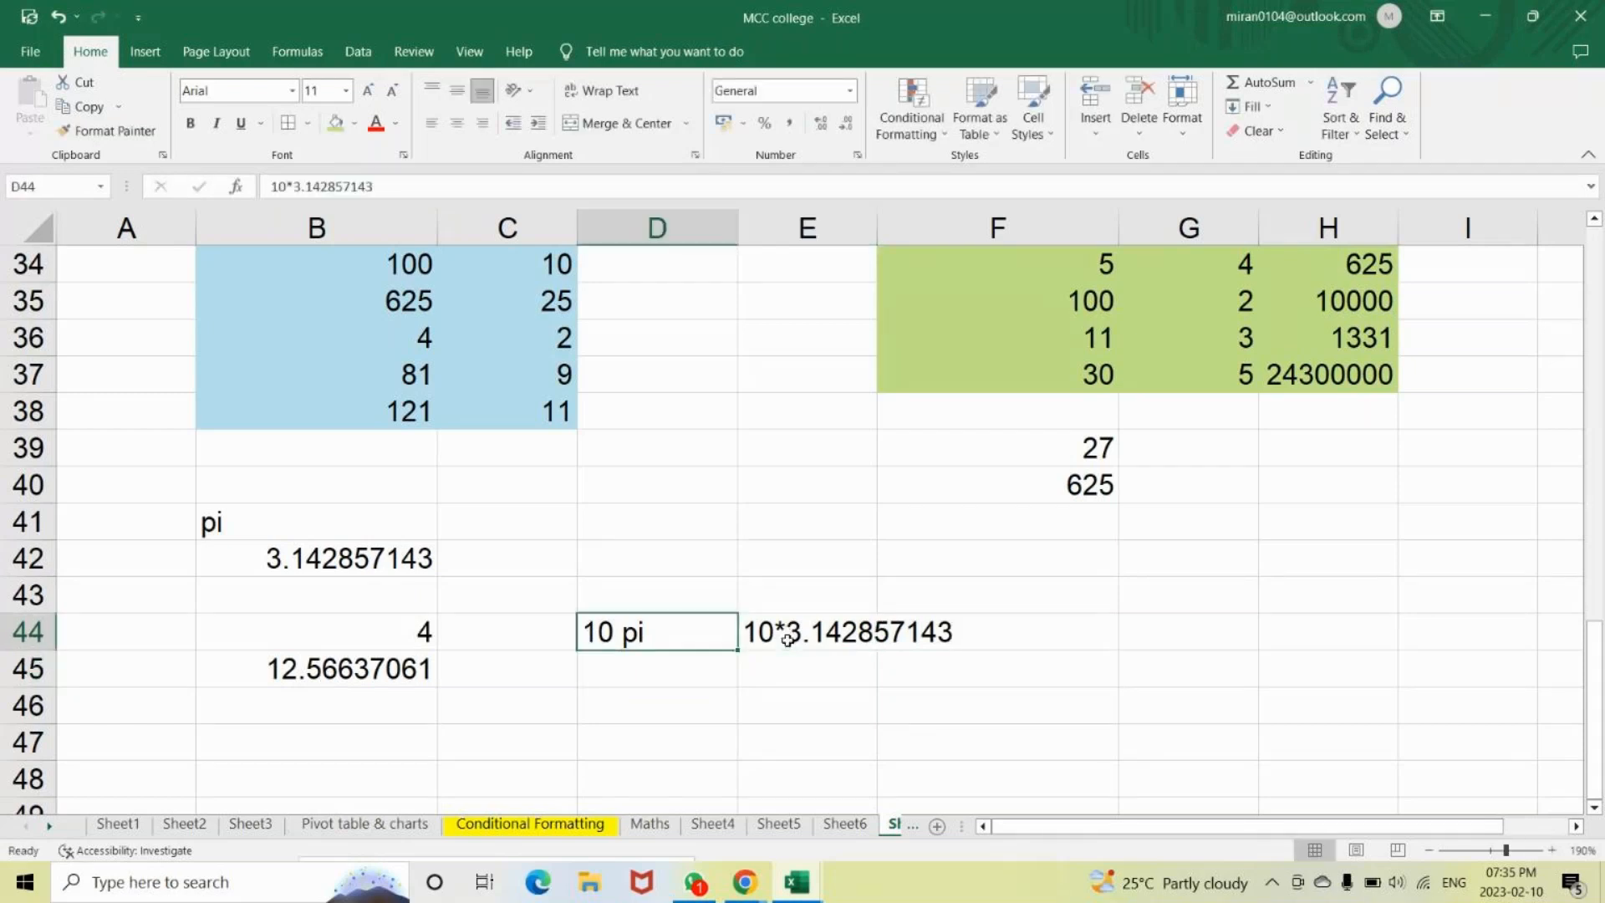
key(Down)
text(=)
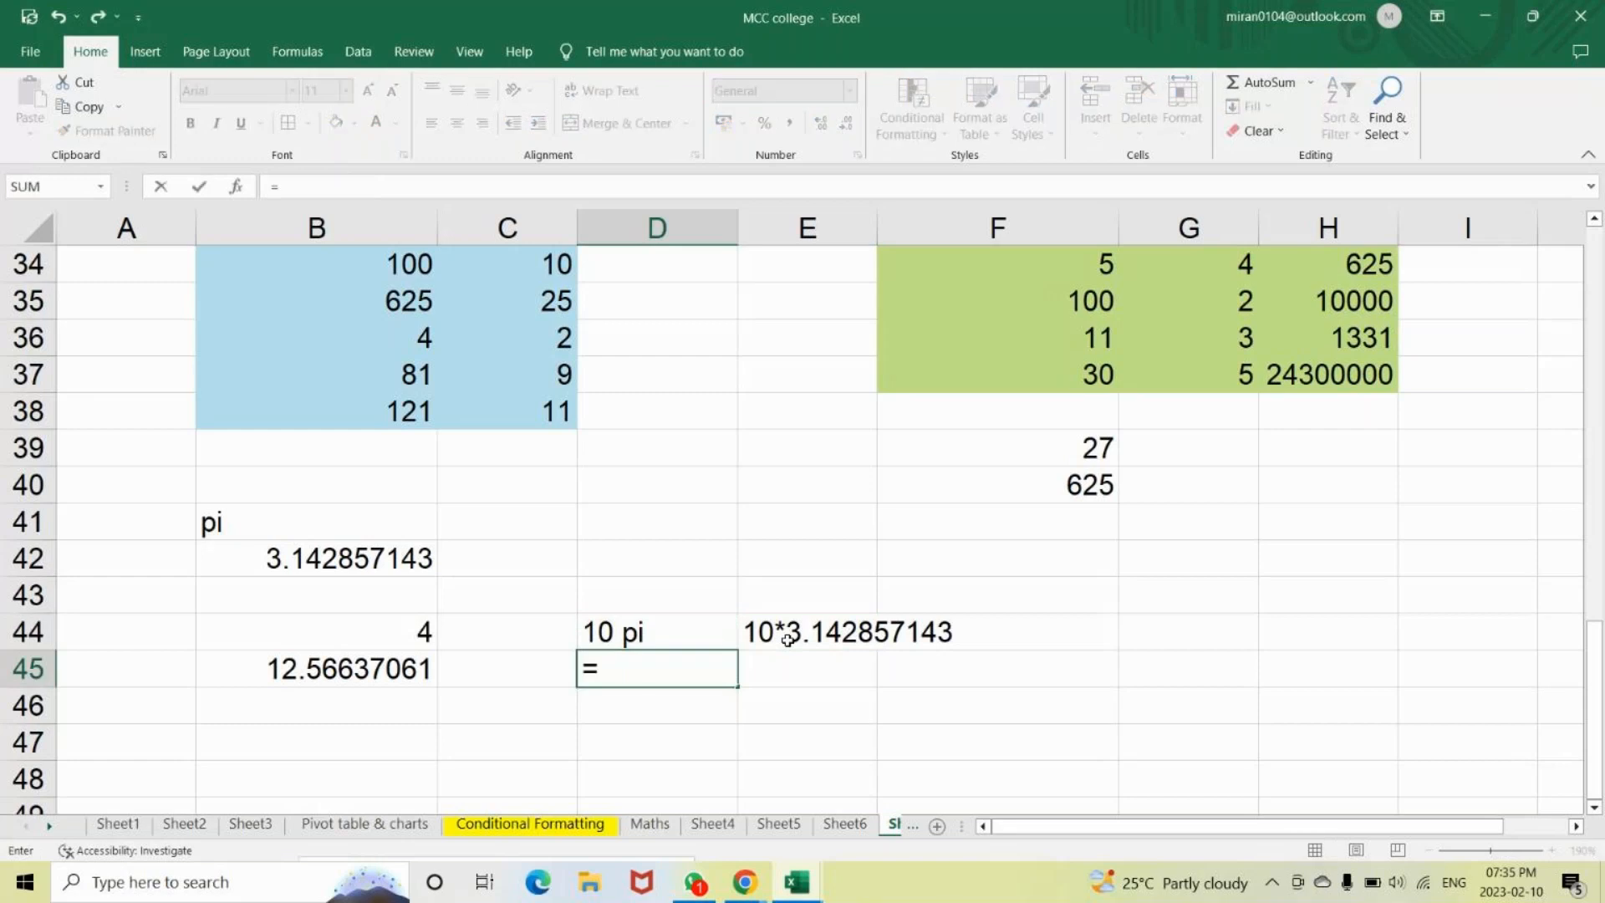
text(10*)
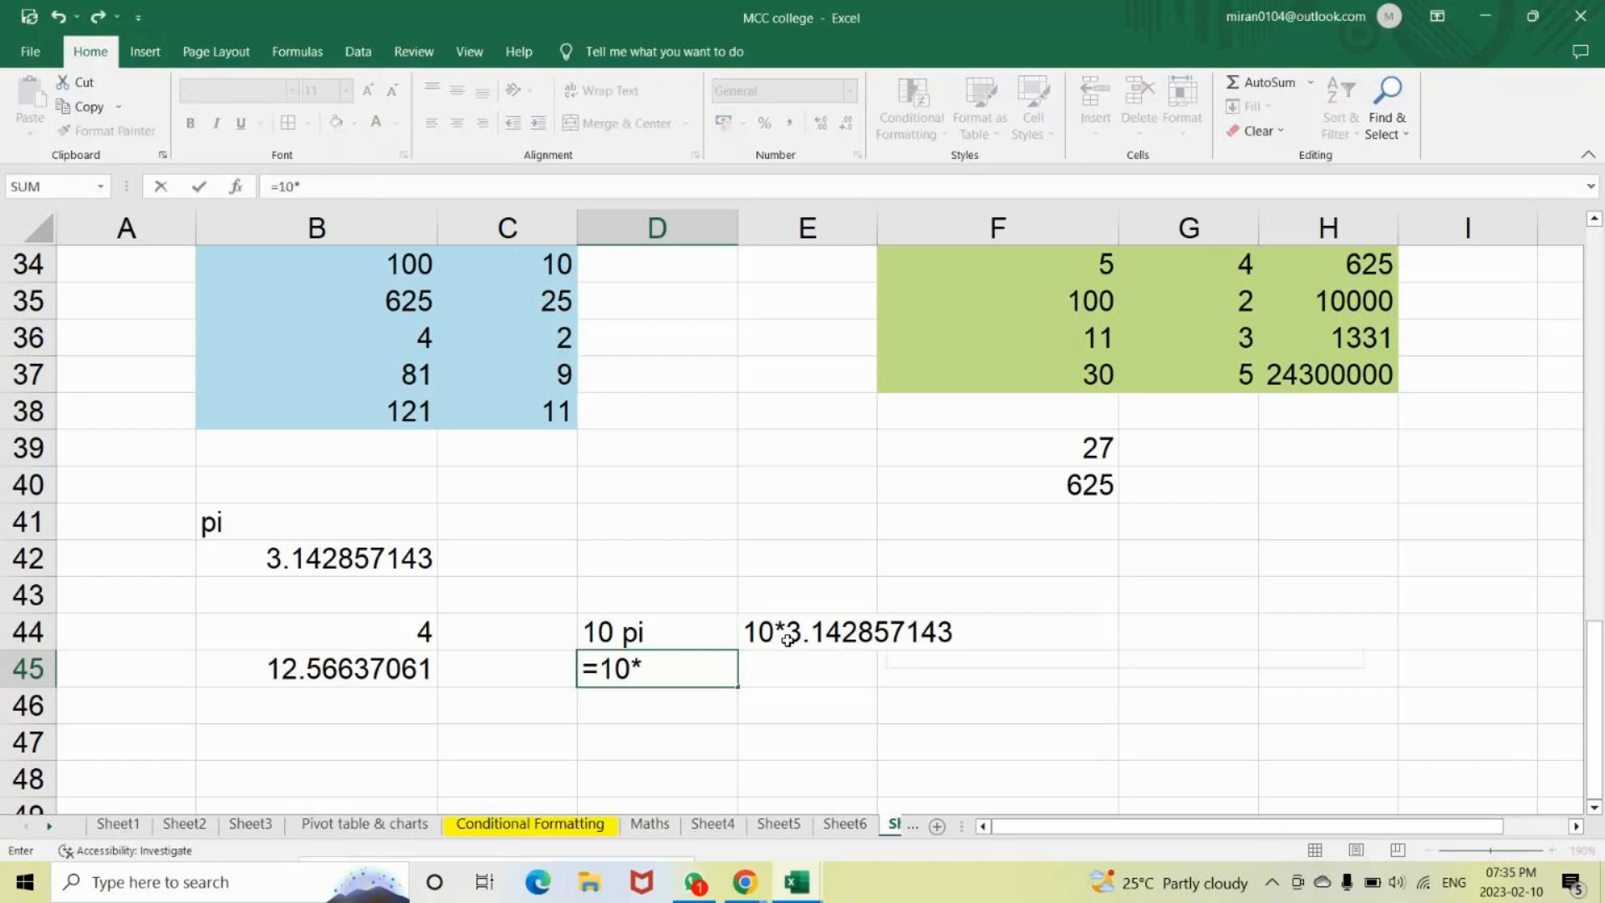
text(pi())
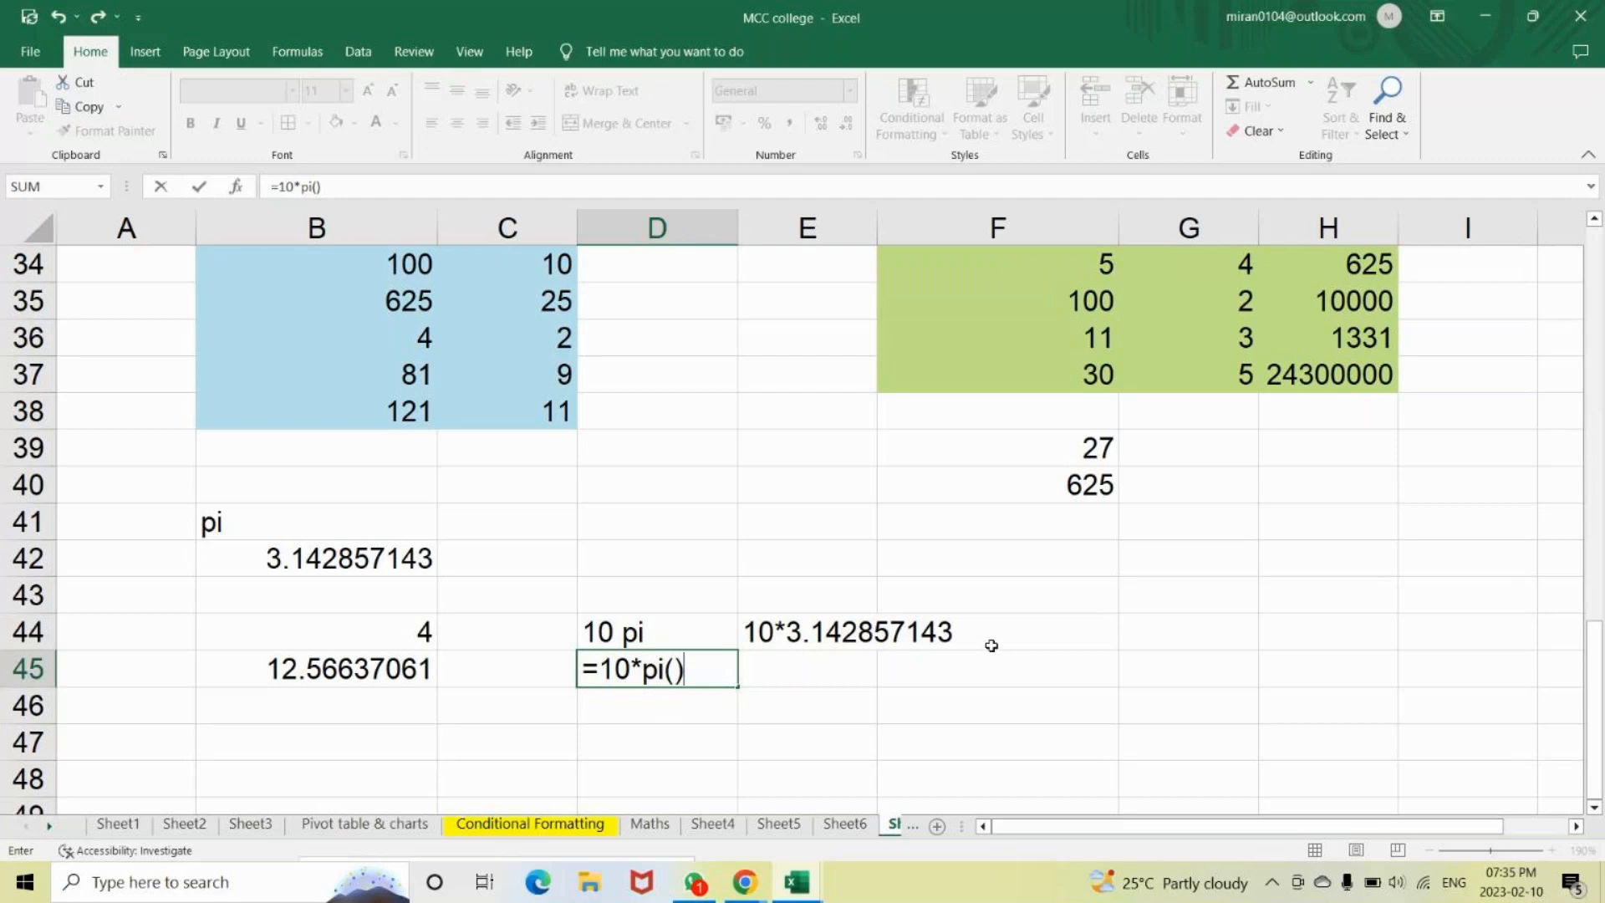
key(Return)
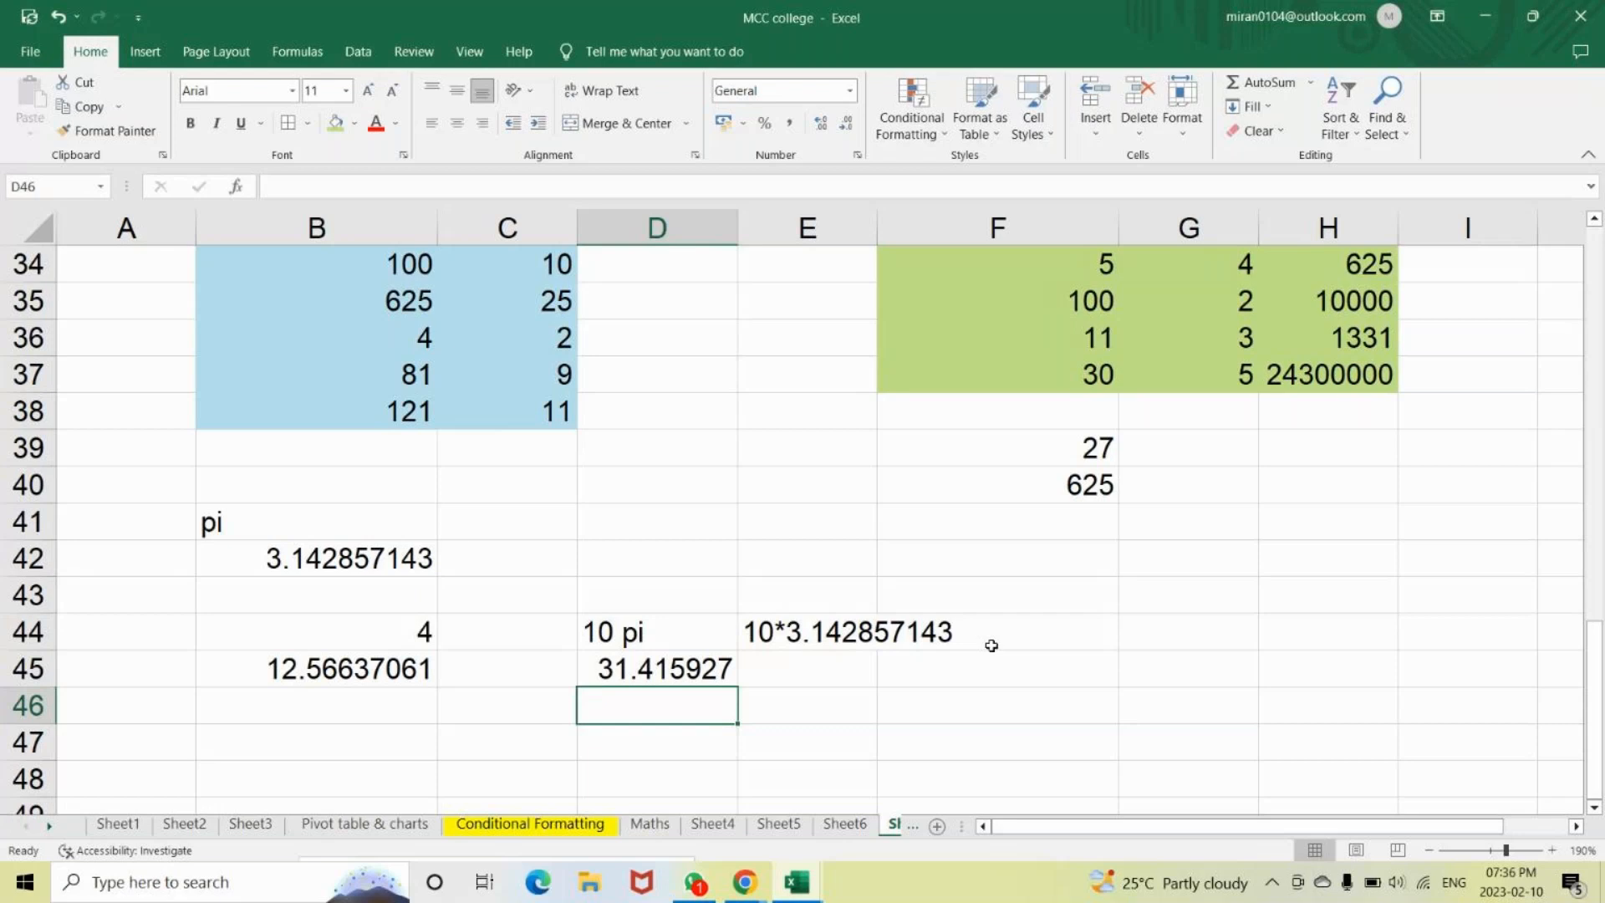
Switch to the Excel working - 1 workbook and review its Date functions examples from WEEKDAY() and TEXT() down to EOMONTH().
click(807, 878)
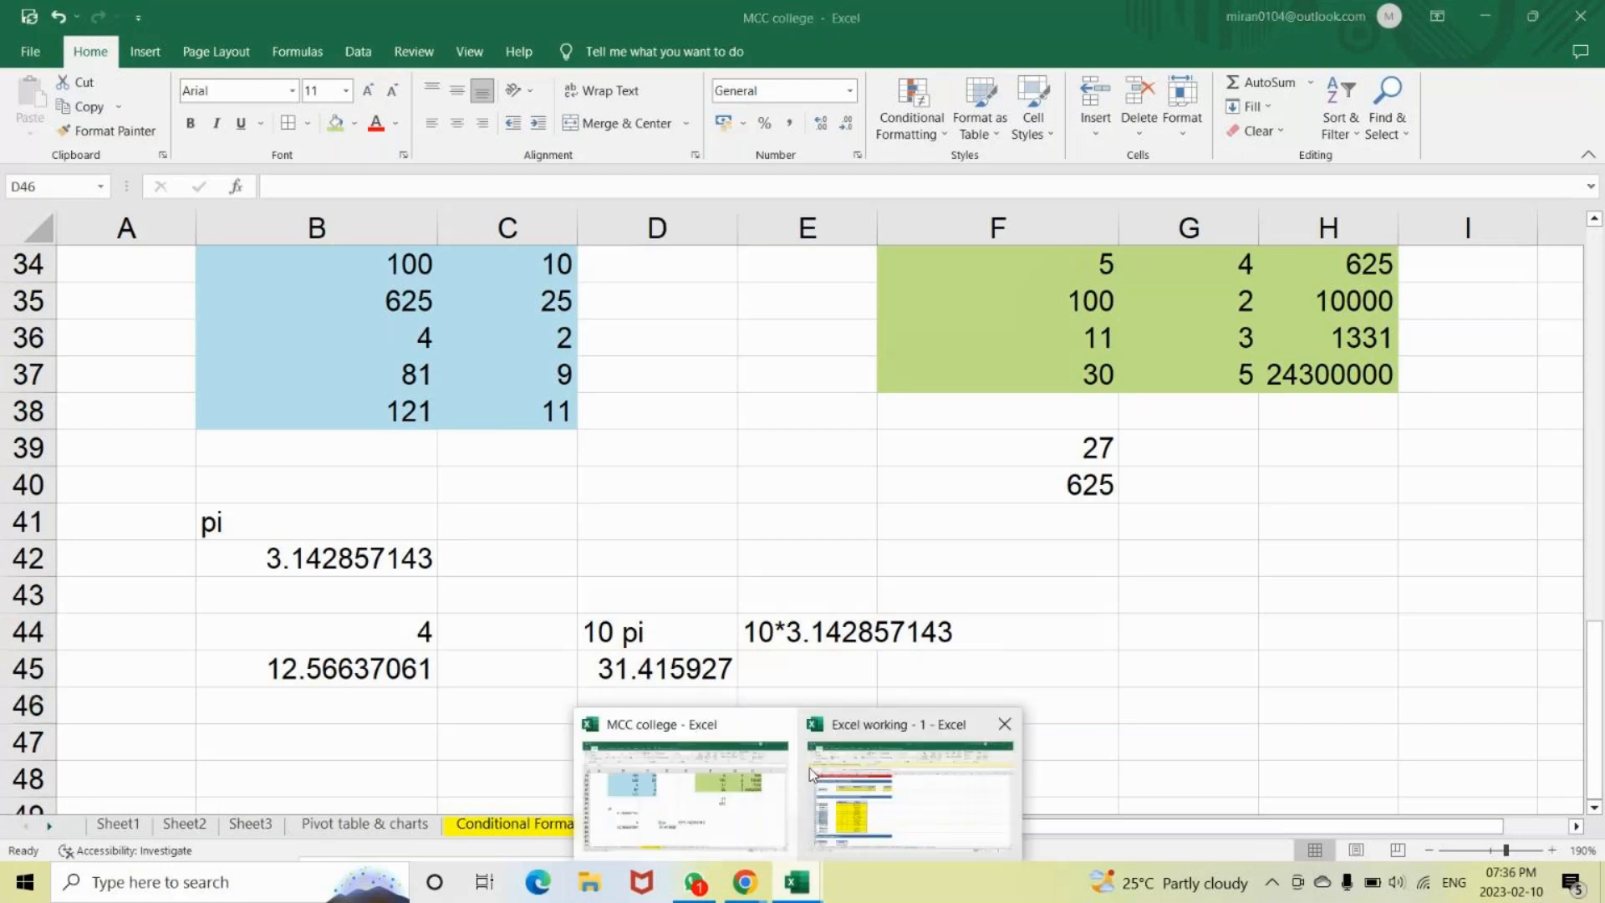
click(809, 773)
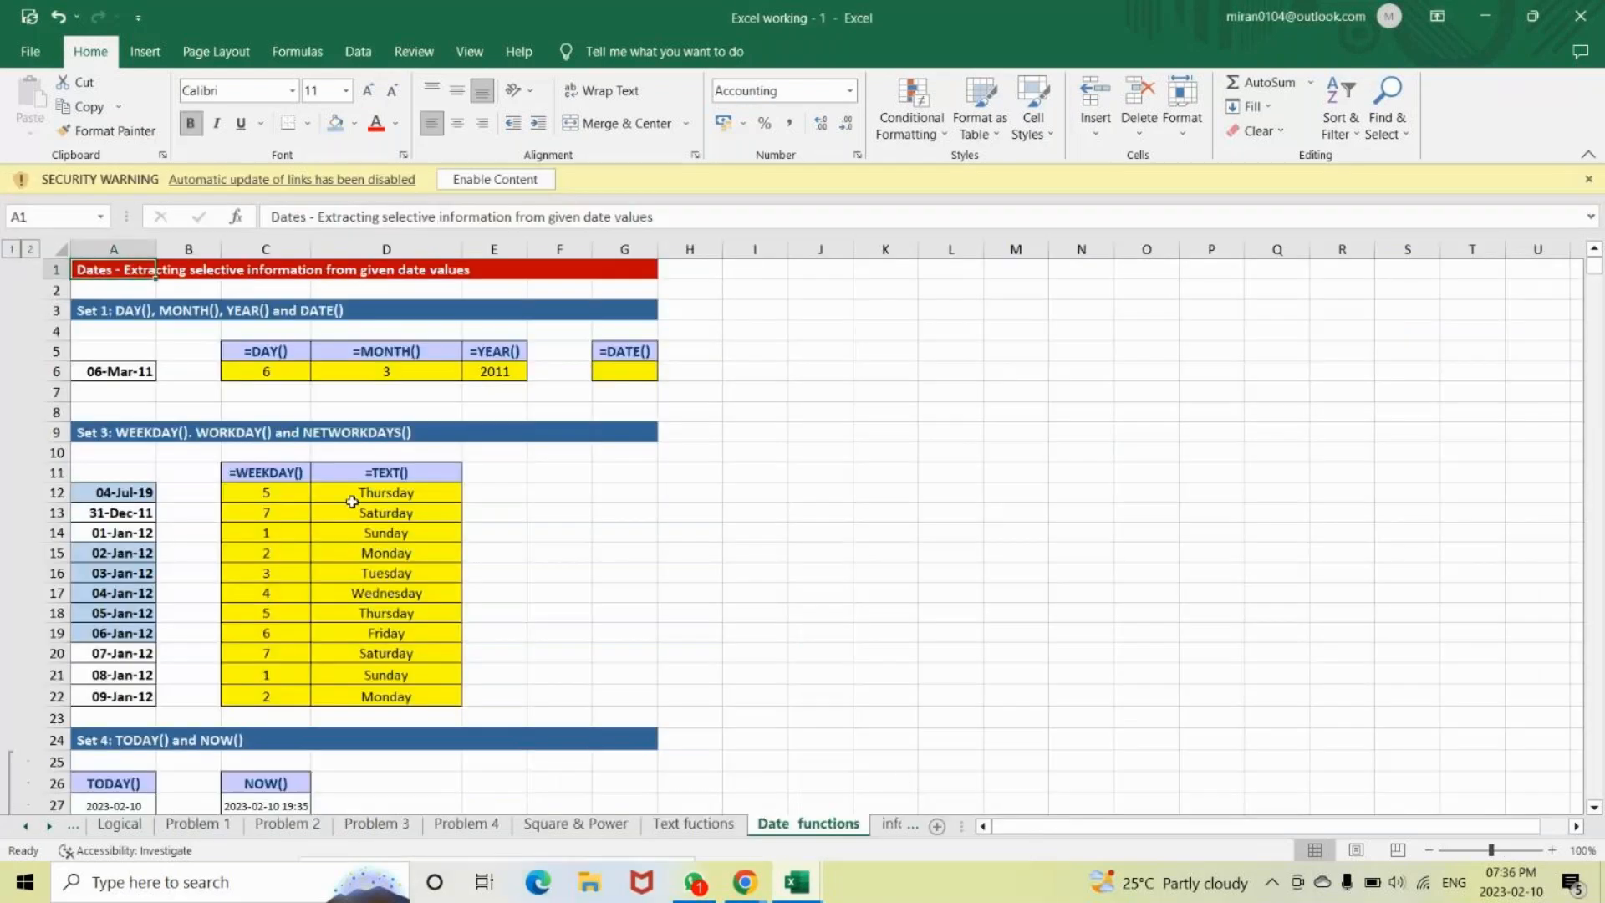
click(277, 486)
click(355, 494)
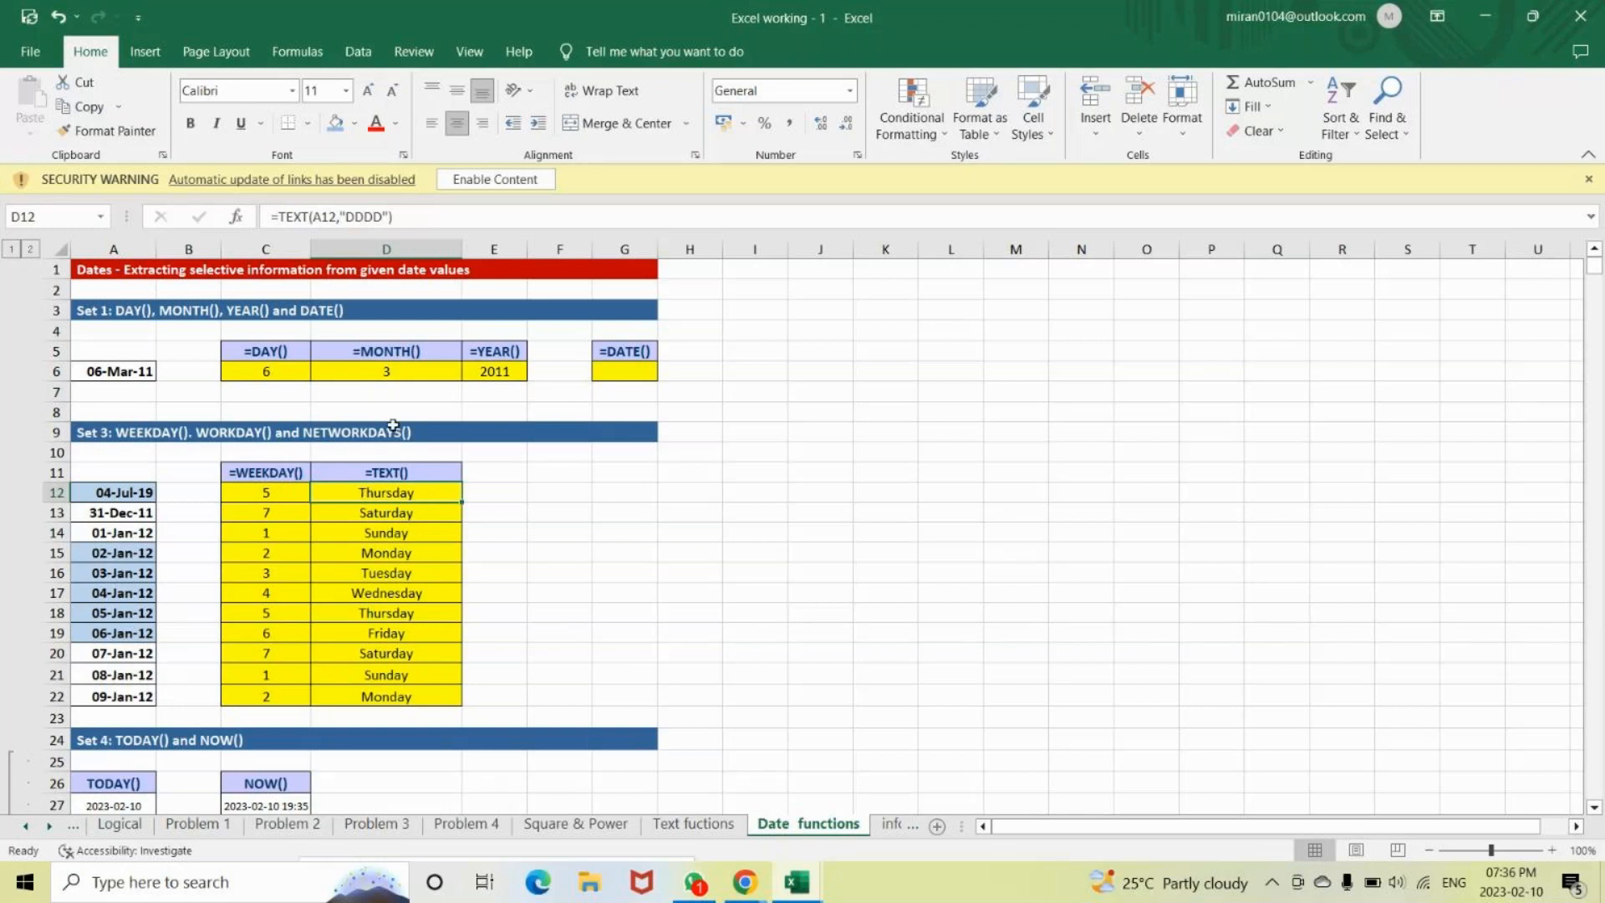
key(Down)
key(Down)
key(Down)
key(Down)
key(Down)
key(Down)
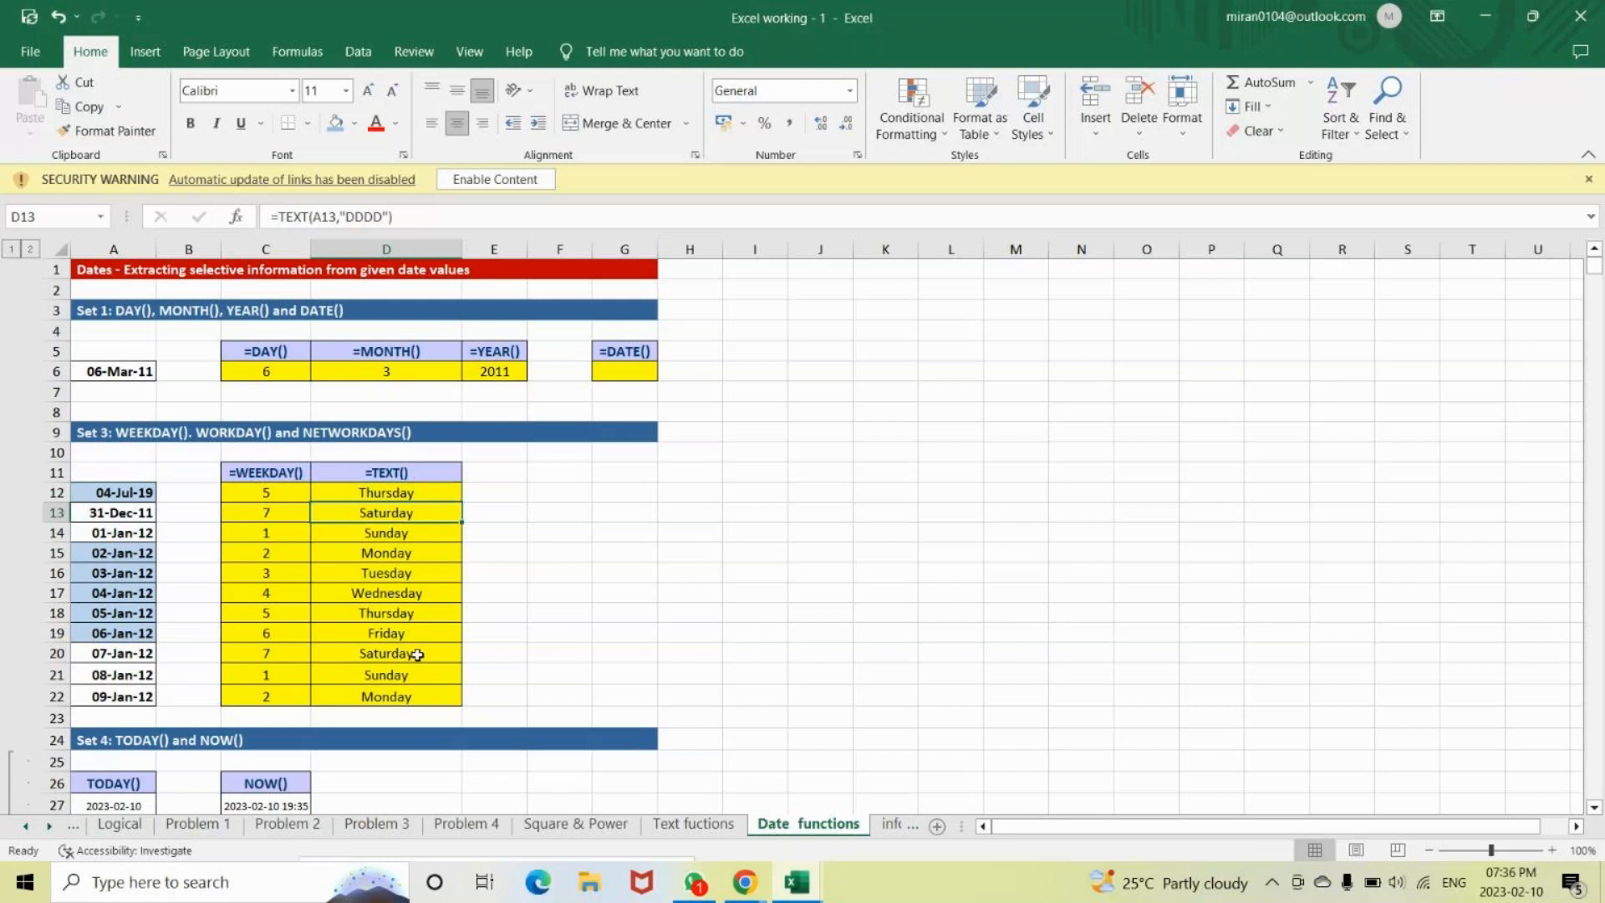
key(Down)
key(Down)
key(Down)
key(Down)
key(Down)
key(Down)
key(Down)
key(Down)
key(Down)
key(Down)
key(Down)
key(Down)
key(Down)
key(Down)
key(Down)
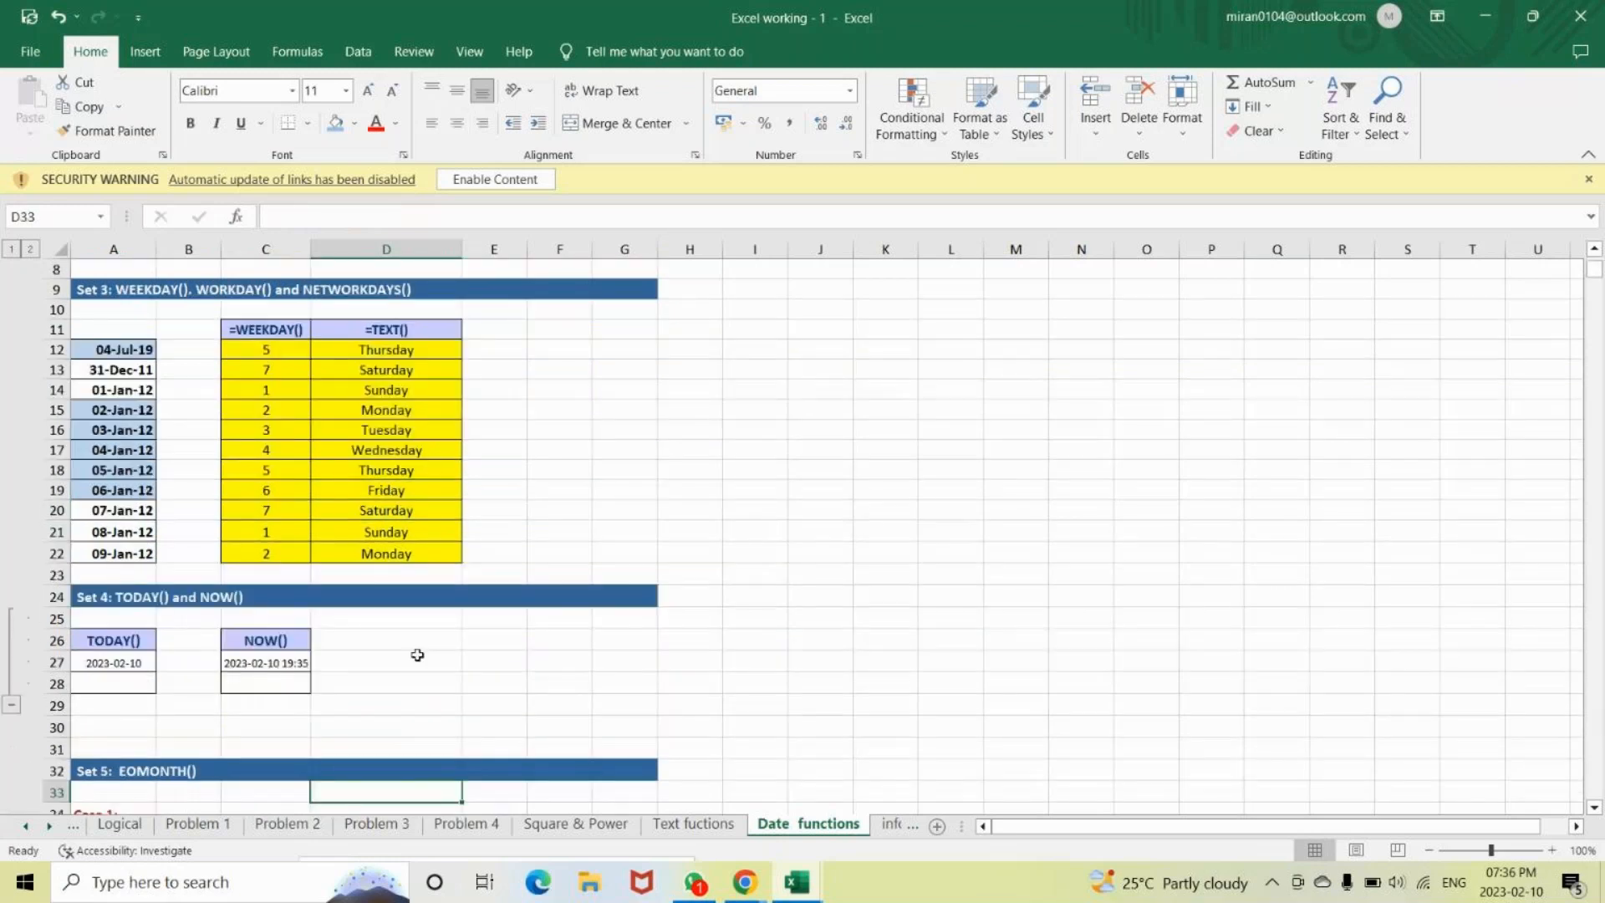
key(Down)
key(Down)
key(Down)
key(Down)
key(Down)
key(Down)
key(Down)
key(Down)
key(Down)
key(Down)
key(Down)
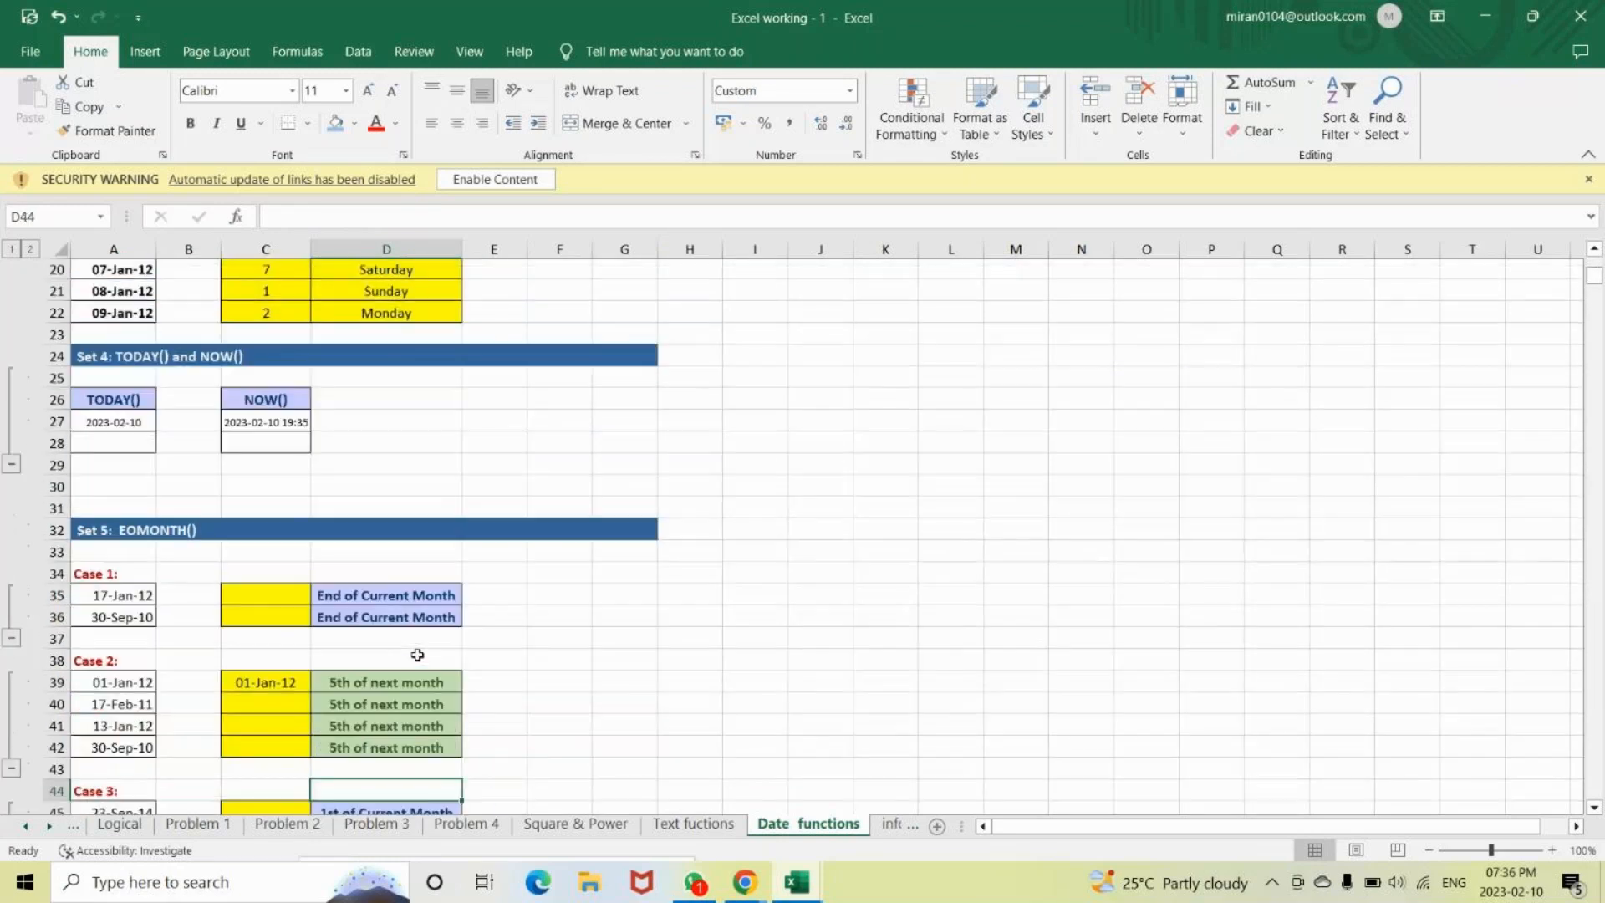
key(Down)
key(Down)
key(Down)
key(Down)
key(Down)
key(Down)
key(Down)
key(Down)
key(Down)
key(Down)
key(Down)
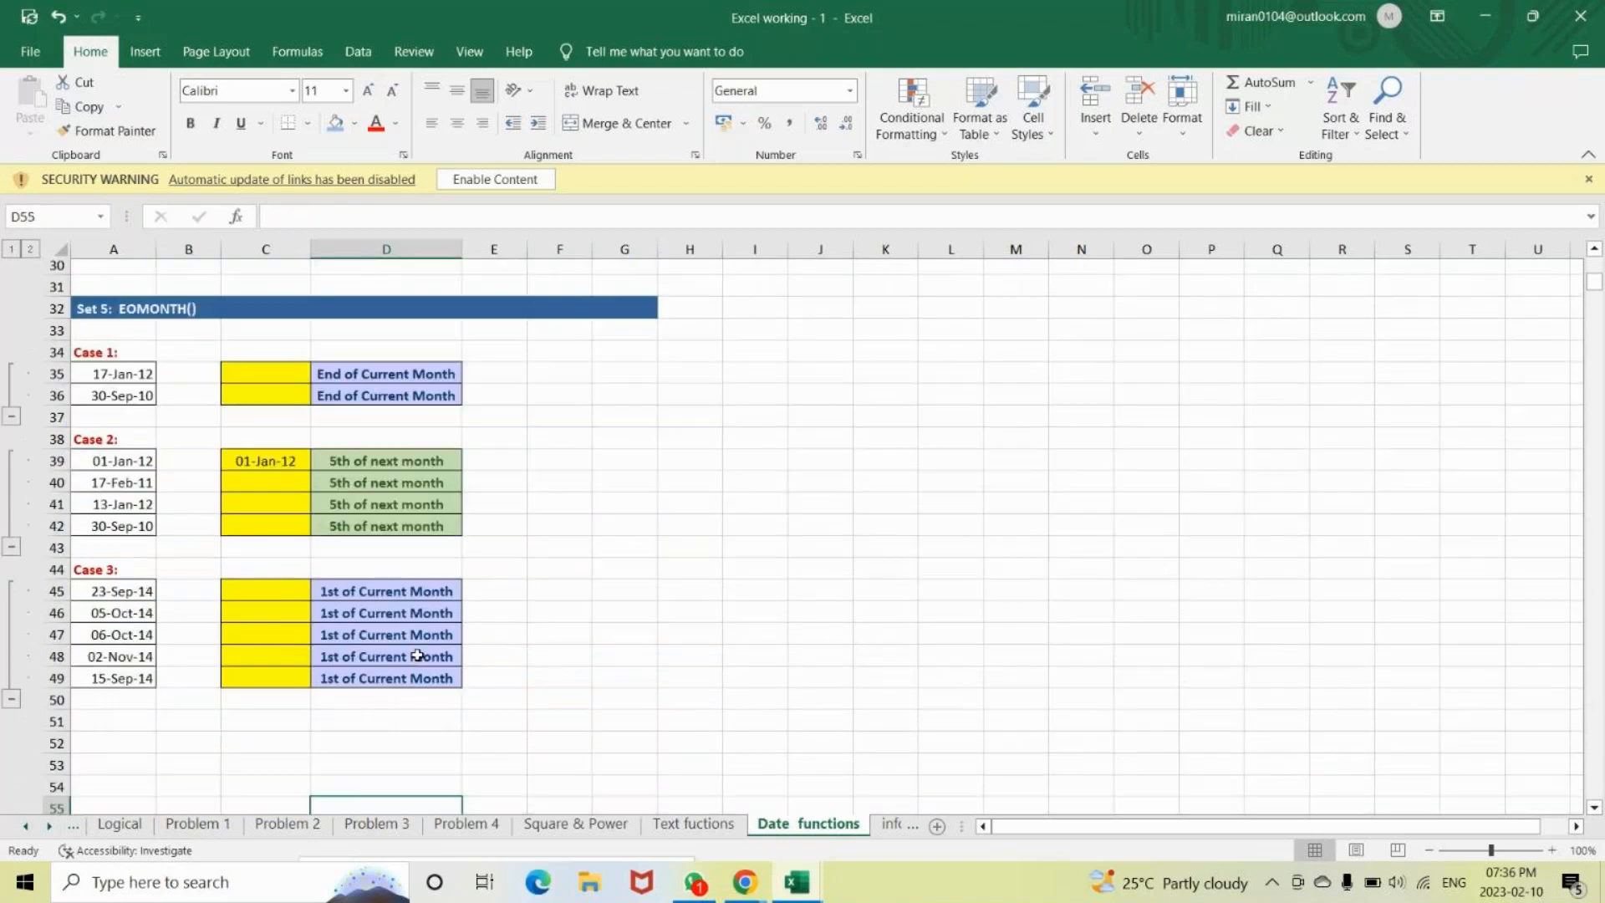
Go back up through the Date functions sheet, examining the Set 3 heading with NETWORKDAYS() and the DAY(), MONTH() and YEAR() examples.
key(Up)
key(Up)
key(Up)
key(Up)
key(Up)
key(Up)
key(Up)
key(Up)
key(Up)
key(Up)
key(Up)
key(Up)
key(Up)
key(Up)
key(Up)
key(Up)
key(Up)
key(Up)
key(Up)
key(Up)
key(Up)
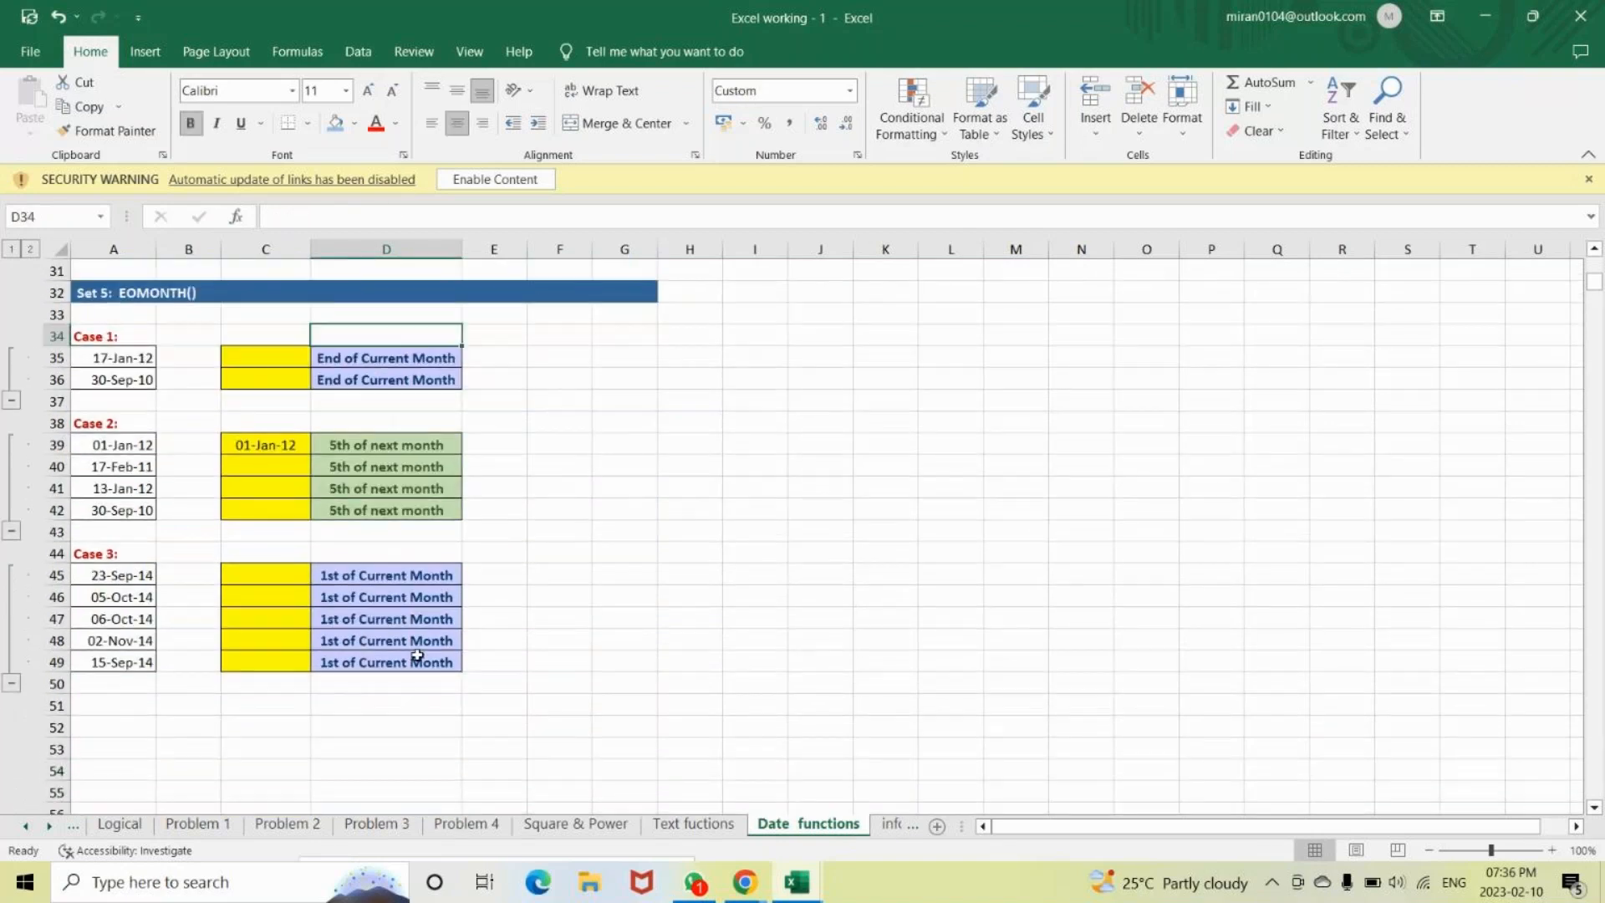
key(Up)
key(Up)
key(Up)
key(Up)
key(Up)
key(Up)
key(Up)
key(Up)
key(Up)
key(Up)
key(Up)
key(Up)
key(Up)
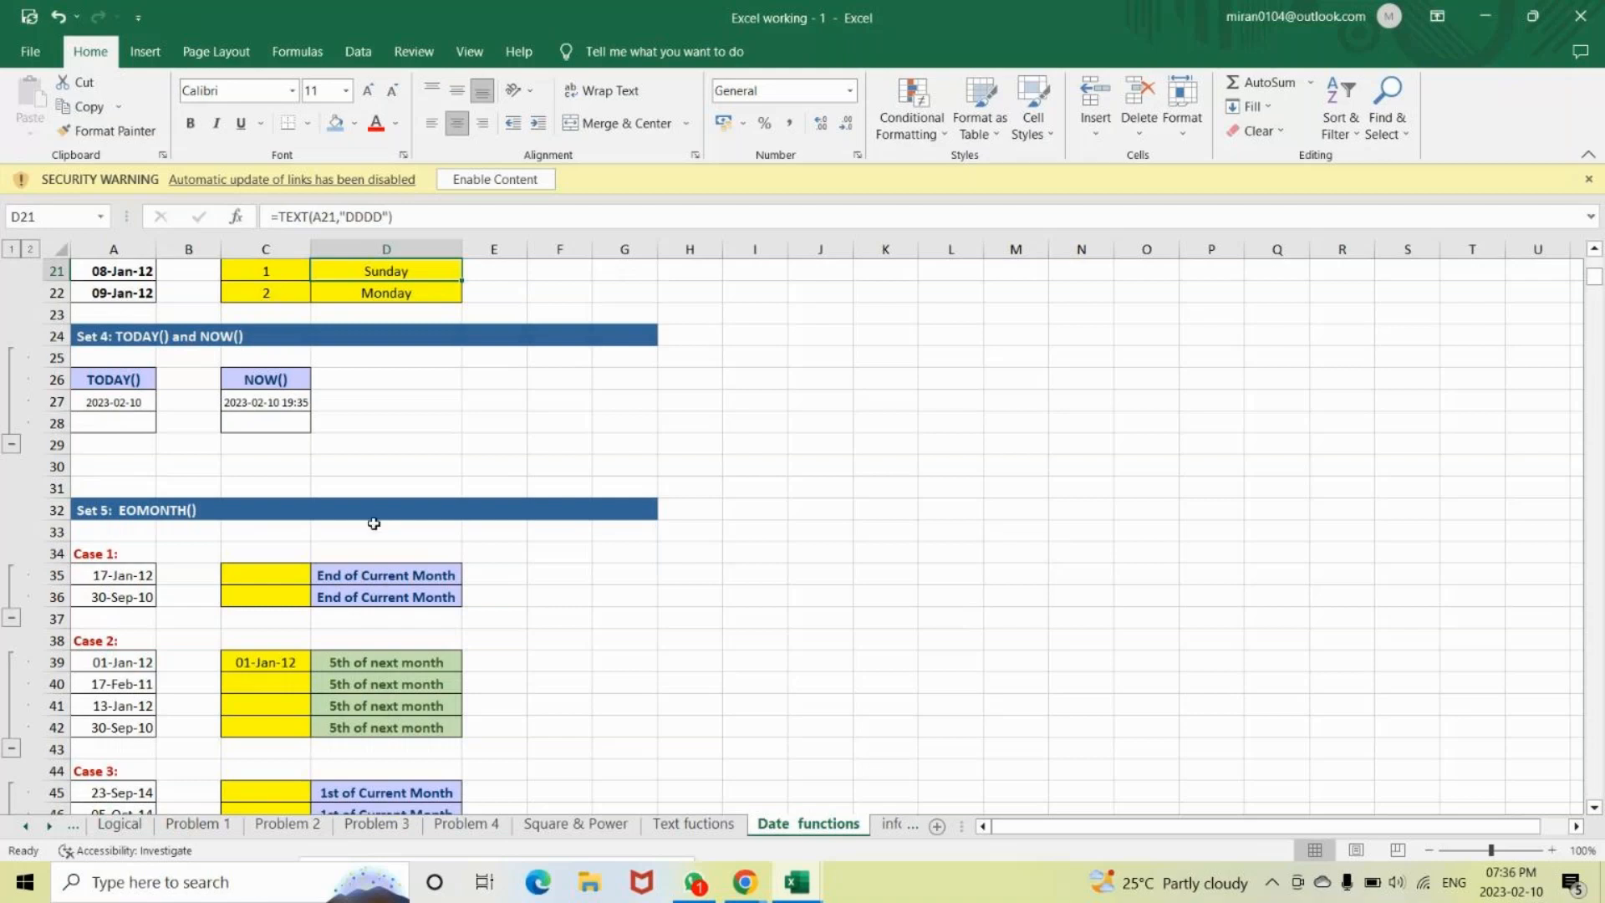
key(Up)
key(Up)
key(Up)
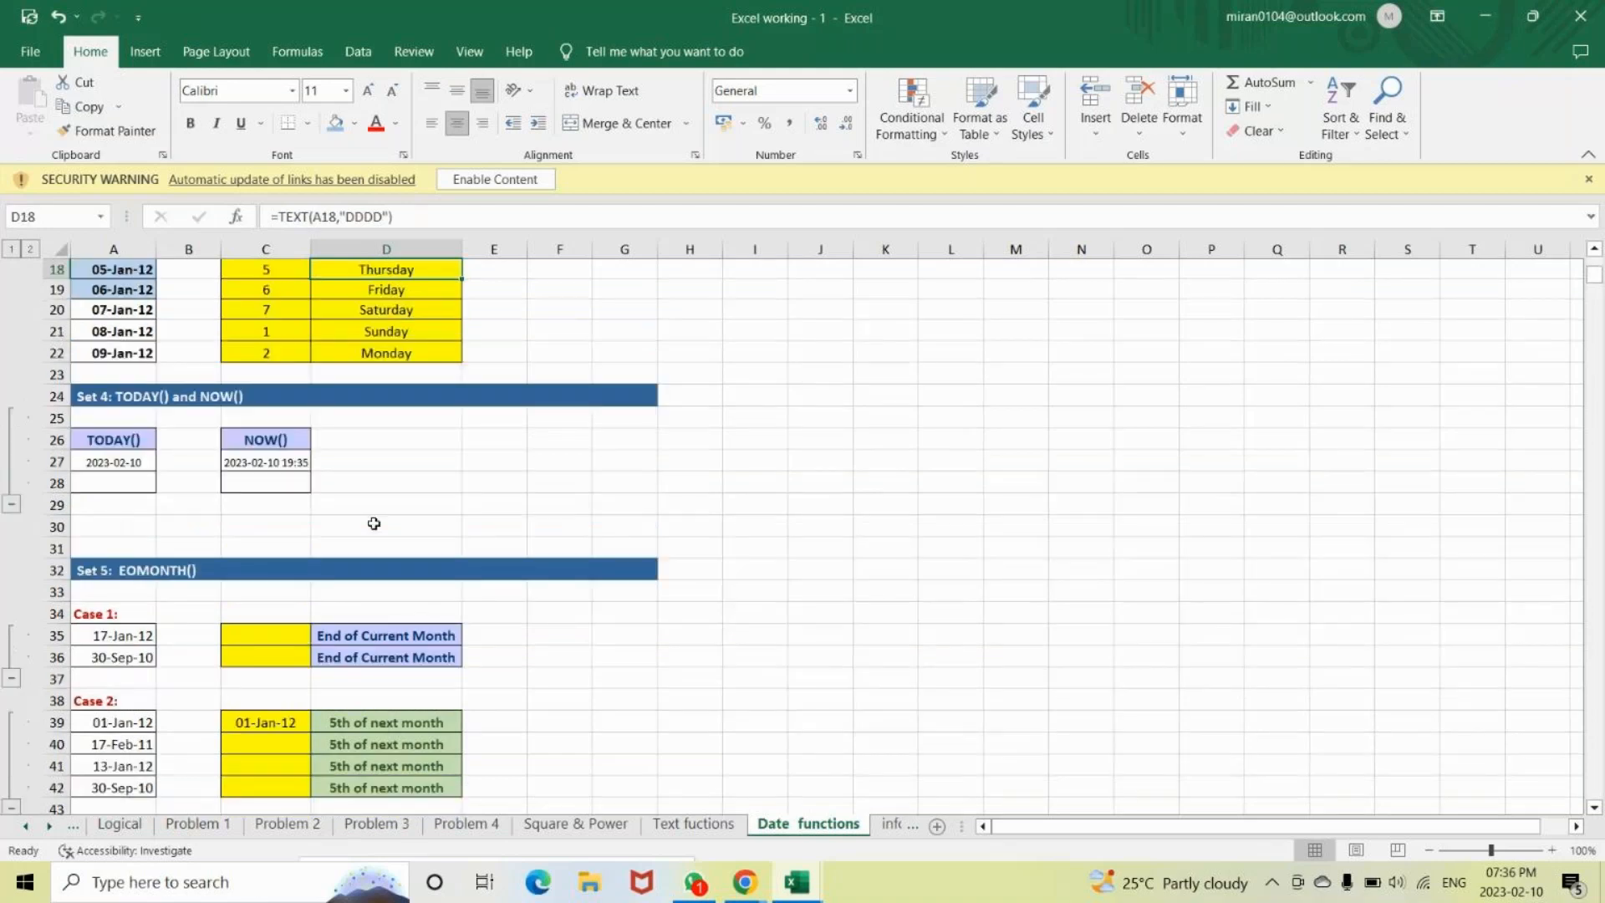
key(Up)
key(Up)
key(Up)
key(Up)
key(Up)
key(Up)
key(Up)
key(Up)
key(Up)
key(Up)
key(Up)
key(Up)
key(Up)
key(Up)
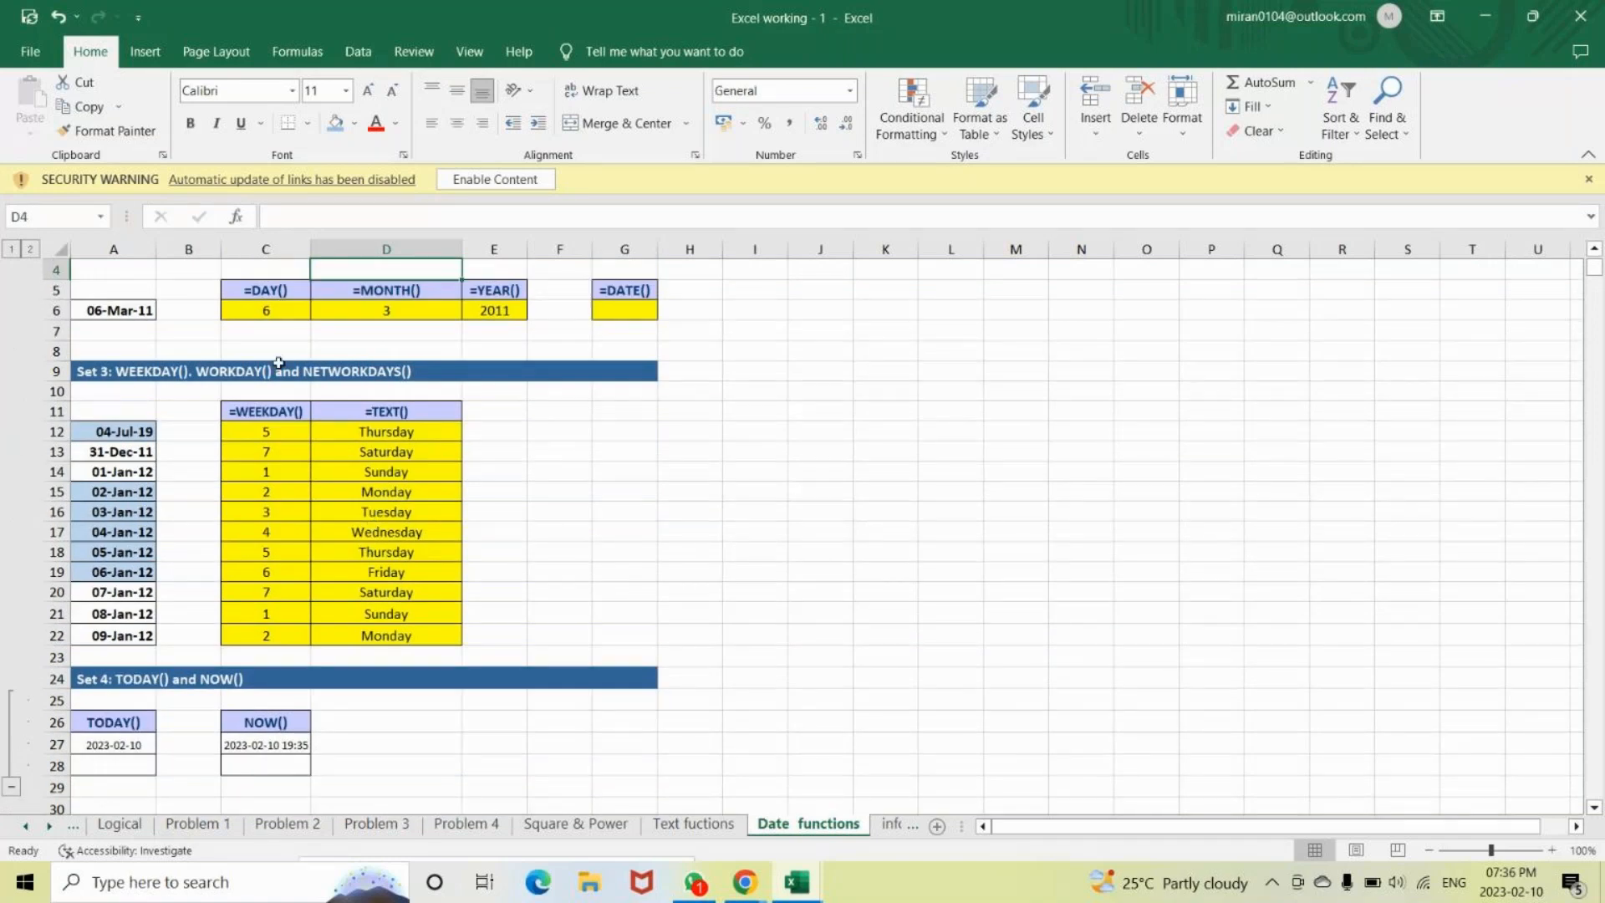
key(Down)
key(Down)
key(Down)
key(Down)
key(Down)
key(Down)
click(379, 371)
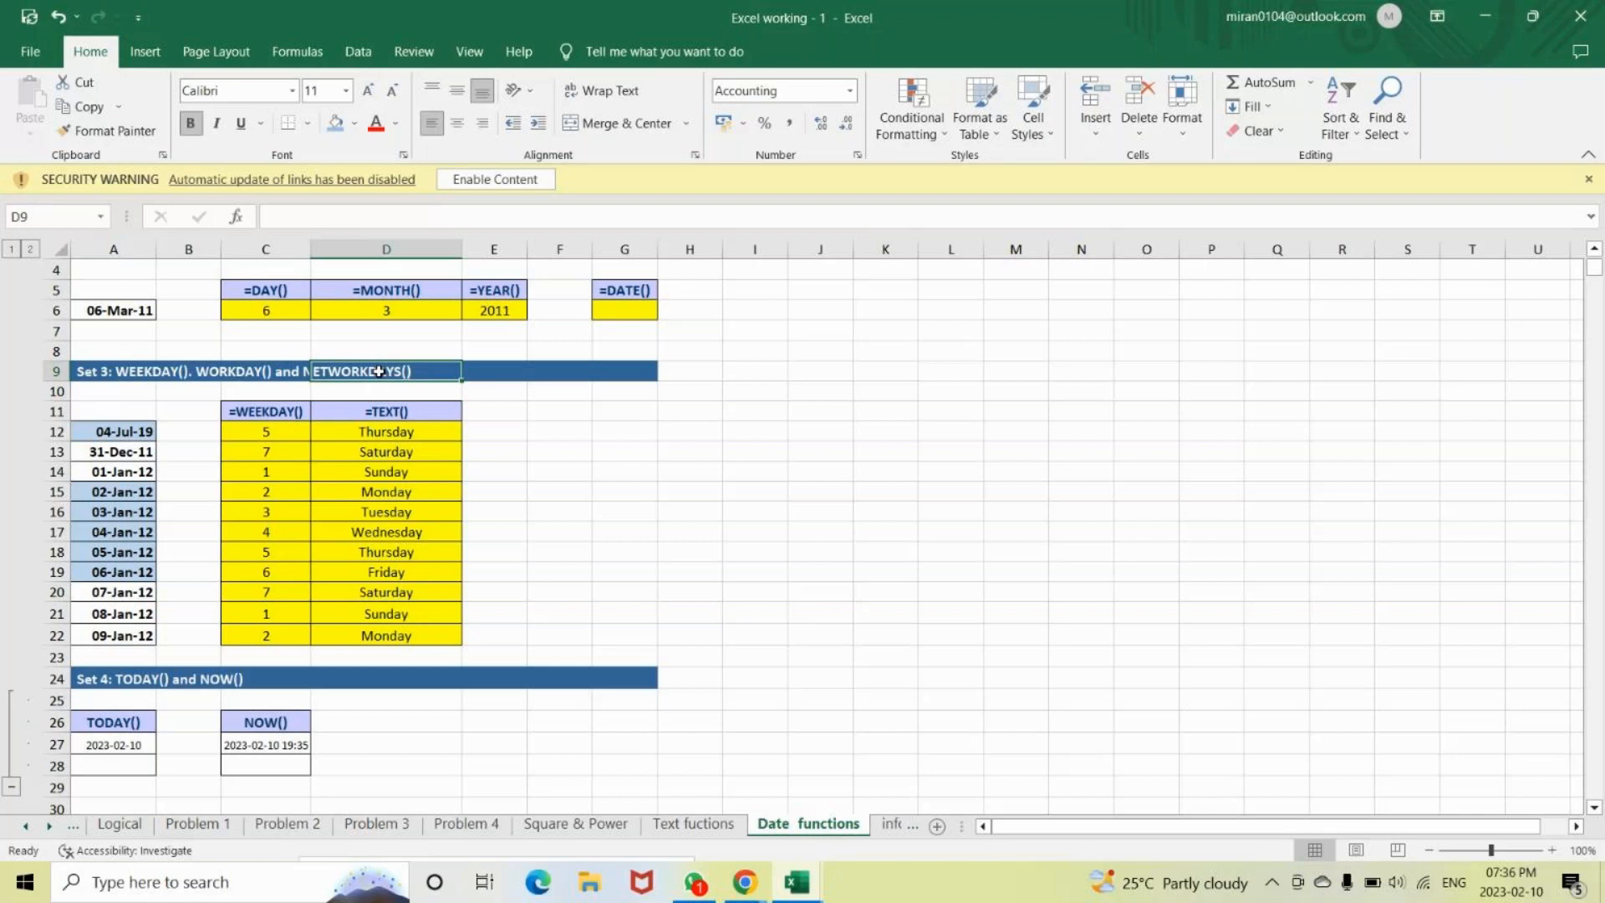
key(Up)
key(Up)
key(Up)
key(Up)
key(Up)
key(Up)
key(Up)
key(Up)
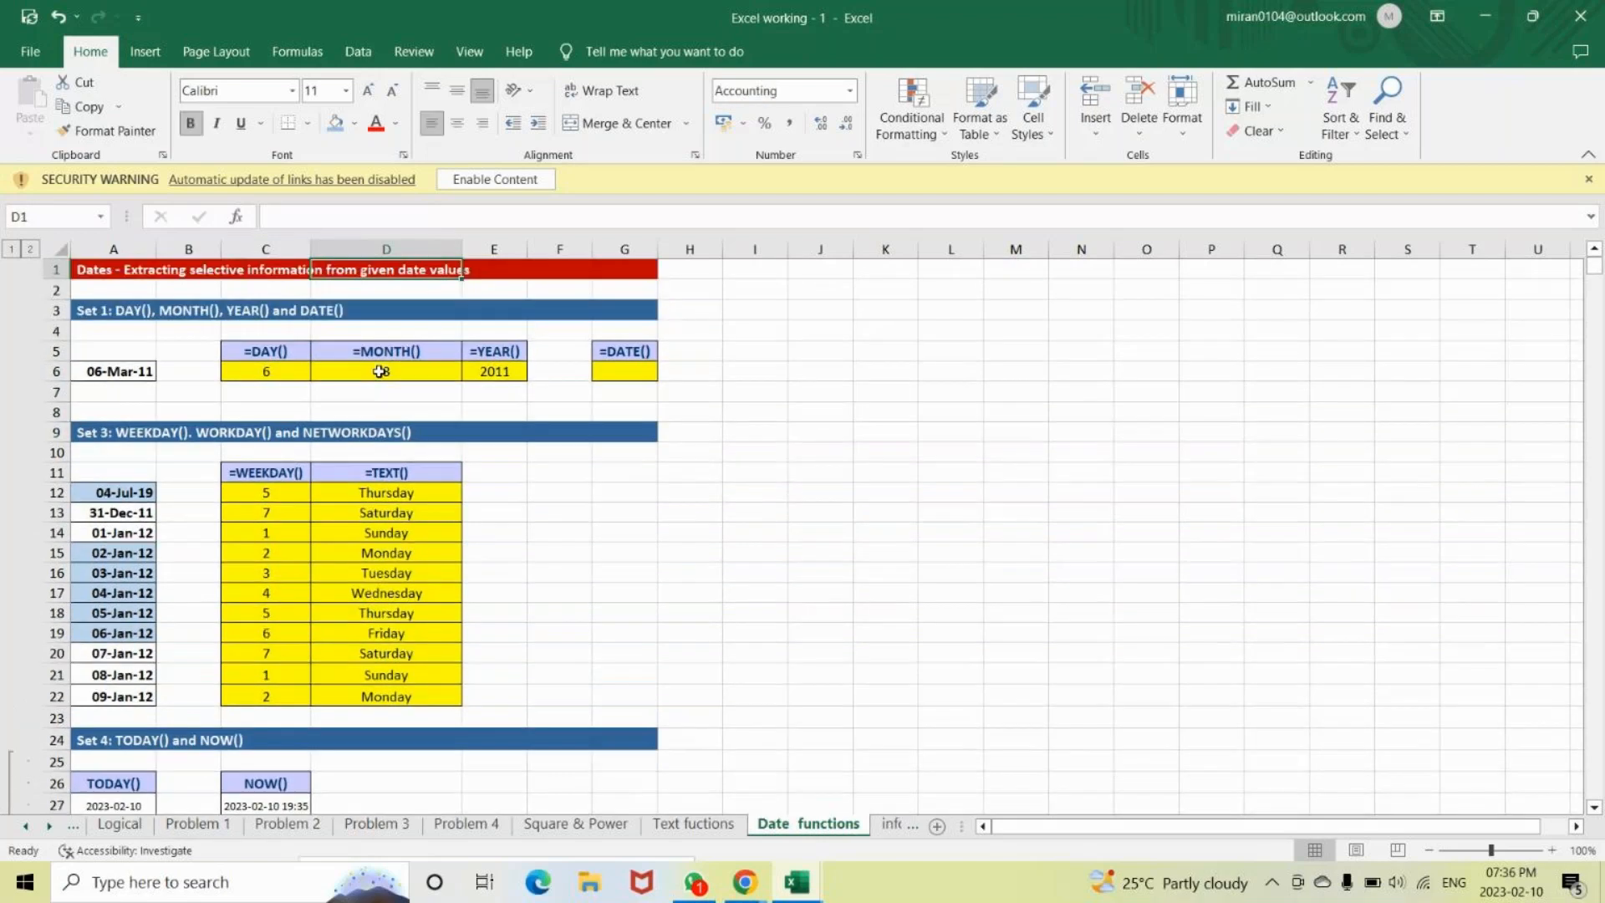
key(Down)
key(Down)
key(Down)
key(Down)
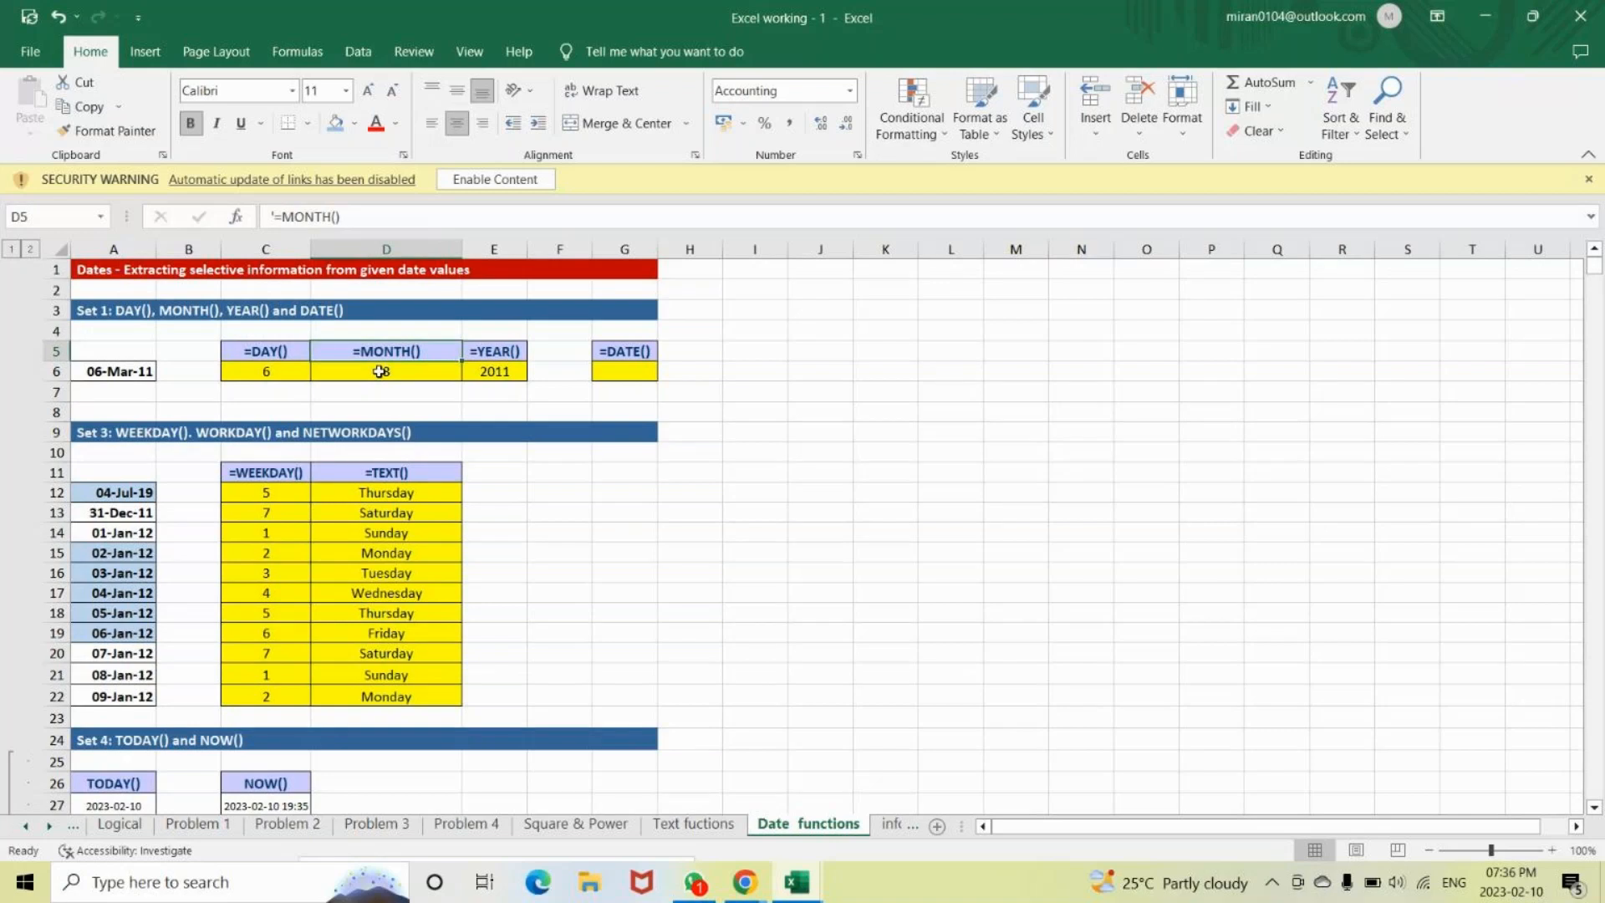
Return to the MCC college workbook and enter the date 2023-02-01 in B48, below the pi examples.
key(alt+Tab)
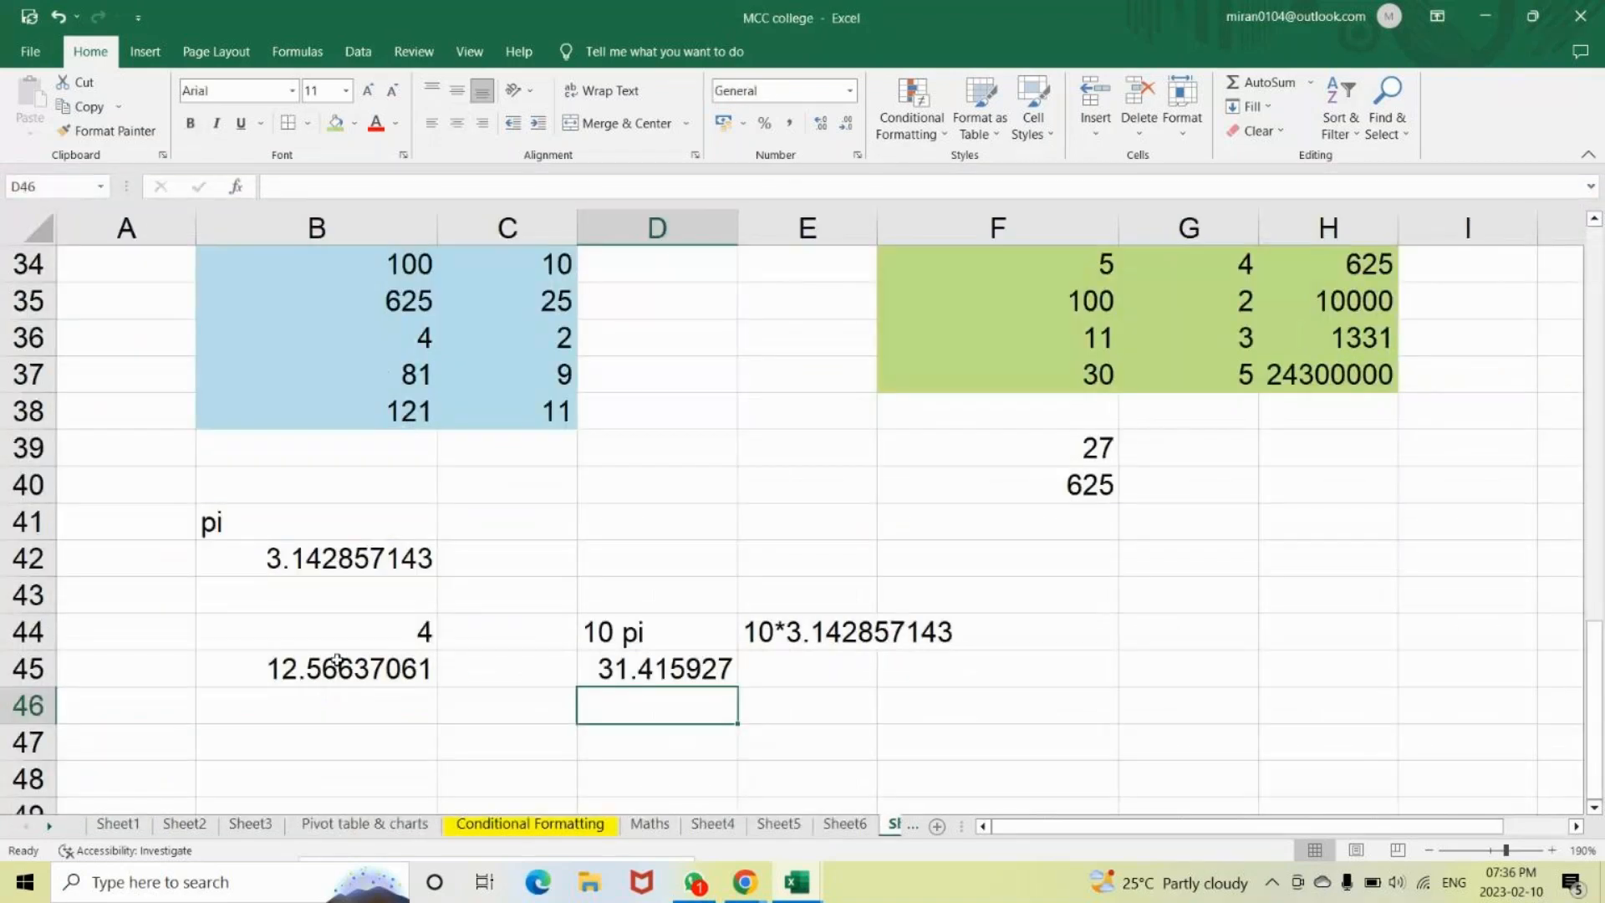
key(Down)
key(Down)
key(Down)
key(Down)
key(Down)
key(Down)
key(Down)
key(Down)
key(Down)
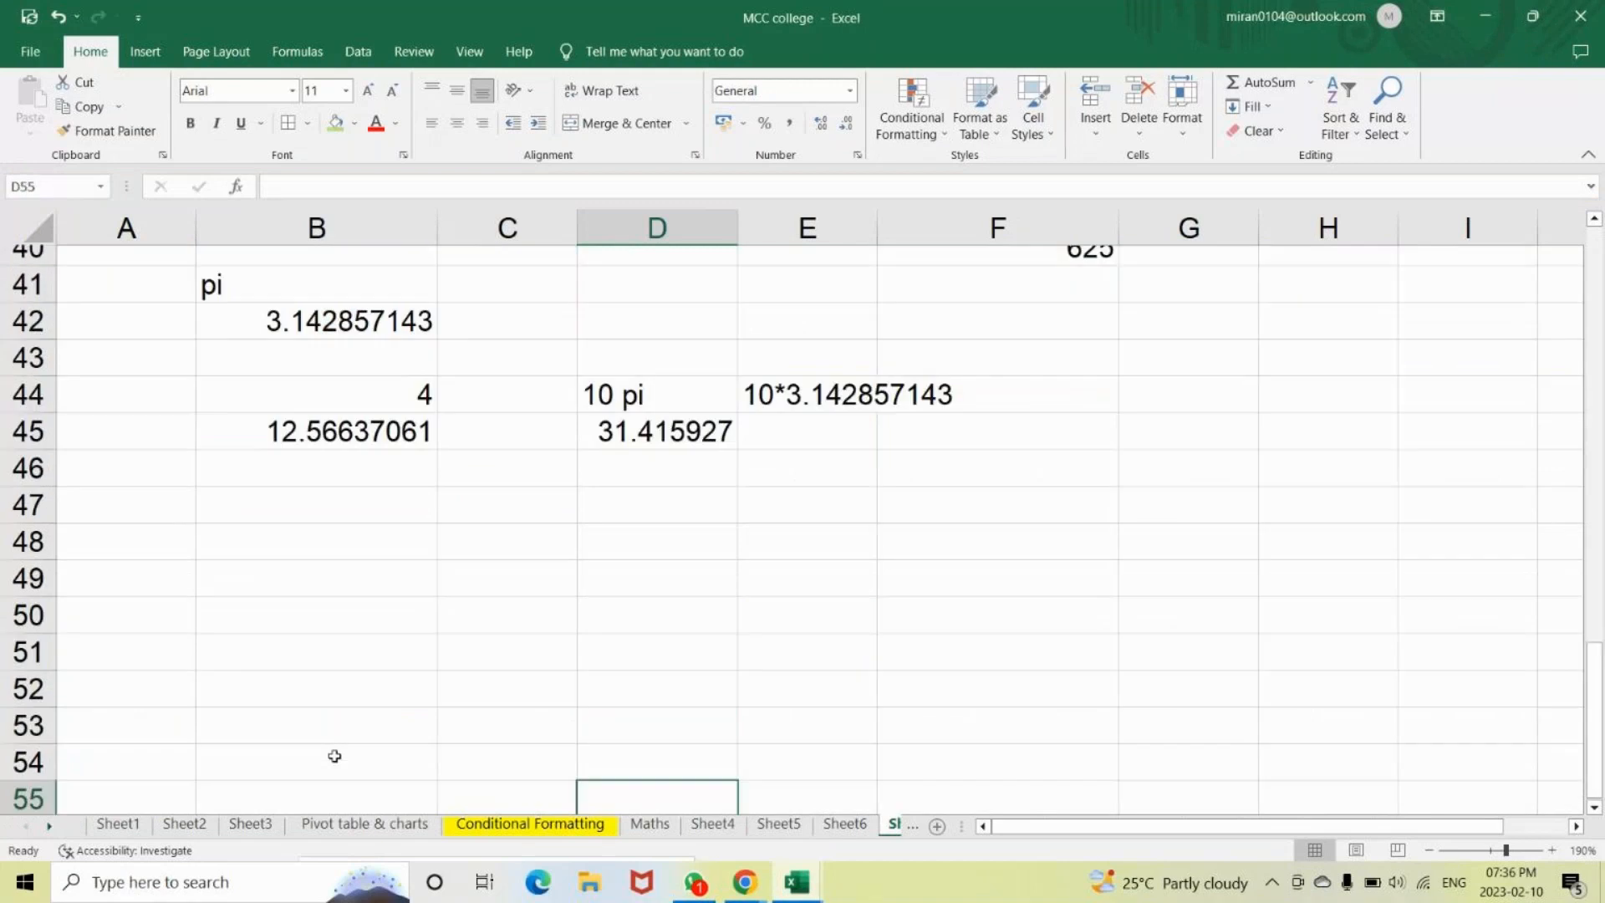
key(Left)
key(Left)
key(Left)
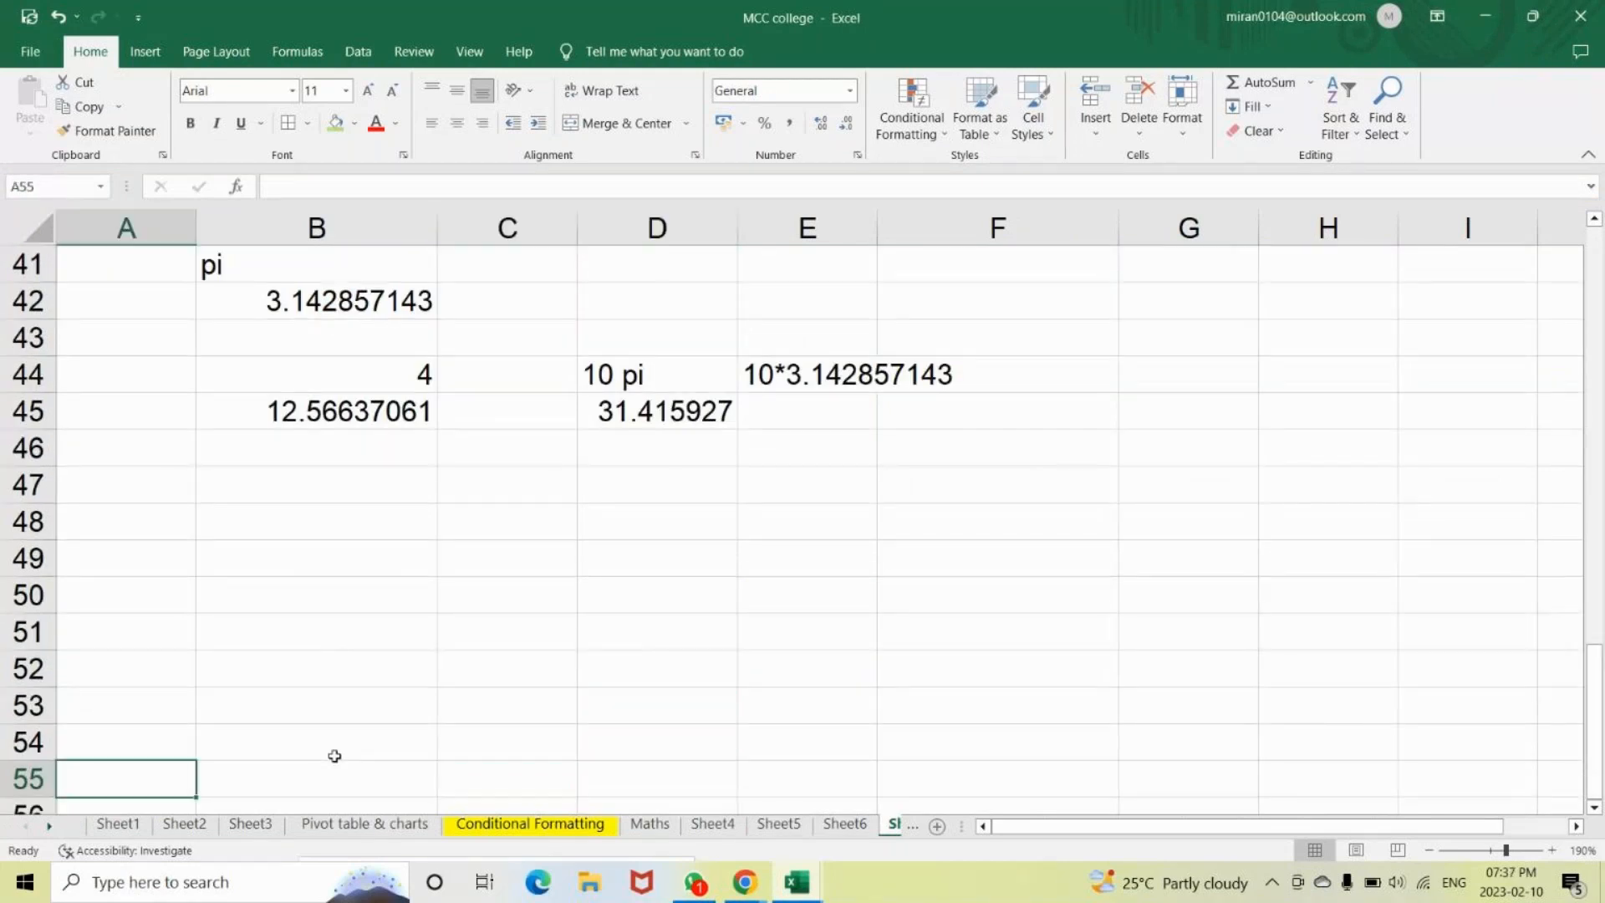
key(Up)
key(Up)
key(Up)
key(Up)
key(Up)
key(Up)
key(Up)
key(Right)
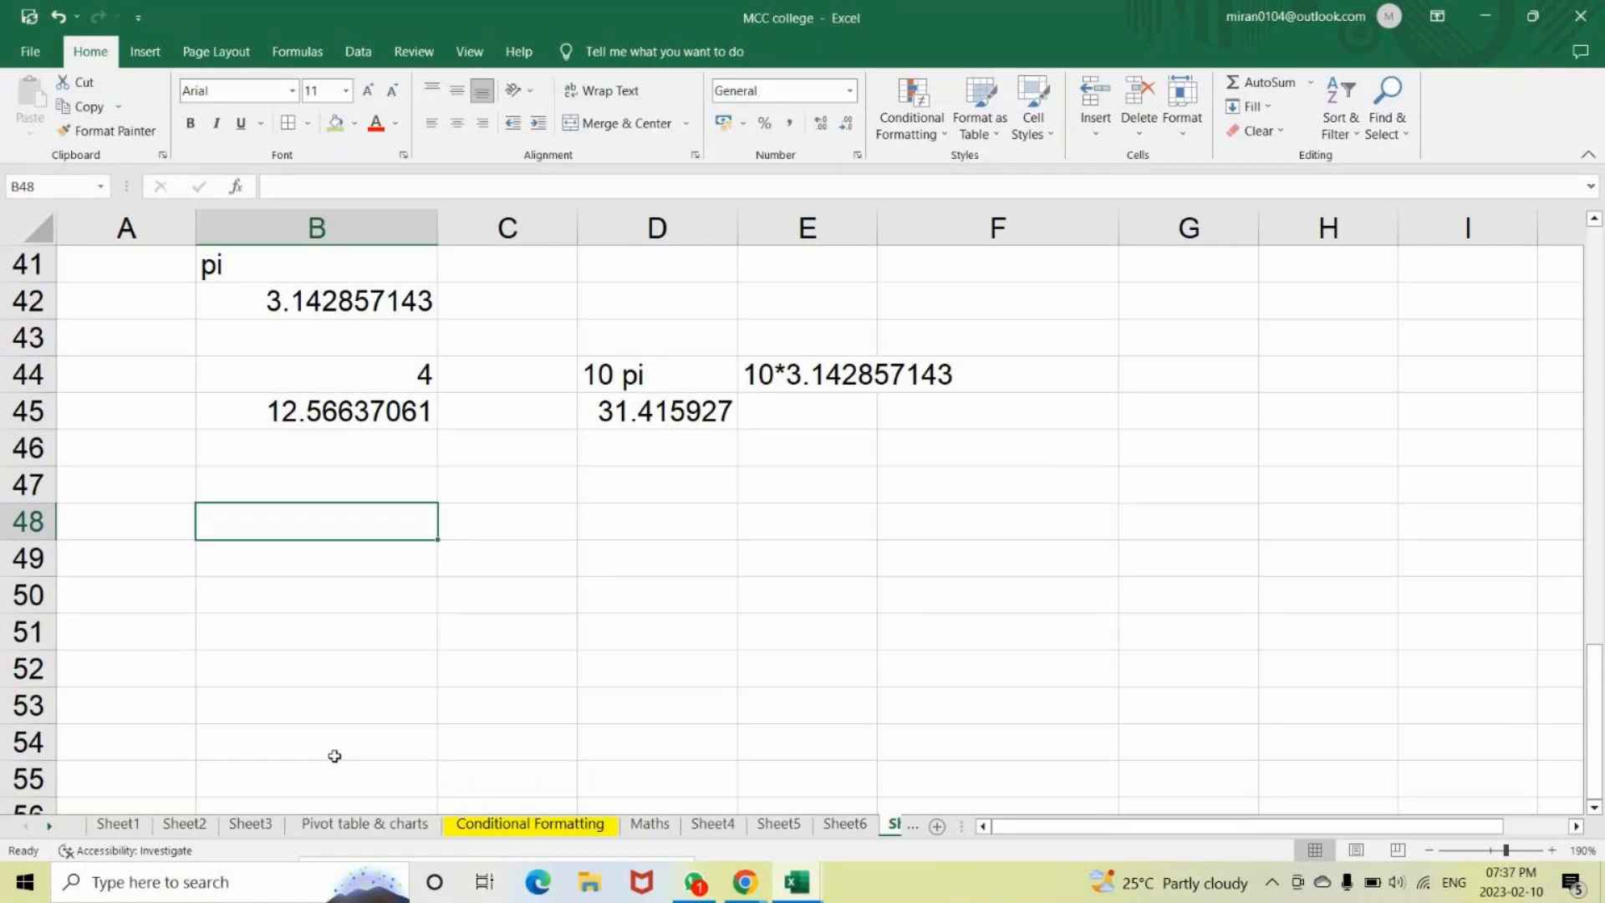
text(2023-)
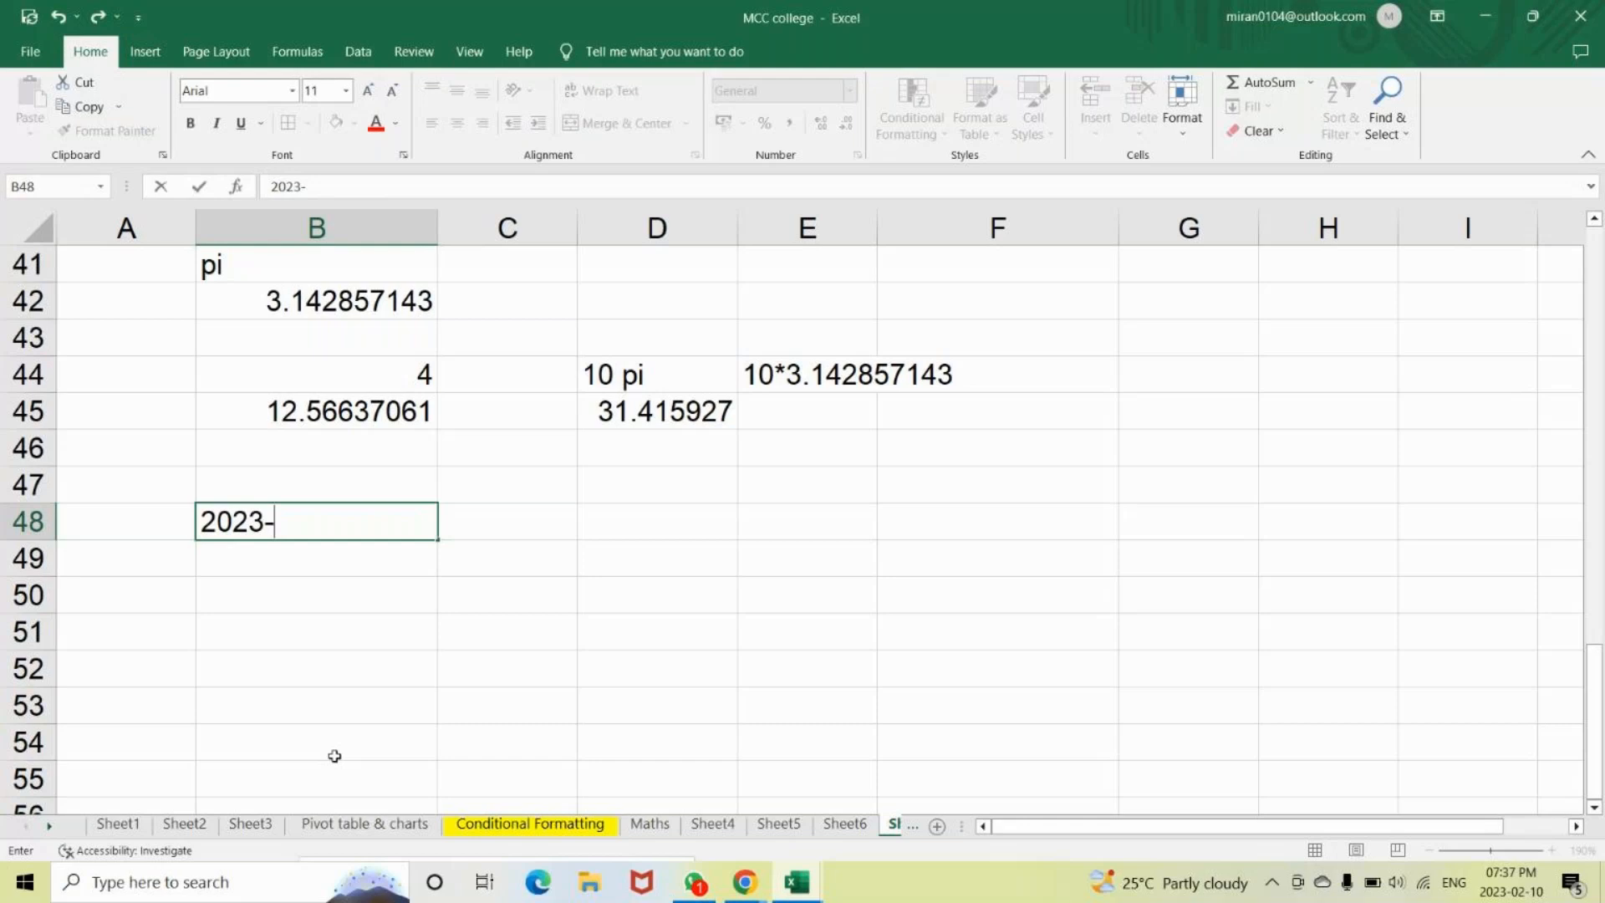
text(02-01)
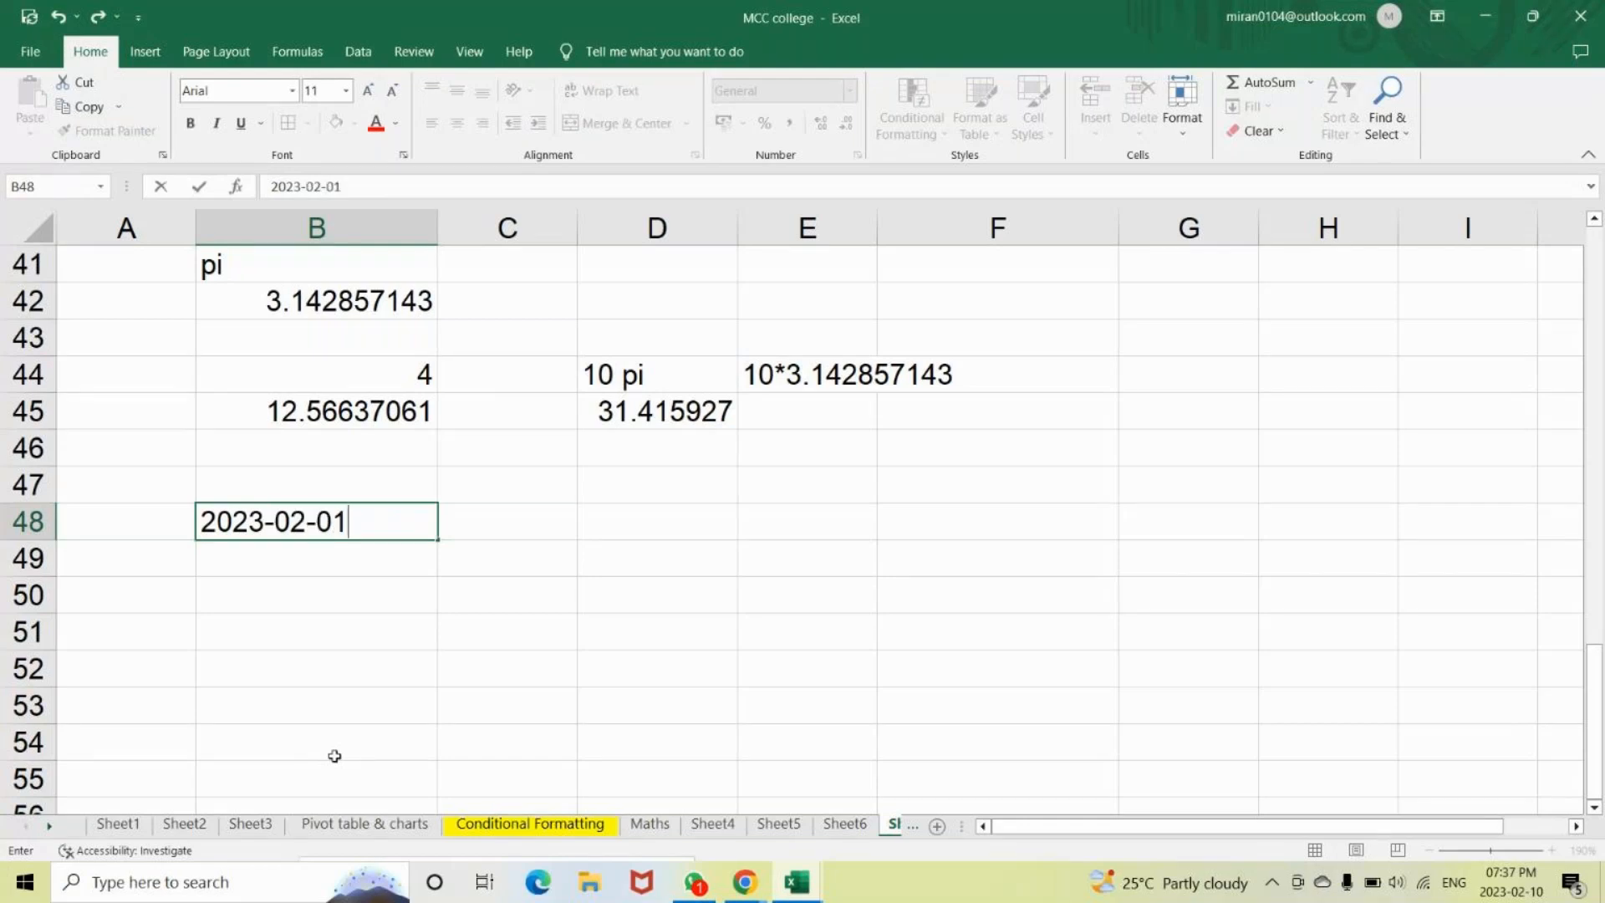
key(Return)
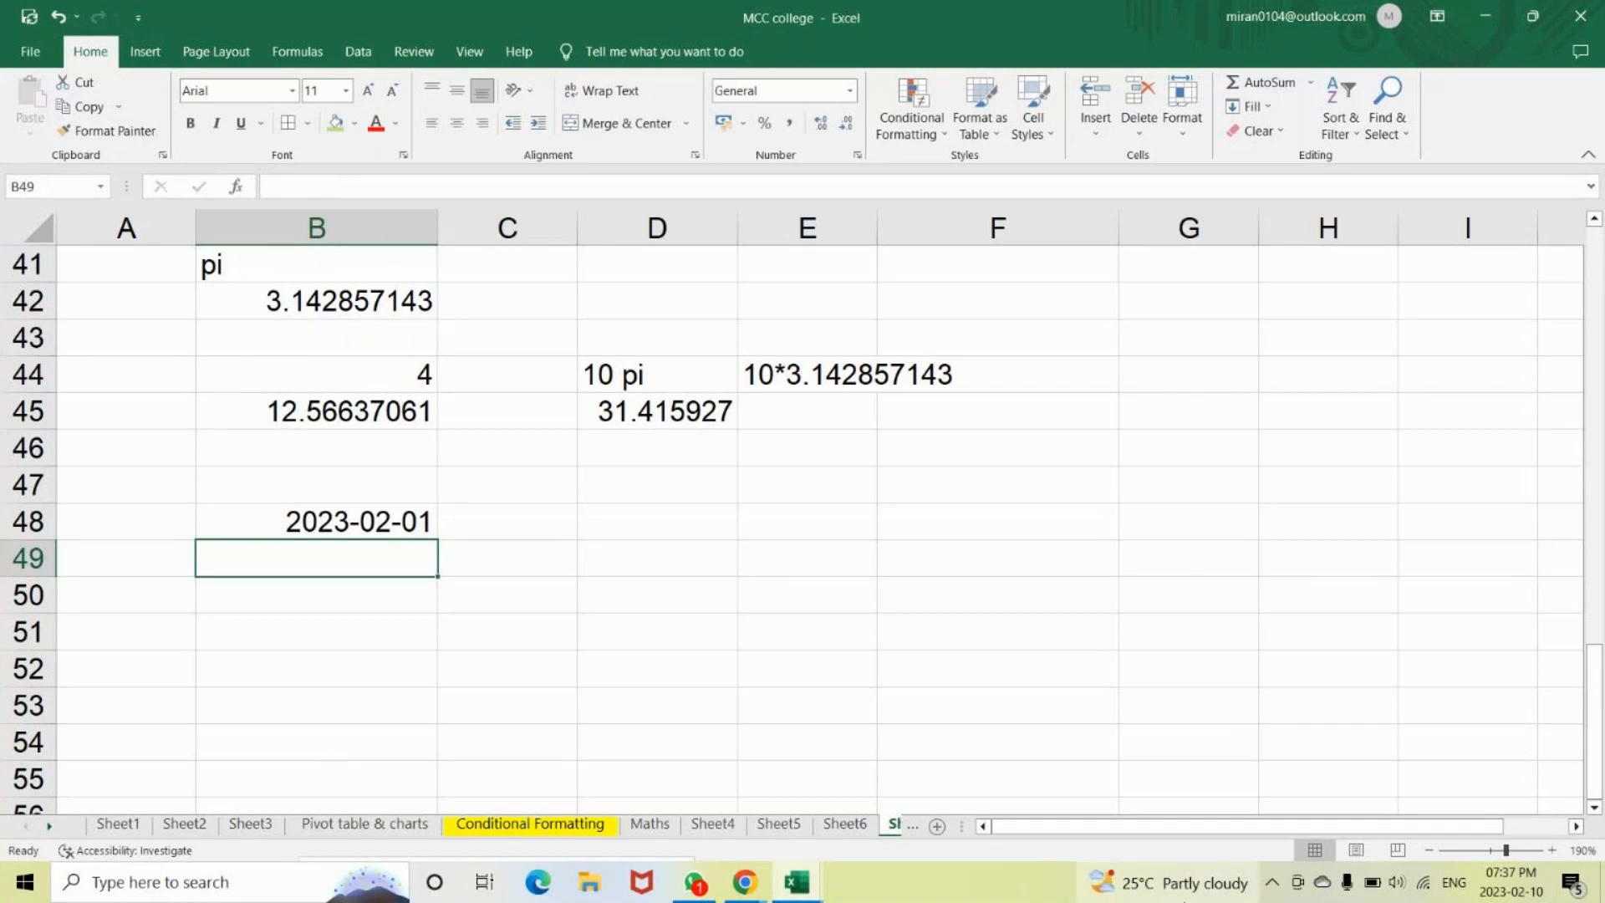
Check the last day of February 2023 in the system calendar and enter 2023-02-28 in B49.
click(1536, 898)
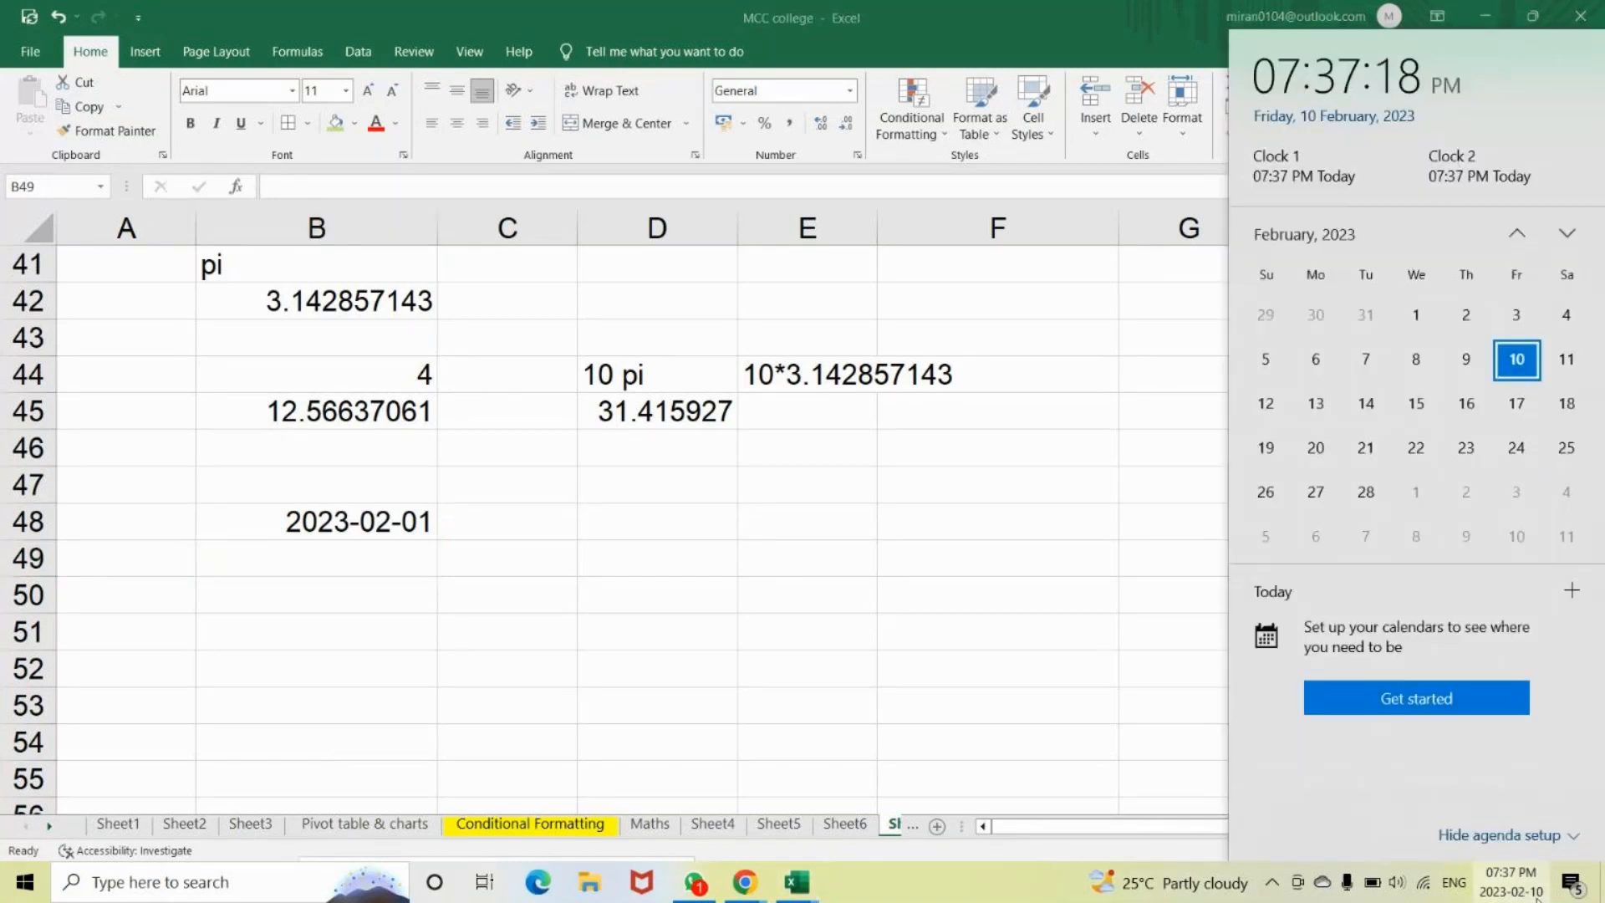
click(408, 567)
text(2023)
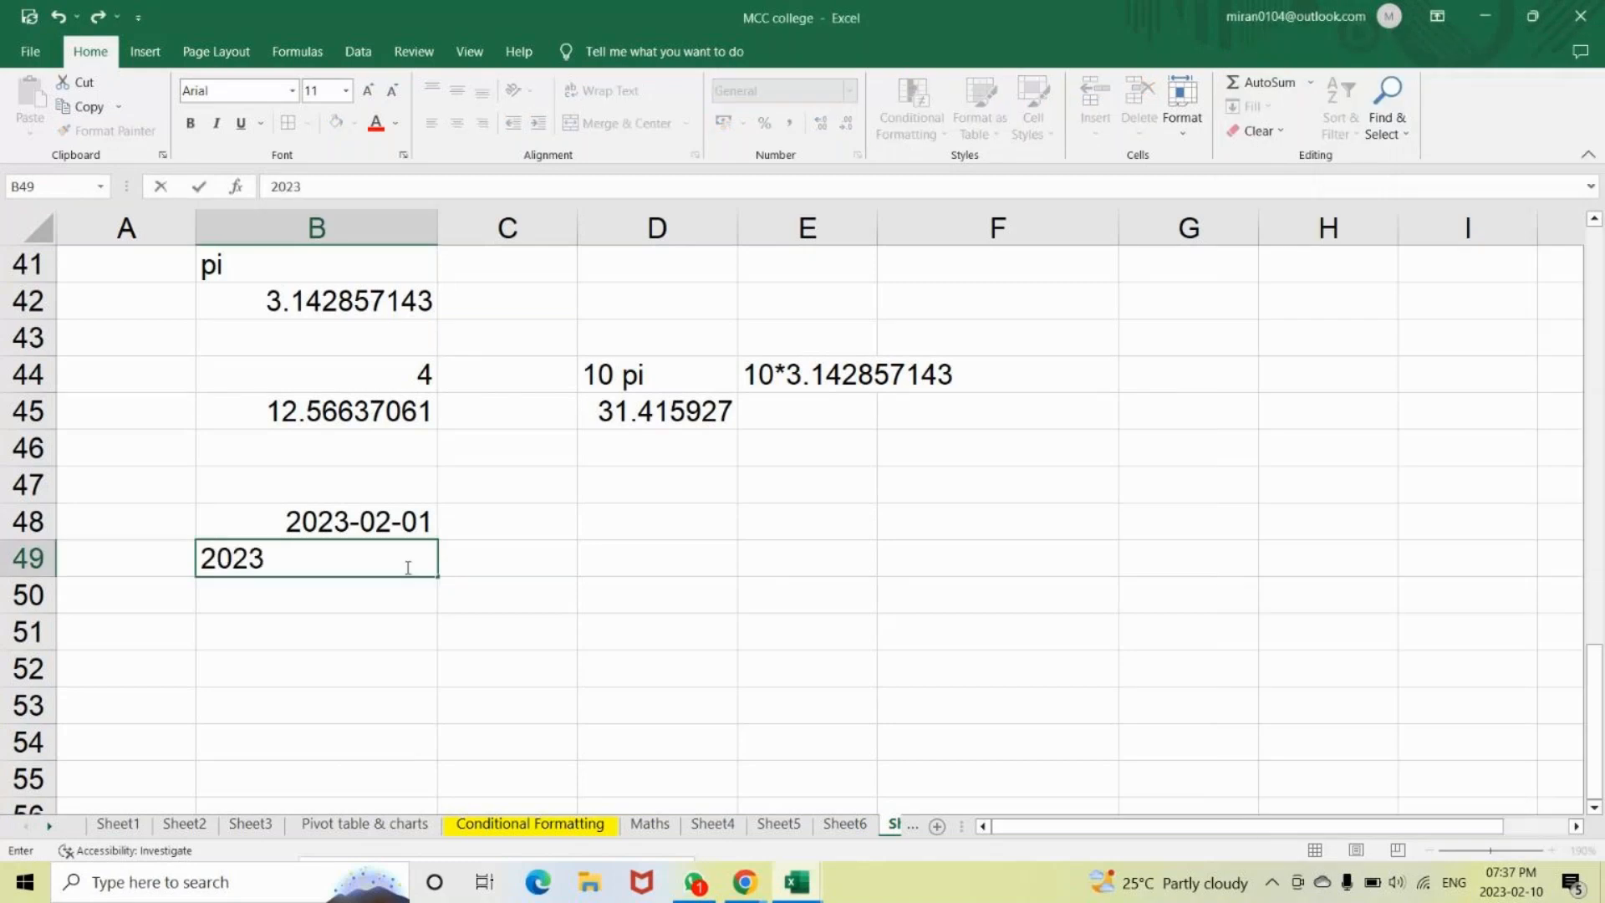
text(-02-28)
key(ctrl+Return)
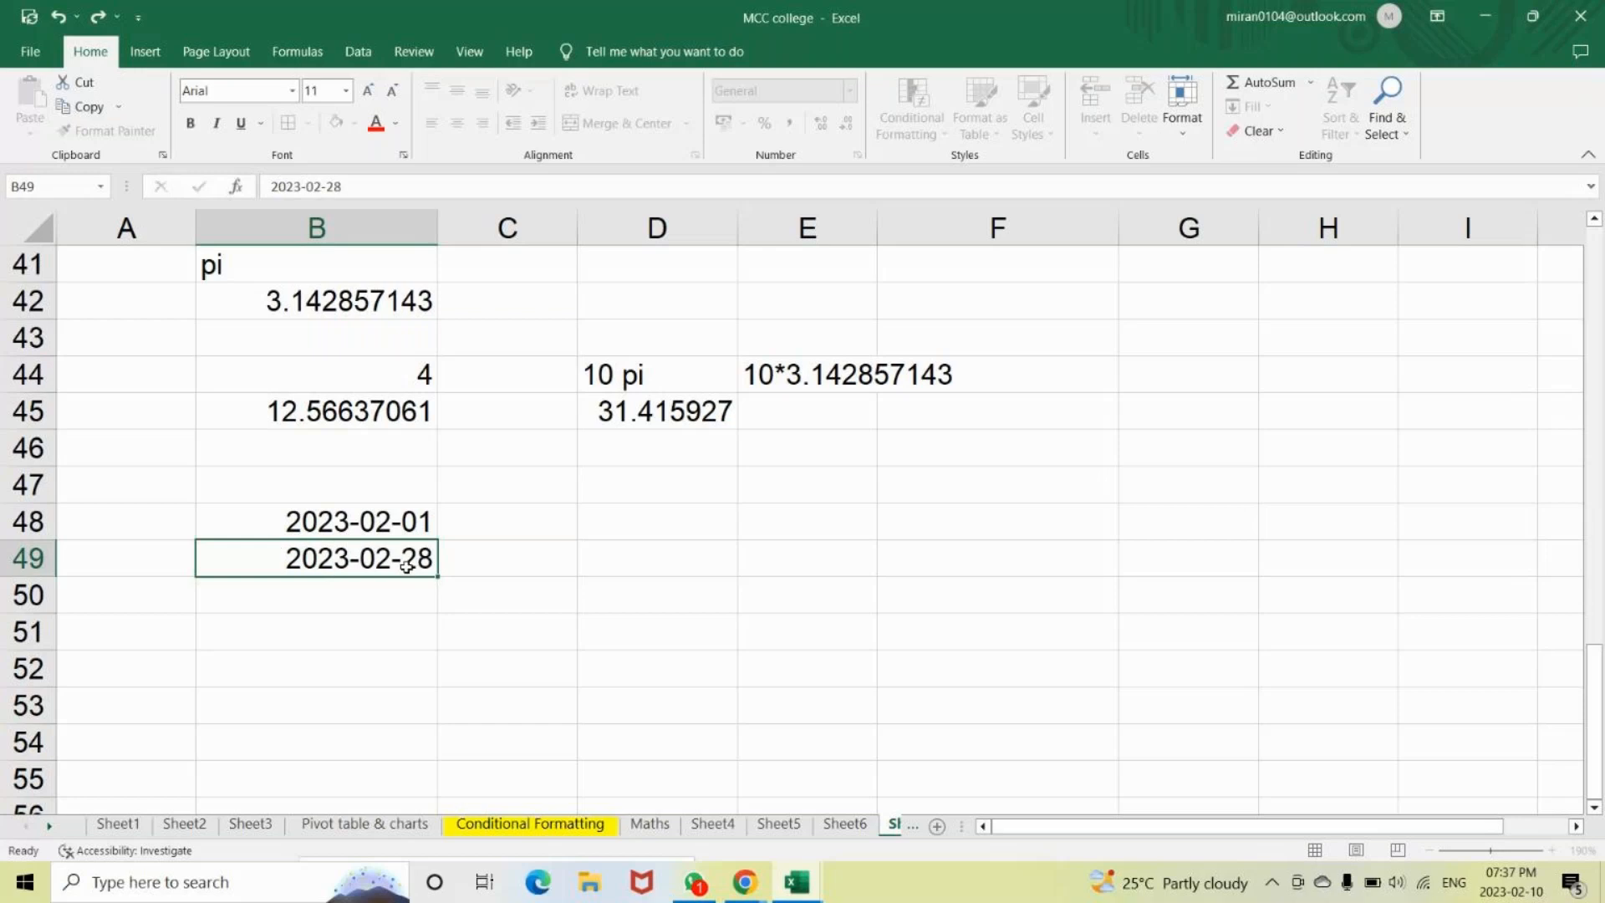
key(Return)
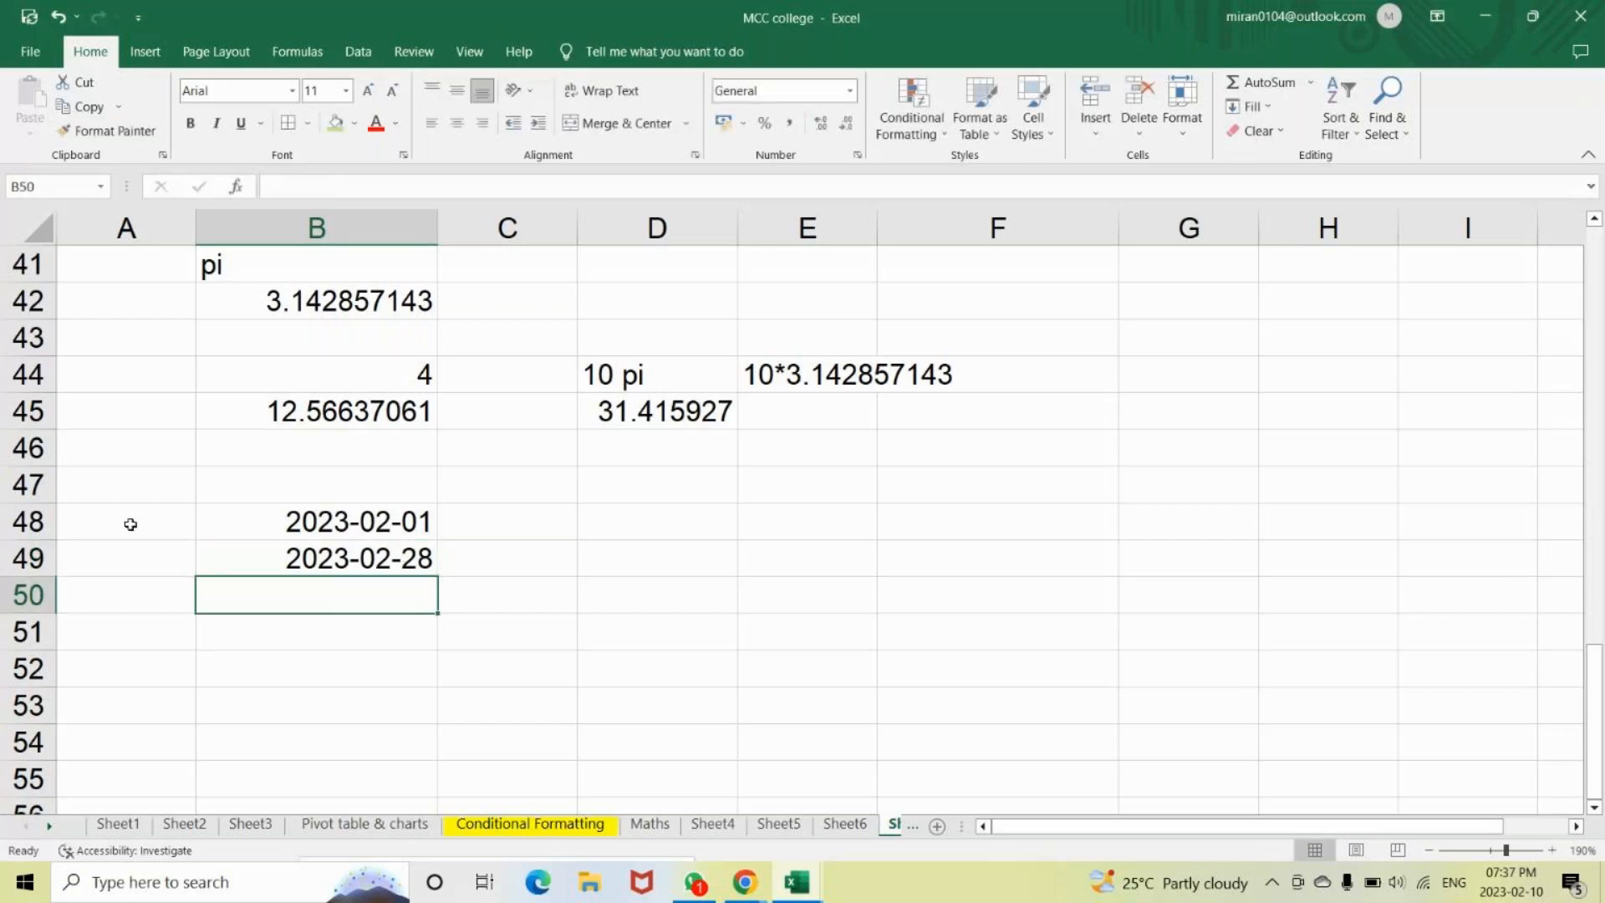
Label the two dates "start date" in A48 and "end date" in A49.
click(131, 524)
text(start dat)
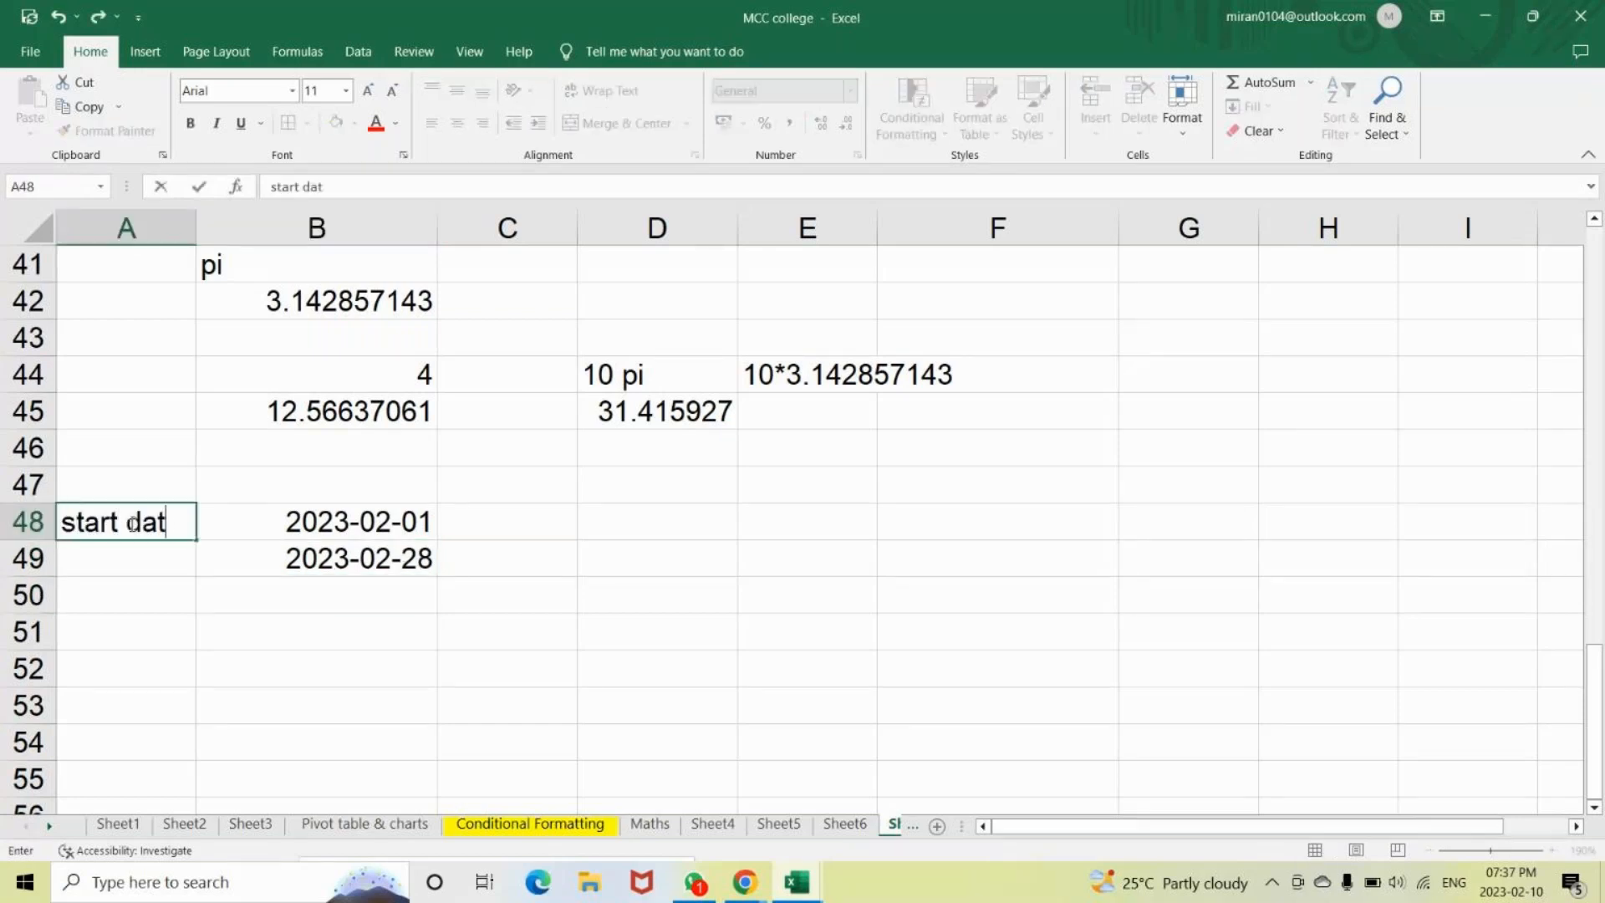
text(e)
key(Return)
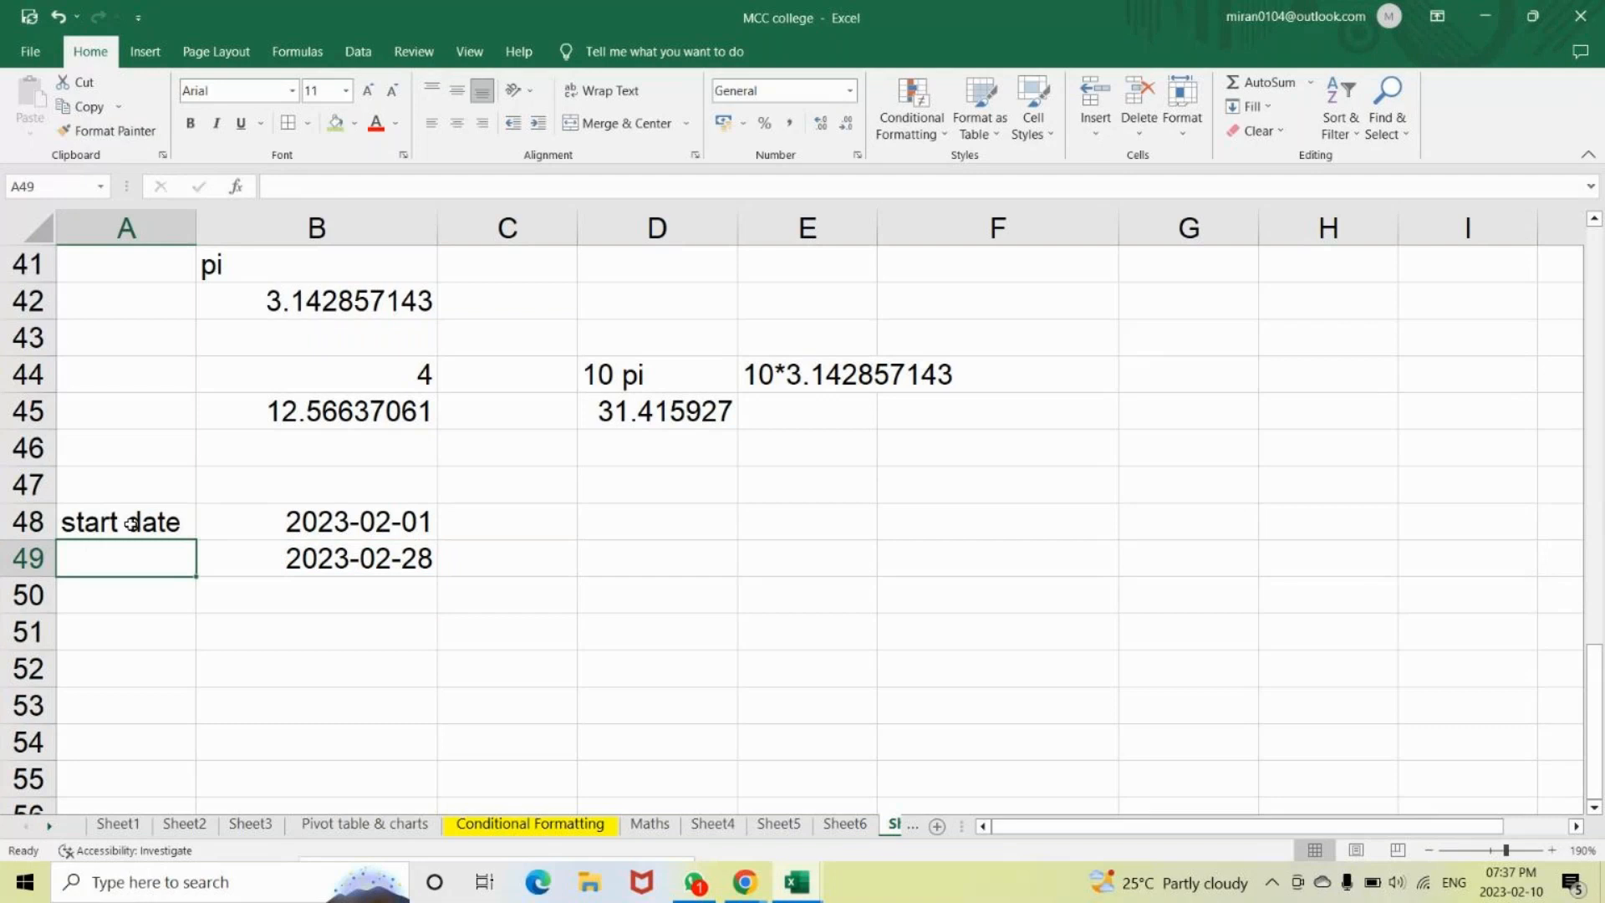
text(end date)
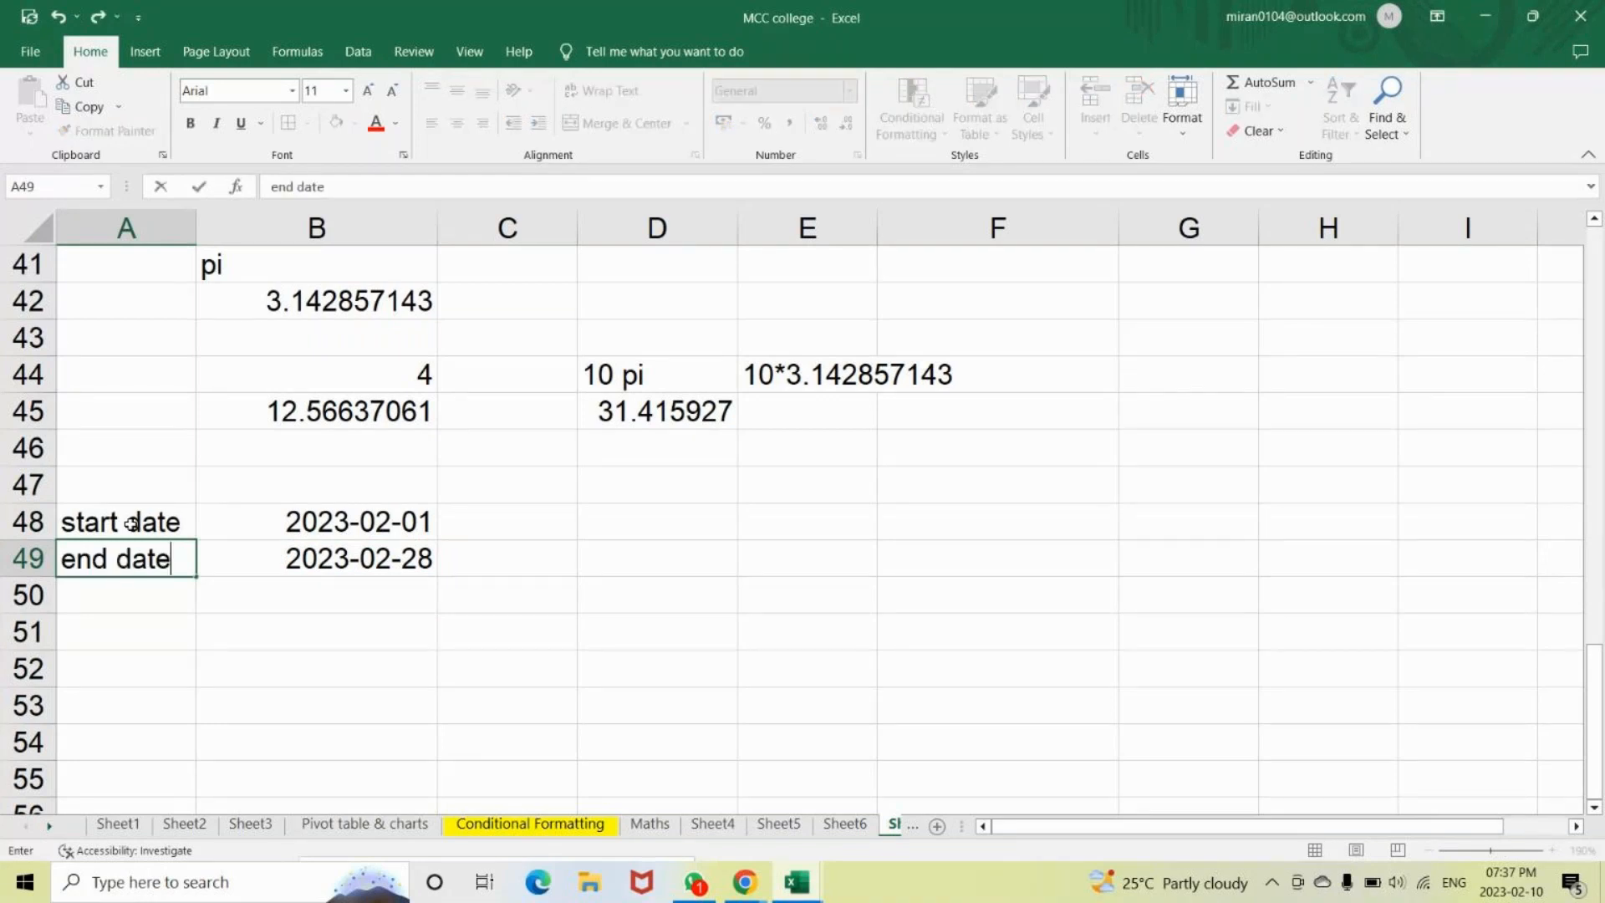
key(Tab)
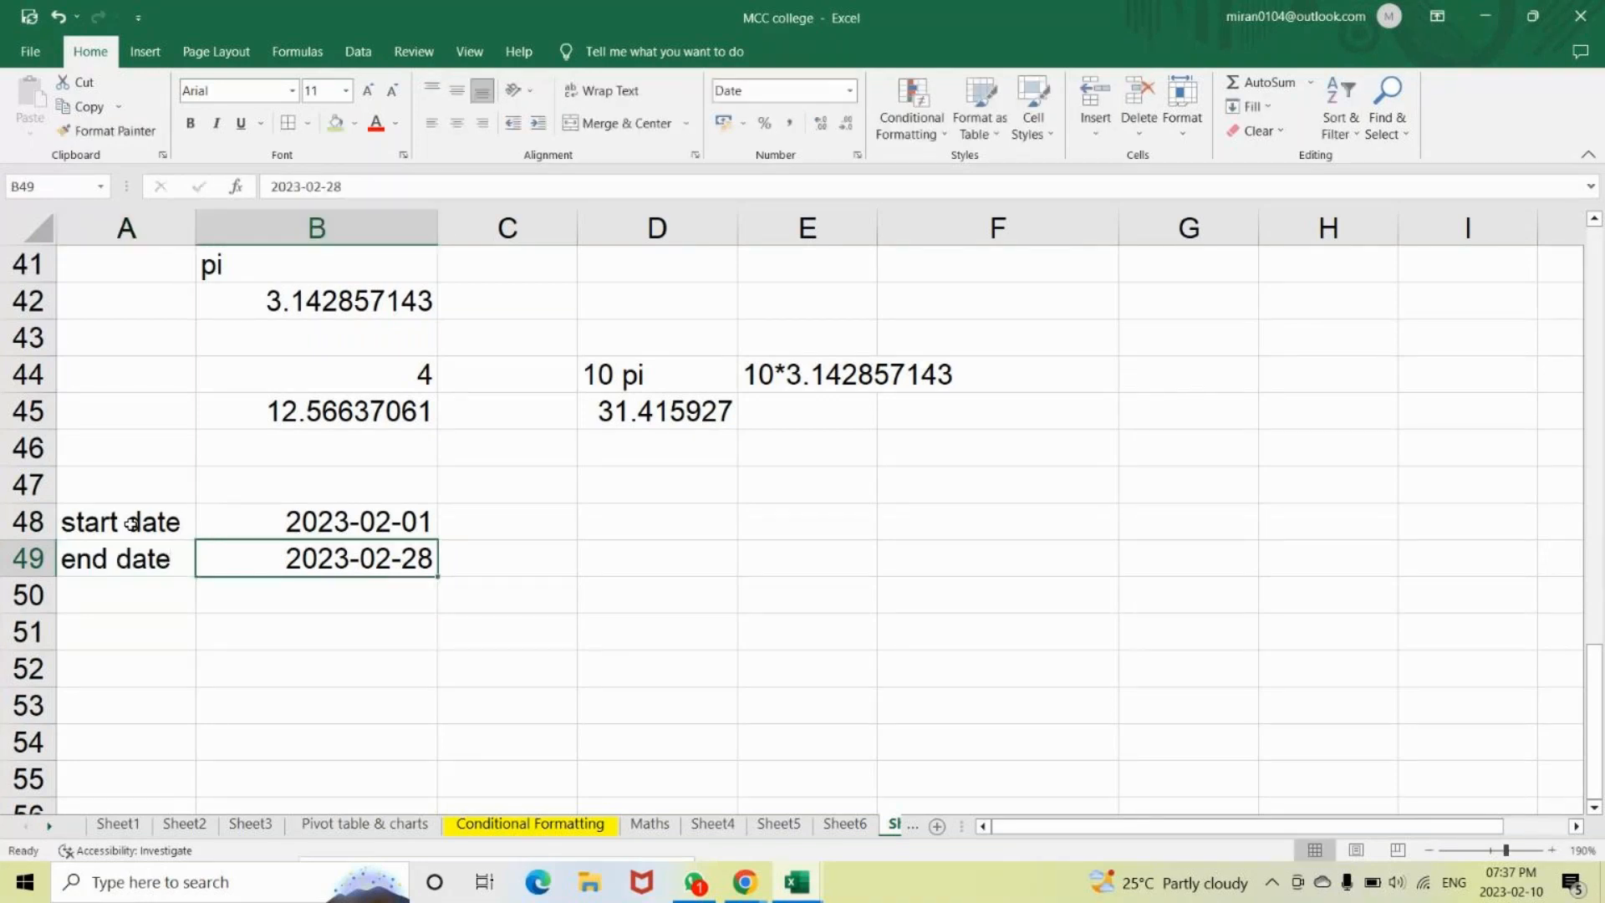
Enter the label "no of working days" in A47, above the start date label.
key(Up)
key(Right)
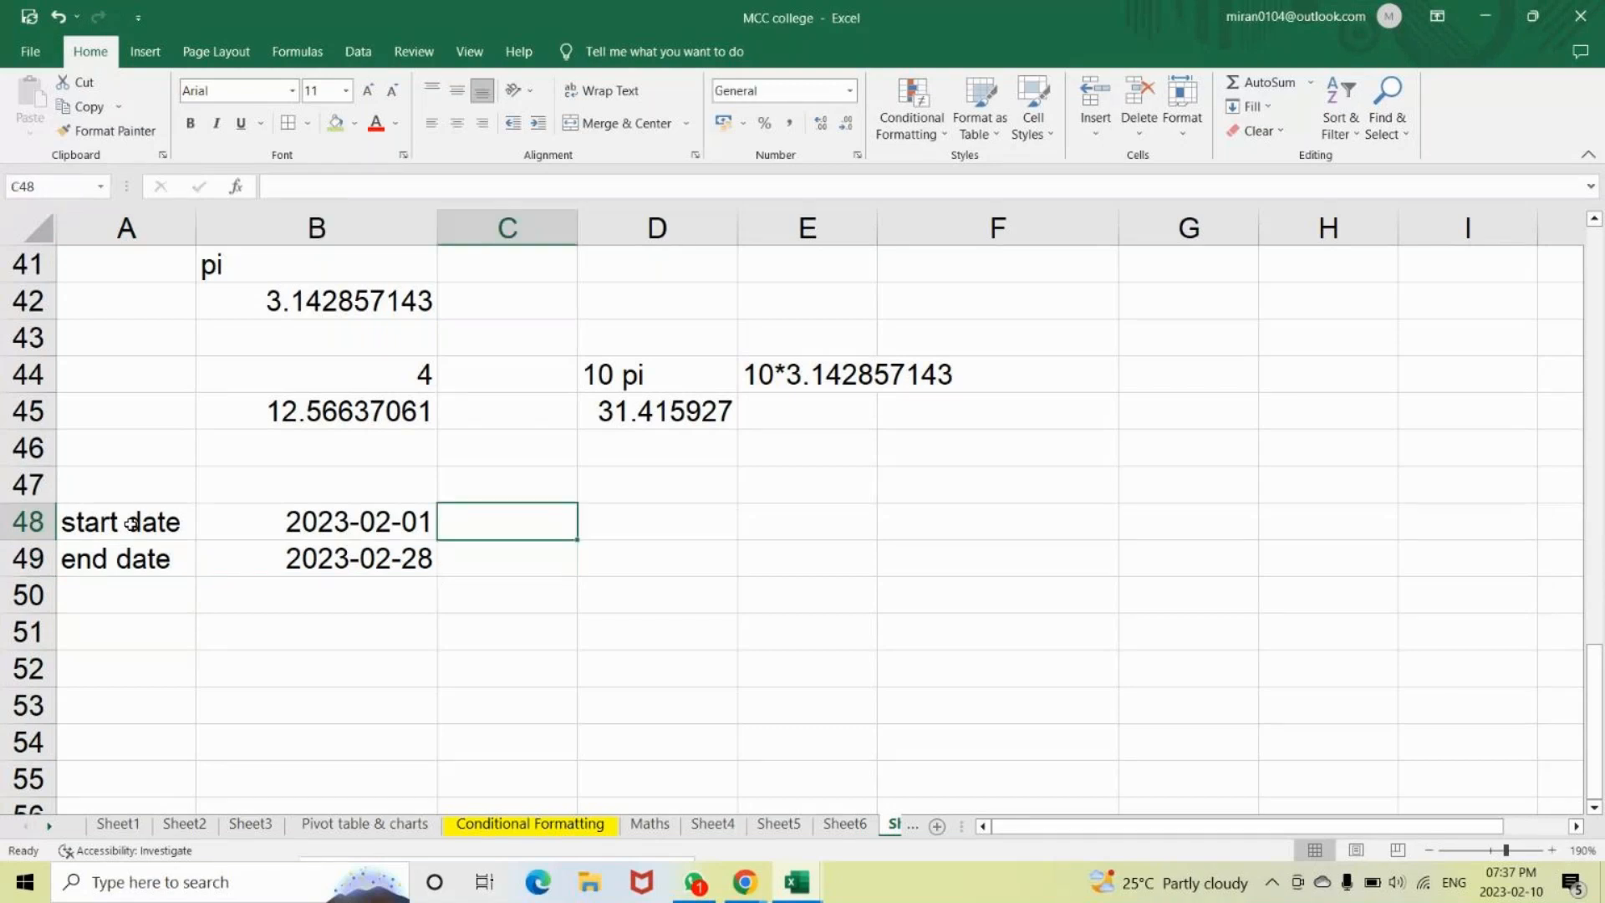
key(Up)
key(Left)
key(Left)
text(no of worki)
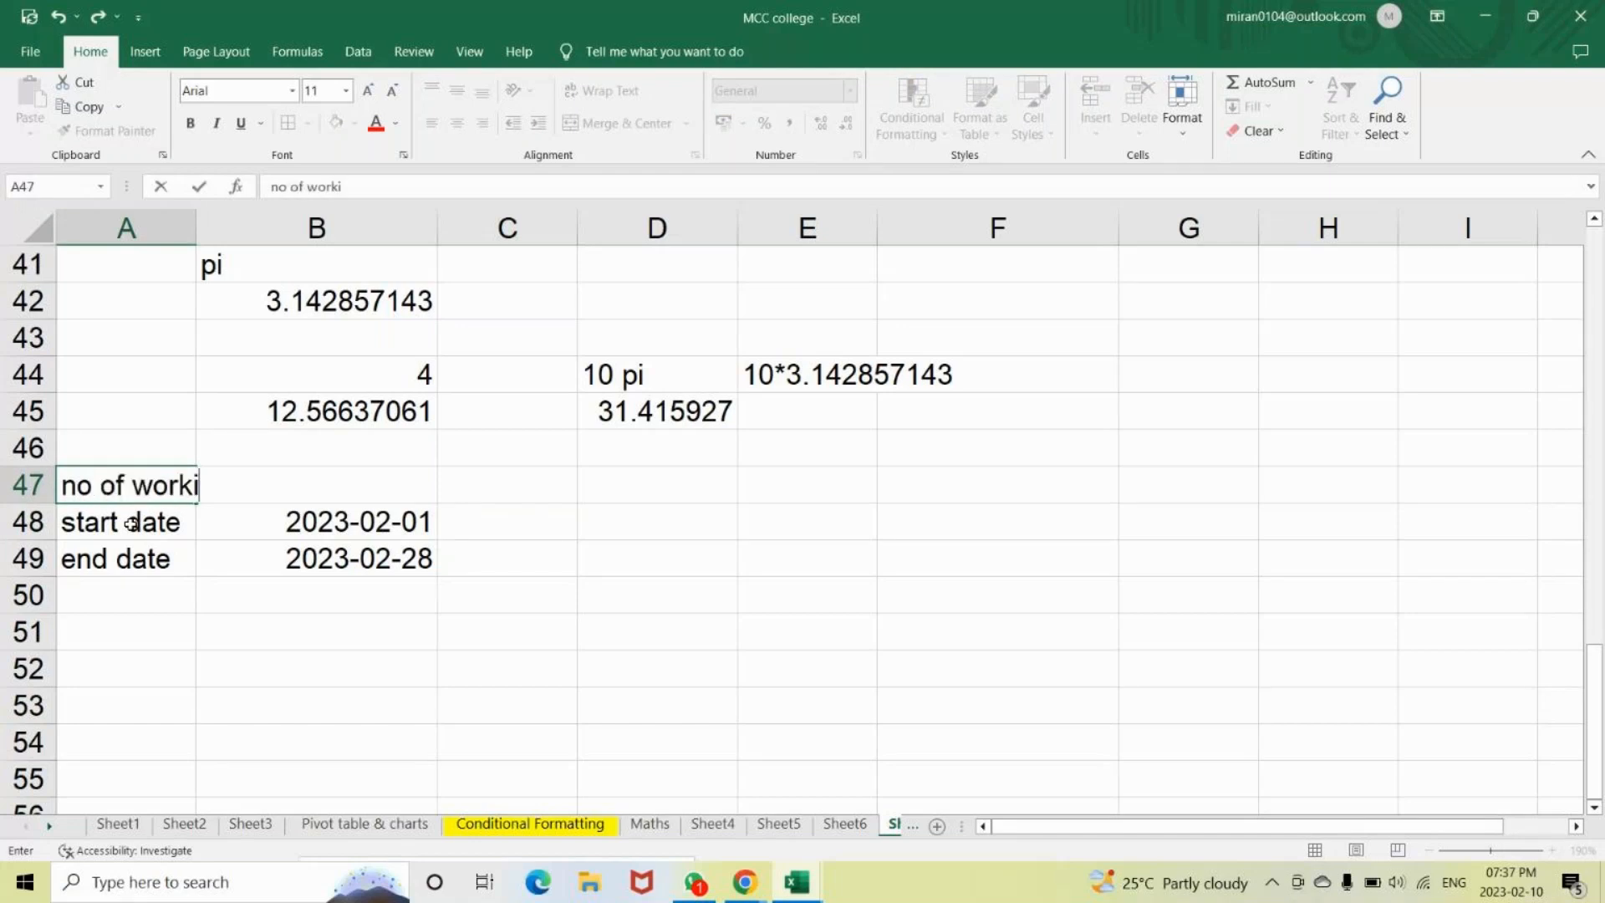
text(ng days)
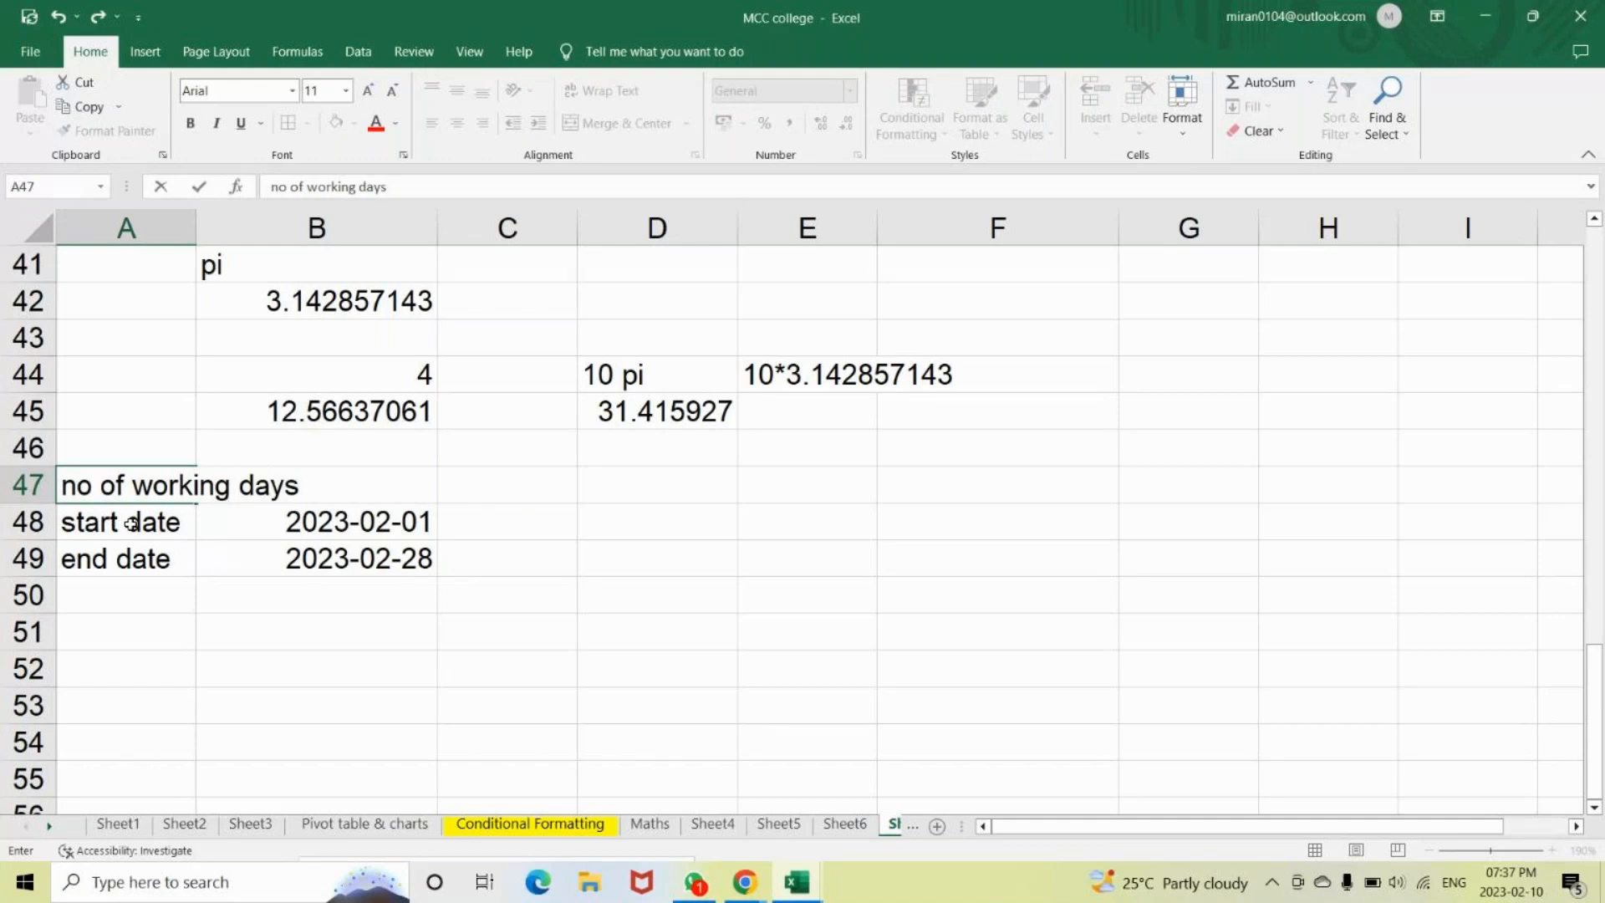
key(Tab)
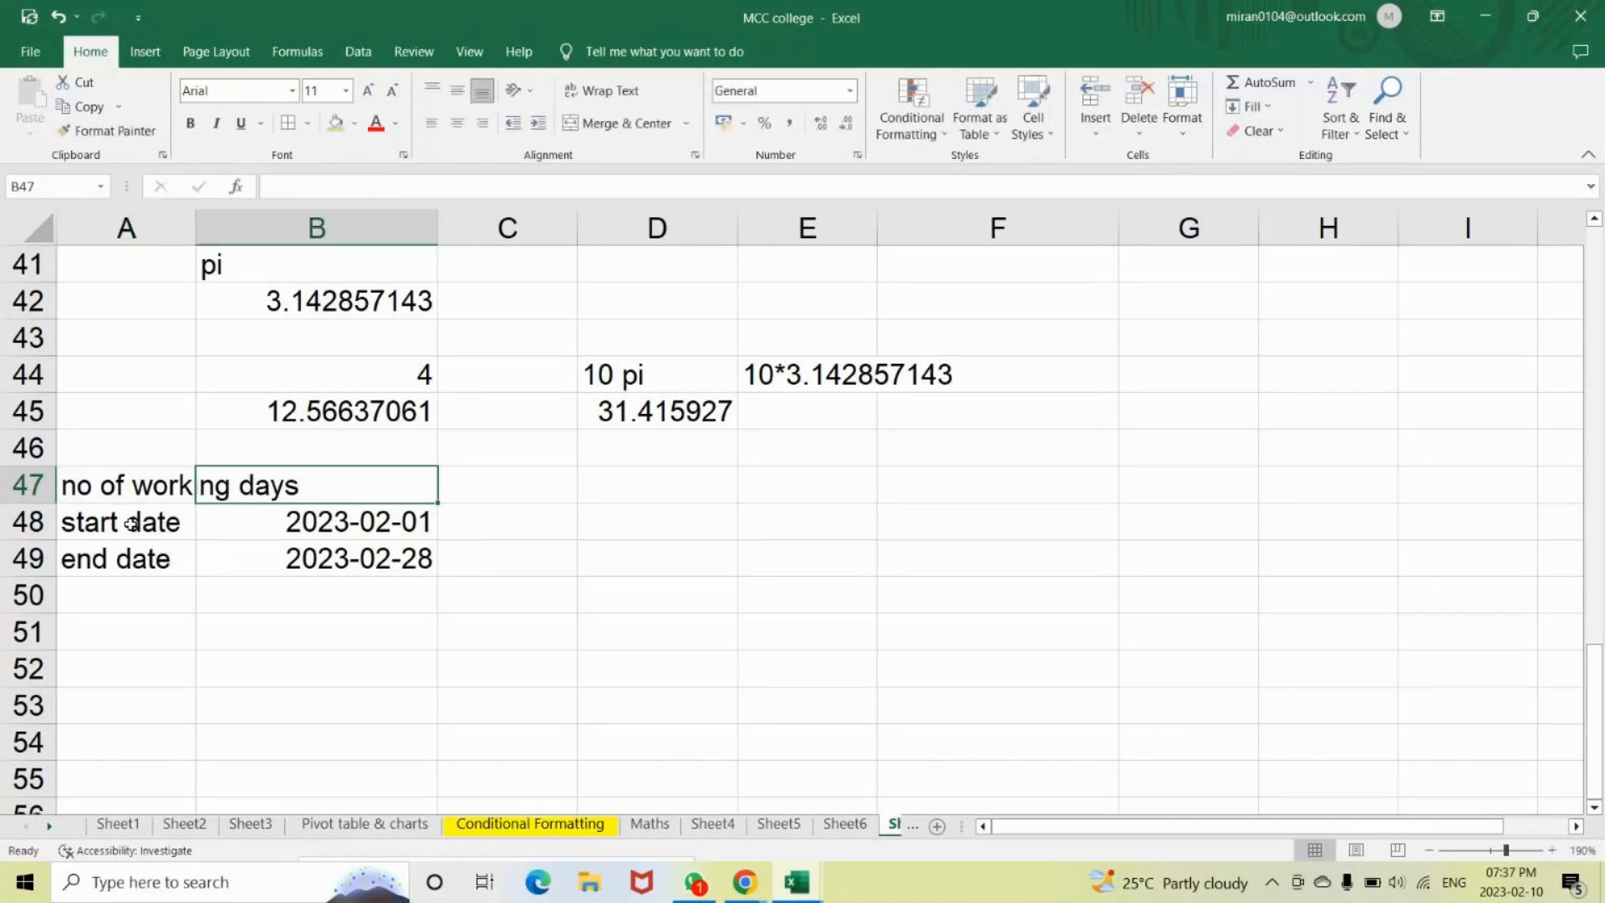
Start a formula in D48 with the NETWORKDAYS.INTL function.
key(Tab)
key(Right)
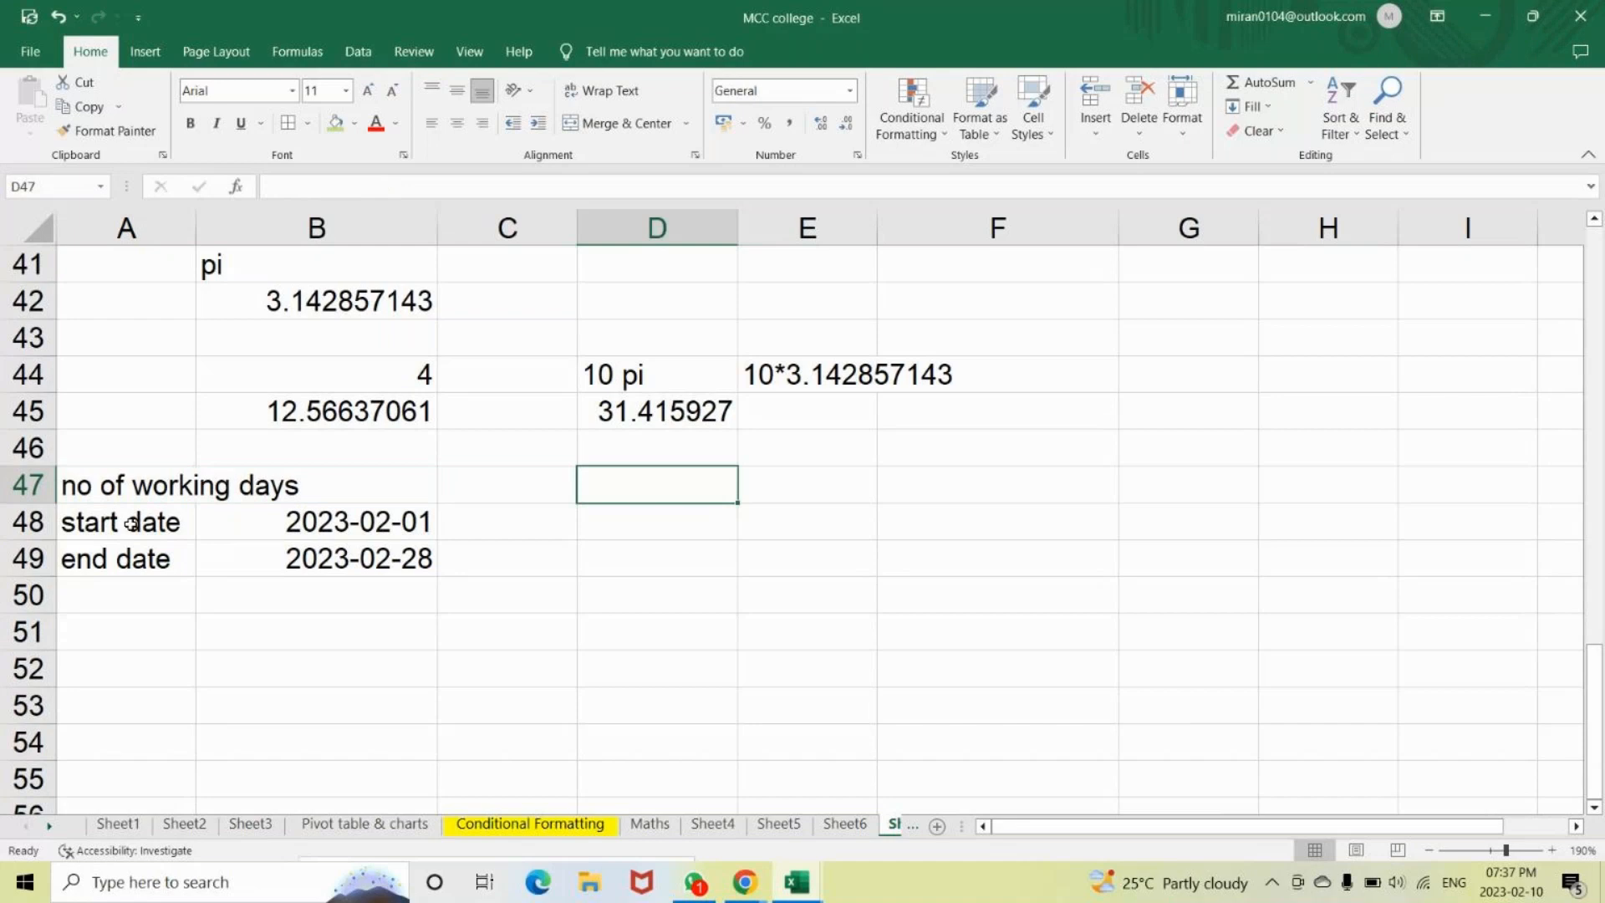
key(Return)
key(Right)
text(=)
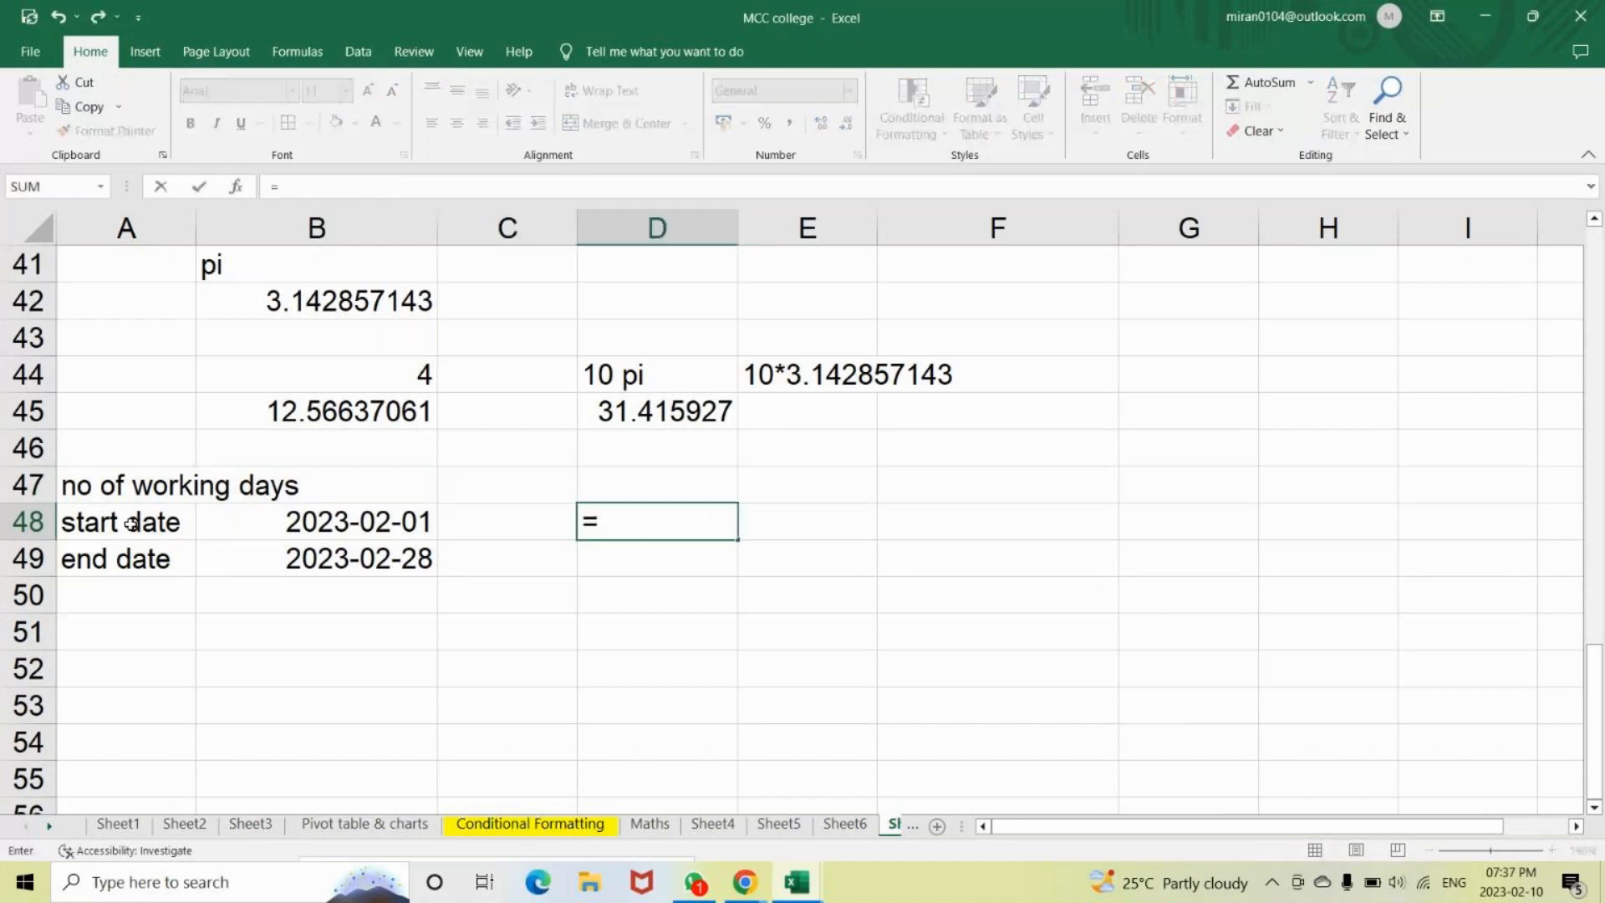
text(n)
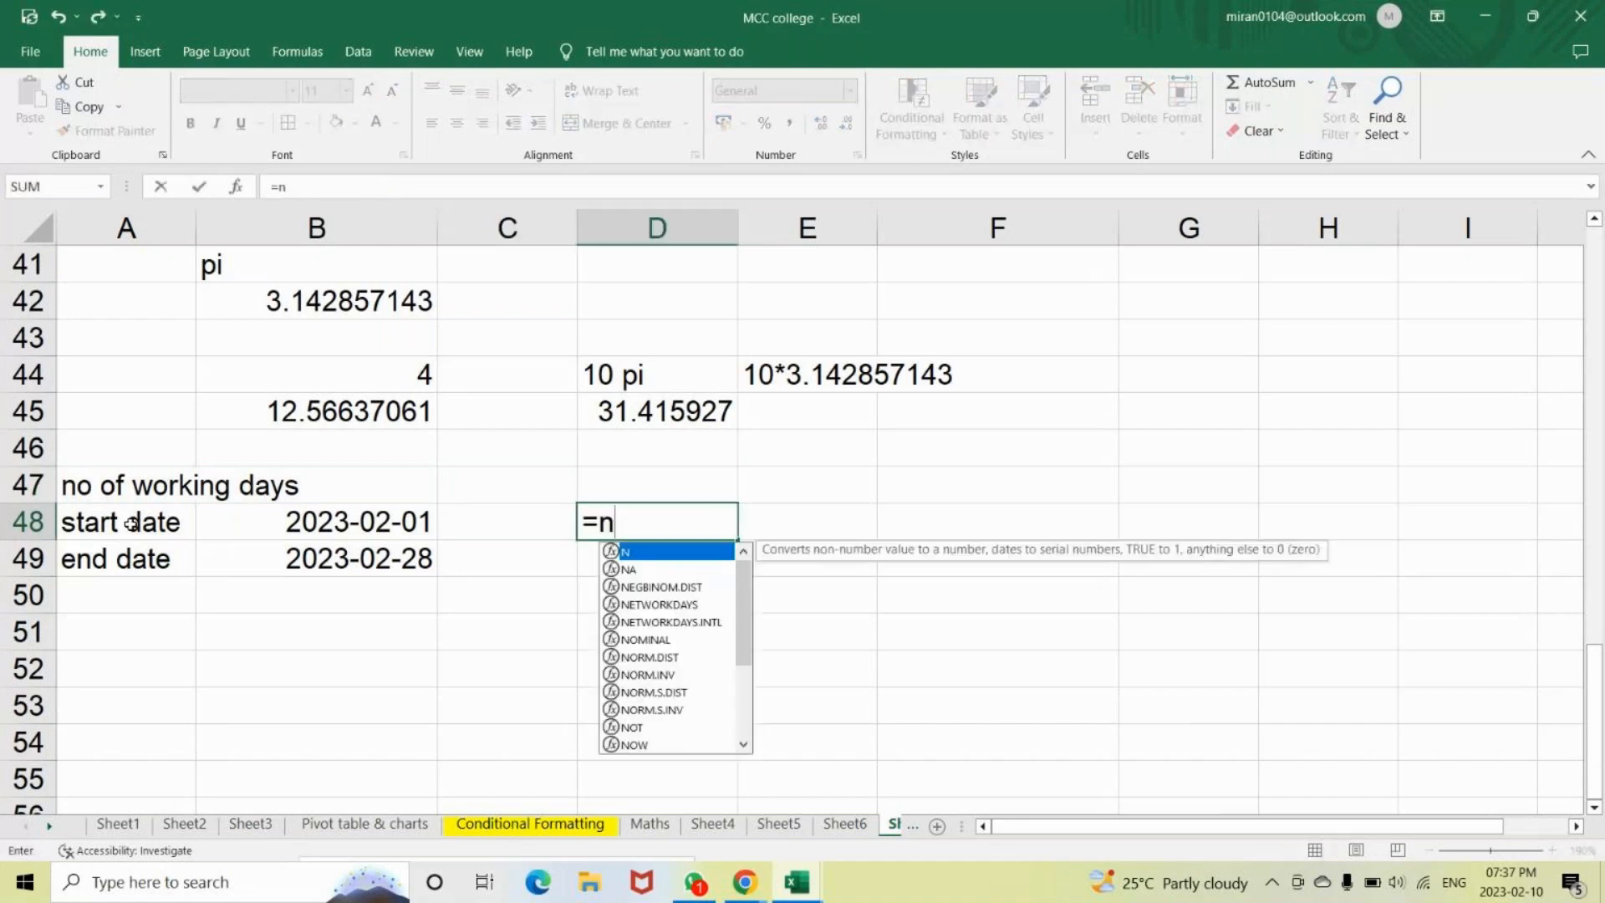
text(etw)
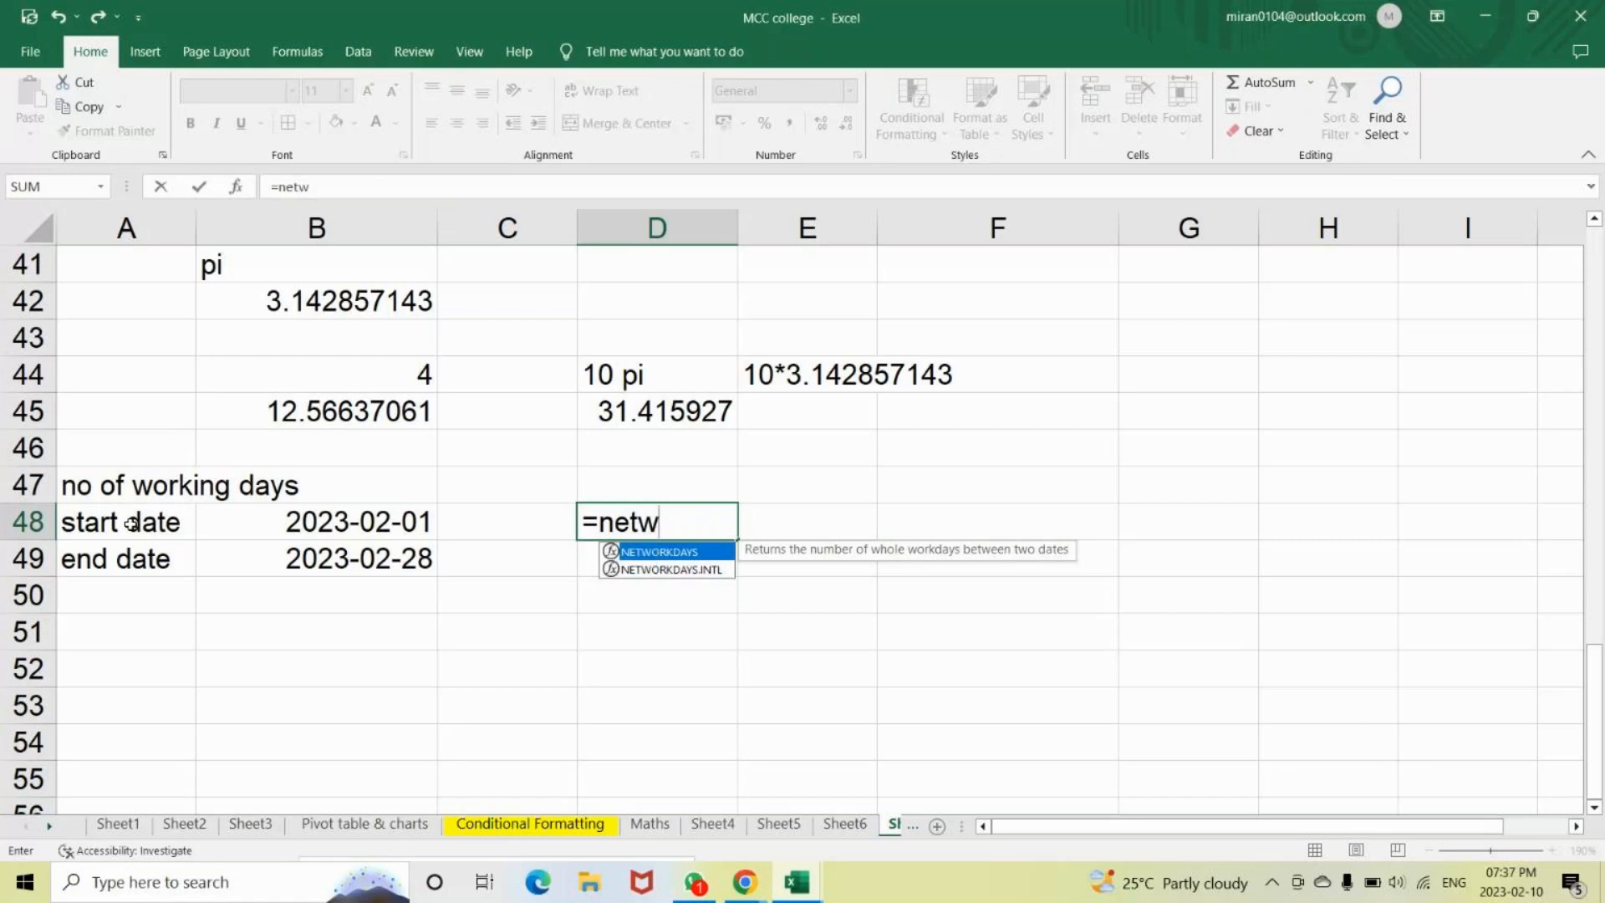
key(Tab)
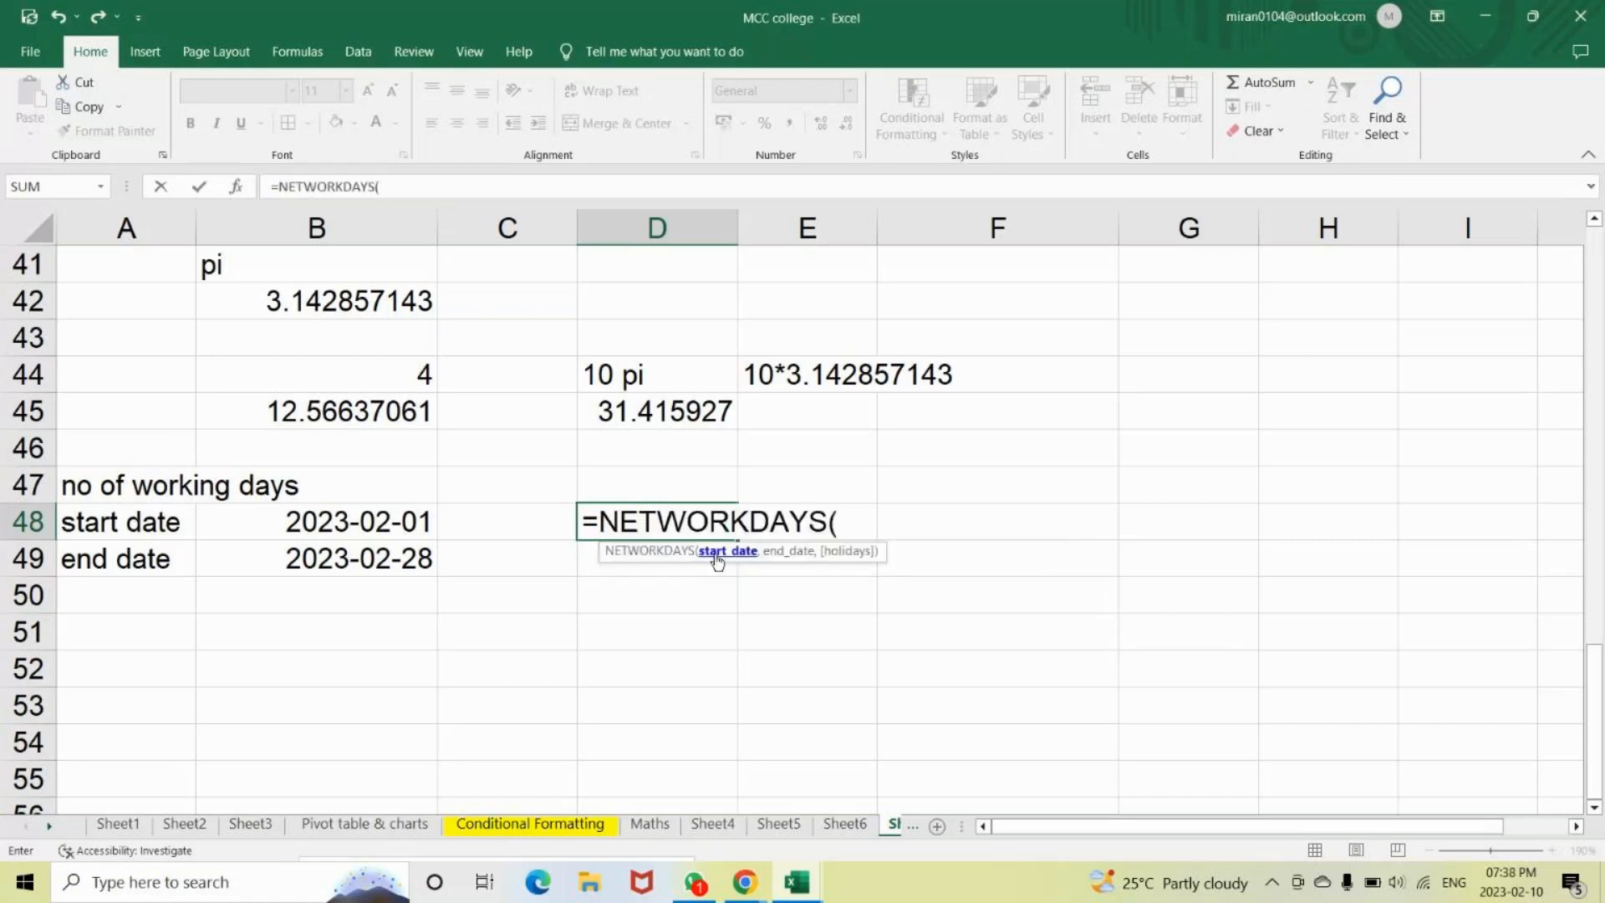
key(BackSpace)
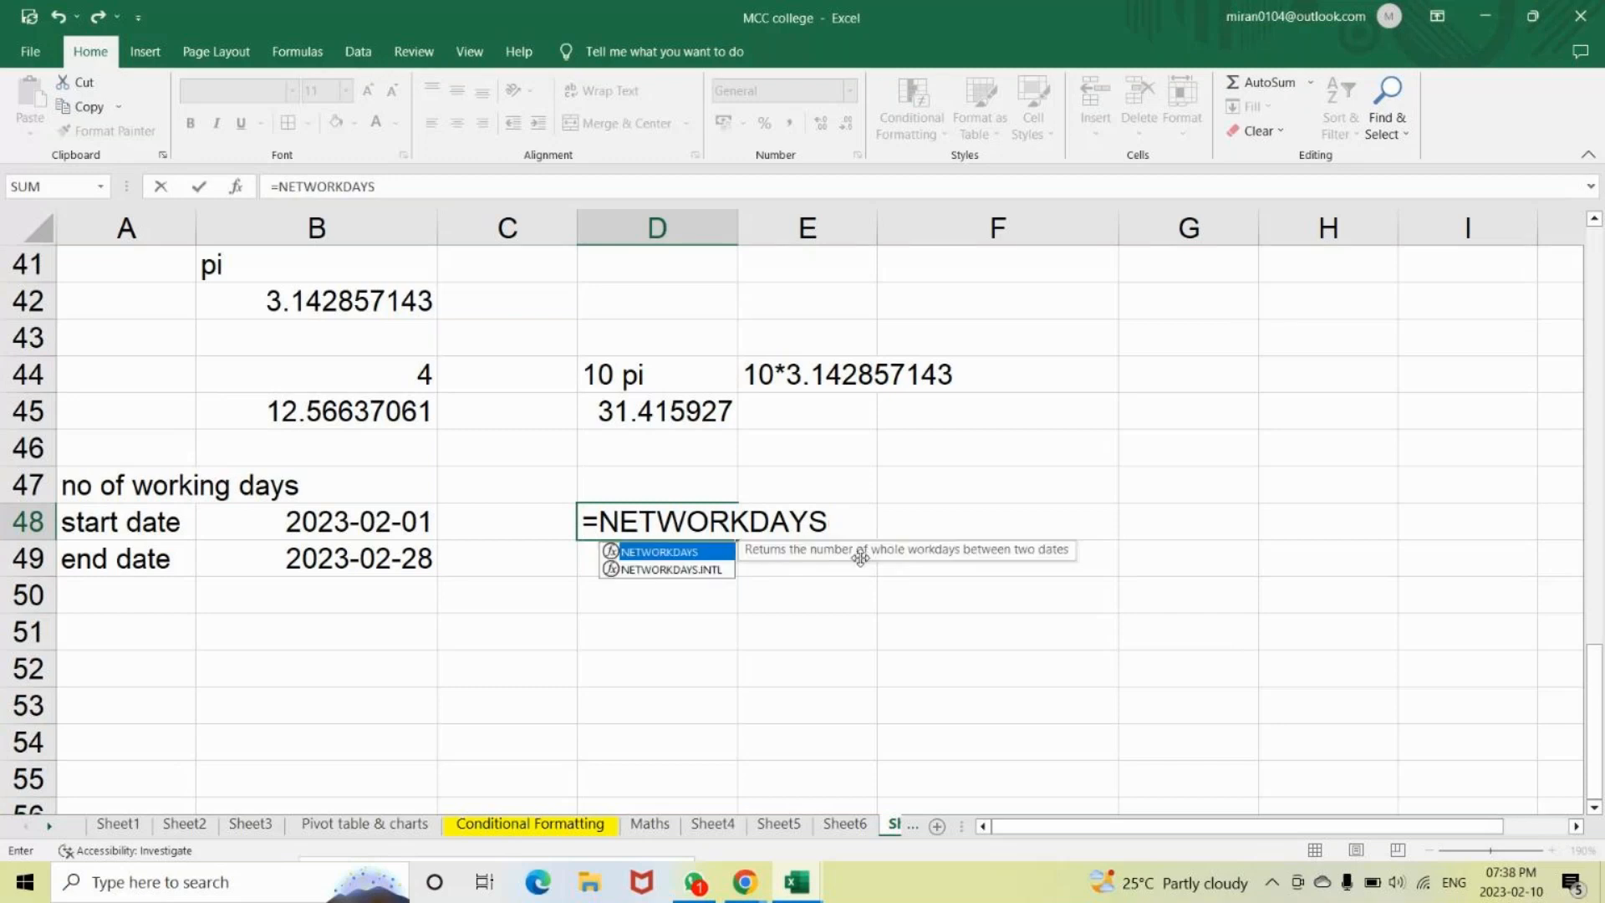
key(Down)
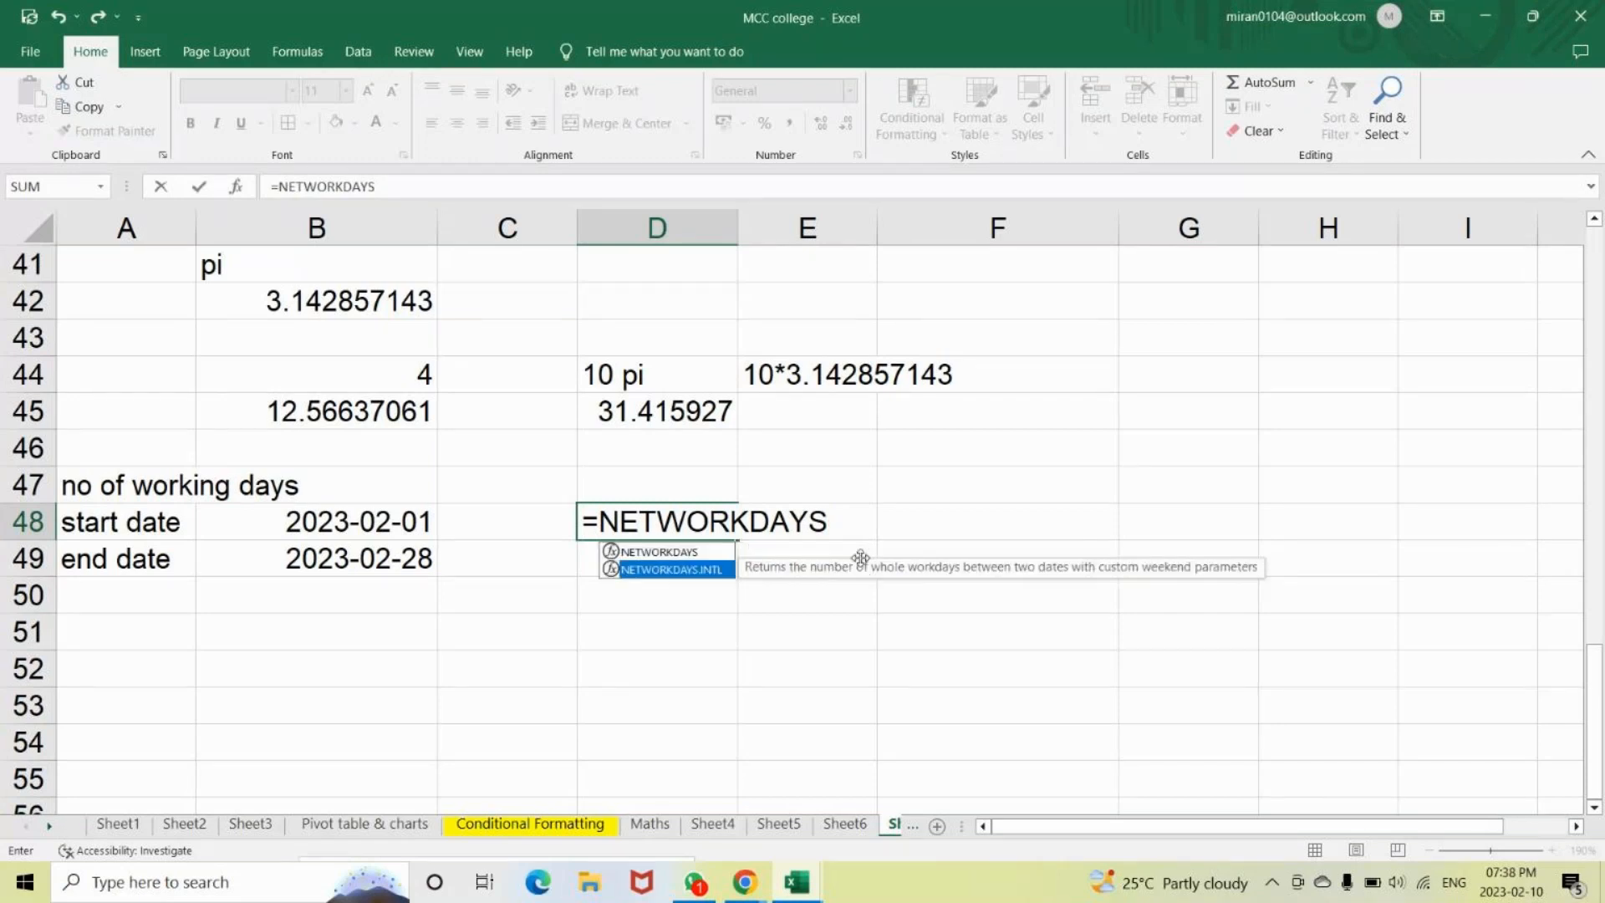
key(Tab)
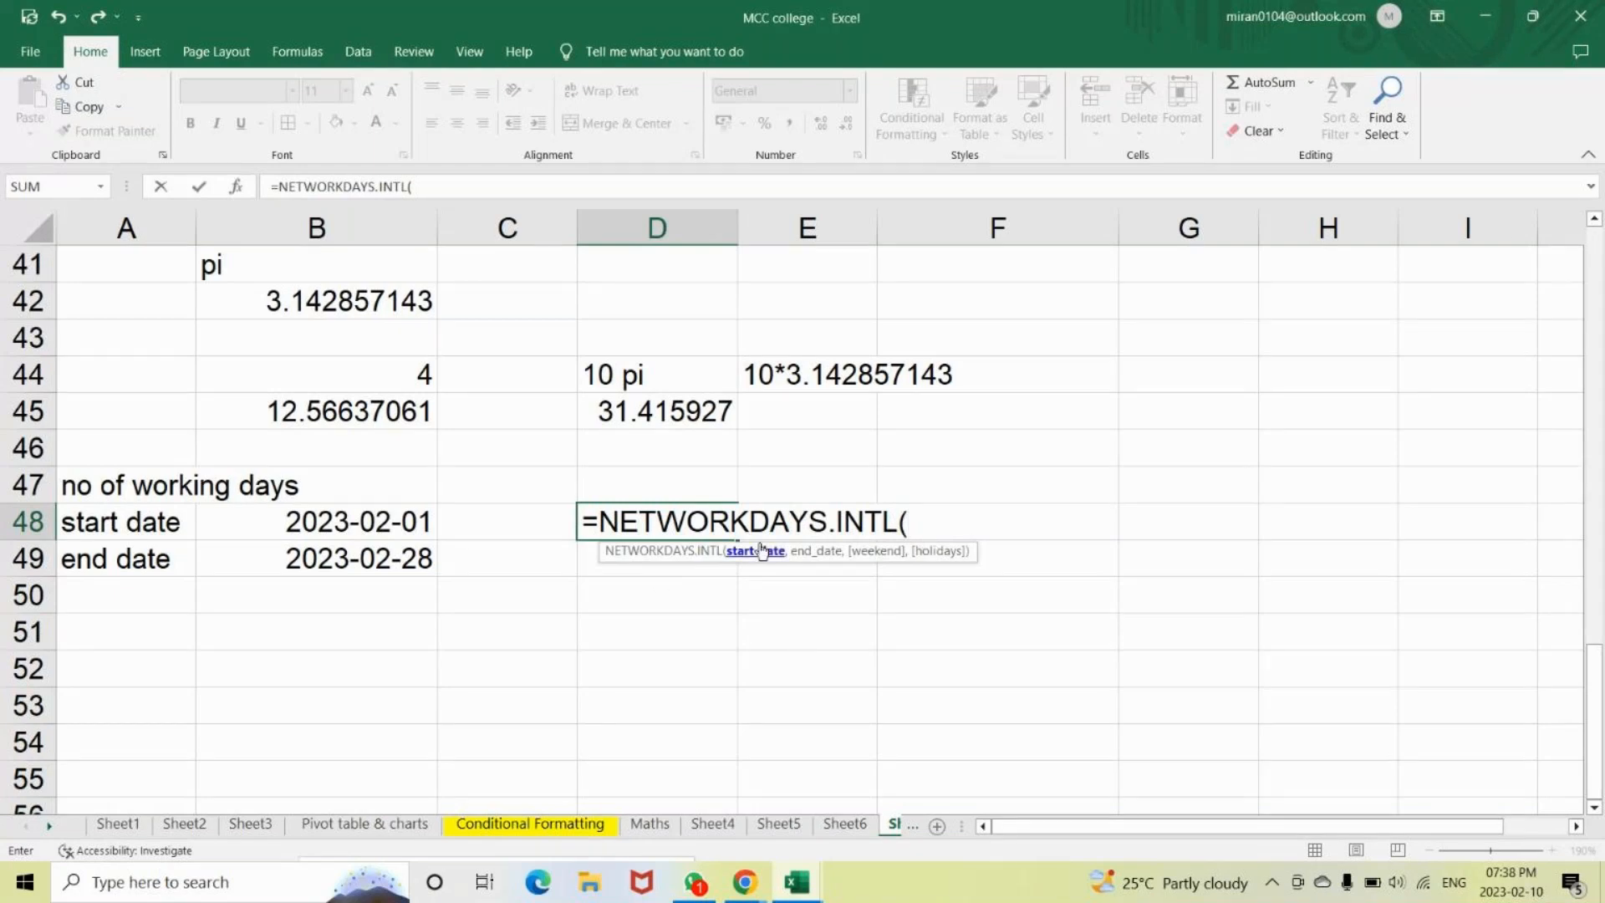
Add B48 as the start date and B49 as the end date of the NETWORKDAYS.INTL formula.
click(318, 520)
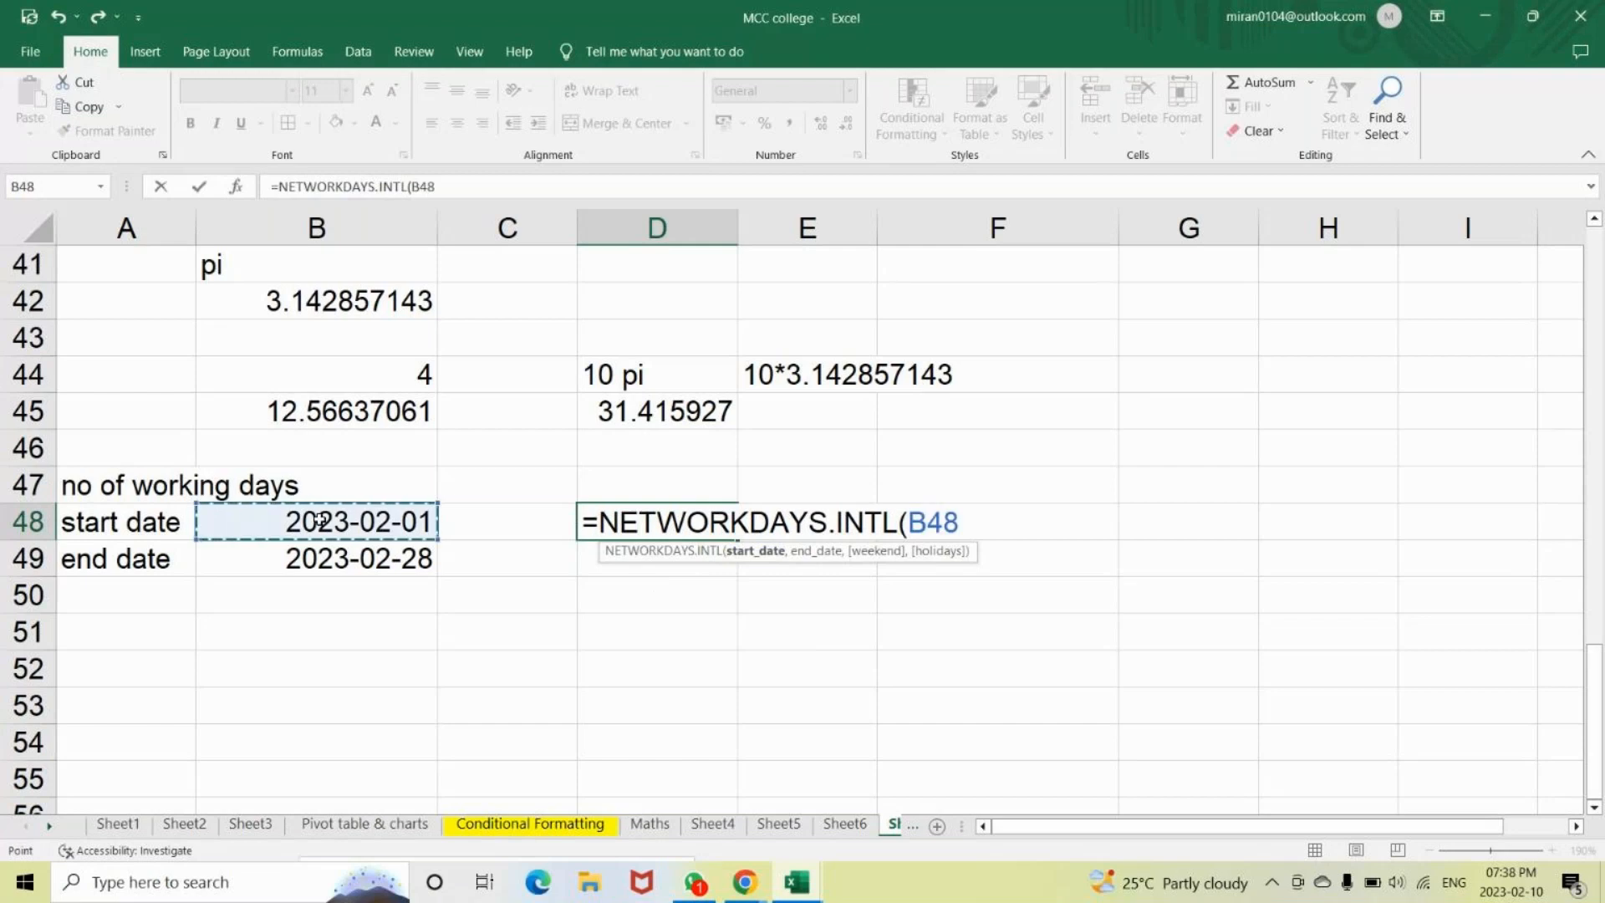
text(,)
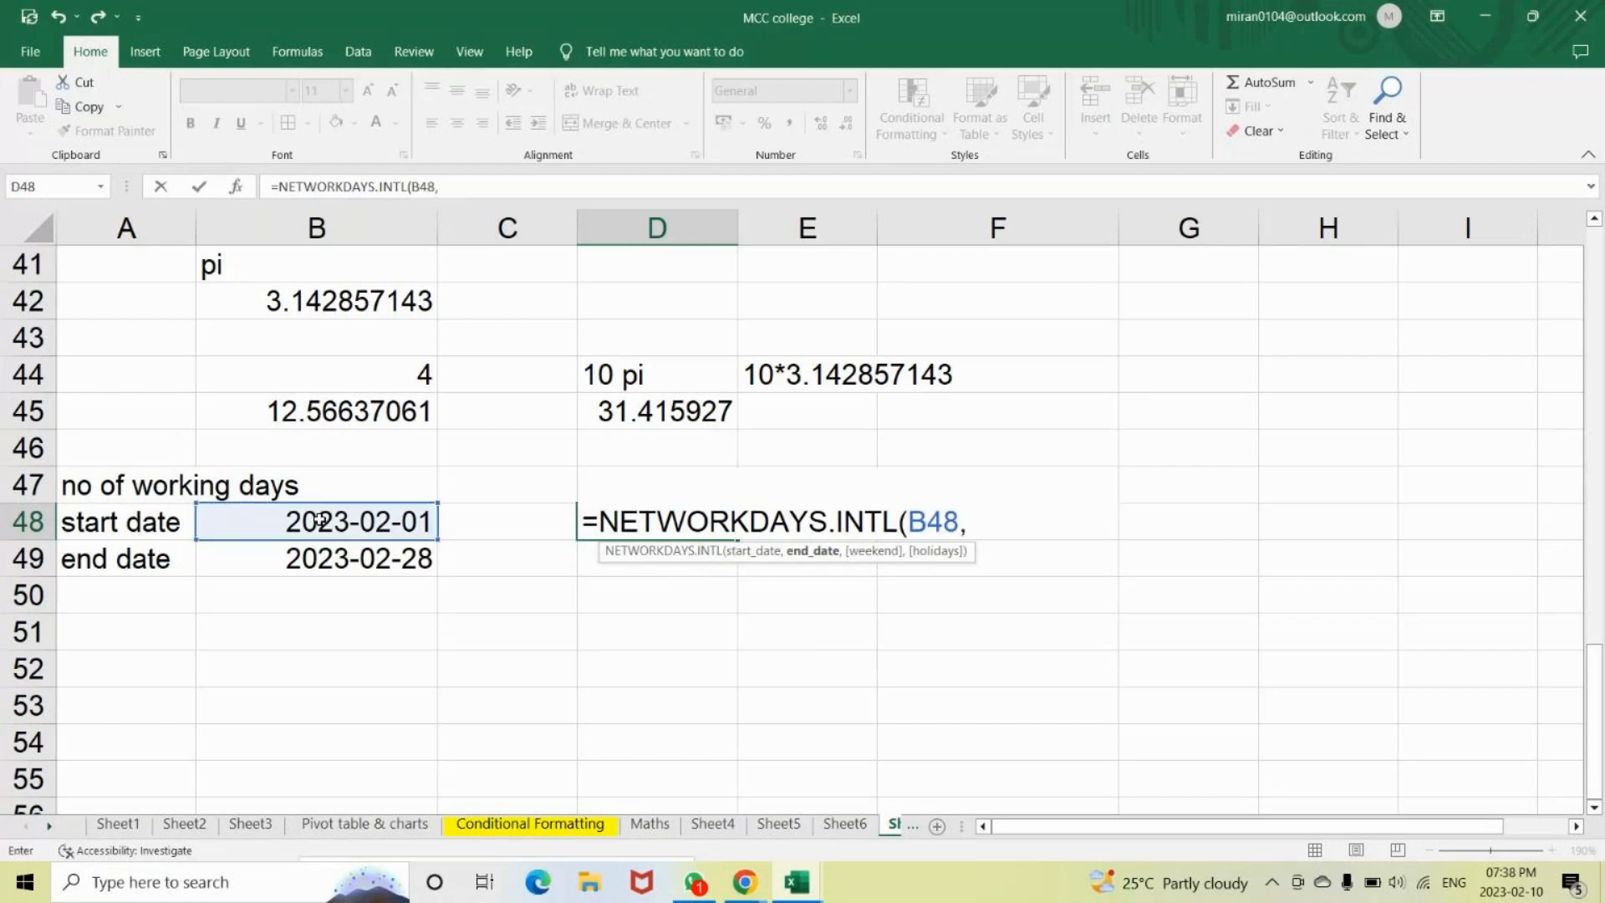
click(313, 566)
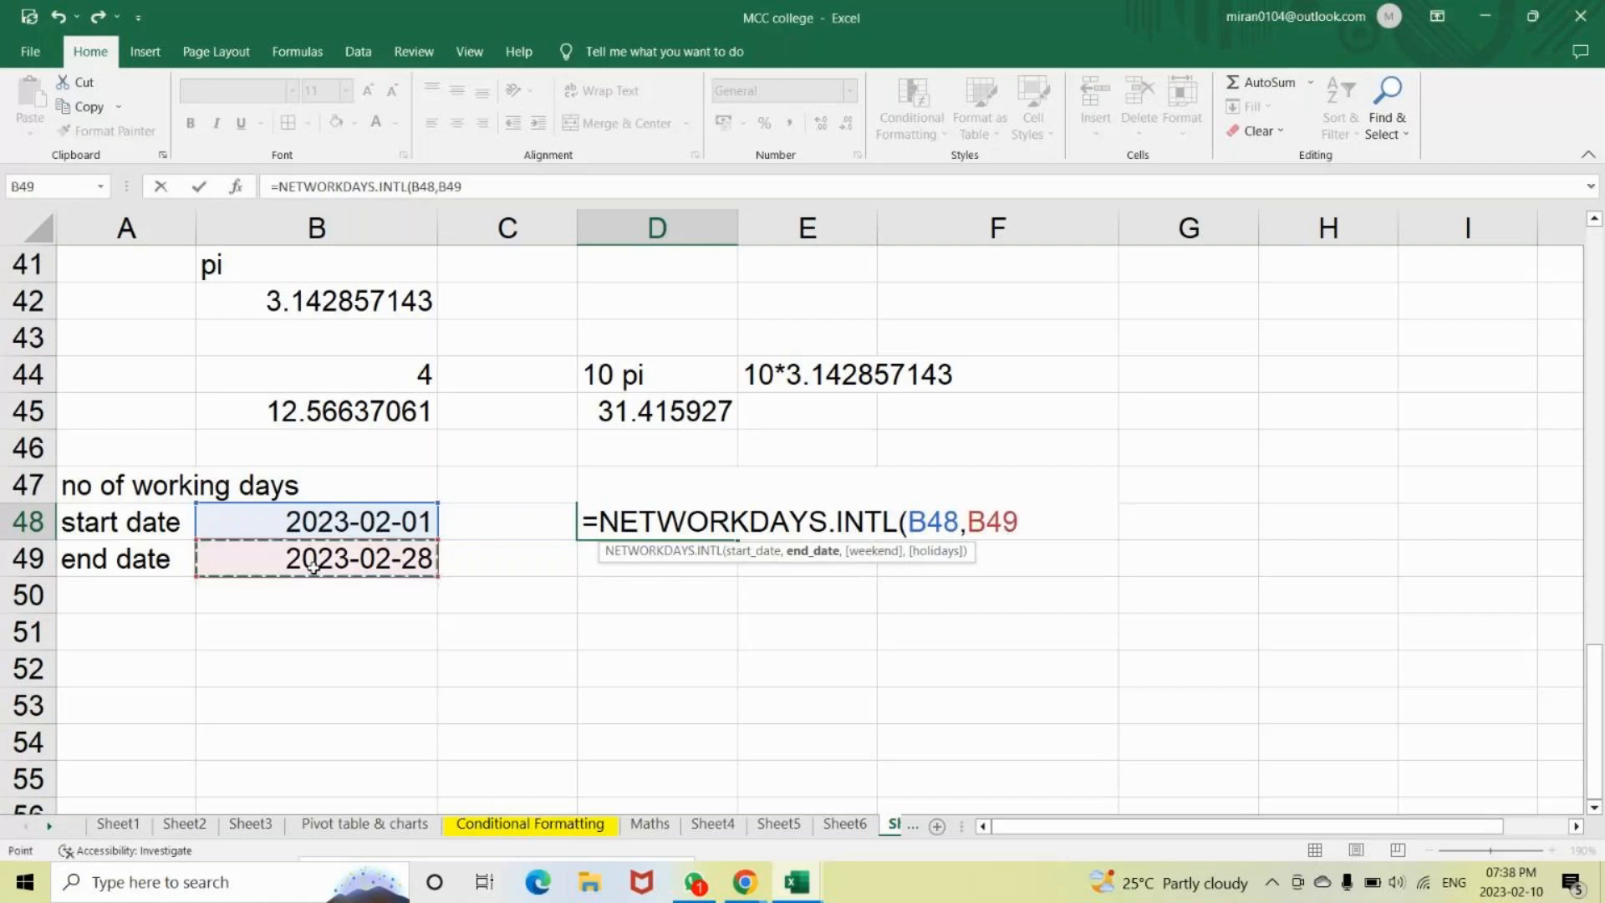
text(,)
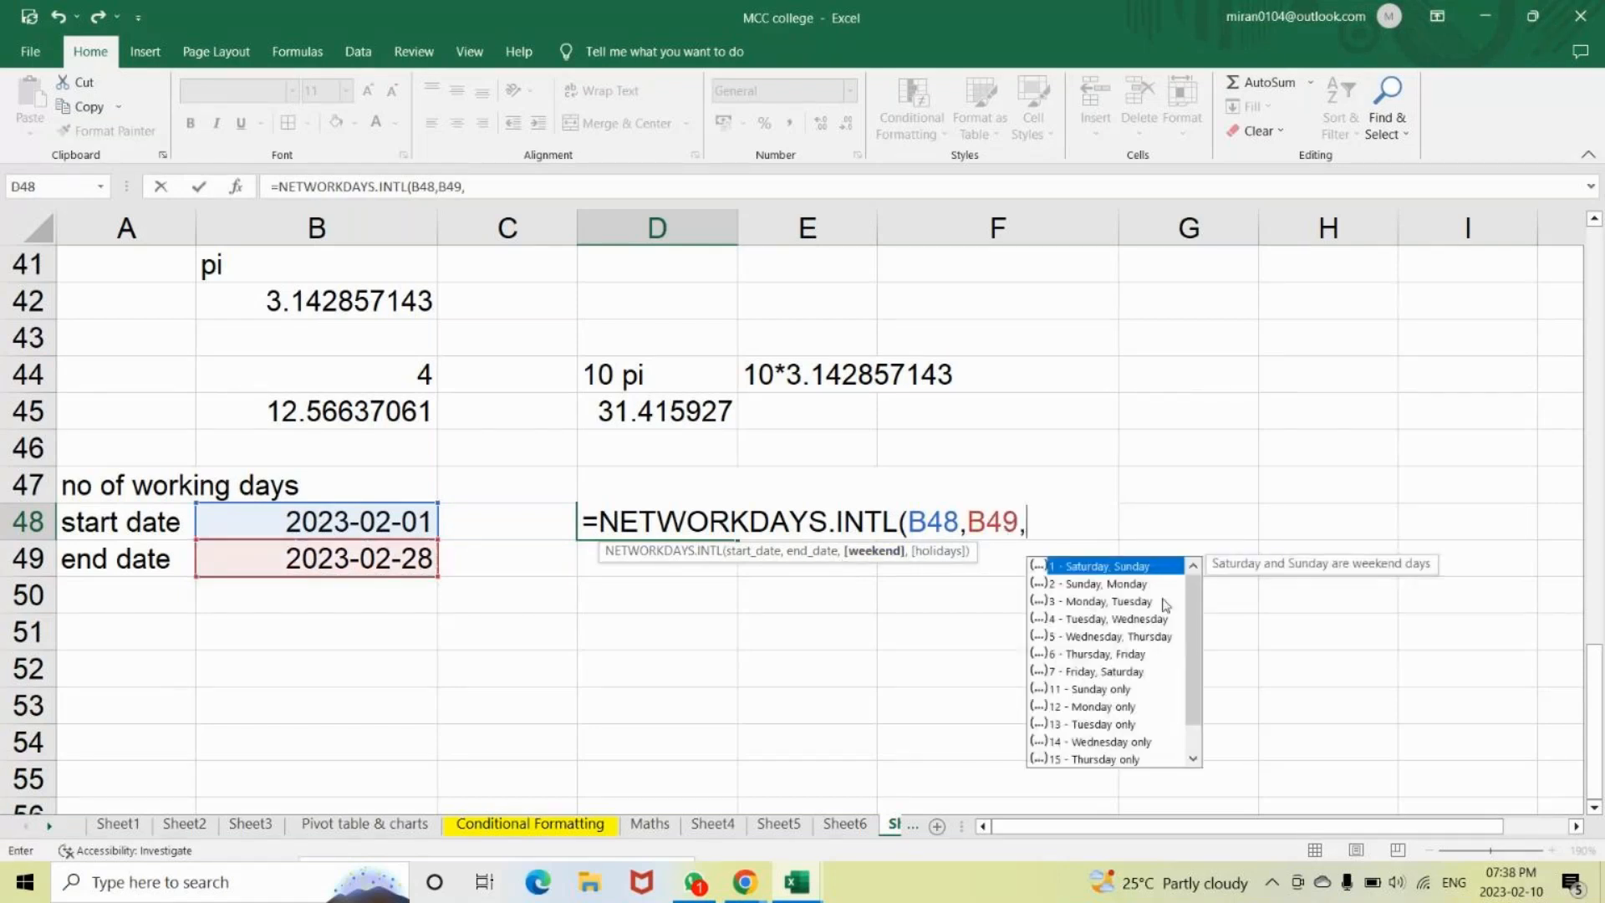
Go through the weekend options and set the formula's weekend argument to 11 - Sunday only.
key(Down)
key(Down)
key(Down)
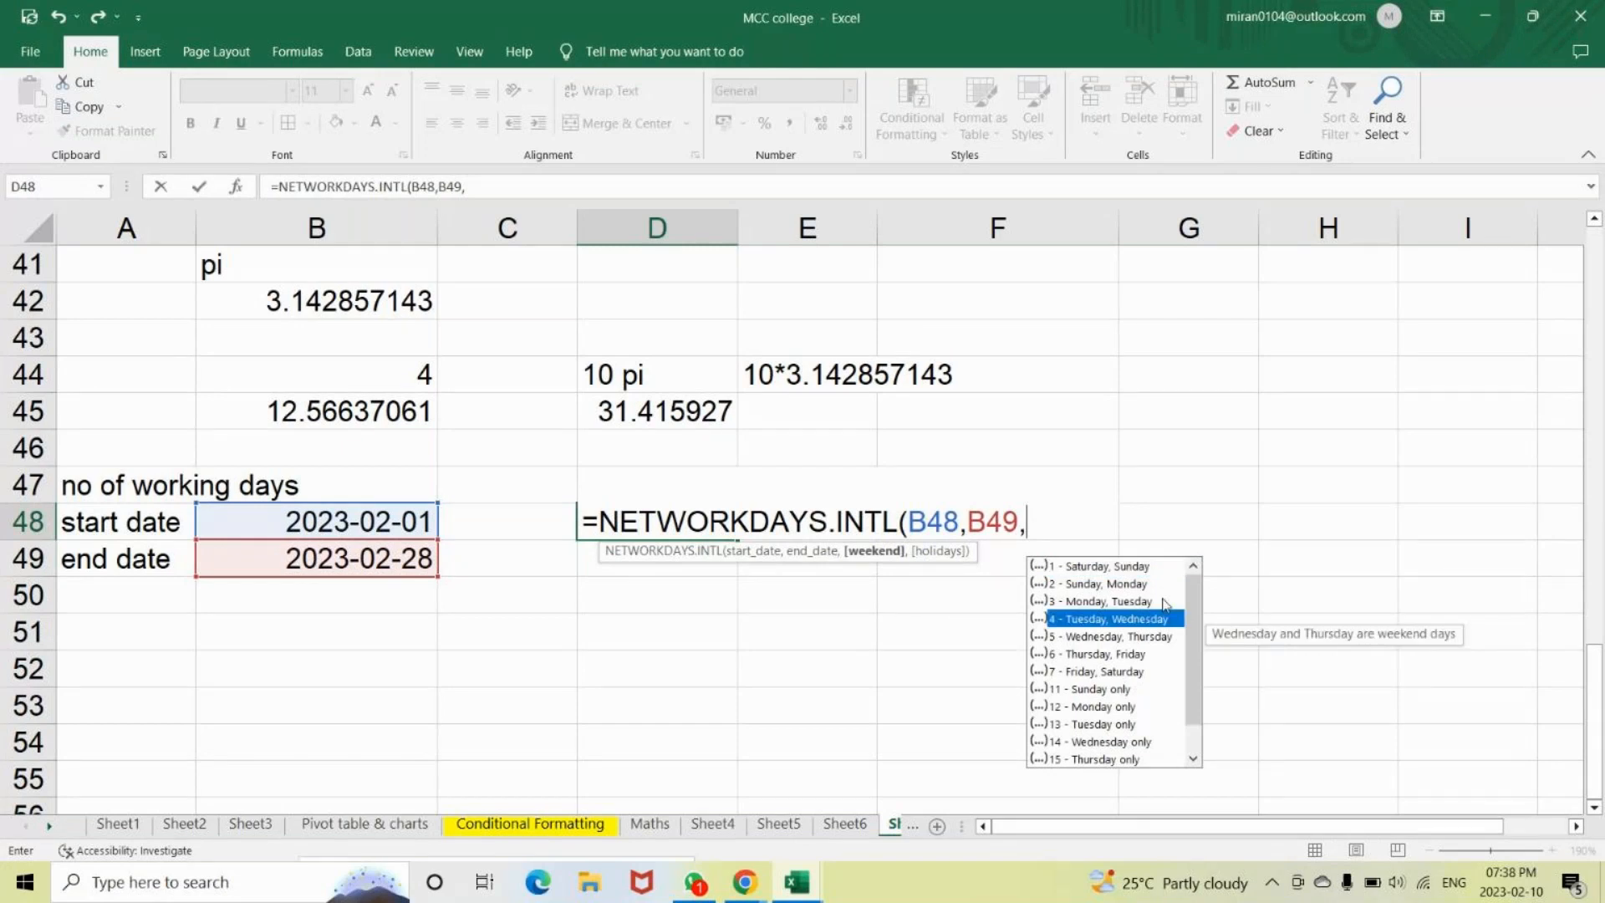
key(Up)
key(Up)
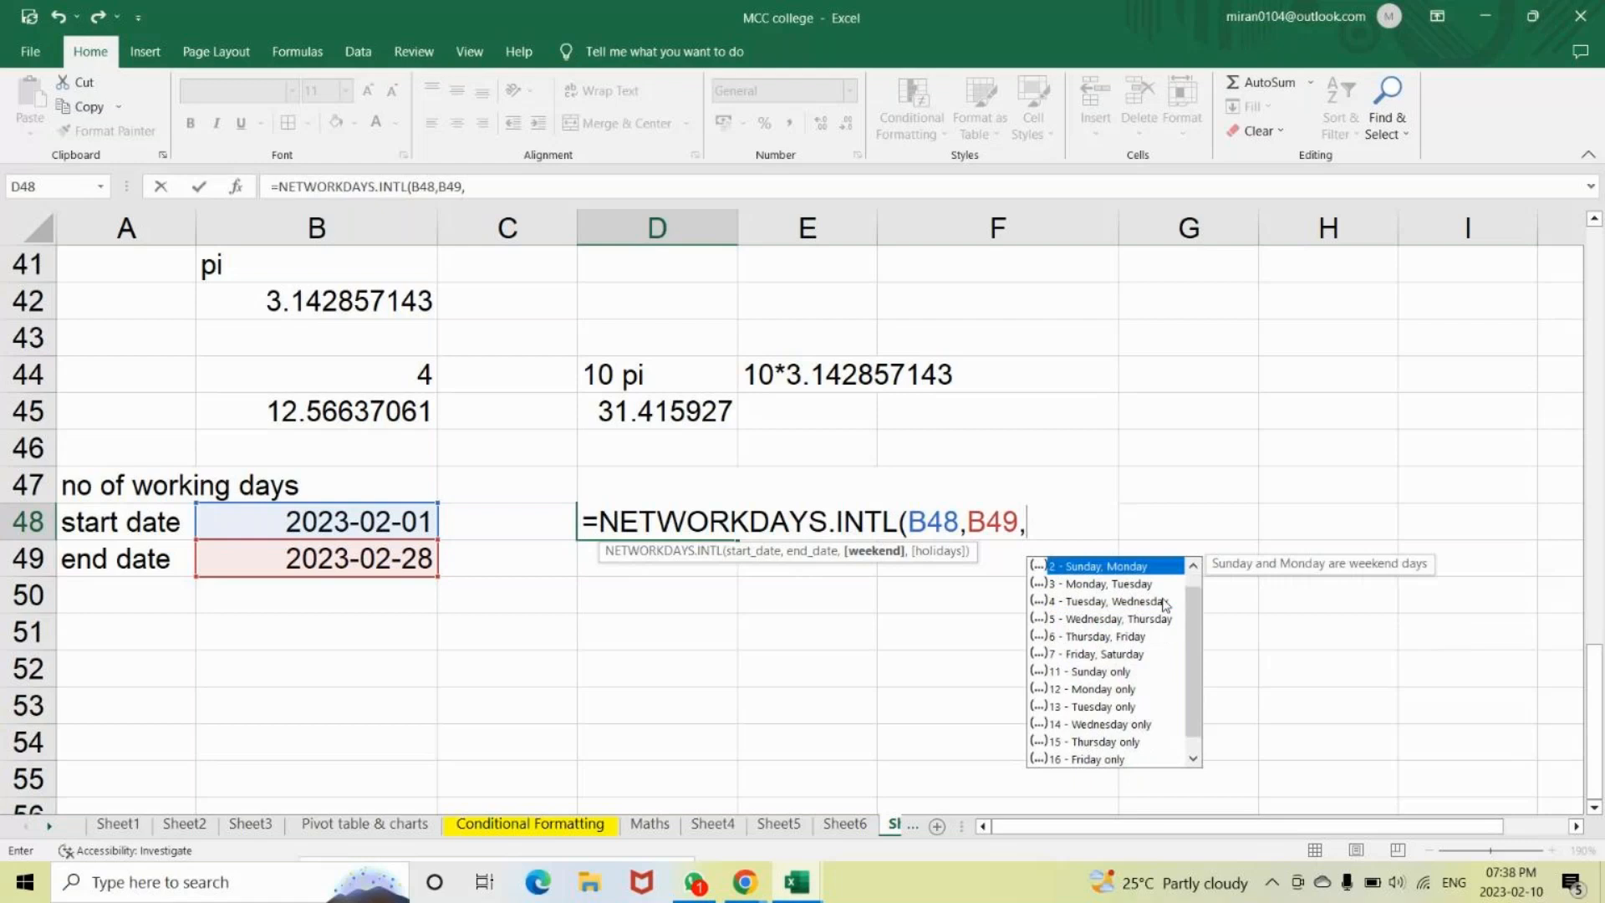
key(Down)
key(Down)
key(Down)
key(Down)
key(Up)
key(Up)
key(Up)
key(Up)
key(Up)
key(Down)
key(Down)
key(Down)
key(Down)
key(Down)
key(Down)
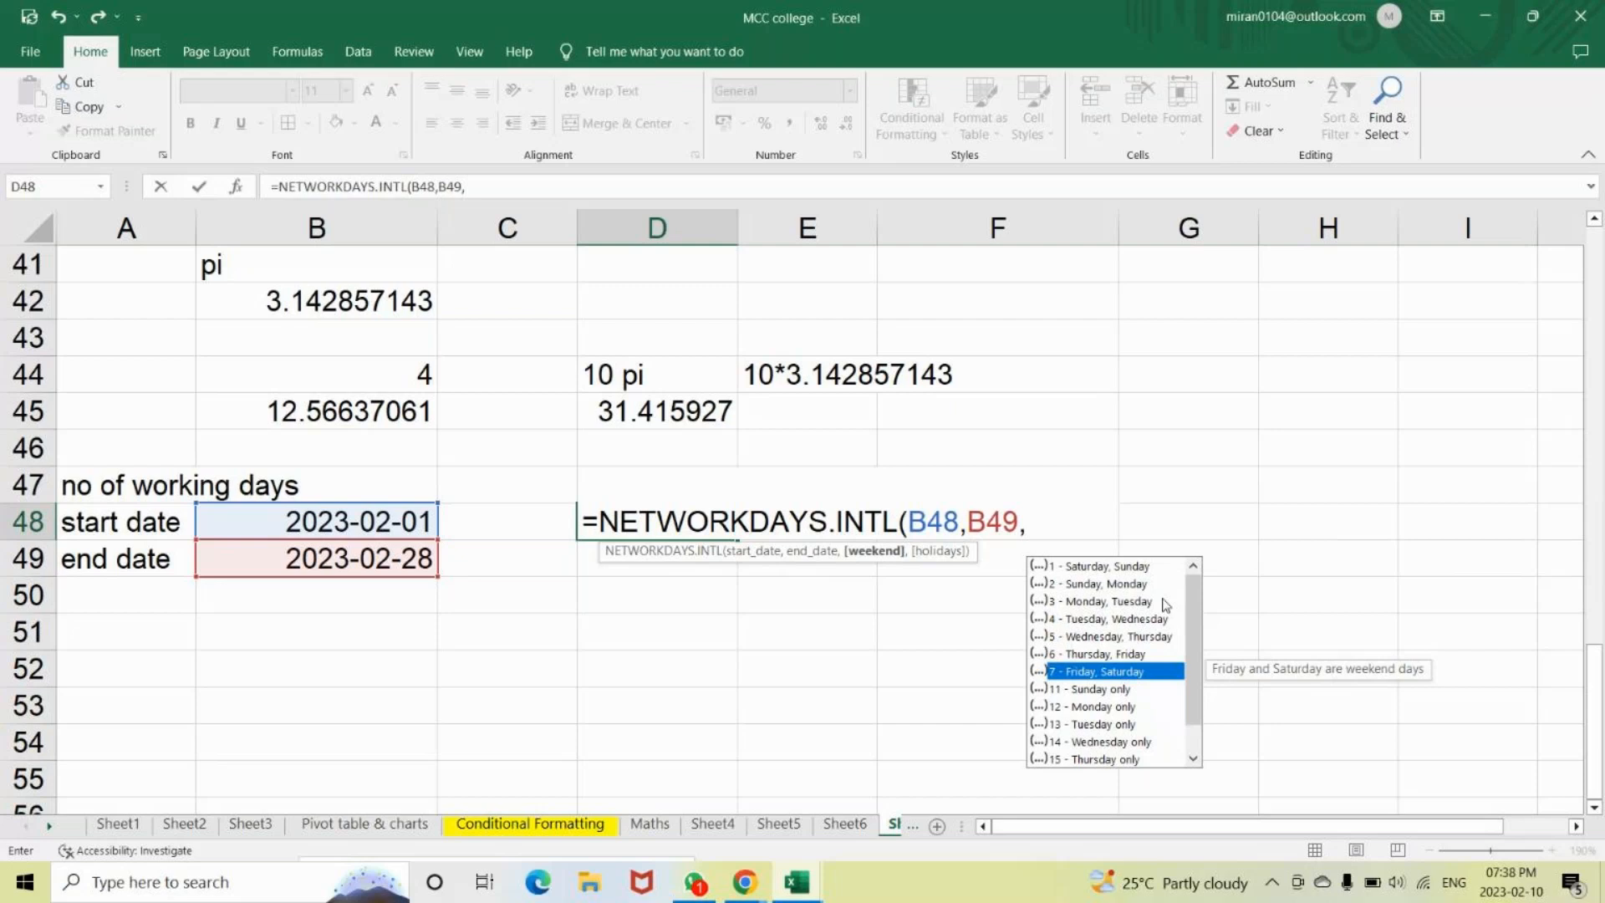
key(Down)
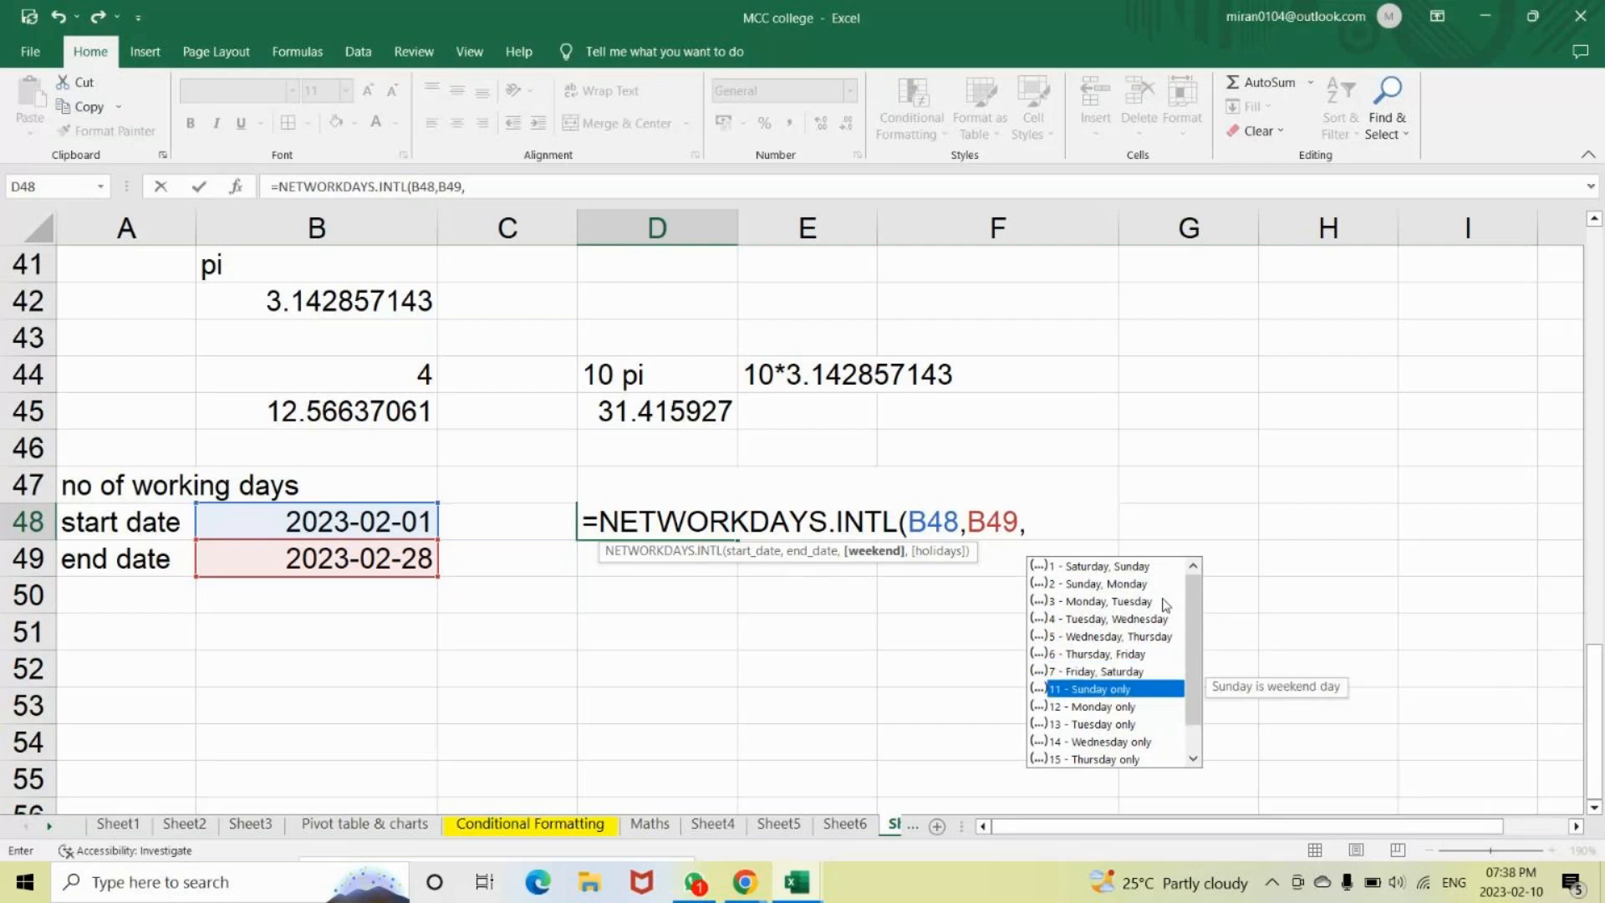
key(Tab)
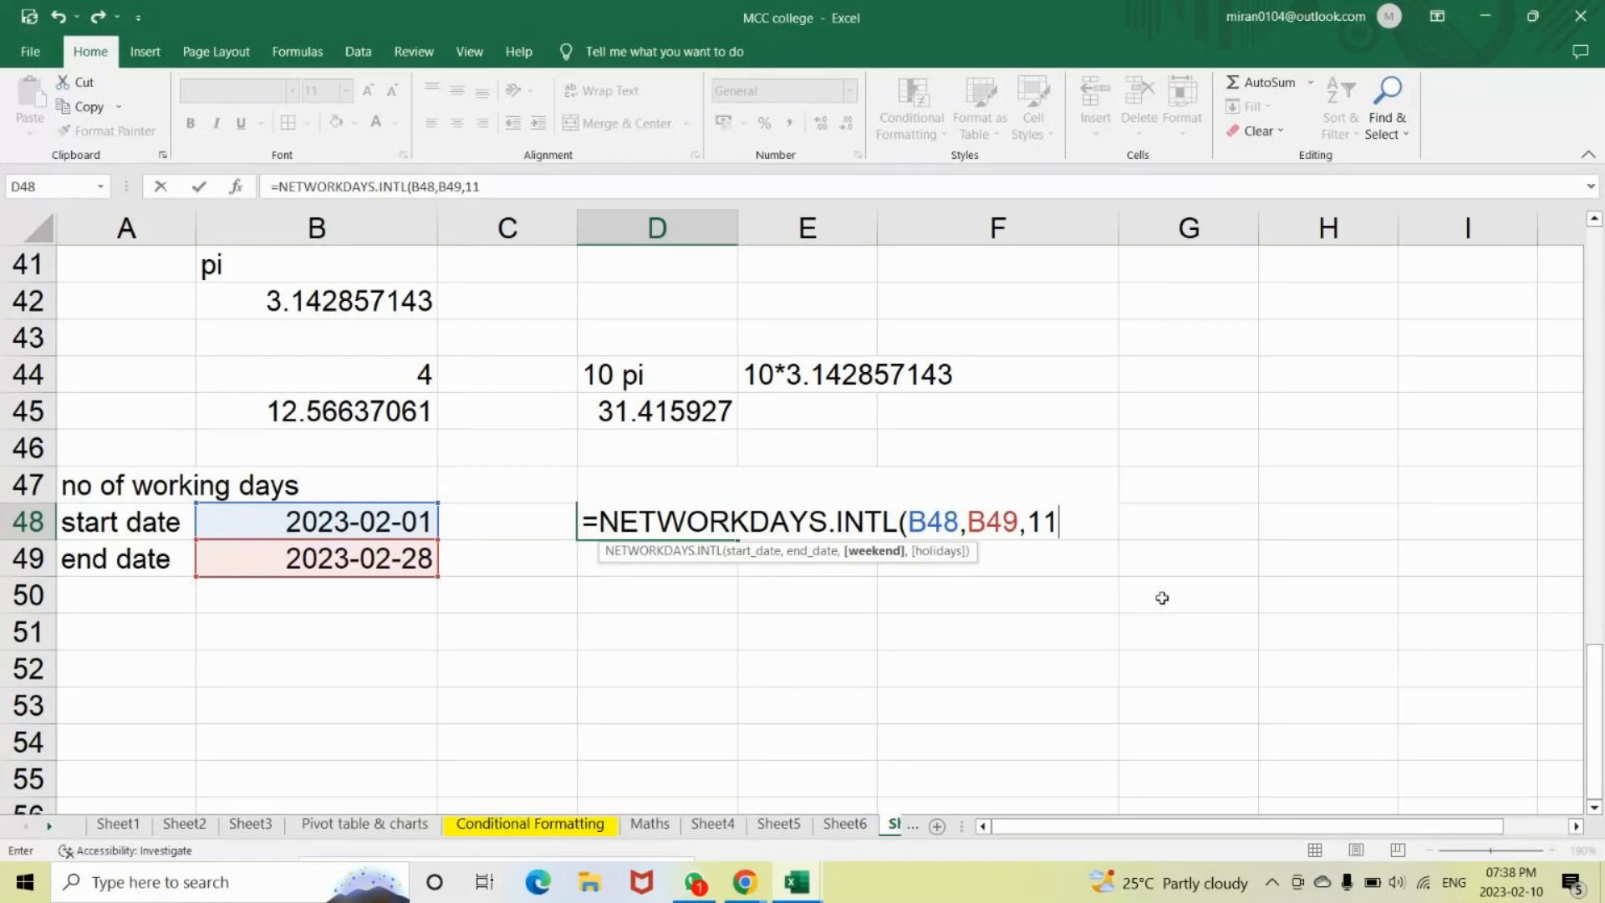
Set the holidays argument to 2 and complete the formula =NETWORKDAYS.INTL(B48,B49,11,2) in D48.
text(,)
text(2)
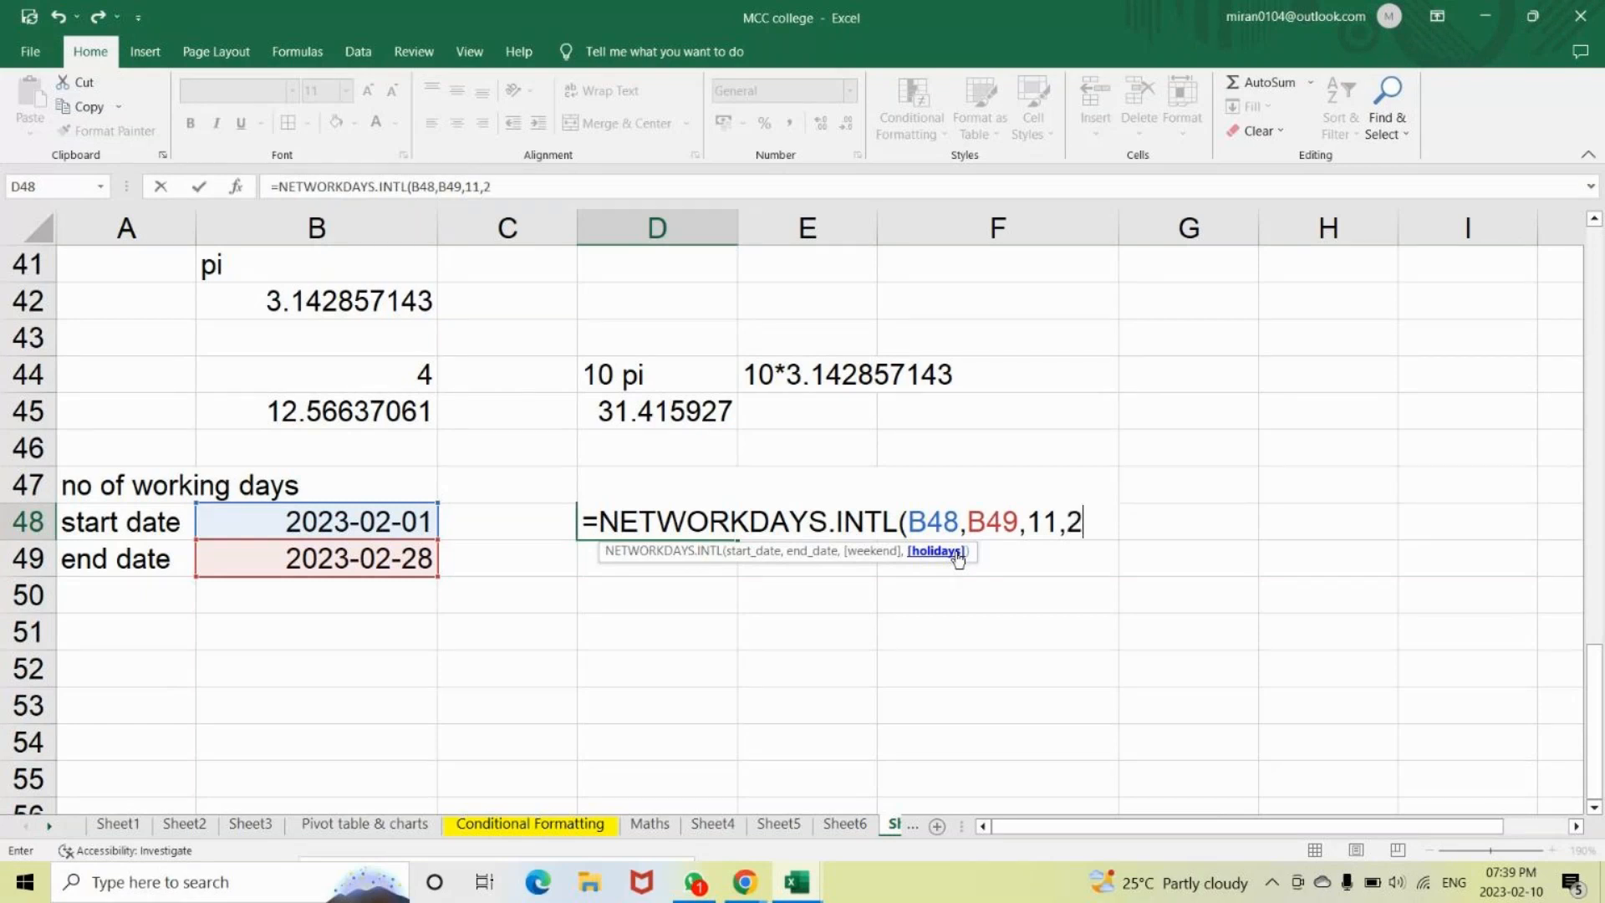
text())
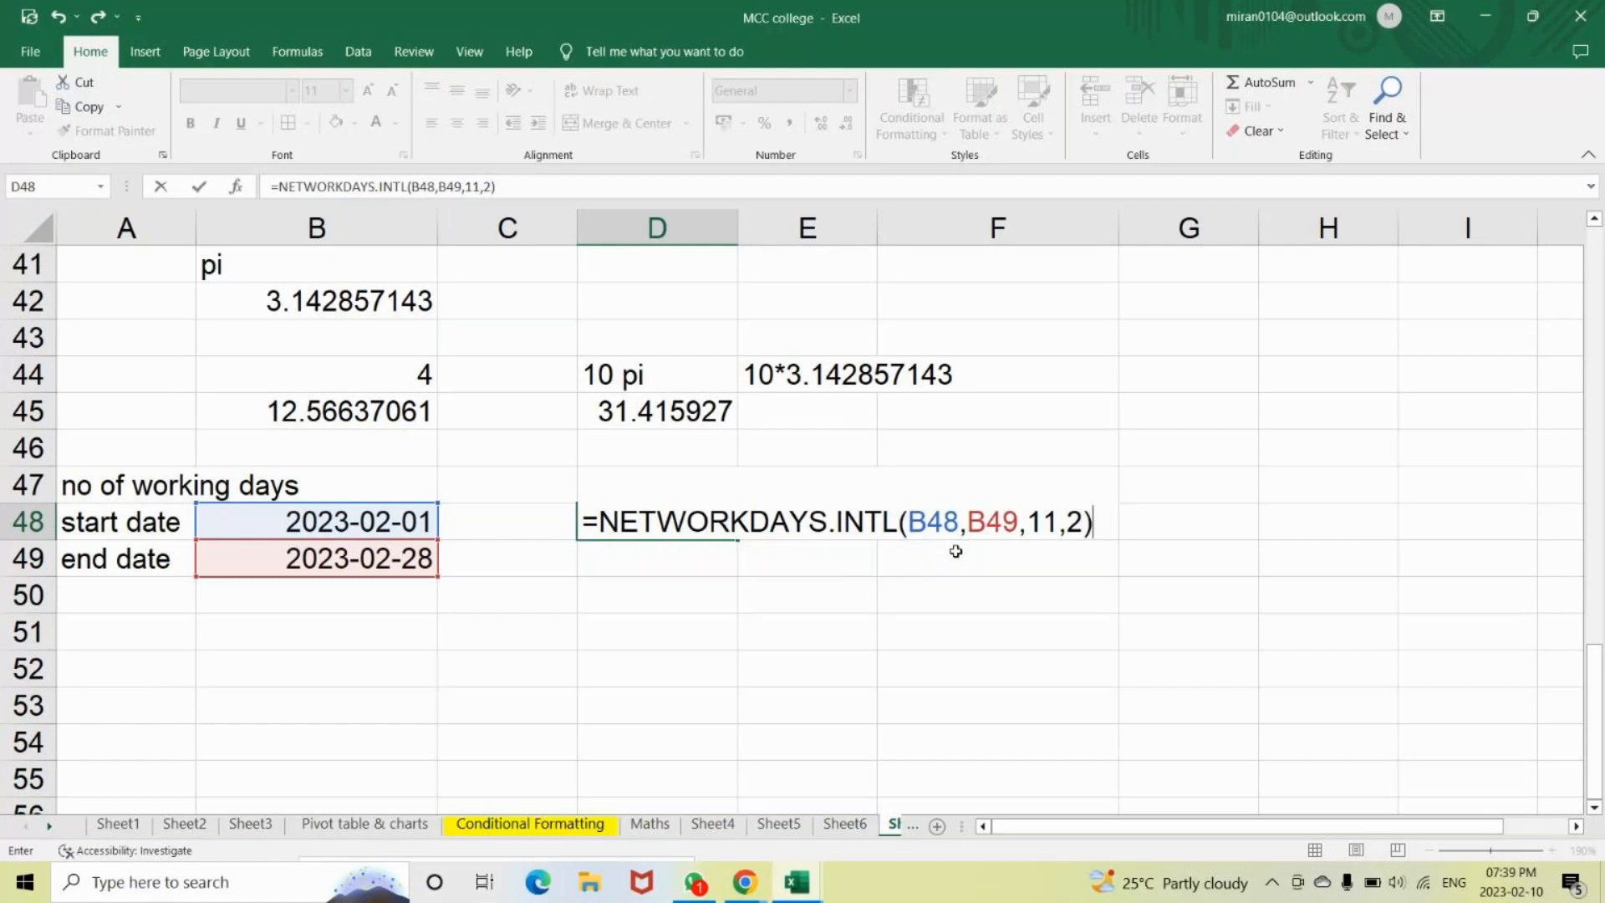
key(Return)
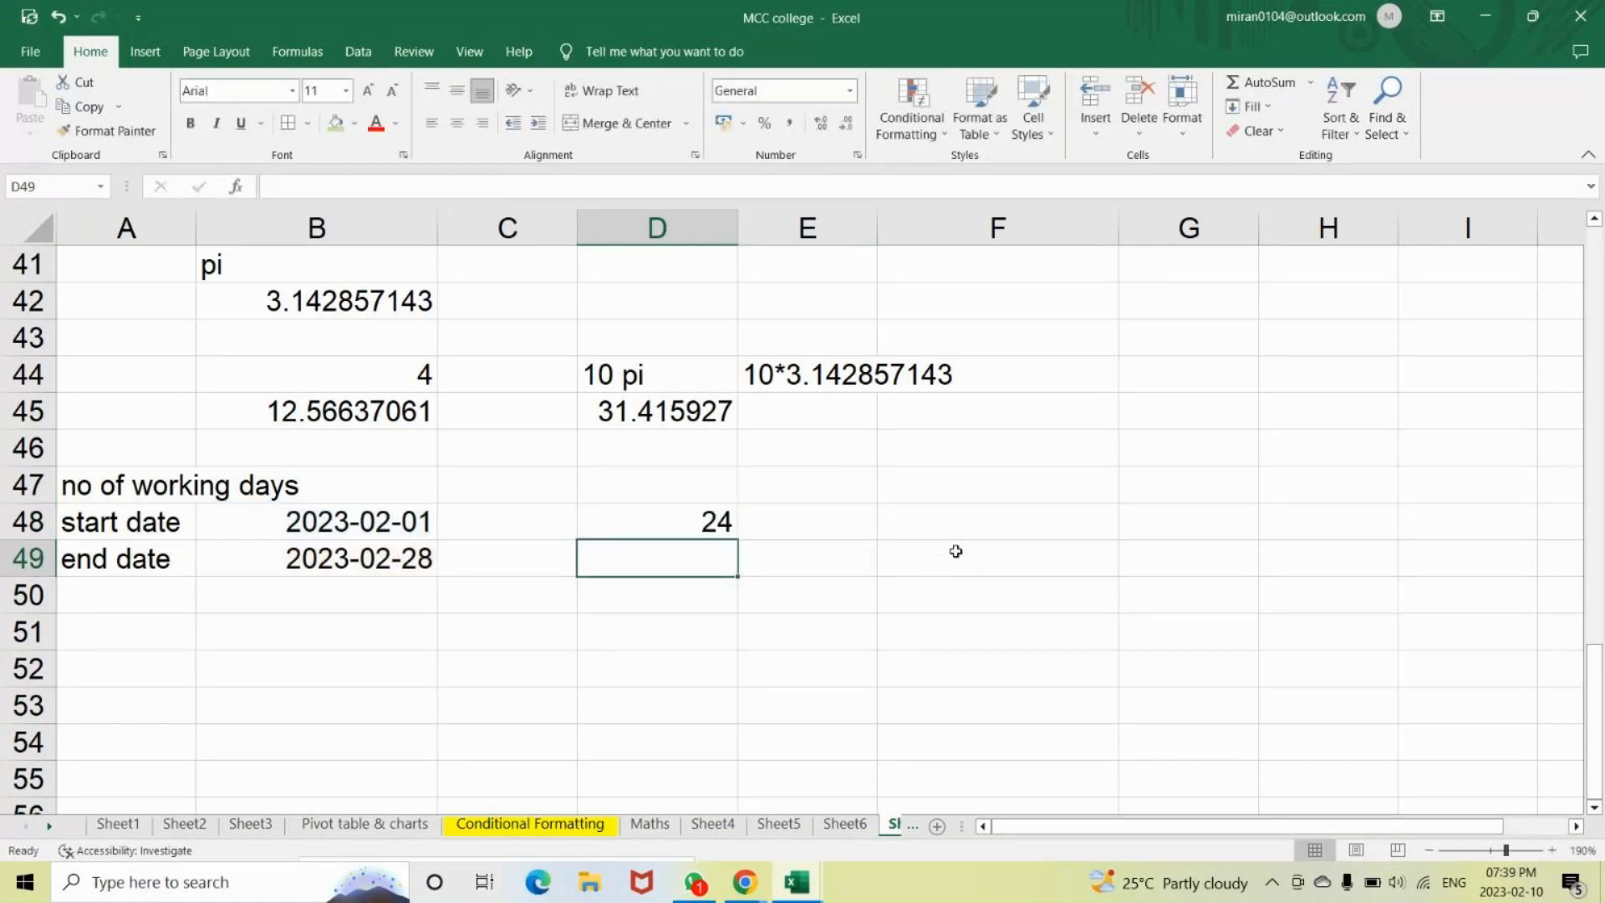
key(Up)
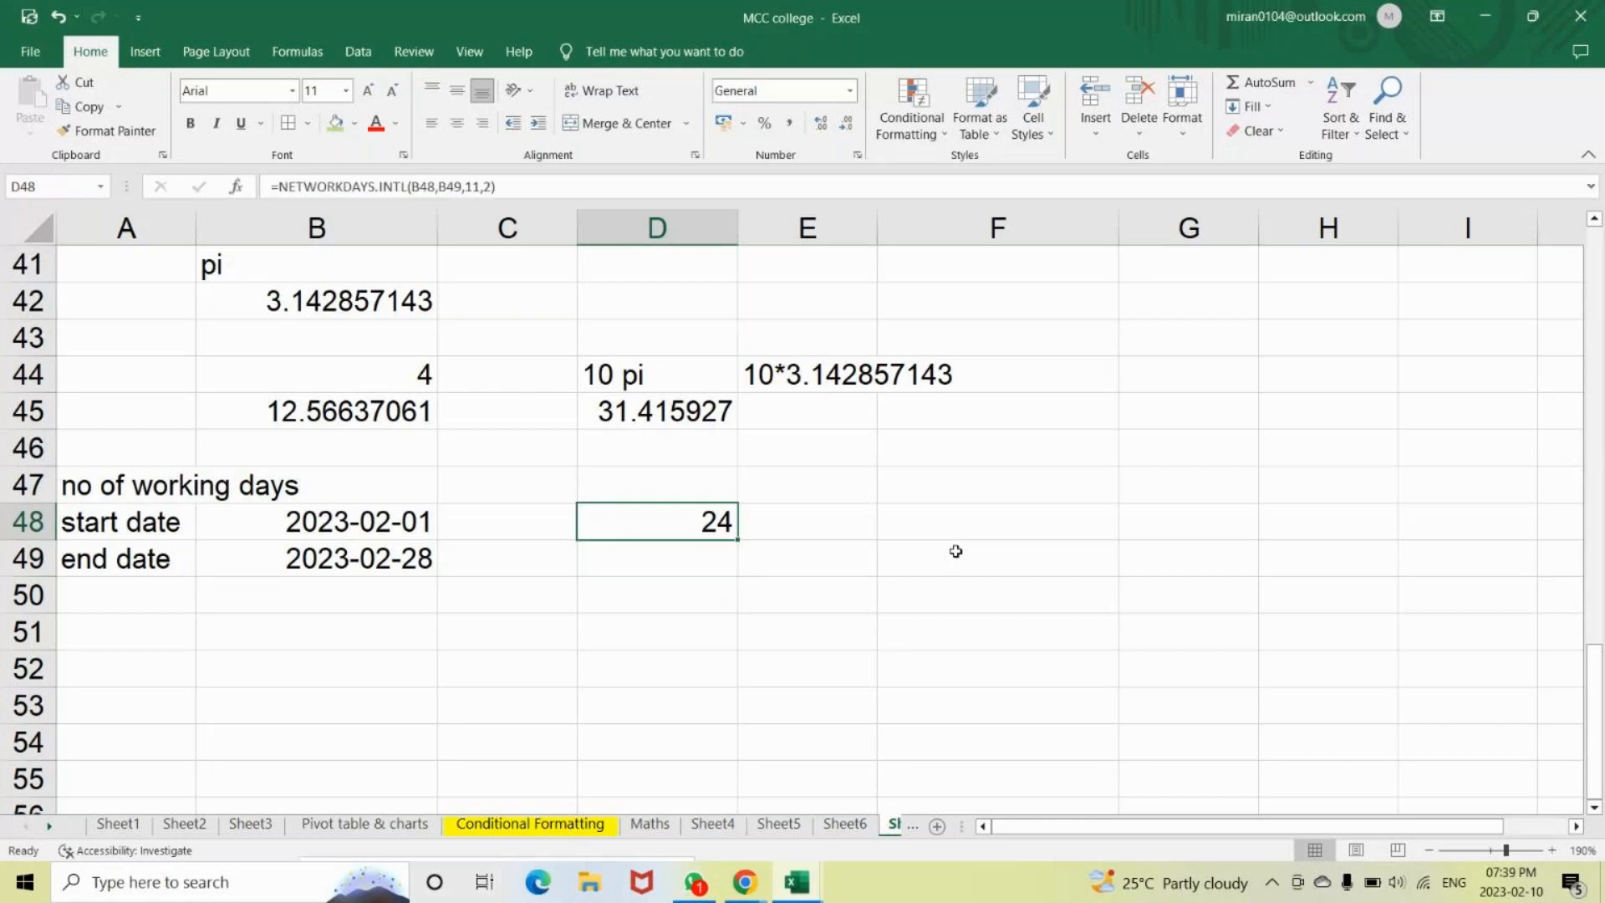
key(Down)
key(Up)
Copy the "no of working days" label from A47 into D49 and wrap its text.
click(682, 557)
click(126, 485)
key(ctrl+c)
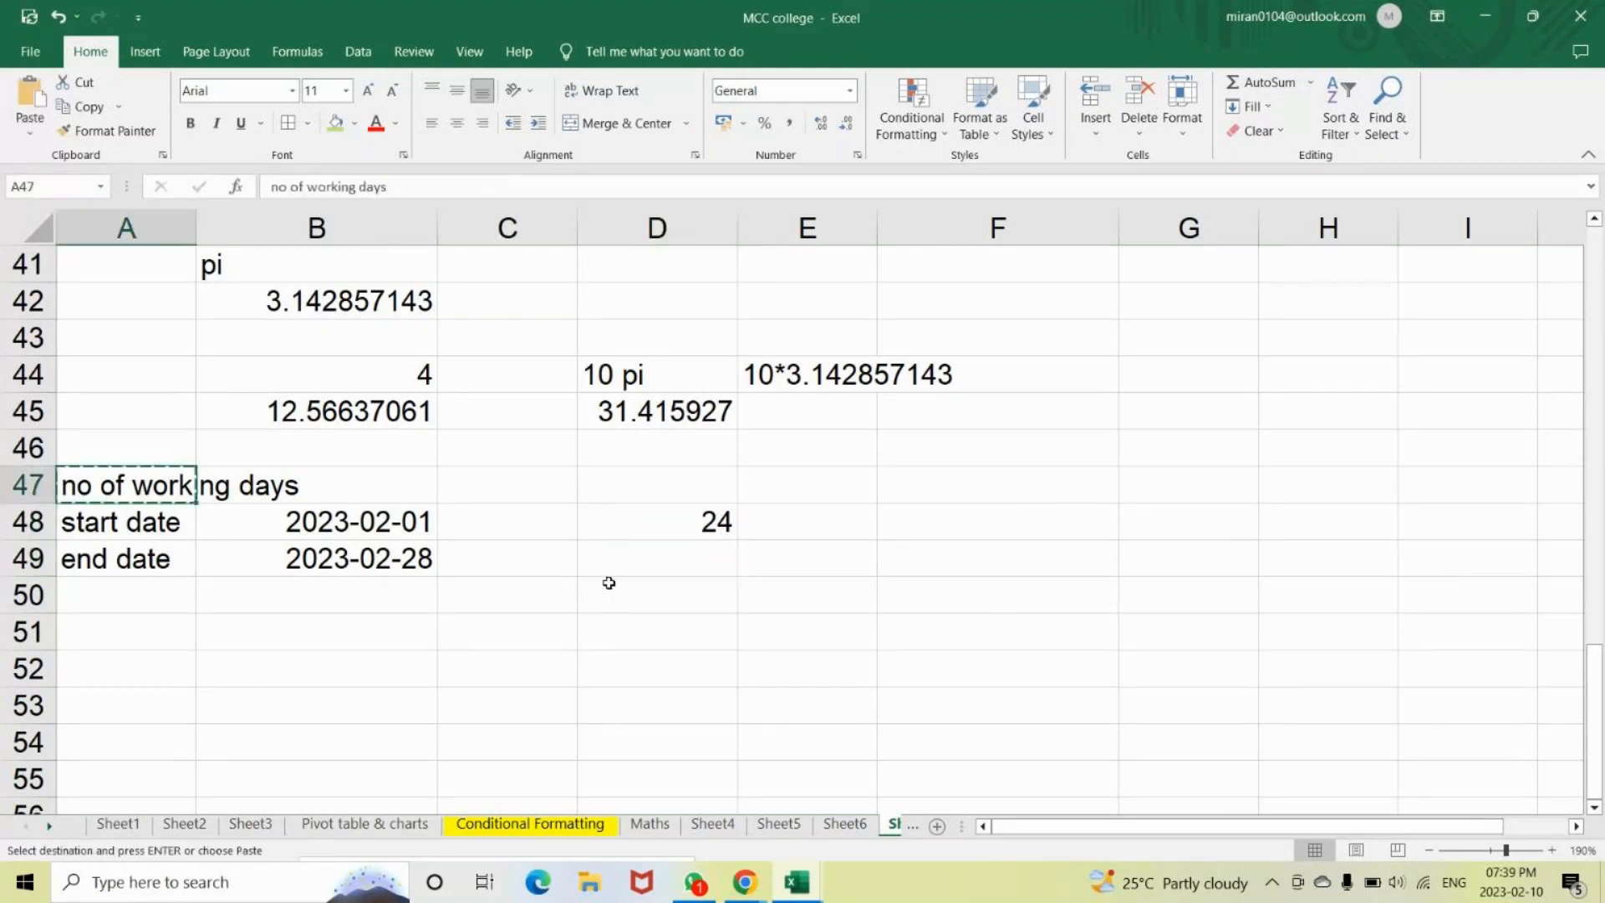
click(607, 559)
key(ctrl+v)
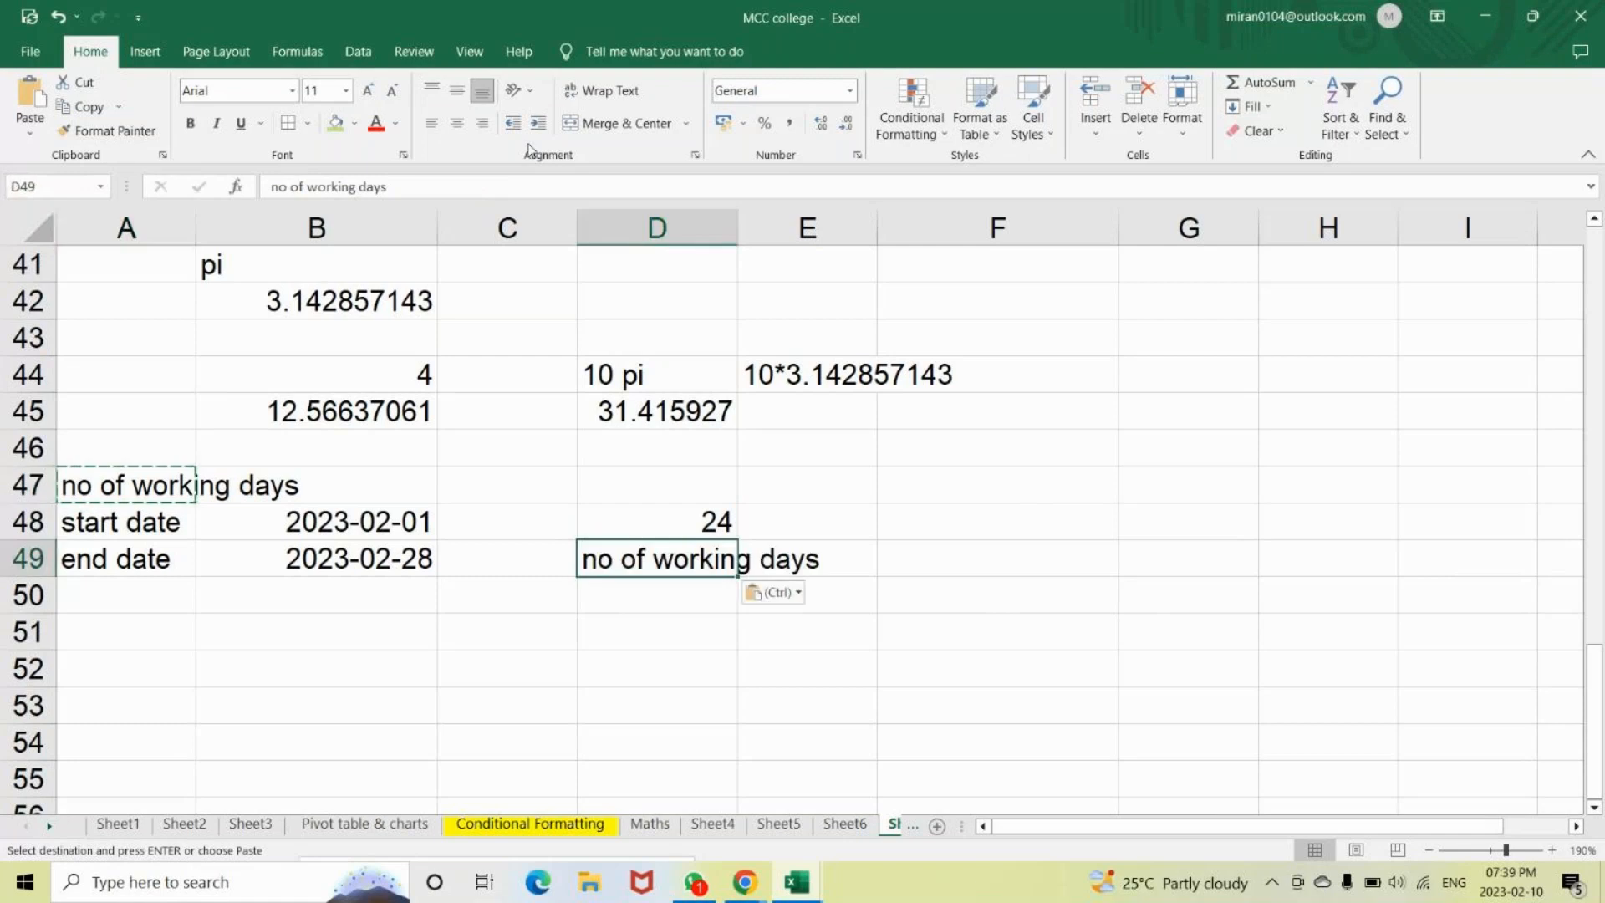
click(621, 98)
Enter =WEEKDAY(B48,2) in E48 to get the start date's weekday number, with Monday as 1 and Sunday as 7.
click(819, 522)
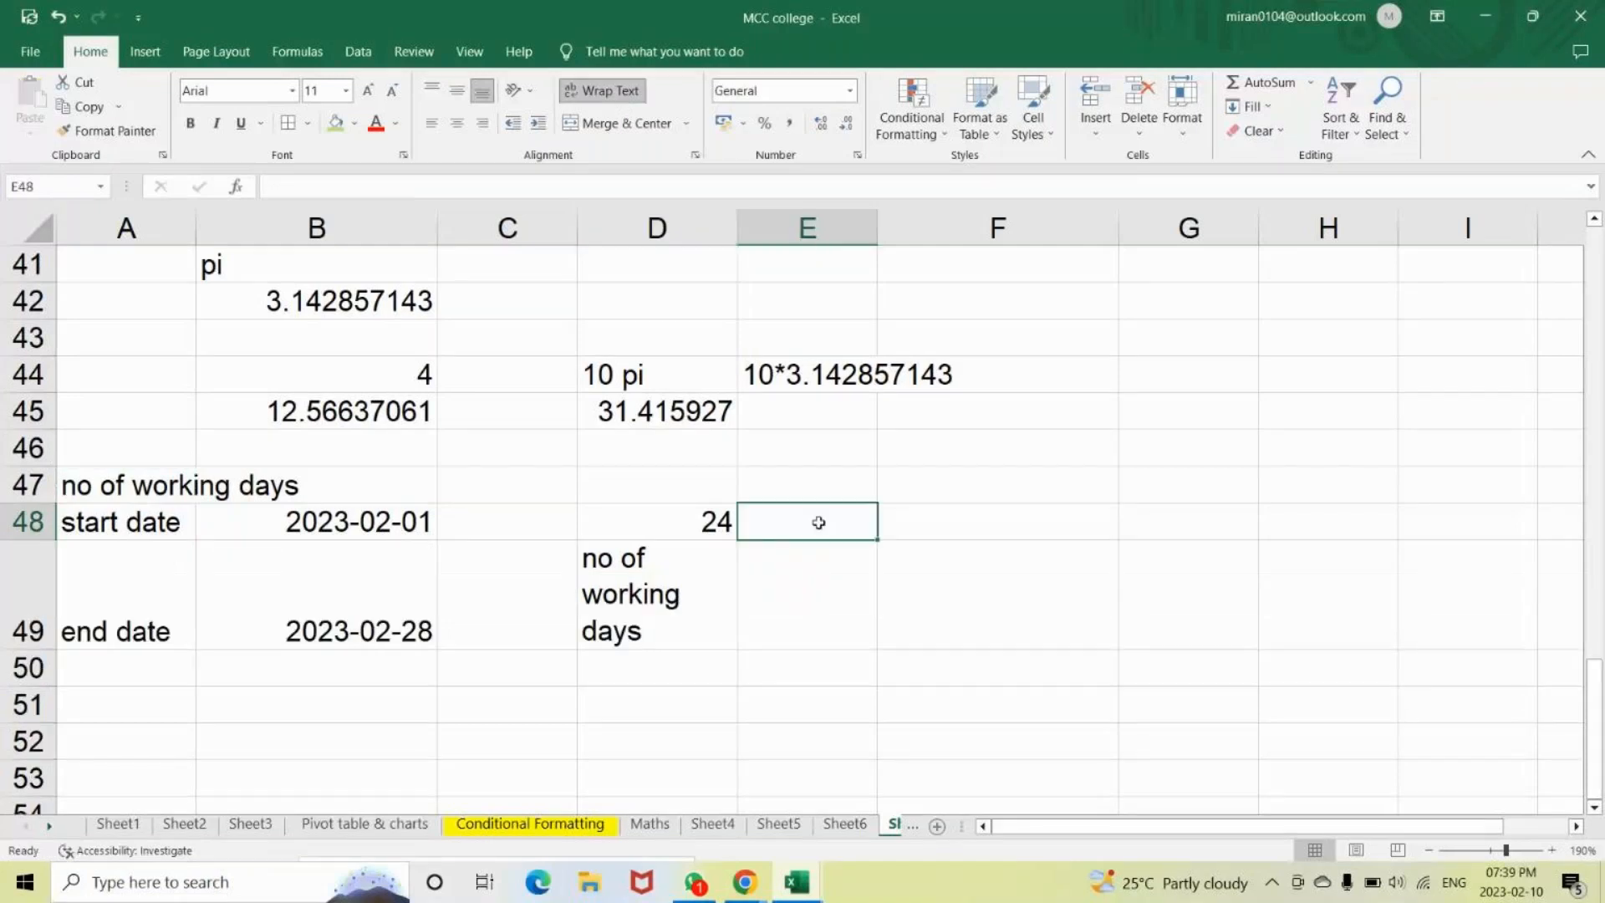
text(=wee)
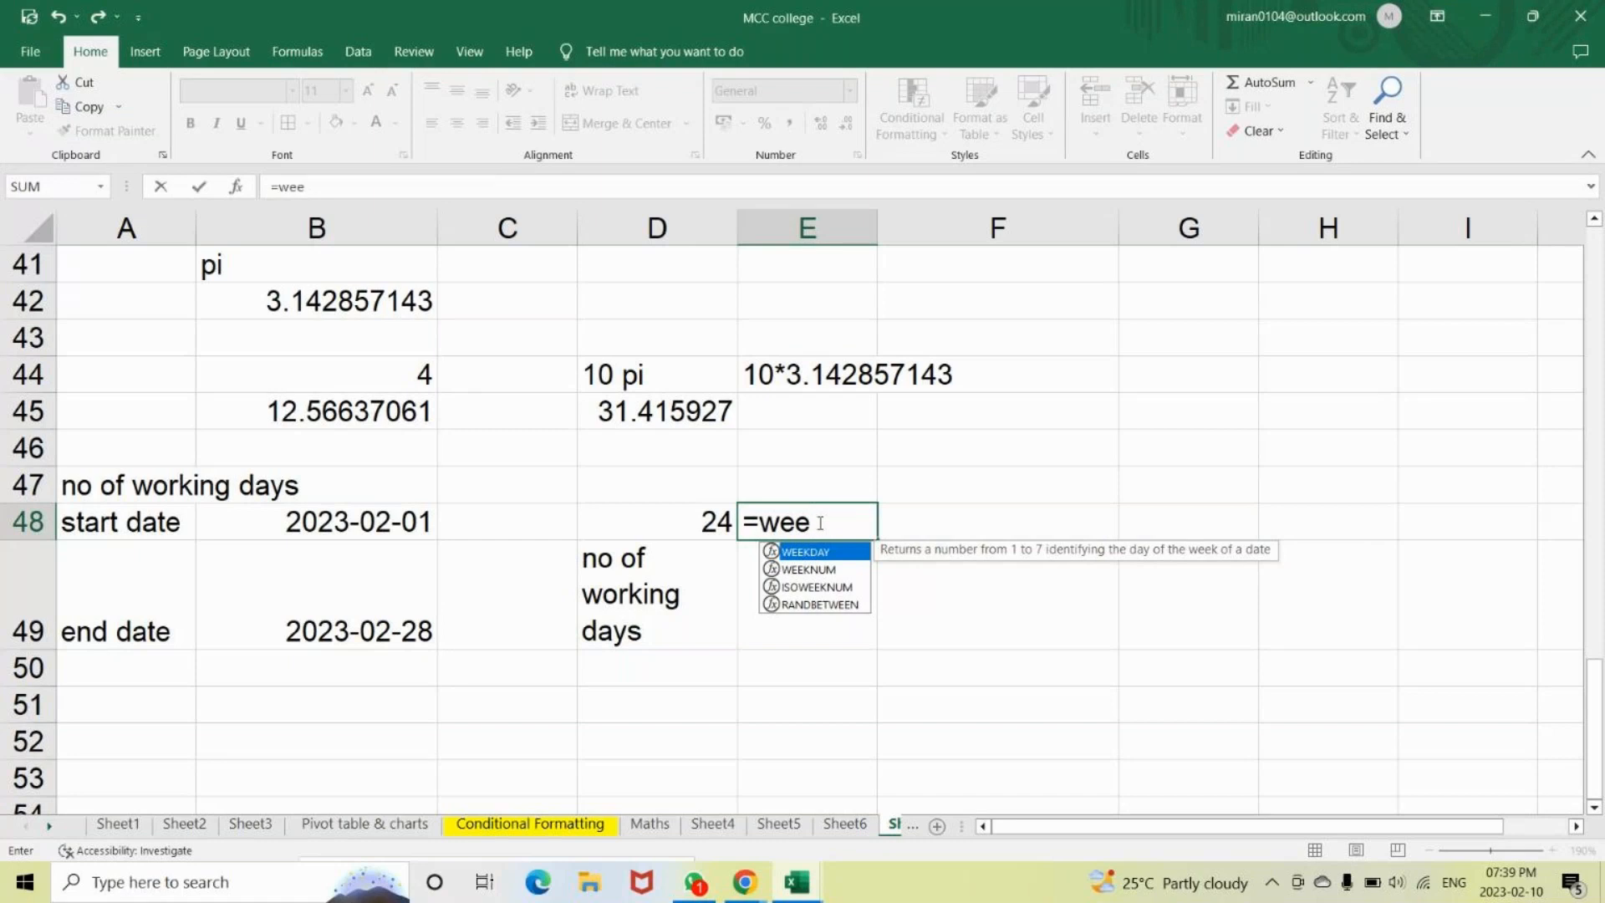
key(Tab)
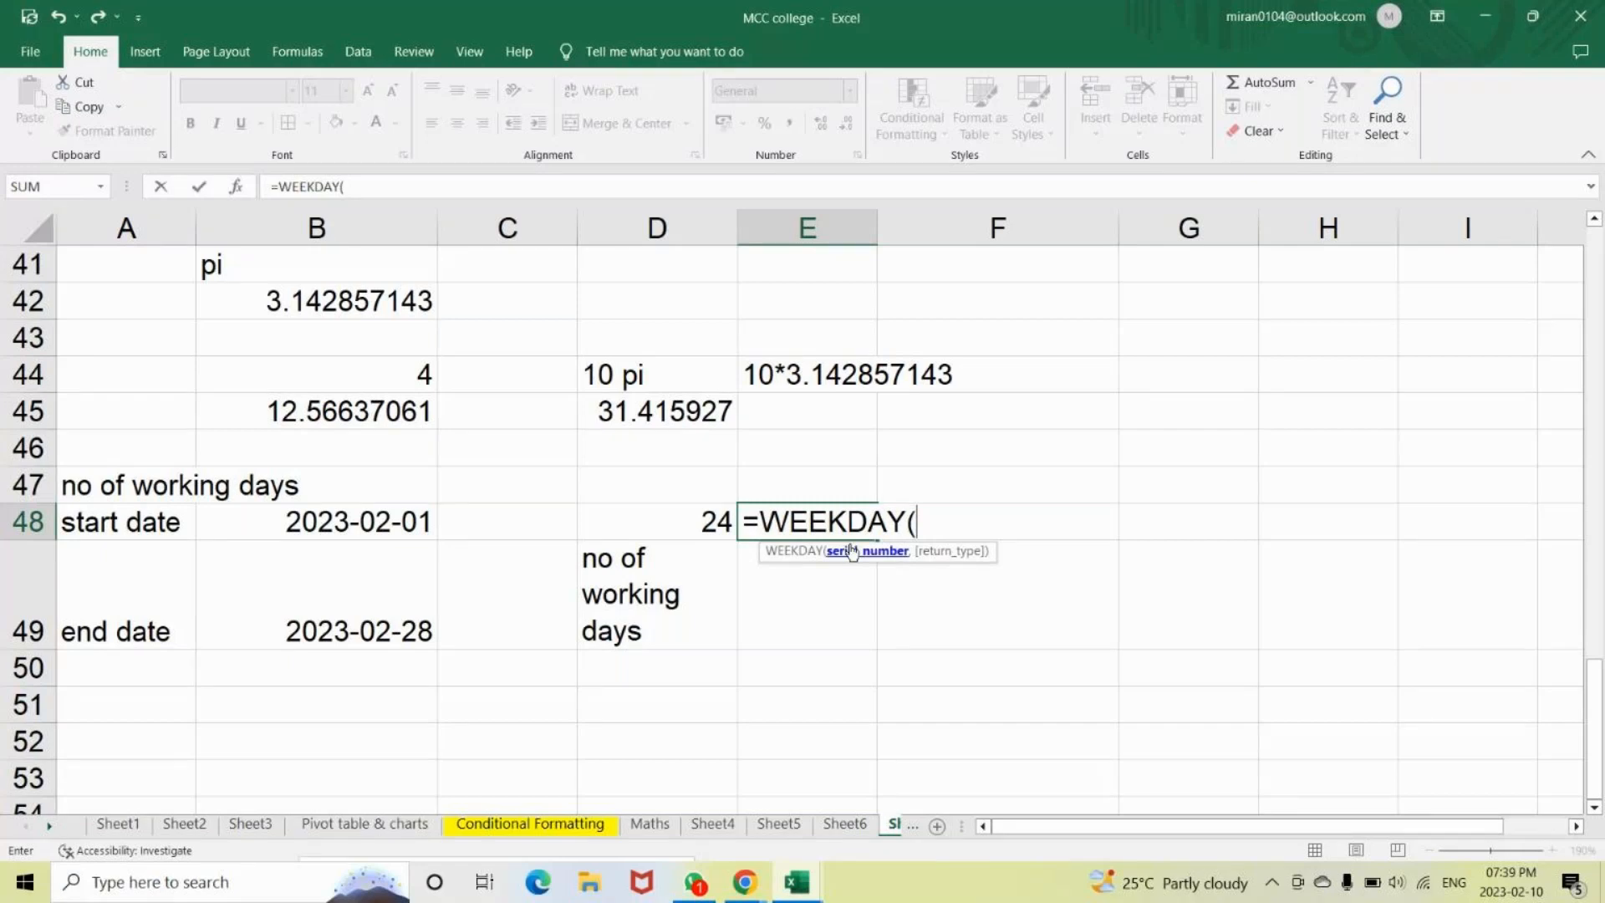
click(393, 528)
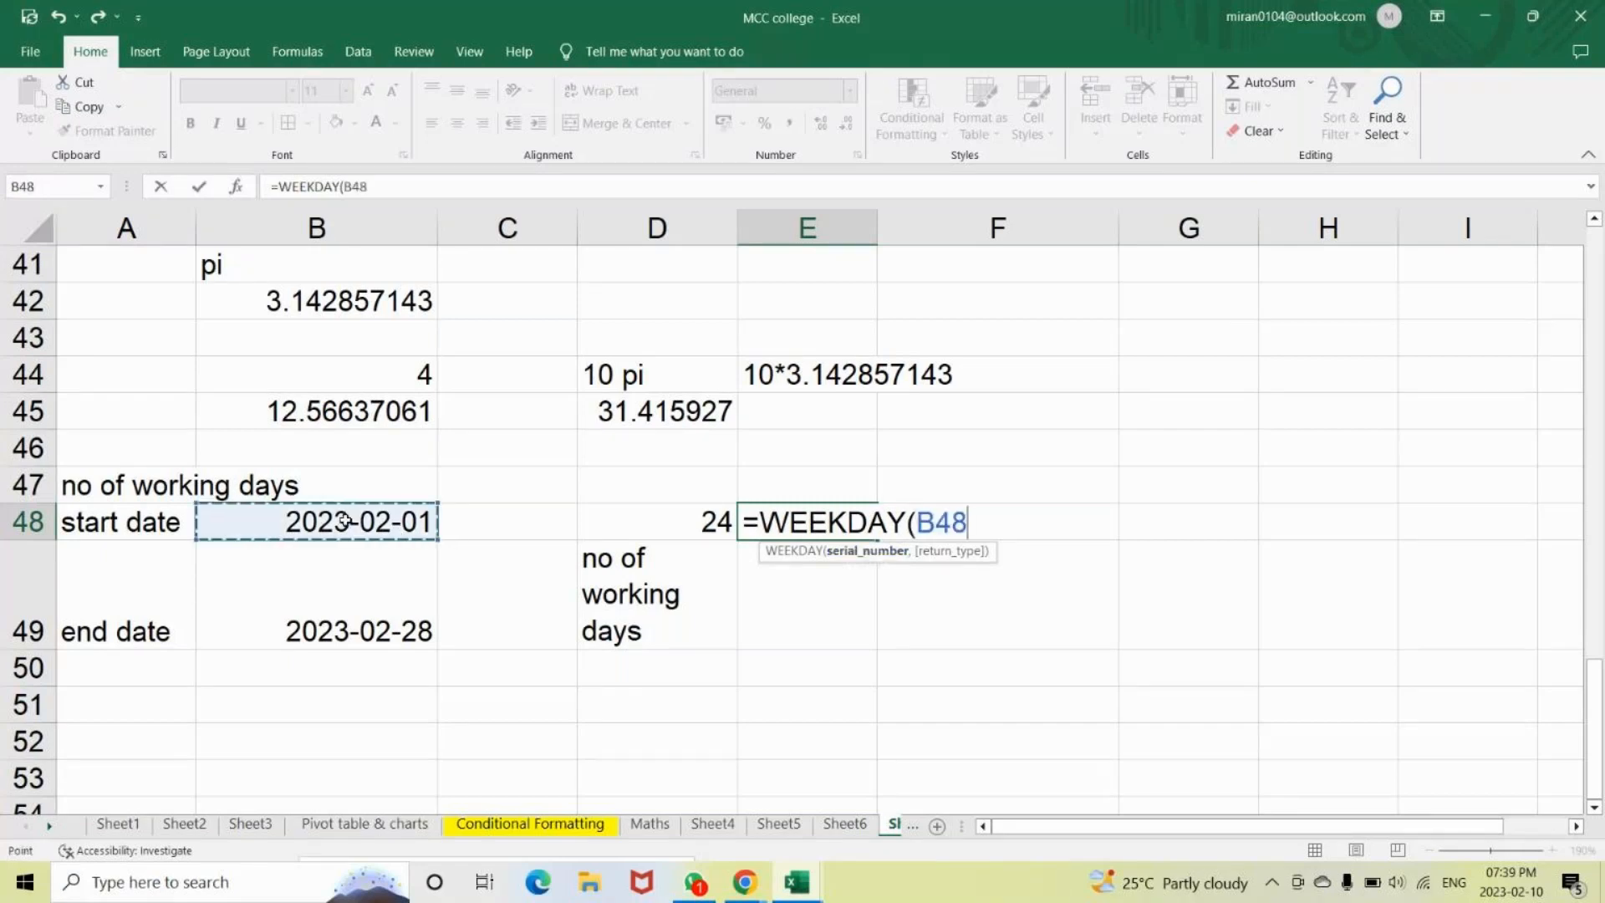
text(,)
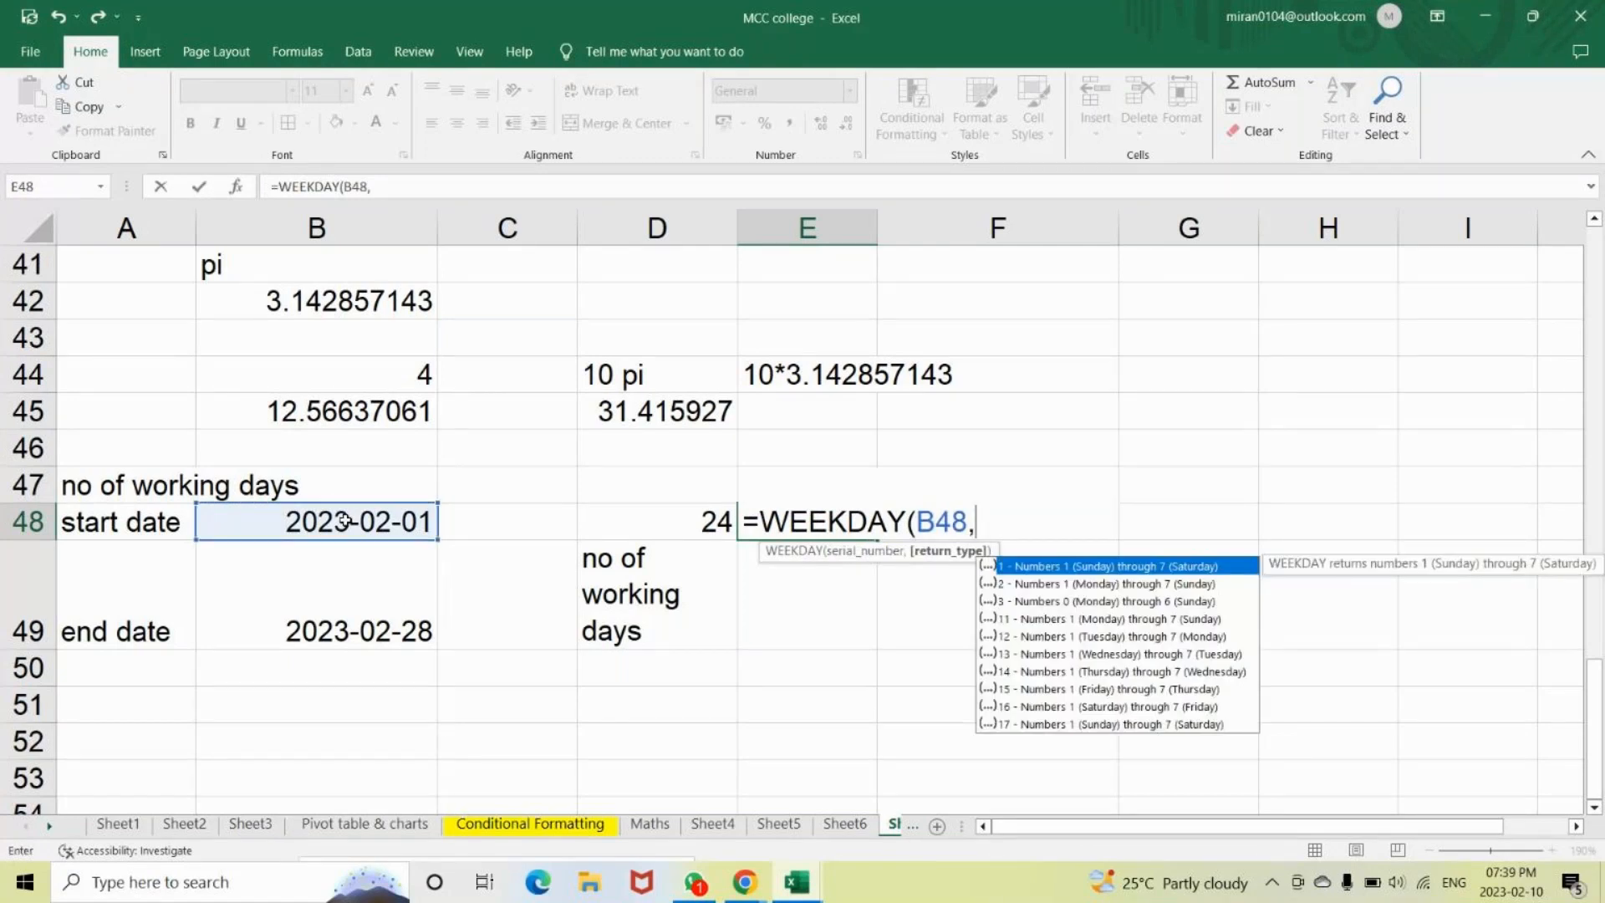
key(Down)
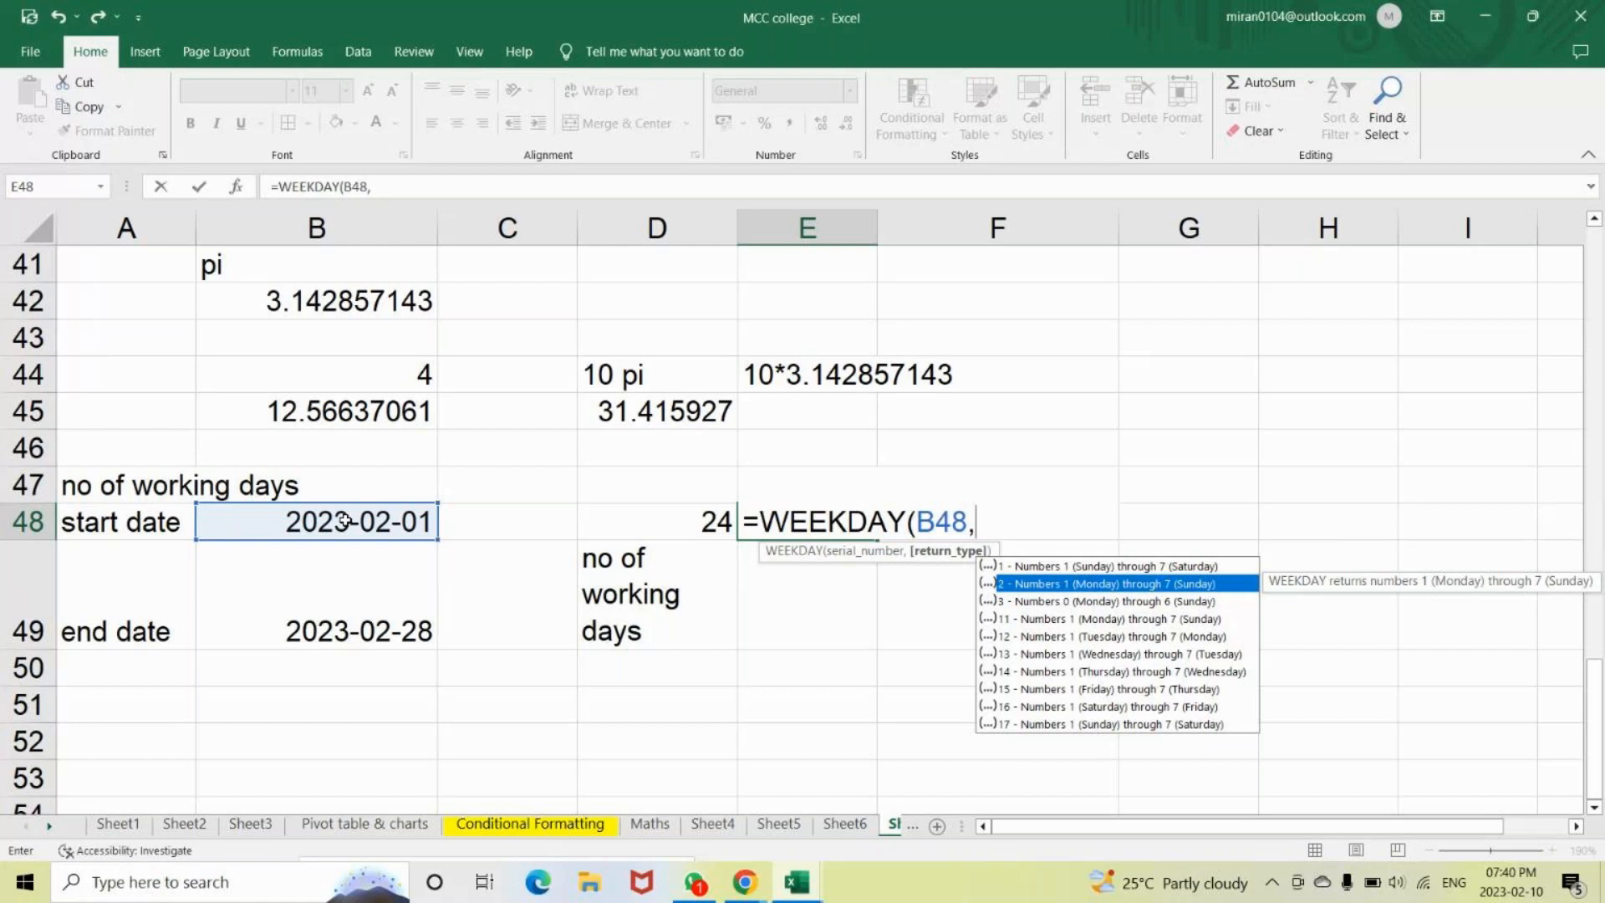
key(Tab)
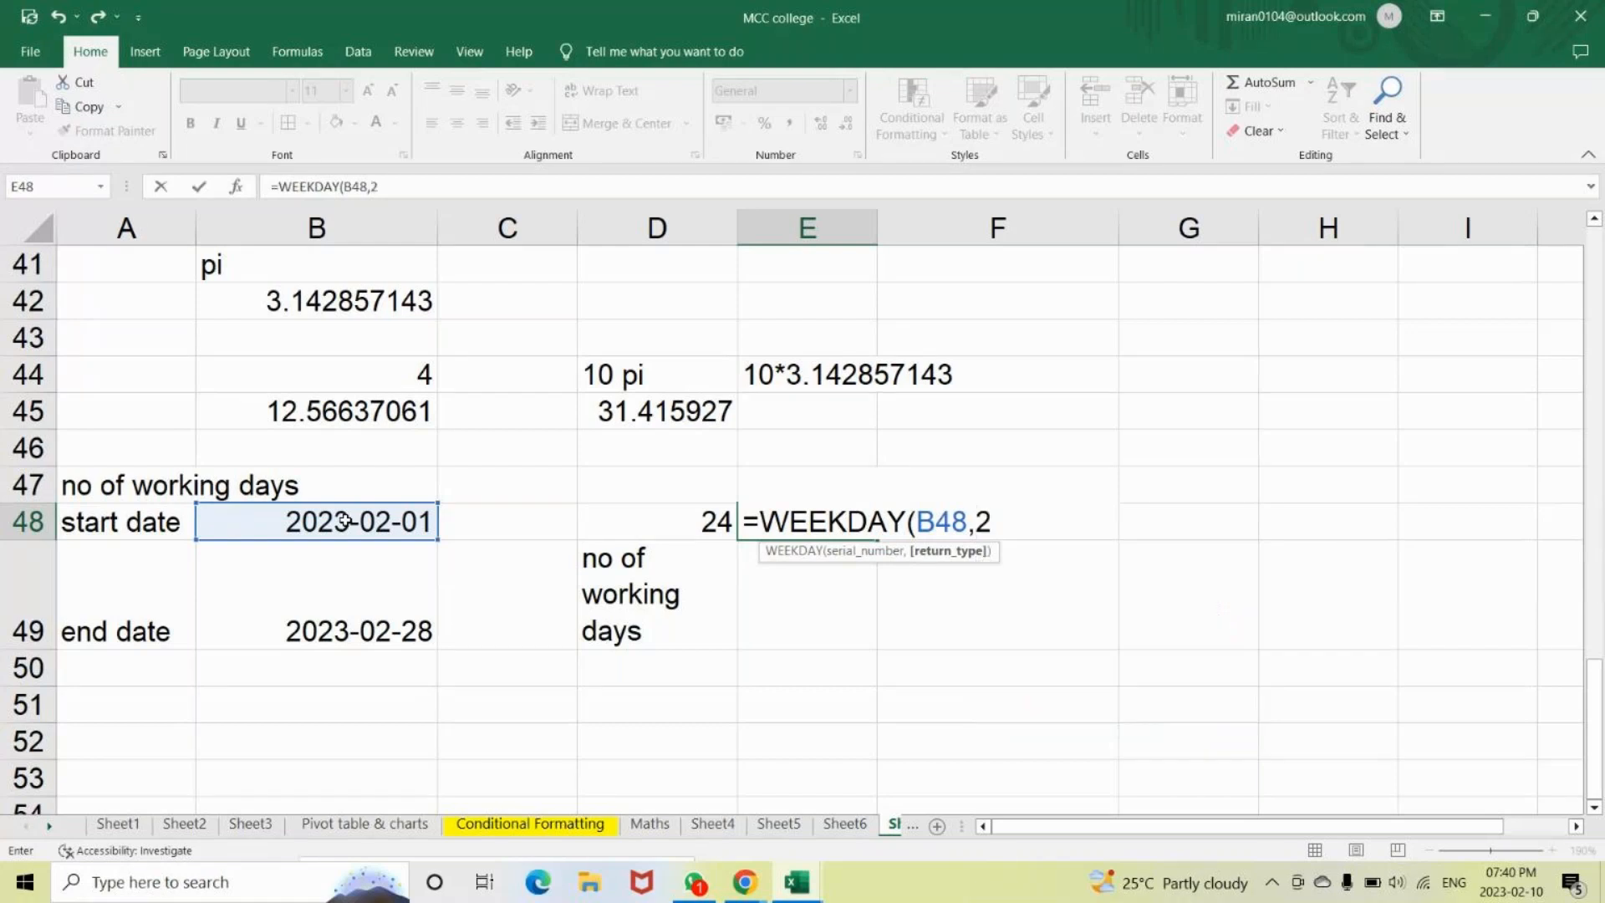
text())
key(Return)
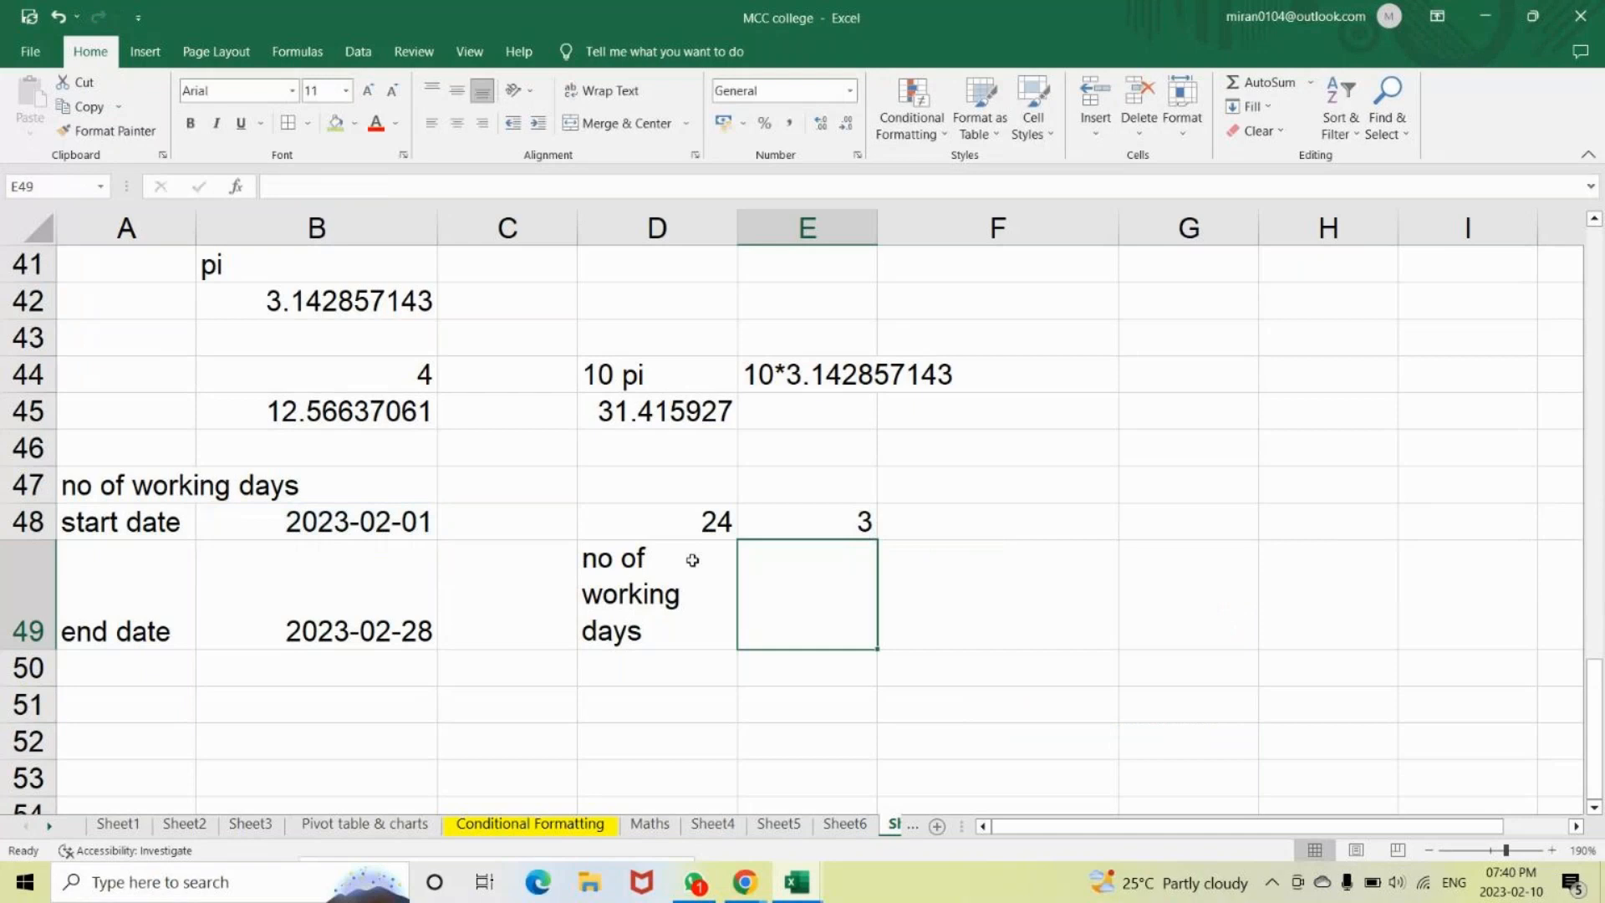
click(794, 534)
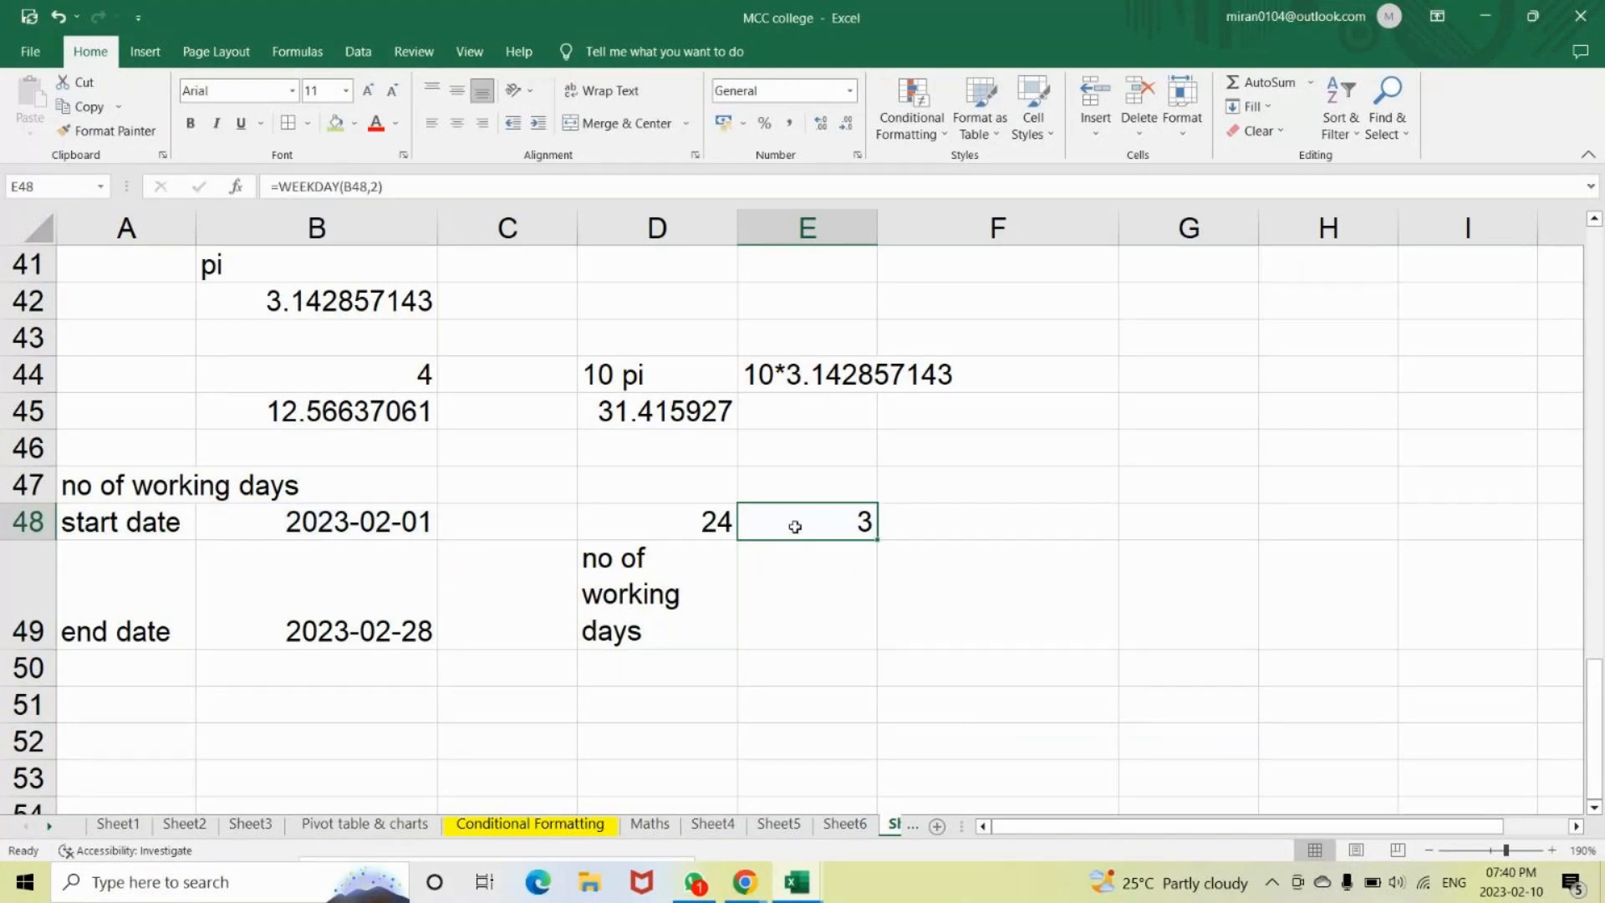
click(904, 532)
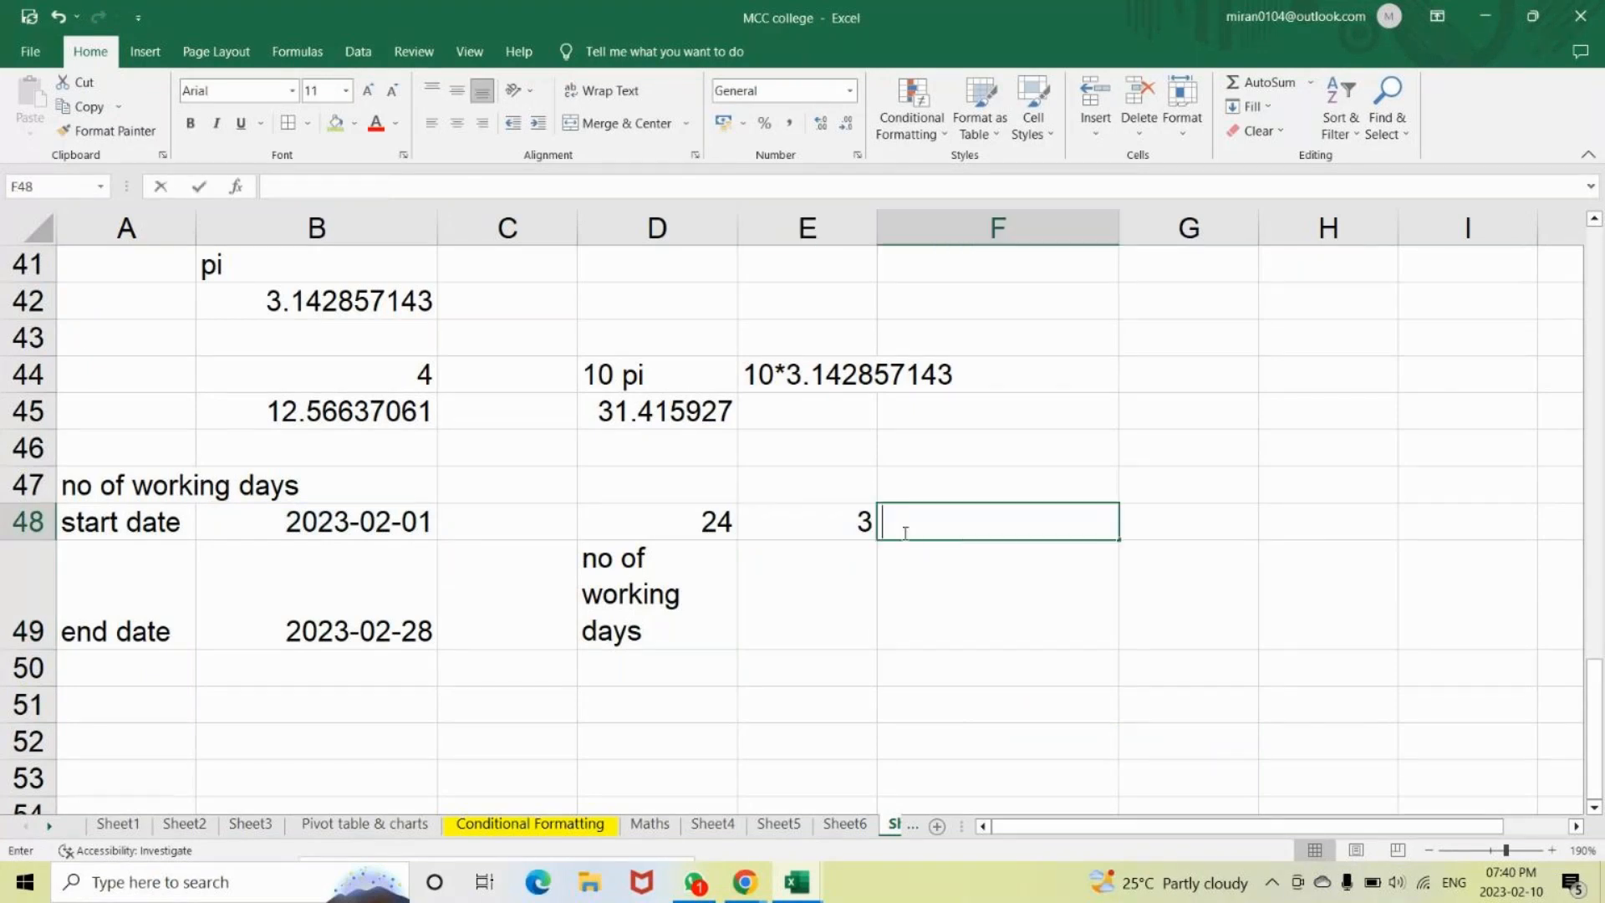
double_click(893, 531)
text(=)
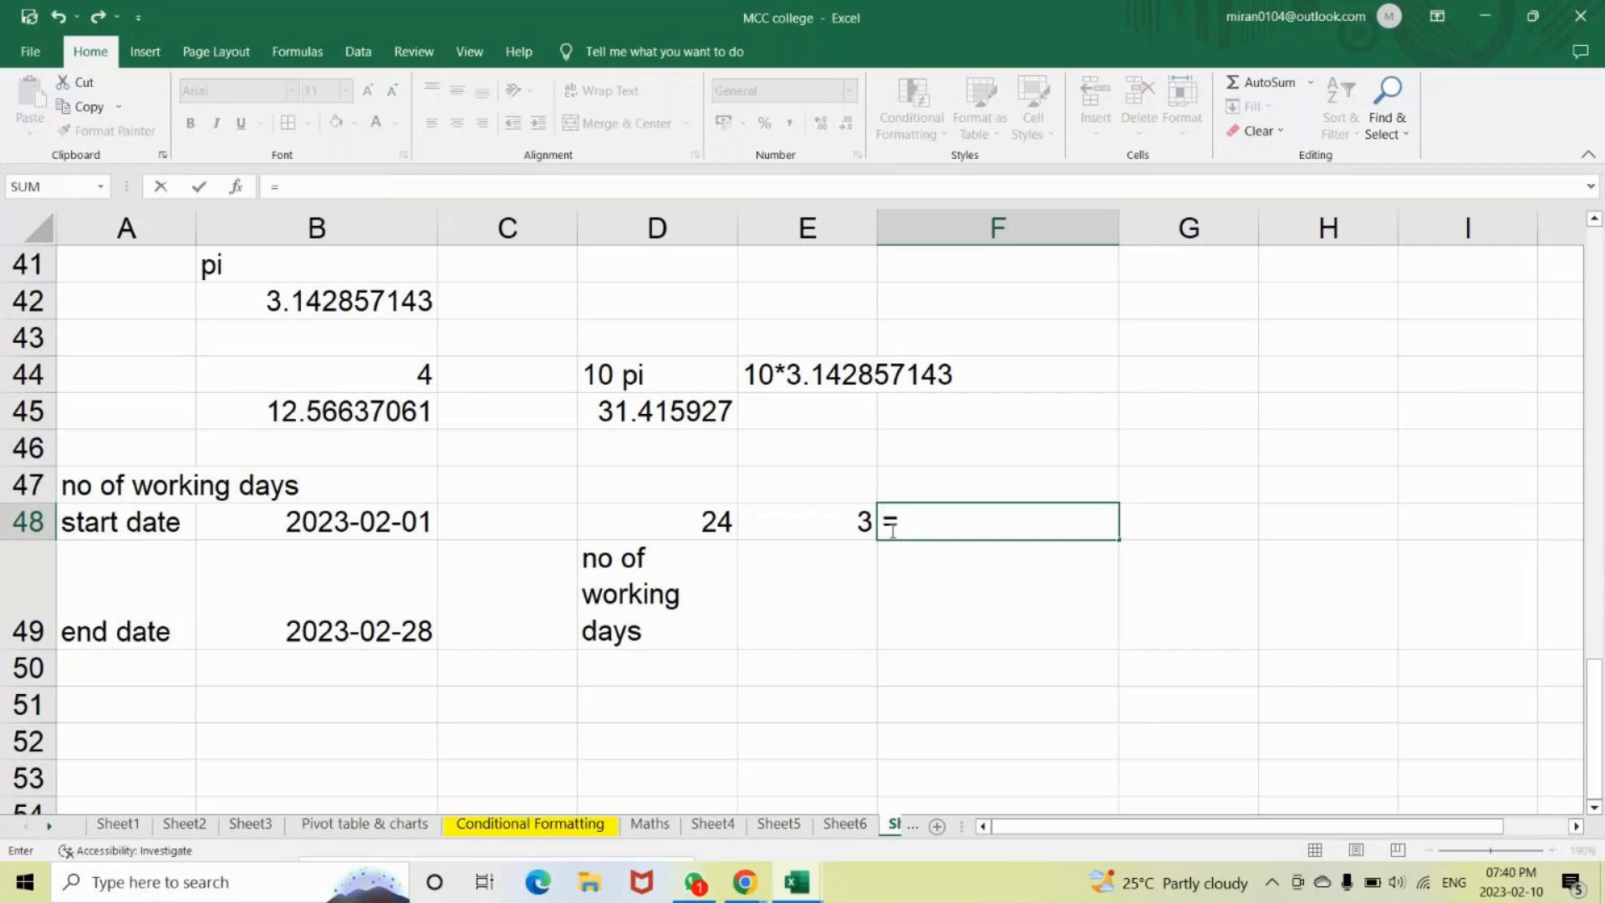
key(Escape)
Compare the weekday number in E48 with the February 2023 system calendar.
click(848, 521)
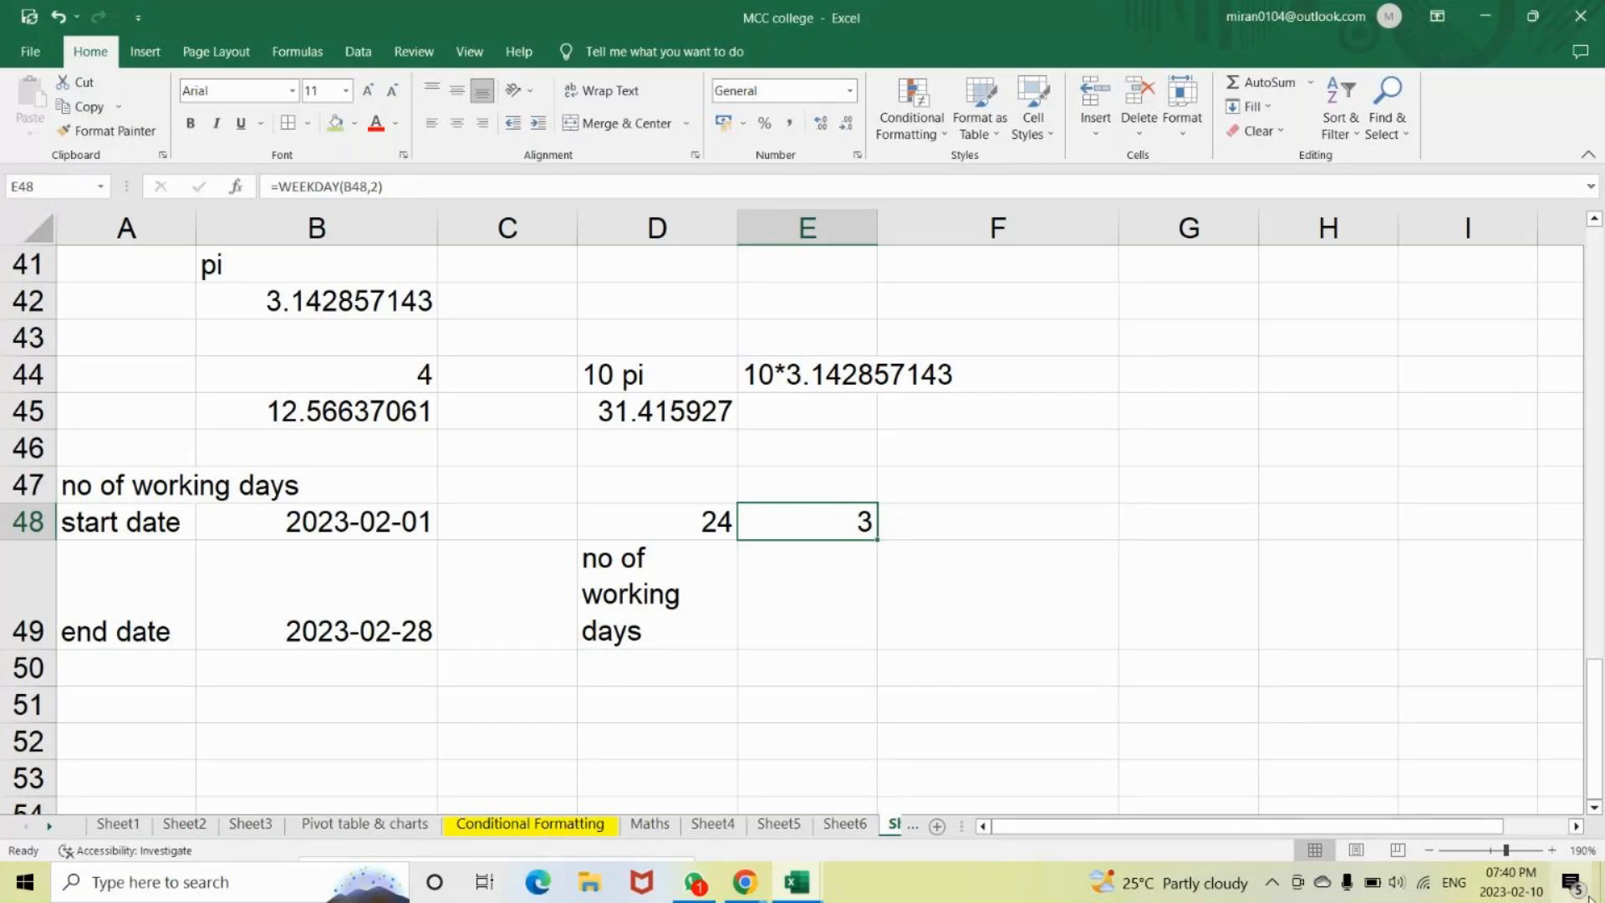
click(1535, 893)
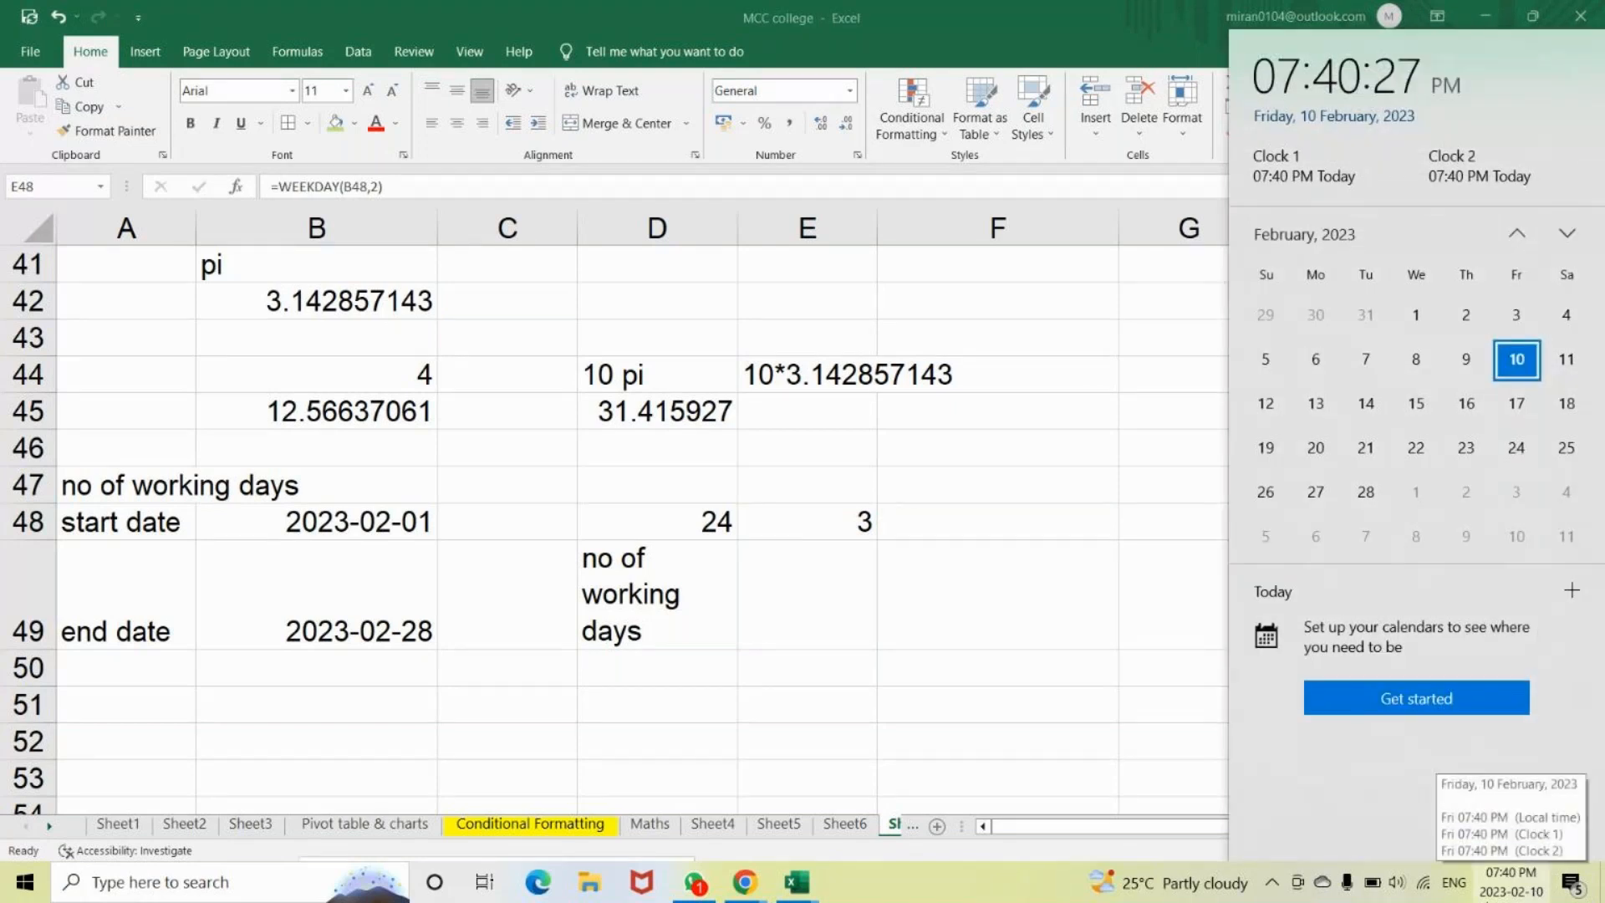
click(917, 727)
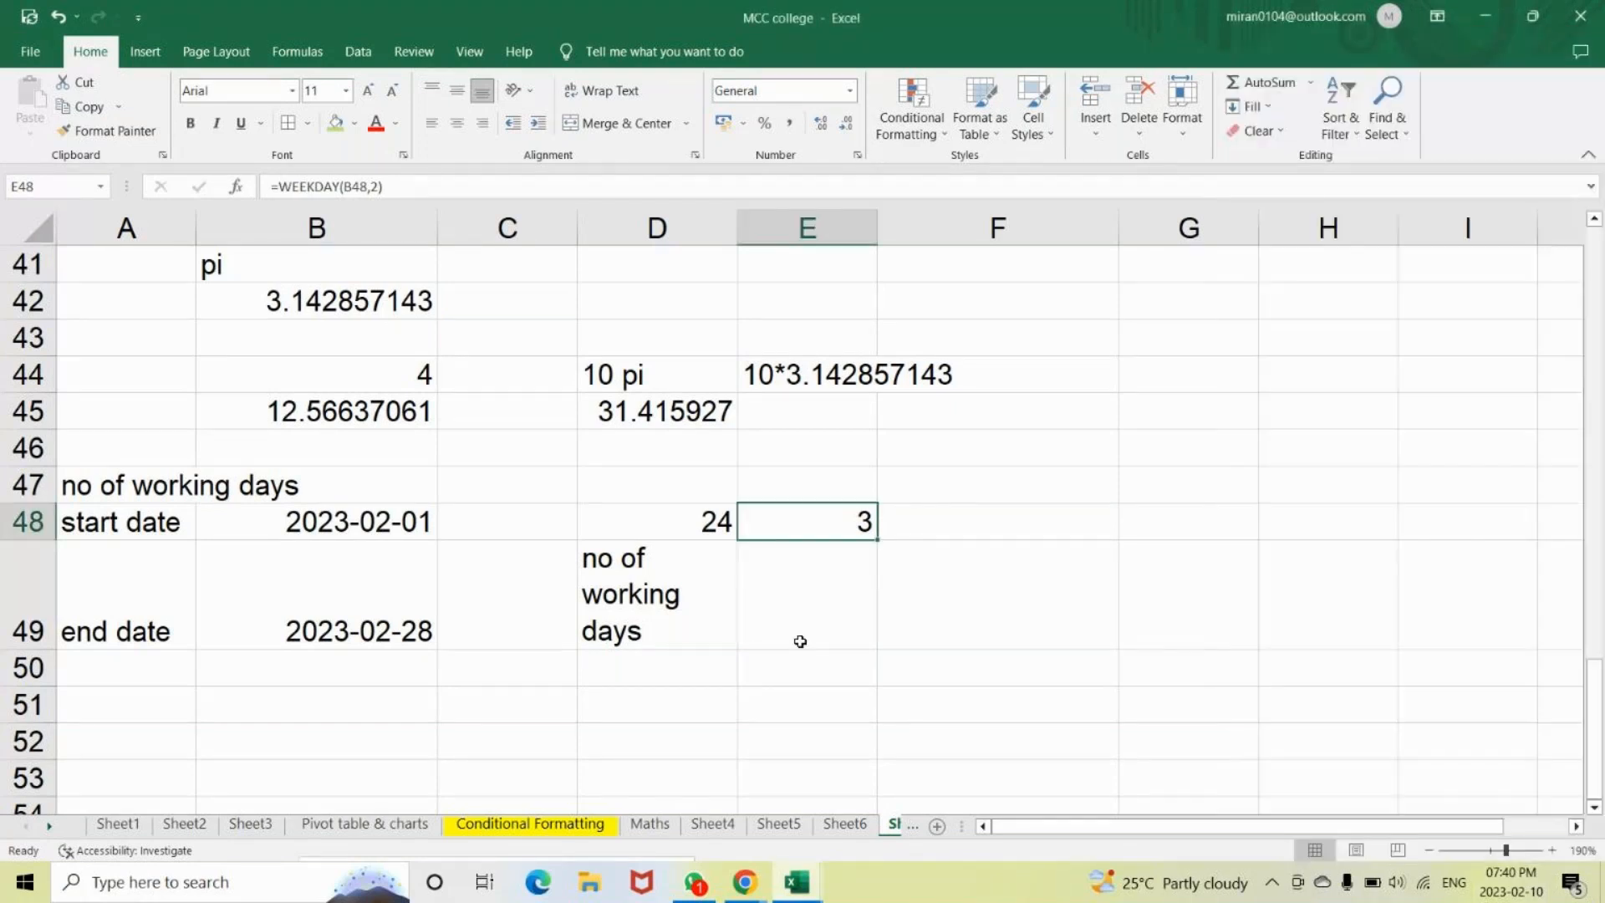
Reselect return type 2 - Numbers 1 (Monday) through 7 (Sunday) for the WEEKDAY formula in E48.
double_click(802, 521)
click(985, 523)
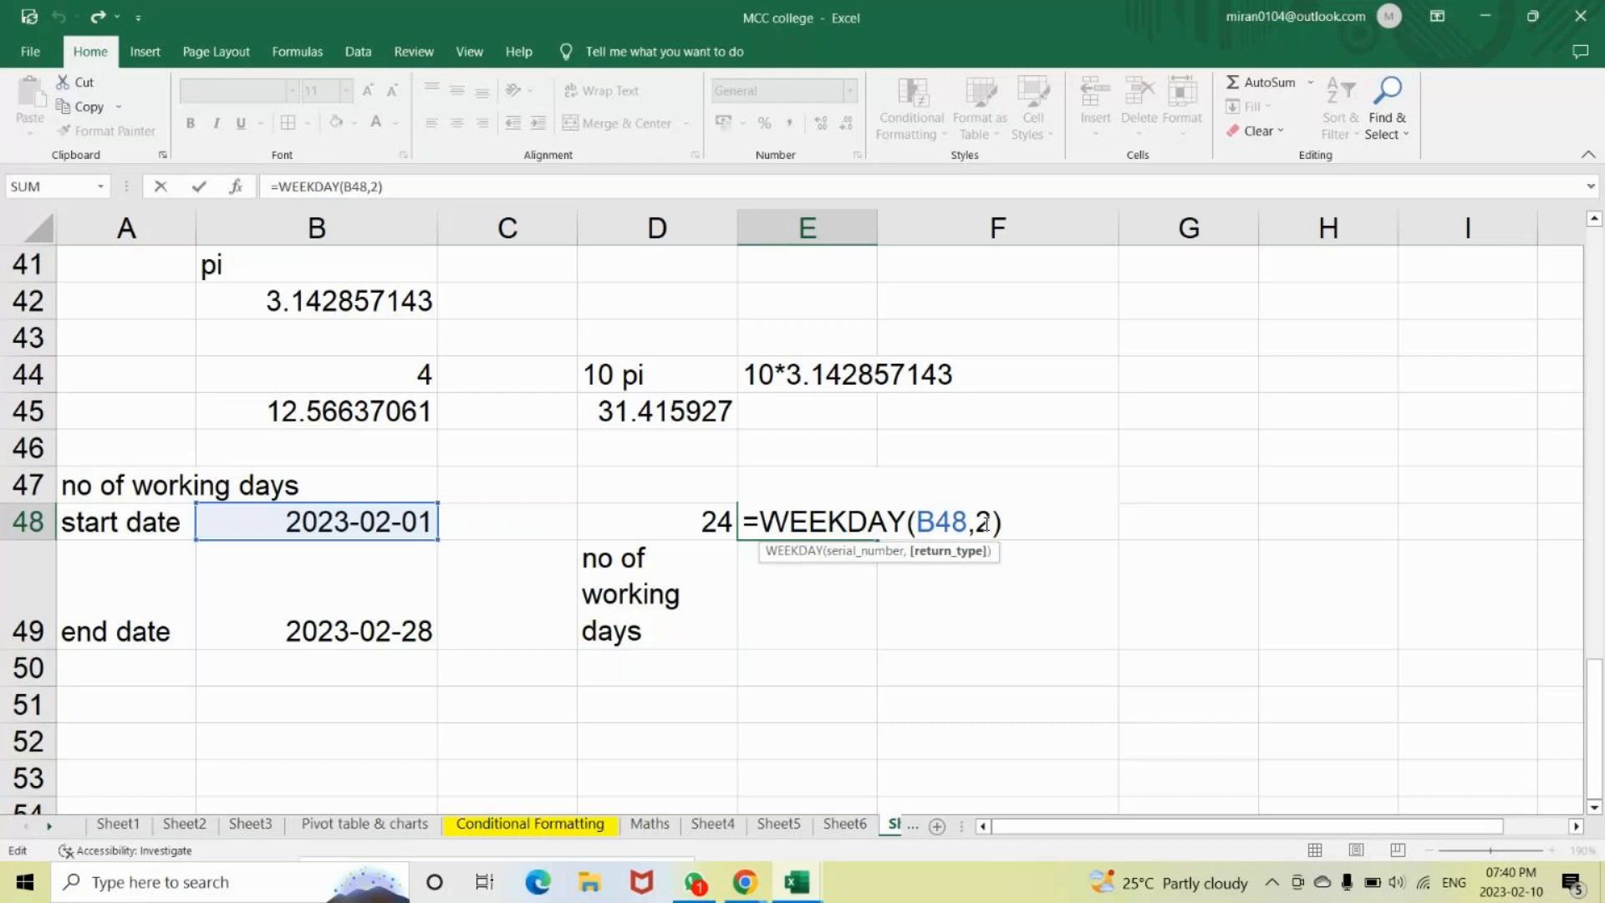
key(BackSpace)
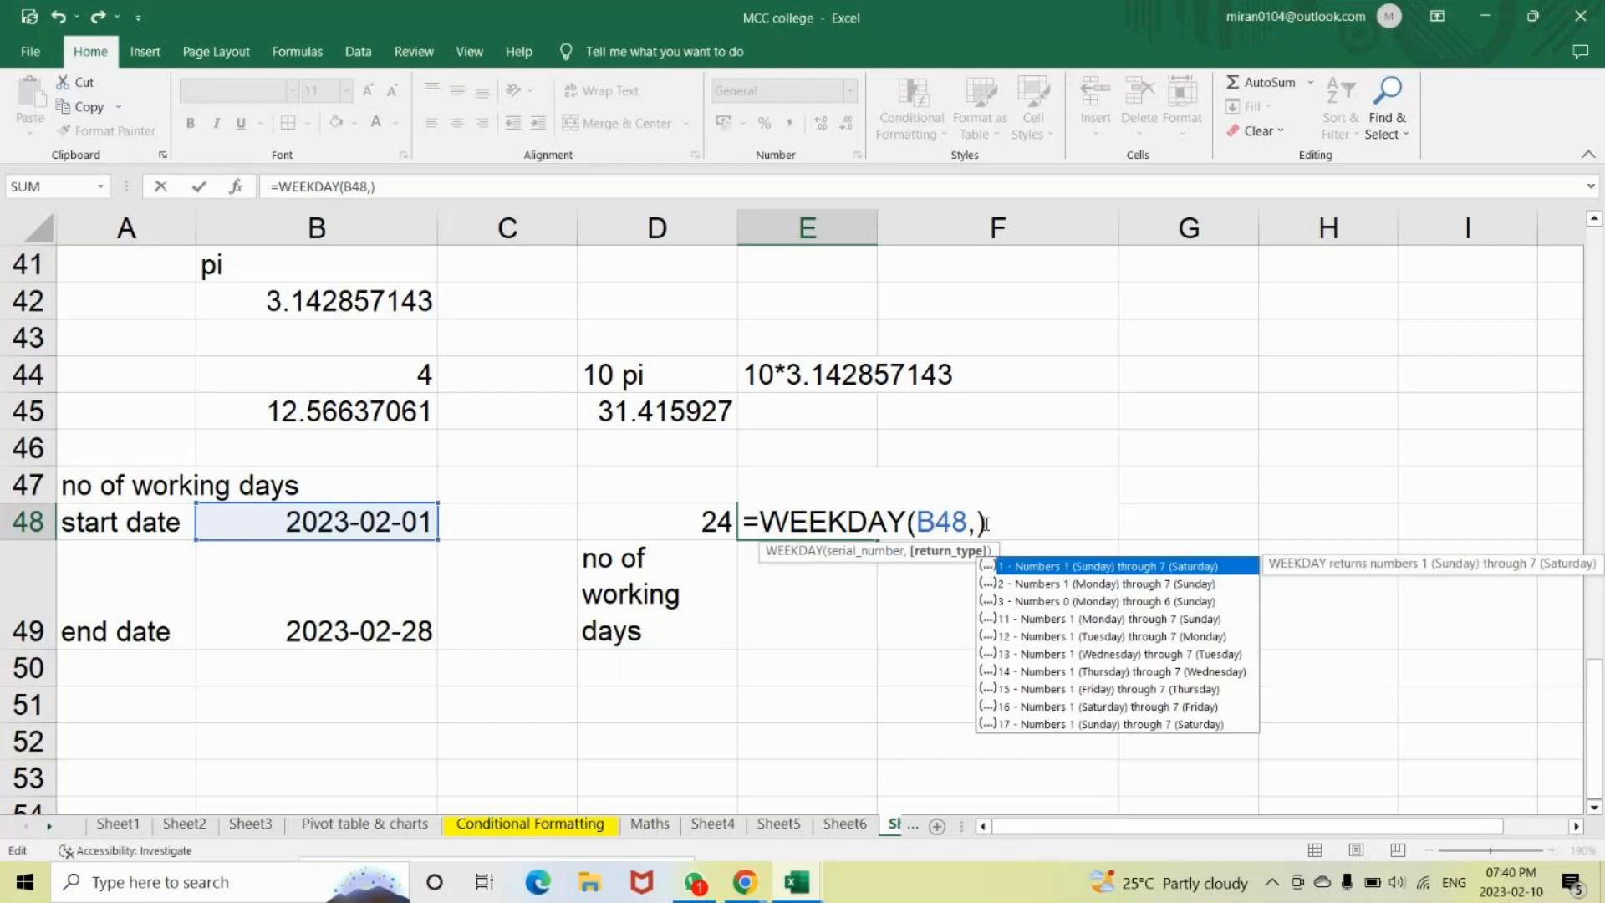
key(Down)
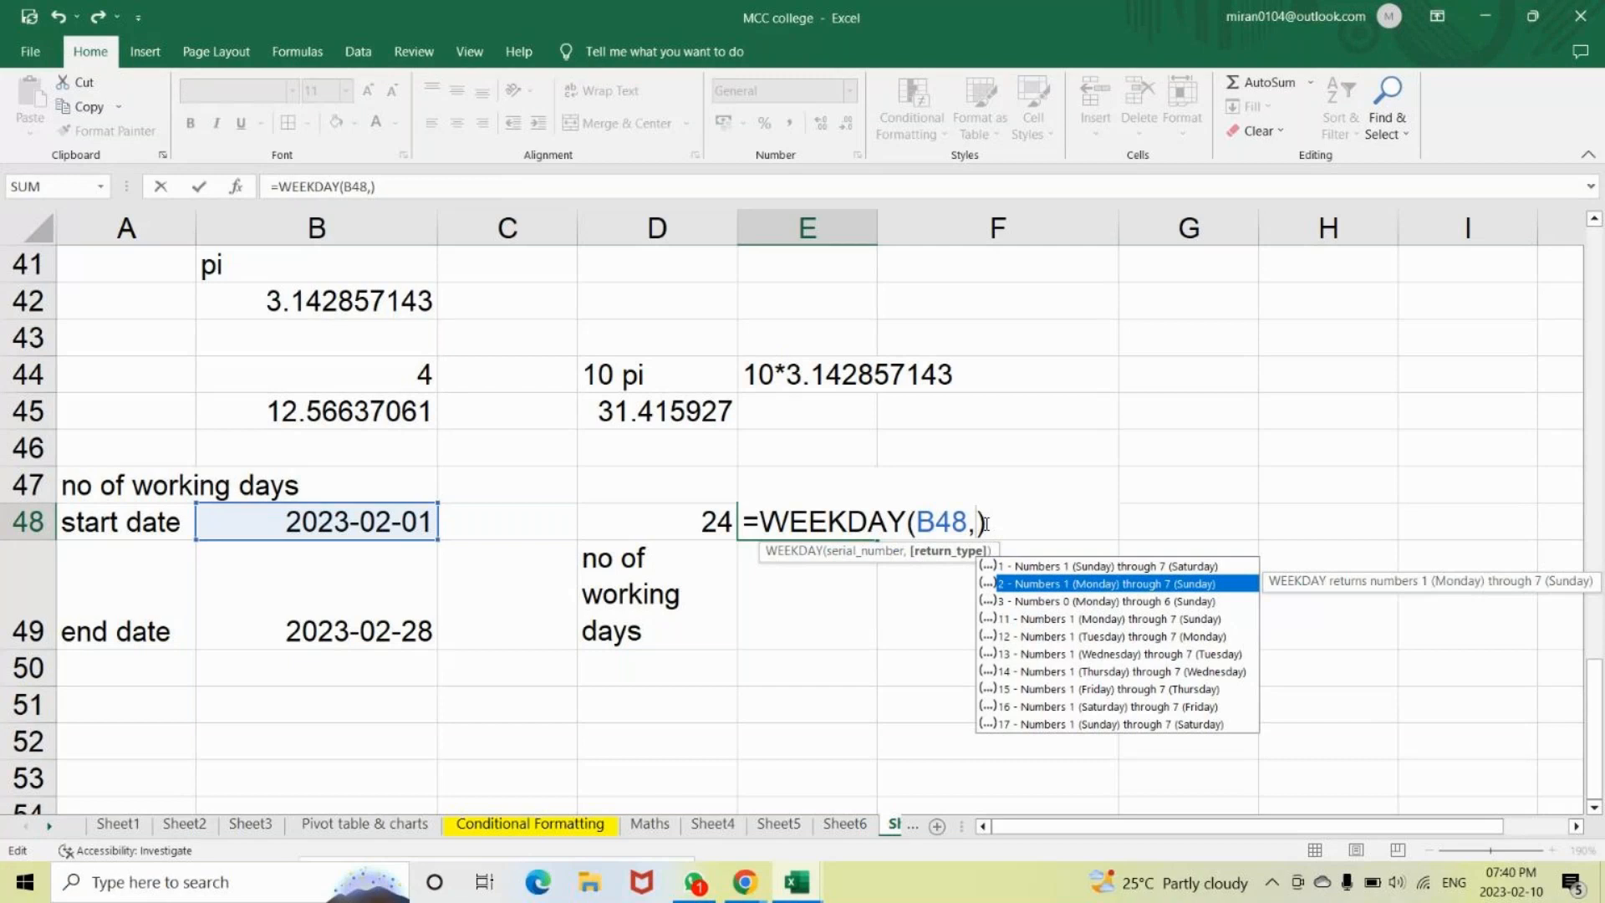
key(Tab)
key(Return)
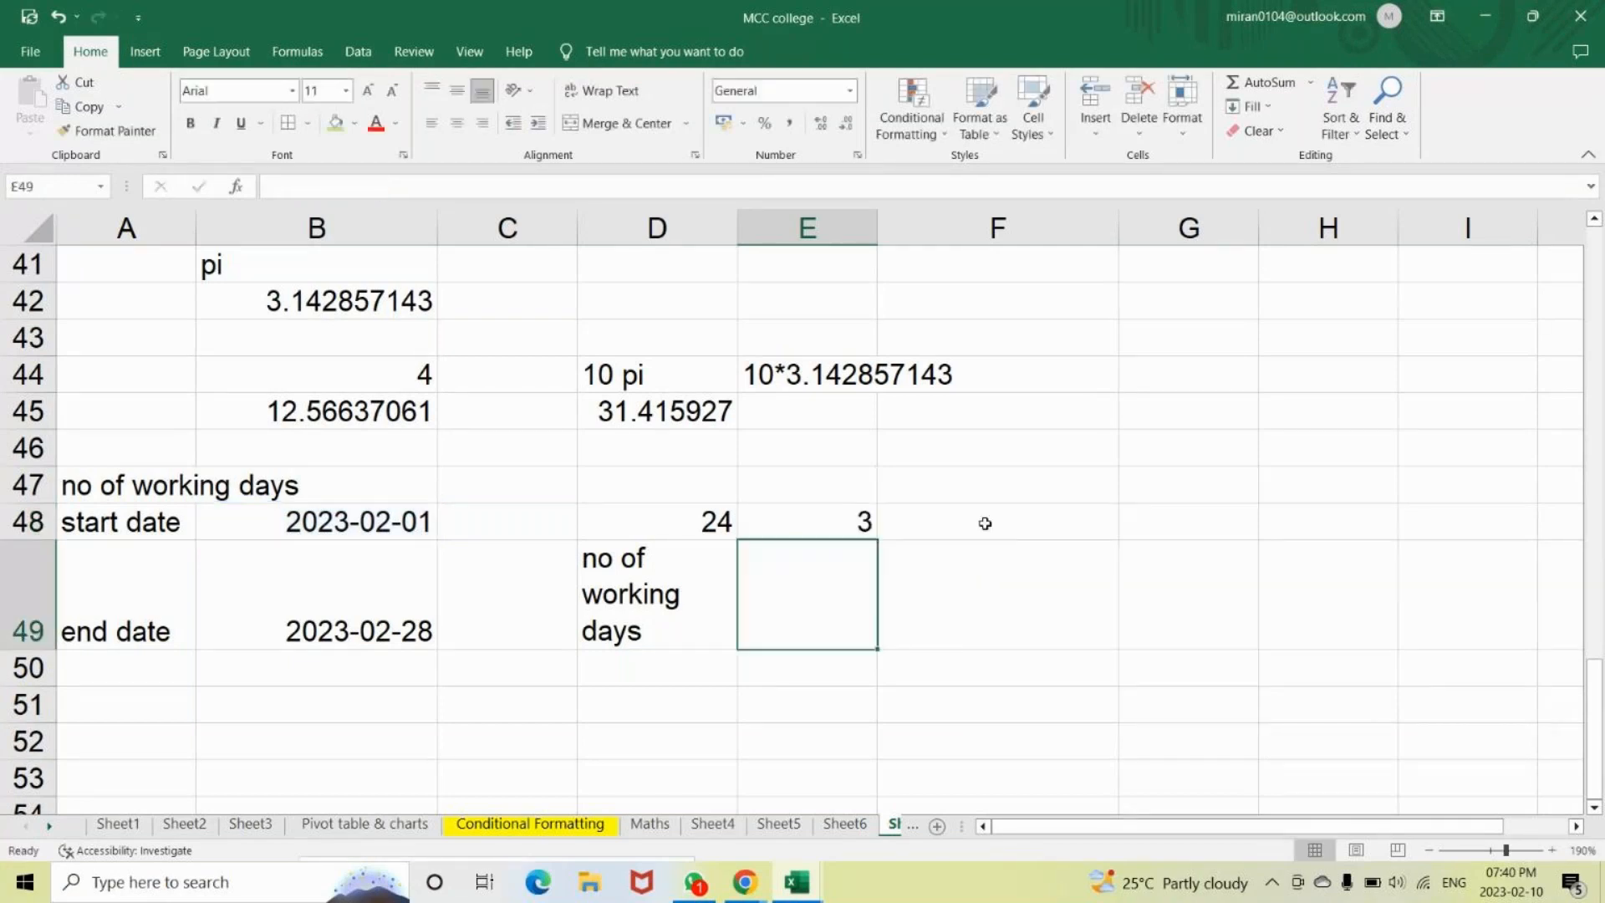
Look up the weekday of 1 February 2023 in the system calendar and check it against E48's formula.
click(1497, 884)
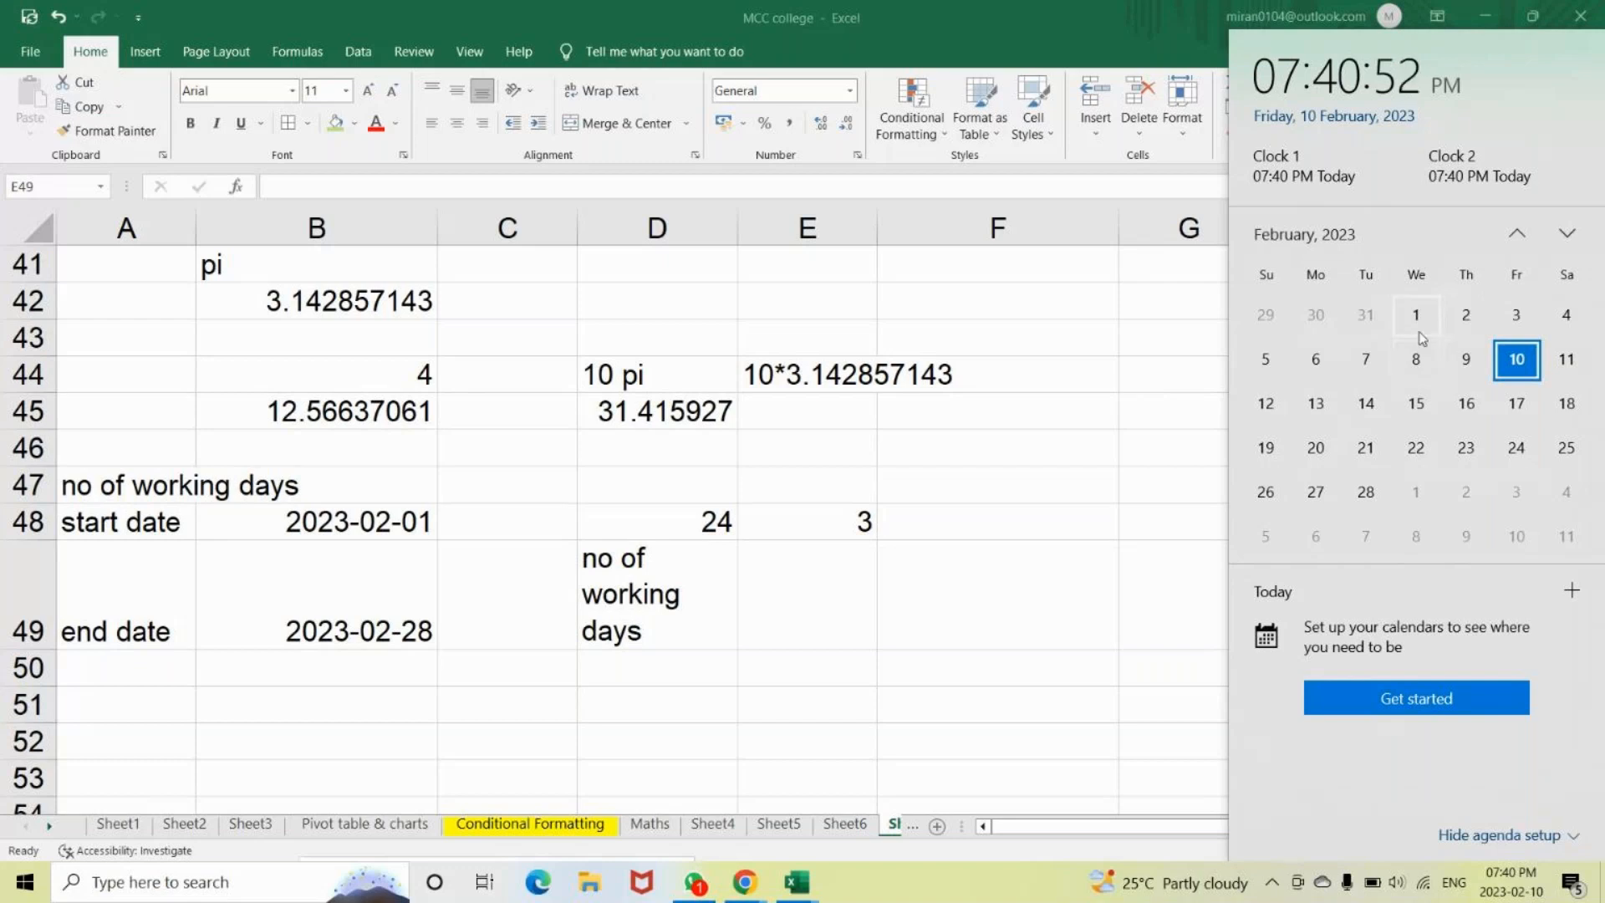
click(706, 541)
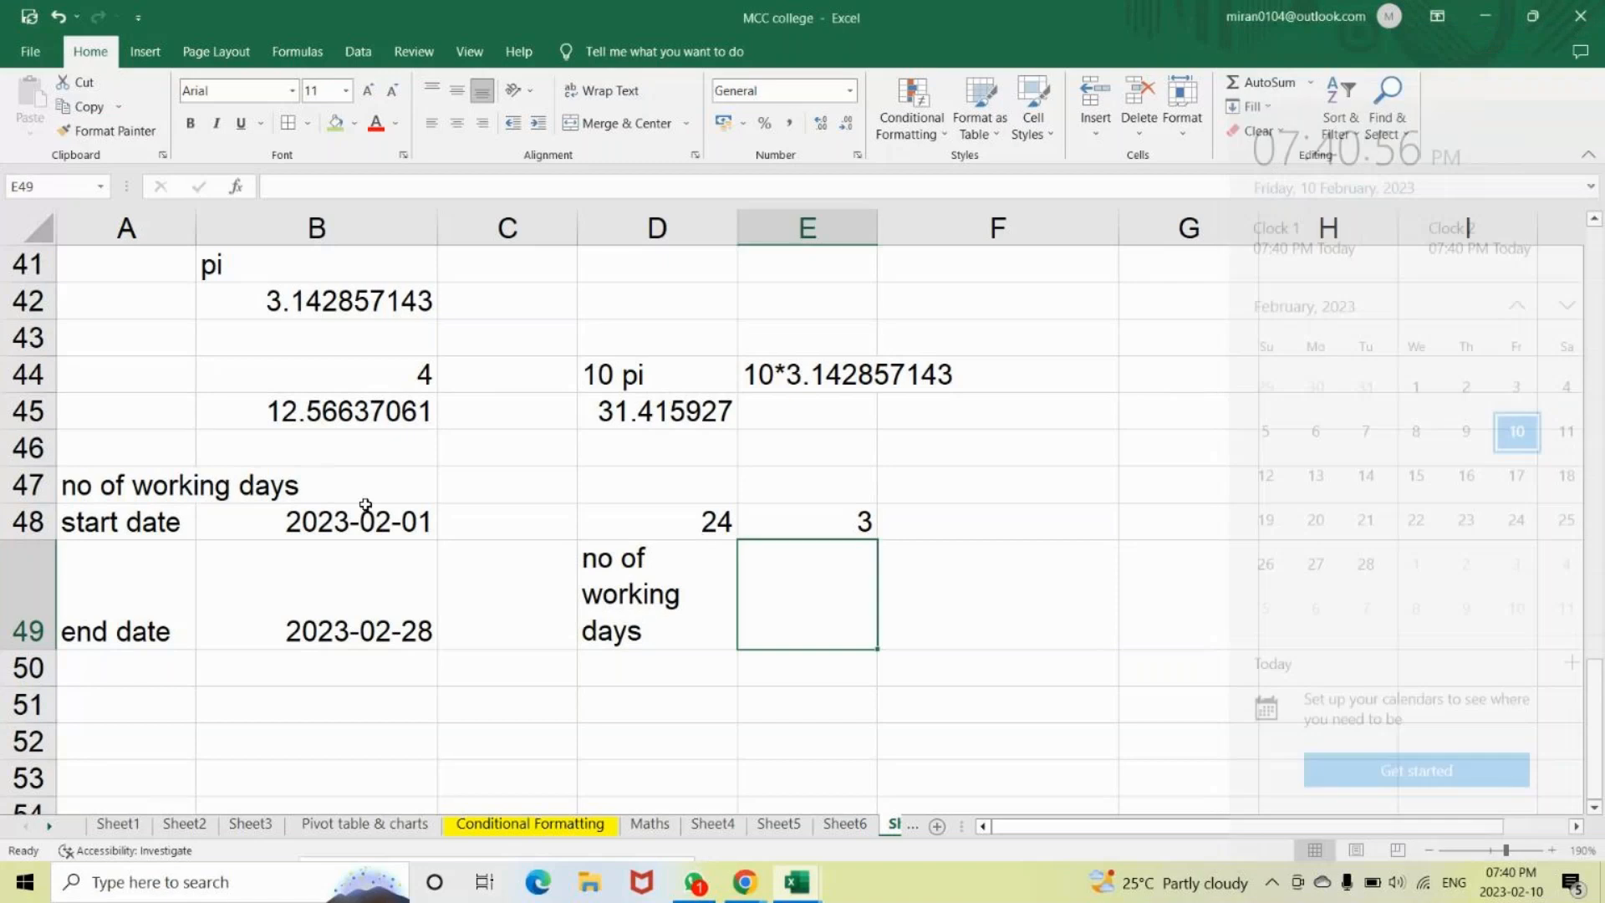
click(365, 509)
click(804, 526)
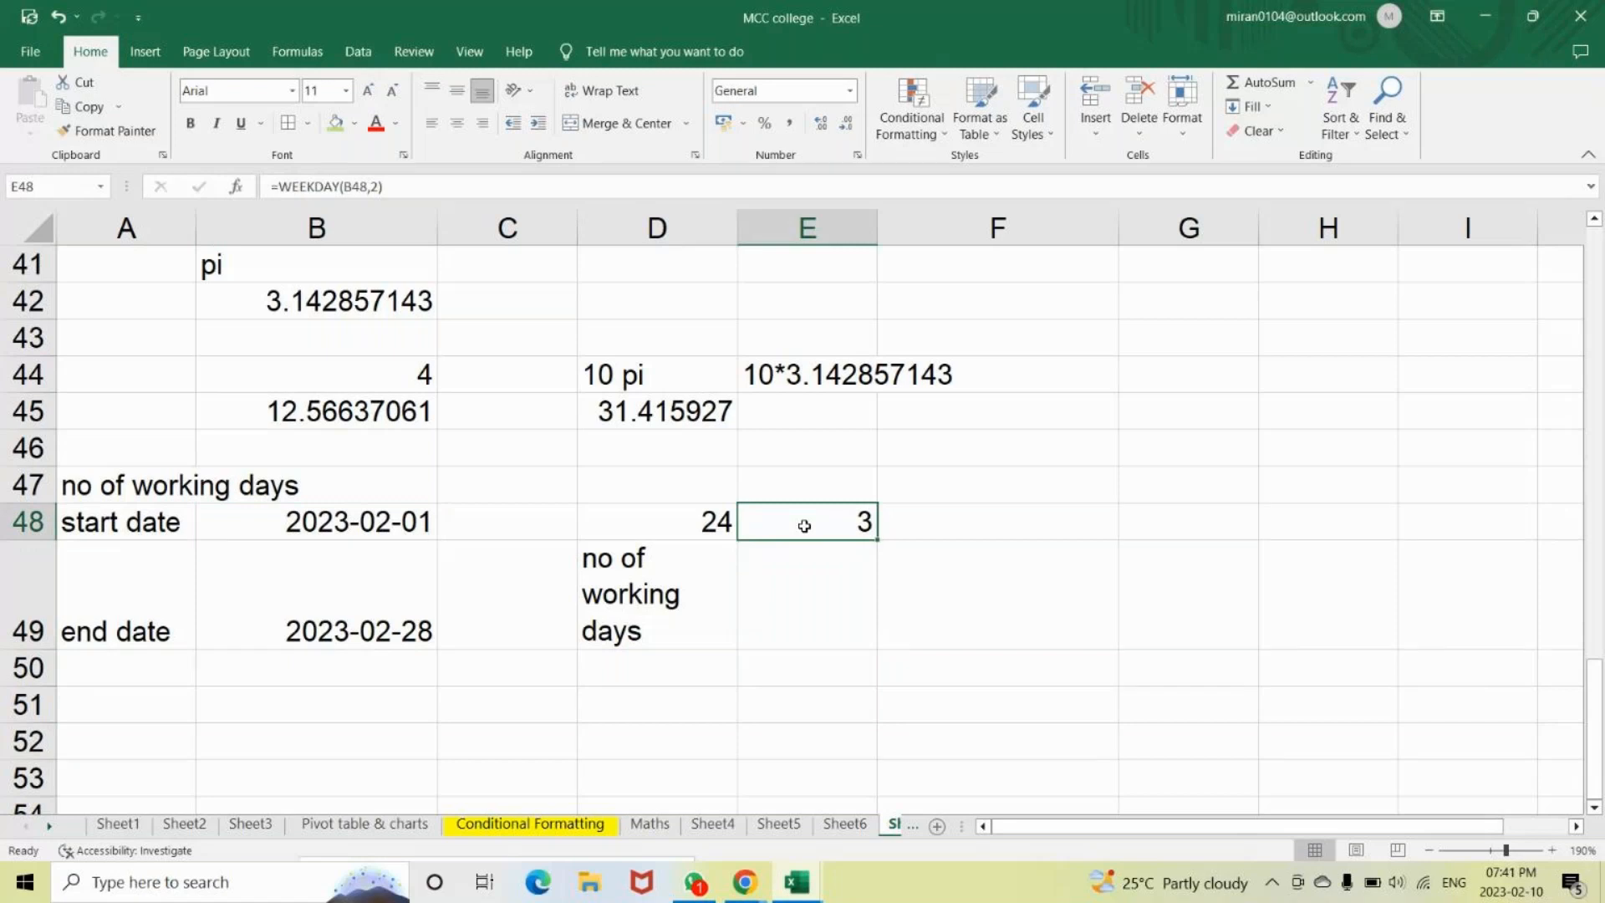
Examine the WEEKDAY and TEXT examples on the Date functions sheet of the Excel working - 1 workbook, returning to MCC college.
click(804, 895)
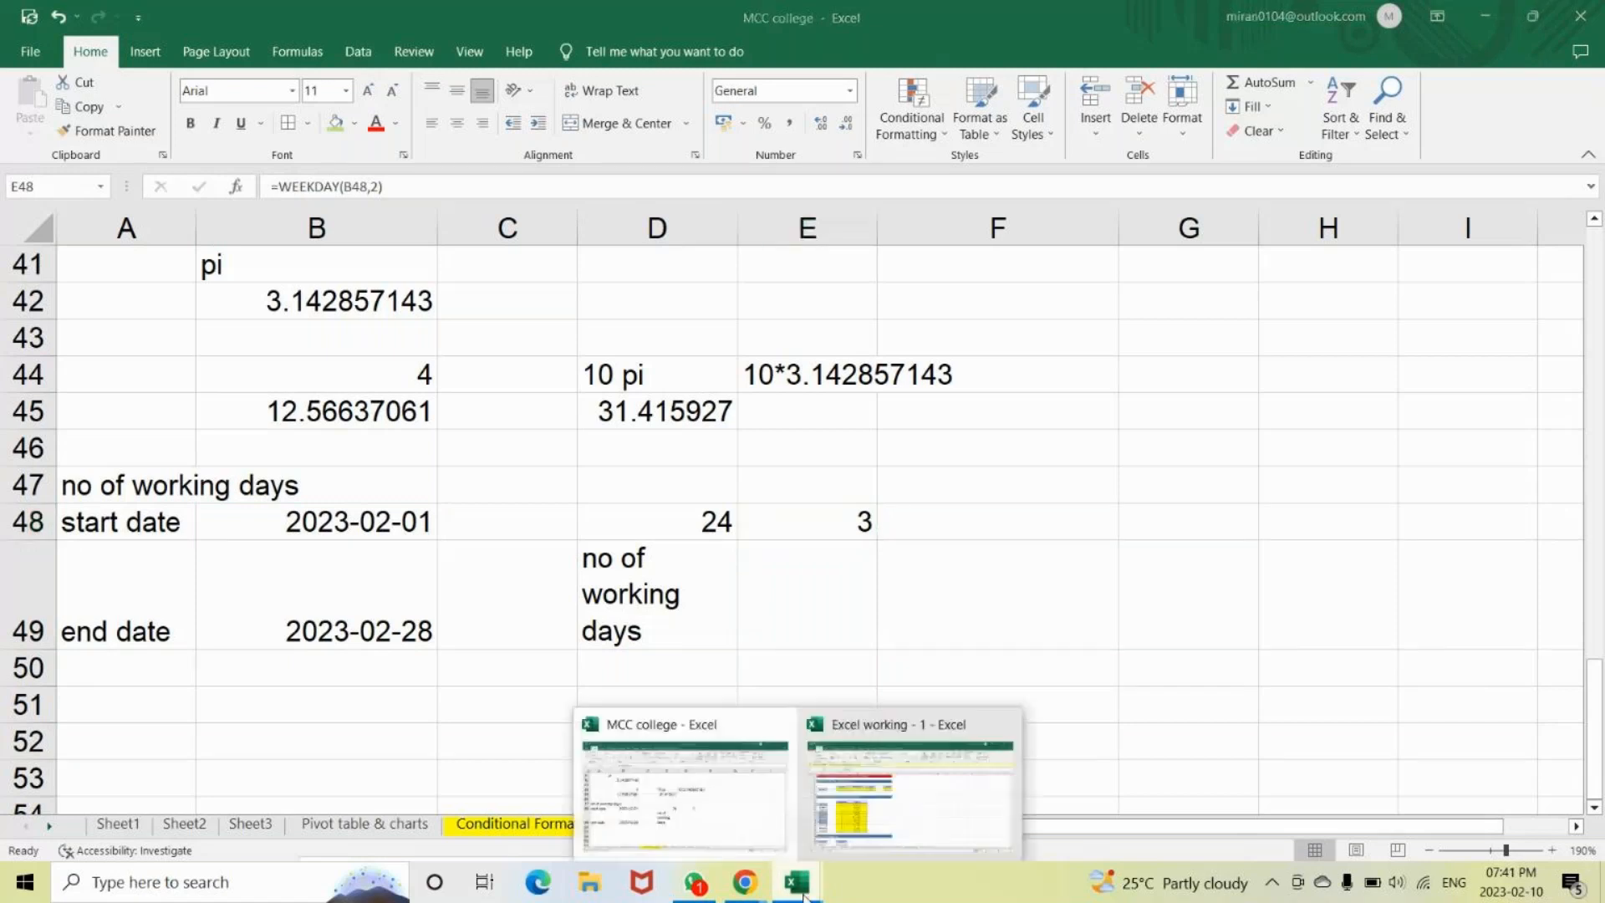
click(911, 789)
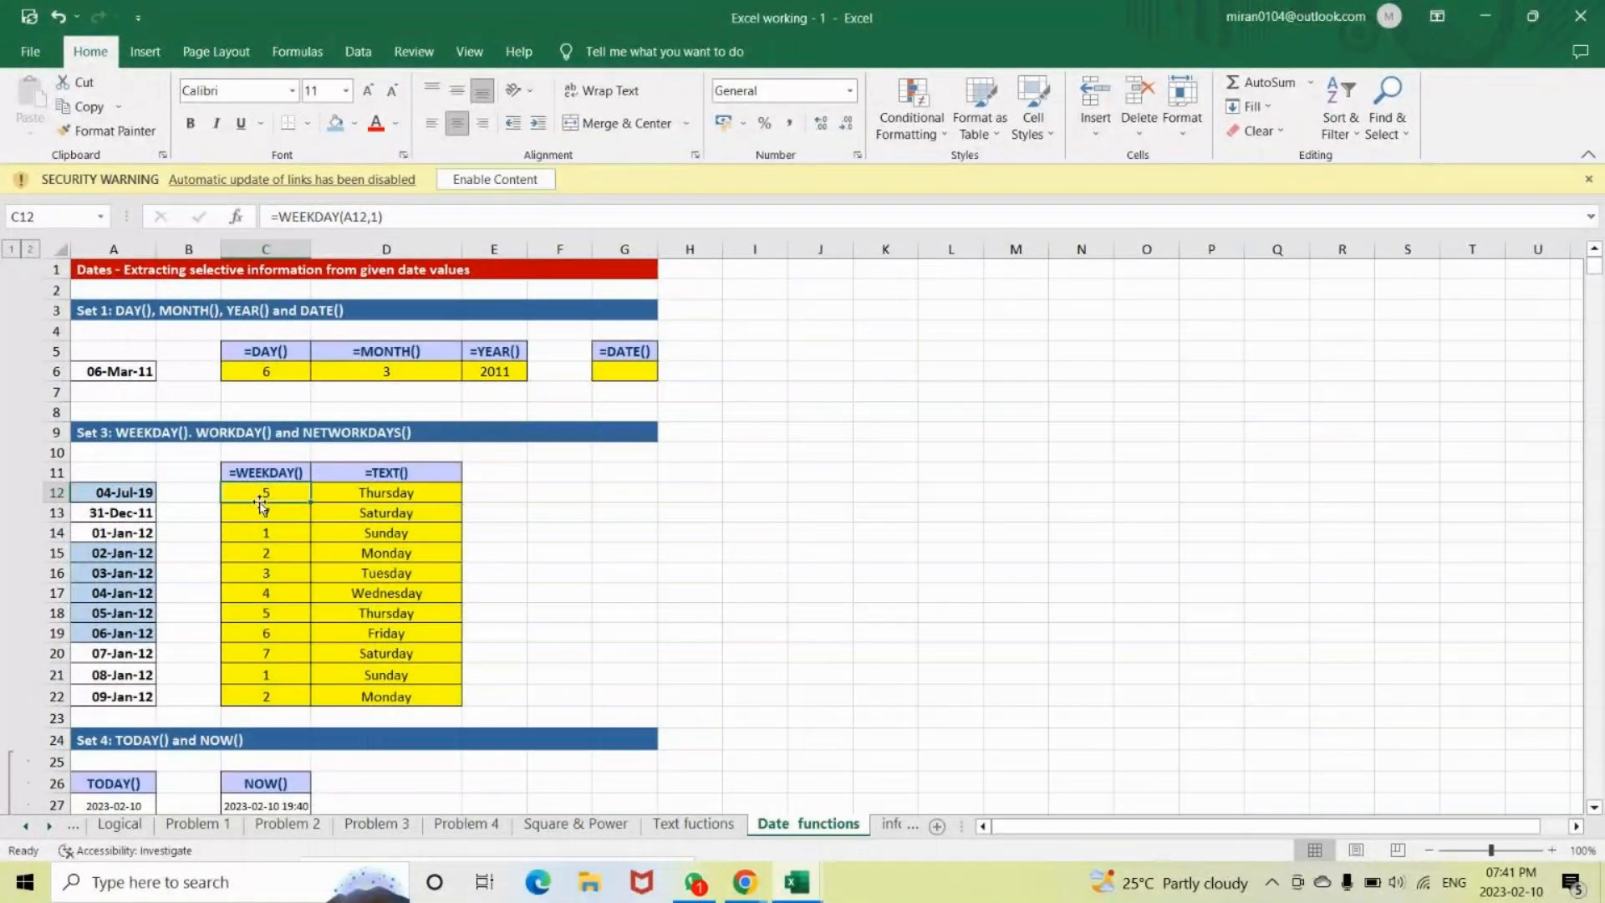
key(alt)
click(371, 491)
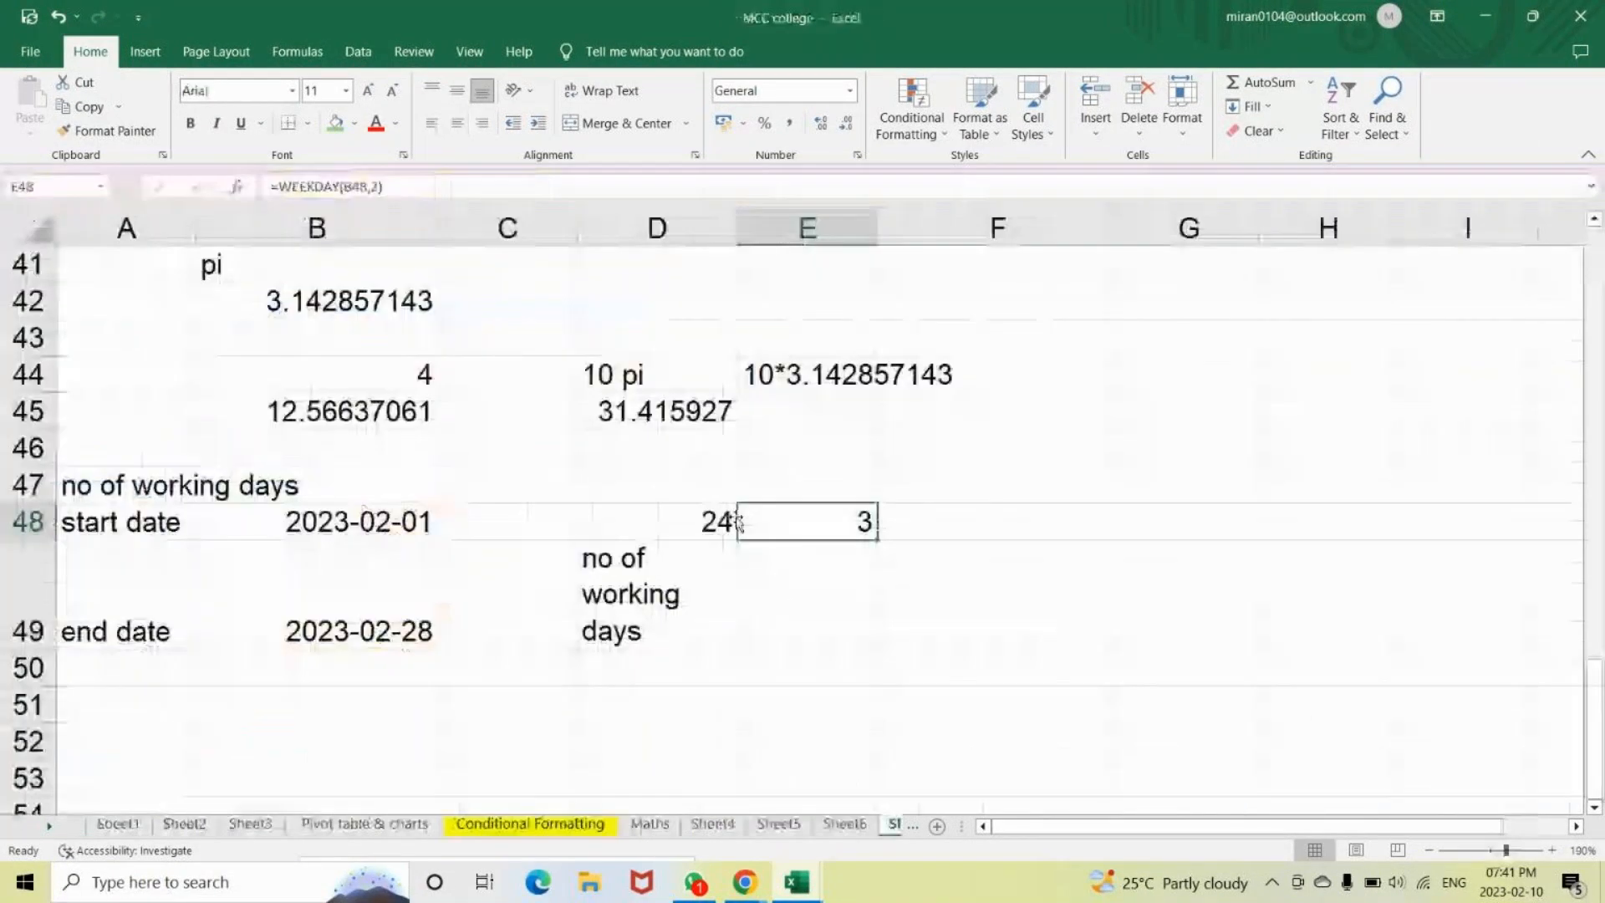
drag(739, 523, 821, 521)
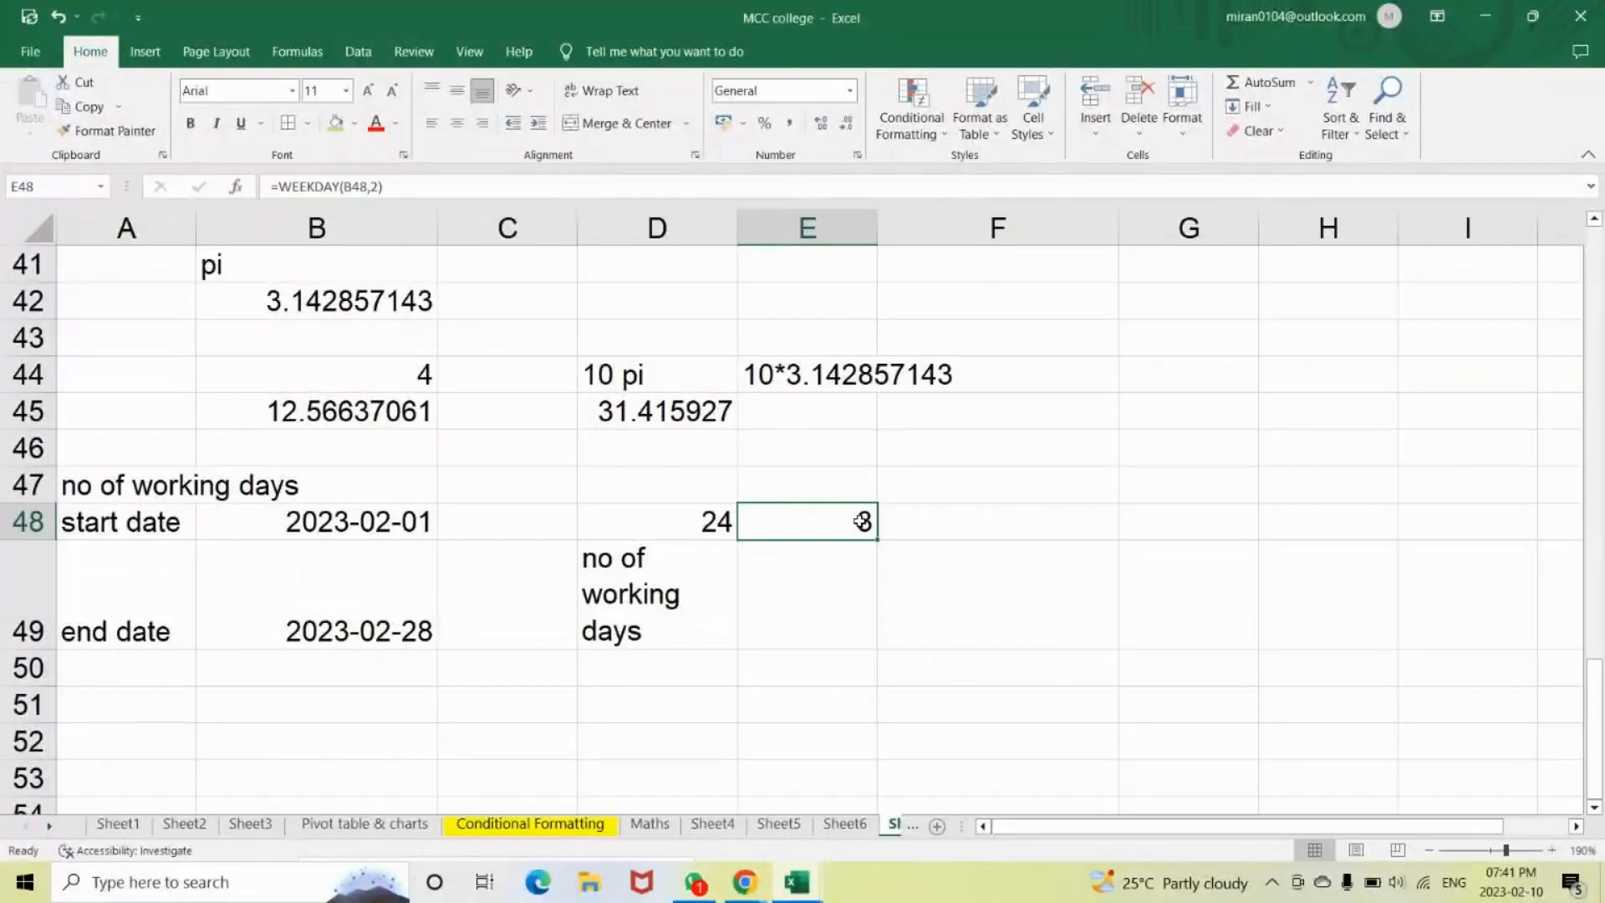
Enter =TEXT(E48,DDDD) in F48 to convert the weekday number to a day name.
click(917, 535)
text(=)
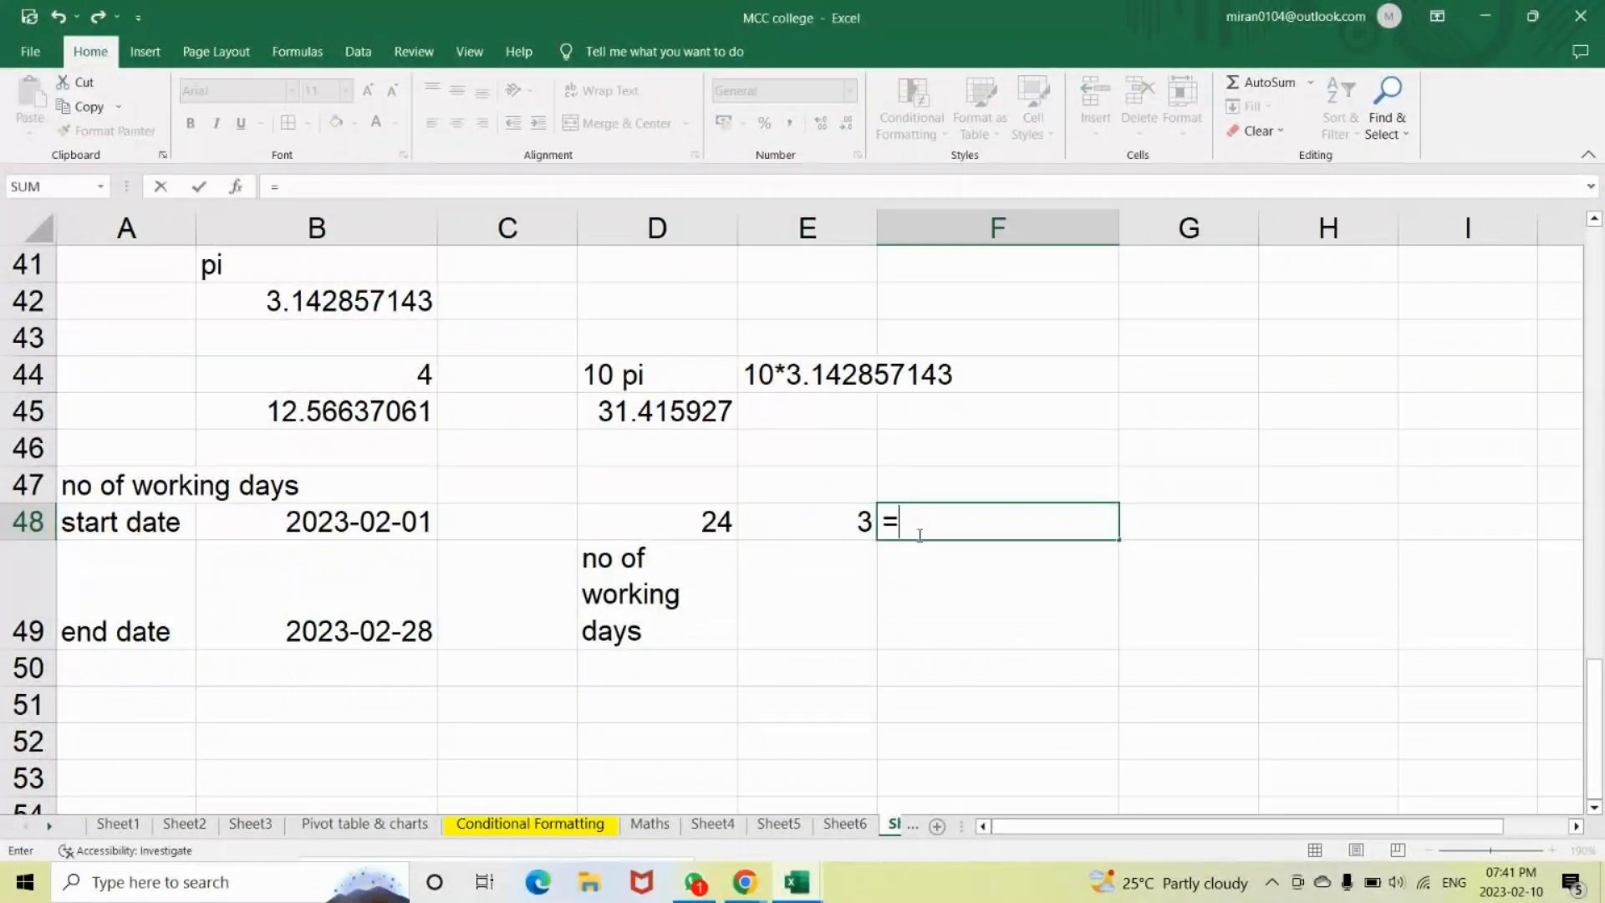
text(test)
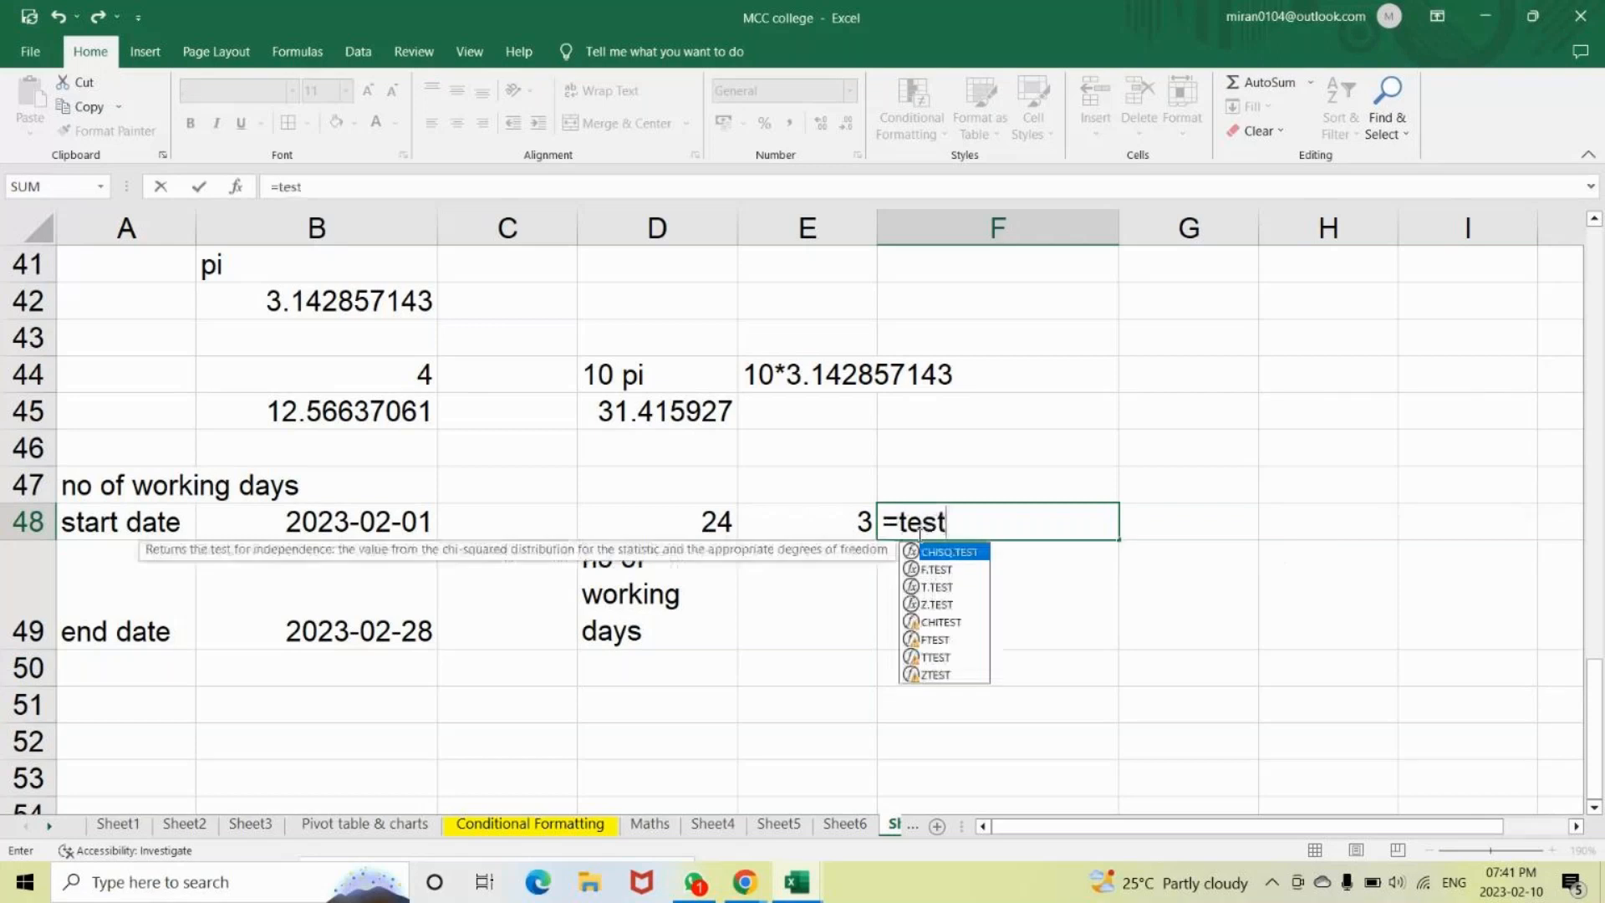
key(BackSpace)
key(BackSpace)
text(xt)
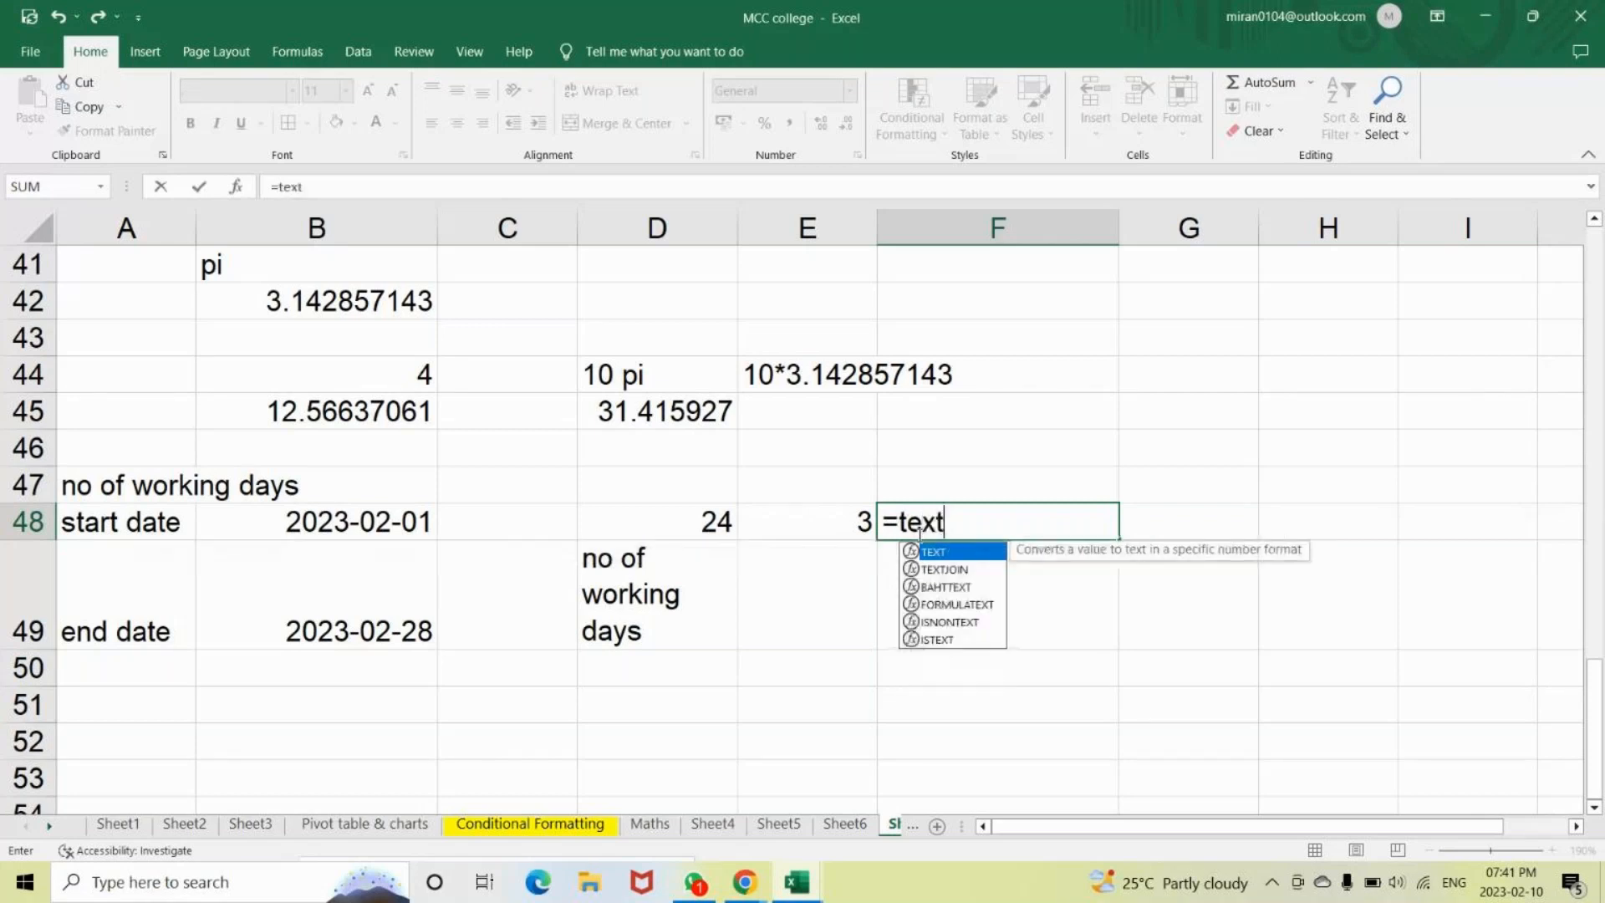
key(Tab)
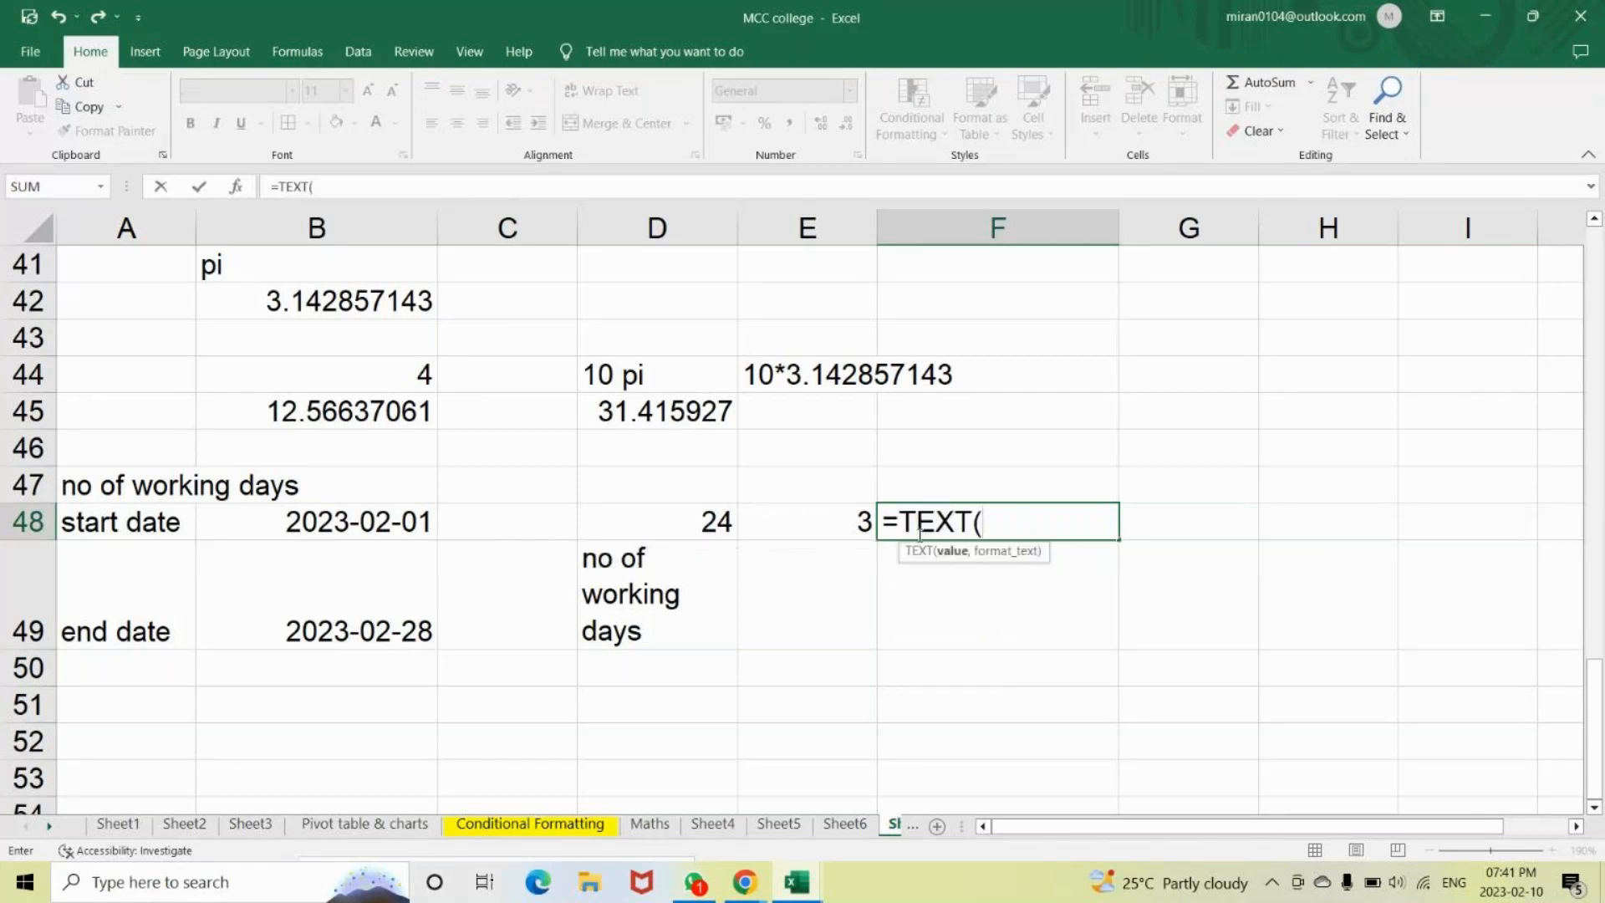
click(845, 515)
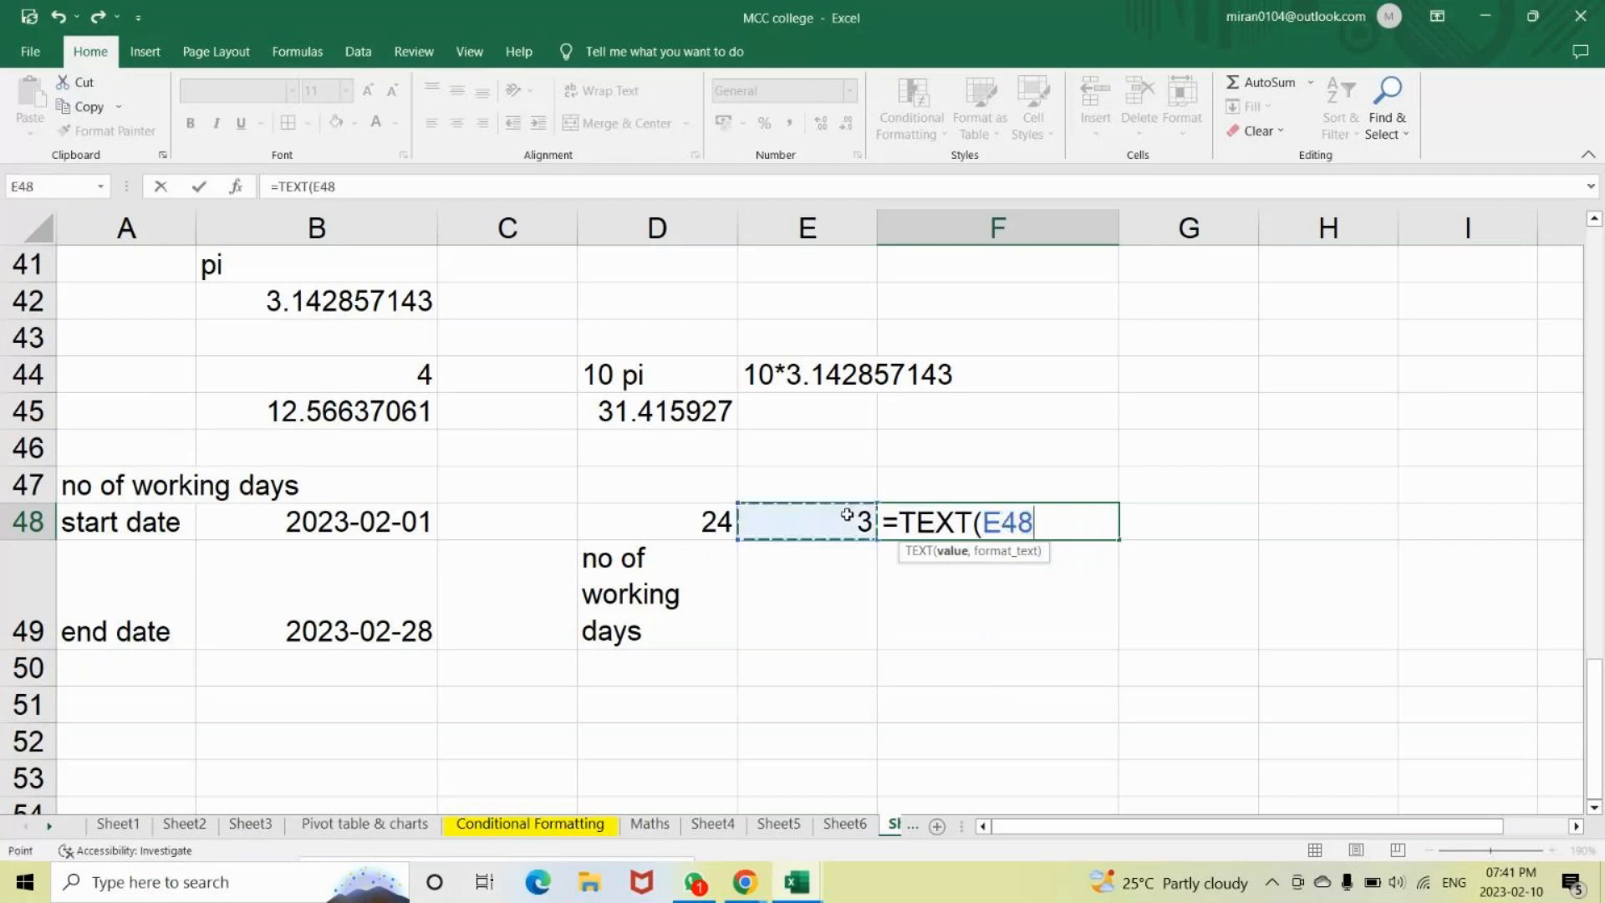
text(,)
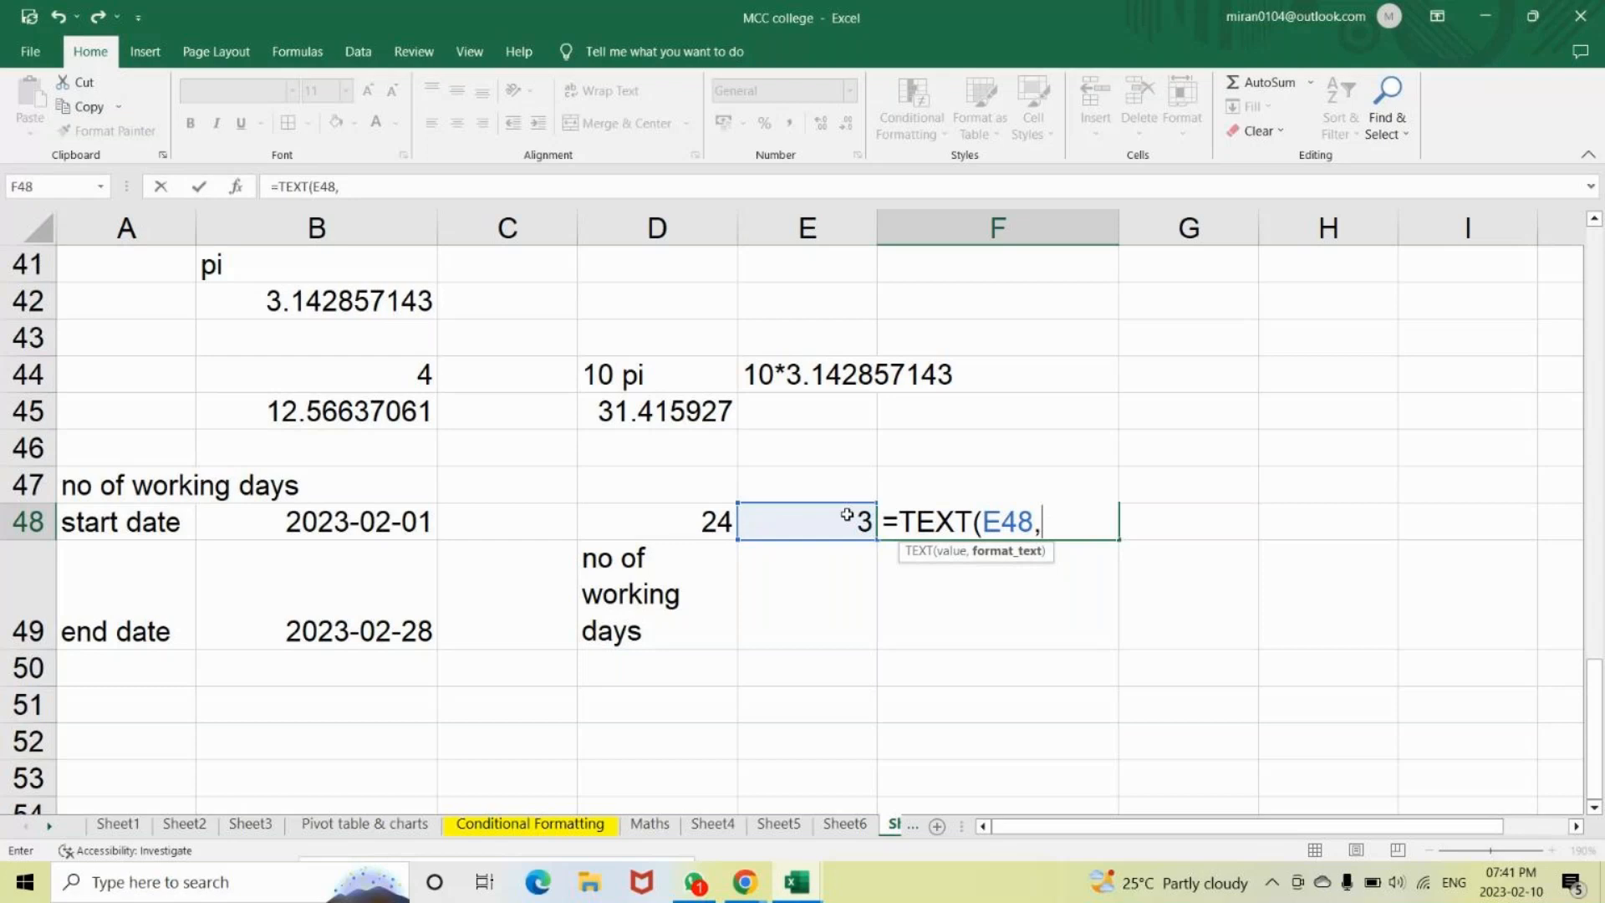
text(DDD)
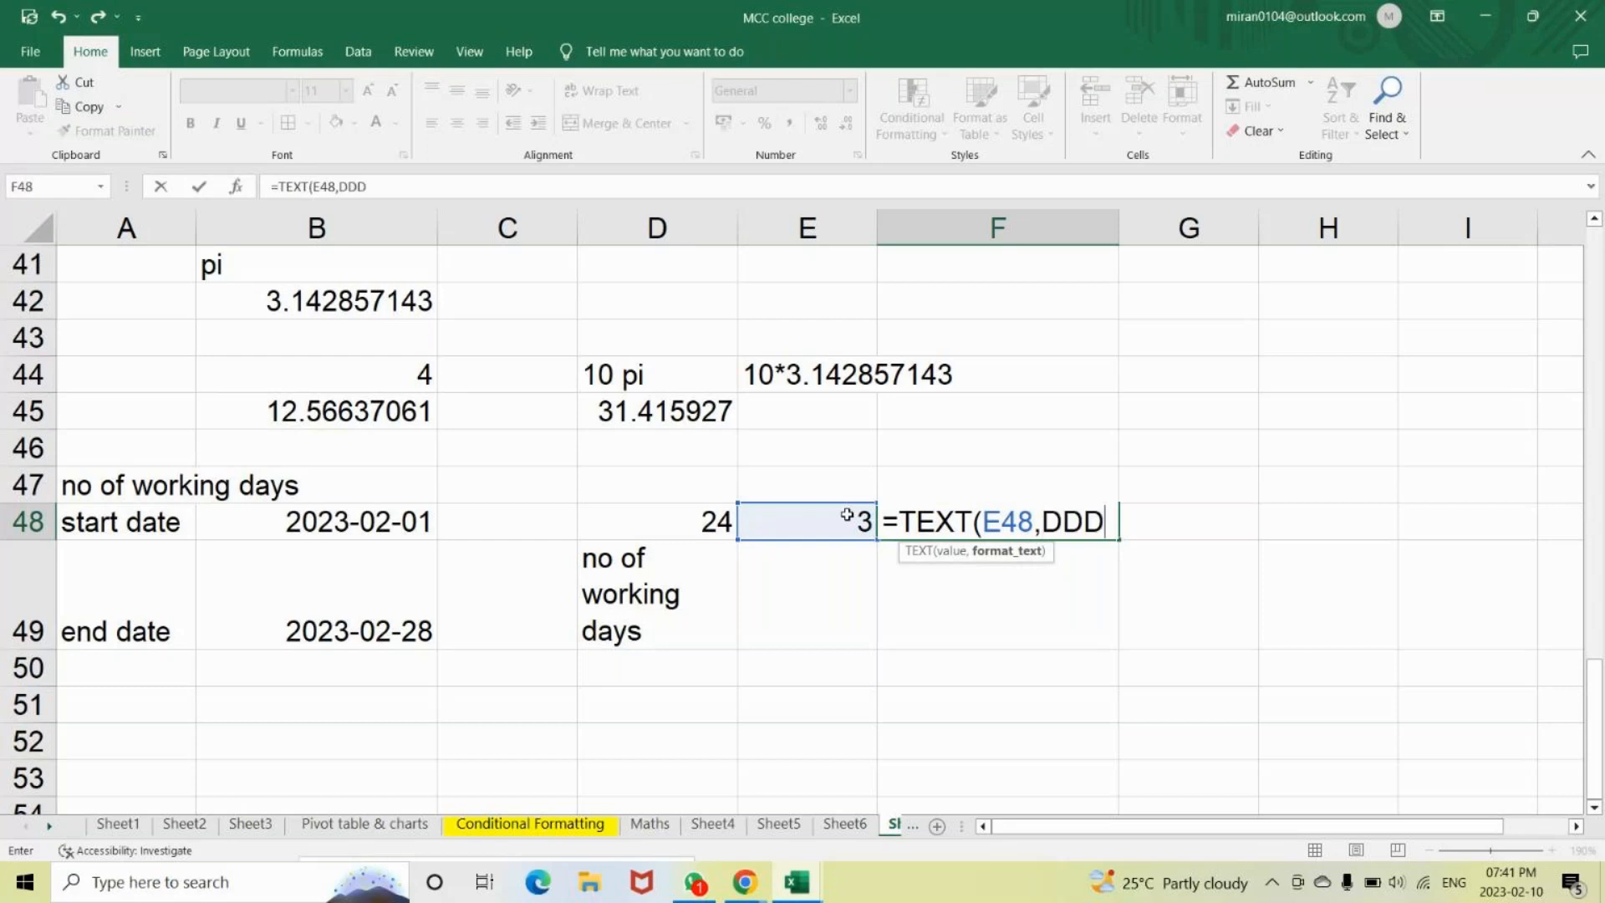
text(D))
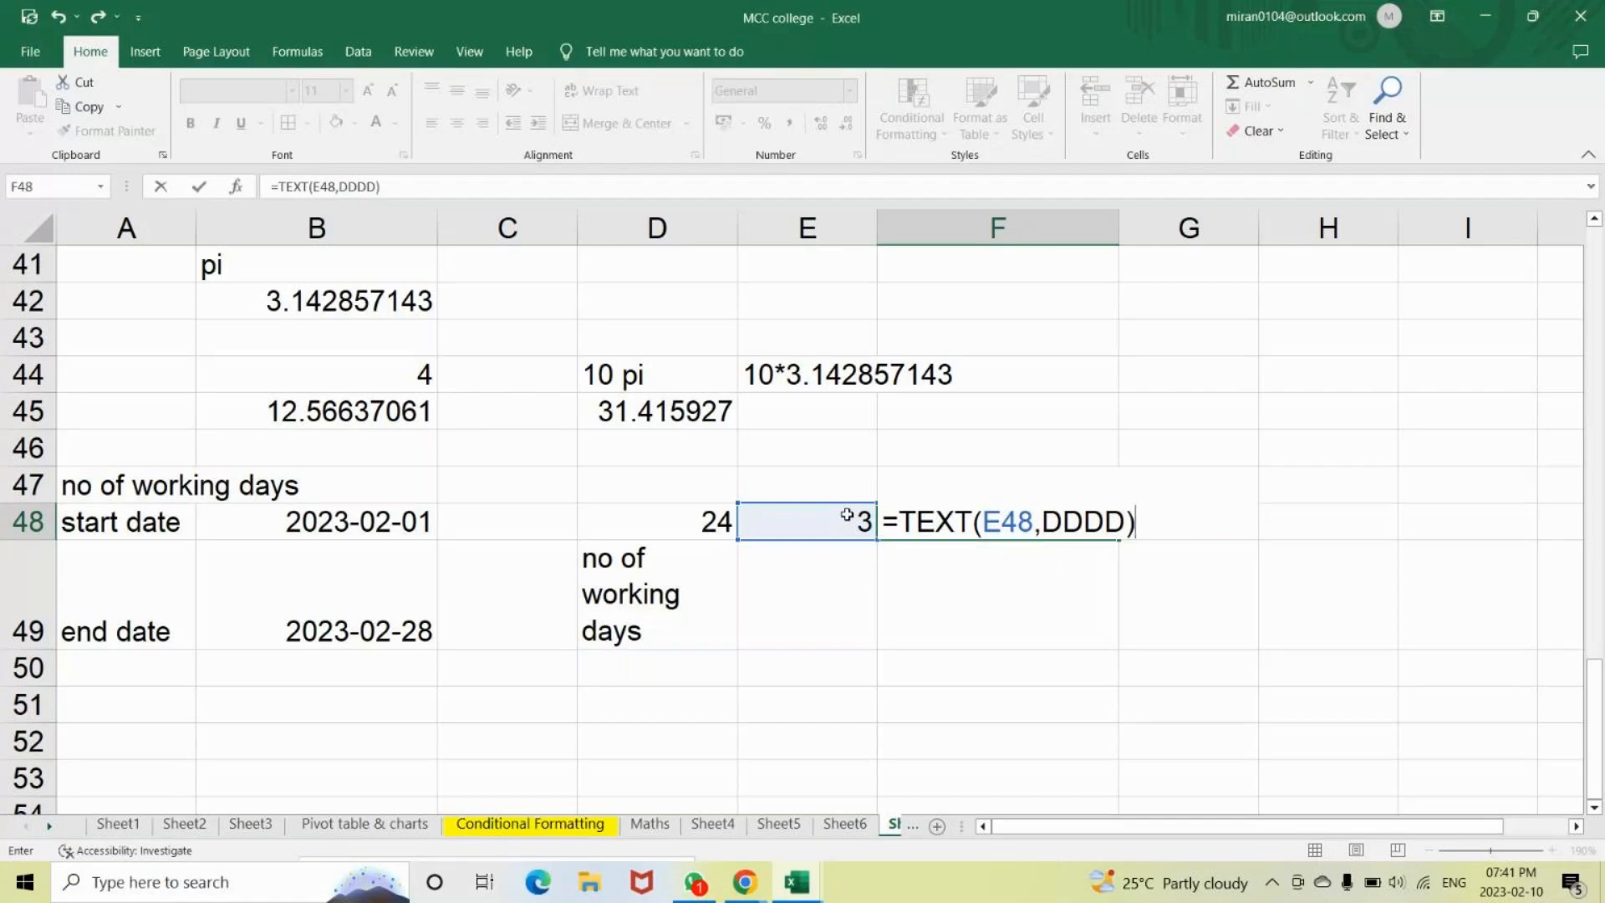
key(Return)
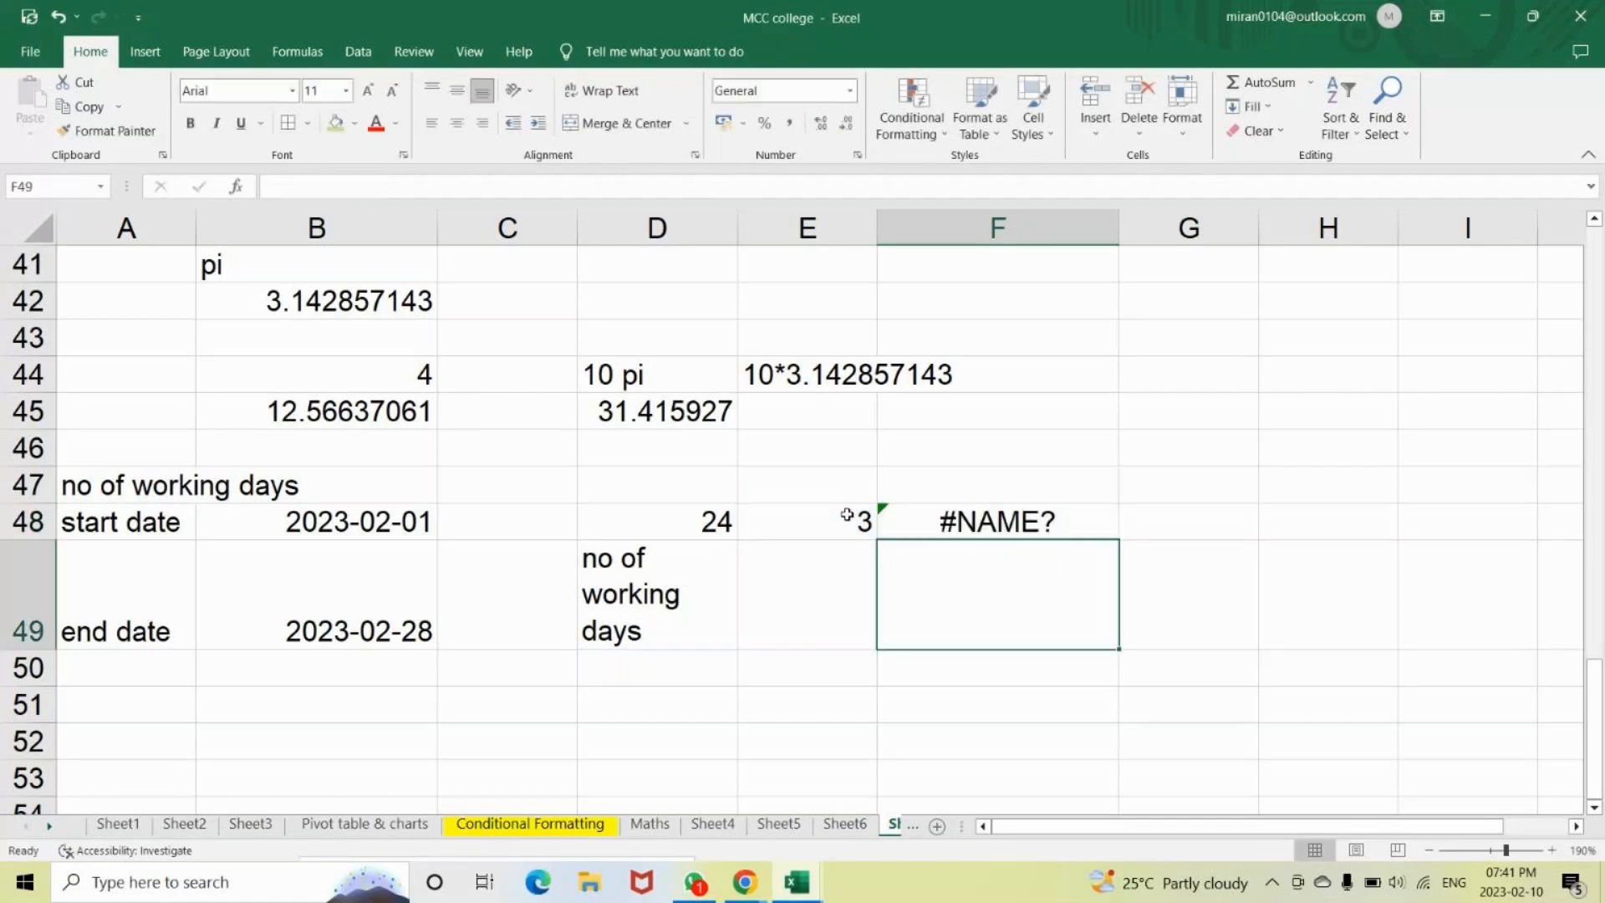
Enclose the format argument in quotes so that F48's formula reads =TEXT(E48,"DDDD").
double_click(961, 521)
click(1043, 525)
text("DDDD))
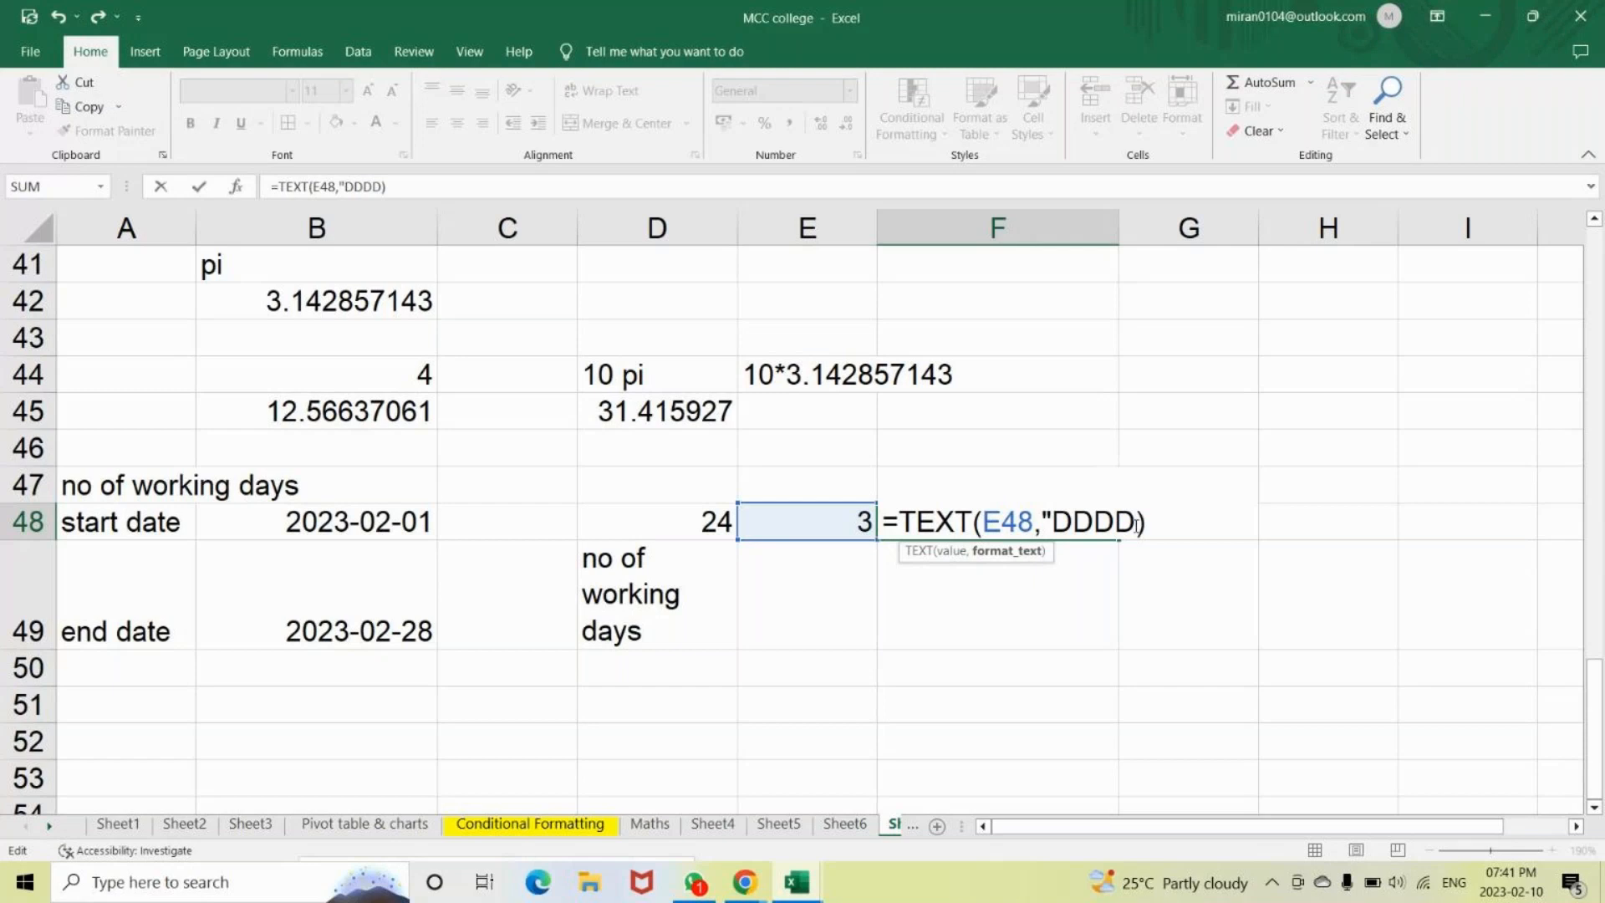
click(1137, 525)
text(")
key(Return)
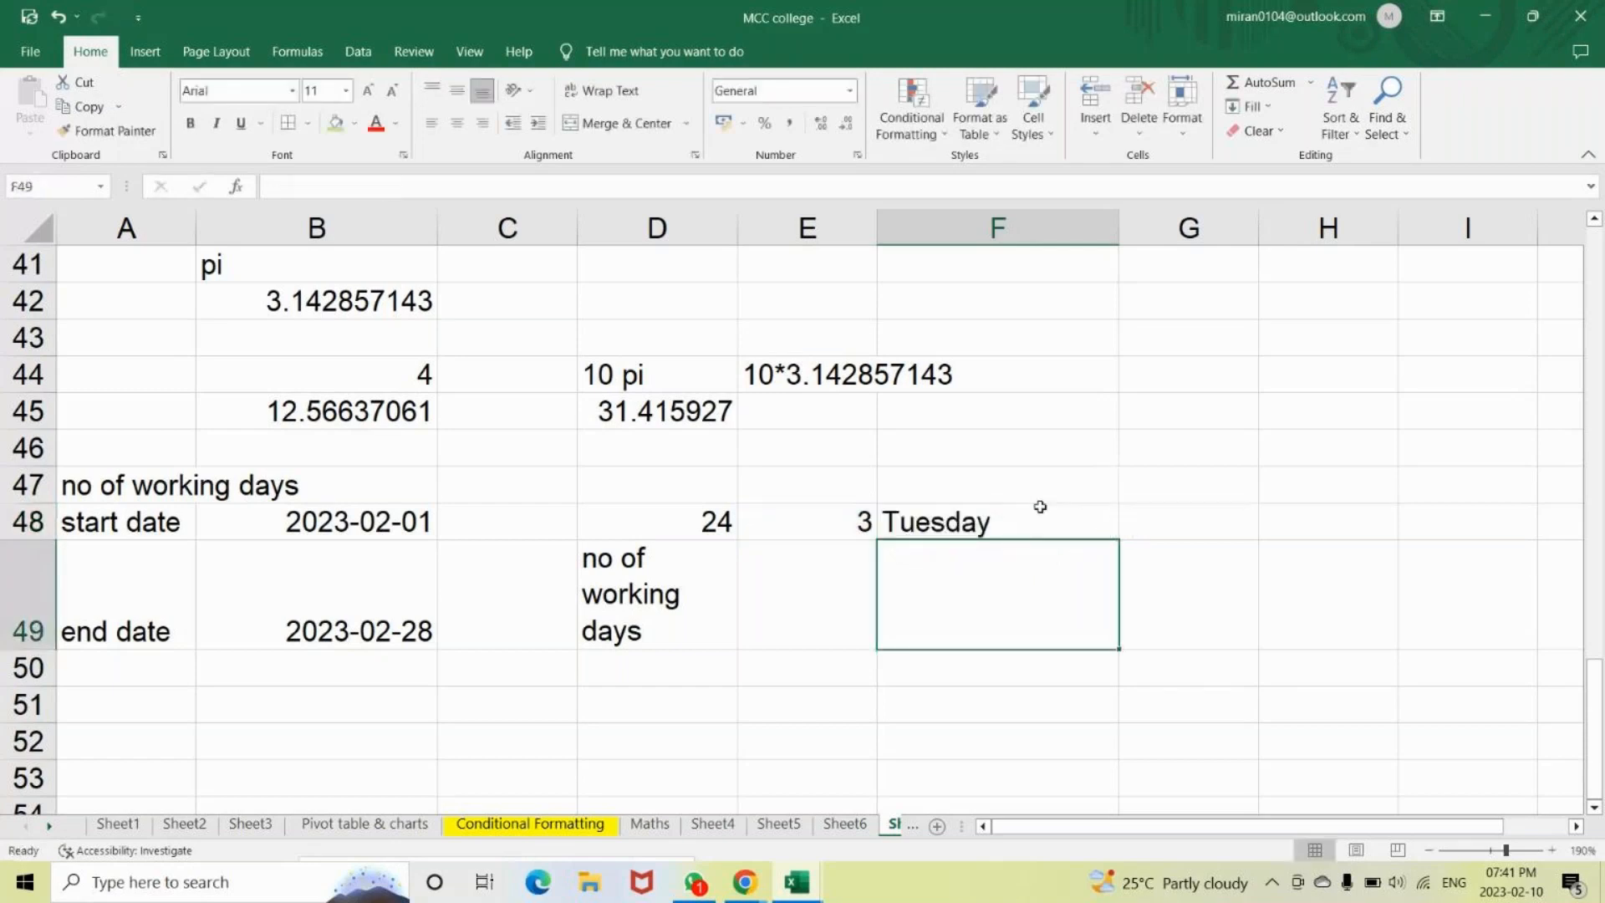
Review the TEXT formula's arguments and clear F48.
double_click(1041, 518)
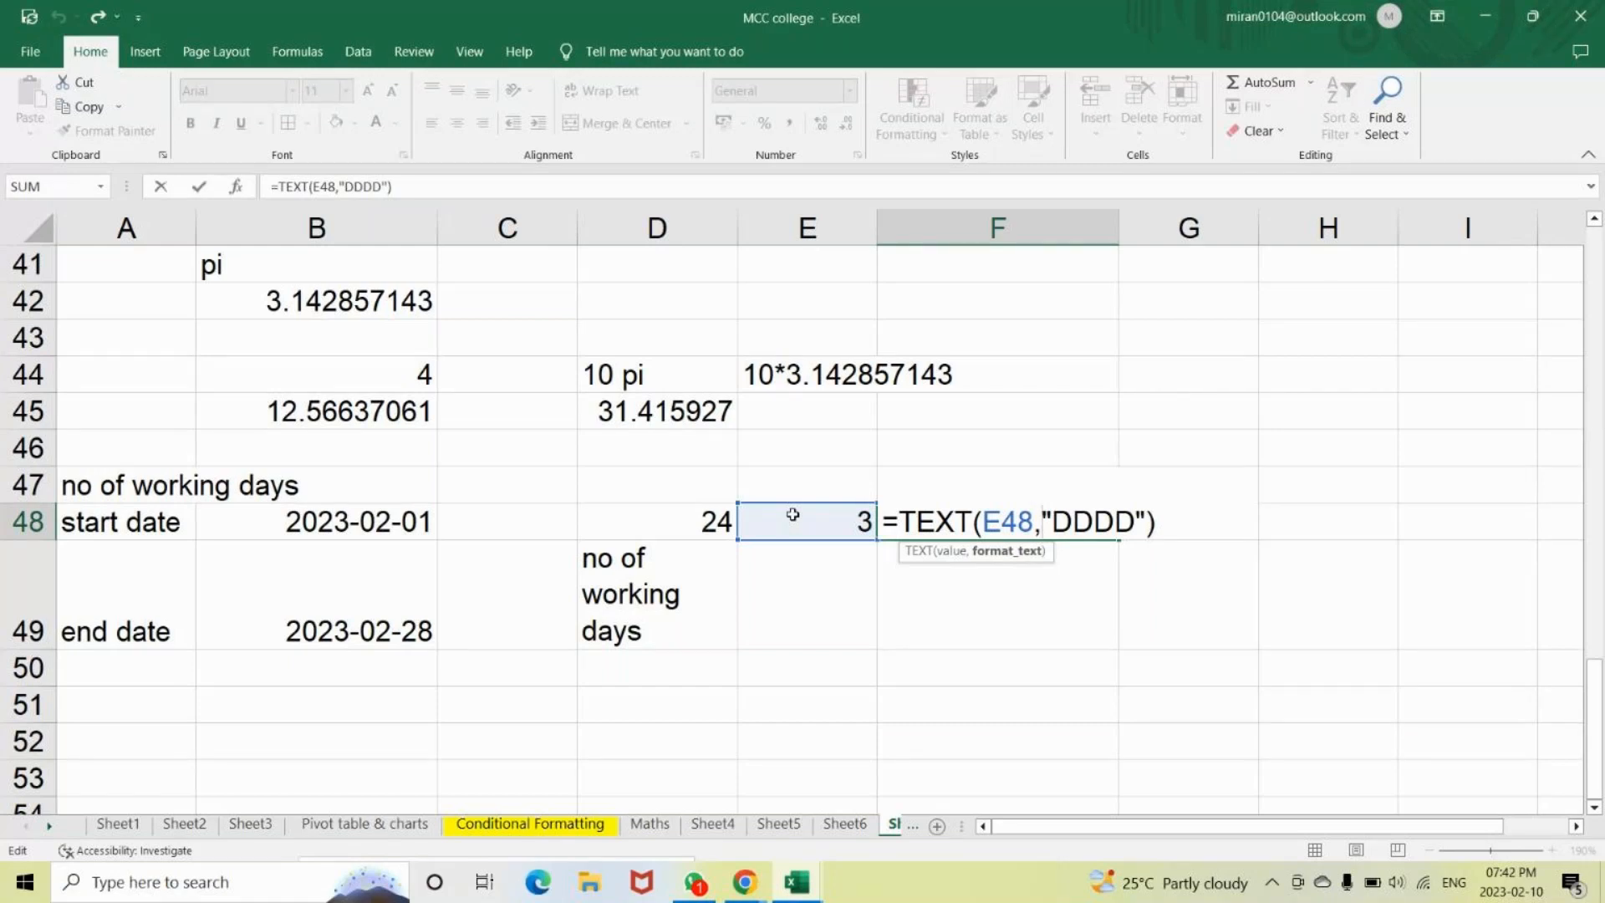
key(Escape)
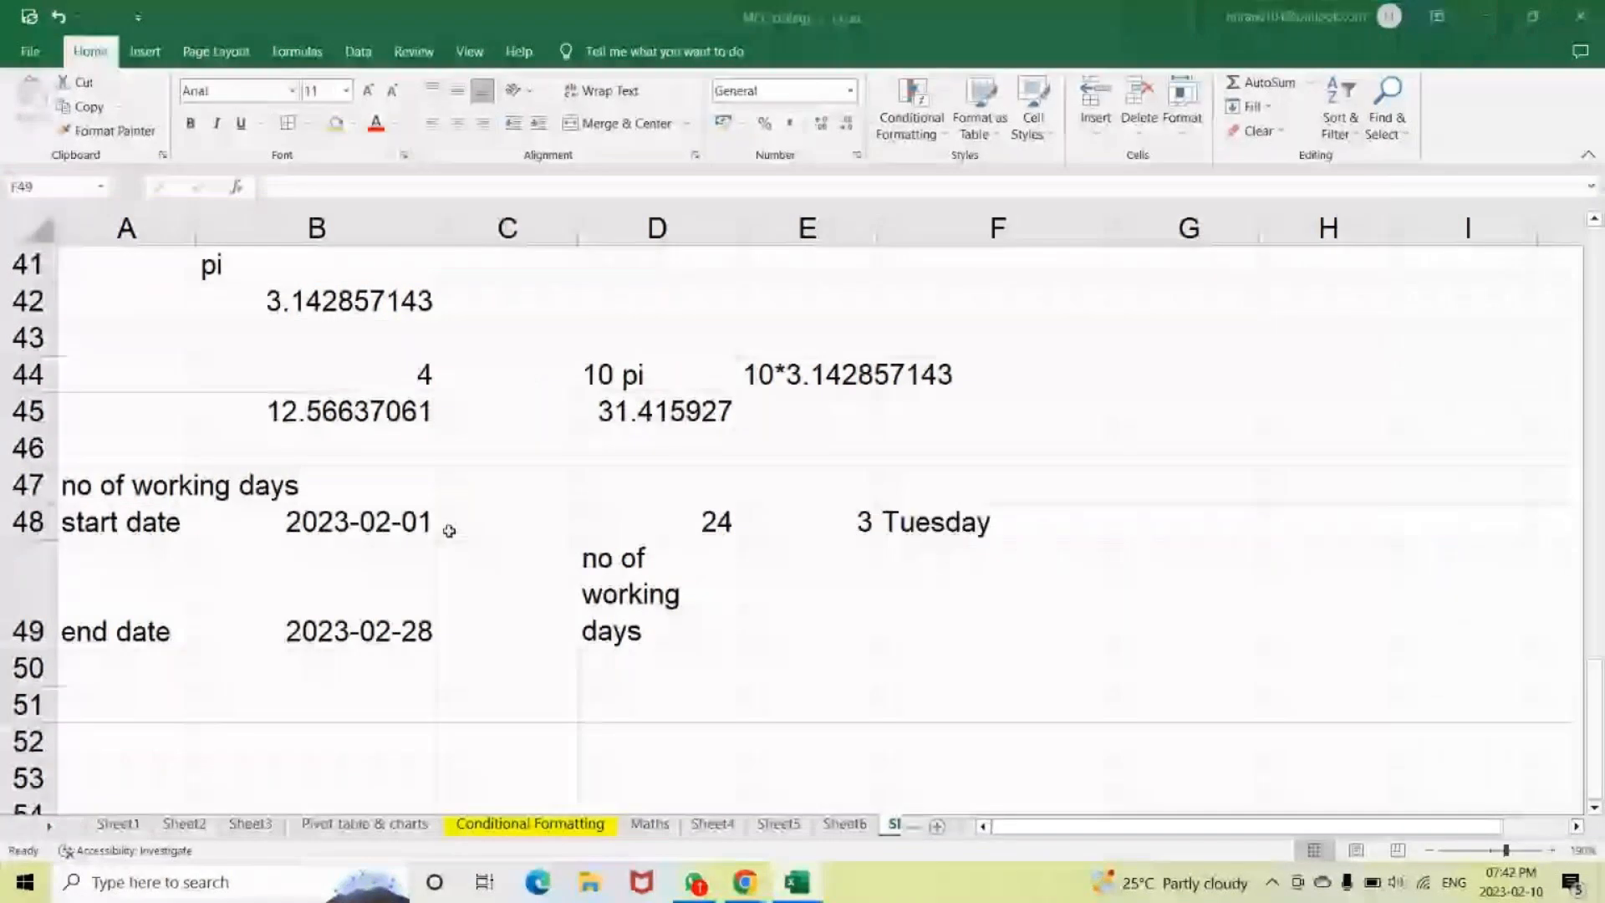
click(926, 520)
key(BackSpace)
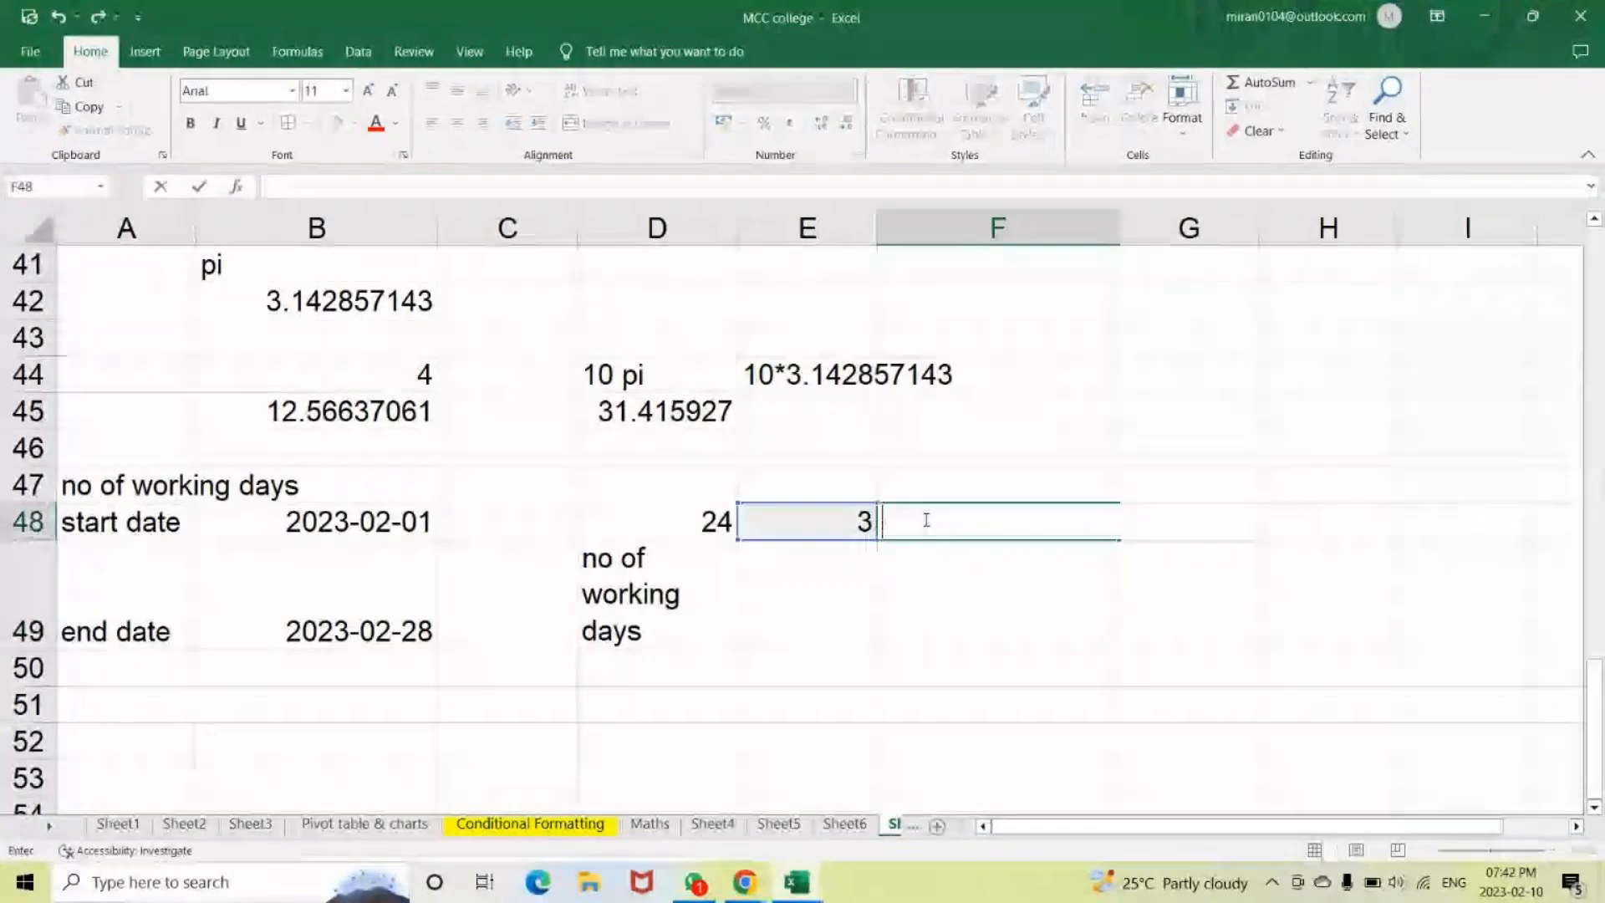
key(Return)
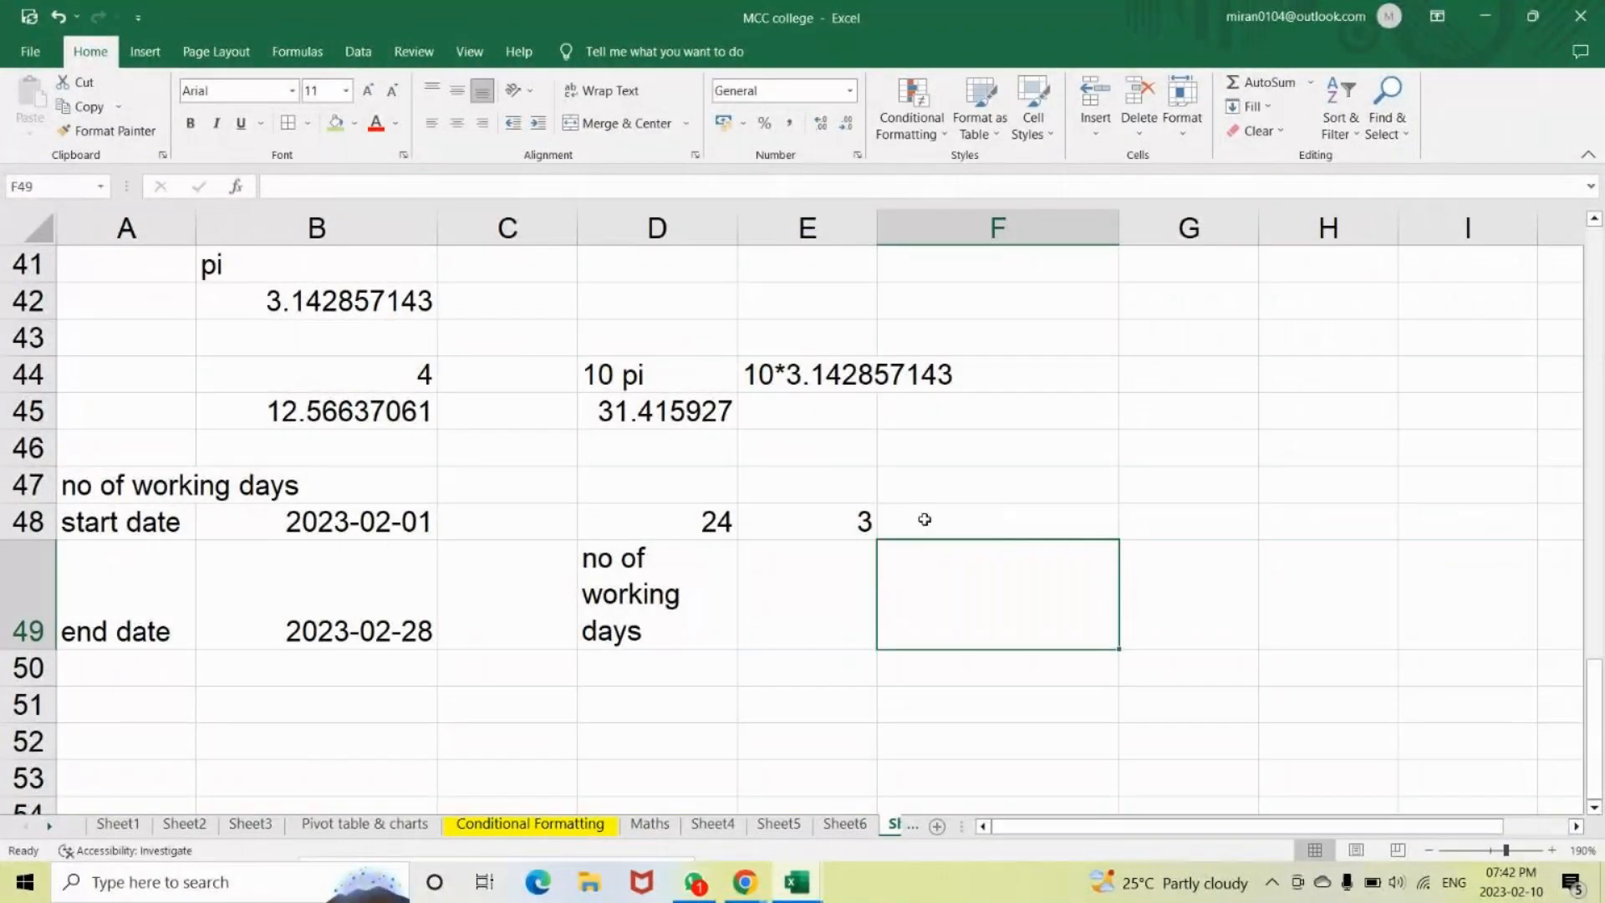
Delete the NETWORKDAYS.INTL formula from D48, leaving the cell empty.
click(621, 521)
double_click(621, 521)
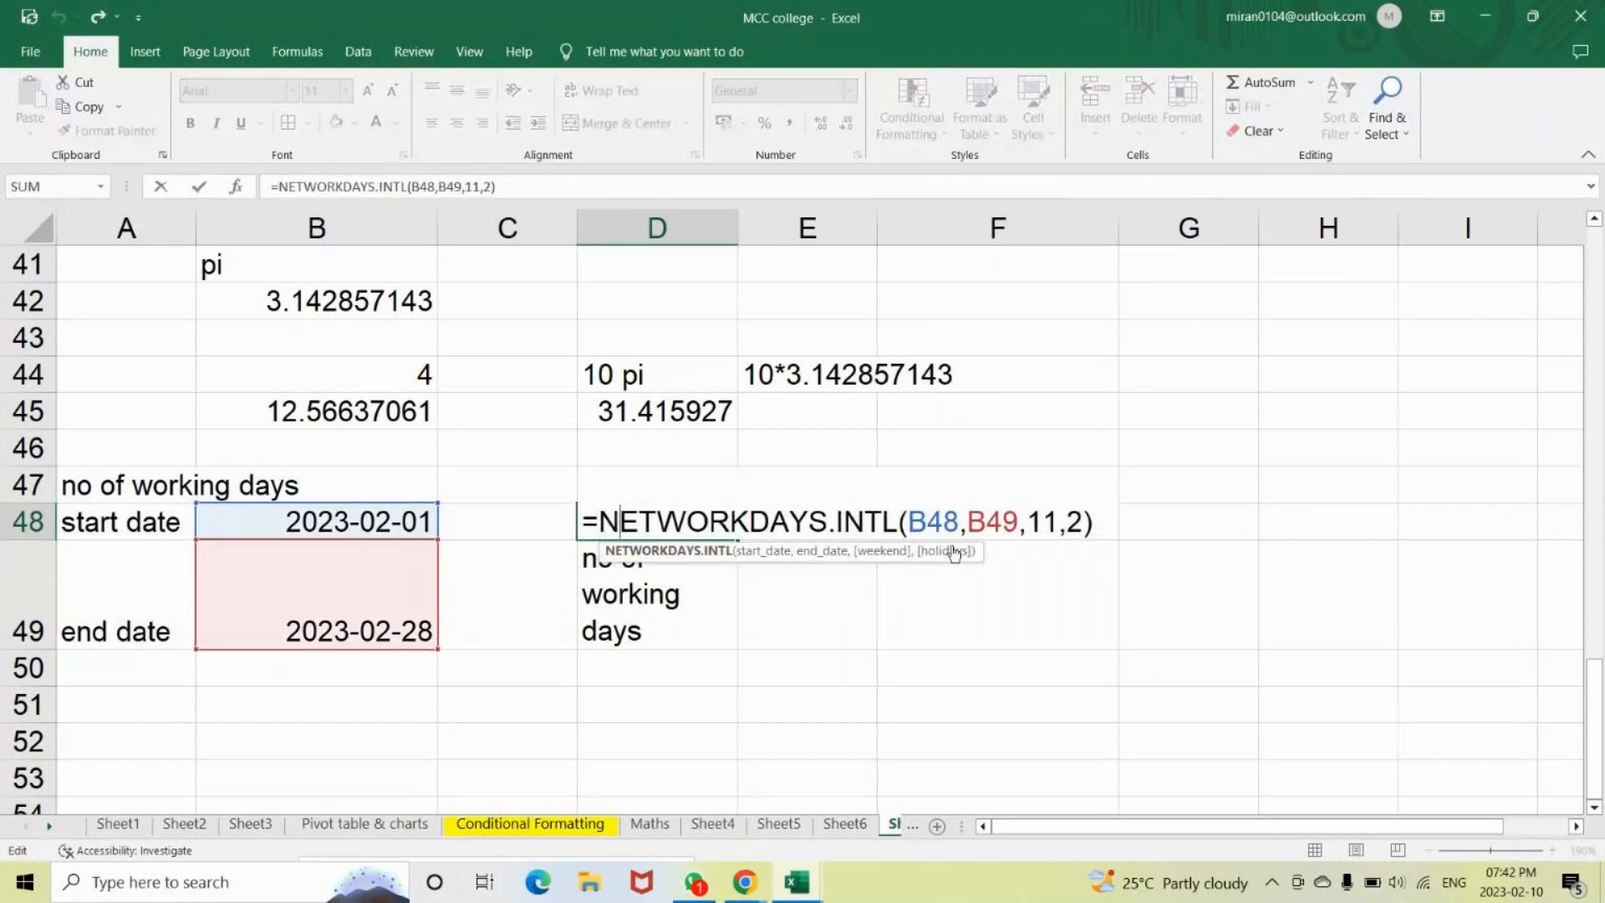
click(1114, 518)
key(BackSpace)
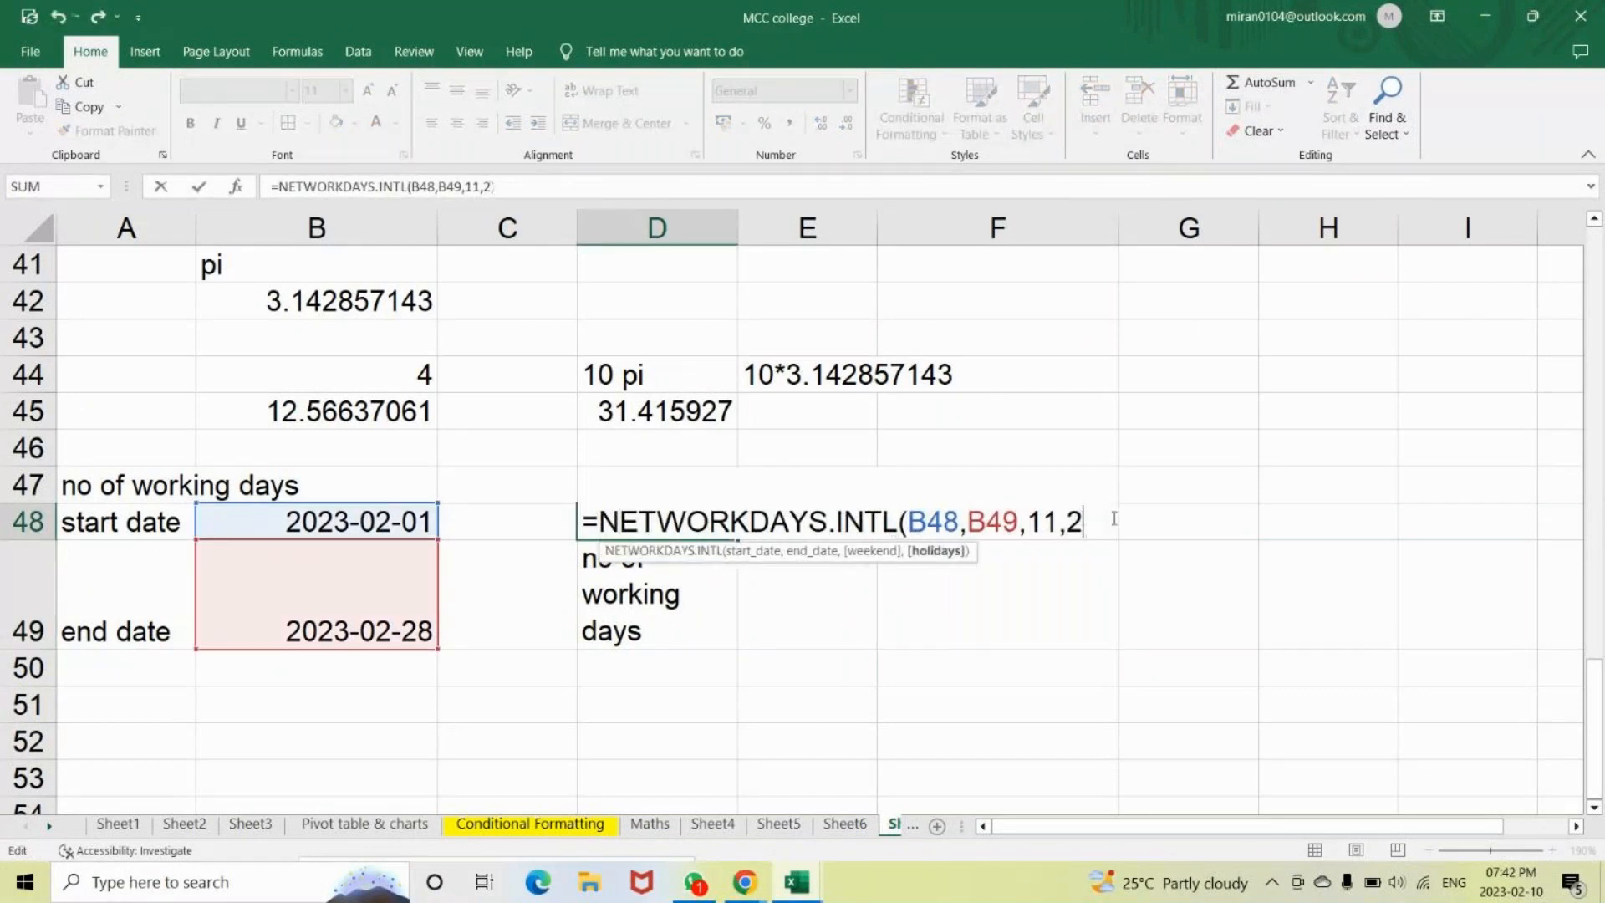
key(BackSpace)
key(BackSpace)
key(BackSpace)
key(BackSpace)
key(BackSpace)
key(BackSpace)
key(BackSpace)
key(BackSpace)
key(BackSpace)
key(BackSpace)
key(BackSpace)
key(BackSpace)
key(BackSpace)
key(BackSpace)
key(BackSpace)
key(BackSpace)
key(BackSpace)
key(BackSpace)
key(BackSpace)
key(BackSpace)
key(BackSpace)
key(BackSpace)
key(Return)
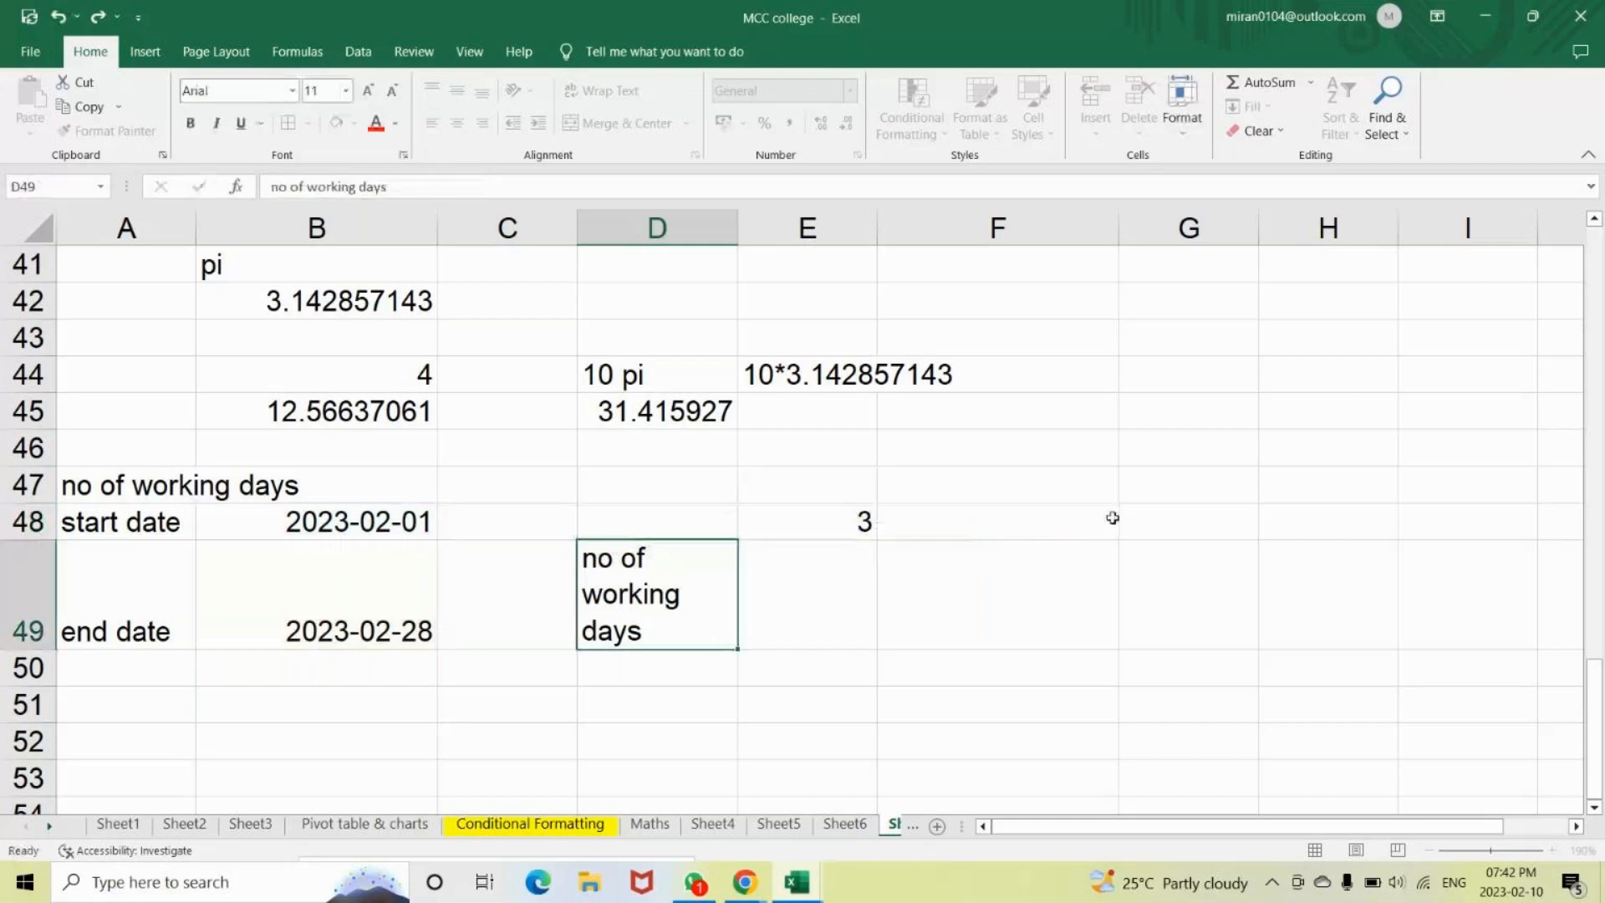
Start a NETWORKDAYS.INTL formula in D48 with B48 as the start date and B49 as the end date.
key(Up)
text(=)
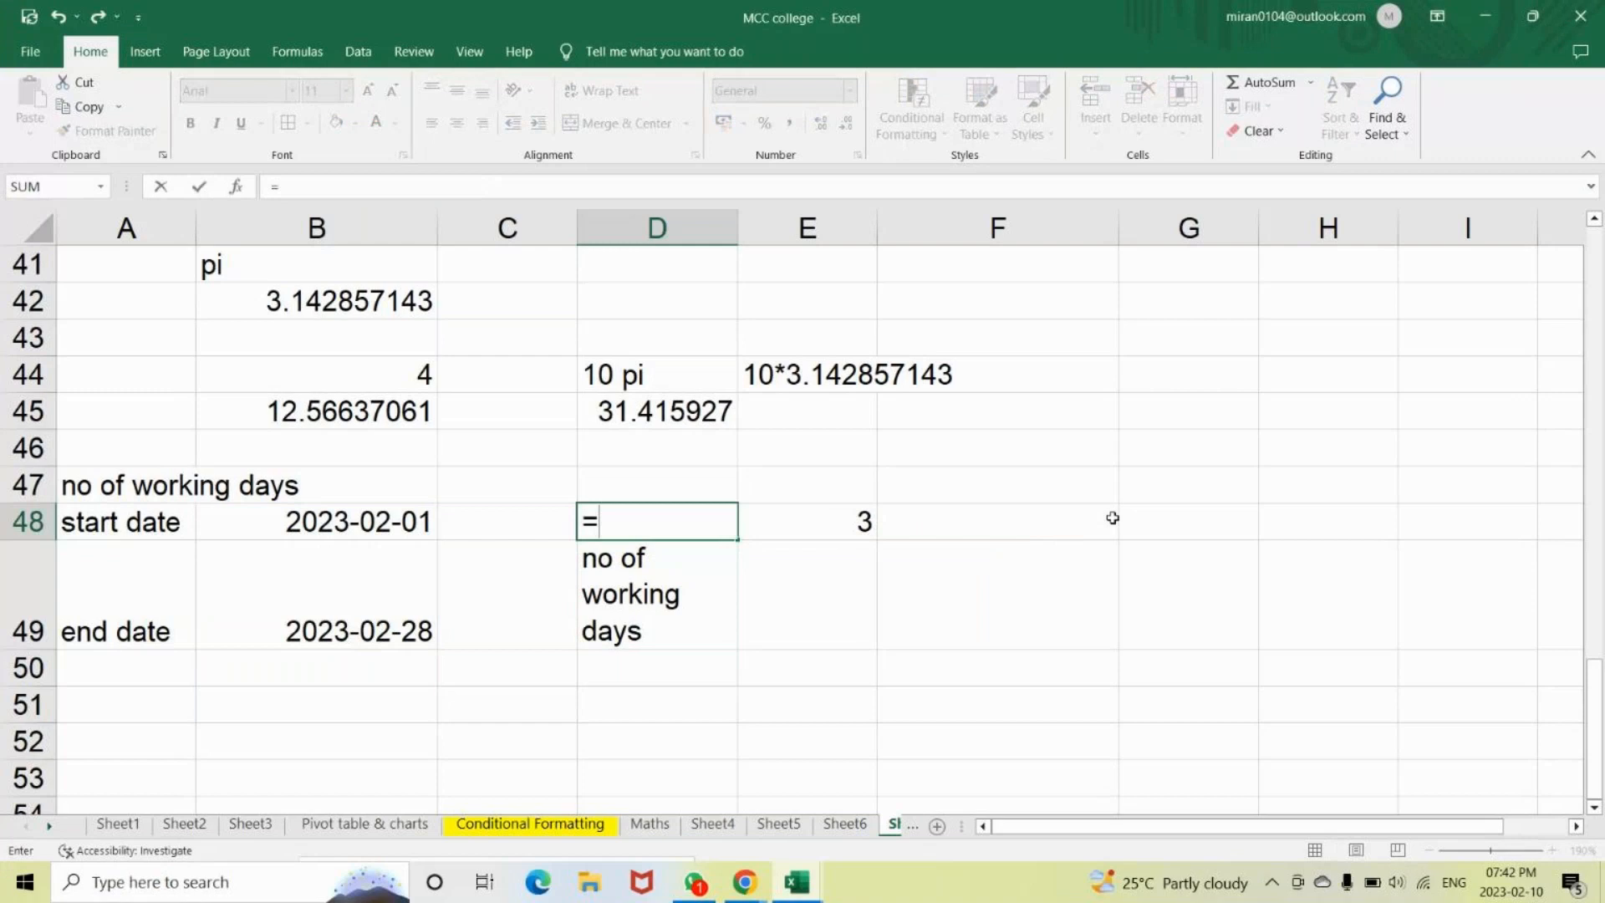
text(netw)
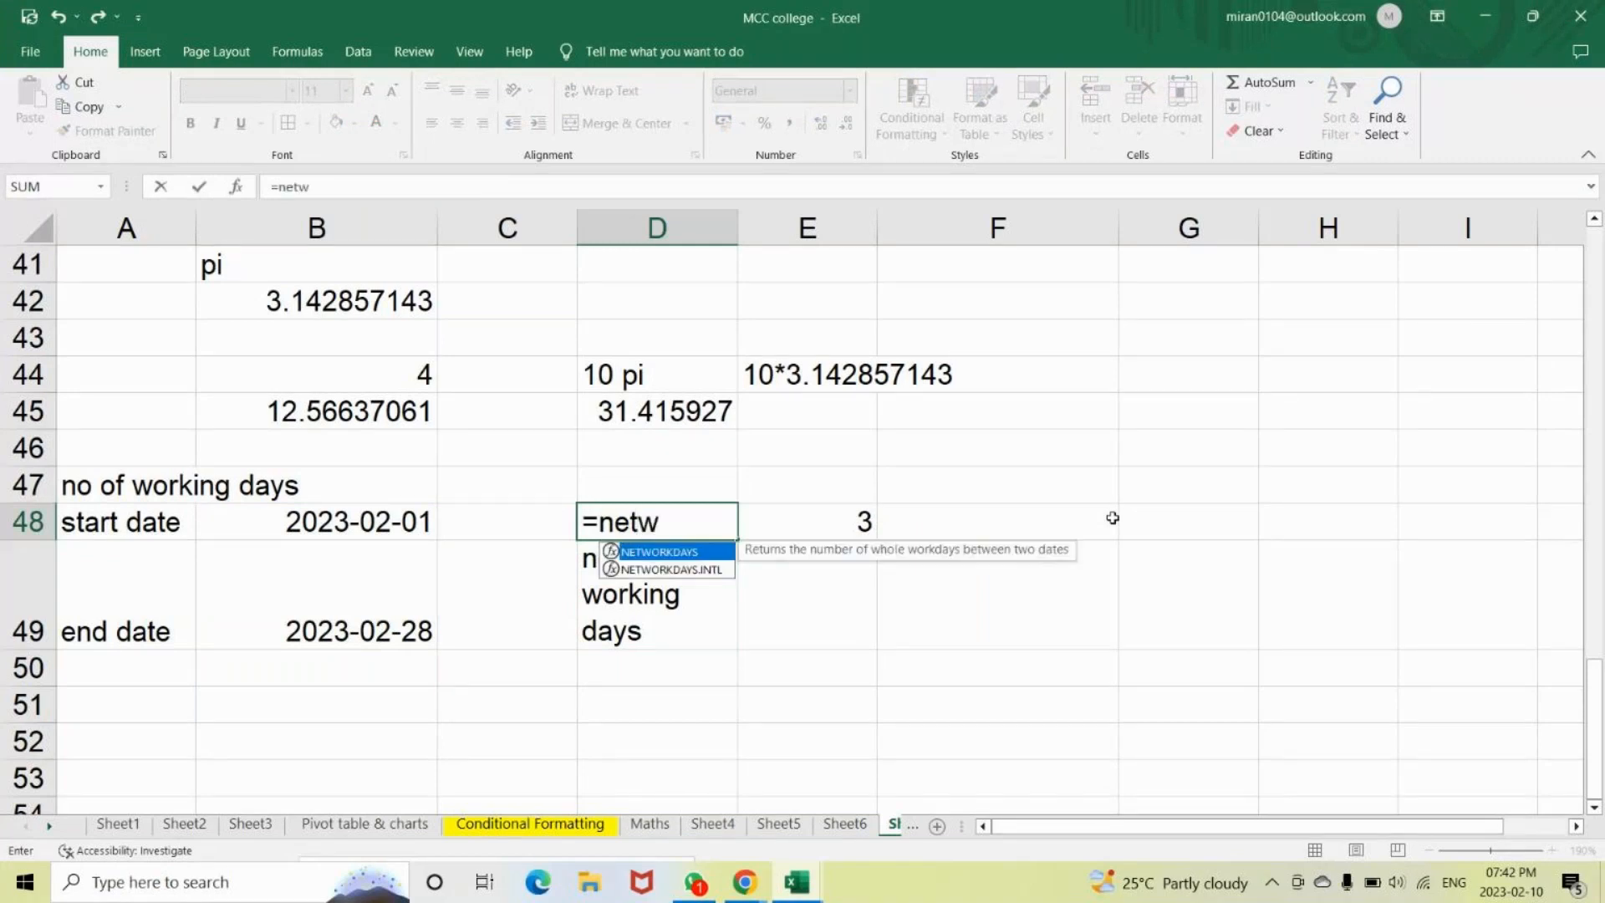
key(Down)
key(Tab)
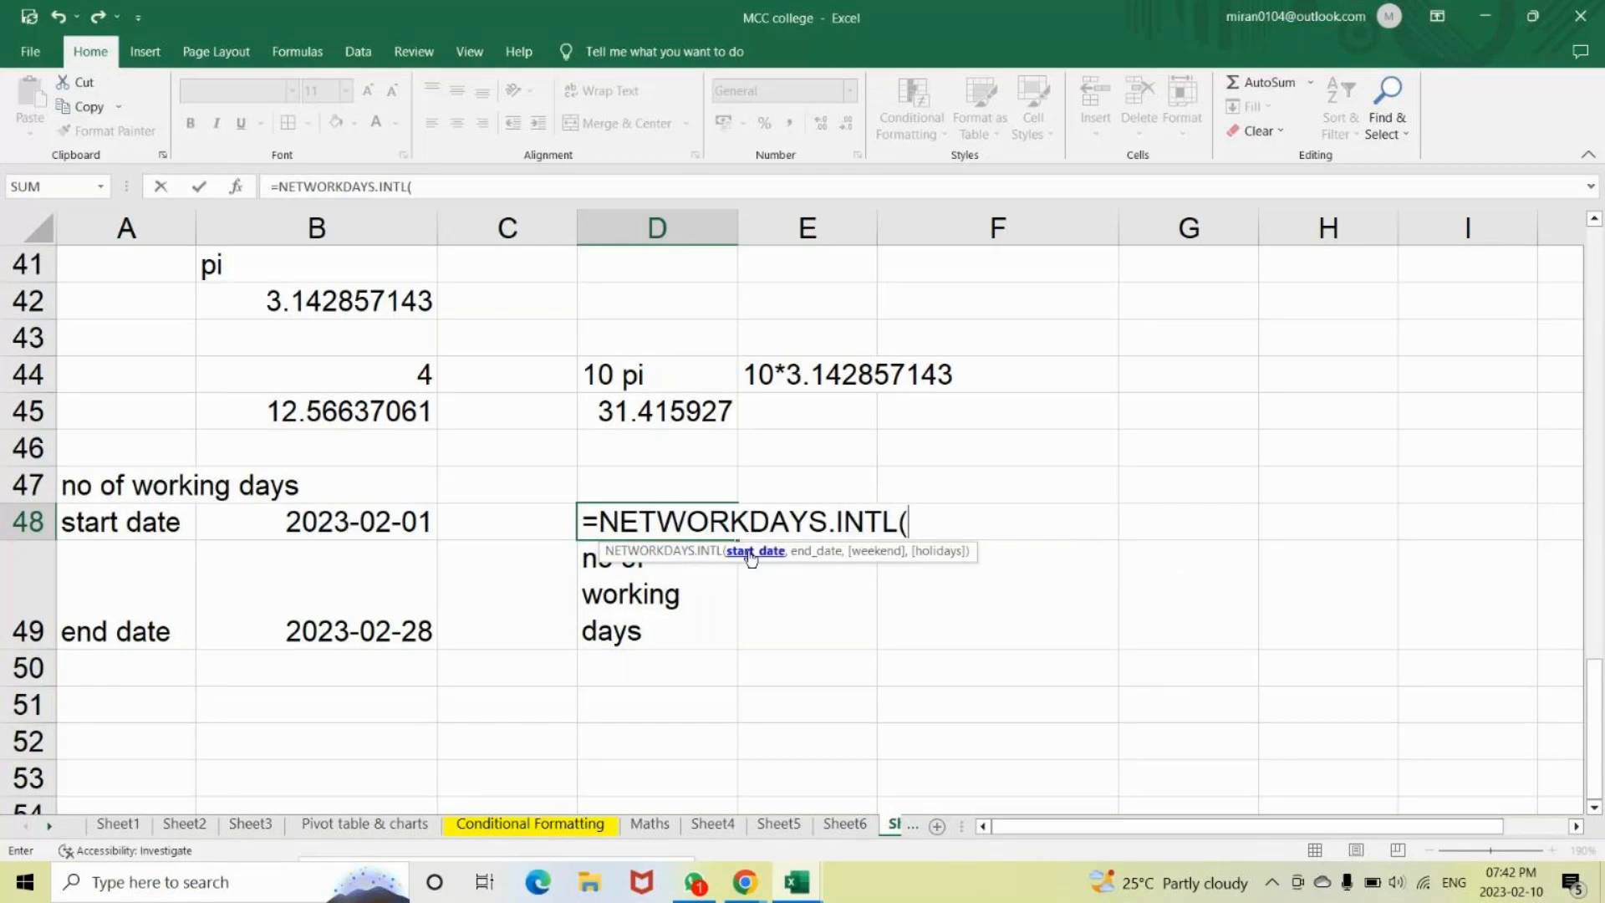
click(348, 525)
text(,)
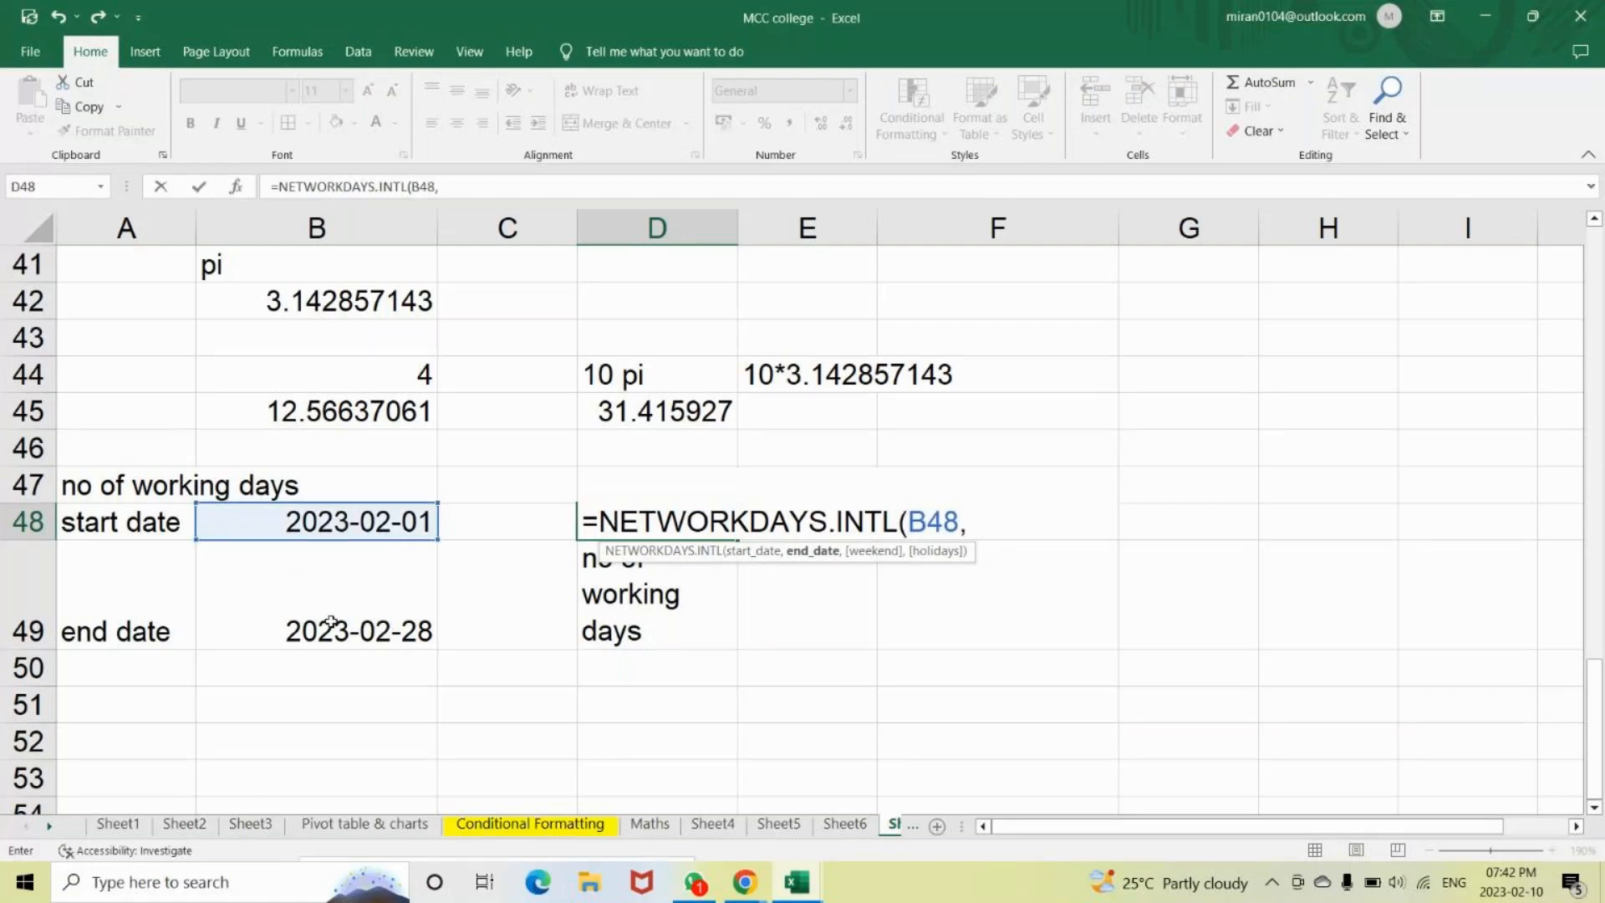
click(389, 601)
text(,)
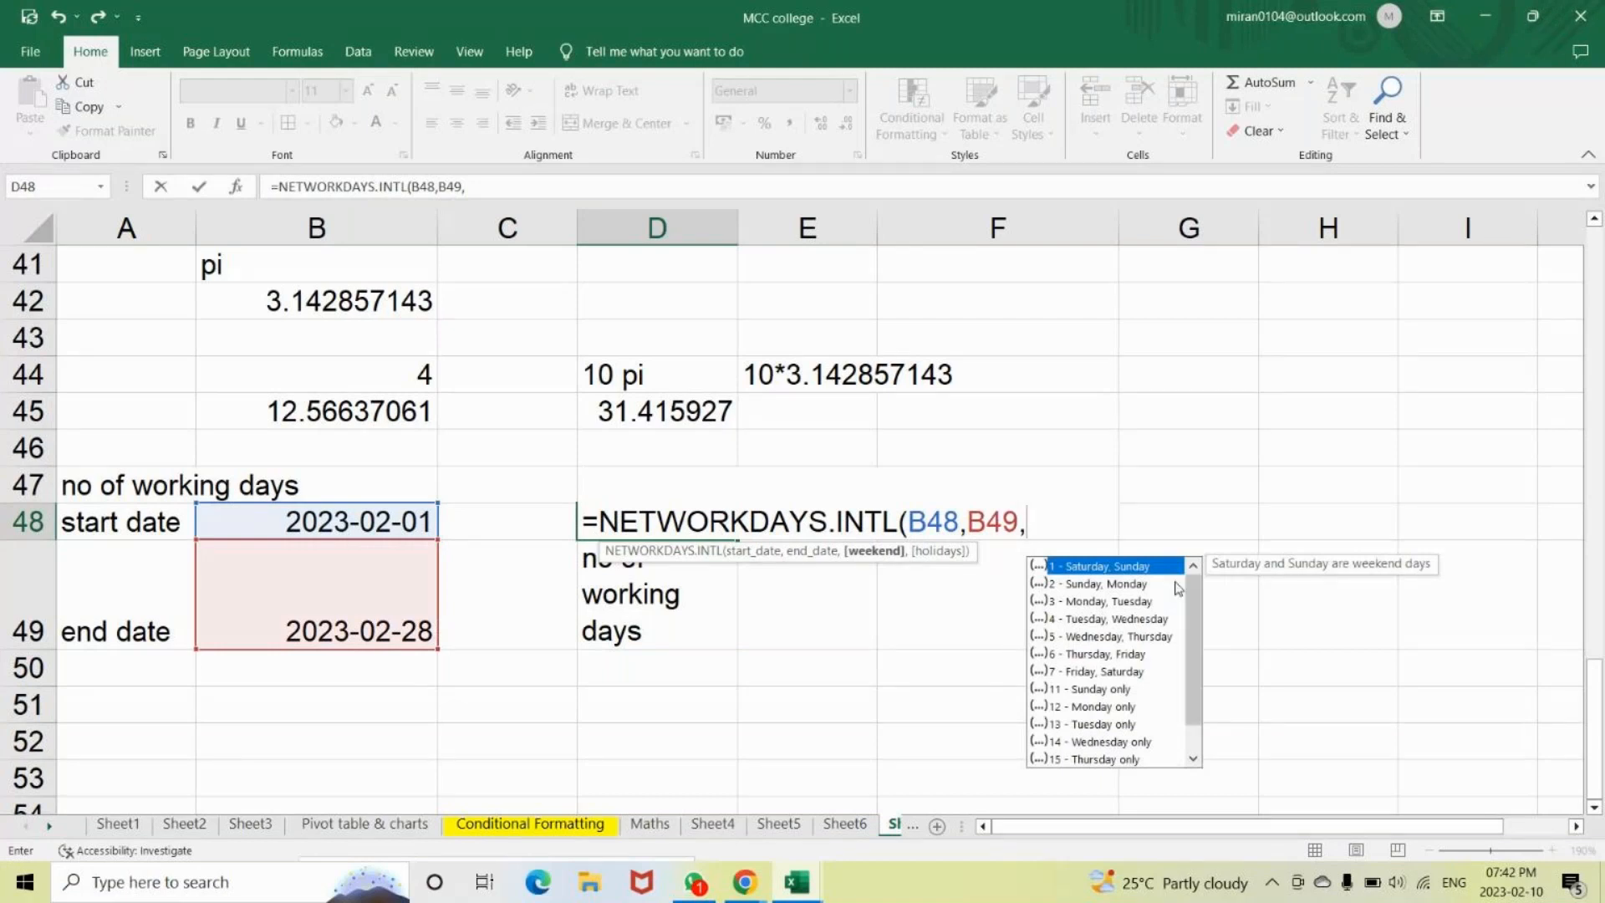
Complete D48's formula with weekend option 11 (Sunday only) and 2 as the holidays argument, giving =NETWORKDAYS.INTL(B48,B49,11,2).
key(Down)
key(Down)
key(Down)
key(Down)
key(Down)
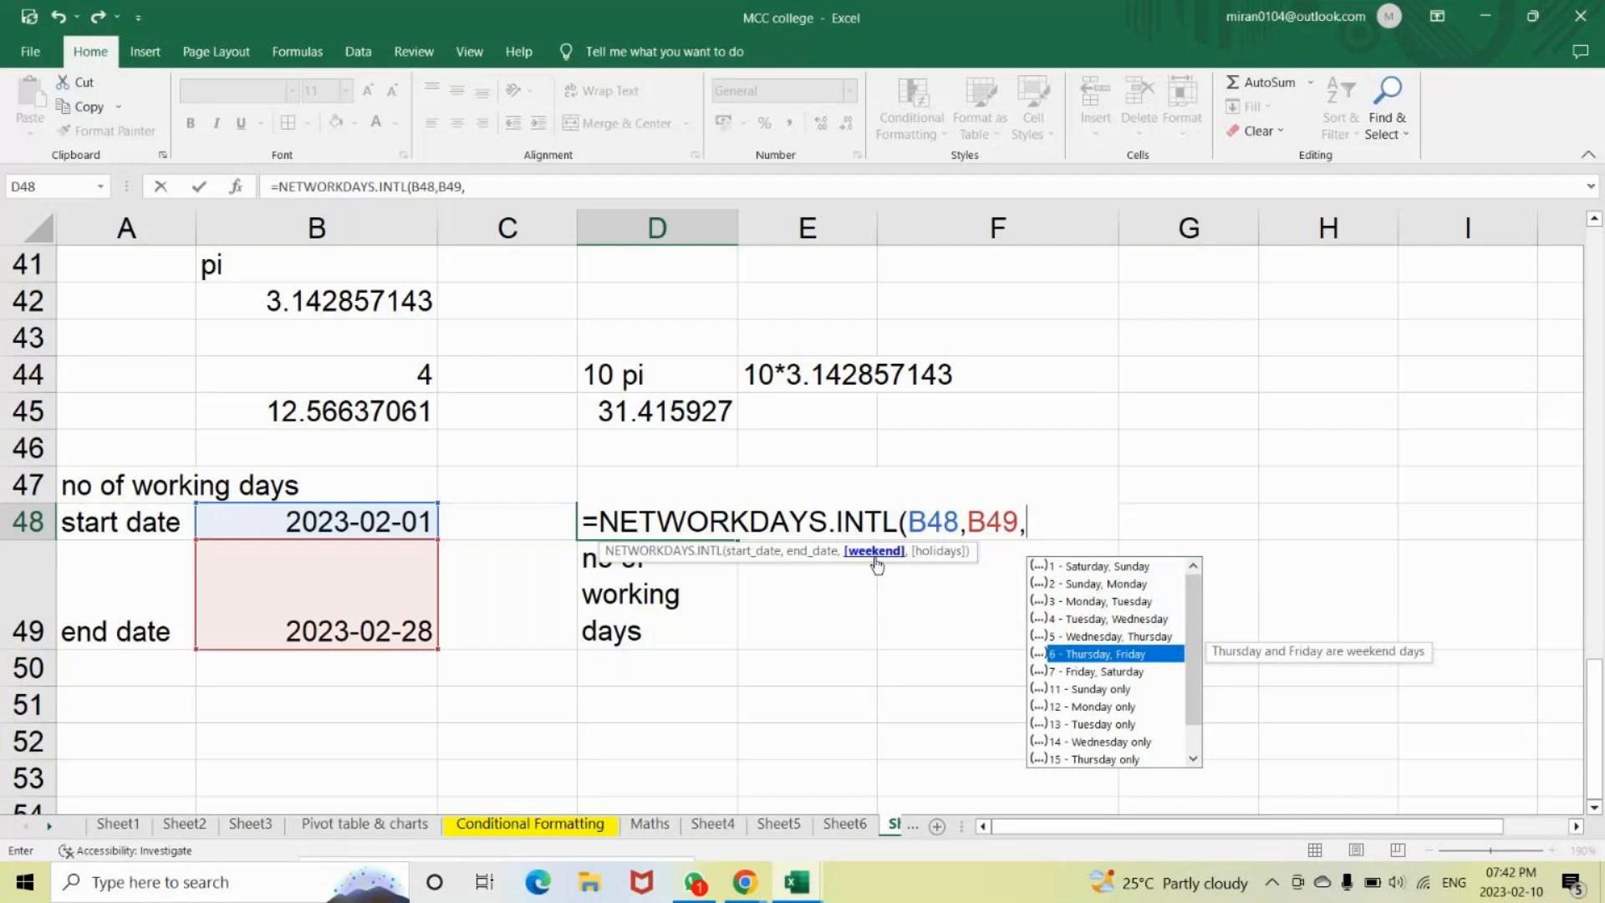
key(Up)
key(Up)
key(Up)
key(Up)
key(Down)
key(Down)
key(Down)
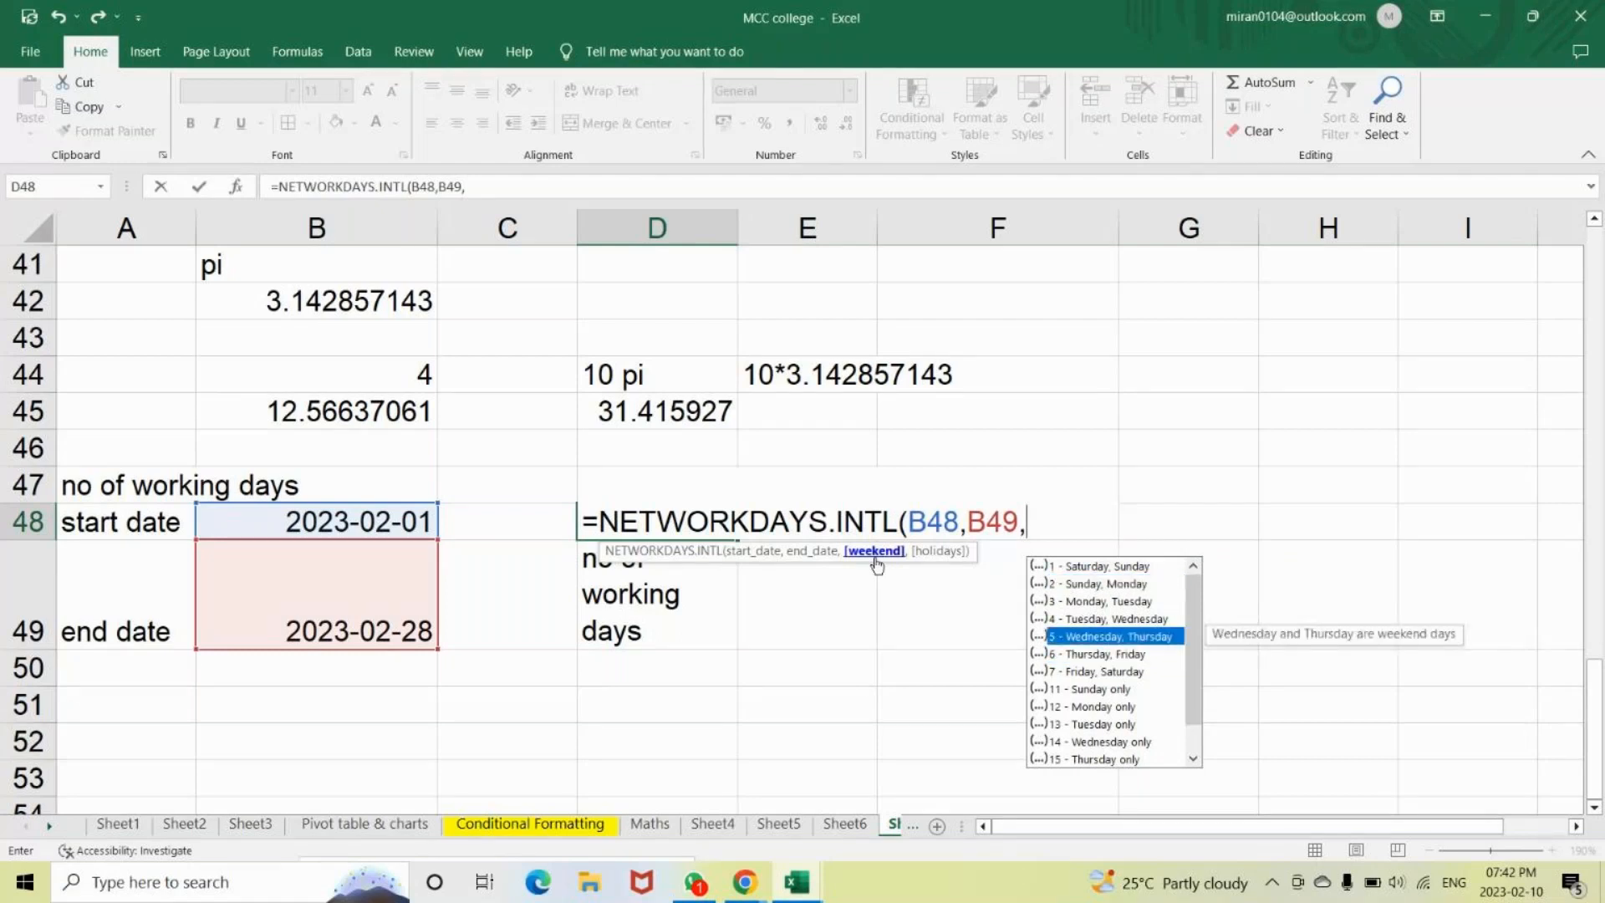
key(Down)
key(Down)
key(Down)
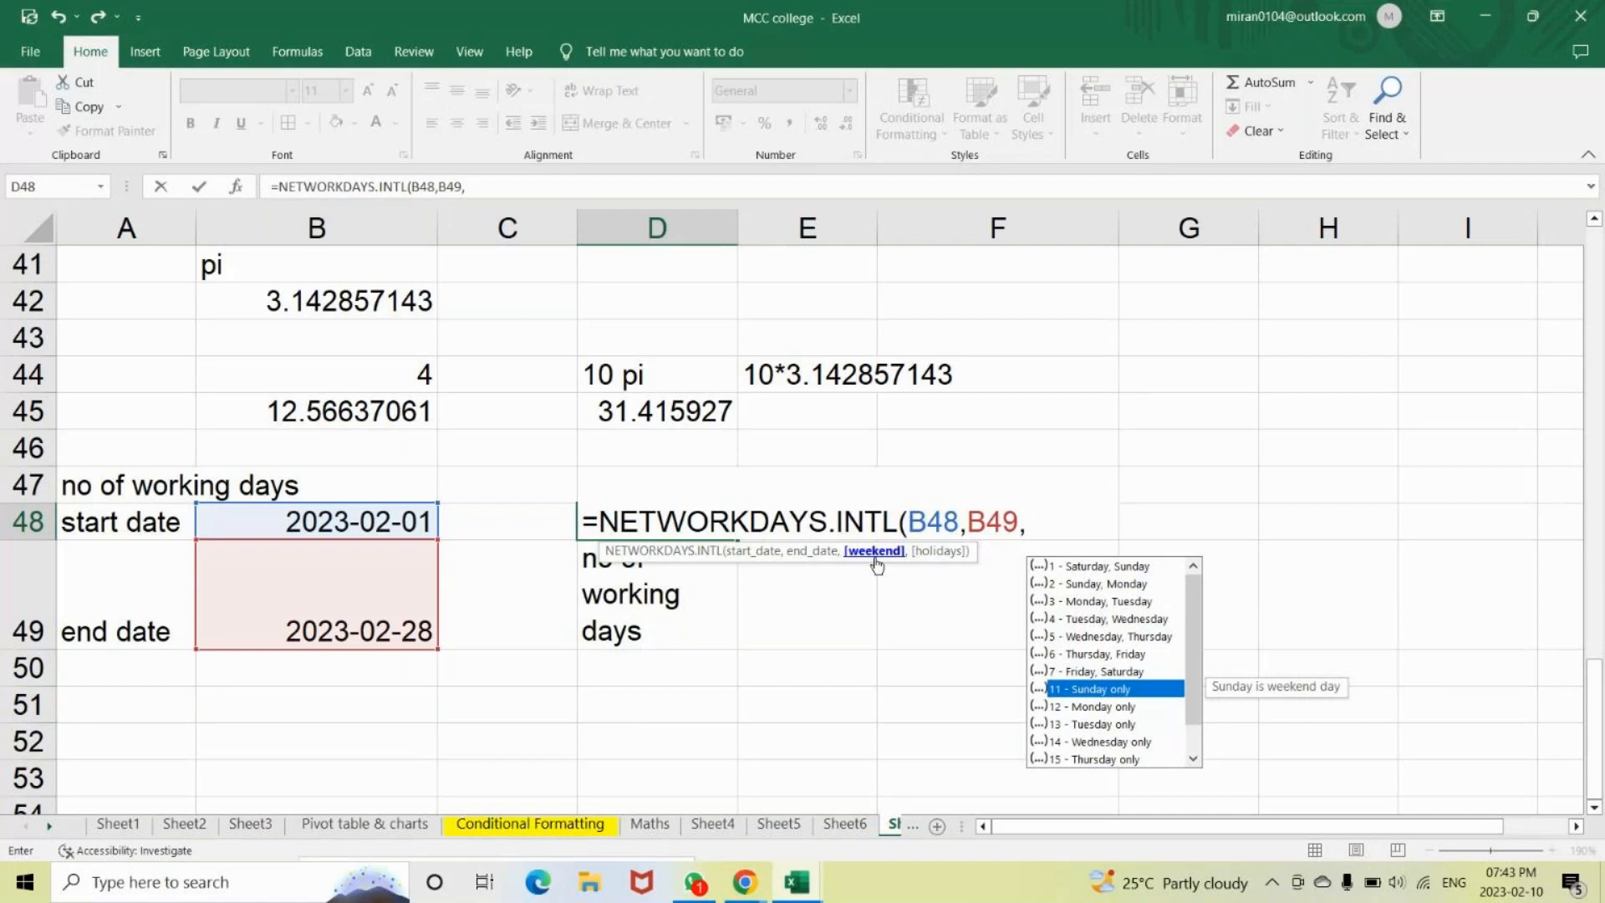
key(Tab)
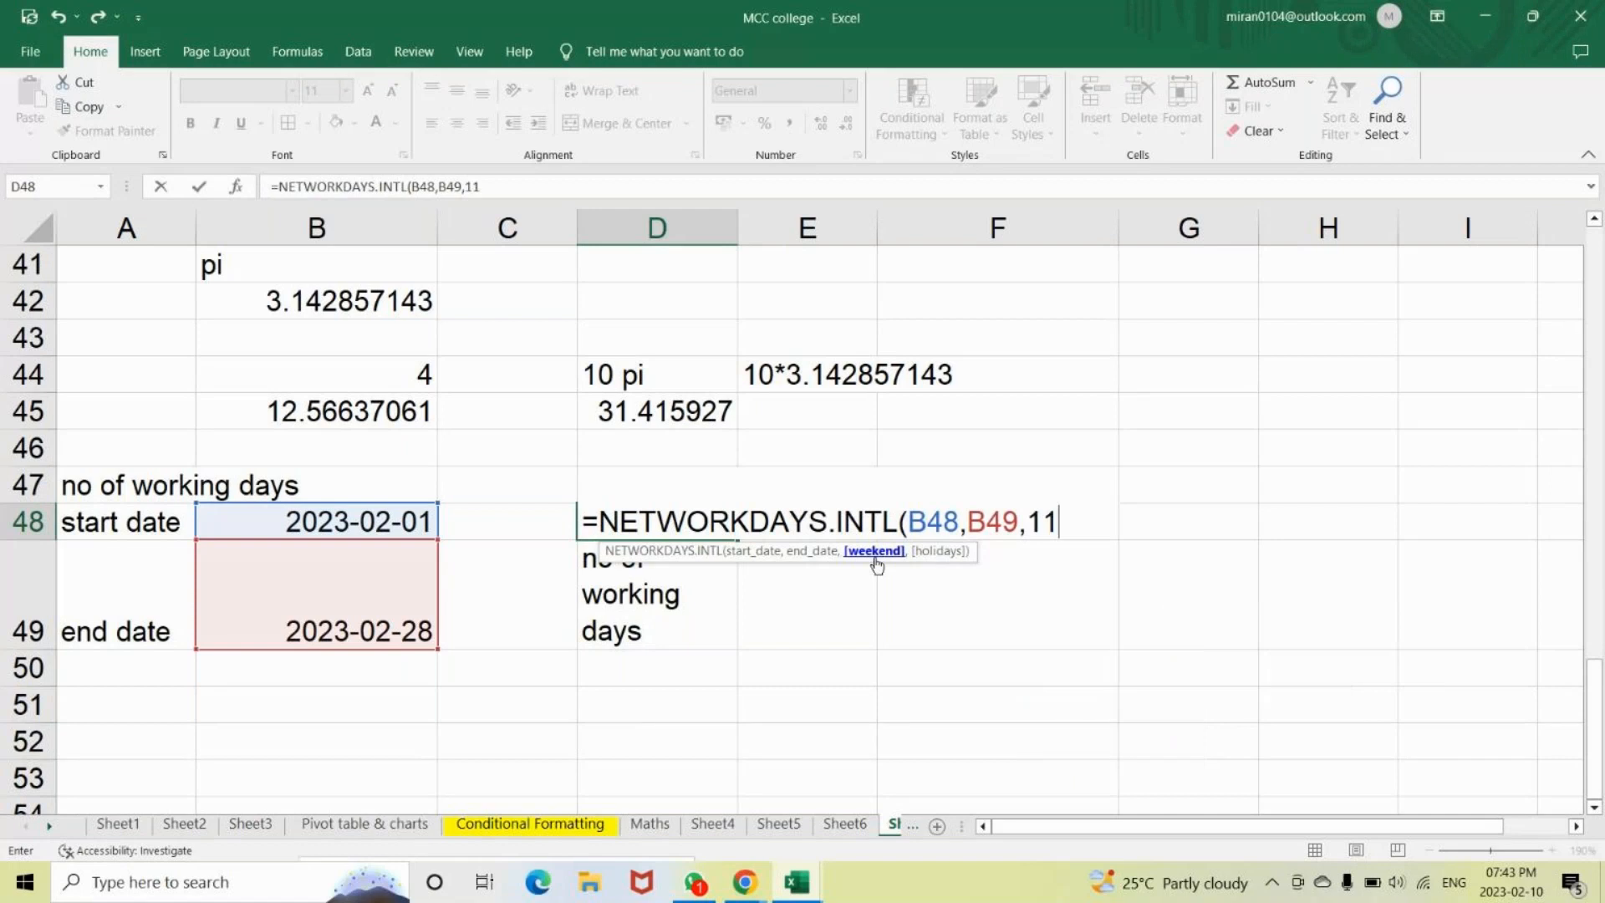
text(,2))
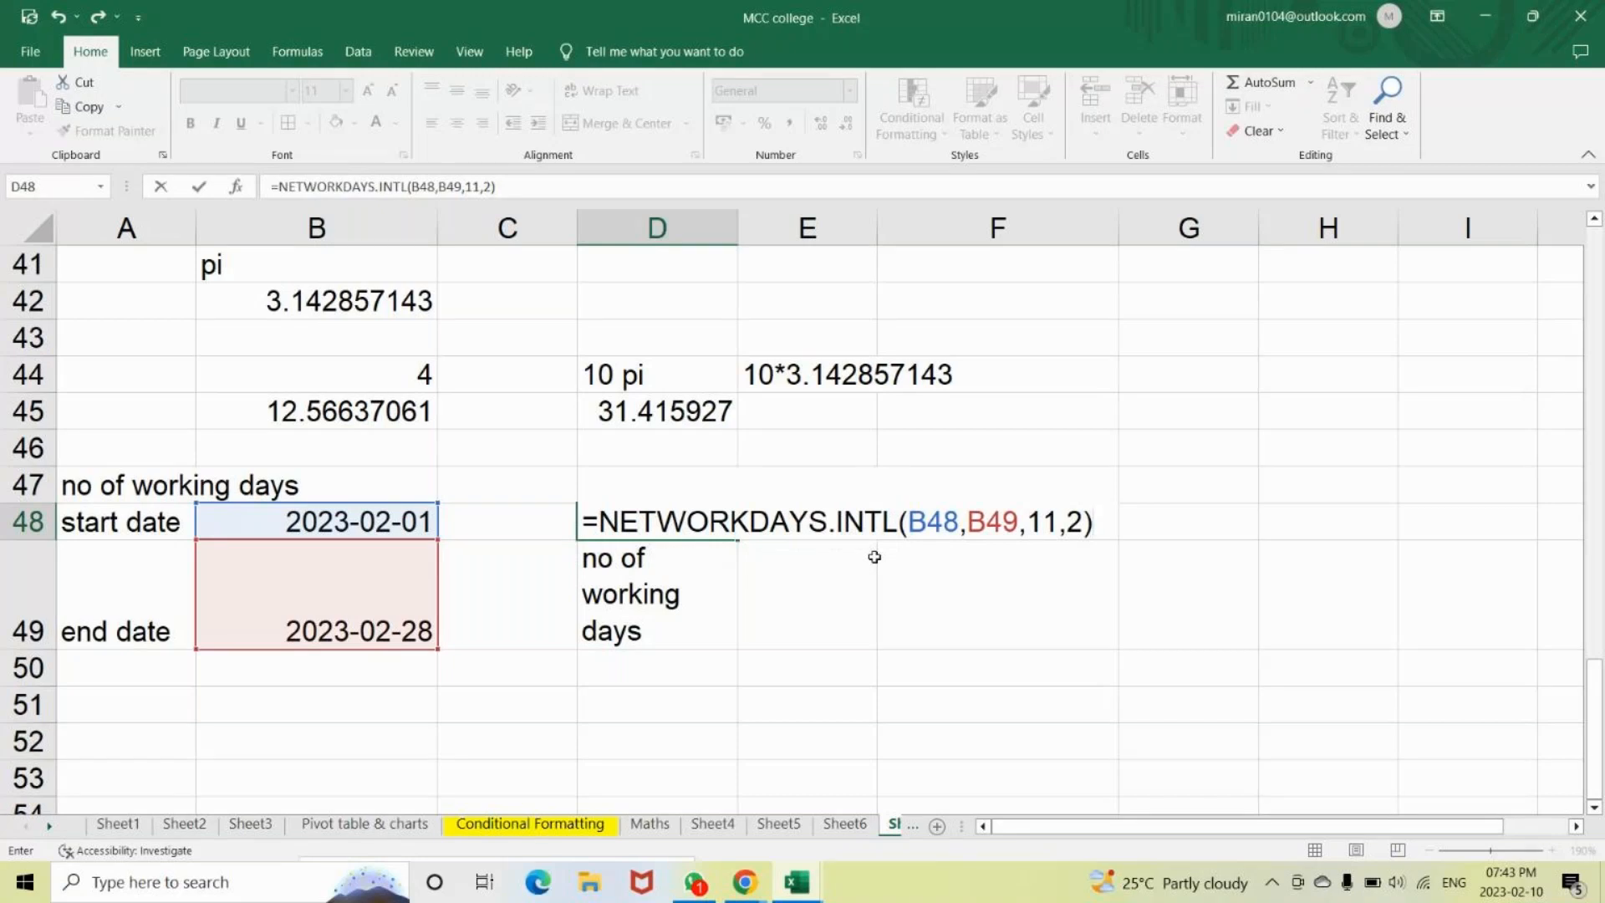
key(Return)
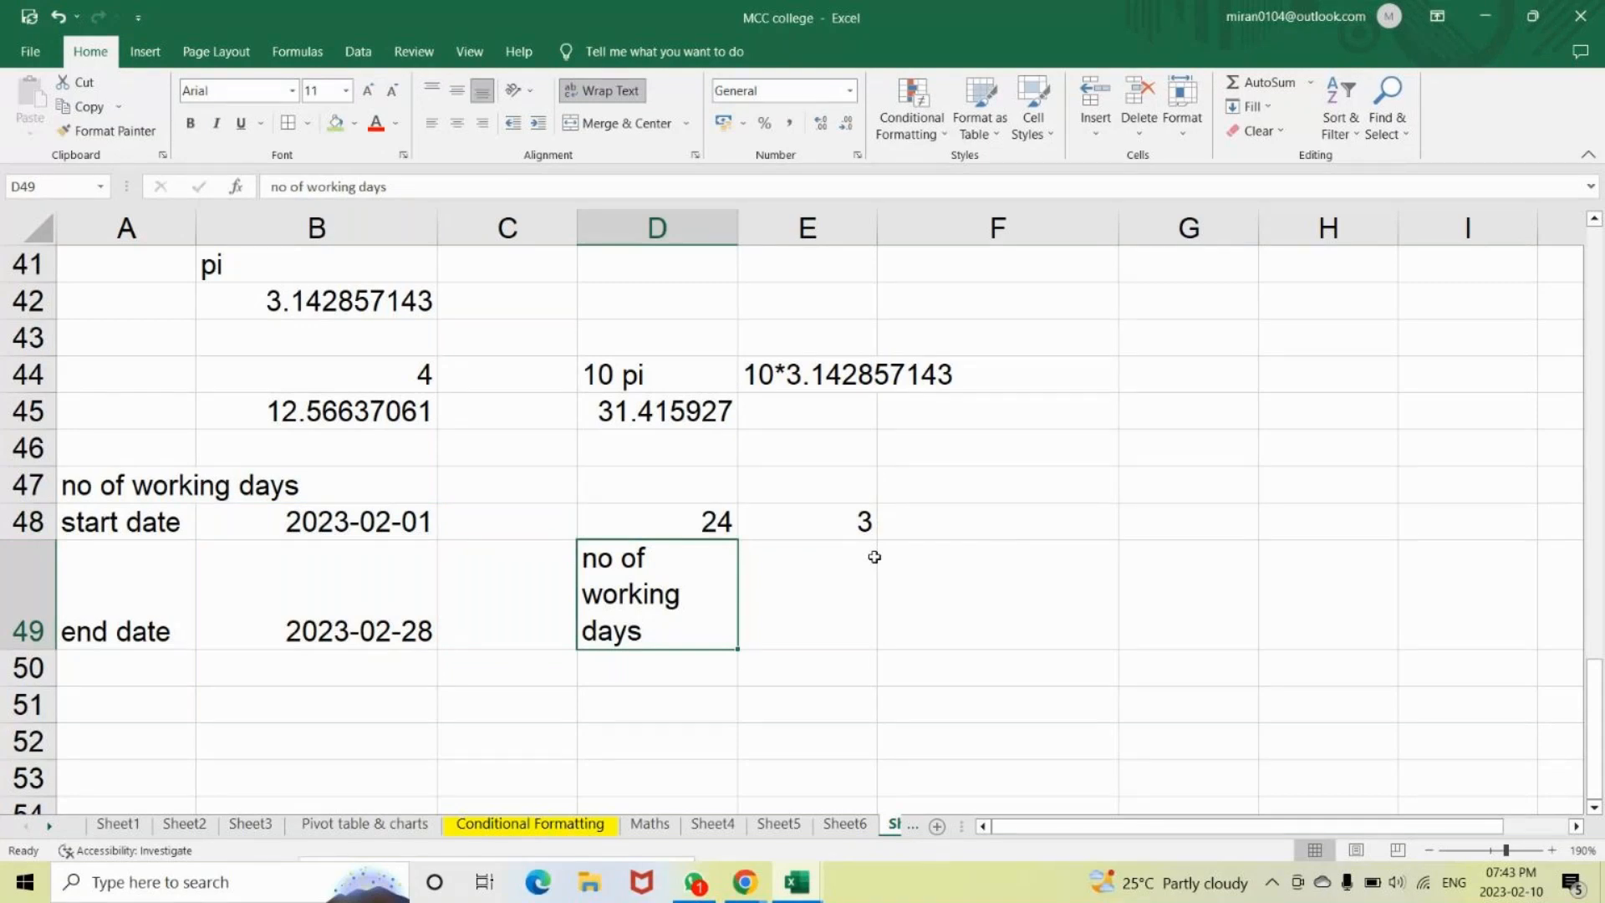
Change the WEEKDAY formula's return type in E48 to 1, numbering Sunday as 1 through Saturday as 7.
click(812, 530)
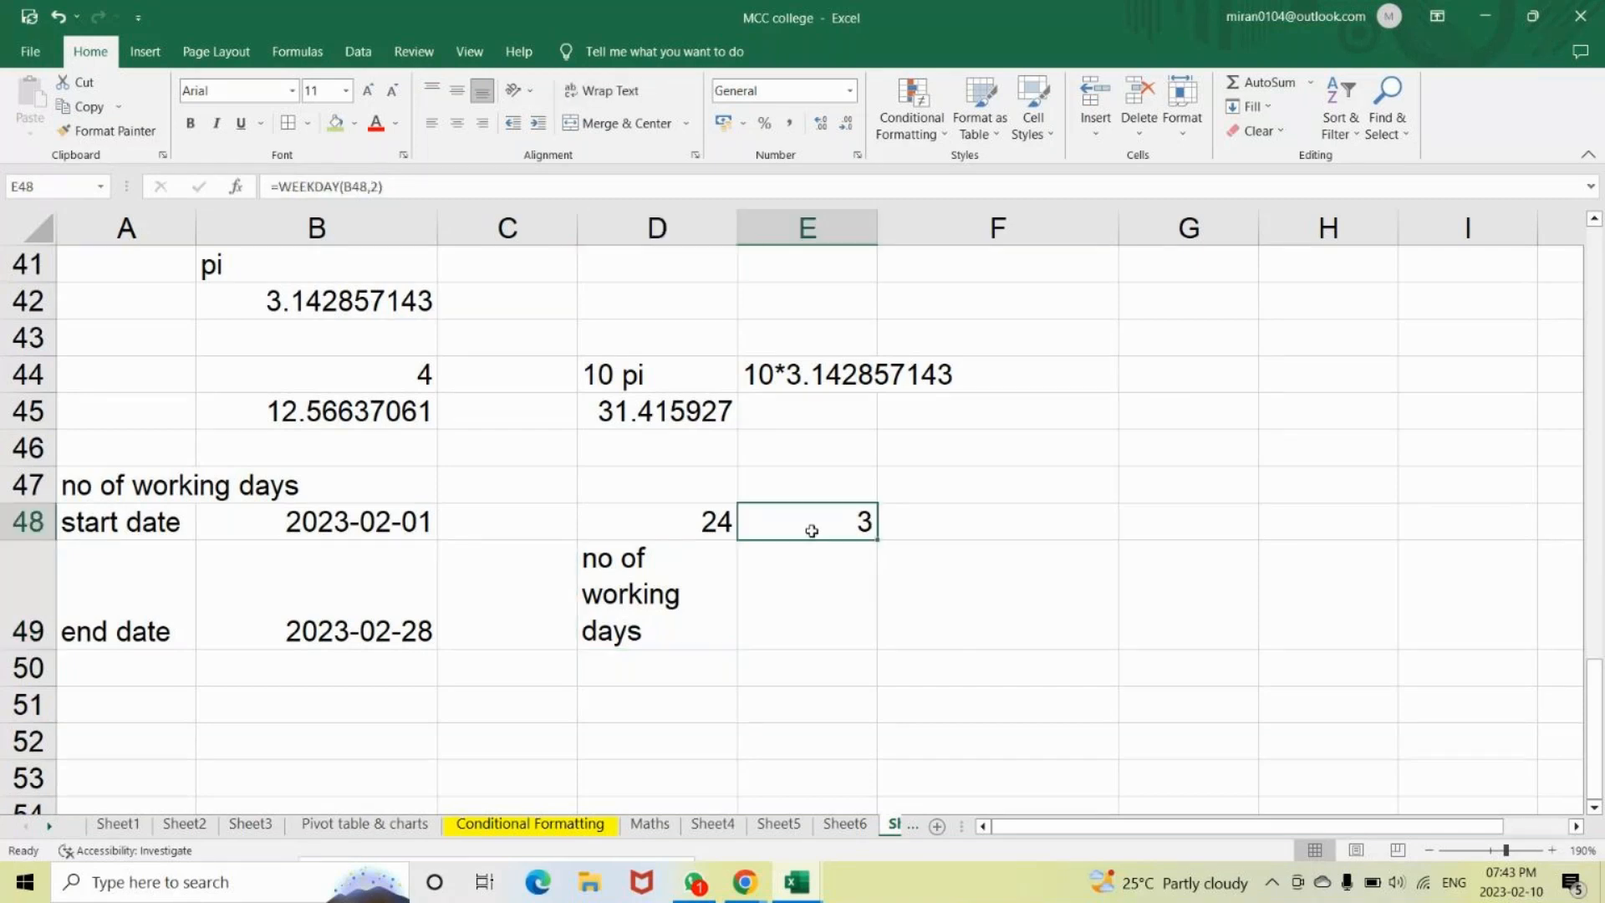
click(913, 522)
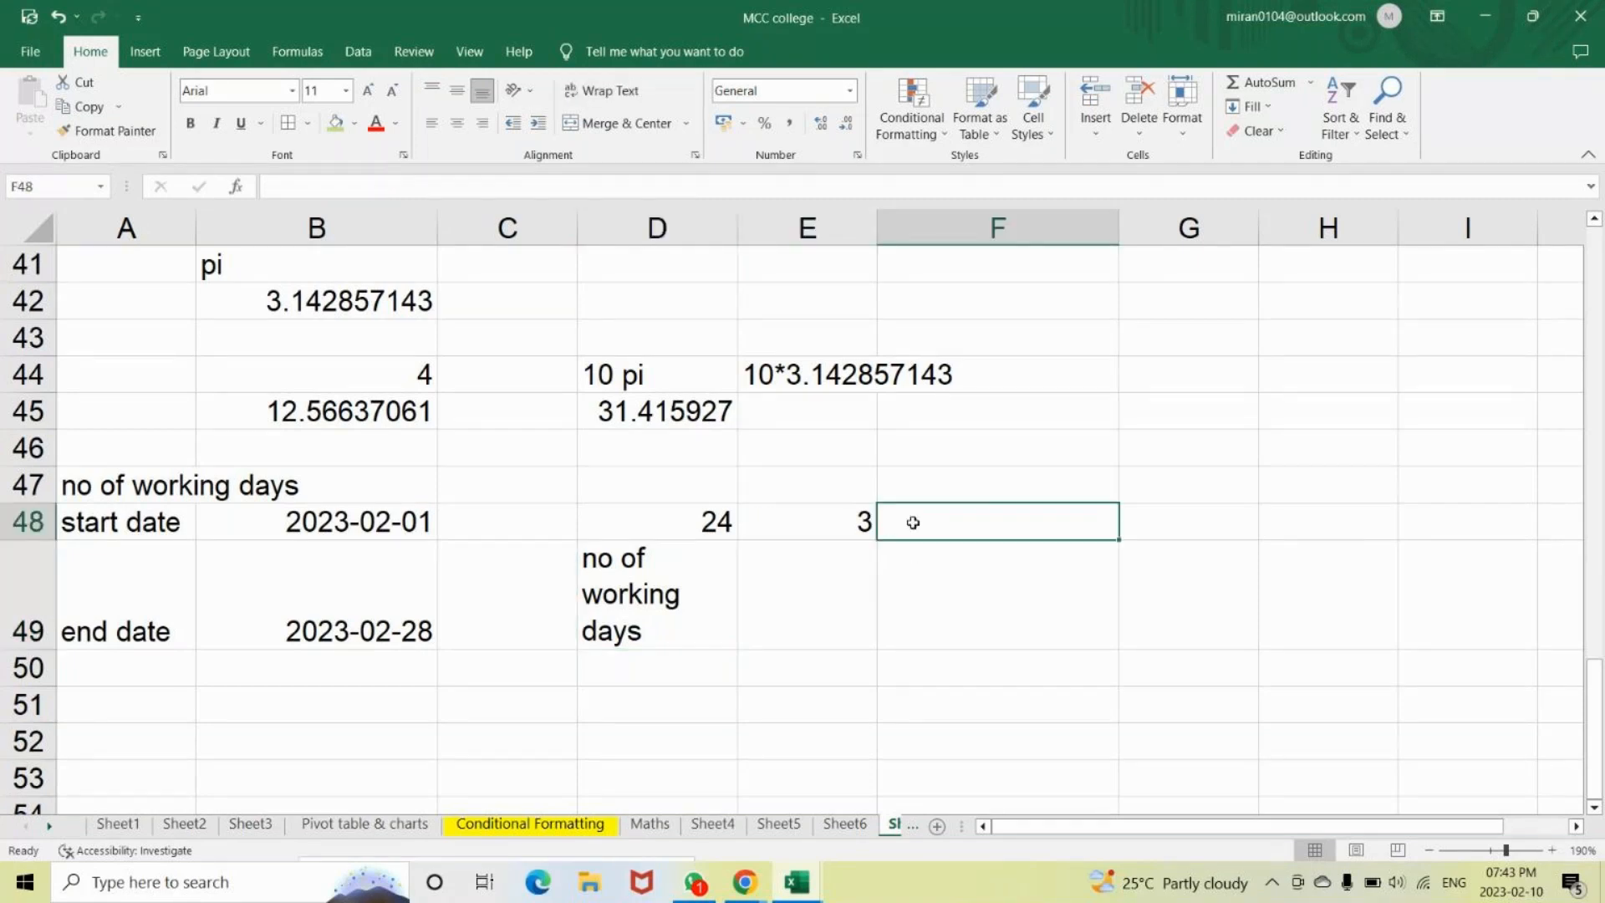
click(826, 526)
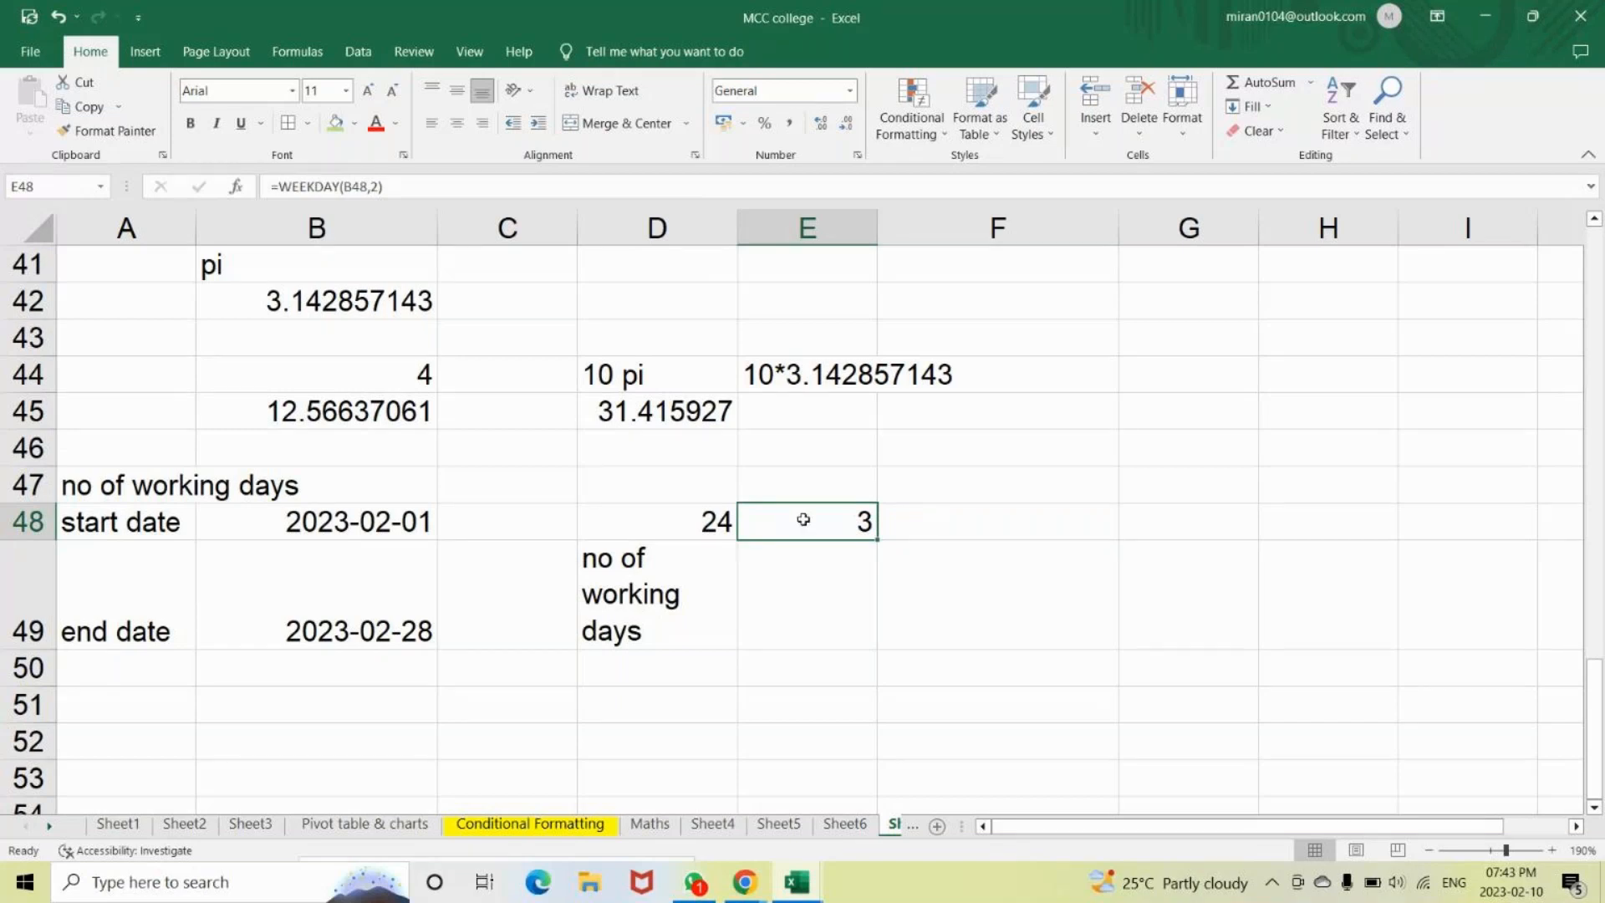
double_click(804, 520)
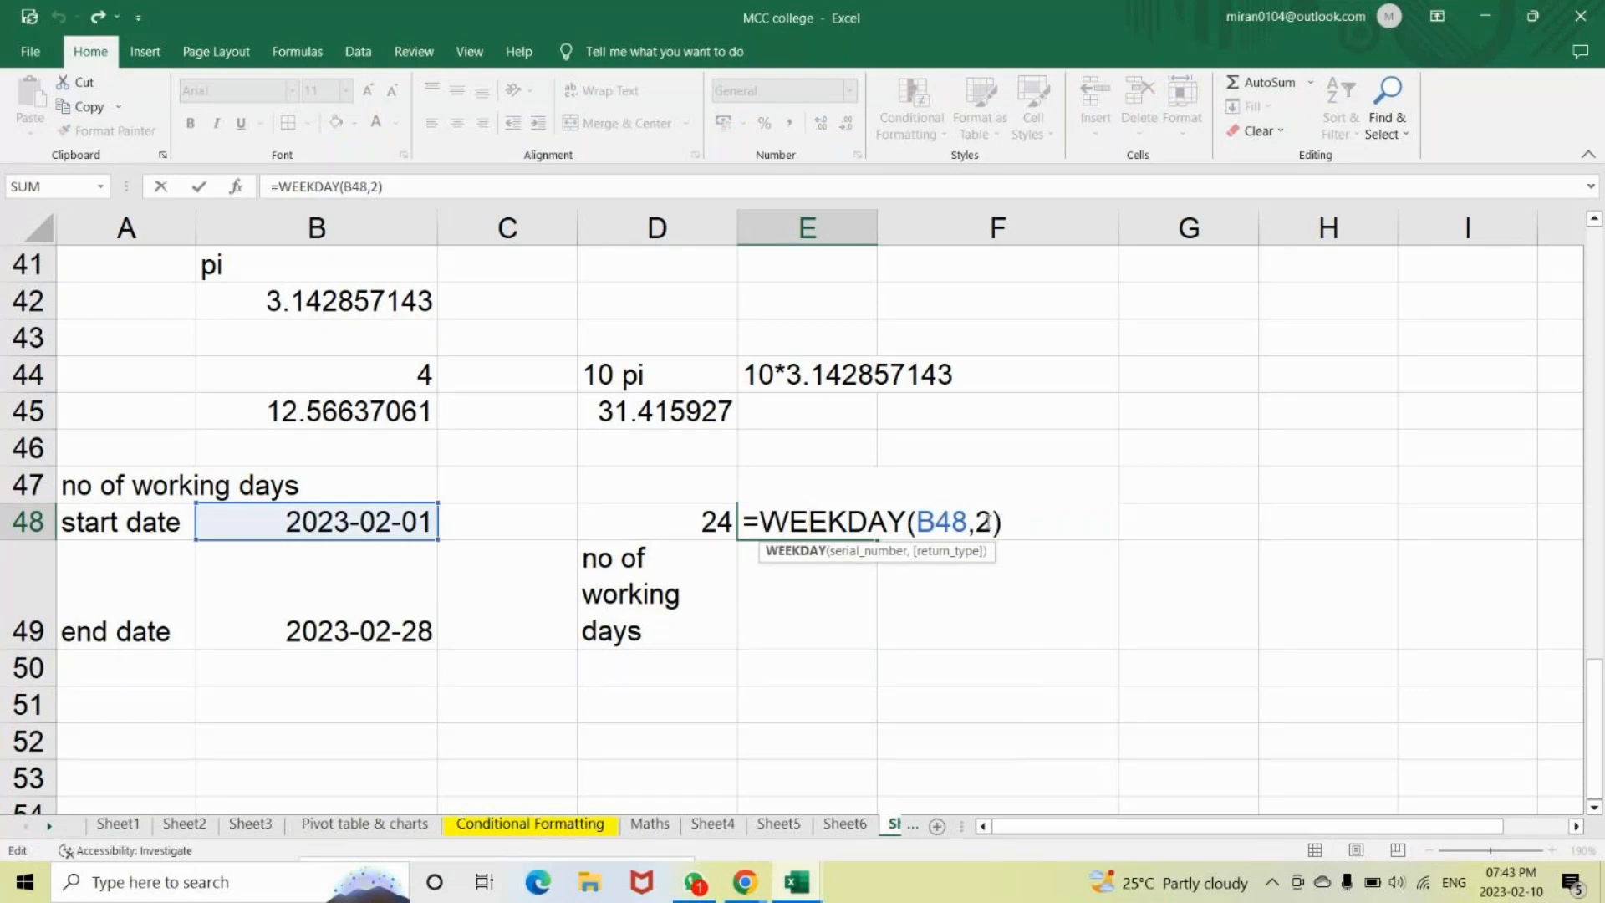
key(BackSpace)
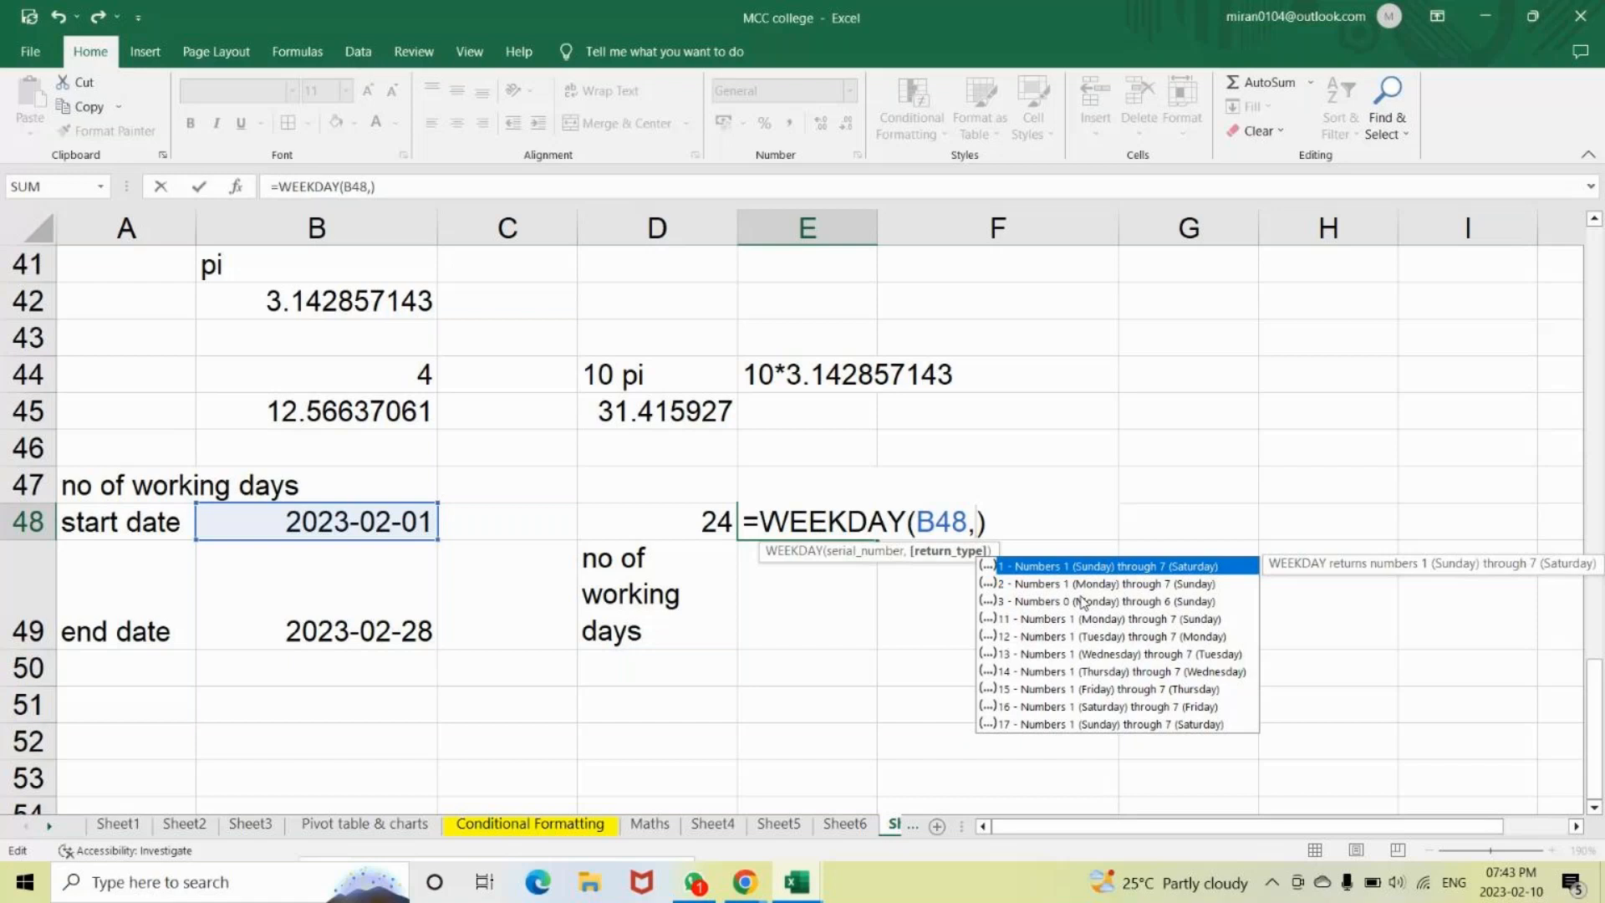
key(Down)
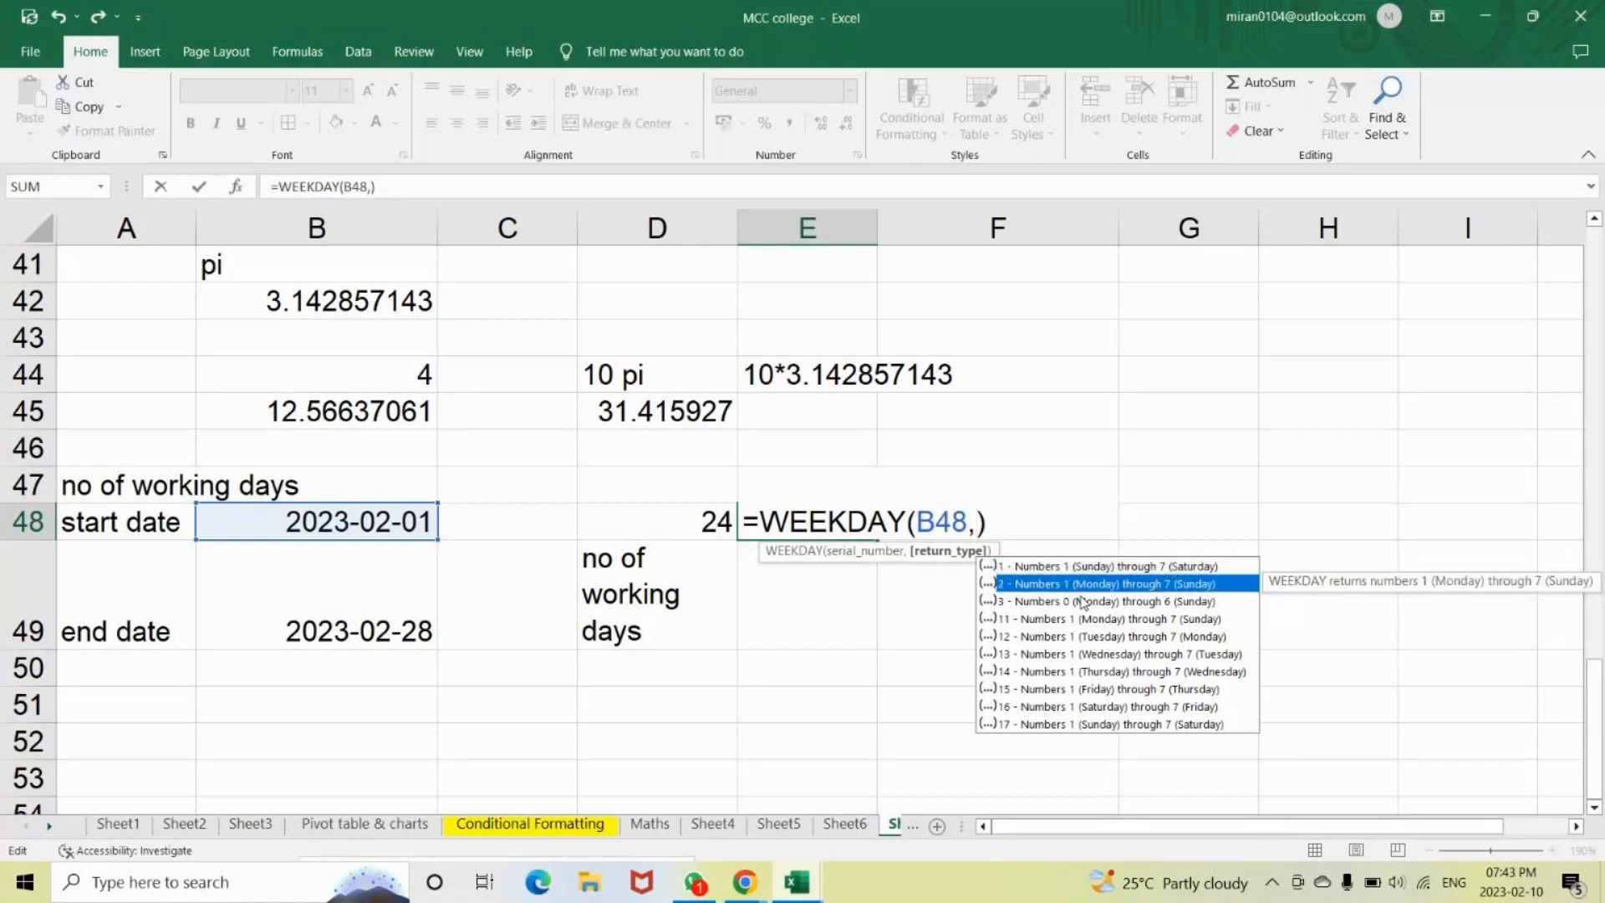
key(Down)
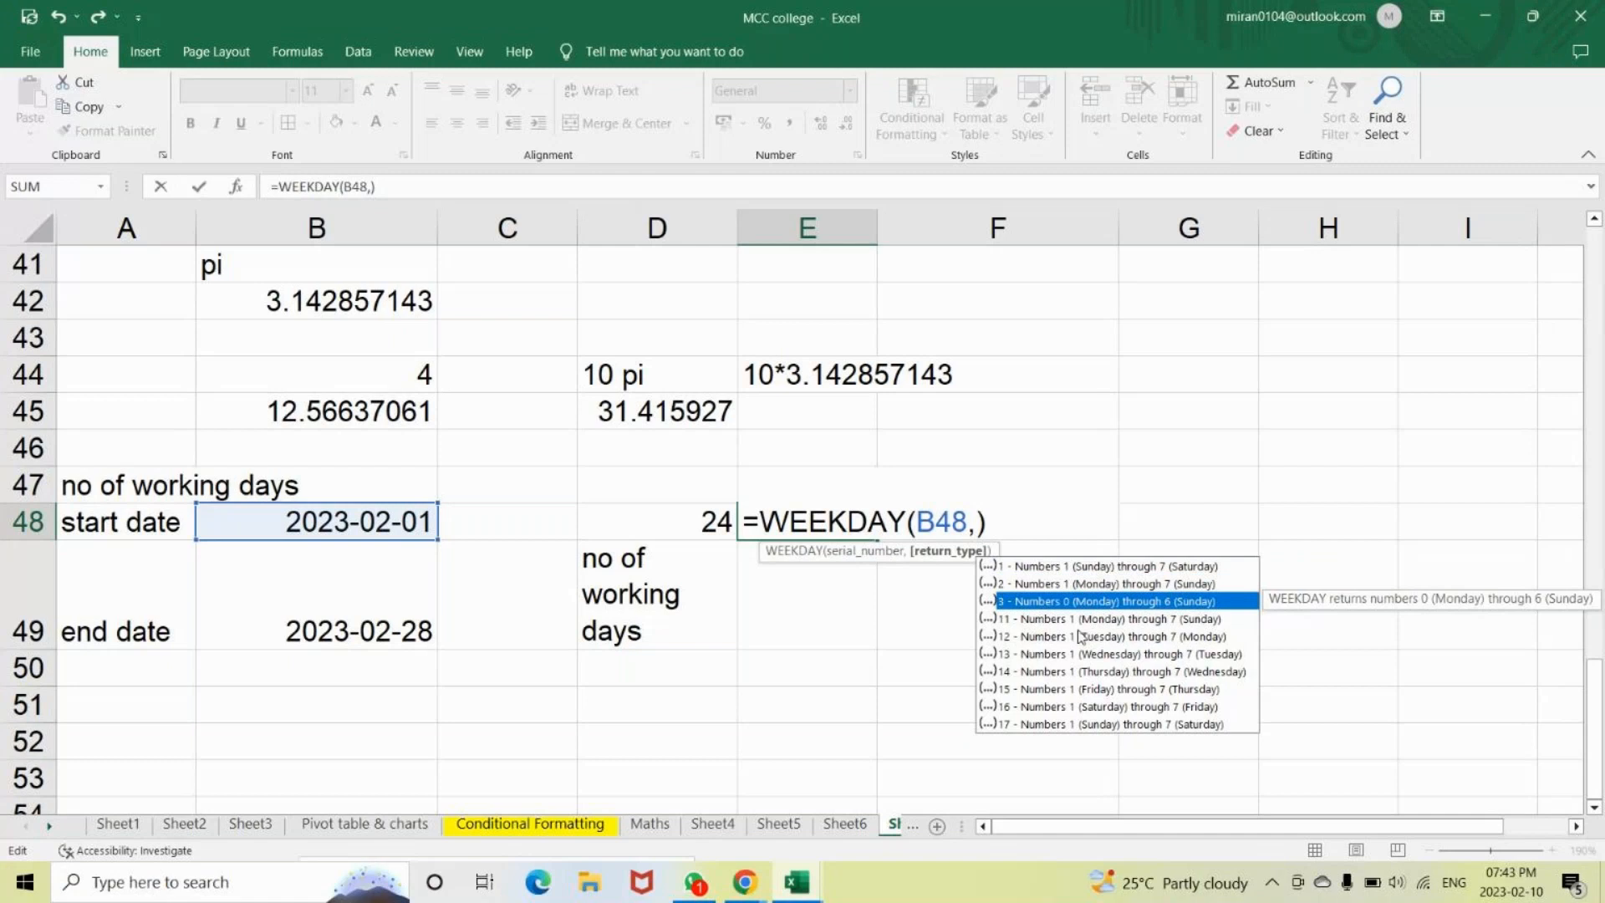
click(1162, 567)
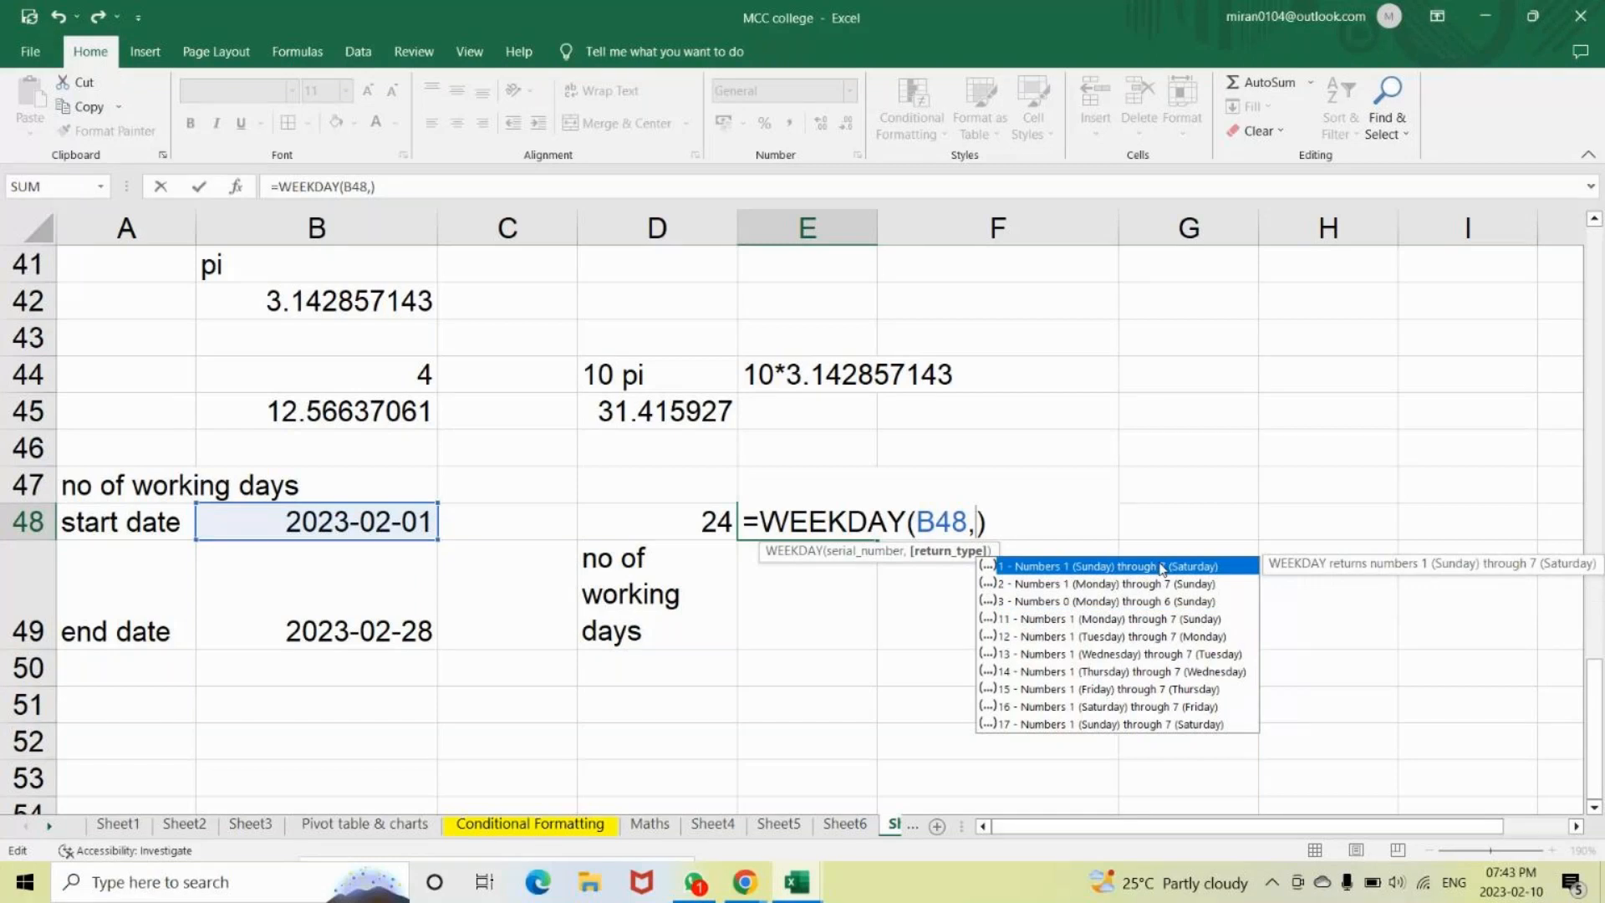
click(1003, 585)
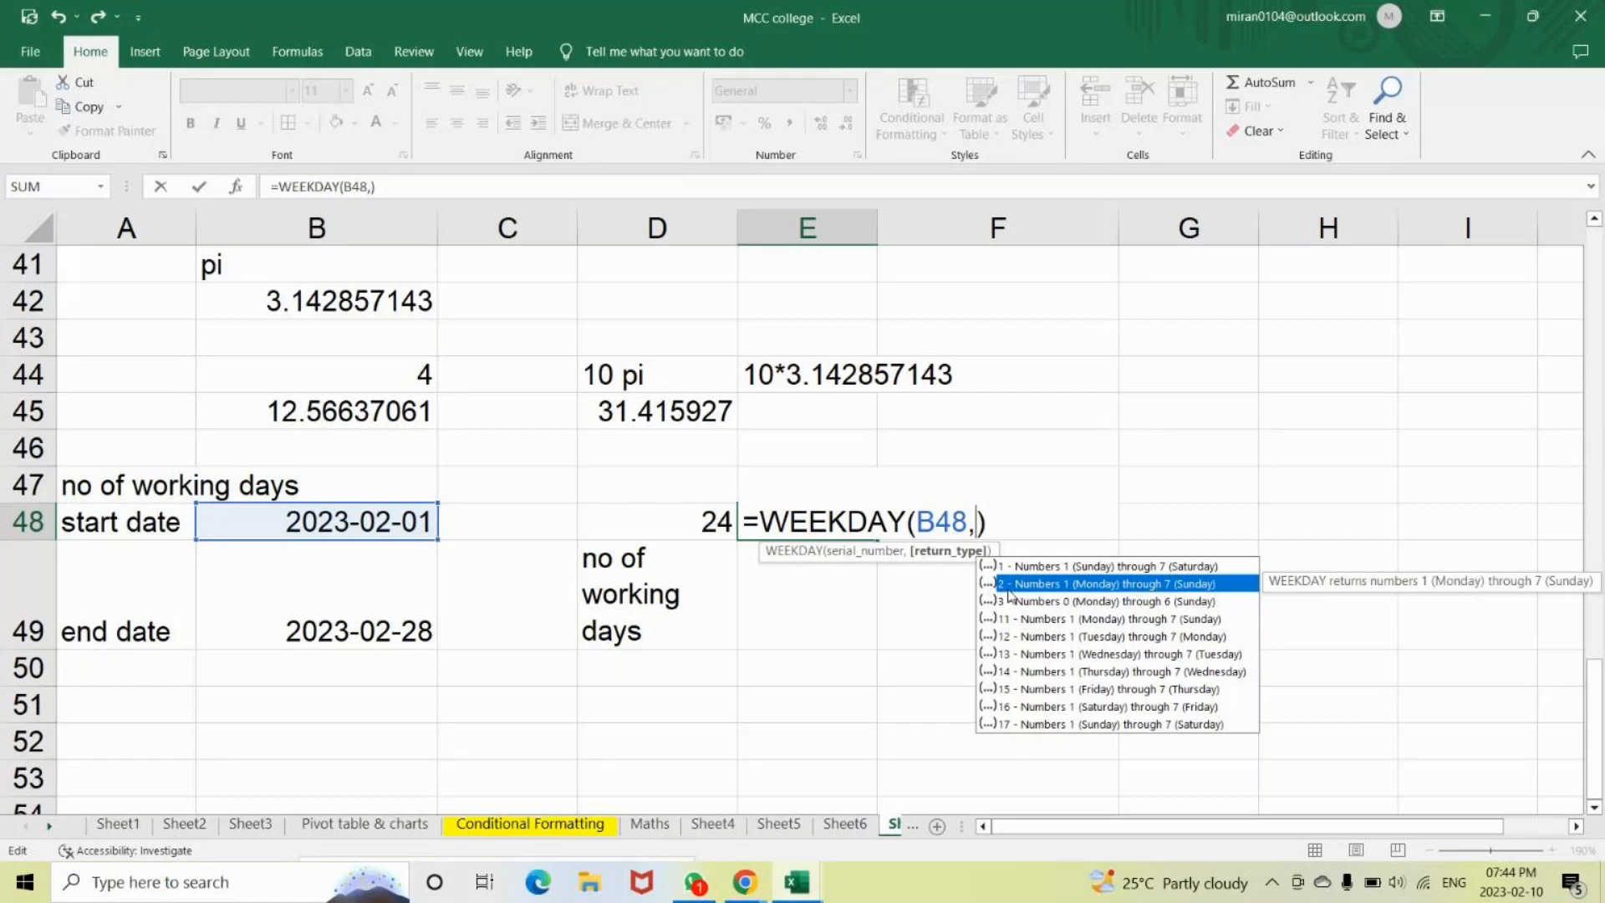
key(Up)
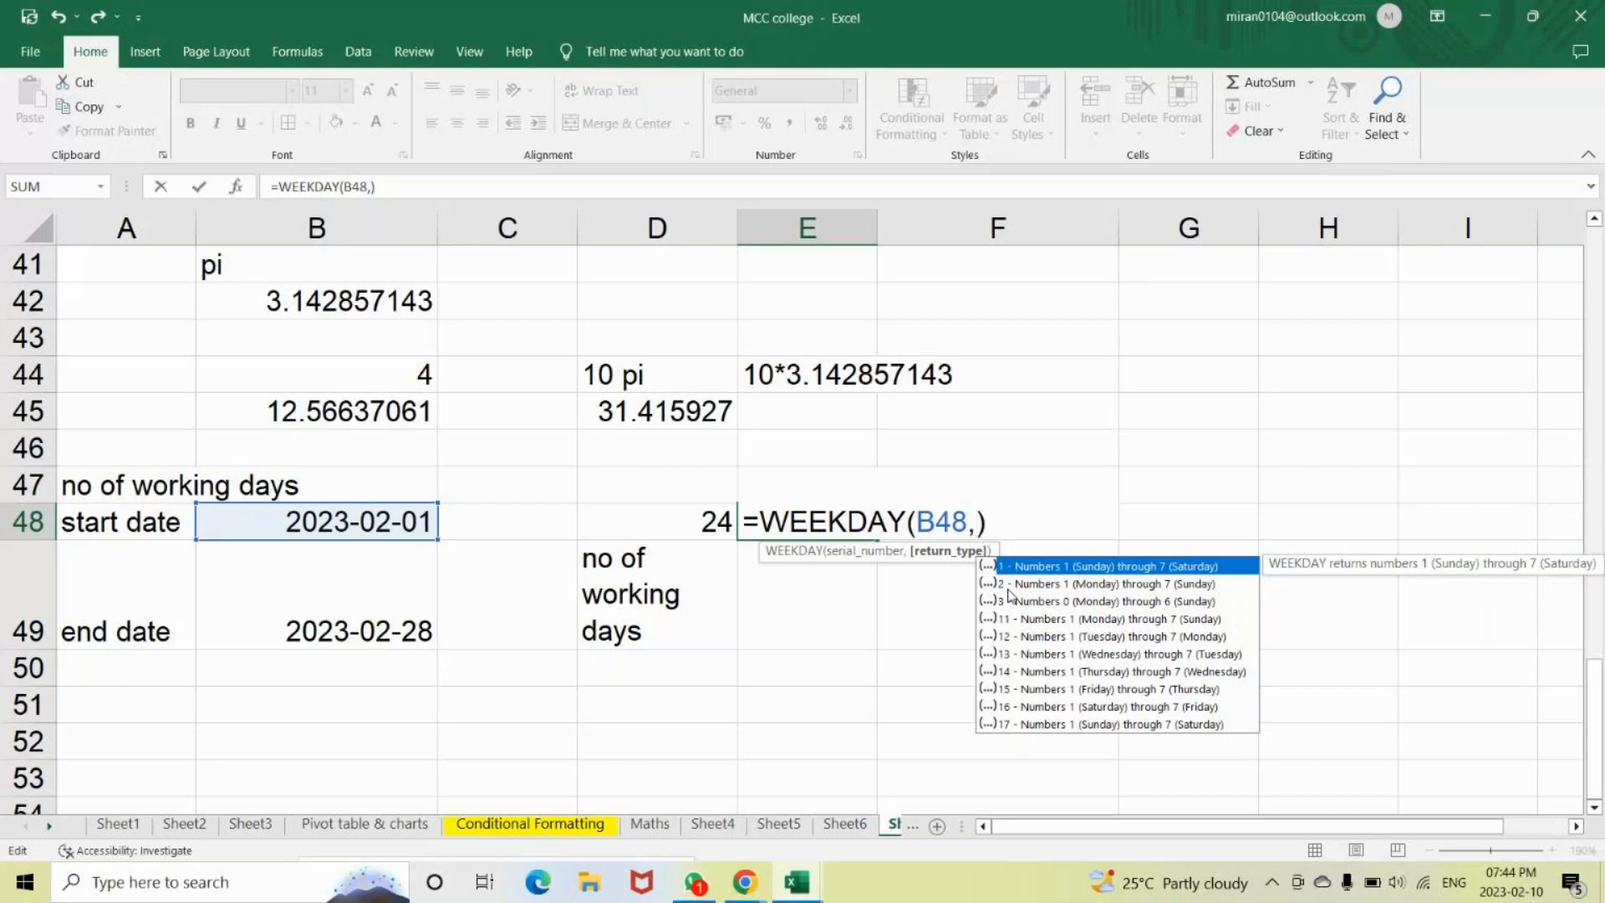
key(Tab)
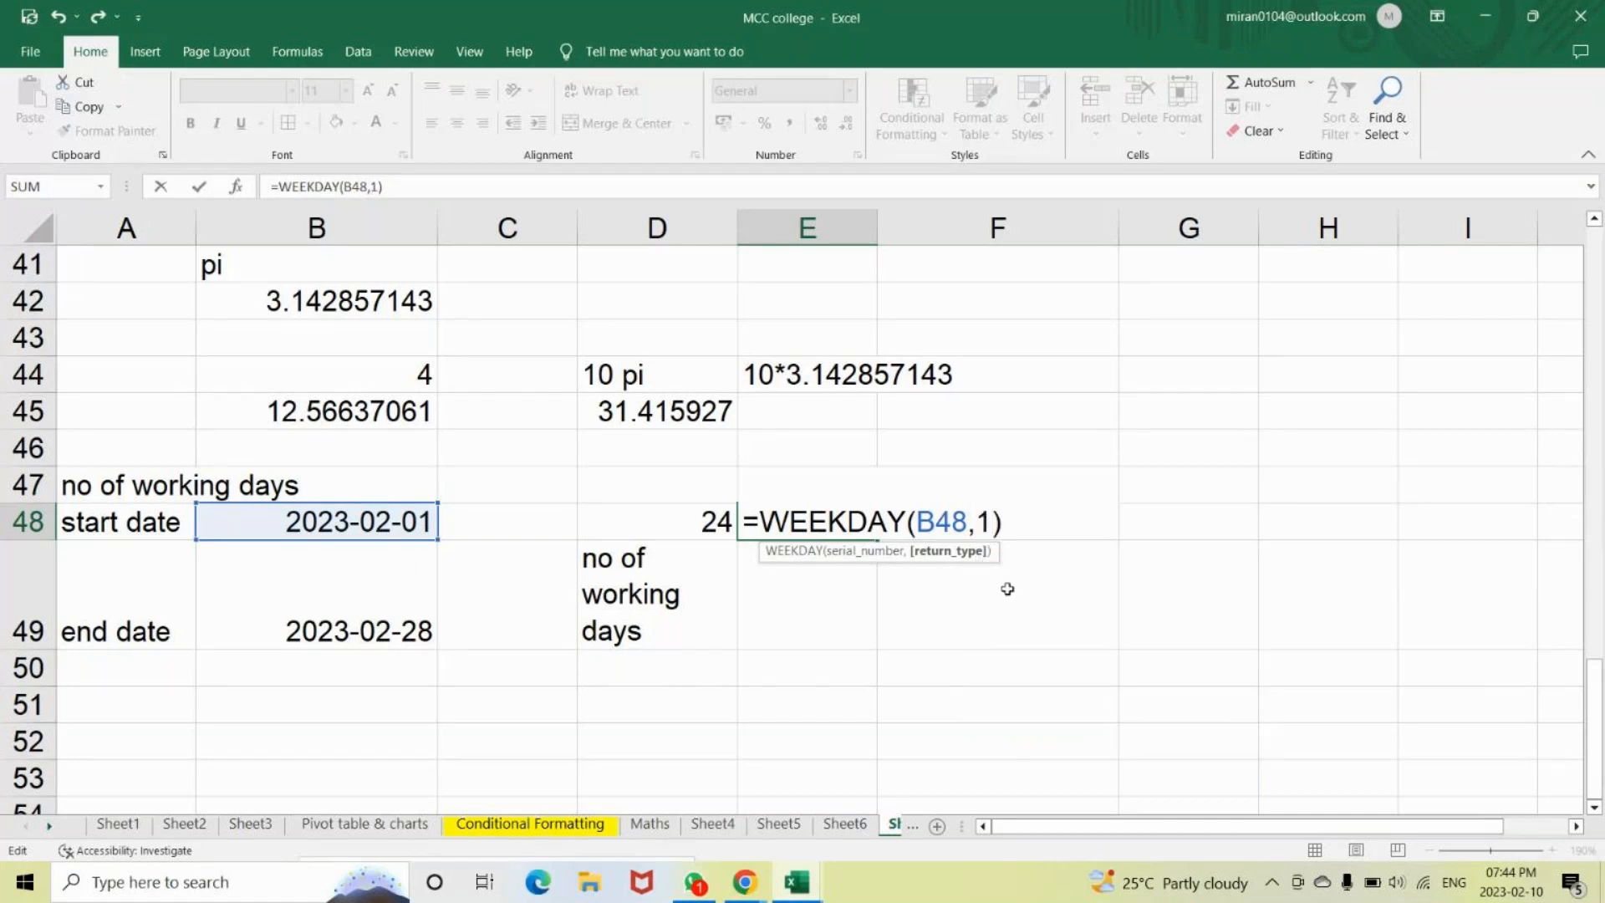
key(Return)
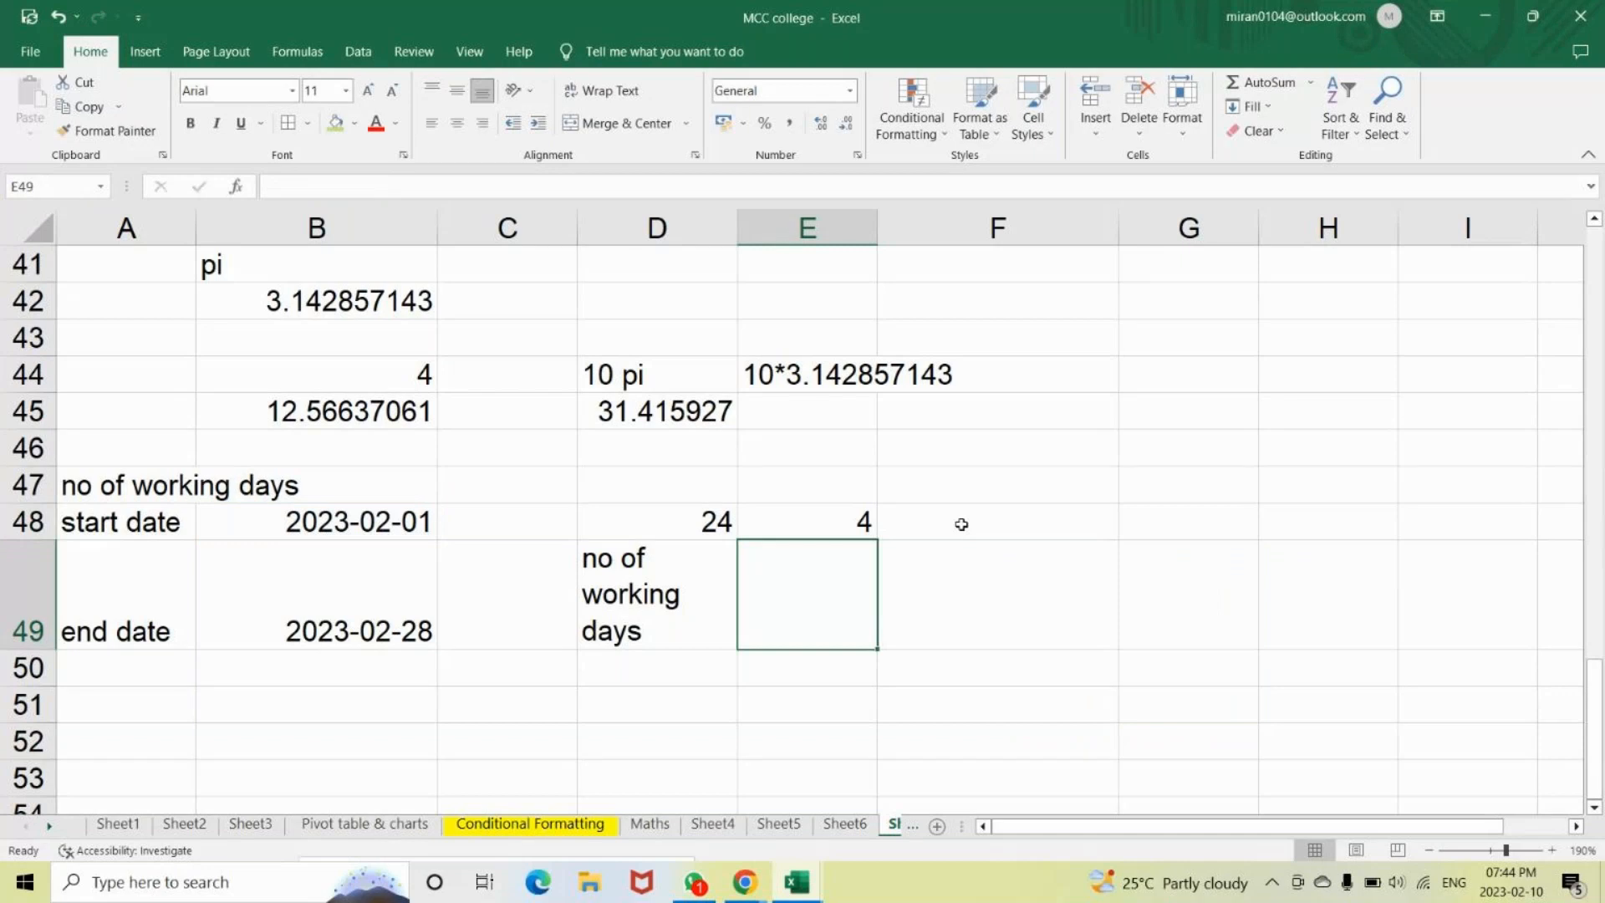
Check the weekday of 1 February 2023 in the system calendar against the WEEKDAY result in E48.
click(333, 517)
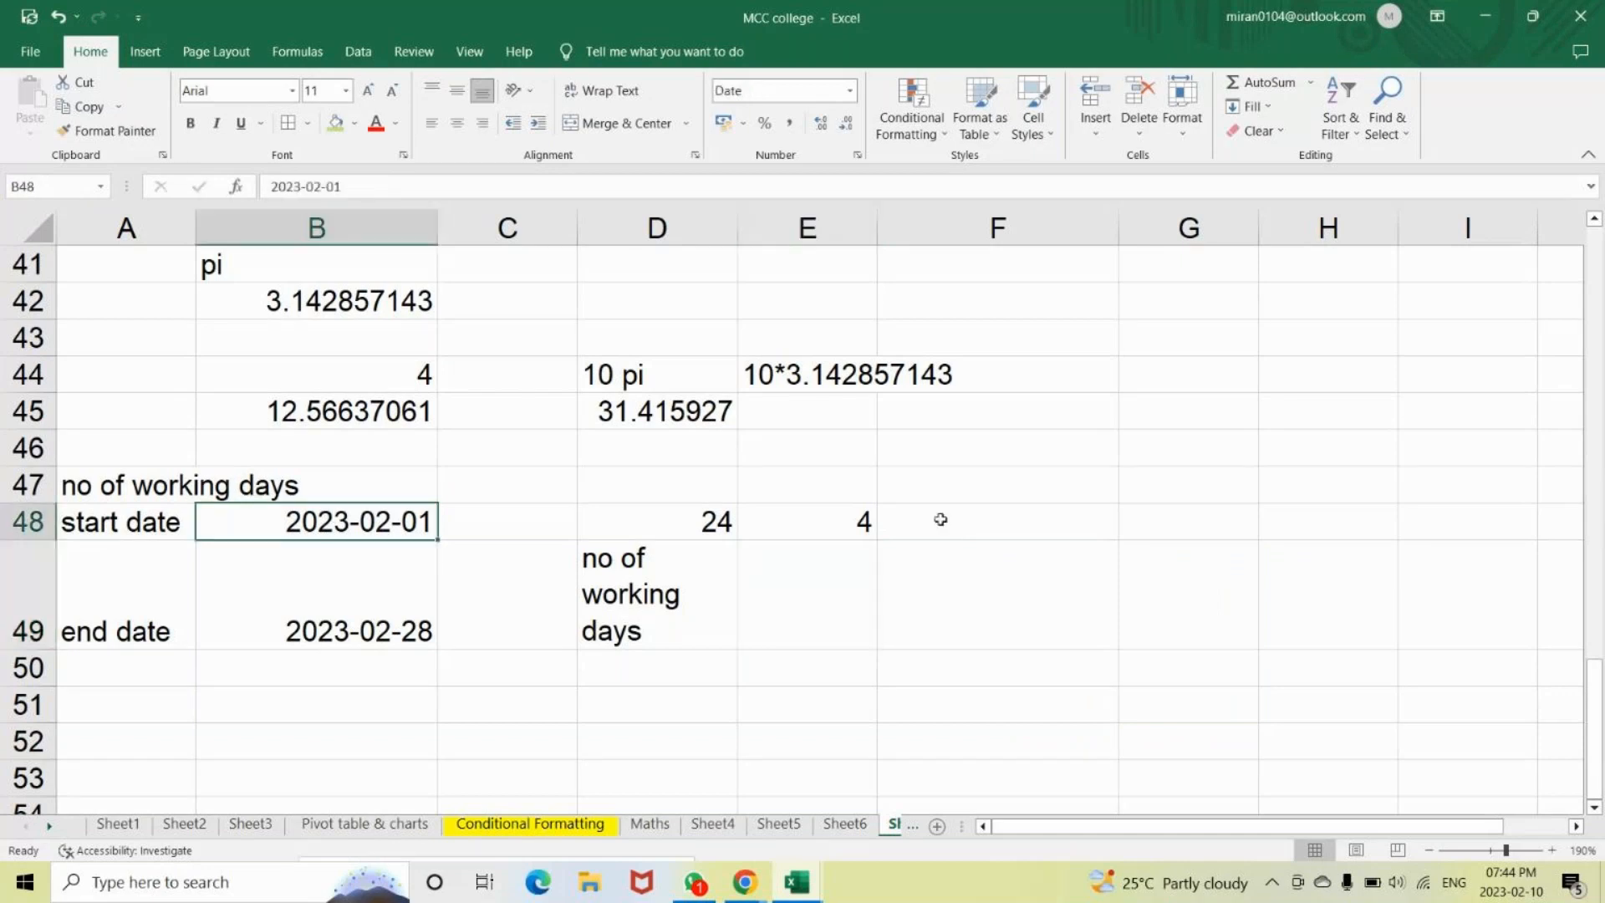
click(847, 521)
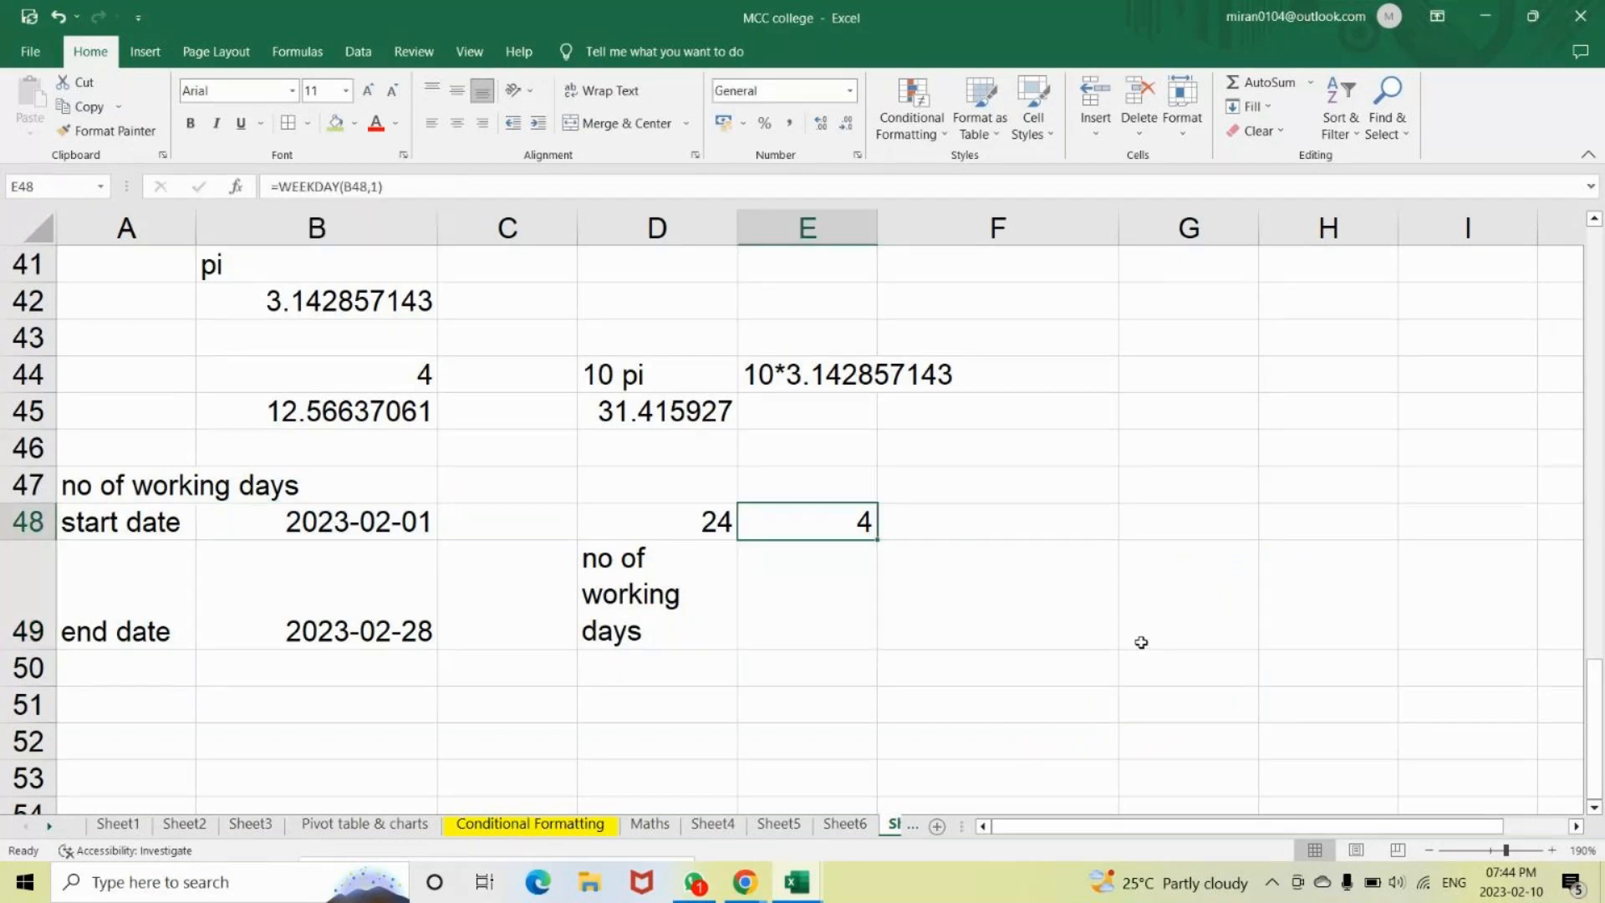
click(1508, 887)
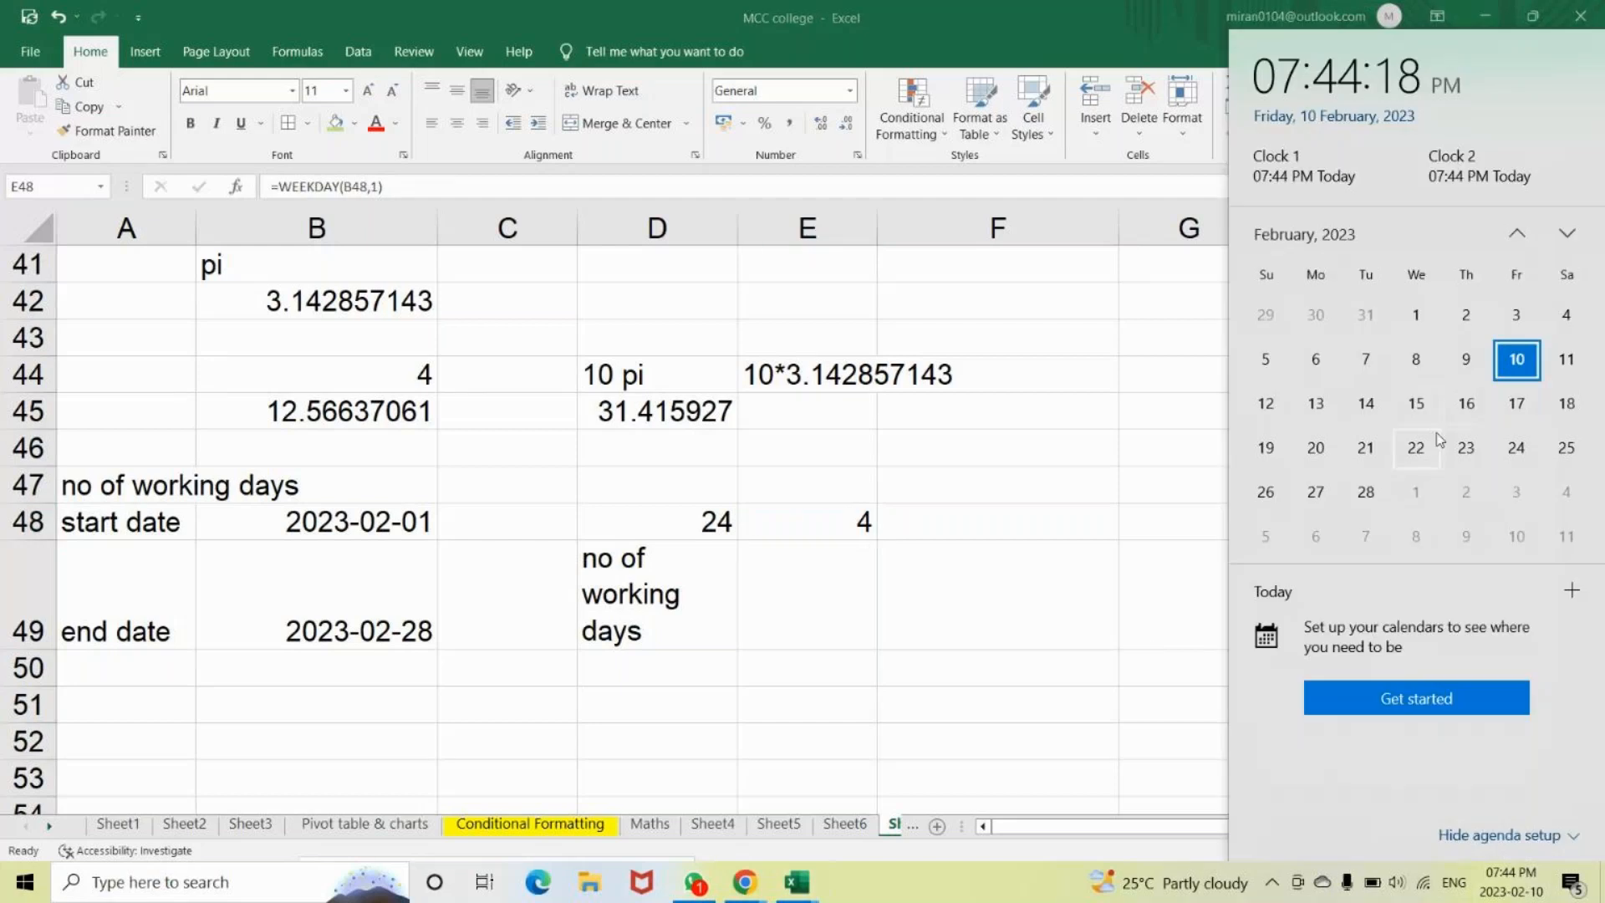
click(1416, 317)
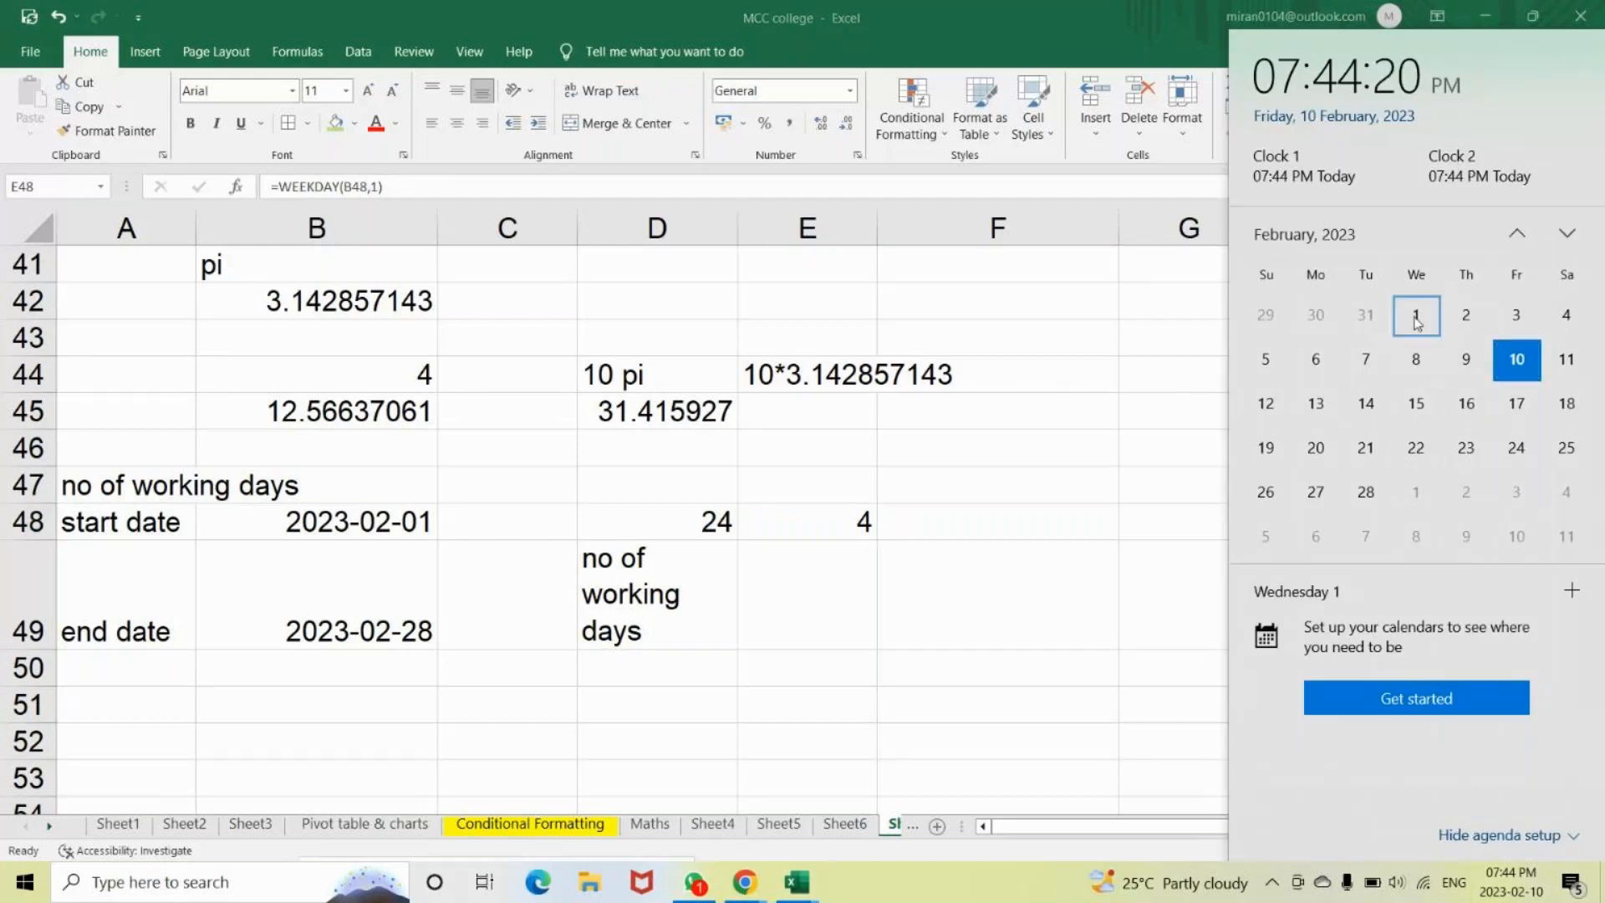
click(366, 522)
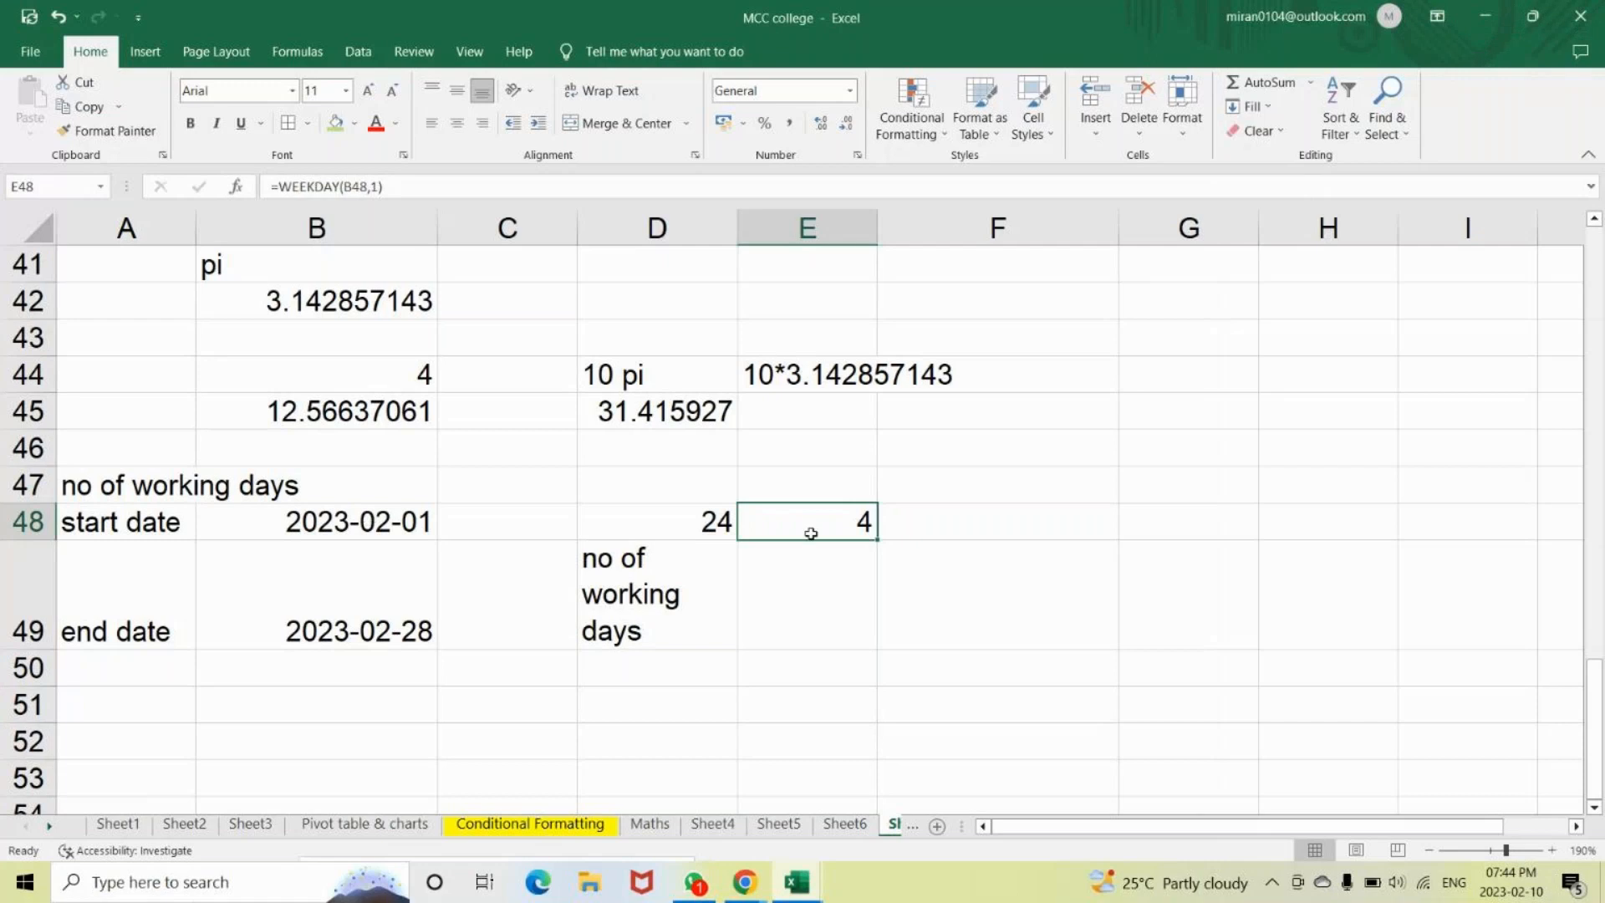
click(1542, 892)
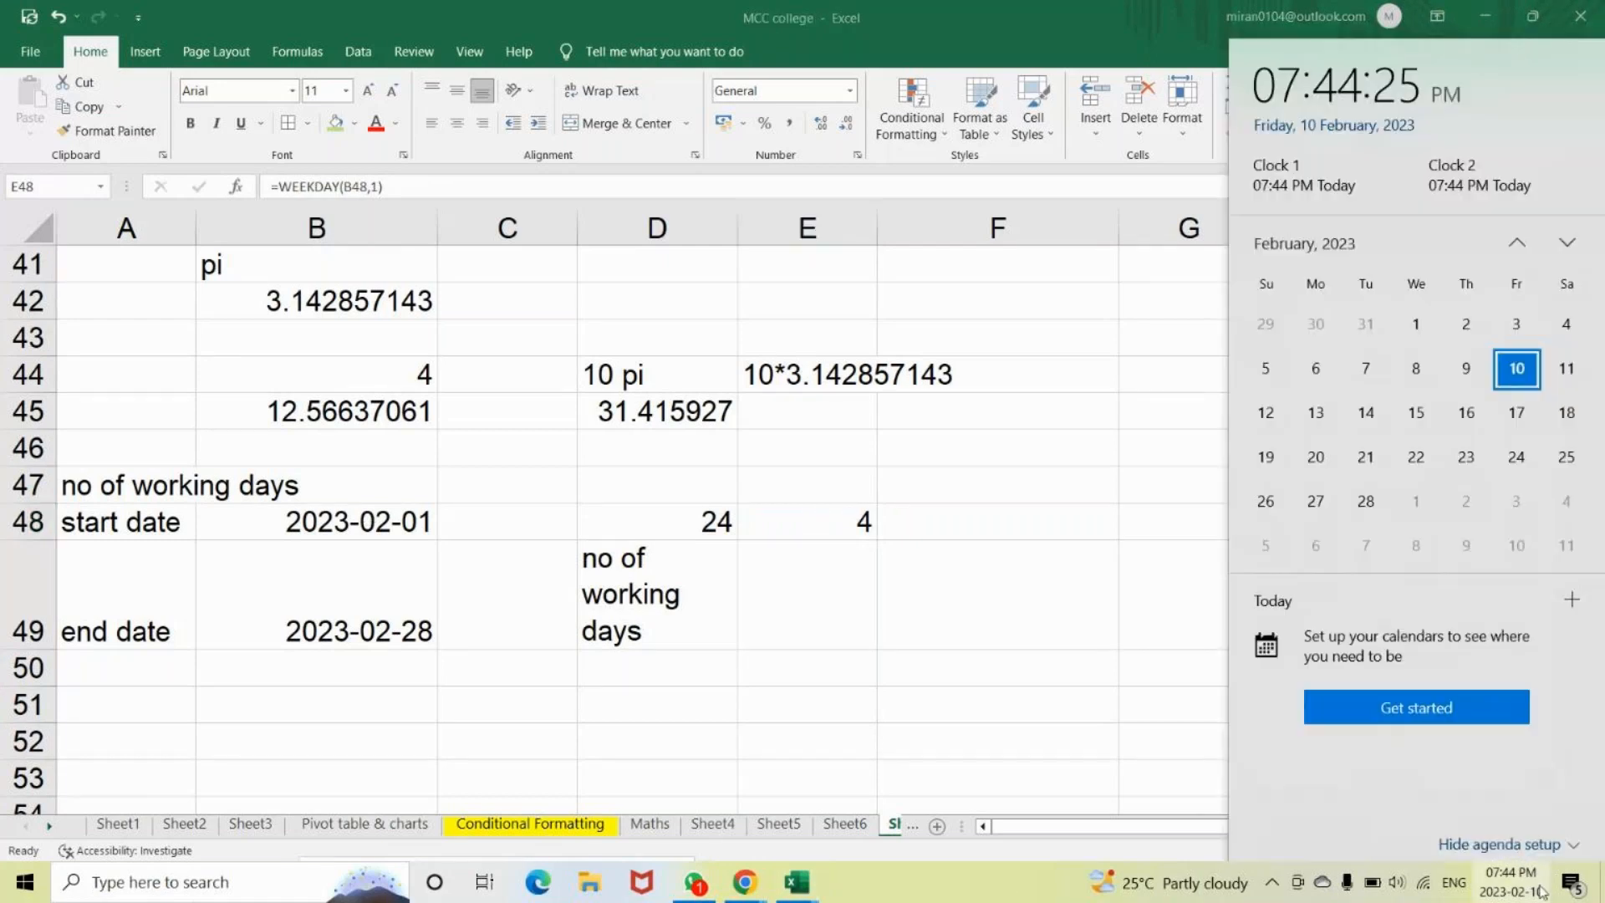
click(952, 521)
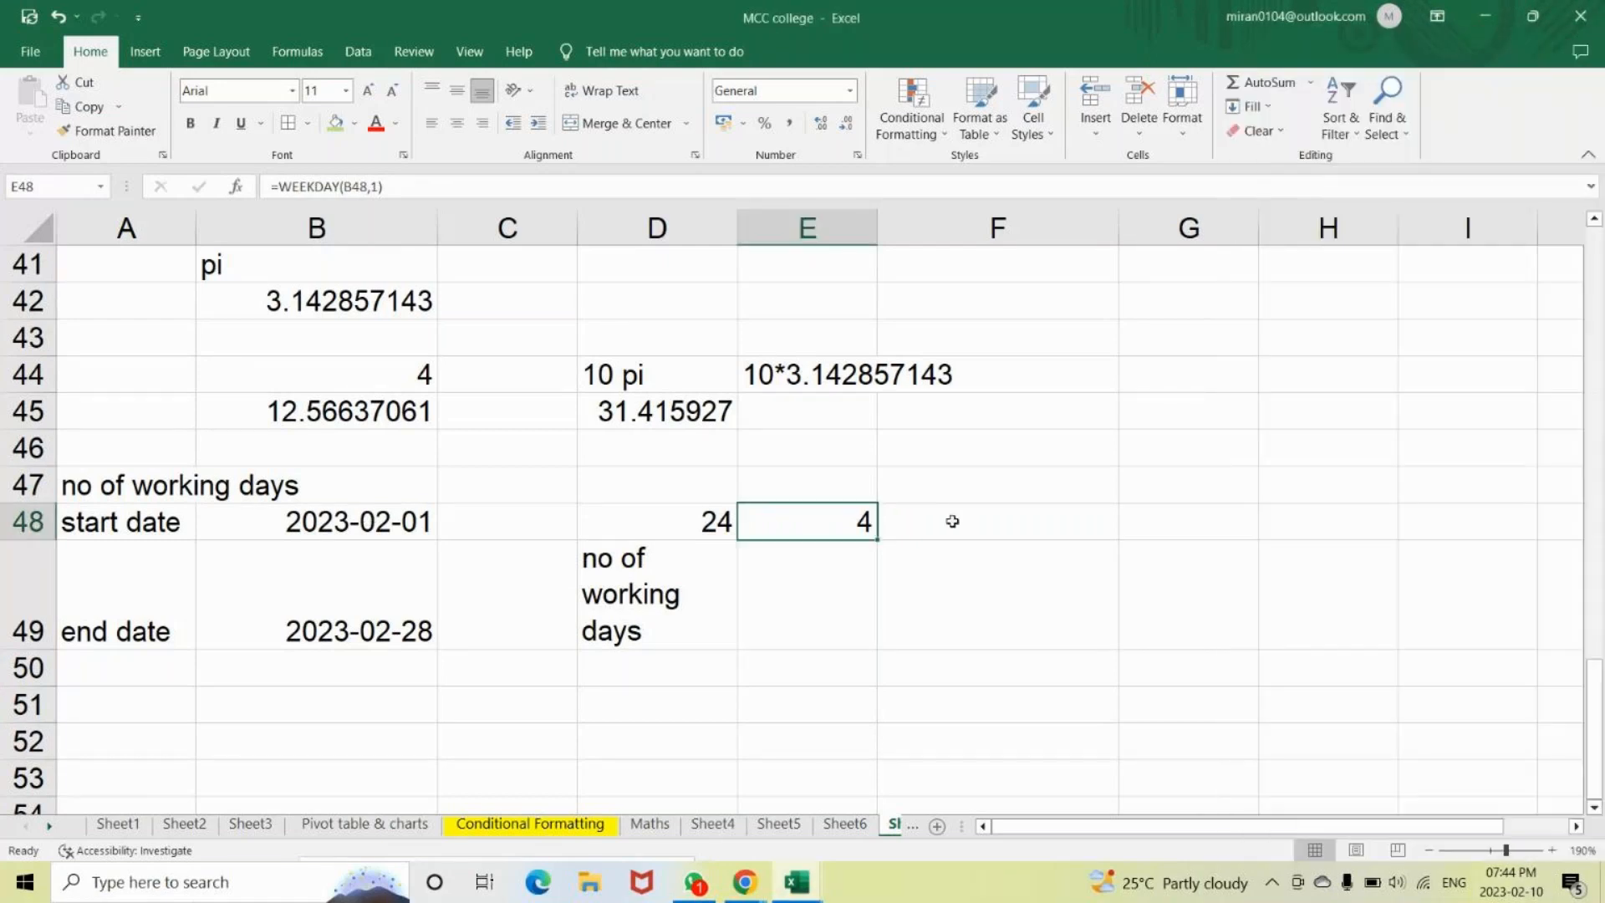
Enter =TEXT(E48,"DDD") in F48 to turn the weekday number into an abbreviated day name.
click(952, 520)
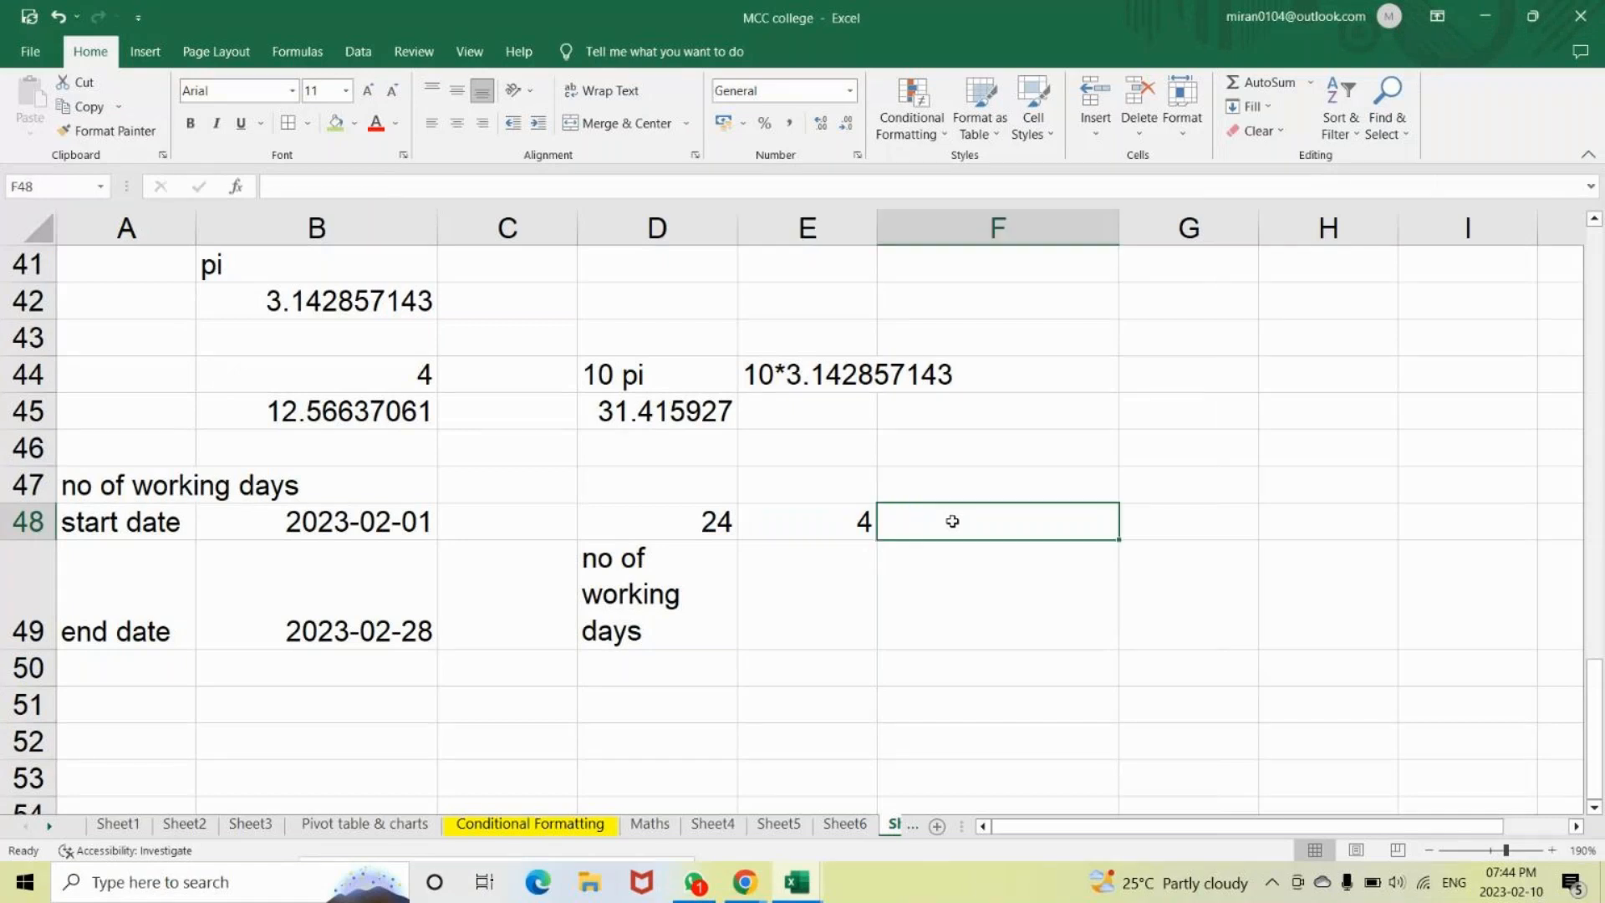
text(=t)
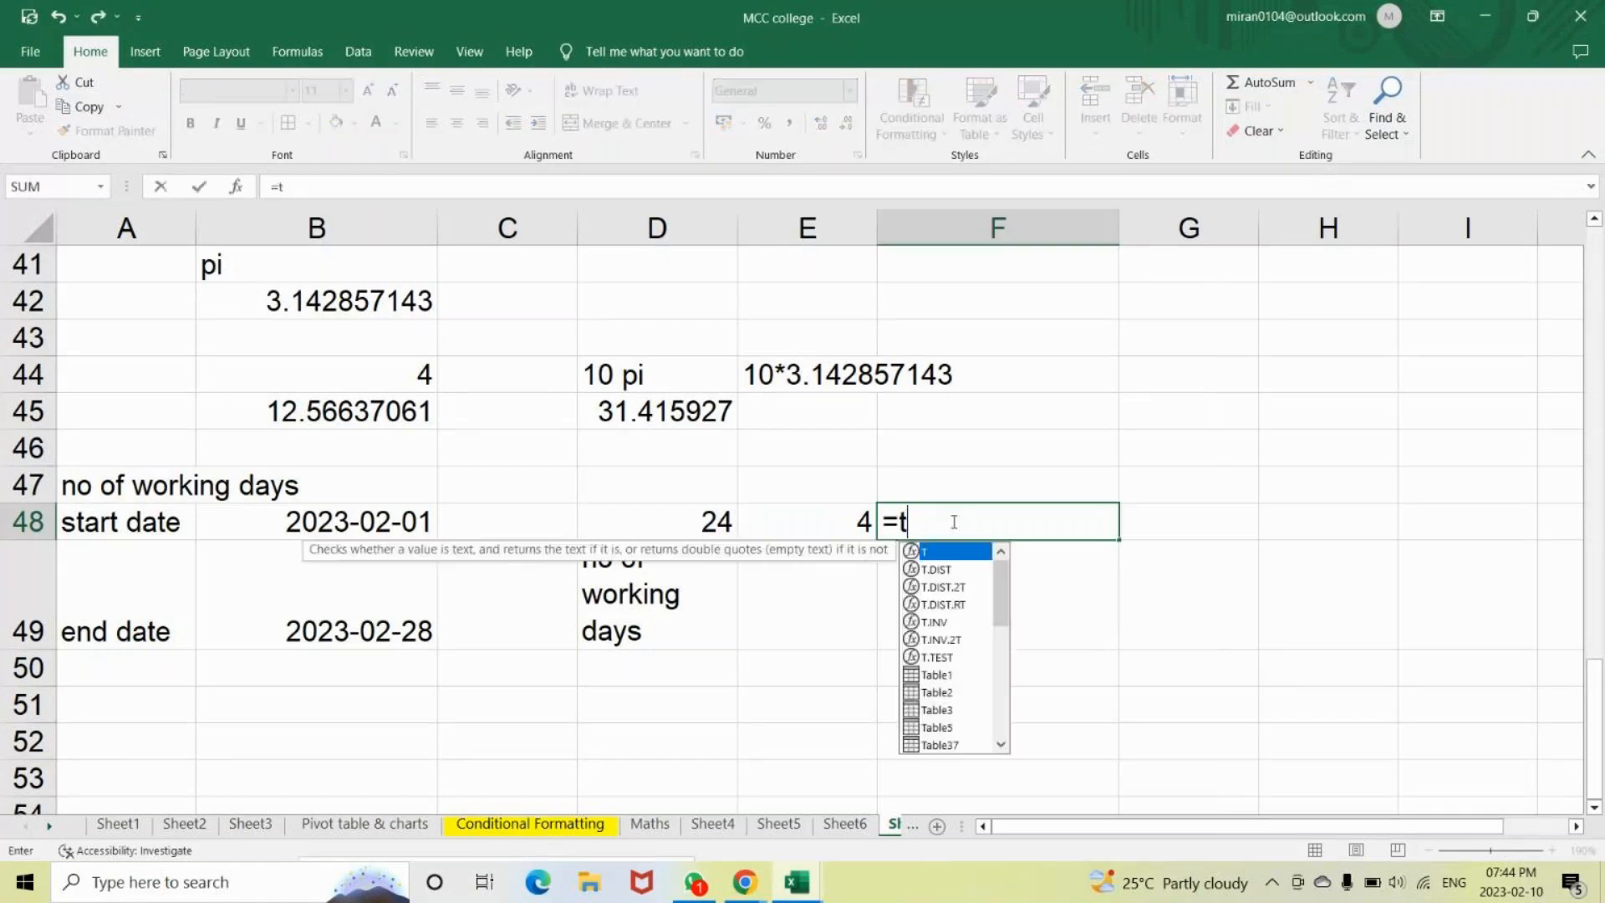
text(ext)
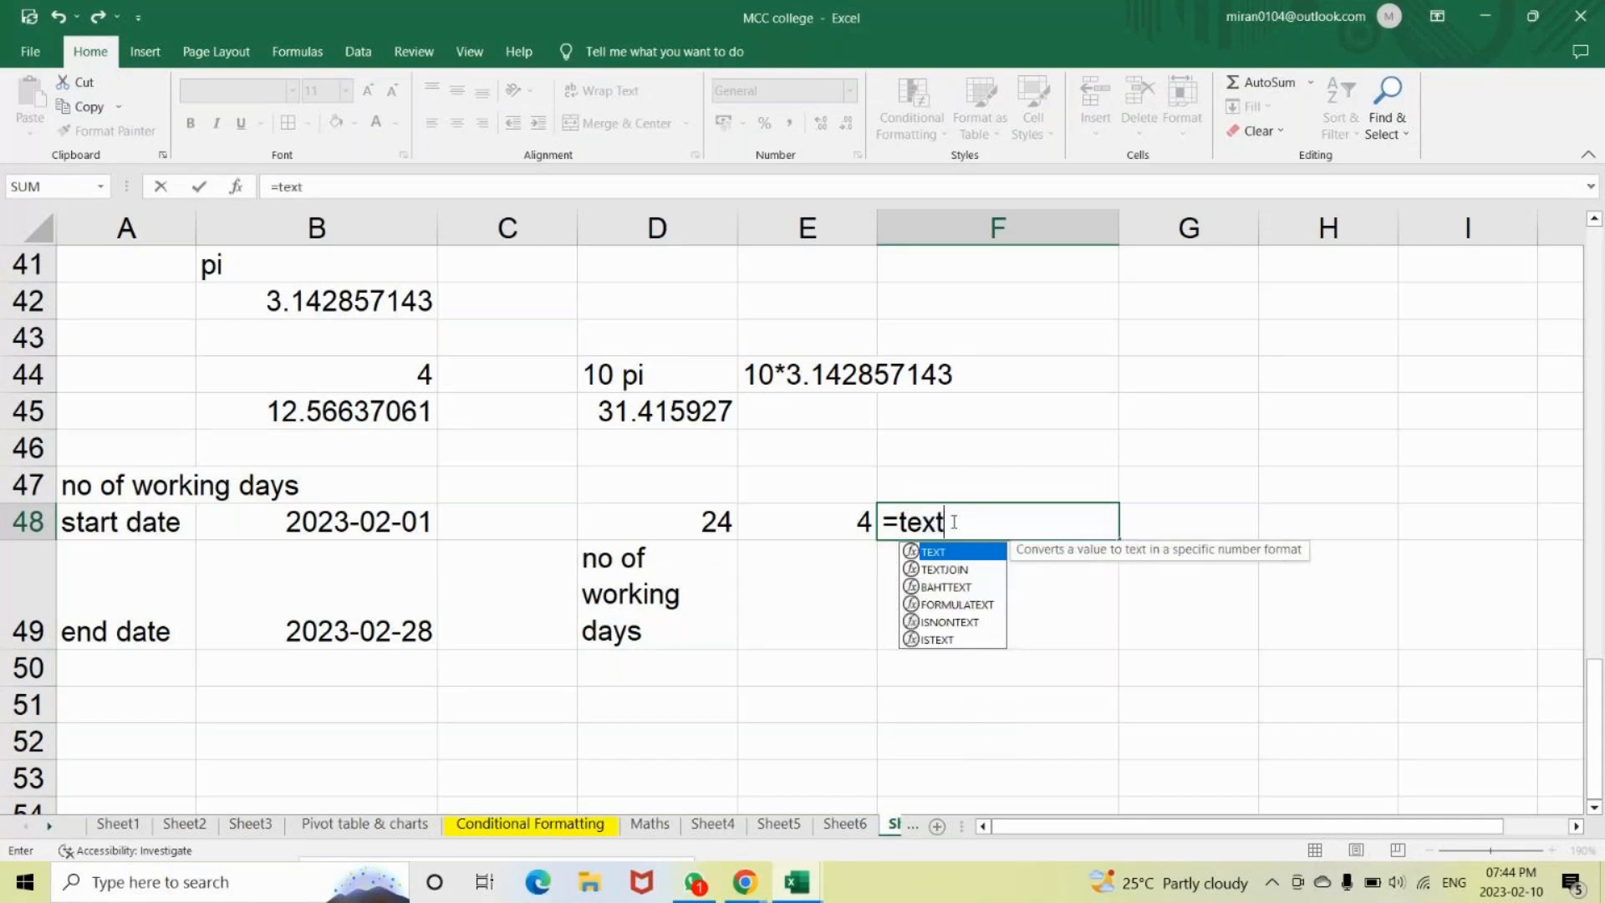
key(Tab)
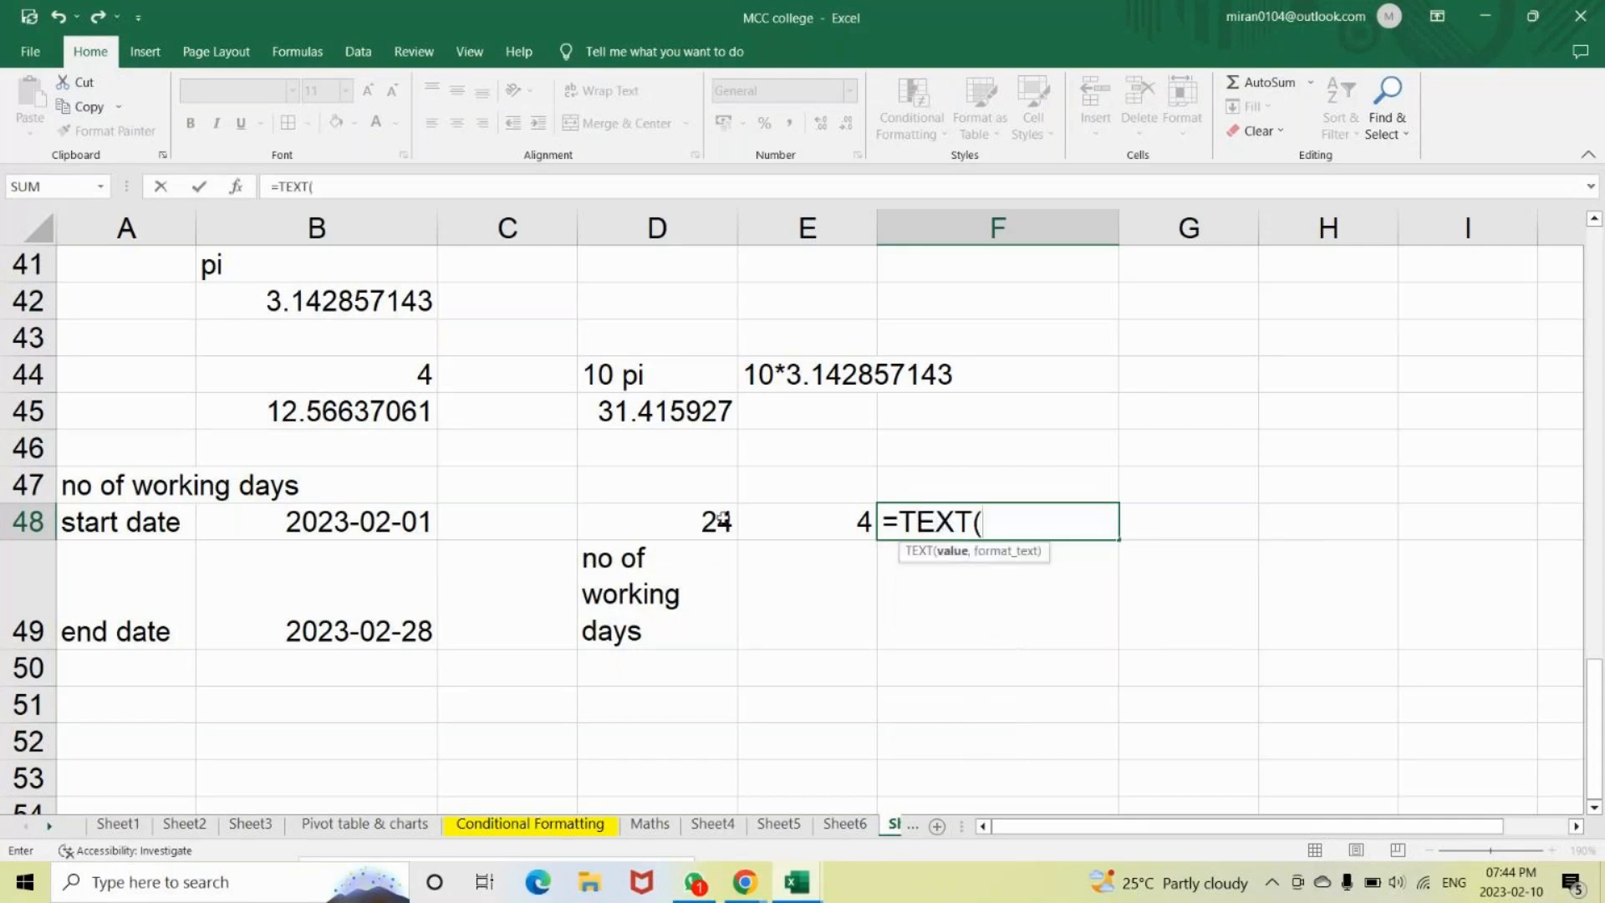
click(816, 512)
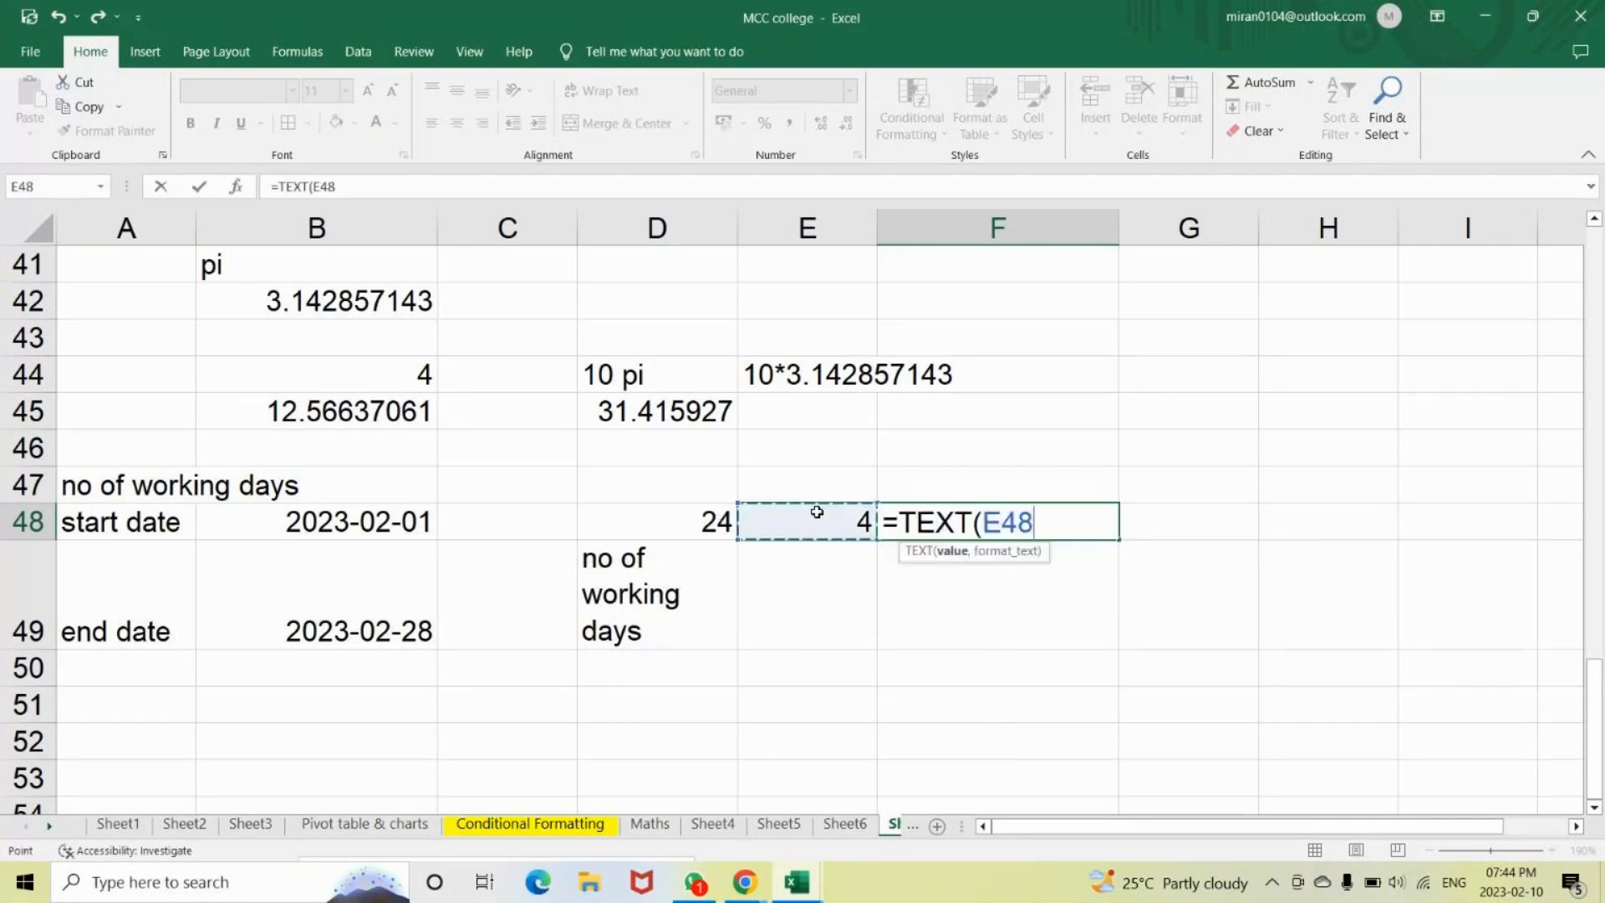
text(,)
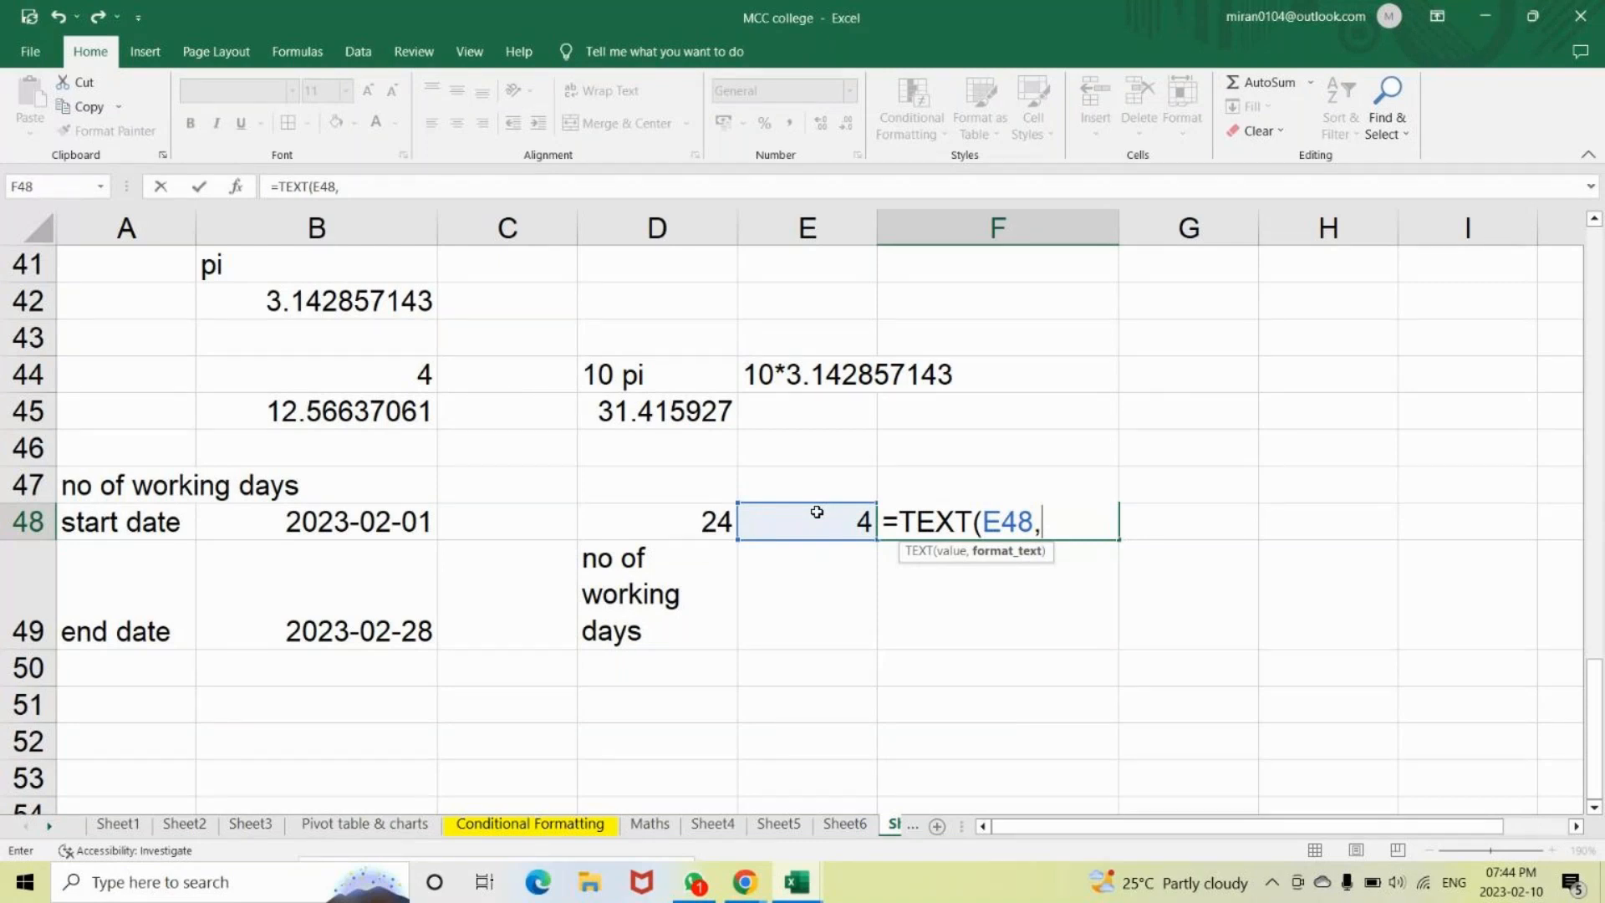
text("DDD")
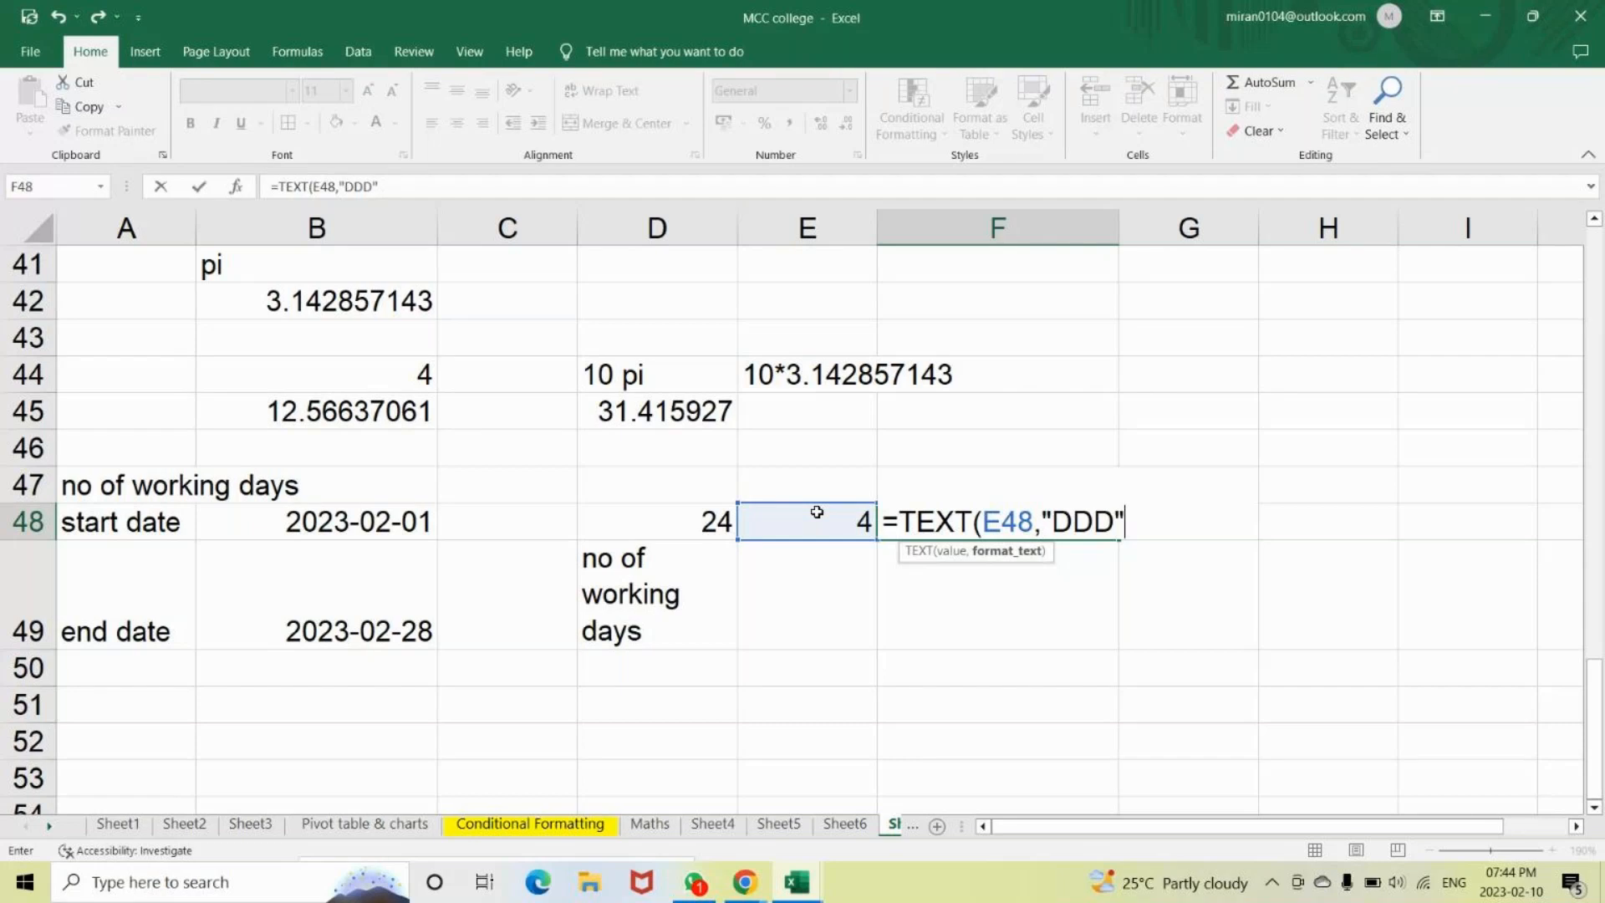
key(Return)
Change the TEXT formula's format in F48 to "DDDD" for the full day name.
click(980, 521)
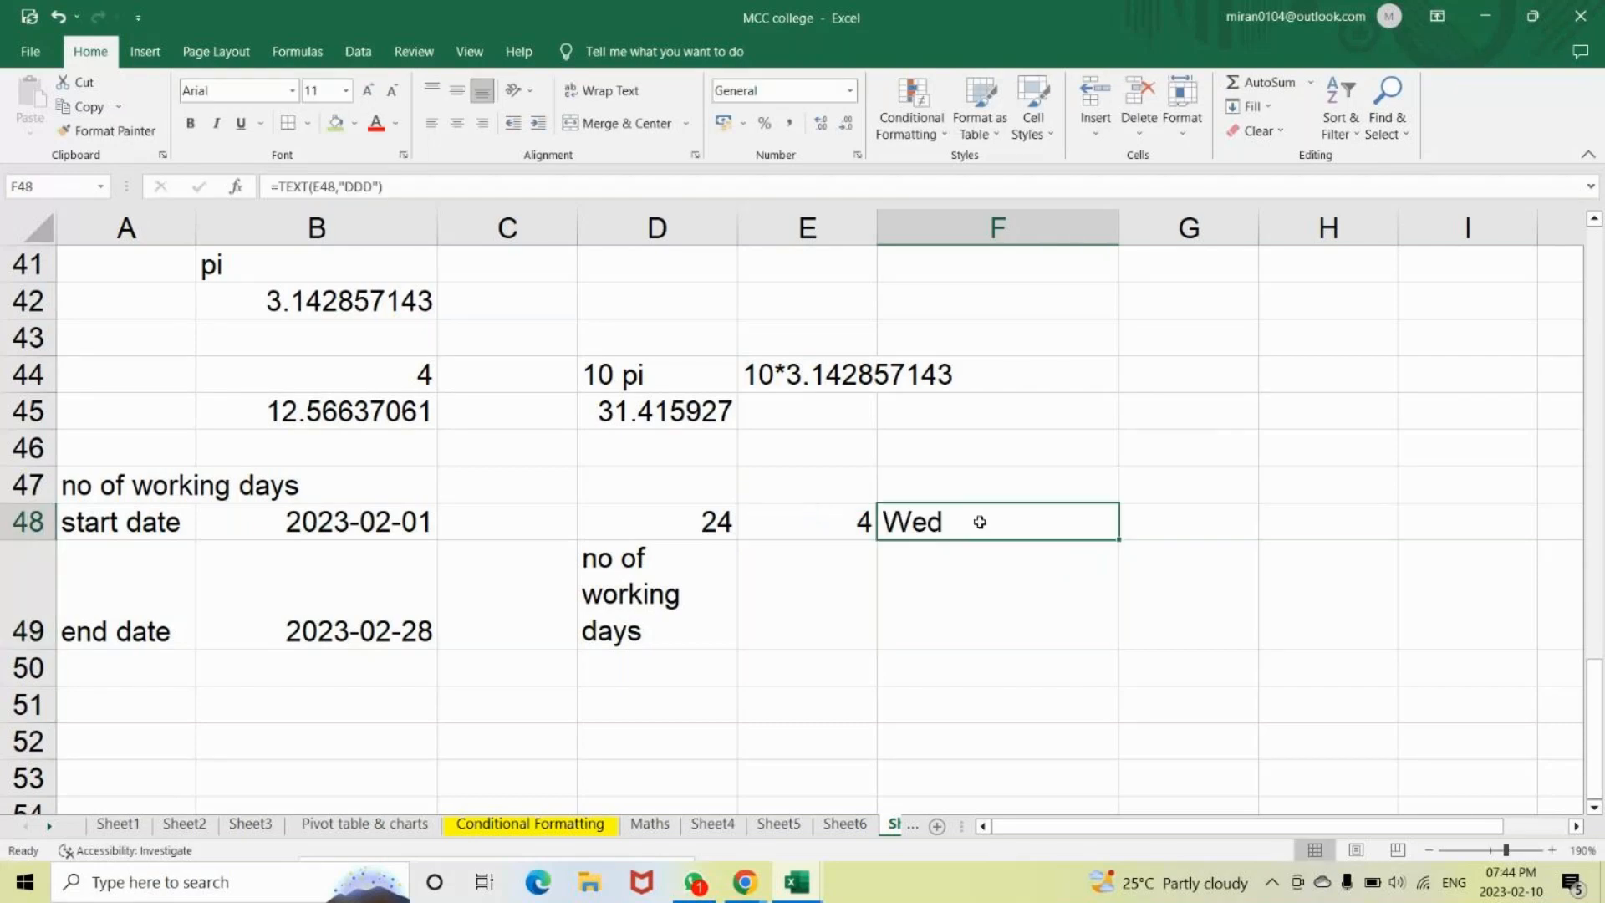
double_click(1091, 524)
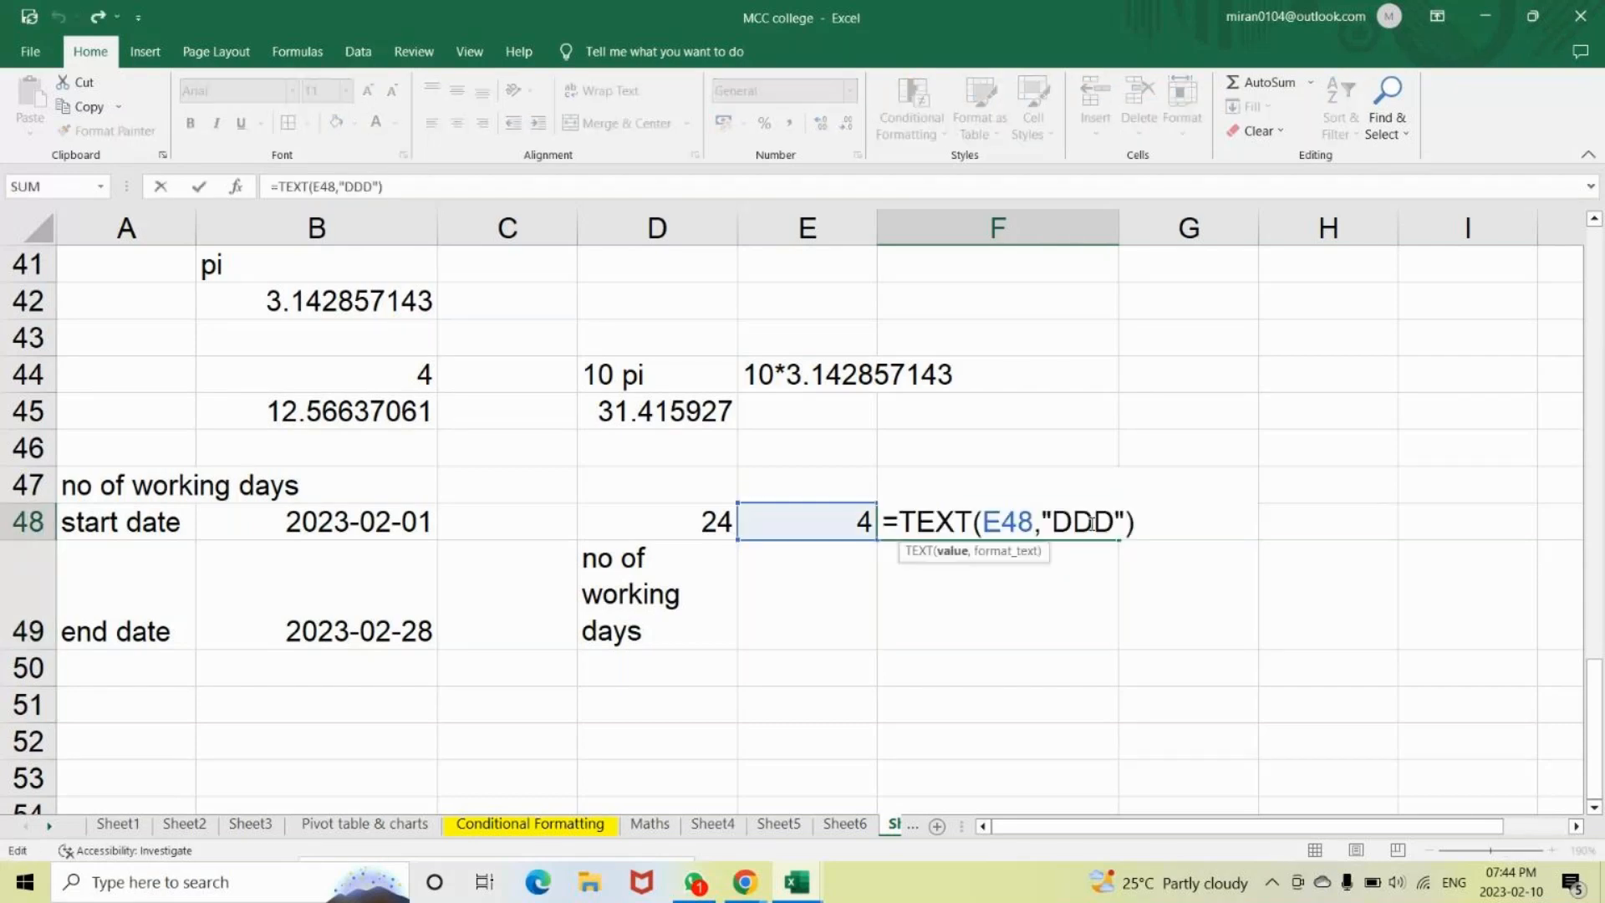
text(D)
key(Return)
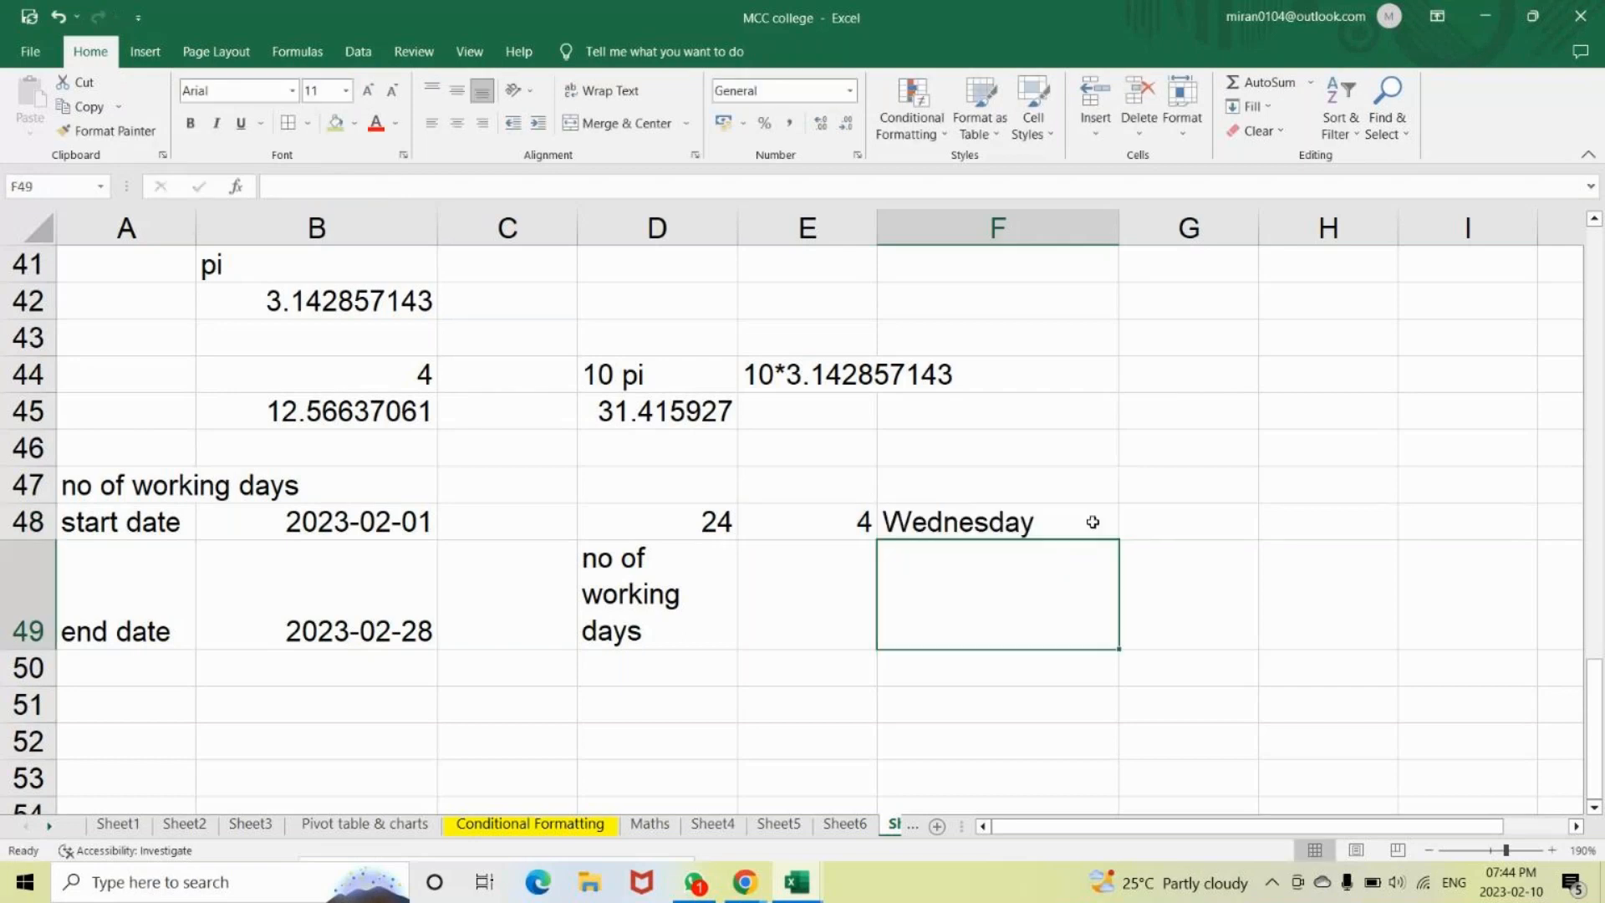
click(995, 519)
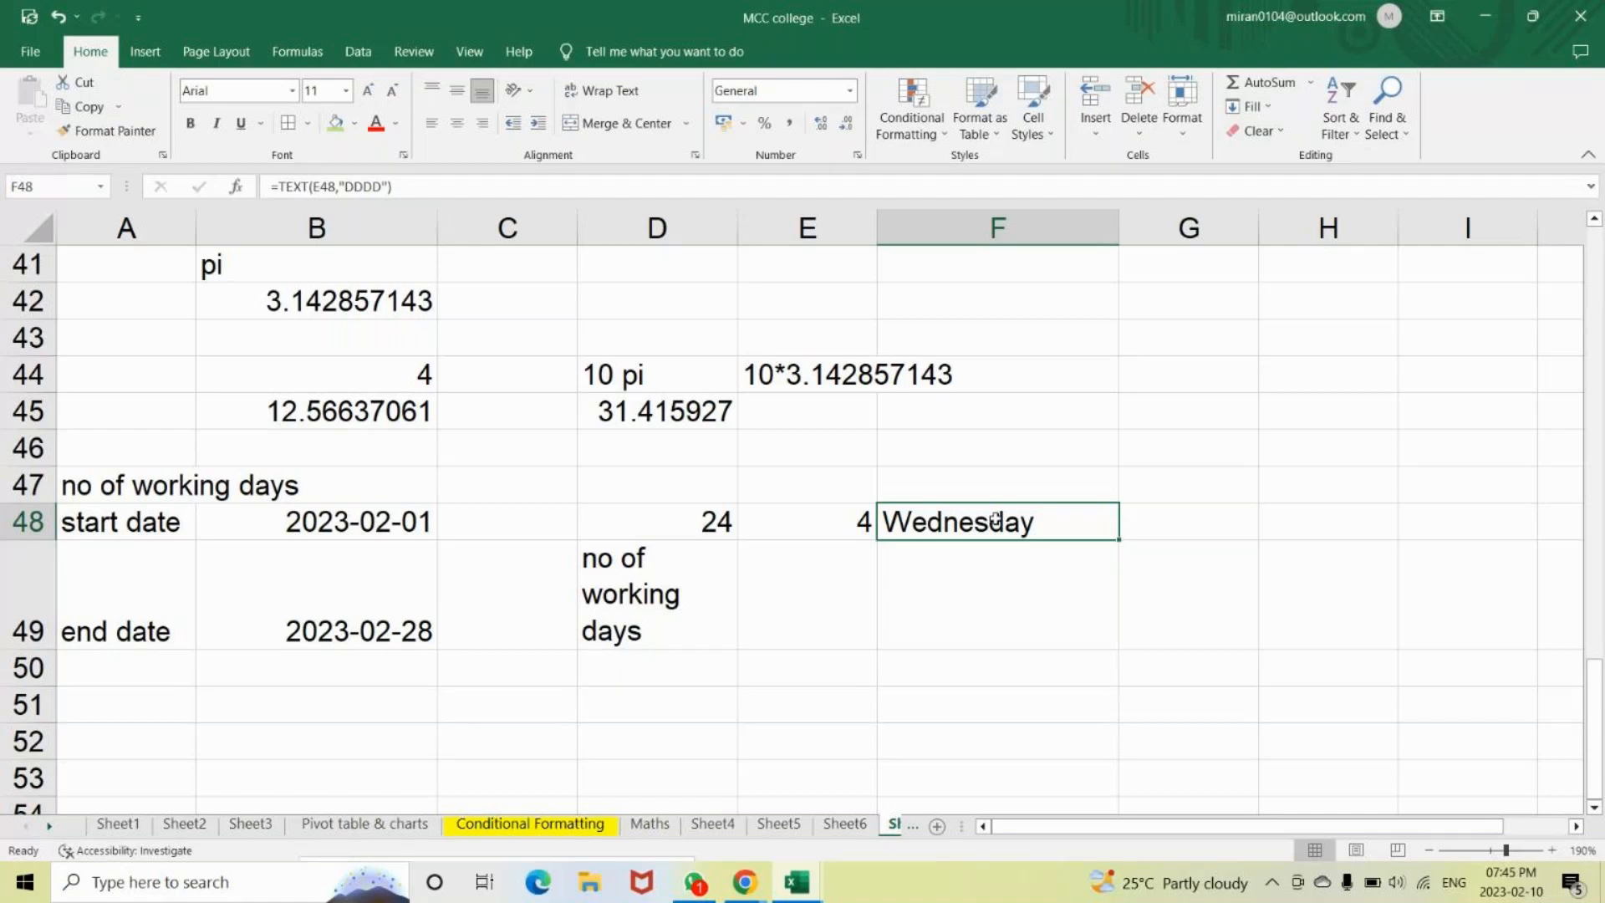
Switch to the Excel working - 1 workbook and examine the TEXT formulas beside the WEEKDAY examples on the date functions sheet.
key(alt+Tab)
click(402, 509)
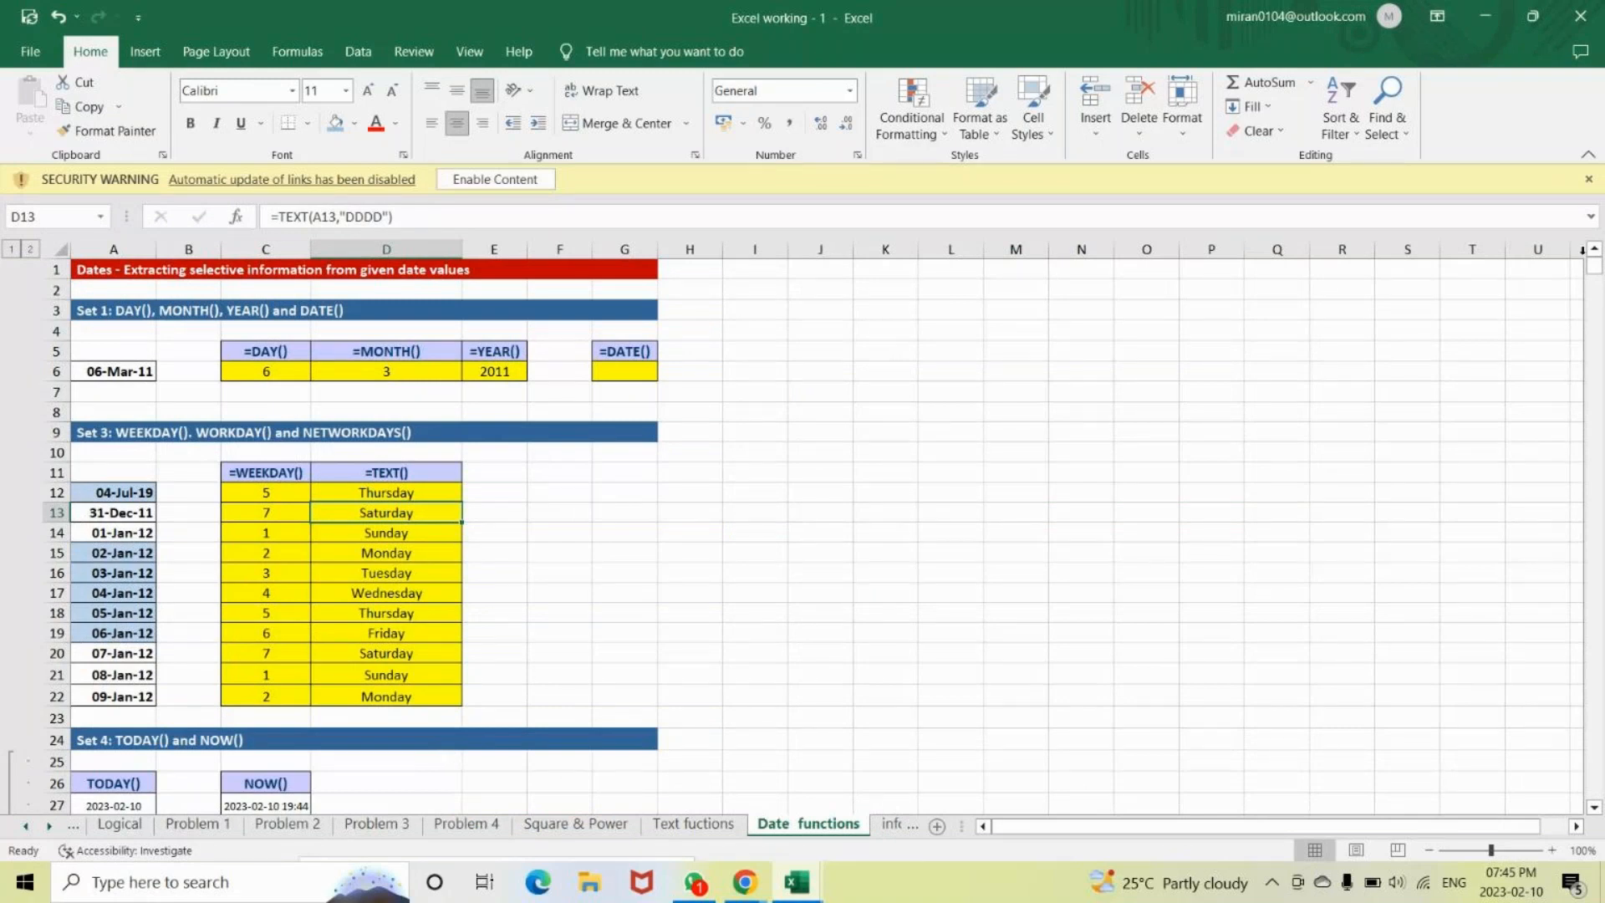
key(Down)
key(Down)
key(Down)
key(Down)
key(Down)
key(Down)
key(Down)
key(Down)
key(Down)
key(Down)
key(Down)
key(Down)
key(Down)
key(Down)
key(Down)
key(Down)
key(Down)
key(Down)
key(Down)
key(Down)
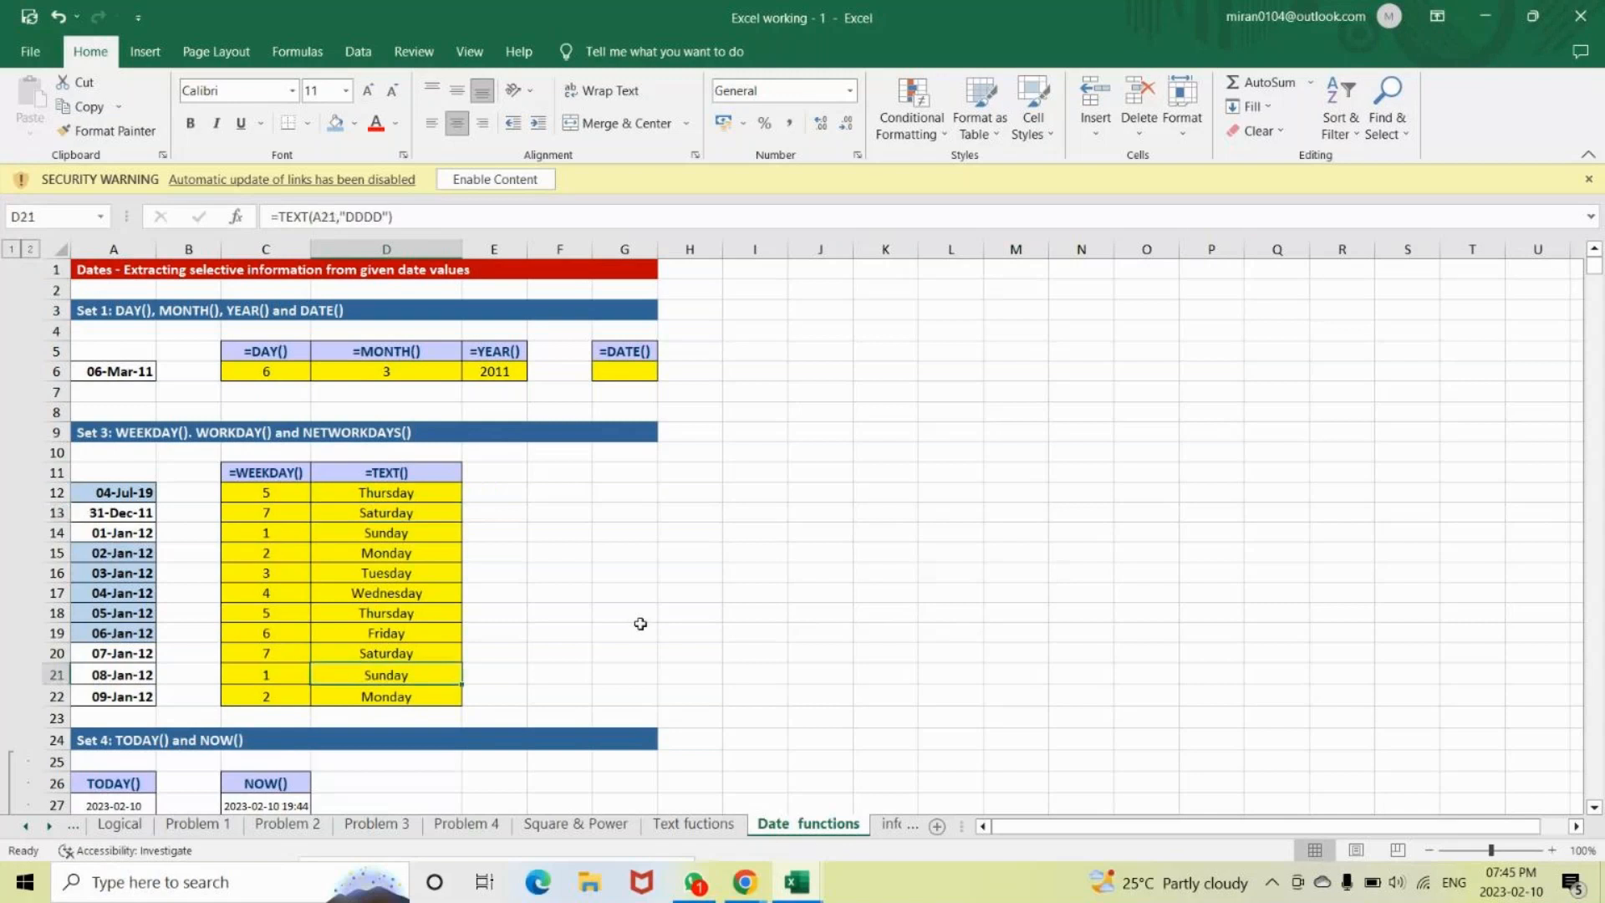
Examine the TODAY and NOW section and the three EOMONTH cases on the date functions sheet.
scroll(641, 623, down, 4)
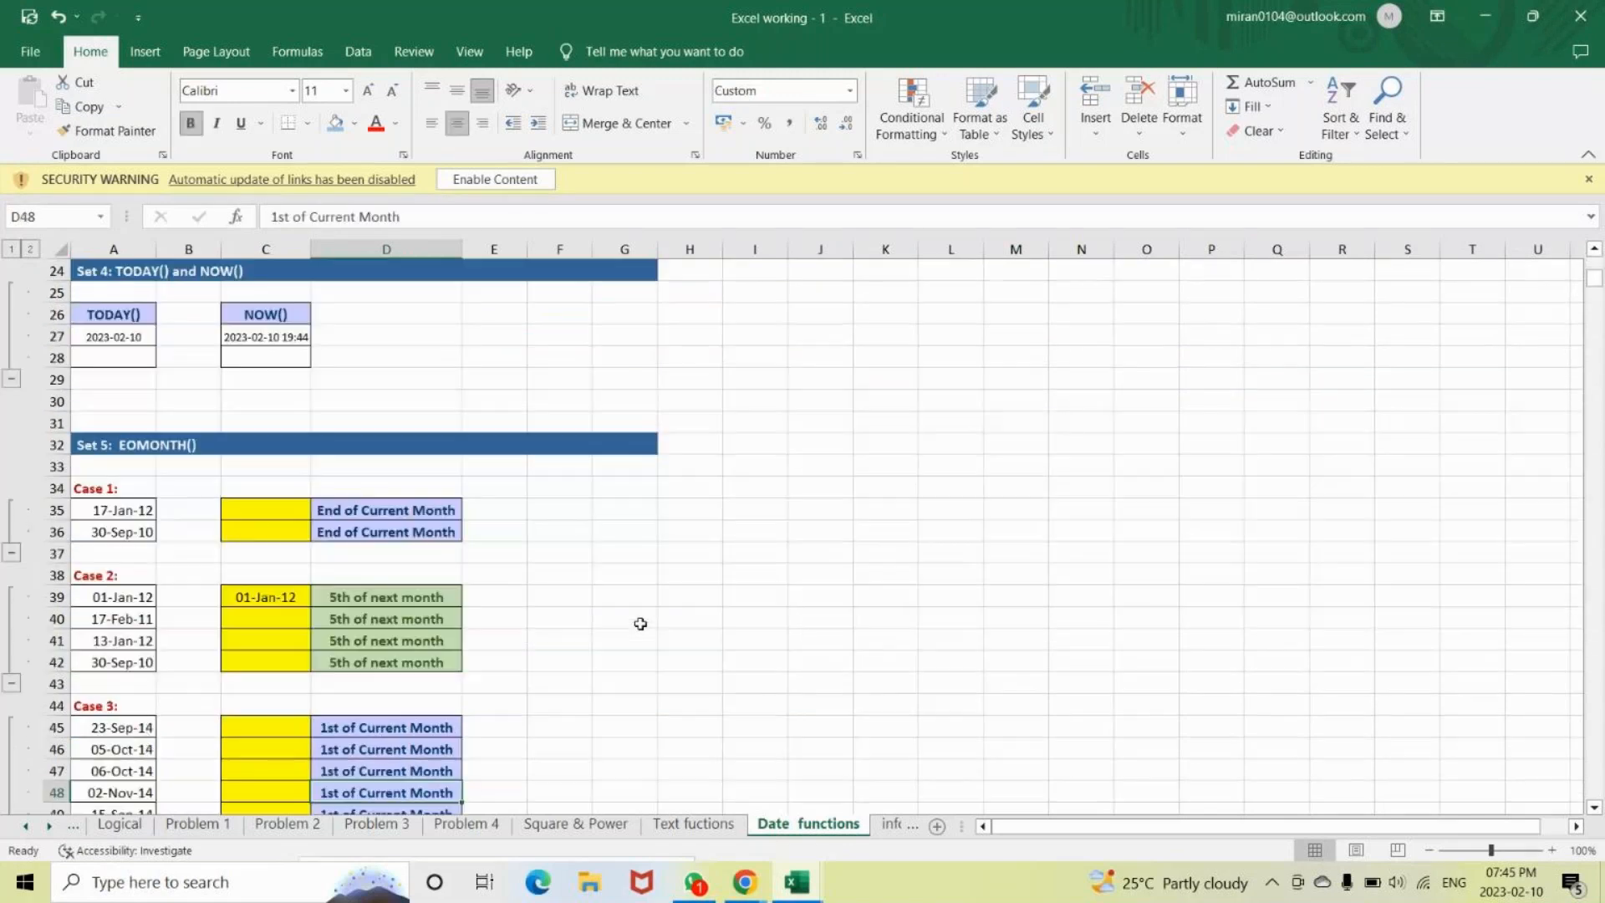
click(215, 443)
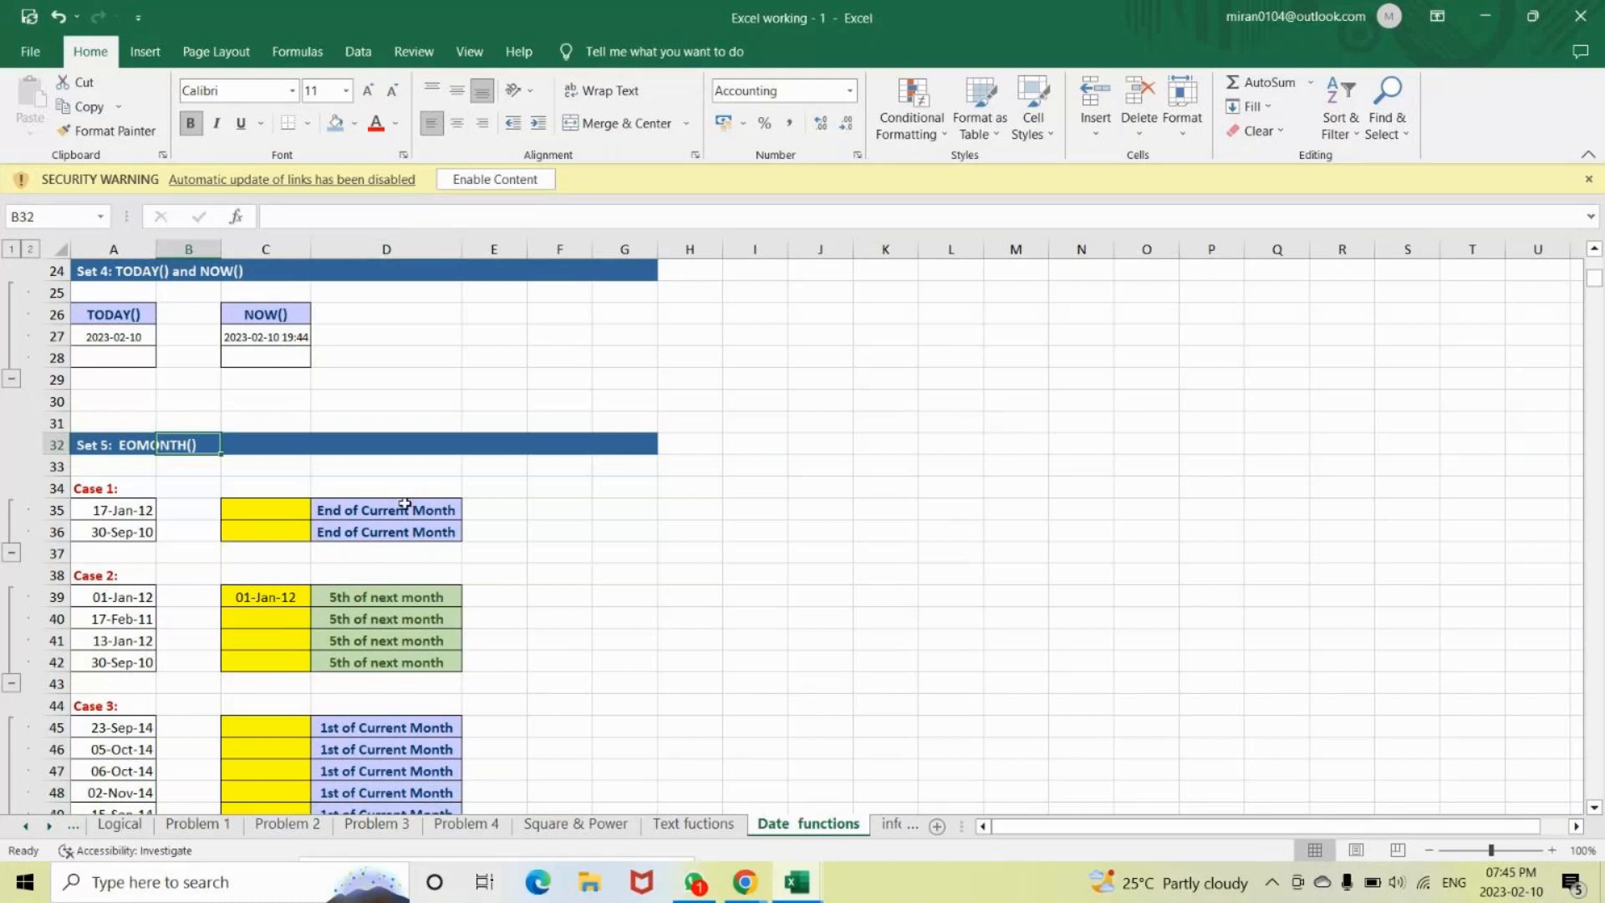
click(570, 509)
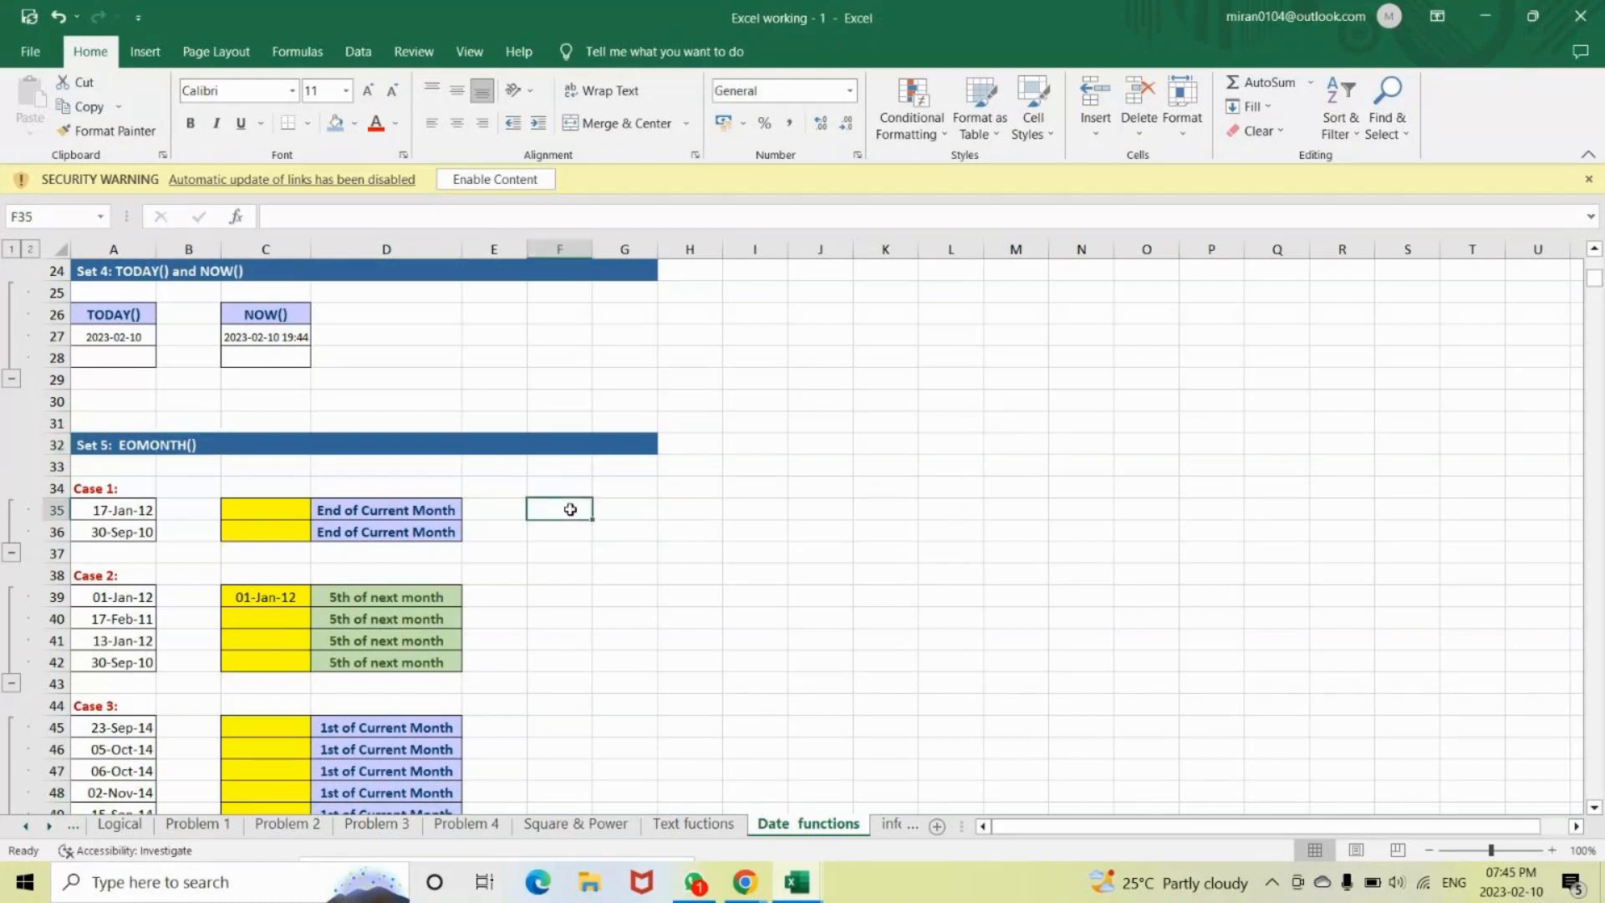
key(Return)
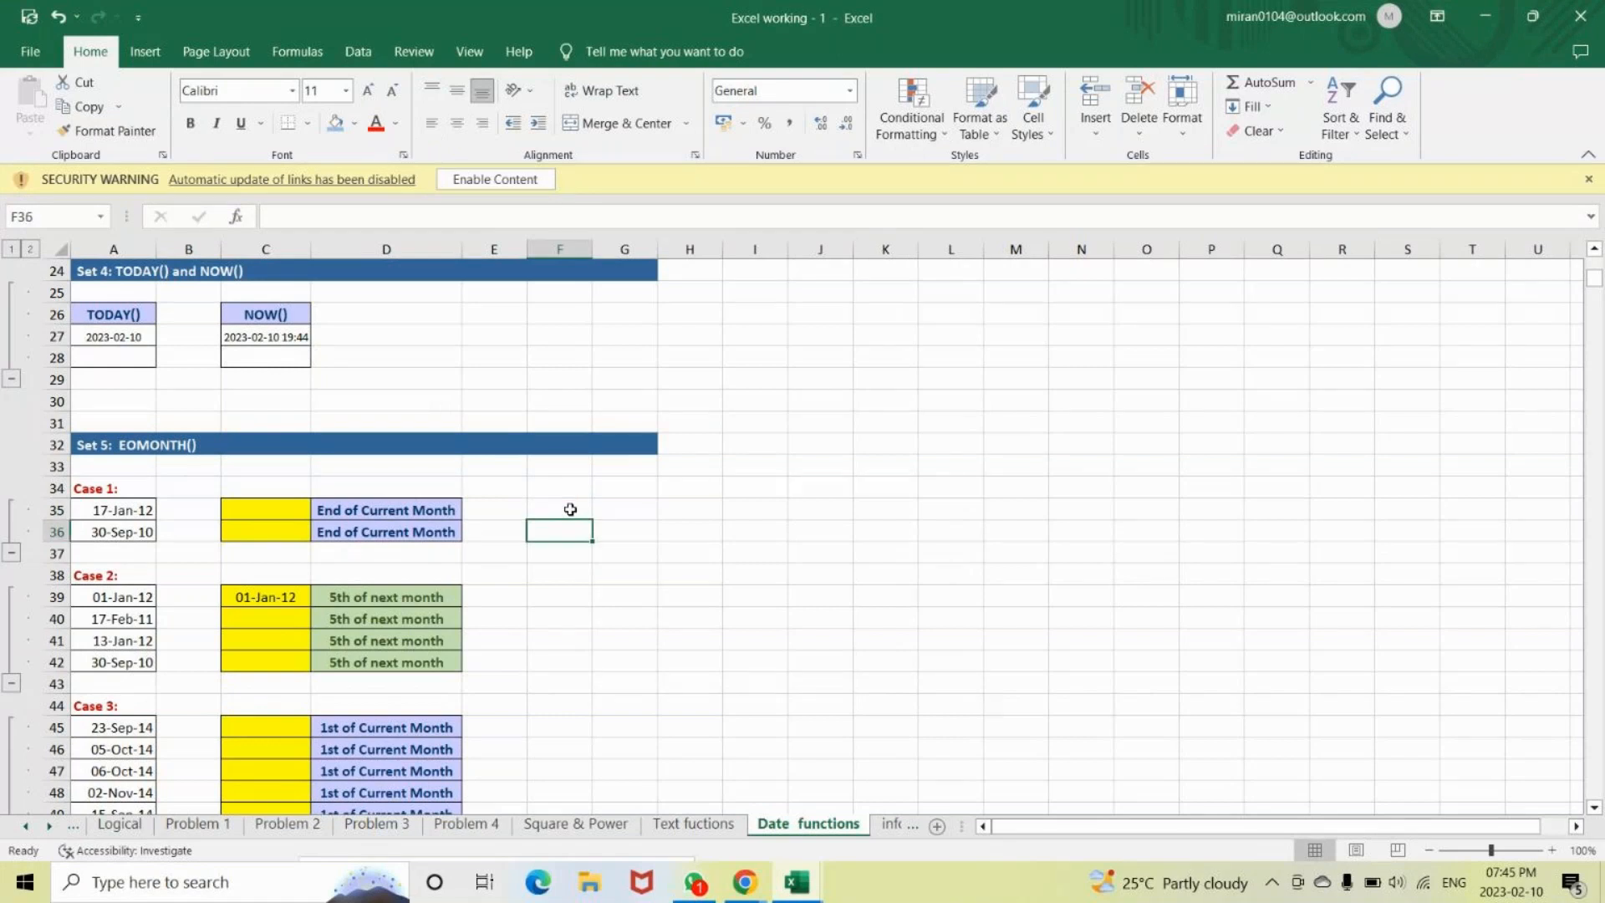
key(Return)
key(Return)
key(Return)
key(Return)
key(Return)
key(Return)
key(Return)
key(Return)
key(Return)
key(Return)
key(Return)
key(Return)
key(Return)
key(Return)
key(Return)
key(Return)
key(Return)
key(Return)
key(Return)
key(Return)
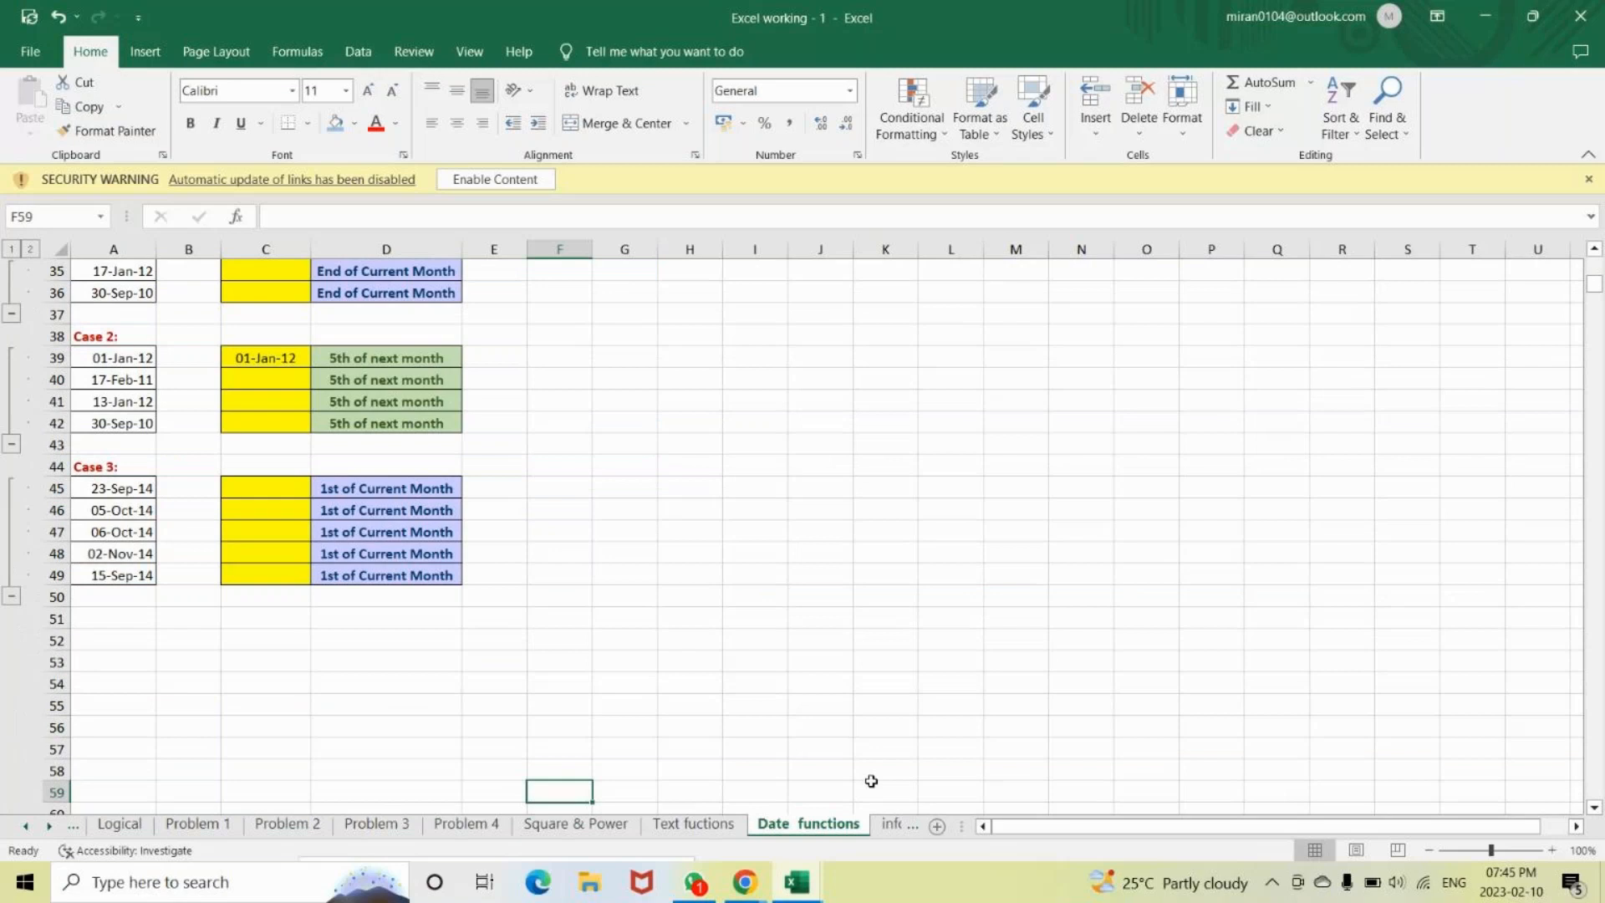
Look through the information sheet's IS Number, IS Blank, IS Error, IS Text, IS Non text and IS Formula examples.
key(ctrl+Page_Down)
key(Down)
key(Down)
key(Down)
key(Down)
key(Down)
key(Down)
key(Down)
key(Down)
key(Down)
key(Down)
key(Down)
key(Down)
key(Down)
key(Down)
key(Down)
key(Down)
key(Down)
key(Down)
key(Down)
key(Down)
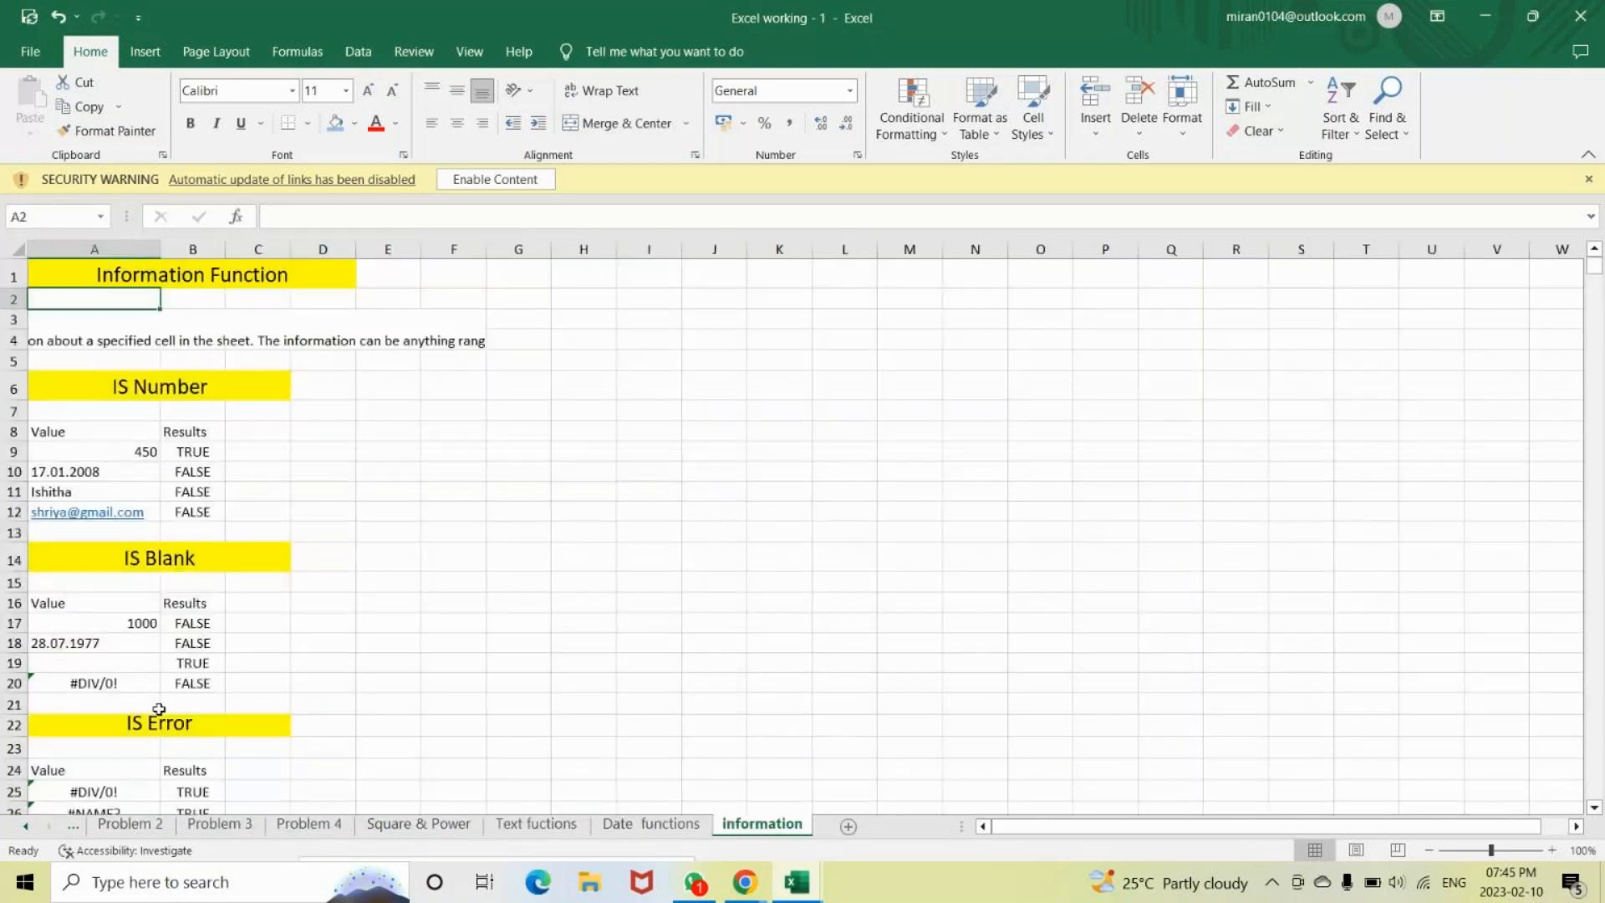
key(Down)
key(Down)
key(Down)
key(Down)
key(Down)
key(Down)
key(Down)
key(Down)
key(Down)
key(Down)
key(Down)
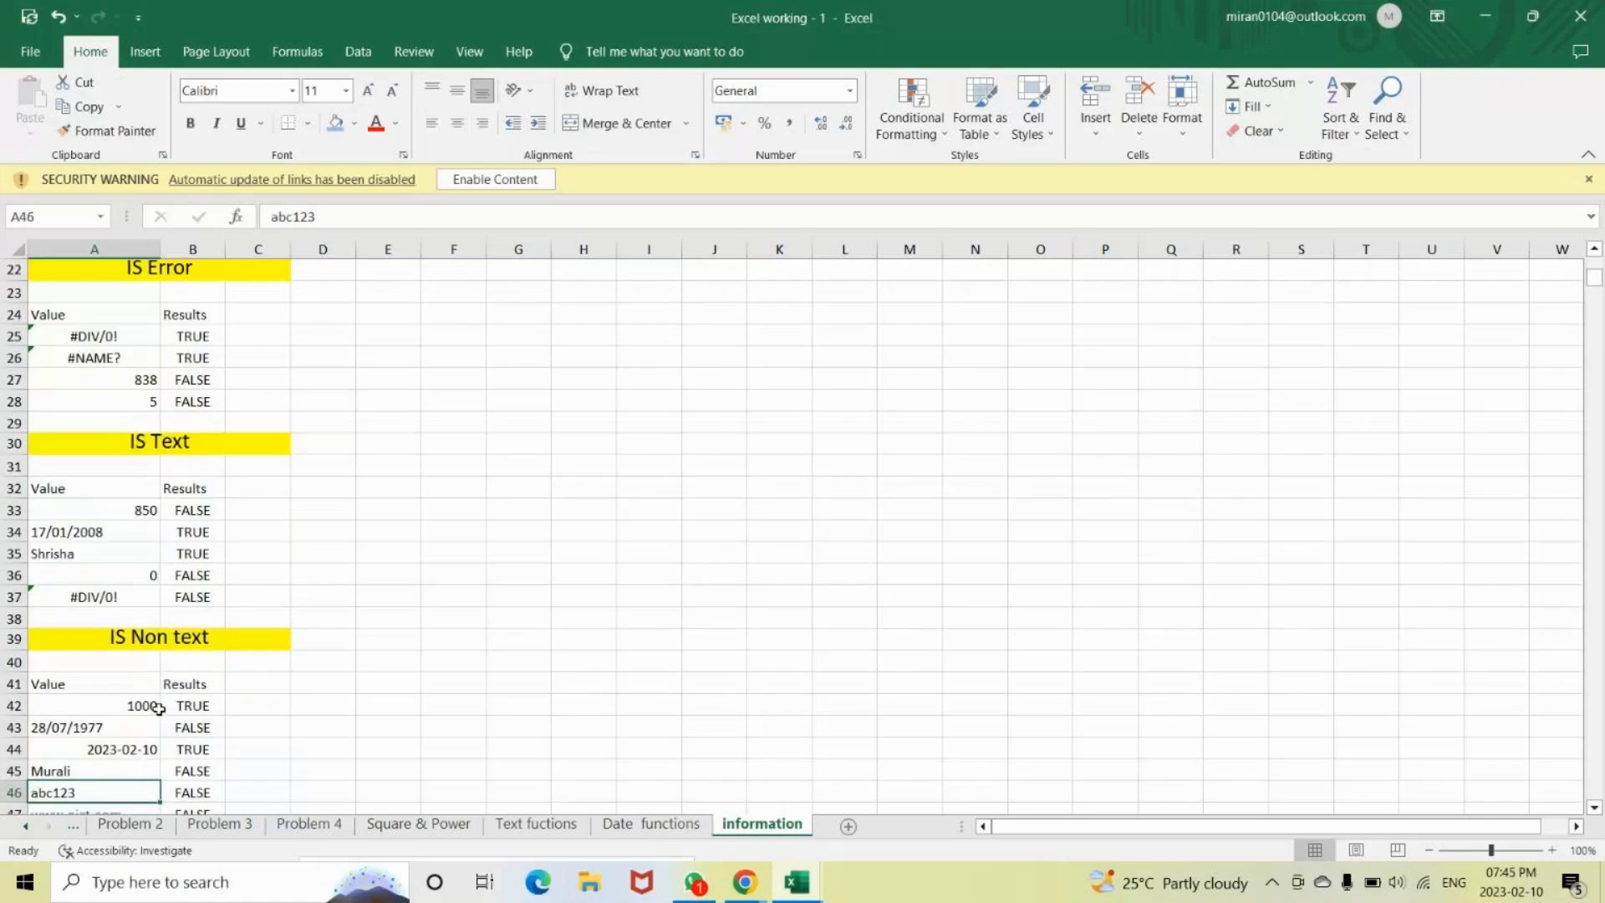
key(Down)
key(Down)
key(Down)
key(Down)
key(Down)
key(Down)
key(Down)
key(Up)
key(Up)
key(Up)
key(Up)
key(Up)
key(Up)
key(Up)
key(Up)
key(Up)
key(Up)
key(Up)
key(Up)
key(Up)
key(Up)
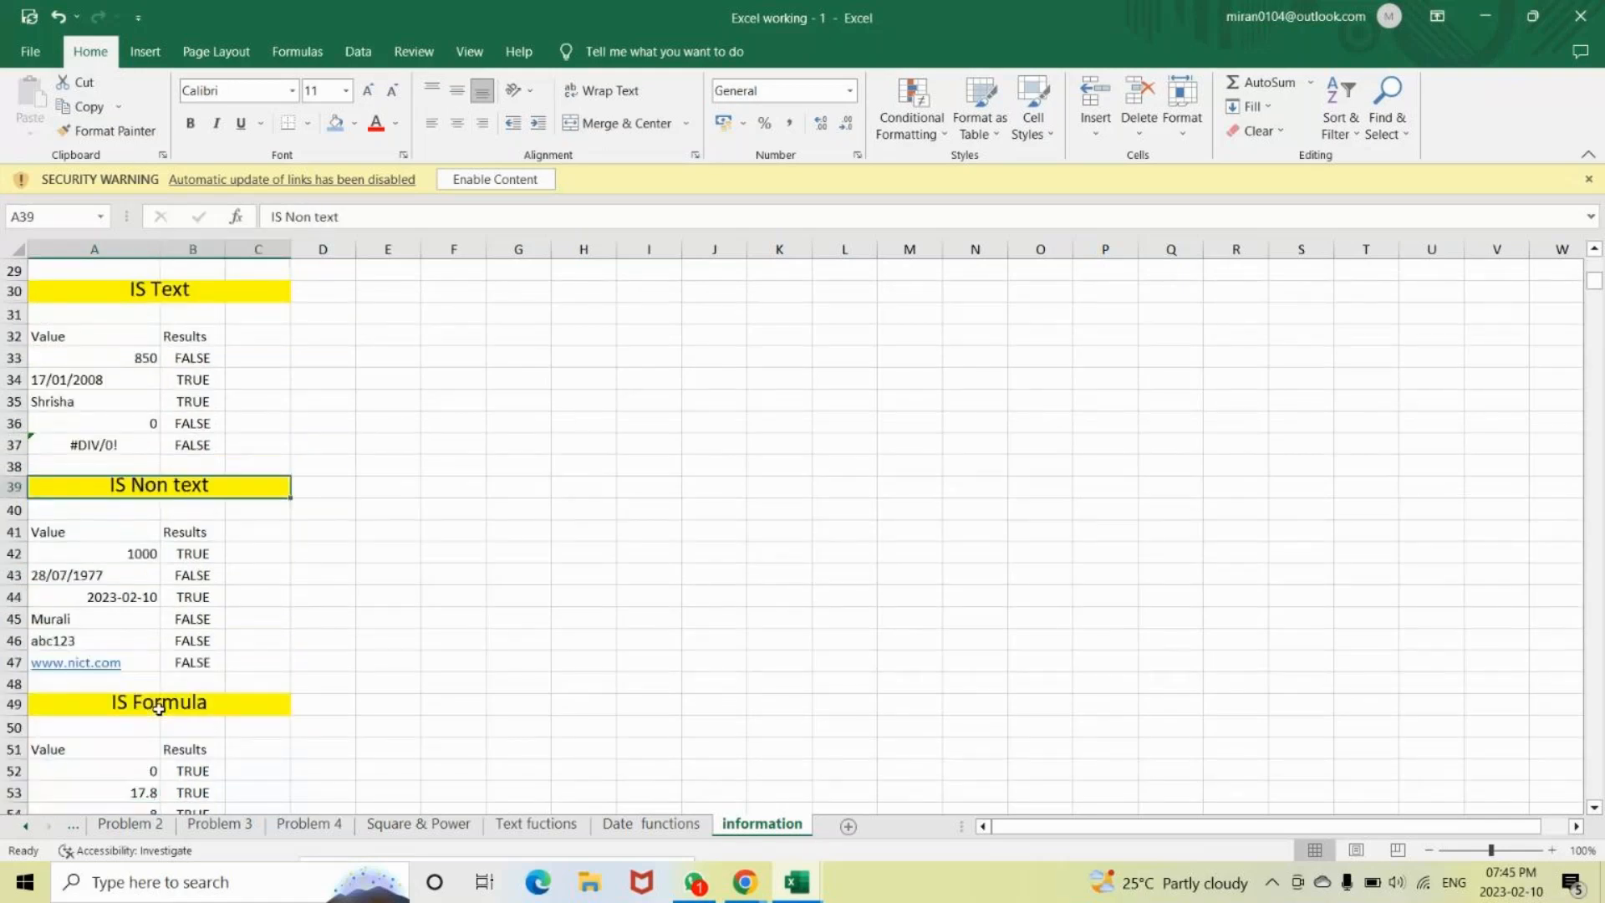
key(Up)
key(Up)
key(Up)
key(Up)
key(Up)
key(Up)
key(Up)
key(Up)
key(Up)
key(Up)
key(Up)
key(Up)
key(Up)
key(Up)
key(Up)
key(Up)
key(Up)
key(Up)
key(Up)
key(Up)
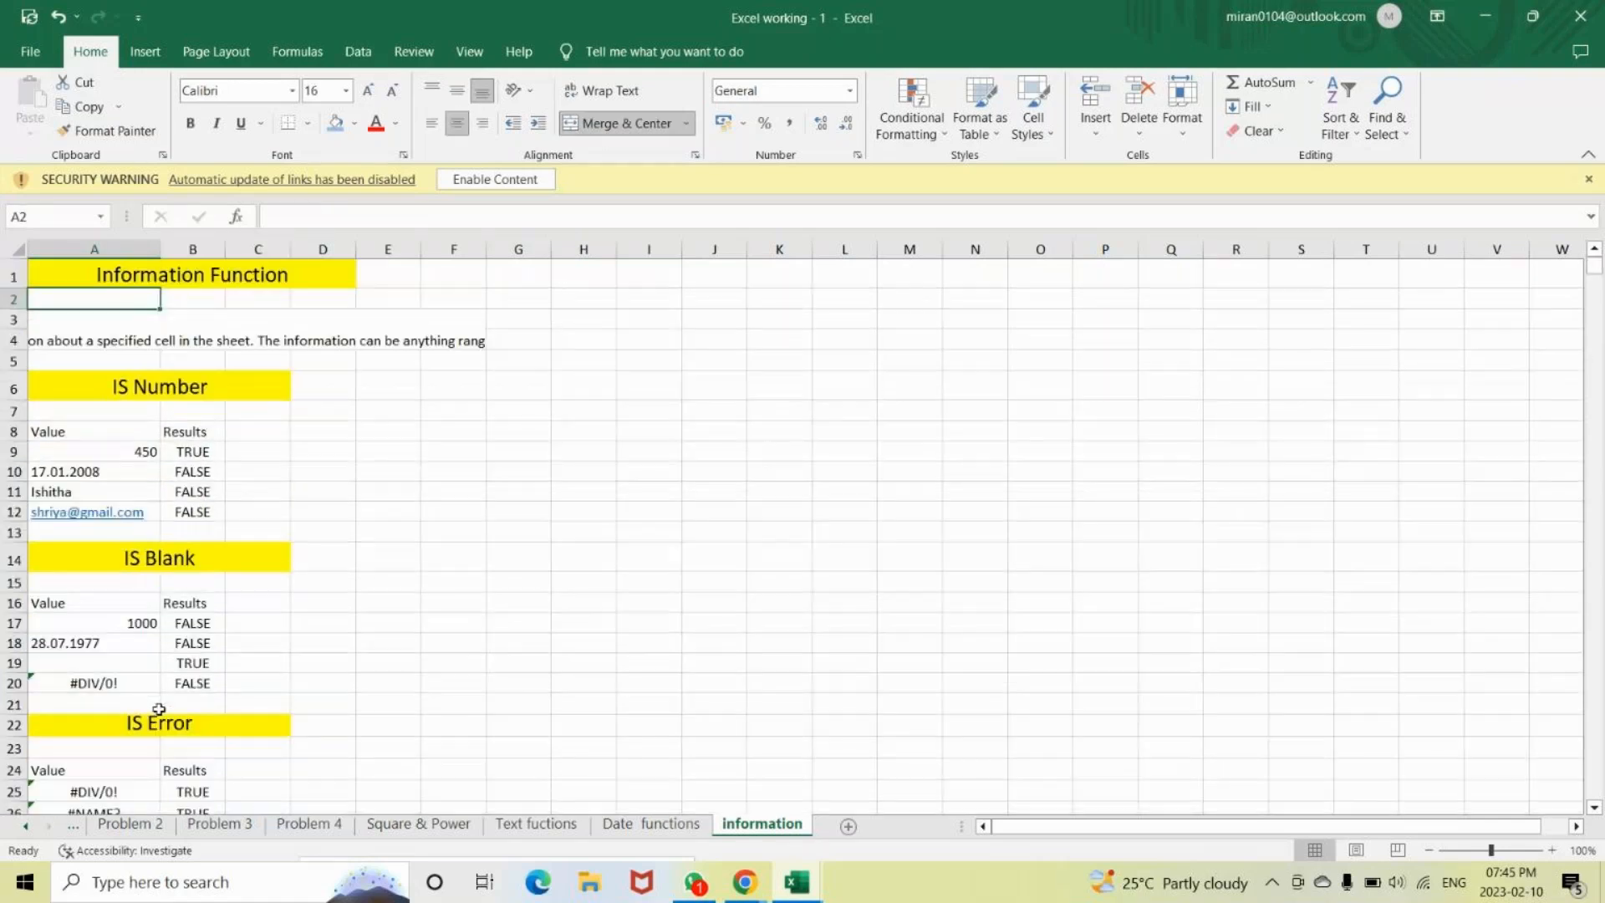
key(Down)
key(Down)
key(Down)
key(Down)
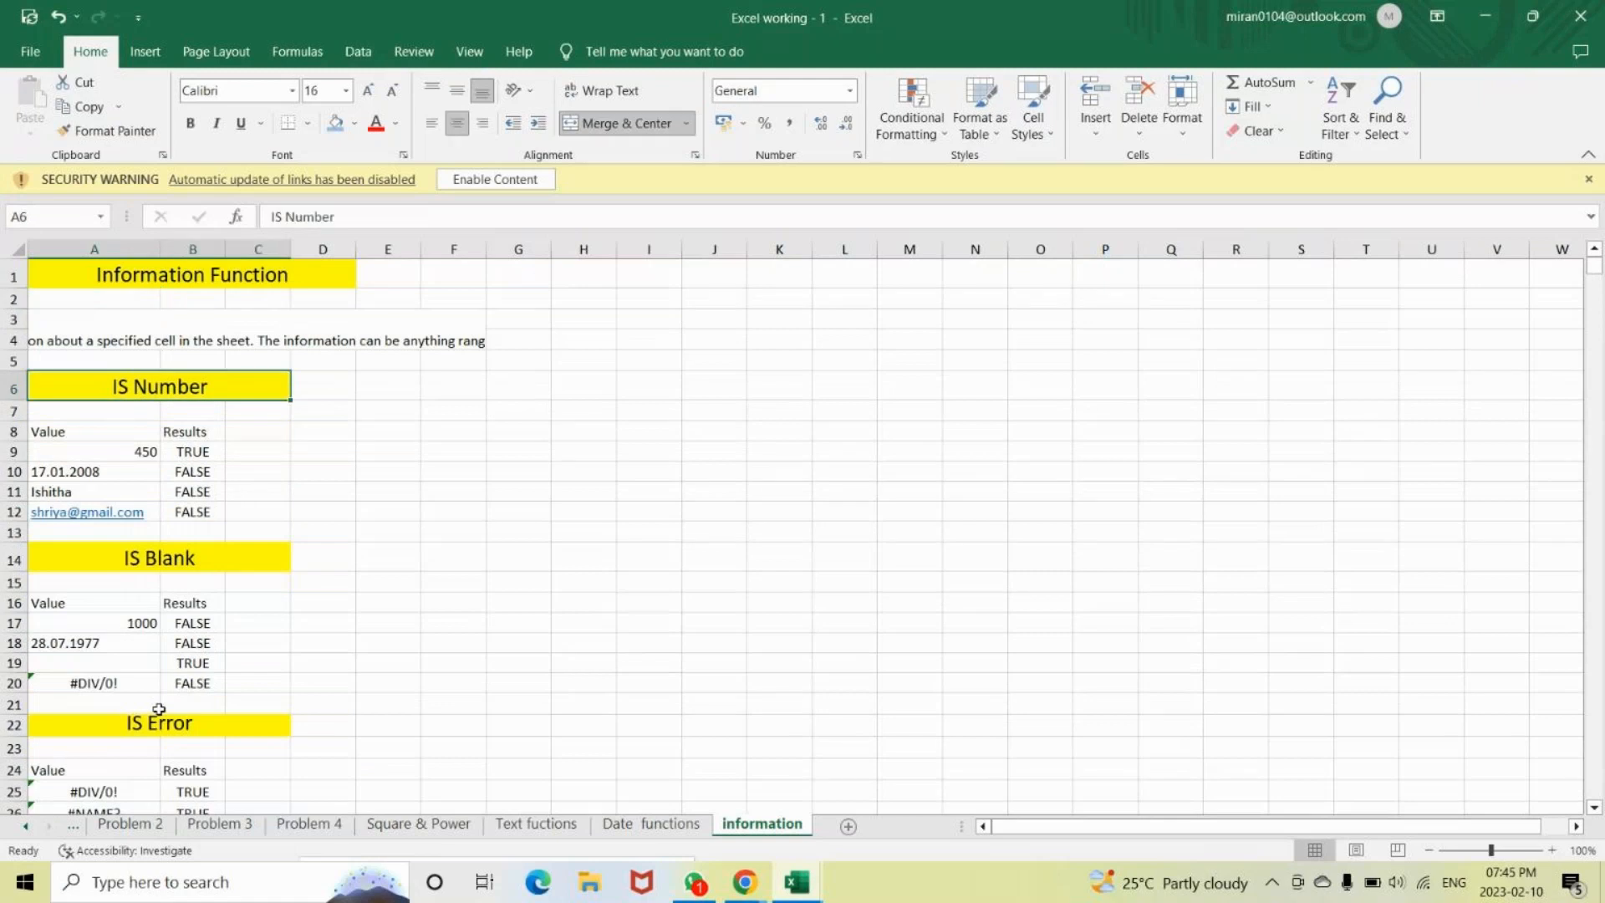
click(586, 448)
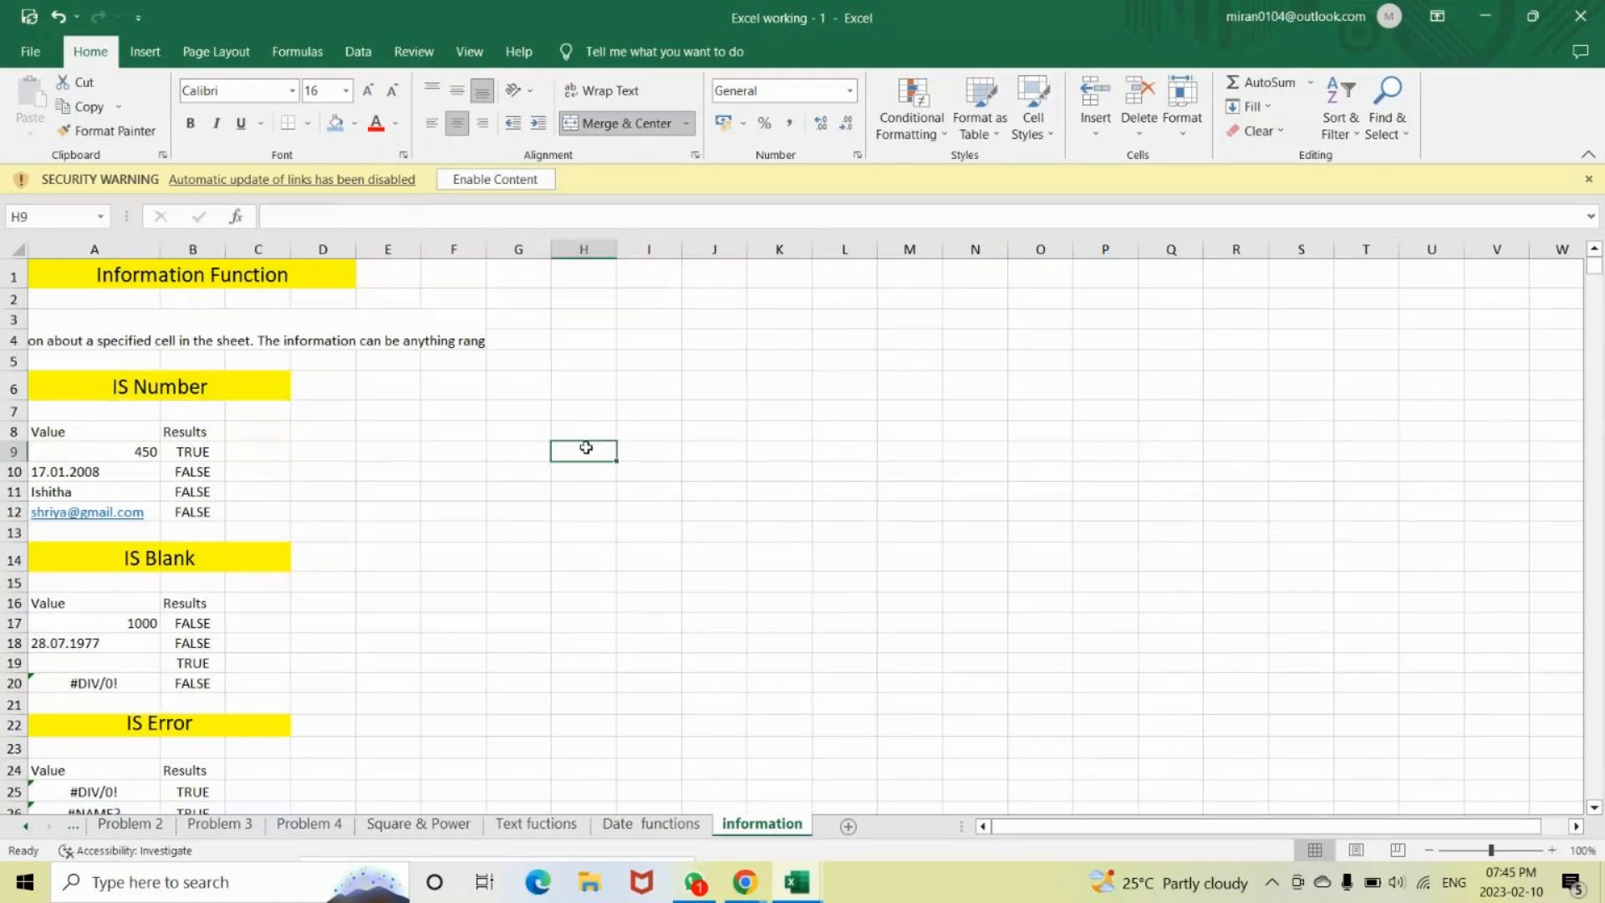
text(10)
key(Tab)
key(Tab)
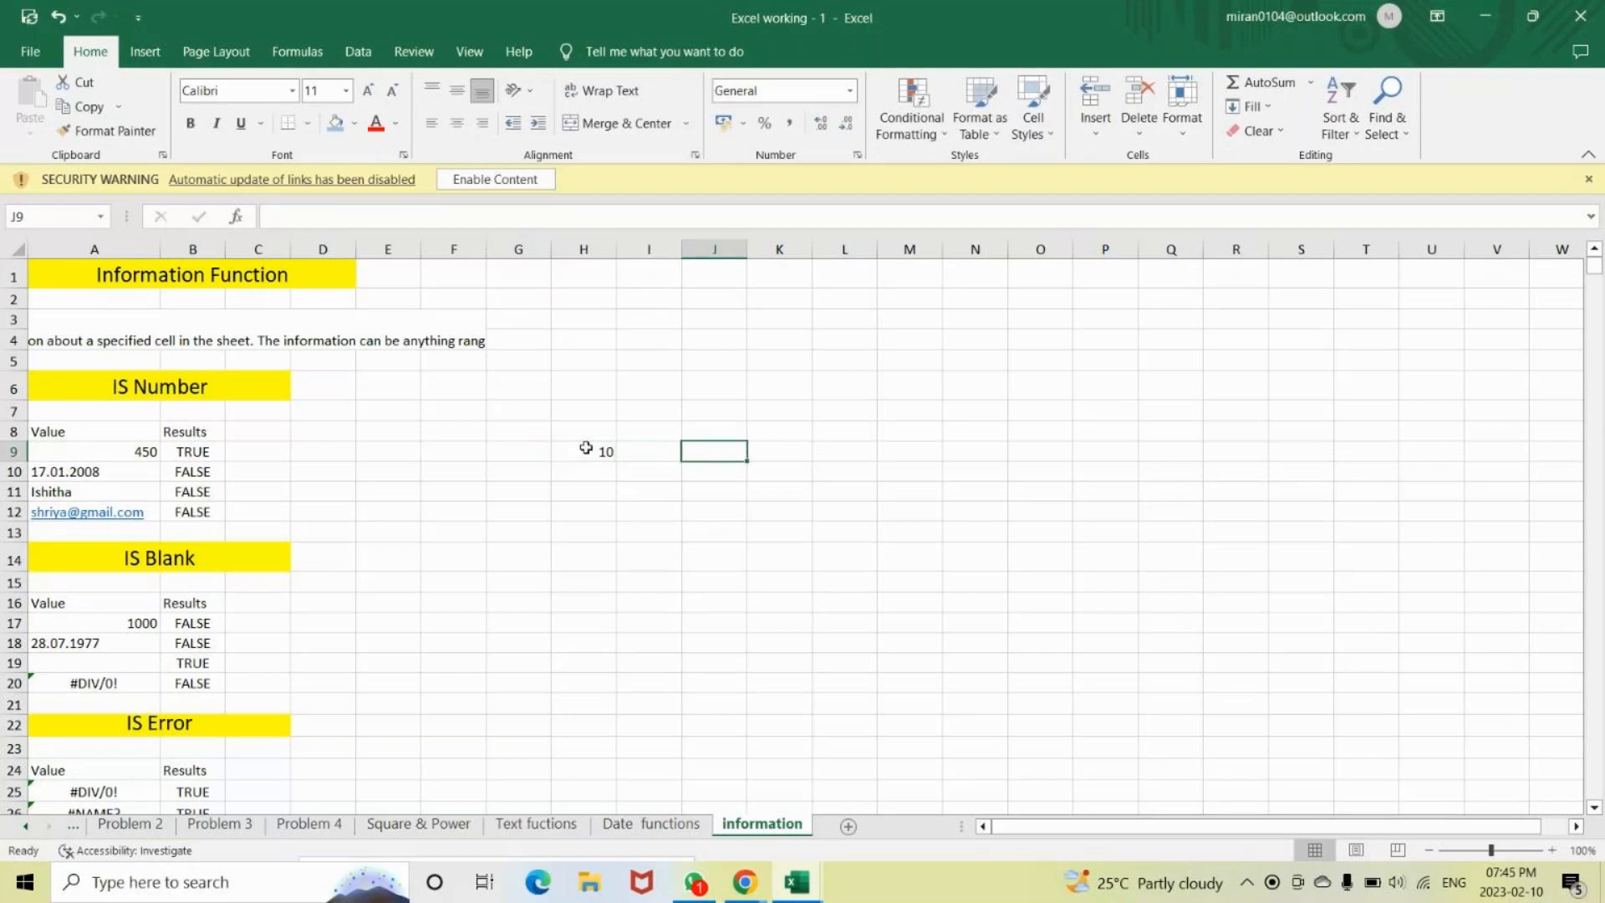
click(586, 448)
key(BackSpace)
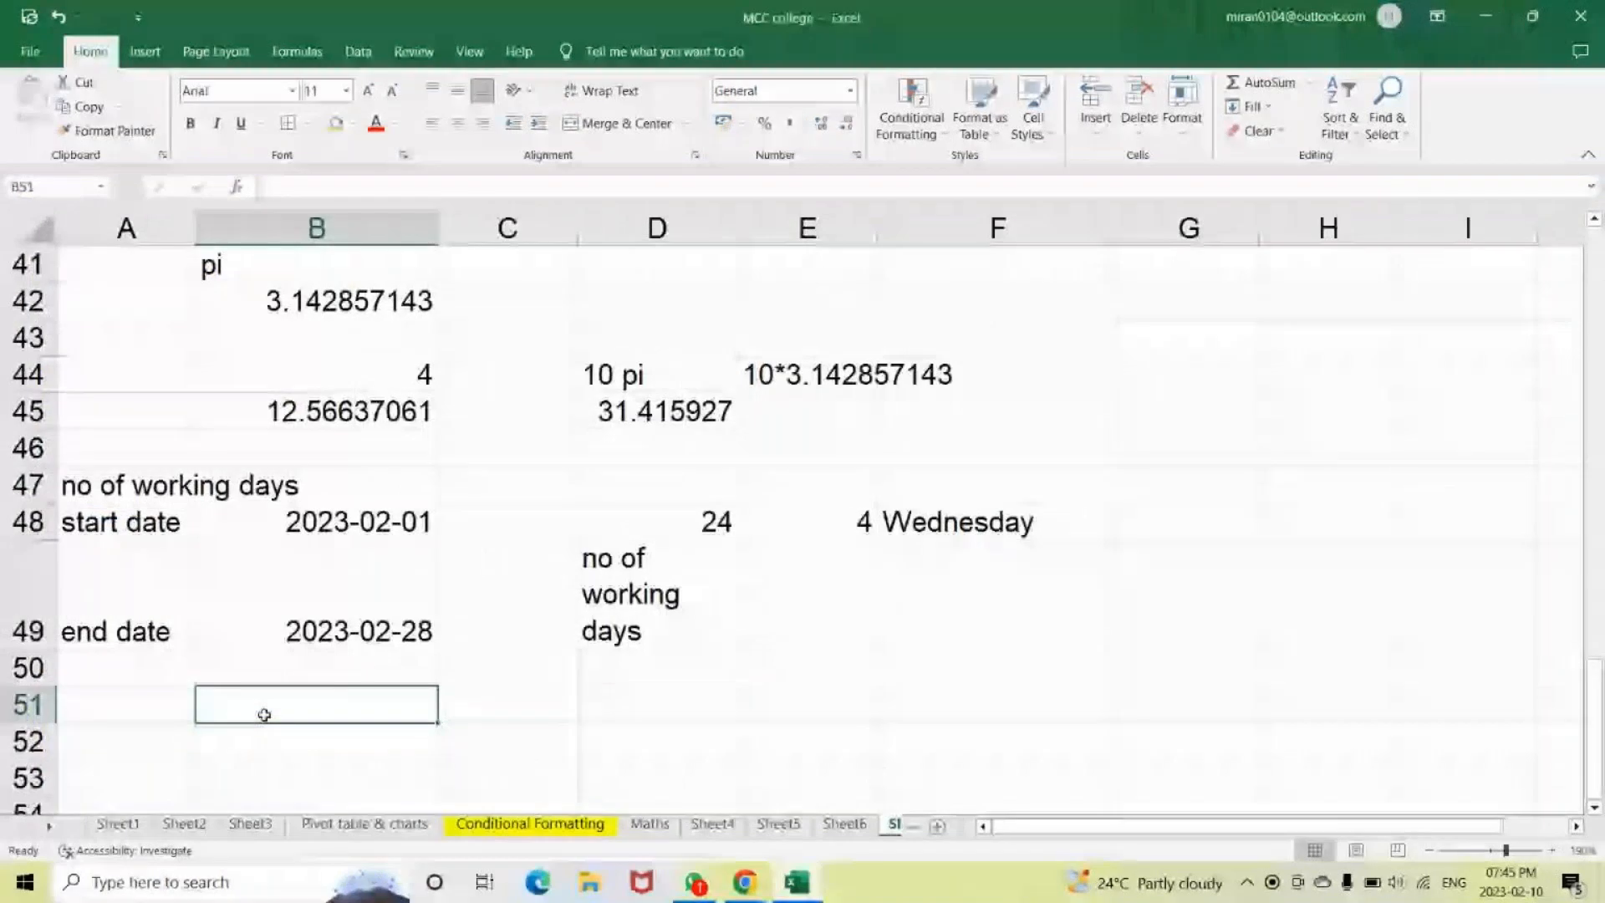
Enter the number 10054 in cell B51, in the empty area below the working-days example.
key(Left)
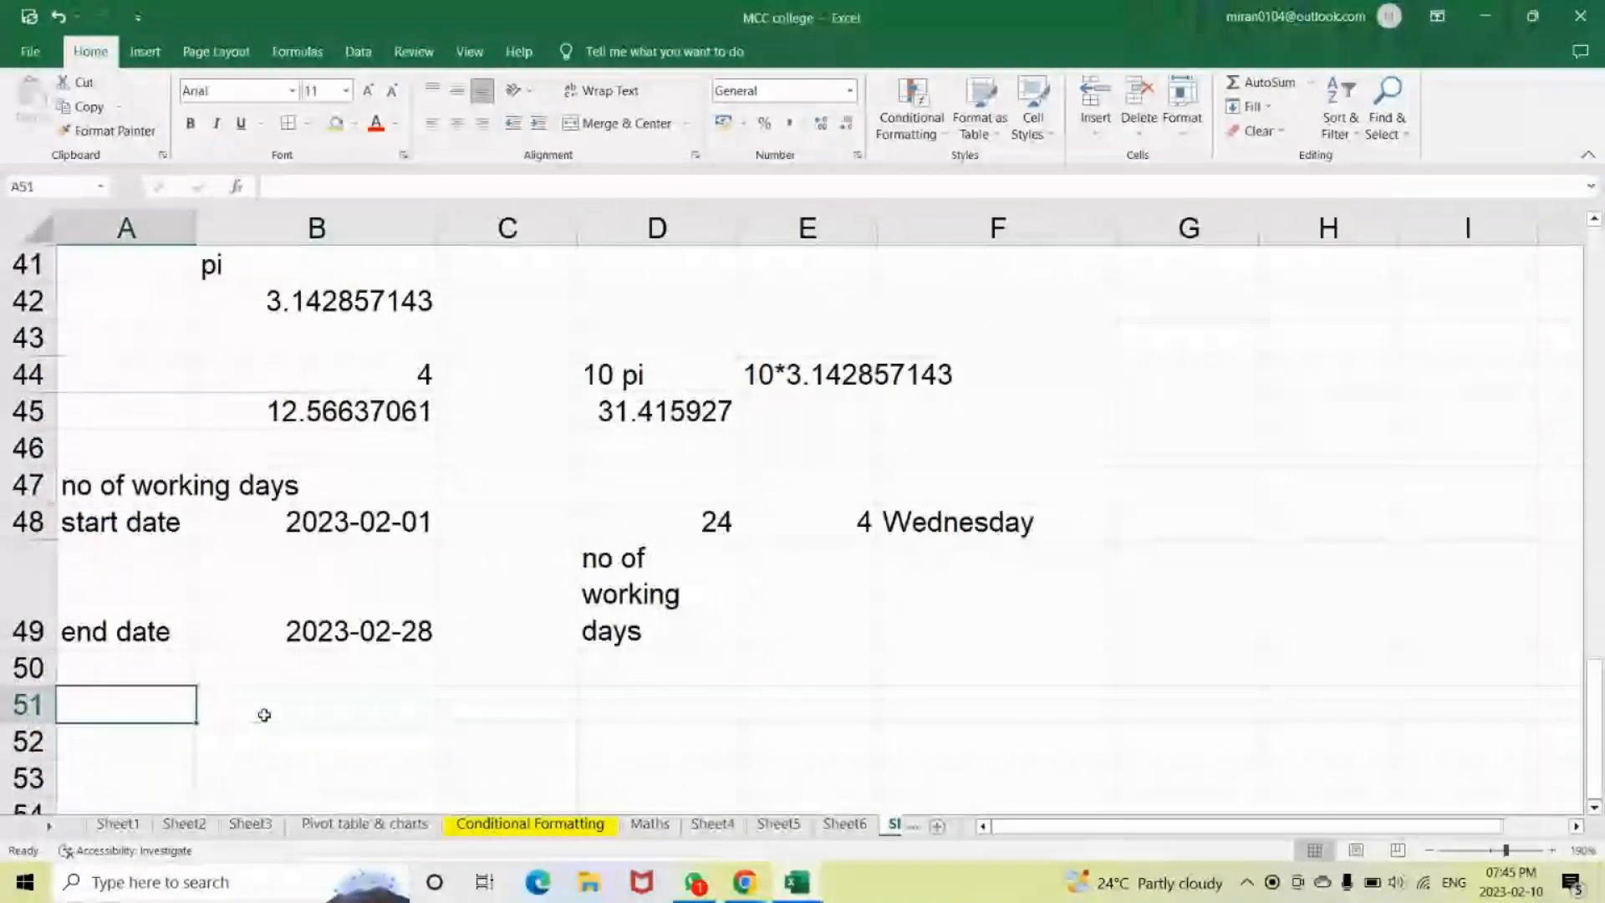
key(Down)
key(Down)
key(Down)
key(Down)
key(Down)
key(Down)
key(Down)
key(Down)
key(Down)
key(Down)
key(Down)
key(Down)
key(Down)
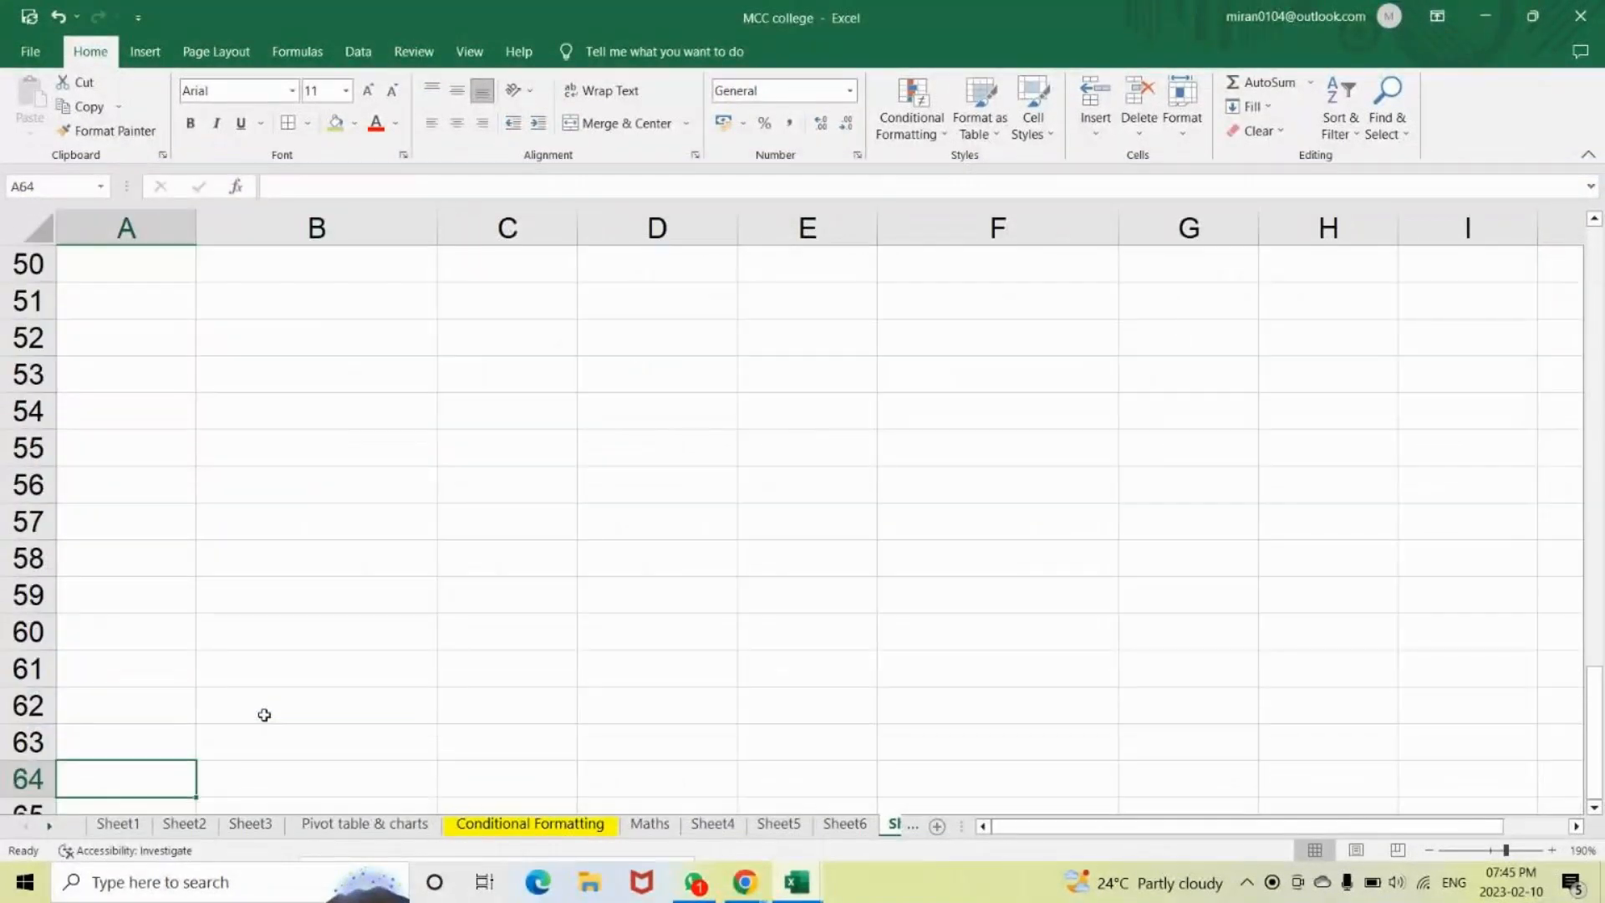
click(340, 294)
text(0)
key(BackSpace)
text(10054)
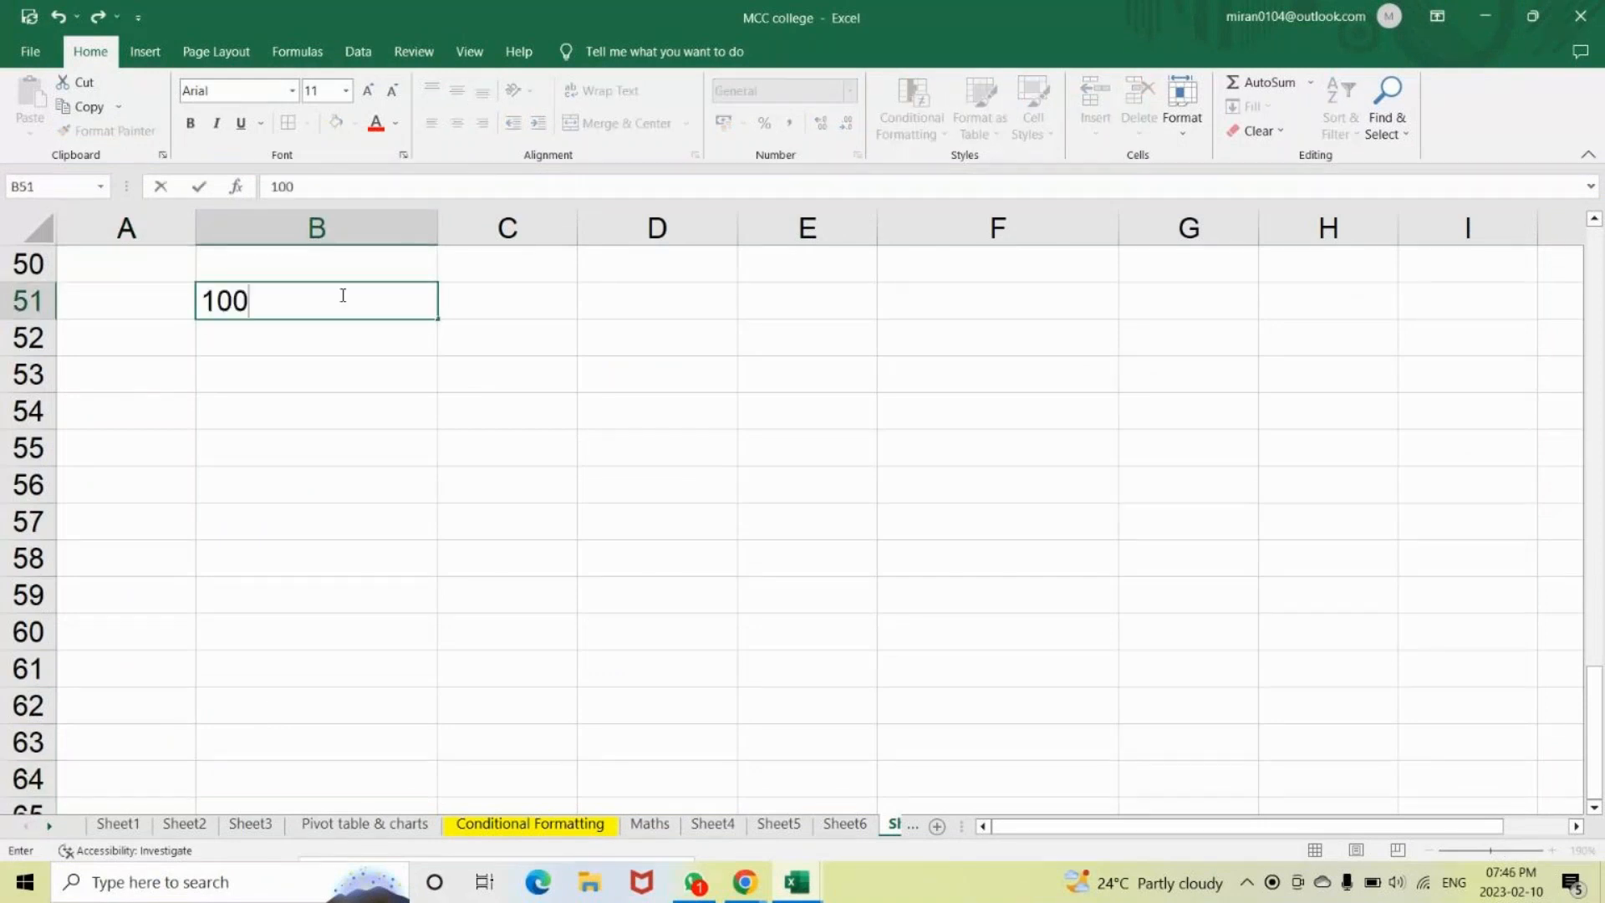
key(ctrl+Return)
key(Return)
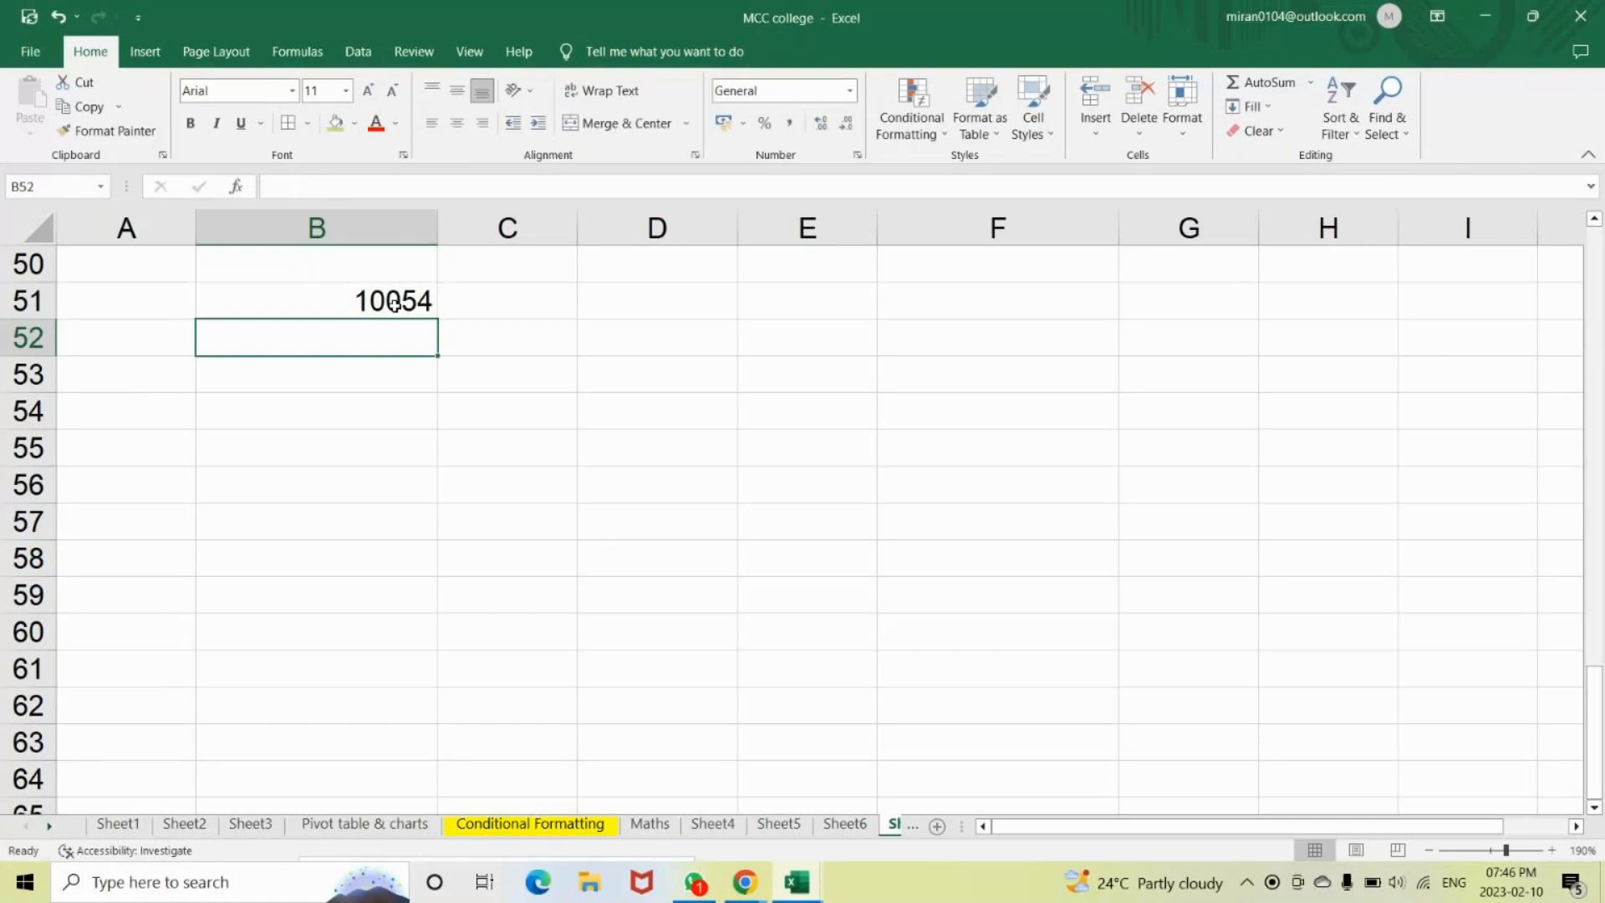
Enter =ISNUMBER(B51) in cell C51 to test whether the value beside it is a number.
click(494, 300)
click(315, 289)
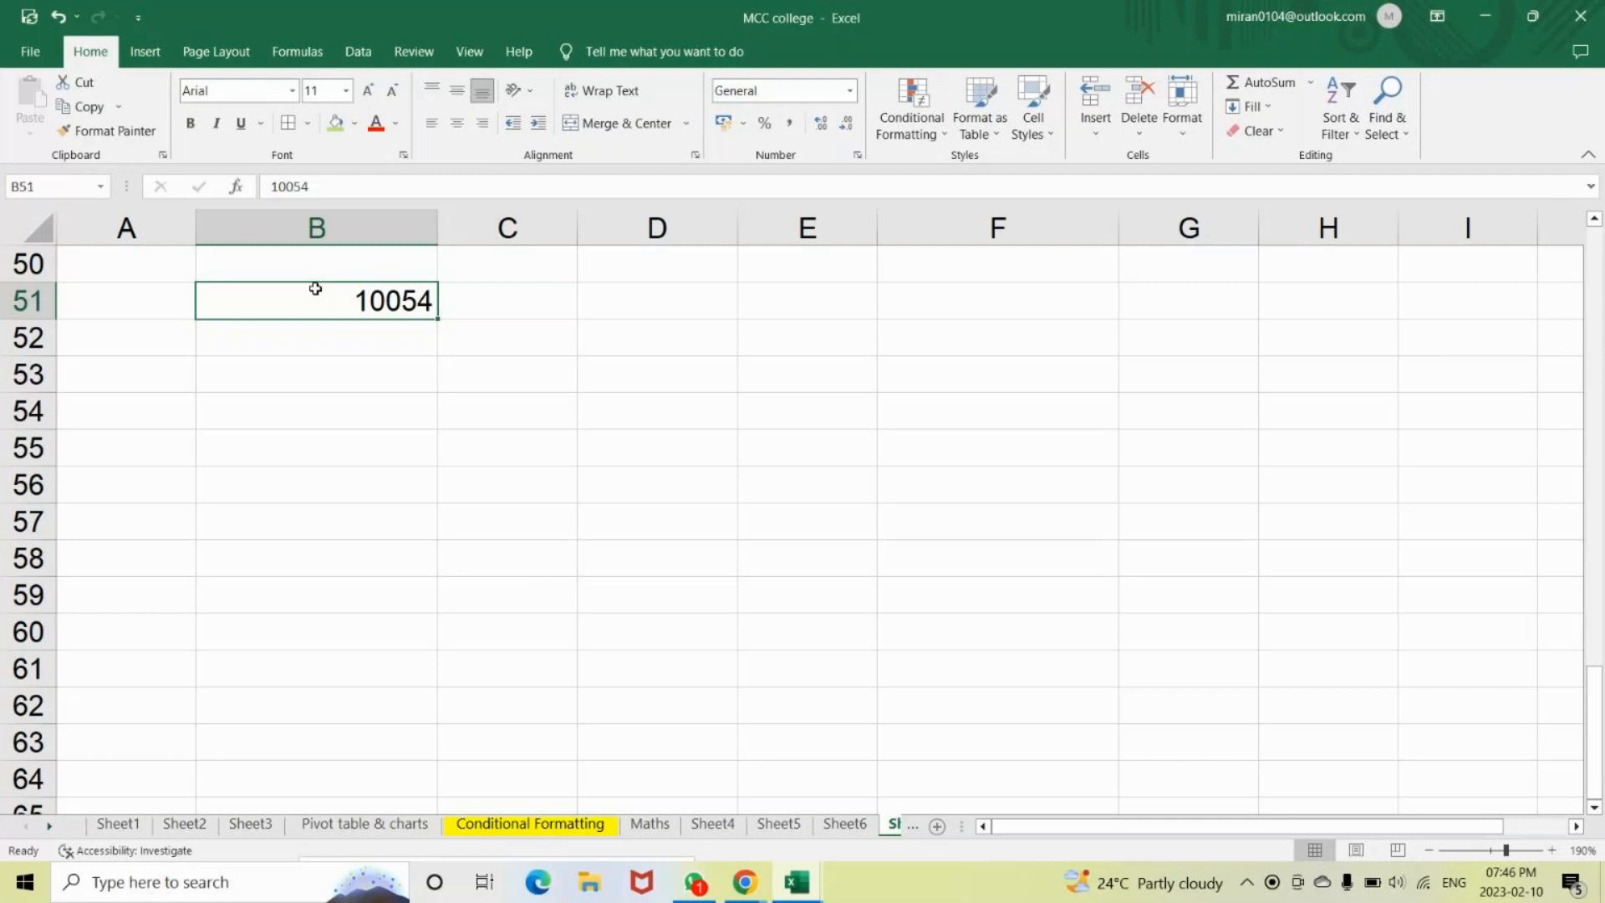
key(Right)
text(=id)
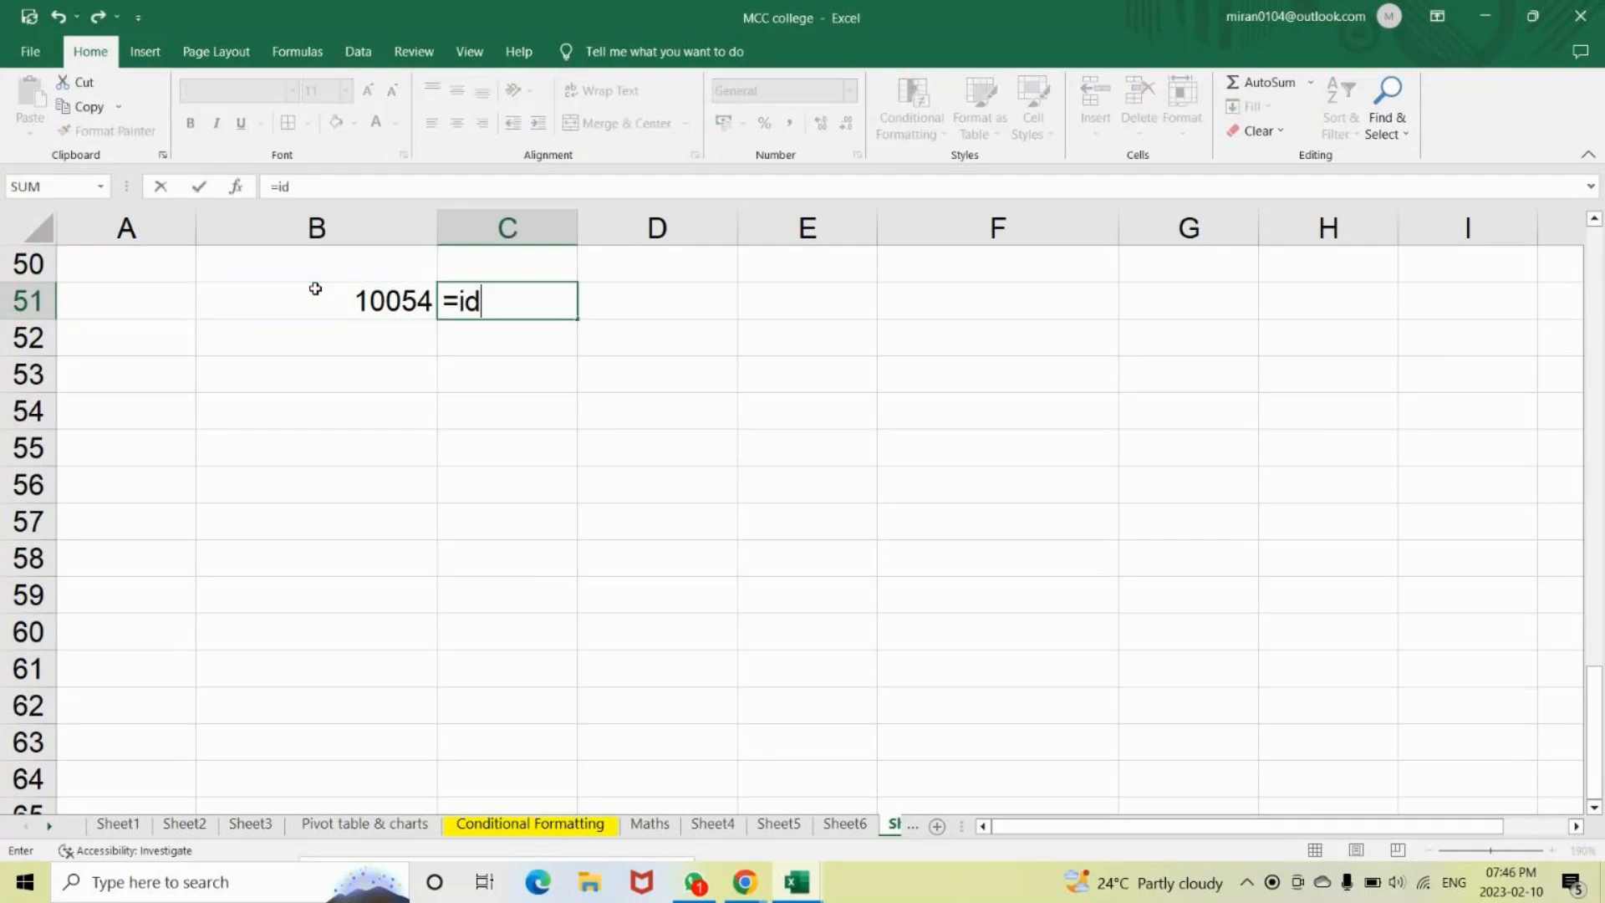
key(BackSpace)
text(snu)
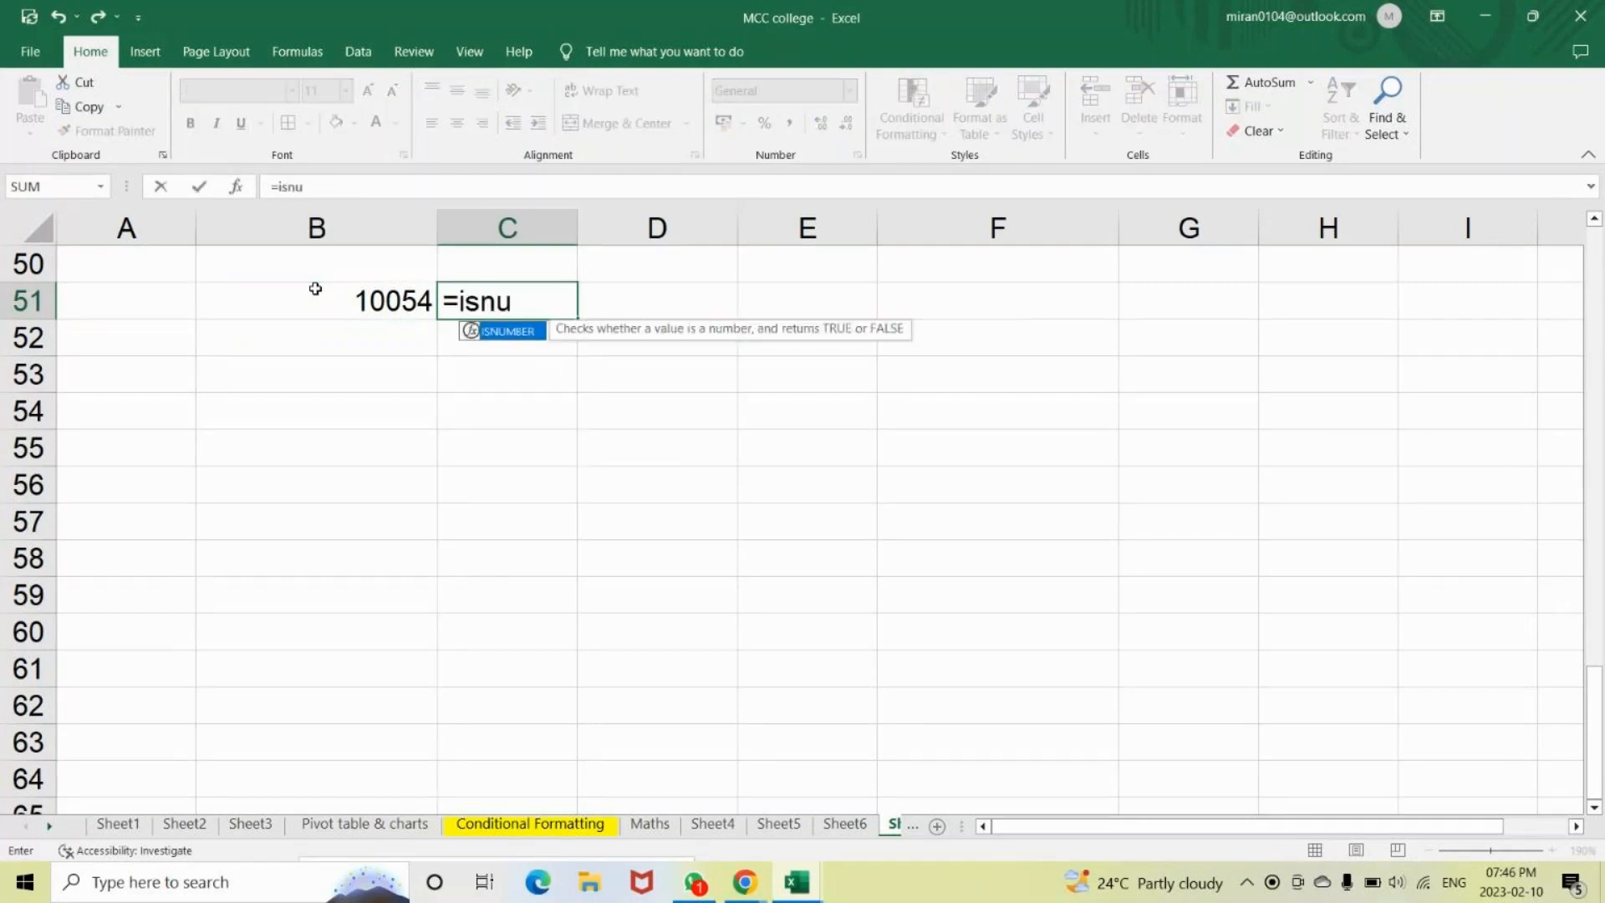
key(Tab)
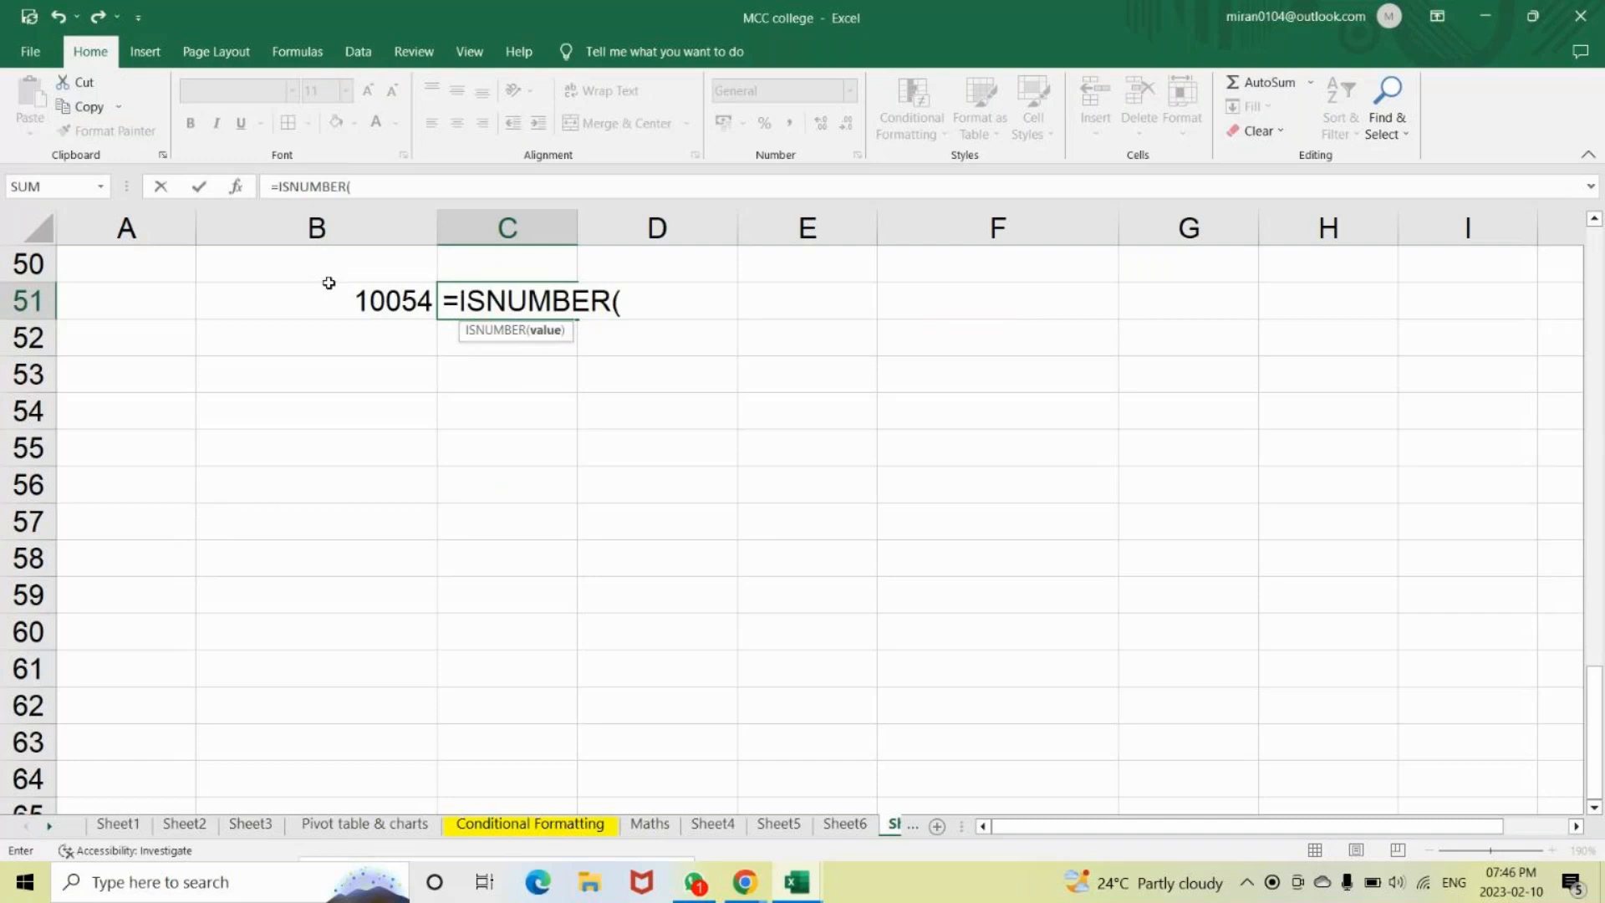
click(366, 297)
text())
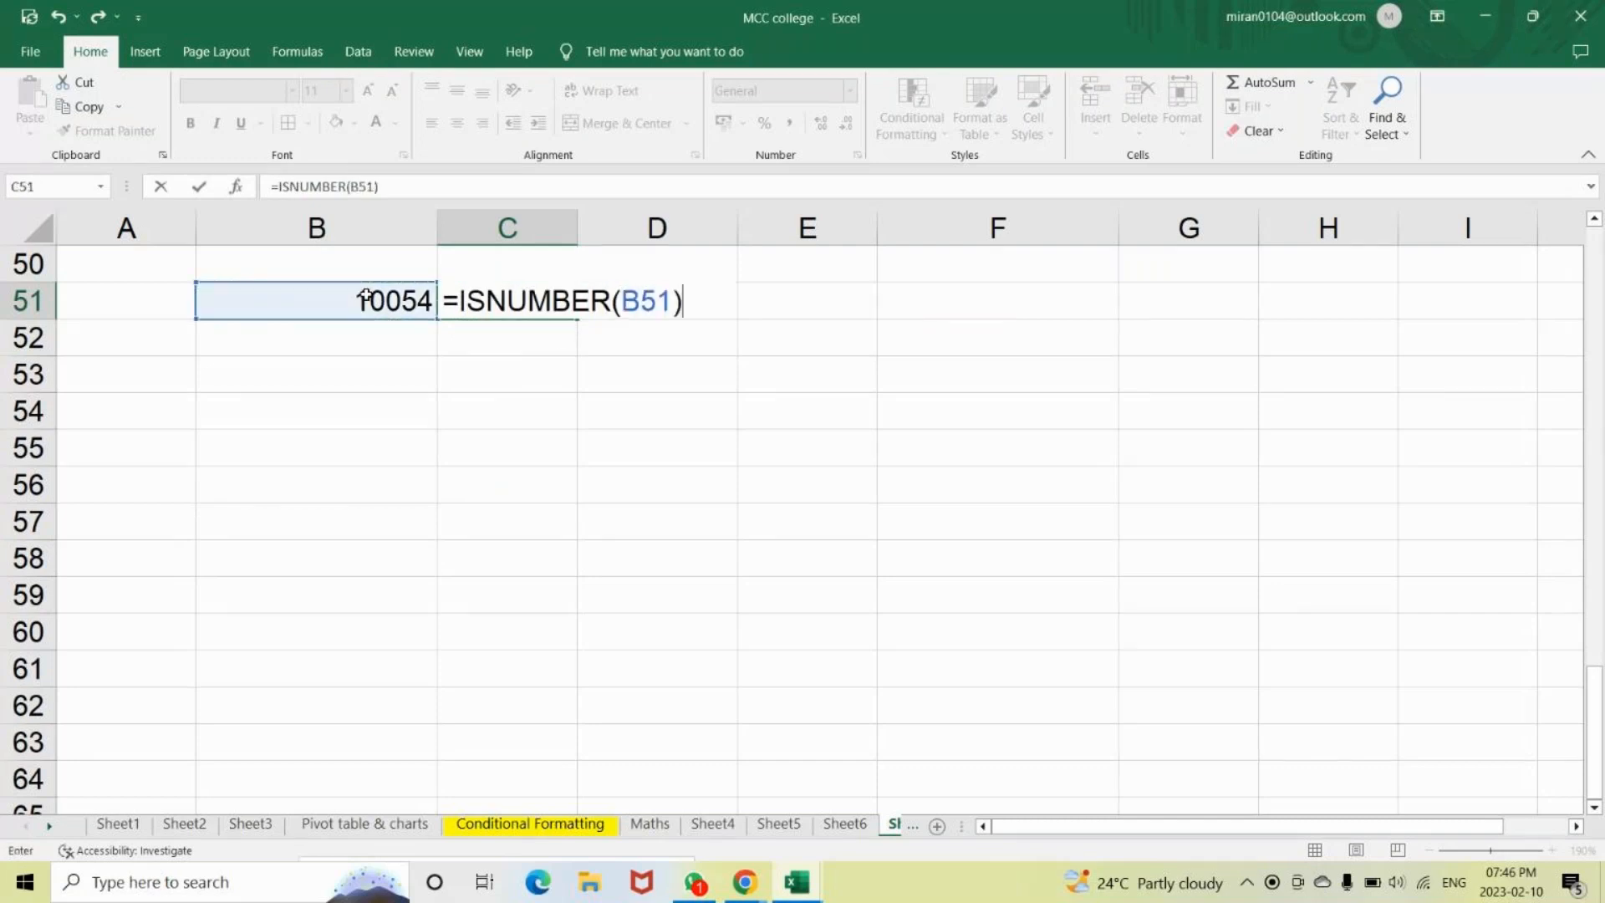
key(Return)
click(459, 304)
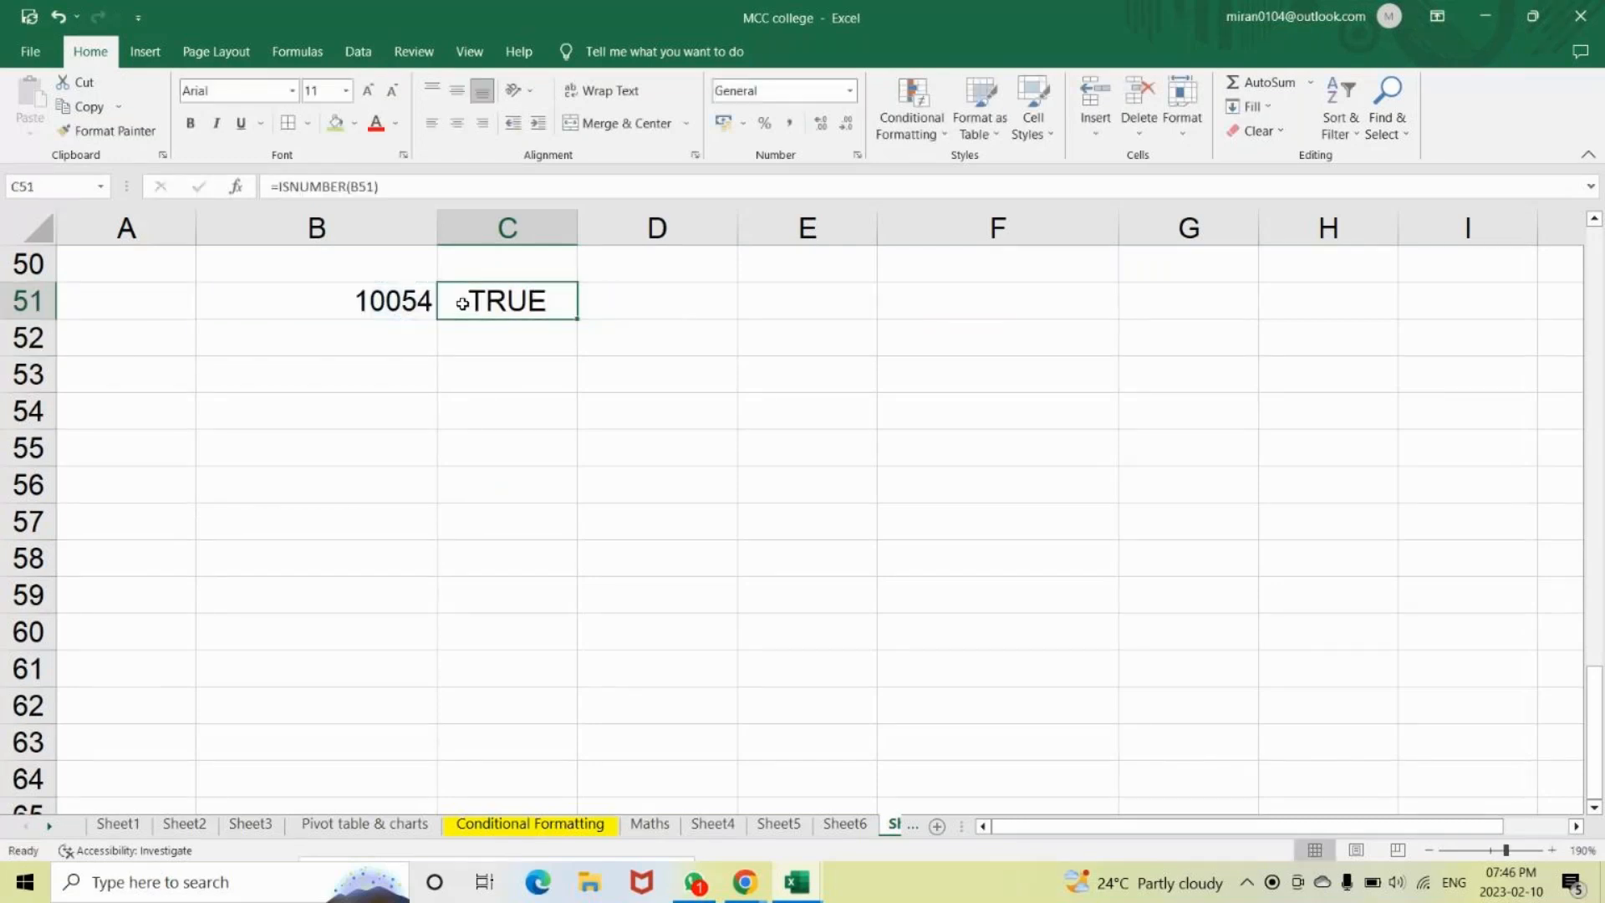
Enter the text "xyz" in cell B52 as a non-numeric sample value.
click(390, 338)
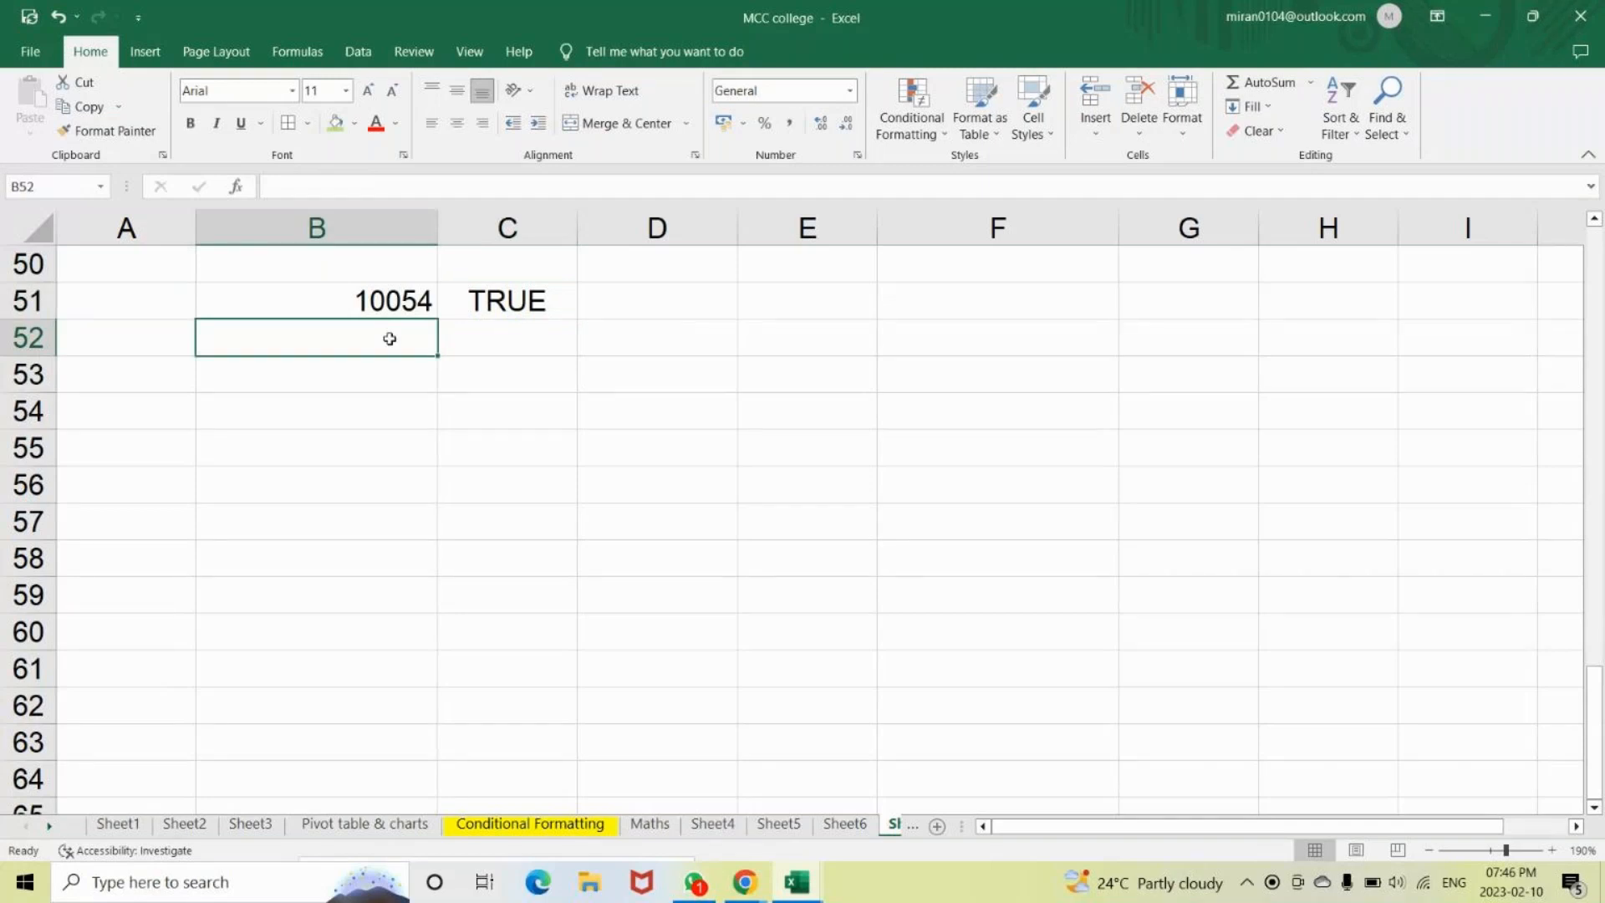
text(xyz)
key(Return)
Enter =ISNUMBER(B52) in cell C52 to run the number check on the xyz text.
click(518, 334)
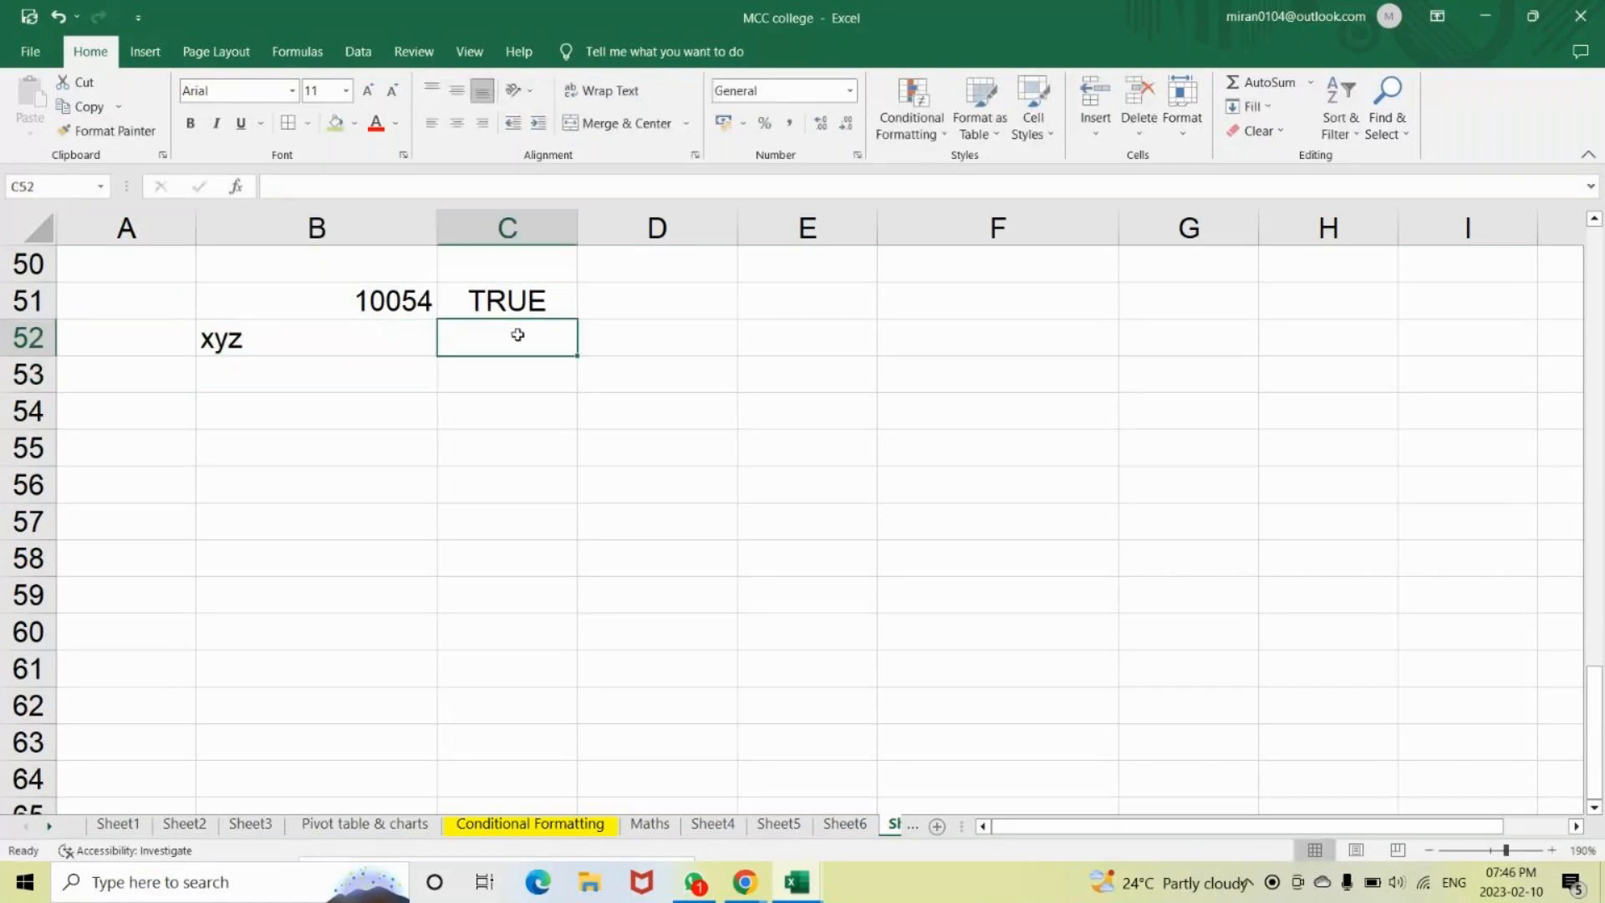
text(=)
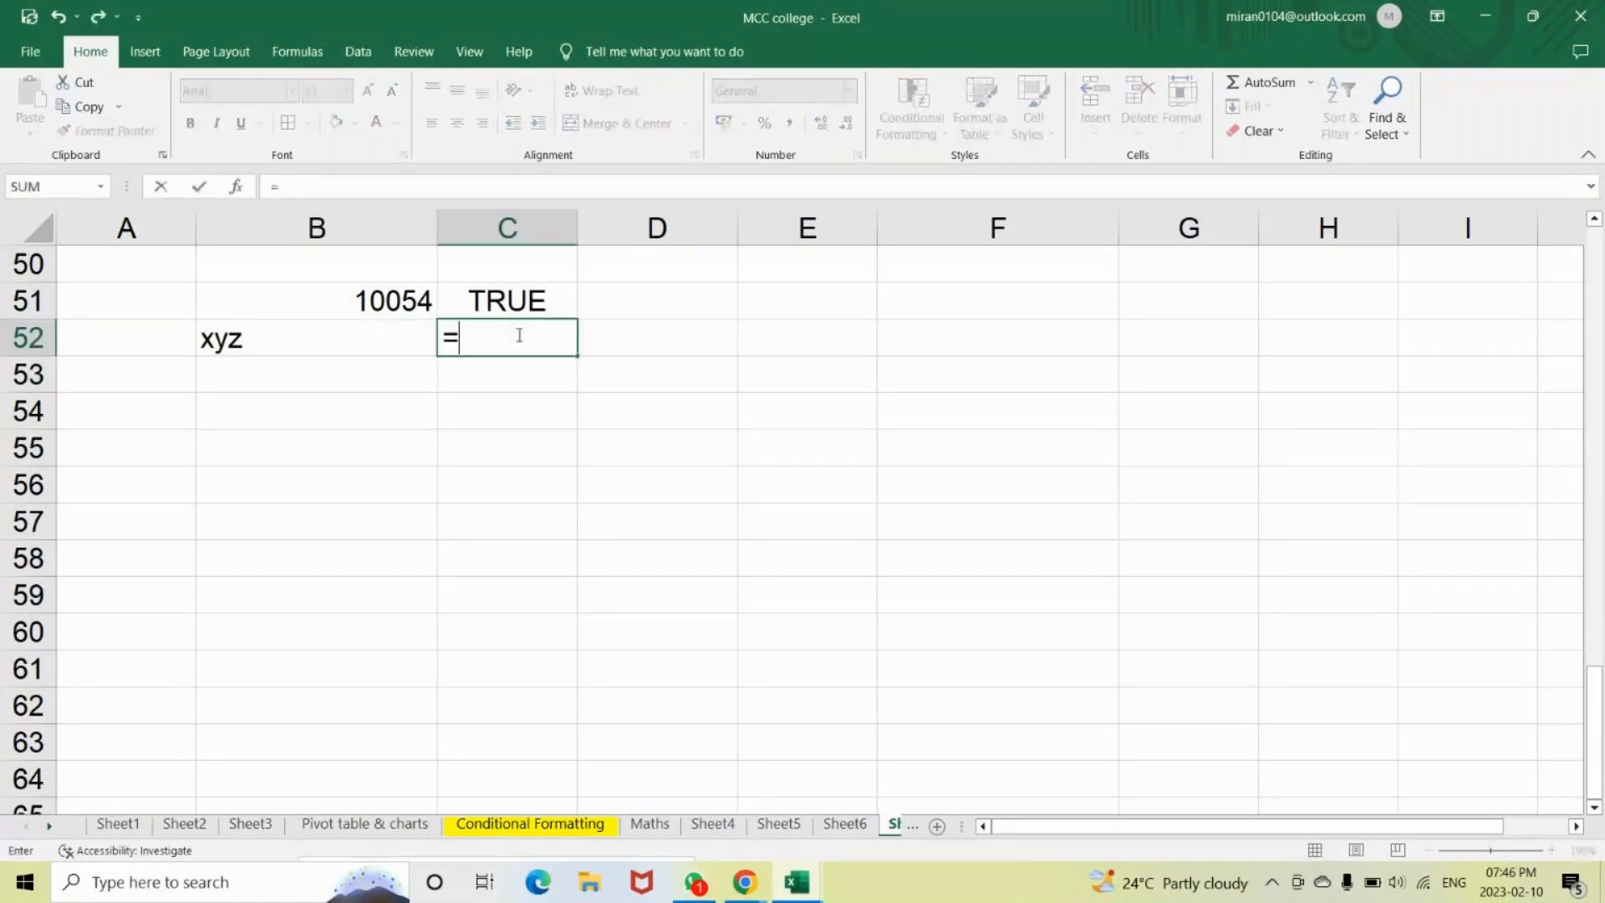
text(isnu)
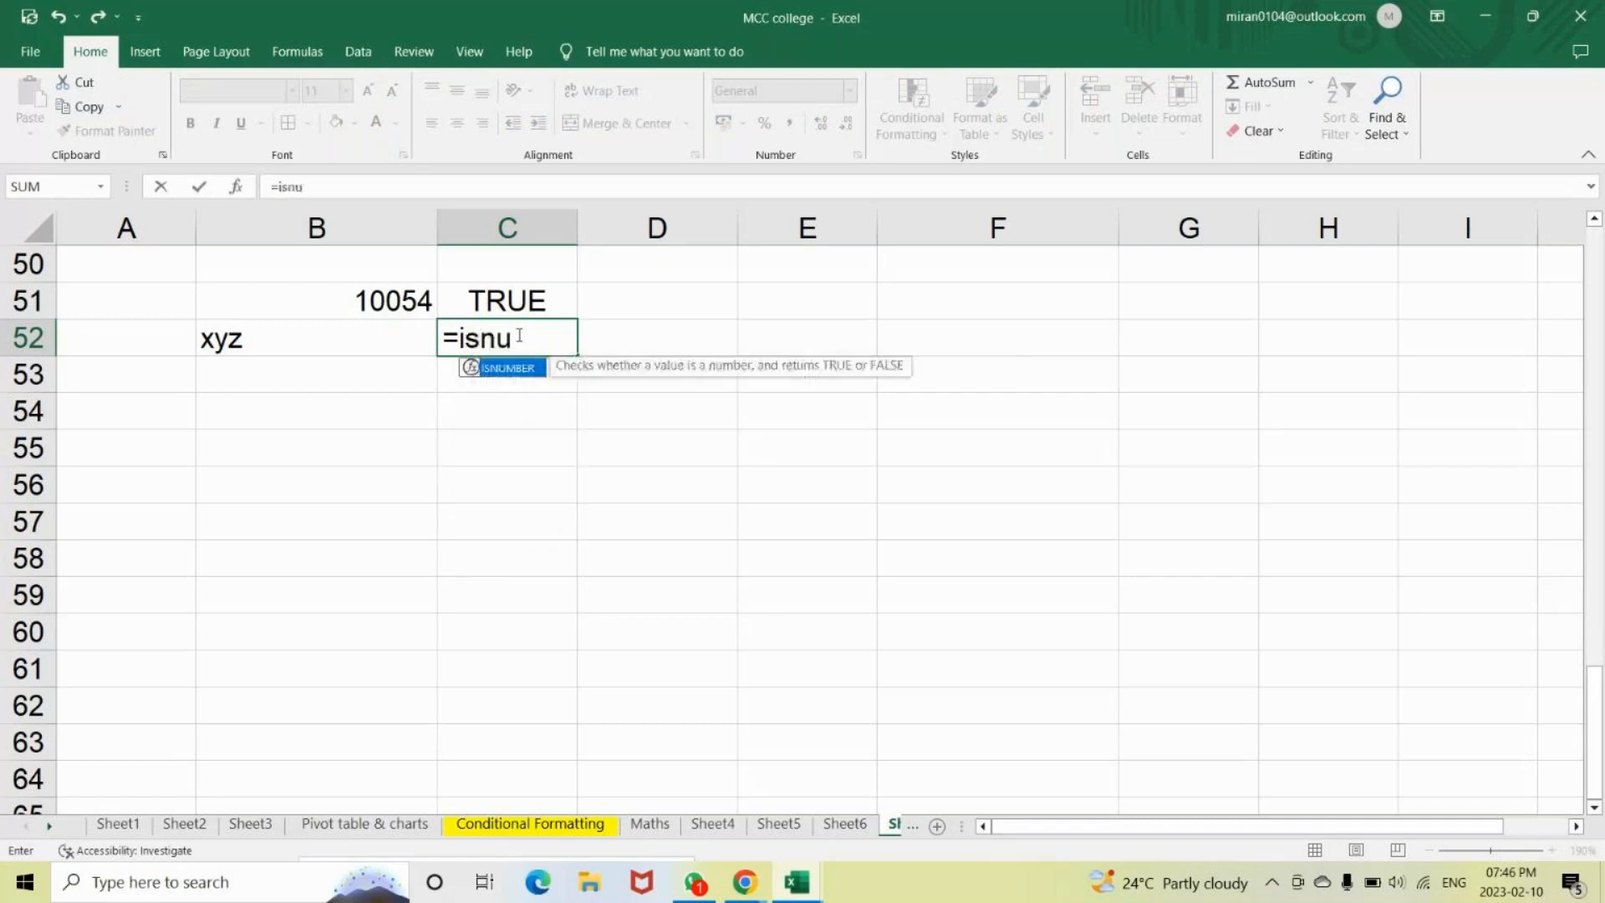
key(Tab)
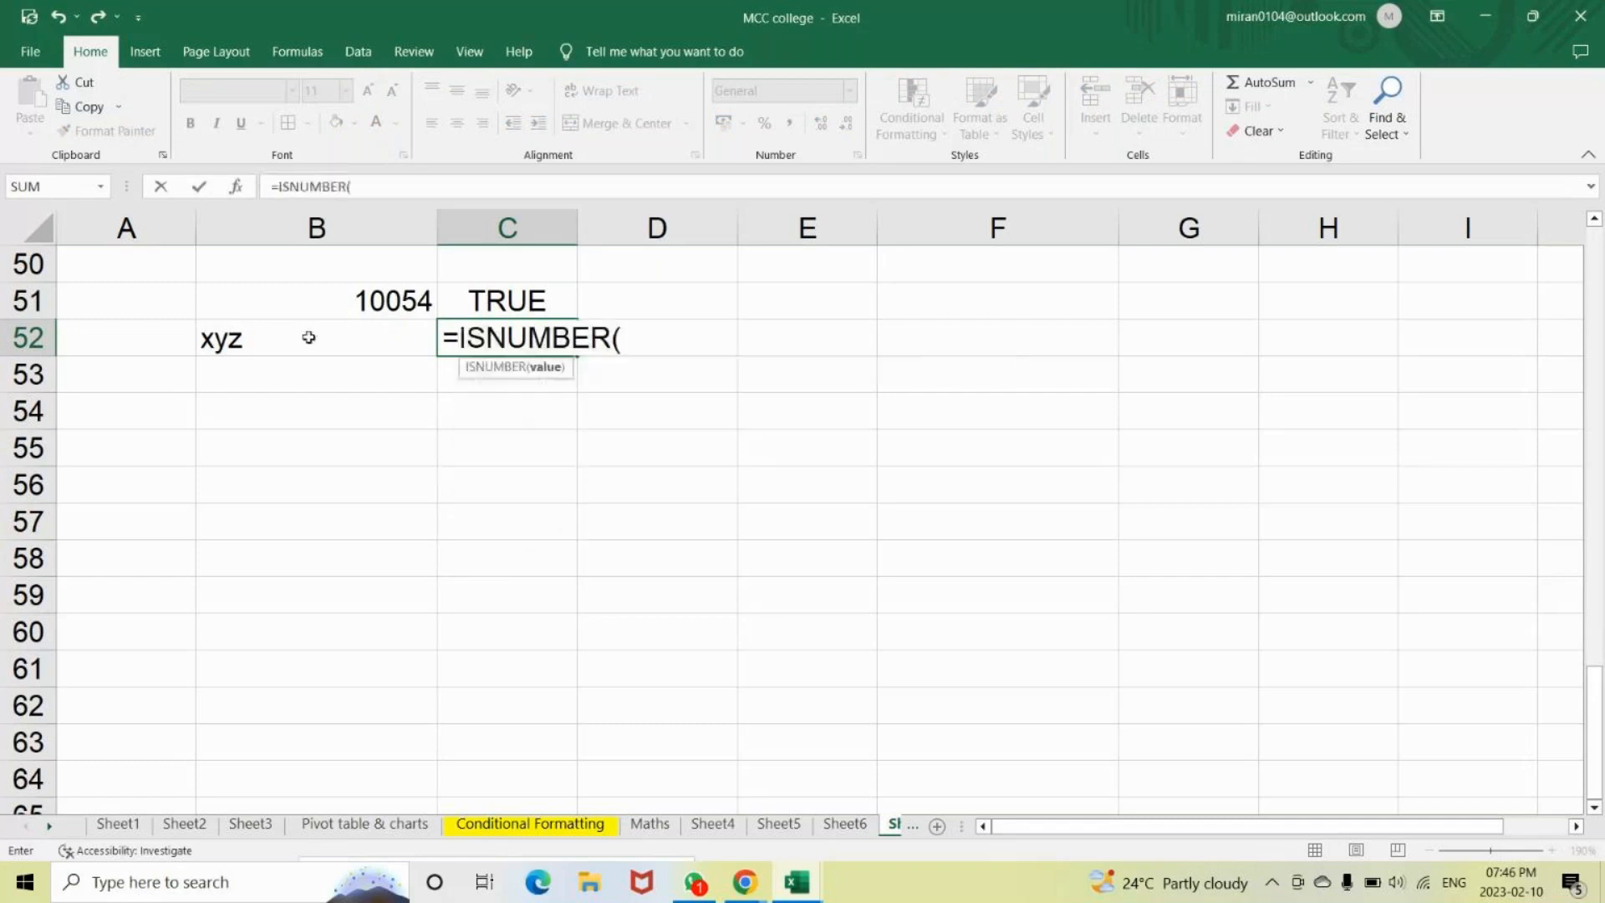
click(309, 337)
text())
key(Return)
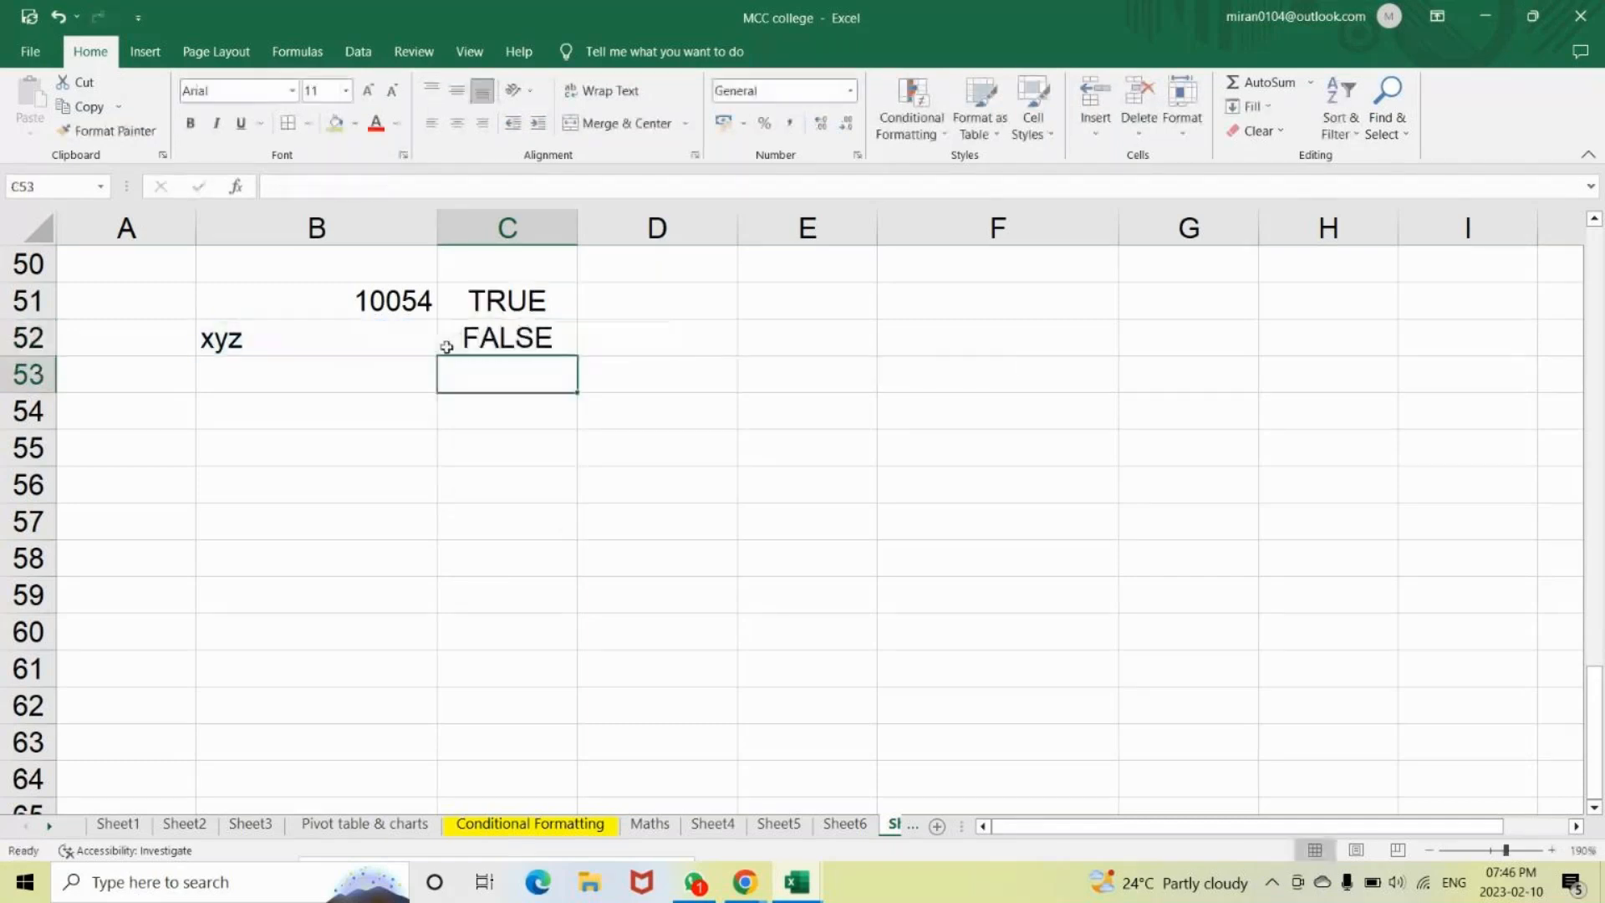
click(443, 343)
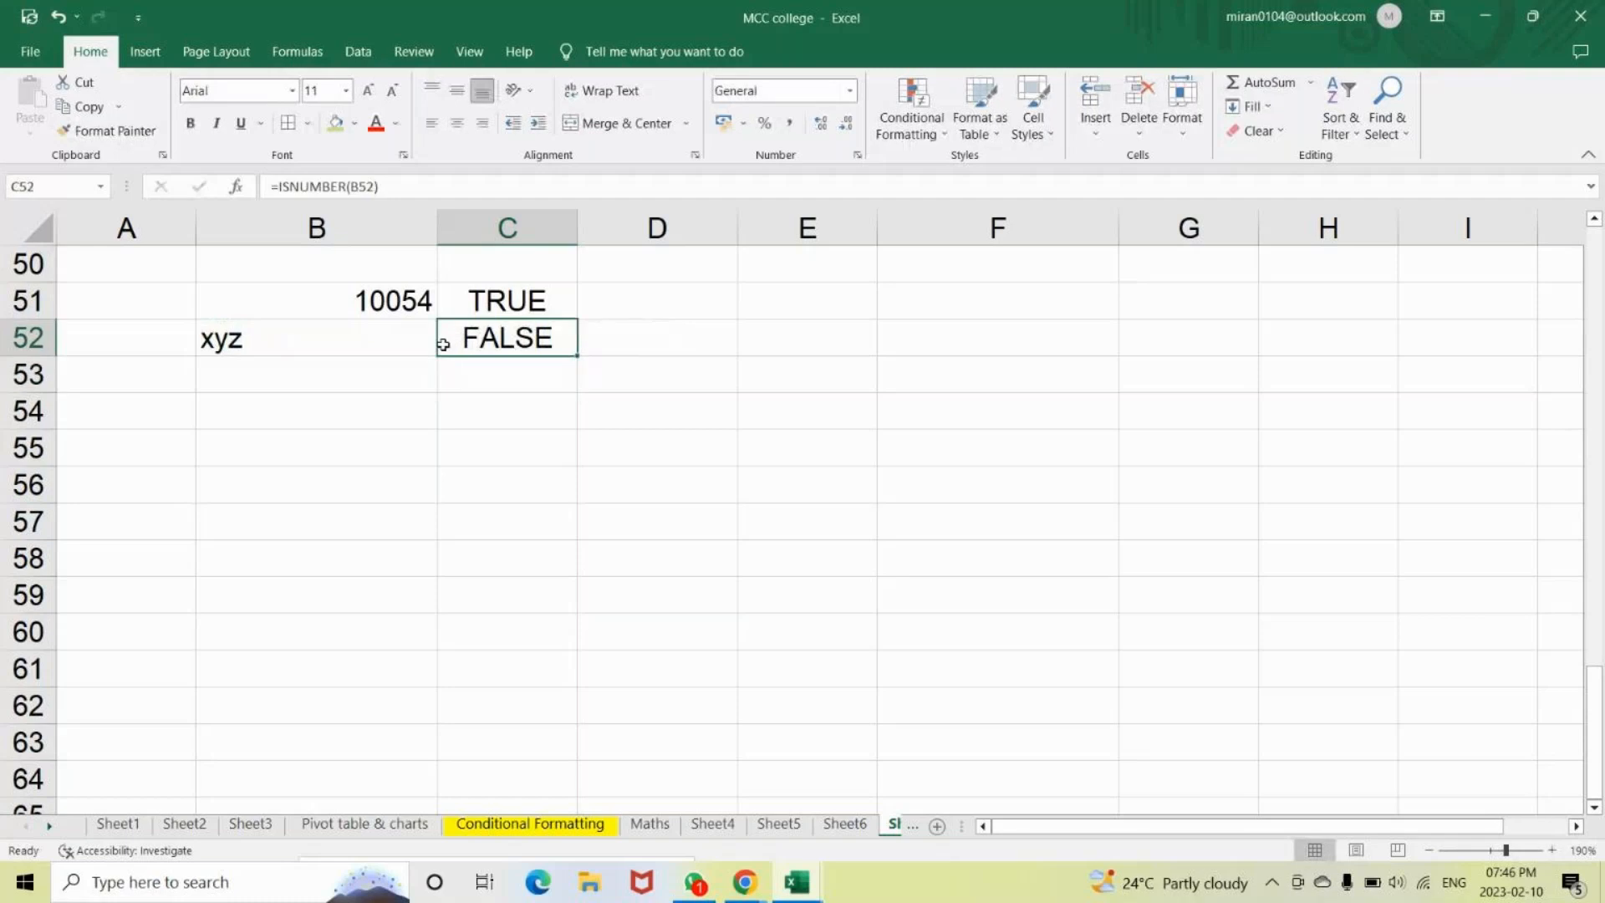
Enter =ISTEXT(B51) in cell D51 to test whether the number 10054 counts as text.
click(683, 299)
text(=)
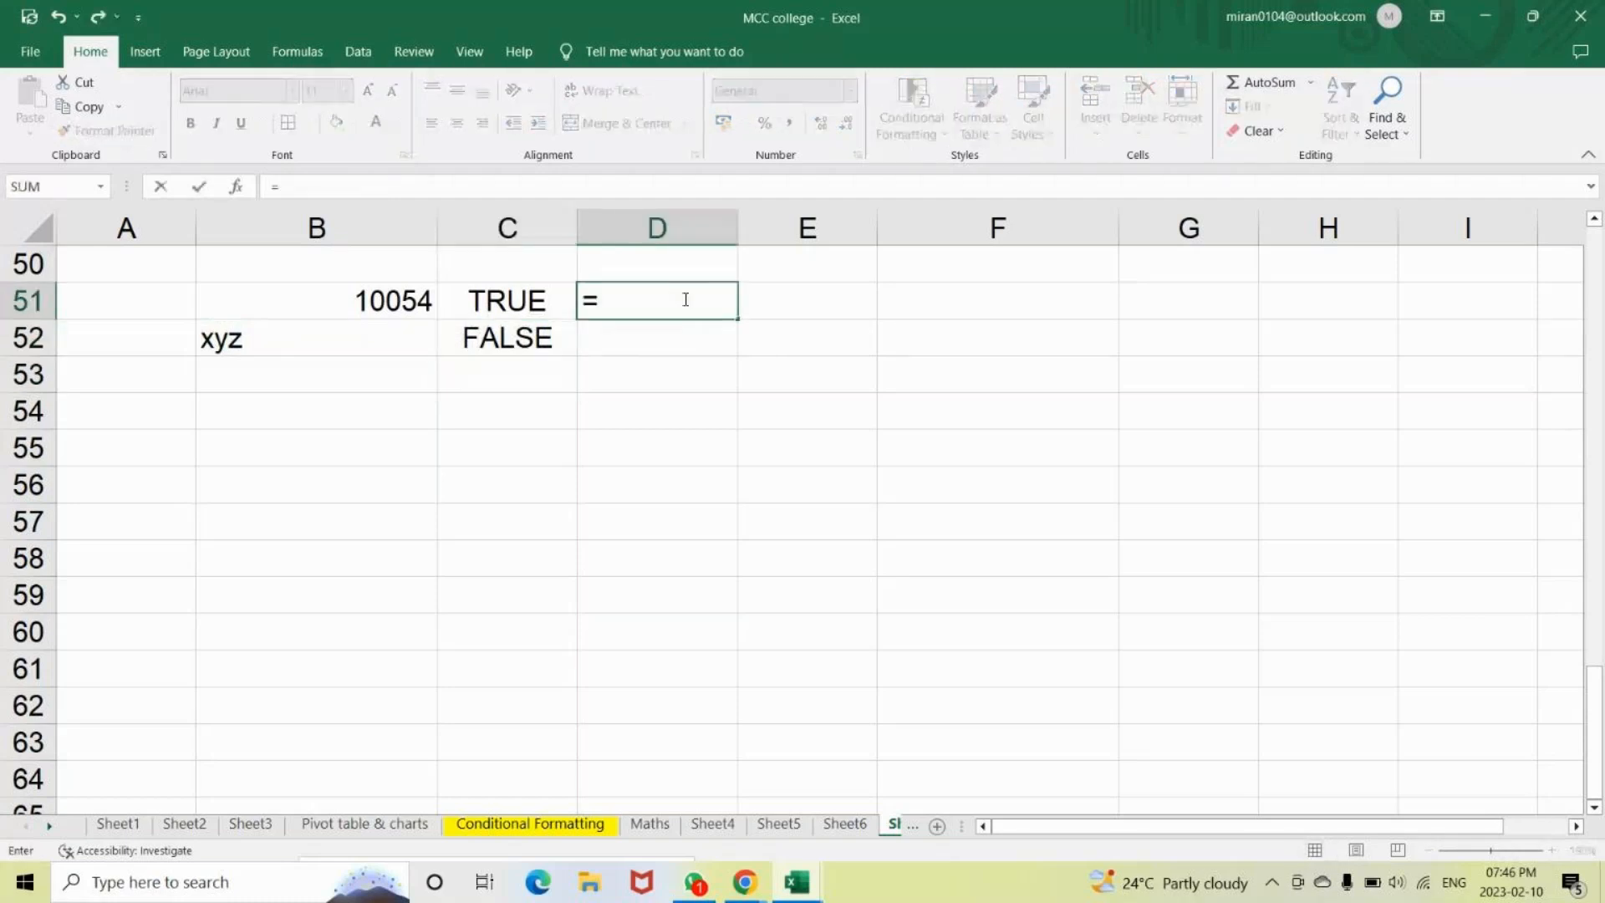
text(iste)
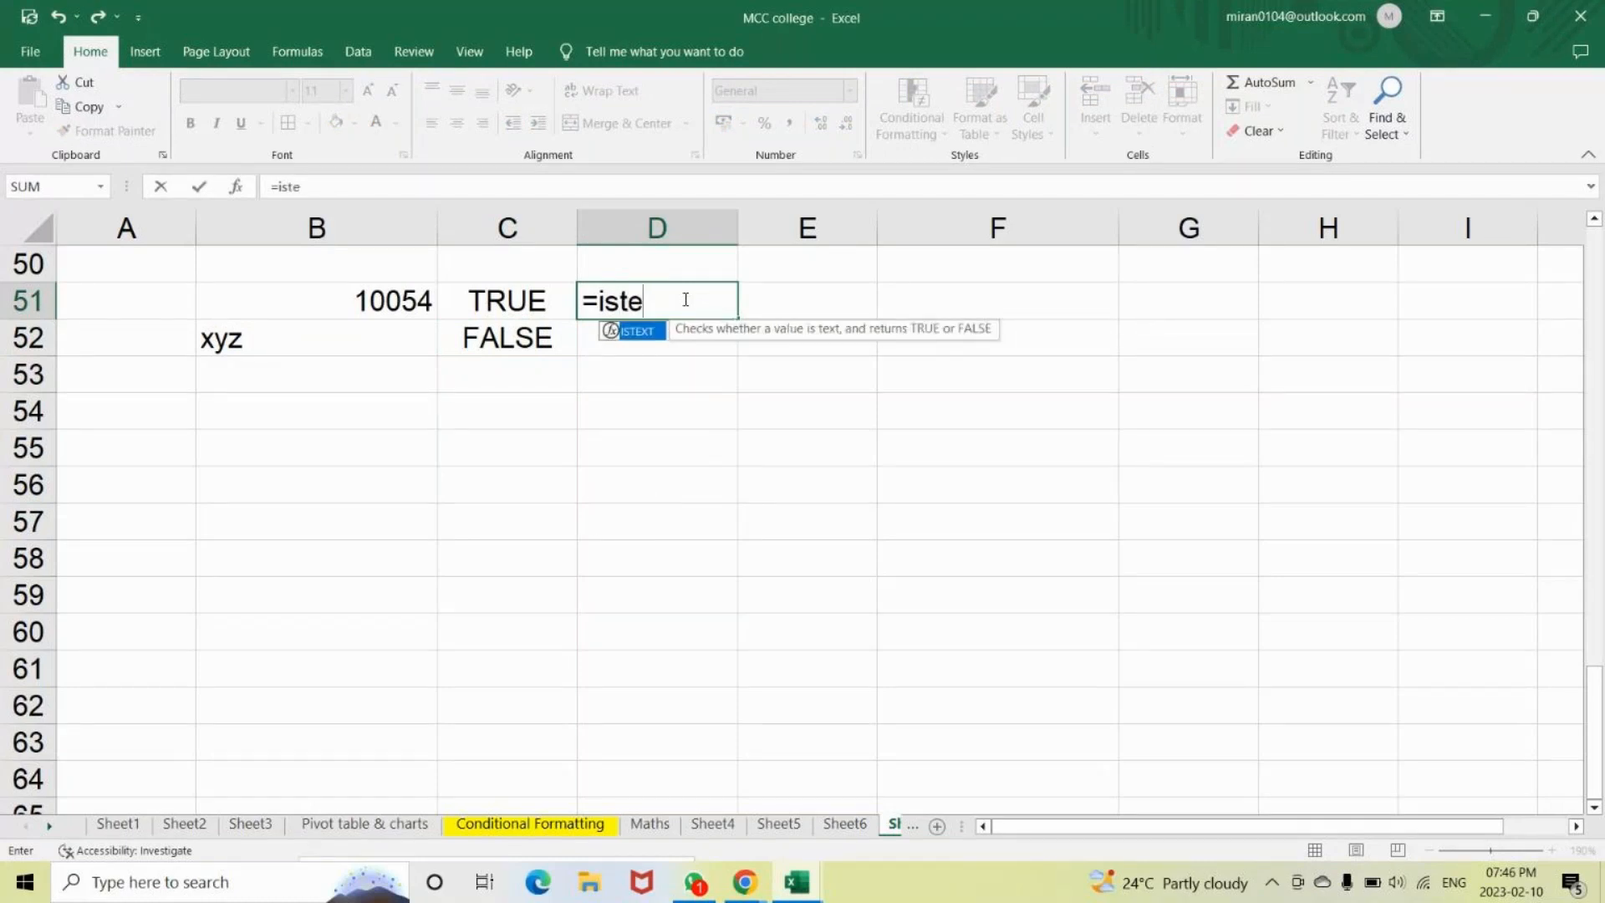
key(Tab)
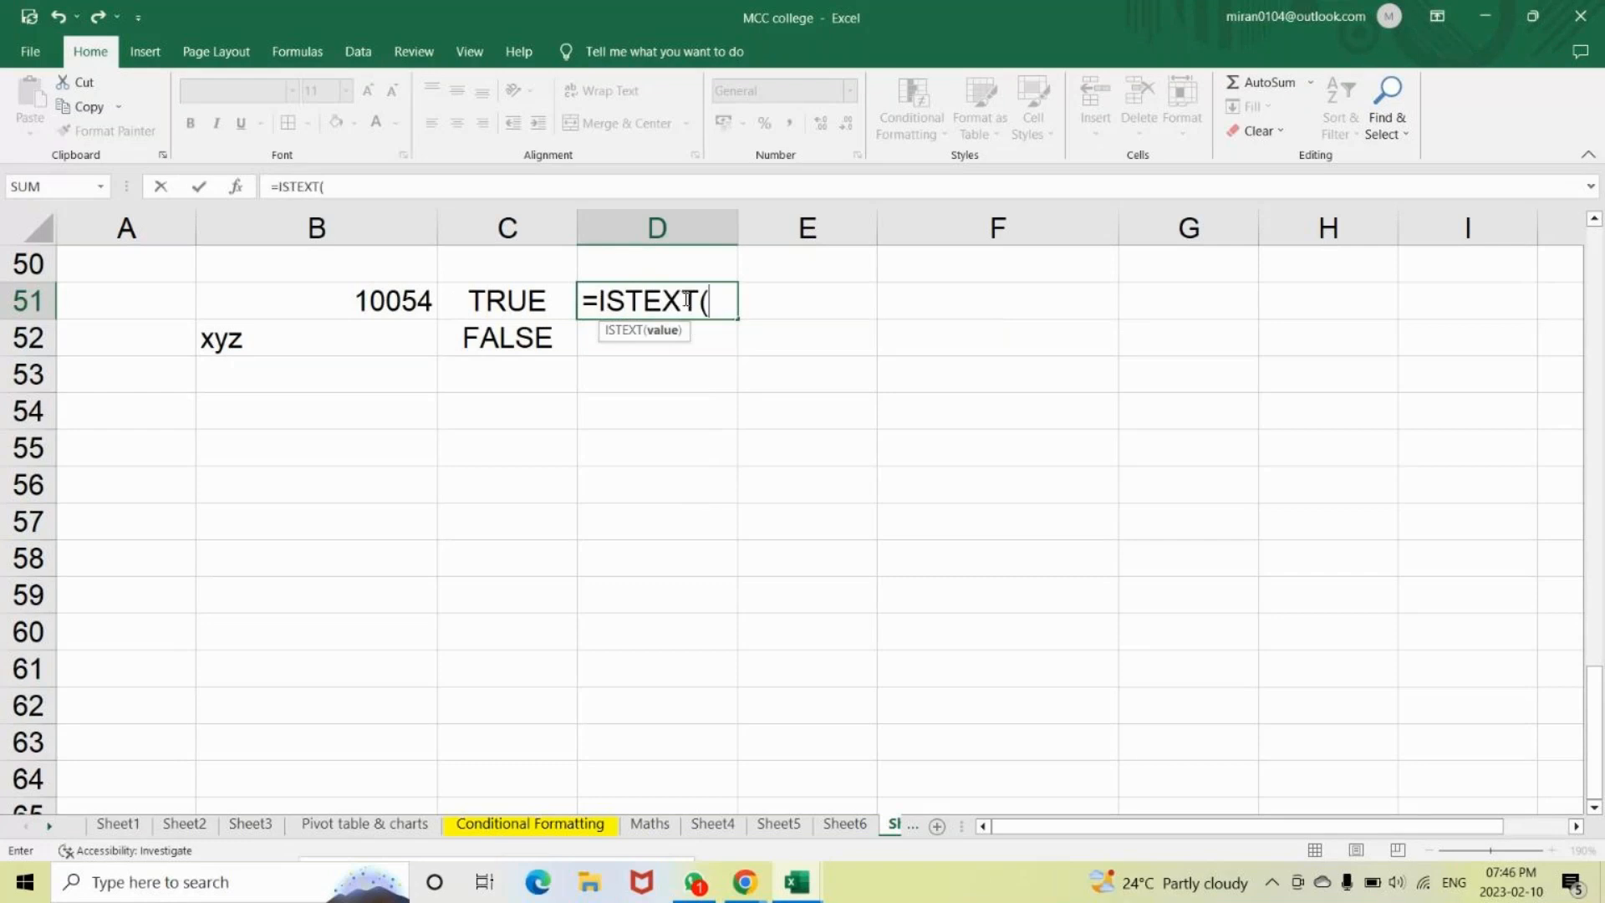
click(392, 295)
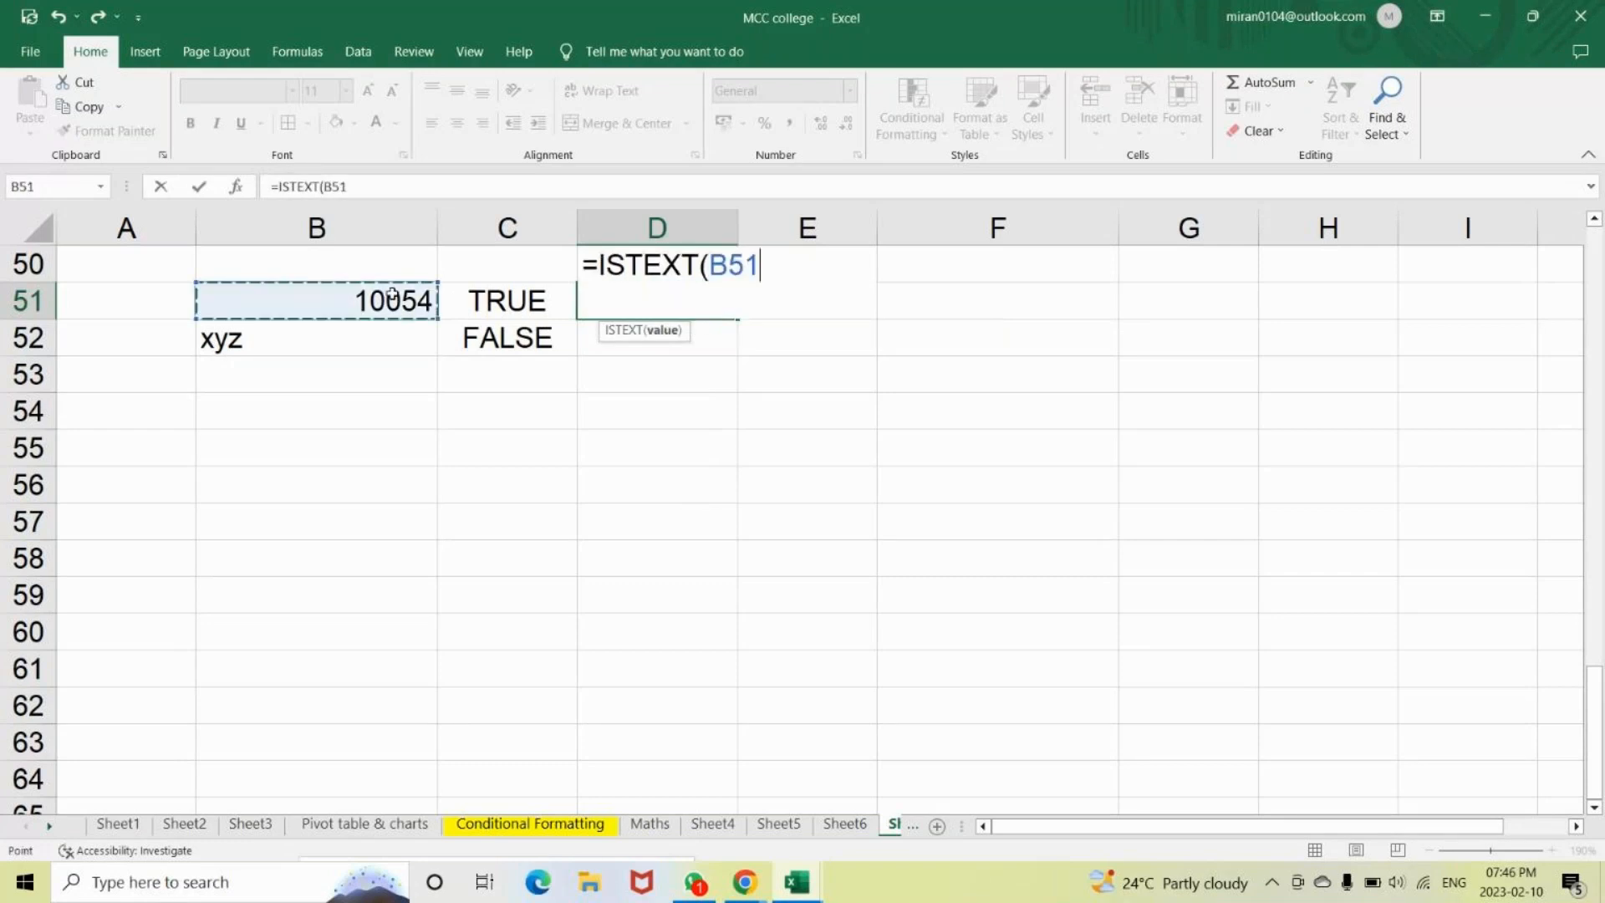
key(Return)
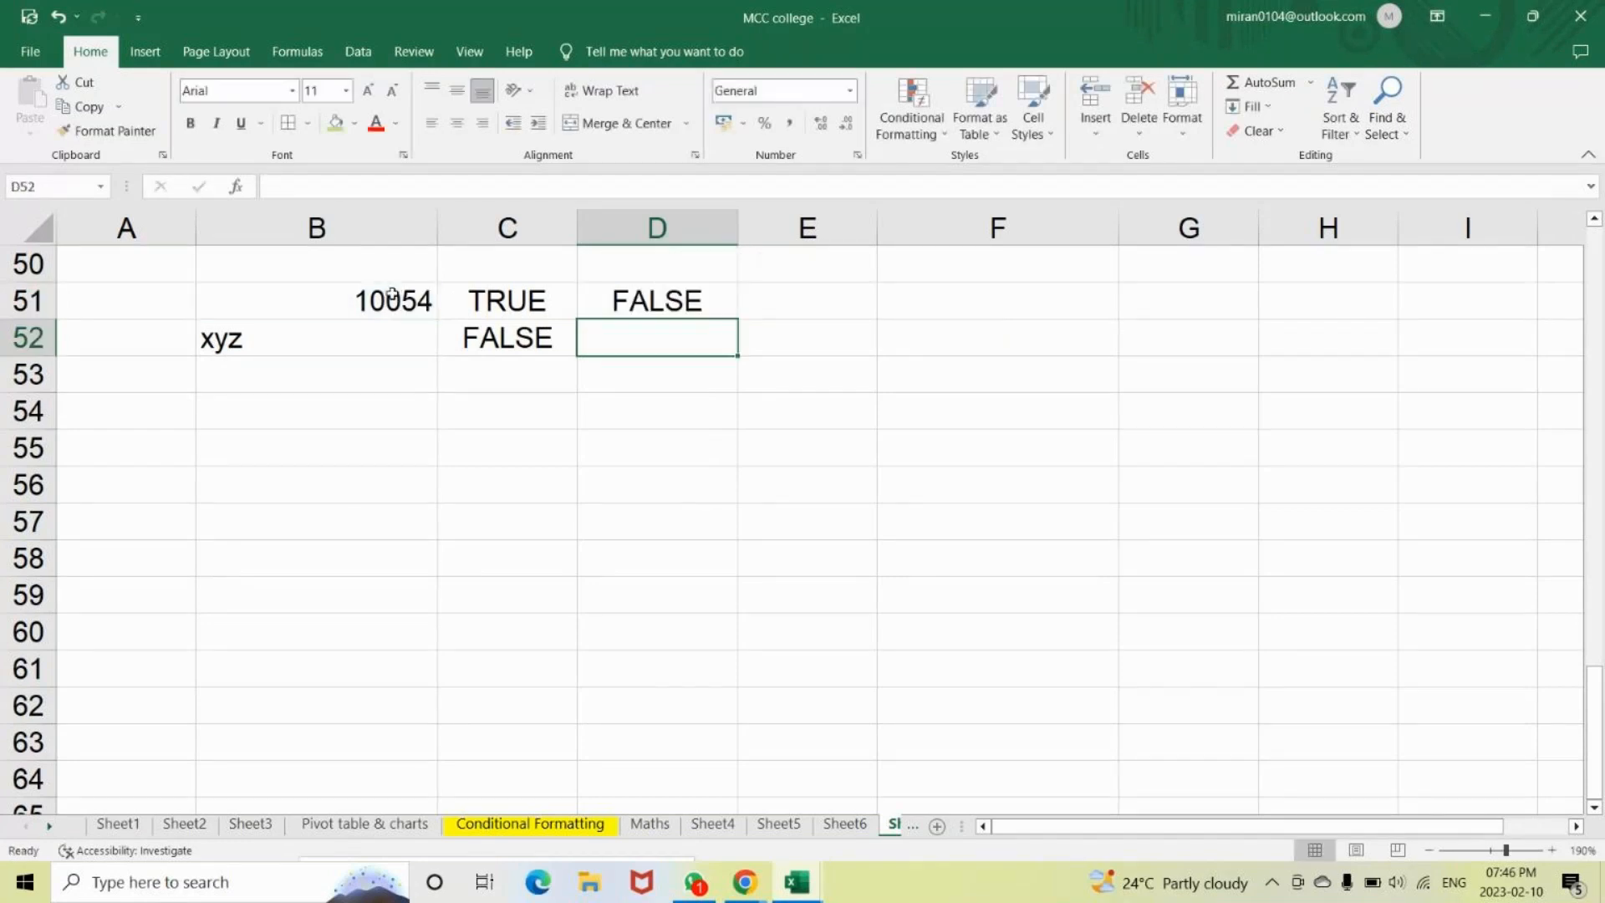
Enter =ISTEXT(B52) in cell D52 to test whether xyz counts as text.
text(=)
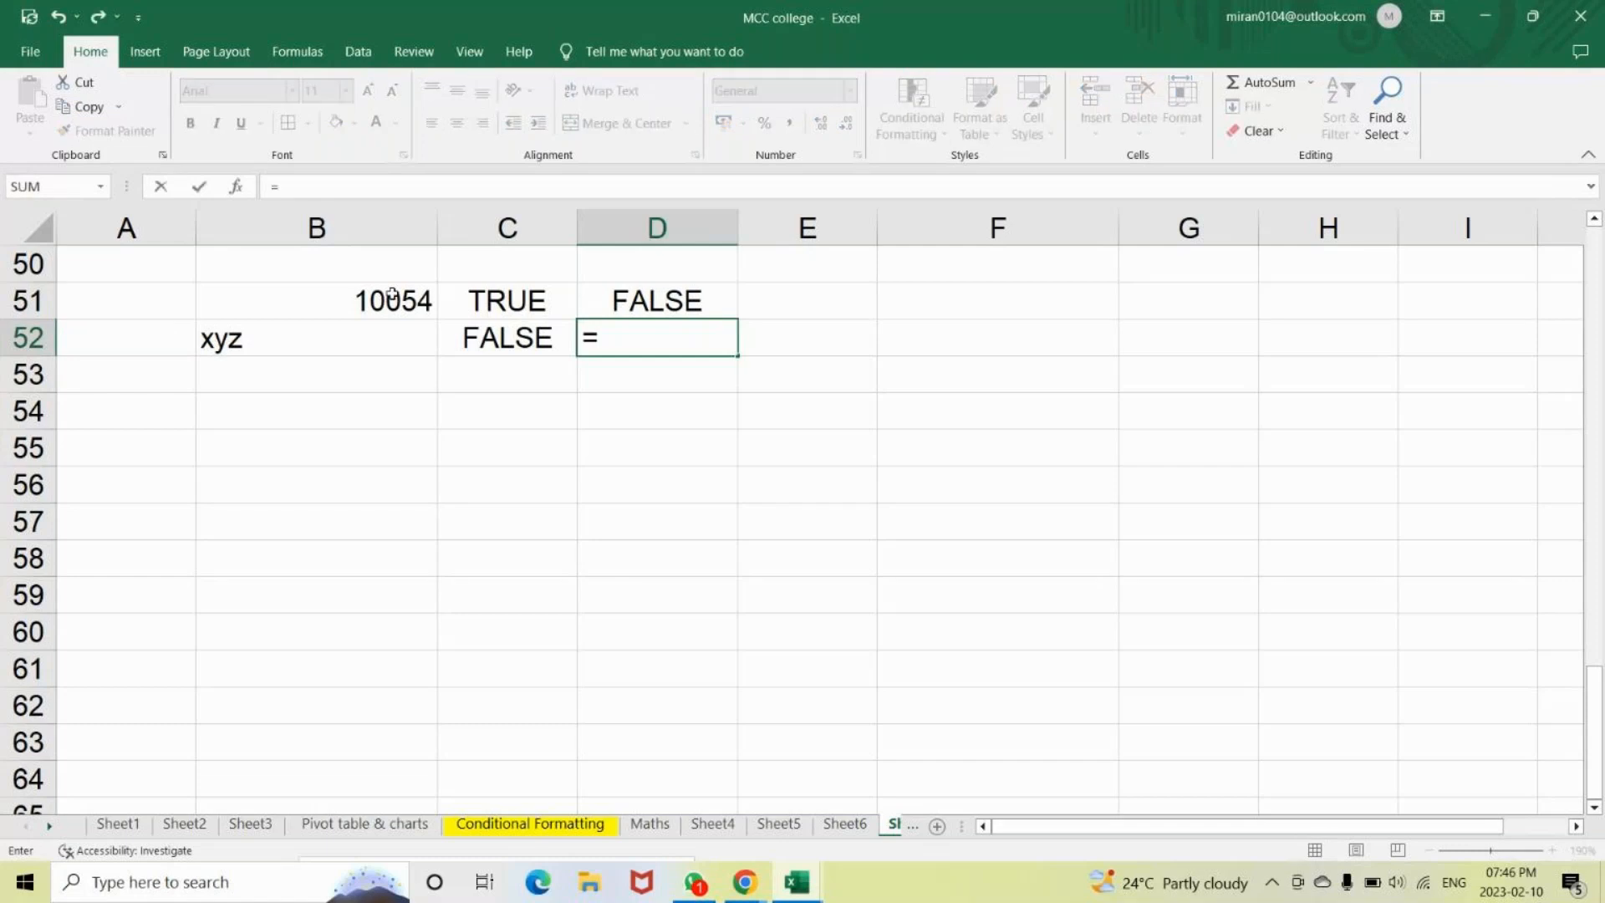
text(is)
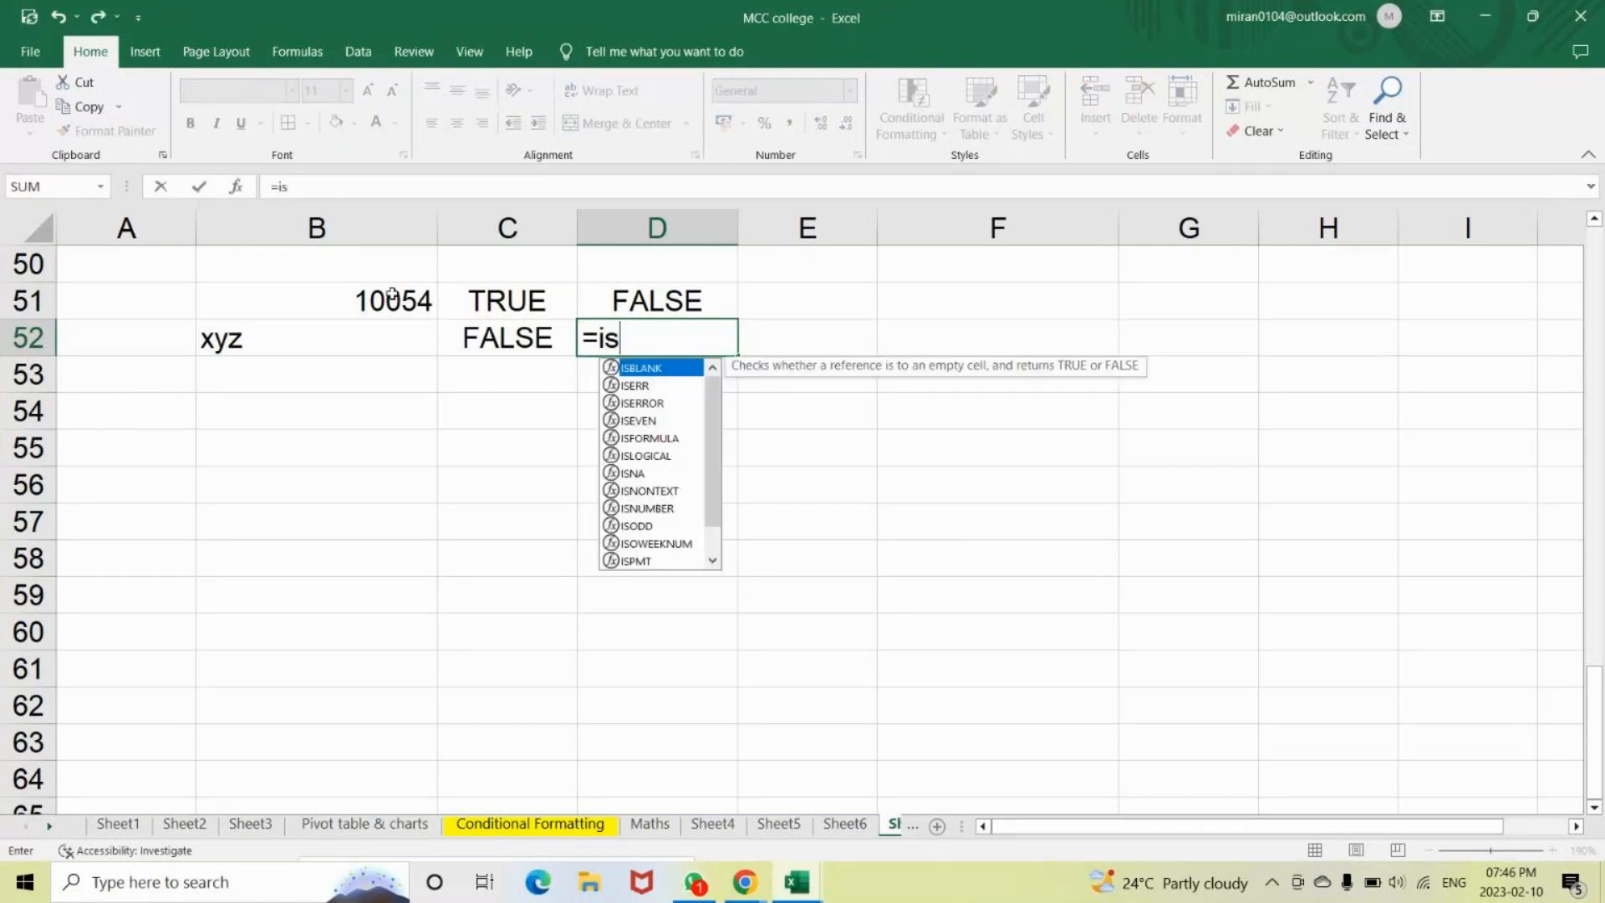
text(t)
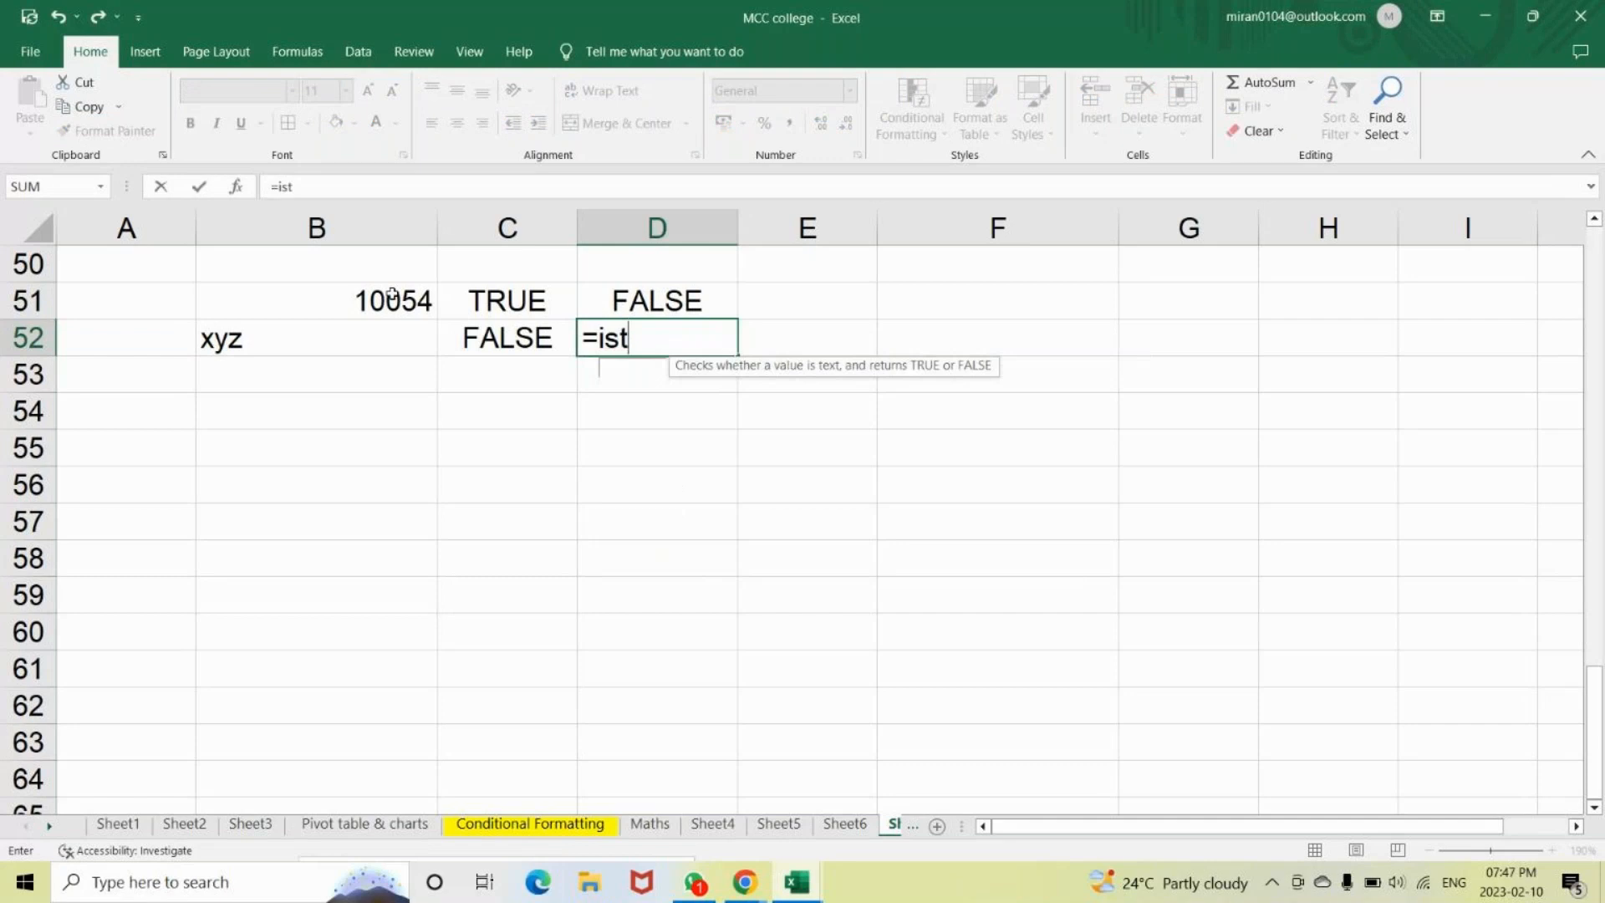
text(ezt)
key(BackSpace)
key(BackSpace)
text(x)
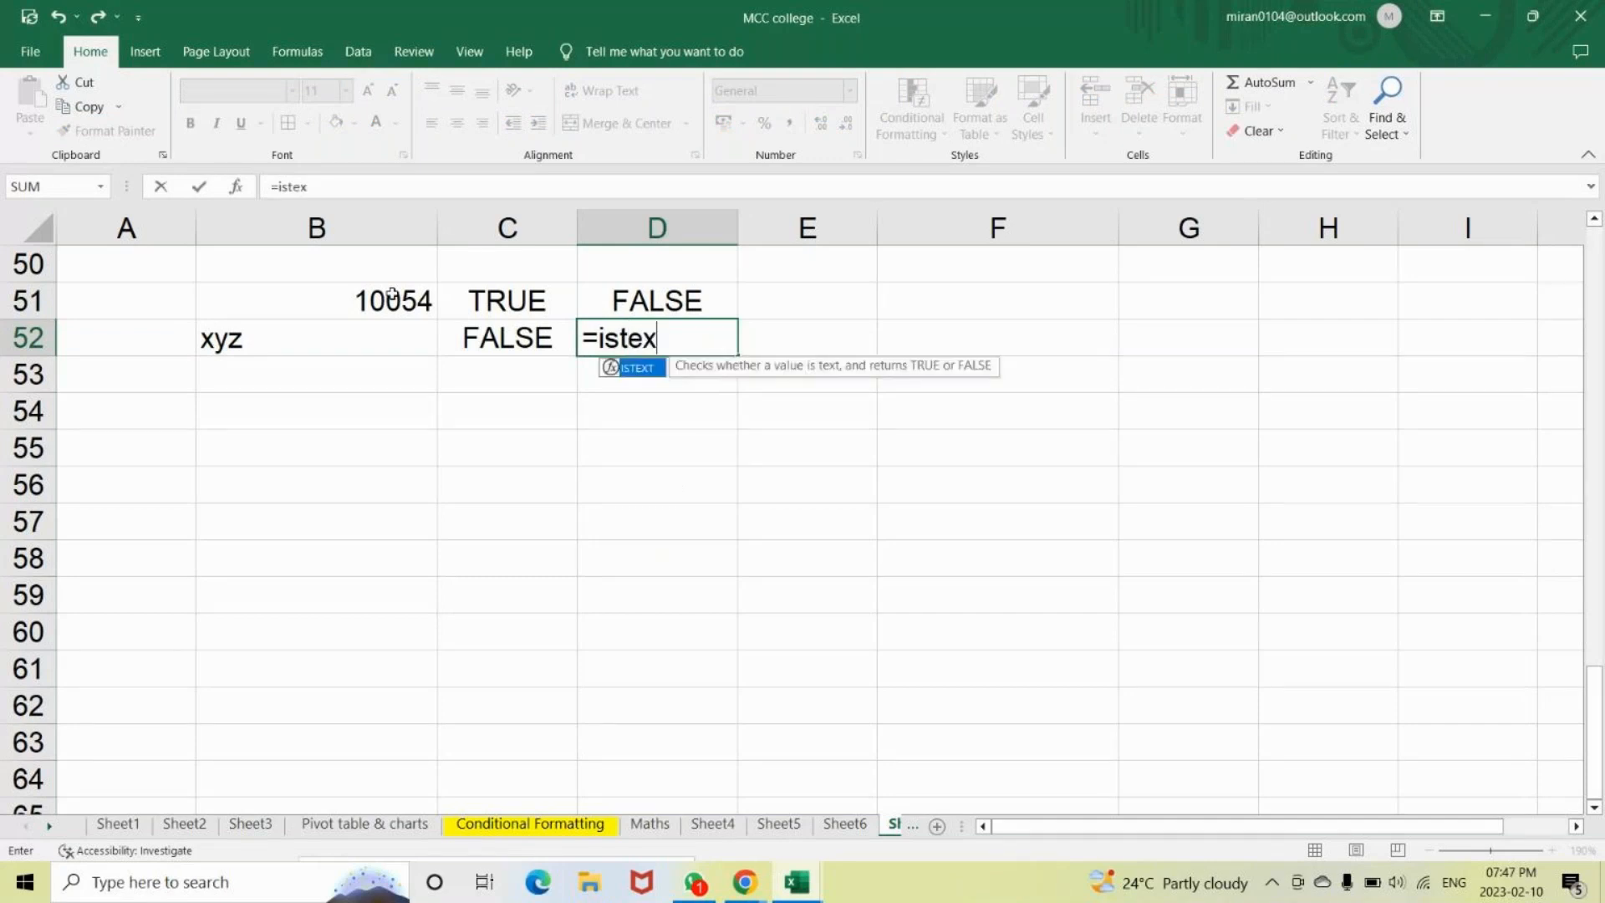
key(Tab)
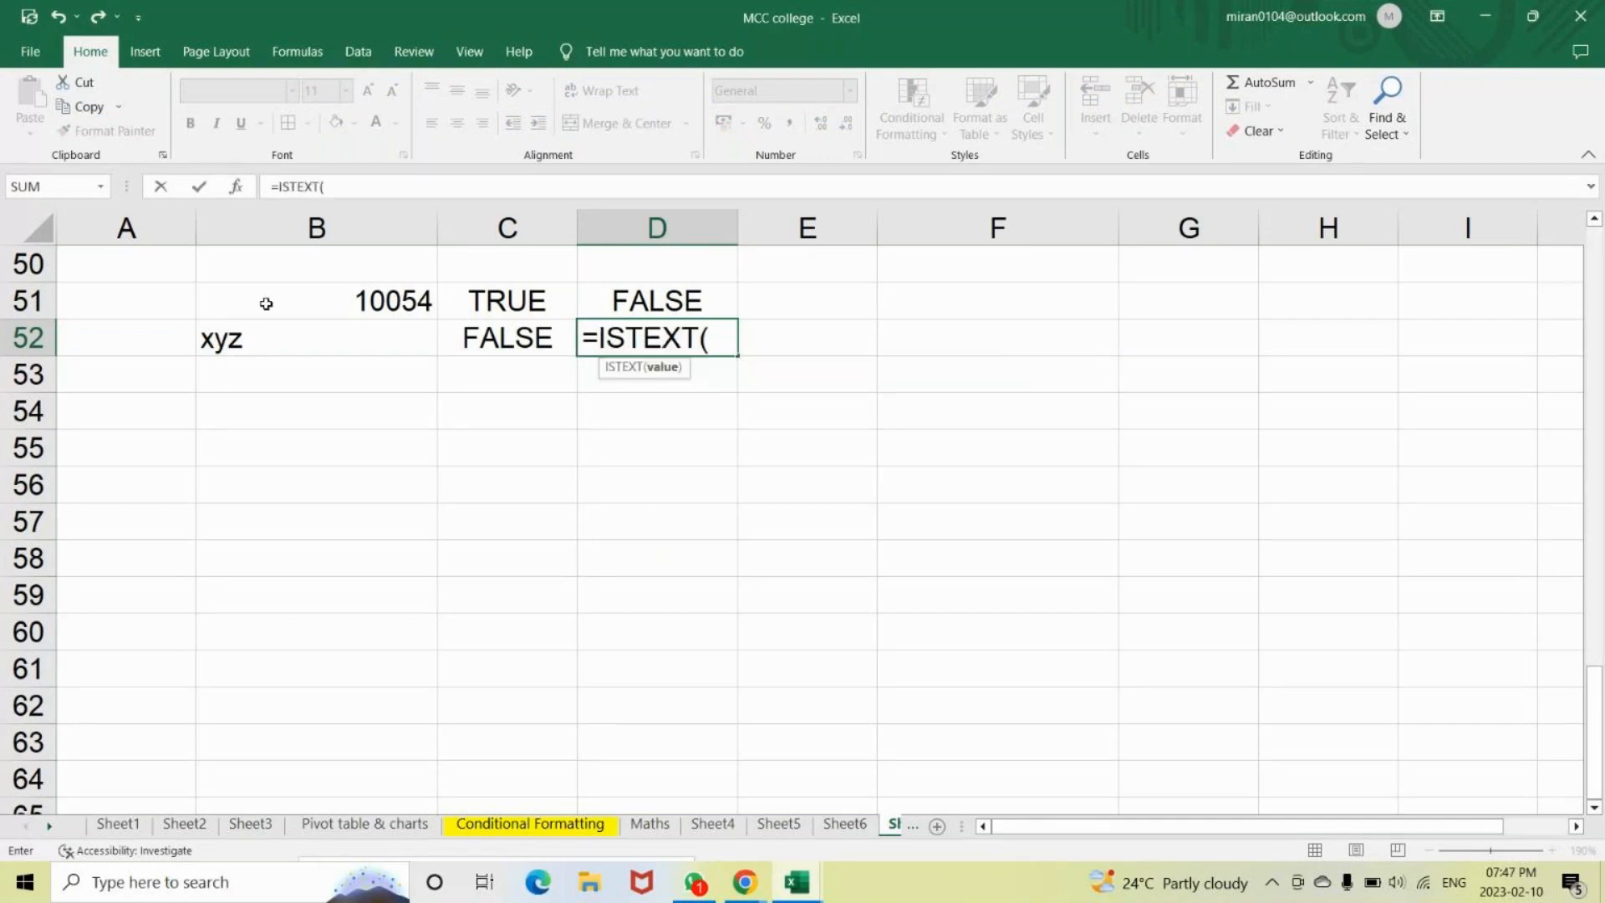
click(259, 340)
text())
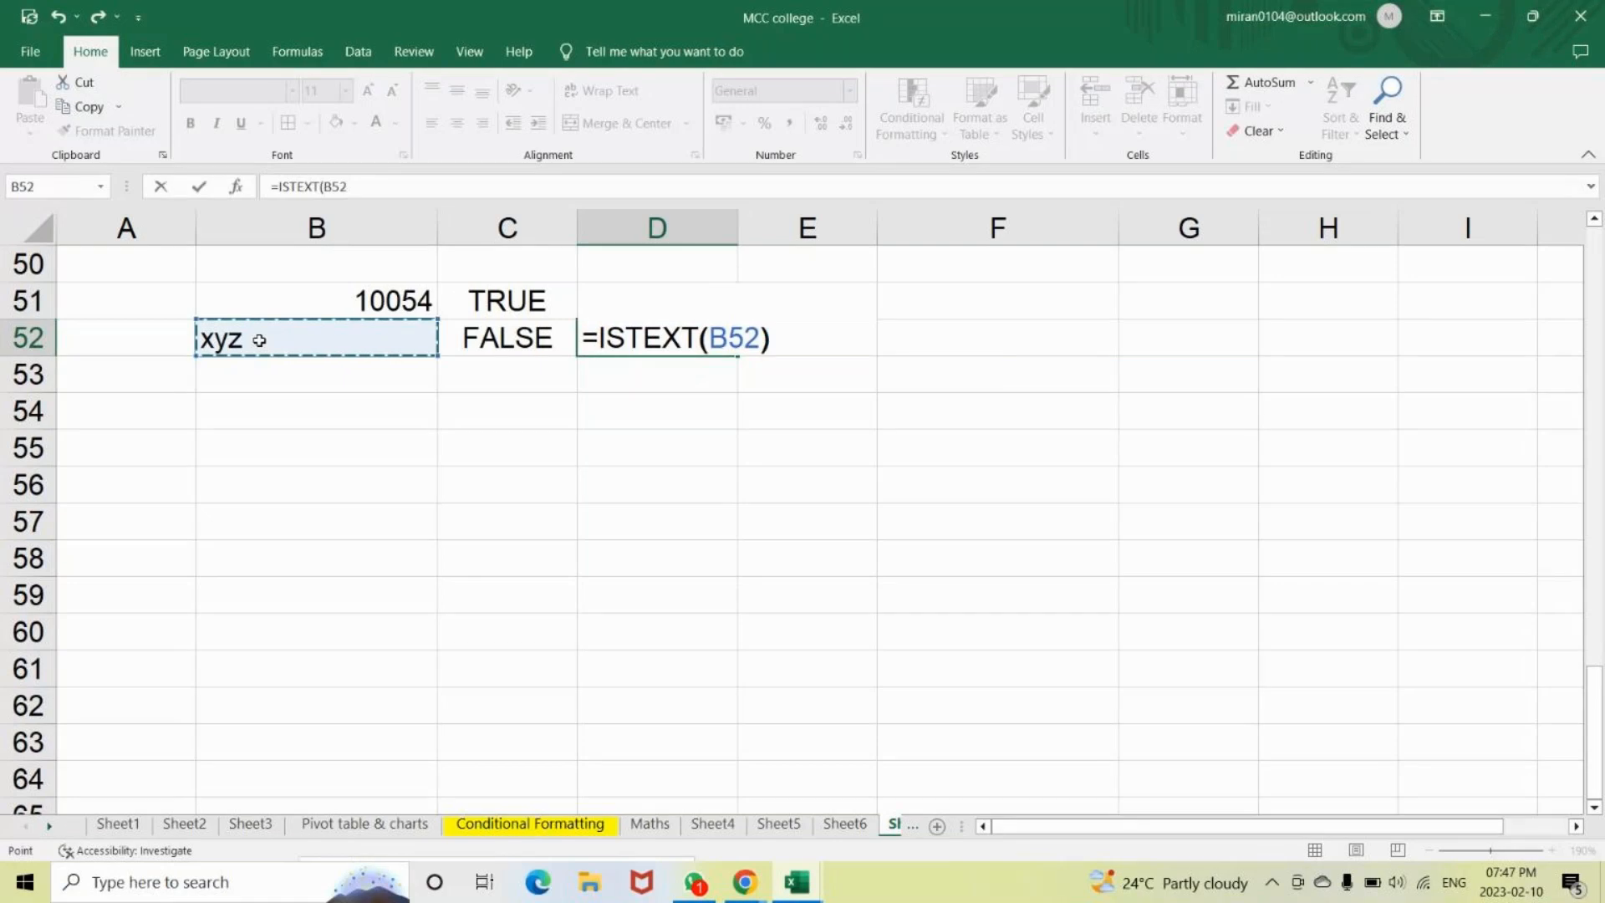
key(Return)
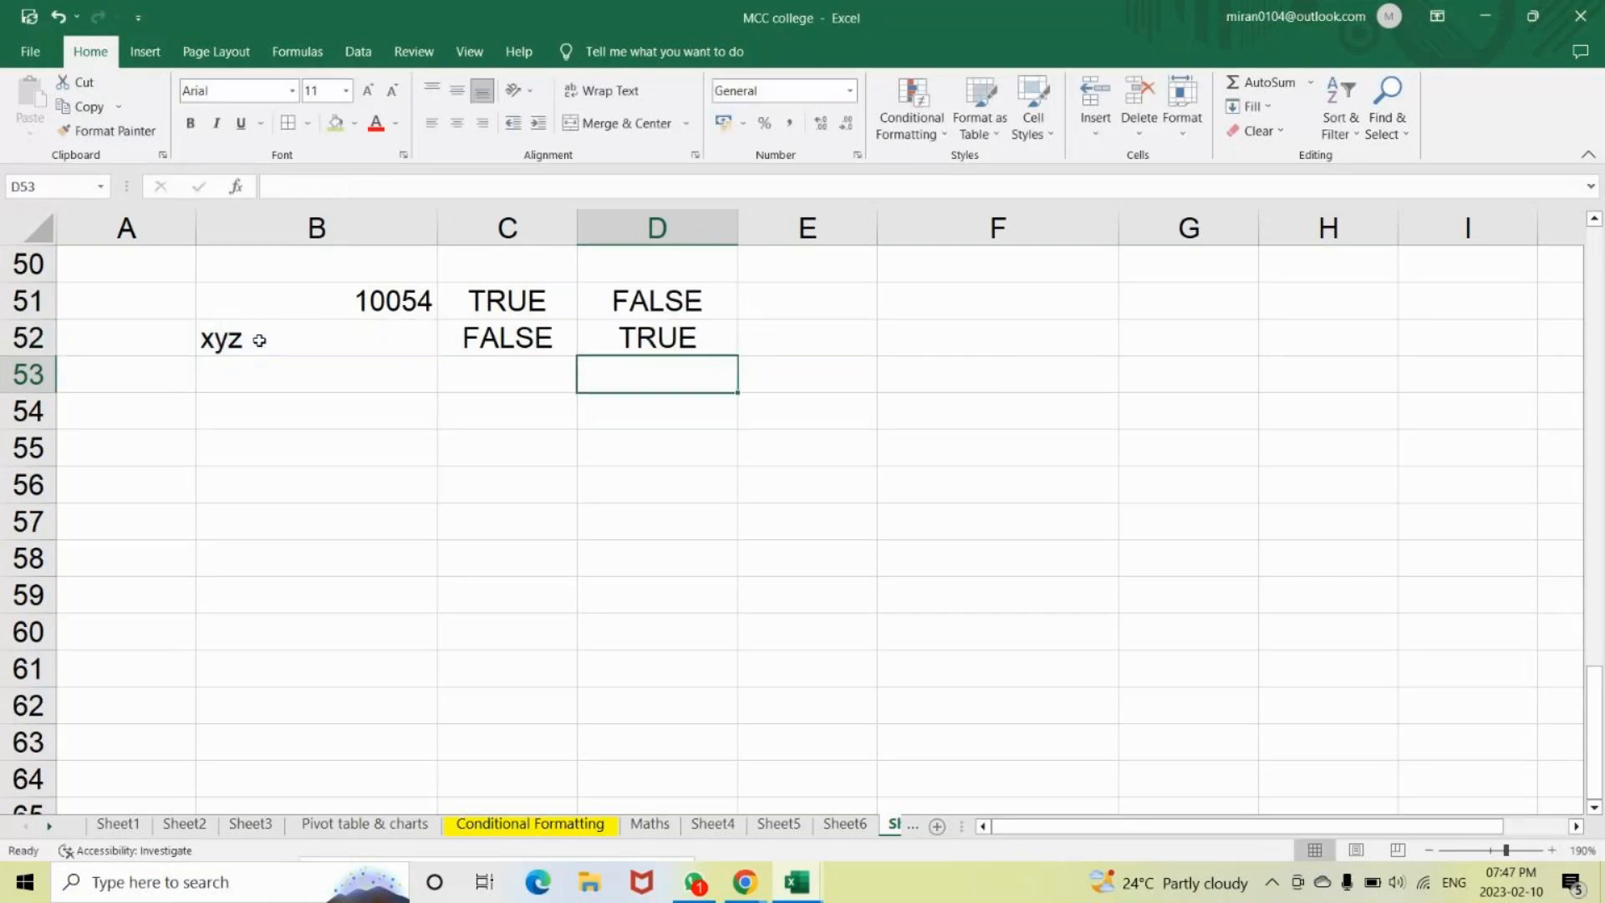
click(599, 341)
click(336, 369)
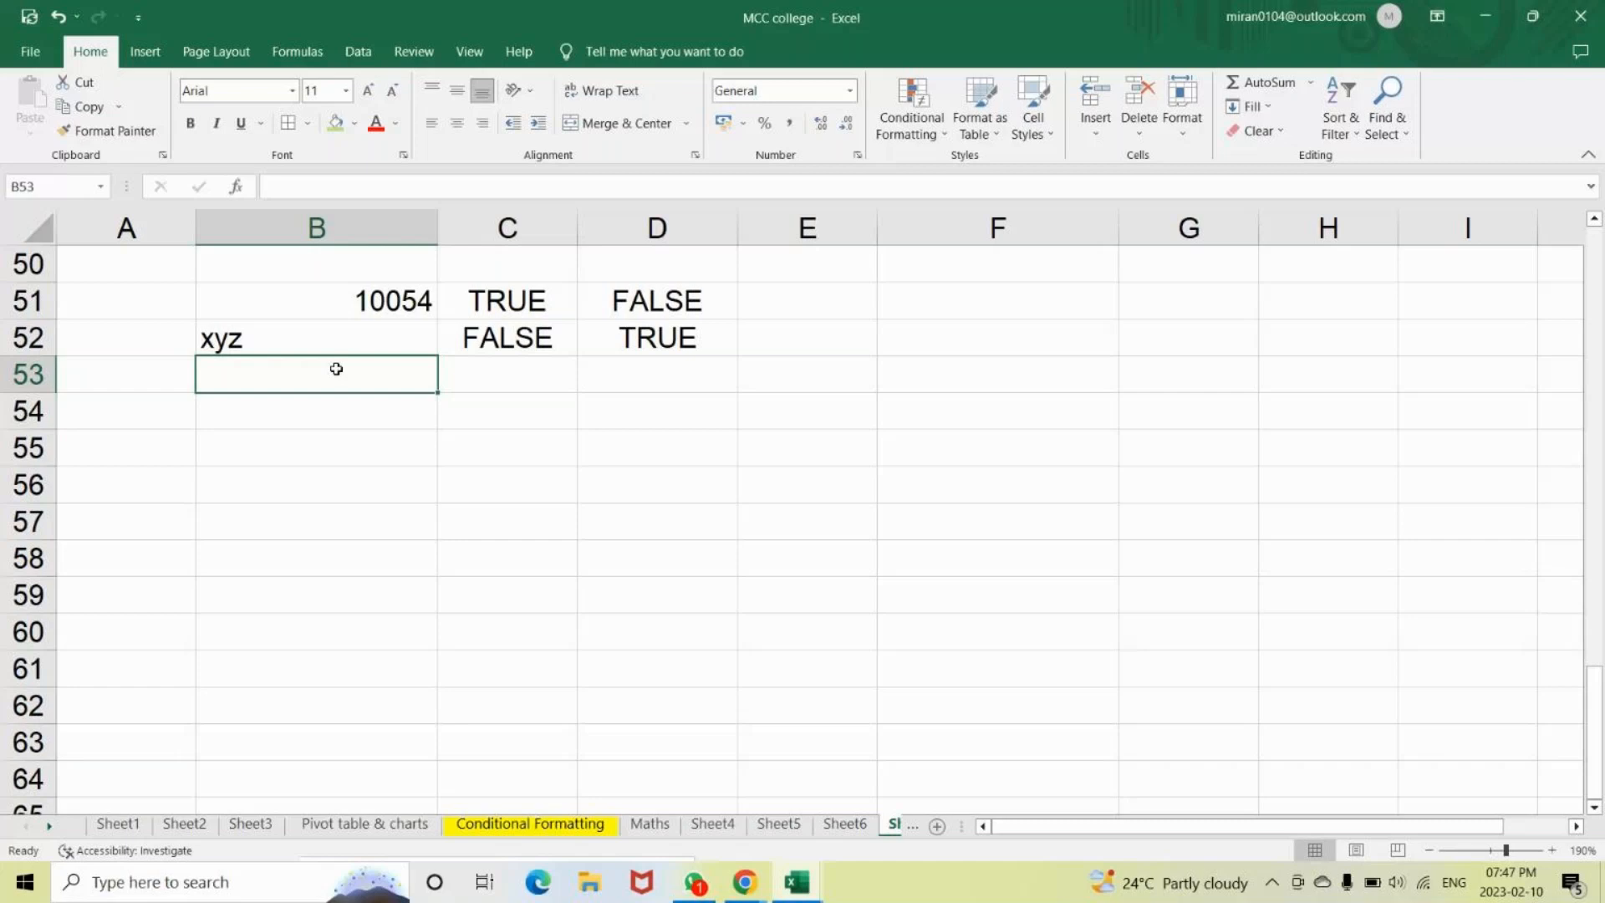
text(0)
key(Return)
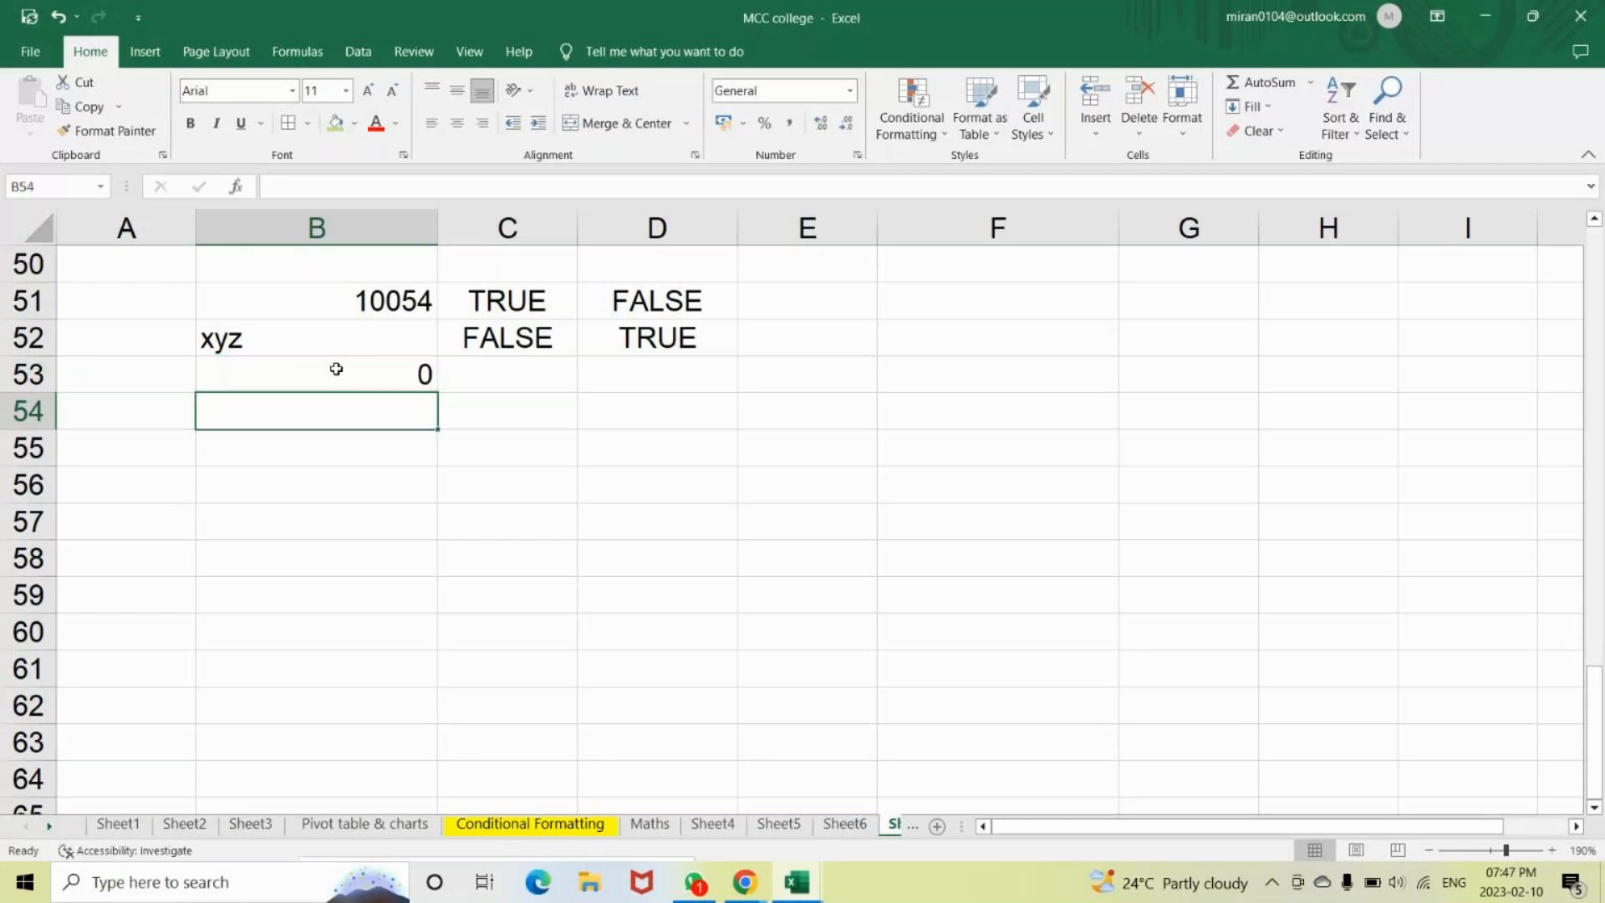
click(336, 369)
key(BackSpace)
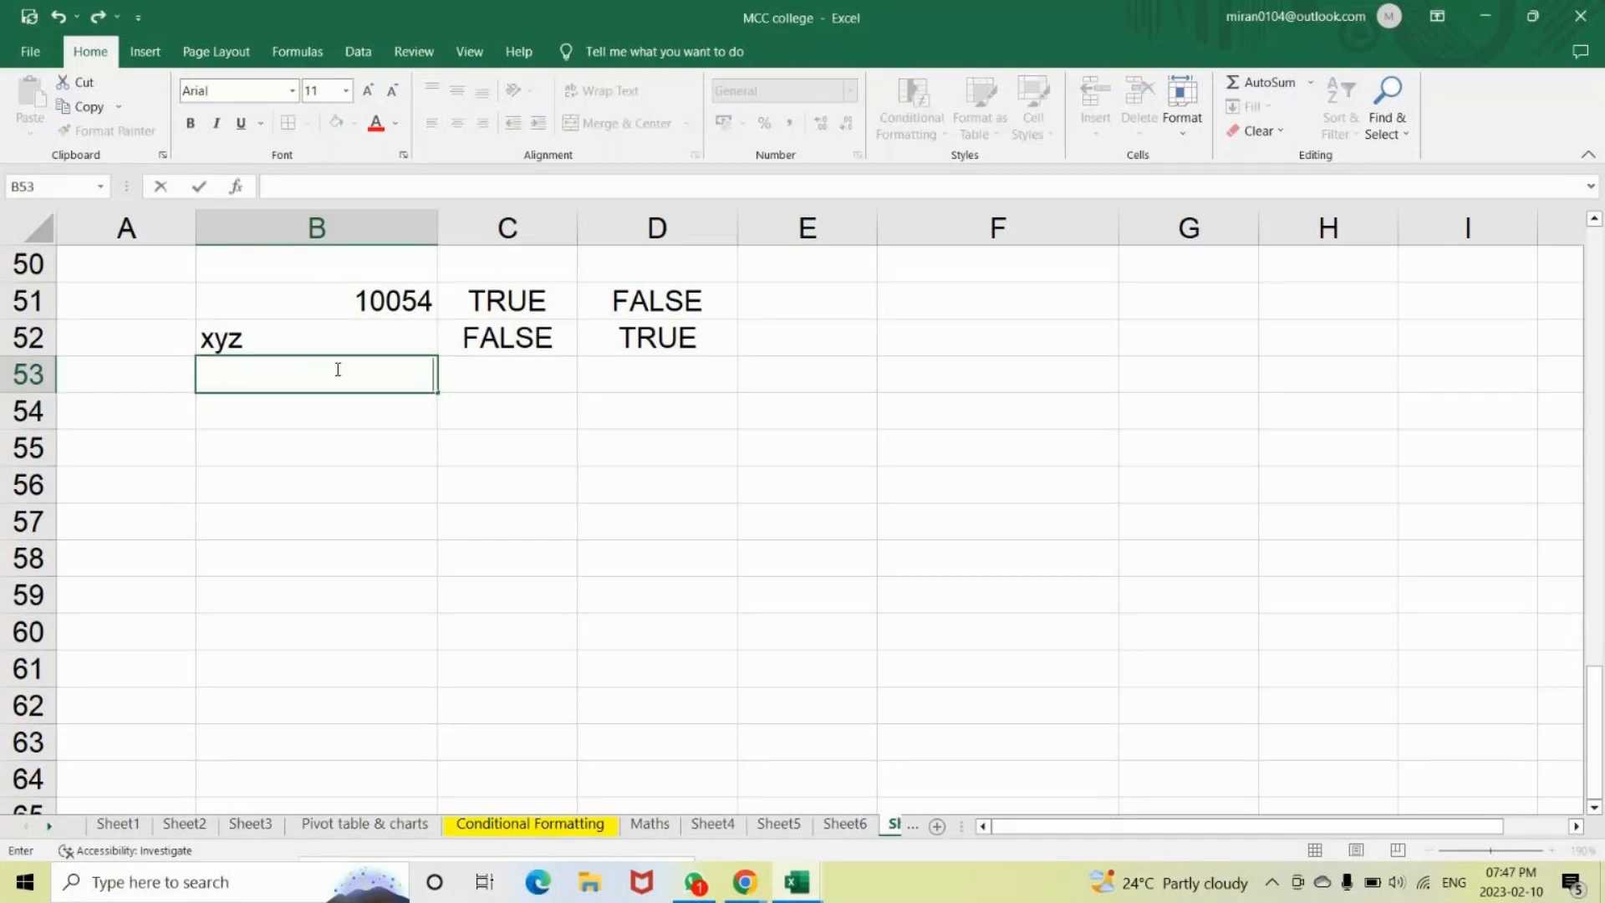
key(Return)
Enter 0 in cell B54, keeping cell B53 above it blank.
text(0)
key(Return)
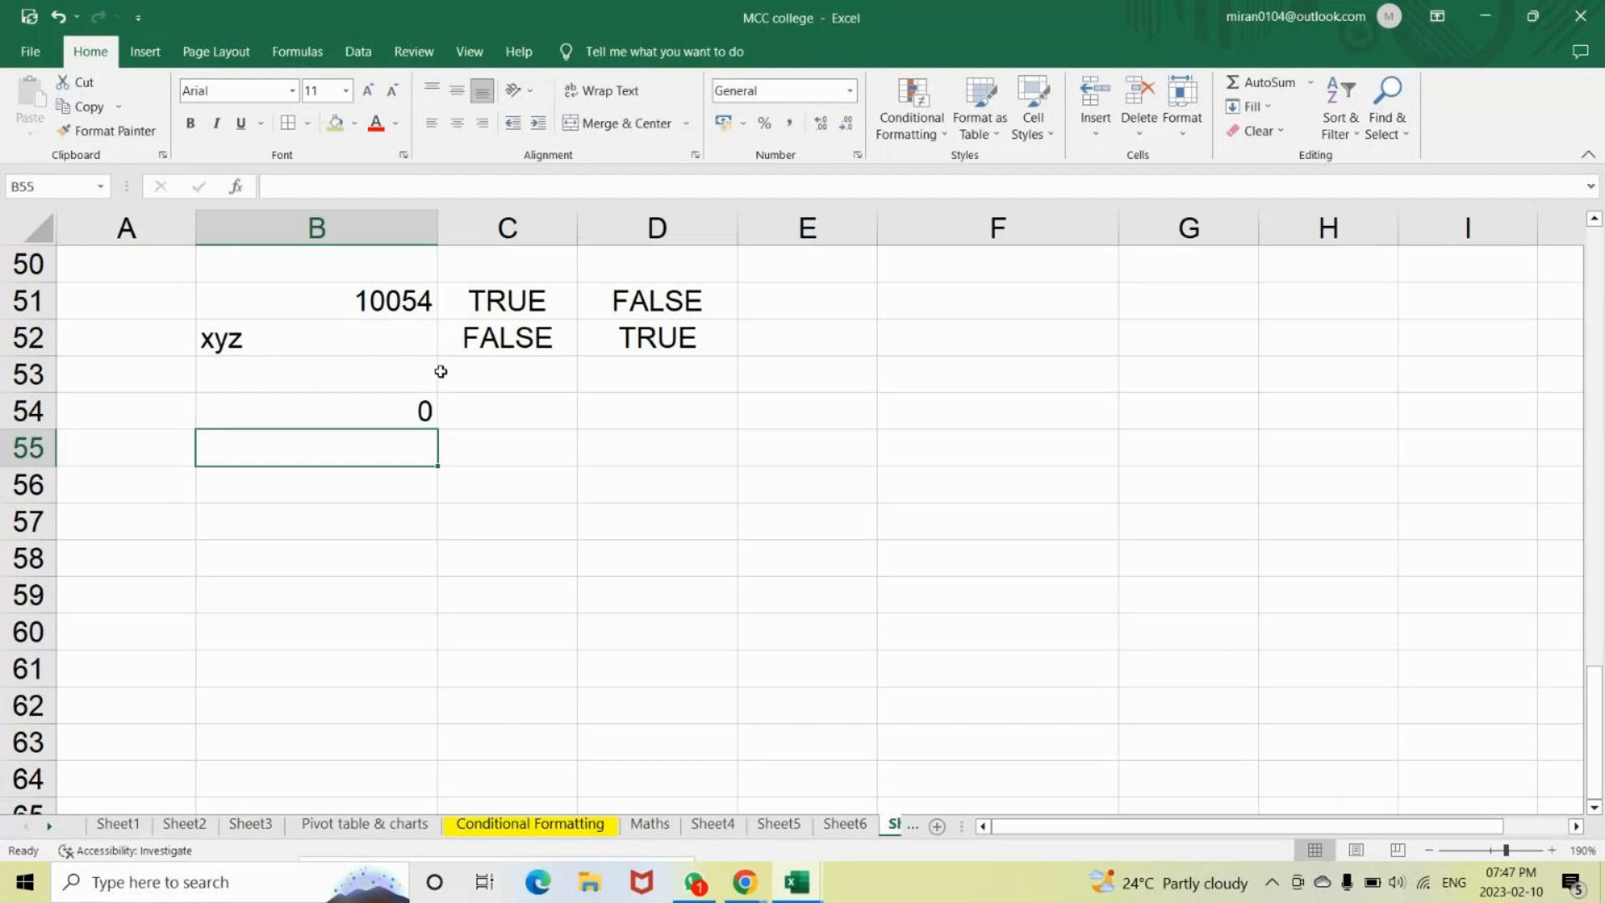
click(361, 381)
Enter =ISNUMBER(B53) in cell C53 to run the number check on the blank cell.
click(486, 382)
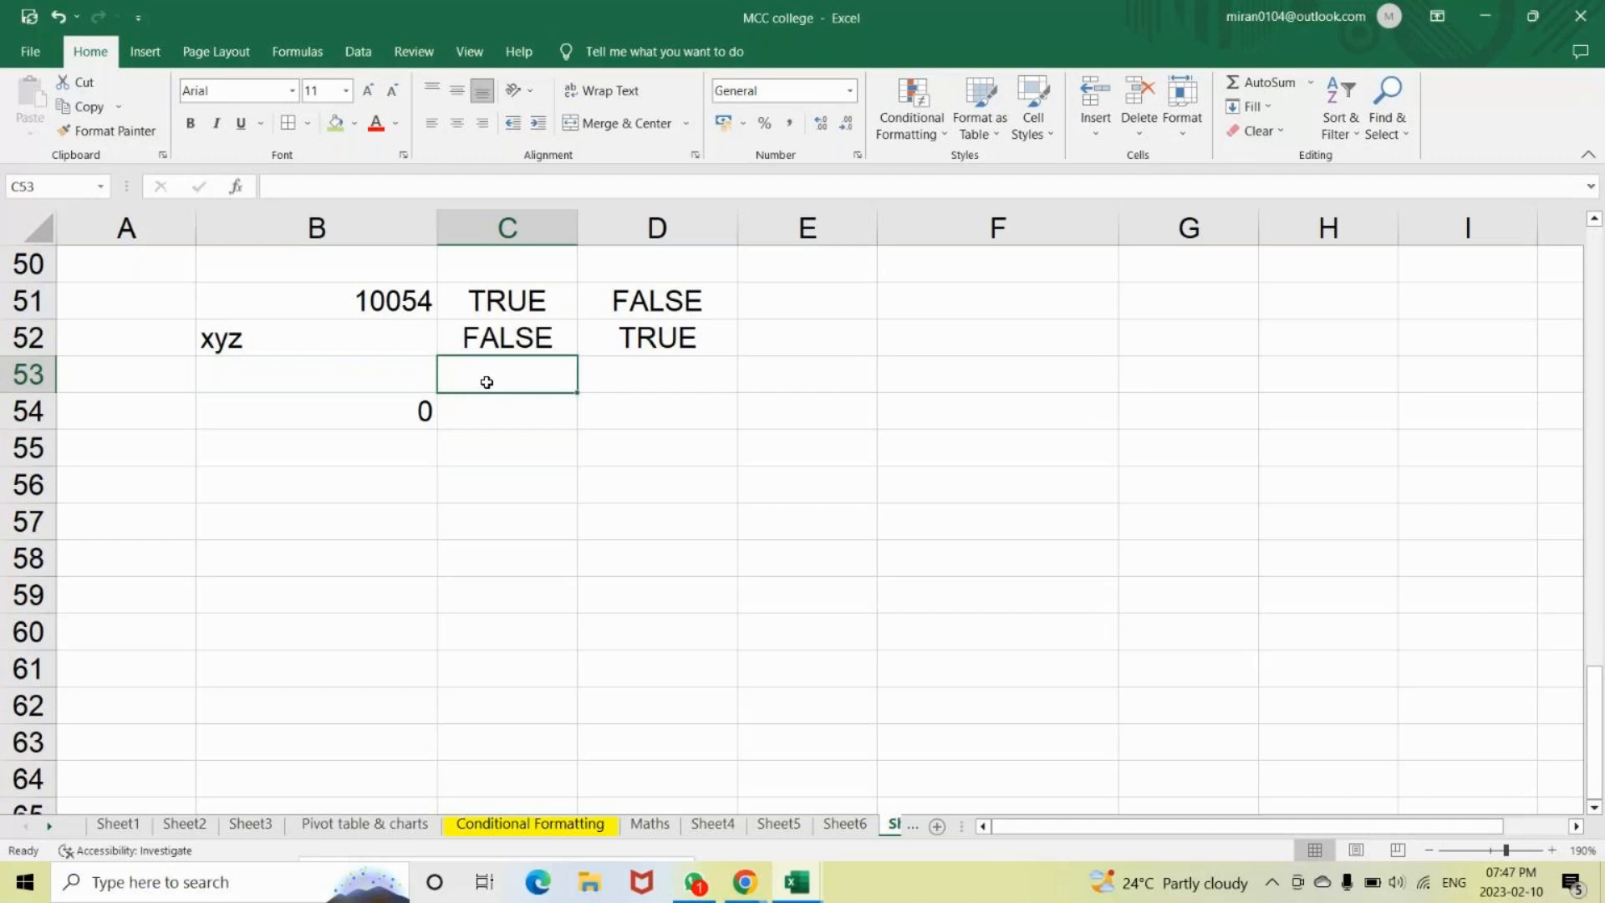
text(=id)
key(BackSpace)
text(snu)
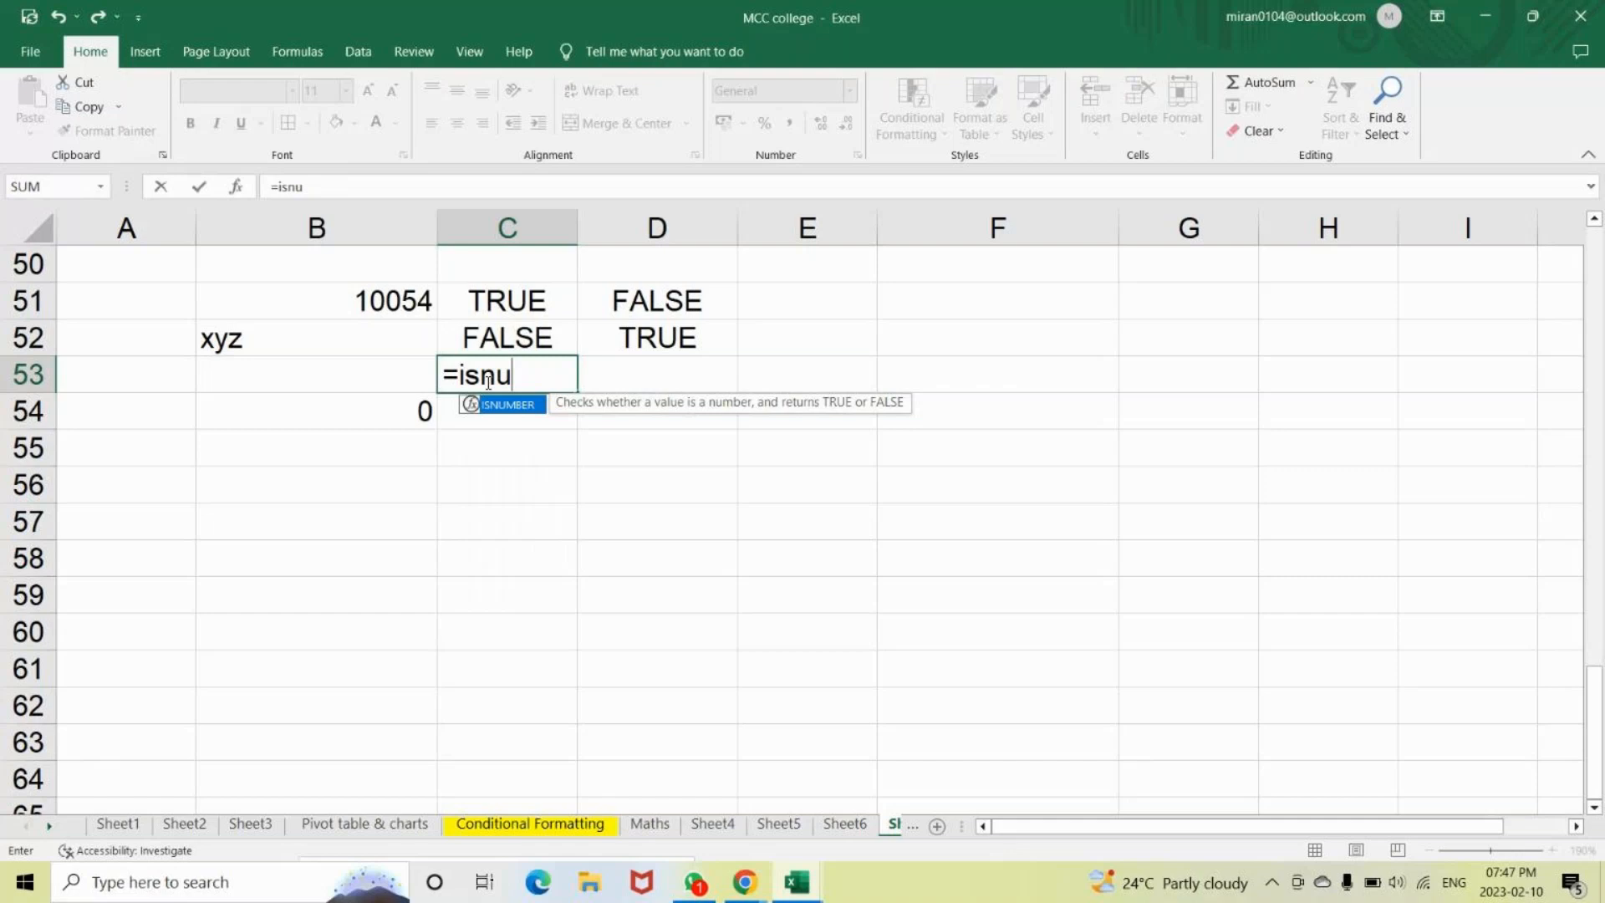
text(mber)
key(Tab)
click(382, 368)
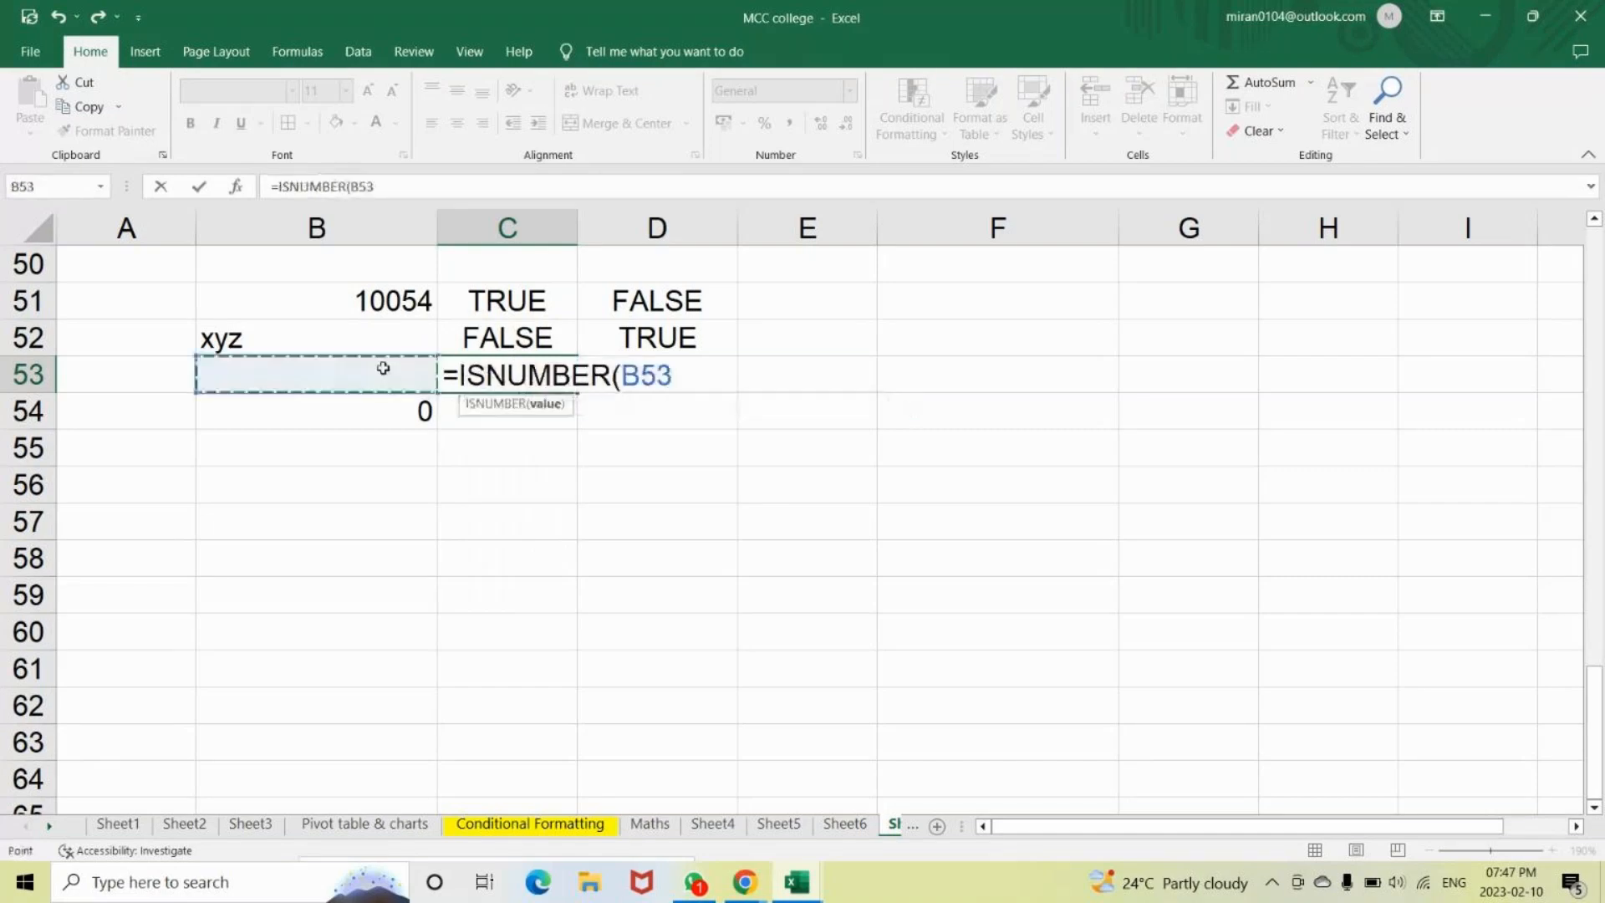
text())
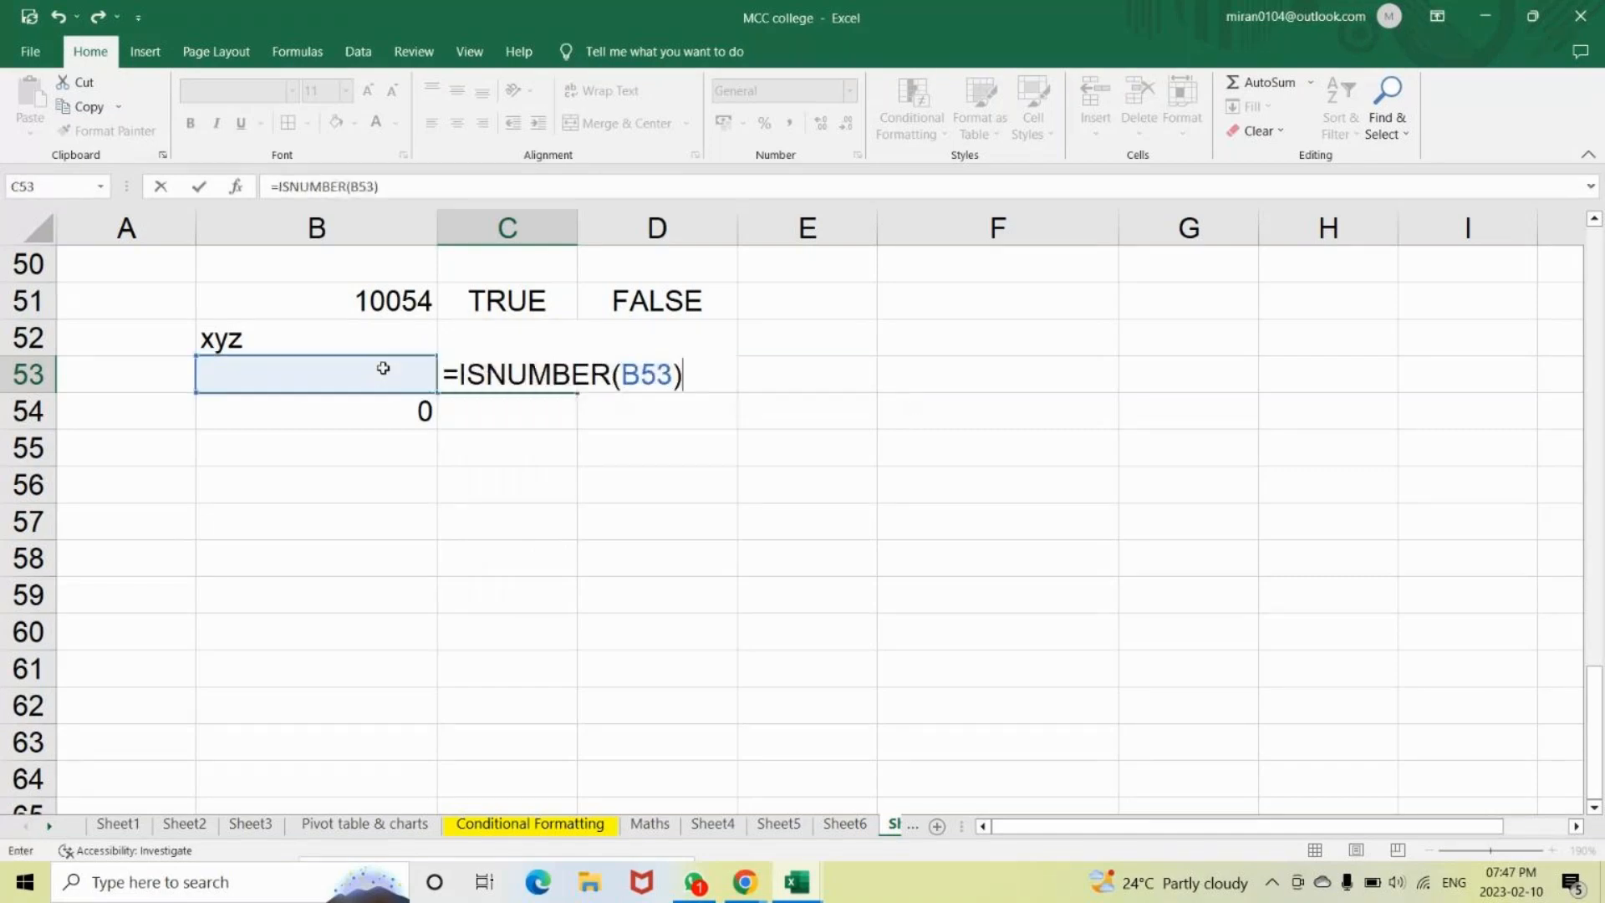
key(Return)
Enter =ISTEXT(B53) in cell D53 to test whether the blank cell counts as text.
click(617, 383)
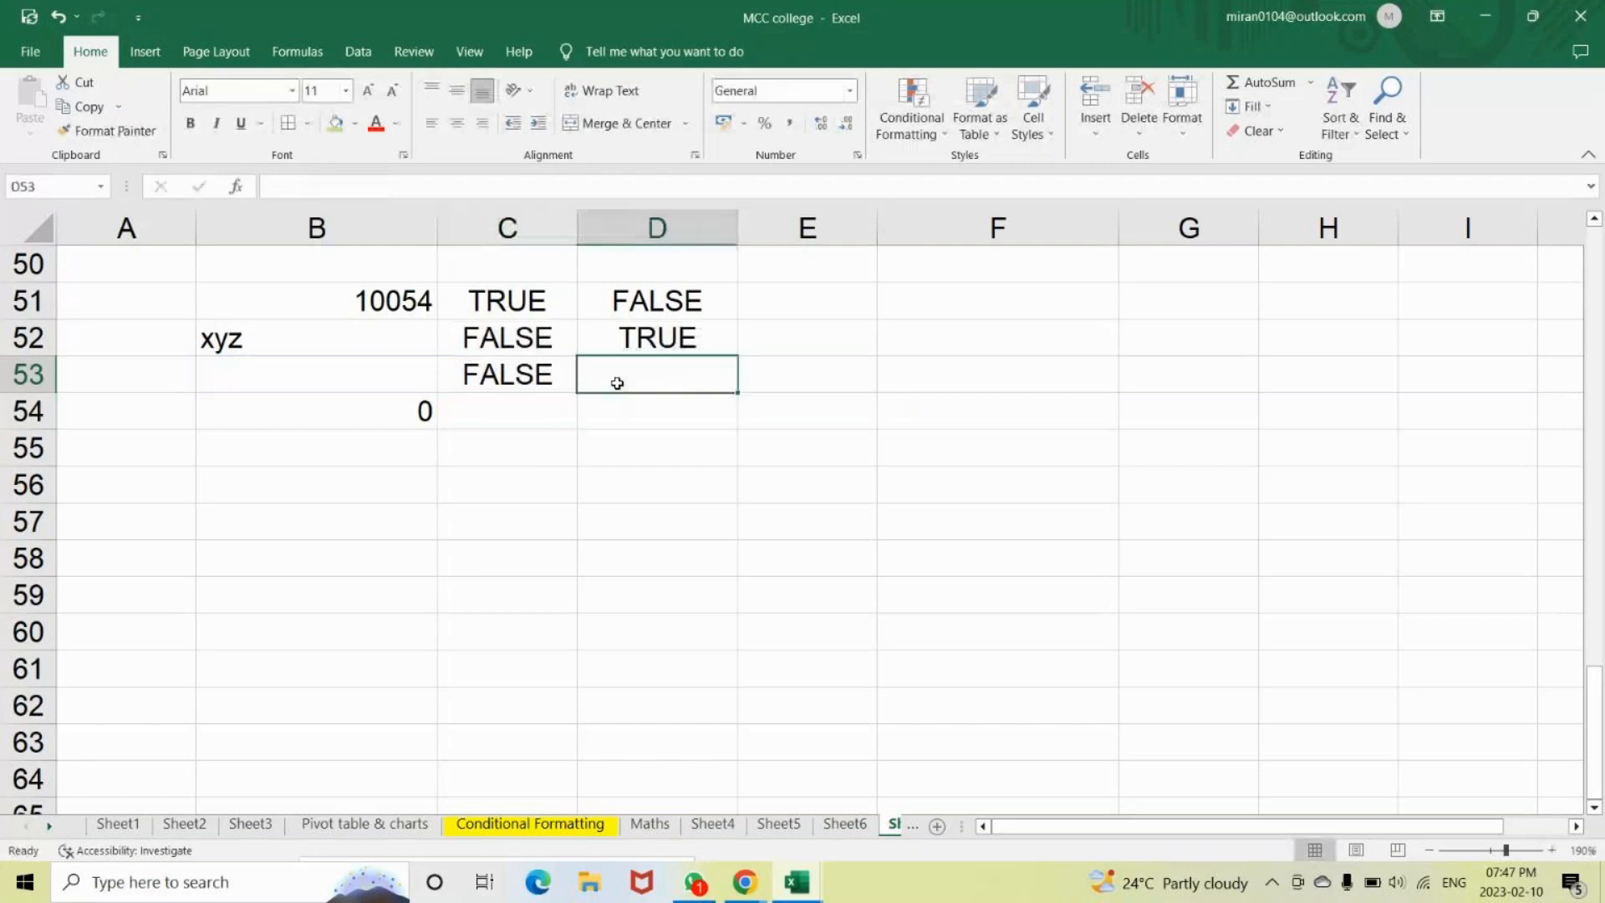
text(=is)
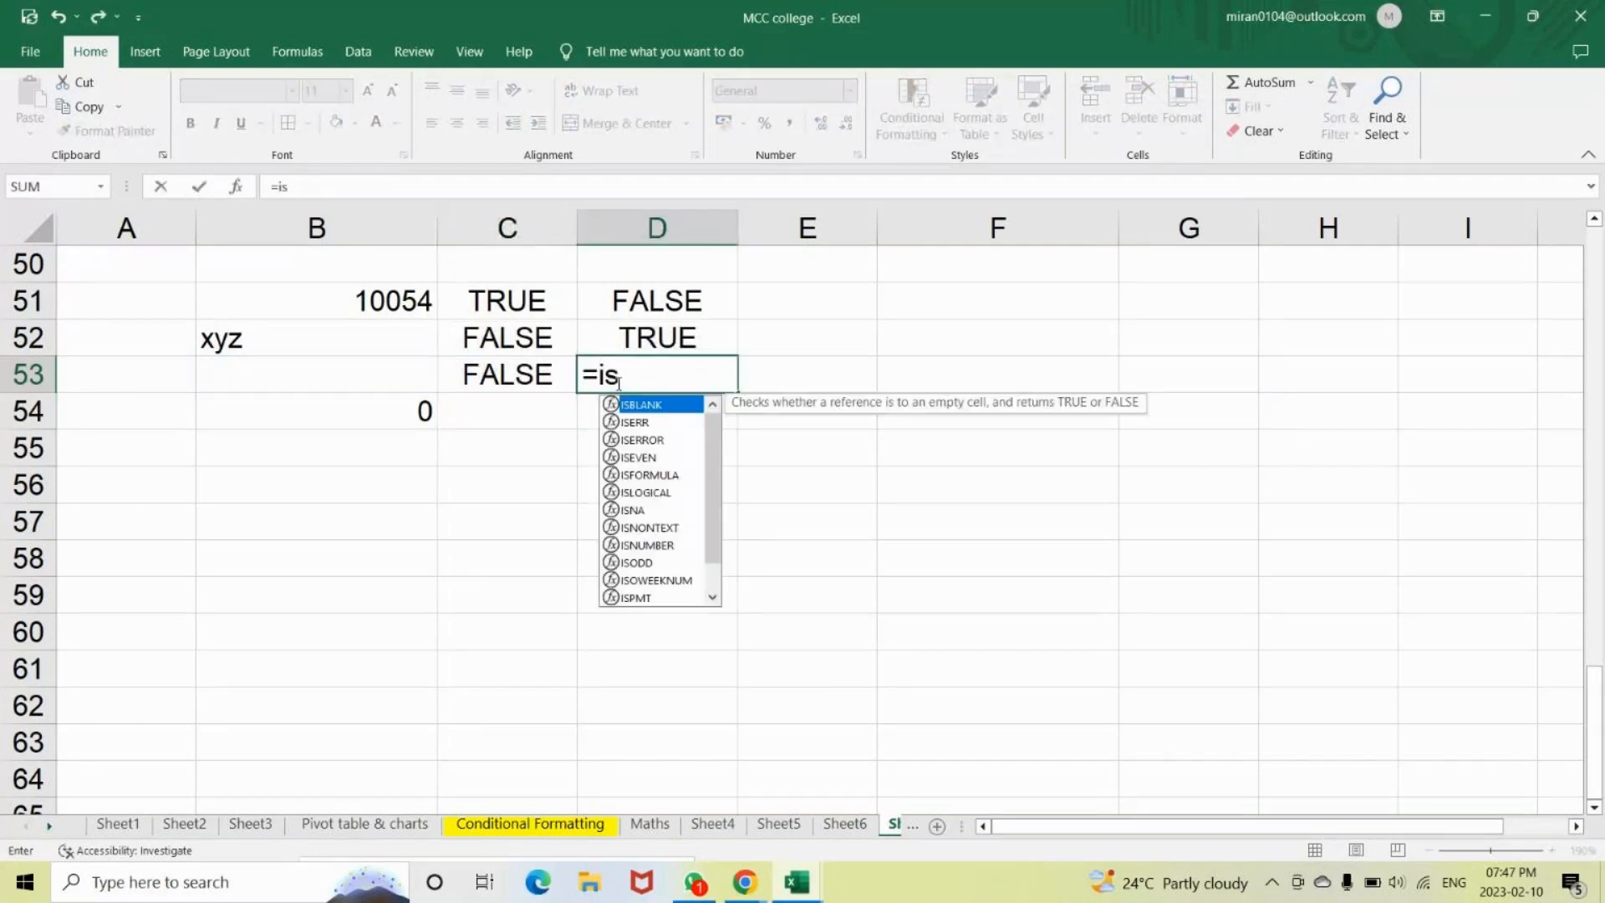
text(tex)
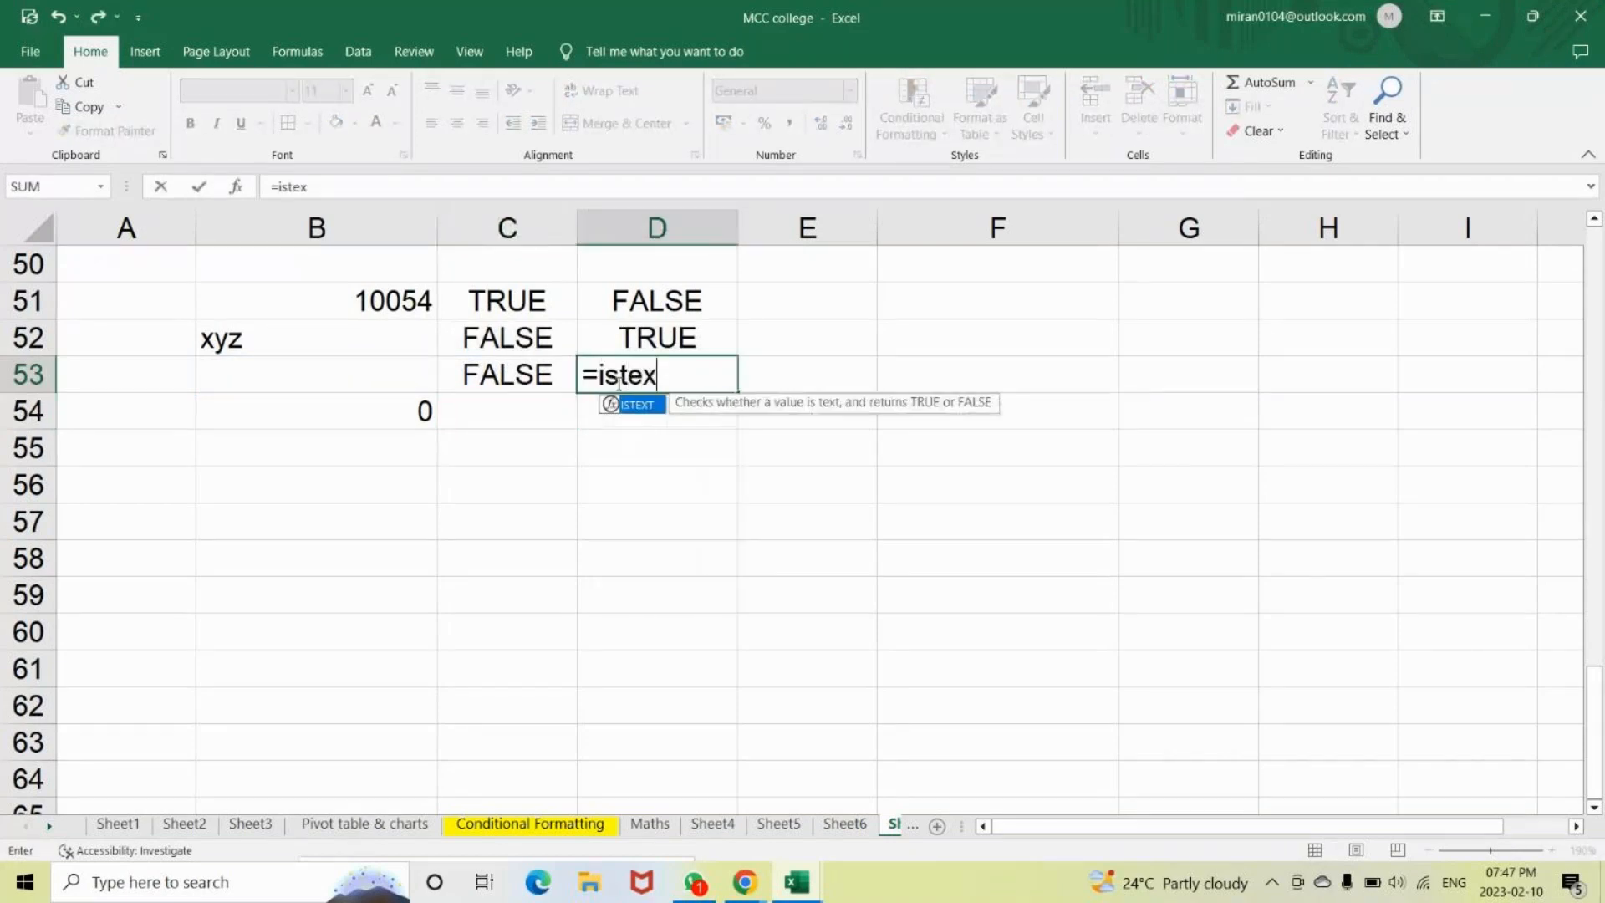
key(Tab)
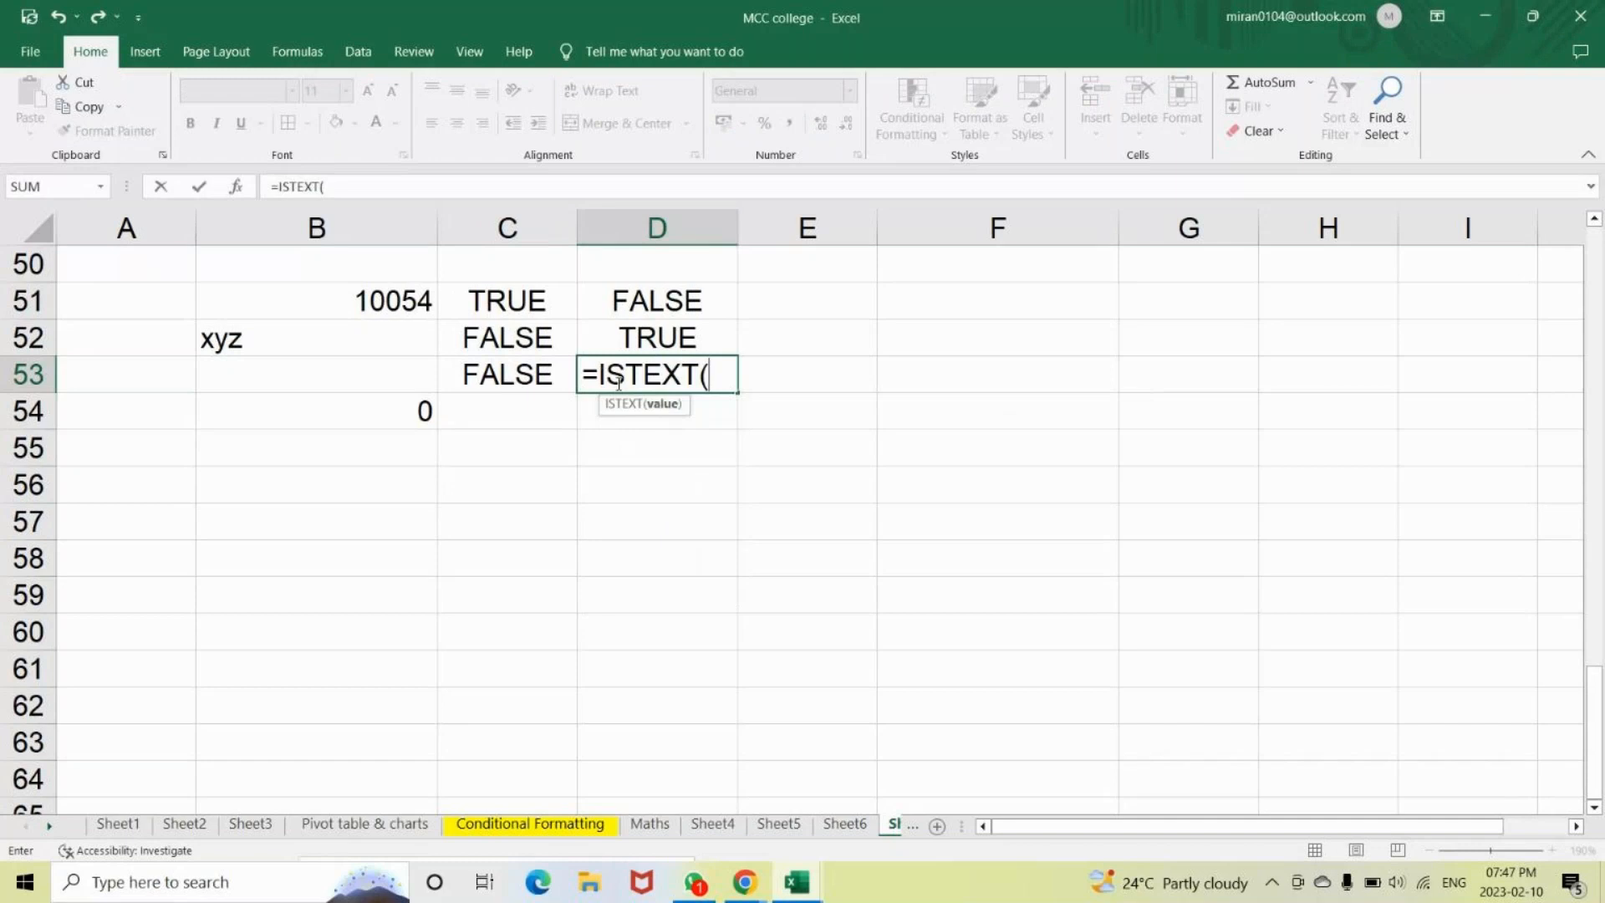
click(381, 379)
key(Return)
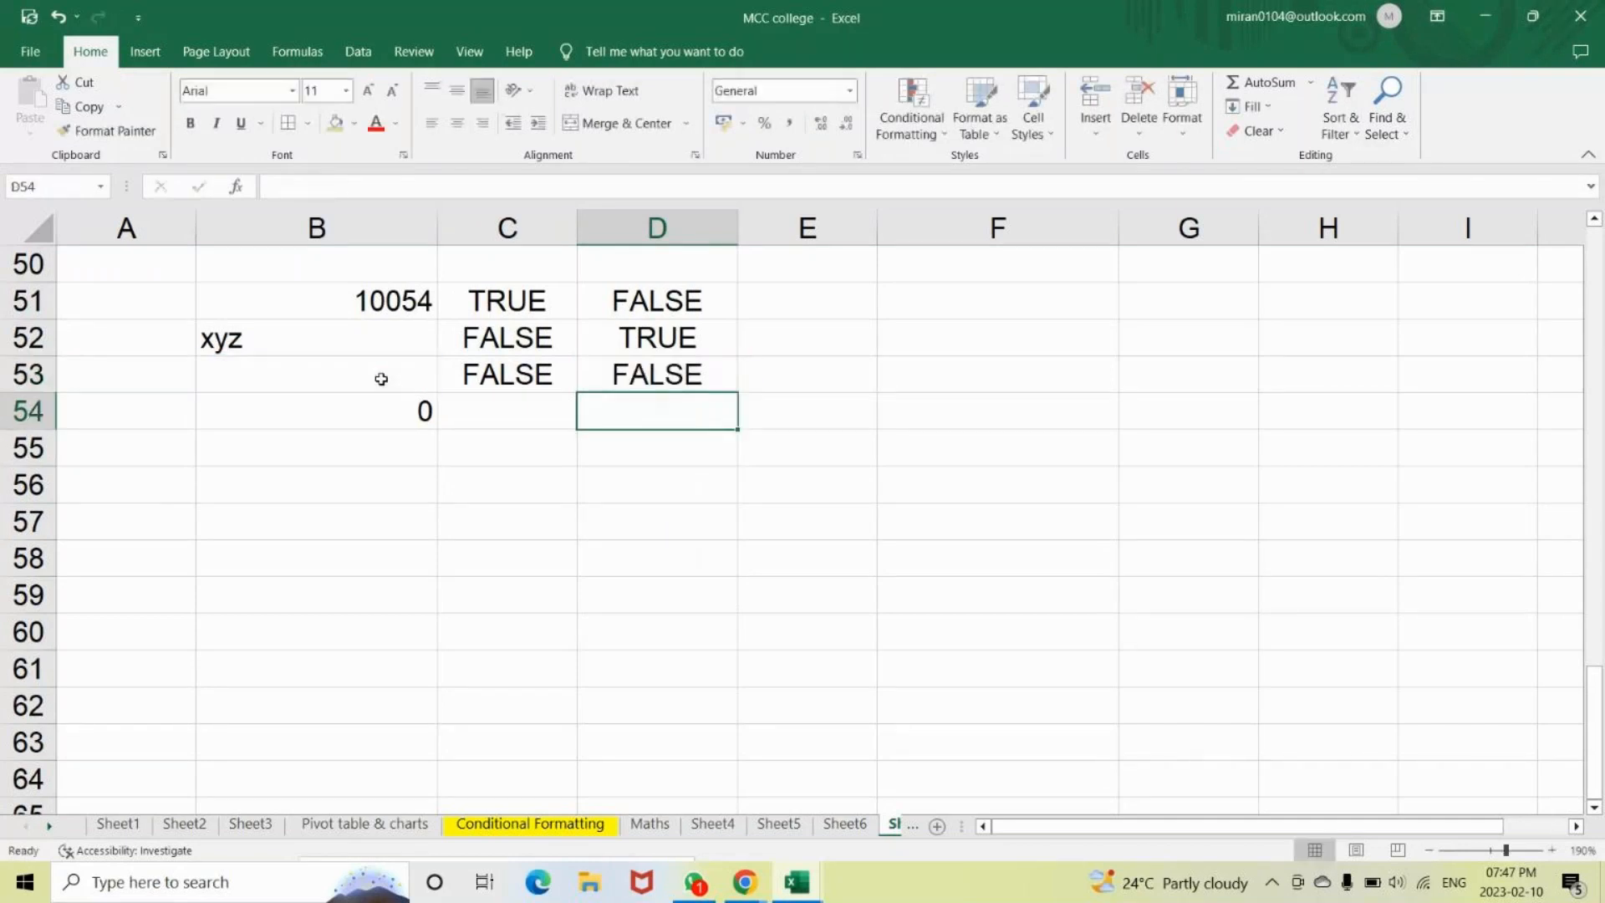
Enter =ISBLANK(B53) in cell E53 to test whether cell B53 is empty.
click(767, 373)
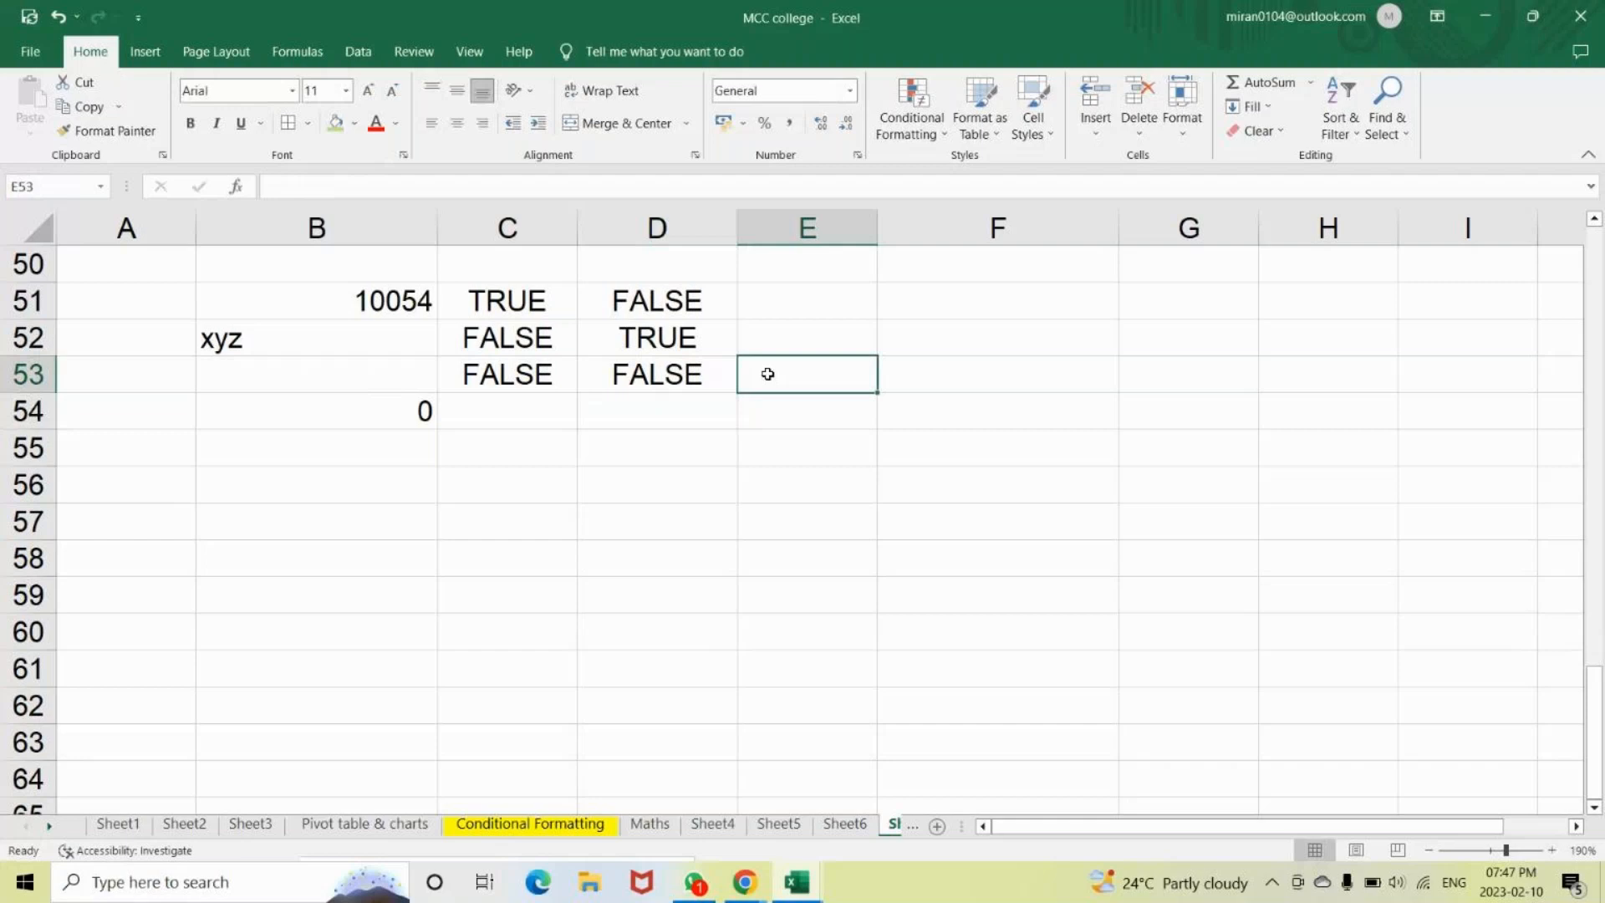
text(isblan)
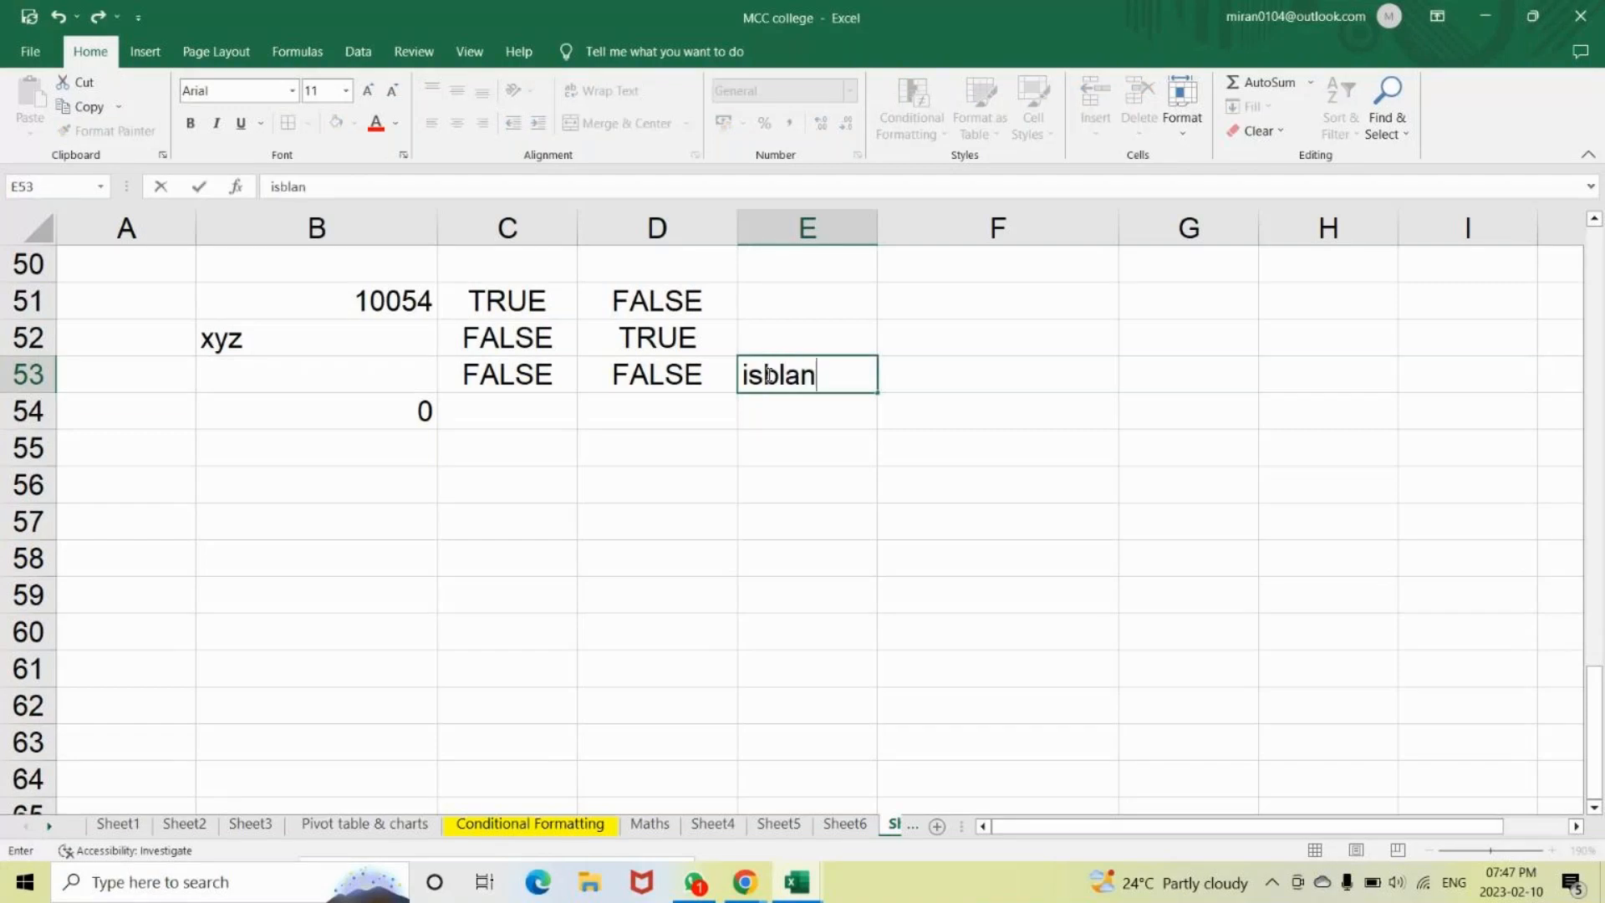
key(BackSpace)
key(BackSpace)
key(BackSpace)
key(BackSpace)
key(BackSpace)
text(=)
key(BackSpace)
key(BackSpace)
text(=is)
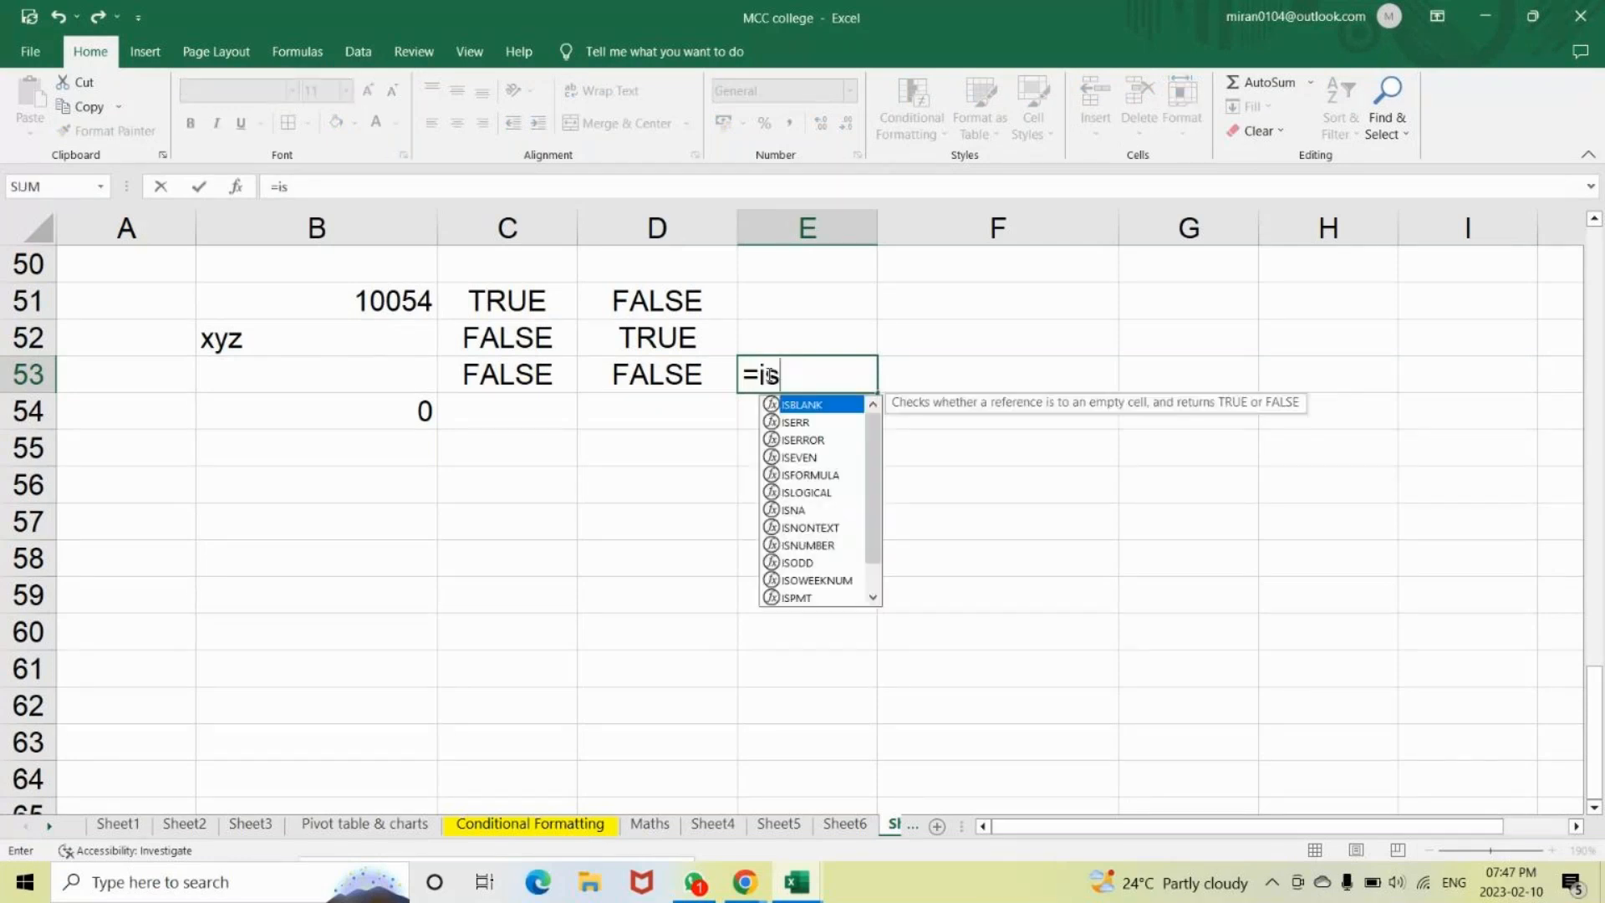
key(Tab)
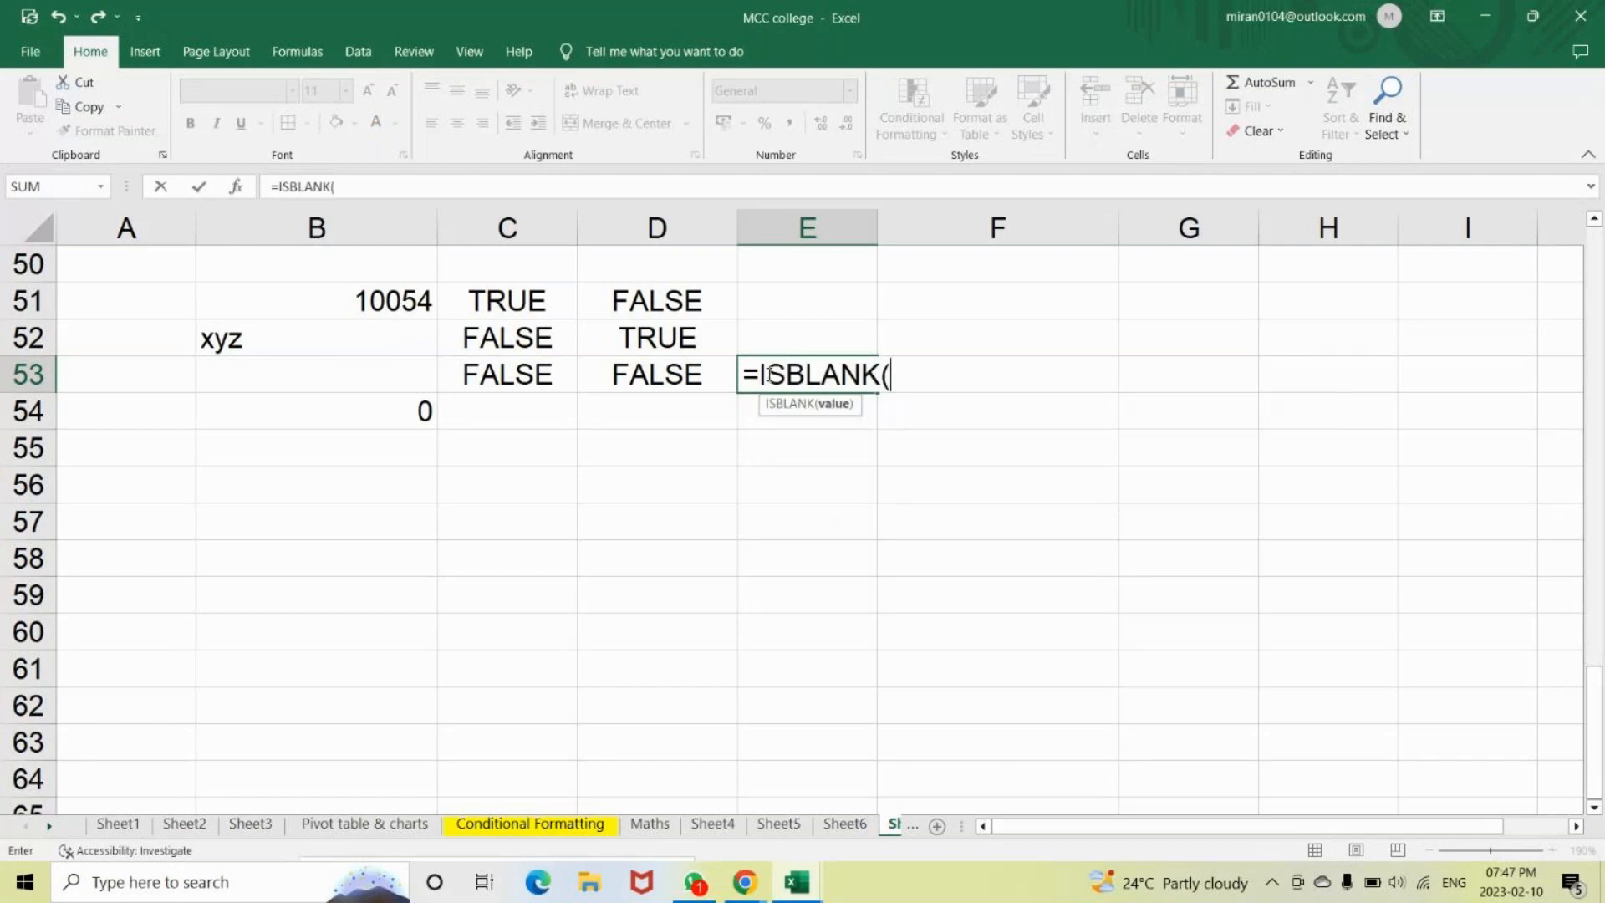
click(408, 360)
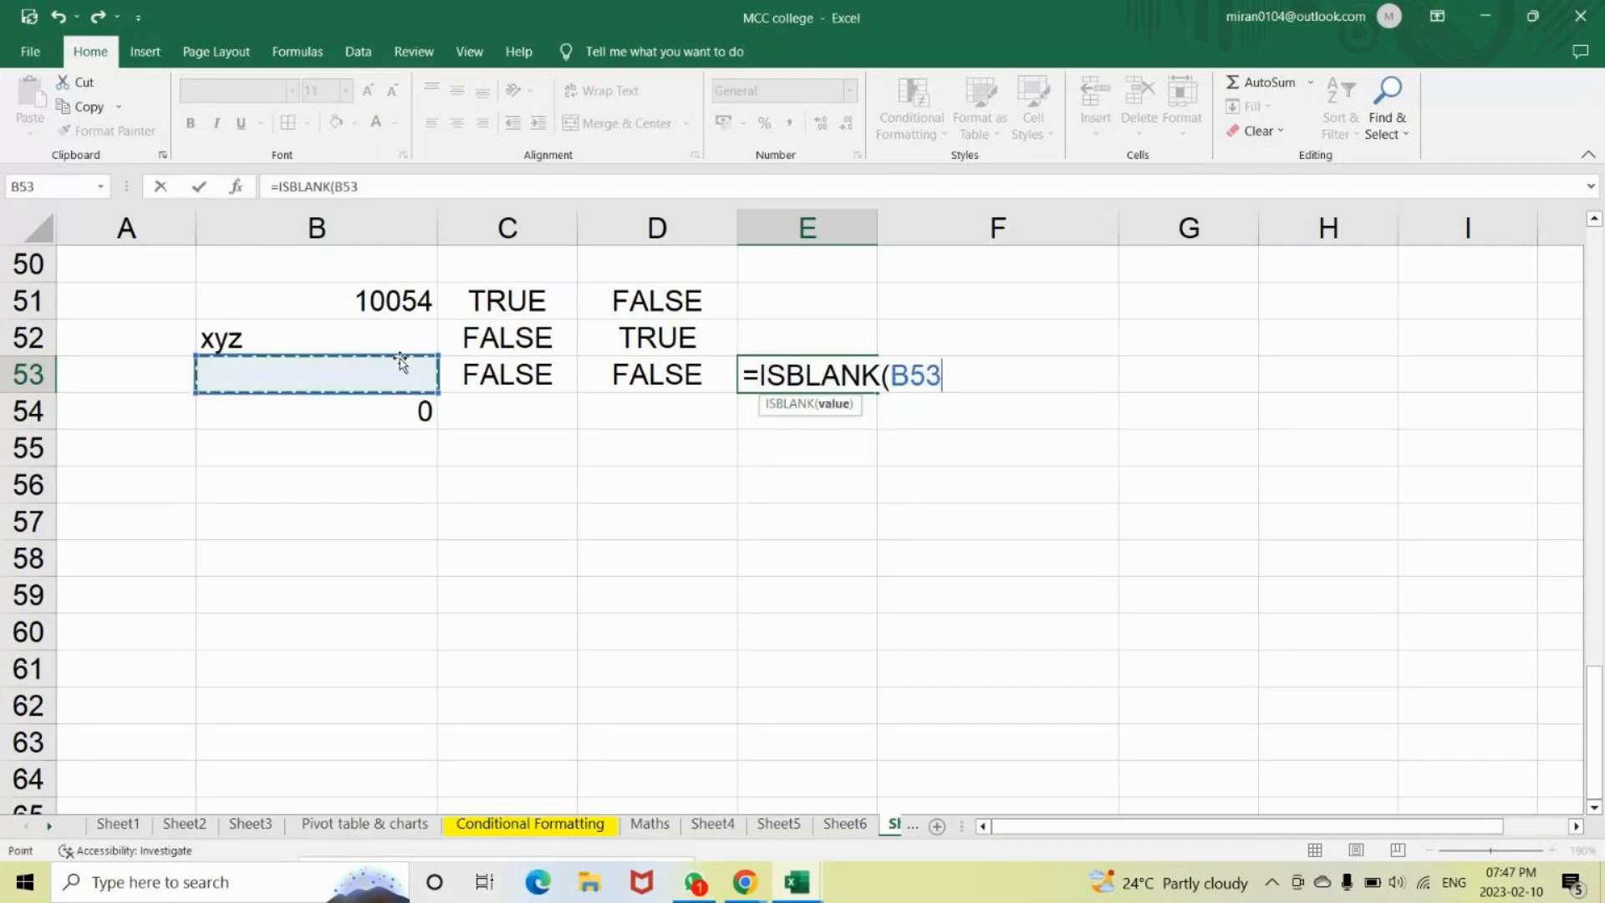
text())
key(Return)
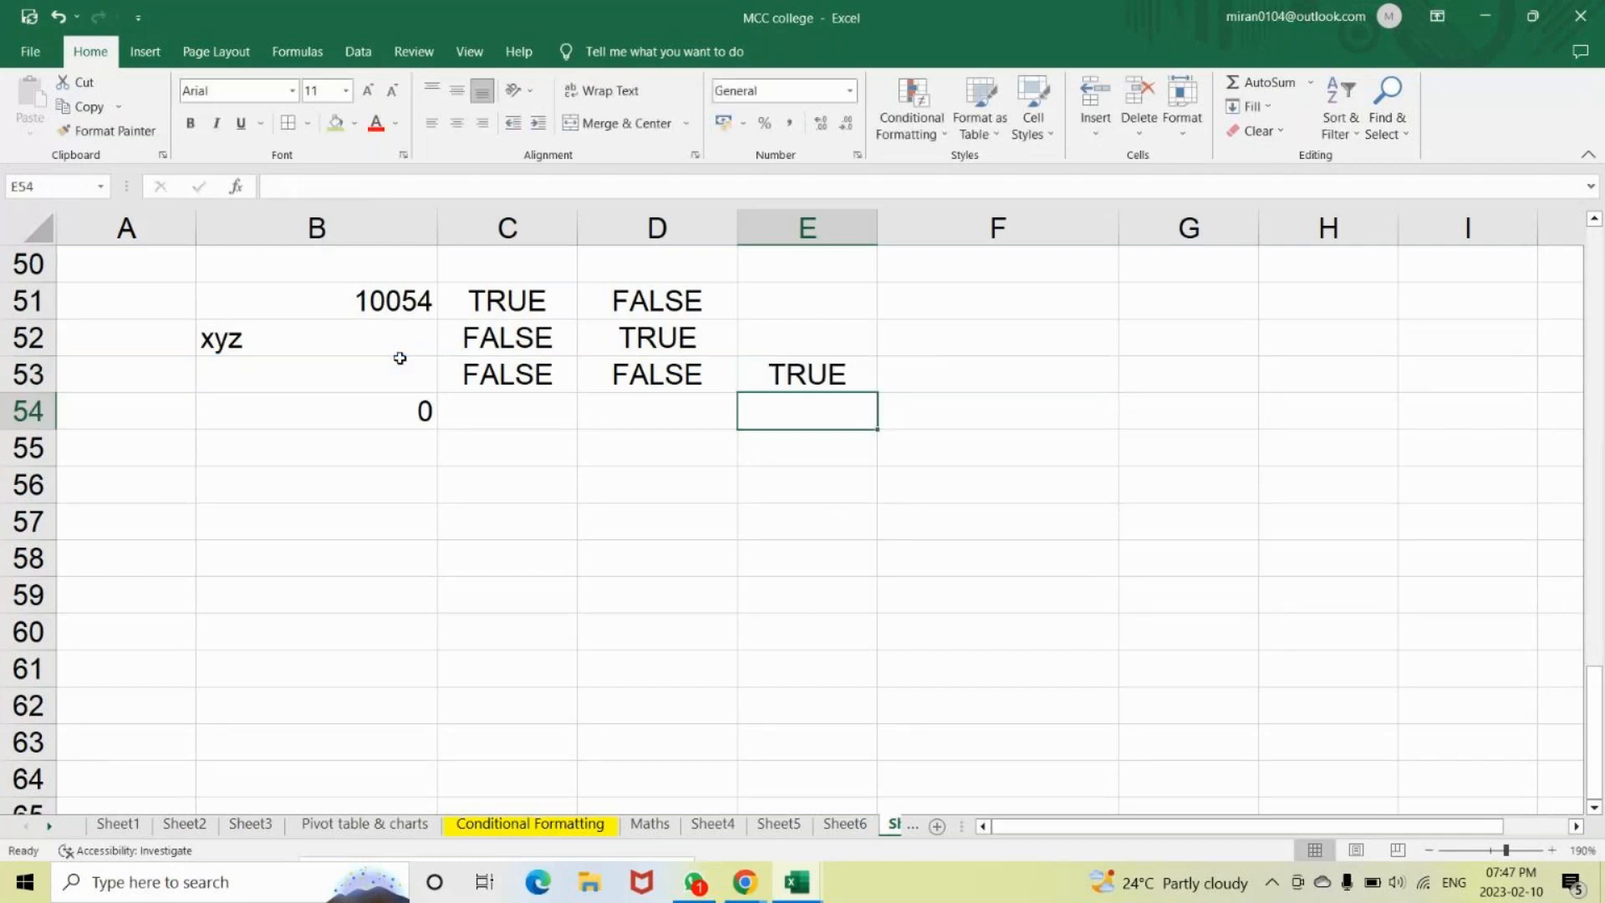
Enter N/A in cell B56 as a sample value for the error checks.
click(340, 485)
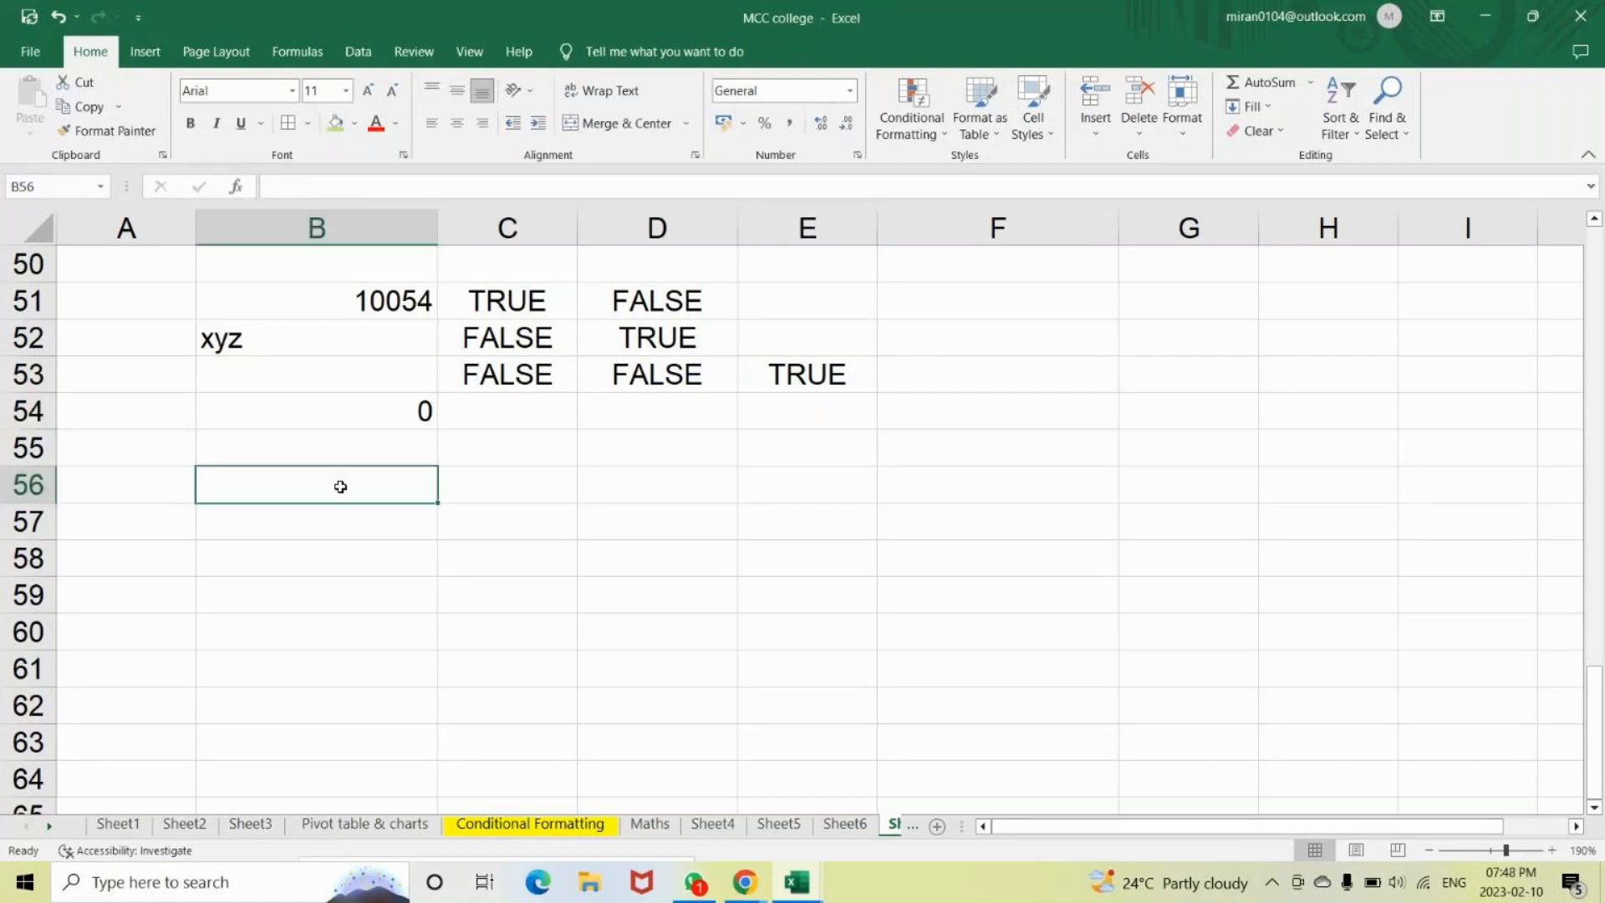
text(N/)
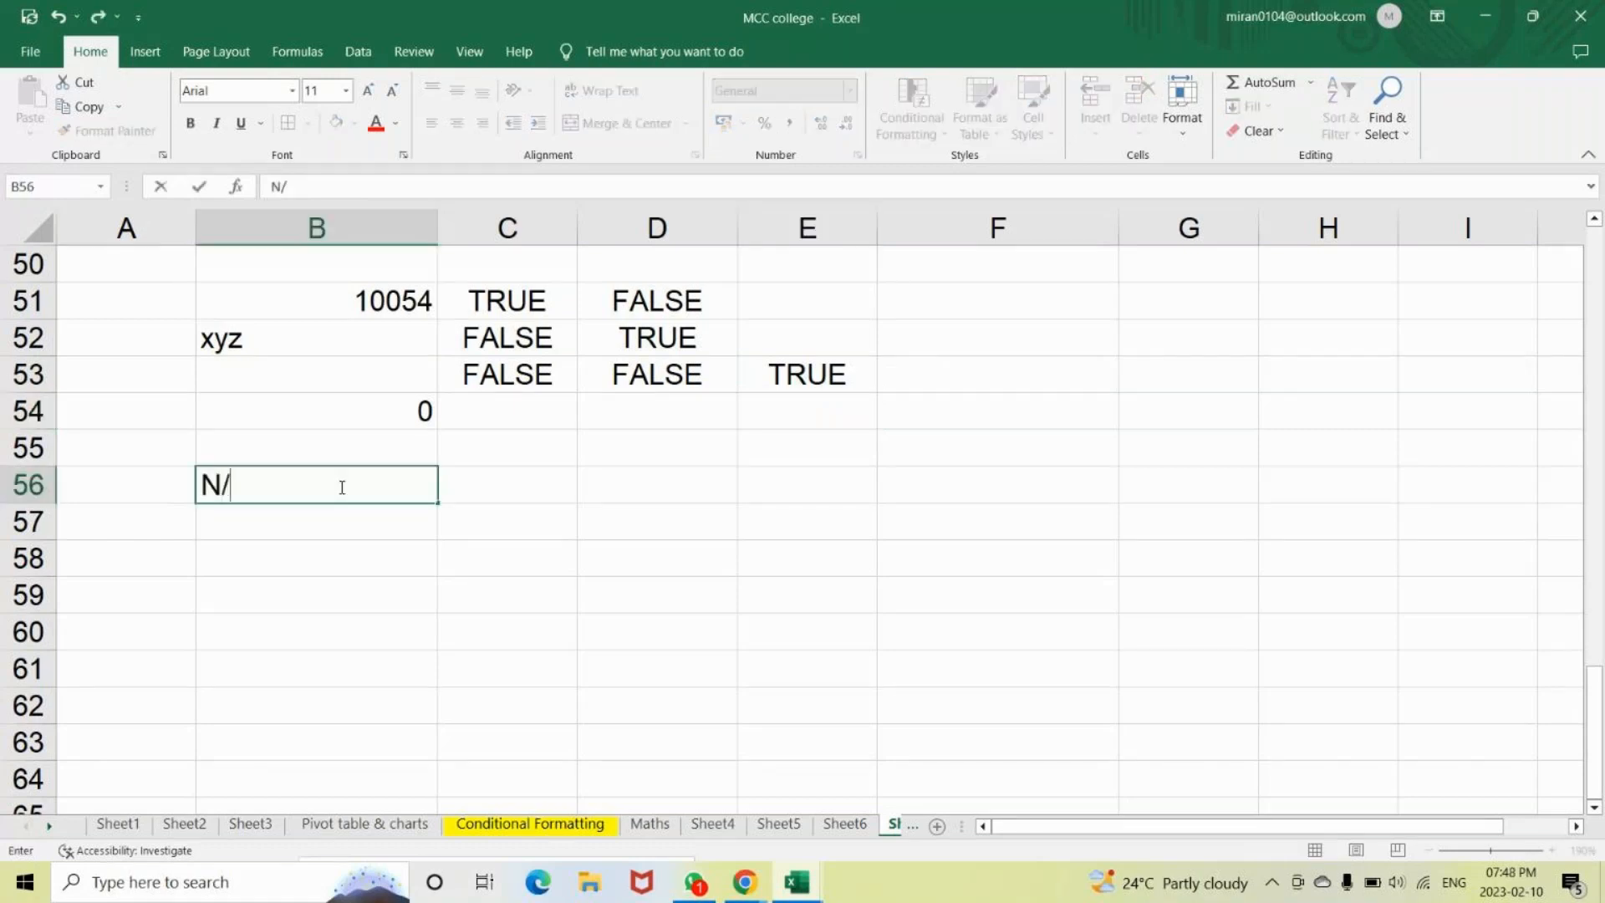
text(A)
key(Return)
Enter =ISERROR(B56) in cell C56 to run the error check on the N/A entry.
key(Up)
key(Right)
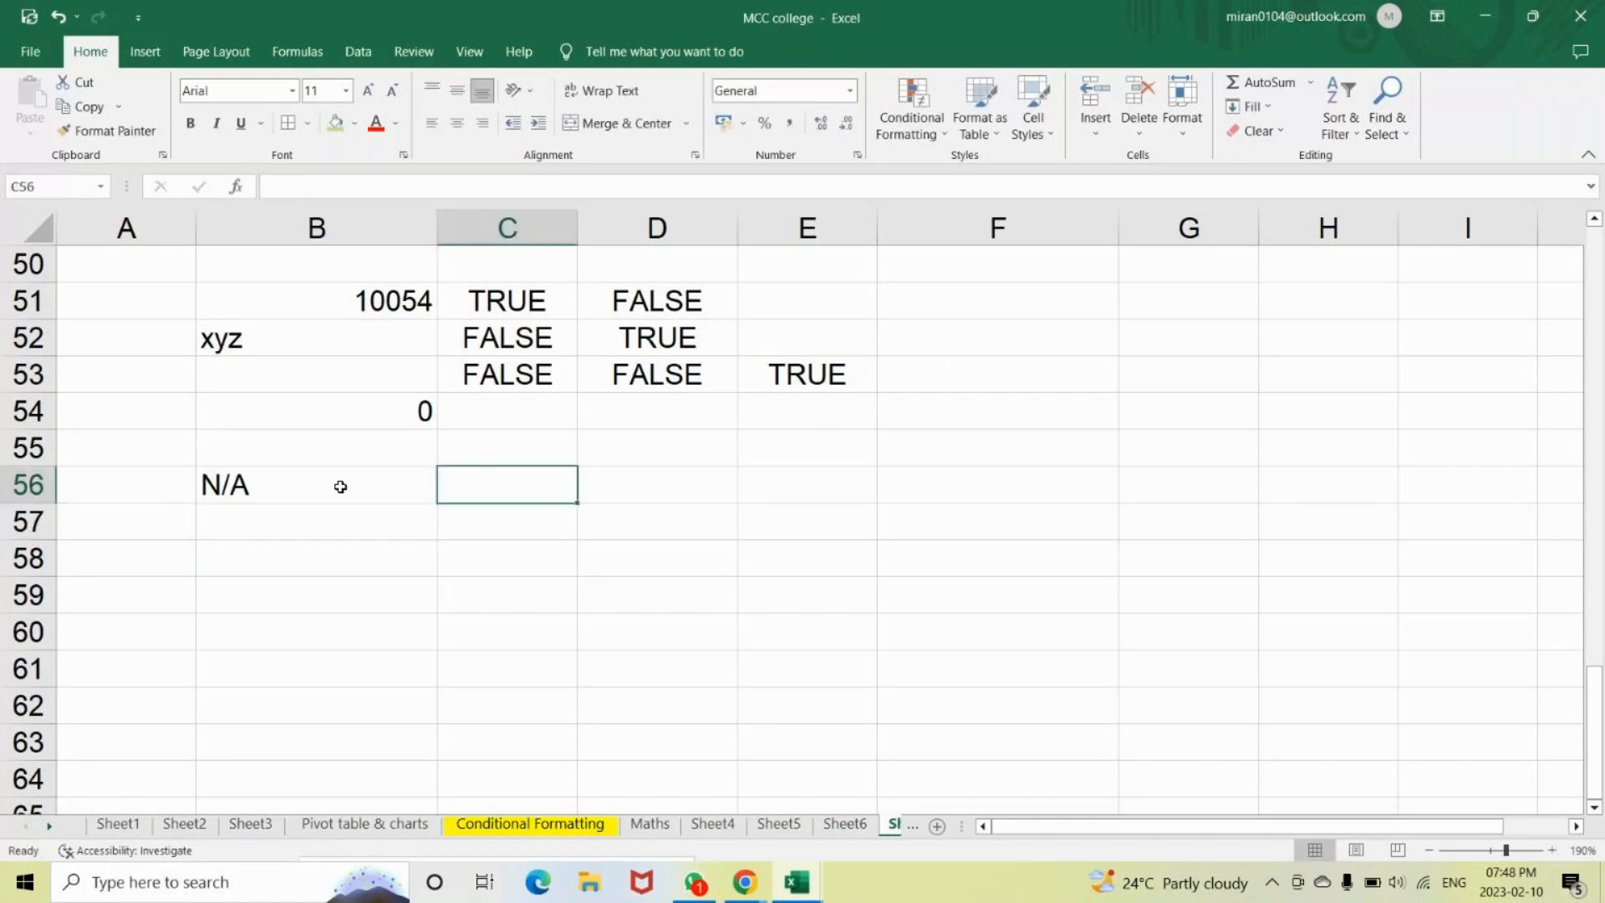
text(=i)
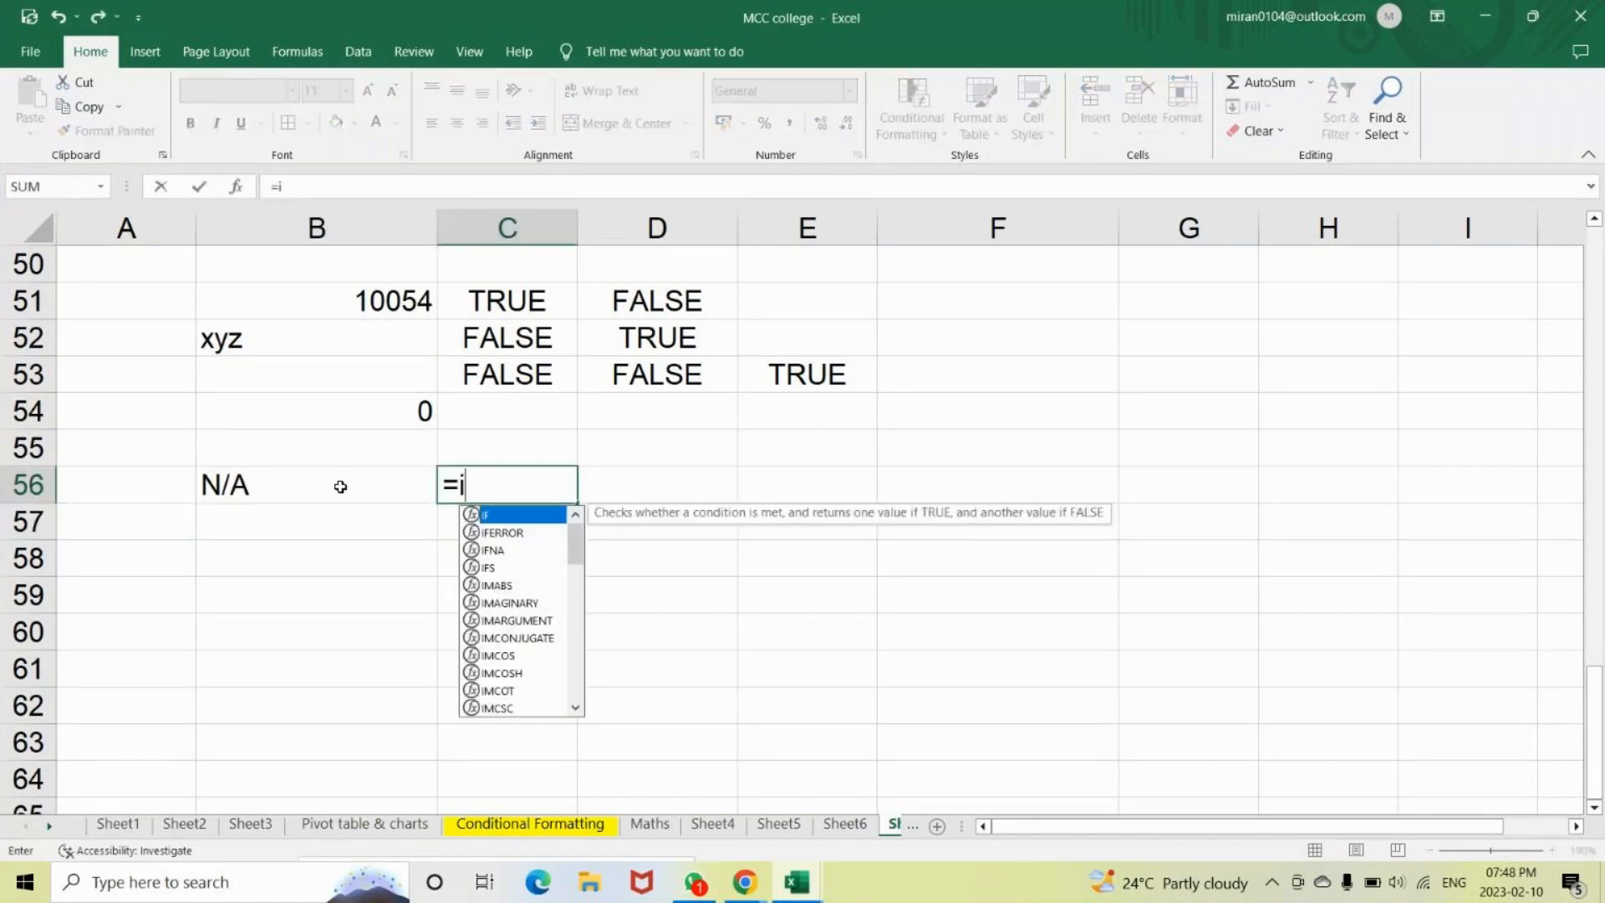
text(ser)
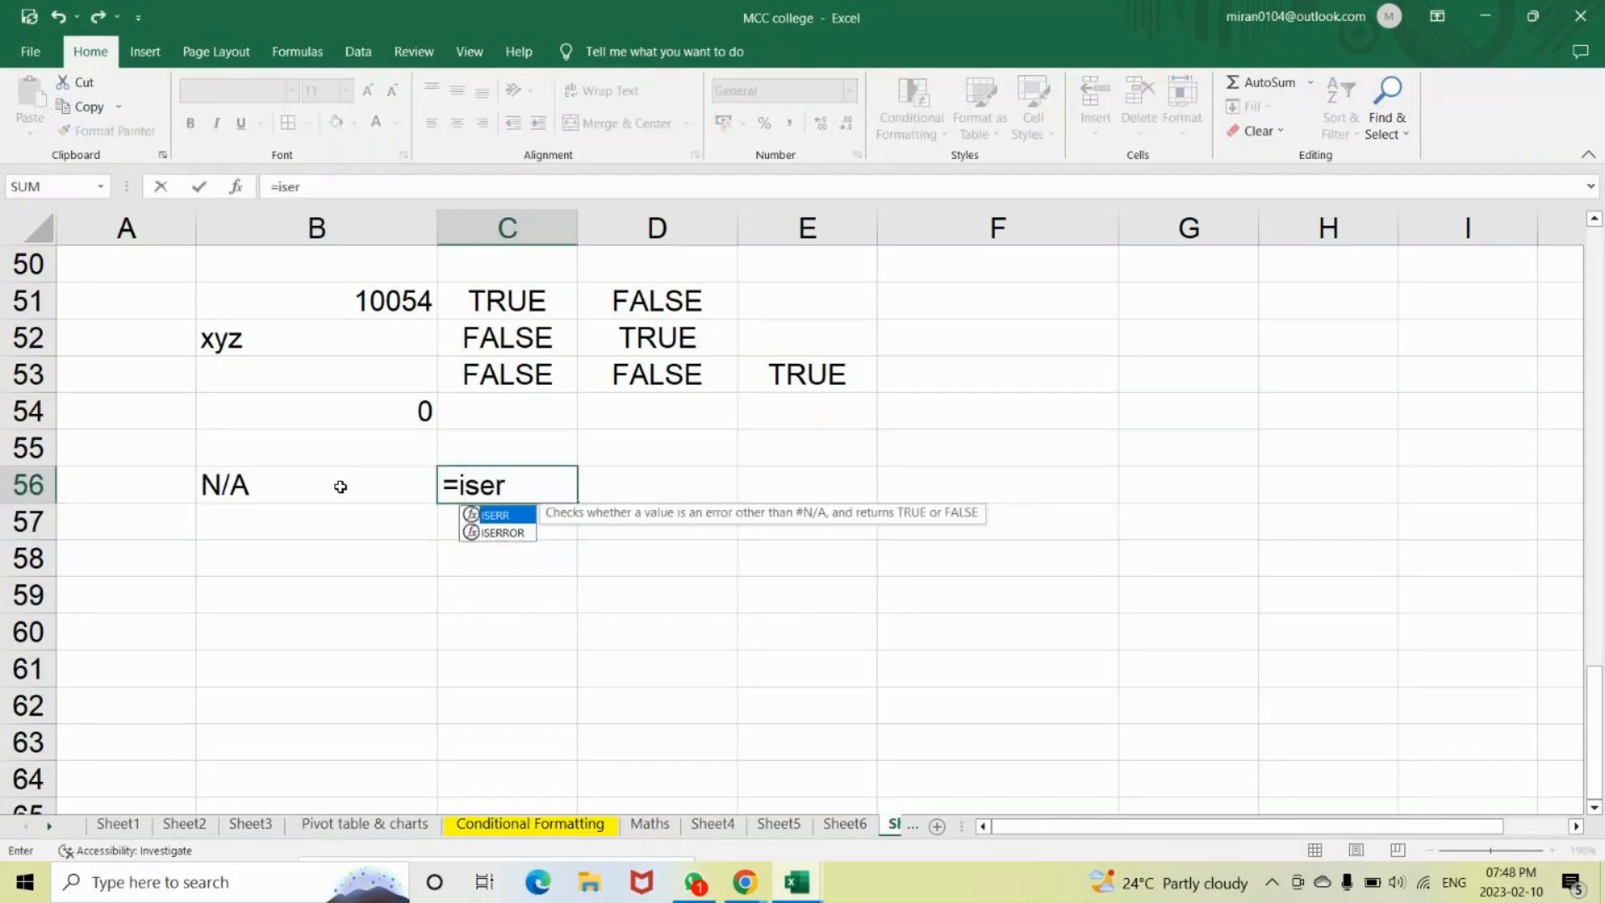
key(Down)
key(Tab)
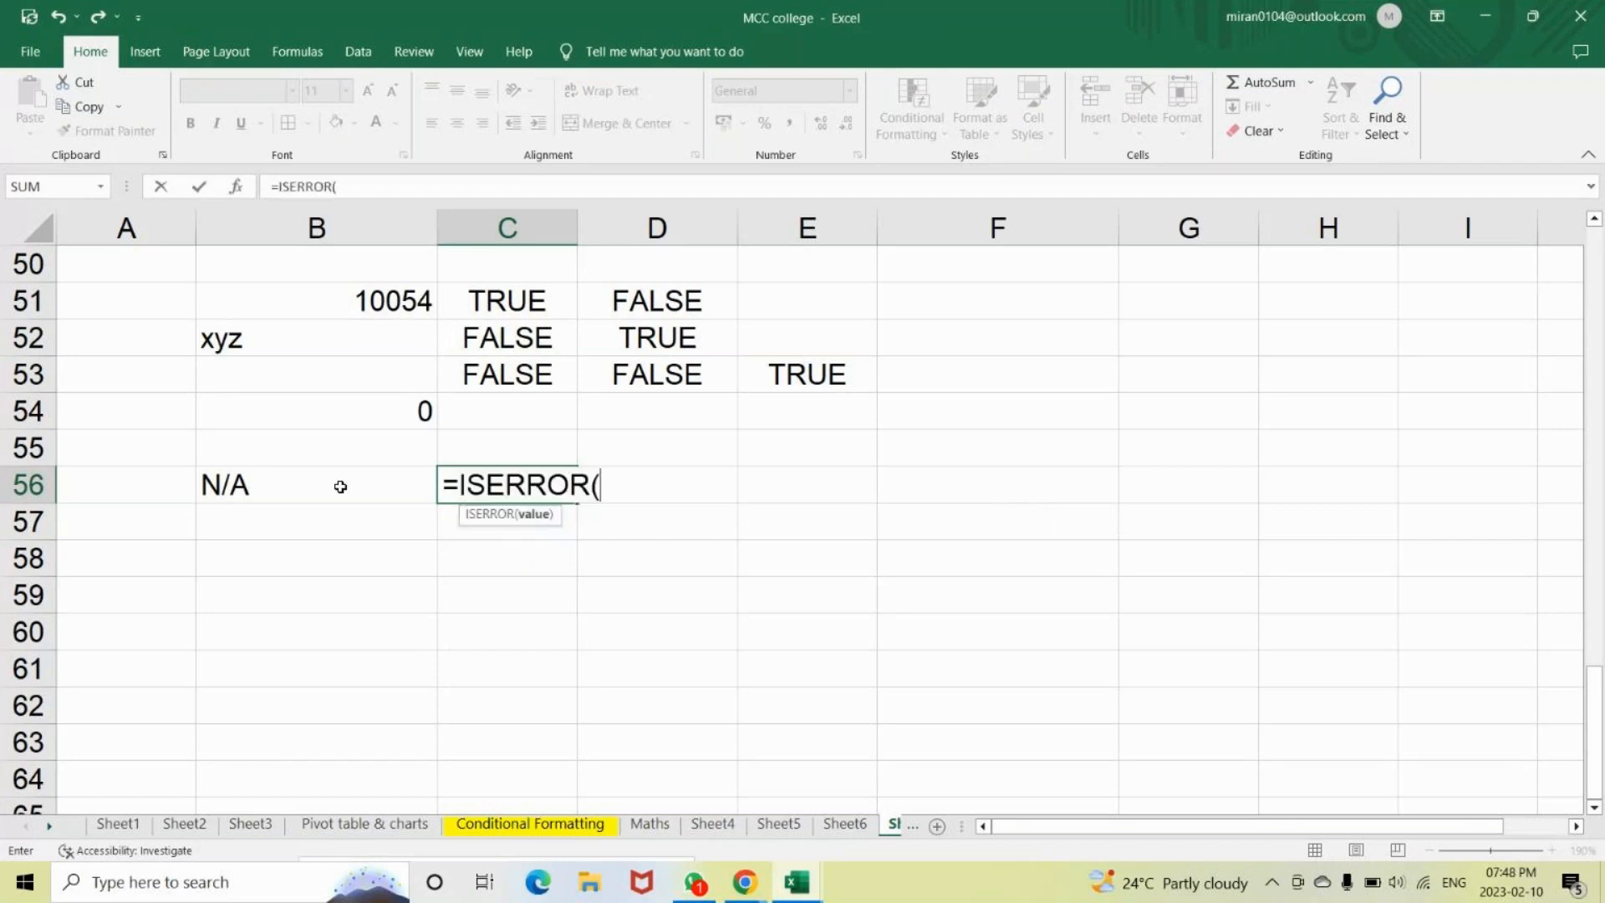
click(249, 489)
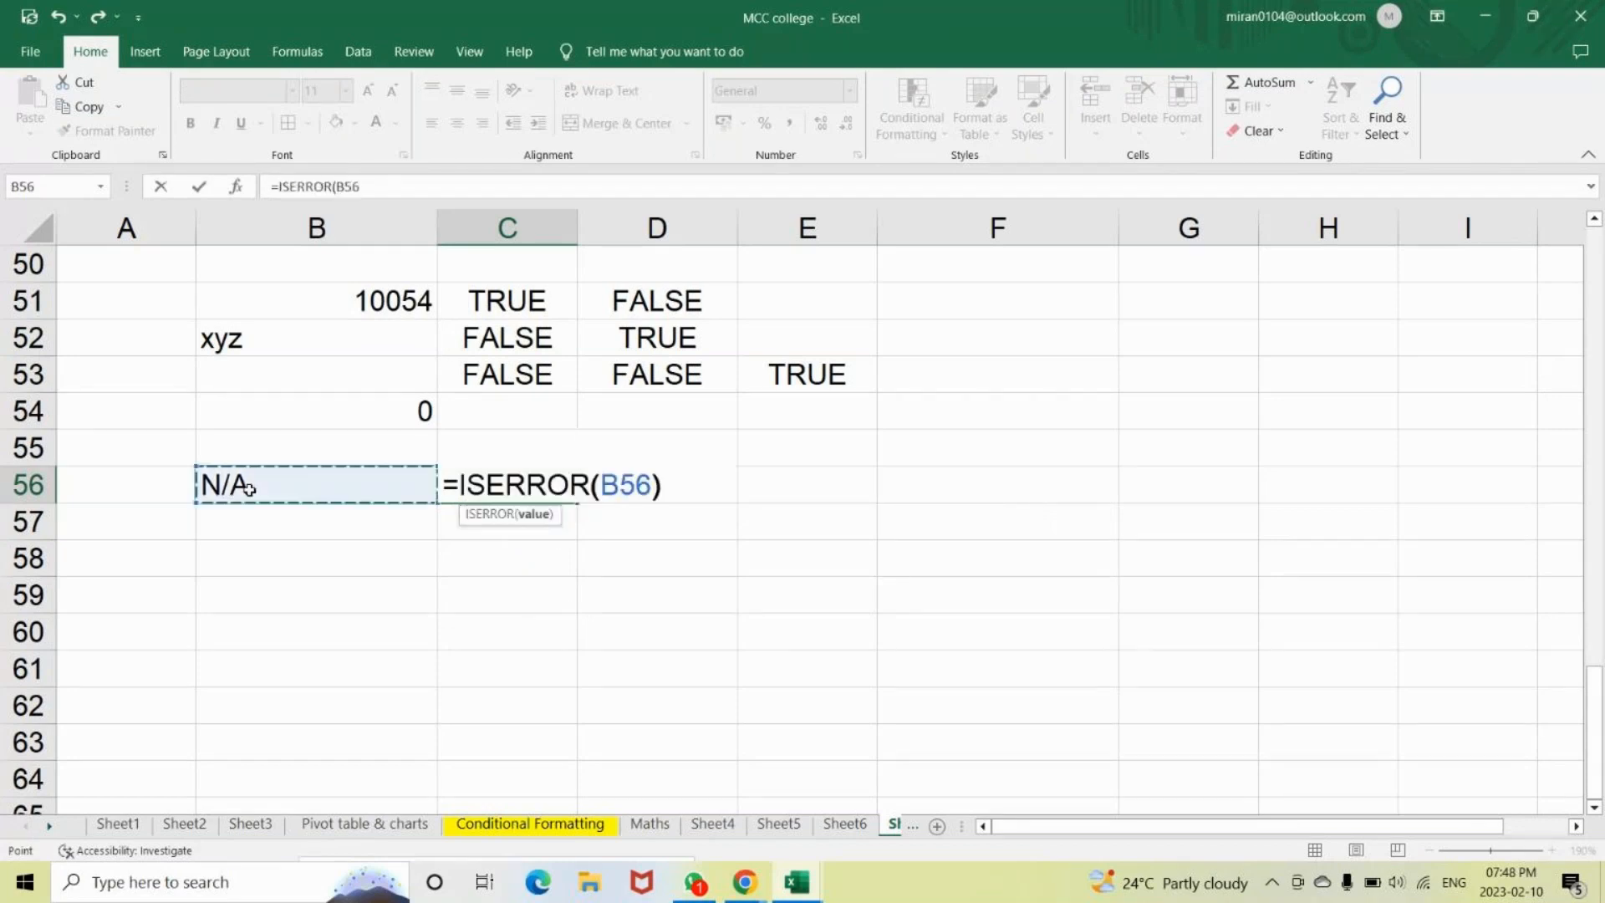
text())
key(Return)
click(519, 472)
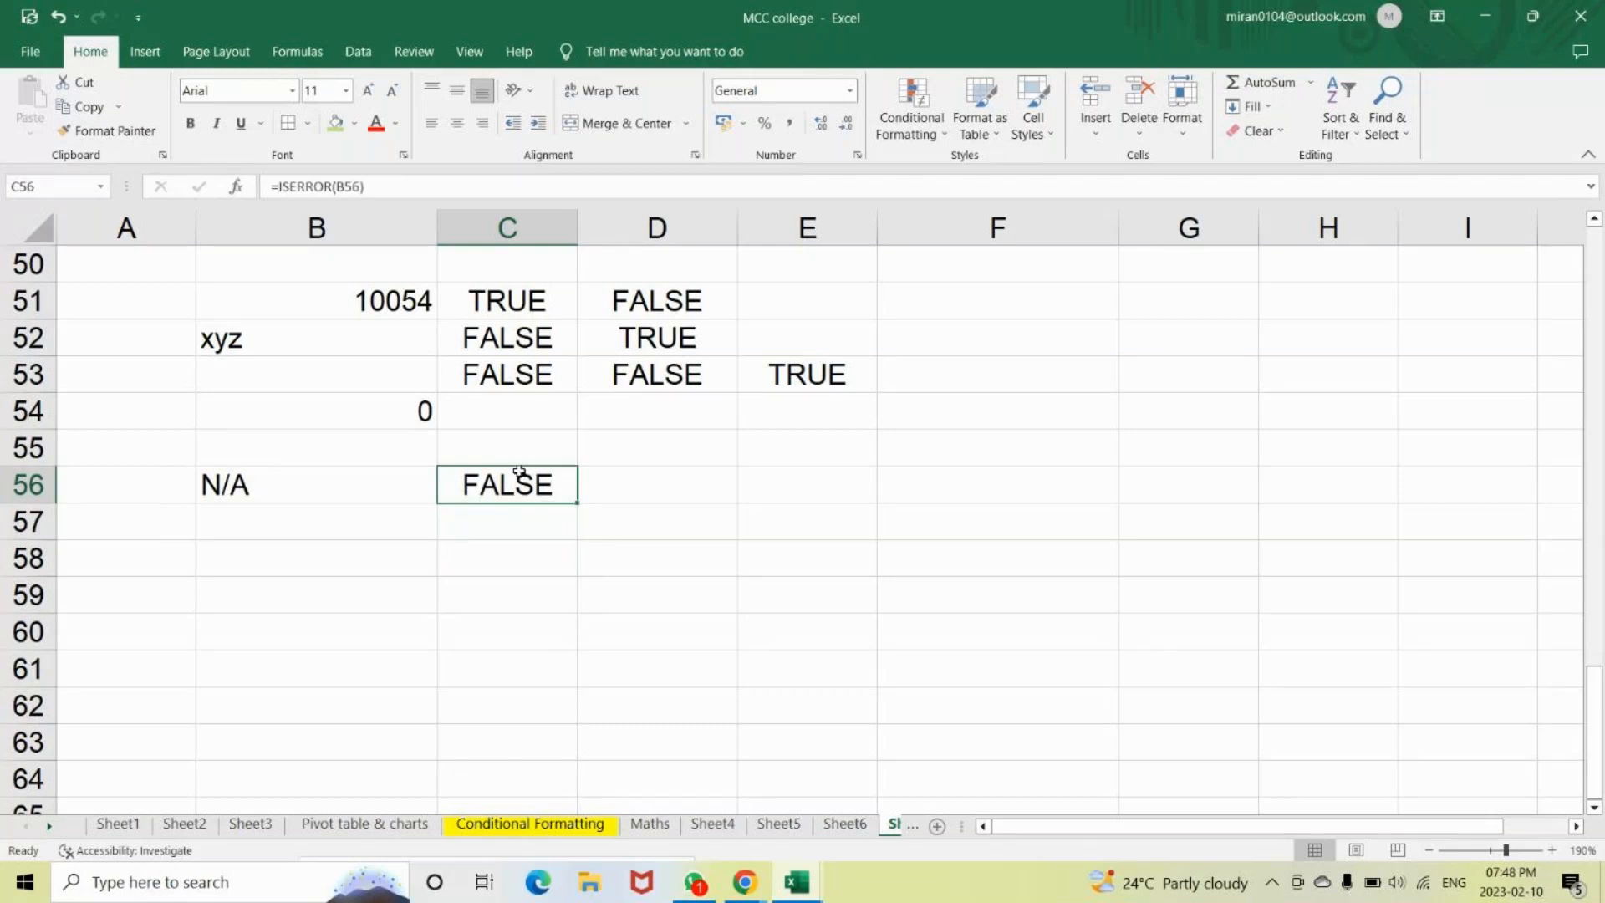
Enter =ISERR(B56) in cell D56 to apply the second error check to the N/A entry.
click(426, 526)
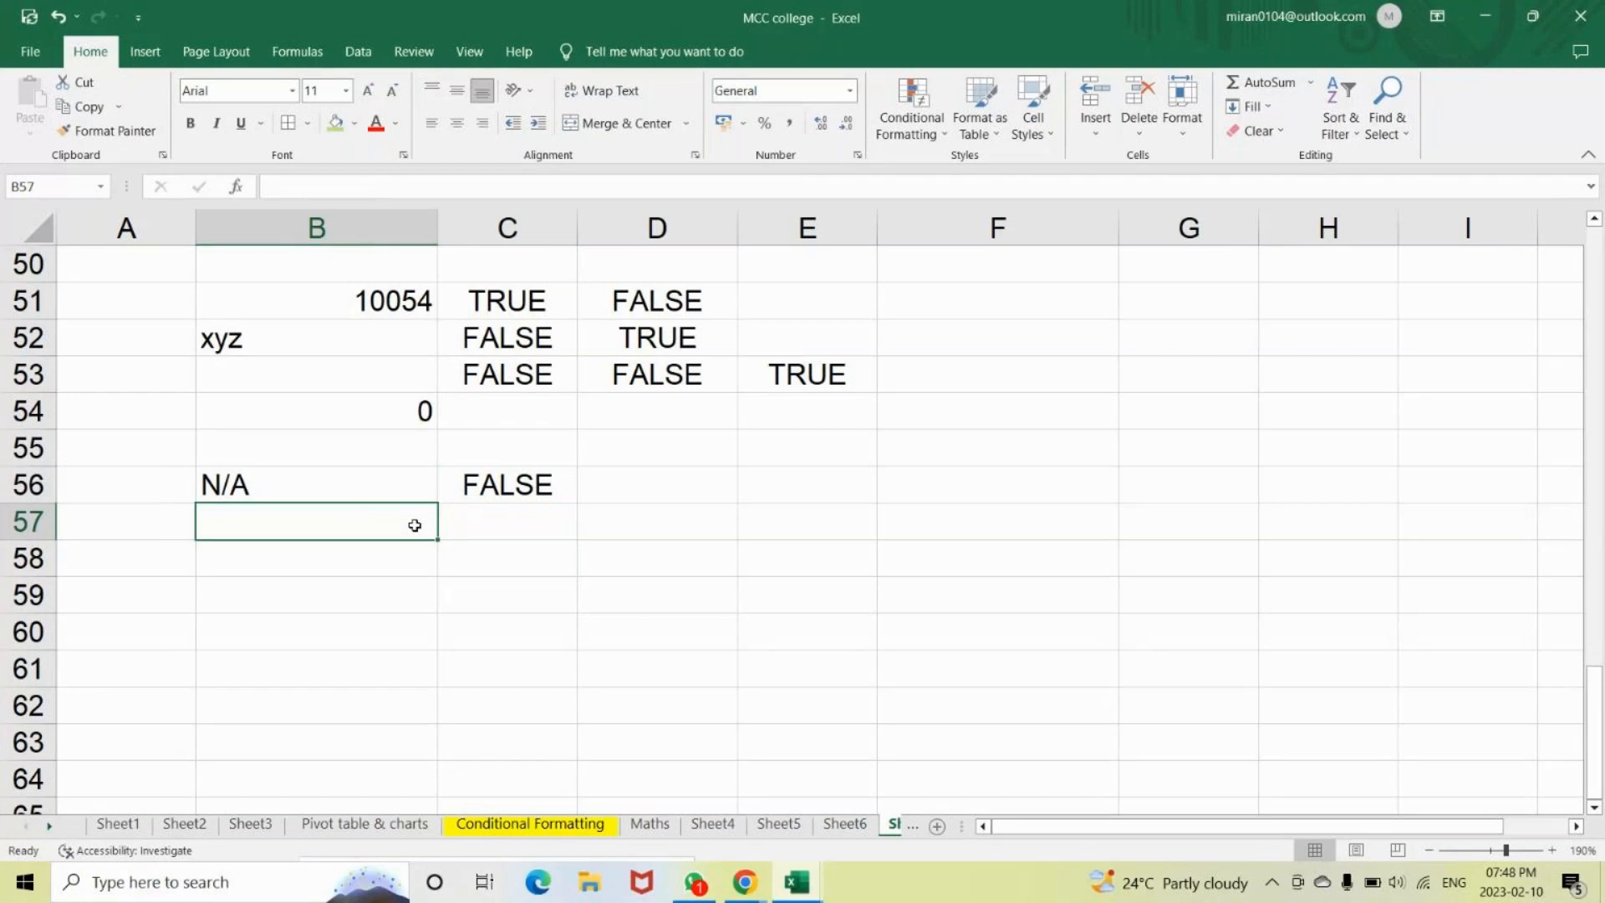
key(Right)
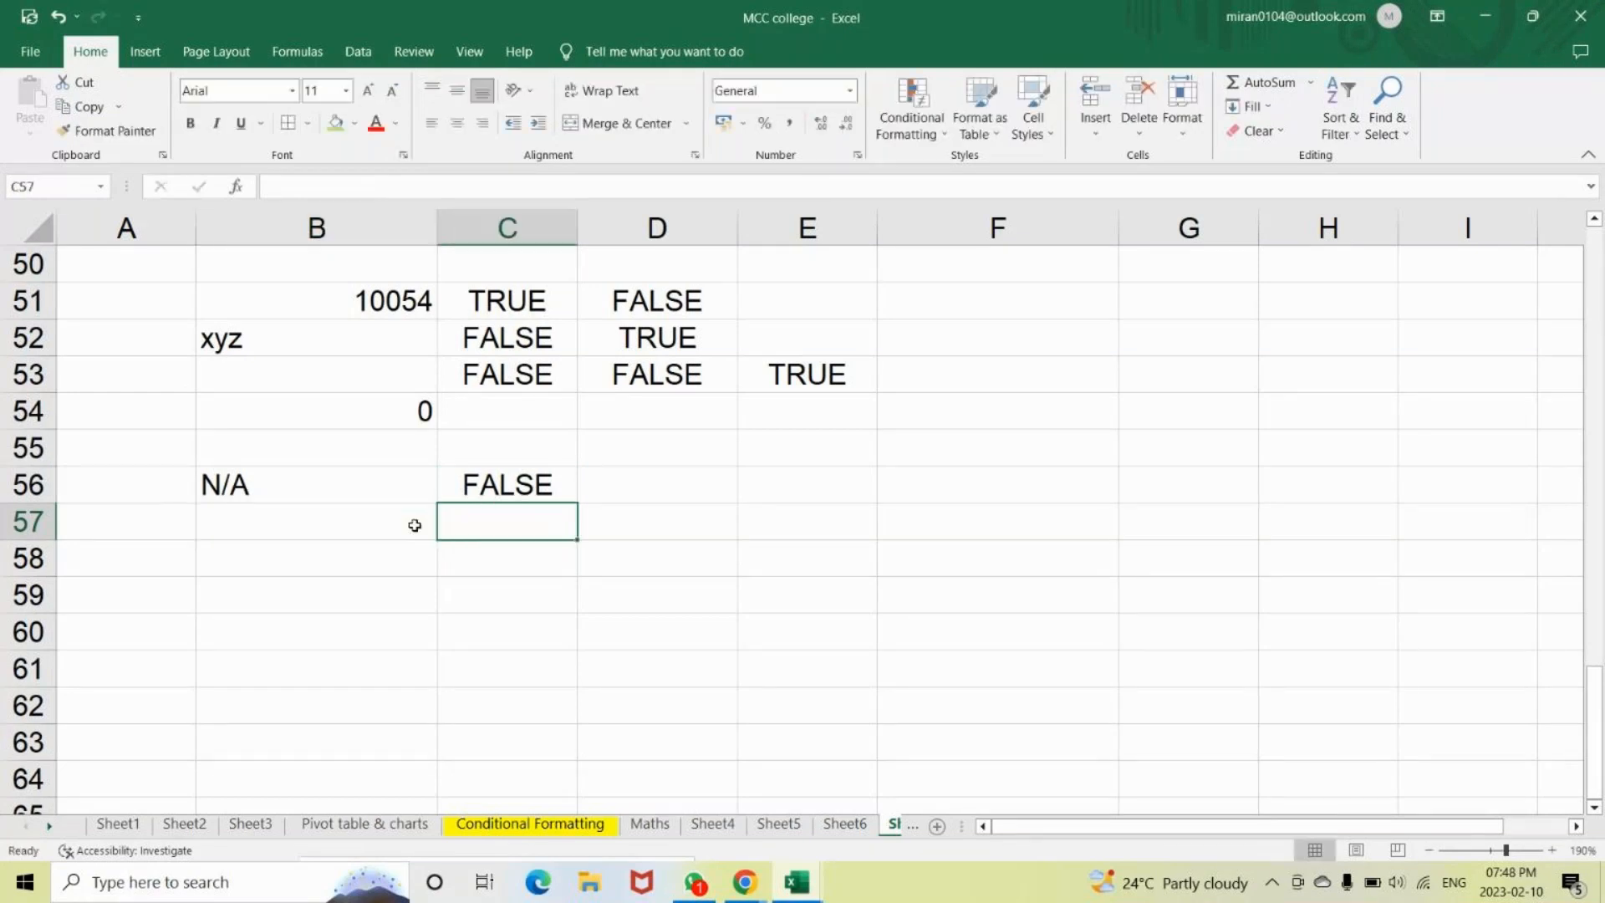
key(Up)
key(Right)
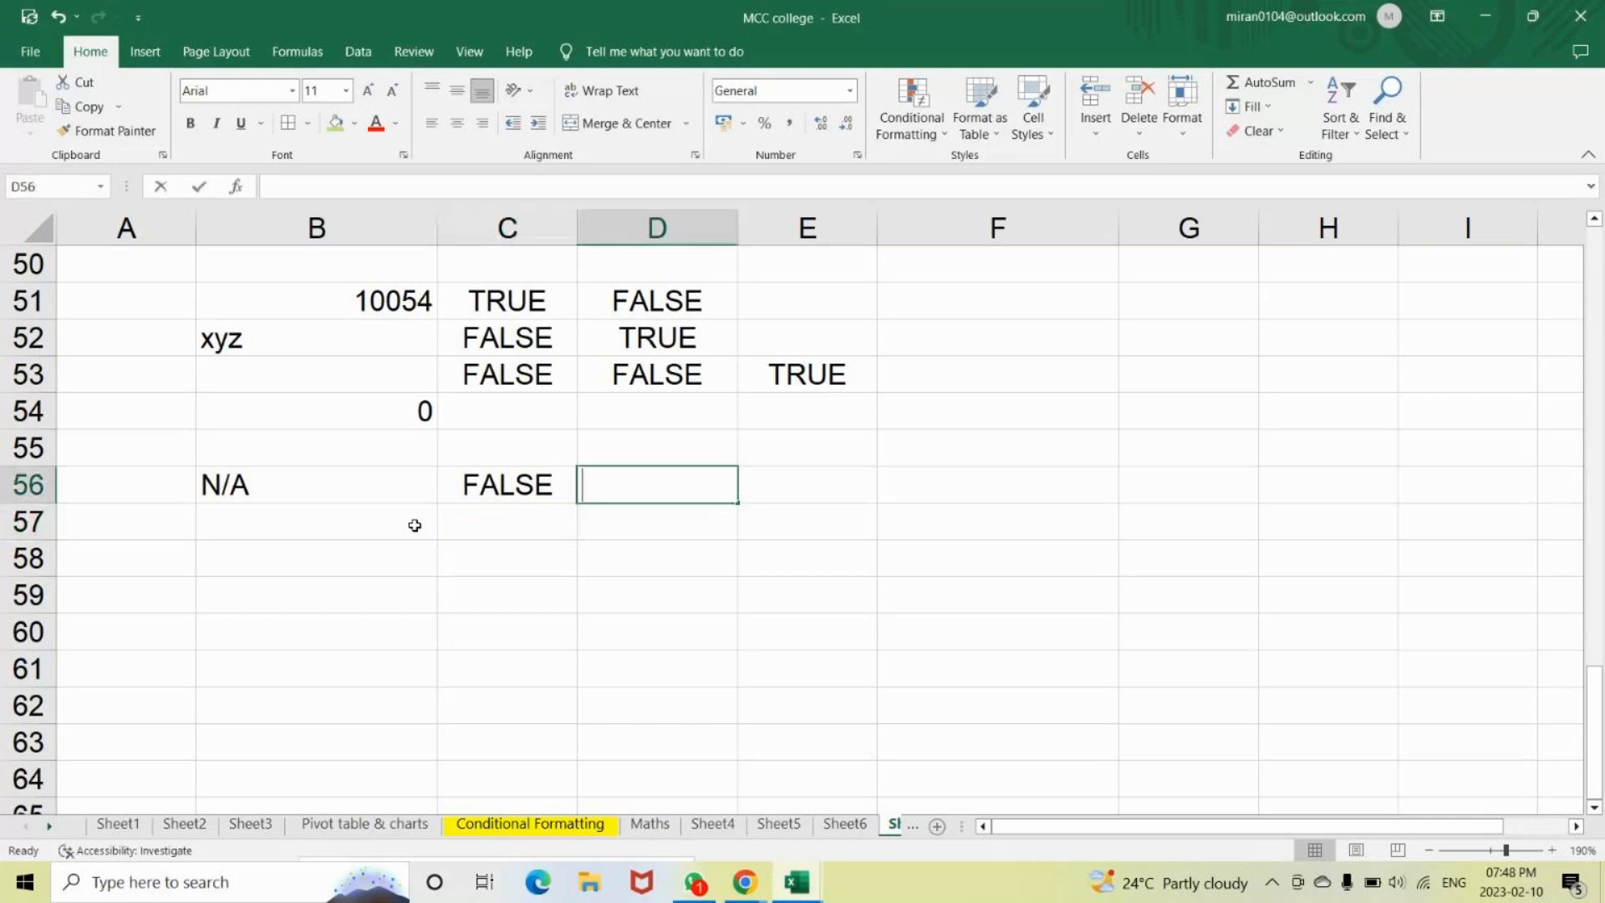
text(=is)
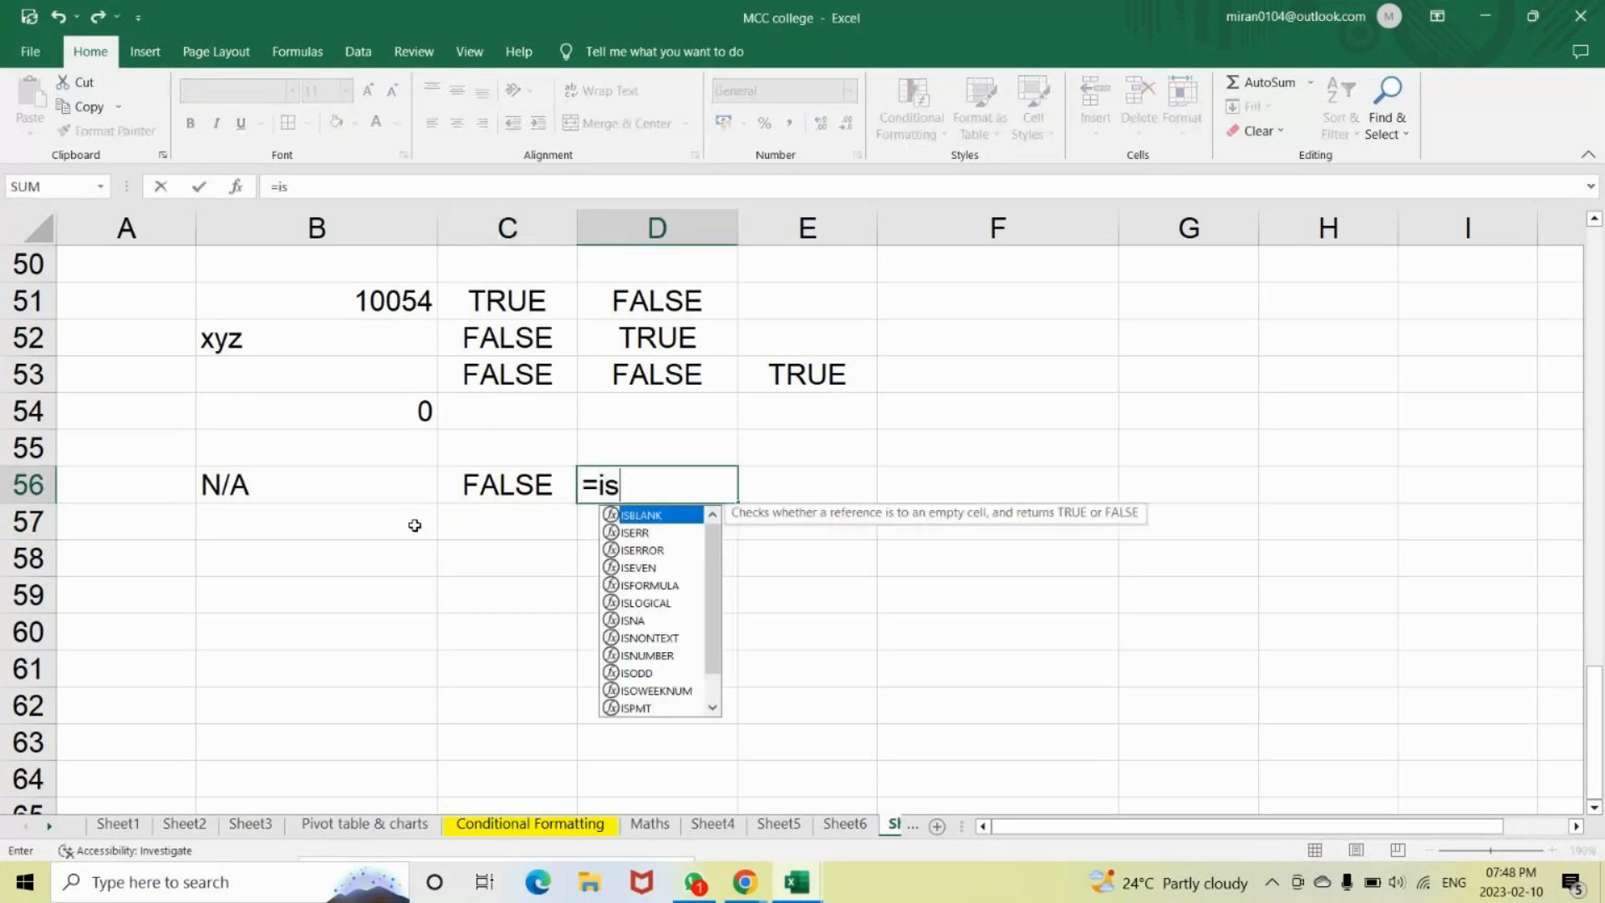
key(Down)
key(Tab)
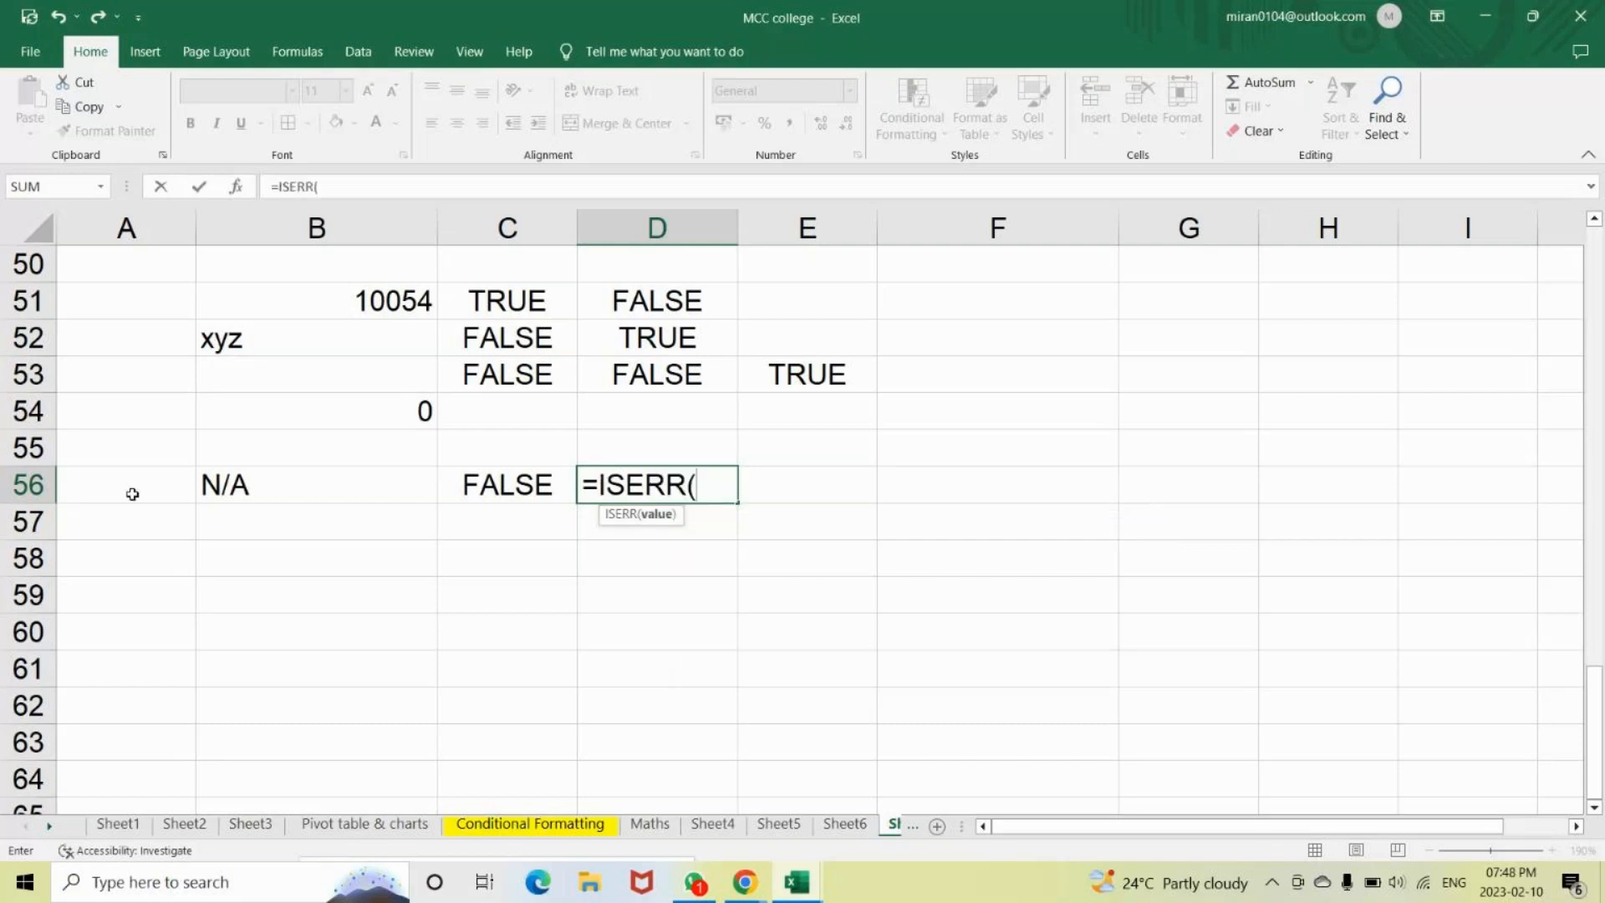
click(390, 495)
text())
key(Return)
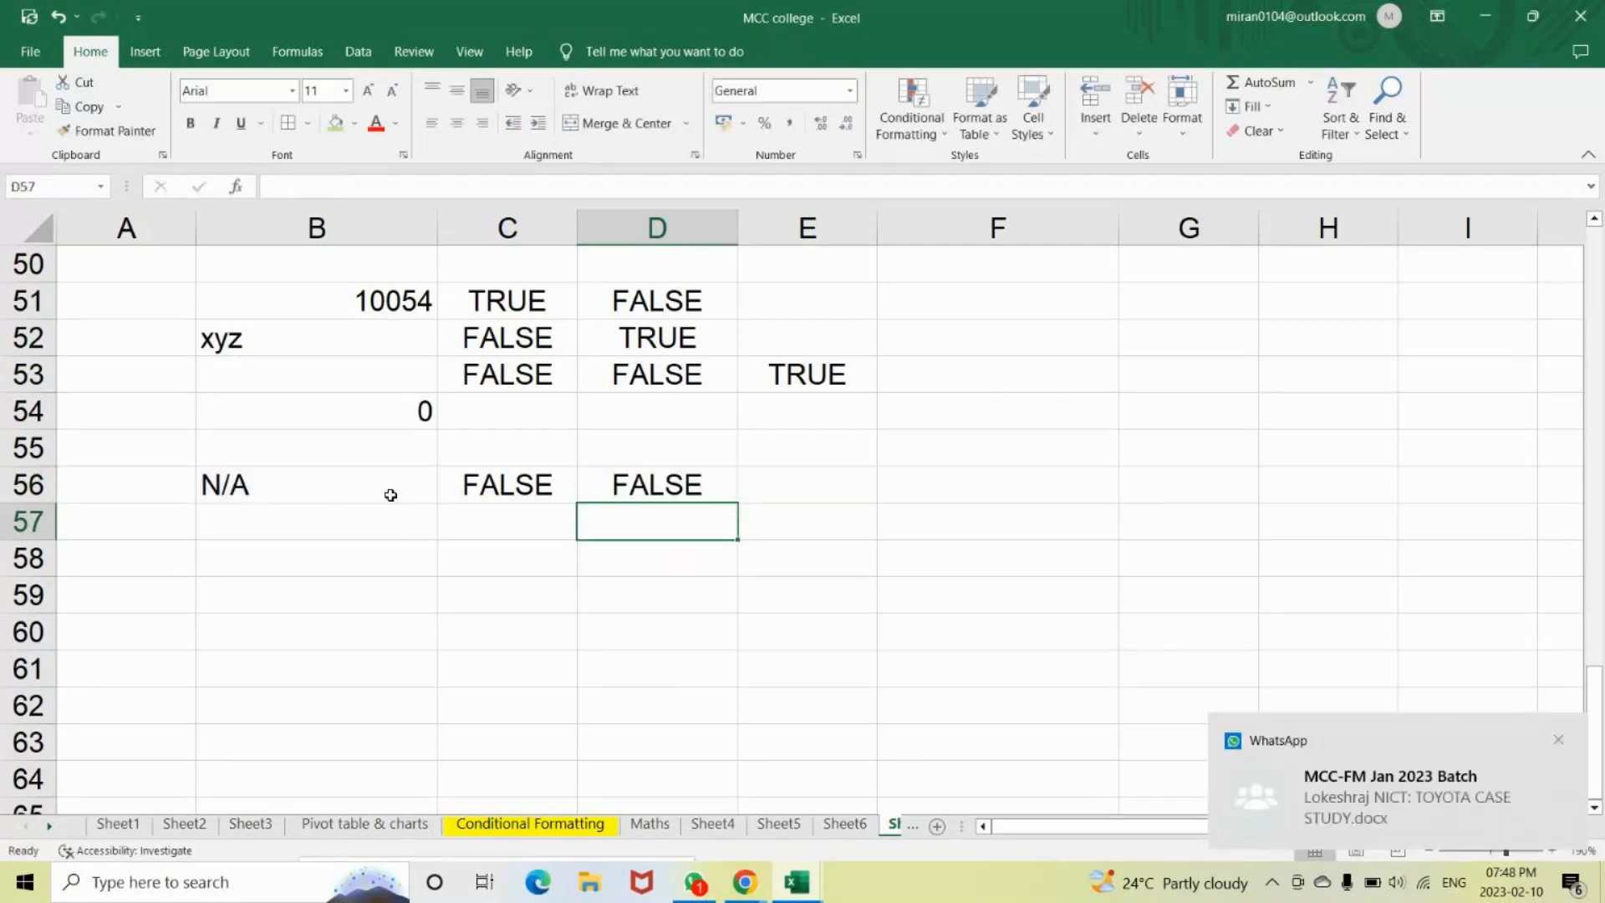
click(552, 494)
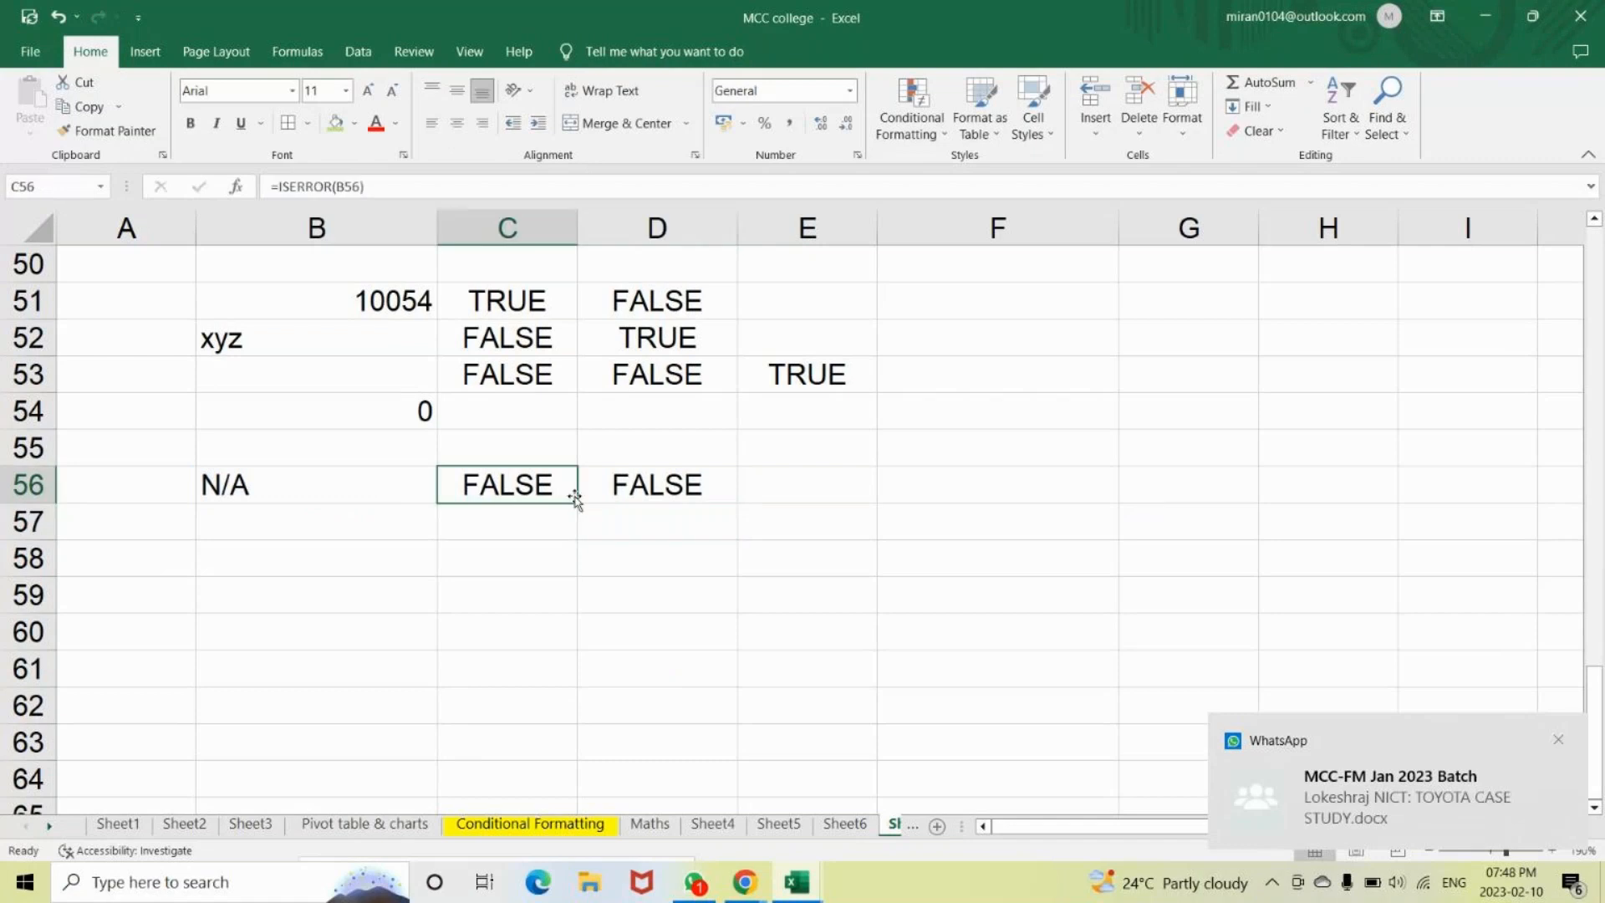
Switch to the Excel working - 1 workbook and review the information sheet's examples from IS Number through IS Formula.
key(alt+Tab)
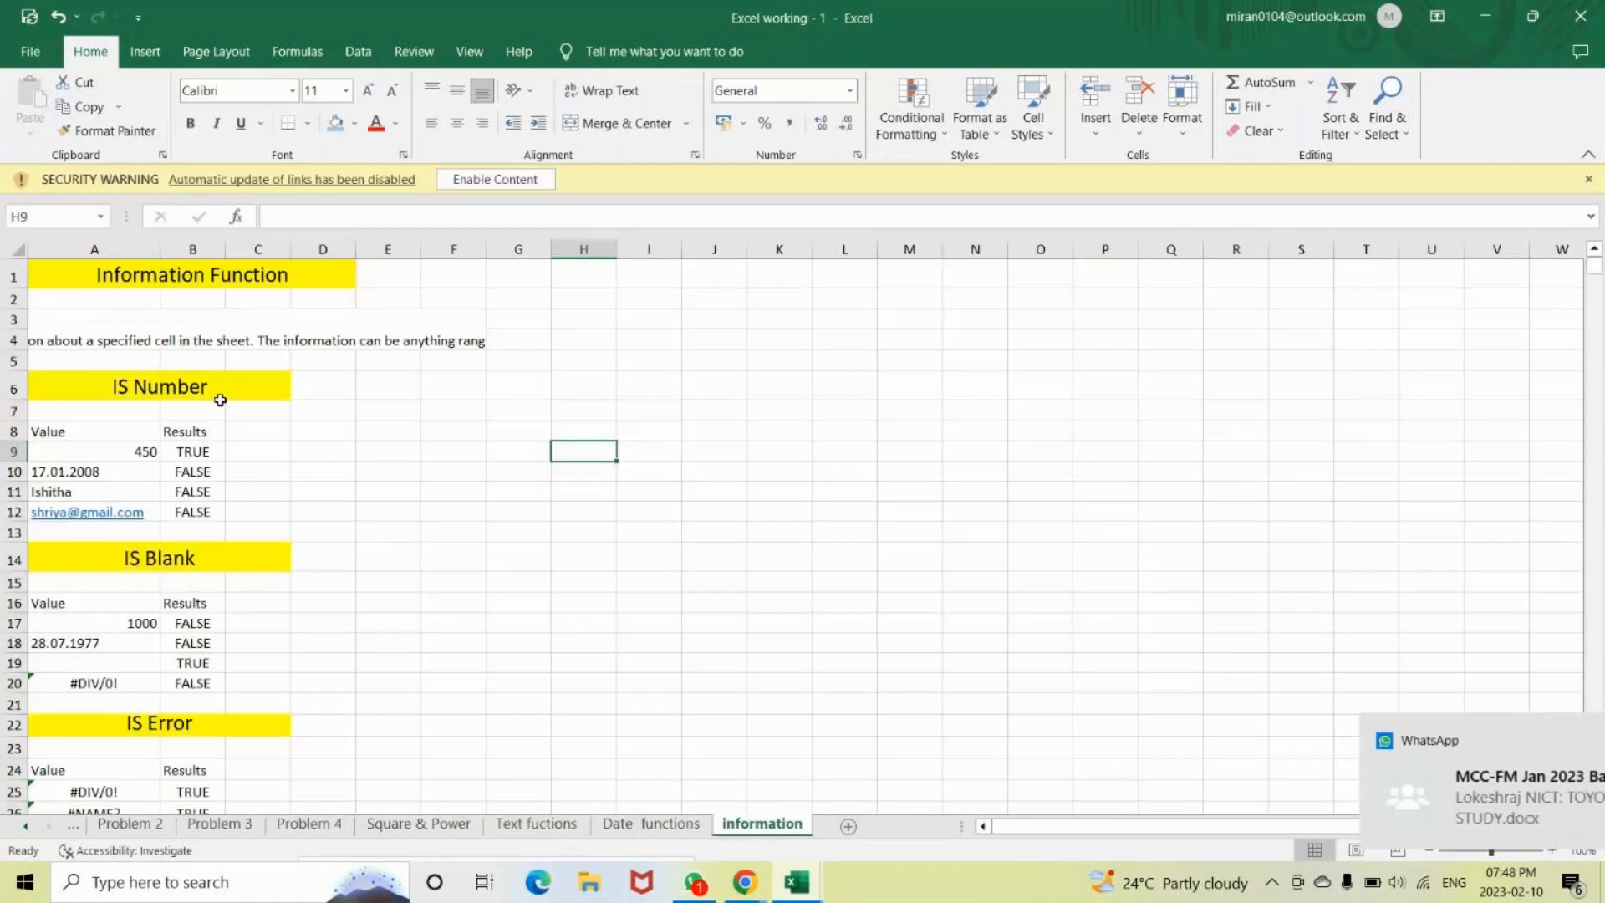
click(219, 407)
key(Down)
key(Down)
key(Down)
key(Down)
key(Down)
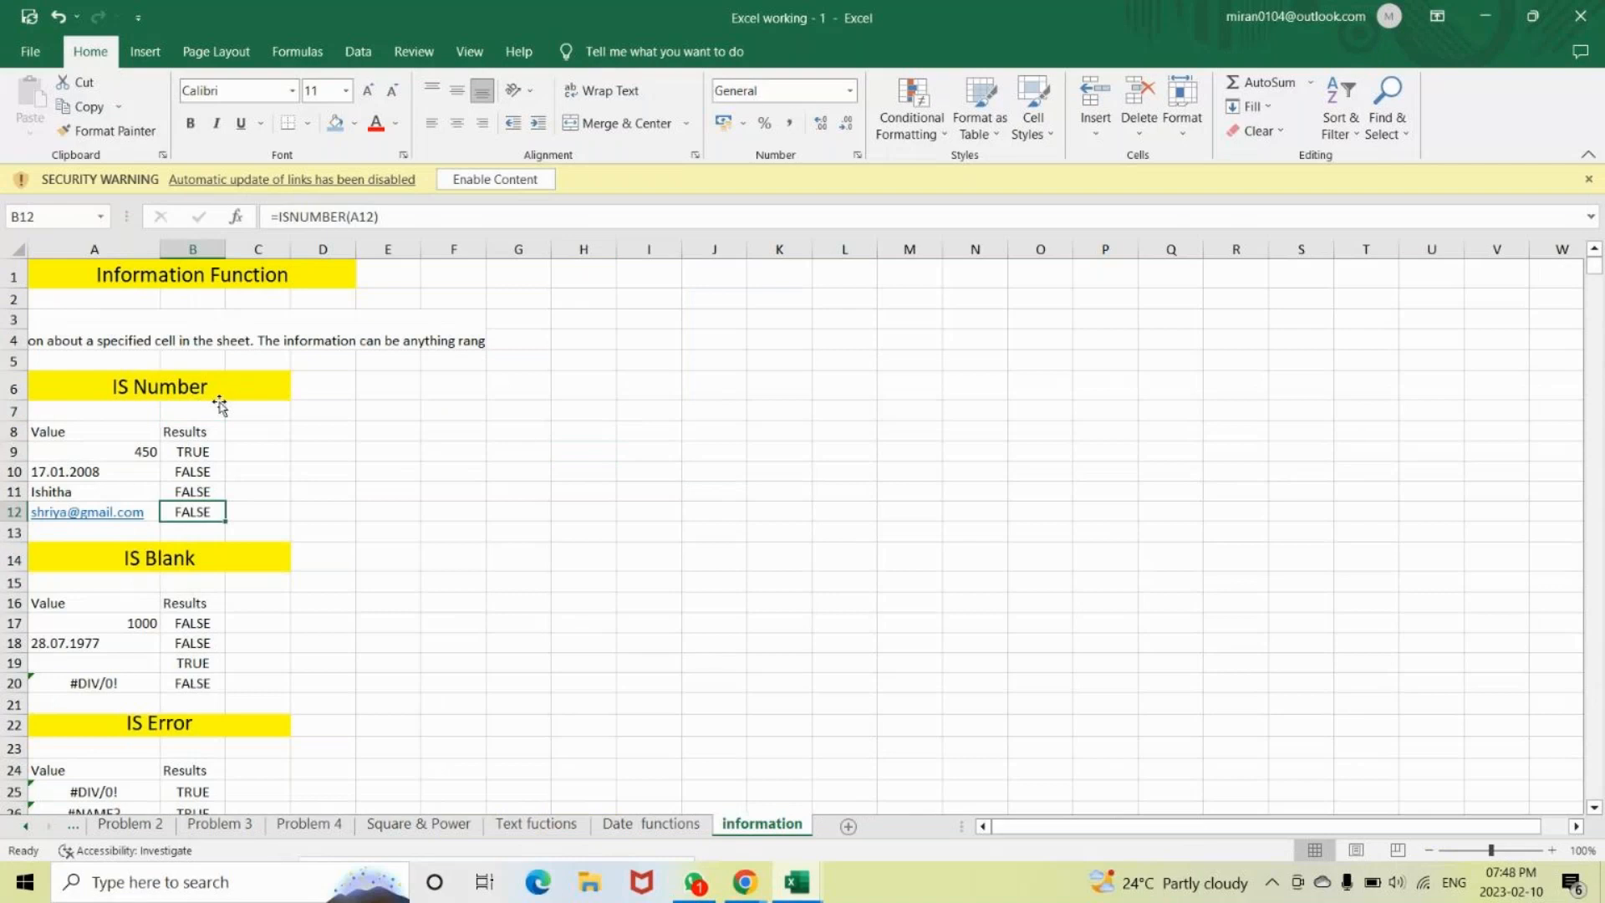
key(Down)
key(Down)
key(Down)
key(Down)
key(Down)
key(Down)
key(Down)
key(Down)
key(Down)
key(Down)
key(Down)
key(Down)
key(Down)
key(Down)
key(Down)
key(Down)
key(Down)
key(Down)
key(Down)
key(Down)
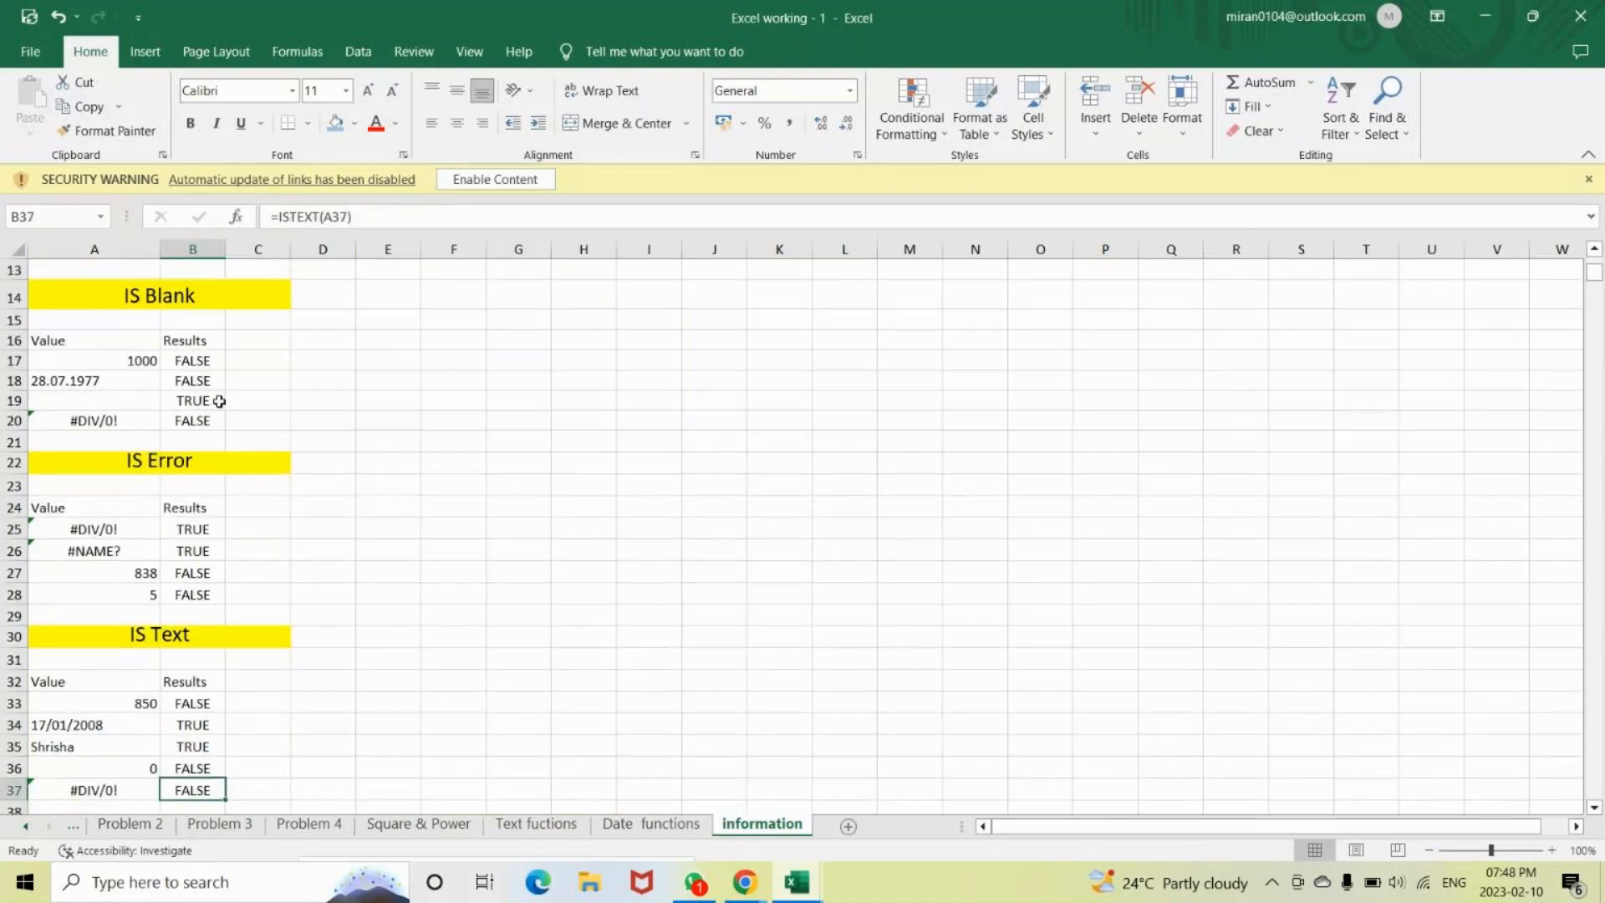
key(Down)
key(Down)
key(Down)
key(Down)
key(Down)
key(Down)
key(Down)
key(Down)
key(Down)
key(Down)
key(Down)
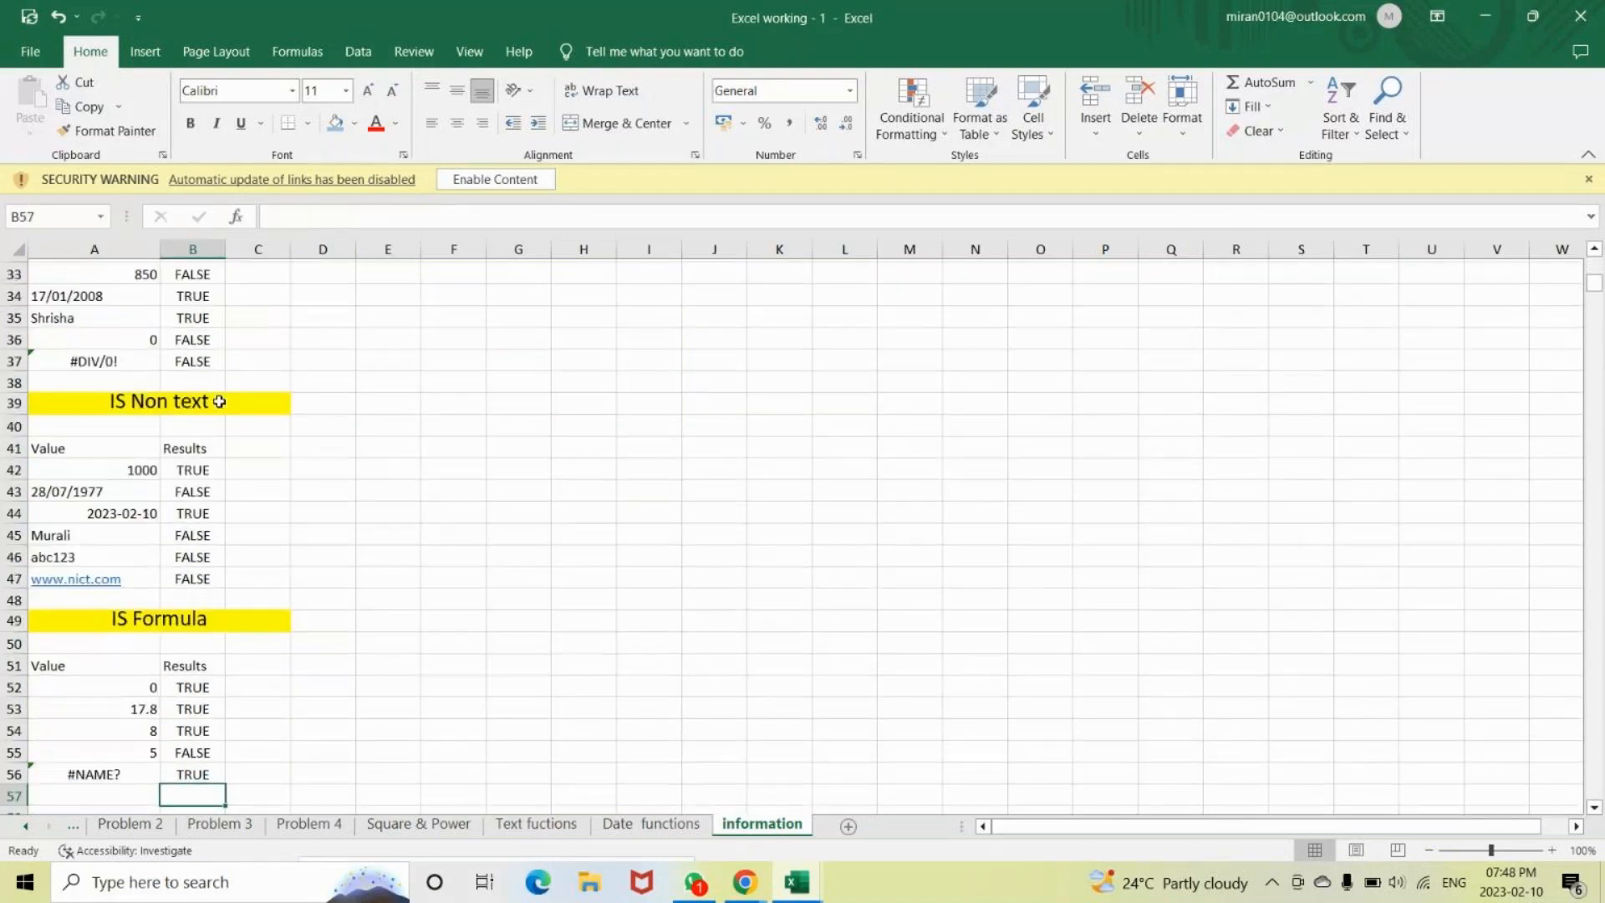
Examine the result formulas in the IS Non text section of the information sheet.
click(192, 468)
key(Down)
key(Down)
key(Down)
key(Down)
key(Down)
key(Down)
key(Down)
key(Down)
key(Down)
key(Down)
key(Down)
key(Down)
key(Down)
key(Down)
key(Down)
key(Down)
key(Down)
key(Down)
key(Down)
key(Down)
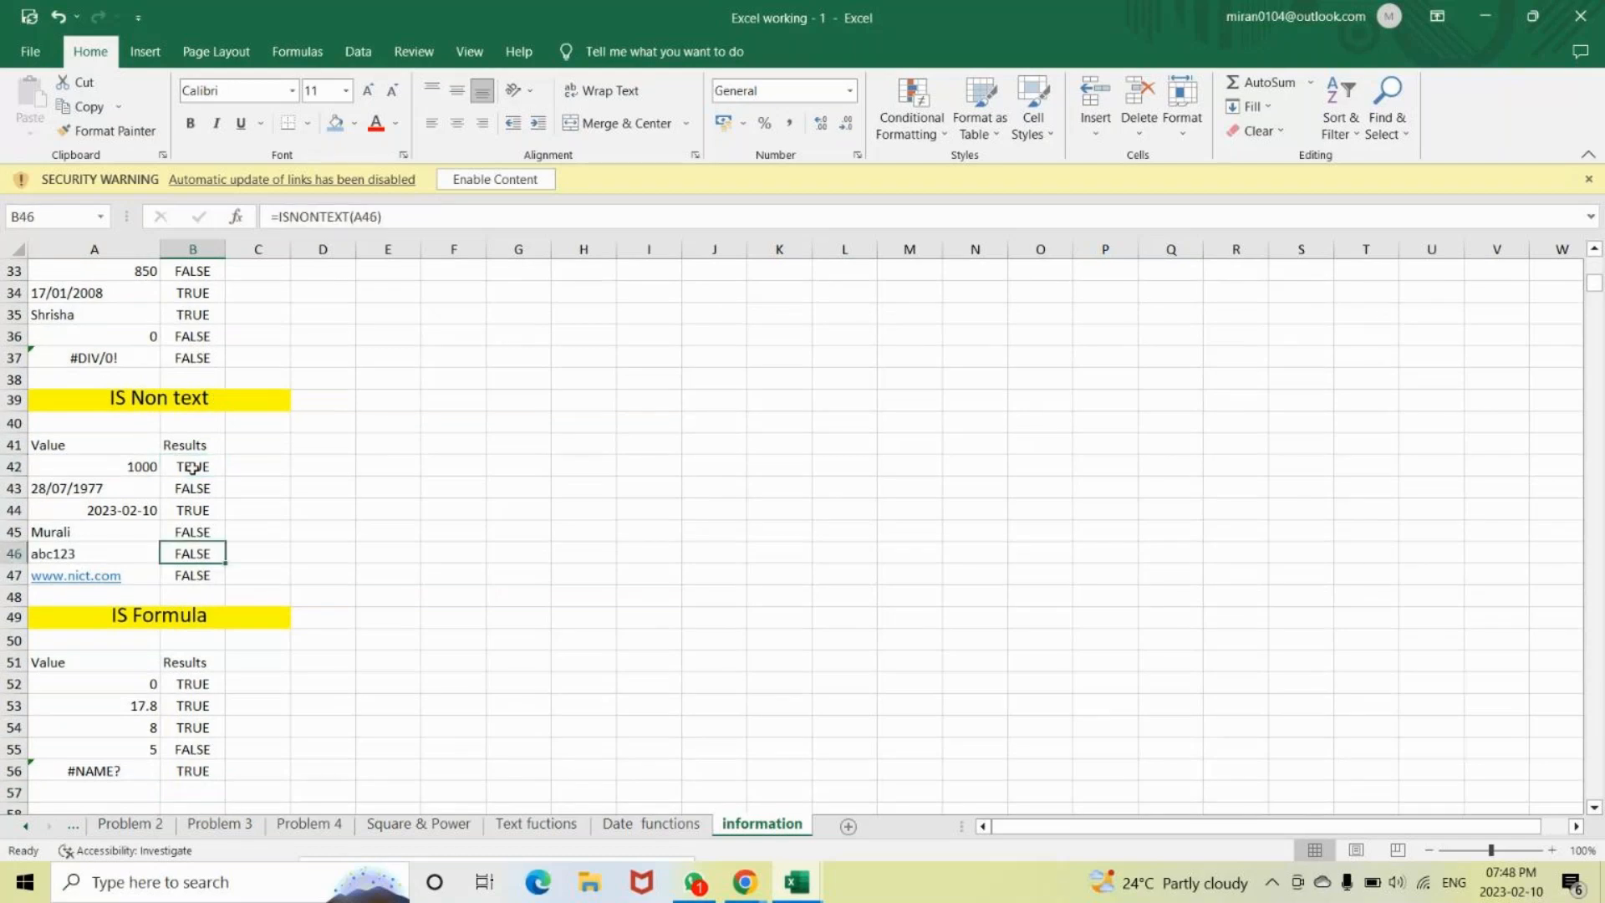
Look over the IS Formula examples at the end of the information sheet and return to the Information Function heading in its first row.
click(192, 468)
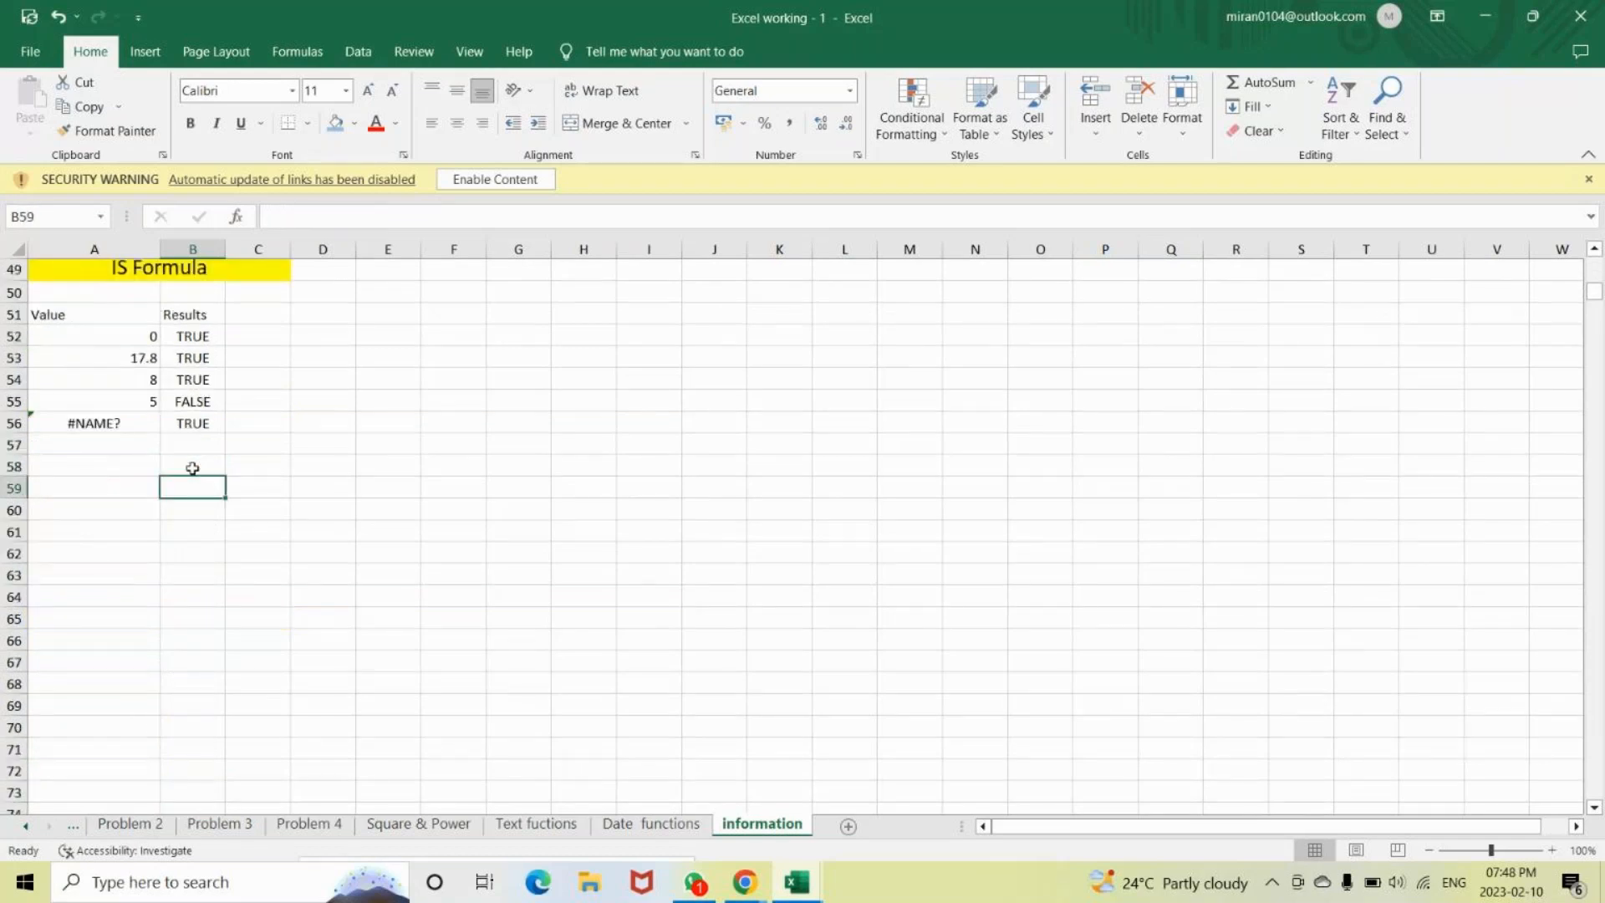
key(Up)
key(Up)
key(Up)
key(Up)
key(Up)
key(Up)
key(Up)
key(Up)
key(Up)
key(Up)
key(Up)
key(Up)
key(Up)
key(Up)
key(Up)
key(Up)
key(Up)
key(Up)
key(Up)
key(Up)
key(ctrl+Home)
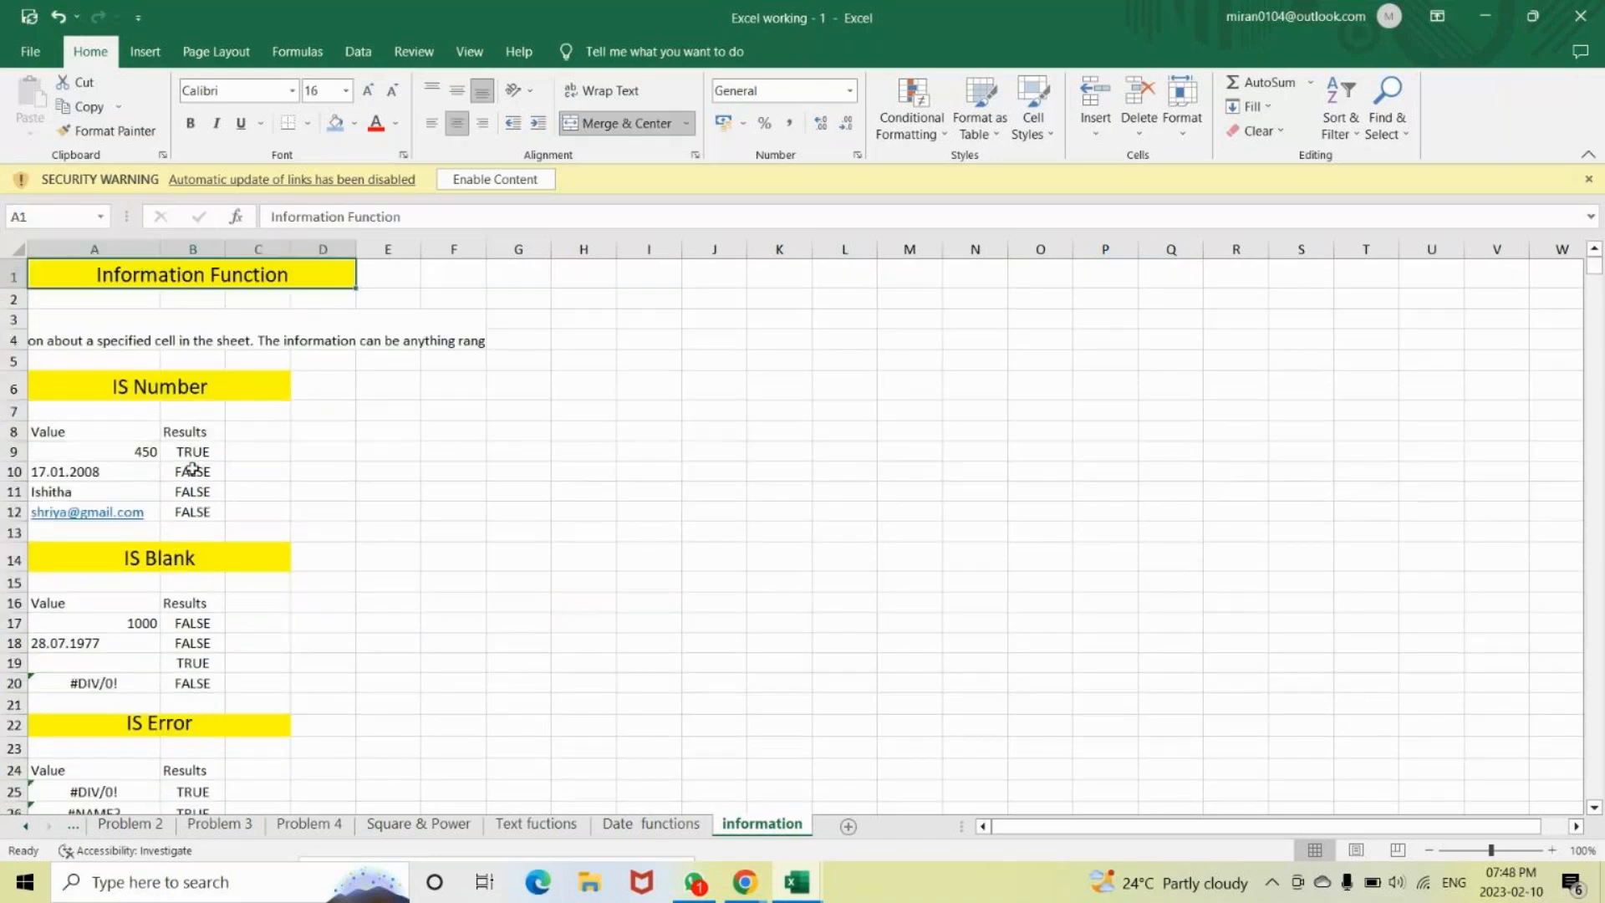
key(Down)
key(Right)
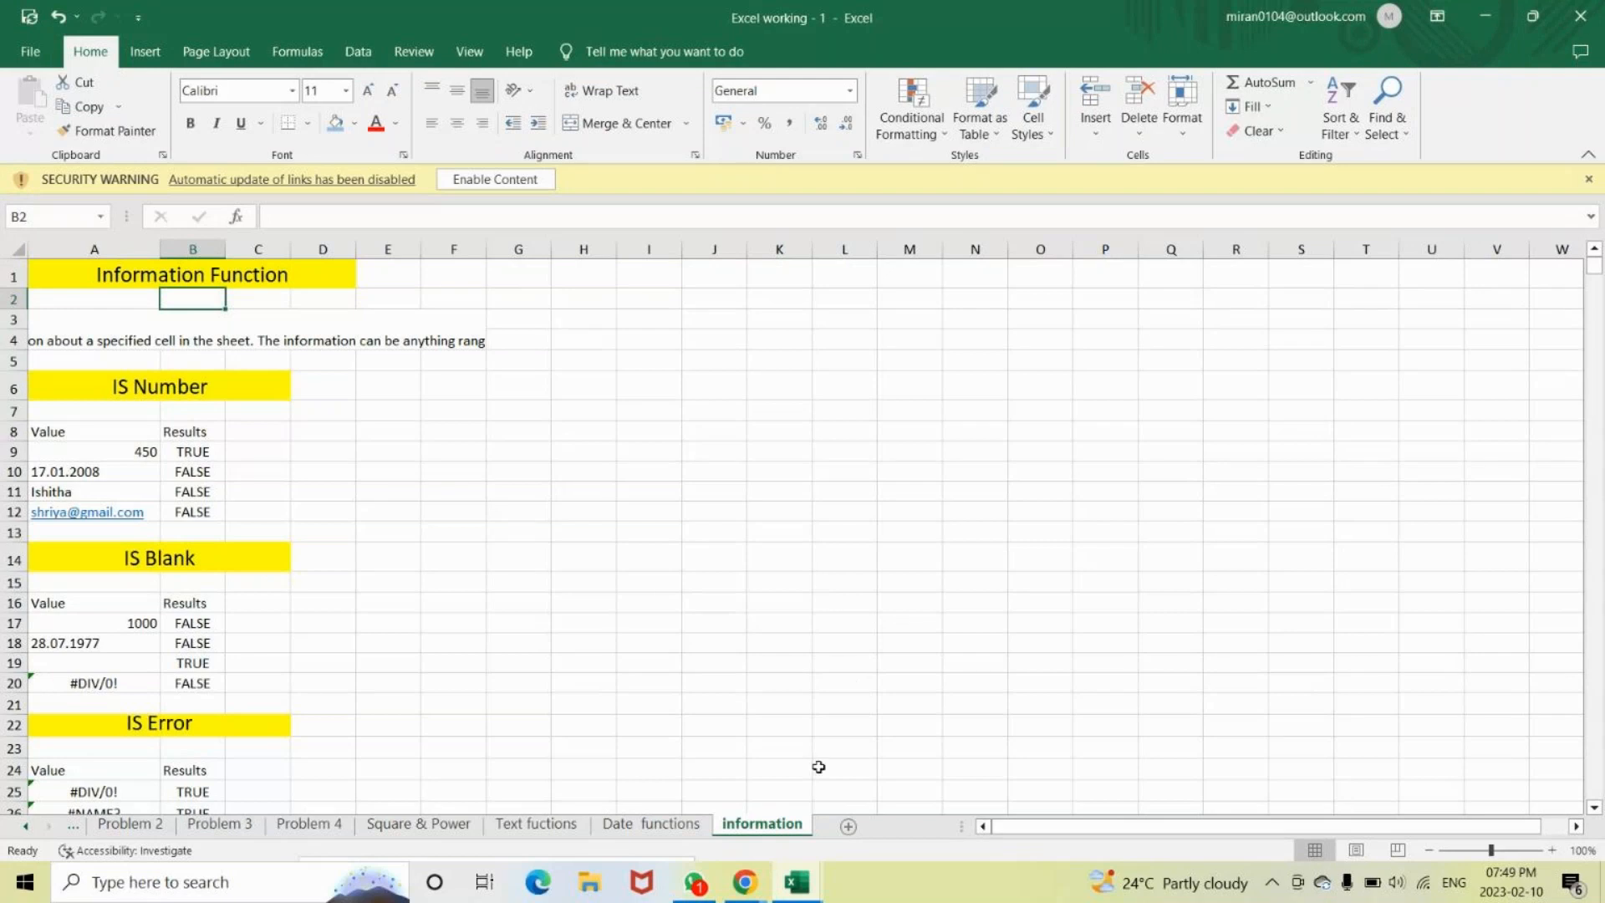
Switch back to the MCC college workbook with the ISERROR and ISERR practice cells.
key(alt+Tab)
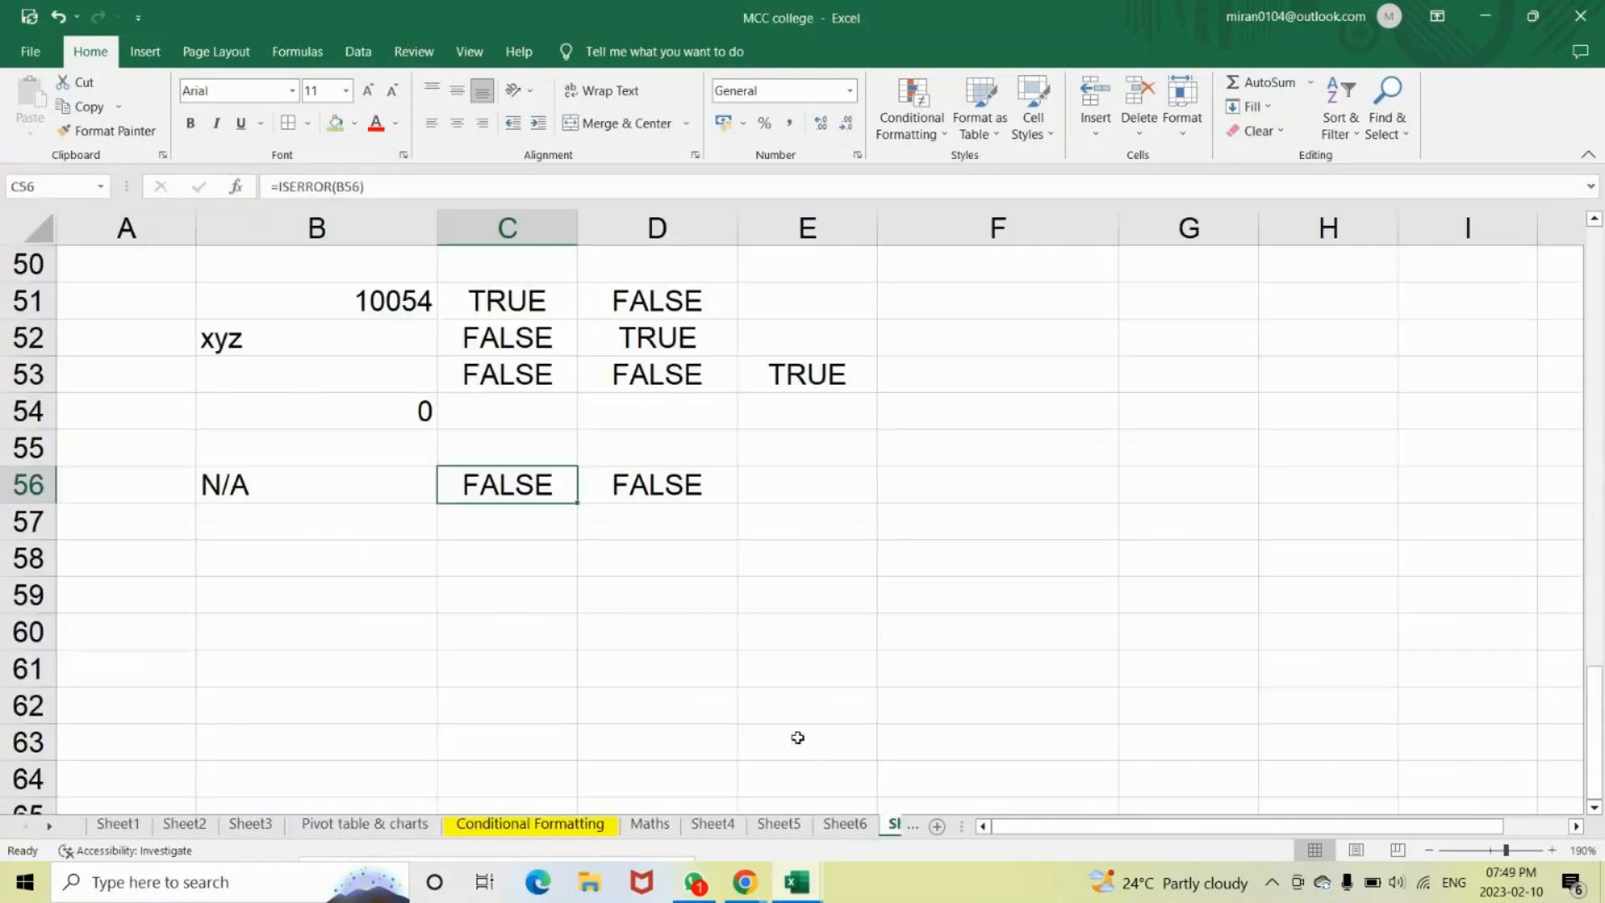
click(794, 886)
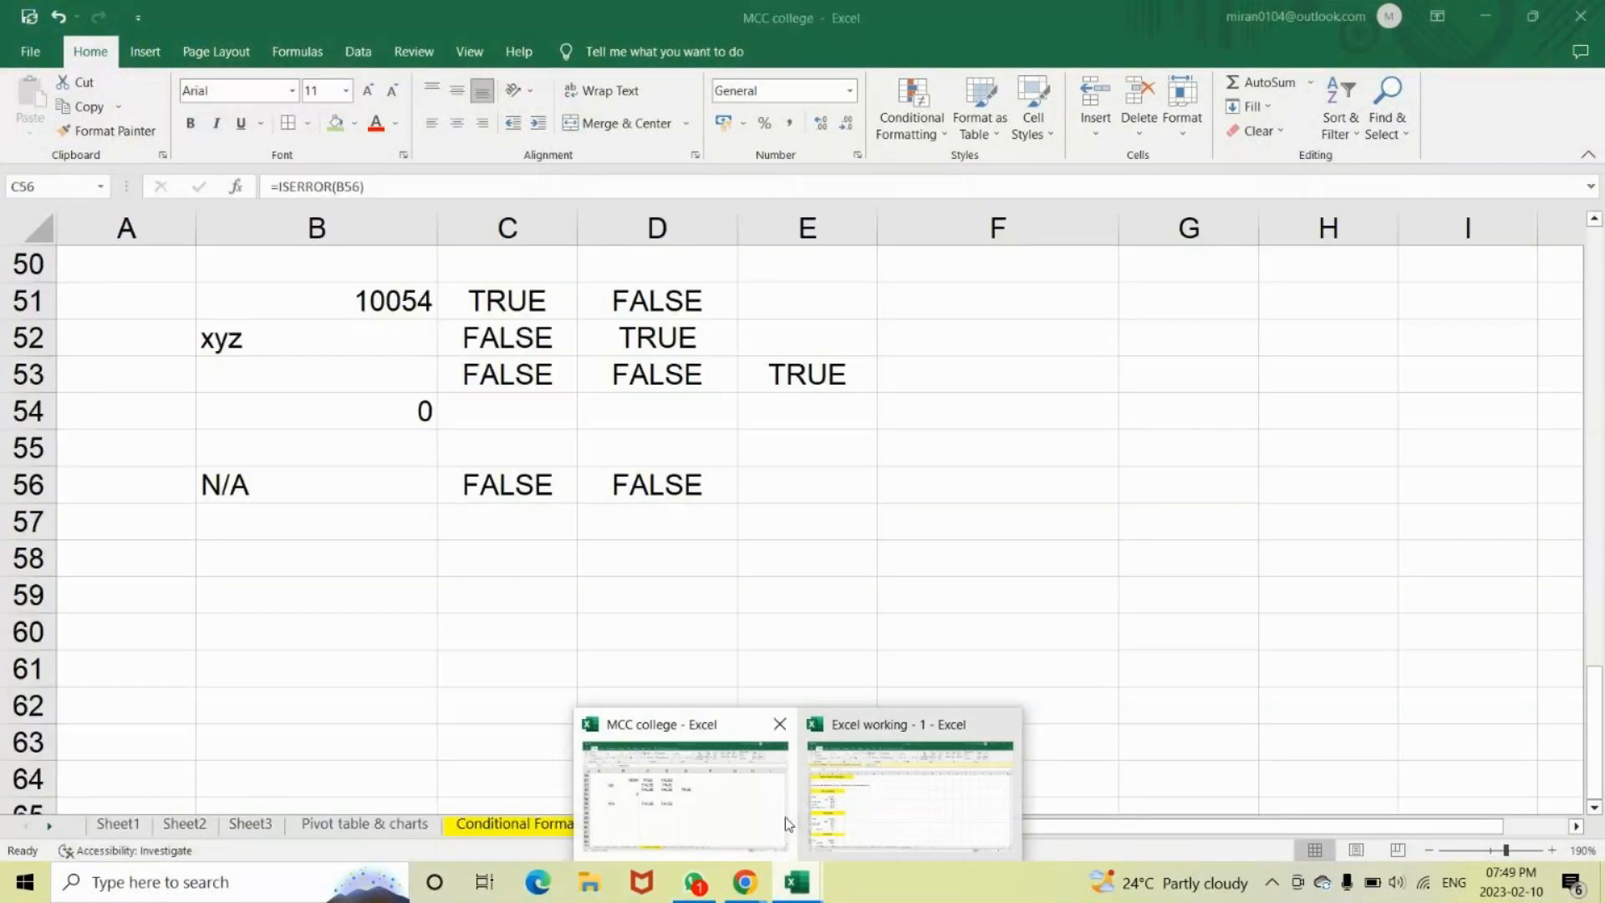
click(778, 819)
Switch to the GoTo meeting in Chrome and bring up the choice to leave or end the session.
click(733, 887)
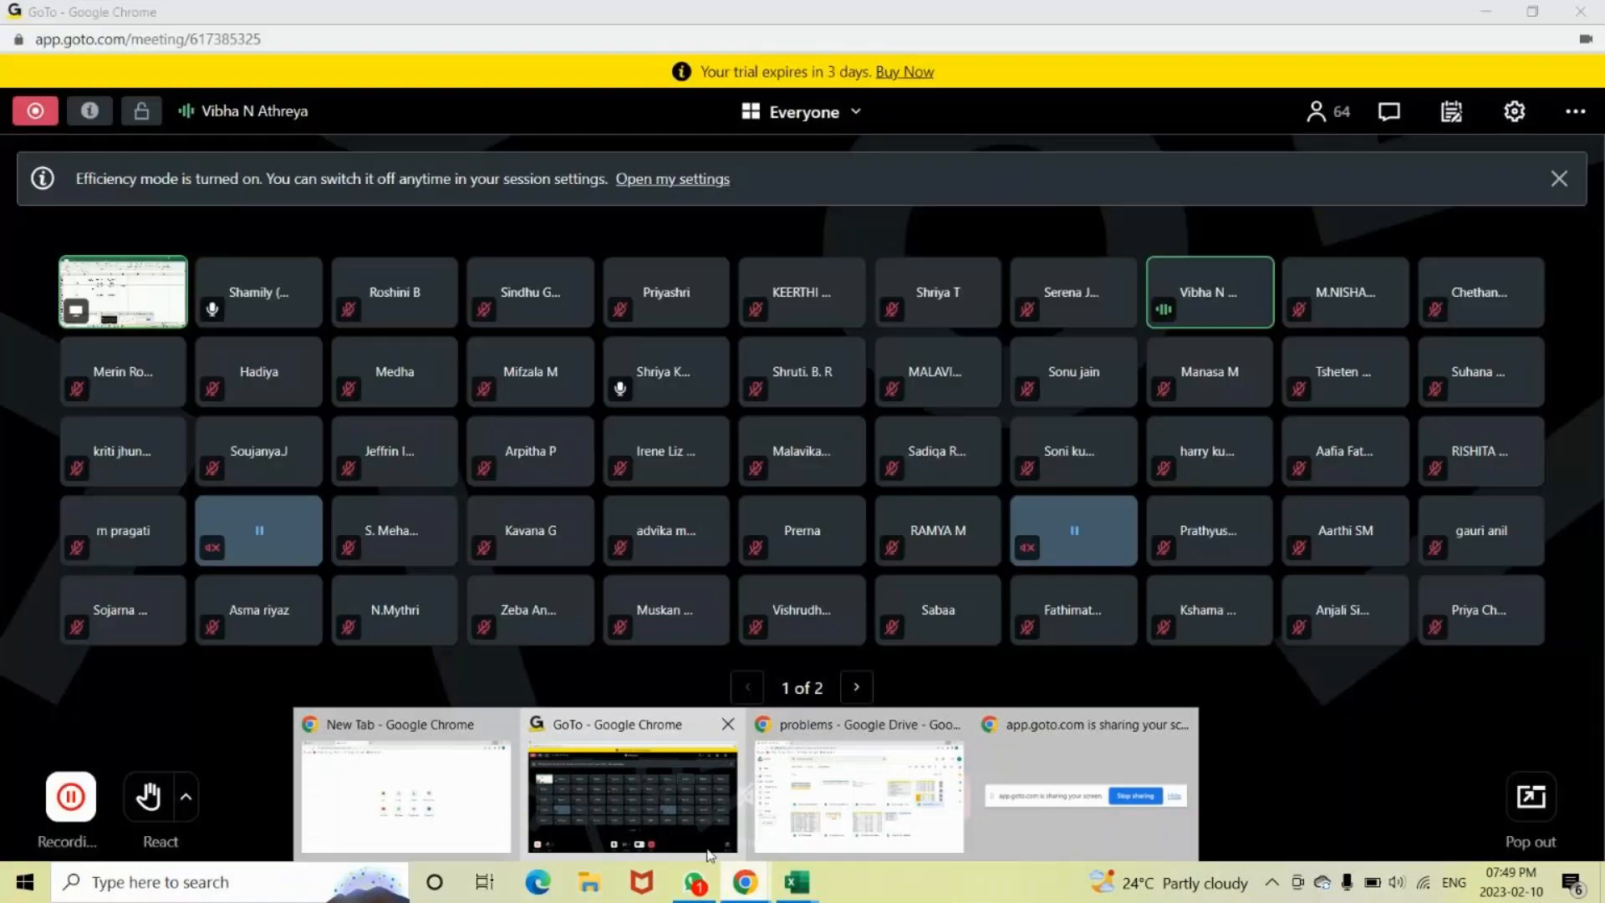
click(708, 851)
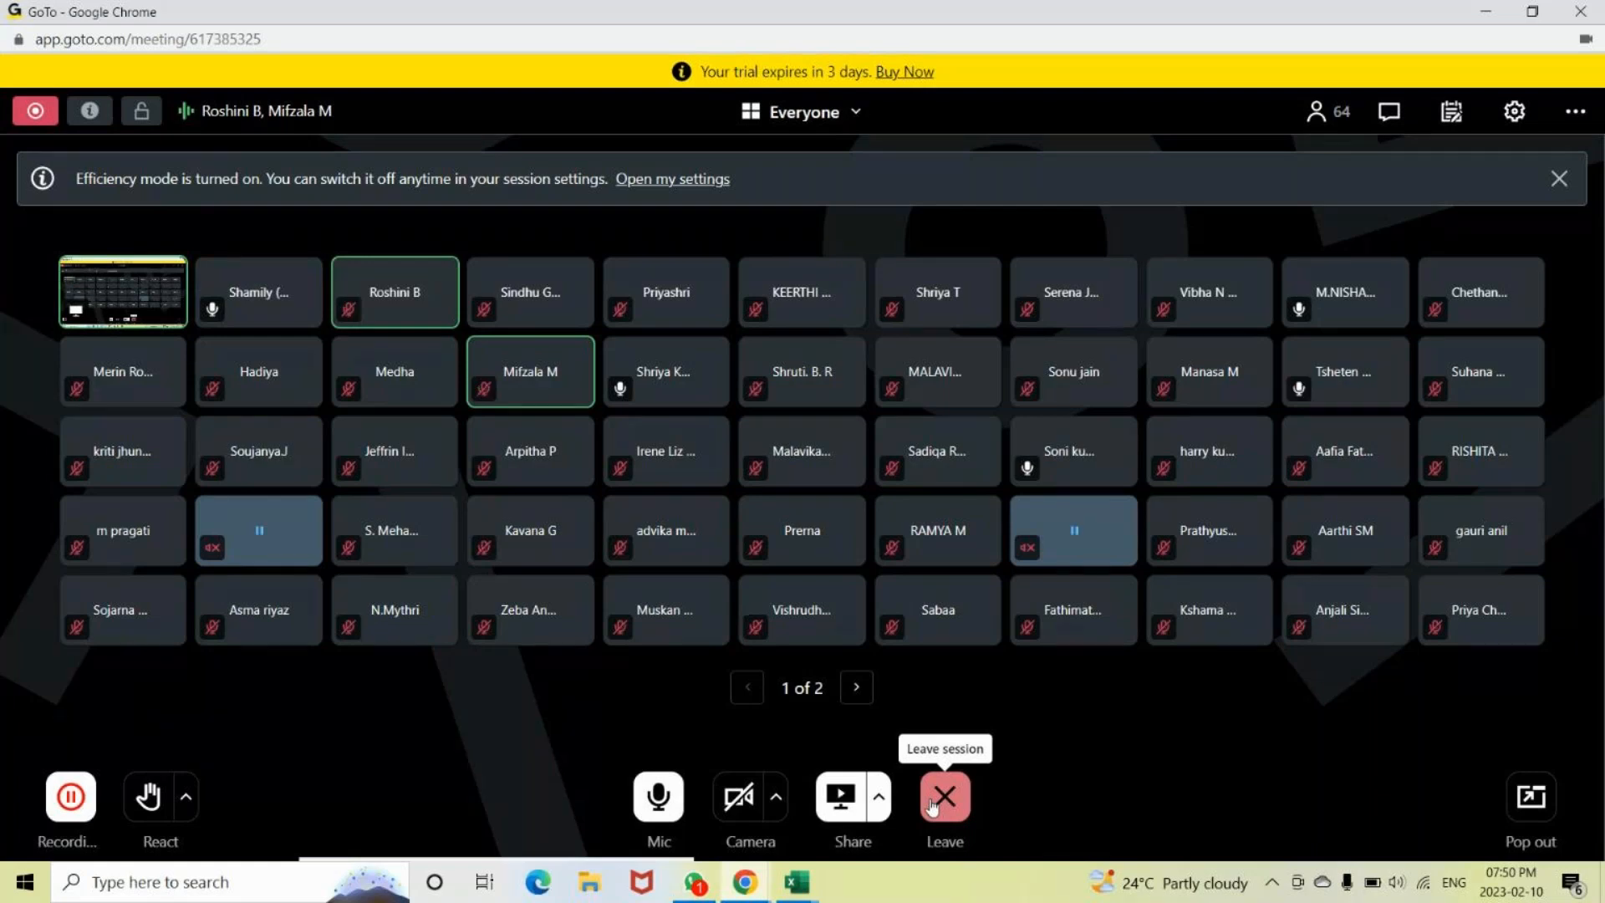
click(944, 796)
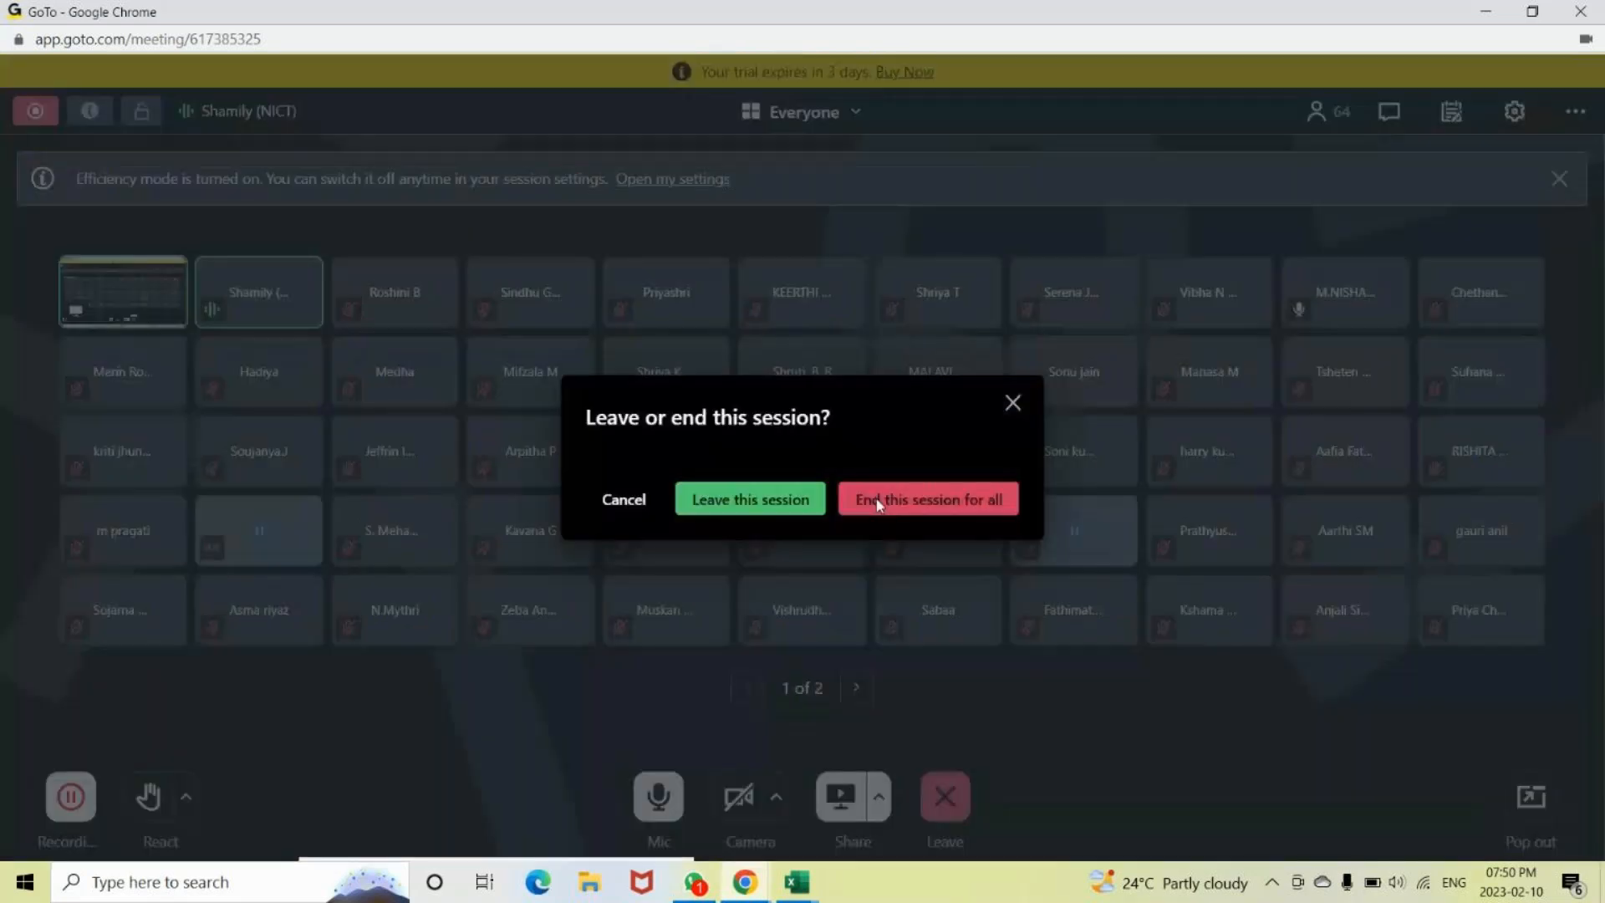